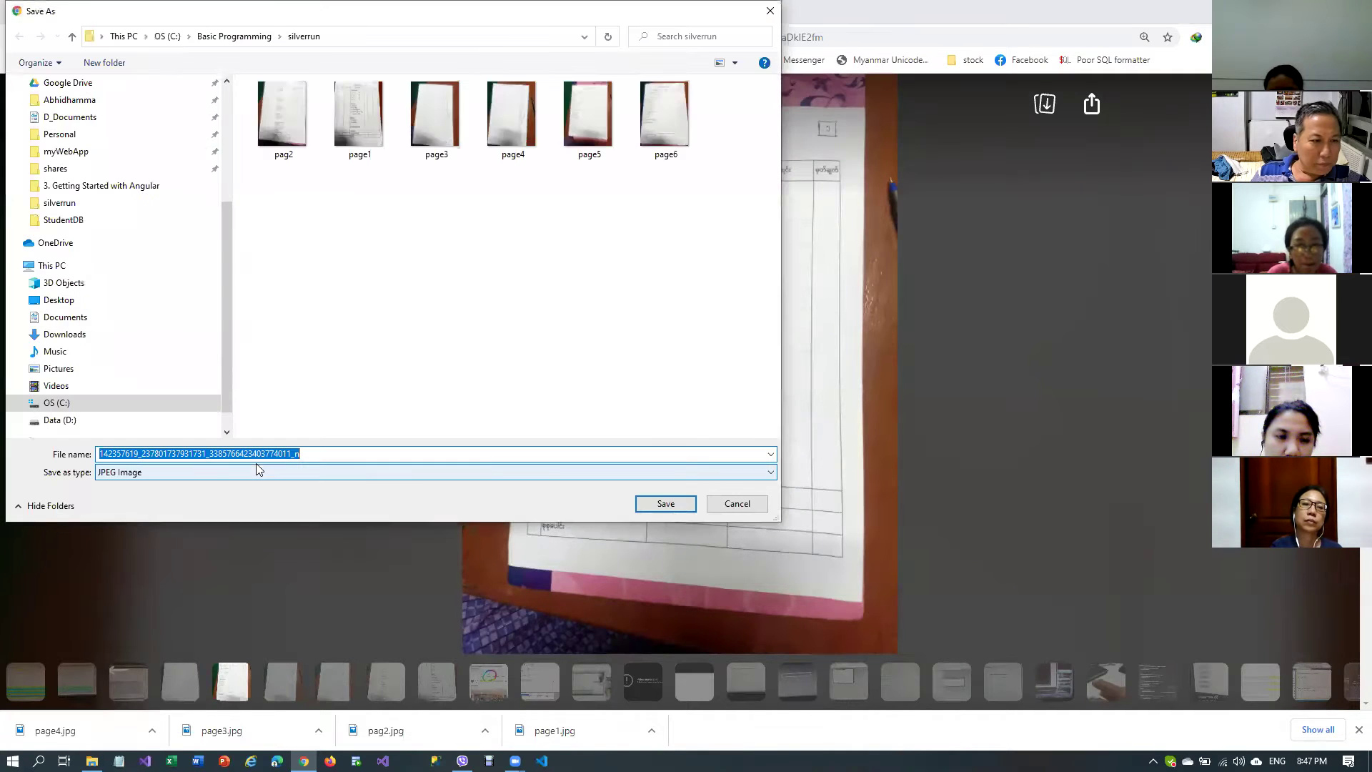
Save the opened Messenger photo as page5 in the silverrun folder, replacing the existing file
click(580, 120)
click(665, 503)
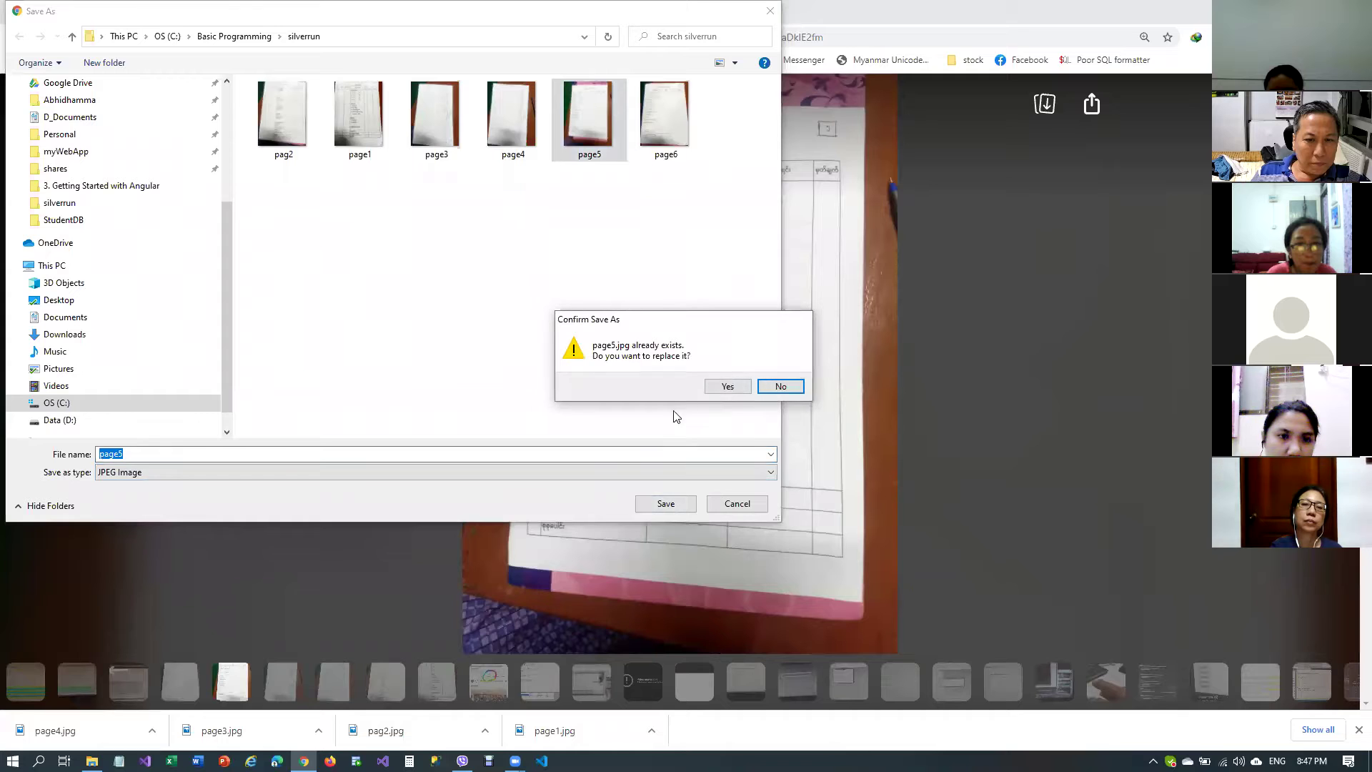
click(731, 385)
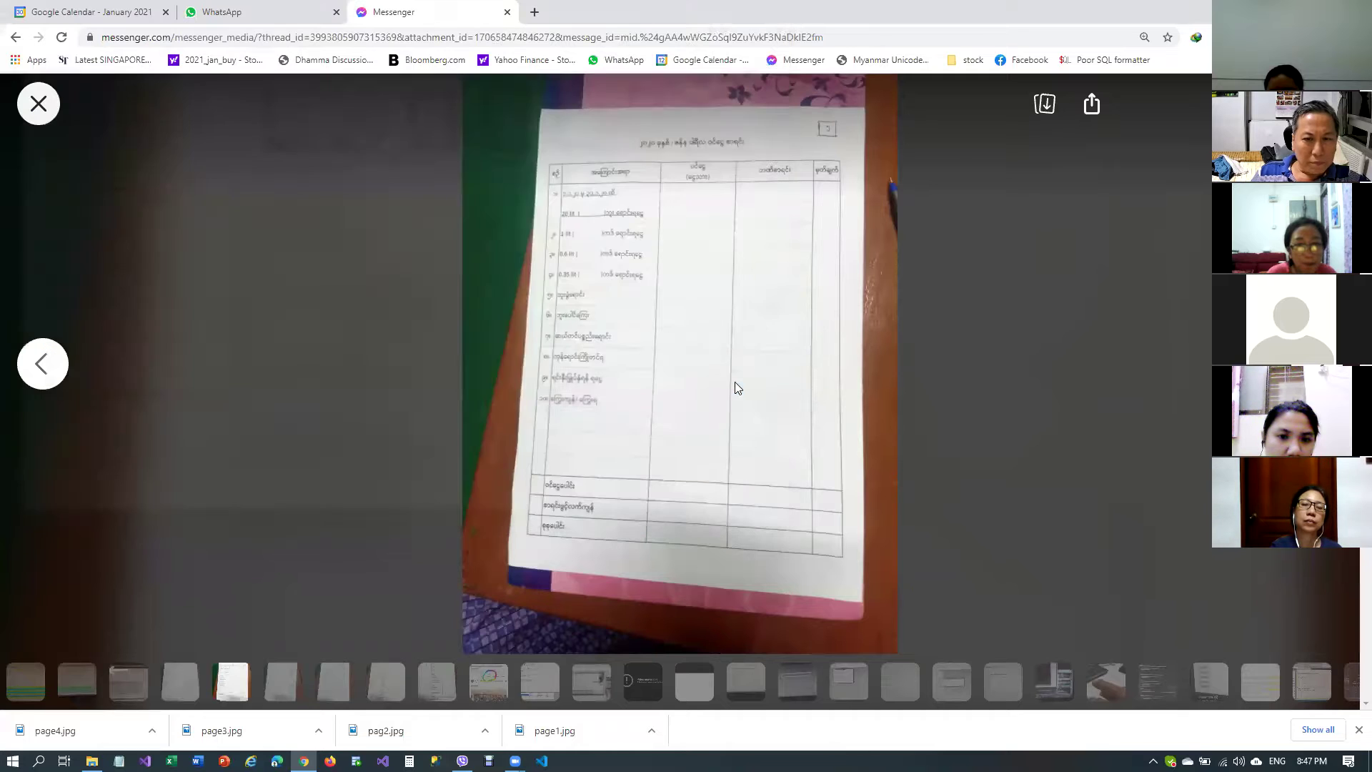
Save the previous photo in the chat's media viewer as page6 in the silverrun folder, replacing the existing file
click(41, 363)
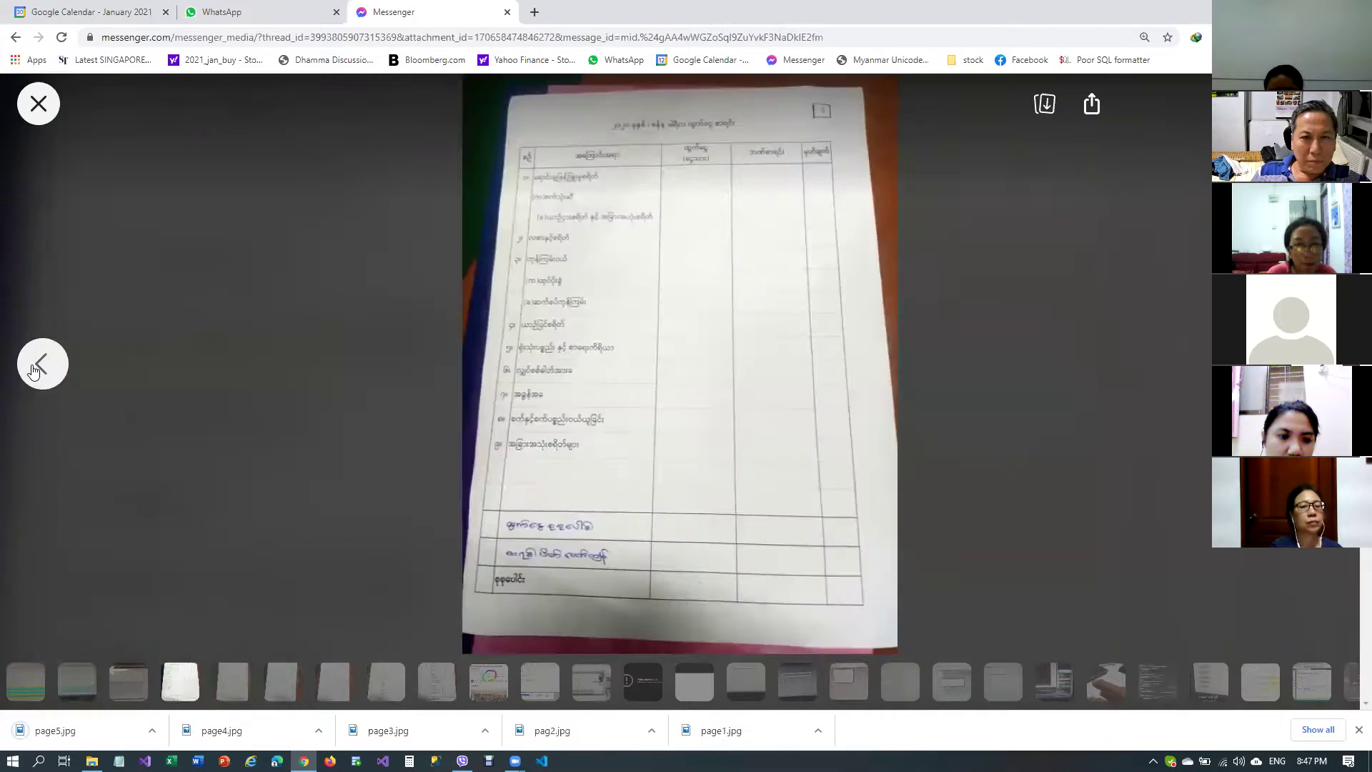
right_click(628, 287)
click(697, 315)
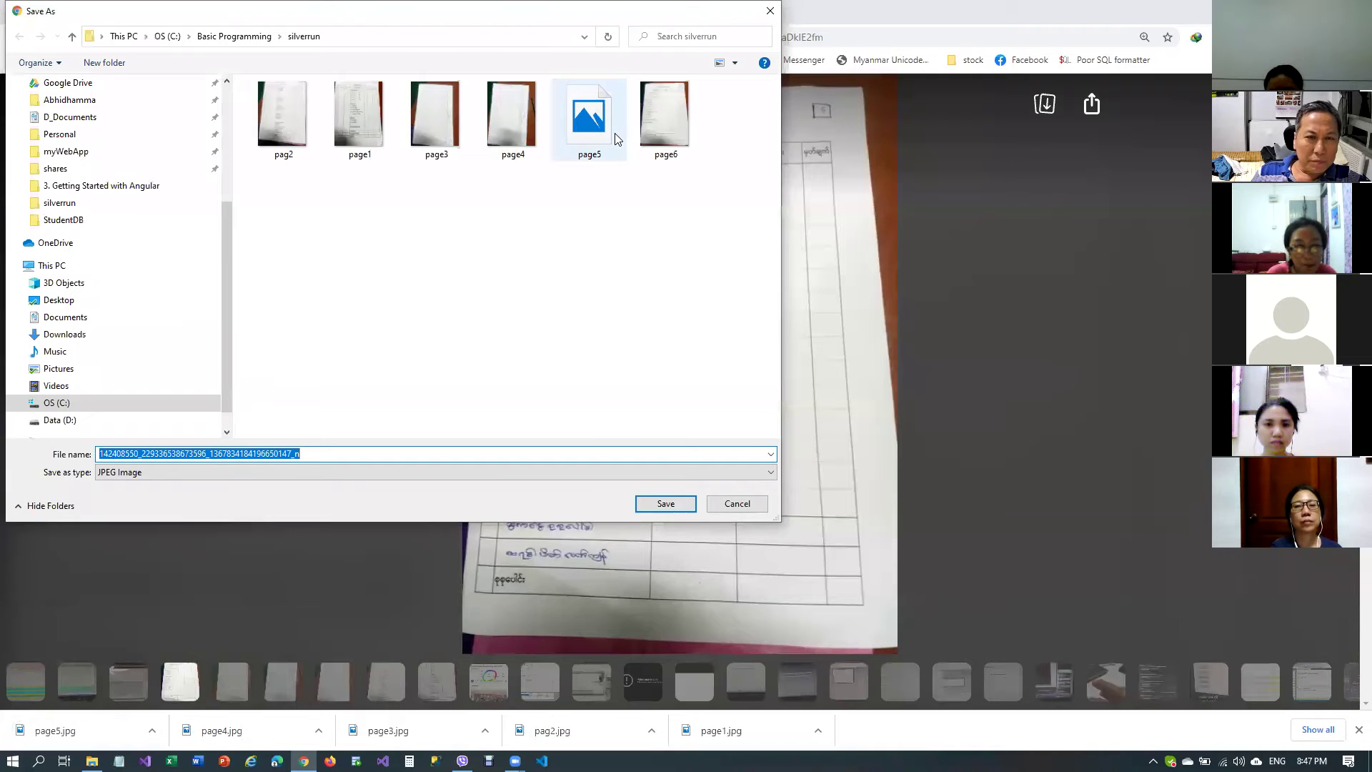
click(670, 110)
click(671, 506)
click(723, 386)
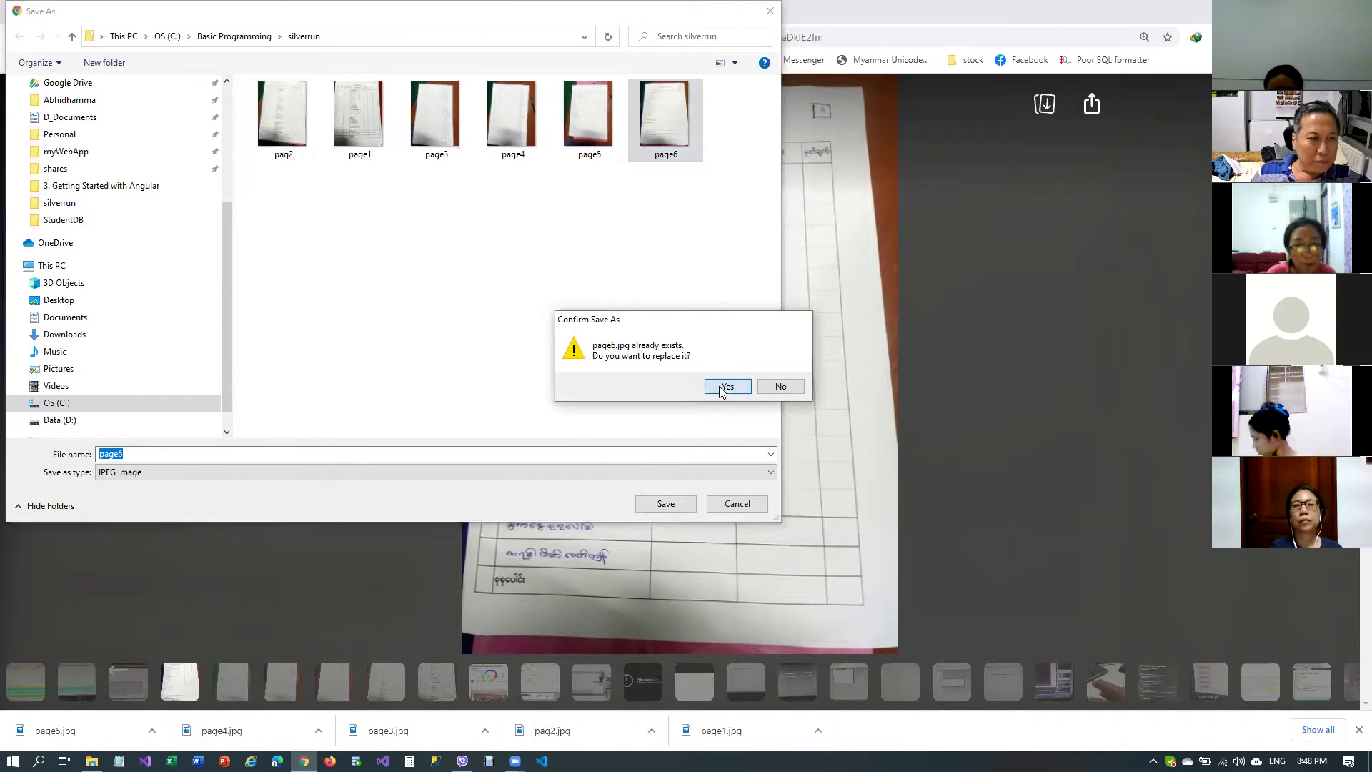
Close the chat's media viewer and open the page1 image from the silverrun folder in File Explorer
click(38, 105)
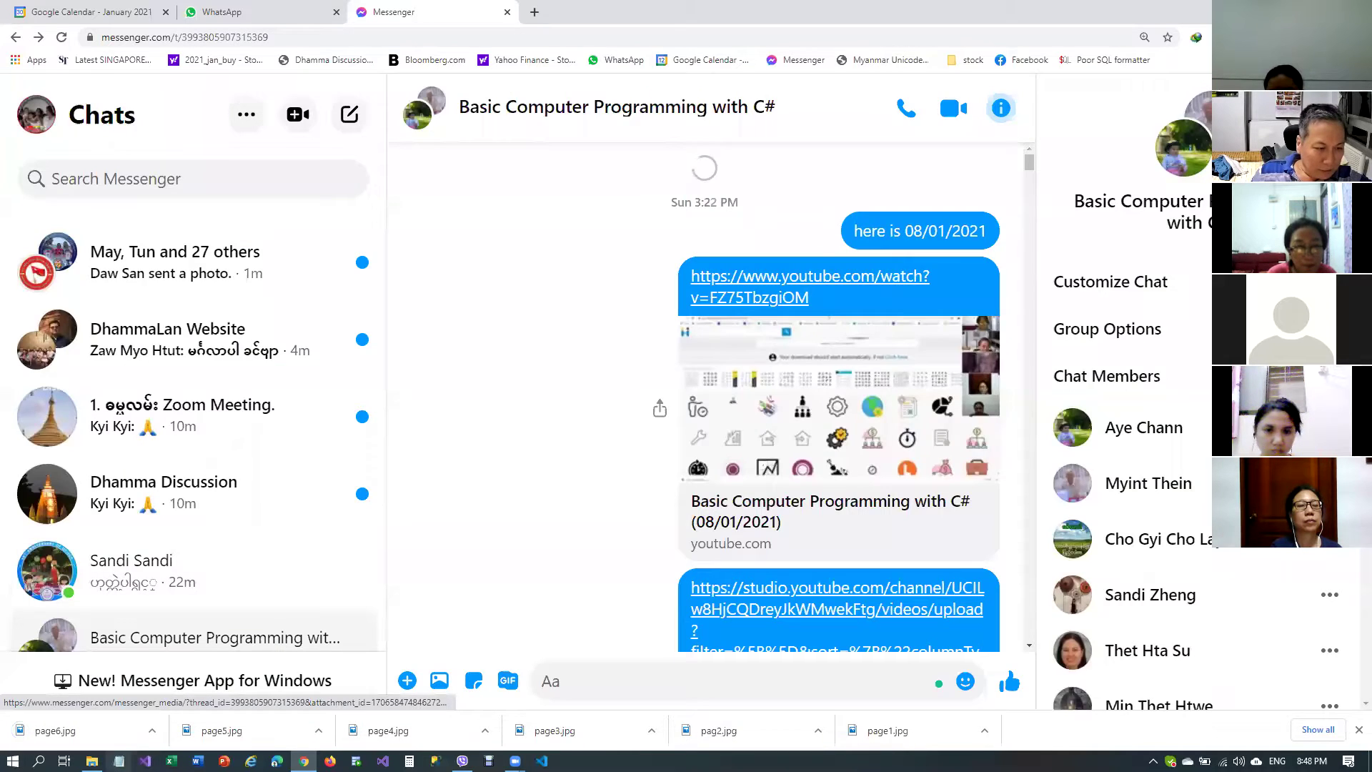
click(91, 761)
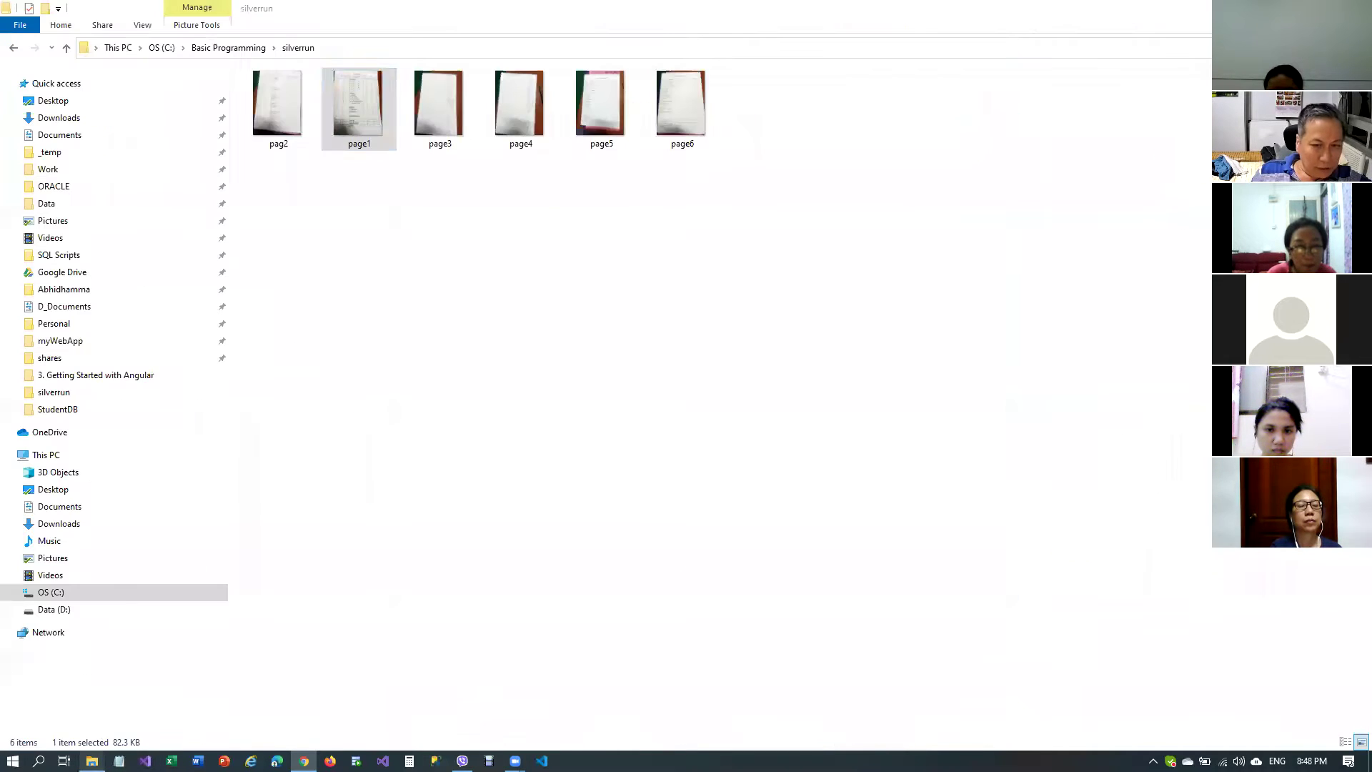
double_click(369, 114)
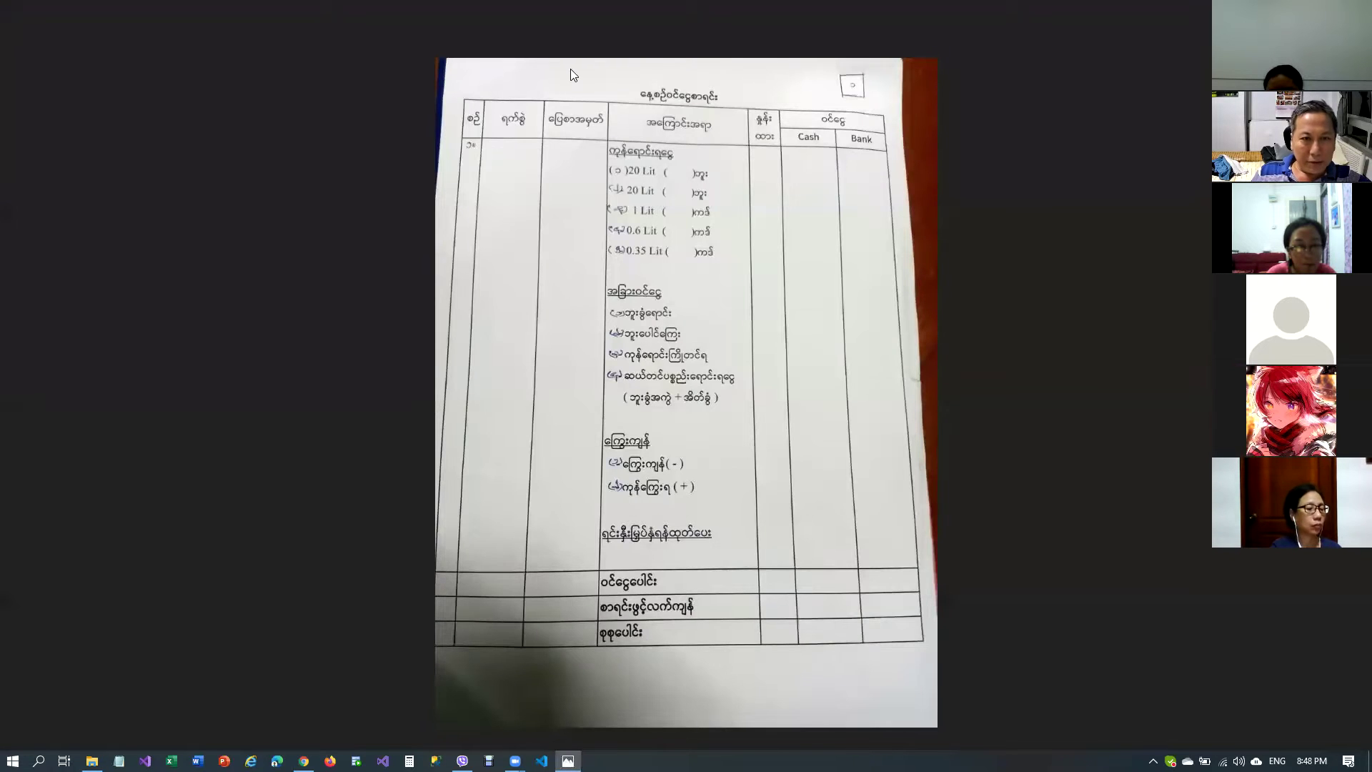
Narrow the page1 photo window, create a blank Excel workbook and enlarge its window beside the photo
mouse_move(677, 345)
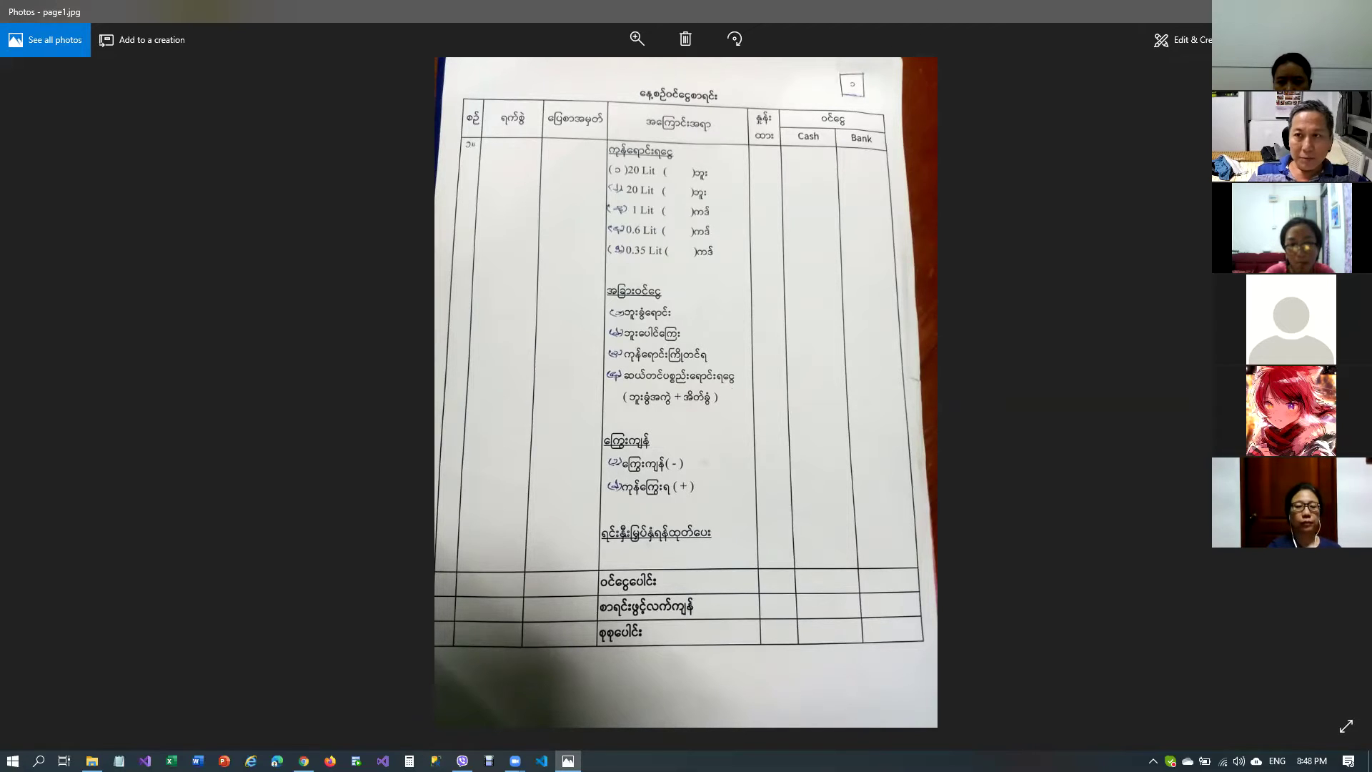
key(Escape)
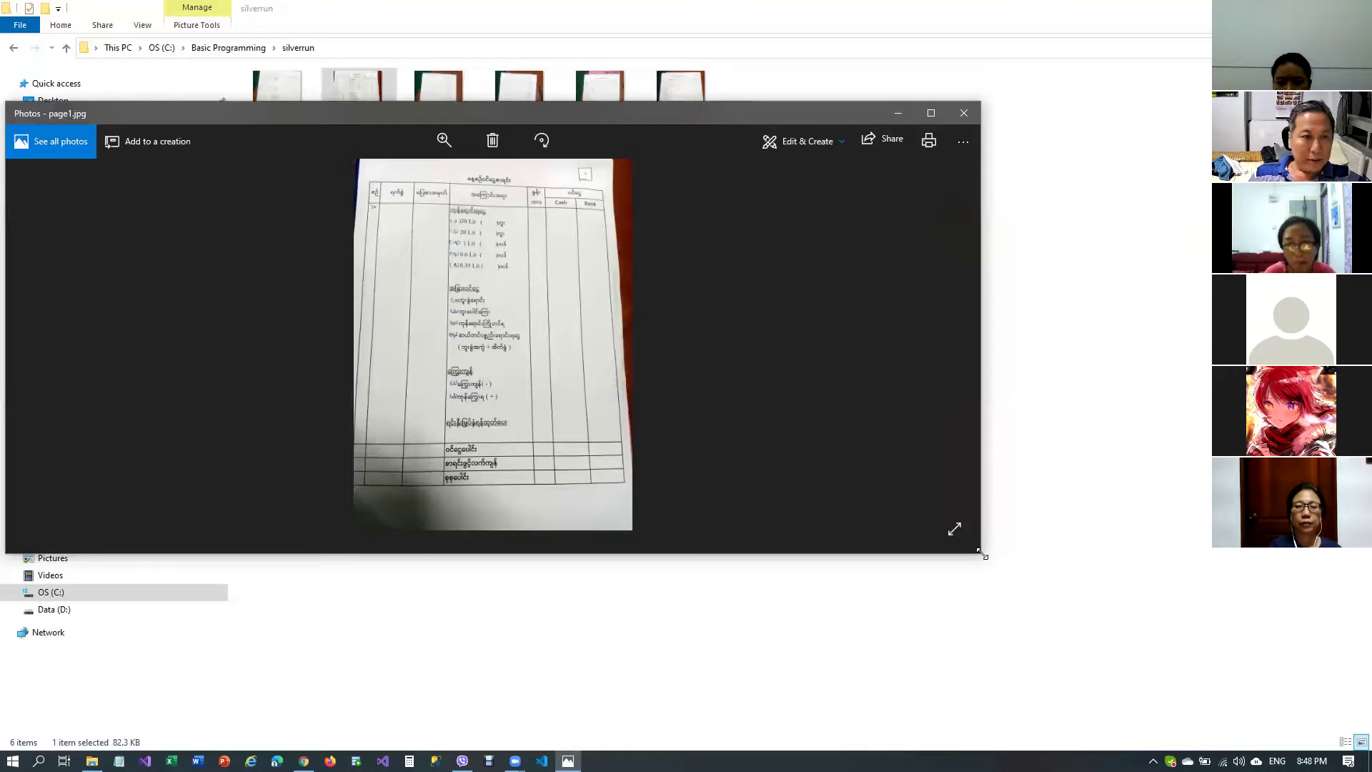
drag(980, 552, 550, 747)
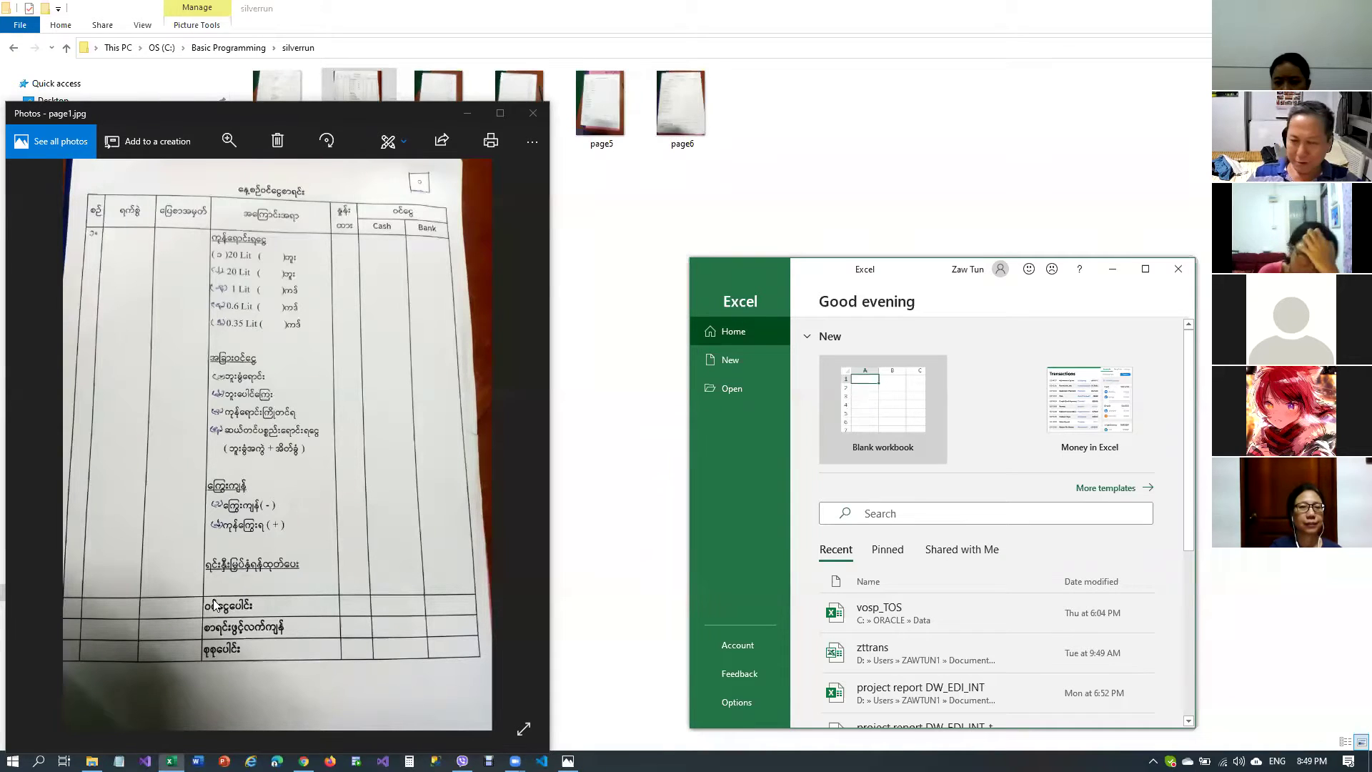
click(883, 398)
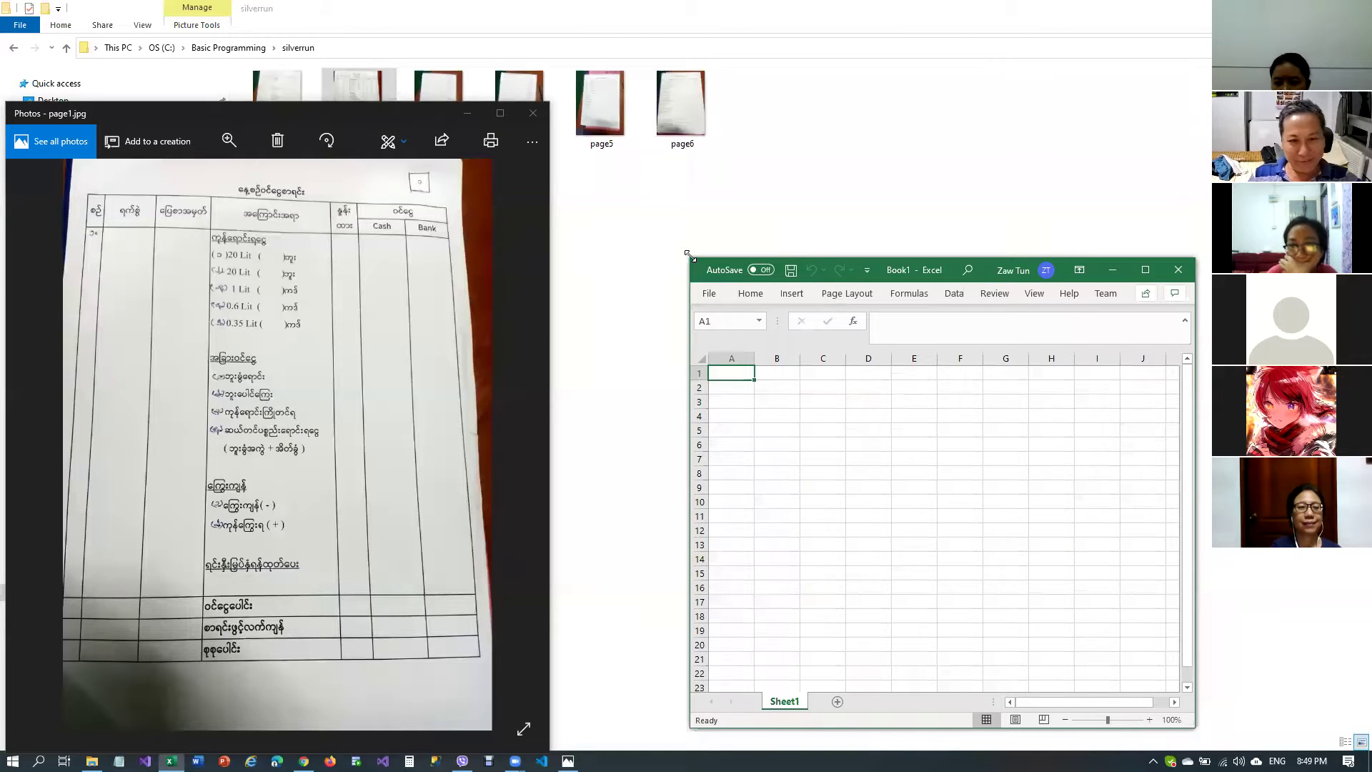
drag(687, 254, 425, 67)
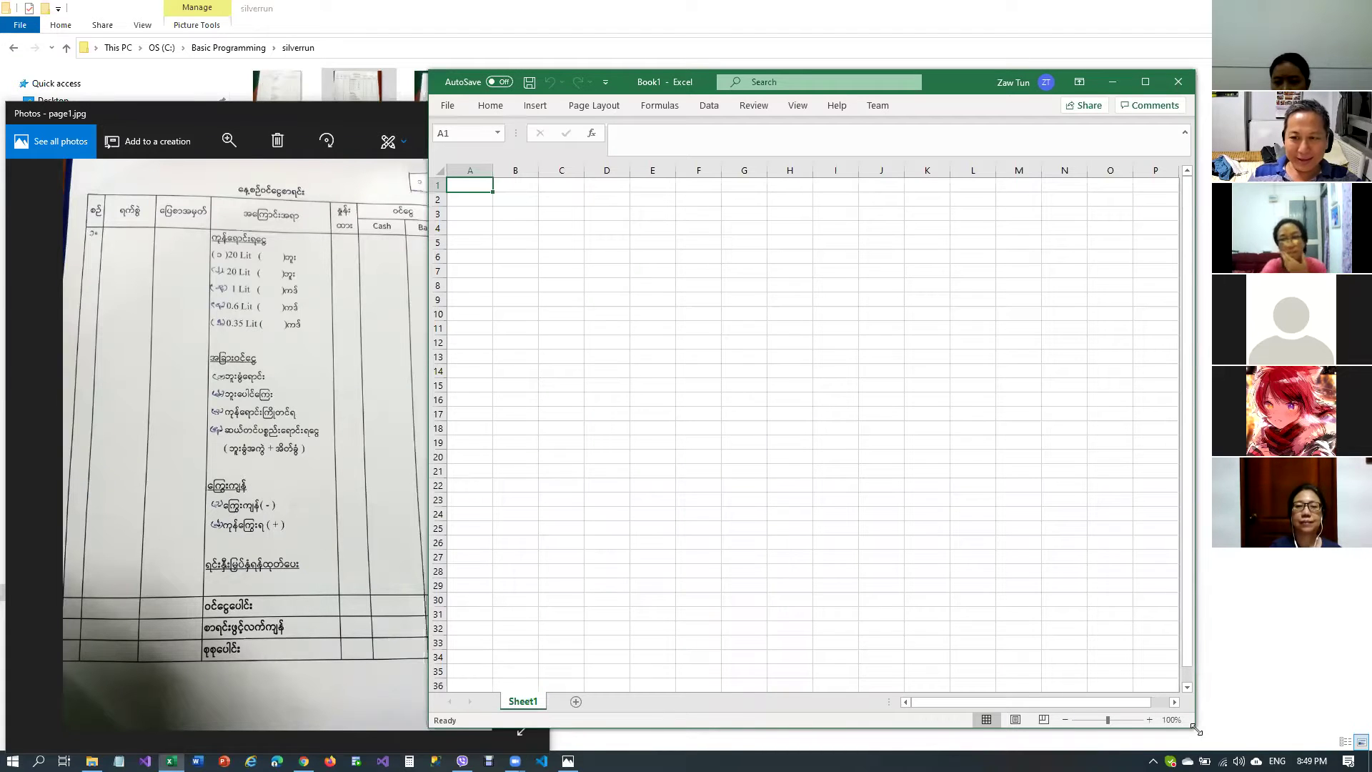
drag(1194, 728, 1317, 714)
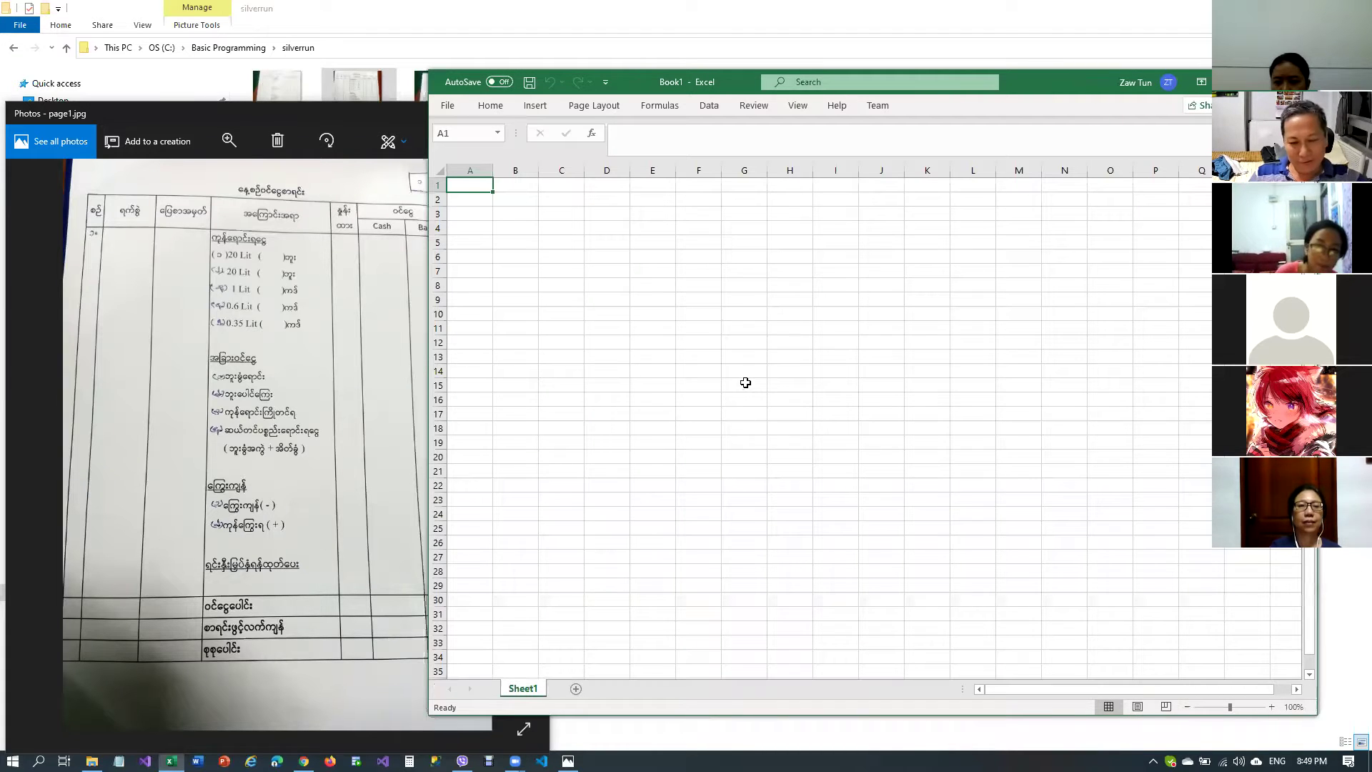
key(Right)
key(Right)
key(Right)
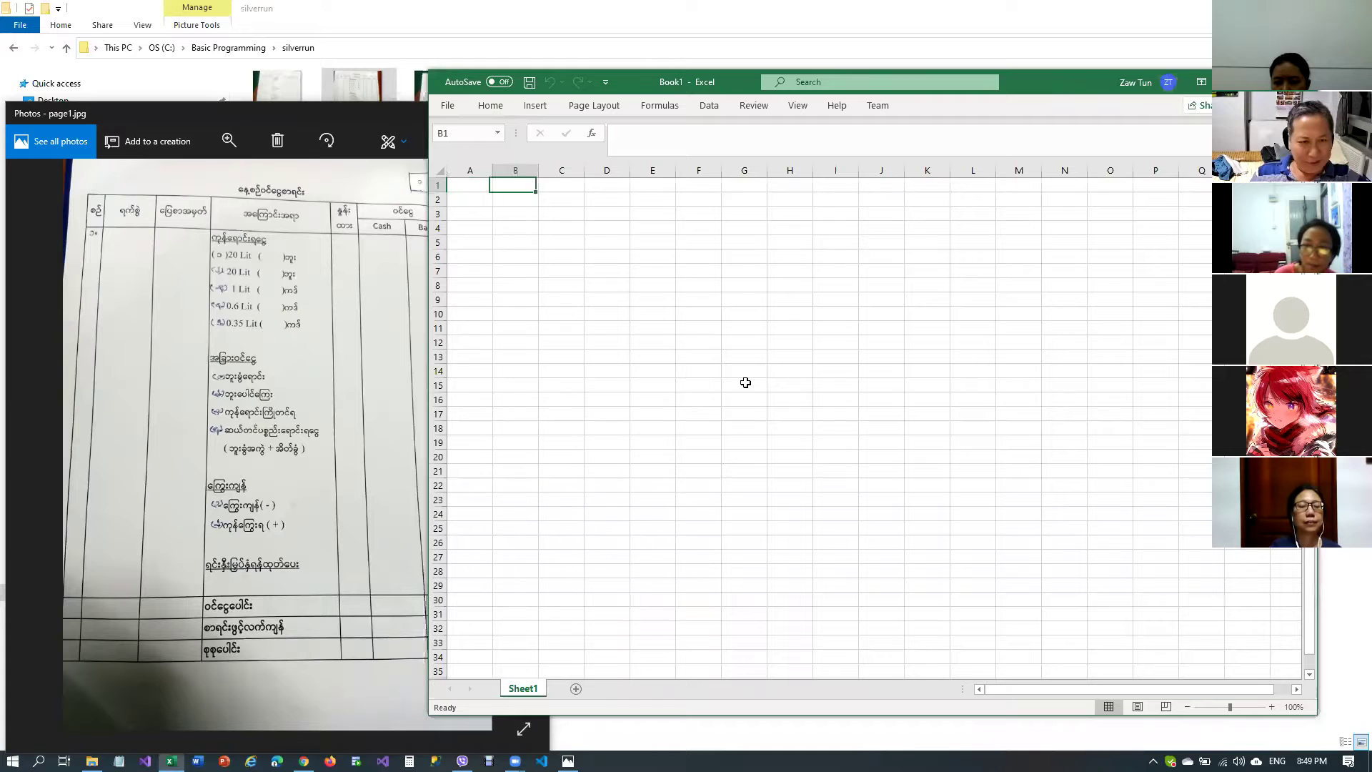
key(Left)
key(Left)
key(Left)
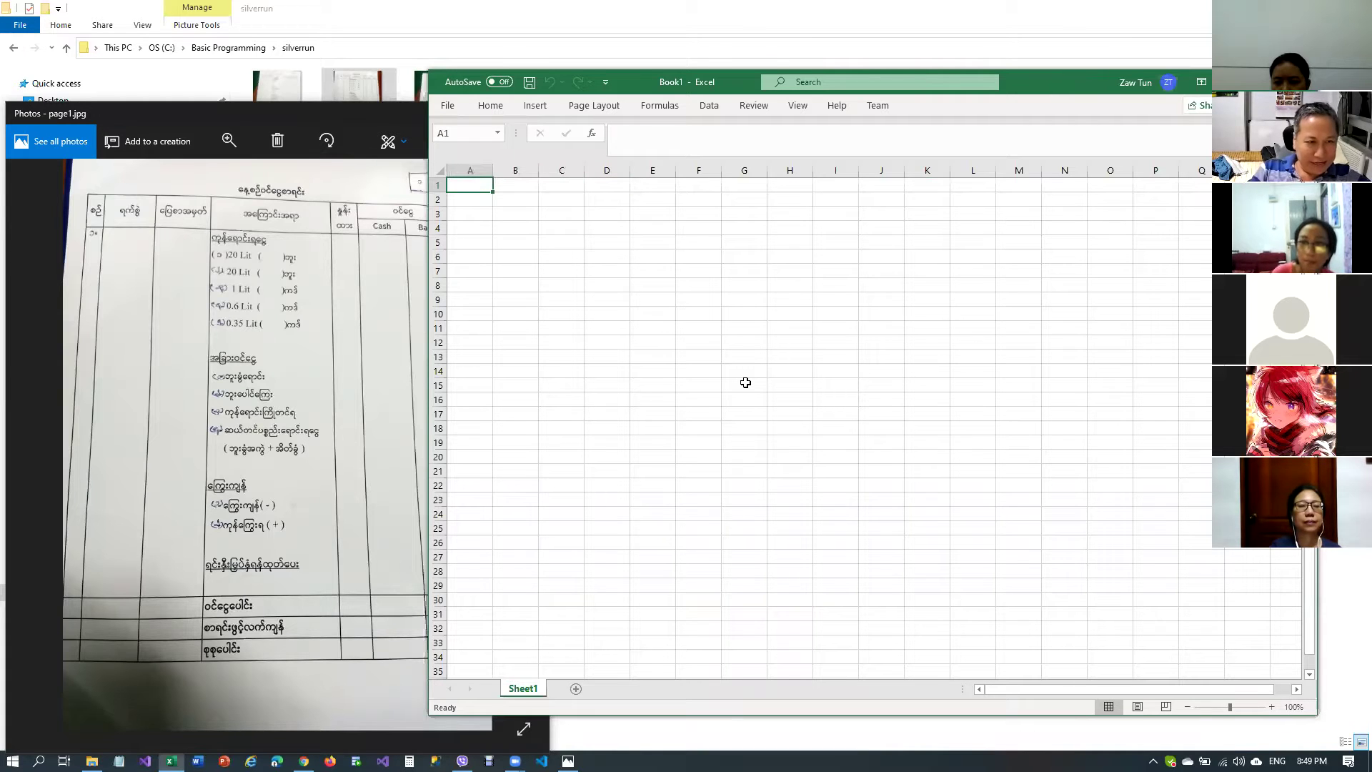
Enter the column headers Name, NRIC and Father Name in cells A1 to C1
text(Name)
key(Tab)
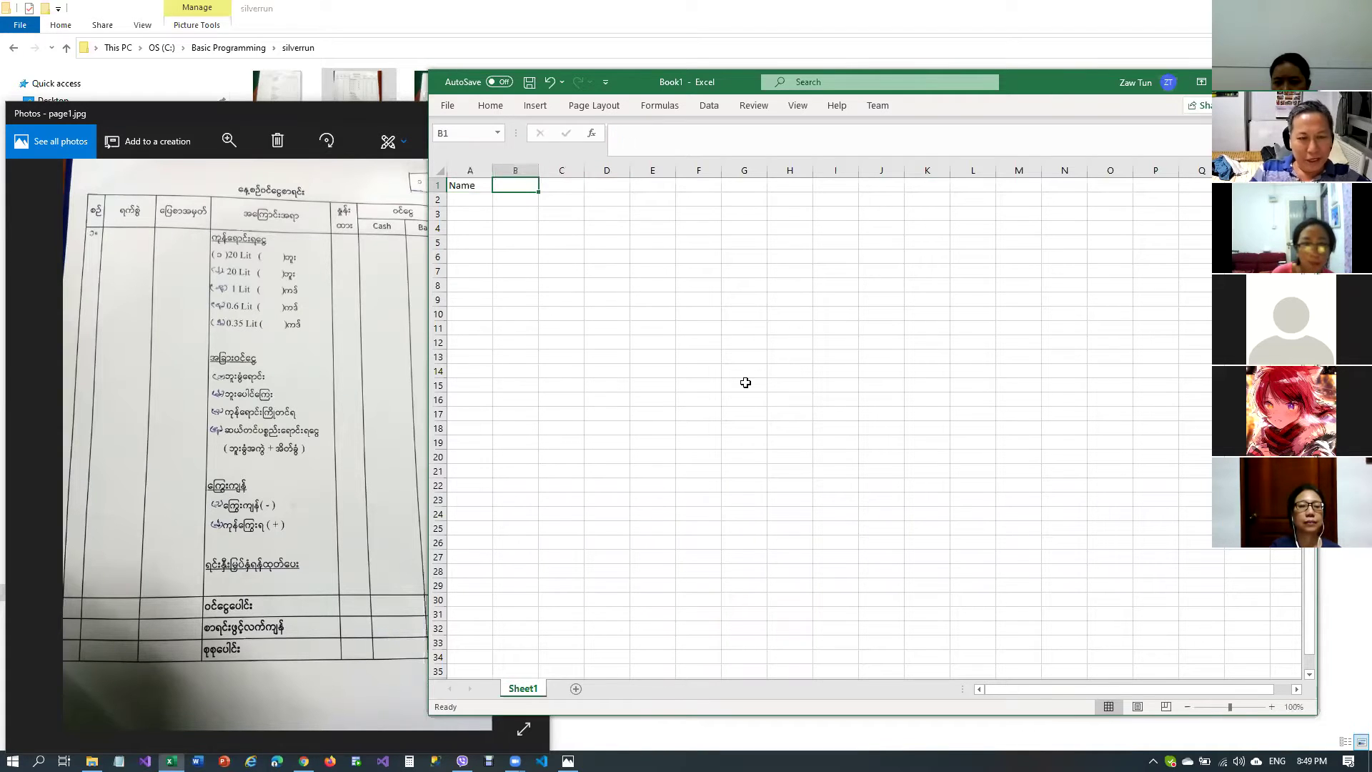
text(Fat)
key(BackSpace)
text(NI)
text(IC)
key(Tab)
text(Fater)
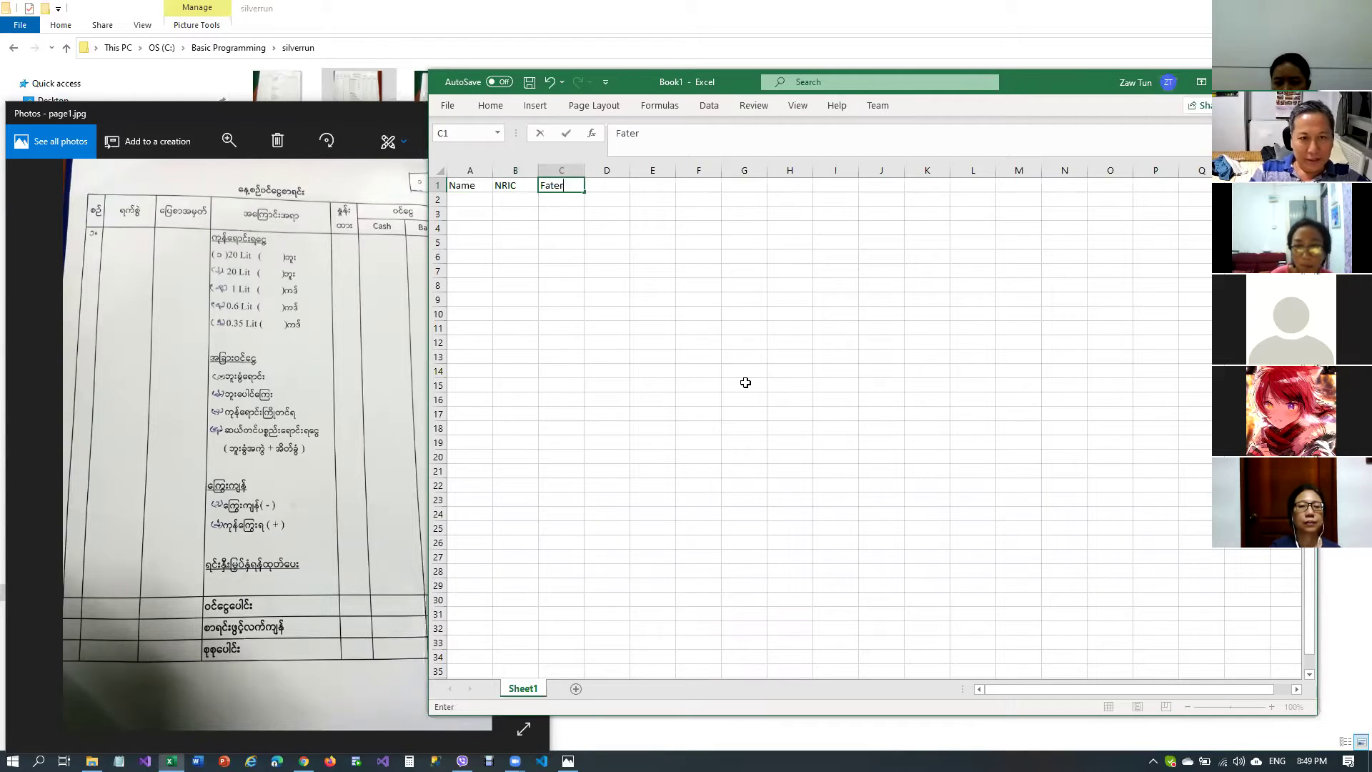
key(BackSpace)
key(BackSpace)
text(her Name)
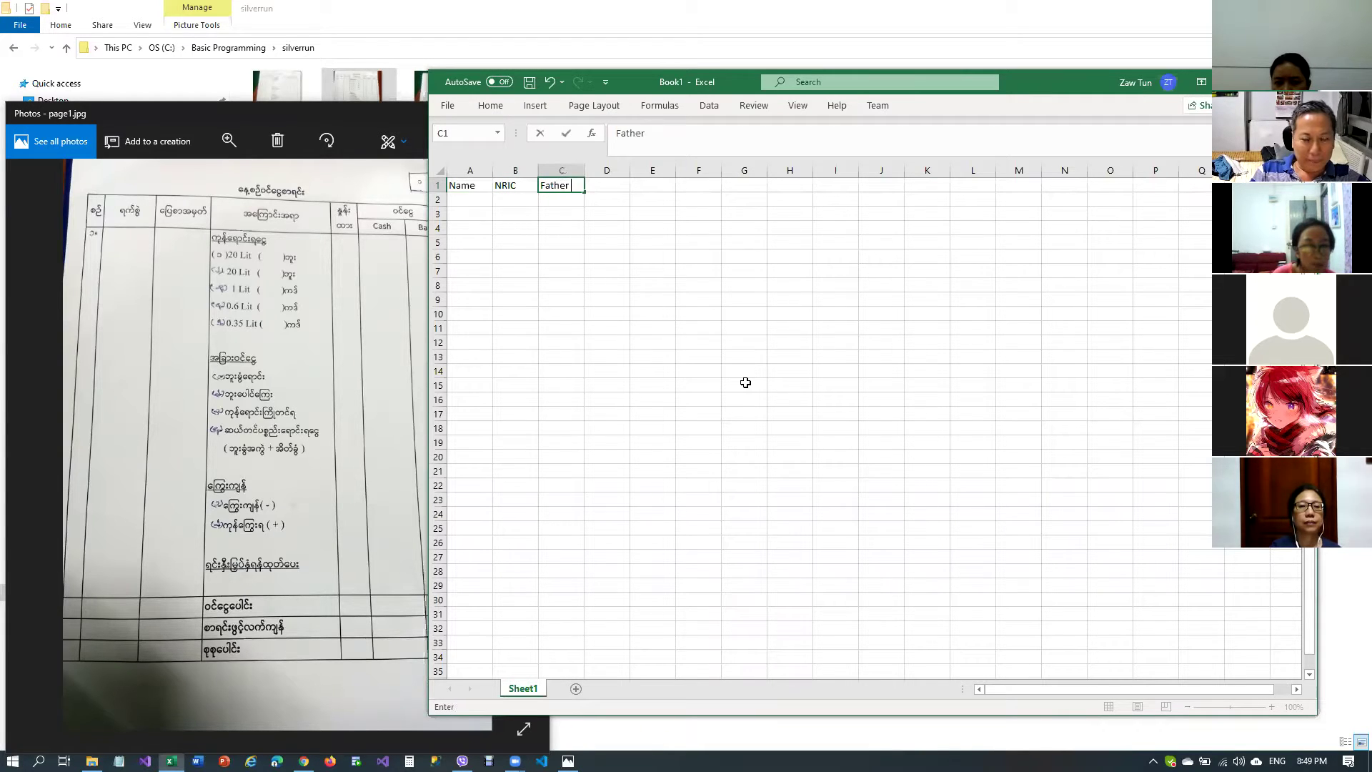
key(Return)
Widen column C to fit its header and enter the header Address in cell D1
key(Up)
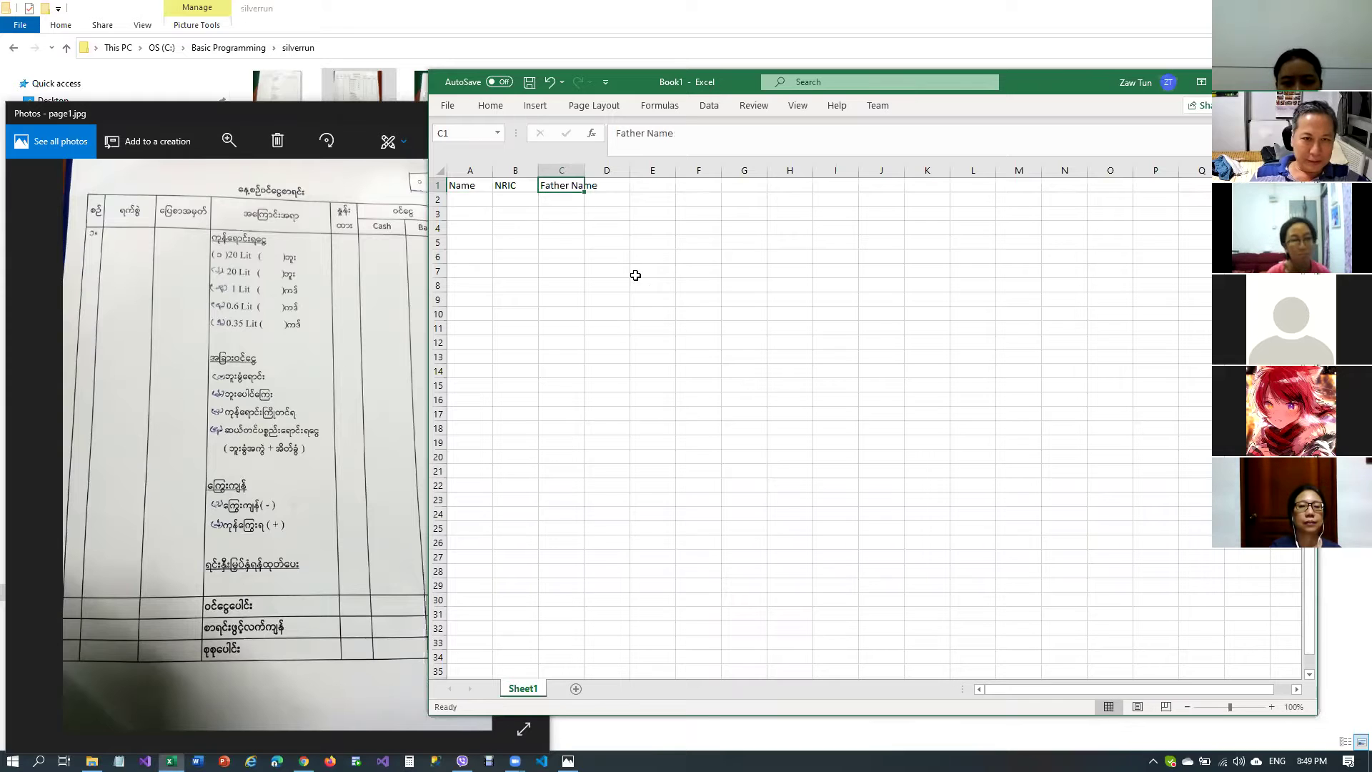
drag(583, 172, 600, 173)
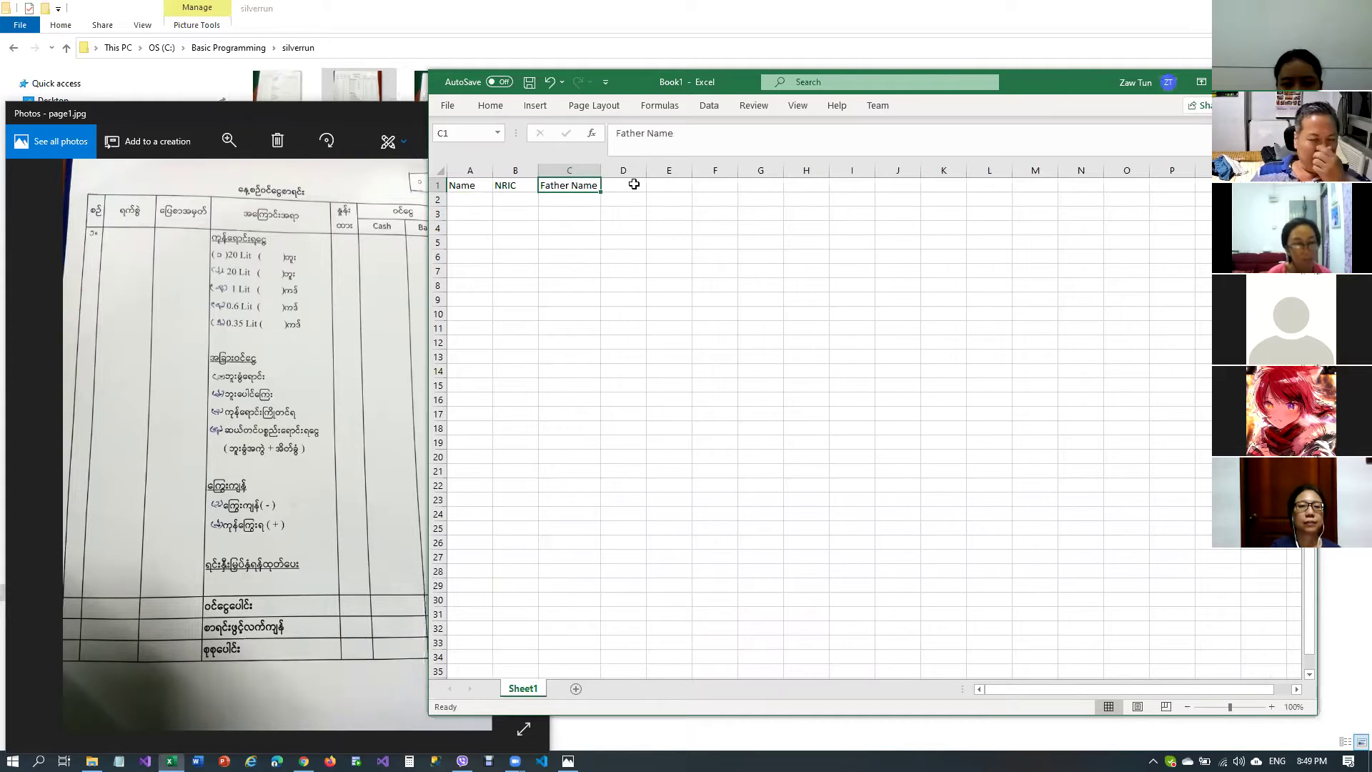
click(634, 184)
text(Address)
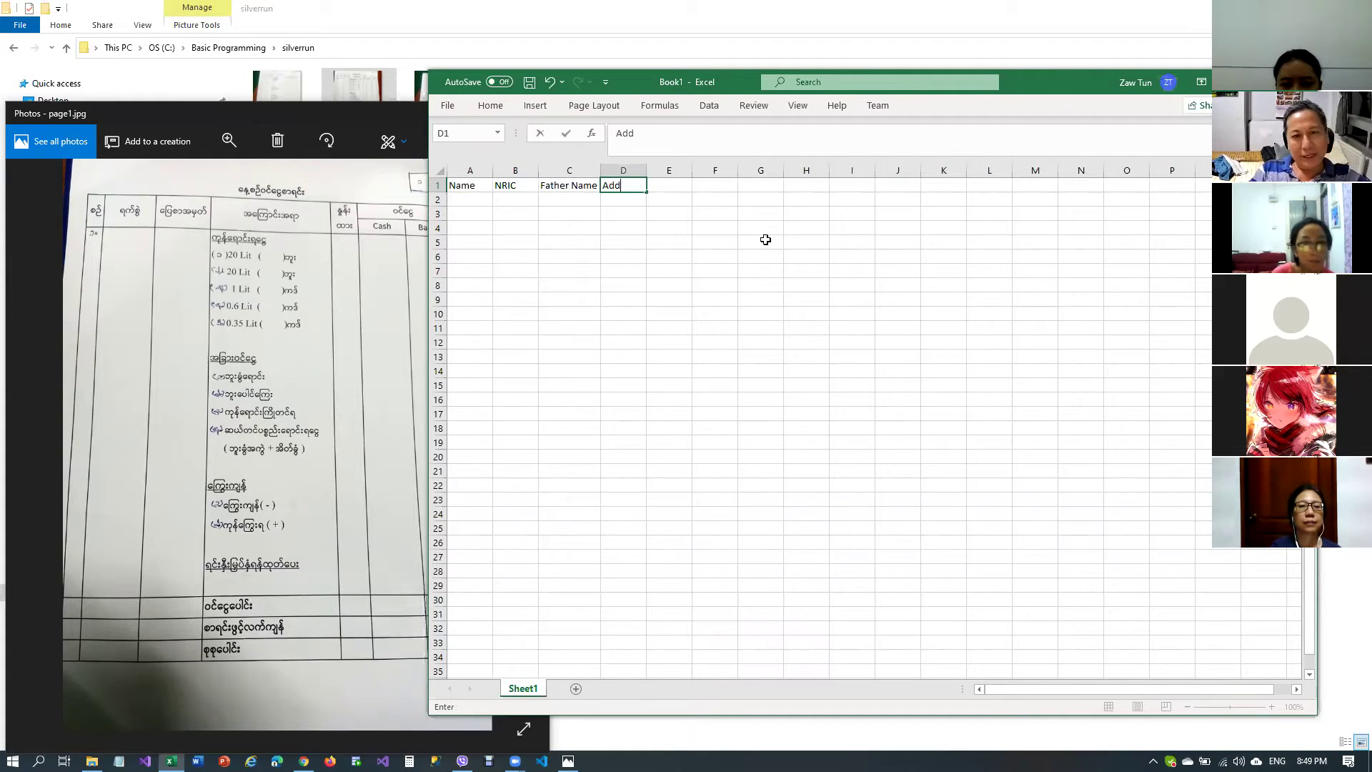
key(Return)
key(Up)
key(Right)
Select cell A2 for the first record and widen column A to about three times its width
key(Down)
key(Left)
key(Left)
key(Left)
key(Left)
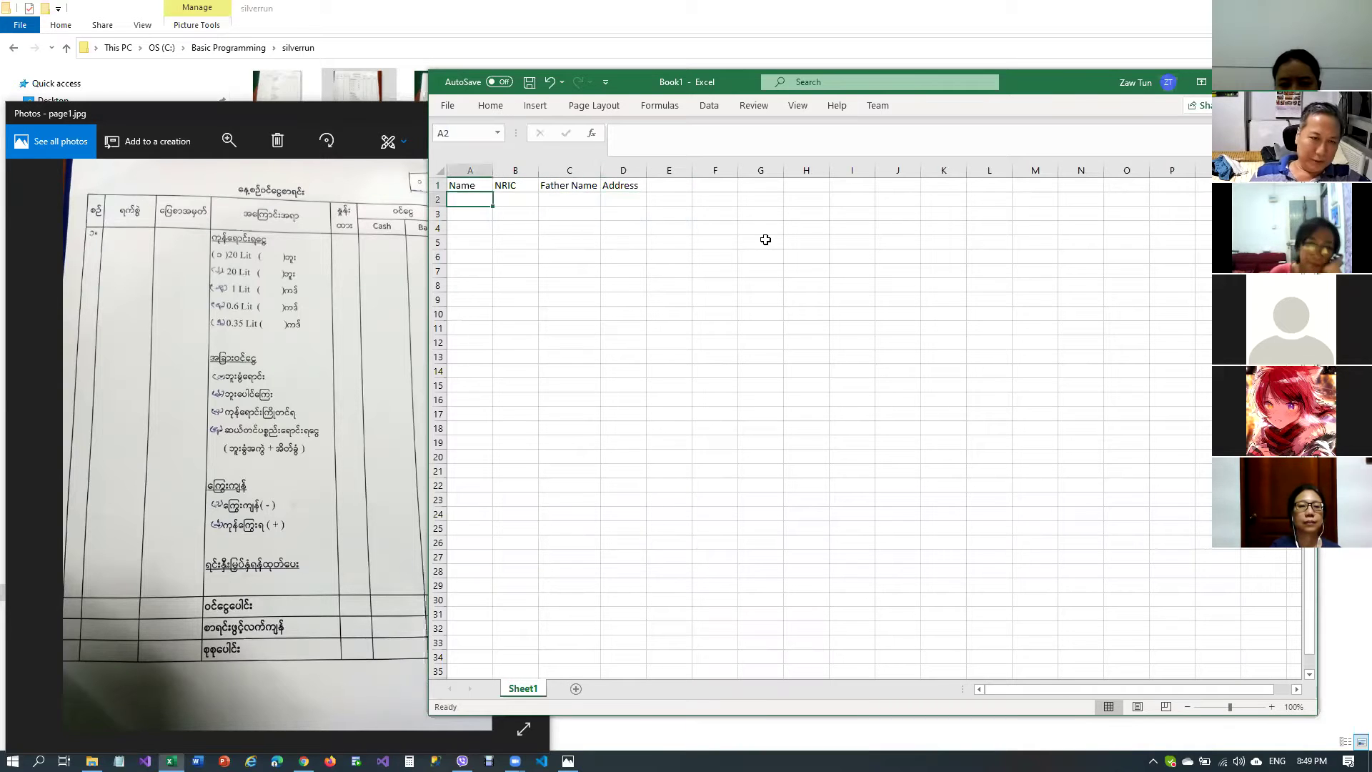
drag(493, 171, 584, 170)
Fill row 2 with the first person's name, NRIC number, father's name and the address Yangon
text(U Myo)
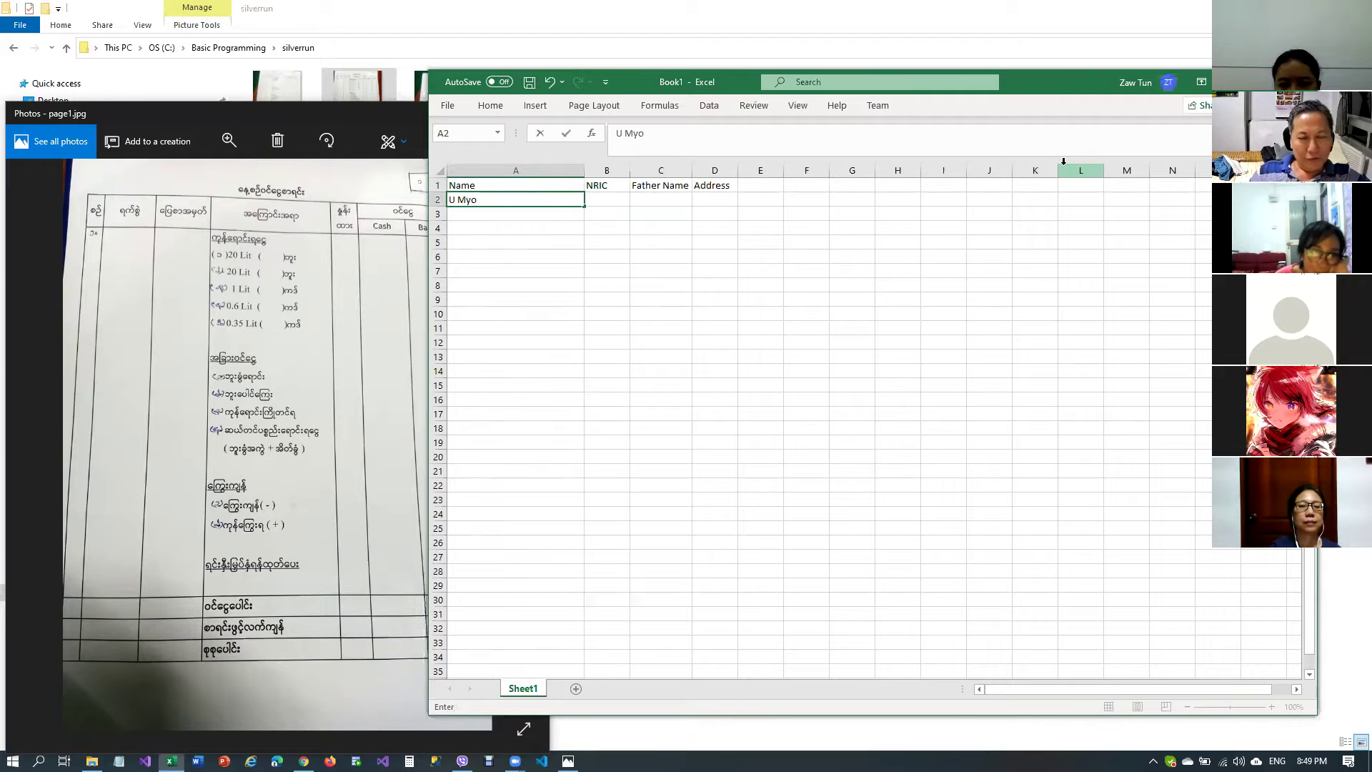
key(Tab)
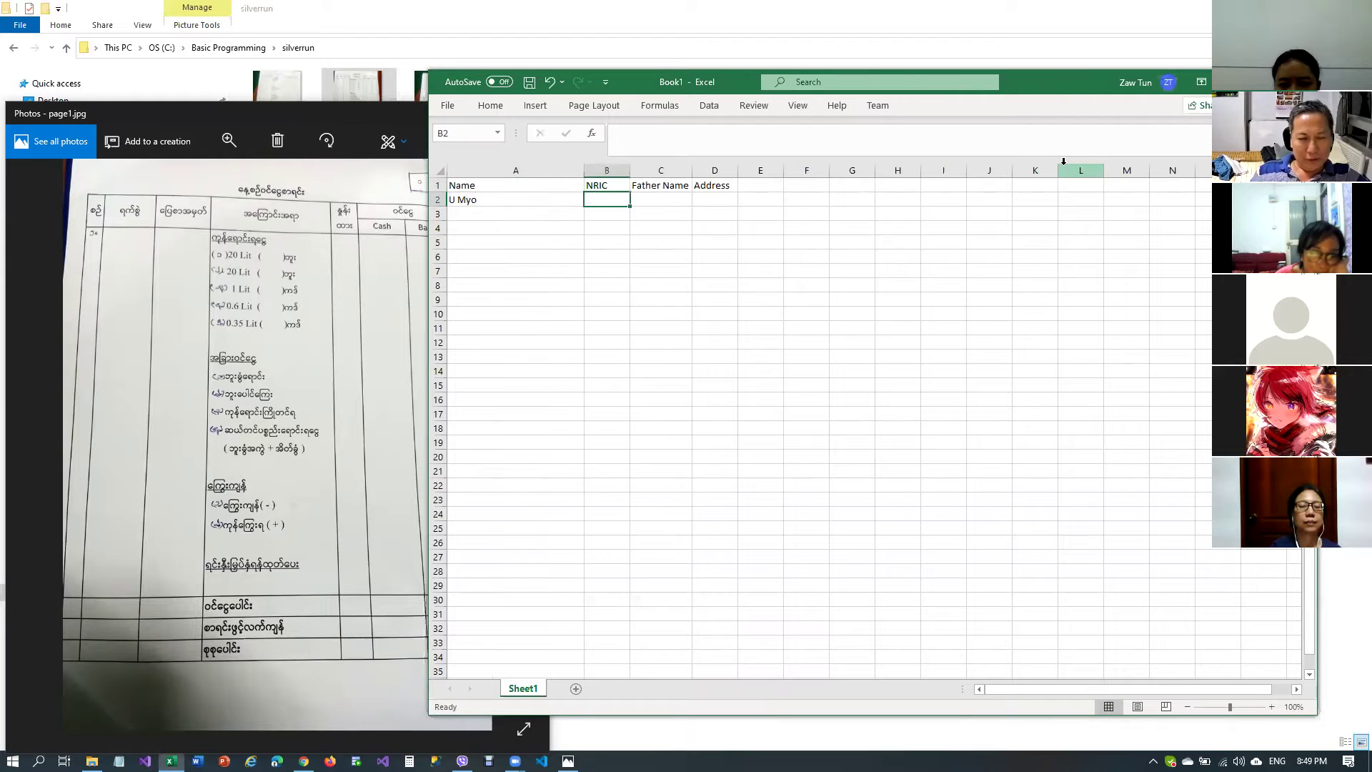
text(12345)
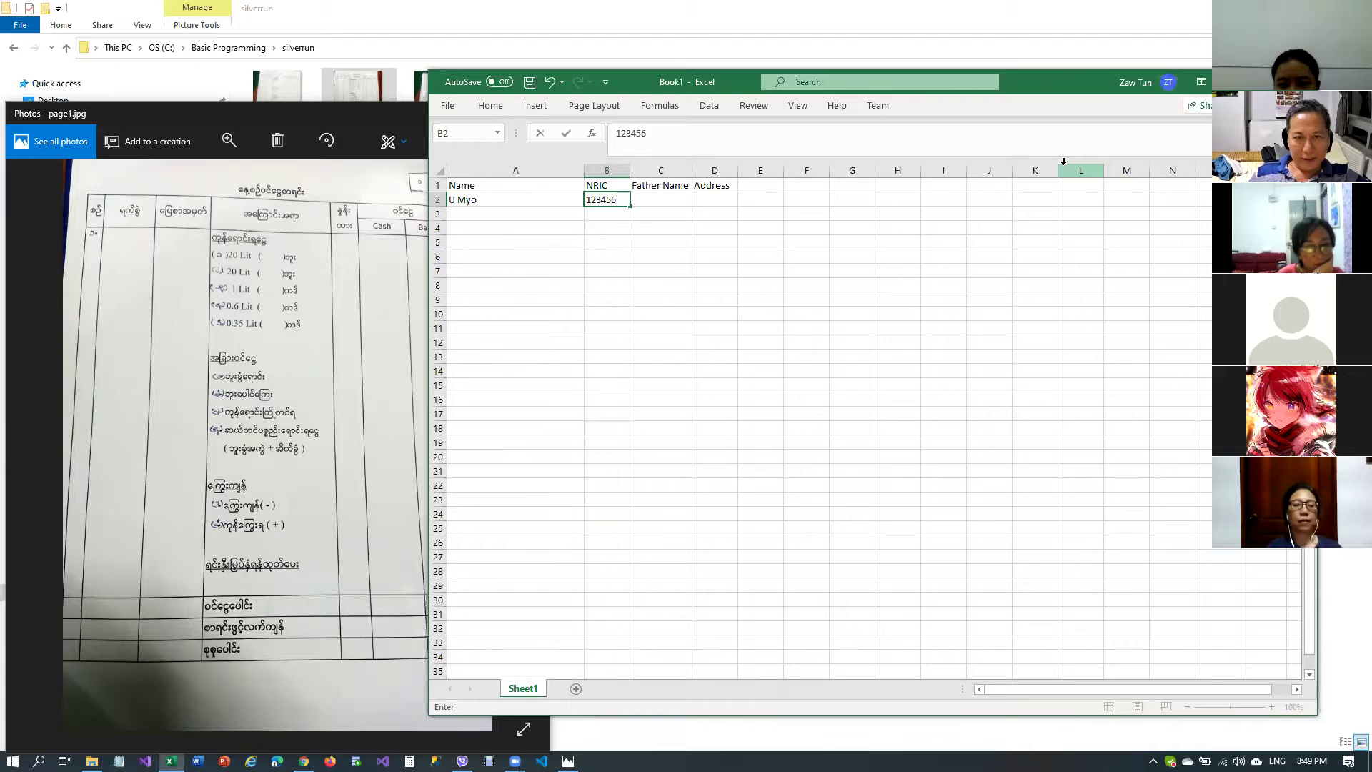
text(6)
key(Tab)
text(U Soe)
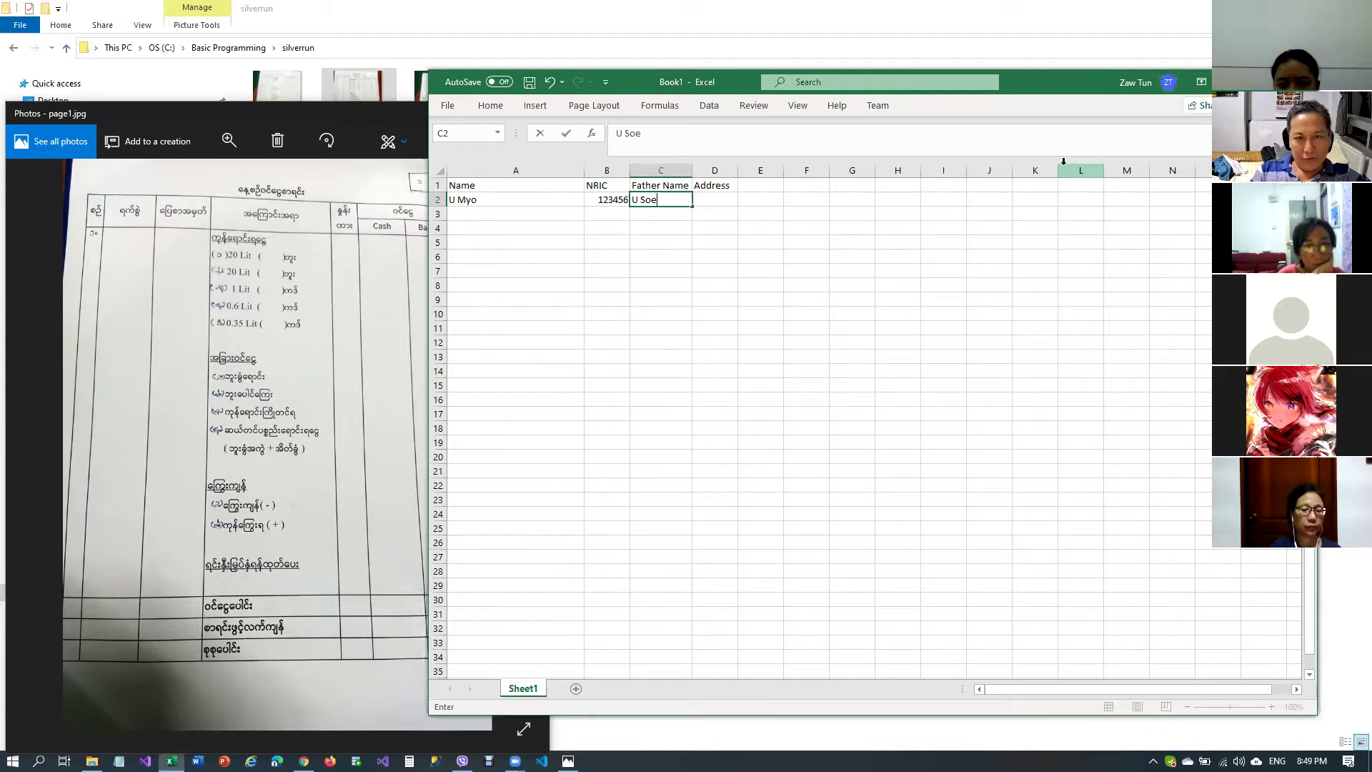
key(Tab)
text(Yangon)
key(Return)
Enter the second person's name in cell A3
key(Left)
key(Left)
key(Left)
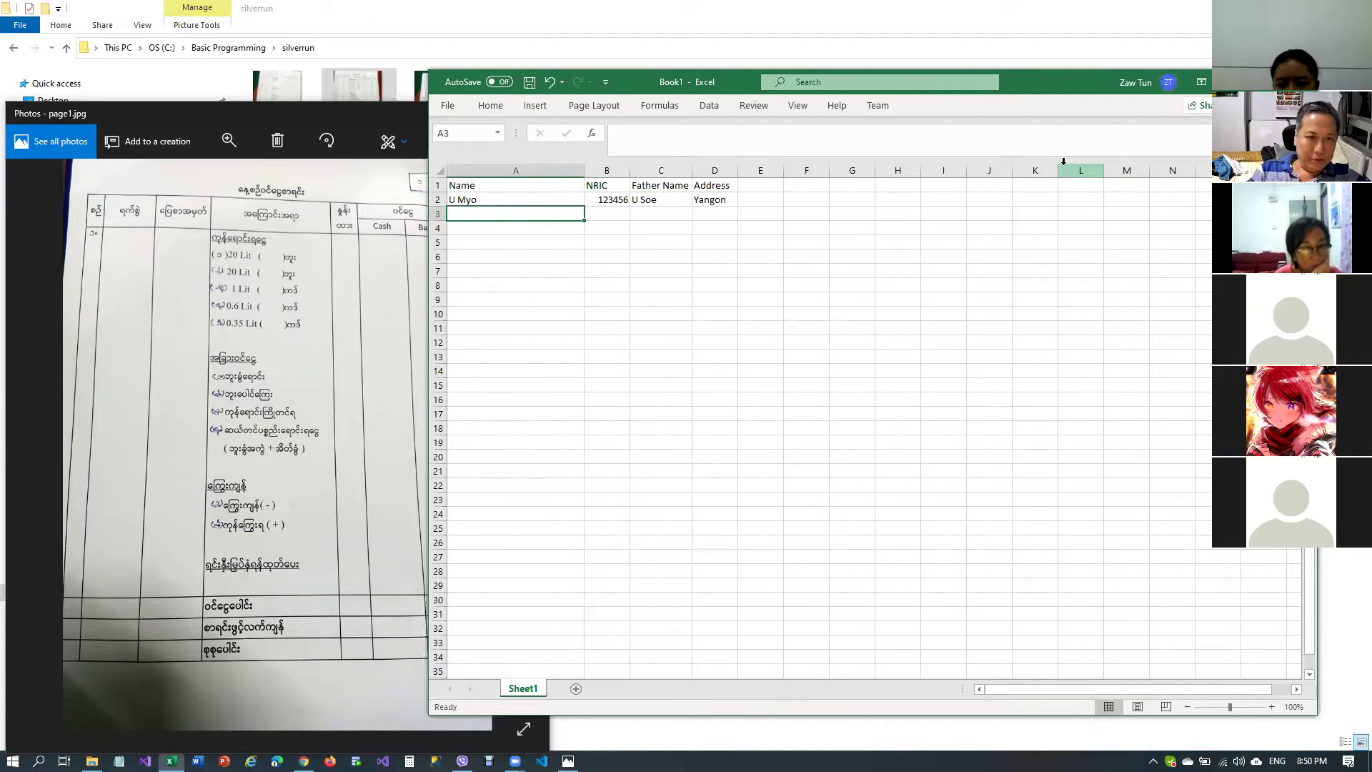
text(U Hal)
key(BackSpace)
key(BackSpace)
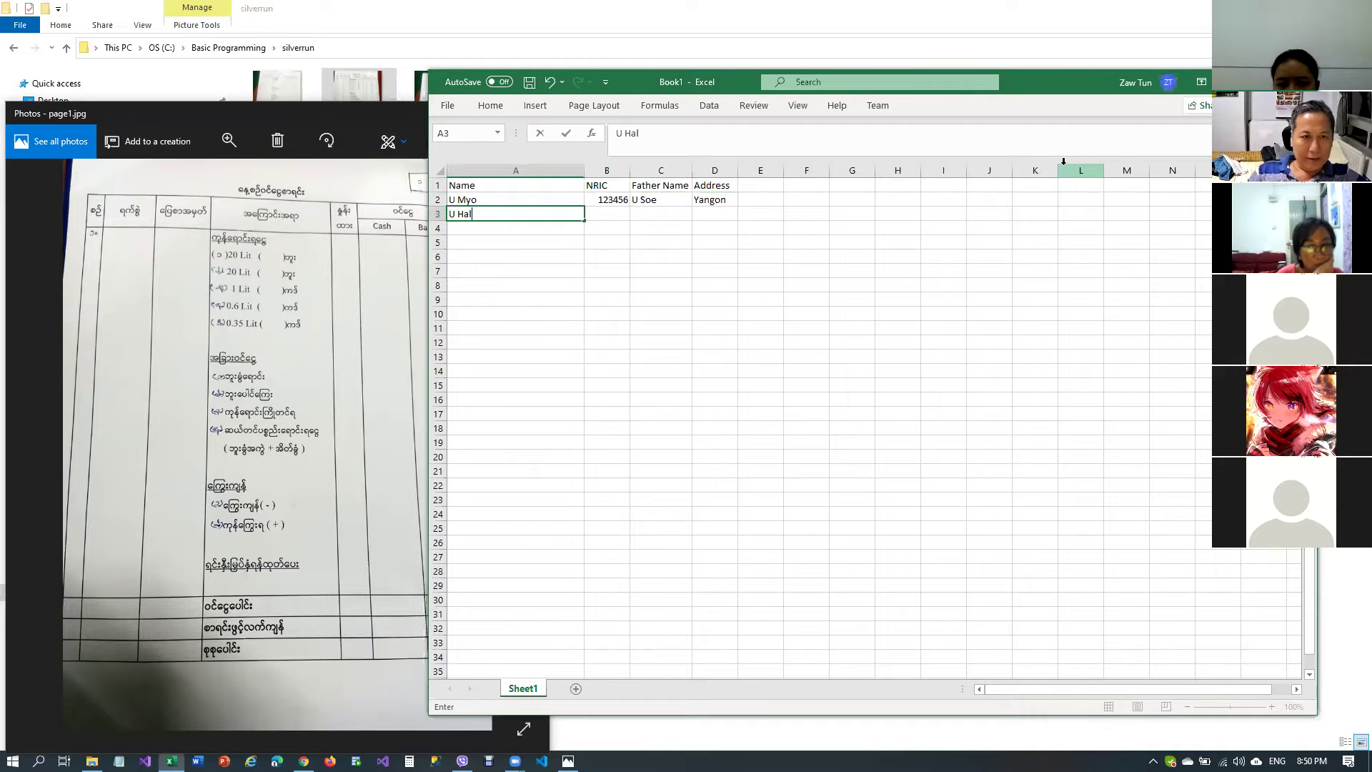
text(la)
key(Tab)
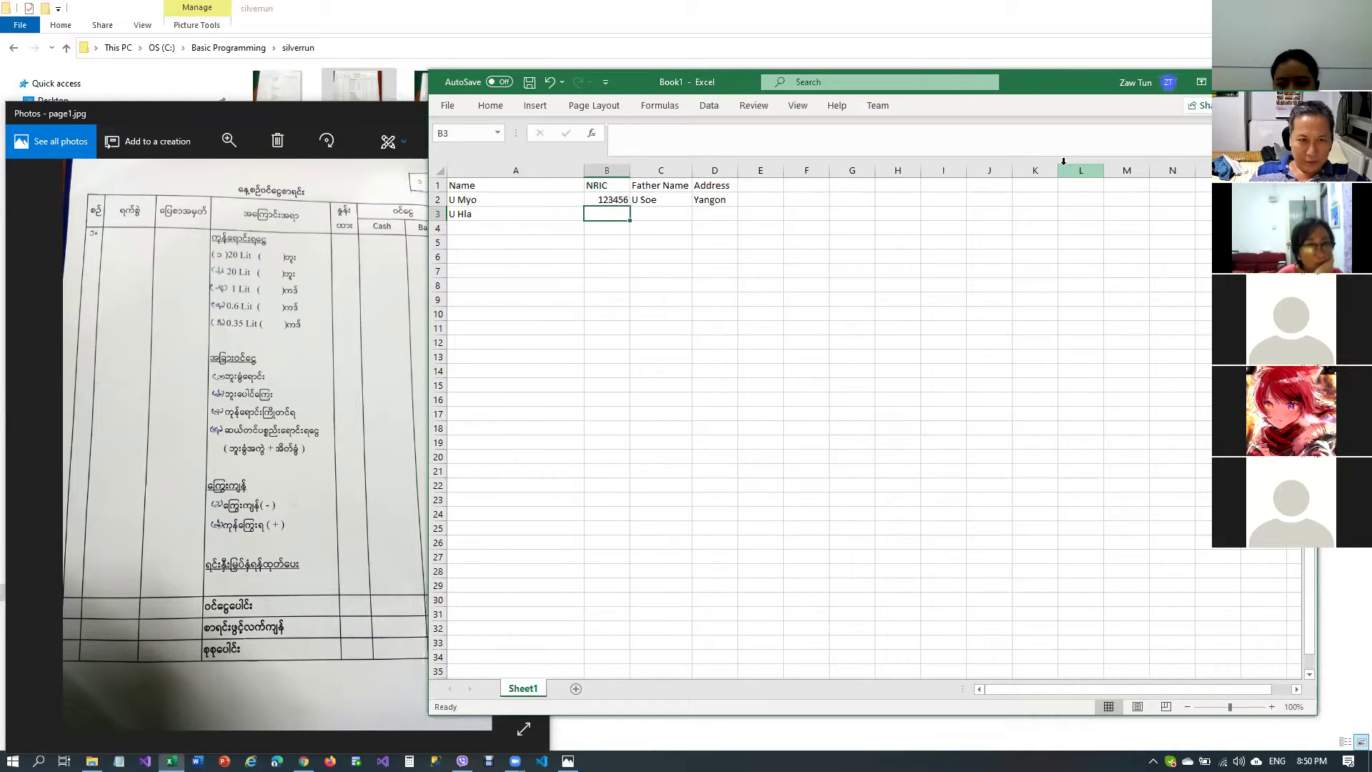
Complete row 3 with the same NRIC number as row 2, the father's name and the address Yangon
text(2345)
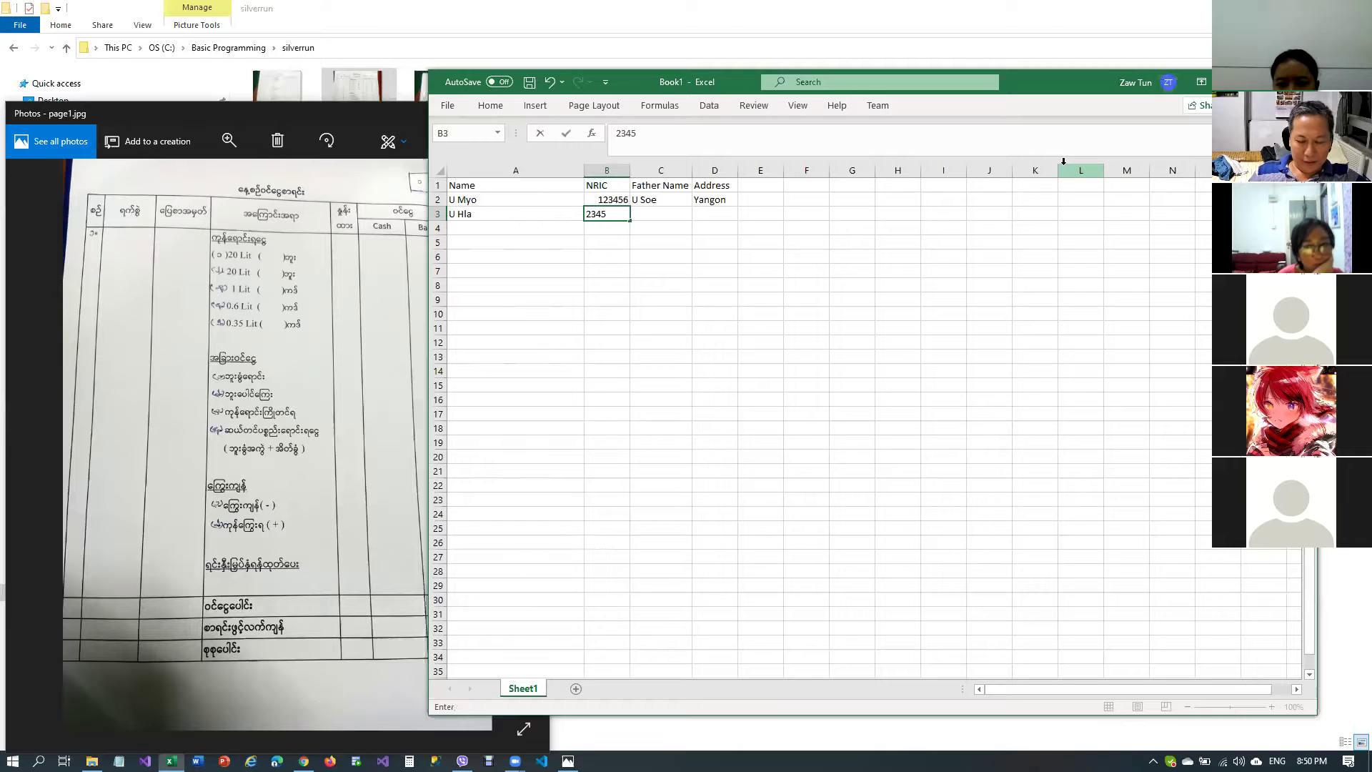
key(BackSpace)
key(BackSpace)
key(BackSpace)
key(BackSpace)
text(12345)
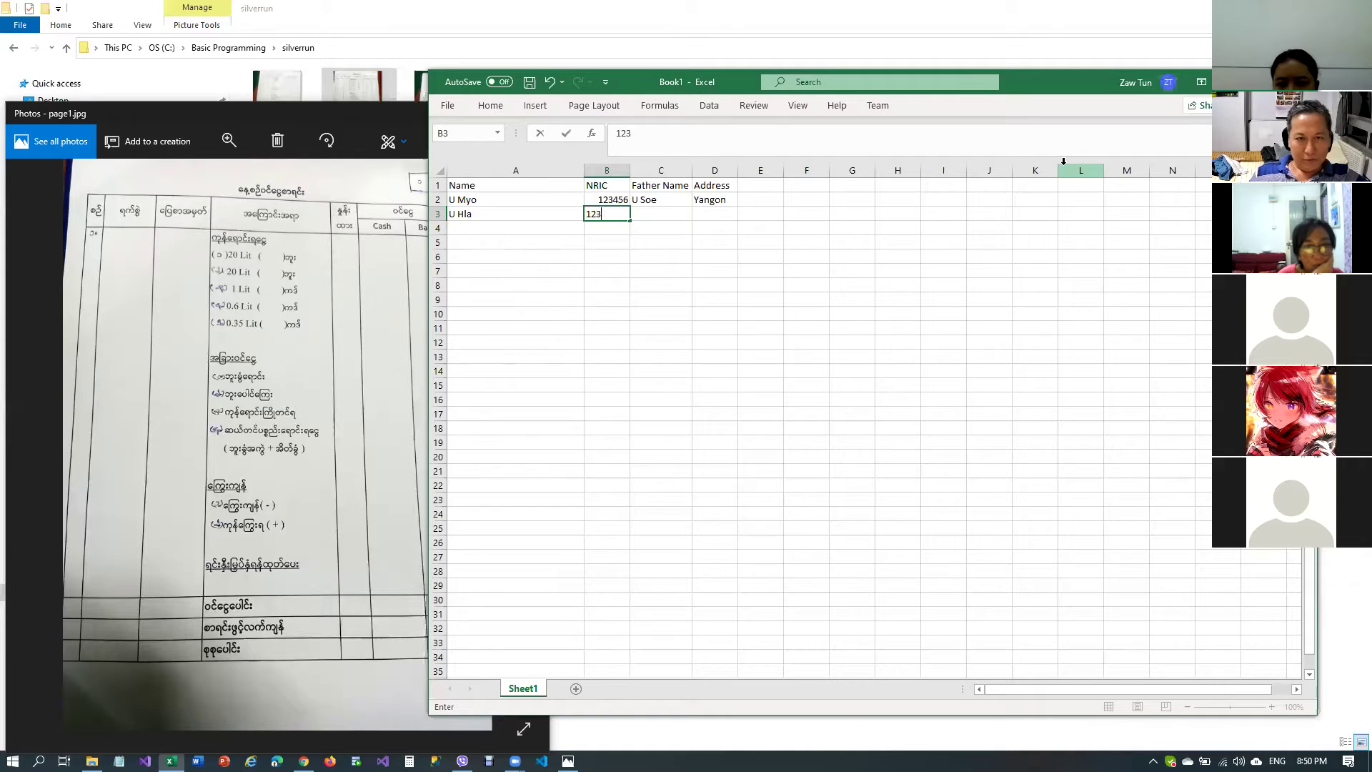
key(Tab)
text(U Myo)
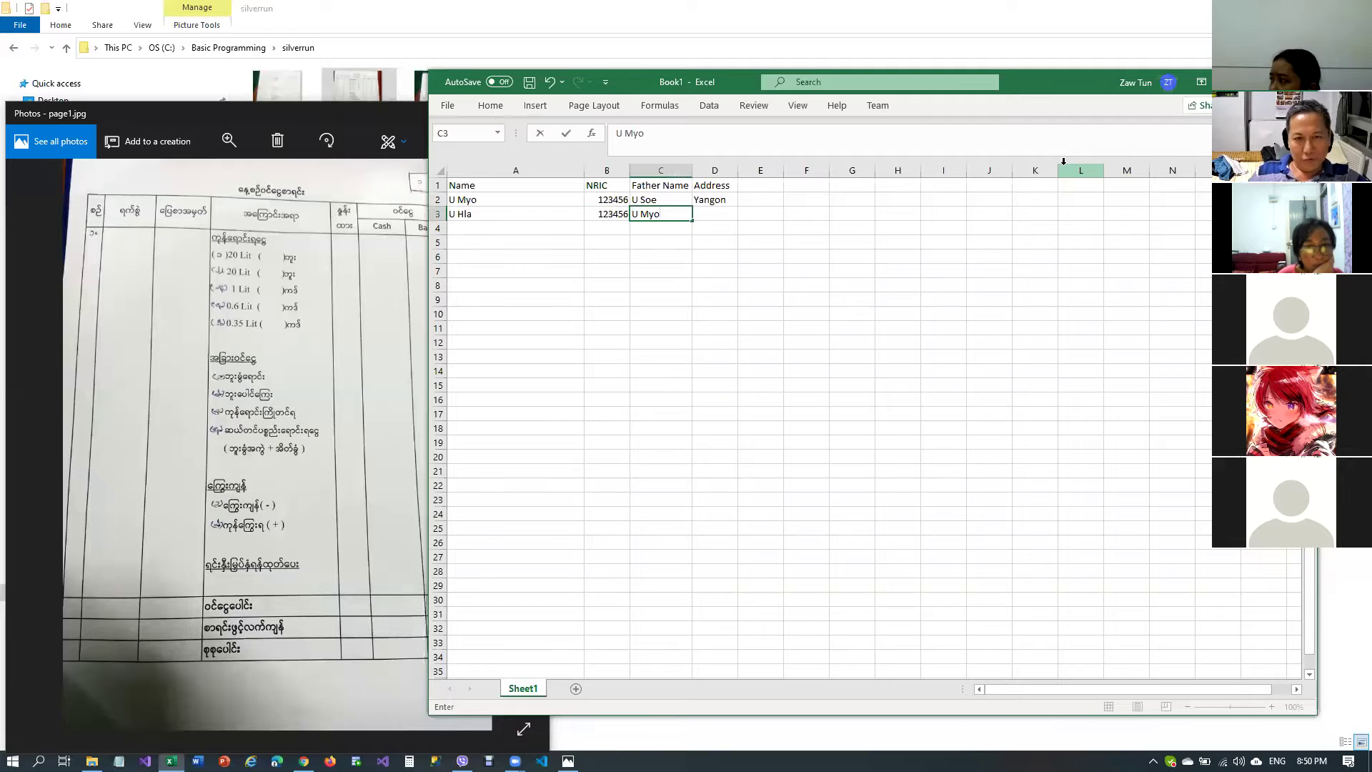
key(Tab)
text(Ya)
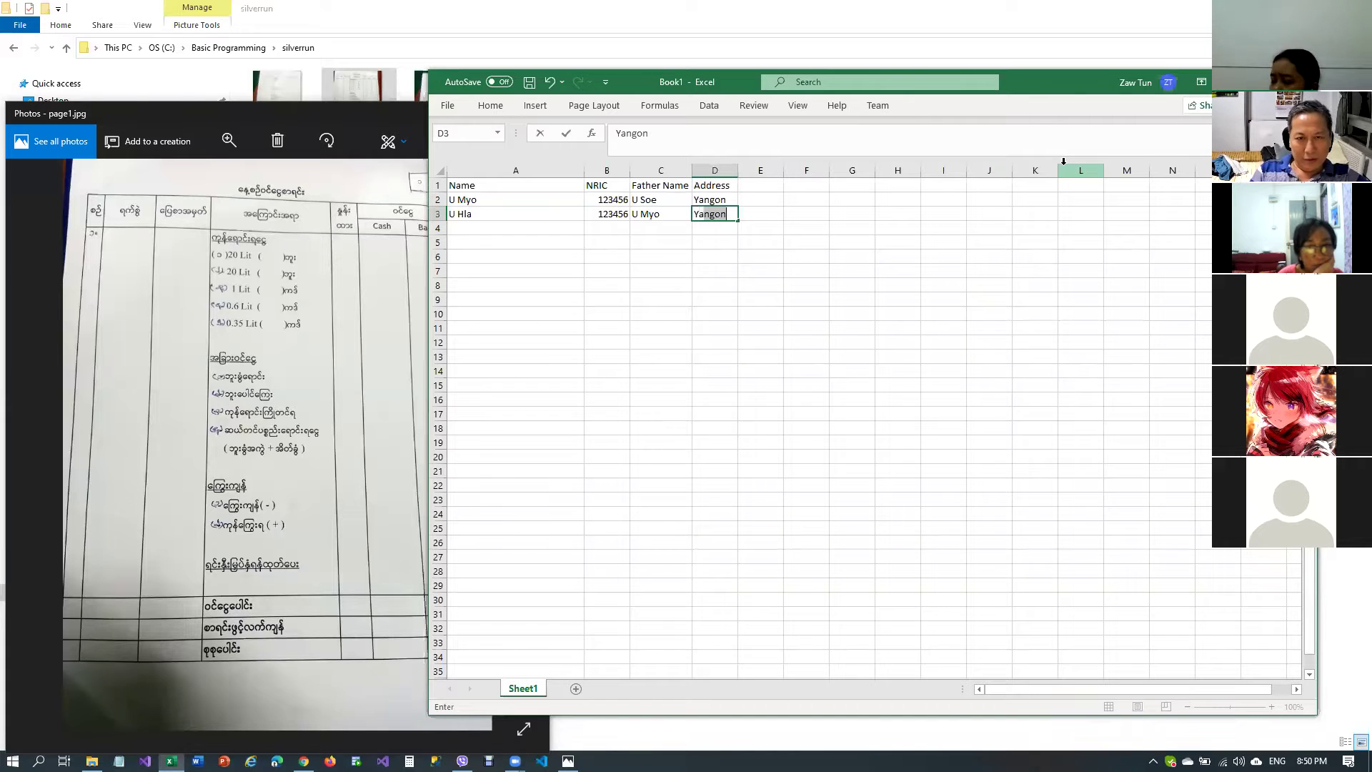
key(Return)
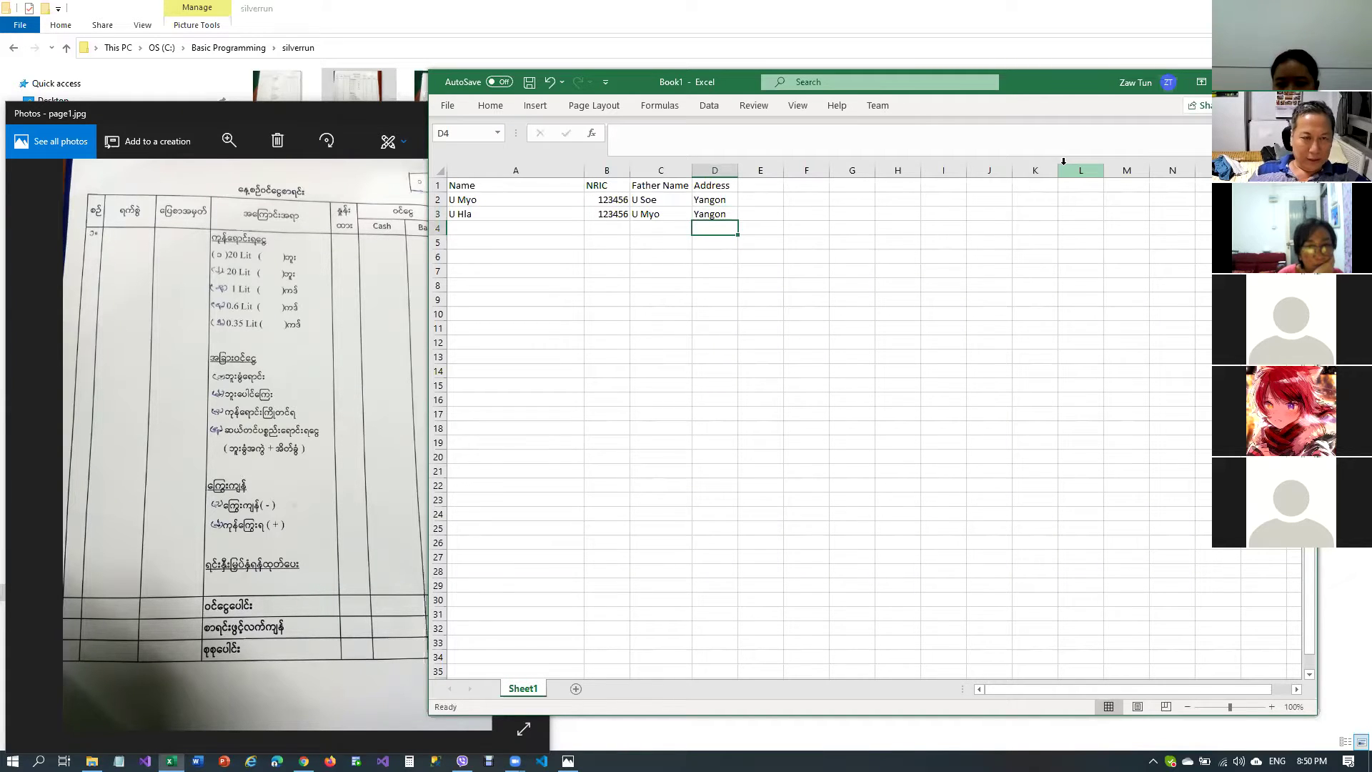
Enter the third person's name in cell A4
key(Left)
key(Left)
key(Left)
text(U Hla)
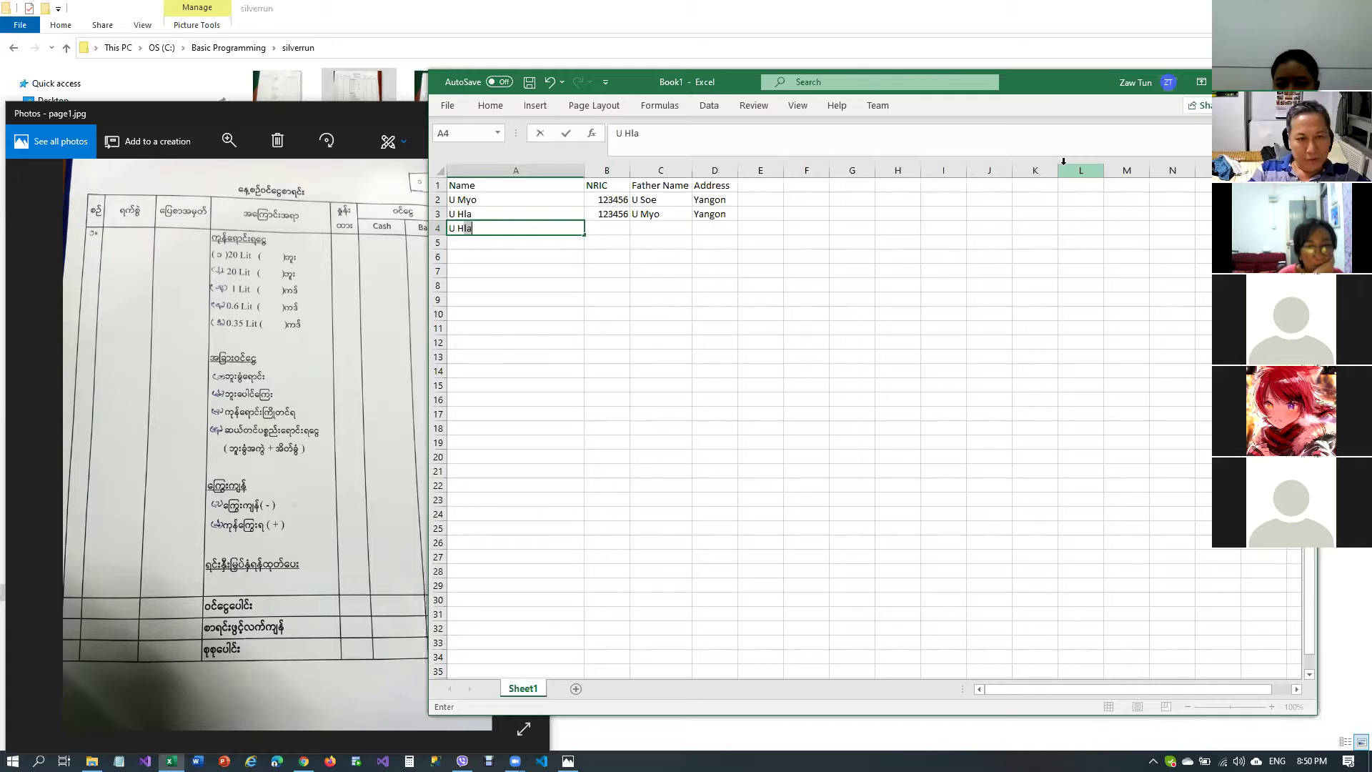
key(BackSpace)
key(BackSpace)
text(ti)
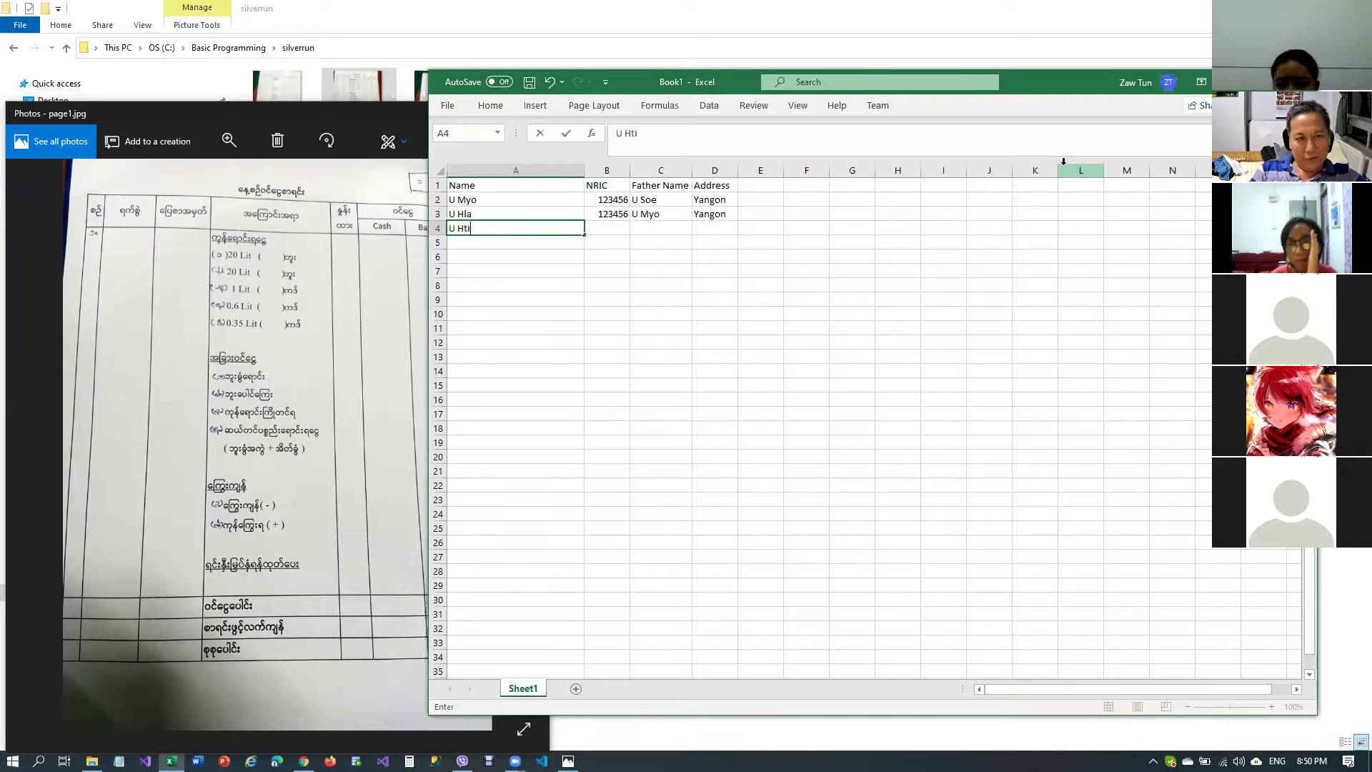
text(n Kyaw)
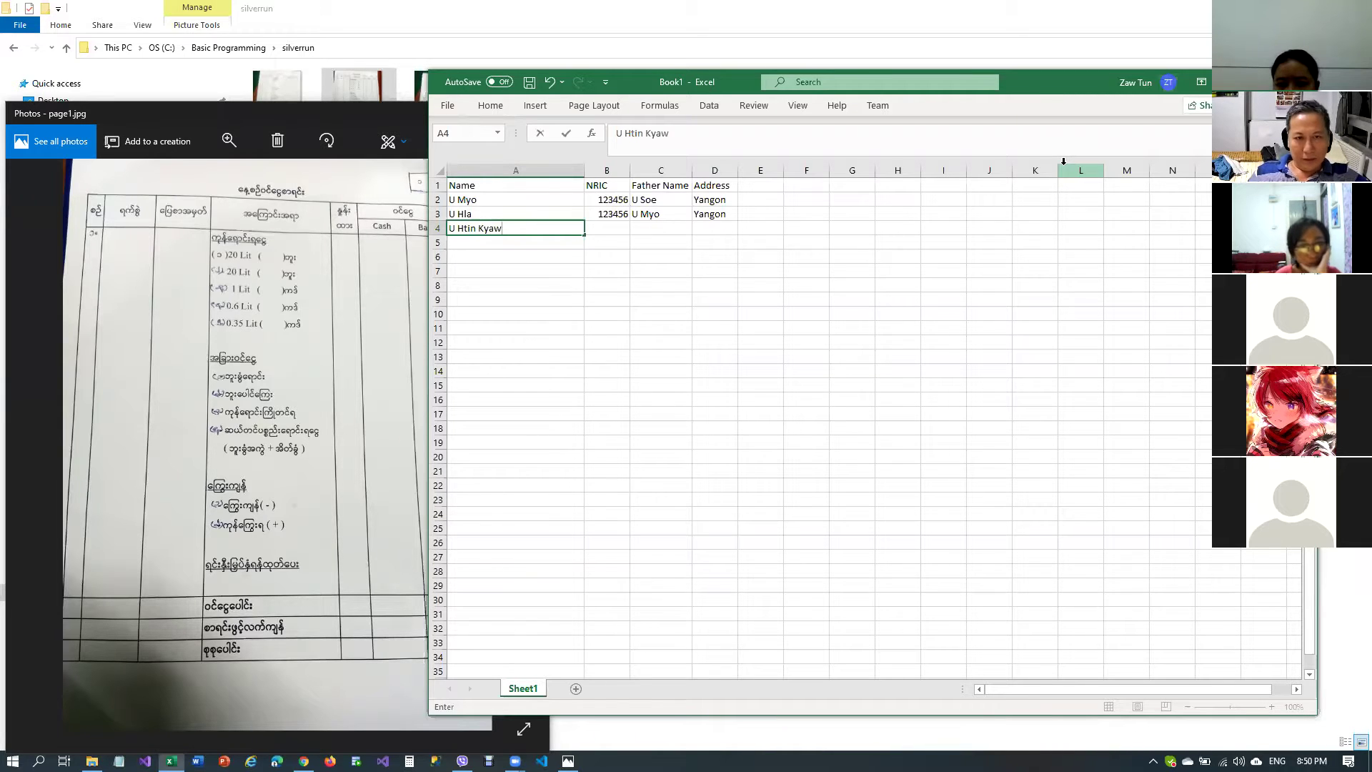
Complete row 4 with the person's NRIC number, father's name and the address Monywa
key(Tab)
text(123456)
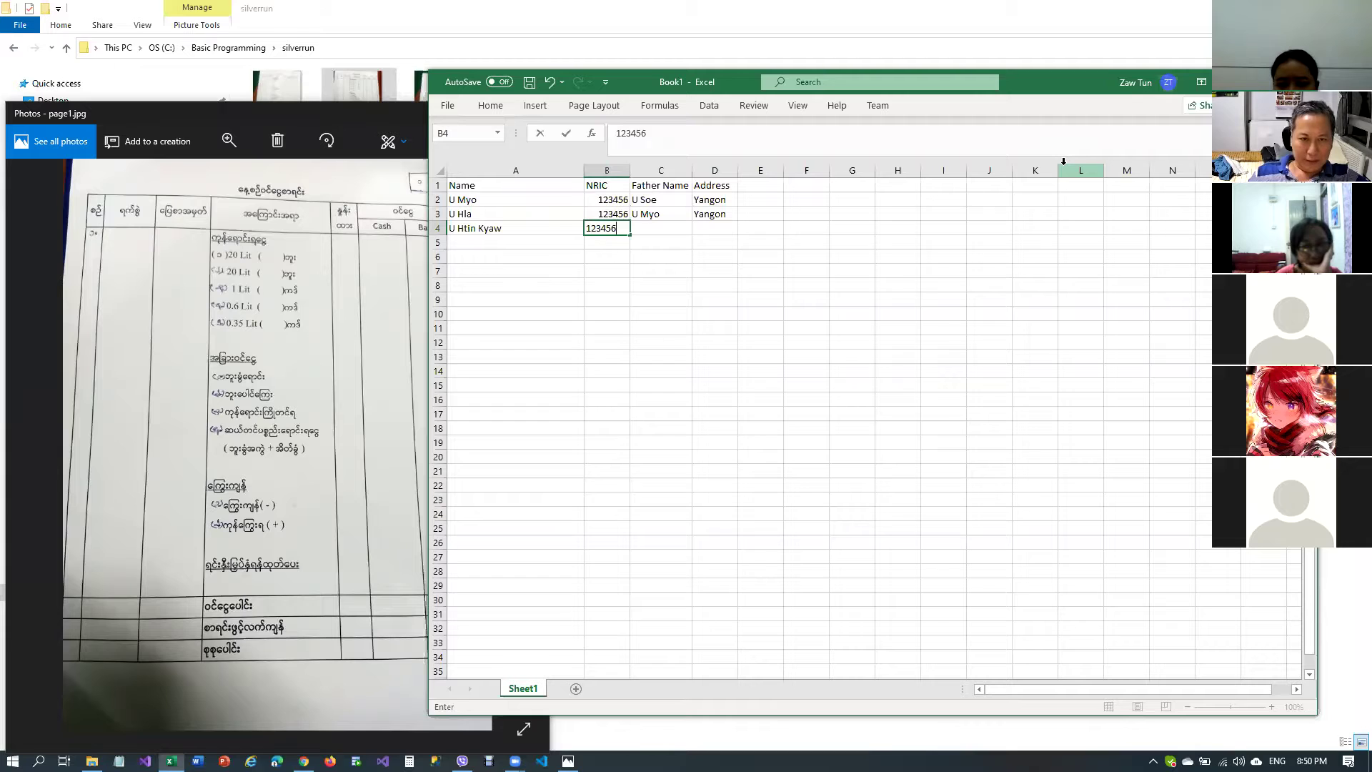
key(Tab)
text(U Soe)
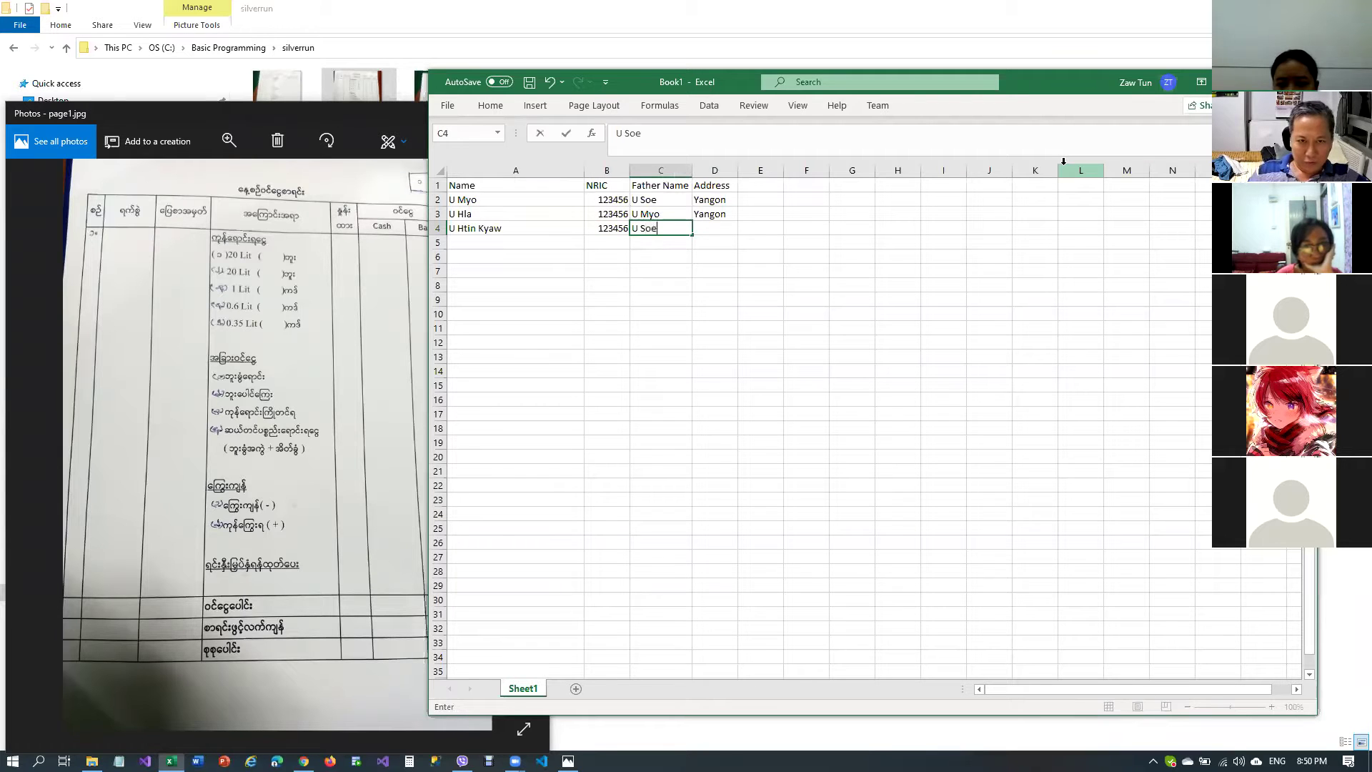
key(Tab)
text(Mon)
text(yawa)
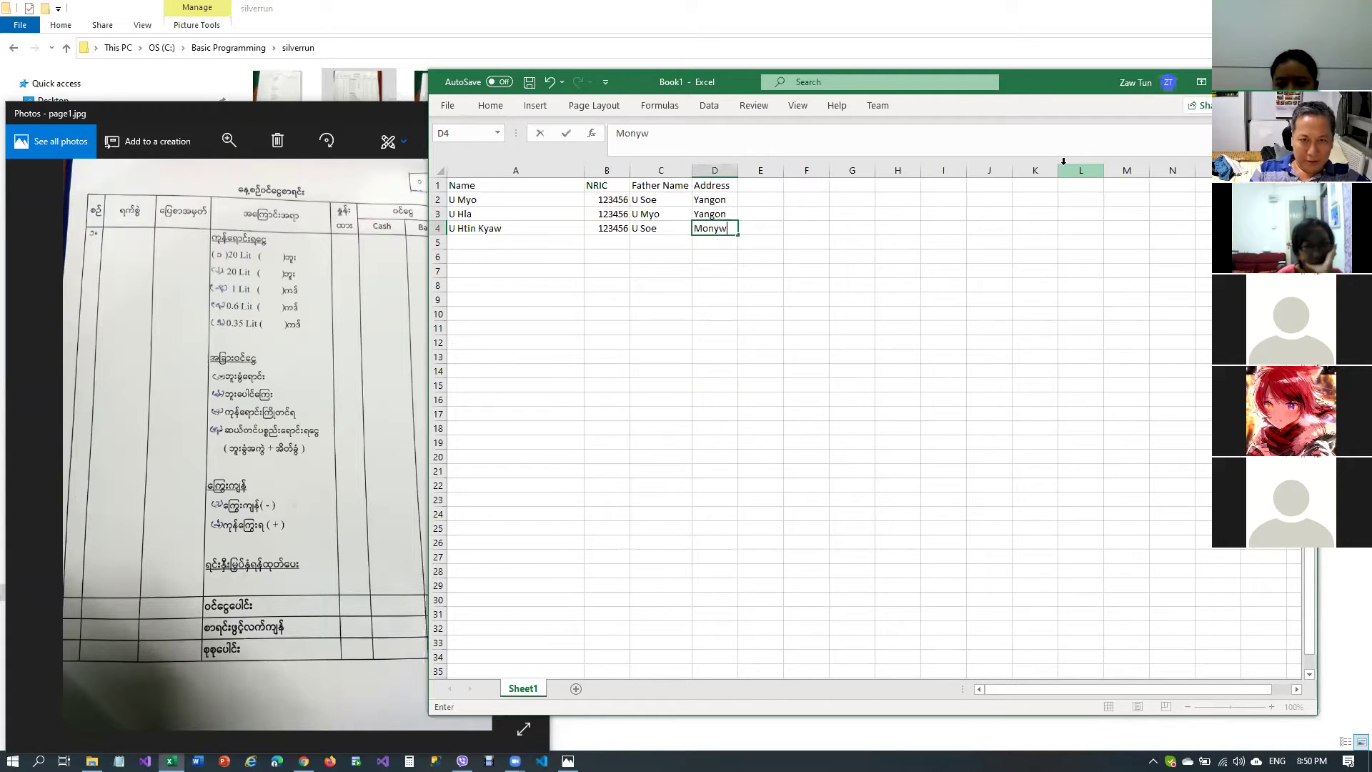
key(Return)
Start row 5 with the fourth person's name and NRIC number
key(Left)
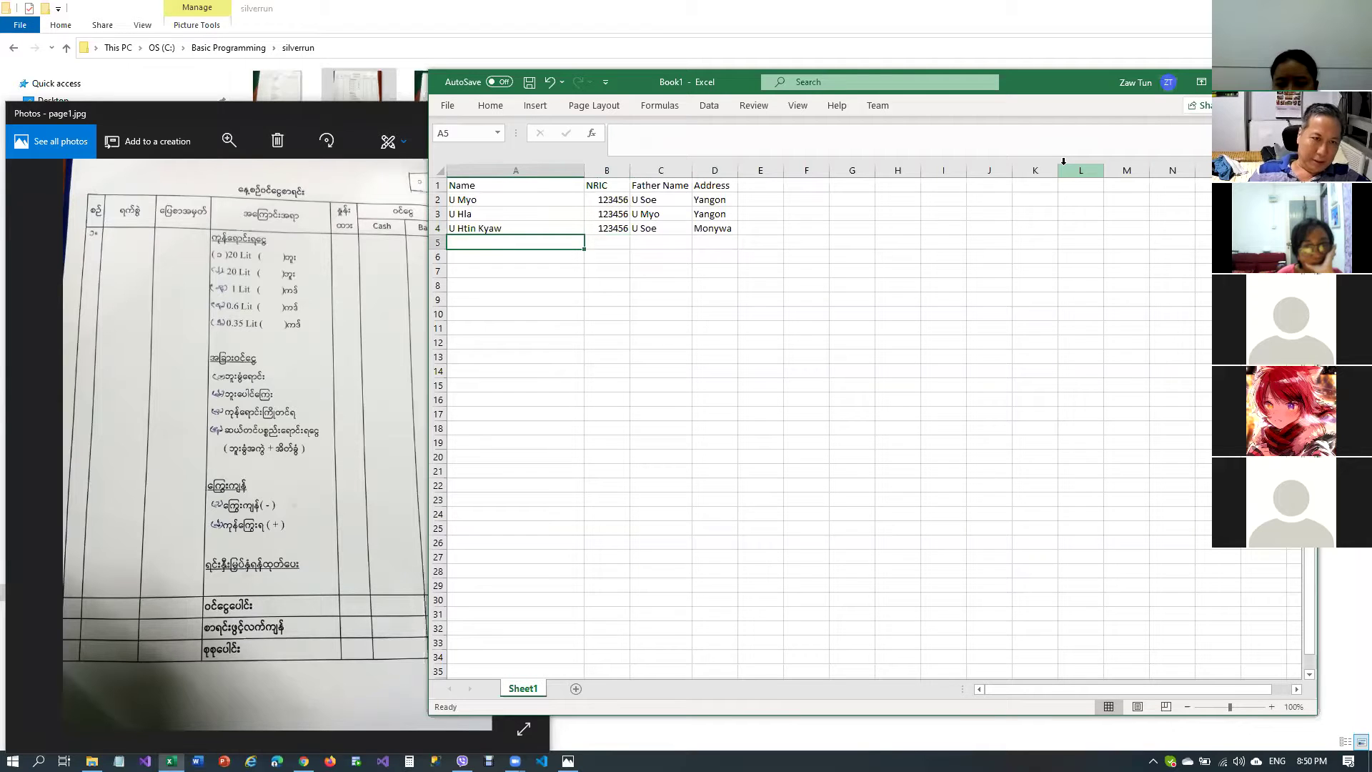
text(U Nyi)
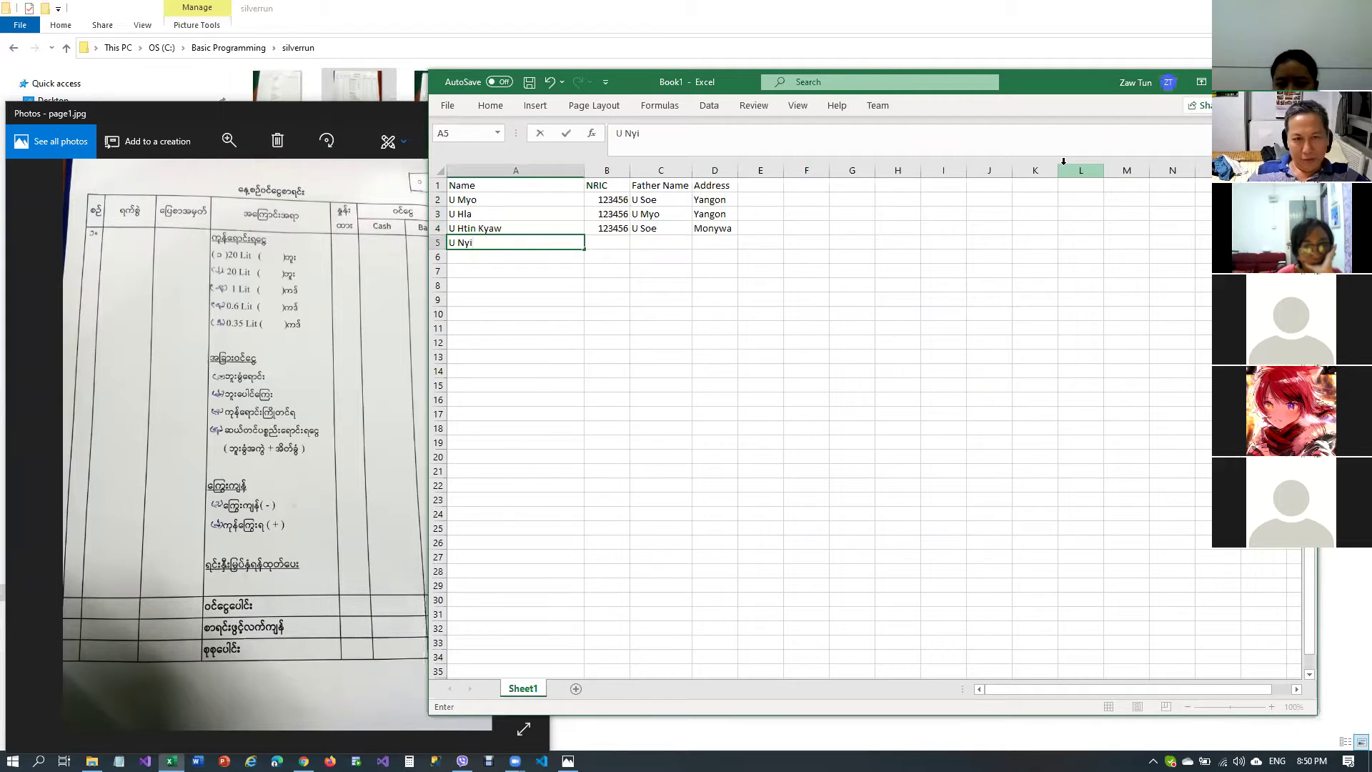
key(Tab)
text(123456)
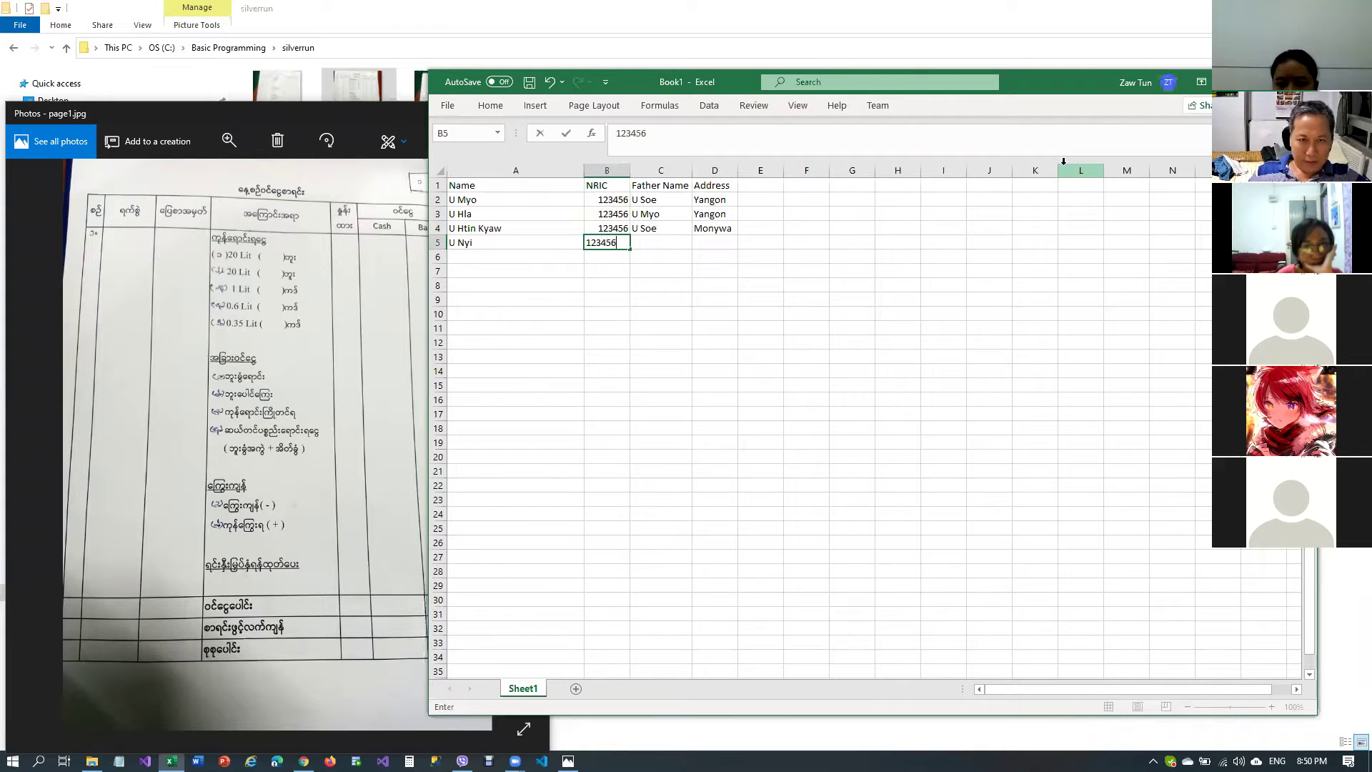
Complete row 5 with the father's name and the address Sagaing
key(Tab)
text(HY)
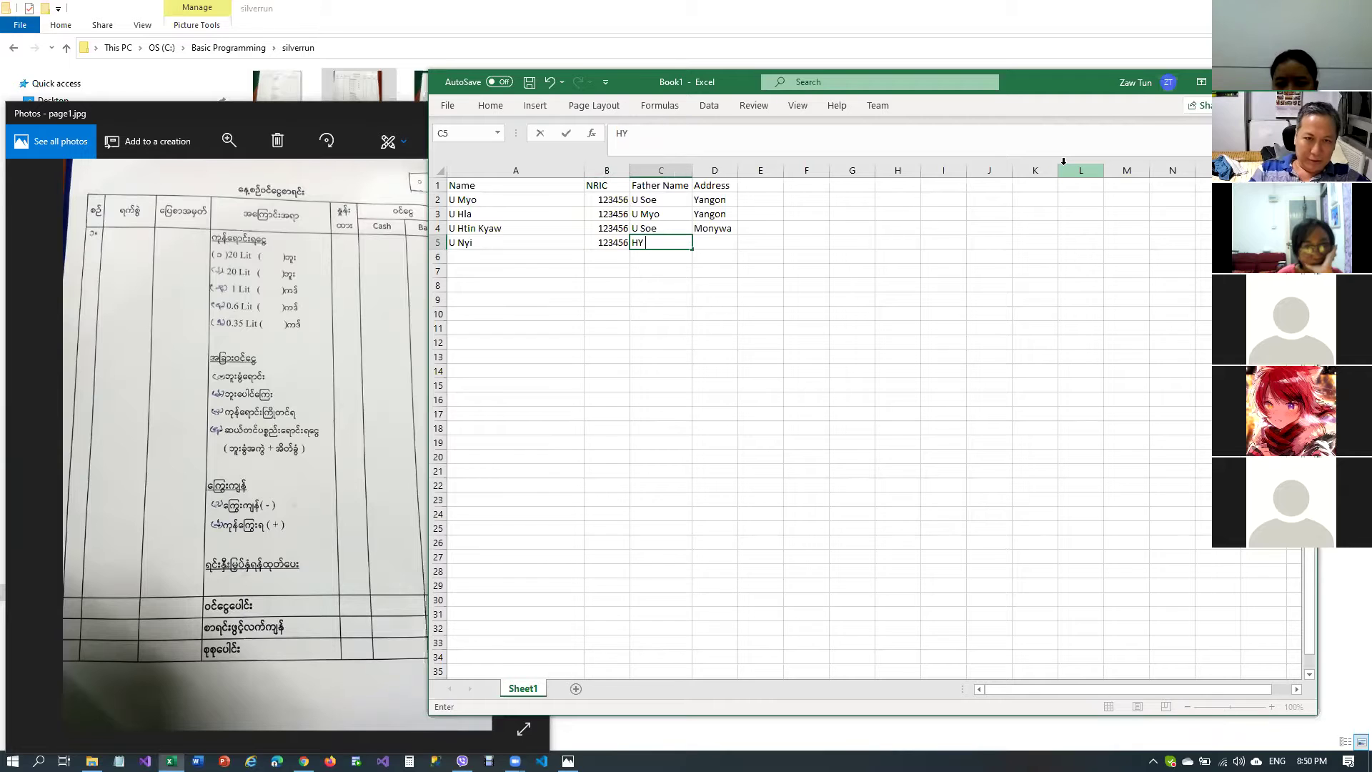
key(BackSpace)
text(U Hla)
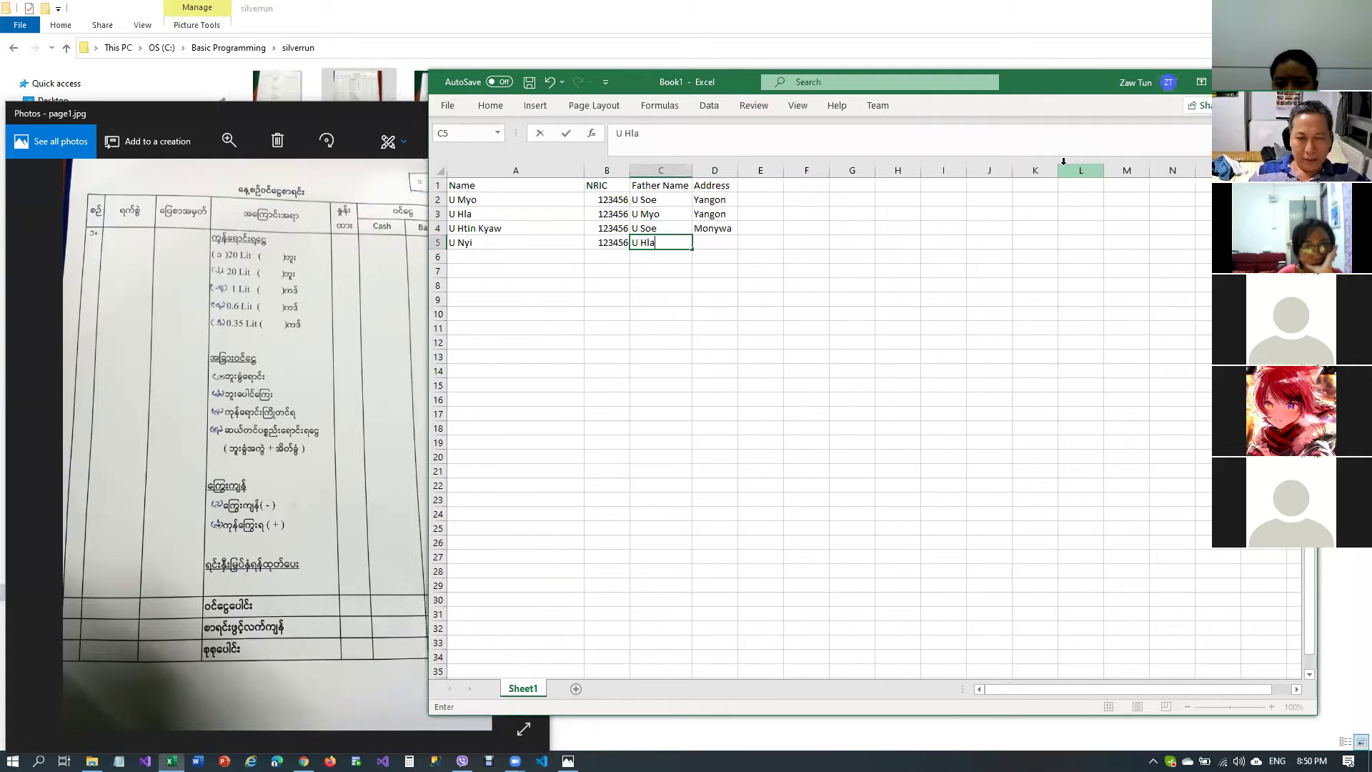
key(Tab)
text(Sagaing)
key(Return)
Start row 6 with the fifth person's name and a different NRIC number from the rows above
key(Left)
key(Left)
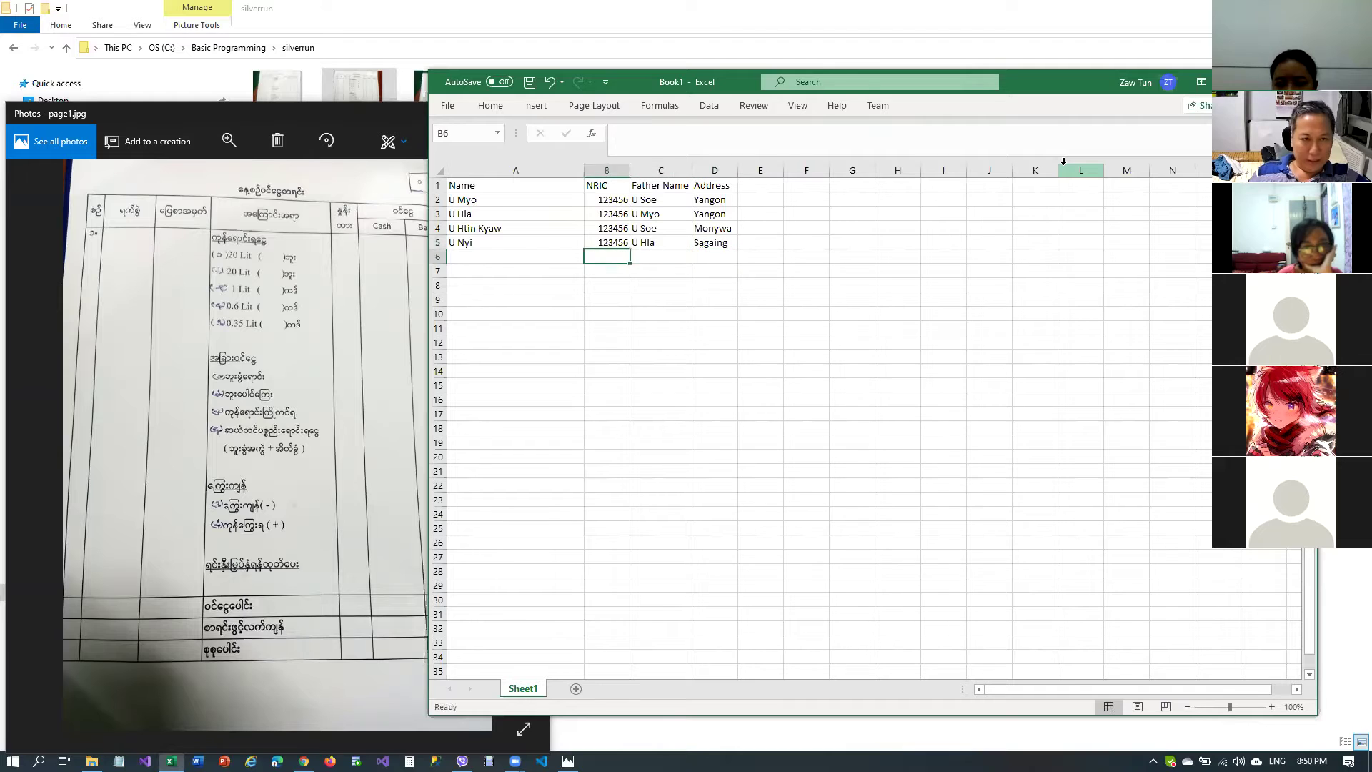
key(Left)
text(U Myint)
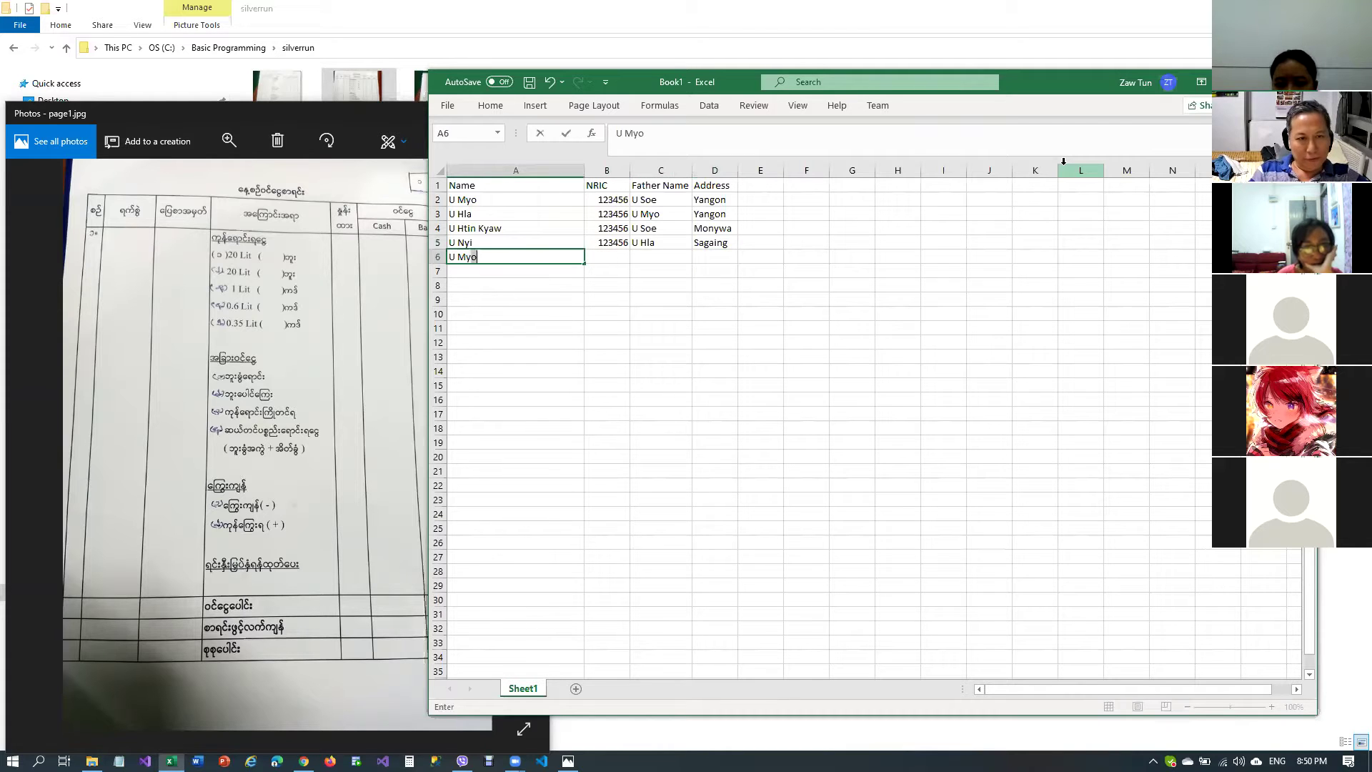
key(Tab)
text(234567)
Complete row 6 with the father's name and the address Monywa
key(Tab)
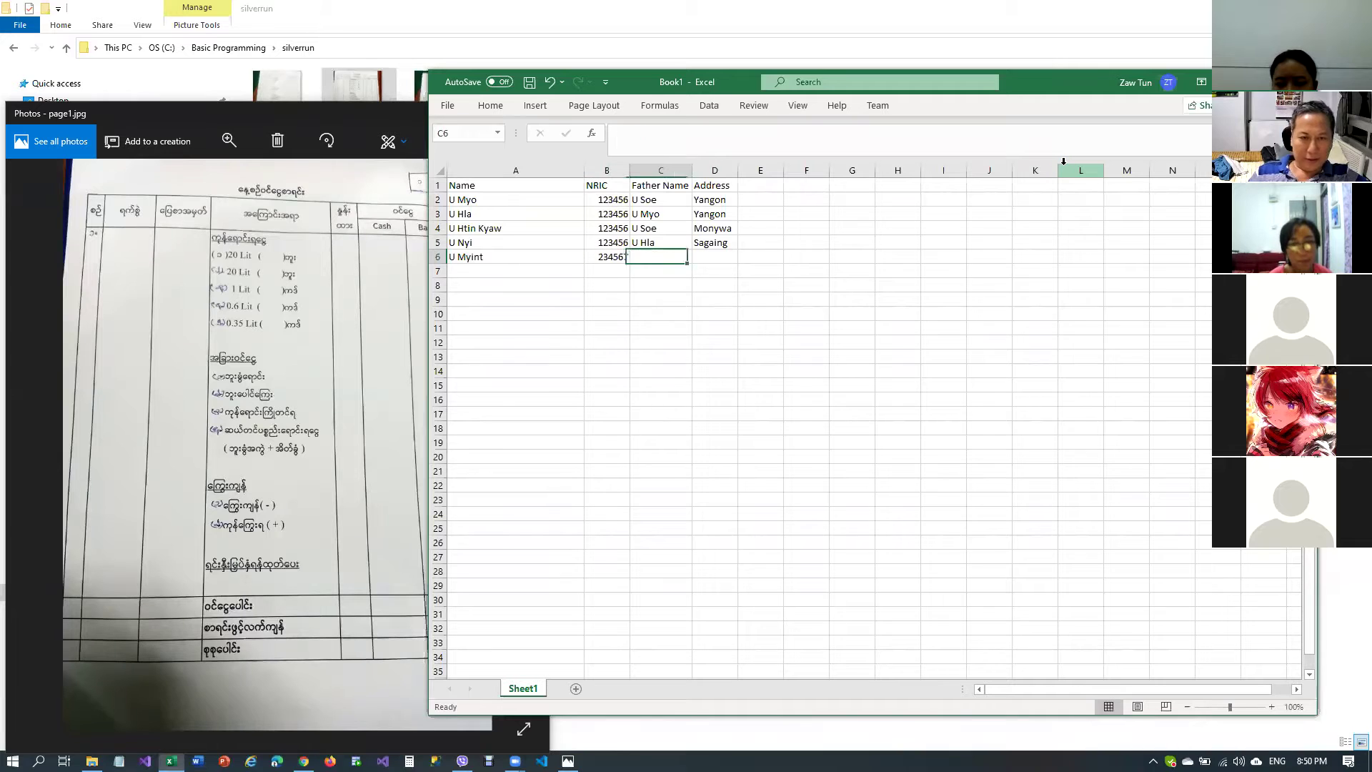
text(U Htay)
key(Tab)
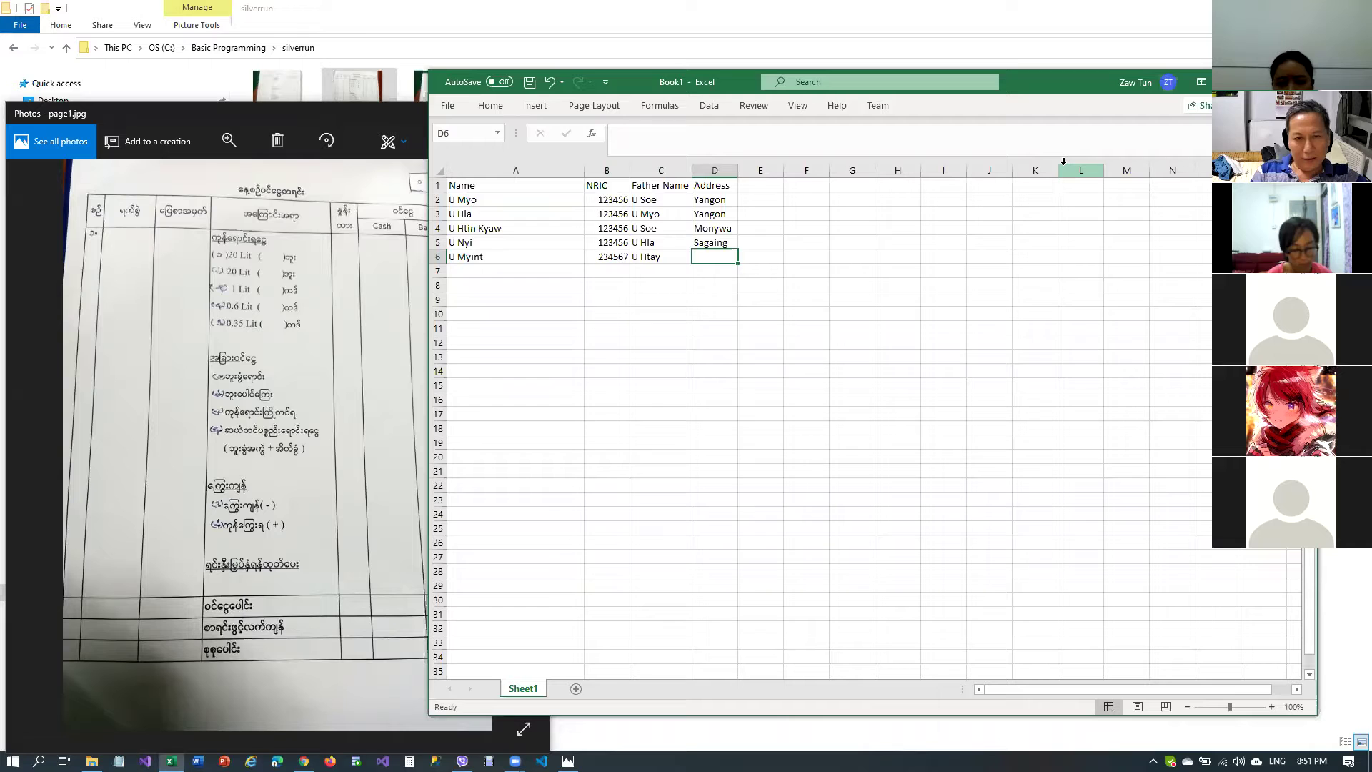
text(Monywa)
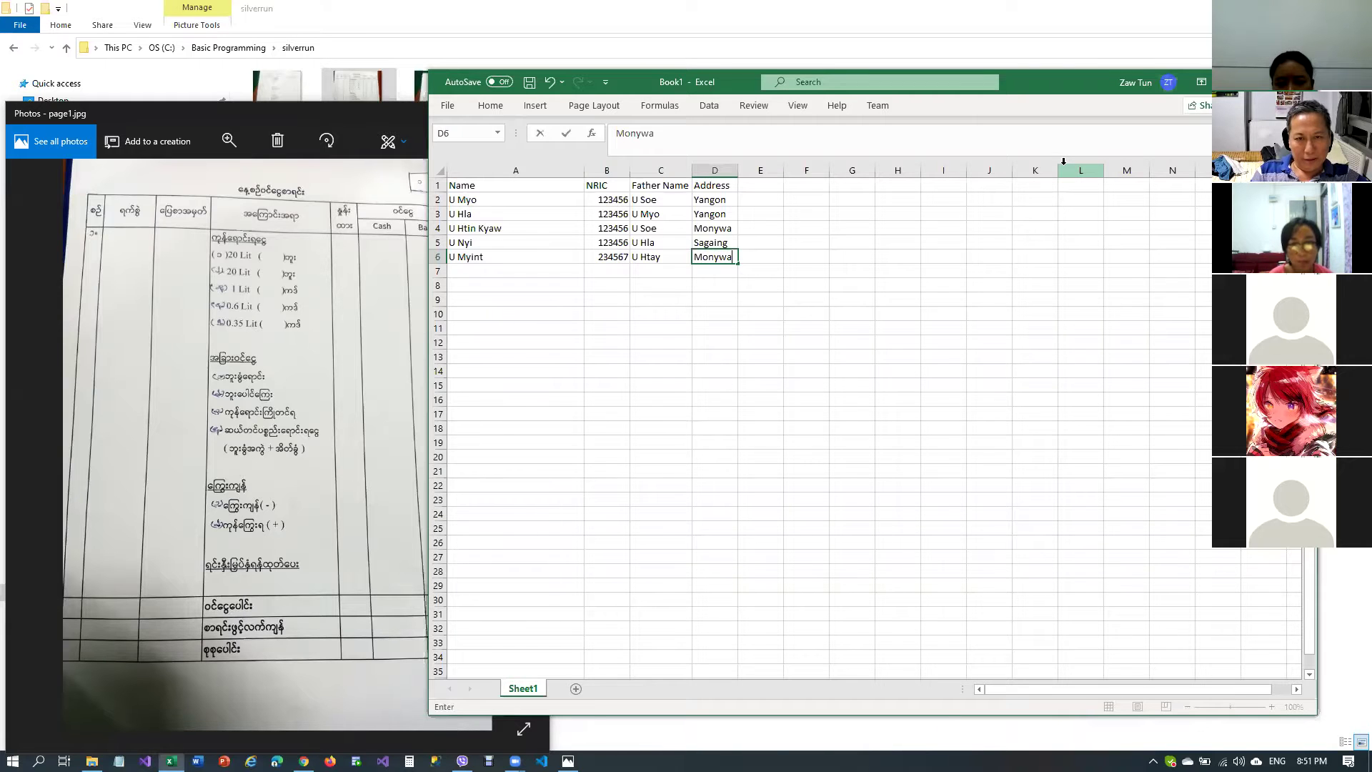
key(Return)
Start row 7 with the sixth person's name and the same NRIC number as row 6
key(Left)
key(Left)
key(Left)
text(U Tint)
key(Tab)
text(234567)
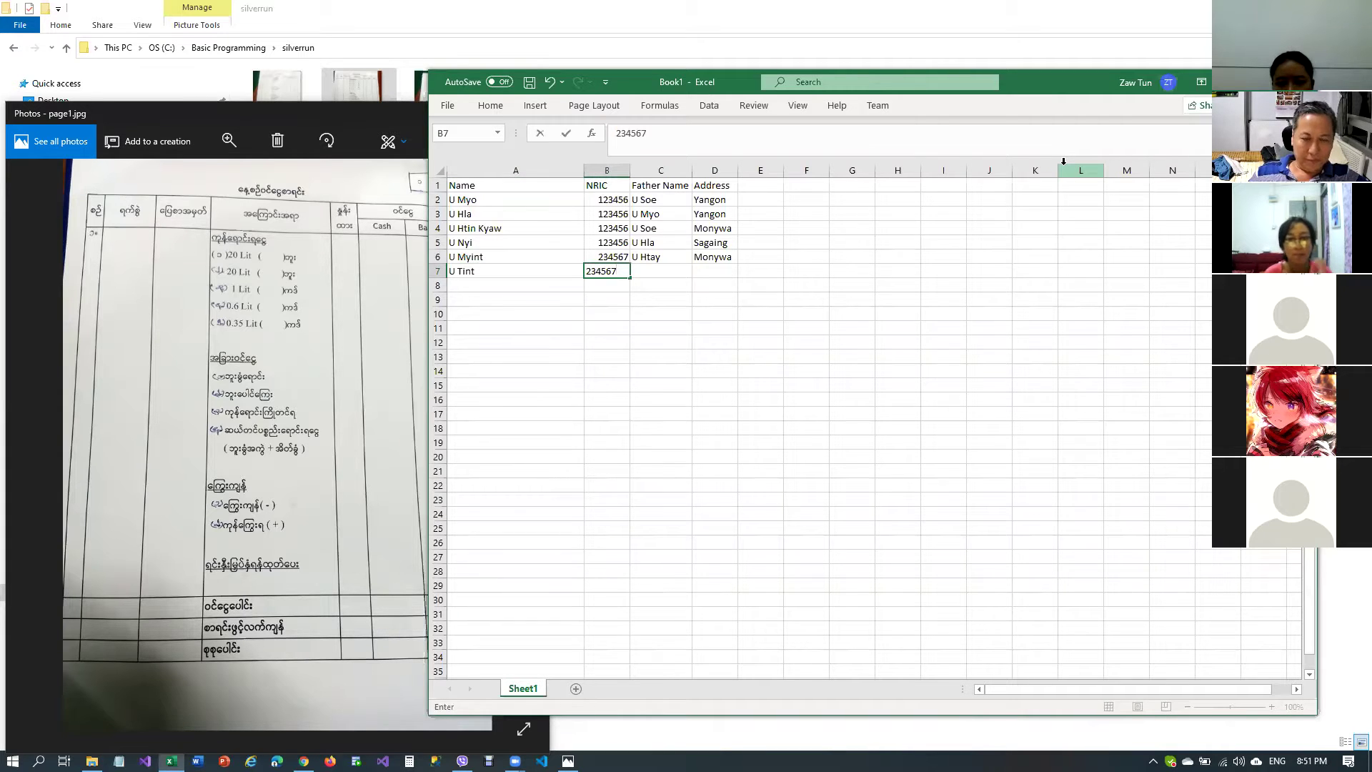
Complete row 7 with the father's name and the address Sagaing
key(Tab)
text(H)
key(BackSpace)
text(U Htin Kyaw)
key(Return)
key(Up)
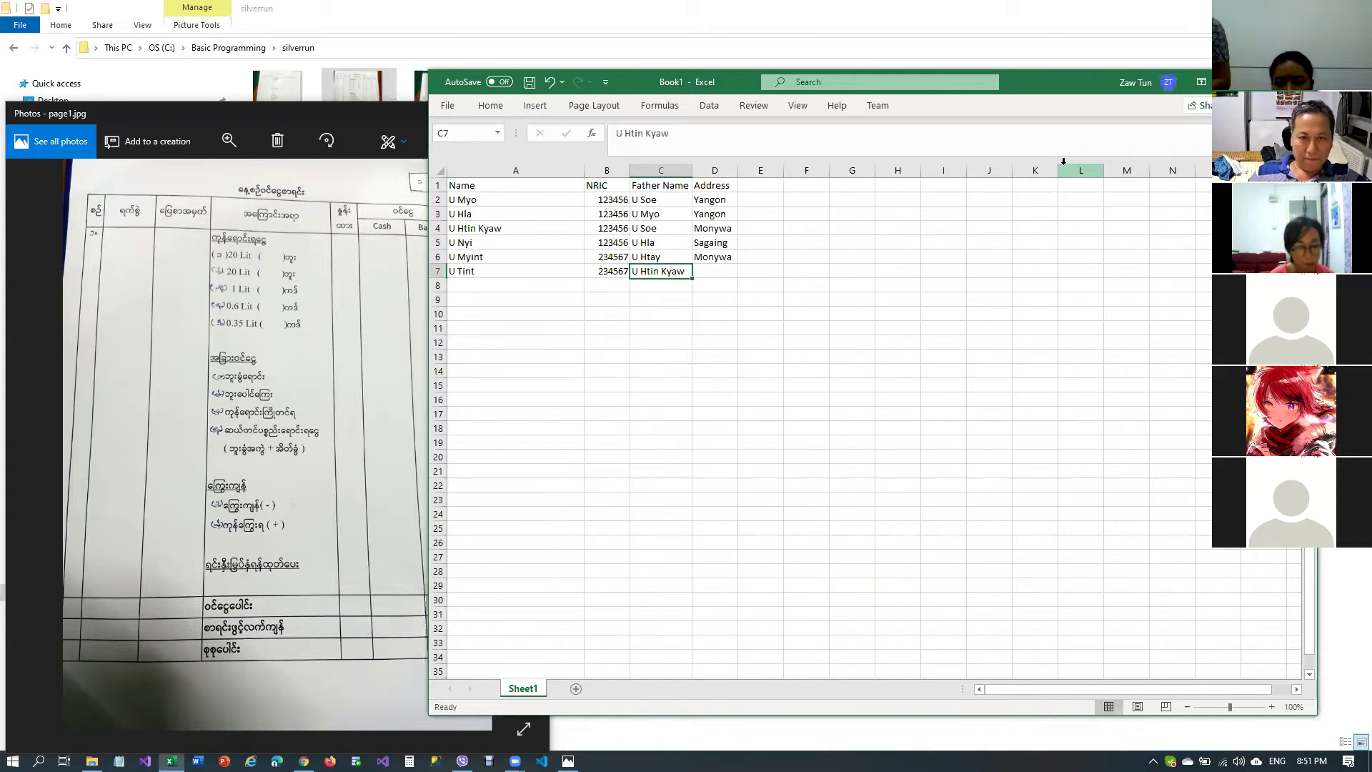
key(Right)
text(Sagaing)
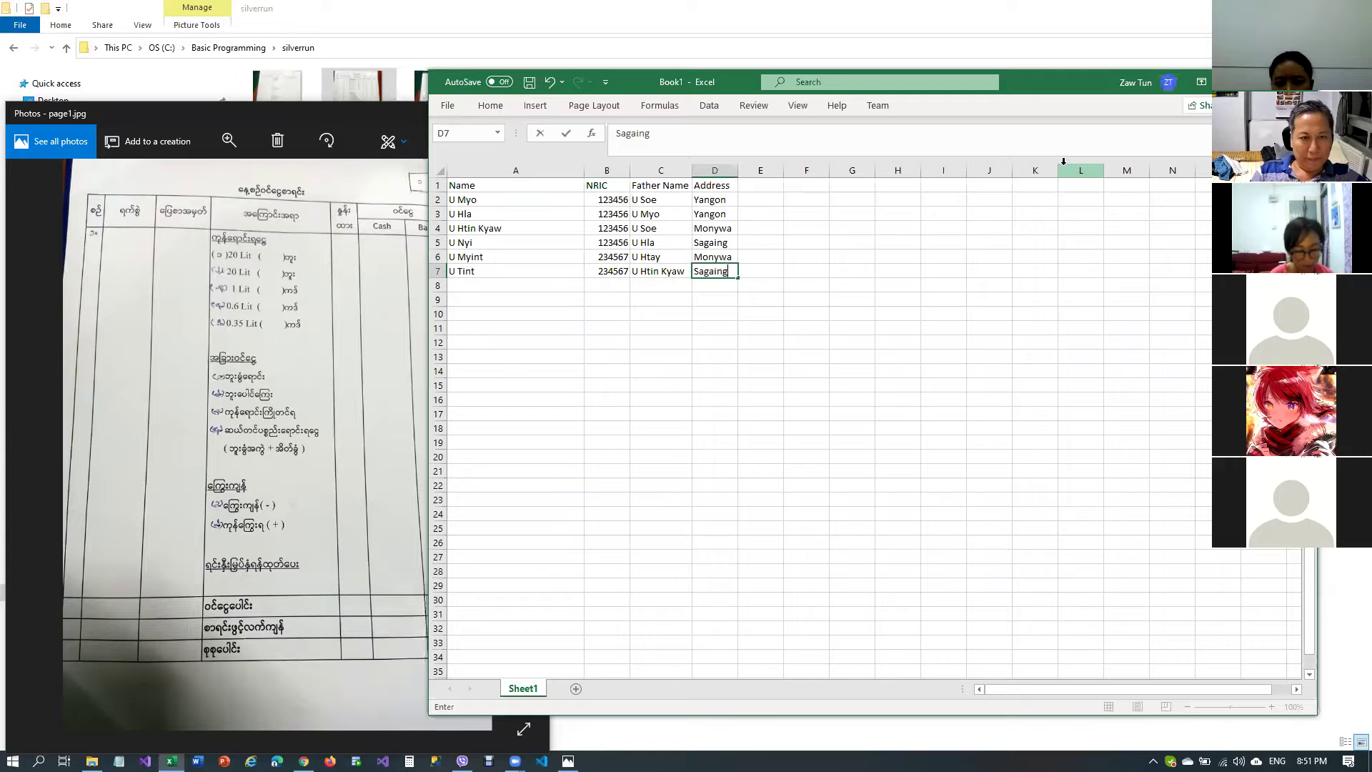
key(Return)
key(Left)
key(Left)
key(Left)
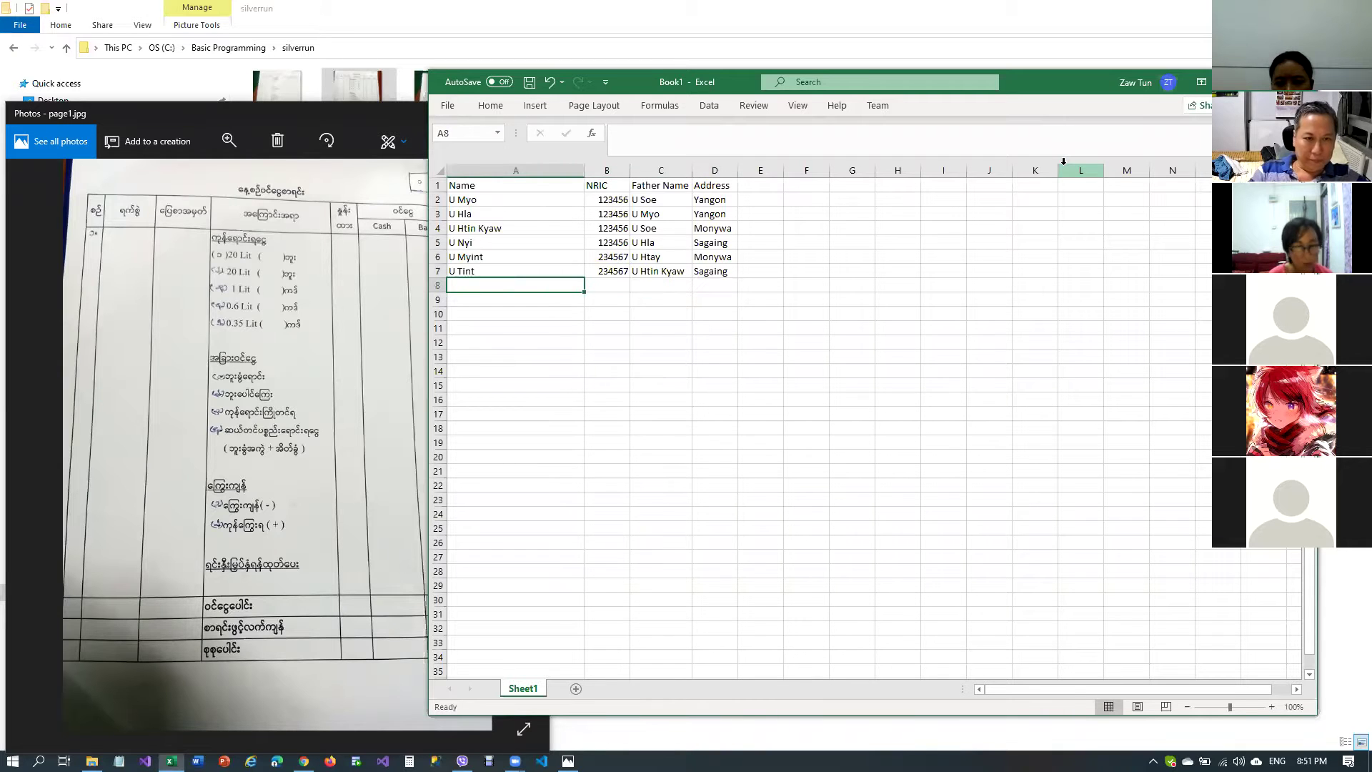
text(U)
key(Escape)
Copy the three records in A3:D5 and paste them below the table, starting at cell A8
key(Up)
key(Up)
key(Up)
key(shift+Up)
key(shift+Up)
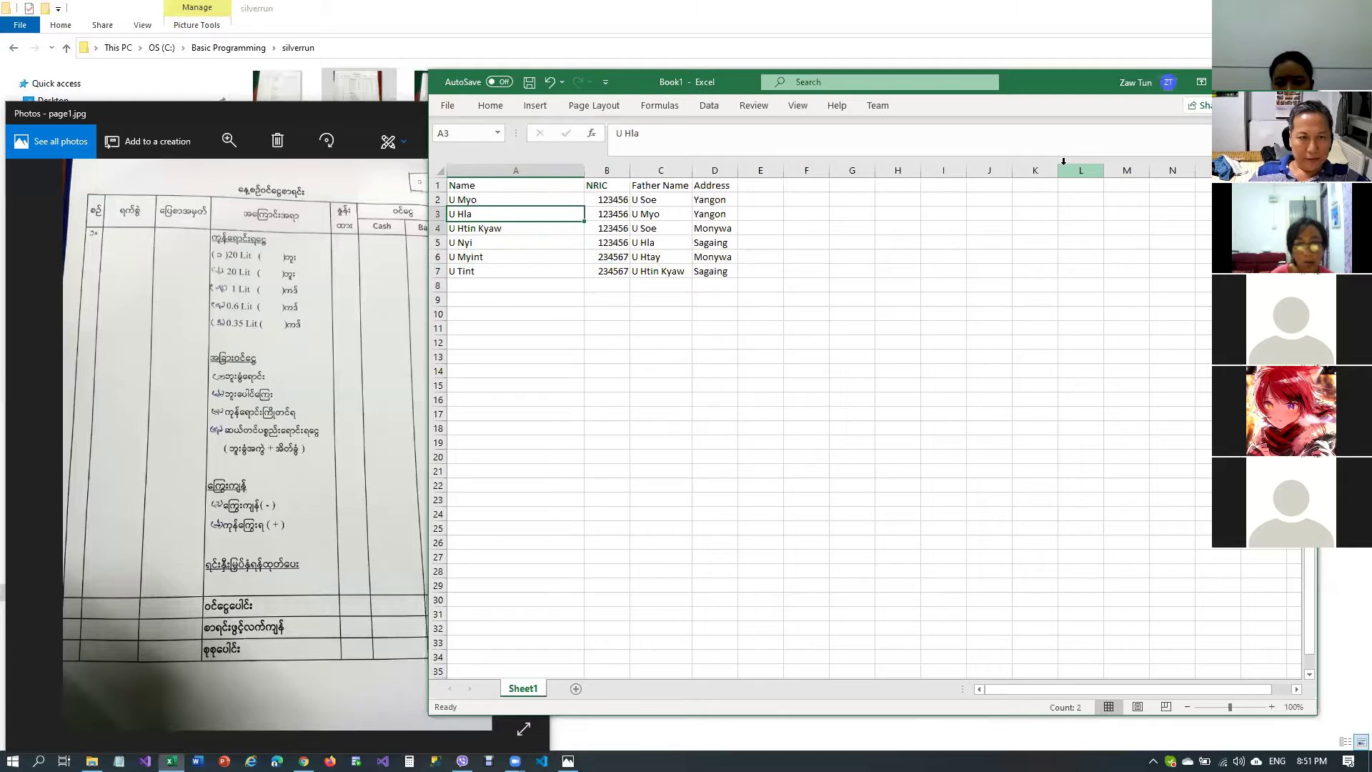
key(shift+Right)
key(shift+Right)
key(shift+Right)
key(ctrl+c)
key(Down)
key(Down)
key(Down)
key(Down)
key(Down)
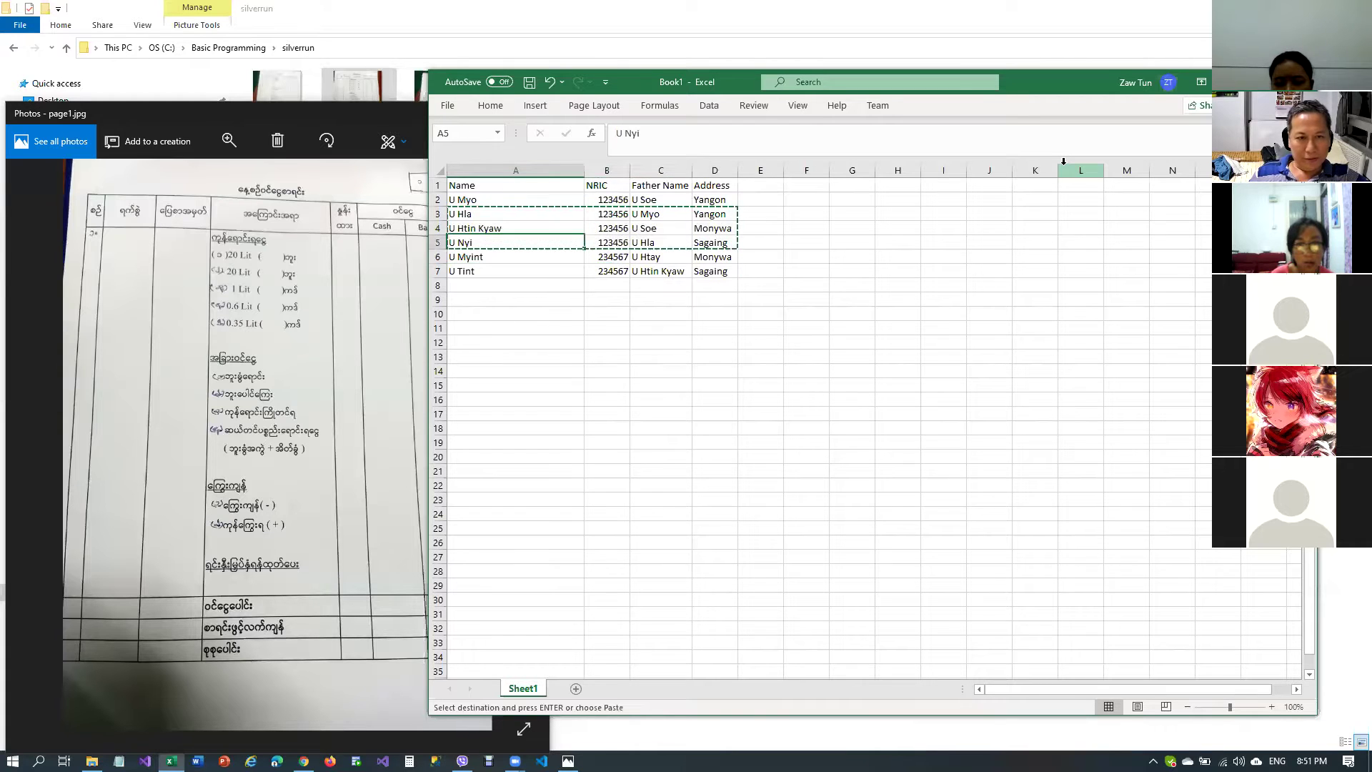
key(ctrl+v)
key(Down)
key(Down)
key(Down)
key(Down)
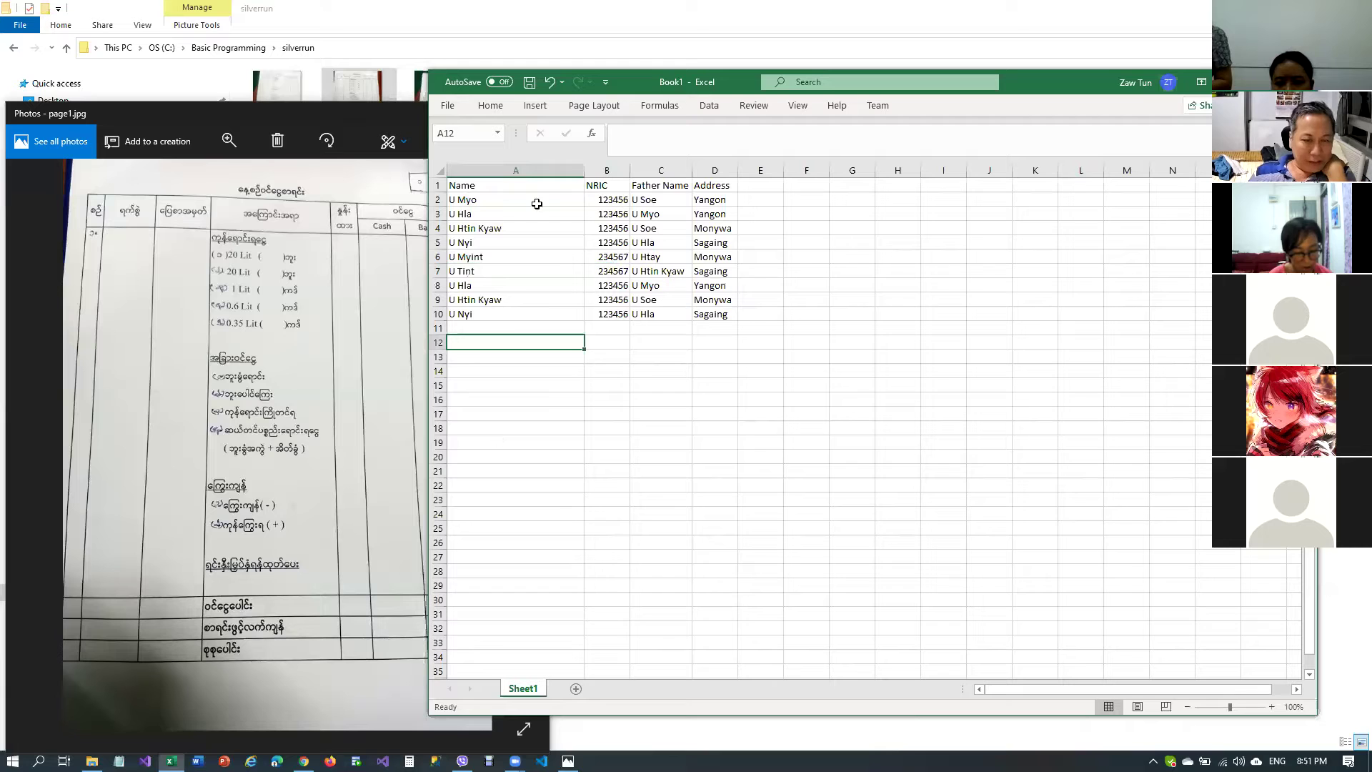
Make the header row A1:D1 bold and deselect it
drag(478, 186, 740, 186)
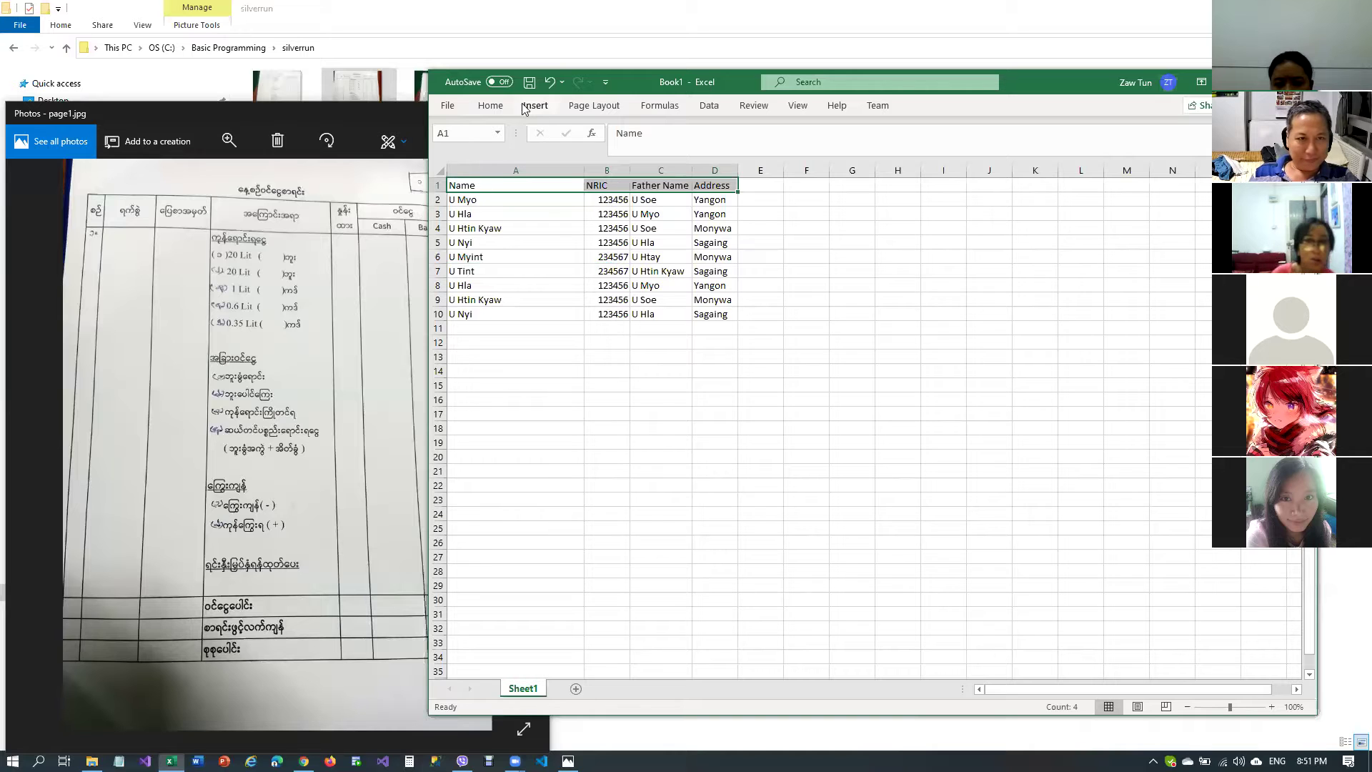
click(497, 110)
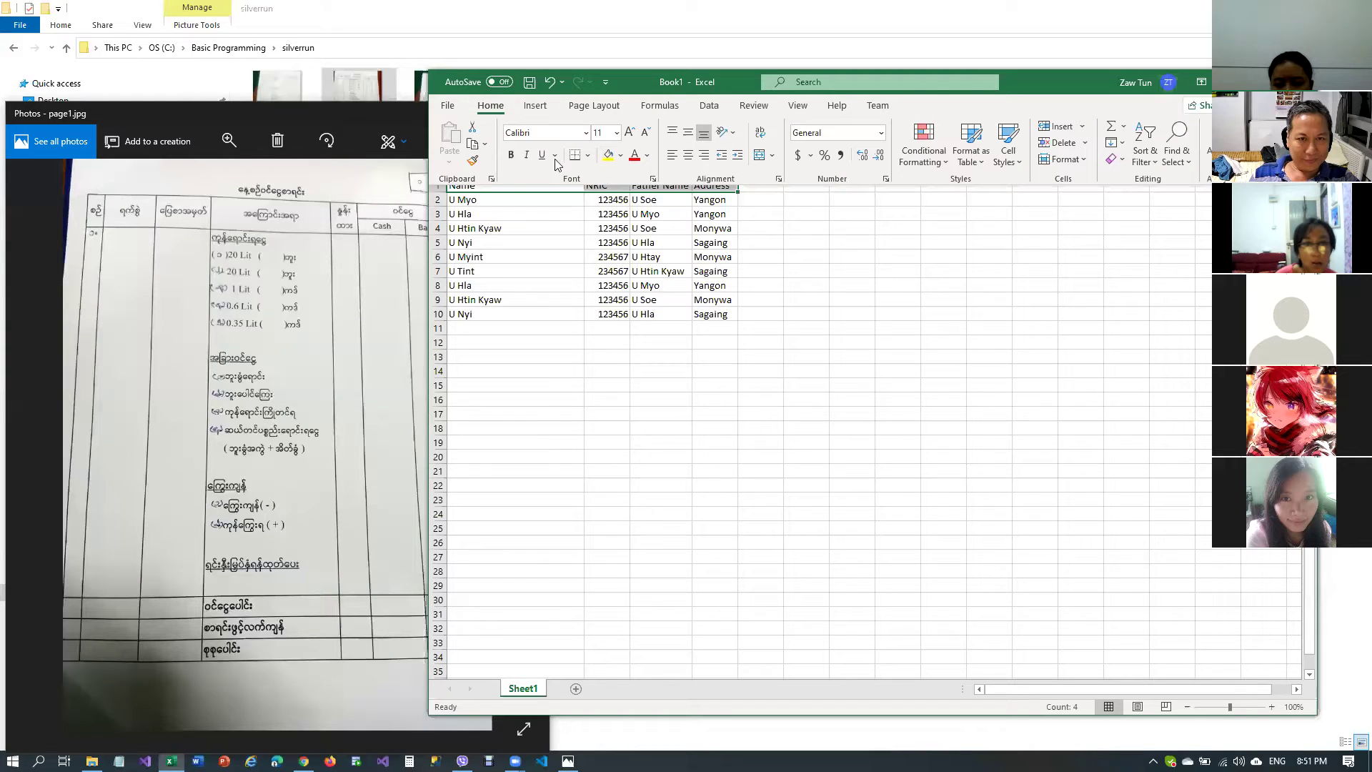
click(510, 154)
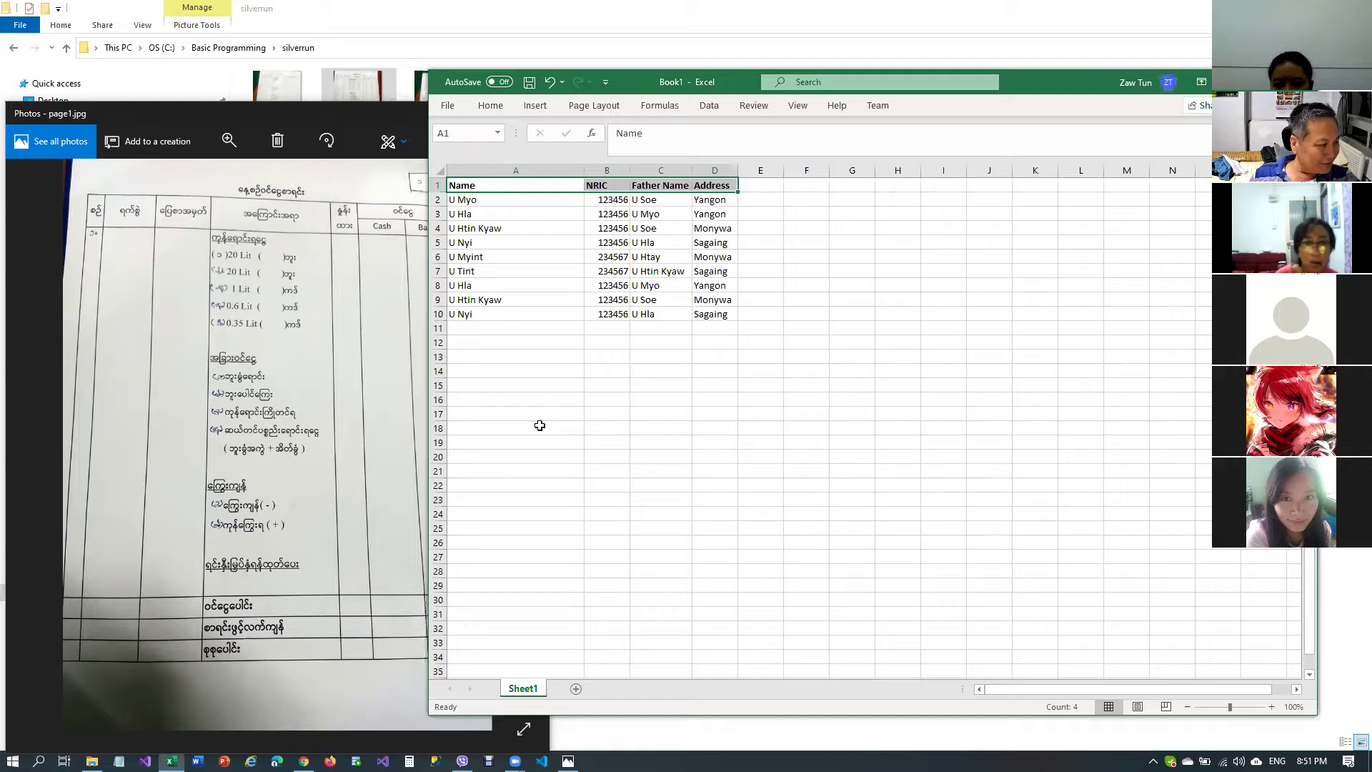
click(543, 358)
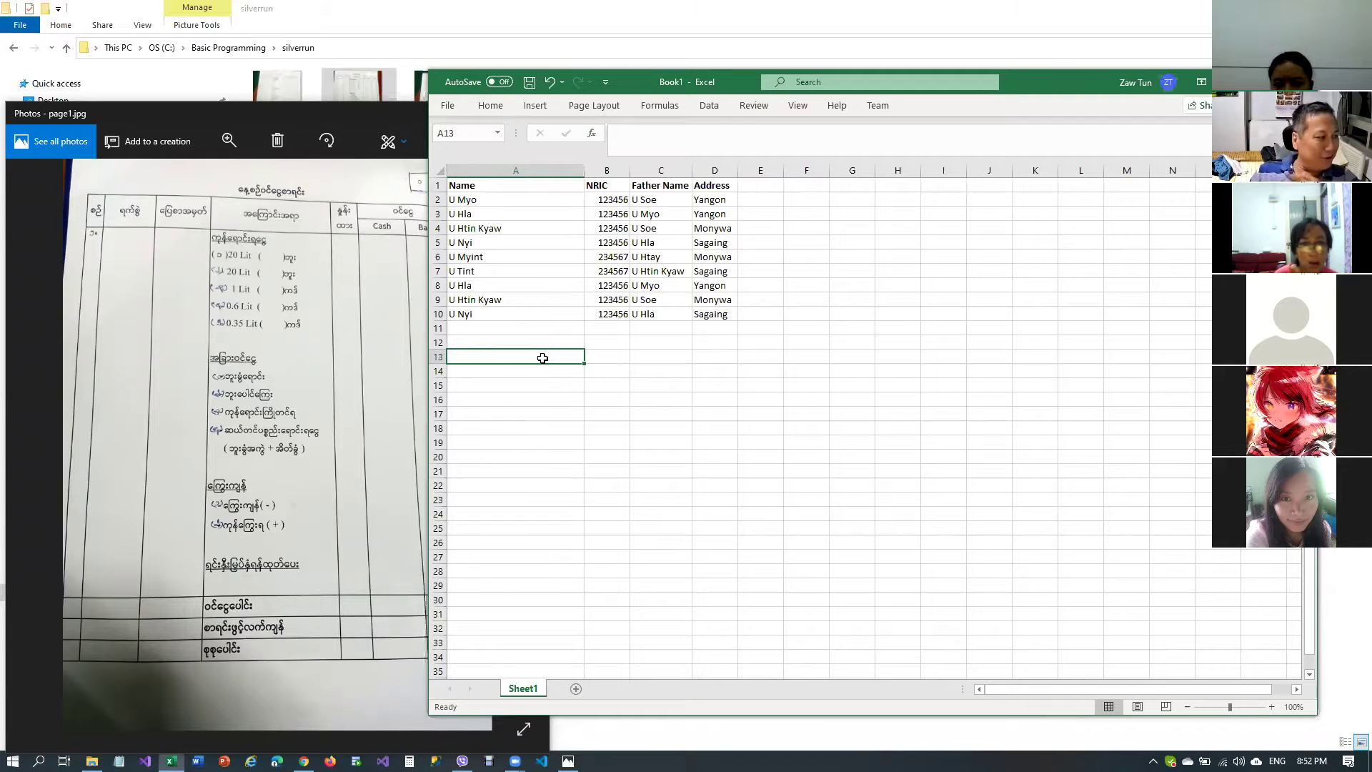
click(545, 400)
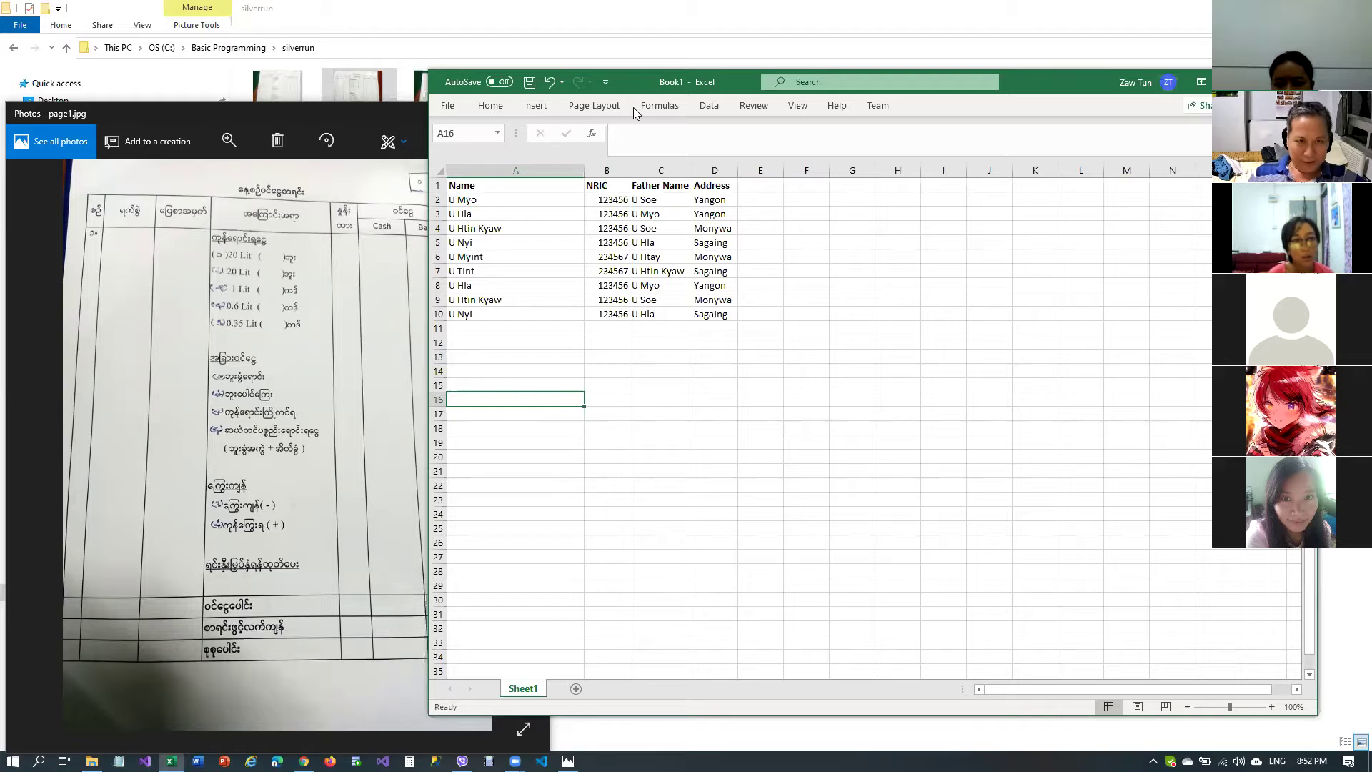
Narrow column A to about half its width and slightly widen columns D and B
drag(584, 170, 523, 194)
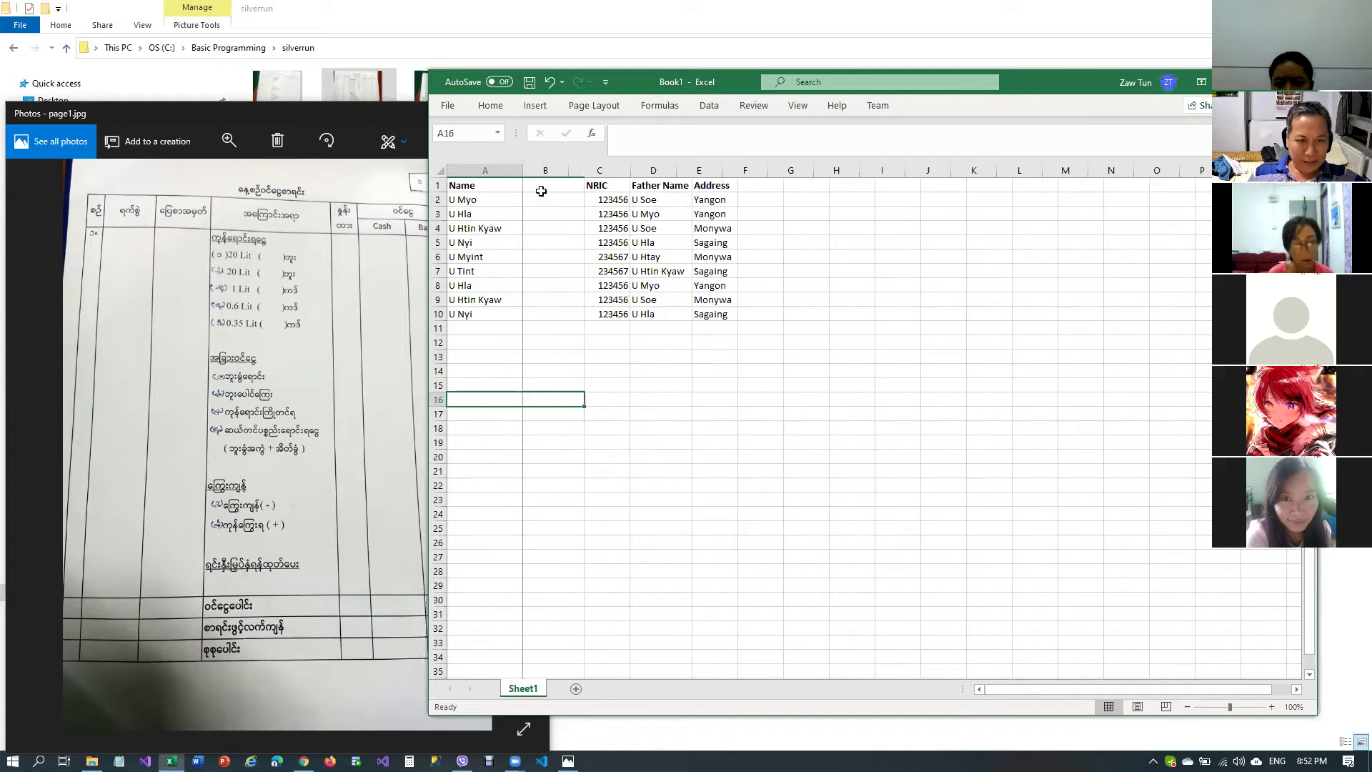
drag(676, 172, 694, 175)
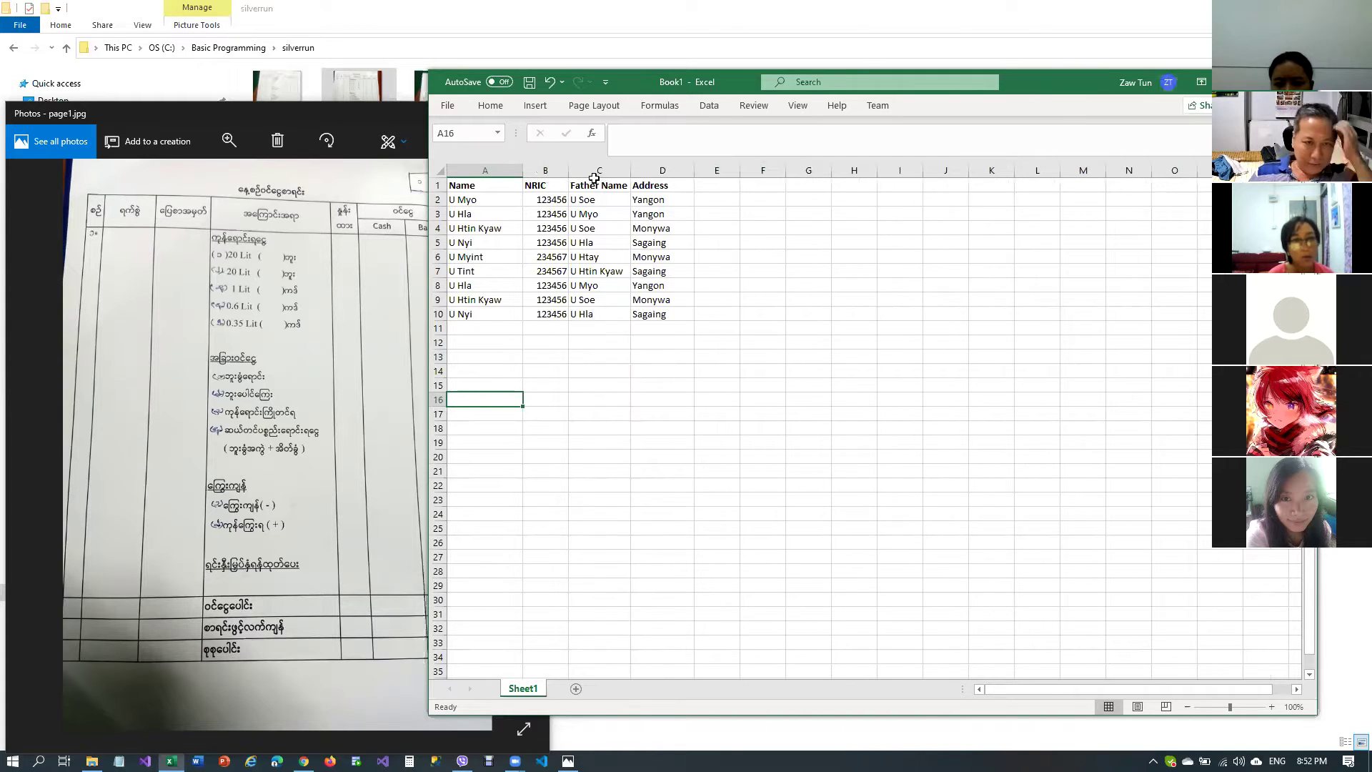
drag(568, 171, 578, 172)
click(564, 333)
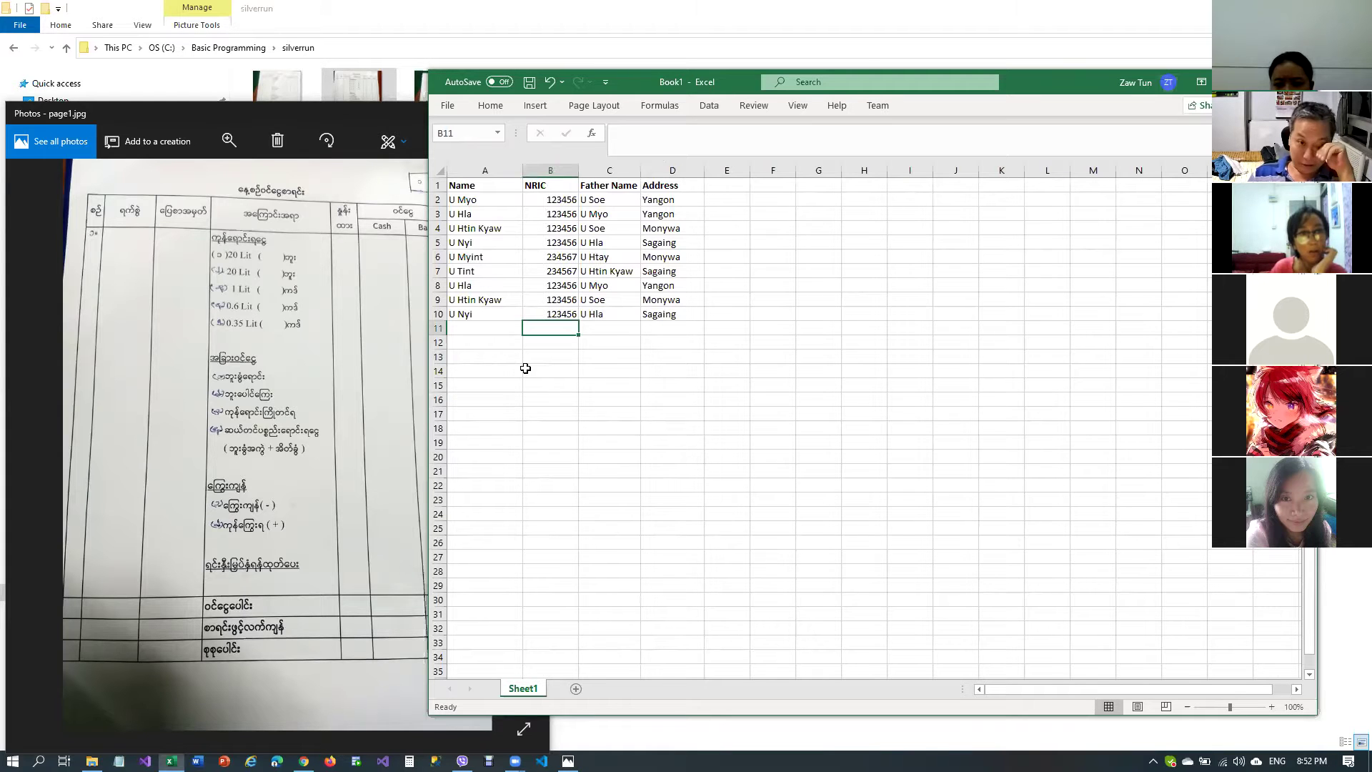
Go through the header row and down the Name column to the first empty row below the records
click(768, 372)
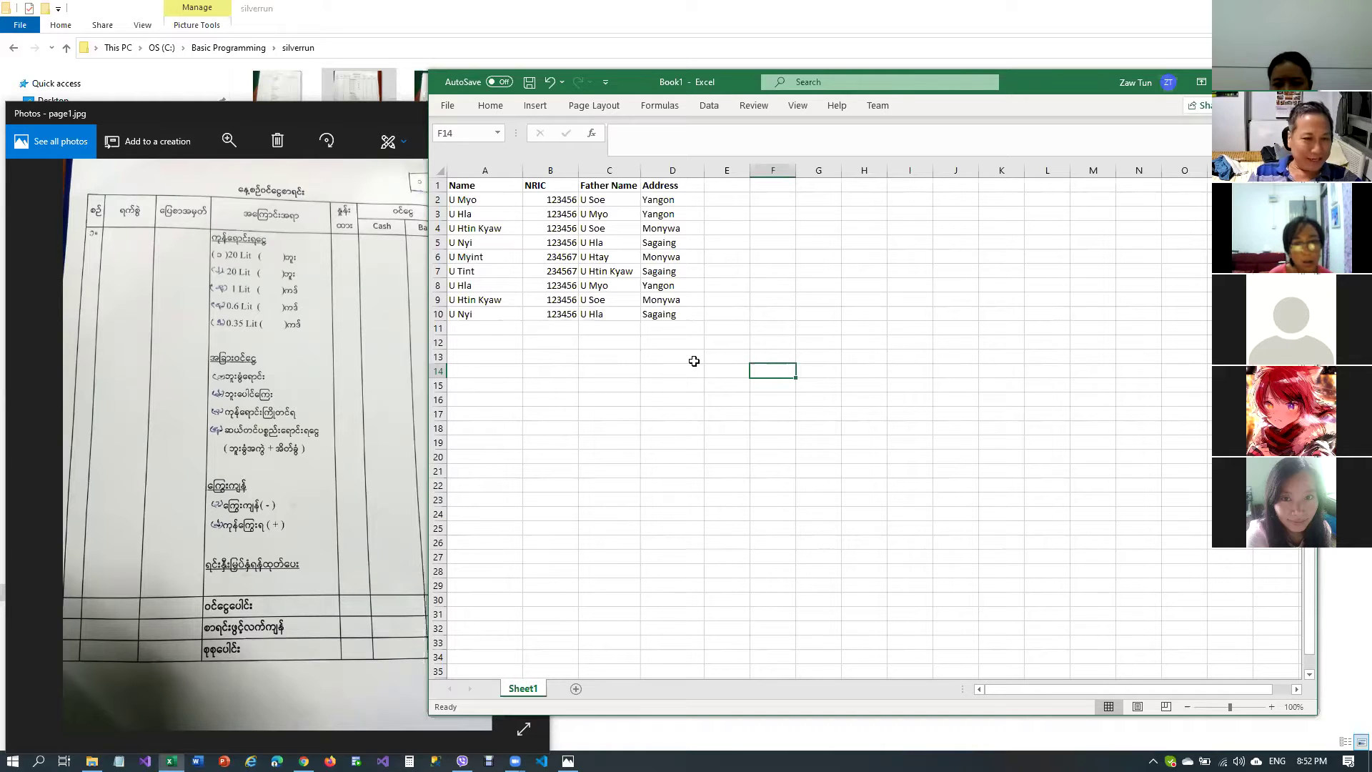
key(Up)
key(Up)
key(Up)
key(Up)
key(Up)
key(Up)
key(Up)
key(Up)
key(Up)
key(Up)
key(Up)
key(Up)
key(Up)
key(Left)
key(Left)
key(Left)
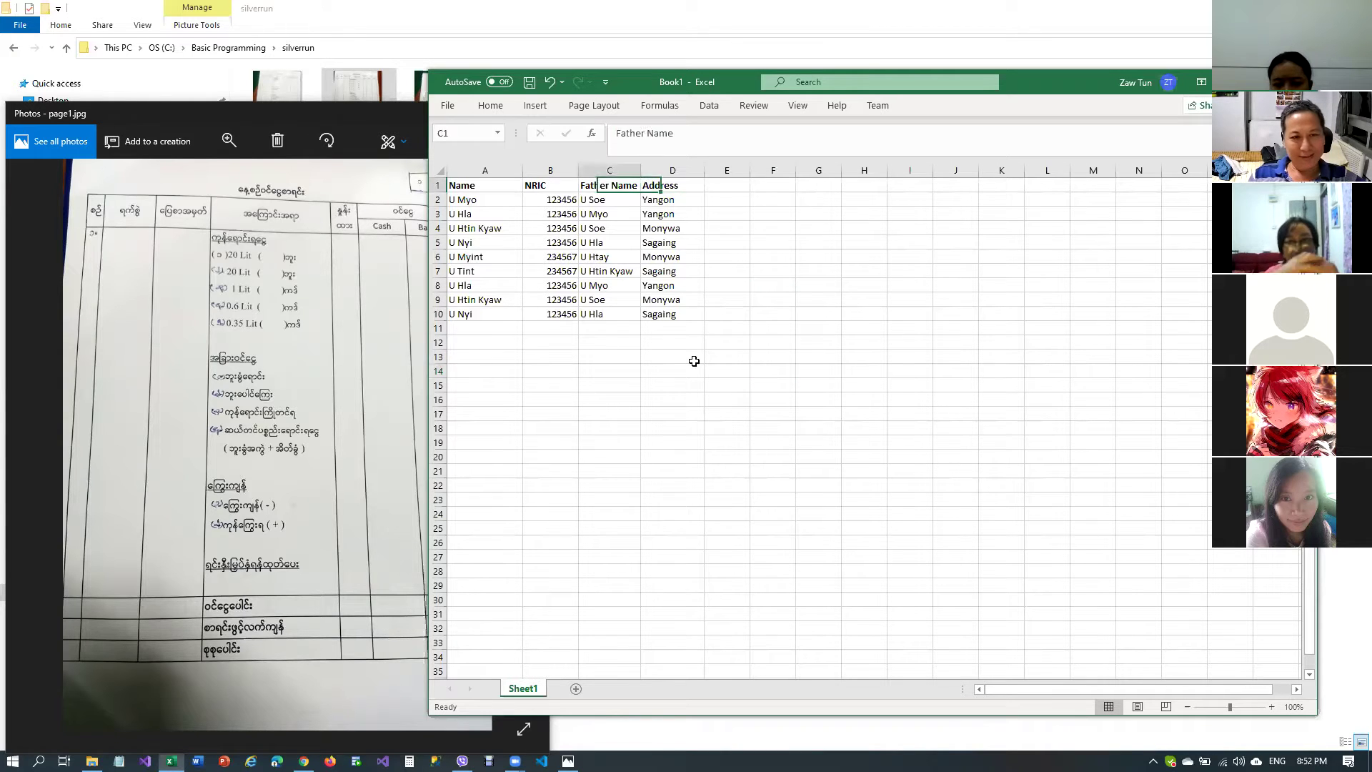
key(Left)
key(Left)
key(Down)
key(Down)
key(Down)
key(Down)
key(Down)
key(Down)
key(Down)
key(Down)
key(Down)
key(Down)
key(Down)
key(Up)
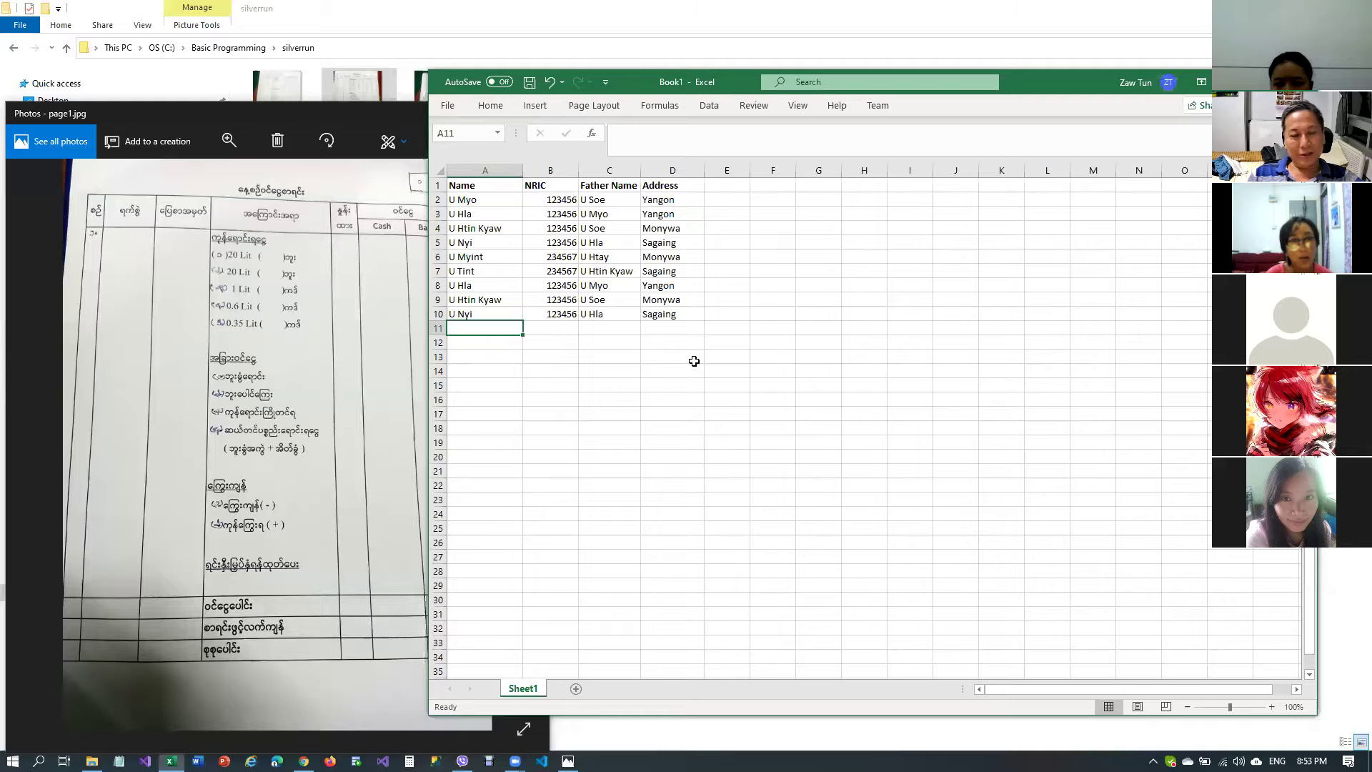
Return to the first record and review the Name column's entries down to row 10
key(Up)
key(Up)
key(Up)
key(Up)
key(Up)
key(Up)
key(Up)
key(Up)
key(Up)
key(shift+Down)
key(shift+Down)
key(shift+Down)
key(shift+Down)
key(shift+Down)
key(shift+Down)
key(shift+Down)
key(shift+Down)
key(shift+Down)
key(shift+Down)
key(shift+Down)
key(Down)
key(Up)
key(Up)
key(Down)
key(Down)
key(Down)
key(Down)
key(Down)
key(Down)
key(Down)
key(Down)
key(Down)
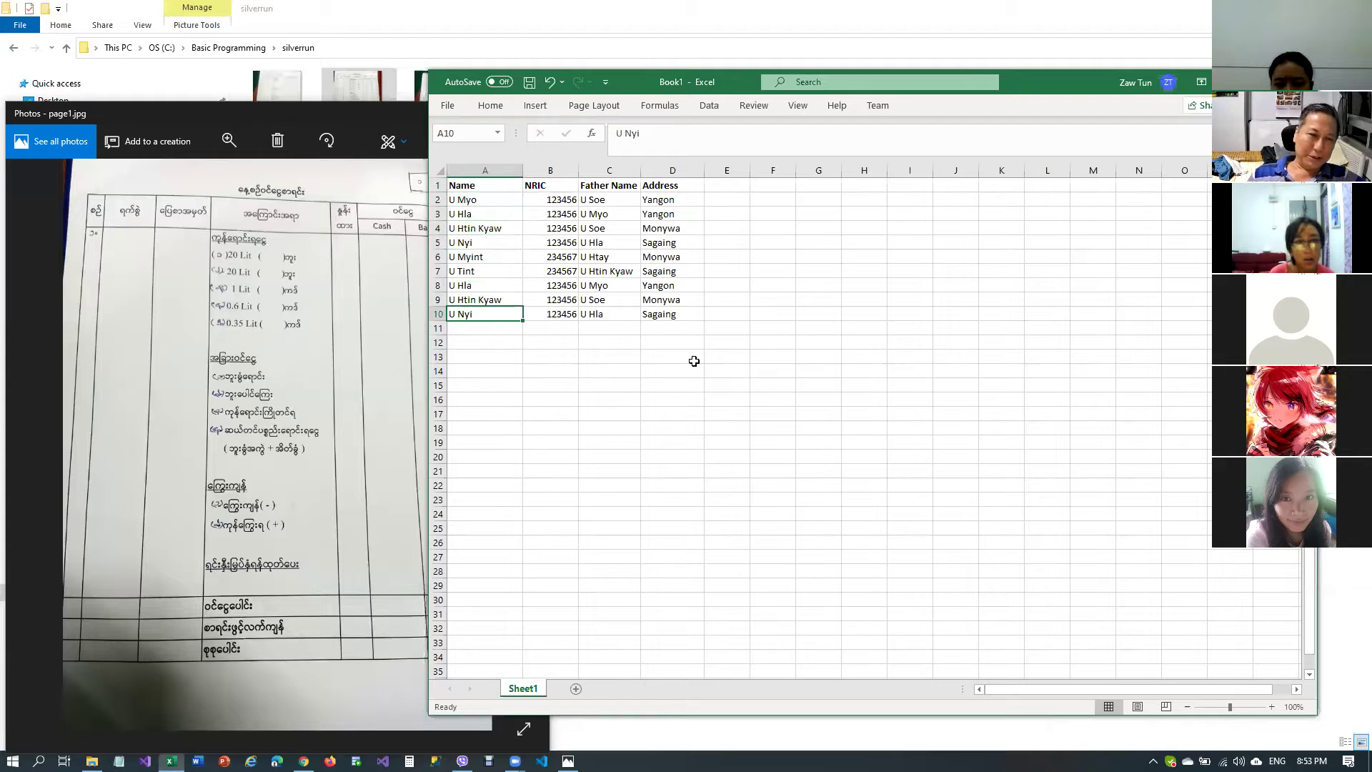
click(493, 205)
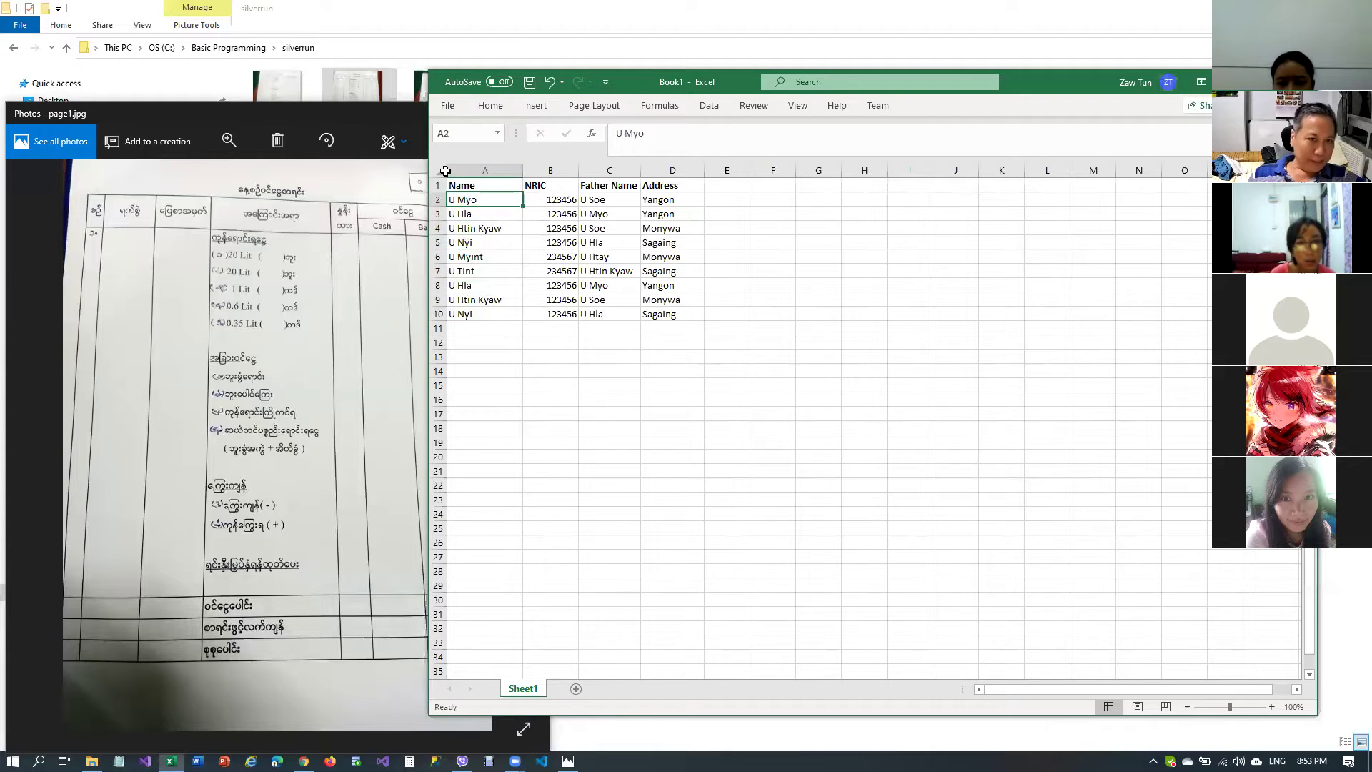
click(444, 170)
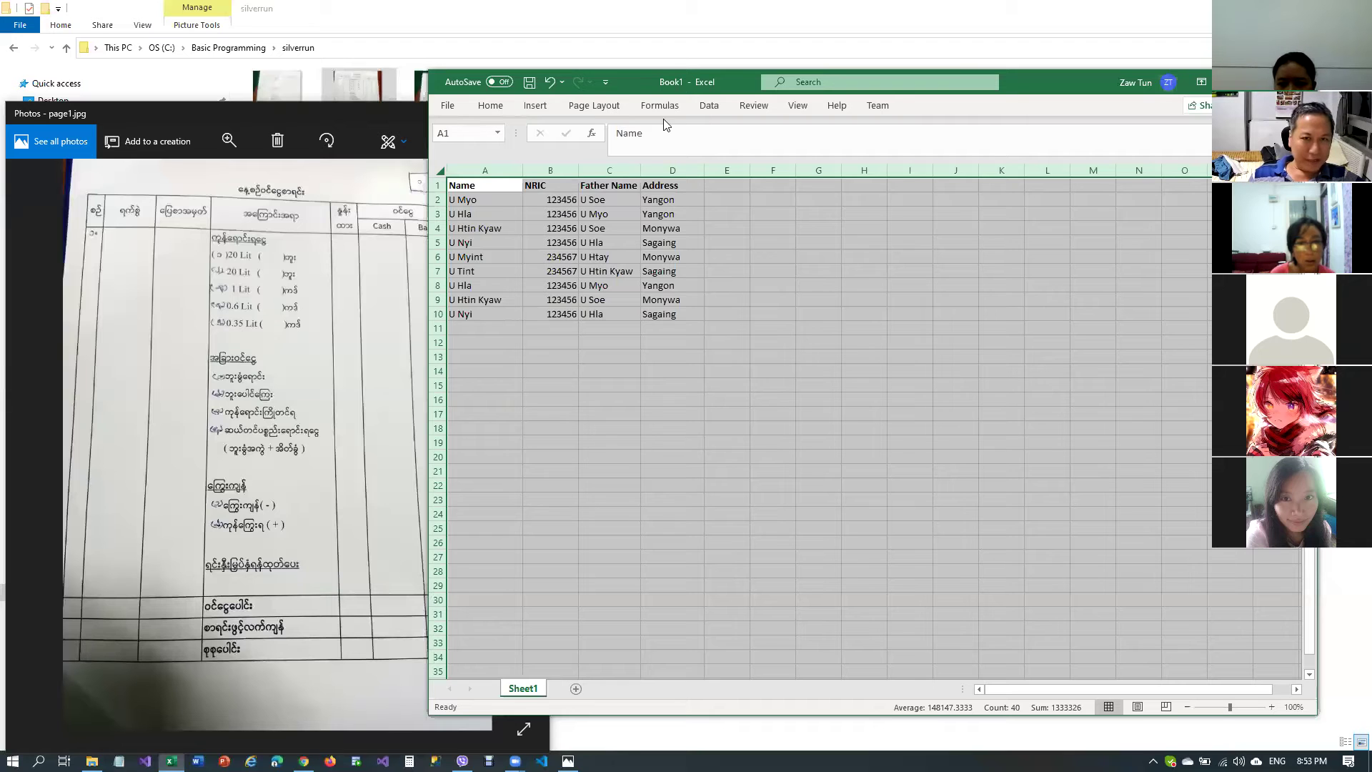
click(711, 107)
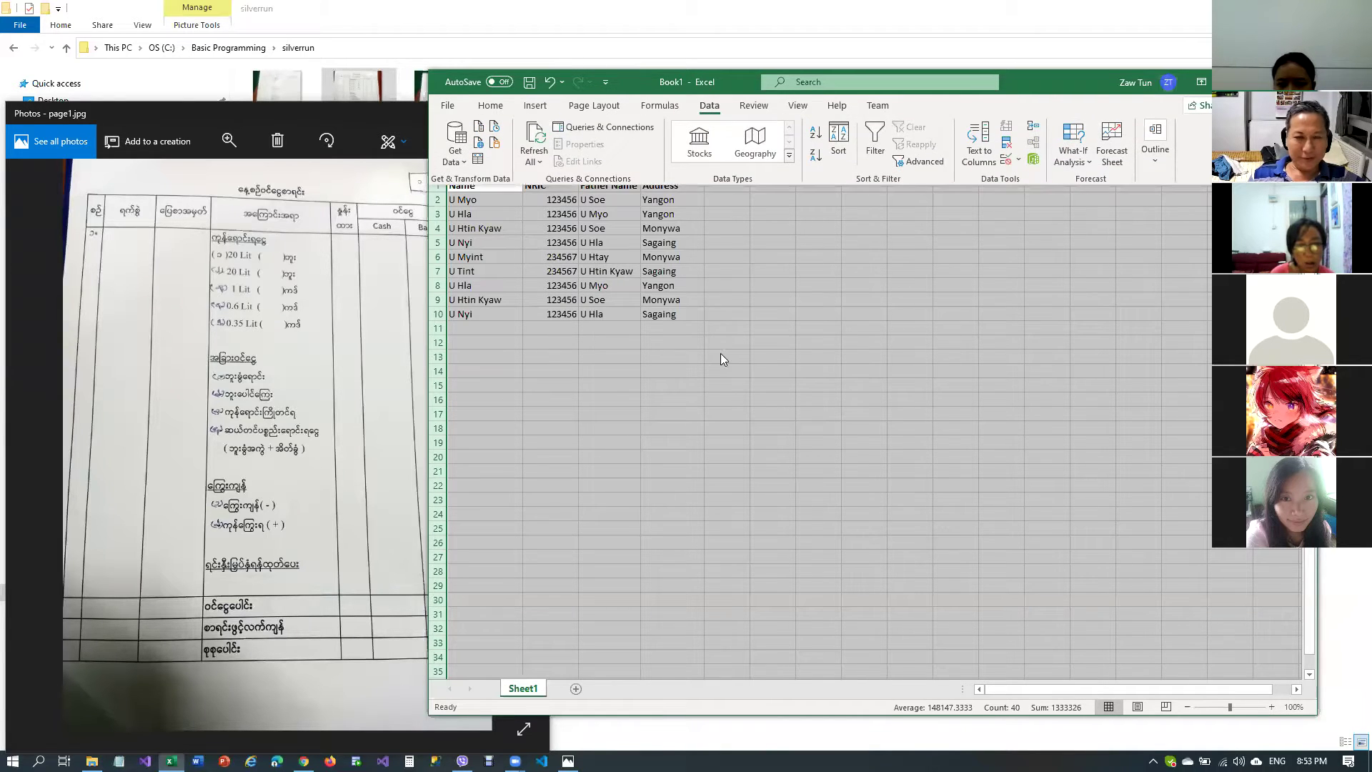
key(Escape)
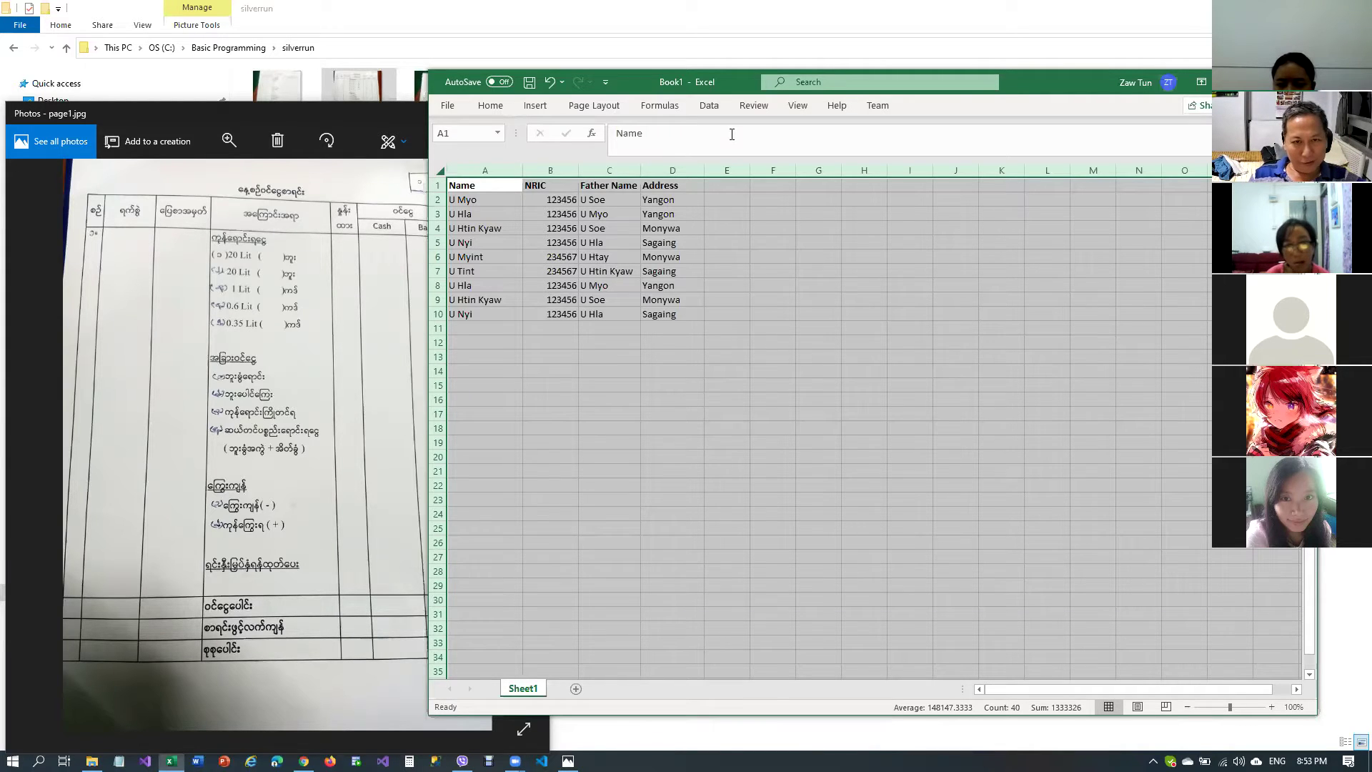
Start a custom sort of the table with Name, A to Z, as the first sort key
click(477, 188)
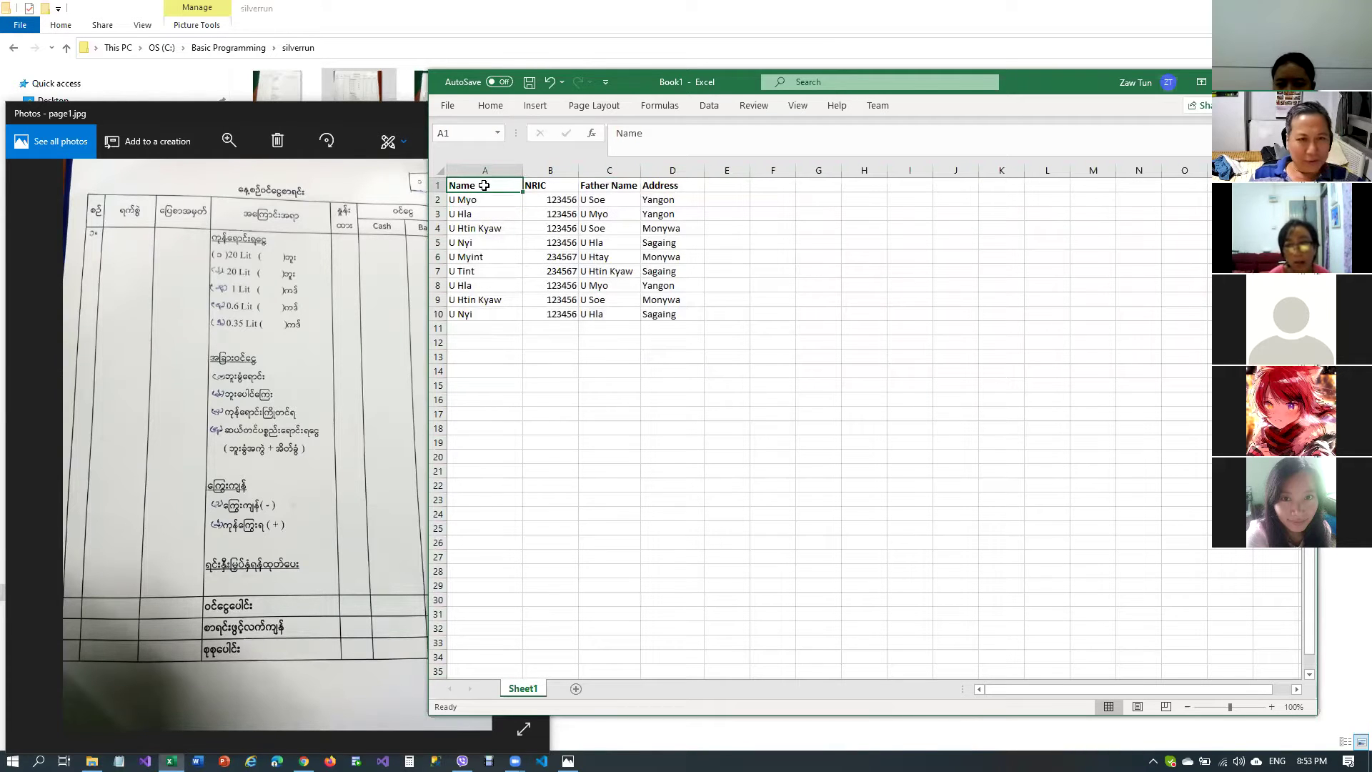
click(715, 107)
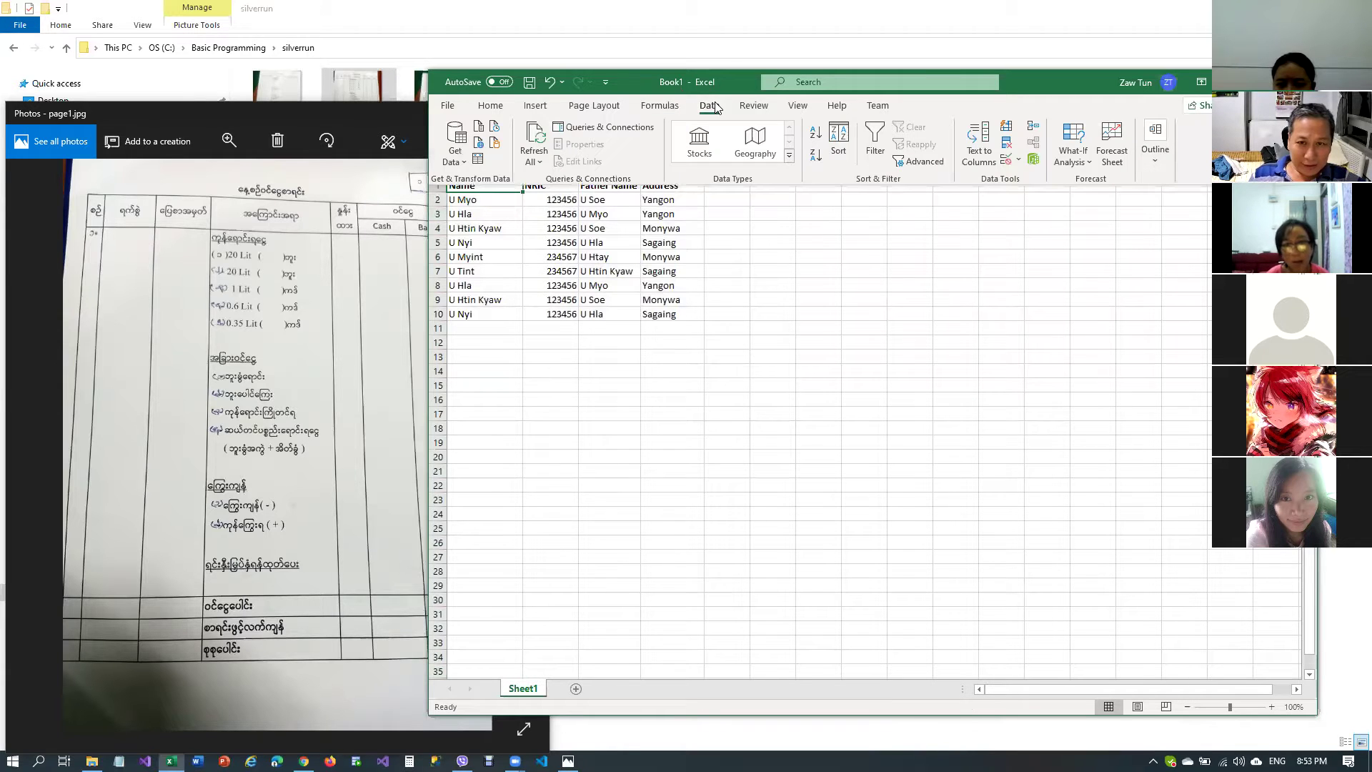
click(834, 136)
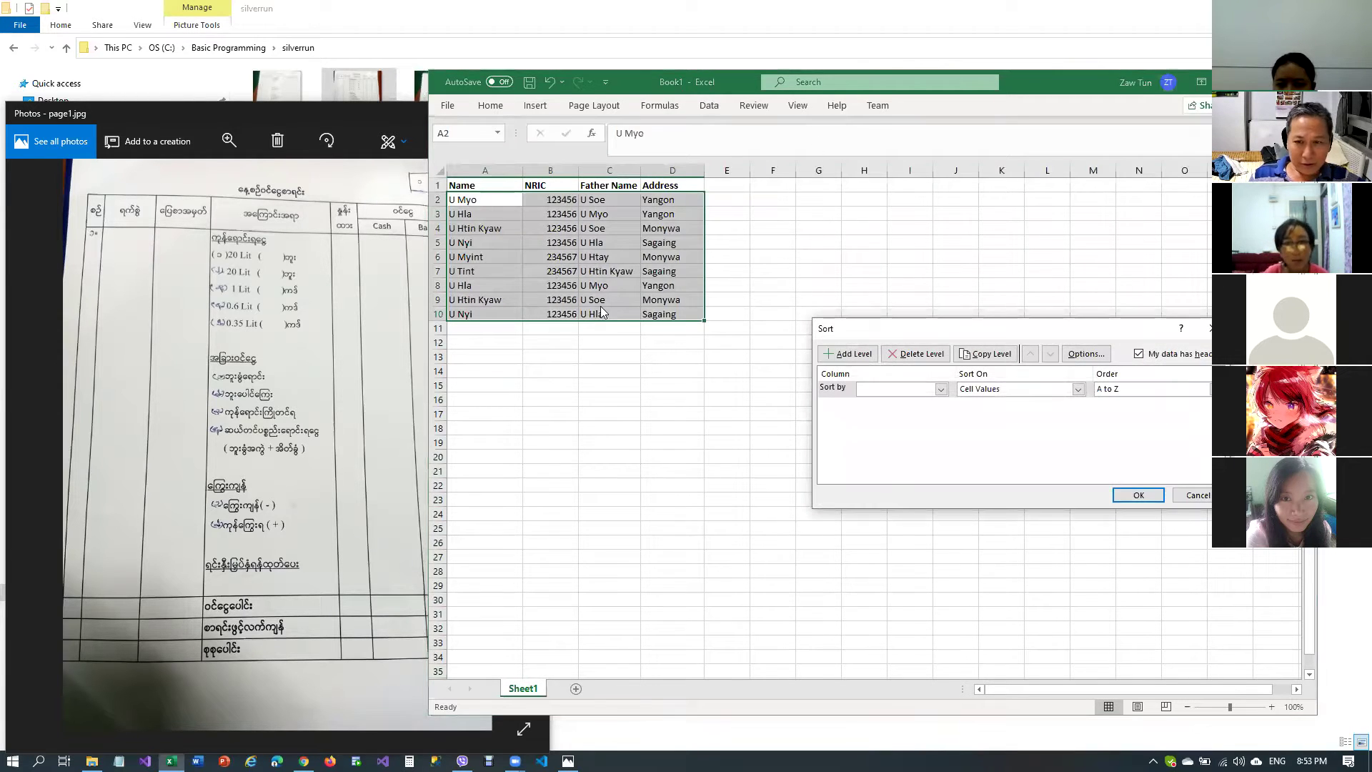
click(941, 389)
click(893, 405)
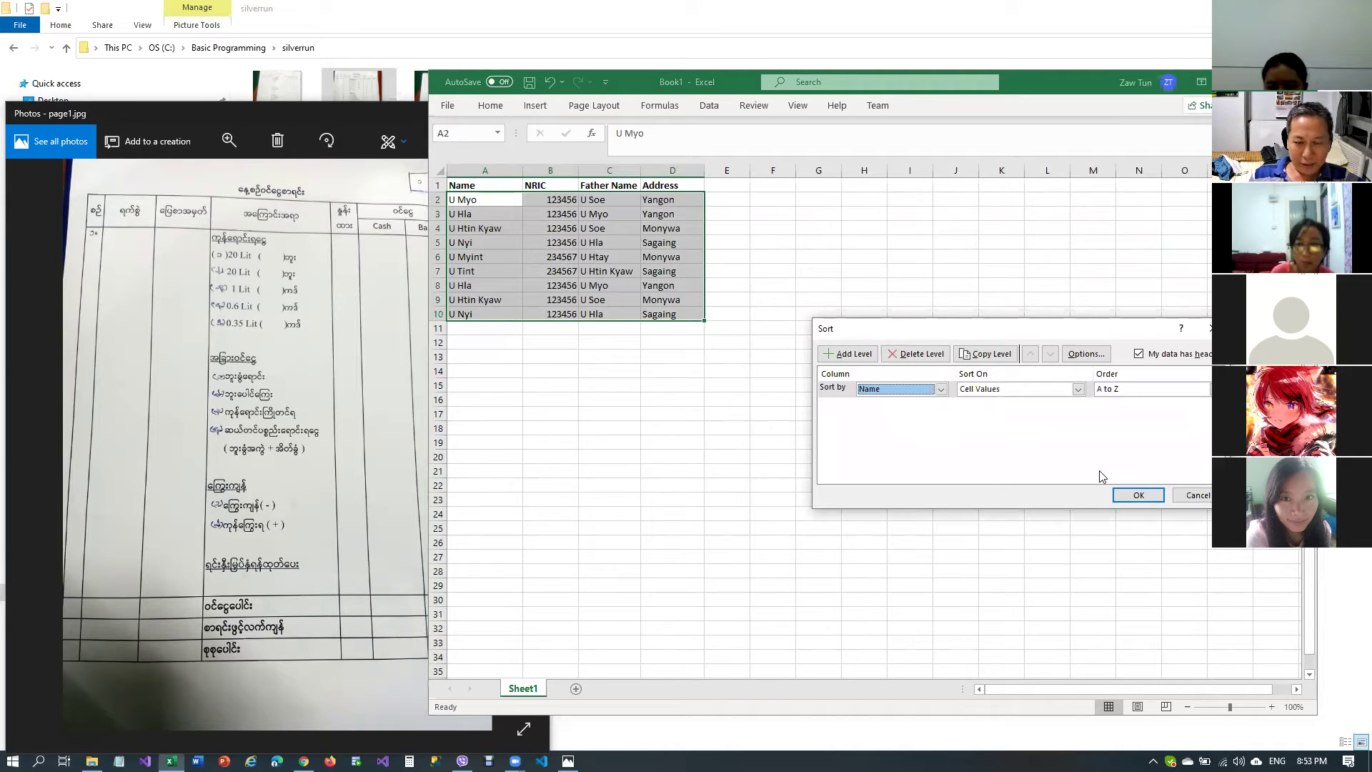
Add NRIC, smallest to largest, and Father Name, A to Z, as the second and third sort levels
click(848, 354)
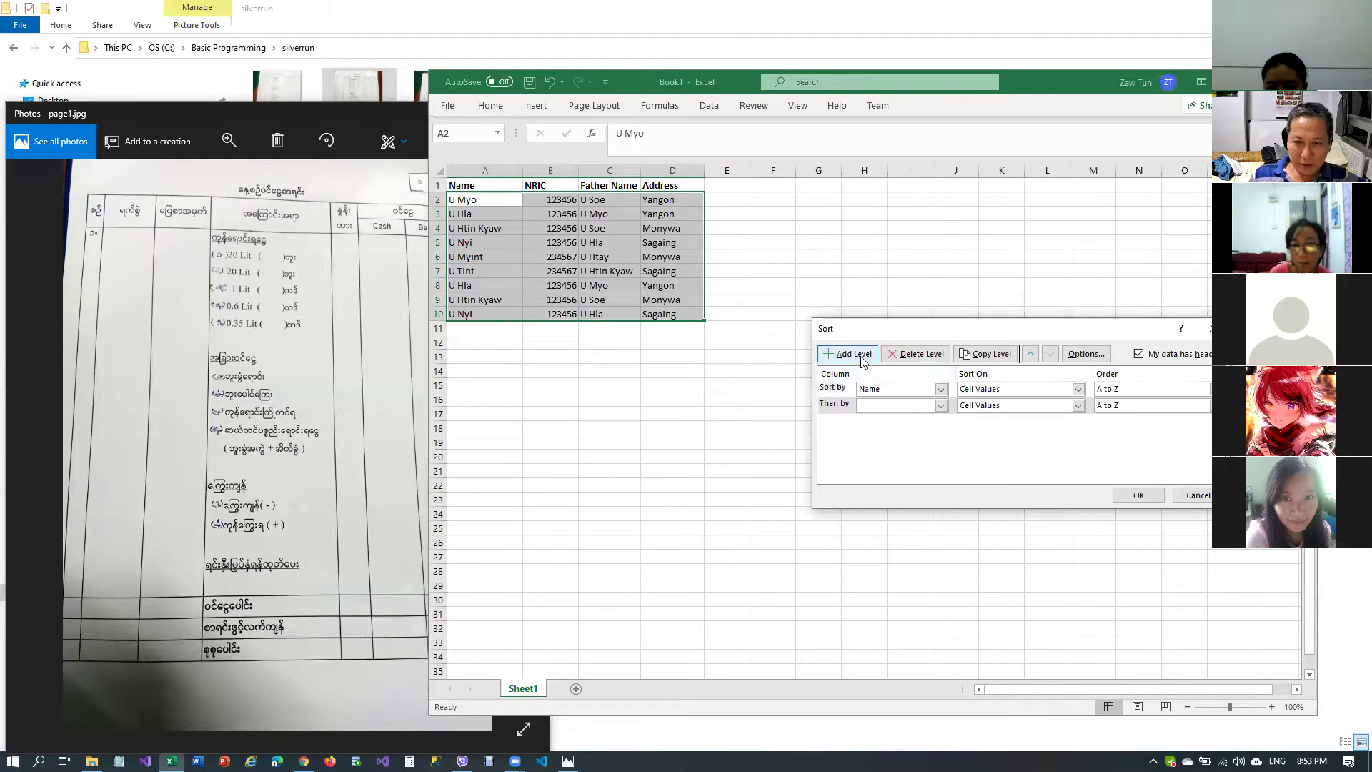
click(941, 406)
click(898, 428)
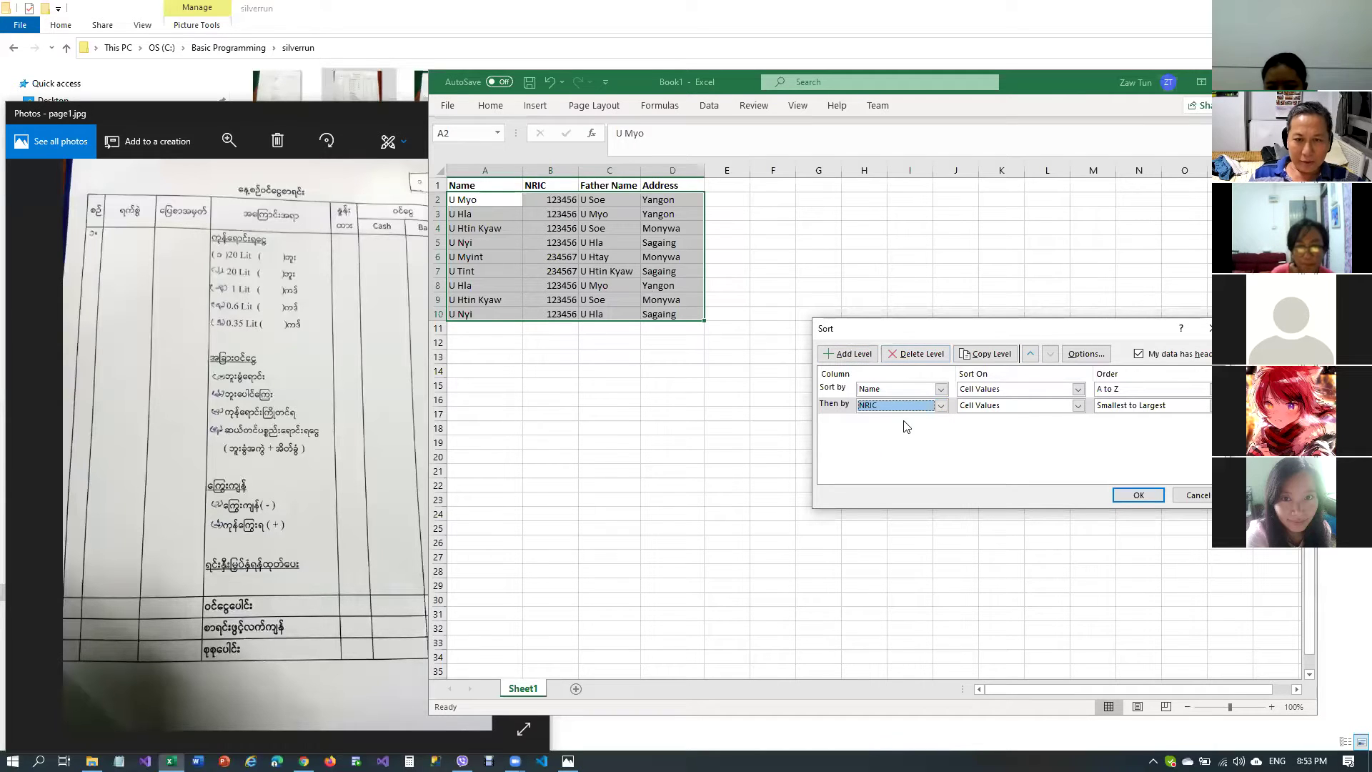
click(848, 353)
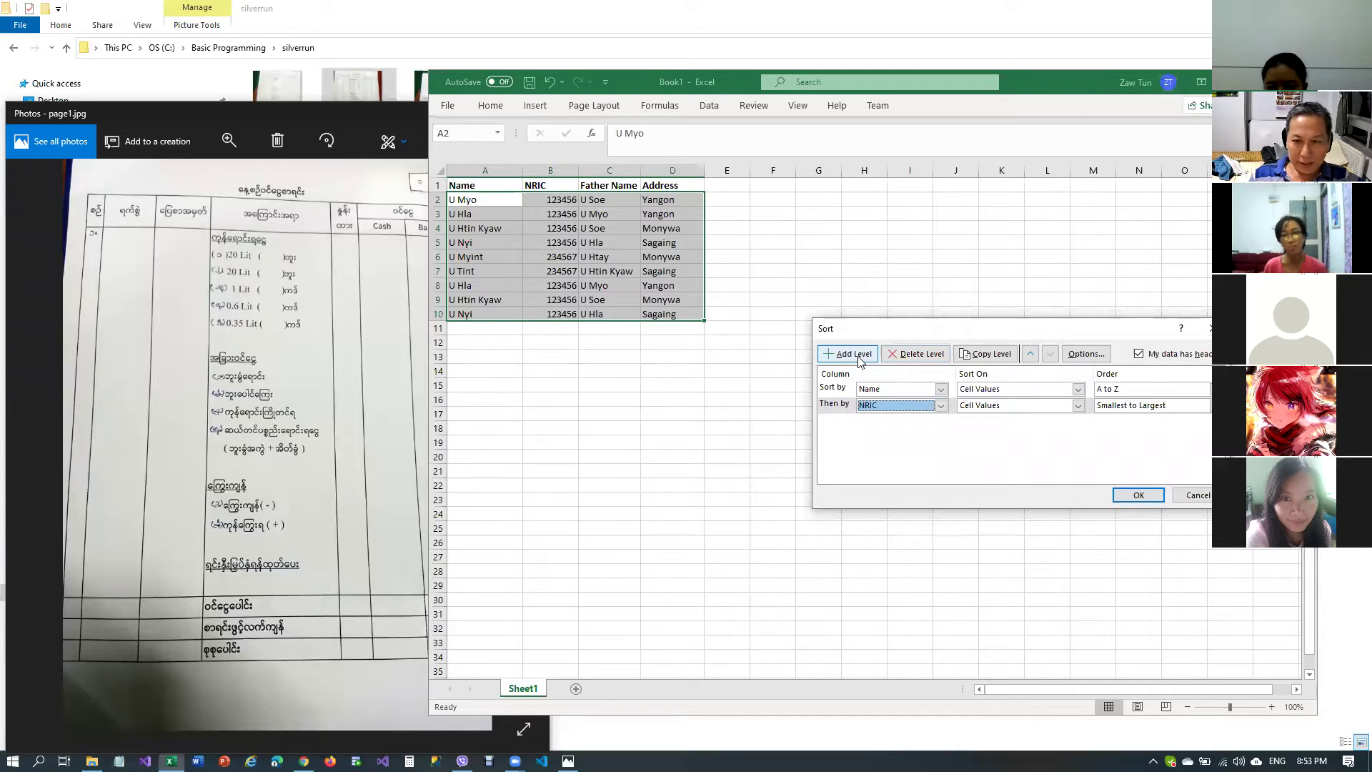
click(940, 421)
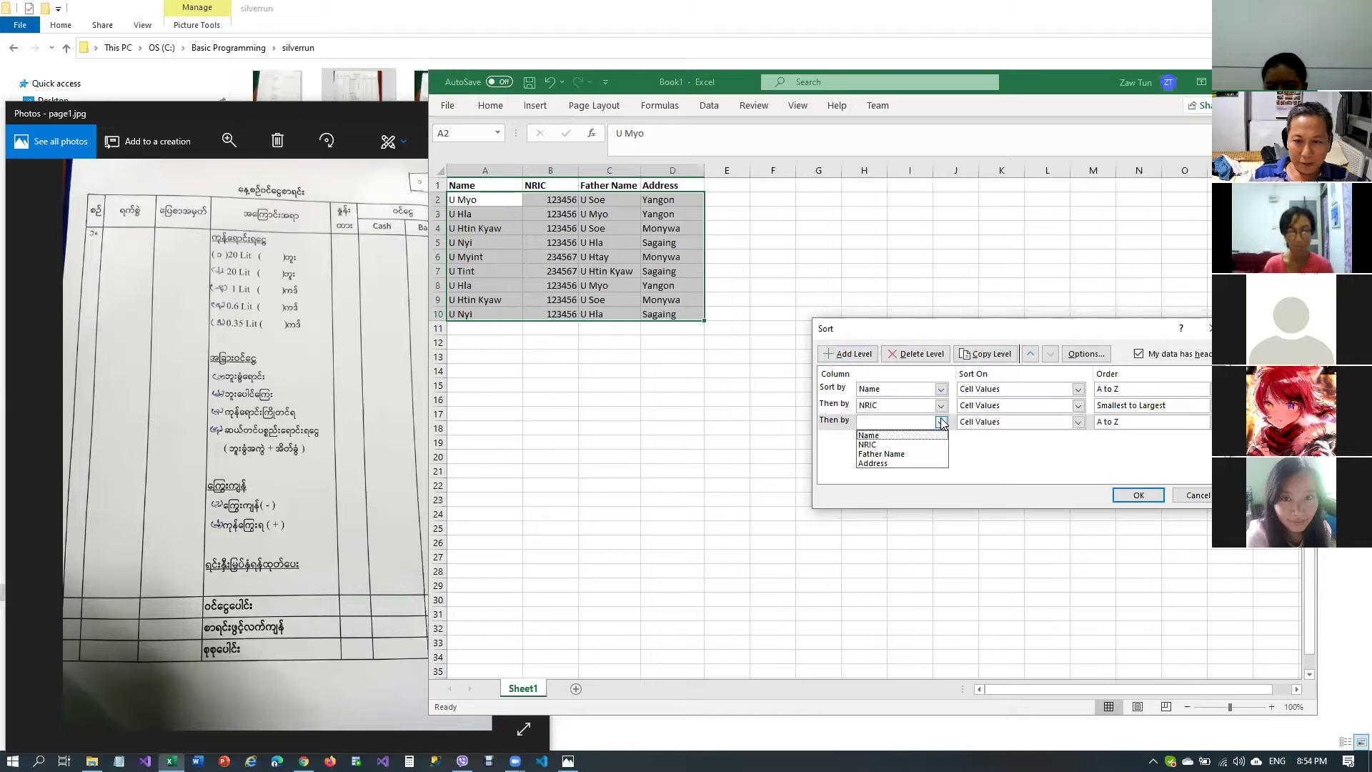
click(886, 455)
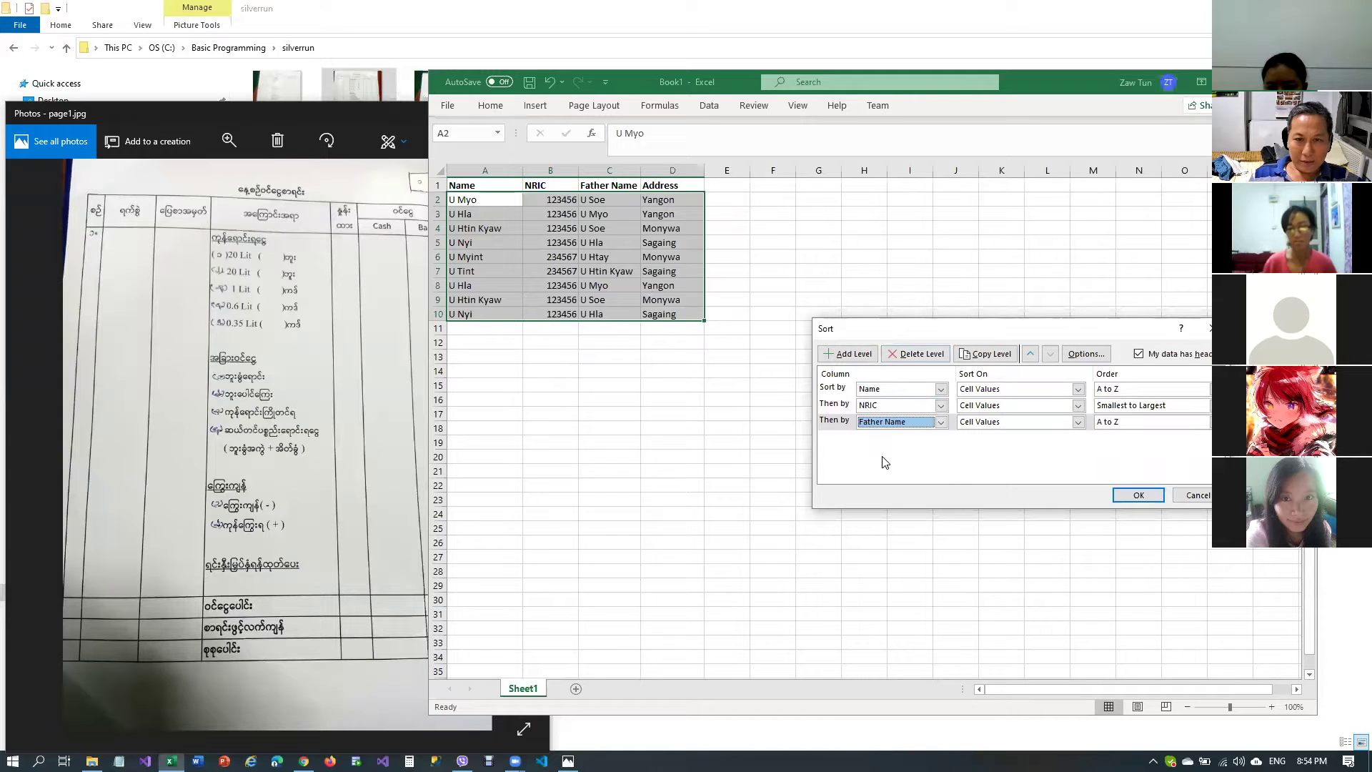
Add Address, A to Z, as the fourth sort level, apply the sort and deselect the table
click(859, 358)
click(941, 439)
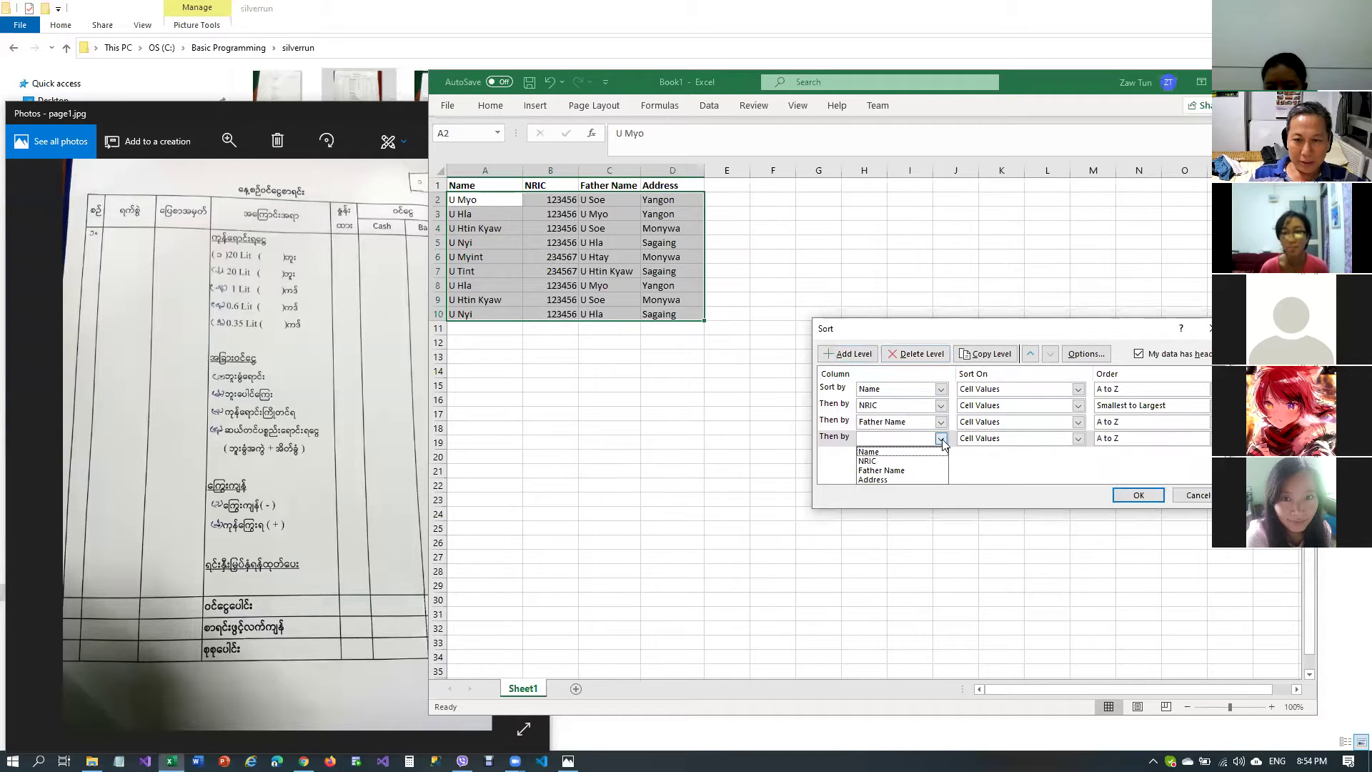
click(902, 479)
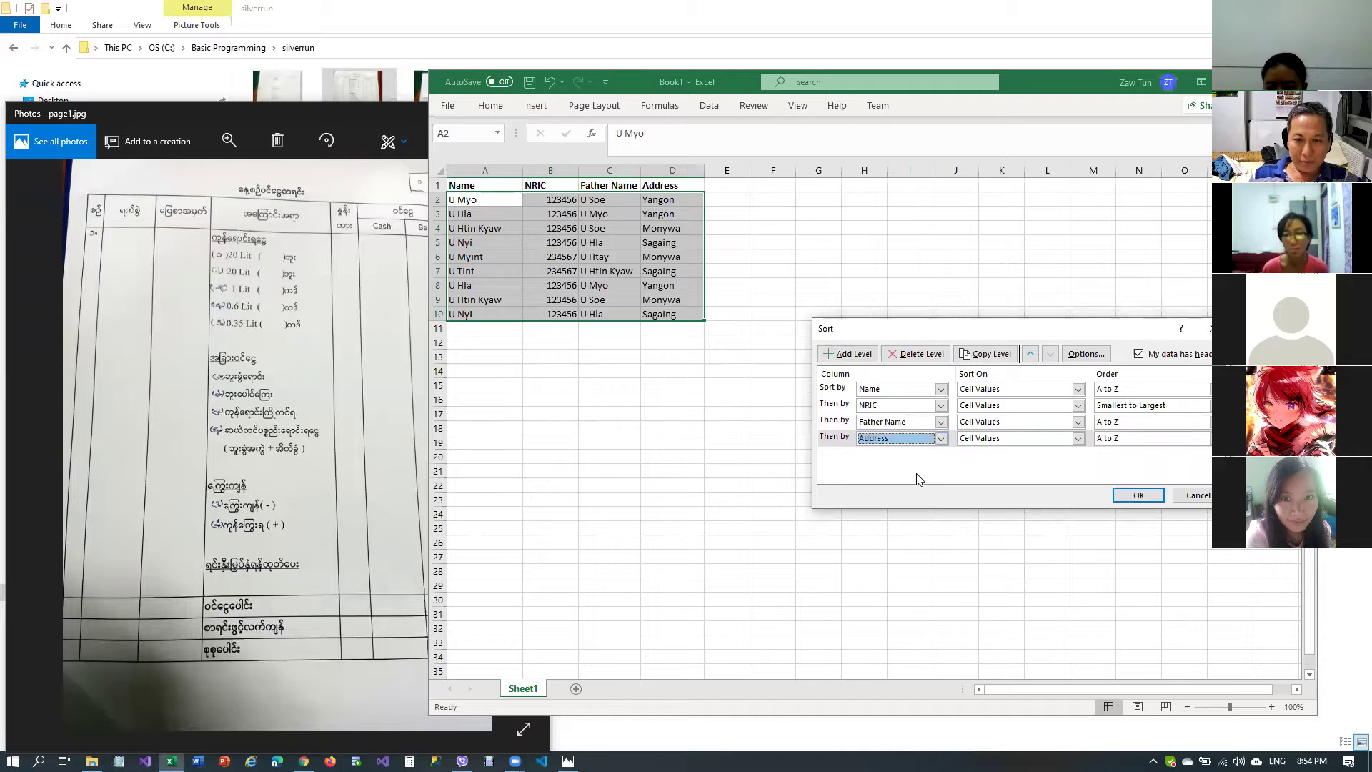
click(1118, 497)
click(607, 397)
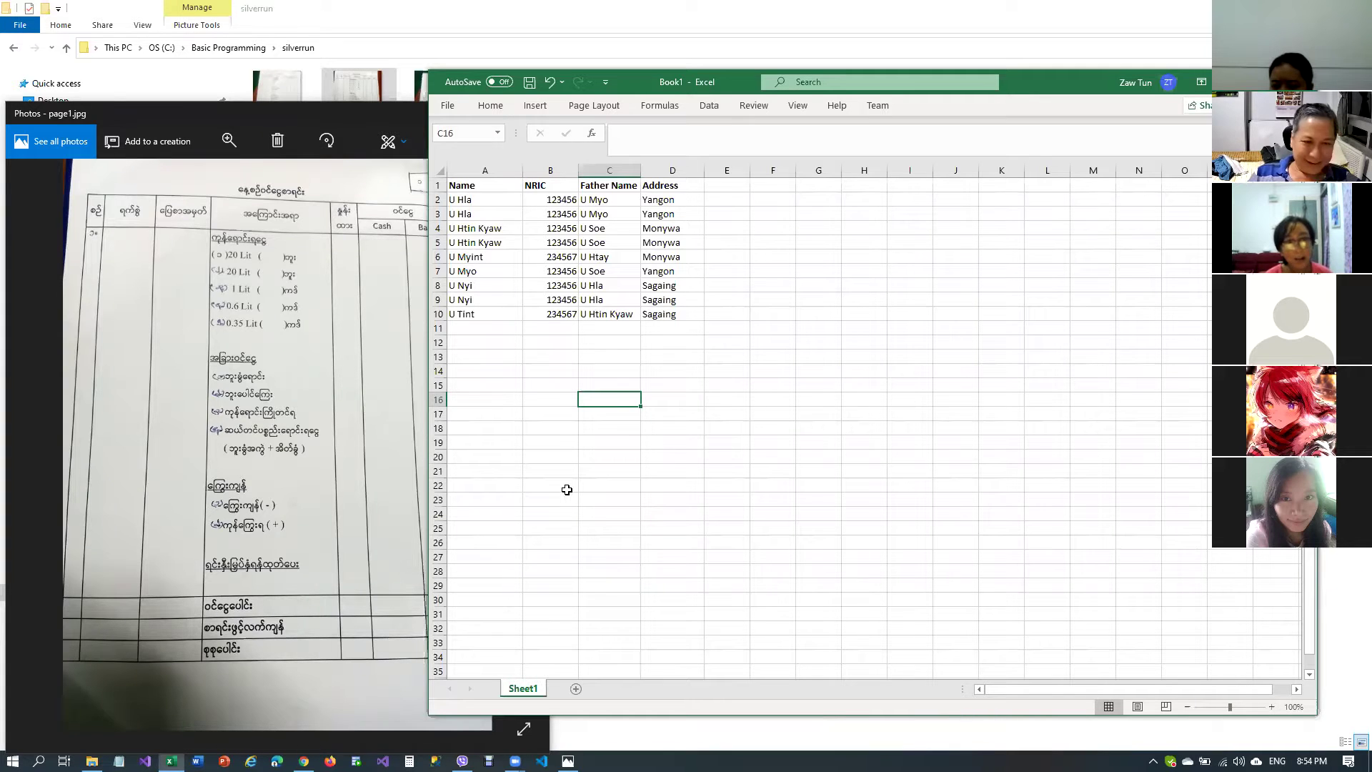
Review the sorted Name column from the header row down to the empty rows below the records
key(Left)
key(Left)
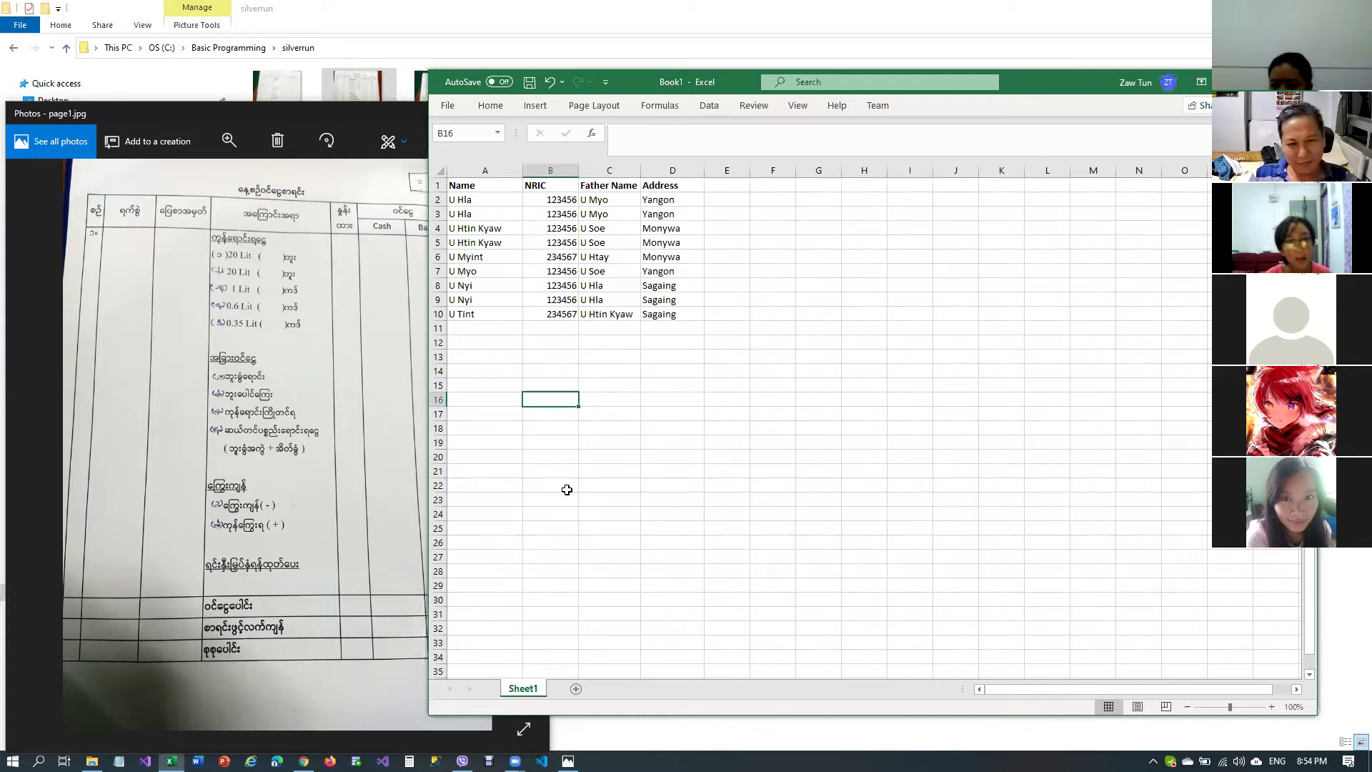
key(Up)
key(Up)
key(Up)
key(Up)
key(Up)
key(Up)
key(Up)
key(Up)
key(Up)
key(Up)
key(Up)
key(Up)
key(Up)
key(Up)
key(Up)
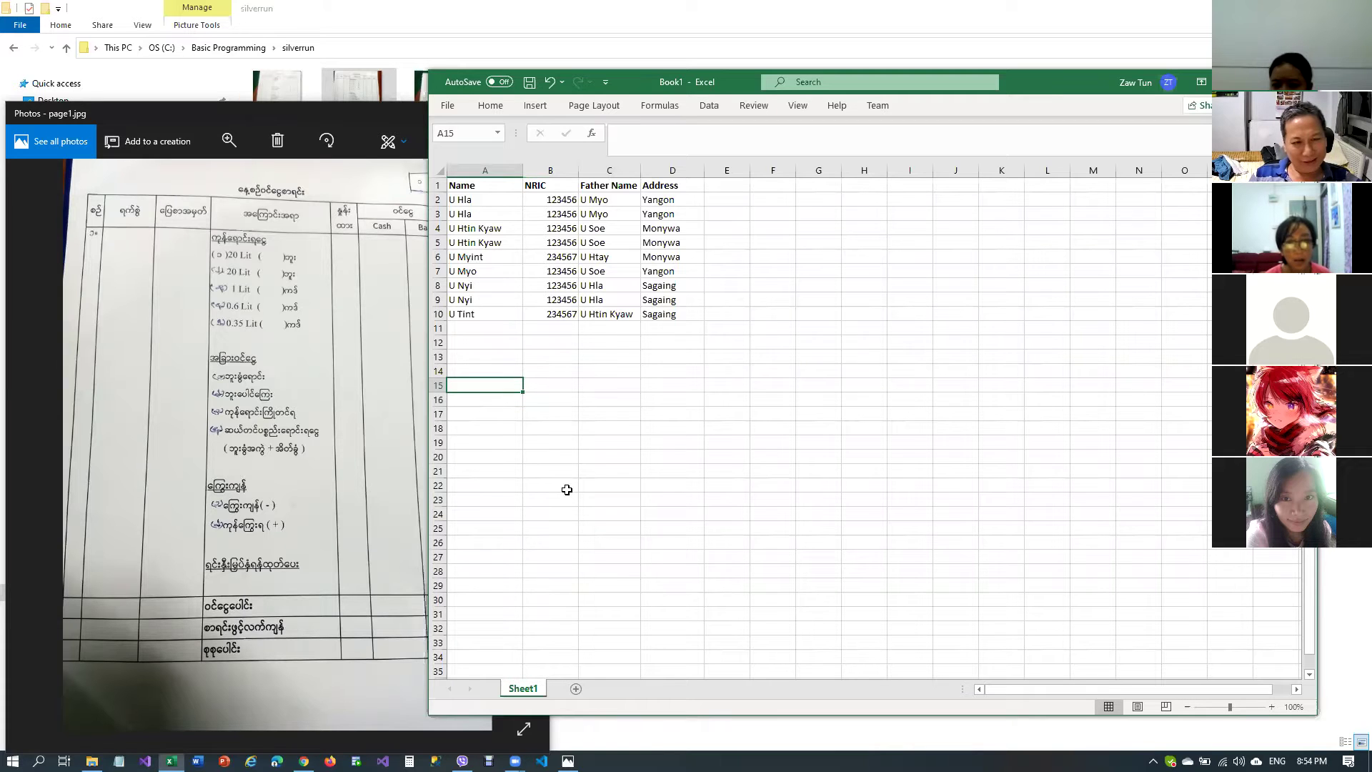
key(Down)
key(Down)
key(Down)
key(Down)
key(Down)
key(Down)
key(Down)
key(Down)
key(Down)
key(Down)
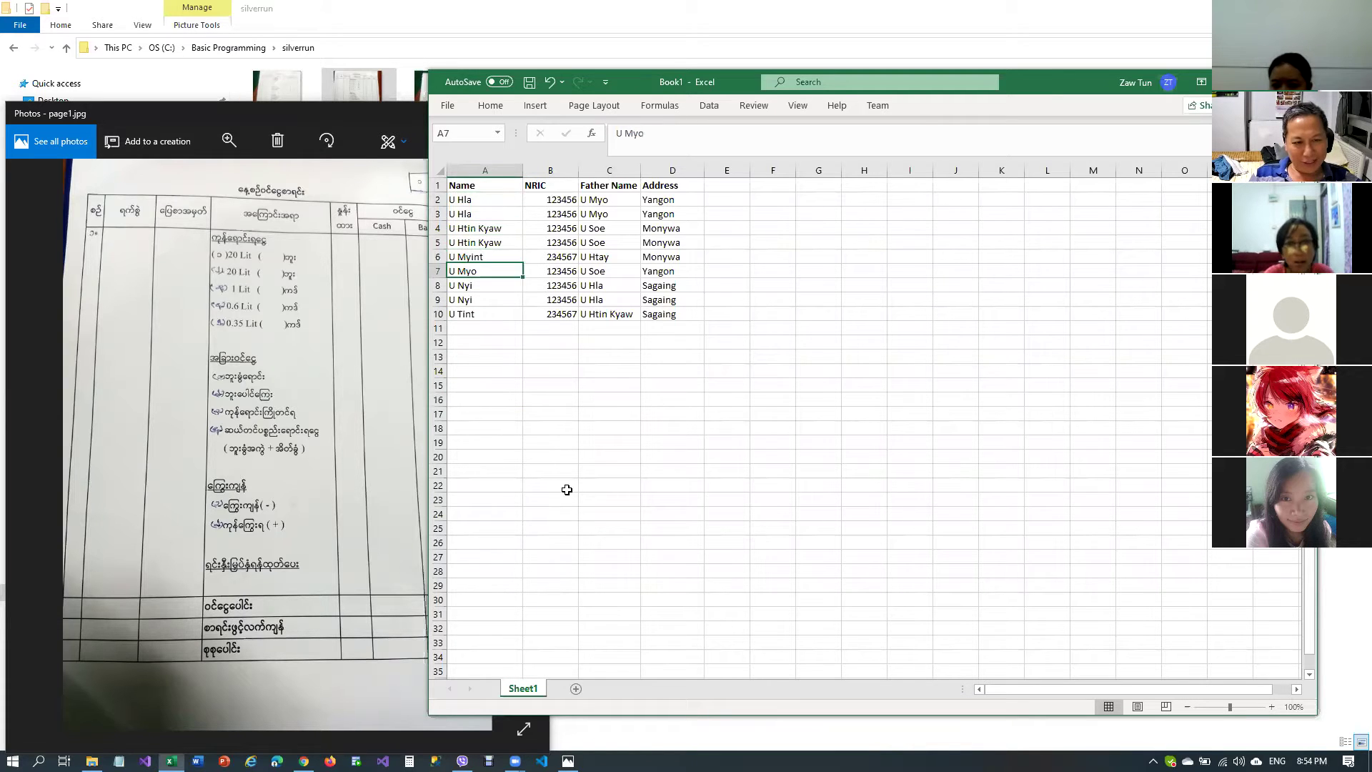
key(Down)
key(Down)
key(Down)
key(Down)
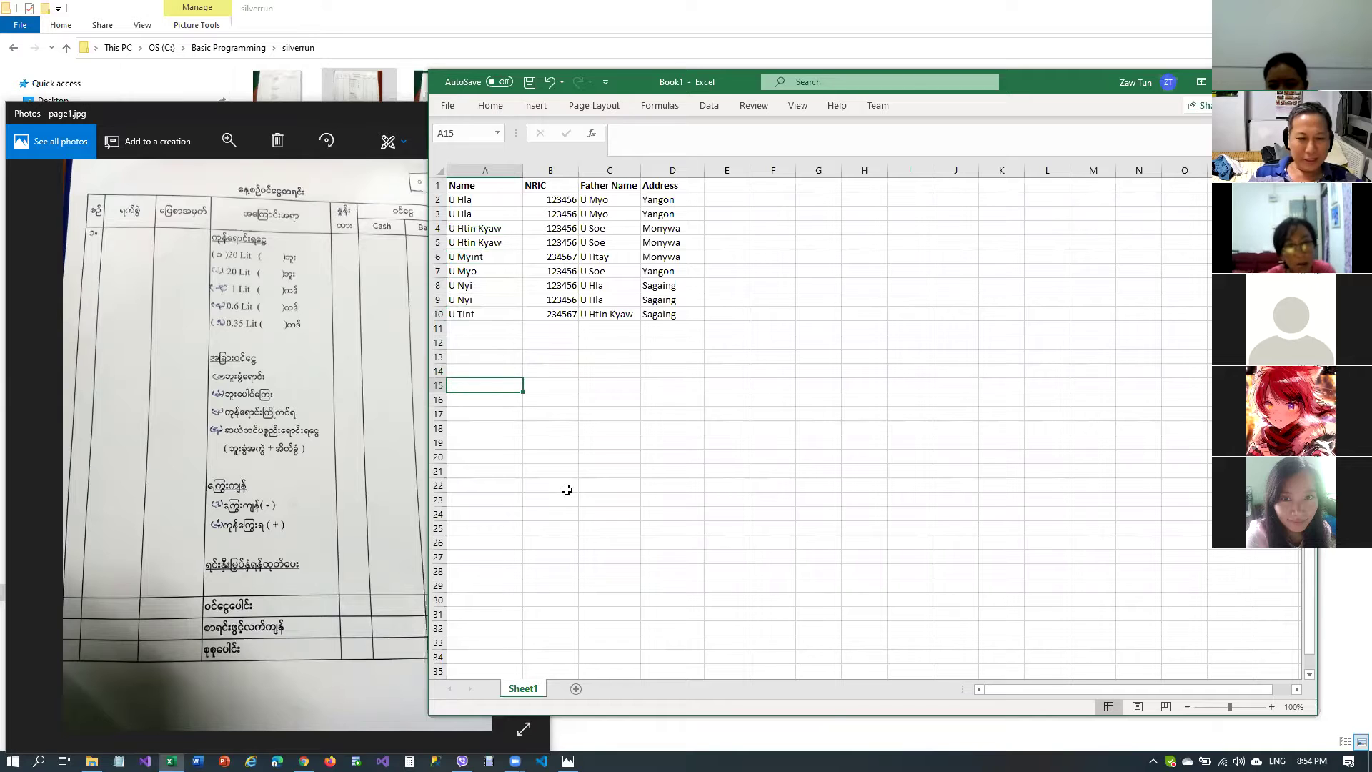
Enter 65536 in cell A16 below the table
click(543, 520)
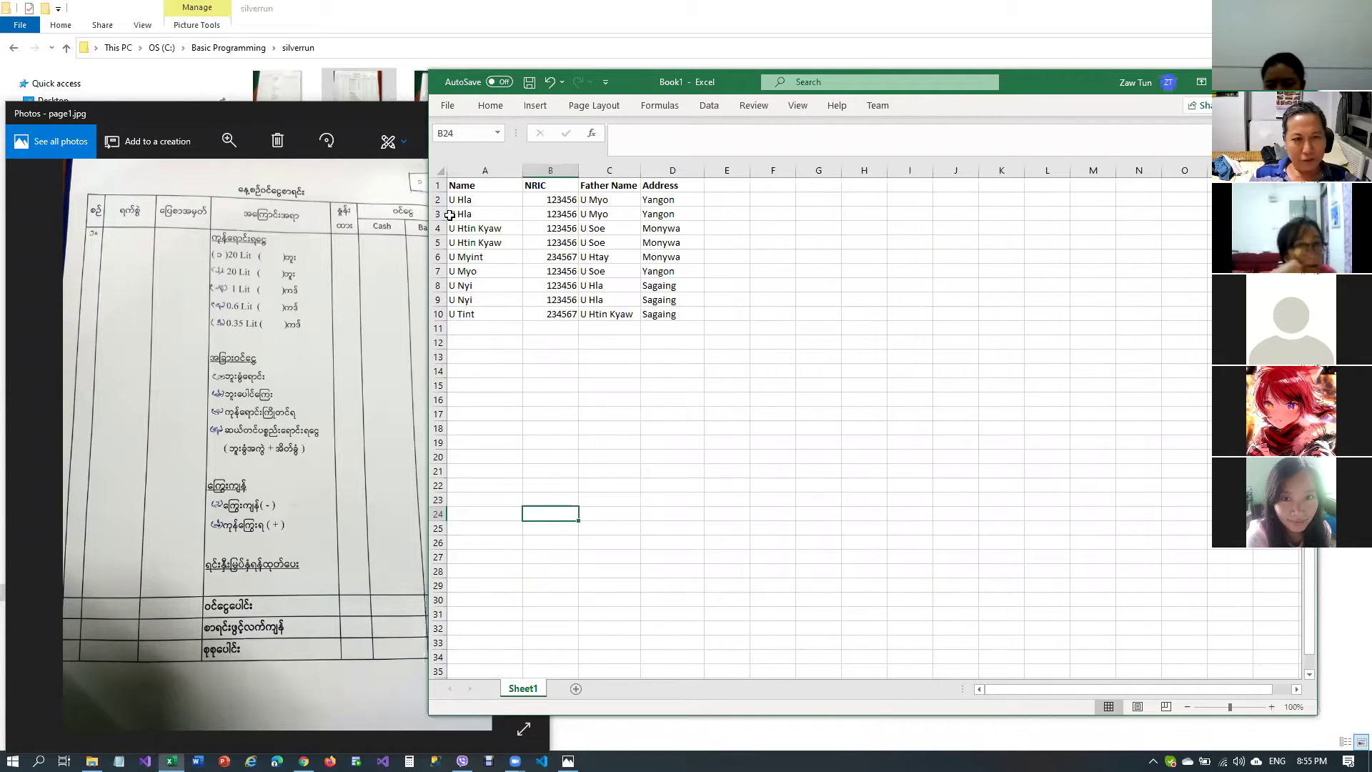
click(487, 397)
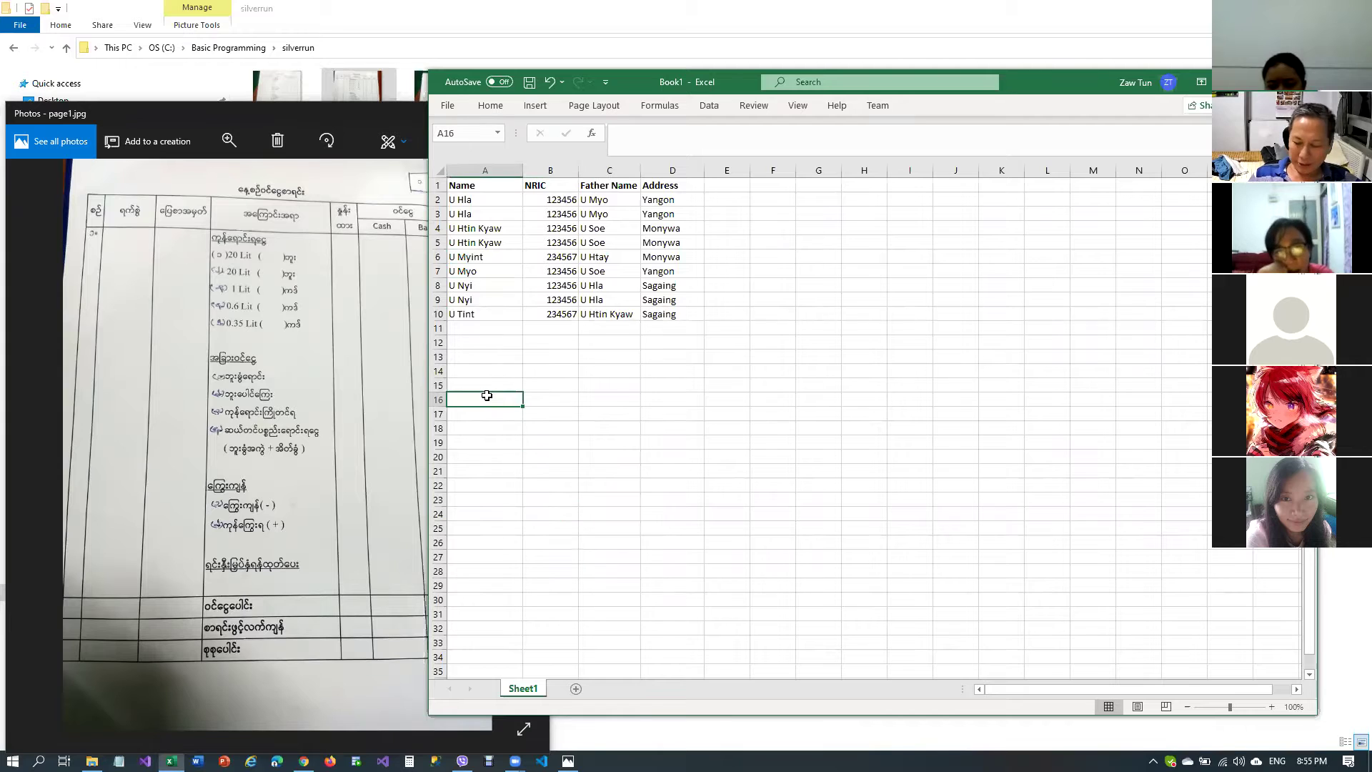
text(6556)
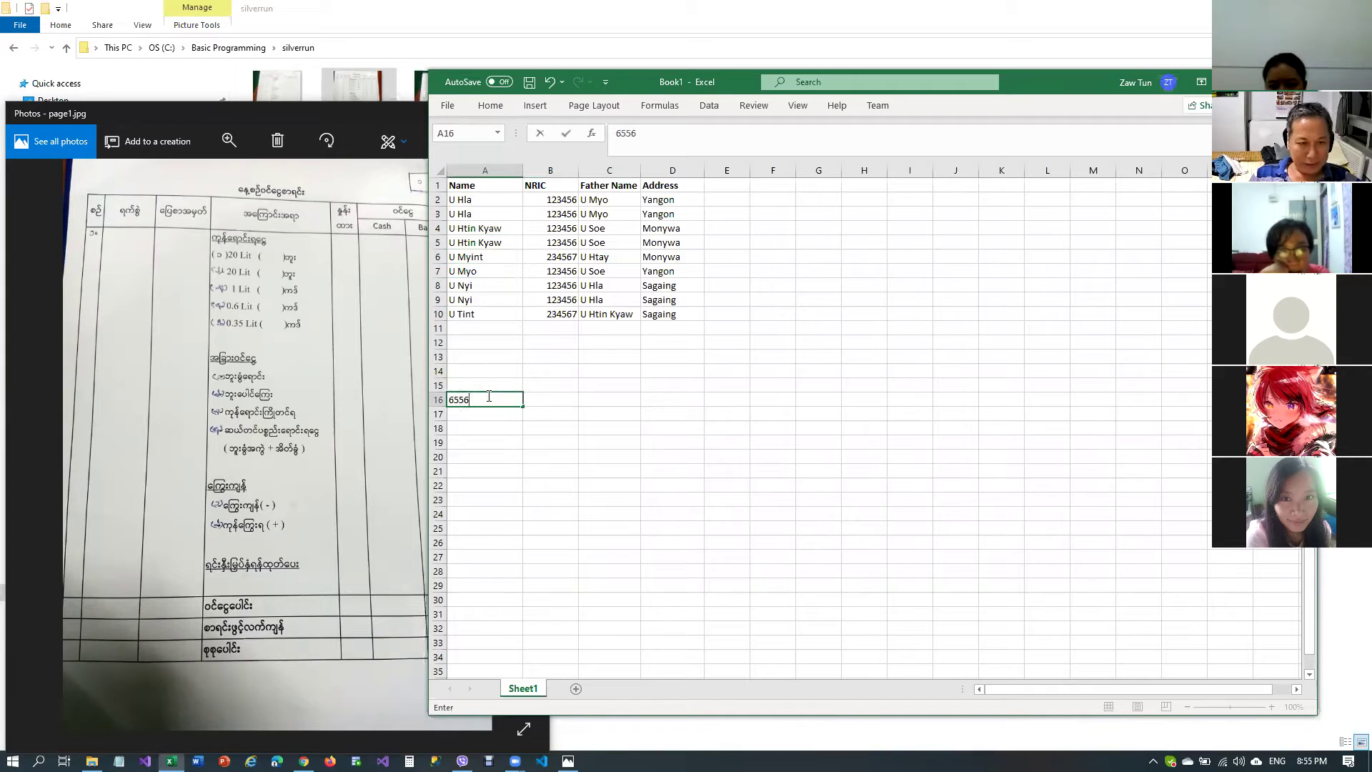
key(BackSpace)
text(36)
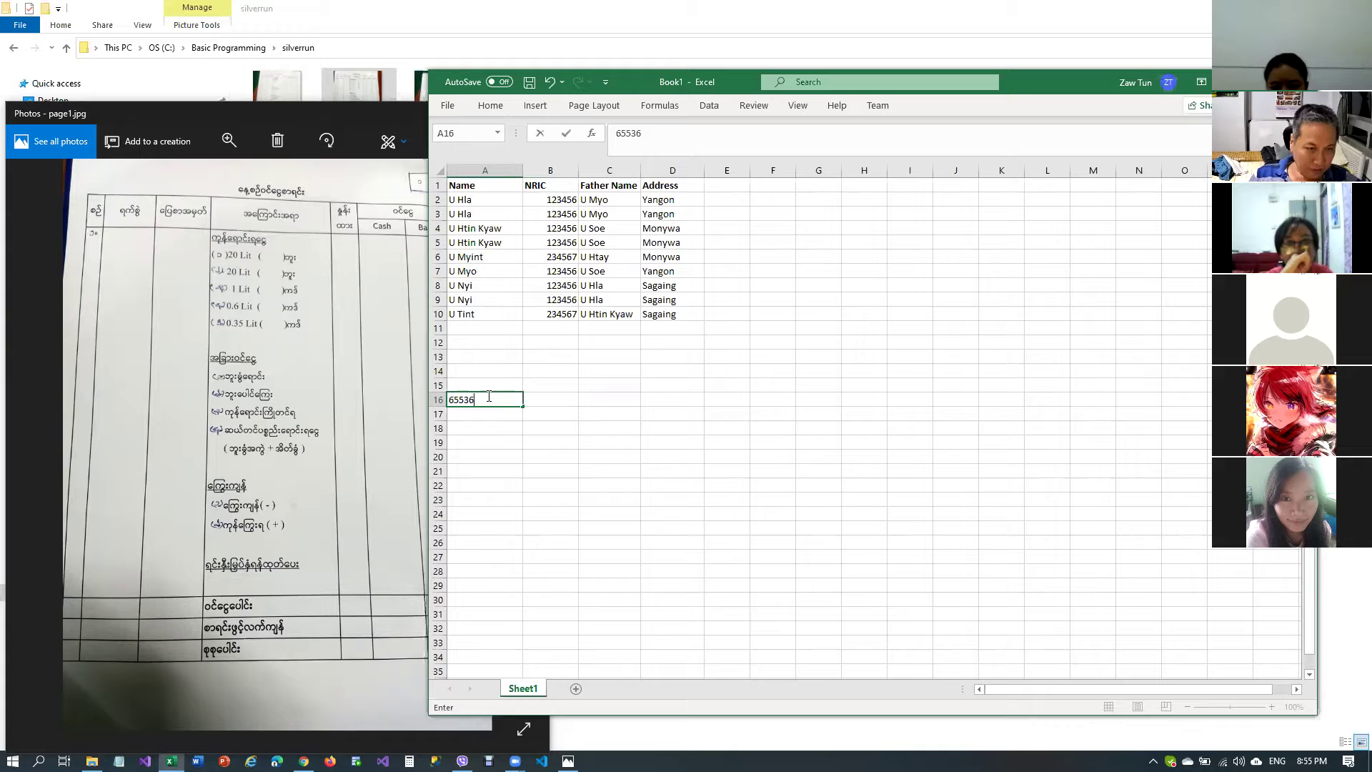
key(Return)
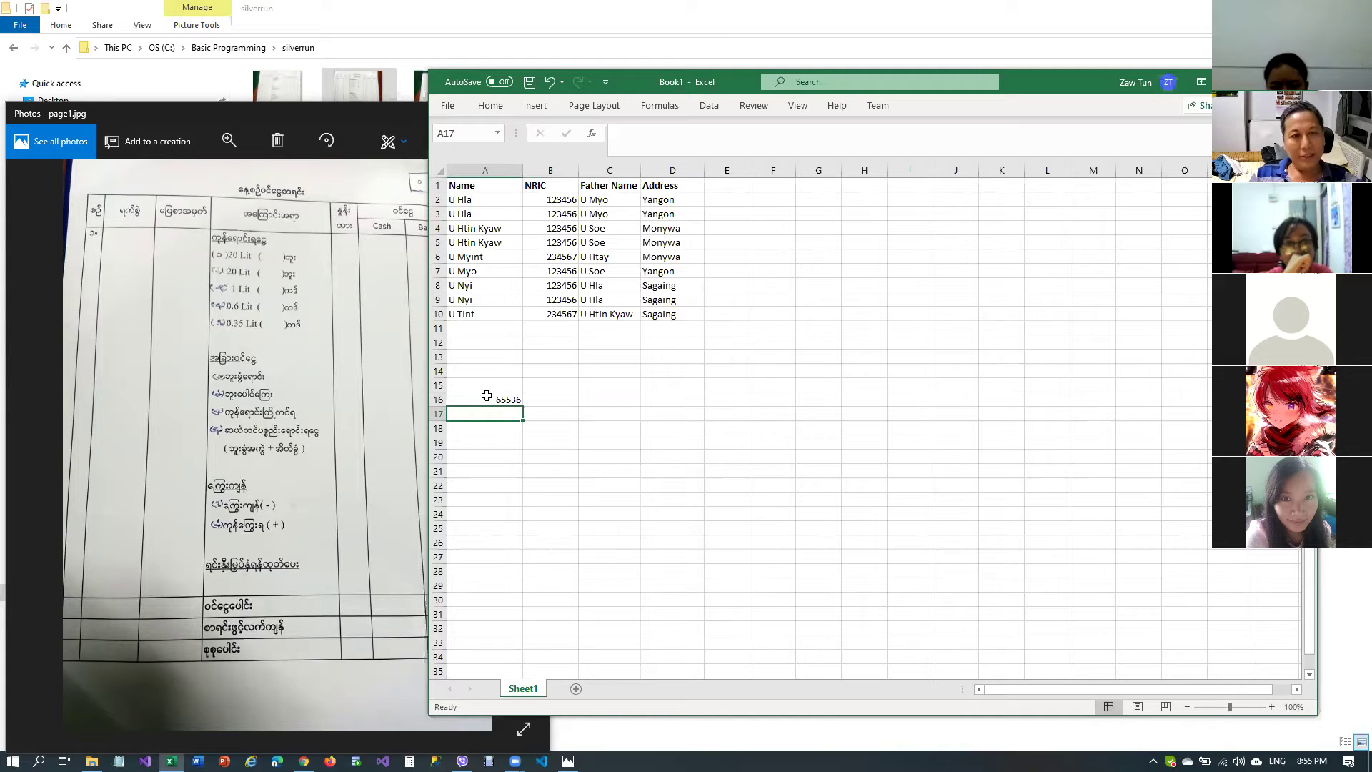
Delete the number from cell A16 and return to the table
click(487, 395)
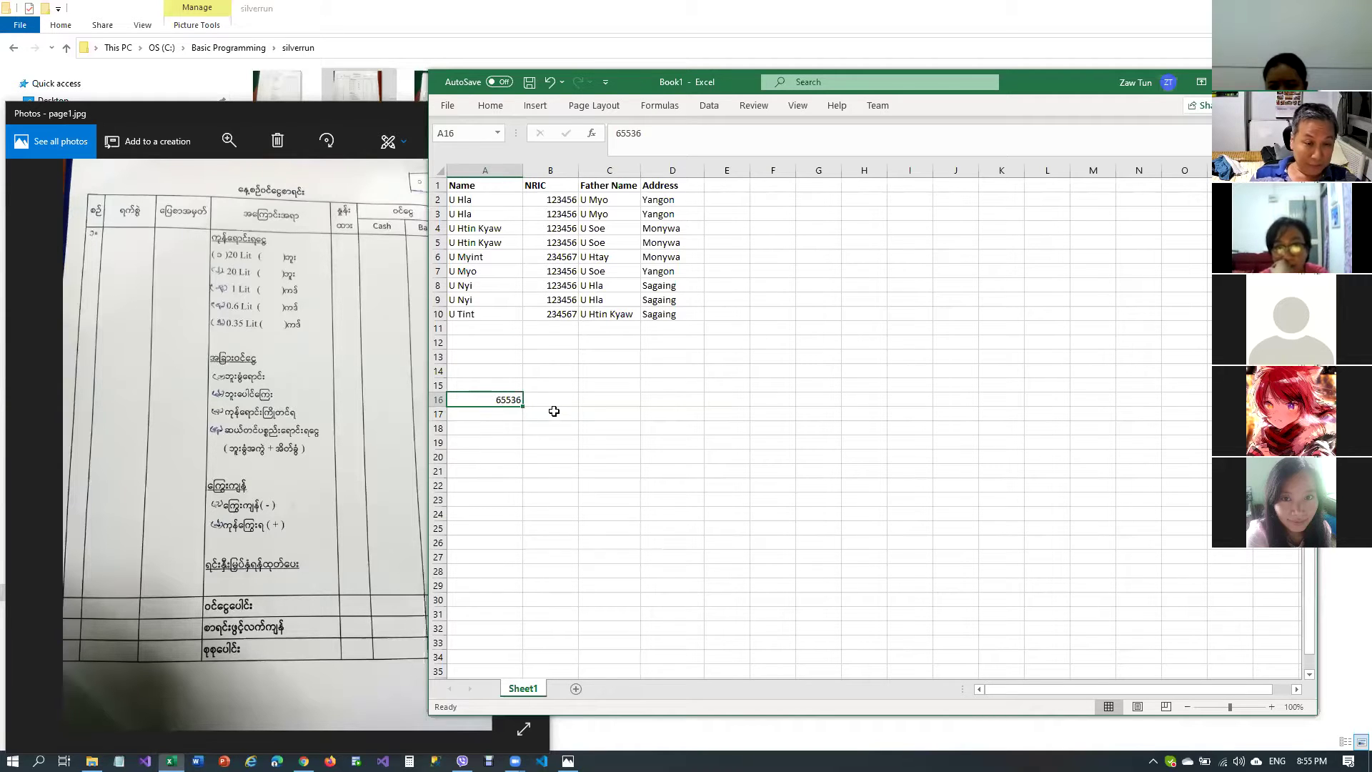
key(Delete)
click(521, 481)
scroll(542, 469, down, 4)
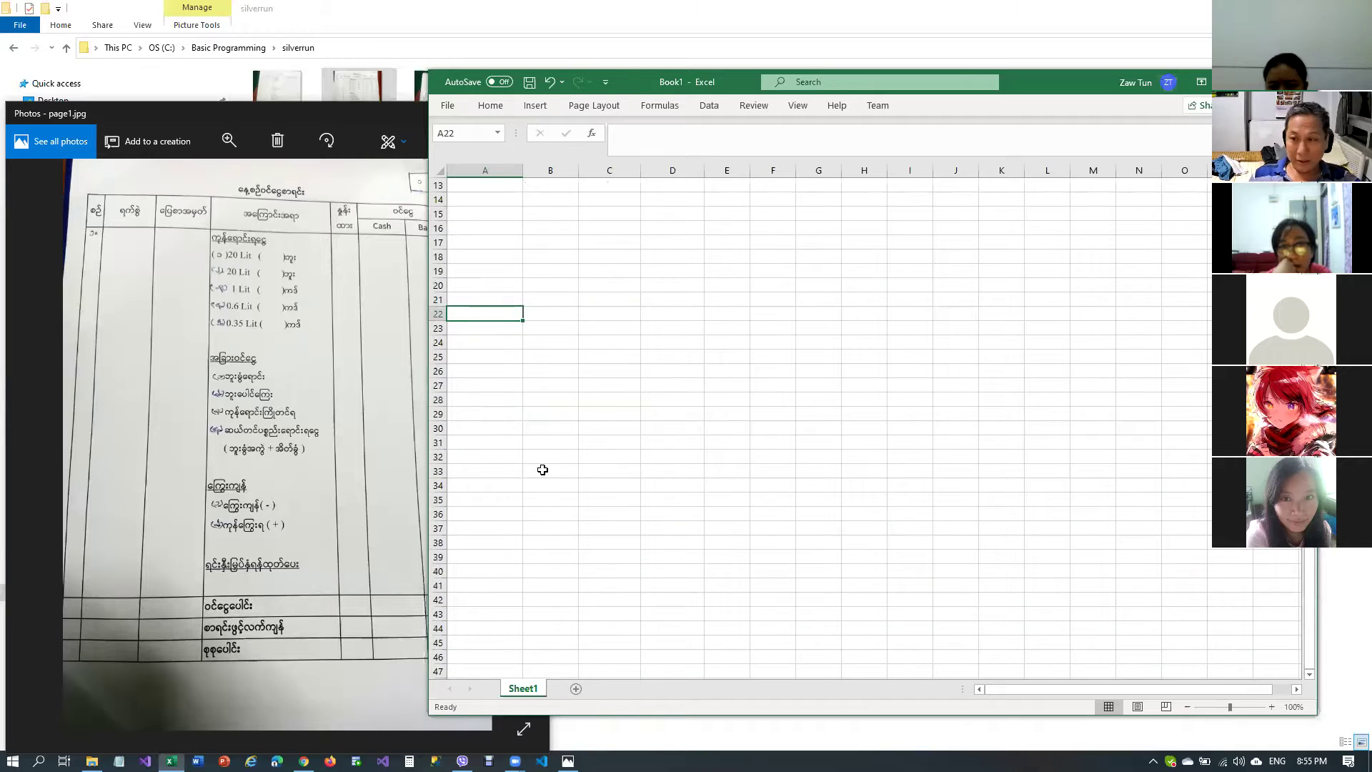
scroll(542, 469, up, 4)
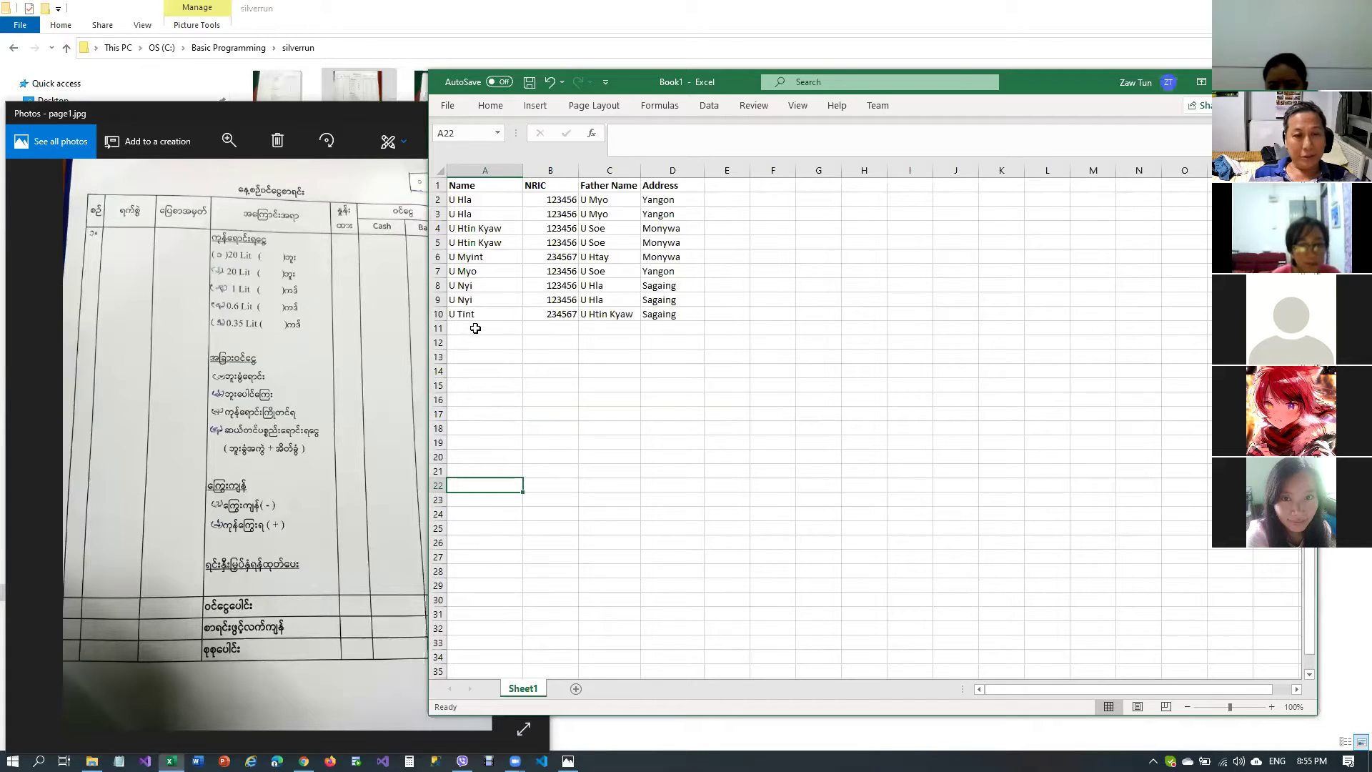
Examine the empty Name cells below the last record, followed by the block of records in A2:D10
drag(476, 329, 496, 429)
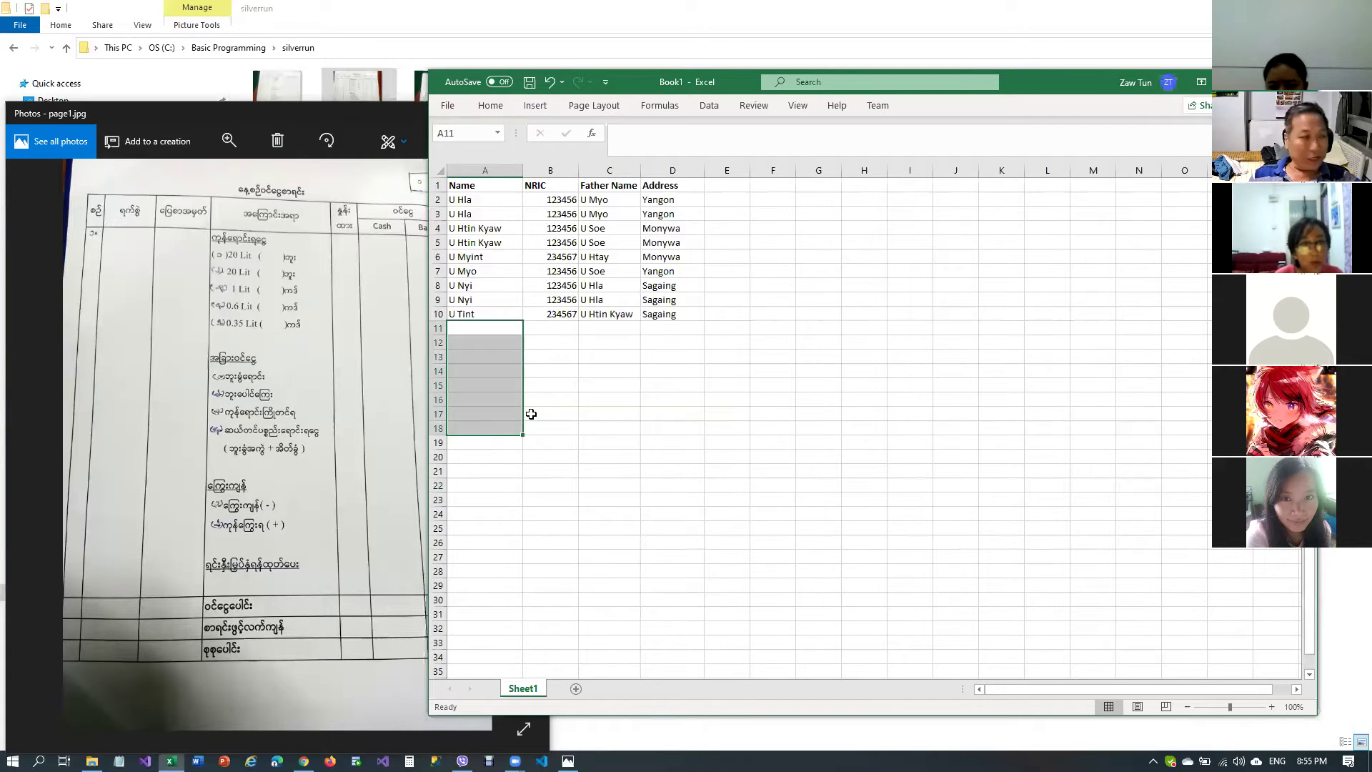
click(621, 384)
click(472, 313)
click(472, 327)
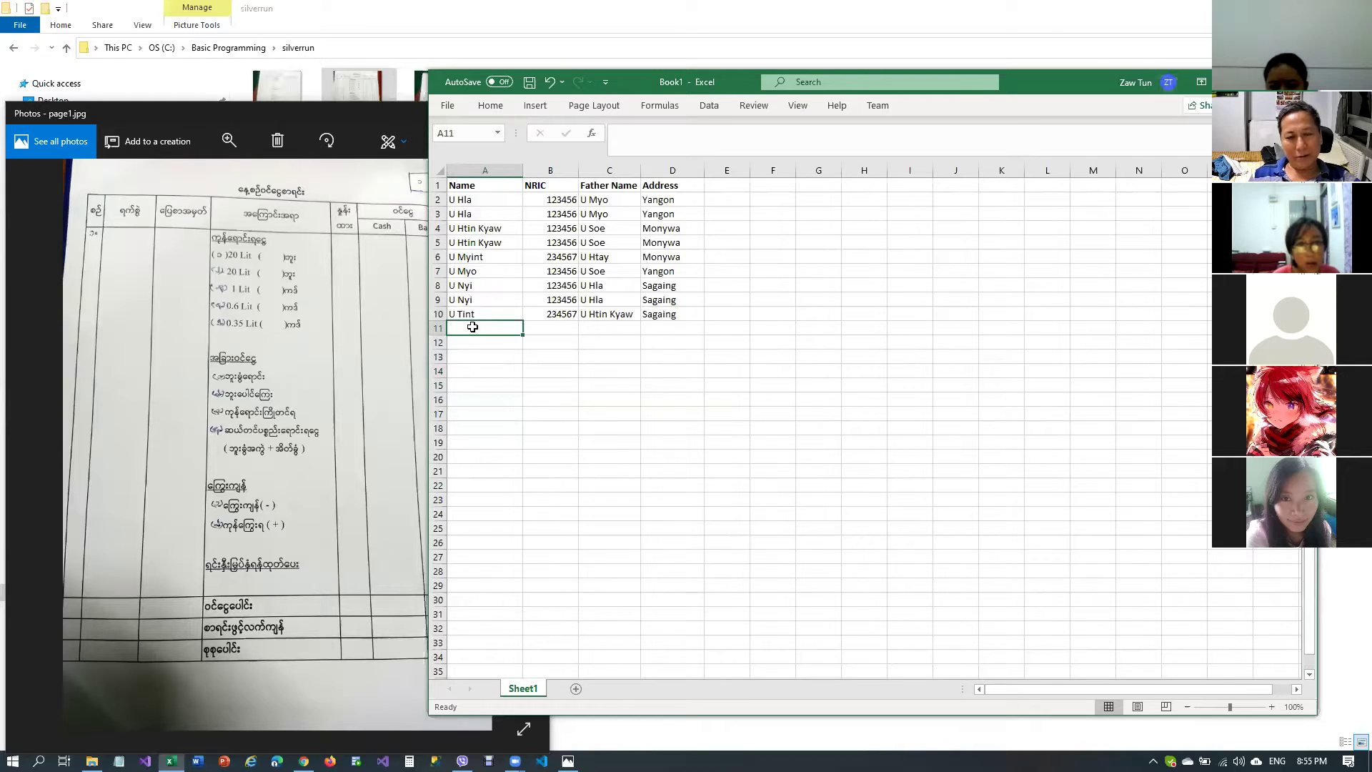
drag(493, 204, 661, 315)
click(527, 414)
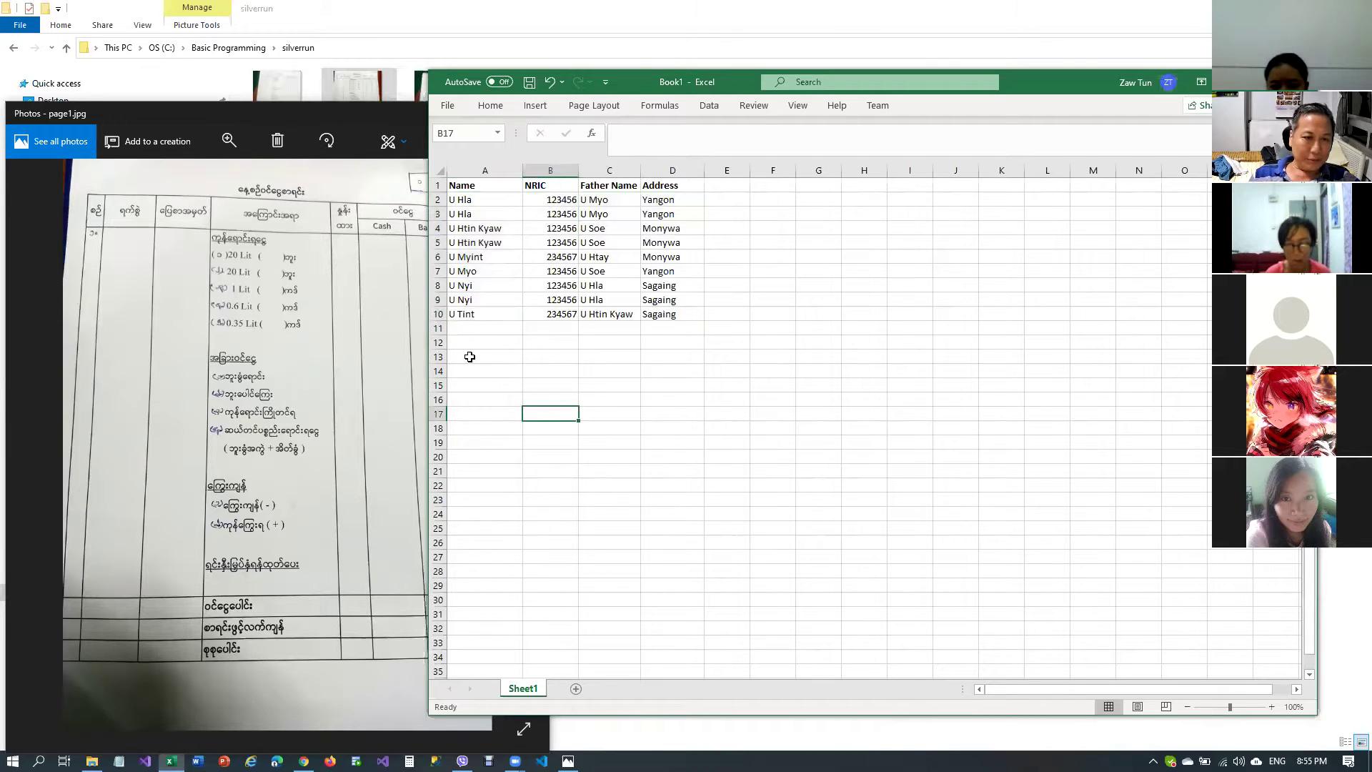
Compare the repeated records in rows 8 and 9, rows 4 and 5, and rows 2 and 3
drag(459, 286, 472, 300)
drag(493, 223, 668, 239)
click(611, 327)
drag(477, 198, 676, 212)
click(561, 353)
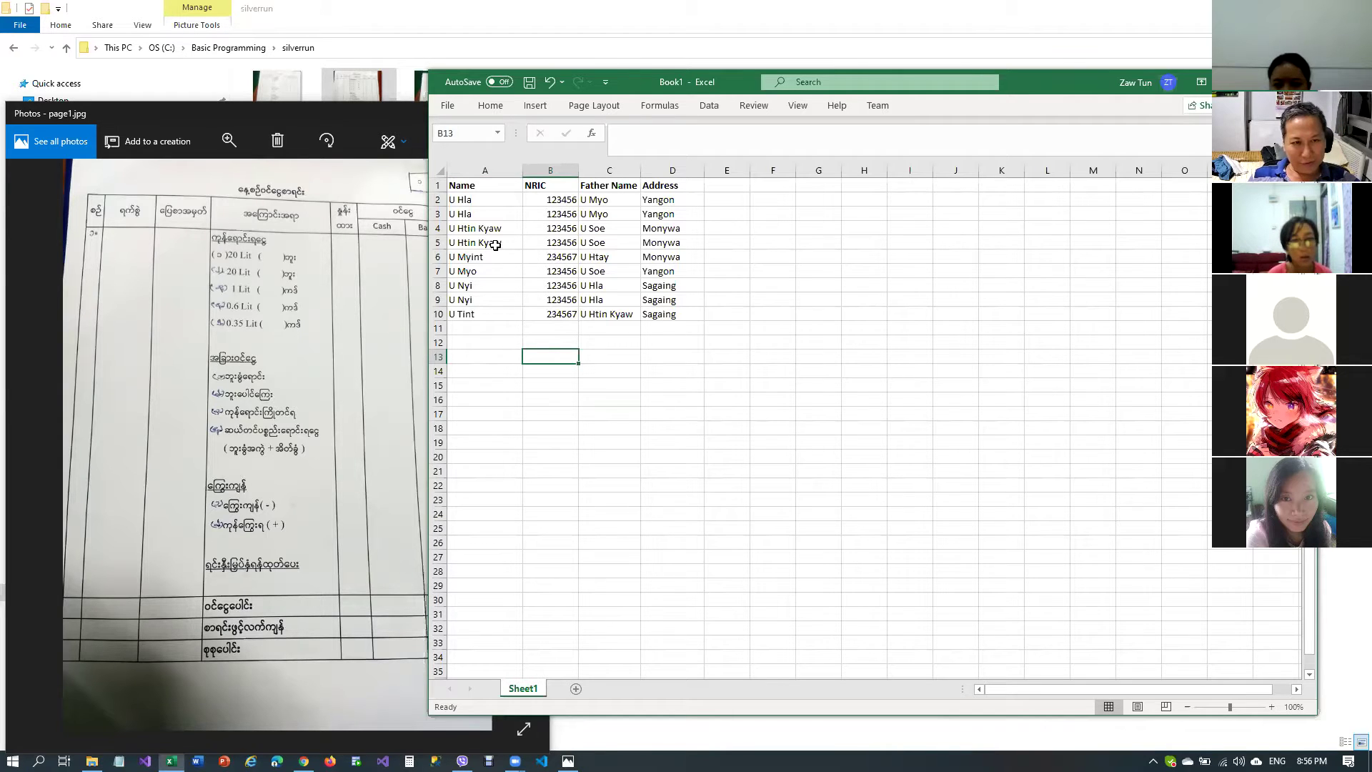
Check the Name header and an Address entry, and select all records in A2:D10 without the header row
click(484, 197)
click(482, 184)
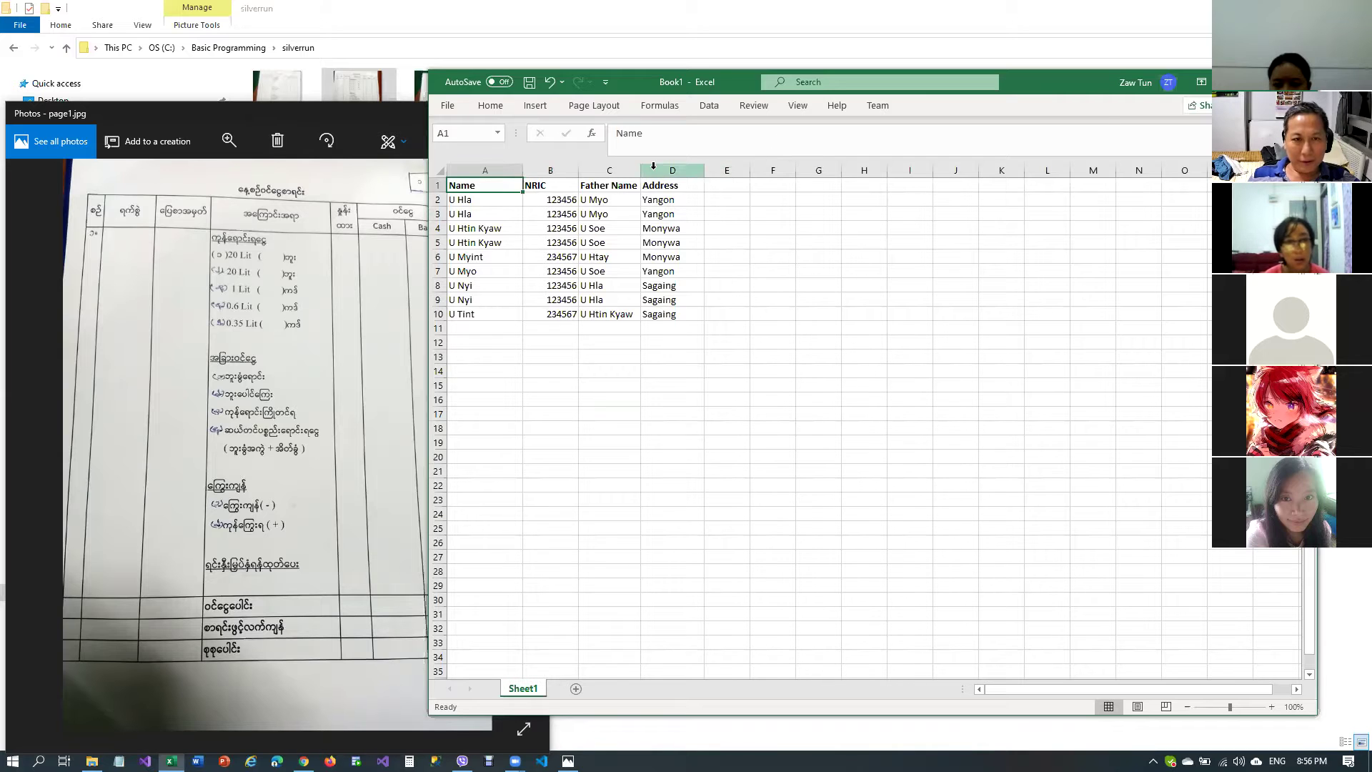
click(667, 214)
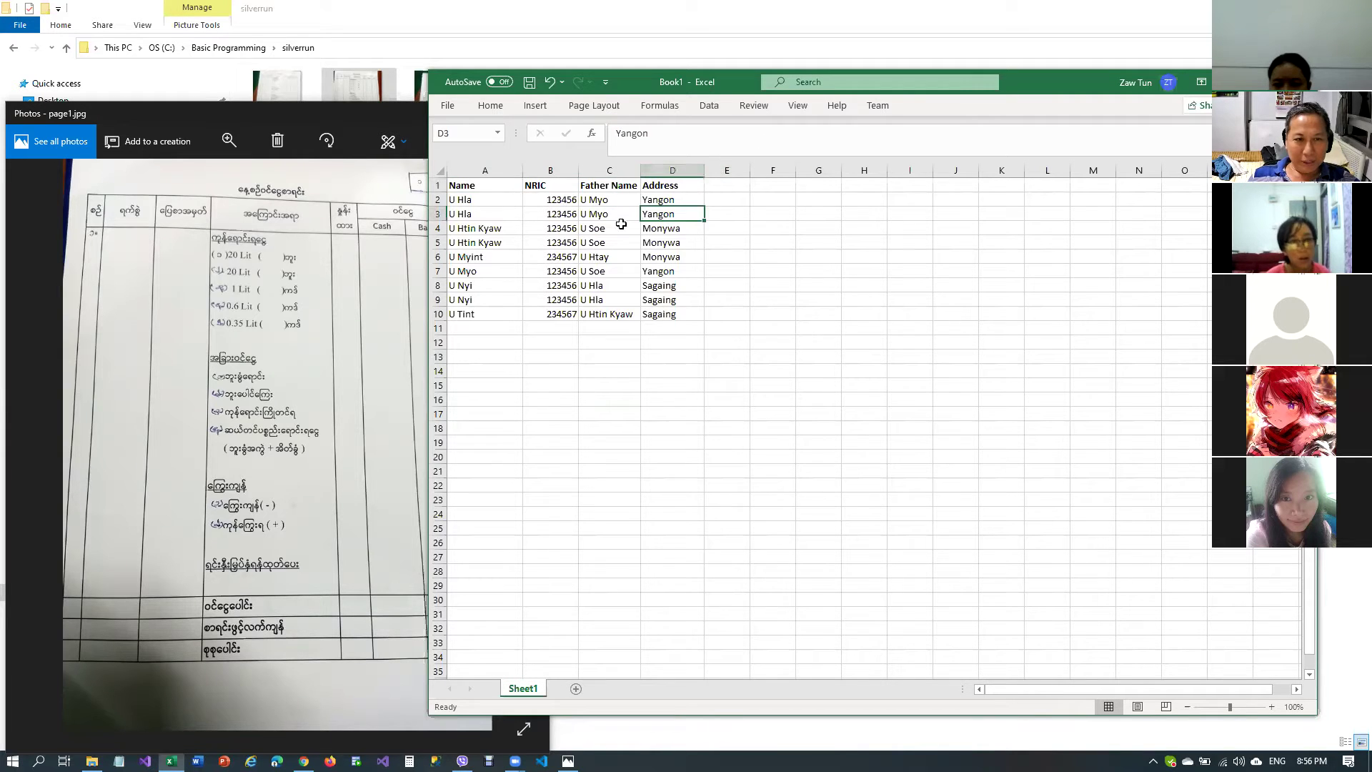
drag(476, 200, 697, 312)
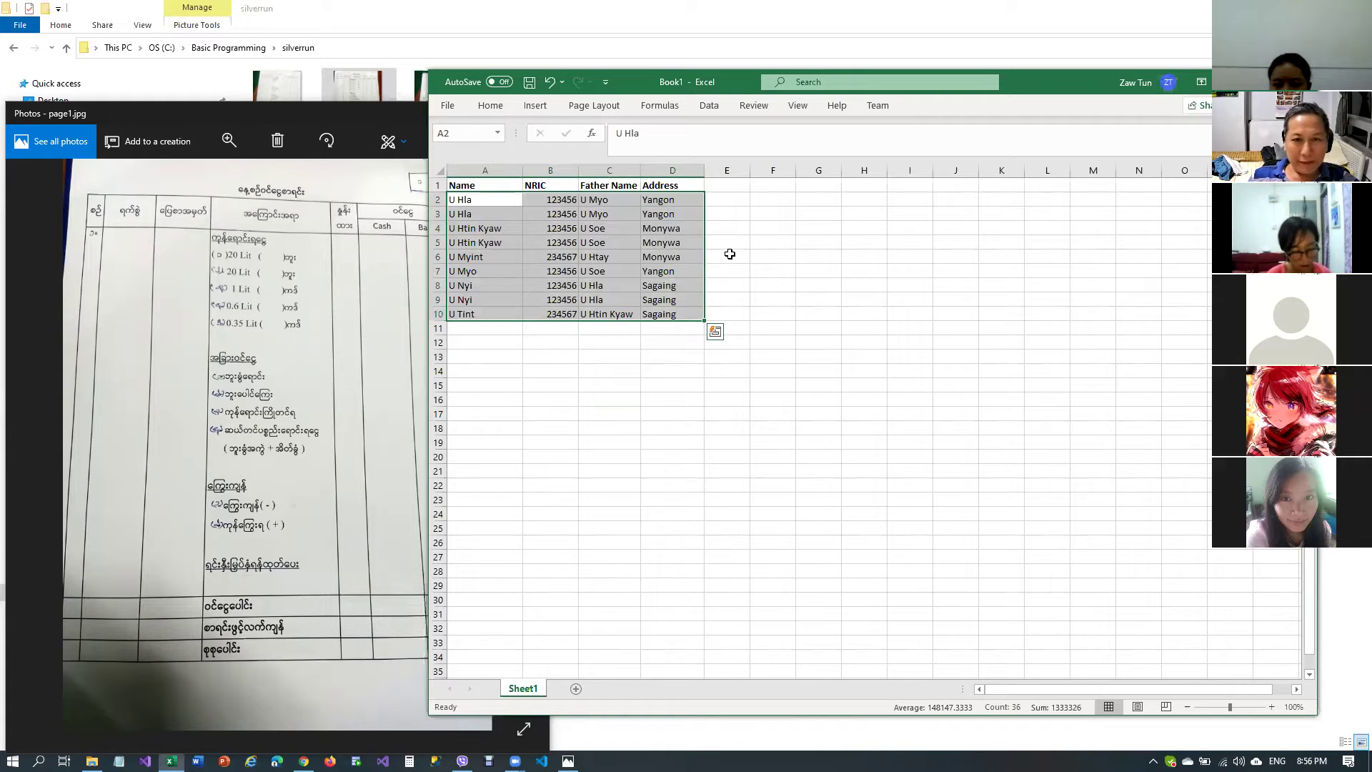
Set up a Duplicate Values highlighting rule for A2:D10 and check its value type and format choices
click(500, 110)
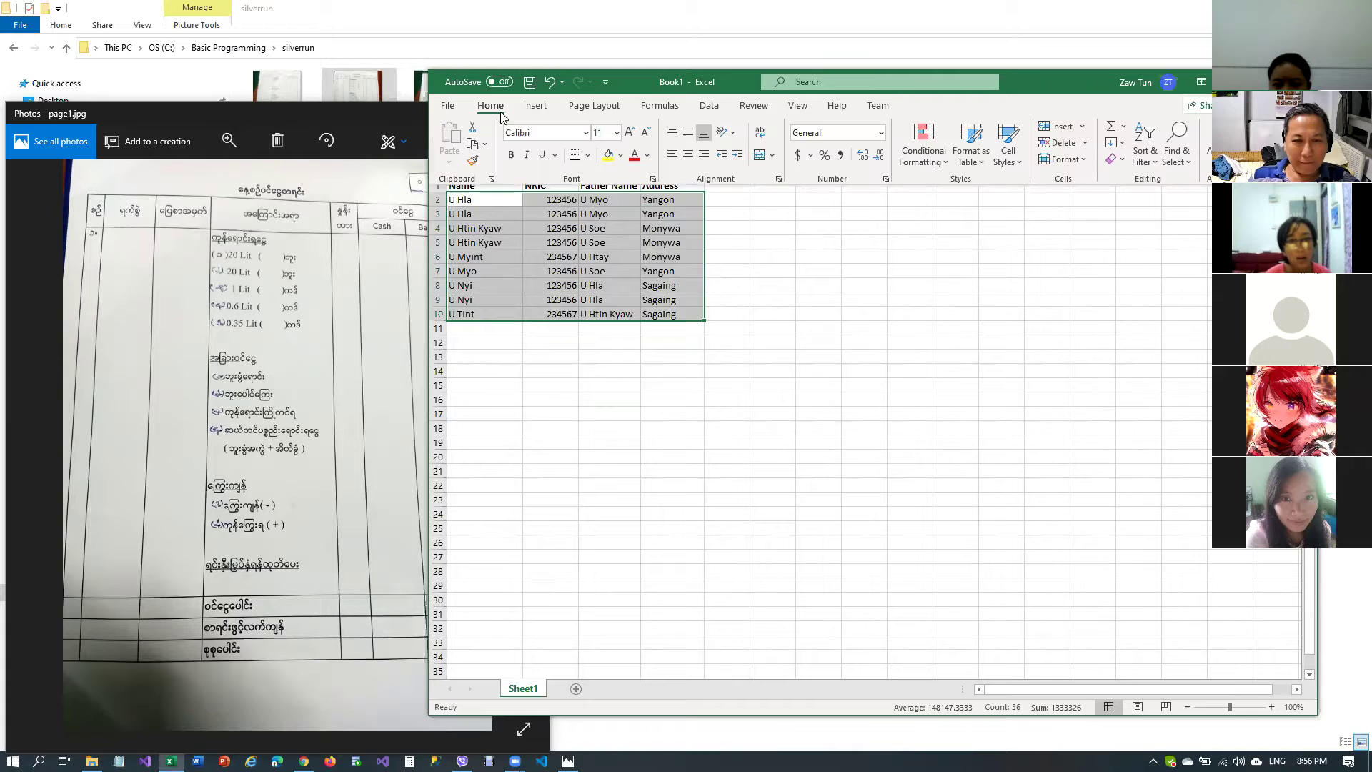
click(932, 137)
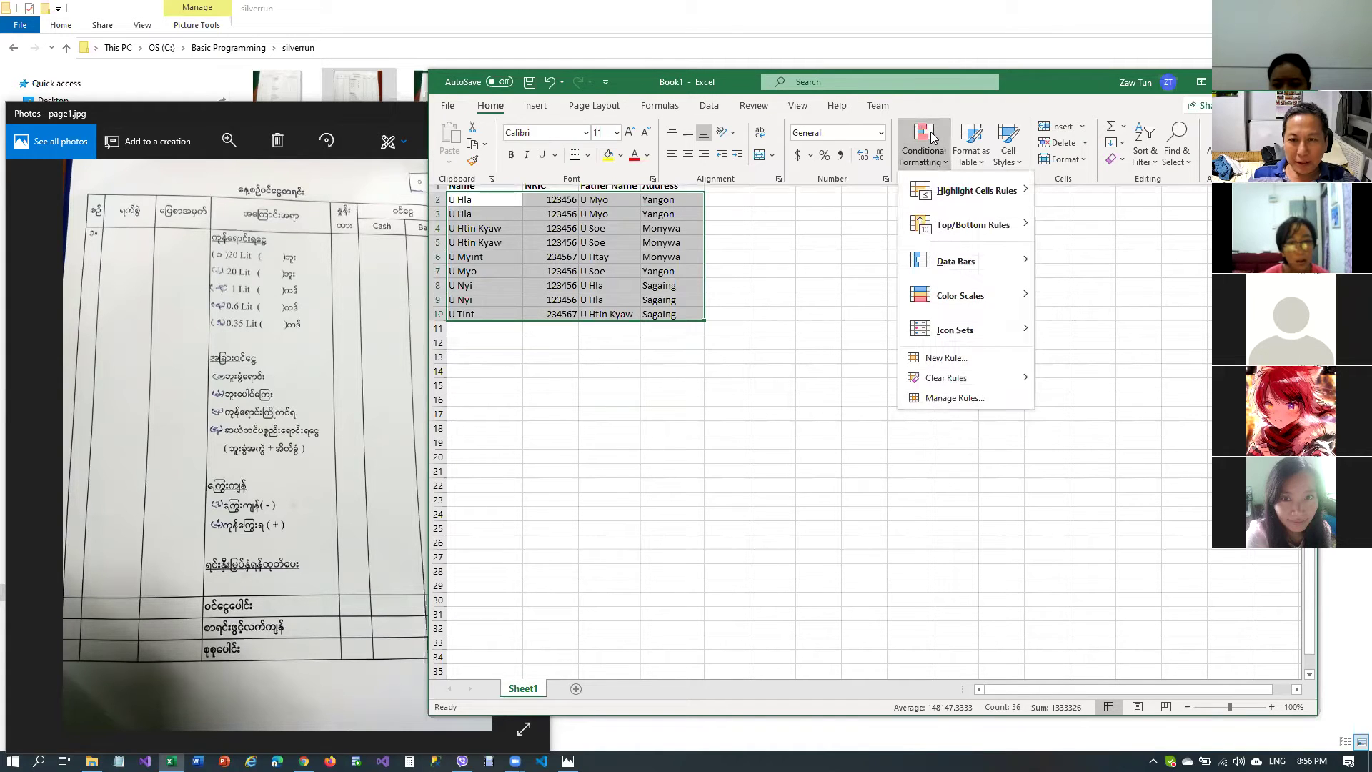
mouse_move(950, 201)
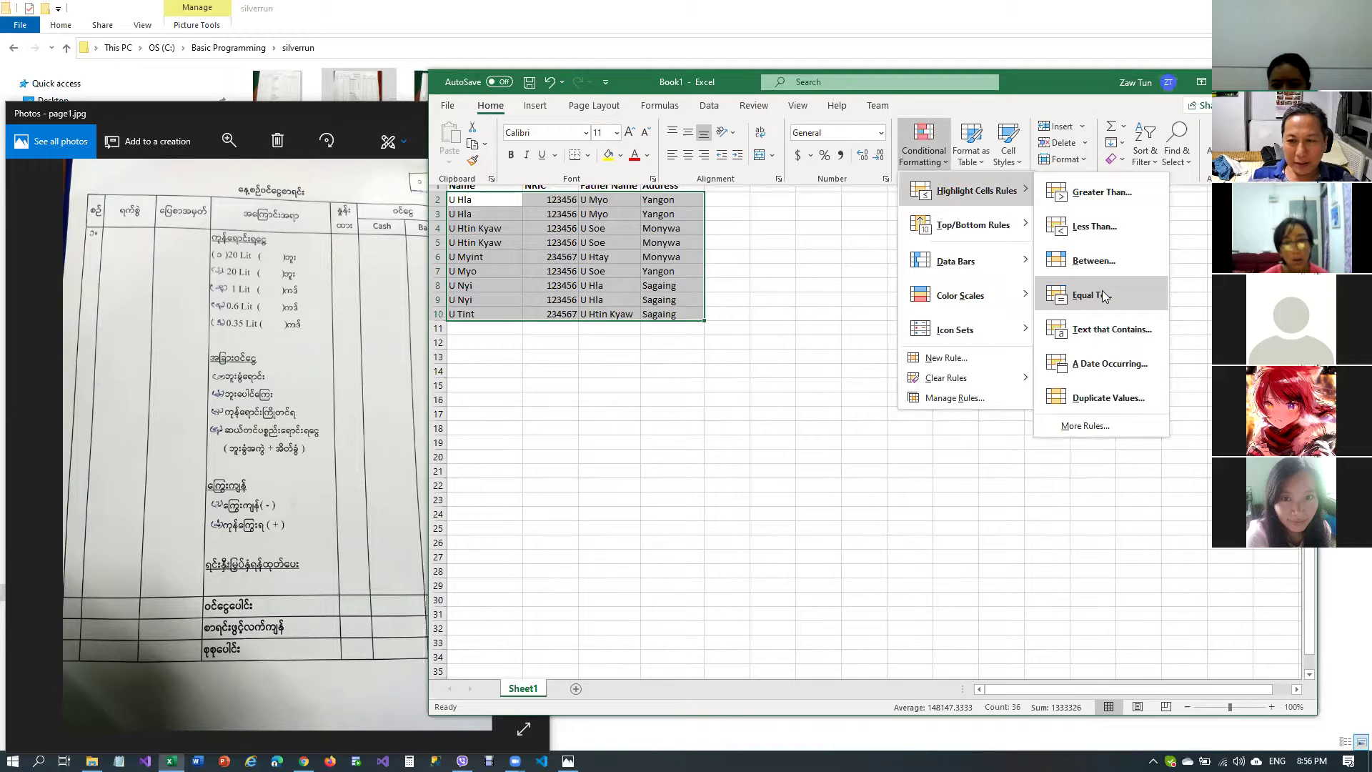
click(1091, 398)
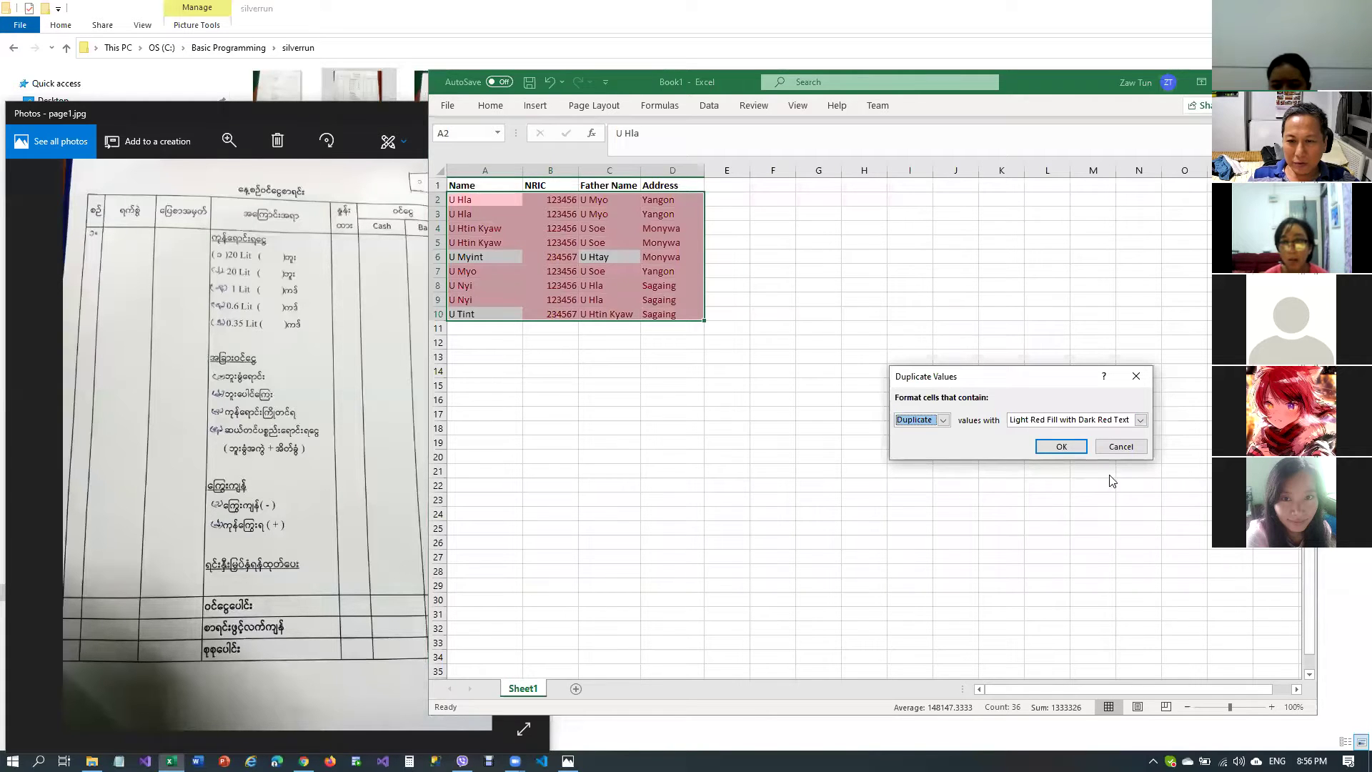
click(943, 420)
click(943, 420)
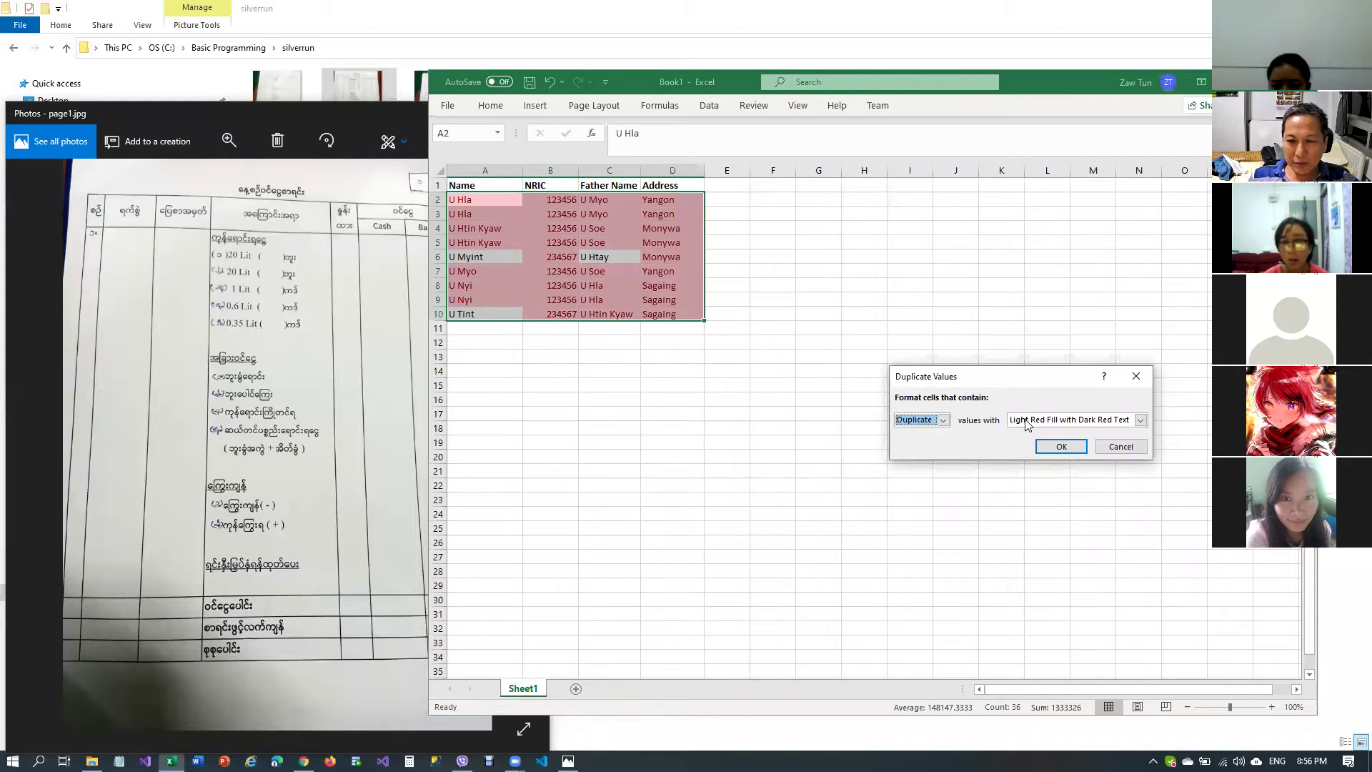
click(1140, 420)
click(1141, 420)
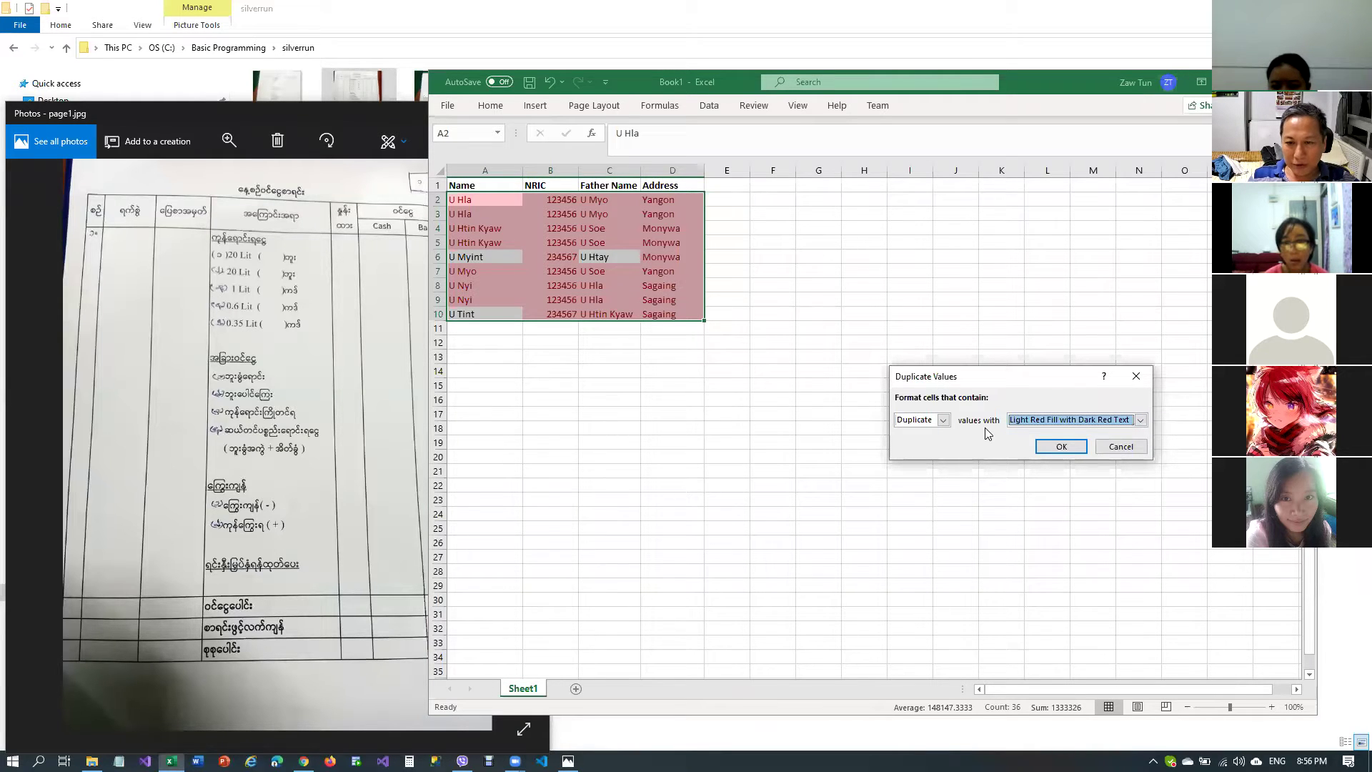
drag(999, 377, 943, 332)
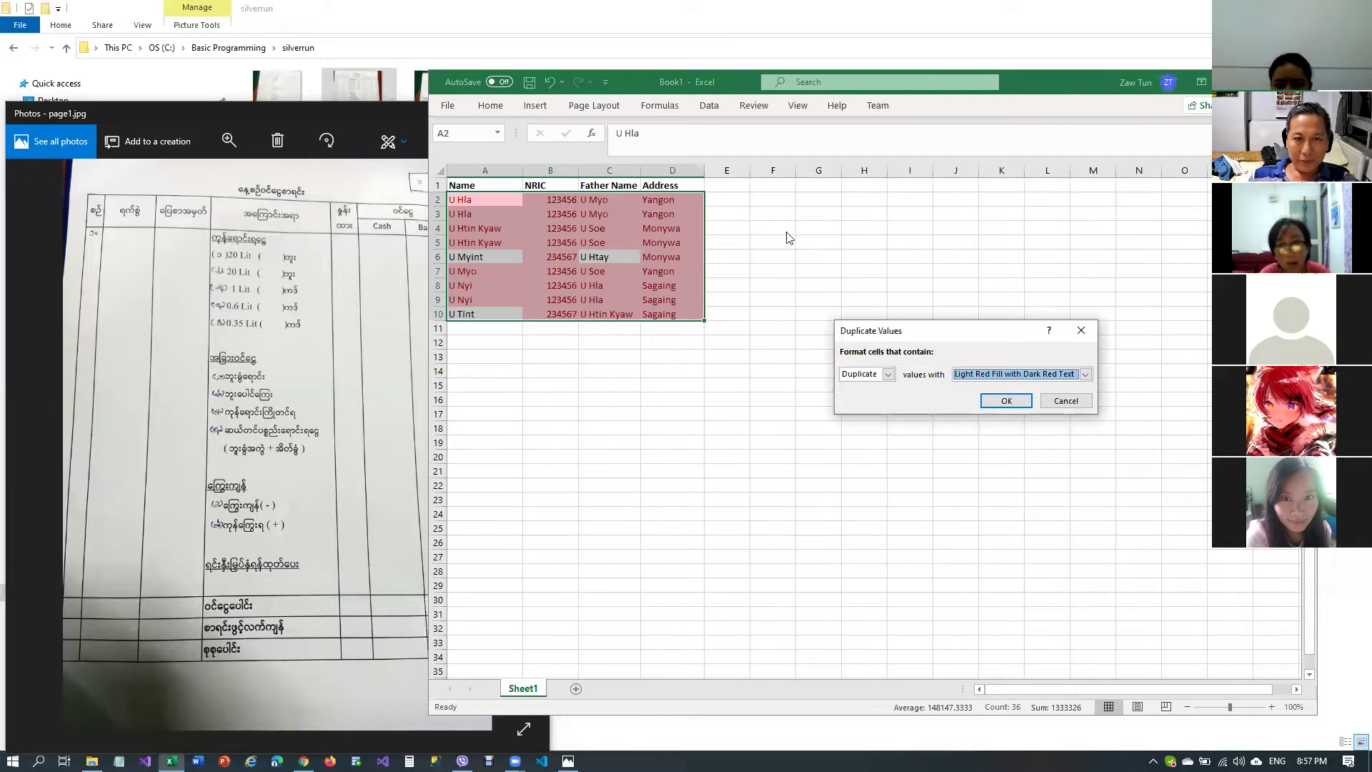
drag(1004, 334, 1004, 278)
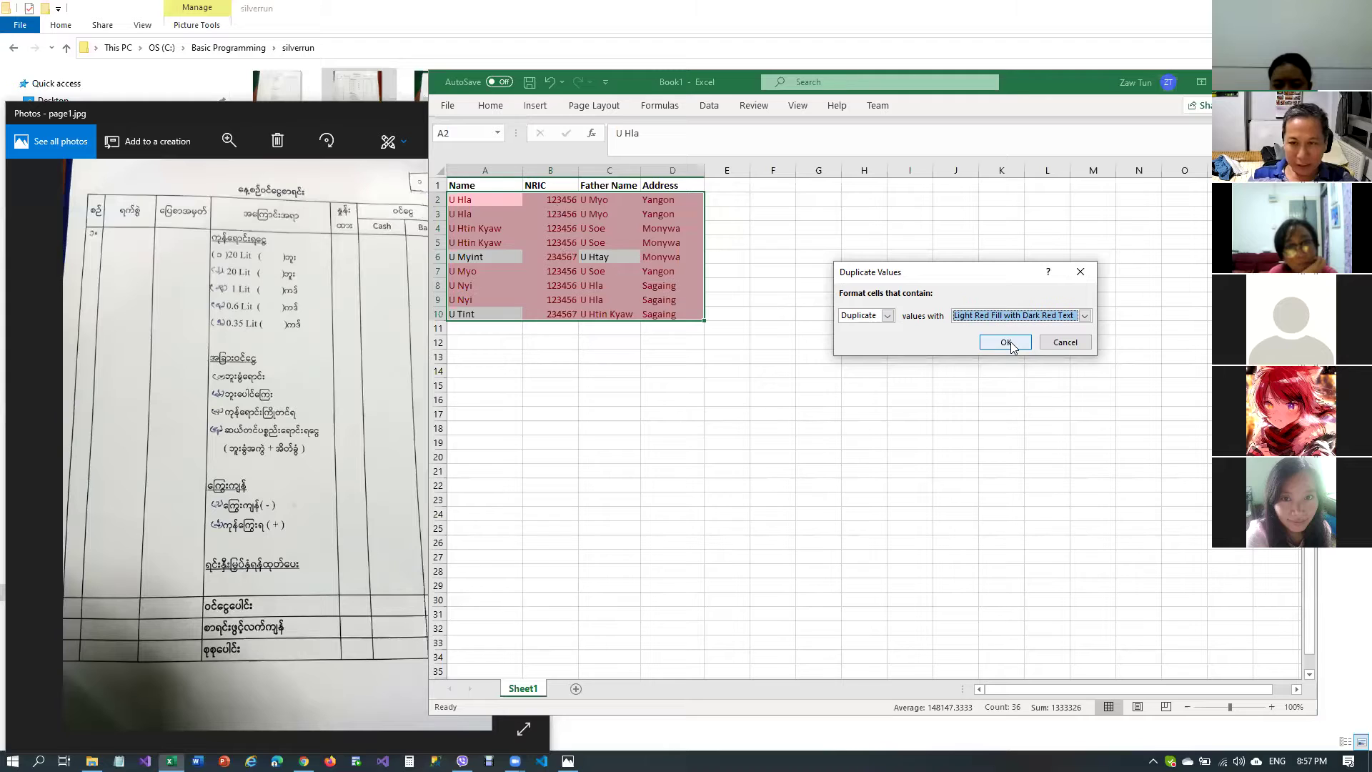
Look into the custom format option, cancel it, and apply the duplicate rule with Light Red Fill with Dark Red Text
click(1086, 315)
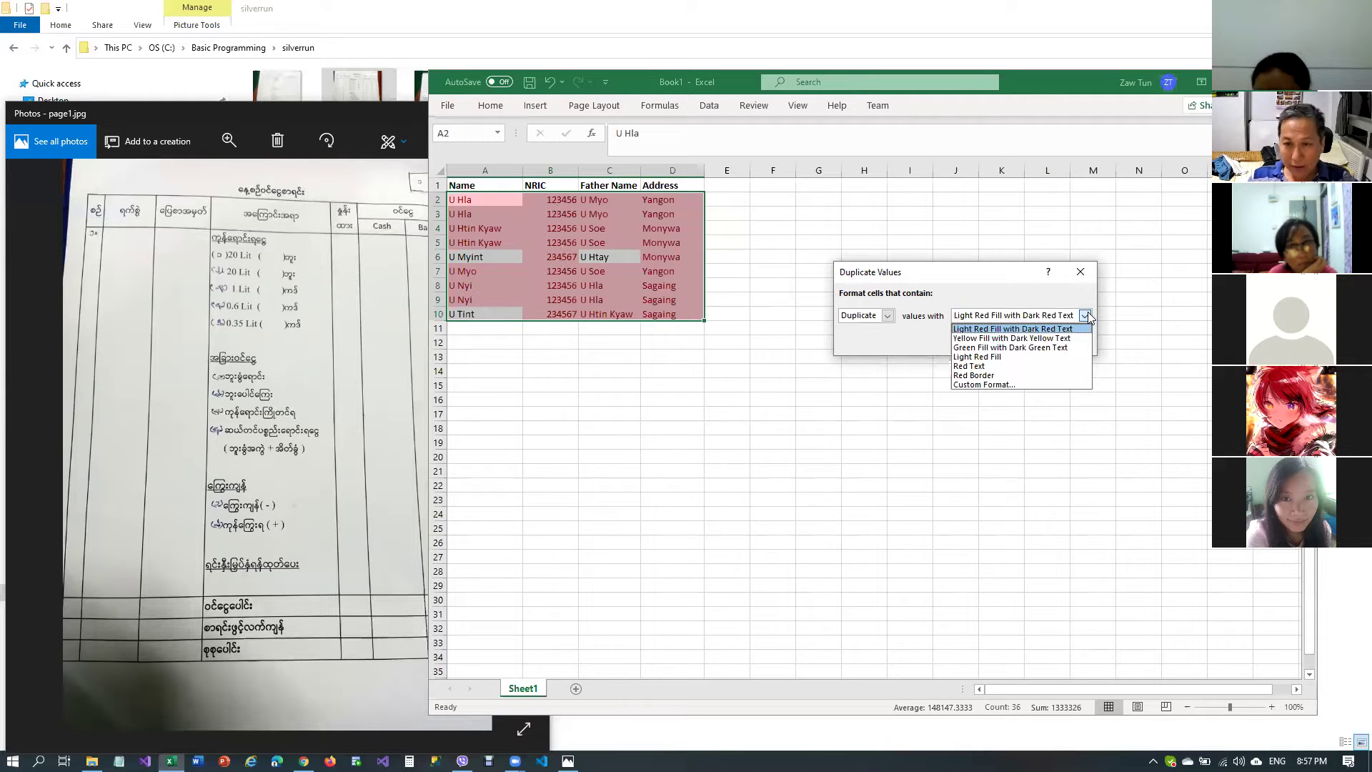
click(1001, 384)
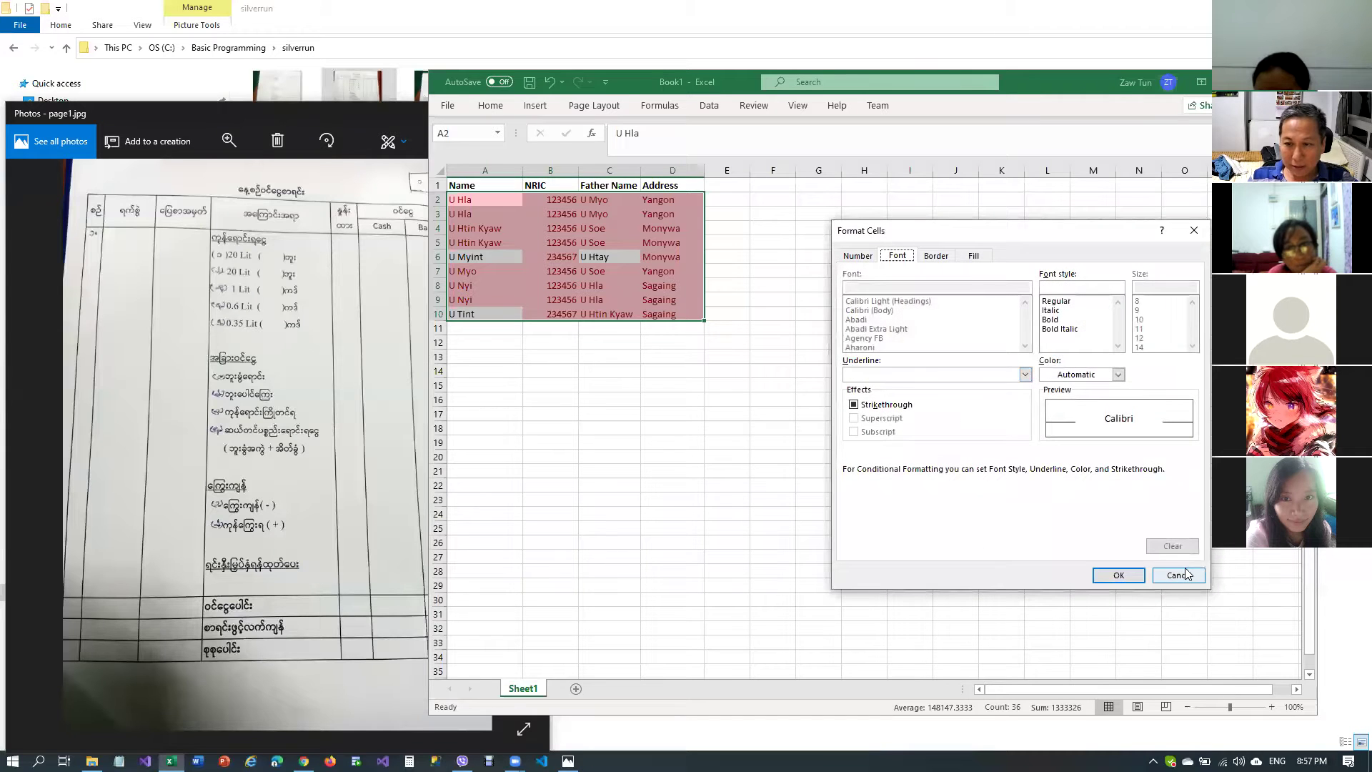
click(1186, 574)
click(1006, 342)
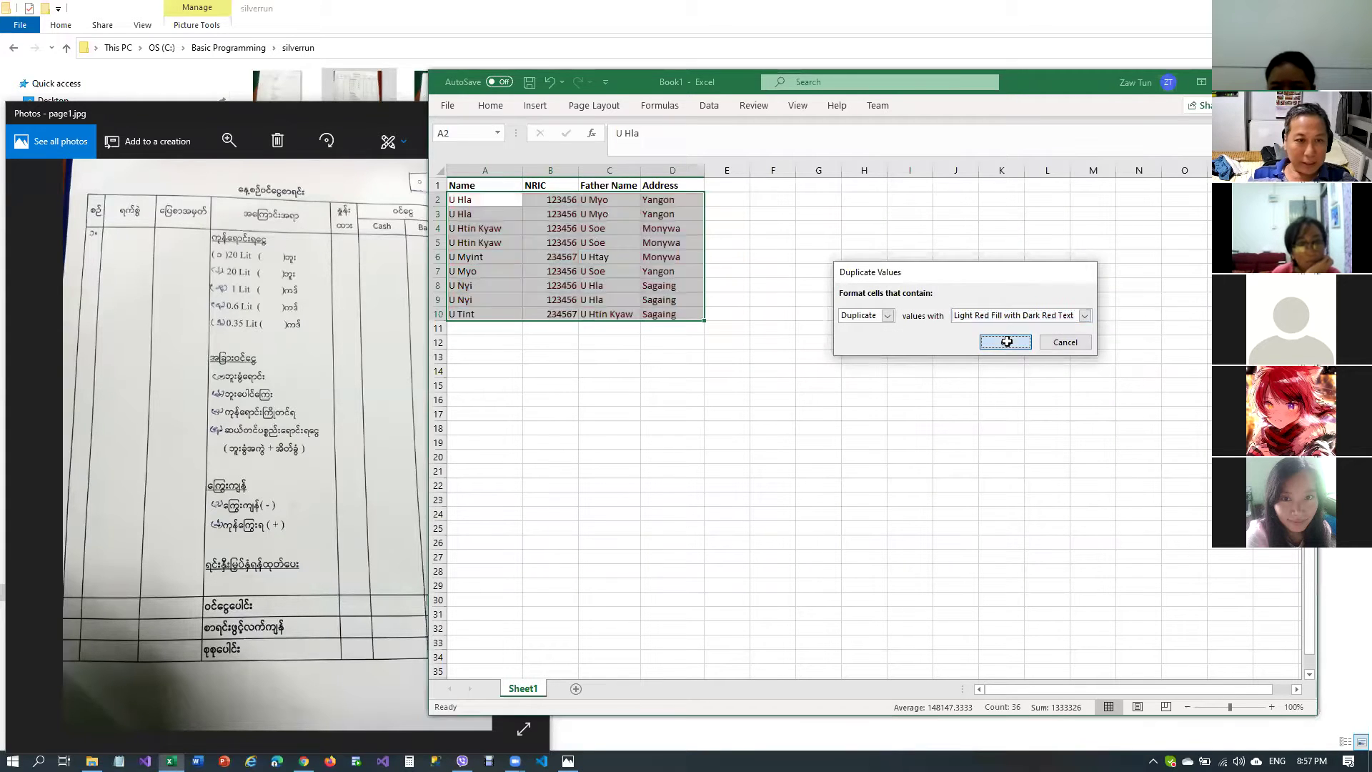
click(805, 326)
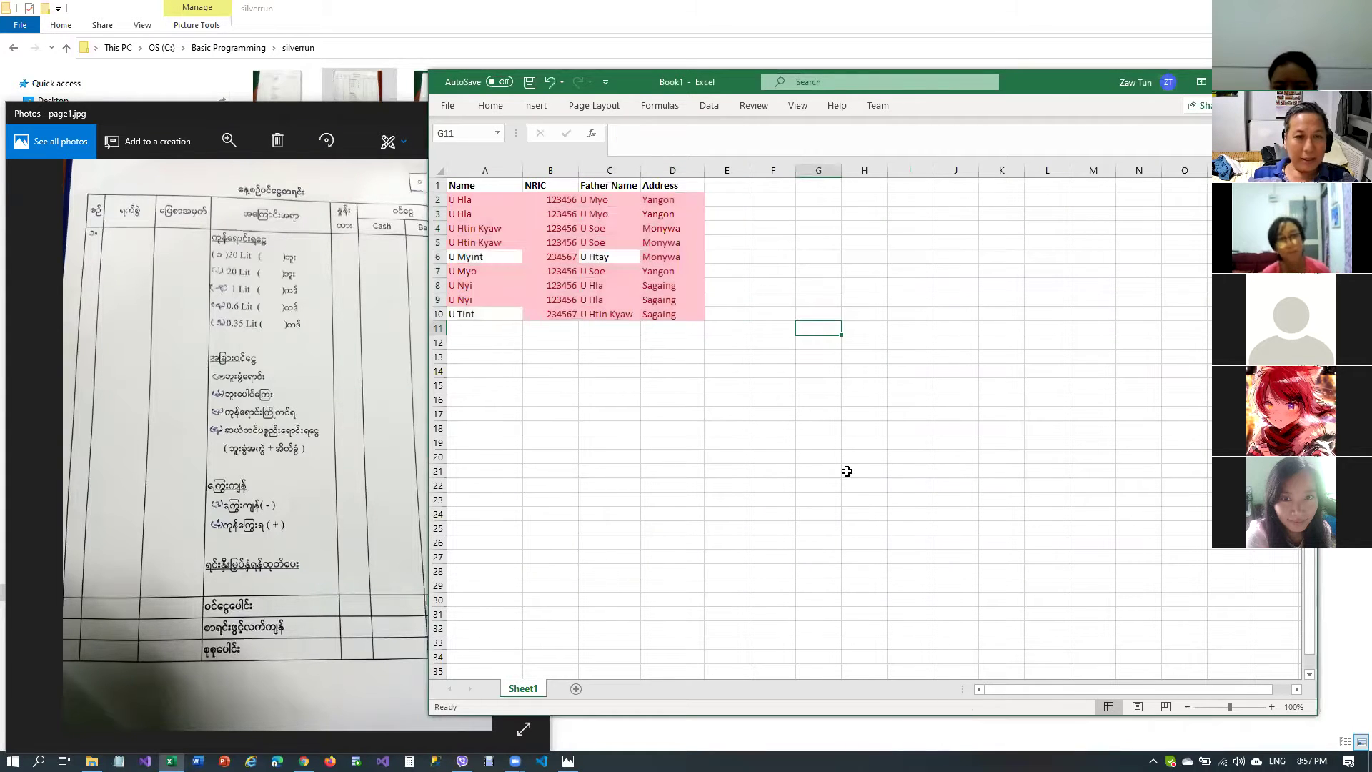
Compare the highlighted record in row 7 with rows 8 and 9 and the Name entry in row 3
click(491, 272)
drag(491, 272, 685, 276)
click(694, 358)
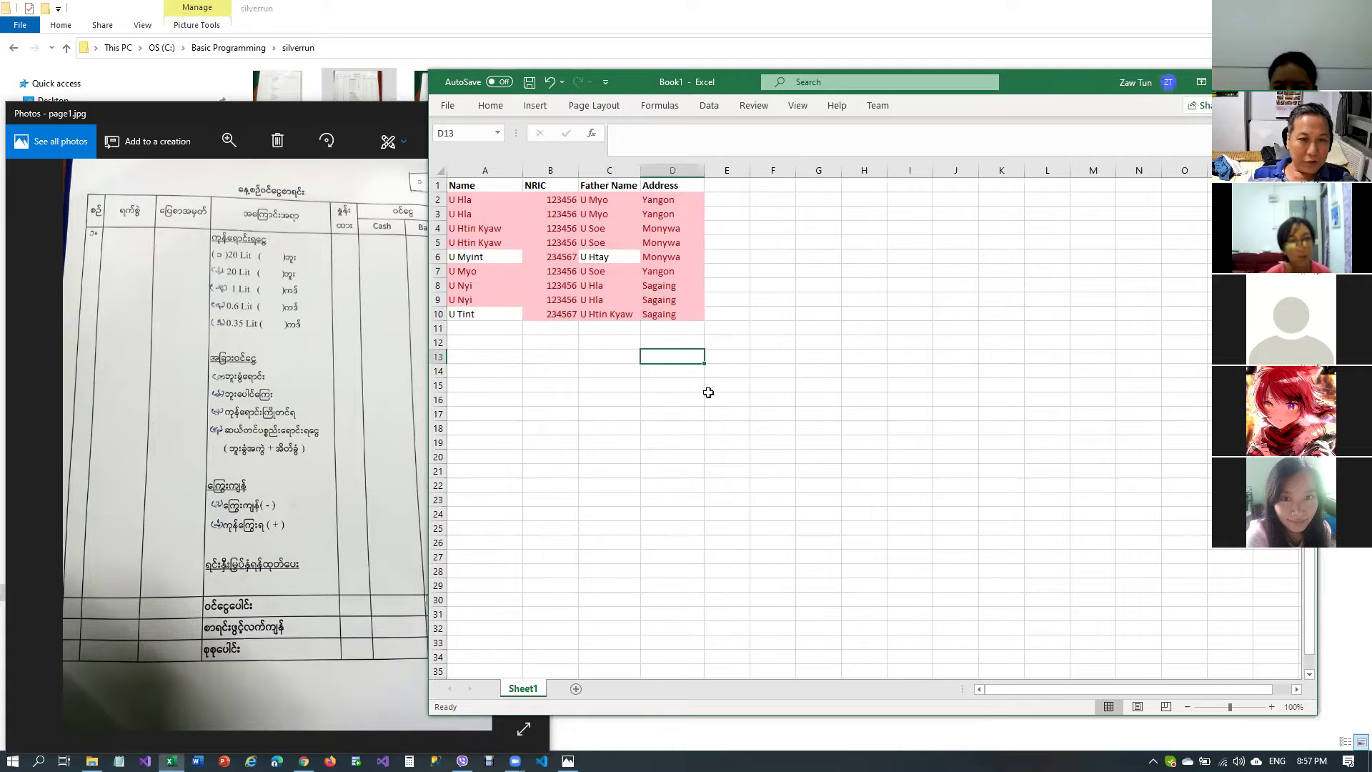
click(686, 428)
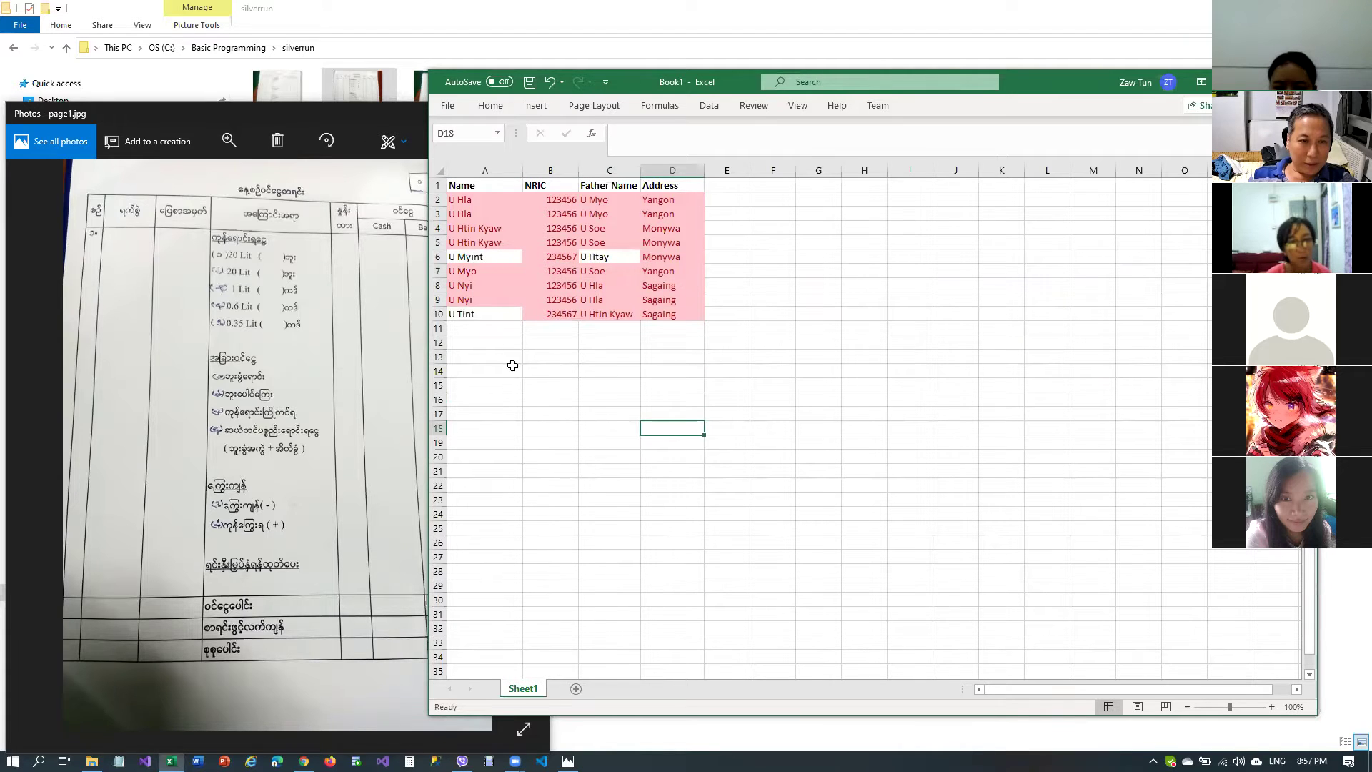
drag(485, 272, 674, 274)
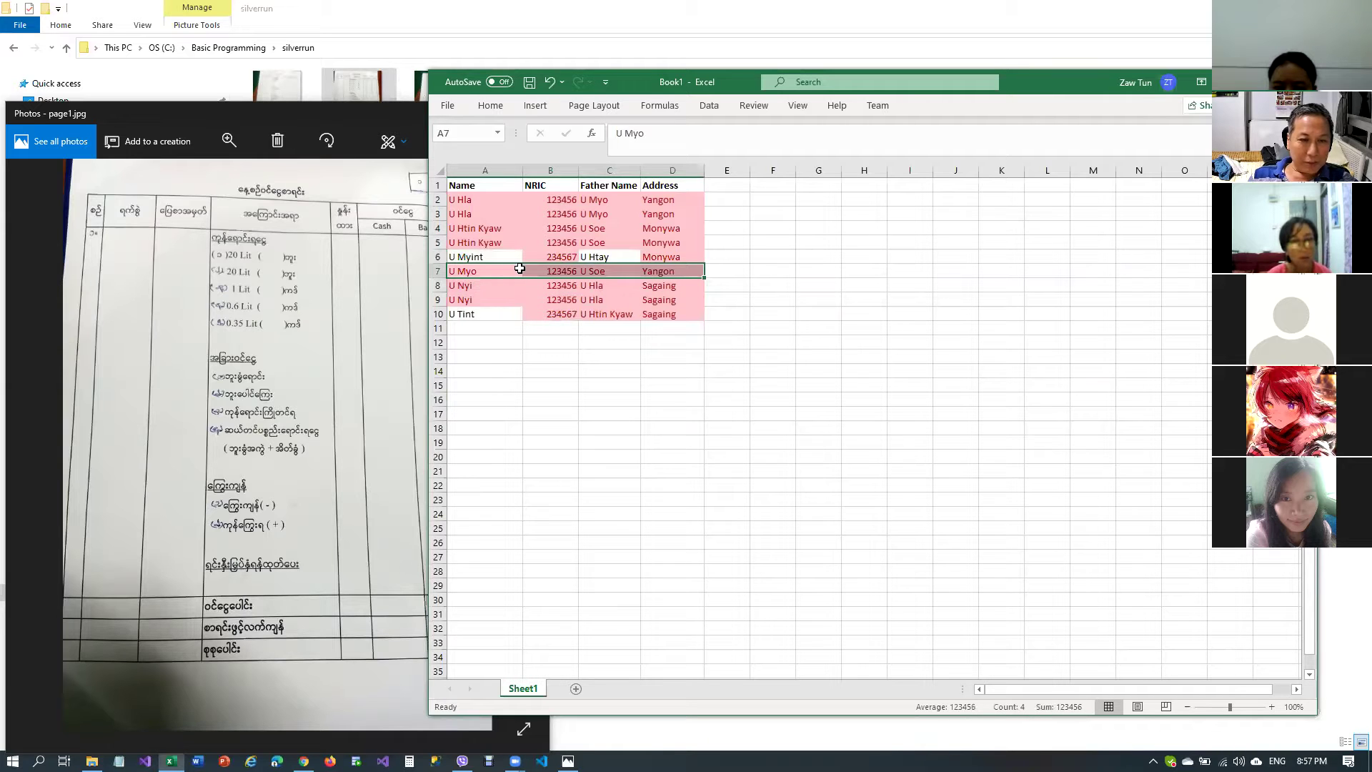
drag(478, 281, 662, 300)
click(497, 326)
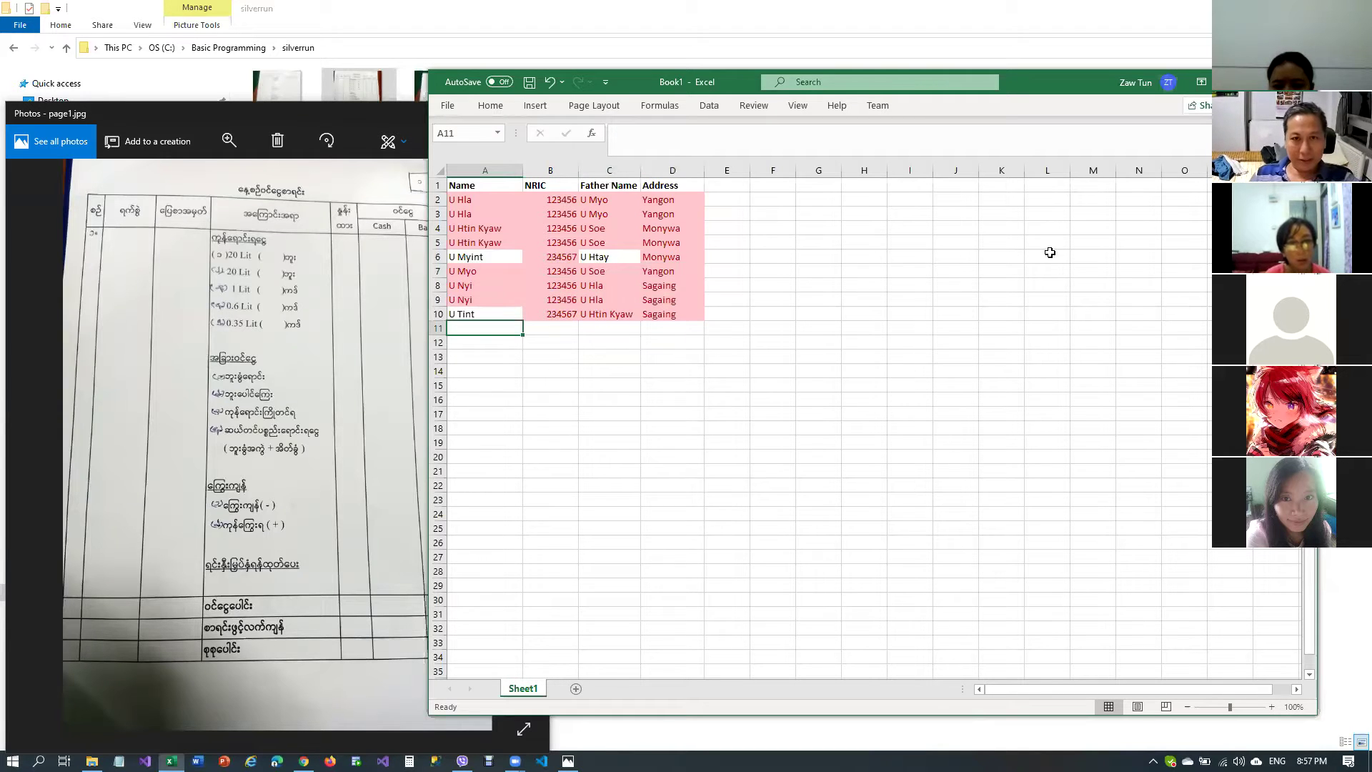
click(493, 215)
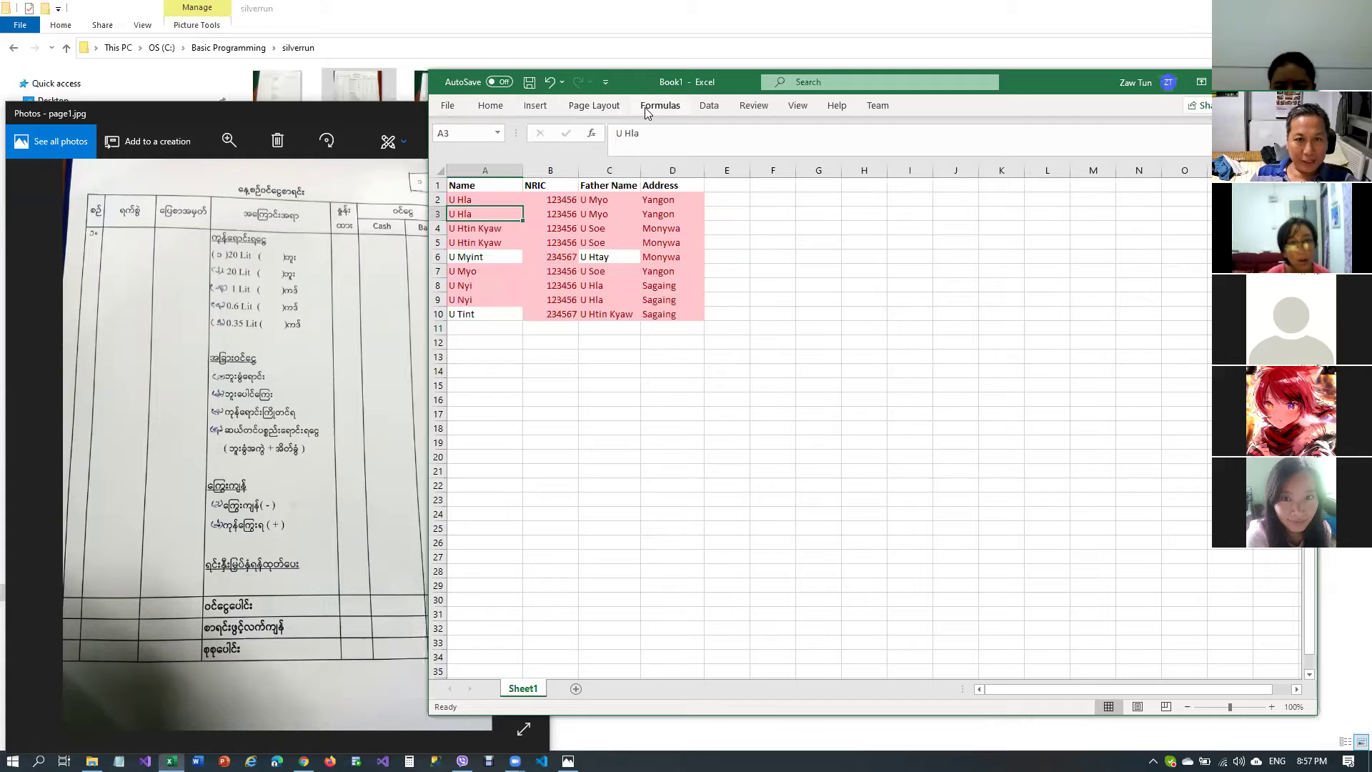
Undo the duplicate highlighting on the records in A2:D10
click(500, 107)
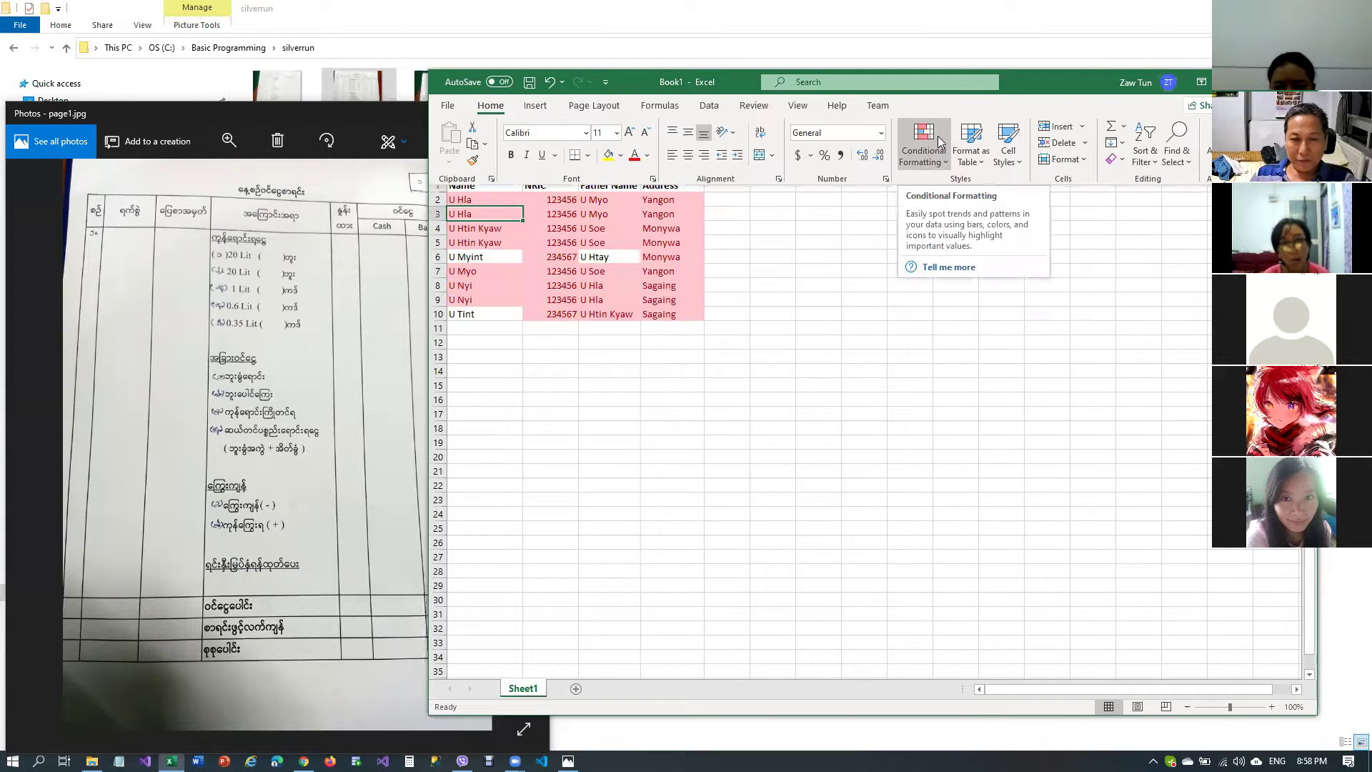
click(760, 300)
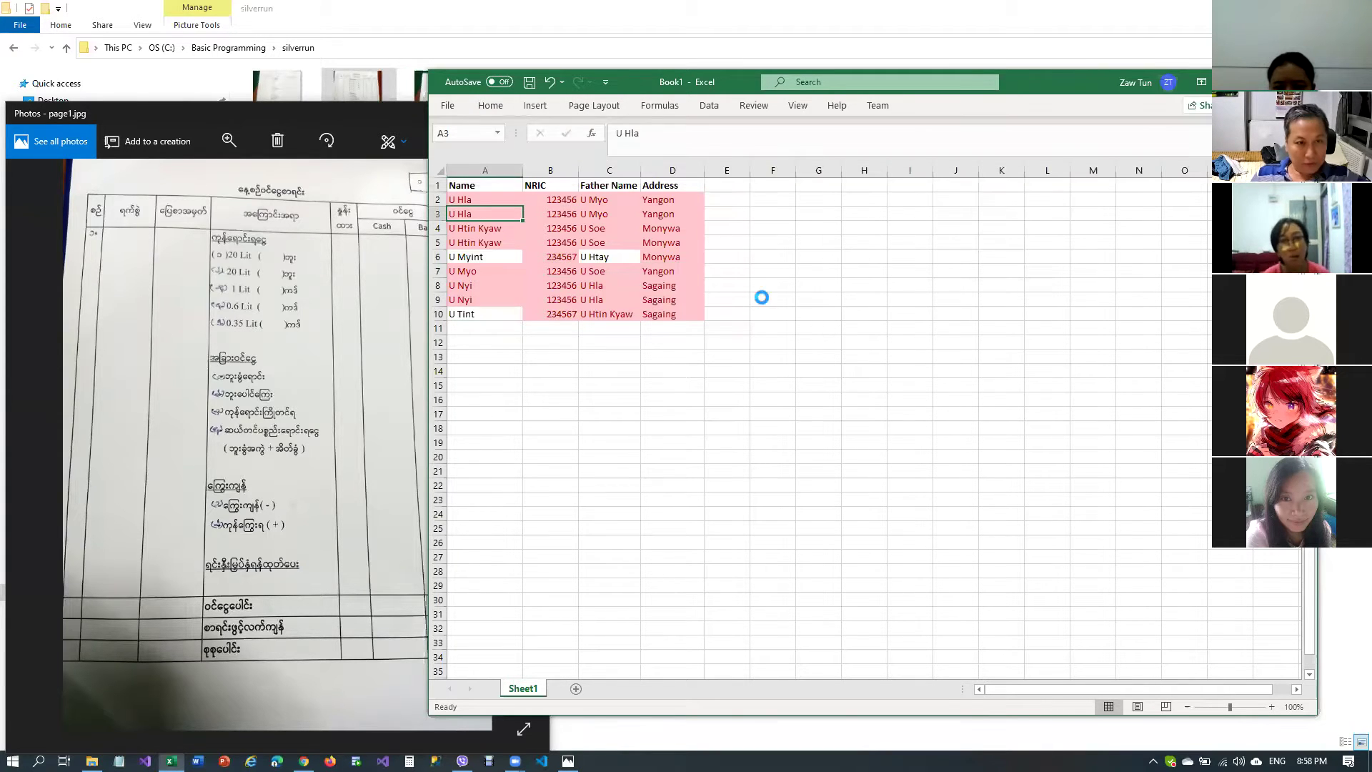
key(ctrl+z)
click(727, 342)
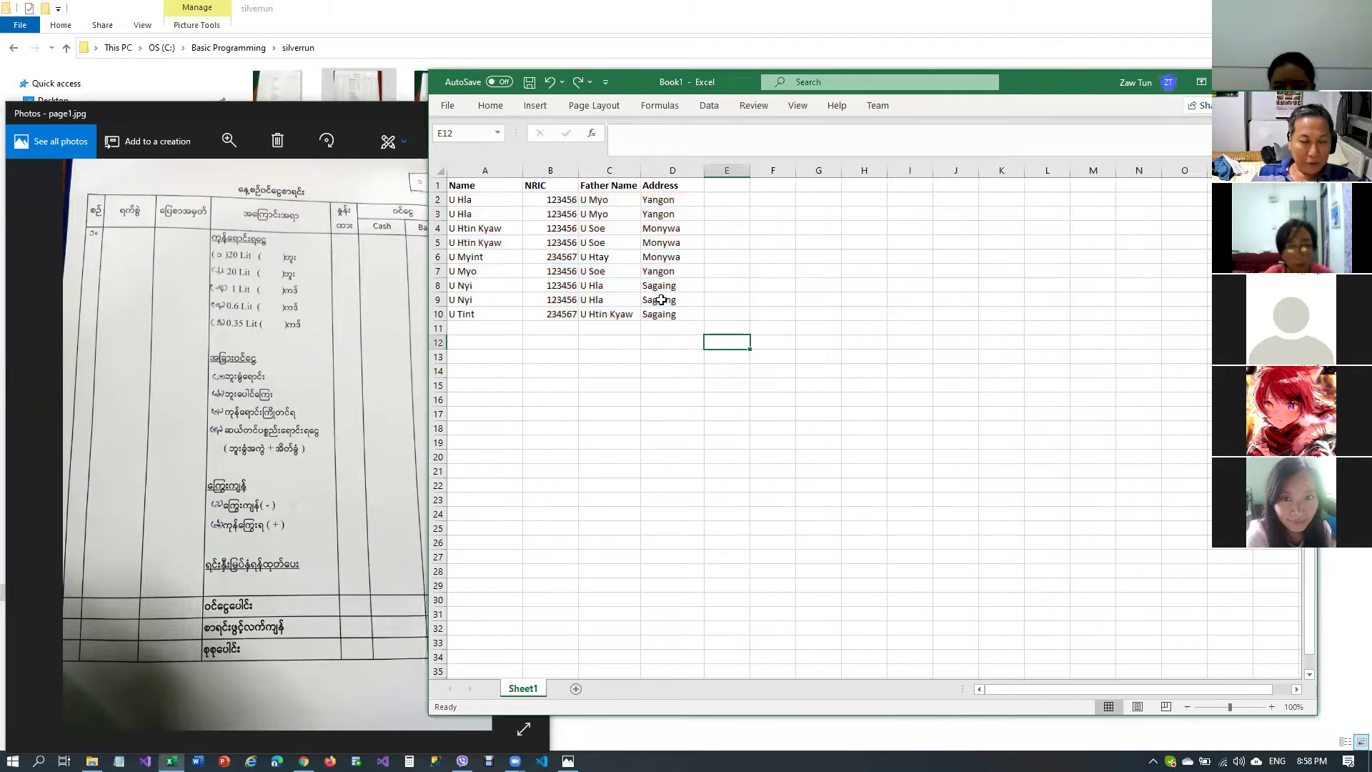
Highlight duplicate values in the whole Name column with Light Red Fill with Dark Red Text
click(486, 173)
click(472, 187)
click(485, 167)
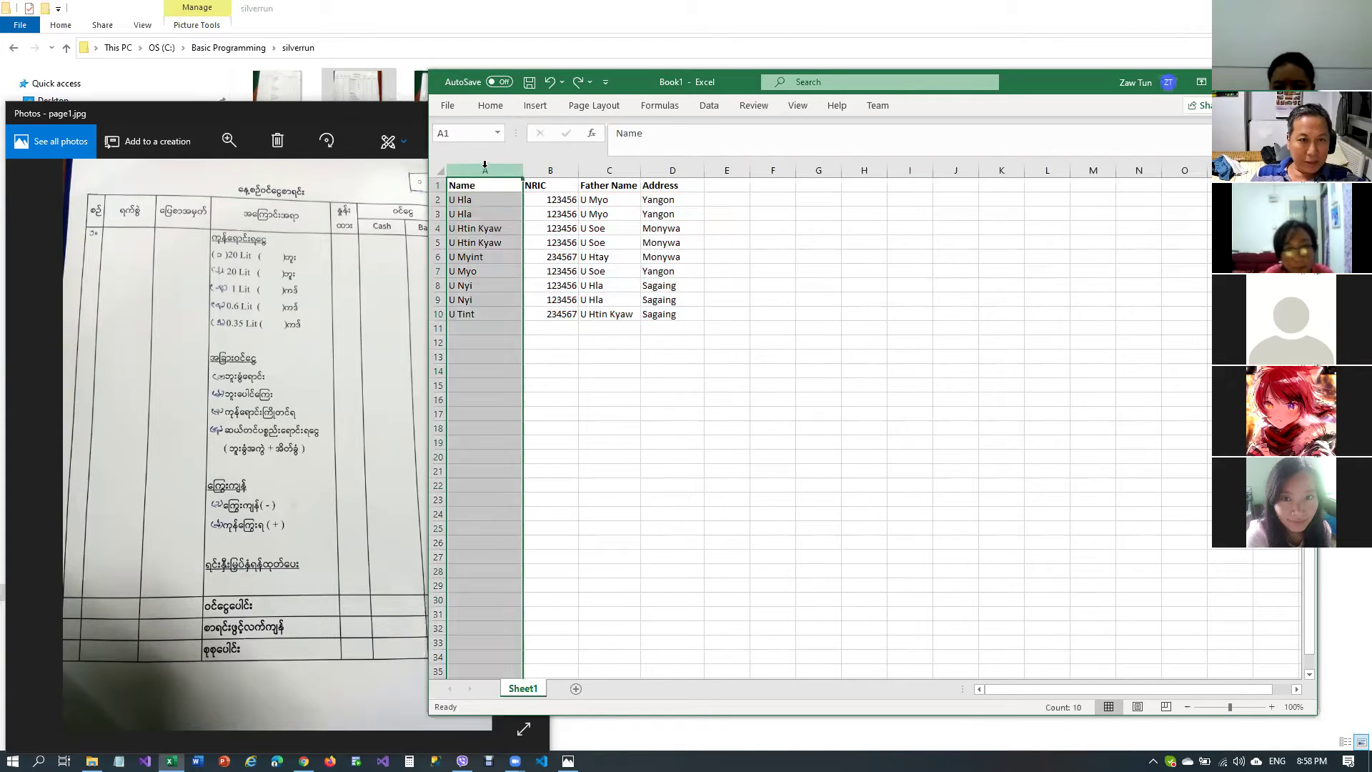
click(500, 107)
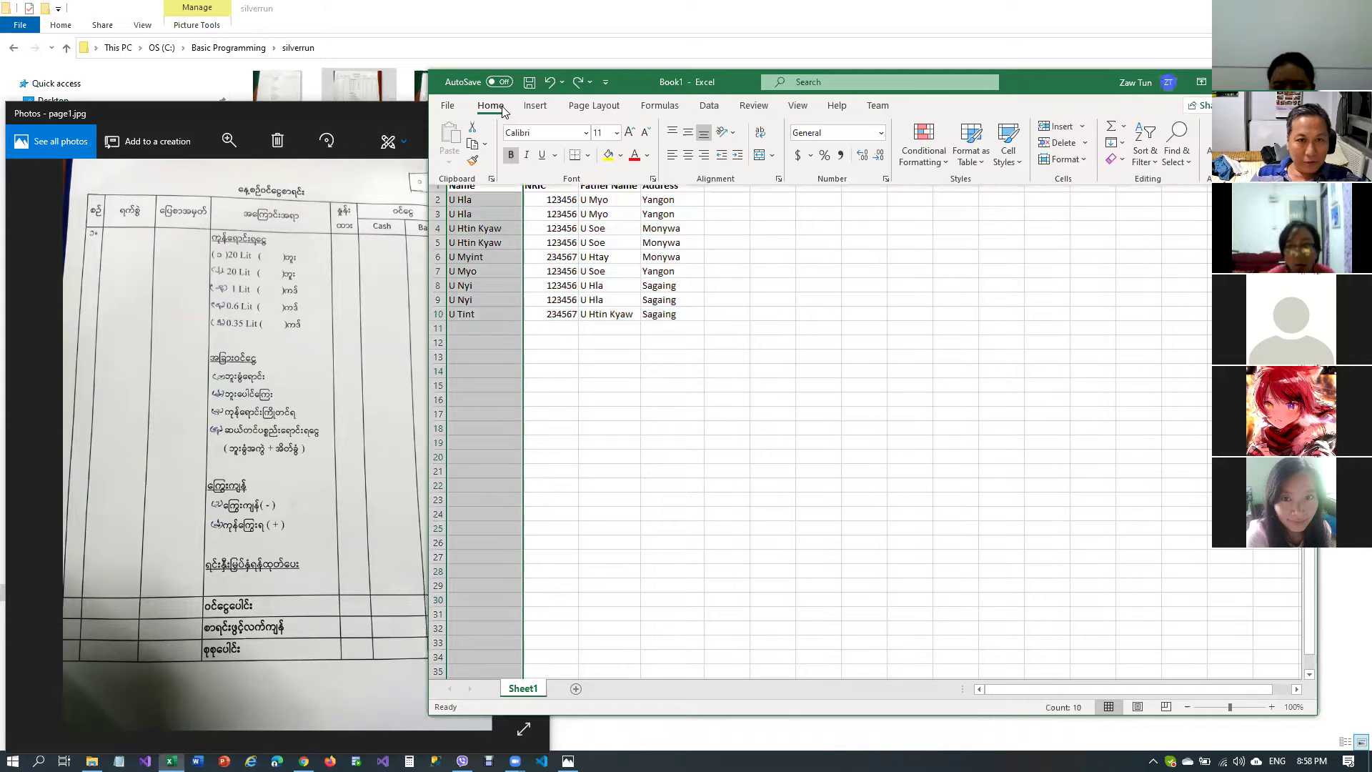
click(917, 138)
mouse_move(992, 207)
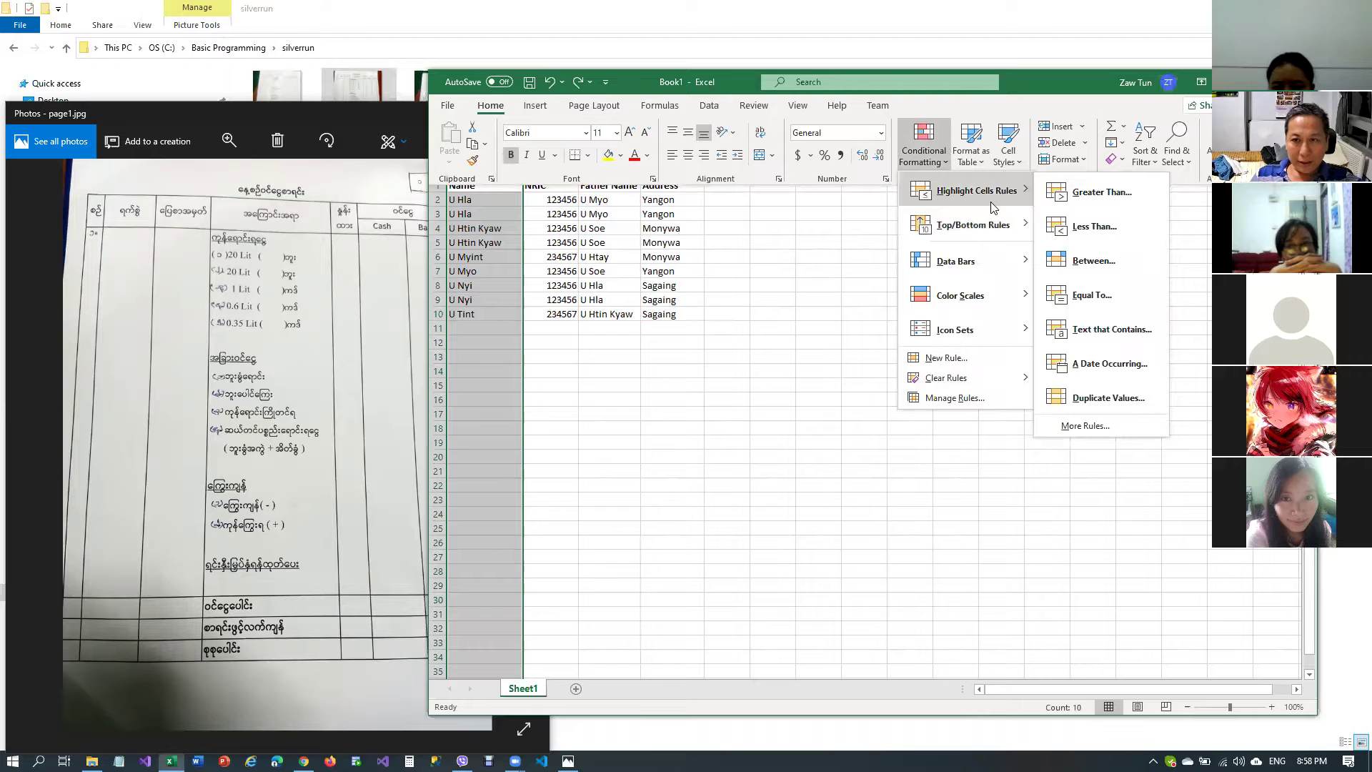
click(1076, 404)
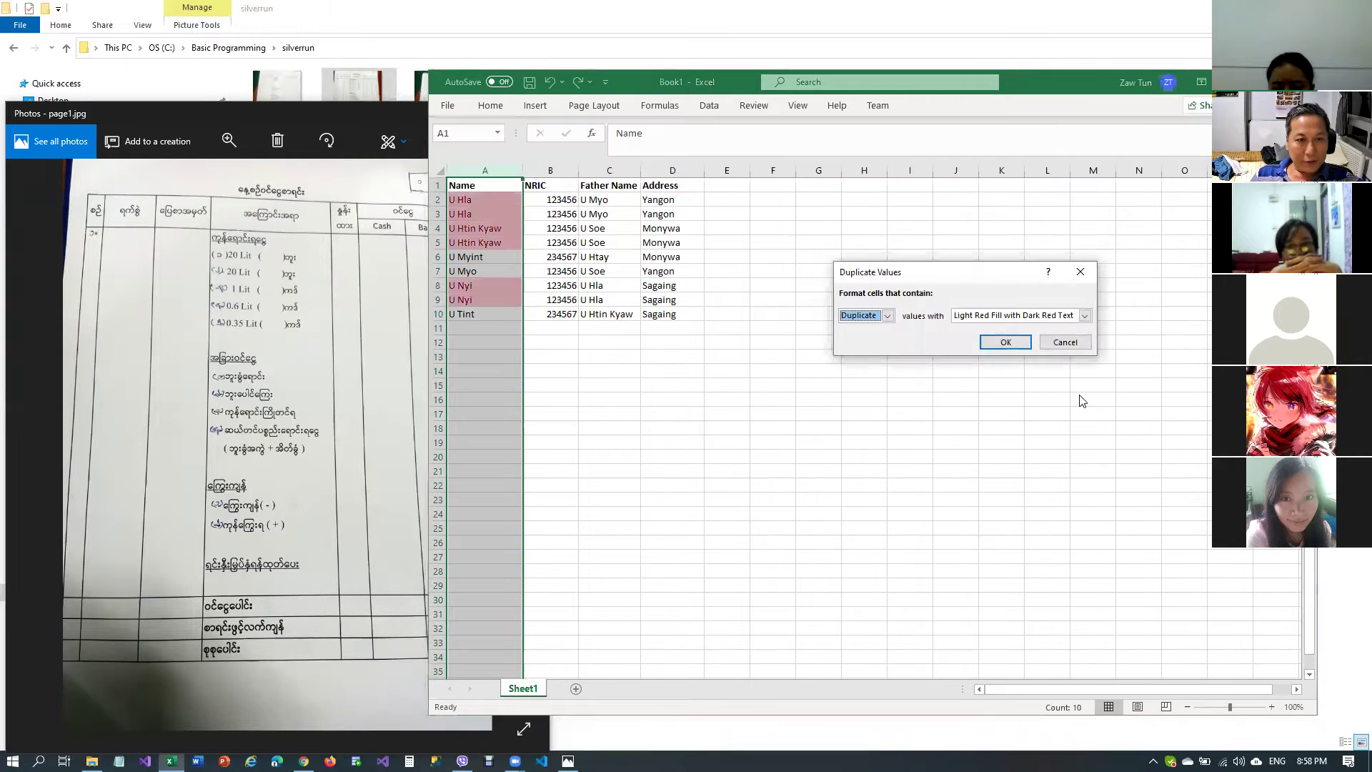
click(1008, 342)
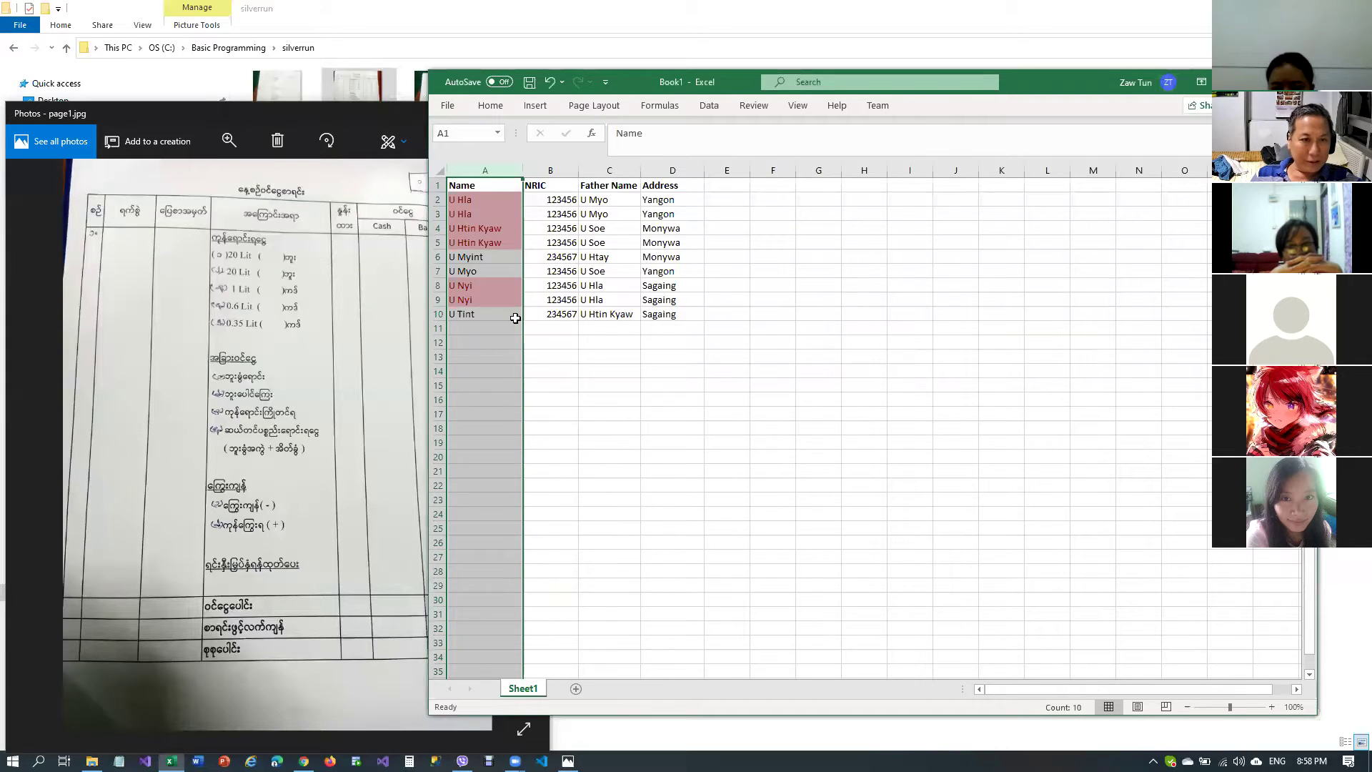
Compare the highlighted names with the Father Name and Address entries and the empty column E beside them
click(487, 314)
scroll(528, 346, down, 2)
scroll(530, 344, up, 2)
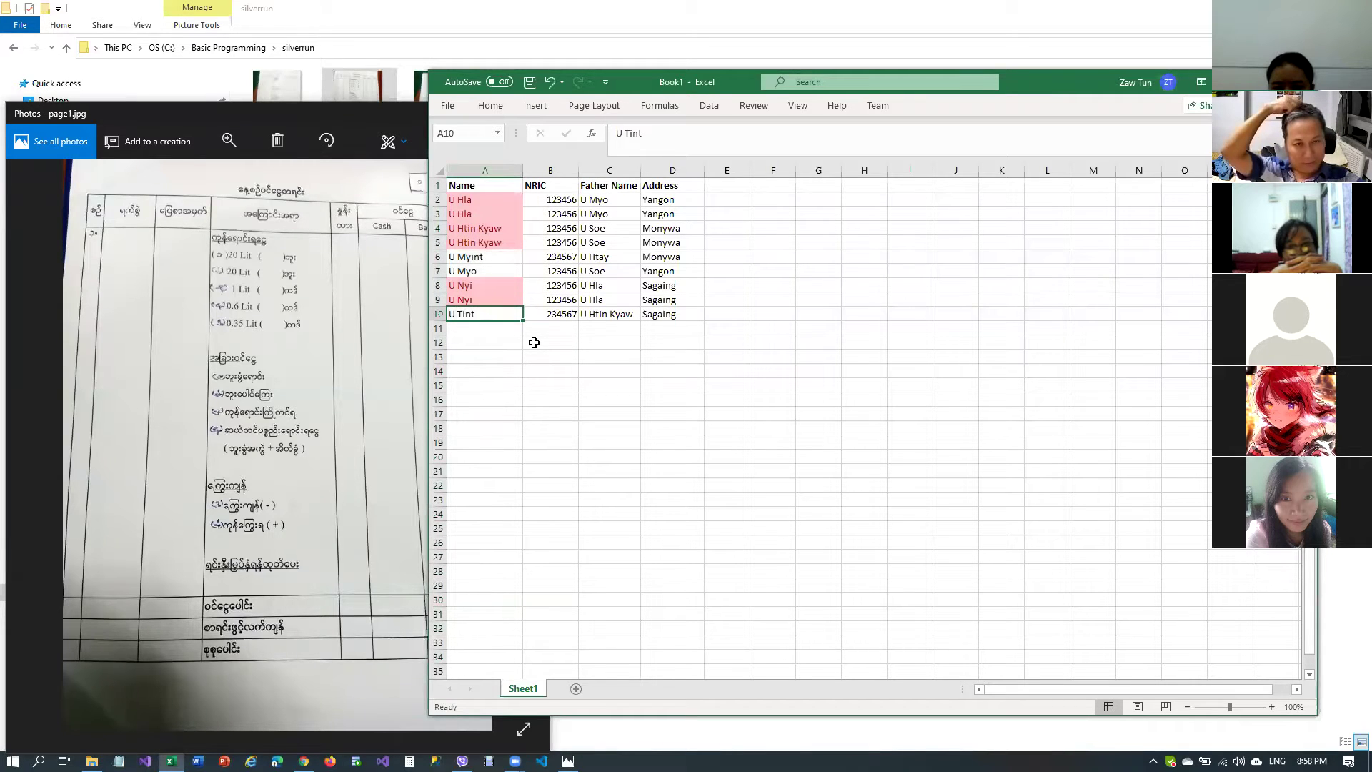
click(614, 284)
click(672, 212)
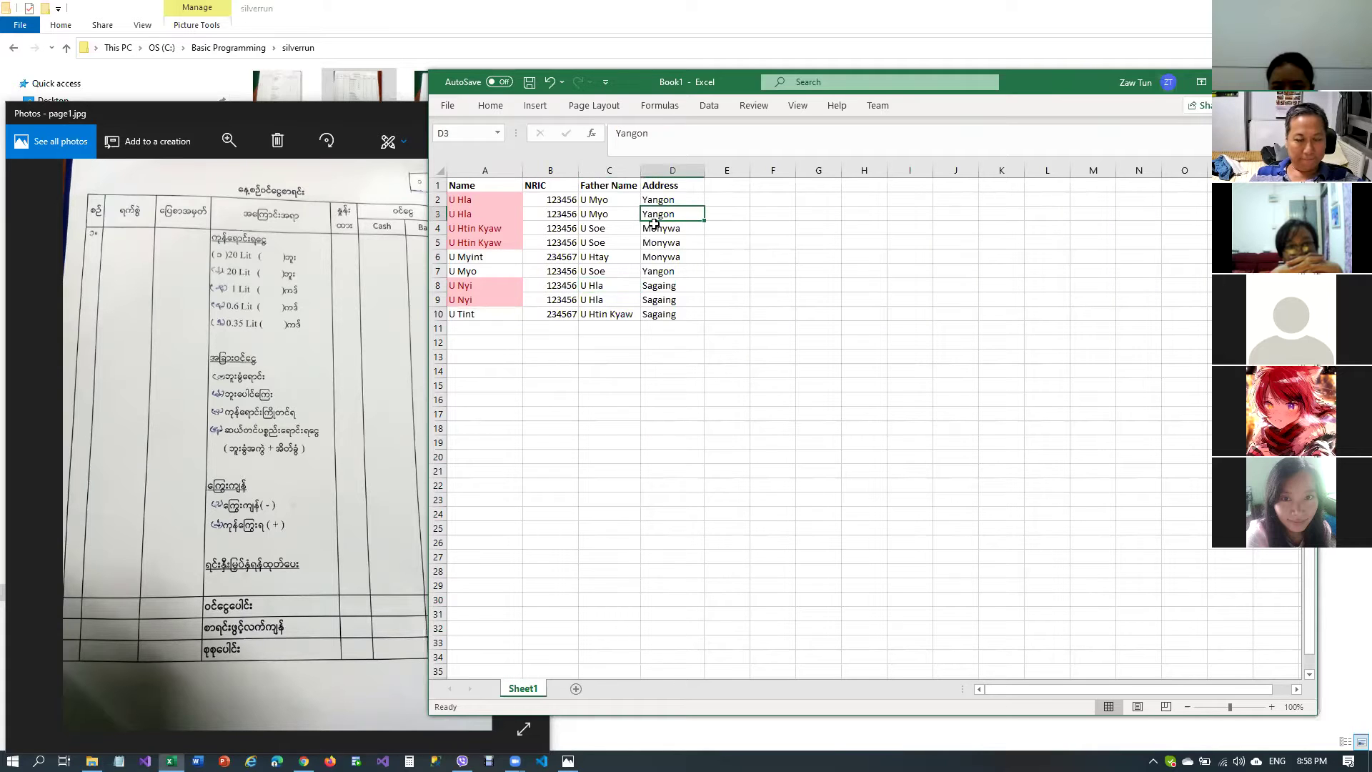
click(680, 199)
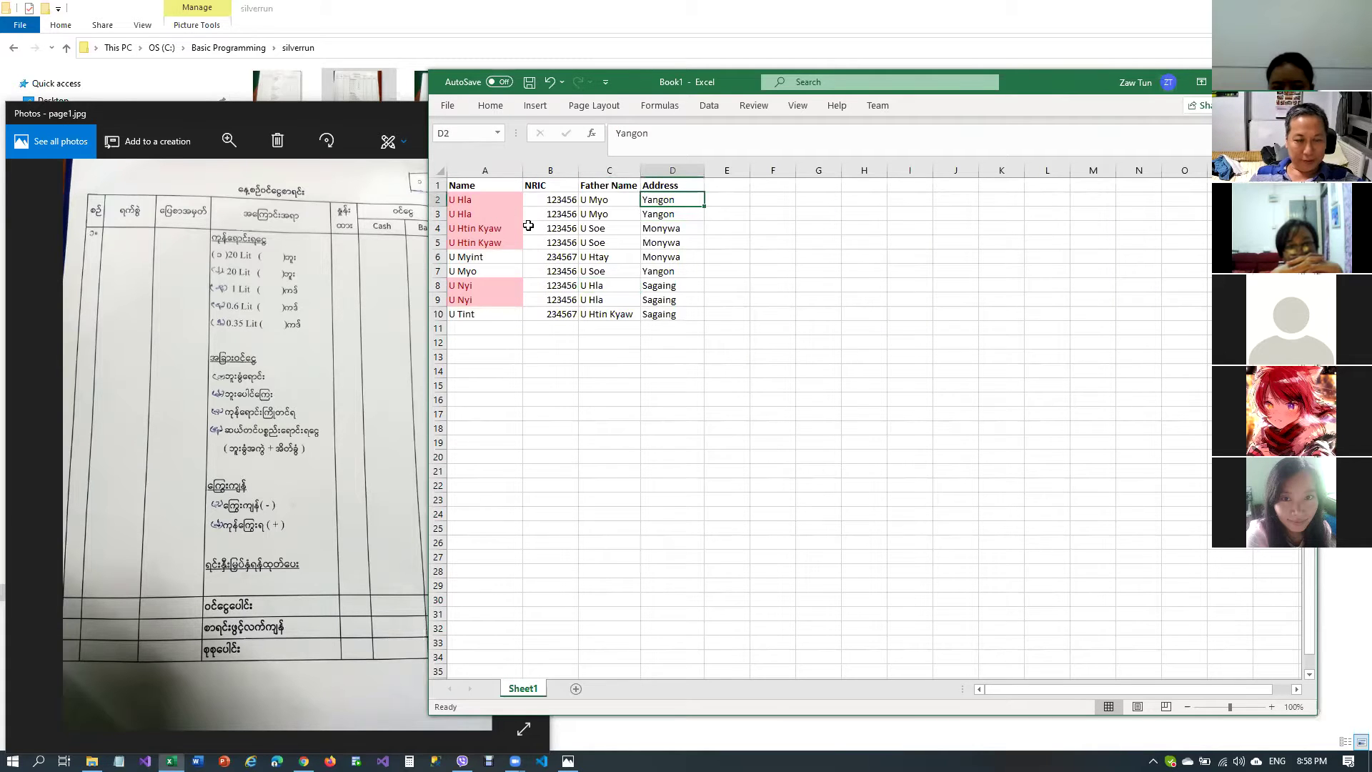
click(725, 198)
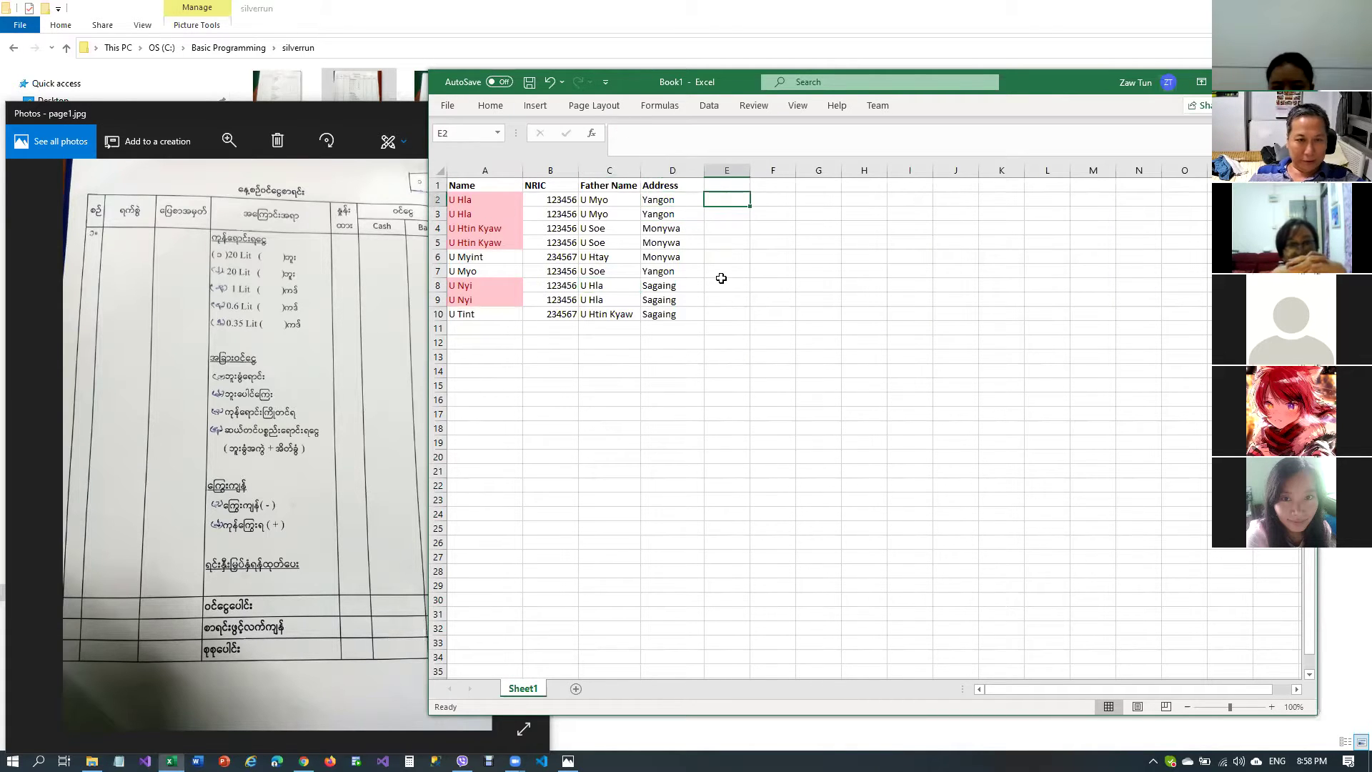
drag(749, 166, 749, 166)
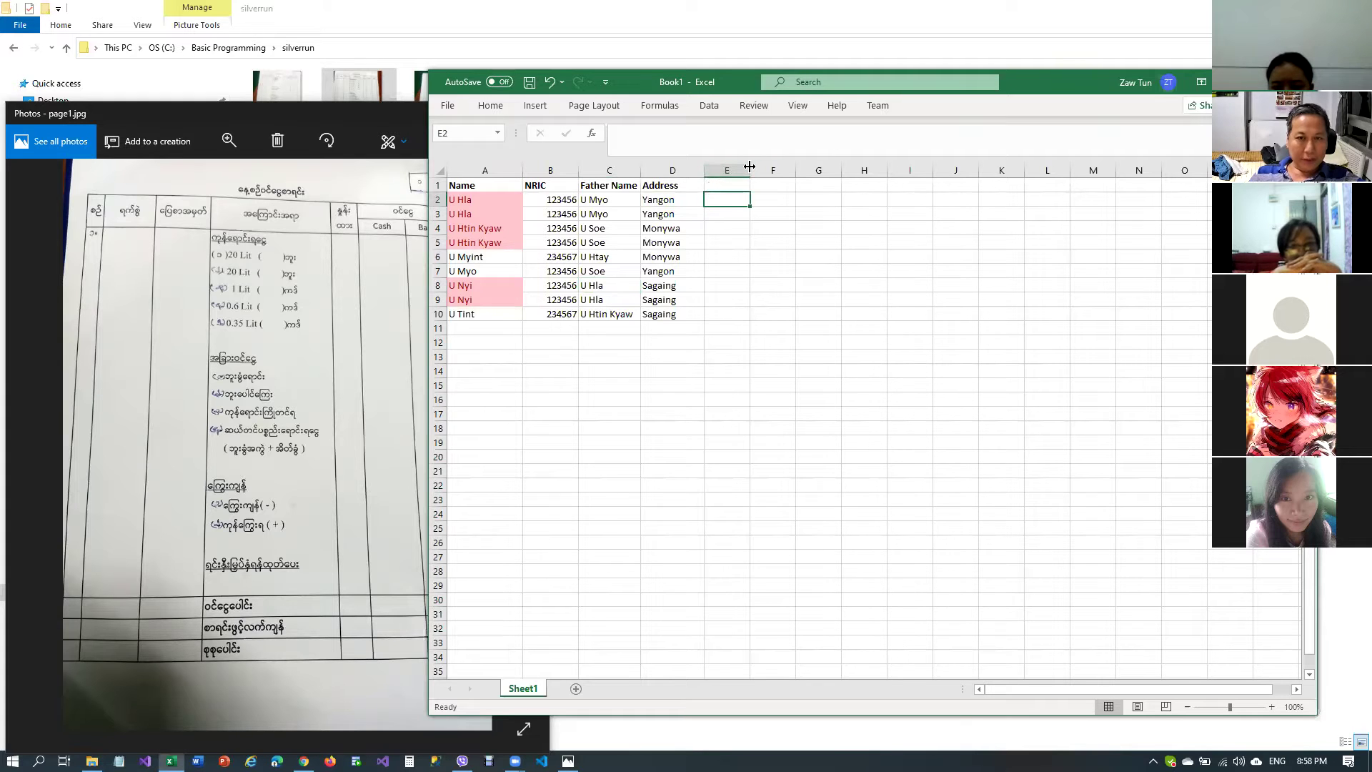
Undo the duplicate highlighting on the Name column
click(486, 284)
click(486, 230)
key(ctrl+z)
click(493, 199)
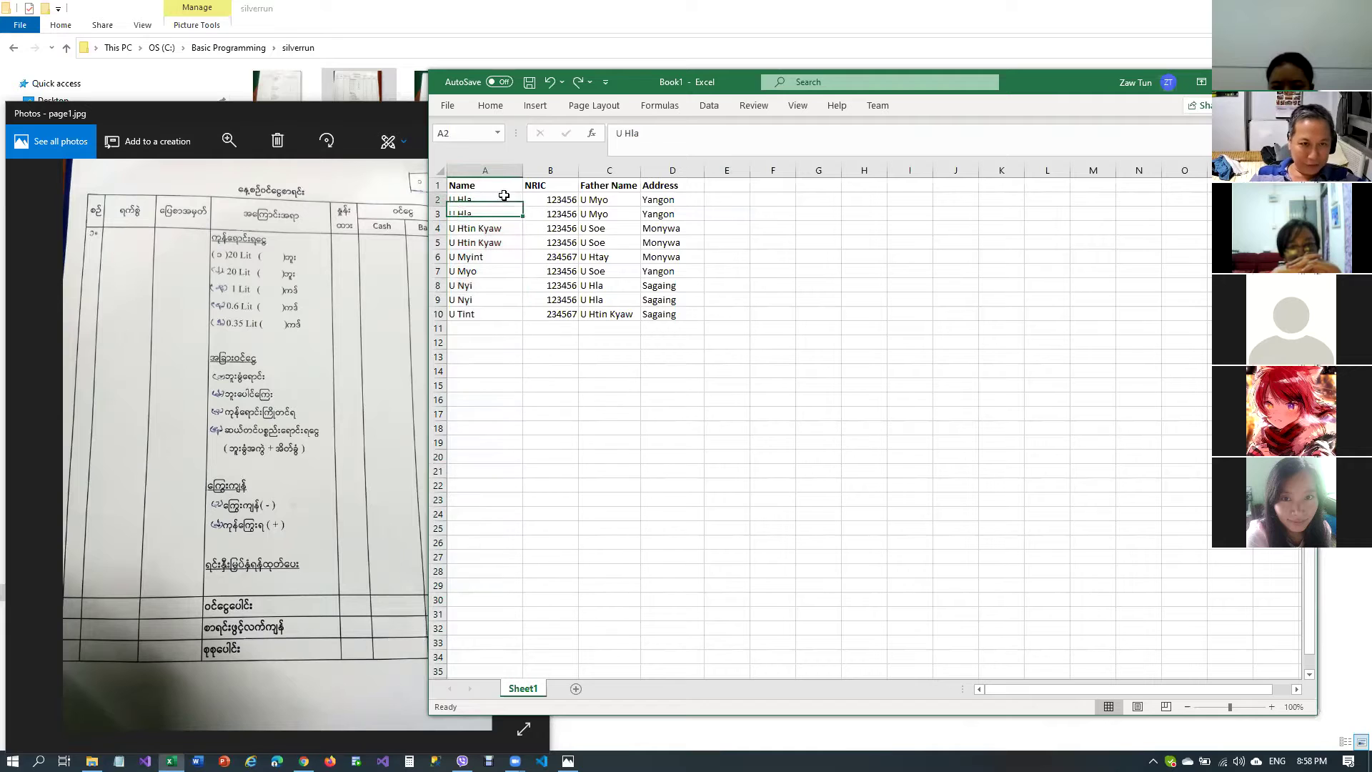
Add the header Duplicate in cell E1, beside Address
click(725, 195)
click(734, 181)
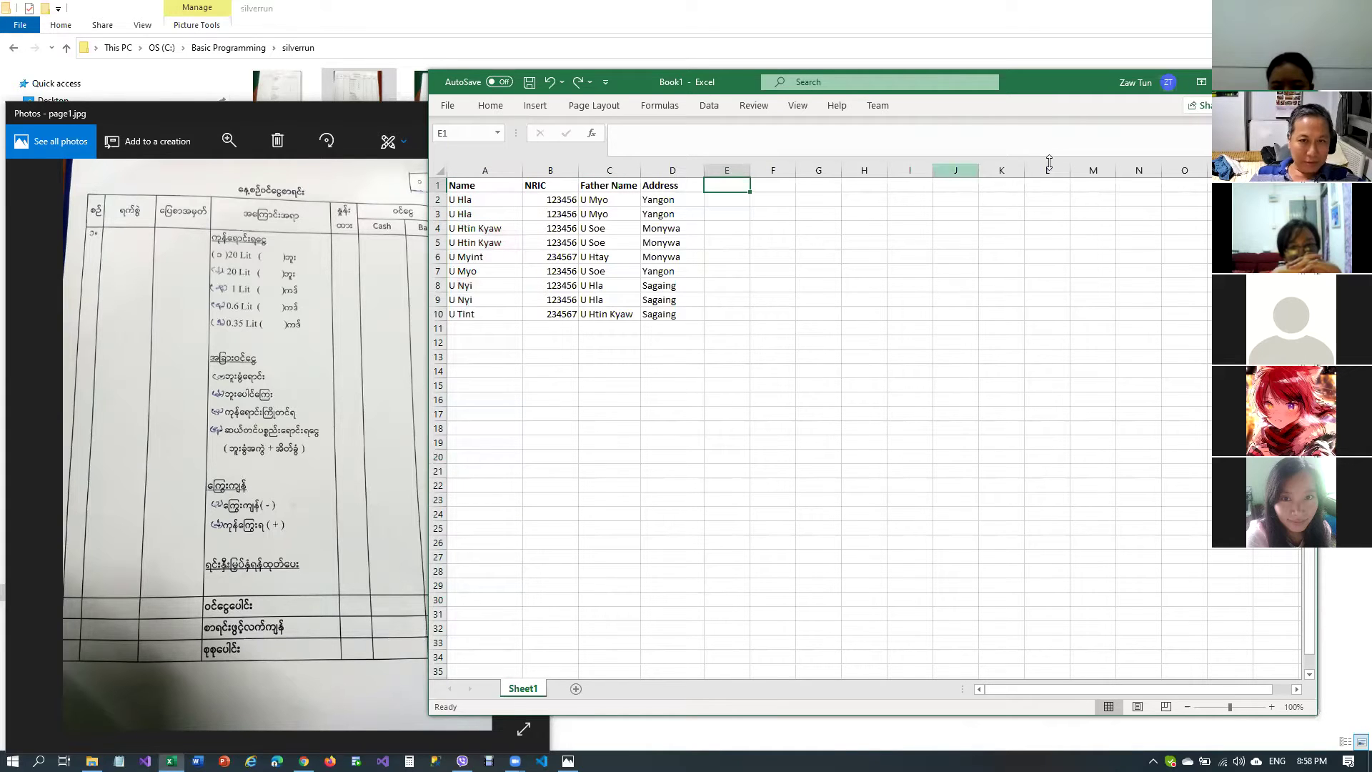
text(Duplicate)
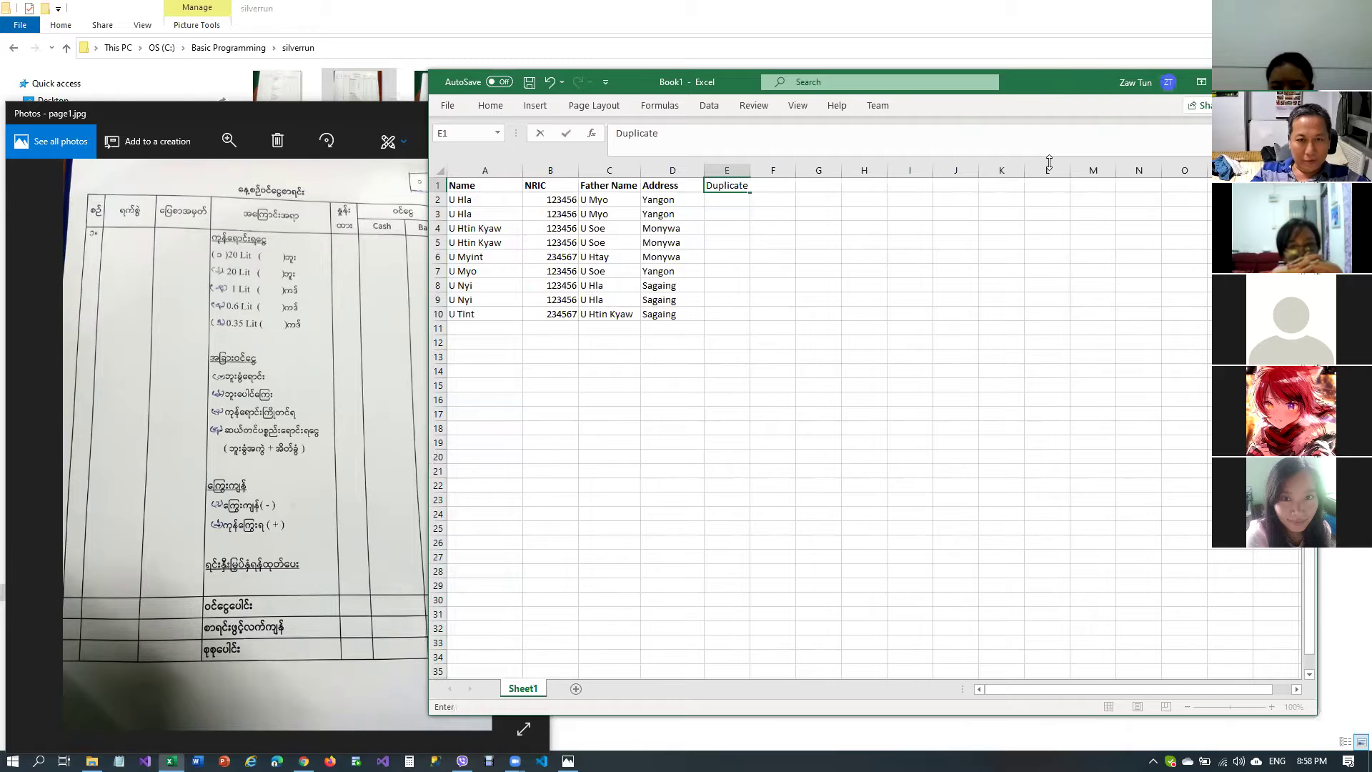
key(Return)
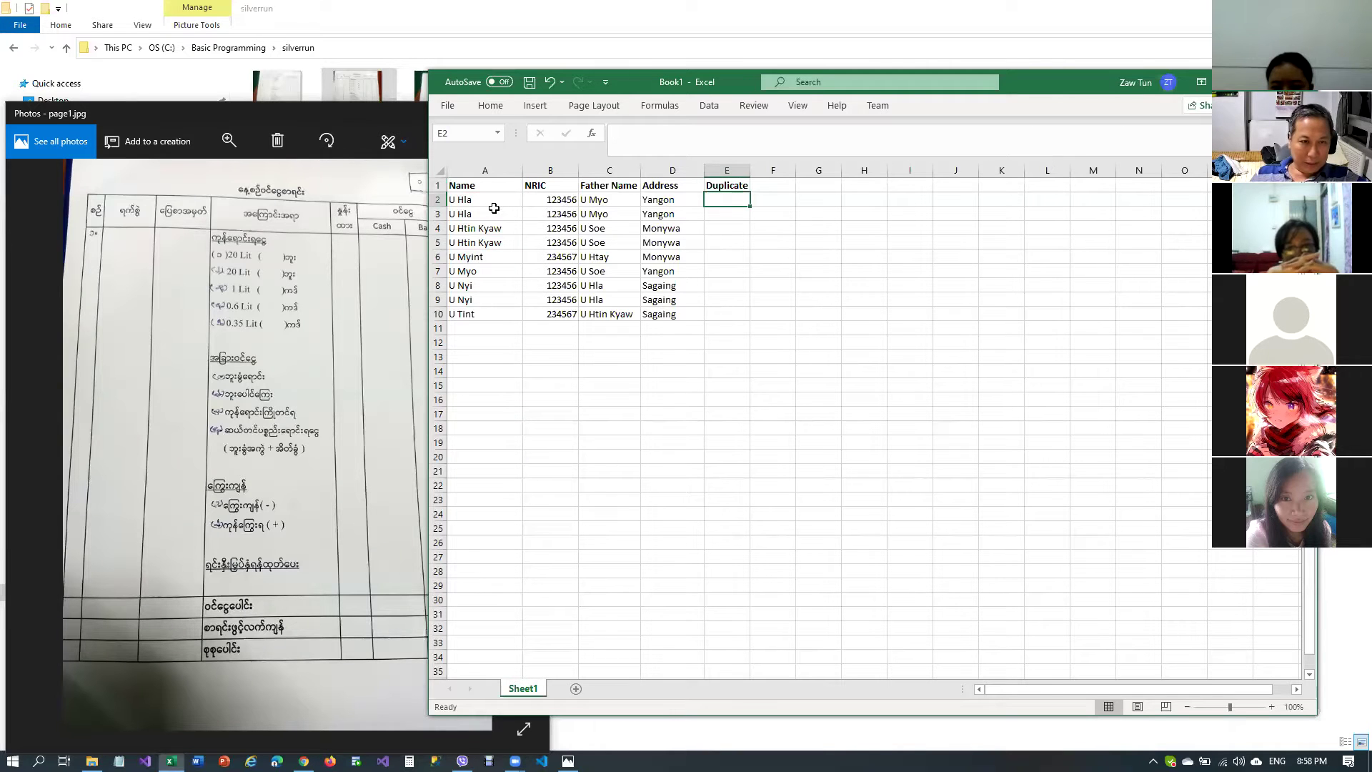
Sort the records by Name, then NRIC, Father Name and Address, all in ascending order
drag(440, 199, 433, 317)
click(475, 228)
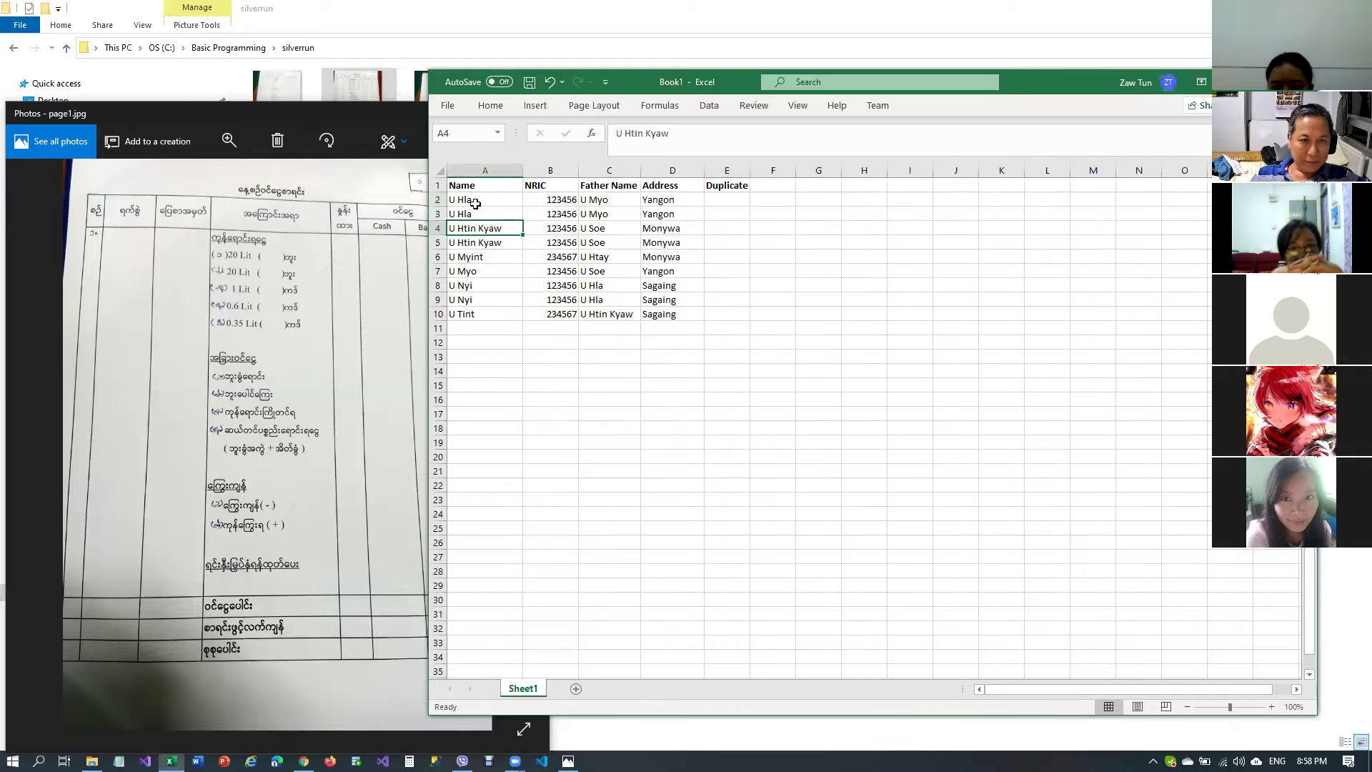
click(440, 171)
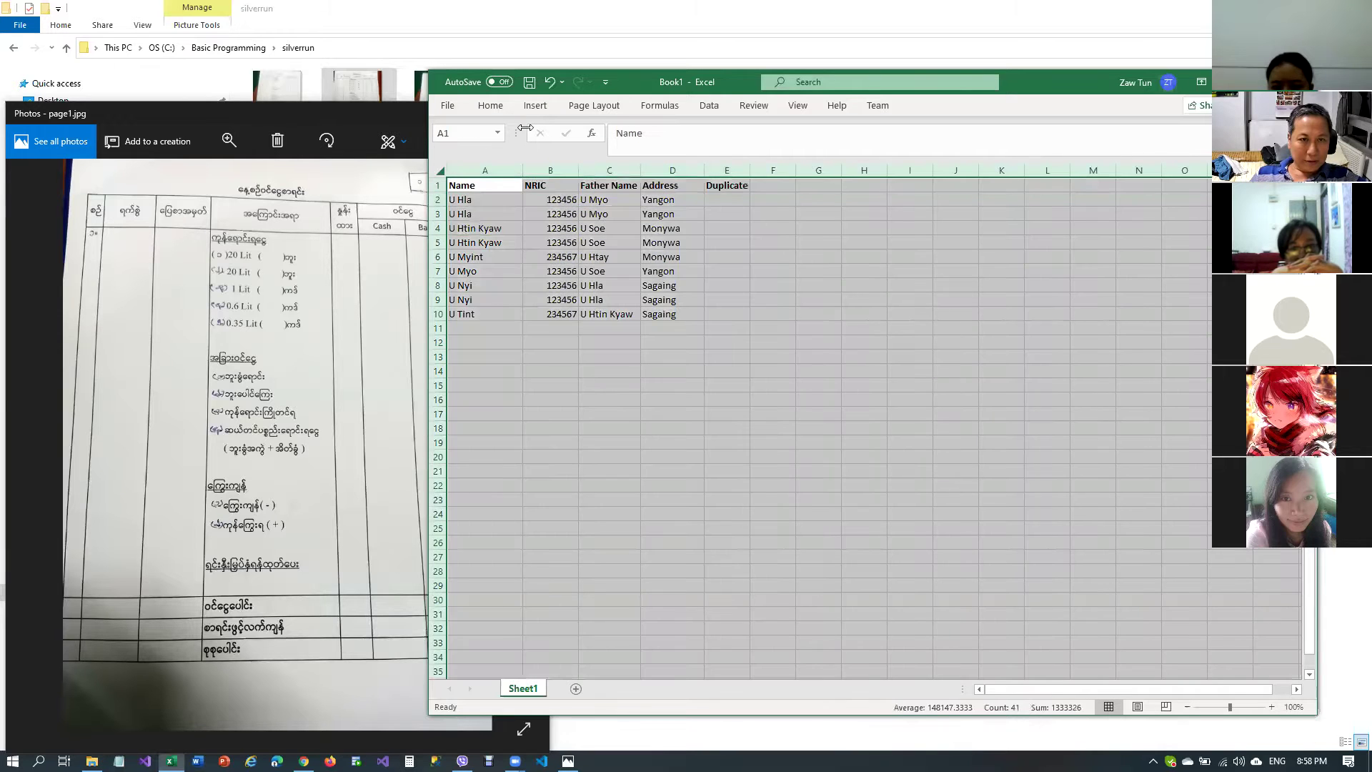
click(706, 107)
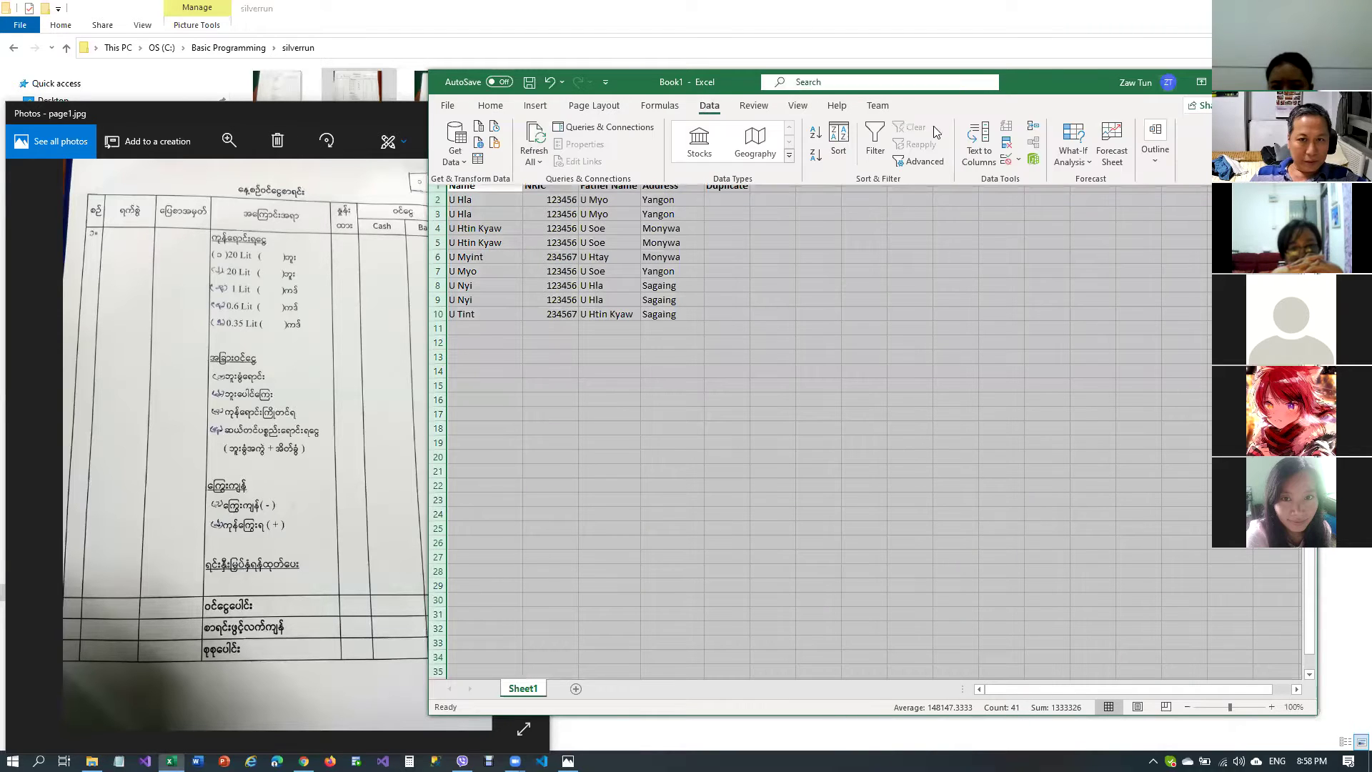
click(847, 141)
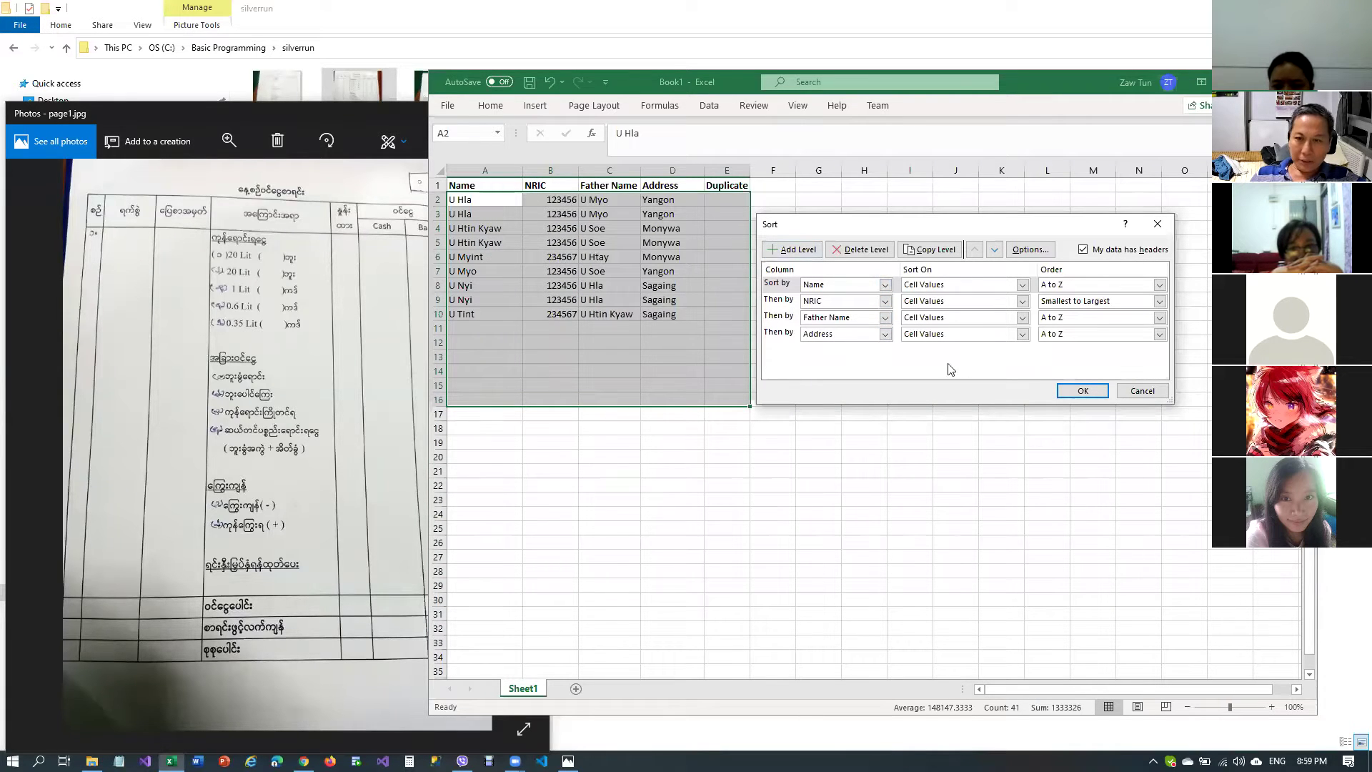
click(1080, 390)
click(540, 328)
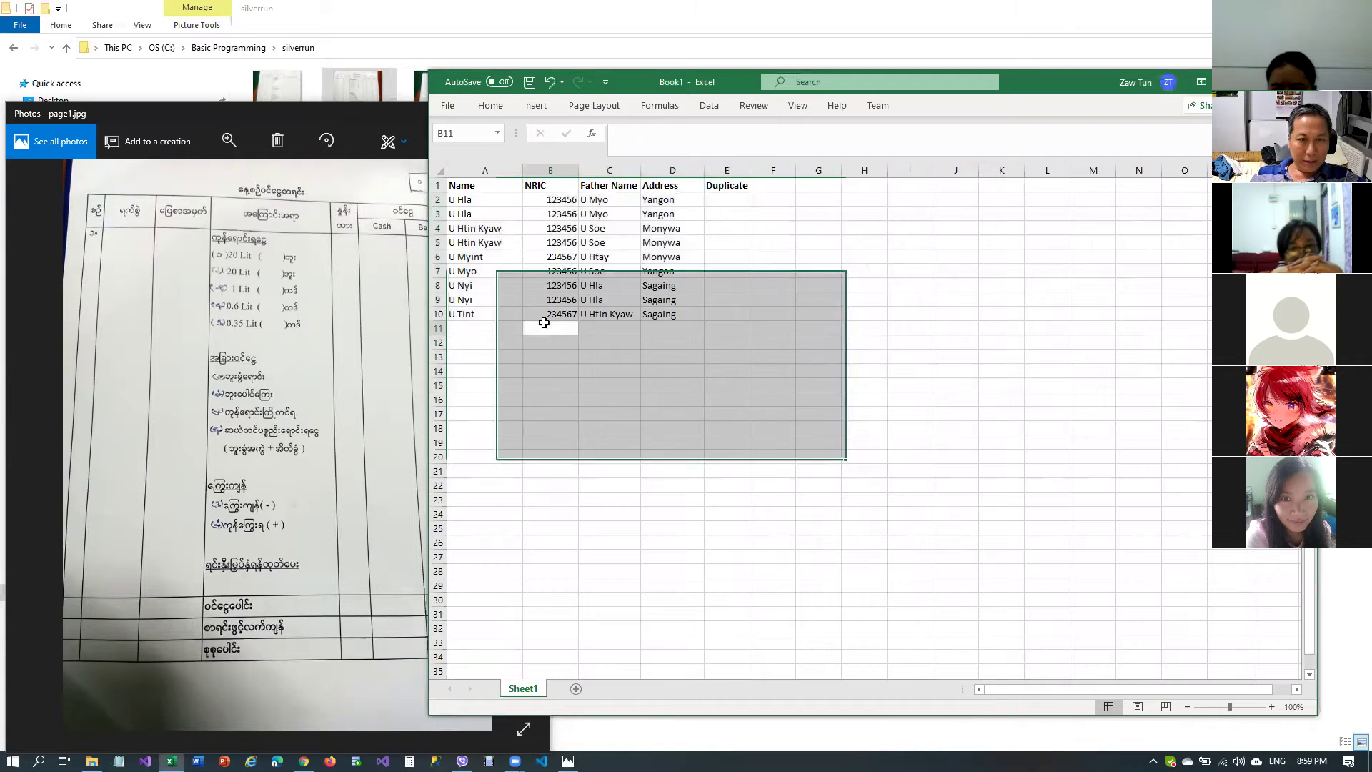
drag(461, 195, 662, 318)
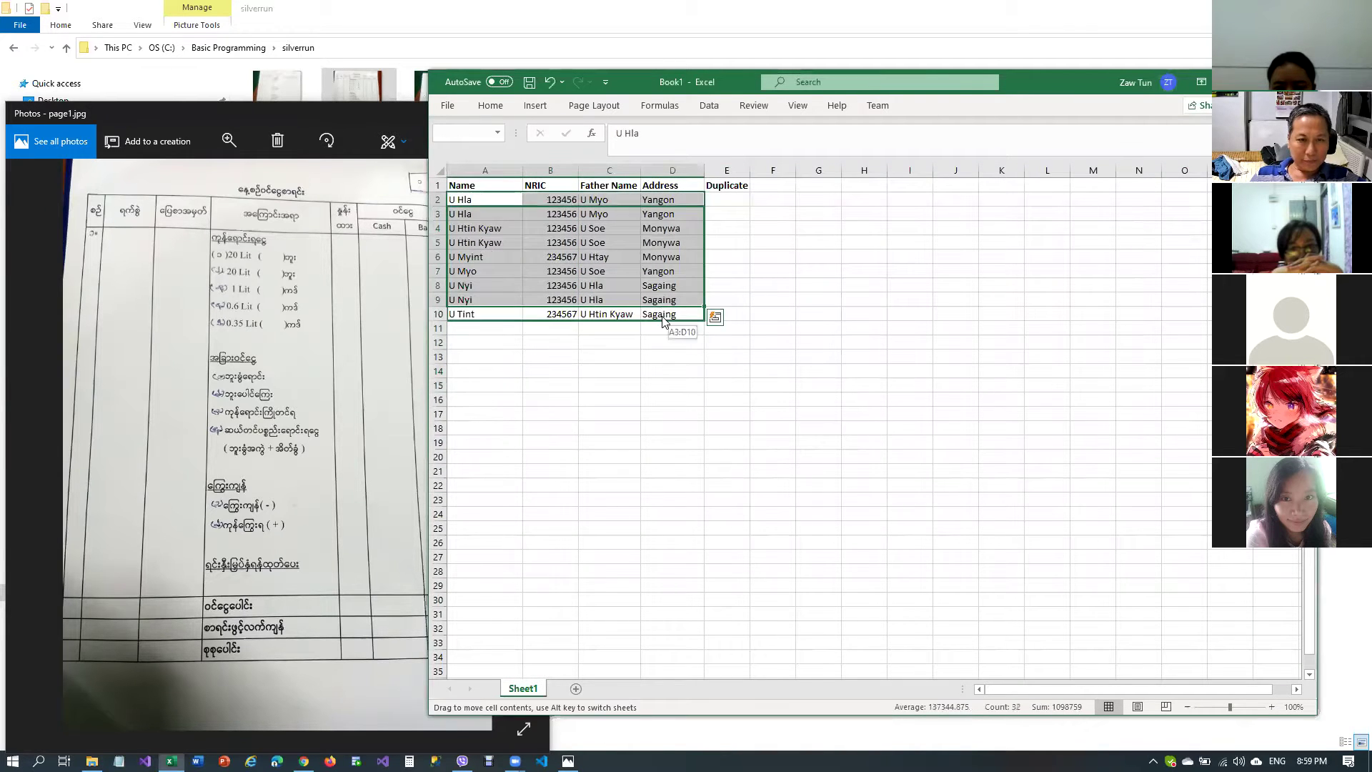
click(722, 422)
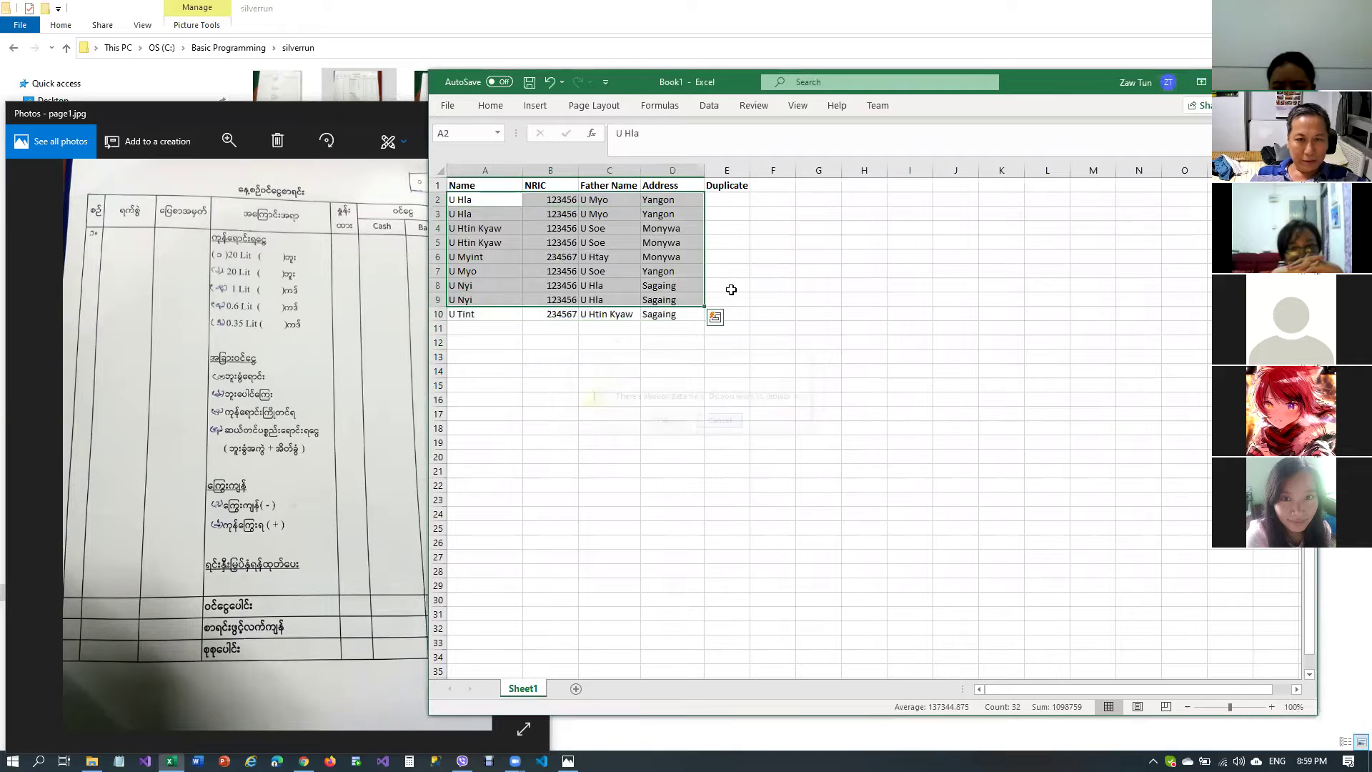
Compare the Name, NRIC and Father Name entries of the first two records for repeats
click(734, 199)
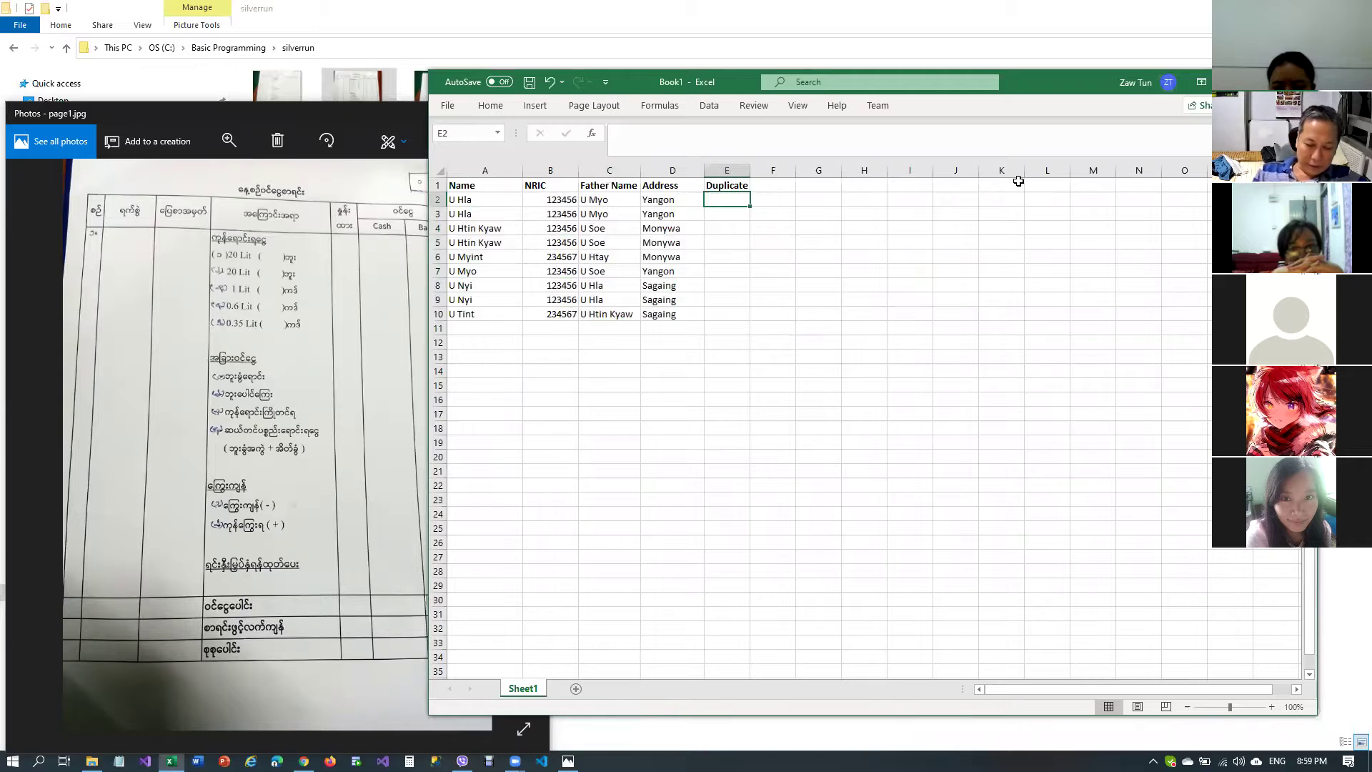
key(Left)
key(Left)
key(Left)
key(Left)
key(Down)
key(Down)
key(Up)
key(Up)
key(shift+Down)
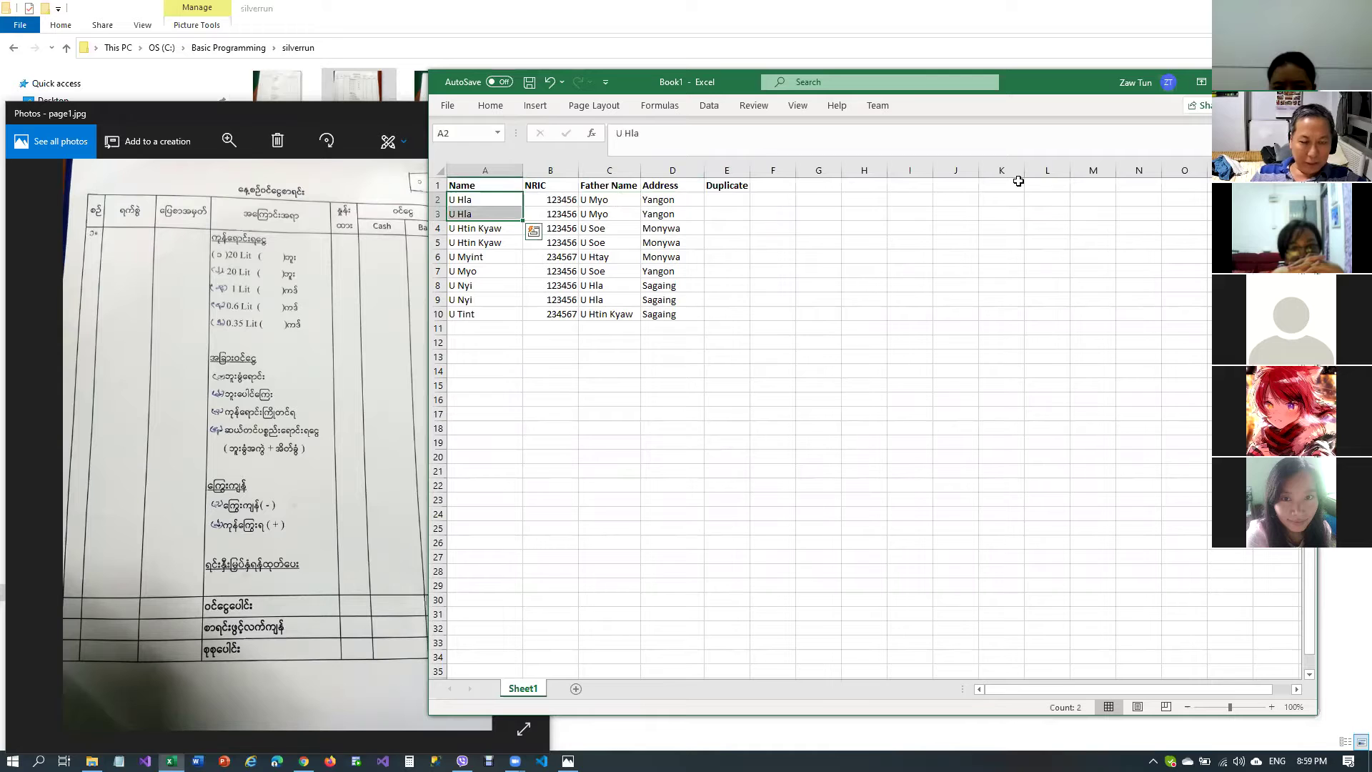
key(shift+Right)
key(shift+Right)
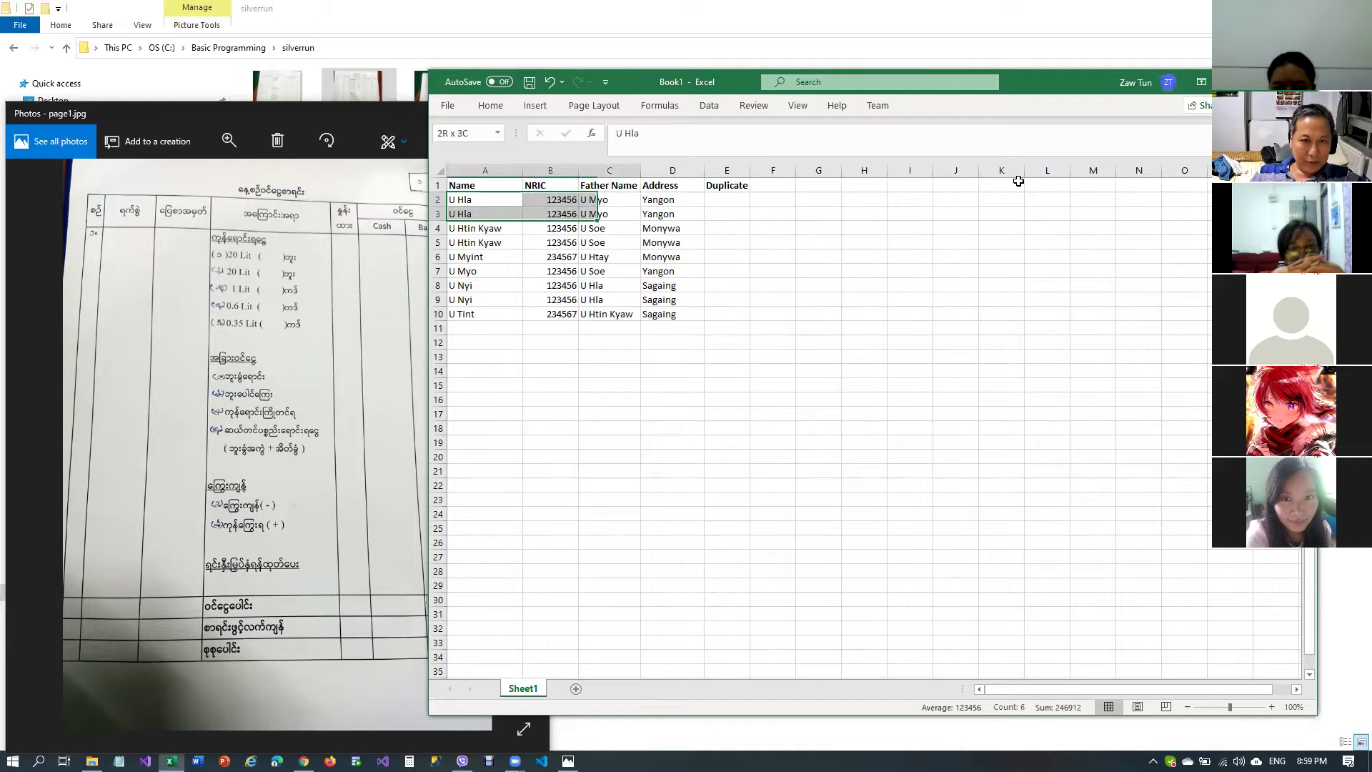
key(shift+Left)
key(shift+Left)
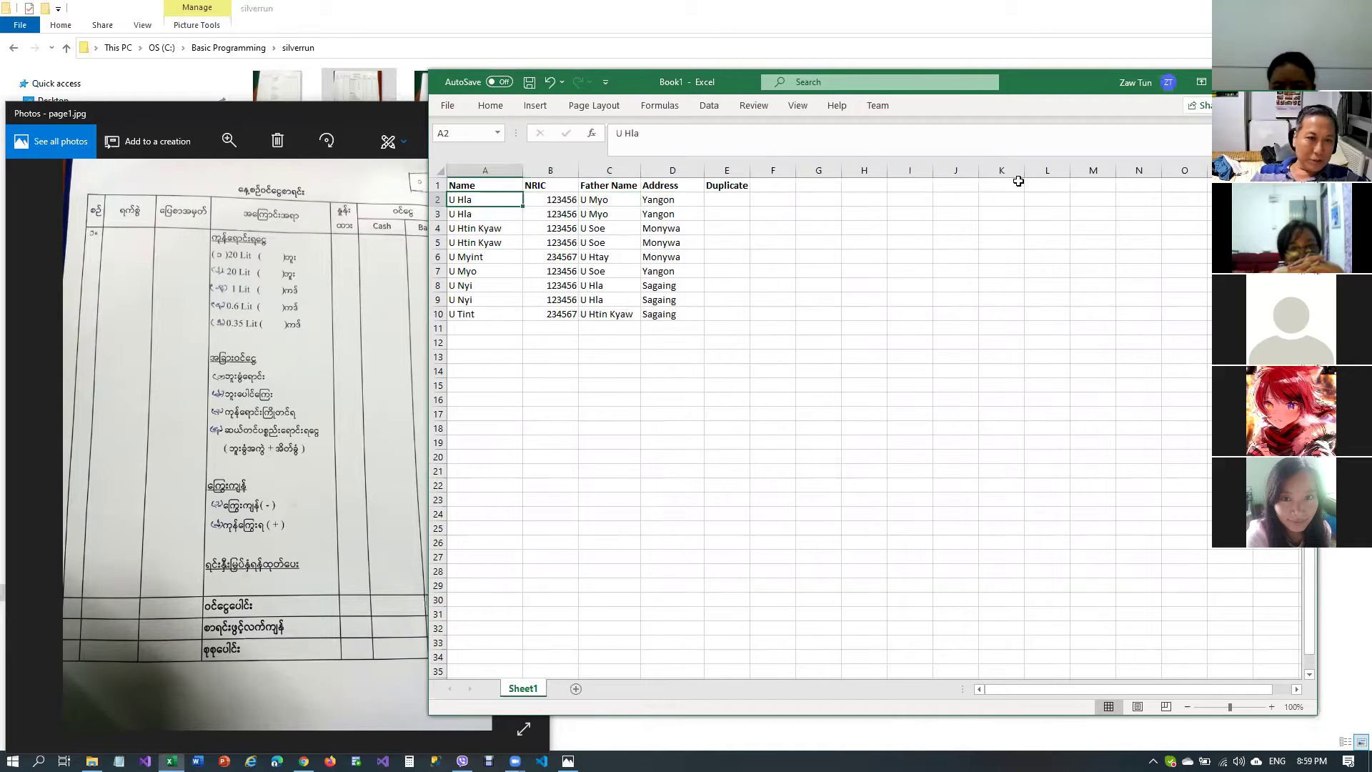
key(Right)
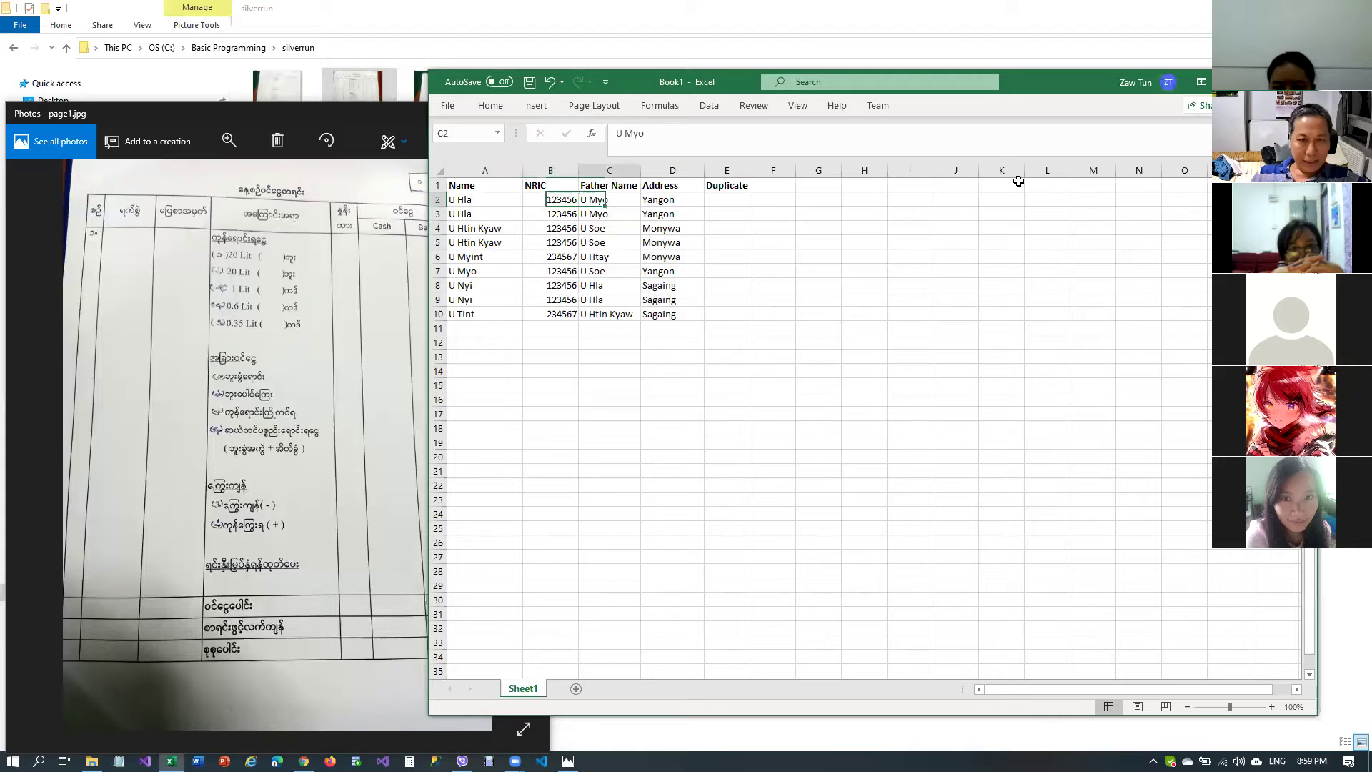
key(shift+Down)
key(shift+Down)
key(shift+Up)
key(shift+Up)
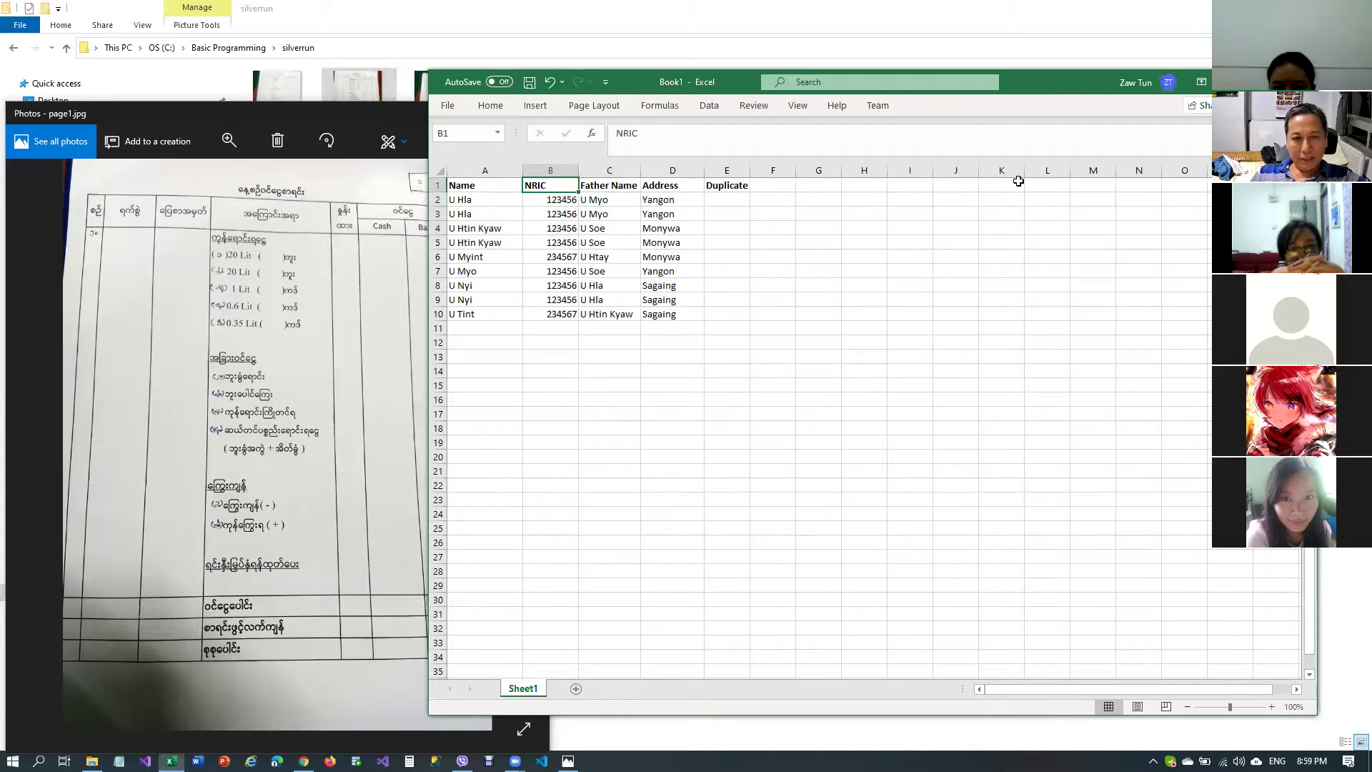
Change the header in E1 to NRIC Duplicate and fit the width of column E to it
key(Right)
key(Right)
key(Up)
key(Right)
text(N)
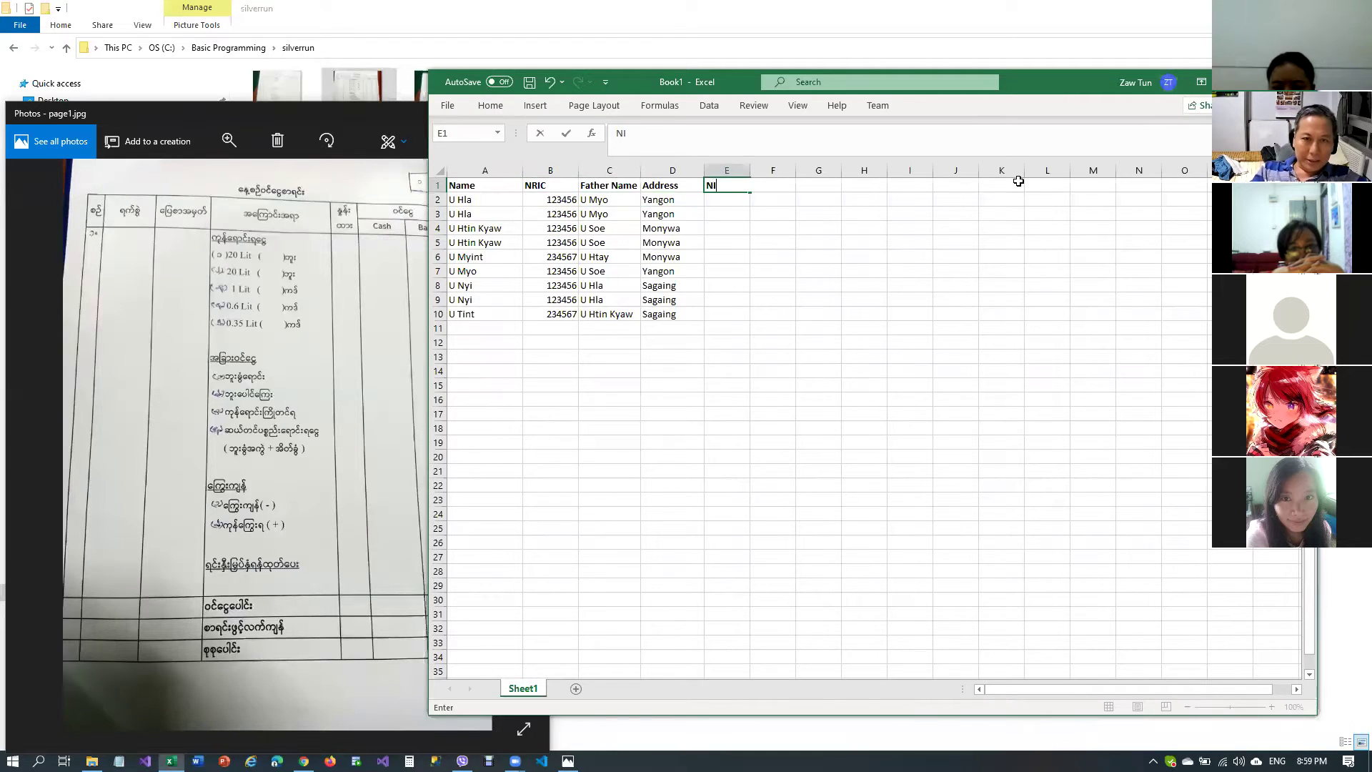
text(RIC Duplicate)
key(Return)
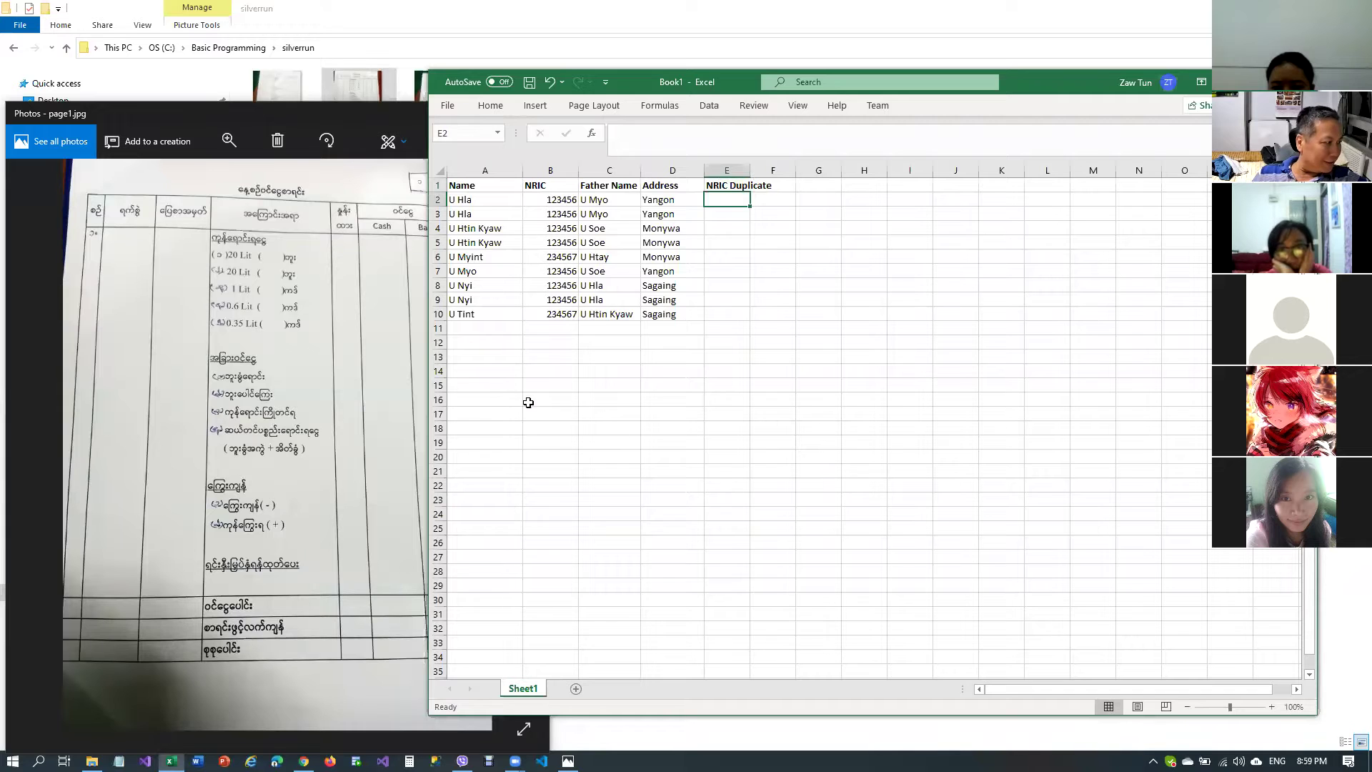
double_click(753, 167)
click(552, 200)
drag(753, 205, 737, 319)
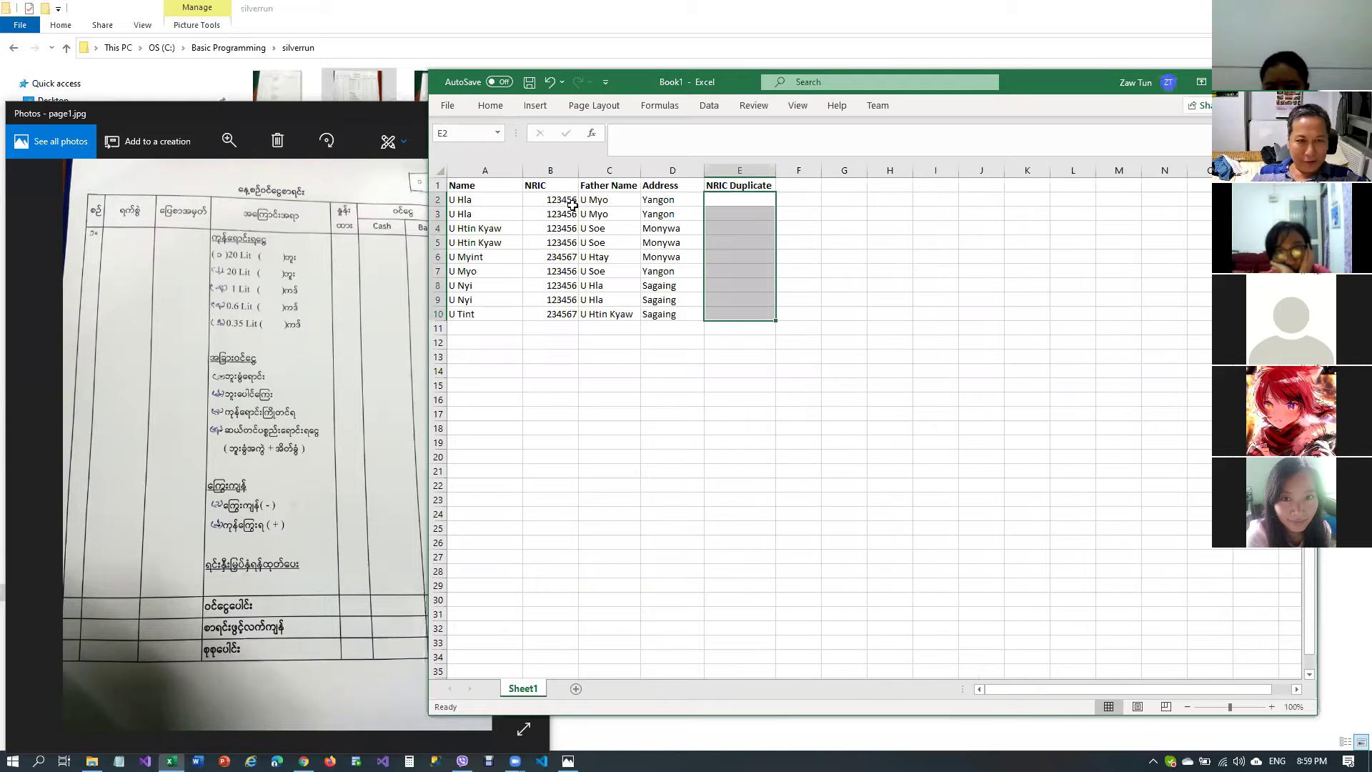
drag(572, 213, 569, 200)
click(750, 198)
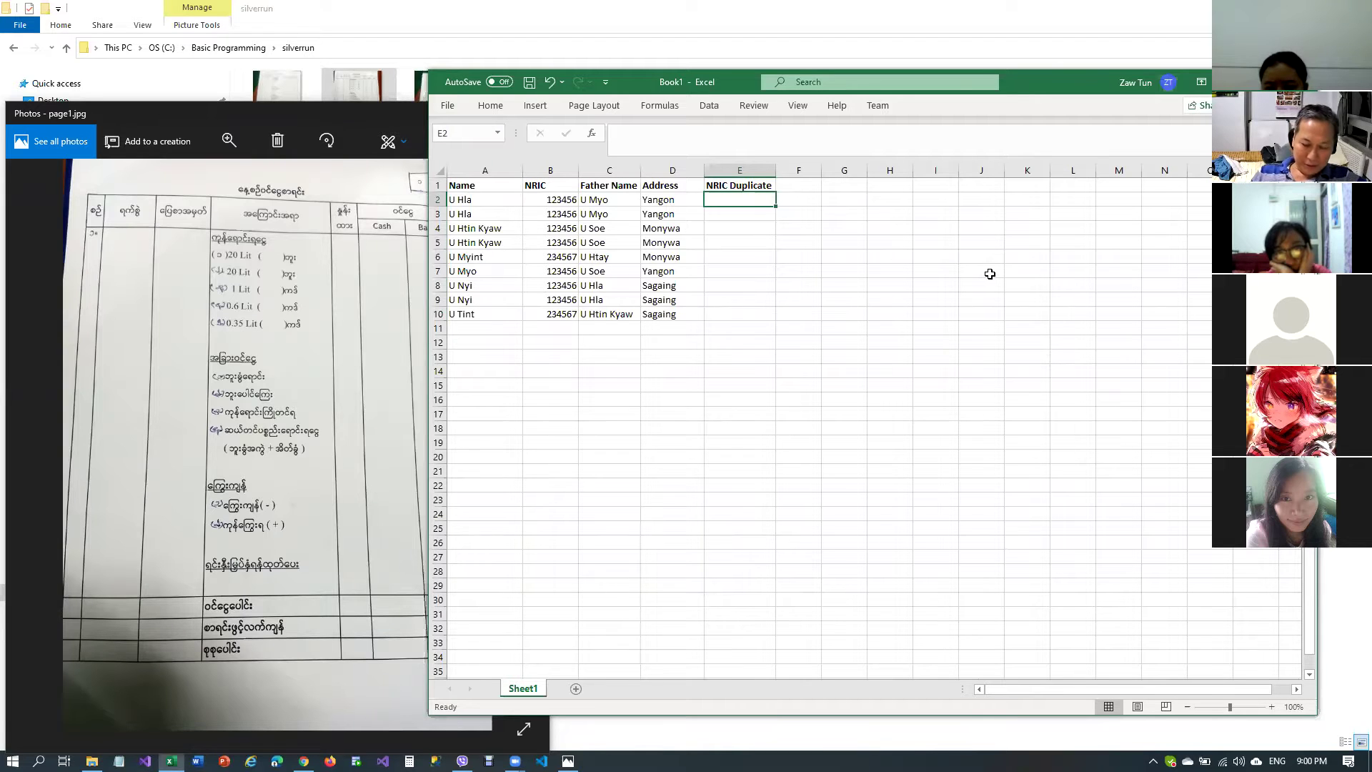
text(=)
key(Escape)
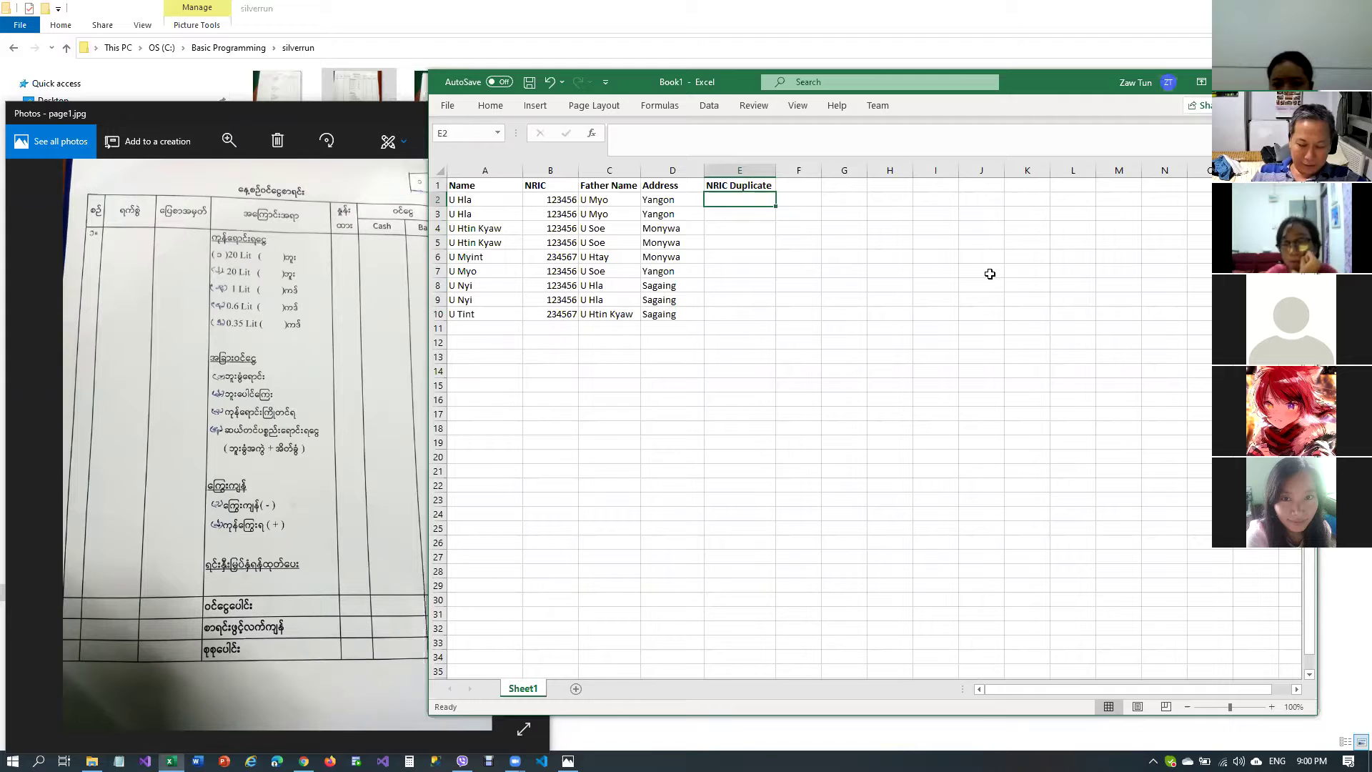
text(=)
key(Escape)
Sort A1:E10 by NRIC smallest to largest, then Father Name and Address A to Z, deleting the Name sort level
key(Up)
key(Left)
key(Left)
key(Left)
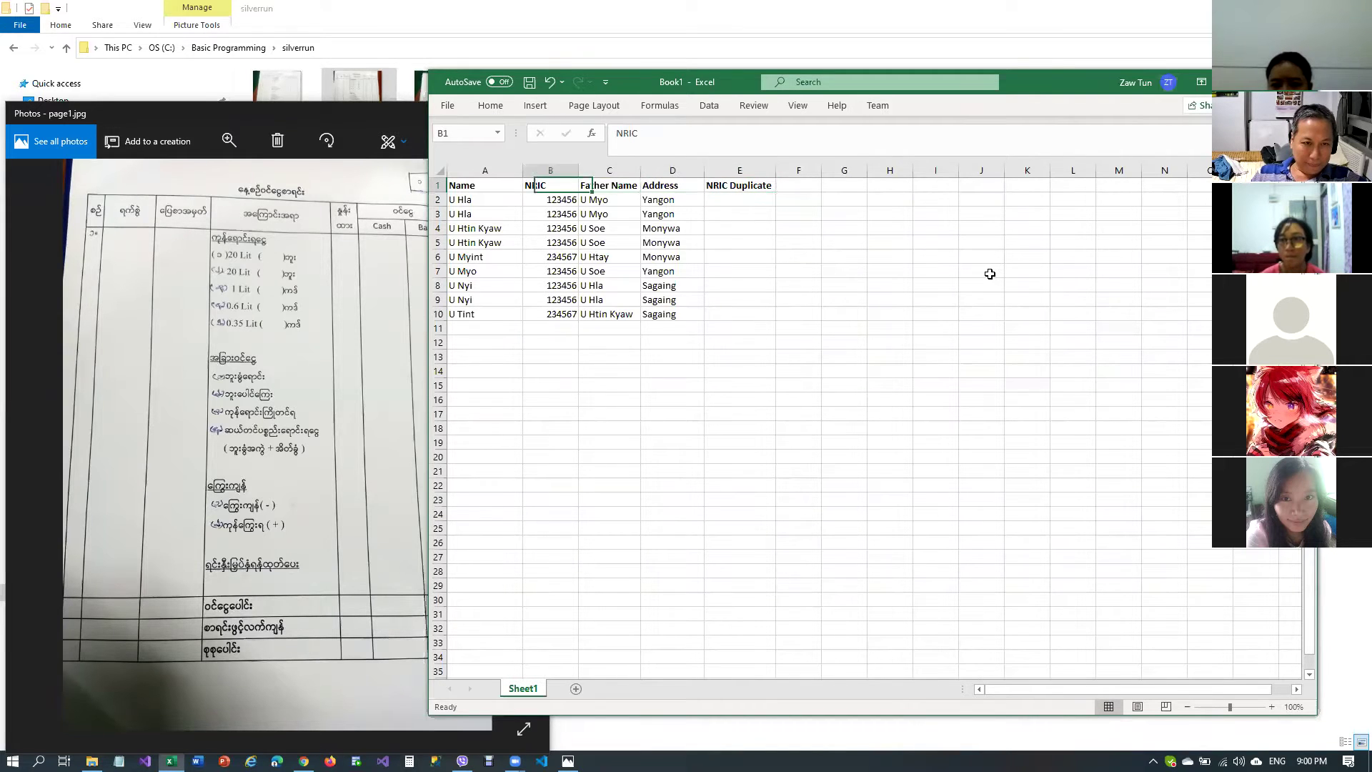
key(Left)
key(shift+Right)
key(shift+Right)
key(shift+Right)
key(shift+Right)
key(shift+Down)
key(shift+Down)
key(shift+Down)
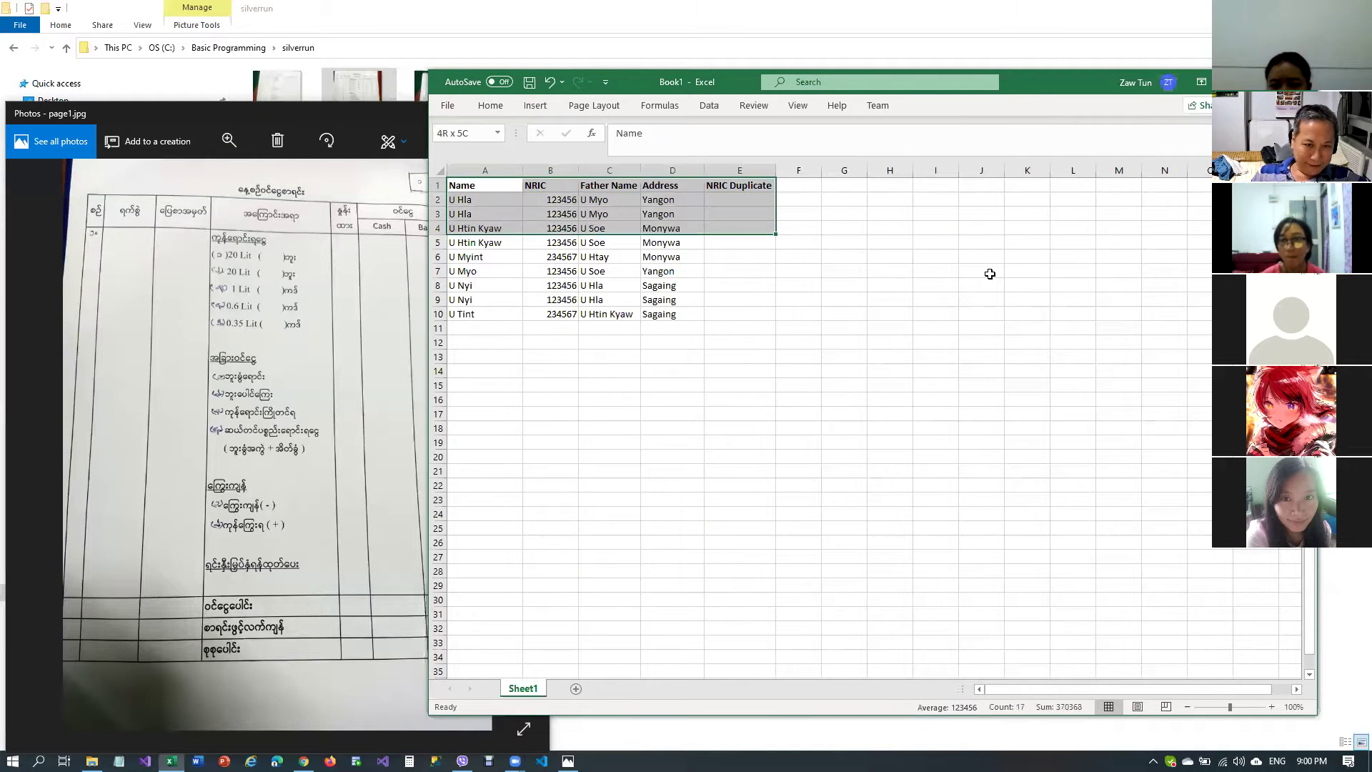
key(shift+Down)
key(shift+Down)
key(shift+Down)
key(shift+Down)
key(shift+Down)
key(shift+Down)
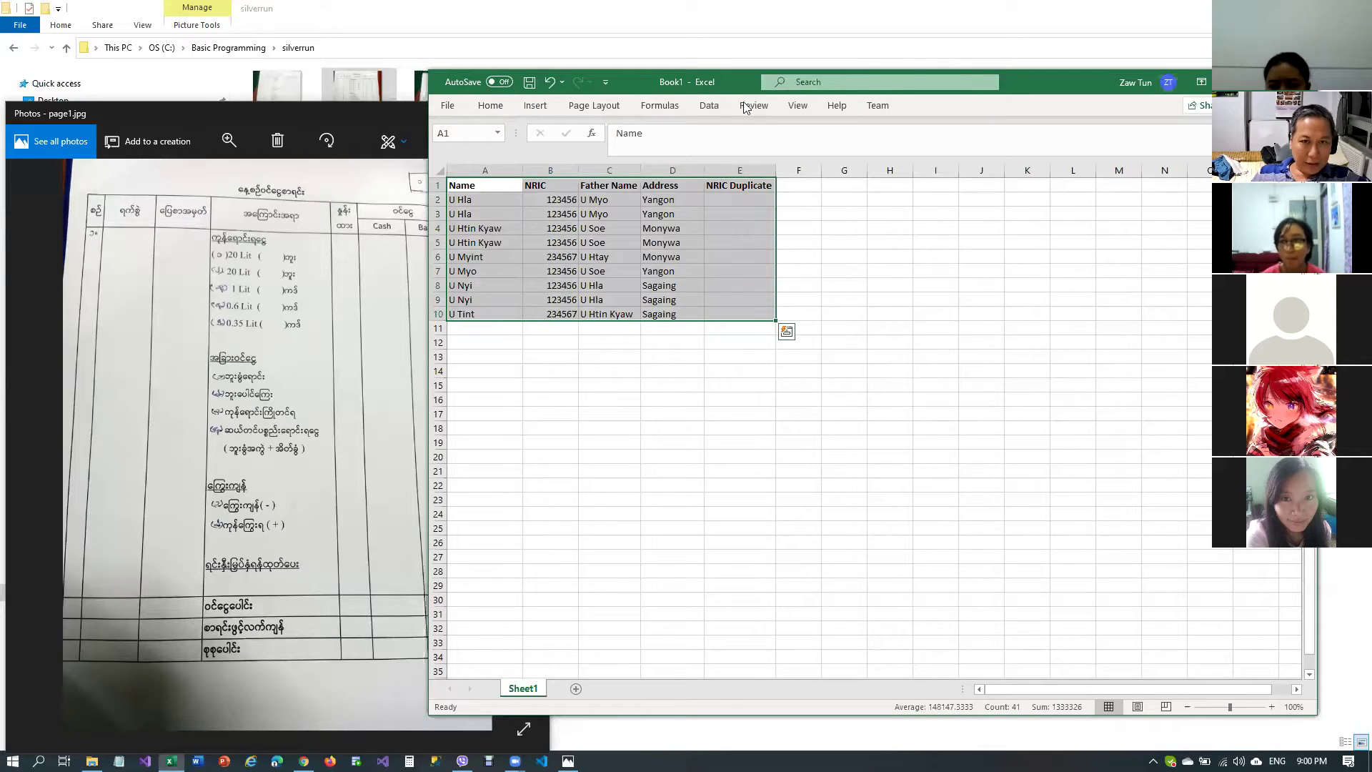
click(711, 107)
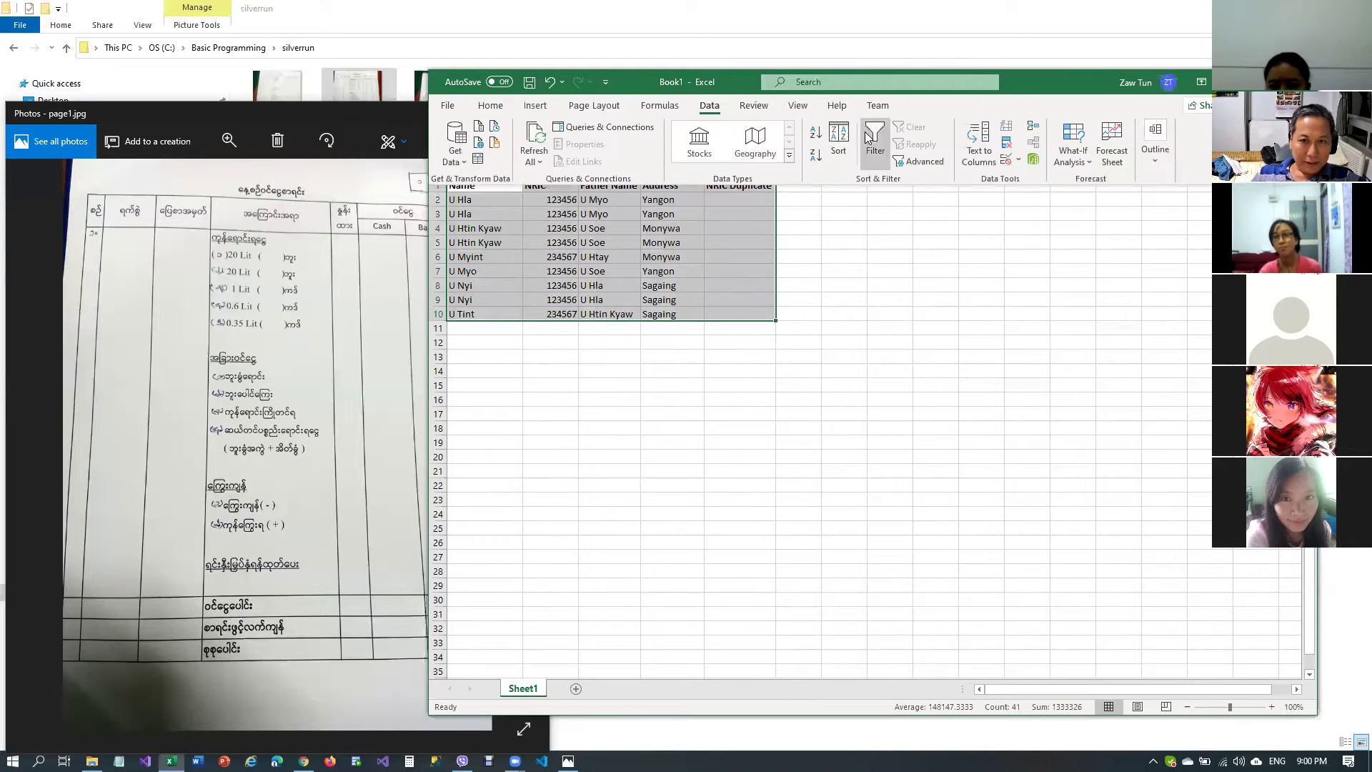
click(842, 141)
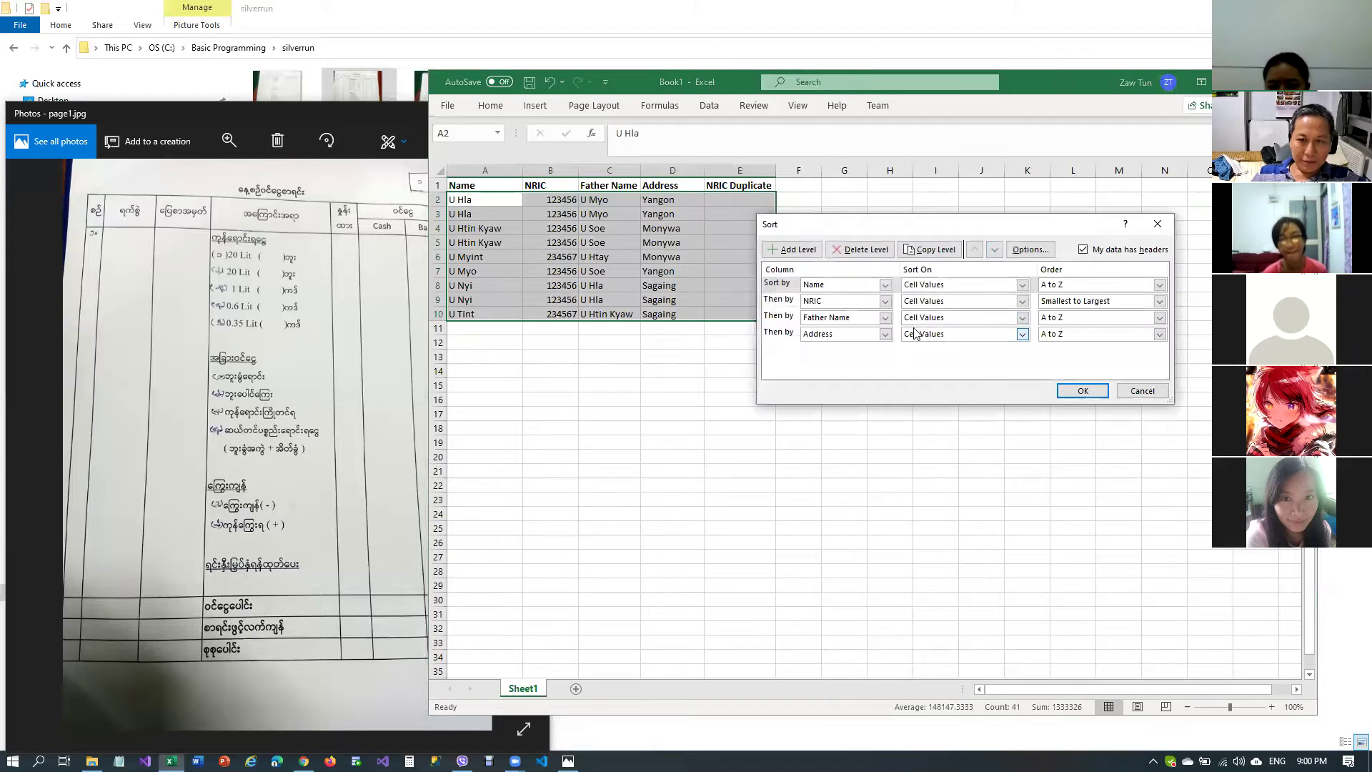
click(774, 288)
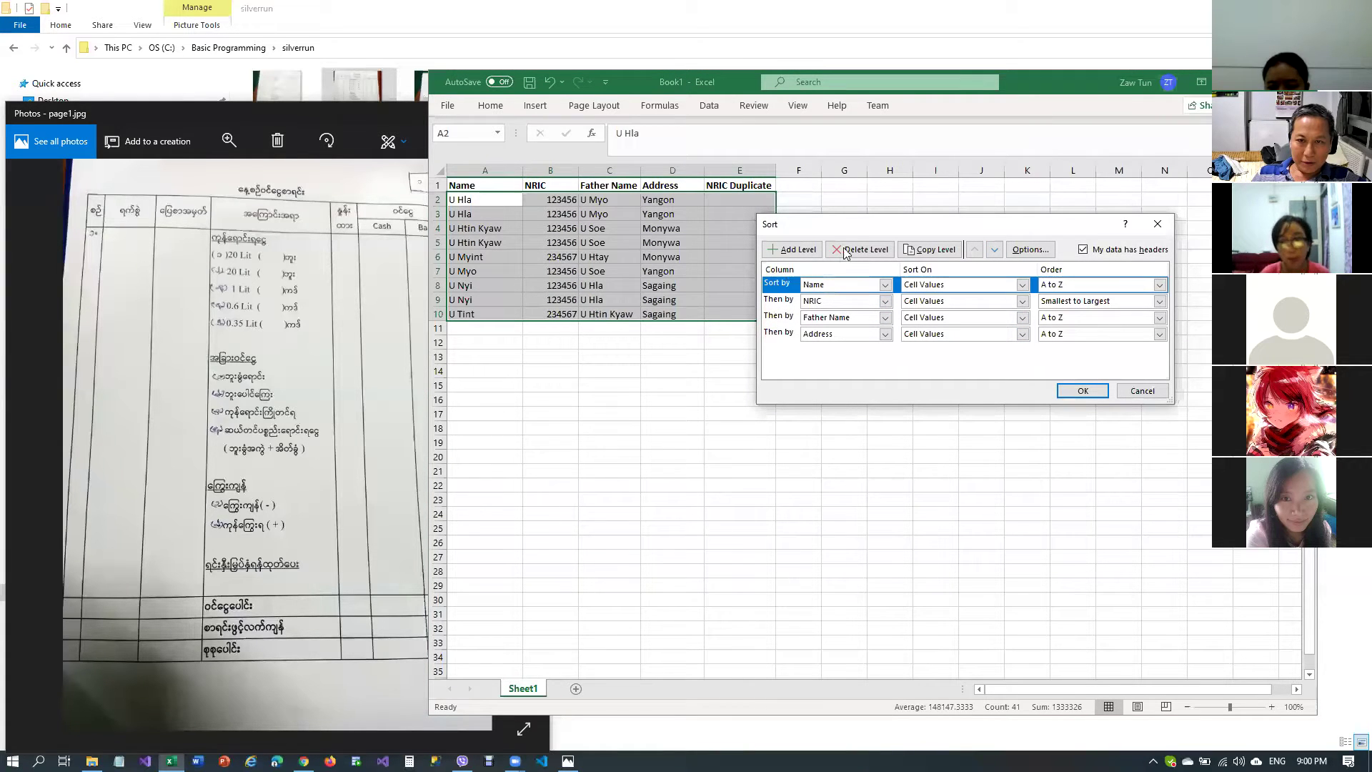
click(860, 250)
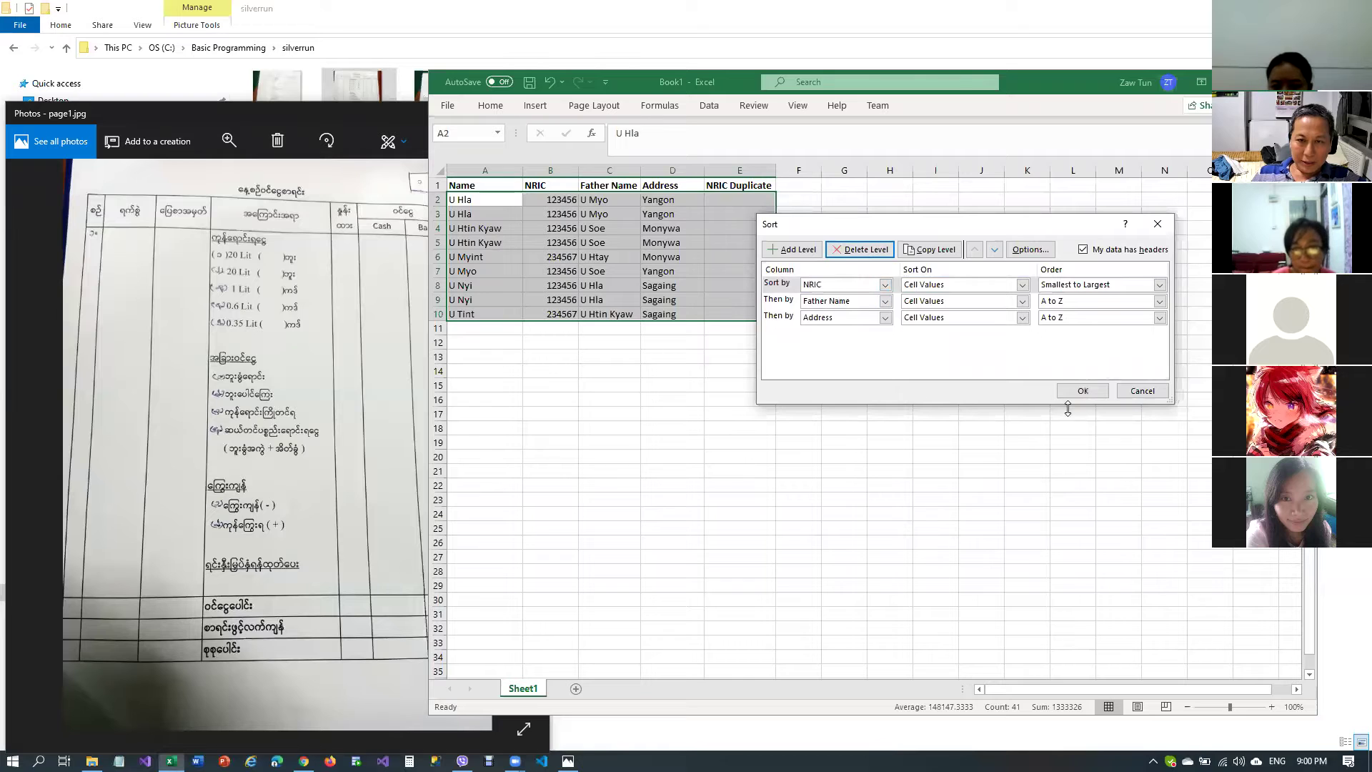
click(1080, 390)
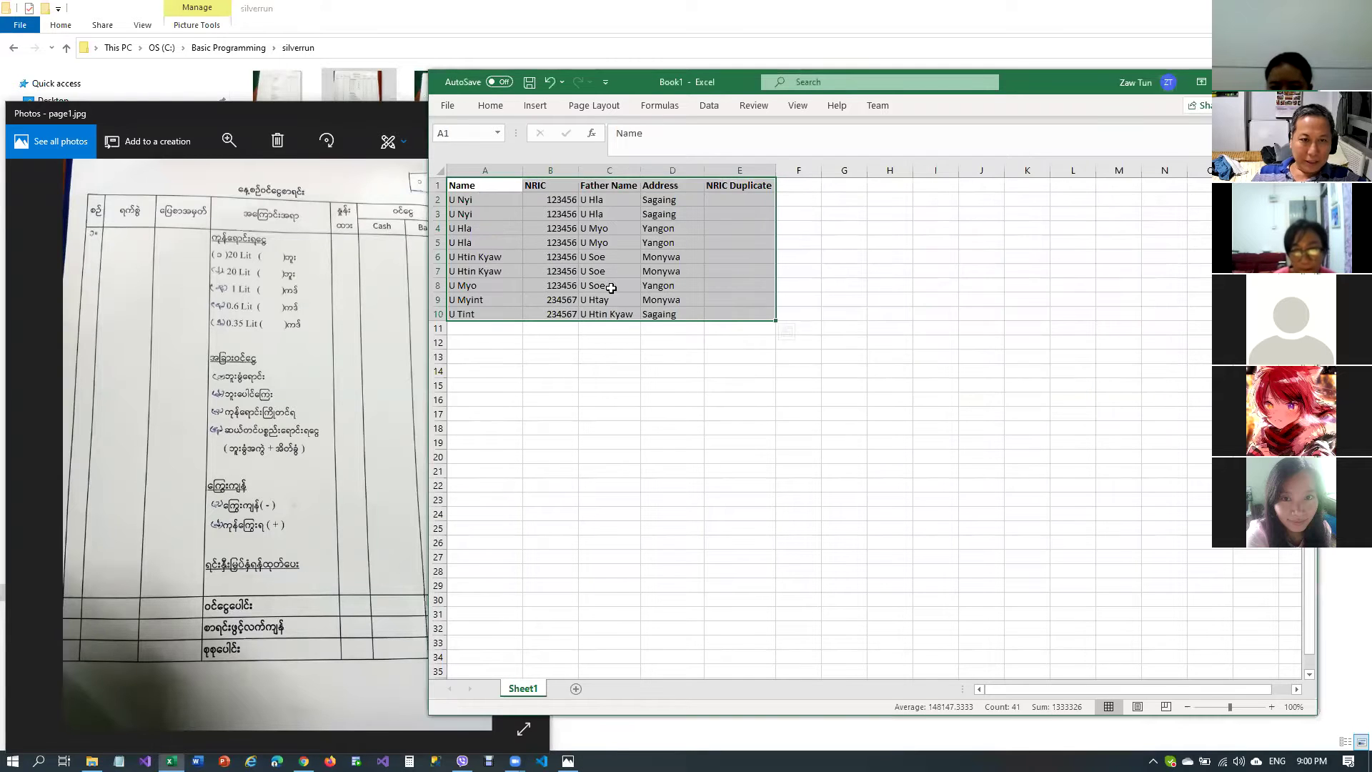
Enter the formula =IF(B2=B3,"Duplicate","") in E2 to flag an NRIC that matches the next row's
click(561, 270)
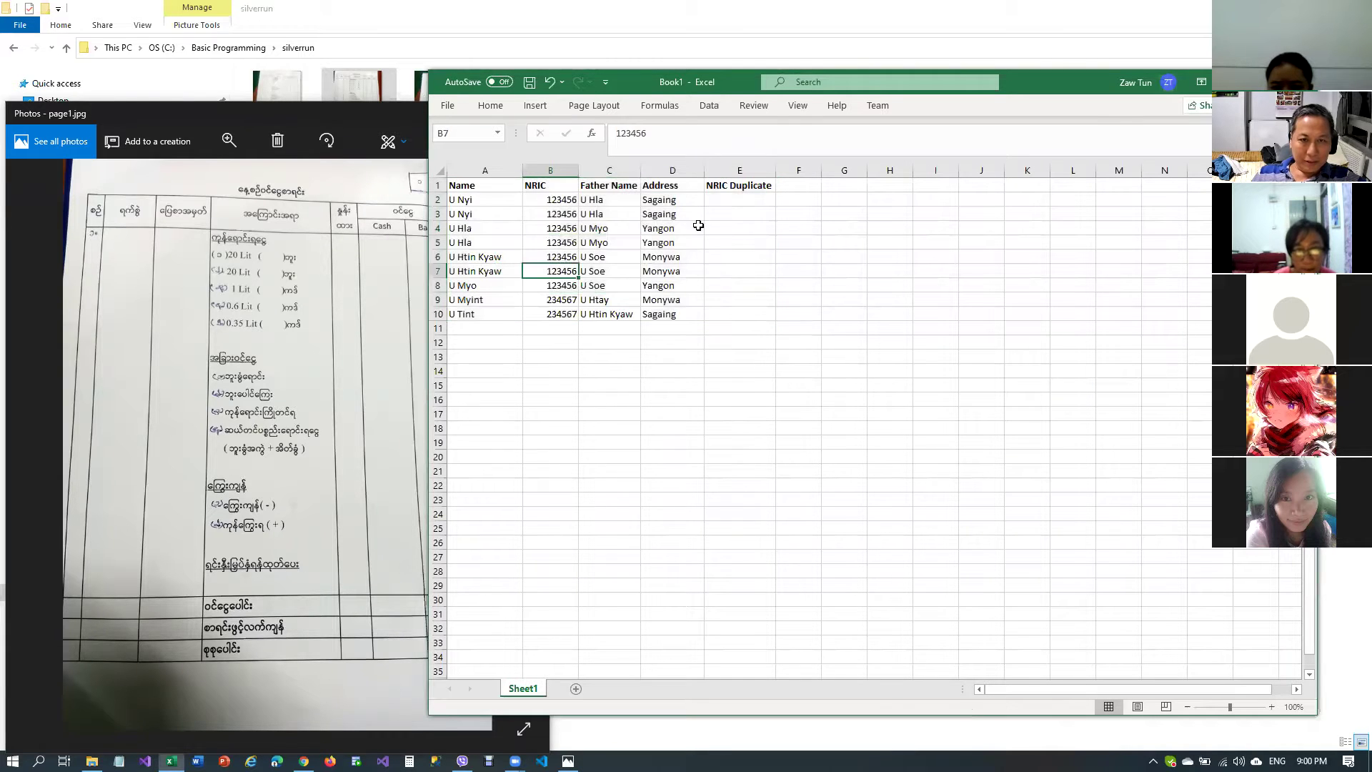
click(738, 202)
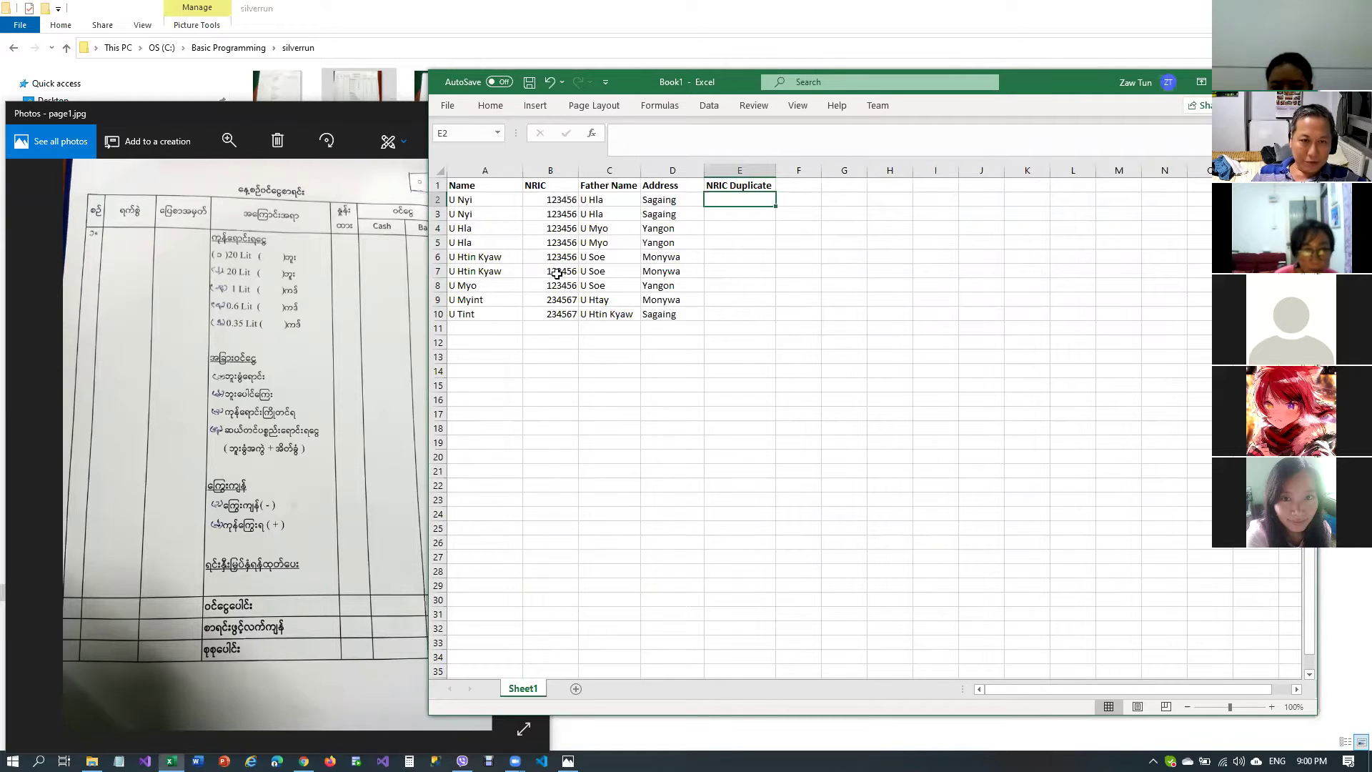
text(=if)
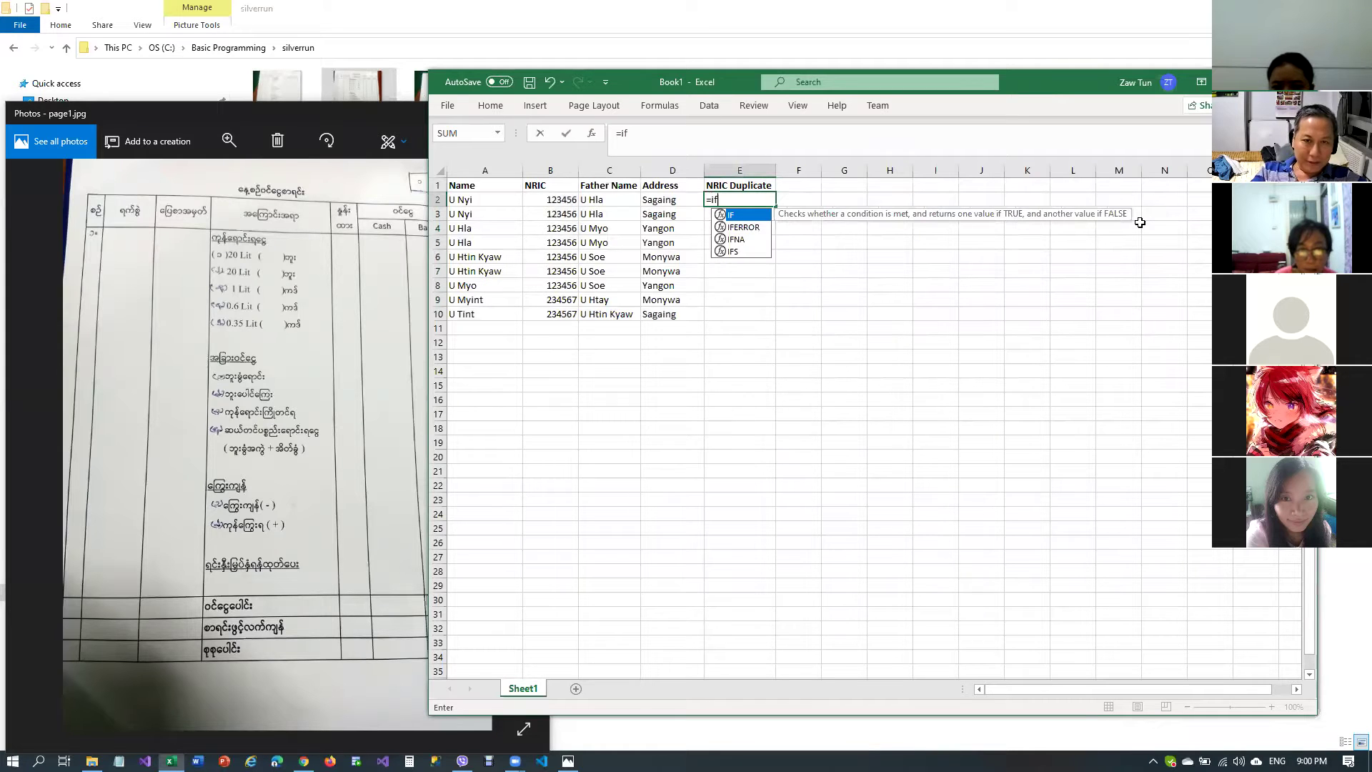
text(I()
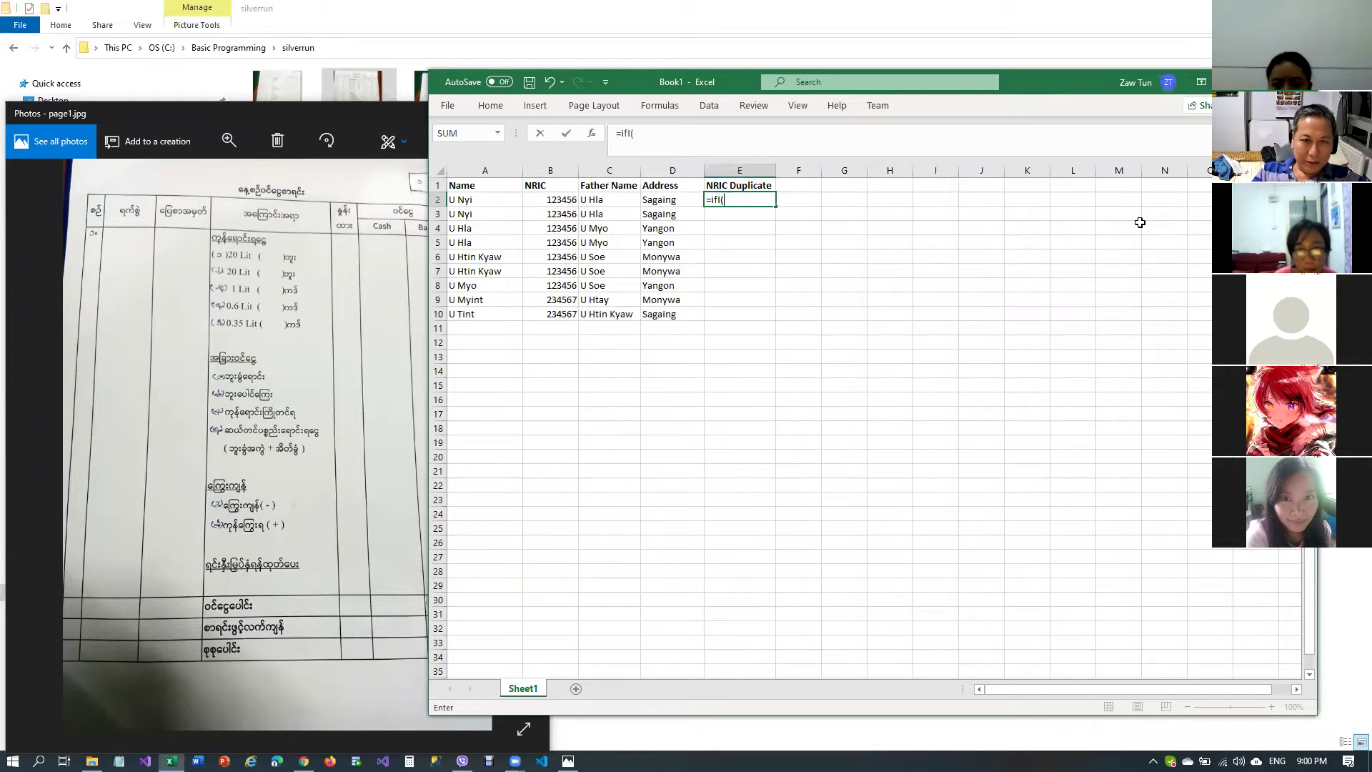
key(BackSpace)
text(()
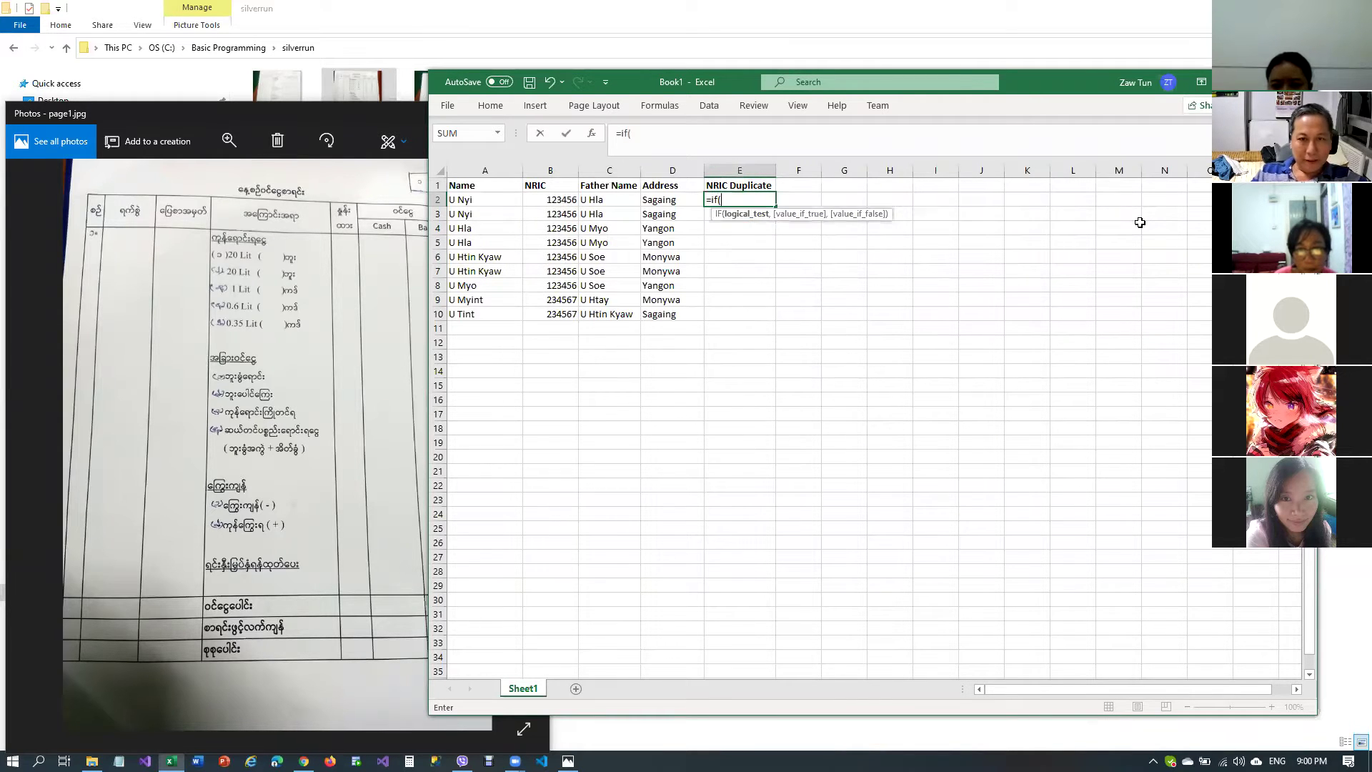
key(Left)
key(Left)
key(Left)
text(=)
key(Down)
key(Left)
key(Left)
key(Left)
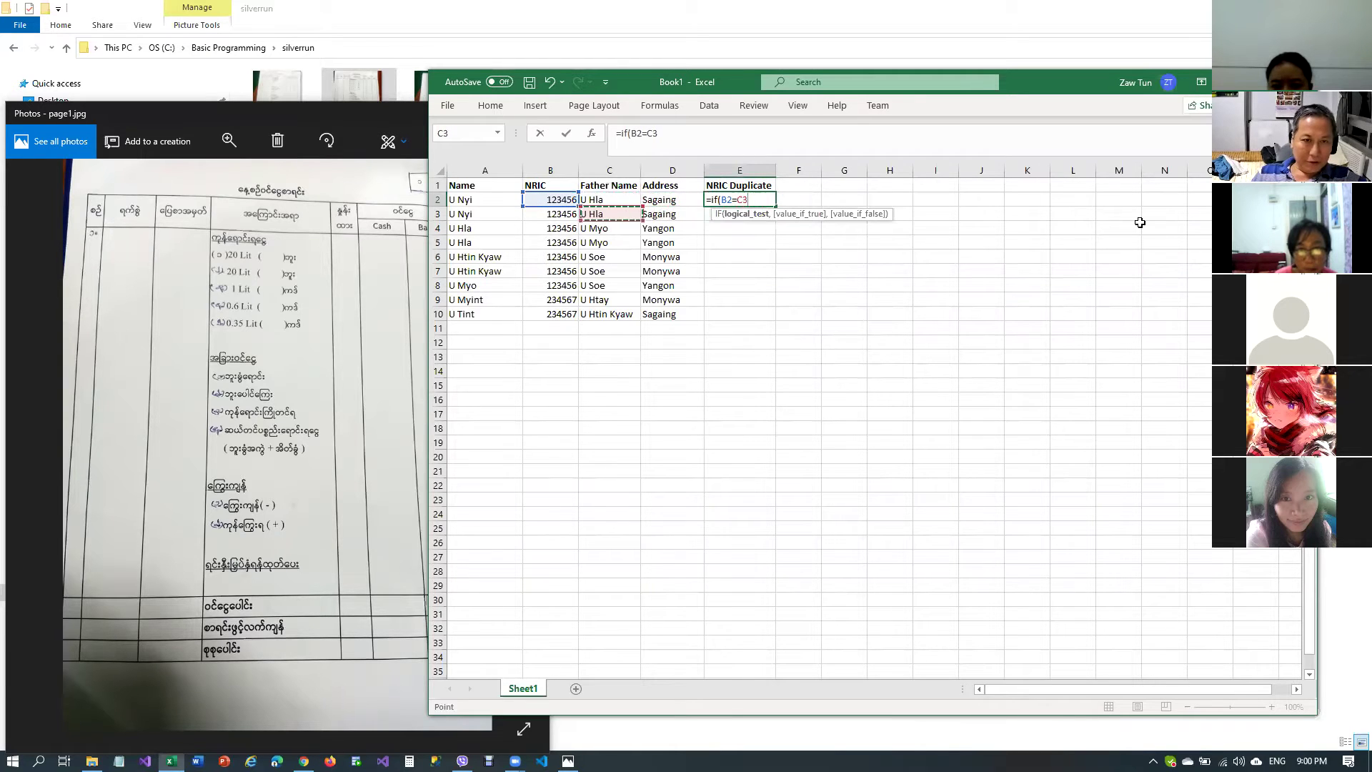
text(),)
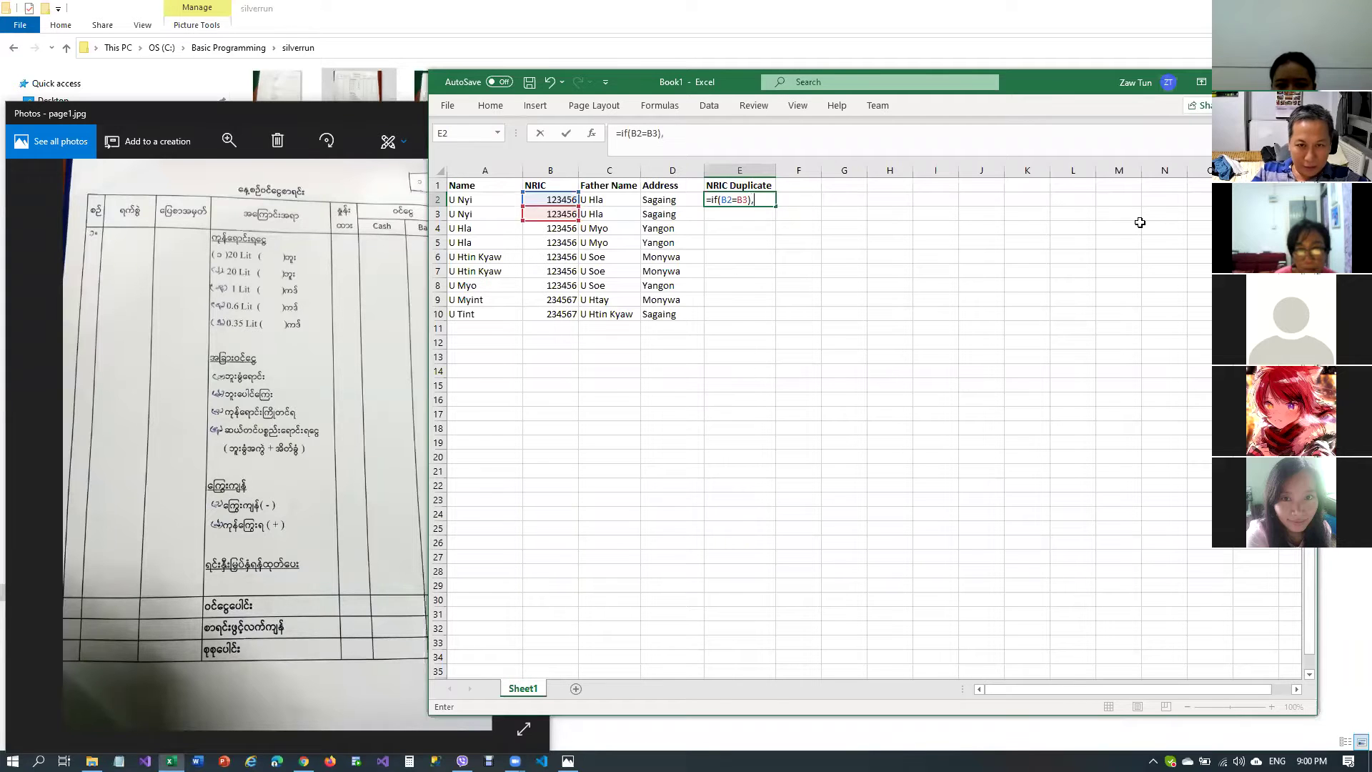
key(BackSpace)
text(,"Dup)
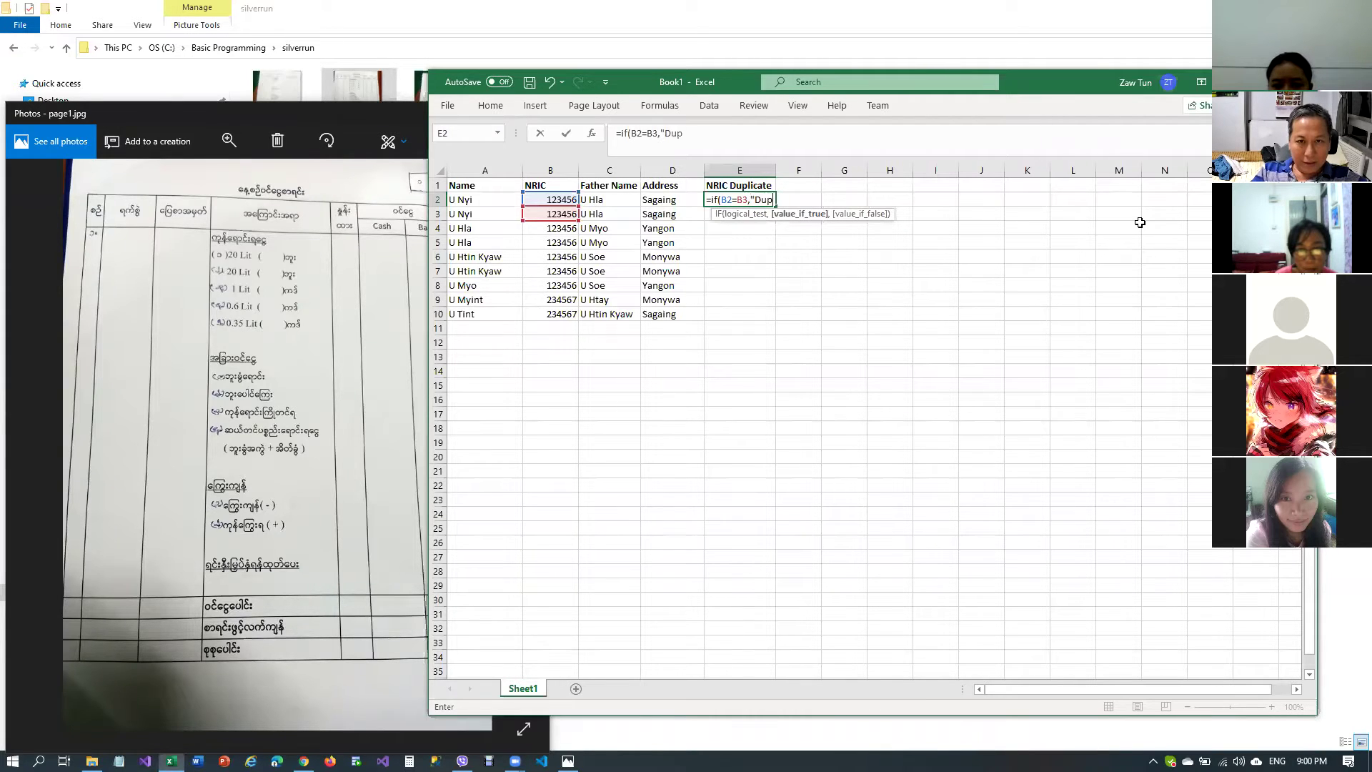
text(,""))
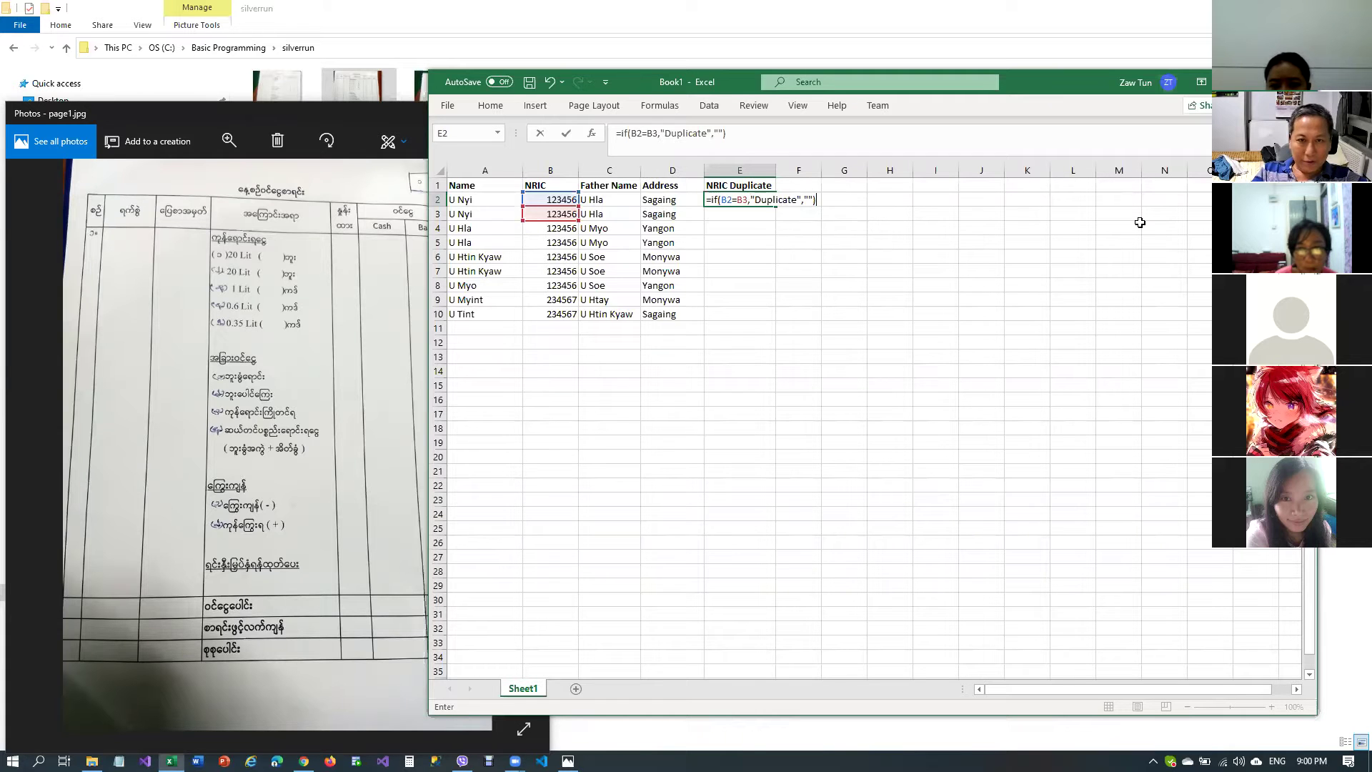
key(Return)
Copy the duplicate-check formula from E2 down to E3:E10
key(Up)
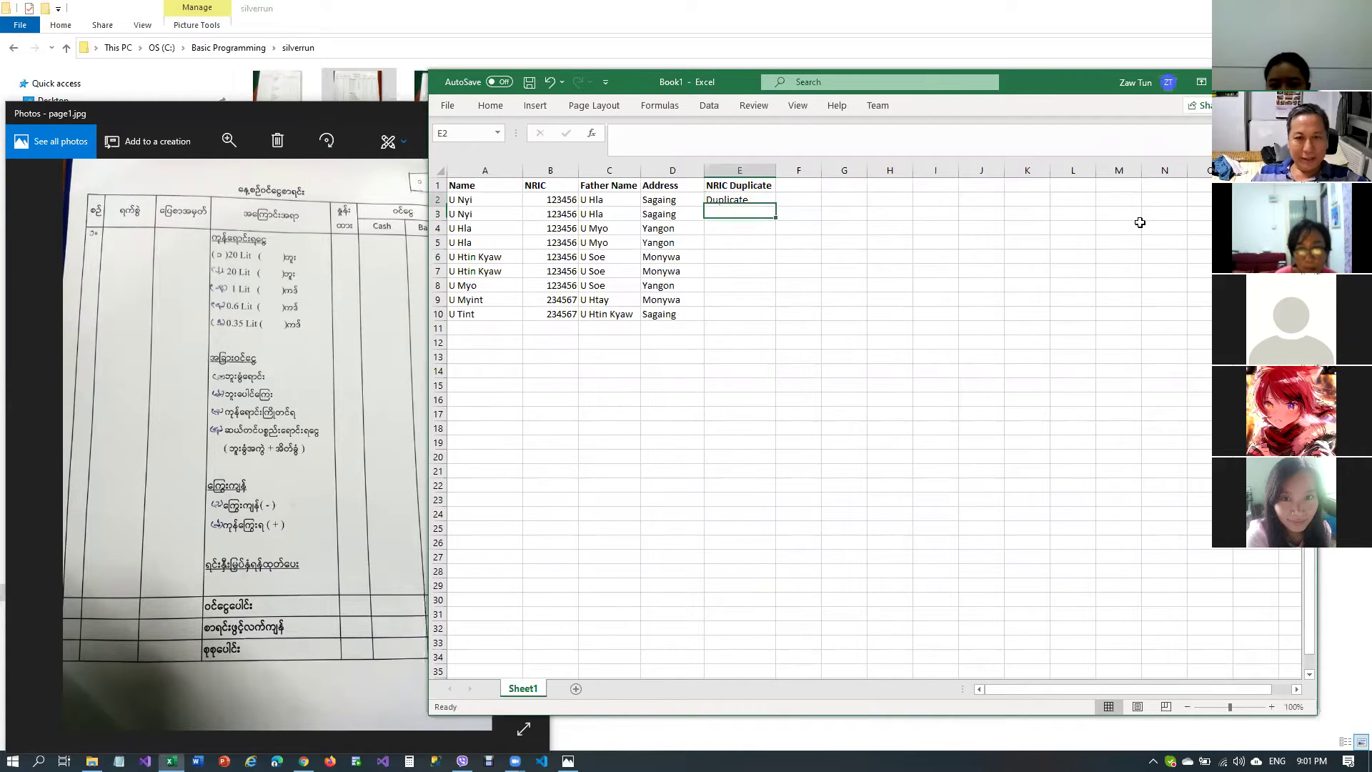
key(ctrl+c)
key(Down)
key(shift+Down)
key(shift+Down)
key(shift+Down)
key(shift+Down)
key(shift+Down)
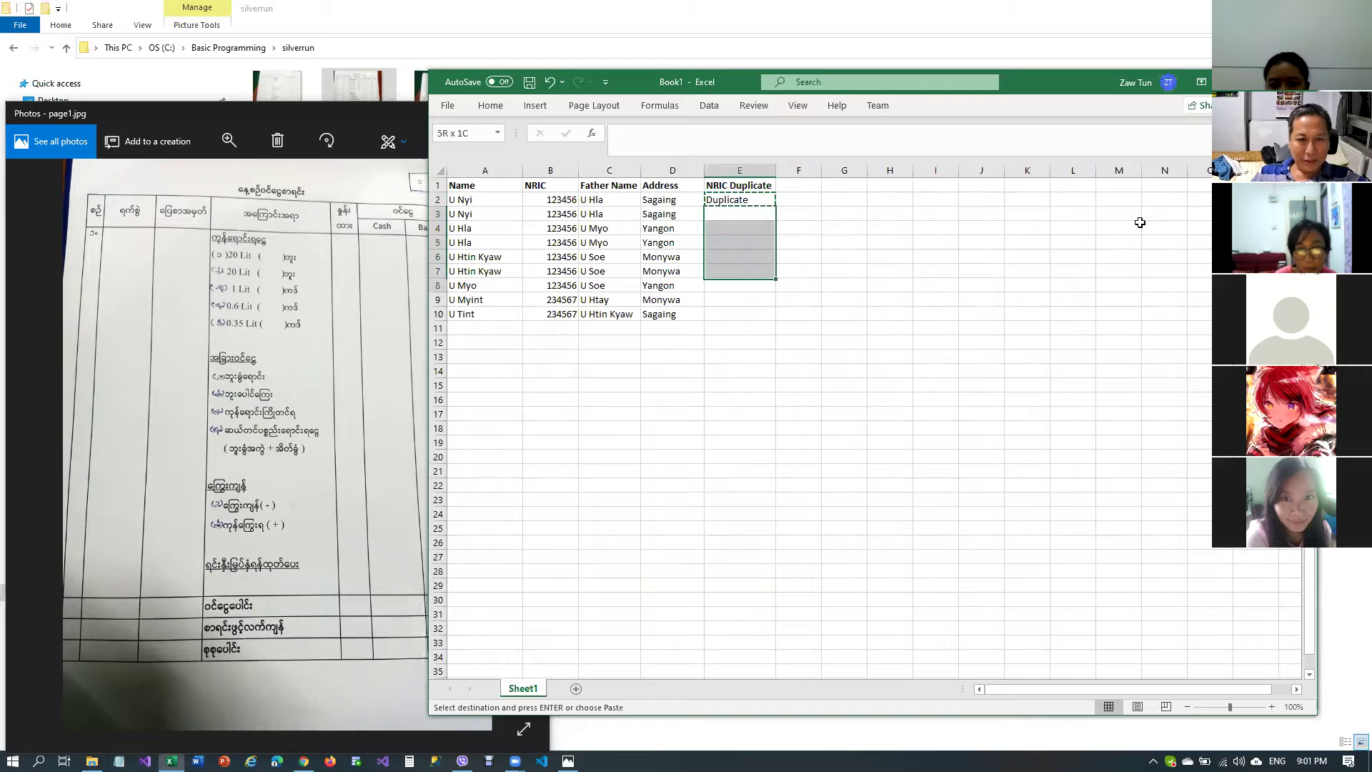
key(ctrl+v)
key(Escape)
Review the copied formulas and their flags down the NRIC Duplicate column
key(Up)
key(Up)
key(Down)
key(Down)
key(Down)
key(Down)
key(Down)
key(Down)
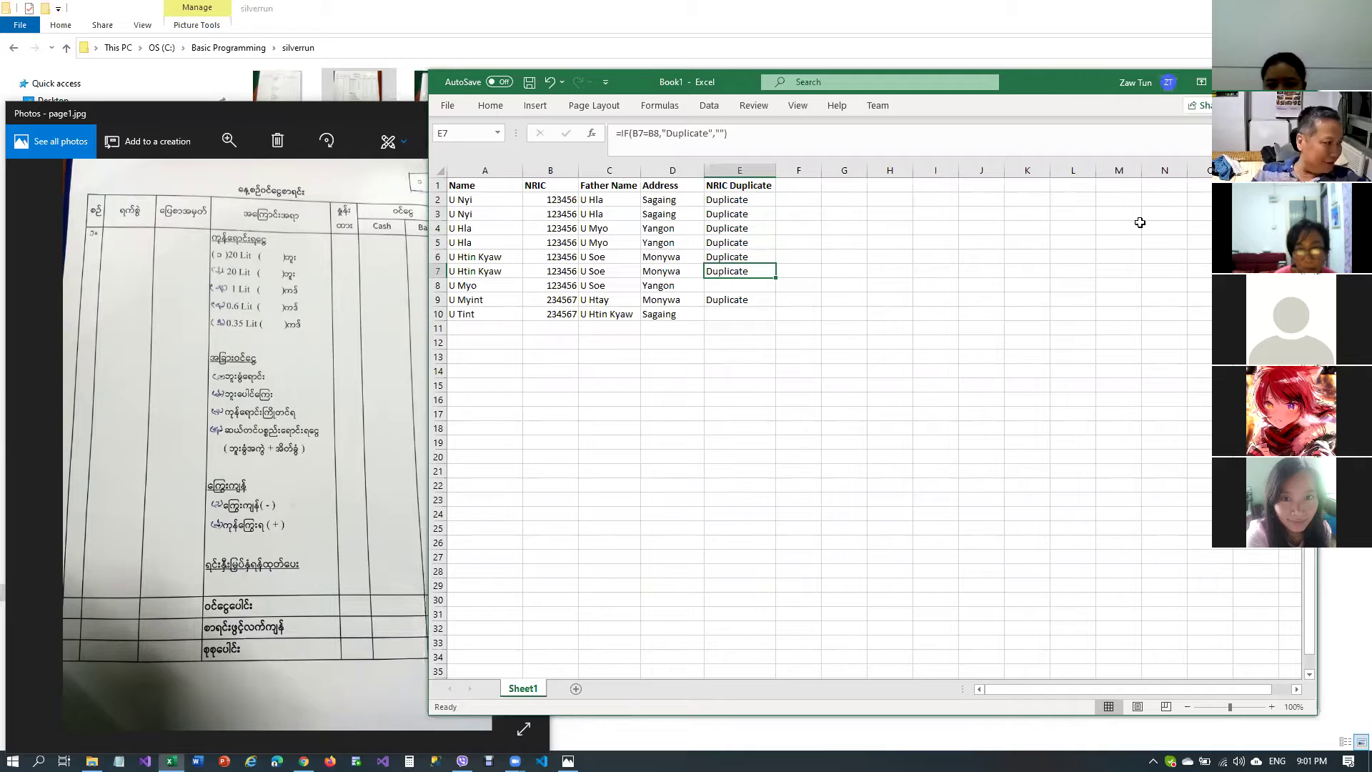
key(Up)
key(Up)
key(Up)
key(Up)
key(Up)
key(Up)
key(Right)
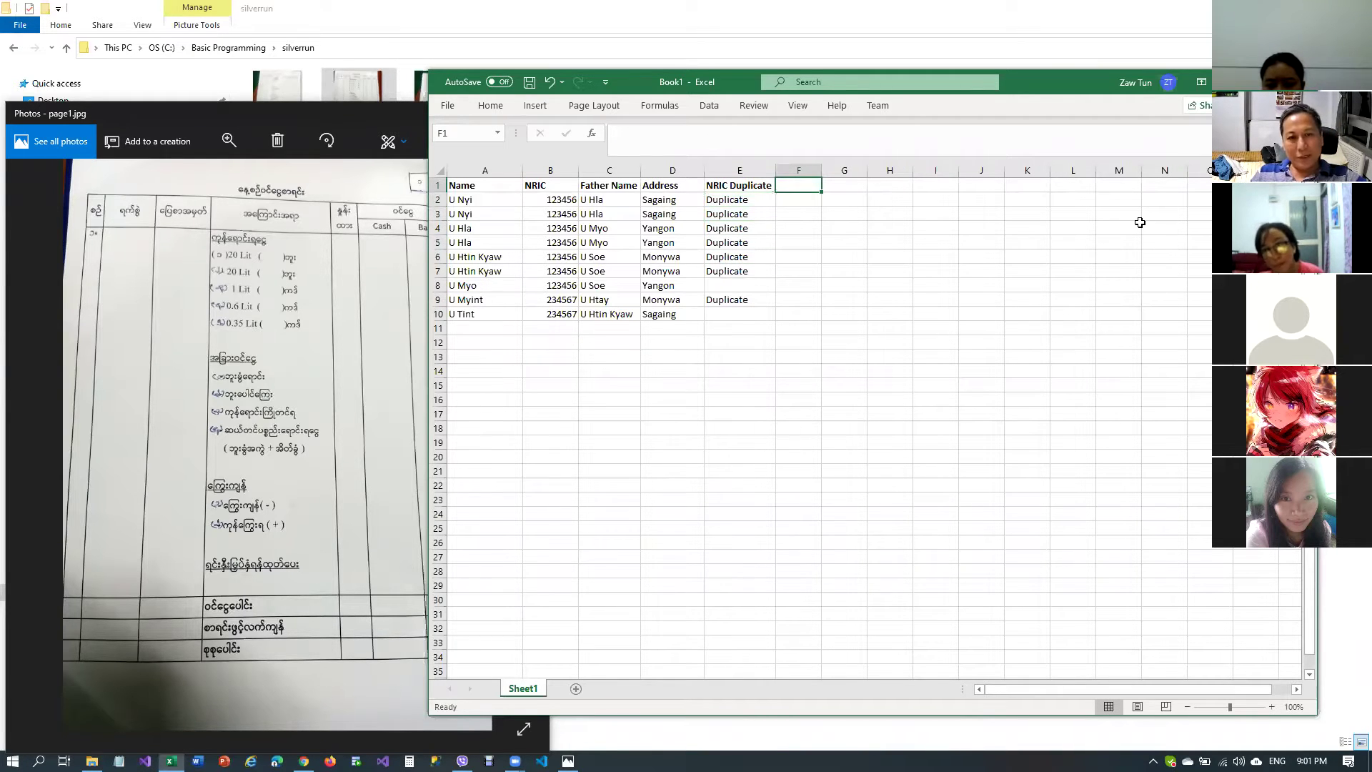
Examine the NRIC column from its header to the last record for repeated entries
key(Left)
key(Home)
key(Right)
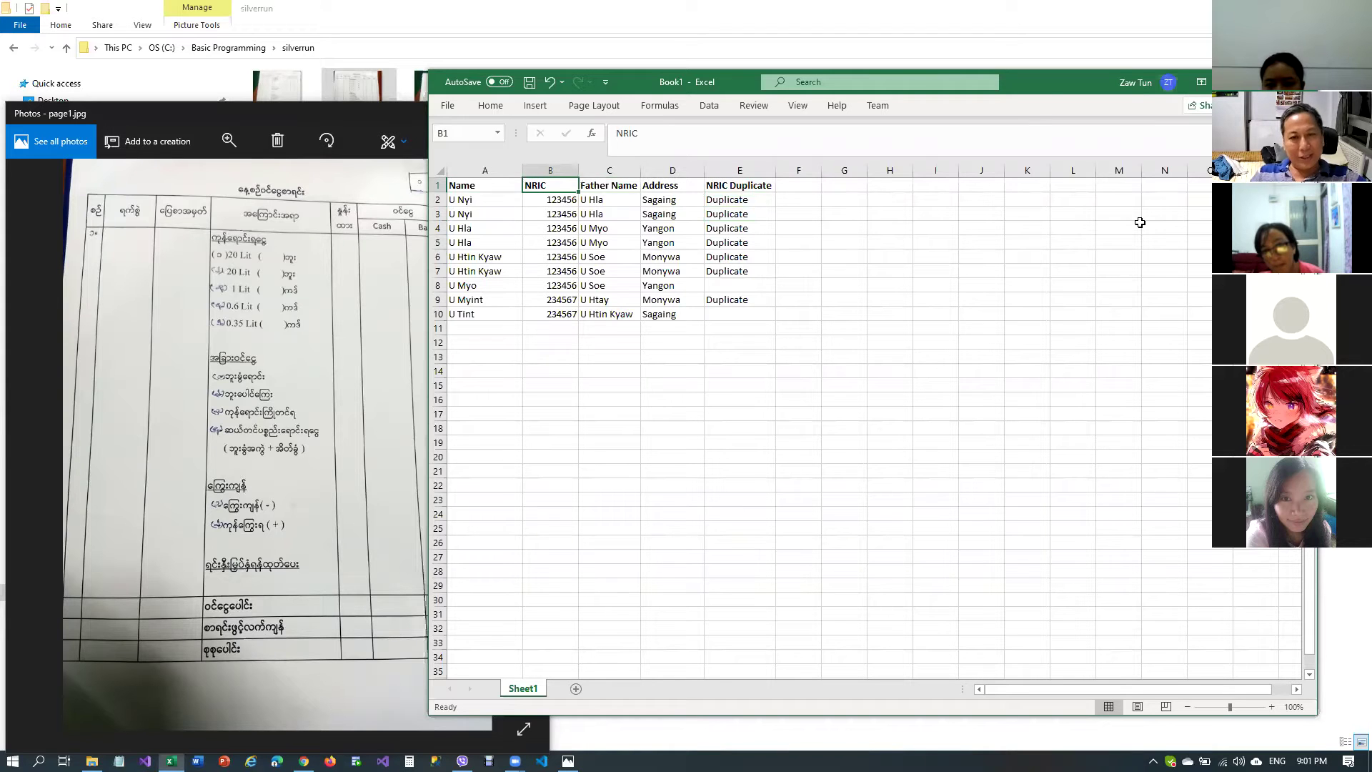
key(Down)
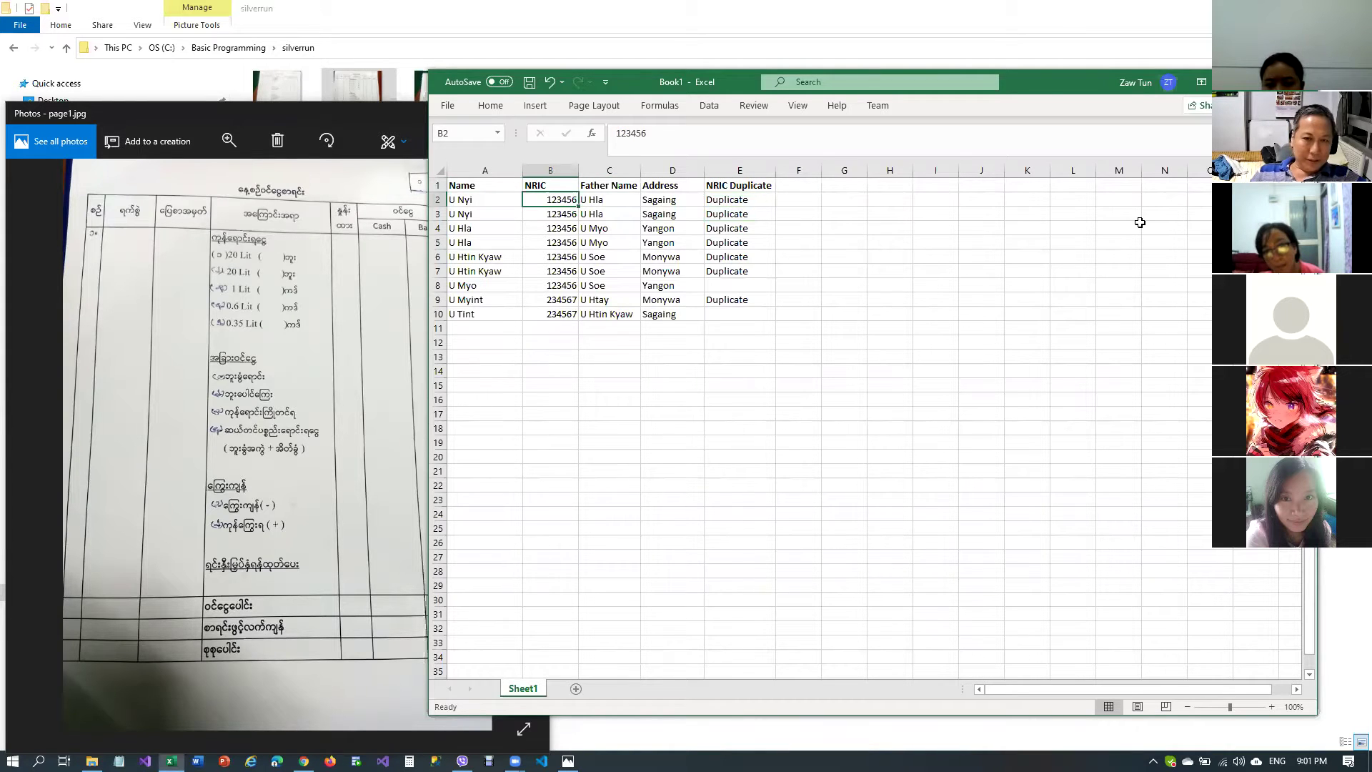
key(Up)
key(shift+Down)
key(shift+Down)
key(shift+Down)
key(shift+Down)
key(shift+Down)
key(shift+Down)
key(shift+Down)
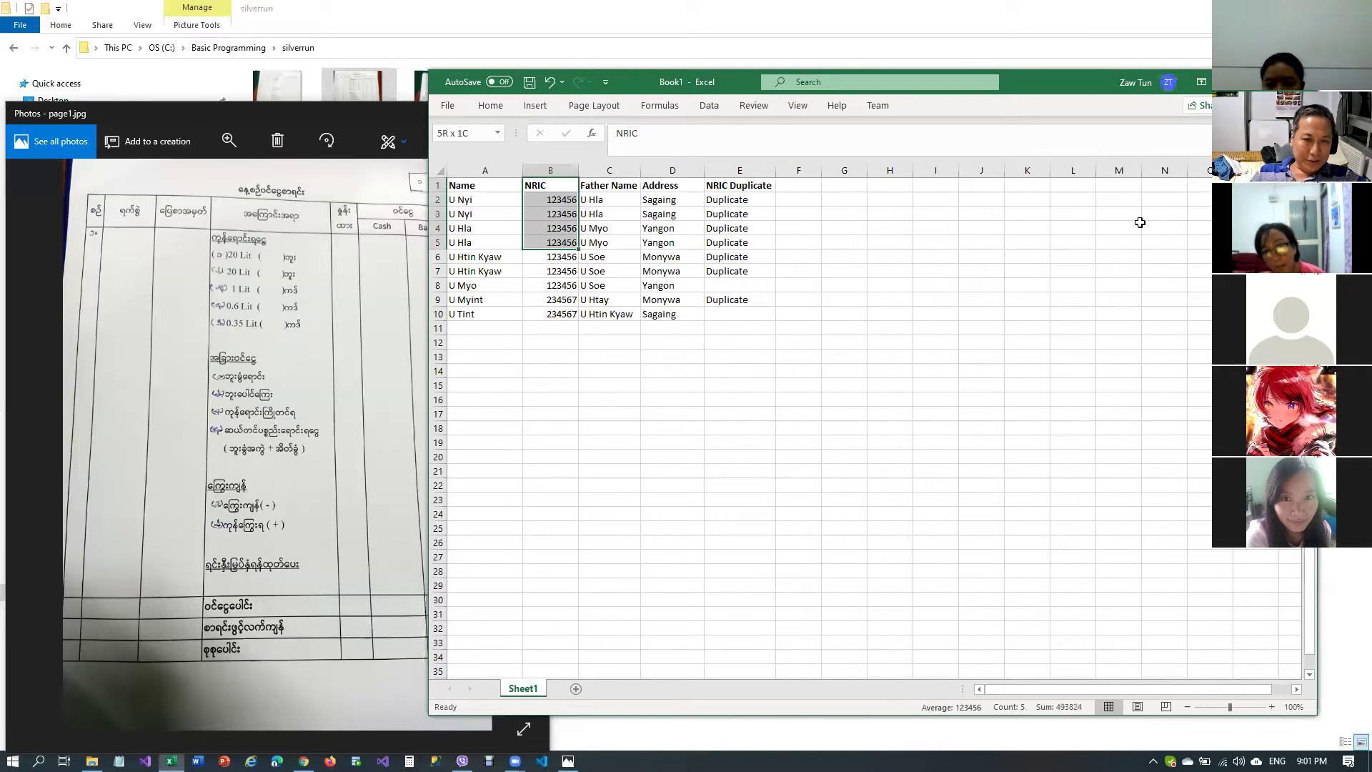
key(shift+Down)
key(shift+Down)
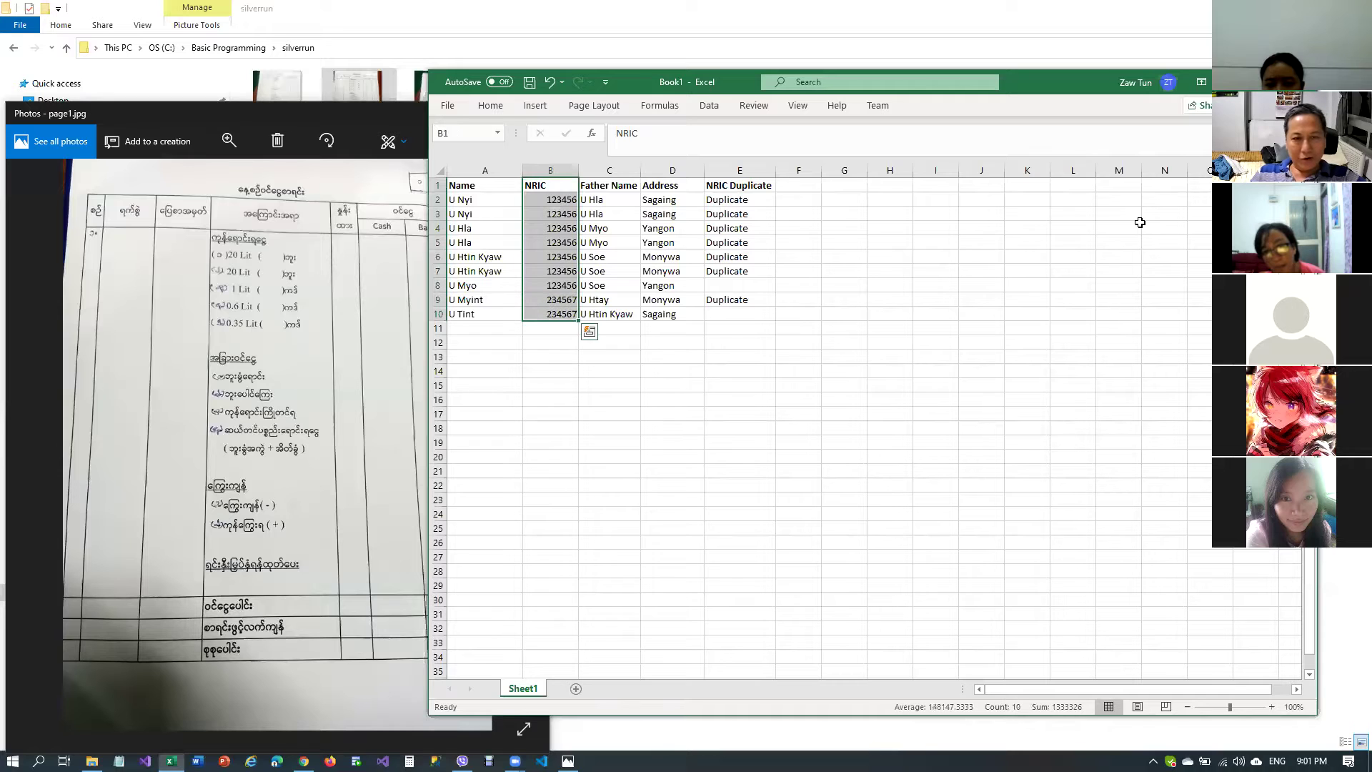
key(Up)
key(Down)
key(Down)
key(Down)
key(Down)
key(Down)
key(Down)
key(Down)
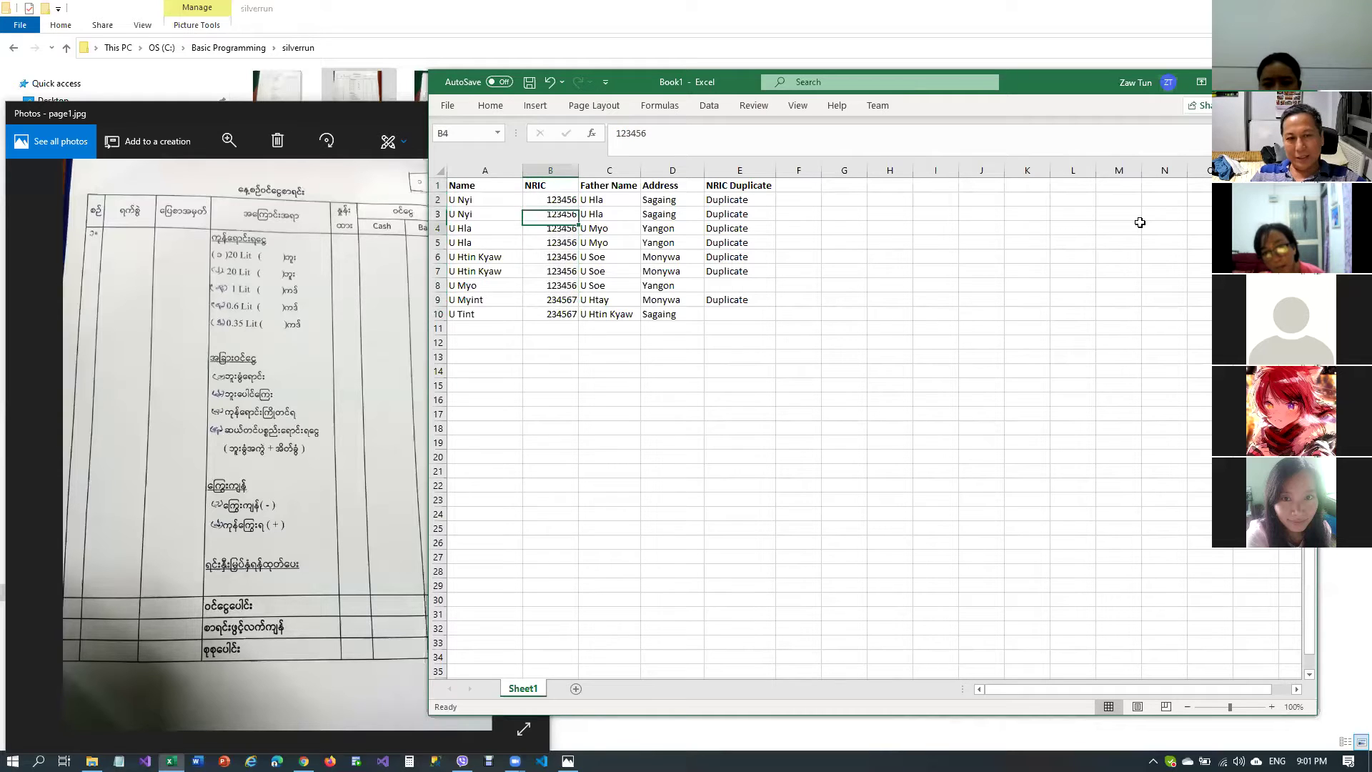
key(Down)
key(Down)
key(Right)
key(Right)
key(Right)
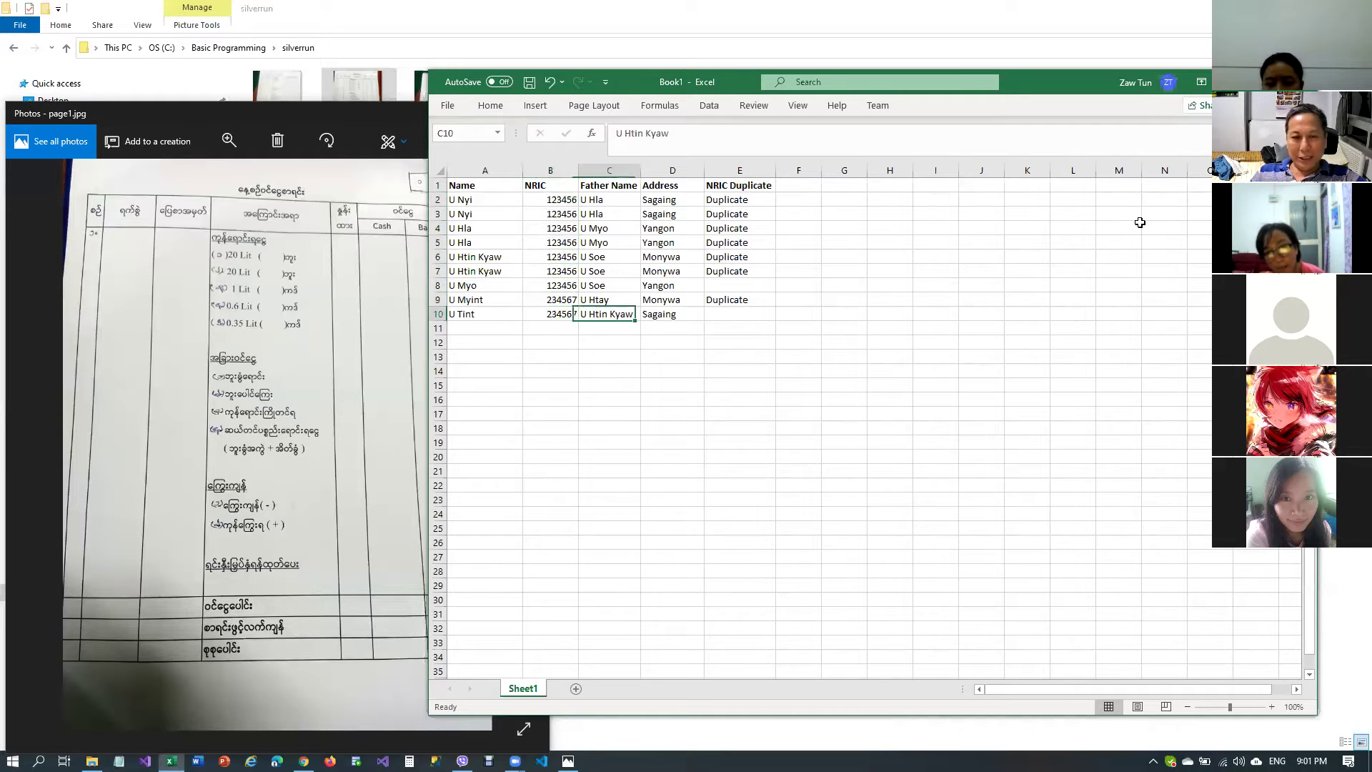
key(Up)
key(Up)
key(Up)
key(Up)
key(Up)
key(Up)
key(Up)
key(Up)
key(Up)
key(Down)
key(Left)
key(Left)
key(Left)
key(Left)
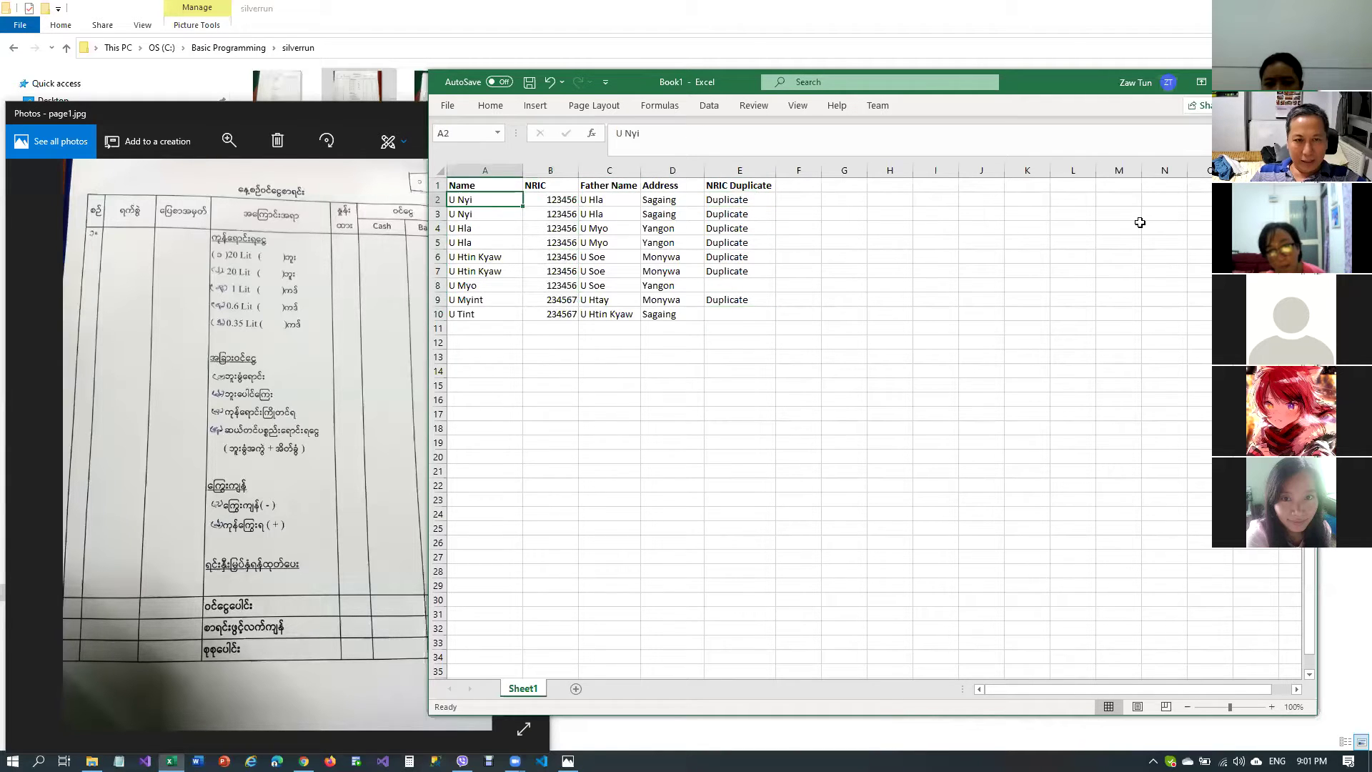
key(ctrl+Right)
key(ctrl+Right)
key(Left)
key(Left)
key(Left)
key(Left)
key(Left)
key(Left)
key(Left)
key(Left)
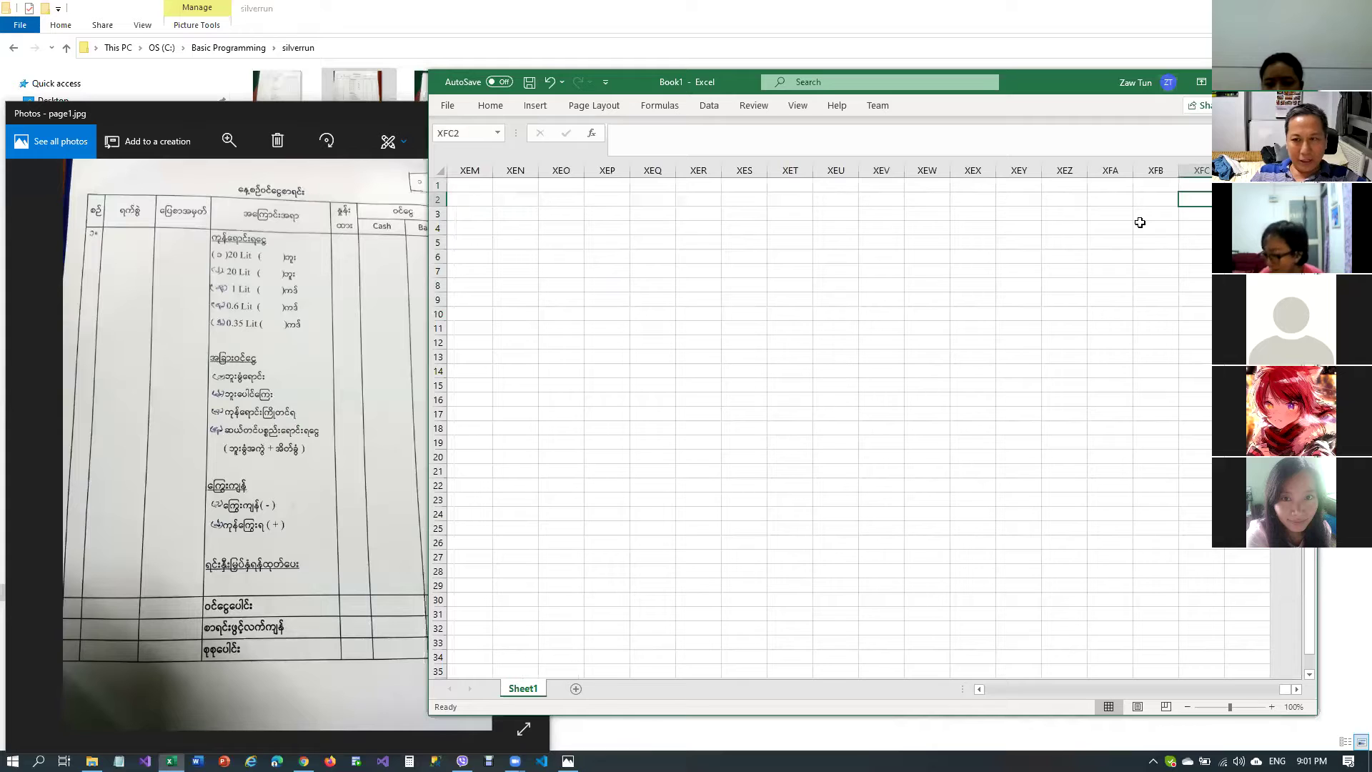
key(Left)
key(Left)
key(Left)
key(Left)
key(Left)
key(Left)
key(Left)
key(Left)
key(Left)
key(Left)
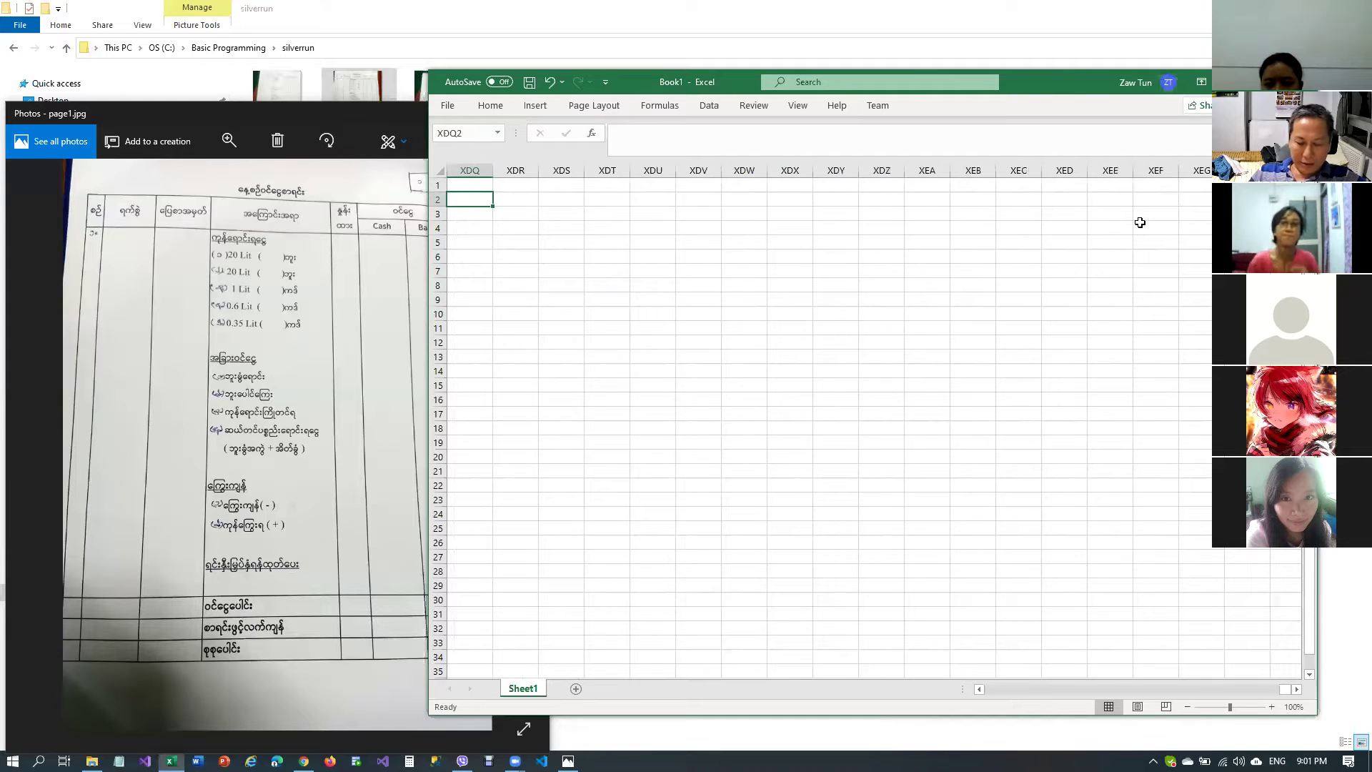
key(ctrl+Left)
key(ctrl+Left)
key(Up)
key(ctrl+Right)
key(ctrl+Right)
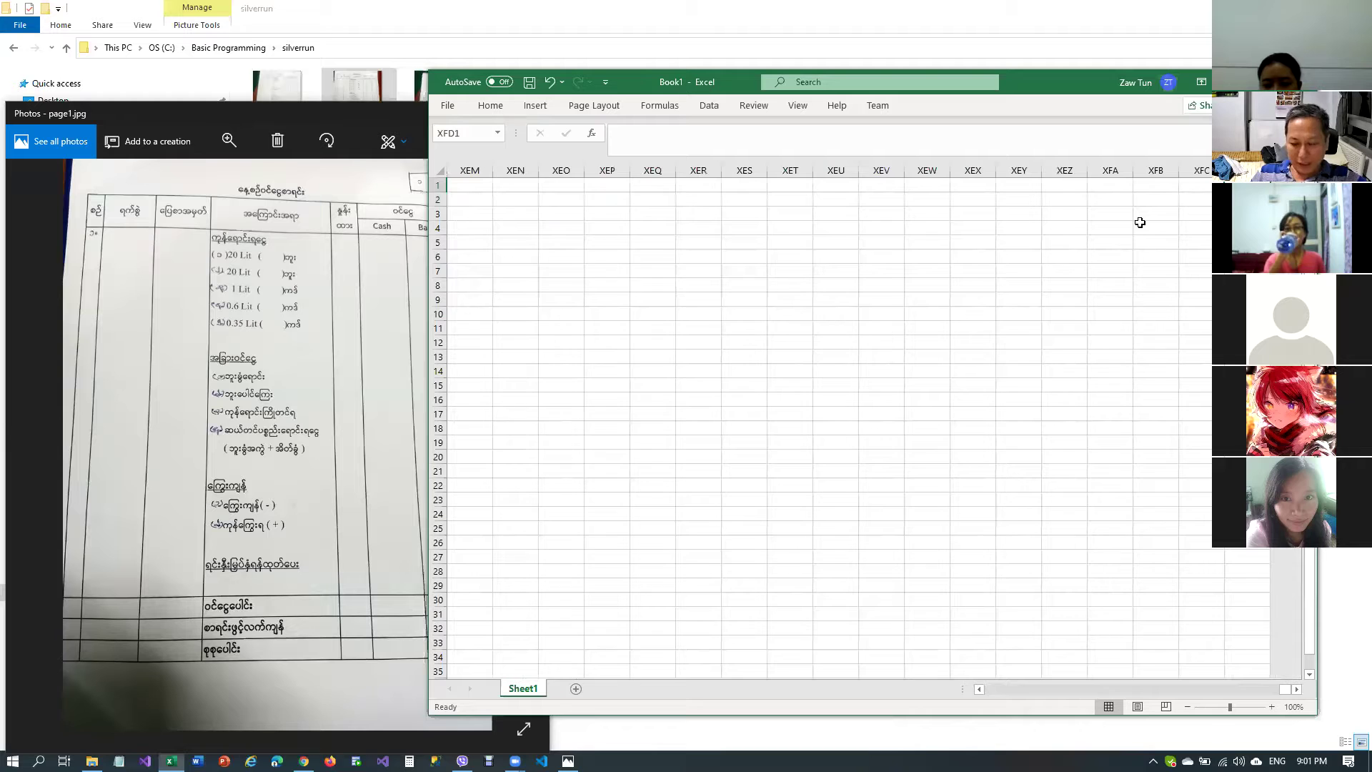
key(ctrl+Left)
key(ctrl+Left)
key(Down)
key(Down)
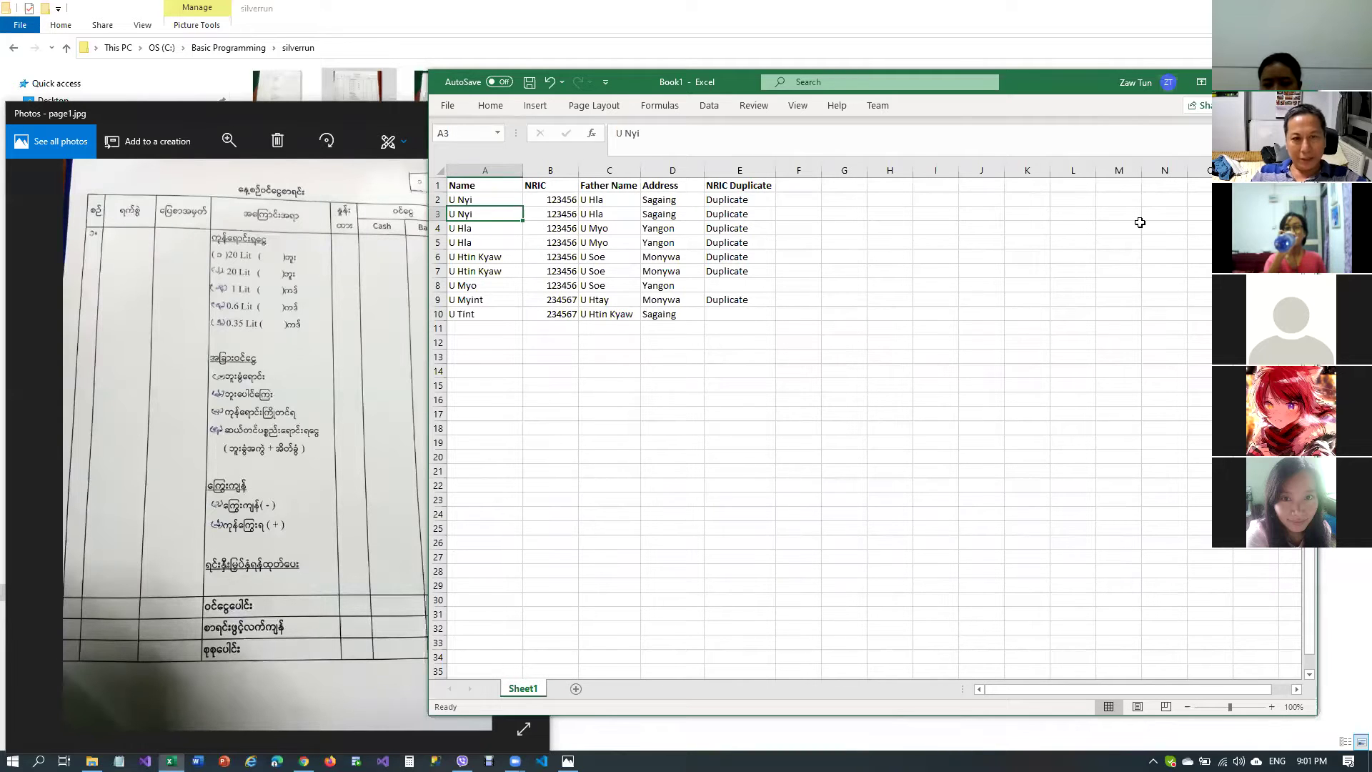
Go through the NRIC values in B2:B10 once more against their duplicate flags
key(Up)
key(Right)
key(Down)
key(Down)
key(Down)
key(Down)
key(Down)
key(Down)
key(Down)
key(Down)
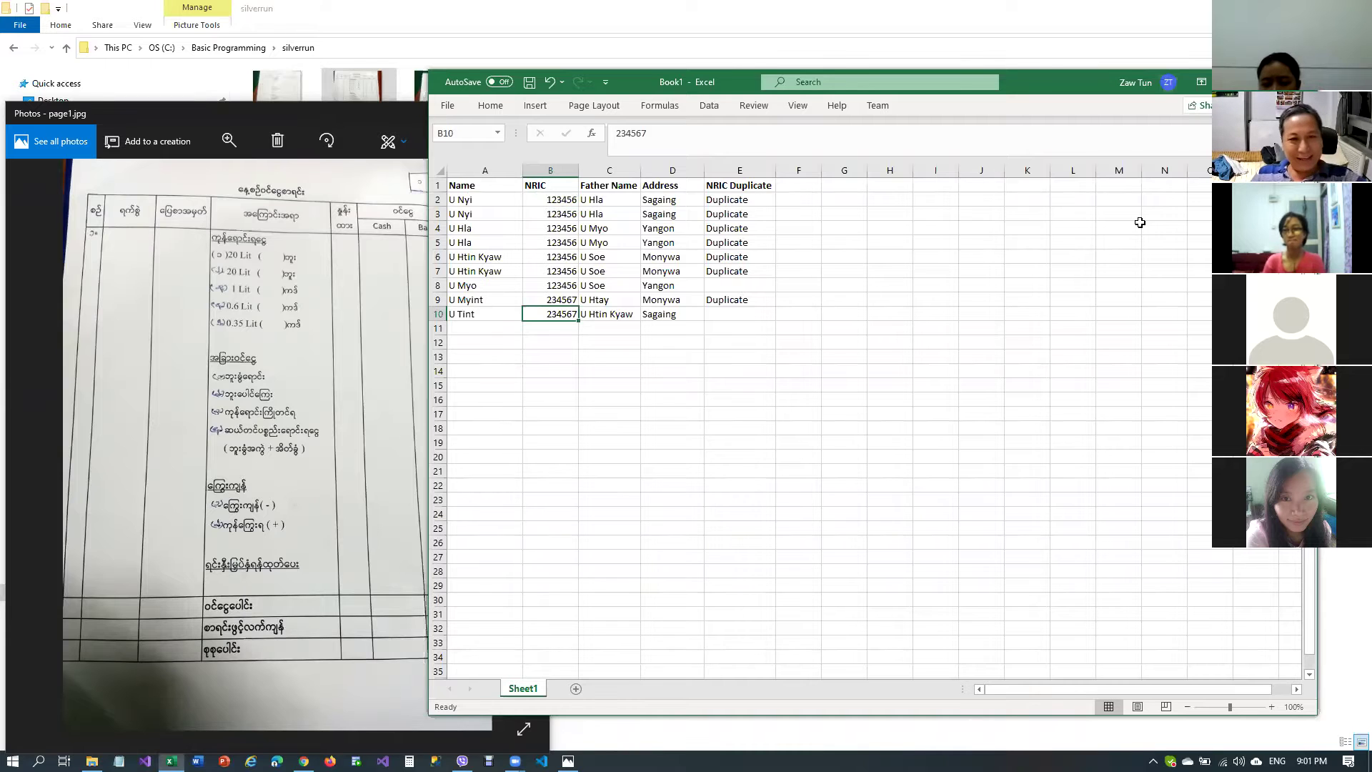
click(536, 241)
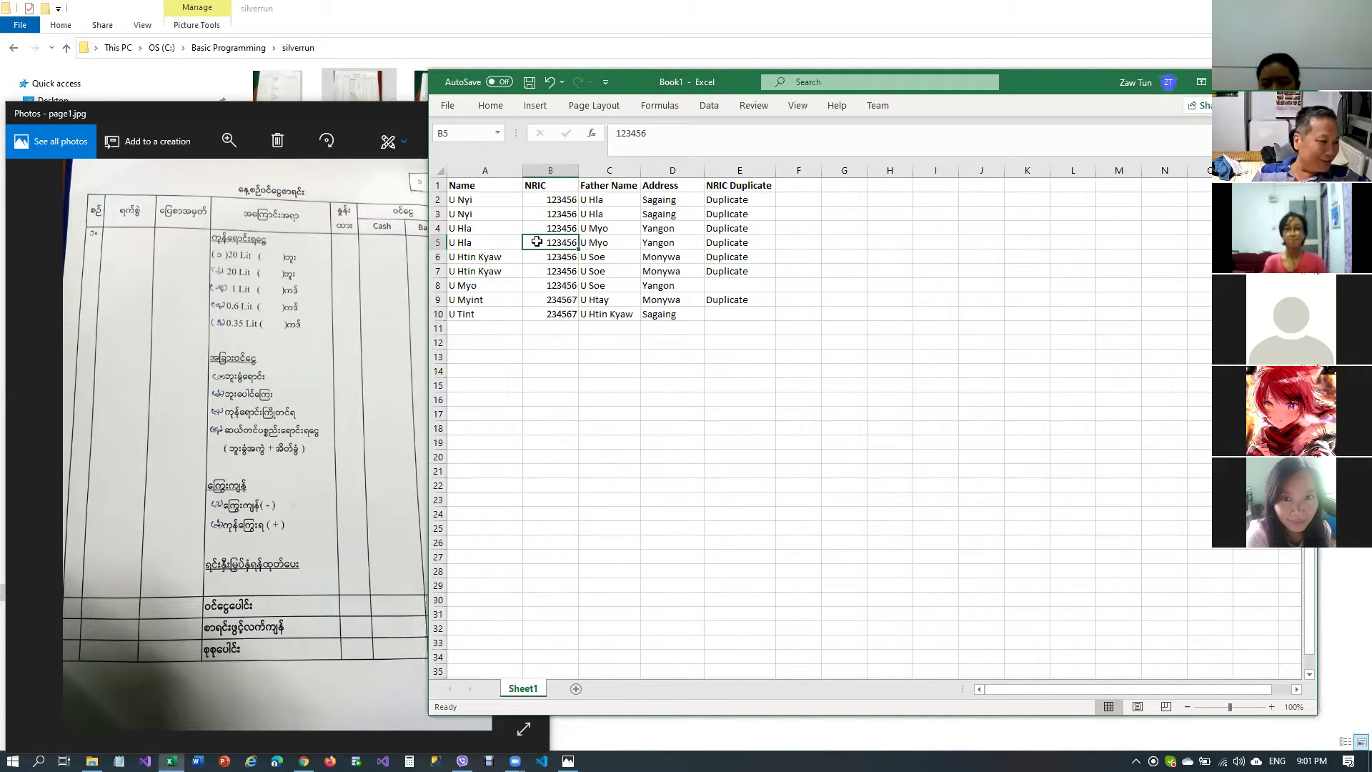
Clear the contents of the whole people table in A1:E10
key(Up)
key(Up)
key(Up)
key(Up)
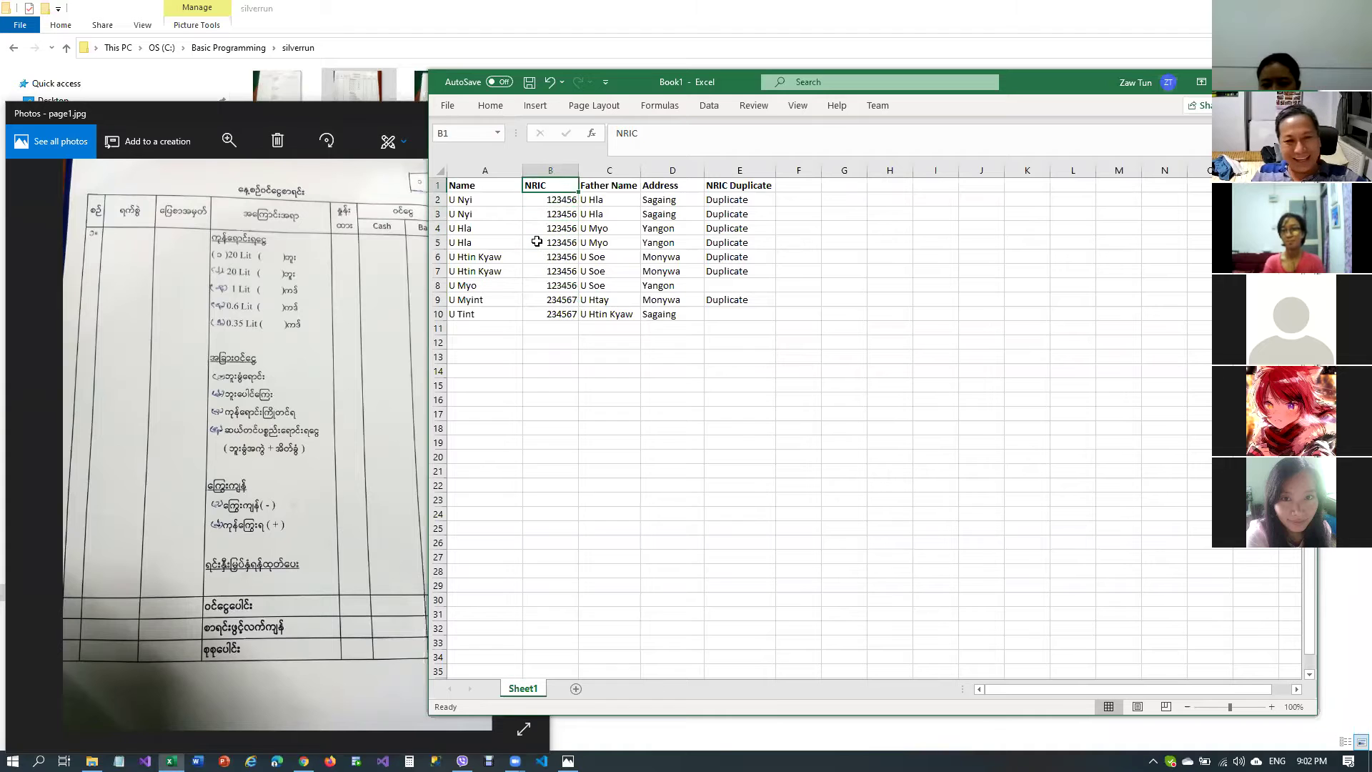
key(Left)
key(shift+Right)
key(shift+Right)
key(shift+Right)
key(shift+Right)
key(shift+Down)
key(shift+Down)
key(shift+Down)
key(shift+Down)
key(shift+Down)
key(shift+Down)
key(shift+Down)
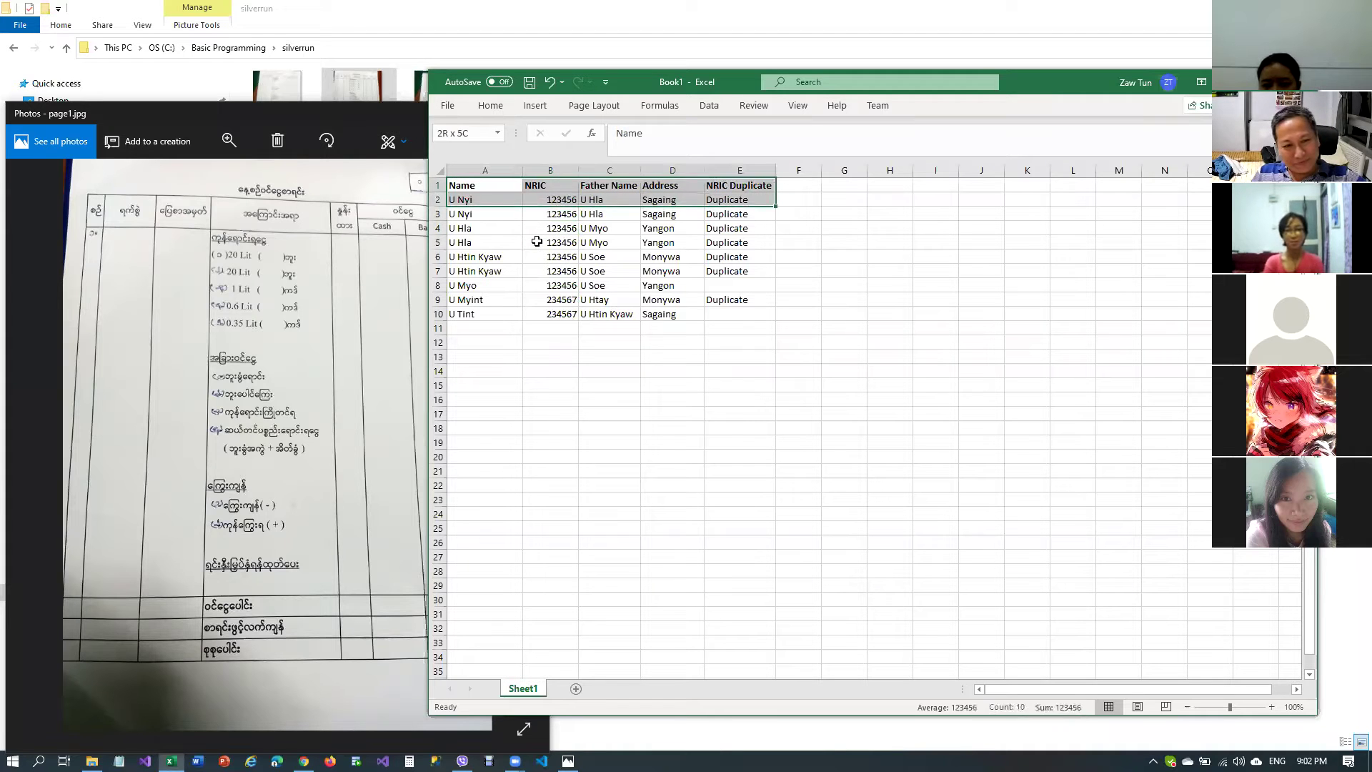
key(shift+Down)
key(shift+Down)
key(Delete)
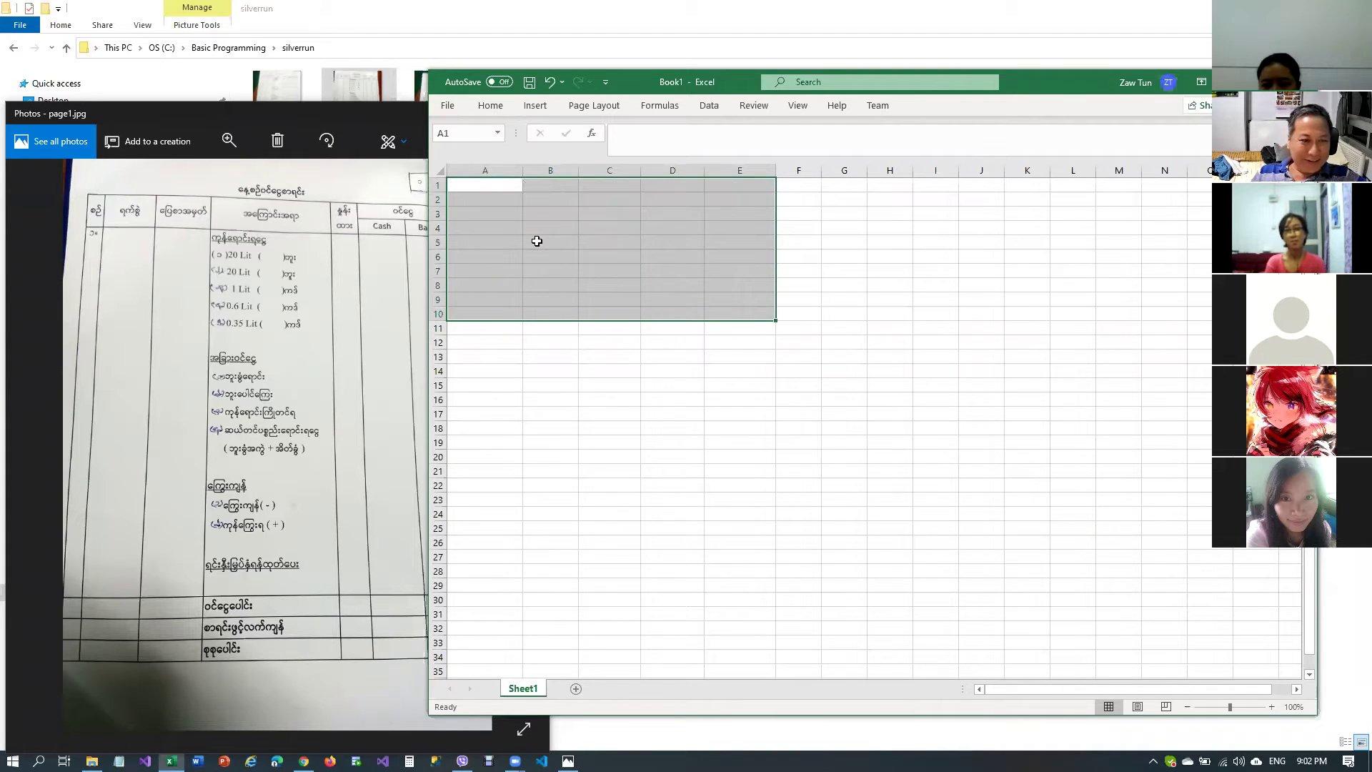
key(Up)
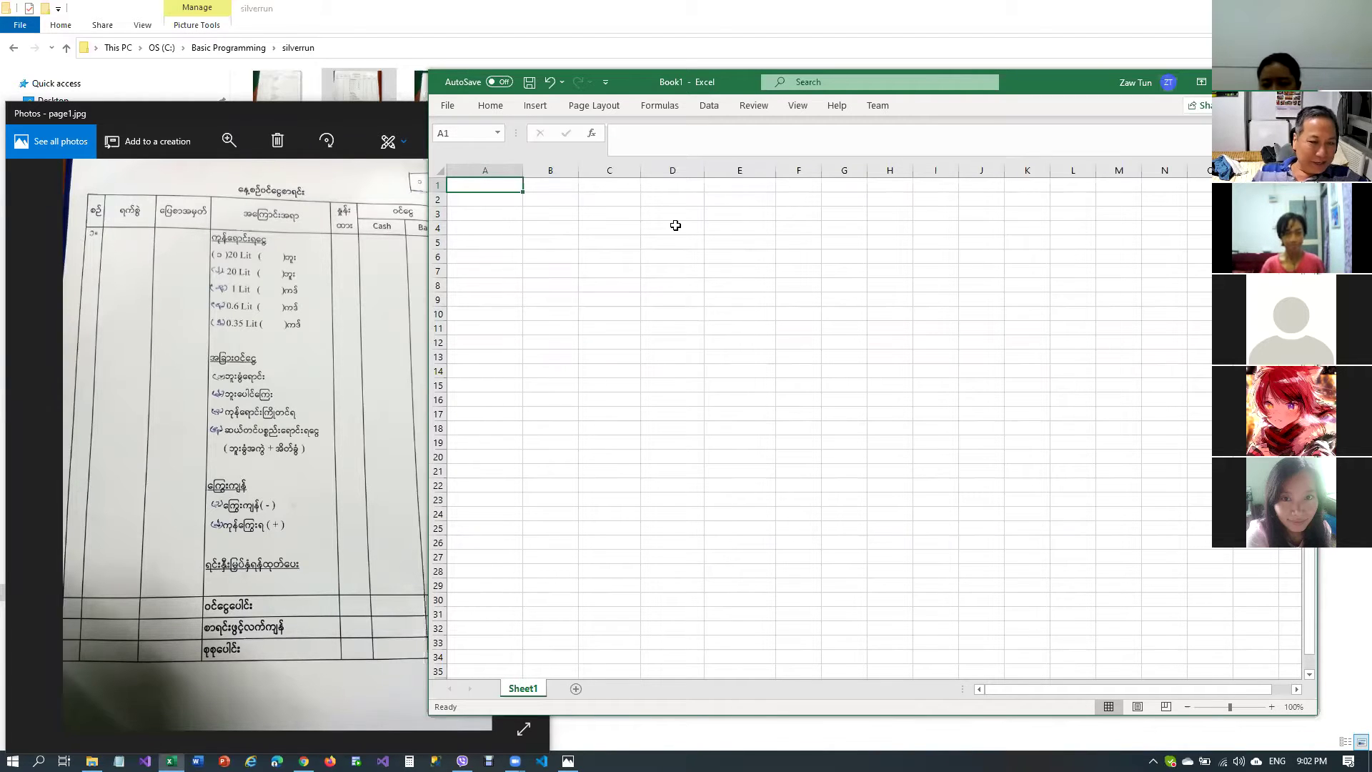
Enter the column headers SrNo, Date, Invoice No, Description and Rate in A1:E1
text(SrNo)
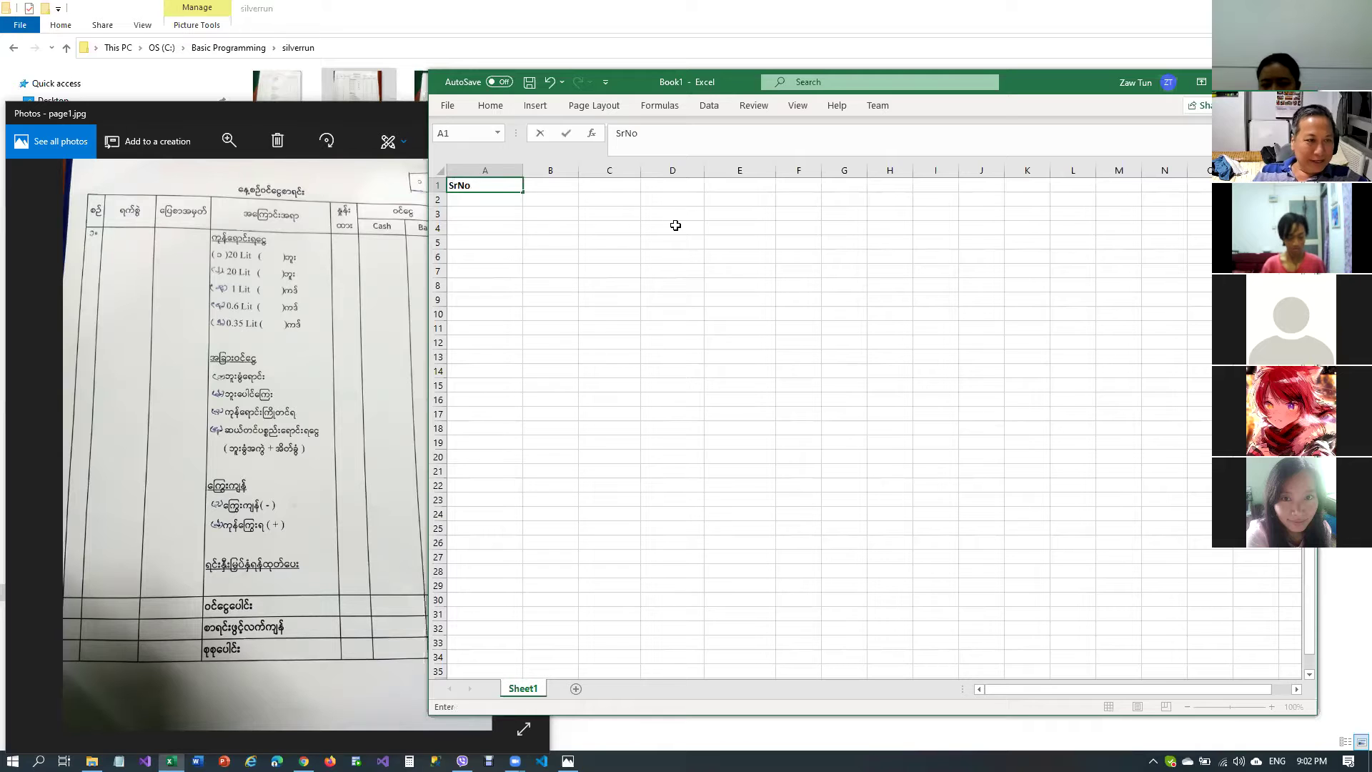
key(Tab)
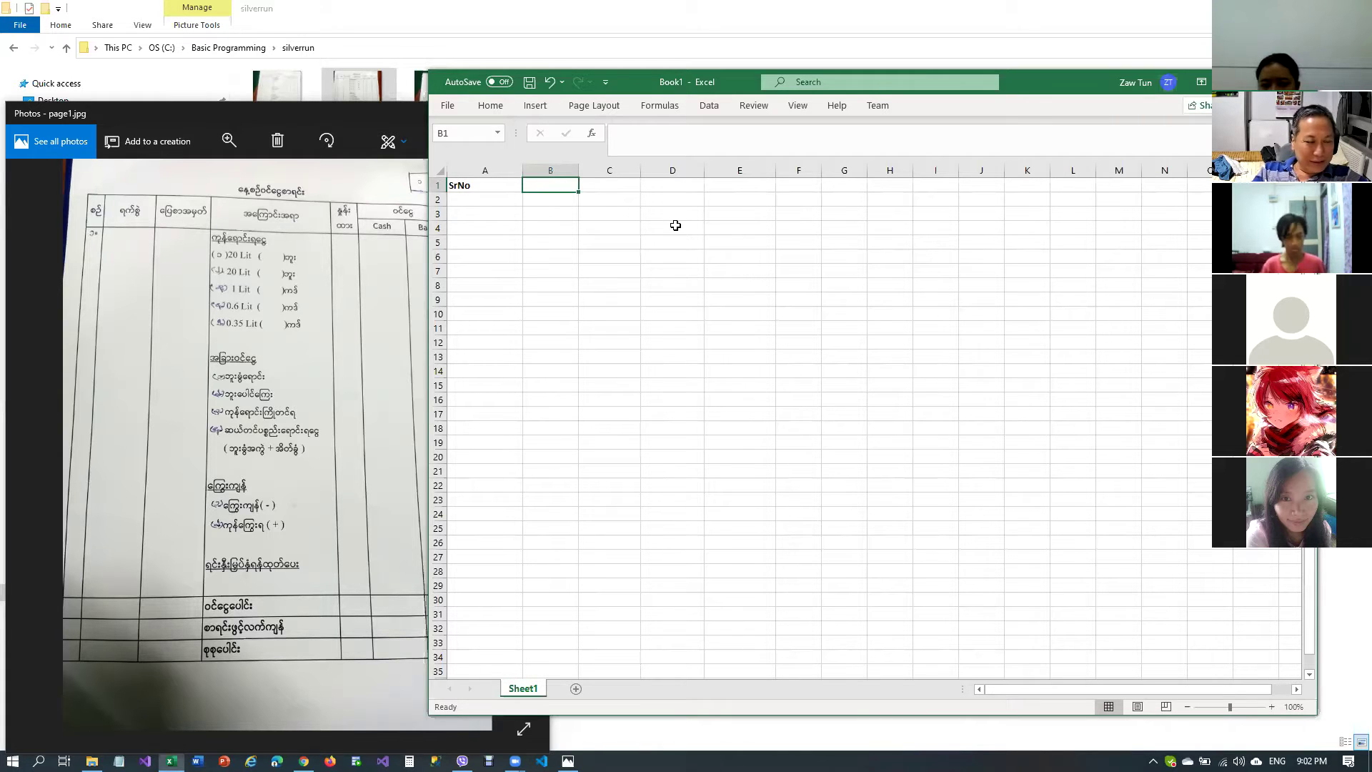
text(Date)
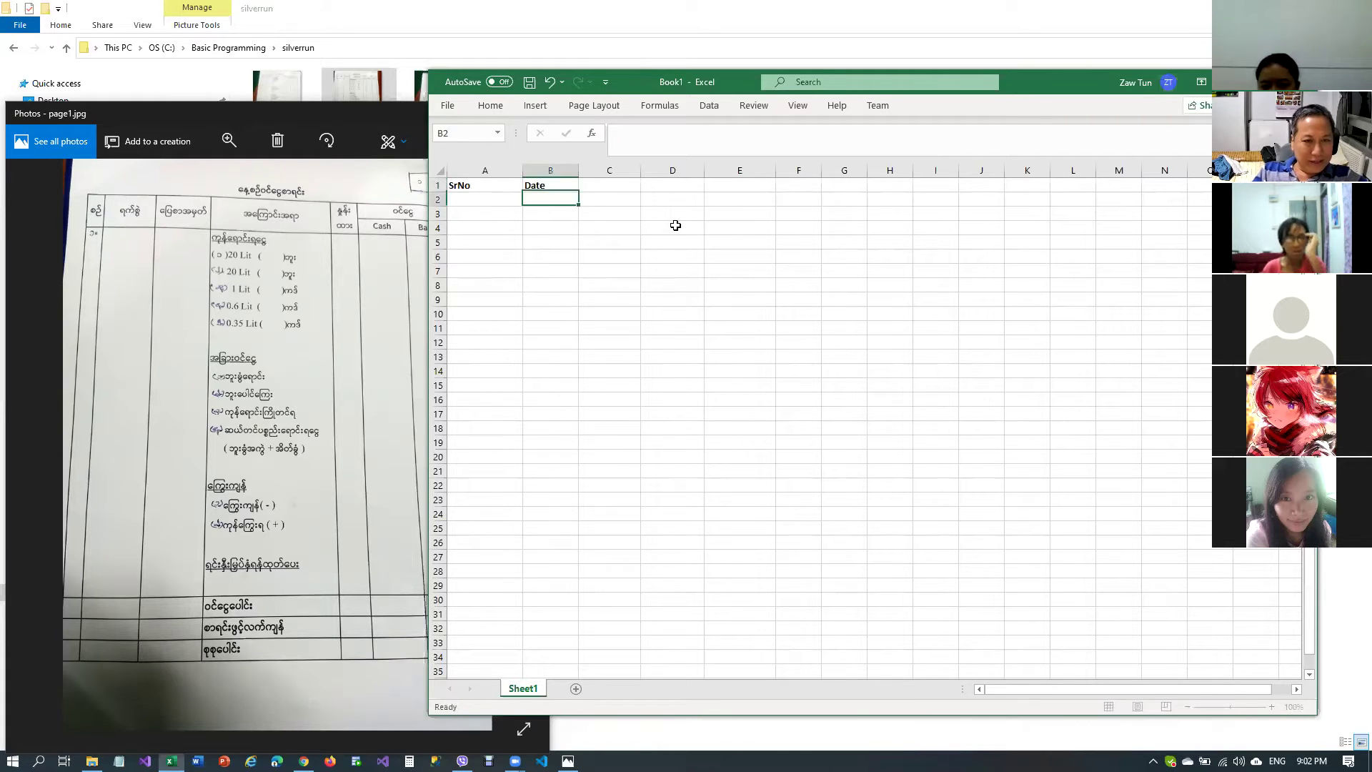
key(Tab)
text(Invoice NO)
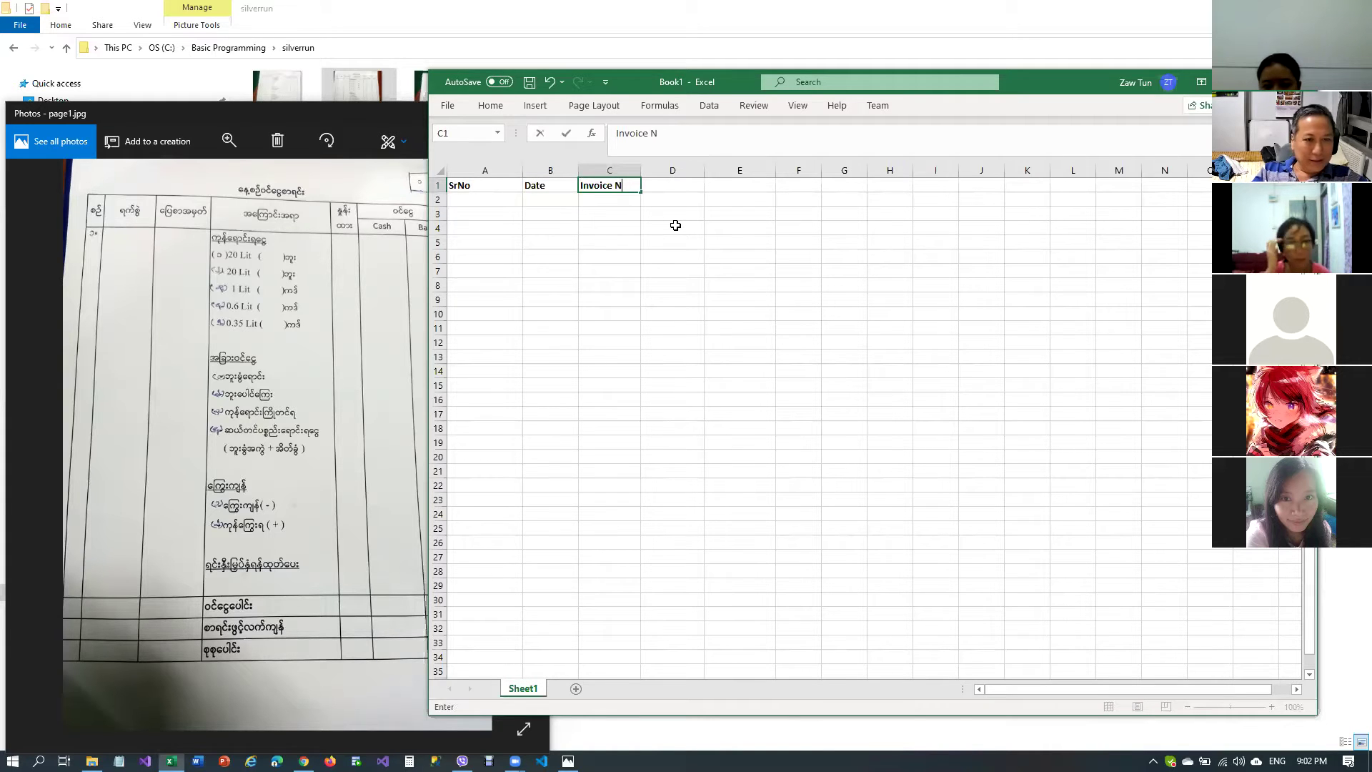
key(Tab)
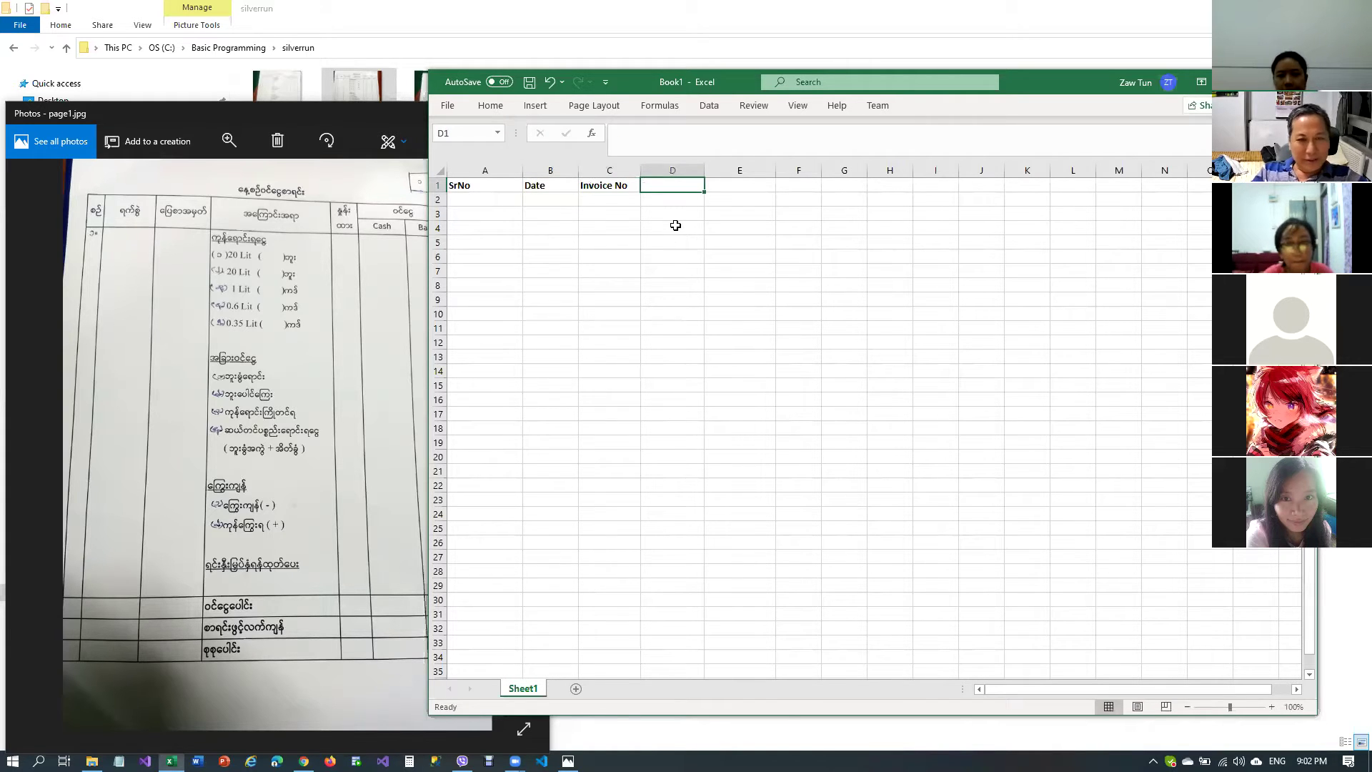
text(Desc)
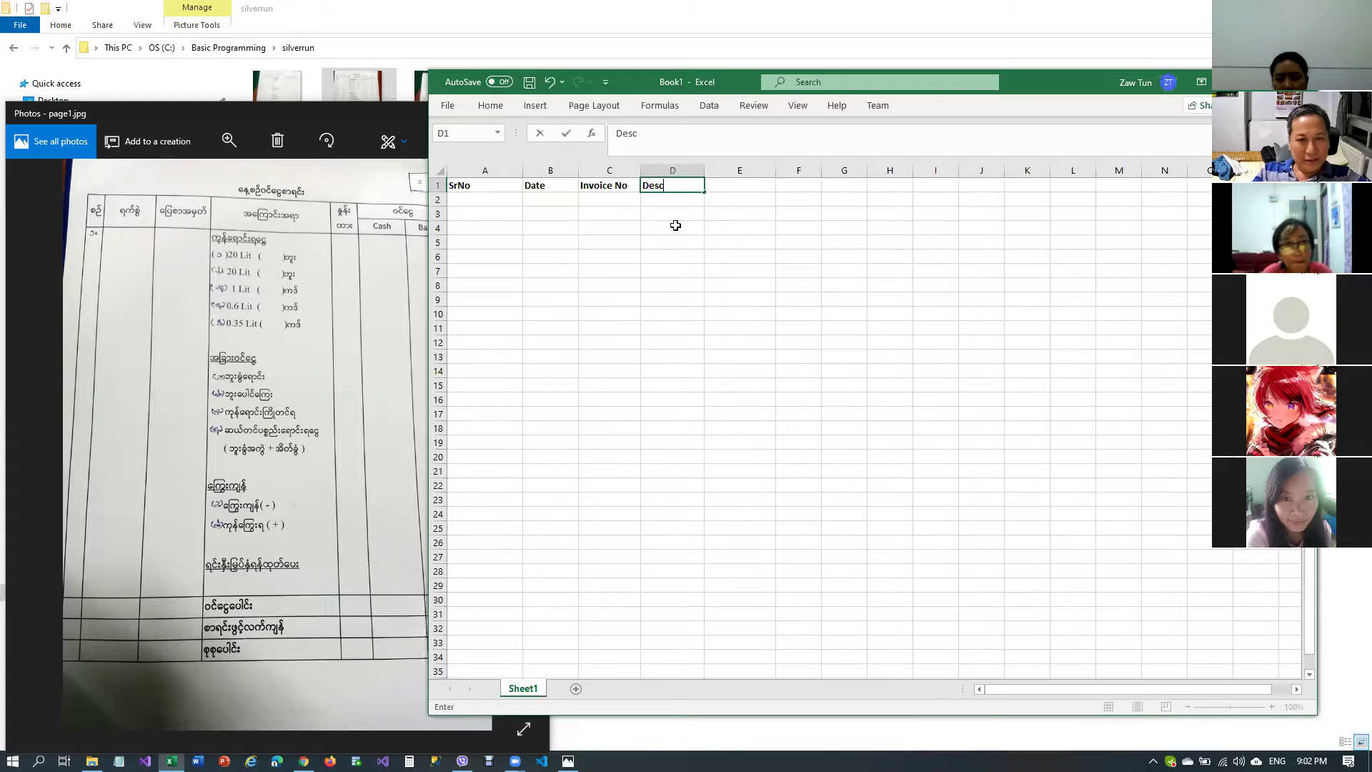
text(ription)
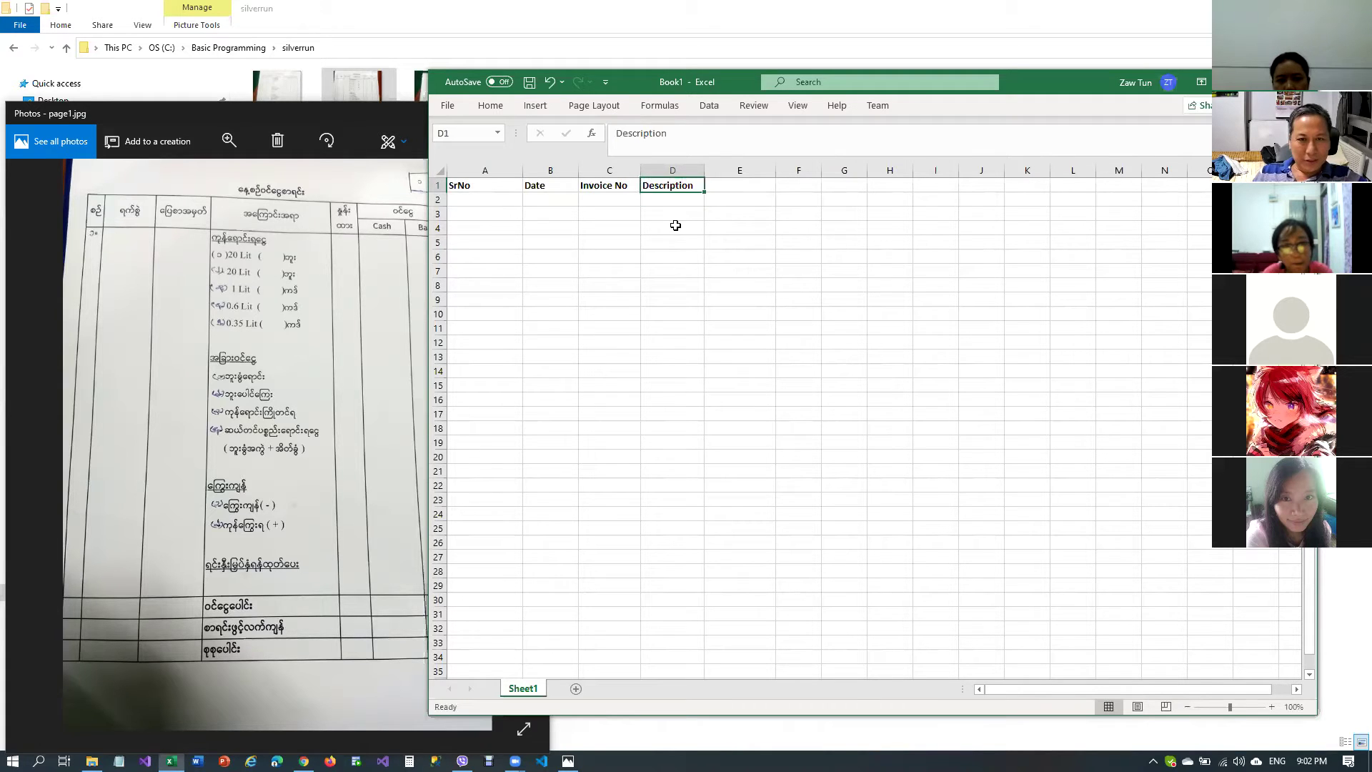
key(Tab)
text(Rate)
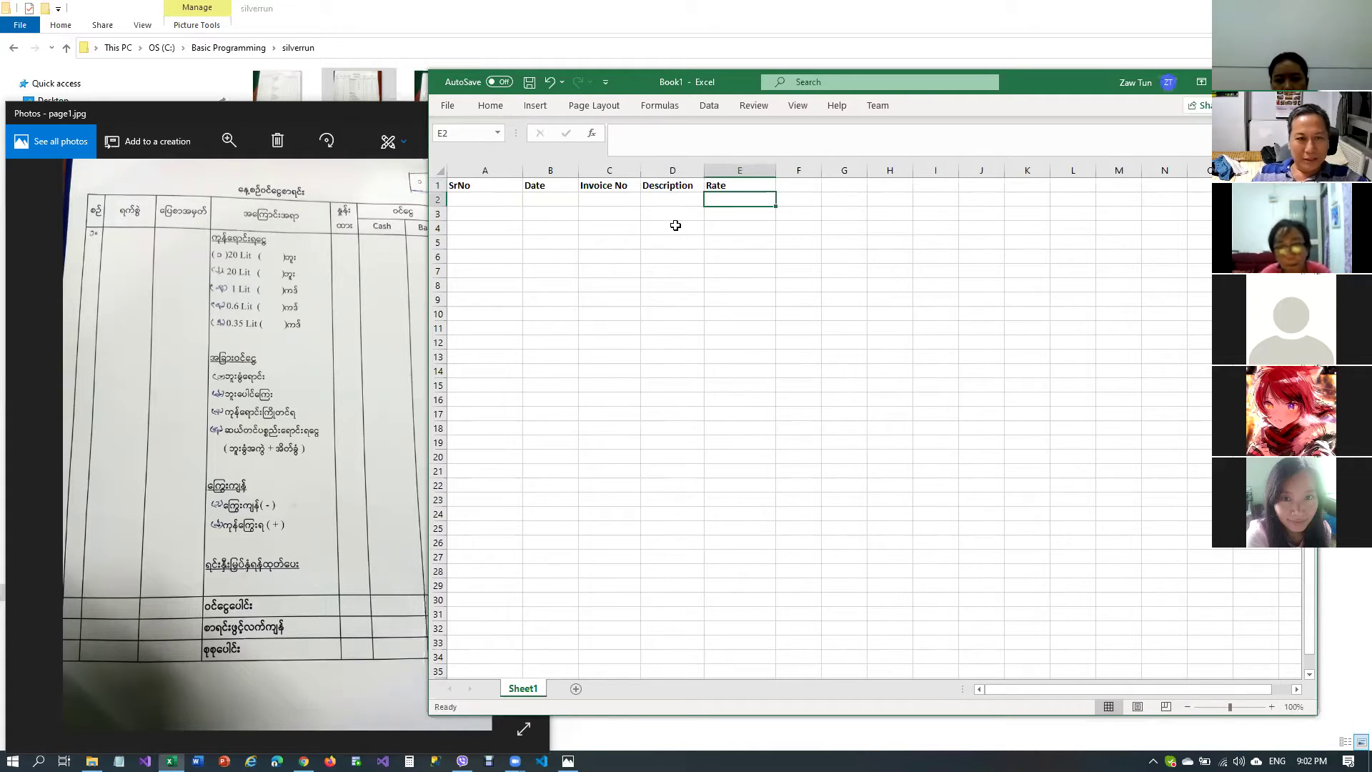
key(Tab)
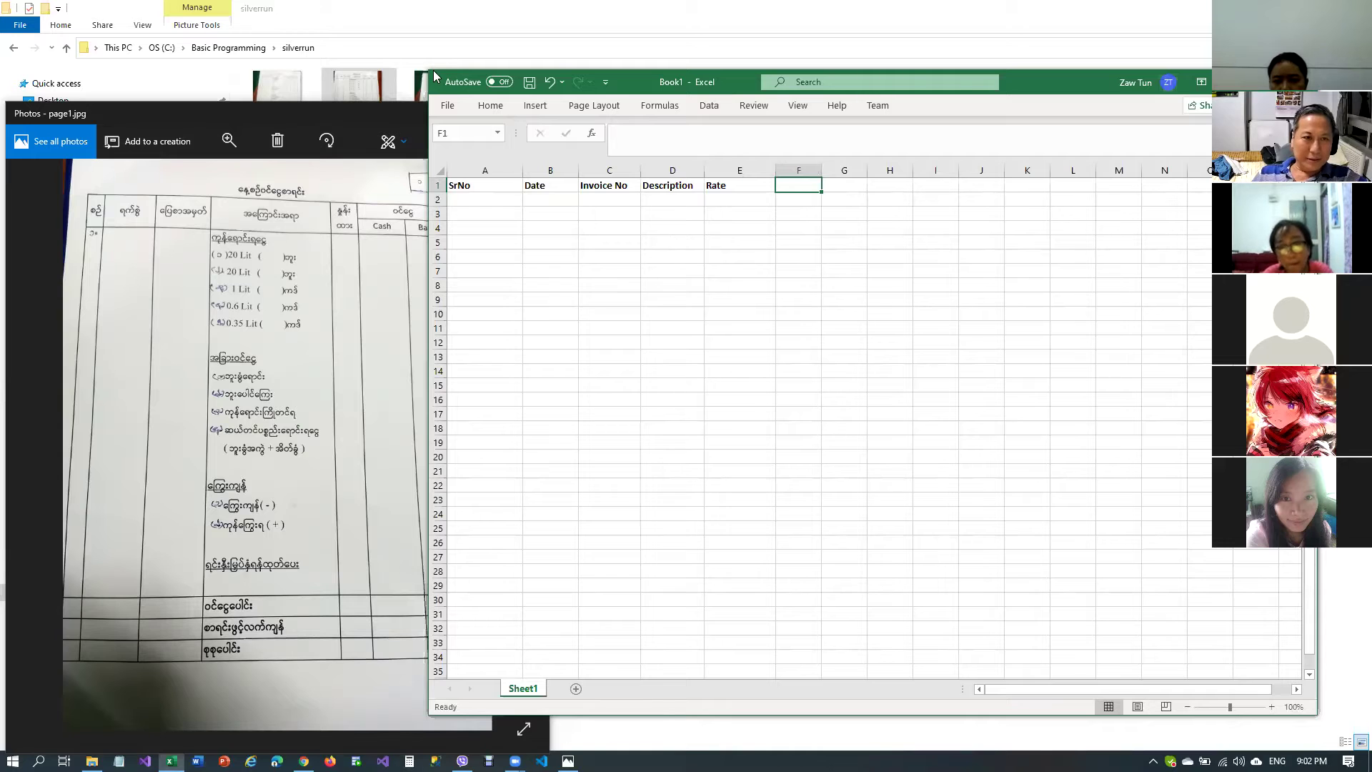
Resize the spreadsheet window to uncover the photographed ledger's last columns, and add the headers Cash and Bank in F1:G1
drag(429, 66, 613, 28)
text(Case)
key(BackSpace)
key(BackSpace)
text(sh)
key(Tab)
text(Bank)
key(Return)
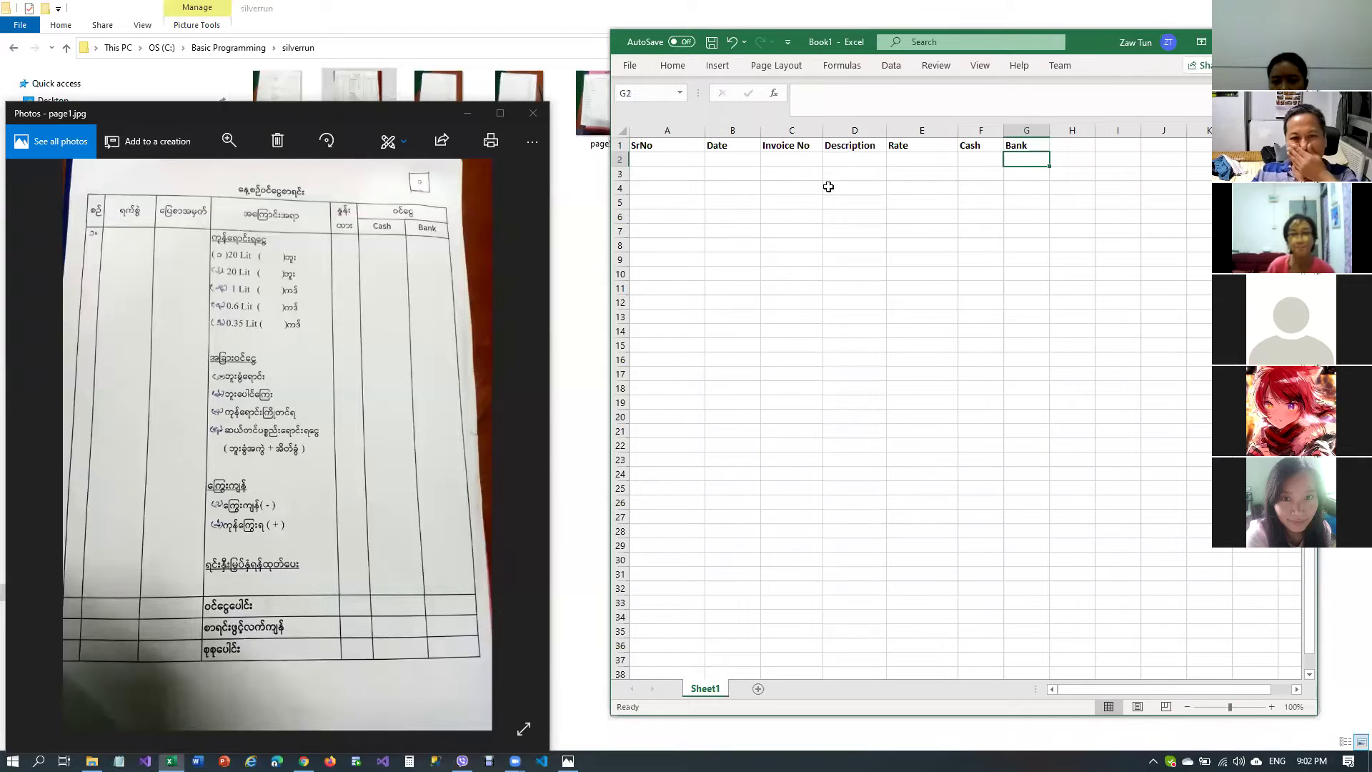
Begin the first record in row 2 with serial number 1 and the date 01/01/2021
key(Left)
key(Left)
key(Left)
key(Left)
key(Left)
key(Left)
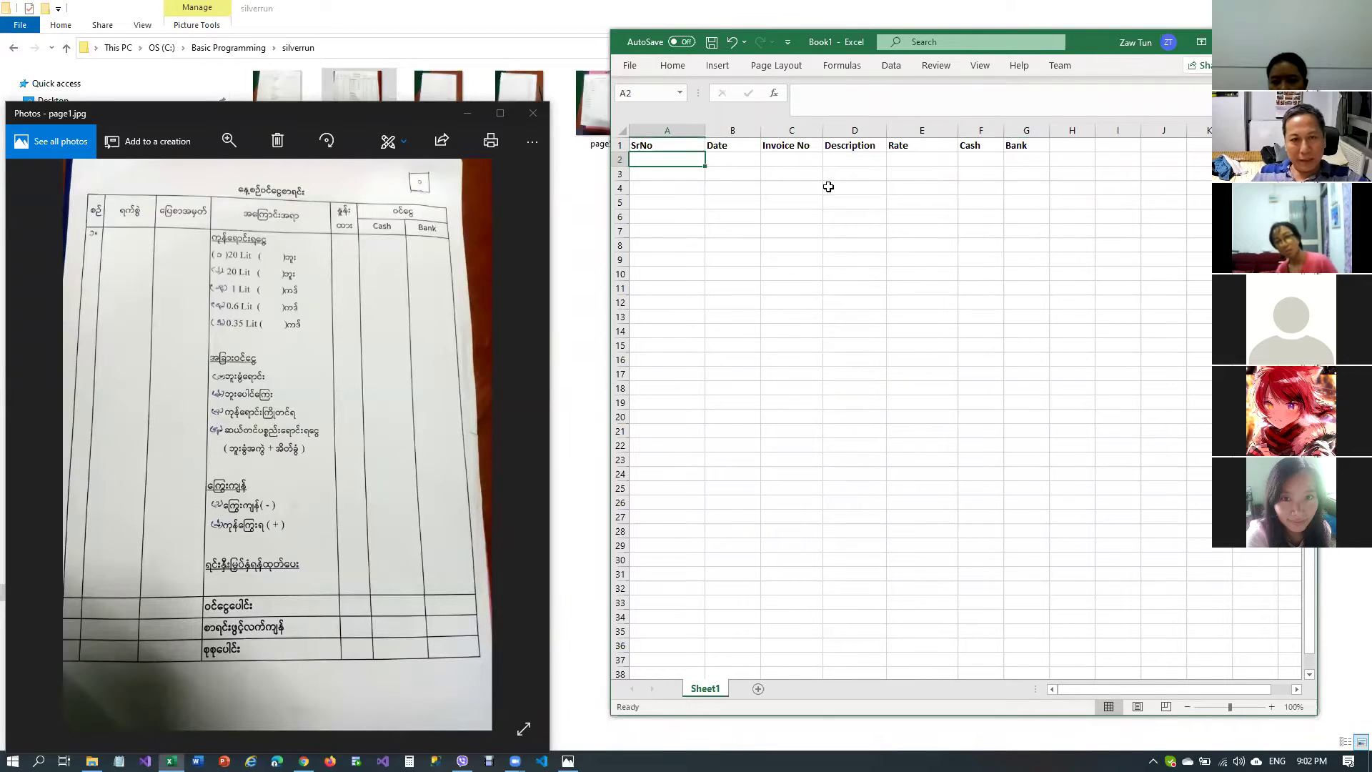
key(Down)
key(Down)
key(Up)
key(Up)
key(Up)
key(Right)
key(Down)
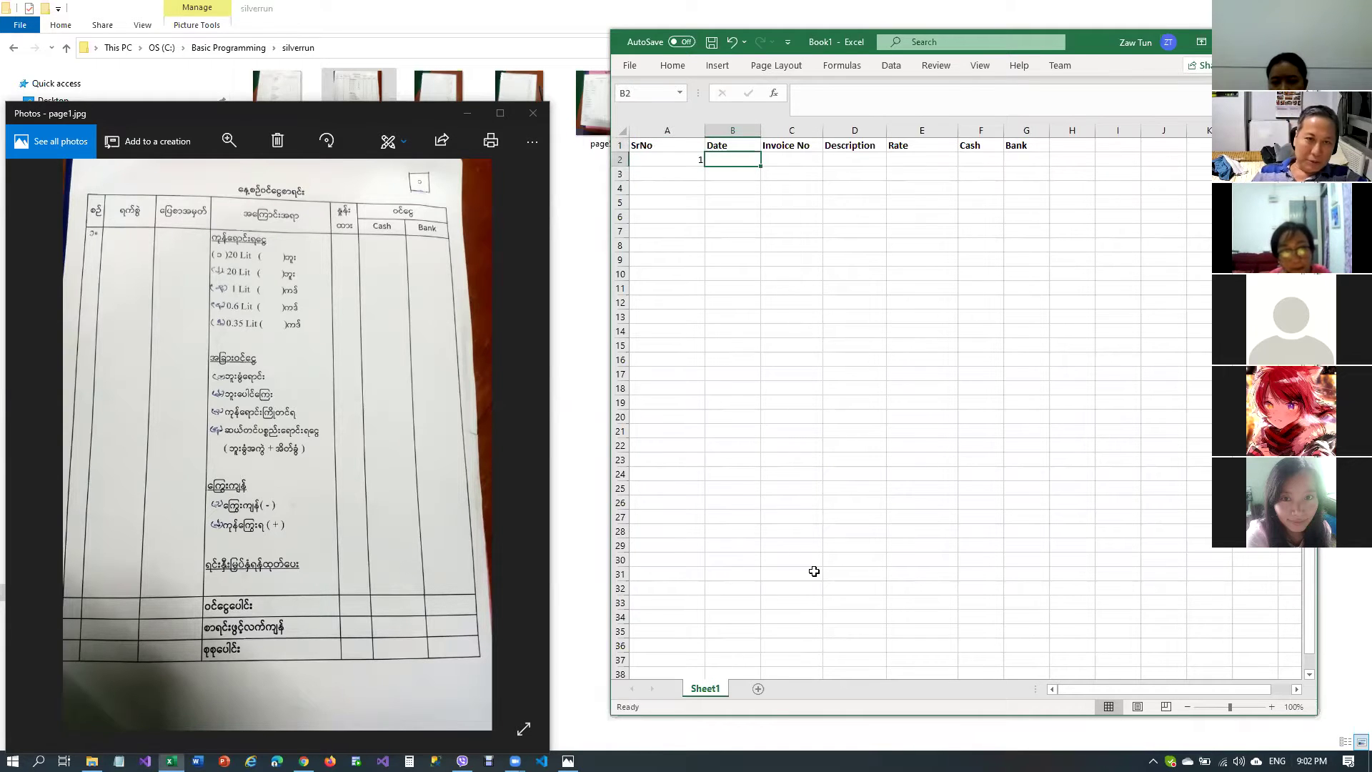
text(01)
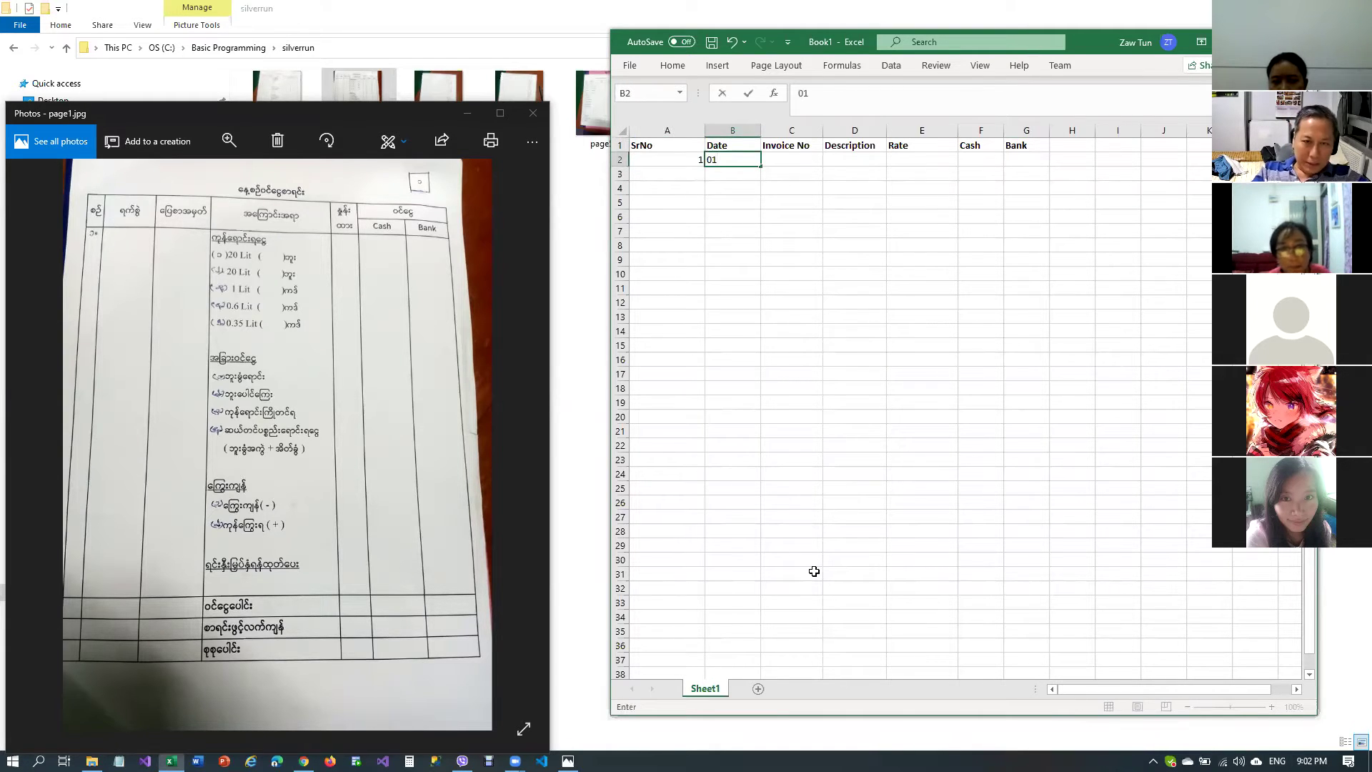
text(/)
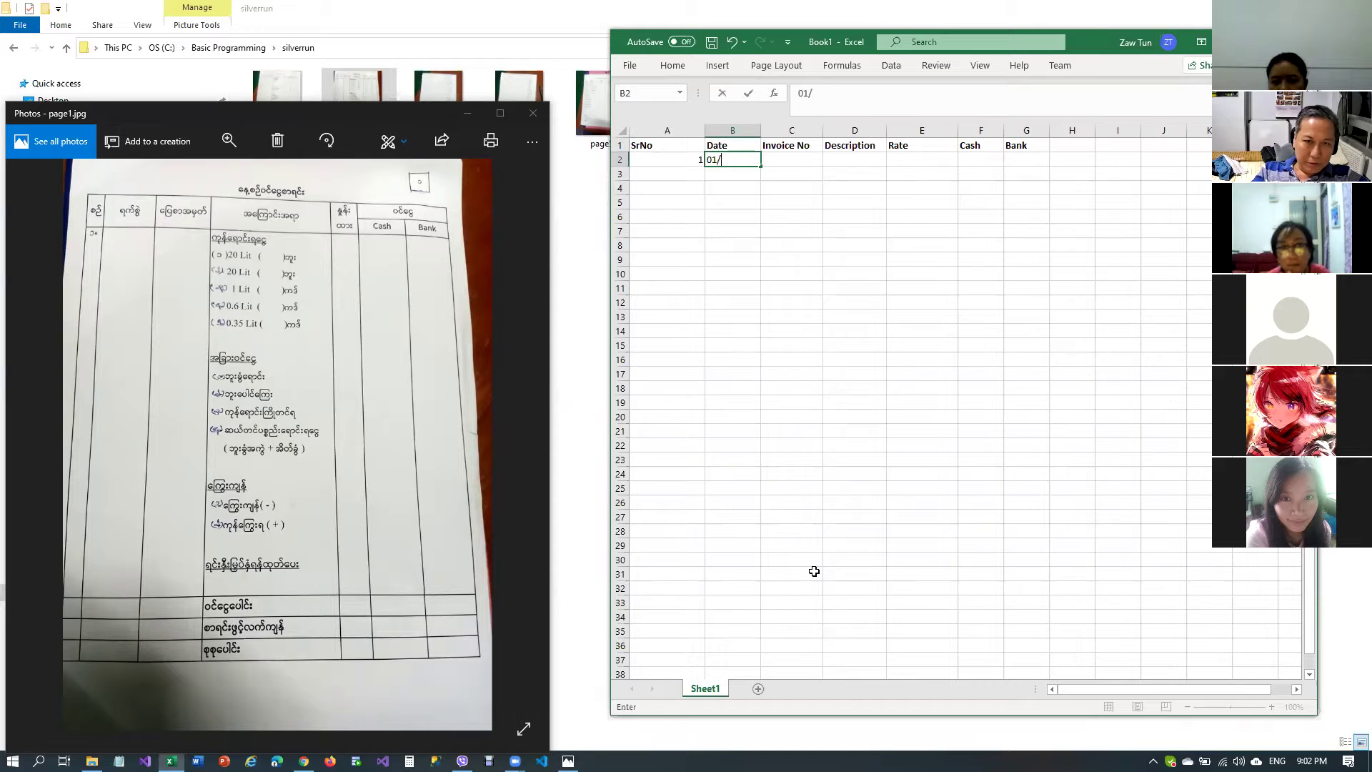
text(01/2021/)
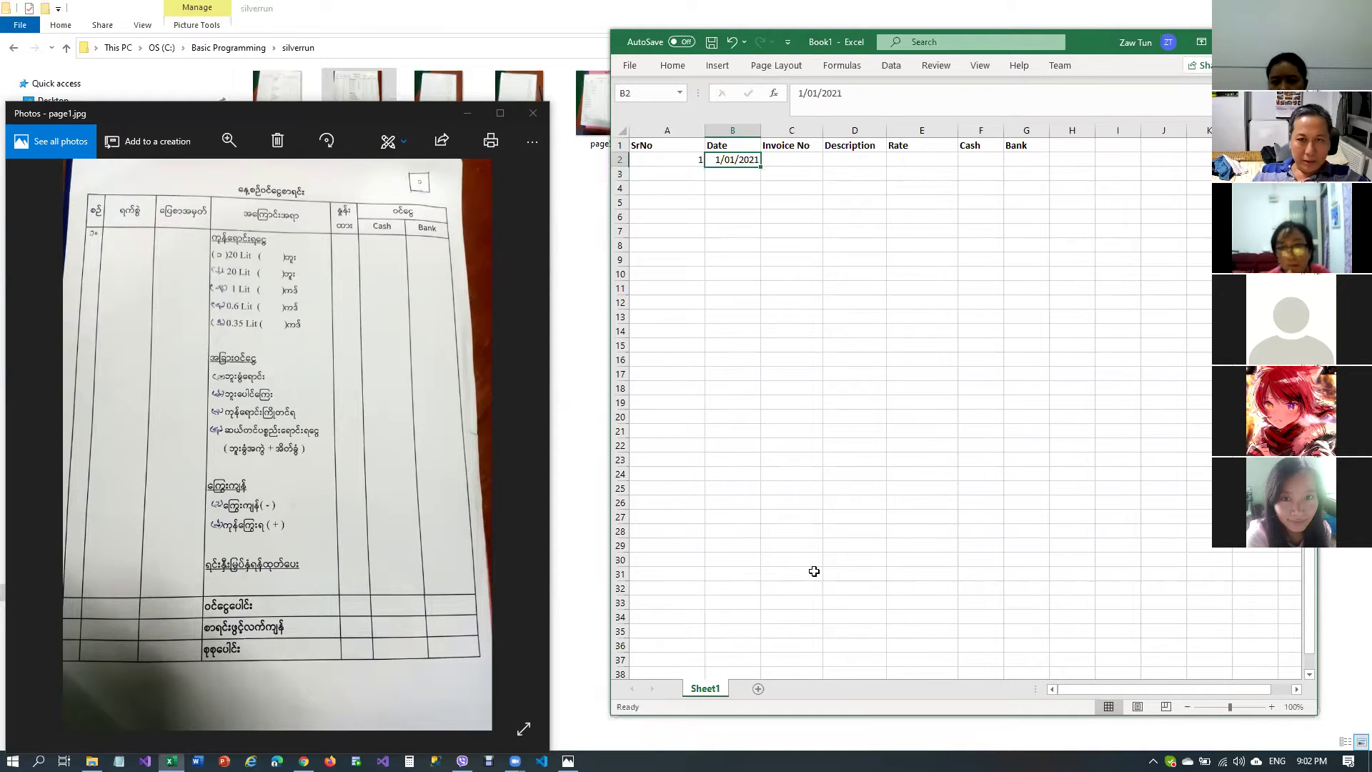
Fill in inv1 as the invoice number and 20 Lit as the description of the first record
key(Tab)
text(inv1)
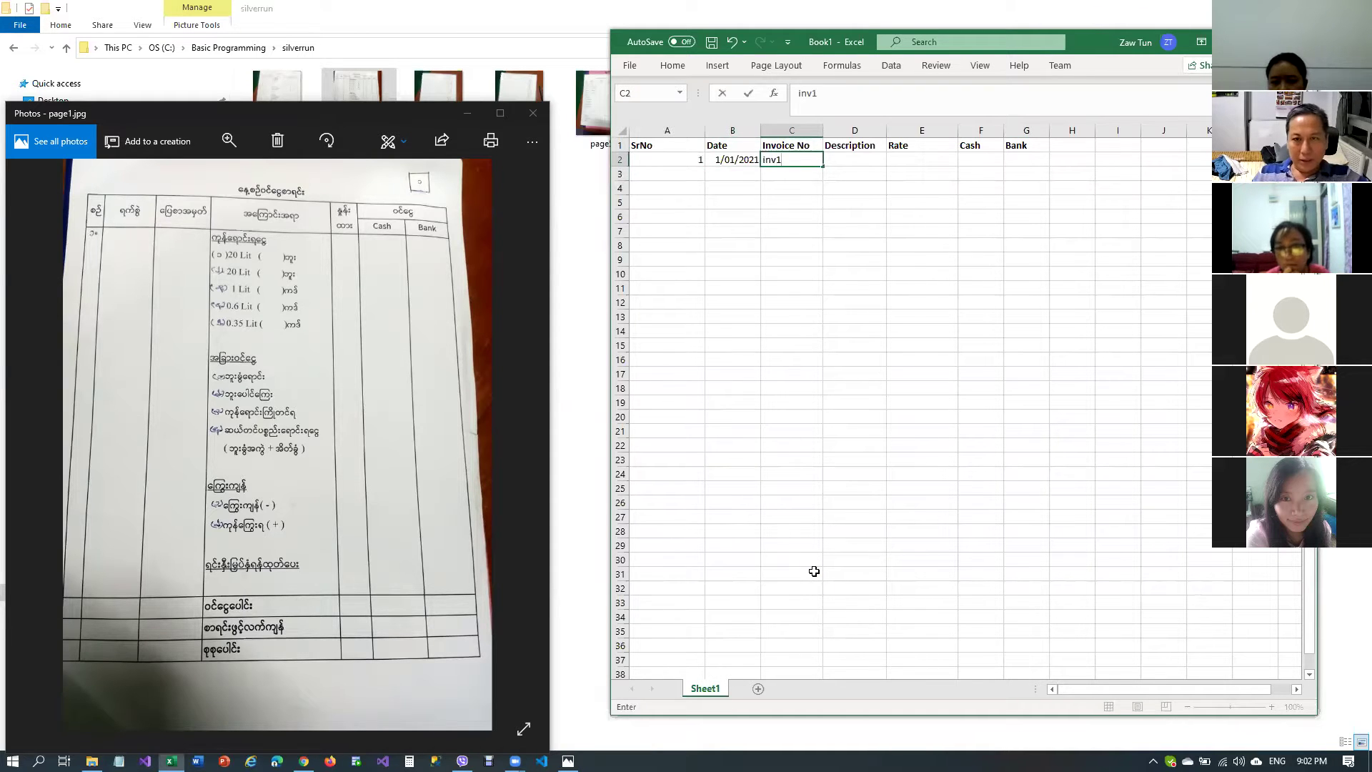
key(Tab)
text(20)
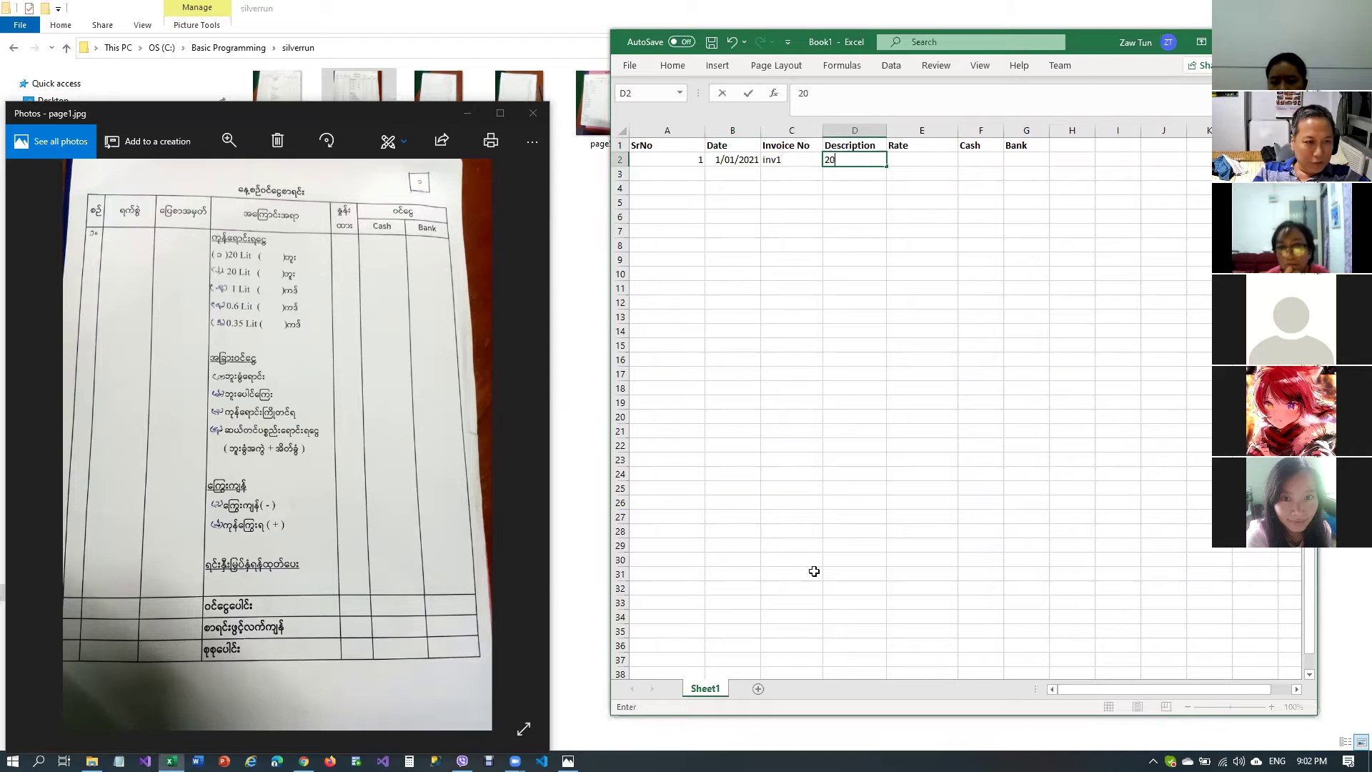
text( Lit)
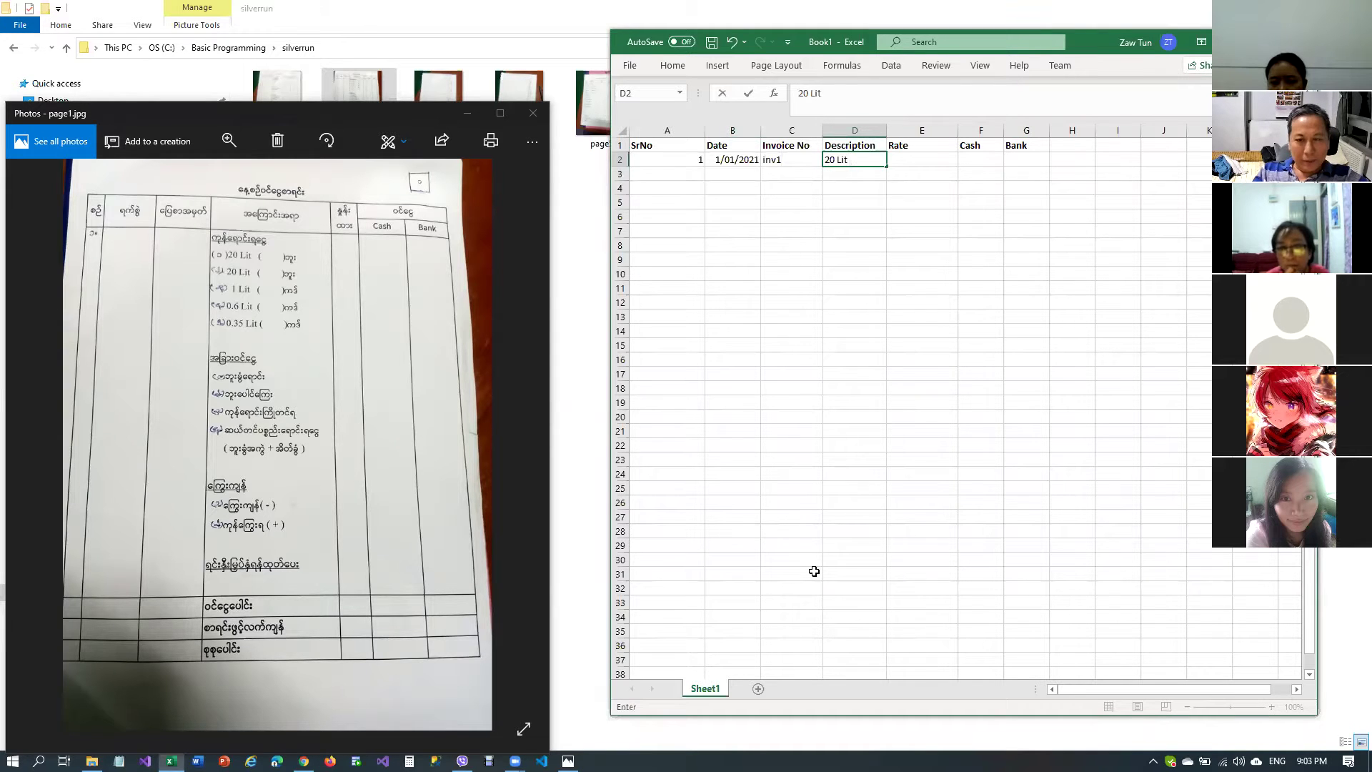
key(Tab)
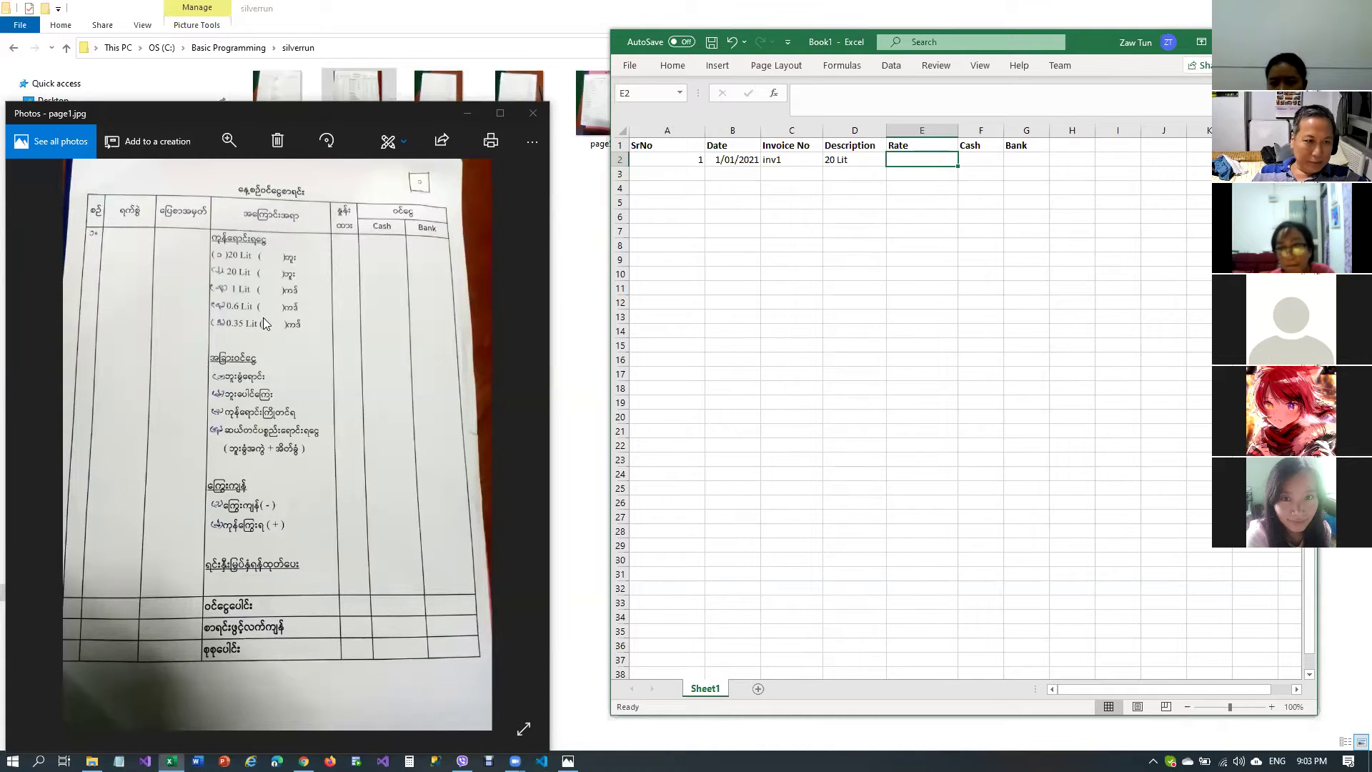
Insert a new column before Rate and give it the header Volume in E1
click(908, 179)
click(919, 159)
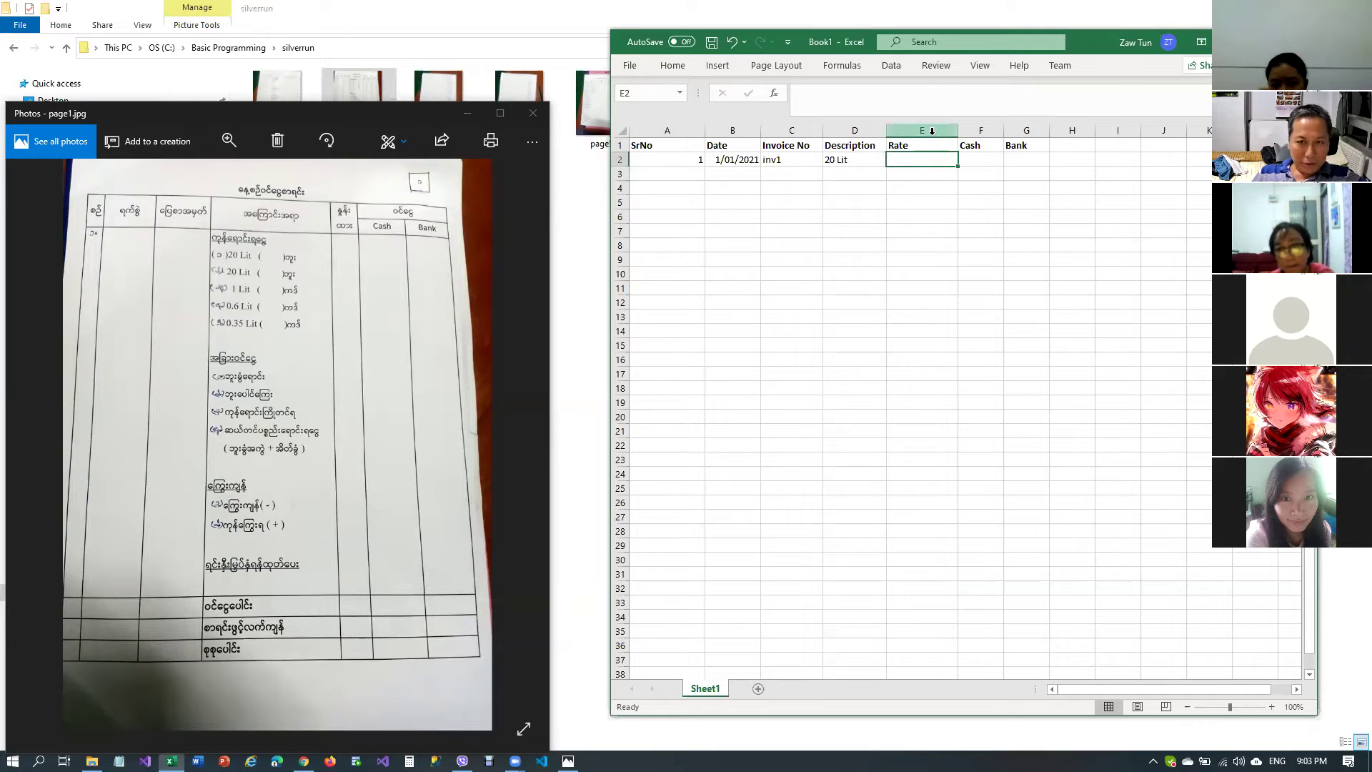
click(934, 137)
right_click(934, 138)
click(996, 255)
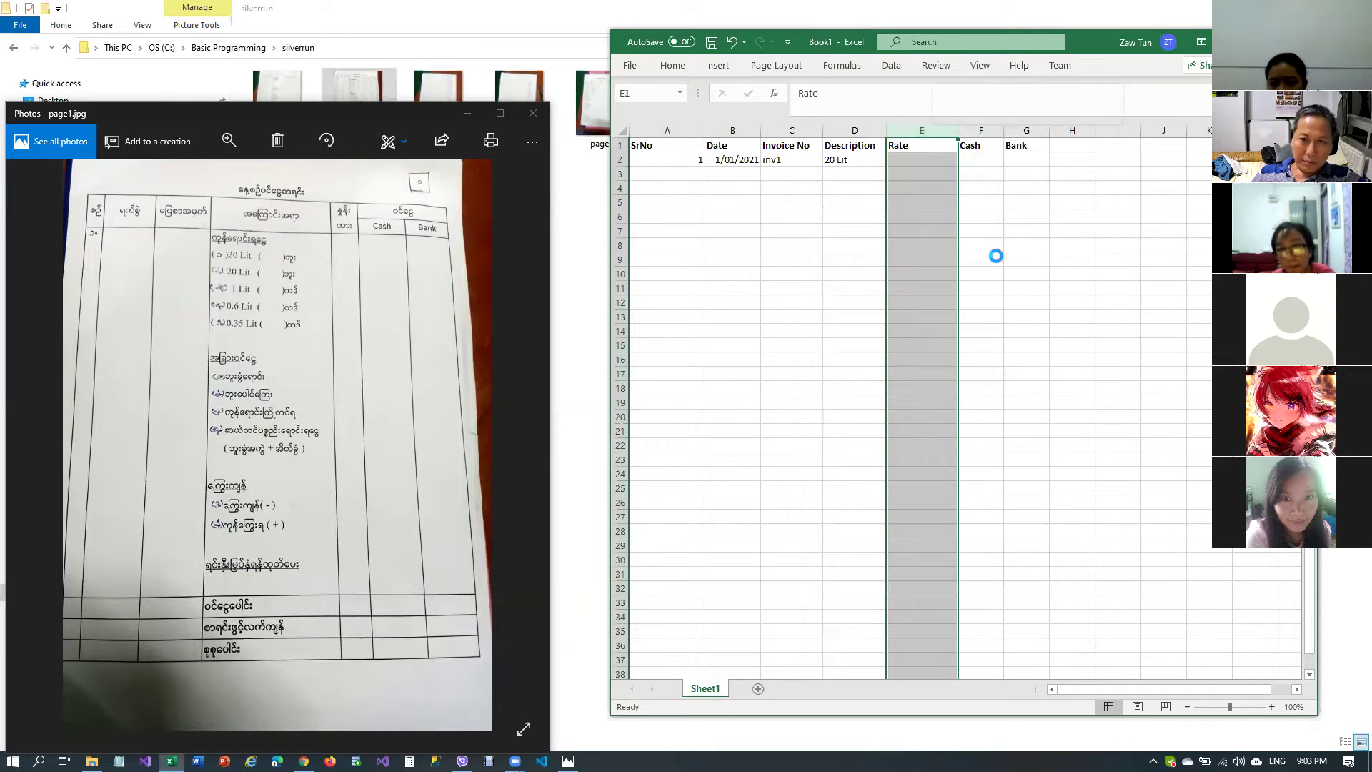
click(920, 147)
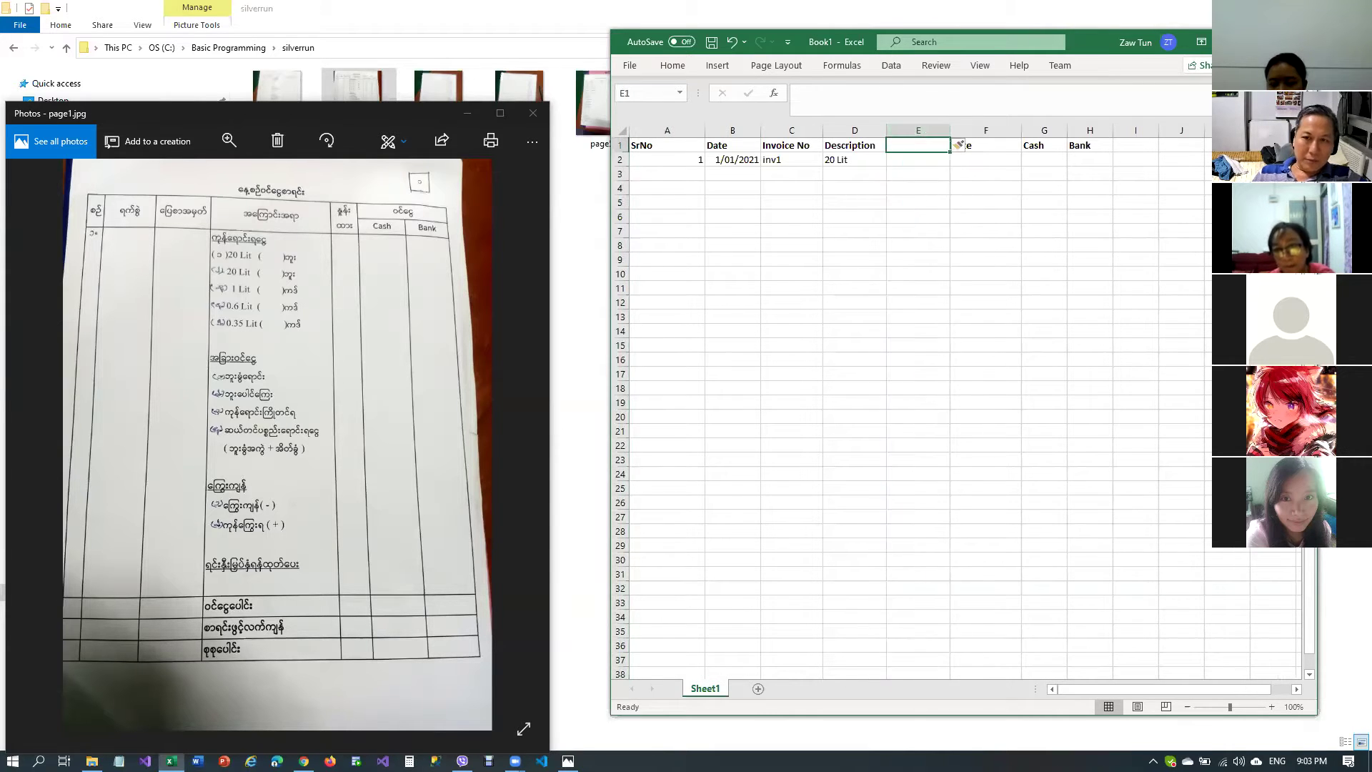
click(962, 341)
click(919, 147)
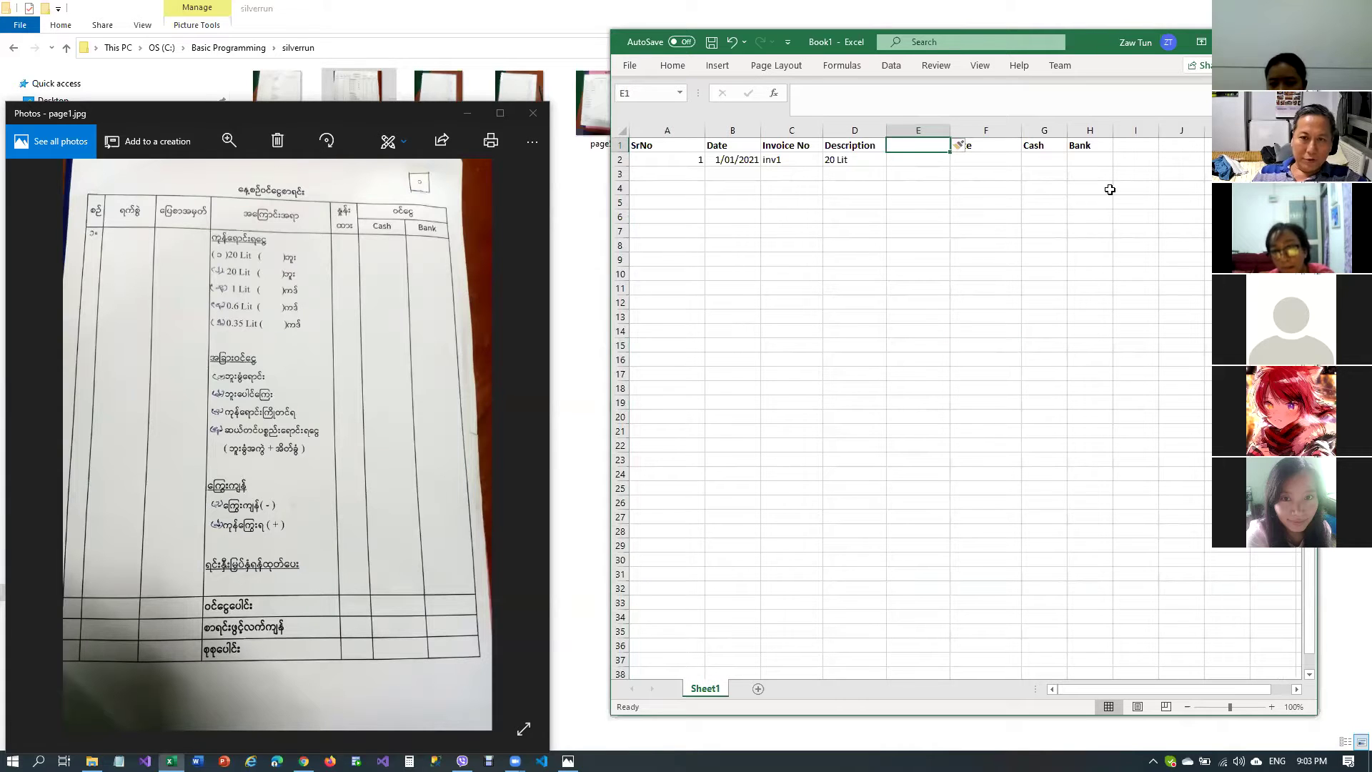
text(Volume)
key(Return)
Enter a volume of 500 and a rate of 800 for the first record in E2:F2
key(Up)
key(Right)
key(Right)
key(Right)
key(Down)
key(Left)
key(Left)
key(Left)
key(Left)
key(Right)
text(200)
key(BackSpace)
key(BackSpace)
key(BackSpace)
text(5)
key(Tab)
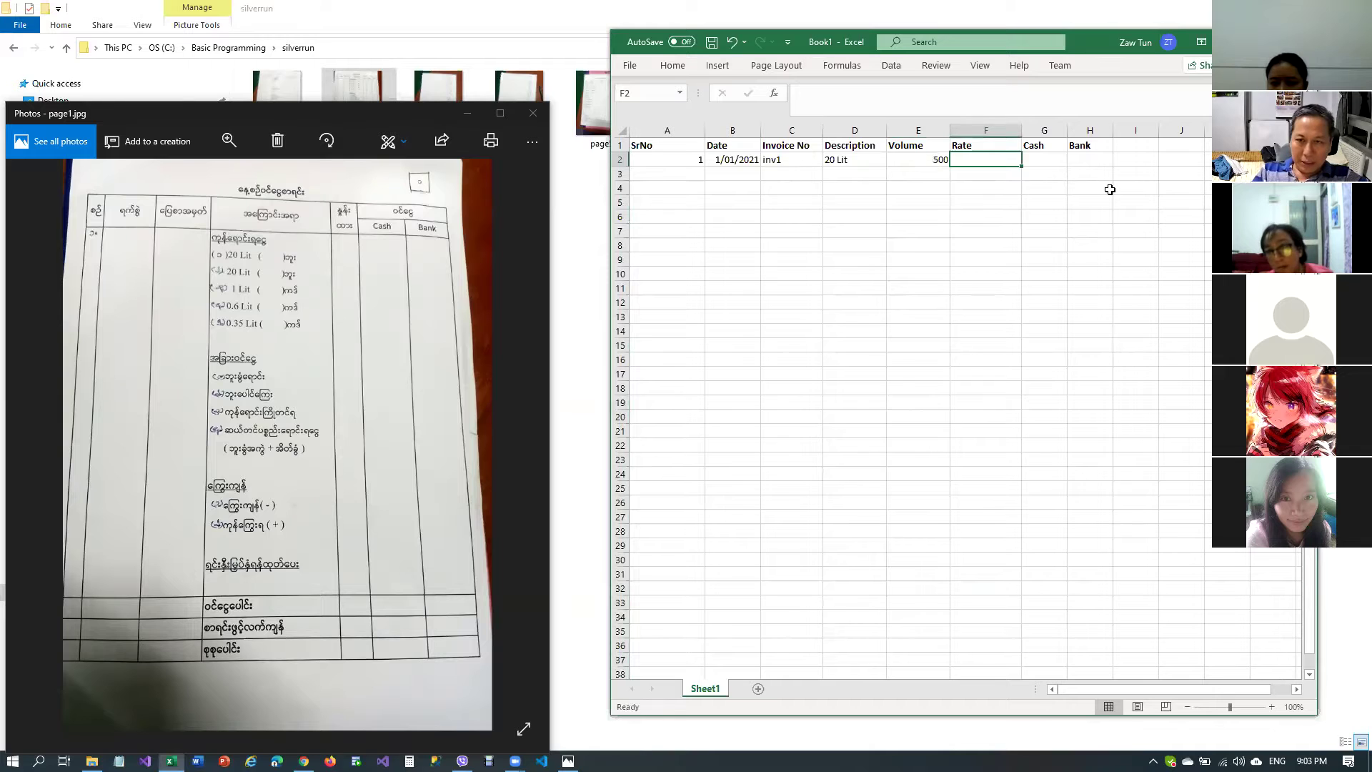
text(800)
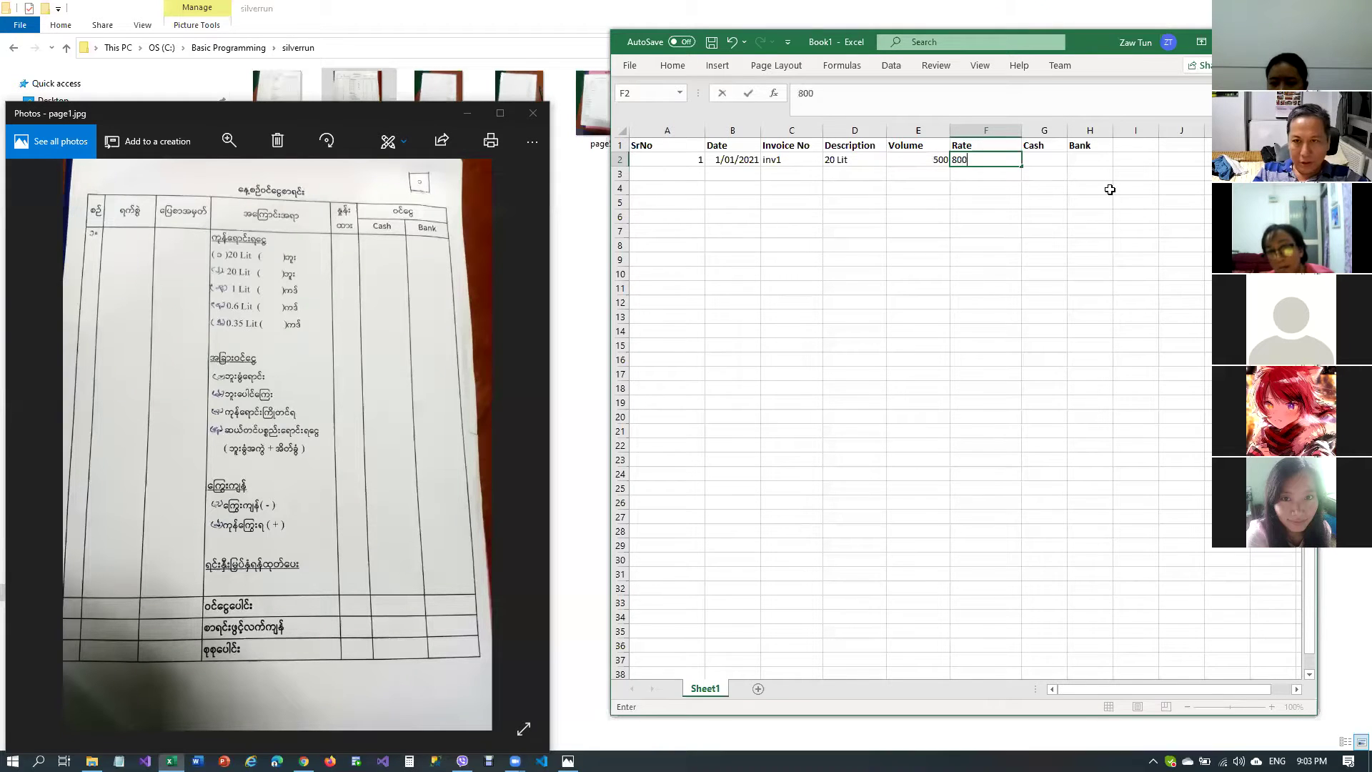
key(Return)
Calculate the first record's Cash amount in G2 with the formula =E2*F2
key(Up)
key(Right)
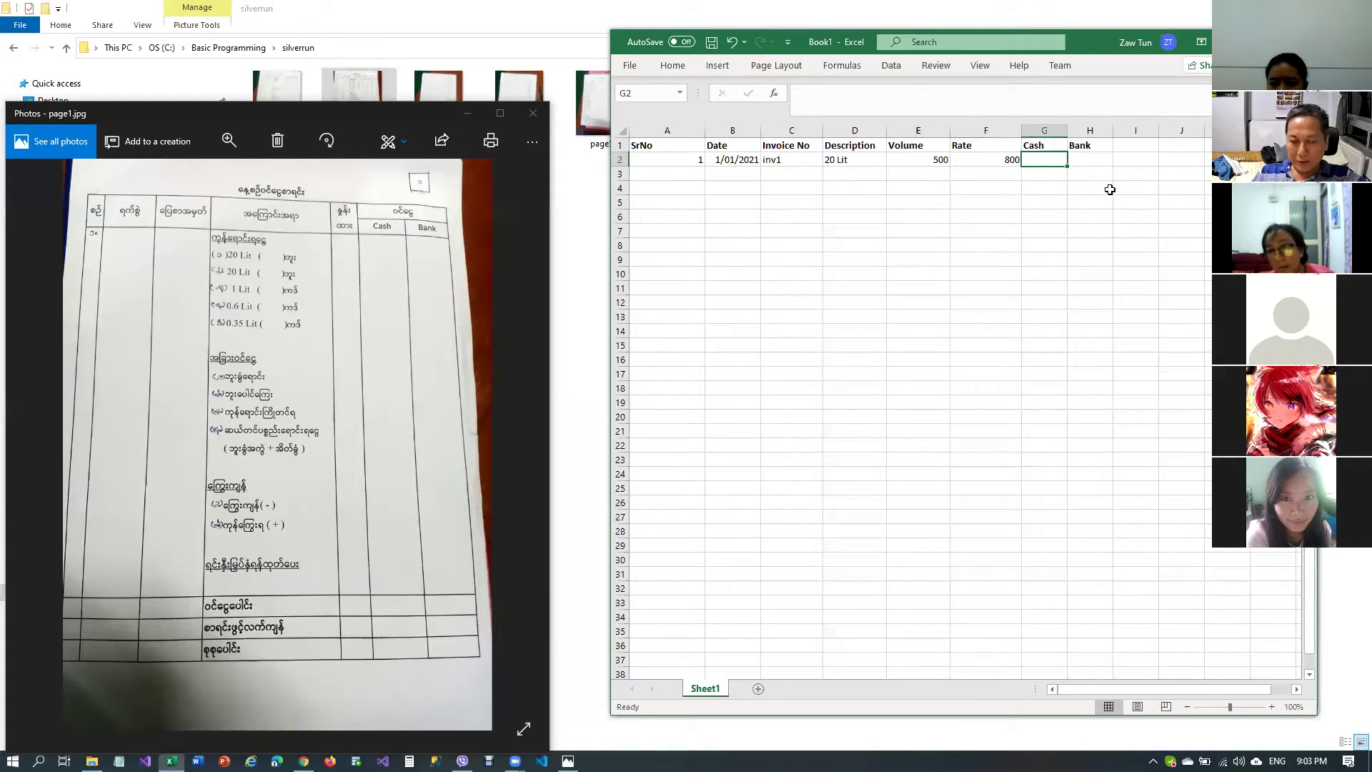
text(=)
key(Left)
key(Left)
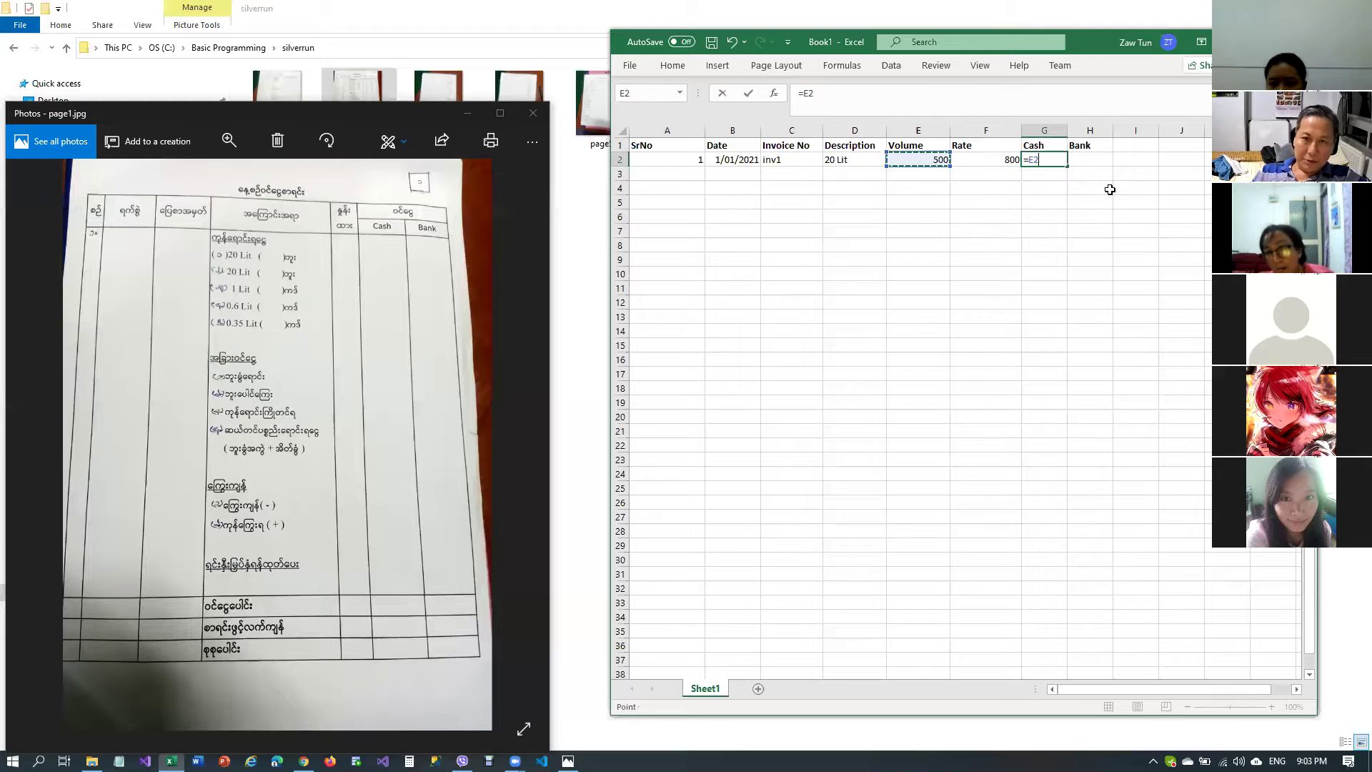
text(*)
key(Left)
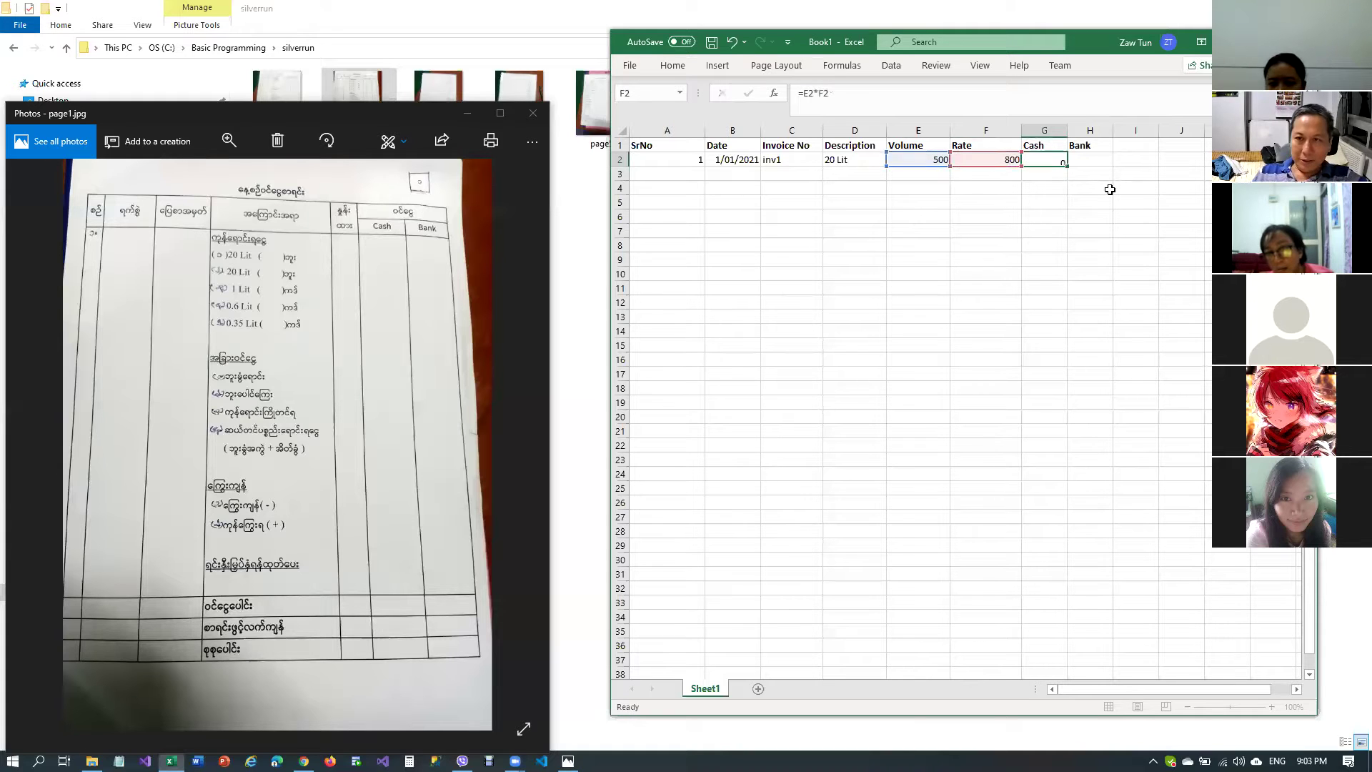
key(Return)
Begin the second record in row 3 with serial number 2 and the date copied from B2
key(Up)
key(Up)
key(Right)
key(Down)
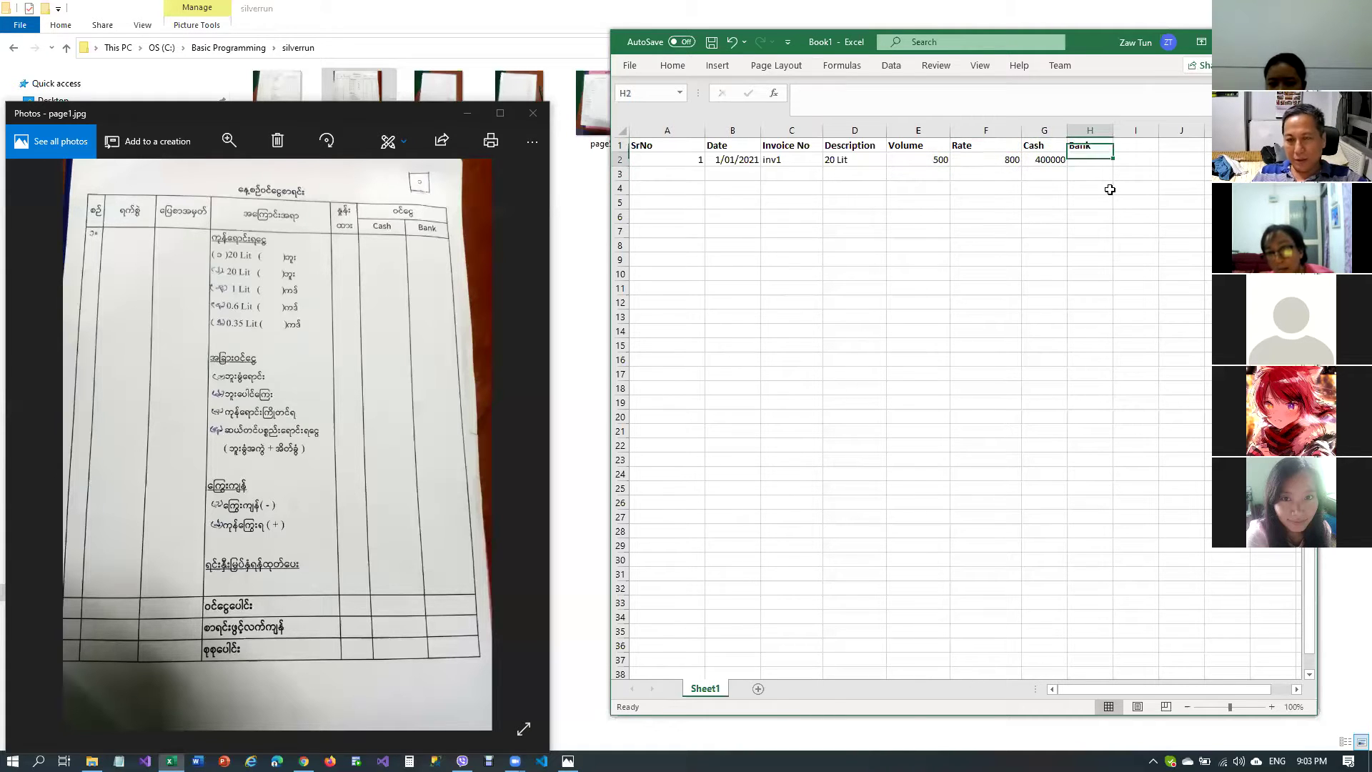
key(Down)
key(Left)
key(Left)
key(Left)
key(Left)
key(Left)
key(Left)
key(Left)
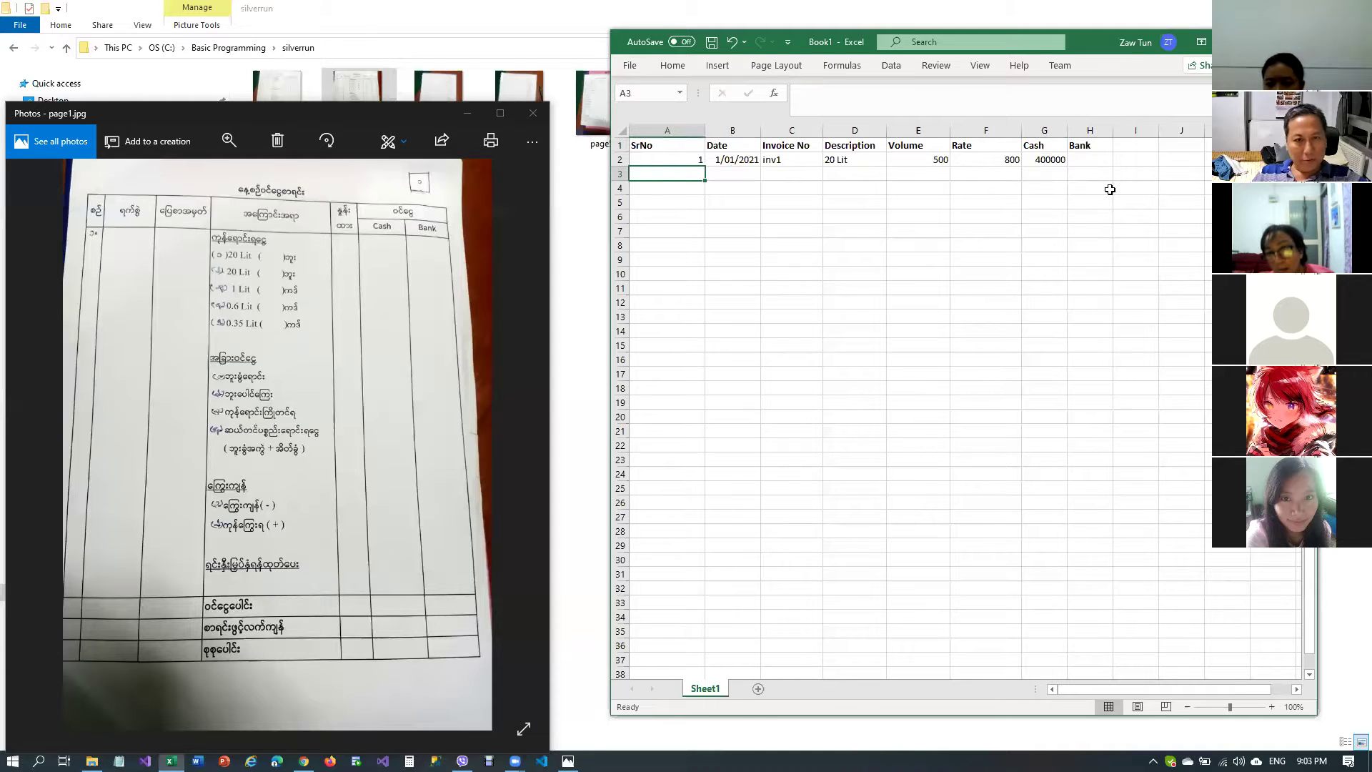
text(2)
key(Tab)
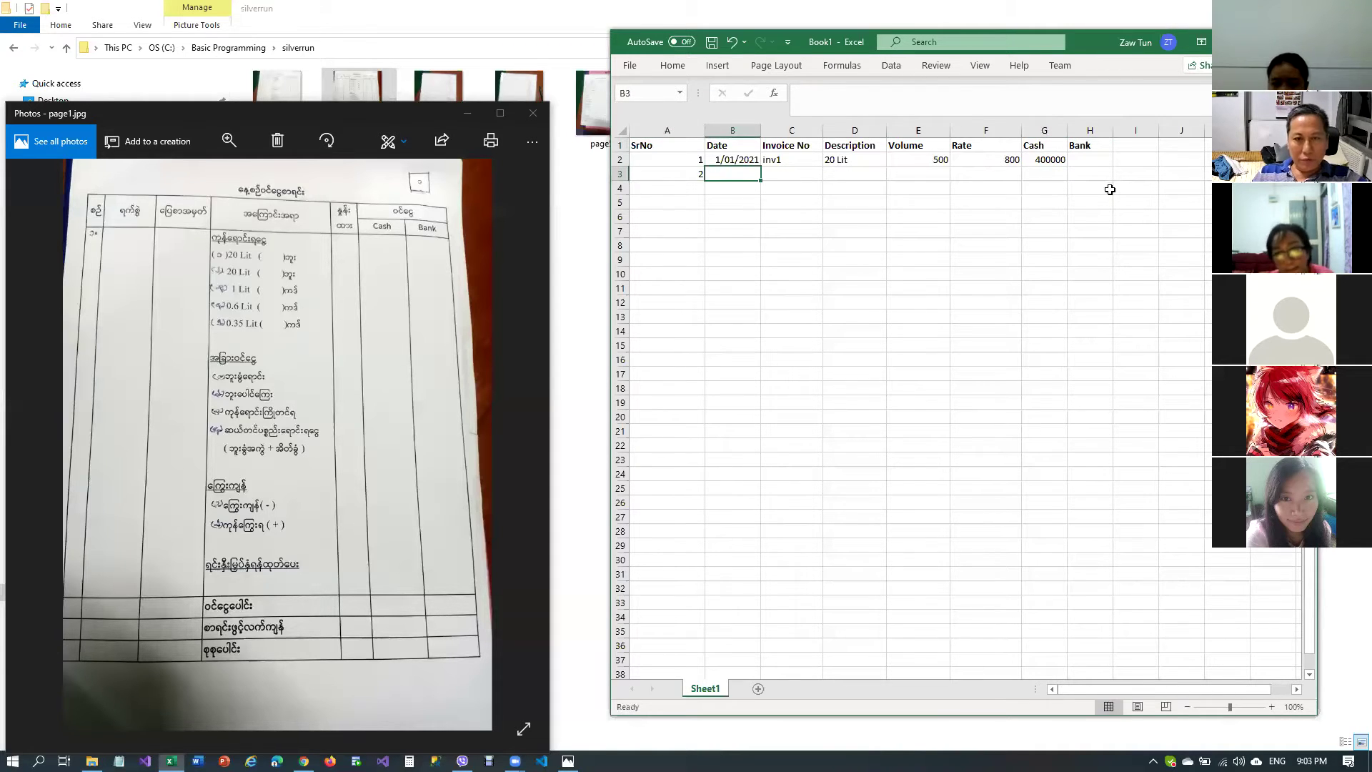
key(Up)
key(ctrl+c)
key(Down)
key(ctrl+v)
key(Tab)
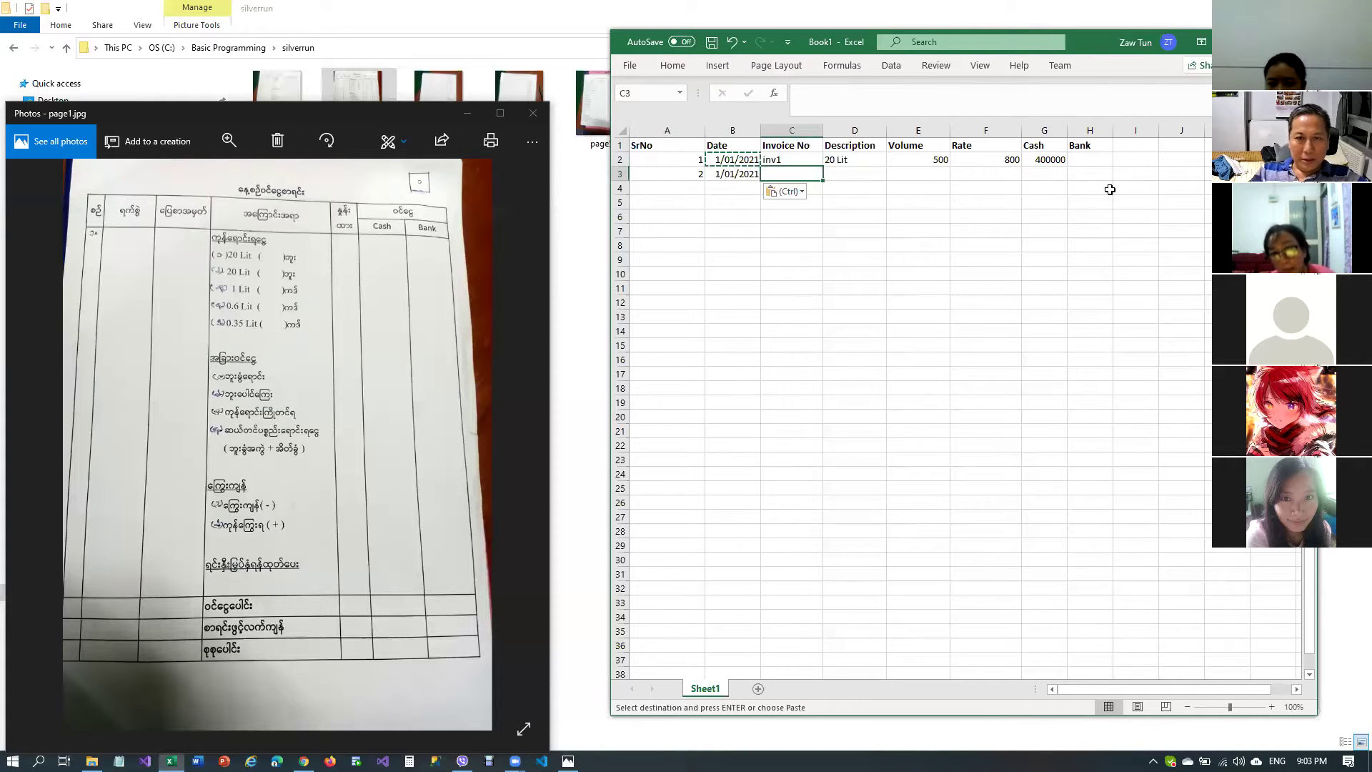
Enter invoice number inv2, description 20 Lit and rate 750 for the second record in row 3
text(inv2)
key(Tab)
text(20 lit)
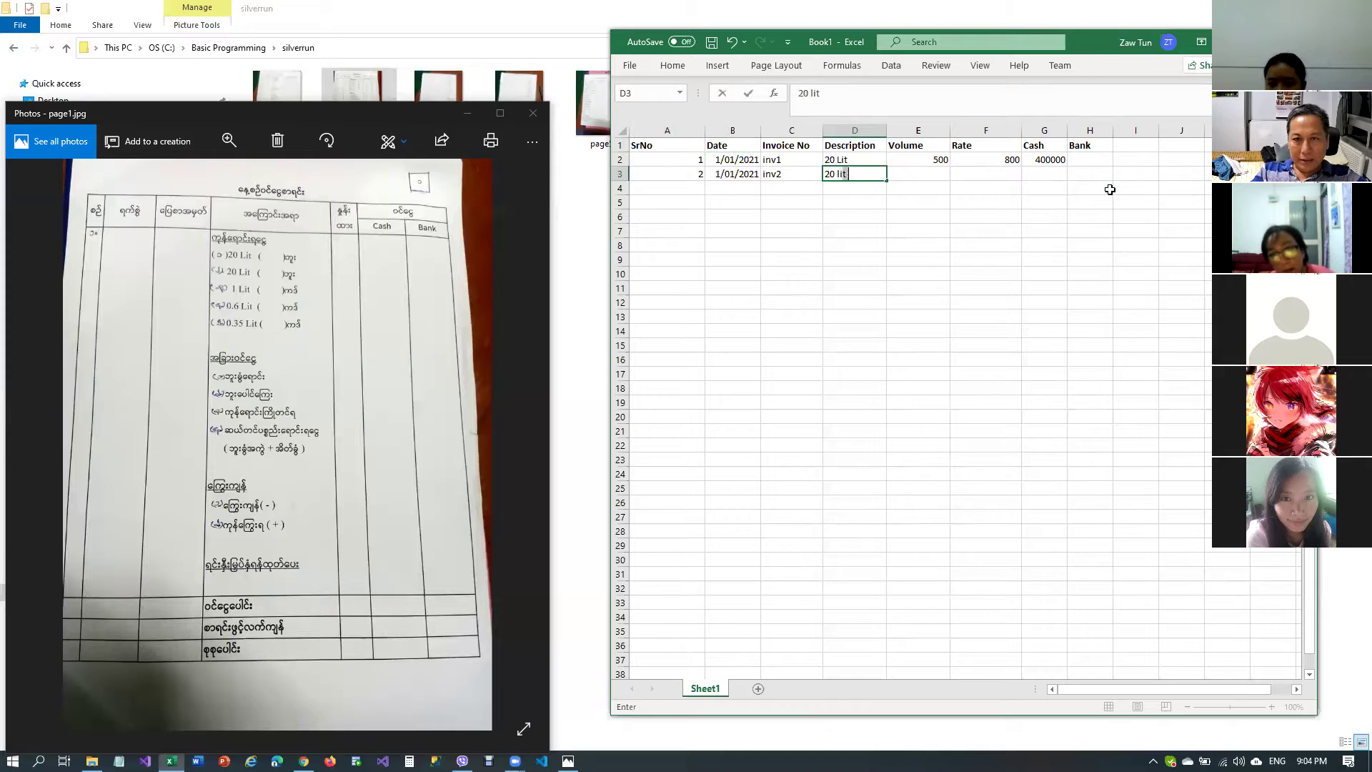
key(Tab)
key(Tab)
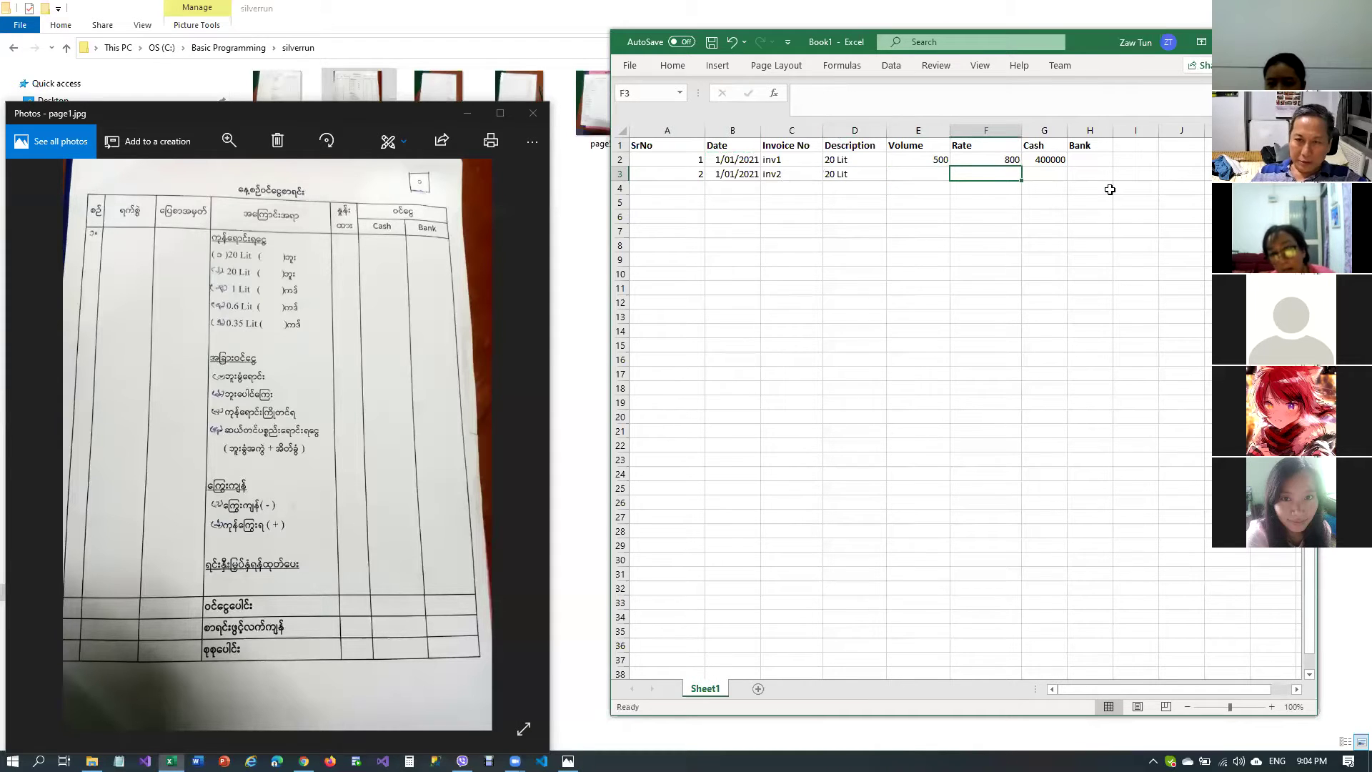
text(750)
key(shift+Tab)
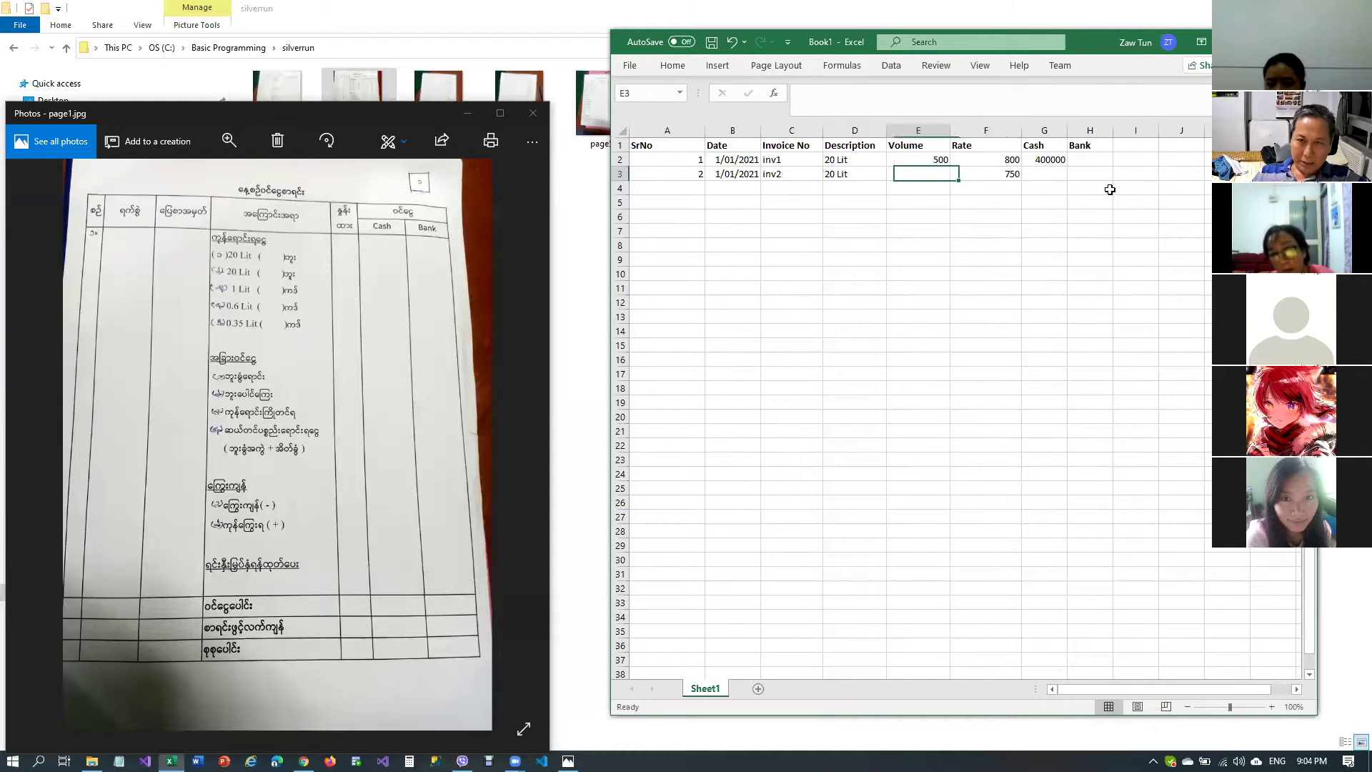
Enter a volume of 5000 for the second record in E3 and change the first record's volume in E2 to 7000
text(5000)
key(Return)
key(Up)
key(Up)
text(7000)
key(Return)
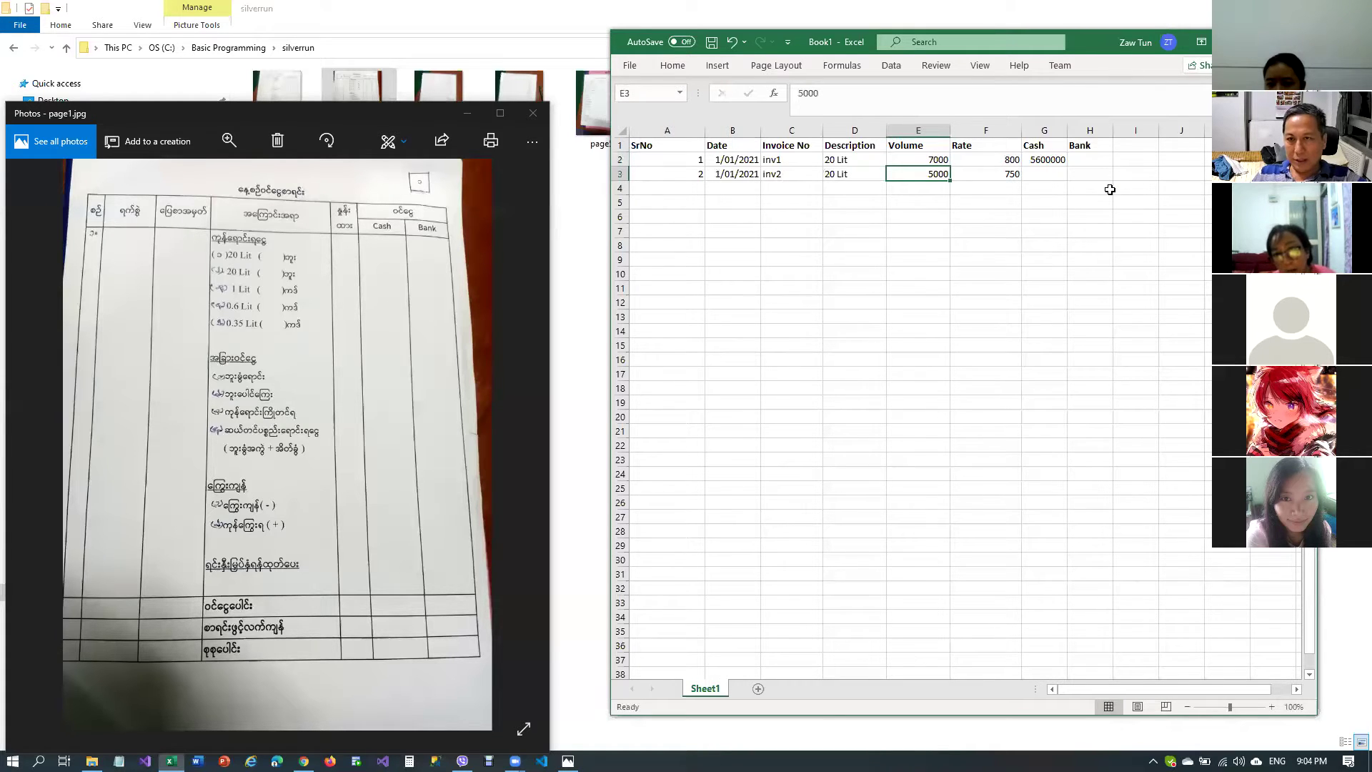
Copy the Cash formula from G2 to G3 for the second record
key(Right)
key(Right)
key(Up)
key(ctrl+c)
key(Down)
key(ctrl+v)
key(Return)
Begin the third record in row 4 with serial number 3 and the date copied from B3
key(Left)
key(Left)
key(Left)
key(Left)
key(Left)
key(Left)
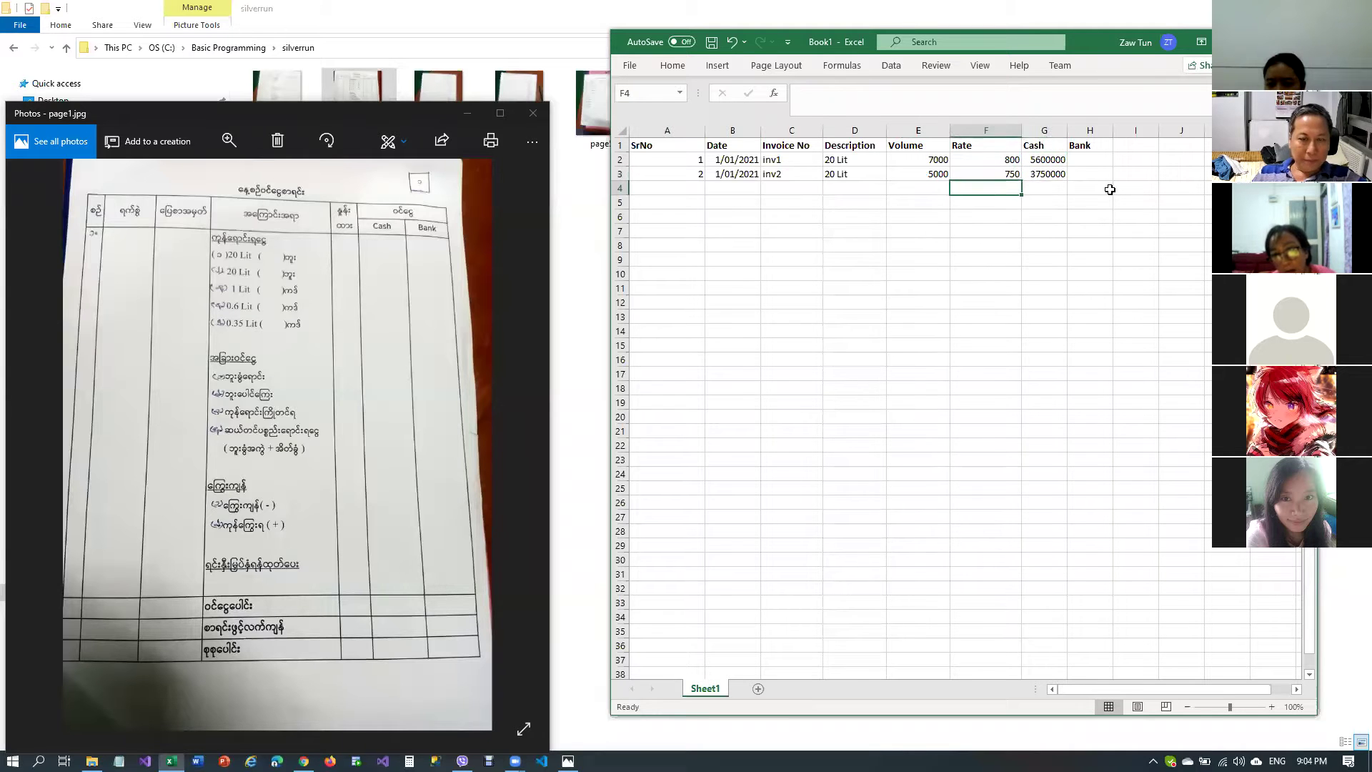
key(Right)
text(01/)
key(Escape)
key(Up)
key(ctrl+c)
key(Down)
key(ctrl+v)
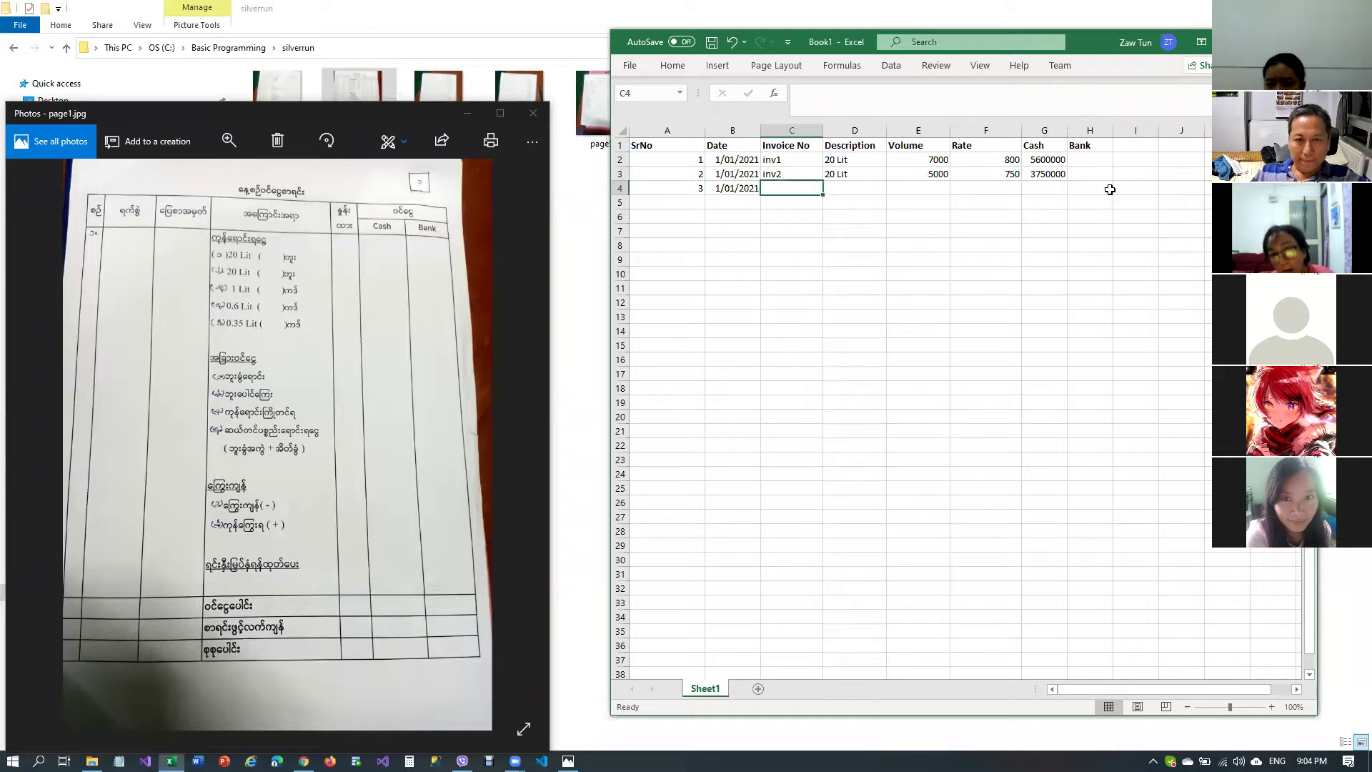
Enter invoice number inv3, description 1 lit, volume 500 and rate 1200 for the third record in row 4
text(inv3)
key(Tab)
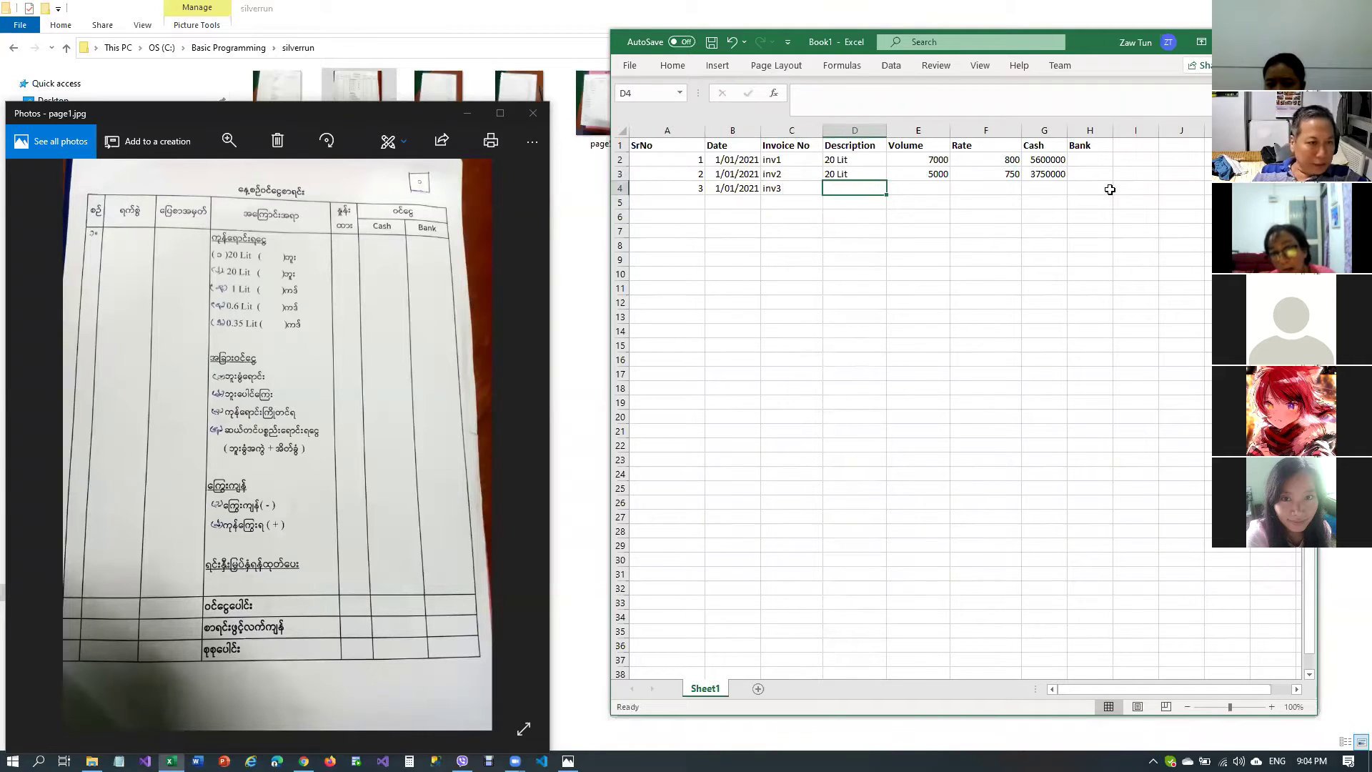
text(1 lit)
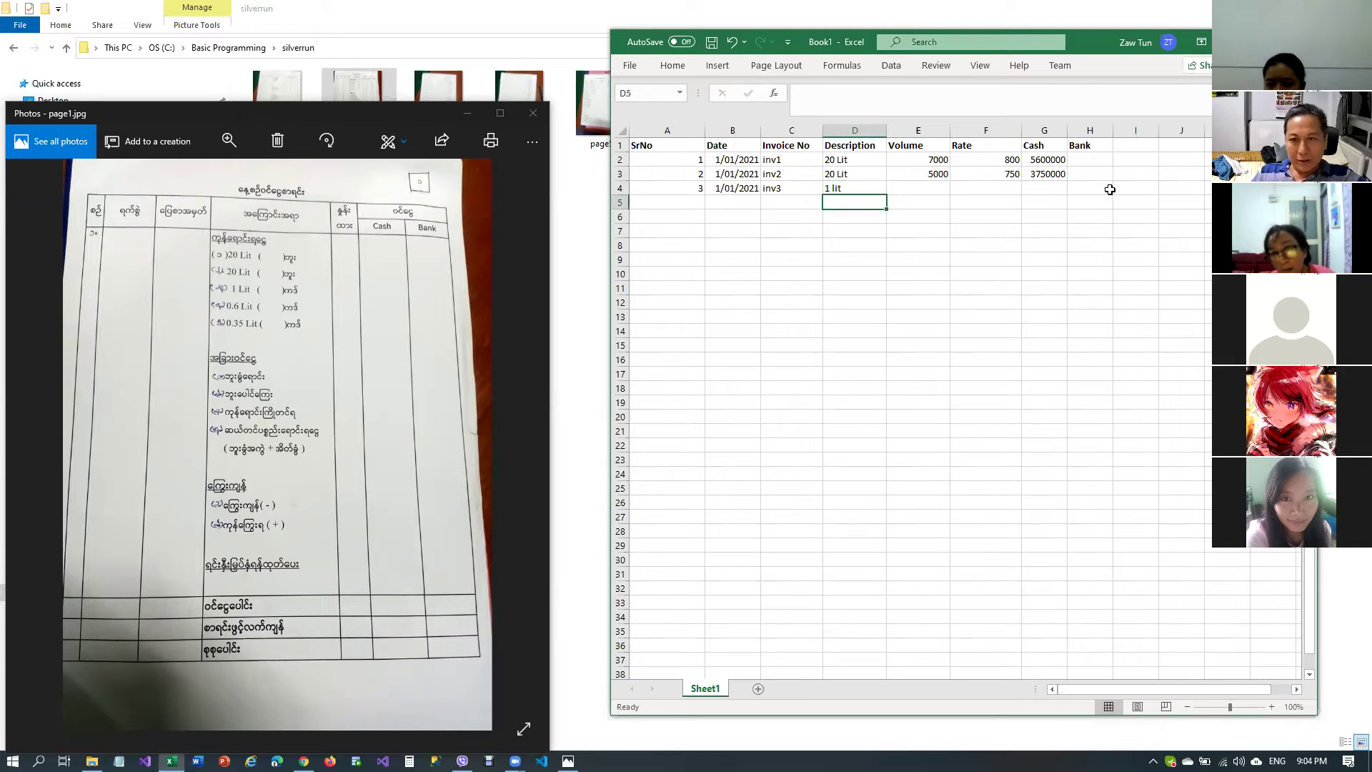
key(Tab)
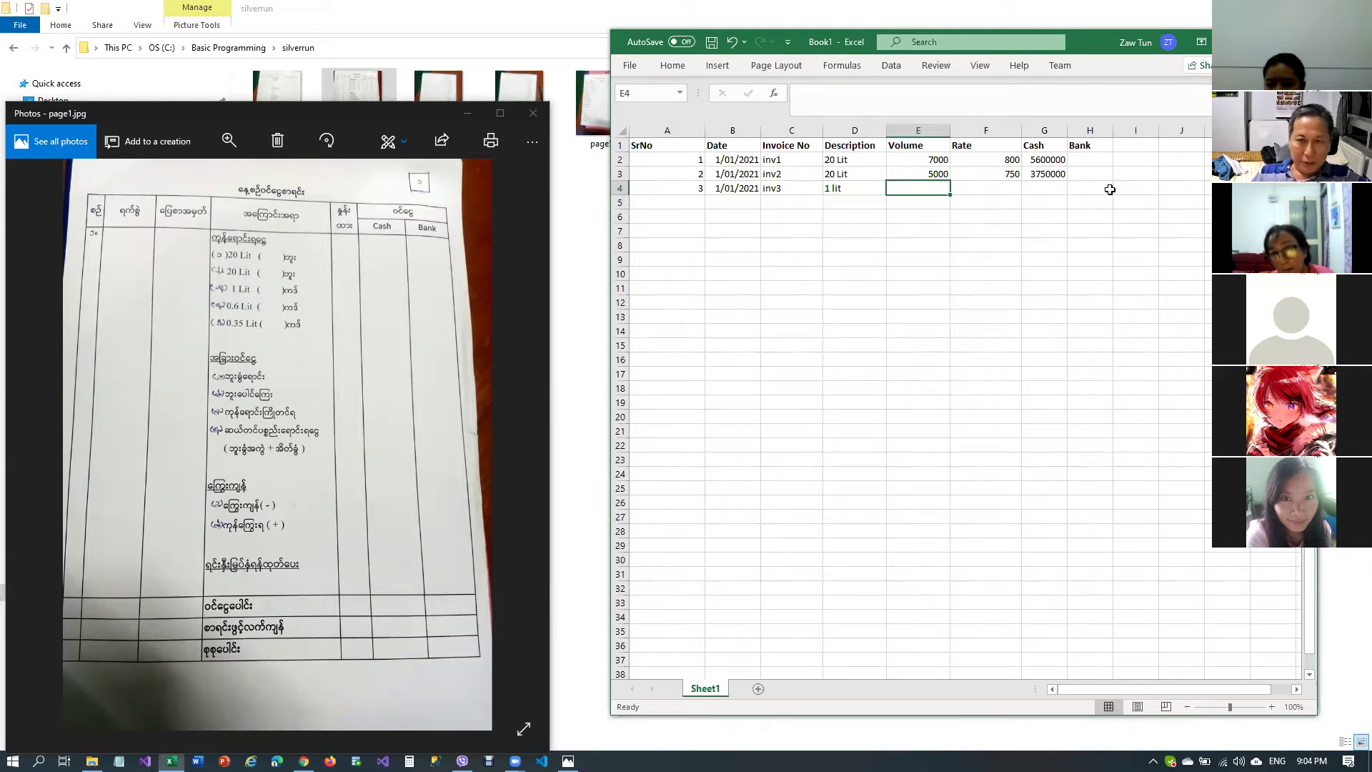
text(500)
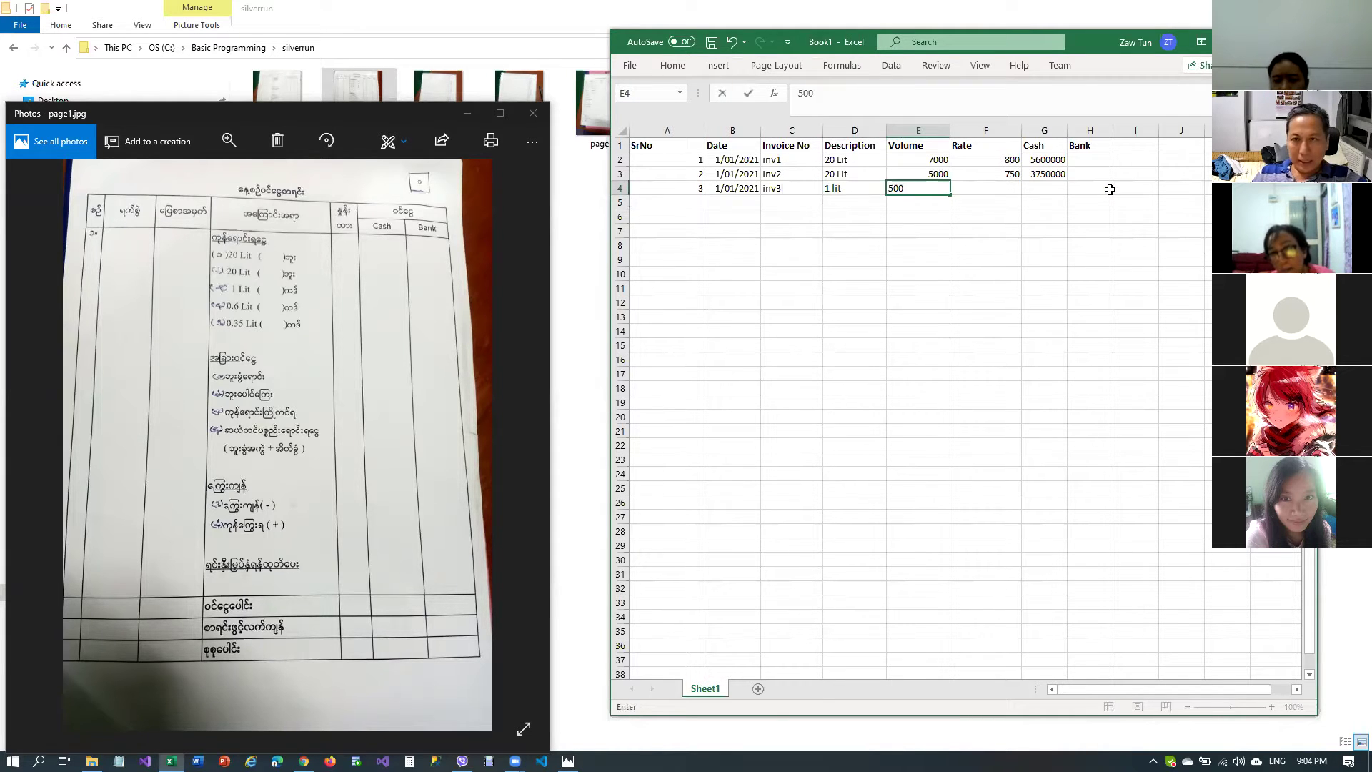
key(Tab)
text(1200)
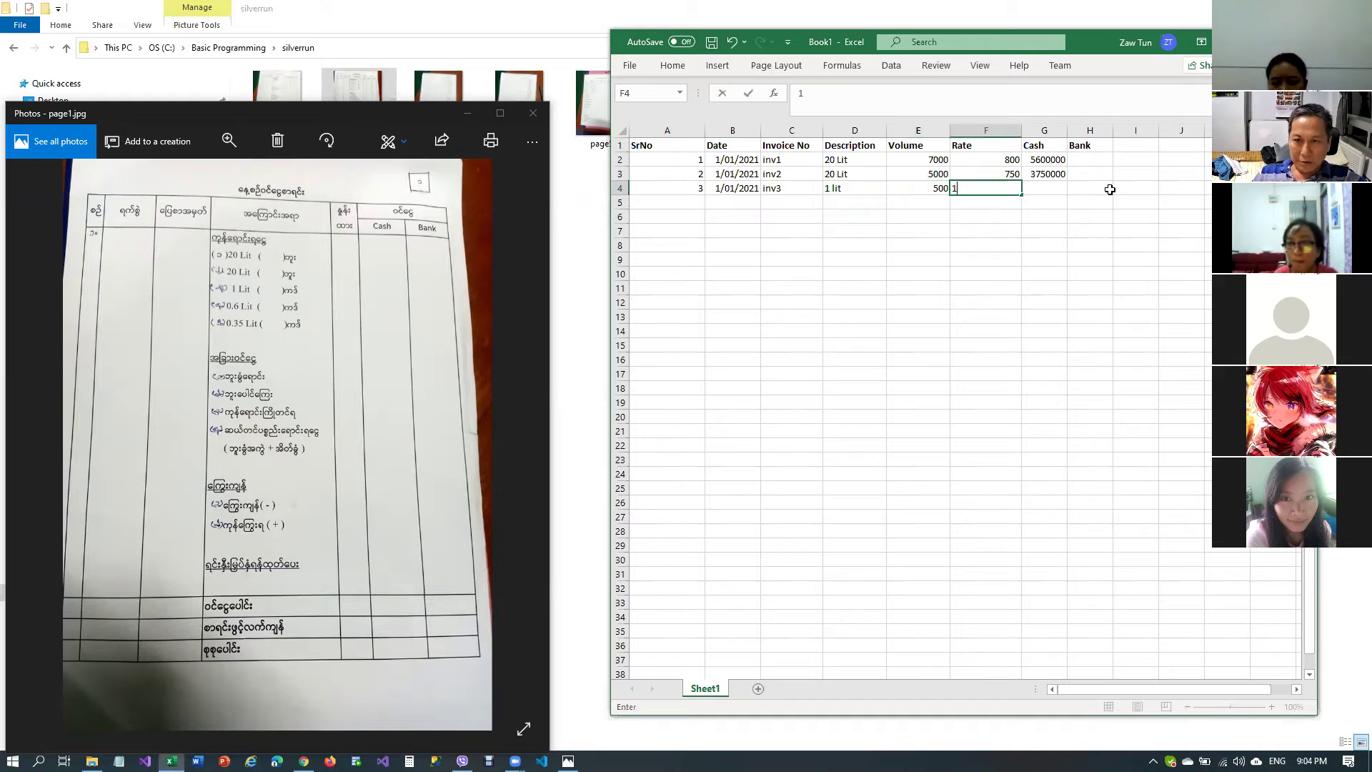
Copy the Cash formula from G3 to G4 for the third record
key(Tab)
key(Up)
key(ctrl+c)
key(Down)
key(ctrl+v)
key(Escape)
Begin the fourth record in row 5 with serial number 4 and the date copied from B4
key(Down)
key(Left)
key(Left)
key(Home)
text(4)
key(Tab)
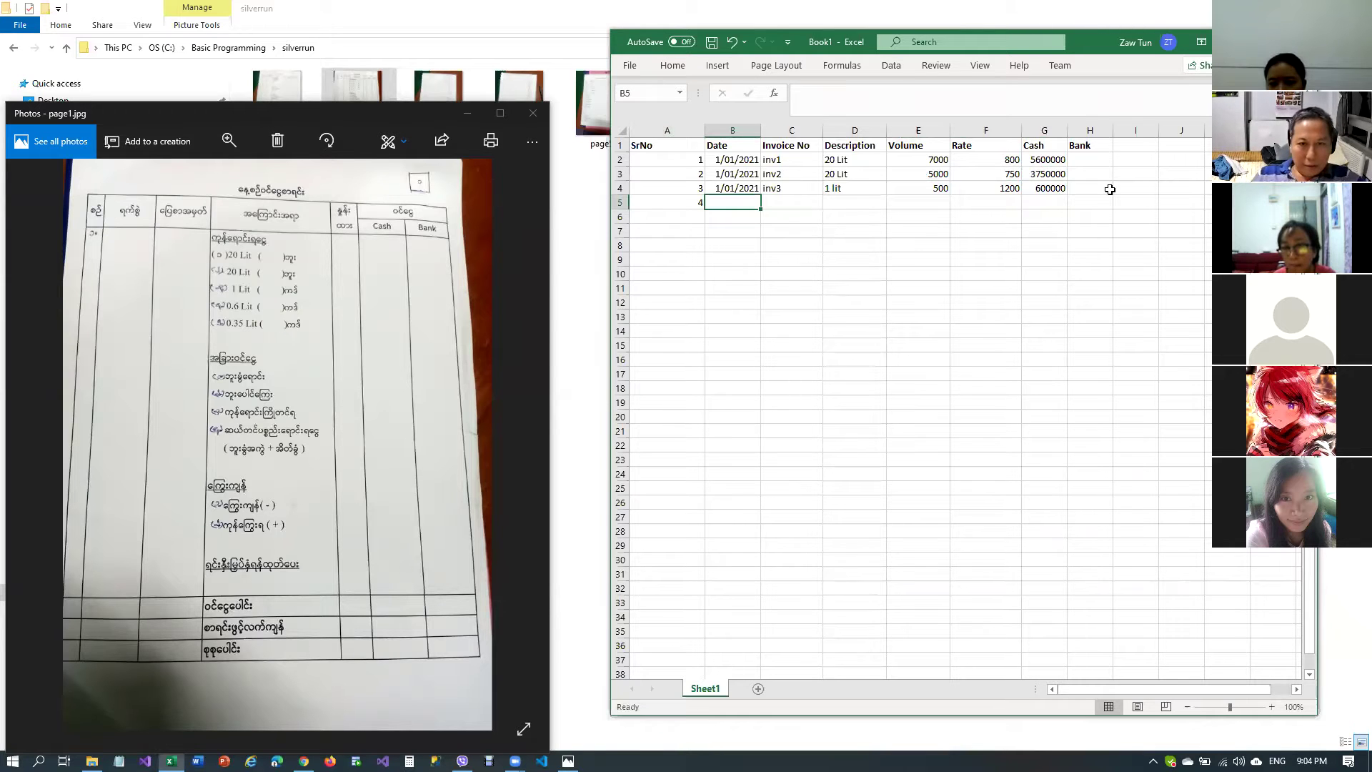
text(1)
key(Up)
key(ctrl+c)
key(Down)
key(Return)
Enter invoice number inv4 and description 0.6 lit for the fourth record in row 5
key(Right)
key(Up)
key(Down)
text(inv4)
key(Tab)
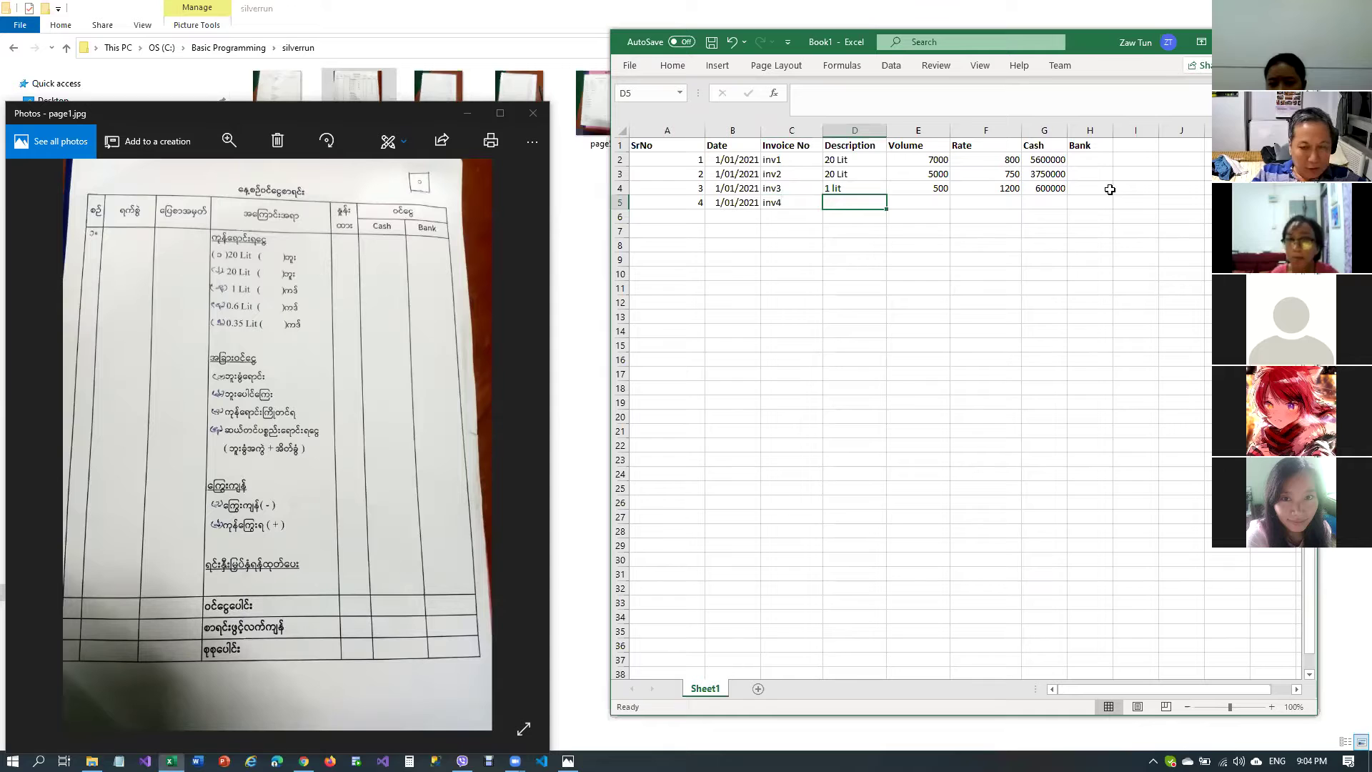
text(.)
text(0.35)
key(BackSpace)
key(BackSpace)
text(6 lit)
key(Return)
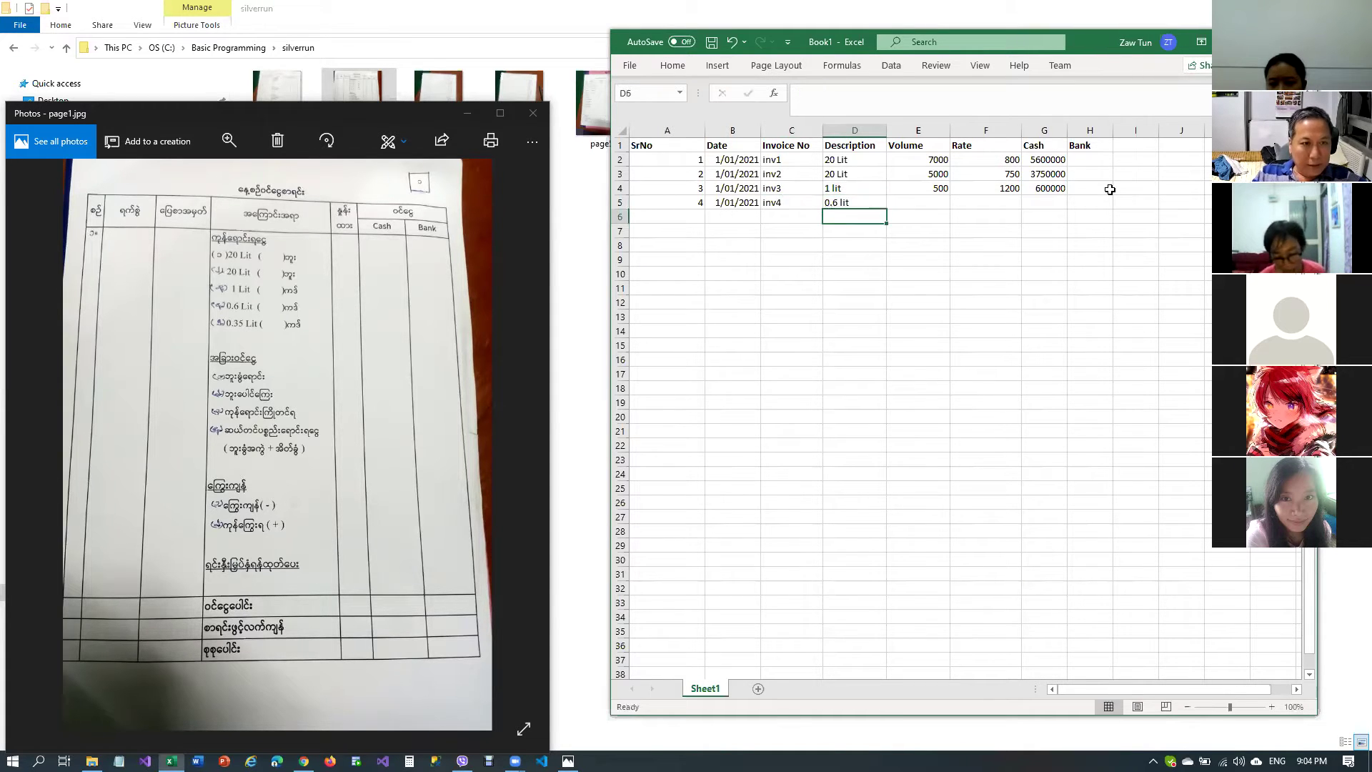
Enter a volume of 700 and a rate of 800 for the fourth record in E5:F5
key(Up)
key(Right)
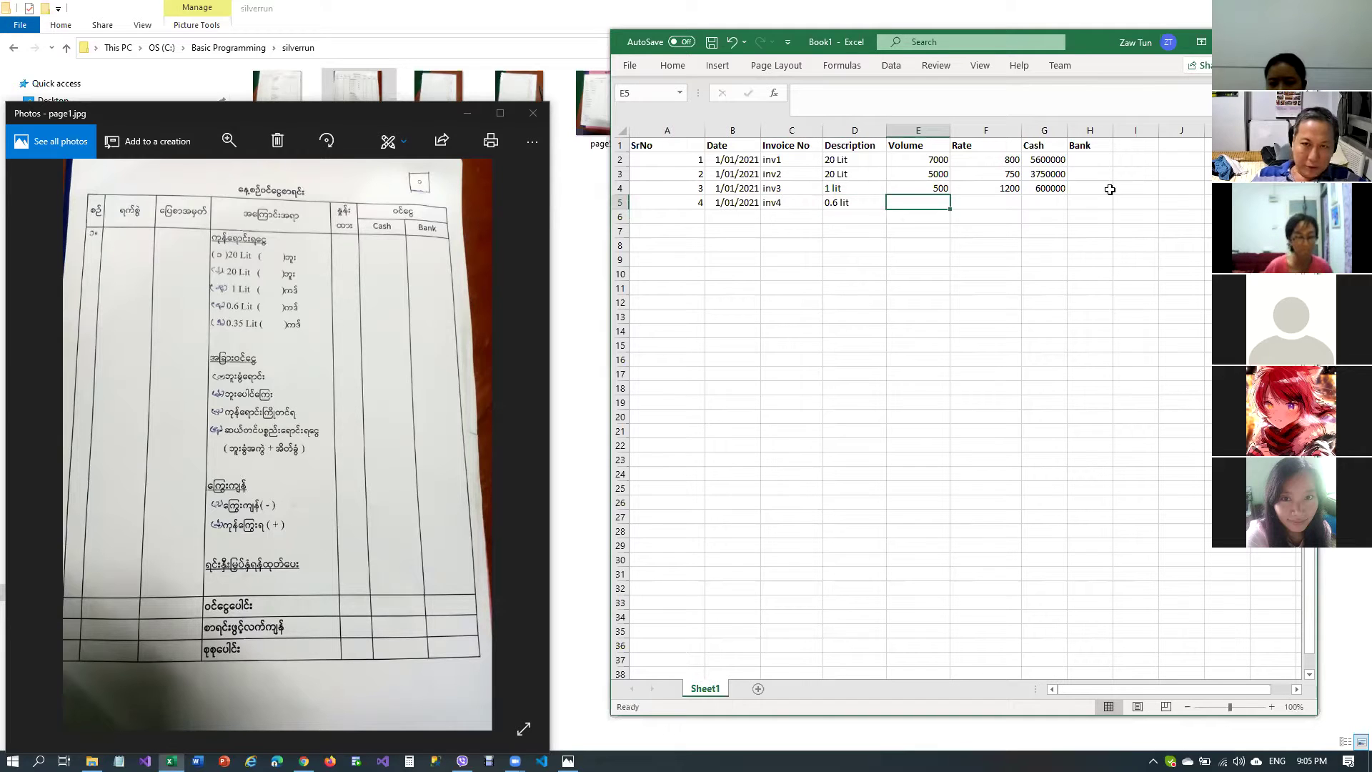
text(700)
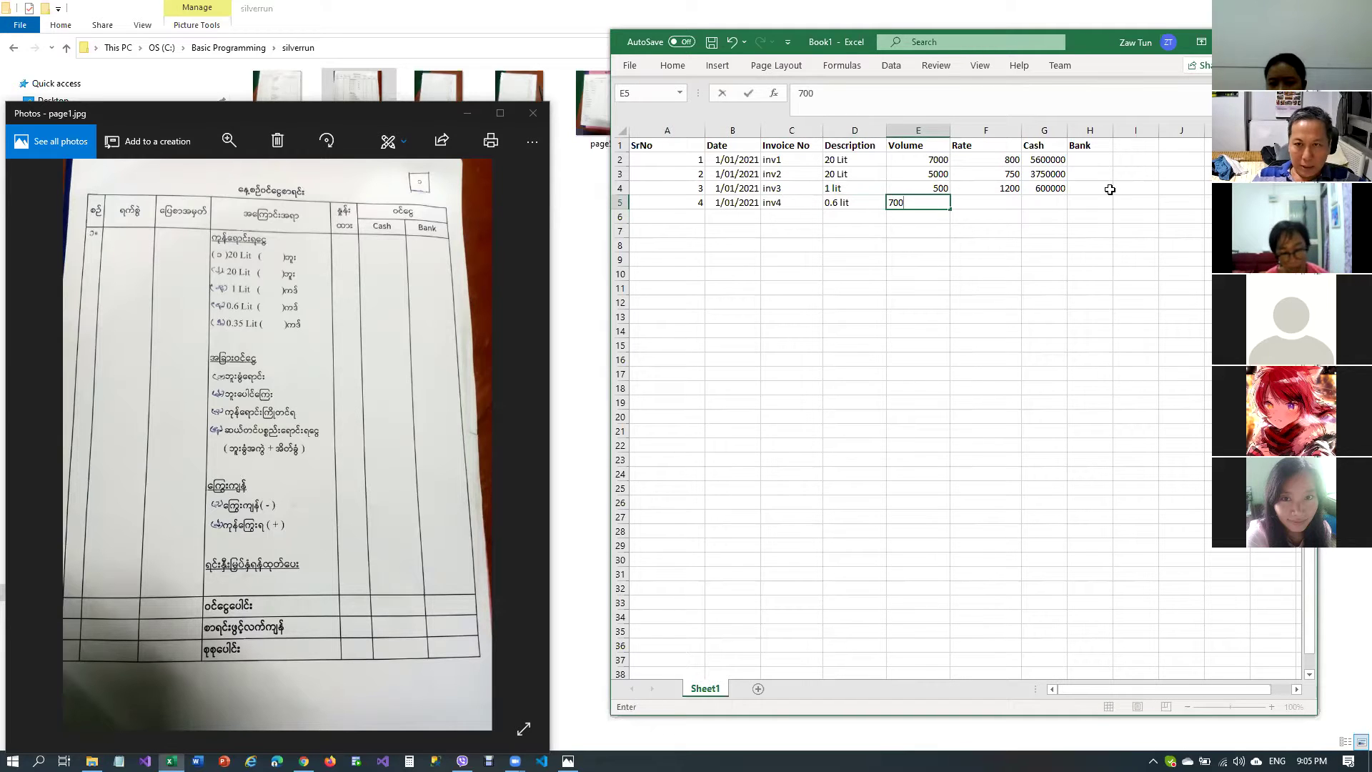
key(Tab)
text(800)
Copy the Cash formula from G4 to G5 for the fourth record
key(Tab)
key(Up)
key(ctrl+c)
key(Down)
key(ctrl+v)
key(Escape)
key(Return)
Begin the fifth record in row 6 with serial number 5 and the date copied from B5
key(Left)
key(Left)
key(Left)
key(Left)
key(Left)
key(Left)
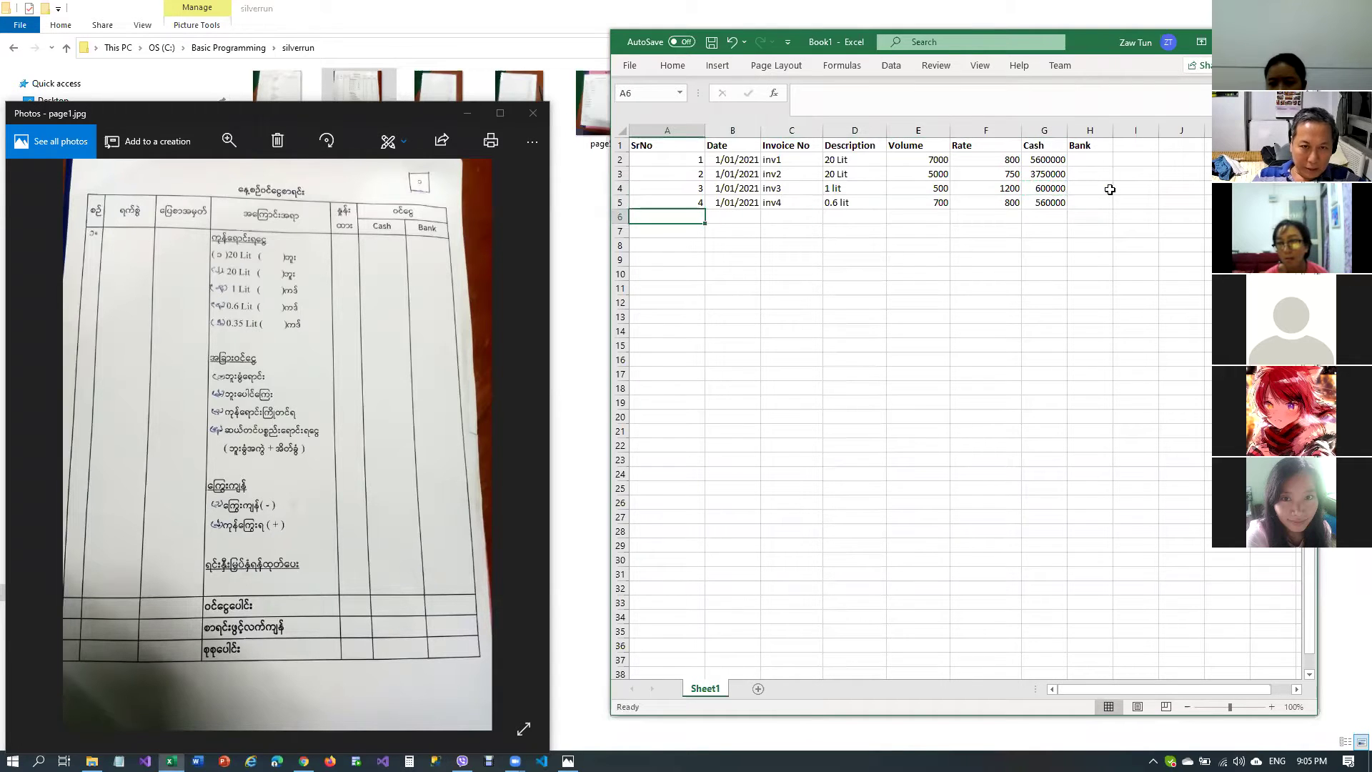
text(5)
key(Tab)
key(Up)
key(ctrl+c)
key(Down)
key(ctrl+v)
key(Escape)
Enter invoice number inv5 and description 0.35 lit for the fifth record in row 6
key(Tab)
key(Up)
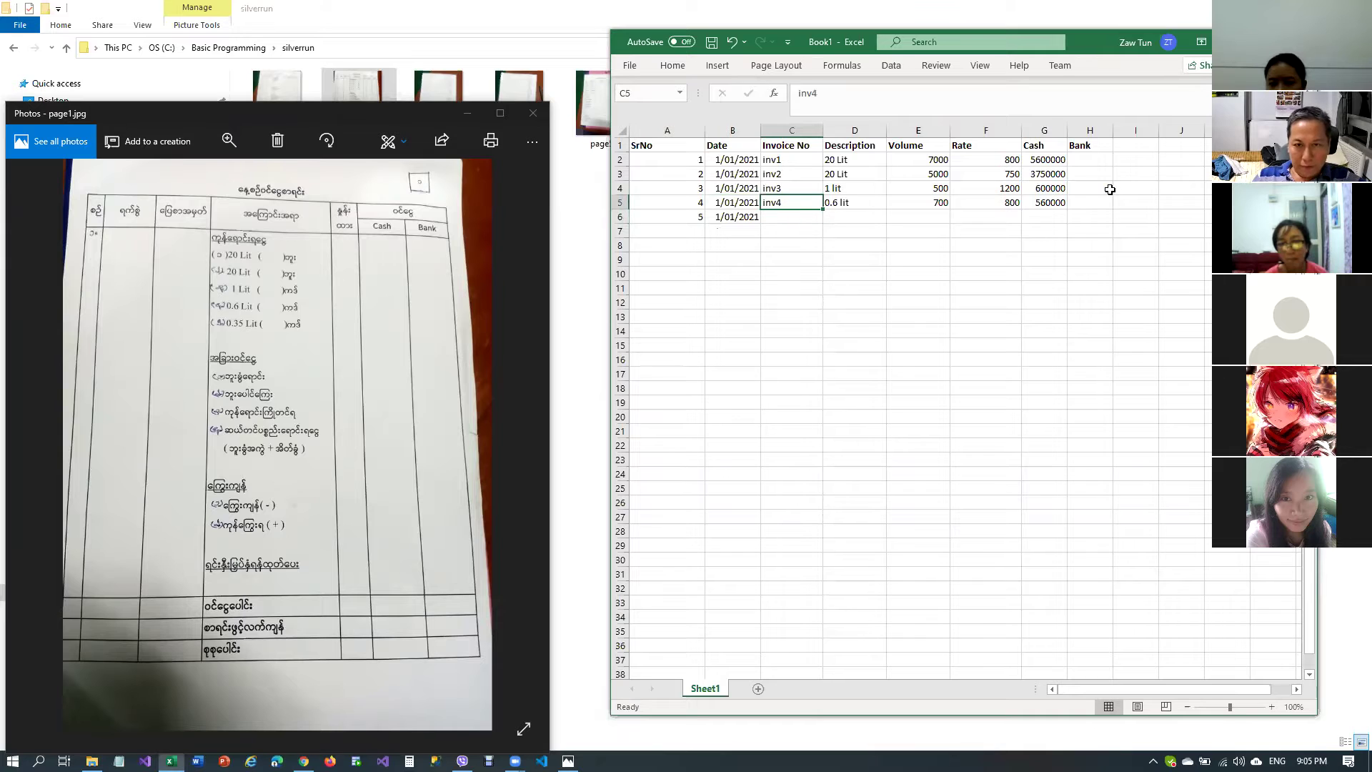
key(ctrl+c)
key(Escape)
key(Down)
text(inv5)
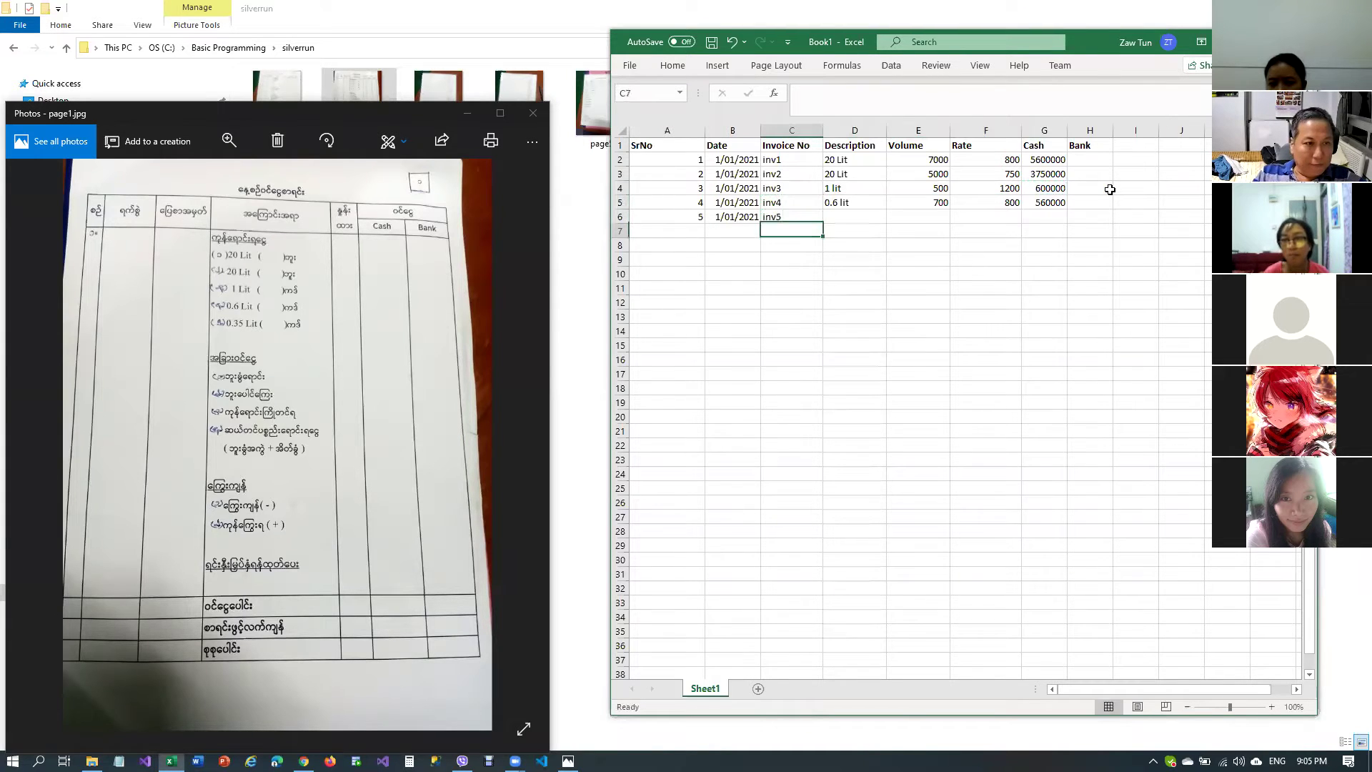
key(Tab)
text(.35)
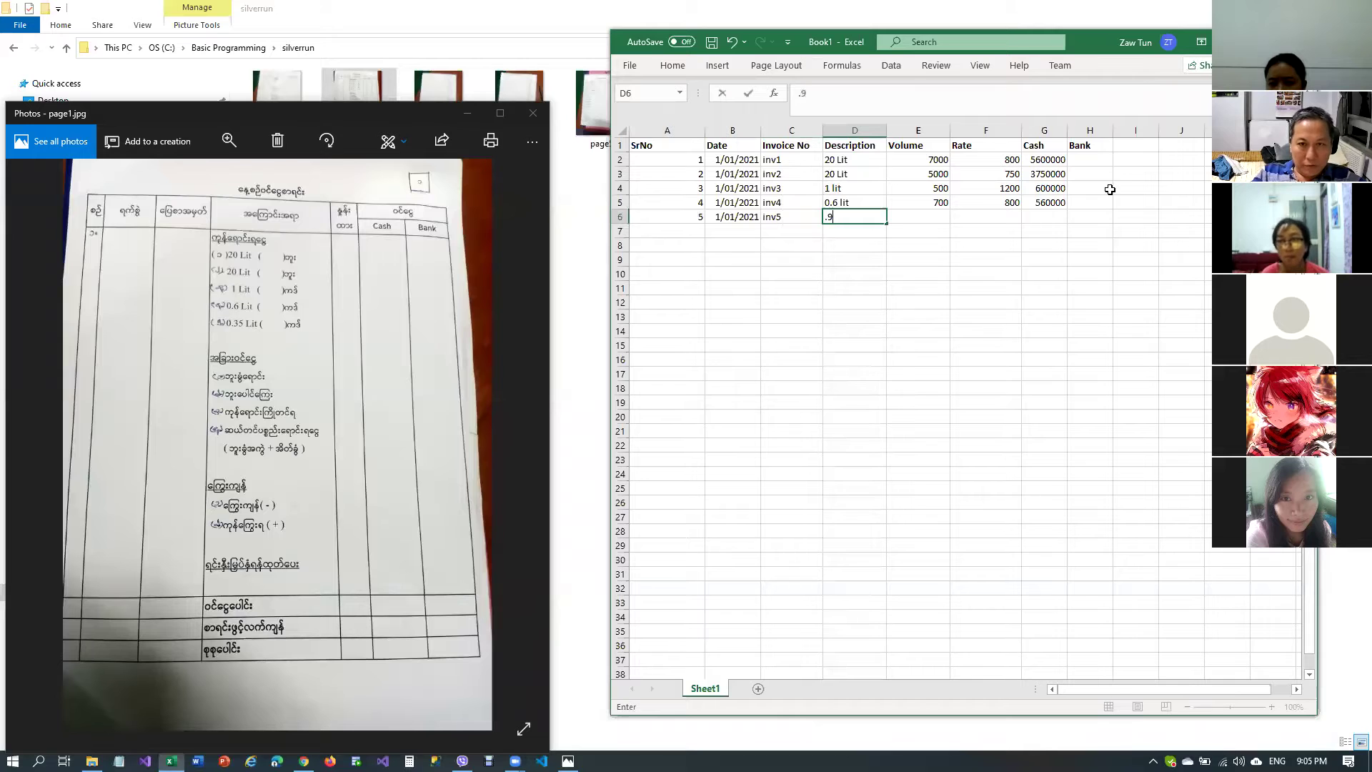
key(ctrl+Return)
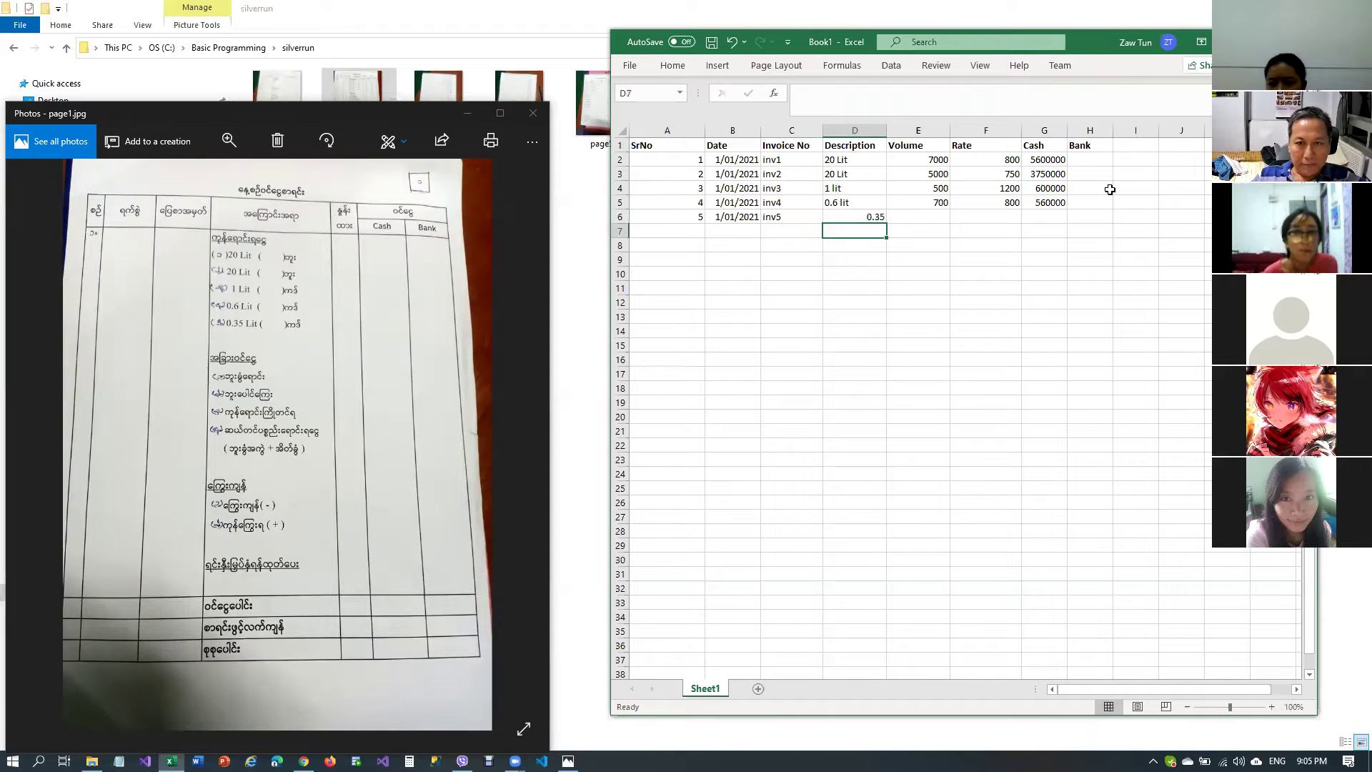
key(F2)
text(lit)
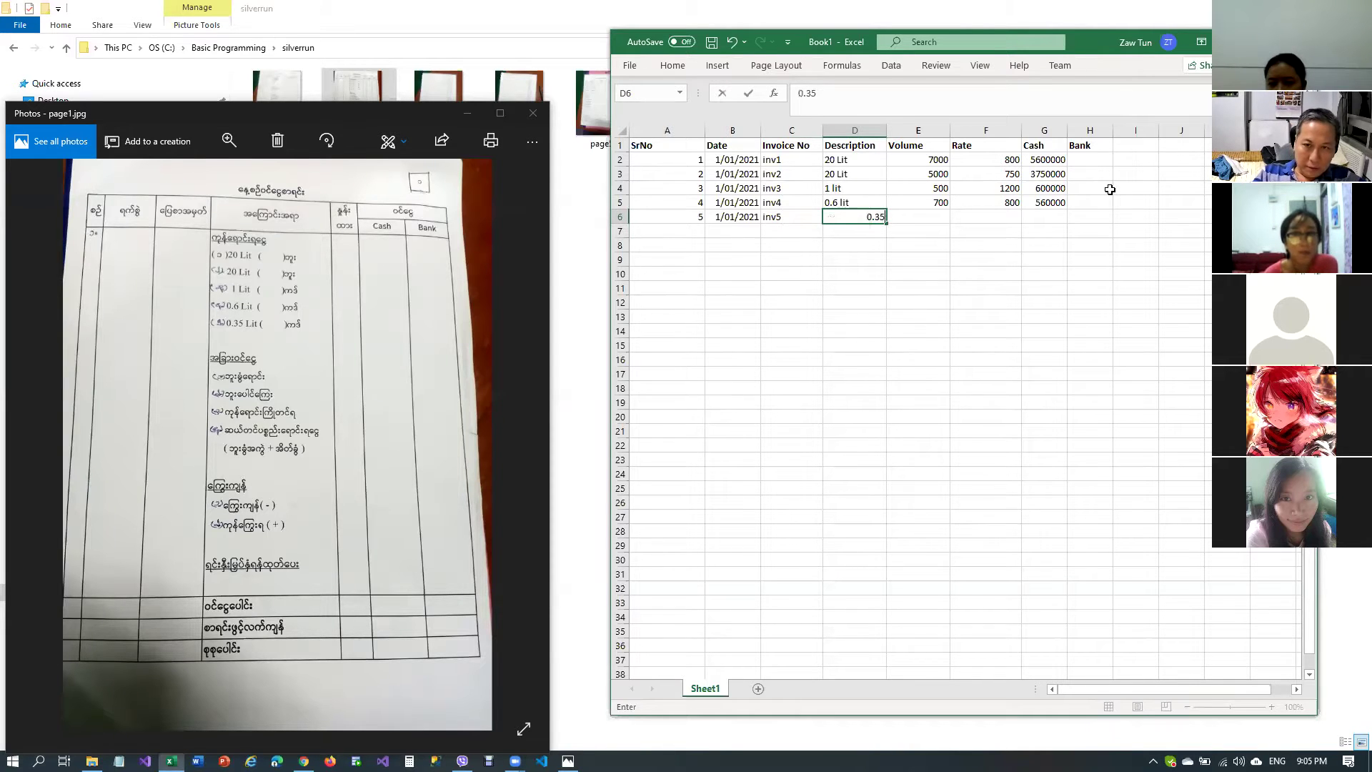
key(Return)
Enter a volume of 1000 and a rate of 500 for the fifth record in E6:F6
key(Up)
key(Right)
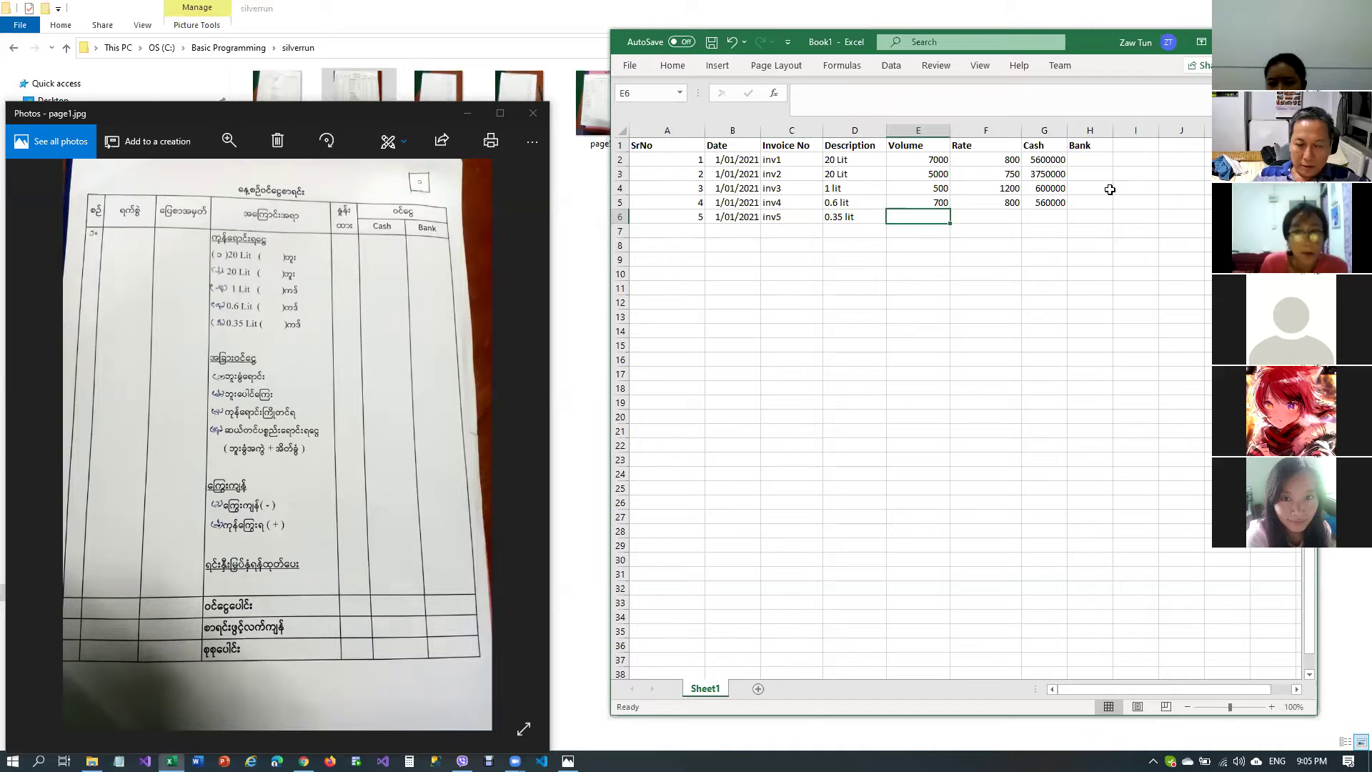
text(1000)
key(Tab)
text(500)
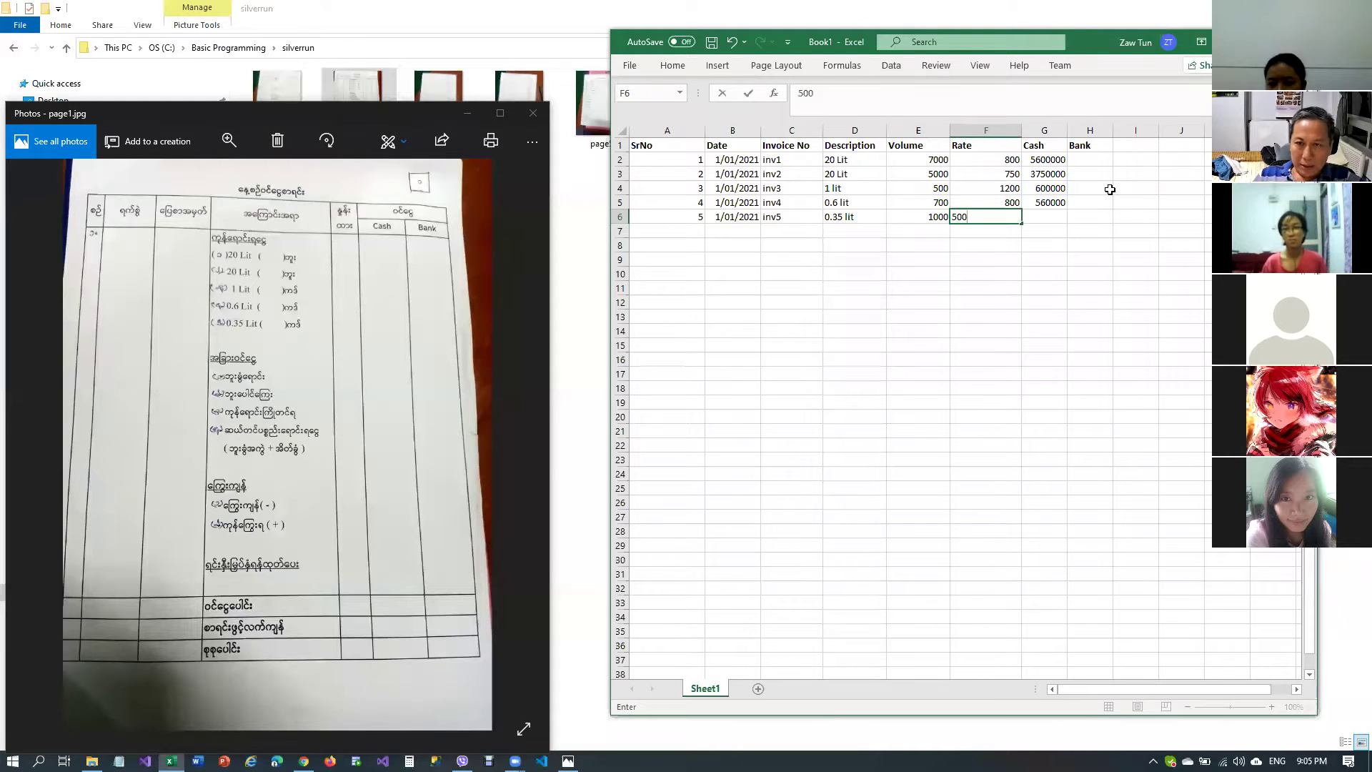
Copy the Cash formula from G5 to G6 for the fifth record
key(Tab)
key(Up)
key(ctrl+c)
key(Down)
key(ctrl+v)
key(Return)
Begin the sixth record in row 7 with serial number 6 and the date copied from B6
key(Left)
key(Left)
key(Left)
key(Left)
key(Left)
key(Left)
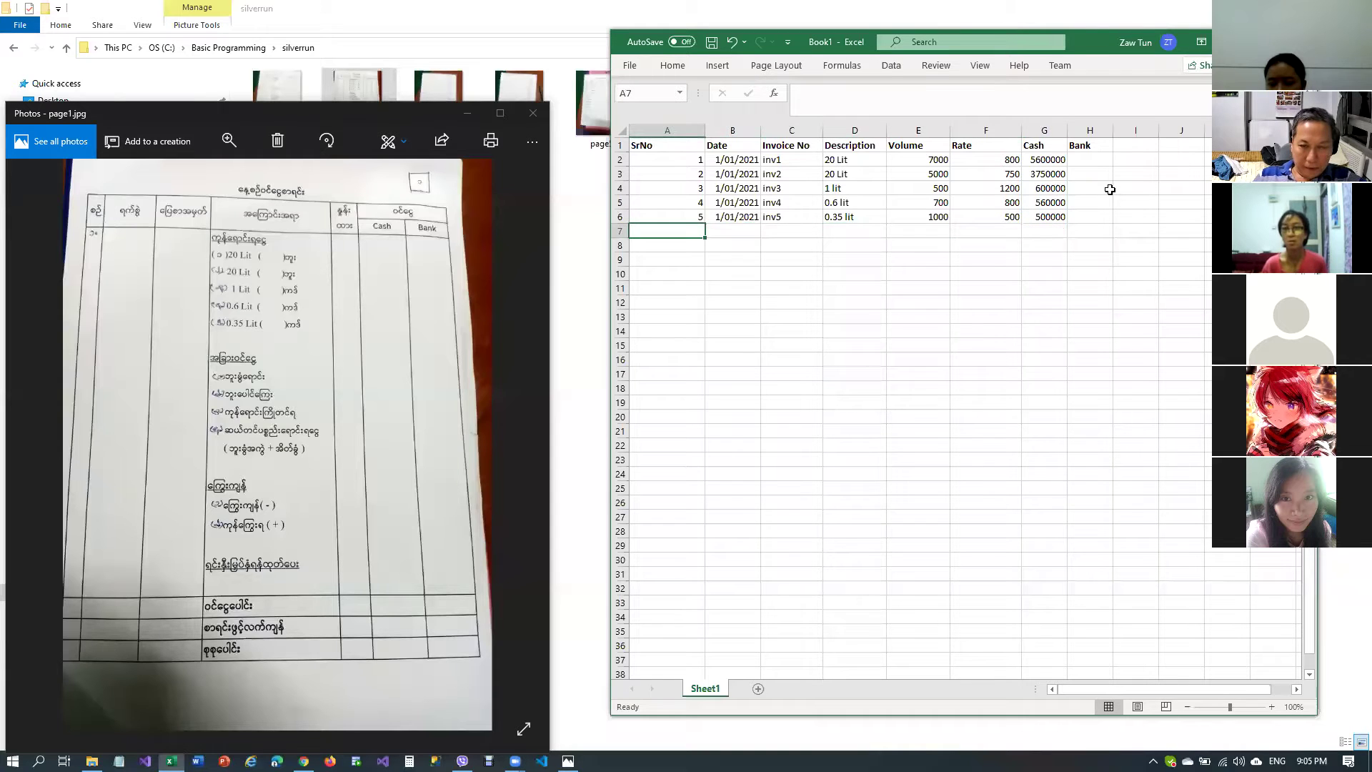
text(6)
key(Tab)
key(Up)
key(ctrl+c)
key(Down)
key(ctrl+v)
Enter inv6 as the sixth record's invoice number in C7
key(Tab)
text(inv6)
key(Return)
key(Up)
key(Tab)
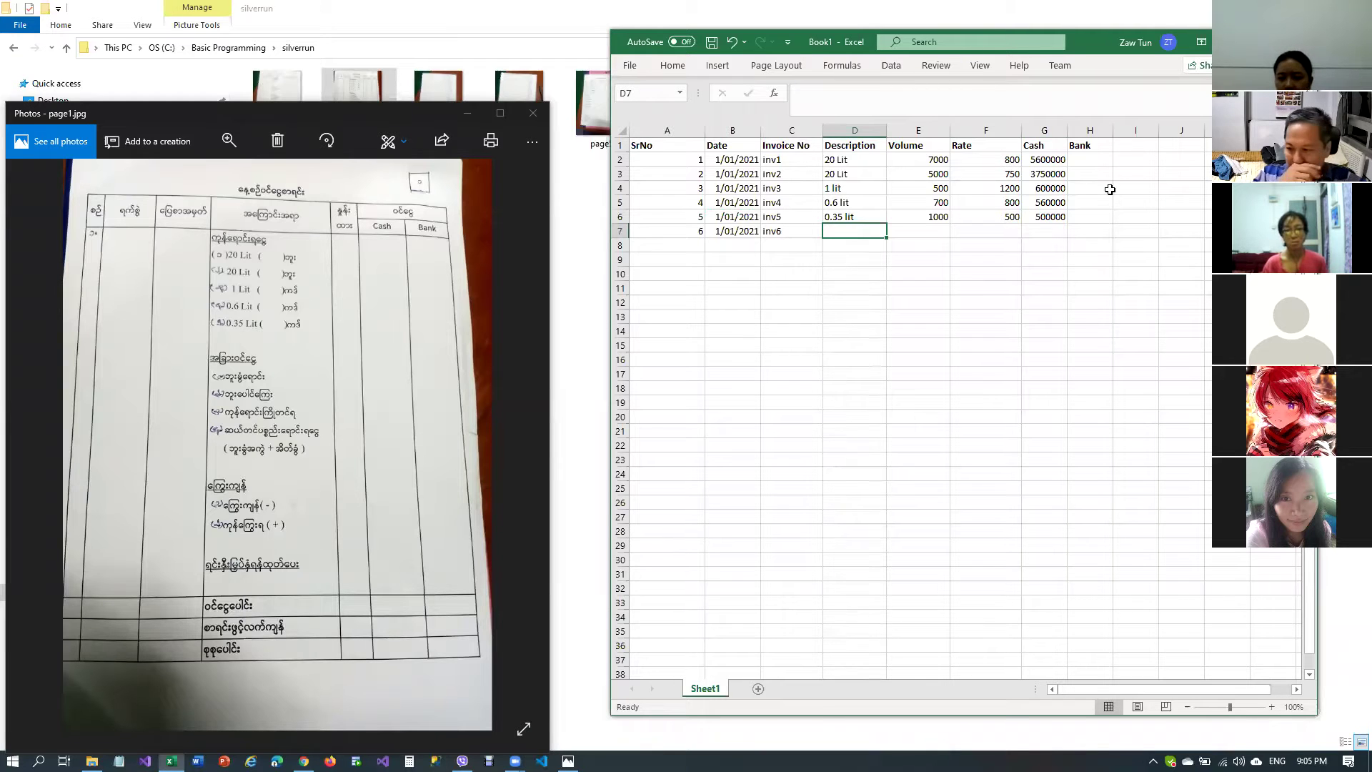
Describe the sixth record as Empty bottle sale in D7 and widen the Description column to fit the text
text(Em)
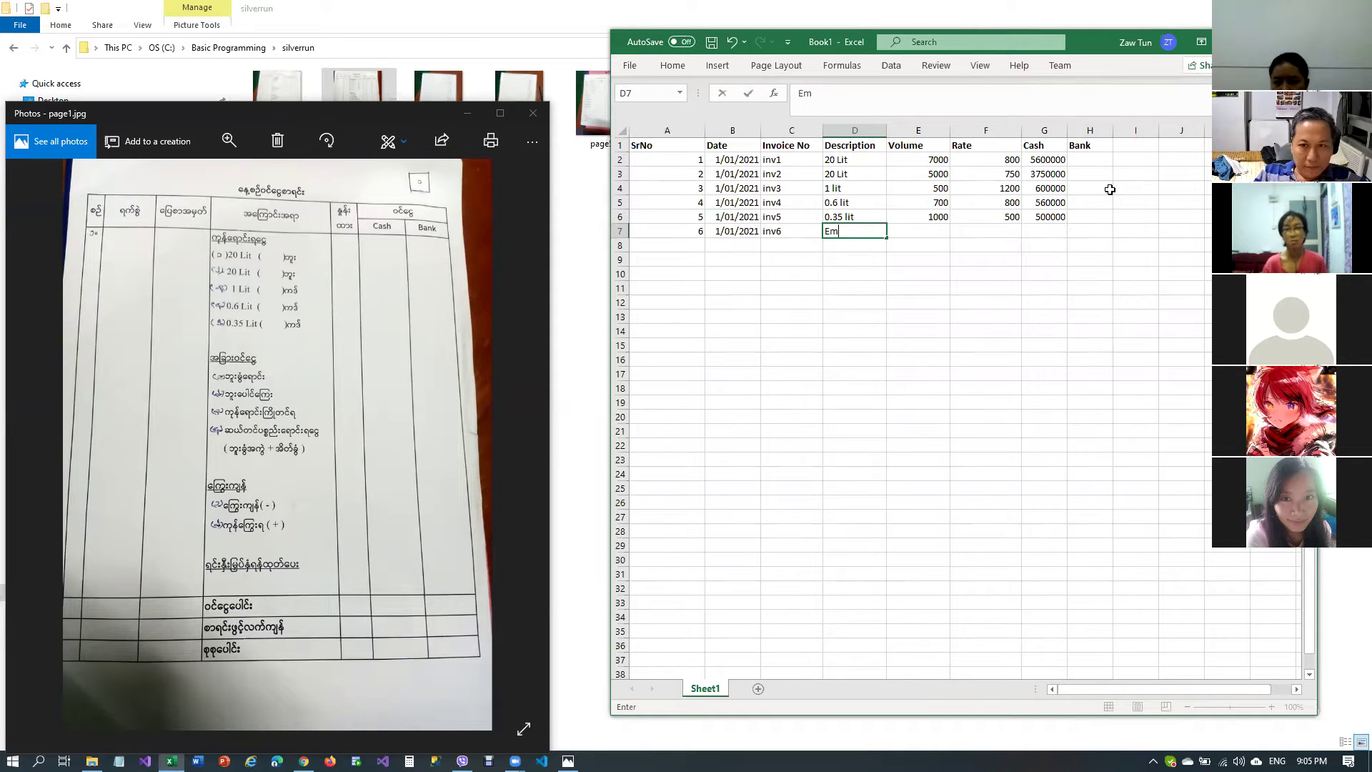
text(pty bottle sale)
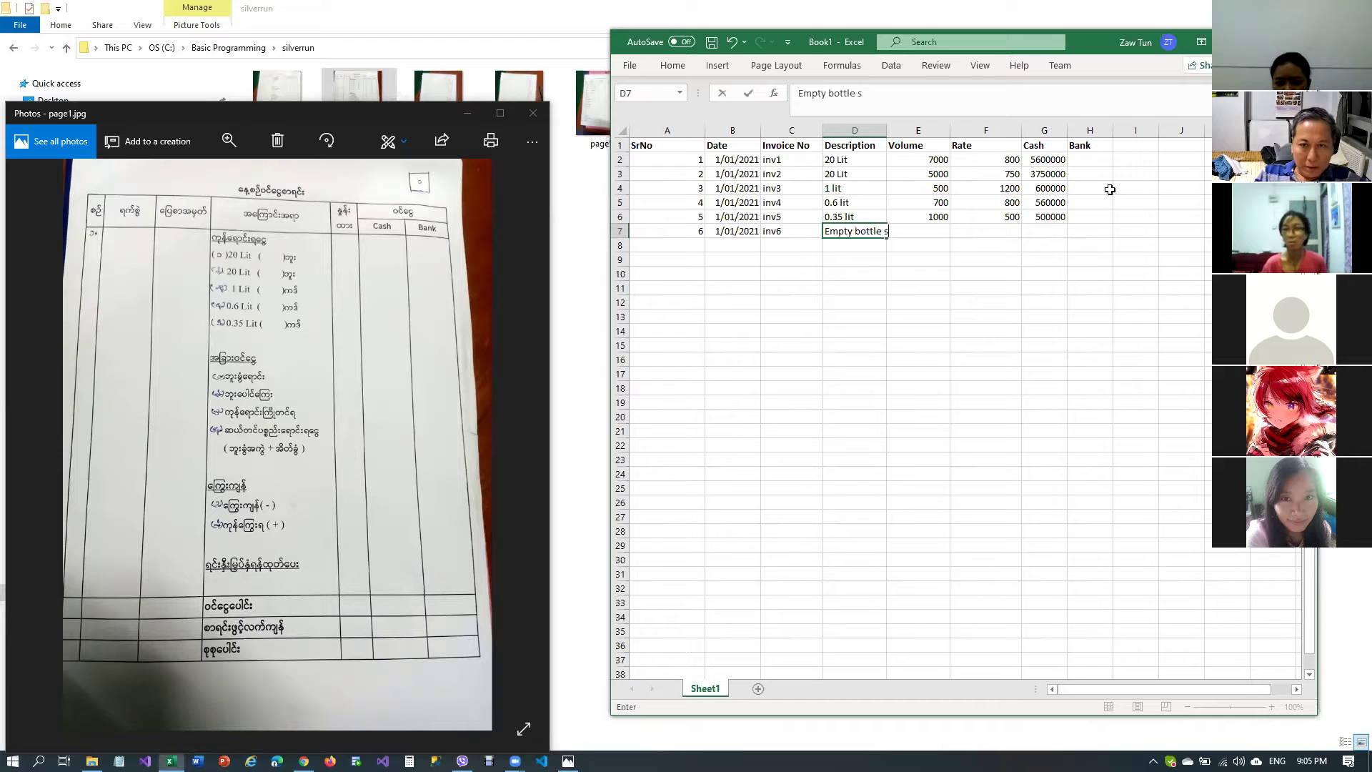
key(Return)
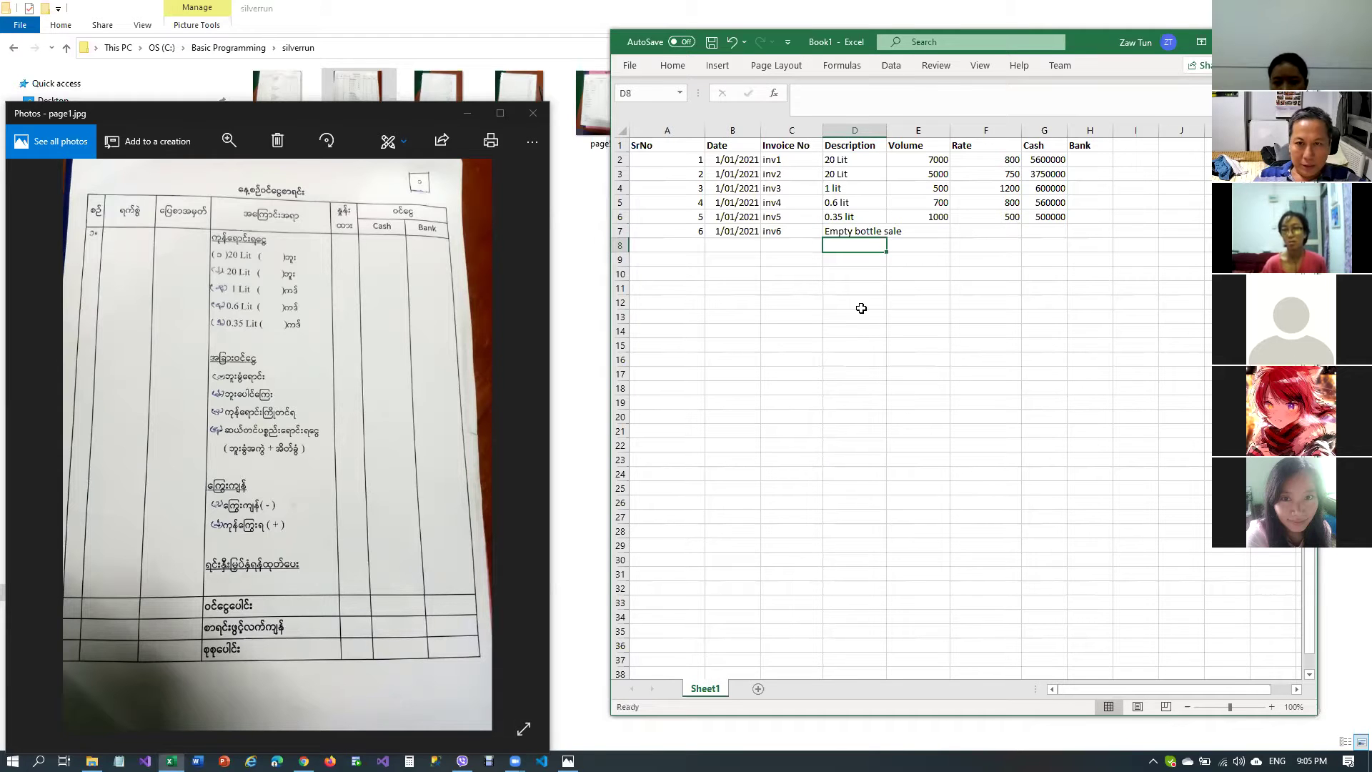
drag(885, 129, 920, 129)
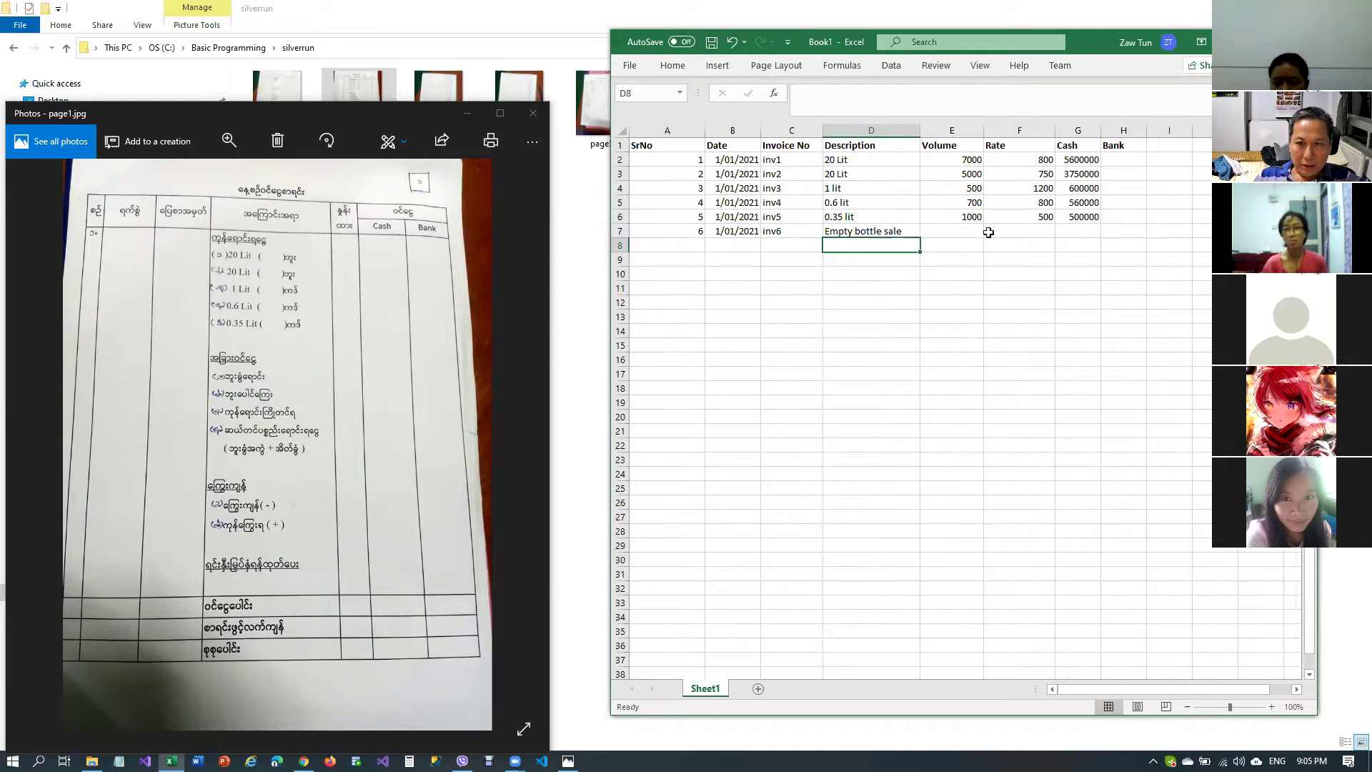
Enter a volume of 5 and a rate of 200 for the sixth record in E7:F7
click(961, 230)
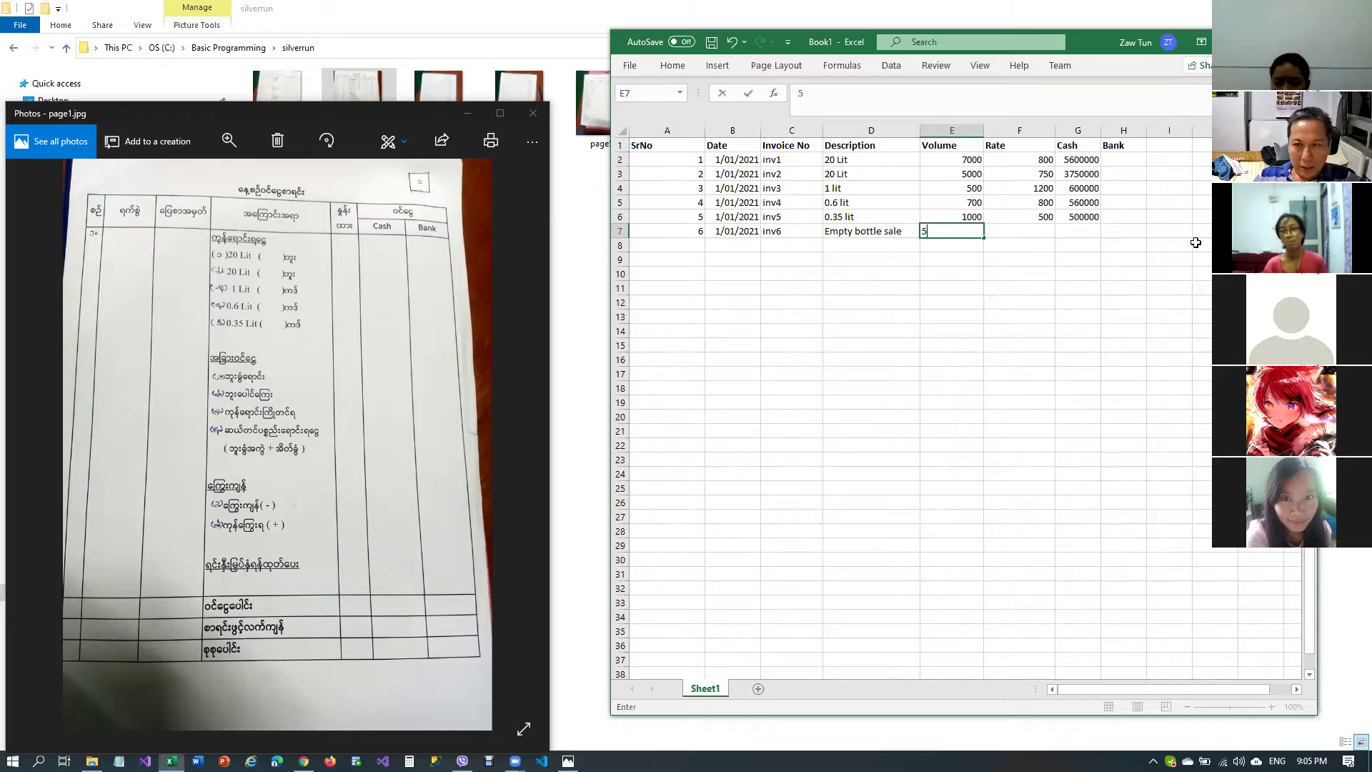
text(5)
key(Tab)
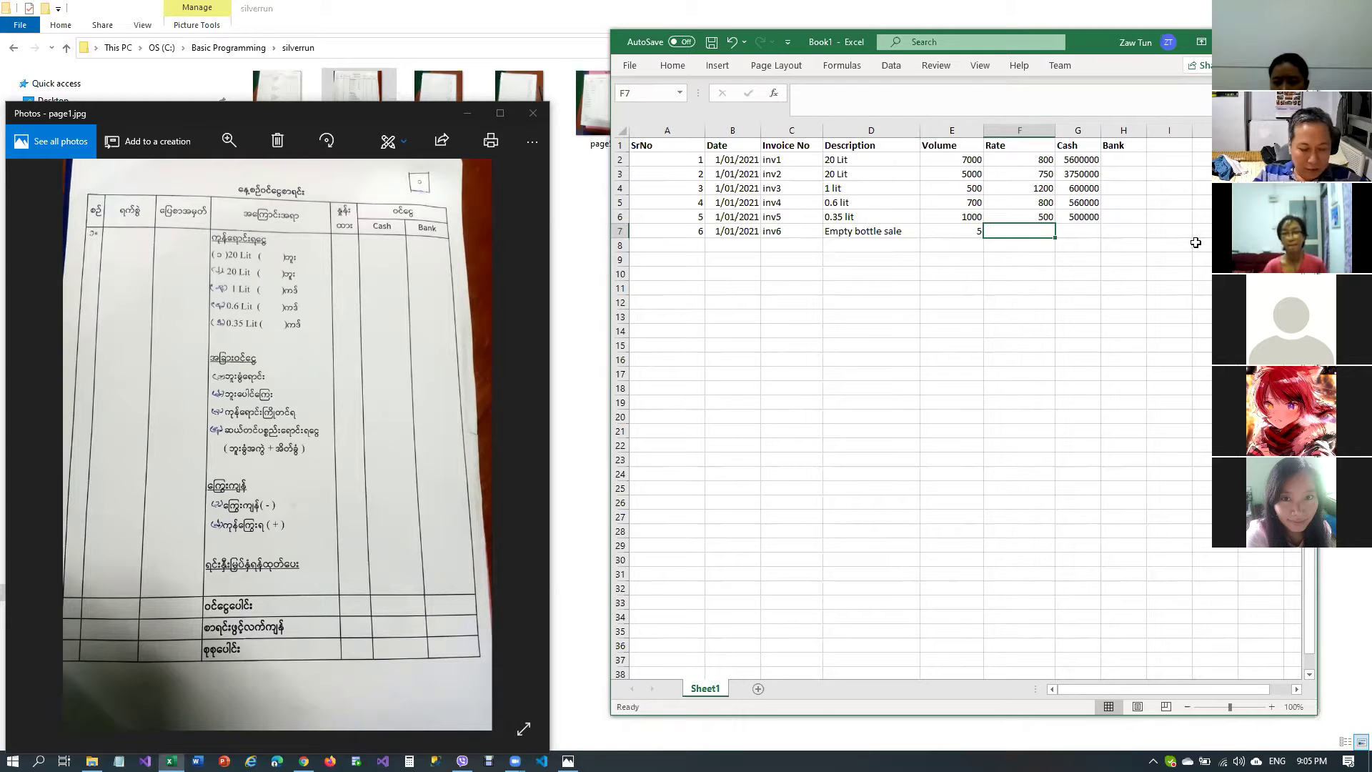
text(200)
key(Return)
Begin the seventh record in row 8 with serial number 7 and the date copied from B7
key(Return)
key(Up)
key(Left)
key(Left)
key(Left)
key(Left)
key(Left)
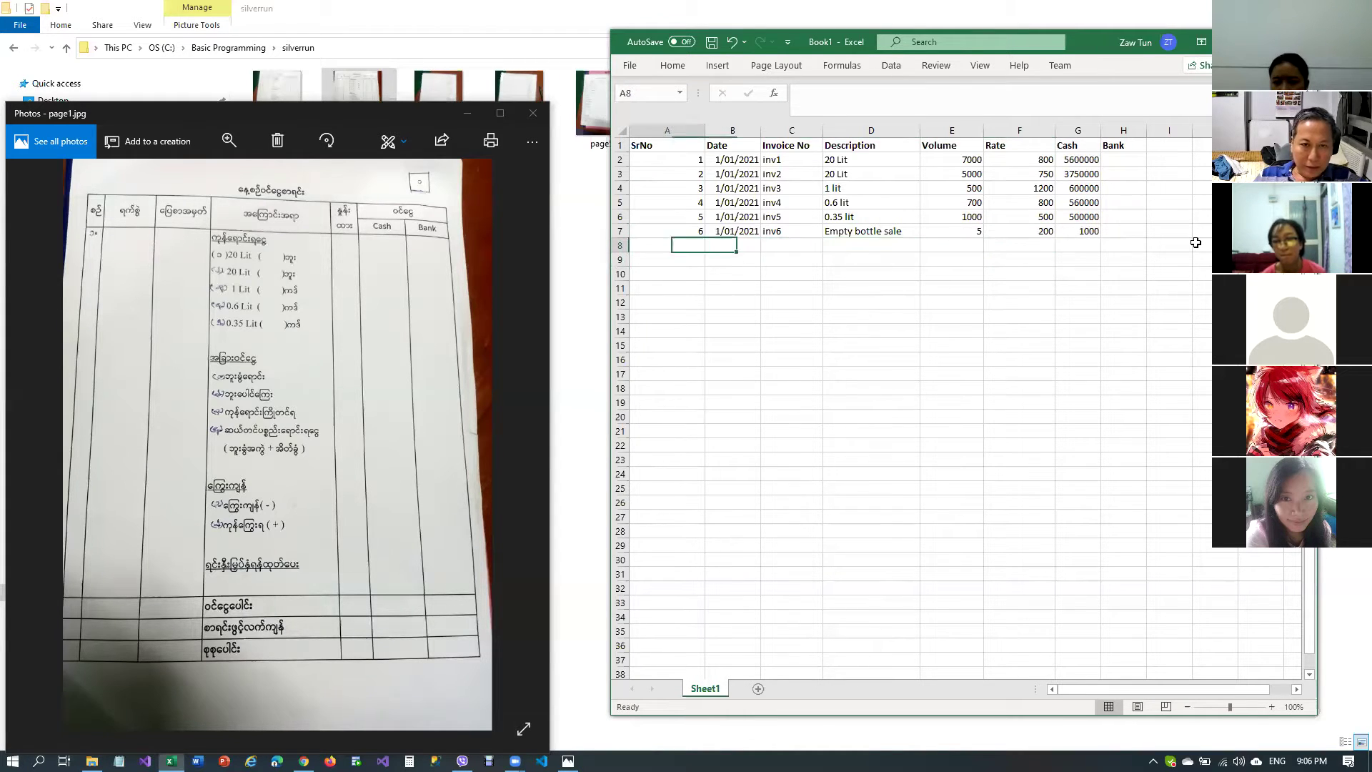
text(7)
key(Tab)
key(Up)
key(ctrl+c)
key(Down)
key(ctrl+v)
key(Tab)
key(Escape)
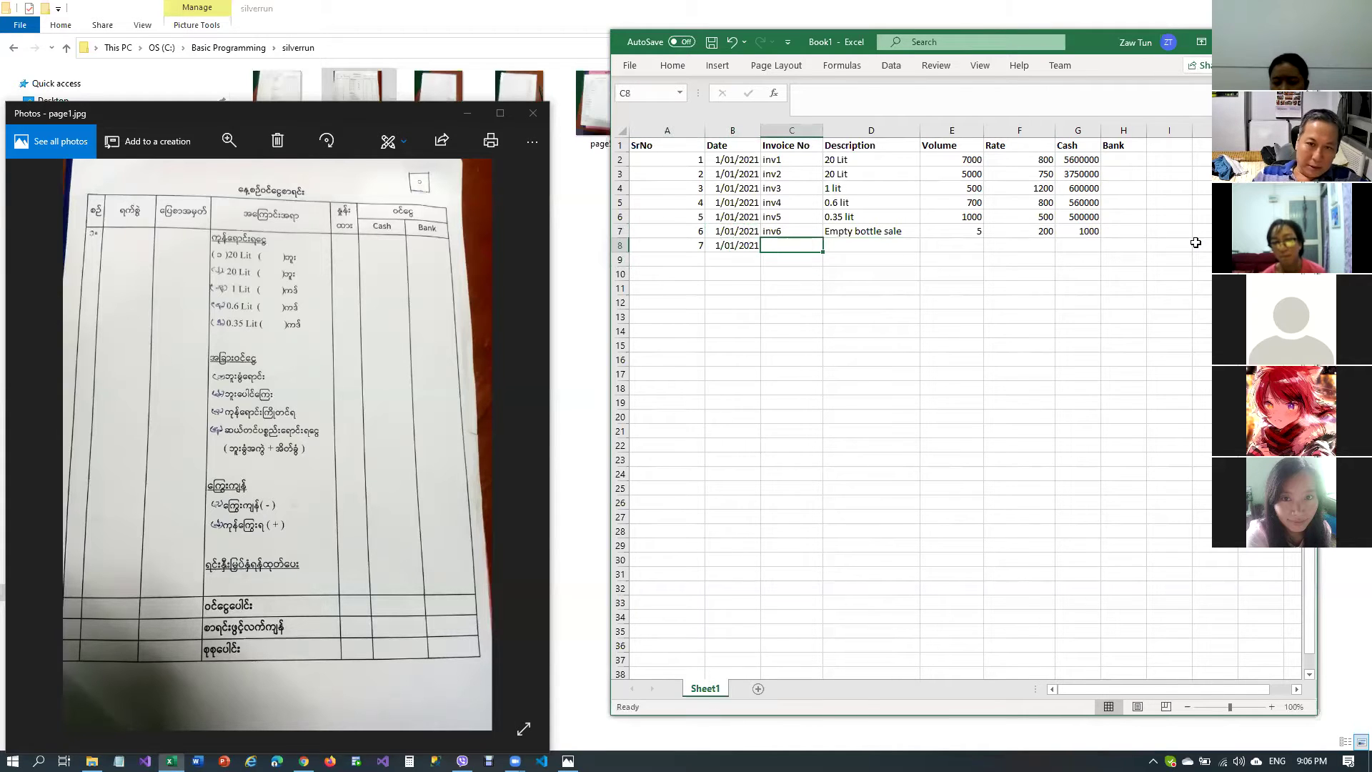
Enter inv7 and the description Empty bottle deposit for the seventh record in C8:D8
text(inv7)
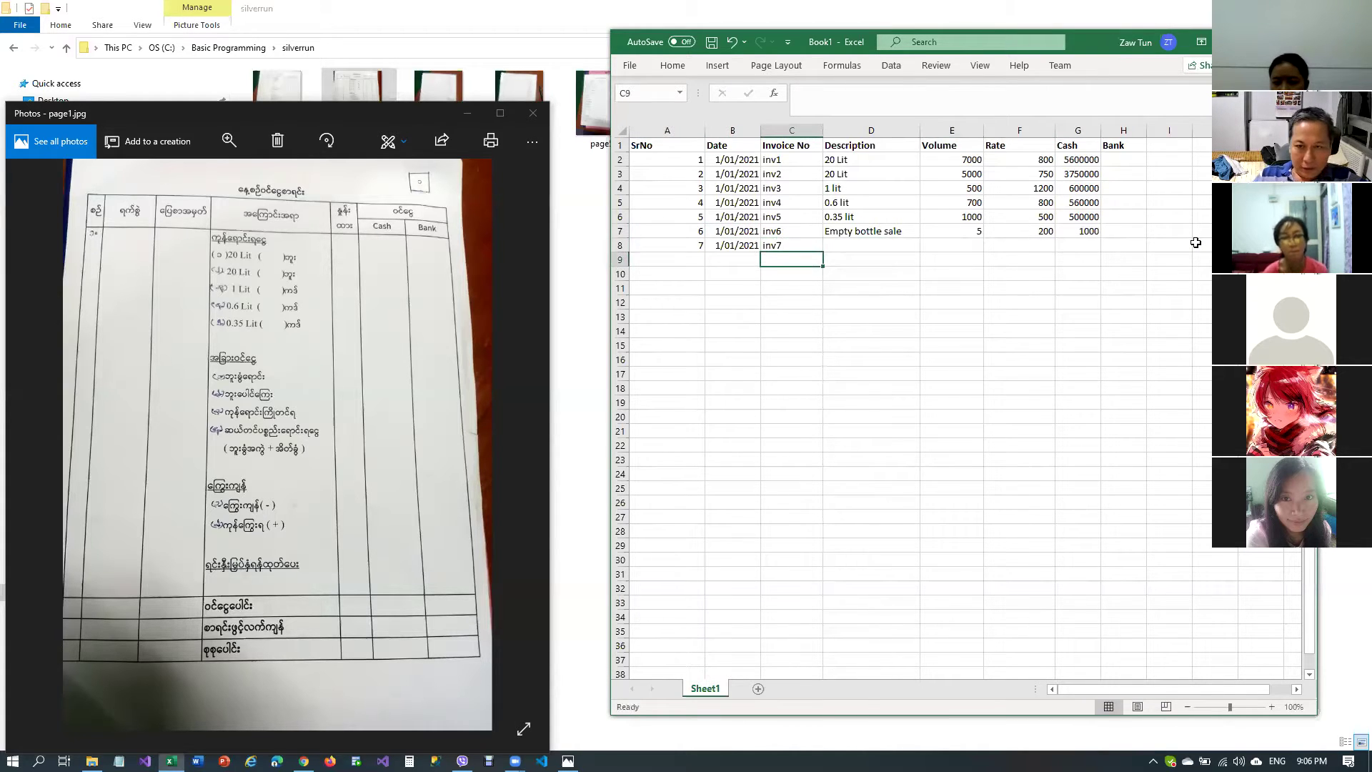
key(Tab)
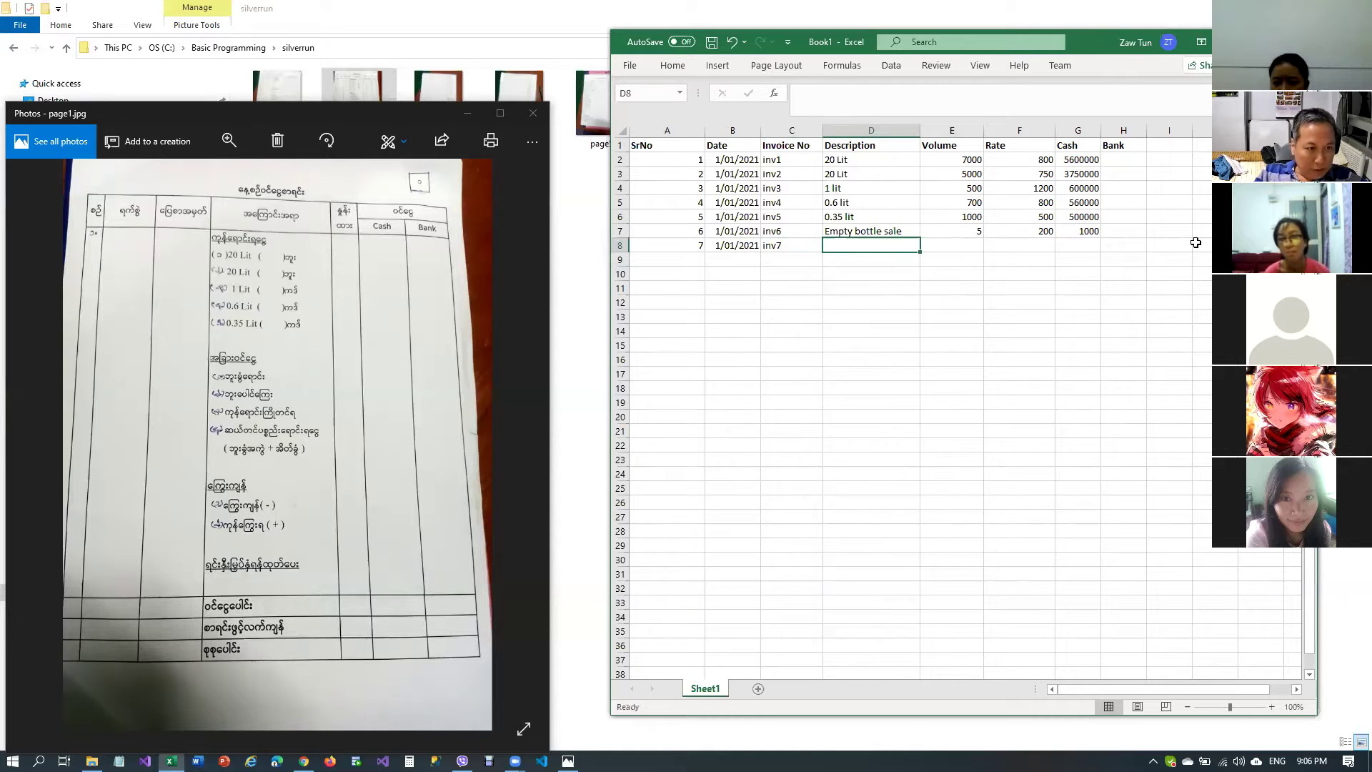
text(Em)
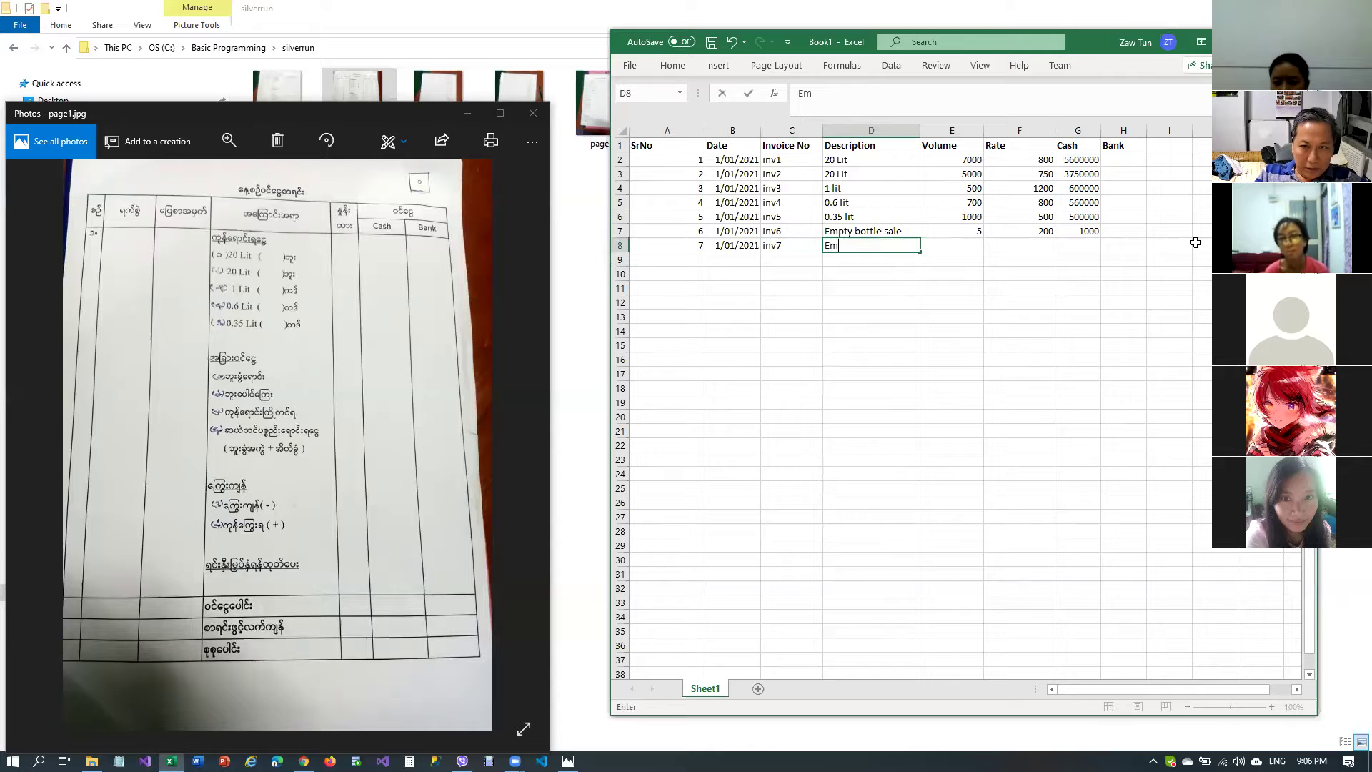
text(pty bottle )
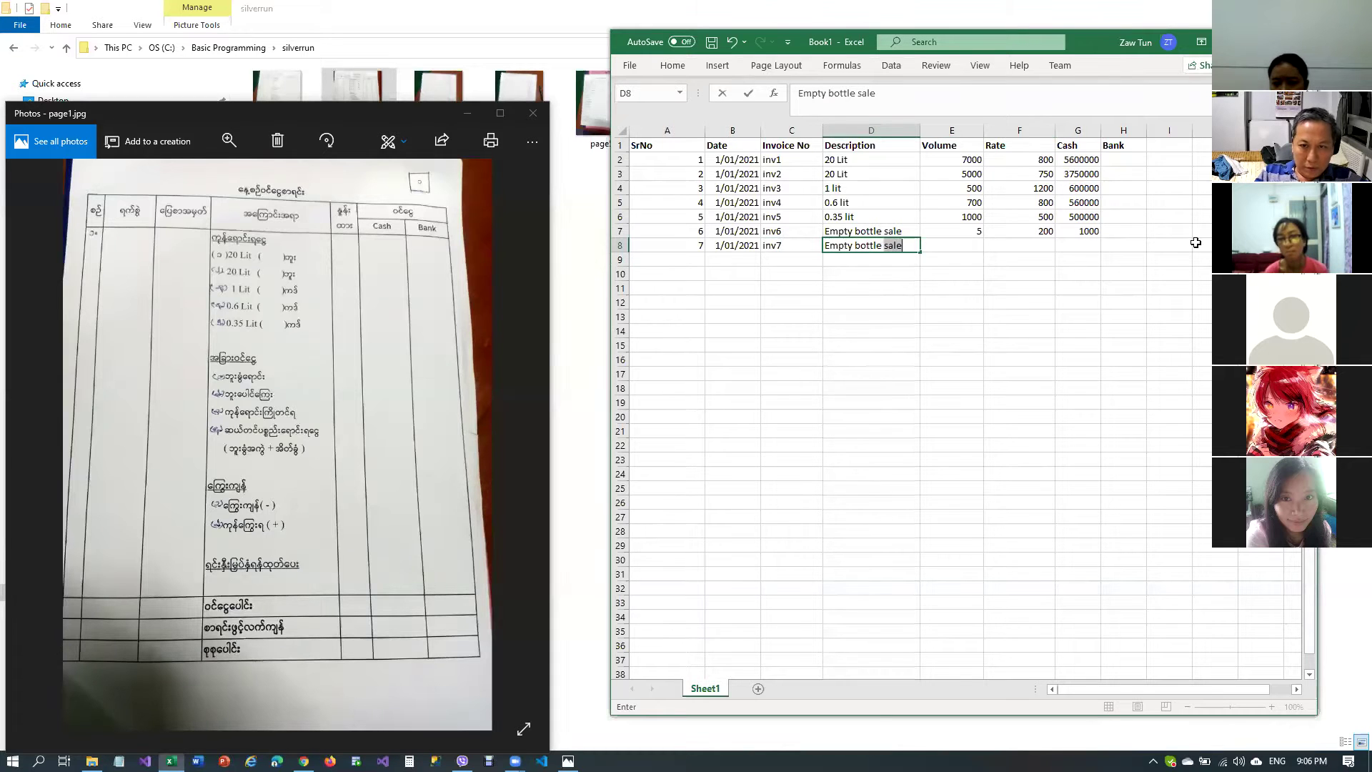
text(deposit)
key(Return)
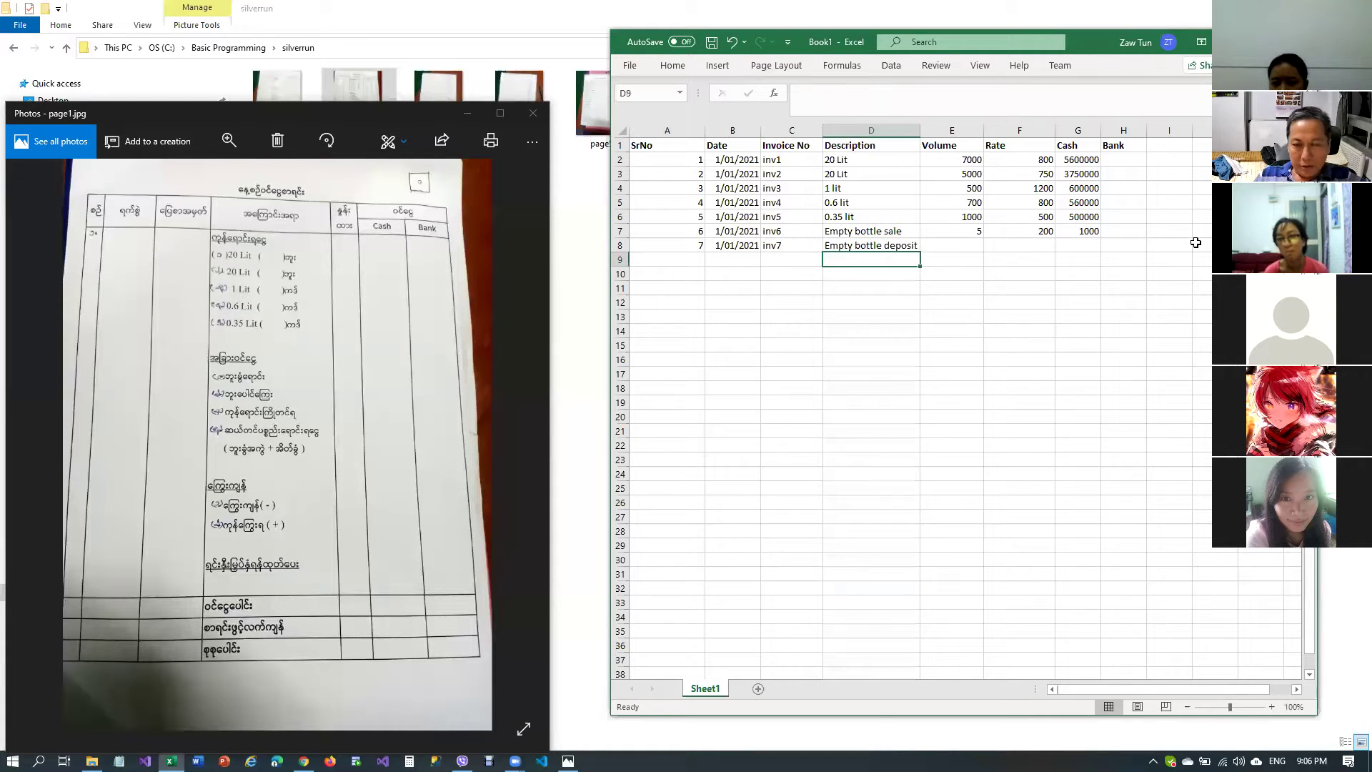
Enter a volume of 20 and a rate of 1000 for the seventh record and fill the Cash formula down to G8
key(Up)
key(Right)
text(20)
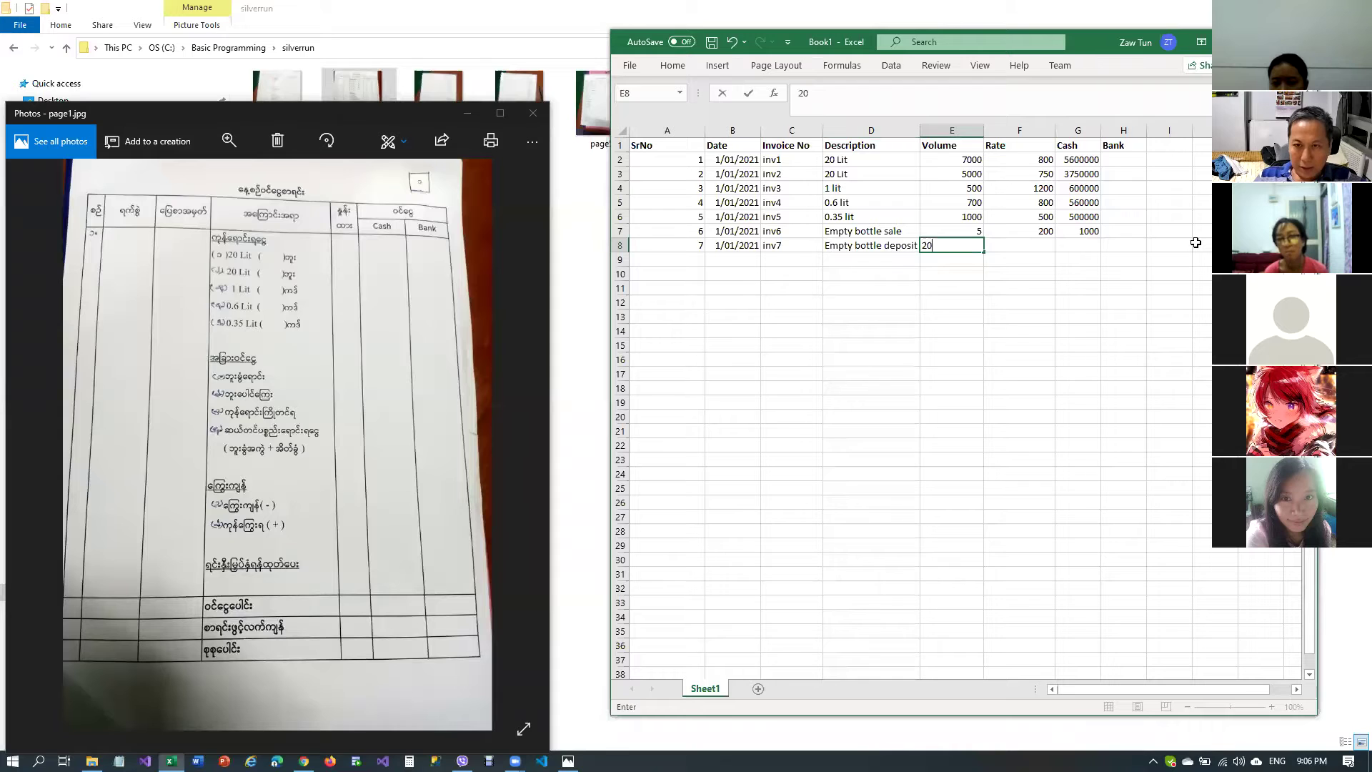
key(Right)
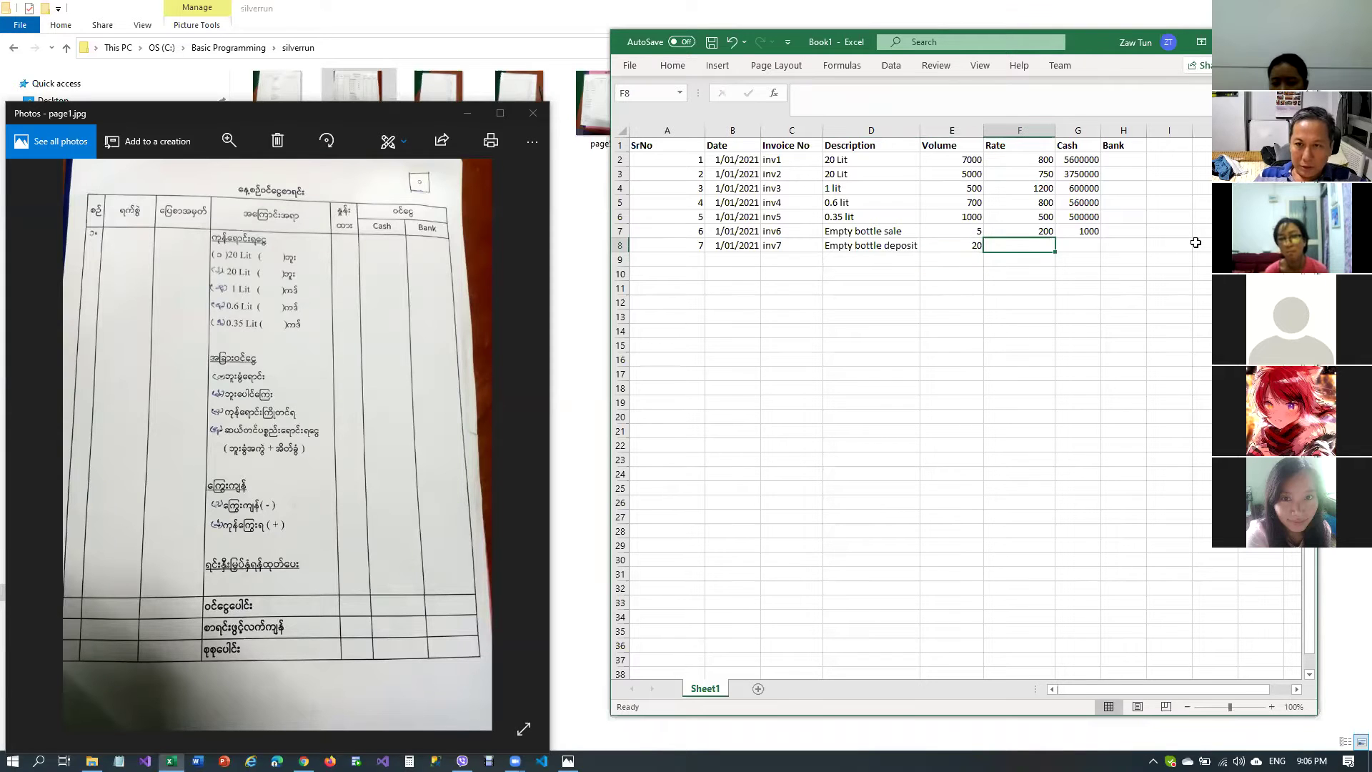
text(1000)
key(Right)
key(ctrl+d)
Begin the eighth record in row 9 with serial number 8 and the date copied from B8
key(Down)
key(Down)
key(Up)
key(Up)
key(Left)
key(Left)
key(Left)
key(Left)
key(Left)
key(Left)
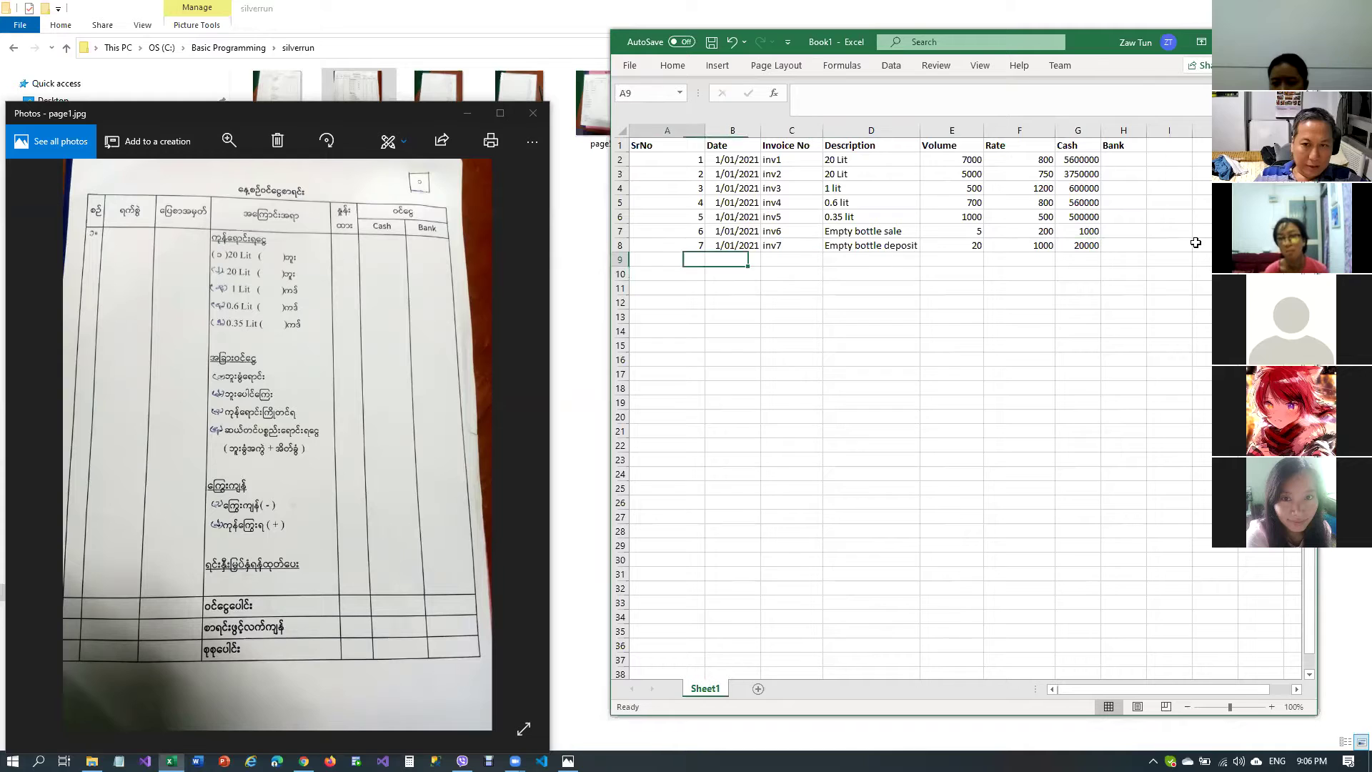
key(Right)
key(Right)
click(1195, 242)
key(Left)
key(Left)
key(Left)
key(Down)
key(Left)
key(Left)
key(Left)
key(Left)
key(Left)
key(Left)
text(8)
key(Right)
key(Up)
key(ctrl+c)
key(Down)
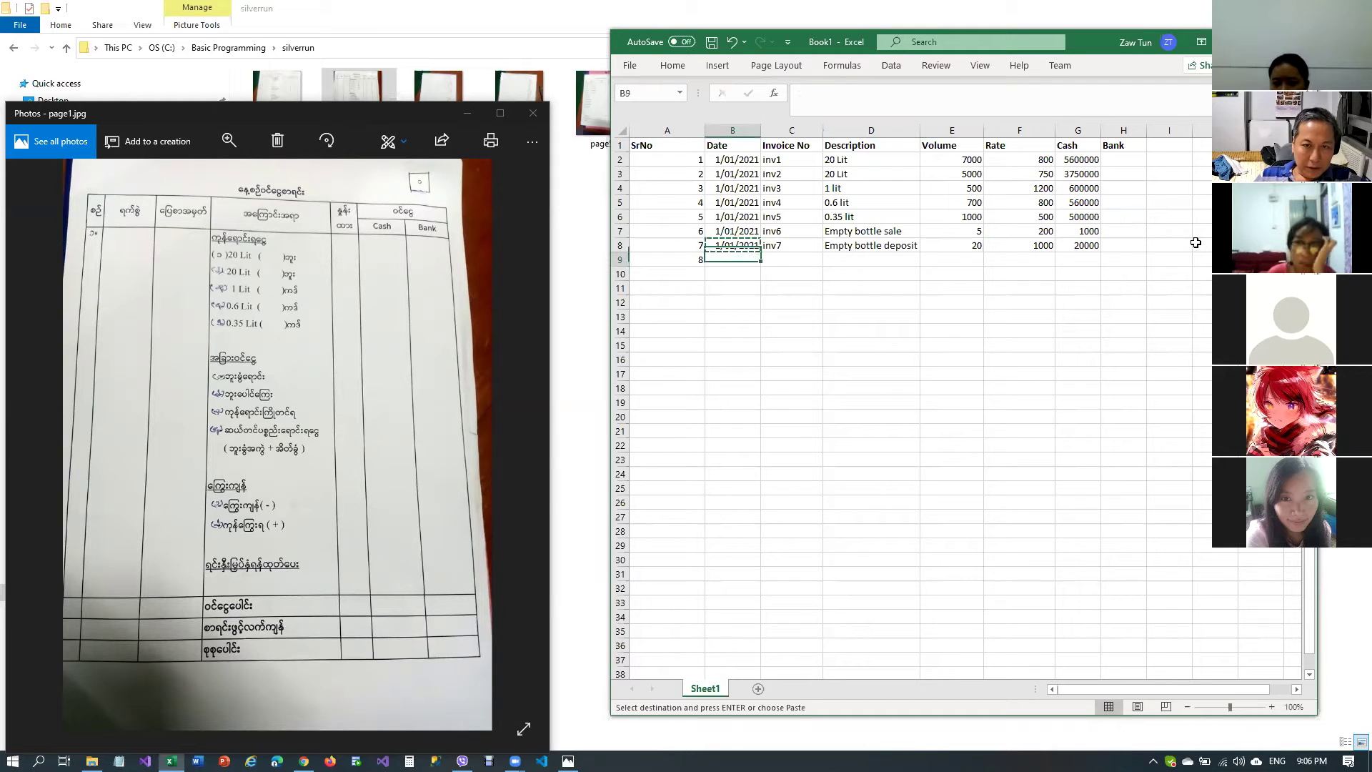
key(ctrl+v)
key(Escape)
Enter inv8 and the description Sale Deposit for the eighth record in C9:D9
key(Right)
text(inv8)
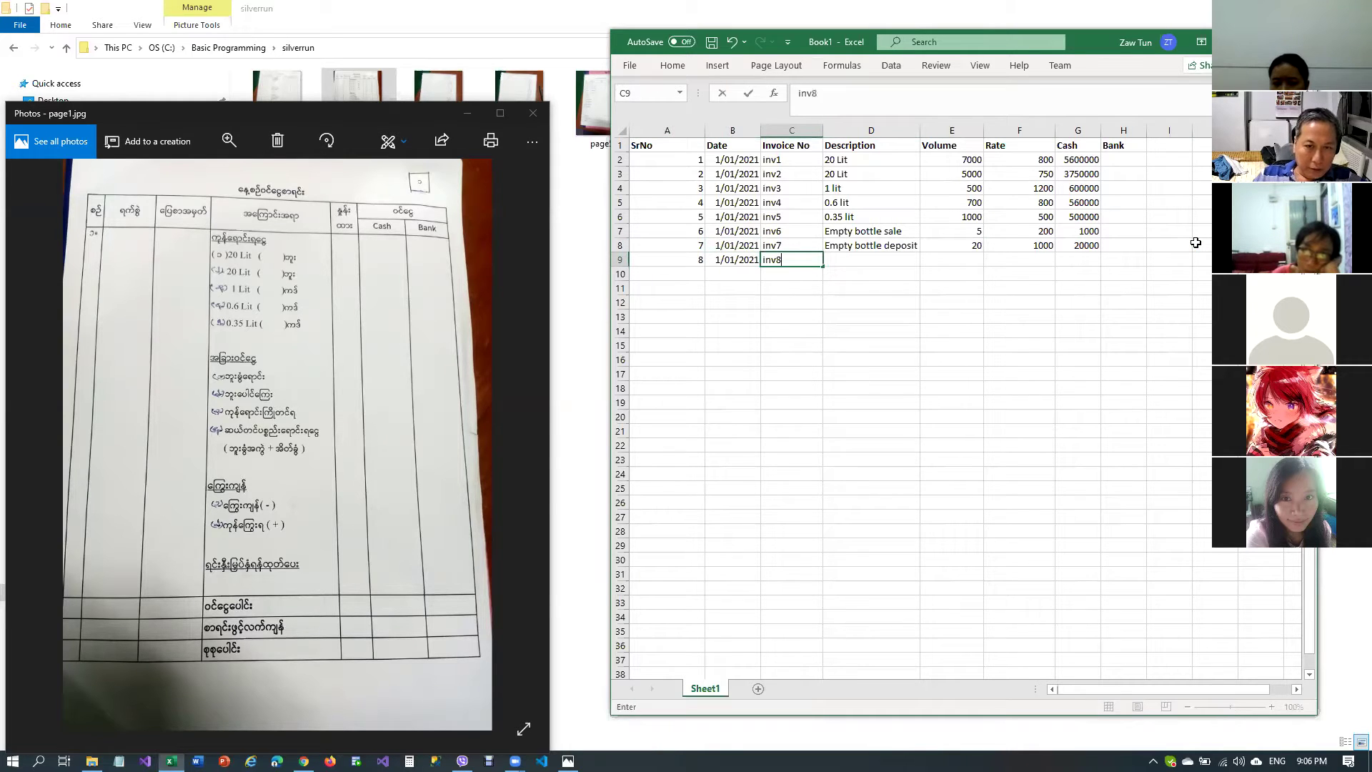
key(Right)
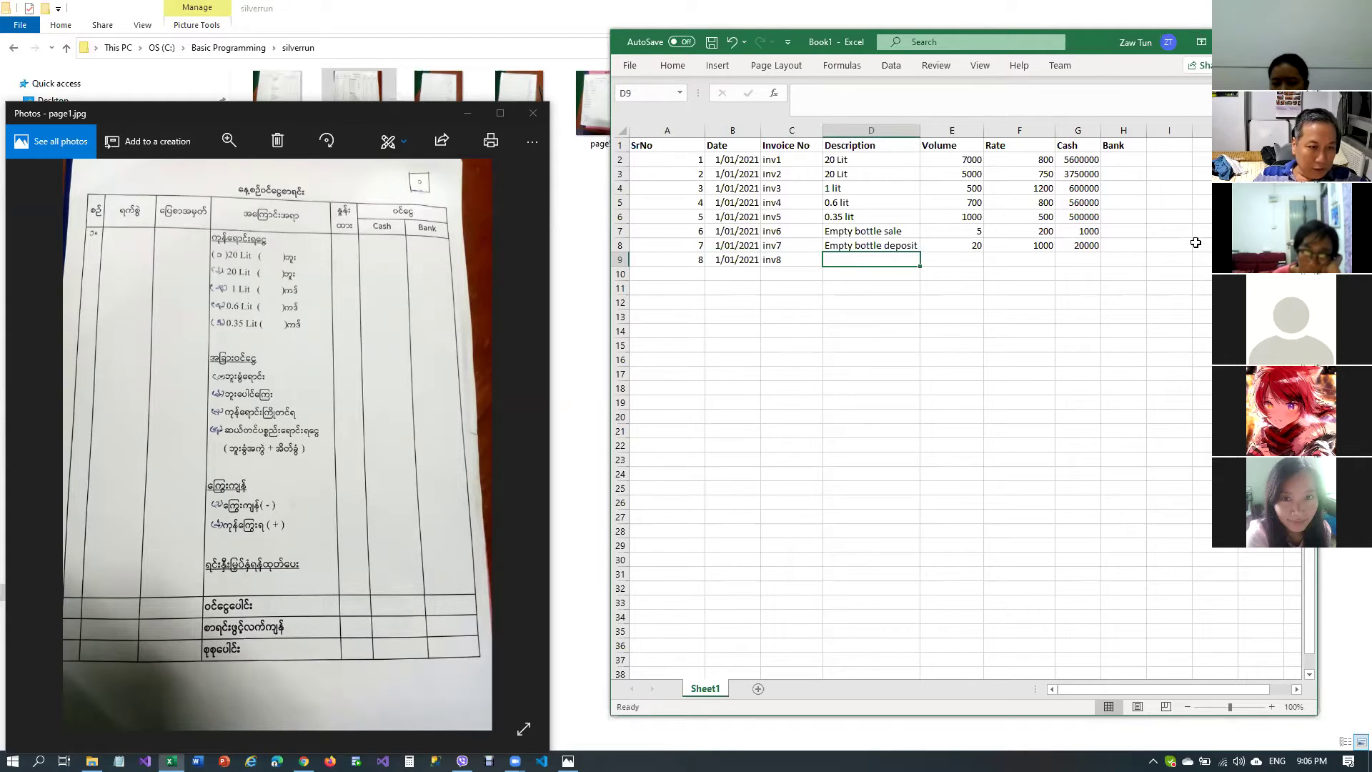
text(Depo)
key(BackSpace)
key(BackSpace)
key(BackSpace)
key(BackSpace)
text(Sale Deposit)
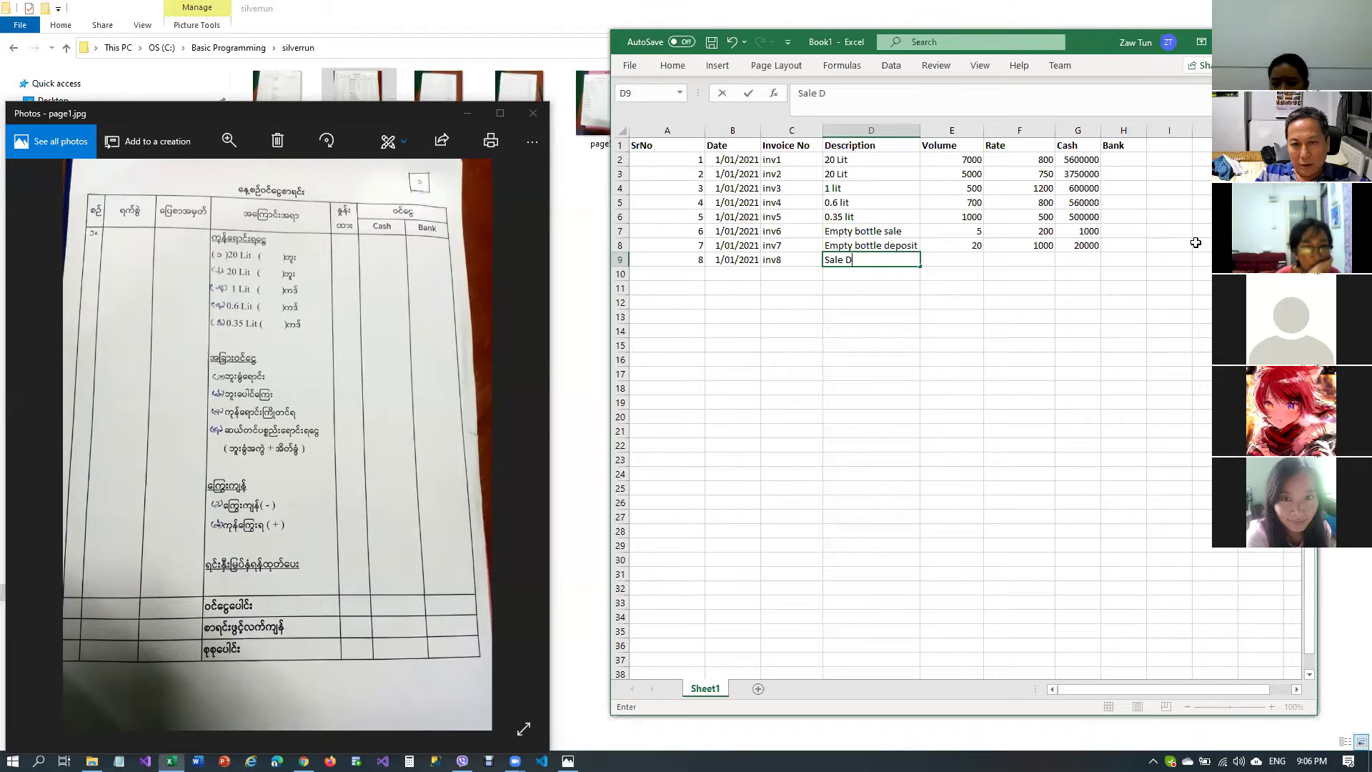
key(Return)
Enter a volume of 50 and a rate of 200 for the eighth record in E9:F9
key(Up)
key(Right)
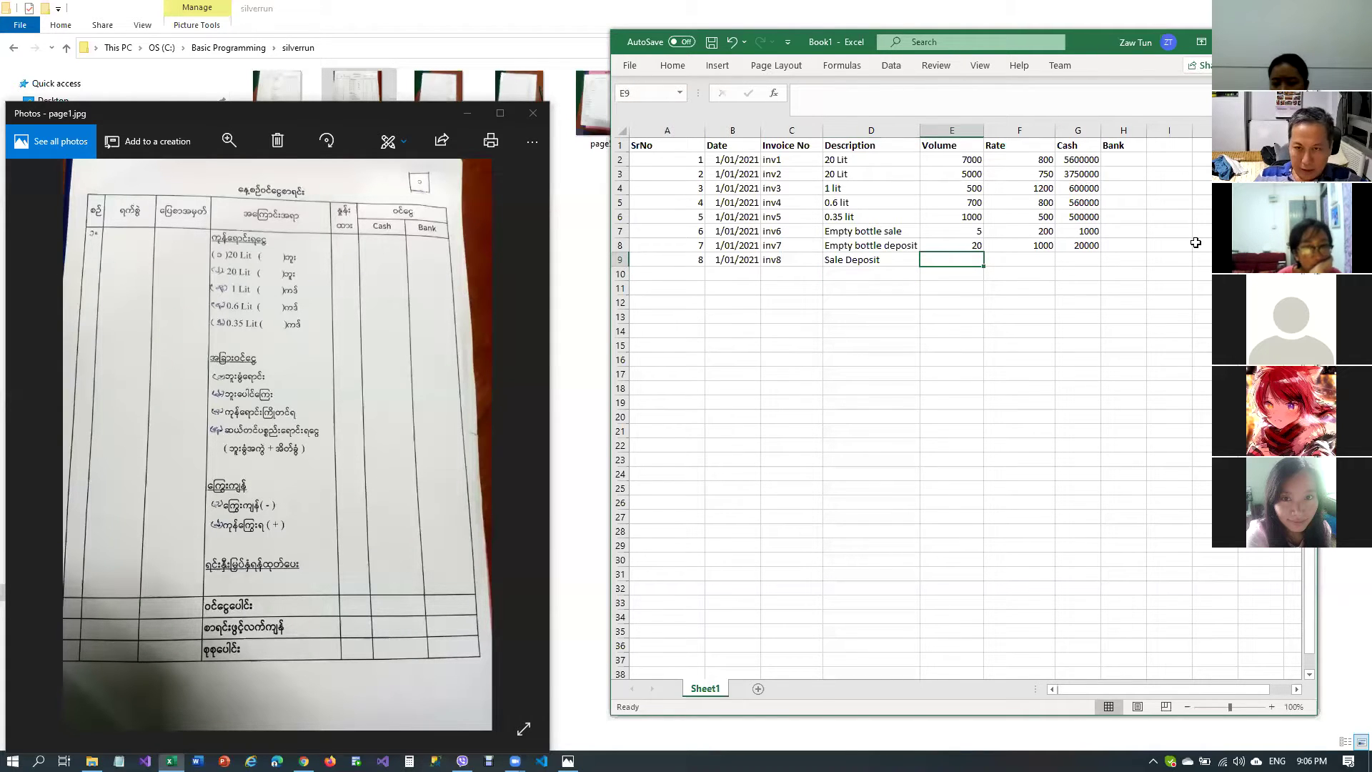
key(Right)
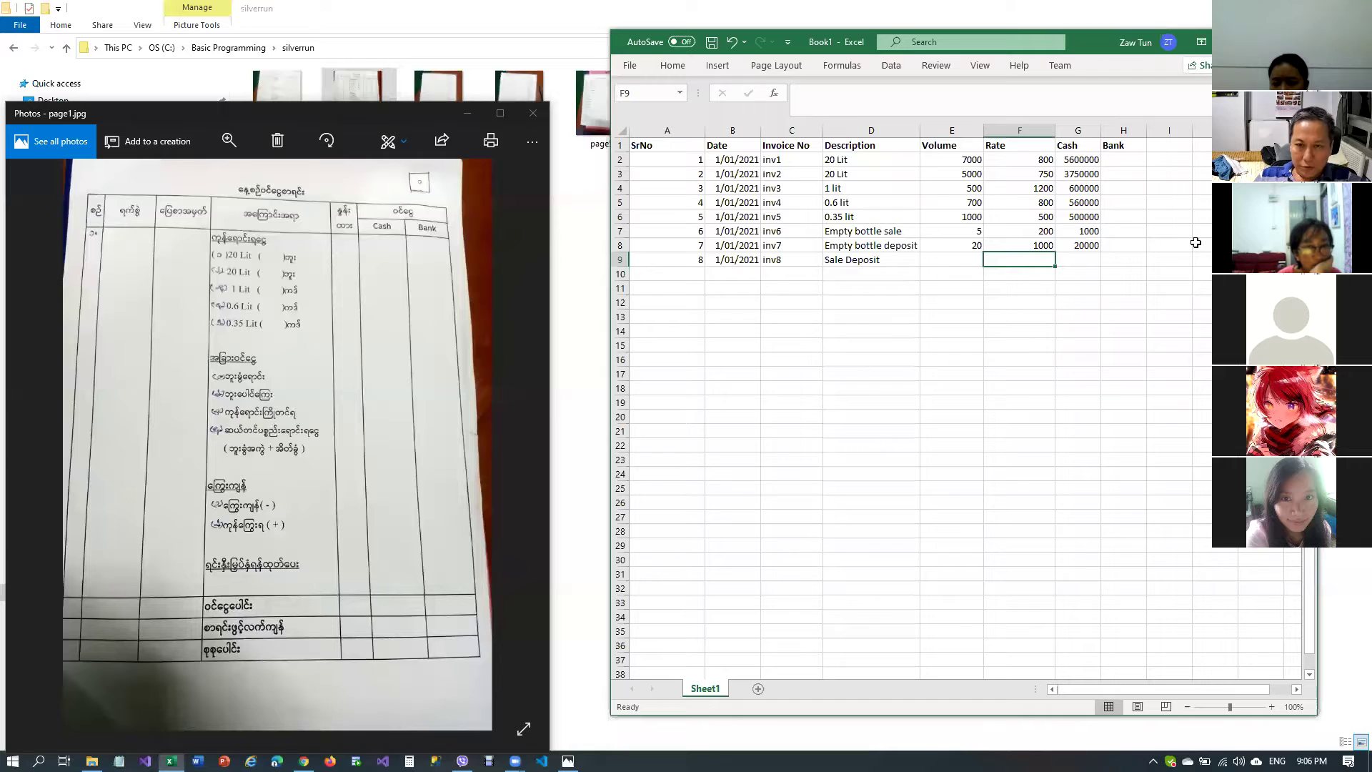
key(Left)
text(50)
key(Right)
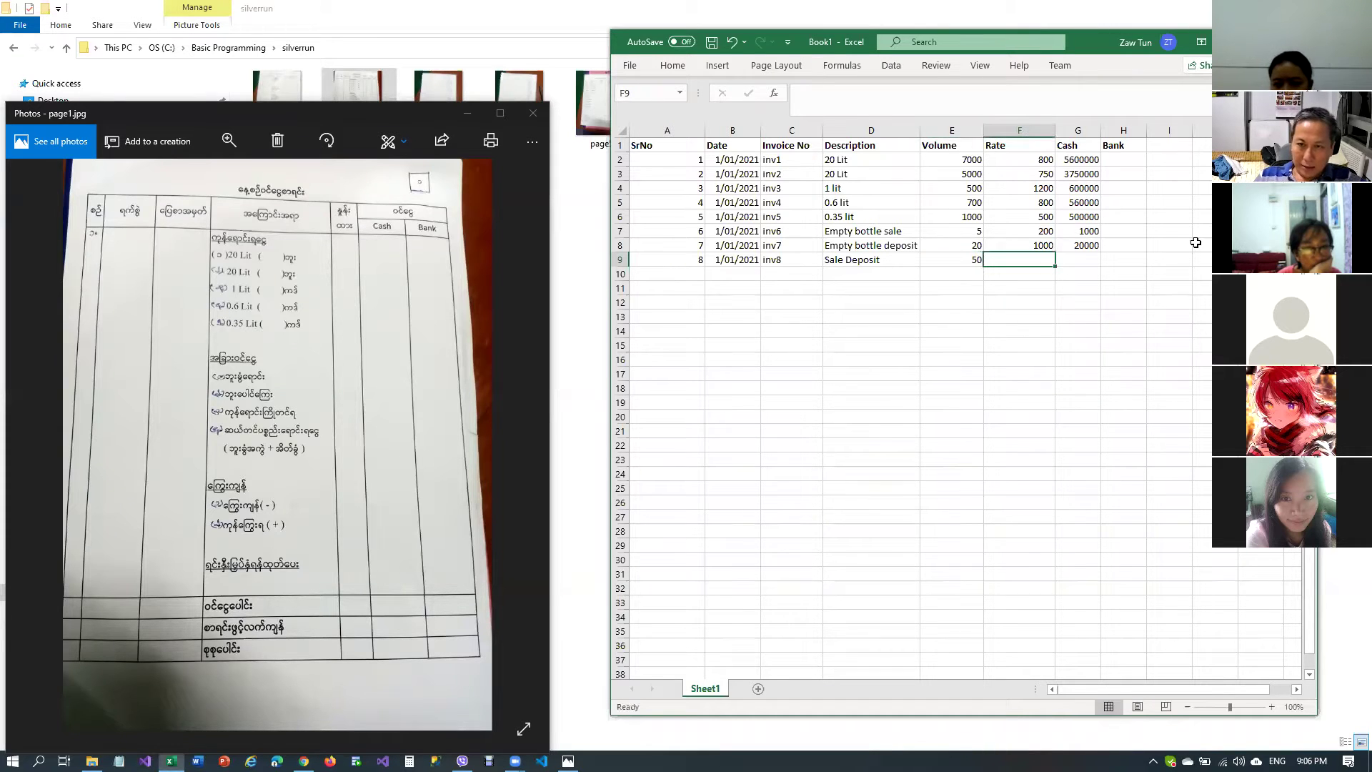
text(2000)
key(BackSpace)
key(BackSpace)
key(BackSpace)
key(BackSpace)
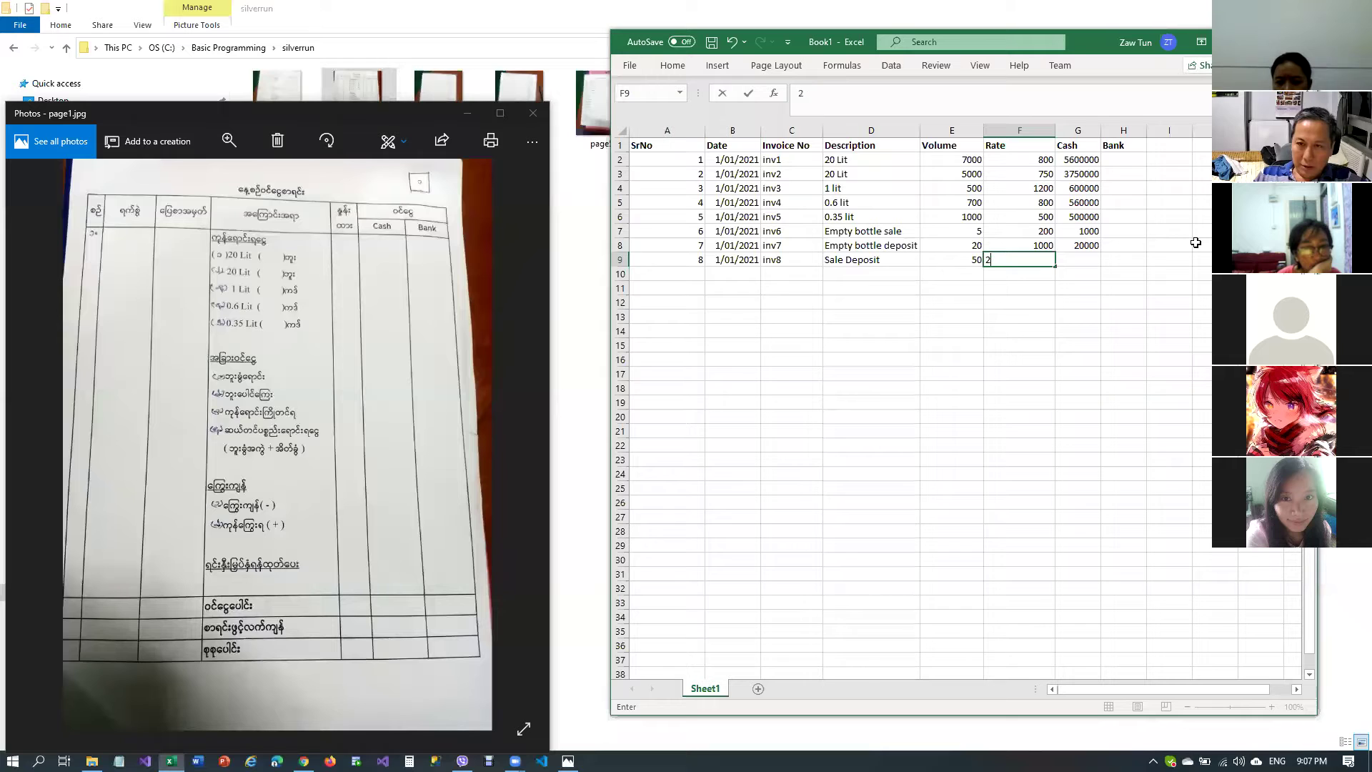
text(2000)
key(BackSpace)
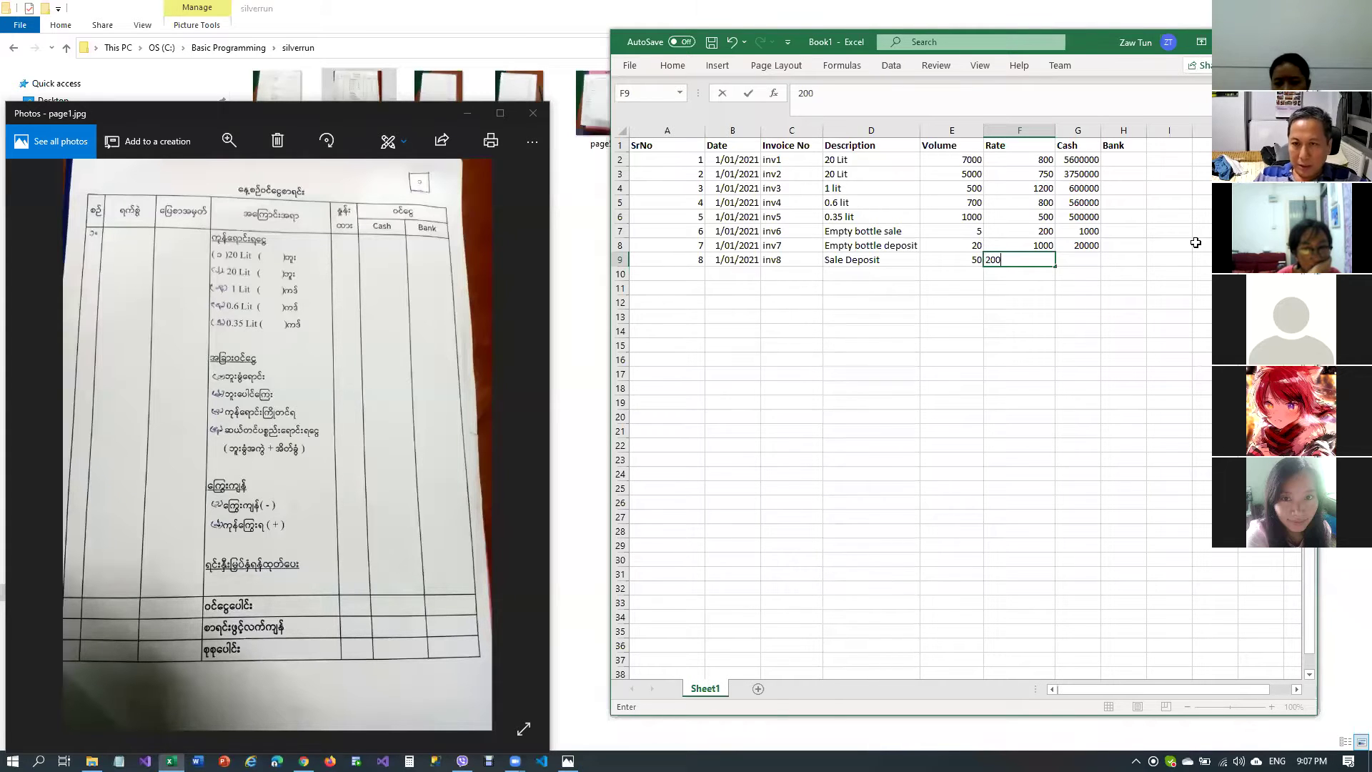
key(Return)
Begin the ninth record in row 10 with serial number 9 and the date copied from B9
key(Left)
key(Home)
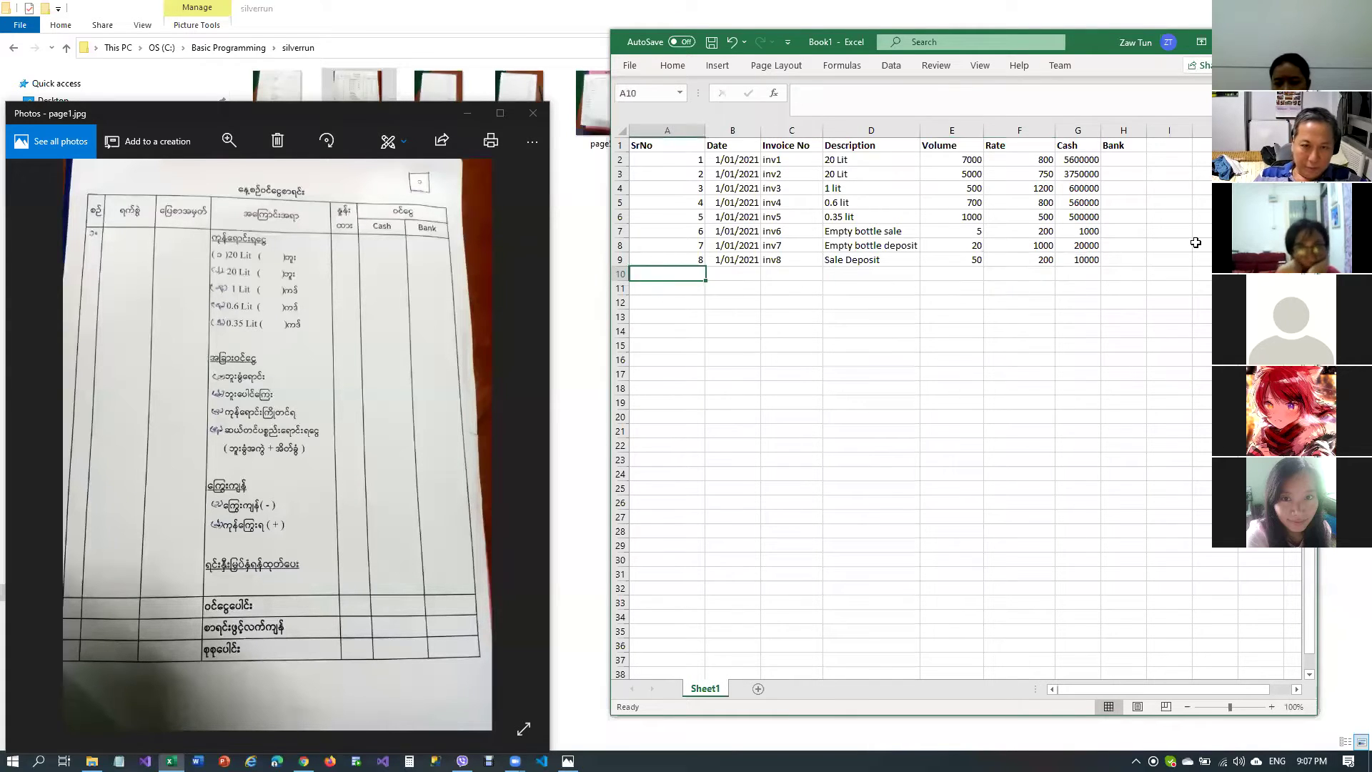
text(9)
key(Right)
key(Up)
key(ctrl+c)
key(Down)
key(ctrl+v)
key(Escape)
Enter inv9 and the description Recycle sale for the ninth record in C10:D10
key(Right)
text(inv9)
key(Tab)
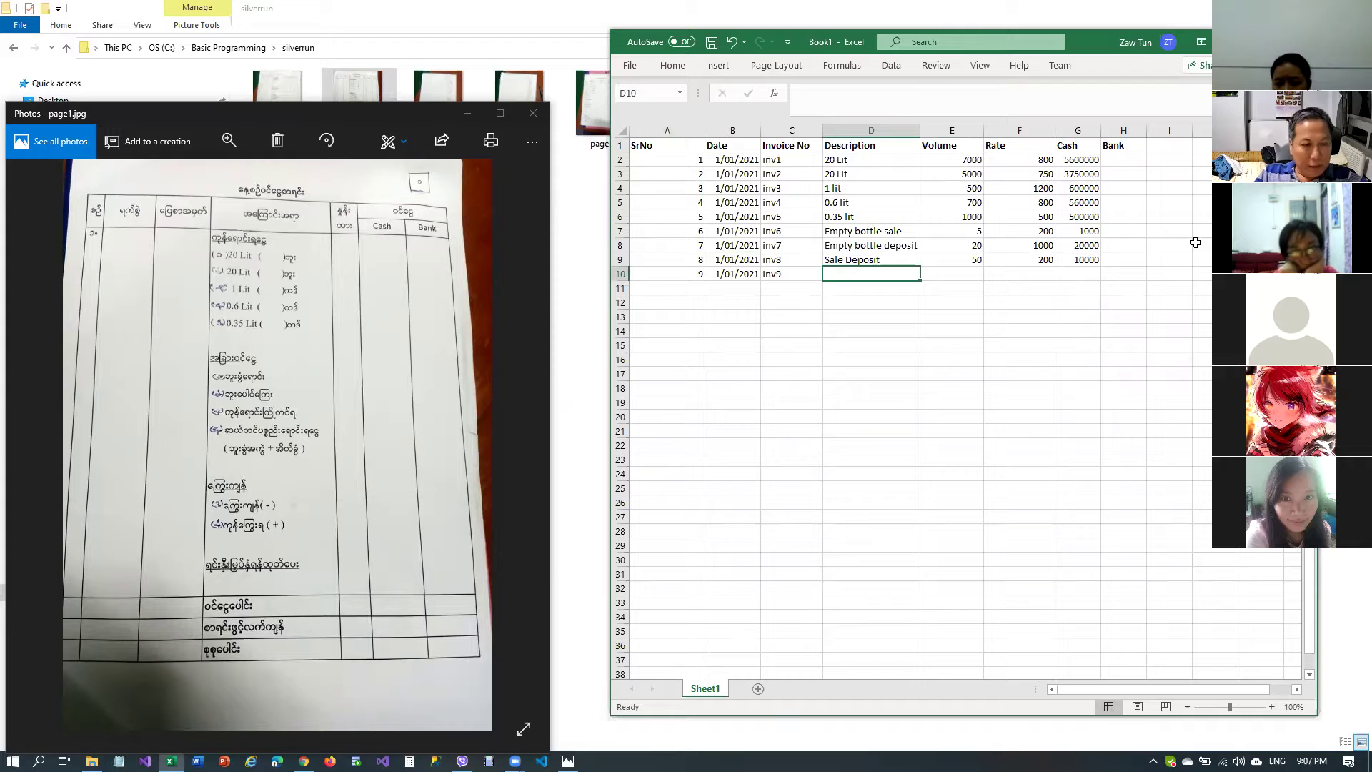
text(Rec)
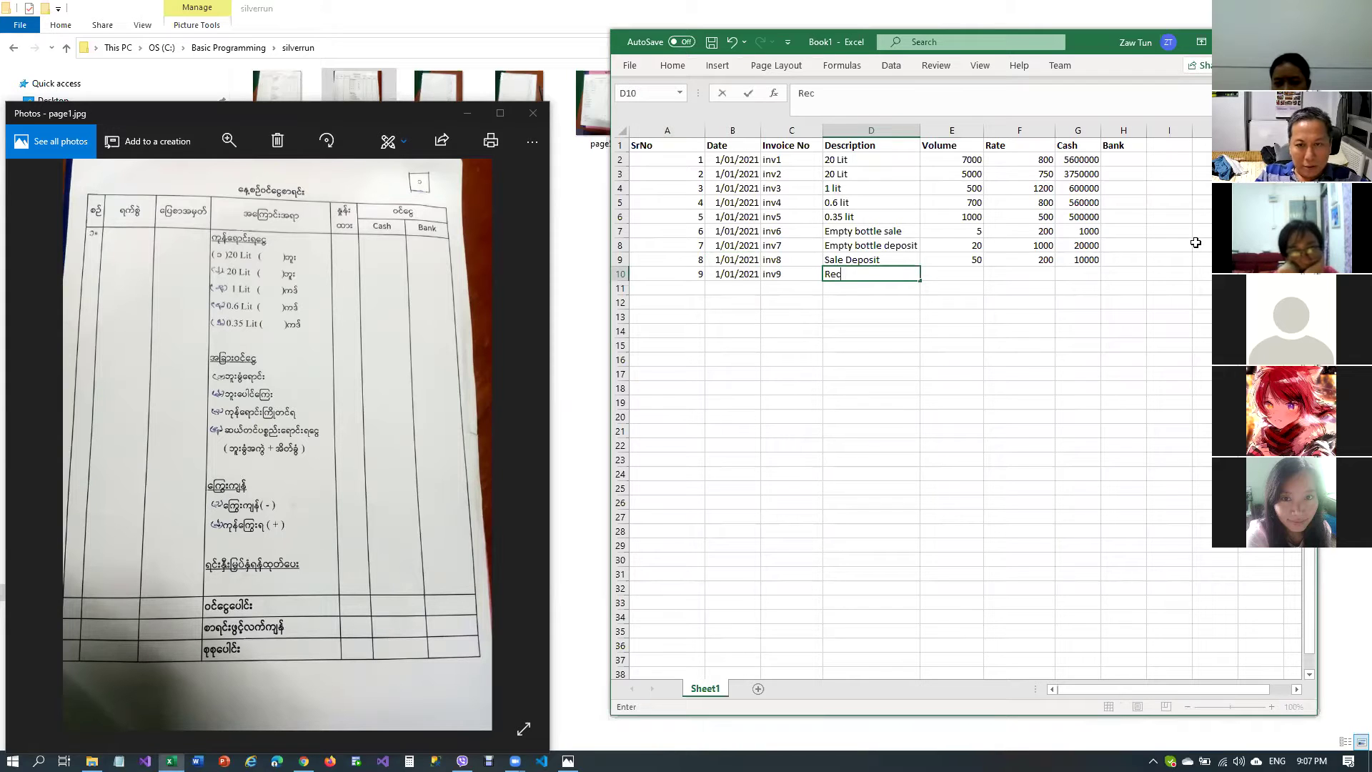
text(ycle )
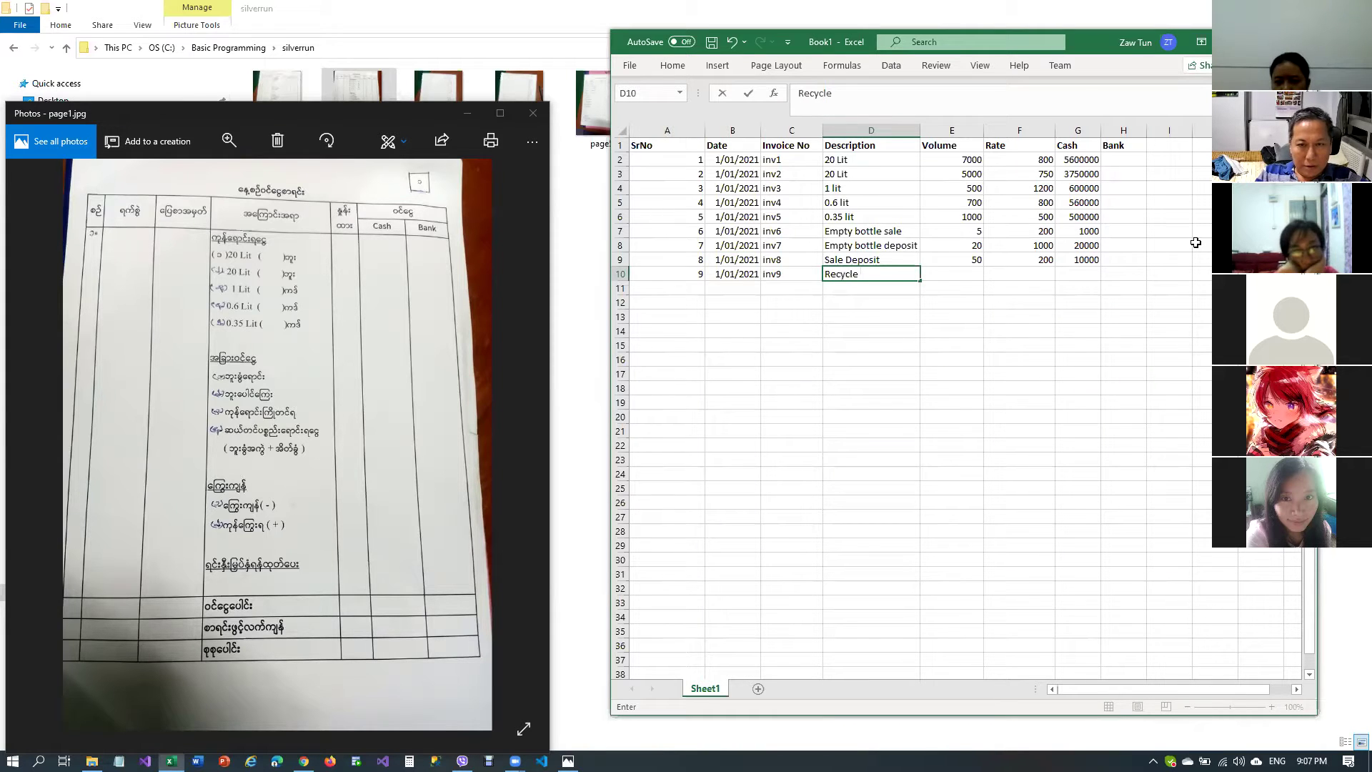
text(sale)
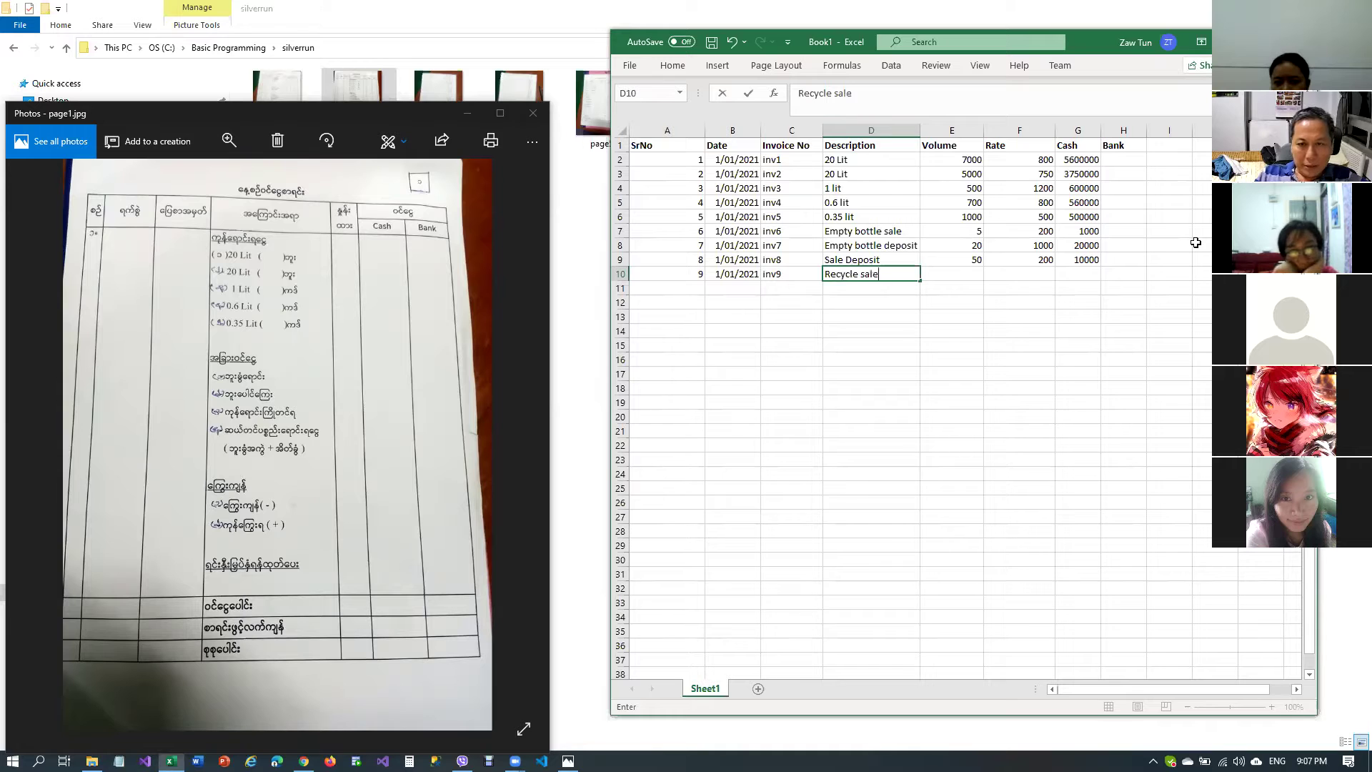
Enter a volume of 100 and a rate of 100 for the ninth record in E10:F10
key(Tab)
text(100)
key(Tab)
text(100)
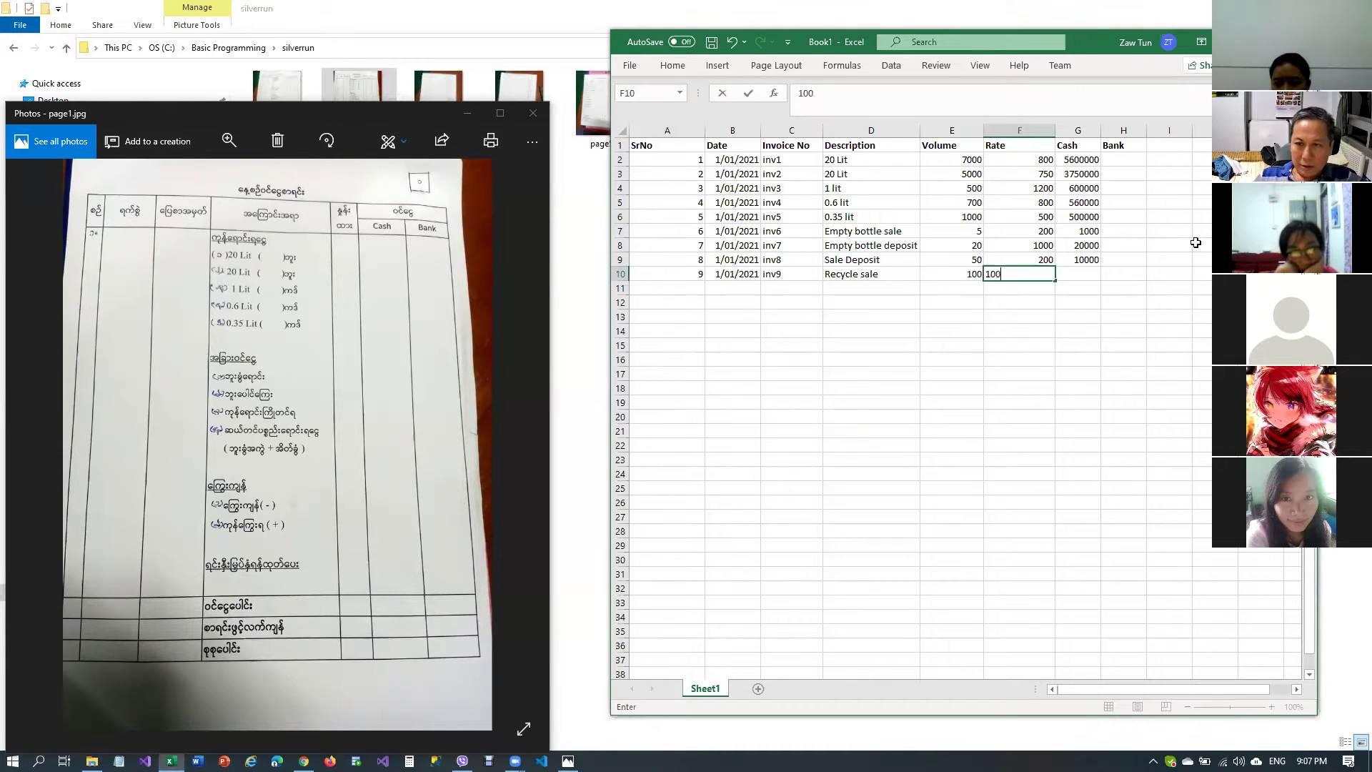
key(Tab)
Begin the tenth record in row 11 with serial number 10 and the date copied from B10
key(Down)
key(Left)
key(Left)
key(Left)
key(Left)
key(Left)
key(Left)
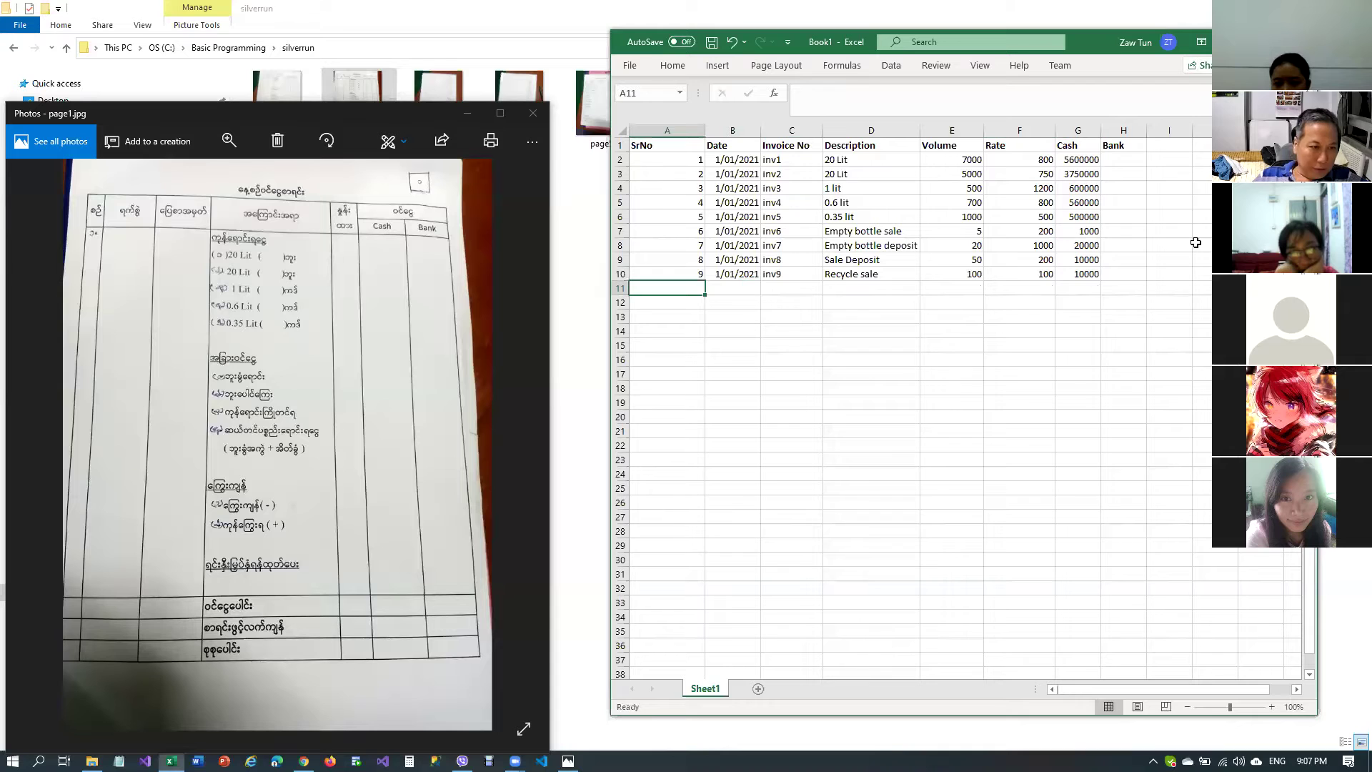
text(10)
key(Tab)
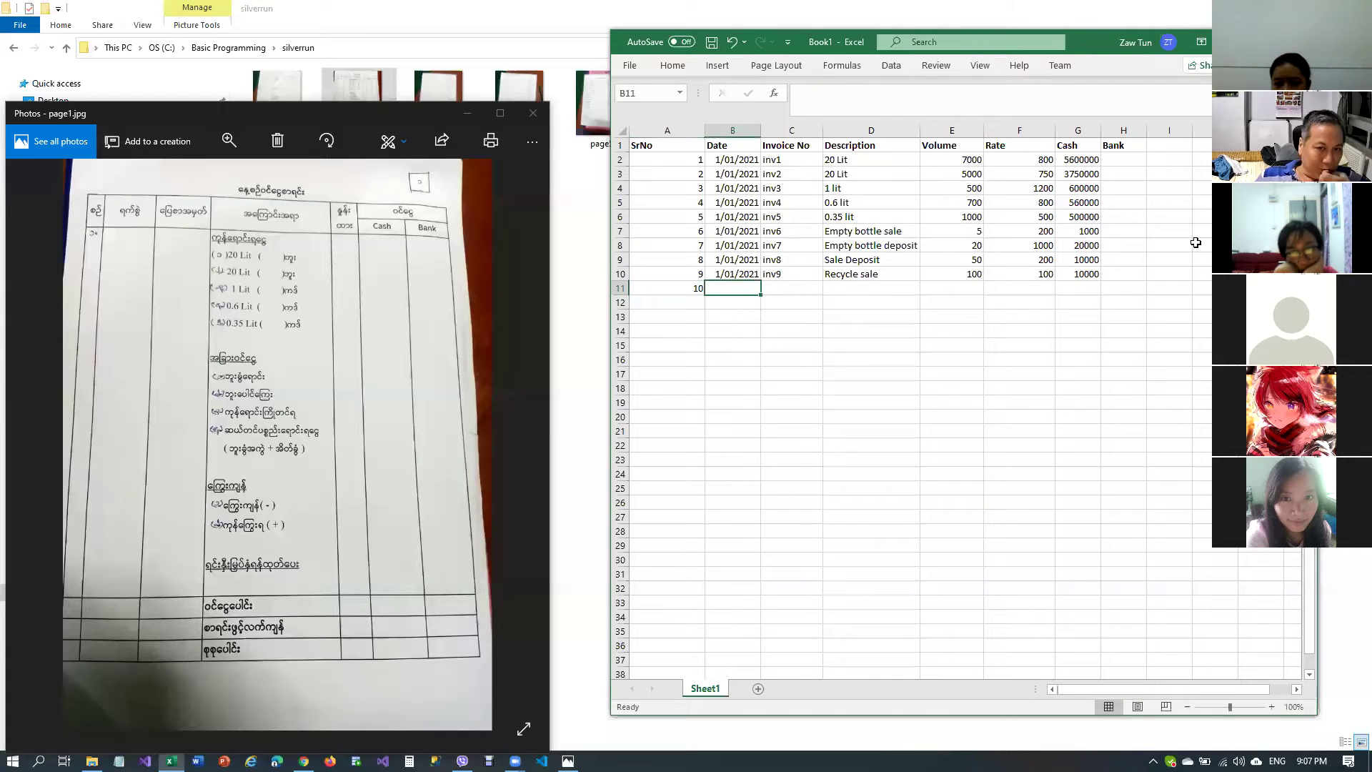
key(Up)
key(ctrl+c)
key(Down)
key(ctrl+v)
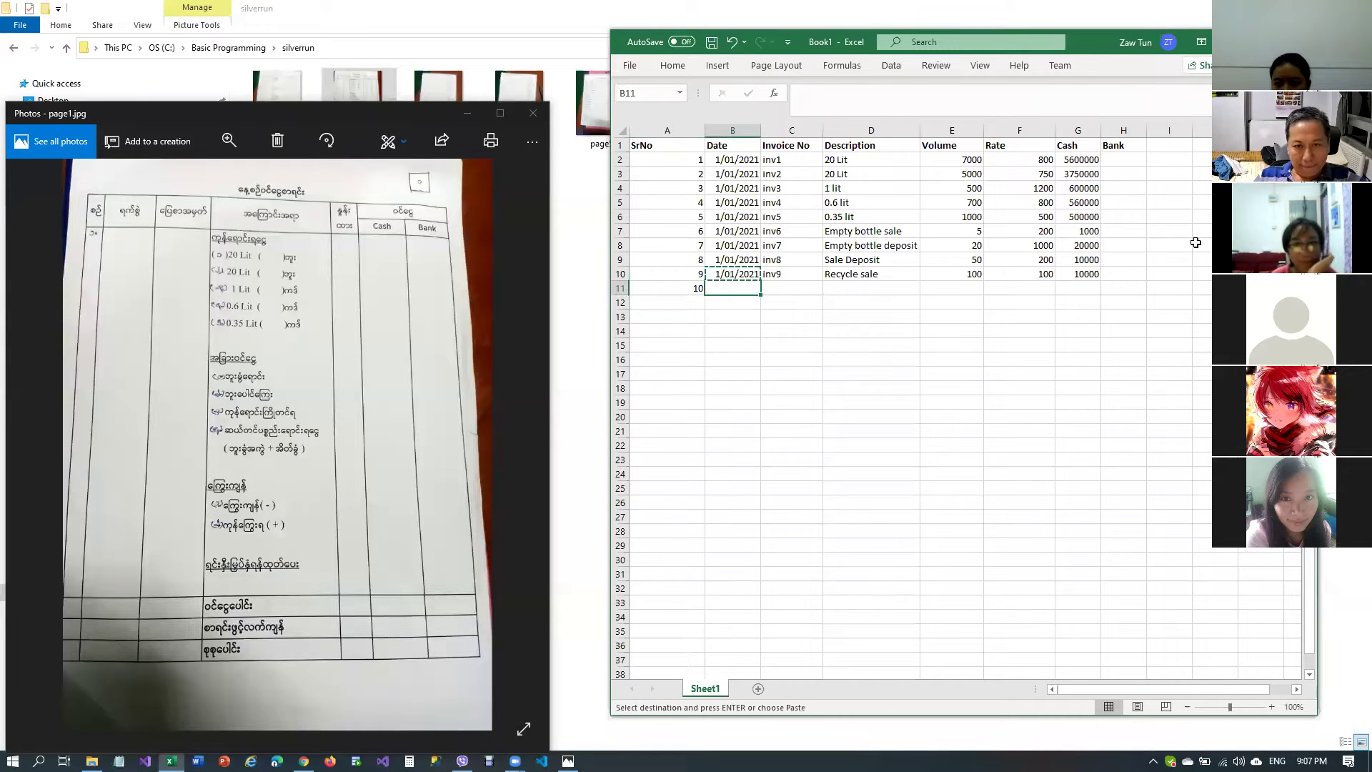
Copy the invoice number from C10 into C11 and describe the tenth record as Debt in D11
key(Right)
key(Up)
key(ctrl+c)
key(Down)
key(ctrl+v)
key(Escape)
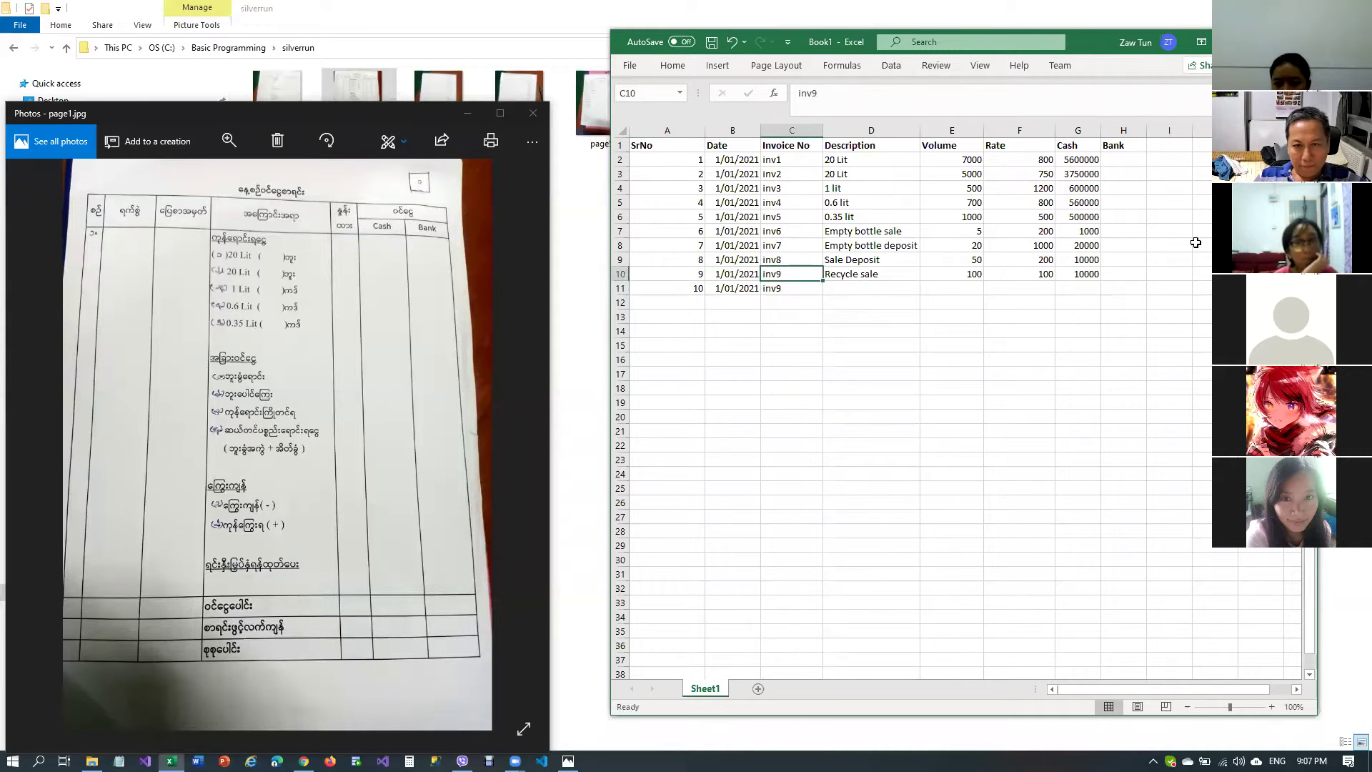
key(Right)
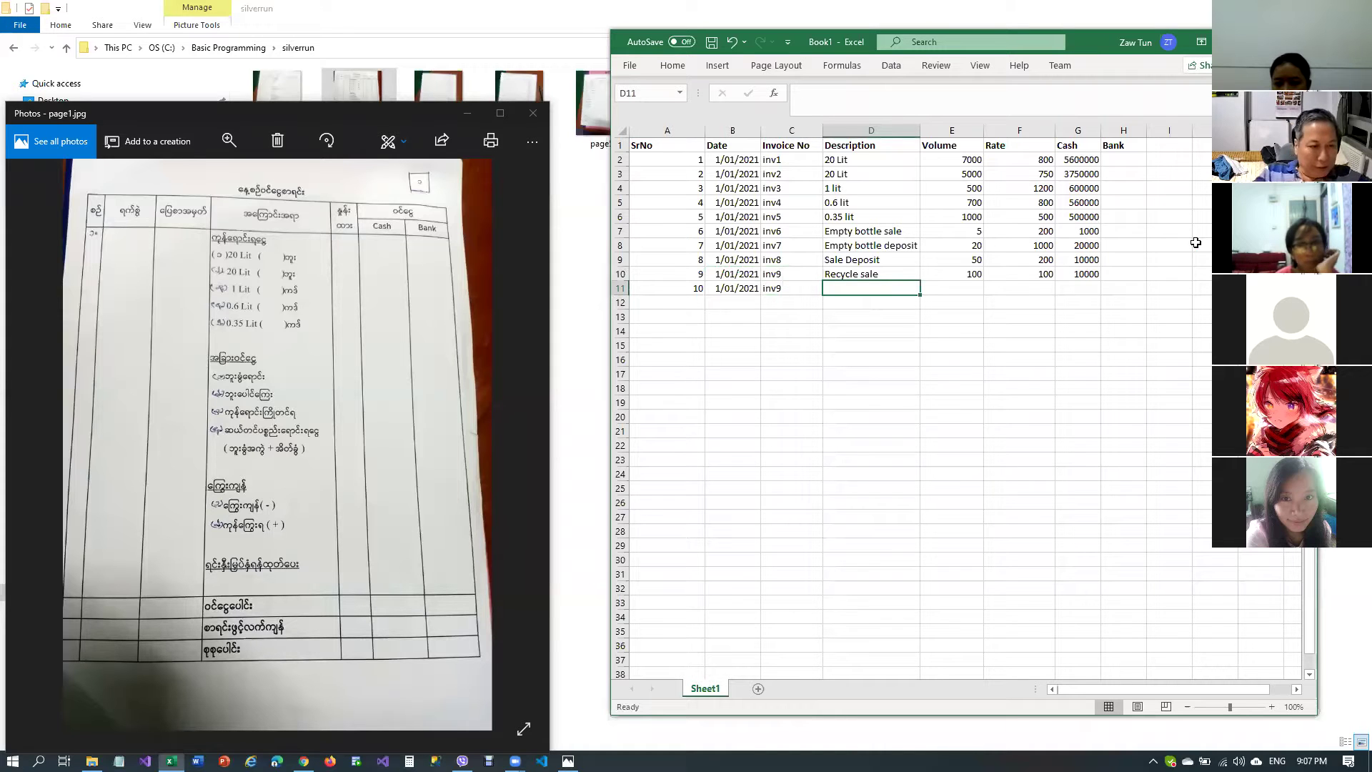
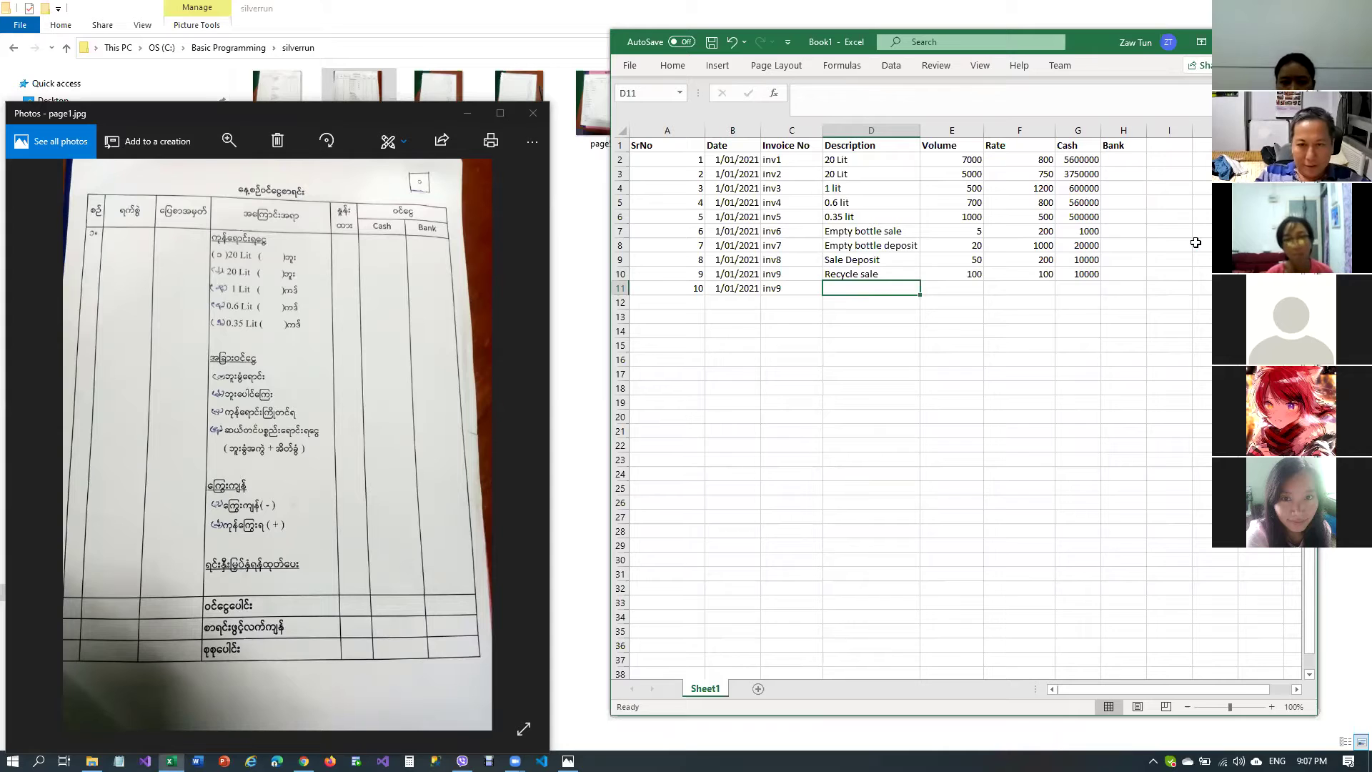
text(Debt)
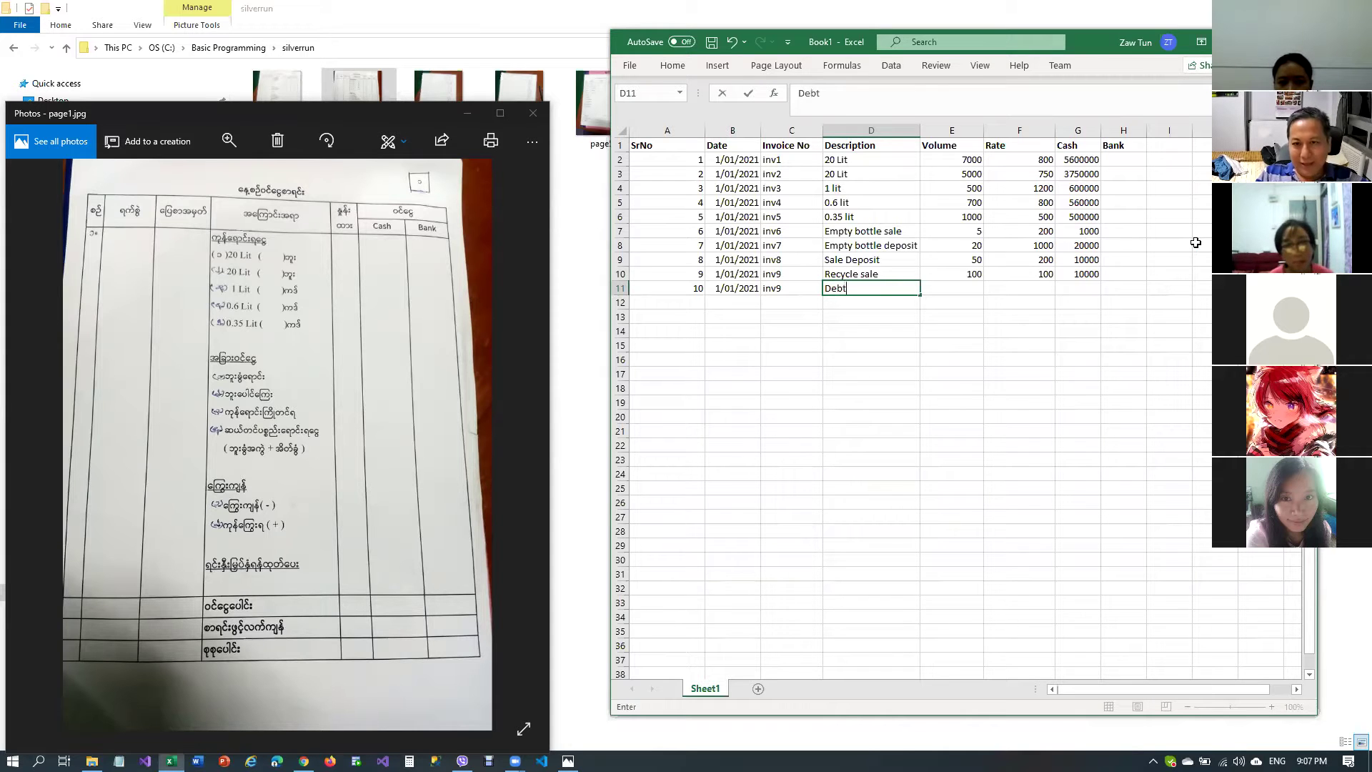
key(Tab)
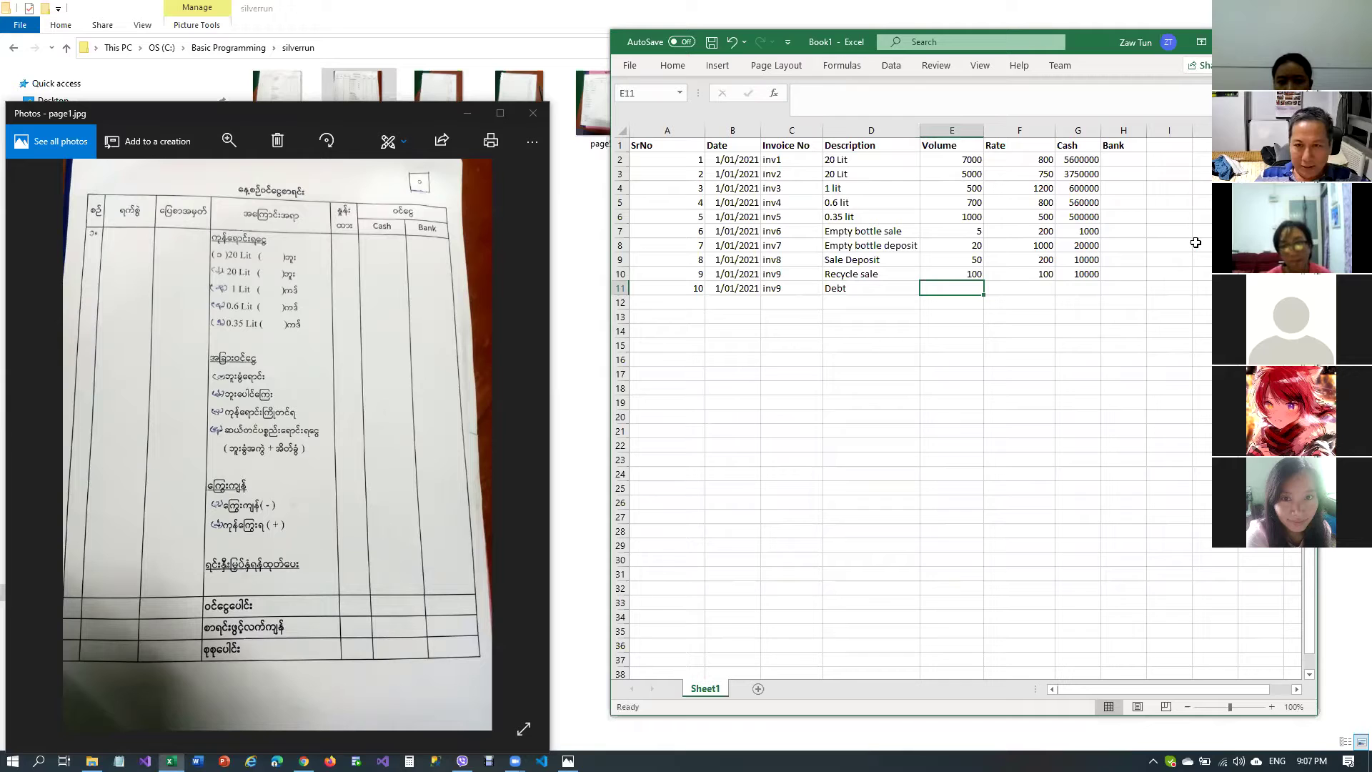
Enter a volume of 200 and a rate of 100 for the tenth record in E11:F11
text(200)
key(Tab)
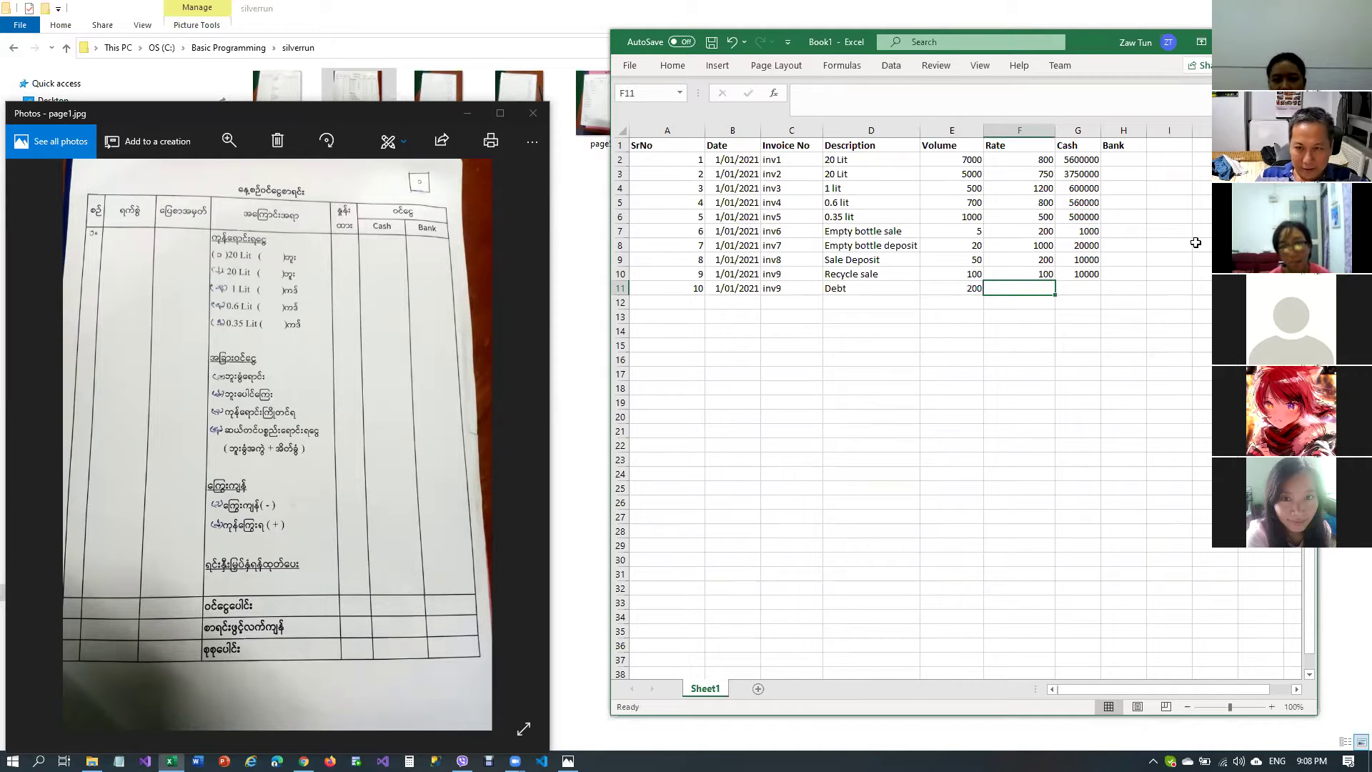
text(100)
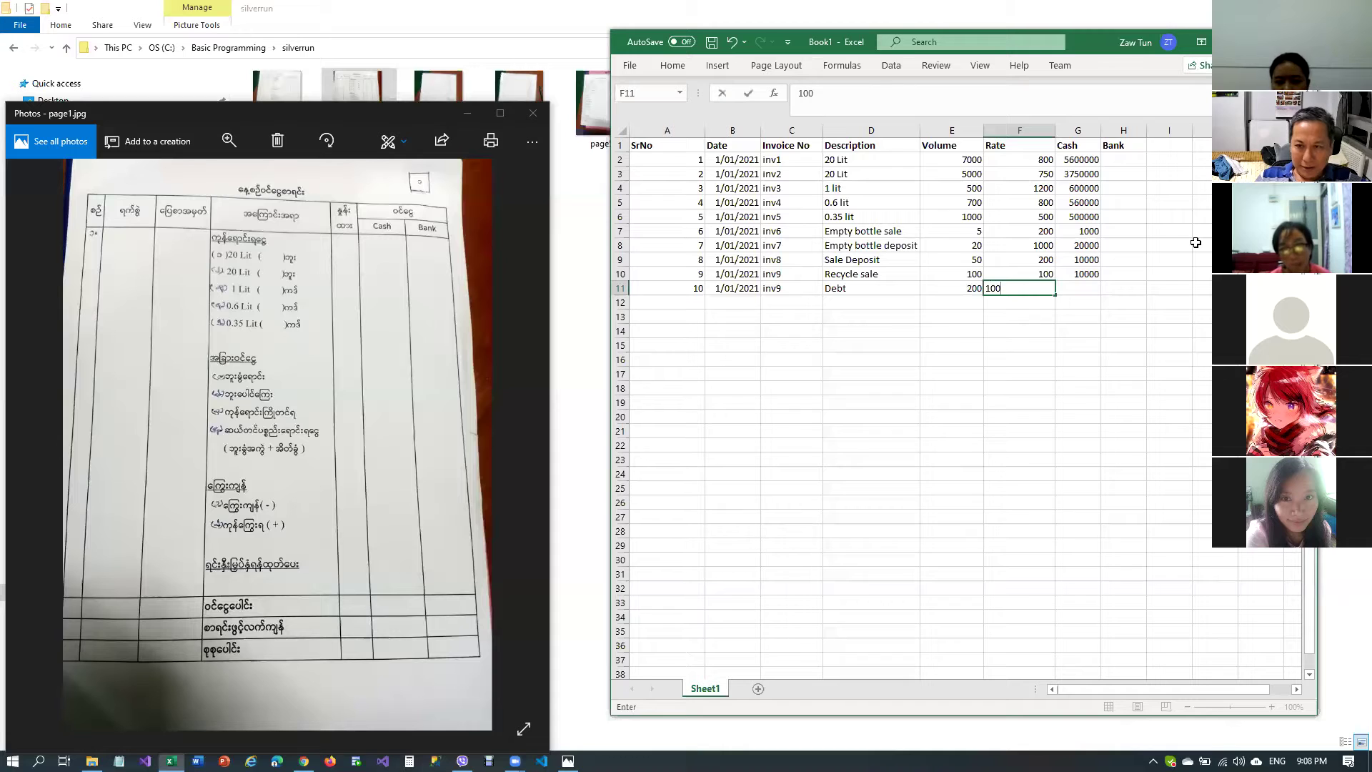
key(Return)
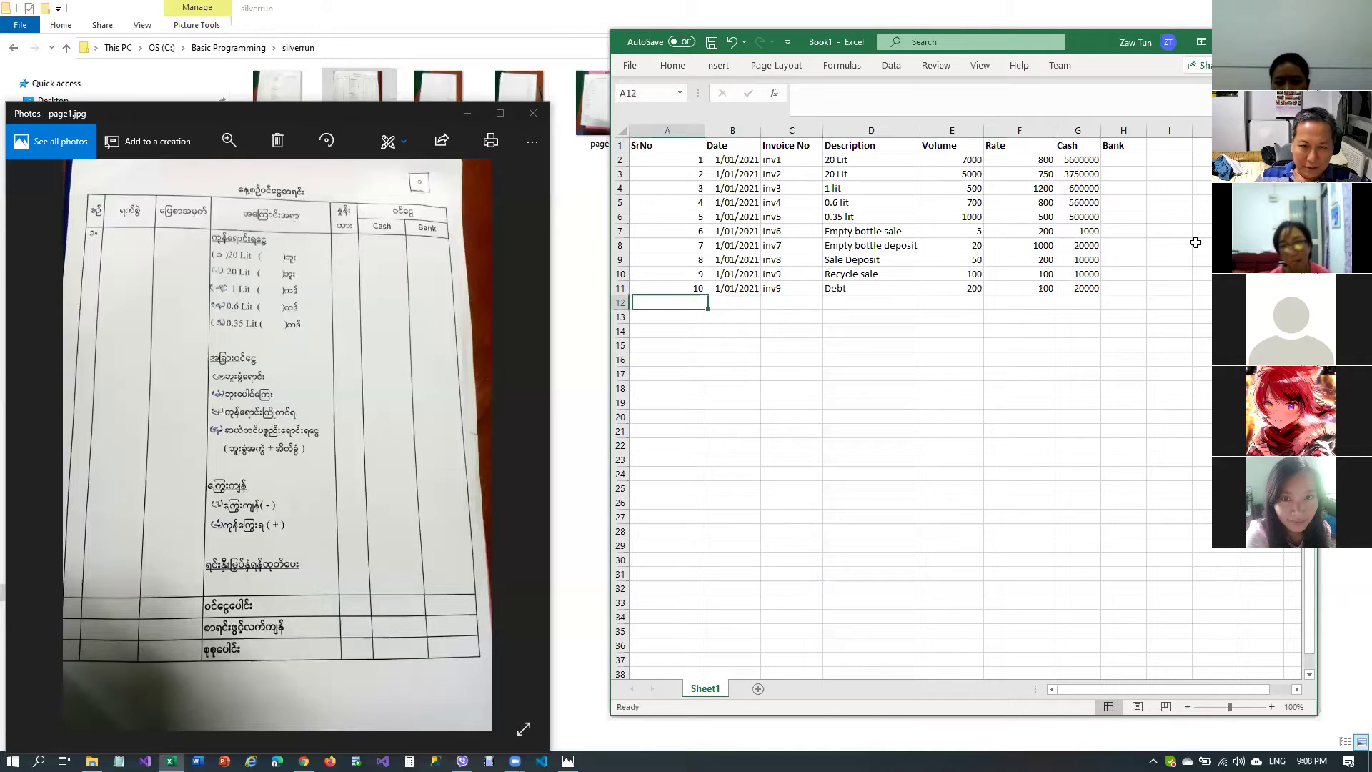
Begin the eleventh record in row 12 with serial number 11 and the date and invoice number copied from B11:C11
text(11)
key(Tab)
key(Up)
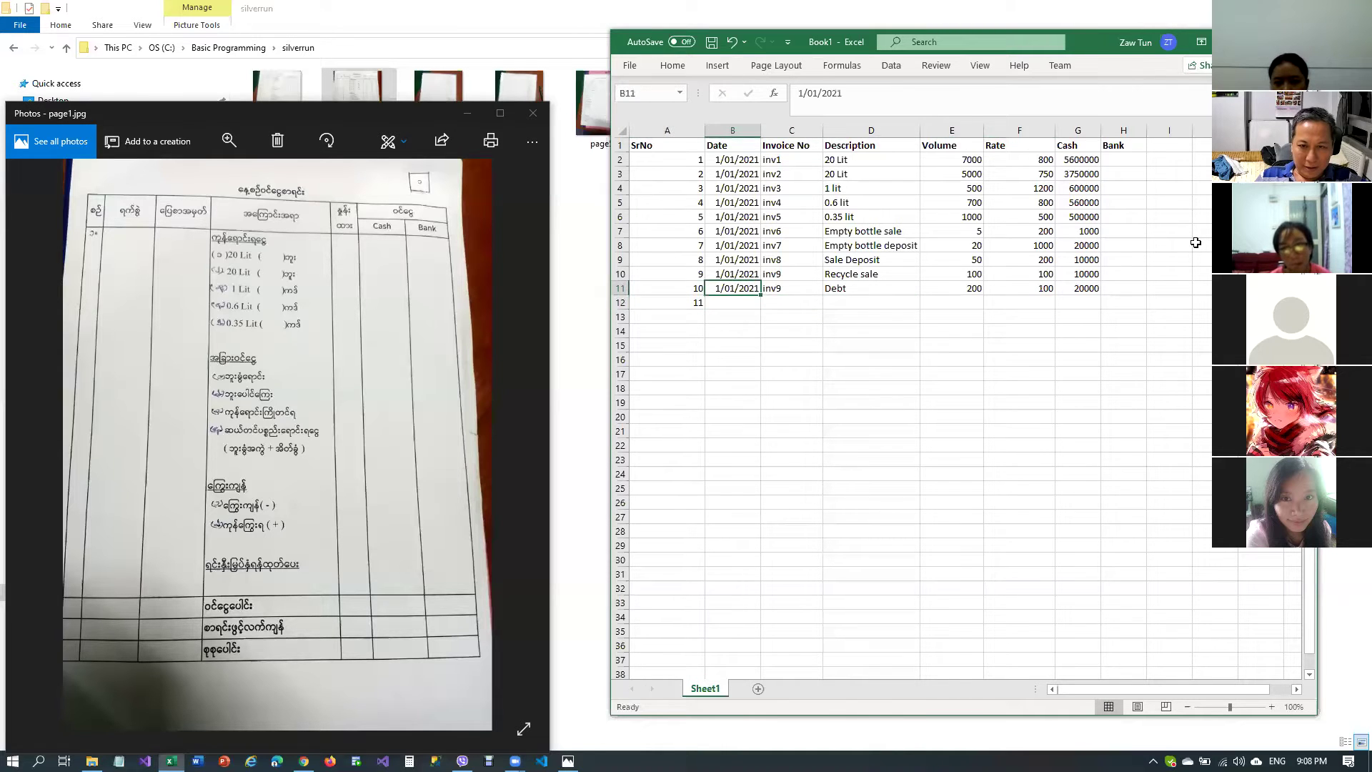
key(shift+Right)
key(ctrl+c)
key(Down)
key(ctrl+v)
key(Escape)
Describe the eleventh record as Debt collection in D12 and enter a volume of 100 in E12
key(Right)
key(Right)
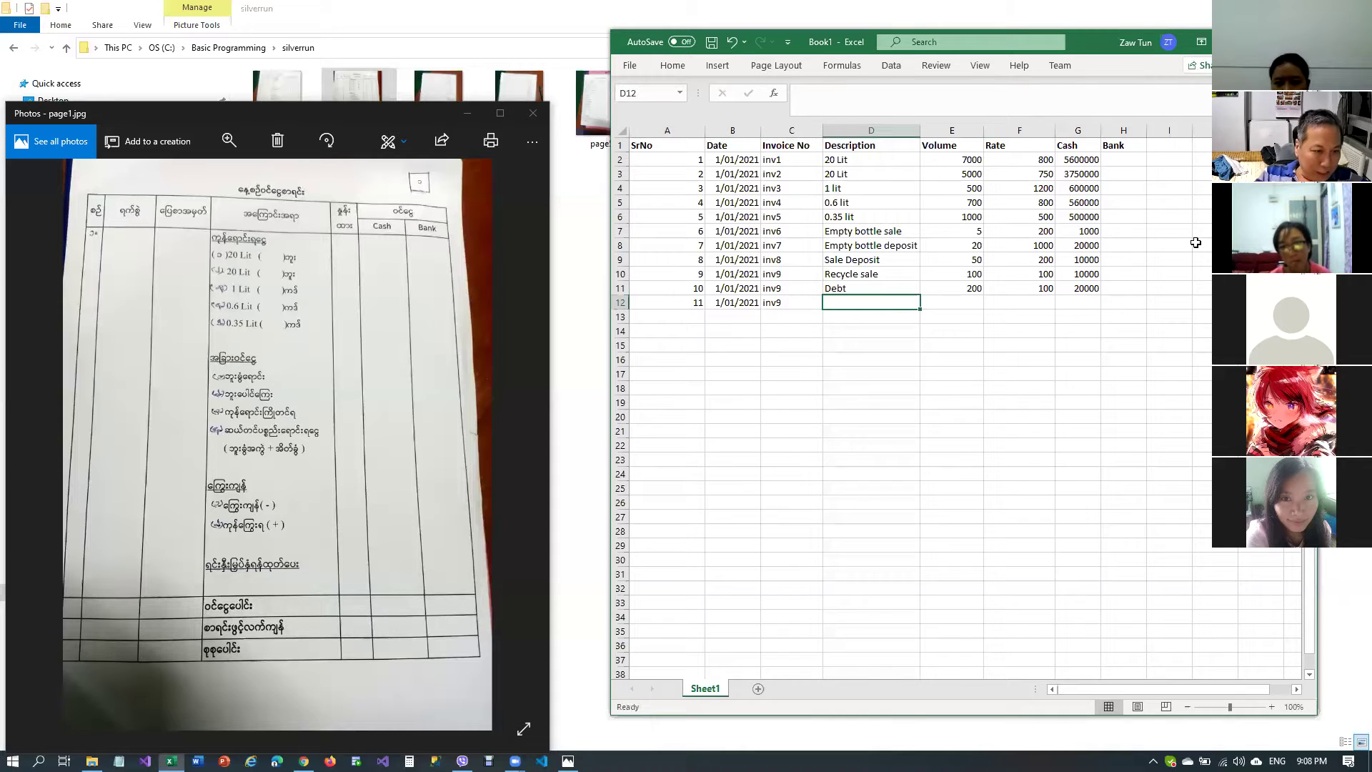
text(Debt)
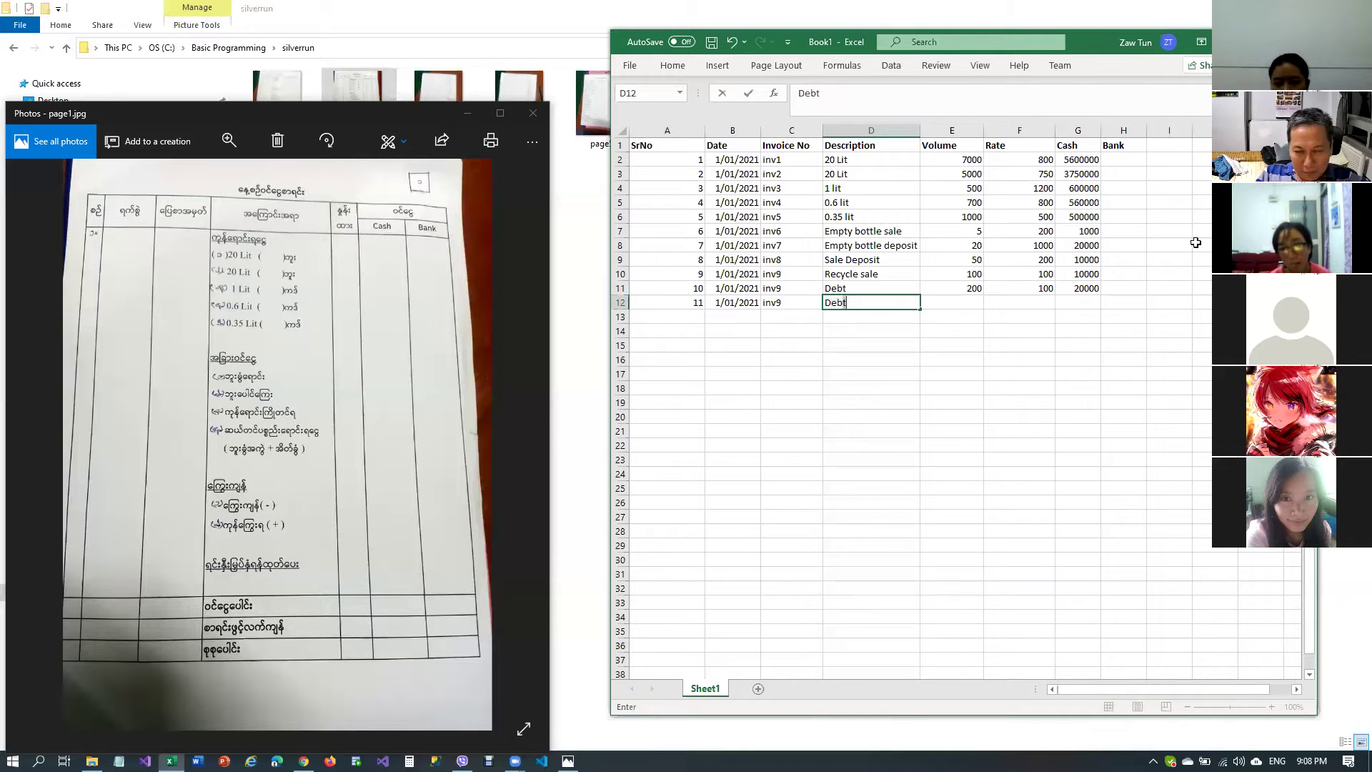
text( collection)
key(Return)
key(Up)
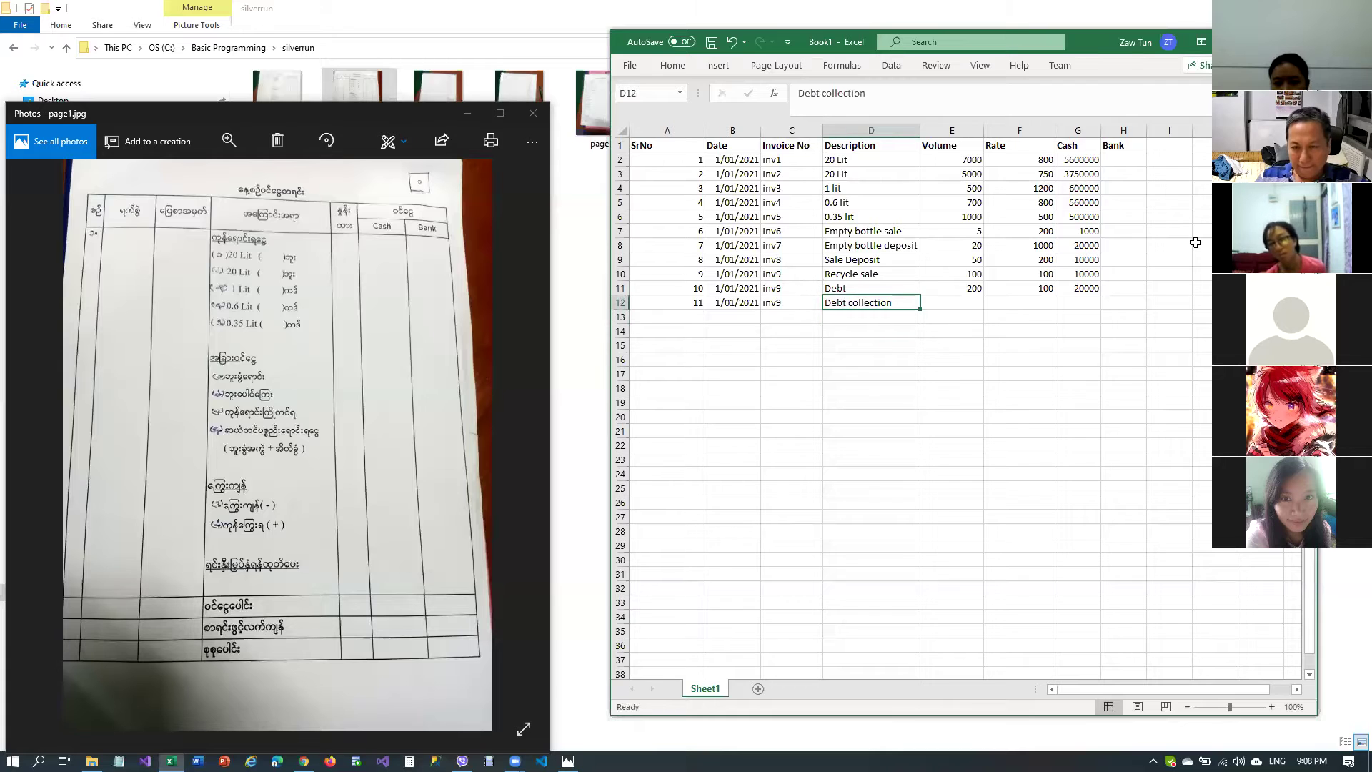
key(Up)
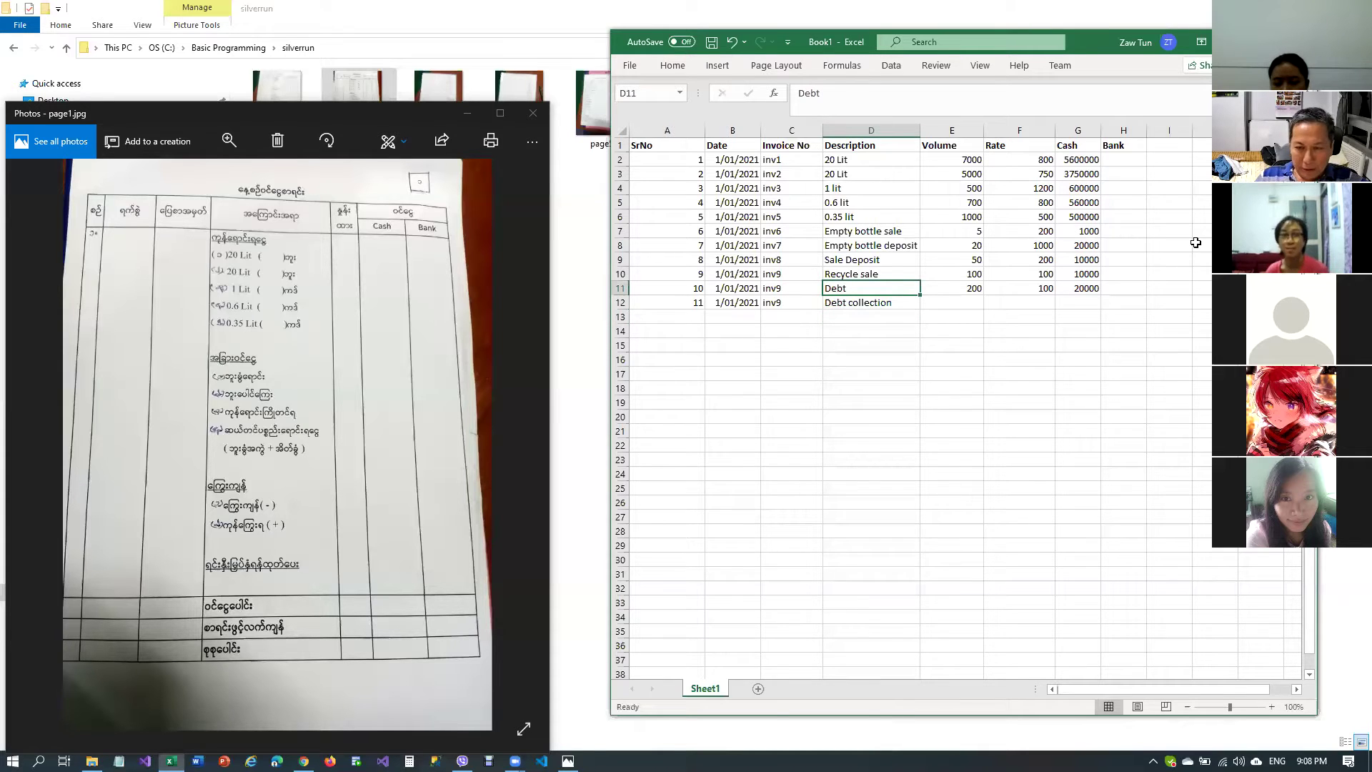
key(Right)
key(Down)
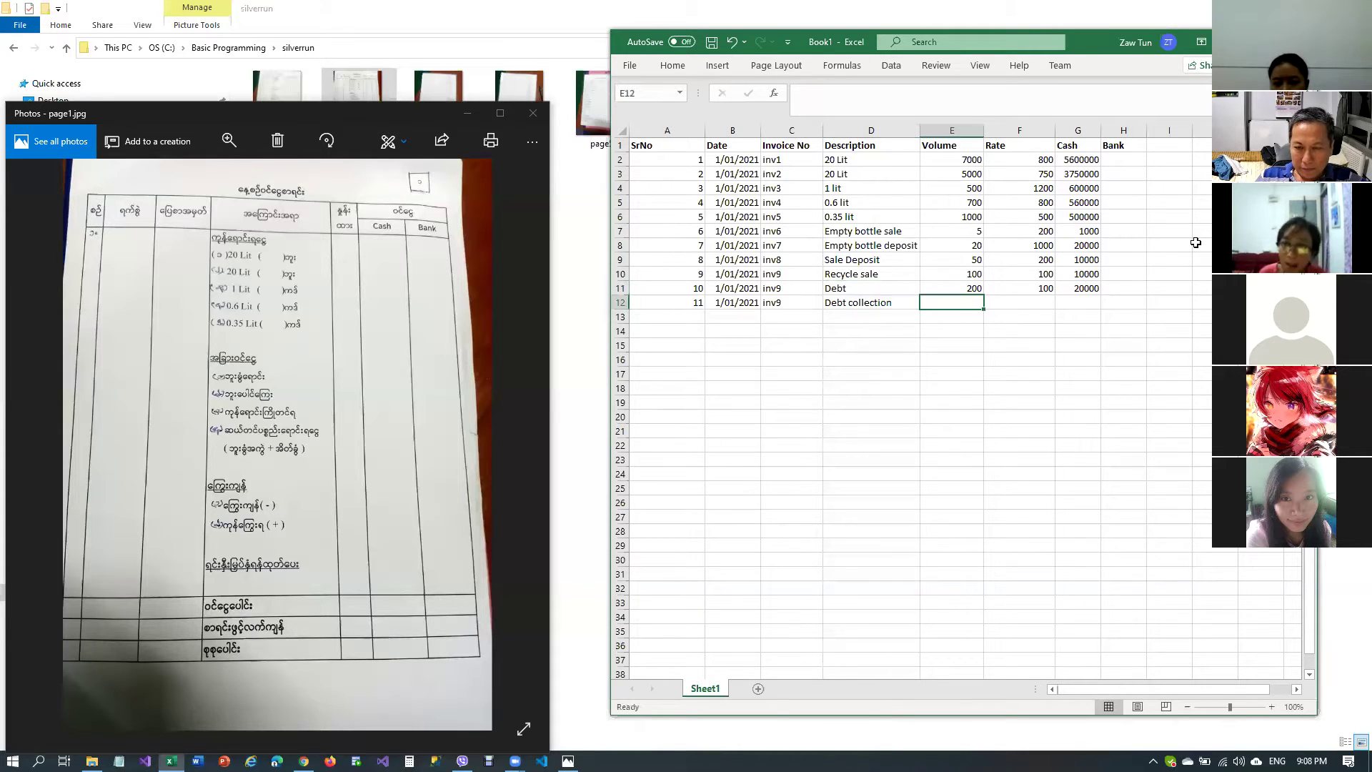
text(100)
key(Right)
Change the Debt record's rate in F11 to -100 and enter a rate of 200 for Debt collection in F12
key(Up)
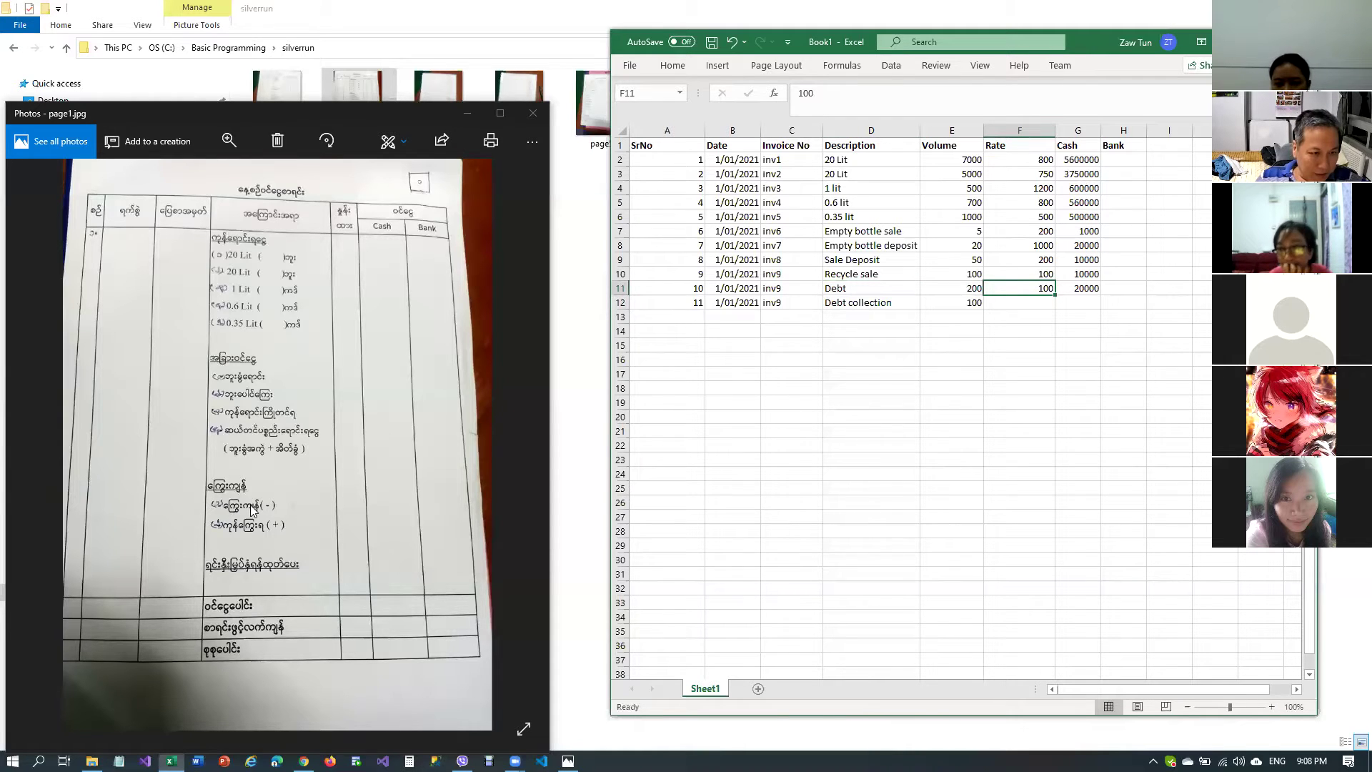
click(842, 91)
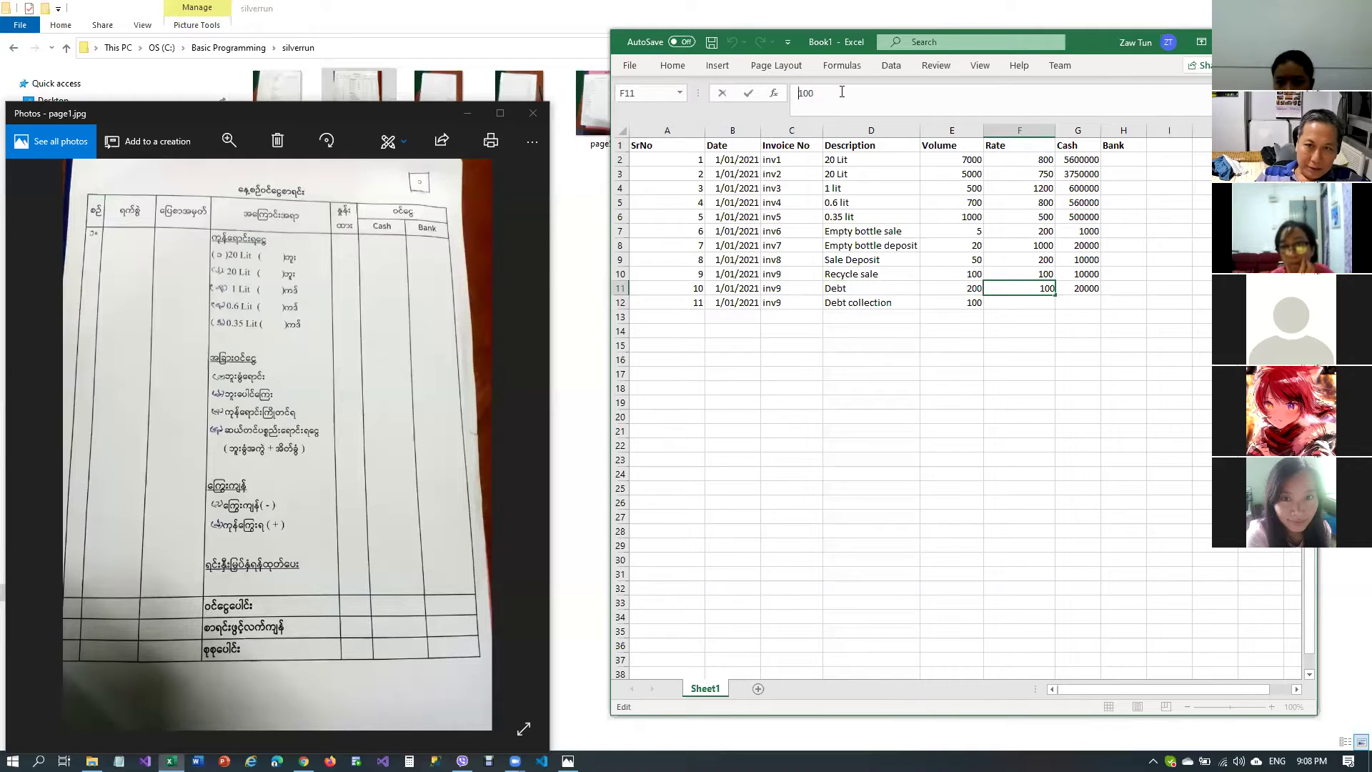
text(-)
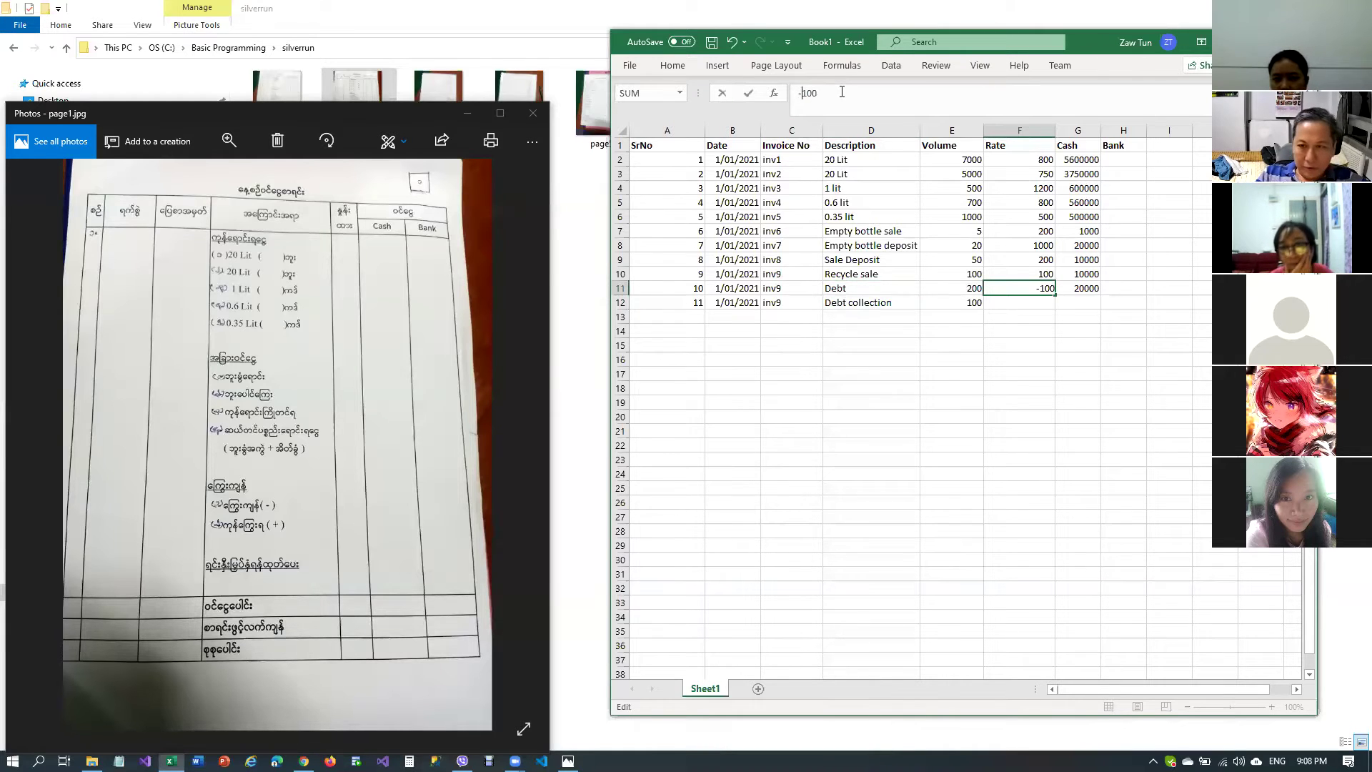
key(Return)
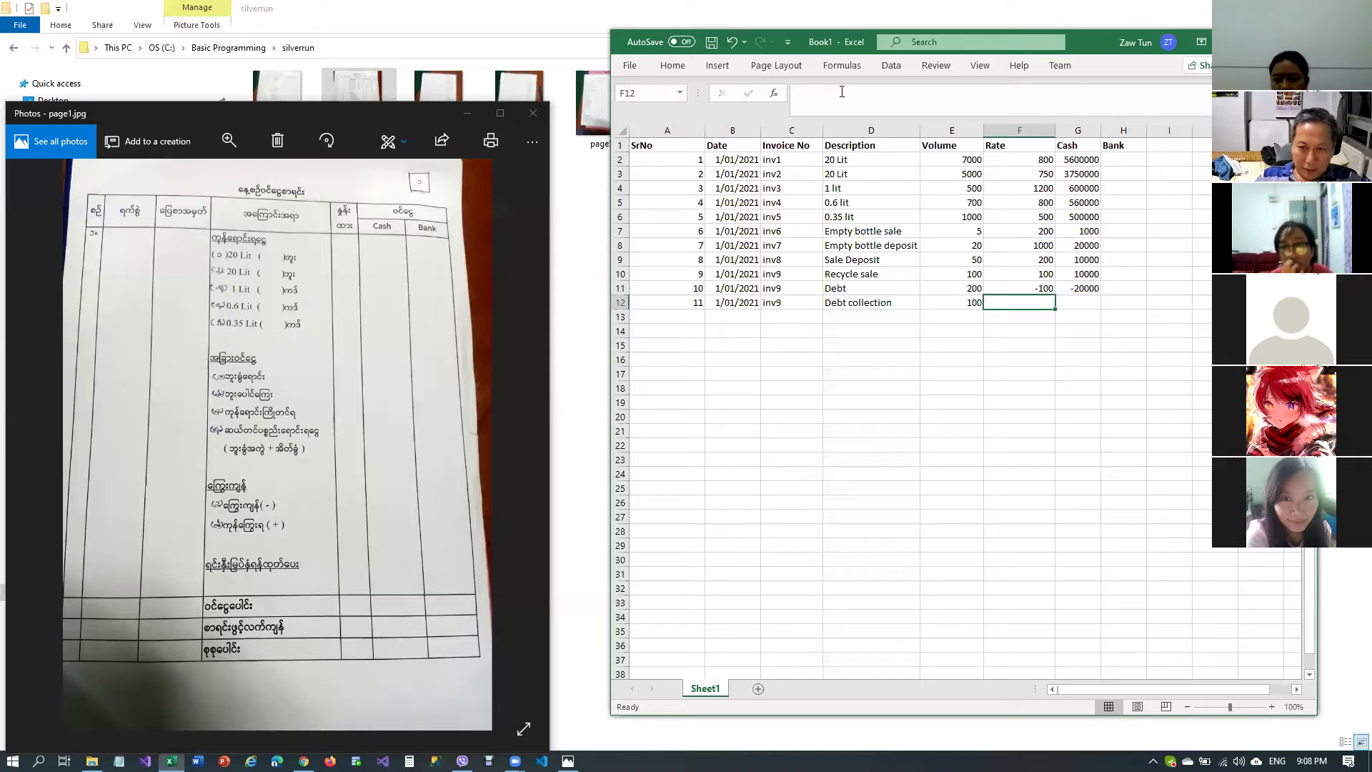
text(200)
key(Tab)
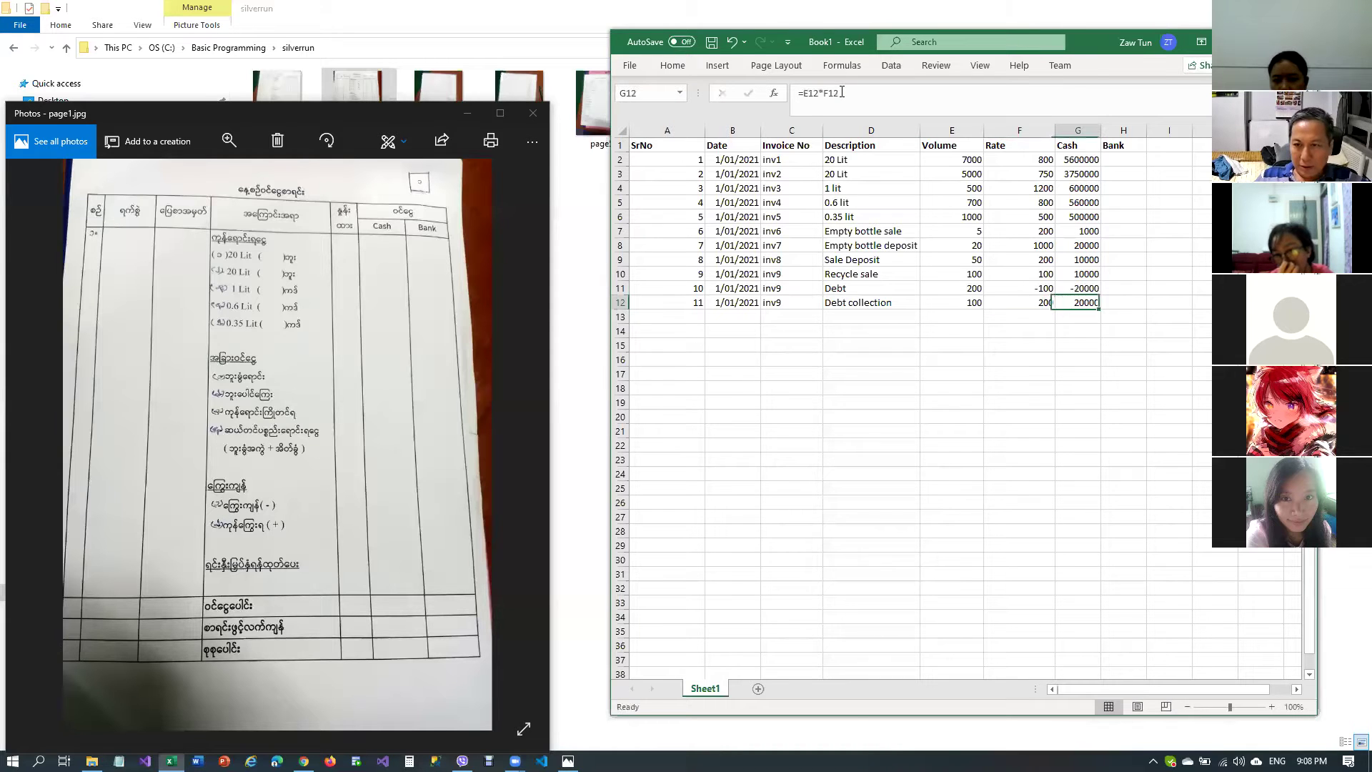
Begin the twelfth record in row 13 with serial number 12 and the date and invoice number copied from B12:C12
key(Down)
key(Left)
key(Left)
key(Left)
key(Left)
key(Left)
key(Left)
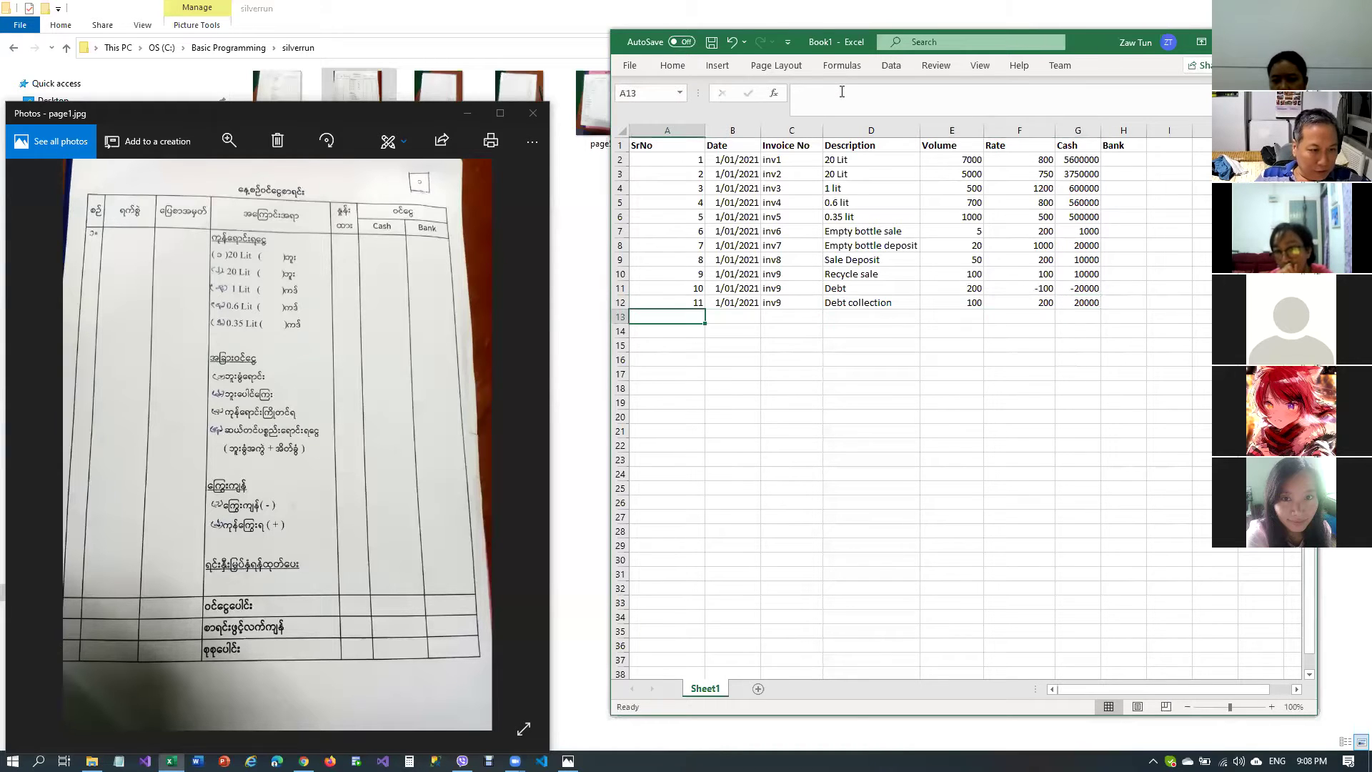
text(12)
key(Tab)
key(Up)
key(shift+Right)
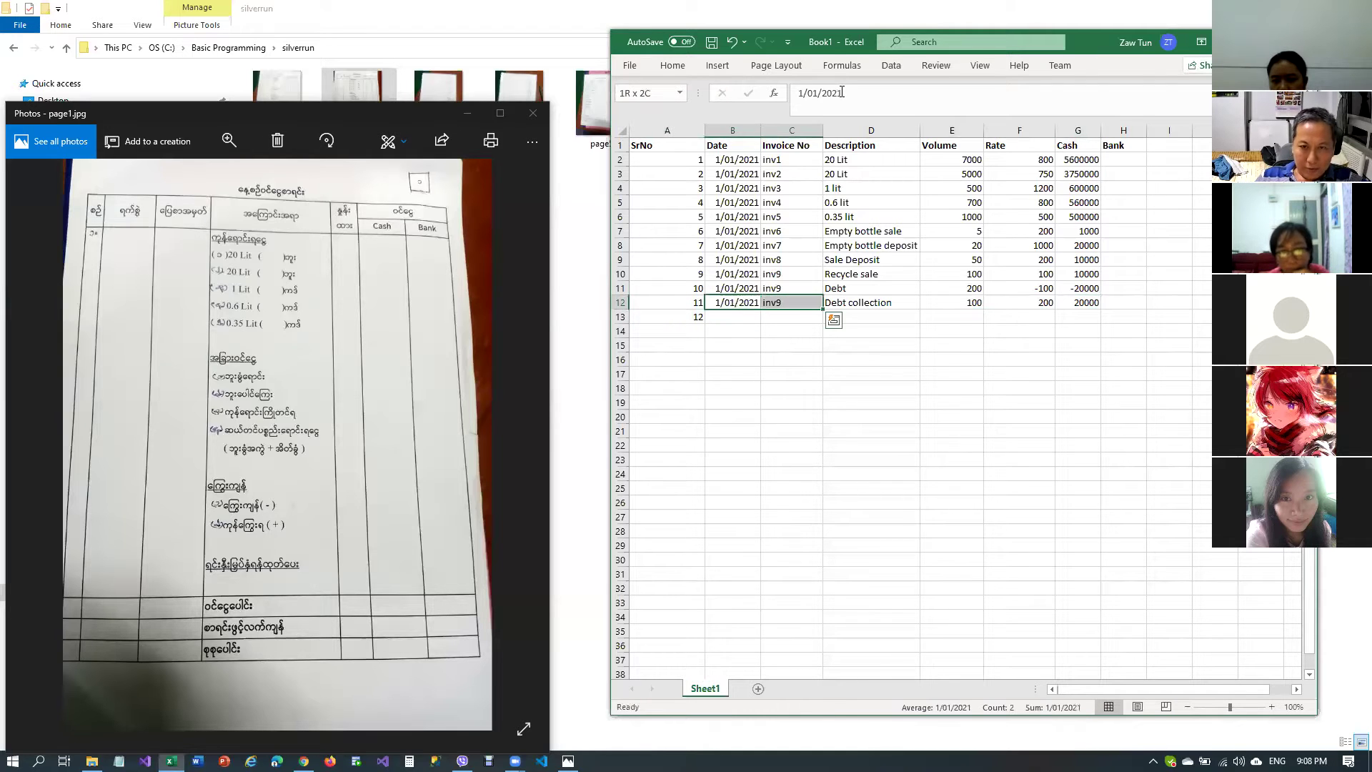
key(ctrl+c)
key(Down)
key(Return)
Describe the twelfth record as Investment in D13 and enter 200000 directly as its Cash amount in G13
key(Right)
key(Right)
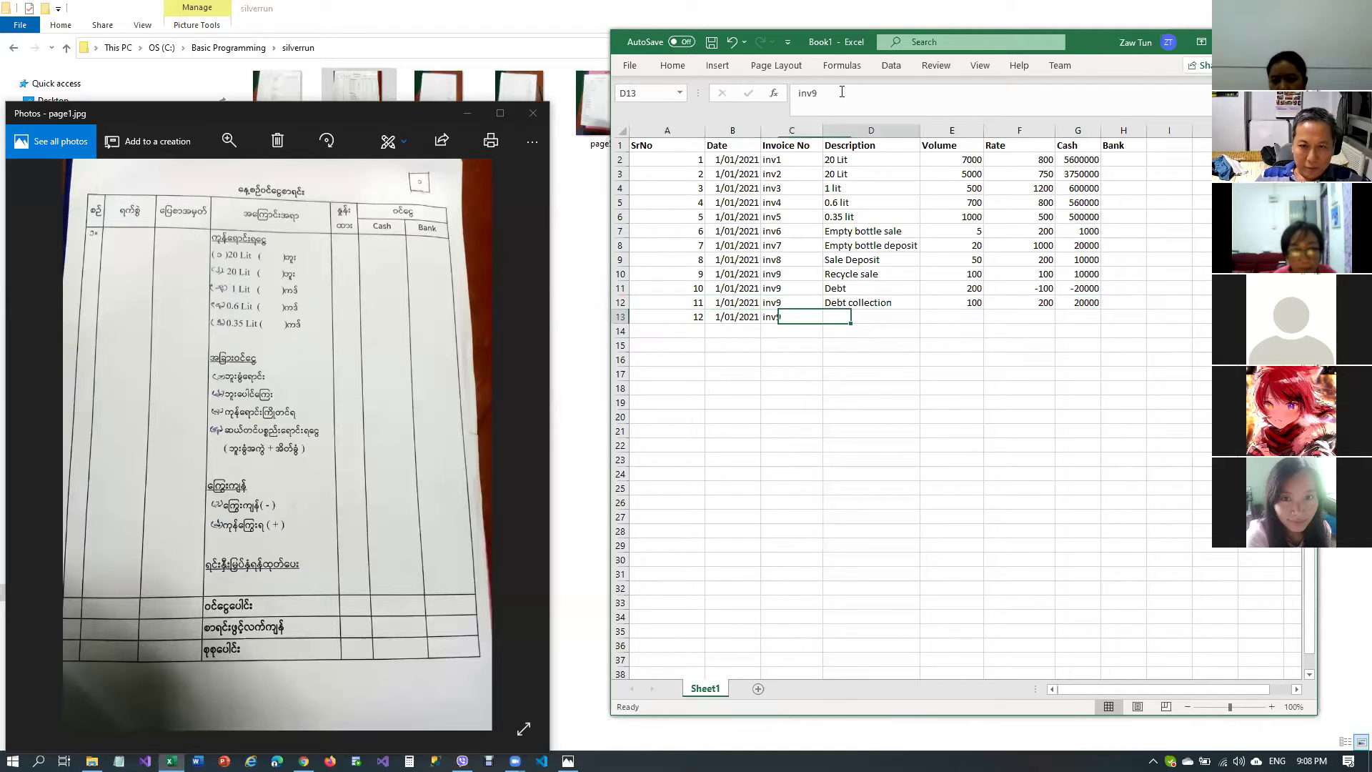
text(Investment)
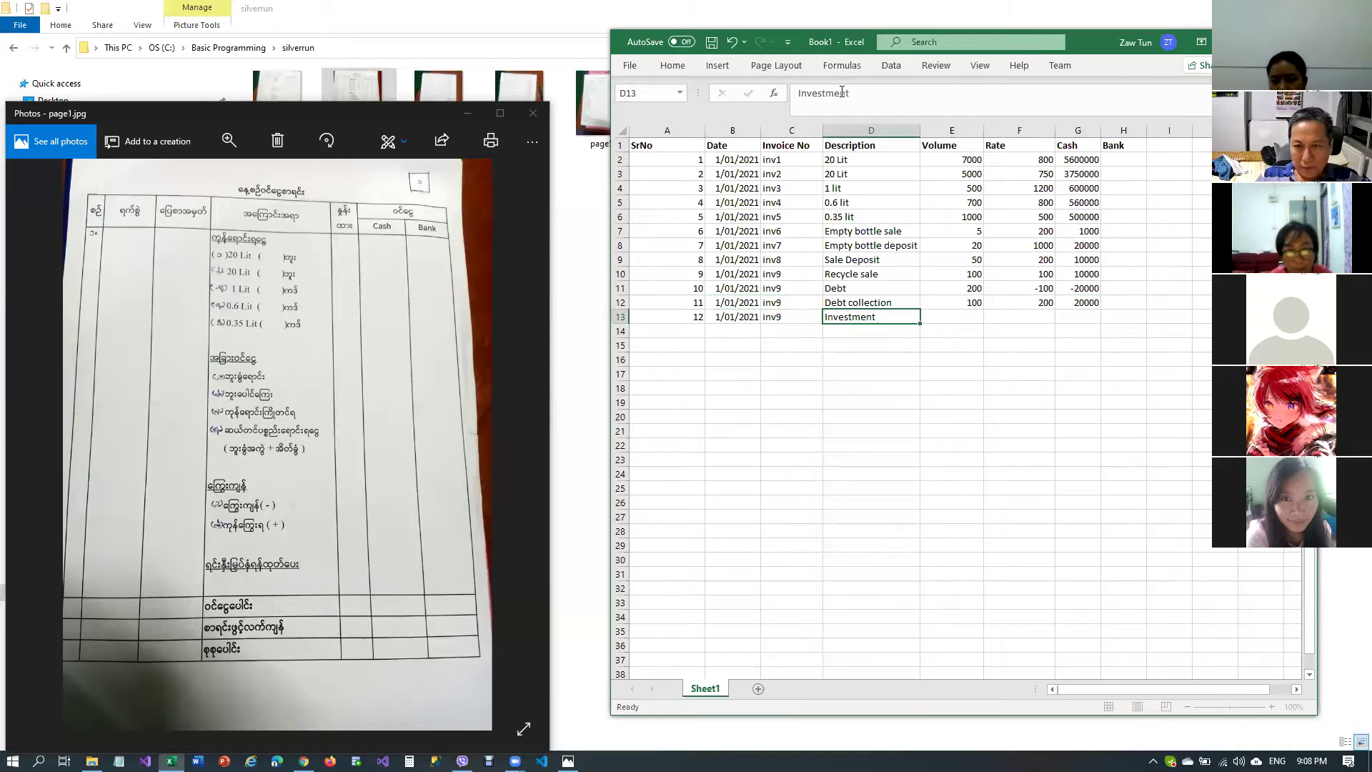
key(Right)
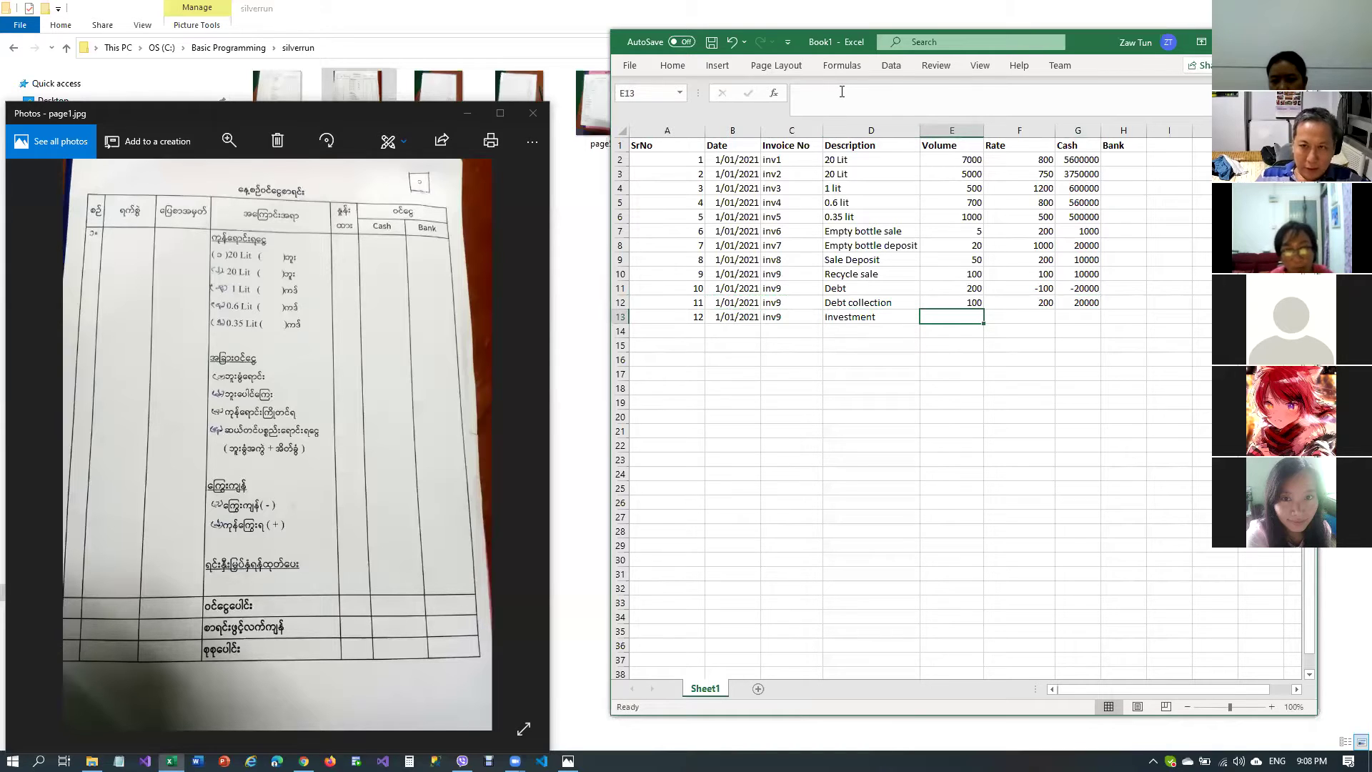
key(Right)
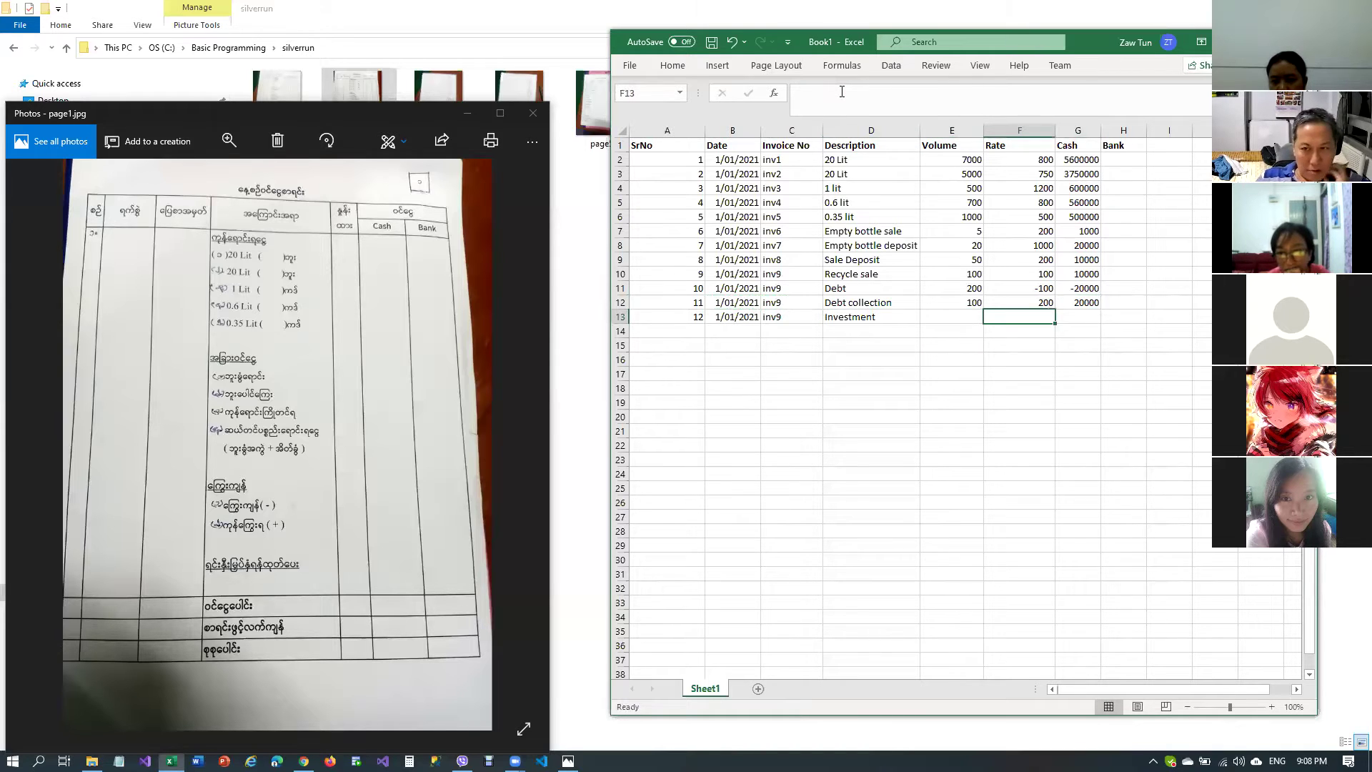
key(Right)
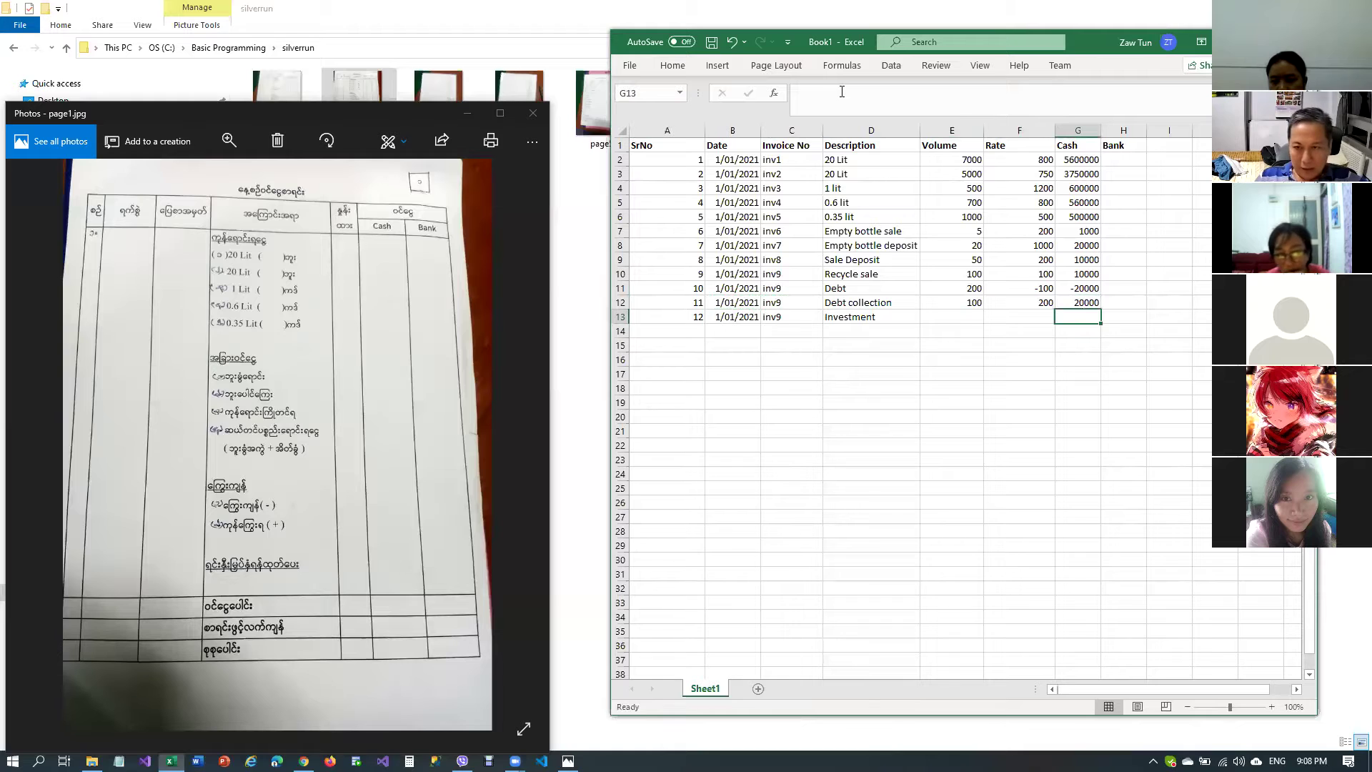
text(200)
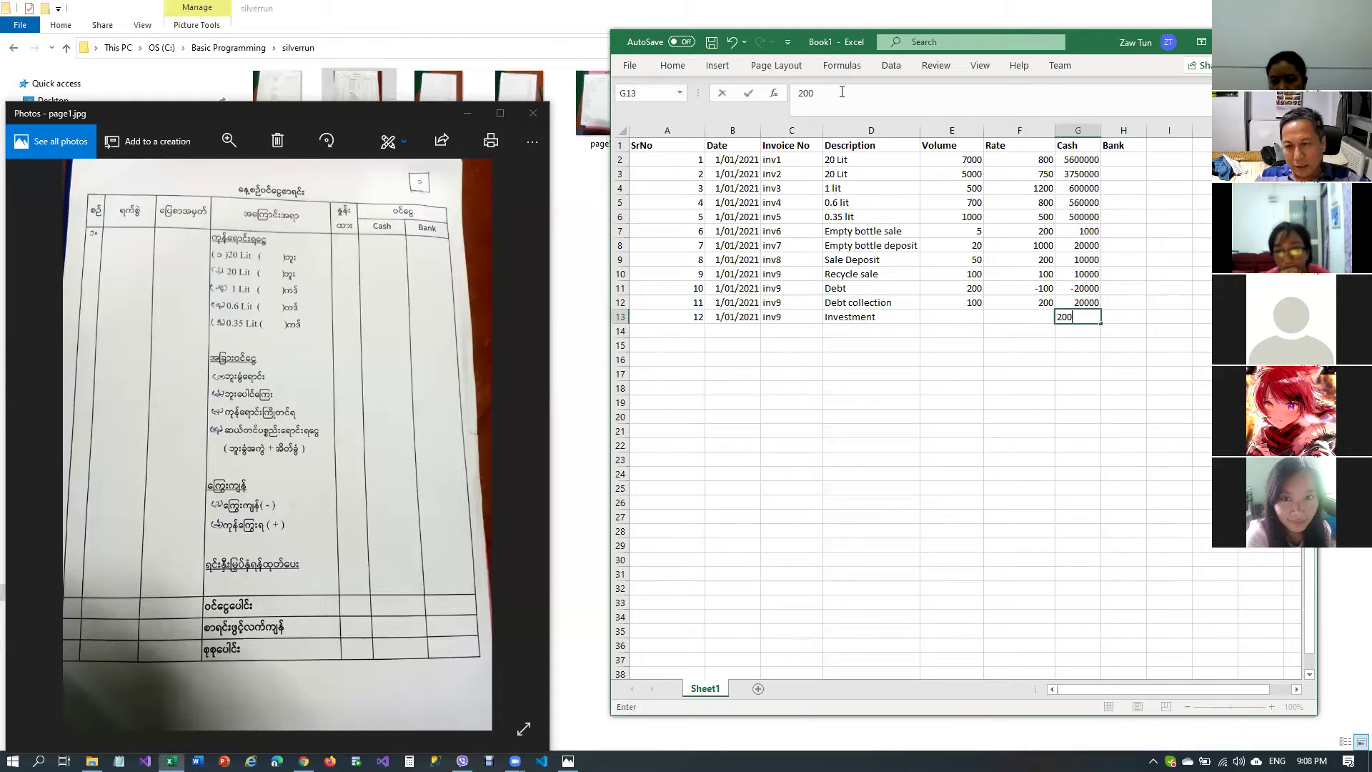
key(BackSpace)
key(BackSpace)
key(BackSpace)
text(200000)
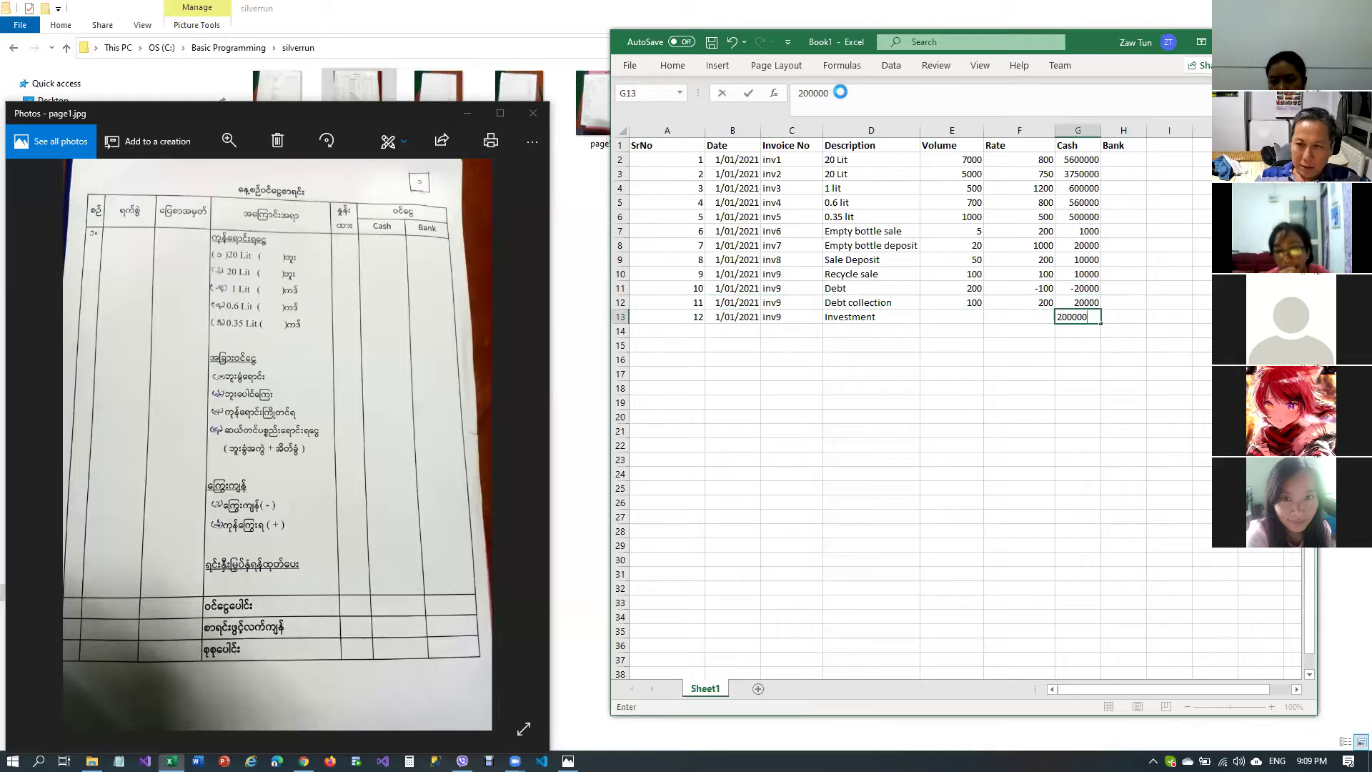
key(Return)
Review the Cash and Bank columns and the entered records against the photographed ledger
key(Up)
key(Up)
key(Up)
key(Up)
key(Up)
key(Up)
key(Up)
key(Up)
key(Up)
key(Up)
key(Up)
key(Up)
key(Up)
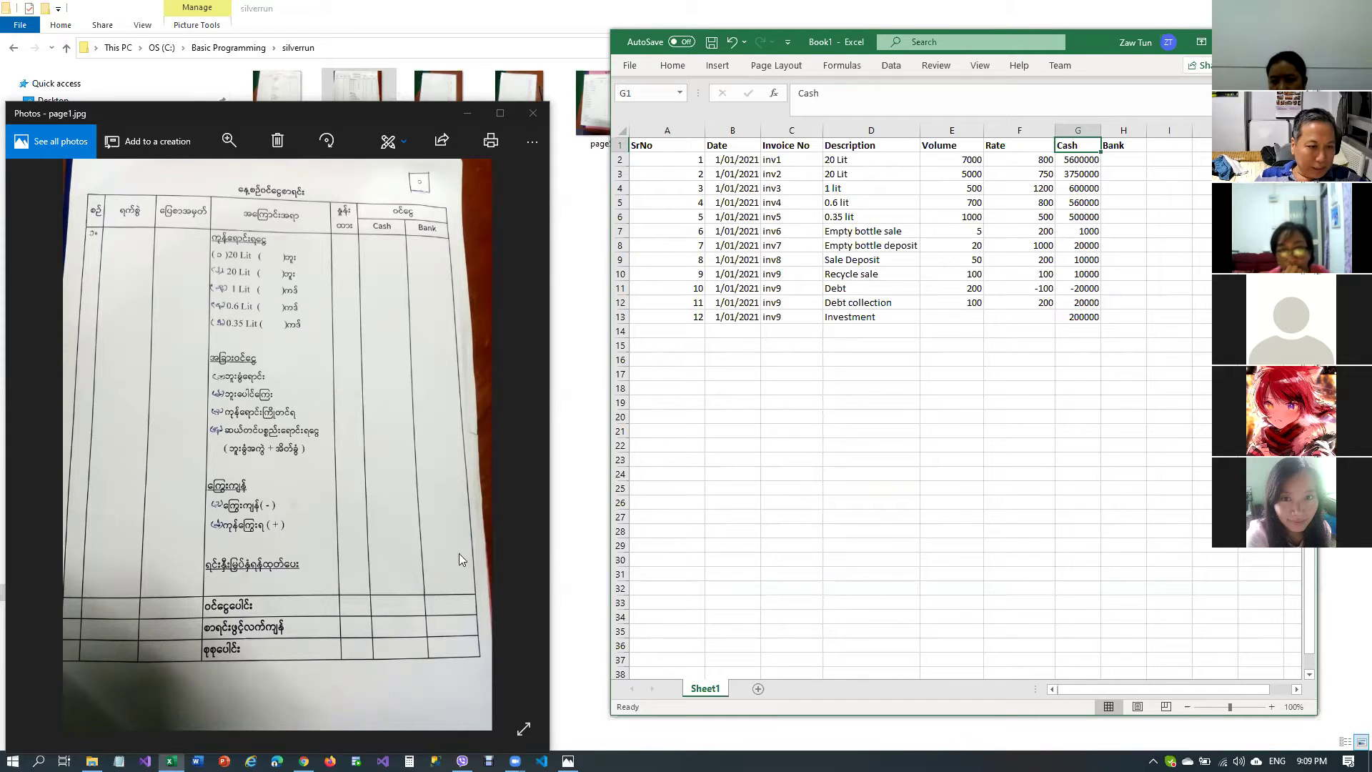
drag(1115, 161, 1125, 314)
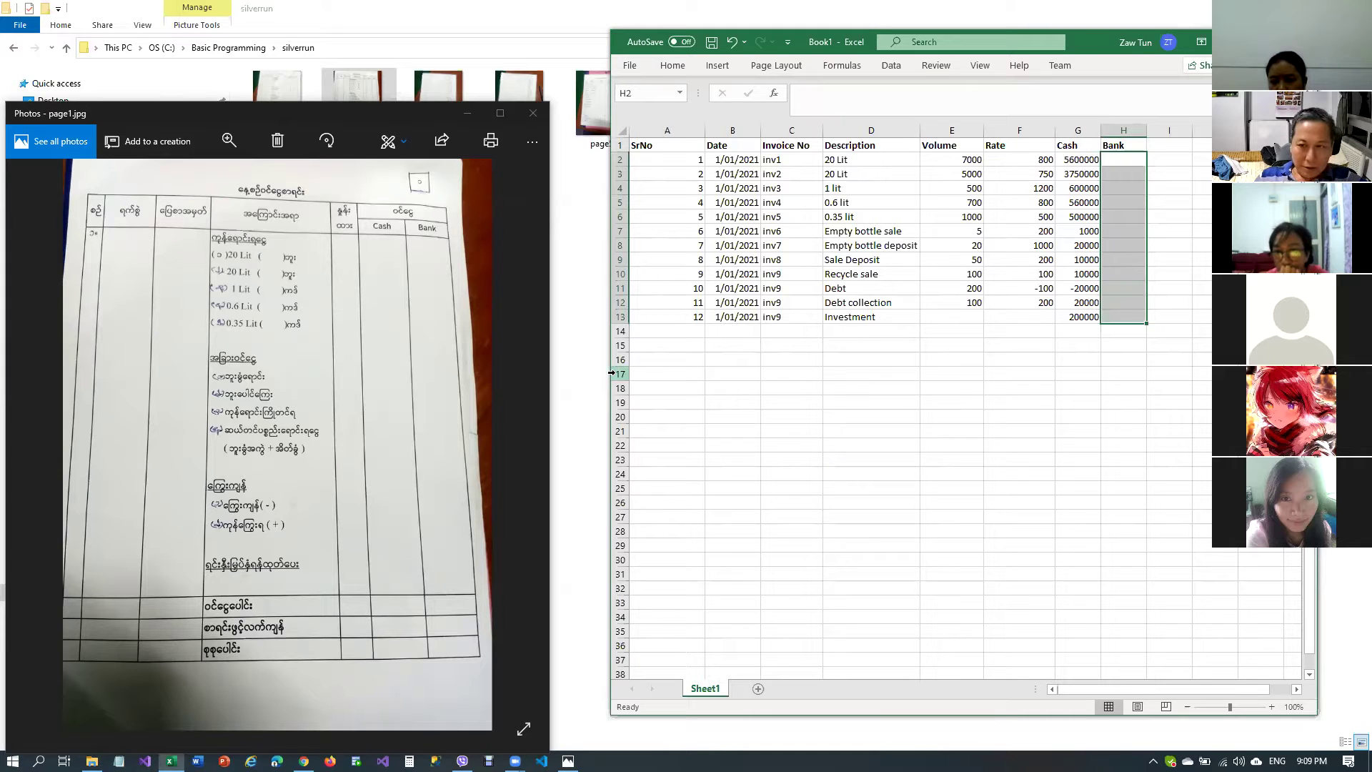
click(1084, 218)
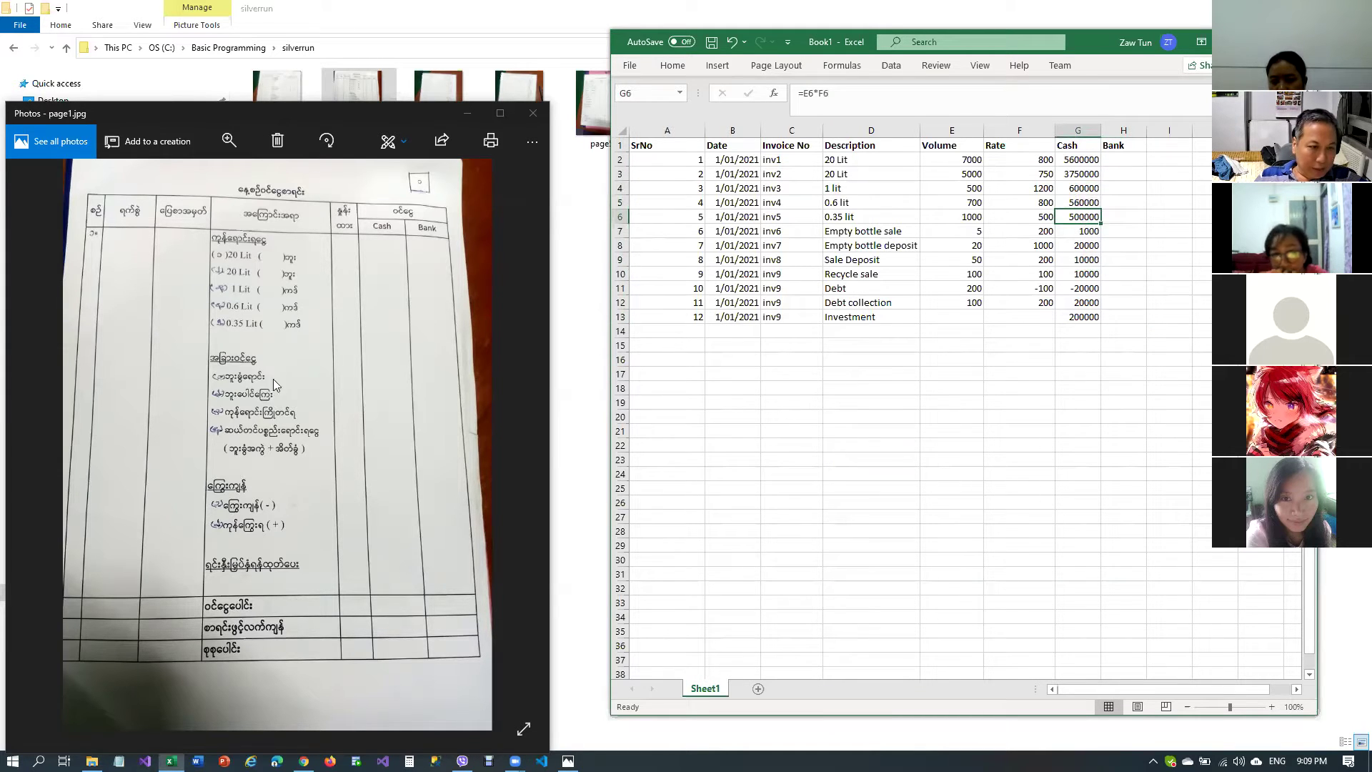
click(893, 288)
click(785, 332)
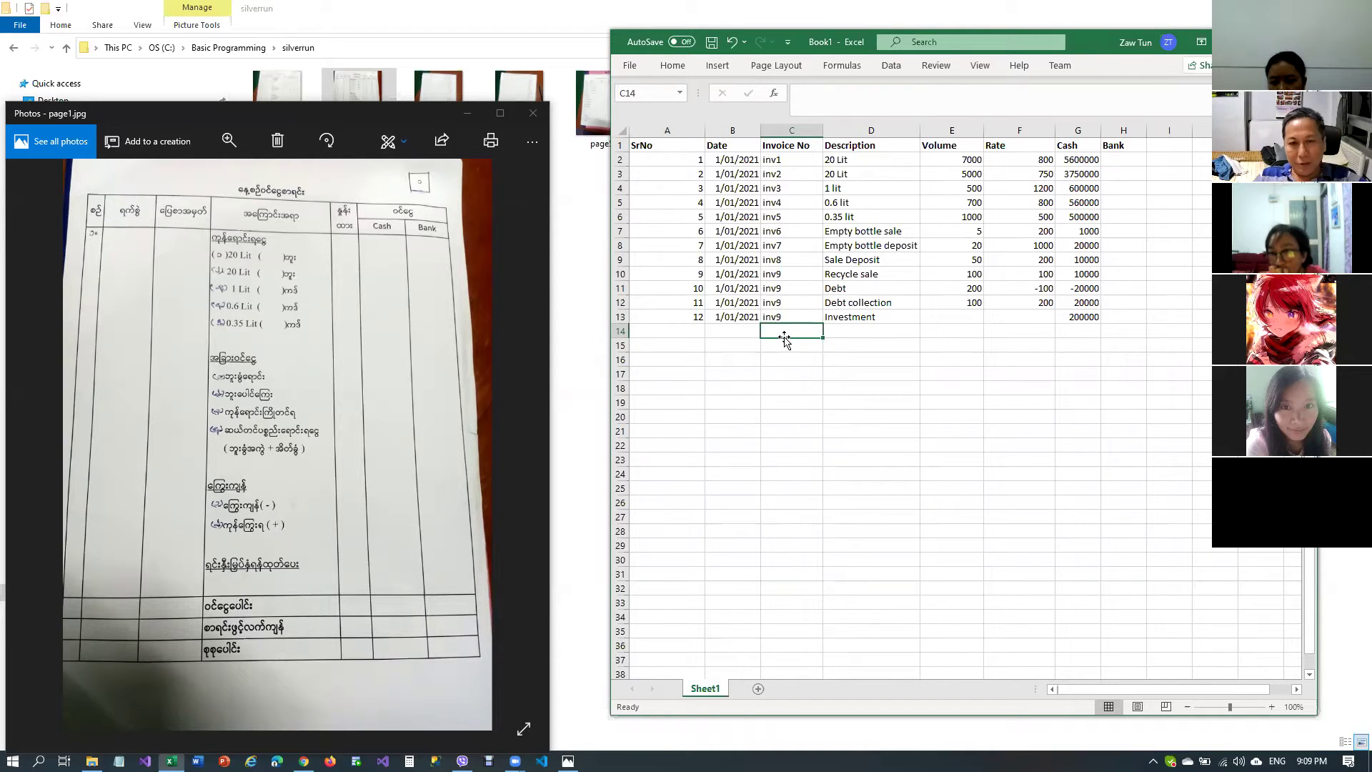
key(Down)
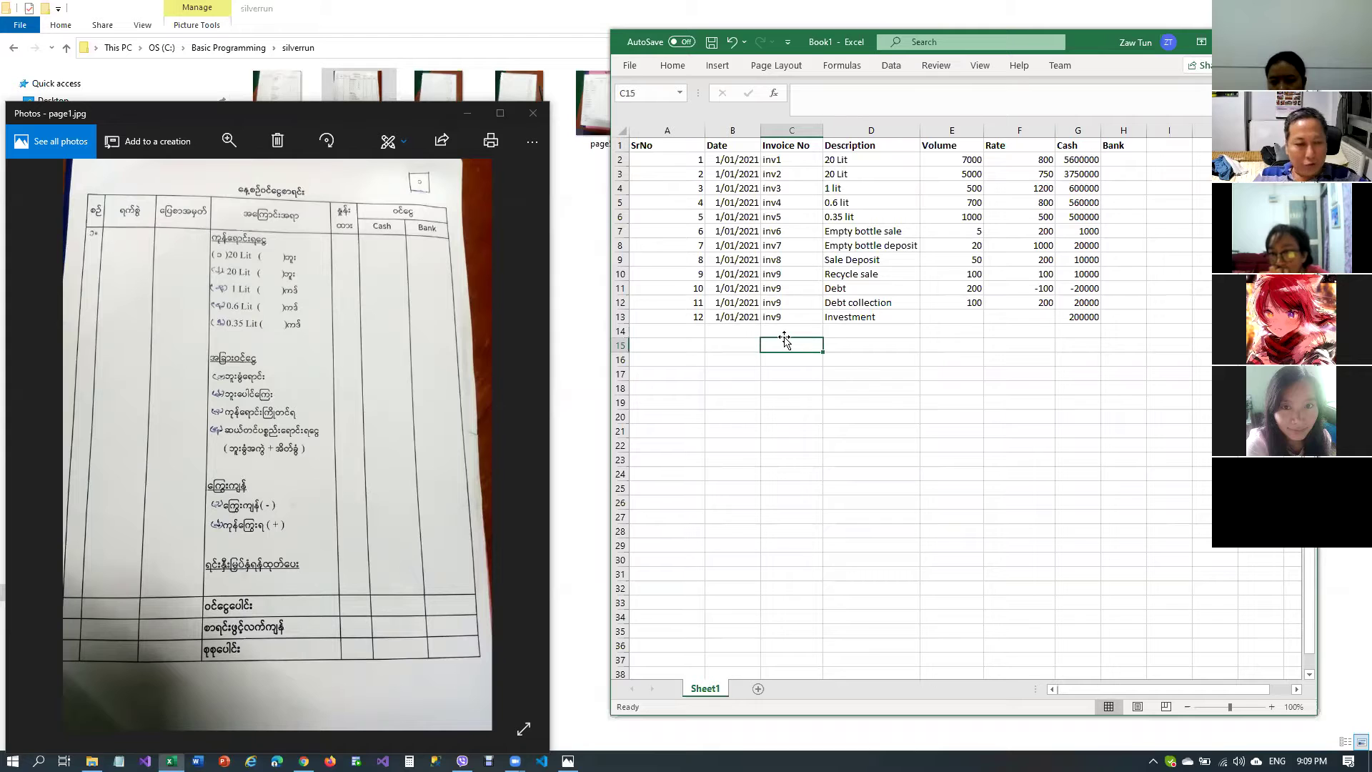
key(Up)
key(Up)
key(Up)
key(Up)
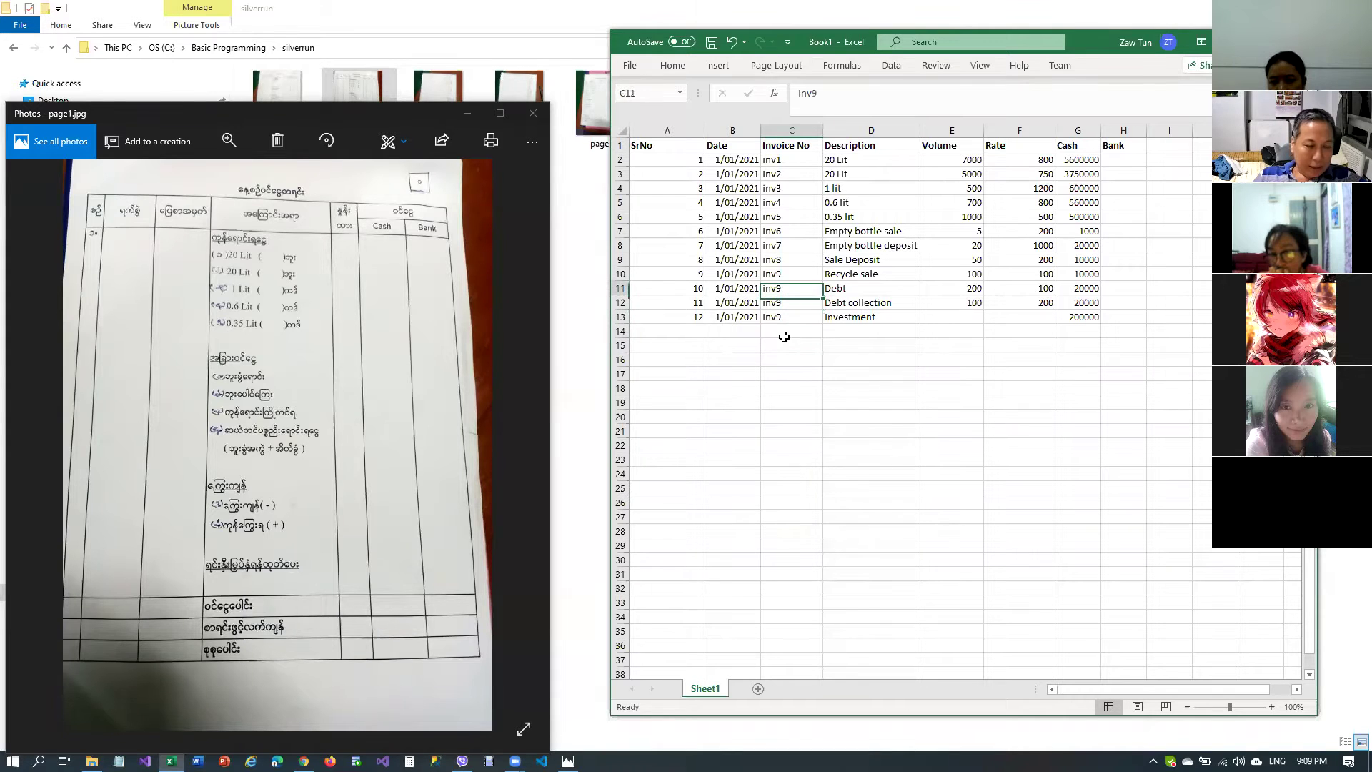
click(762, 351)
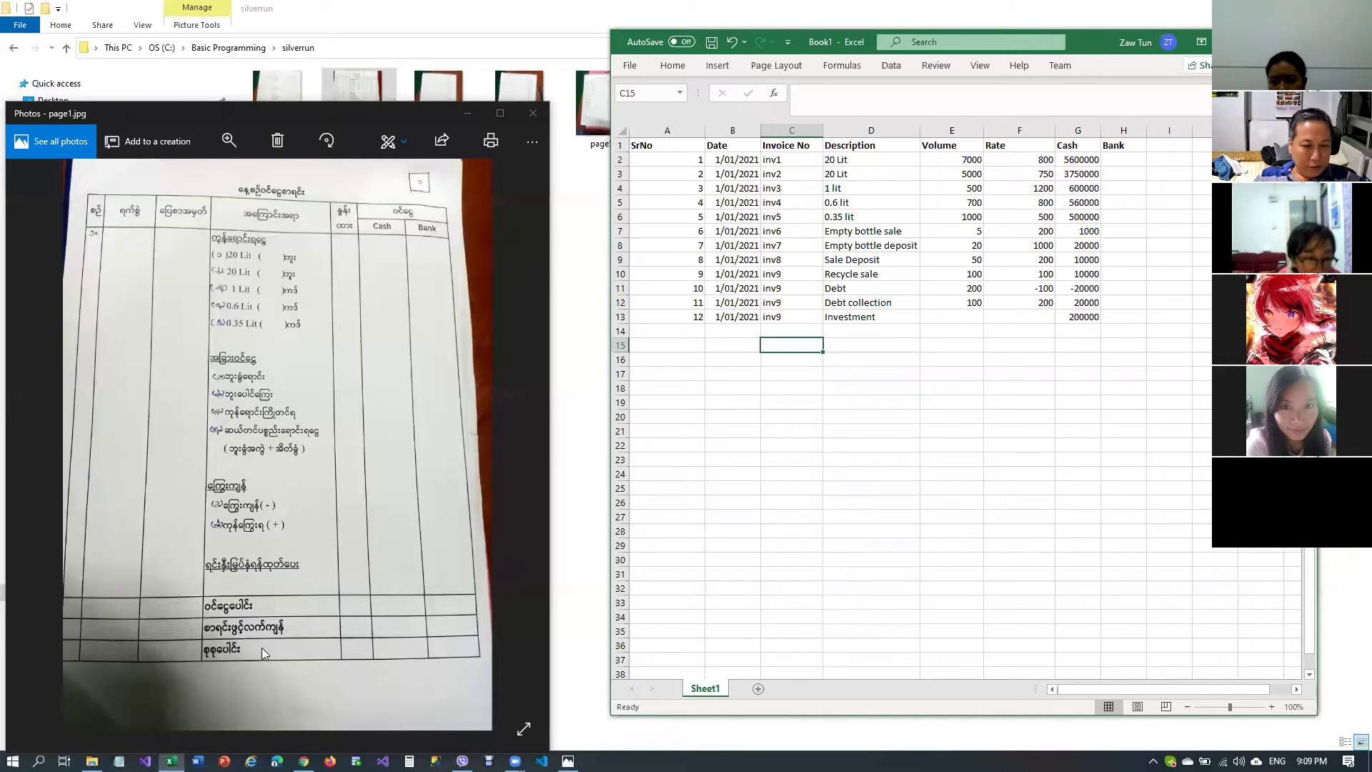
click(788, 441)
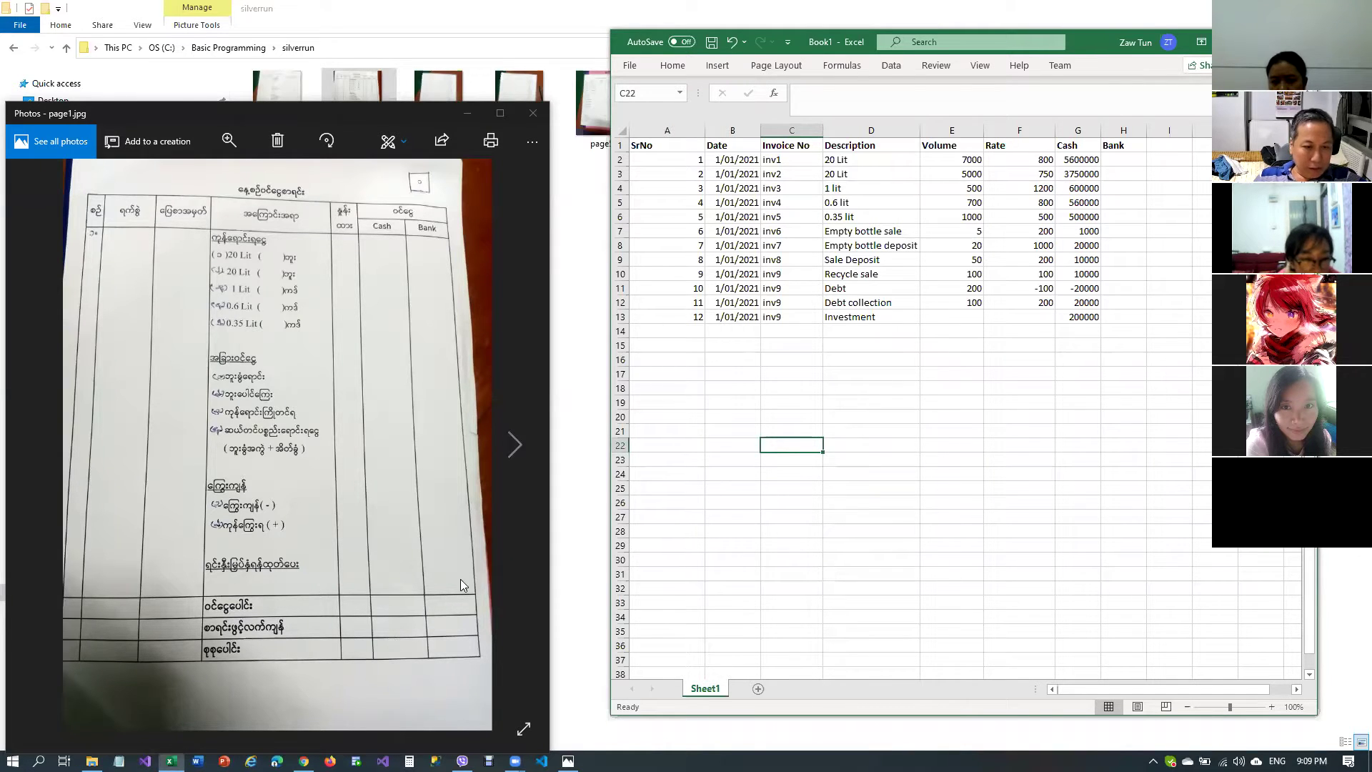
Label the row below the last record as Total in F14
click(1098, 334)
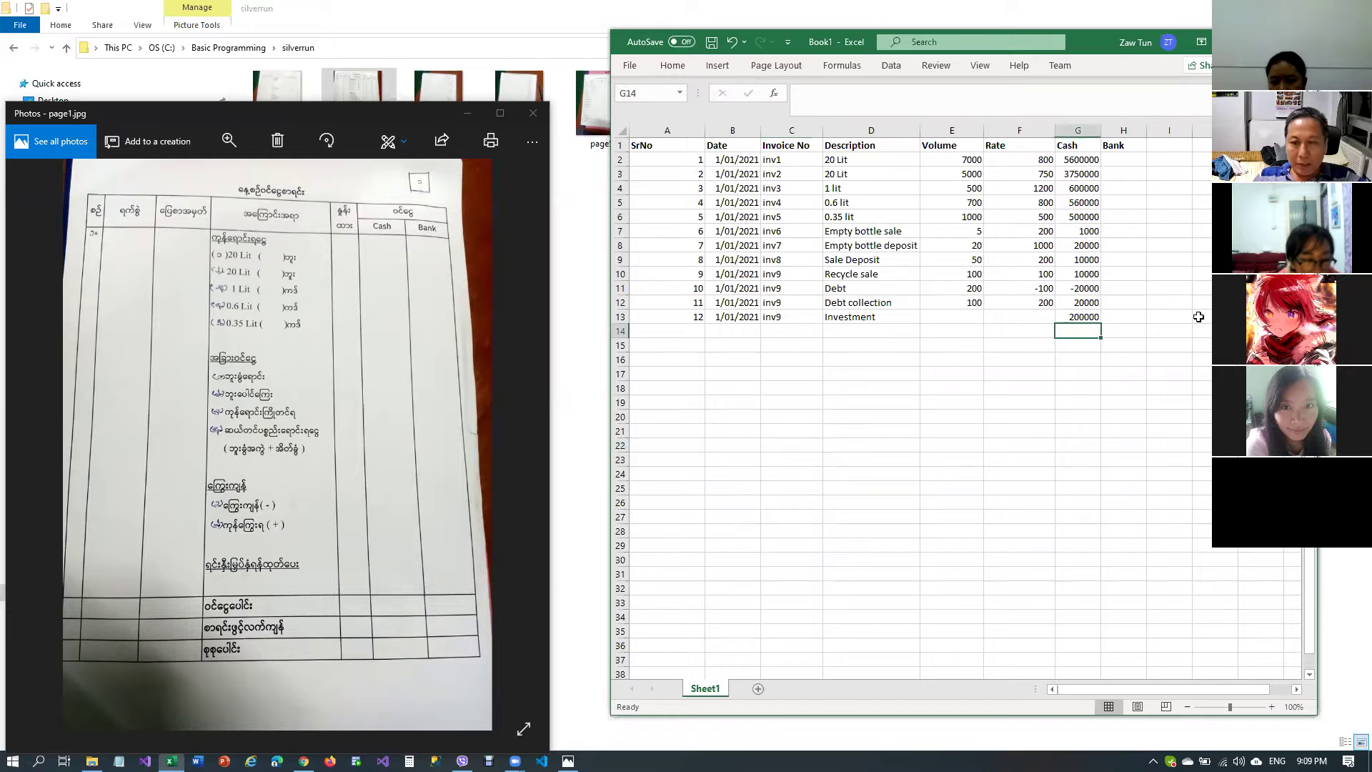
key(Left)
key(Left)
key(Right)
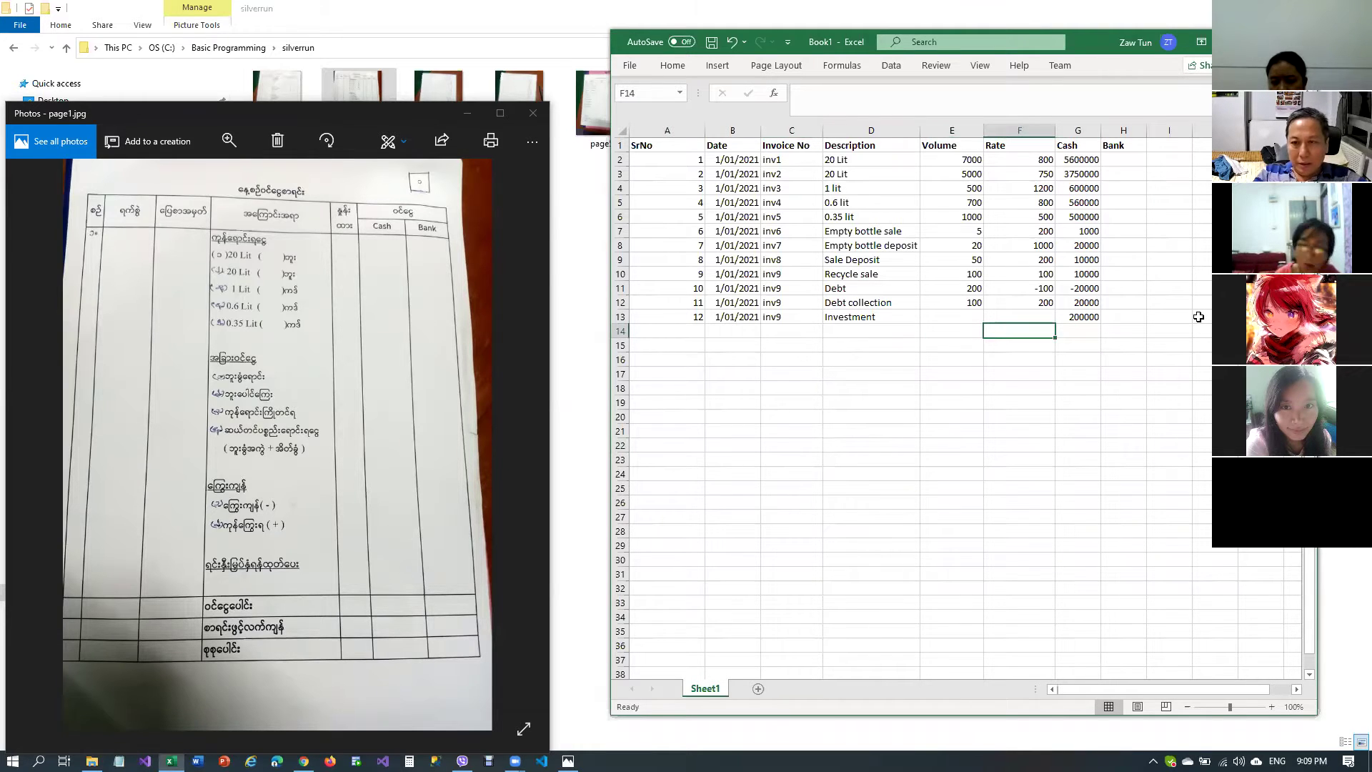
text(Total)
key(Tab)
Sum the Cash amounts in G2:G13 with a SUM formula in G14
text(=sum()
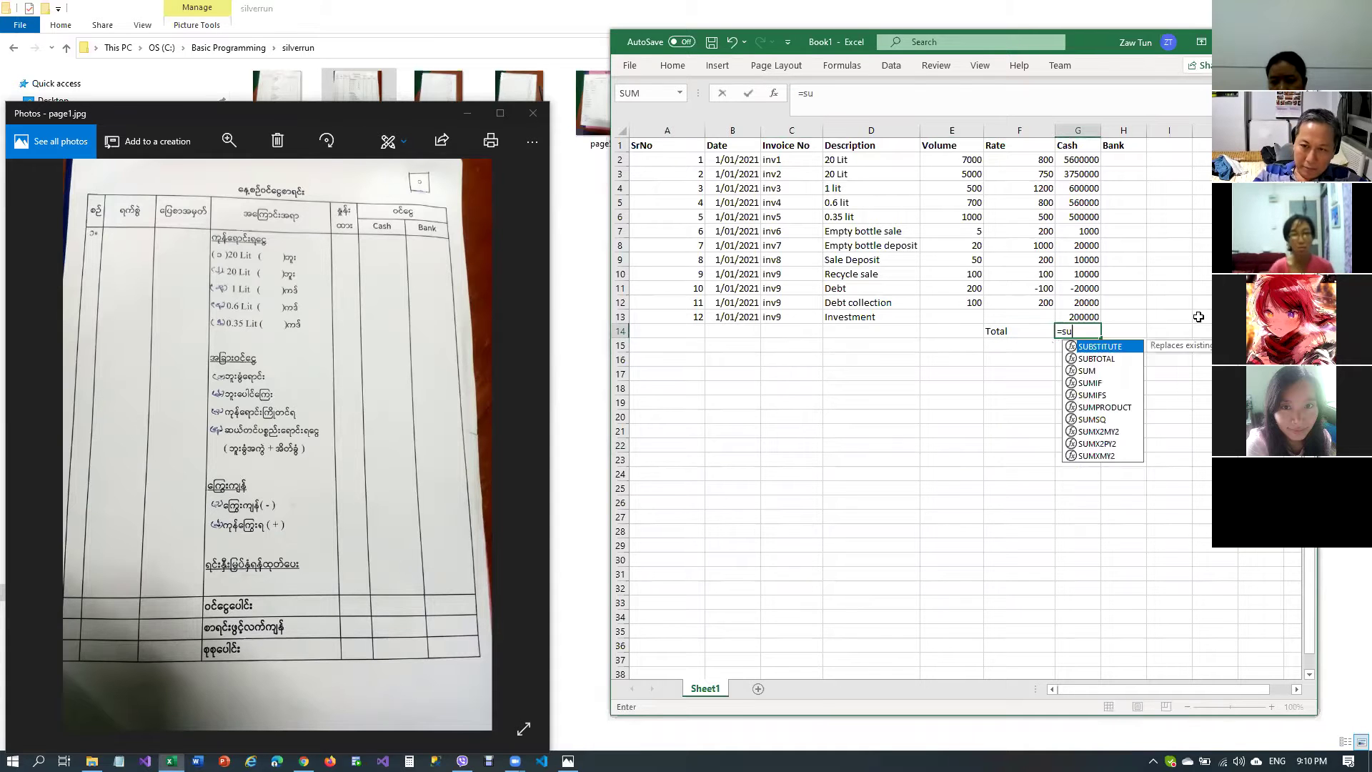
key(Up)
key(Up)
key(shift+Down)
key(shift+Up)
key(shift+Up)
key(shift+Up)
key(shift+Up)
key(shift+Up)
key(shift+Up)
key(shift+Up)
key(shift+Up)
key(shift+Up)
key(shift+Up)
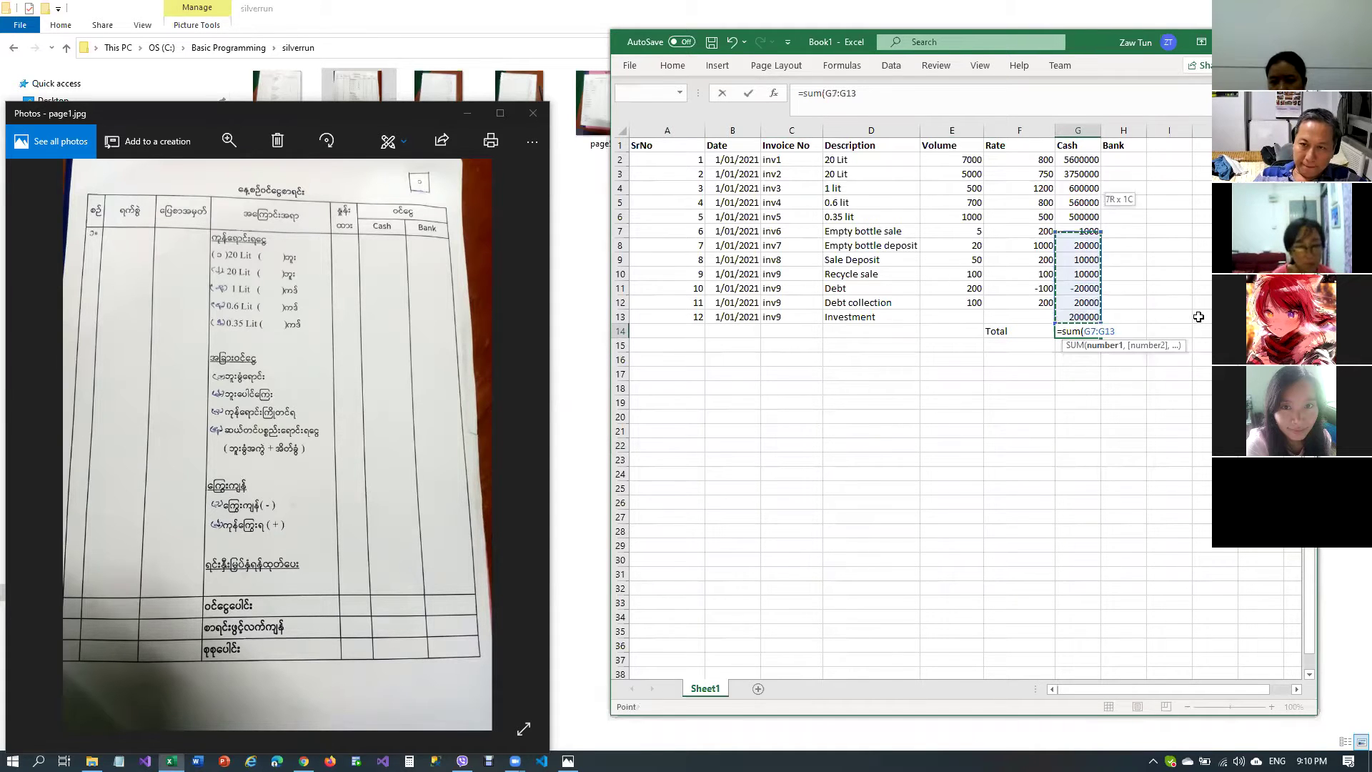
text())
key(Return)
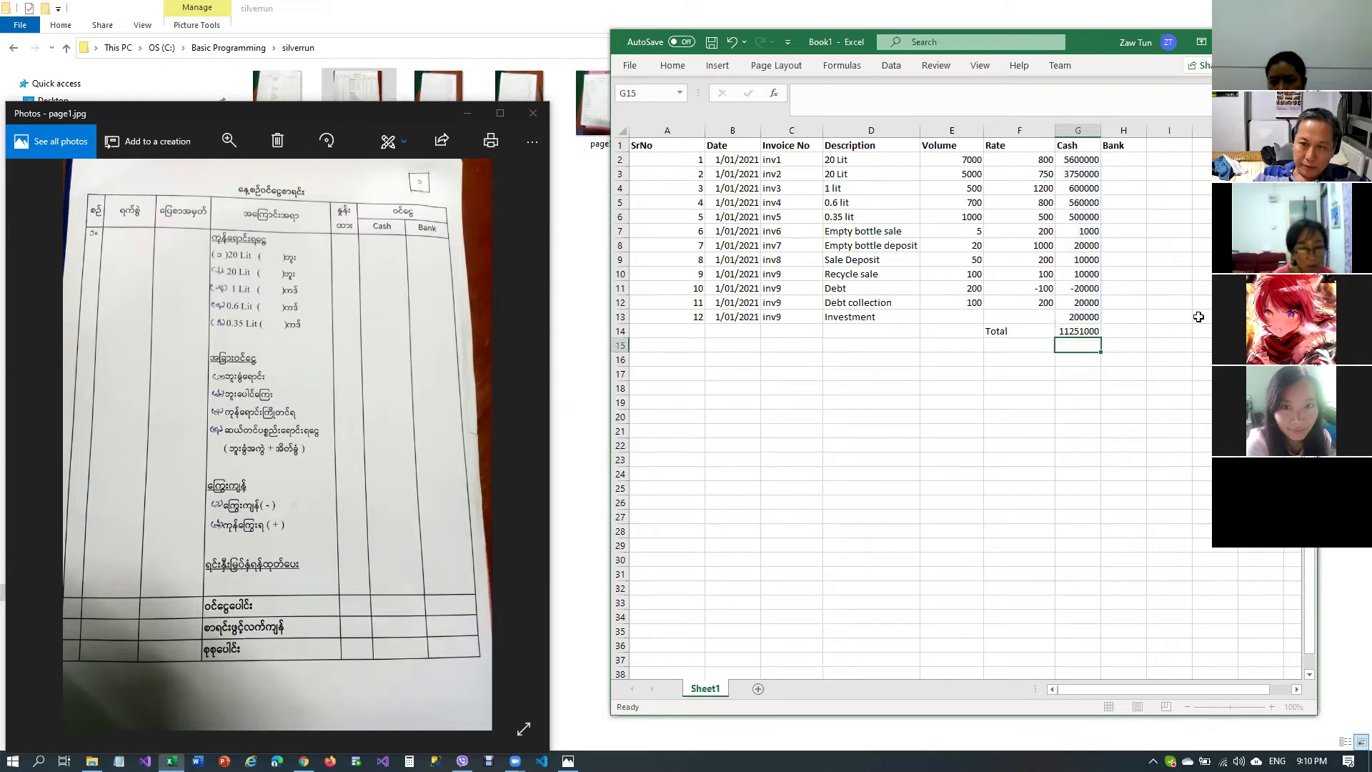
Label F15 as Balance brought forward and enter 2000000 as its Cash amount in G15
key(Left)
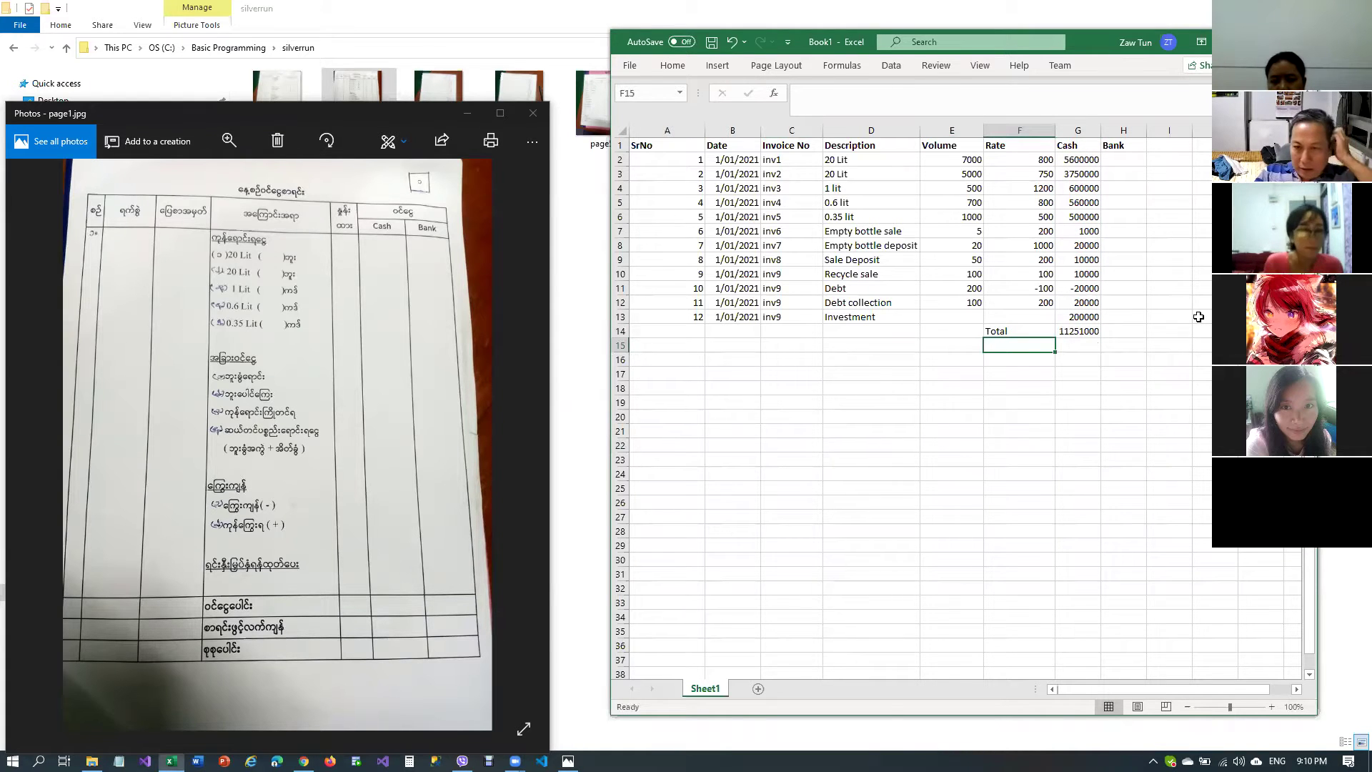
text(Balance bro)
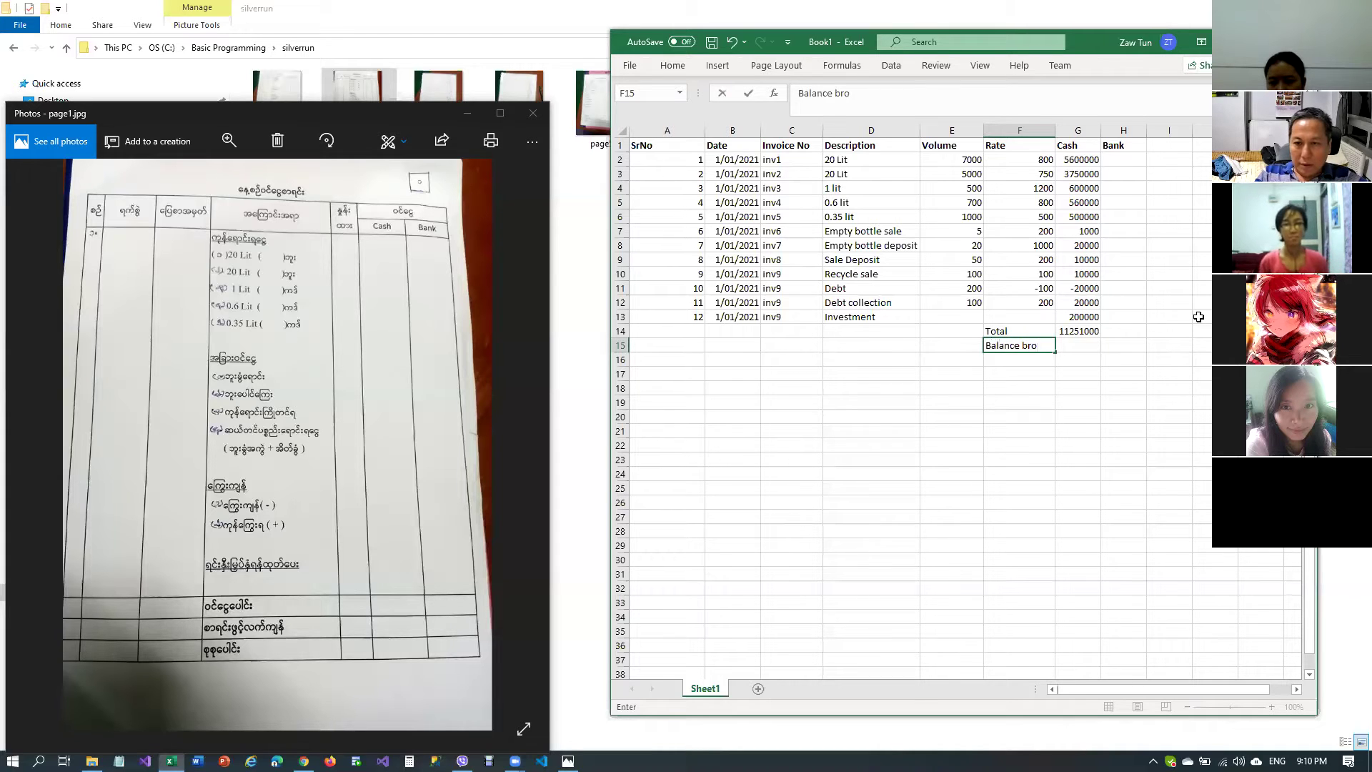
text(ught forward)
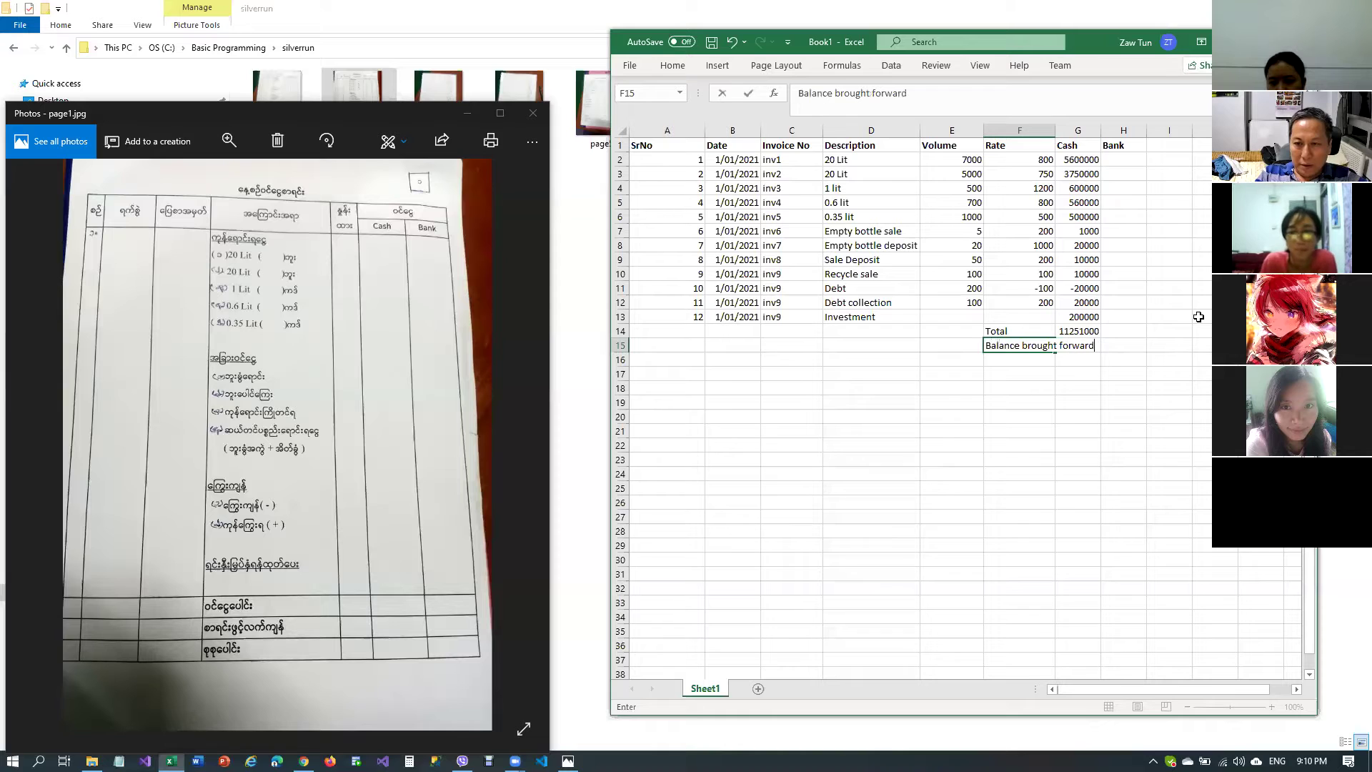
key(Return)
key(Up)
key(Right)
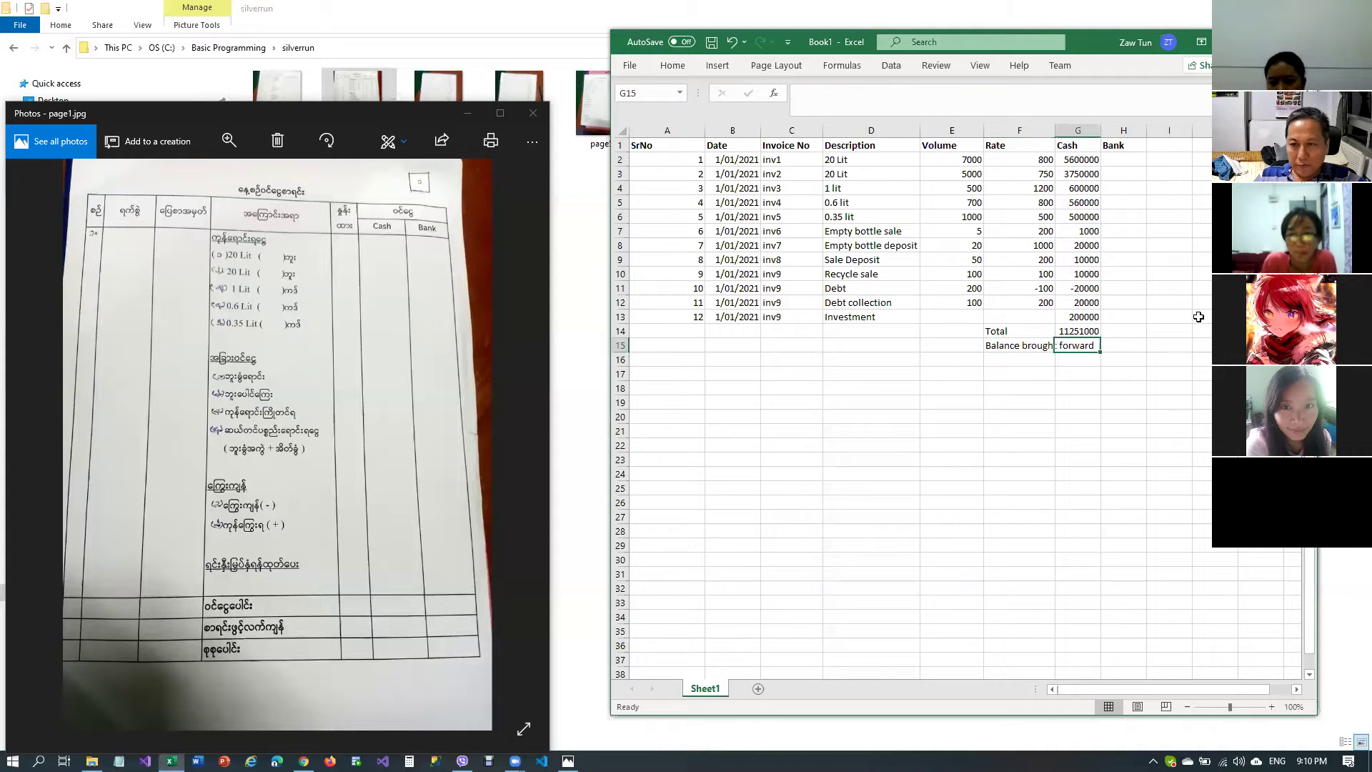
text(2000000)
key(Return)
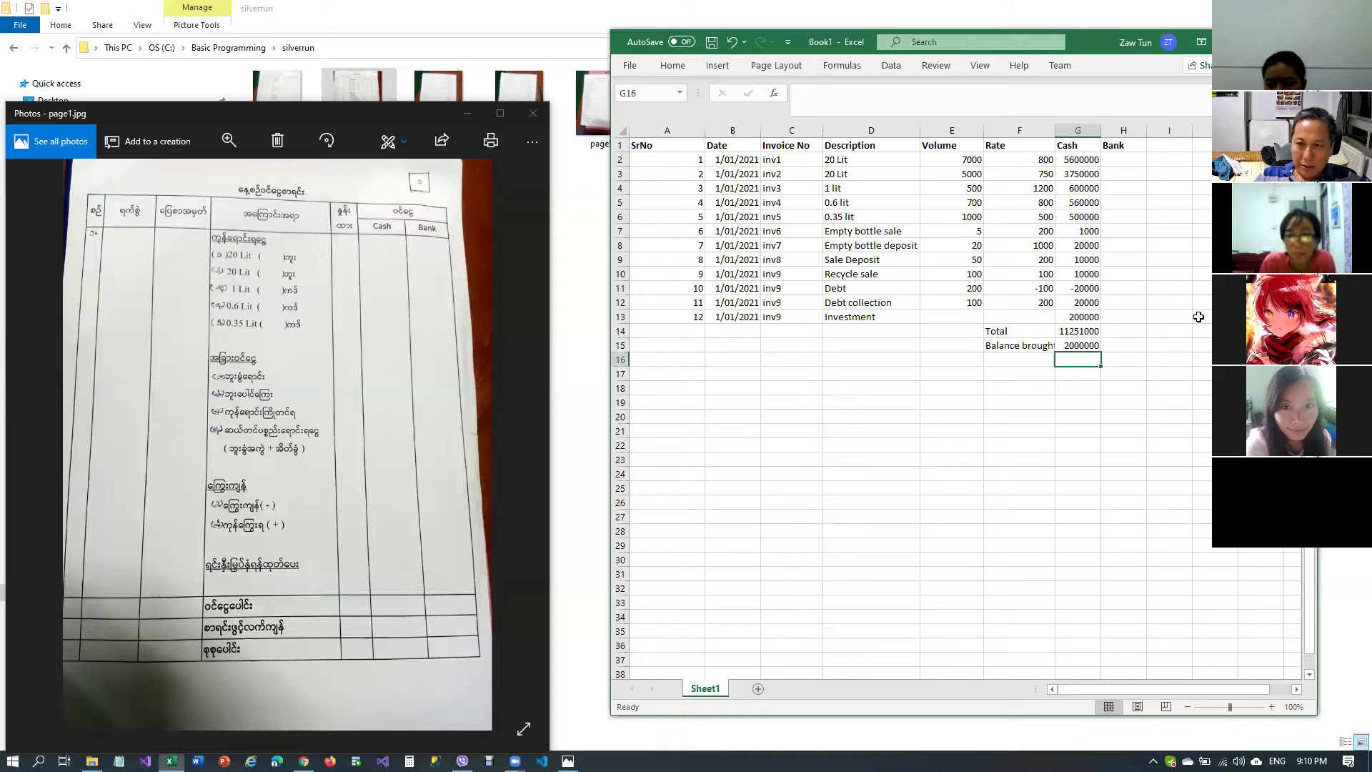
Format the whole Cash column with thousands separators and no decimal places
click(1078, 130)
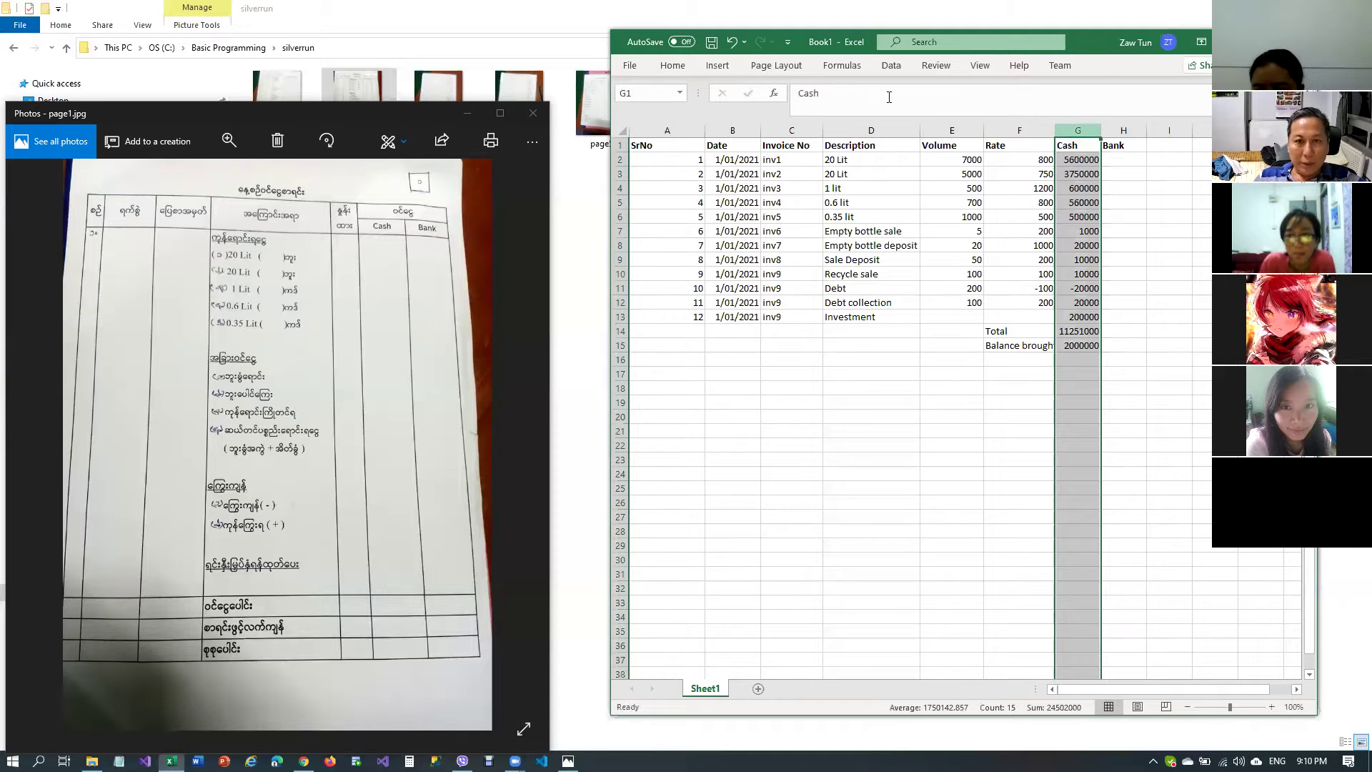
click(672, 65)
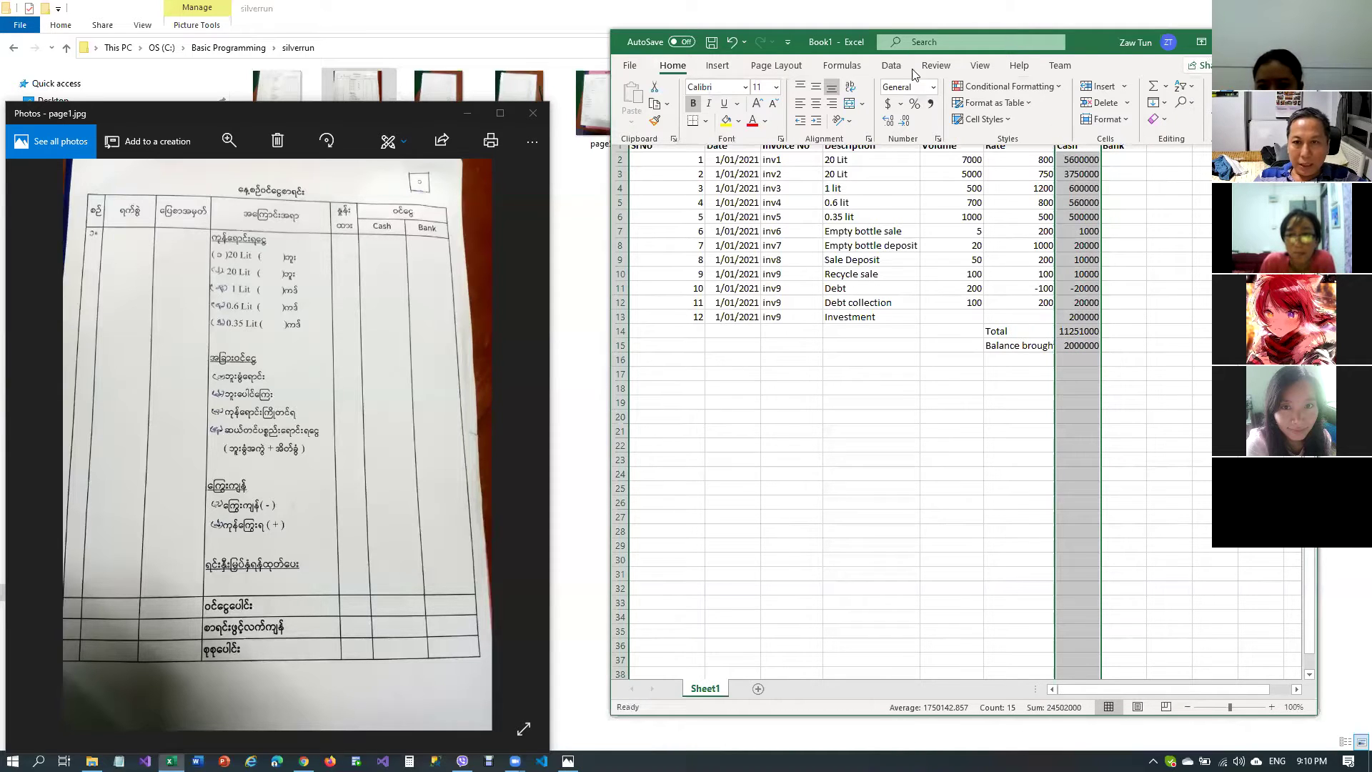
click(930, 103)
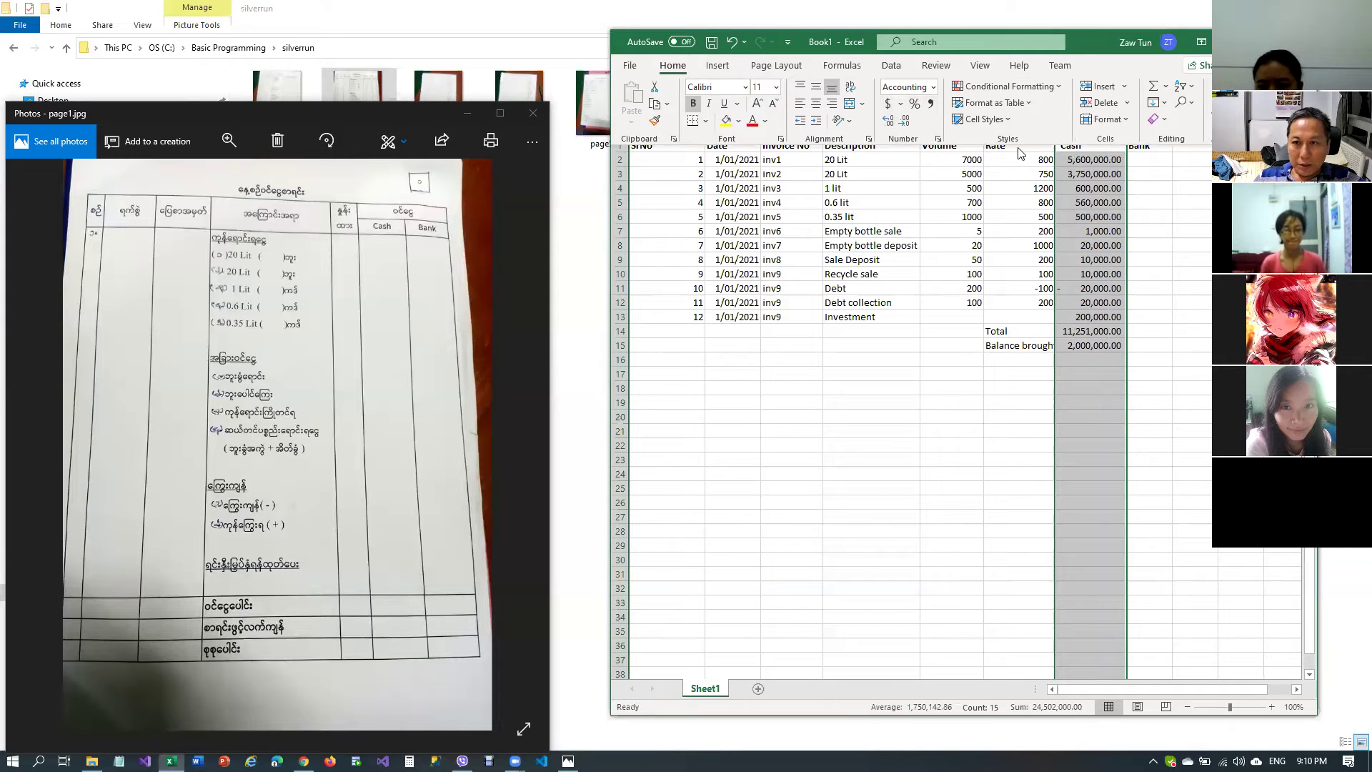
click(905, 122)
click(906, 122)
click(1016, 176)
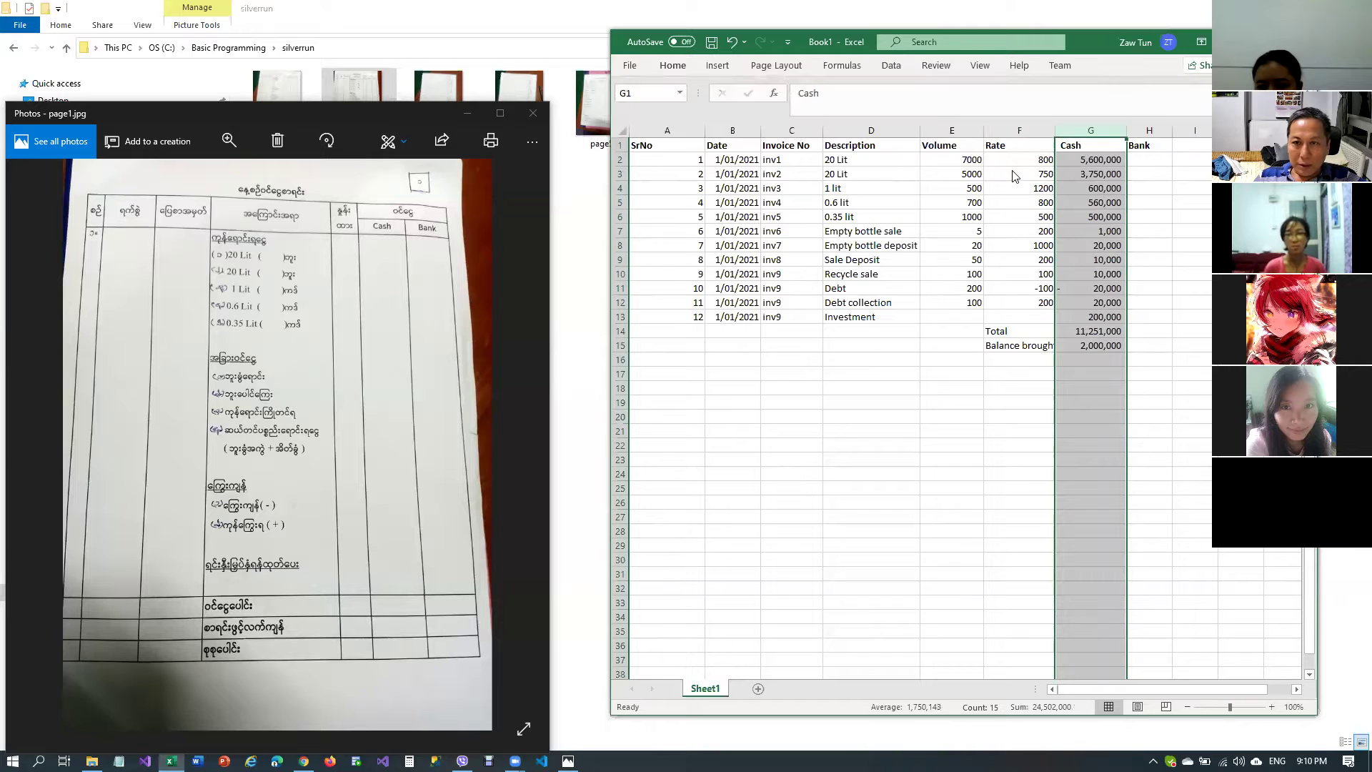
Format the Volume and Rate columns with thousands separators and no decimal places
drag(954, 132, 1019, 135)
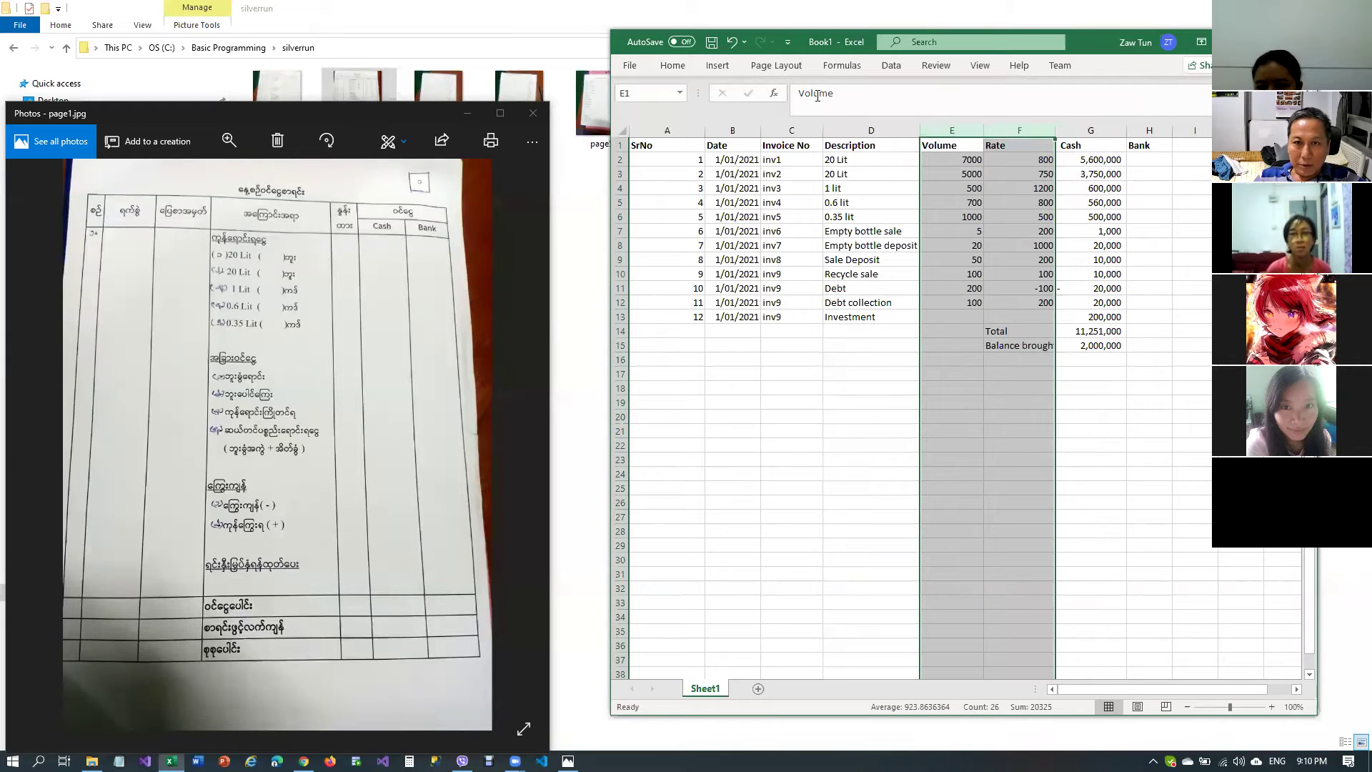
click(673, 65)
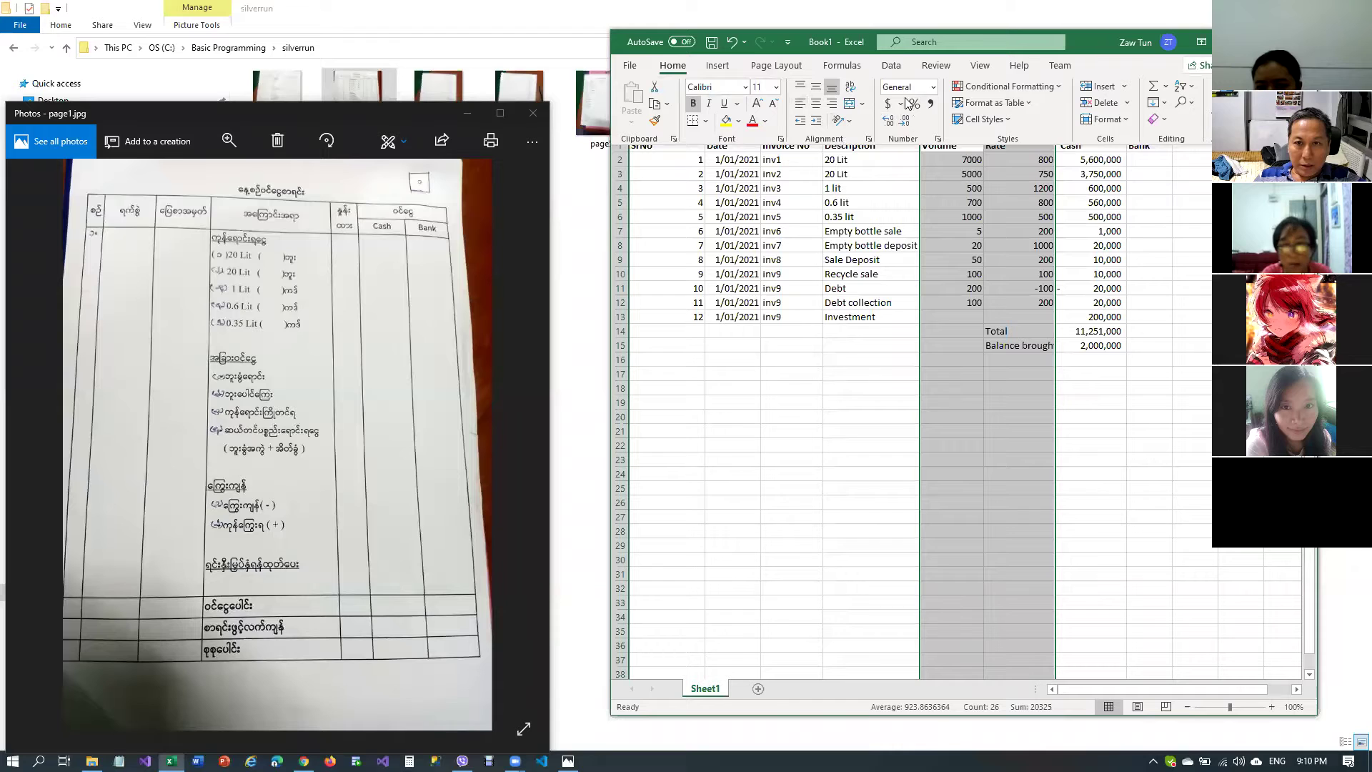
click(931, 103)
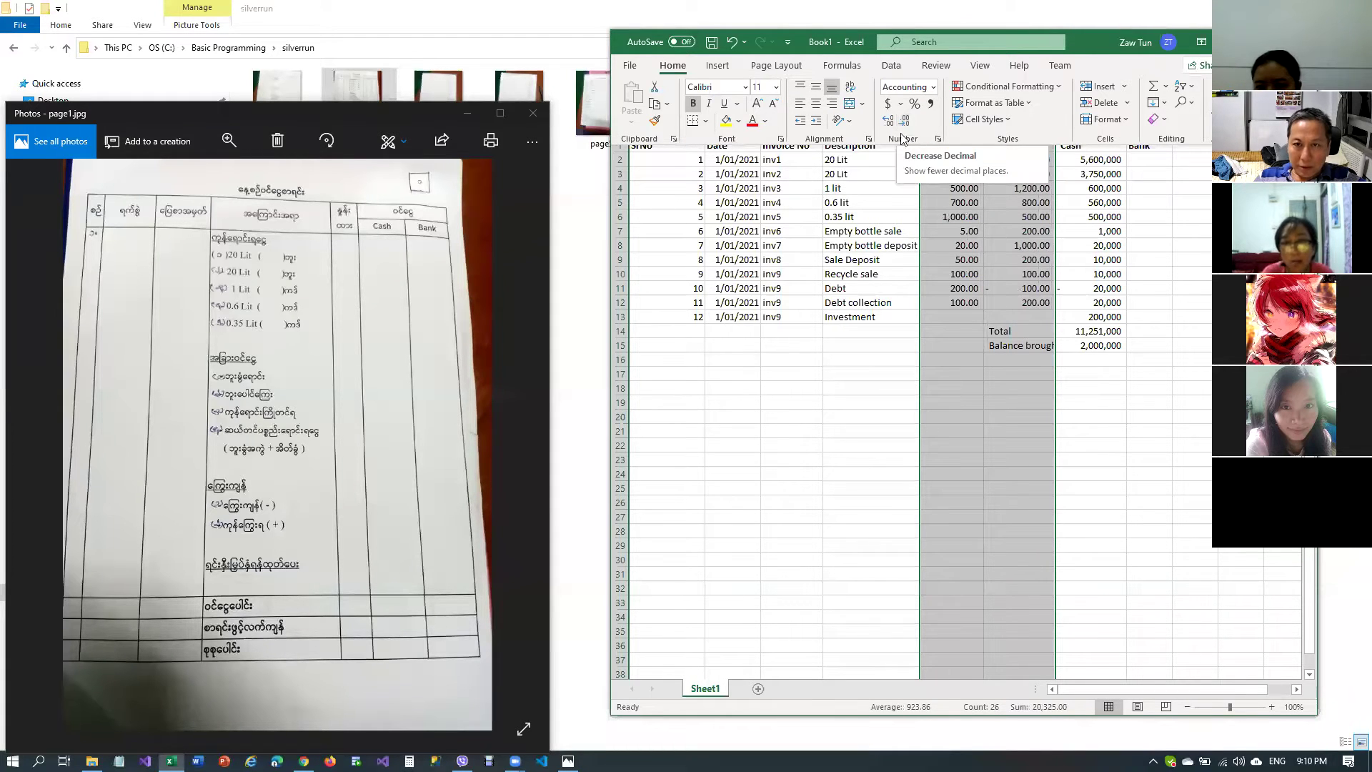
click(905, 123)
click(905, 123)
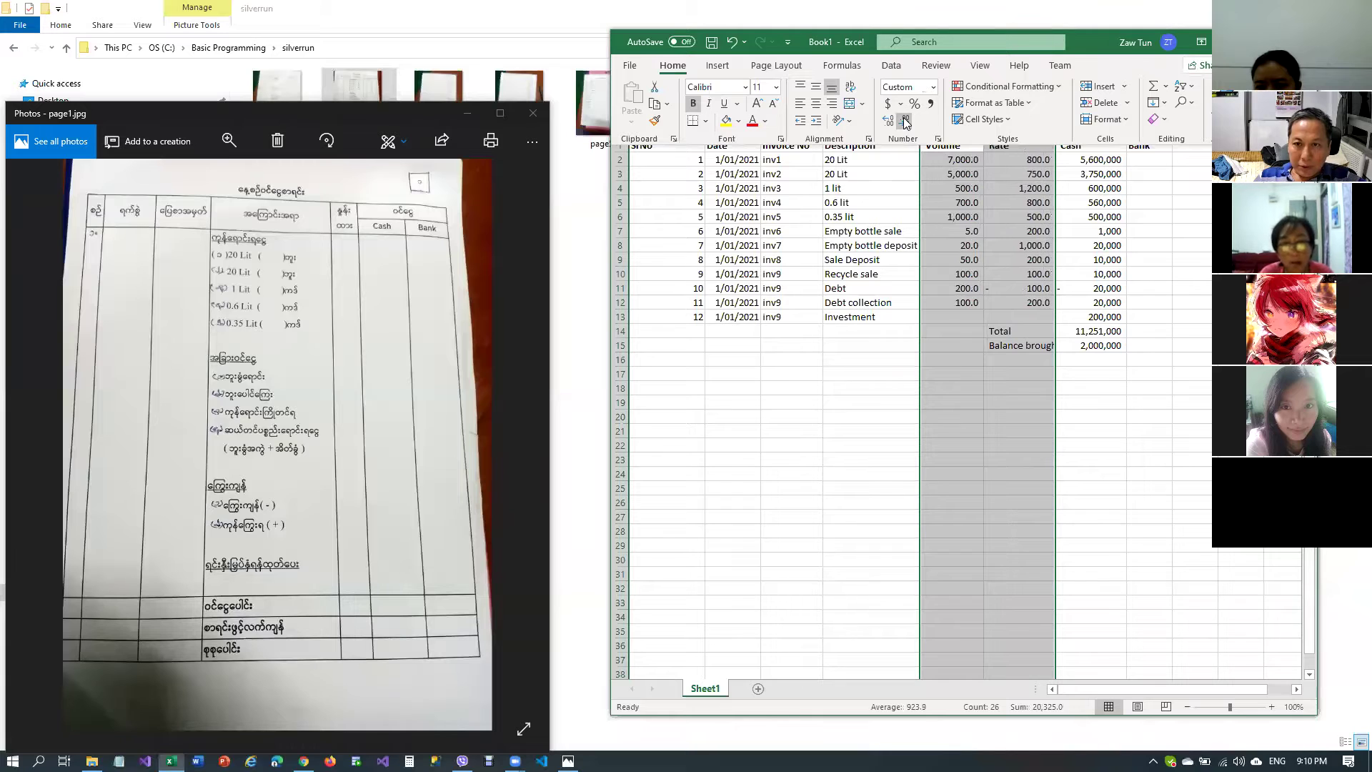
click(980, 225)
click(961, 404)
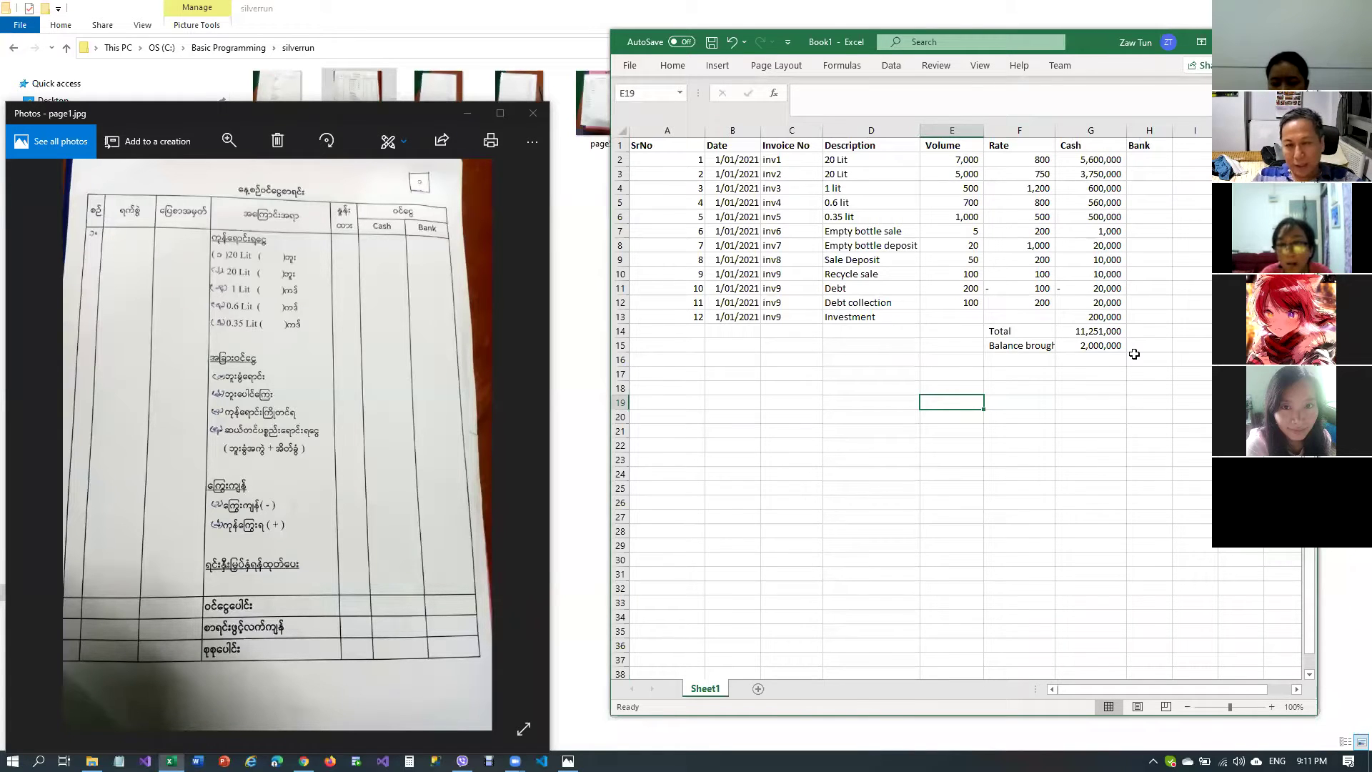
key(Up)
key(Up)
key(Up)
key(Up)
key(Up)
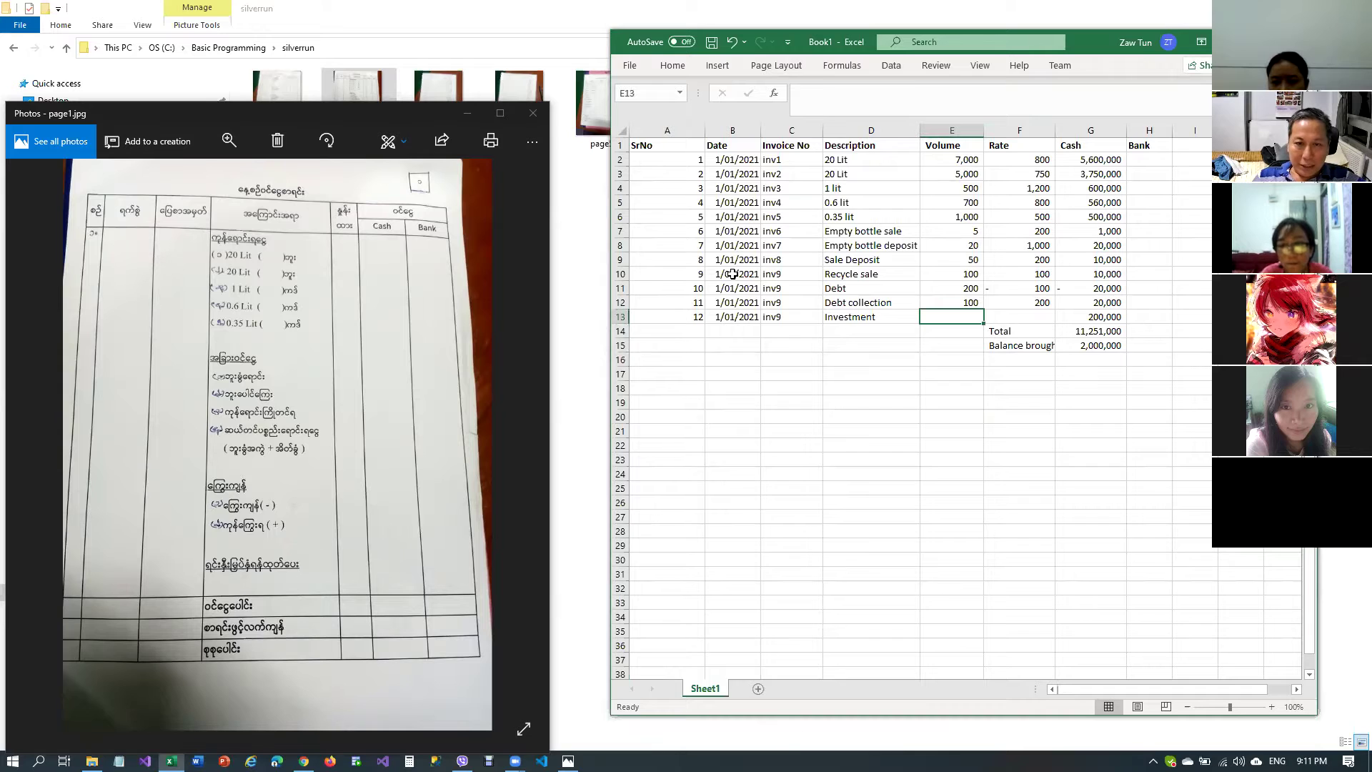
click(758, 689)
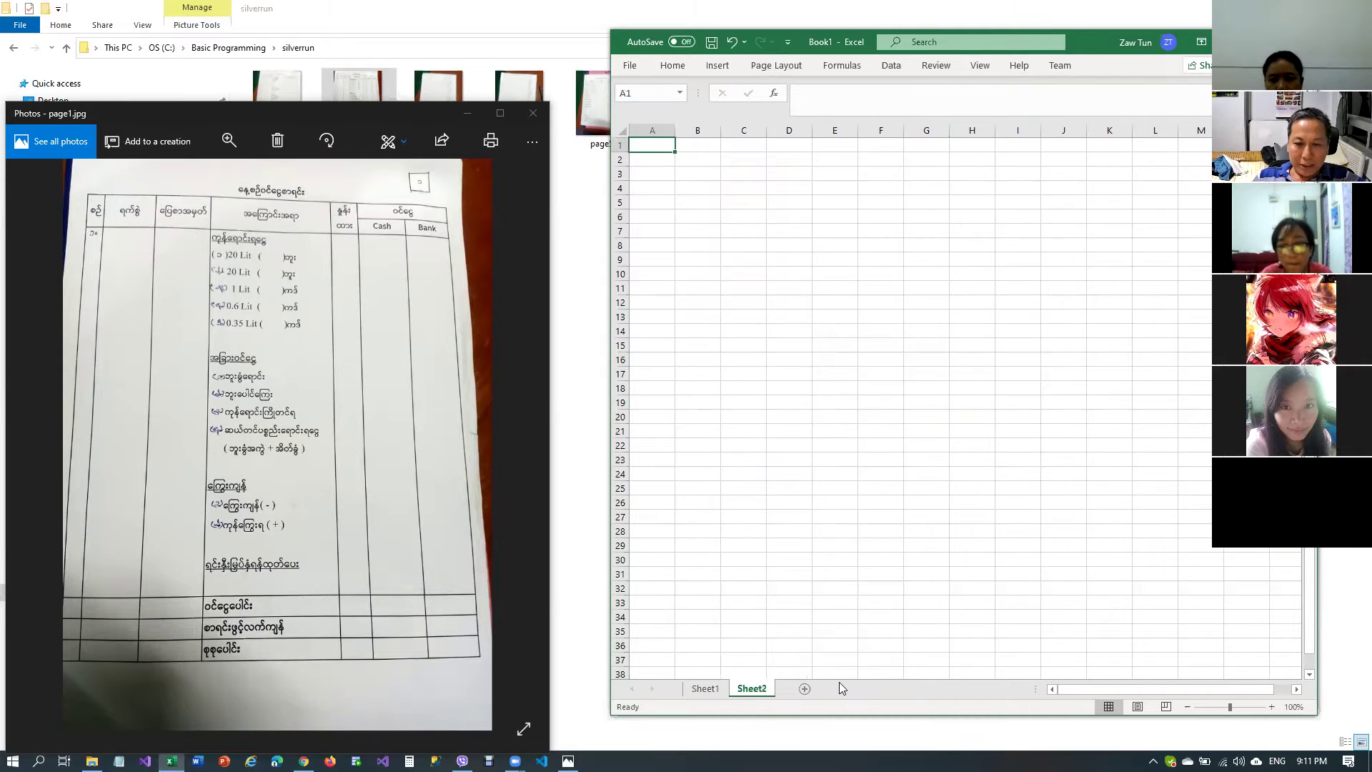
right_click(759, 690)
click(808, 515)
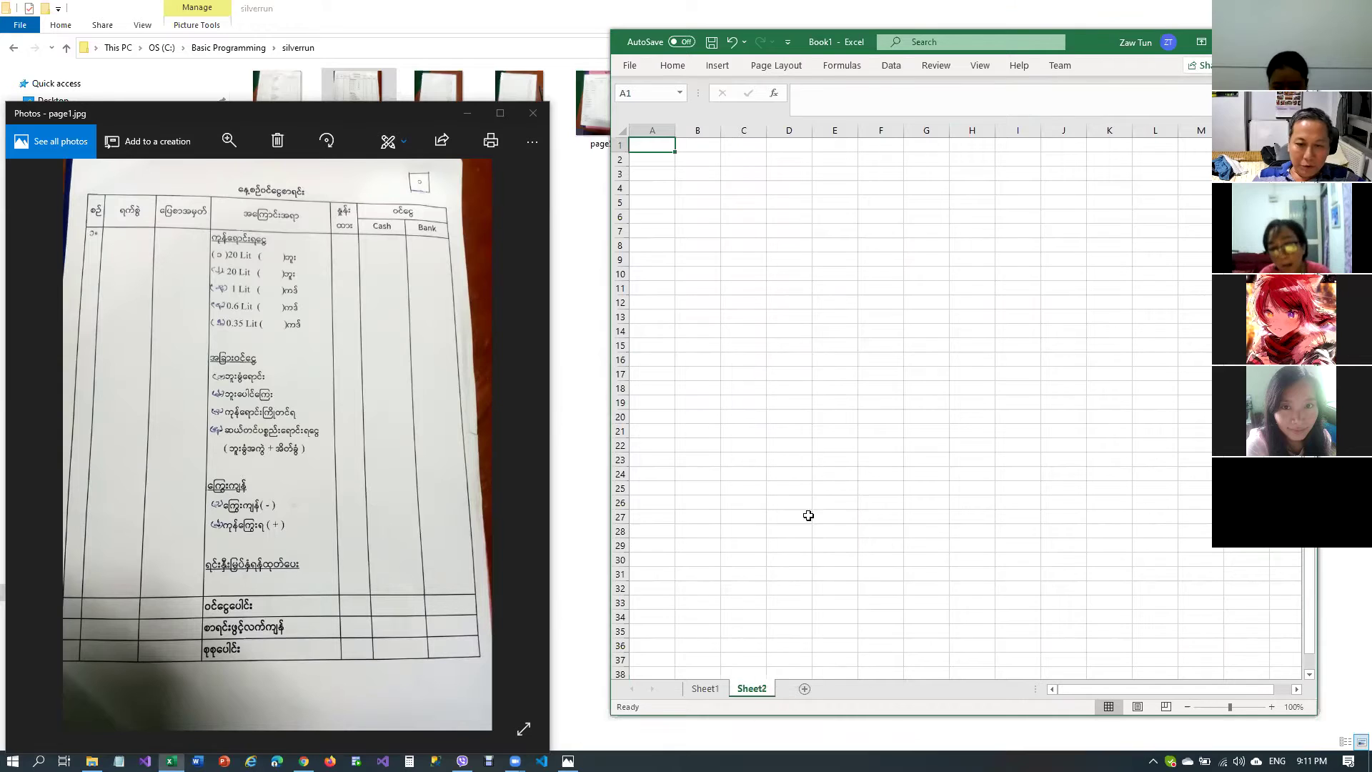
Clear the total and balance rows in E14:G15 beneath the records
click(995, 346)
drag(952, 335, 1120, 344)
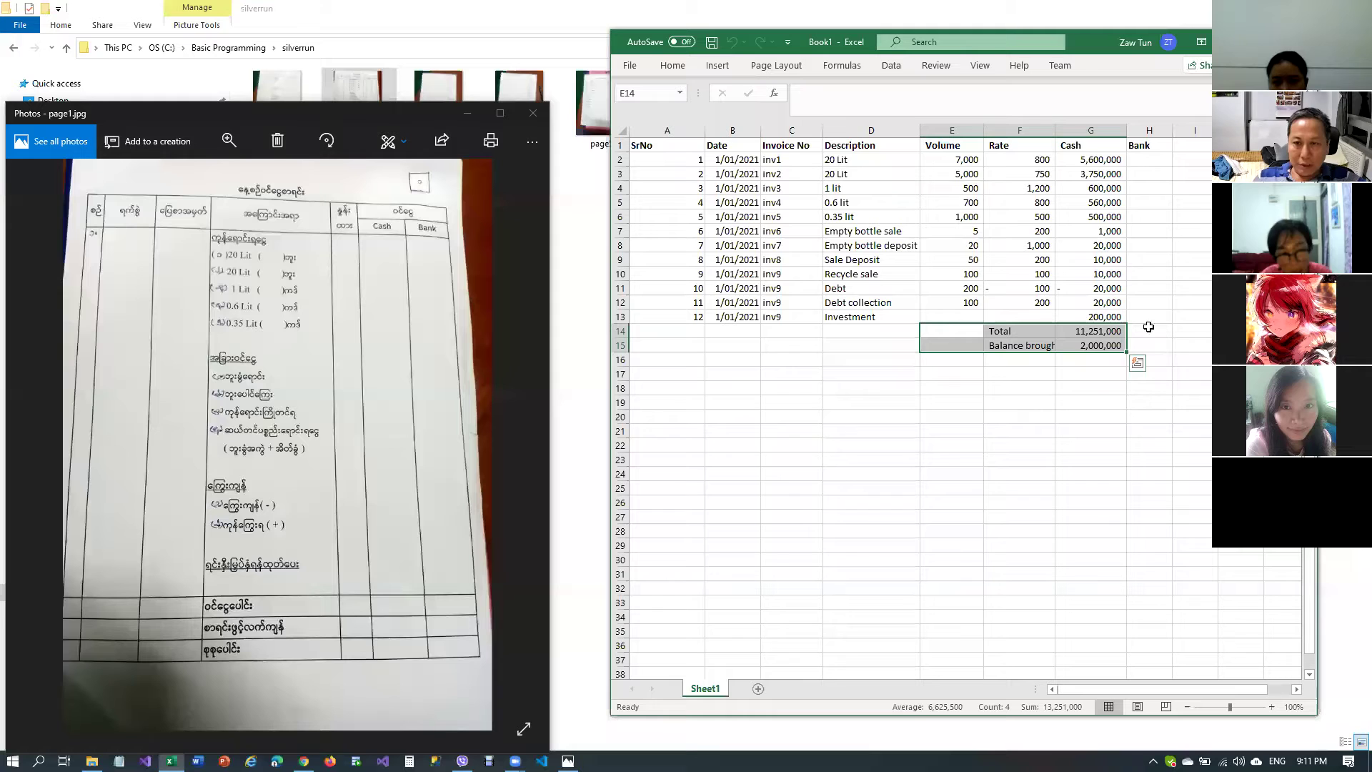
key(Delete)
Copy the twelve records in A2:G13 and paste them directly below, starting at A14
key(Up)
key(Up)
key(Up)
key(Up)
key(Up)
key(Up)
key(Up)
key(Up)
key(Up)
key(Up)
key(Up)
key(Up)
key(Up)
key(Down)
key(Left)
key(Left)
key(Left)
key(Left)
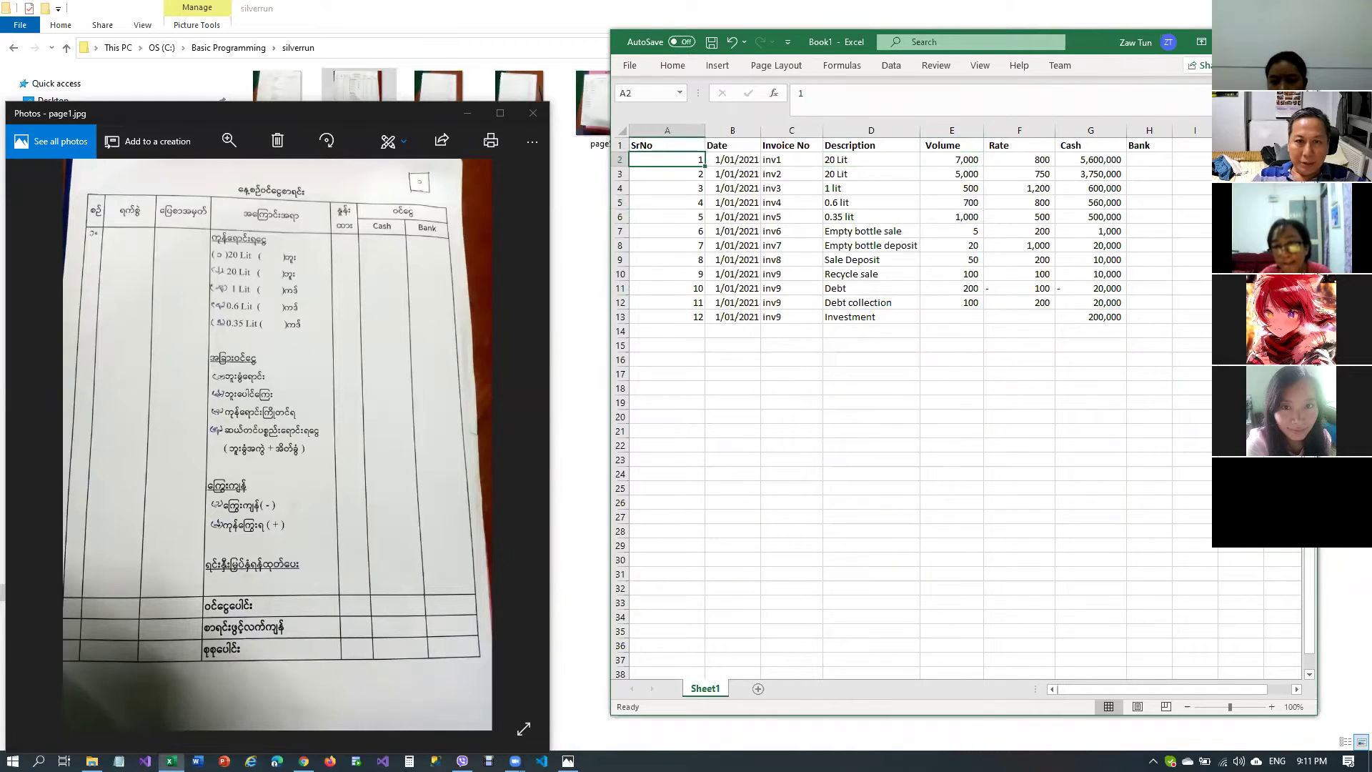
key(shift+Down)
key(shift+Down)
key(shift+Down)
key(shift+Down)
key(shift+Down)
key(shift+Down)
key(shift+Down)
key(shift+Down)
key(shift+Down)
key(shift+Down)
key(shift+Down)
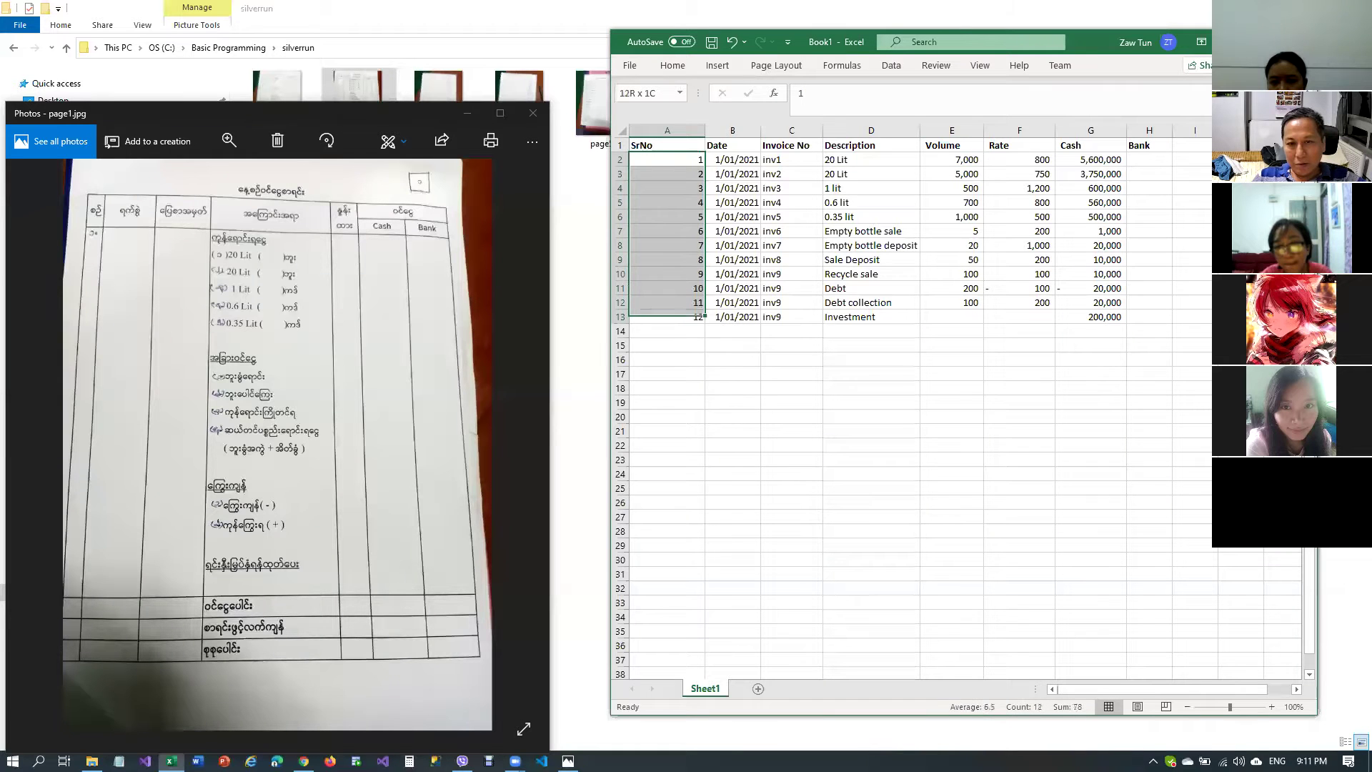
key(shift+Right)
key(shift+Right)
key(shift+Right)
key(shift+Right)
key(shift+Right)
key(shift+Right)
key(shift+Right)
key(shift+Left)
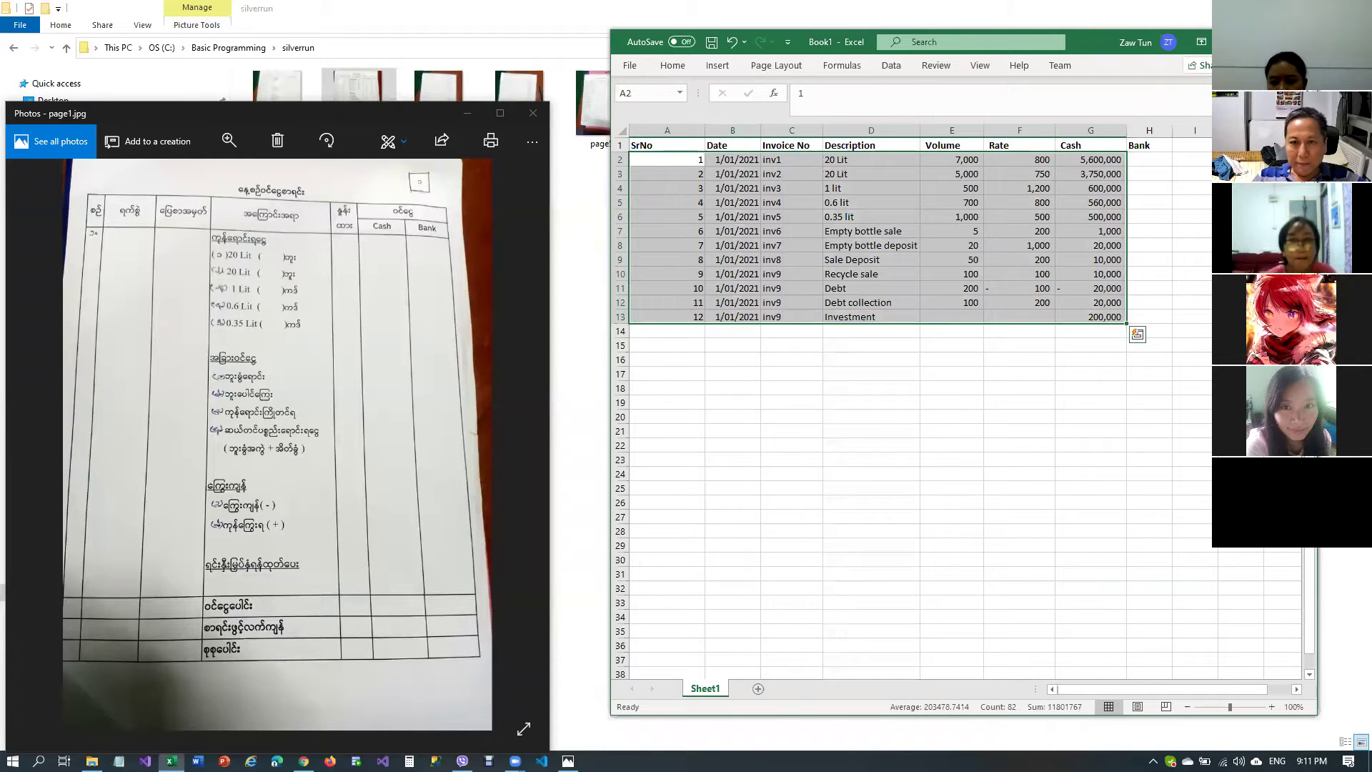
key(ctrl+c)
key(Down)
key(Down)
key(Down)
key(Down)
key(Down)
key(Down)
key(Down)
key(Down)
key(Down)
key(Down)
key(Down)
key(Down)
key(F5)
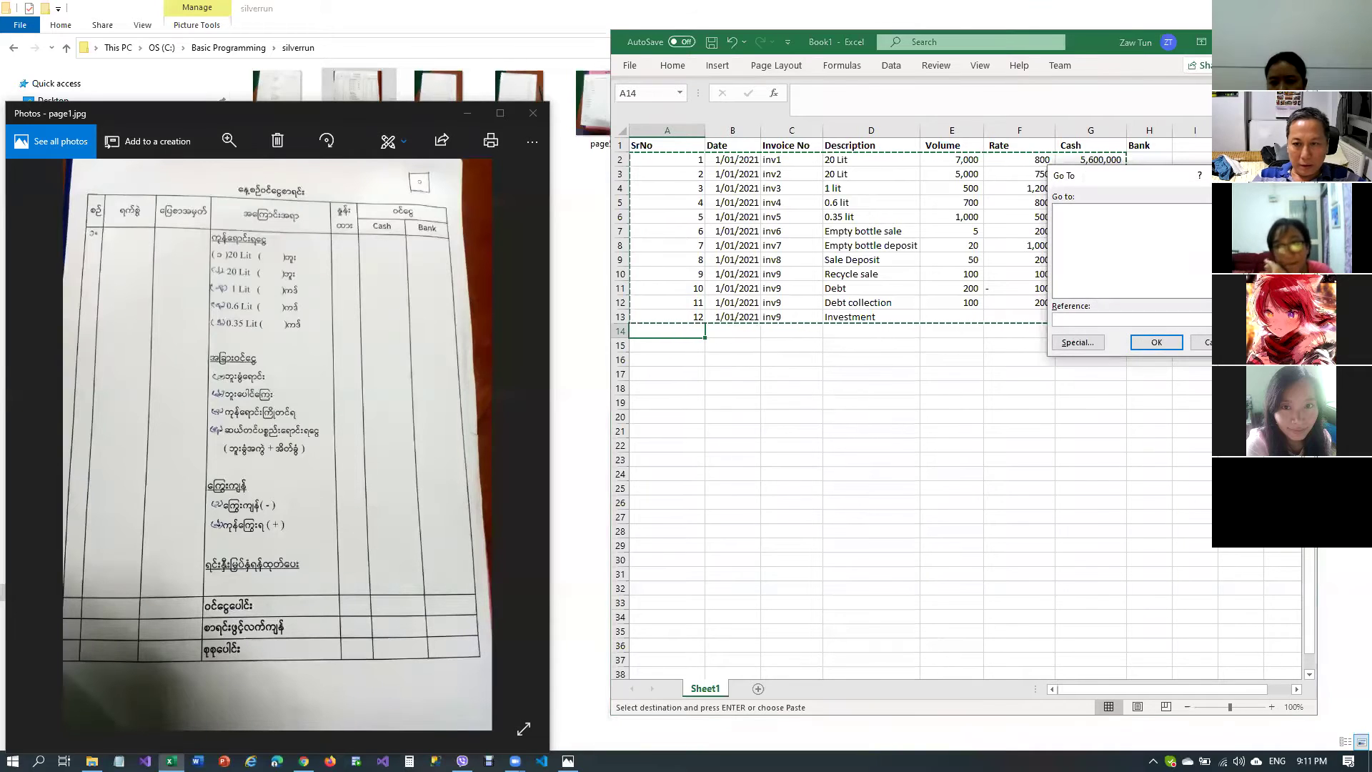
key(Escape)
key(ctrl+v)
key(Escape)
Set the date of the duplicated records in B14:B25 to 02/01/2021, entering it once and copying it down
click(667, 331)
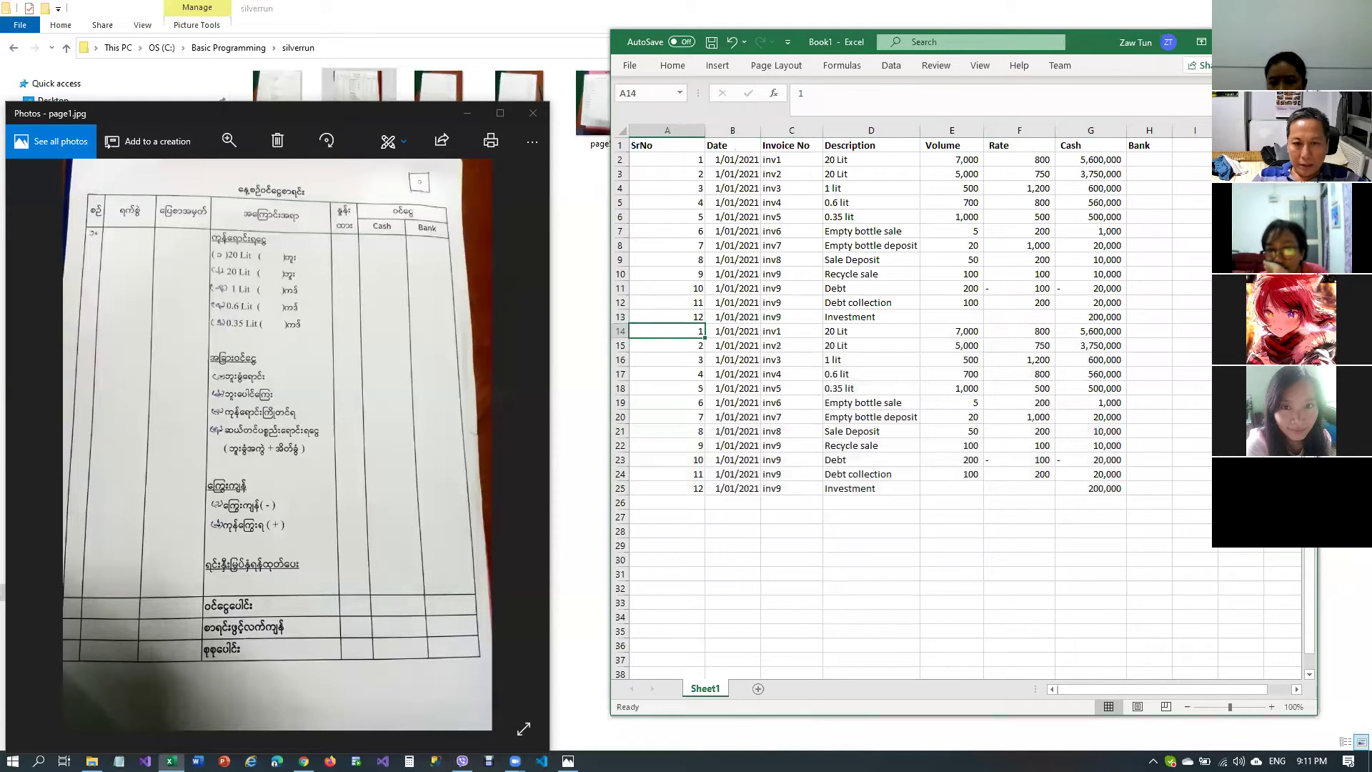
key(Right)
text(02/)
text(01/2021)
key(Return)
key(Up)
key(ctrl+c)
drag(732, 345, 733, 488)
key(ctrl+v)
key(Escape)
key(Up)
key(Right)
key(Right)
key(Right)
key(Right)
key(Right)
key(Right)
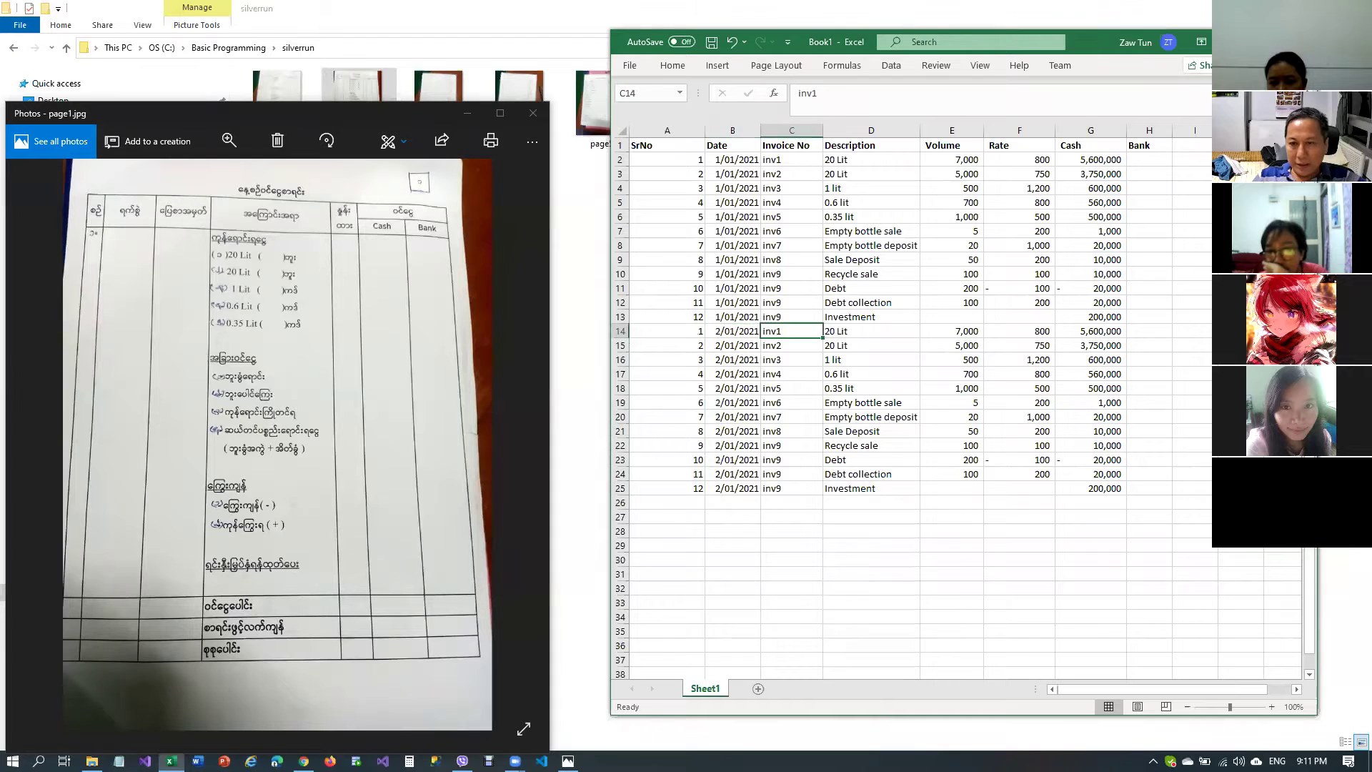
key(Right)
key(Left)
key(Left)
key(Left)
key(Left)
key(Left)
key(Left)
key(Left)
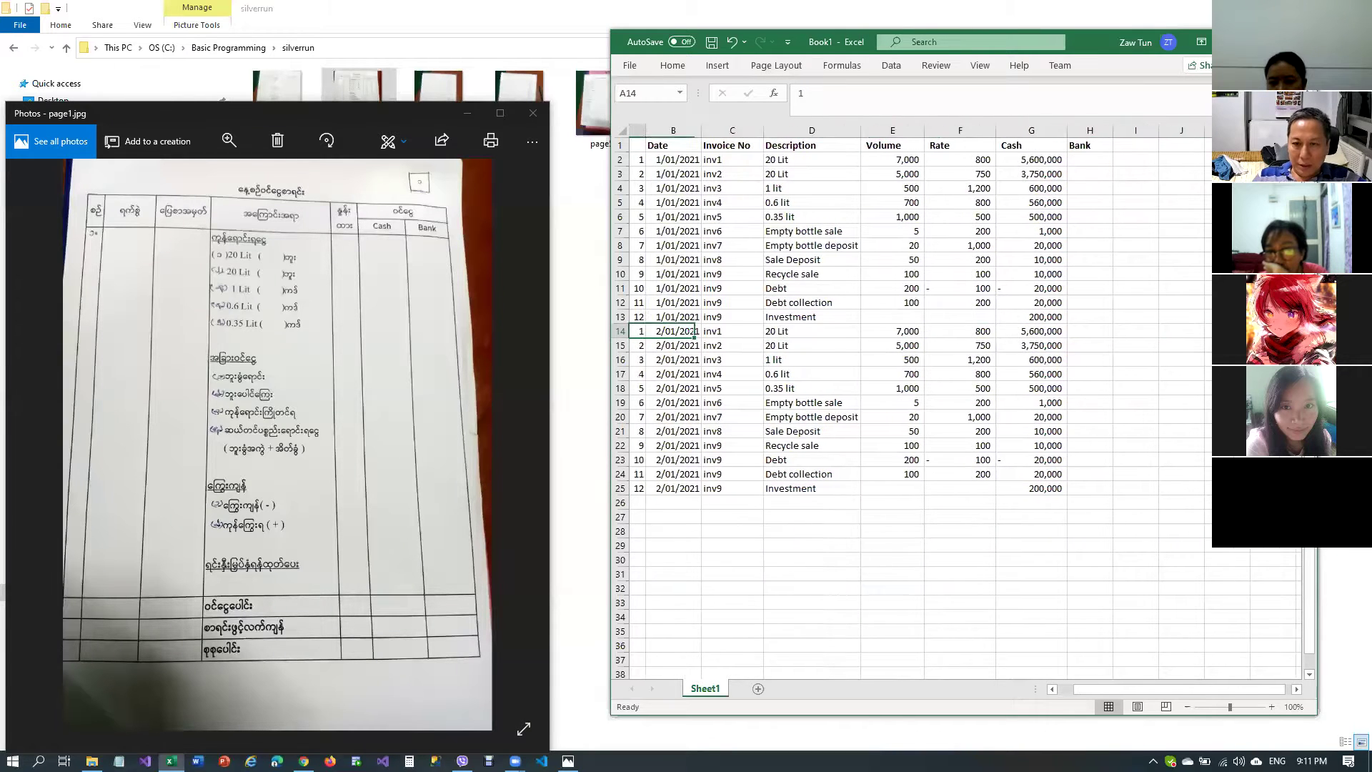
Change the second day's Volume values in E14:E18 to 8000, 700, 400, 800 and 700
key(Right)
key(Right)
key(Right)
key(Right)
key(Left)
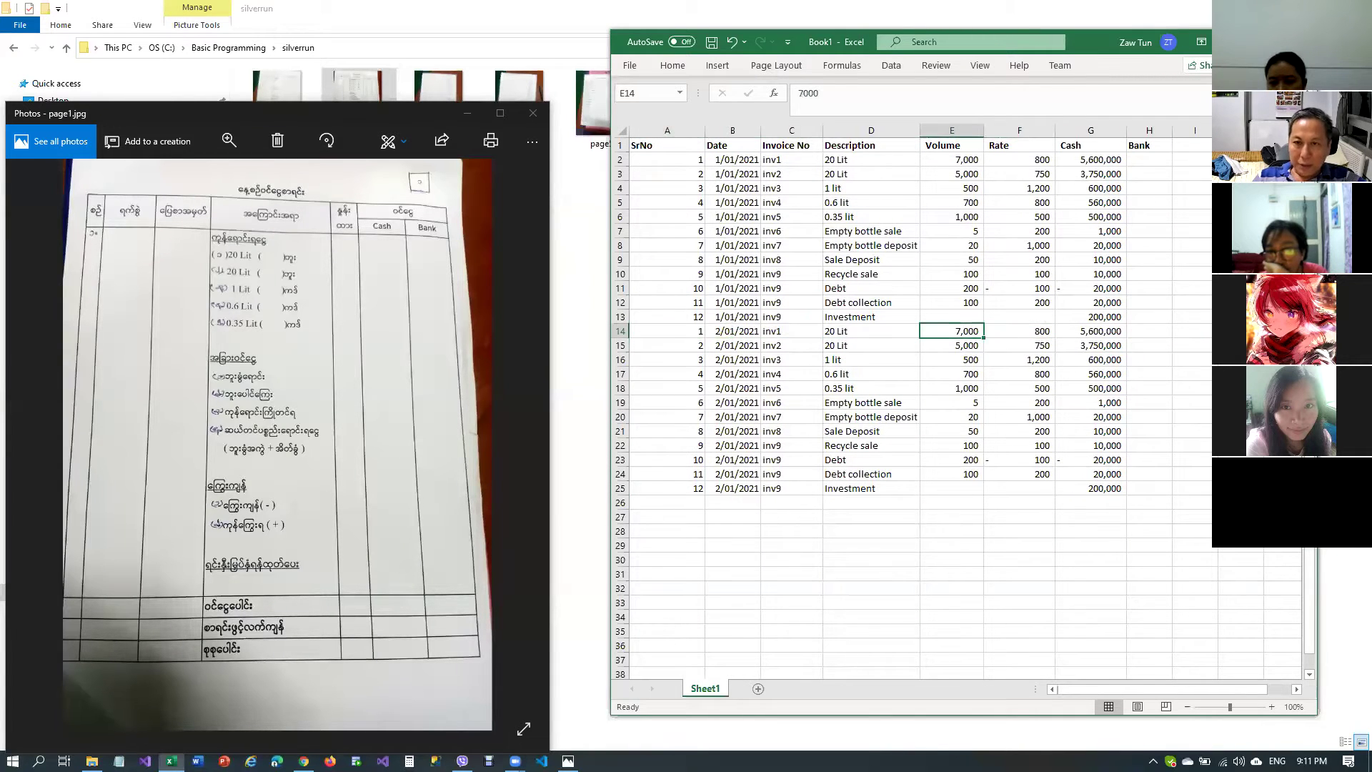
text(80)
key(Return)
text(700)
key(Return)
text(4)
key(Return)
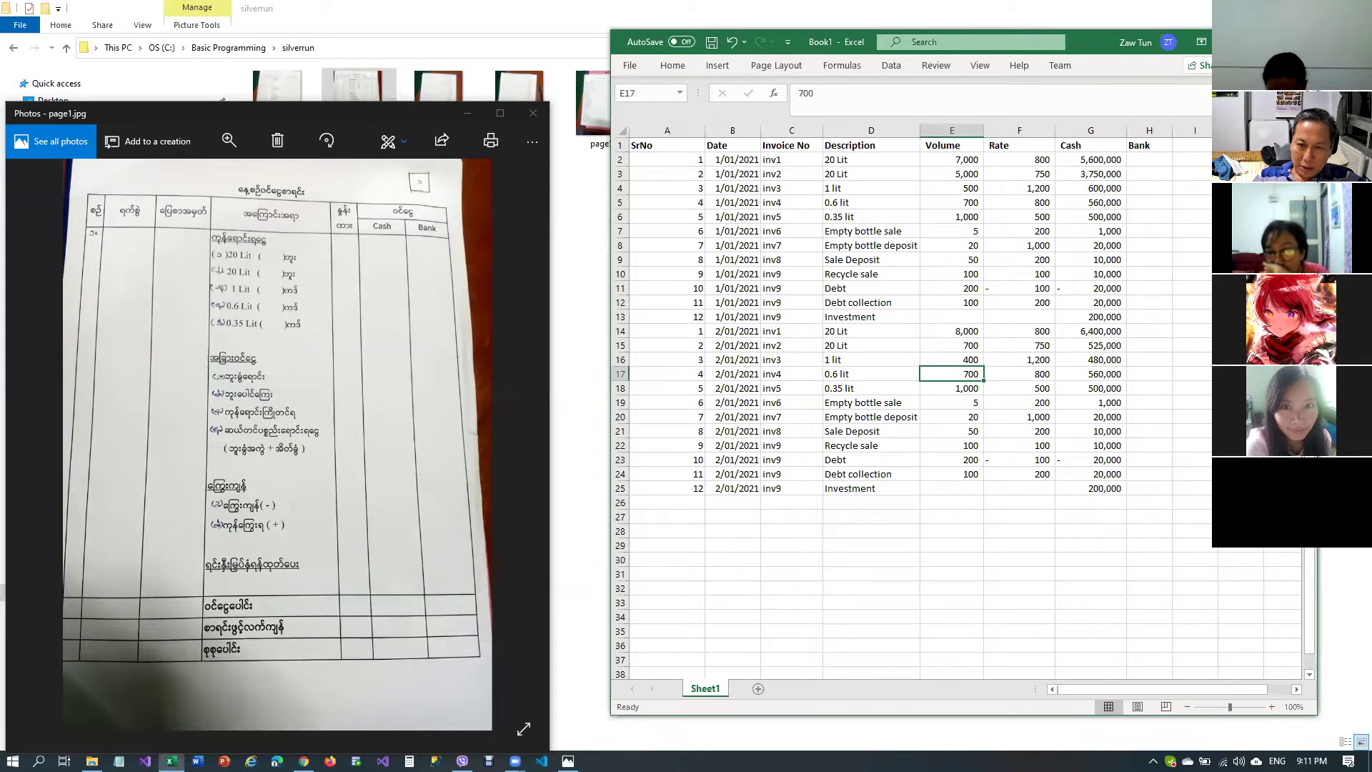
text(80)
key(Return)
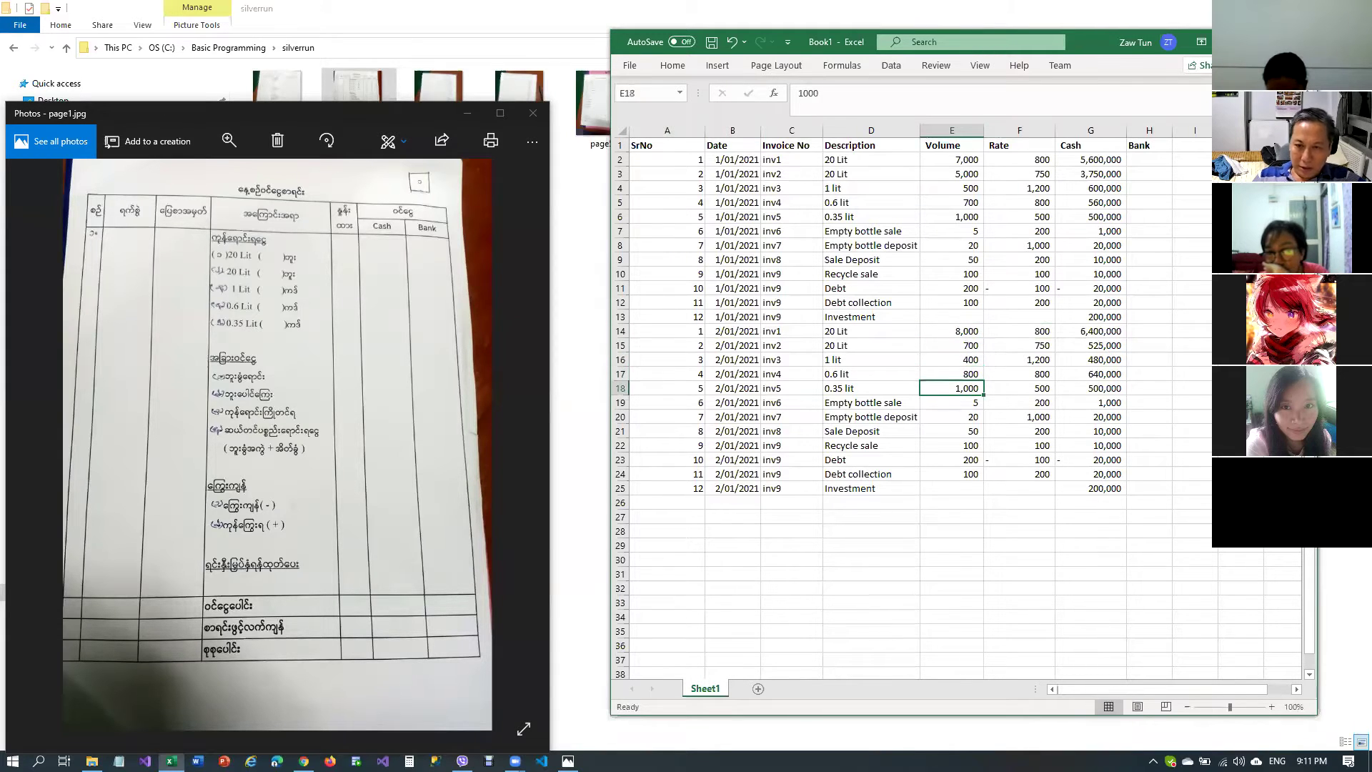
text(7)
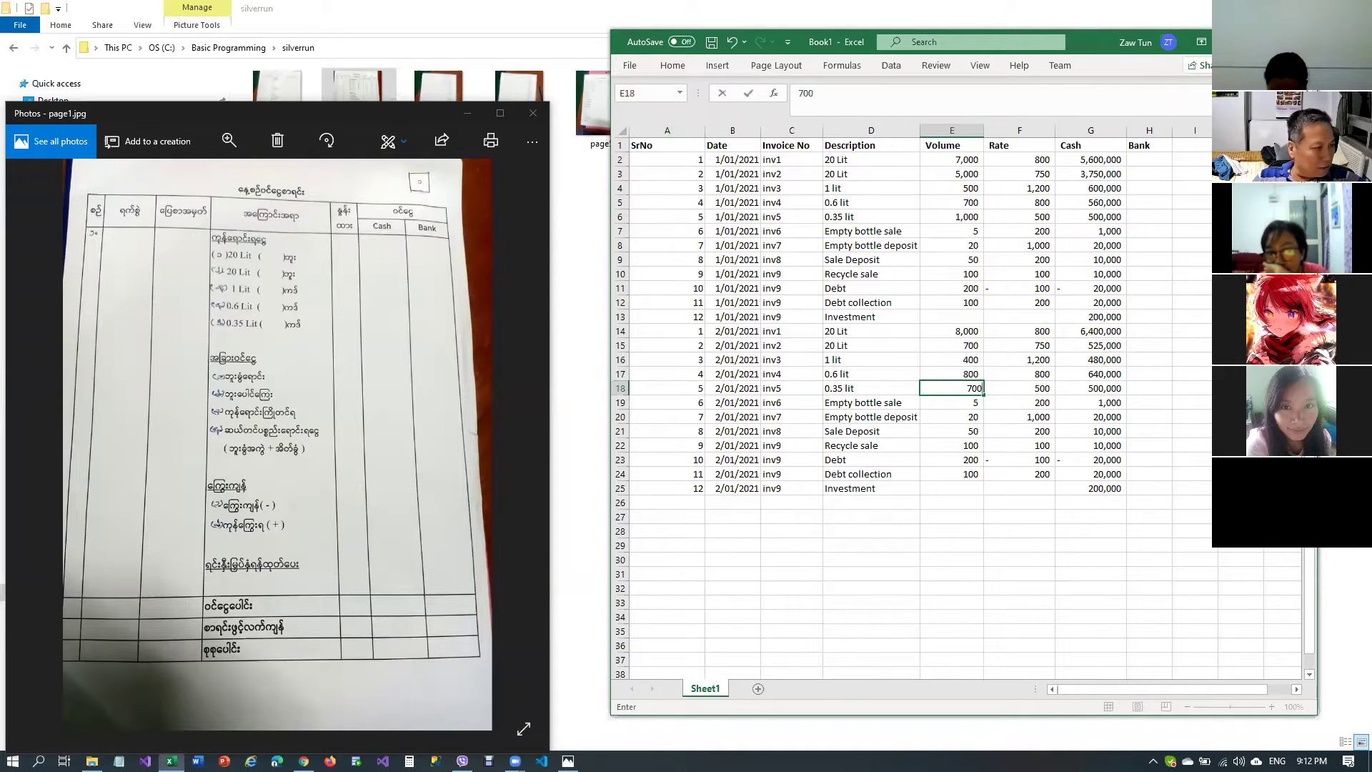
key(Return)
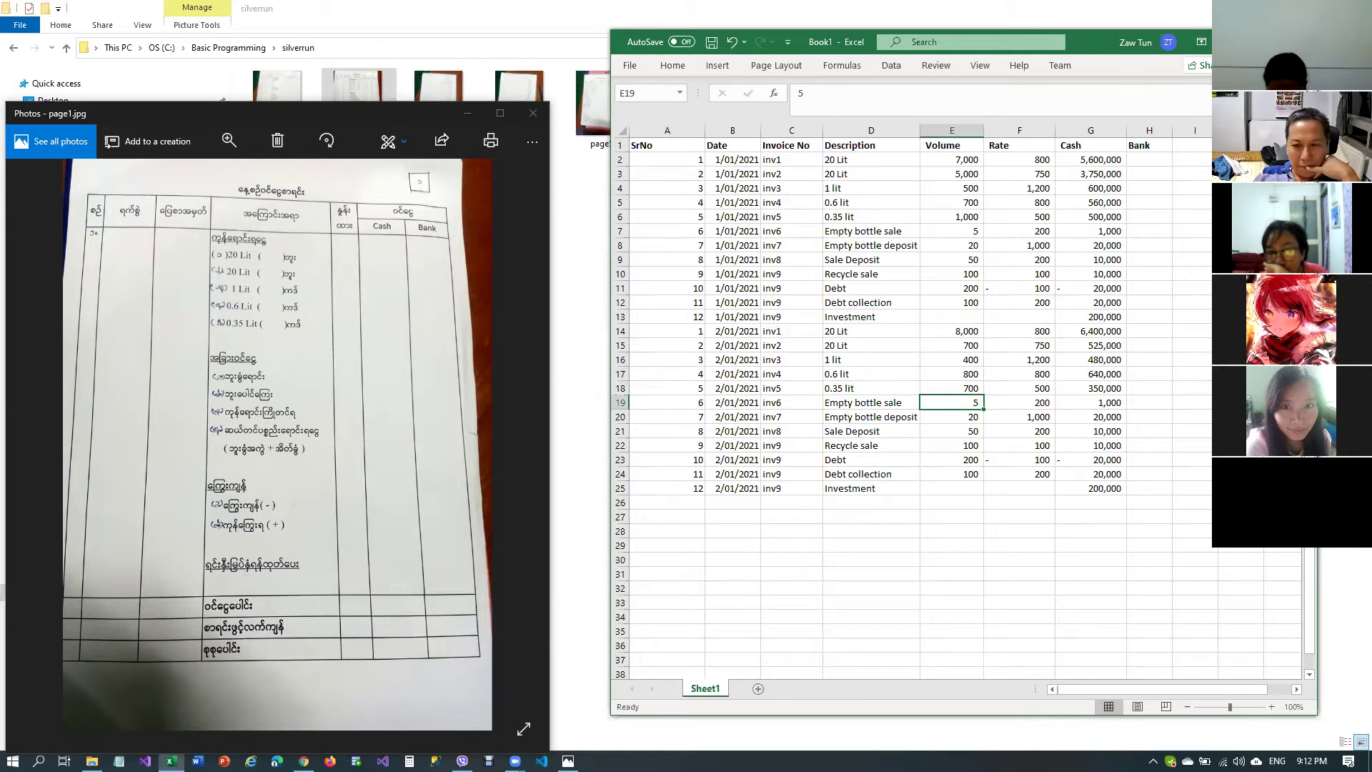
Set the second day's Volume to 7 for Empty bottle sale and 25 for Empty bottle deposit
text(7)
key(Return)
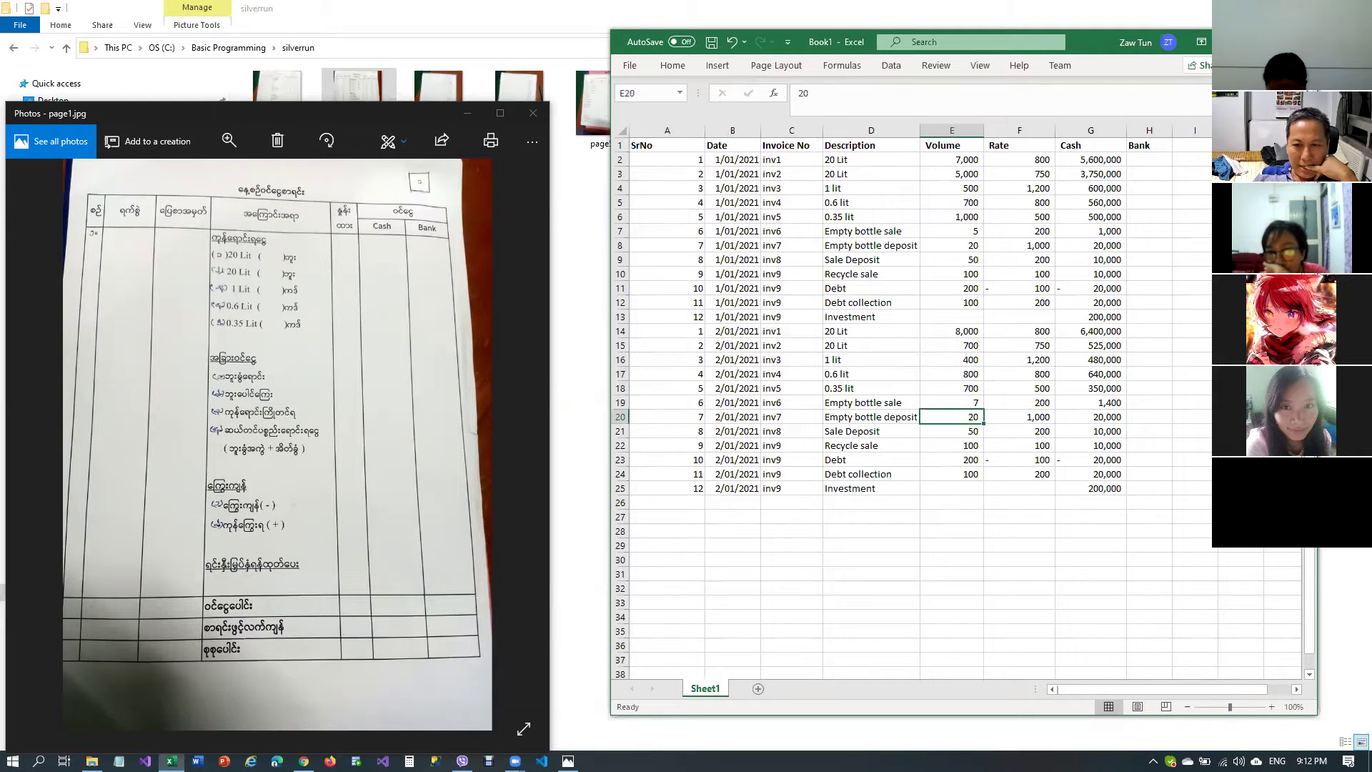
text(25)
key(Return)
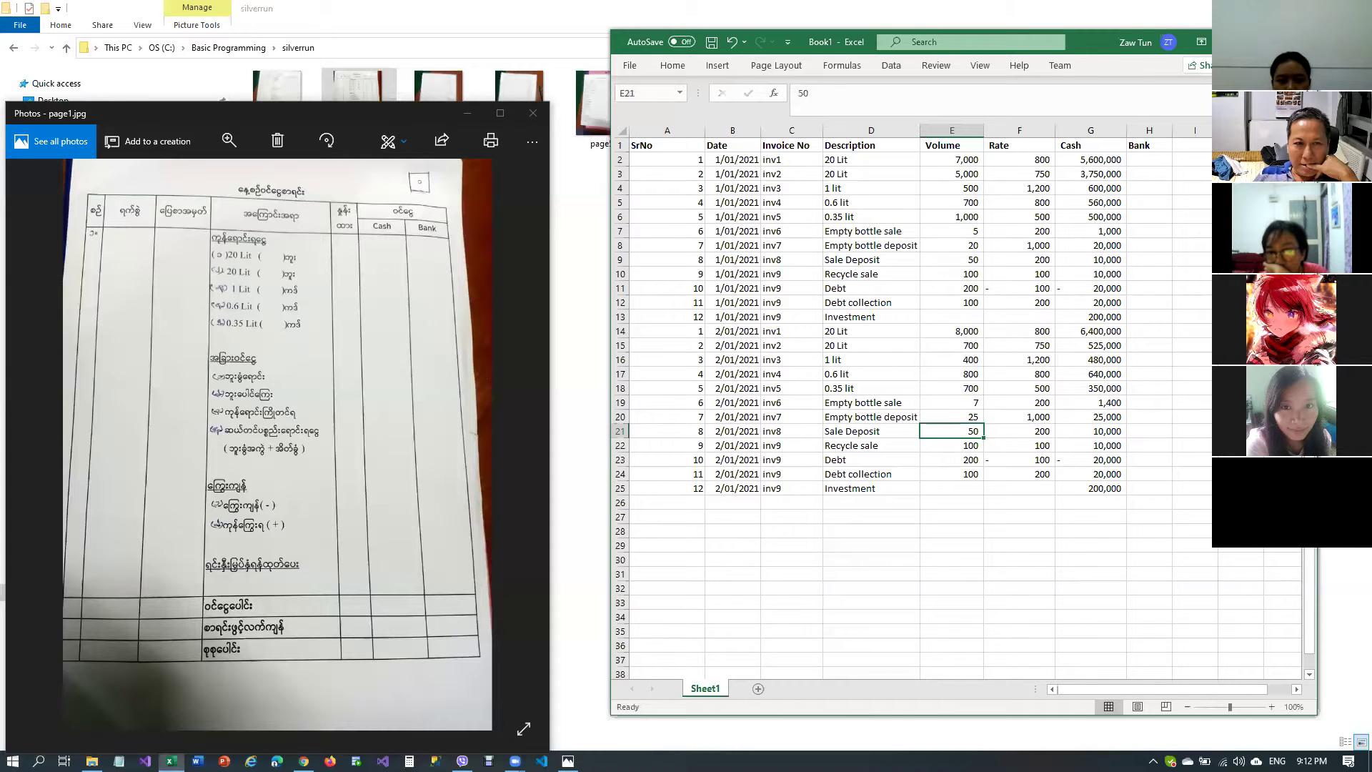
Rename the Volume column header in E1 as Amount
key(Up)
key(Up)
key(Up)
key(Up)
key(Up)
key(Up)
key(Up)
key(Up)
key(Up)
key(Up)
key(Up)
key(Up)
key(Up)
key(Up)
key(Up)
key(Up)
key(Up)
key(Up)
key(Up)
key(Up)
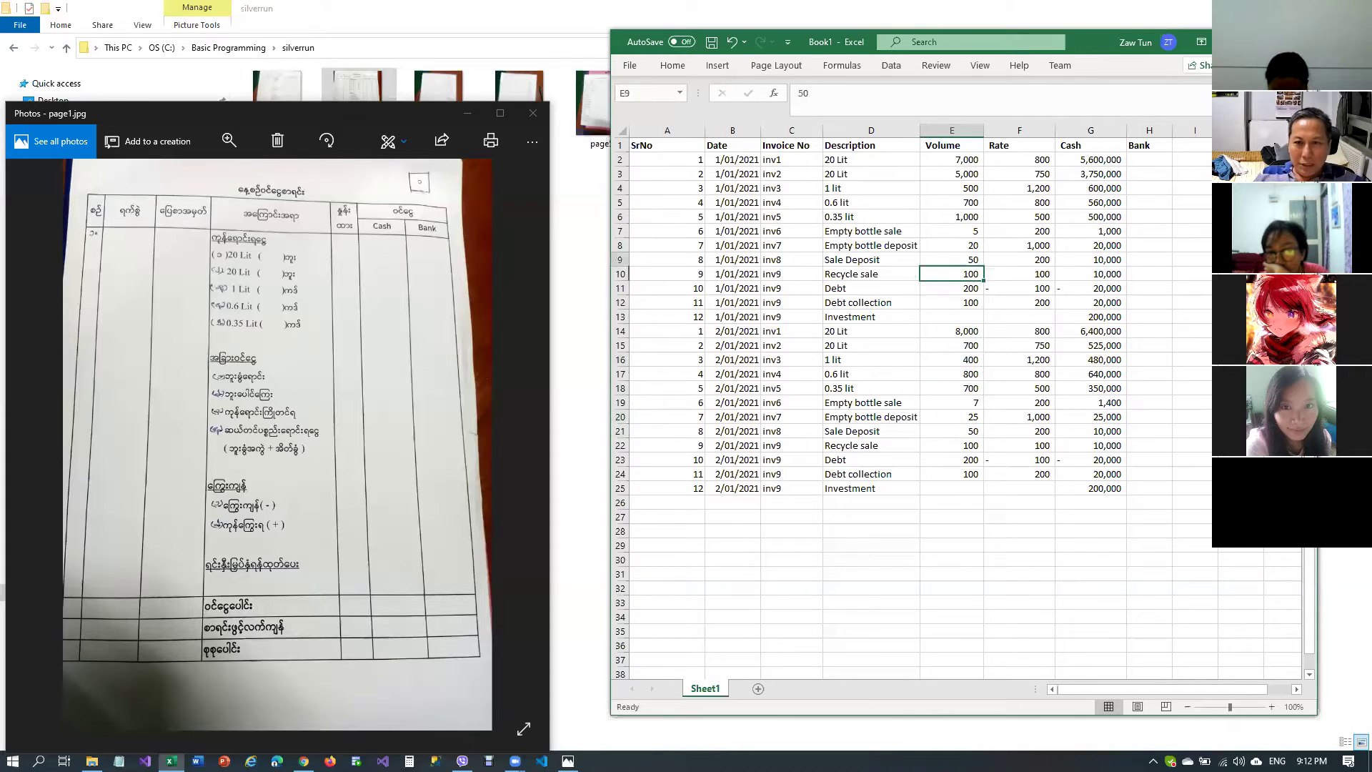
text(Amount)
key(Return)
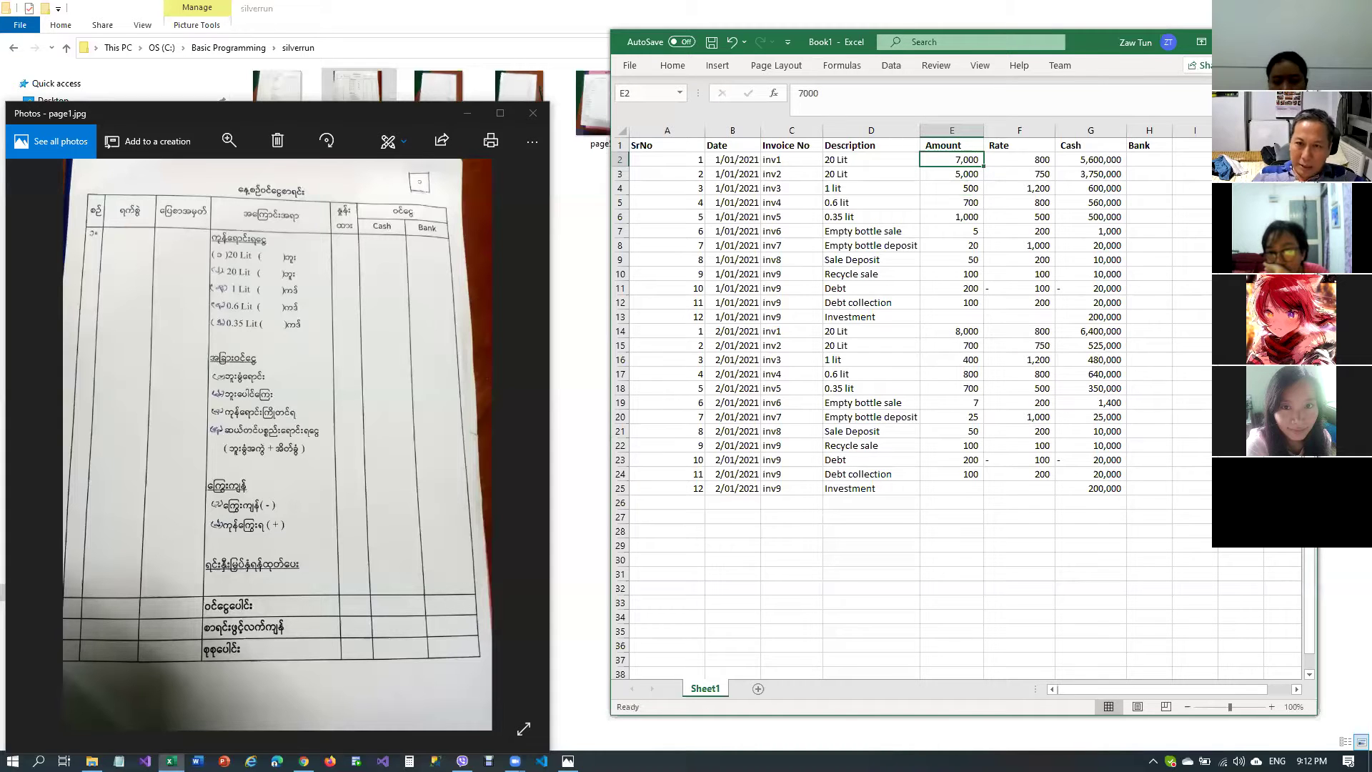
click(951, 145)
key(Right)
key(Right)
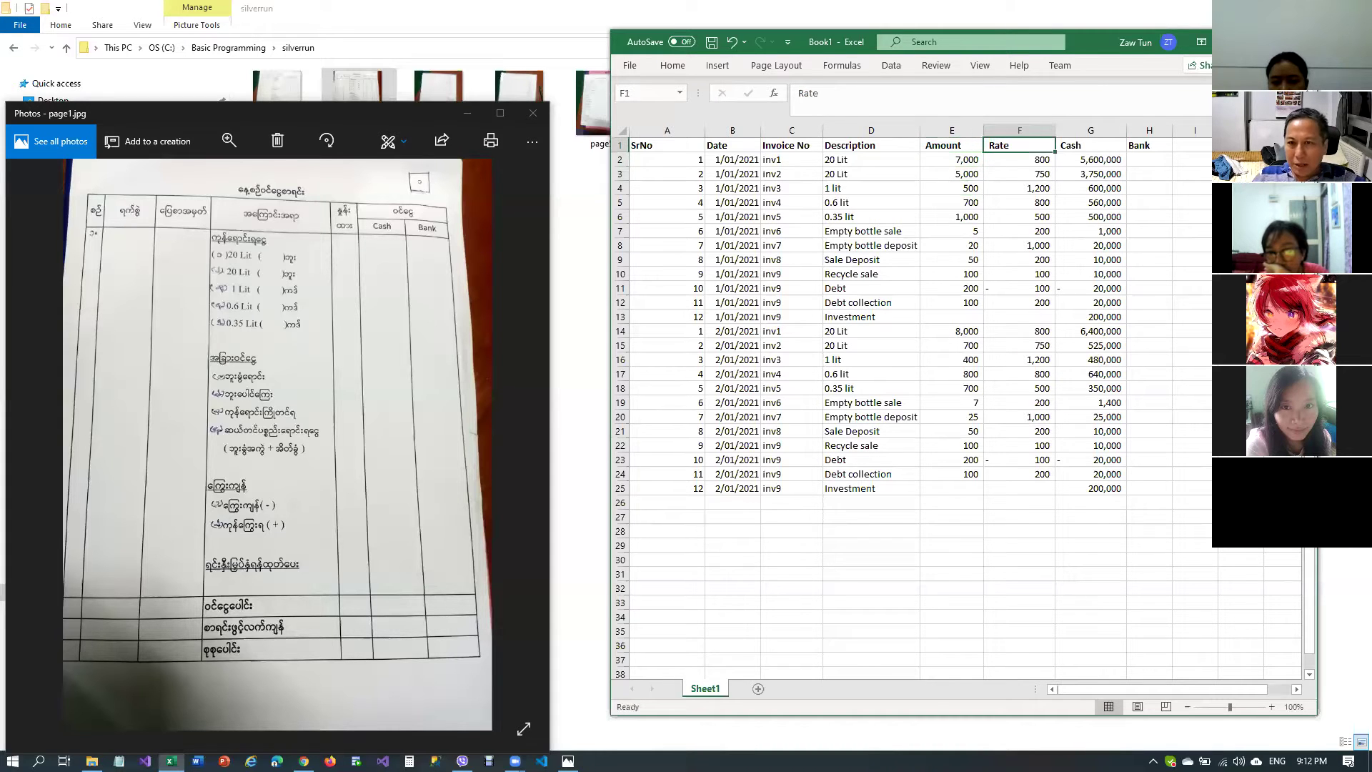
Rename the Cash column header in G1 as Amount and the header in E1 as Volume
text(Amount)
key(Return)
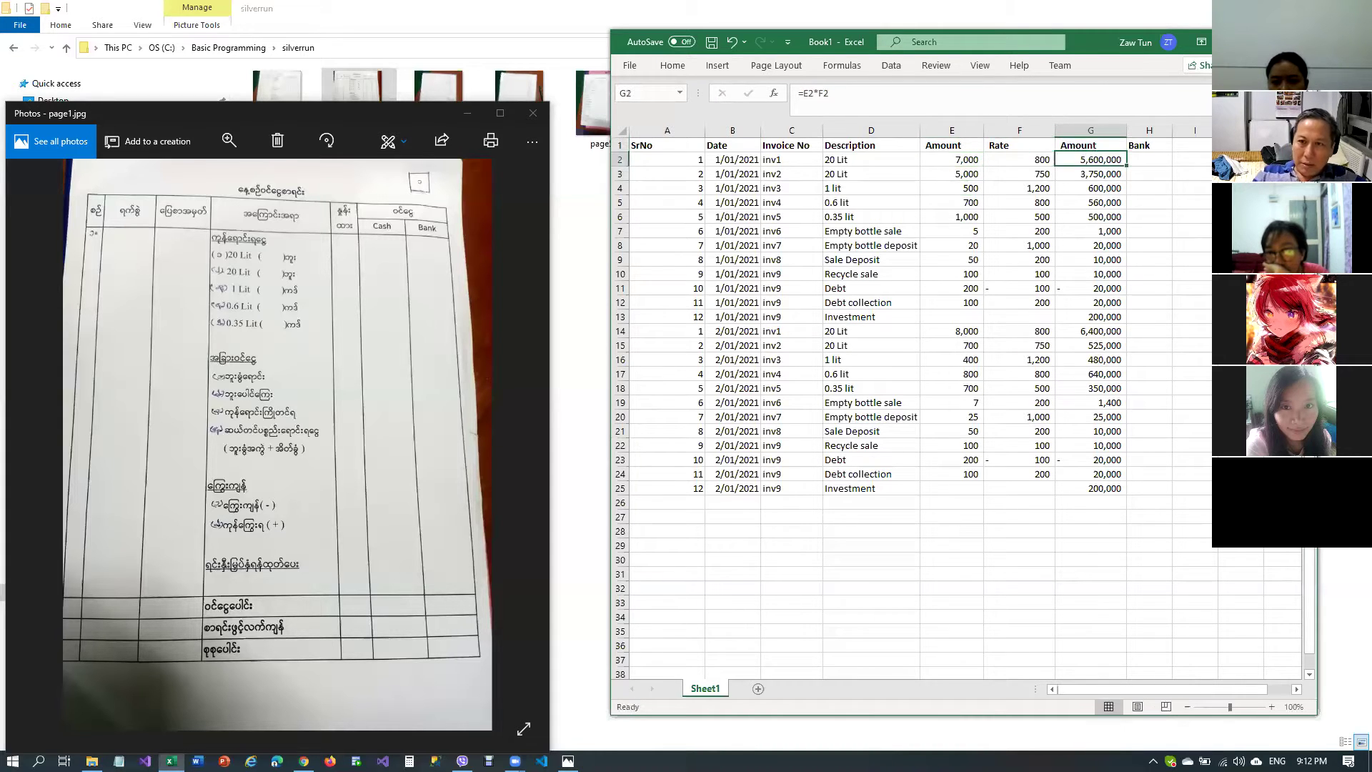
key(Left)
key(Up)
key(Left)
text(Vol)
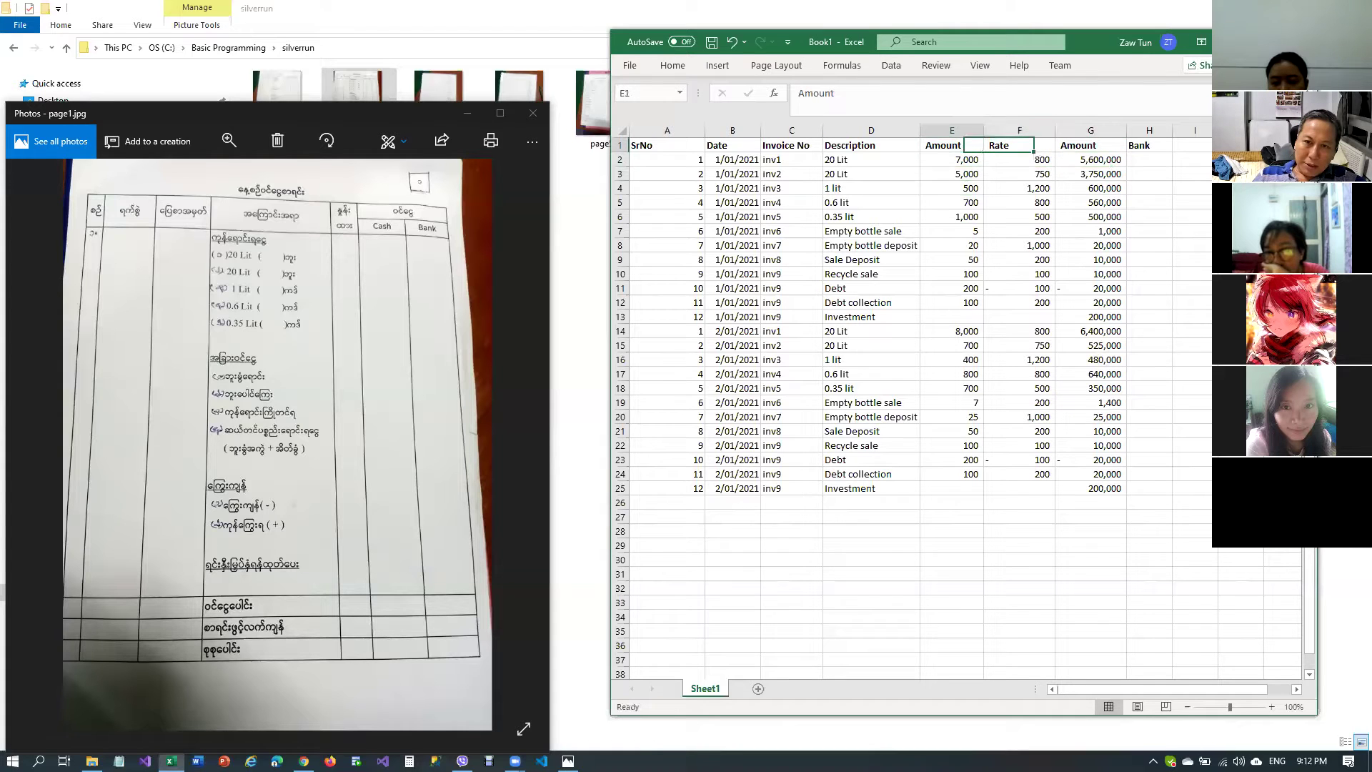
text(ume)
key(Return)
key(Up)
key(Down)
key(Left)
key(Right)
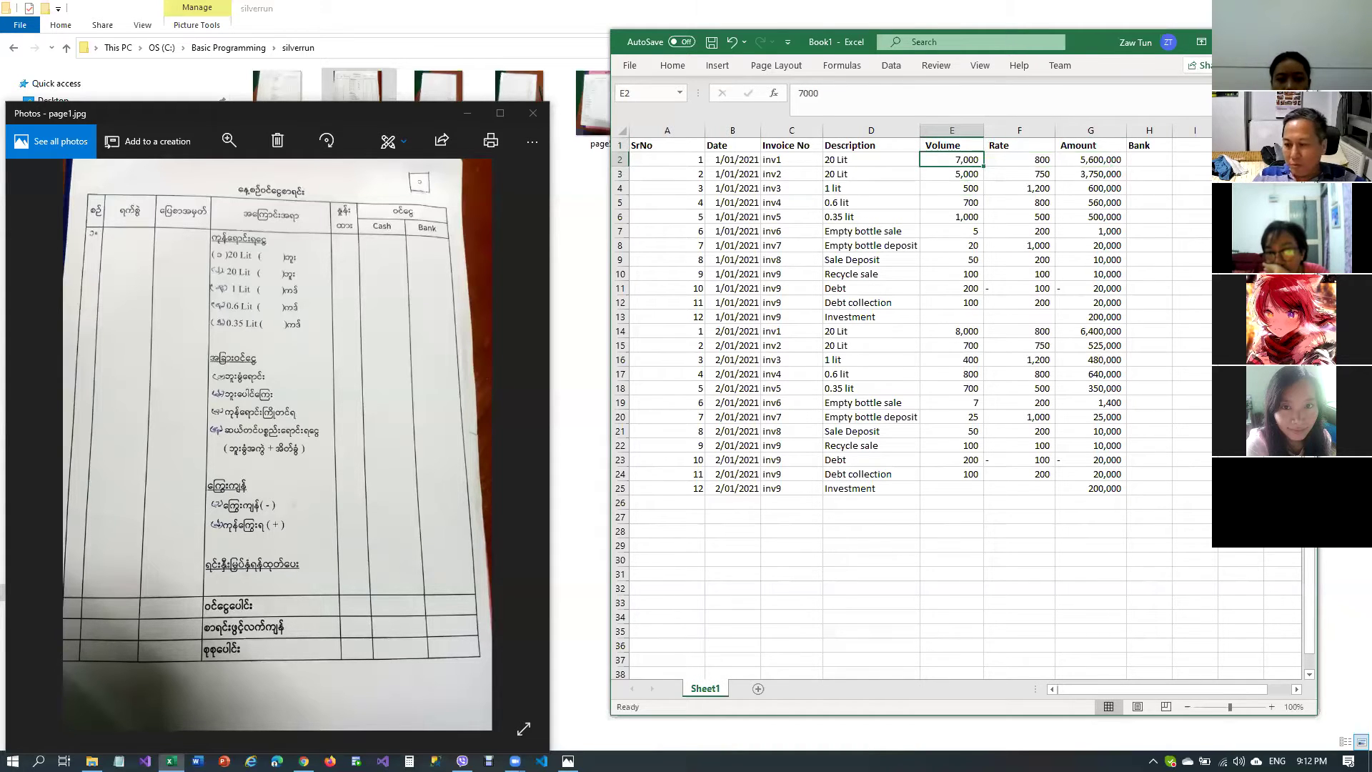
Rename the Volume column header in E1 as Quantity
key(Up)
text(Qua)
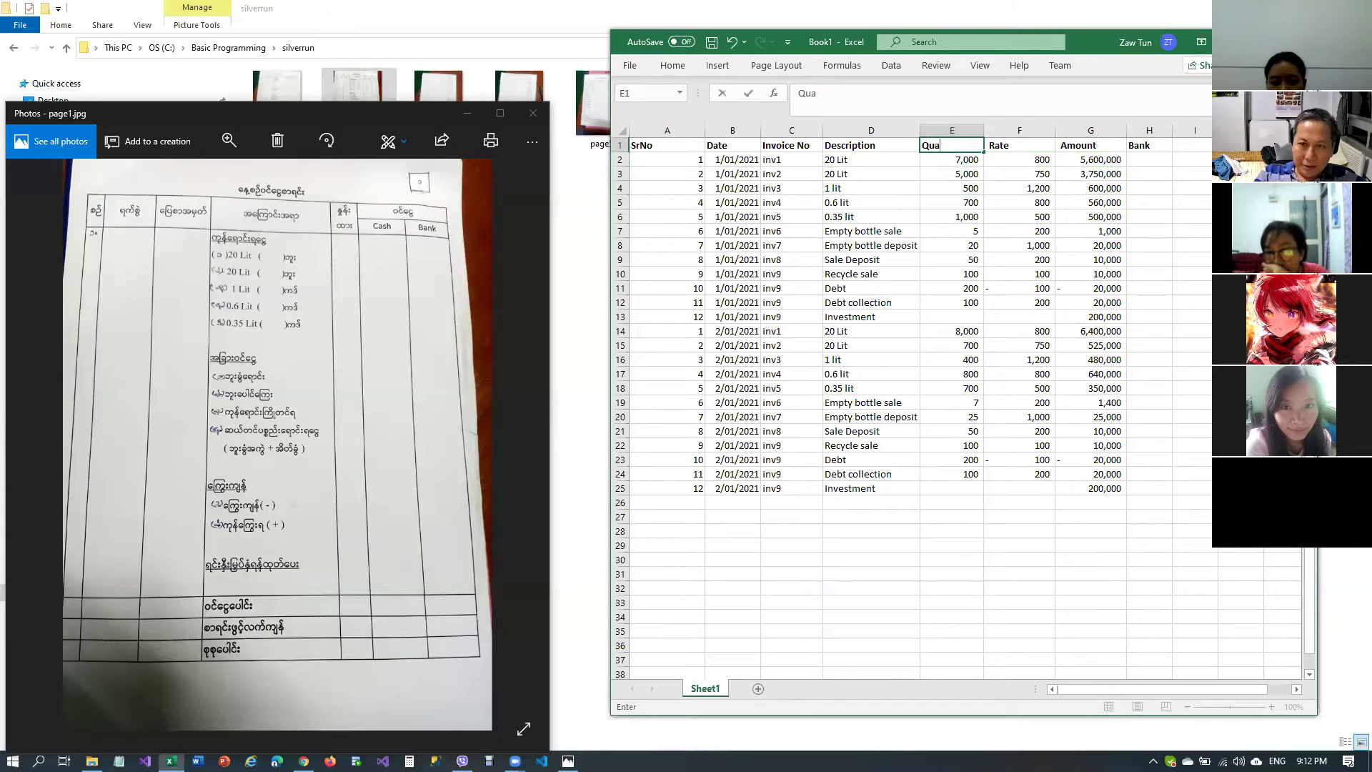
key(Return)
key(Up)
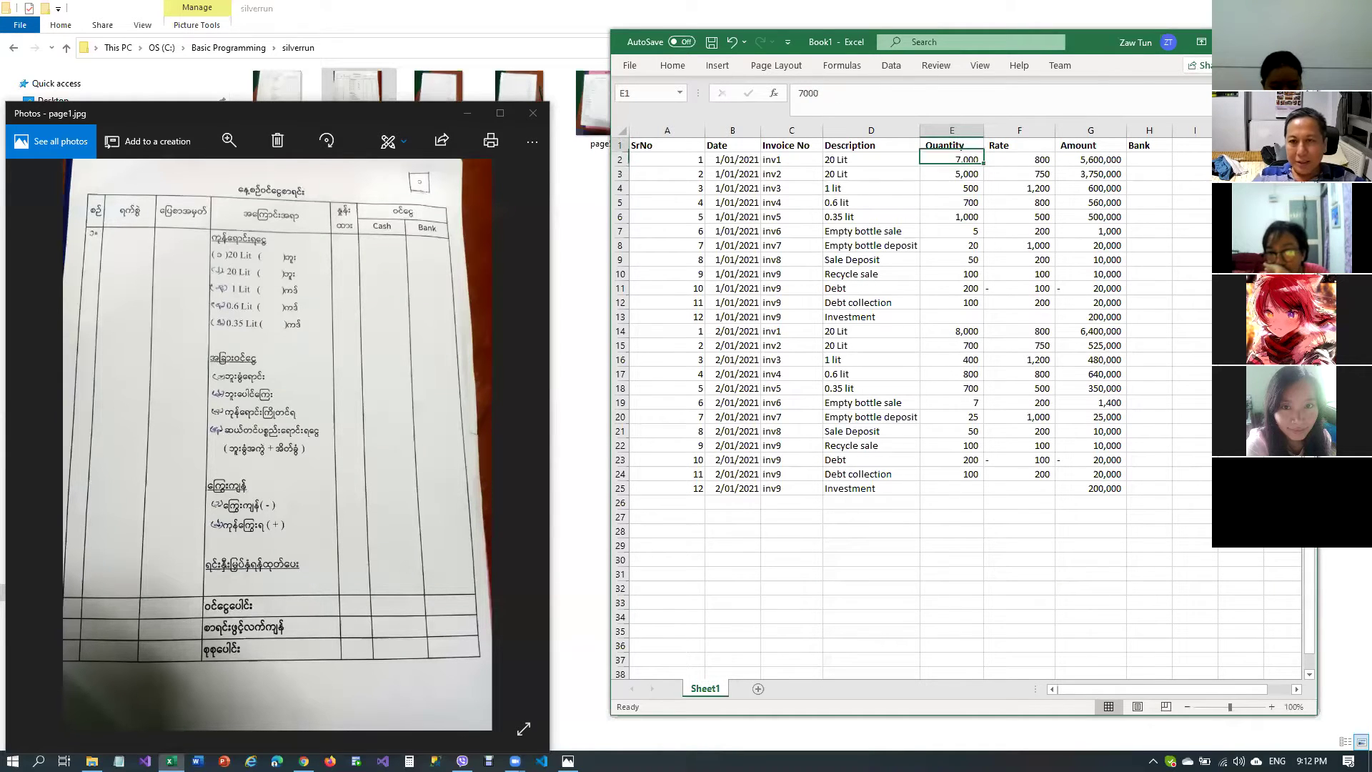
Rename the Amount column header in G1 as Income Amount, keeping Bank as the header in H1
key(Right)
key(Right)
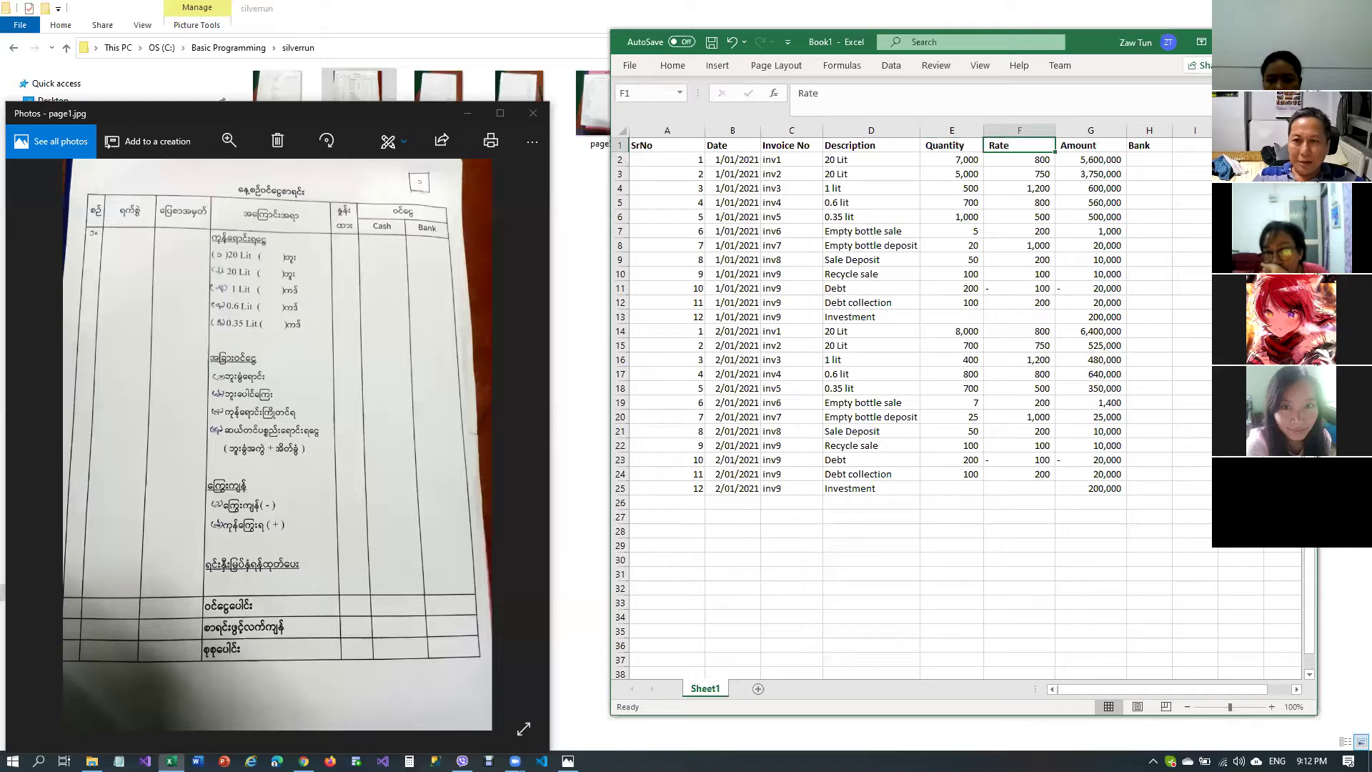
key(Down)
key(Down)
key(Down)
key(Down)
key(Down)
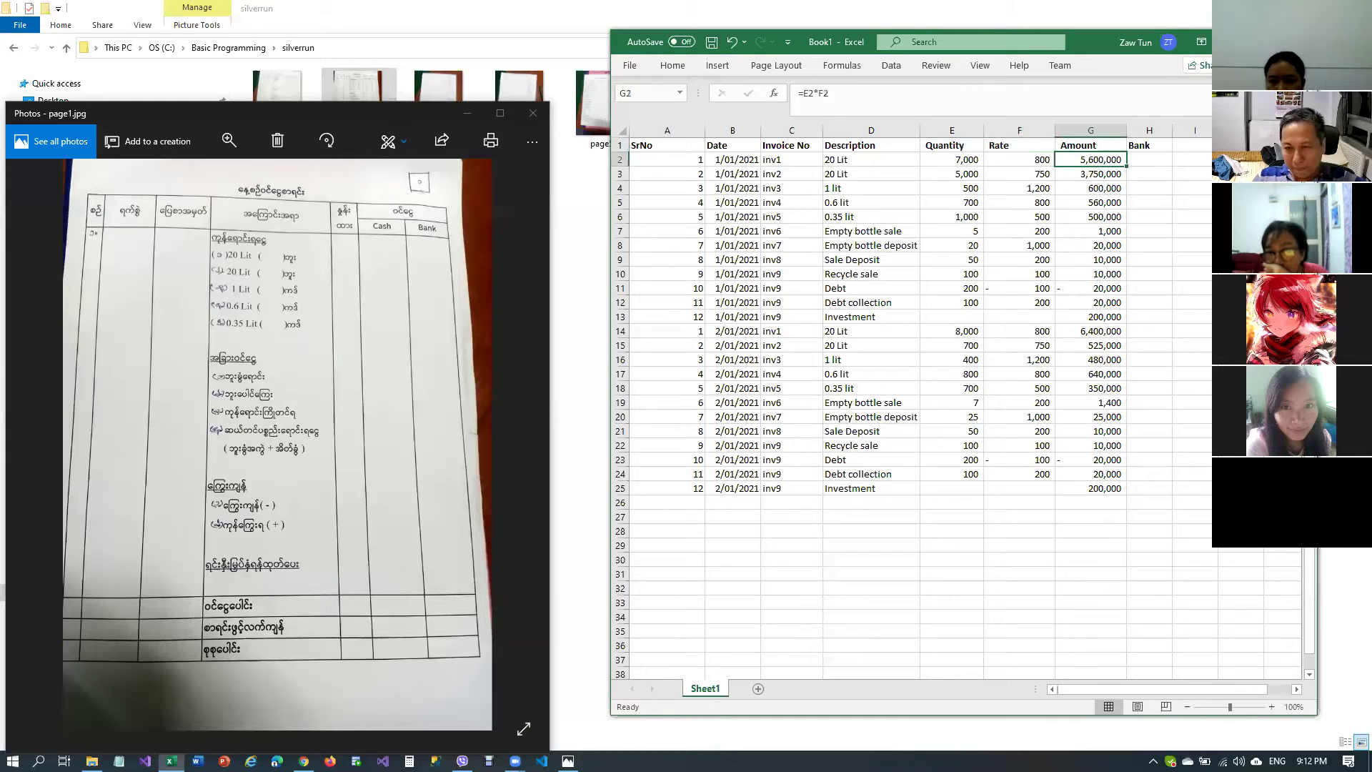
key(Up)
key(Up)
key(Up)
key(Up)
key(Up)
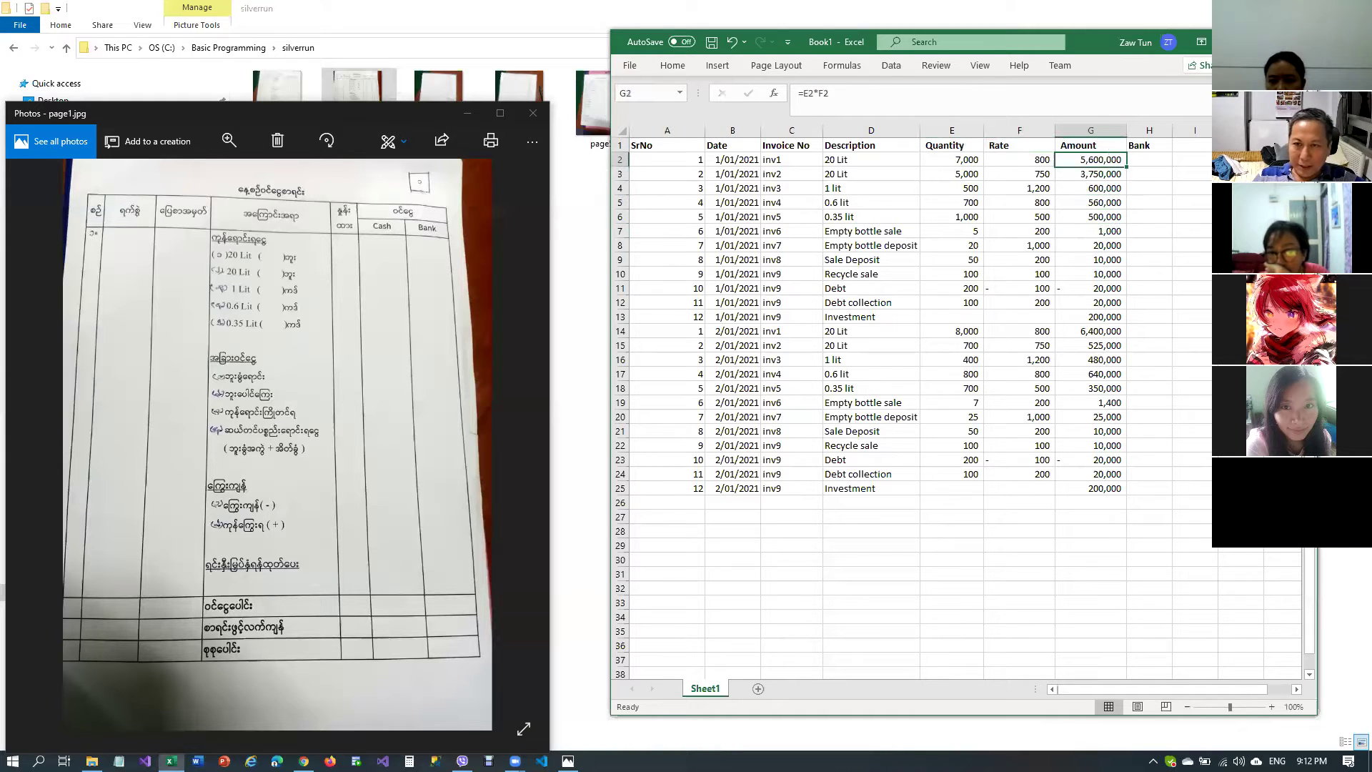
text(Income Am)
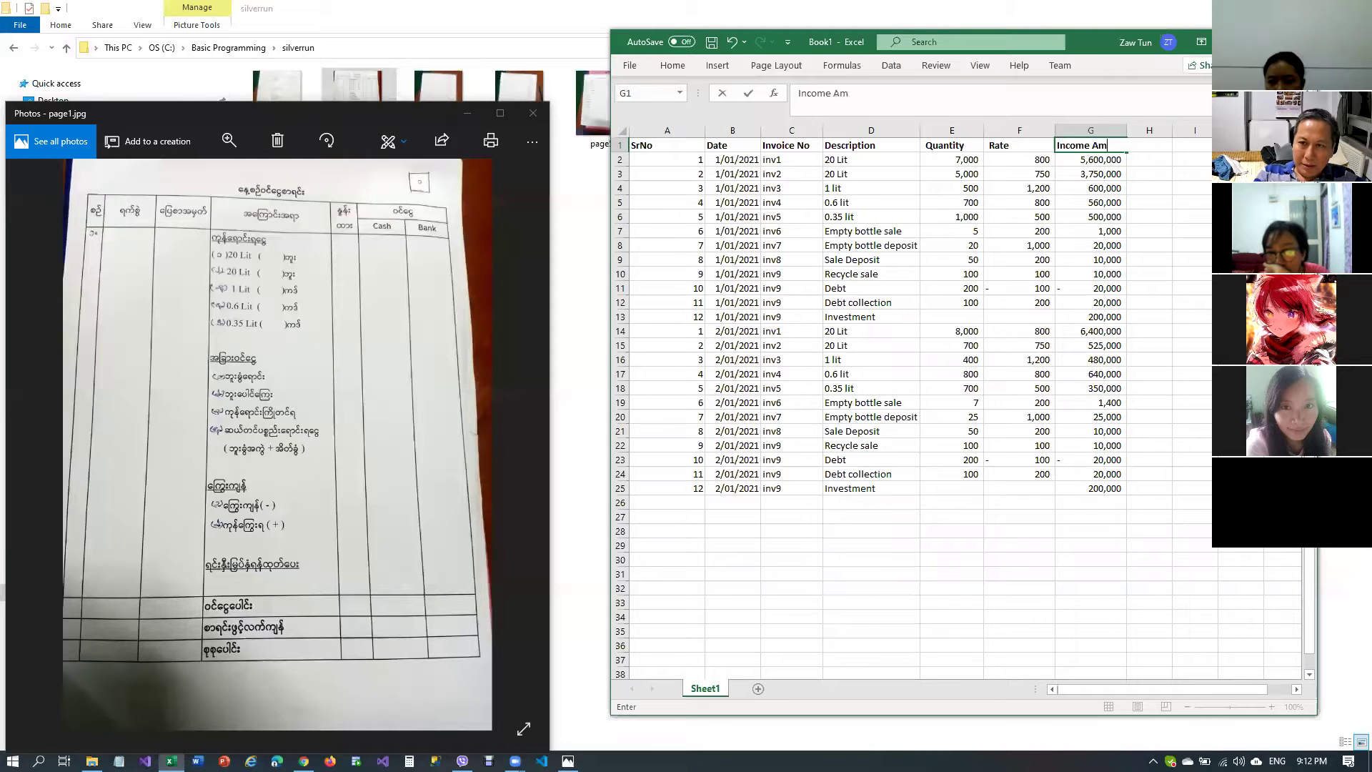
key(Tab)
text(Bank)
key(Return)
Set the second day's Quantity to 75 for Sale Deposit, 150 for Recycle sale, 22 for Debt and 230 for Debt collection
key(Down)
key(Down)
key(Down)
key(Down)
key(Down)
key(Down)
key(Down)
key(Down)
key(Down)
key(Down)
key(Down)
key(Down)
key(Down)
key(Down)
key(Down)
key(Down)
key(Down)
key(Down)
key(Down)
key(Down)
key(Down)
key(Down)
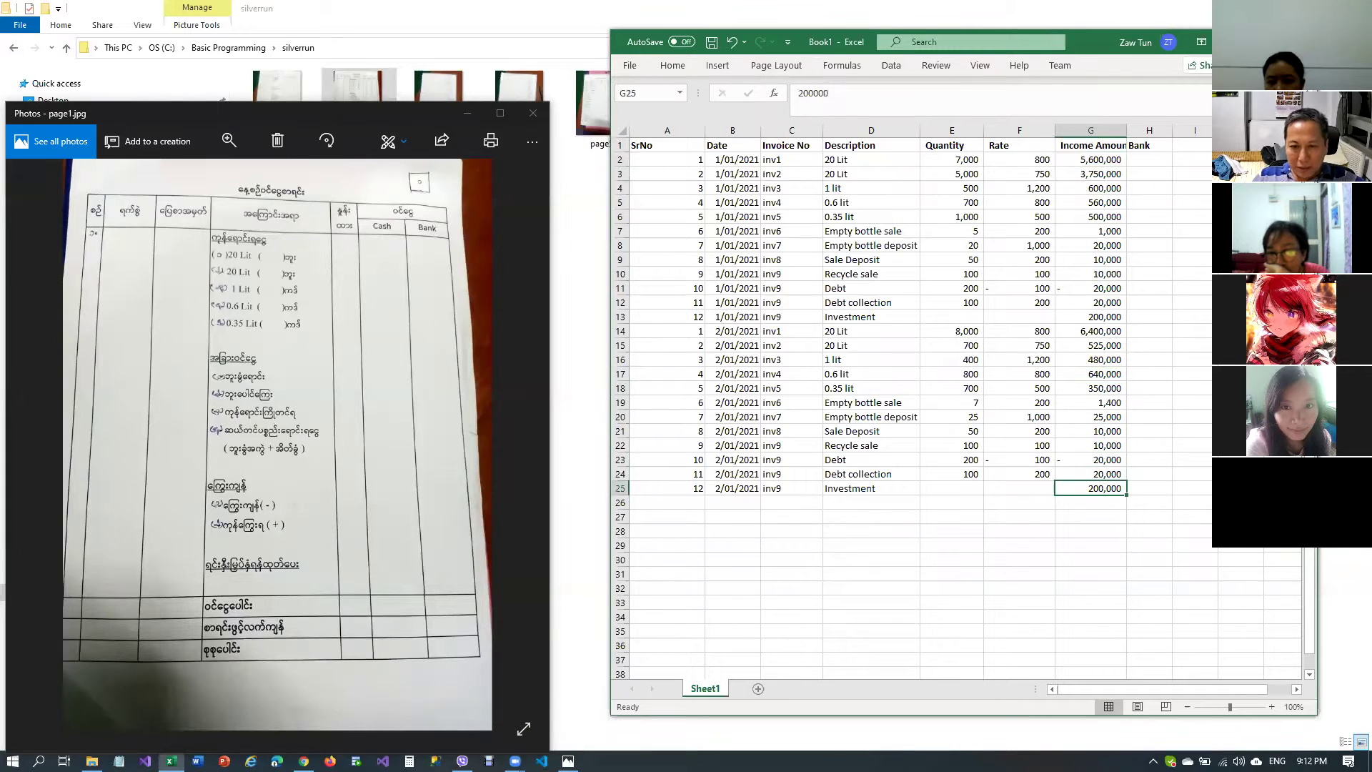
key(Up)
key(Up)
key(Up)
key(Up)
key(Up)
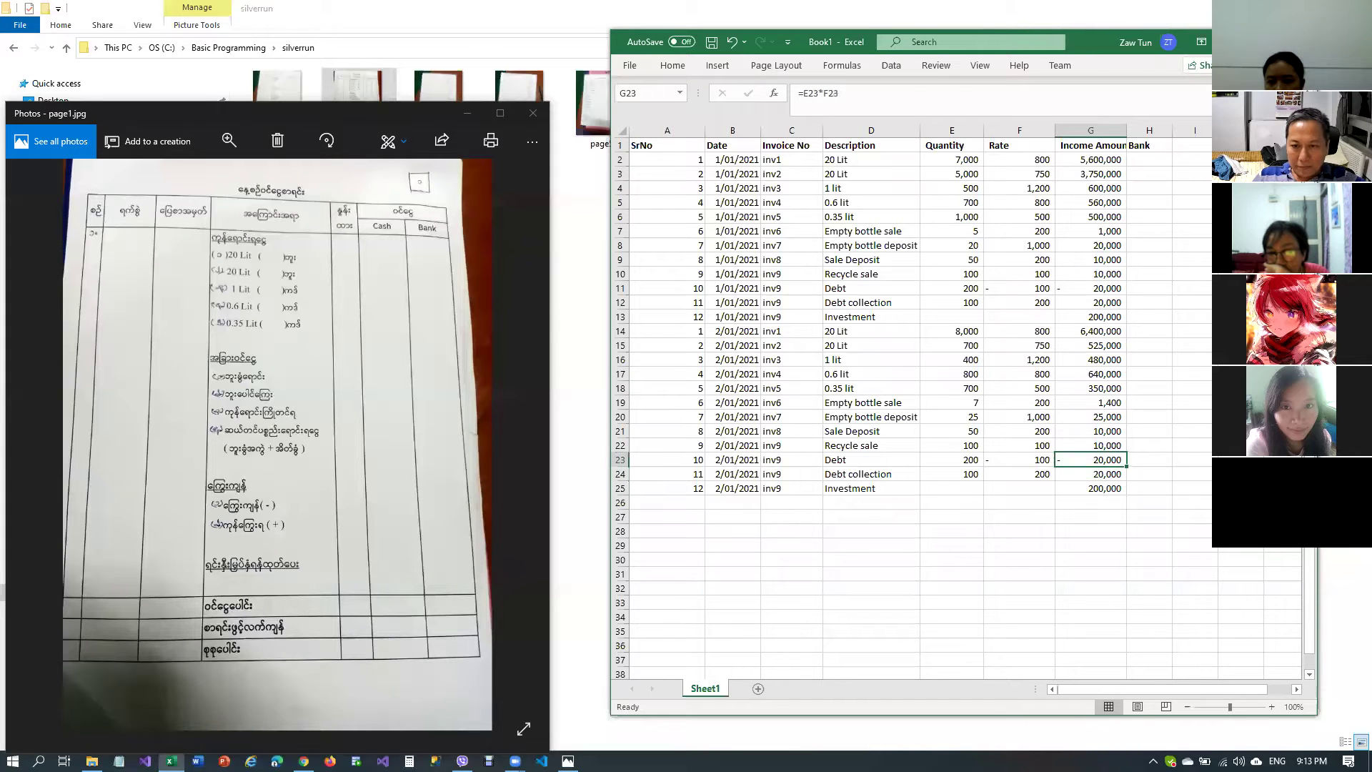
key(Left)
key(Left)
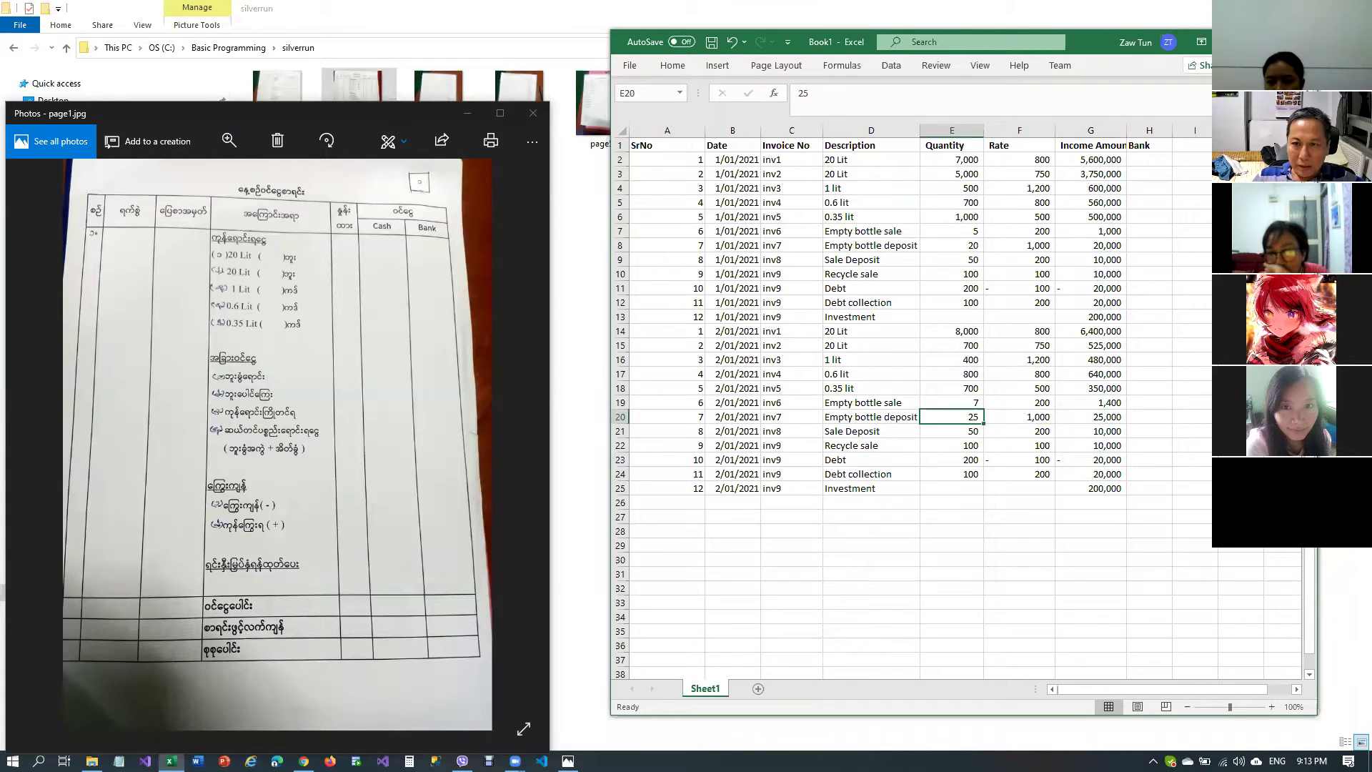
key(Down)
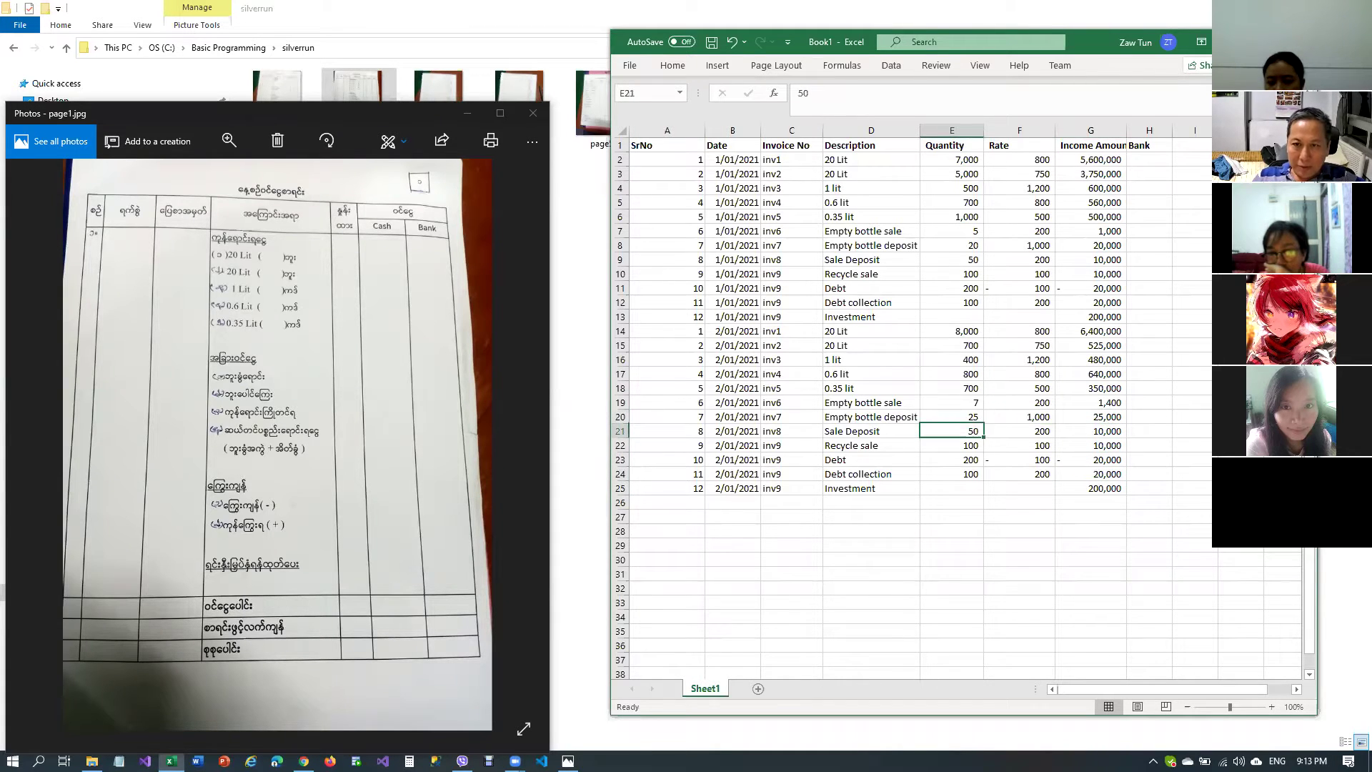
text(75)
key(Return)
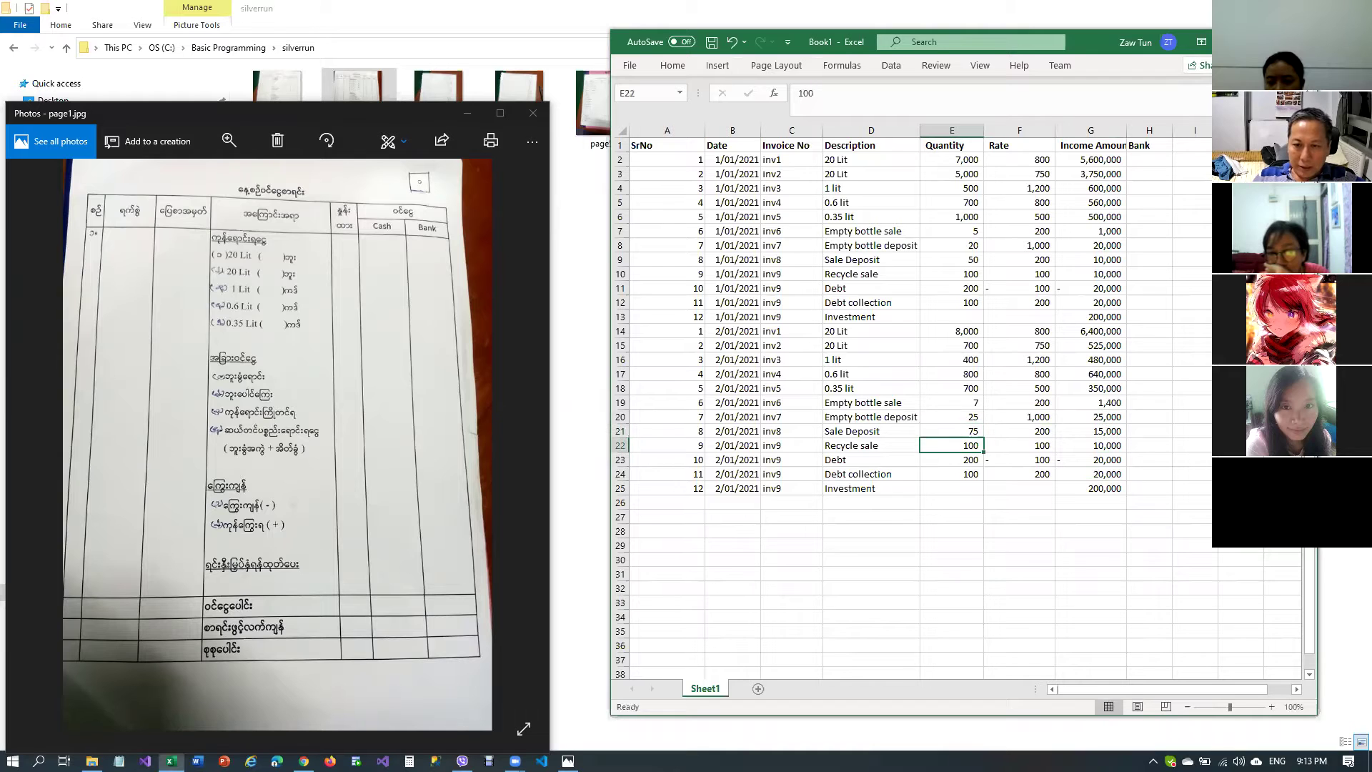
key(Return)
text(22)
key(Return)
text(23)
key(Return)
Set the second day's Investment amount in G25 to 0
key(Right)
key(Right)
text(0)
key(Return)
Duplicate the second day's records in A14:G25 directly below them, starting at A26
key(Up)
key(Up)
key(Up)
key(Up)
key(Up)
key(Up)
key(Up)
key(Up)
key(Up)
key(Up)
key(Up)
key(Up)
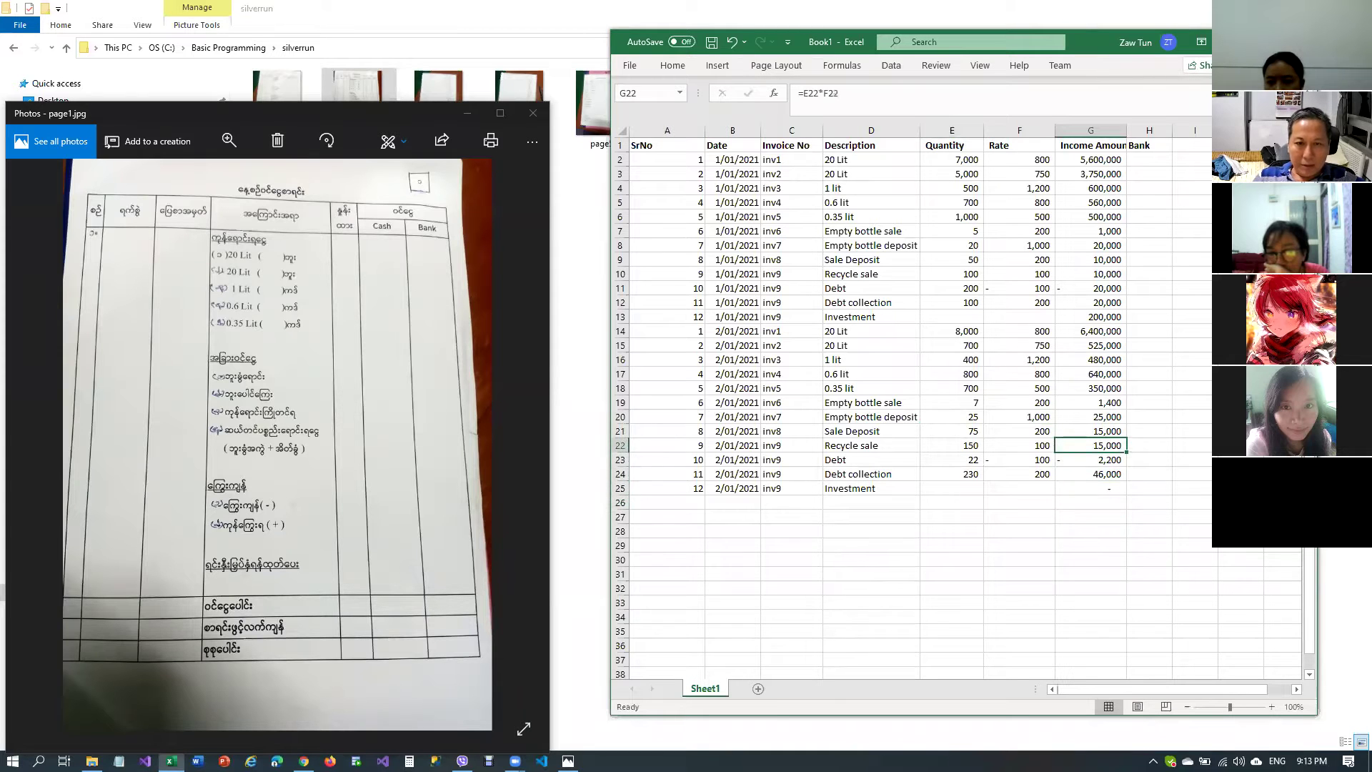
key(Left)
key(Left)
key(Home)
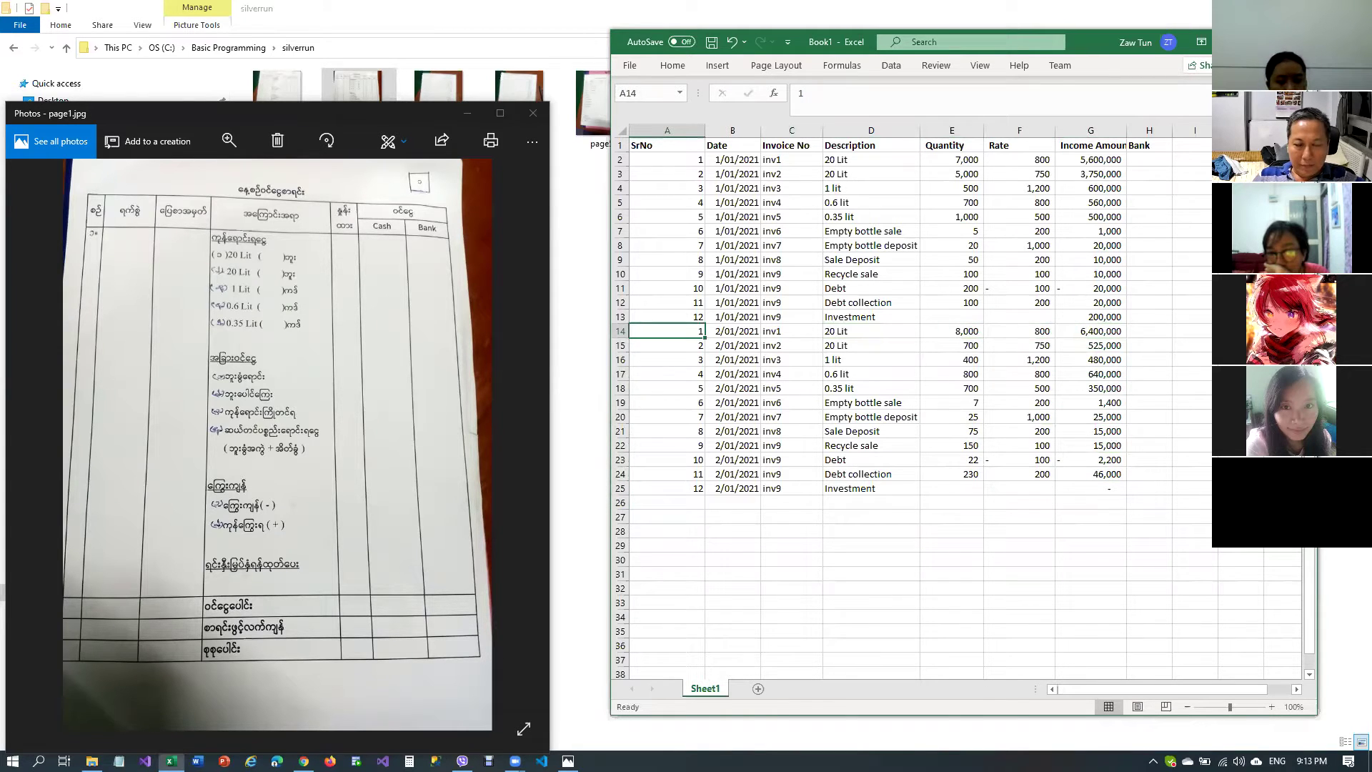
key(shift+Right)
key(shift+Right)
key(shift+Right)
key(shift+Right)
key(shift+Right)
key(shift+Right)
key(shift+Right)
key(shift+Left)
key(shift+Left)
key(shift+Right)
key(shift+Down)
key(shift+Down)
key(shift+Down)
key(shift+Down)
key(shift+Down)
key(shift+Down)
key(shift+Down)
key(shift+Down)
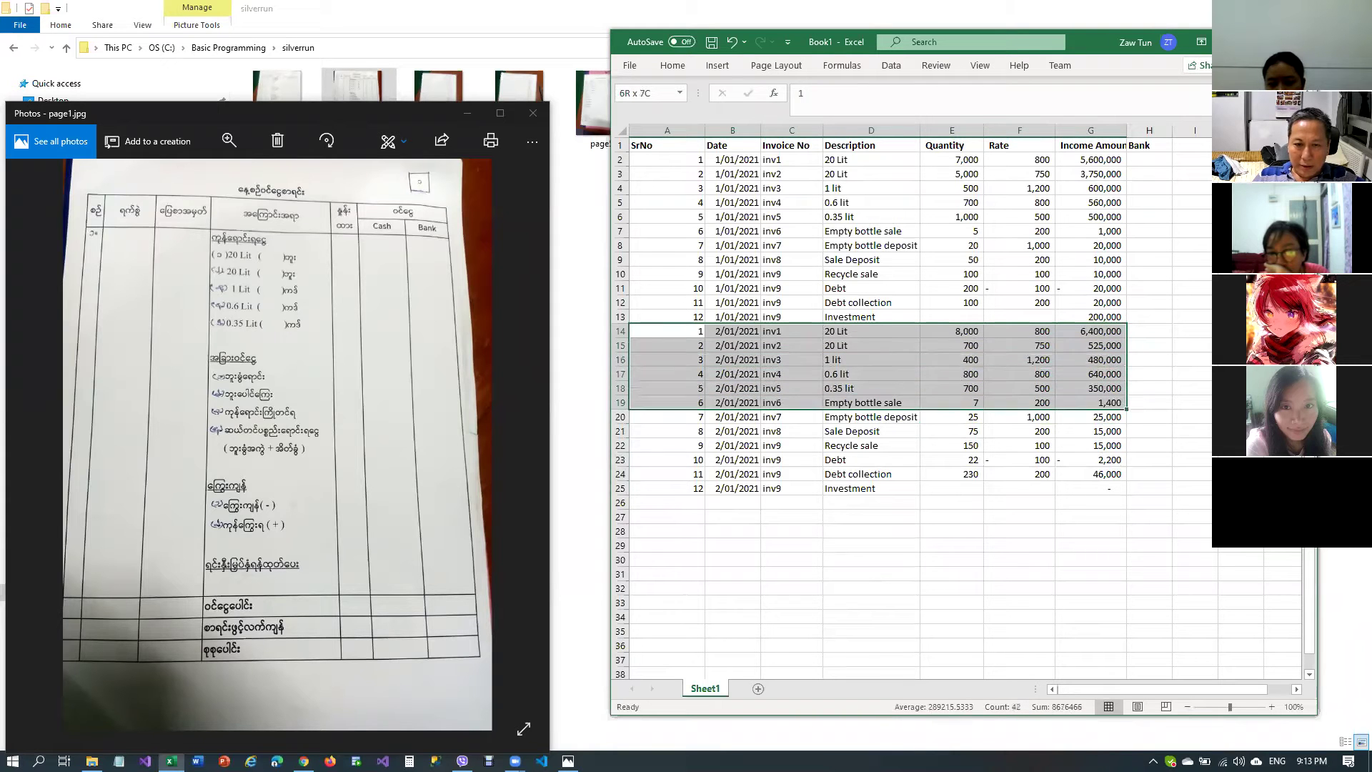
key(shift+Down)
key(shift+Down)
key(ctrl+c)
key(shift+Down)
key(Down)
key(Down)
key(Down)
key(Down)
key(Down)
key(Down)
key(Down)
key(Down)
key(Down)
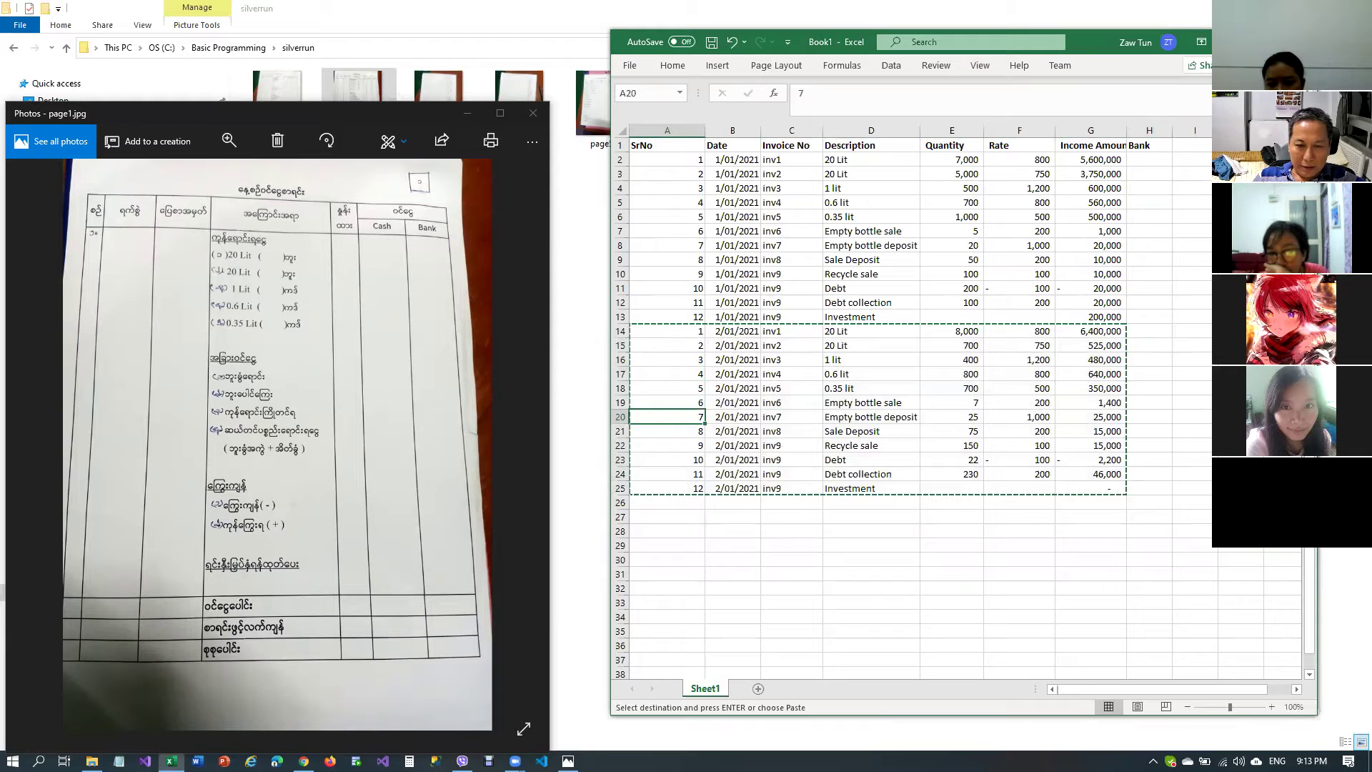
key(Down)
key(Down)
key(Down)
key(ctrl+v)
Review the duplicated records from row 26 down to row 37
key(Down)
key(Down)
key(Down)
key(Down)
key(Down)
key(Down)
key(Down)
key(Down)
key(Down)
key(Down)
key(Down)
key(Down)
key(Down)
key(Down)
key(Down)
key(Down)
key(Down)
key(Down)
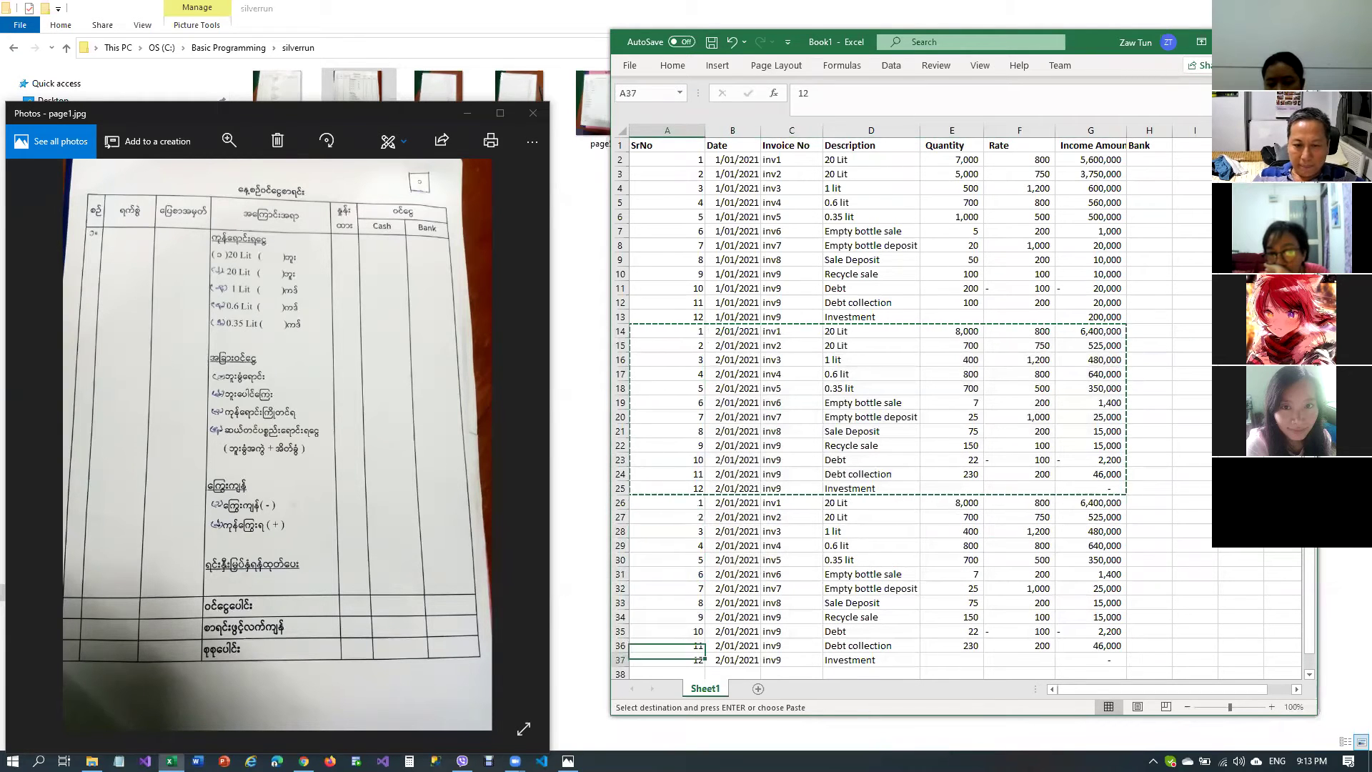
key(Up)
key(Up)
key(Up)
key(Up)
key(Up)
key(Up)
key(Up)
key(Up)
key(Up)
key(Up)
key(Up)
key(Up)
key(Up)
key(Up)
key(Up)
key(Up)
key(Up)
key(Up)
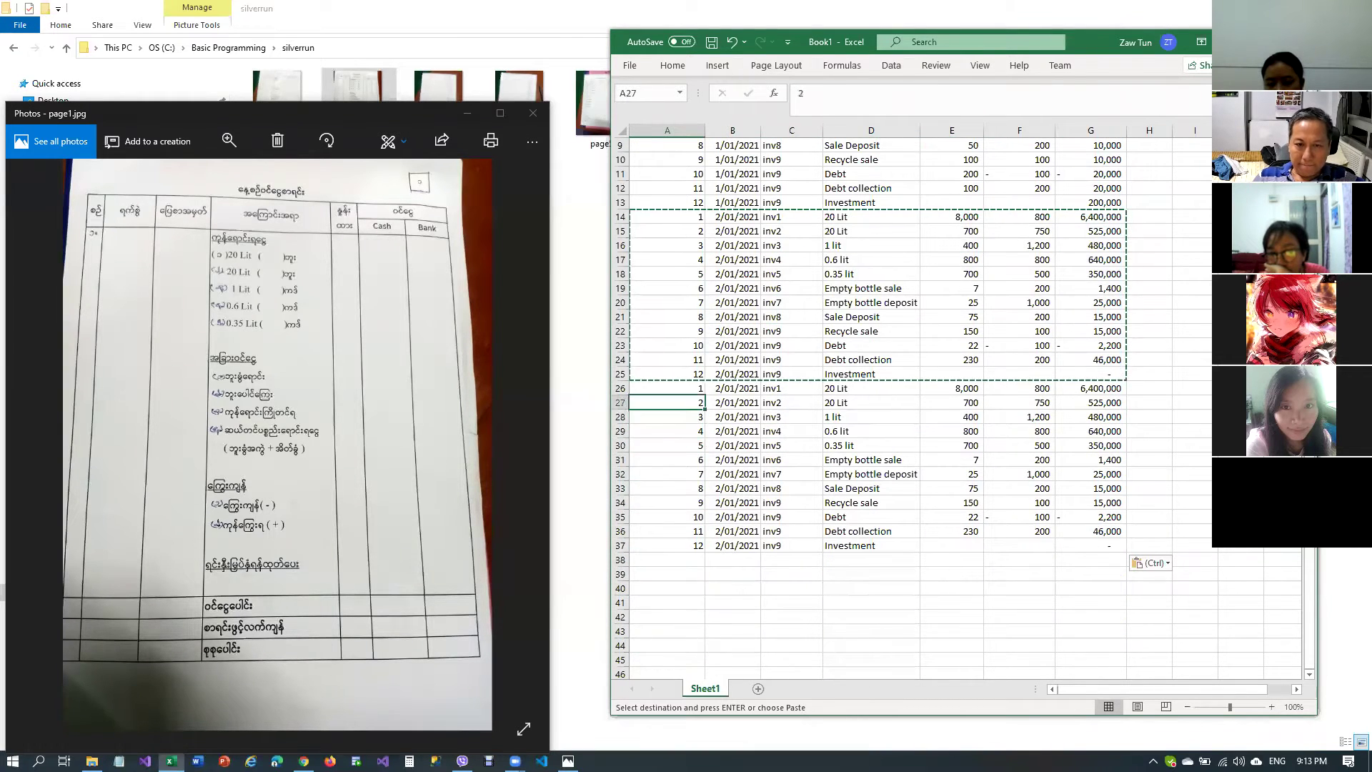
Set the date of the first record in the newly duplicated block, cell B26, to 03/01/2021
key(Right)
text(03)
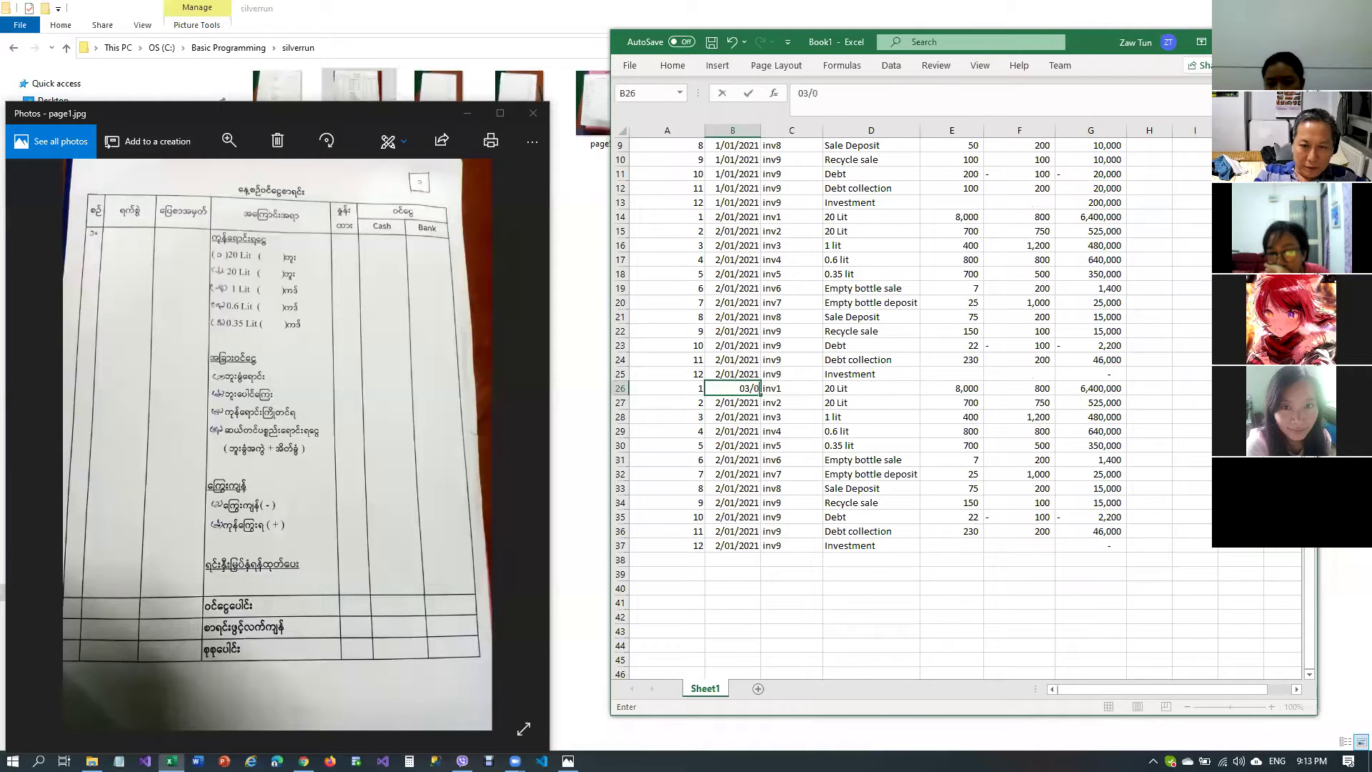
text(/01/2021)
key(BackSpace)
key(BackSpace)
key(BackSpace)
text(2021)
key(ctrl+Return)
Copy the date in B26 to the block's remaining records in B27:B37
key(ctrl+c)
key(Down)
key(shift+Down)
key(shift+Down)
key(shift+Down)
key(shift+Down)
key(shift+Down)
key(shift+Down)
key(shift+Down)
key(shift+Down)
key(shift+Down)
key(shift+Down)
key(Return)
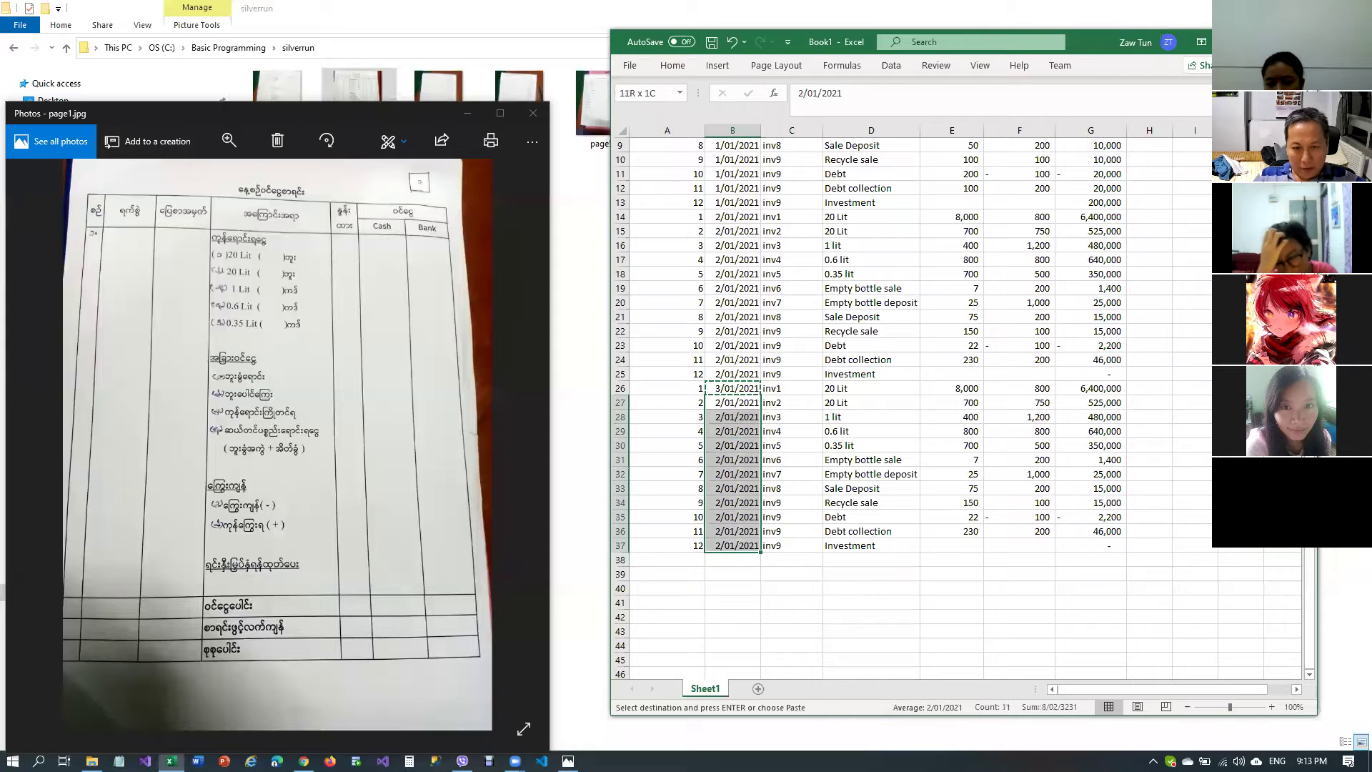
Set the third day's Quantity to 7000 for the inv1 20 Lit record and 800 for the inv2 20 Lit record
key(Right)
key(Right)
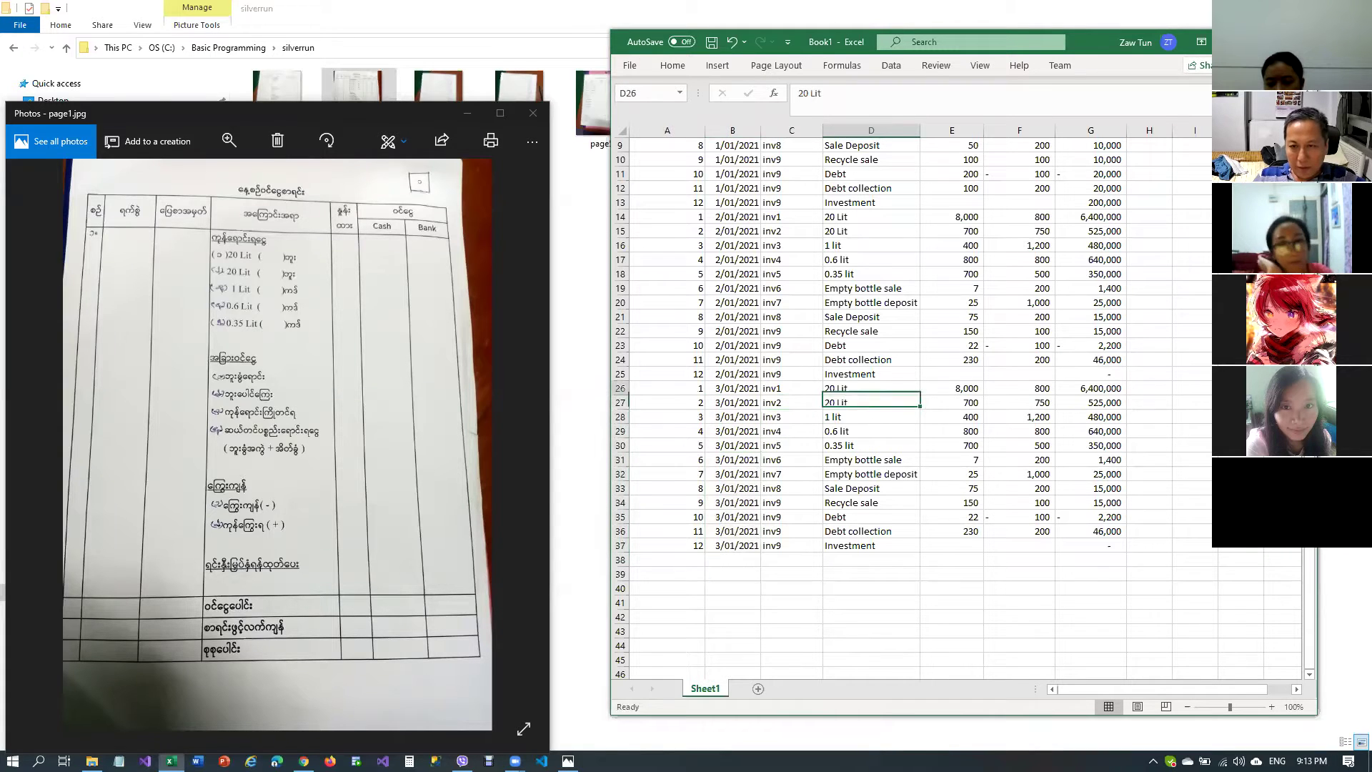
key(Up)
key(Right)
text(7000)
key(Return)
text(800)
key(Return)
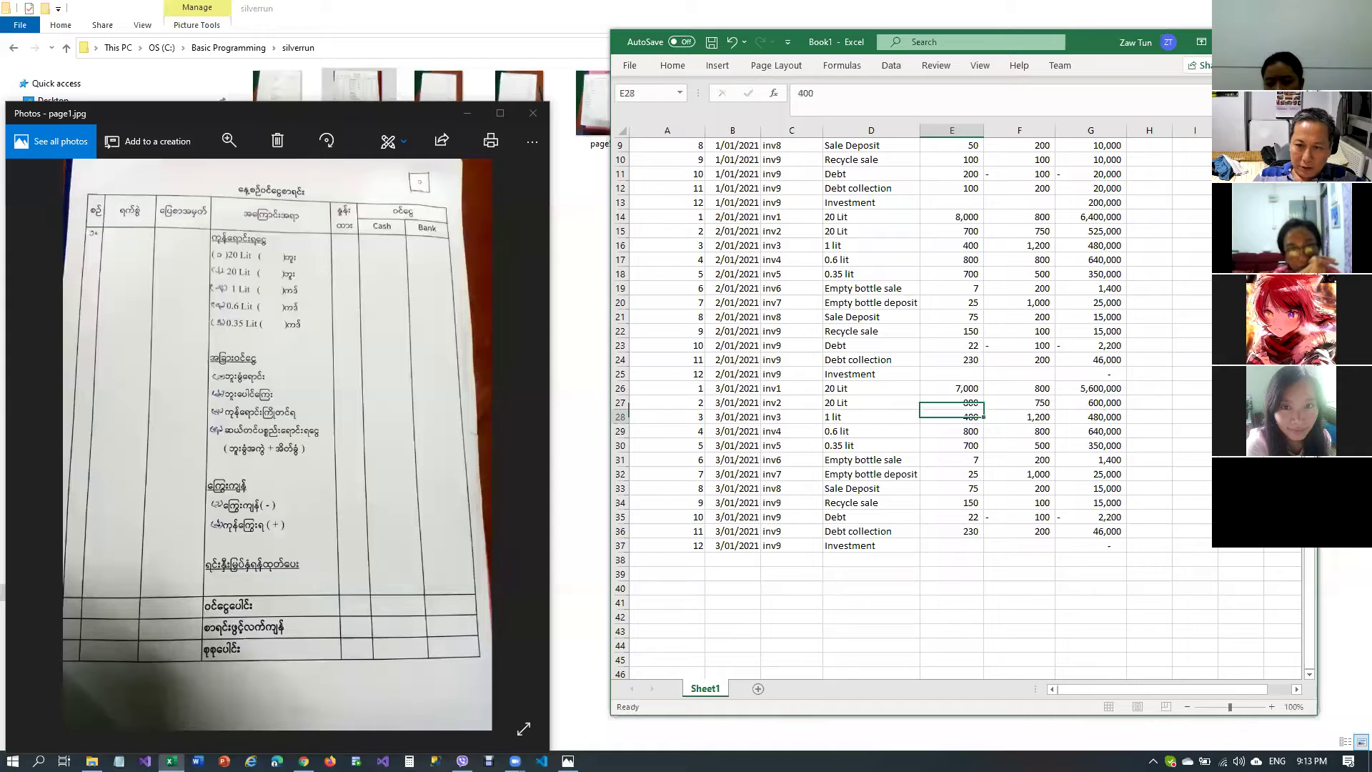
Set the third day's Quantity to 500 for 1 lit, 900 for 0.6 lit and 300 for 0.35 lit
text(500)
key(Return)
text(90)
key(Return)
text(3)
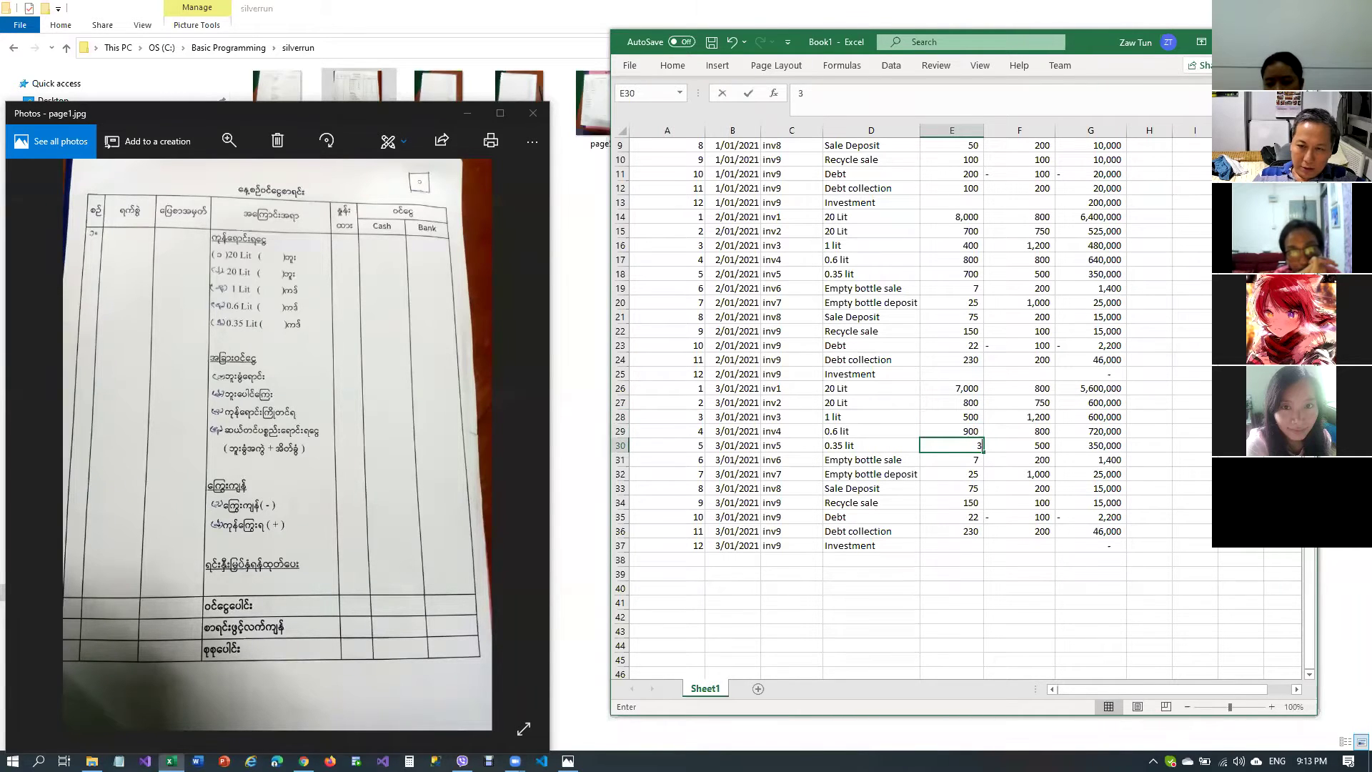
text(00)
key(Return)
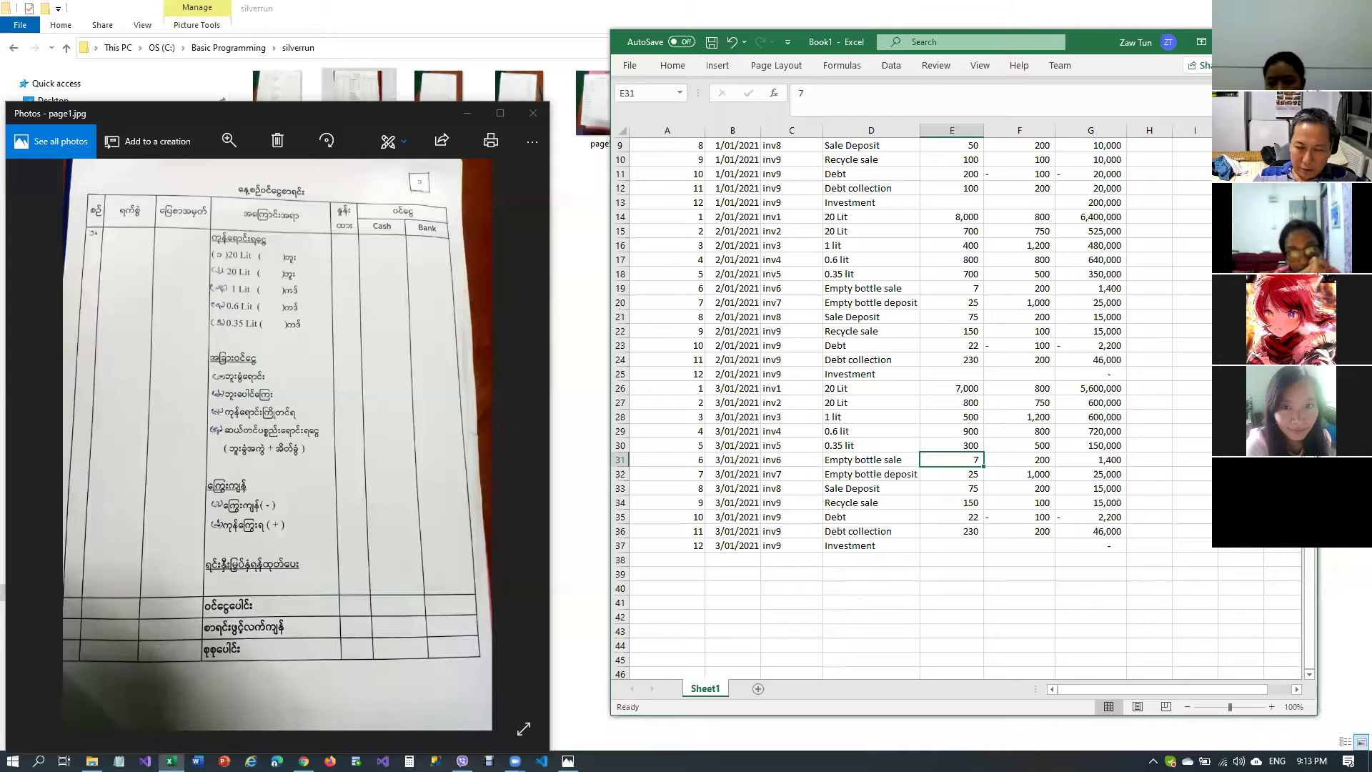
Enter quantities 10, 30, 100, 200, 25 and 250 in E31:E36 for the 3/01/2021 Empty bottle sale through Debt collection rows
text(10)
key(Return)
text(30)
key(Return)
text(100)
key(Return)
text(200)
key(Return)
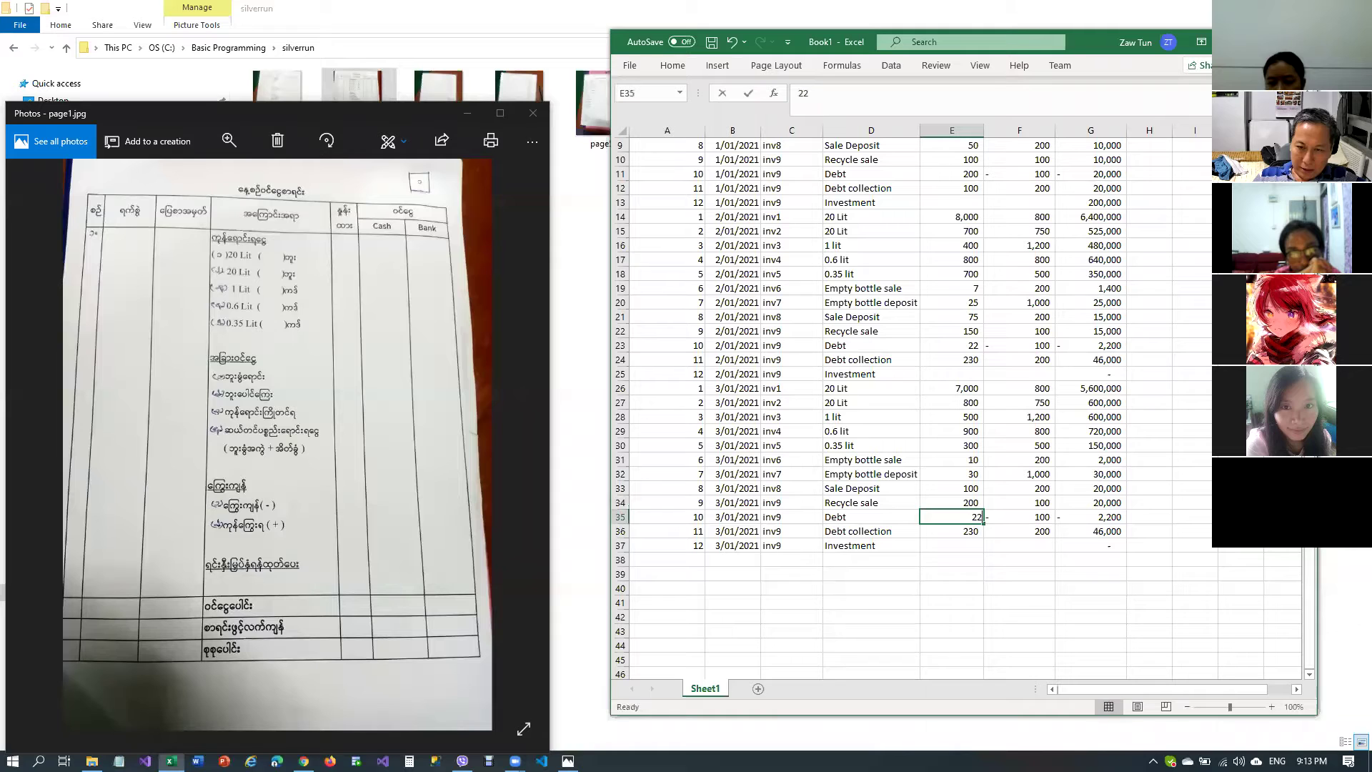
key(Return)
text(250)
key(Return)
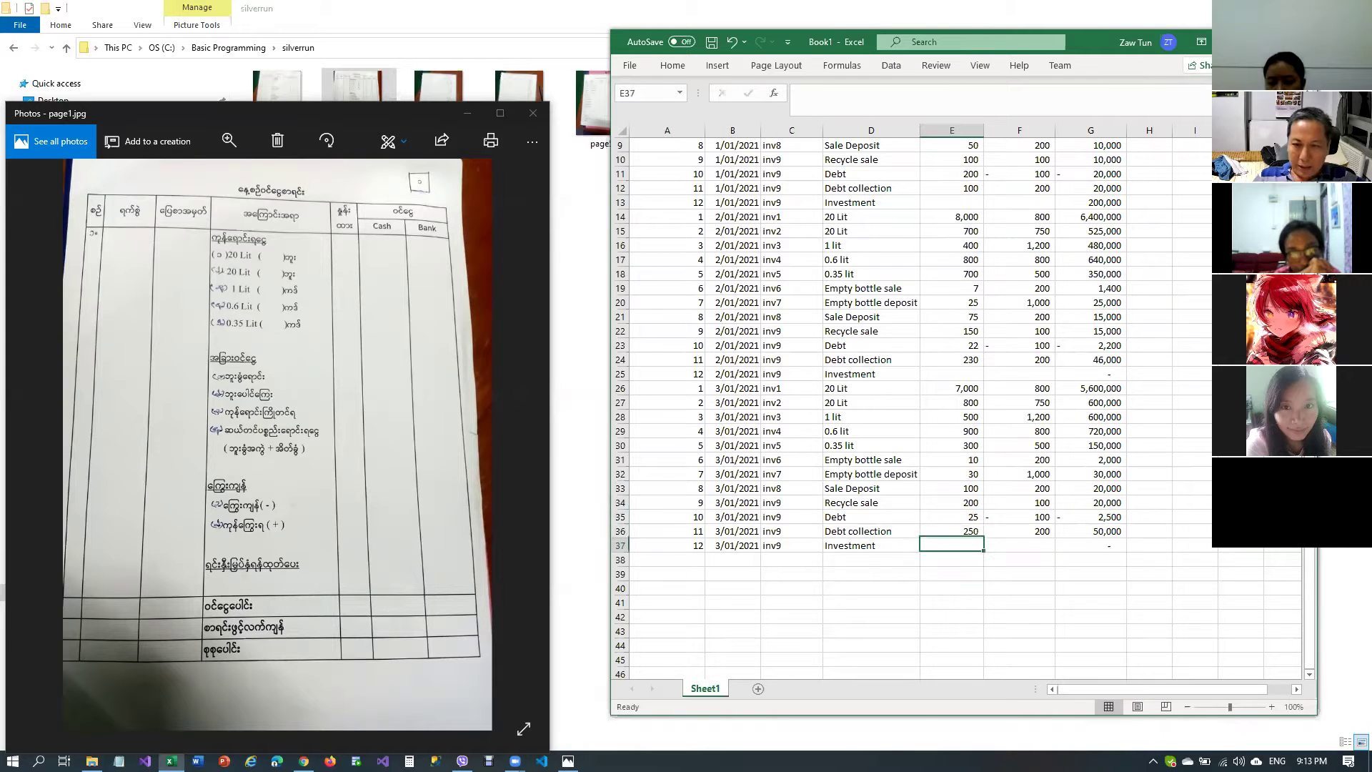
Copy the 3/01/2021 block A26:G37 and paste it into the empty rows directly below, starting at A38
key(Left)
key(Left)
key(Left)
key(Left)
key(Up)
key(Up)
key(Up)
key(Up)
key(Up)
key(Up)
key(Up)
key(Up)
key(Up)
key(Up)
key(Up)
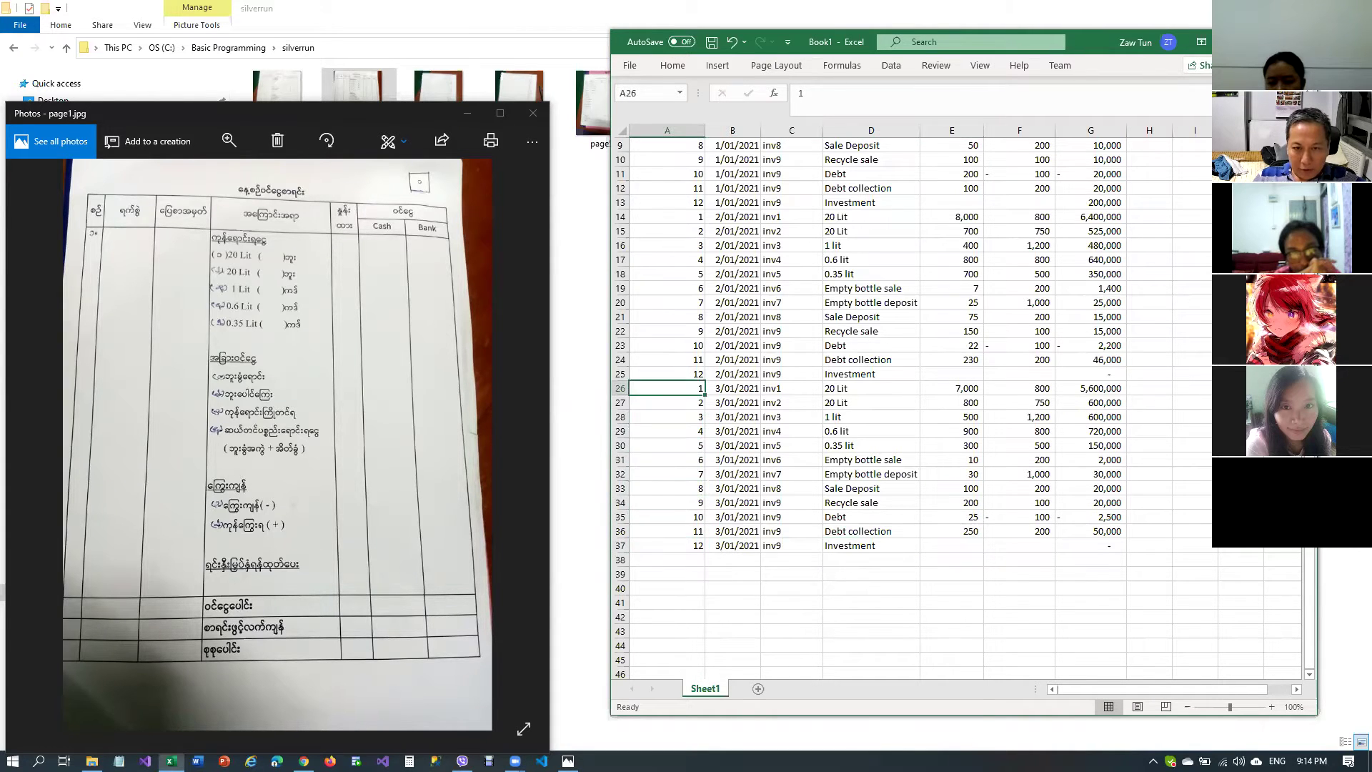
key(shift+Right)
key(shift+Right)
key(shift+Right)
key(shift+Right)
key(shift+Right)
key(shift+Right)
key(shift+Down)
key(shift+Down)
key(shift+Down)
key(shift+Down)
key(shift+Down)
key(shift+Down)
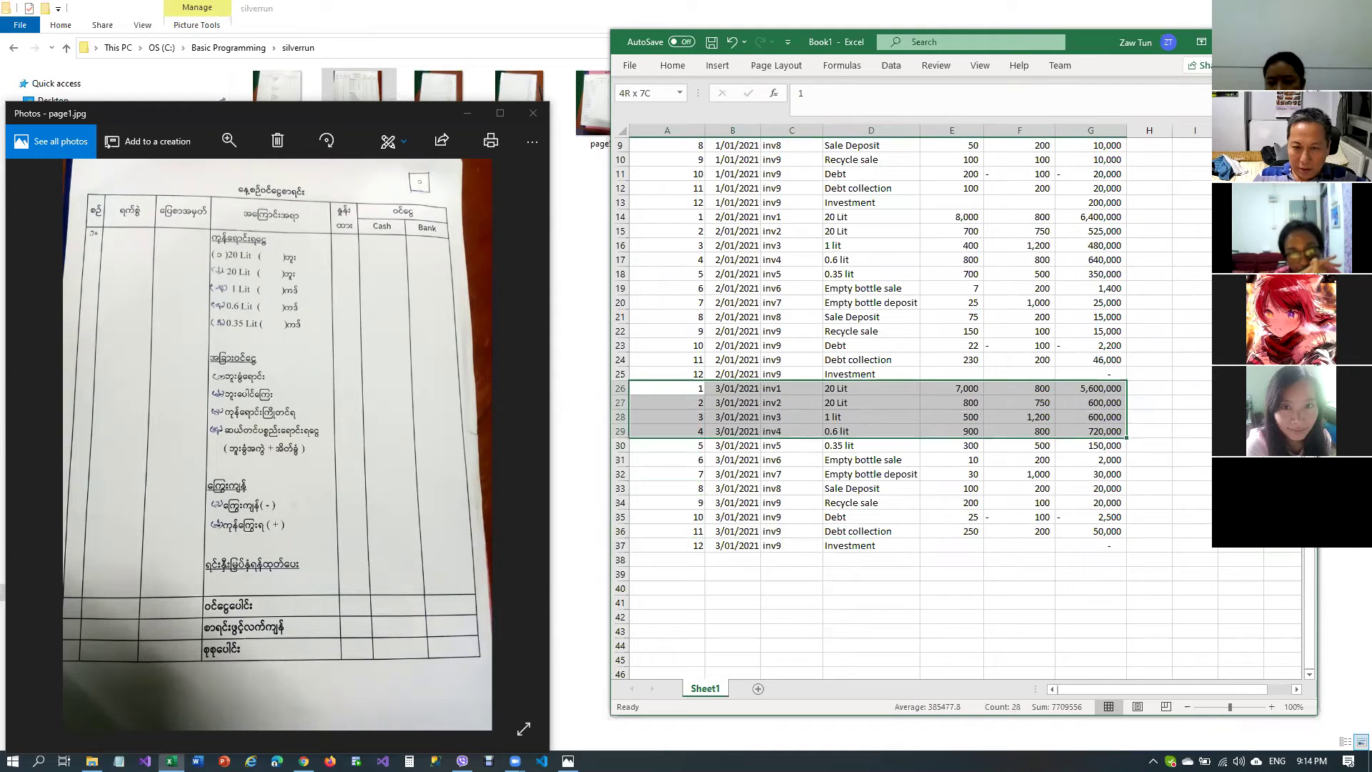
key(shift+Down)
key(shift+Down)
key(shift+Down)
key(shift+Down)
key(shift+Down)
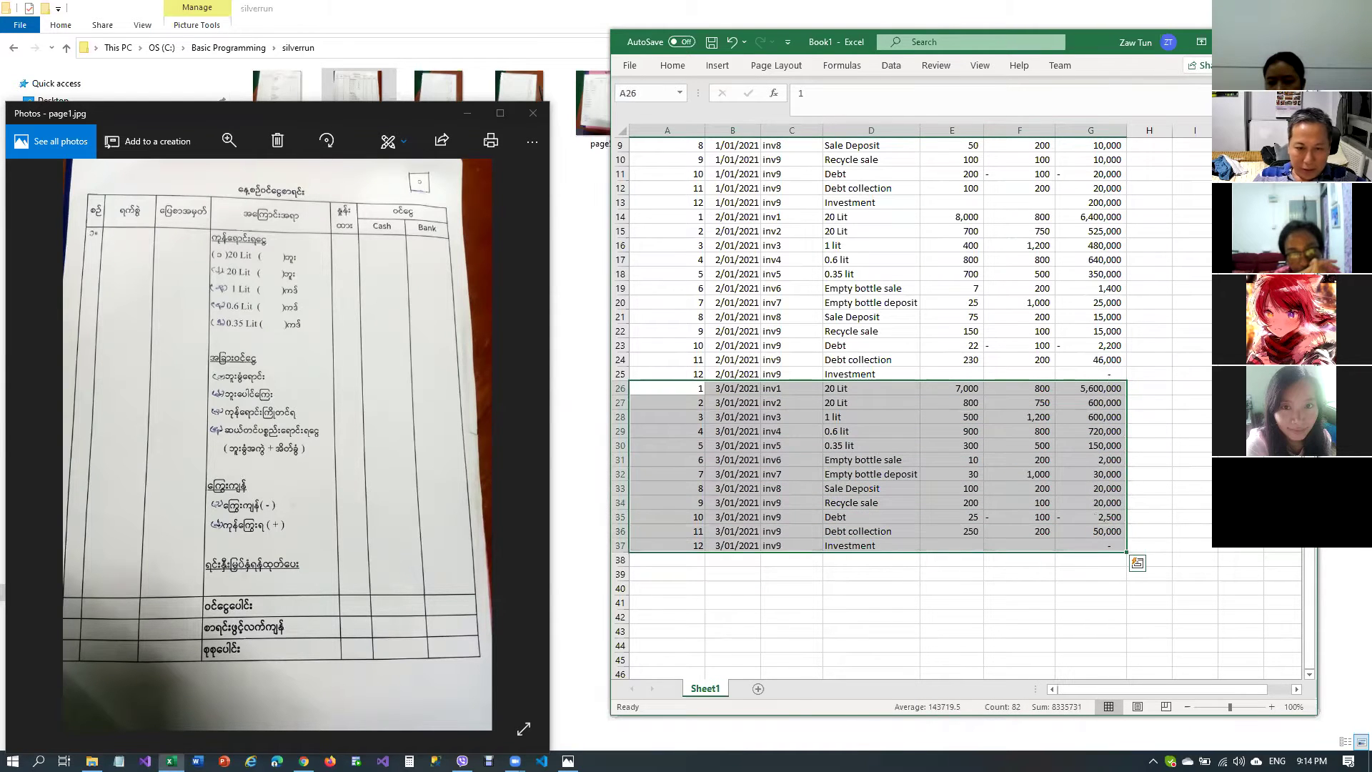
key(ctrl+c)
key(Down)
key(Down)
key(Down)
key(Down)
key(Down)
key(Down)
key(Down)
key(Down)
key(Down)
key(Down)
key(Down)
key(Down)
key(Down)
key(Down)
key(Down)
key(Down)
key(Down)
key(Down)
key(Down)
key(Down)
key(Up)
key(Up)
key(Up)
key(Up)
key(Up)
key(Up)
key(Up)
key(Up)
key(Up)
key(Up)
key(Up)
key(Up)
key(Up)
key(Up)
key(Up)
key(Up)
key(ctrl+v)
Set the date of the pasted block's first row, in B38, to 04/01/21
key(Up)
key(Down)
key(Right)
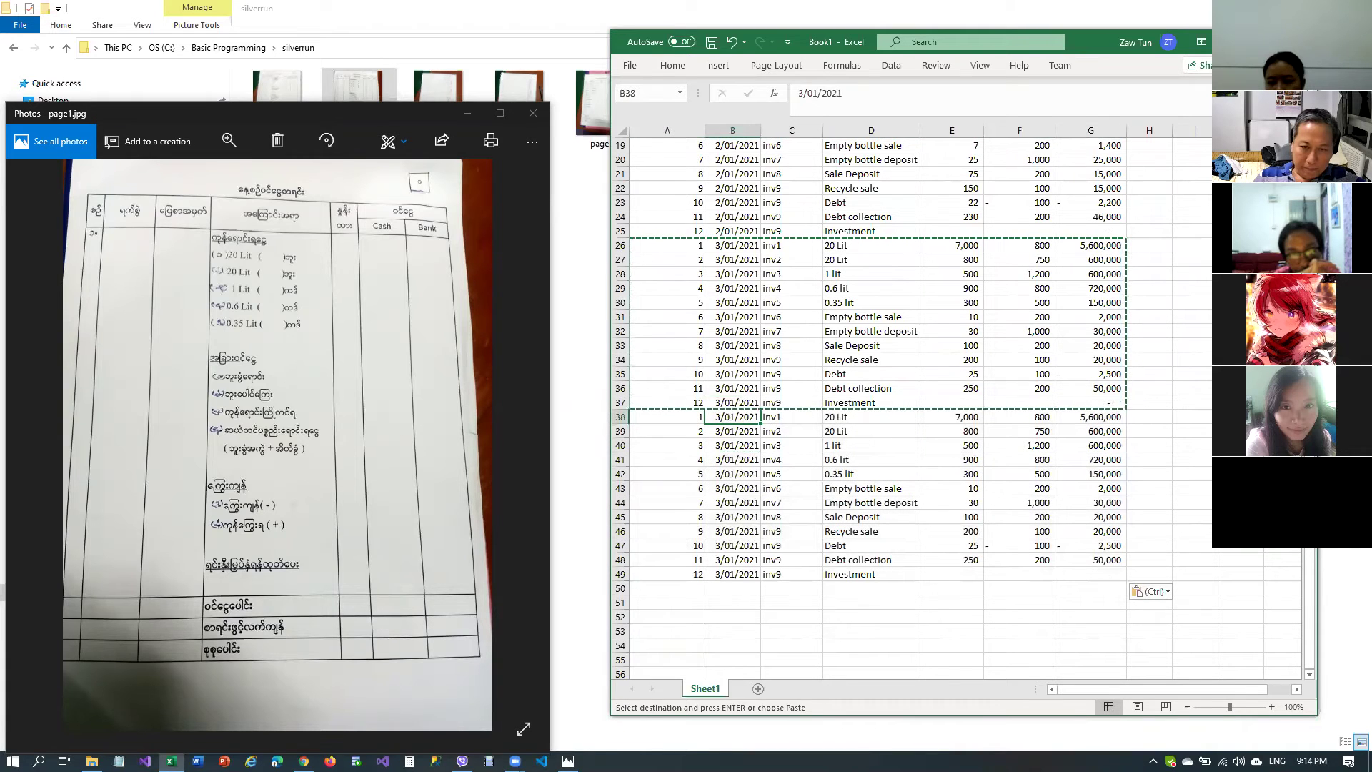
text(04)
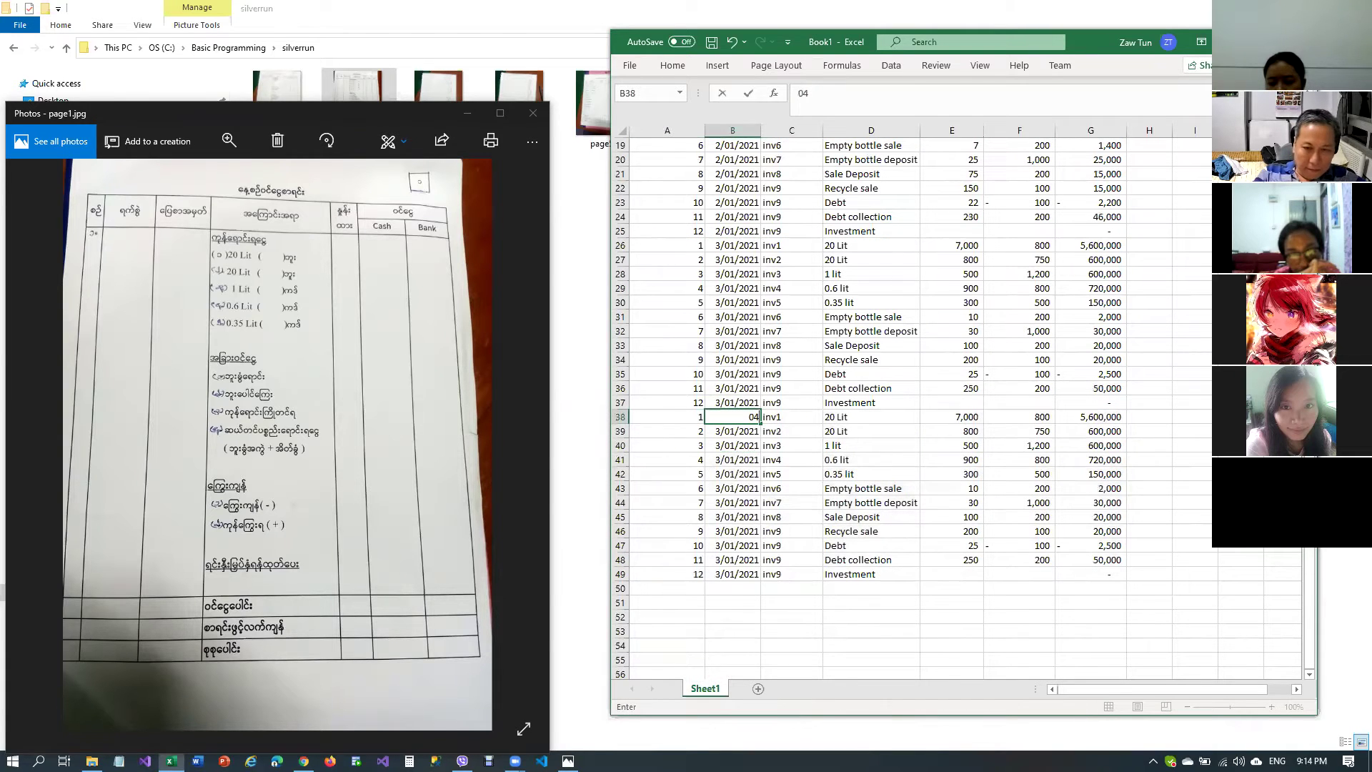
text(/01/21)
key(Return)
Copy the date in B38 to the remaining rows of the pasted block, B39:B49
key(Up)
key(ctrl+c)
key(Down)
key(shift+Down)
key(shift+Down)
key(shift+Down)
key(shift+Down)
key(shift+Down)
key(shift+Down)
key(shift+Down)
key(shift+Down)
key(shift+Down)
key(shift+Down)
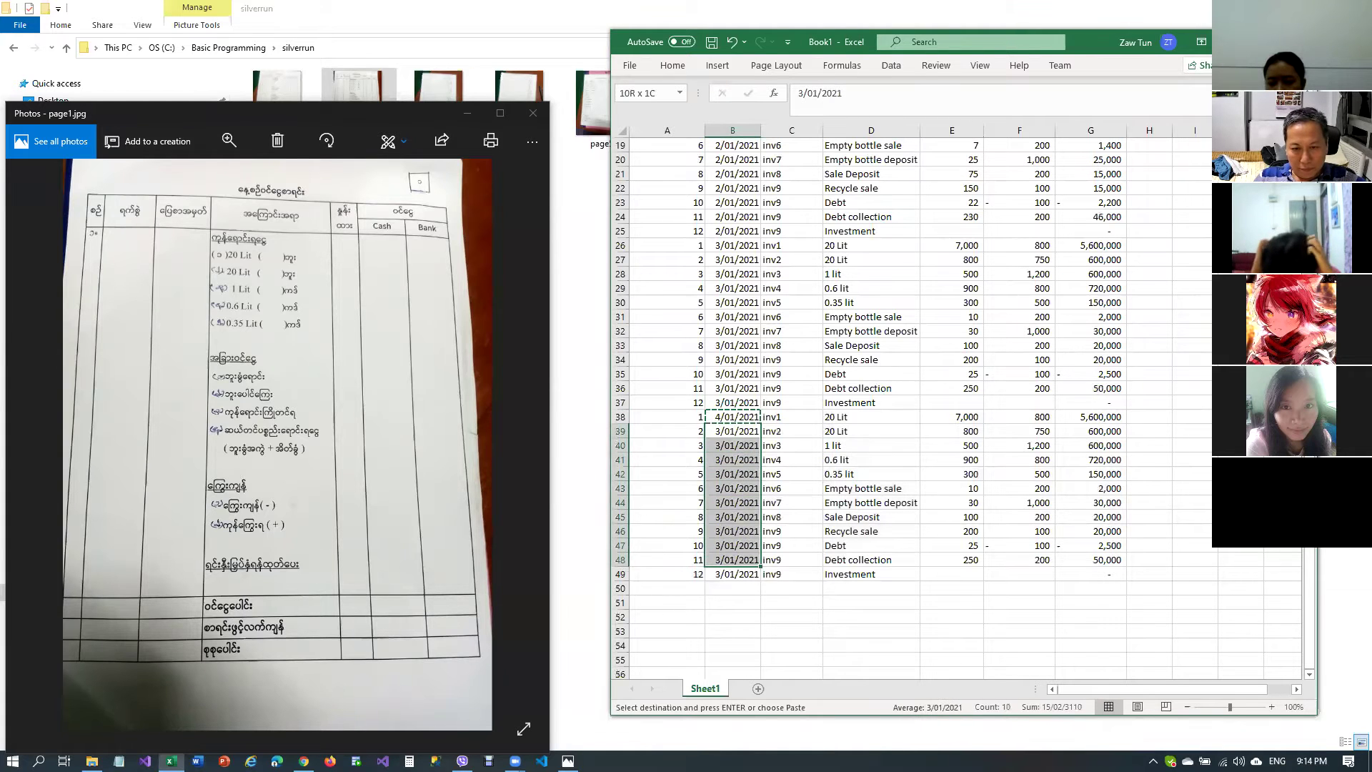
key(ctrl+v)
key(Escape)
Enter quantities 8000, 900, 250, 750 and 200 in E38:E42 for the 4/01/2021 20 Lit through 0.35 lit rows
key(Up)
key(Right)
key(Right)
key(Right)
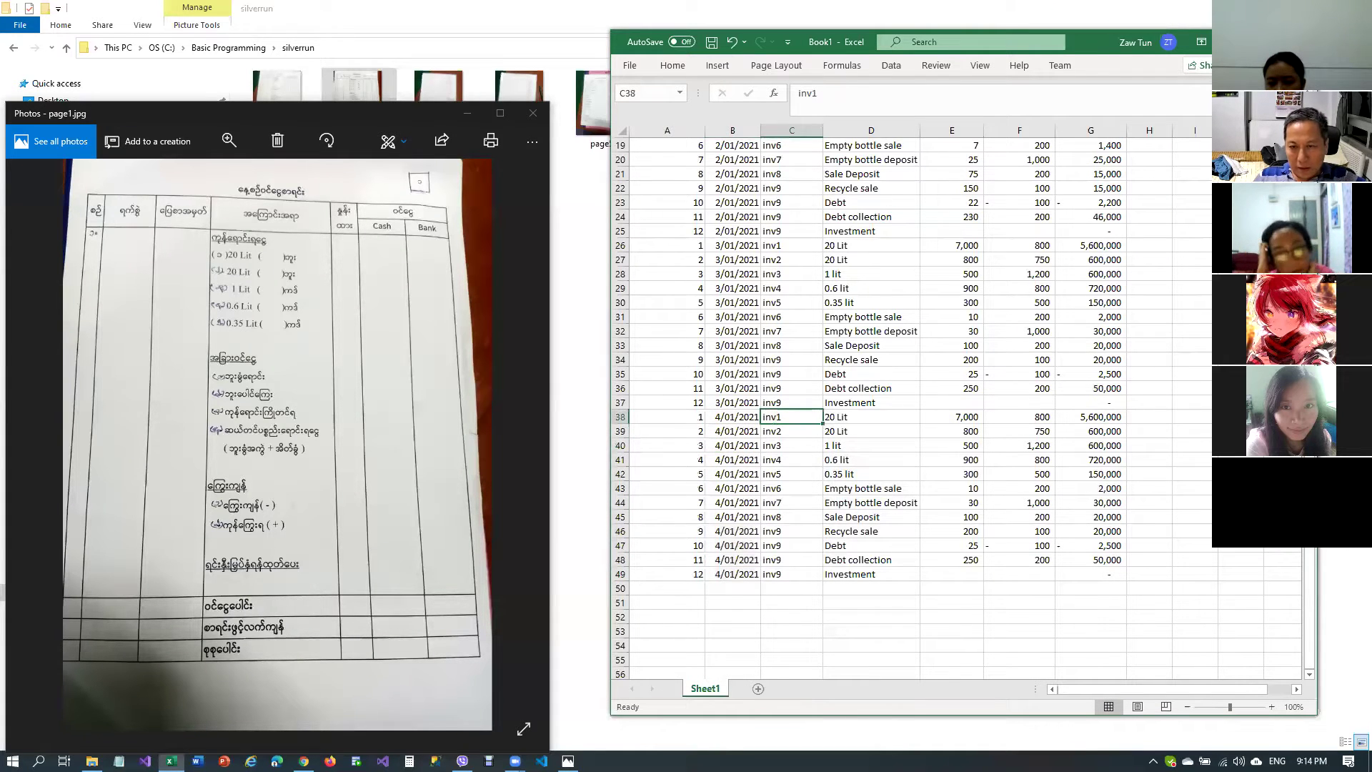
key(Return)
click(951, 417)
text(800)
key(Return)
text(9000)
key(Return)
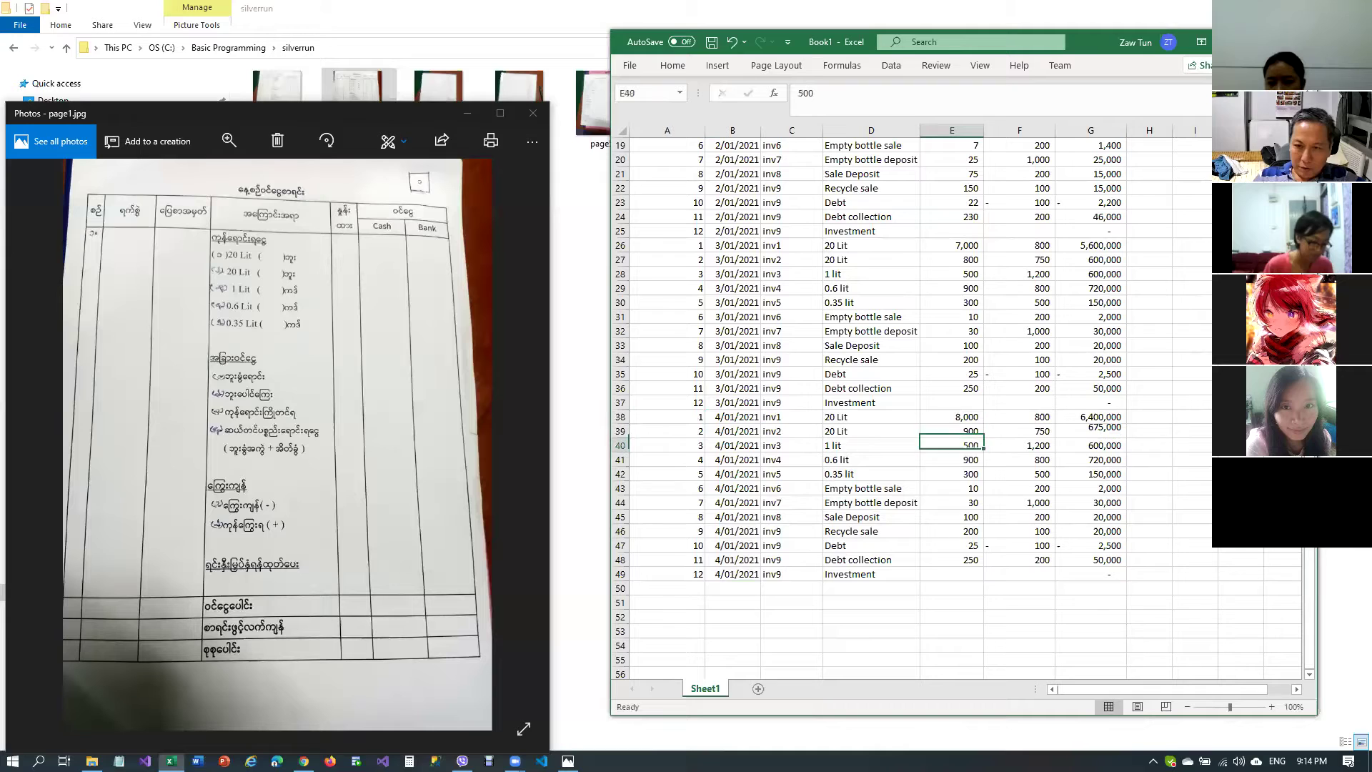
text(25)
key(Return)
text(750)
key(Return)
text(200)
key(Return)
Enter quantities 15, 25, 150, 250, 50 and 500 in E43:E48 for the 4/01/2021 Empty bottle sale through Debt collection rows
text(15)
key(Return)
text(2)
key(Return)
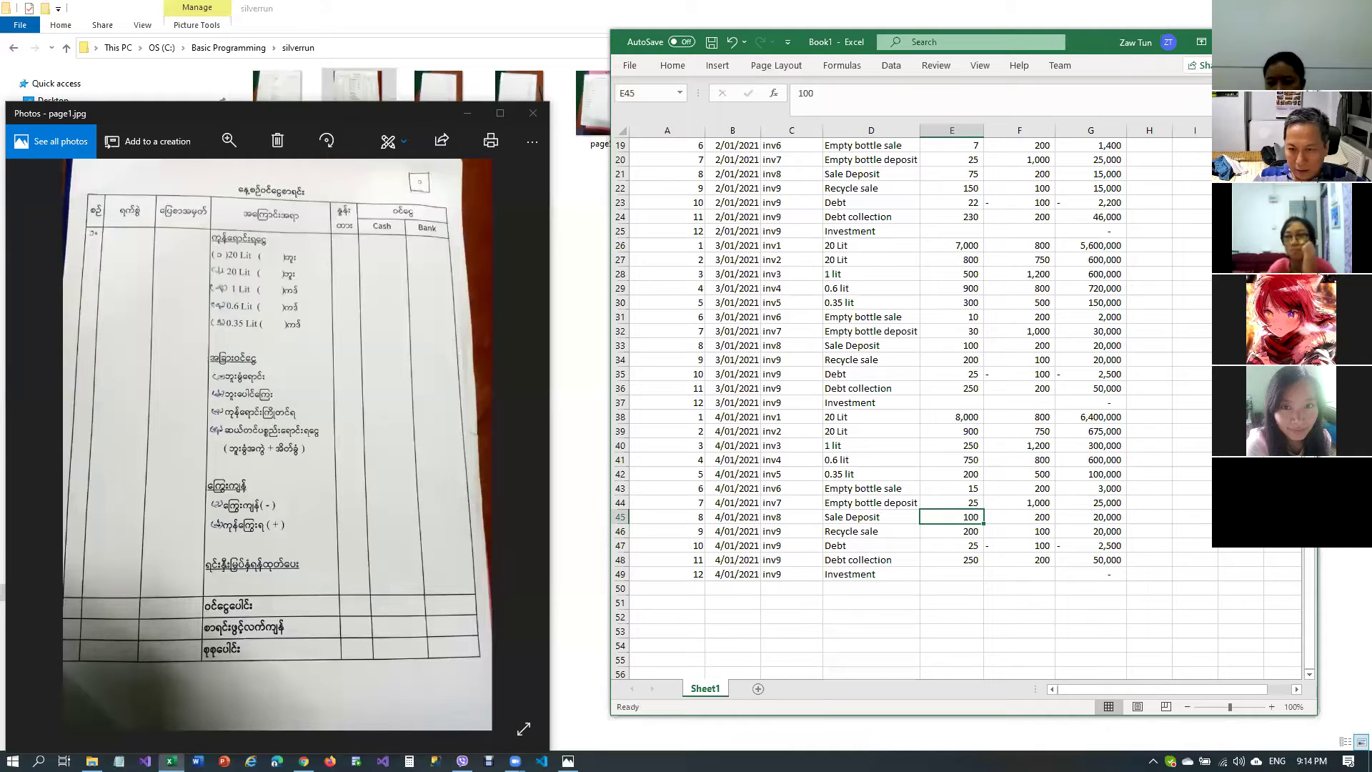
text(150)
key(Return)
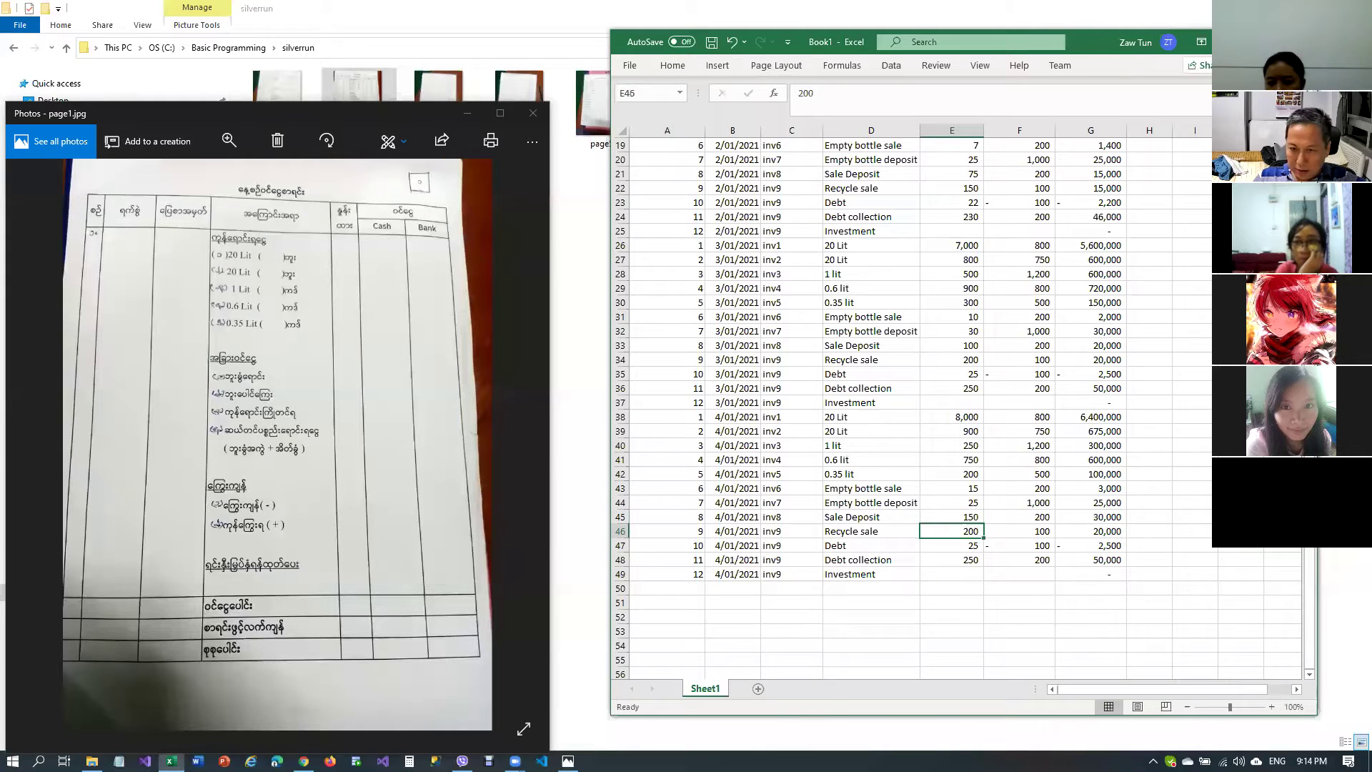
text(250)
key(Return)
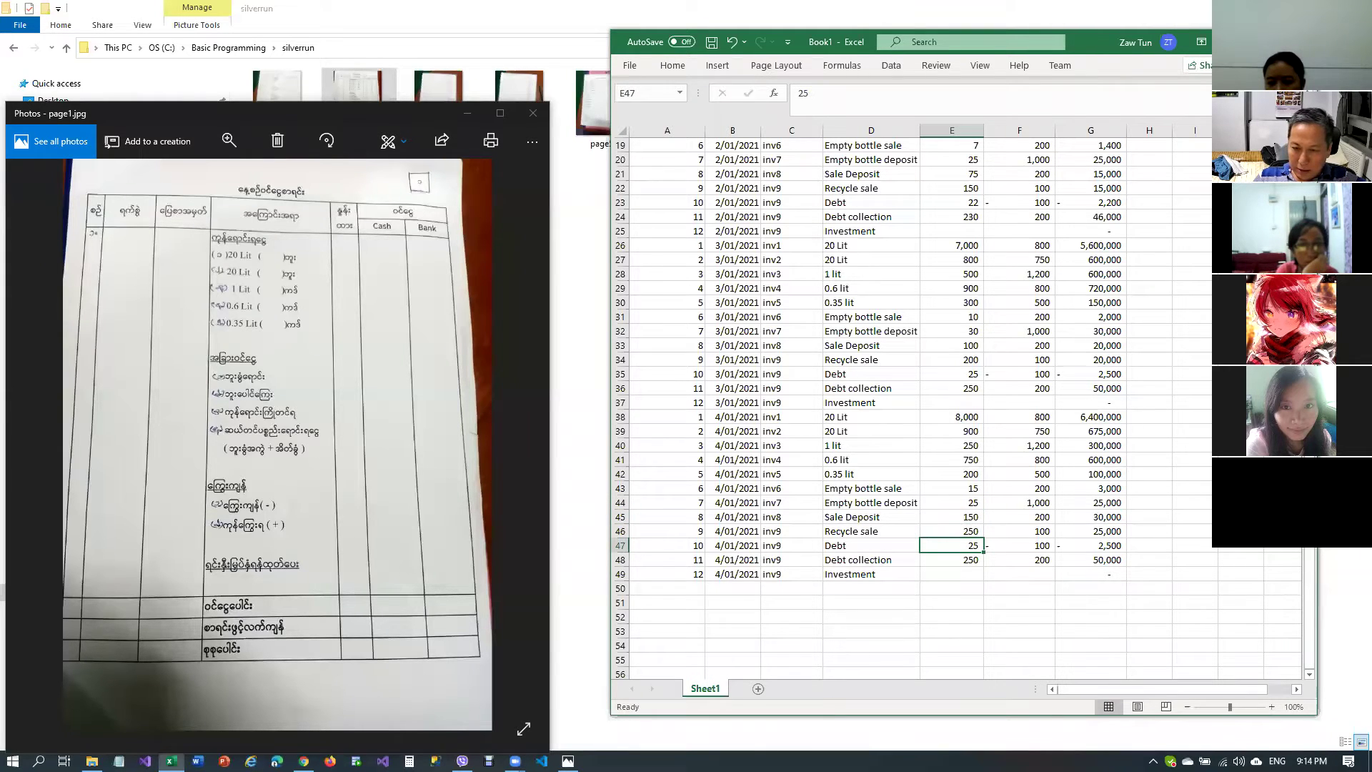
text(50)
key(Return)
text(5)
key(Return)
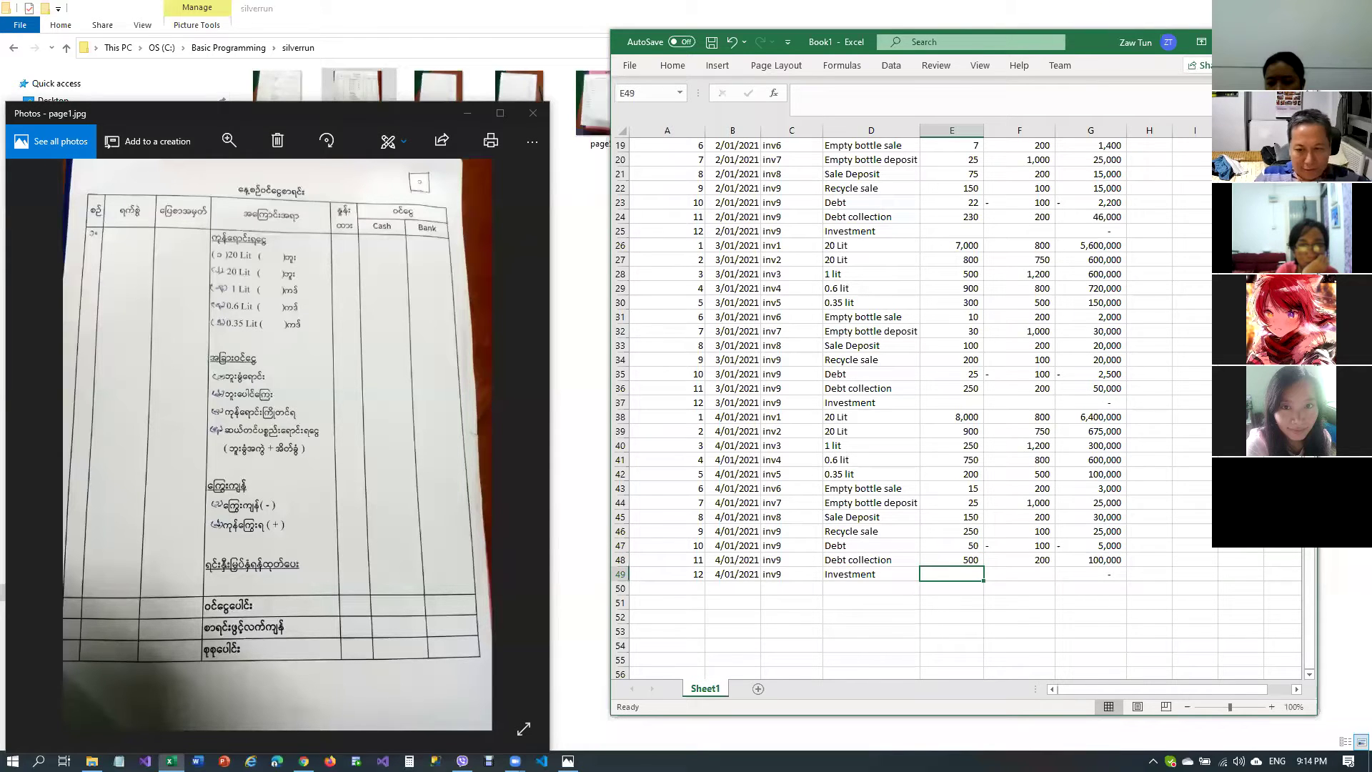
Duplicate the 4/01/2021 block A38:G49 directly below the table, starting at A50
key(Up)
key(Up)
key(Up)
key(Up)
key(Up)
key(Up)
key(Up)
key(Up)
key(Up)
key(Up)
key(Up)
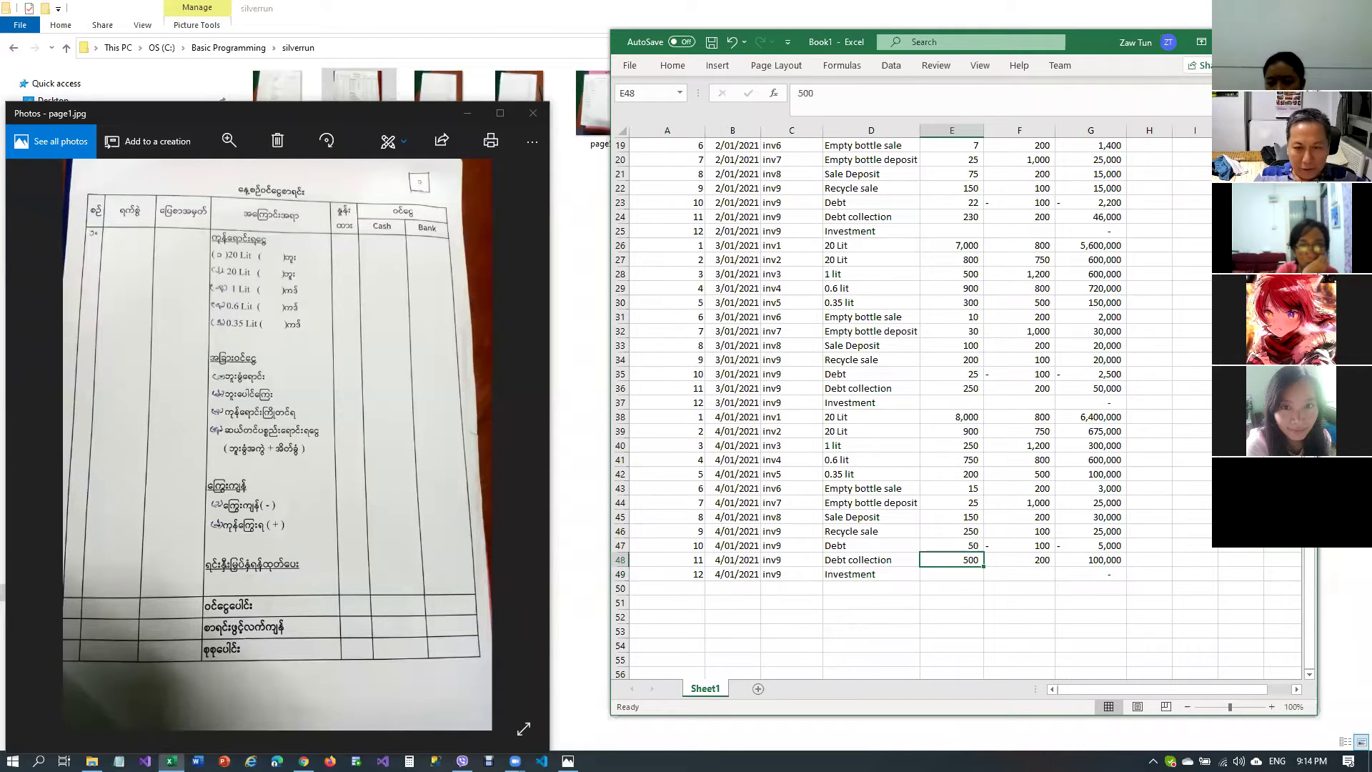
key(Left)
key(Left)
key(Left)
key(Left)
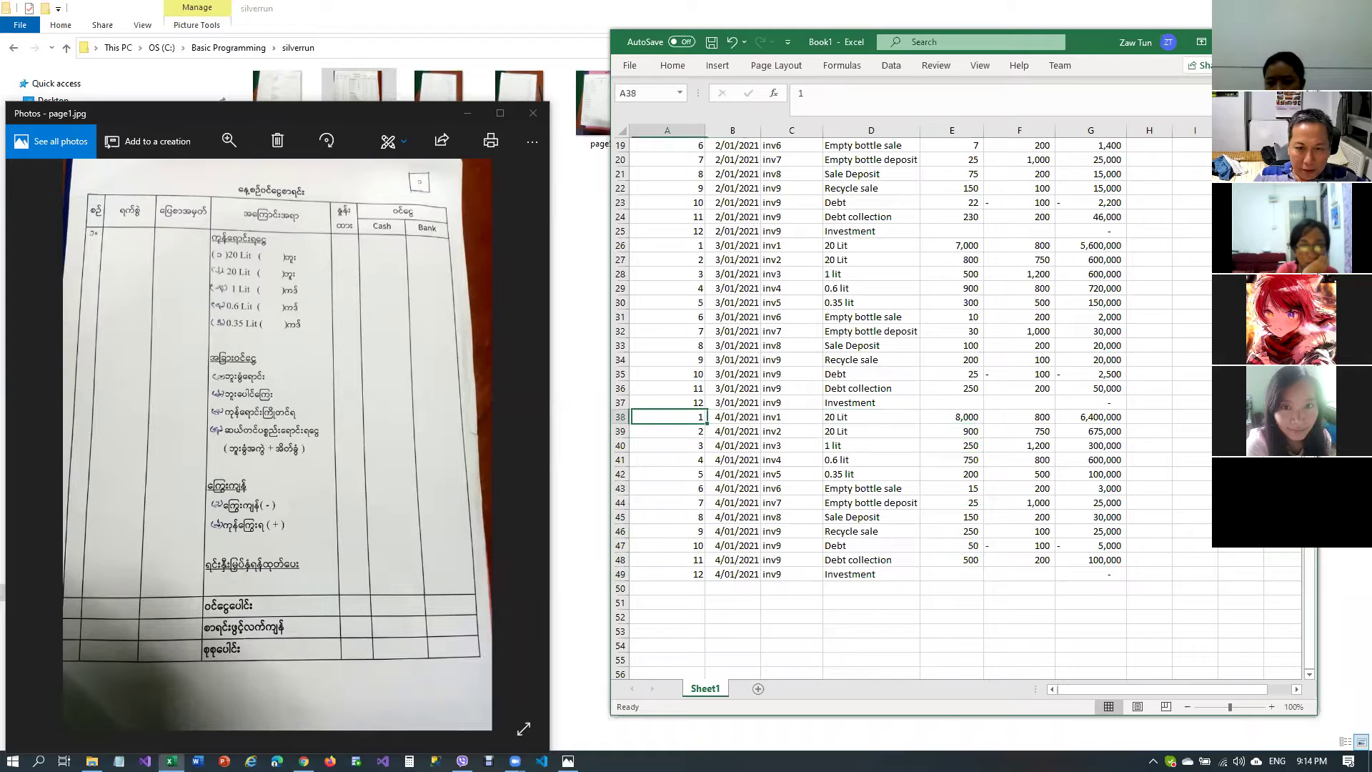
key(shift+Right)
key(shift+Right)
key(shift+Right)
key(shift+Right)
key(shift+Right)
key(shift+Right)
key(shift+Down)
key(shift+Down)
key(shift+Down)
key(shift+Down)
key(shift+Down)
key(shift+Down)
key(shift+Down)
key(shift+Down)
key(shift+Down)
key(shift+Down)
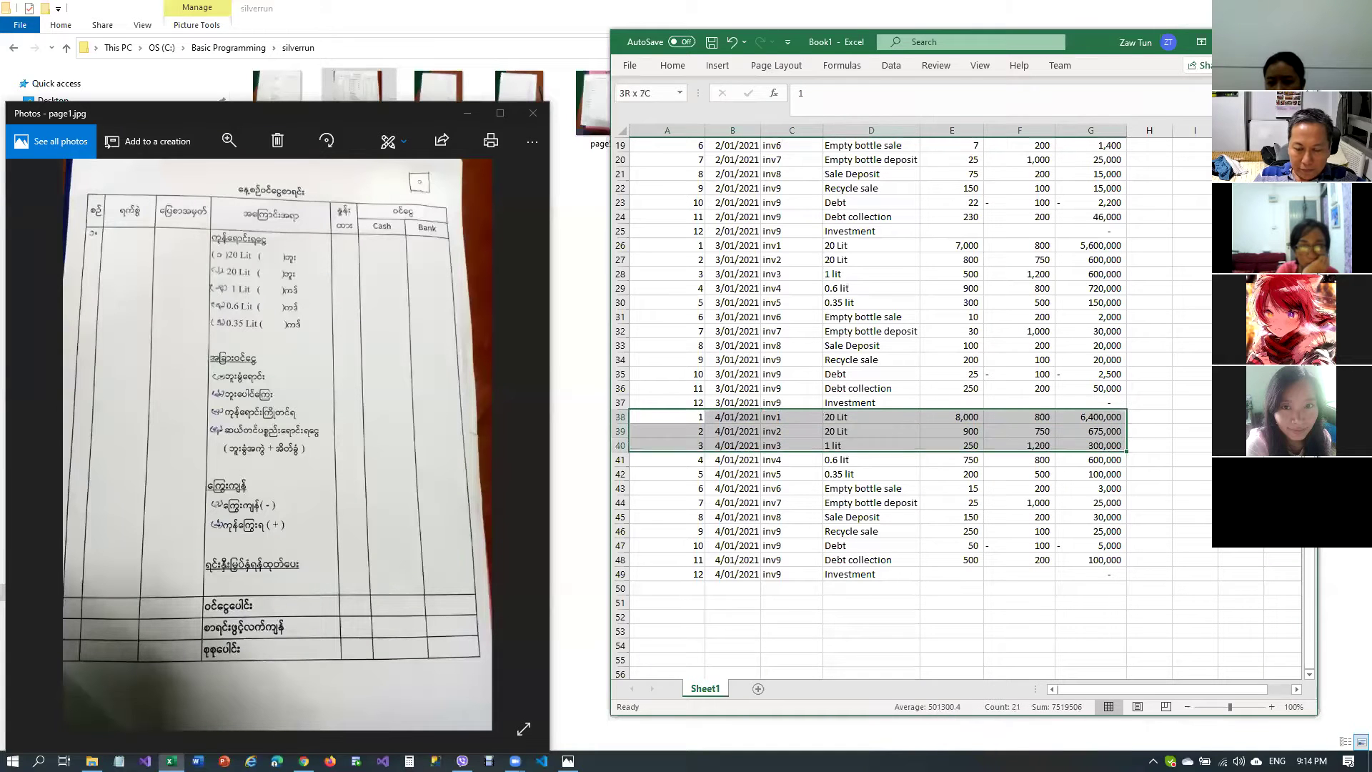
key(shift+Down)
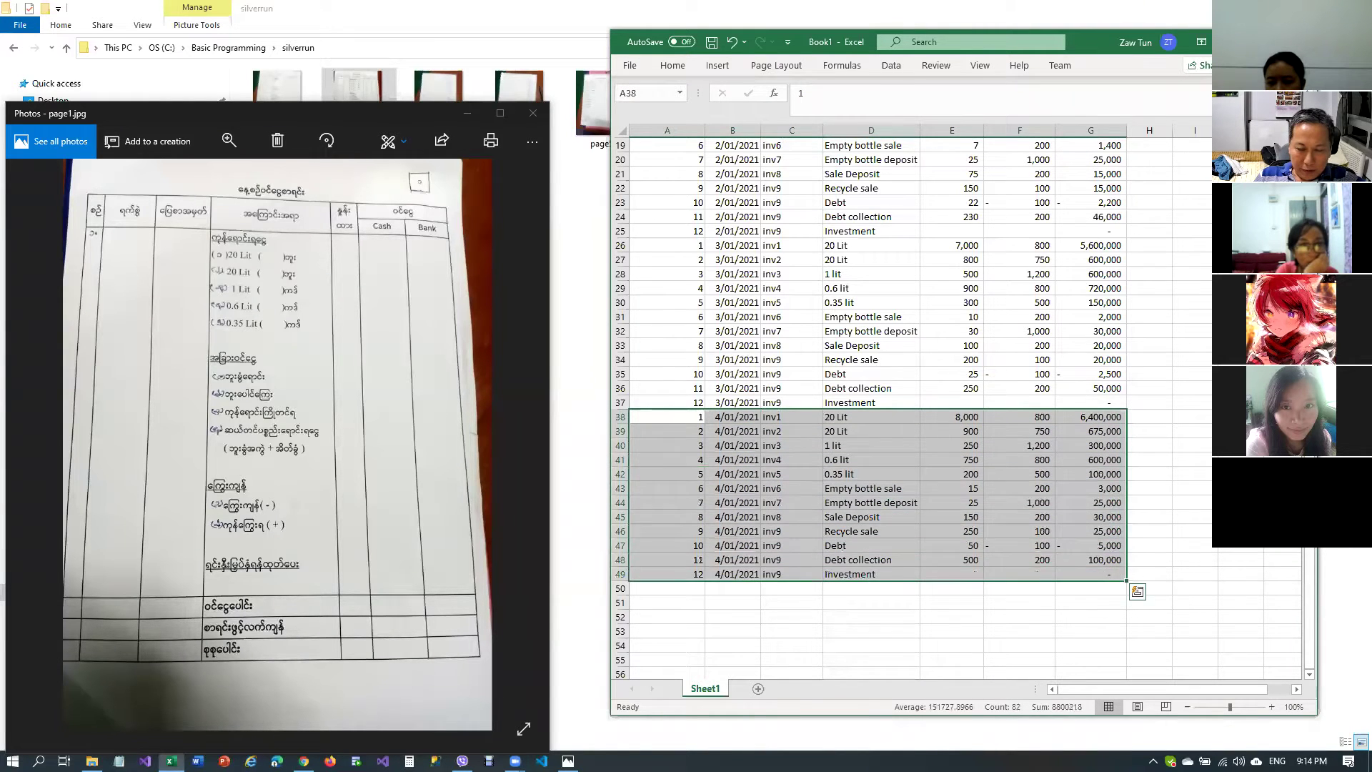
key(ctrl+c)
key(Down)
key(Down)
key(Down)
key(Down)
key(Down)
key(Down)
key(Down)
key(Down)
key(Down)
key(Down)
key(Down)
key(Down)
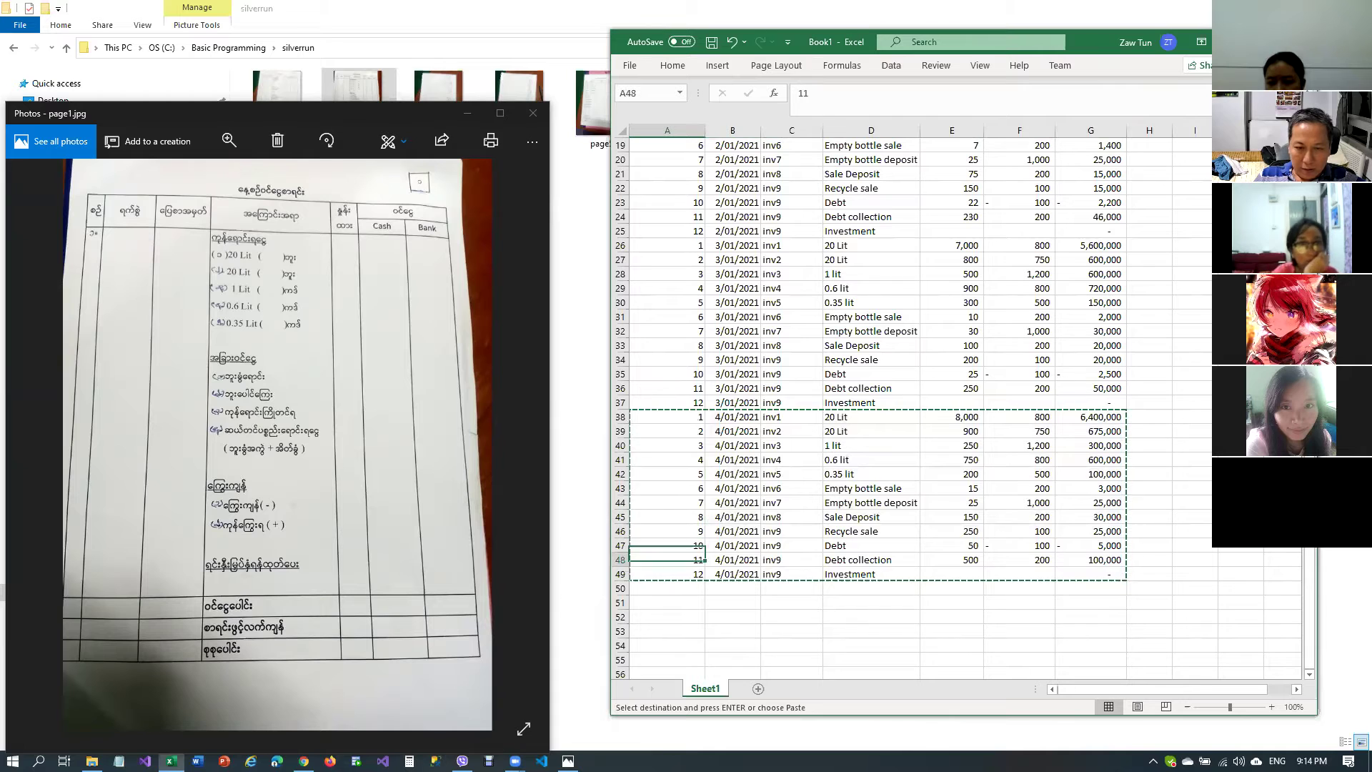
key(ctrl+v)
Set the date of the pasted block's first row, in B50, to 05/01/2021
scroll(727, 469, down, 3)
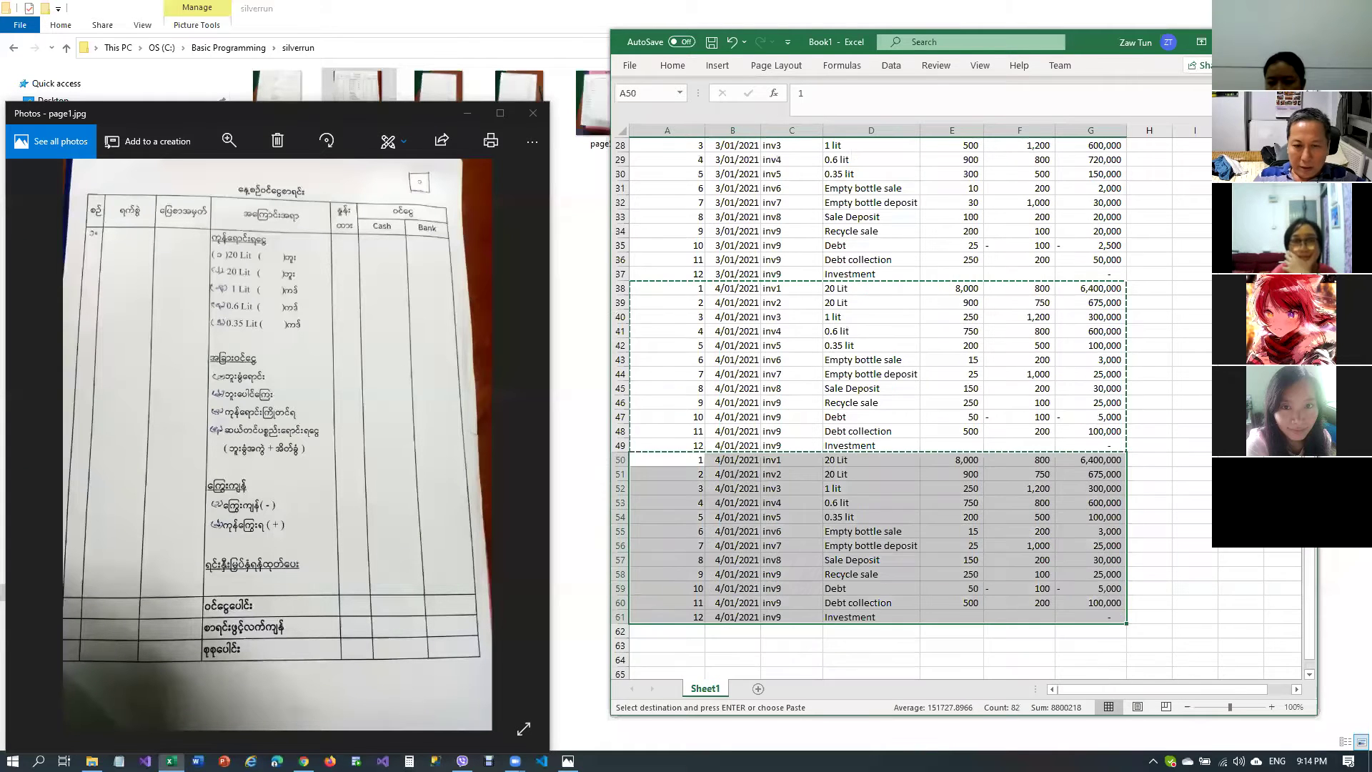
click(726, 471)
drag(727, 468, 727, 459)
key(Escape)
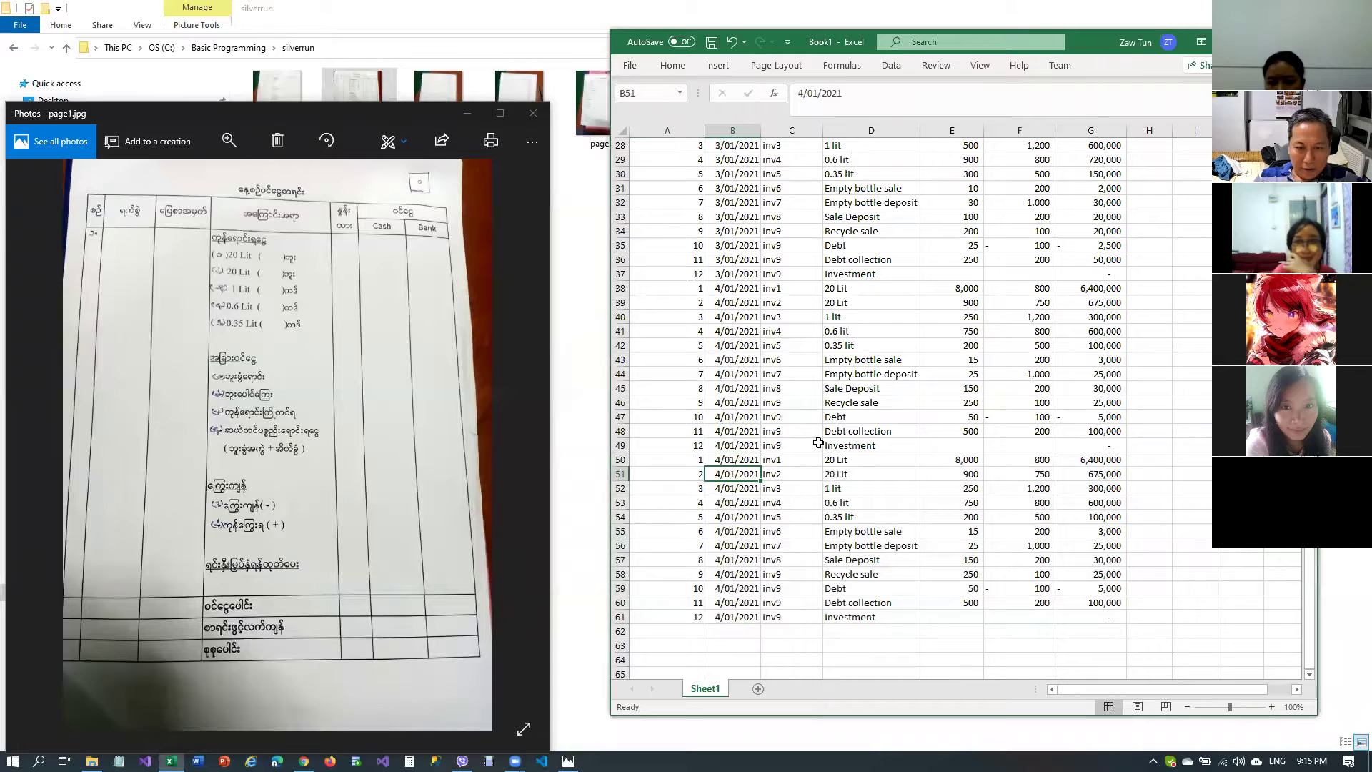
key(Up)
text(0)
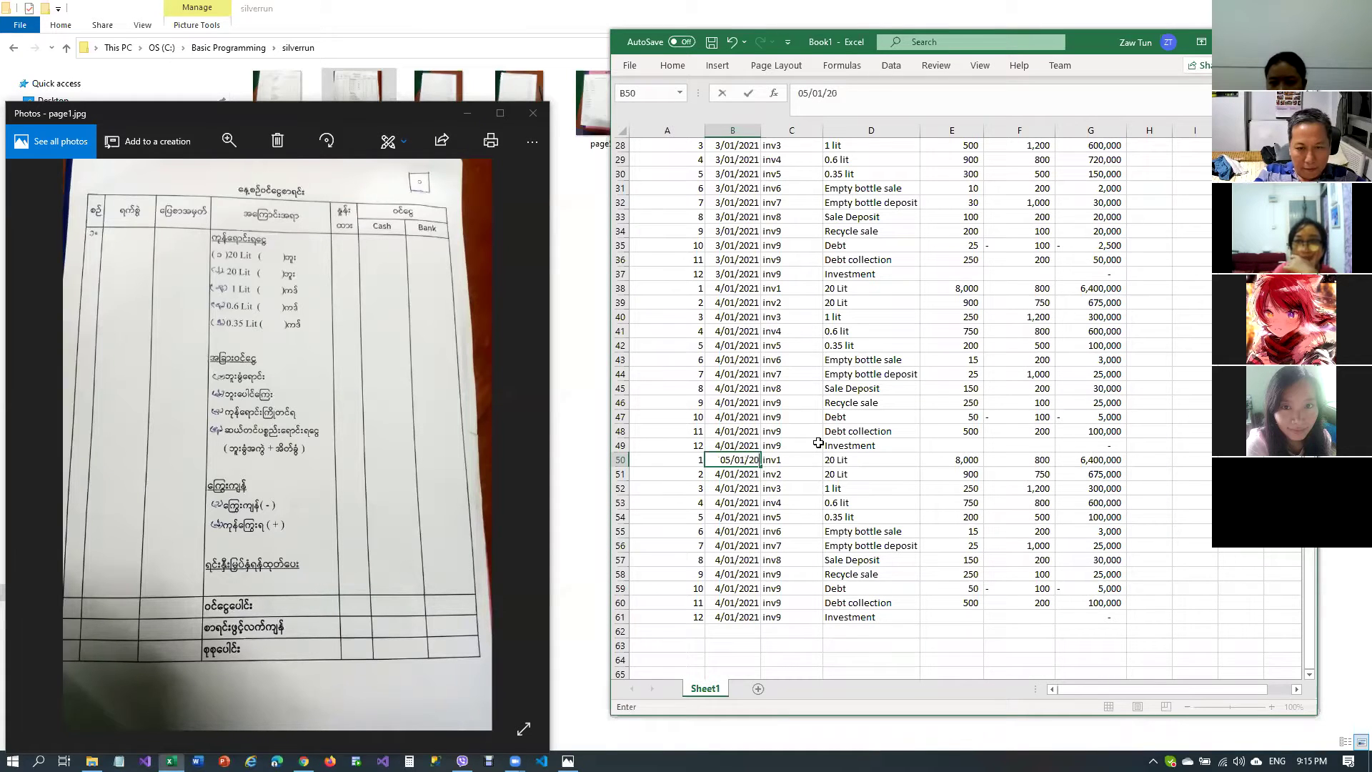
text(5/01/2021)
key(Return)
Copy the date in B50 to the remaining rows of the pasted block, B51:B61
key(Up)
key(ctrl+c)
key(Down)
key(shift+Down)
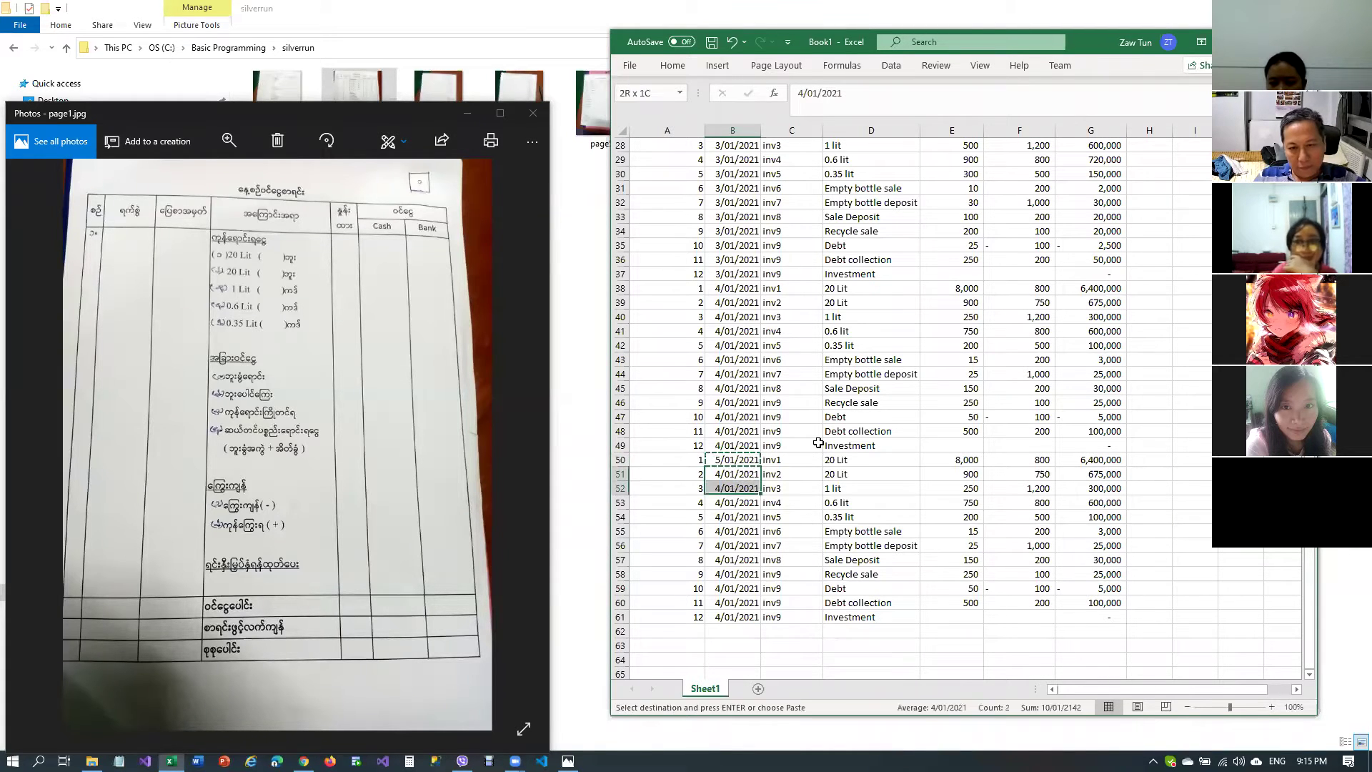
key(shift+Down)
key(shift+Down)
key(shift+Down)
key(shift+Down)
key(shift+Down)
key(shift+Down)
key(shift+Down)
key(shift+Down)
key(shift+Down)
key(ctrl+v)
key(Escape)
Enter quantities 9000, 700, 300, 800 and 250 in E50:E54 for the 5/01/2021 20 Lit through 0.35 lit rows
key(Up)
key(Right)
key(Right)
key(Right)
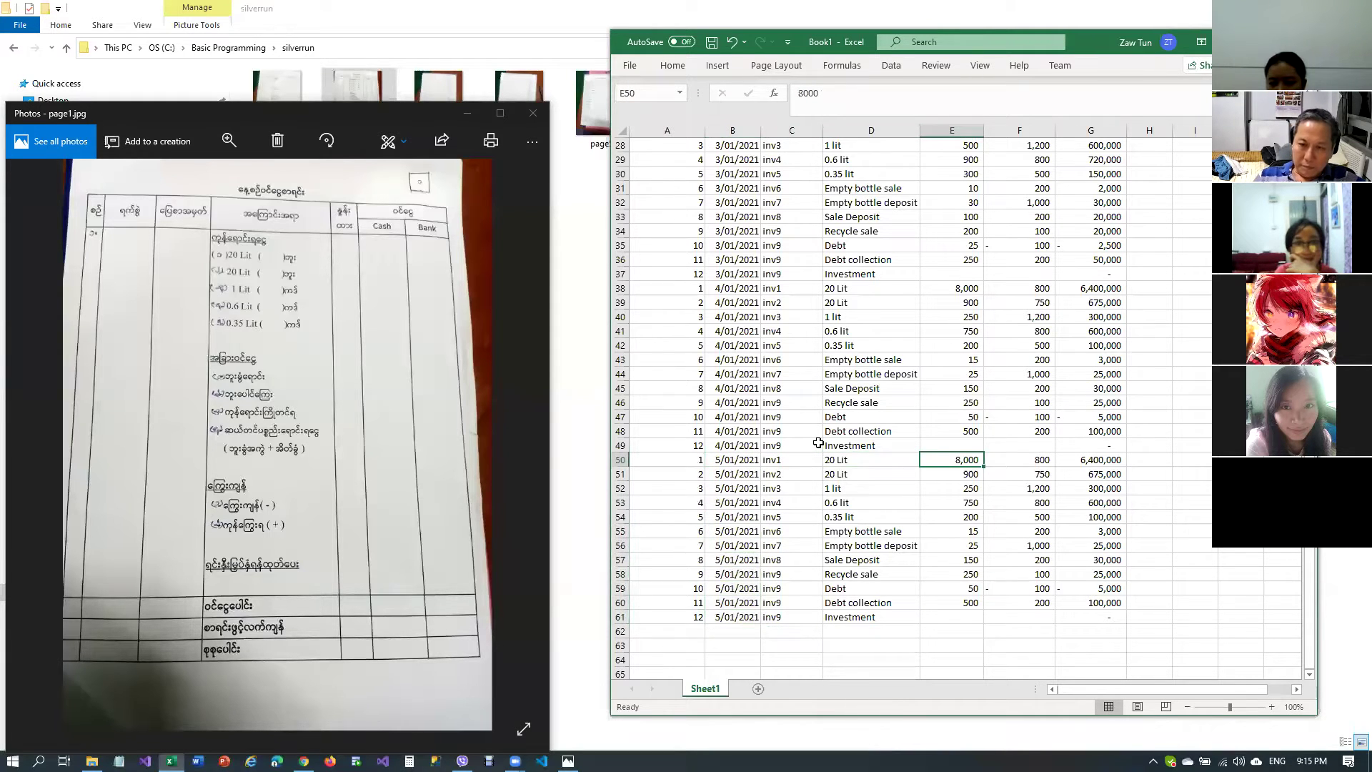
text(900)
key(Return)
text(700)
key(Return)
text(300)
key(Return)
text(800)
key(Return)
text(250)
key(Return)
Enter quantities 20, 40, 200, 400, 700 and 8000 in E55:E60 for the 5/01/2021 Empty bottle sale through Debt collection rows
text(20)
key(Return)
text(40)
key(Return)
text(200)
key(Return)
text(400)
key(Return)
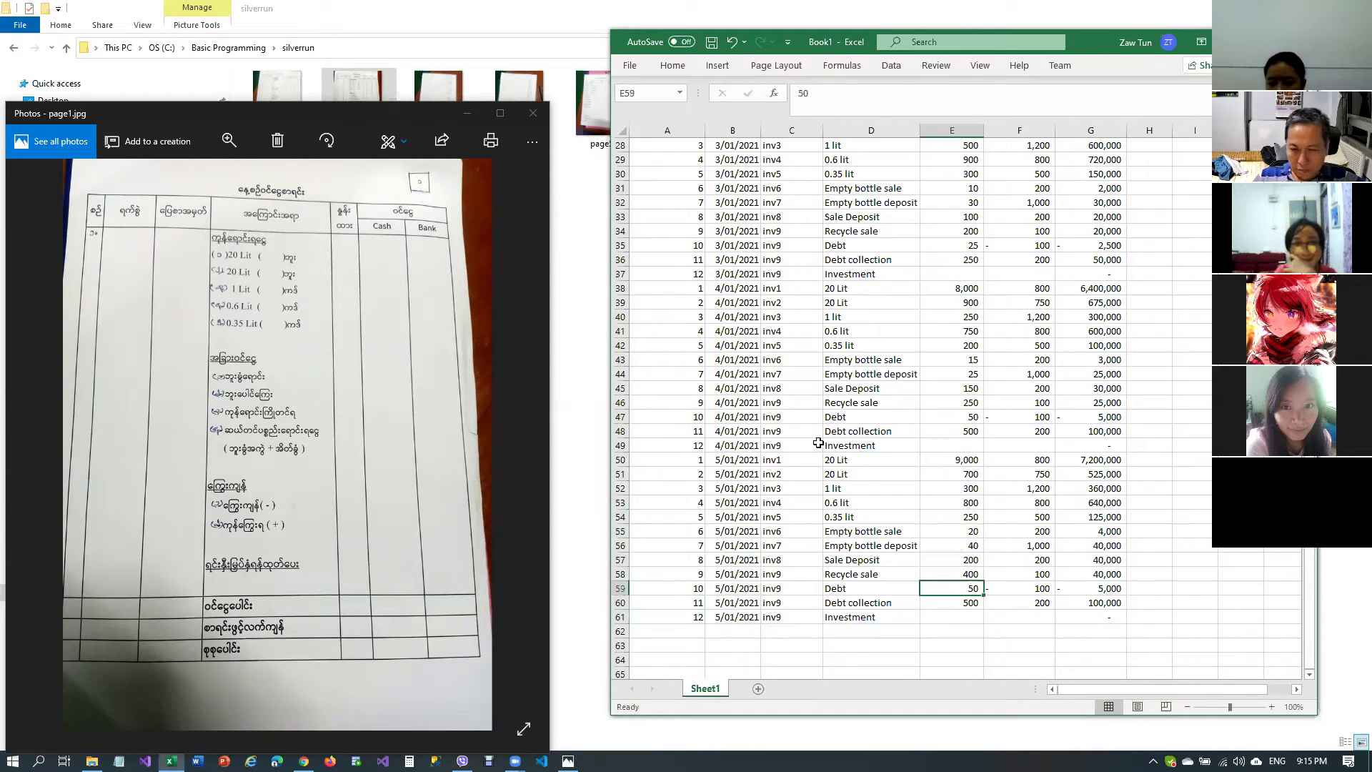
text(70)
key(Return)
text(8)
key(Return)
Enter an amount of 3000000 in G61 for the 5/01/2021 Investment row
key(Right)
key(Right)
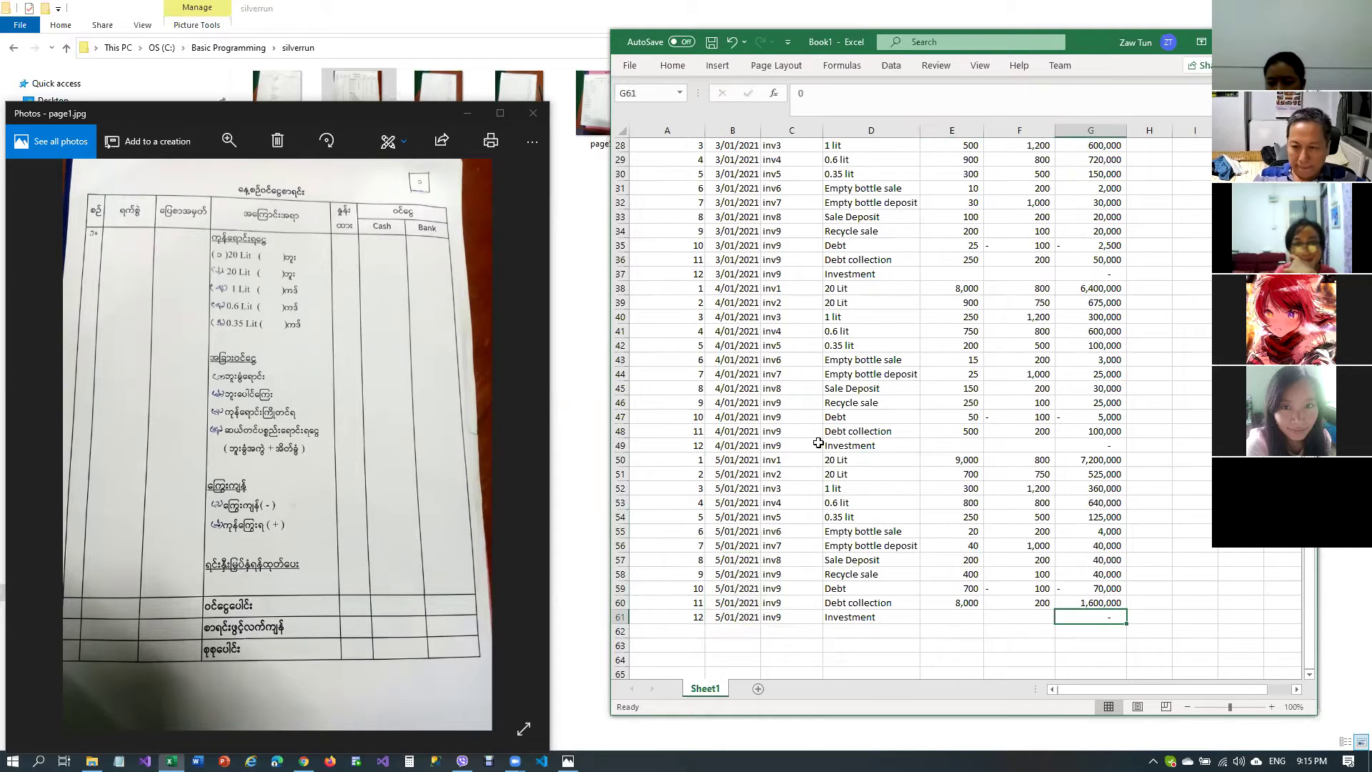
text(30000)
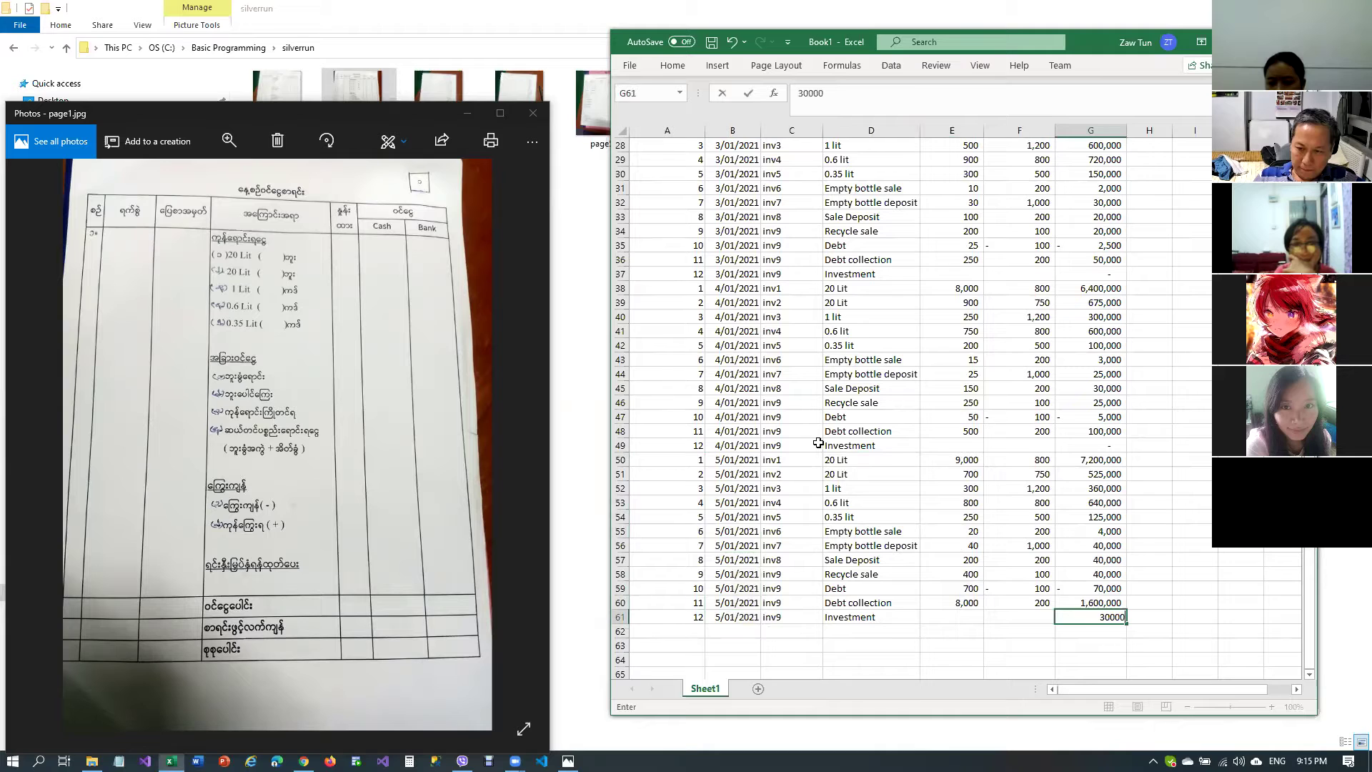
key(Return)
Duplicate the 5/01/2021 block A50:G61 directly below the table, starting at A62
key(Up)
key(Up)
key(Up)
key(Up)
key(Up)
key(Up)
key(Up)
key(Up)
key(Up)
key(Up)
key(Up)
key(Up)
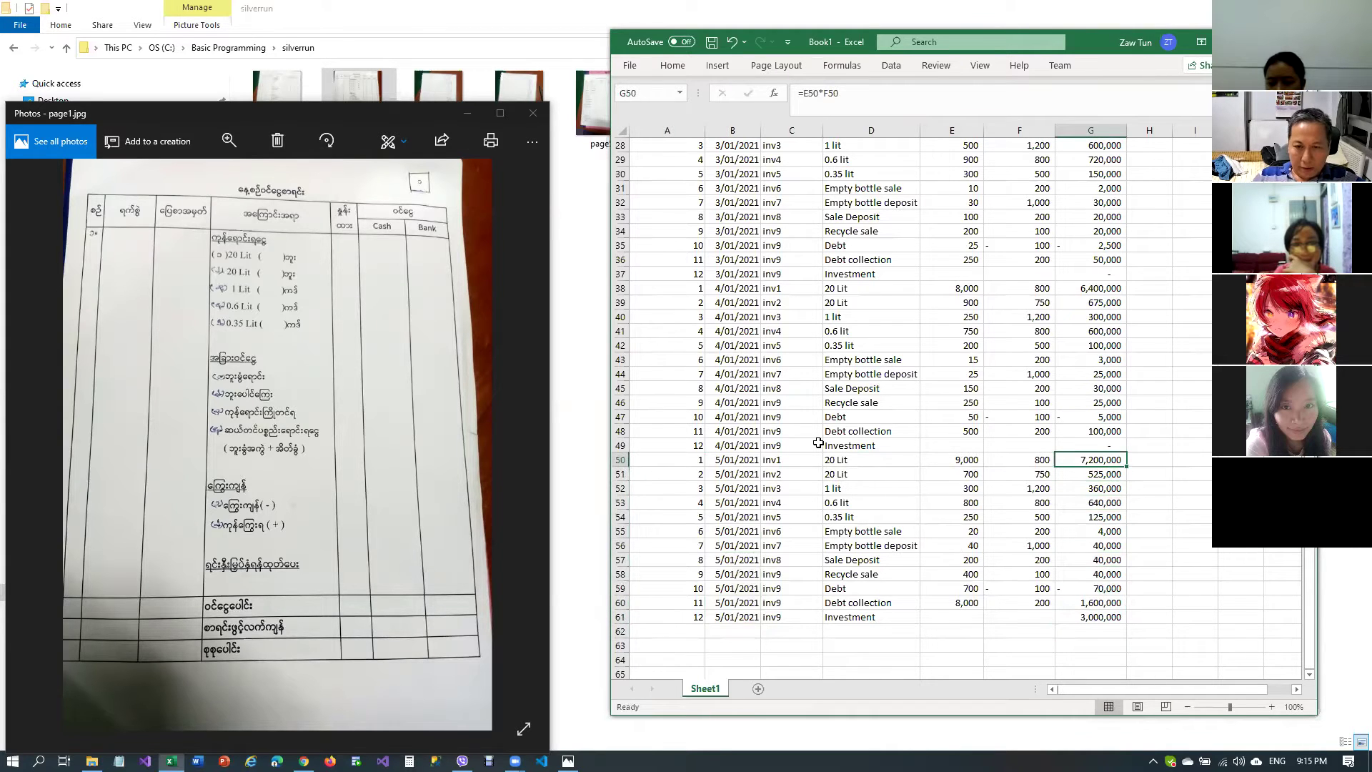
key(Home)
key(shift+Down)
key(shift+Down)
key(shift+Down)
key(shift+Down)
key(shift+Down)
key(shift+Down)
key(shift+Down)
key(shift+Down)
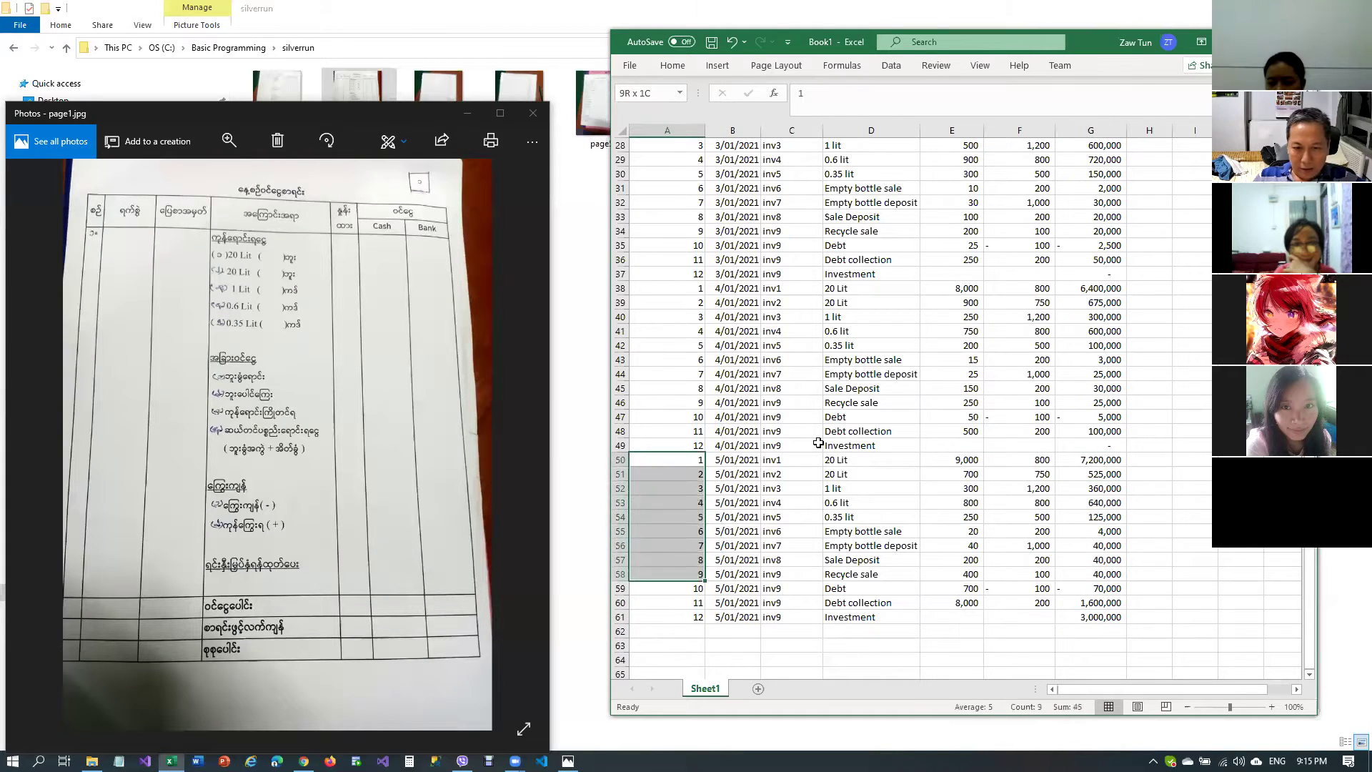
key(shift+Down)
key(shift+Down)
key(shift+Down)
key(shift+Right)
key(shift+Right)
key(shift+Right)
key(shift+Right)
key(shift+Right)
key(shift+Right)
key(ctrl+c)
key(Down)
key(Down)
key(Down)
key(Down)
key(Down)
key(Down)
key(Down)
key(Down)
key(Down)
key(Down)
key(Down)
key(Down)
key(Return)
Set the date of the newly pasted block's first row, in B62, to 06/01/2021
key(Down)
key(Down)
key(Up)
key(Up)
key(Right)
text(0)
text(6/10/2021)
key(Return)
key(Up)
text(06/0)
text(1/2021)
key(Return)
scroll(714, 464, down, 3)
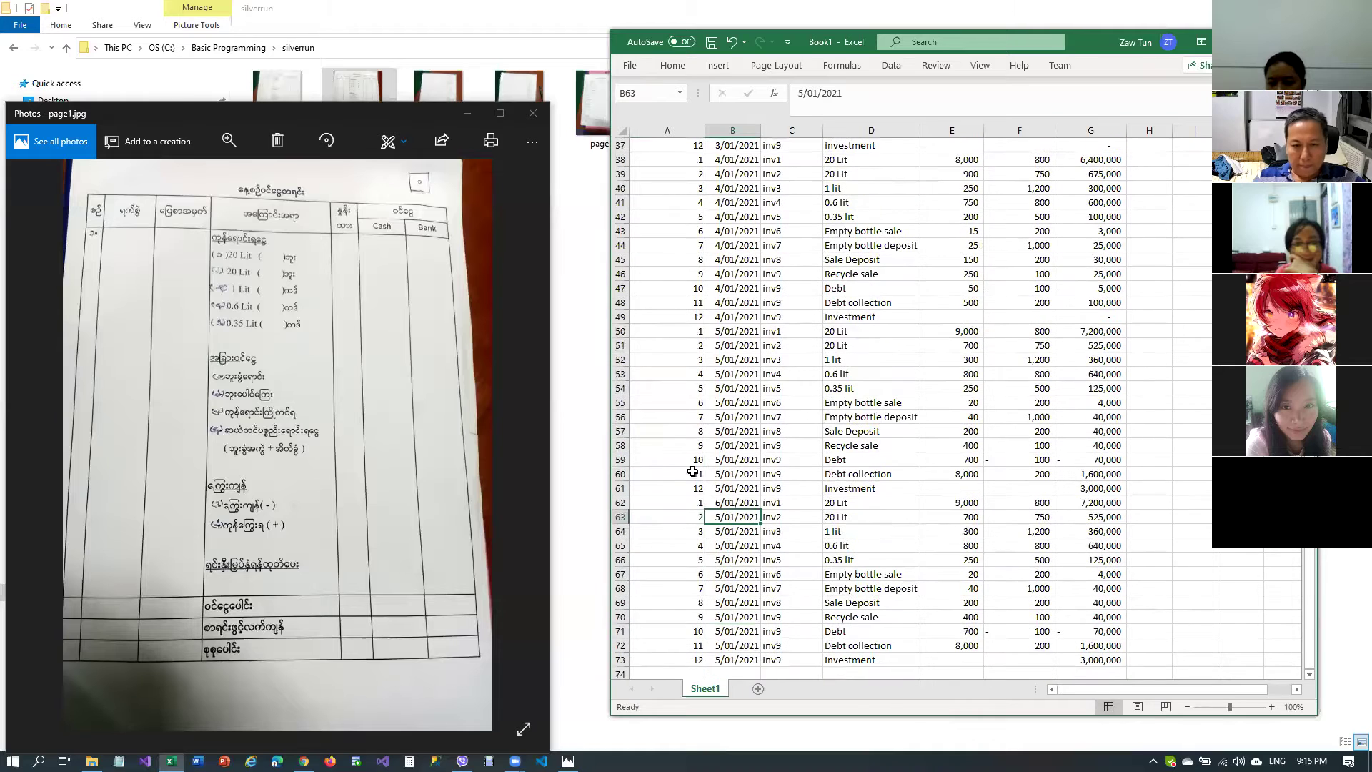
Copy the date 6/01/2021 from B62 into the block's remaining date cells, B63:B73
click(732, 502)
key(ctrl+c)
click(733, 517)
key(shift+Down)
key(shift+Down)
key(shift+Down)
key(shift+Down)
key(shift+Down)
key(shift+Down)
key(shift+Down)
key(shift+Down)
key(shift+Down)
key(shift+Down)
key(ctrl+v)
key(Escape)
Enter quantities 5000, 300, 200, 300 and 50 in E62:E66 for the 6/01/2021 20 Lit through 0.35 lit rows
key(Up)
key(Right)
key(Right)
key(Right)
key(Right)
key(Left)
text(5)
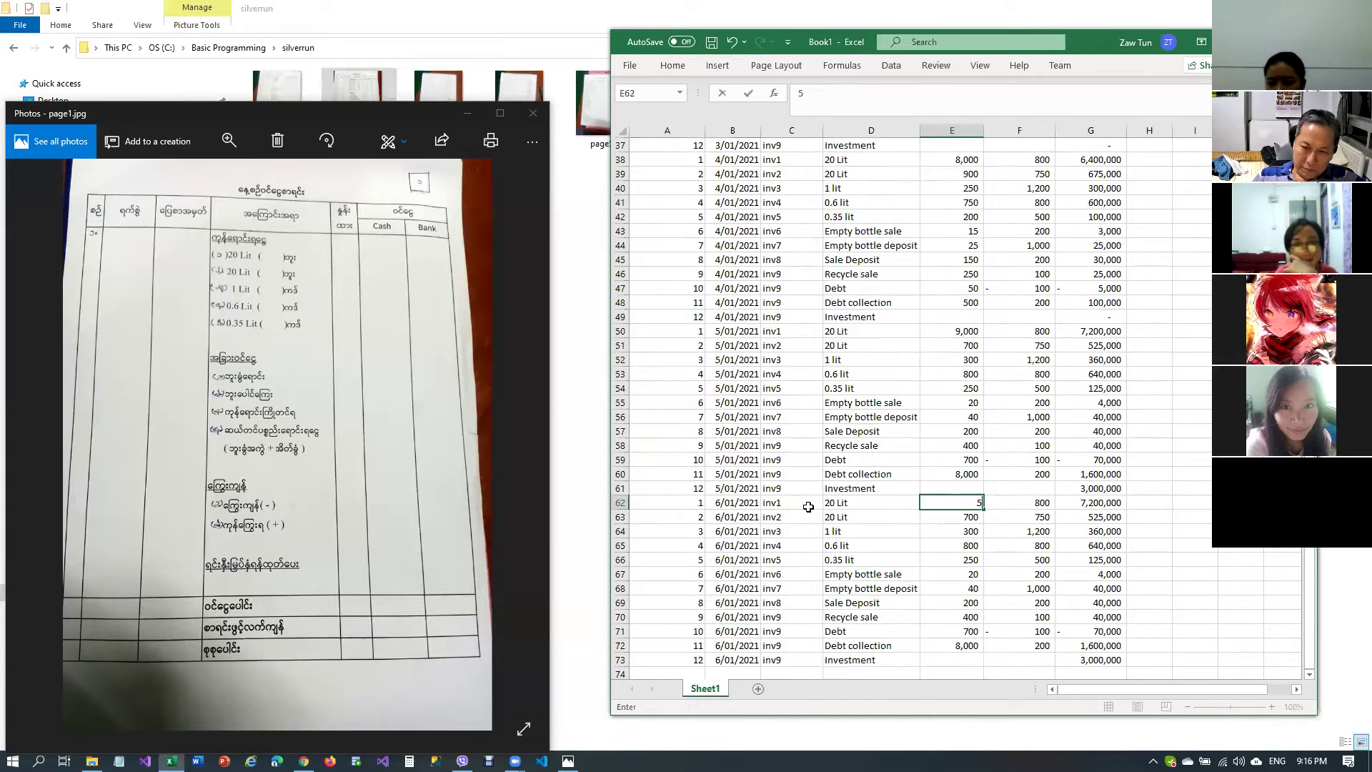
text(,000)
key(Return)
text(300)
key(Return)
text(02)
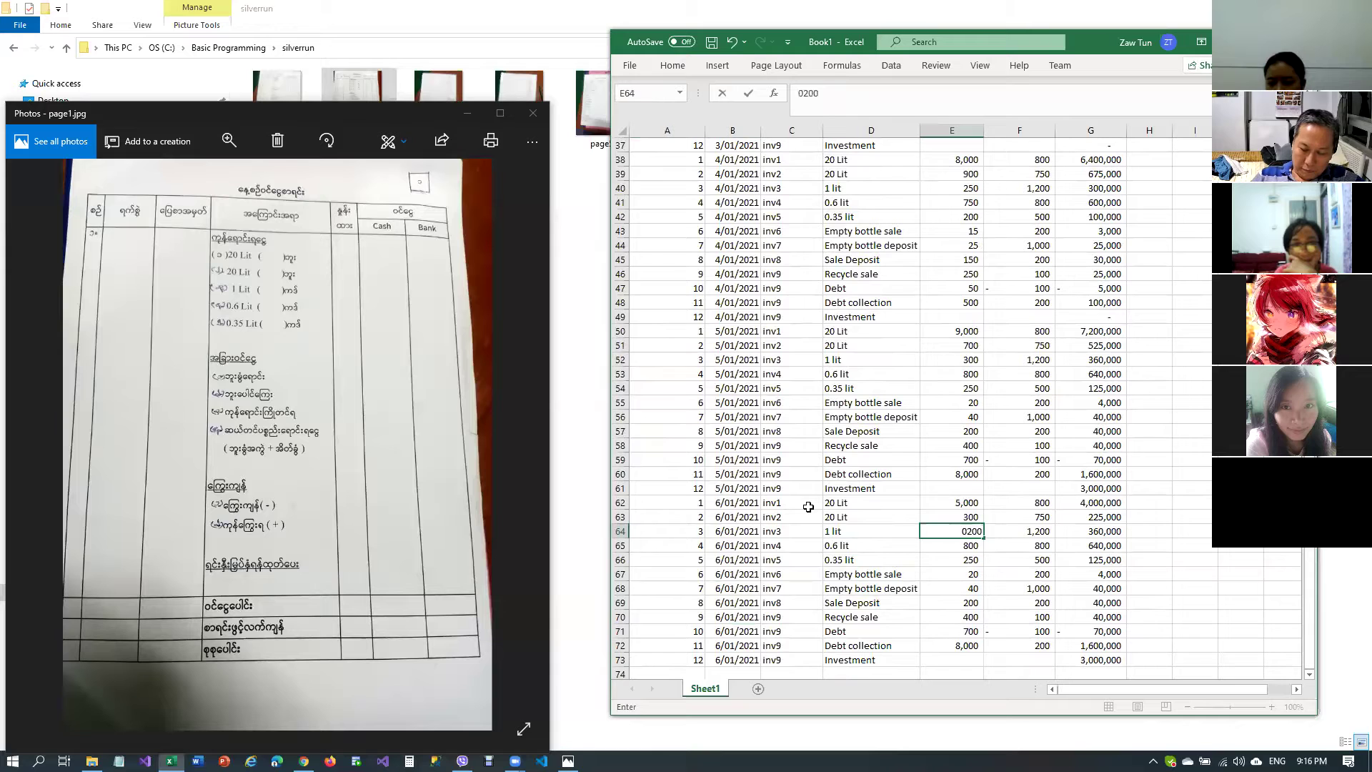
key(Escape)
text(200)
key(Return)
text(300)
key(Return)
text(50)
key(Return)
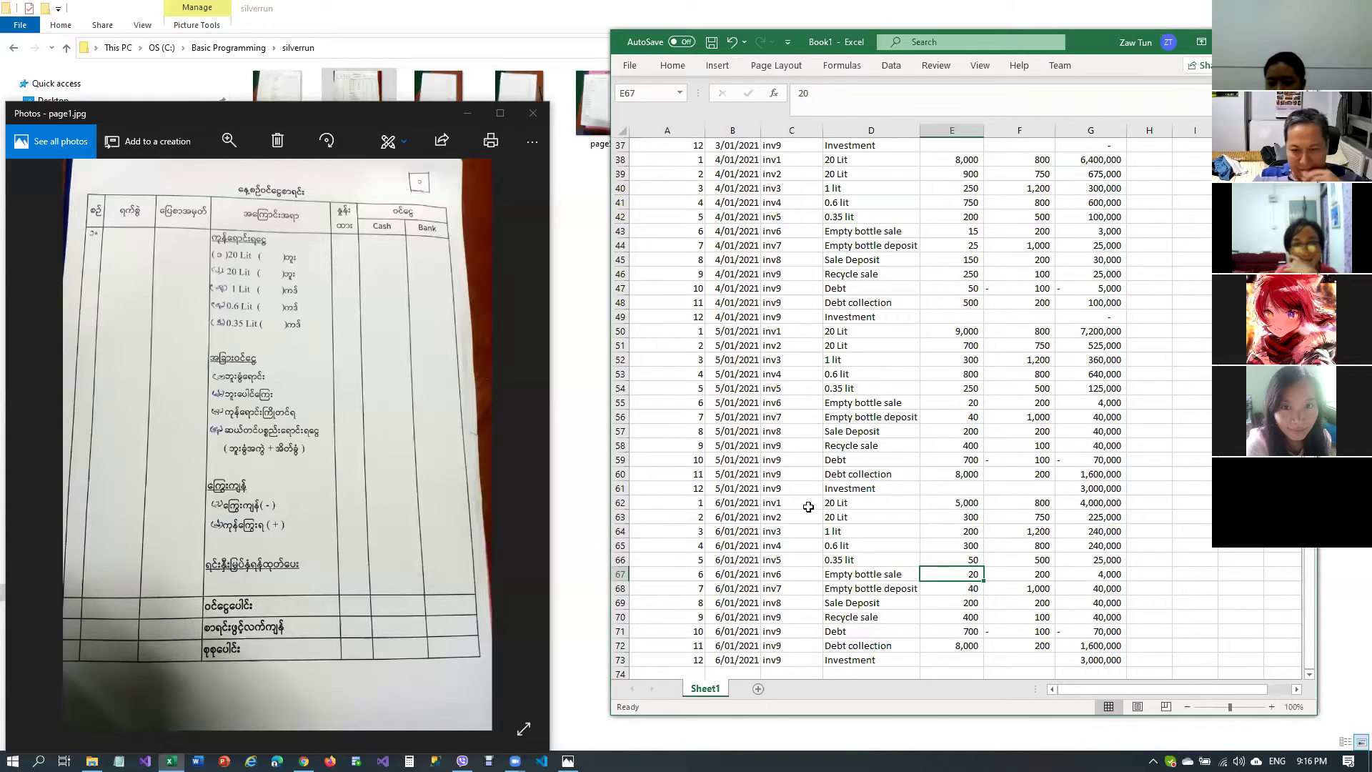
Set the quantities in E67:E70 to 0 for the 6/01/2021 Empty bottle sale through Recycle sale rows
text(0)
key(Return)
text(0)
key(Return)
text(0)
key(Return)
text(0)
key(Return)
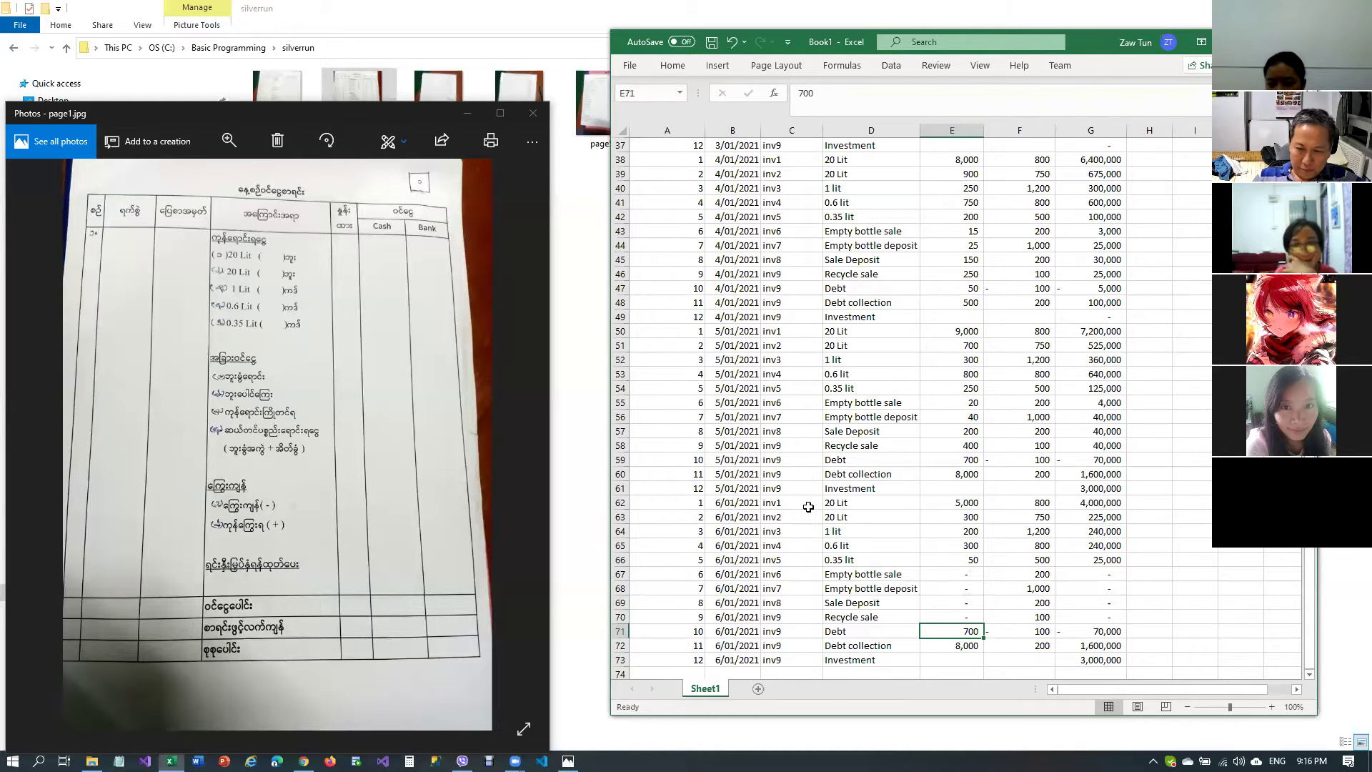
Duplicate the 6/01/2021 block A62:G73 directly below the table, starting at A74
key(Return)
key(Return)
key(Return)
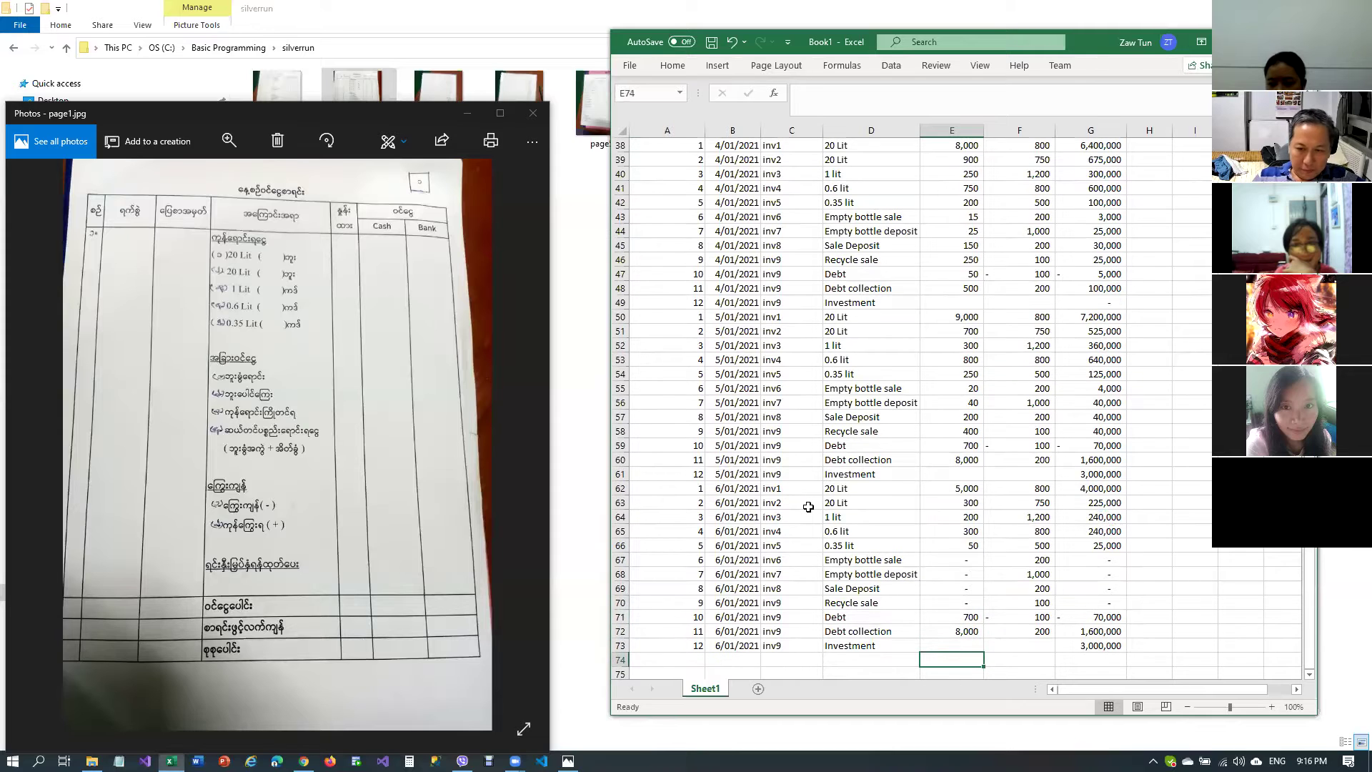
key(Up)
key(Up)
key(Up)
key(Up)
key(Up)
key(Up)
key(Up)
key(Up)
key(Up)
key(Up)
key(Up)
key(Up)
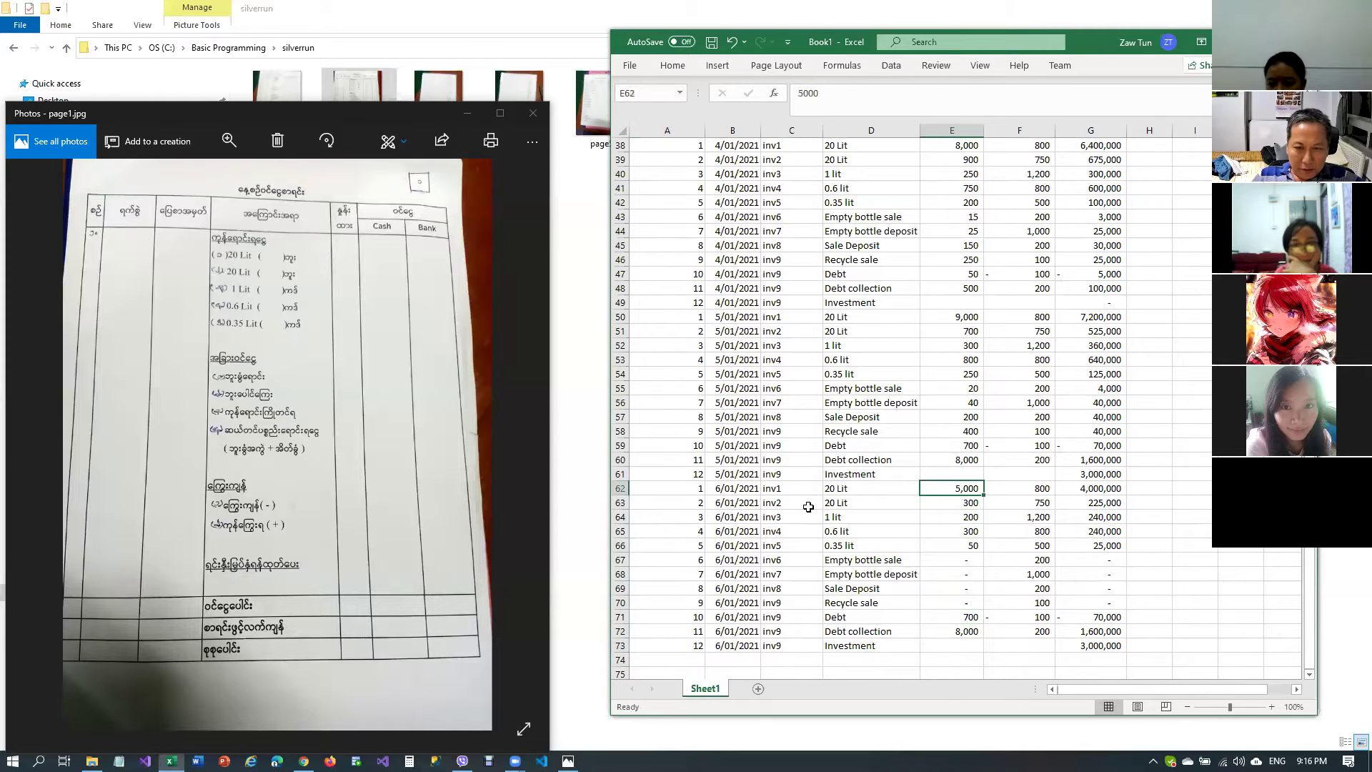
key(Left)
key(Home)
key(shift+Right)
key(shift+Right)
key(shift+Right)
key(shift+Right)
key(shift+Right)
key(shift+Right)
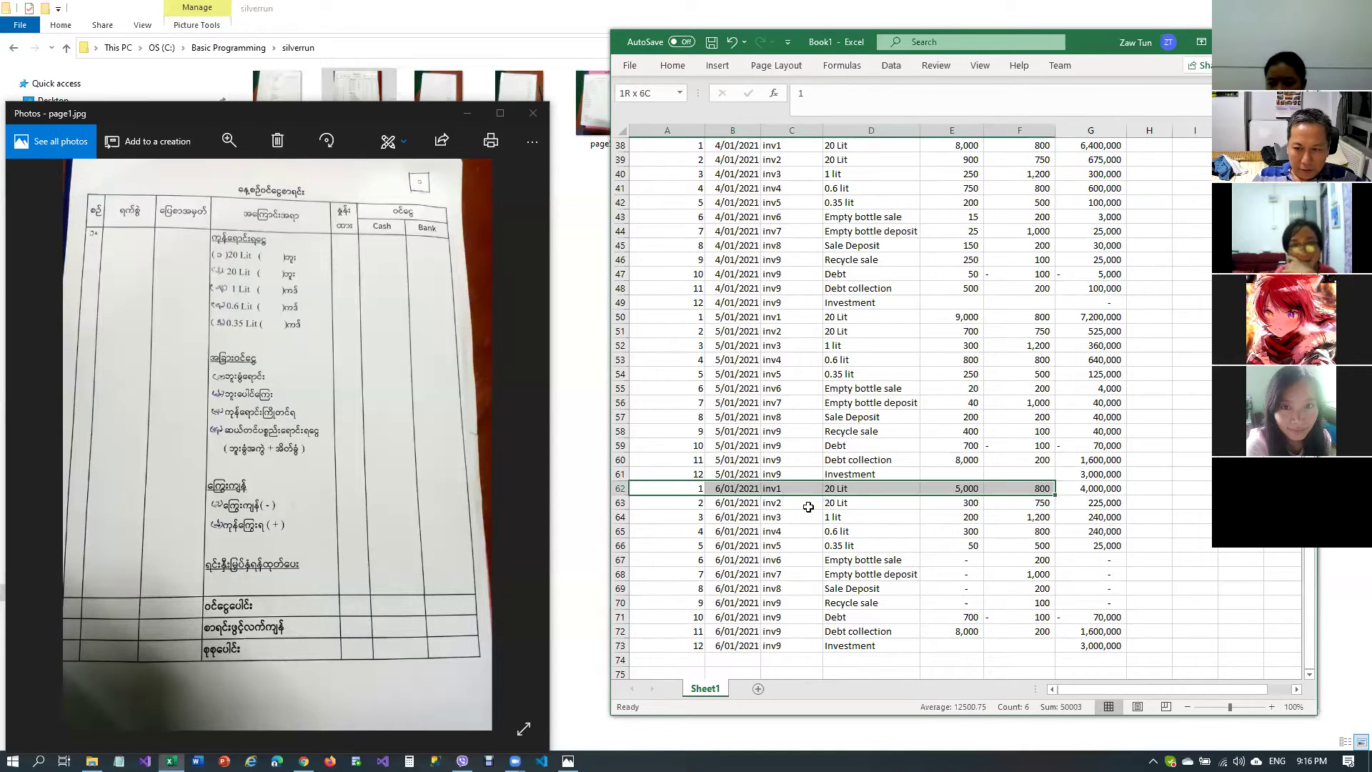
key(shift+Down)
key(shift+Down)
key(shift+Down)
key(shift+Down)
key(shift+Down)
key(shift+Down)
key(shift+Down)
key(shift+Down)
key(shift+Down)
key(shift+Down)
key(shift+Down)
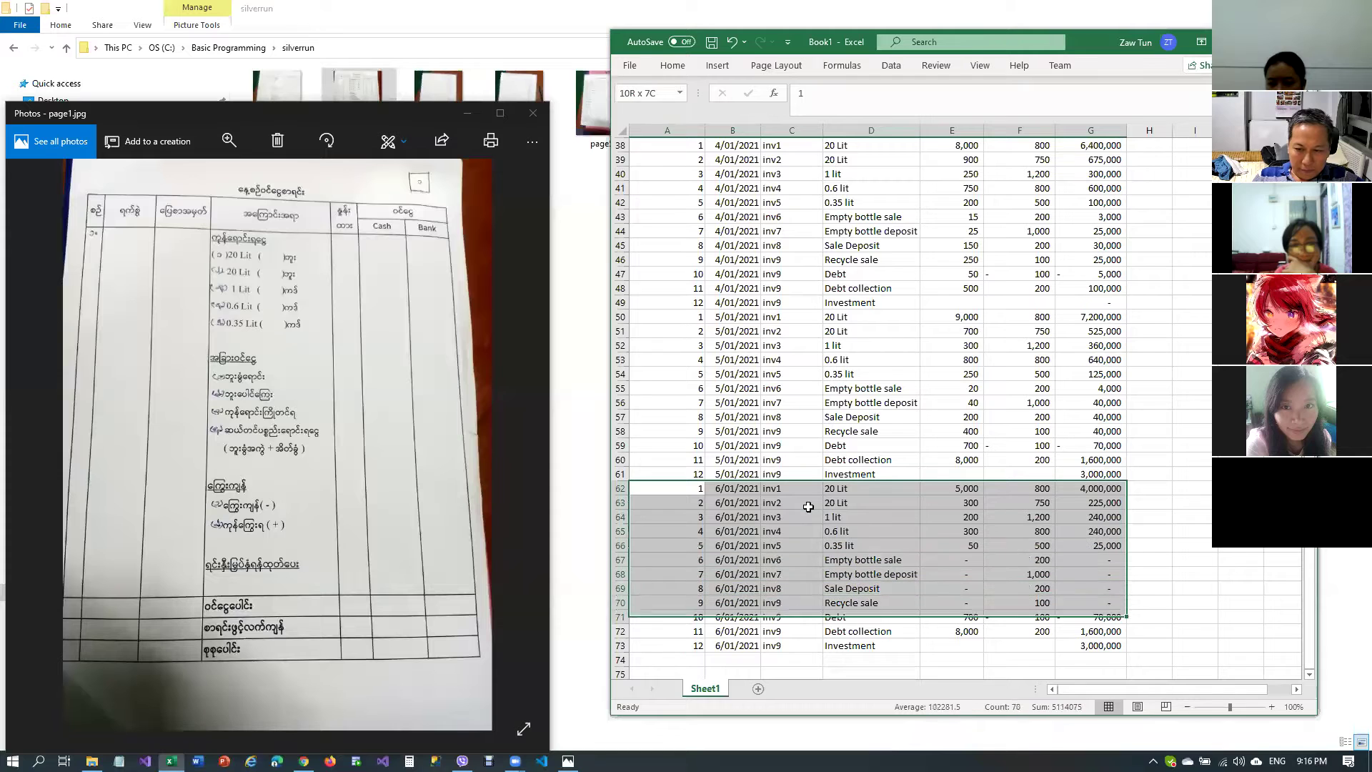
key(ctrl+c)
key(Down)
key(Down)
key(Down)
key(Down)
key(Down)
key(Down)
key(Down)
key(Down)
key(Down)
key(Down)
key(Down)
key(Down)
key(Down)
key(Down)
key(Down)
key(Down)
key(Down)
key(Down)
key(Down)
key(Down)
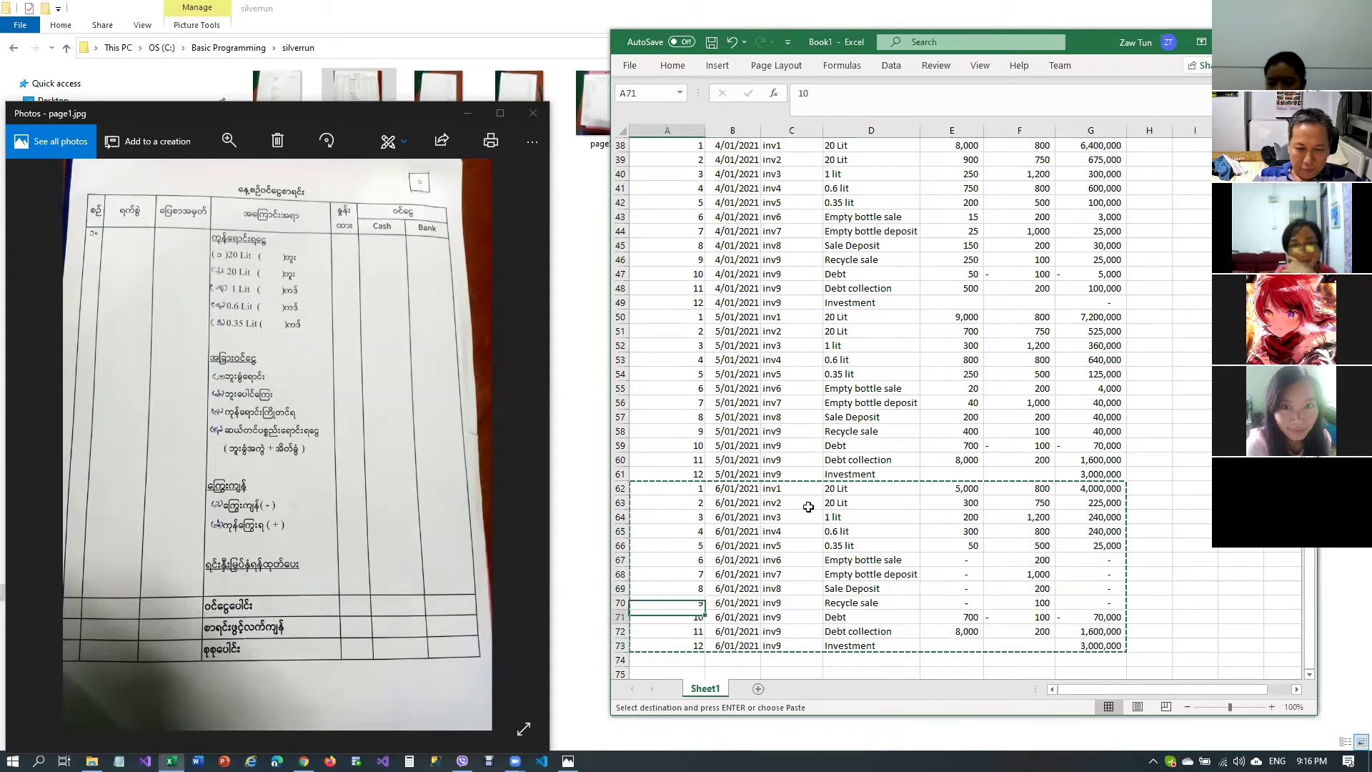
key(Down)
key(Down)
key(Down)
key(Up)
key(Up)
key(Up)
key(Up)
key(Up)
key(Up)
key(Up)
key(Up)
key(Up)
key(Up)
key(Up)
key(Up)
key(Up)
key(Up)
key(Up)
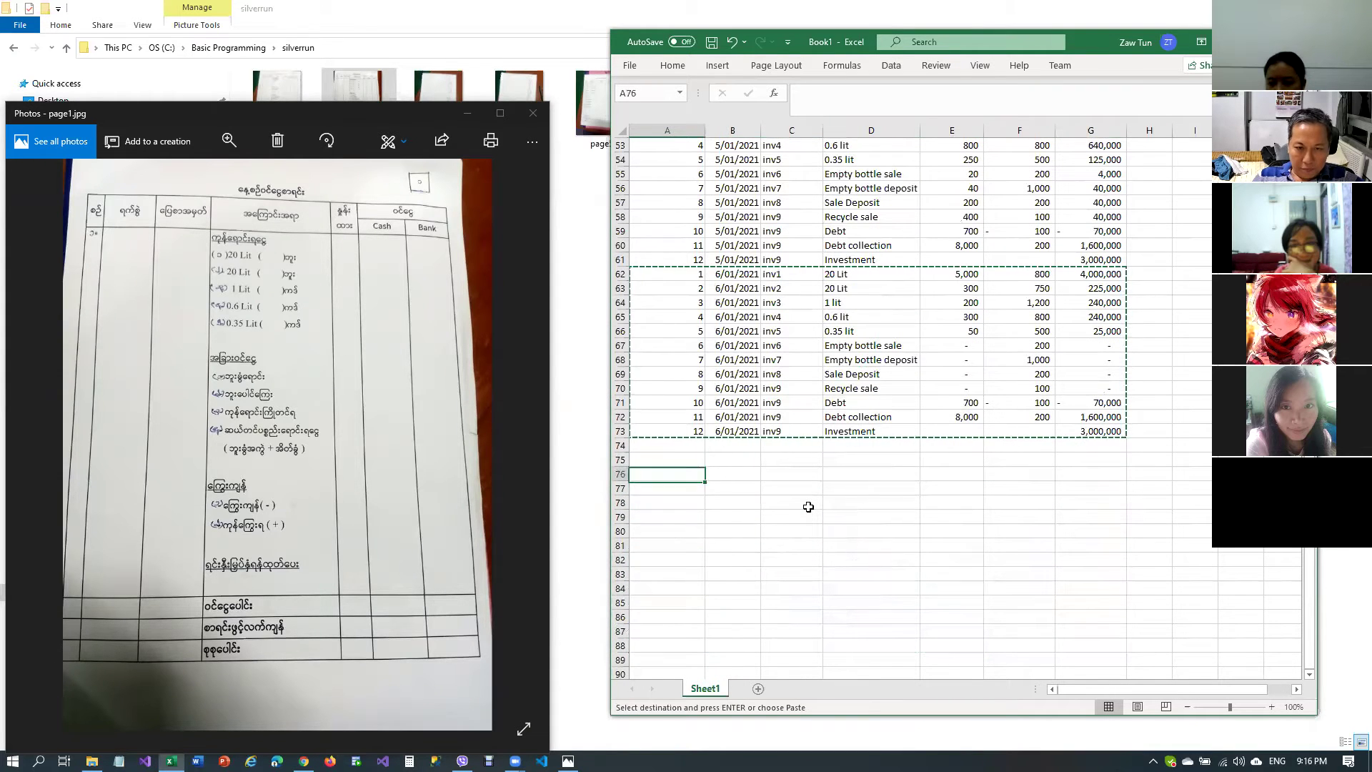
key(ctrl+v)
key(Escape)
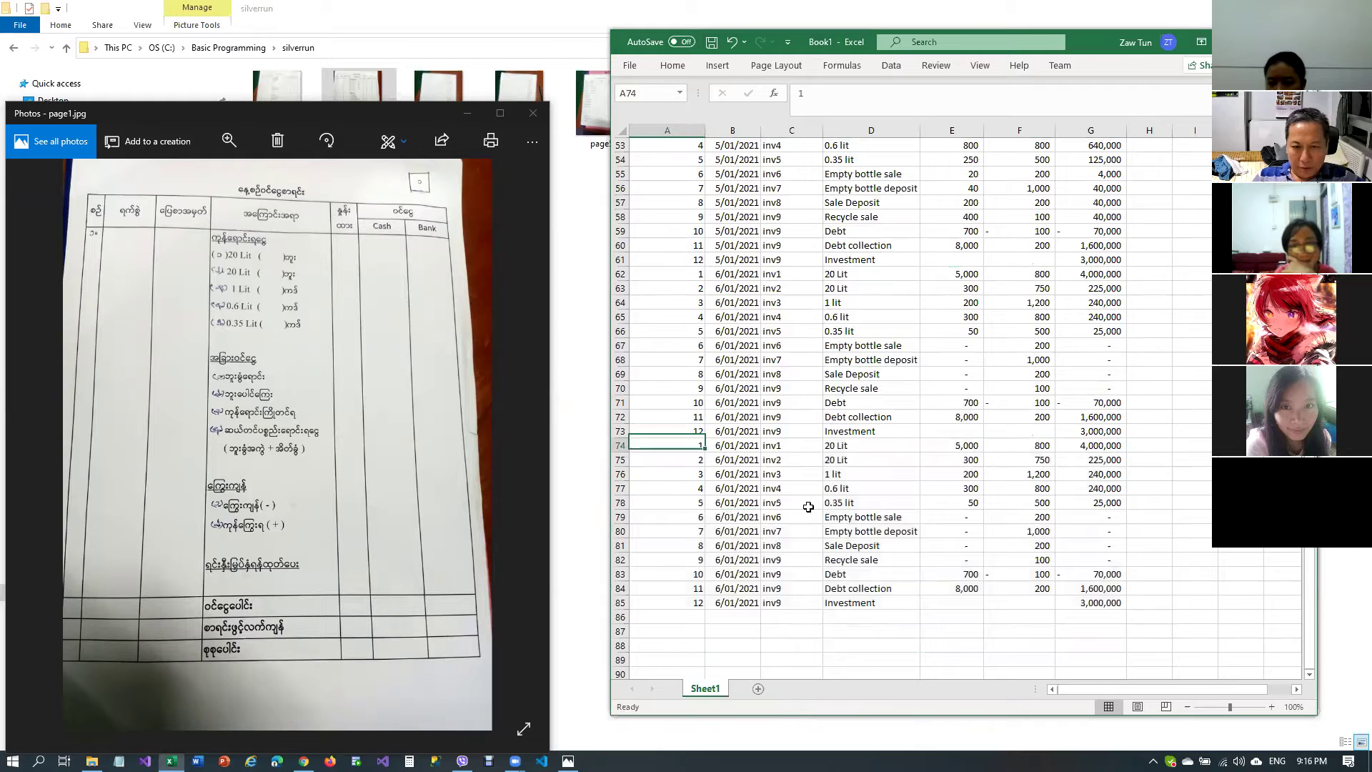
Set the date of the newly pasted block's first row, in B74, to 07/01/2021
key(Right)
key(Right)
key(Left)
text(0)
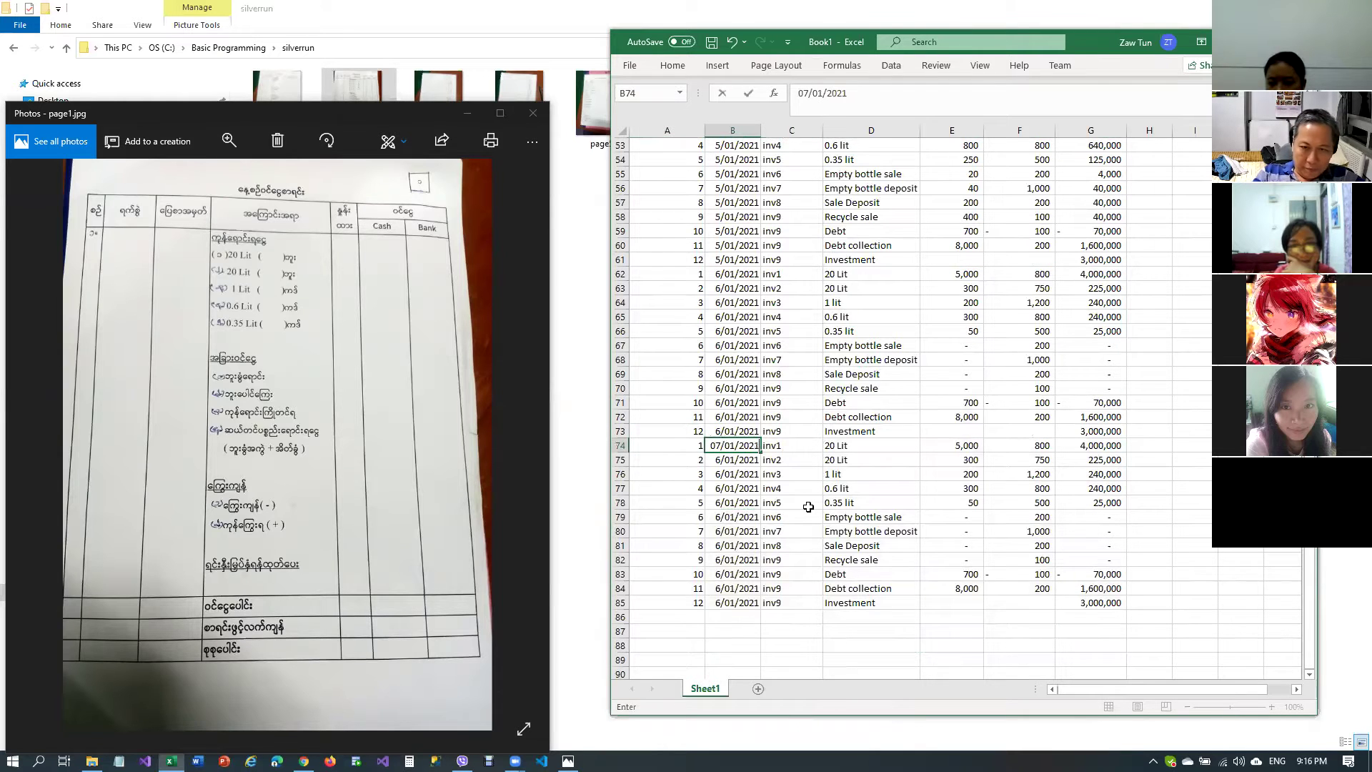
text(7/01/2021)
key(Return)
Copy the date 7/01/2021 from B74 into the block's remaining date cells, B75:B85
key(Up)
key(ctrl+c)
key(shift+Down)
key(shift+Down)
key(shift+Down)
key(shift+Down)
key(shift+Down)
key(shift+Down)
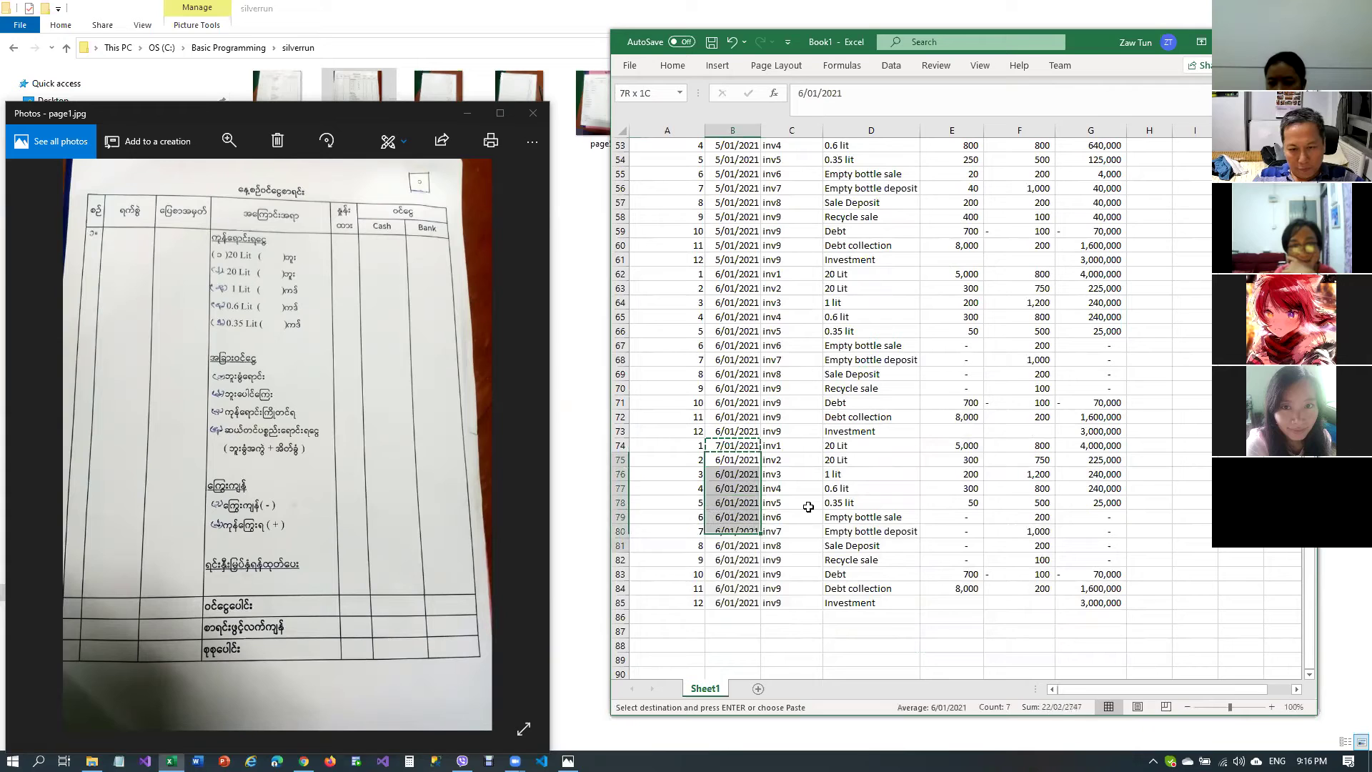
key(shift+Down)
key(shift+Down)
key(shift+Down)
key(shift+Down)
key(shift+Down)
key(Return)
Enter quantities 8000, 500, 700, 400 and 20 in E74:E78 for the 7/01/2021 20 Lit through 0.35 lit rows
key(Down)
key(Right)
key(Right)
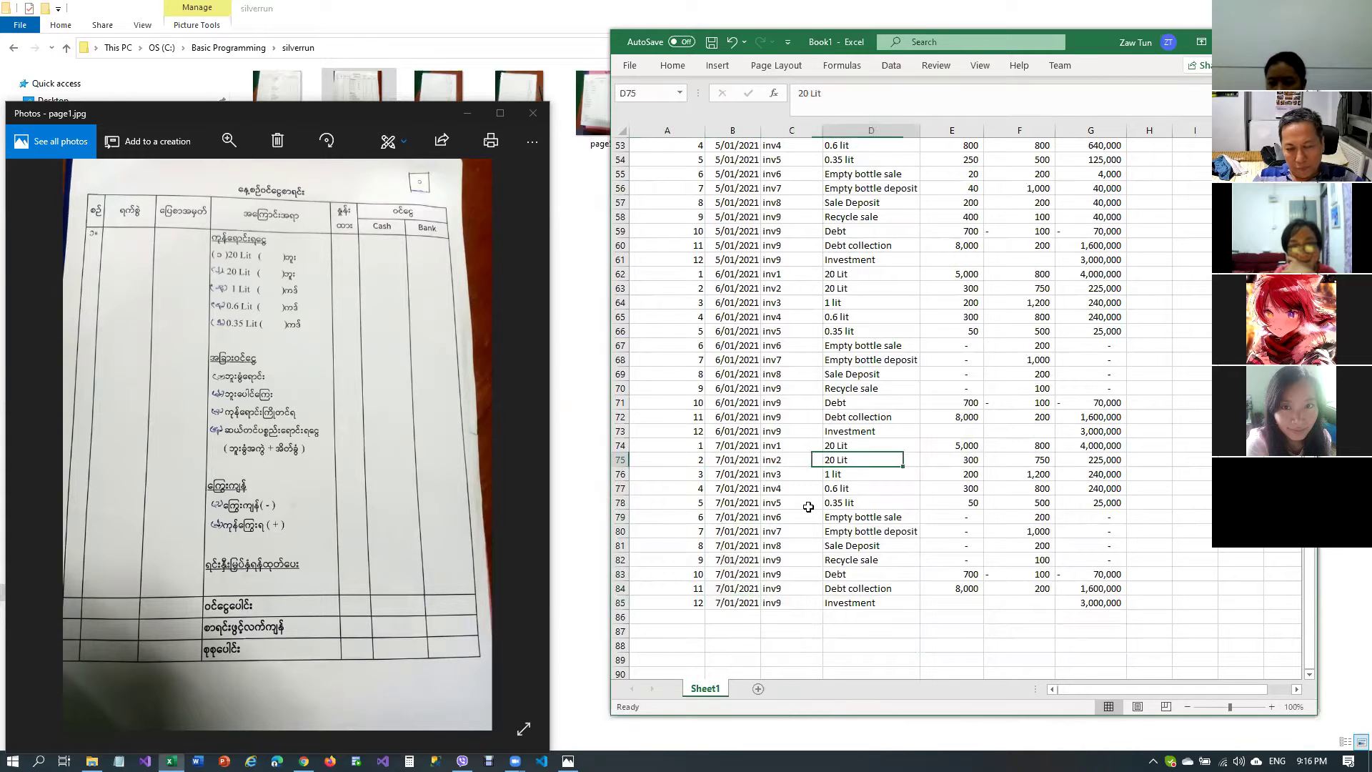
key(Right)
key(Up)
text(8)
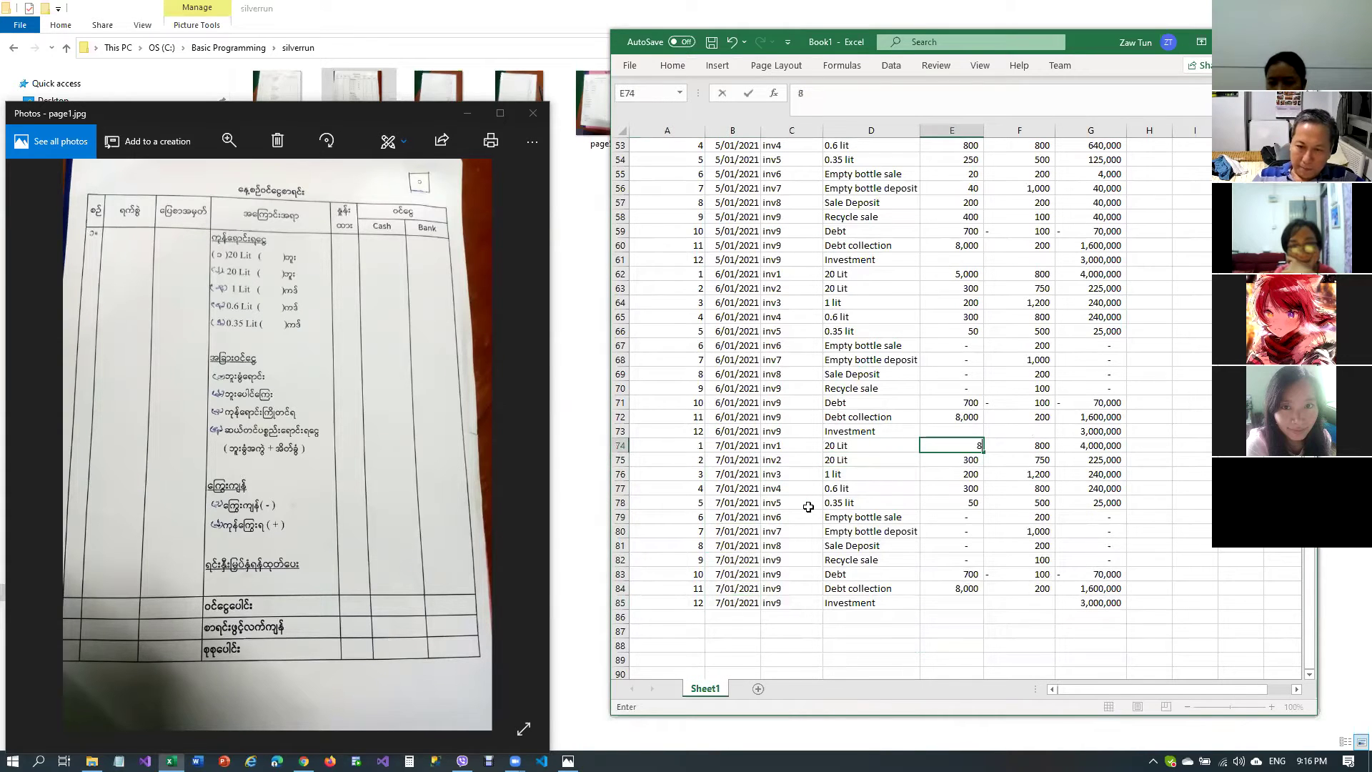
key(Return)
text(500)
key(Return)
text(70)
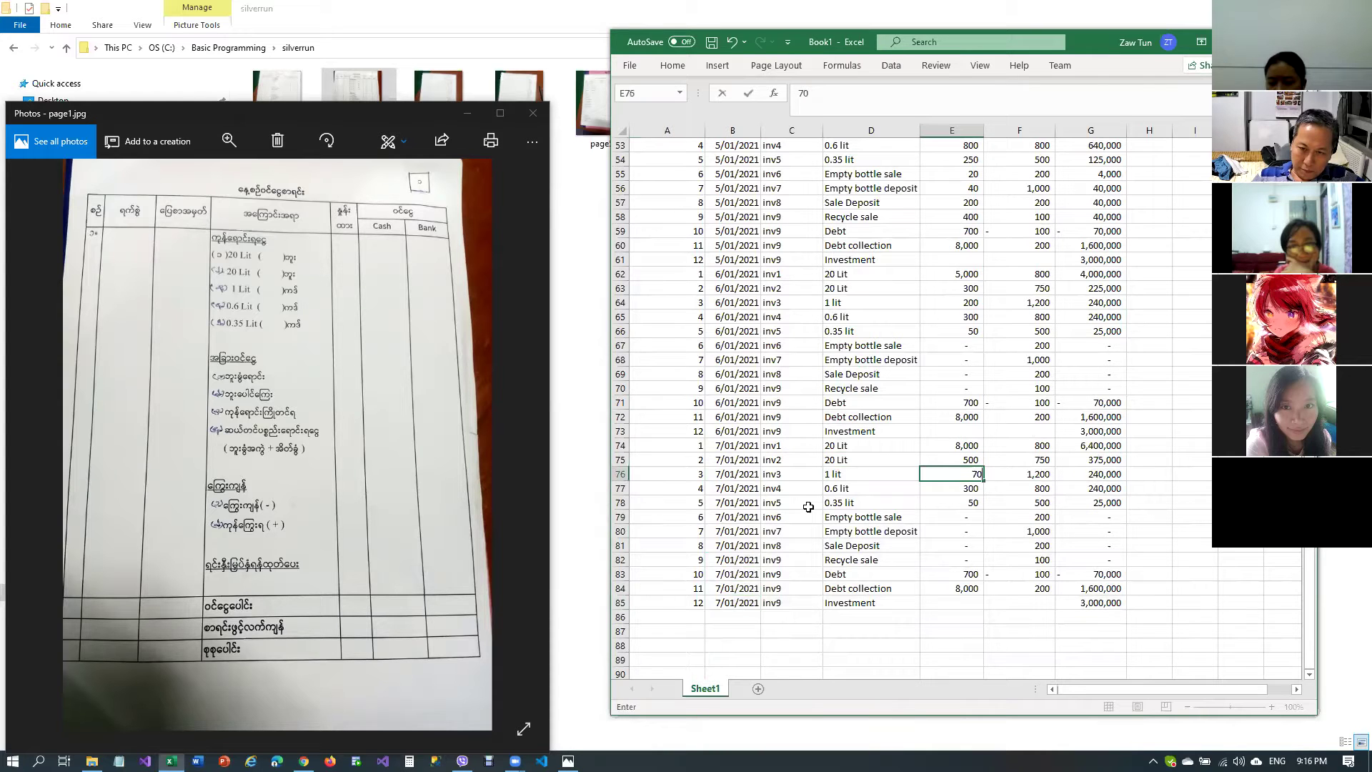
key(Return)
text(400)
key(Return)
text(20)
key(Return)
Enter the quantities 800 for Debt in E83 and 900 for Debt collection in E84 of the 7/01/2021 block
key(Return)
key(Return)
key(Return)
key(Return)
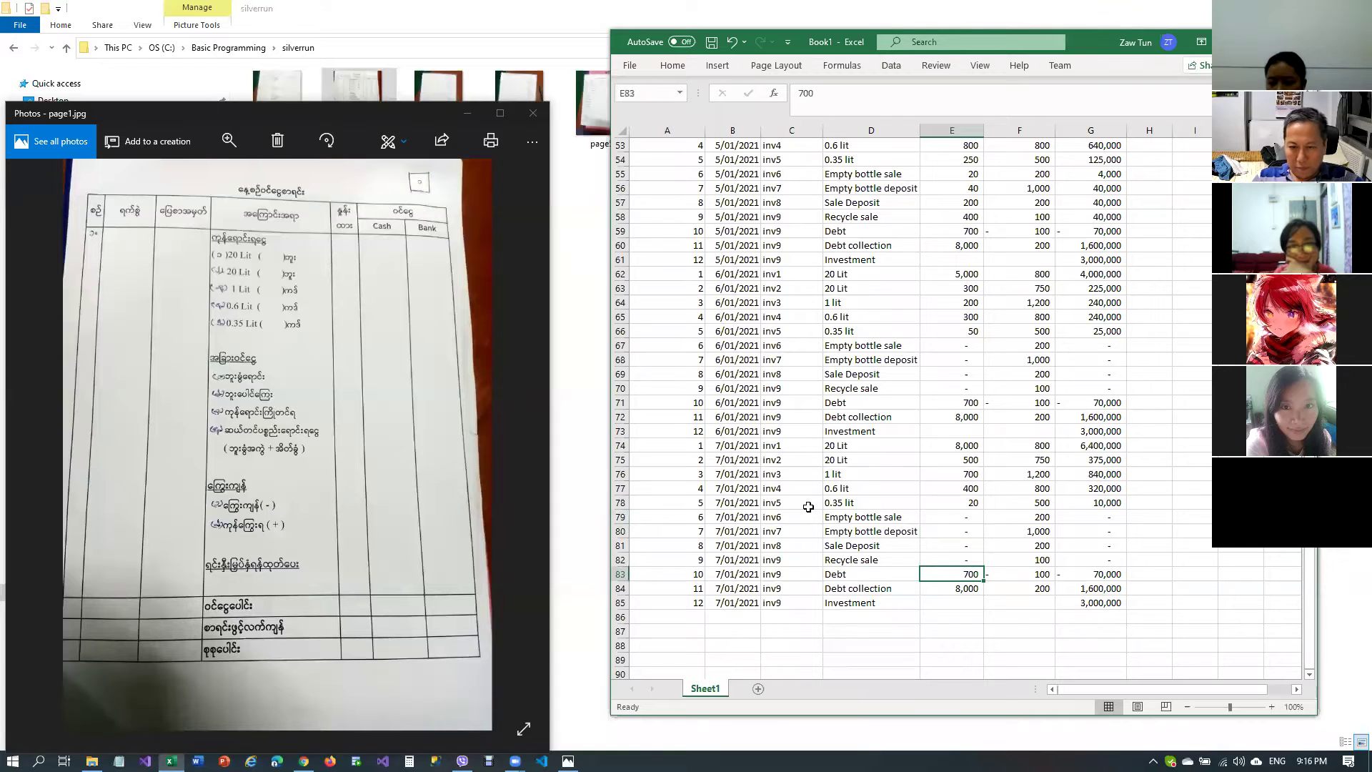
text(8)
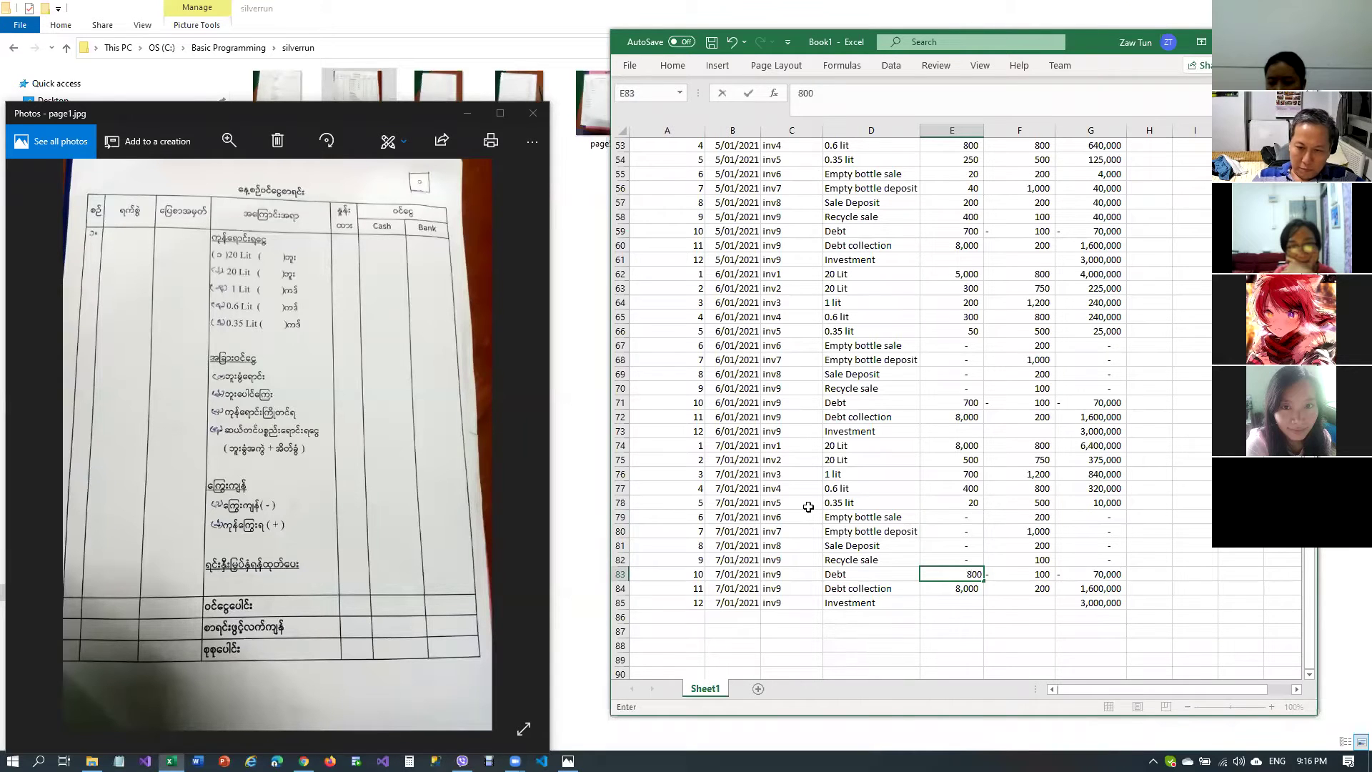
key(Return)
text(90)
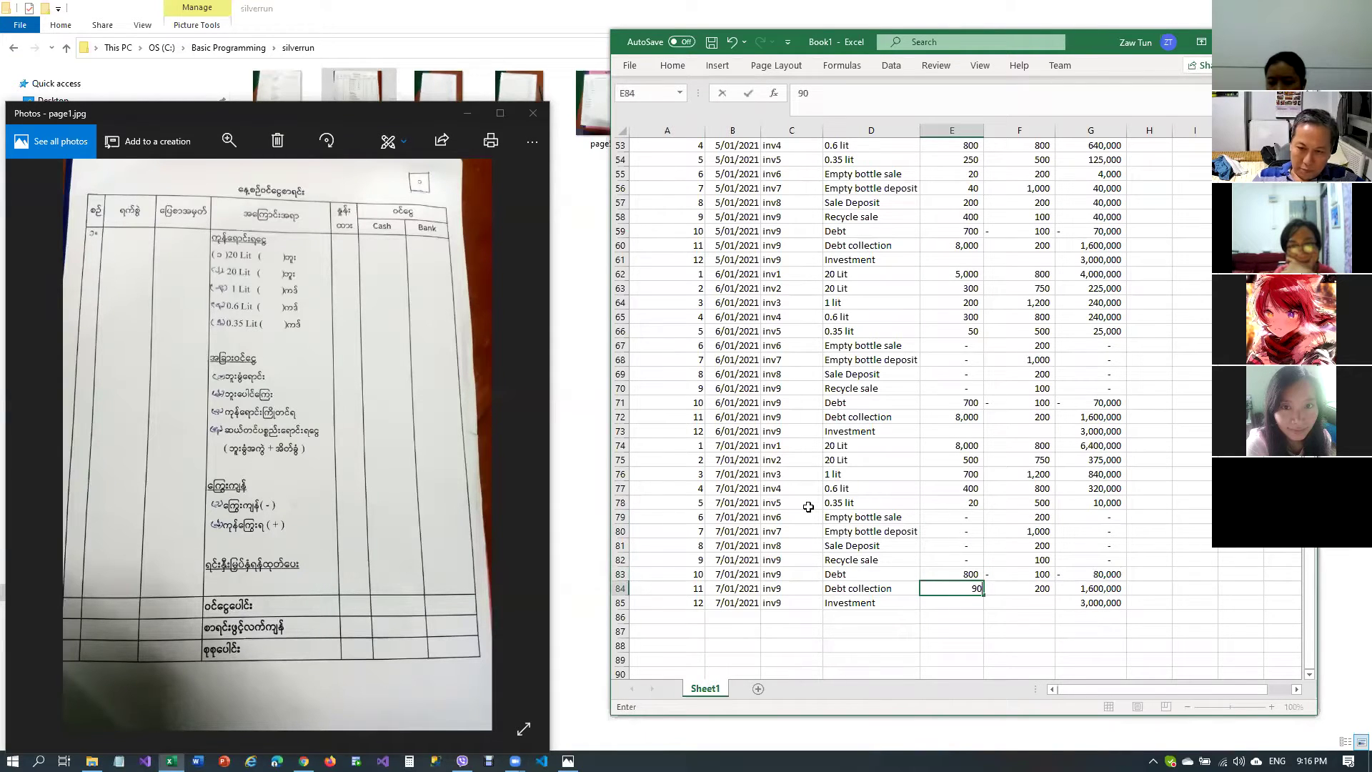
text(,000)
key(Return)
key(Up)
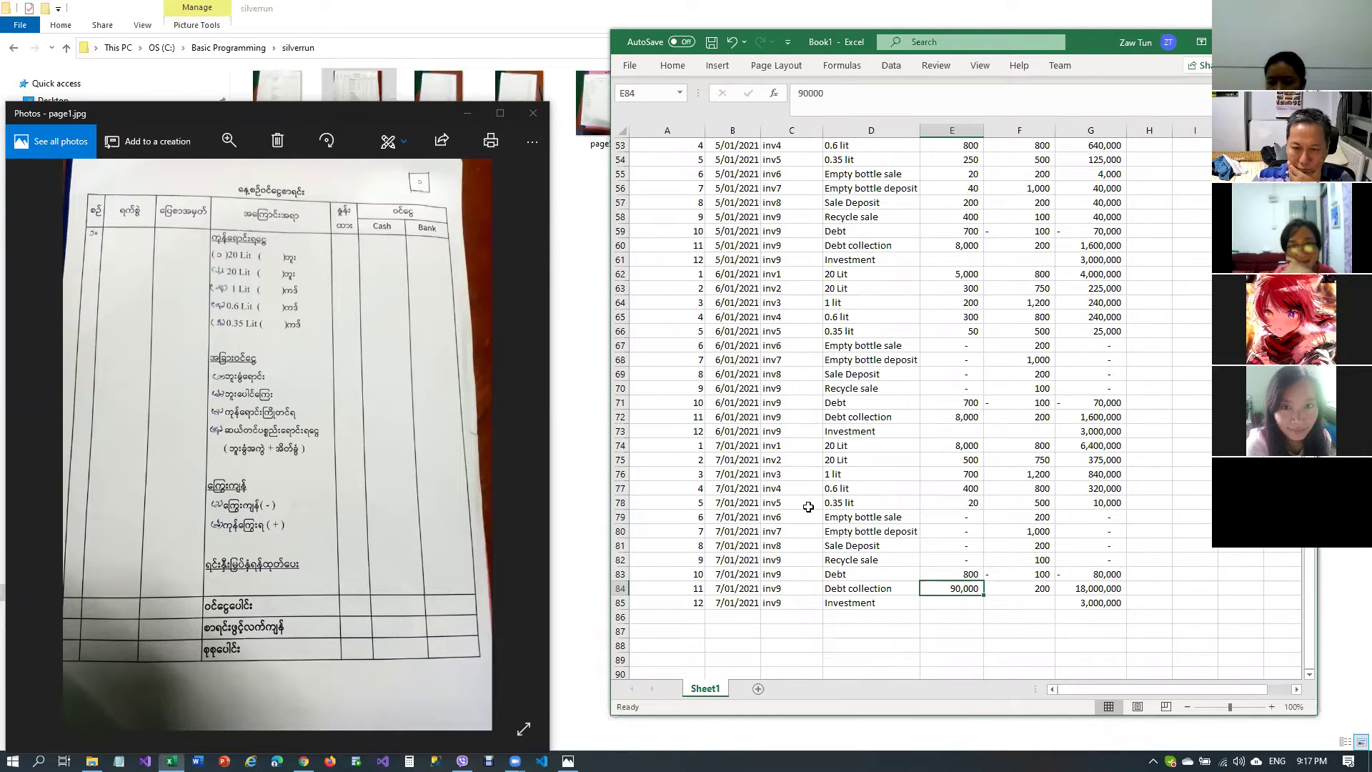
text(9)
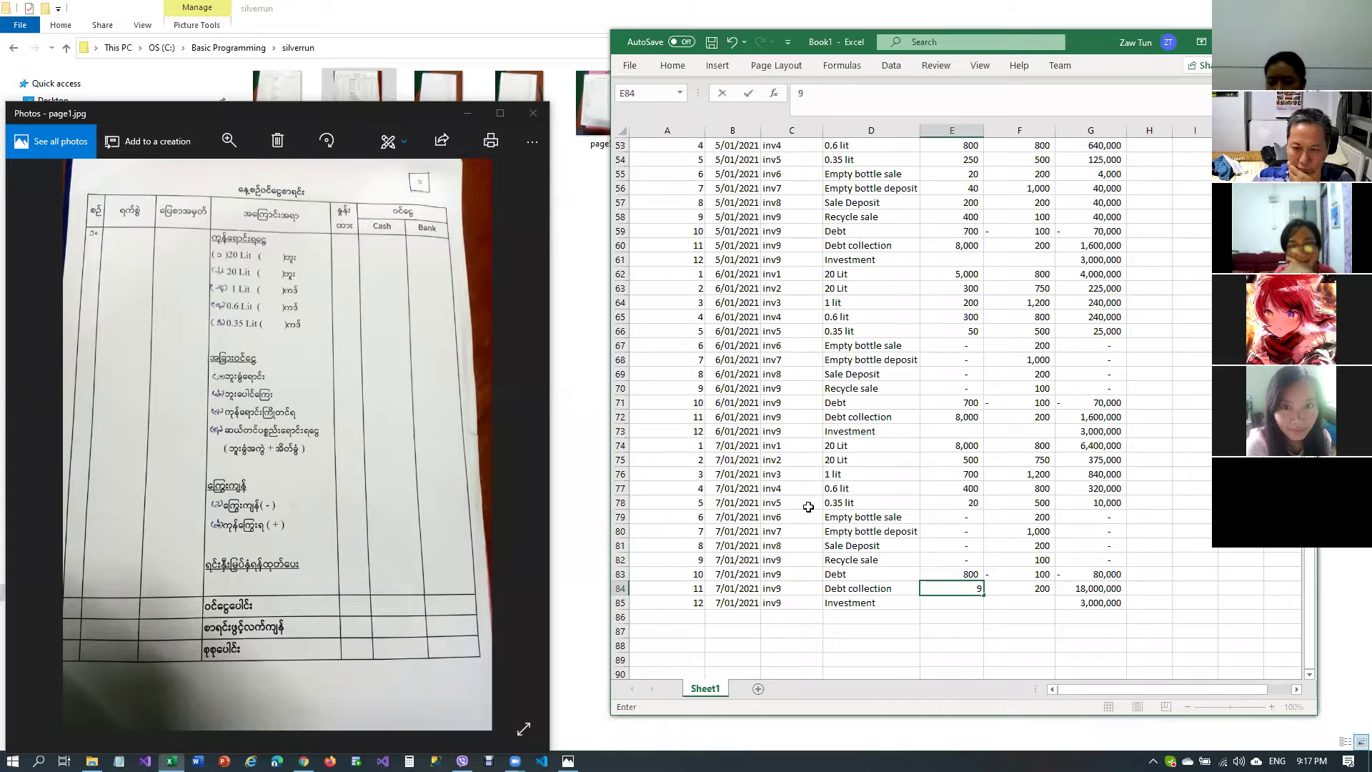
key(Return)
Copy all daily records in columns A to G, from the first 1/01/2021 row in A2 through the 7/01/2021 block
key(Up)
key(Up)
key(Up)
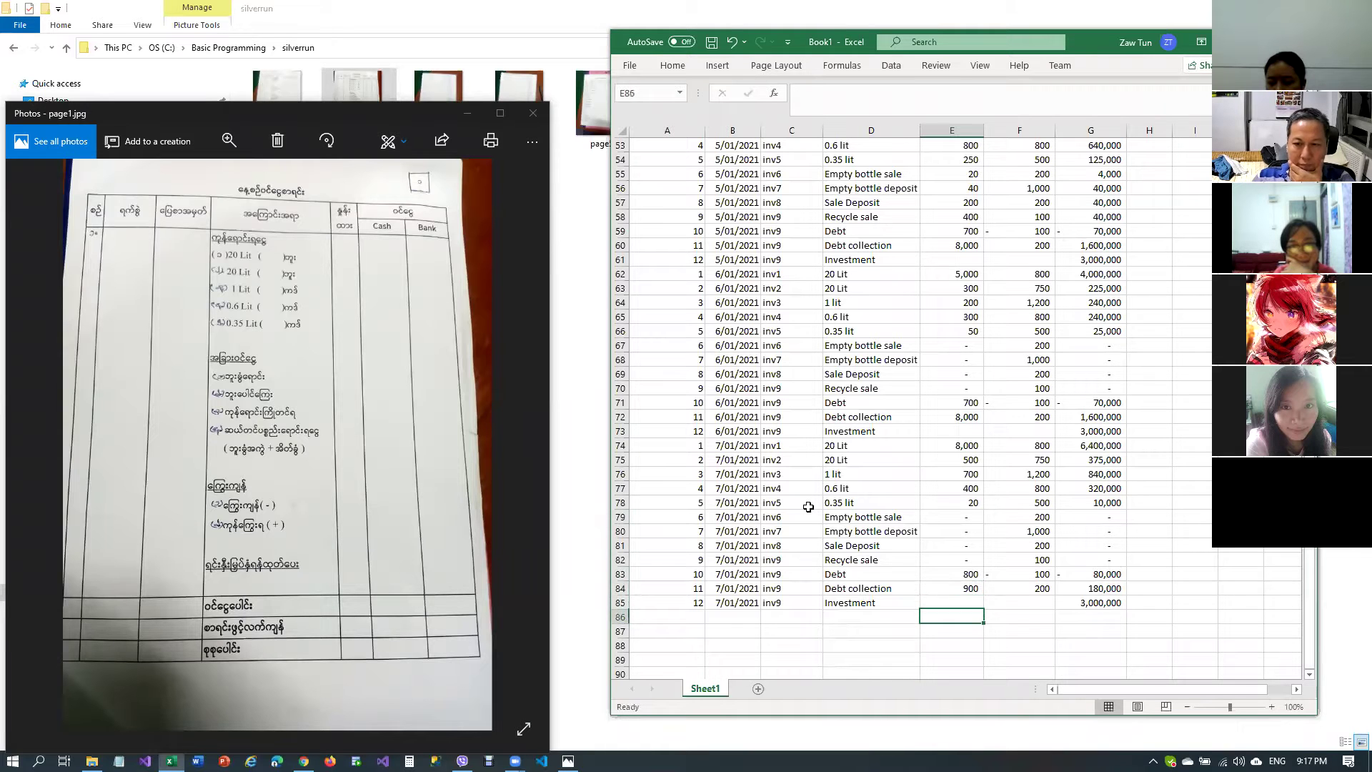
key(Up)
key(Up)
key(Up)
key(Up)
key(Up)
key(Up)
key(Up)
key(Up)
key(Up)
key(Up)
key(Up)
key(Up)
key(Up)
key(Up)
key(Up)
key(Up)
key(Up)
key(Up)
key(Up)
key(Up)
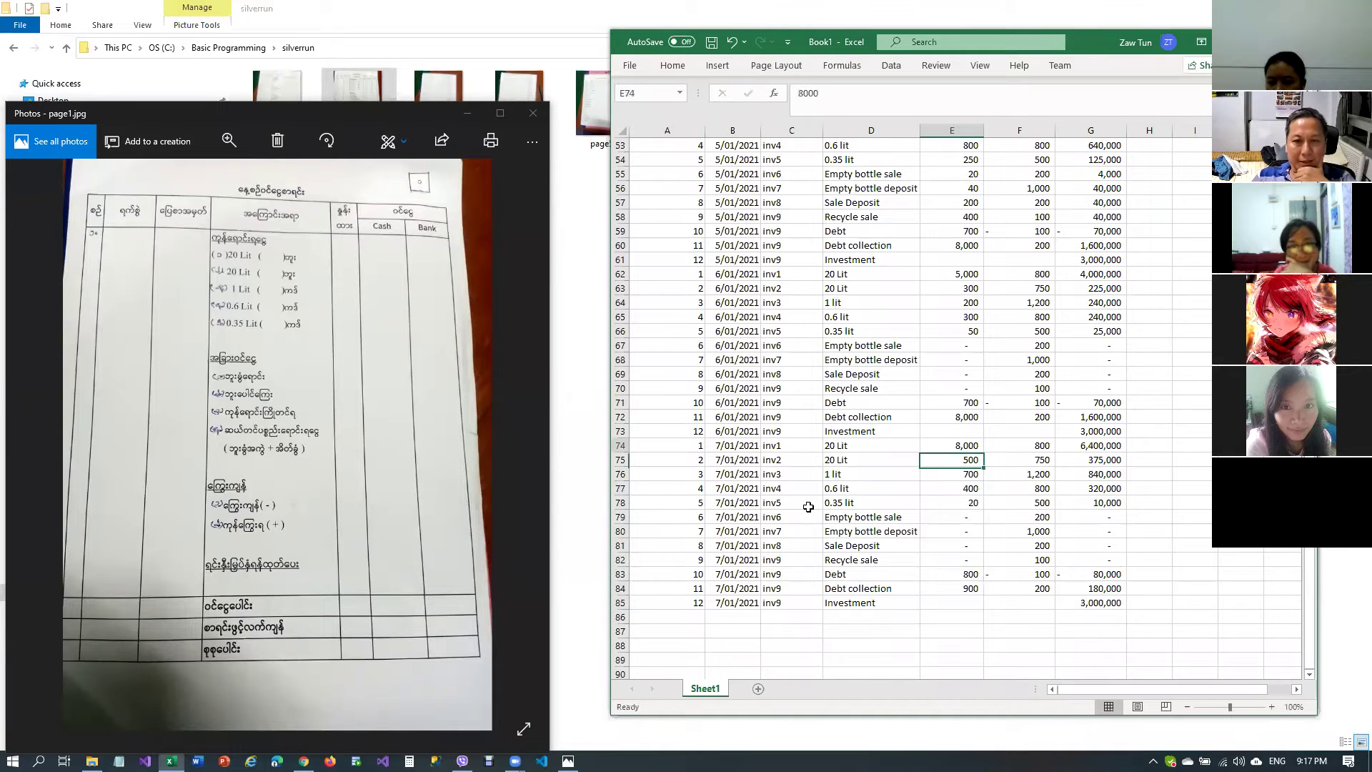
key(Up)
key(Up)
key(Up)
key(Up)
key(Up)
key(Up)
key(Up)
key(Up)
key(Up)
key(Up)
key(Up)
key(Up)
key(Up)
key(Up)
key(Up)
key(Up)
key(Up)
key(Up)
key(Up)
key(Up)
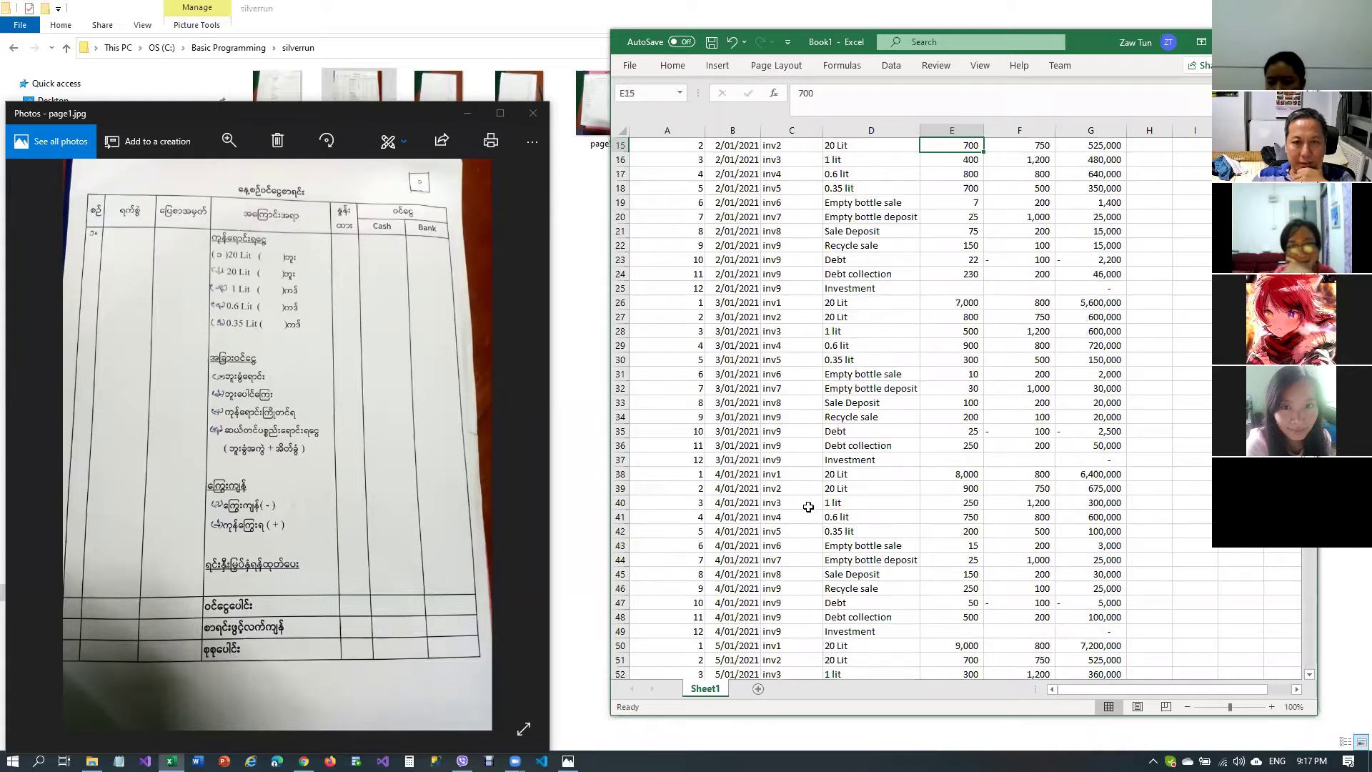
key(Down)
key(Left)
key(Left)
key(Left)
key(Left)
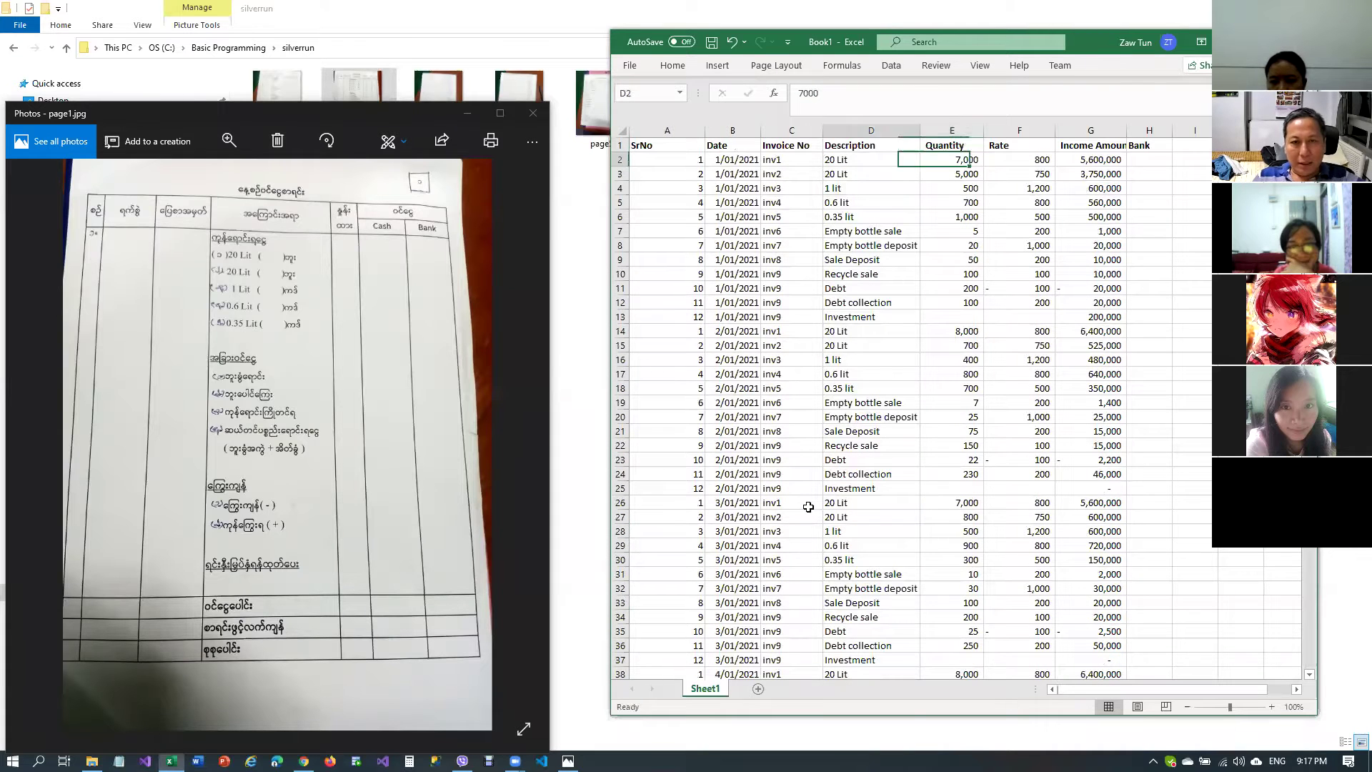
key(shift+Right)
key(shift+Right)
key(shift+Right)
key(shift+Right)
key(shift+Right)
key(shift+Right)
key(shift+Right)
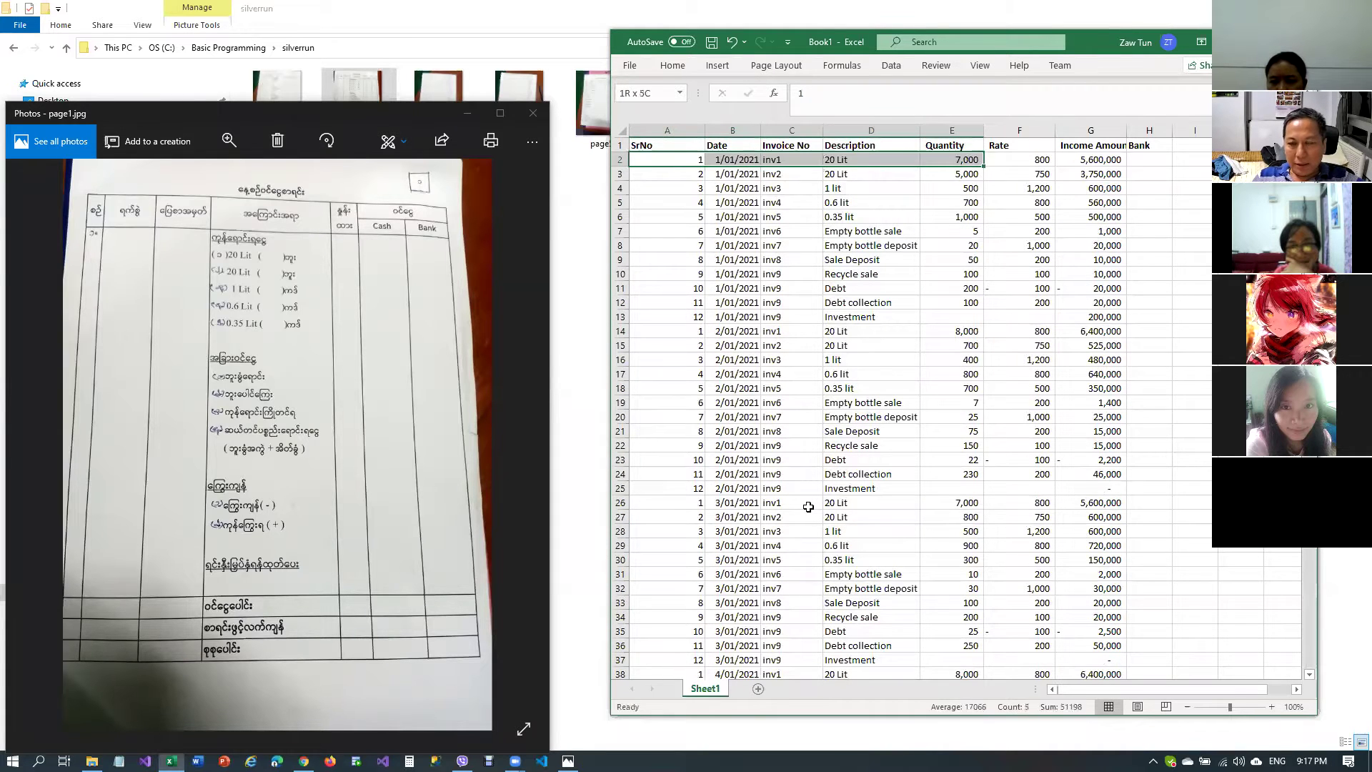
key(shift+Left)
key(shift+Down)
key(shift+Down)
key(shift+Down)
key(shift+Down)
key(shift+Down)
key(shift+Down)
key(shift+Down)
key(shift+Down)
key(shift+Down)
key(shift+Down)
key(shift+Down)
key(shift+Down)
key(shift+Down)
key(shift+Down)
key(shift+Down)
key(shift+Down)
key(shift+Down)
key(shift+Down)
key(shift+Down)
key(shift+Down)
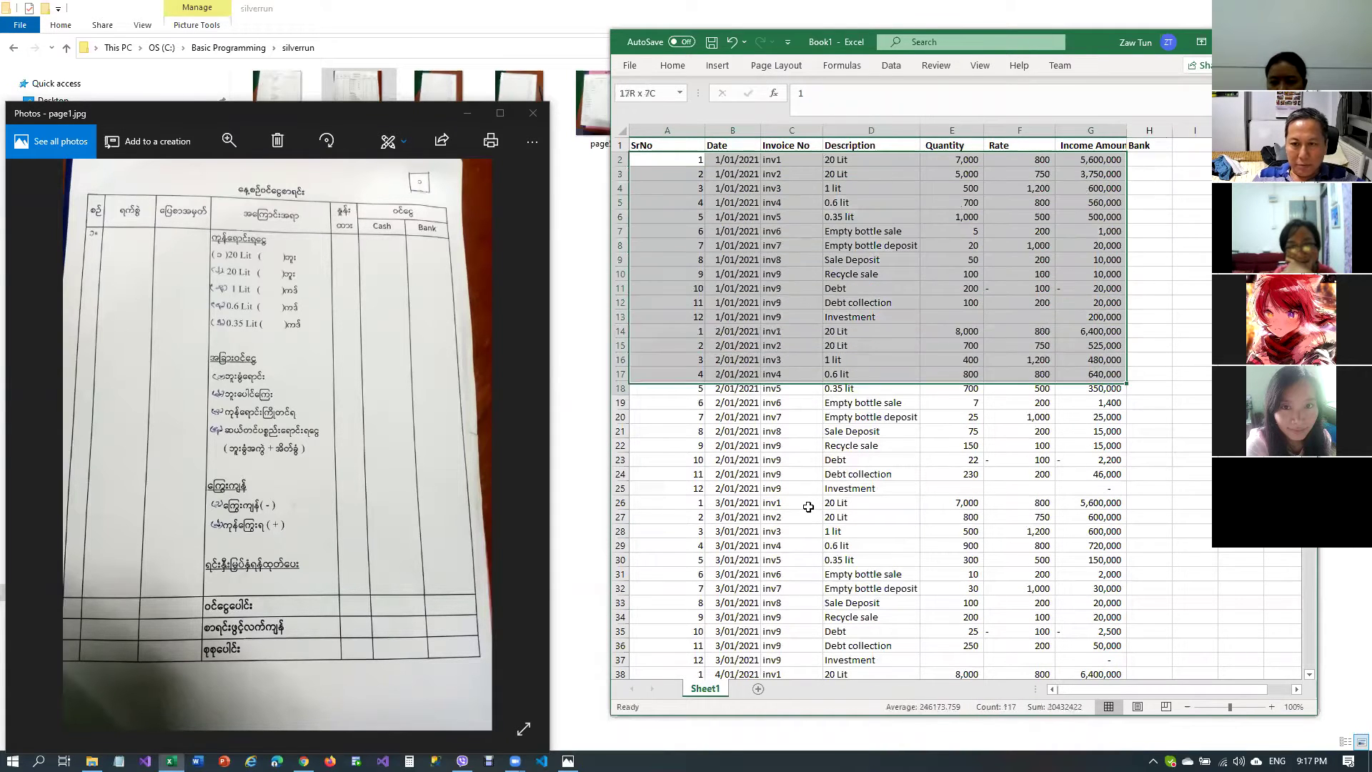
key(shift+Down)
key(shift+Down)
key(shift+Down)
key(shift+Down)
key(shift+Down)
key(shift+Down)
key(shift+Down)
key(shift+Down)
key(shift+Down)
key(shift+Down)
key(shift+Down)
key(shift+Down)
key(shift+Down)
key(shift+Down)
key(shift+Down)
key(shift+Down)
key(shift+Down)
key(shift+Down)
key(shift+Down)
key(shift+Down)
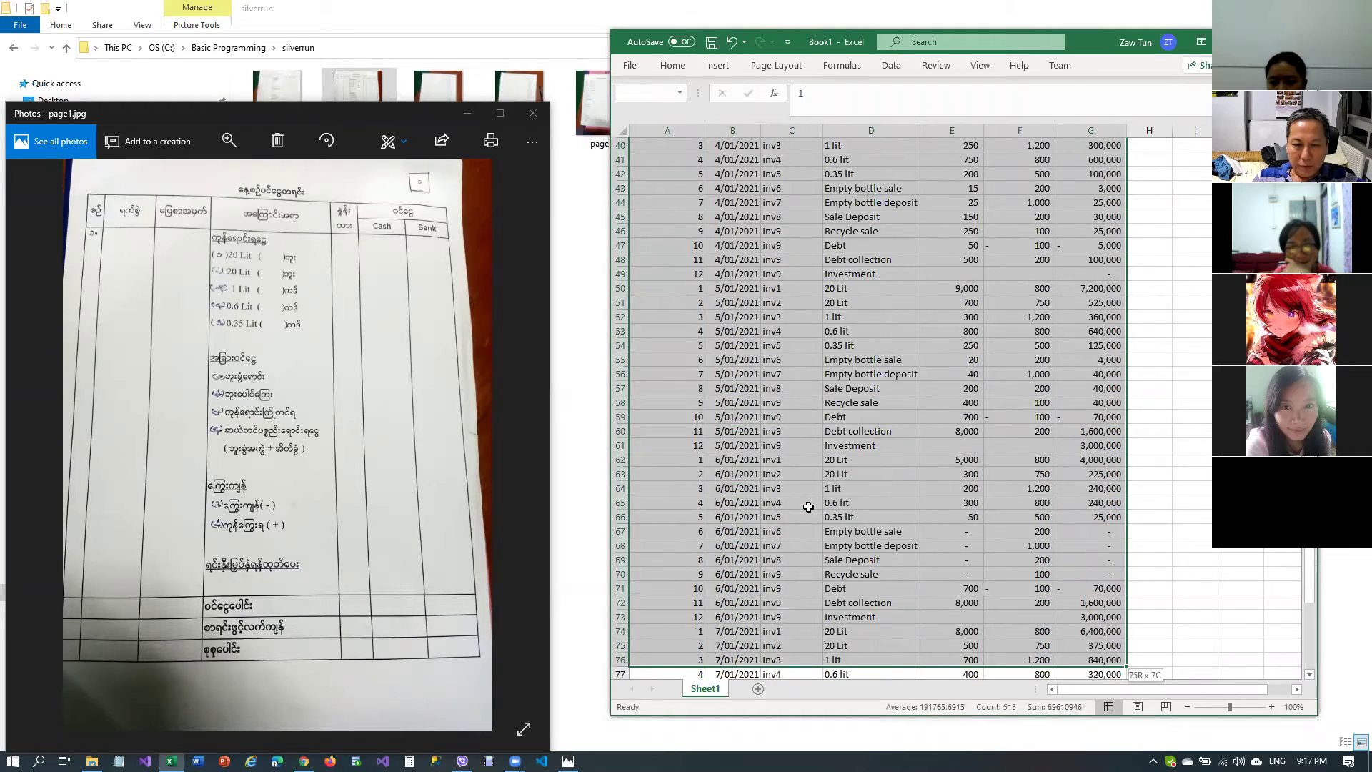
key(shift+Up)
key(shift+Up)
key(shift+Up)
key(shift+Up)
key(shift+Up)
key(shift+Up)
key(shift+Up)
key(shift+Up)
key(shift+Up)
key(shift+Up)
key(shift+Up)
key(shift+Up)
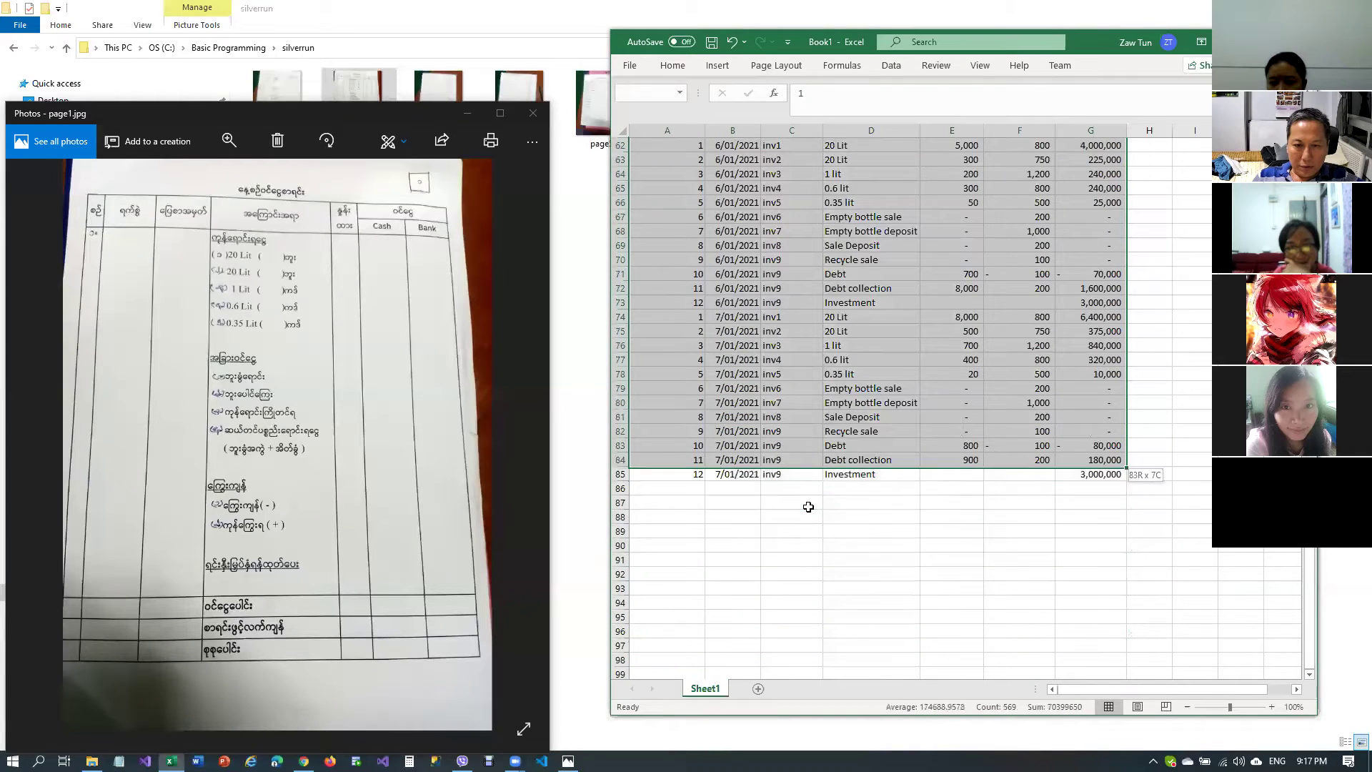
key(ctrl+c)
key(Down)
key(Down)
key(Down)
key(Down)
key(Down)
key(Down)
key(Down)
key(Down)
key(Down)
key(Down)
key(Down)
key(Down)
key(Down)
key(Down)
key(Down)
key(Down)
key(Down)
key(Down)
key(Down)
key(Down)
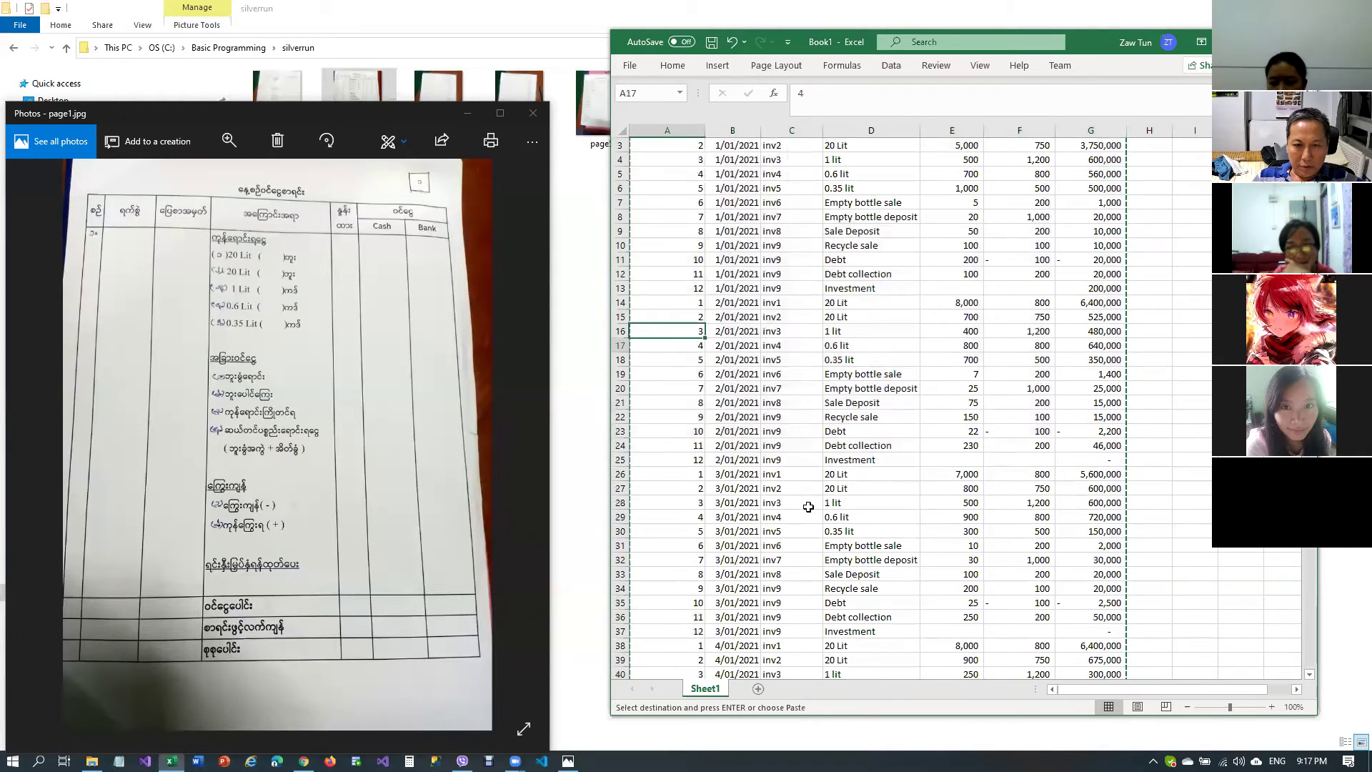
key(Down)
key(Down)
key(Down)
key(Down)
key(Down)
key(Down)
key(Down)
key(Down)
key(Down)
key(Down)
key(Down)
key(Down)
key(Down)
key(Down)
key(Down)
key(Down)
key(Down)
key(Down)
key(Down)
key(Down)
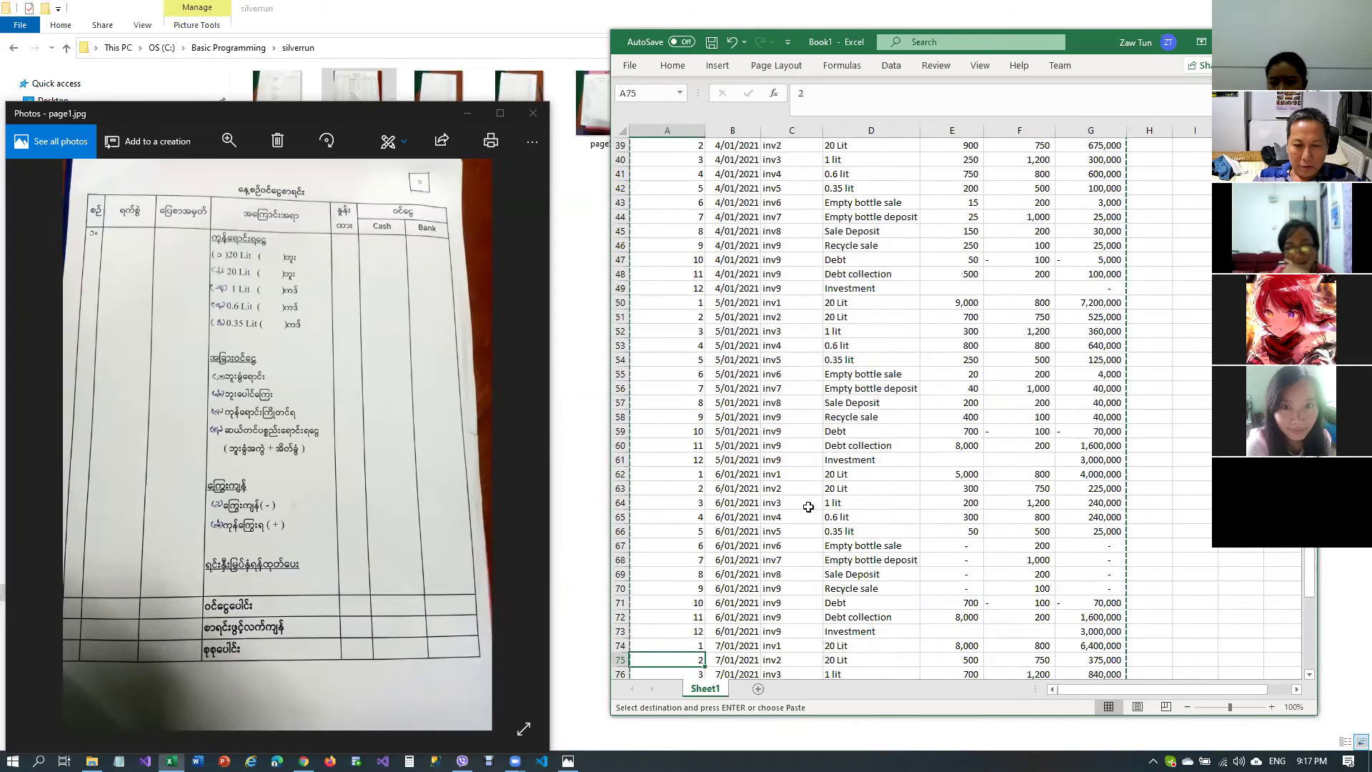
key(Up)
key(Up)
key(Up)
key(Up)
key(Up)
key(Up)
key(Up)
key(Up)
key(Up)
key(Up)
key(Up)
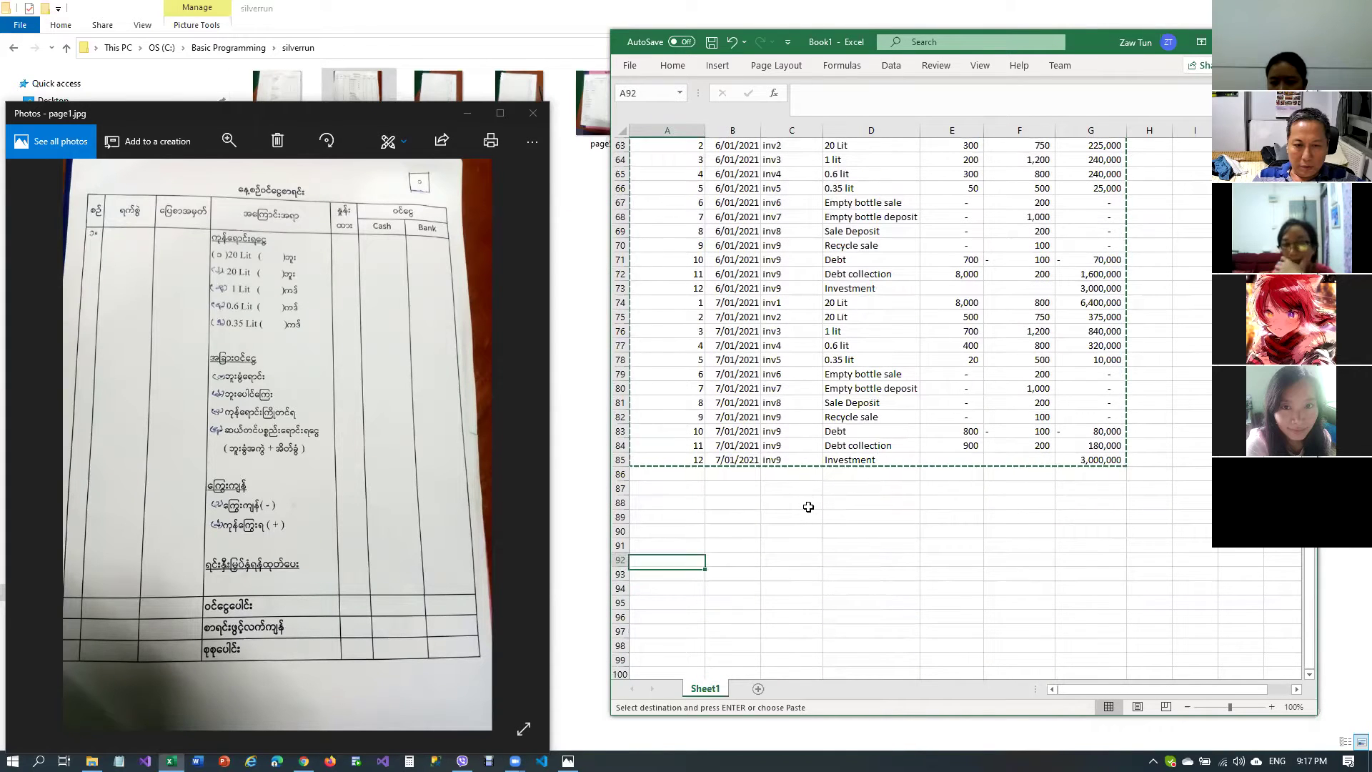
key(Up)
key(Escape)
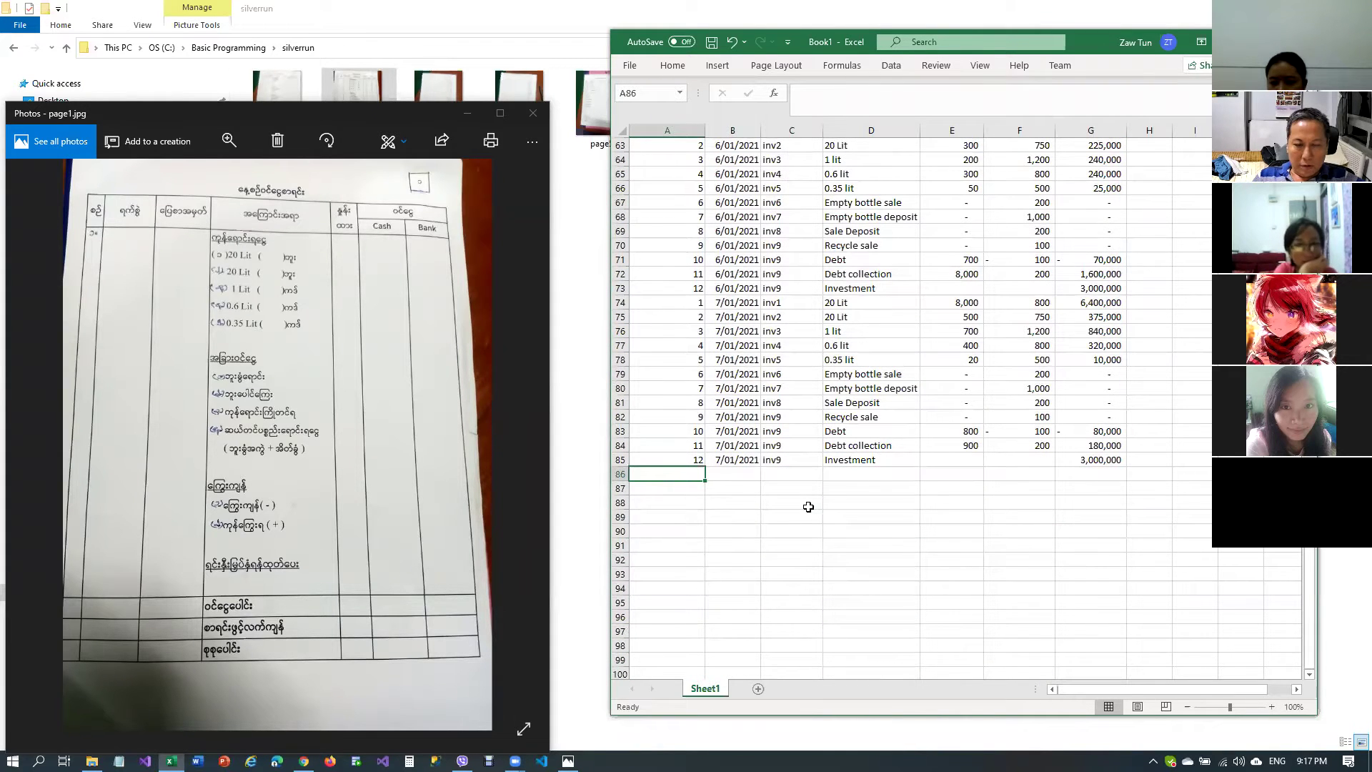
Copy the full set of records for 1/01/2021 through 7/01/2021, range A2:G85, without the header row
key(Up)
key(Up)
key(Up)
key(Up)
key(Up)
key(Up)
key(Up)
key(Up)
key(Up)
key(Up)
key(Up)
key(Up)
key(Up)
key(Up)
key(Up)
key(Up)
key(Up)
key(Up)
key(Up)
key(Up)
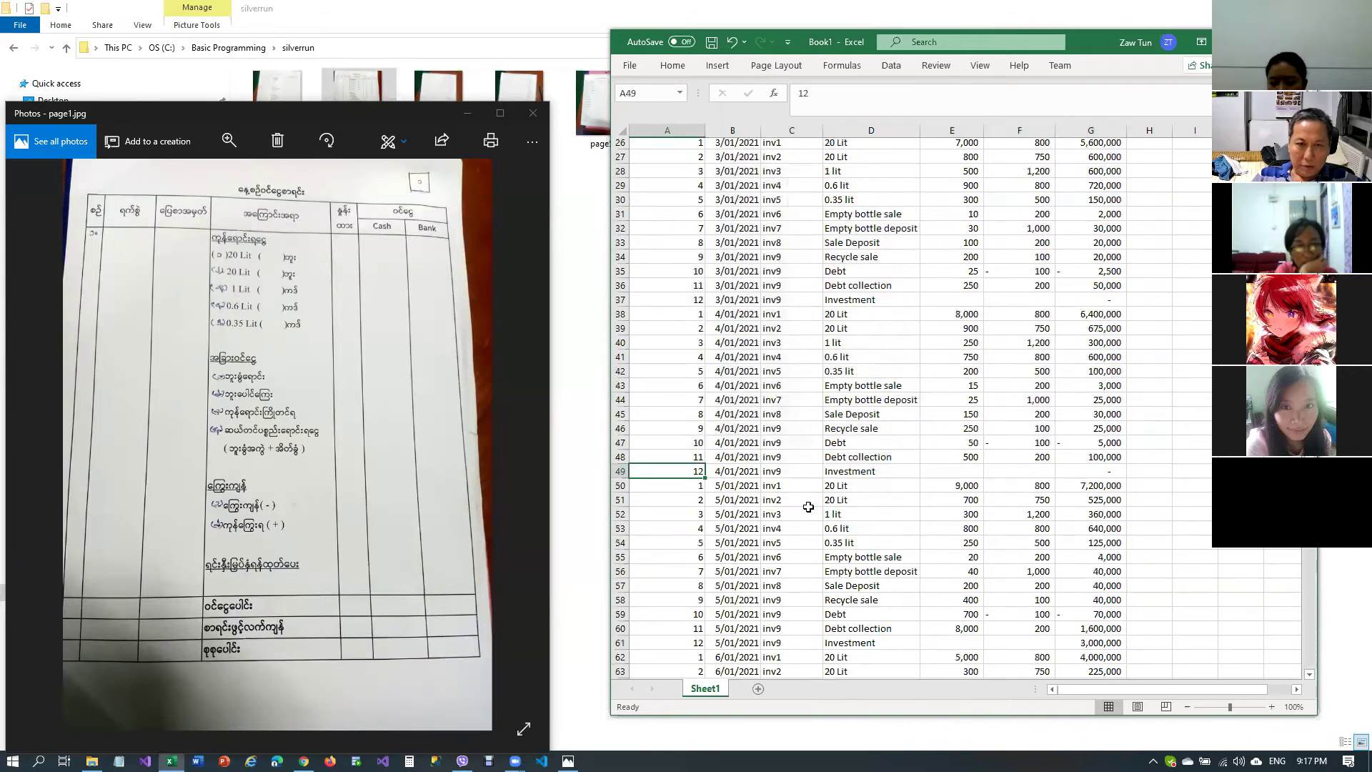
key(Up)
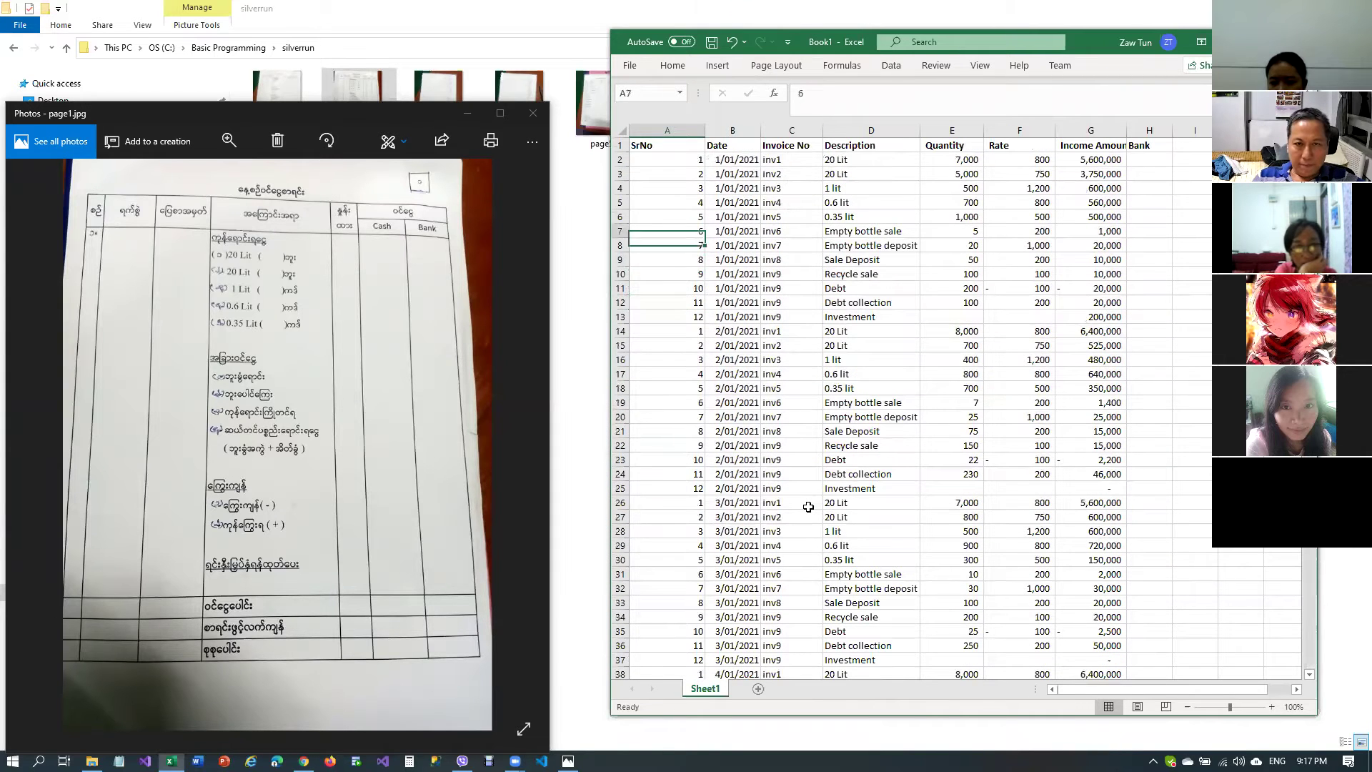
key(shift+Right)
key(shift+Right)
key(shift+Right)
key(shift+Right)
key(shift+Right)
key(shift+Right)
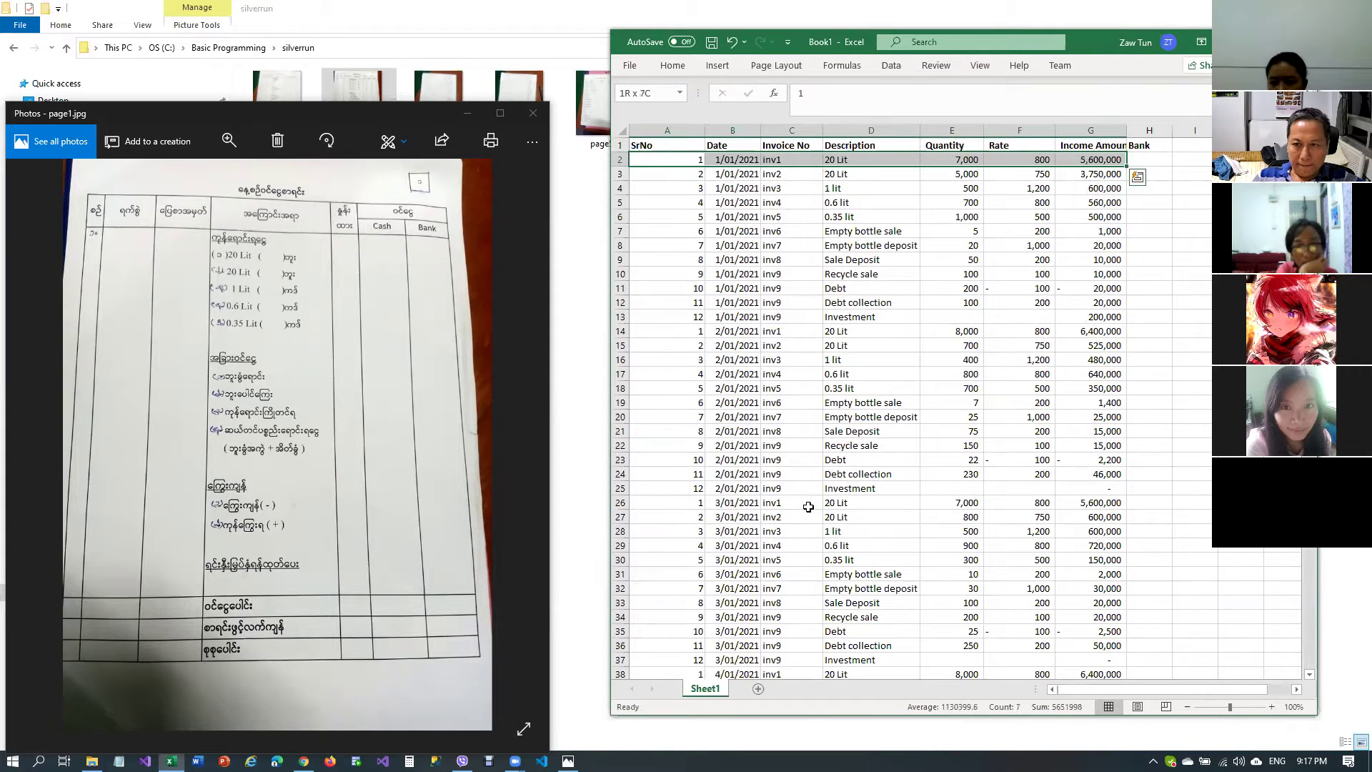
key(shift+Down)
key(shift+Down)
key(shift+Down)
key(shift+Down)
key(shift+Down)
key(shift+Down)
key(shift+Down)
key(shift+Down)
key(shift+Down)
key(shift+Down)
key(shift+Down)
key(shift+Down)
key(shift+Down)
key(shift+Down)
key(shift+Down)
key(shift+Down)
key(shift+Down)
key(shift+Down)
key(shift+Down)
key(shift+Down)
key(shift+Down)
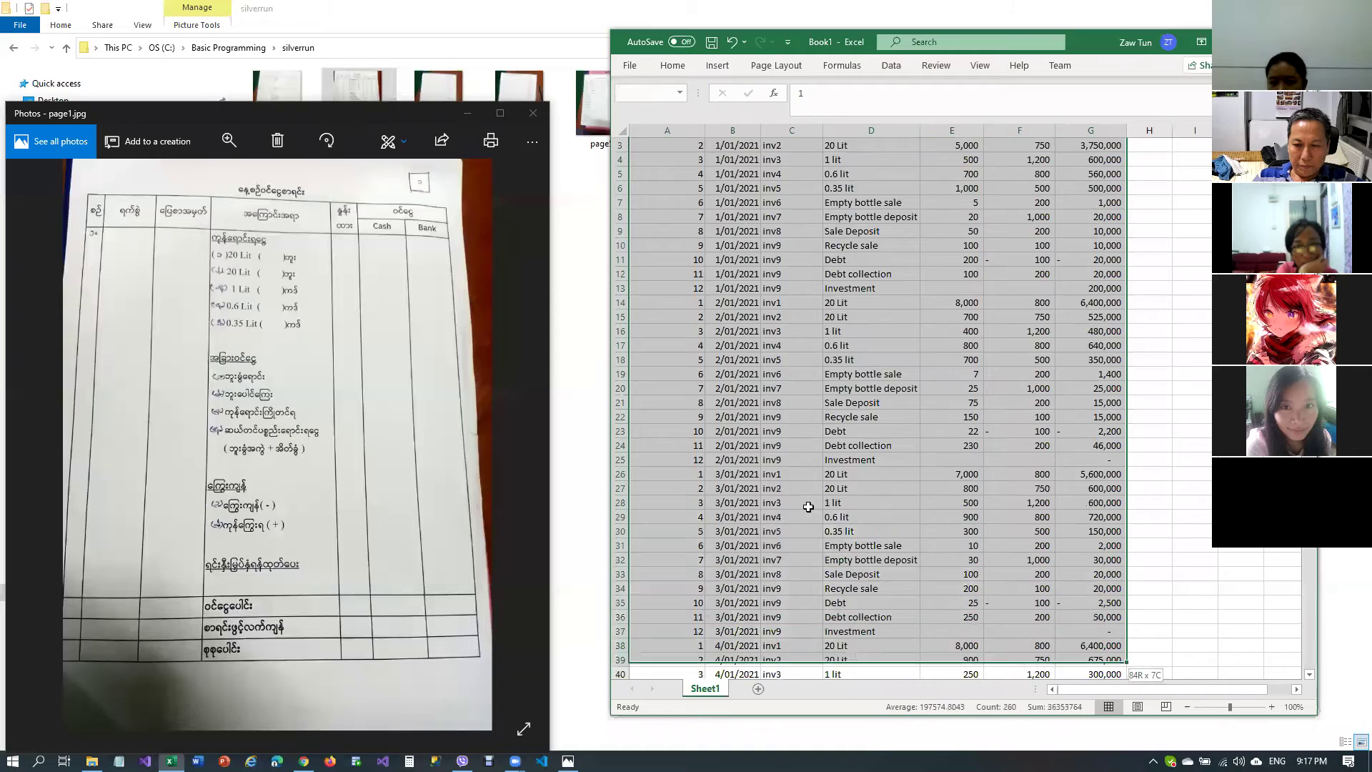
key(shift+Down)
key(shift+Down)
key(shift+Down)
key(shift+Down)
key(shift+Down)
key(shift+Down)
key(shift+Down)
key(shift+Down)
key(shift+Down)
key(shift+Down)
key(shift+Down)
key(shift+Down)
key(shift+Down)
key(shift+Down)
key(shift+Down)
key(shift+Down)
key(shift+Down)
key(shift+Down)
key(shift+Down)
key(shift+Down)
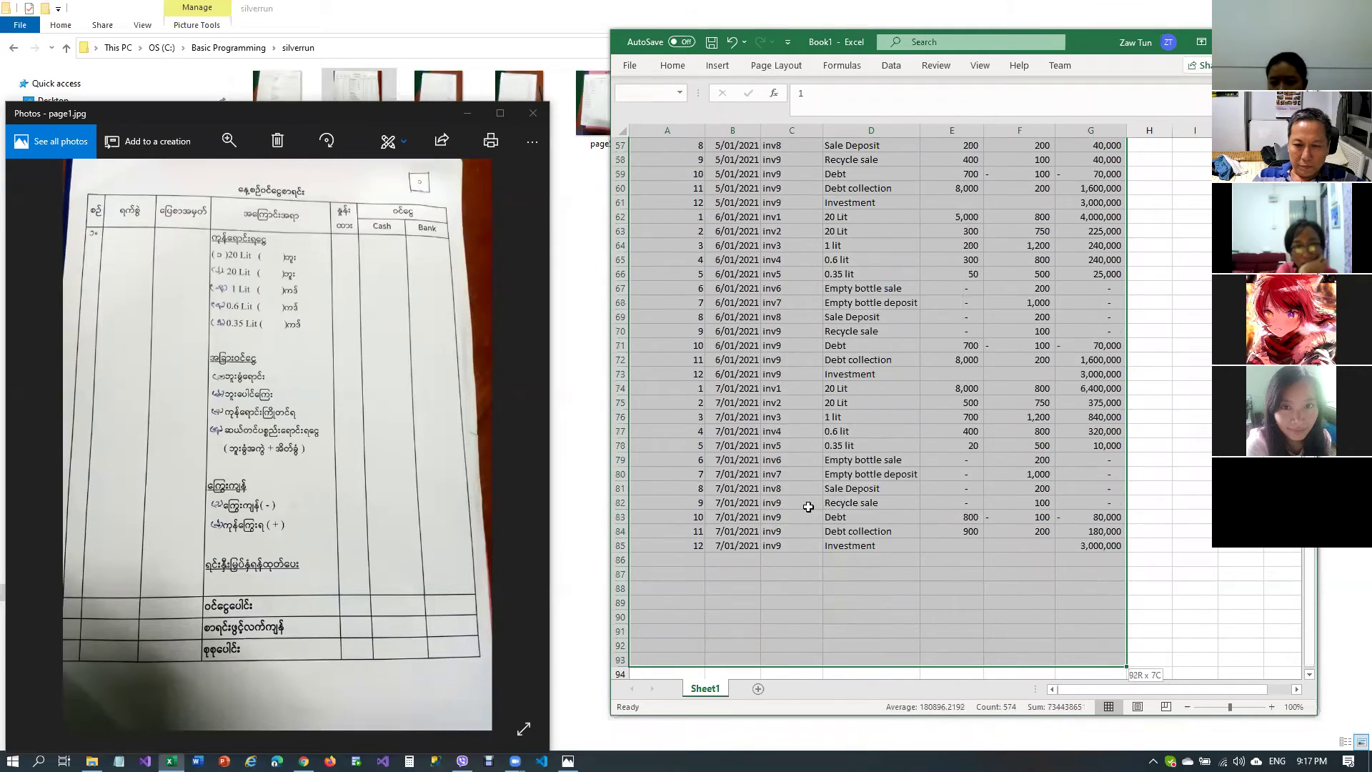
key(shift+Up)
key(shift+Up)
key(shift+Up)
key(shift+Up)
key(shift+Up)
key(shift+Up)
key(shift+Up)
key(shift+Up)
key(shift+Up)
key(shift+Up)
key(shift+Up)
key(shift+Up)
key(shift+Up)
key(ctrl+c)
key(Down)
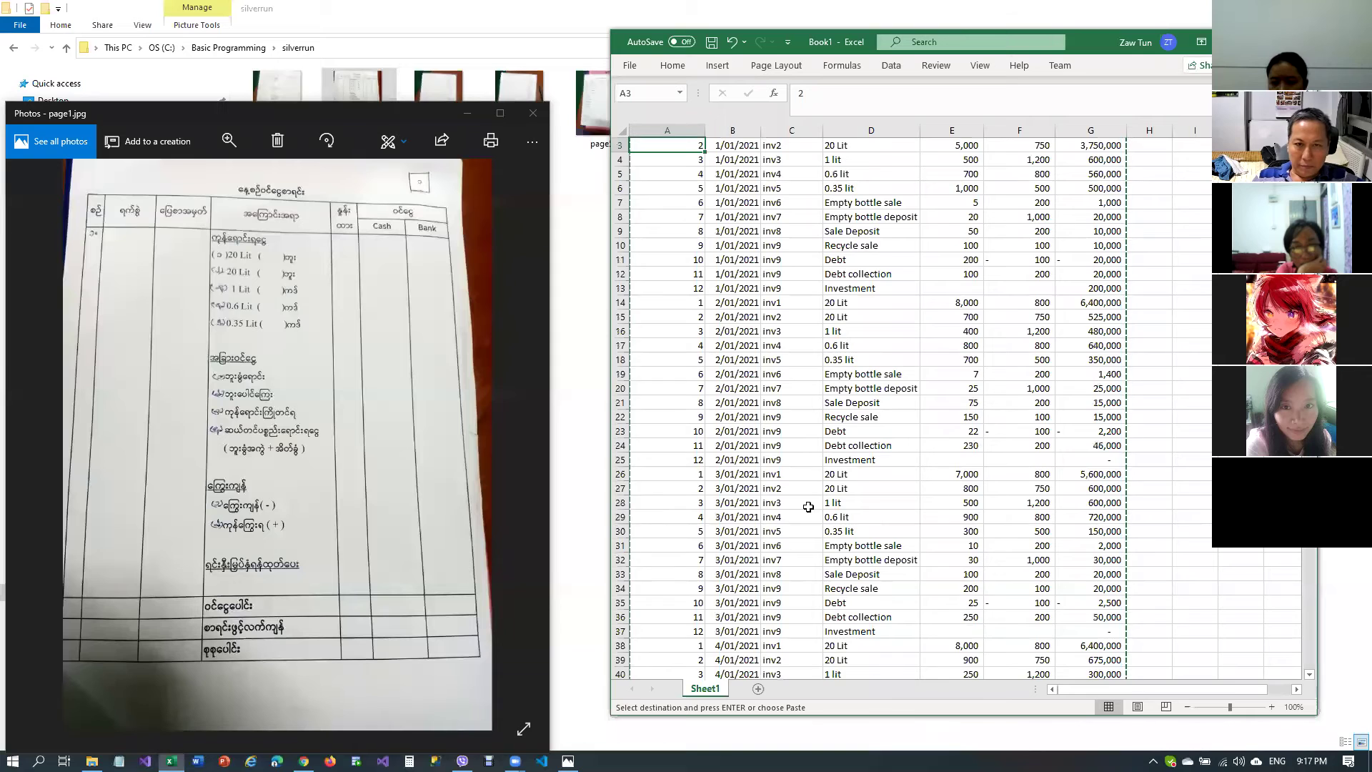
Paste the copied records into the first empty row below the table, starting at A86
scroll(761, 514, down, 10)
scroll(777, 548, down, 6)
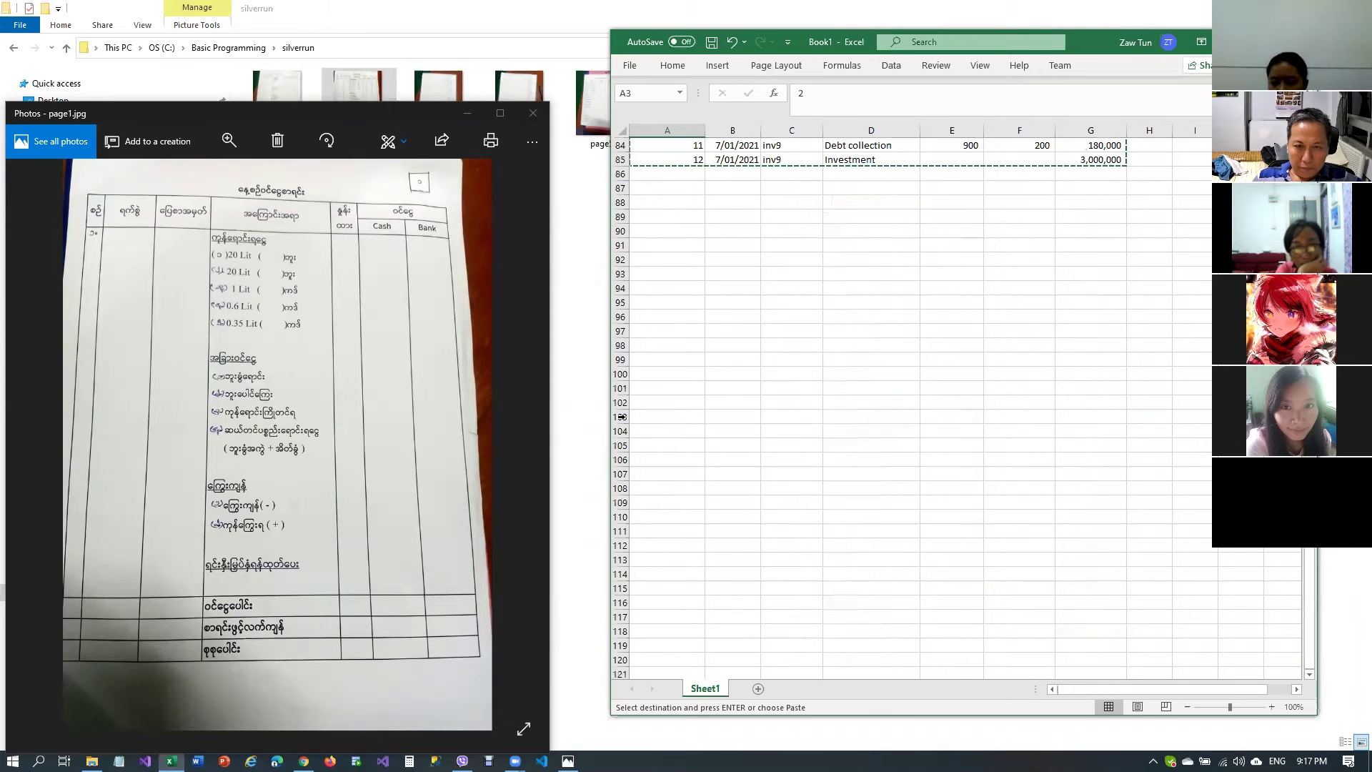
scroll(661, 344, up, 4)
click(675, 344)
key(Return)
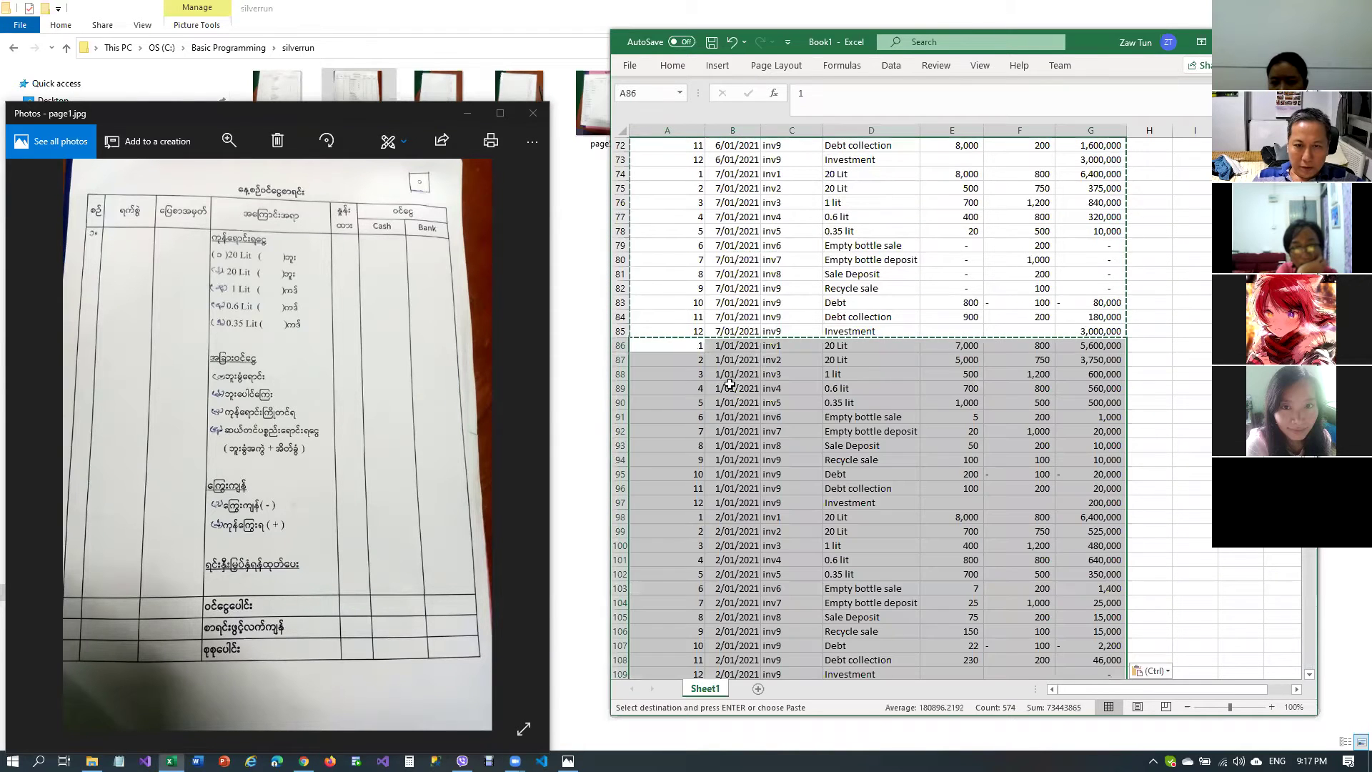
Set the date in B86, the first pasted 20 Lit row, to 8/01/2021
click(732, 345)
text(0)
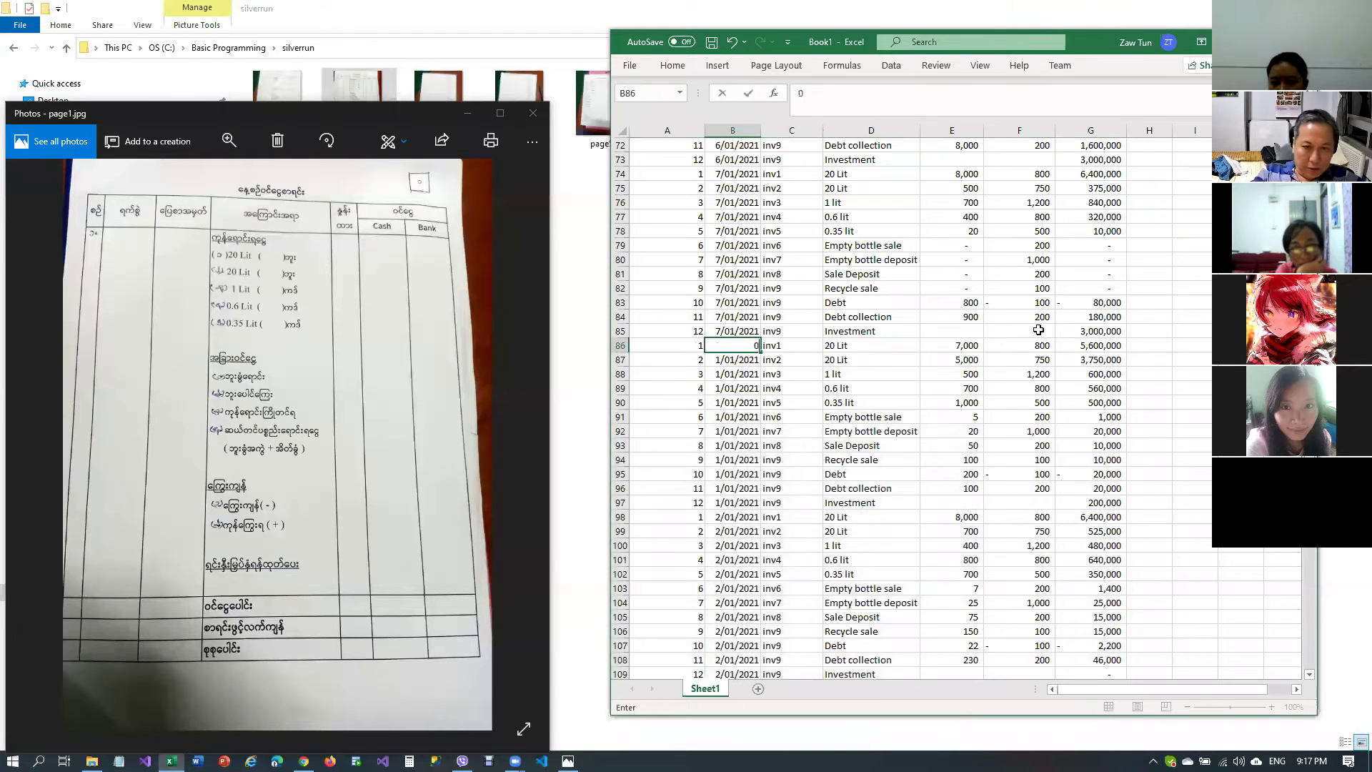
text(8/01/2021)
key(Return)
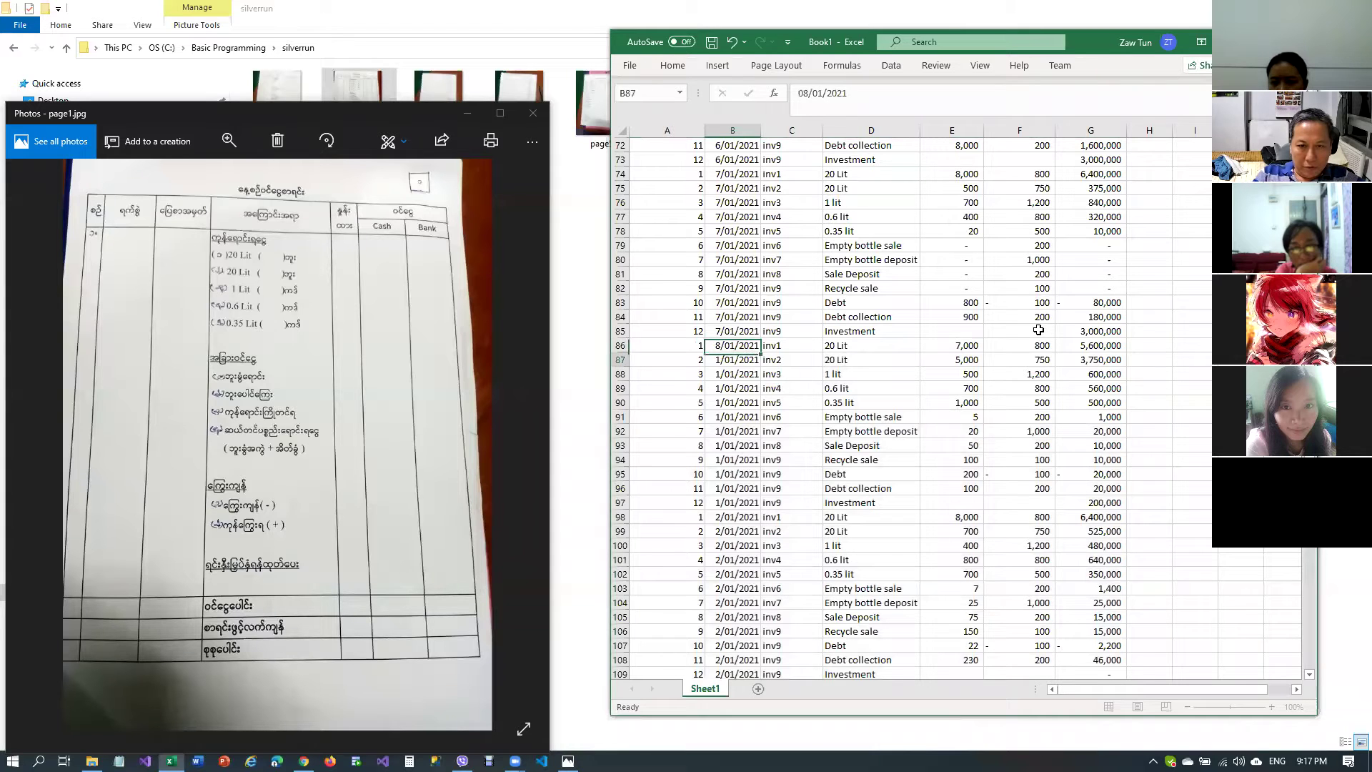
Copy the 8/01/2021 date from B86 into the remaining rows of that day's block, B87:B97
key(Up)
key(ctrl+c)
key(Down)
key(shift+Down)
key(shift+Down)
key(shift+Down)
key(shift+Down)
key(shift+Down)
key(shift+Down)
key(shift+Down)
key(shift+Down)
key(shift+Down)
key(shift+Down)
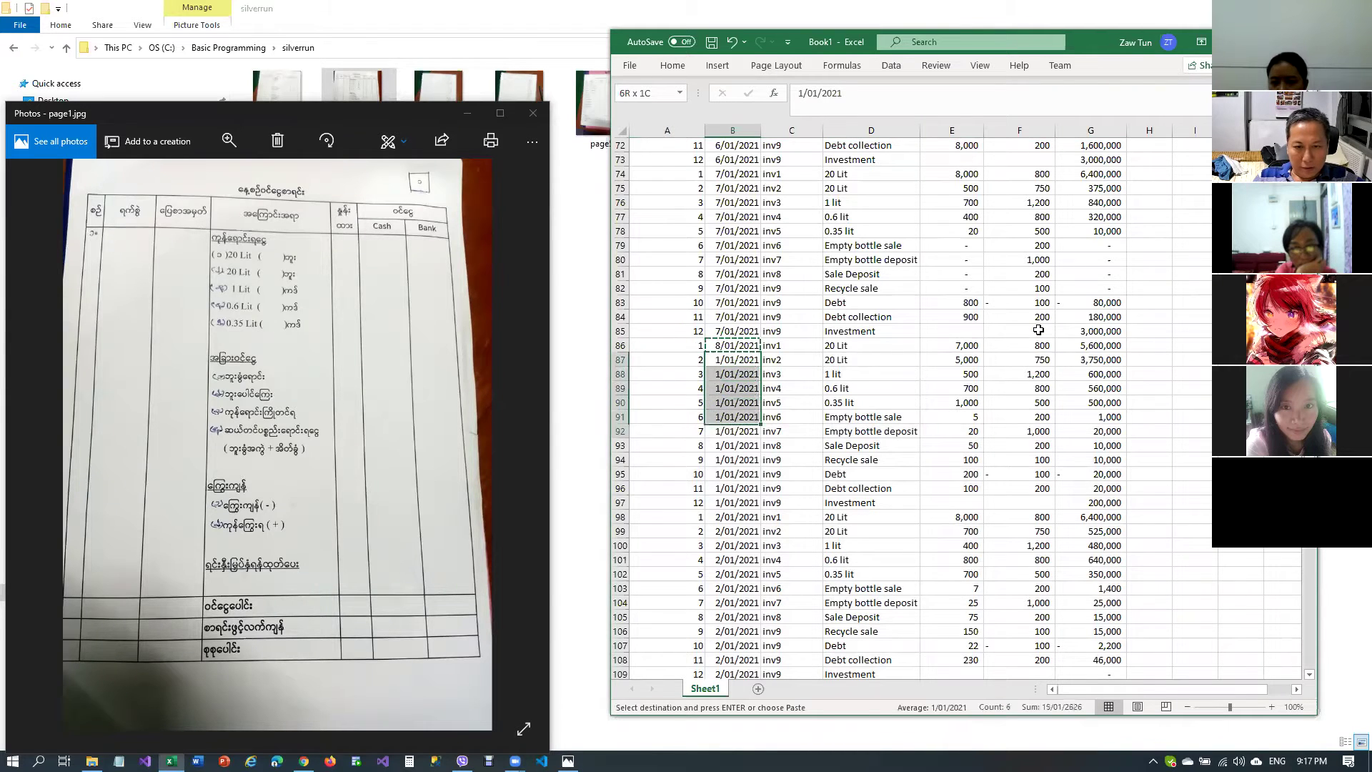
key(ctrl+v)
Set the date in B98, the first 20 Lit row of the second pasted day block, to 9/01/2021
key(Down)
key(Down)
key(Down)
key(Down)
key(Down)
key(Down)
key(Down)
key(Down)
key(Down)
key(Down)
key(Down)
key(Down)
key(Down)
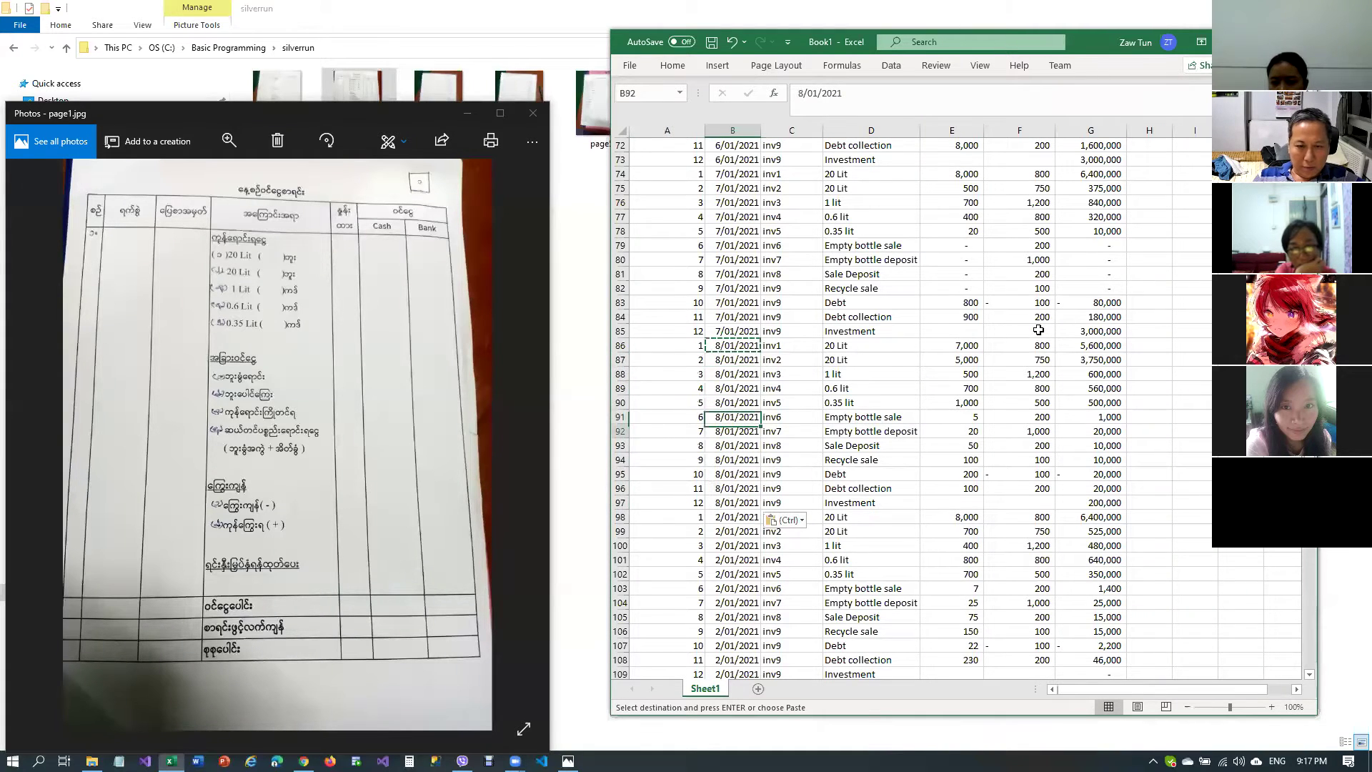
key(Up)
key(Up)
text(09/01/0)
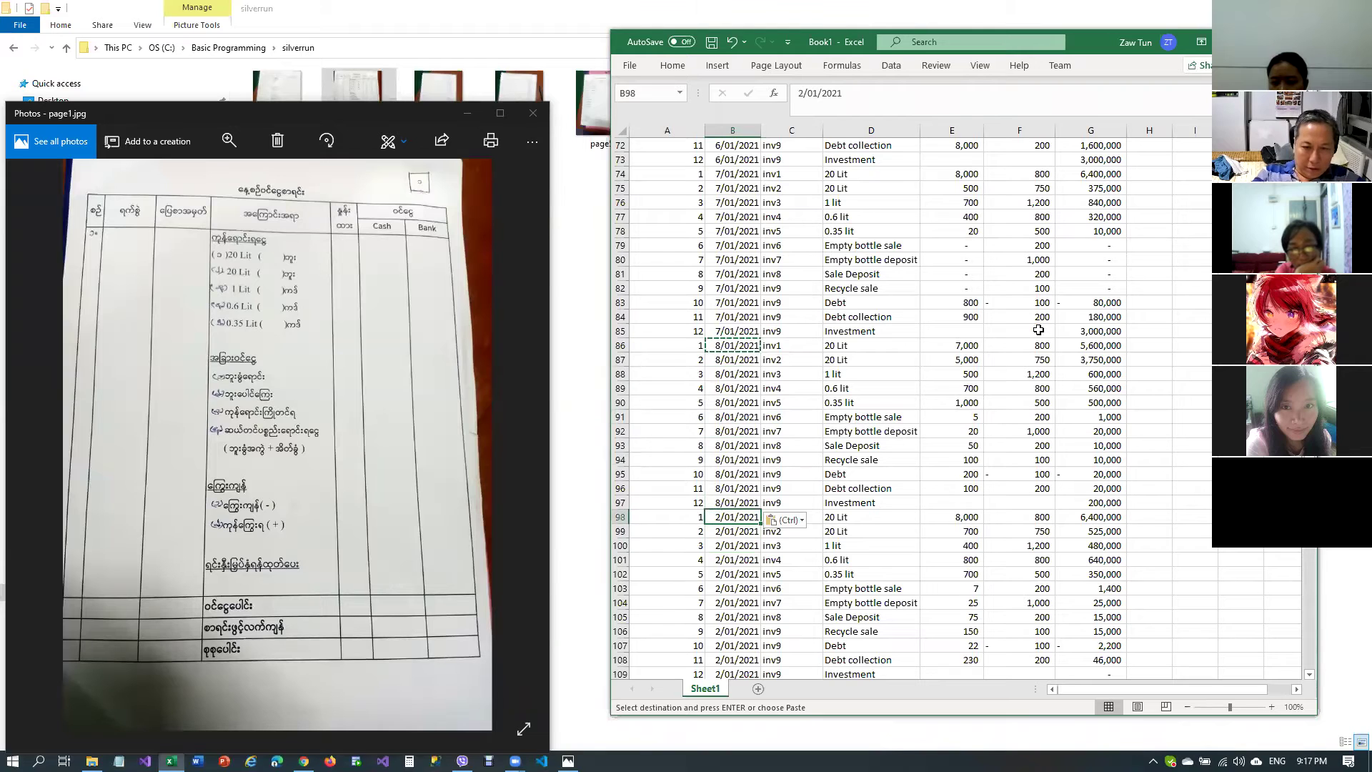
text(21)
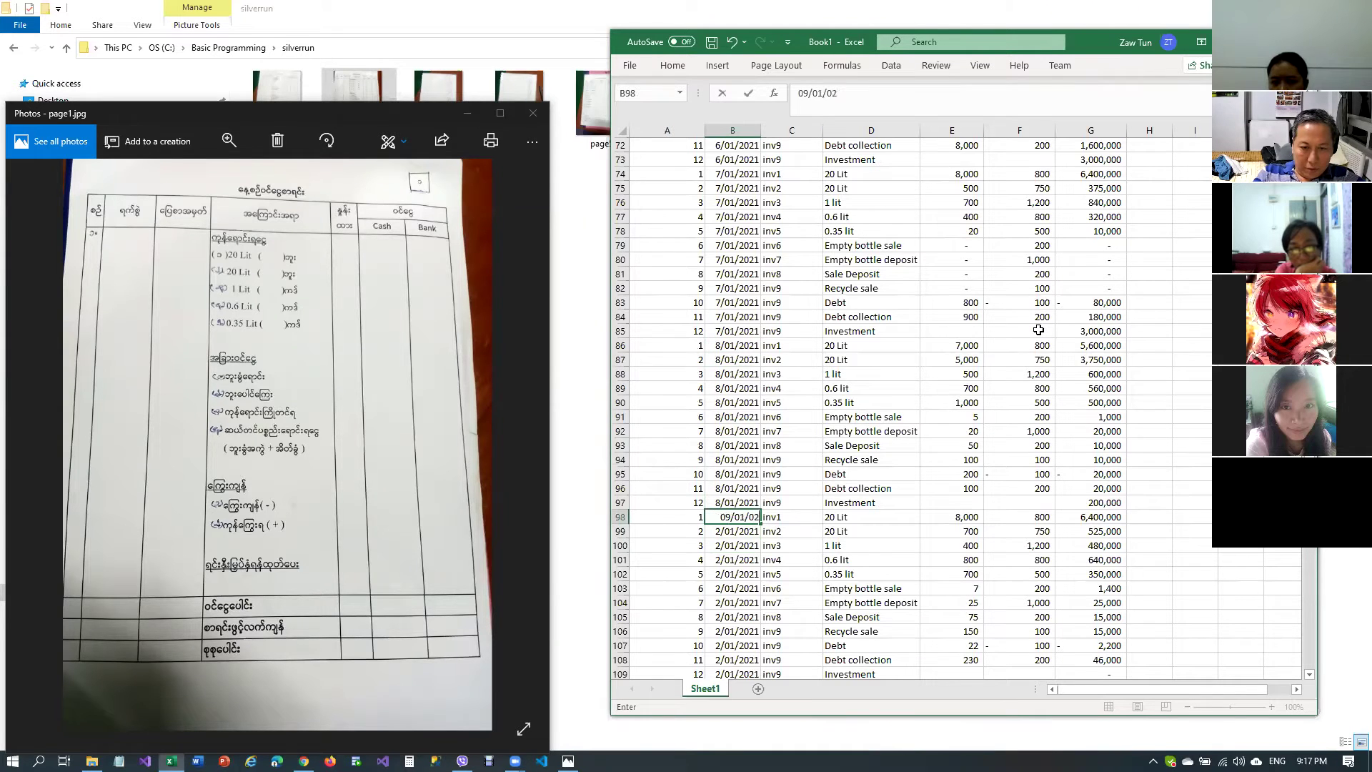
key(Return)
Copy the 9/01/2021 date from B98 into the rest of its day block, B99:B109
key(Up)
key(ctrl+c)
key(Down)
key(shift+Down)
key(shift+Down)
key(shift+Down)
key(shift+Down)
key(shift+Down)
key(shift+Down)
key(shift+Down)
key(shift+Down)
key(shift+Down)
key(shift+Down)
key(shift+Down)
key(shift+Down)
key(shift+Down)
key(shift+Down)
key(shift+Down)
key(shift+Down)
key(shift+Down)
key(shift+Down)
key(shift+Down)
key(shift+Down)
key(shift+Down)
key(shift+Down)
key(shift+Down)
key(shift+Down)
key(shift+Down)
key(shift+Down)
key(shift+Down)
key(shift+Up)
key(shift+Up)
key(shift+Up)
key(shift+Up)
key(shift+Up)
key(shift+Up)
key(shift+Up)
key(shift+Up)
key(shift+Up)
key(shift+Up)
key(shift+Up)
key(shift+Up)
key(shift+Up)
key(shift+Up)
key(shift+Up)
key(shift+Up)
key(shift+Up)
key(shift+Up)
key(shift+Down)
key(ctrl+v)
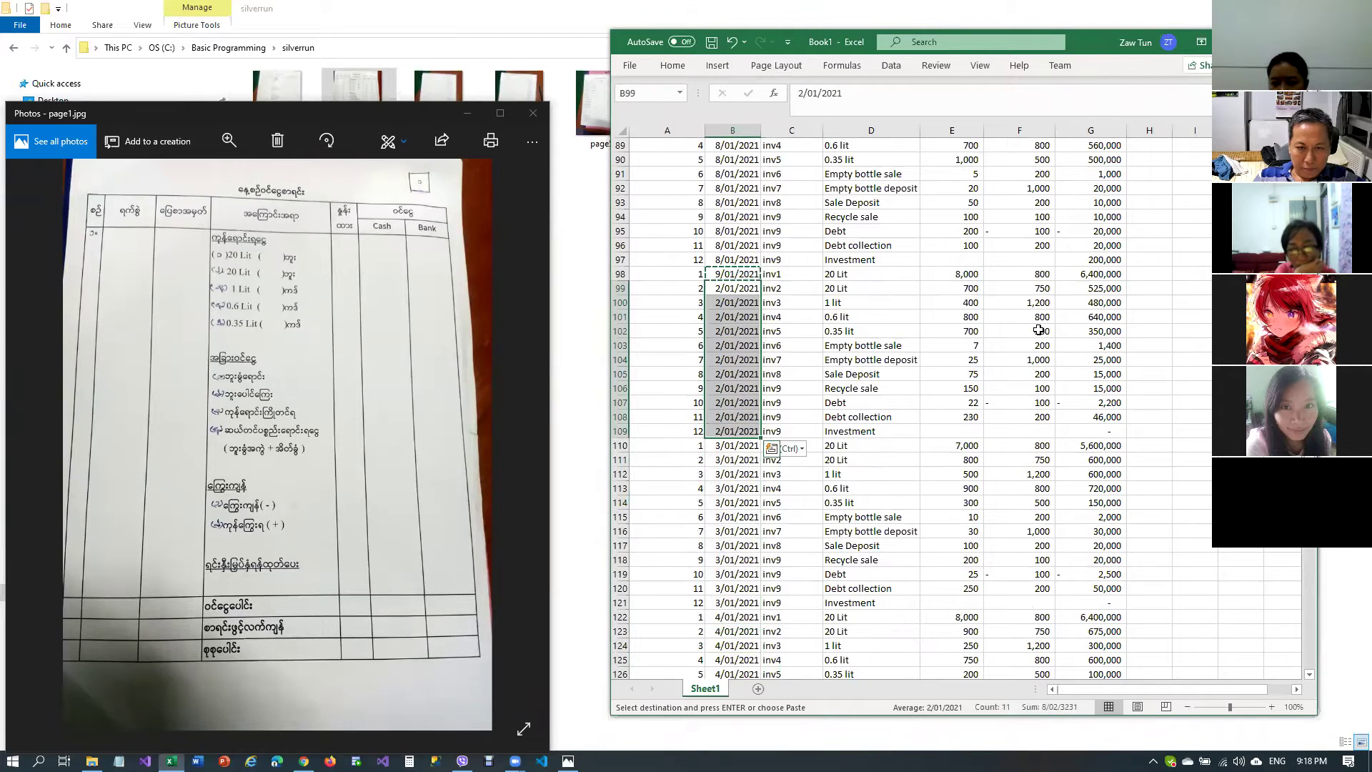
Set the date in B110, the first row of the third pasted day block, to 10/01/2021
key(Down)
key(Down)
key(Down)
key(Down)
key(Down)
key(Down)
key(Down)
key(Down)
key(Down)
key(Down)
key(Down)
key(Down)
key(Down)
key(Down)
key(Escape)
key(Up)
key(Up)
key(Up)
text(10/01/2021)
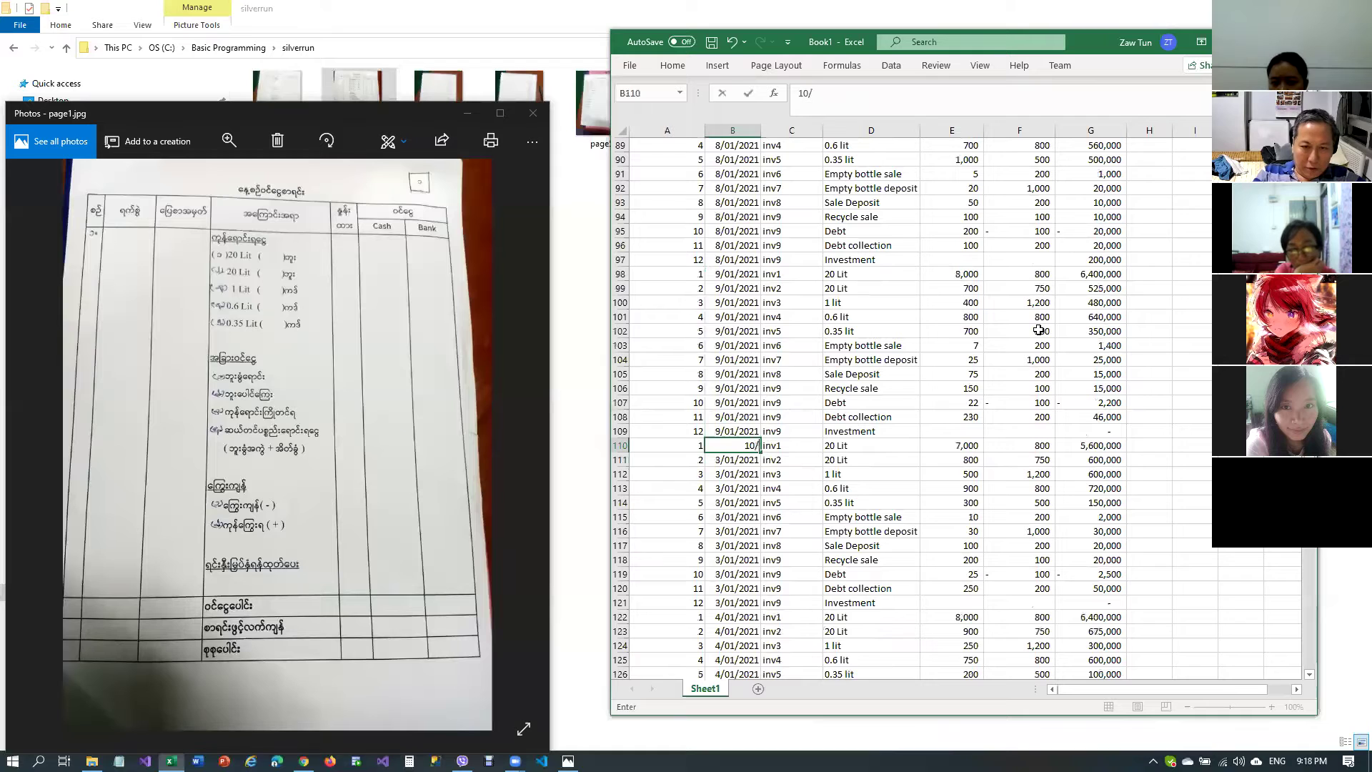
key(Return)
Copy the 10/01/2021 date from B110 into the rest of its day block, B111:B121
key(Up)
key(ctrl+c)
key(shift+Down)
key(shift+Down)
key(shift+Down)
key(shift+Down)
key(shift+Down)
key(shift+Down)
key(shift+Down)
key(shift+Down)
key(shift+Down)
key(shift+Down)
key(shift+Down)
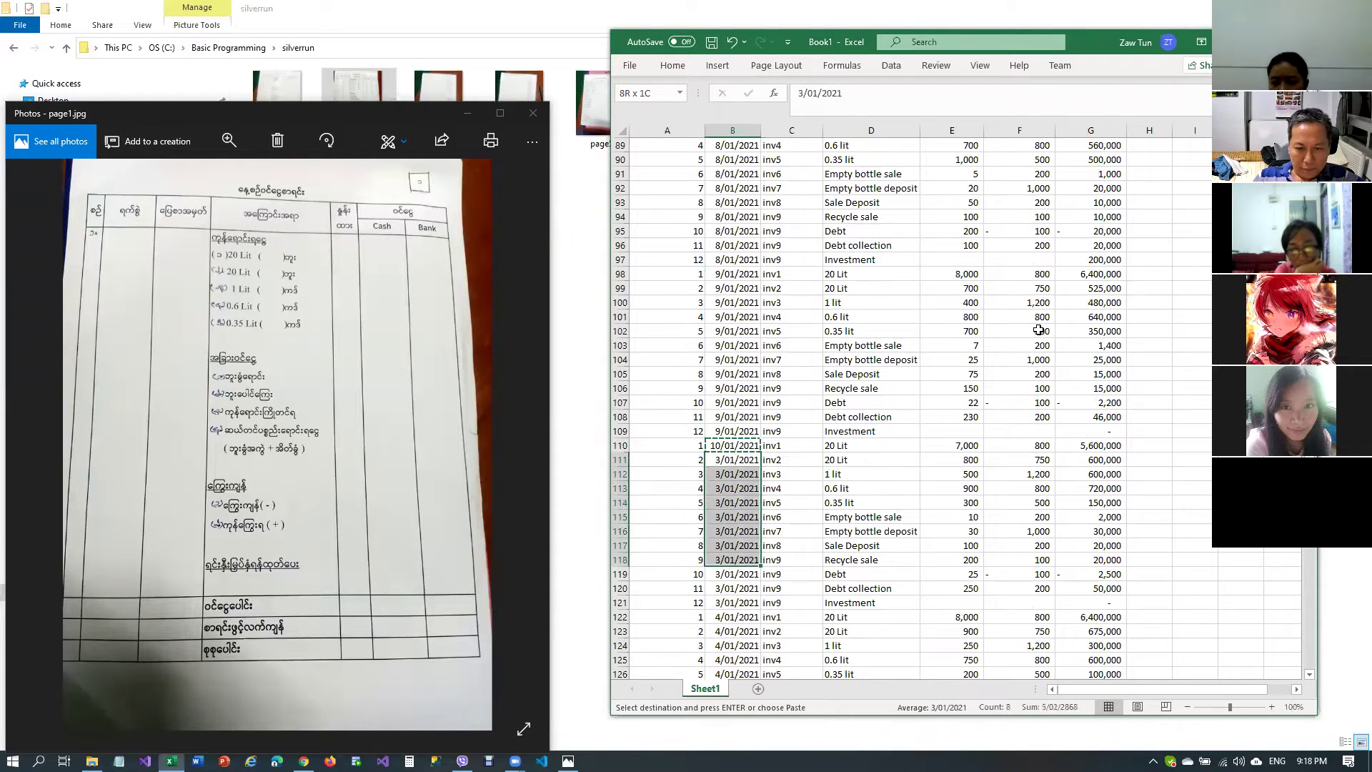
key(ctrl+v)
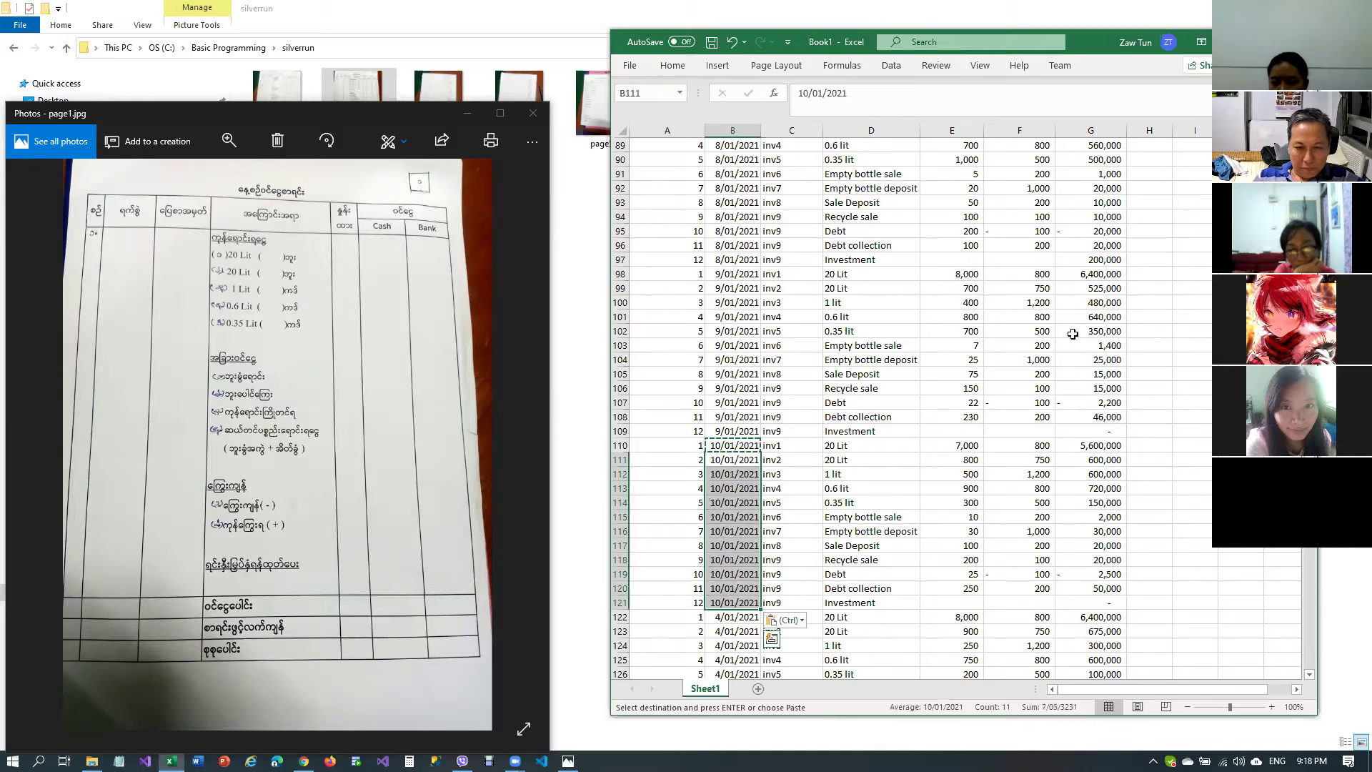
Set the date in B122, the first row of the fourth pasted day block, to 11/01/2021
scroll(857, 358, down, 6)
click(722, 358)
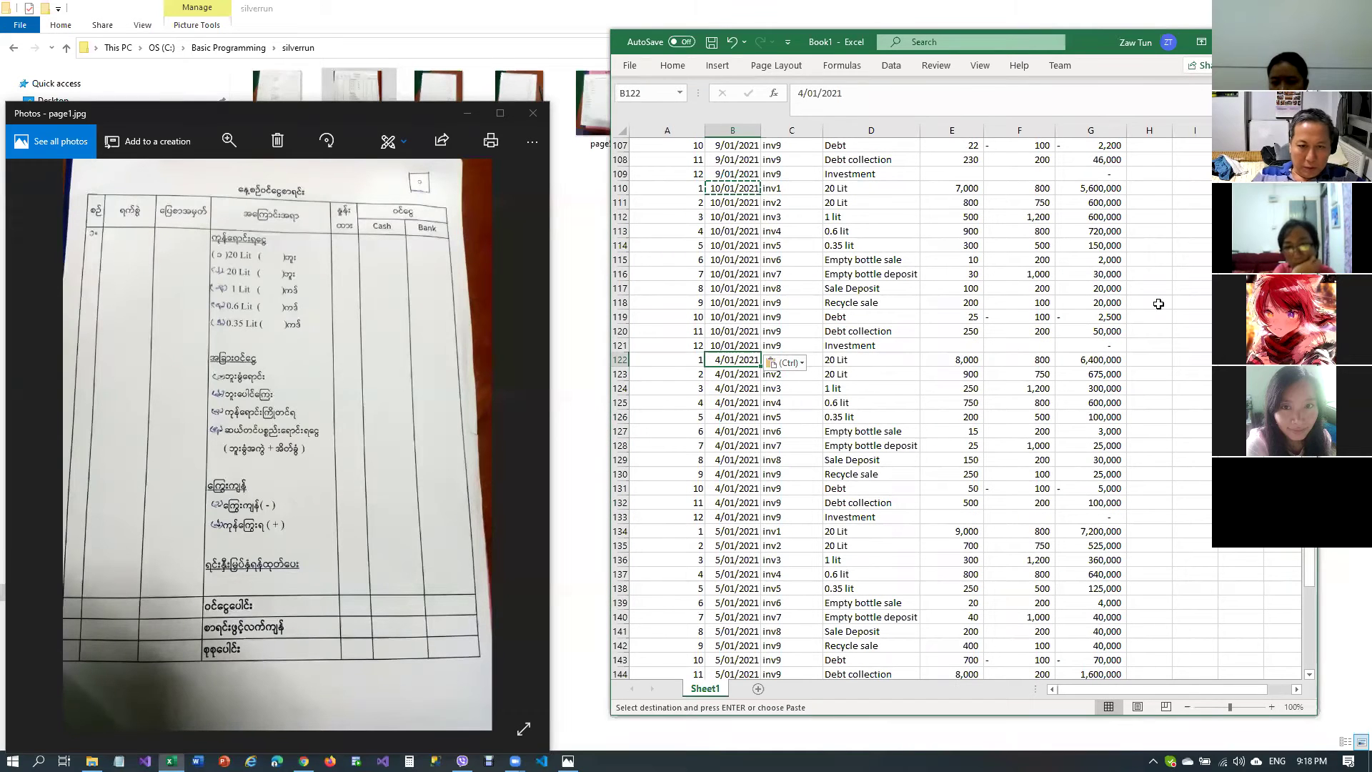
text(11/01/2021)
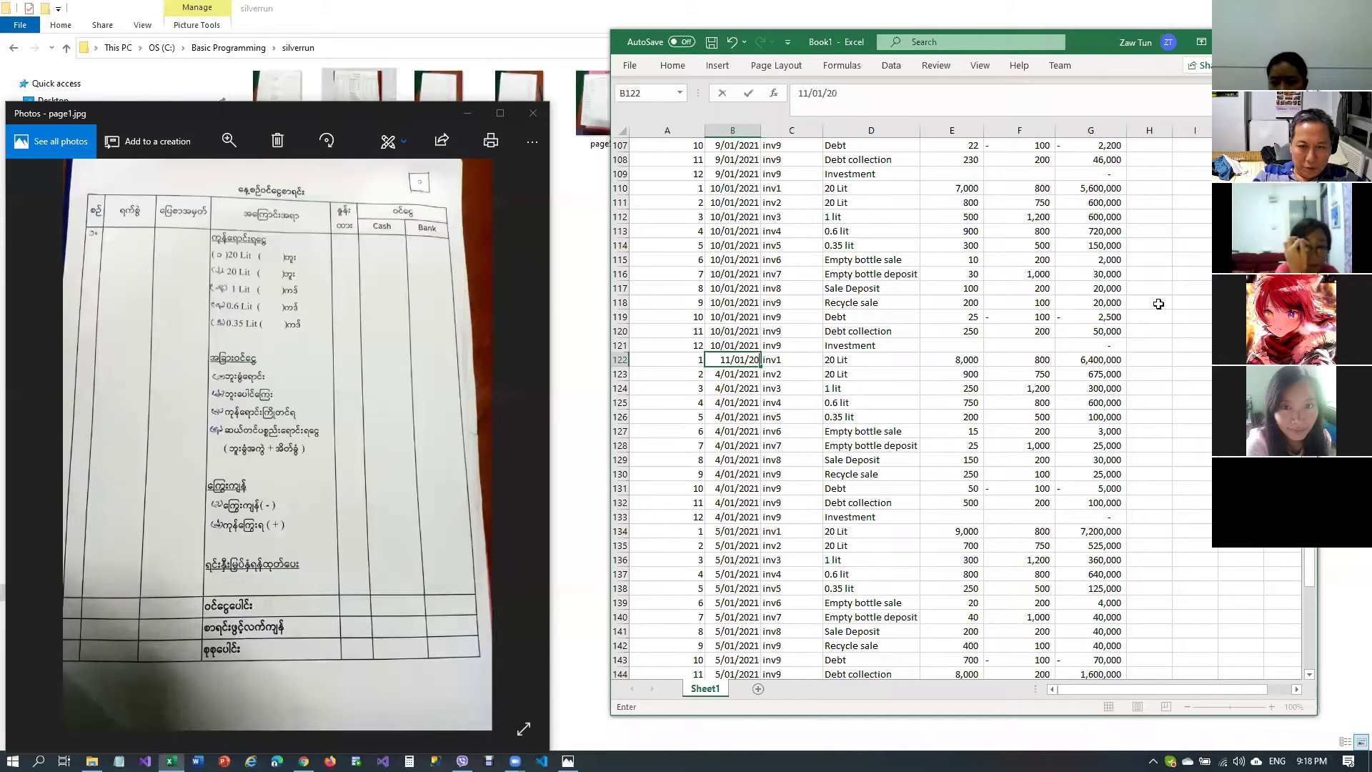
key(Return)
Copy the 11/01/2021 date from B122 into the rest of its day block, B123:B133
key(Up)
key(ctrl+c)
key(Down)
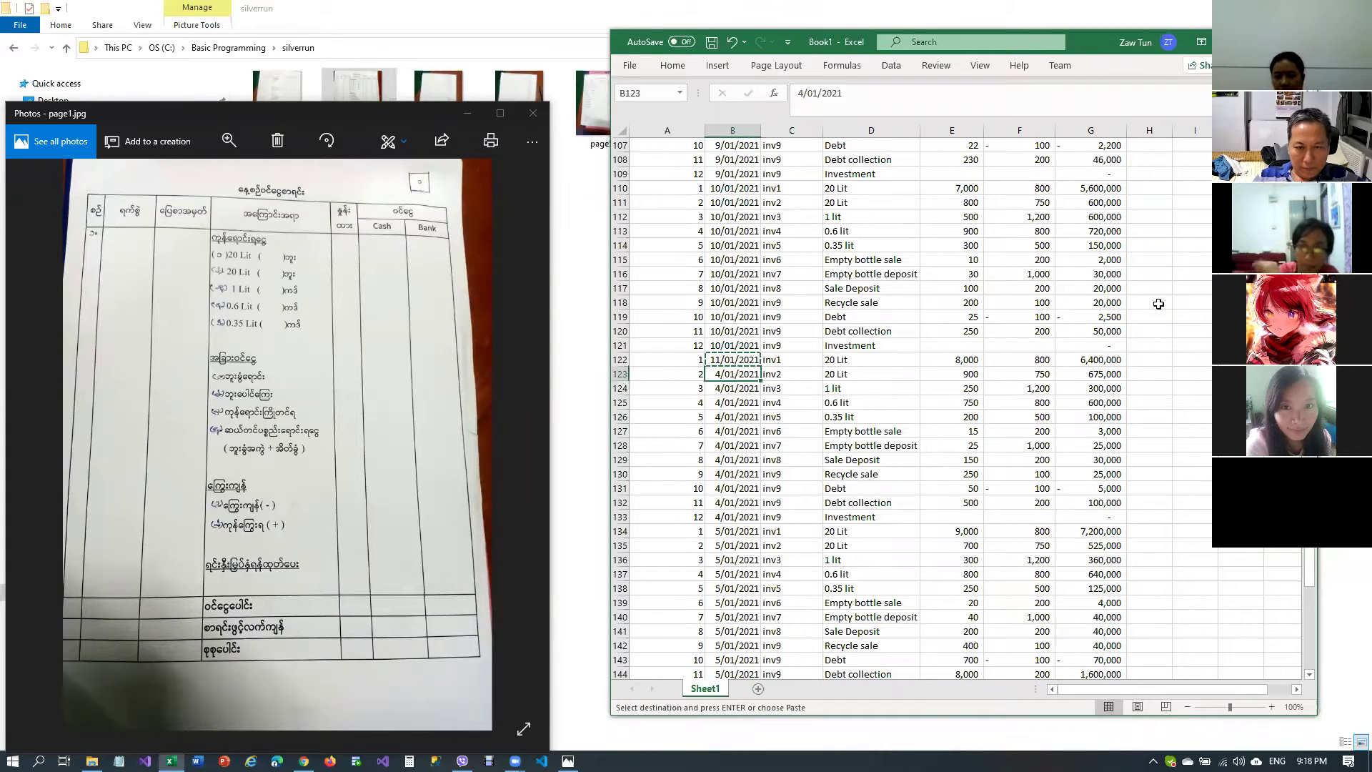
key(shift+Down)
key(shift+Down)
key(shift+Down)
key(shift+Down)
key(shift+Down)
key(shift+Down)
key(shift+Down)
key(shift+Down)
key(shift+Down)
key(shift+Down)
key(shift+Down)
key(shift+Down)
key(shift+Up)
key(shift+Up)
key(ctrl+v)
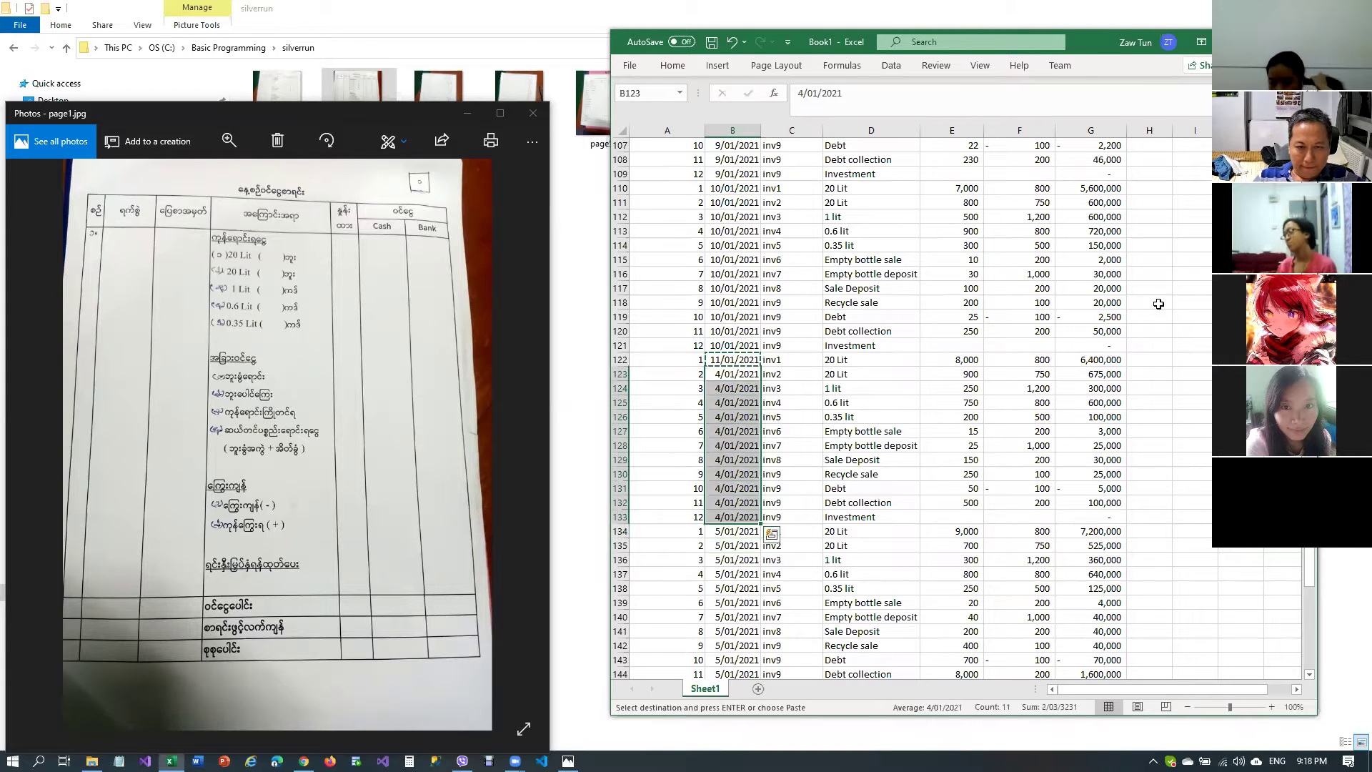
Set the date in B134, the first row of the fifth pasted day block, to 12/01/2021
scroll(746, 443, down, 3)
click(743, 405)
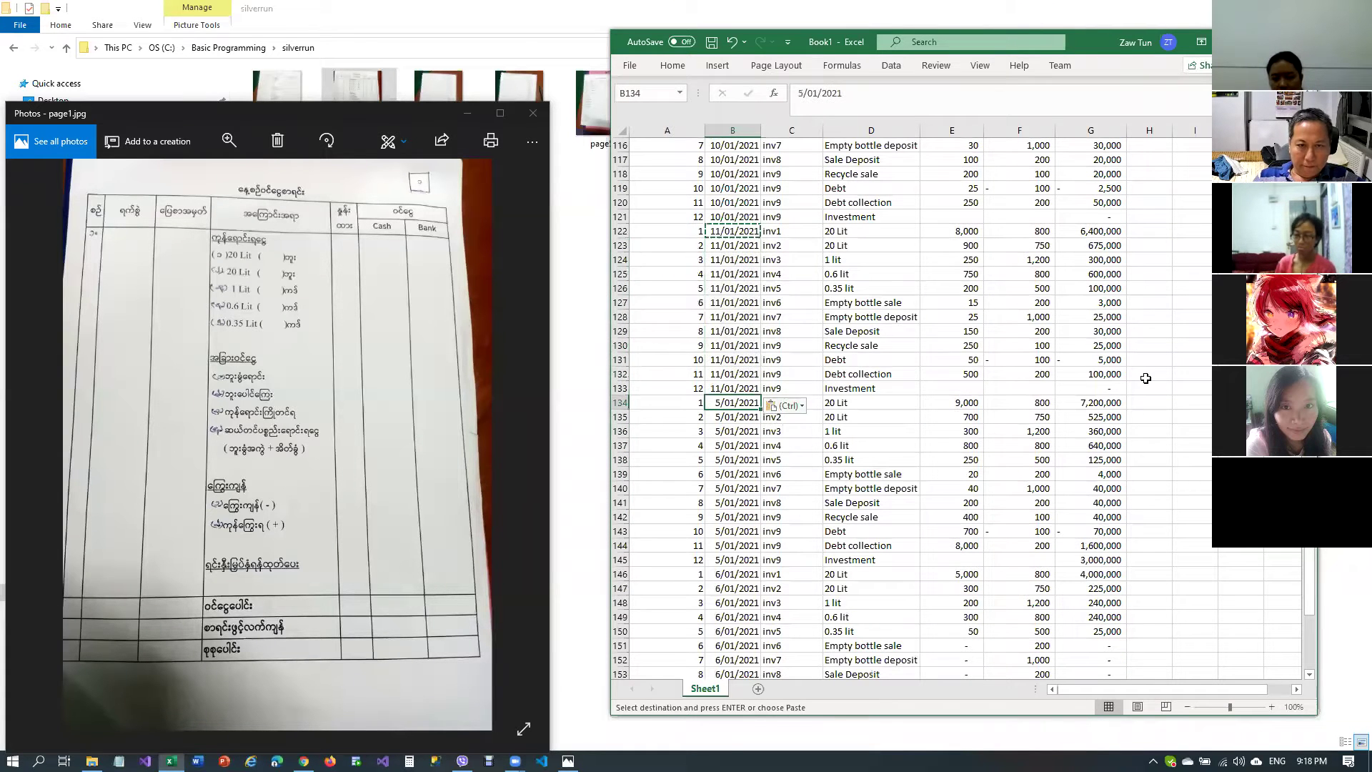
text(12/01/2021)
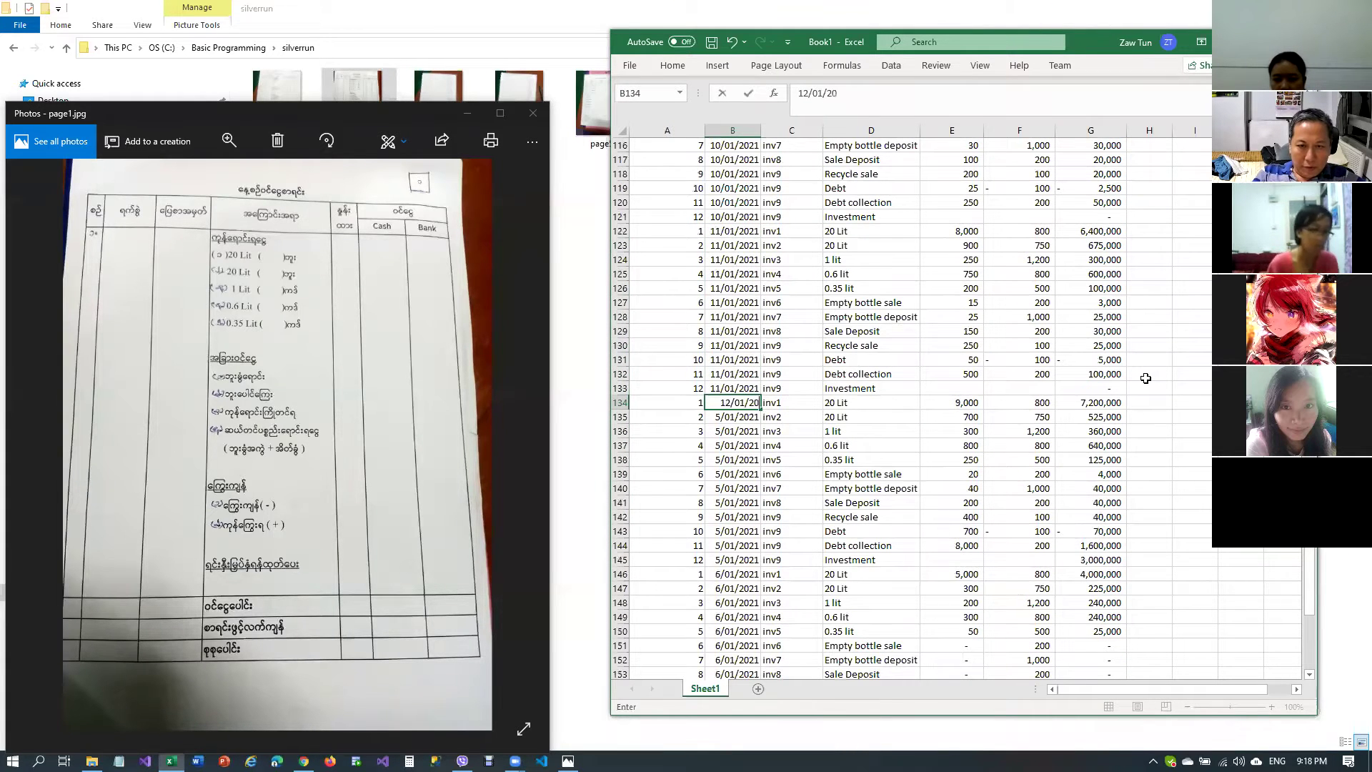
key(ctrl+Return)
Copy the 12/01/2021 date from B134 into the rest of its day block, B135:B145
key(ctrl+c)
key(Down)
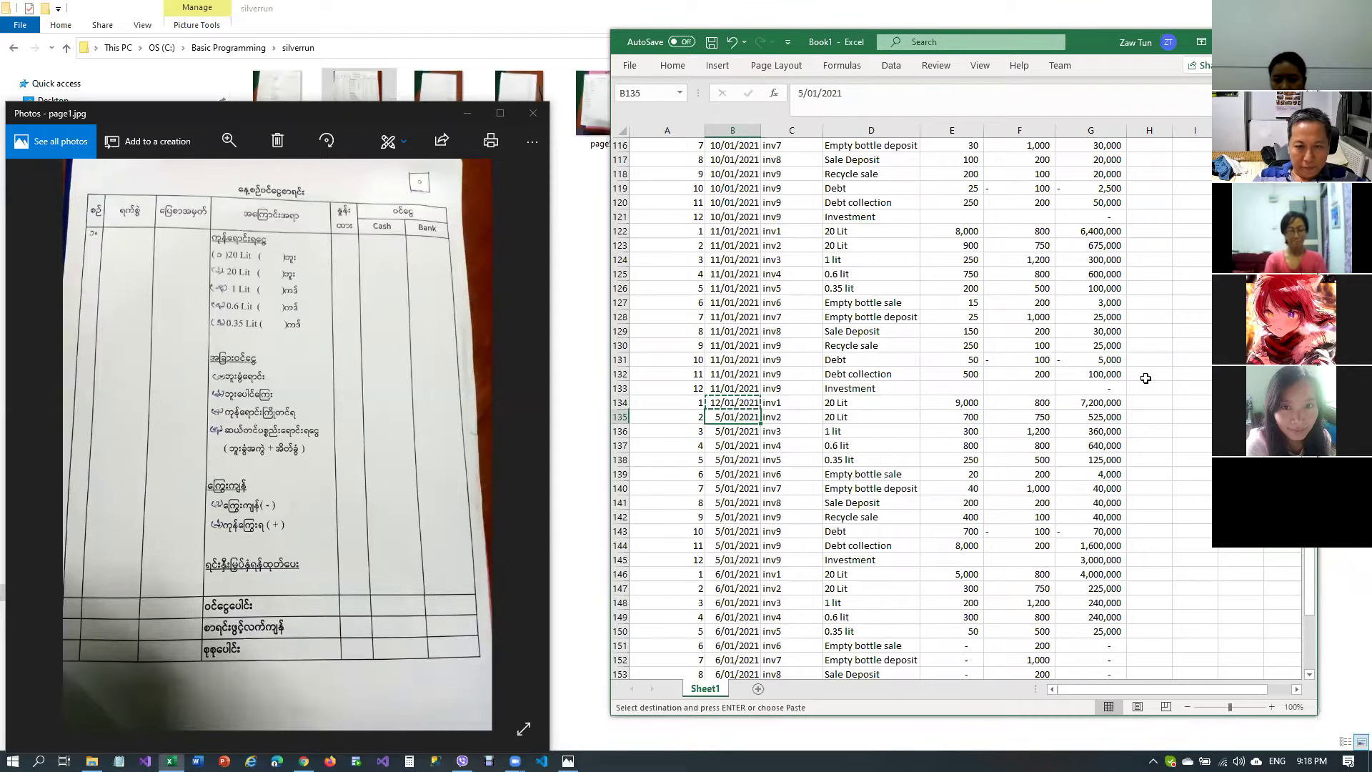
key(shift+Down)
key(shift+Down)
key(shift+Down)
key(shift+Down)
key(shift+Down)
key(shift+Down)
key(shift+Down)
key(shift+Down)
key(shift+Down)
key(shift+Down)
key(shift+Down)
key(shift+Up)
key(ctrl+v)
Set the date in B146, the first row of the sixth pasted day block, to 13/01/2021
scroll(812, 392, down, 5)
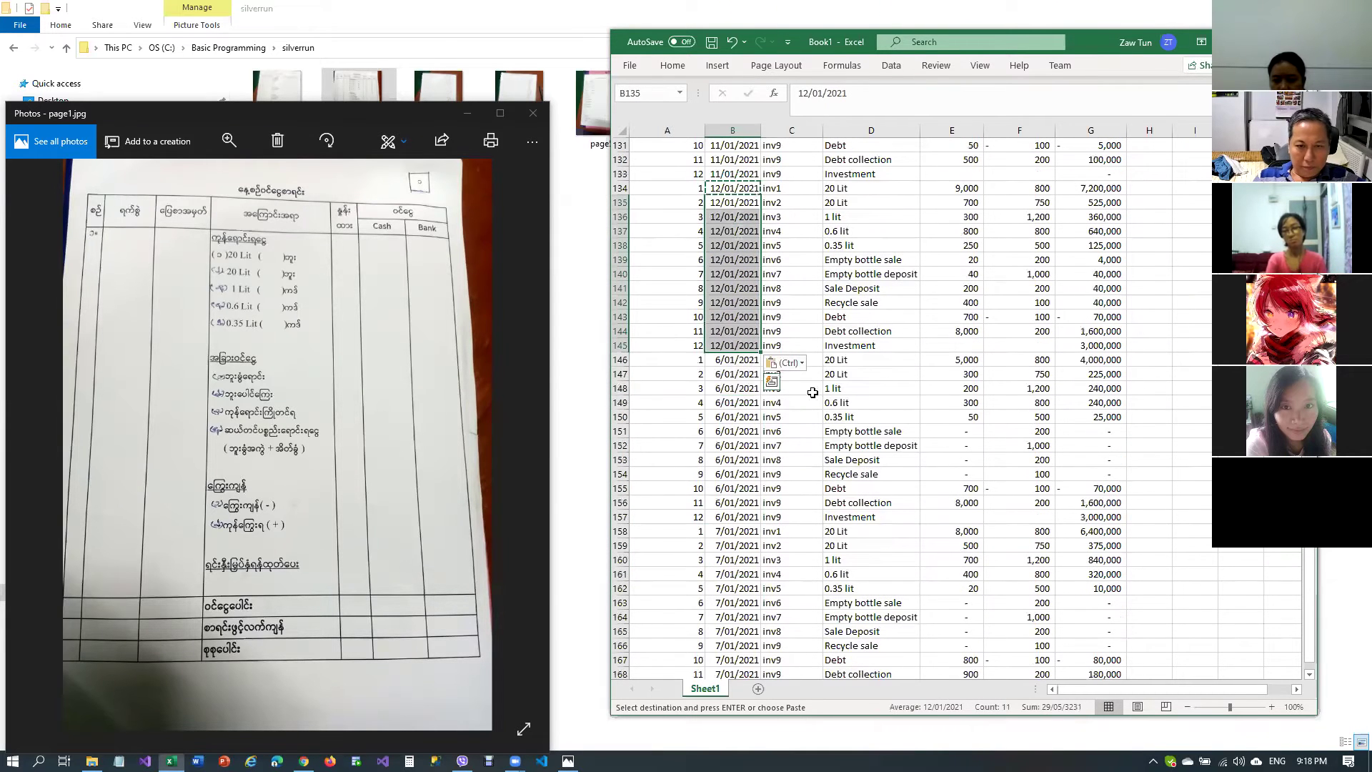
click(743, 358)
text(13/01/2021)
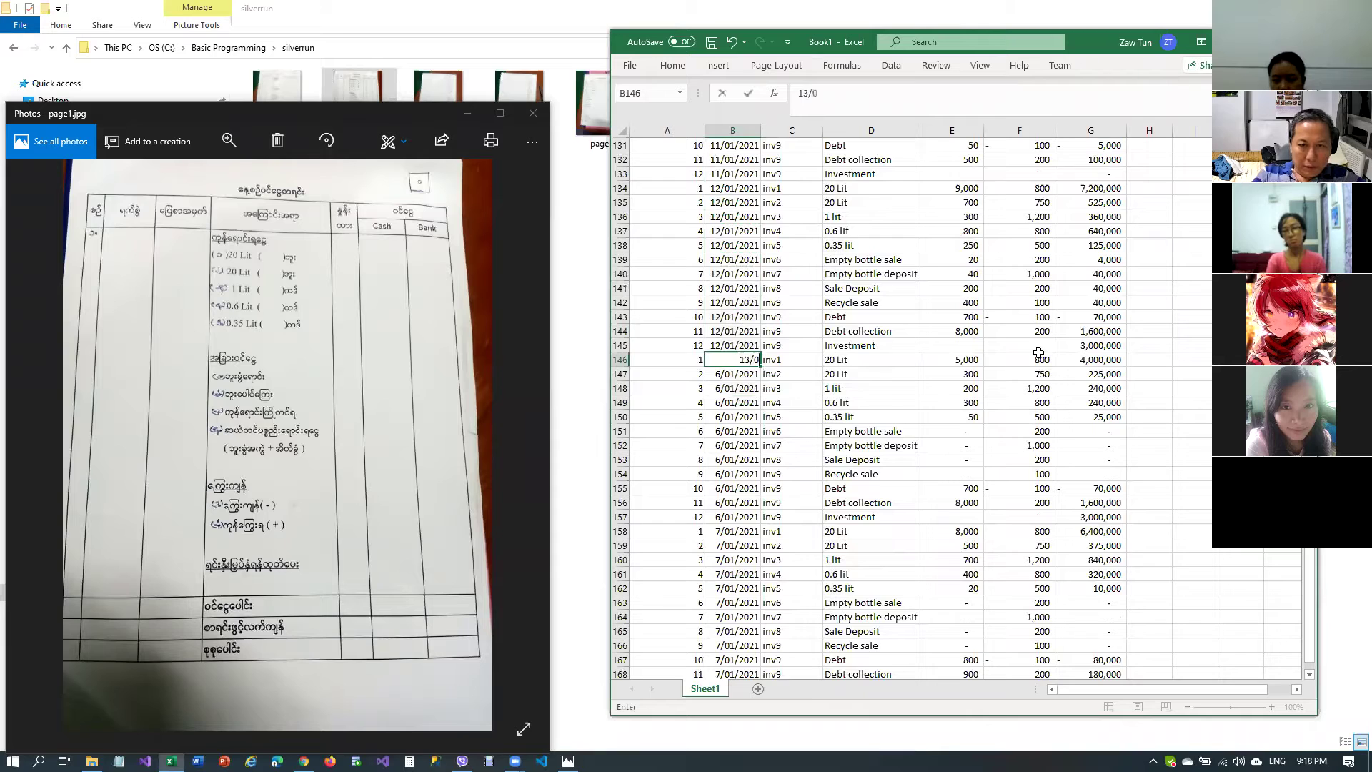
key(Return)
Copy the 13/01/2021 date from B146 into the rest of its day block, B147:B157
key(Up)
key(ctrl+c)
key(Down)
key(shift+Down)
key(shift+Down)
key(shift+Down)
key(shift+Down)
key(shift+Down)
key(shift+Down)
key(shift+Down)
key(shift+Down)
key(shift+Down)
key(shift+Down)
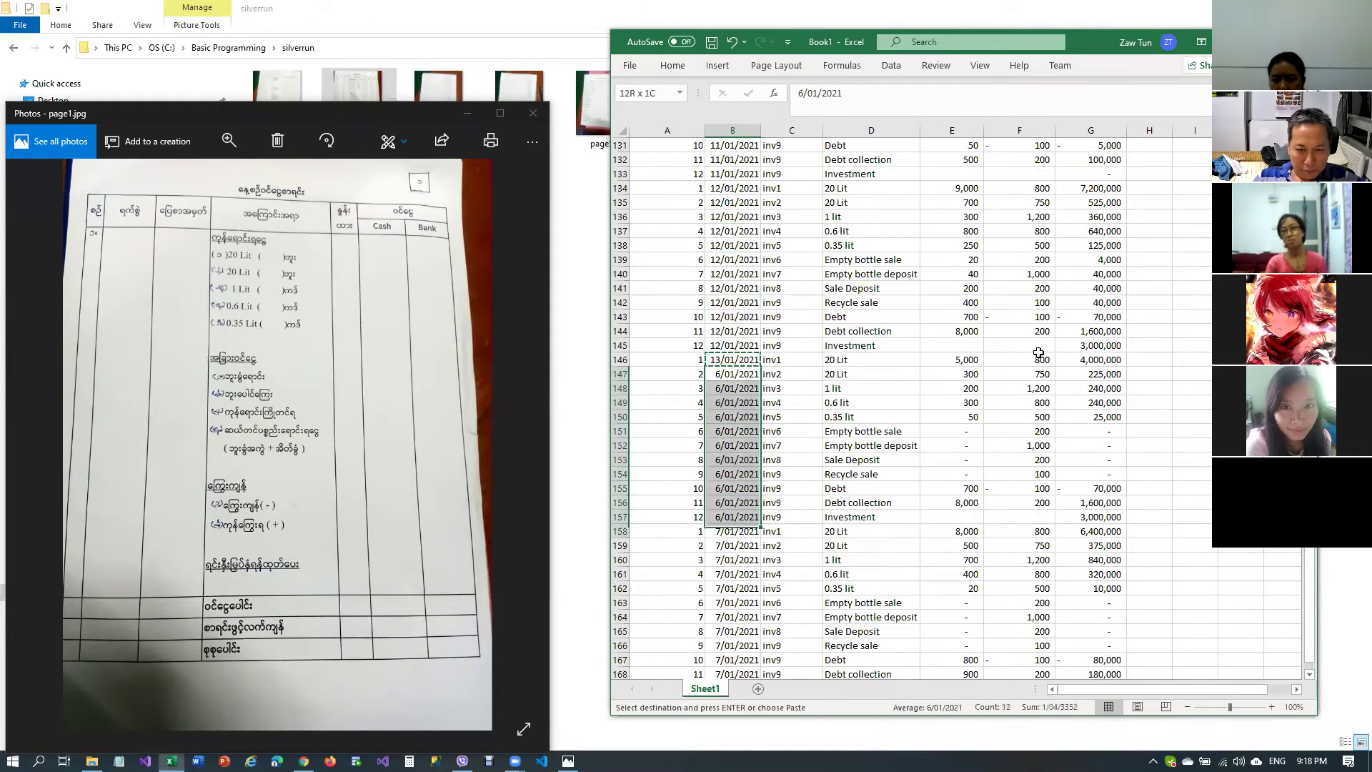
key(Return)
Set the date in B158, the first row of the seventh pasted day block, to 14/01/2021
key(Down)
key(Down)
key(Down)
key(Down)
key(Down)
key(Down)
key(Down)
key(Down)
key(Down)
key(Down)
key(Down)
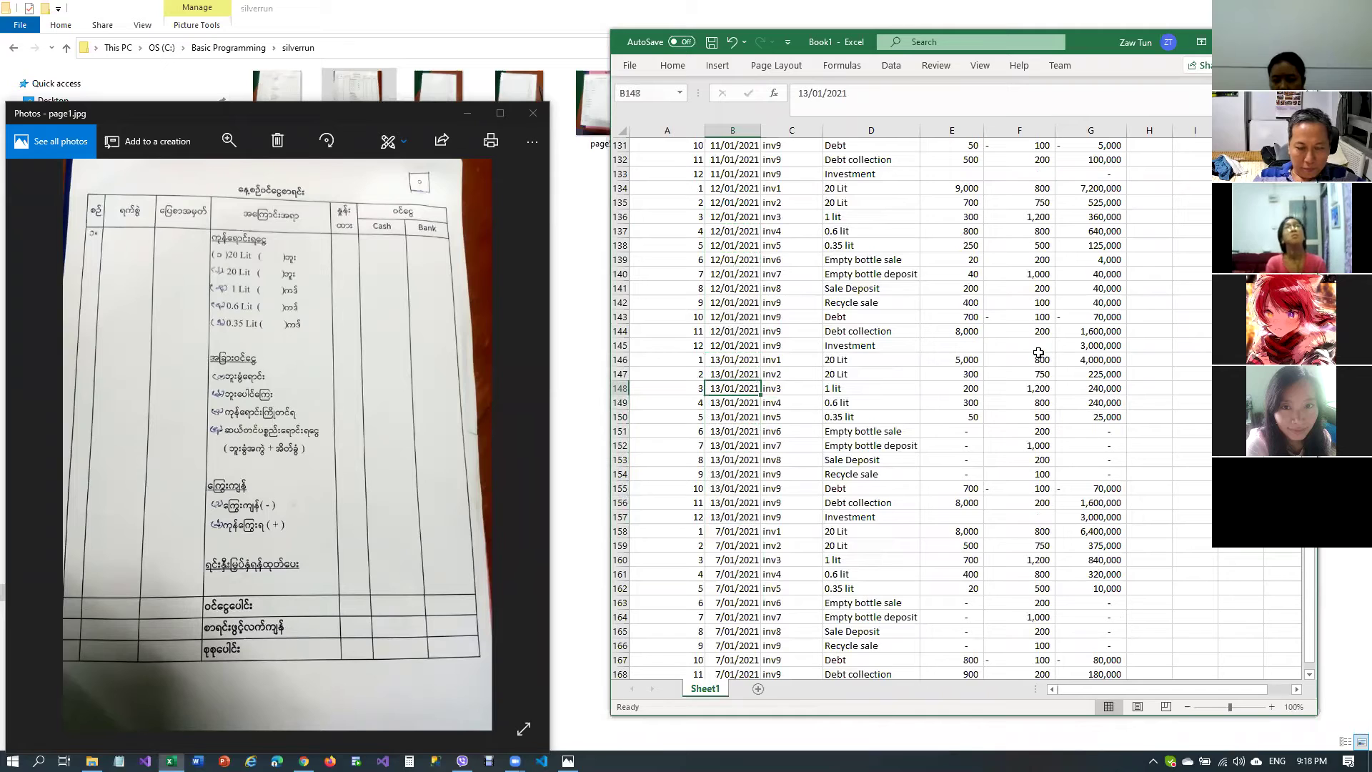
text(14/0)
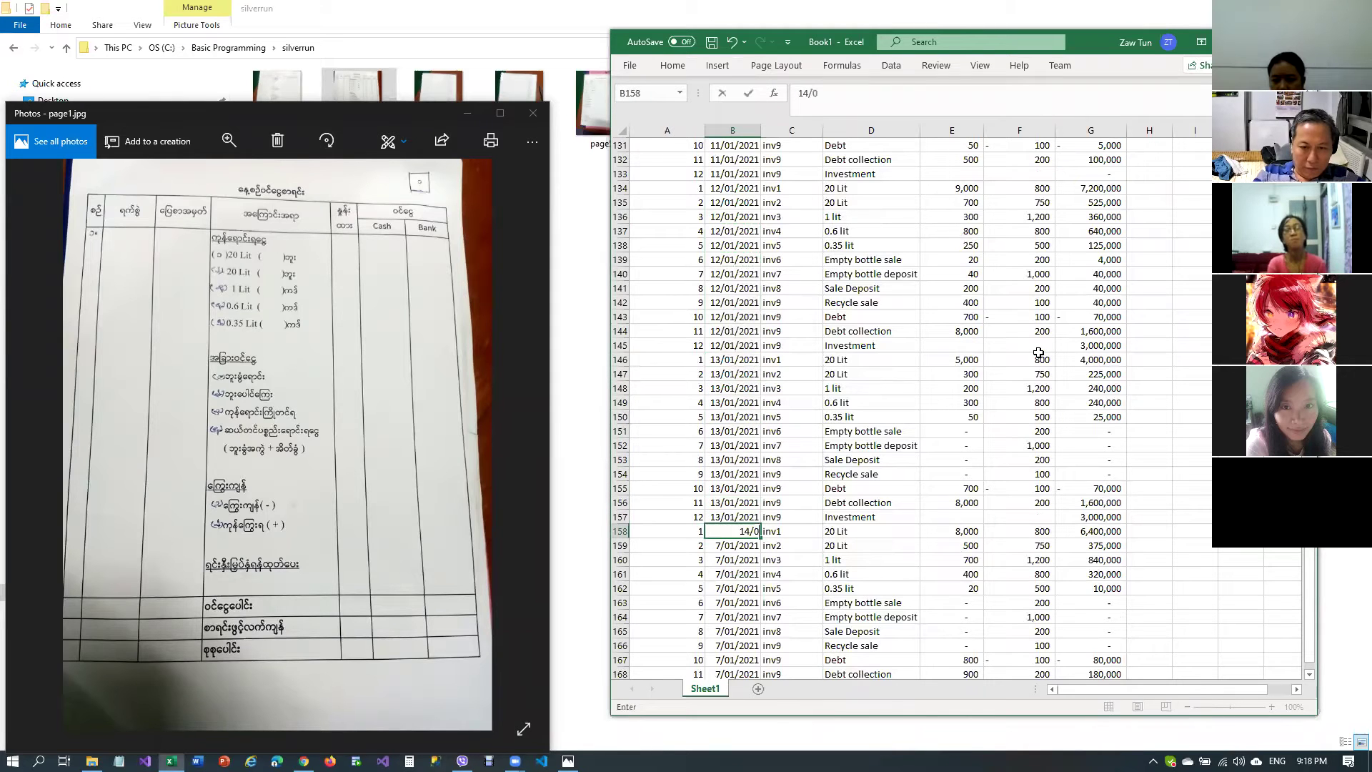
text(1/202)
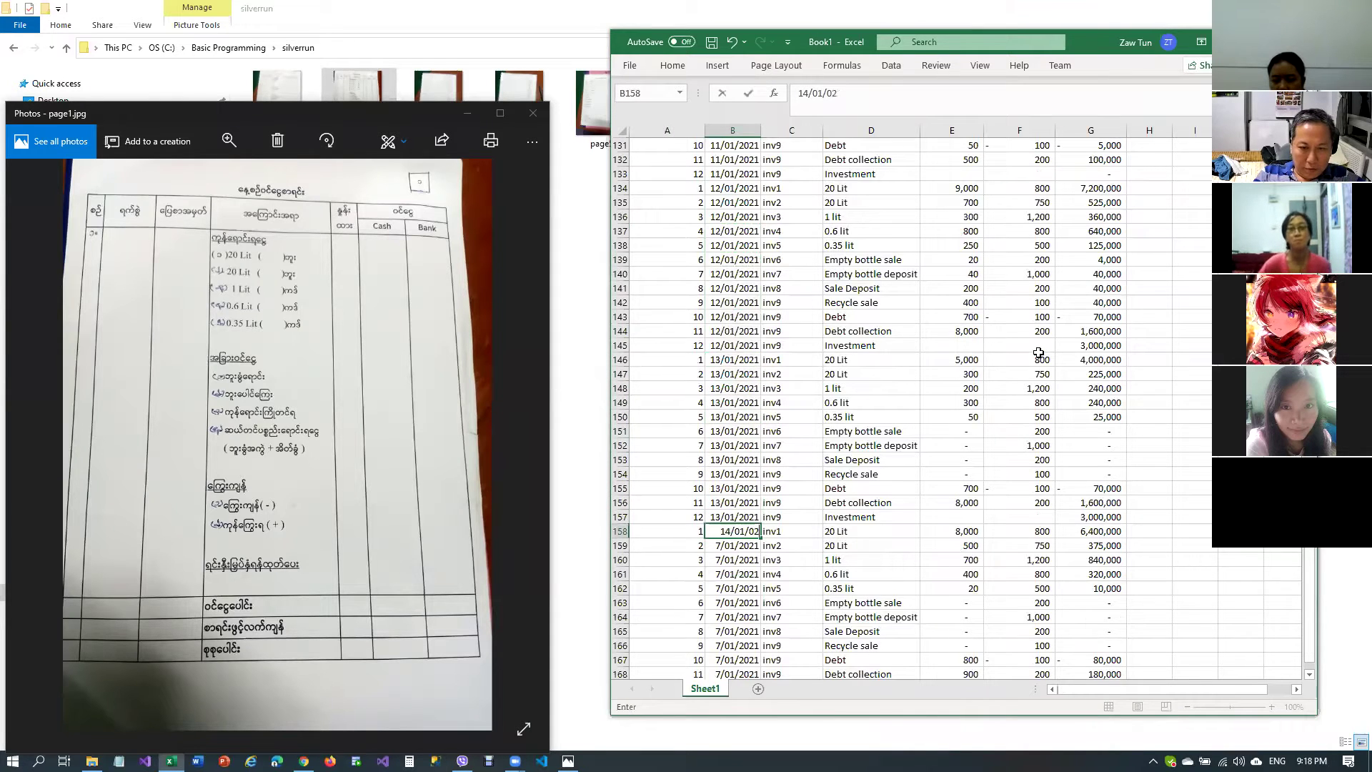
text(1)
key(Return)
Copy the 14/01/2021 date from B158 into the rest of its day block, B159:B169
key(Up)
key(ctrl+c)
key(Down)
key(shift+Down)
key(shift+Down)
key(shift+Down)
key(shift+Down)
key(shift+Down)
key(shift+Down)
key(shift+Down)
key(shift+Down)
key(shift+Down)
key(shift+Down)
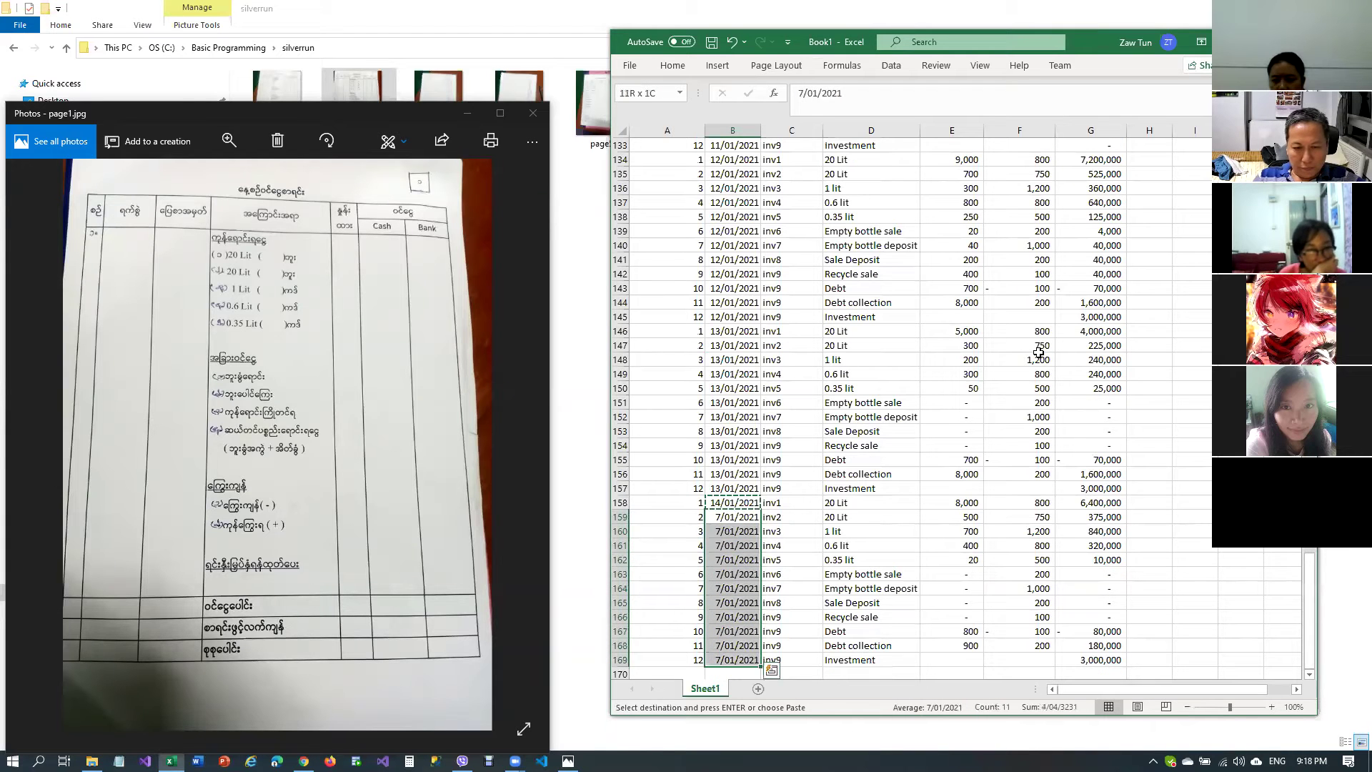
key(Return)
Change the quantities of the two 20 Lit rows dated 11/01/2021, E122 and E123, to 7000 and 5000
key(Up)
key(Up)
key(Up)
key(Up)
key(Up)
key(Up)
key(Up)
key(Up)
key(Up)
key(Up)
key(Up)
key(Up)
key(Up)
key(Up)
key(Up)
key(Up)
key(Up)
key(Up)
key(Up)
key(Up)
key(Up)
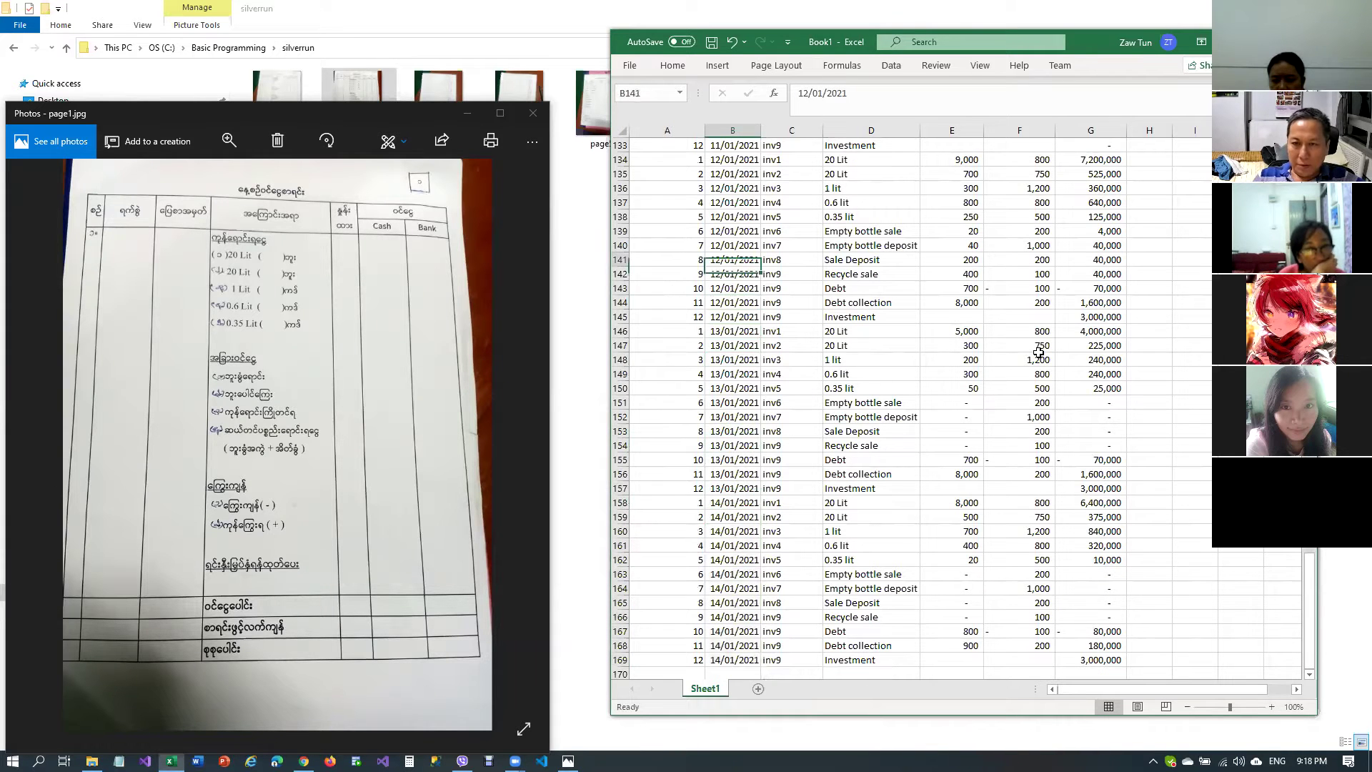
key(Down)
key(Down)
key(Down)
key(Down)
key(Down)
key(Down)
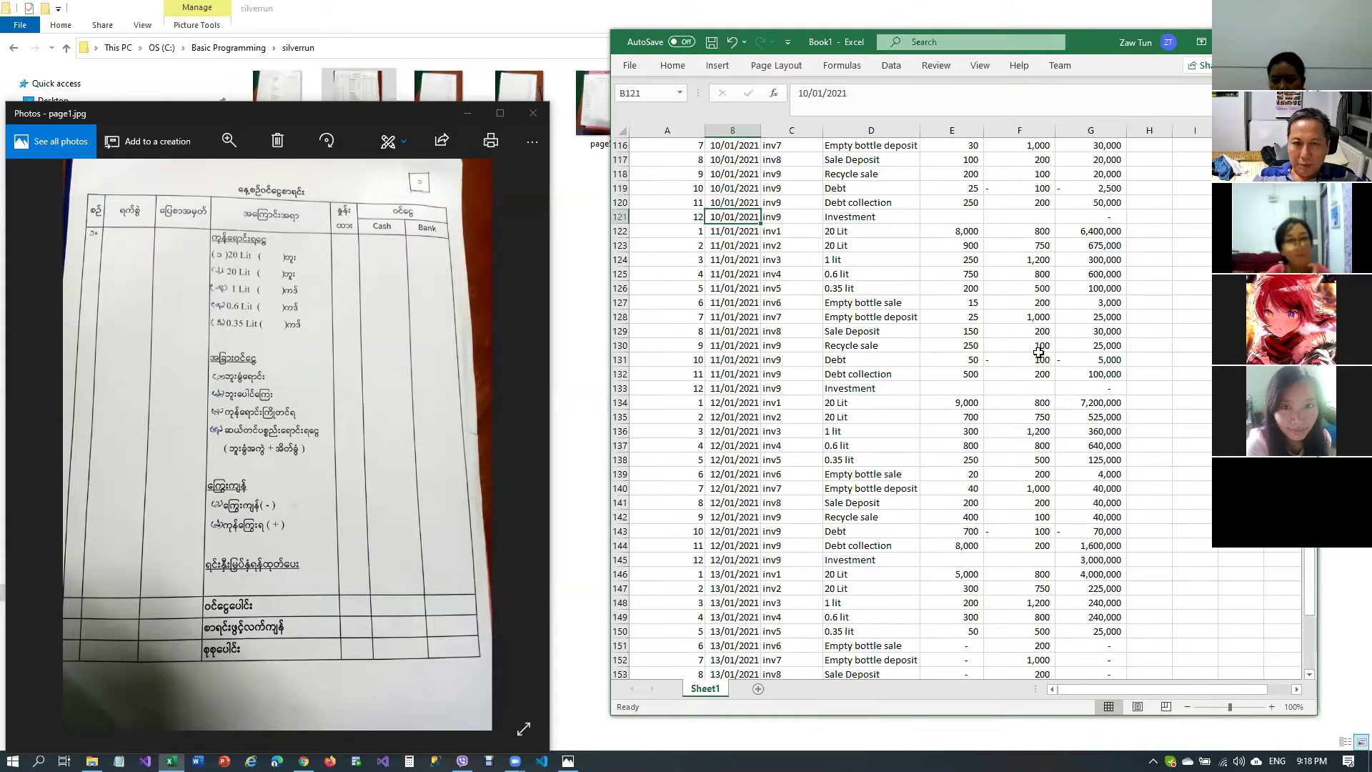
key(Right)
key(Right)
key(Right)
key(Right)
key(Right)
key(Left)
key(Left)
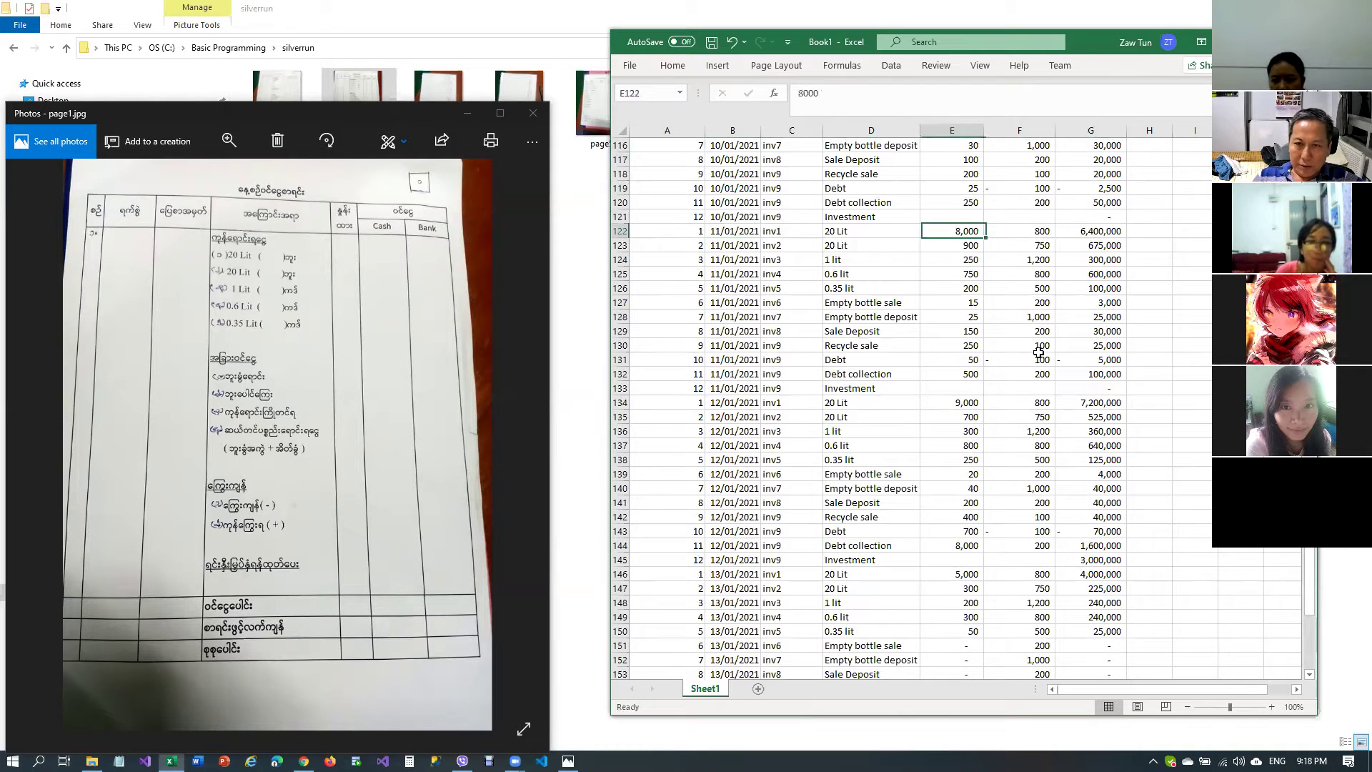
text(7,000)
key(Return)
text(5000)
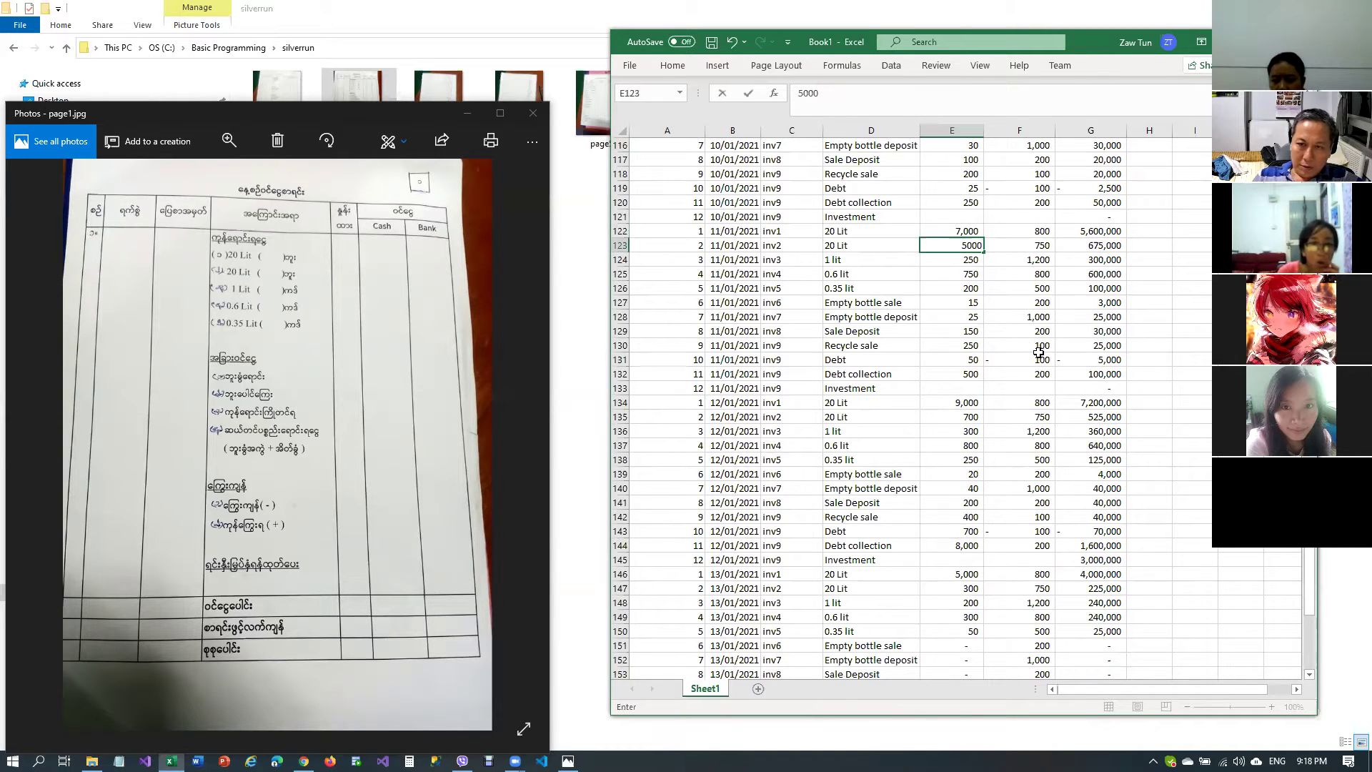
key(Return)
Change the 12/01/2021 quantities to 3000 and 2000 for the two 20 Lit rows and 700 for 0.6 lit
key(Down)
key(Down)
key(Down)
key(Down)
key(Down)
key(Down)
key(Down)
key(Down)
key(Down)
key(Down)
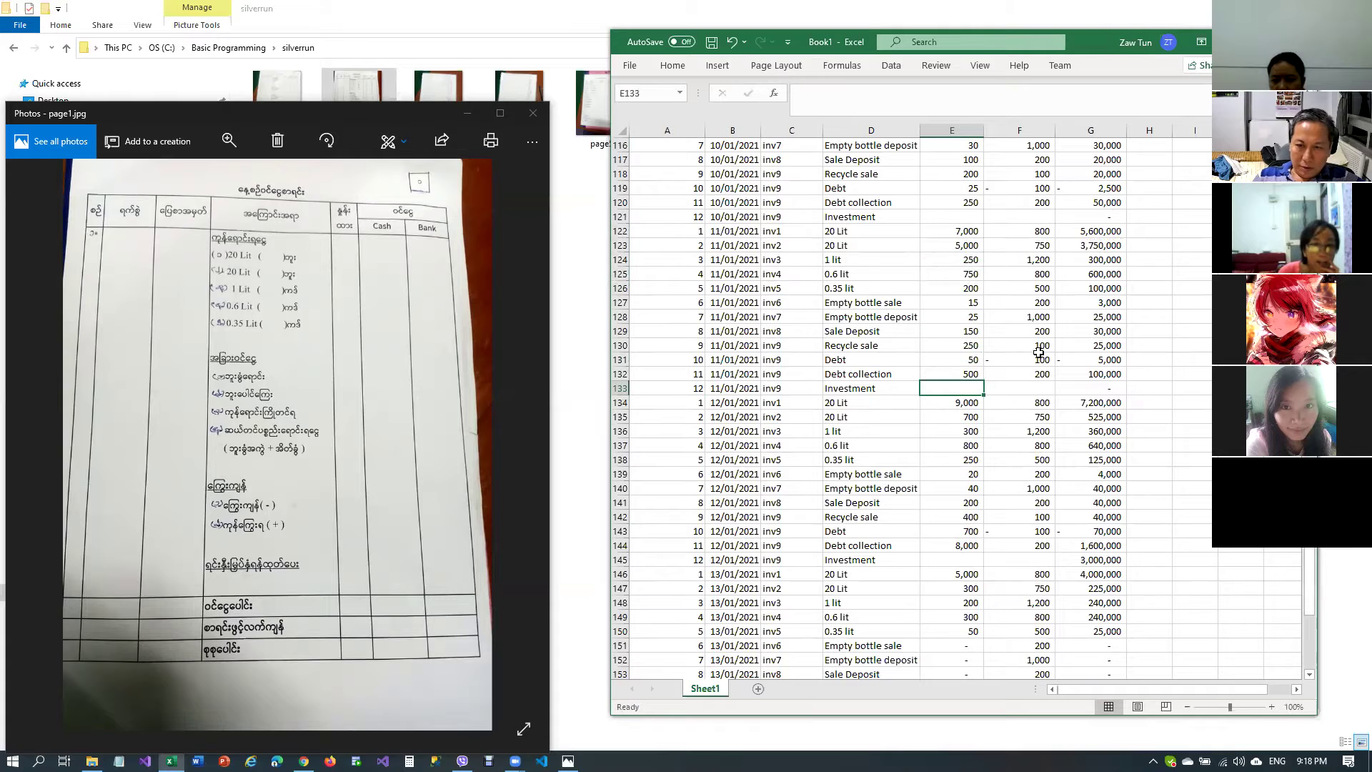
text(3.3)
key(BackSpace)
key(BackSpace)
key(BackSpace)
text(3000)
key(Return)
text(2000)
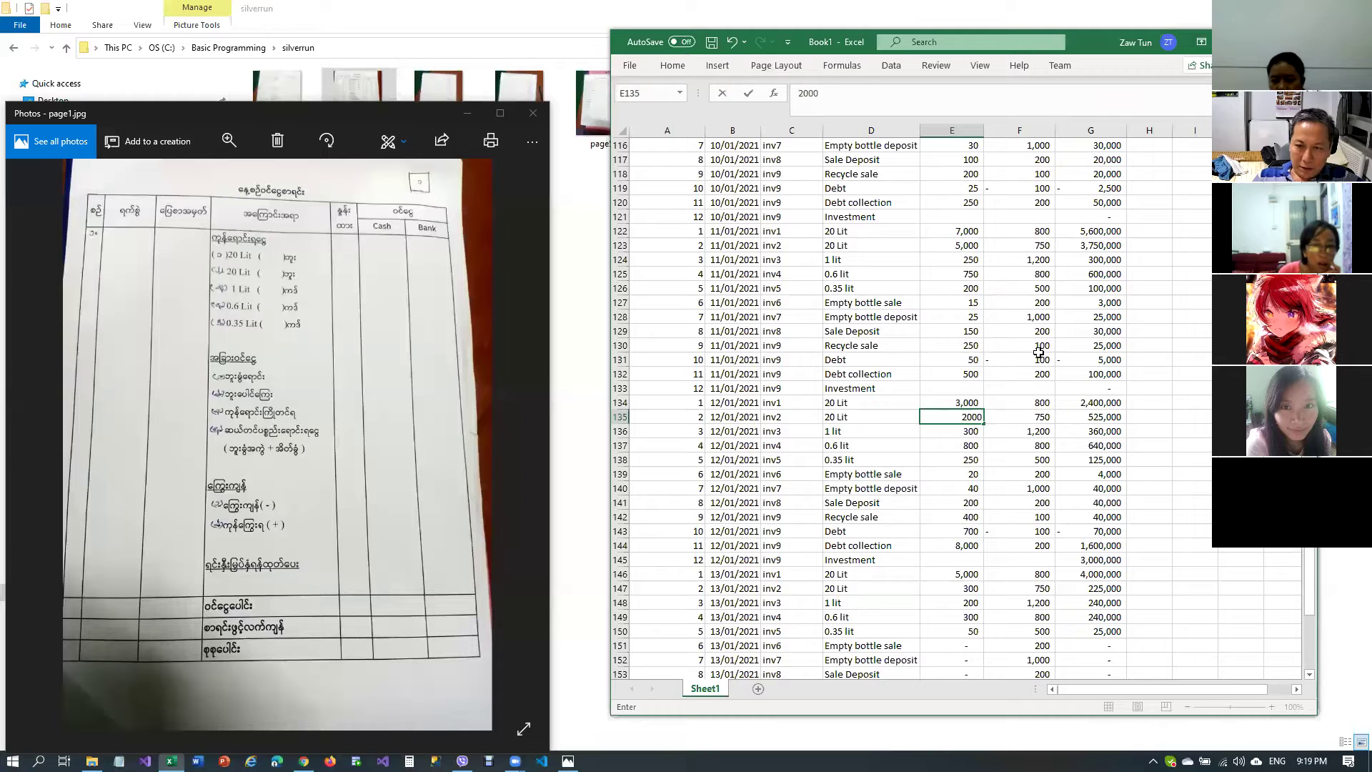
key(Return)
key(Return)
text(700)
key(Return)
Change the quantity of the first 20 Lit row dated 13/01/2021, E146, to 4500
key(Return)
key(Return)
key(Return)
key(Return)
key(Return)
key(Return)
key(Return)
key(Return)
text(45000)
key(BackSpace)
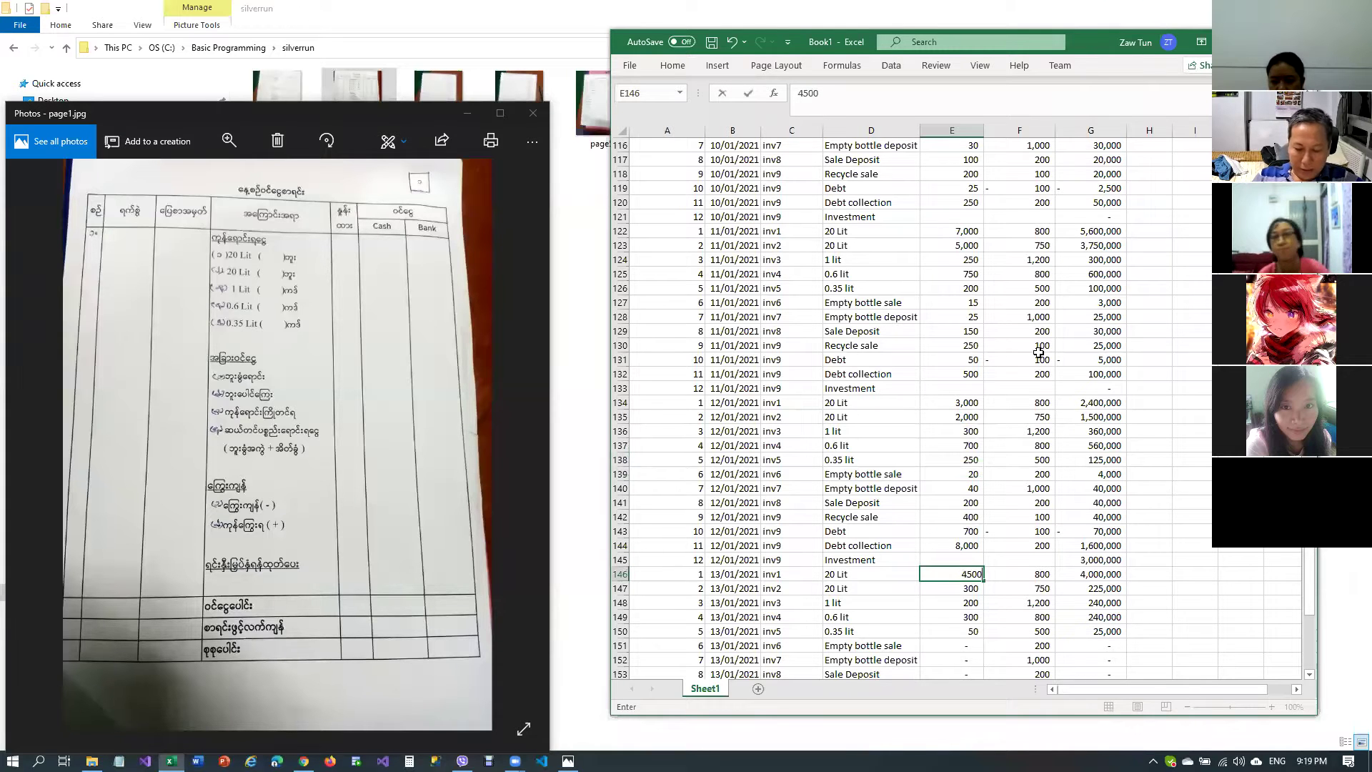
key(Return)
Review the start of the table and highlight the complete 1/01/2021 day block, A2:G13
scroll(982, 379, up, 1)
scroll(982, 379, up, 20)
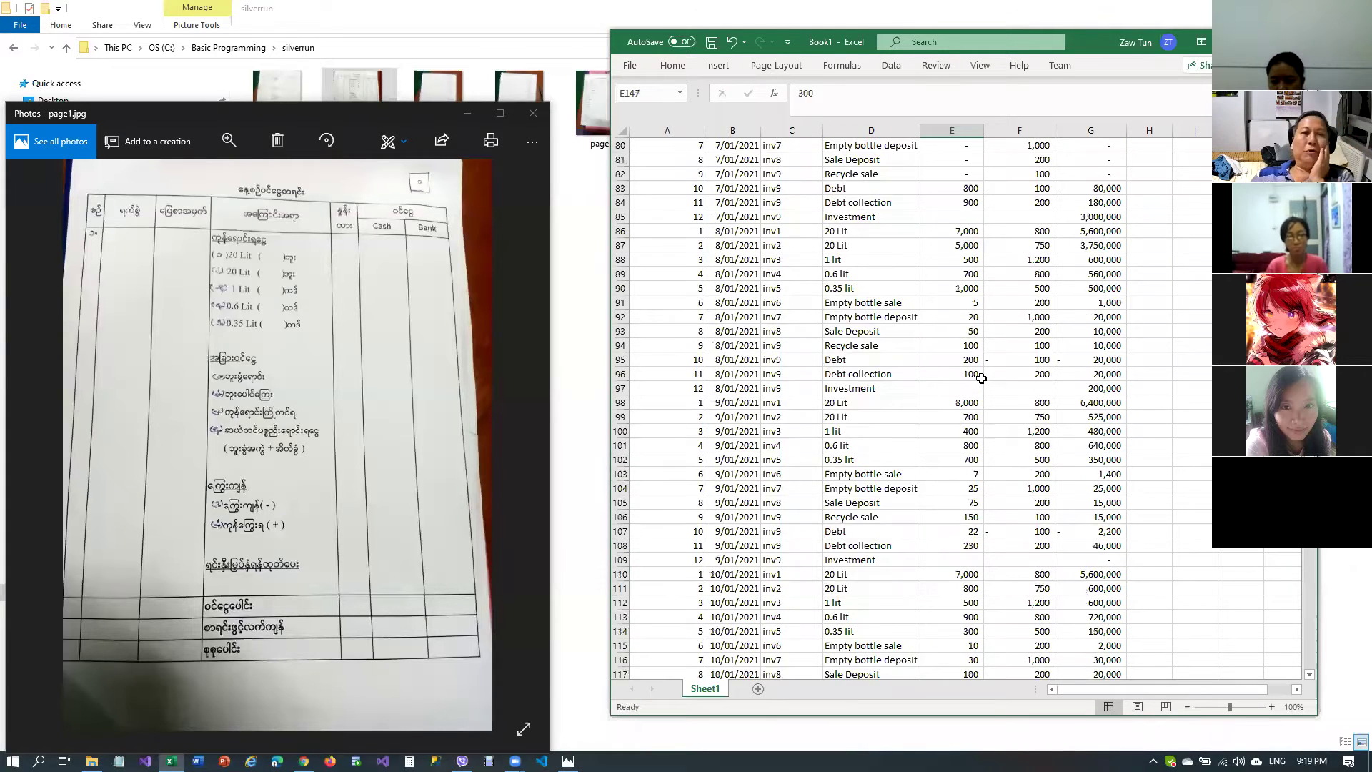
scroll(982, 378, up, 4)
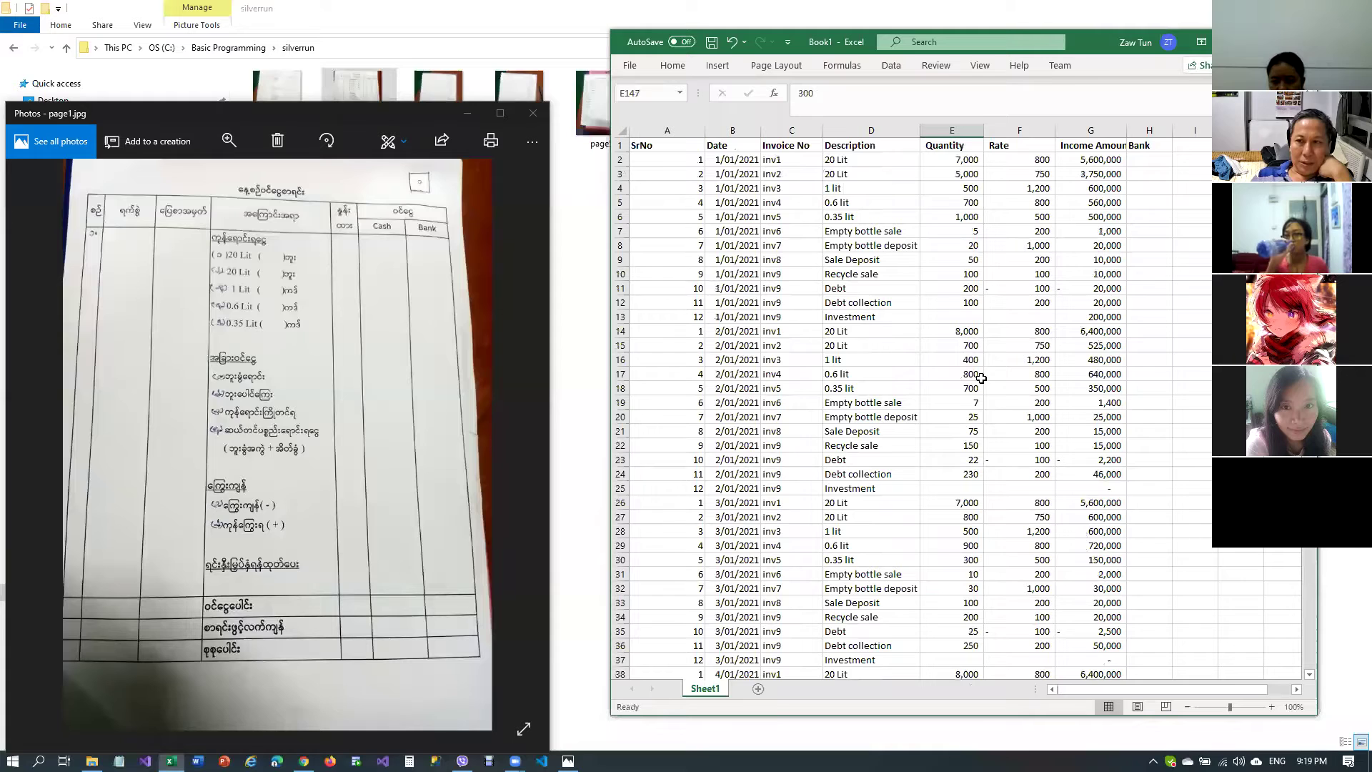
click(778, 373)
click(781, 275)
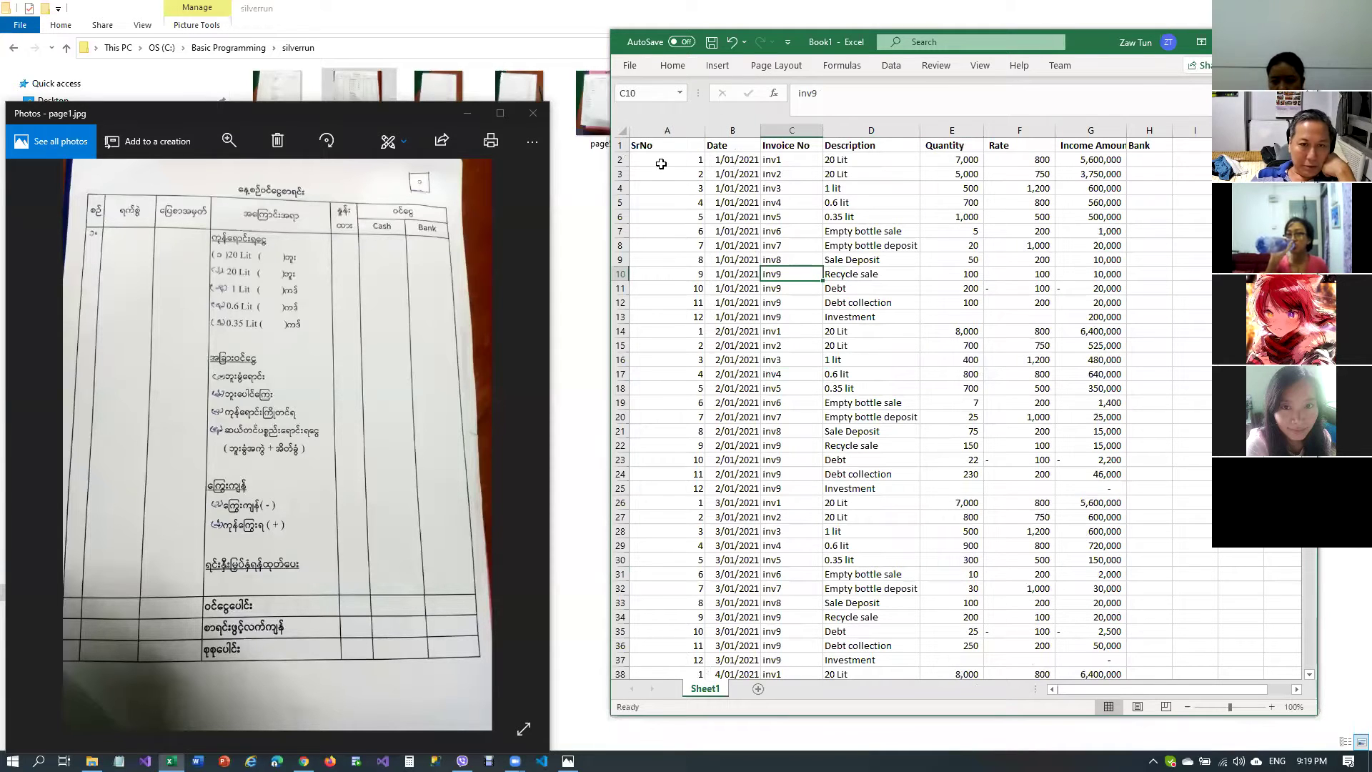
drag(661, 159, 1096, 325)
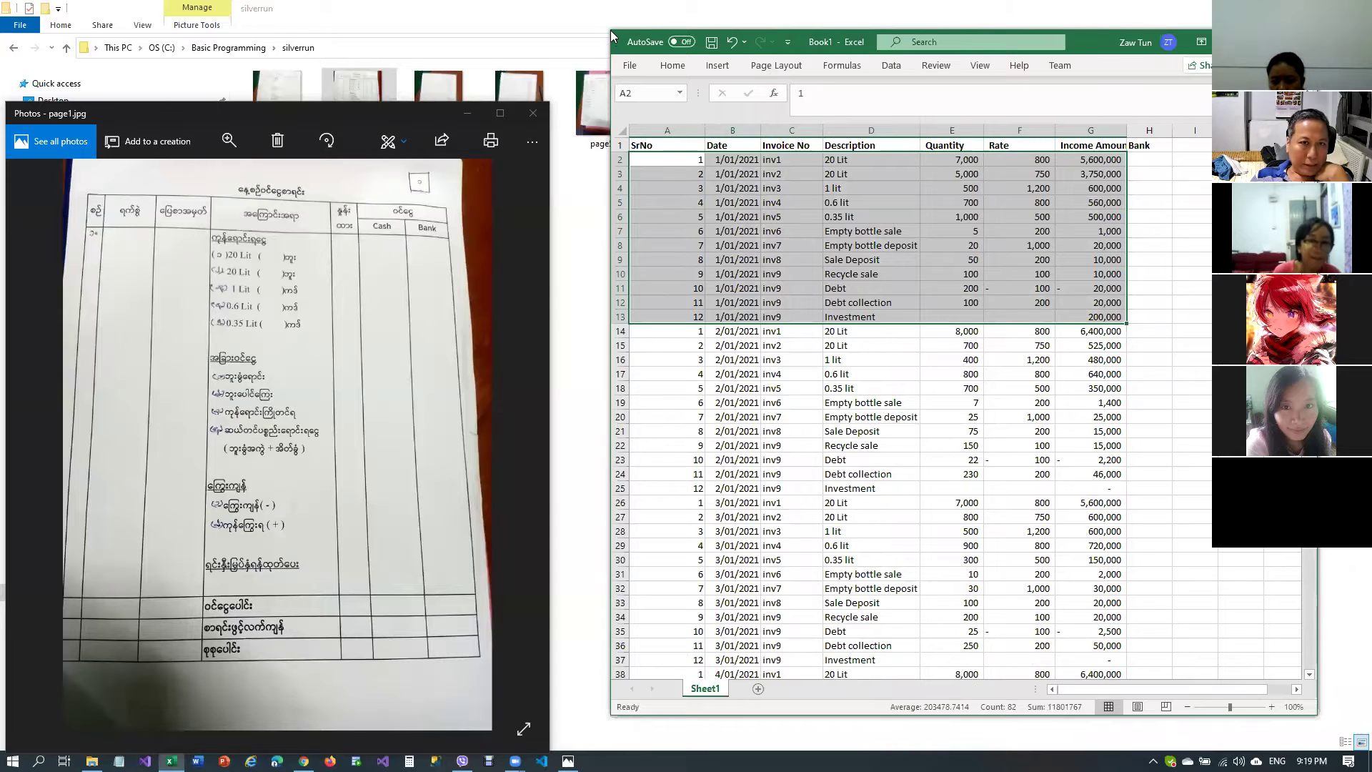
Widen the workbook window so that more worksheet columns fit, and clear the block selection
drag(609, 27, 526, 22)
click(954, 312)
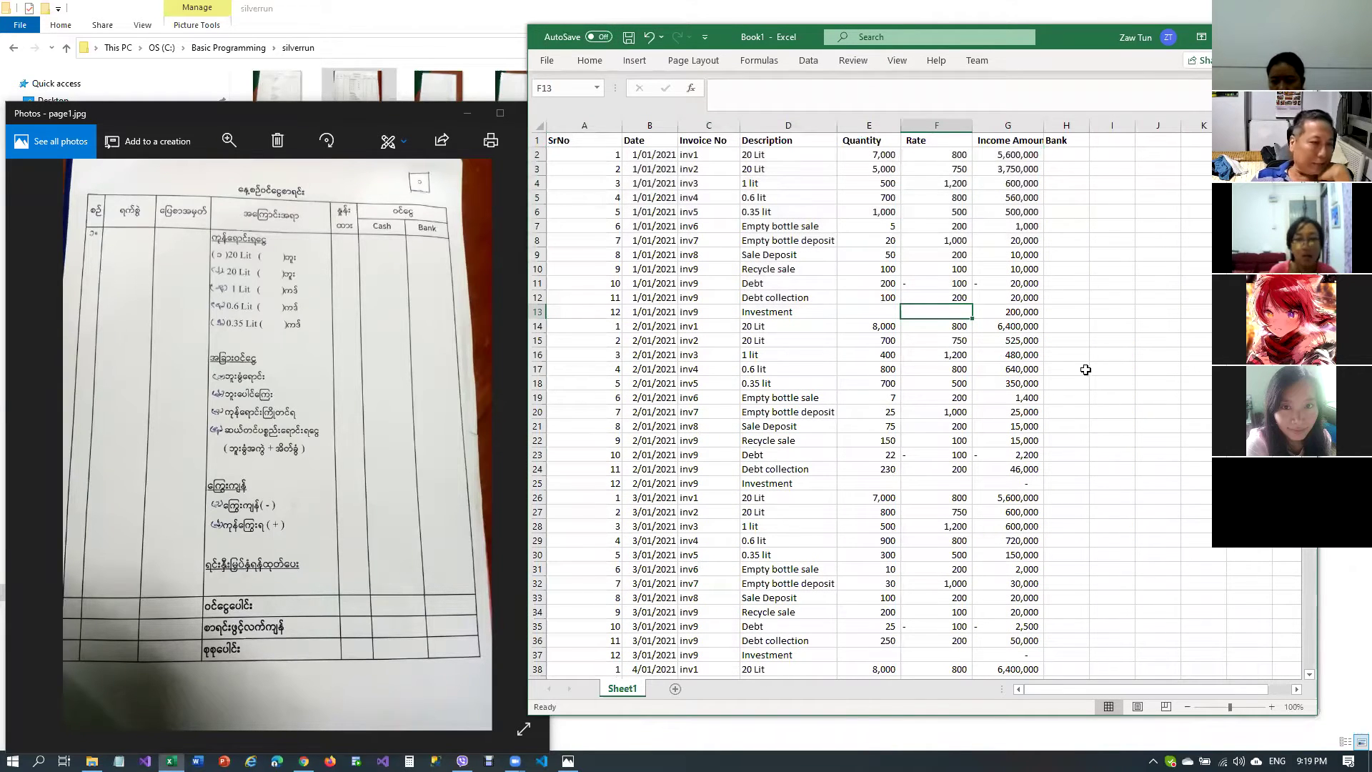
Examine the descriptions, quantities, rates and income amount formulas in the first day blocks
click(831, 398)
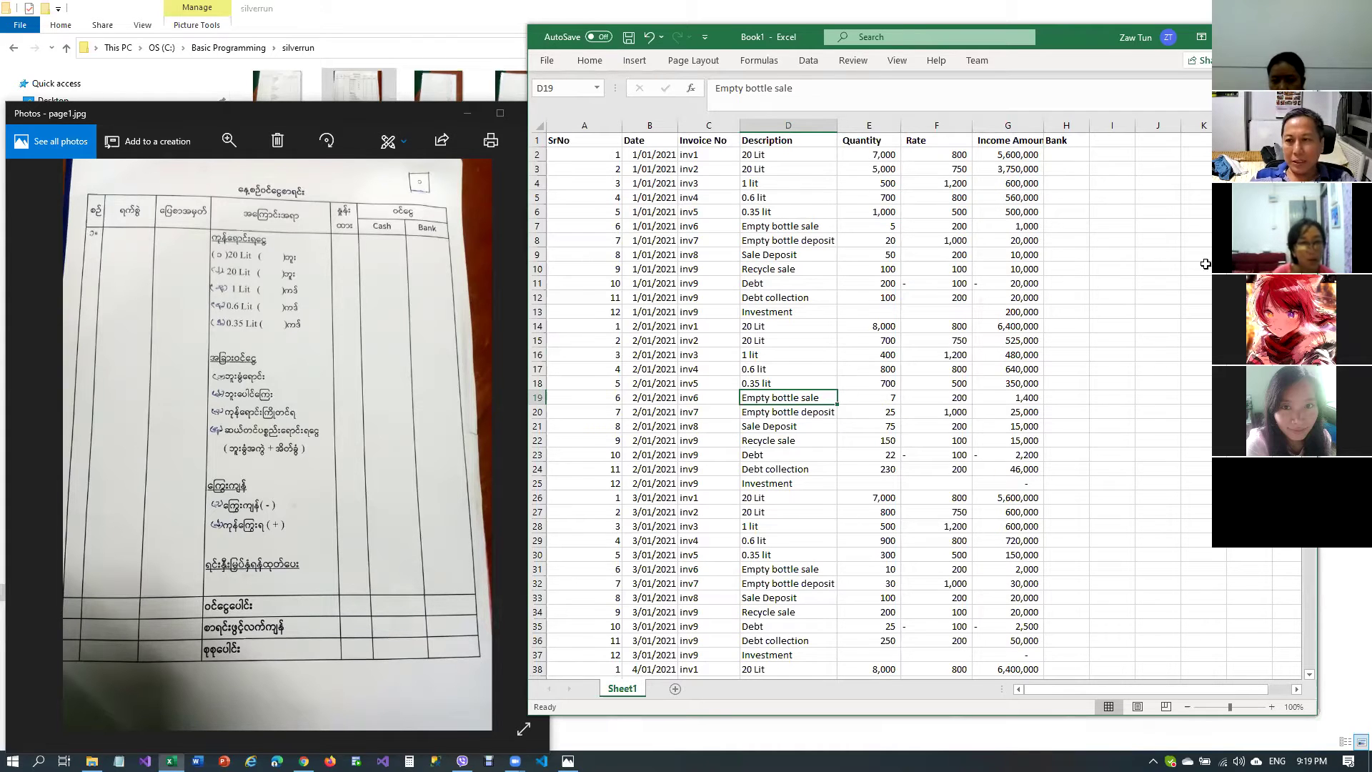
scroll(929, 357, down, 4)
scroll(943, 286, up, 4)
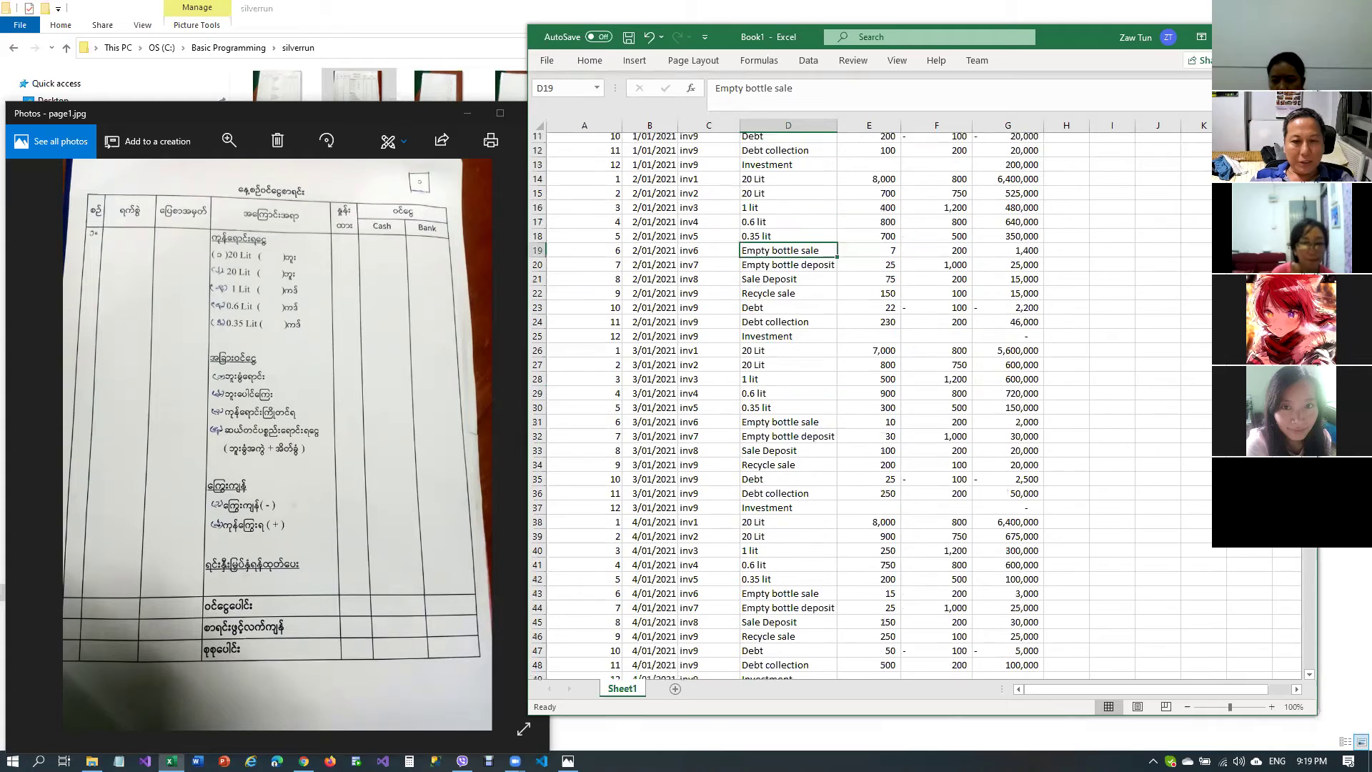
click(940, 281)
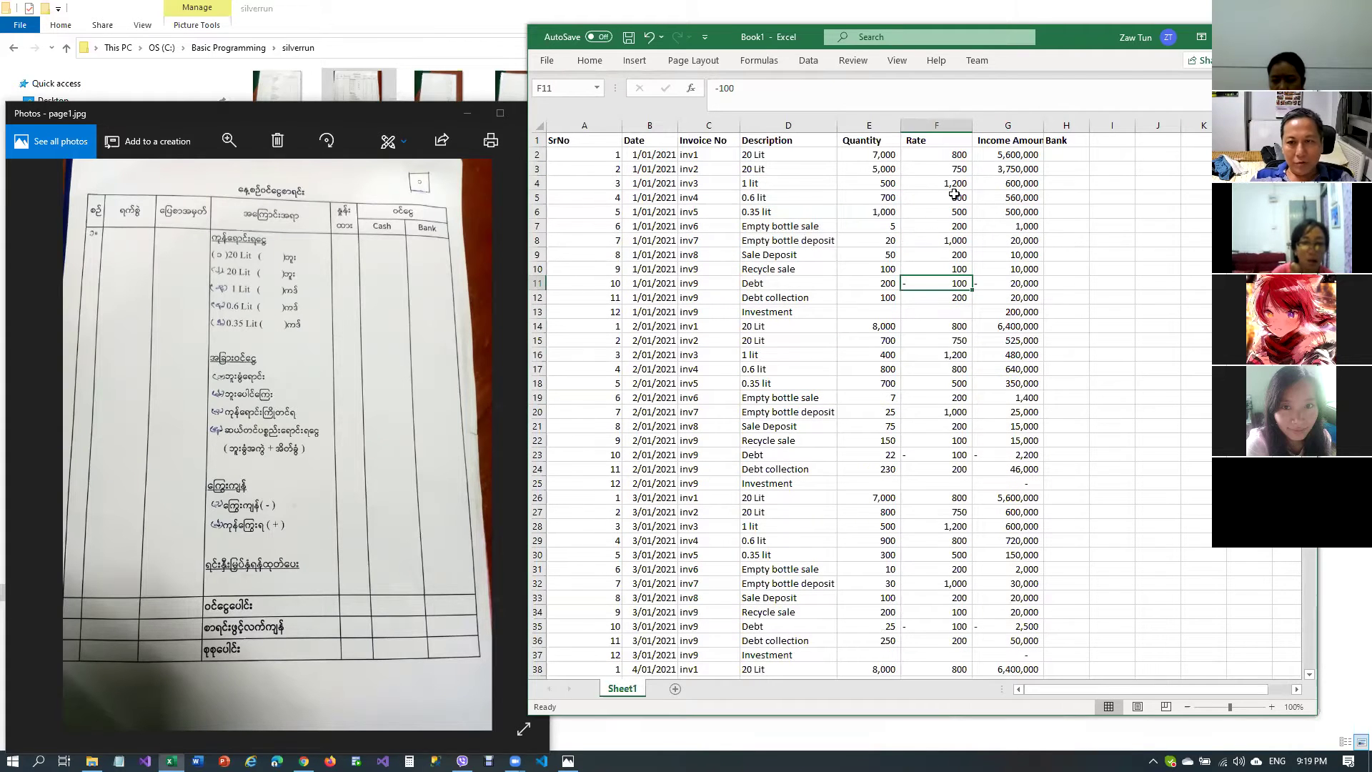
click(933, 216)
click(1024, 217)
click(995, 365)
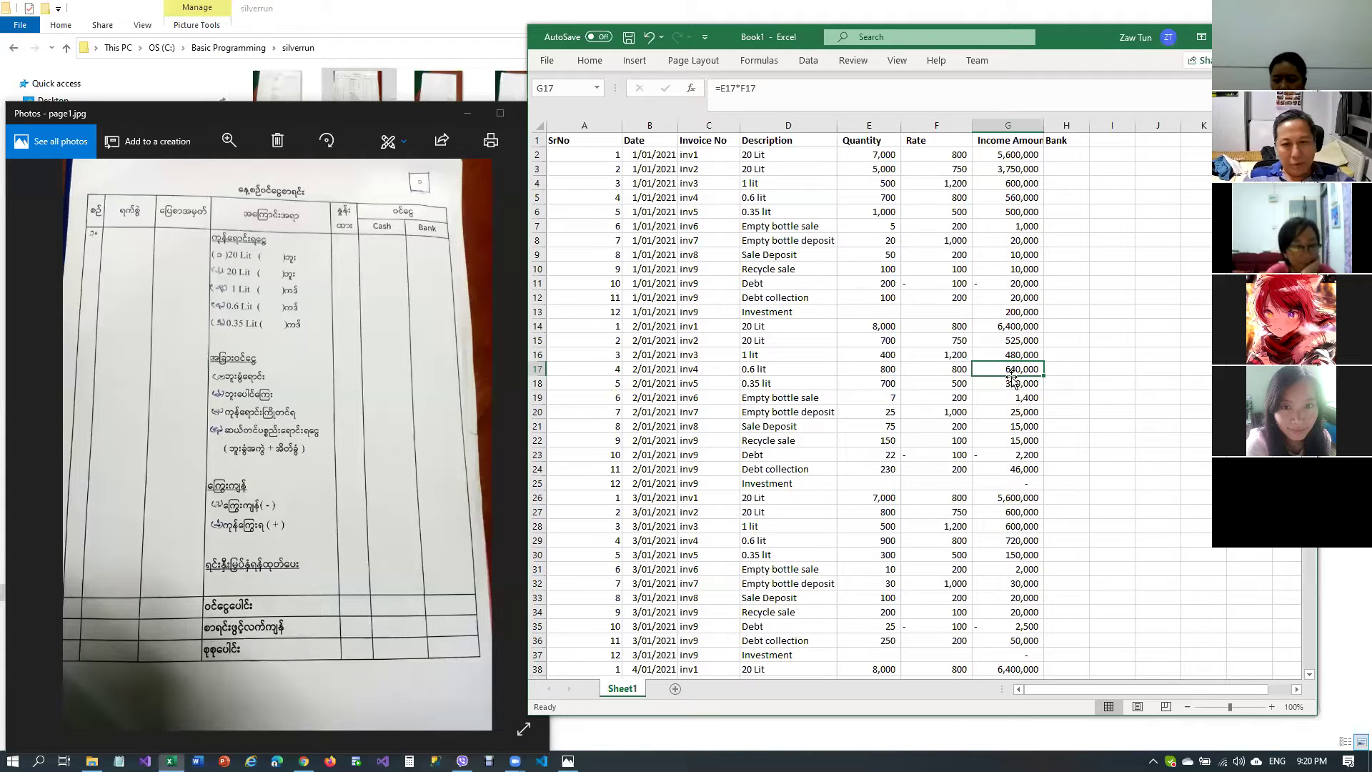
click(906, 423)
click(776, 434)
scroll(775, 434, down, 3)
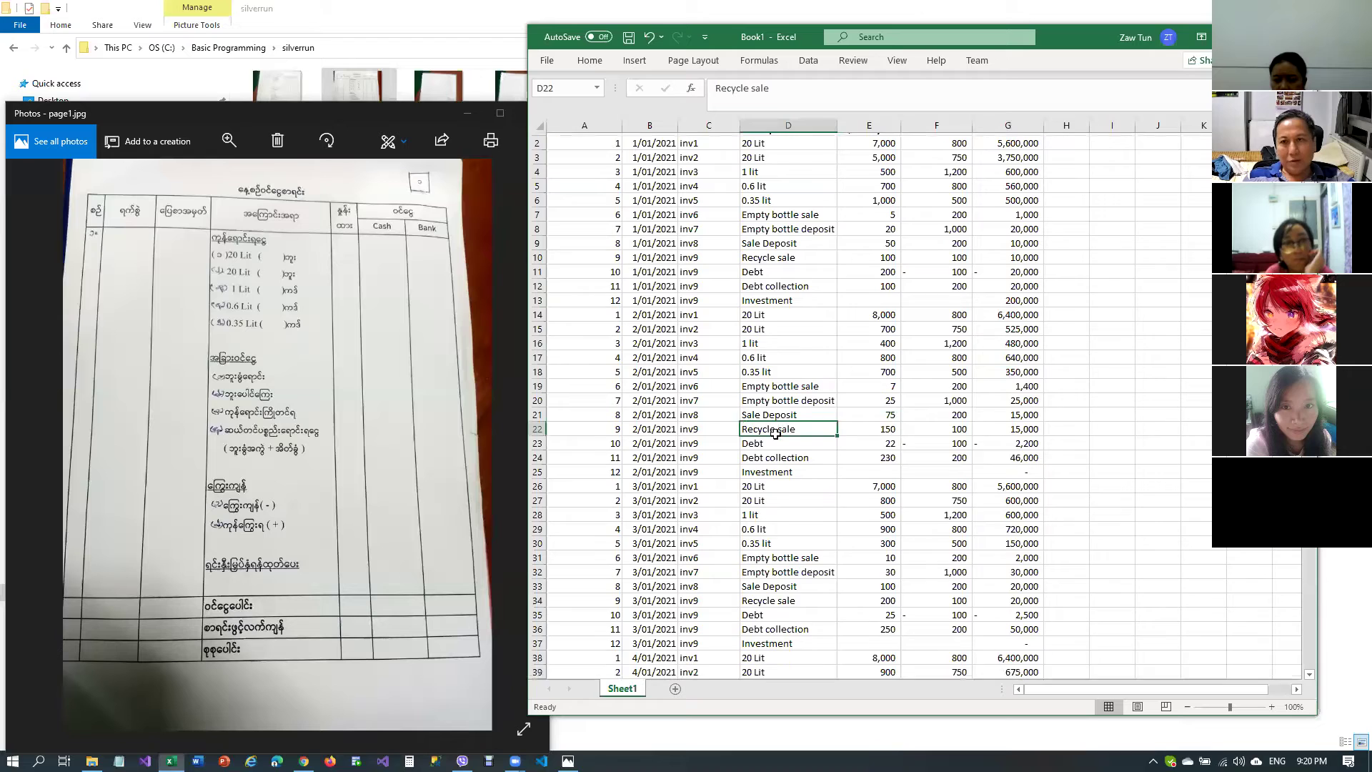
scroll(969, 391, up, 3)
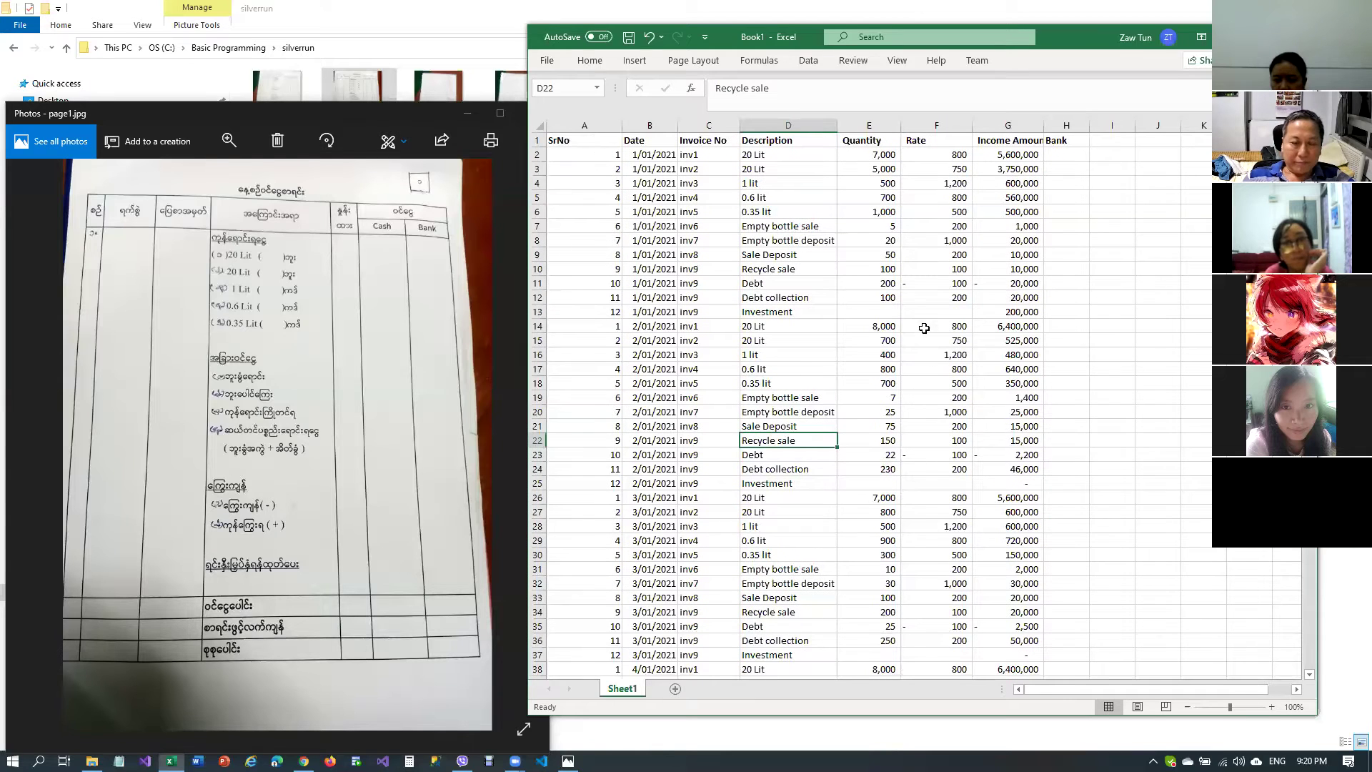
click(751, 274)
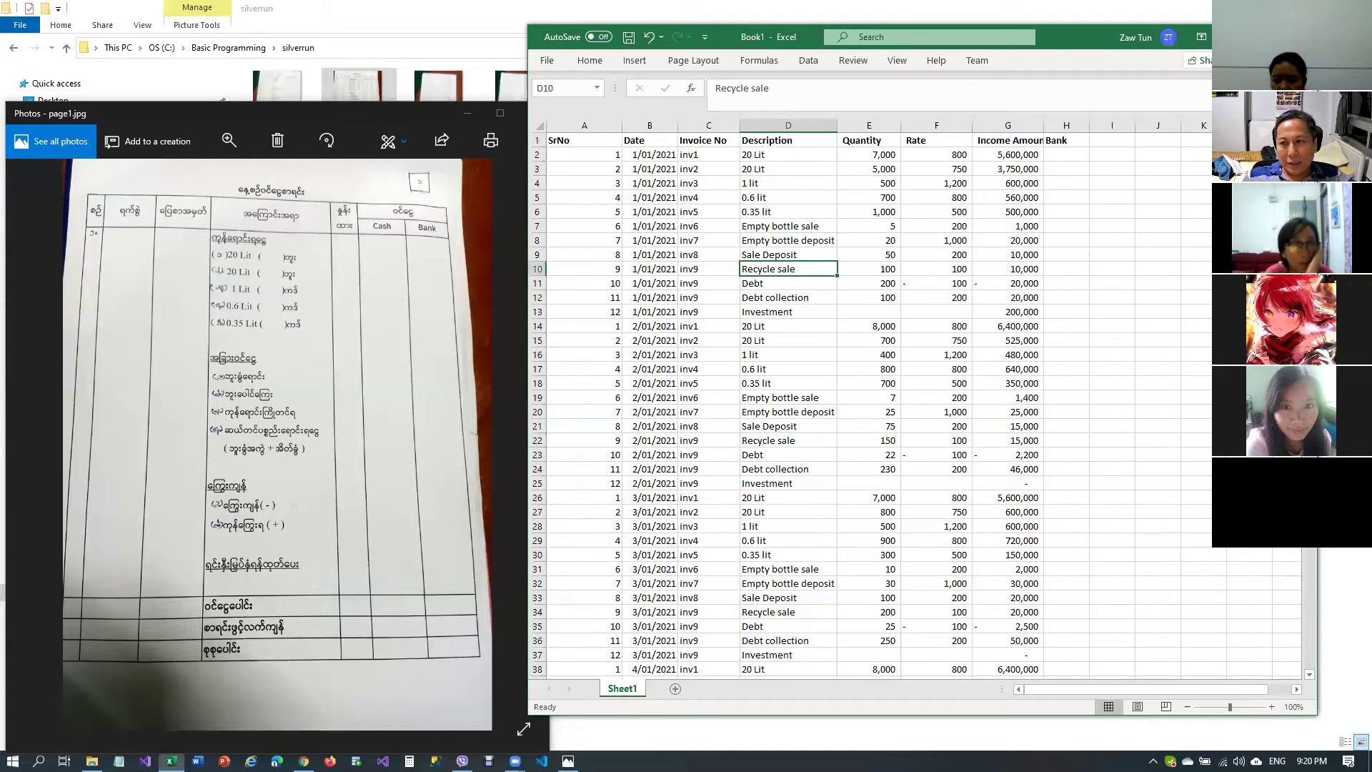
click(864, 255)
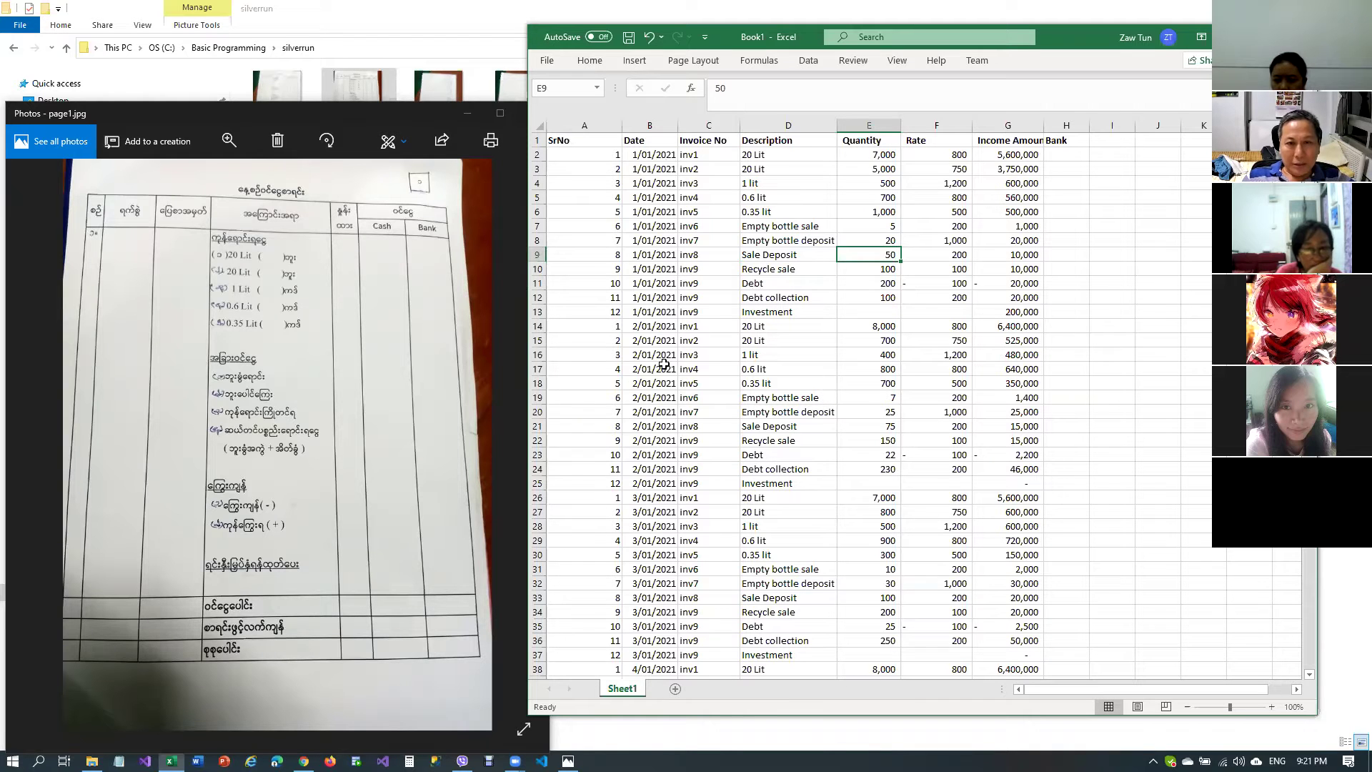
Insert an empty column before the Date column
click(645, 124)
right_click(646, 126)
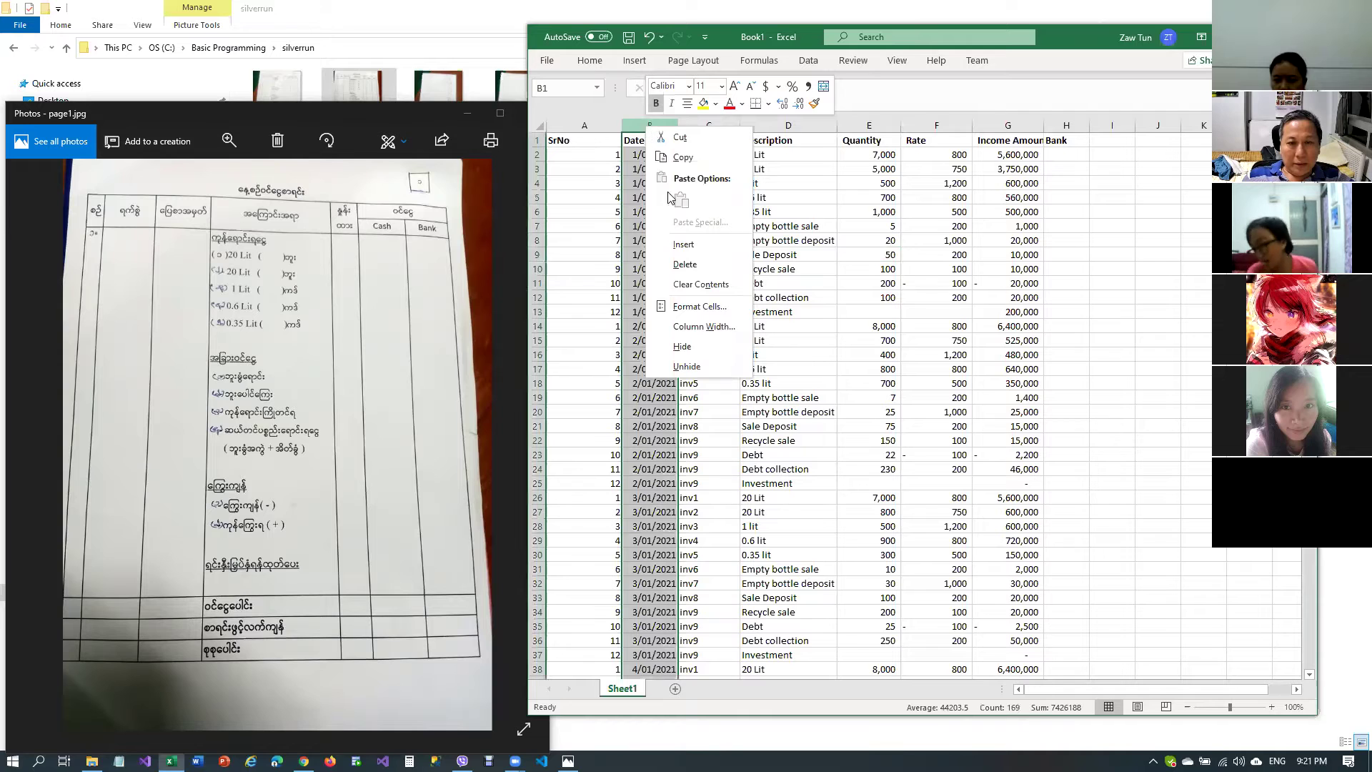
click(683, 245)
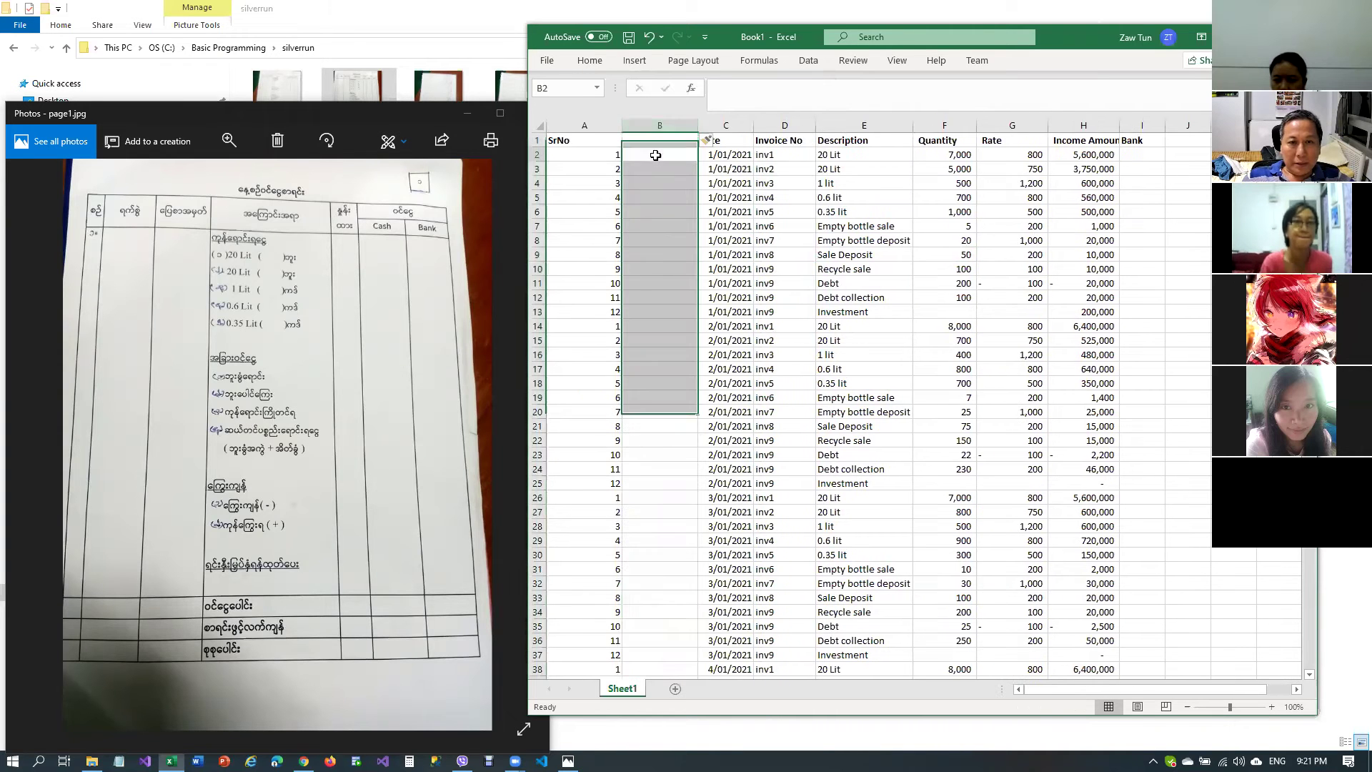
Enter RevenueCost as the header of the new column in B1
click(656, 154)
key(Up)
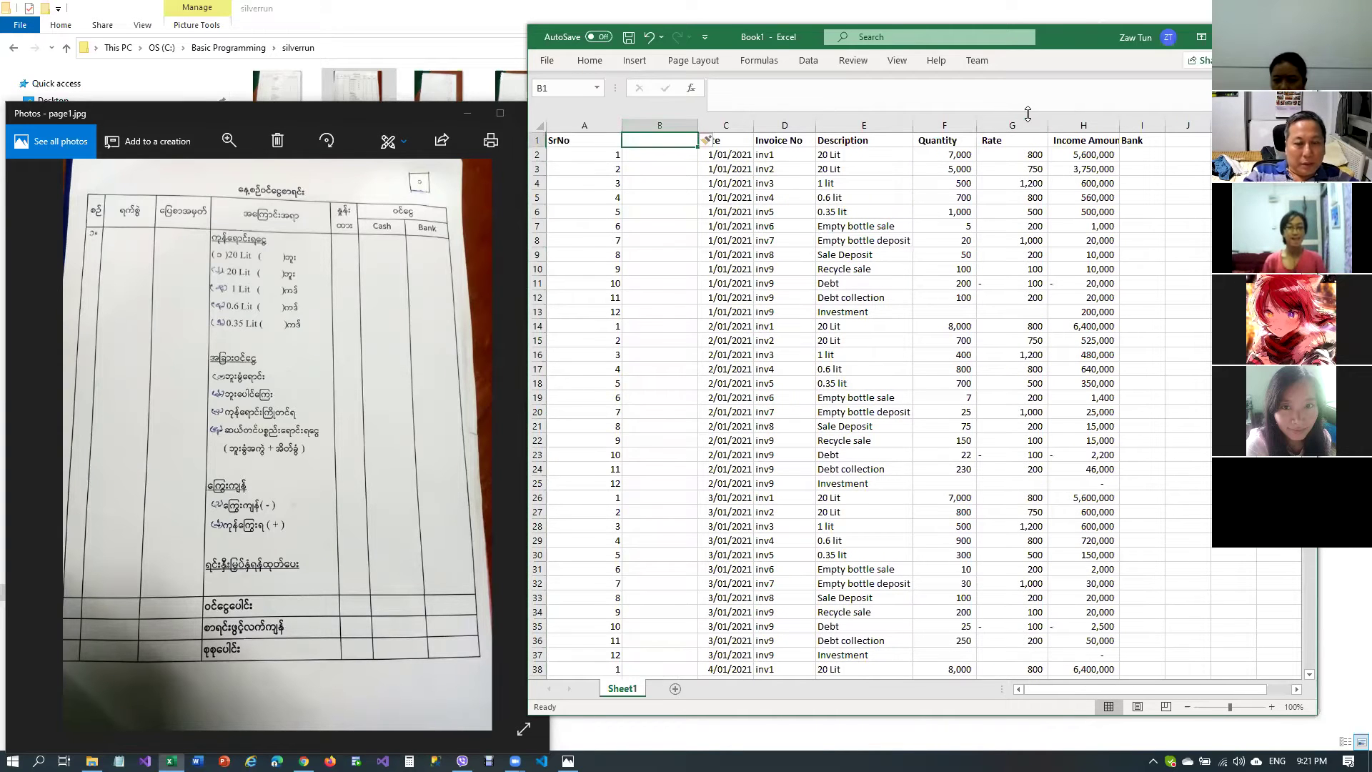
text(C)
text(Reve)
text(nueCost)
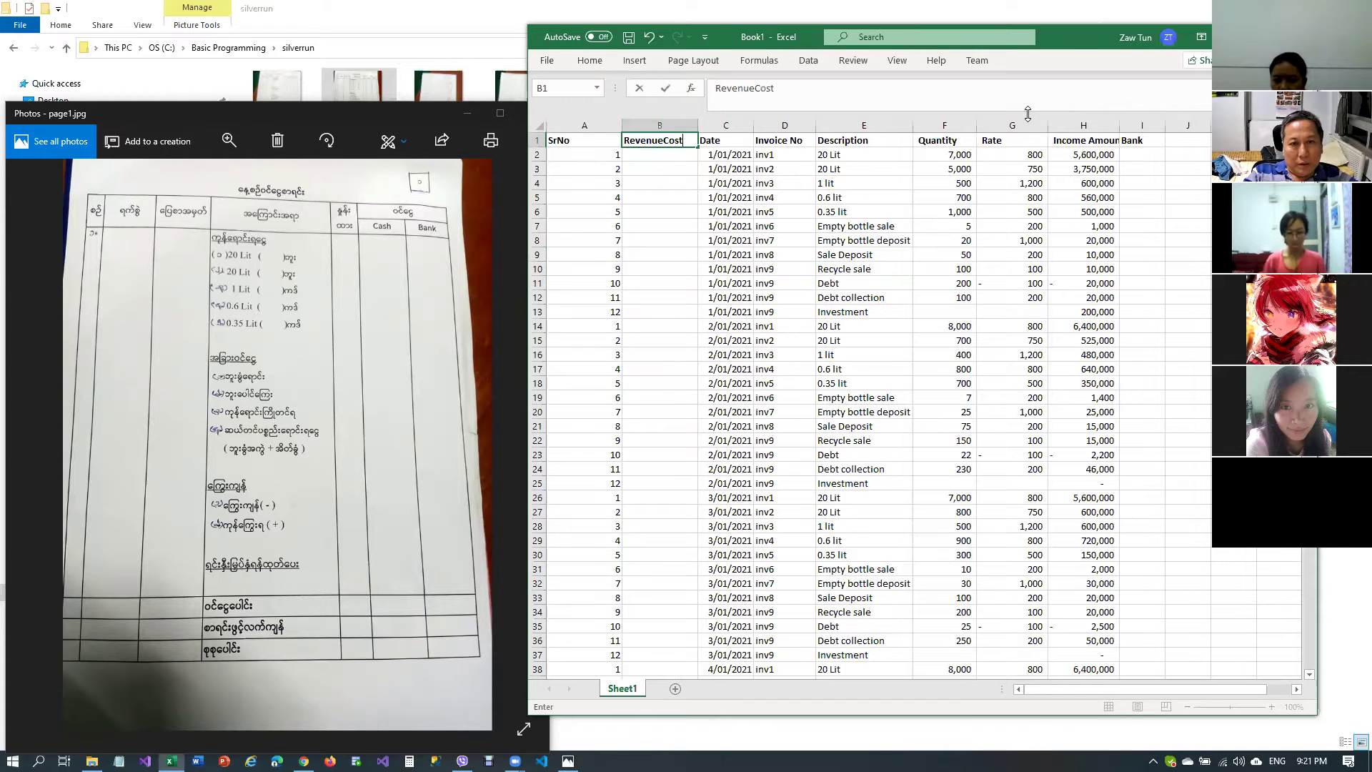
key(Return)
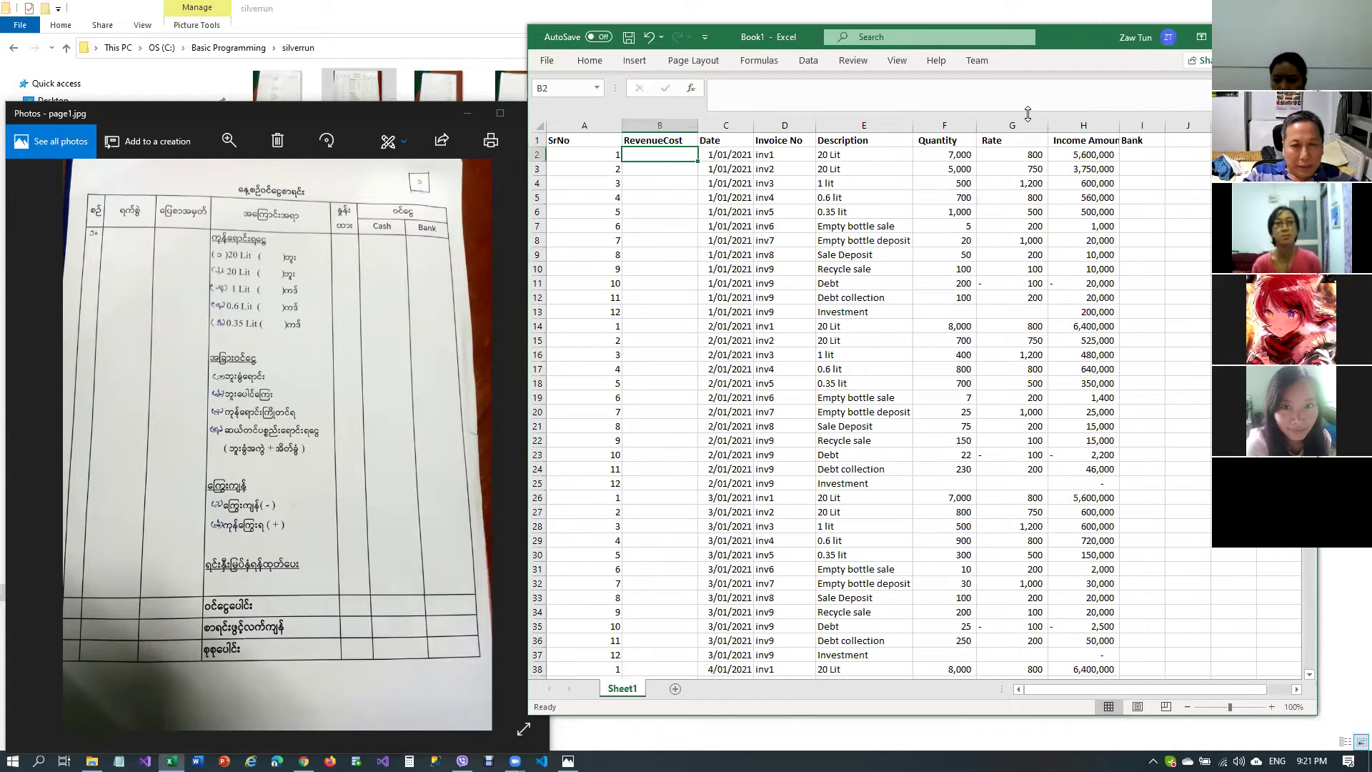
Enter Revenue in B2 and copy it down the RevenueCost column to the last data row, B169
text(Revenue)
key(Return)
key(shift+Up)
key(ctrl+c)
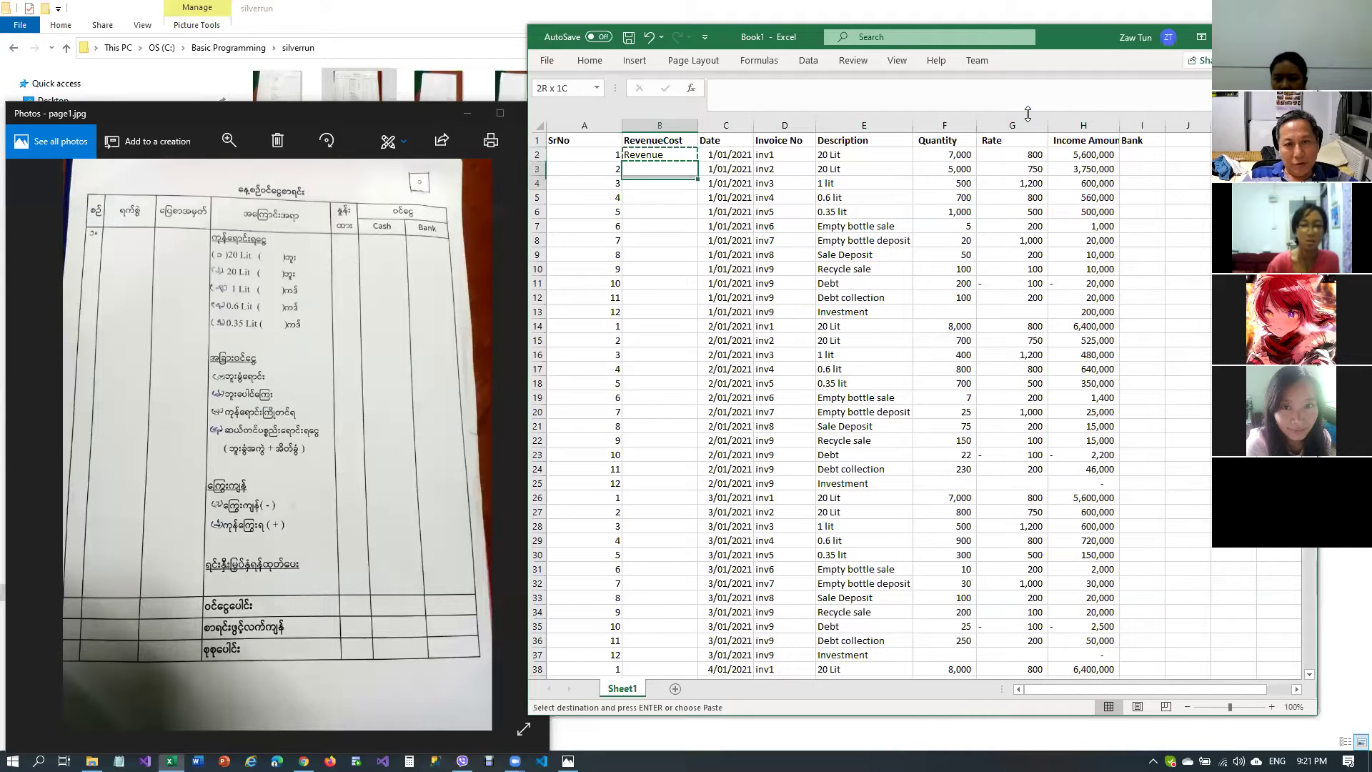
key(shift+Down)
key(shift+Down)
key(shift+Down)
key(shift+Down)
key(shift+Down)
key(shift+Down)
key(shift+Down)
key(shift+Down)
key(shift+Down)
key(shift+Down)
key(shift+Down)
key(shift+Down)
key(shift+Down)
key(shift+Down)
key(shift+Down)
key(shift+Down)
key(shift+Down)
key(shift+Down)
key(shift+Down)
key(shift+Down)
key(shift+Down)
key(shift+Down)
key(shift+Down)
key(shift+Down)
key(shift+Down)
key(shift+Down)
key(shift+Down)
key(shift+Down)
key(shift+Down)
key(shift+Down)
key(shift+Down)
key(shift+Down)
key(shift+Down)
key(shift+Down)
key(shift+Down)
key(shift+Down)
key(shift+Down)
key(shift+Down)
key(shift+Down)
key(shift+Down)
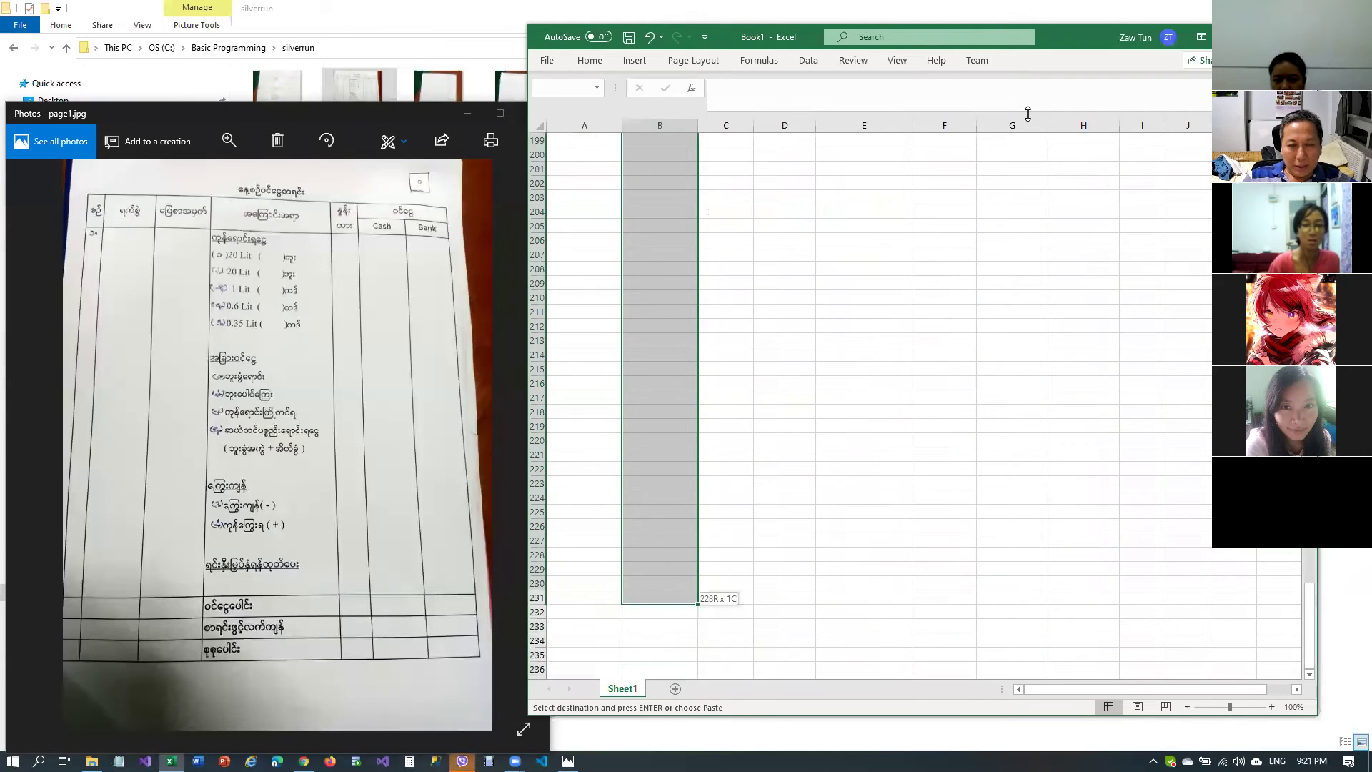
key(shift+Up)
key(shift+Up)
key(shift+Up)
key(shift+Up)
key(shift+Up)
key(shift+Up)
key(shift+Up)
key(shift+Up)
key(shift+Up)
key(shift+Up)
key(shift+Up)
key(shift+Up)
key(shift+Up)
key(shift+Up)
key(shift+Up)
key(shift+Up)
key(shift+Up)
key(shift+Up)
key(shift+Up)
key(shift+Up)
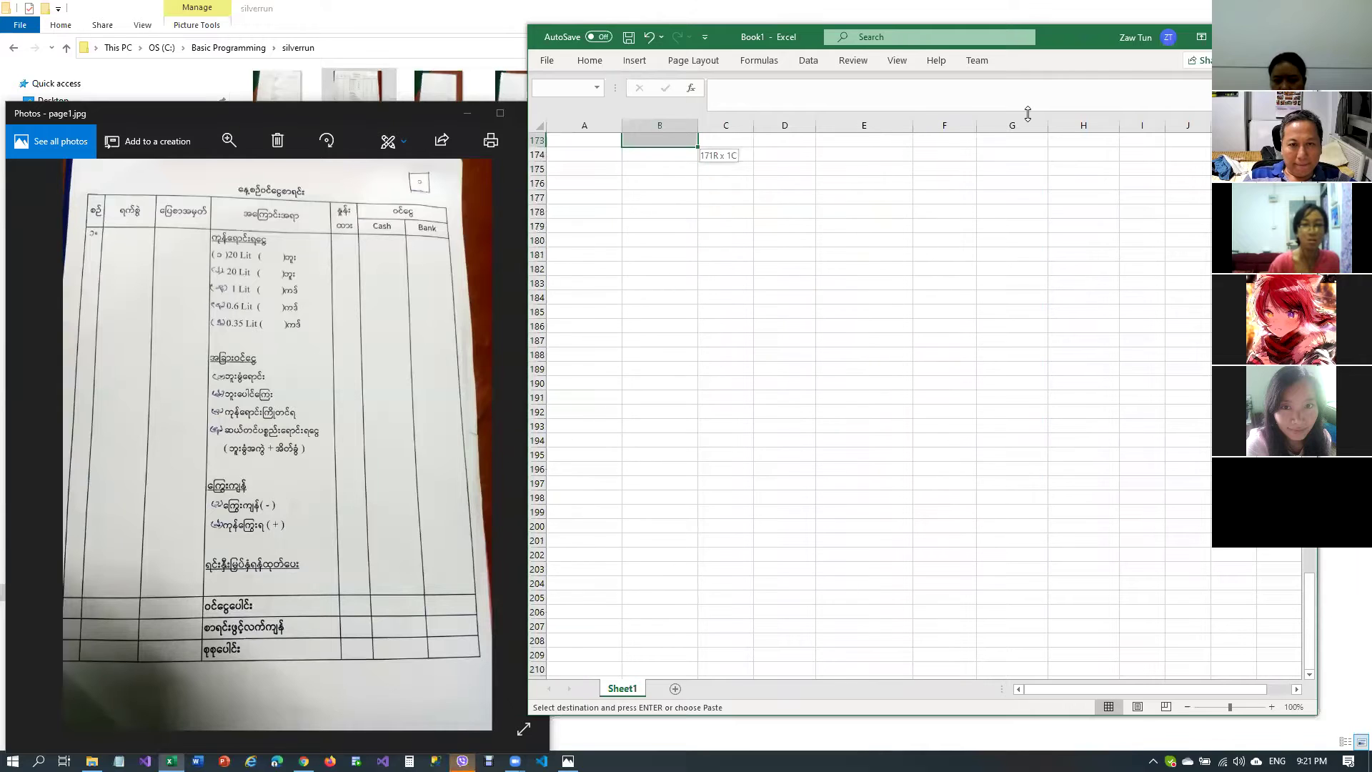
key(shift+Up)
key(shift+Up)
key(shift+Up)
key(shift+Up)
key(shift+Up)
key(shift+Up)
key(shift+Up)
key(shift+Up)
key(shift+Up)
key(shift+Up)
key(shift+Up)
key(shift+Up)
key(shift+Up)
key(shift+Up)
key(shift+Up)
key(shift+Up)
key(shift+Up)
key(shift+Up)
key(shift+Up)
key(shift+Up)
key(shift+Down)
key(shift+Down)
key(shift+Down)
key(shift+Down)
key(shift+Down)
key(shift+Down)
key(shift+Down)
key(shift+Down)
key(shift+Down)
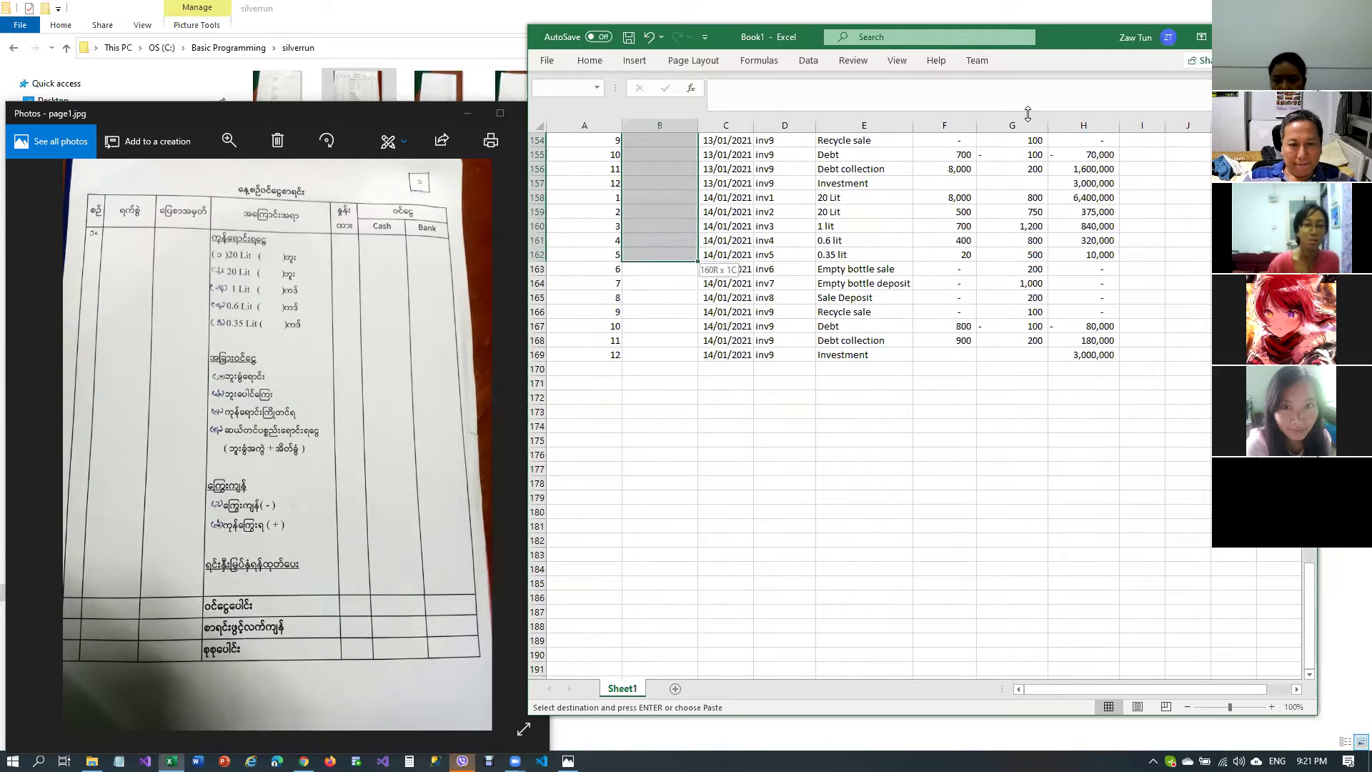
key(shift+Down)
key(shift+Down)
key(shift+Down)
key(shift+Down)
key(shift+Down)
key(shift+Down)
key(shift+Down)
key(ctrl+v)
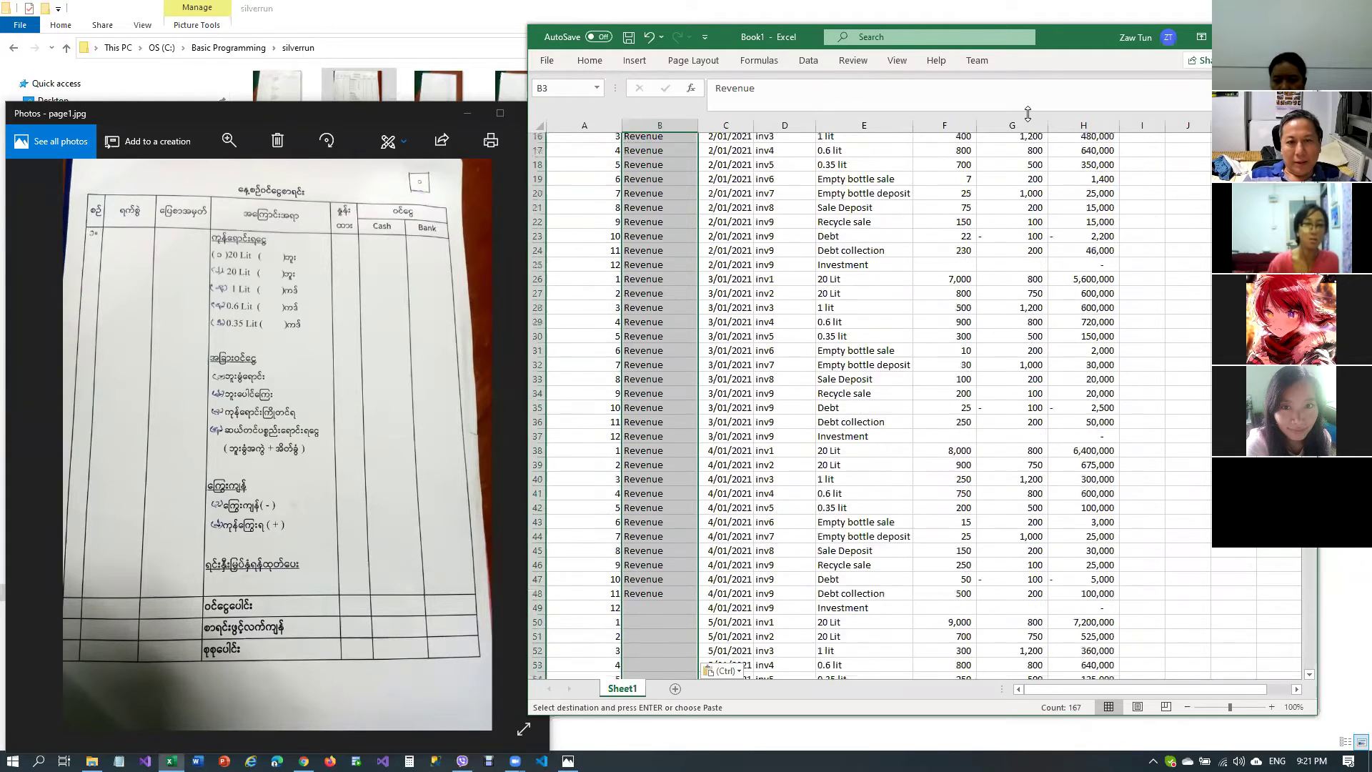
key(Escape)
key(Up)
key(Up)
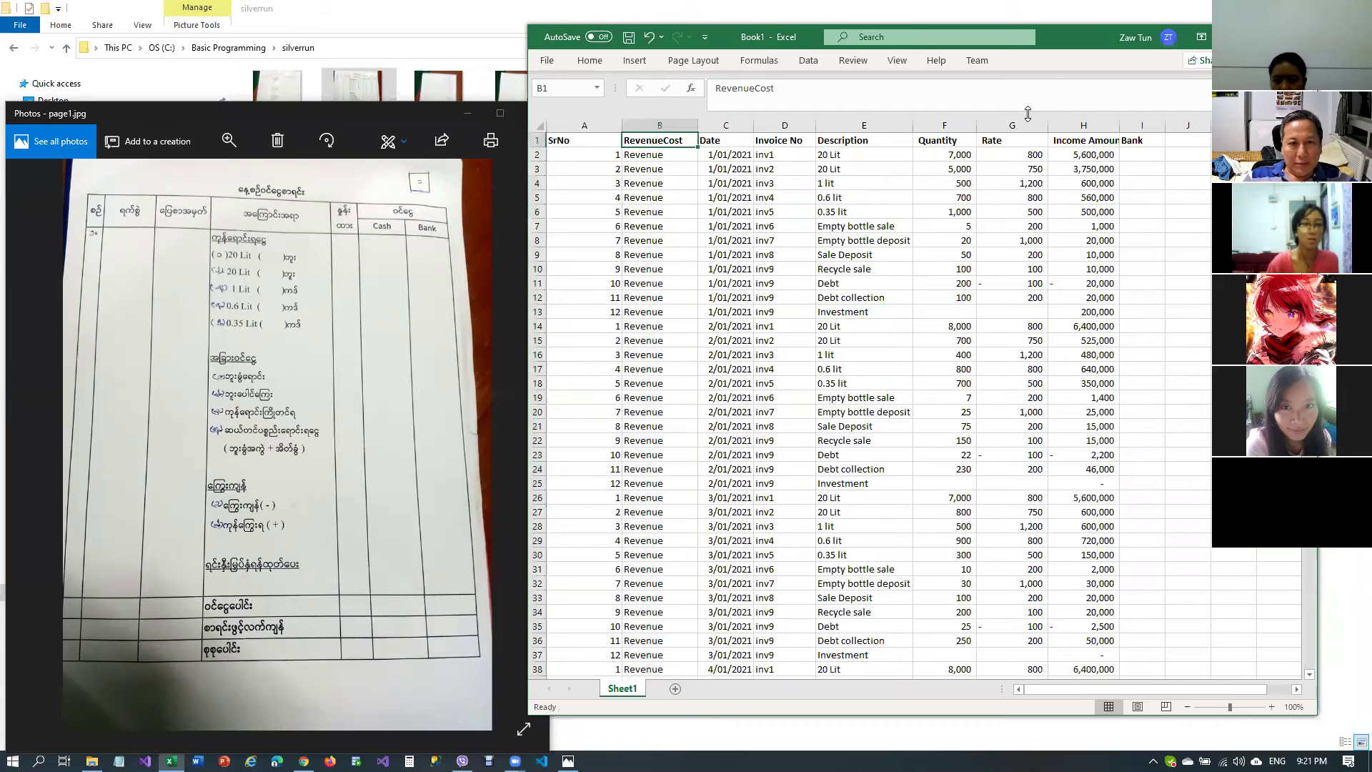
key(Left)
key(Down)
key(Down)
text(=)
key(Up)
text((*)
key(BackSpace)
key(BackSpace)
key(BackSpace)
key(BackSpace)
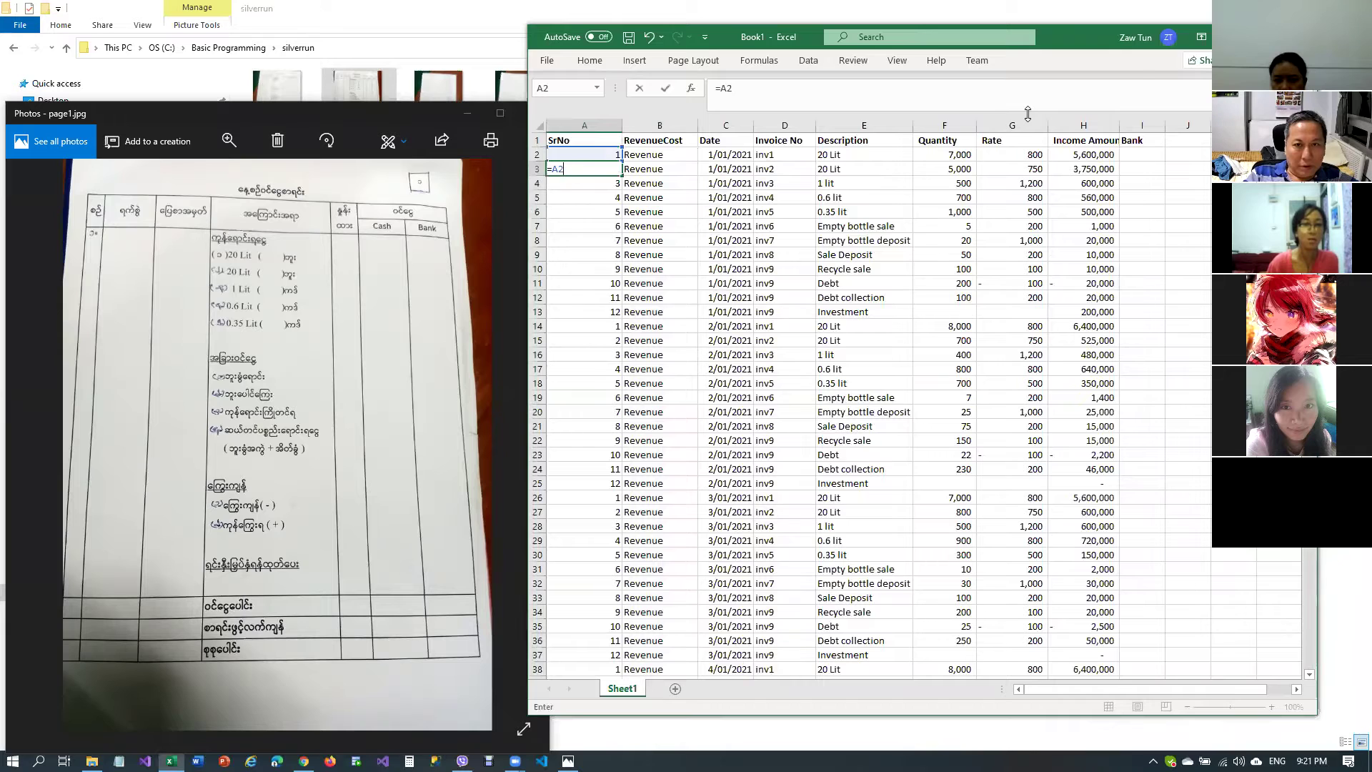
text(1+)
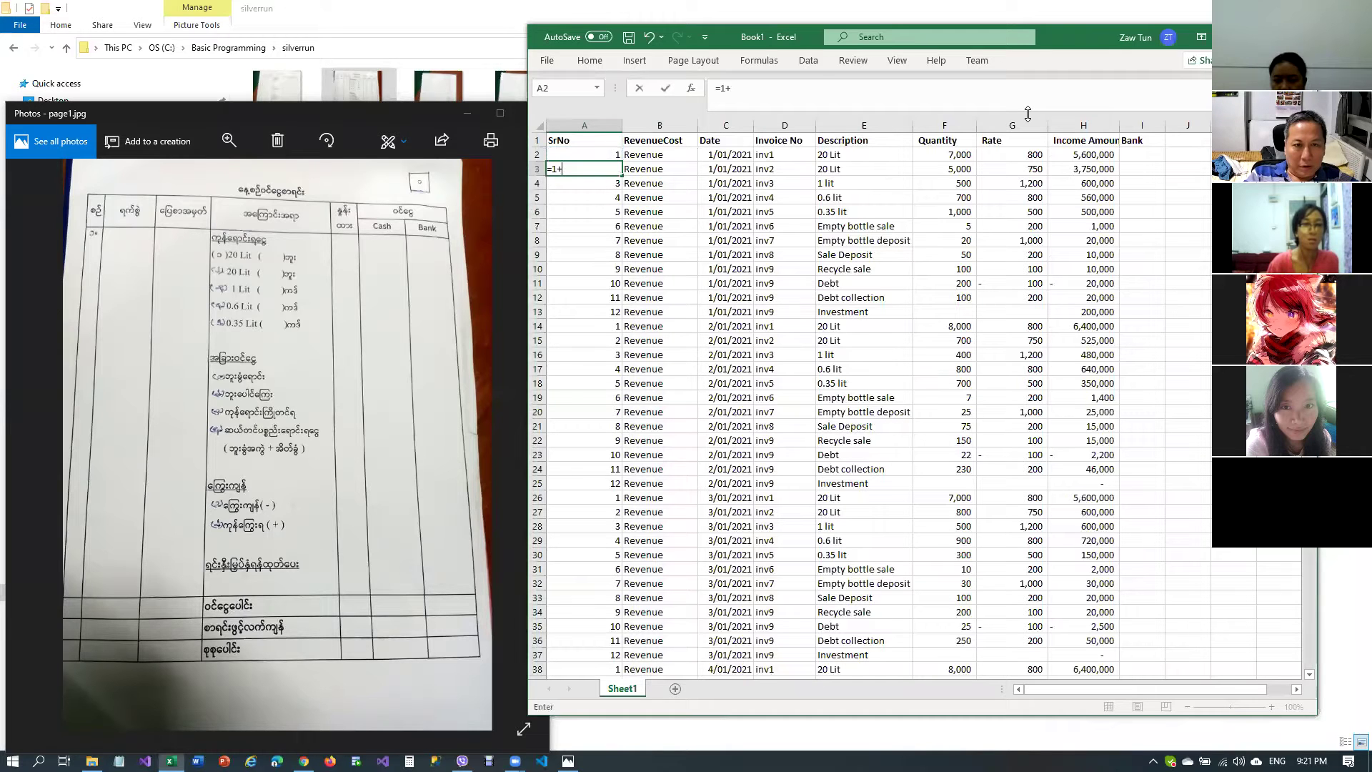
key(BackSpace)
key(BackSpace)
key(BackSpace)
text(=)
key(Up)
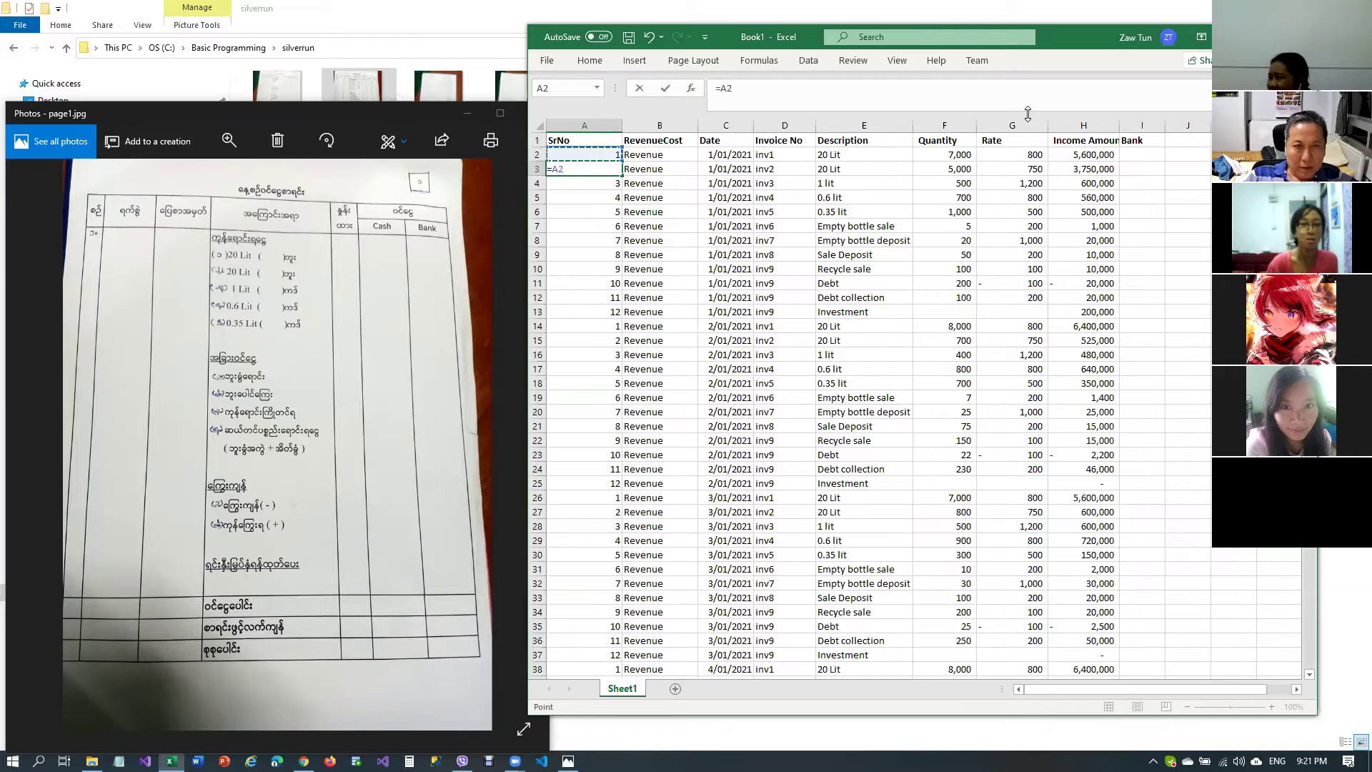
key(ctrl+Return)
key(Down)
key(Down)
key(Down)
key(Down)
key(Down)
key(Down)
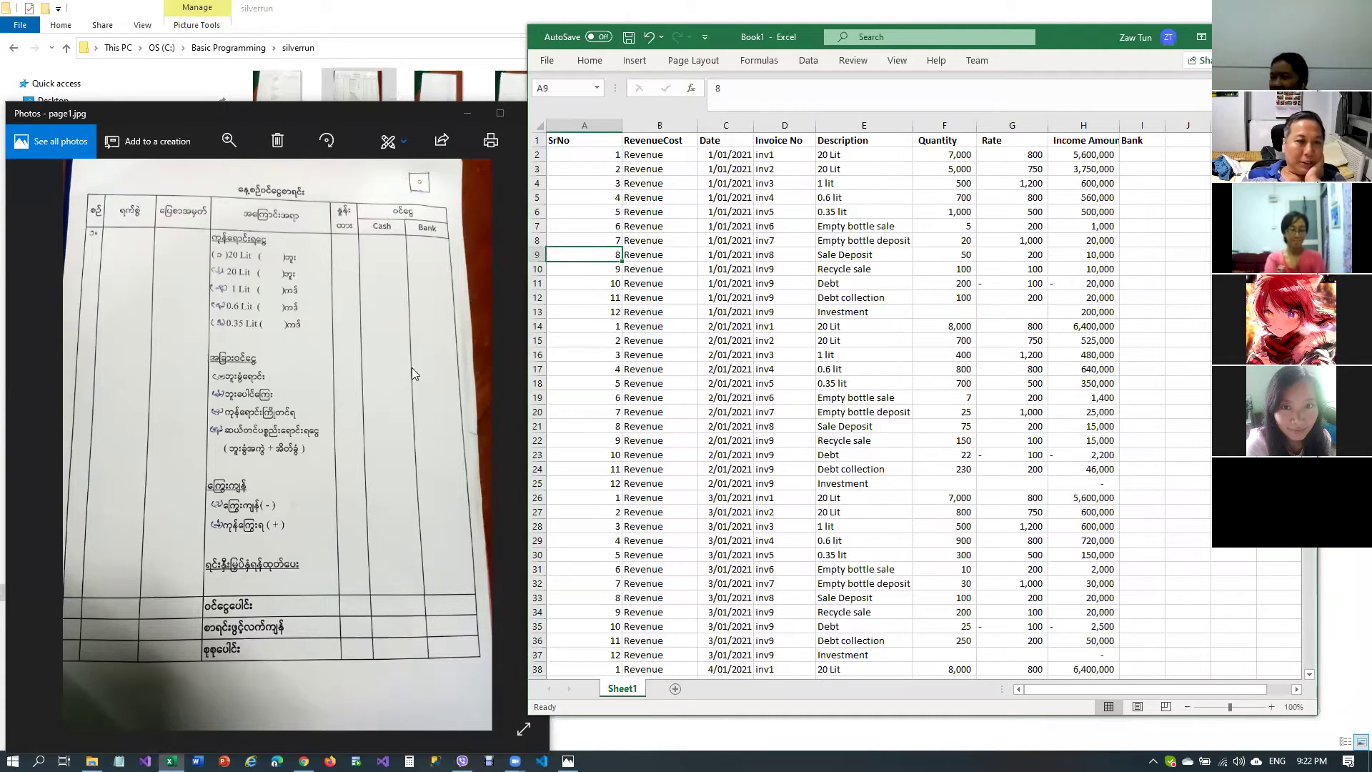
Replace the displayed photo with pag2.jpg from the silverrun folder and enlarge its form to make the entries readable
click(376, 107)
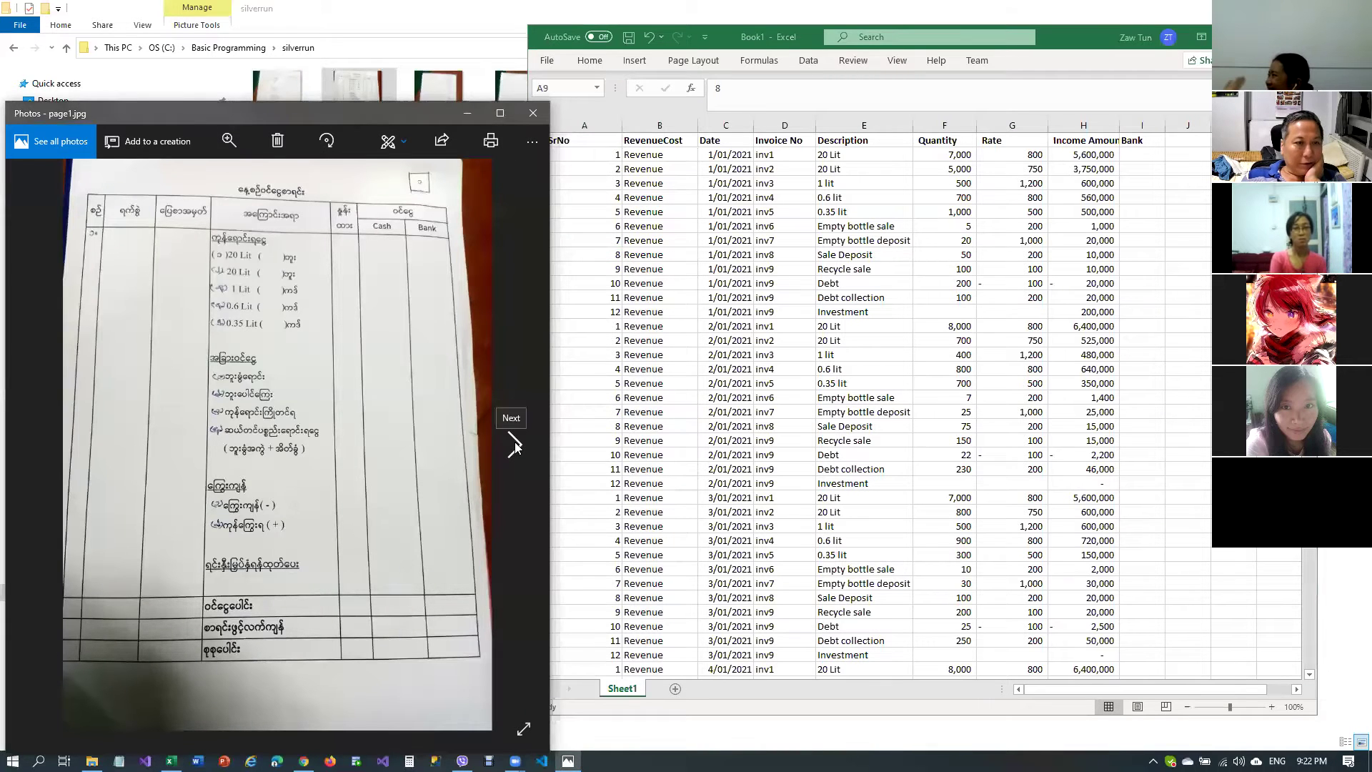
click(515, 441)
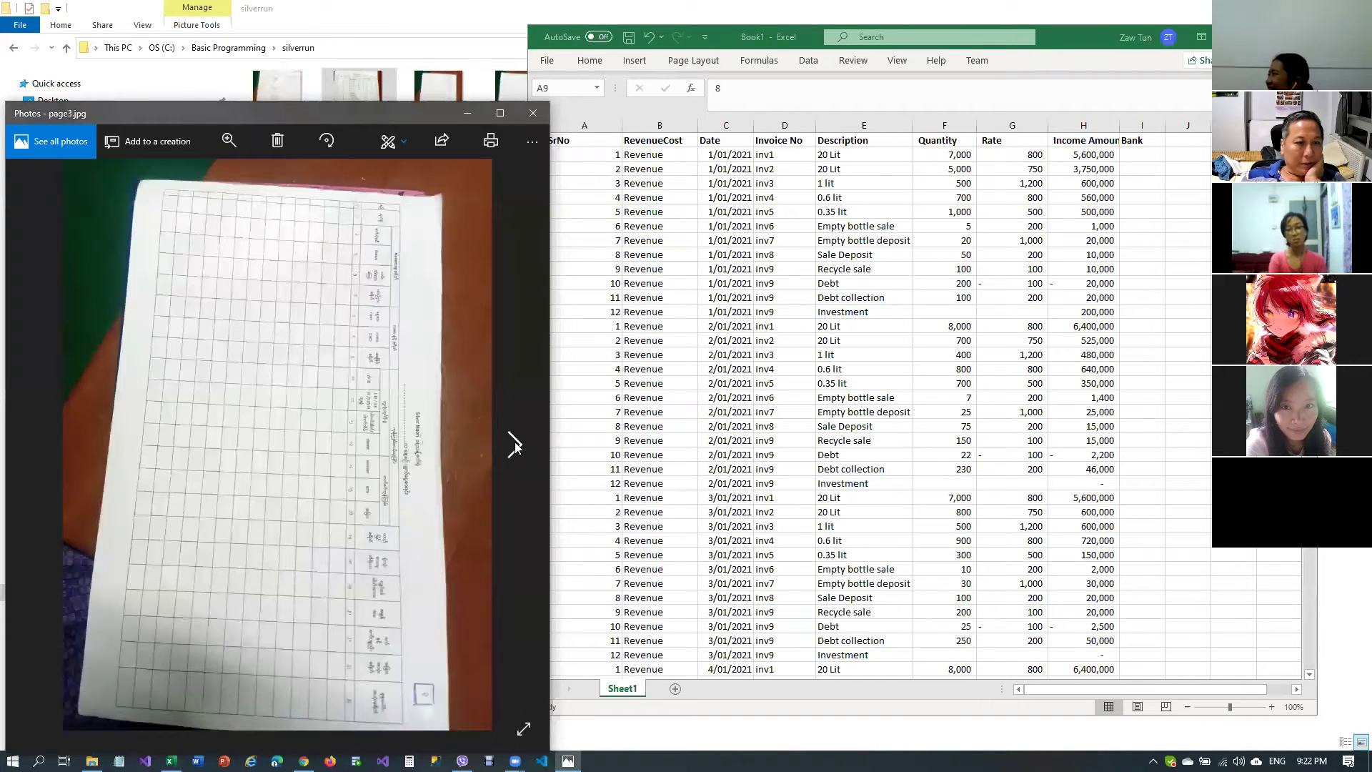
click(533, 113)
click(336, 254)
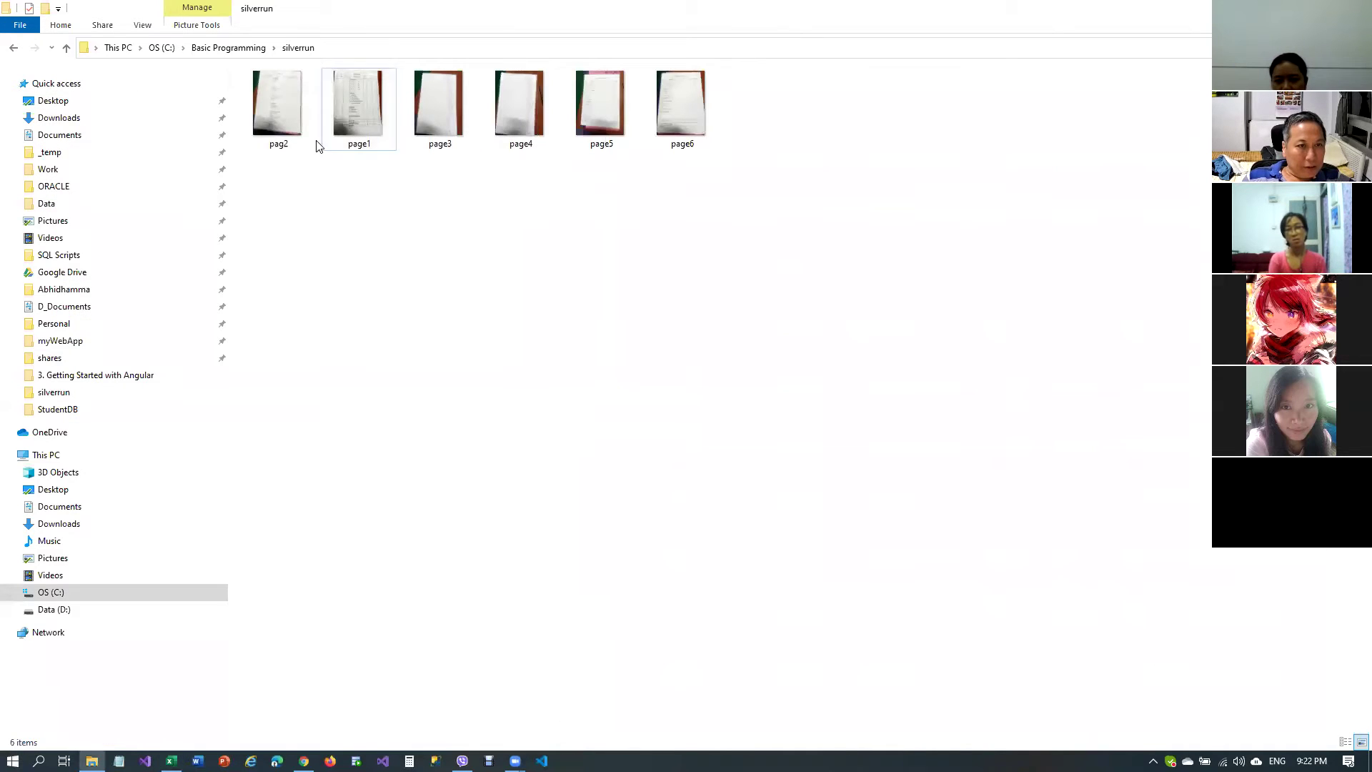
click(284, 117)
double_click(284, 118)
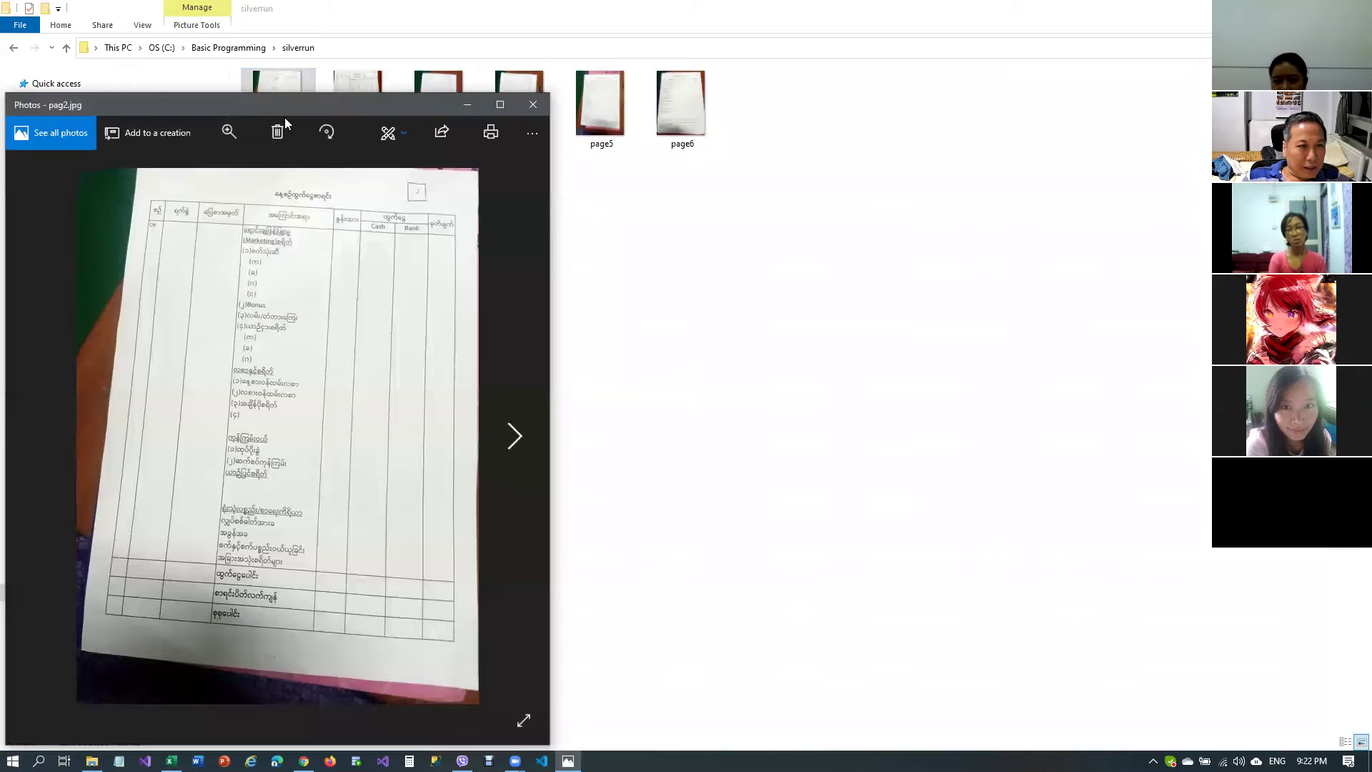
click(233, 132)
drag(172, 167, 182, 165)
drag(225, 256, 215, 312)
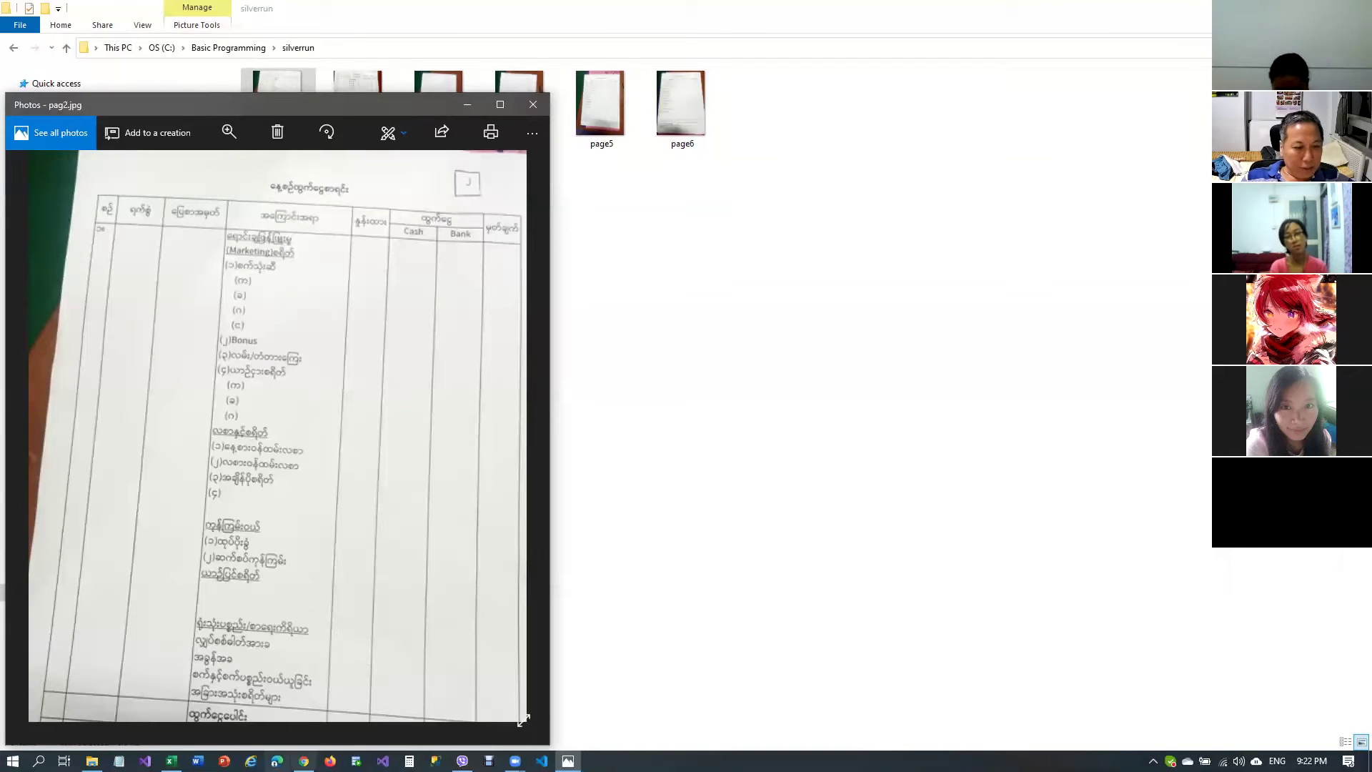
Switch to the Excel workbook and start row 170 below the last record with SrNo 1 and RevenueCost Cost
click(172, 760)
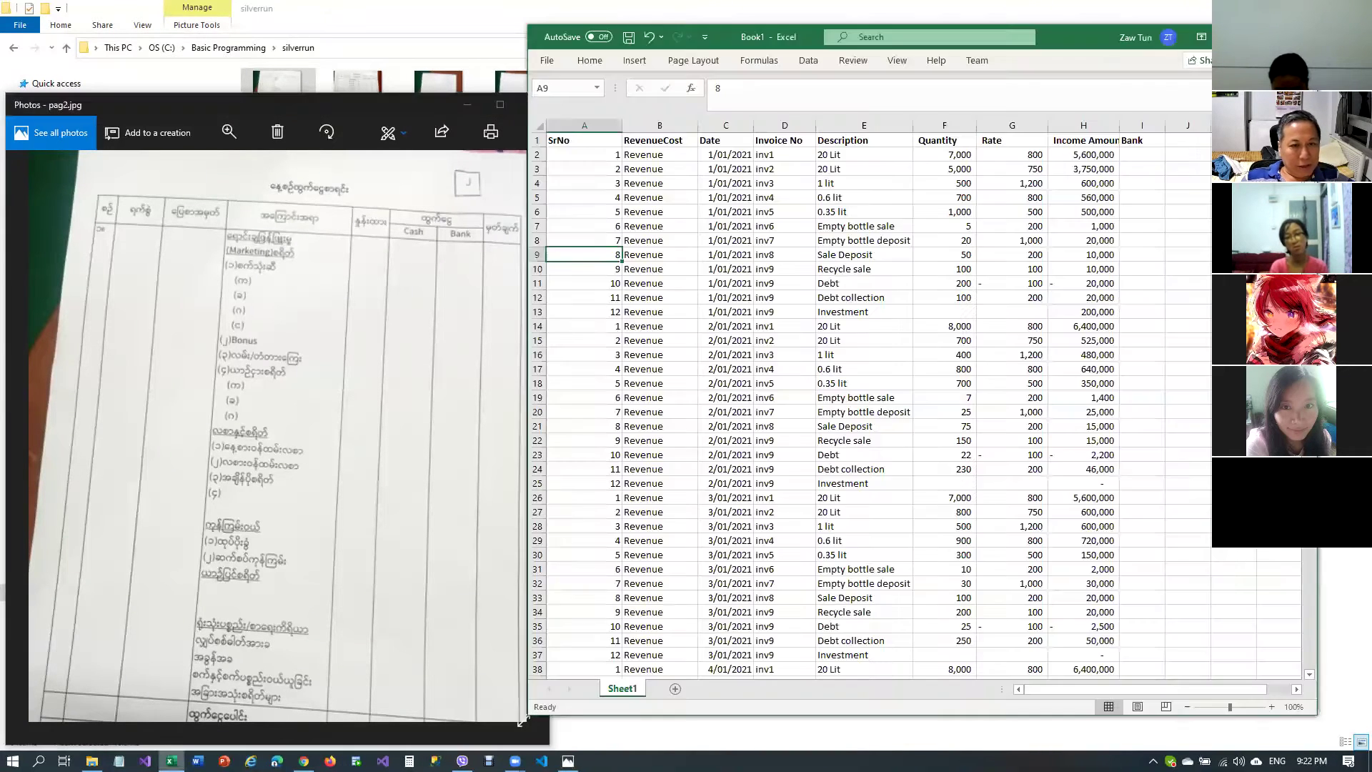
scroll(685, 439, down, 1)
scroll(685, 440, down, 20)
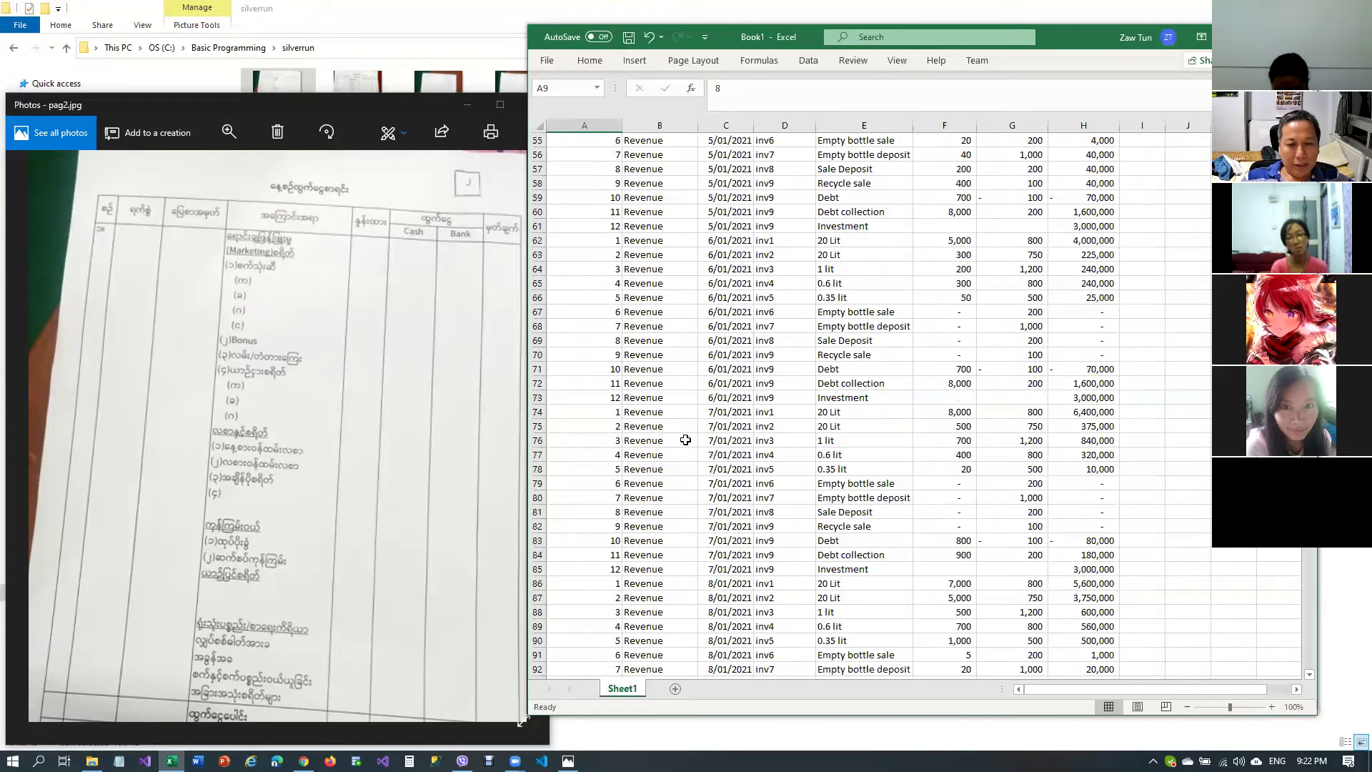
scroll(685, 440, down, 11)
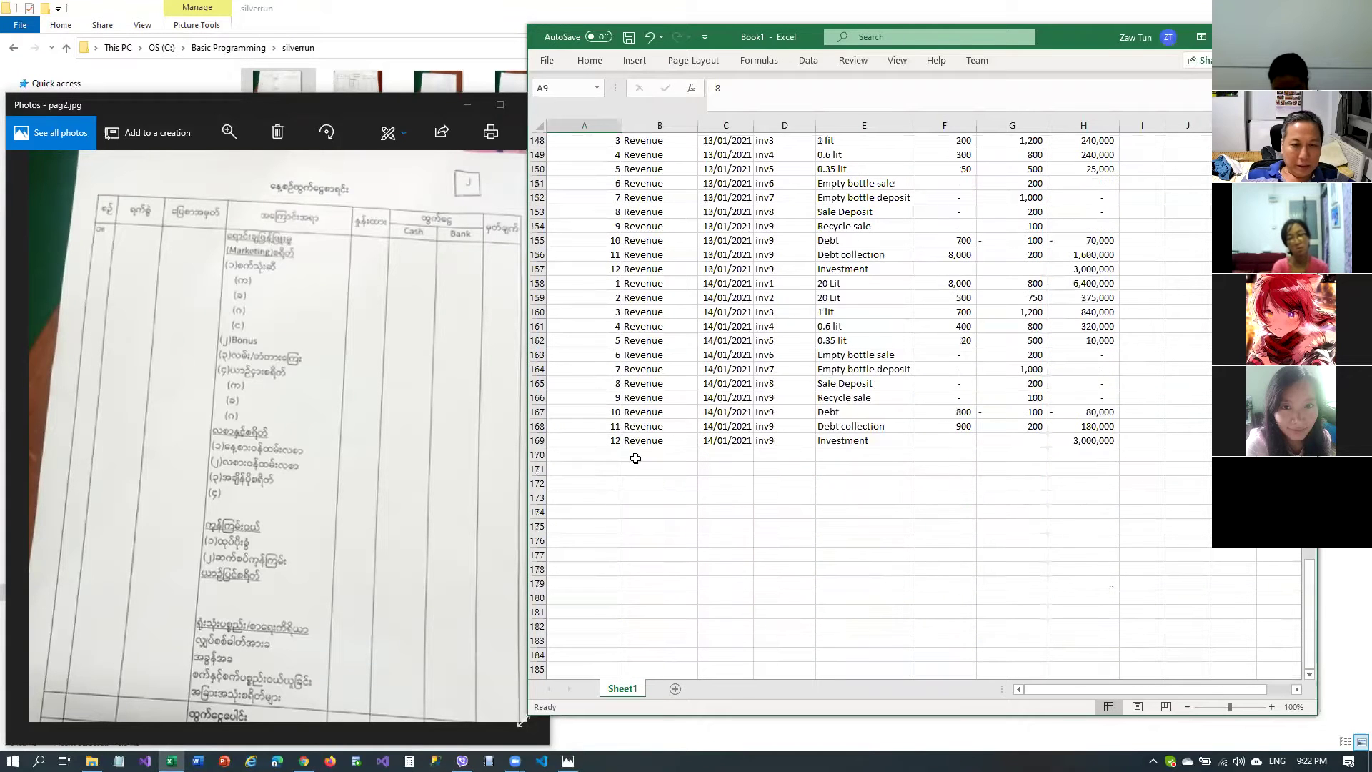
click(604, 454)
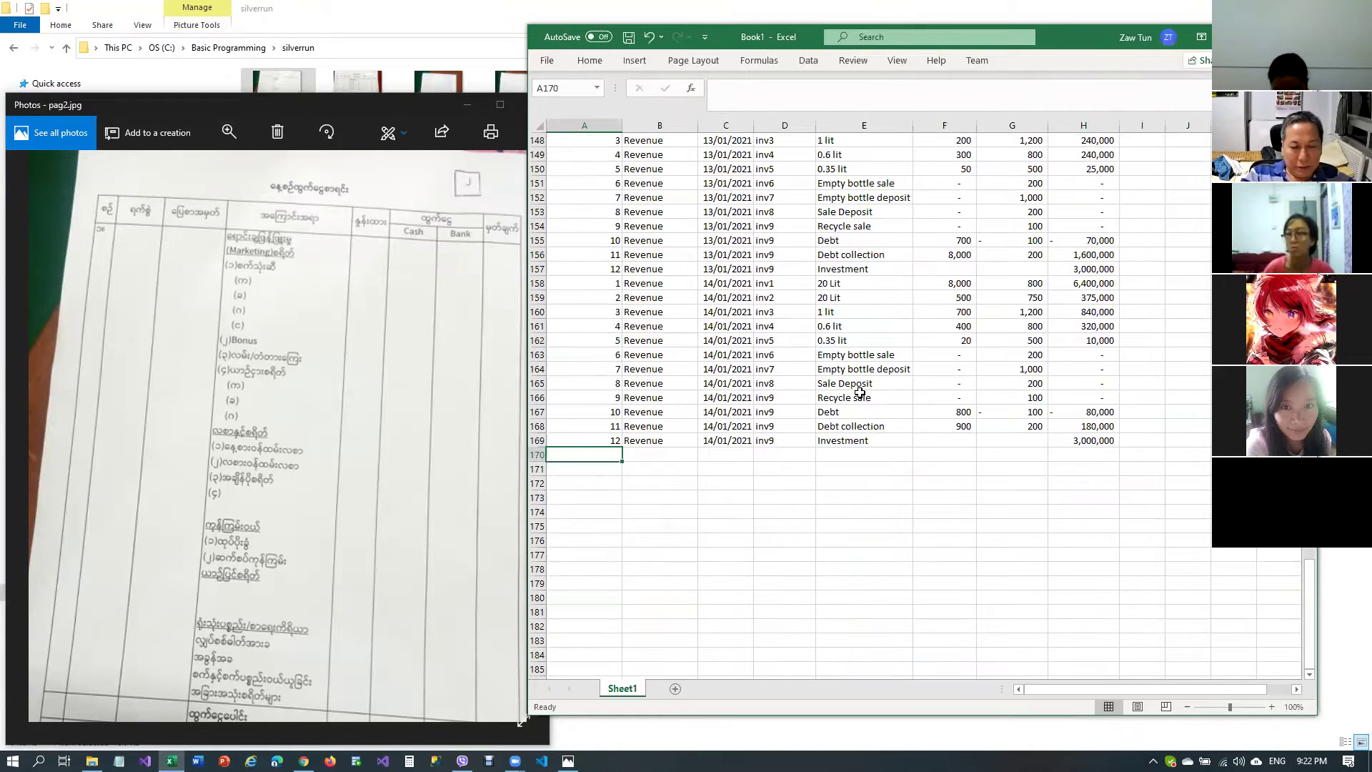
text(1)
key(Return)
key(Up)
key(Right)
text(Cost)
key(Return)
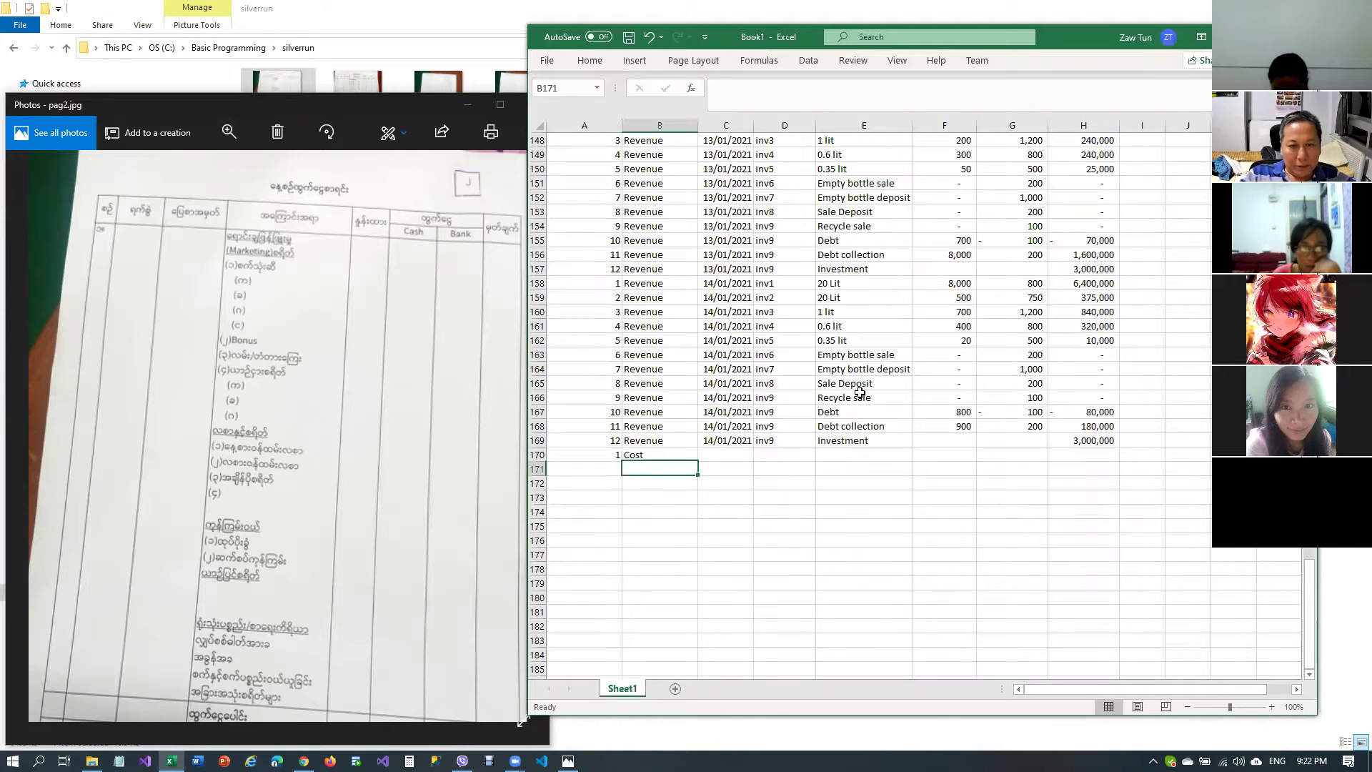
Set the date of the new Cost row to 01/01/2021 and its Invoice No to C1
key(Up)
key(Right)
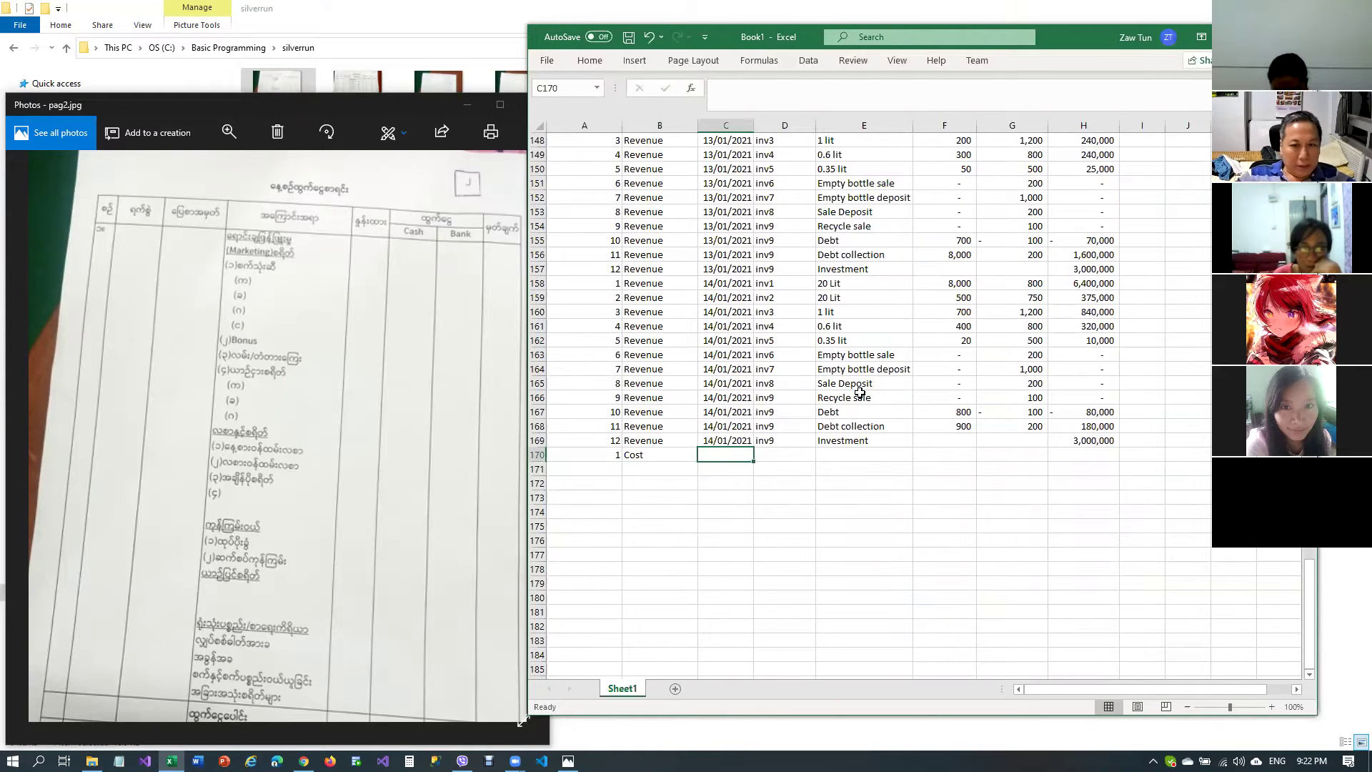
text(01/01/2021)
key(Return)
key(Up)
key(Right)
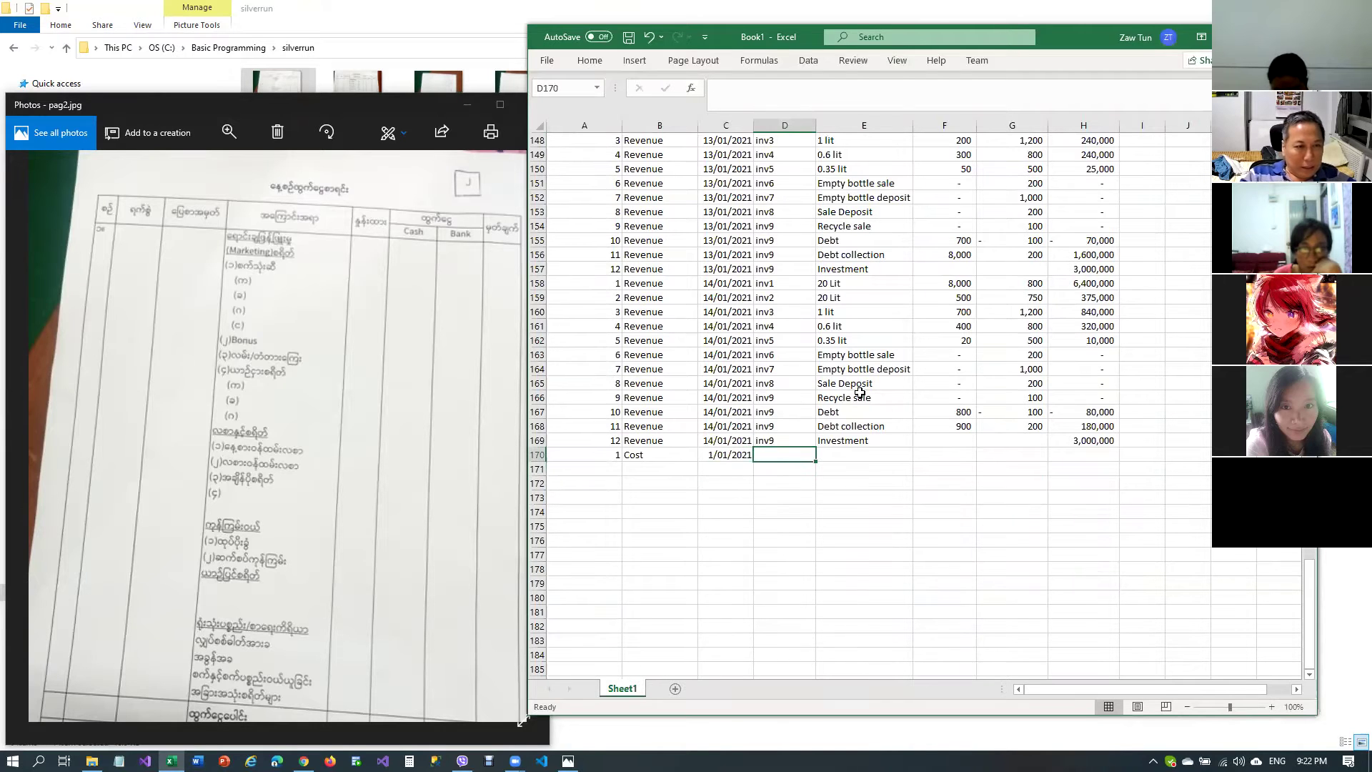
text(C1)
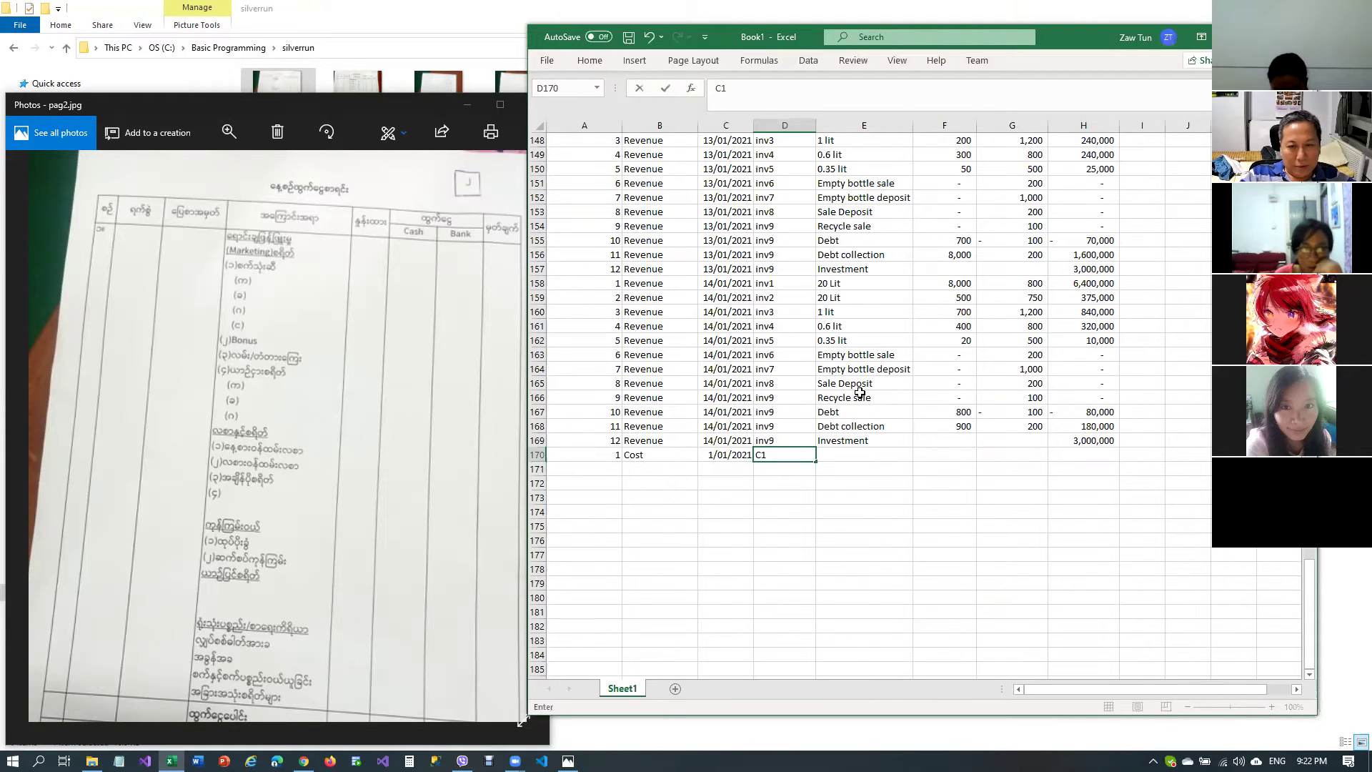
key(Tab)
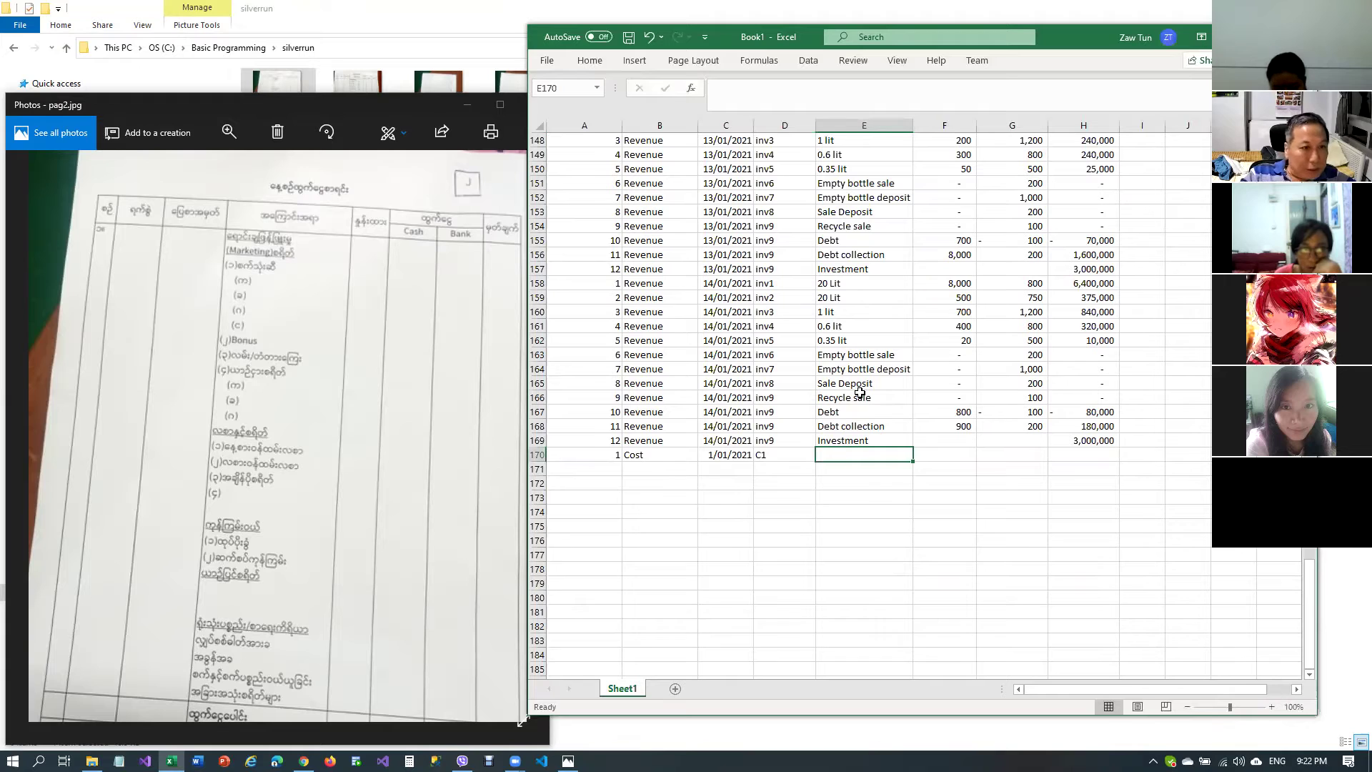
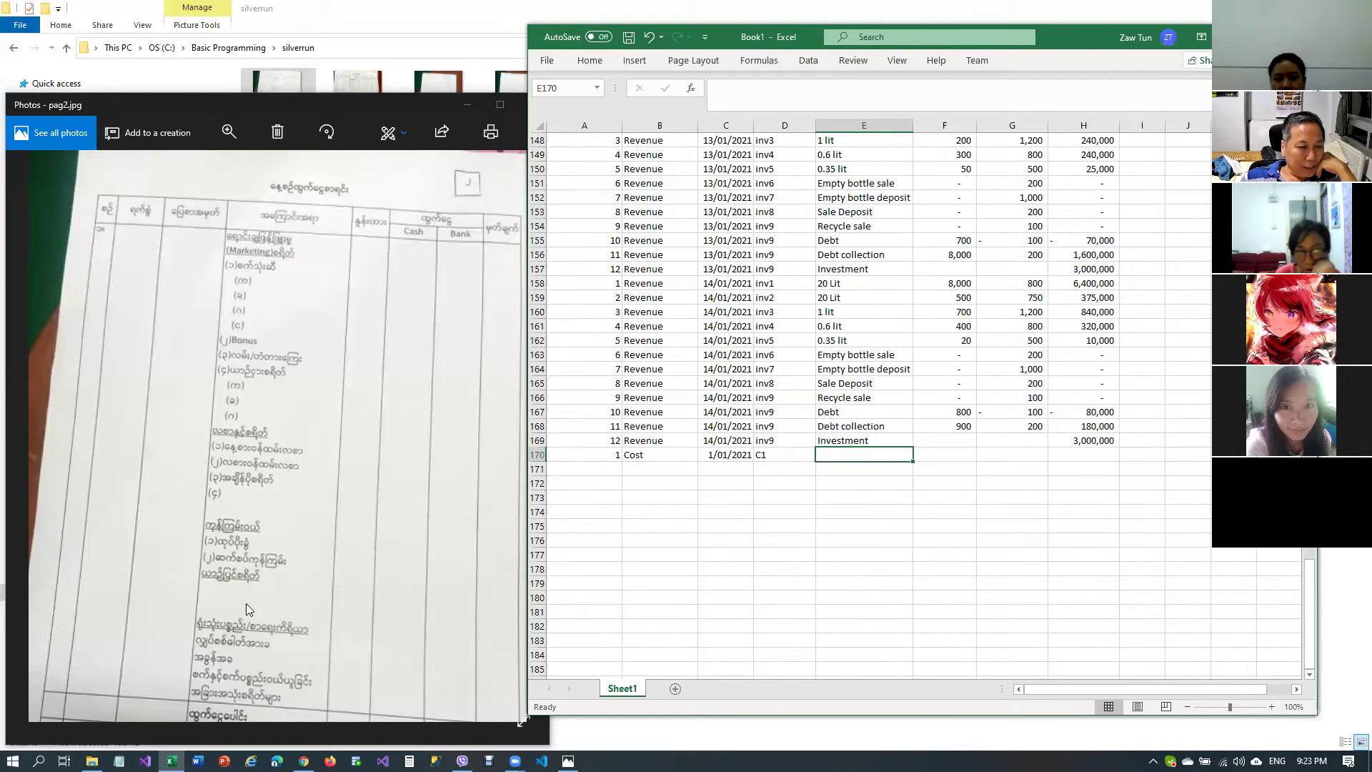
Switch to the silverrun folder and open page1.jpg to view the income form
click(763, 311)
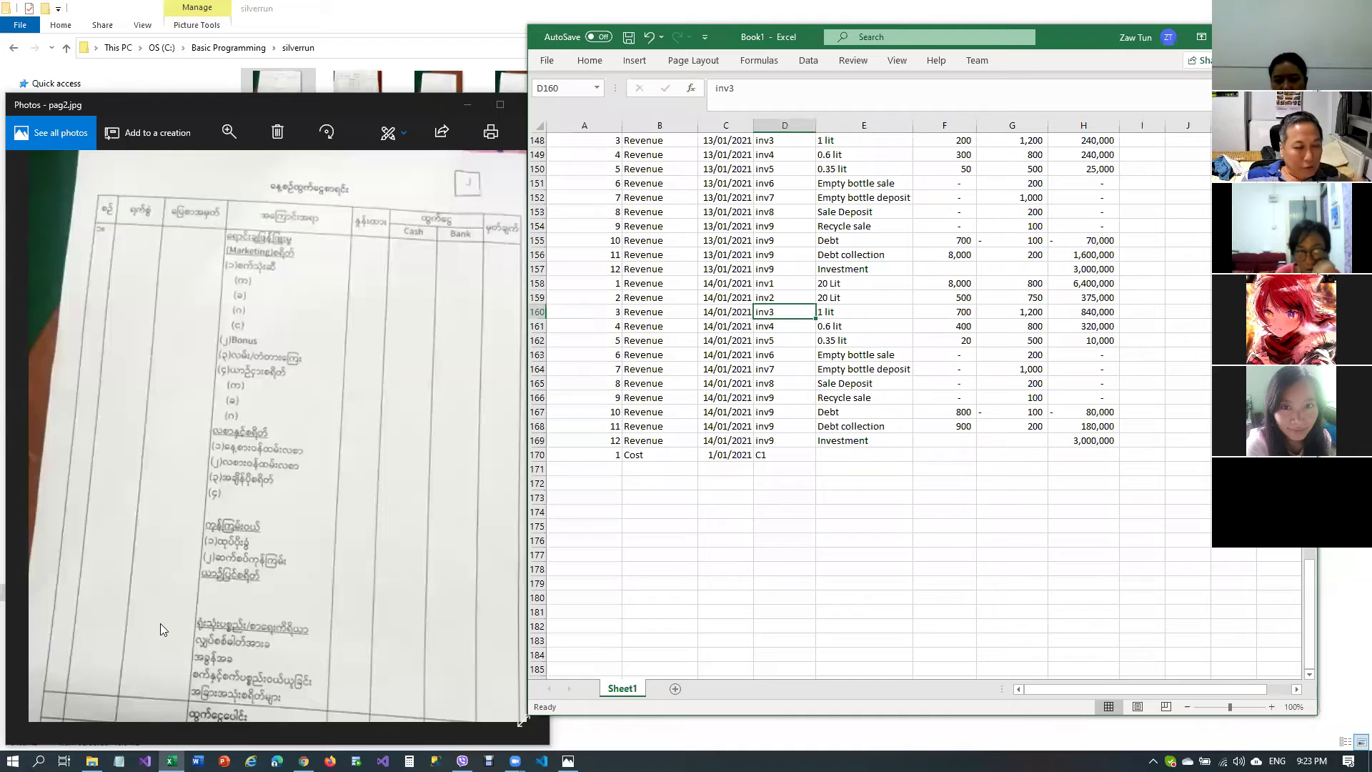
click(92, 761)
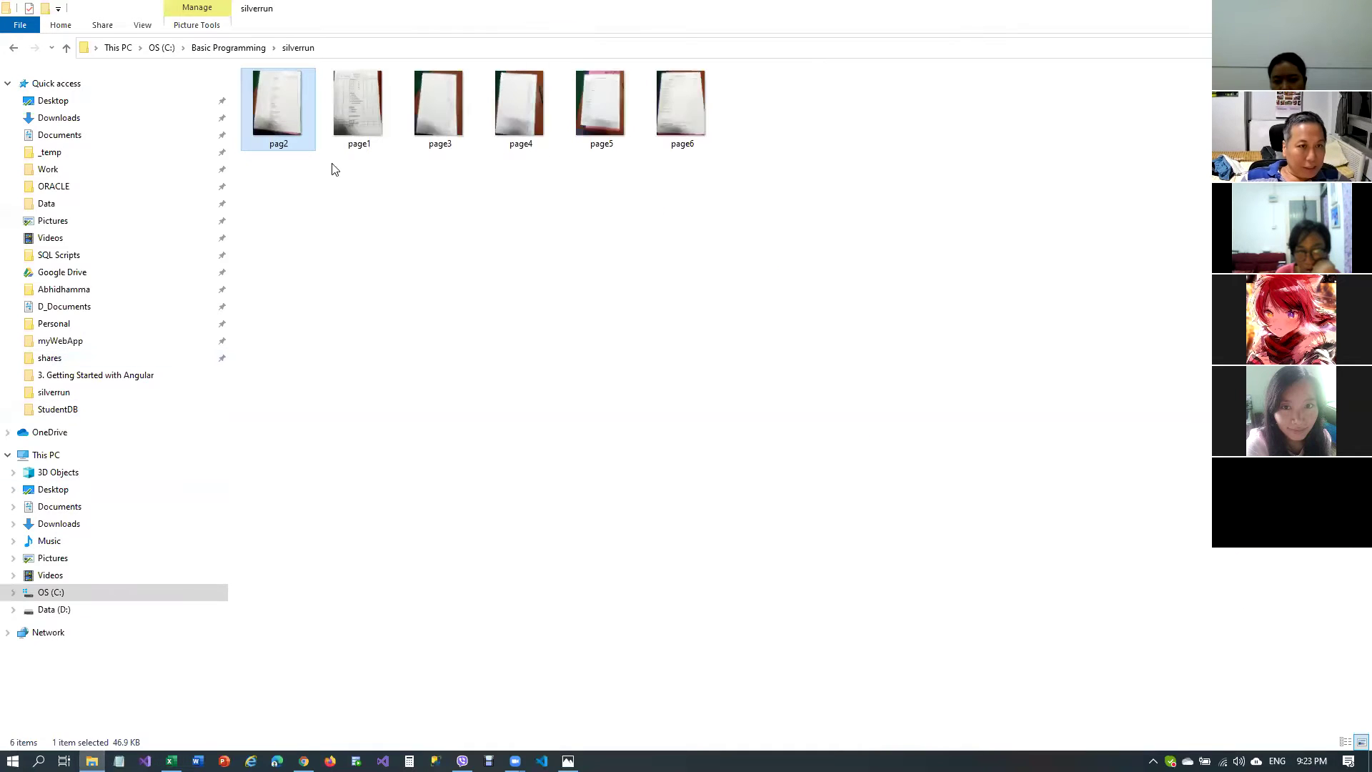
click(355, 119)
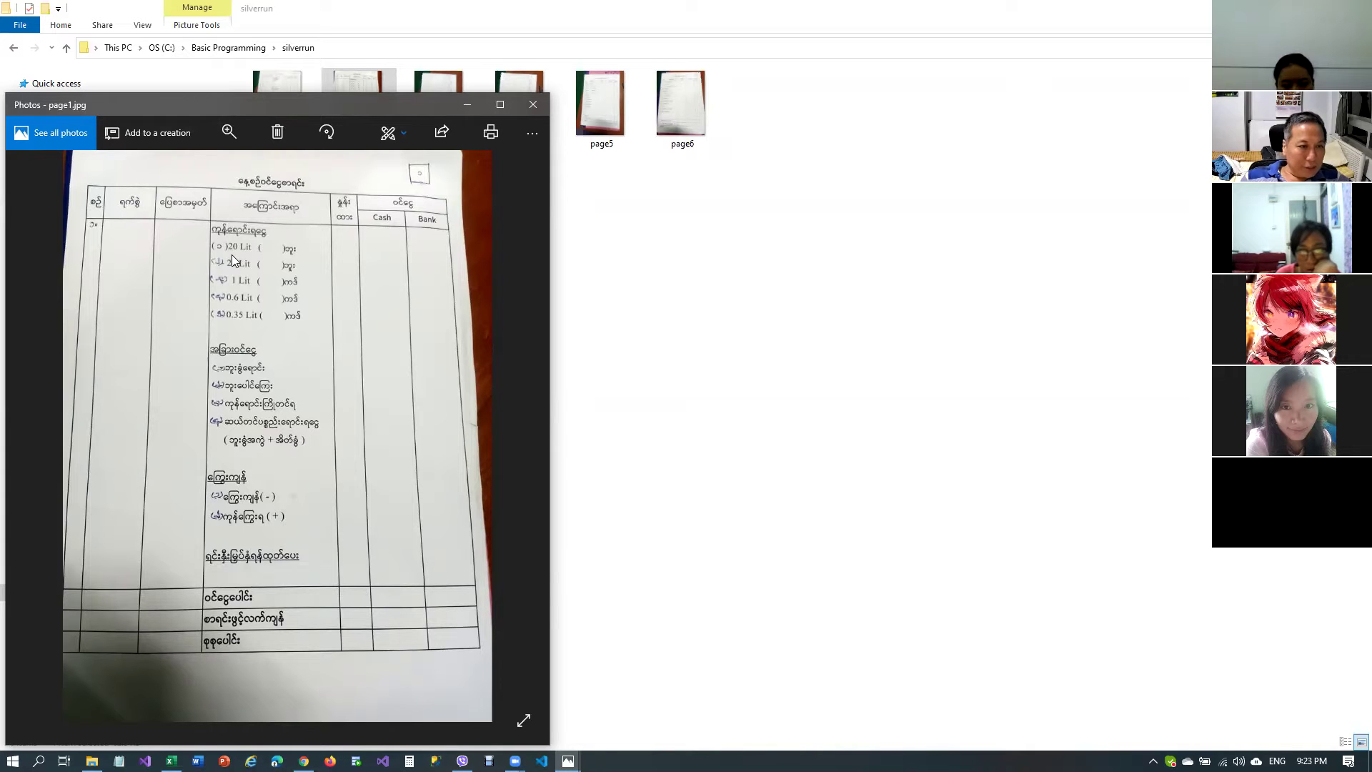
Switch to the Excel workbook, insert a new column before Description and give it the heading Category
click(171, 760)
click(856, 288)
scroll(856, 288, up, 5)
drag(1312, 587, 1311, 143)
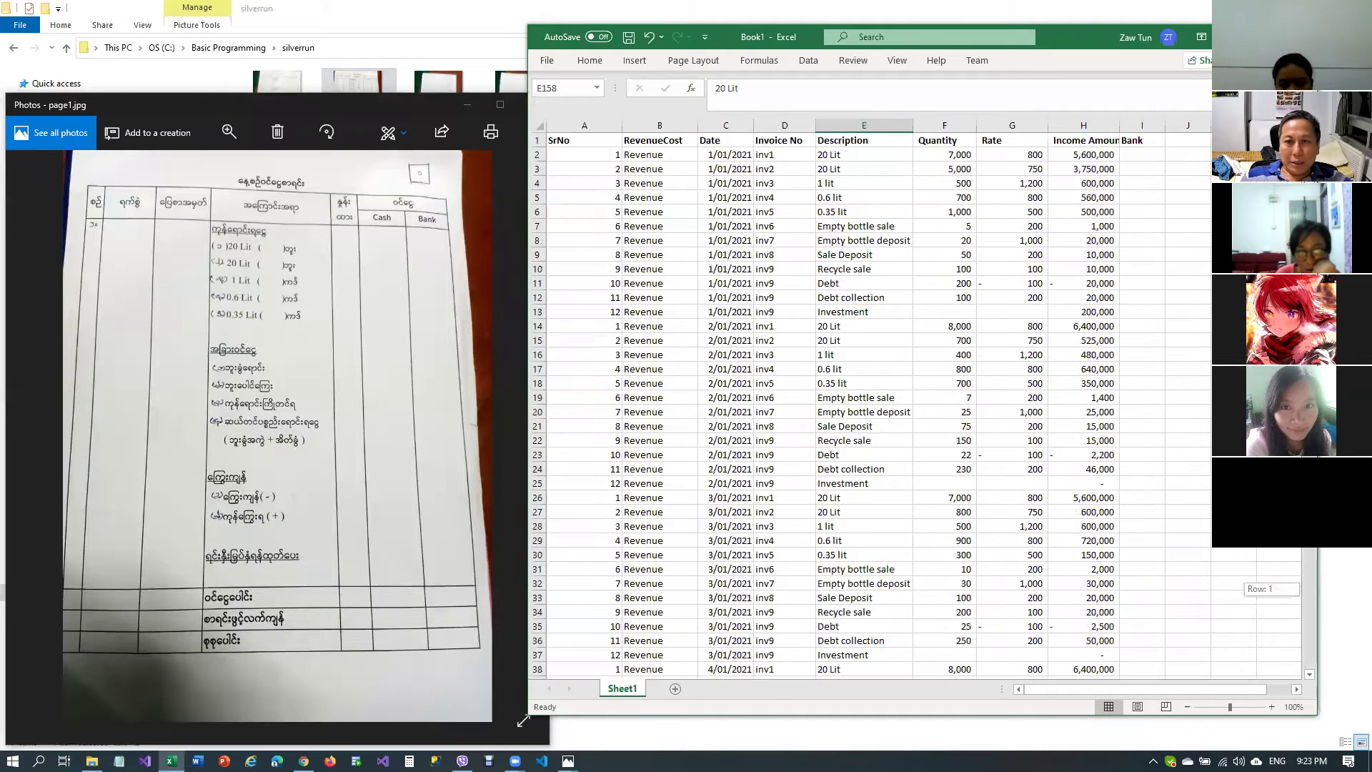
click(867, 123)
right_click(866, 123)
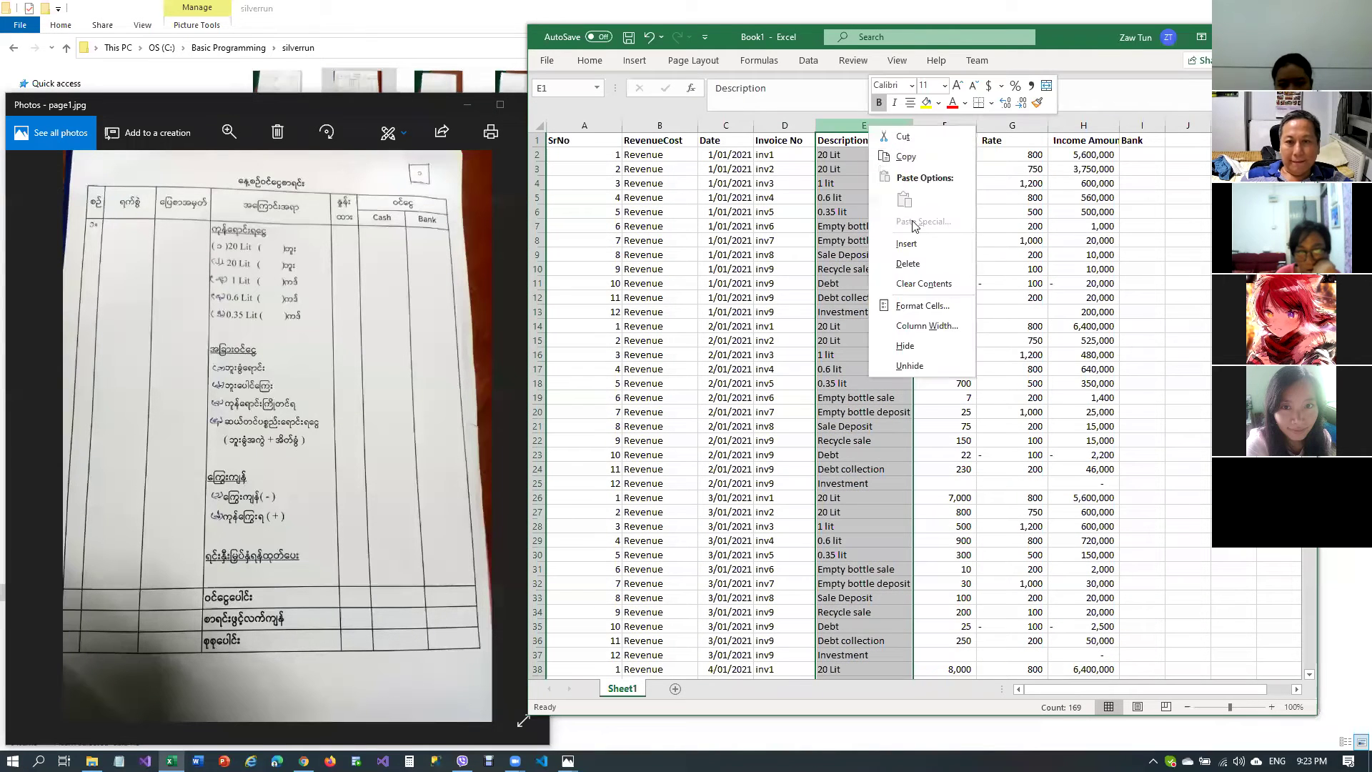
click(911, 244)
click(865, 142)
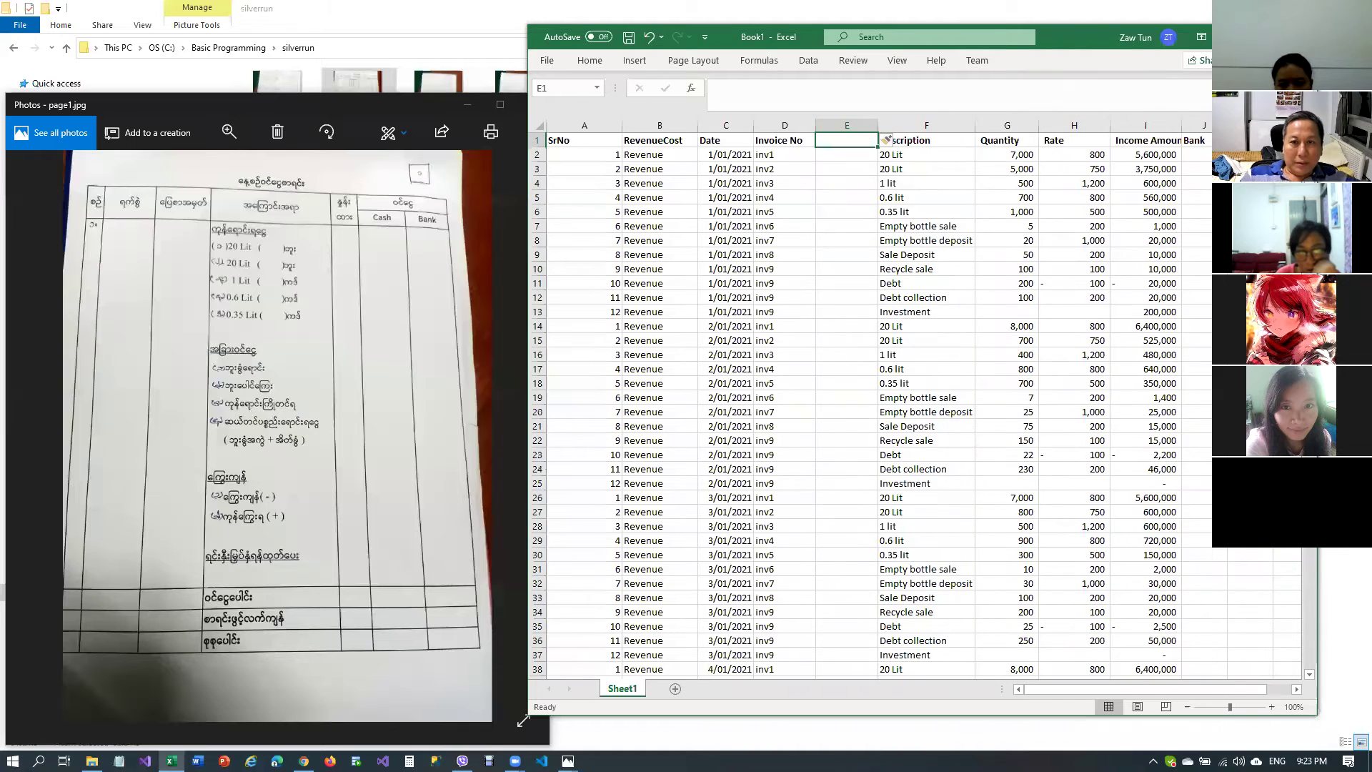
text(Category)
key(Return)
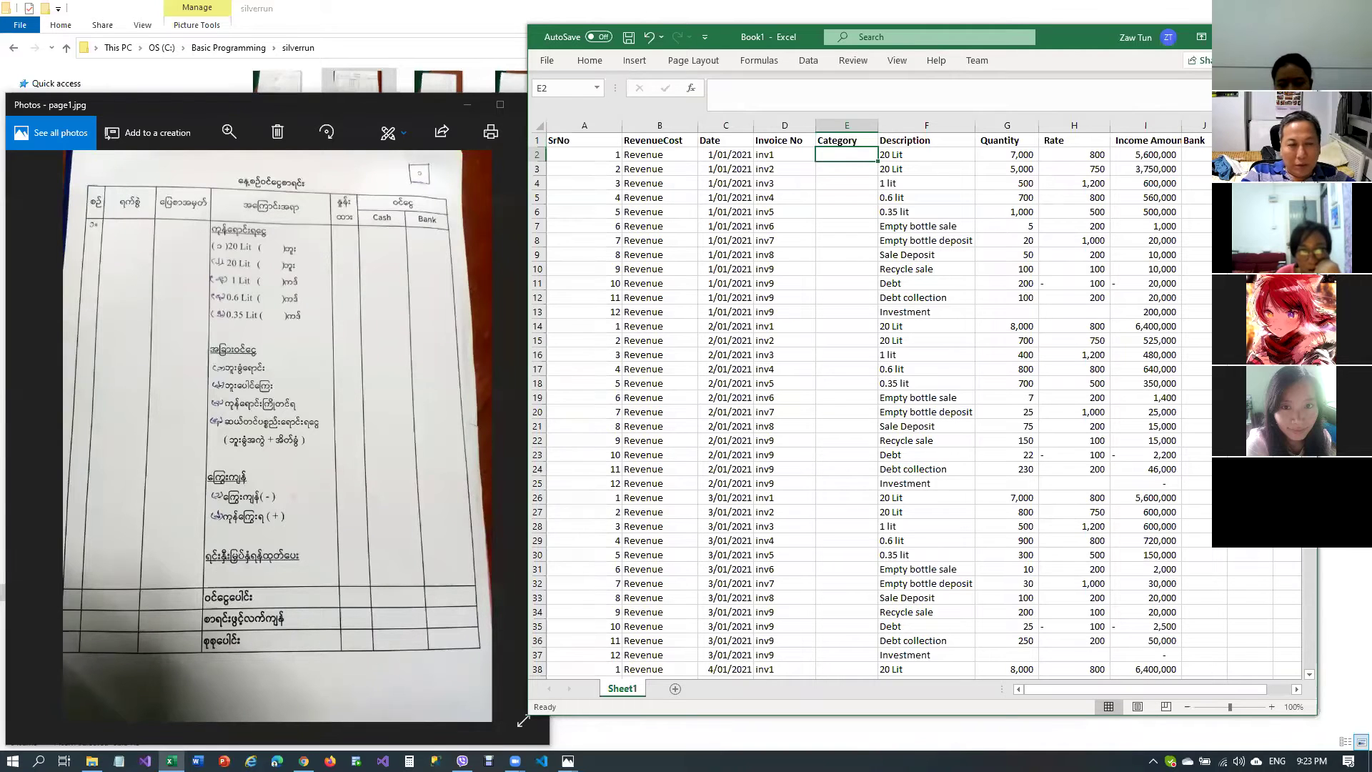
Enter product sale as the Category of the first record
text(P)
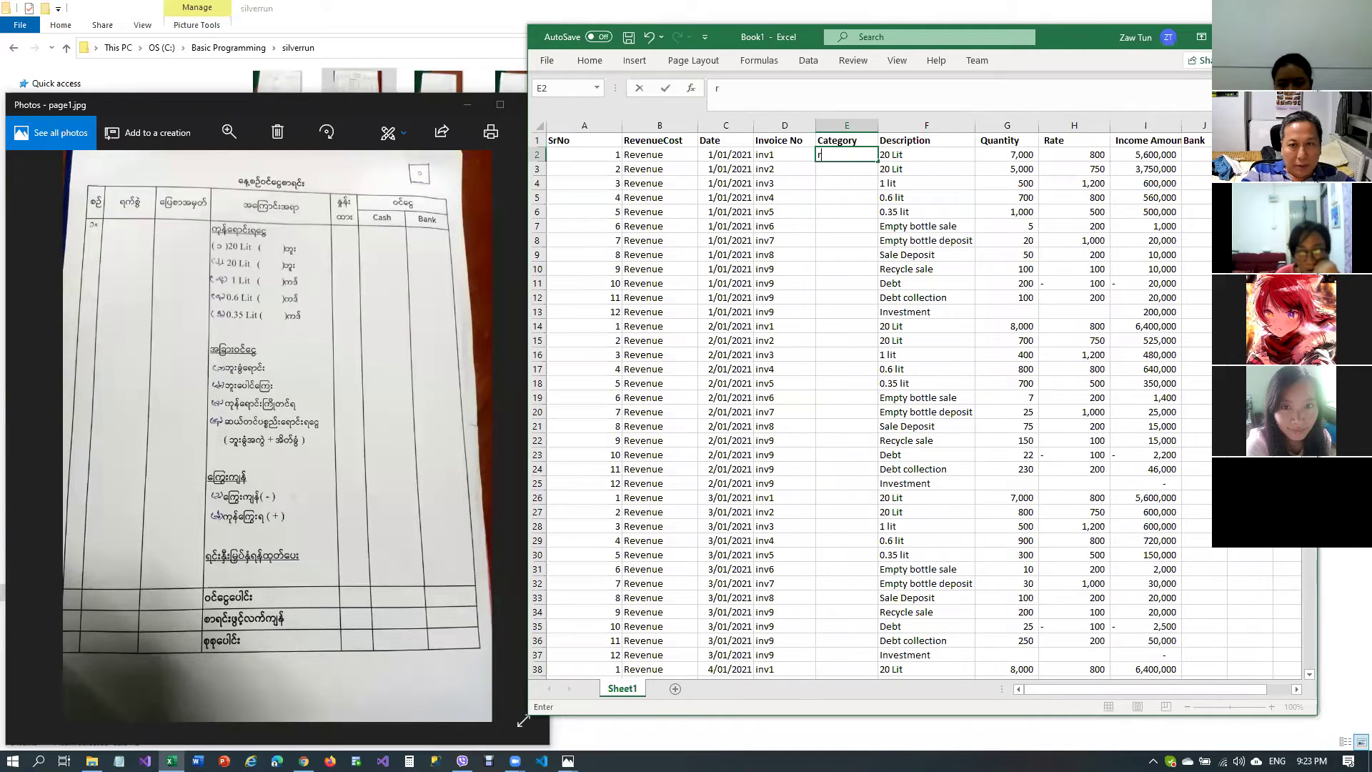
key(BackSpace)
key(BackSpace)
text(product Sae)
key(BackSpace)
key(BackSpace)
key(BackSpace)
text(sale)
key(Return)
Copy the product sale category to the next four records, down to the 0.35 lit row of 1/01/2021
key(Up)
key(ctrl+c)
key(Down)
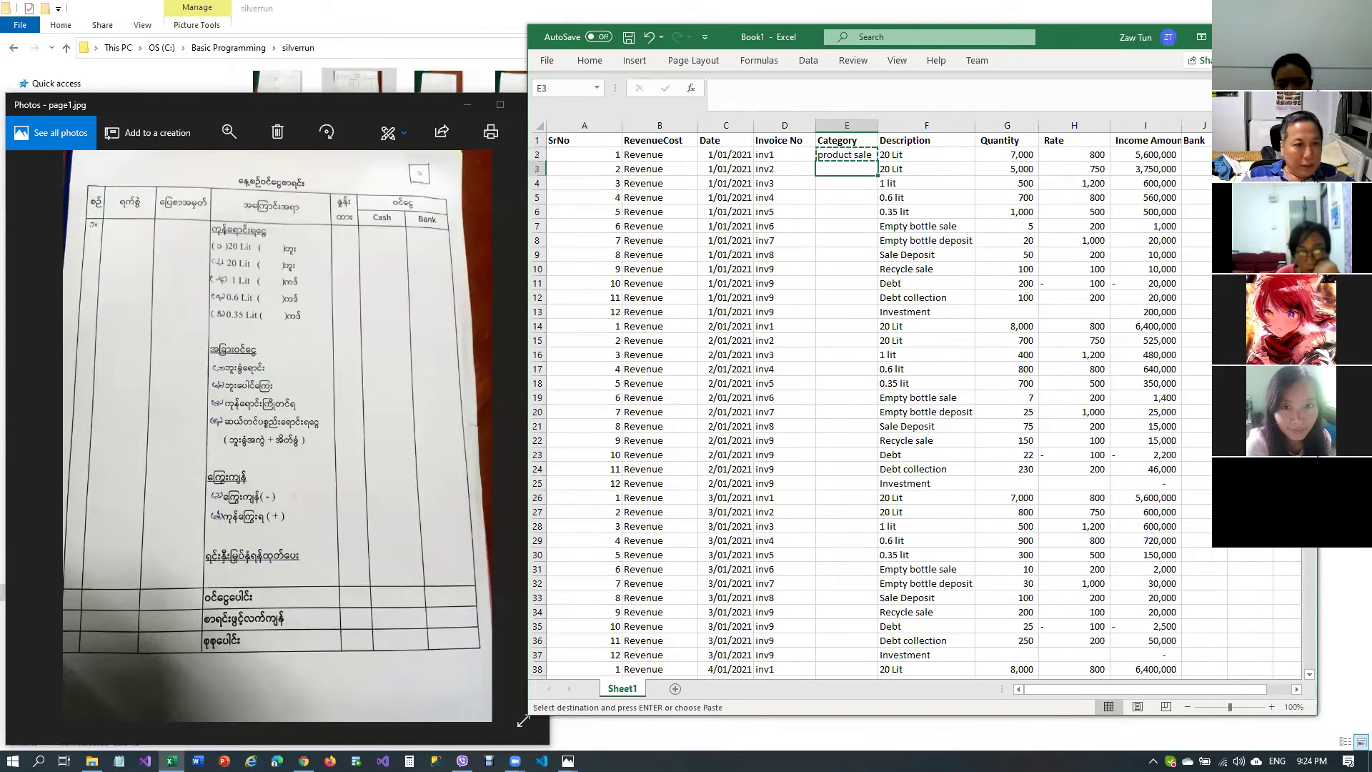
key(shift+Down)
key(shift+Down)
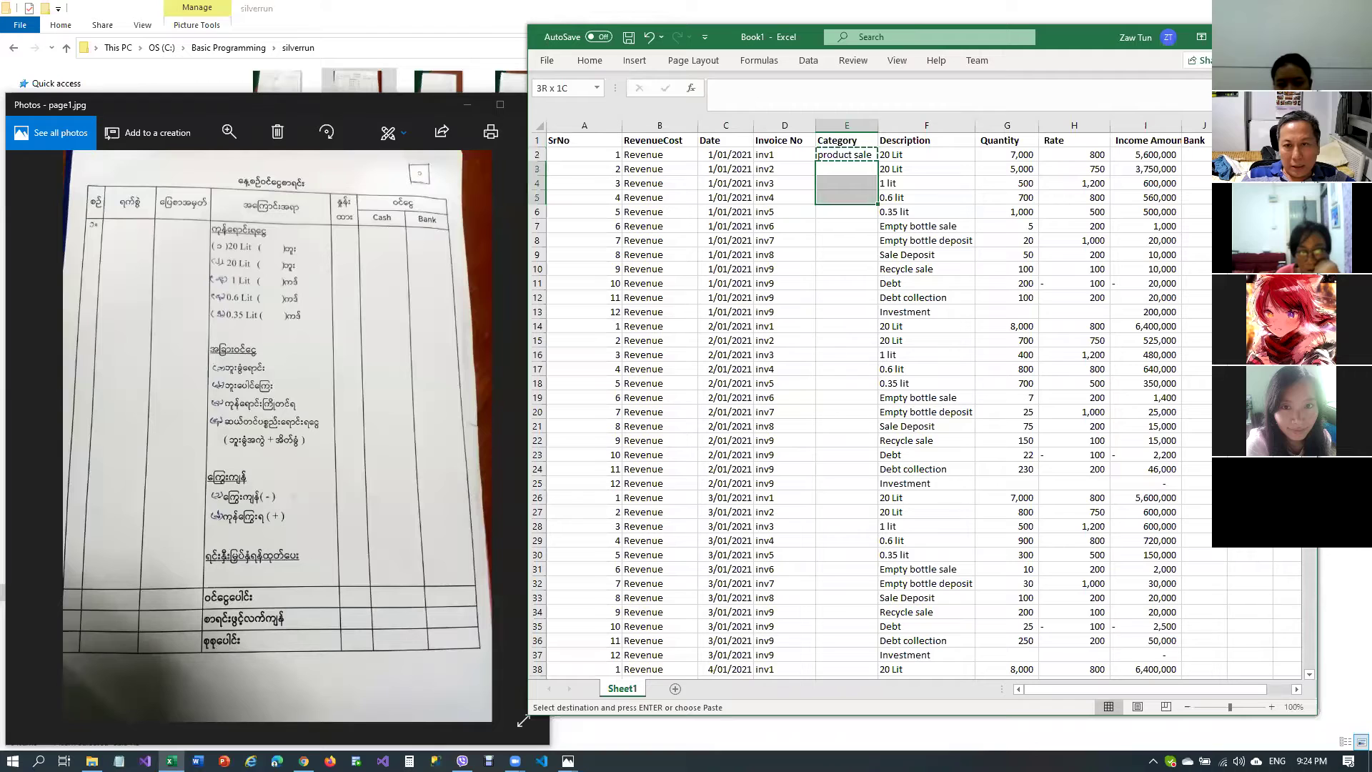
key(shift+Down)
key(shift+Down)
key(shift+Up)
key(ctrl+v)
key(Escape)
key(Down)
key(Down)
key(Down)
key(Down)
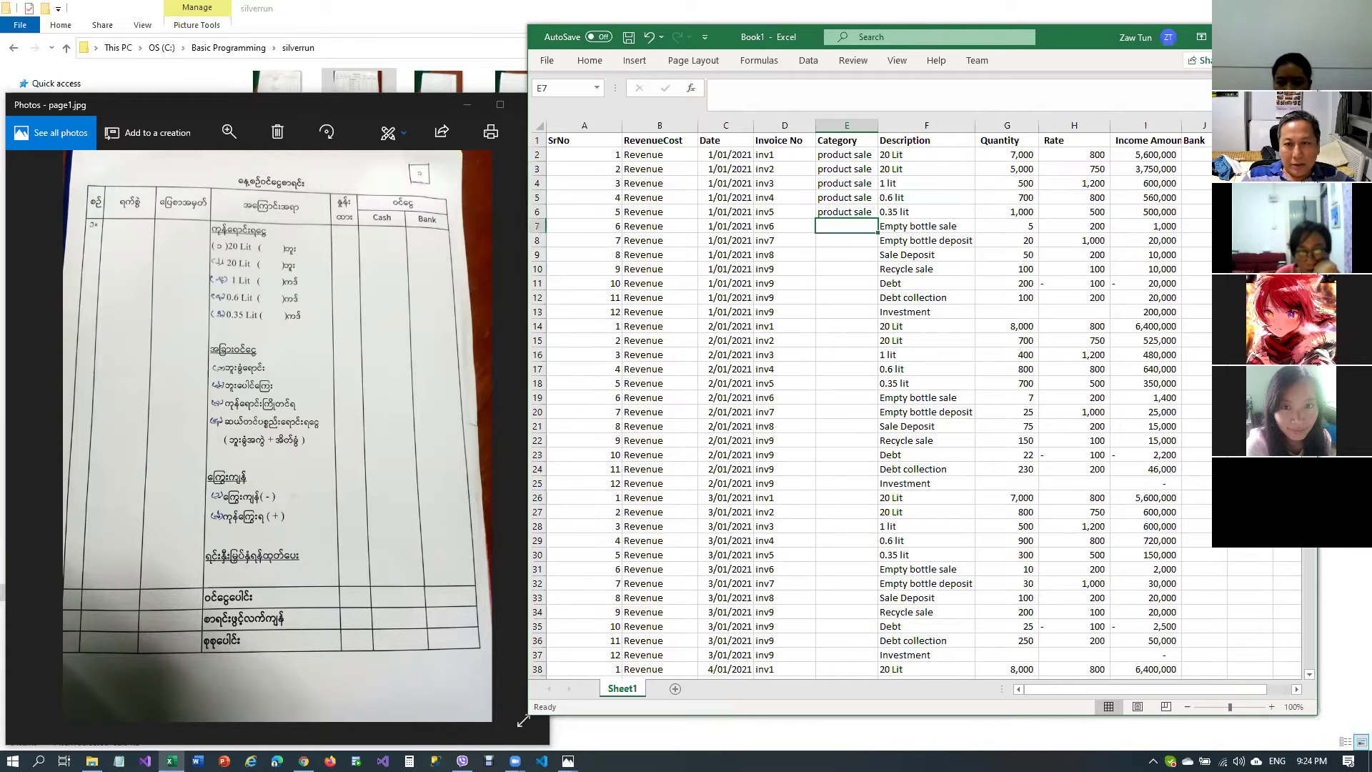
Set the first record's SrNo to 1 and enter the formula =A2+1 as the second record's SrNo
key(Up)
key(Up)
key(Up)
key(Up)
key(Up)
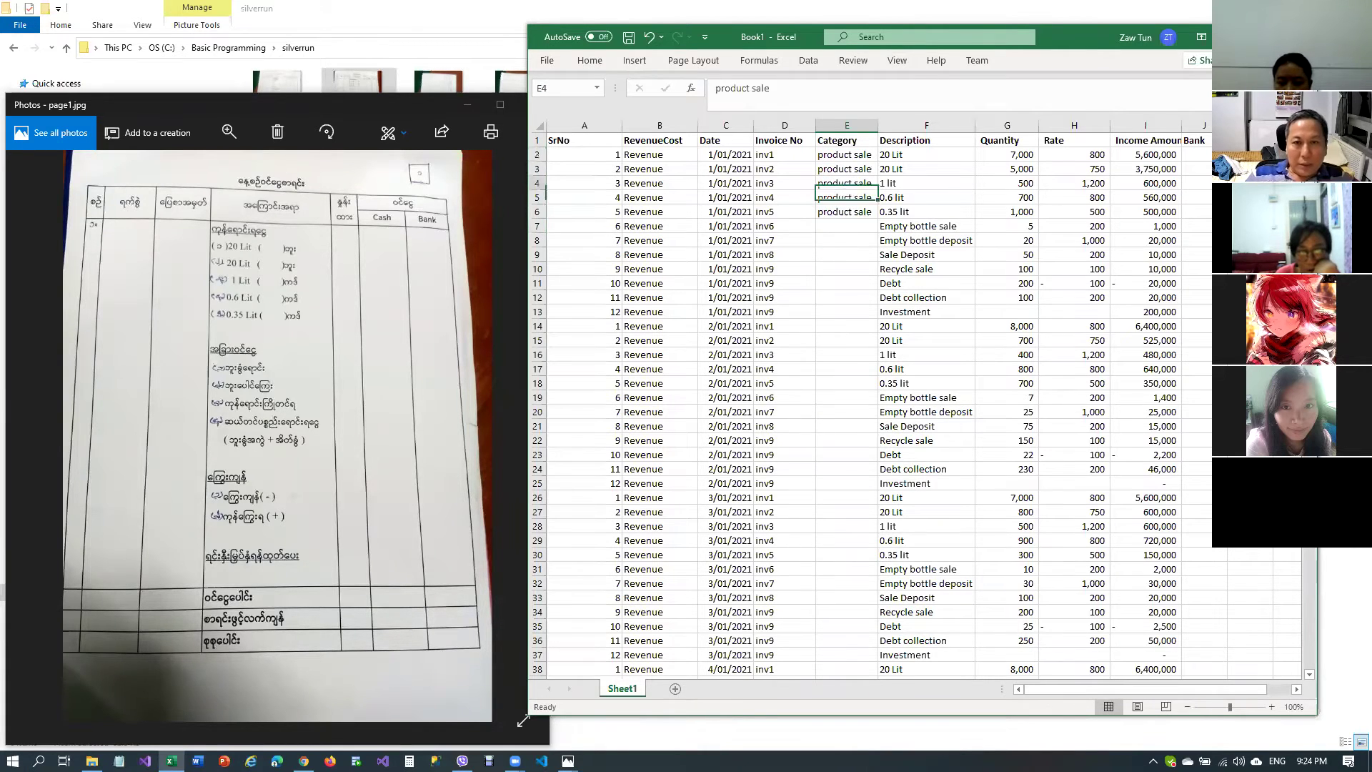
key(Left)
key(Left)
key(Left)
key(Left)
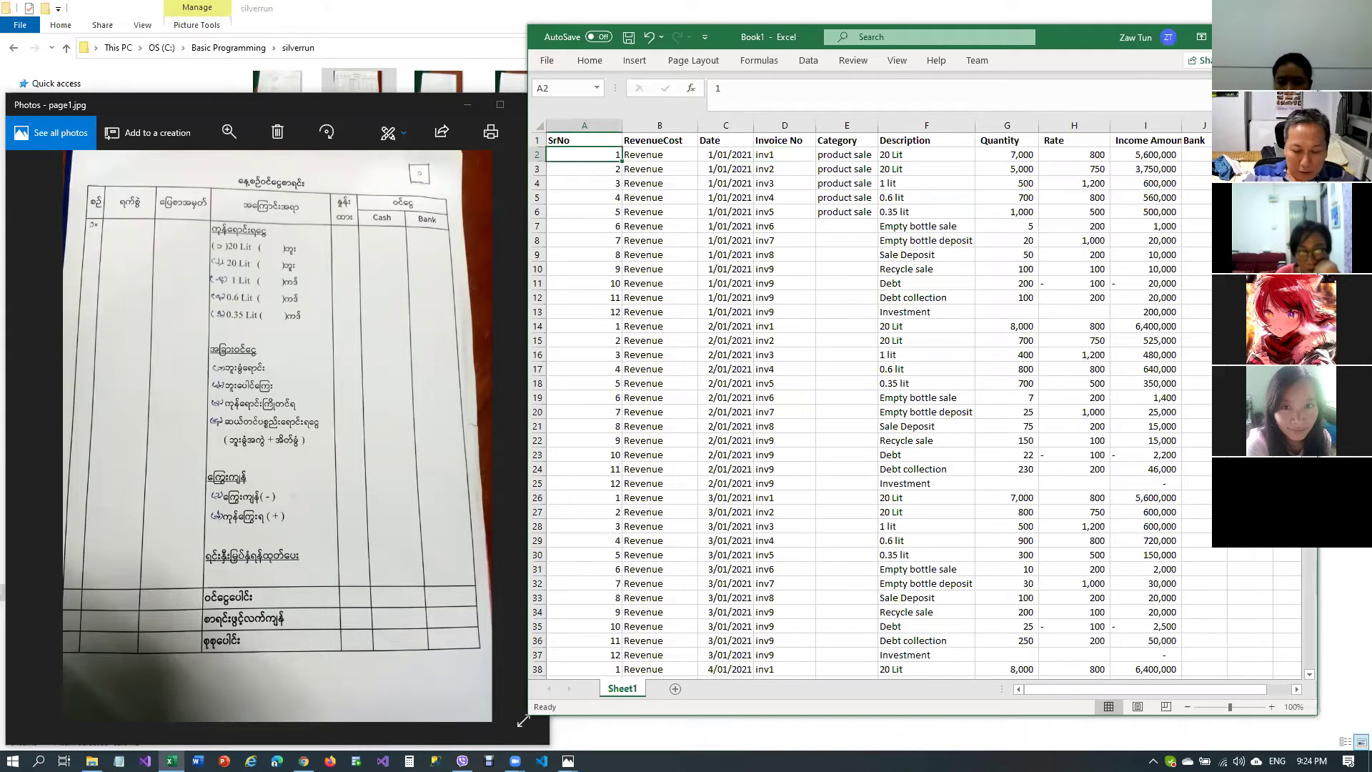
text(1)
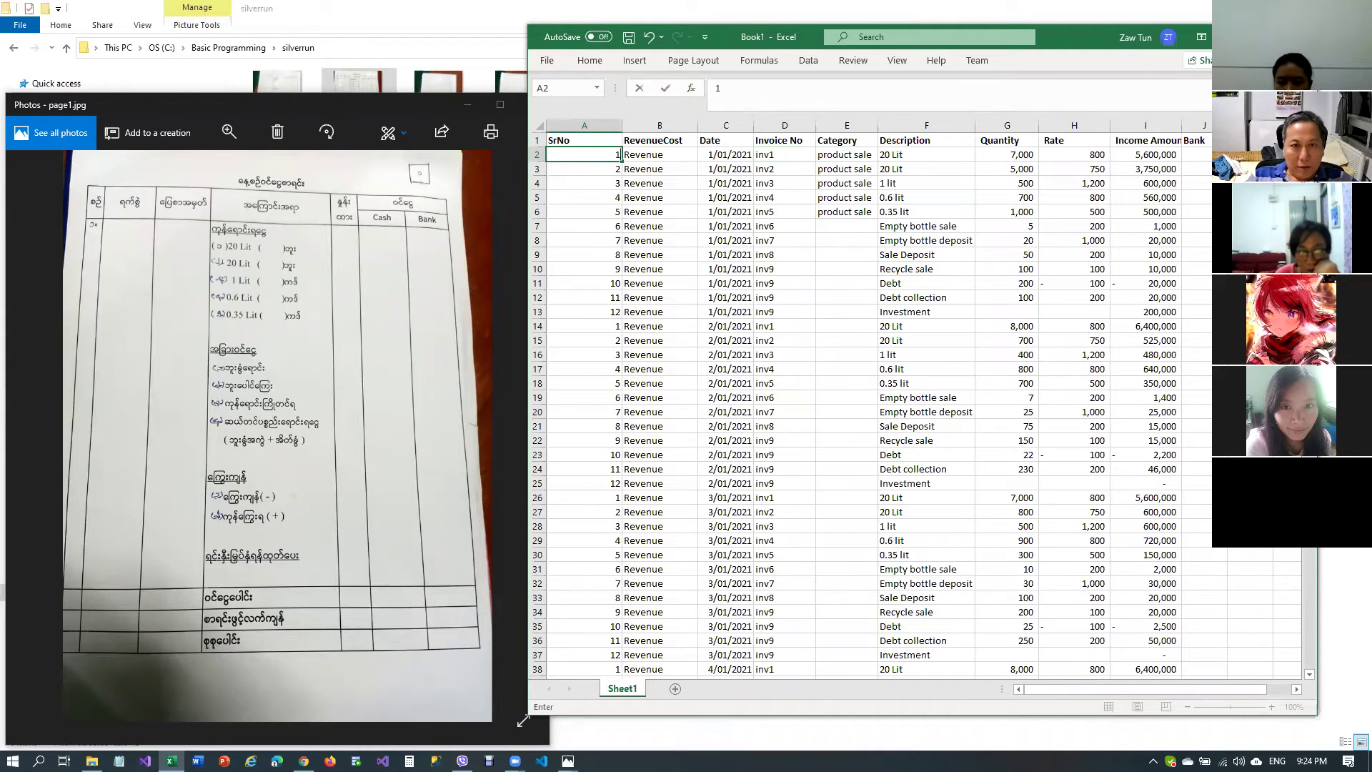
key(Return)
text(=)
key(Up)
text(+)
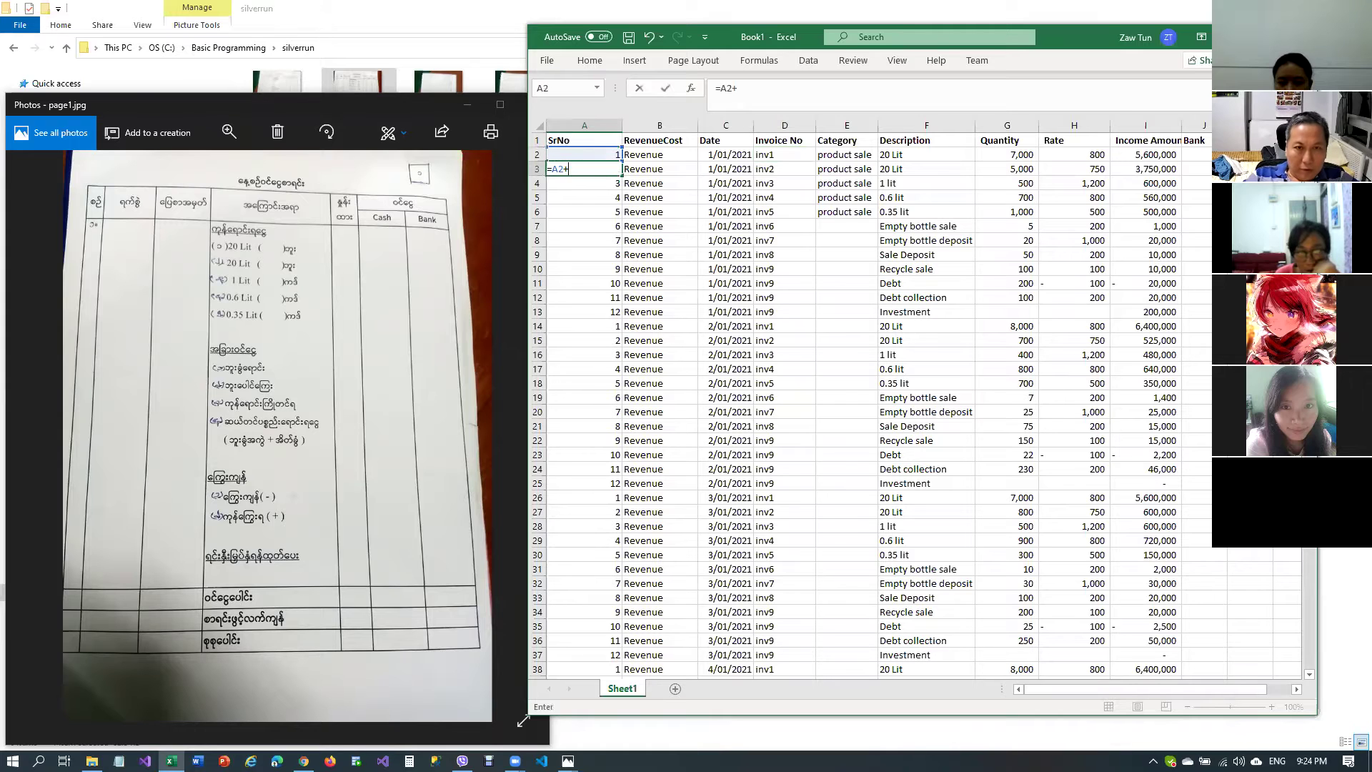
key(Return)
Copy the SrNo formula from A3 down through row 170 so the records are numbered consecutively
key(Up)
key(ctrl+c)
key(Down)
key(shift+Down)
key(shift+Down)
mouse_move(619, 437)
mouse_down()
mouse_move(621, 677)
mouse_move(622, 457)
mouse_up()
key(ctrl+v)
scroll(915, 400, up, 1)
key(Escape)
scroll(1073, 238, down, 3)
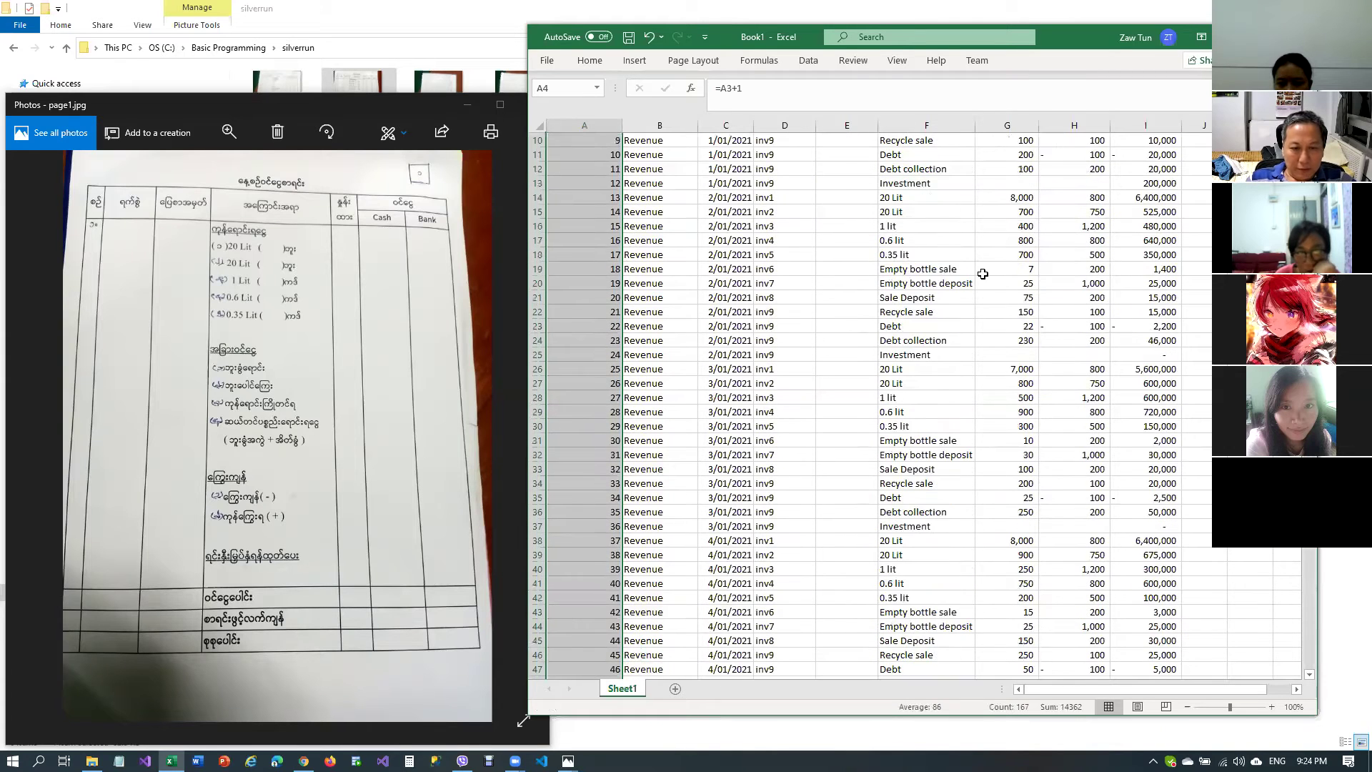
scroll(983, 274, up, 3)
Set the Category of the Empty bottle sale row dated 1/01/2021 to Other Income
click(884, 288)
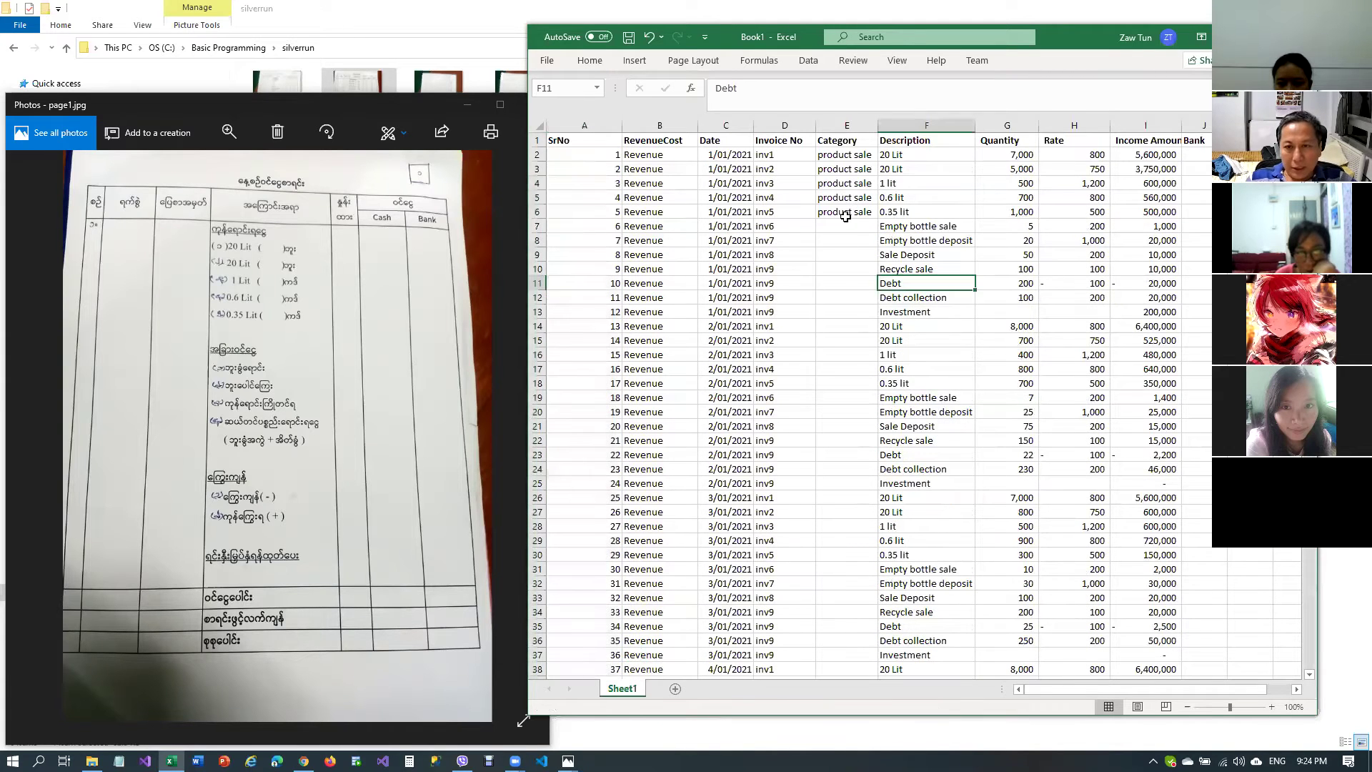
click(850, 212)
click(868, 226)
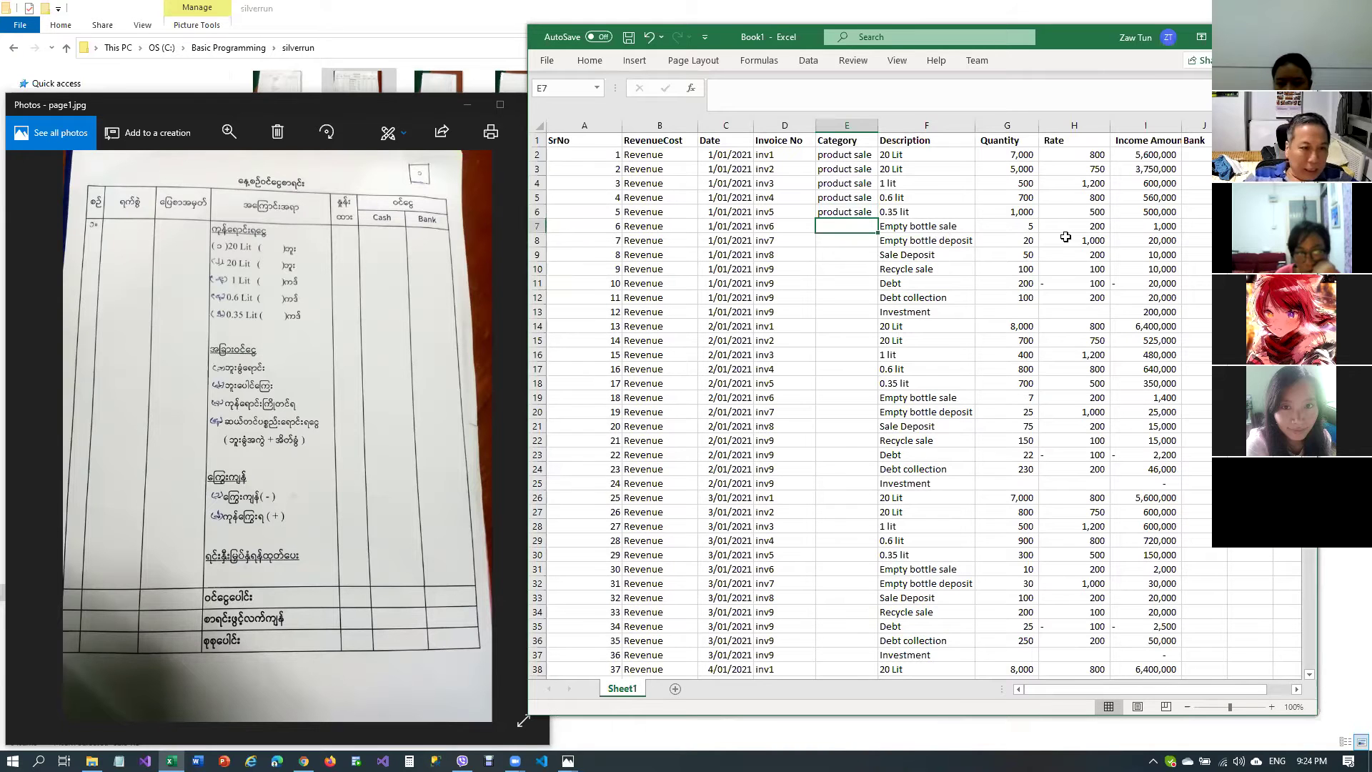
text(Other Income)
key(ctrl+Return)
Copy the Other Income category to the Empty bottle deposit, Sale Deposit and Recycle sale rows of 1/01/2021
key(ctrl+c)
key(Down)
key(shift+Down)
key(shift+Down)
key(shift+Down)
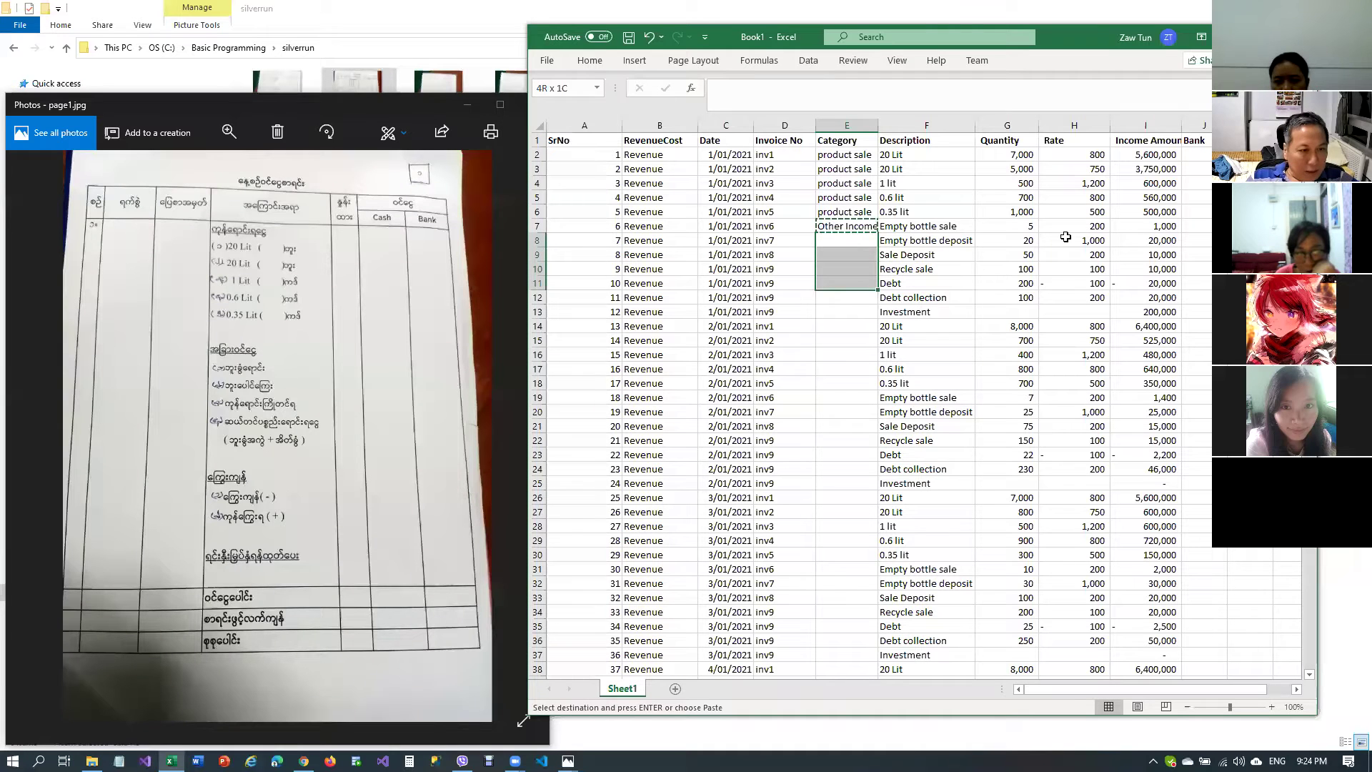
key(shift+Down)
key(shift+Down)
key(shift+Down)
key(shift+Down)
key(shift+Down)
key(shift+Down)
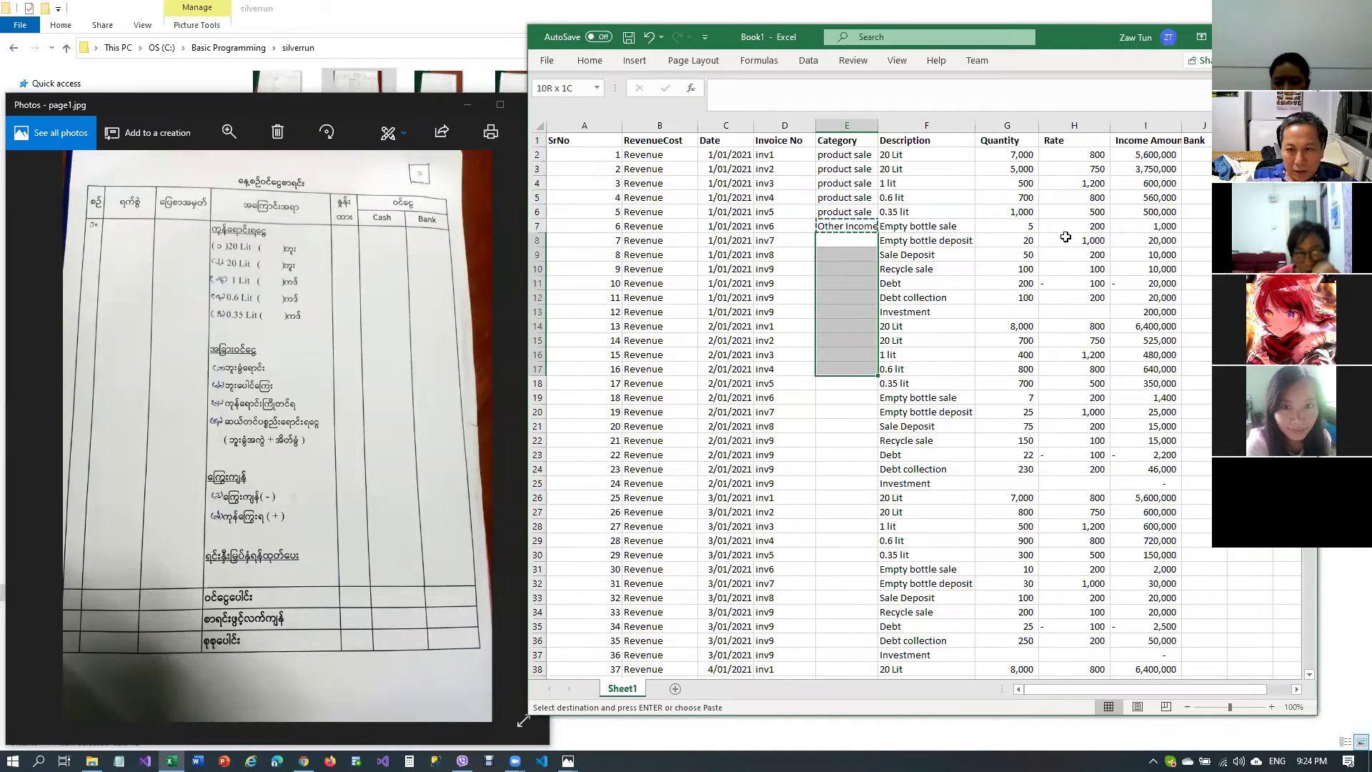
key(shift+Up)
key(shift+Up)
key(shift+Up)
key(shift+Up)
key(shift+Up)
key(shift+Up)
key(shift+Up)
key(Return)
key(Down)
key(Down)
key(Down)
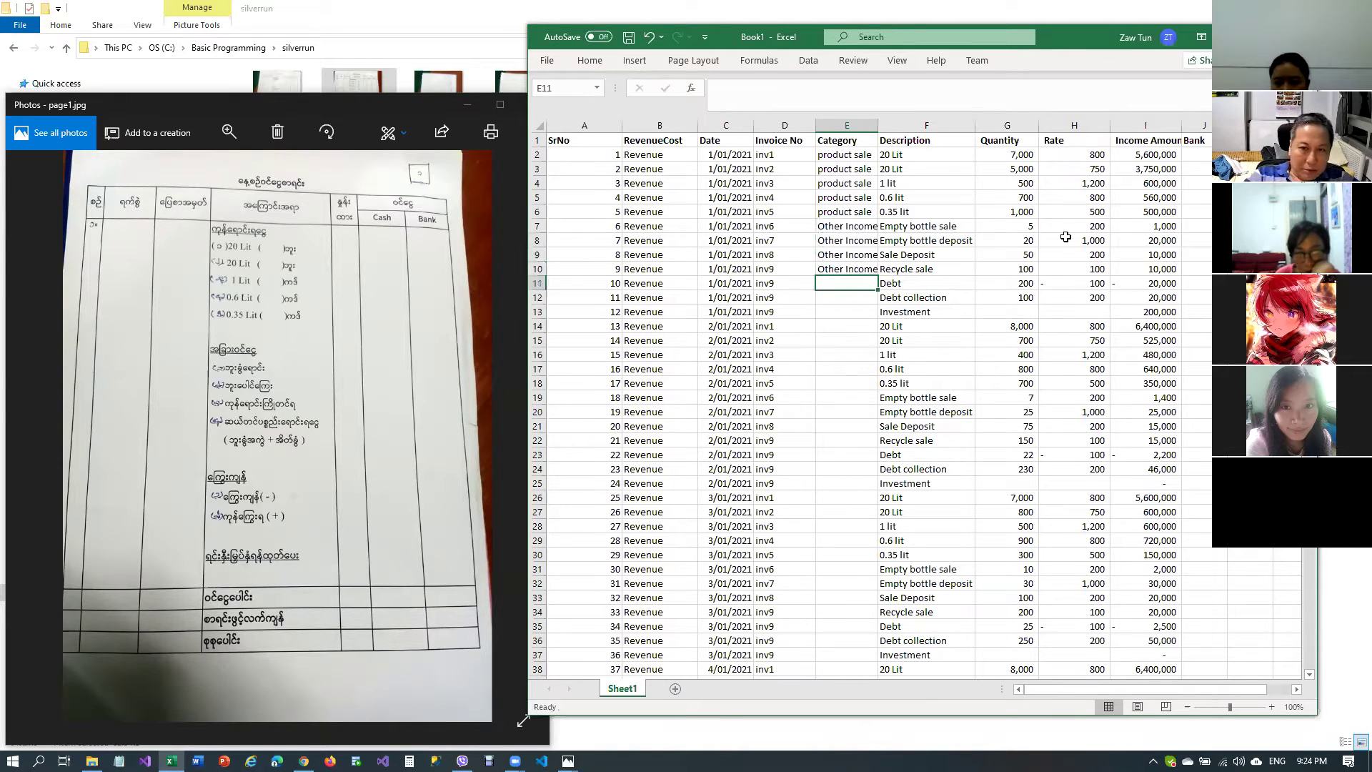
Set the Category of the Debt and Debt collection rows of 1/01/2021 to Debt
text(D)
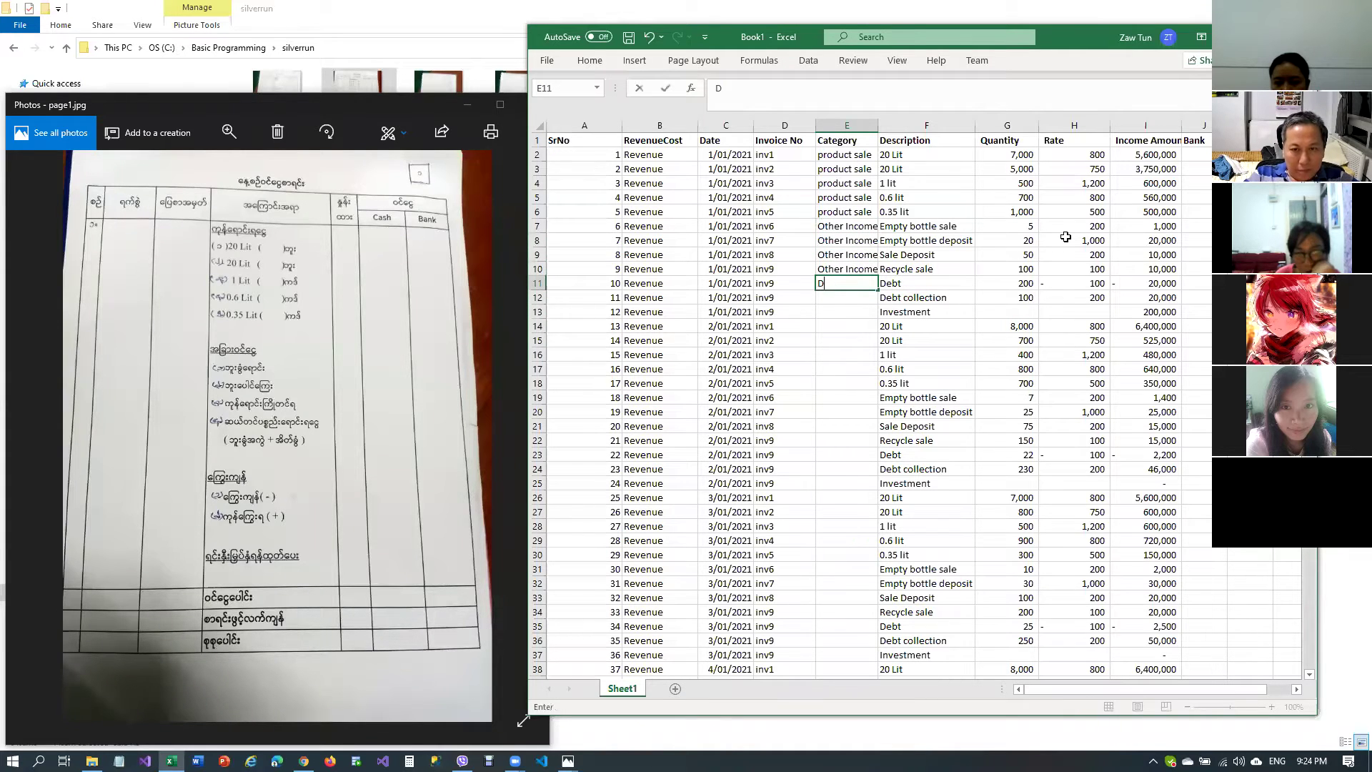
key(Return)
key(Up)
key(ctrl+c)
key(Down)
key(ctrl+v)
key(Down)
key(Escape)
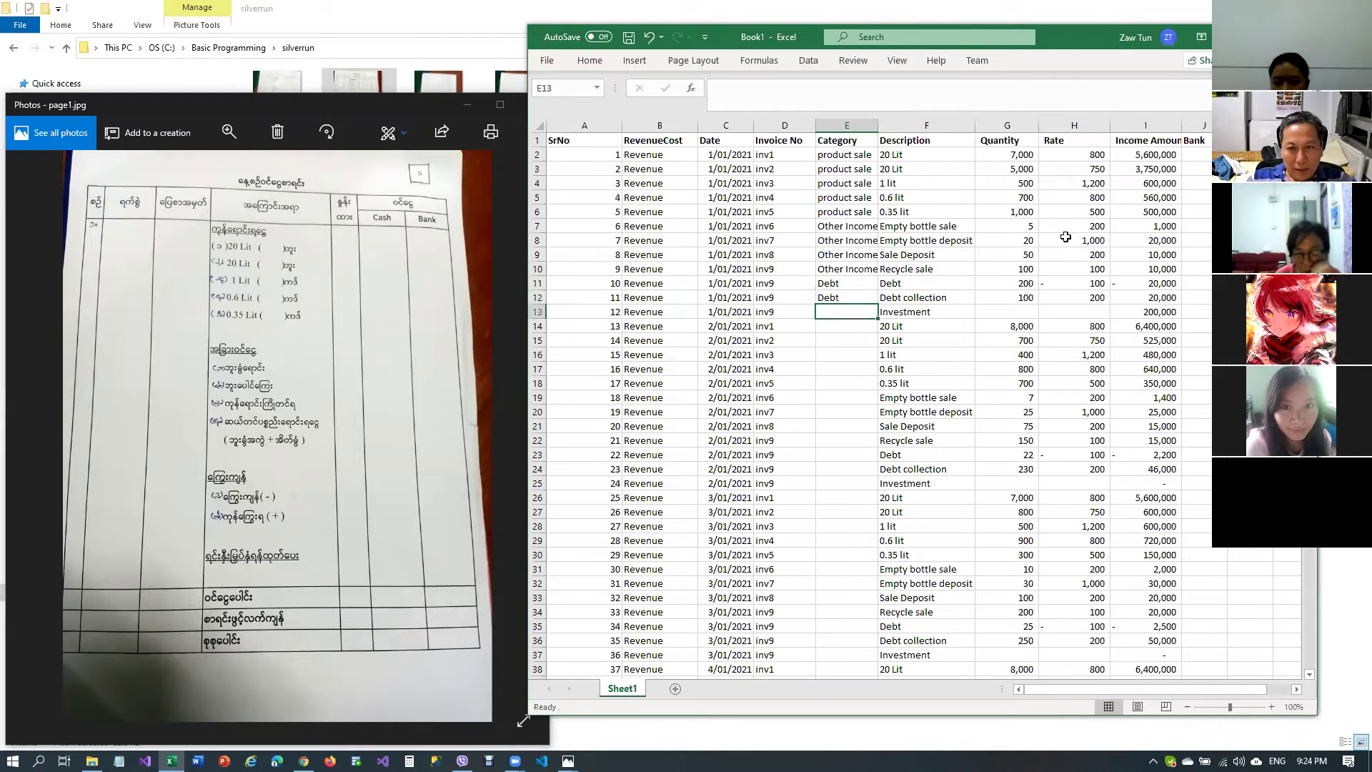
Set the Category of the Investment row of 1/01/2021 to Investment
key(Down)
key(Up)
text(O)
key(BackSpace)
key(BackSpace)
text(Investment)
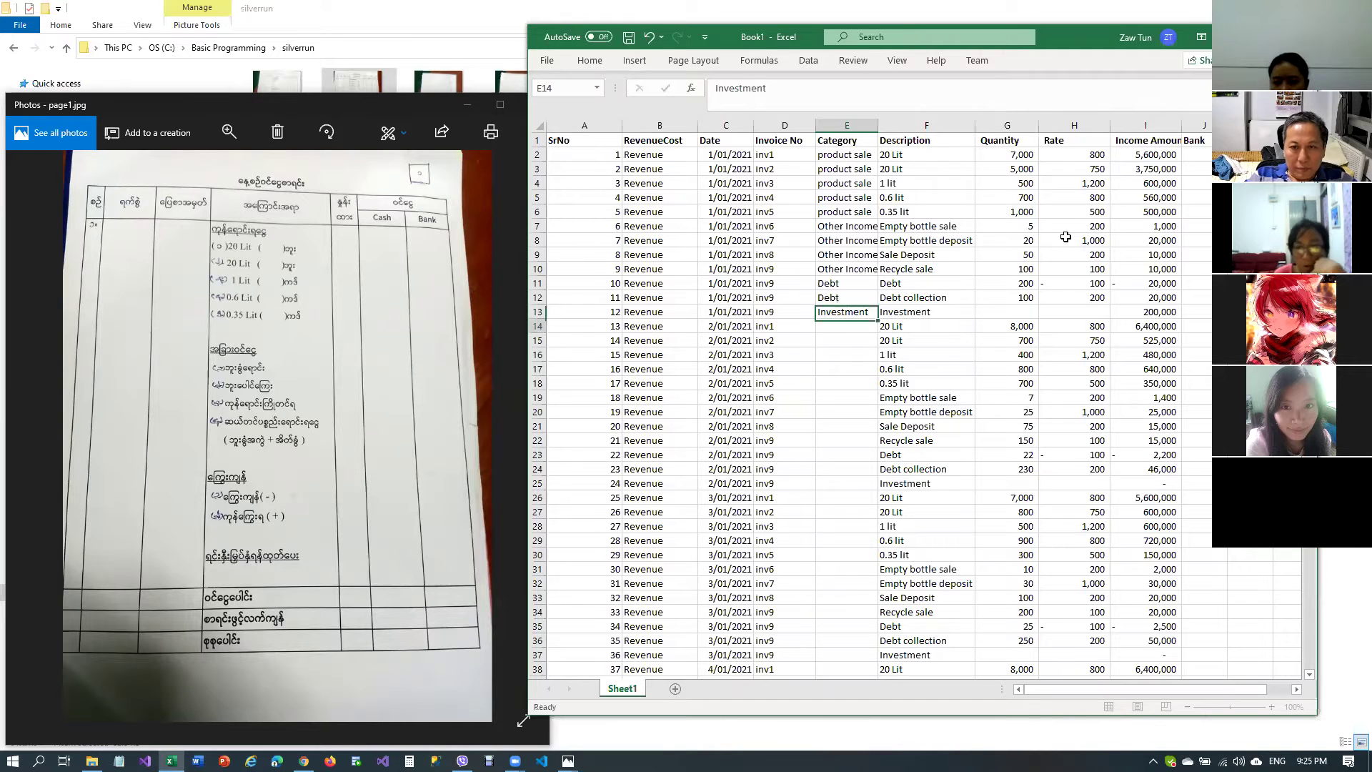
key(Return)
Copy the twelve categories of 1/01/2021 (E2:E13) into the Category cells of the 2/01/2021 records
key(Up)
key(Up)
key(Up)
key(Up)
key(Up)
key(Up)
key(Up)
key(Up)
key(Up)
key(Up)
key(Up)
key(Up)
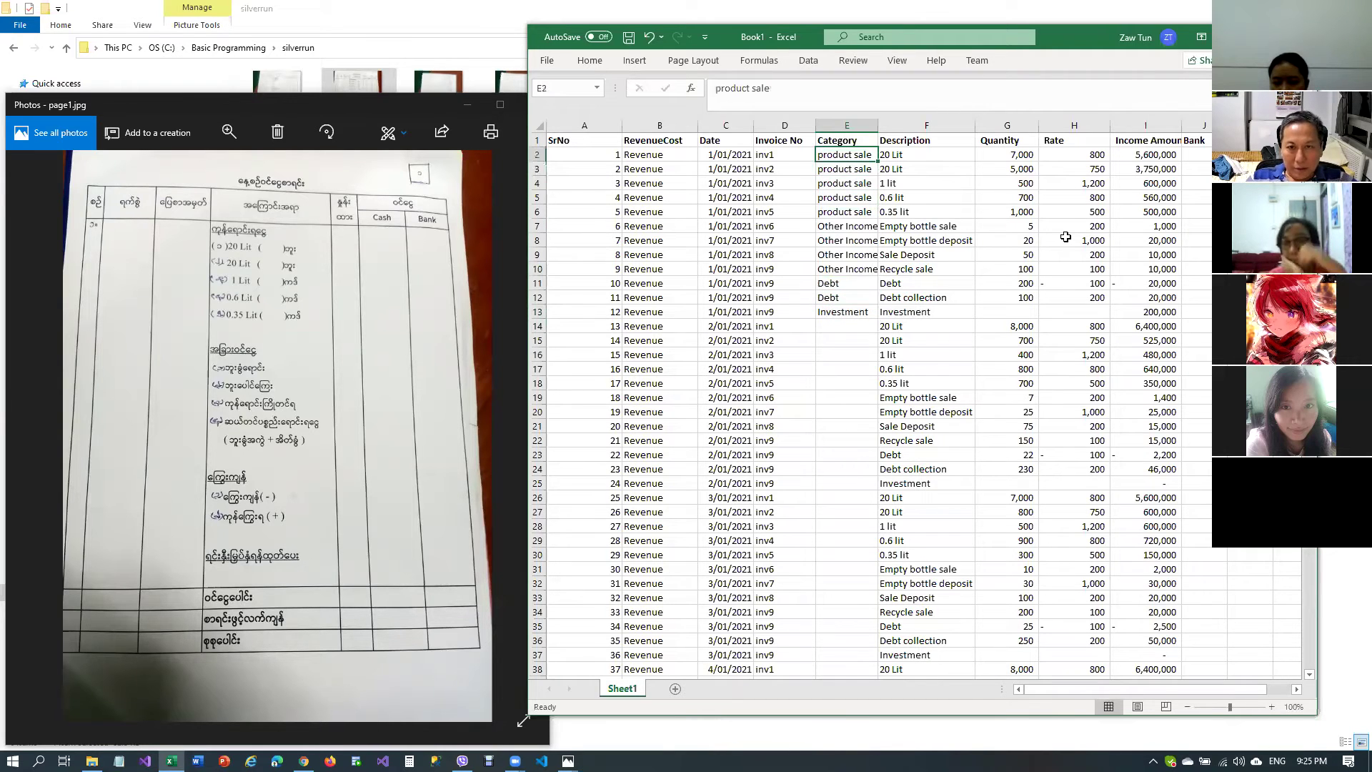
key(shift+Down)
key(shift+Down)
key(shift+Down)
key(shift+Down)
key(shift+Down)
key(shift+Down)
key(shift+Down)
key(shift+Down)
key(shift+Down)
key(shift+Down)
key(shift+Down)
key(shift+Down)
key(shift+Up)
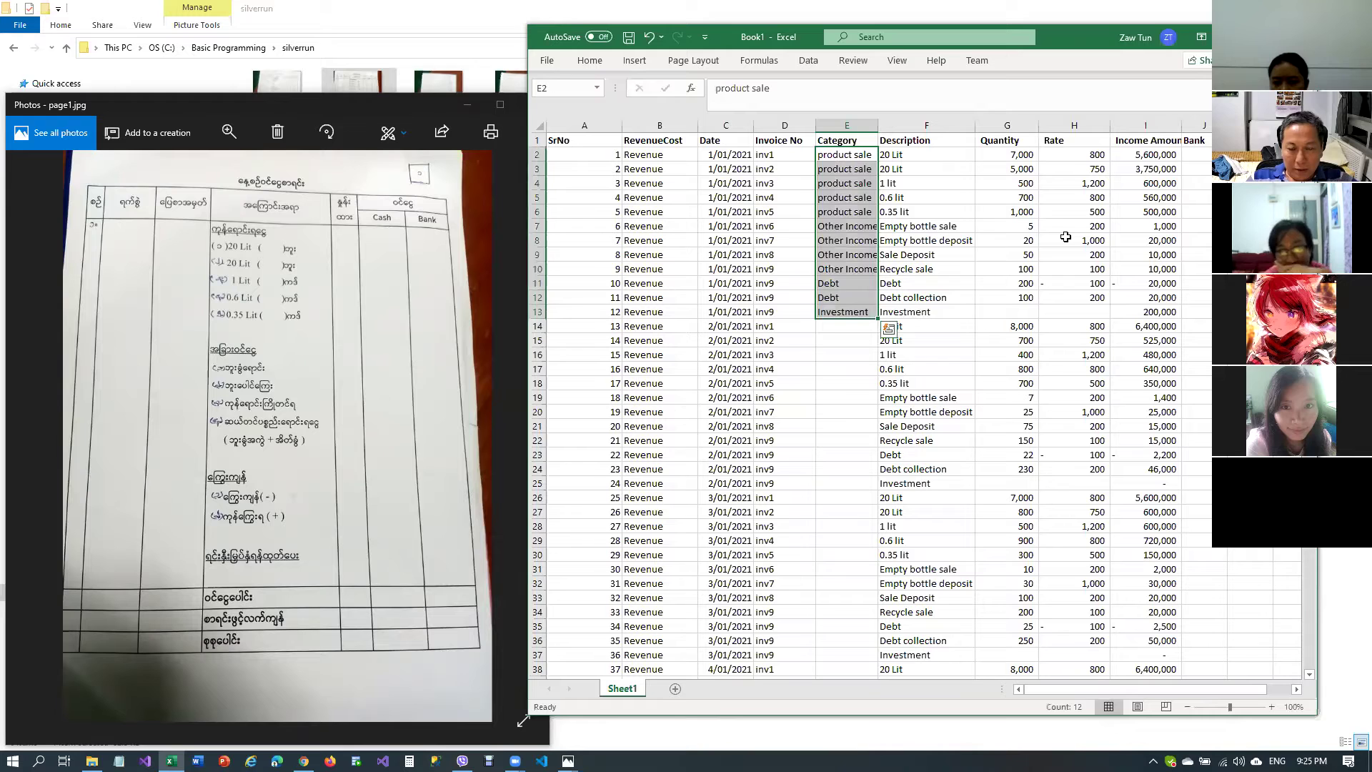
key(ctrl+c)
key(ctrl+Down)
key(Down)
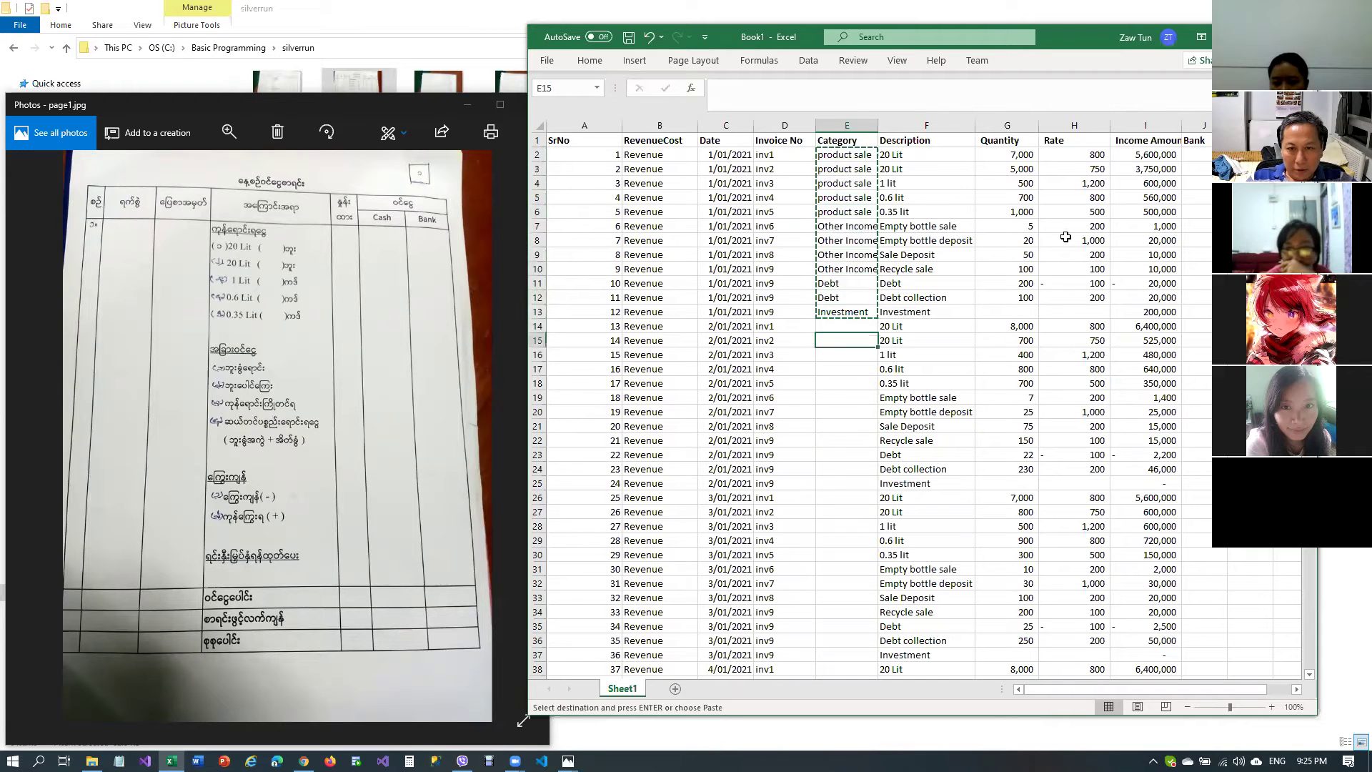
key(ctrl+v)
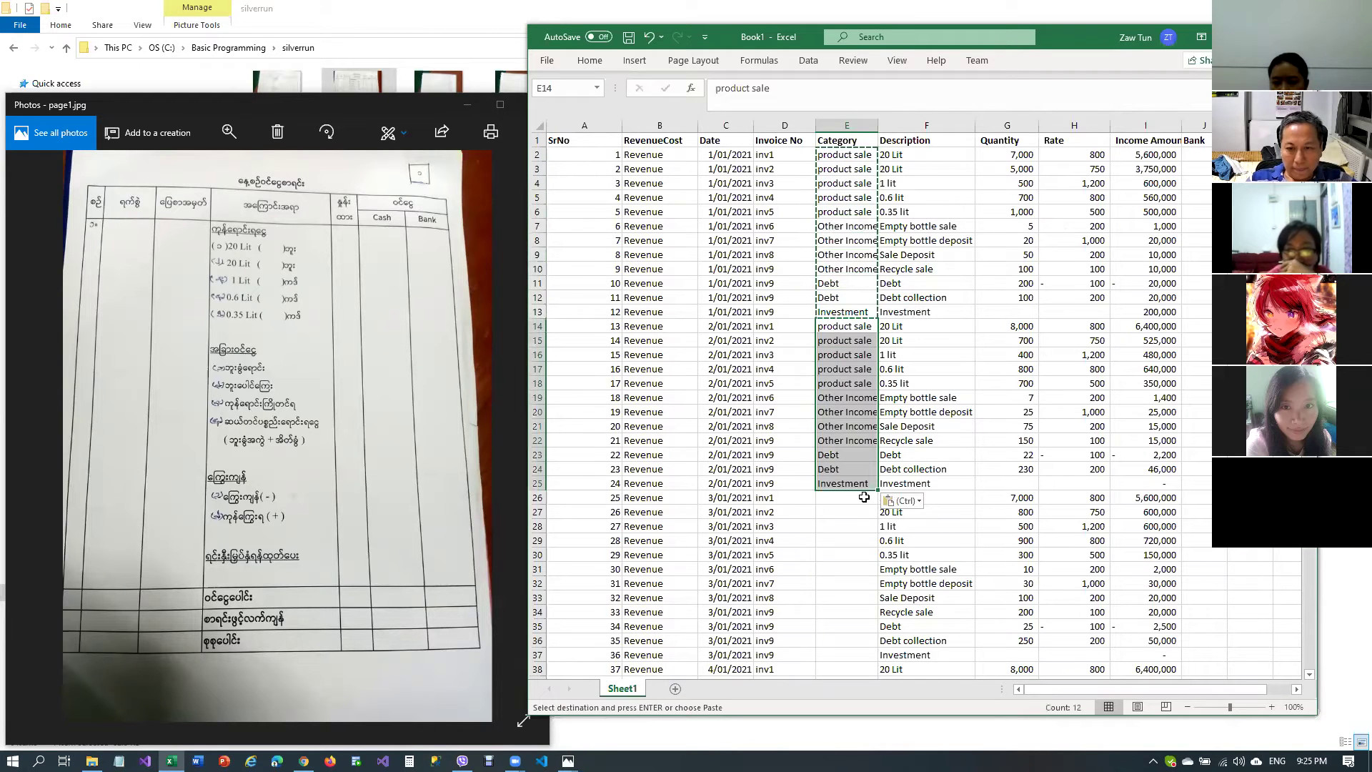
Paste the copied category block into the records of 3/01/2021, 4/01/2021 and 5/01/2021
key(ctrl+Down)
key(Down)
key(ctrl+v)
scroll(923, 492, down, 4)
scroll(922, 492, down, 1)
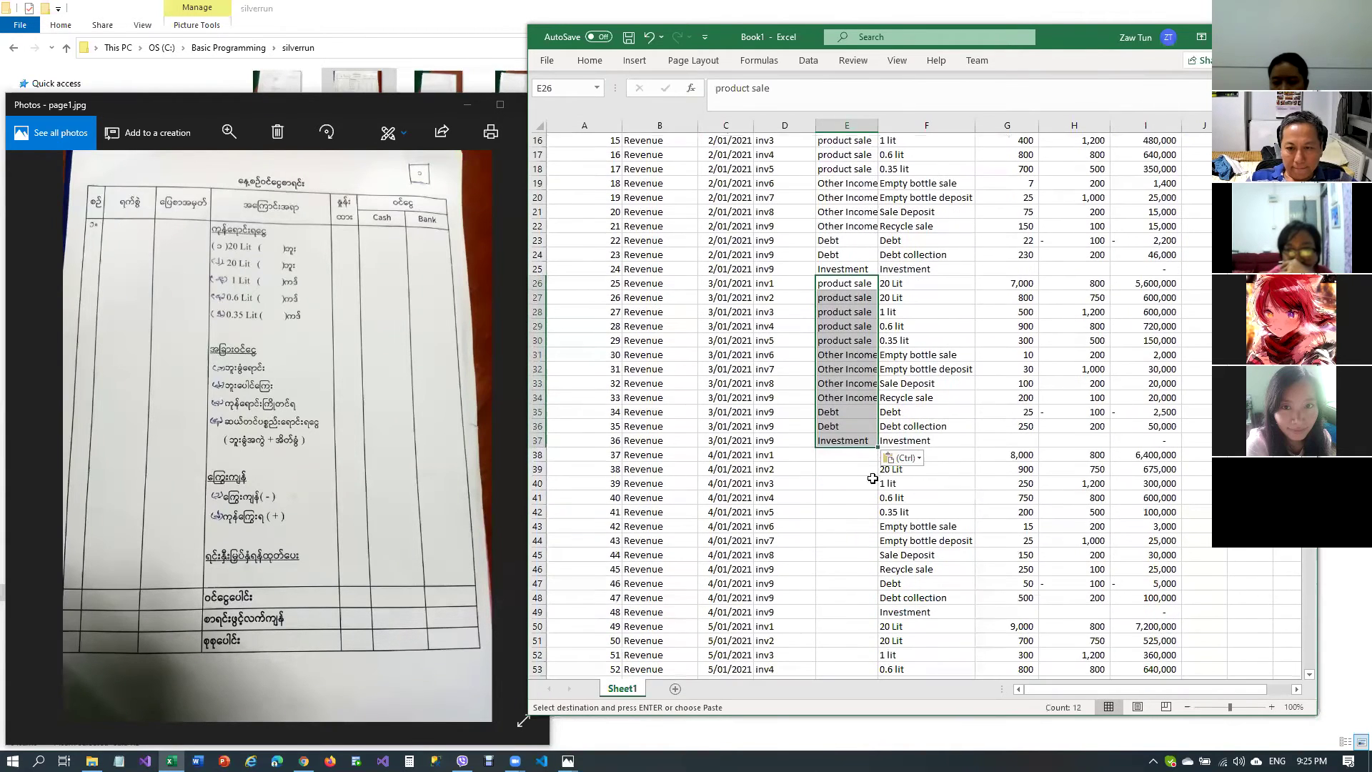
click(851, 455)
key(ctrl+v)
scroll(847, 450, down, 4)
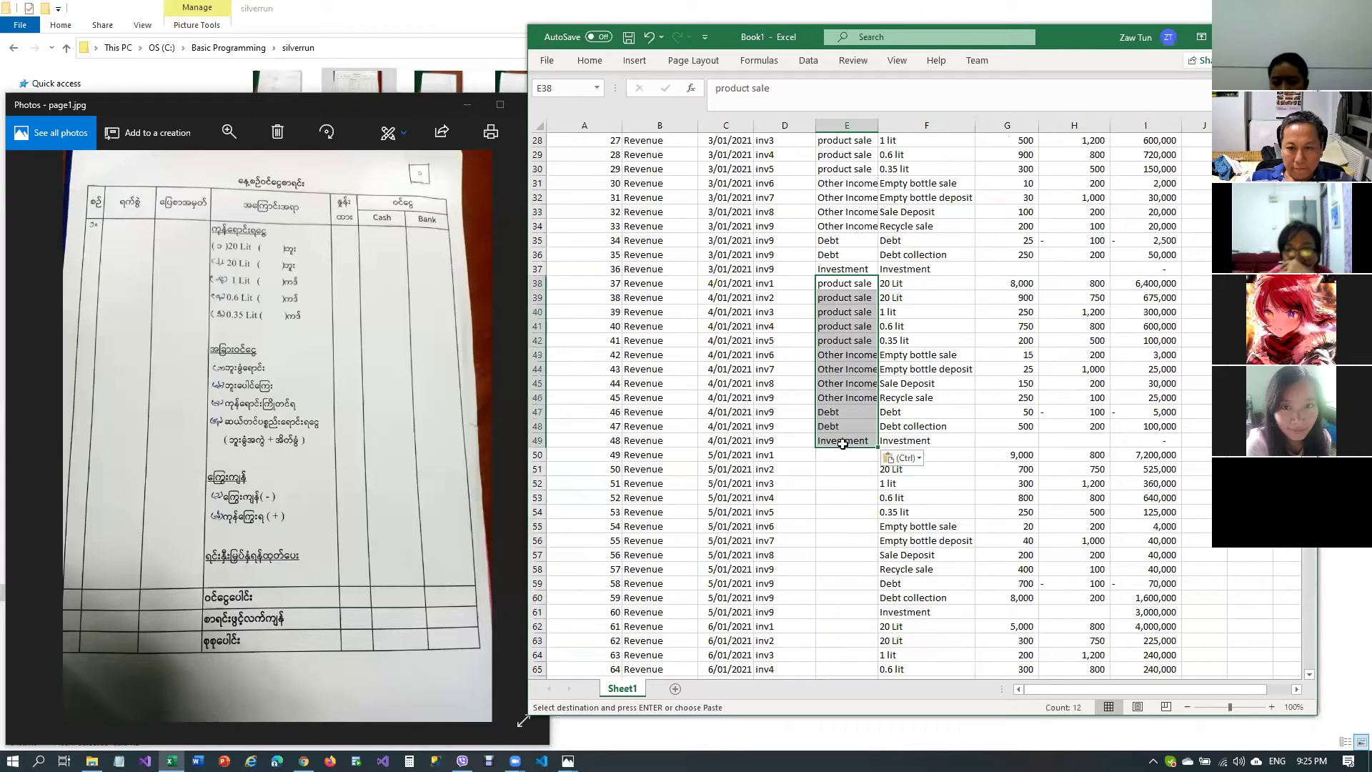
click(841, 454)
key(ctrl+v)
scroll(843, 452, down, 4)
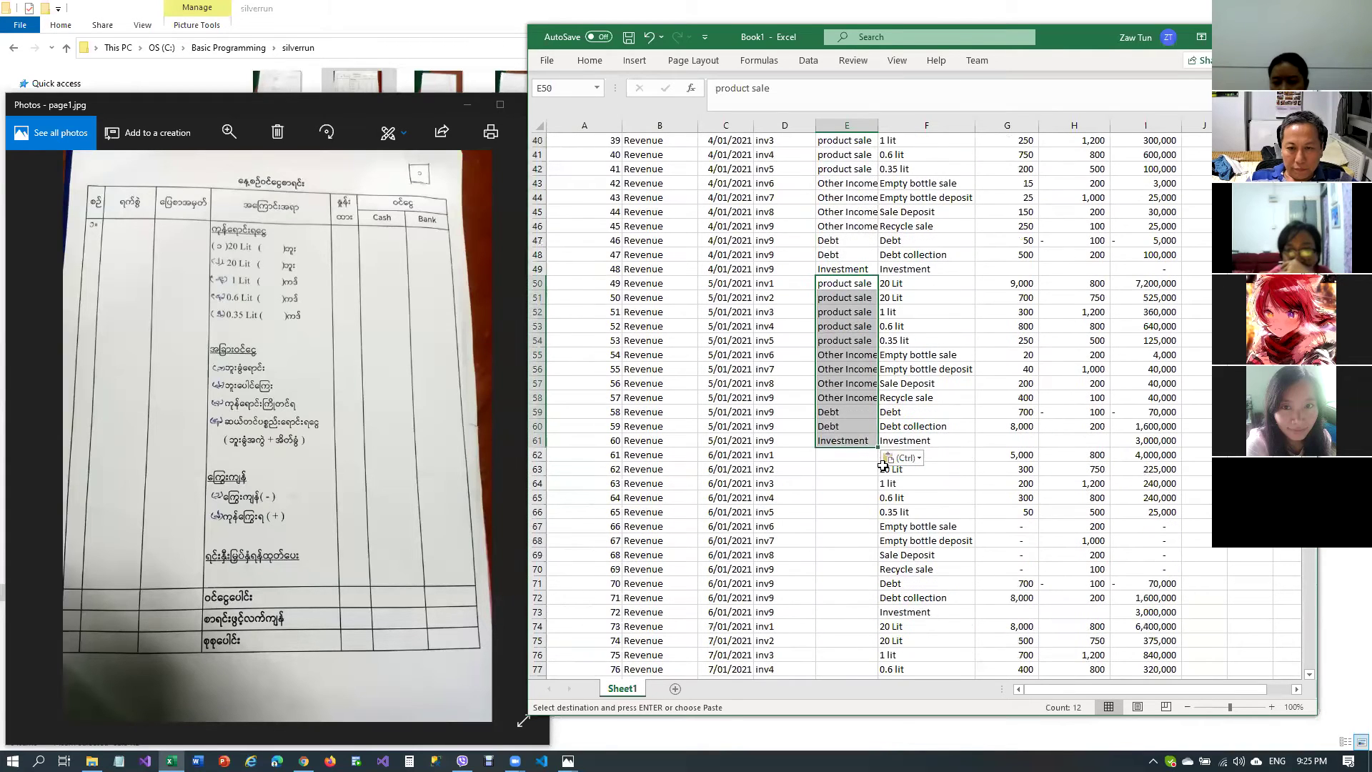
Paste the copied category block into the records of 6/01/2021, 7/01/2021 and 8/01/2021
click(851, 454)
key(ctrl+v)
scroll(852, 428, down, 5)
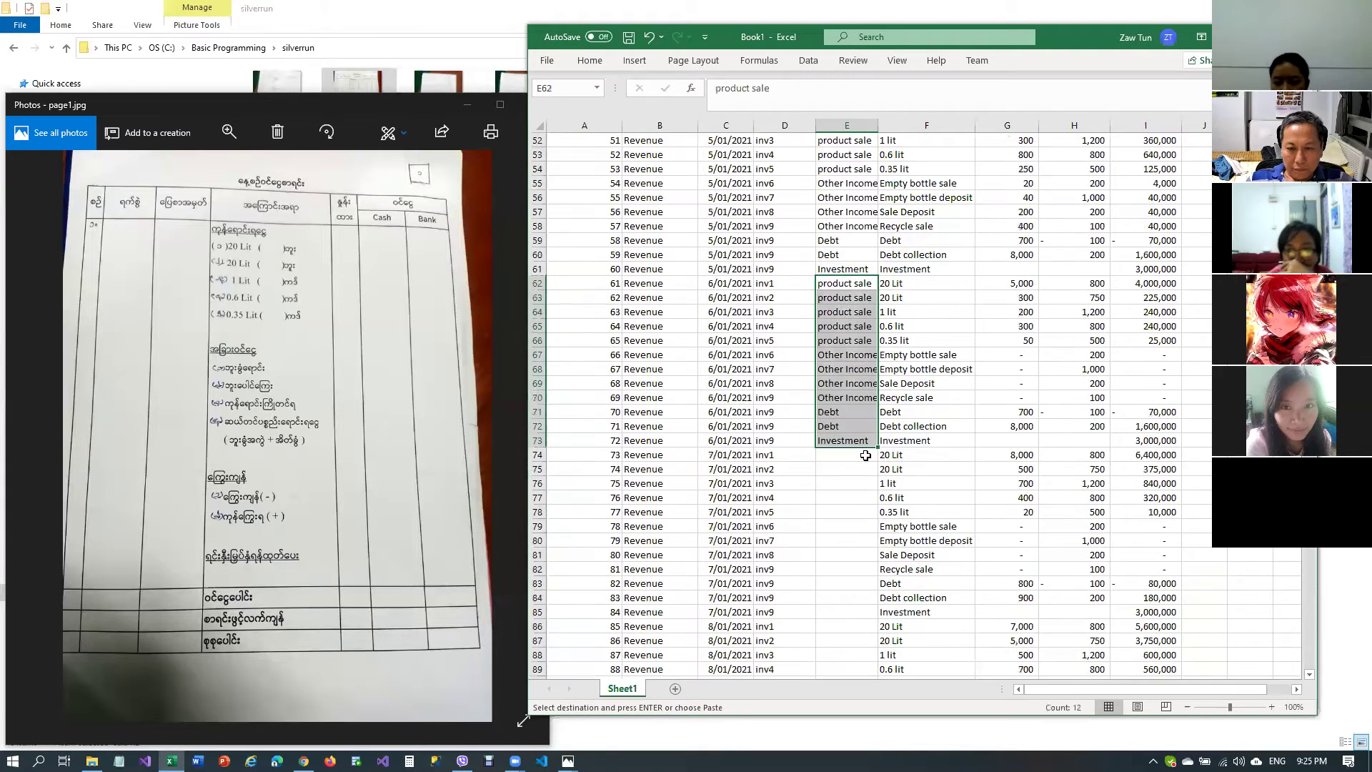
click(856, 411)
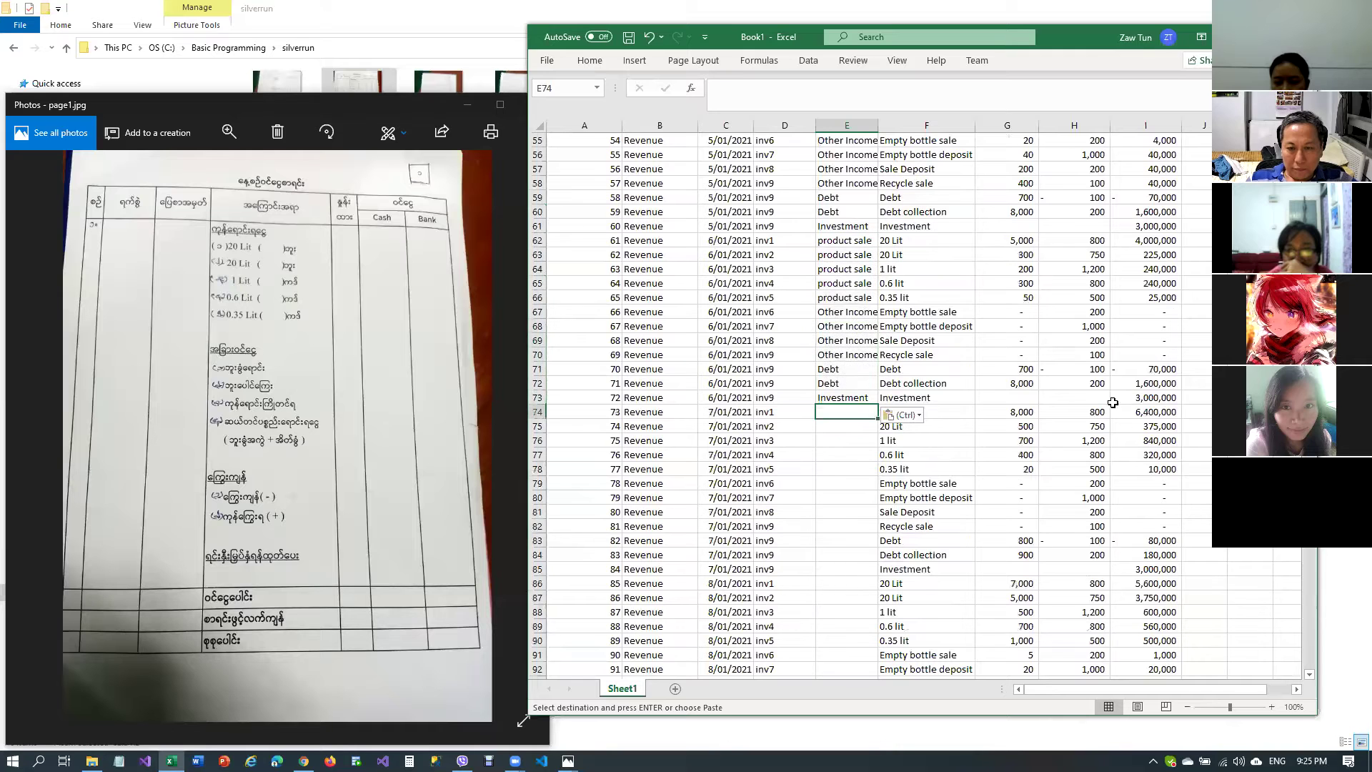
key(ctrl+v)
click(856, 585)
key(ctrl+v)
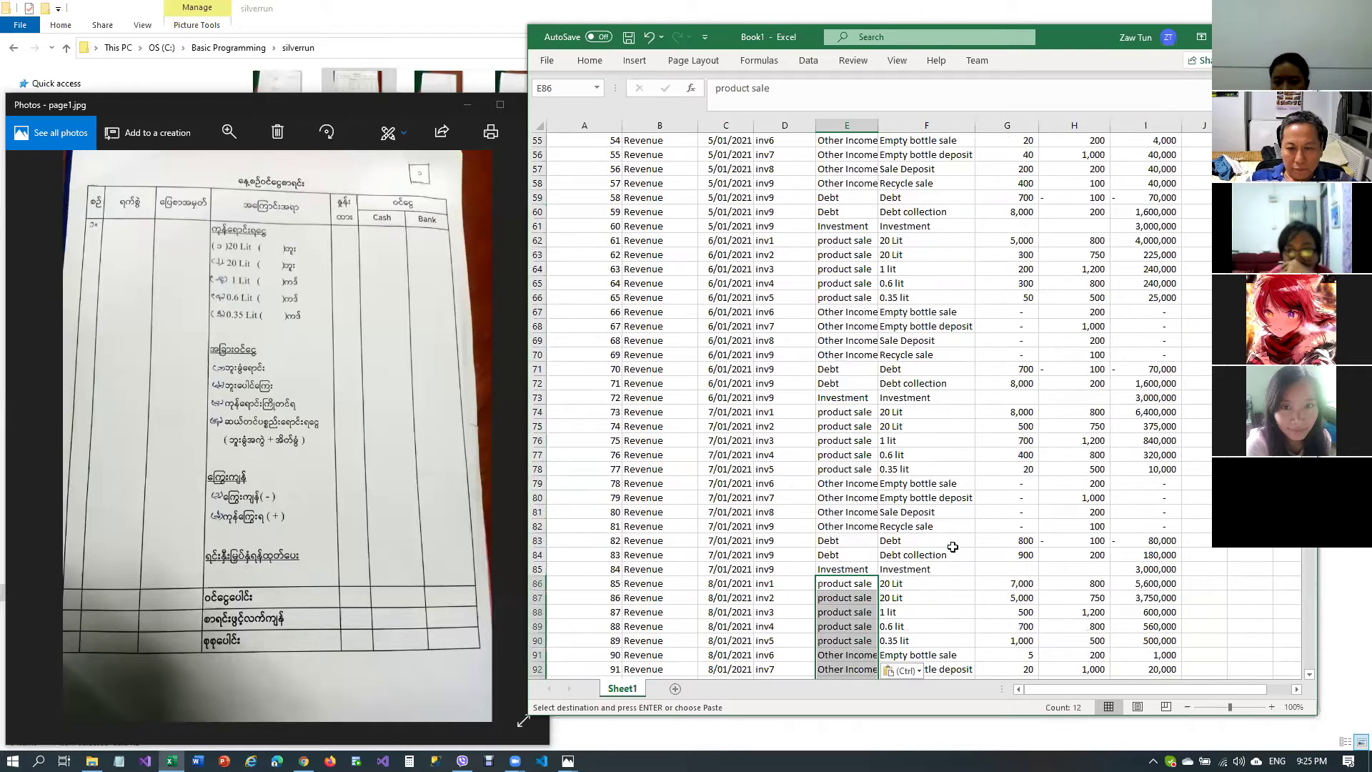
Paste the copied category block into the Category cells of the 9/01/2021, 10/01/2021 and 11/01/2021 records
scroll(865, 564, down, 5)
click(867, 543)
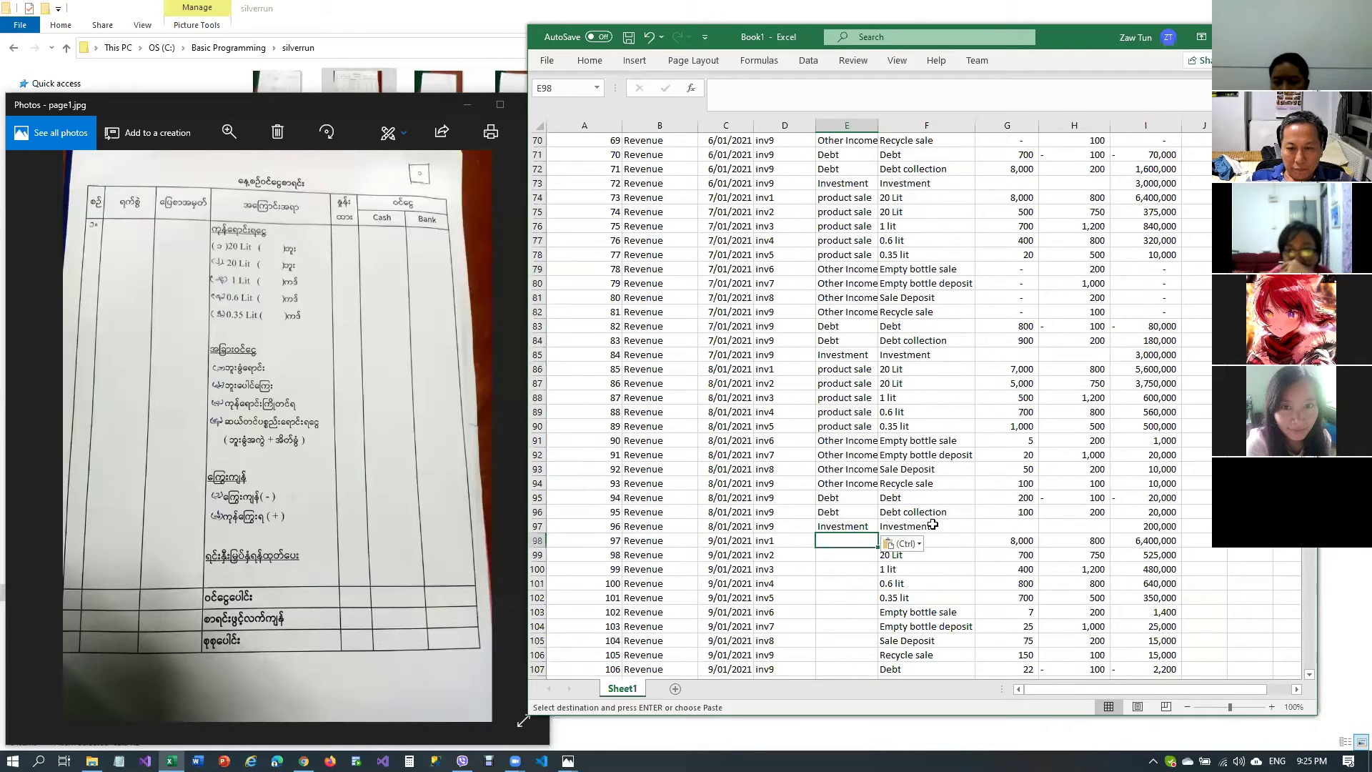
key(ctrl+v)
scroll(865, 532, down, 5)
click(872, 498)
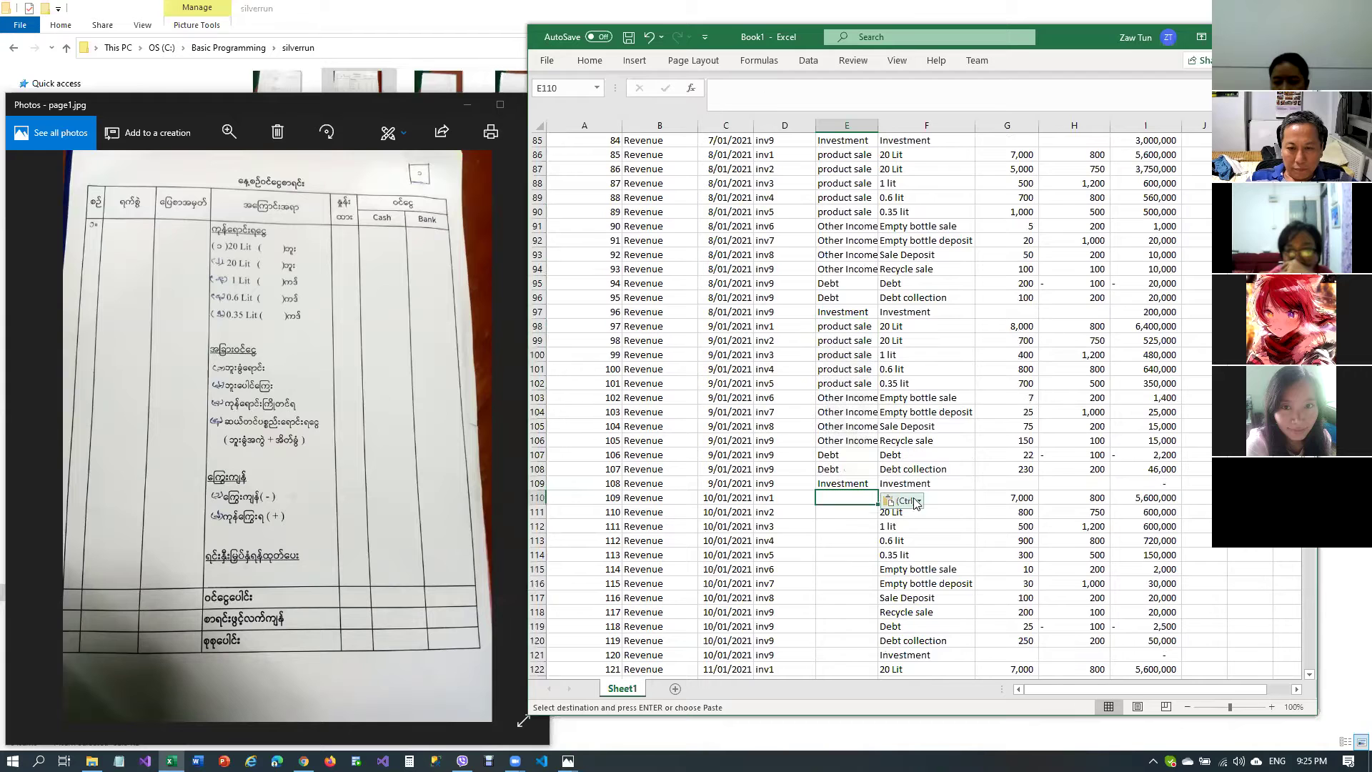
key(ctrl+v)
scroll(857, 500, down, 5)
click(840, 460)
key(ctrl+v)
Paste the copied category block into the 12/01/2021, 13/01/2021 and 14/01/2021 records and end the copy mode
scroll(841, 454, down, 5)
click(846, 413)
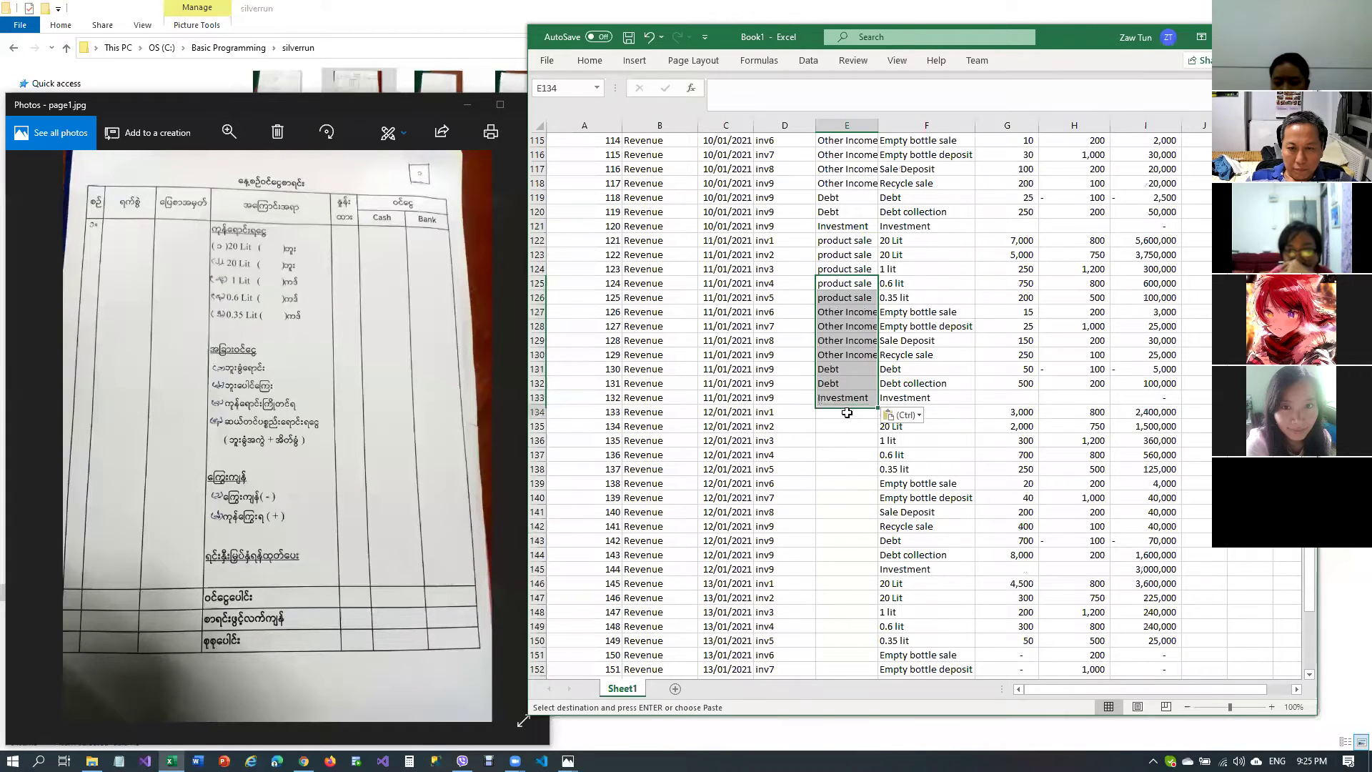
key(ctrl+v)
click(852, 585)
key(ctrl+v)
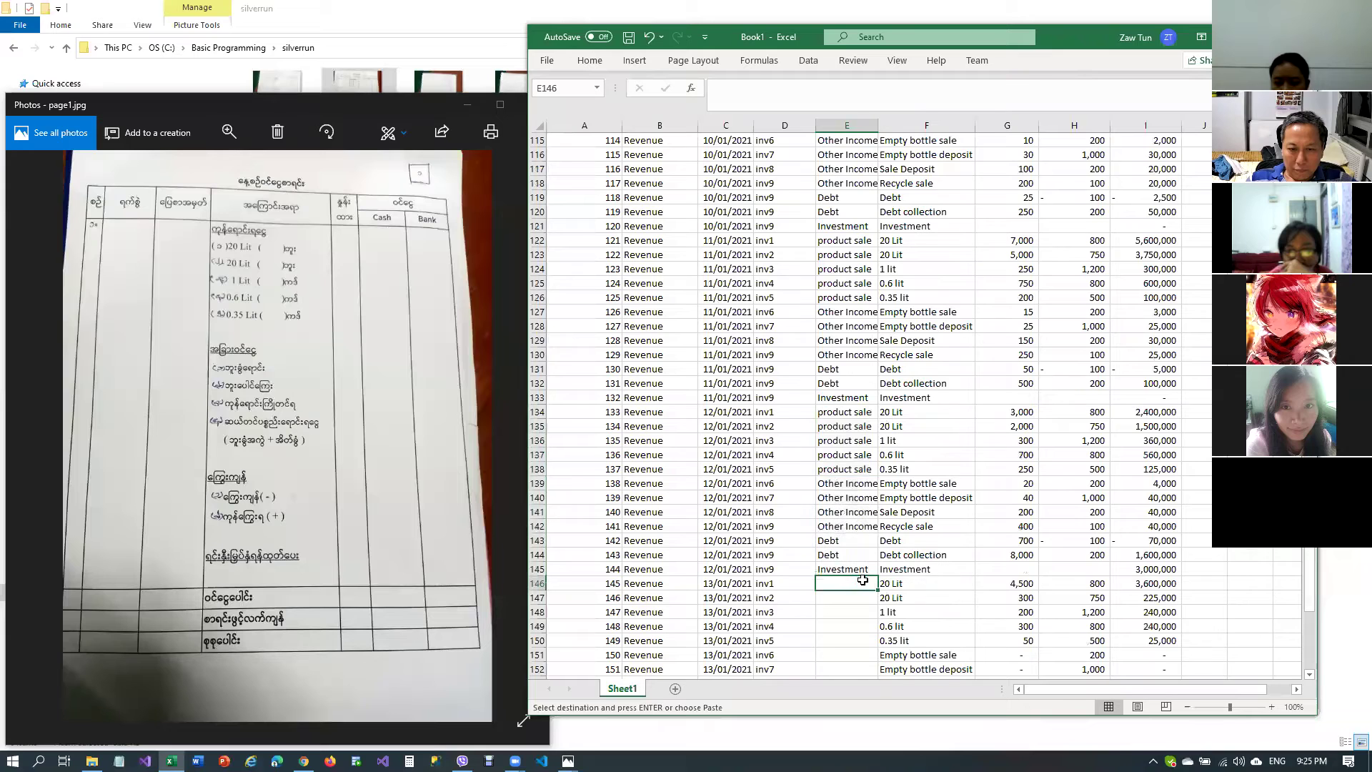
scroll(854, 543, down, 6)
click(857, 495)
key(ctrl+v)
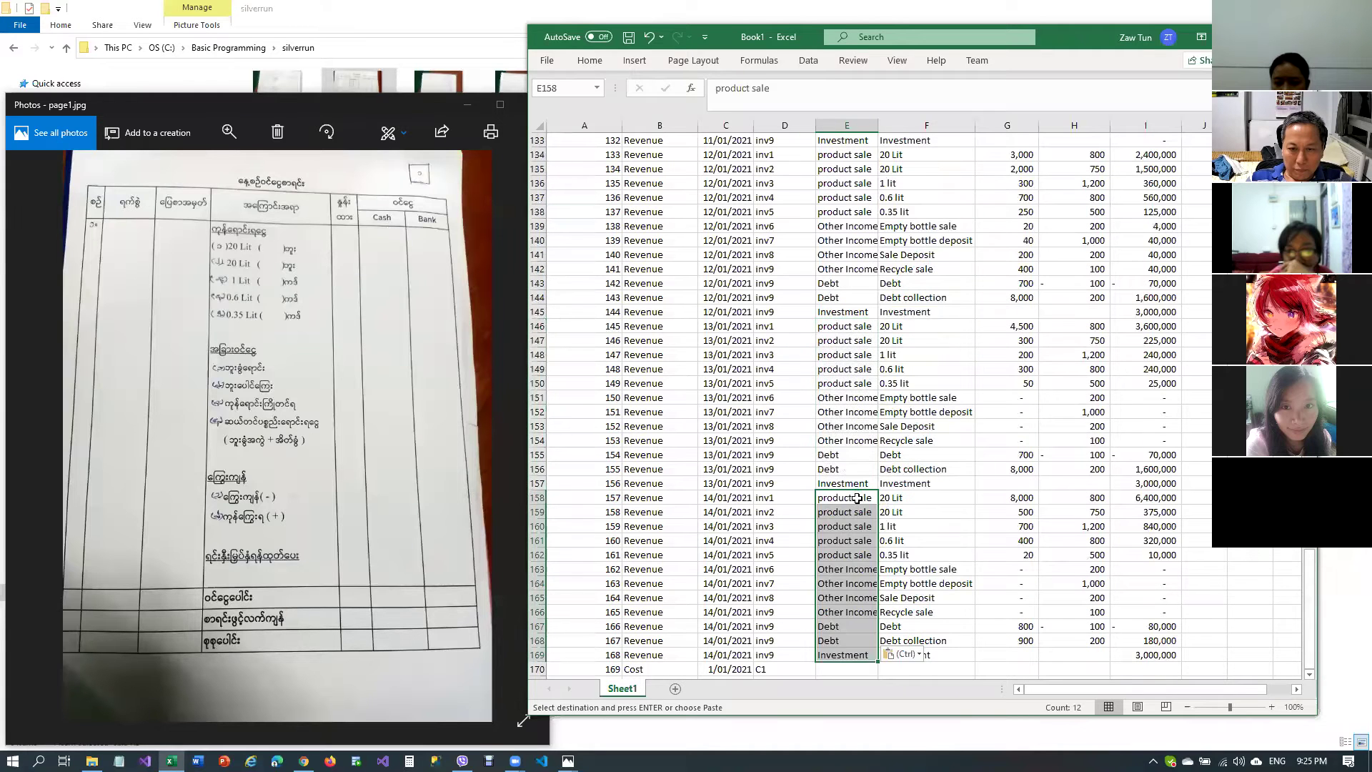
scroll(857, 497, down, 5)
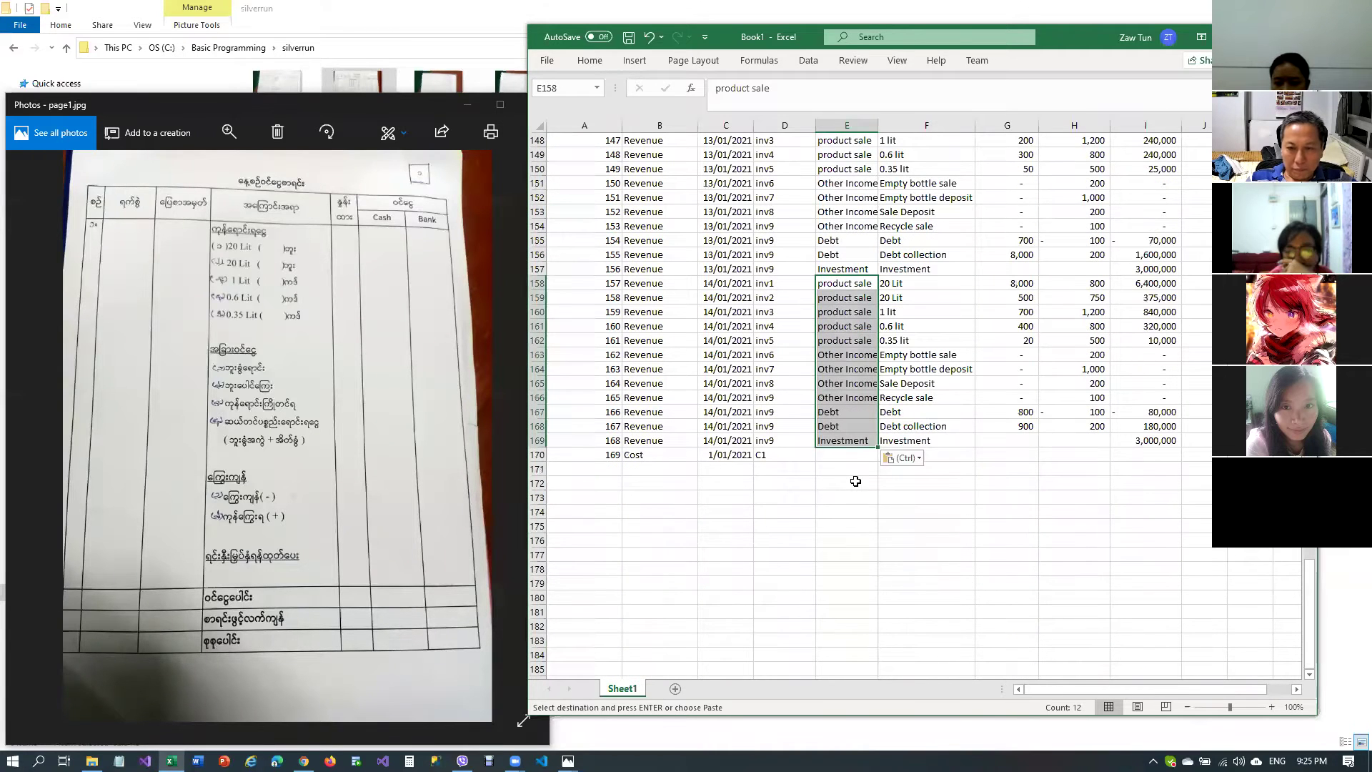
click(848, 455)
key(Escape)
Review the categorised Revenue records from the first block of 1/01/2021 downwards
scroll(993, 453, up, 2)
scroll(992, 452, up, 1)
drag(1308, 586, 1308, 236)
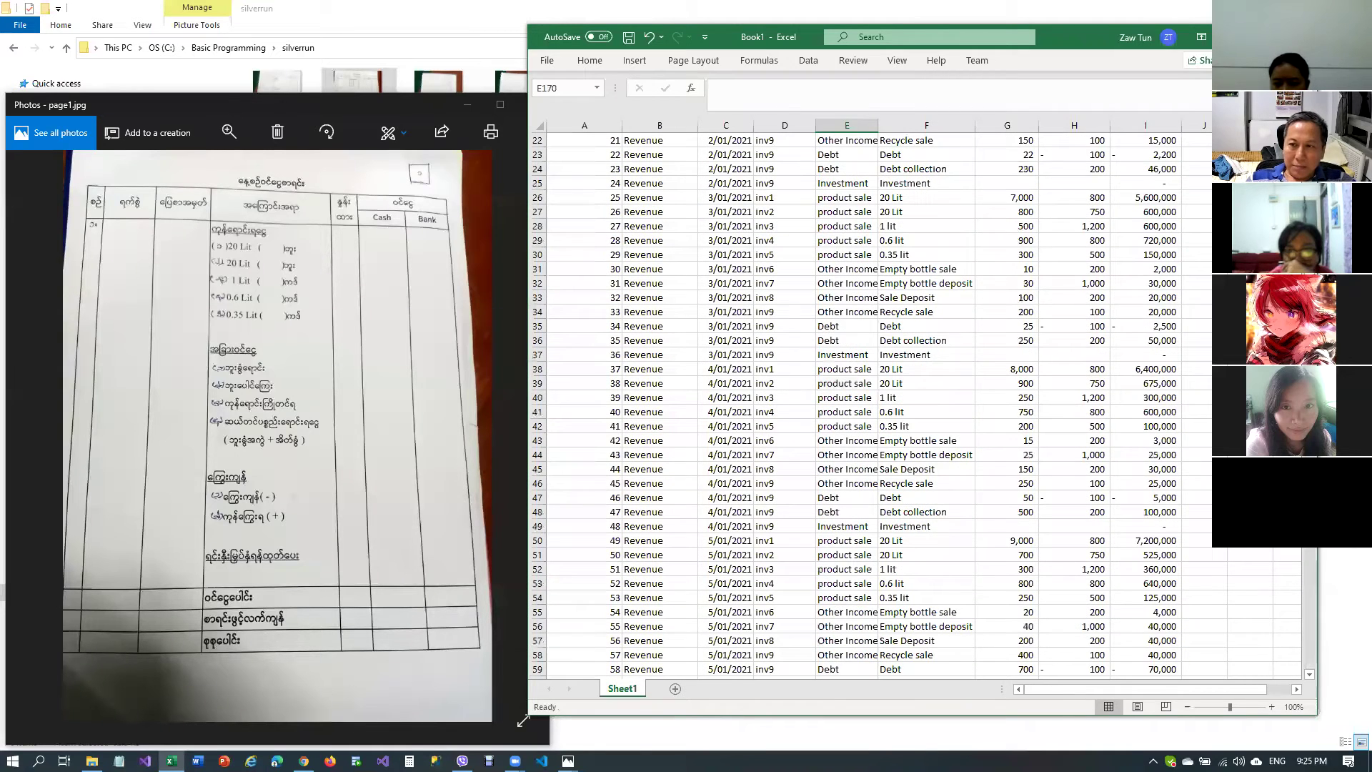
scroll(916, 406, up, 7)
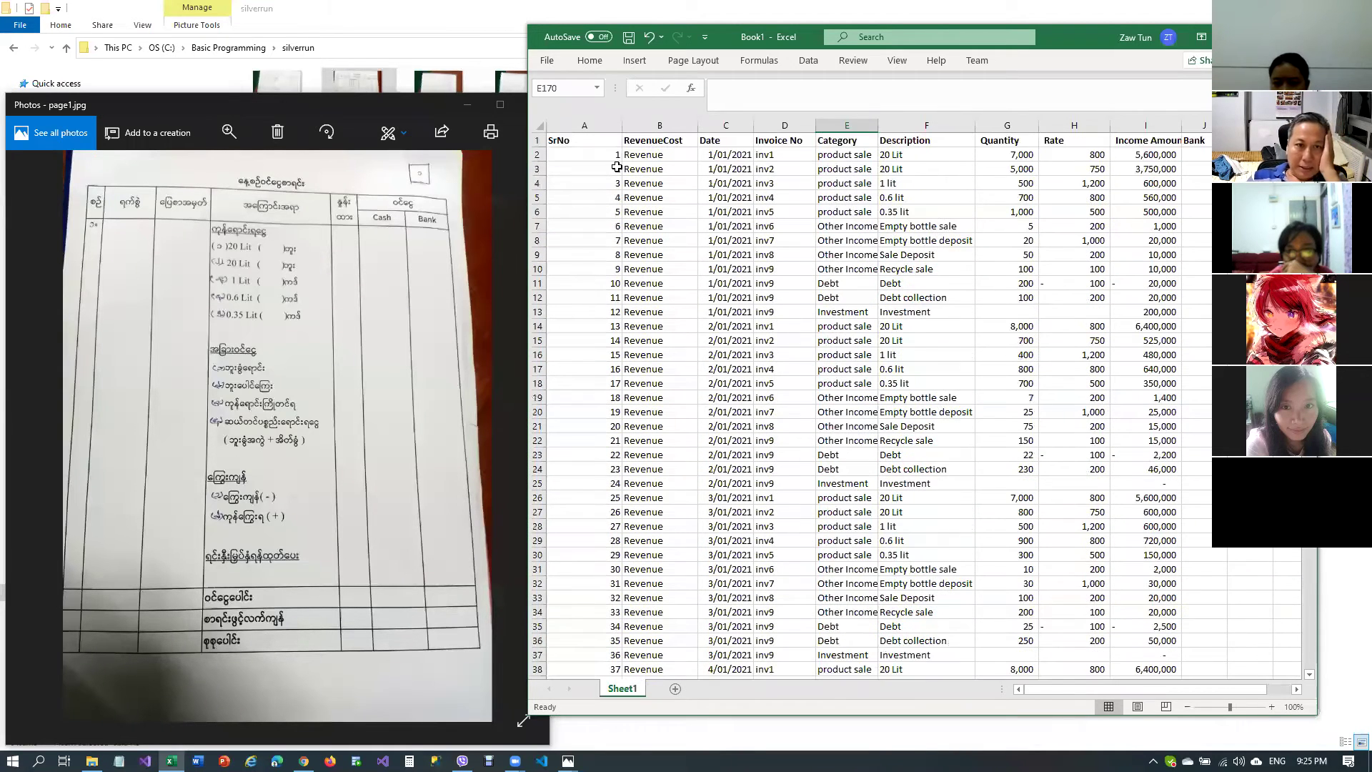
drag(579, 151, 1150, 310)
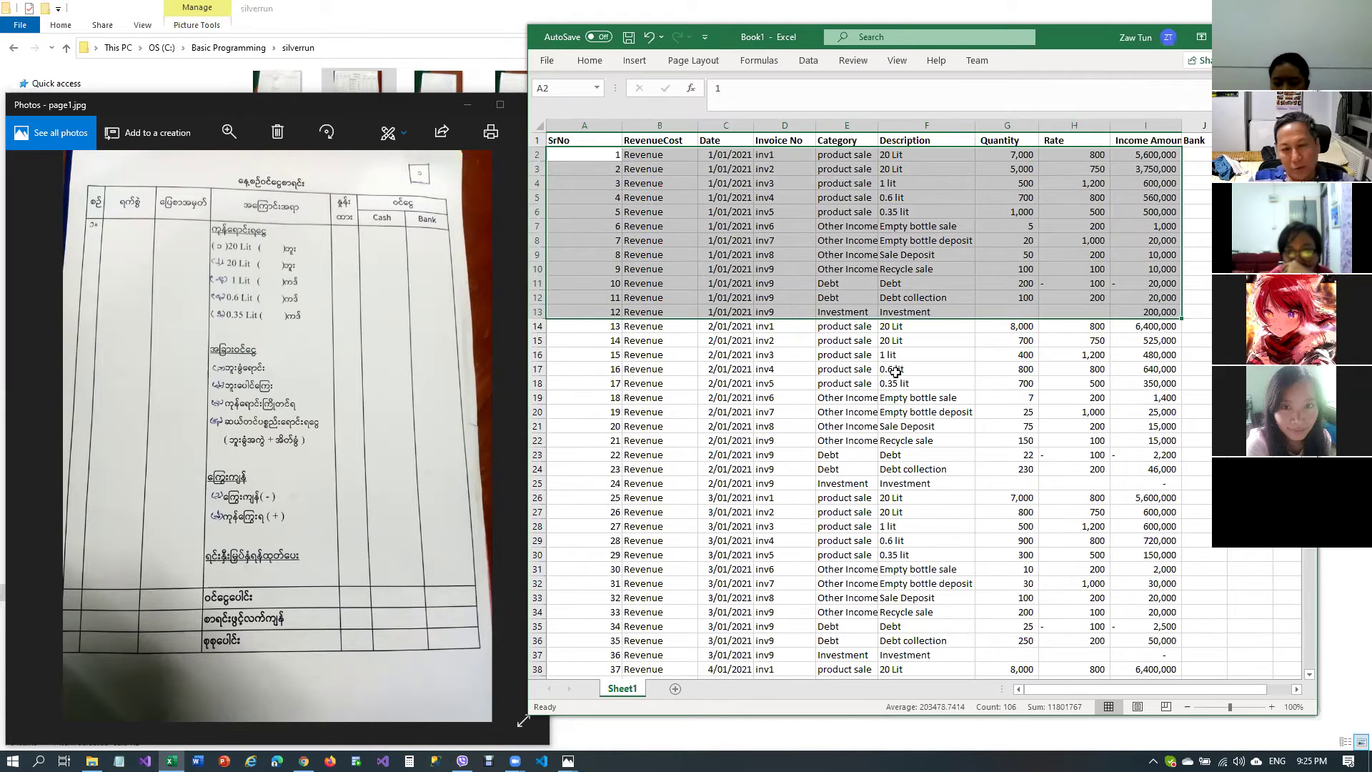
scroll(895, 372, down, 11)
scroll(895, 373, down, 12)
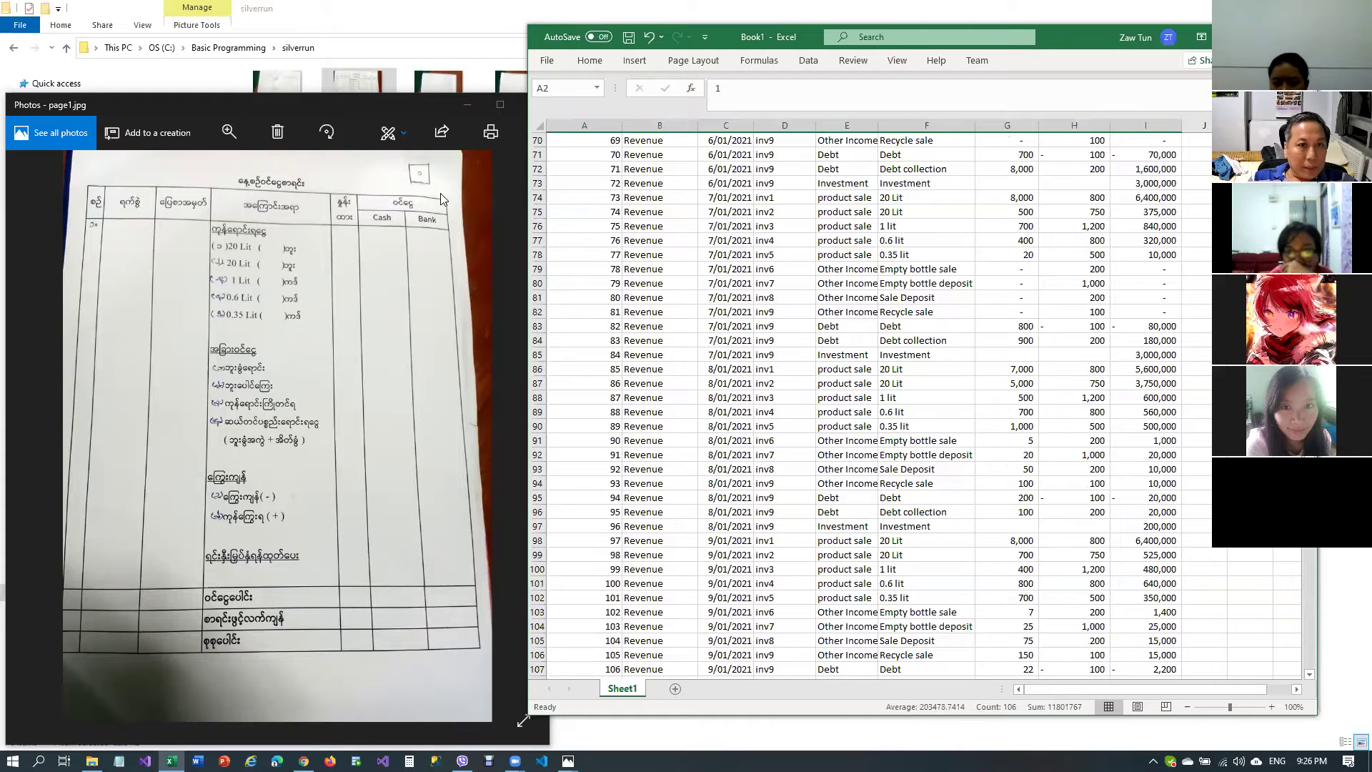
Close the page1 photo, open pag2.jpg from the silverrun folder and enlarge it to read the cost form
click(414, 107)
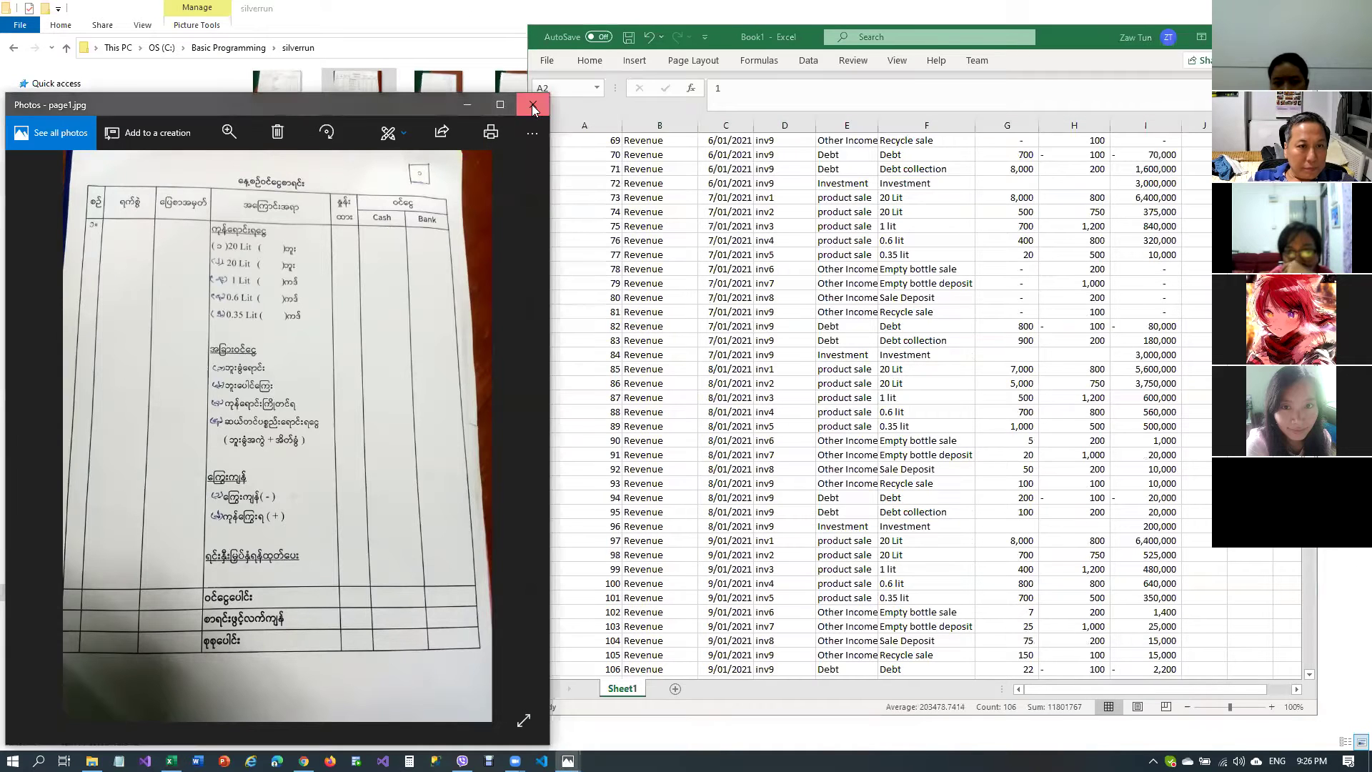
click(533, 105)
double_click(297, 121)
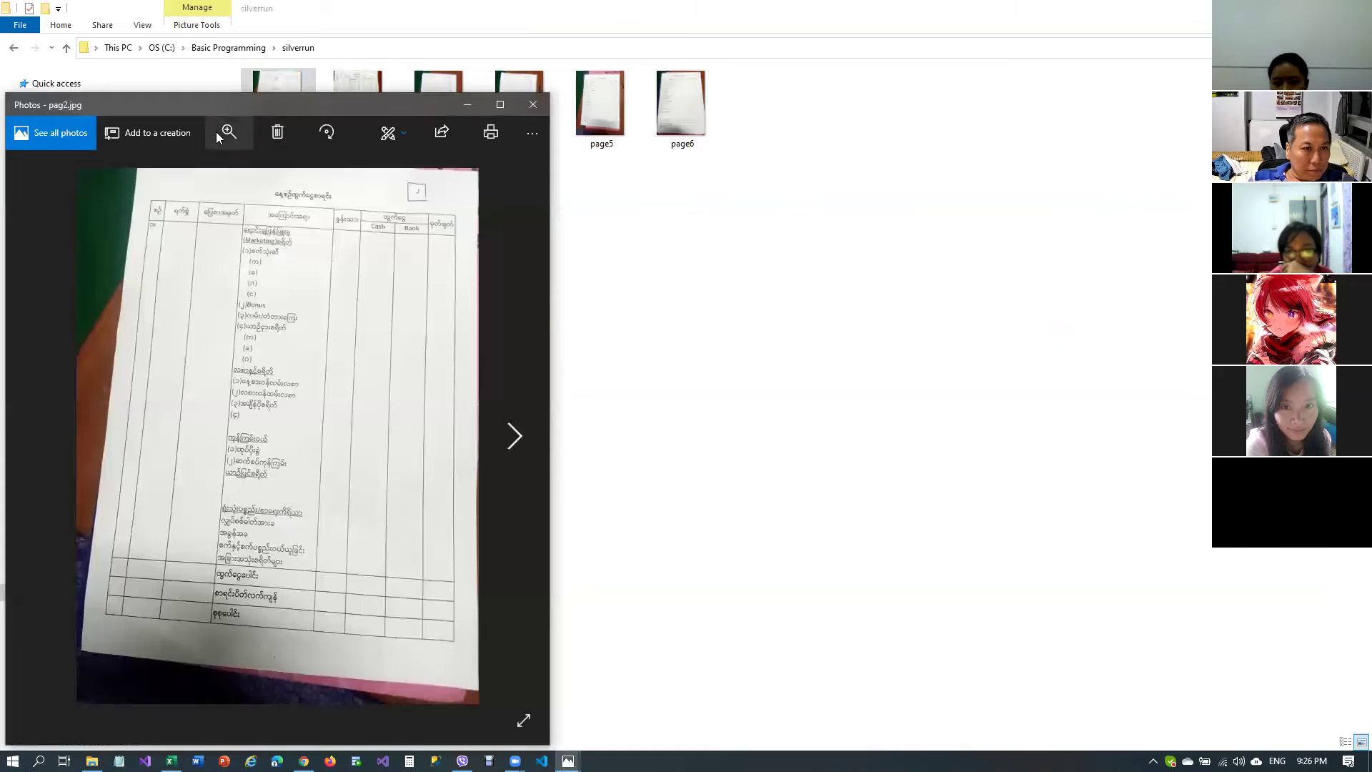
click(223, 126)
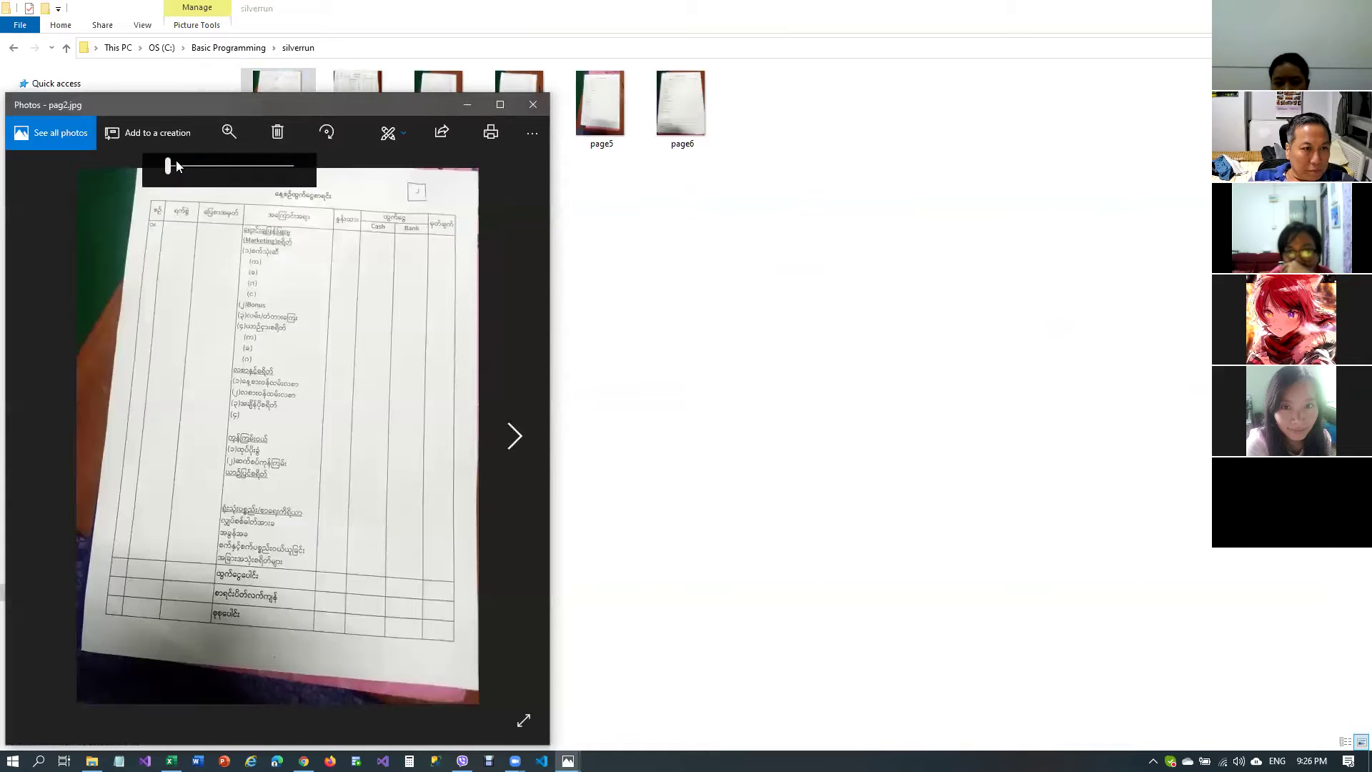
drag(168, 166, 180, 164)
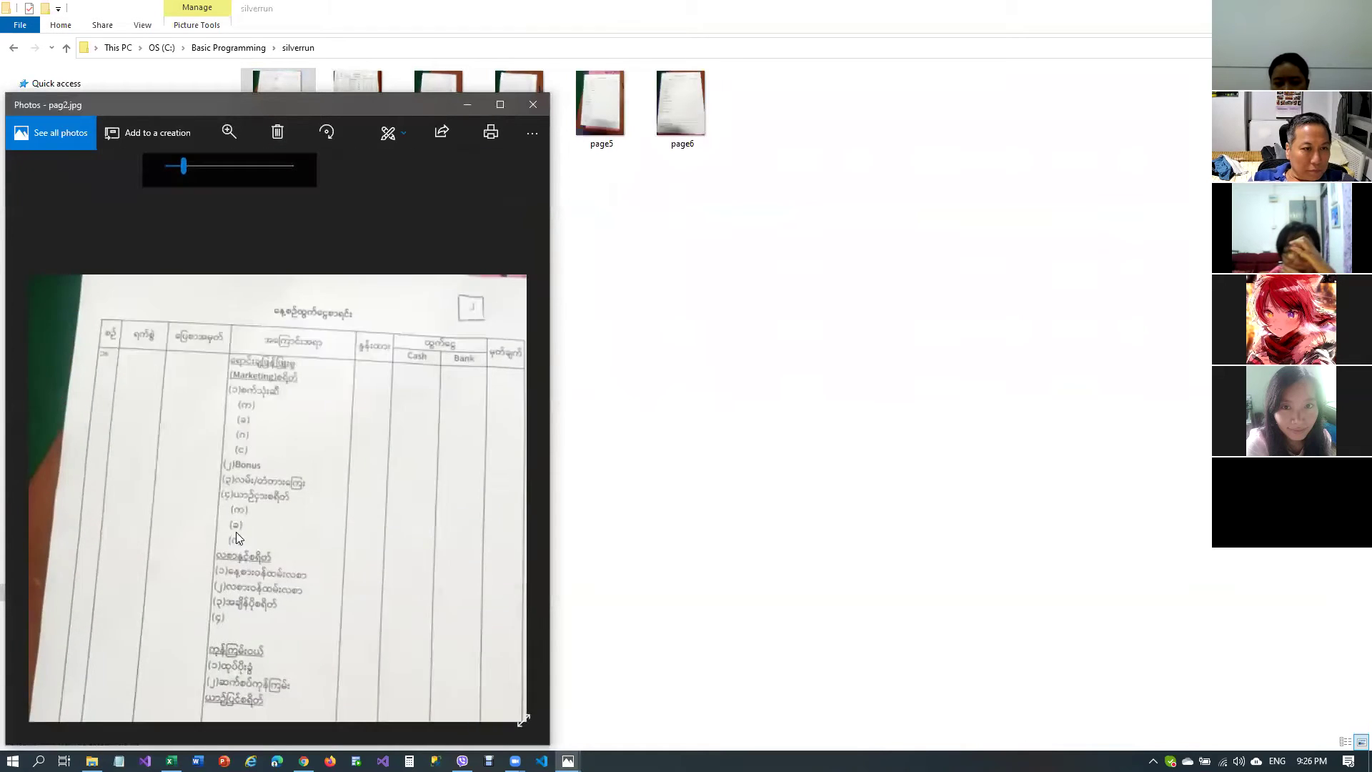
scroll(218, 526, down, 2)
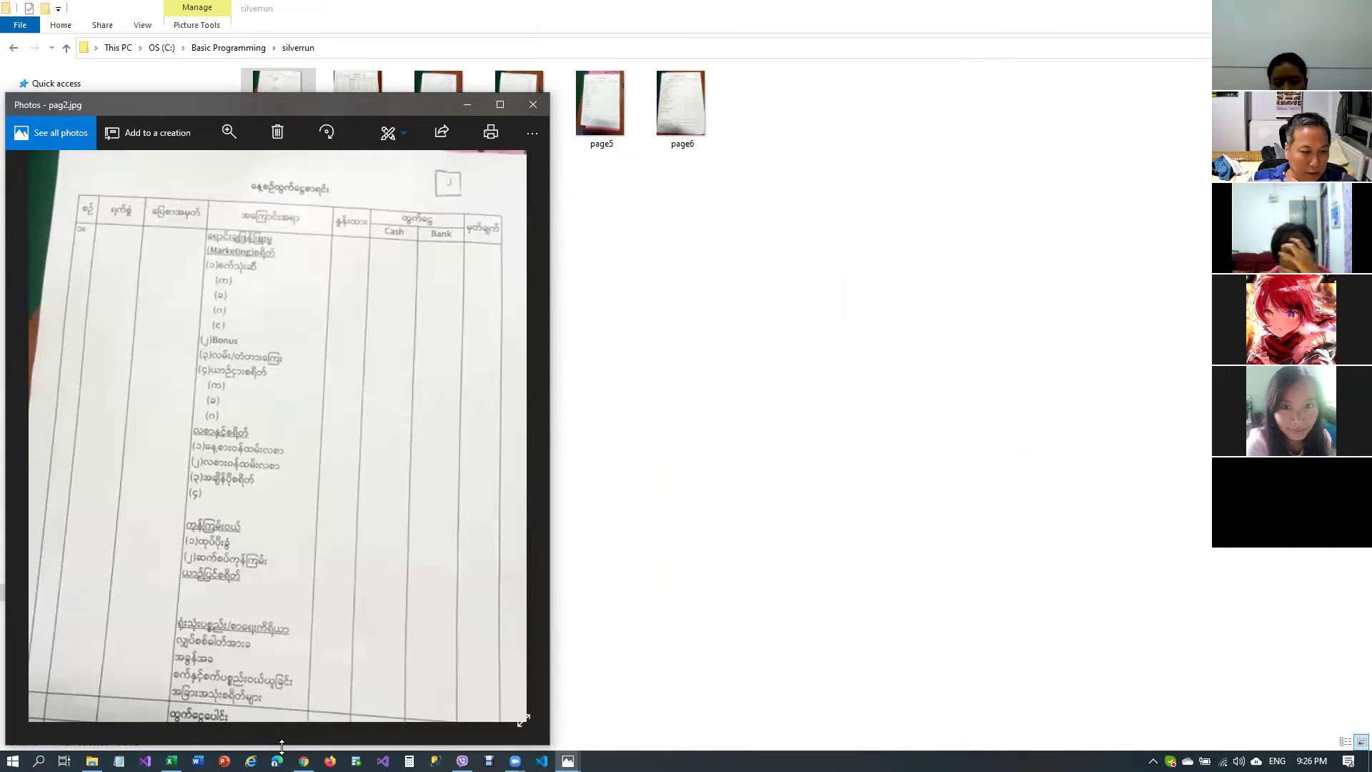
Enter Product sale as the Category of the Cost row dated 1/01/2021 in the Excel sheet
scroll(687, 552, down, 15)
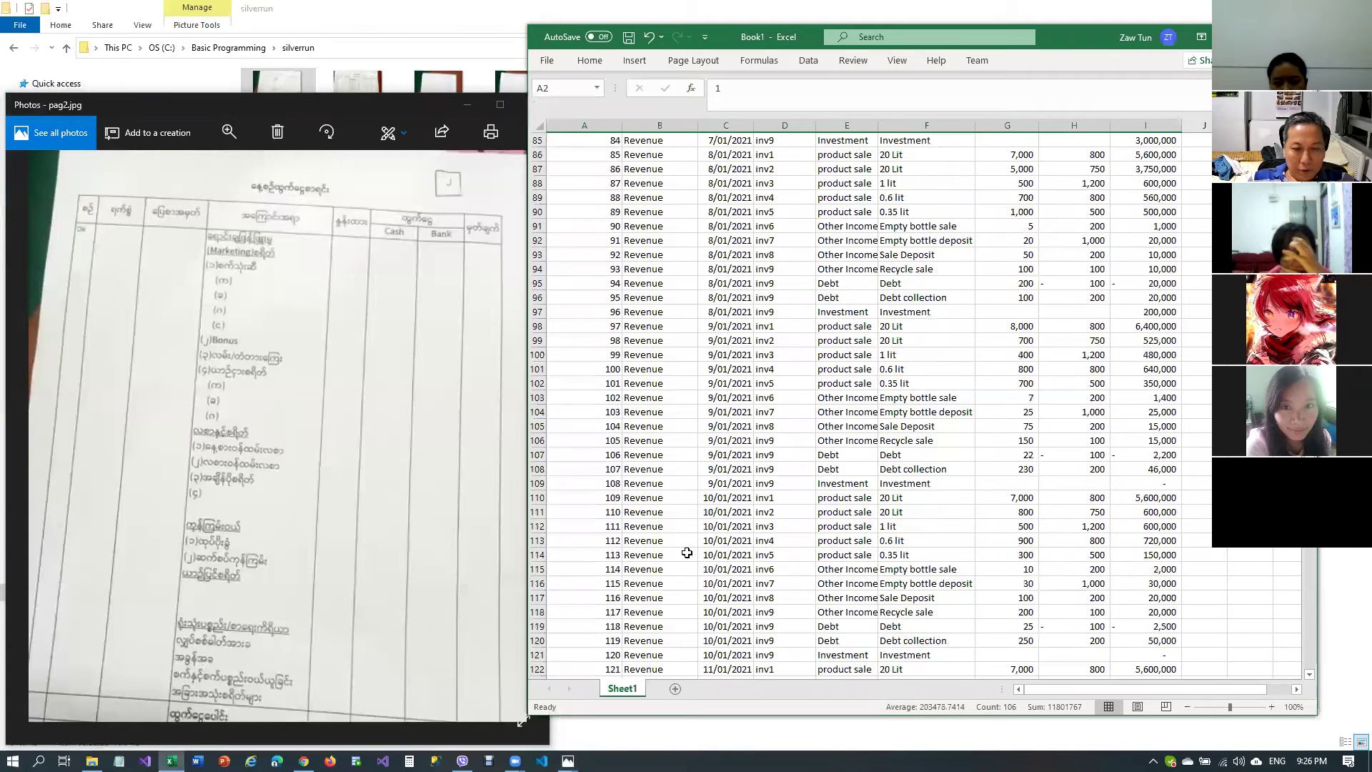
scroll(686, 552, down, 8)
click(667, 509)
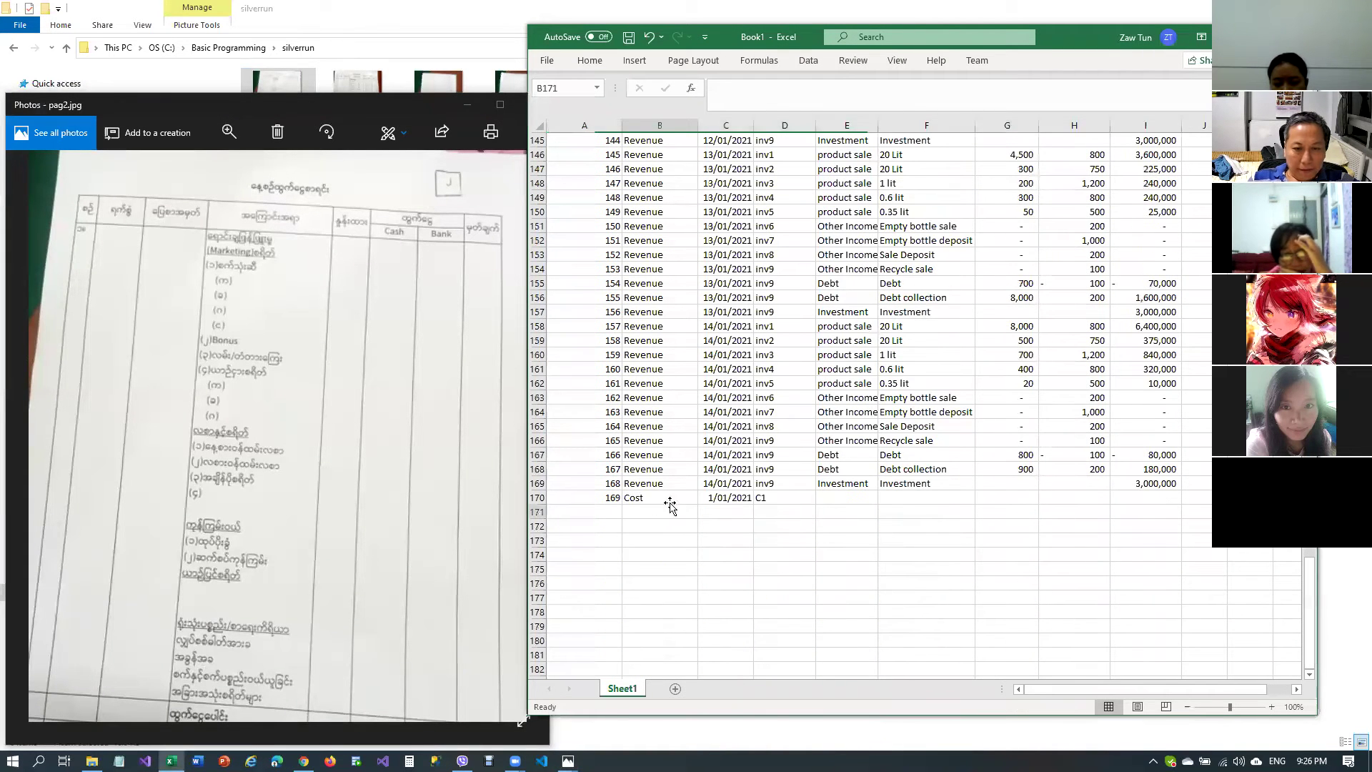
click(746, 500)
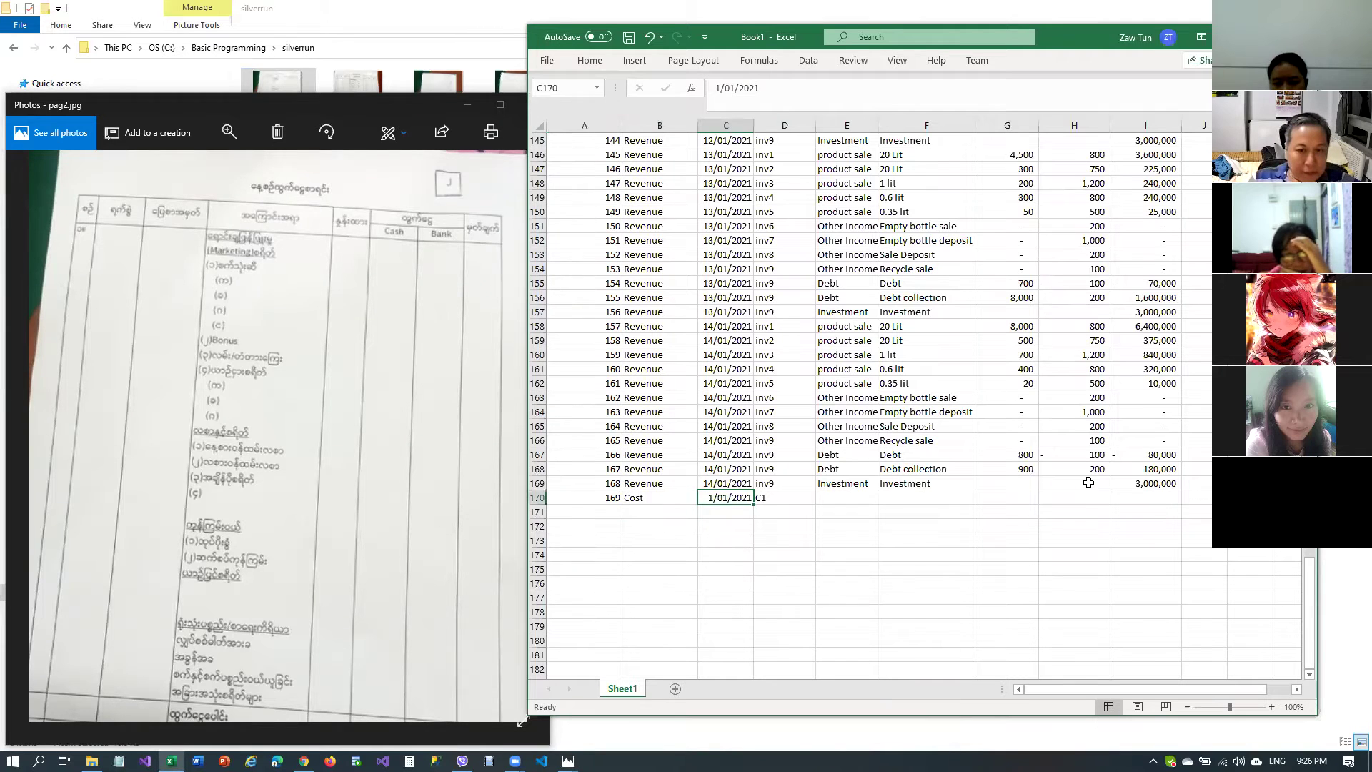
key(Right)
key(Right)
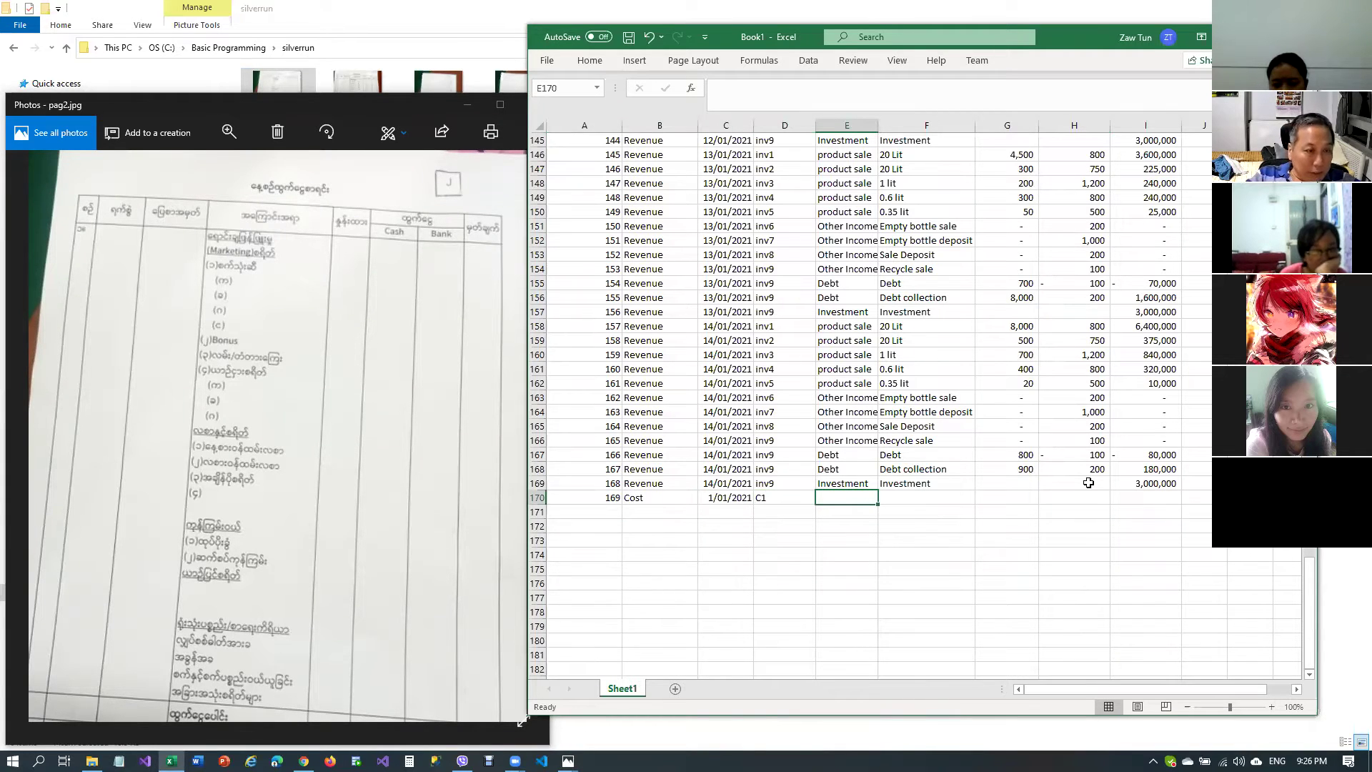
text(Product sale)
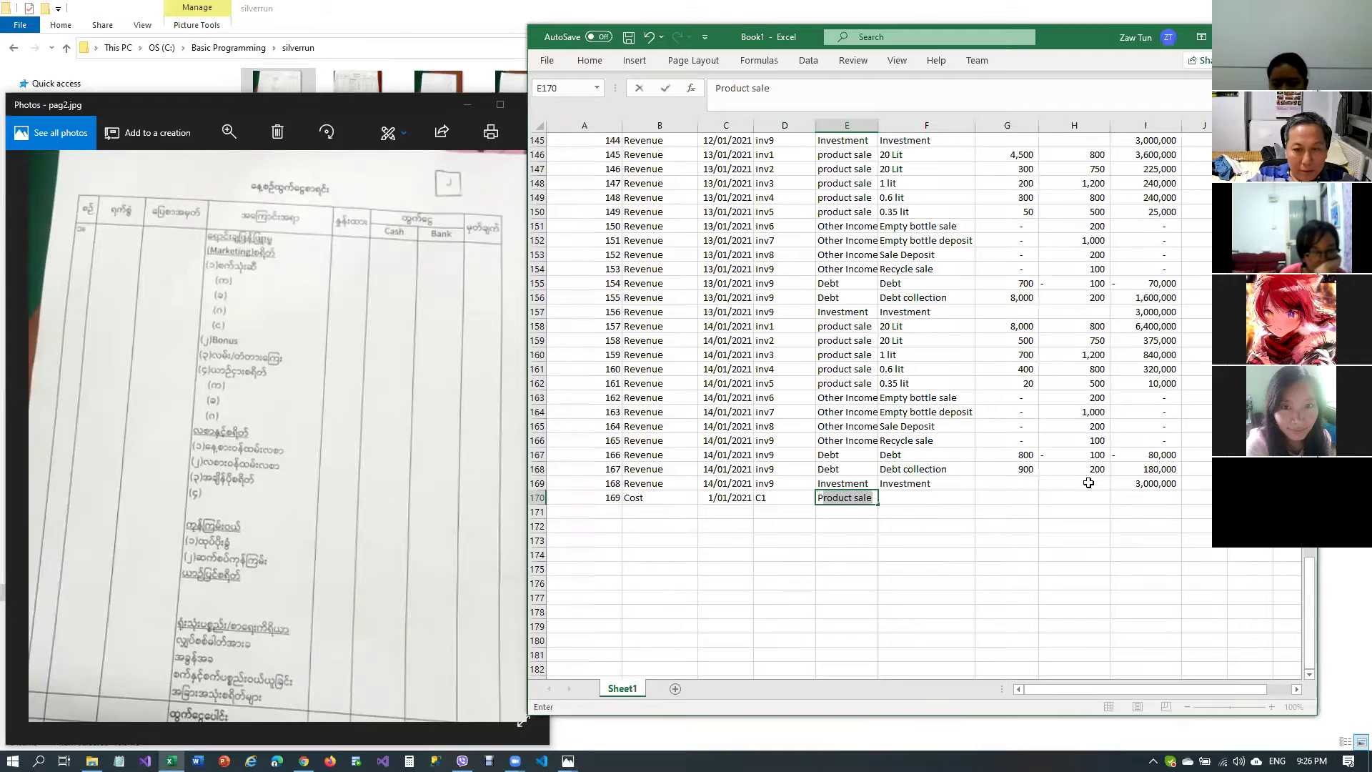
key(Return)
Replace the Category of the 1/01/2021 Cost row with Sale Cost
key(Up)
text(Sa)
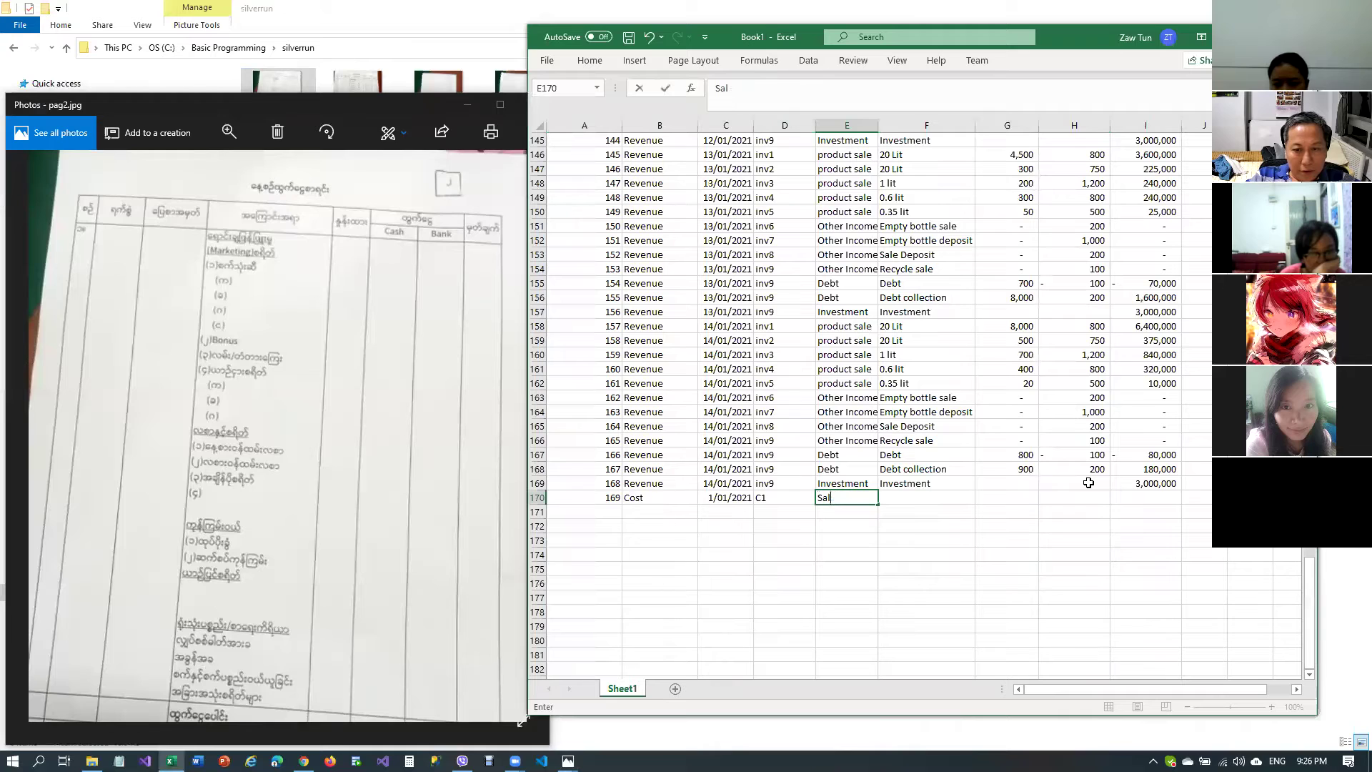
key(Return)
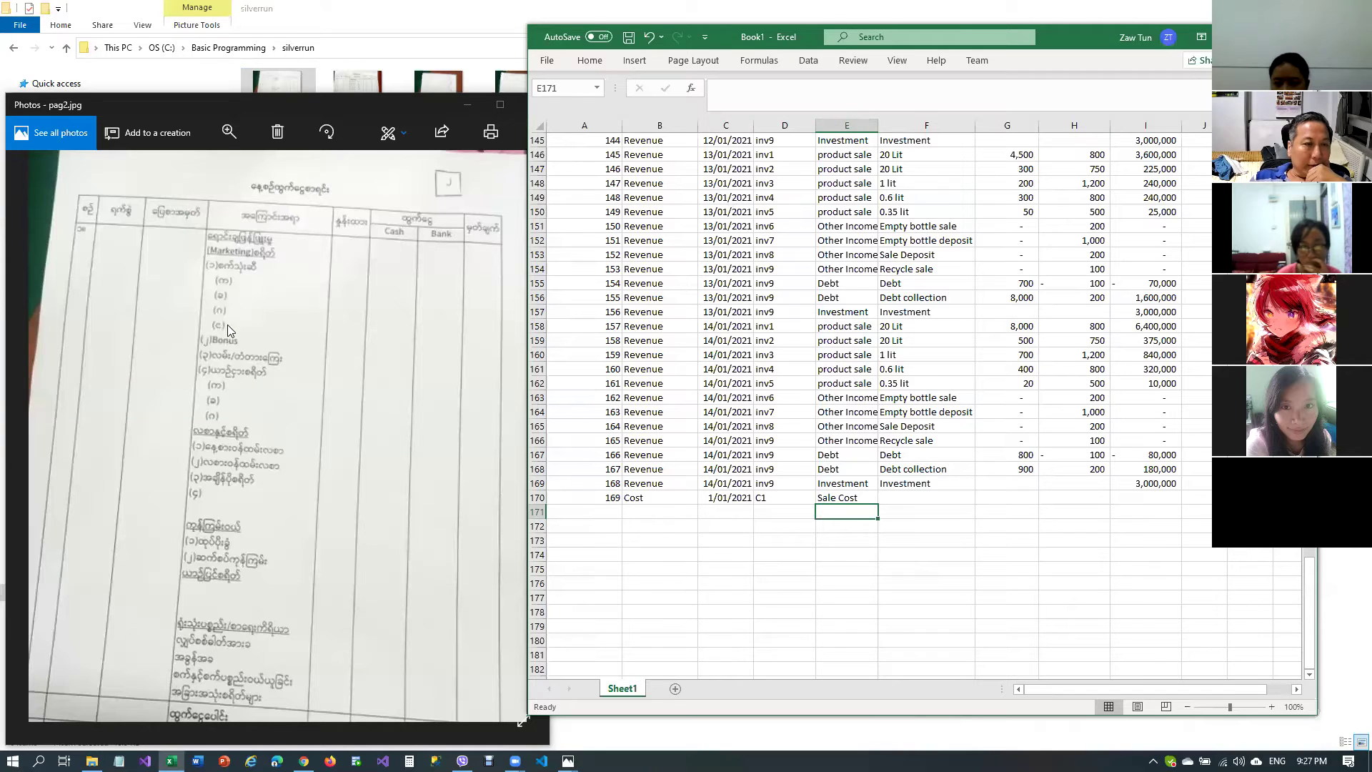
click(847, 496)
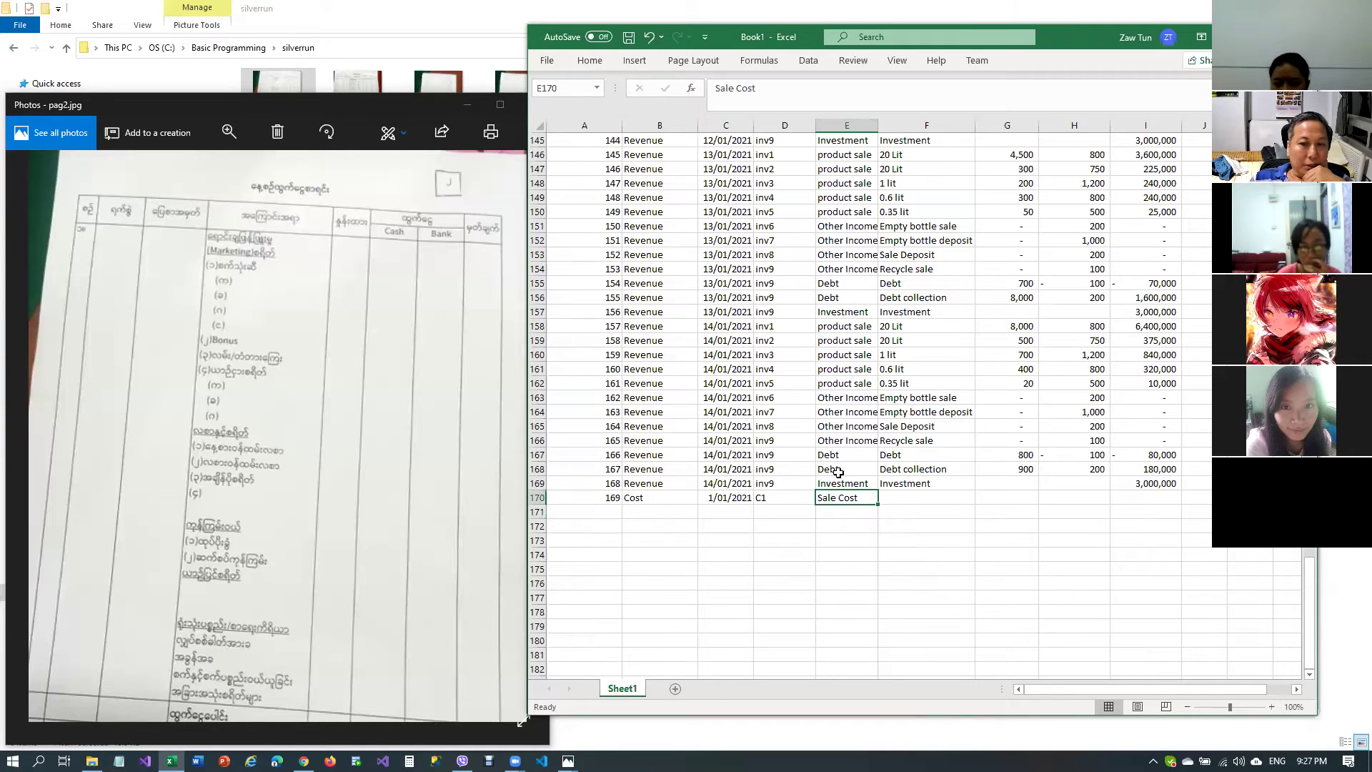
click(936, 499)
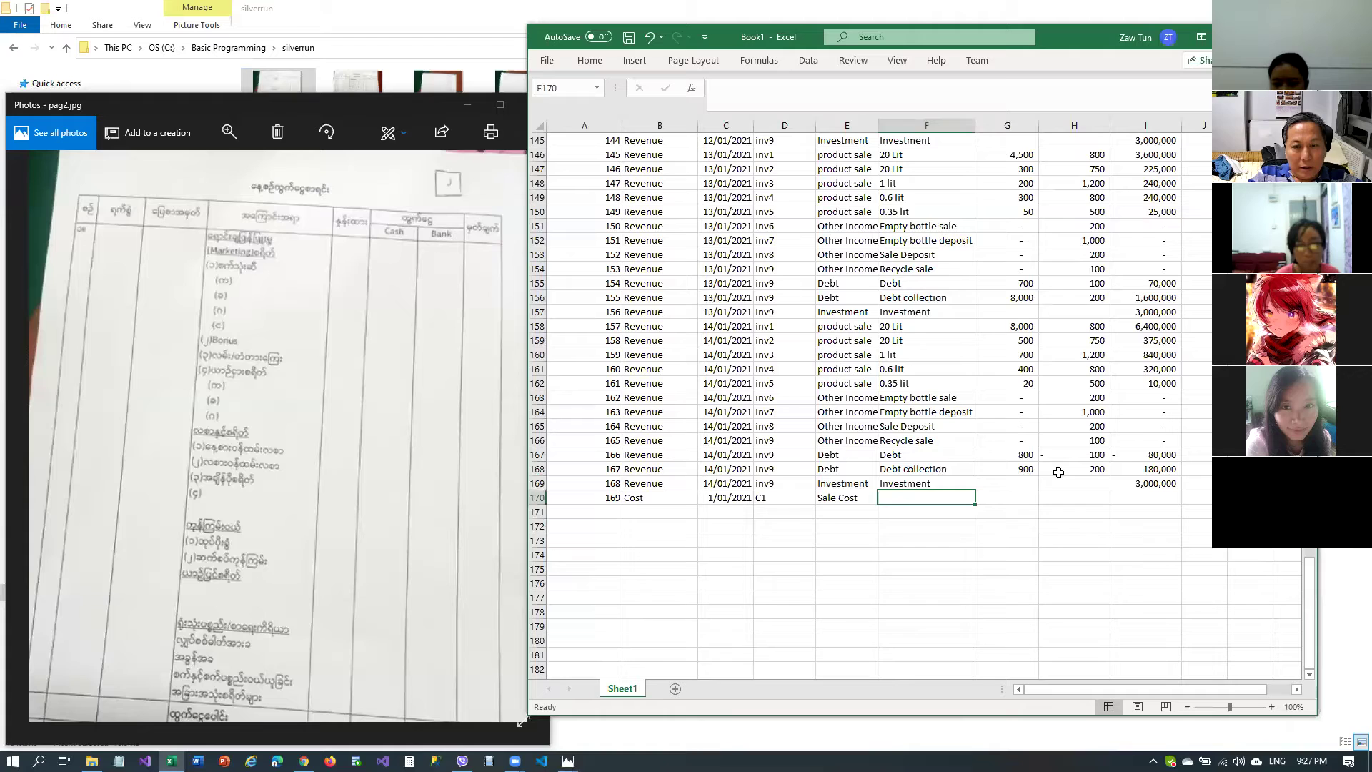
key(Up)
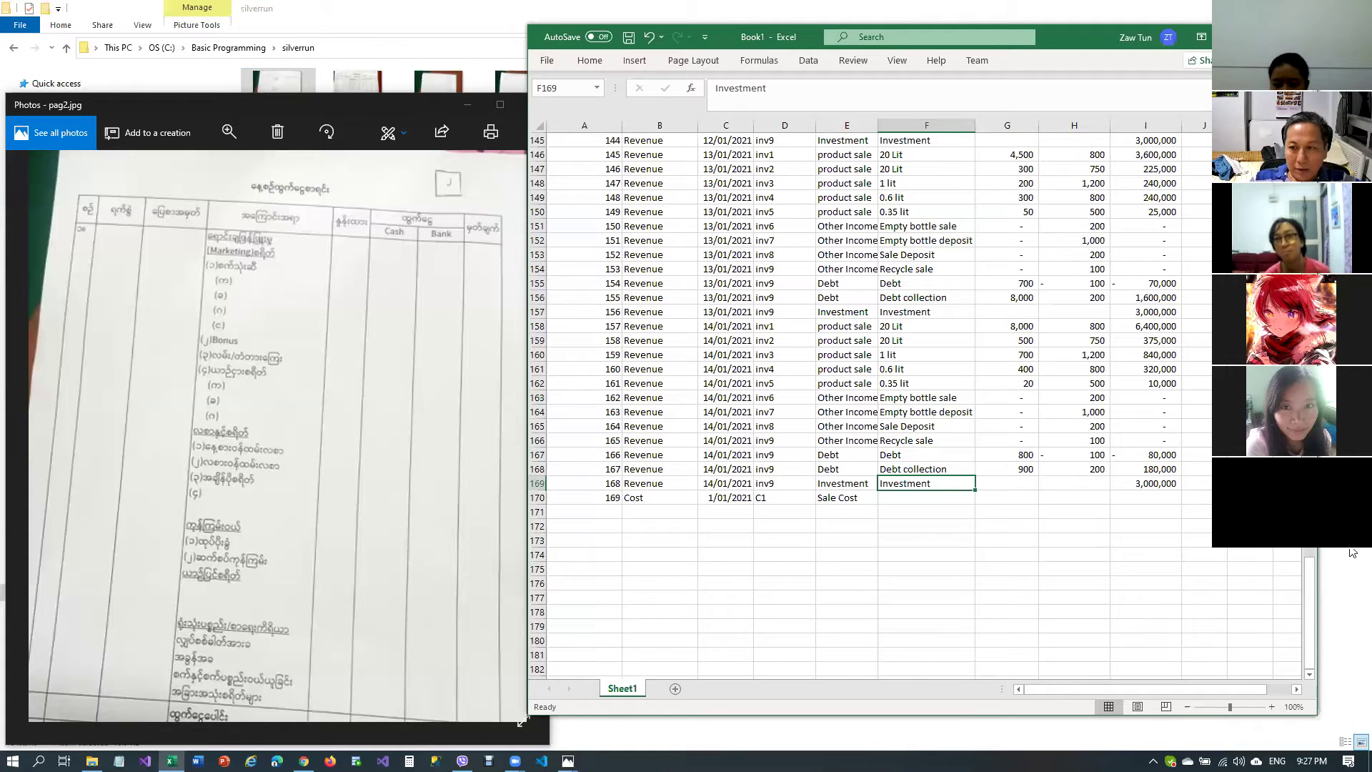
Change the Category of the 1/01/2021 Cost row to Sale - Marketing Cost
click(834, 501)
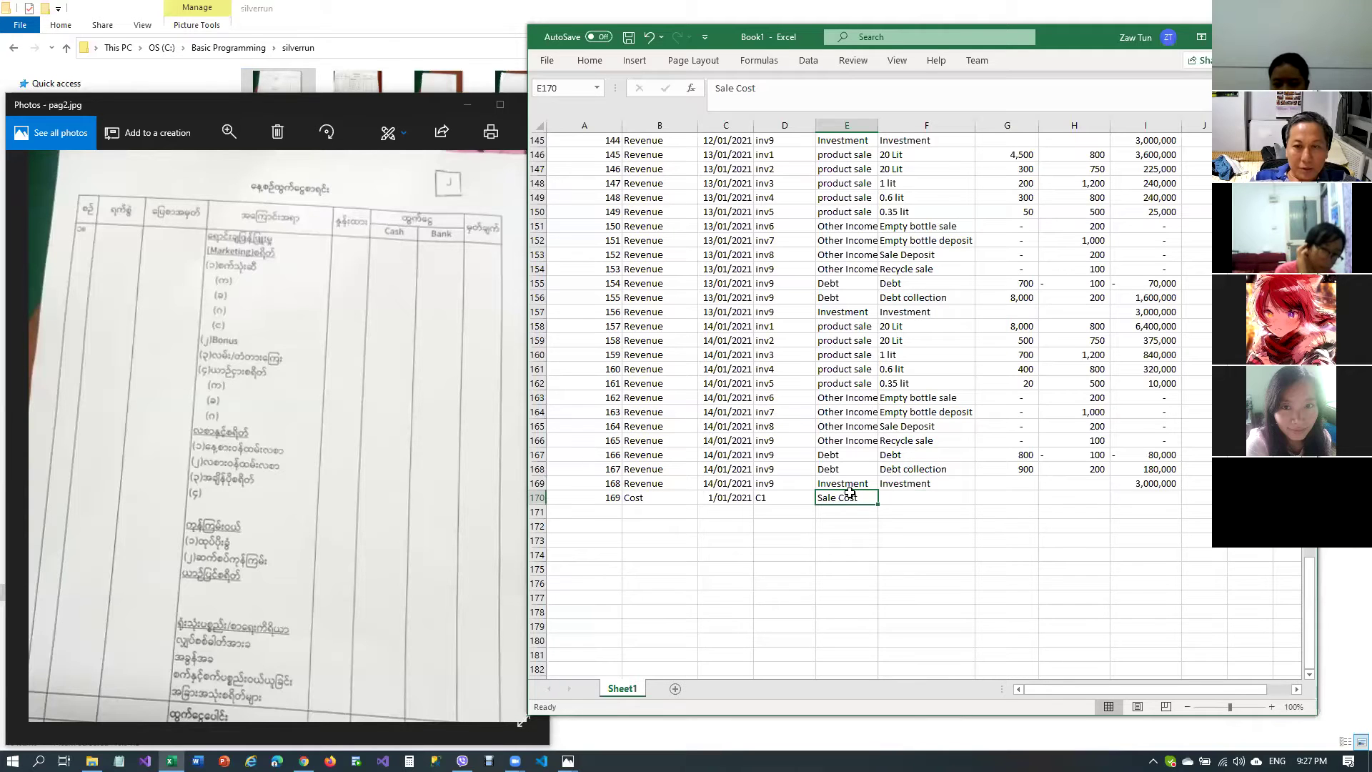
text(Sale -)
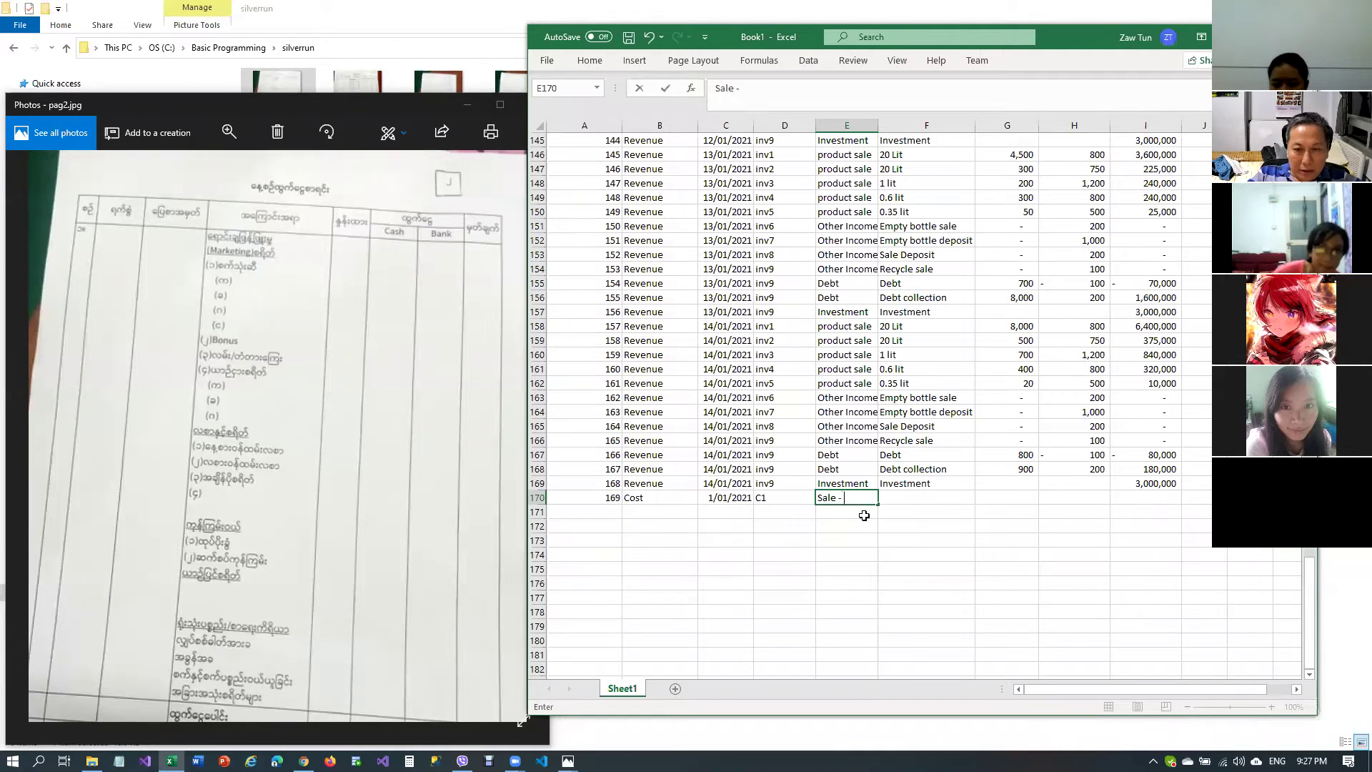
text( Marketing Cost)
key(Return)
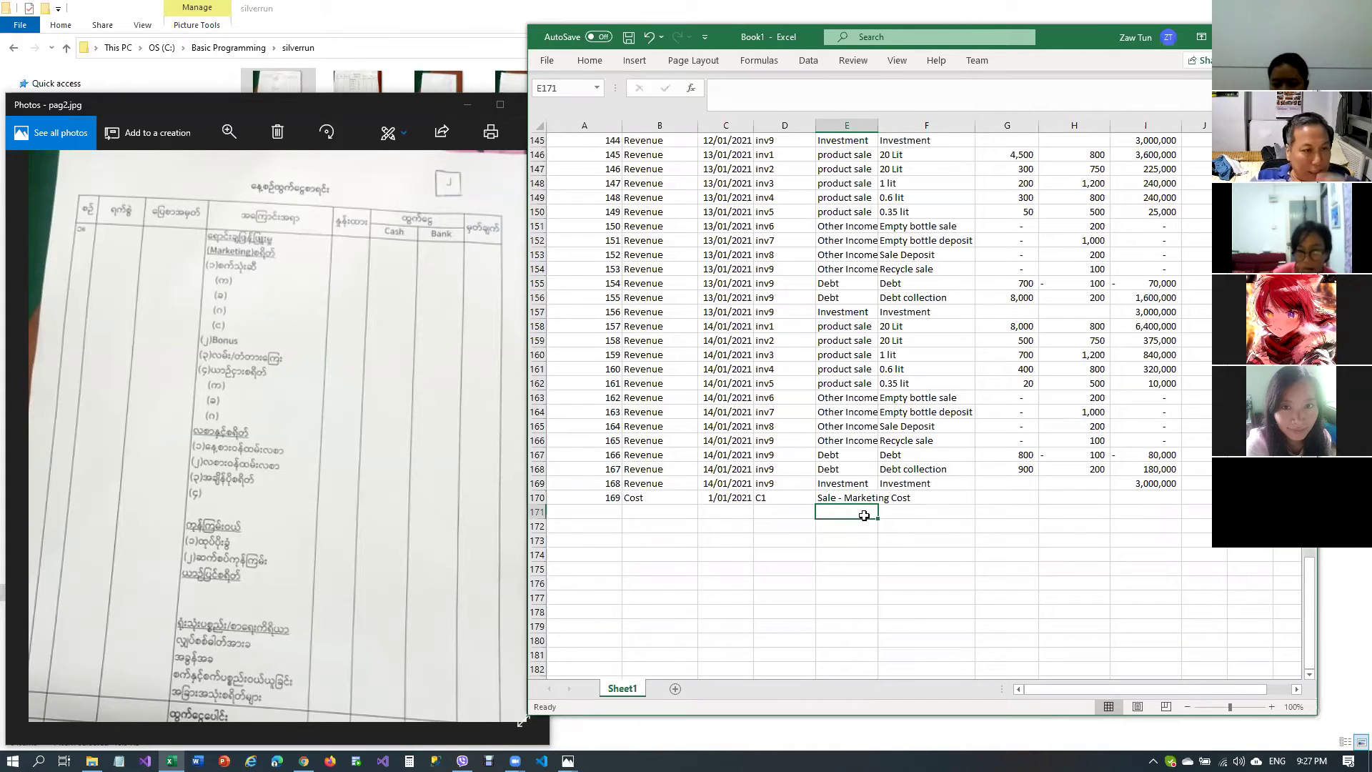
key(Up)
key(Right)
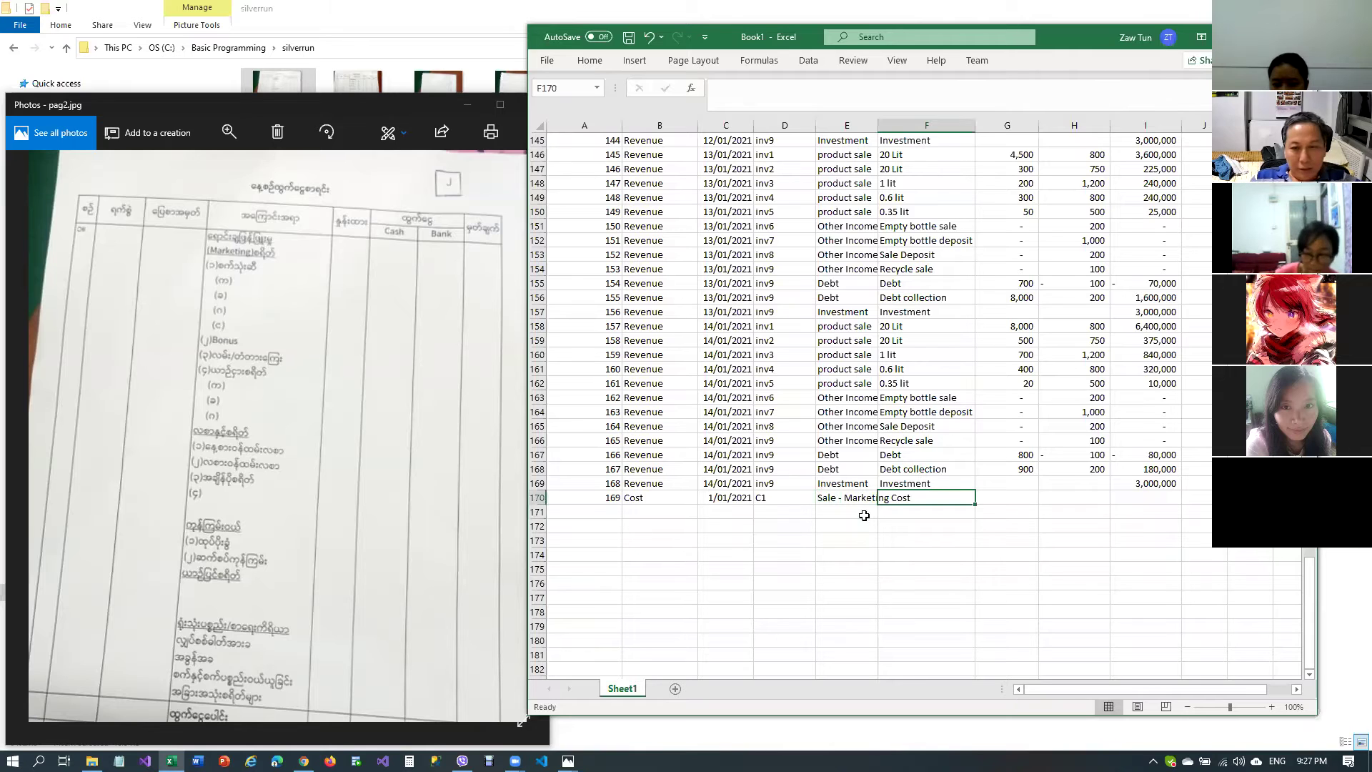
key(Left)
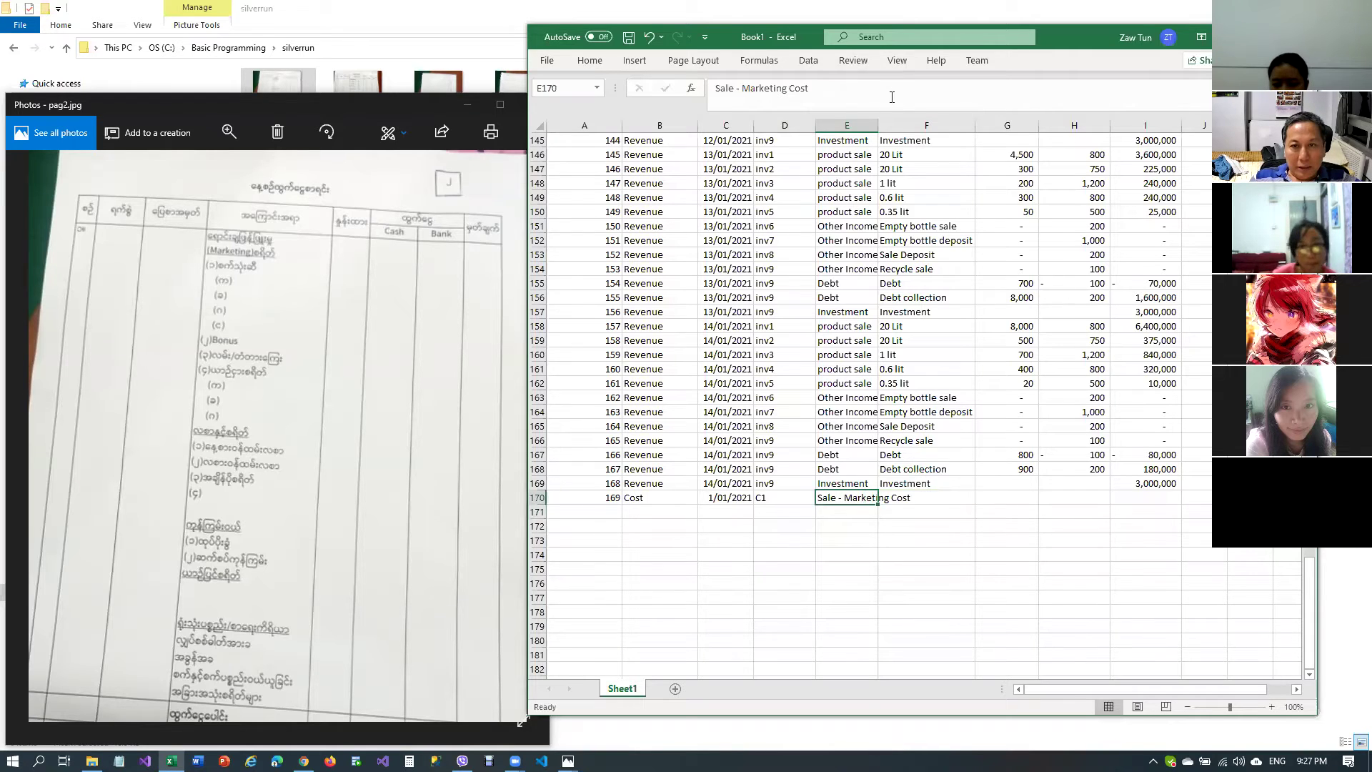
Insert two blank columns between the Category and Description columns
click(925, 126)
right_click(924, 127)
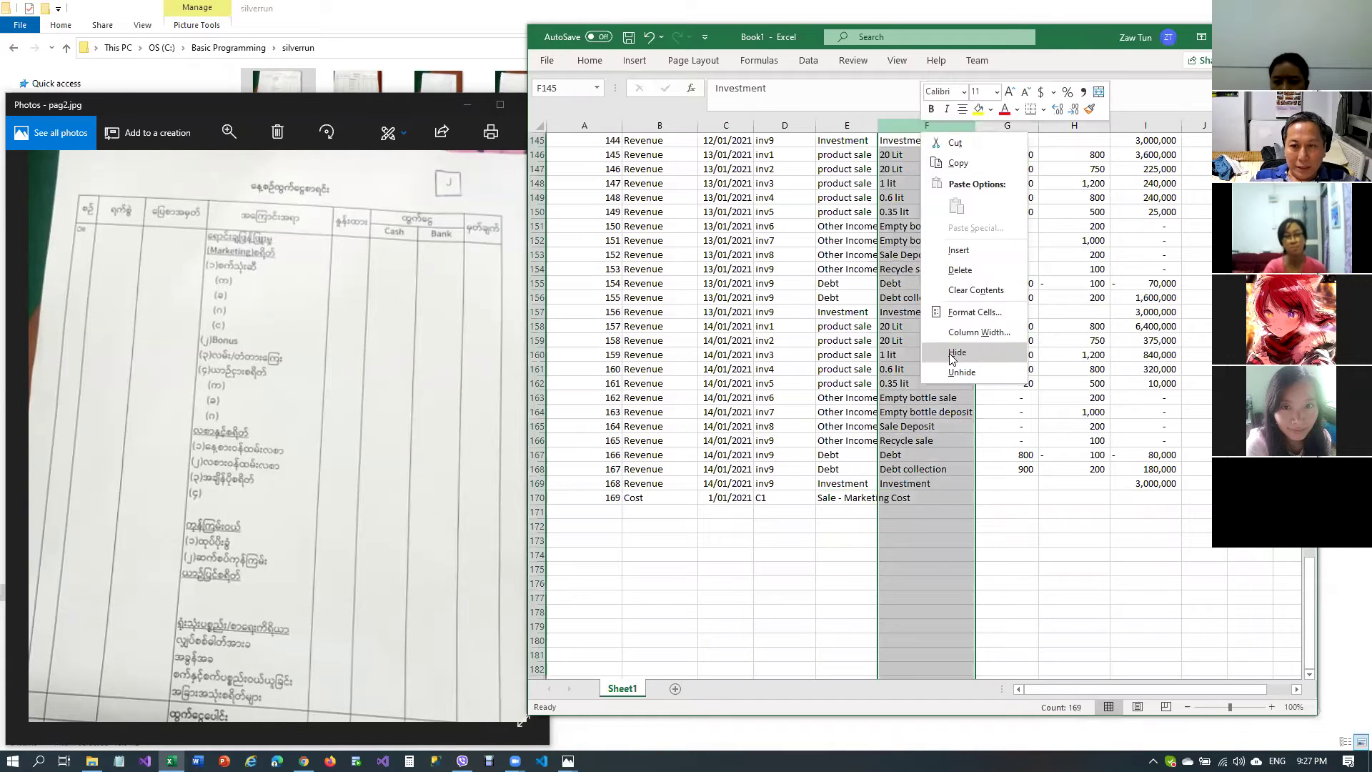
click(971, 250)
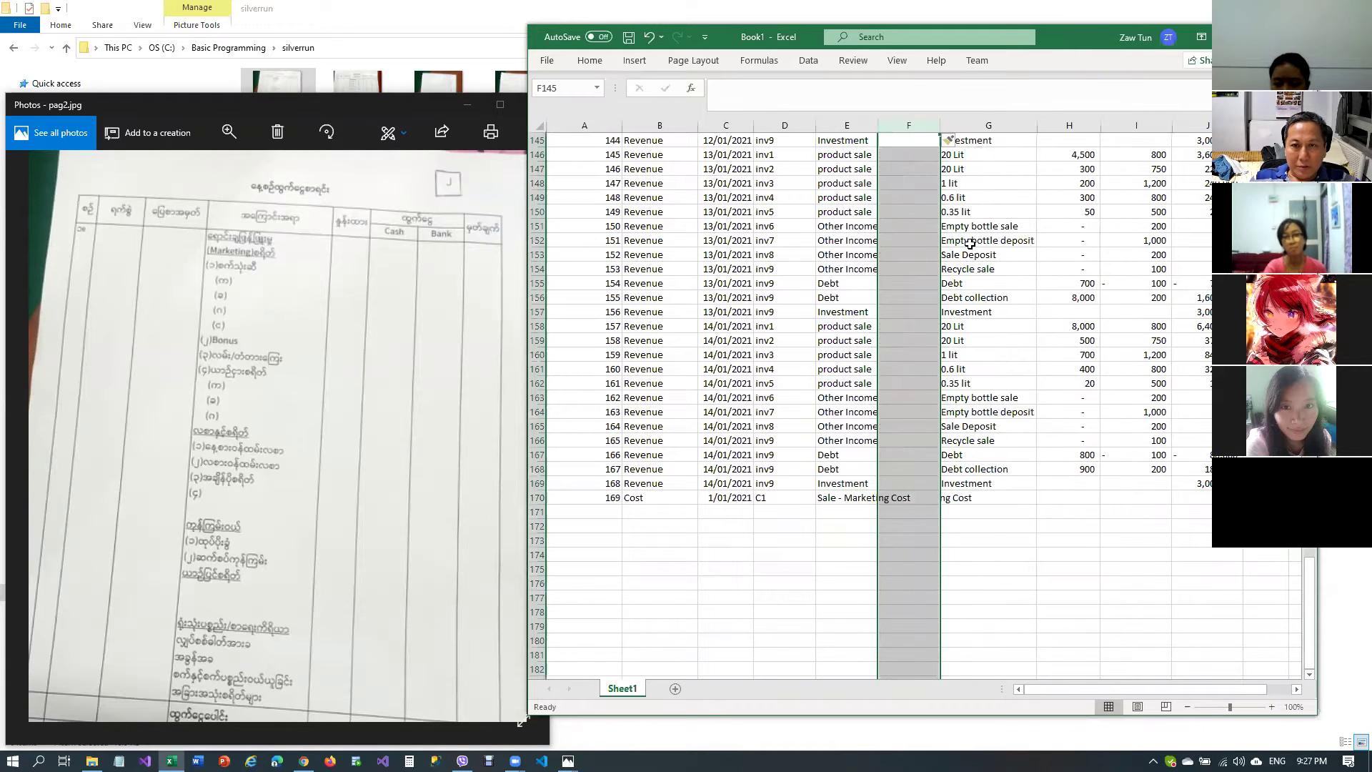
right_click(990, 125)
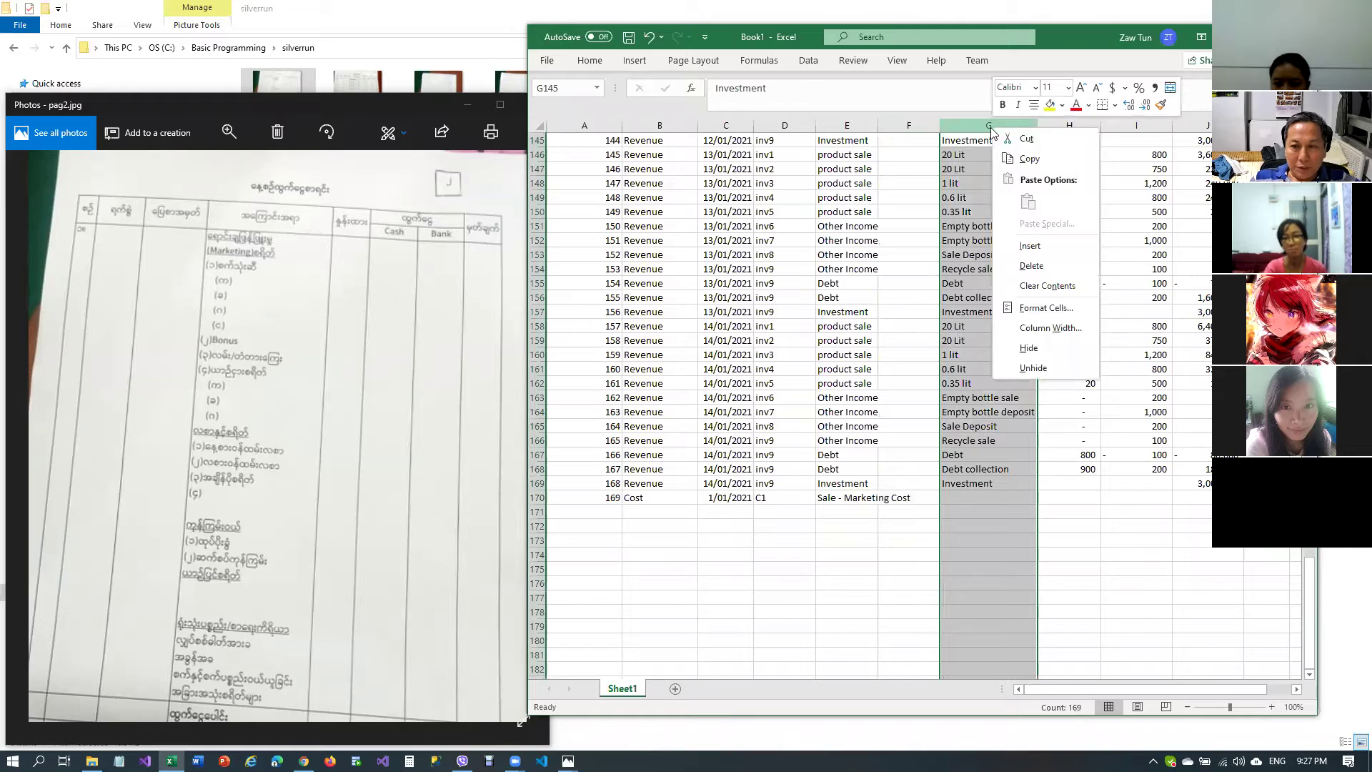
click(1040, 246)
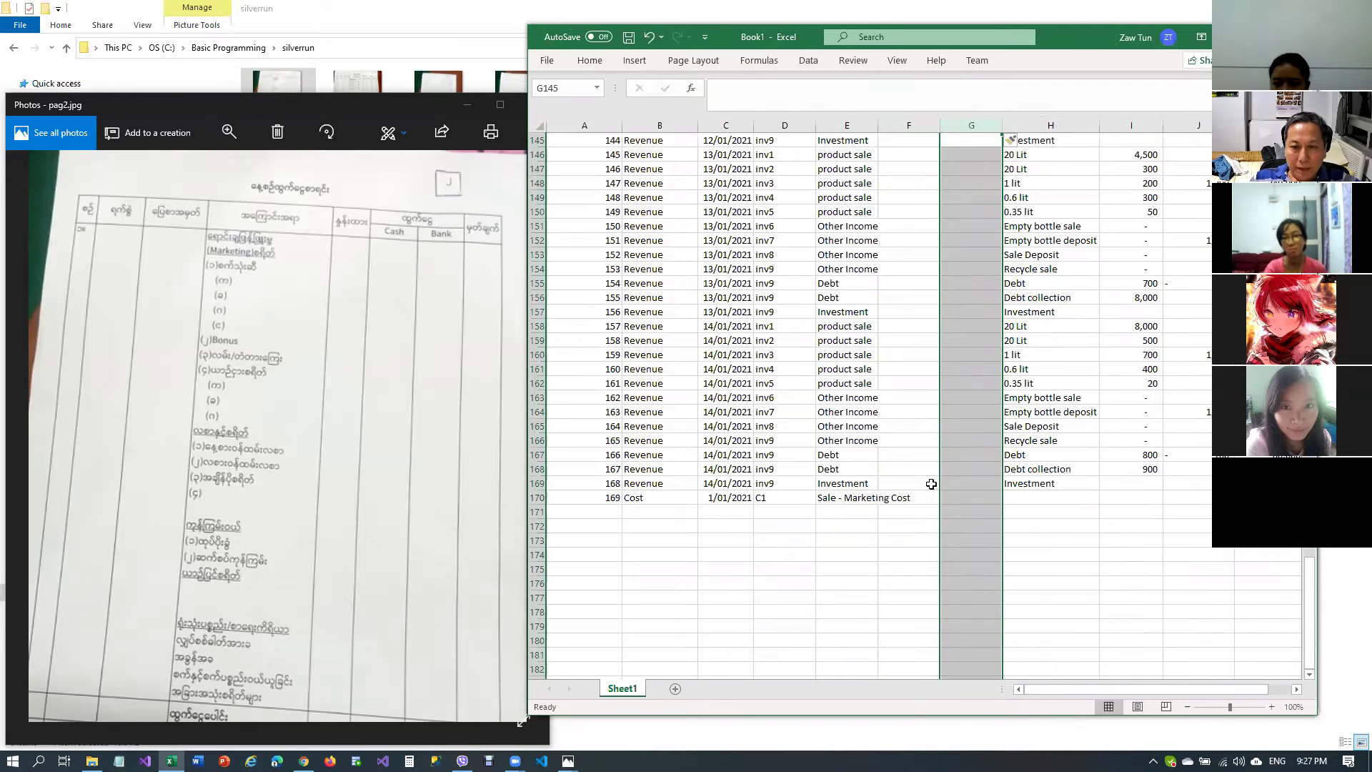
Set the 1/01/2021 Cost row's Category to Sale Cost and enter Marketing Cost in the first blank column beside it
click(847, 511)
click(842, 493)
text(S)
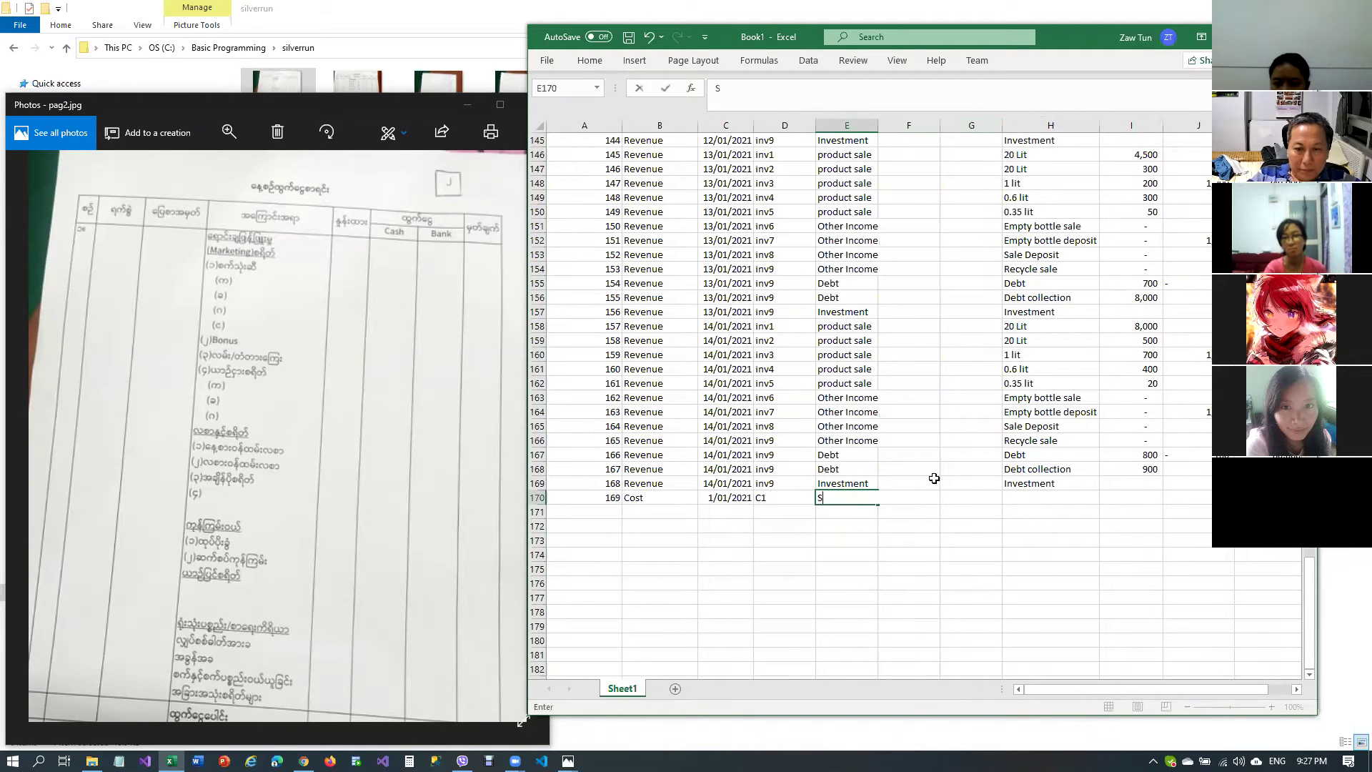
text(ale Cost)
key(Tab)
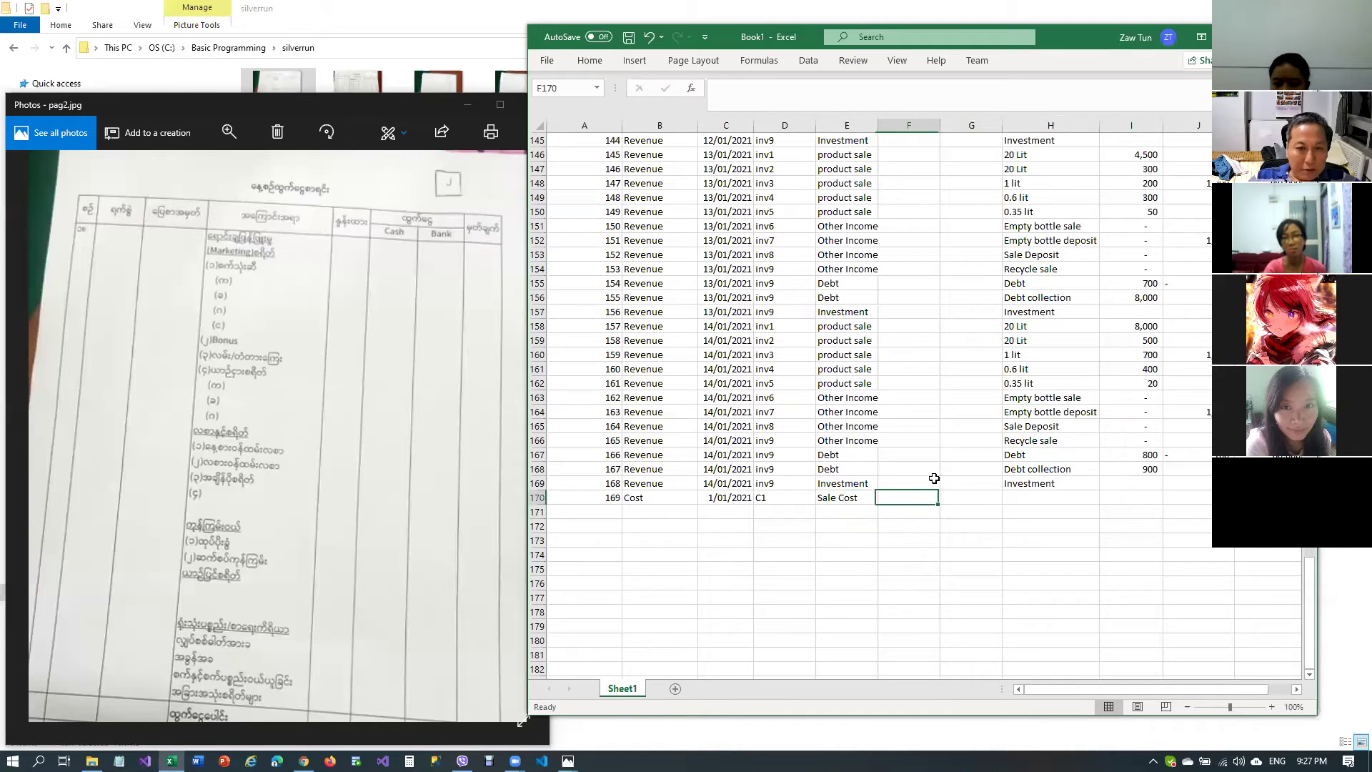
text(Marketing Cost)
key(Tab)
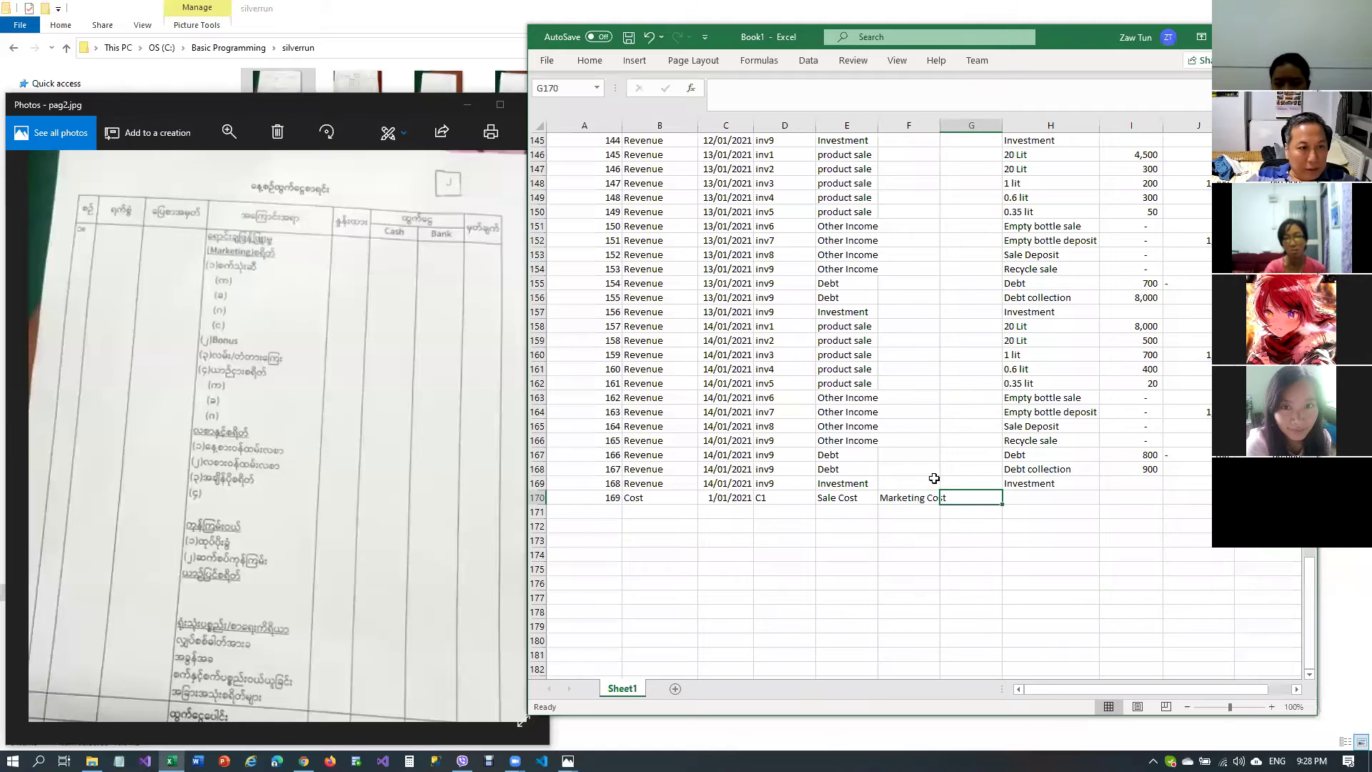
Enter Fuel in the second blank column of the 1/01/2021 Cost row and Vehicle 1 as its Description
text(Fuel)
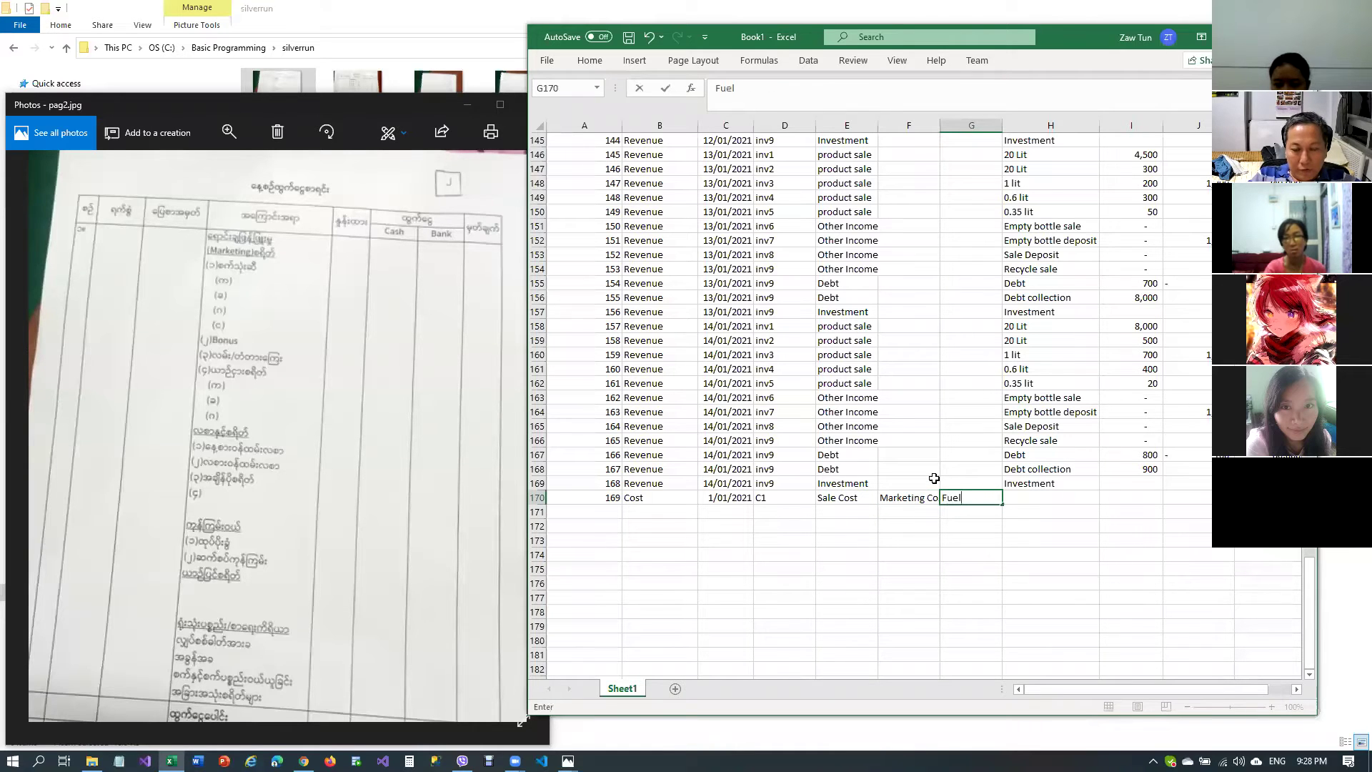
key(Return)
key(Up)
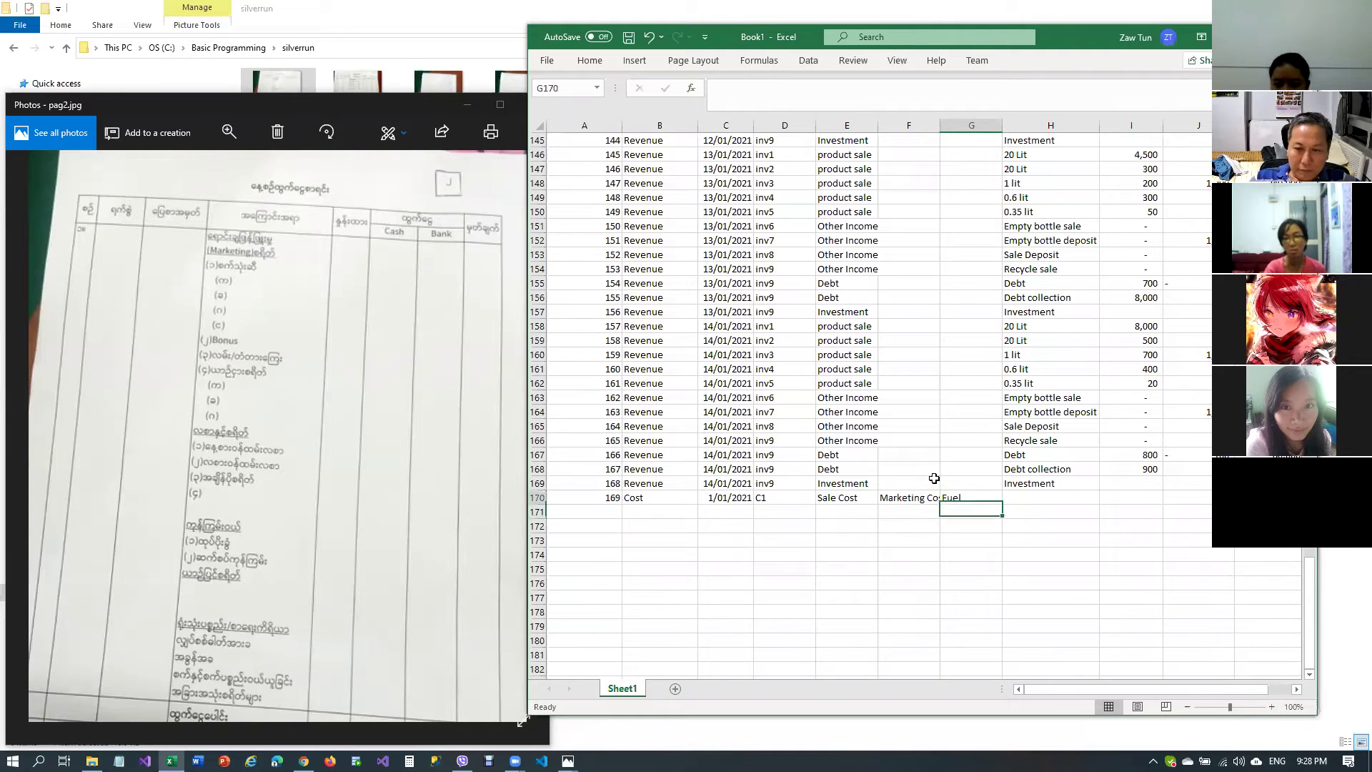
text(Pt)
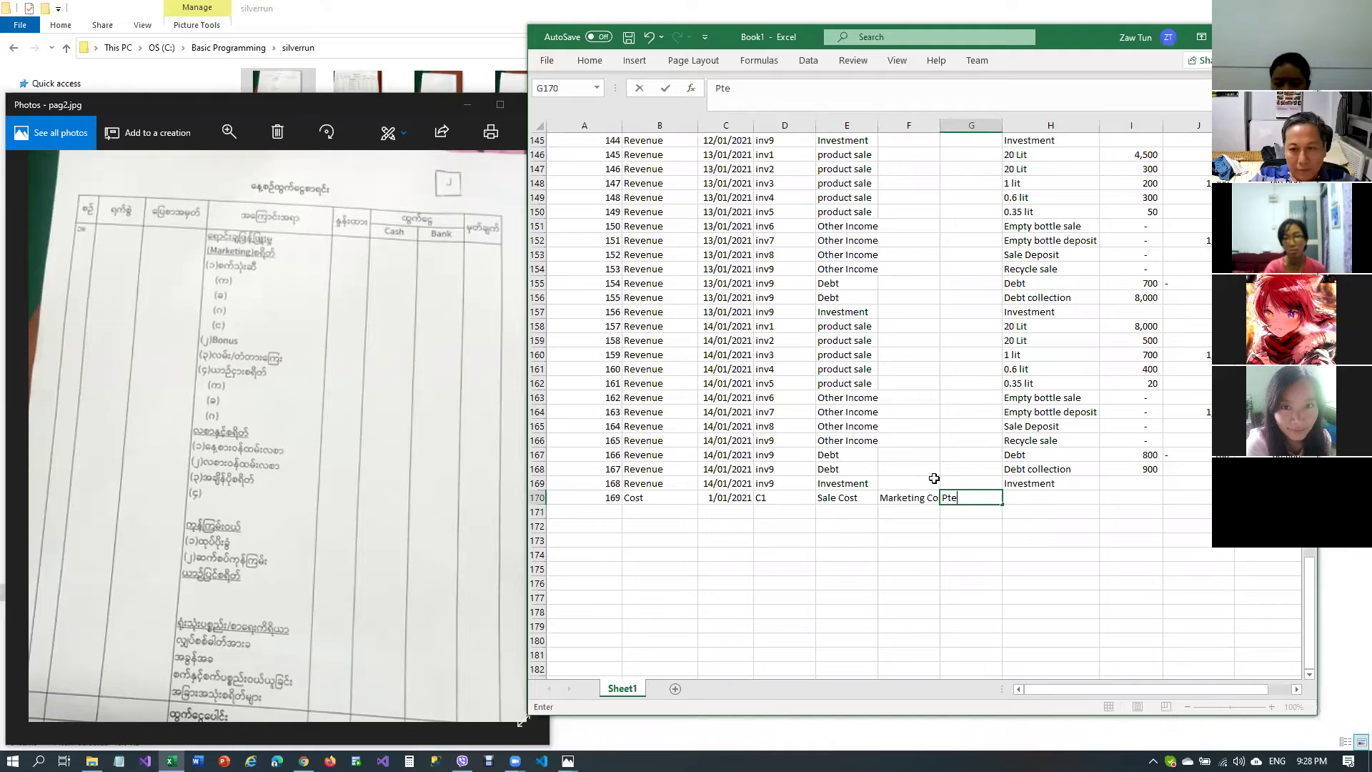
text(e)
key(BackSpace)
key(BackSpace)
text(Fuel)
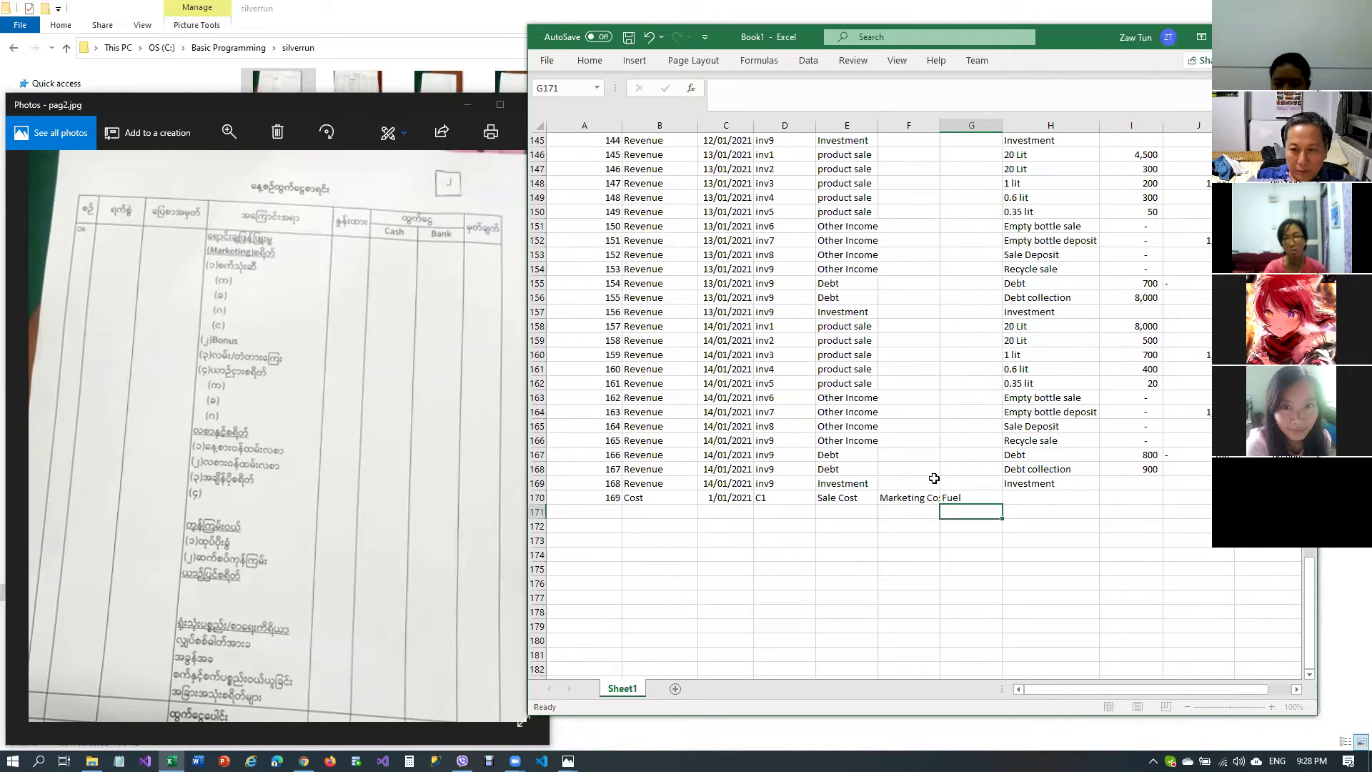
key(Tab)
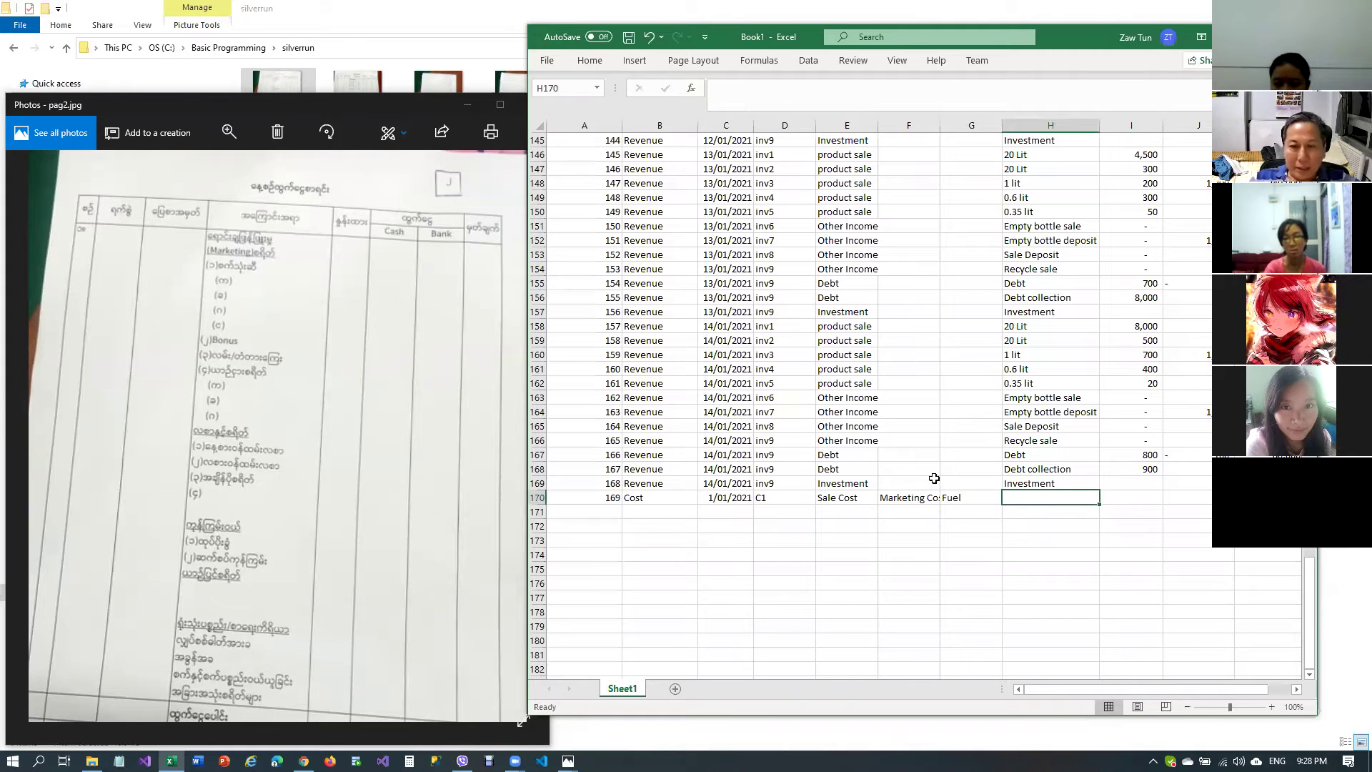
text(Vehicle 1)
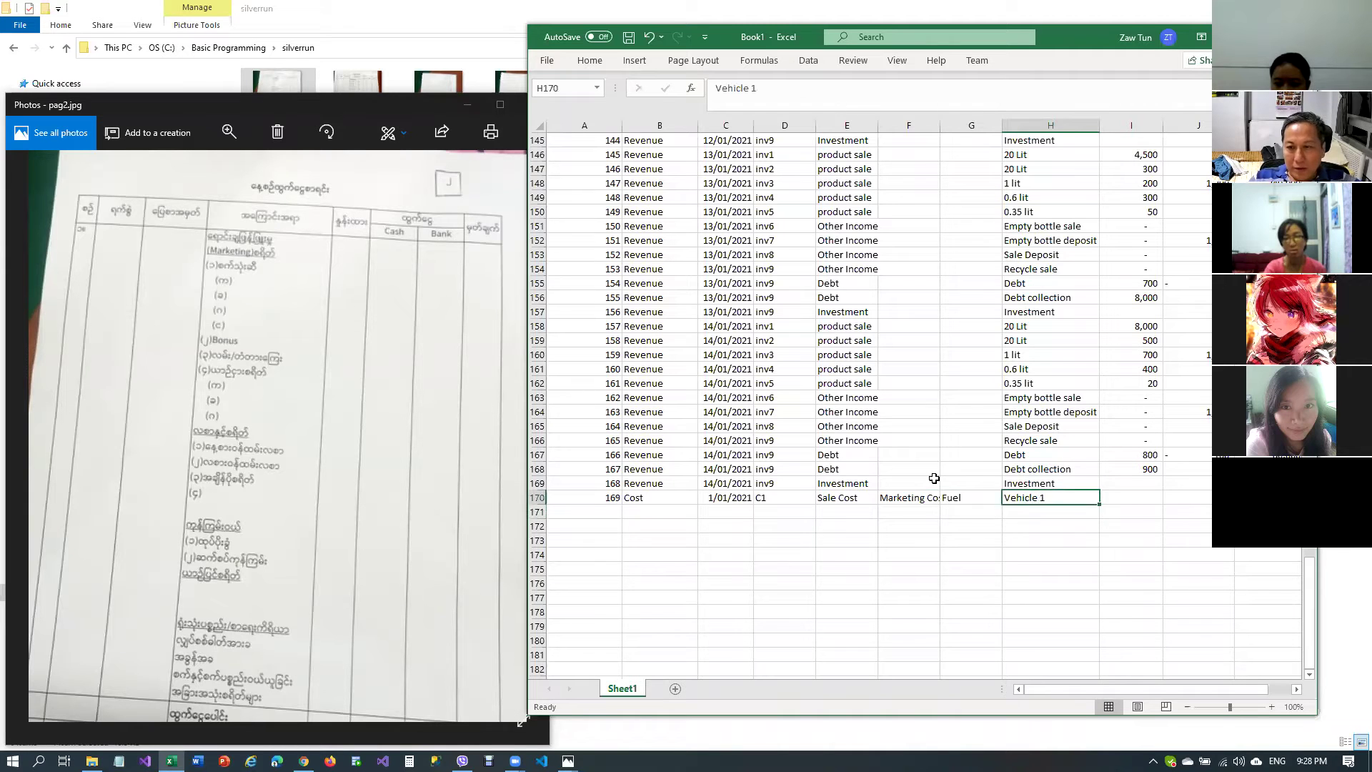
key(Tab)
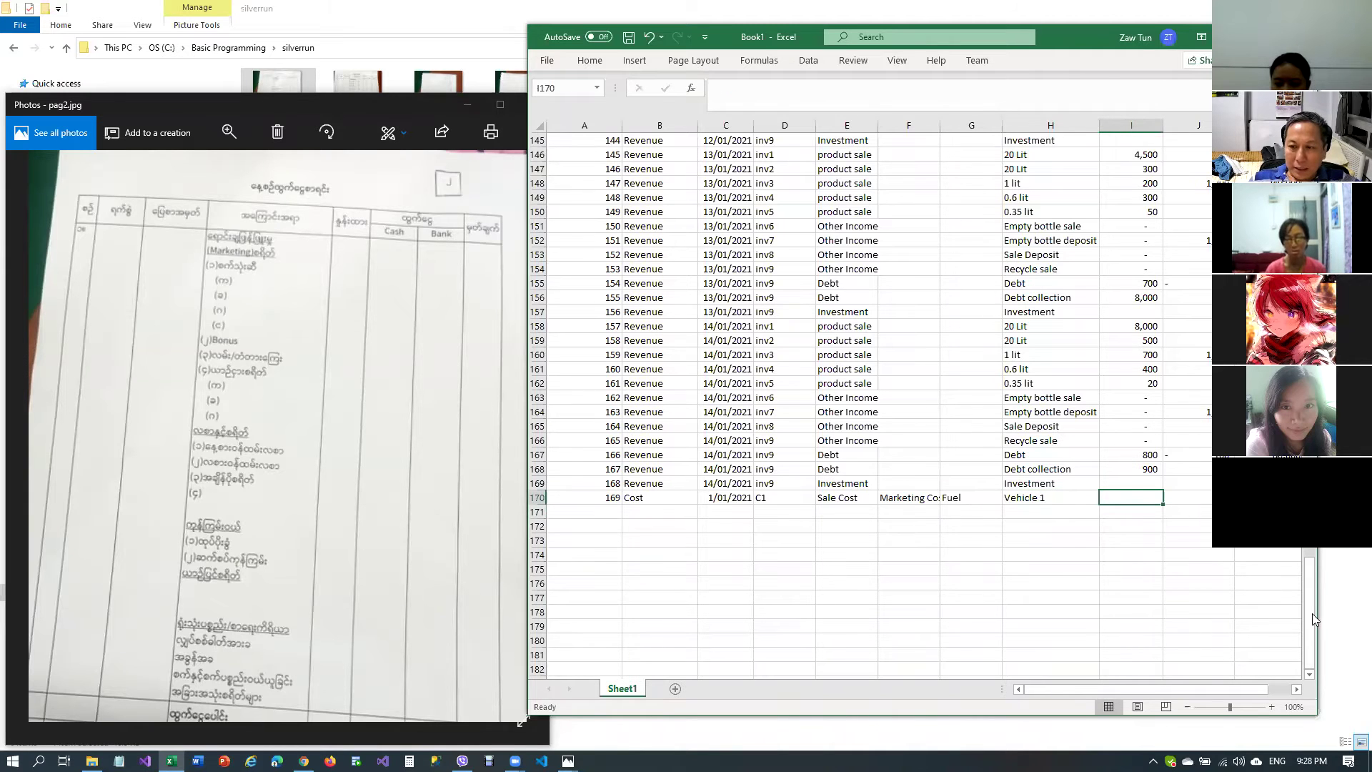
Freeze the header row of the sheet above row 2 so it stays in view over the data rows
drag(1310, 611, 1310, 213)
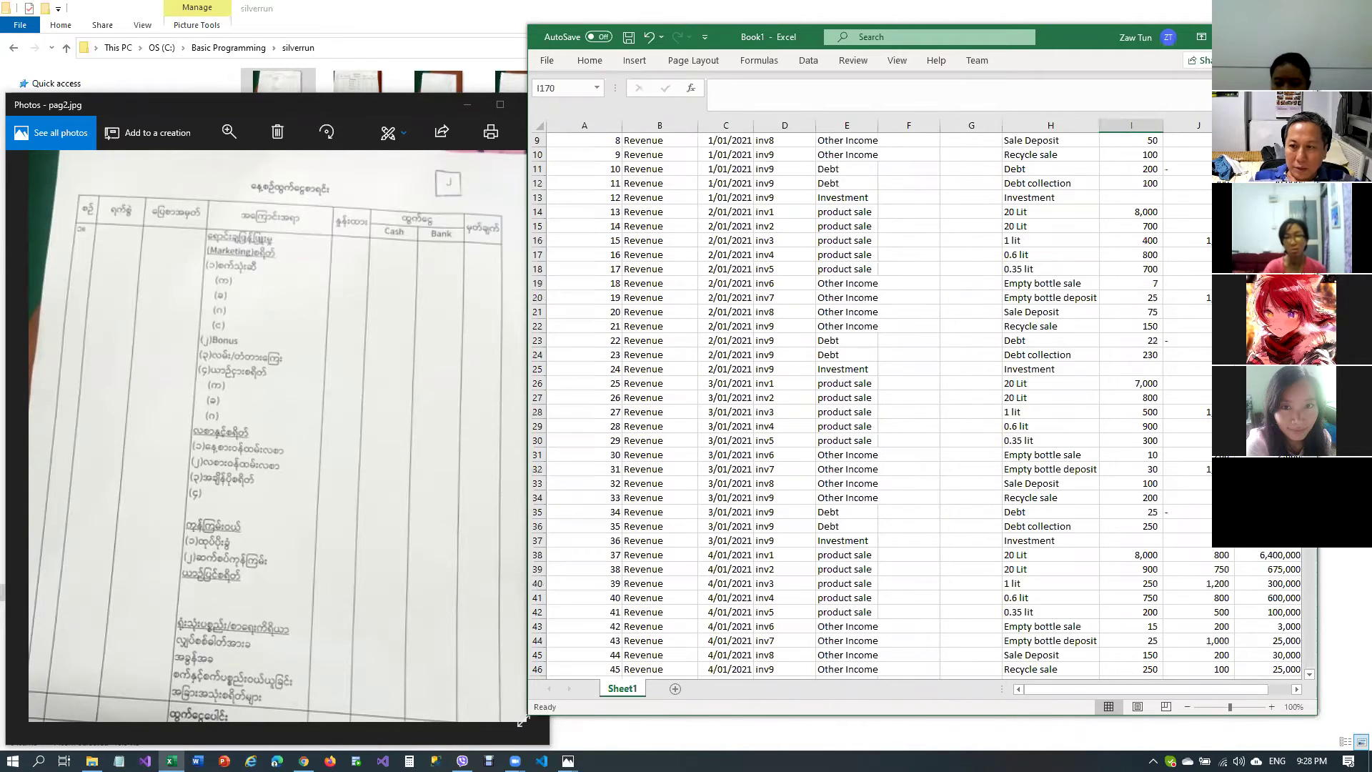
scroll(916, 405, up, 3)
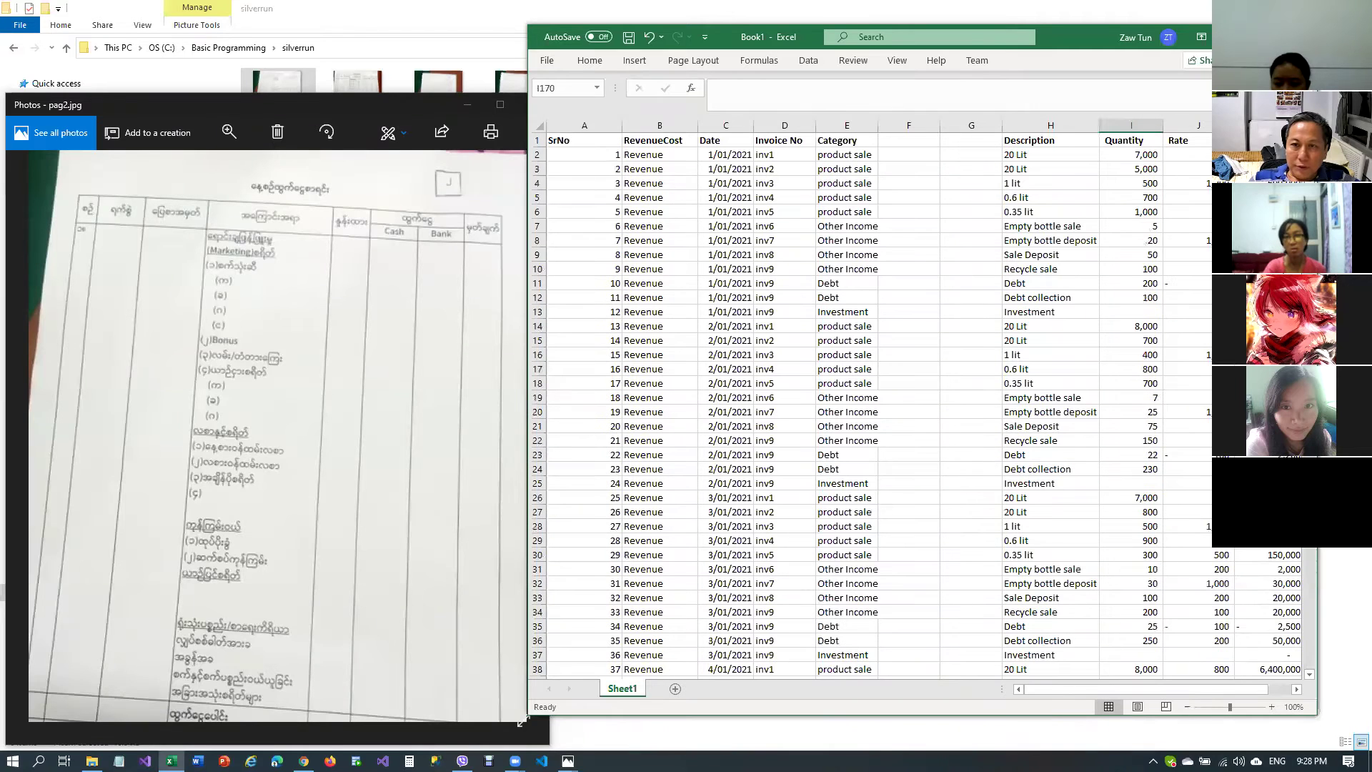
click(559, 153)
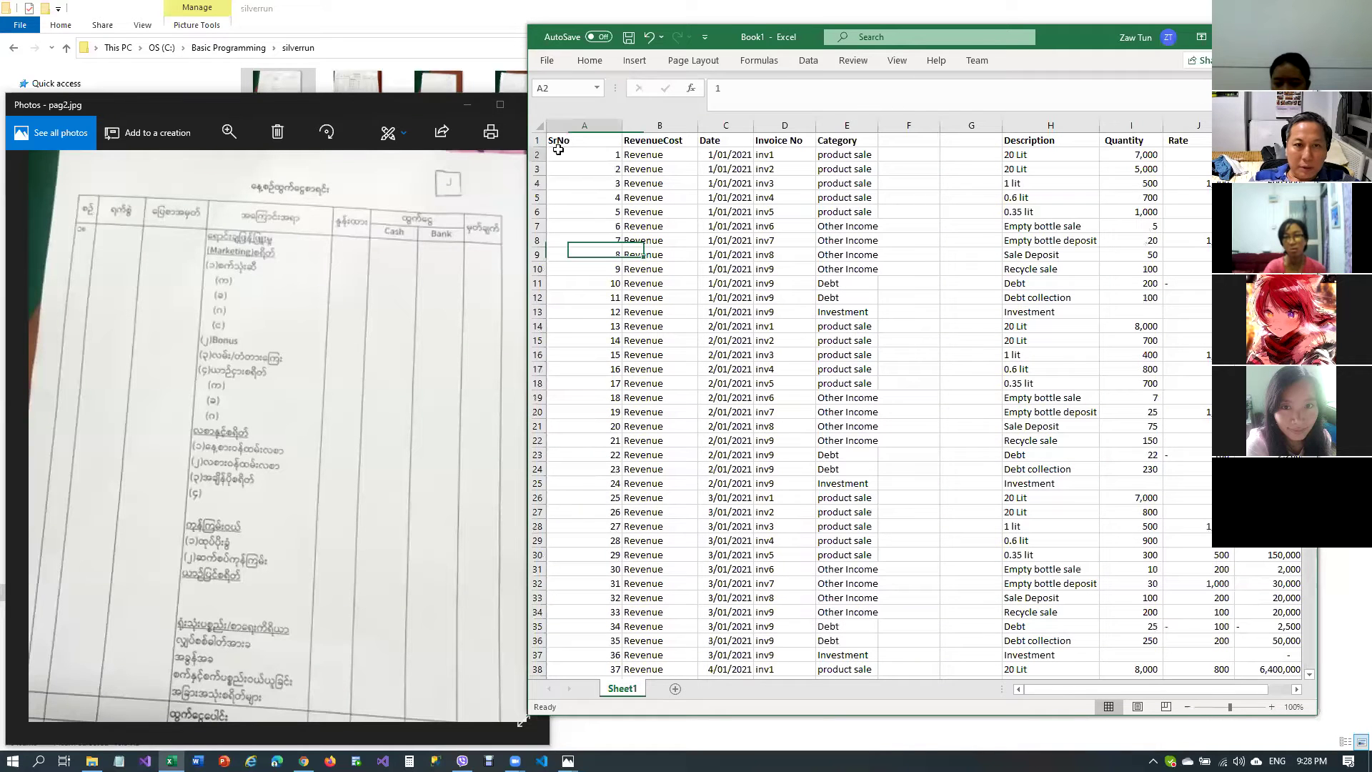
click(808, 62)
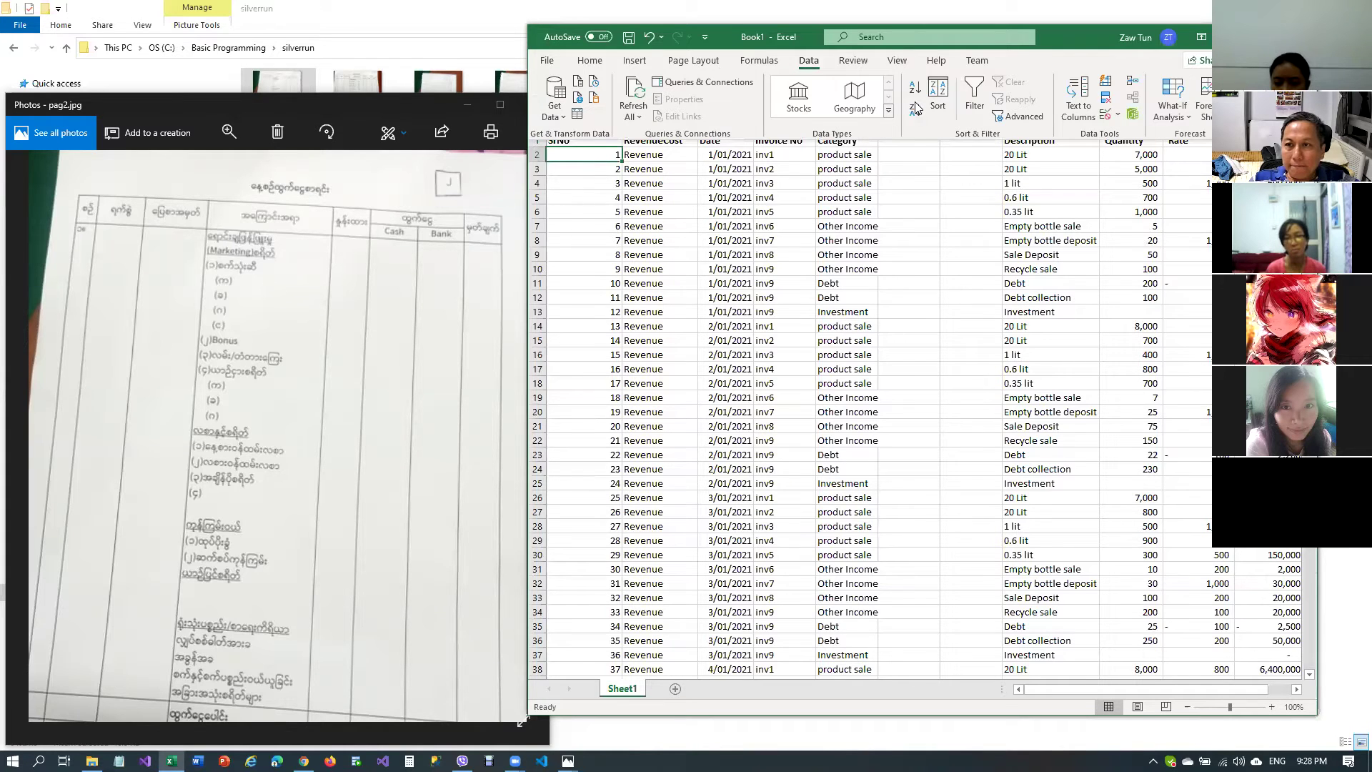
click(897, 61)
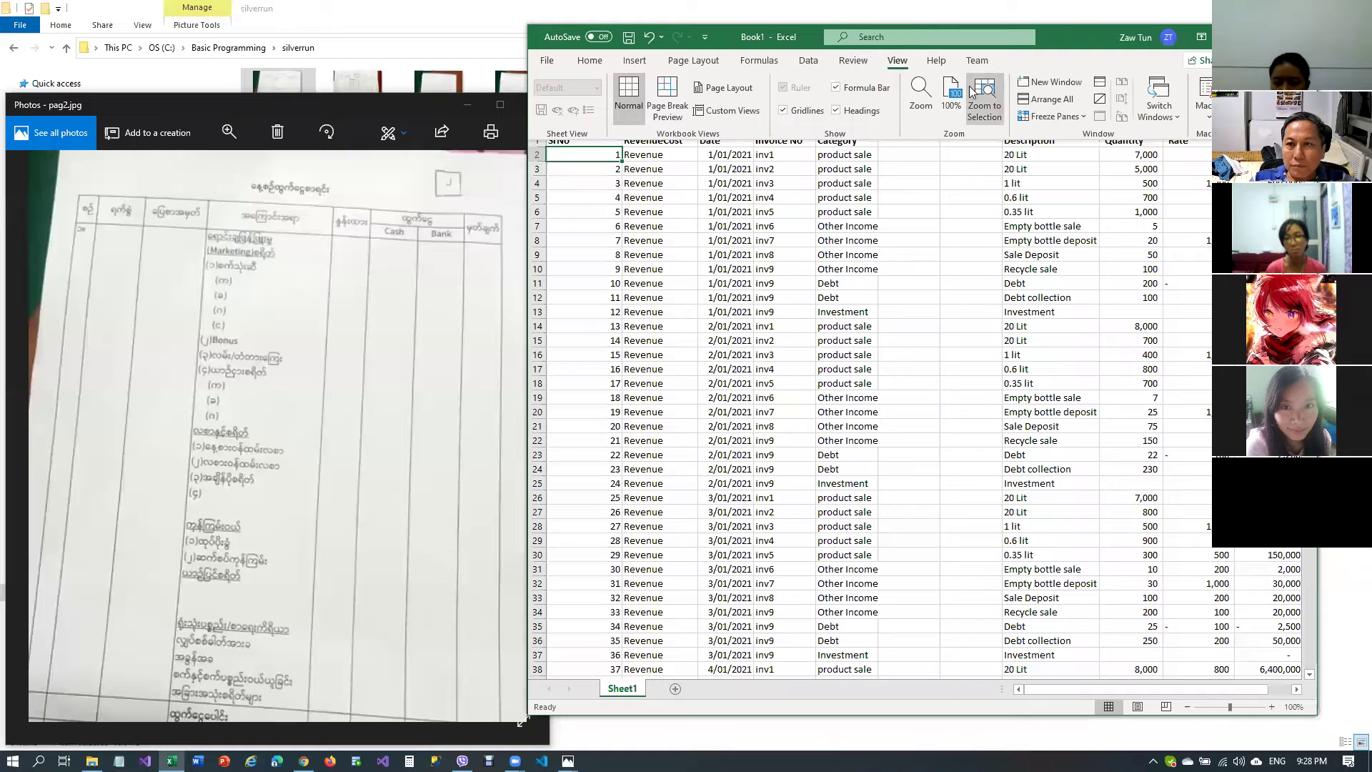
click(1060, 118)
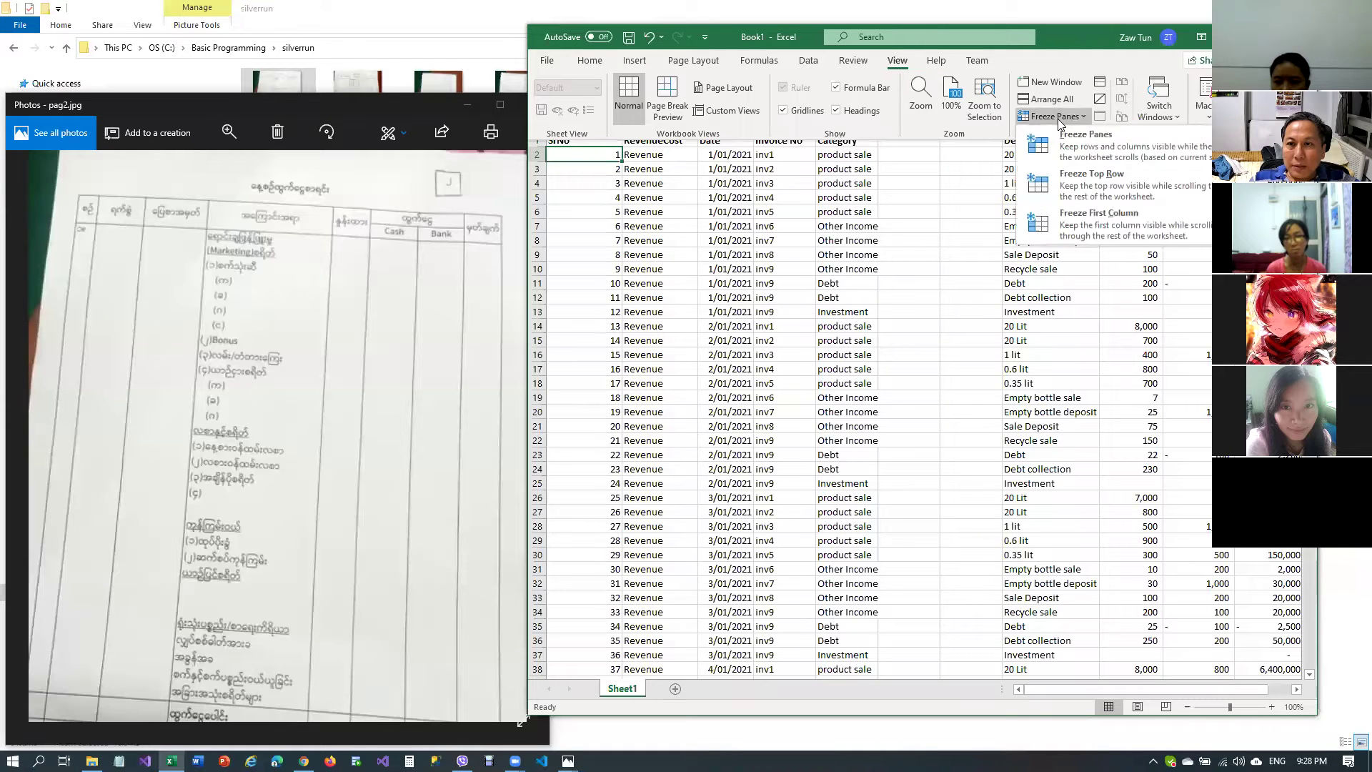
click(1065, 150)
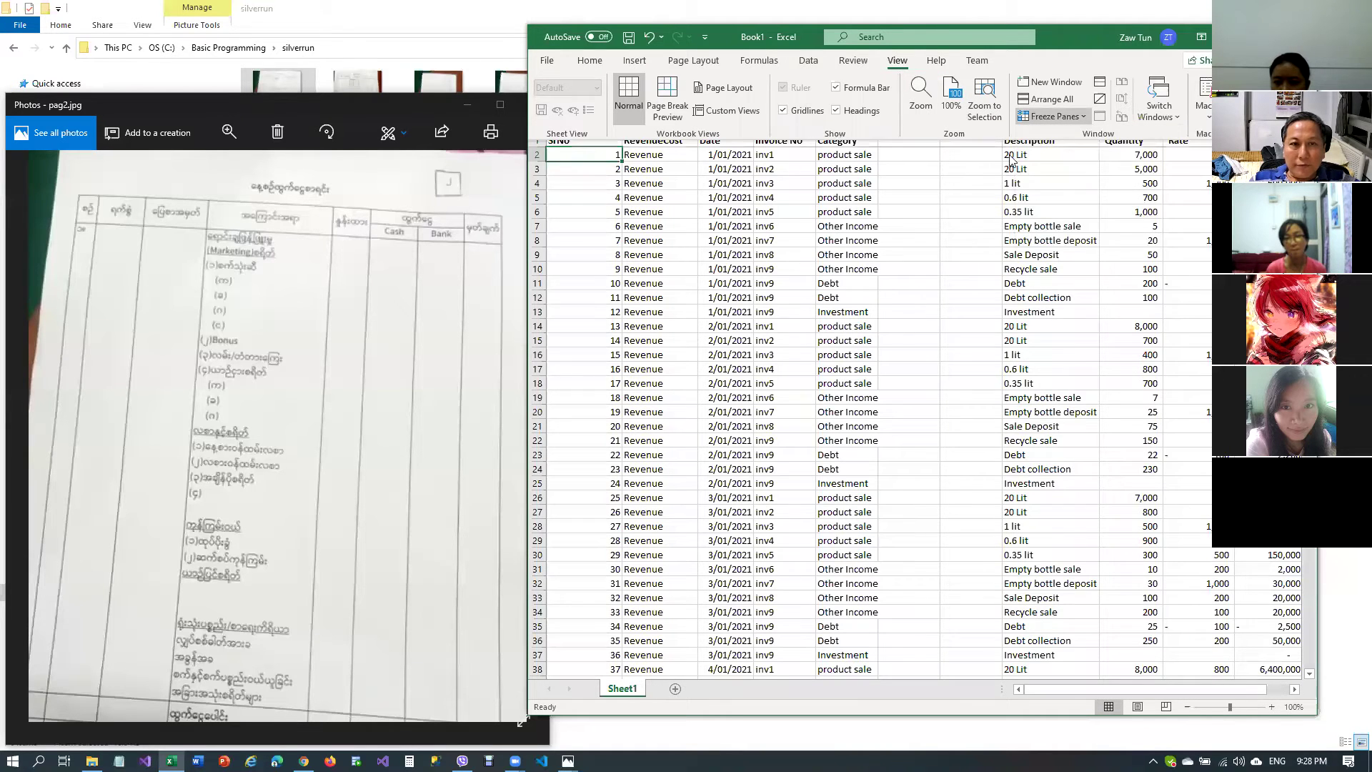
scroll(779, 231, down, 7)
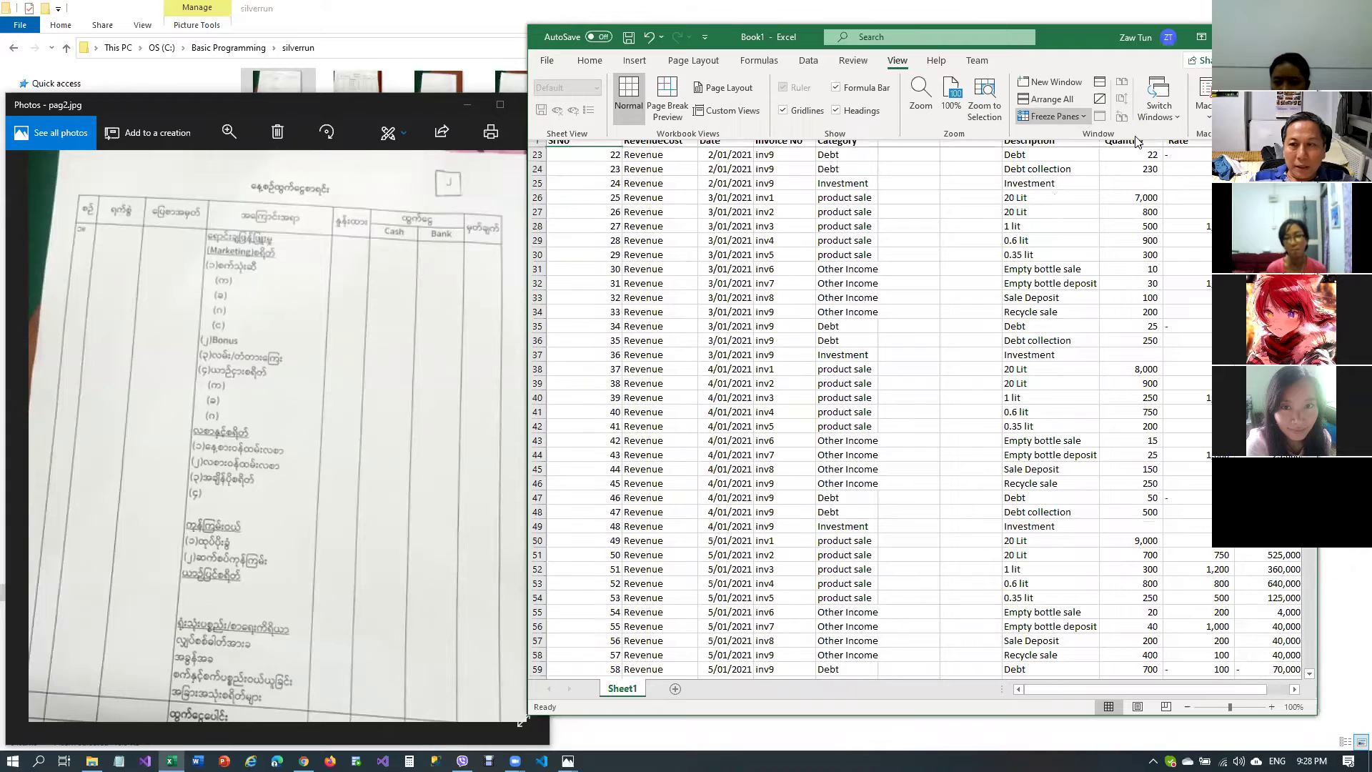
key(Escape)
scroll(778, 400, up, 1)
scroll(1141, 290, down, 20)
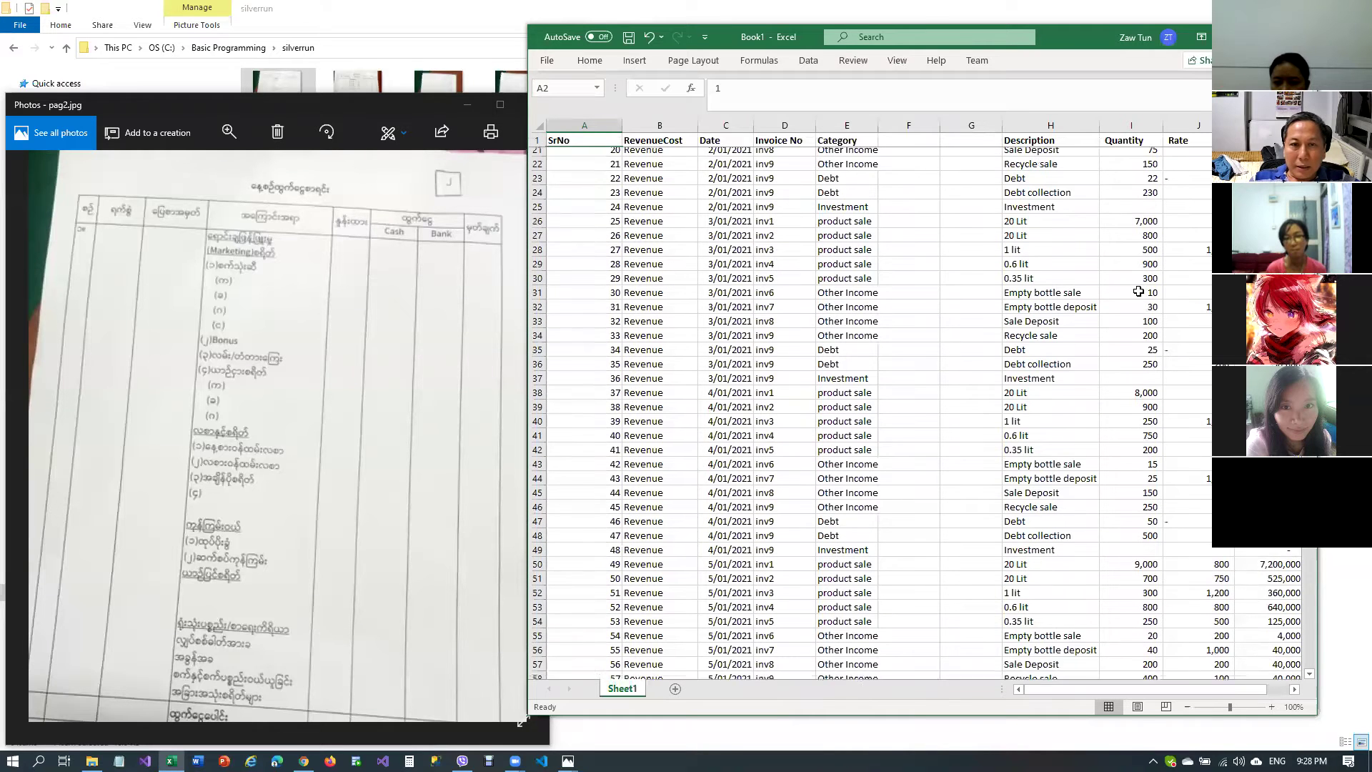
scroll(1138, 291, down, 20)
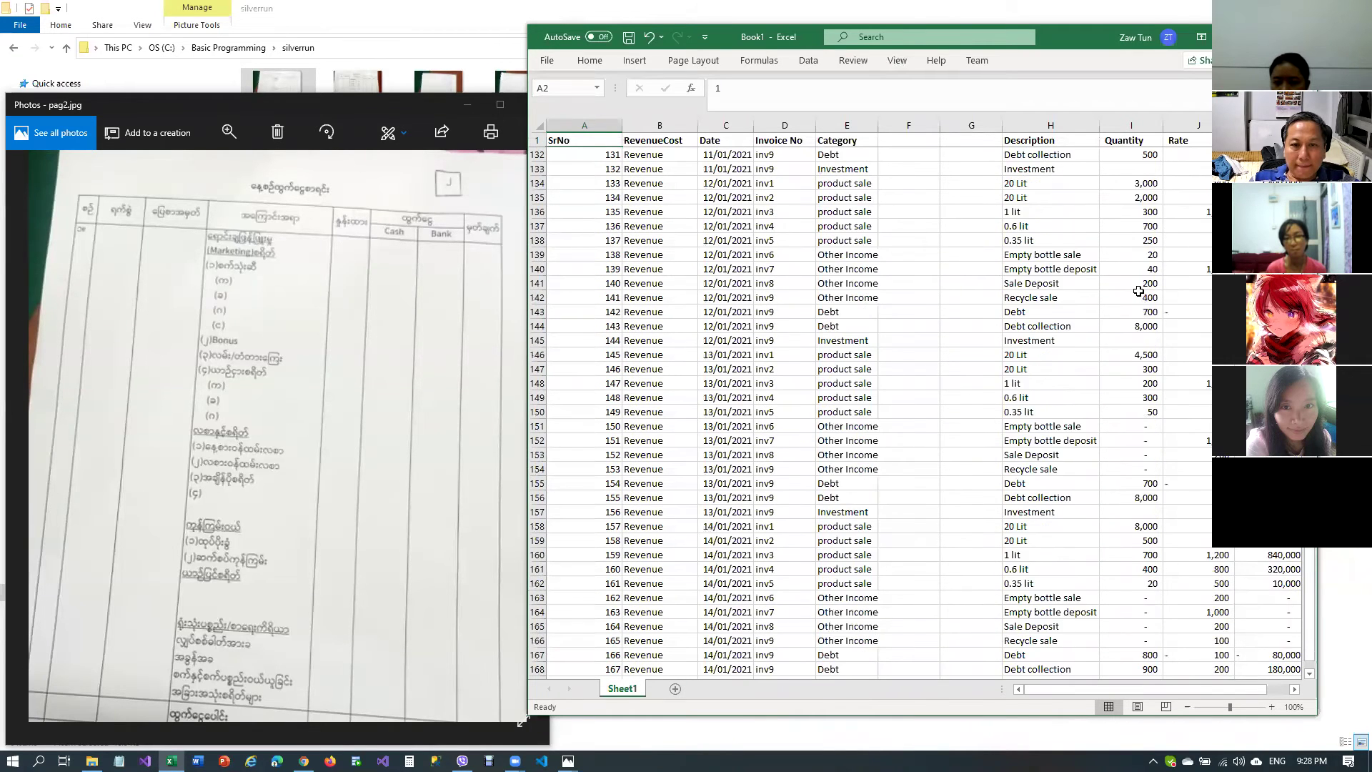
scroll(1138, 291, up, 8)
scroll(1138, 291, down, 1)
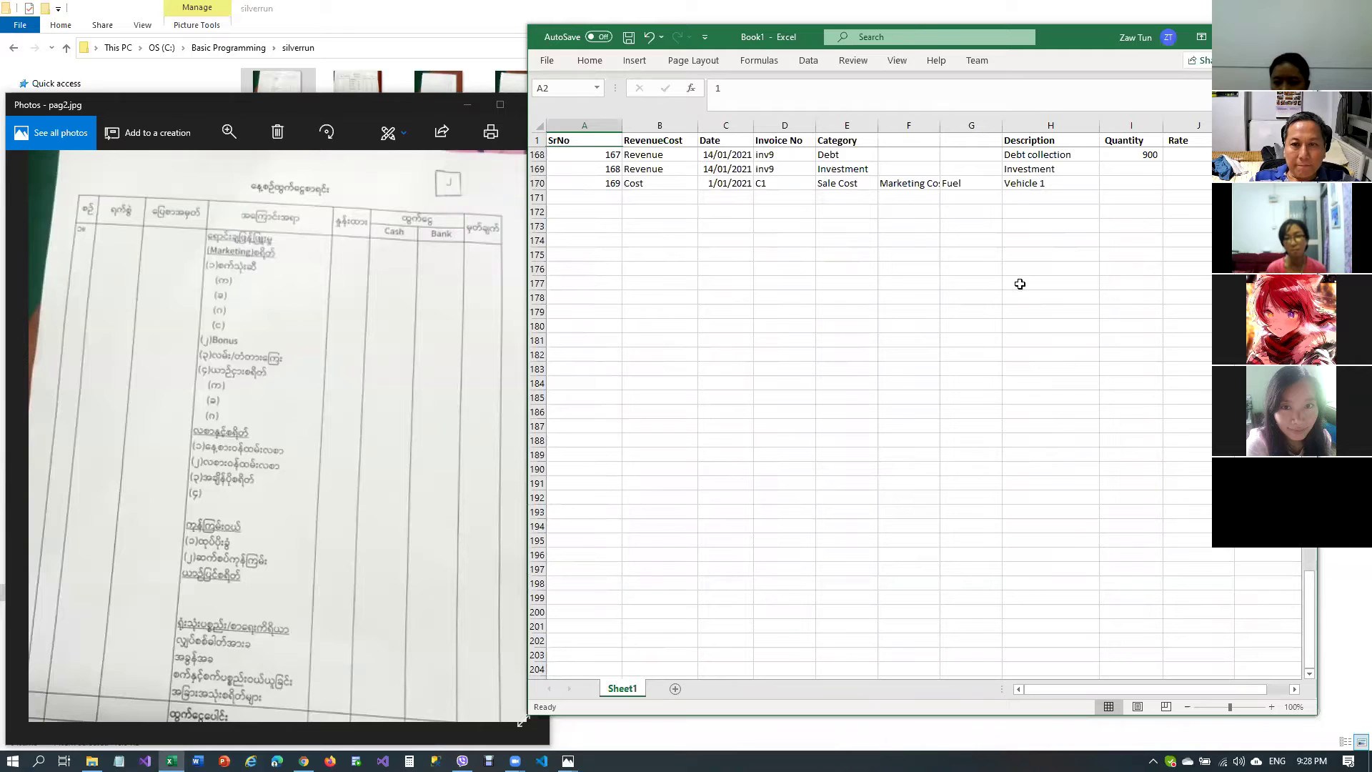
Rename the Category header to Category 1 and title the two blank columns beside it Category 2 and Category 3
click(896, 141)
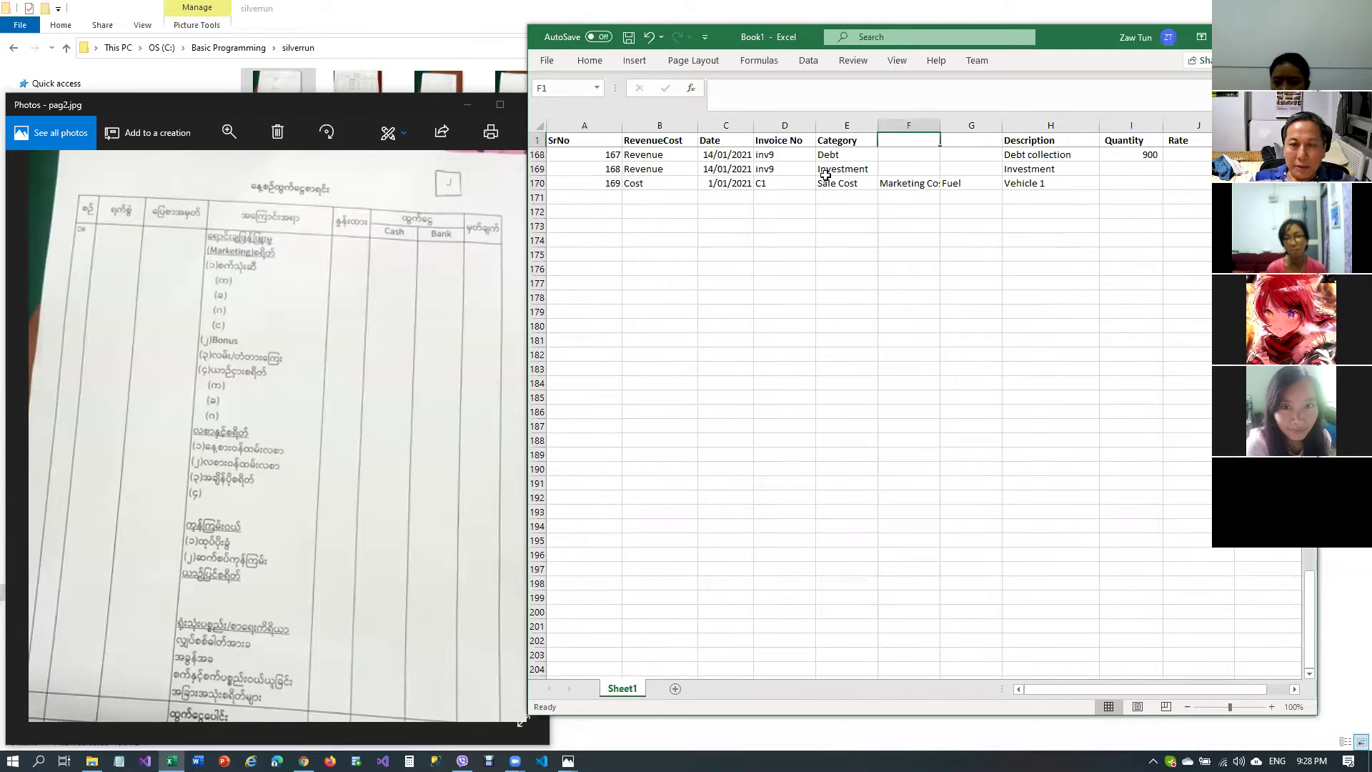
click(852, 137)
click(791, 84)
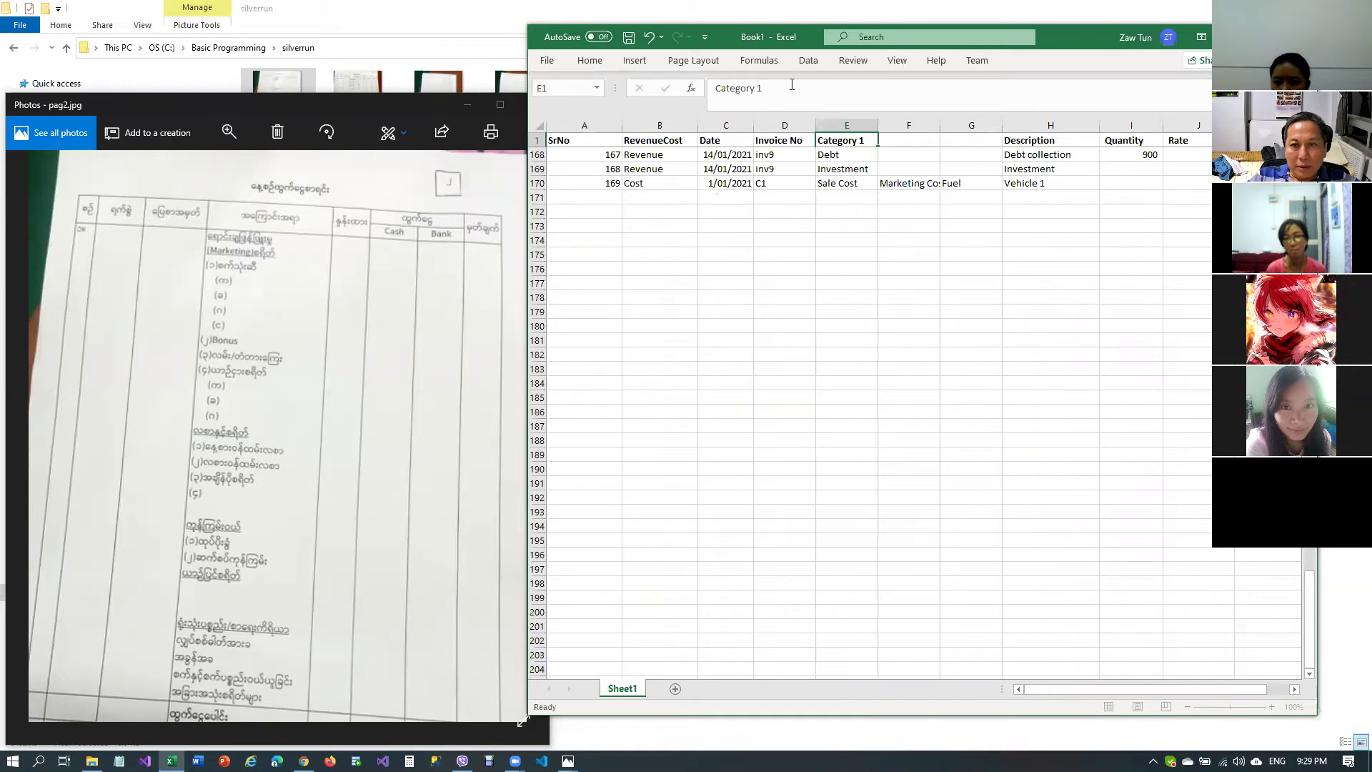
key(Down)
key(Up)
key(Right)
text(Category 2)
key(Return)
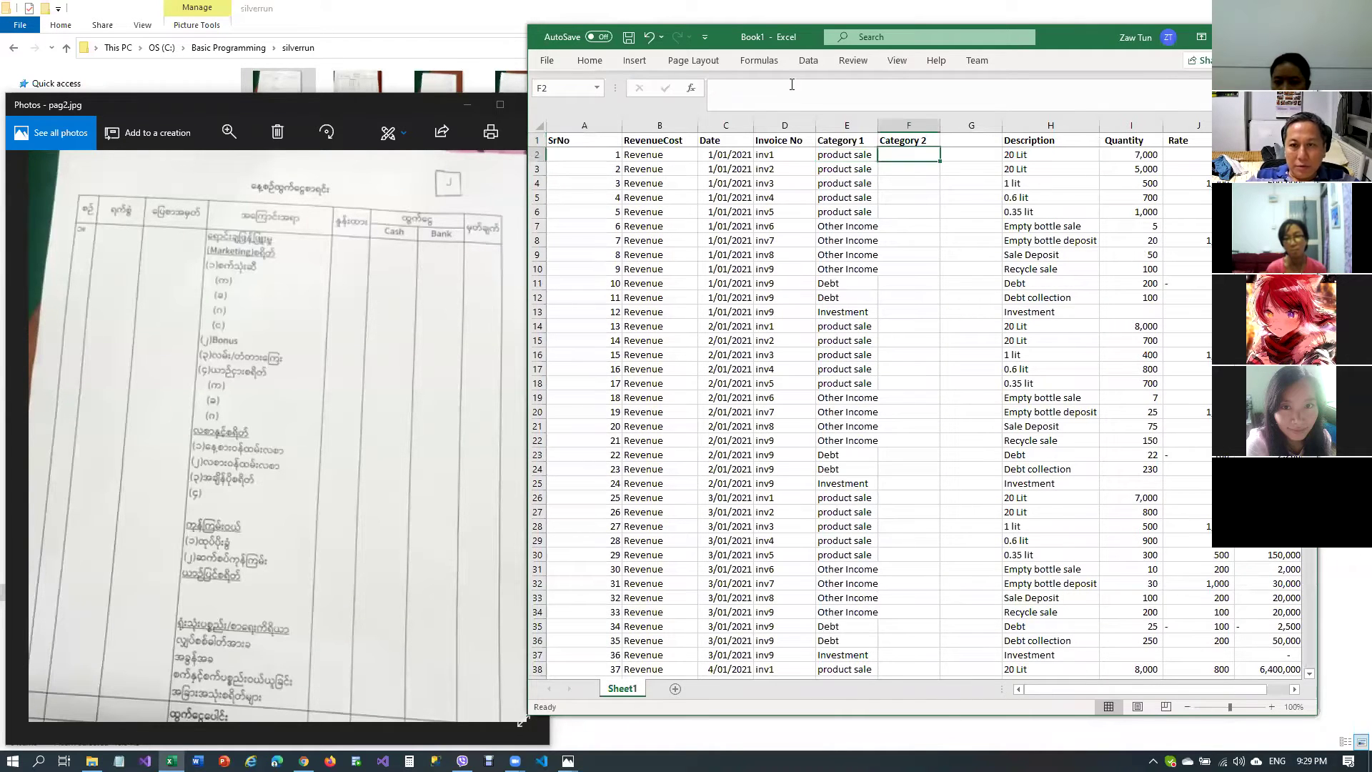
key(Up)
key(Right)
text(Categor)
key(Return)
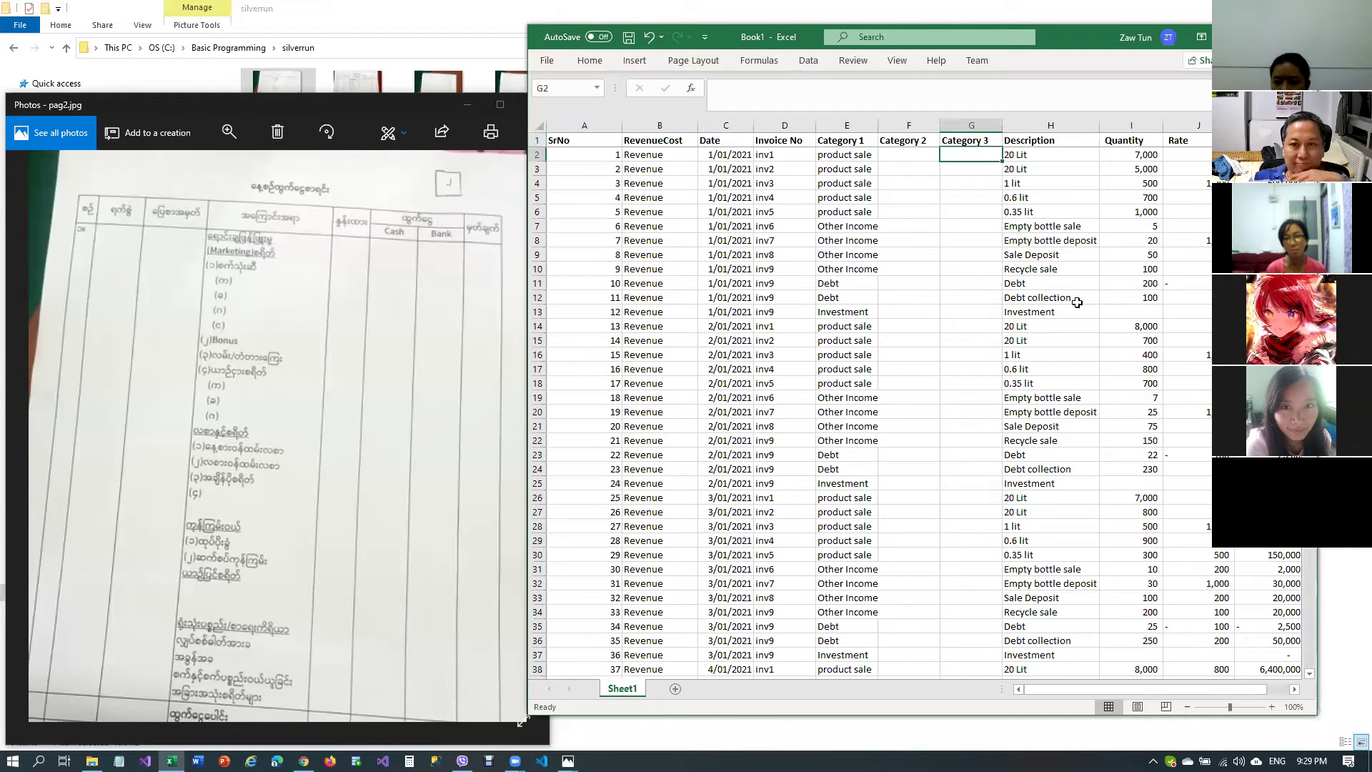
Widen the Category 2 column slightly so that Marketing Cost fits in the Cost row
scroll(1077, 302, down, 4)
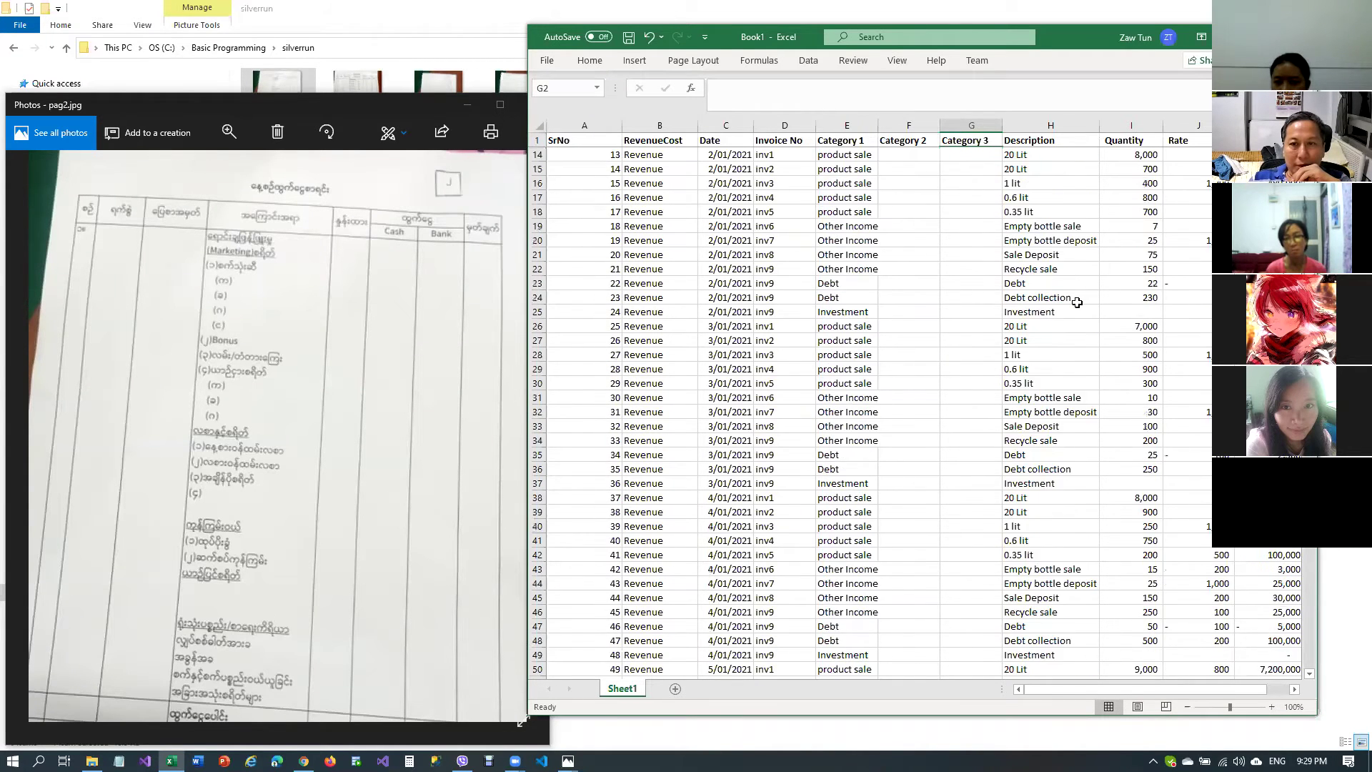
scroll(1077, 302, down, 20)
scroll(1077, 303, down, 20)
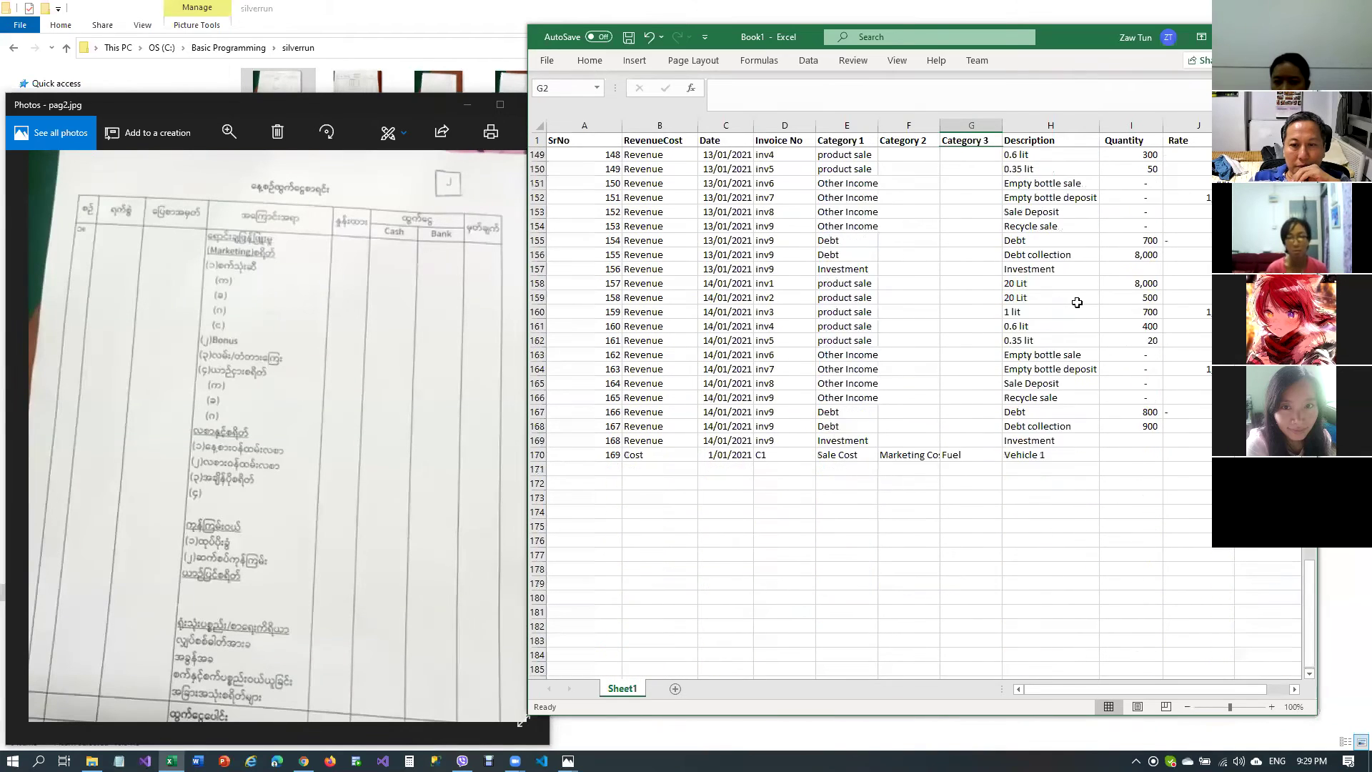
scroll(1076, 302, down, 7)
scroll(1077, 302, up, 1)
scroll(1077, 303, down, 1)
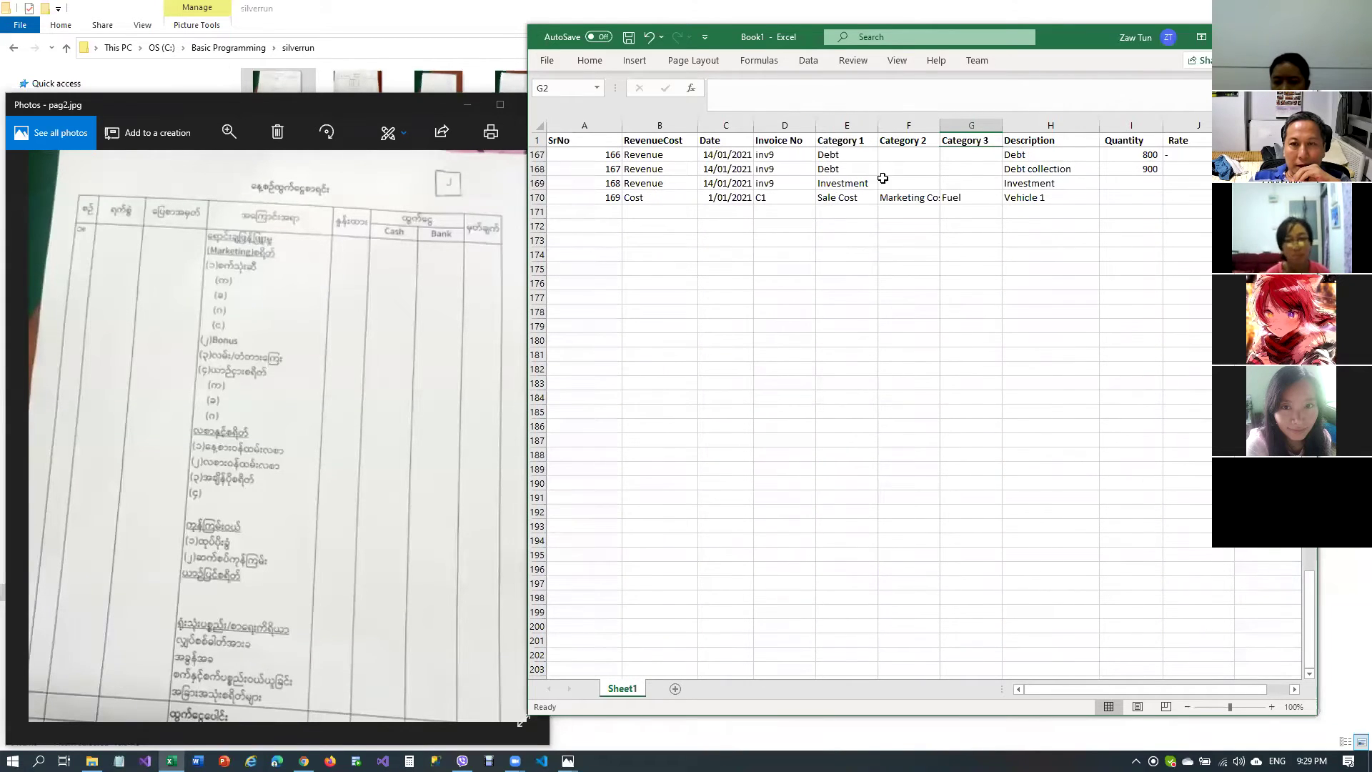
click(896, 197)
drag(940, 121, 950, 121)
click(972, 199)
click(1058, 200)
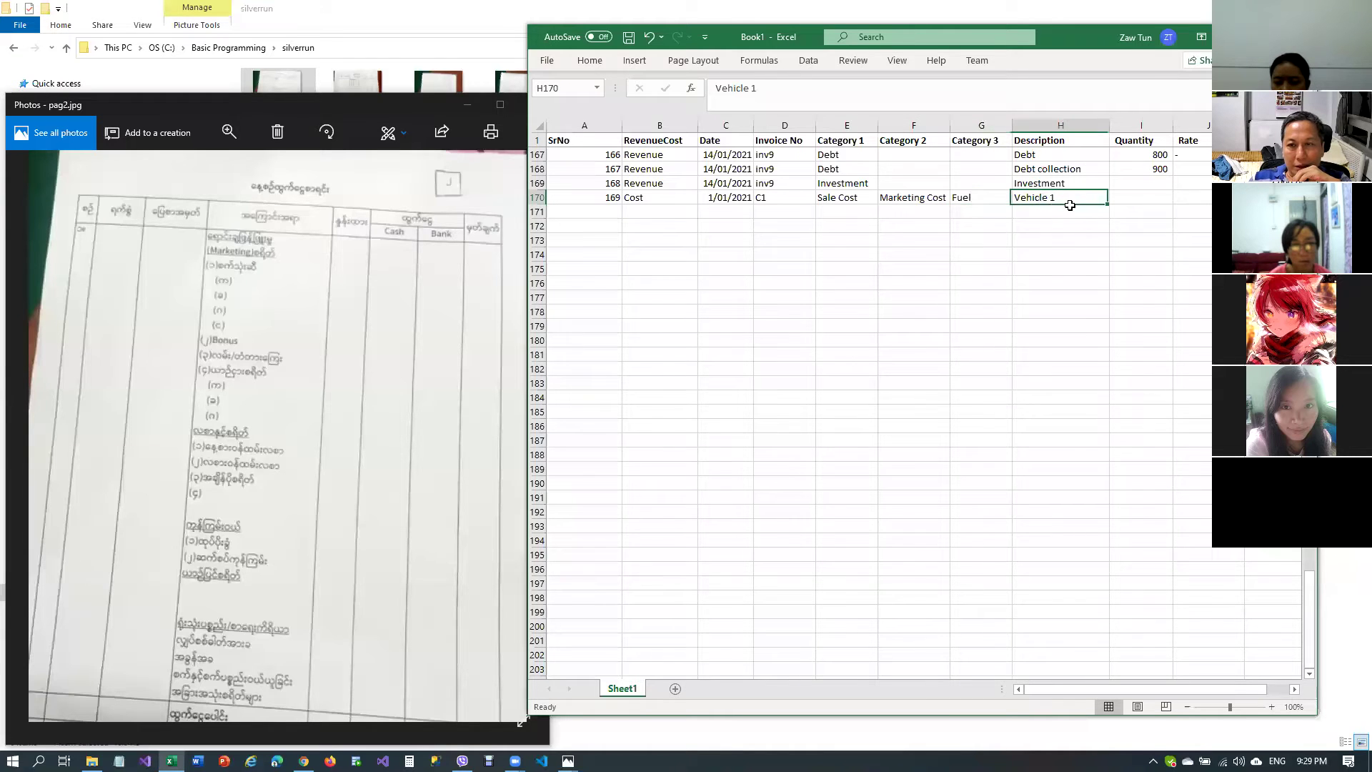
Enter a Quantity of 1 and a Rate of 1000 for the Vehicle 1 fuel Cost row
click(1150, 197)
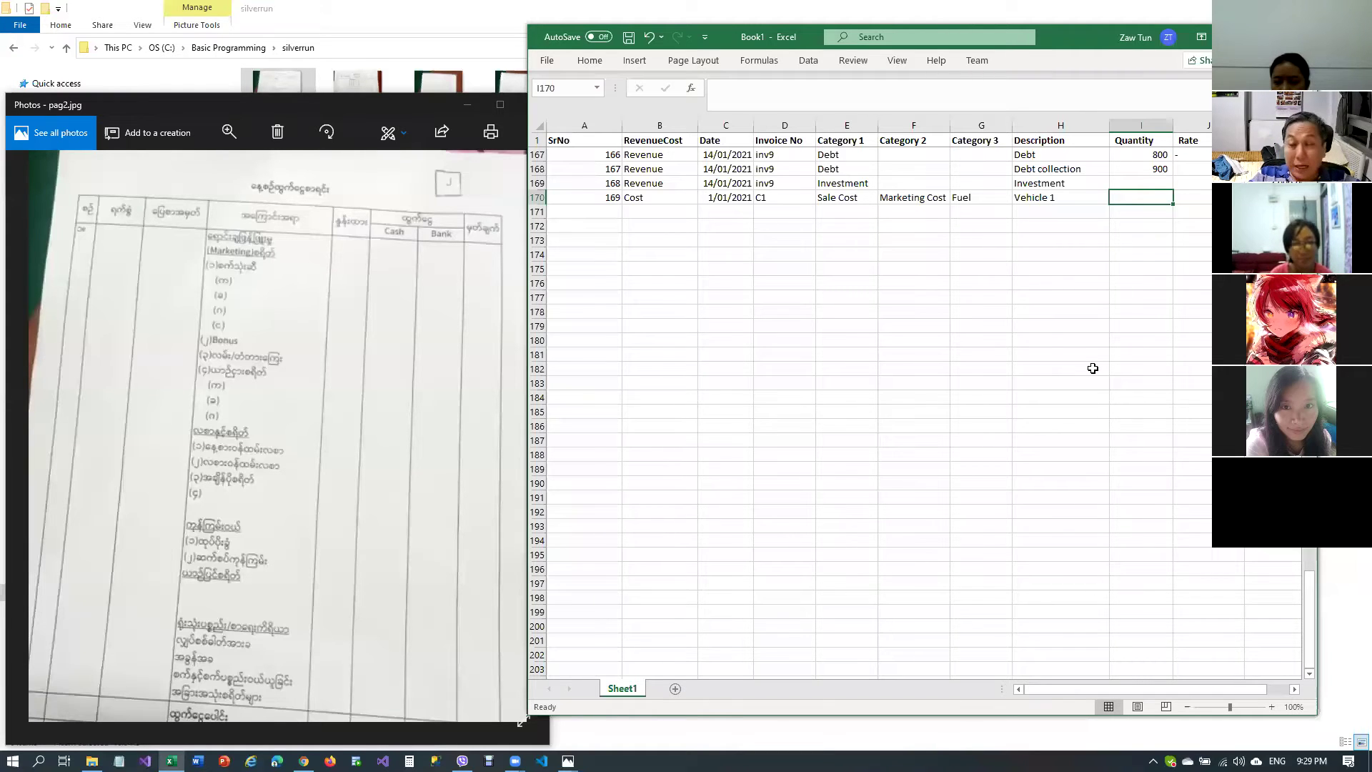
text(1)
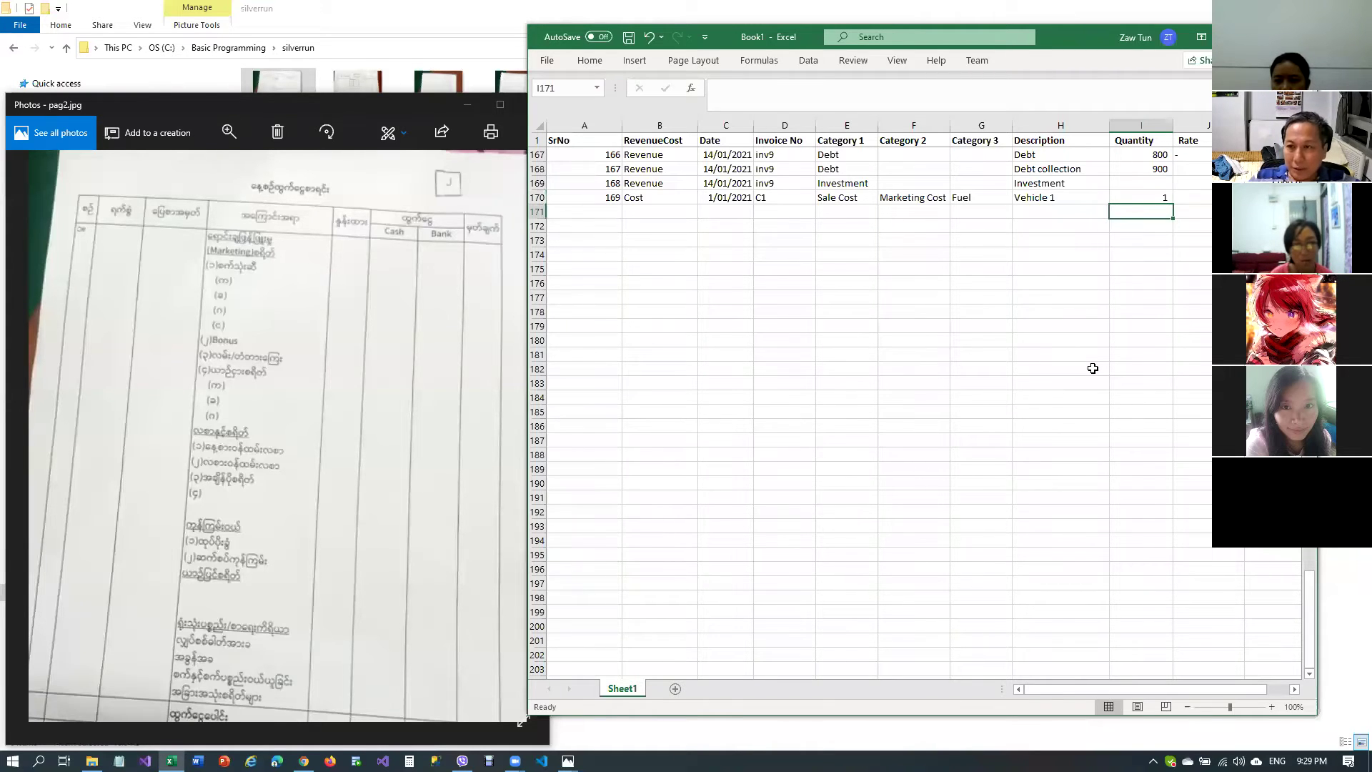
key(Tab)
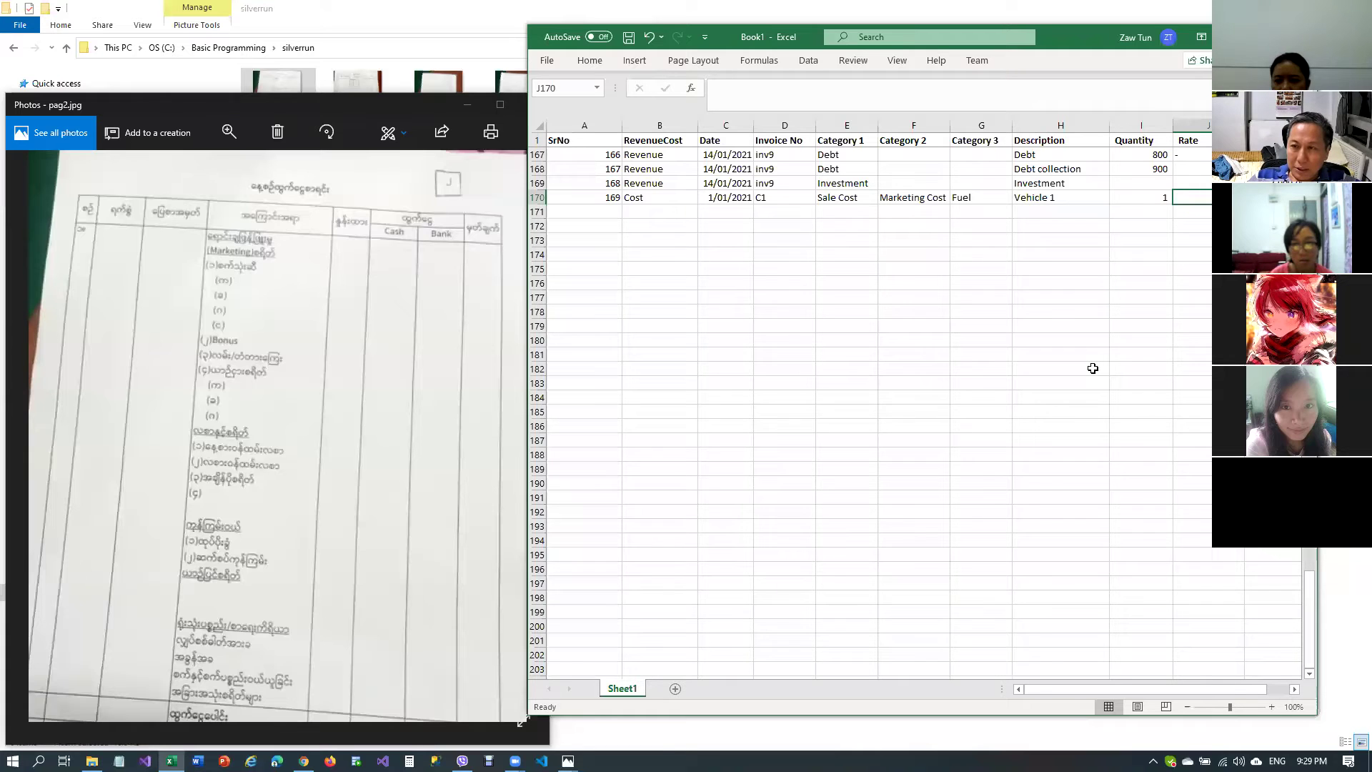
text(1000)
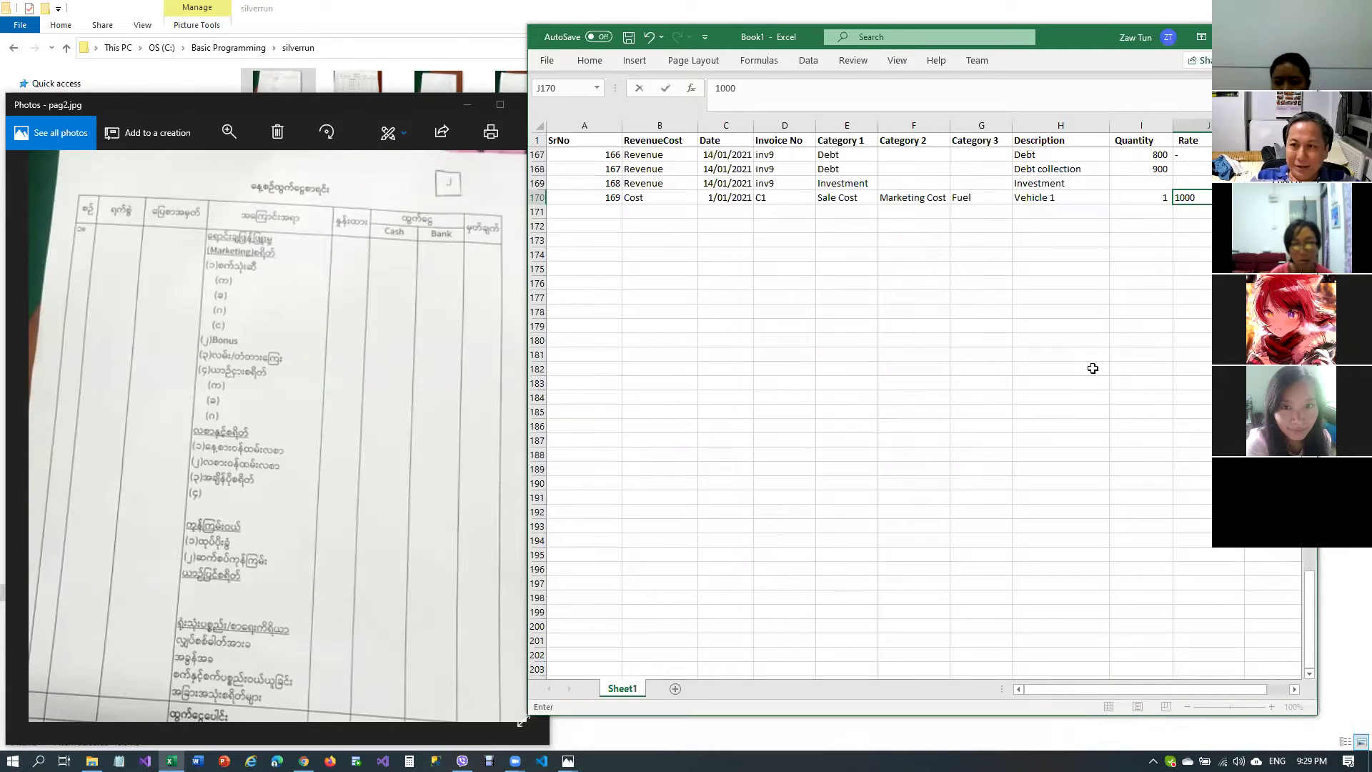
key(Tab)
key(Left)
key(Left)
key(Left)
key(Right)
key(Right)
key(Right)
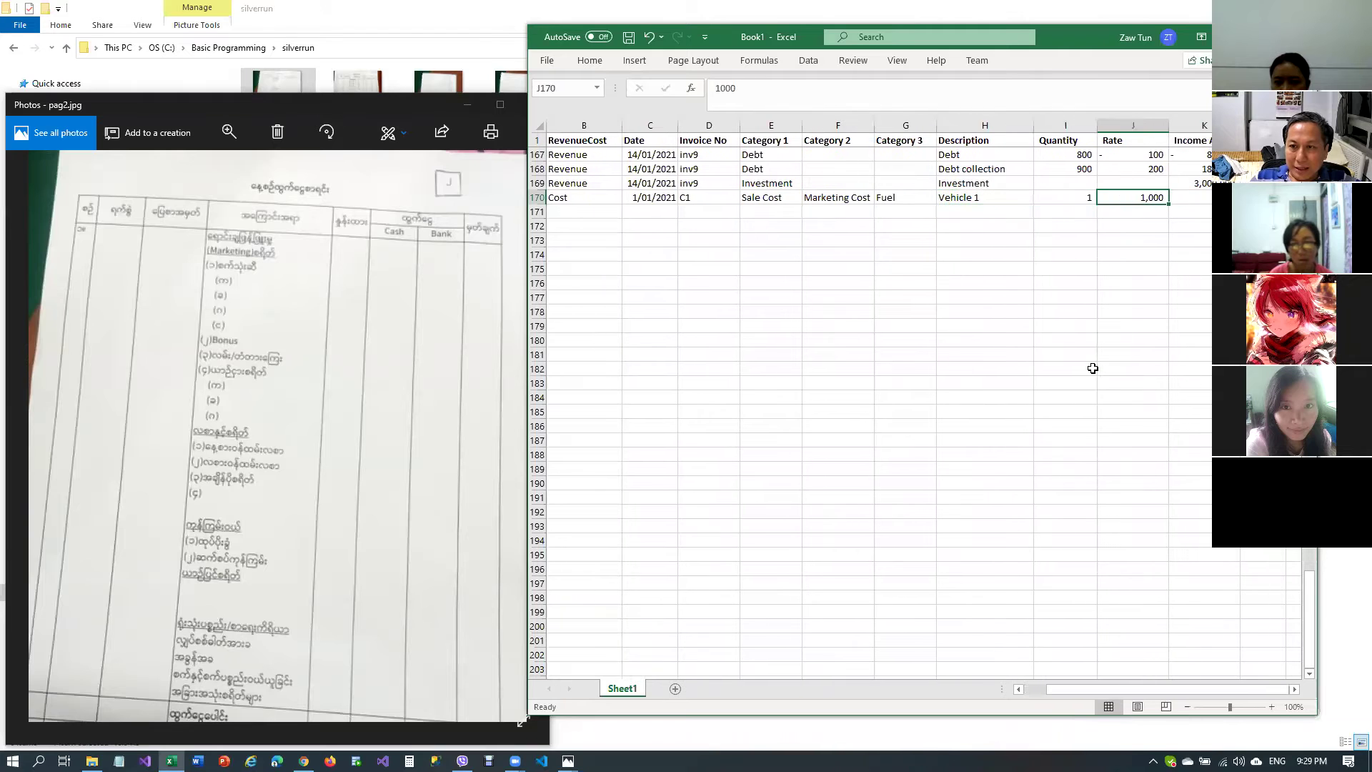
Calculate the Income Amount of the Vehicle 1 Cost row as Quantity times Rate with =I170*J170
text(=)
key(Left)
key(Left)
text(*)
key(Left)
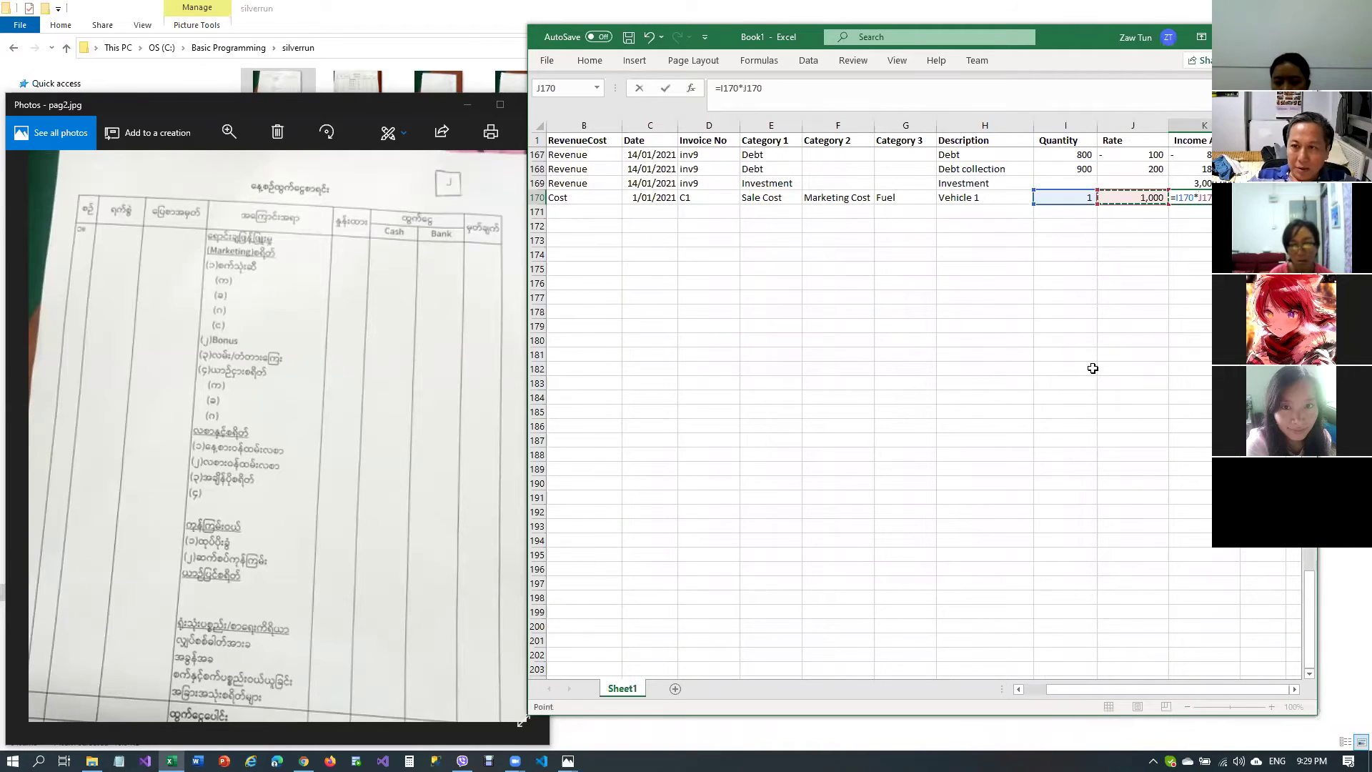
key(Return)
key(Up)
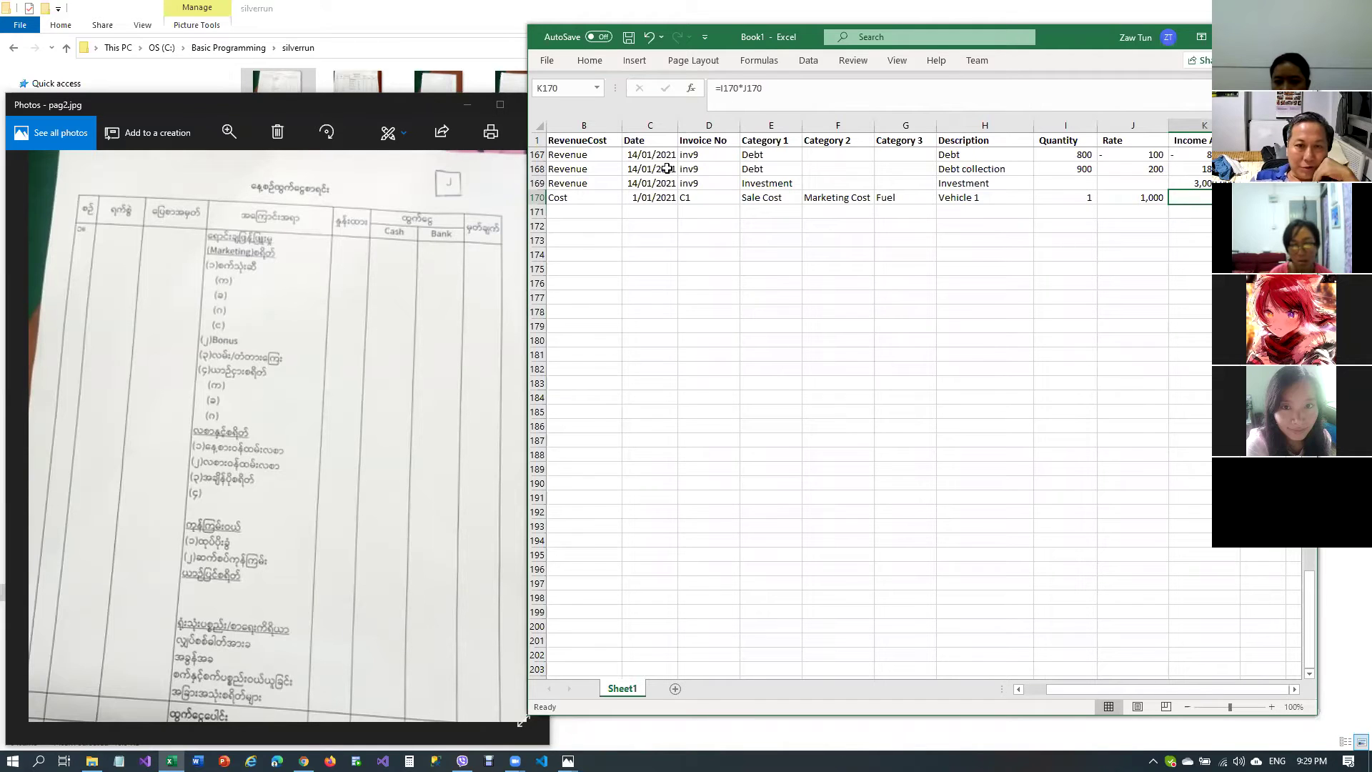
Make the Rate of the Vehicle 1 Cost row negative by changing it to -1000
click(1135, 199)
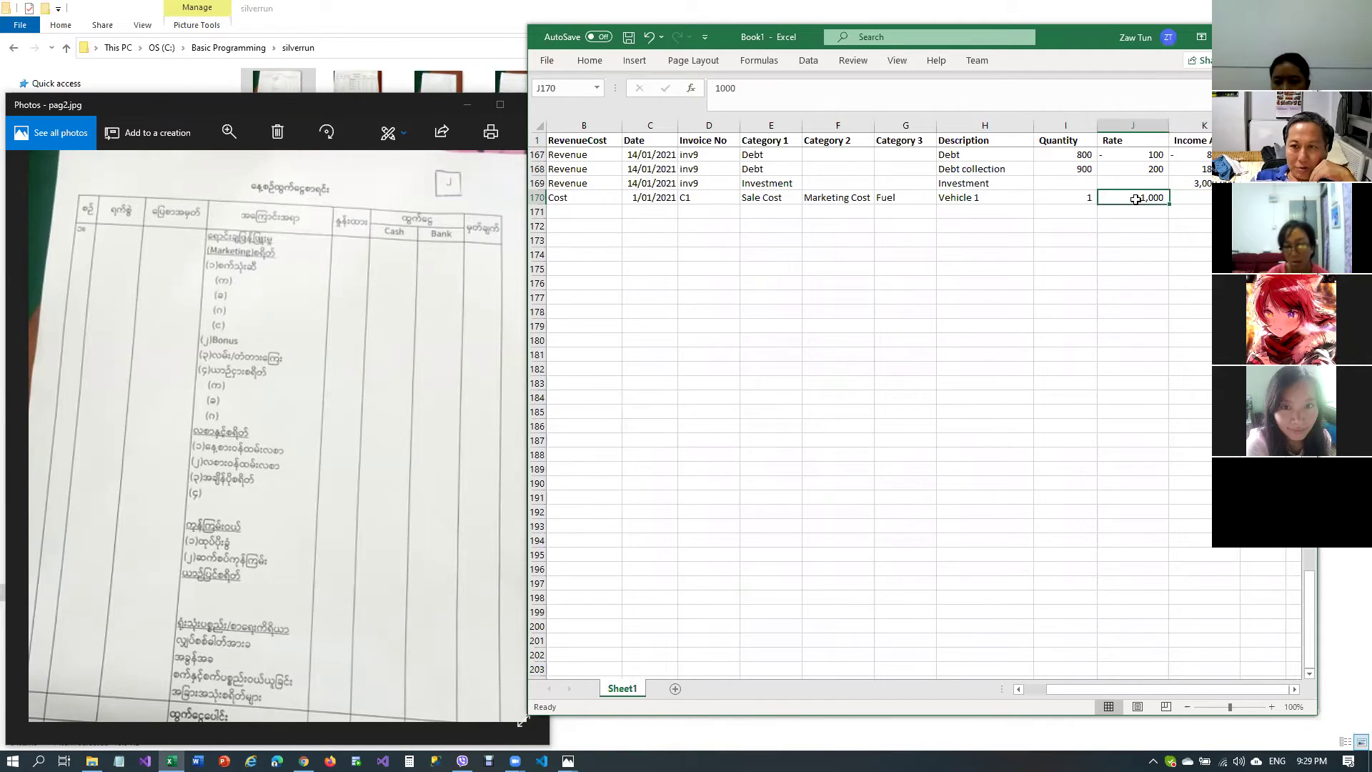
click(764, 88)
click(1068, 199)
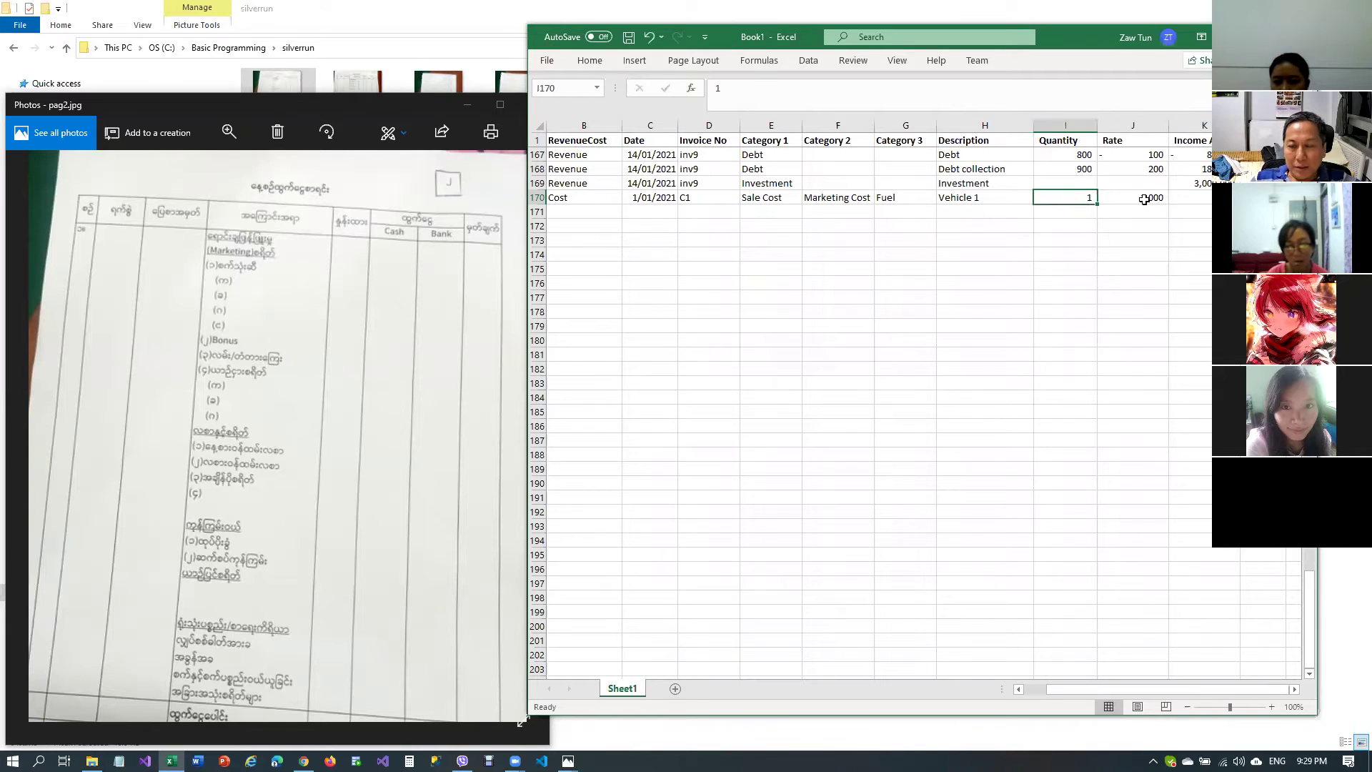
click(1147, 199)
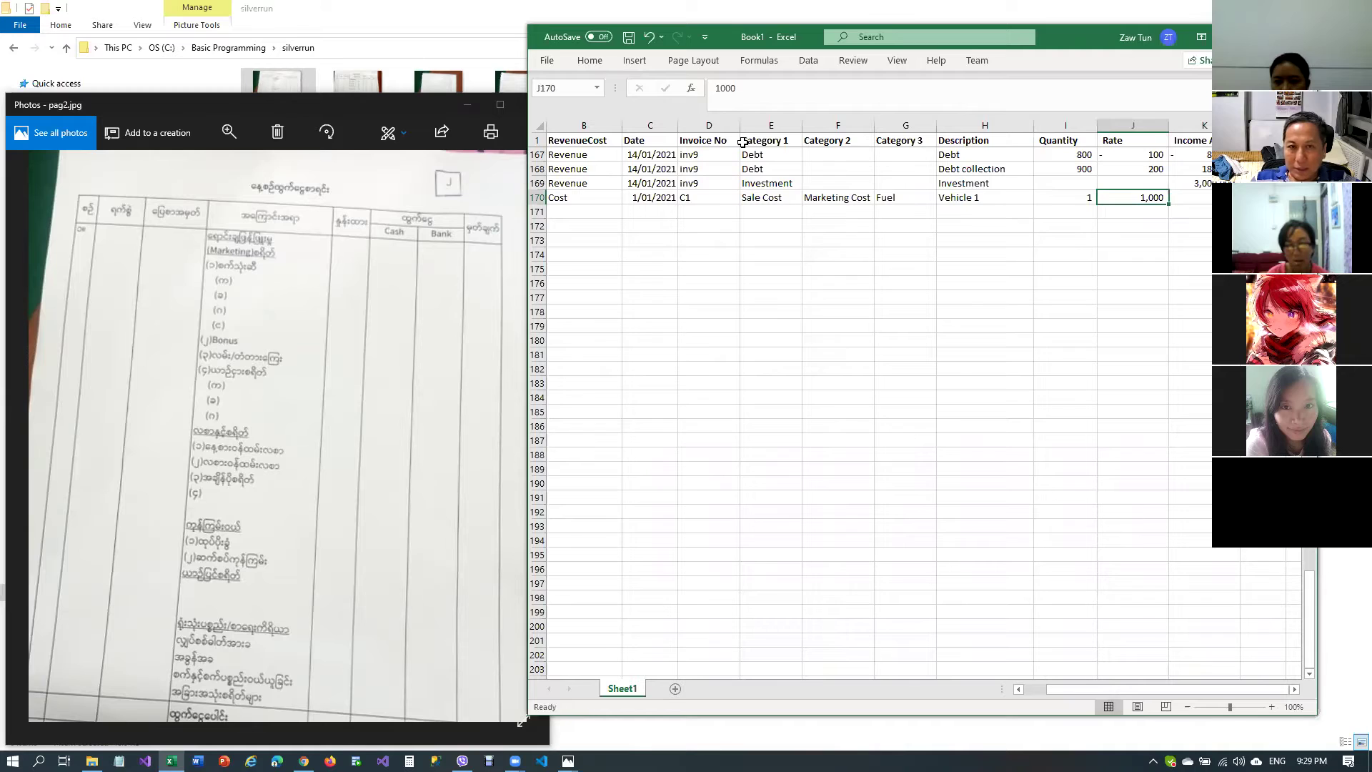
click(802, 89)
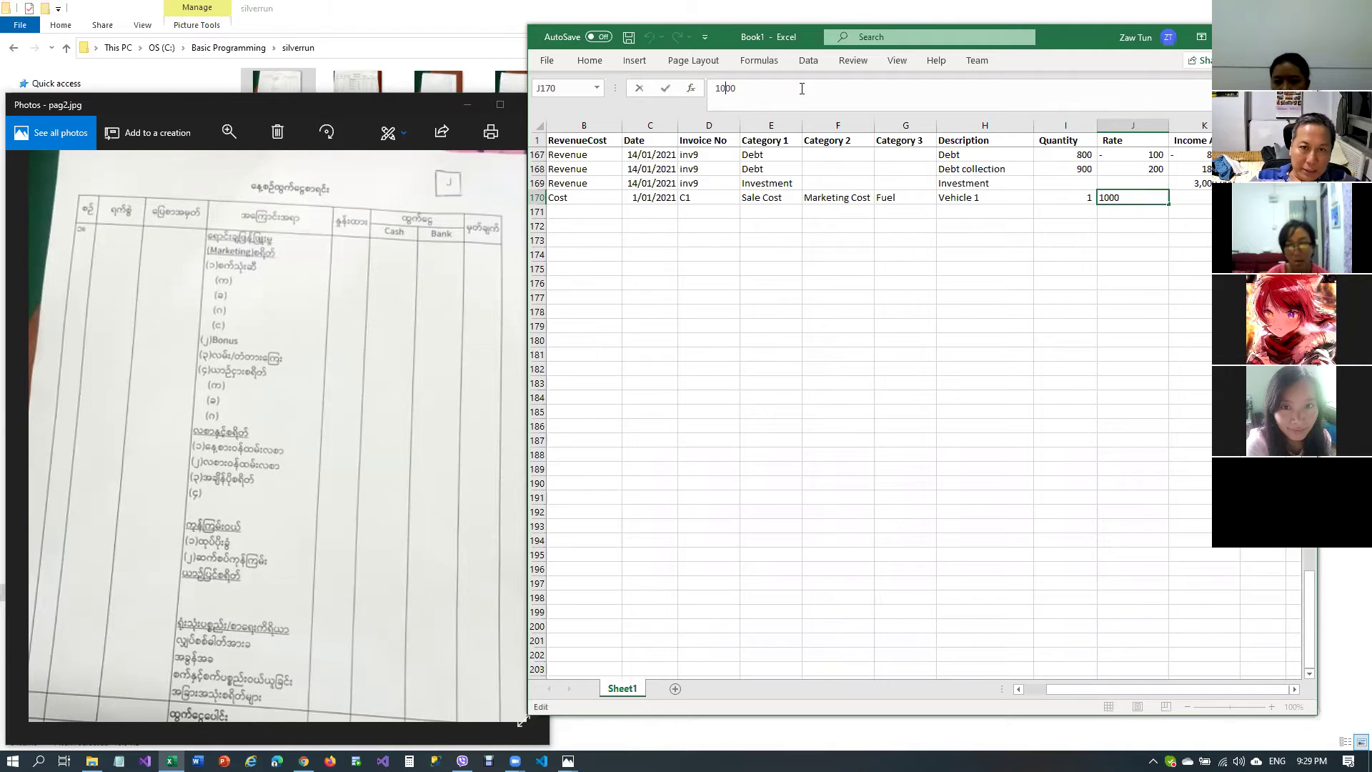
text(-)
key(Return)
key(Up)
key(Right)
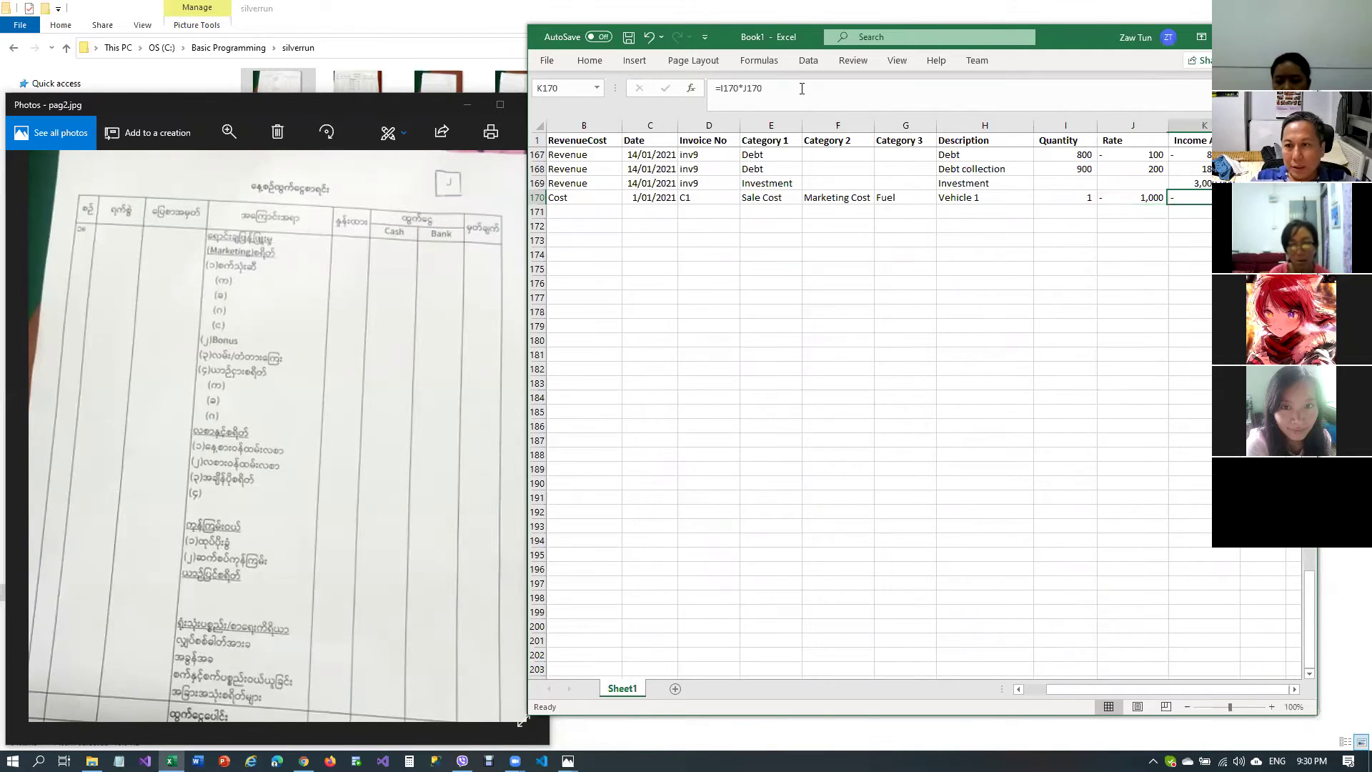
Widen the workbook window over the cost form photo so more of the table's columns from SrNo onward fit
key(Left)
key(Left)
key(Left)
key(Left)
key(Left)
key(Left)
key(Left)
key(Left)
key(Left)
key(Left)
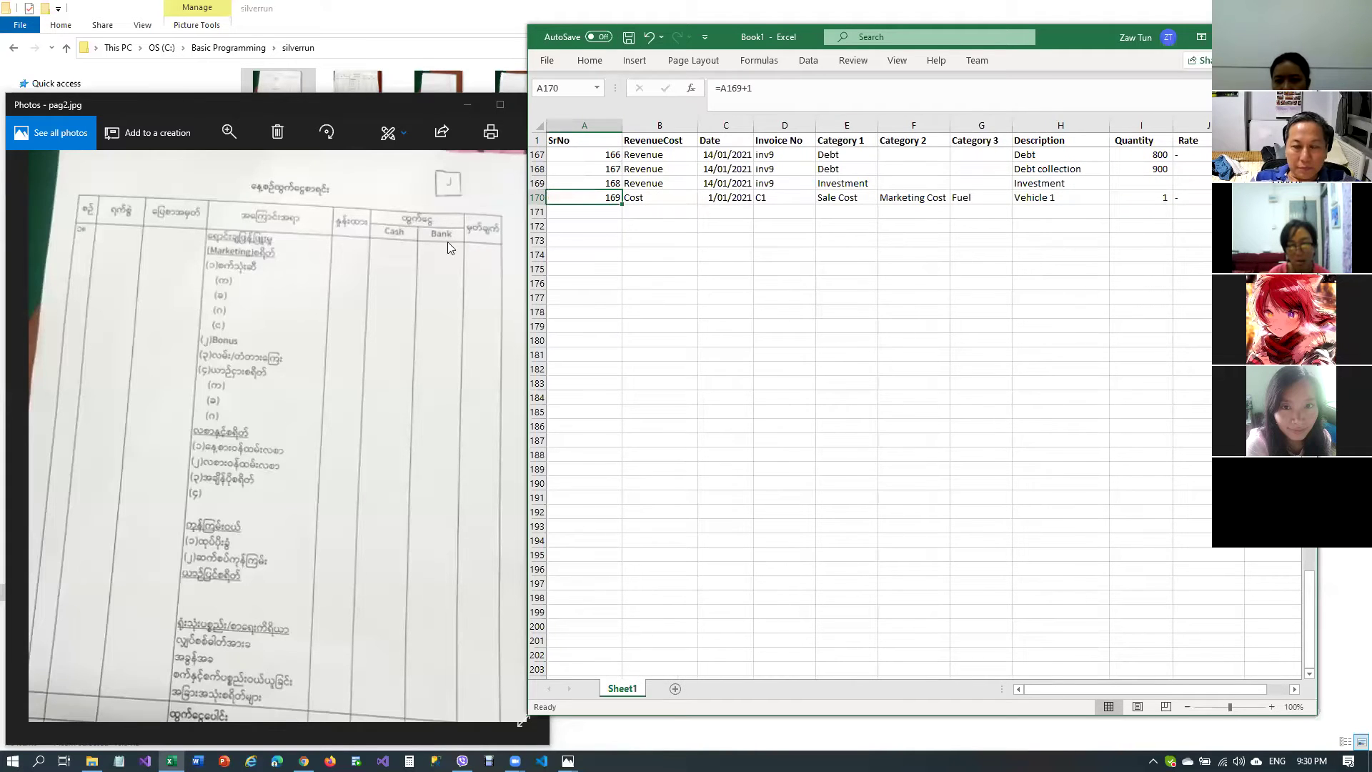
drag(527, 233, 456, 233)
click(536, 218)
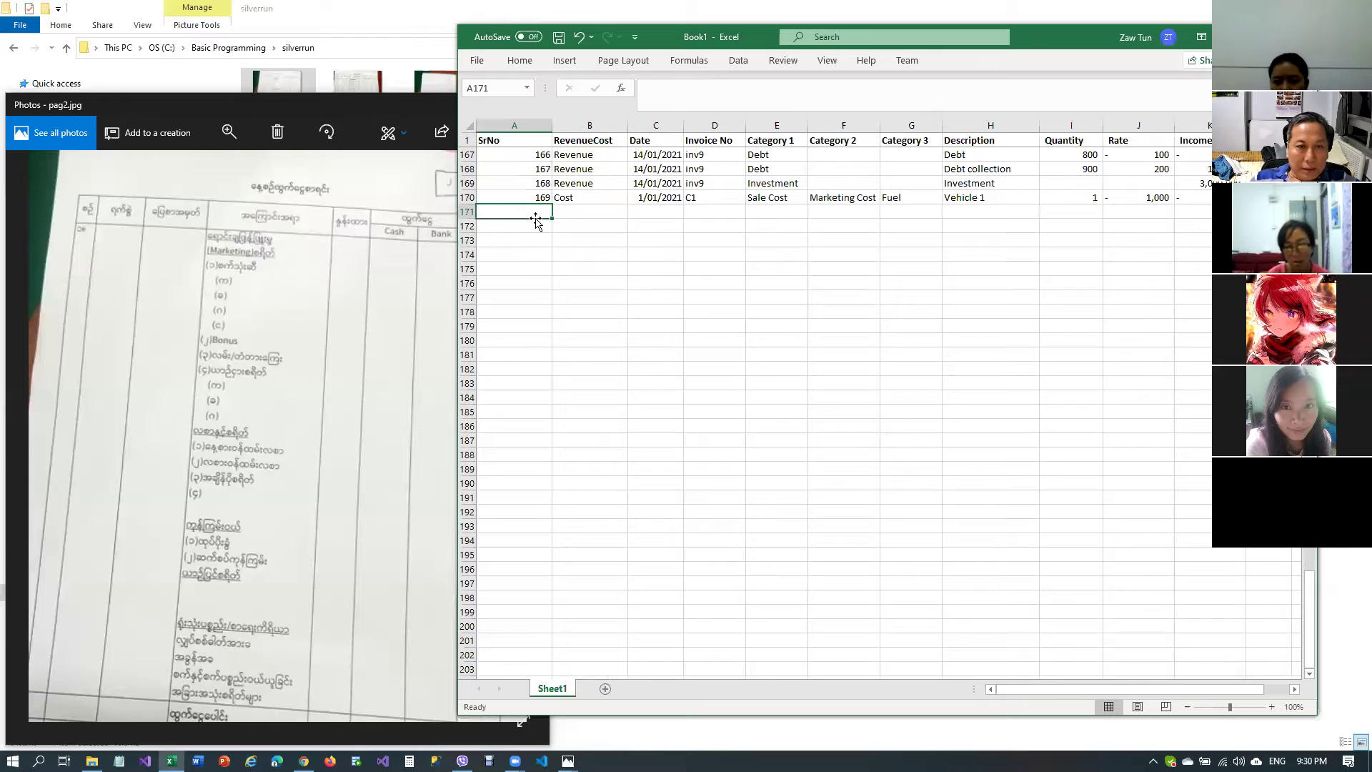
Copy the Vehicle 1 row's entries from RevenueCost through Category 3 into row 171
drag(563, 200, 910, 205)
key(ctrl+c)
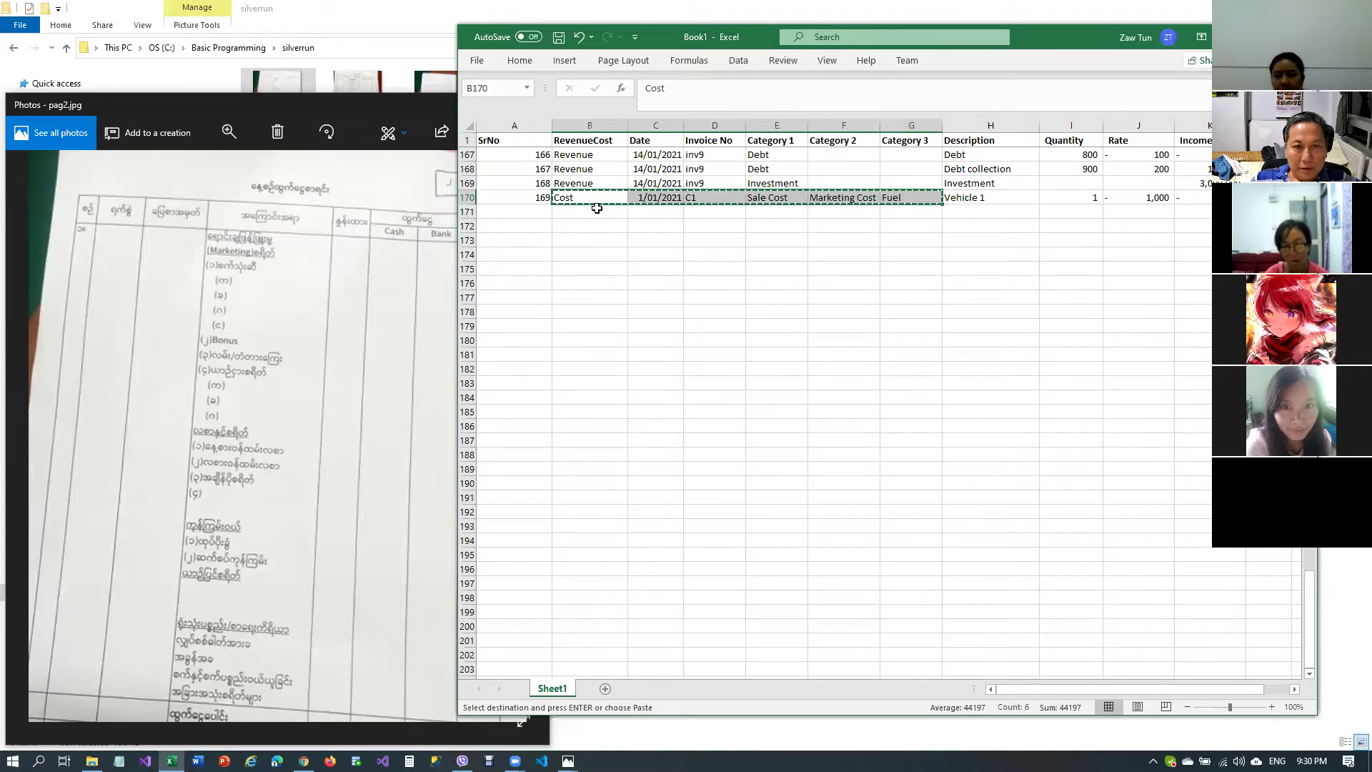
click(595, 211)
key(ctrl+v)
key(Escape)
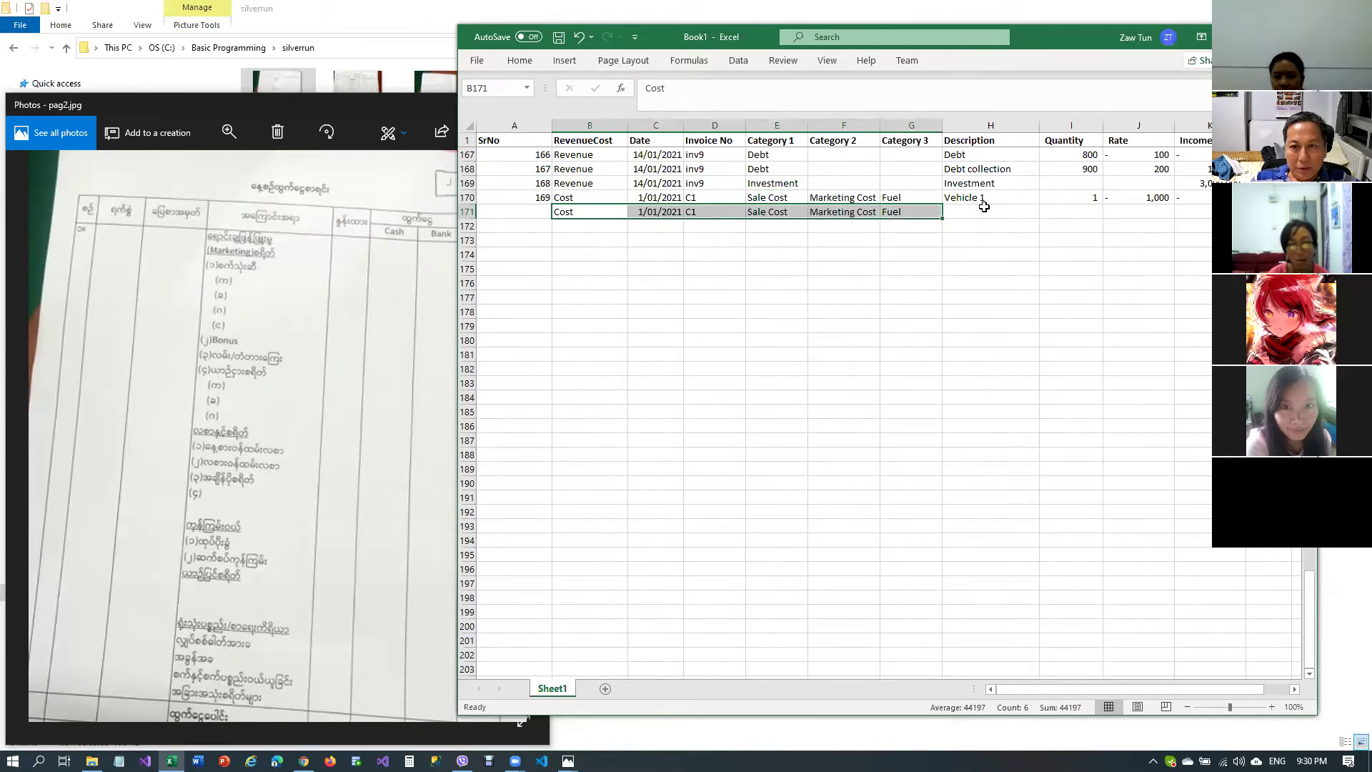
Complete row 171 with the Description Vehicle 2, a Quantity of 2 and a Rate of 1000
click(986, 211)
text(V)
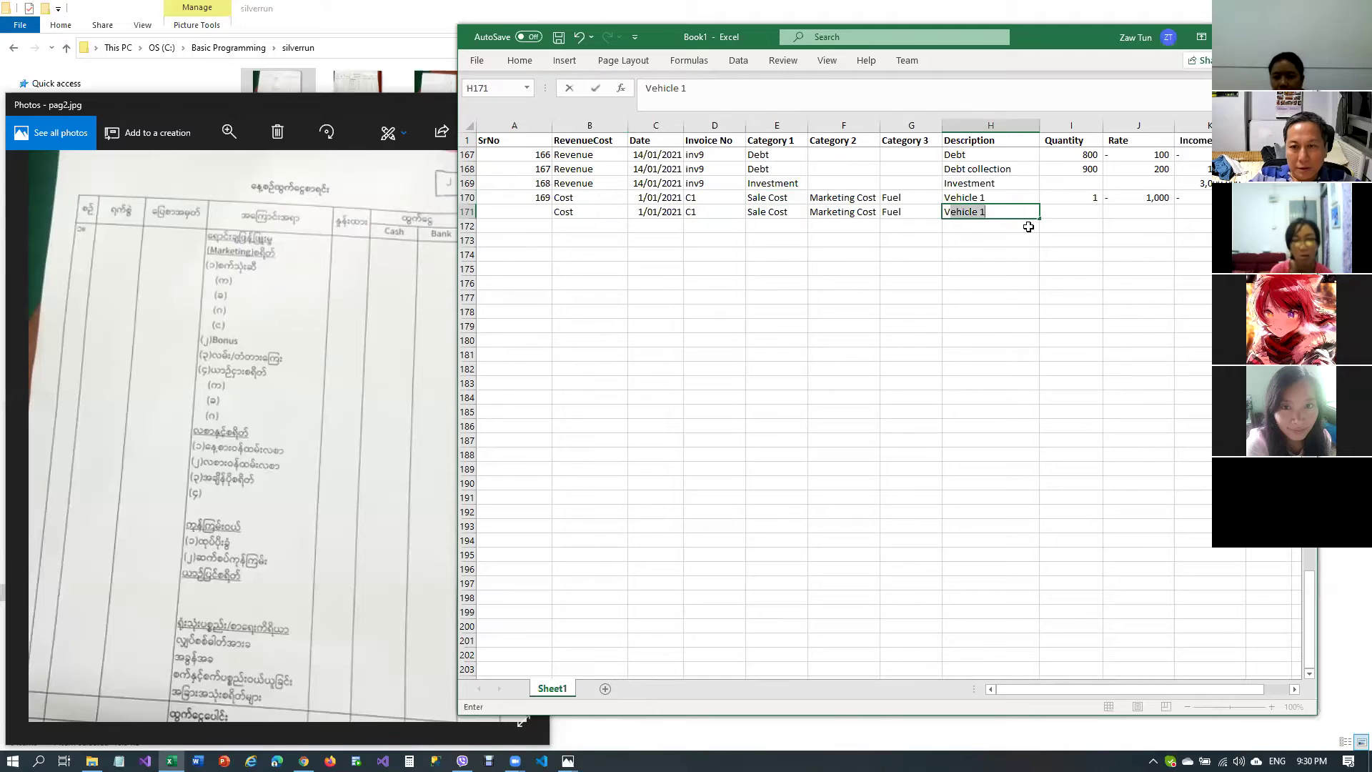
text(ec)
text(hi)
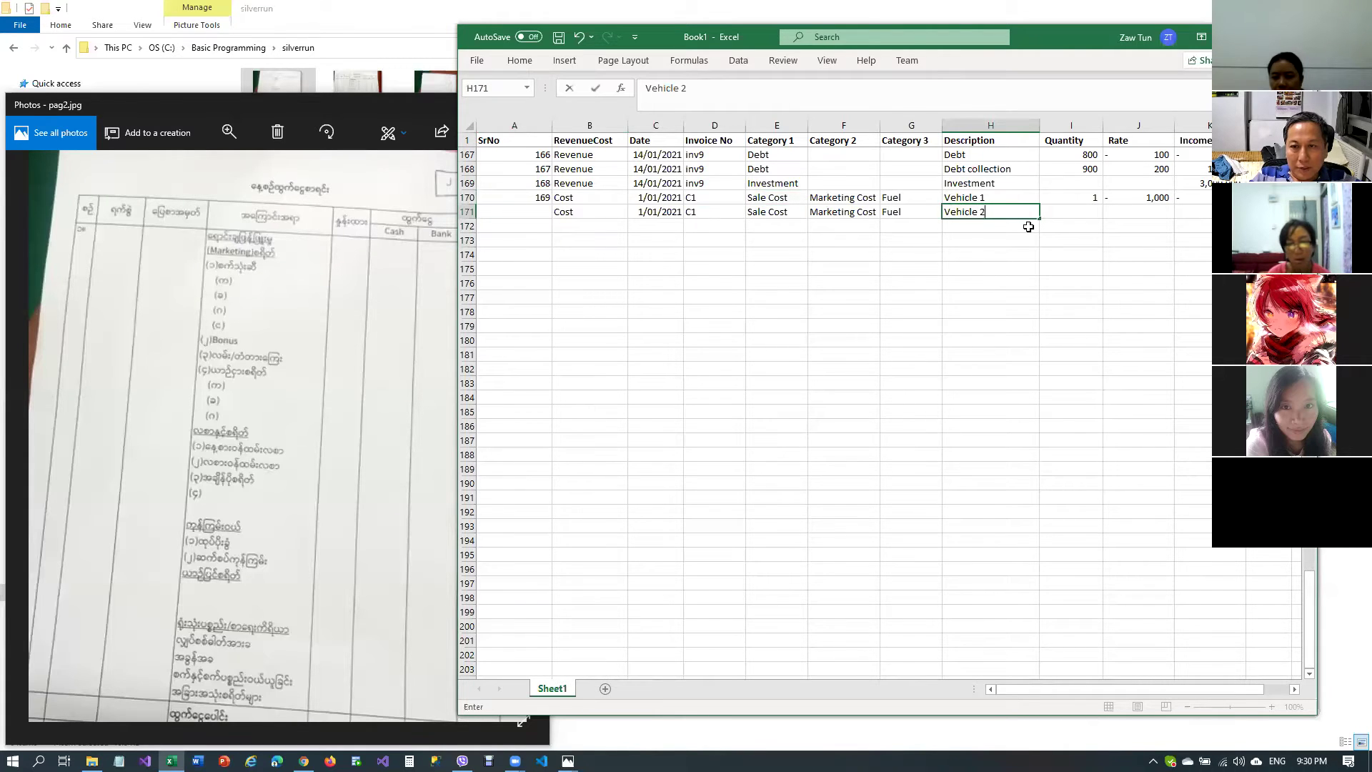
key(Tab)
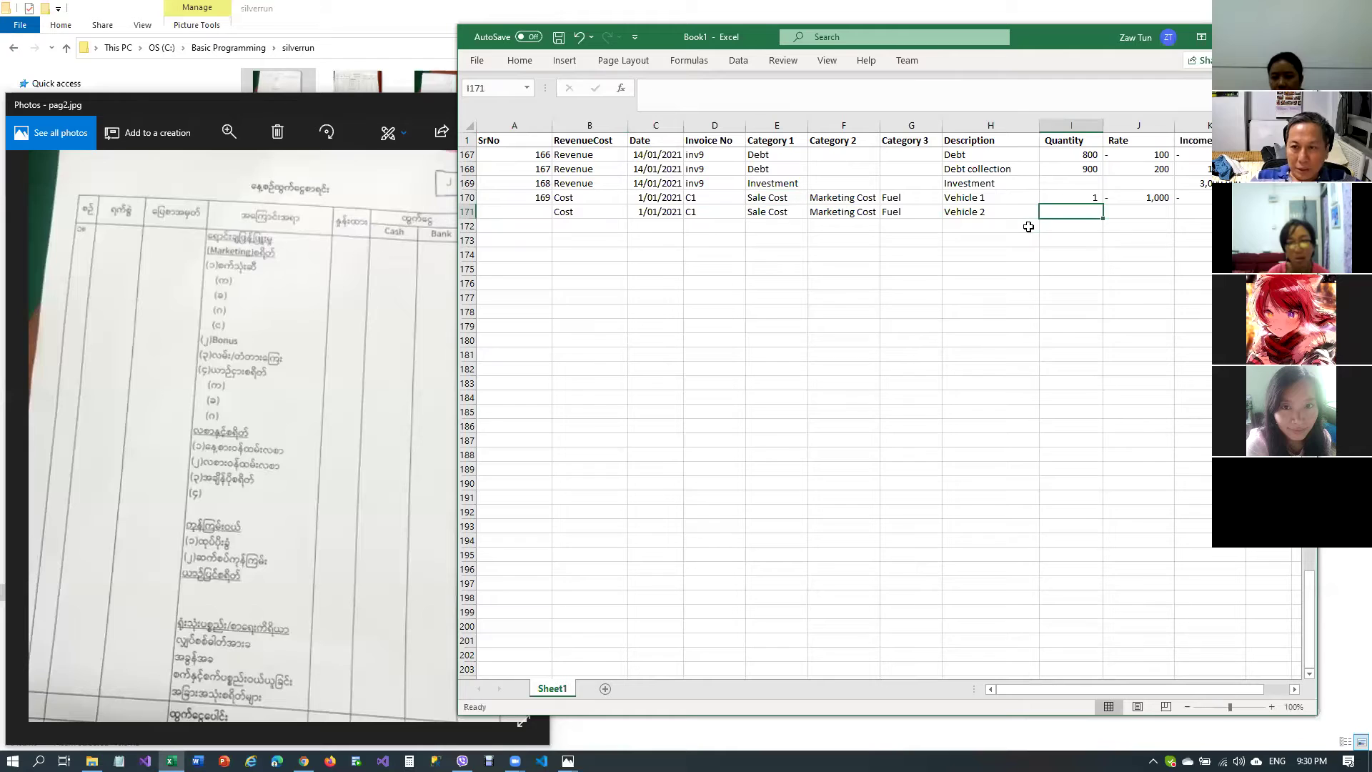
text(2)
key(Tab)
text(1000)
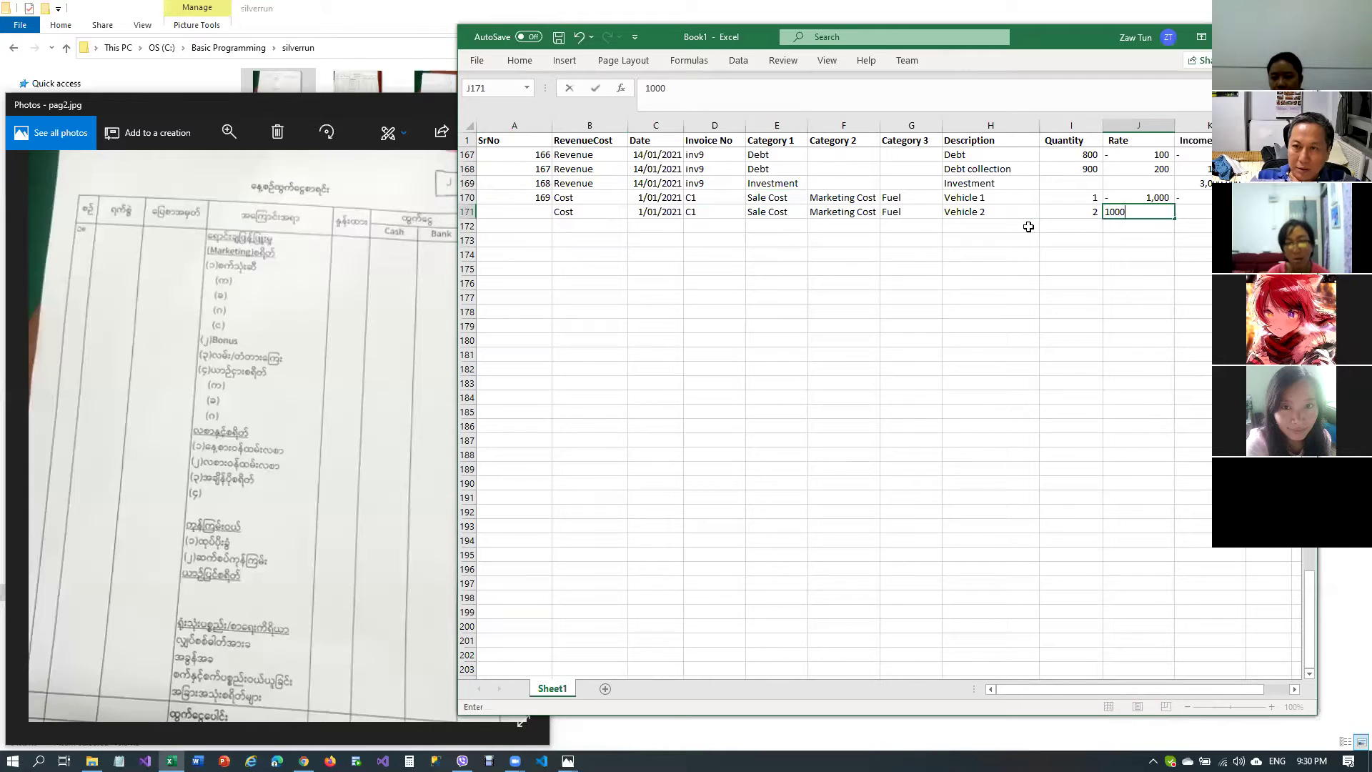
key(Return)
Duplicate the Vehicle 2 row from RevenueCost through Income Amount into row 172
key(Tab)
key(Left)
key(Left)
key(Left)
key(Left)
key(Left)
key(Left)
key(Left)
key(Left)
key(Left)
key(Left)
key(Up)
key(Right)
key(shift+Right)
key(shift+Right)
key(shift+Right)
key(shift+Right)
key(shift+Right)
key(shift+Right)
key(shift+Right)
key(shift+Right)
key(shift+Right)
key(shift+Right)
key(shift+Right)
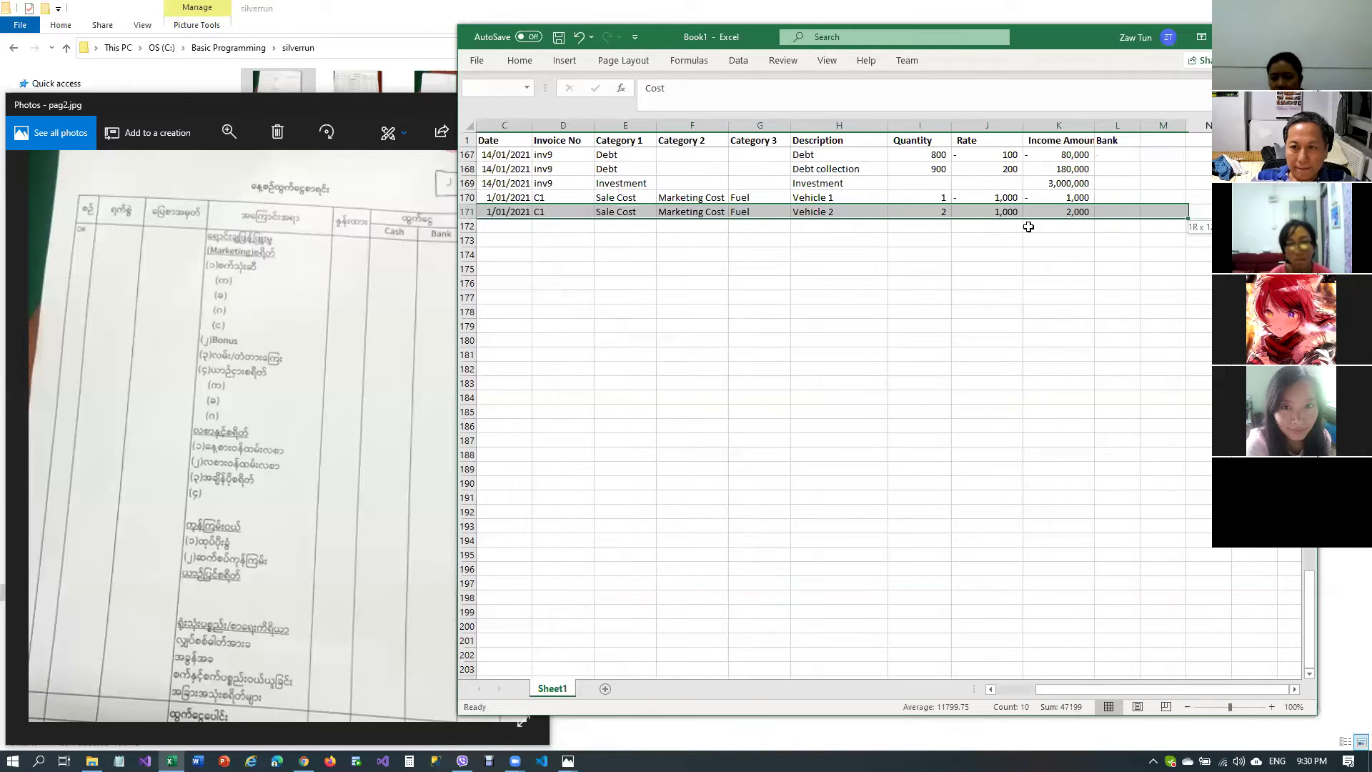
key(shift+Left)
key(shift+Left)
key(ctrl+c)
key(Down)
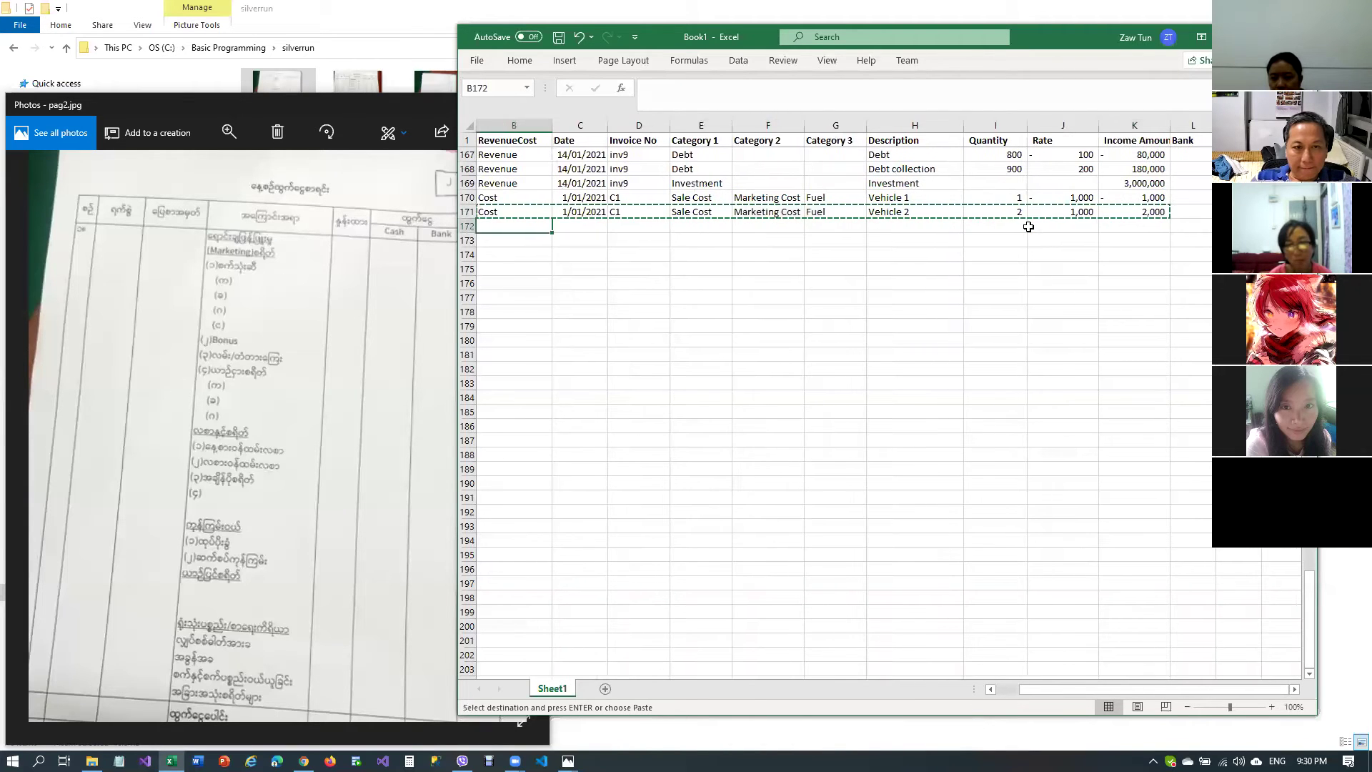
key(ctrl+v)
key(Up)
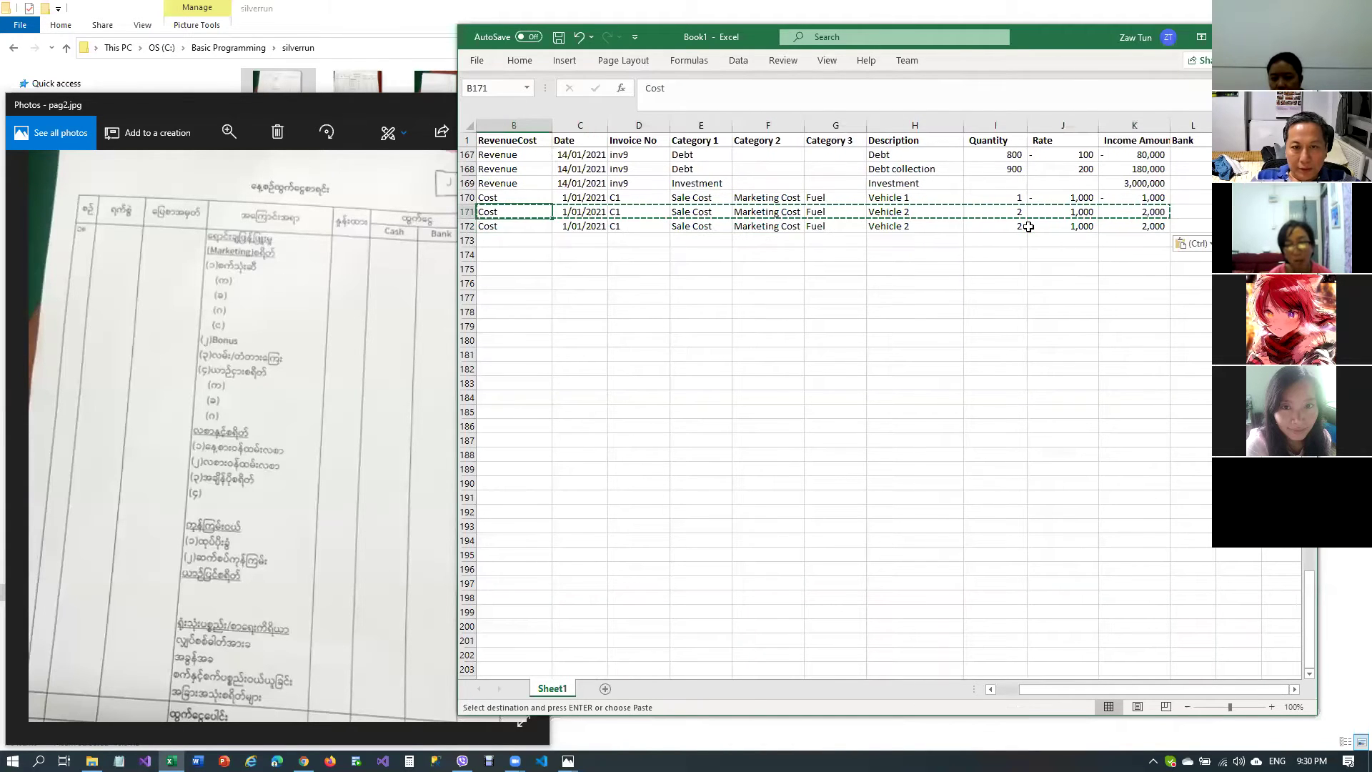
Change the Description in row 172 to Vehicle 3 and set its Quantity to 2
key(Right)
key(Right)
key(Right)
key(Right)
key(Down)
key(Right)
key(Right)
key(Escape)
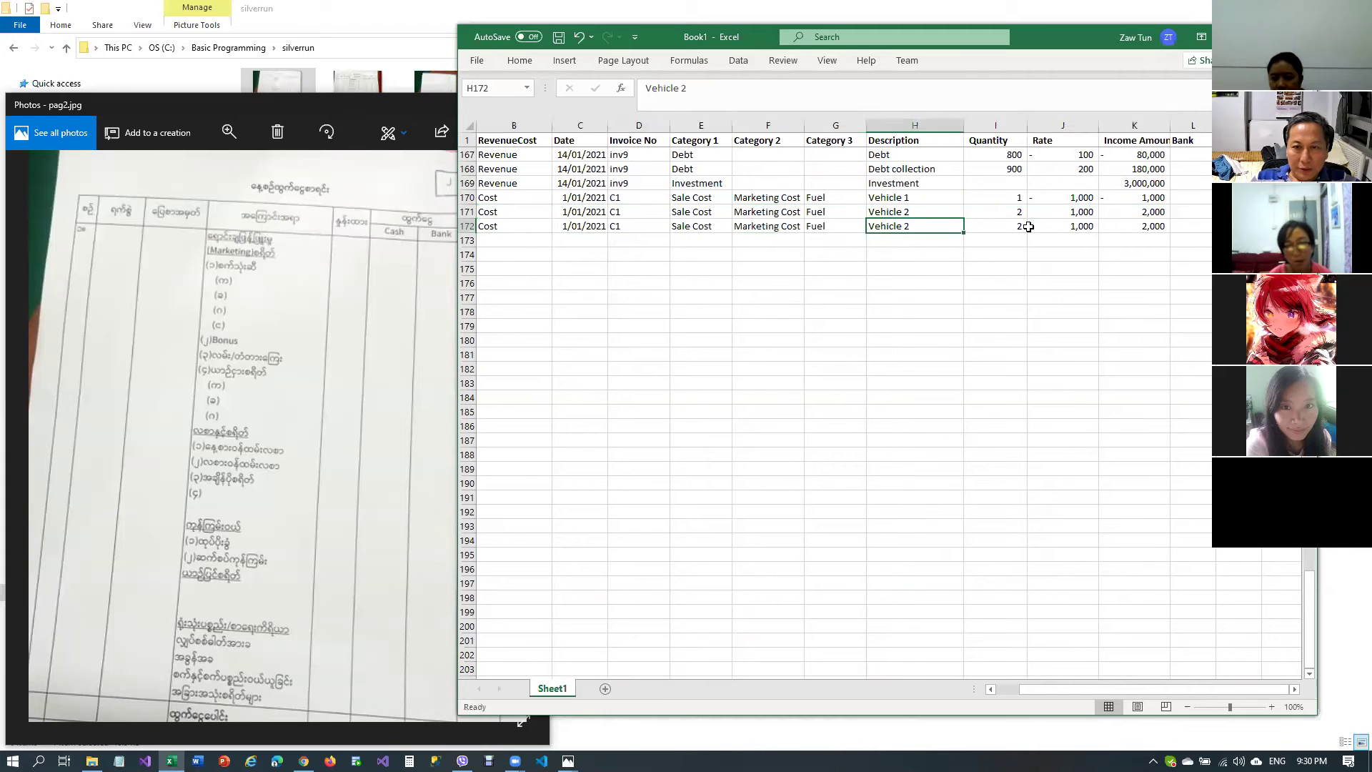
text(Vehi)
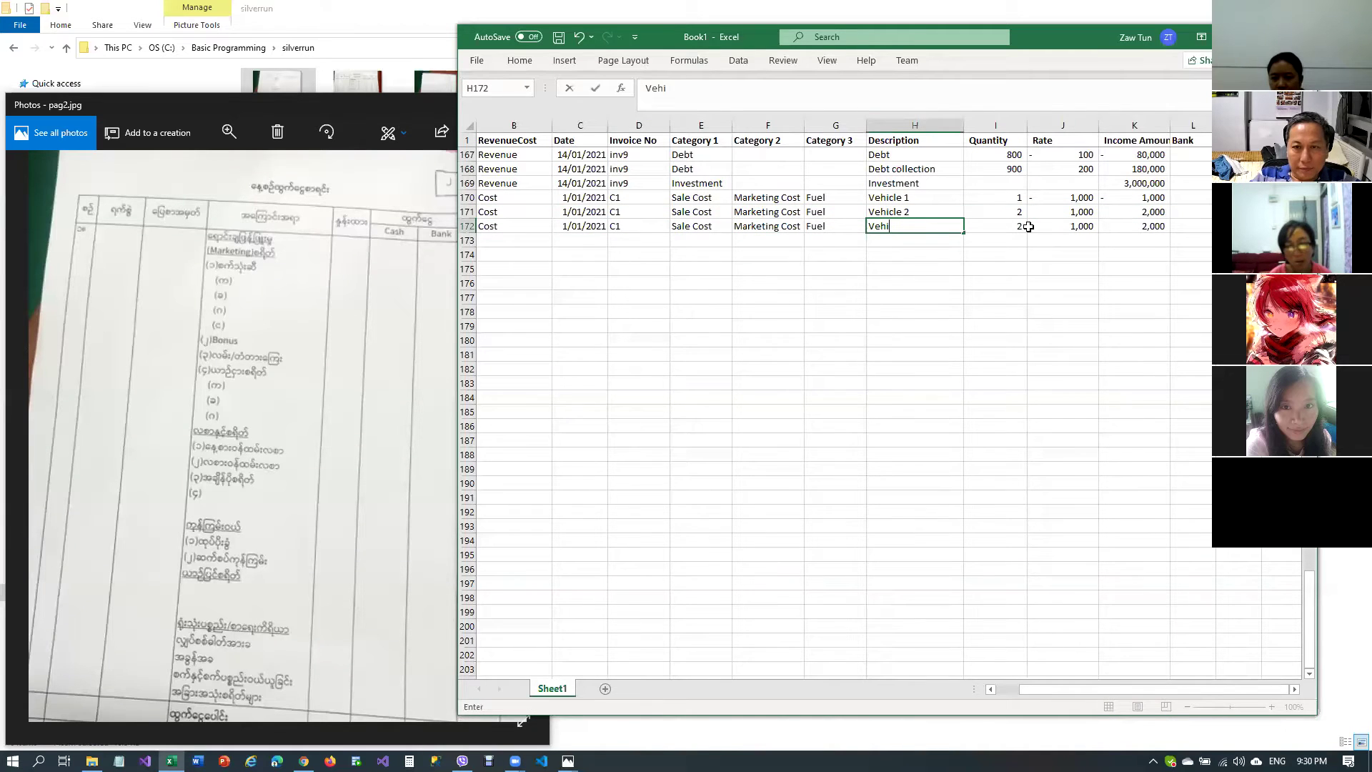
click(1027, 227)
text(3)
key(ctrl+Return)
key(Right)
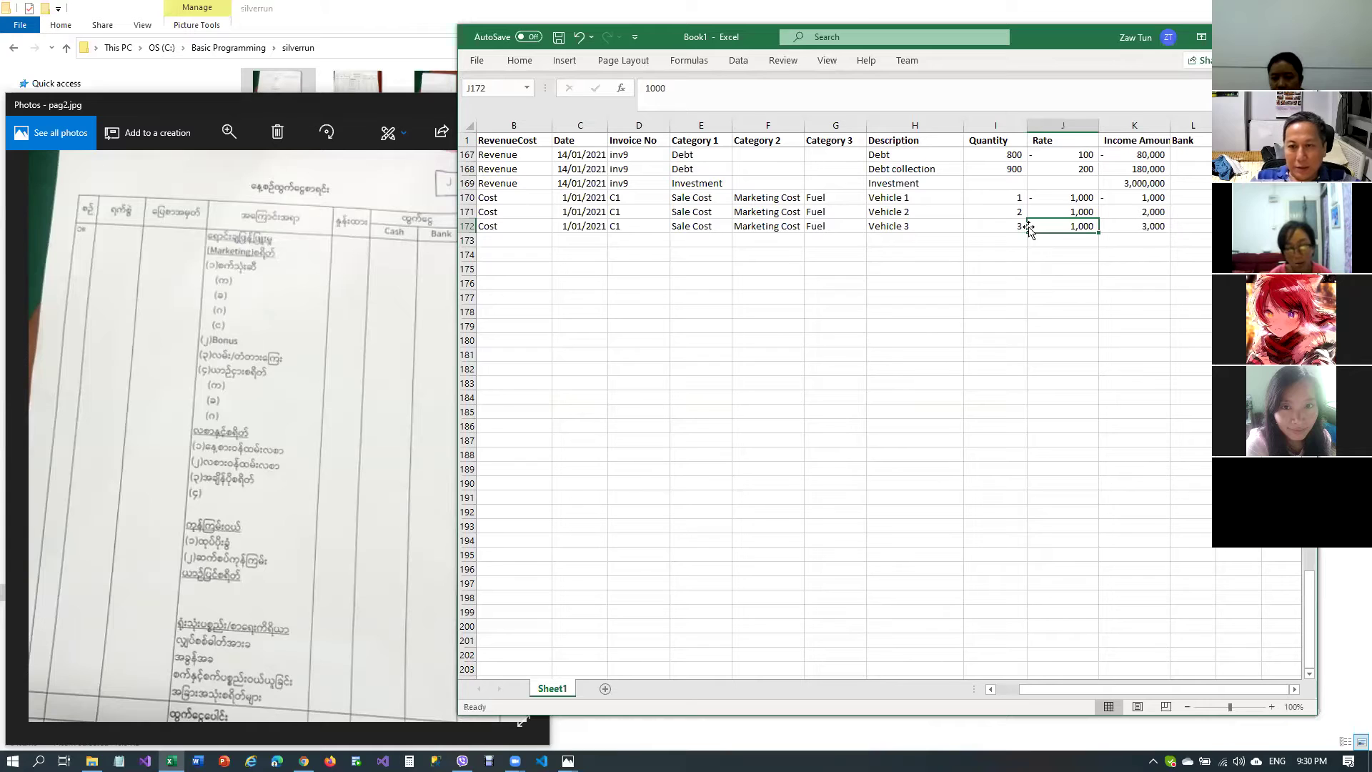
key(Left)
text(2)
key(Return)
Remove the minus sign from the Vehicle 1 row's Rate so it is entered as 1000
key(Left)
key(Left)
key(Left)
key(Left)
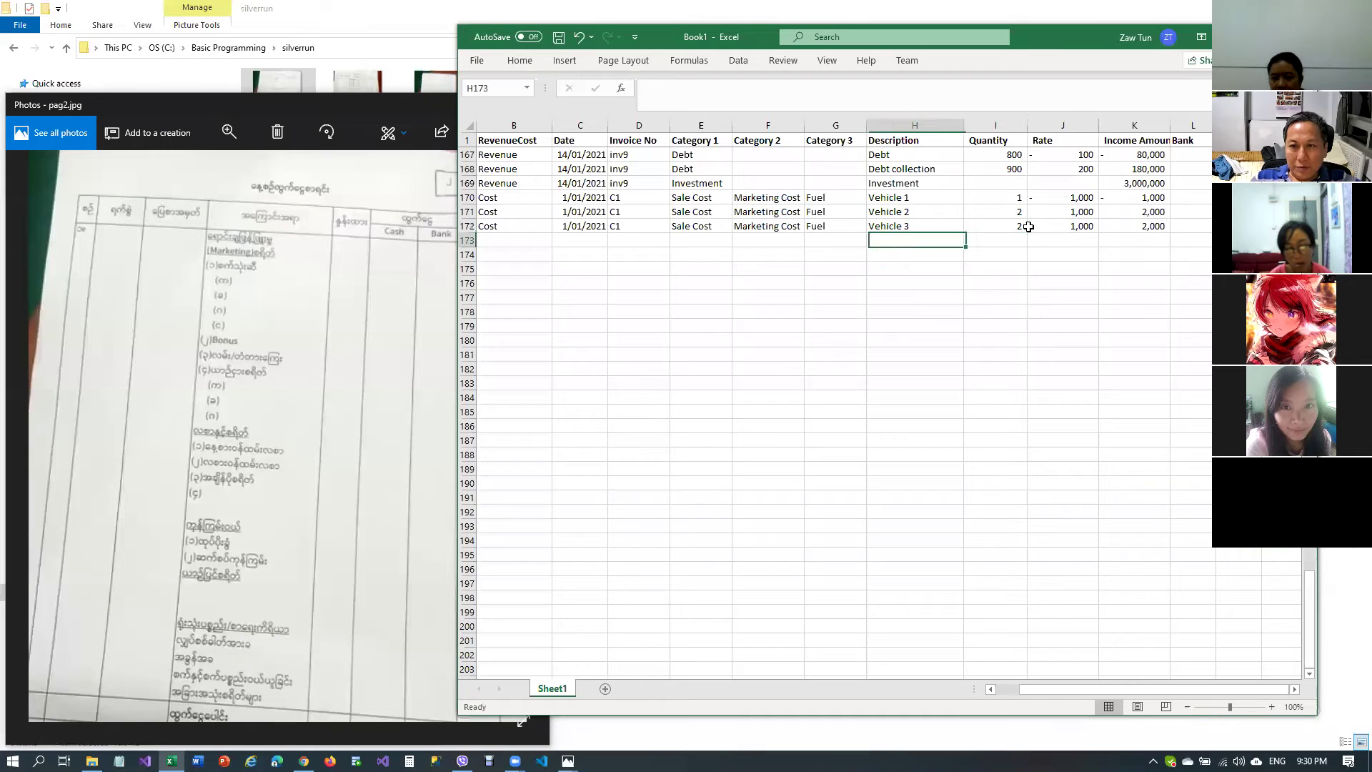
key(Left)
key(Left)
key(Left)
key(Left)
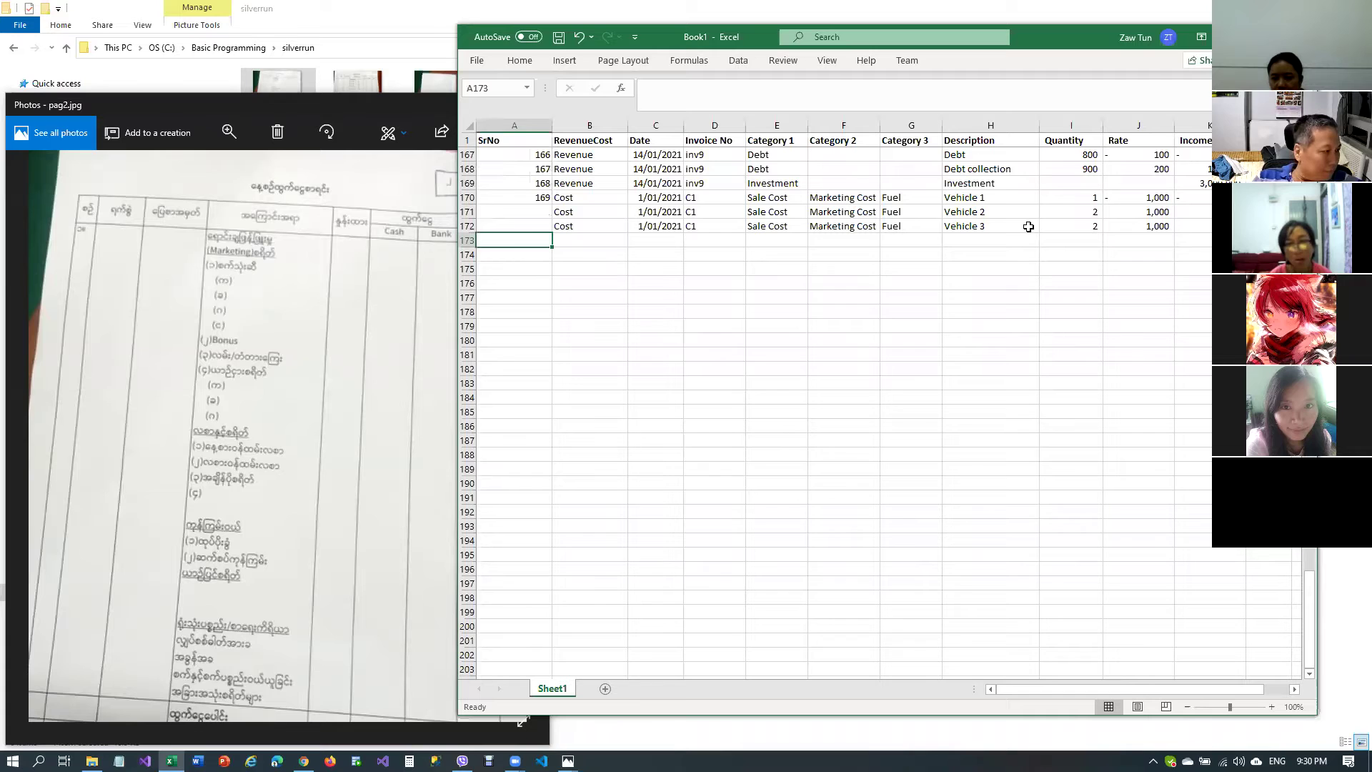
key(Up)
key(Up)
key(Up)
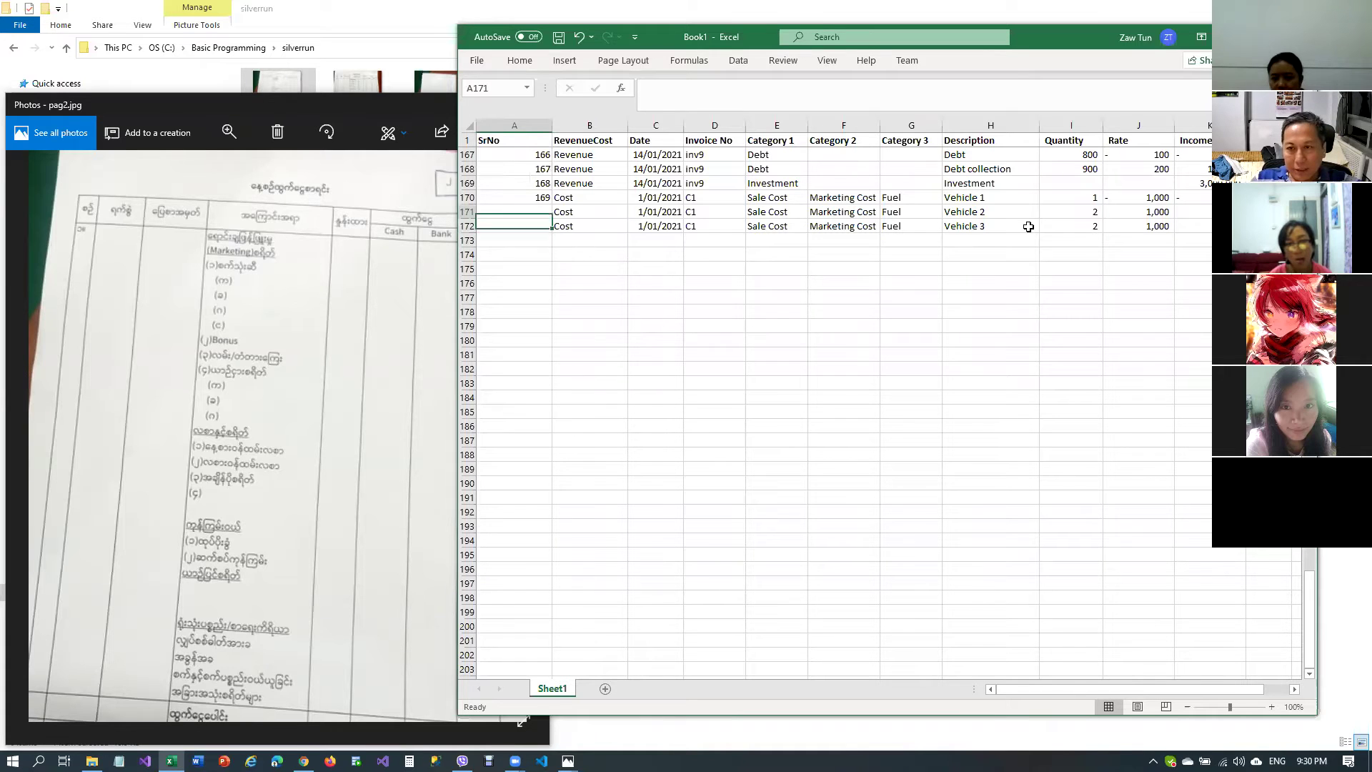
key(Right)
key(Right)
key(Right)
key(Right)
key(Right)
key(Right)
key(Right)
key(Right)
key(Right)
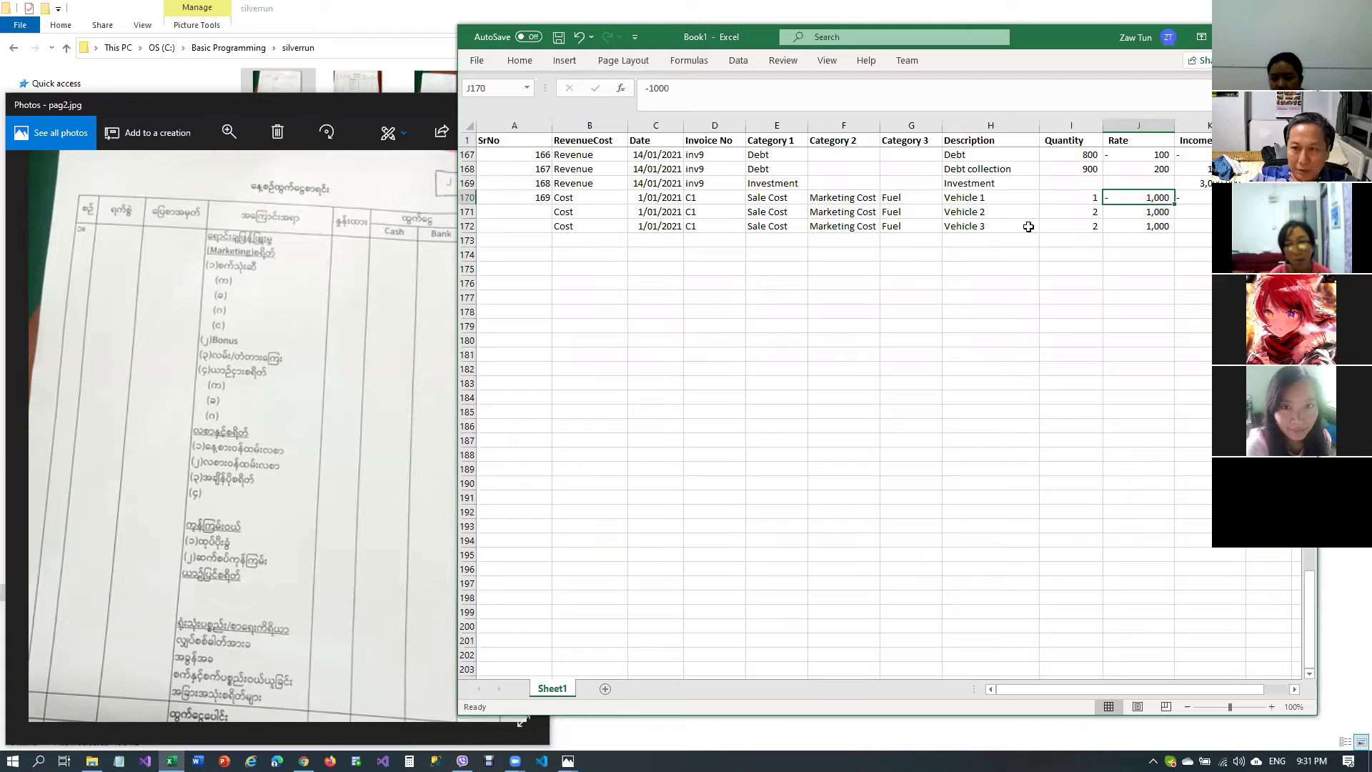
click(735, 91)
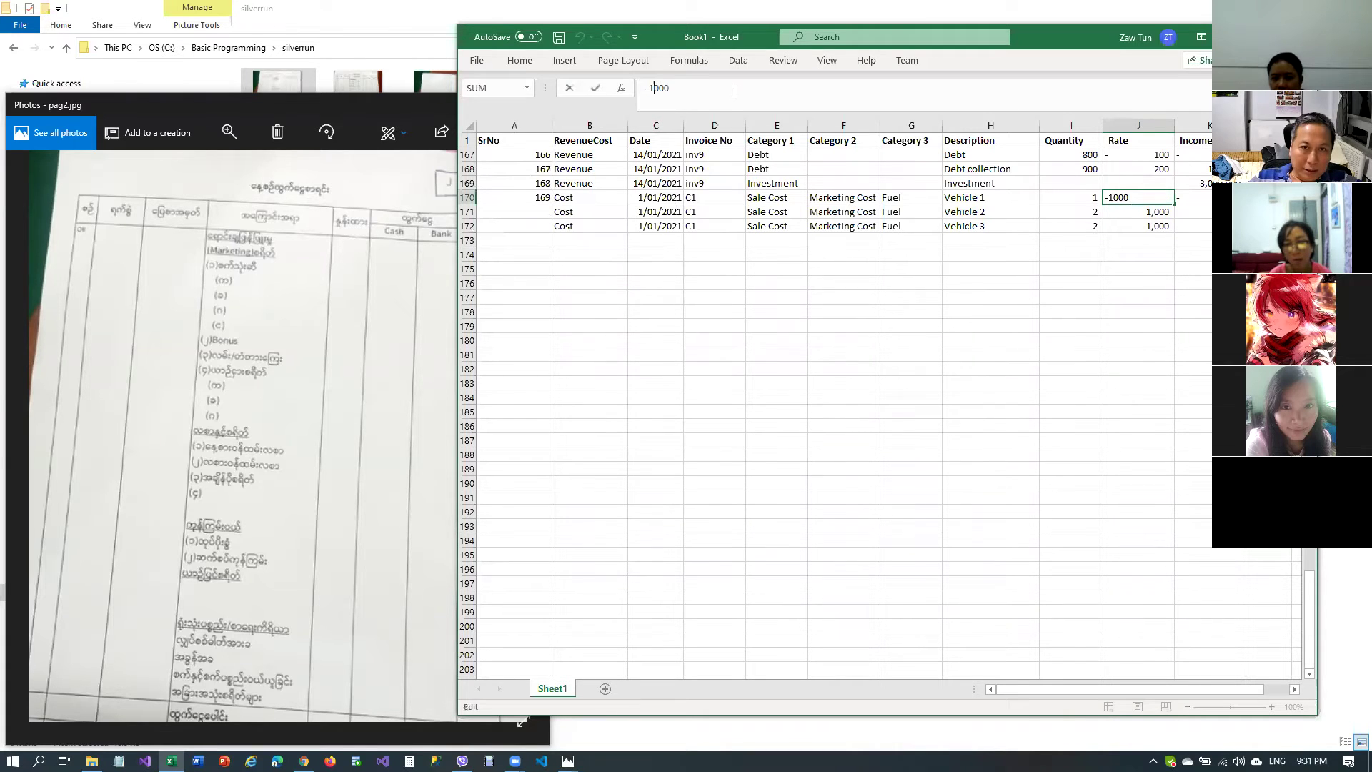
key(BackSpace)
key(Return)
key(Down)
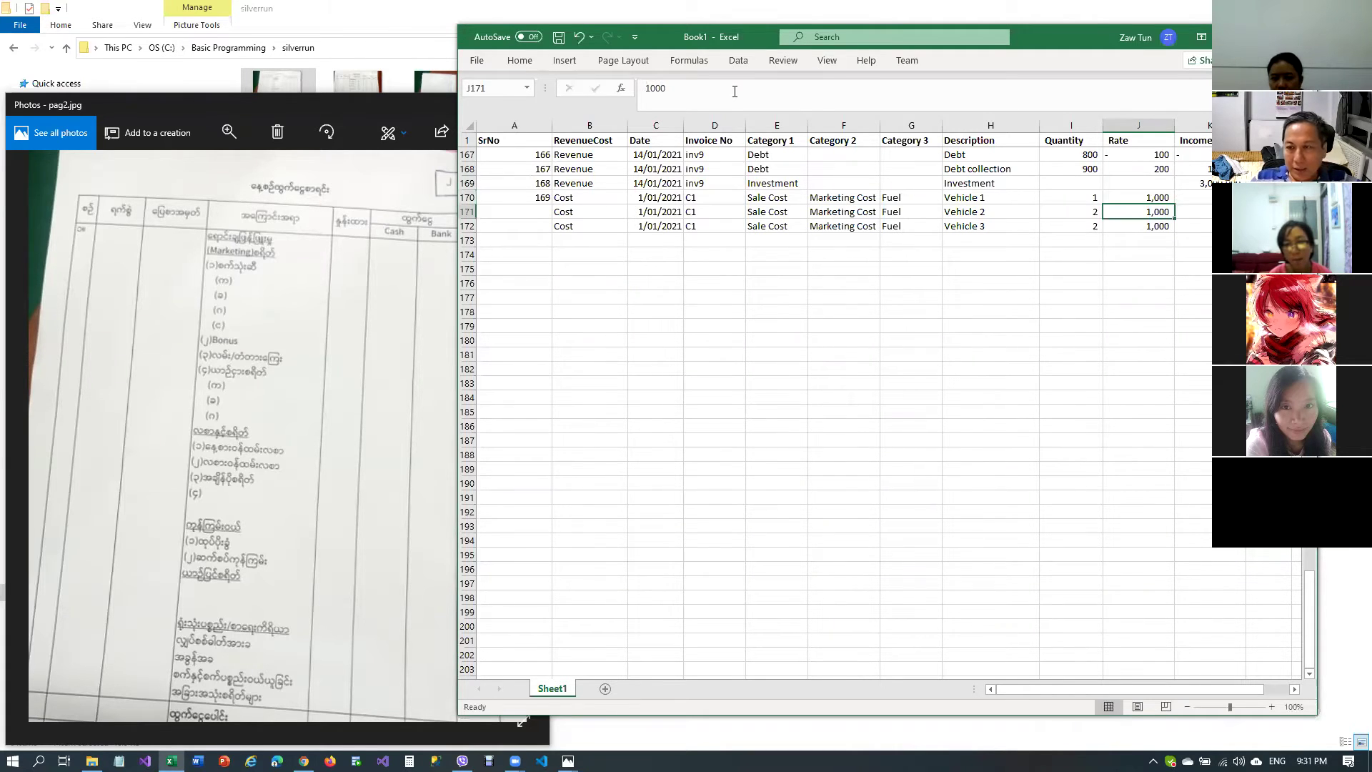
Extend the Vehicle 1 row's Income Amount formula to =I170*J170*-1 so the cost counts as negative
key(Up)
key(Up)
key(Right)
click(713, 86)
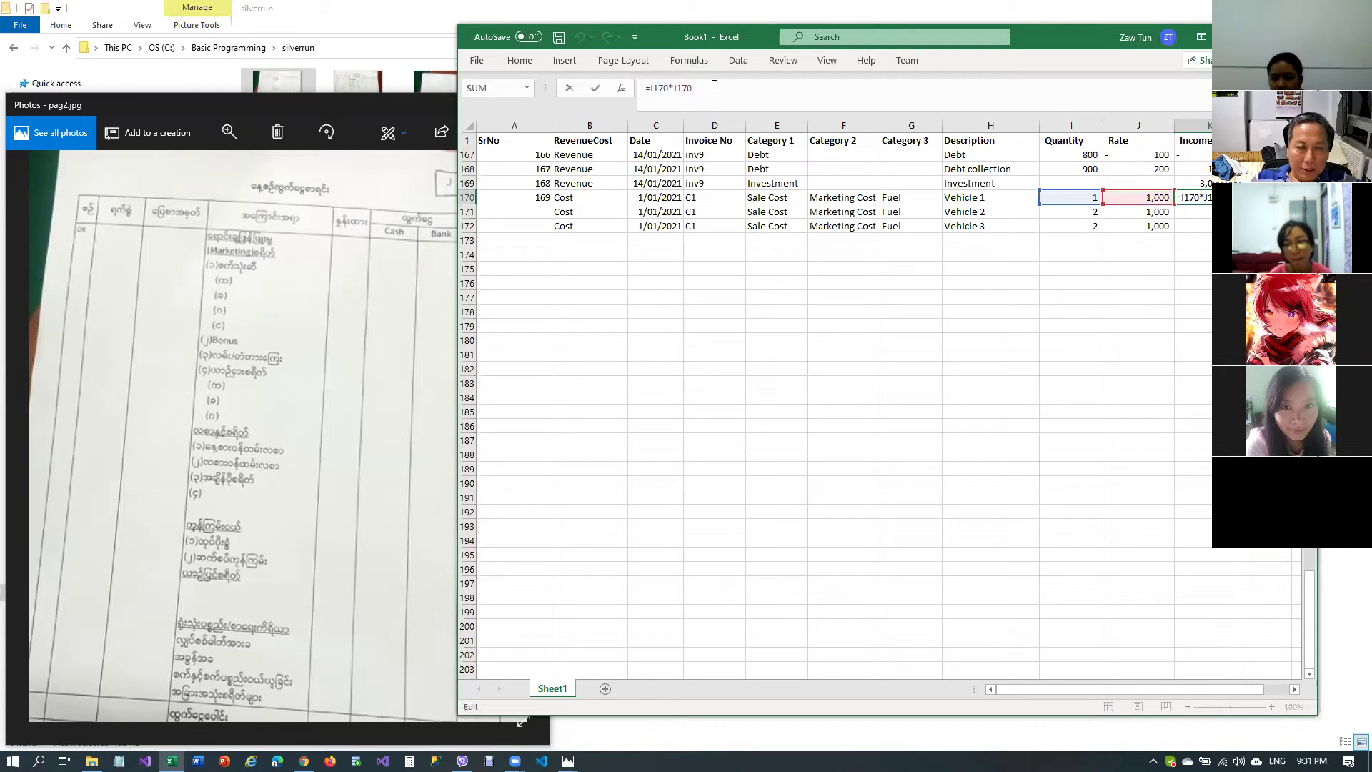
text(*)
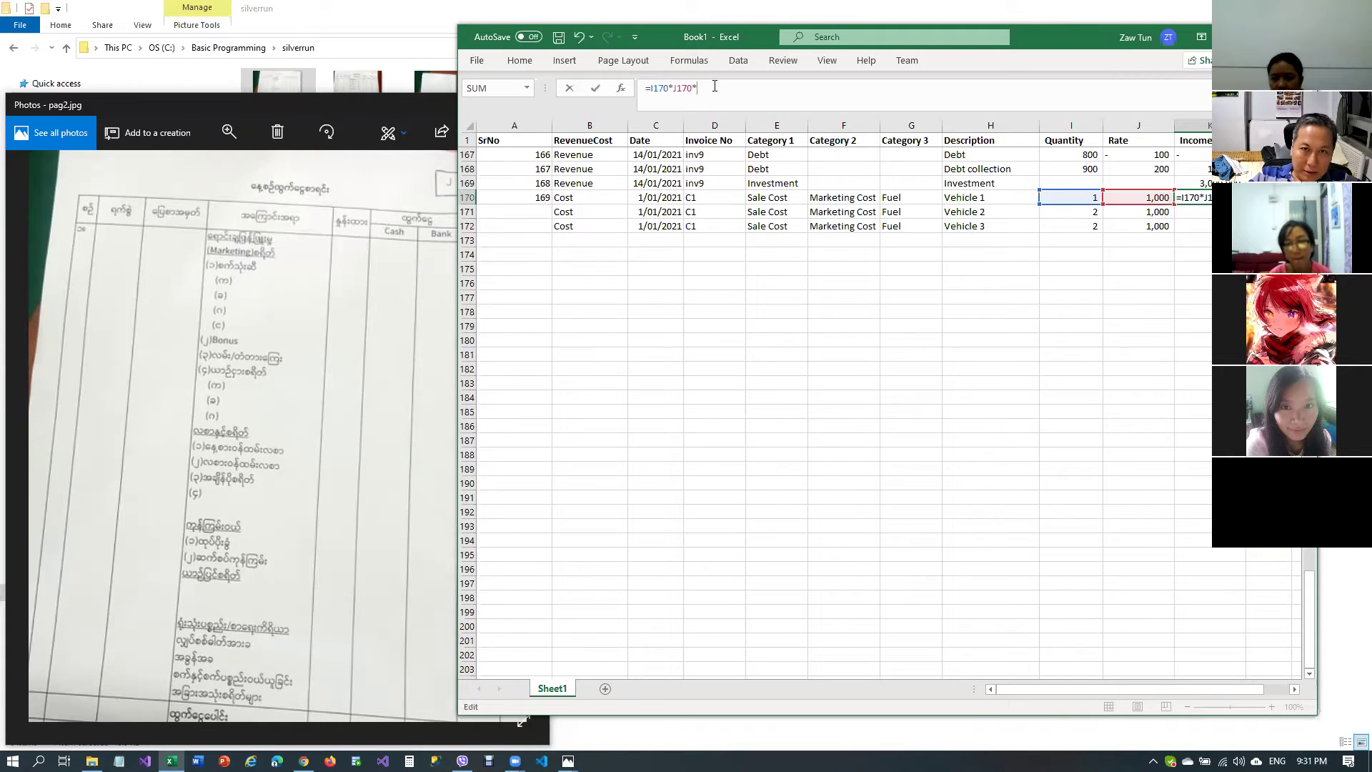
text(-1)
key(ctrl+Return)
Copy the negated Income Amount formula into the Vehicle 2 and Vehicle 3 rows
key(ctrl+c)
key(Down)
key(shift+Down)
key(ctrl+v)
key(Down)
key(Down)
key(Escape)
Copy the Vehicle 2 and Vehicle 3 cost rows, from SrNo through Income Amount, into rows 173 and 174
key(Up)
key(Up)
key(Up)
key(Left)
key(Left)
key(Down)
key(Down)
key(Down)
key(Left)
key(Left)
key(Left)
key(Left)
key(Left)
key(Left)
key(Left)
key(Left)
key(Right)
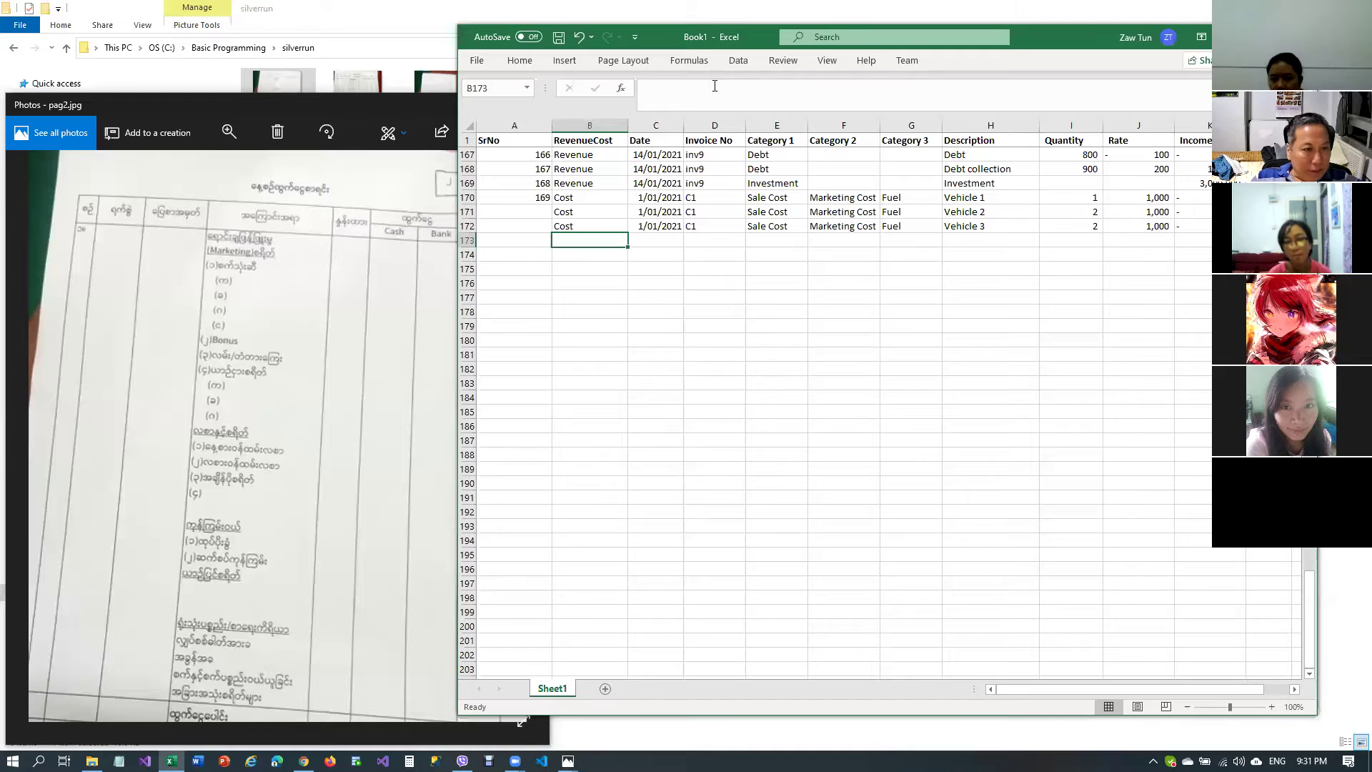
key(Up)
key(Left)
key(shift+Up)
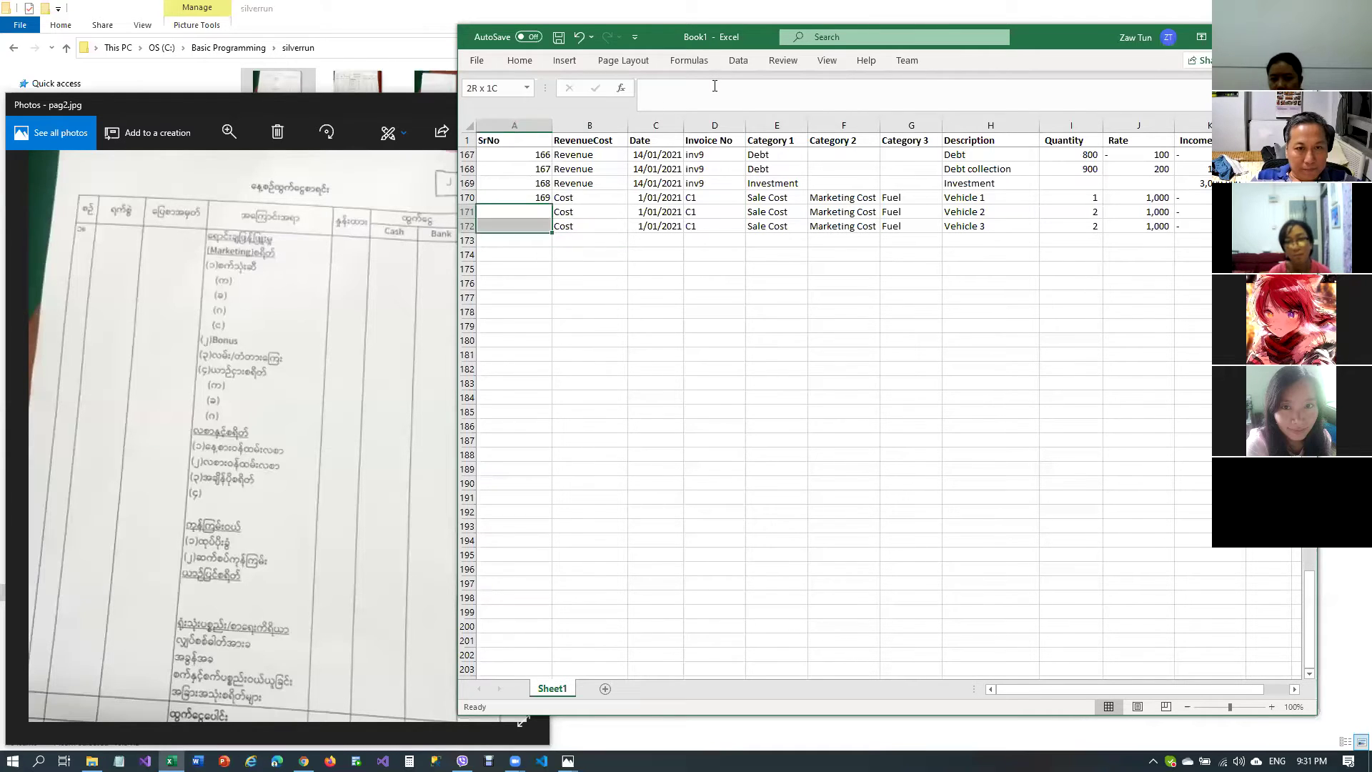
key(shift+Right)
key(shift+Right)
key(shift+Right)
key(shift+Right)
key(shift+Right)
key(shift+Right)
key(shift+Right)
key(shift+Right)
key(shift+Right)
key(shift+Right)
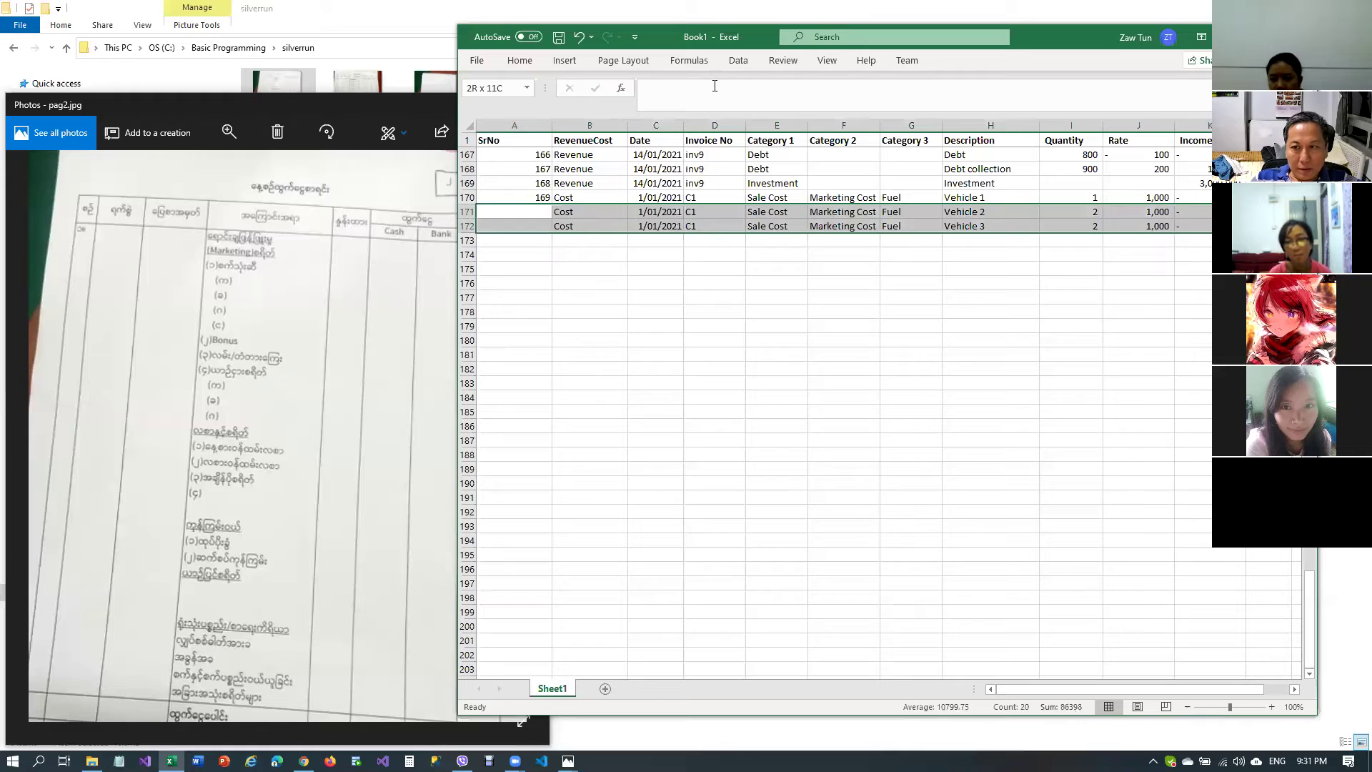
key(ctrl+c)
key(Down)
key(Down)
key(ctrl+v)
key(Escape)
Change the Description in row 173 to Vehicle 4 and in row 174 to Vehicle 5
key(Right)
key(Right)
key(Right)
key(Right)
key(Right)
key(Right)
key(Right)
key(Right)
key(Right)
key(Right)
key(Left)
key(Left)
key(Left)
text(Vehicle 4)
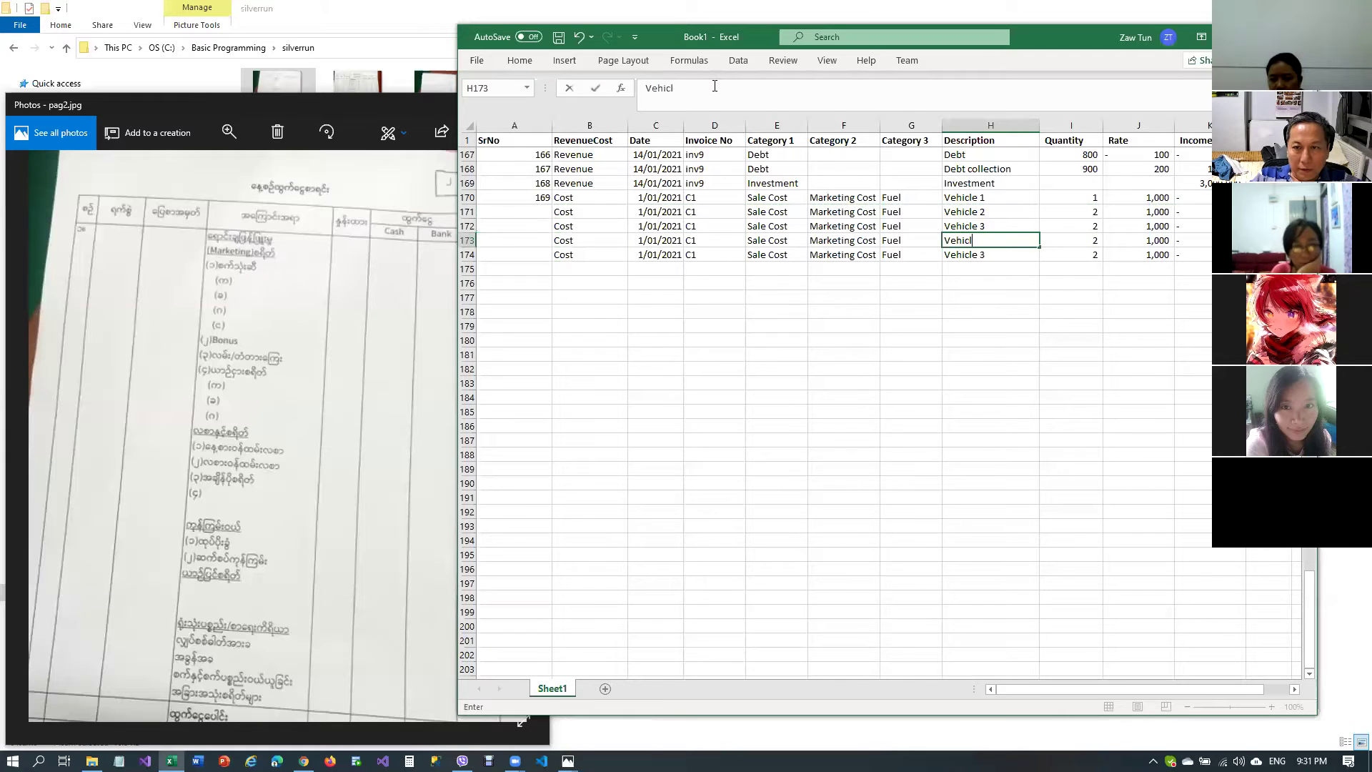
key(Return)
key(BackSpace)
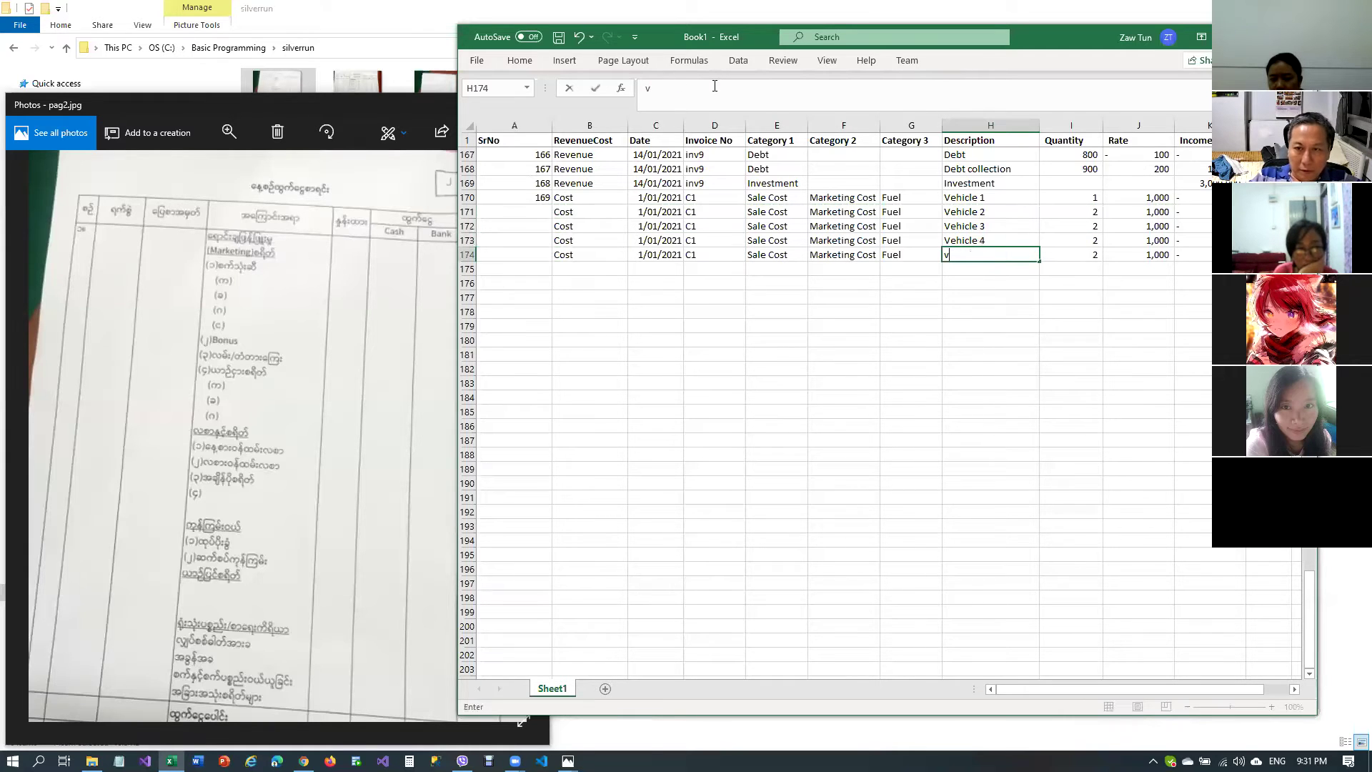
text(Vehicle 5)
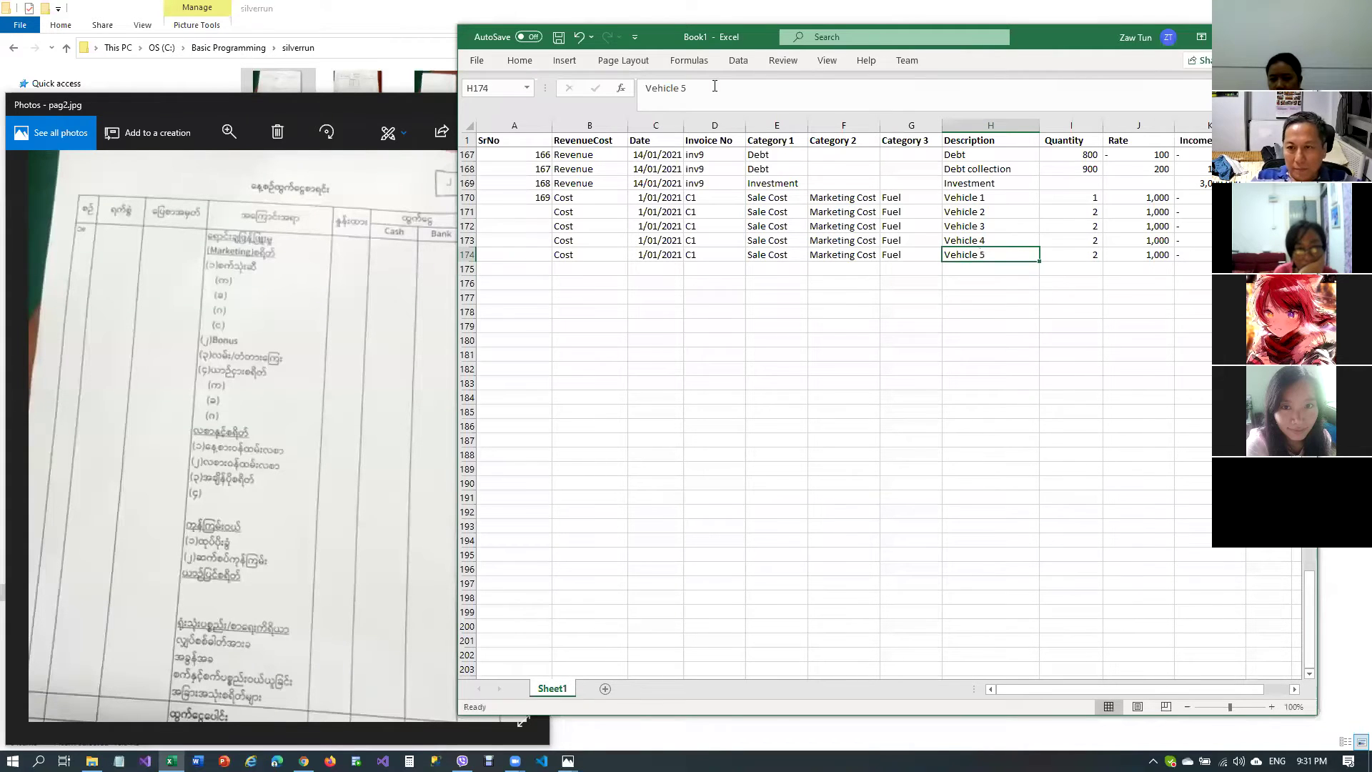
Set the Quantity of the Vehicle 5 row to 2.5
key(Tab)
text(2.2)
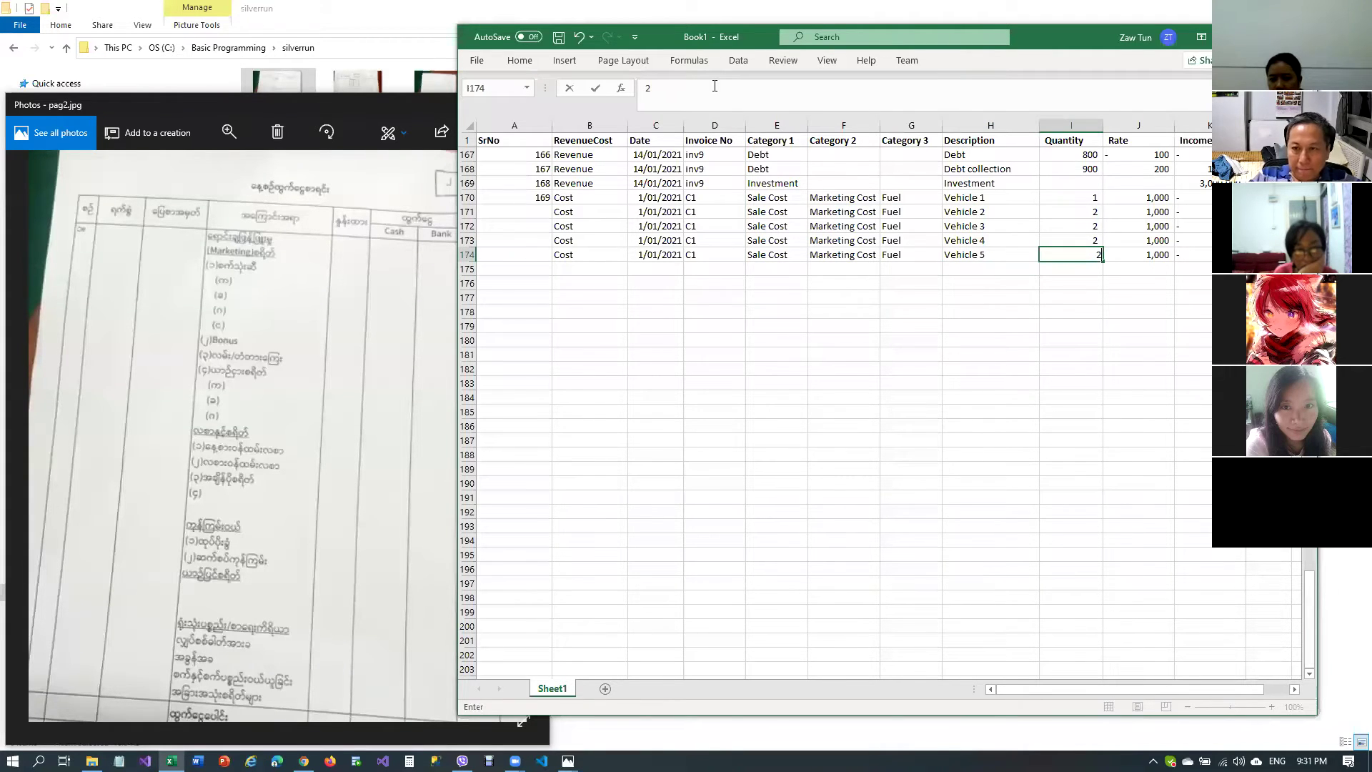
key(BackSpace)
key(BackSpace)
text(.)
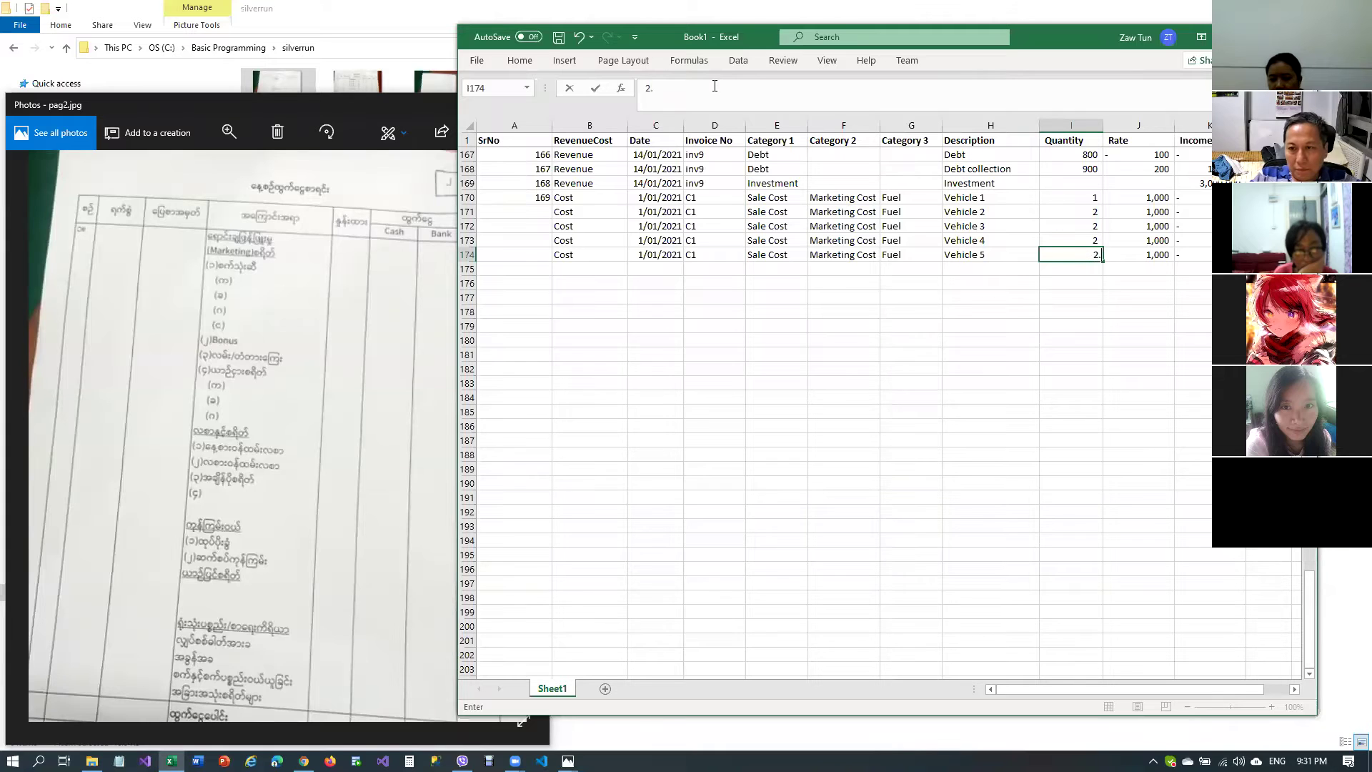
text(5)
key(Return)
Review the exact Quantity values stored for the vehicle fuel cost rows
key(Up)
key(Up)
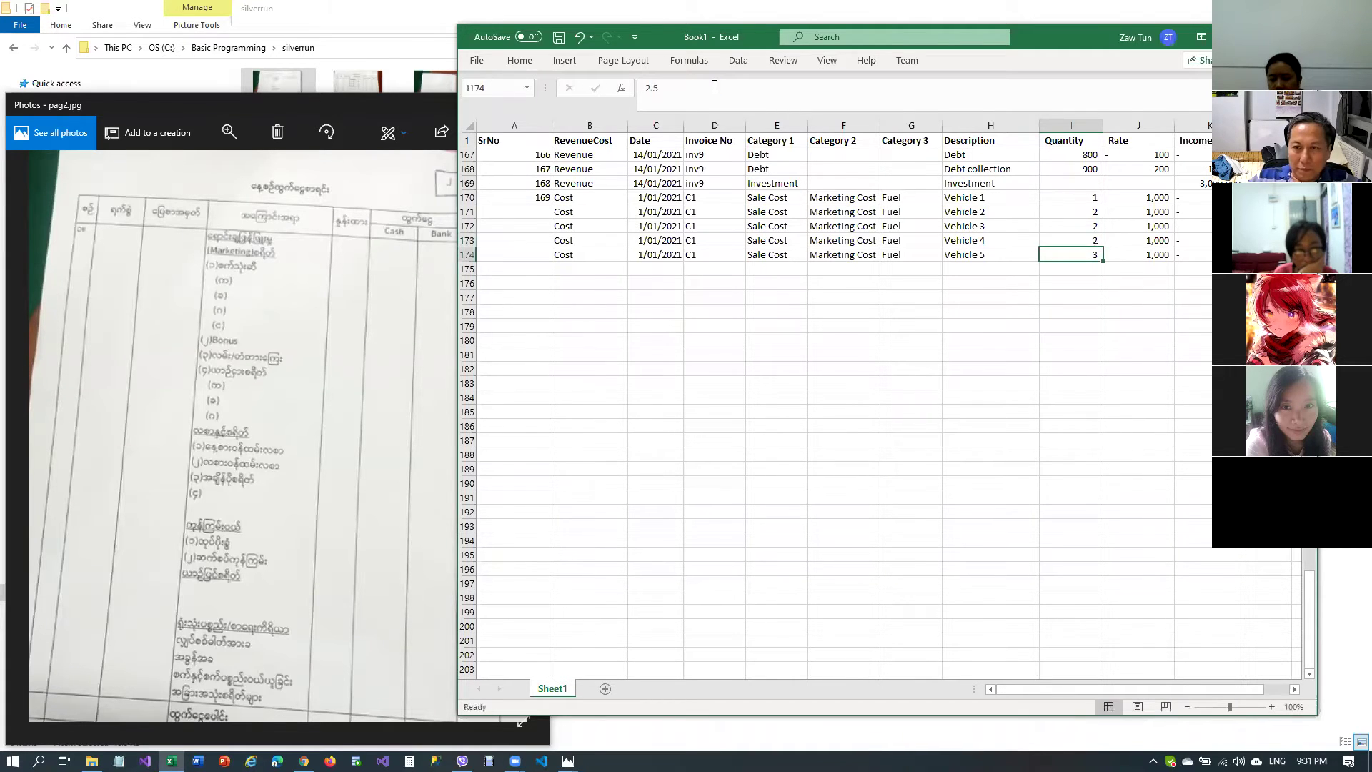
key(Up)
key(Up)
key(Up)
key(Down)
key(Down)
key(Down)
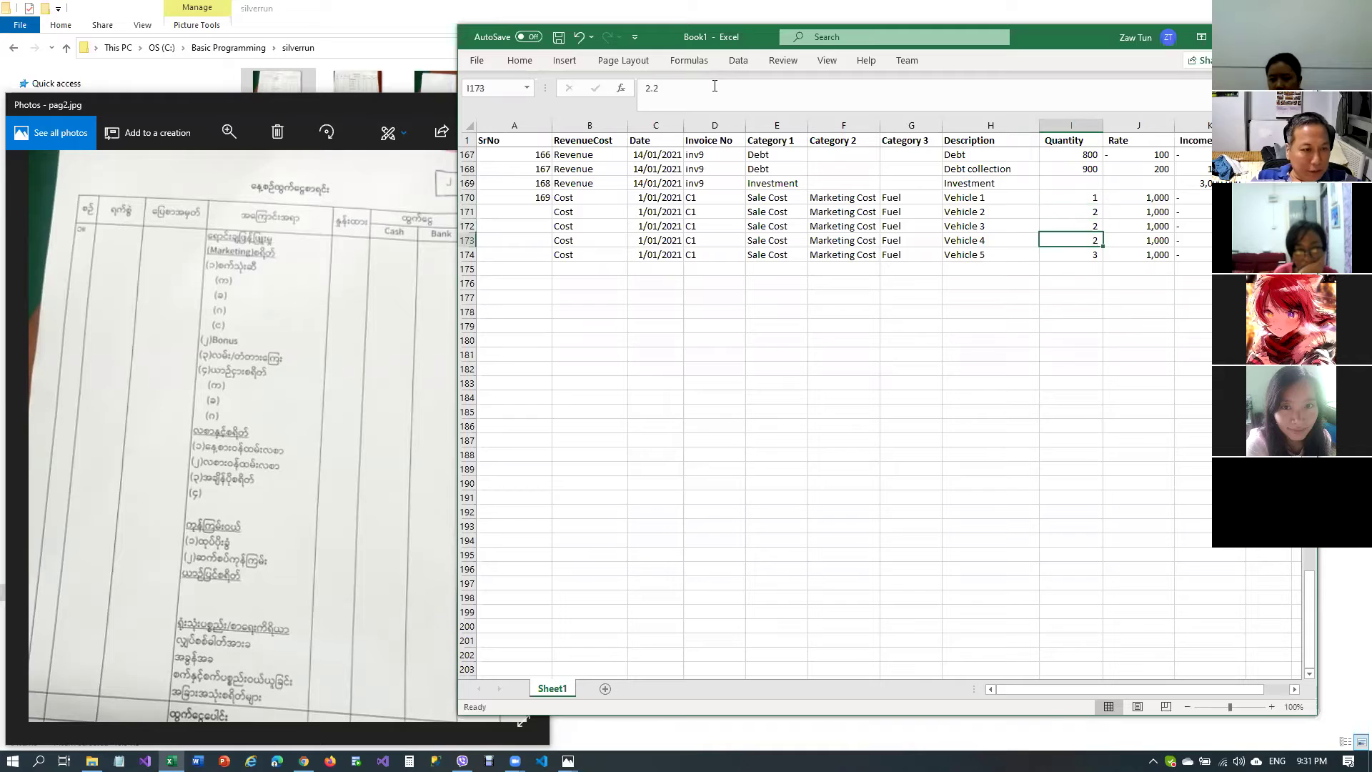
Copy the RevenueCost, Date and Invoice No values from the Vehicle 5 row into row 175
key(Down)
key(Down)
key(Left)
key(Left)
key(Home)
key(Right)
key(Up)
key(shift+Right)
key(shift+Right)
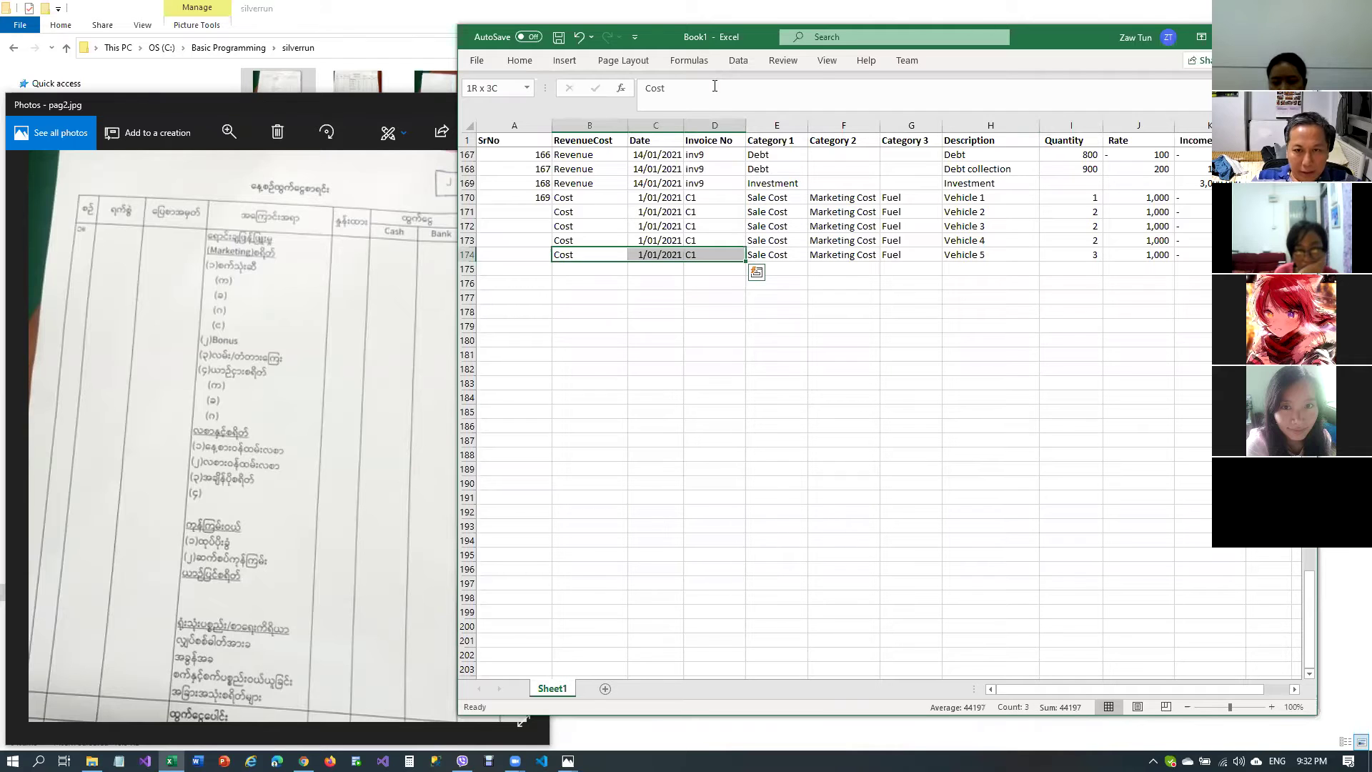
key(ctrl+c)
key(Down)
key(ctrl+v)
key(Escape)
Enter Bonus as Category 1 in row 175
key(Right)
key(Right)
key(Right)
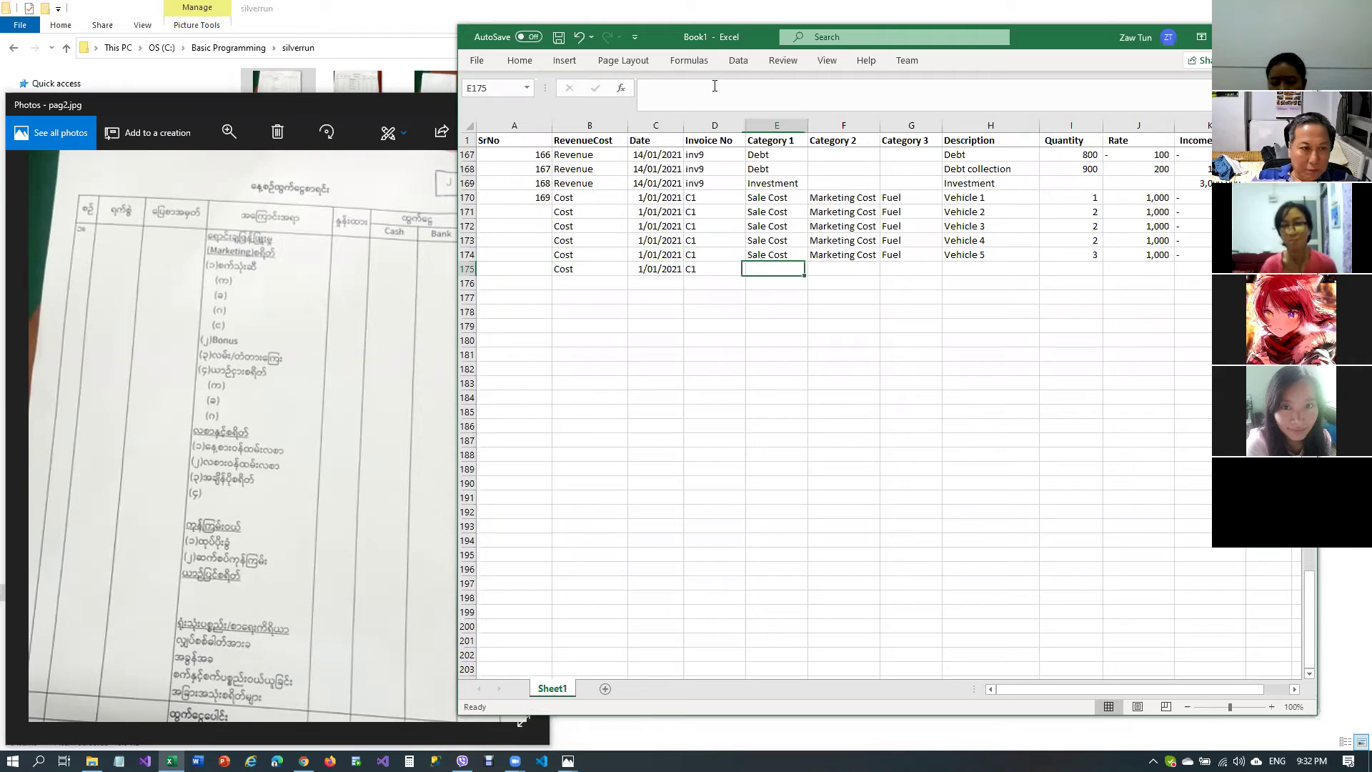
text(Bonu)
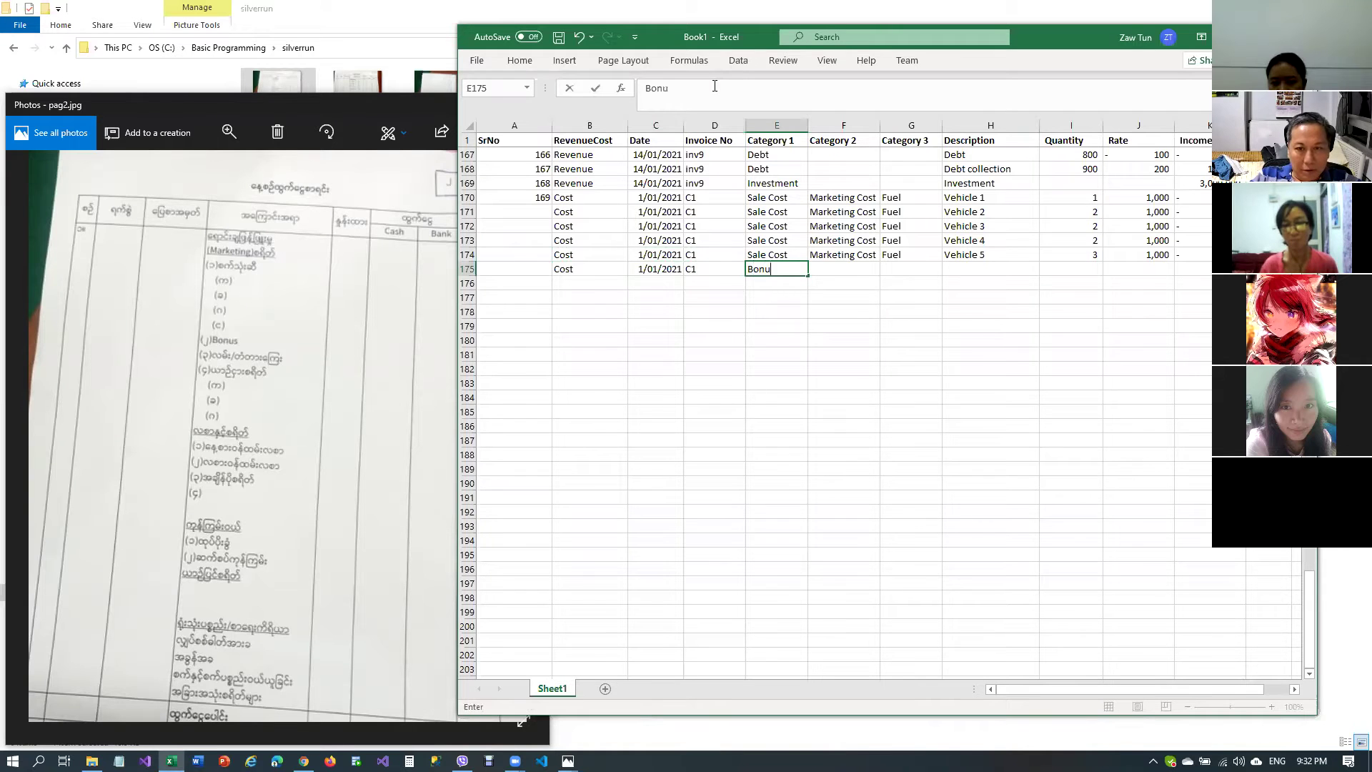
text(s)
key(Tab)
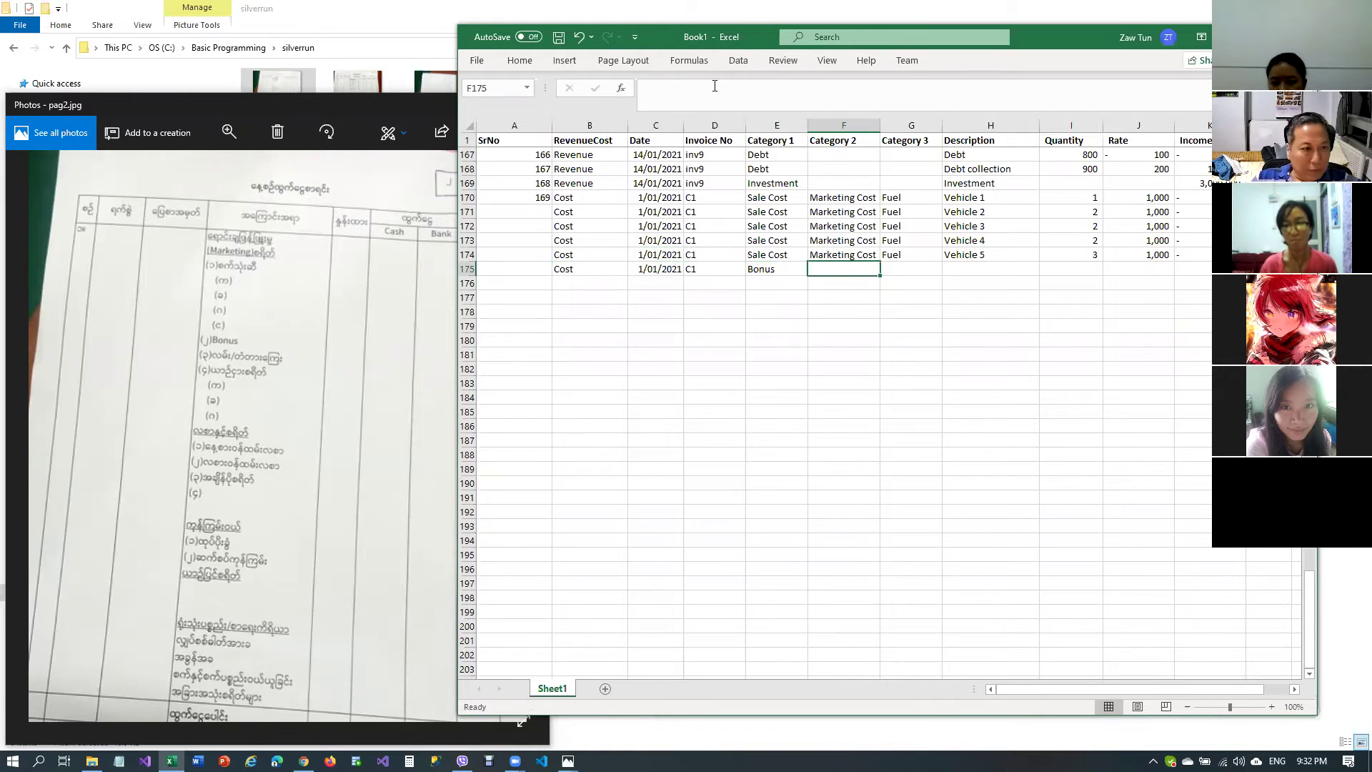
Copy Sale Cost and Marketing Cost from row 174 into Category 1 and Category 2 of row 175
key(Up)
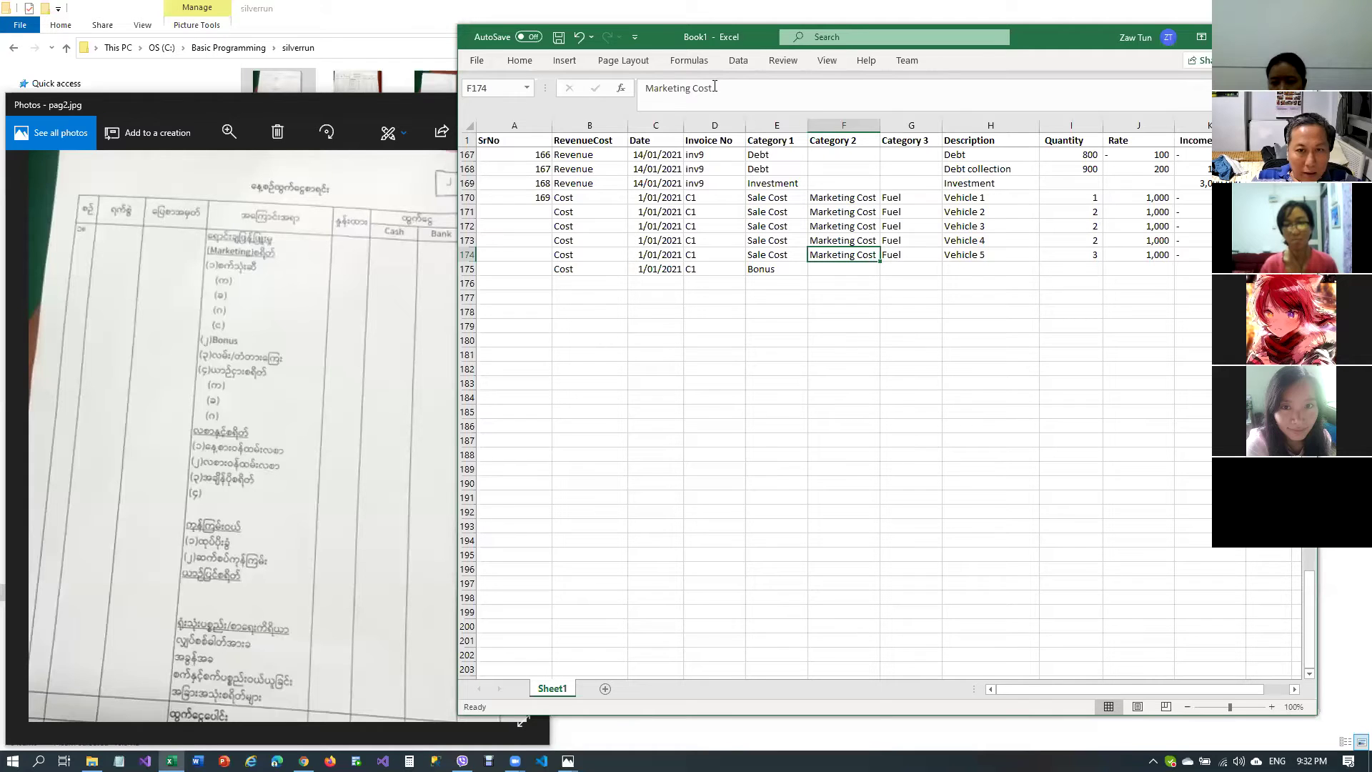
key(Down)
key(Left)
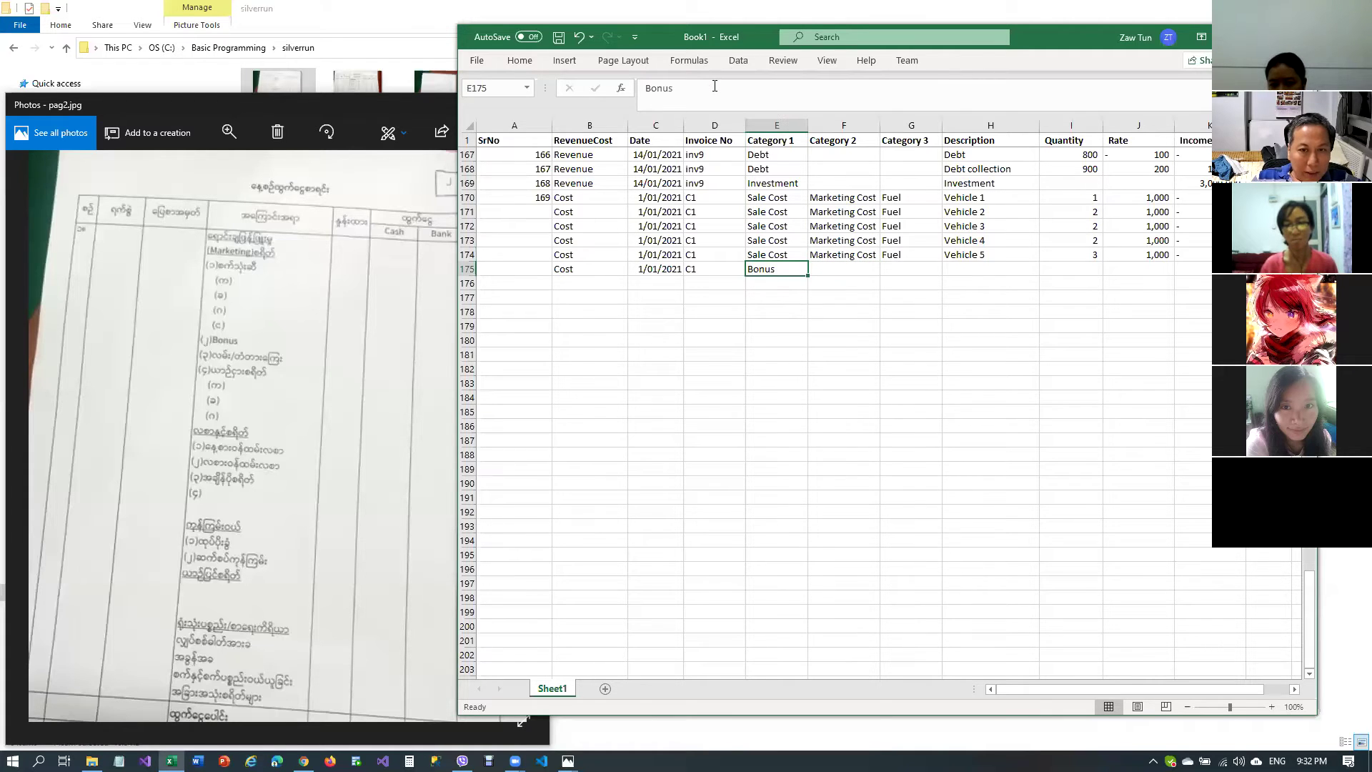
key(Up)
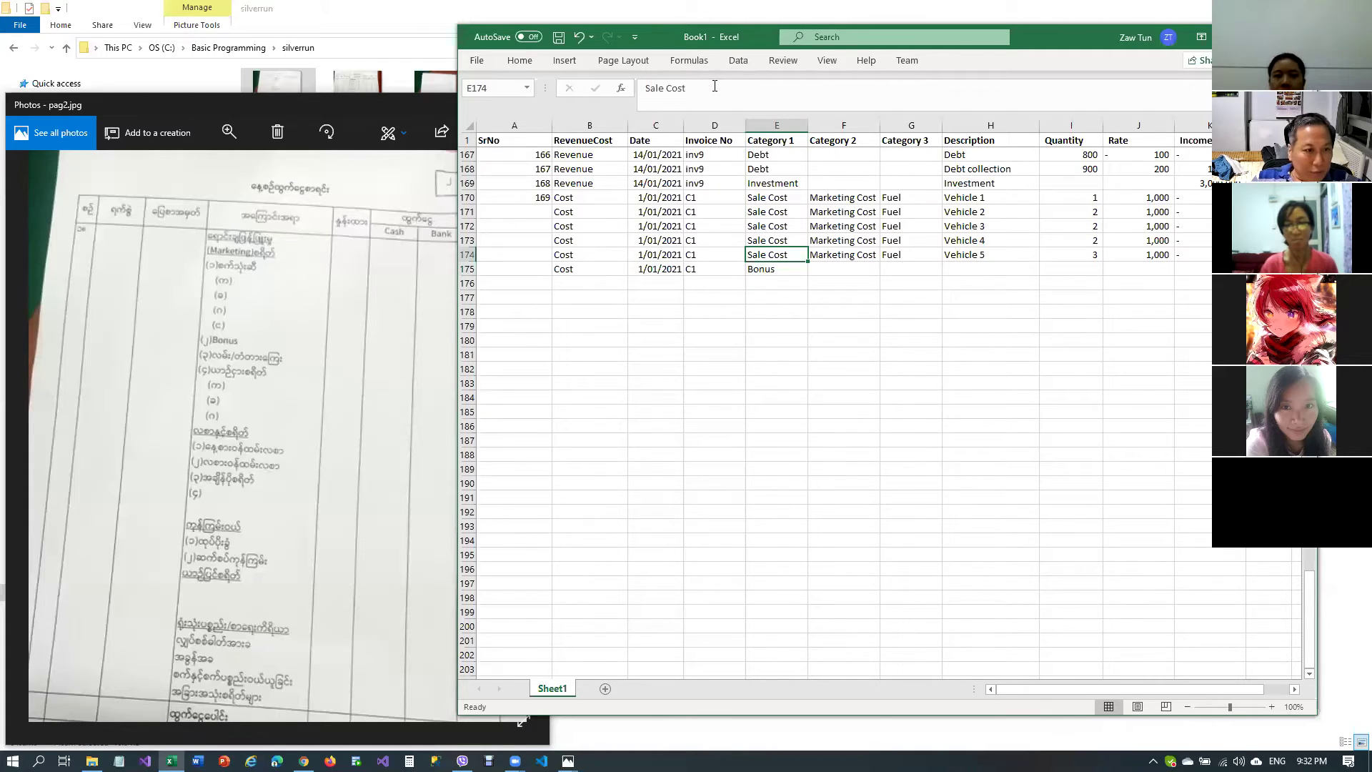
key(shift+Right)
key(ctrl+c)
key(Down)
key(ctrl+v)
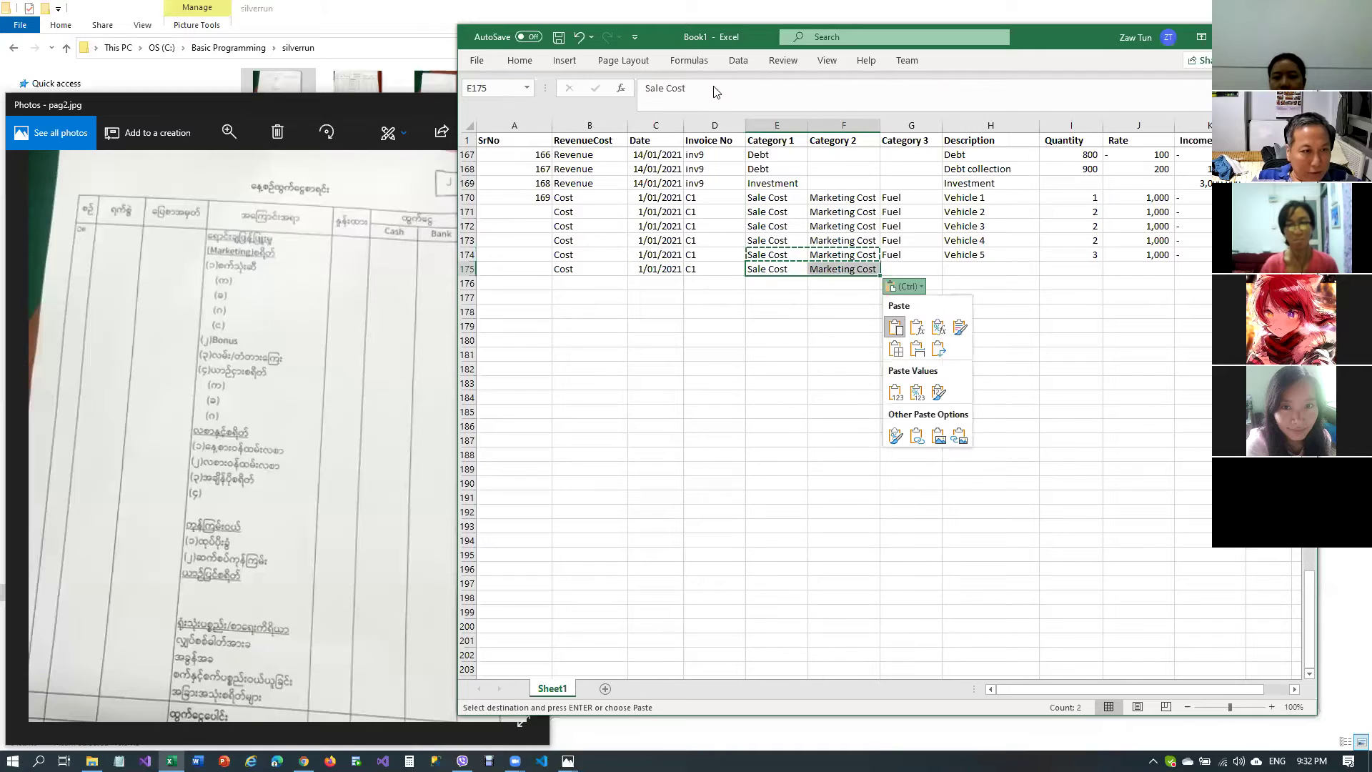
key(Escape)
Replace Category 2 in row 175 with Bonus
key(shift+Left)
key(Escape)
key(Right)
text(Bonus)
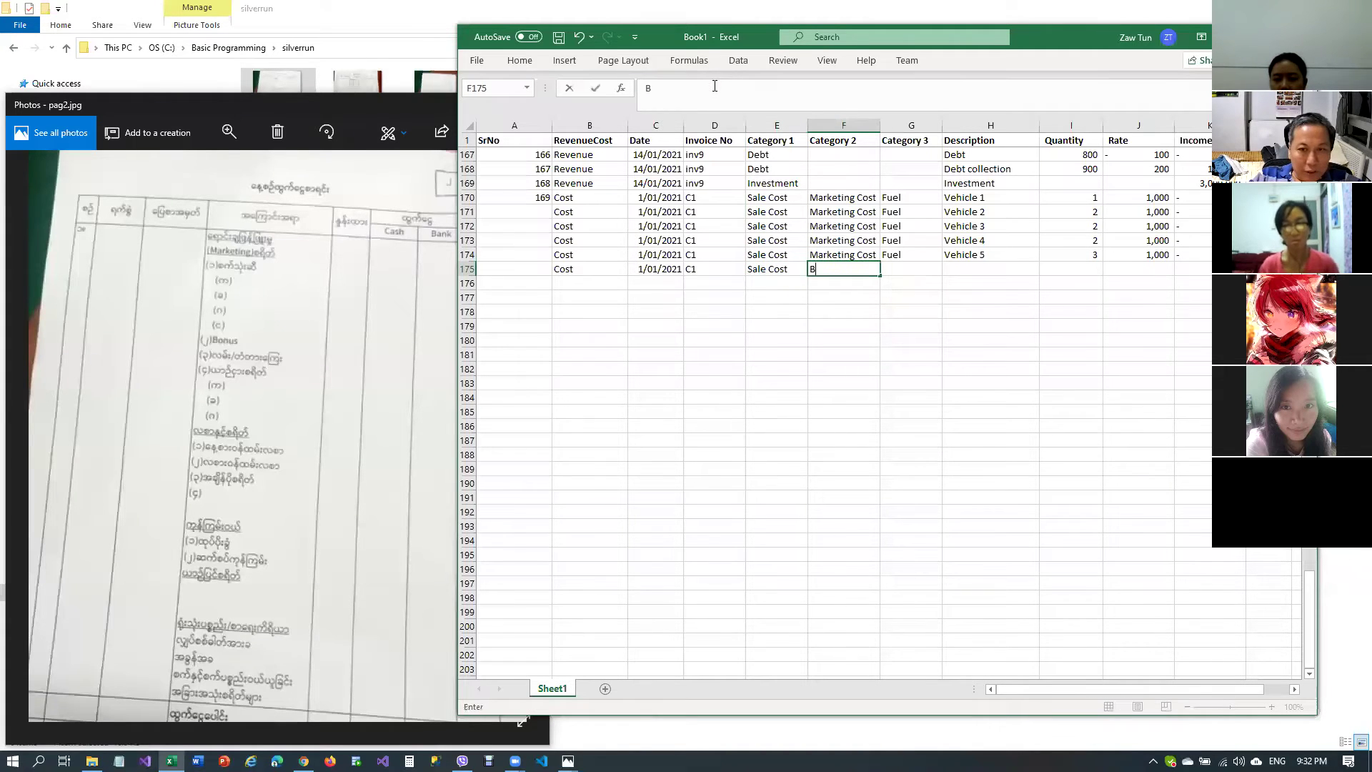
key(Return)
key(Up)
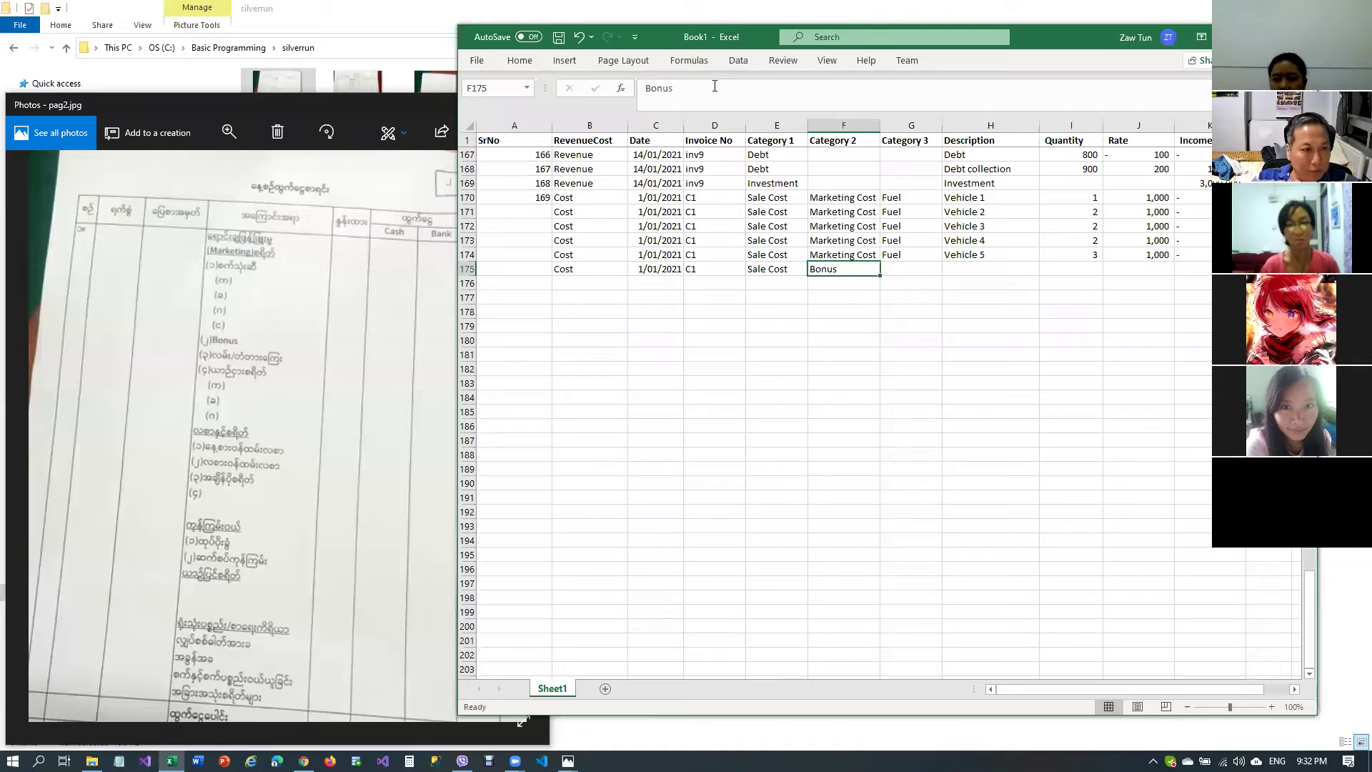
key(Right)
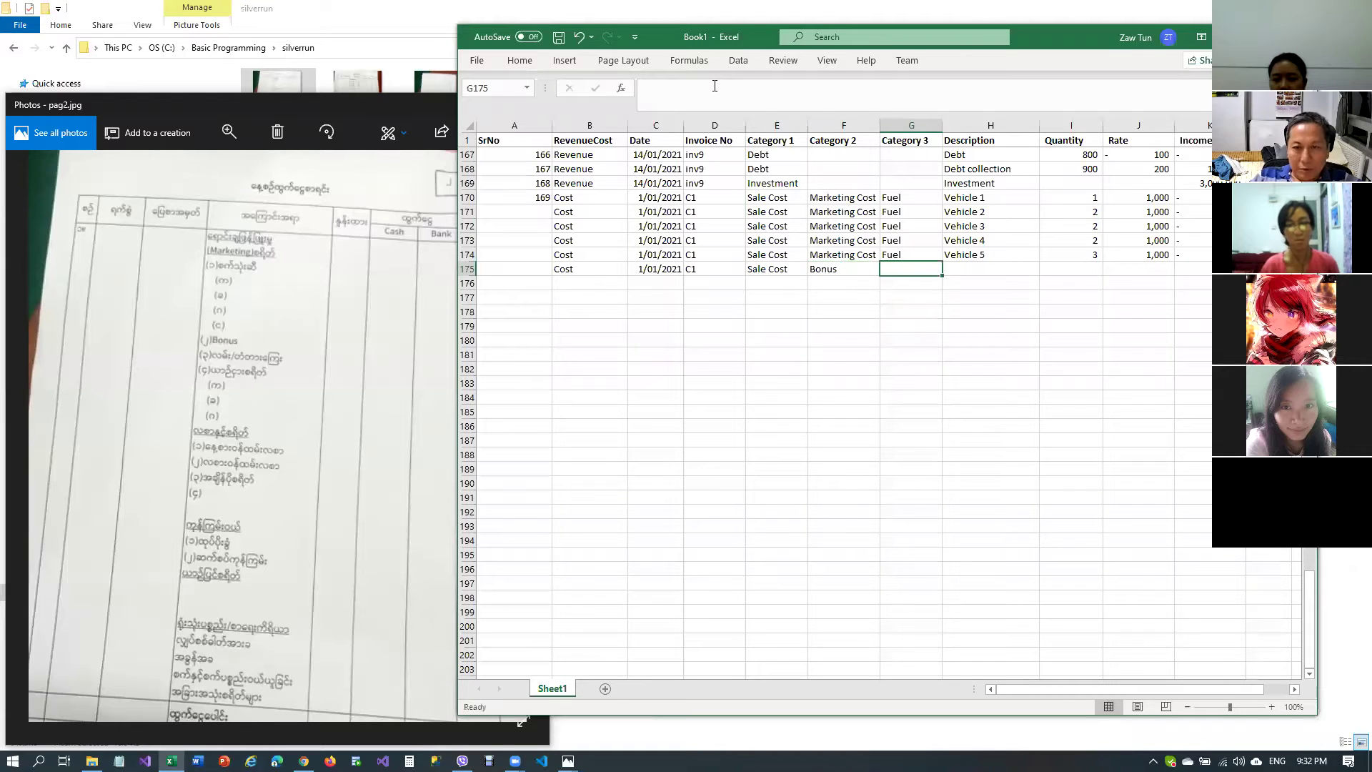
key(Right)
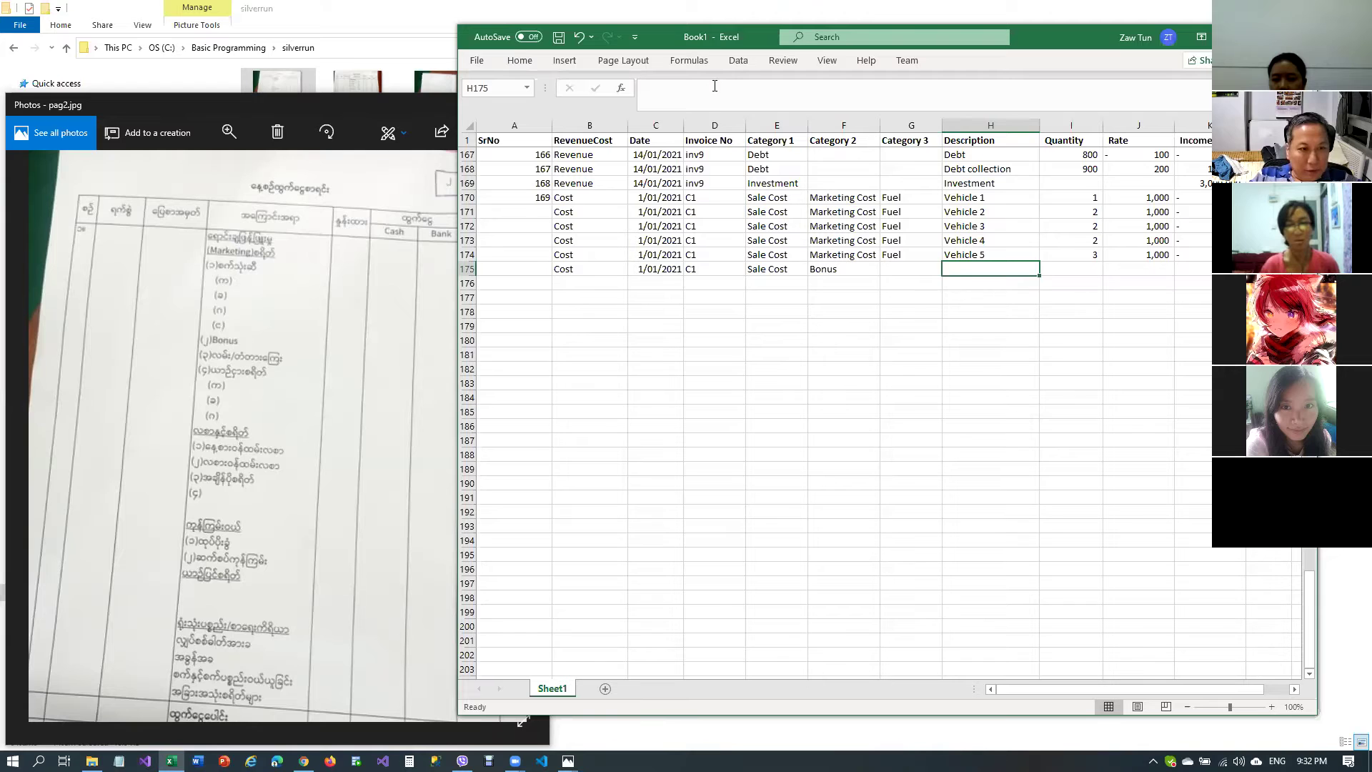
text(Bo)
key(BackSpace)
key(BackSpace)
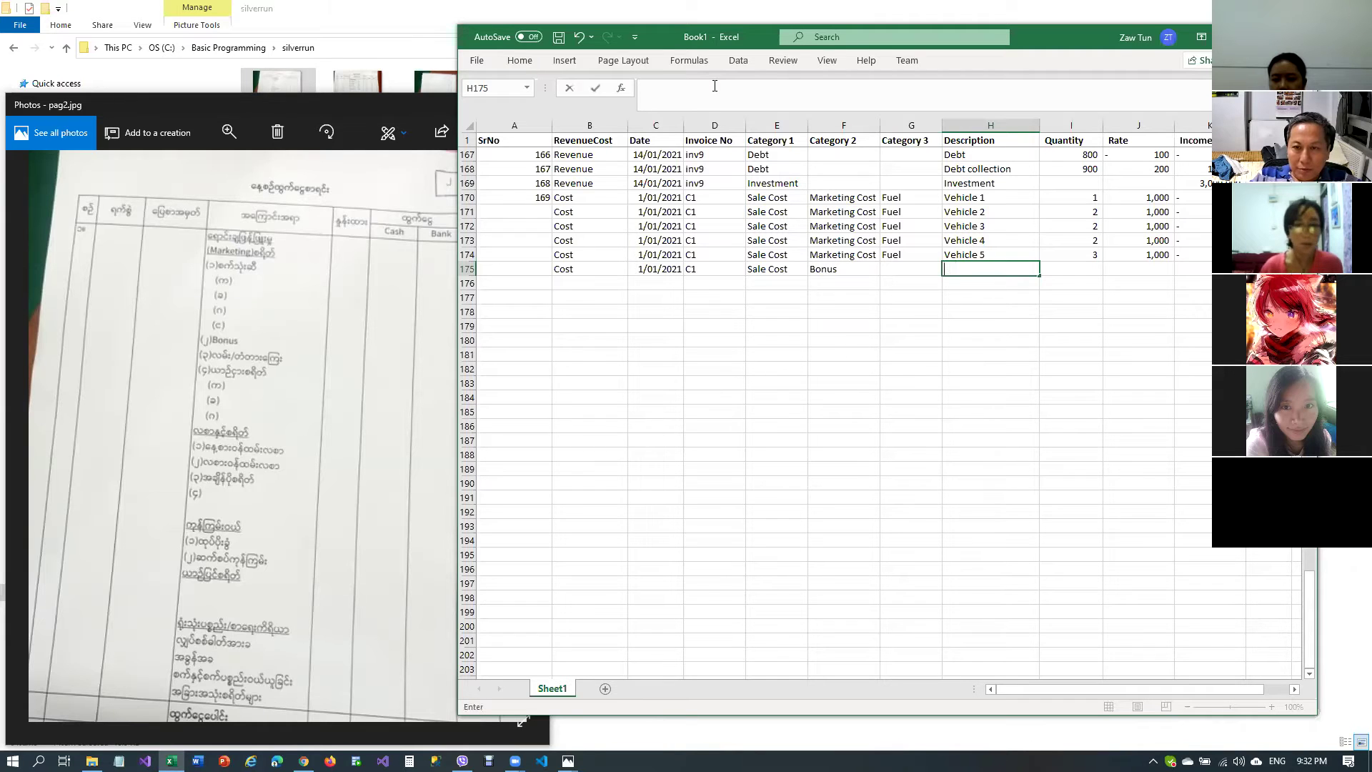
key(Right)
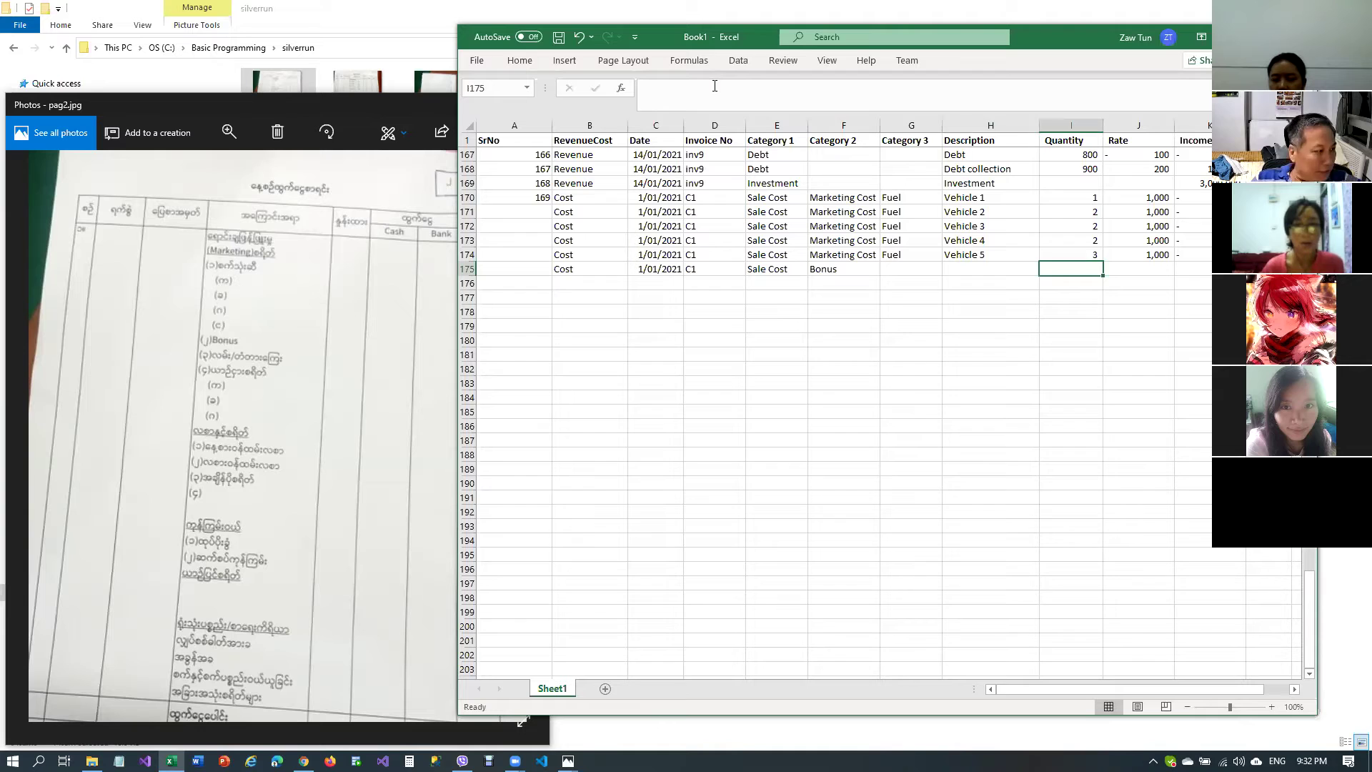
key(Left)
key(Left)
key(Left)
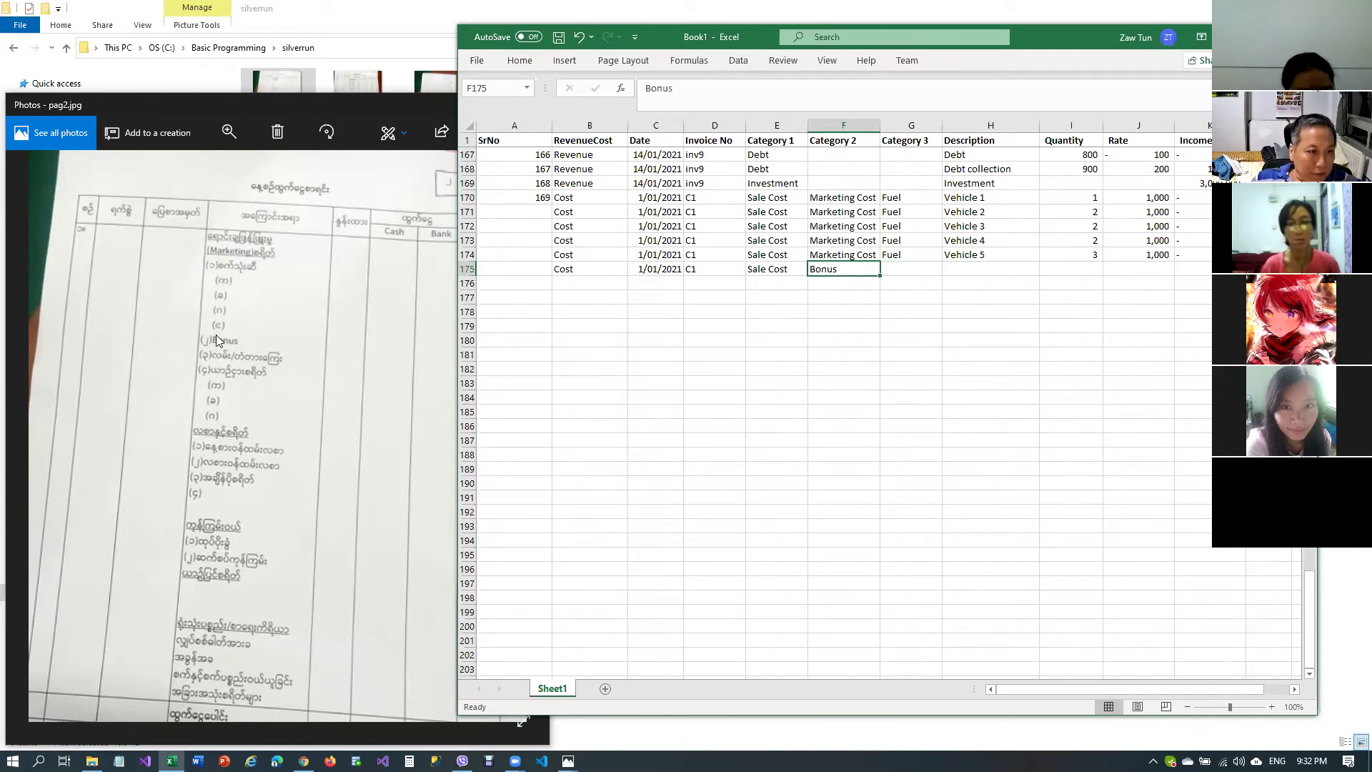
Fill Marketing Cost from row 174 into Category 2 of row 175 and enter Bonus as its Category 3
click(841, 255)
drag(880, 268, 851, 273)
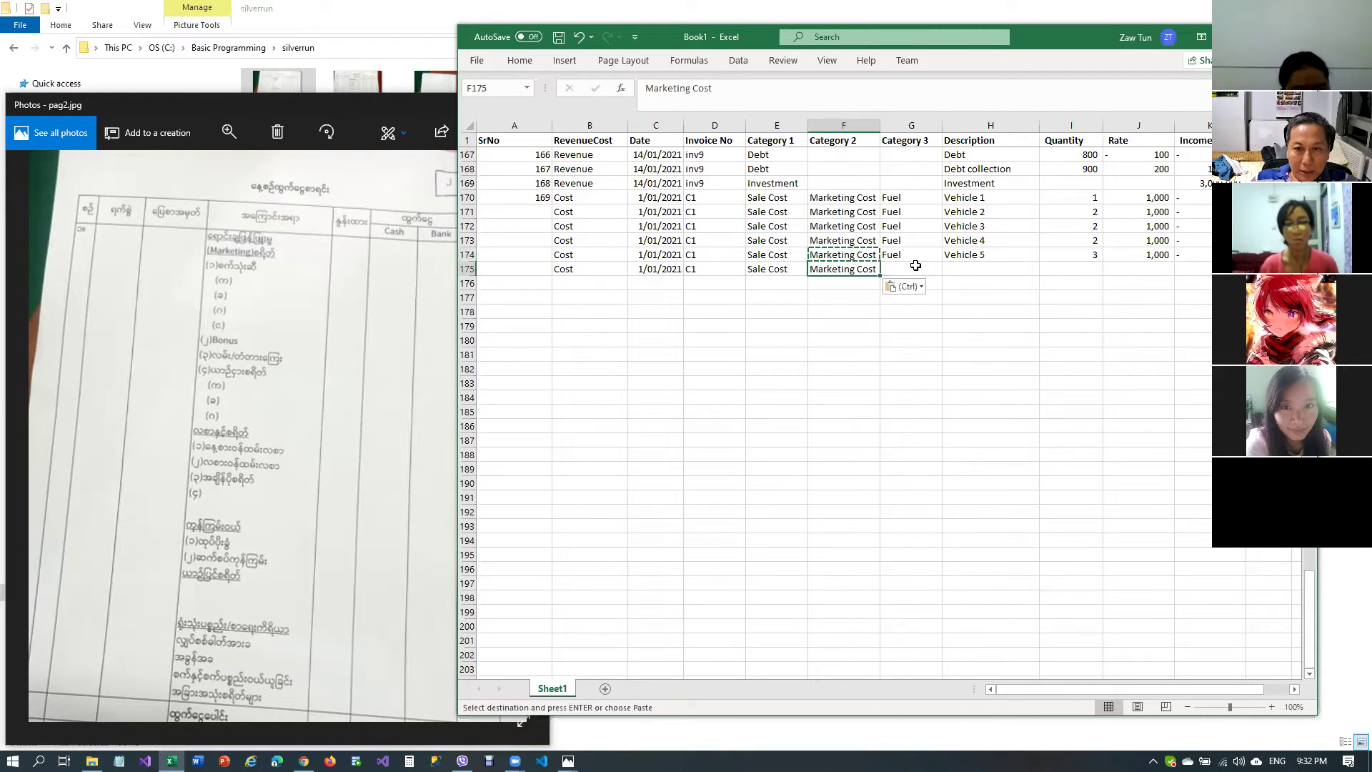
click(911, 269)
text(Bonus)
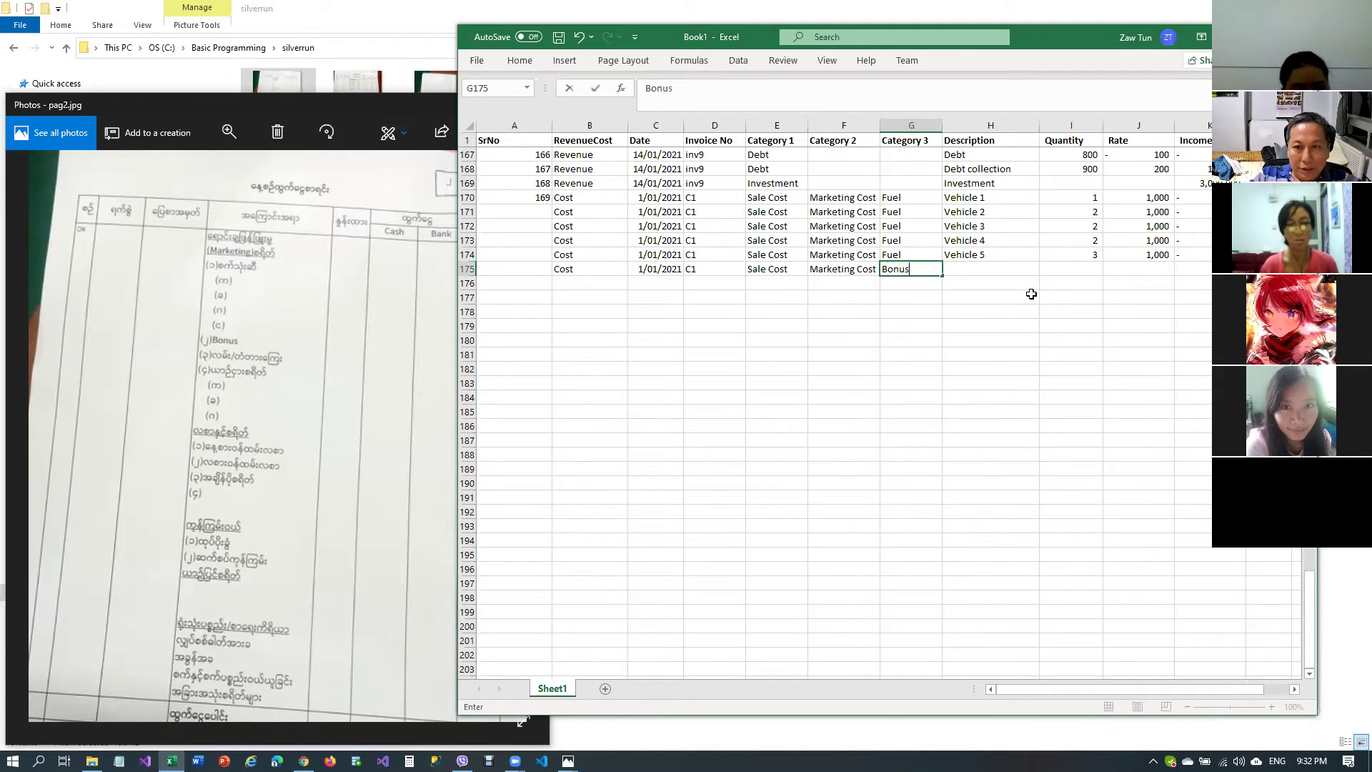
key(Return)
key(Up)
key(Right)
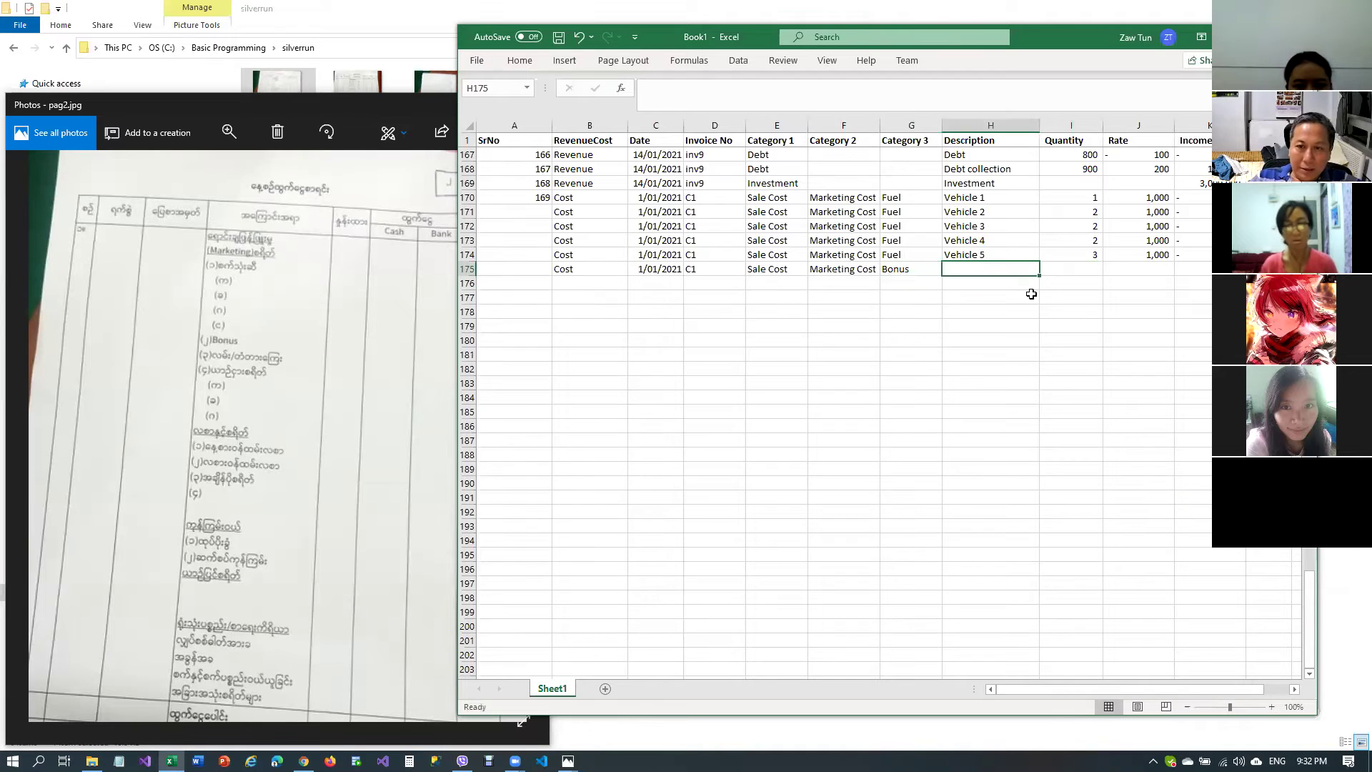
Enter Bonus as the Description of row 175
text(Bo)
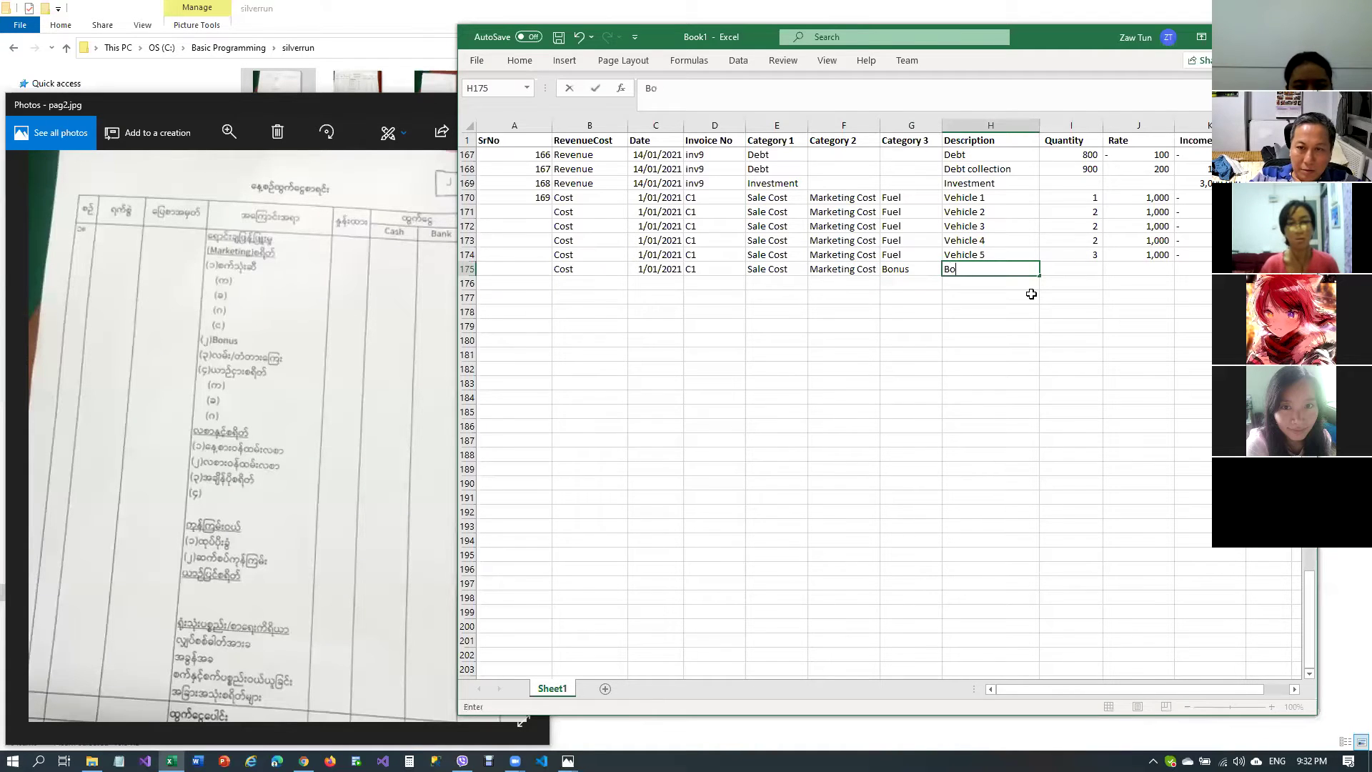
text(nus)
key(ctrl+Return)
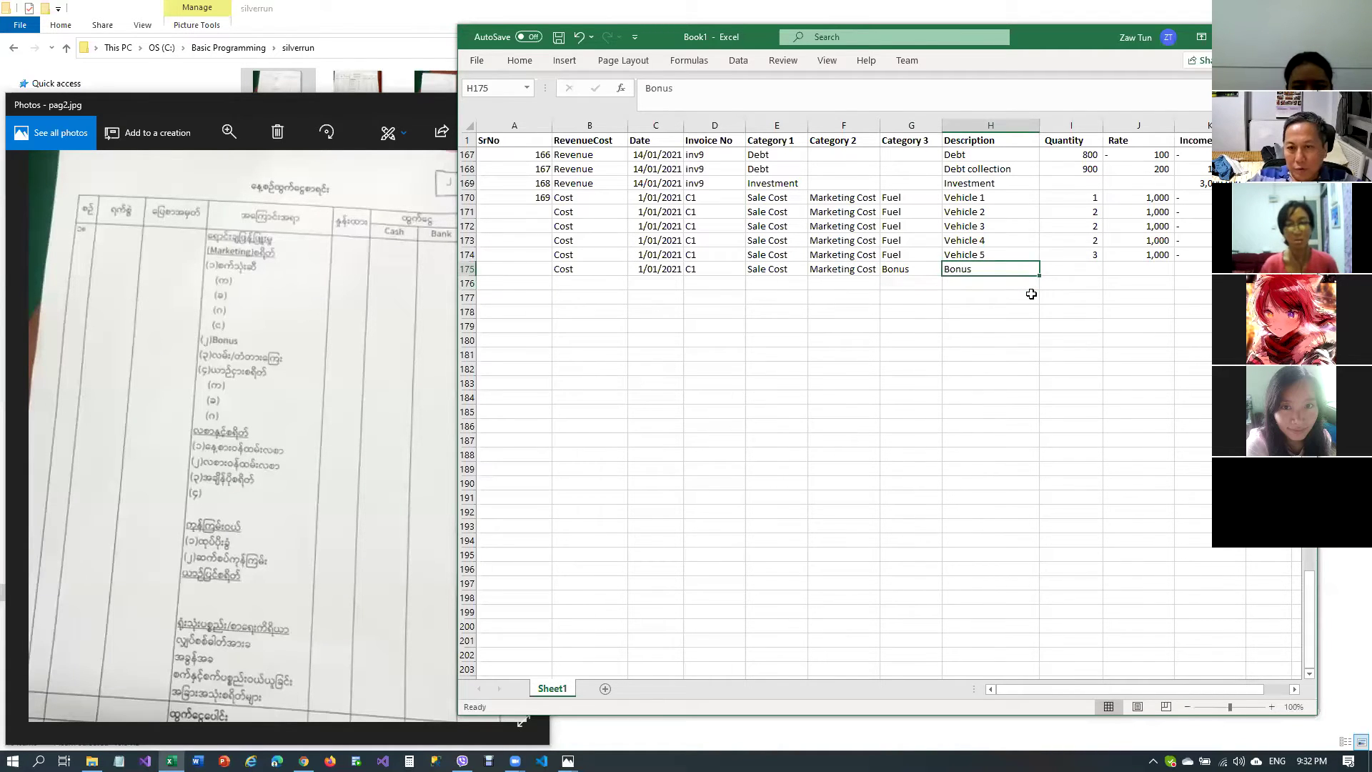
Replace the Description in row 175 with "Bonus to" followed by the recipient's name
text(o)
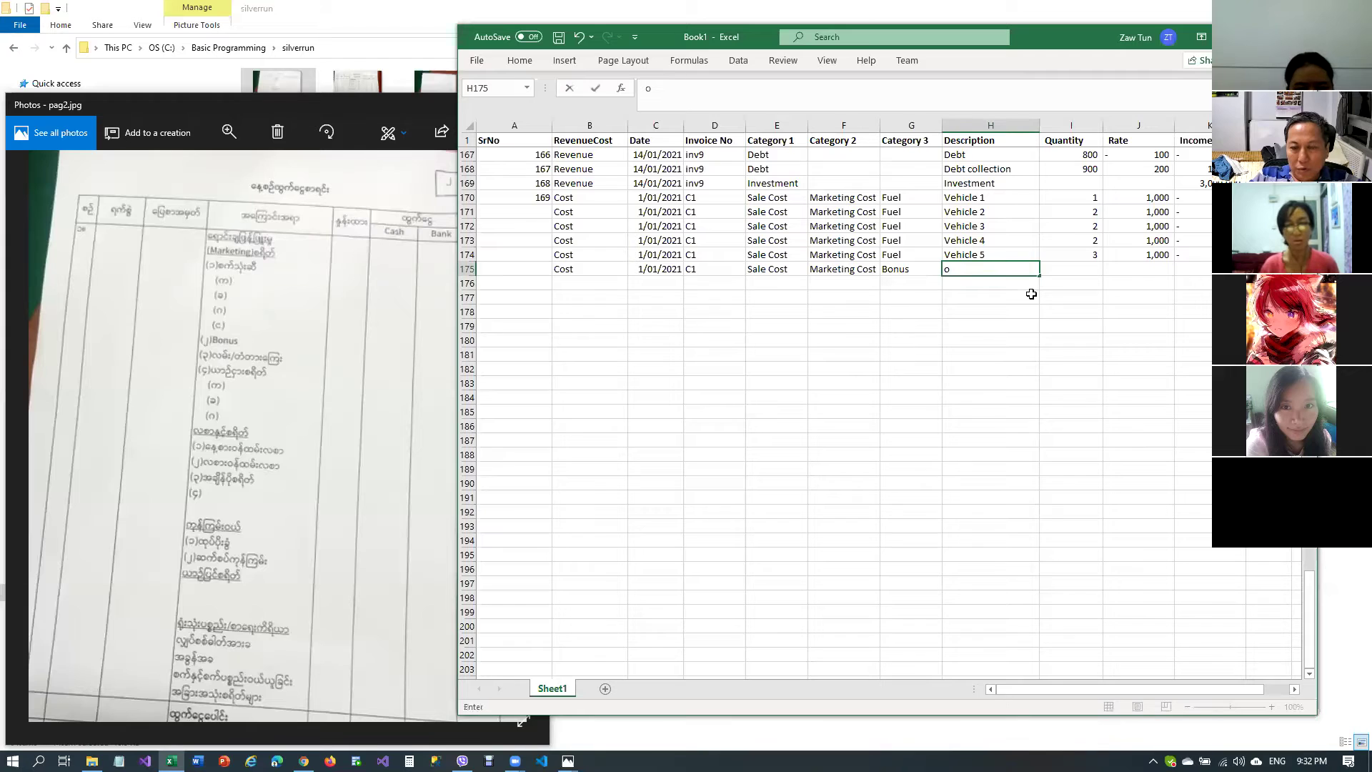
text(B)
key(BackSpace)
text(Bon)
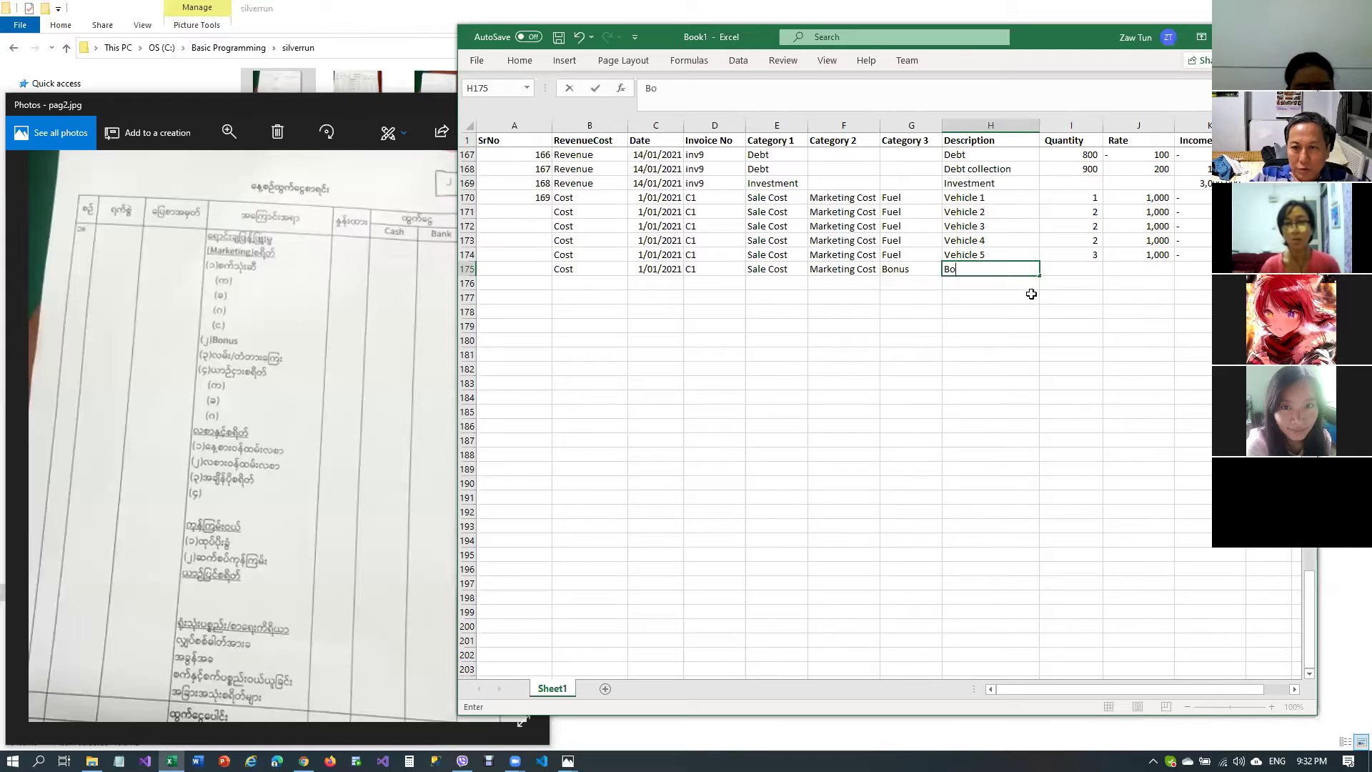
text(us to )
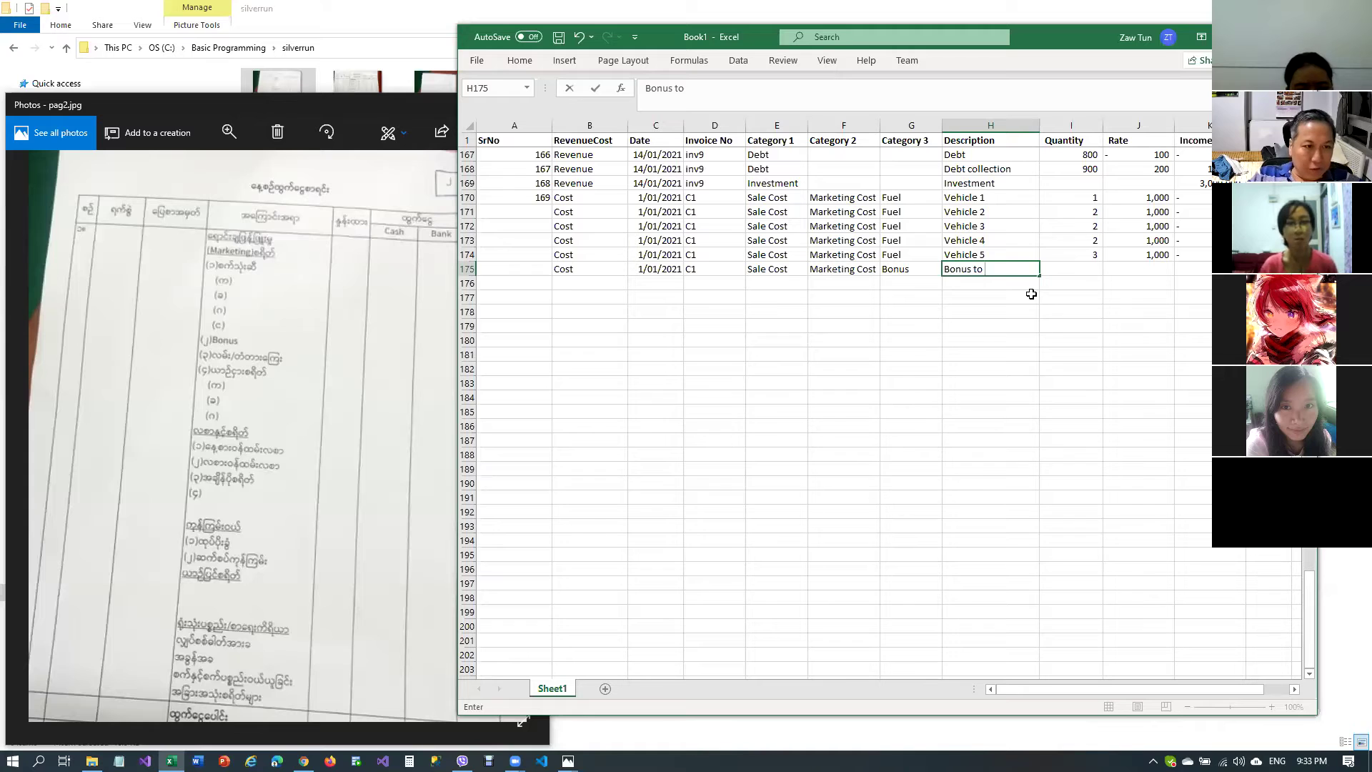
text(Sal)
key(BackSpace)
key(BackSpace)
key(BackSpace)
text(Ko Myo)
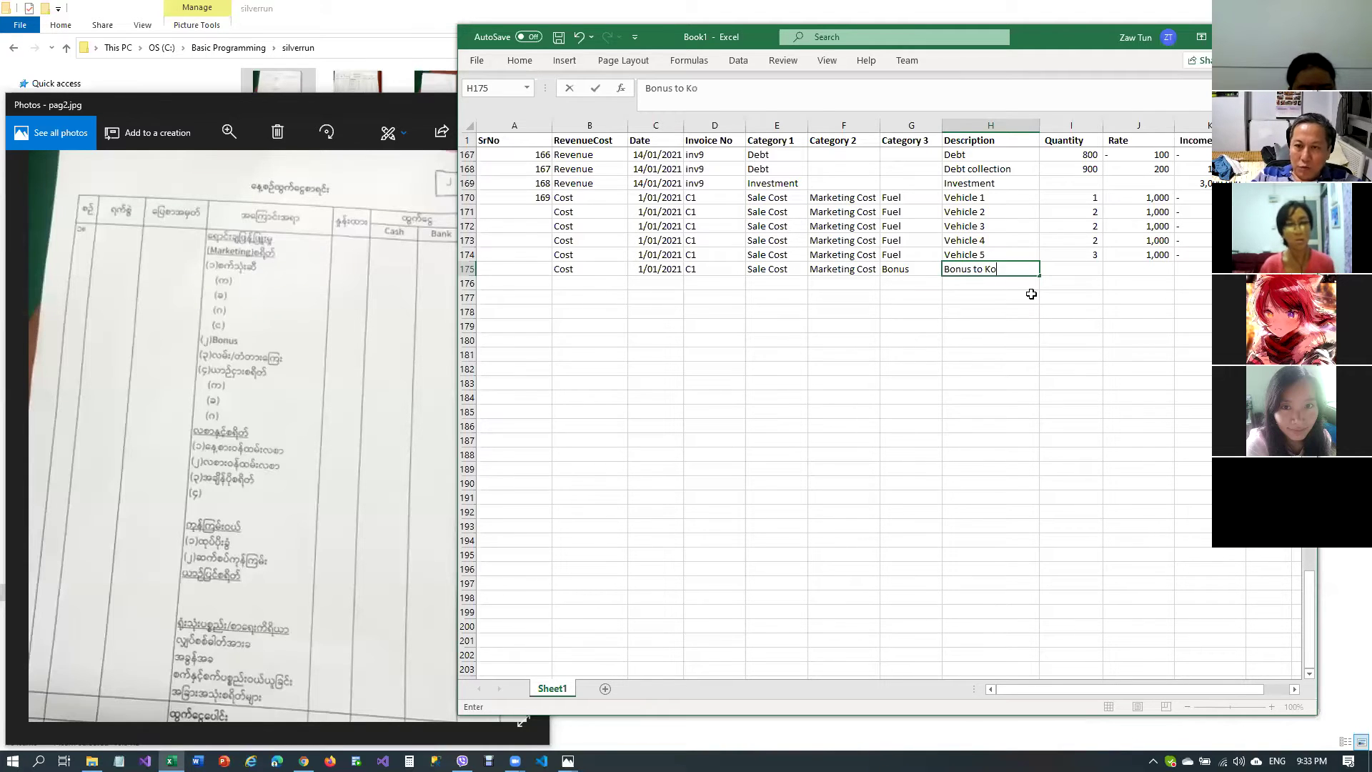
key(Tab)
Enter a Quantity of 200 and a Rate of 50 for the Bonus cost in row 175
text(200)
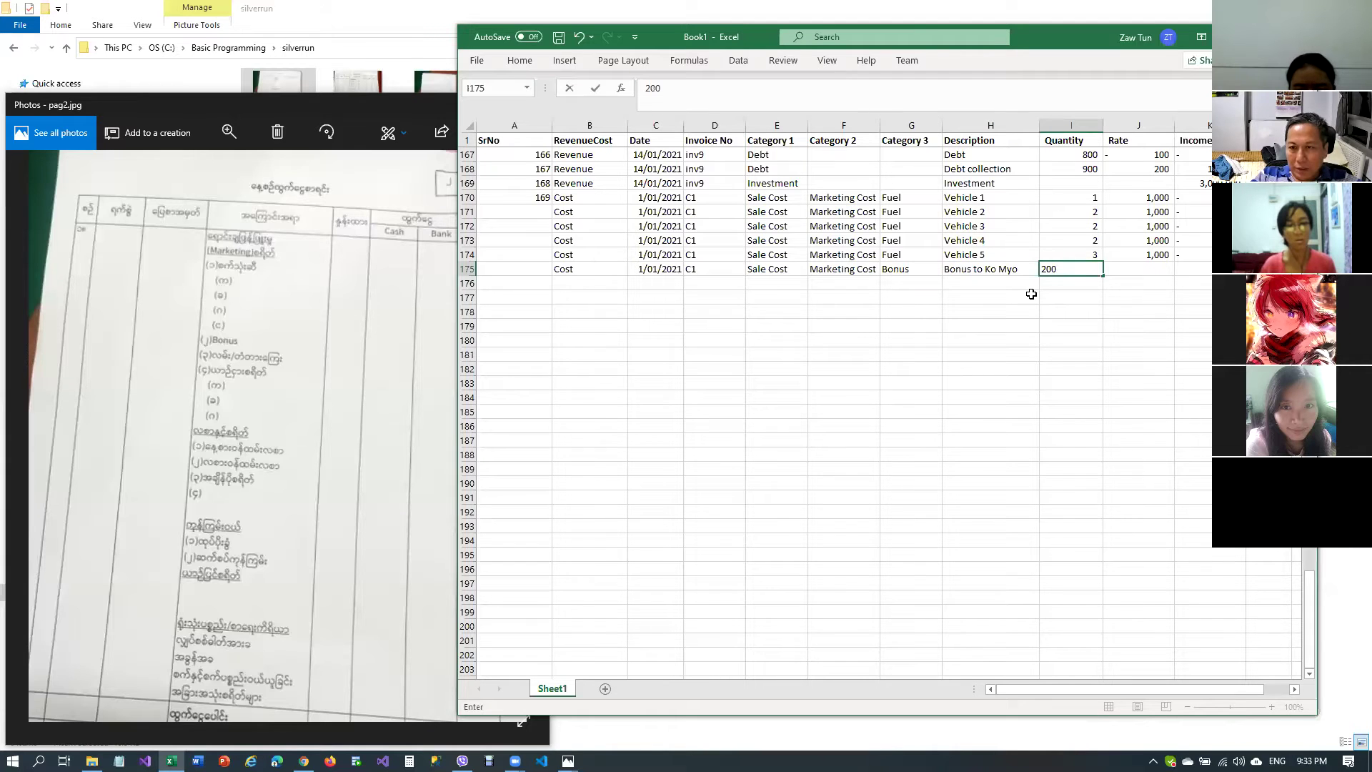
key(Tab)
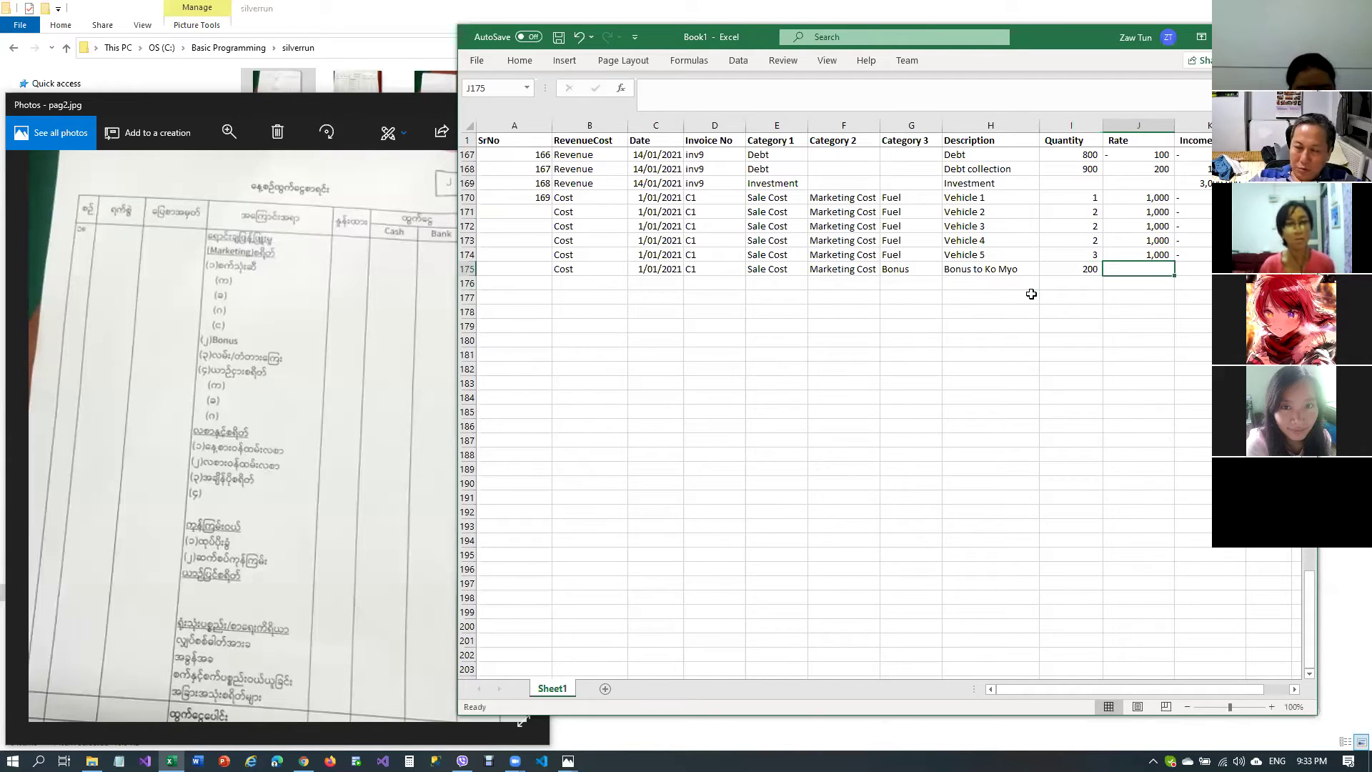
text(50)
key(Tab)
key(Down)
key(Down)
key(Up)
key(Left)
key(Left)
key(Left)
key(Left)
key(Left)
key(Left)
key(Left)
key(Left)
key(Left)
key(Left)
key(Up)
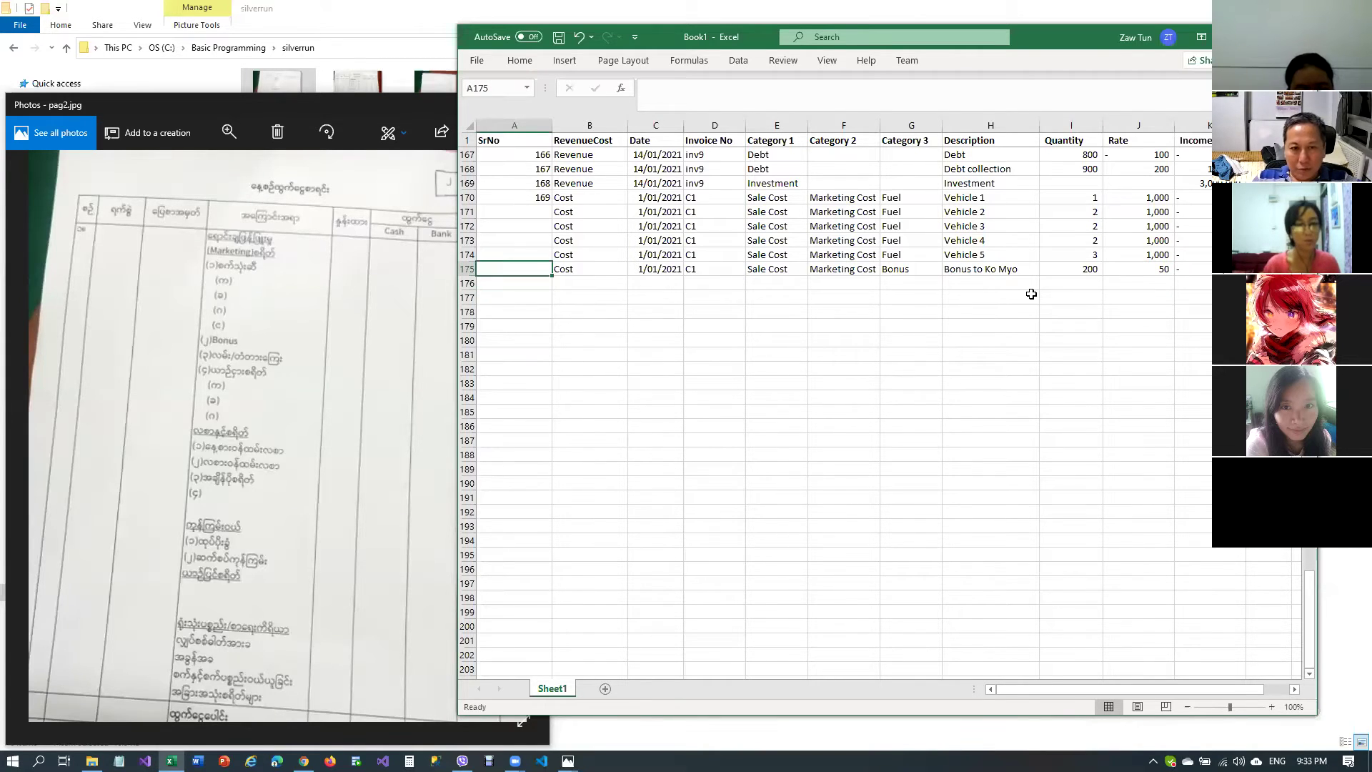
key(shift+Right)
key(shift+Right)
key(shift+Right)
key(shift+Right)
key(shift+Right)
key(shift+Right)
key(shift+Right)
key(shift+Right)
key(shift+Right)
key(shift+Right)
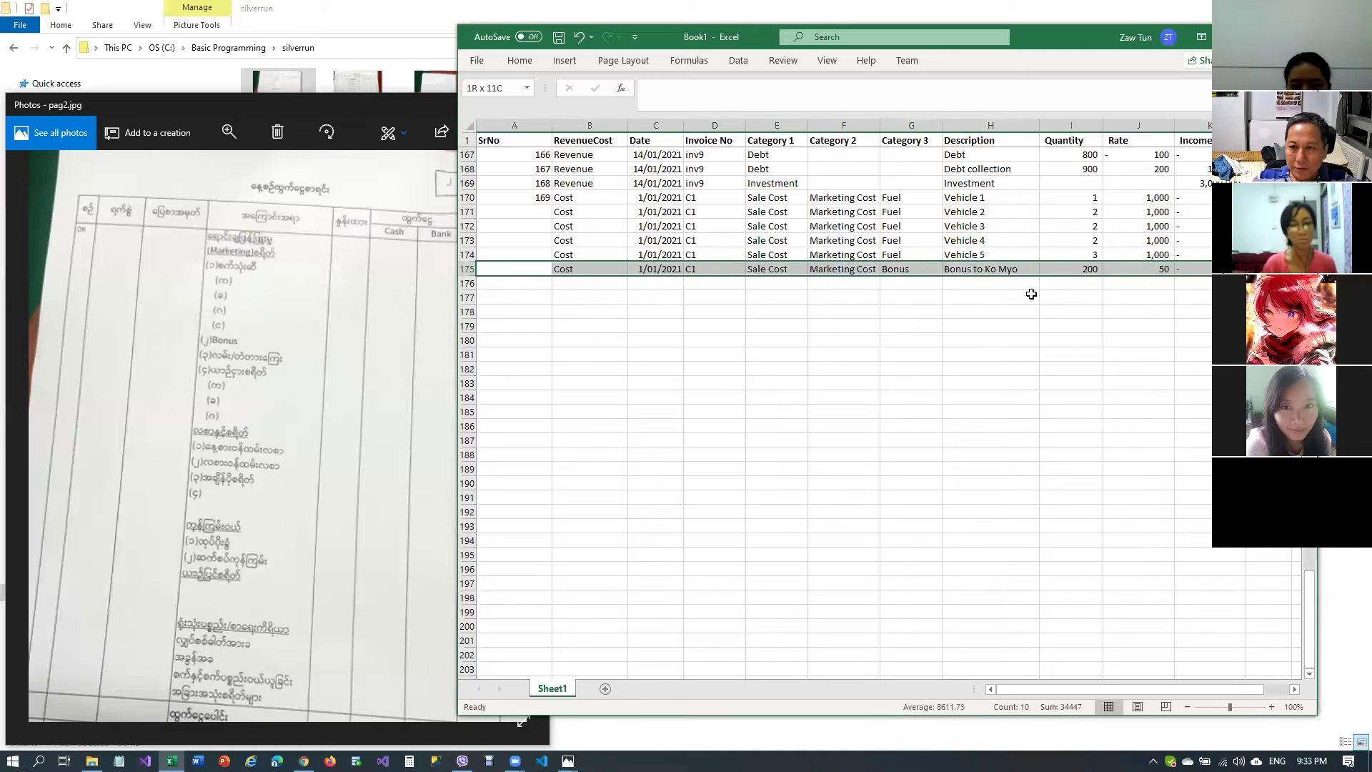
key(Down)
key(Down)
key(Up)
key(Up)
Change the Description in row 175 to just Bonus, without a recipient
key(Right)
key(Right)
key(Right)
key(Right)
key(Right)
key(Right)
key(Right)
key(Right)
key(Right)
key(Right)
key(Left)
key(Left)
key(Left)
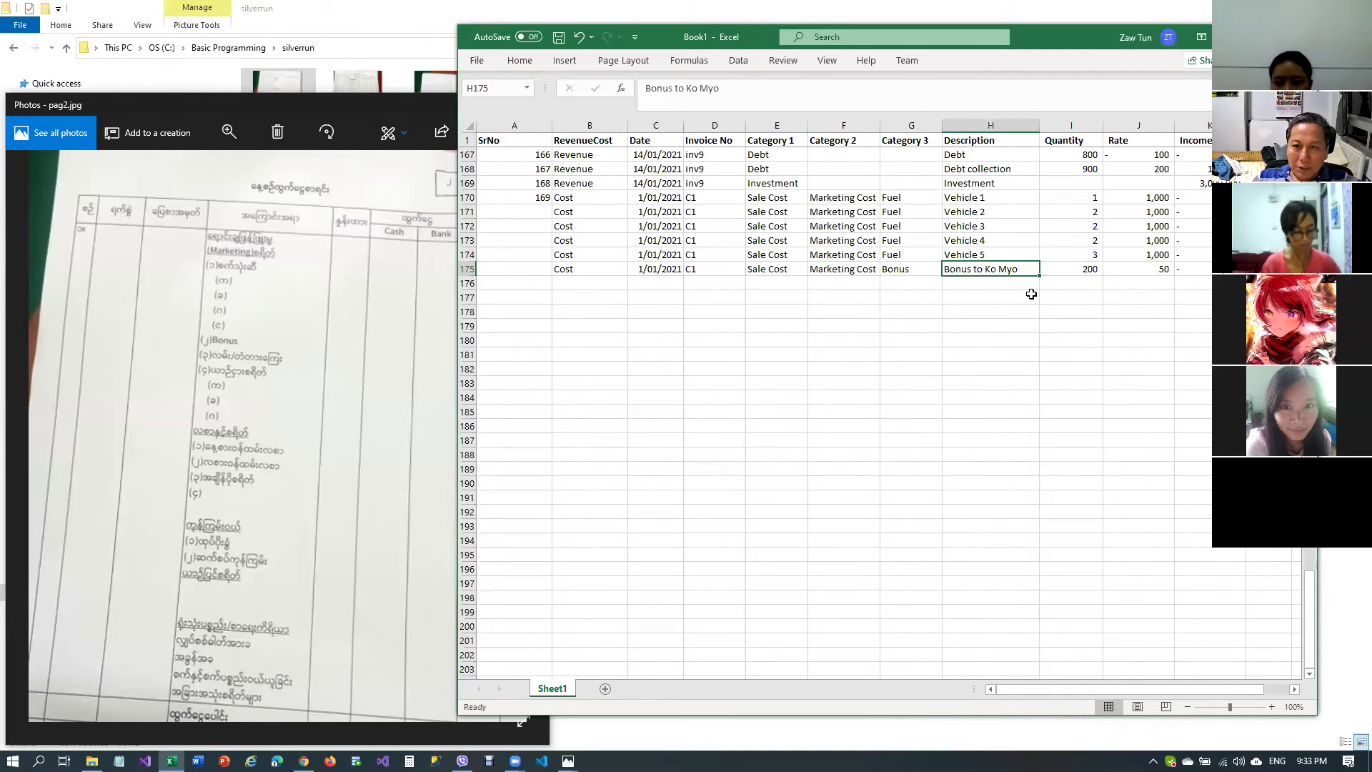
text(Bonue)
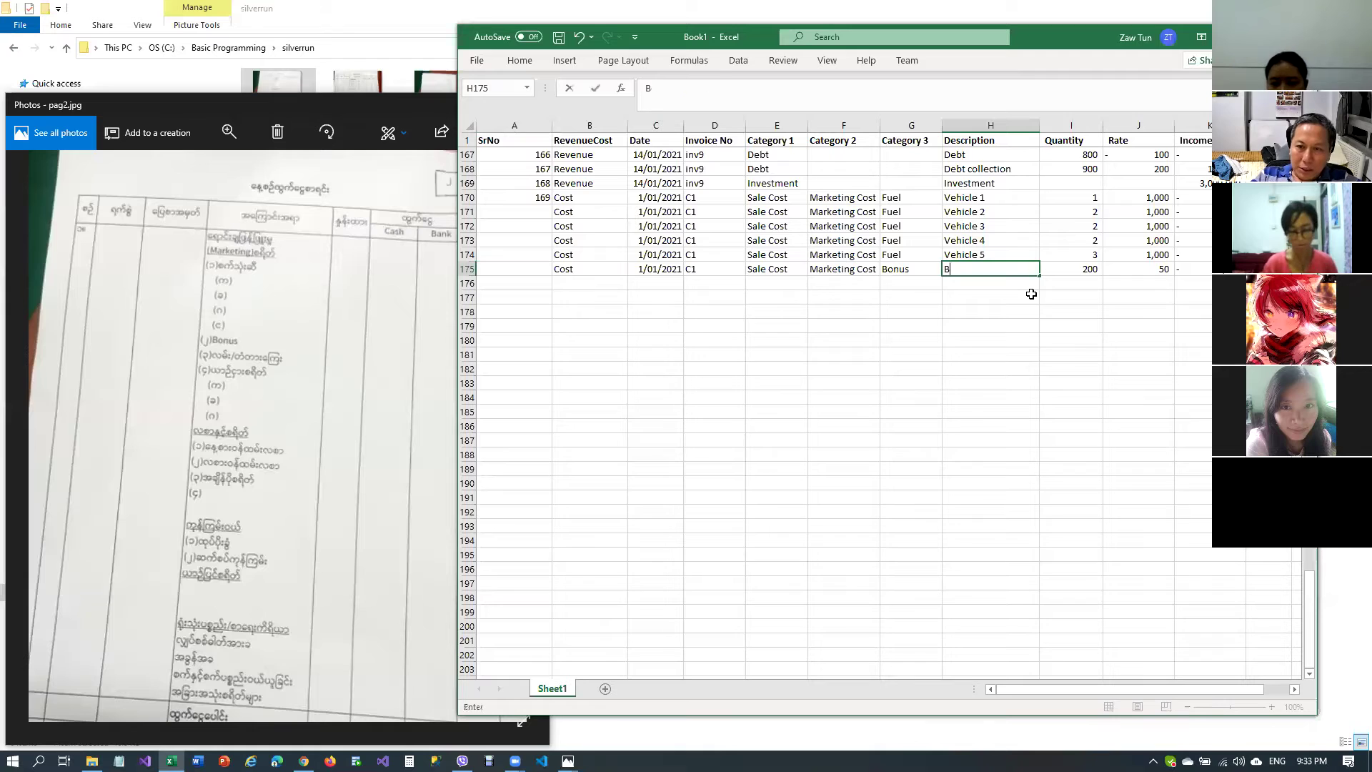
key(BackSpace)
text(s)
key(ctrl+Return)
Start row 176 with Cost in the RevenueCost column
key(Down)
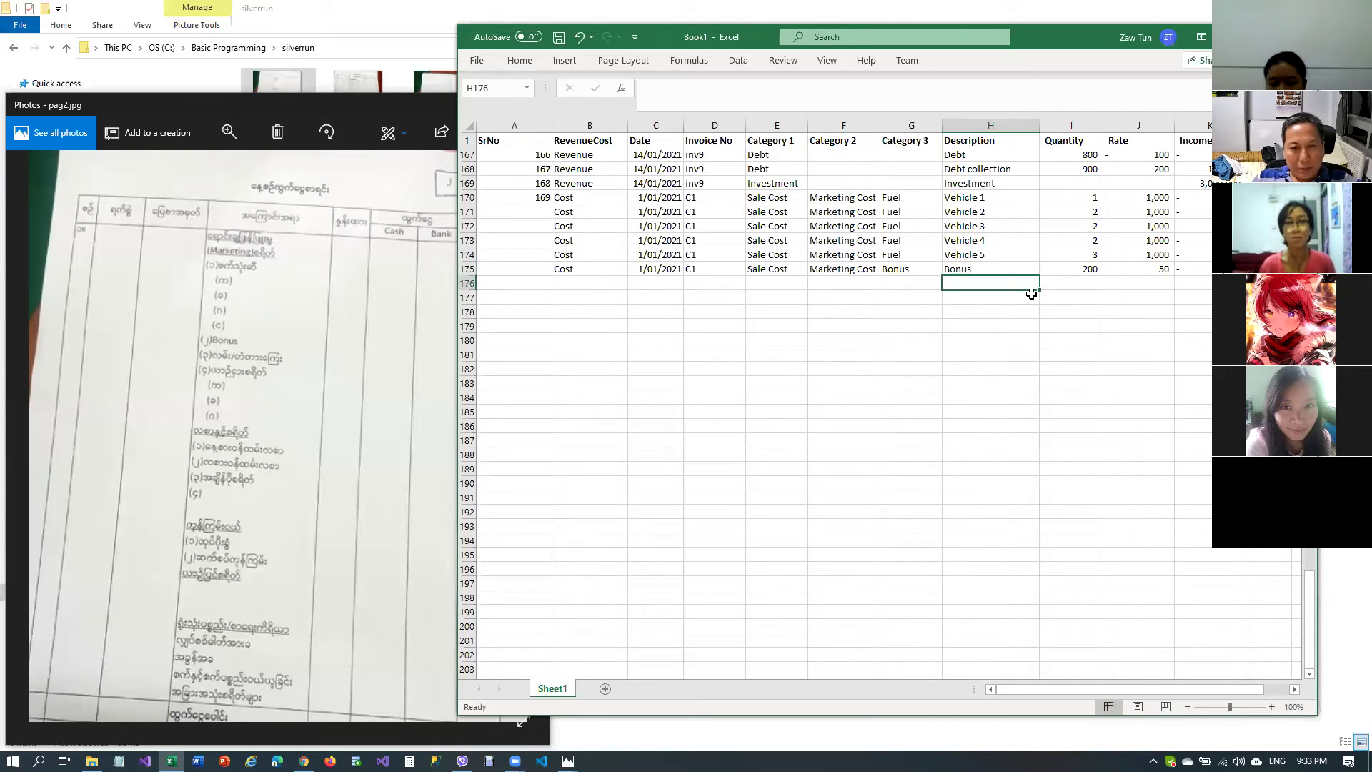
key(Left)
key(Left)
key(Left)
key(Left)
key(Left)
key(Left)
key(Left)
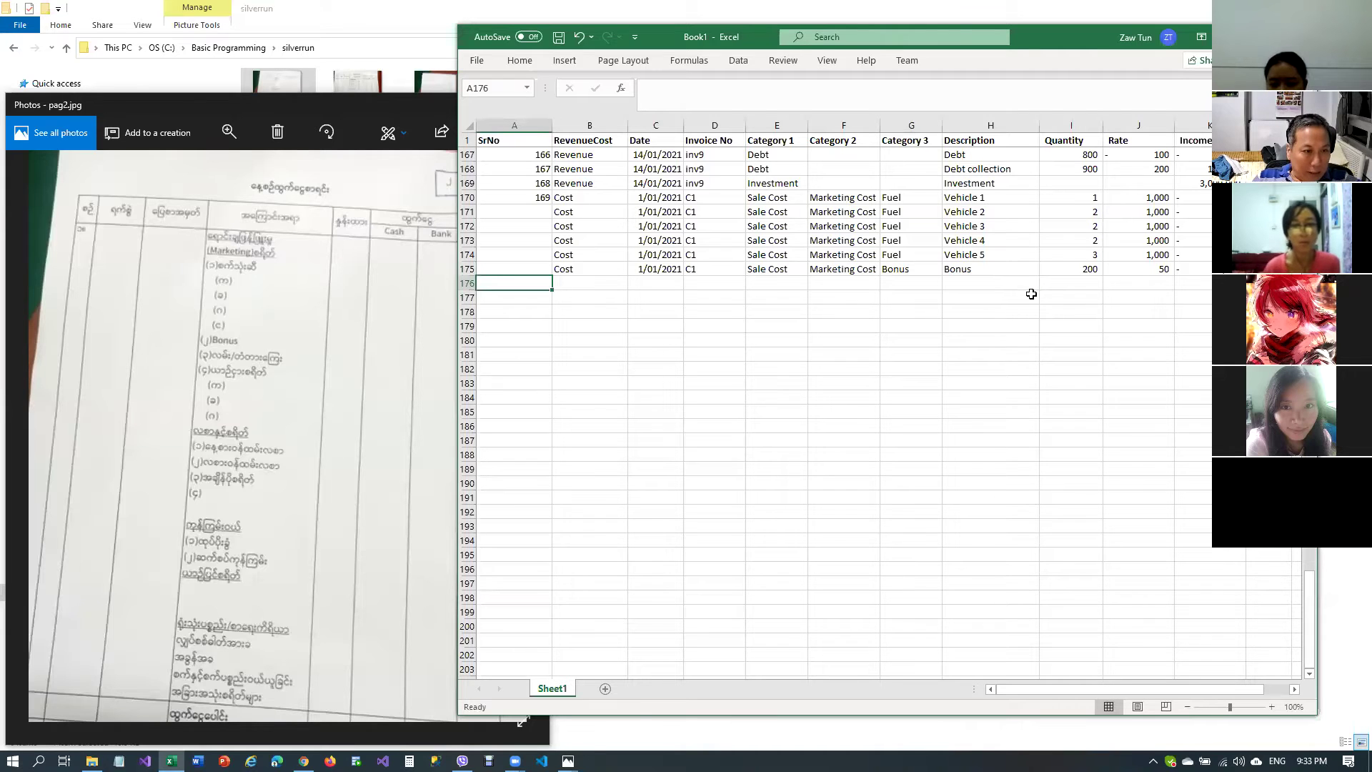
key(Right)
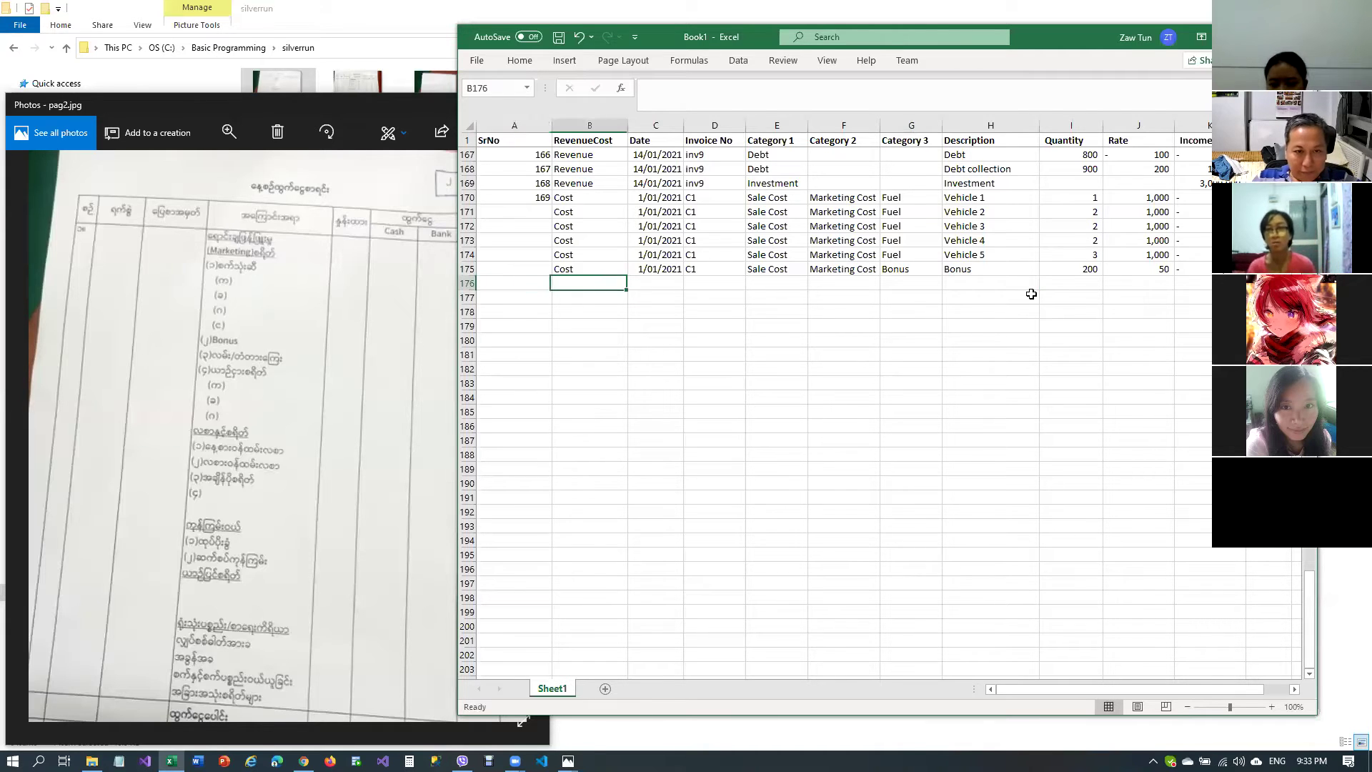
text(Cost)
key(Return)
key(Up)
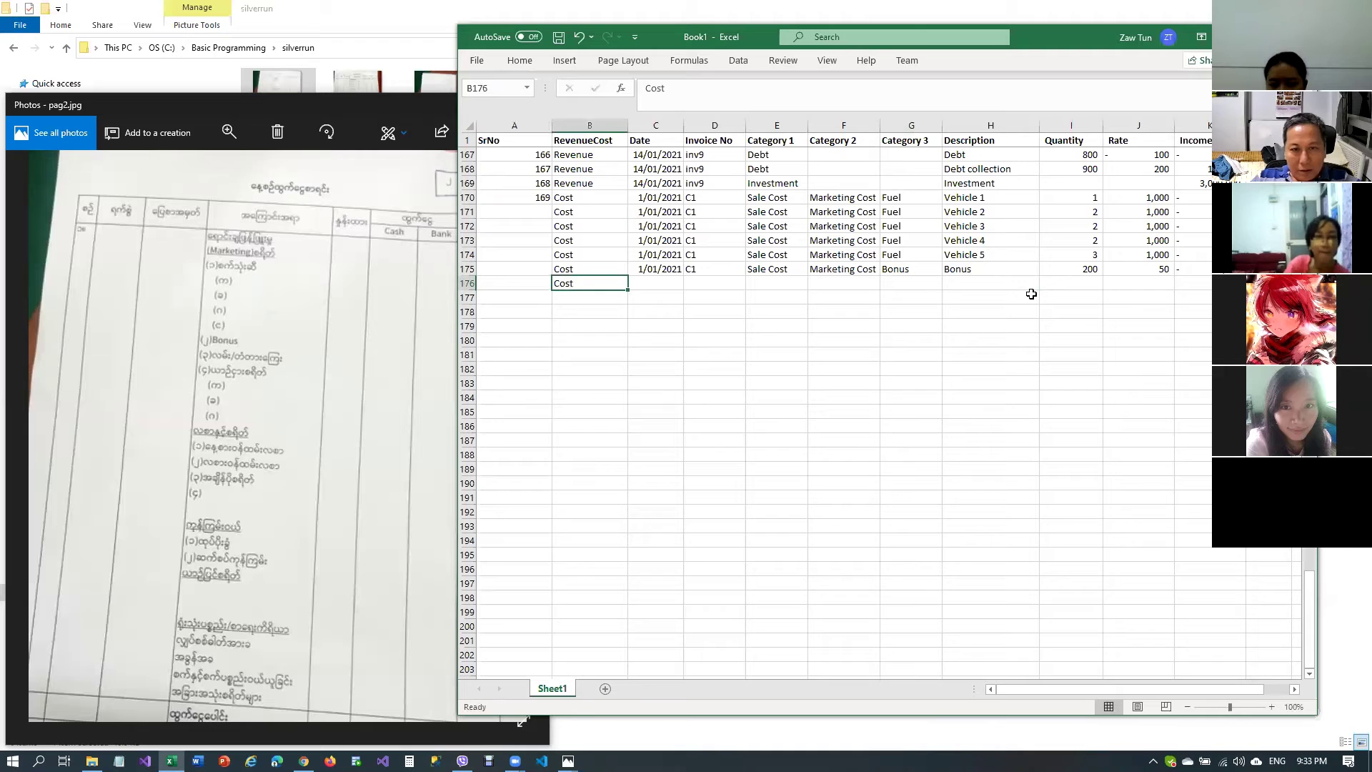
Copy Date, Invoice No, Category 1 and Category 2 from row 175 into row 176 and select its Category 3 cell
key(Right)
key(Up)
key(shift+Right)
key(shift+Right)
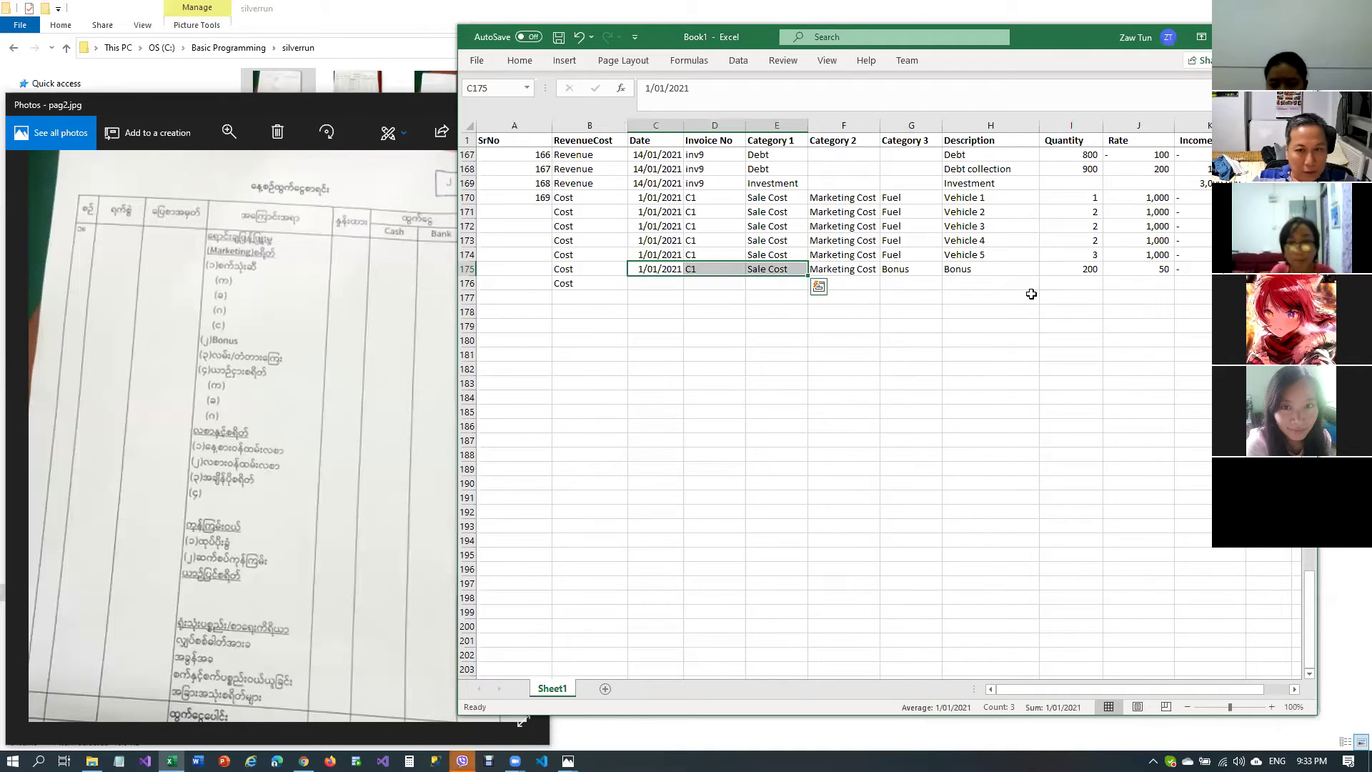
key(shift+Right)
key(ctrl+c)
key(Down)
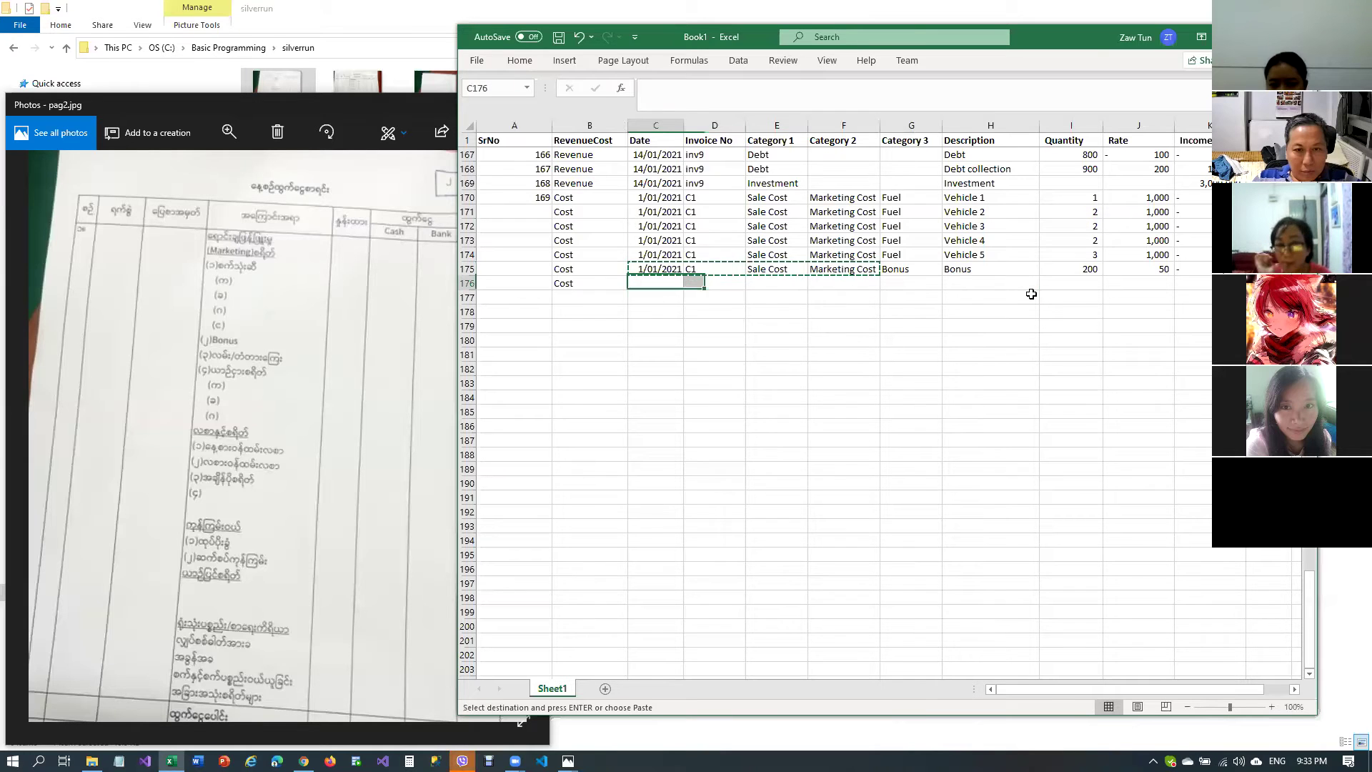
key(ctrl+v)
key(Escape)
key(Right)
key(Right)
key(Right)
key(Right)
key(Right)
key(Left)
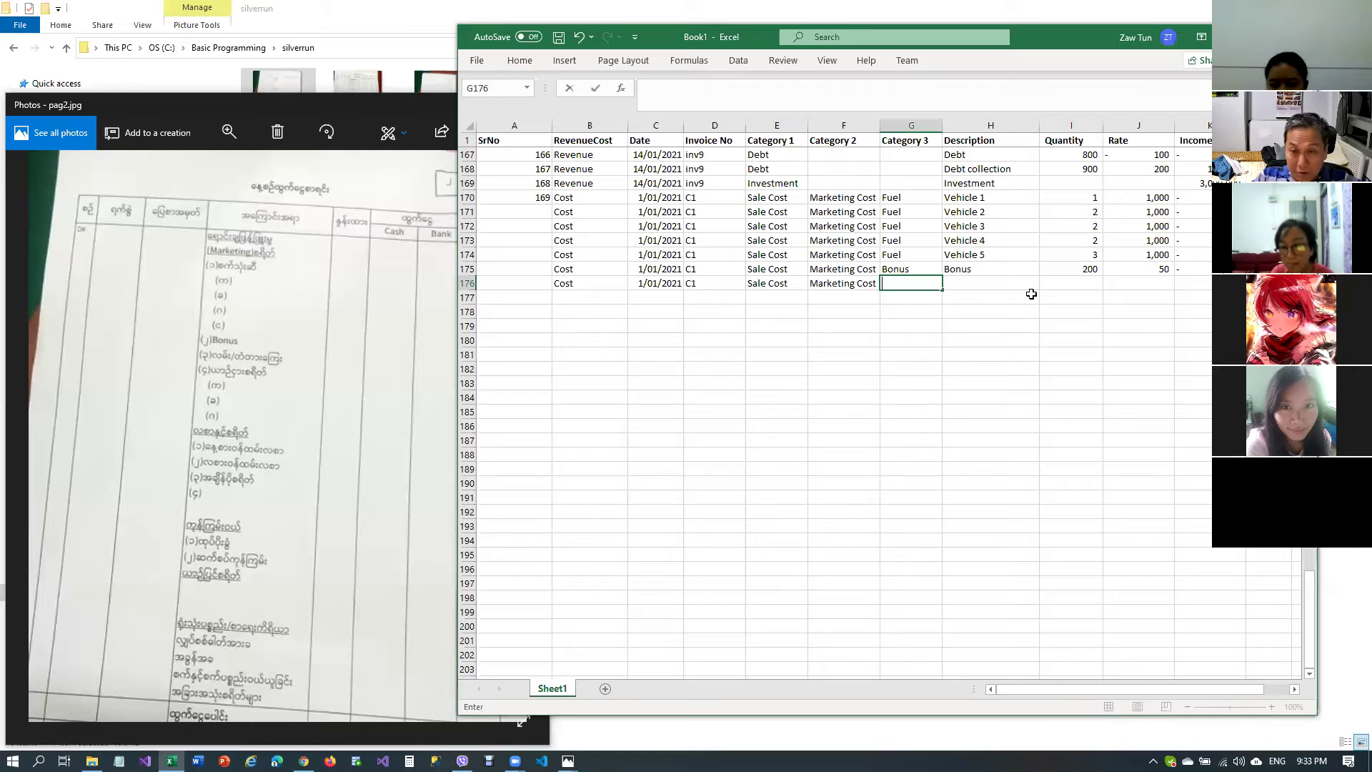
text(Road T)
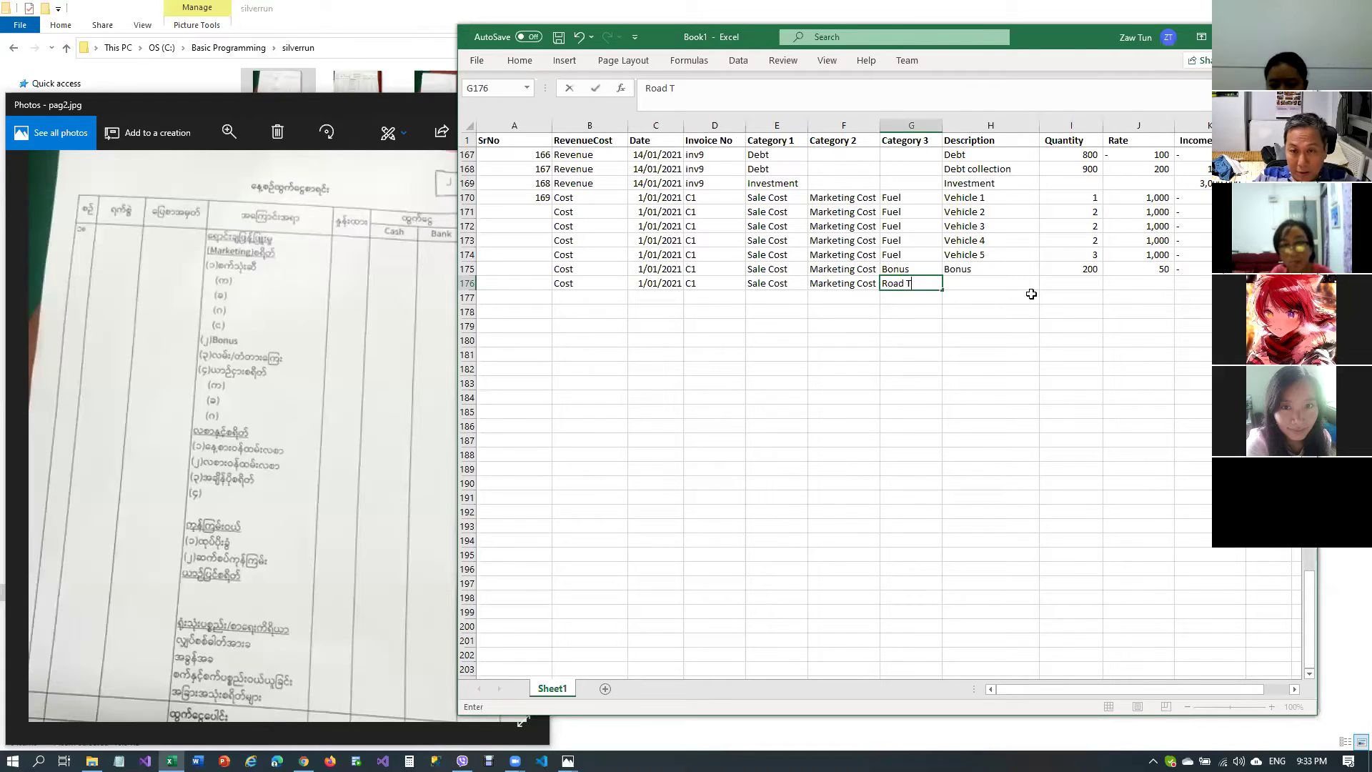
key(BackSpace)
key(BackSpace)
key(BackSpace)
key(BackSpace)
key(BackSpace)
key(BackSpace)
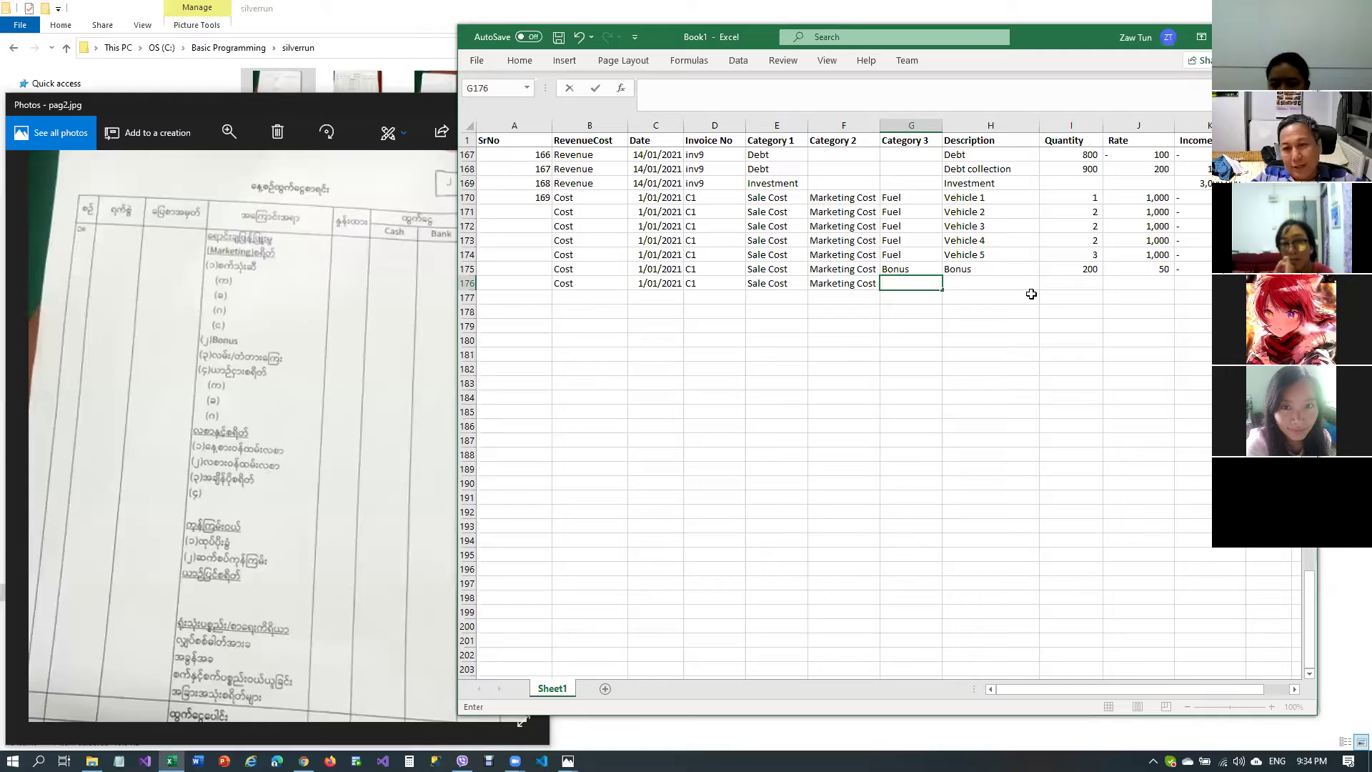
Enter Toll gate fee as Category 3 of row 176
text(oll)
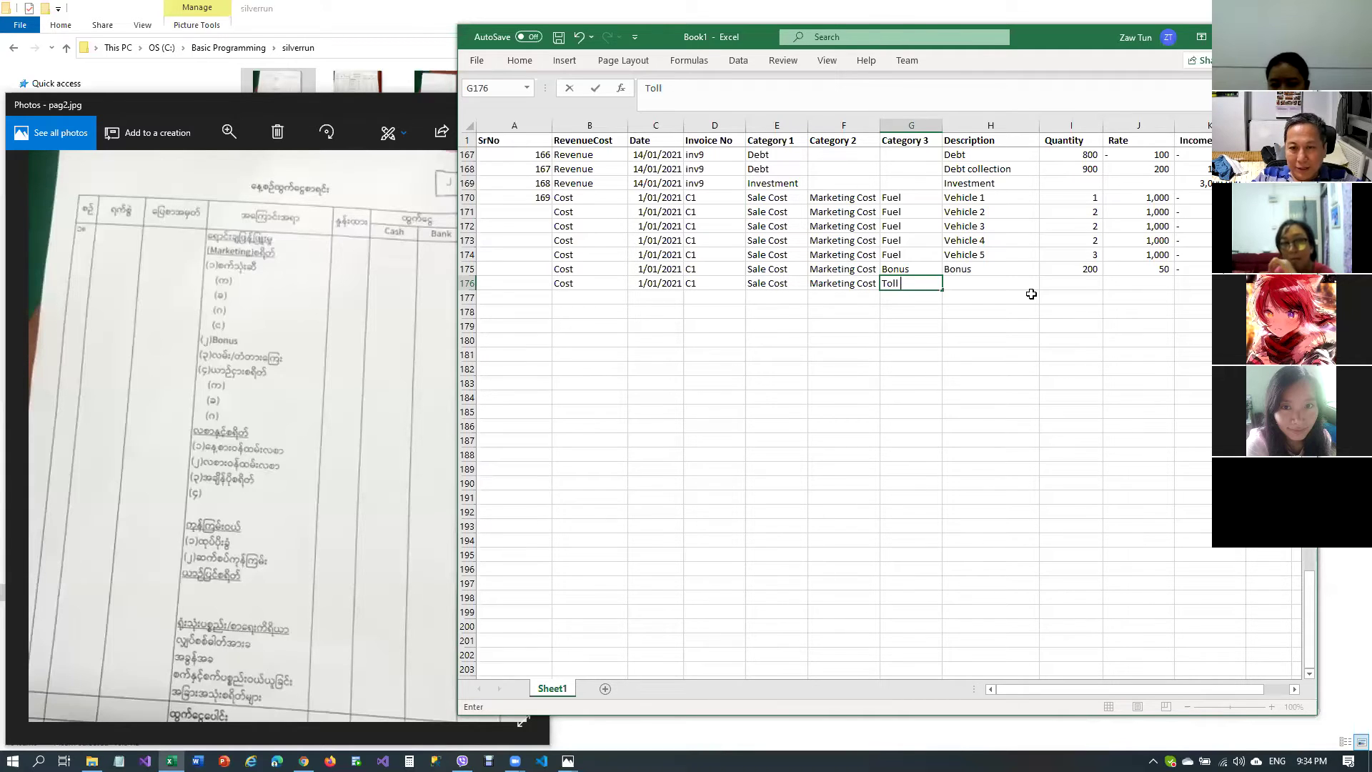
text(gate fee)
key(Return)
key(Up)
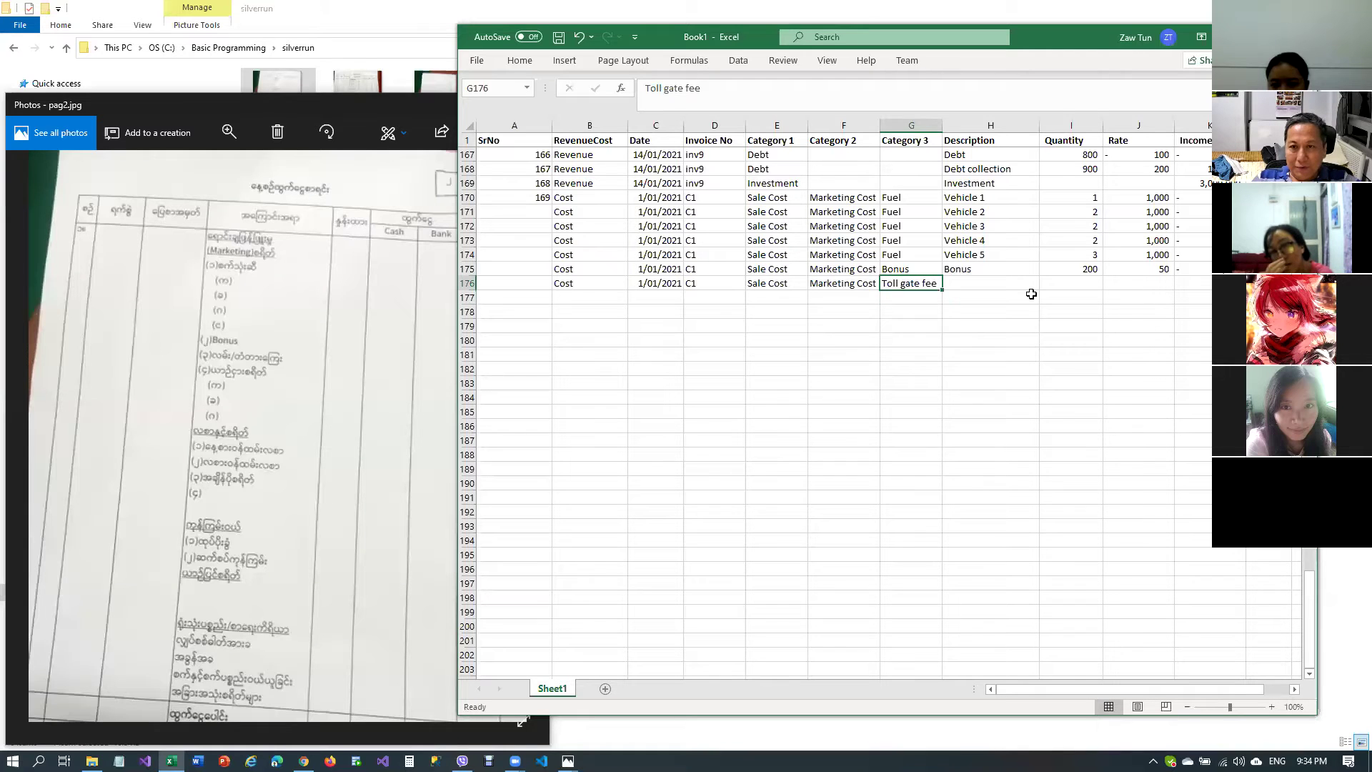
Enter Kyauk Se as the Description and 1 as the Quantity of the toll gate fee in row 176
key(Right)
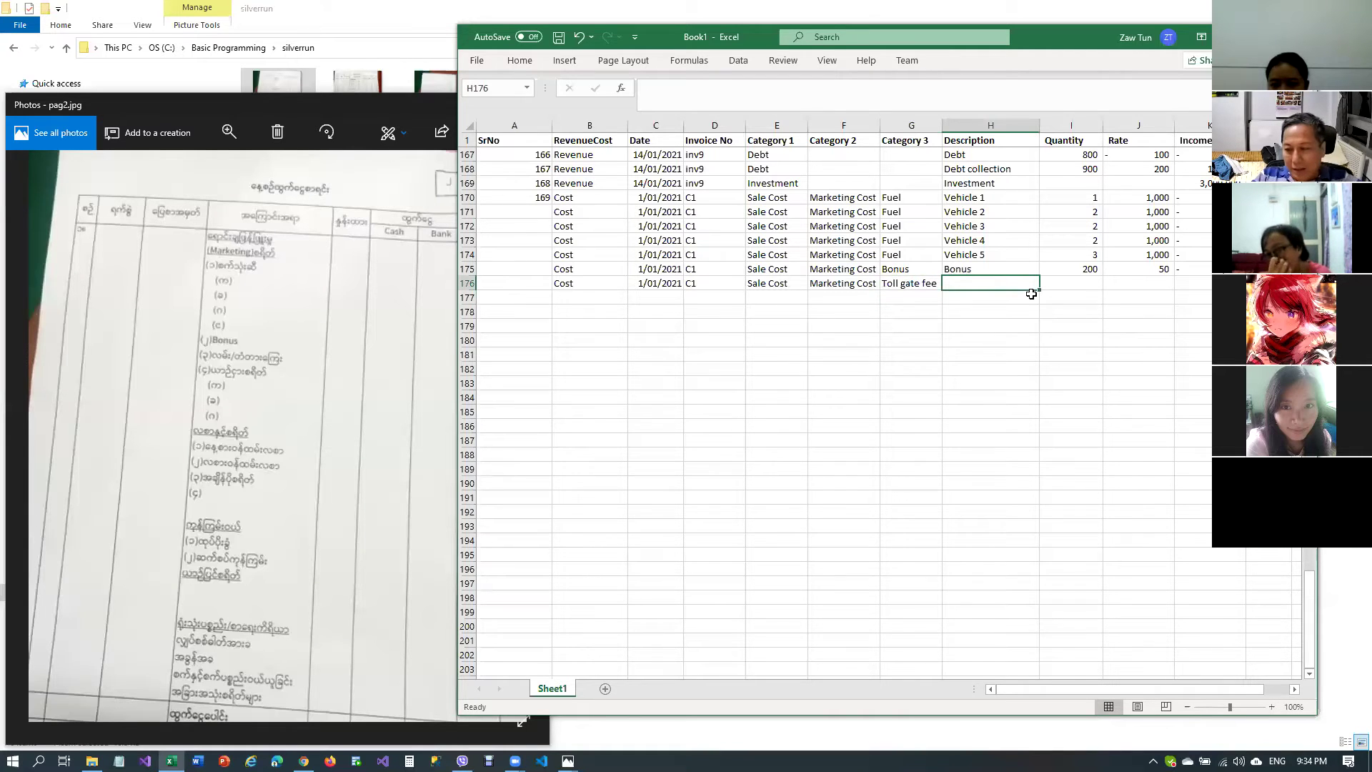
text(Kyauk Se)
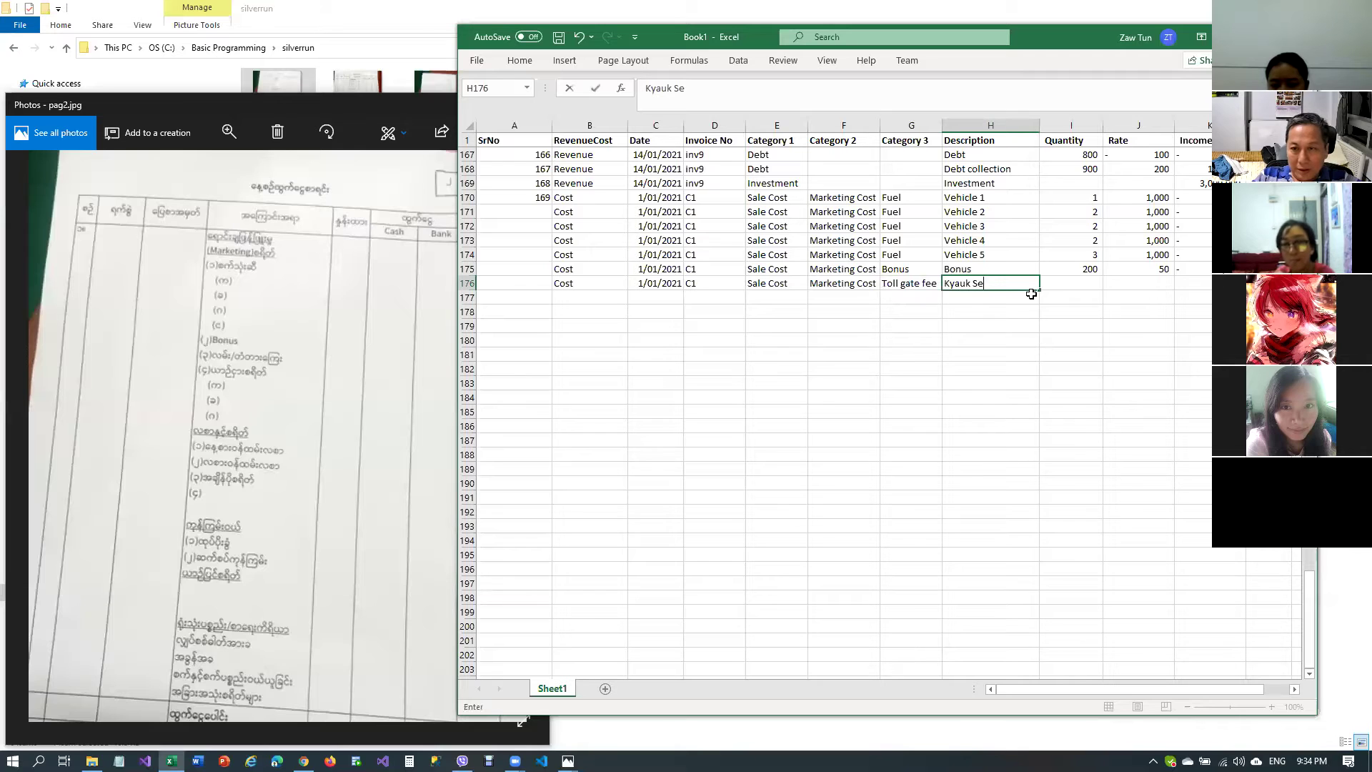
key(Tab)
text(100)
key(Escape)
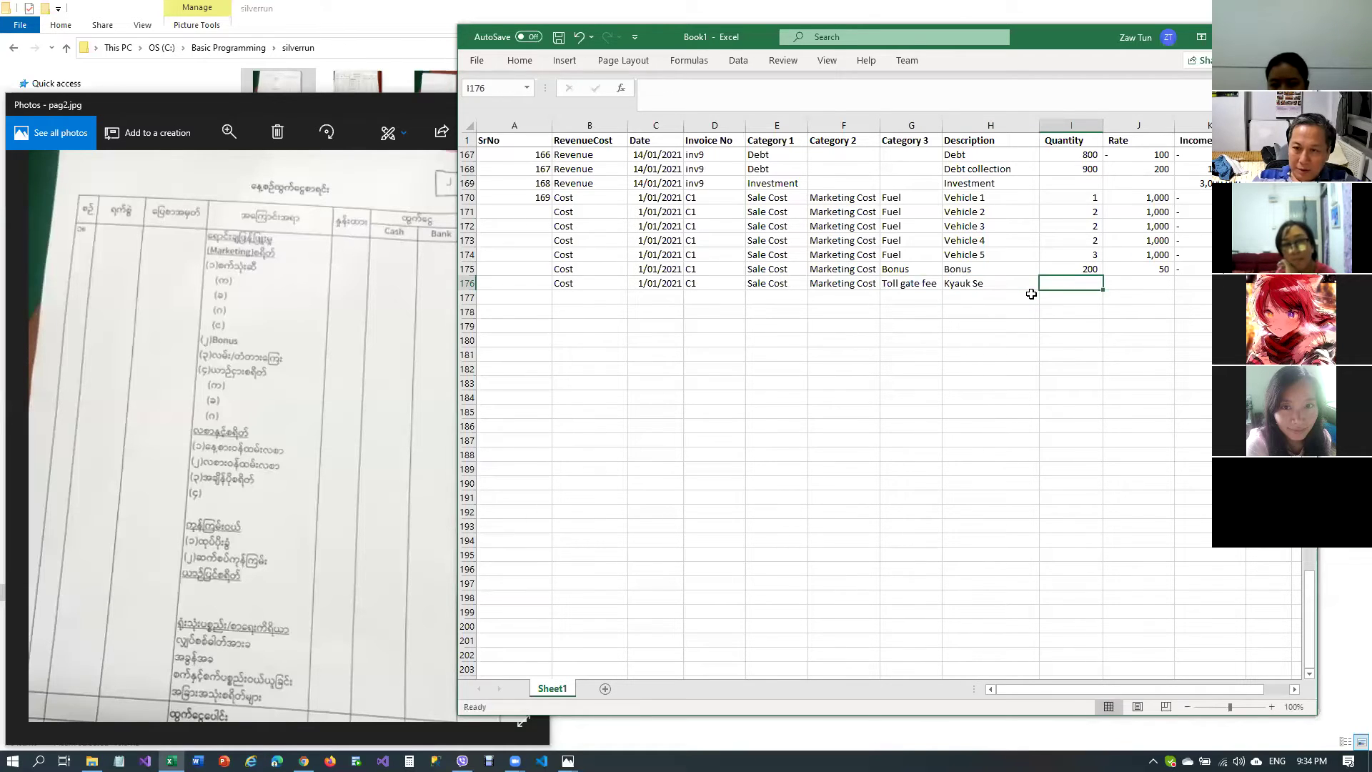
text(1)
key(Tab)
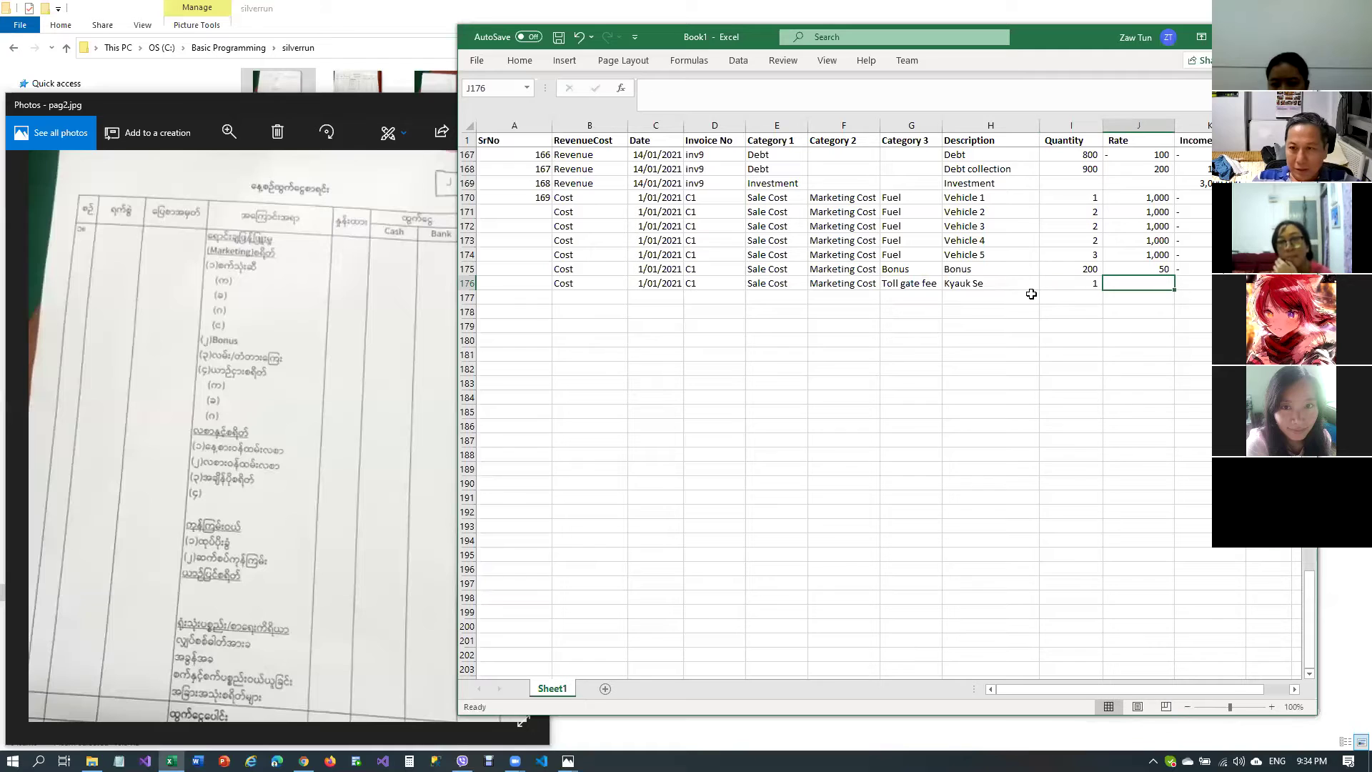
Enter 500 as the Rate in row 176 and replace it with 50
text(500)
key(Return)
key(Up)
text(50)
key(Return)
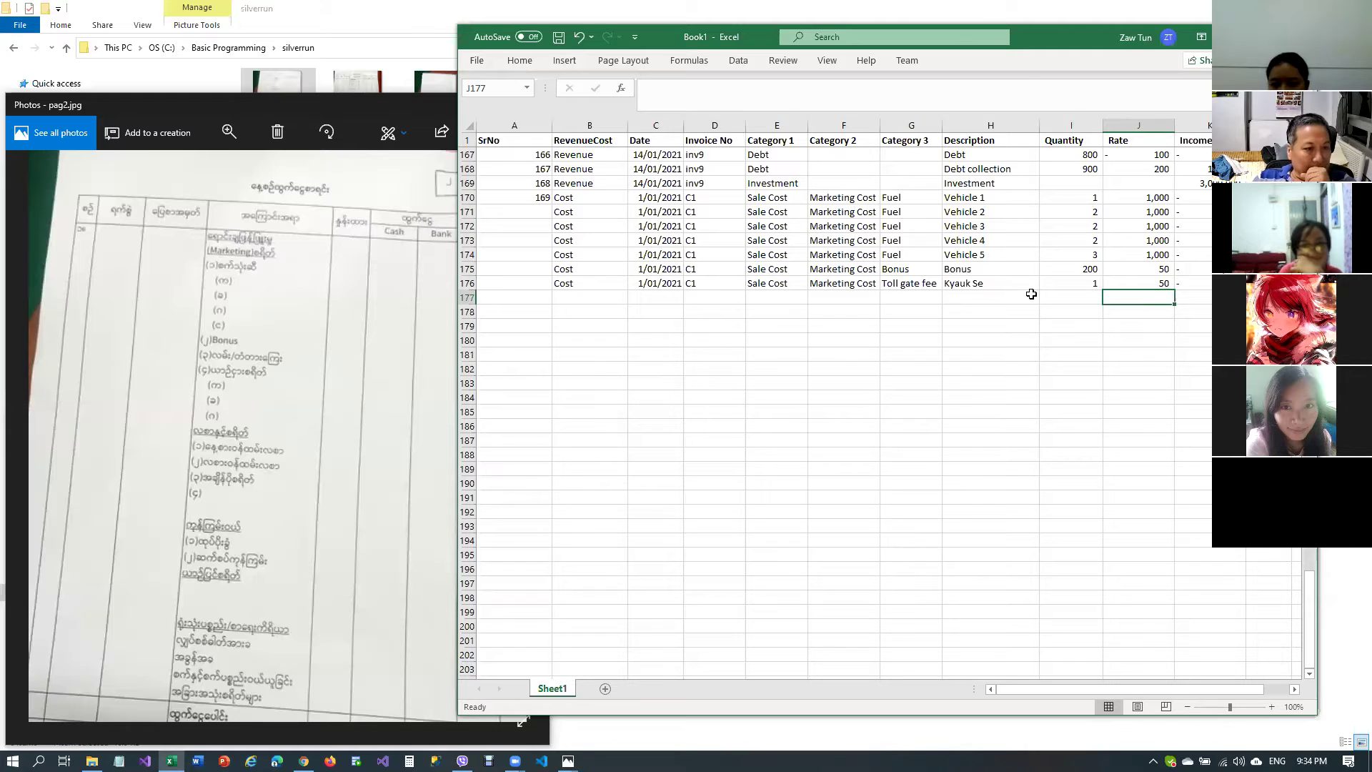
Copy the toll gate fee entry in row 176, from SrNo through Income, into row 177
key(Left)
key(Left)
key(Left)
key(Left)
key(Left)
key(Left)
key(Left)
key(Left)
key(Left)
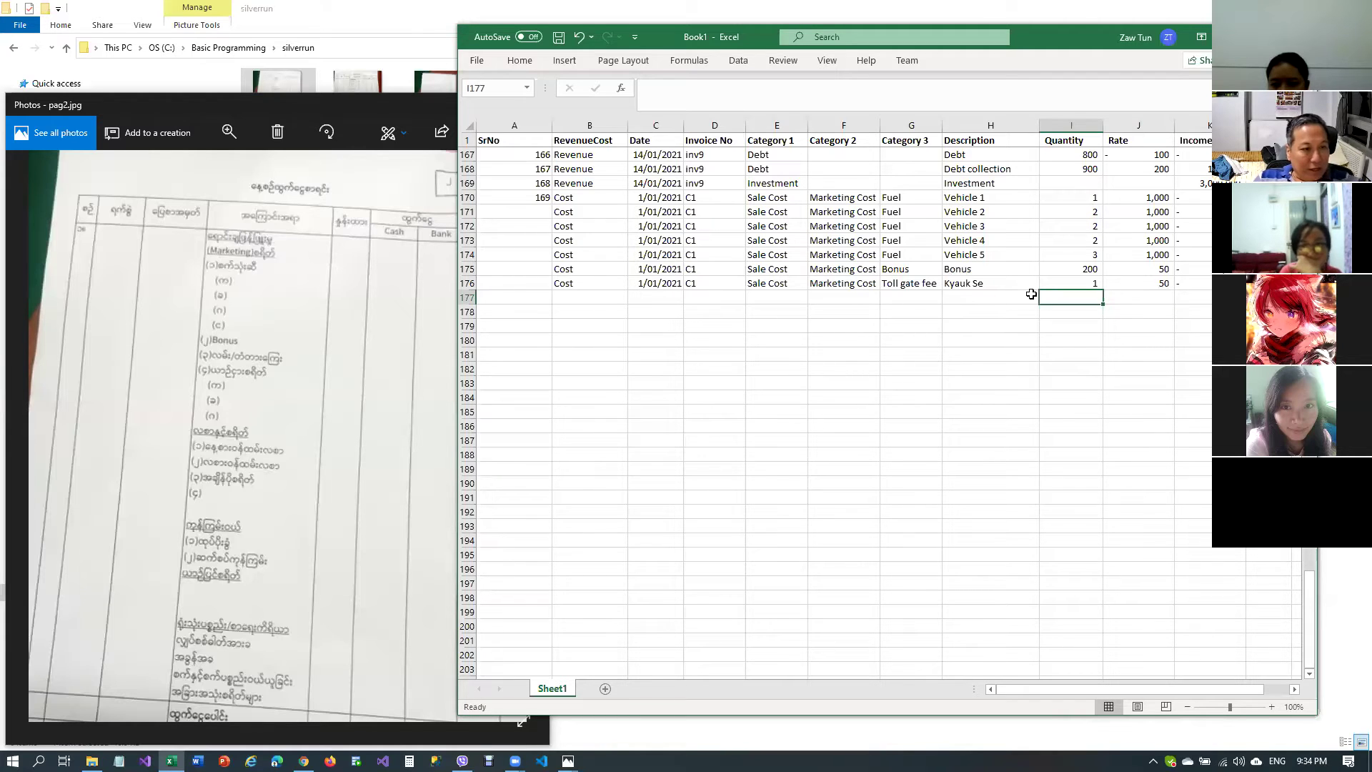
key(Up)
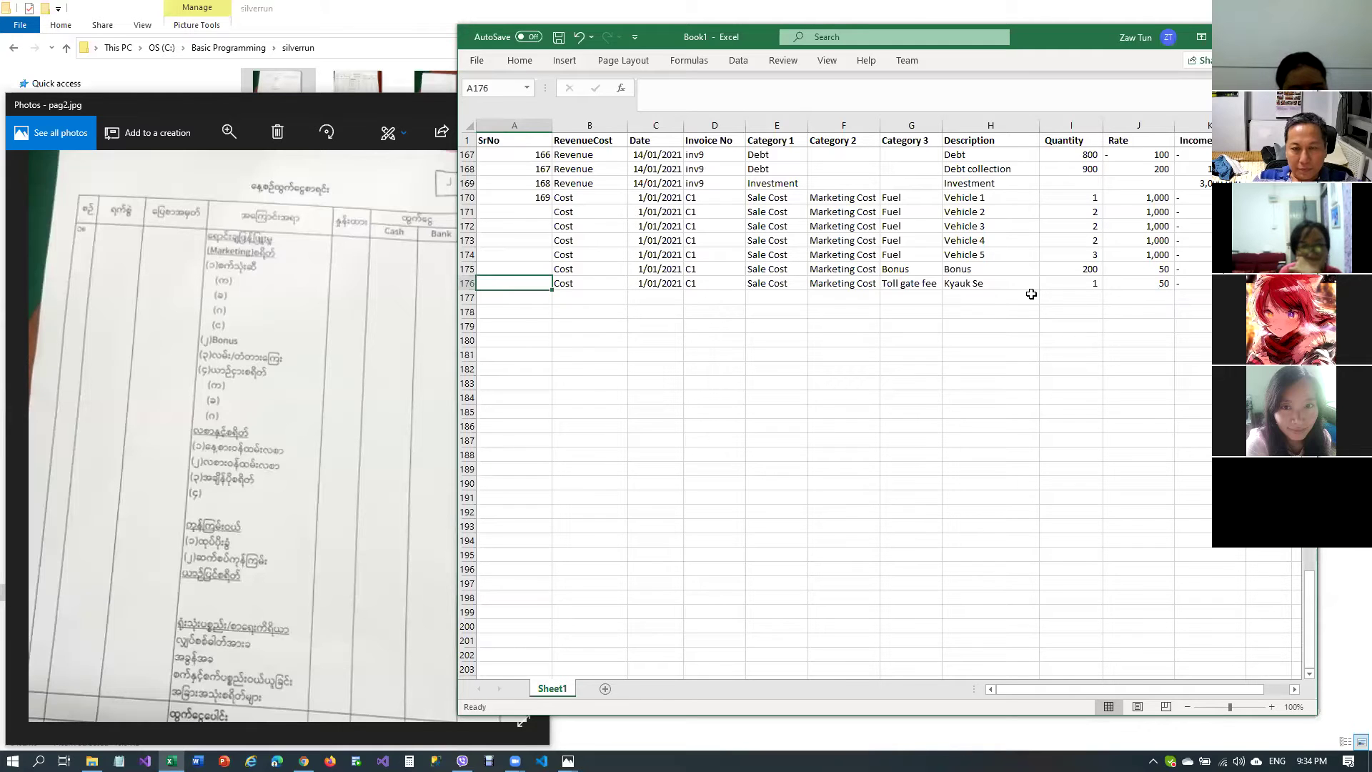
key(shift+Right)
key(shift+Right)
key(shift+Right)
key(shift+Right)
key(shift+Right)
key(shift+Right)
key(shift+Right)
key(shift+Right)
key(shift+Right)
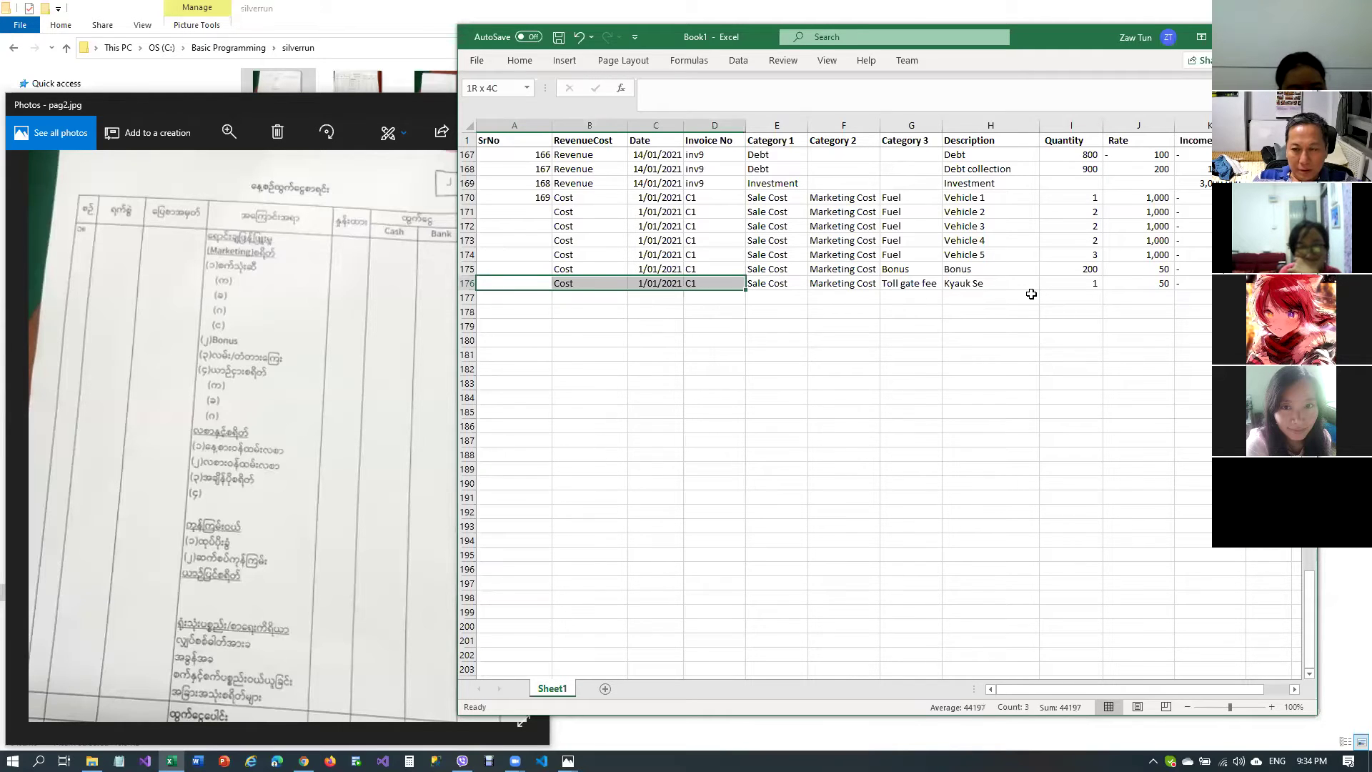
key(shift+Right)
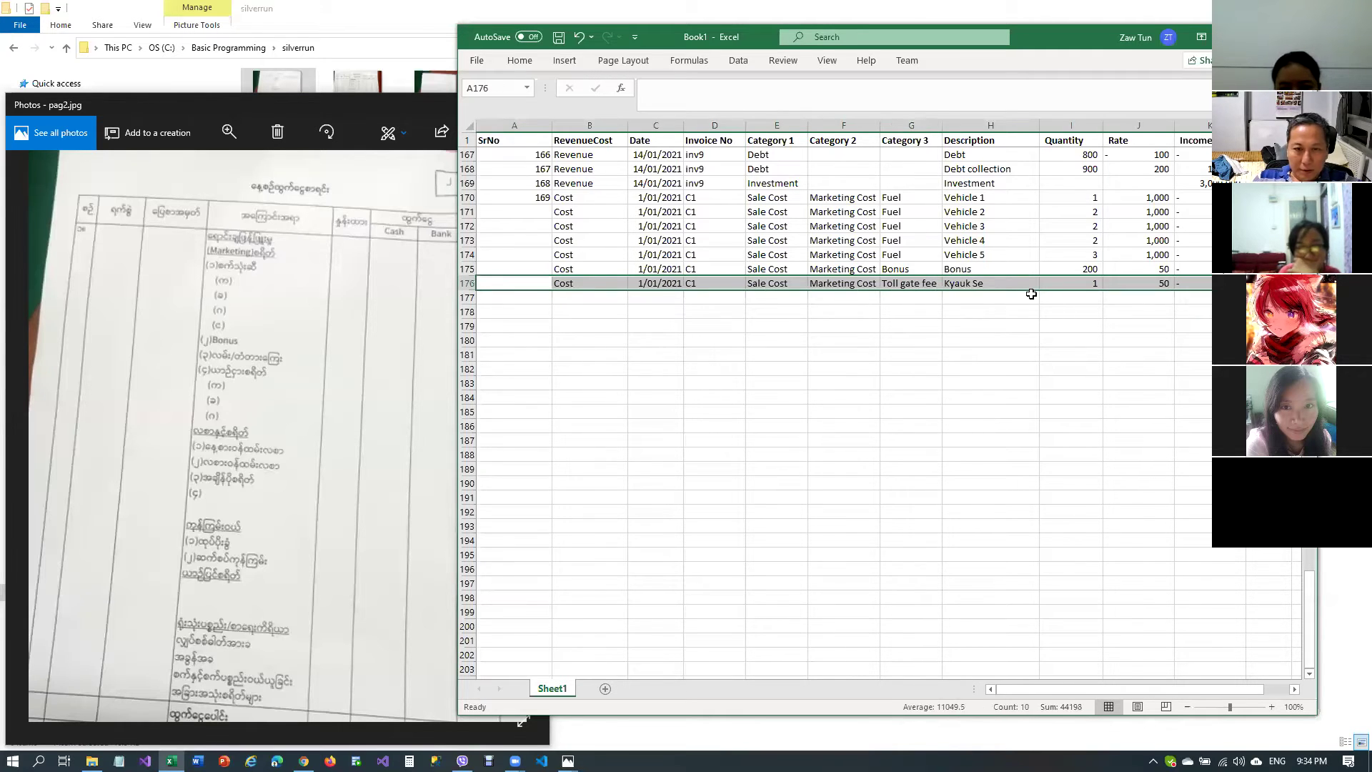
key(ctrl+c)
key(Down)
key(ctrl+v)
key(Escape)
Enter Vehicle rental as Category 3 of row 177
key(Right)
key(Right)
key(Right)
key(Right)
key(Right)
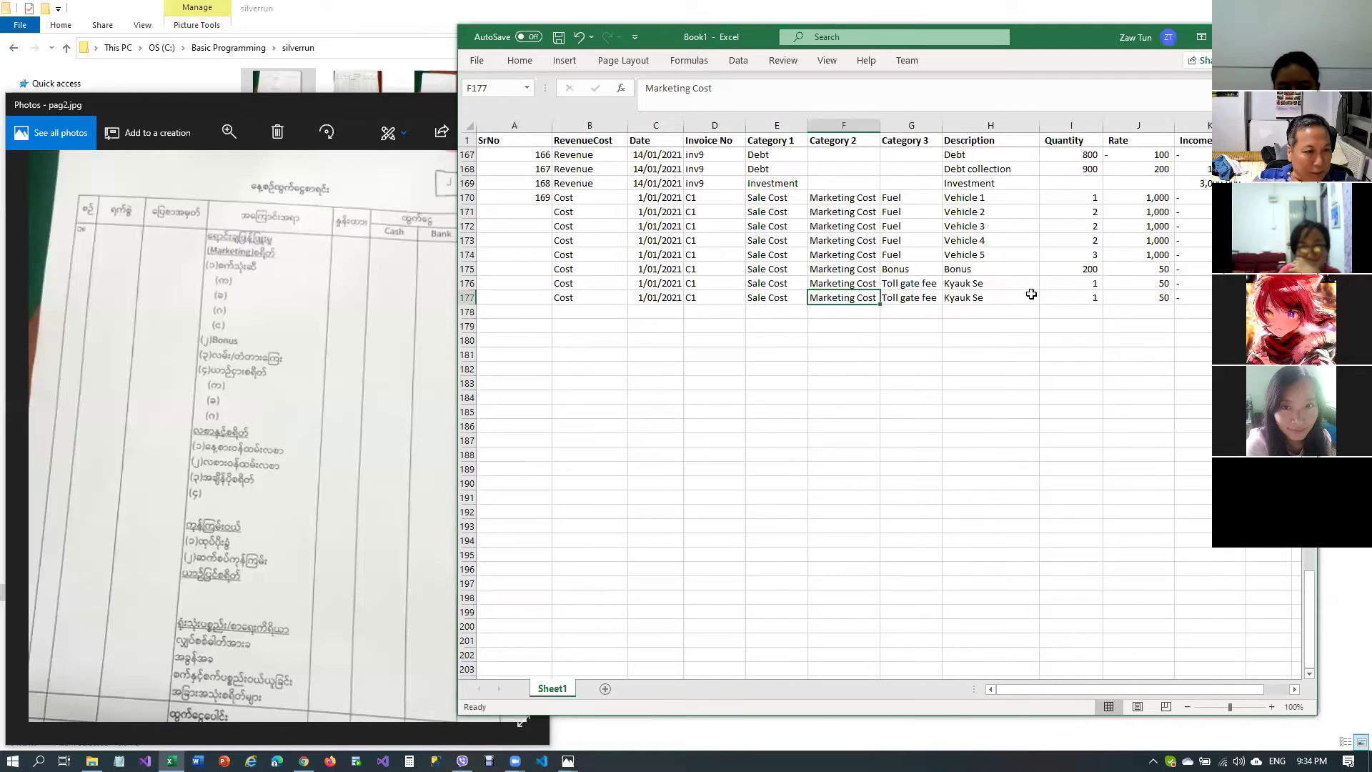
key(Right)
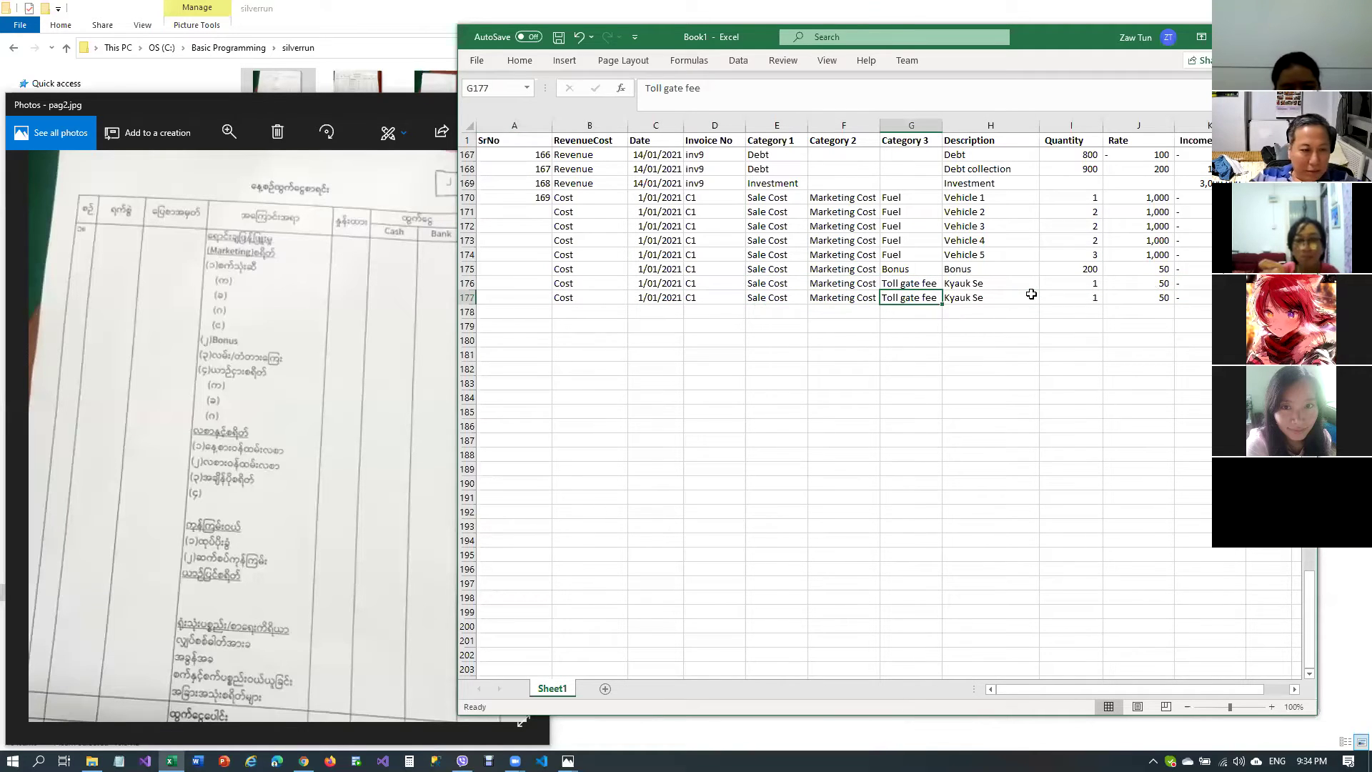
text(Vehicl)
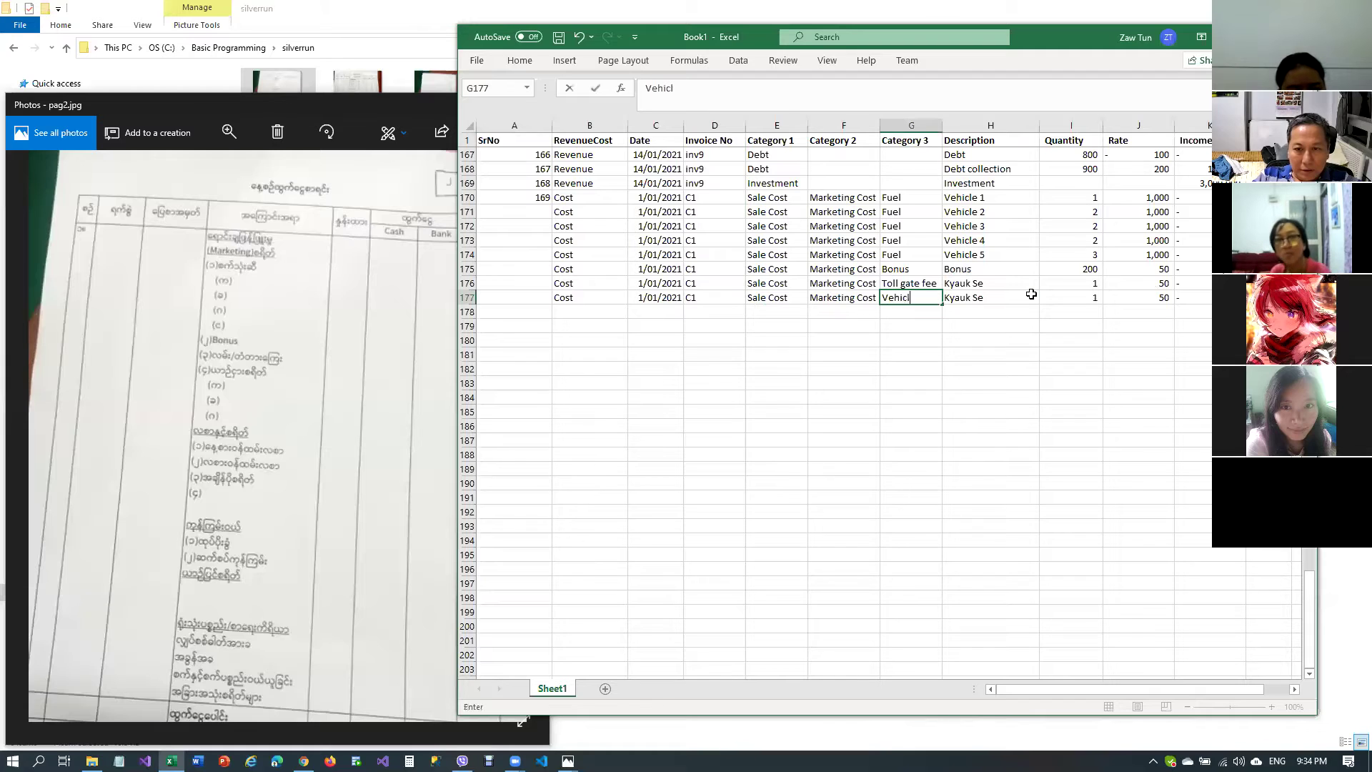
text(e rental)
key(Return)
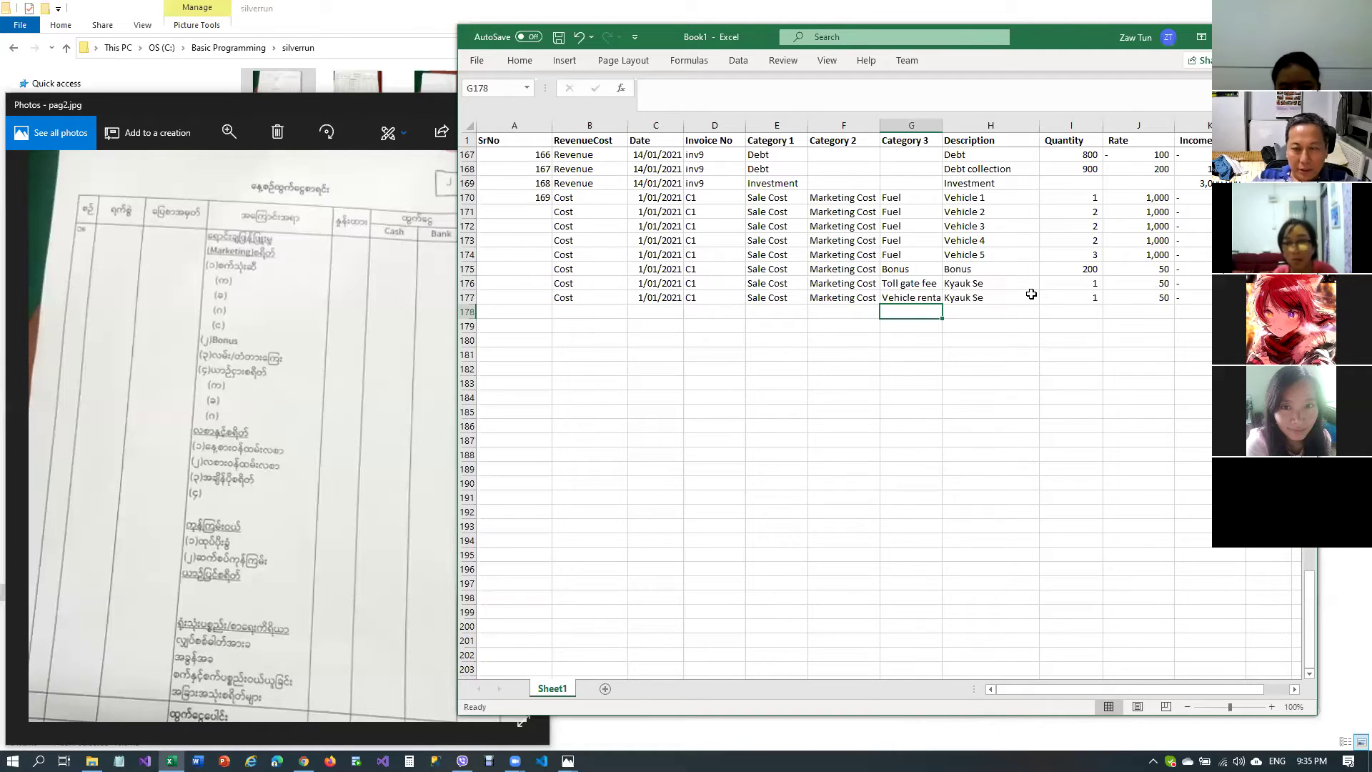
Enter rent 2 vehicle as the Description of row 177
click(1031, 294)
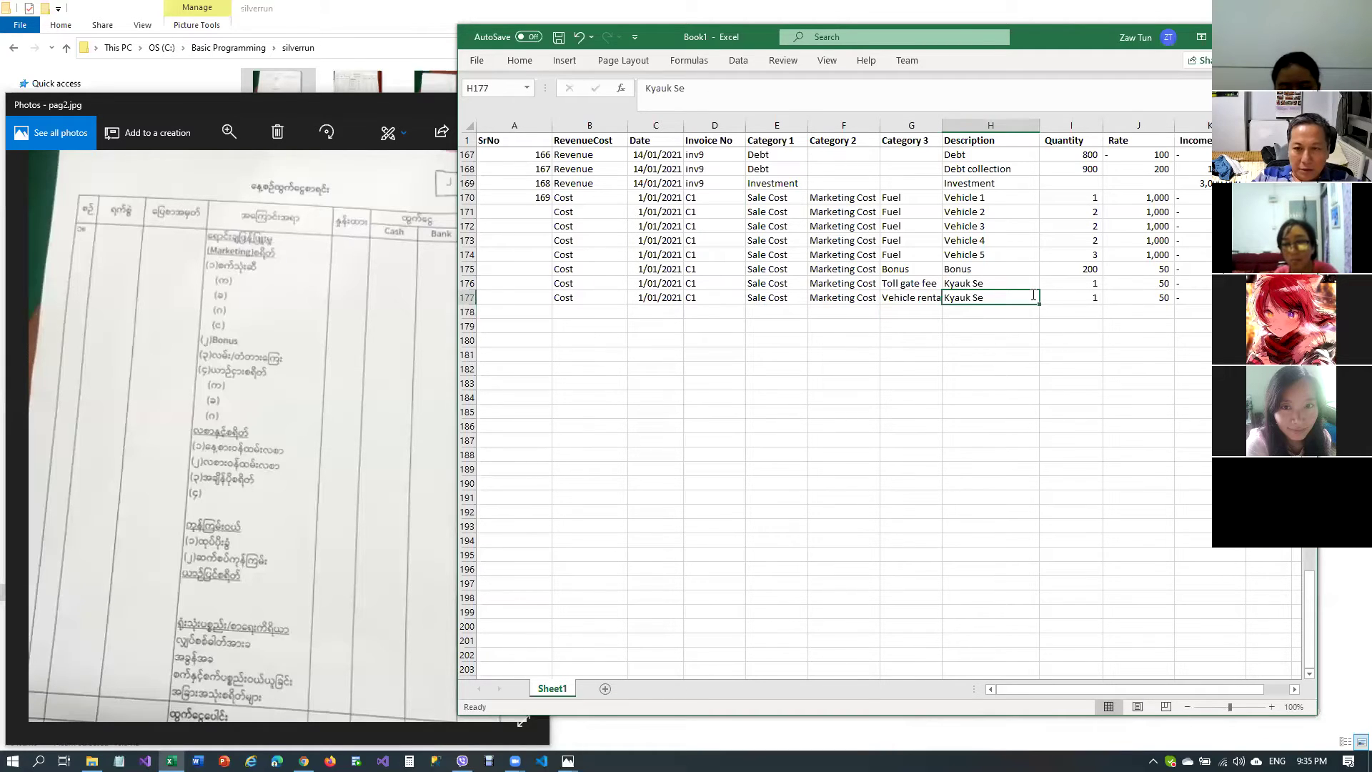
text(ra)
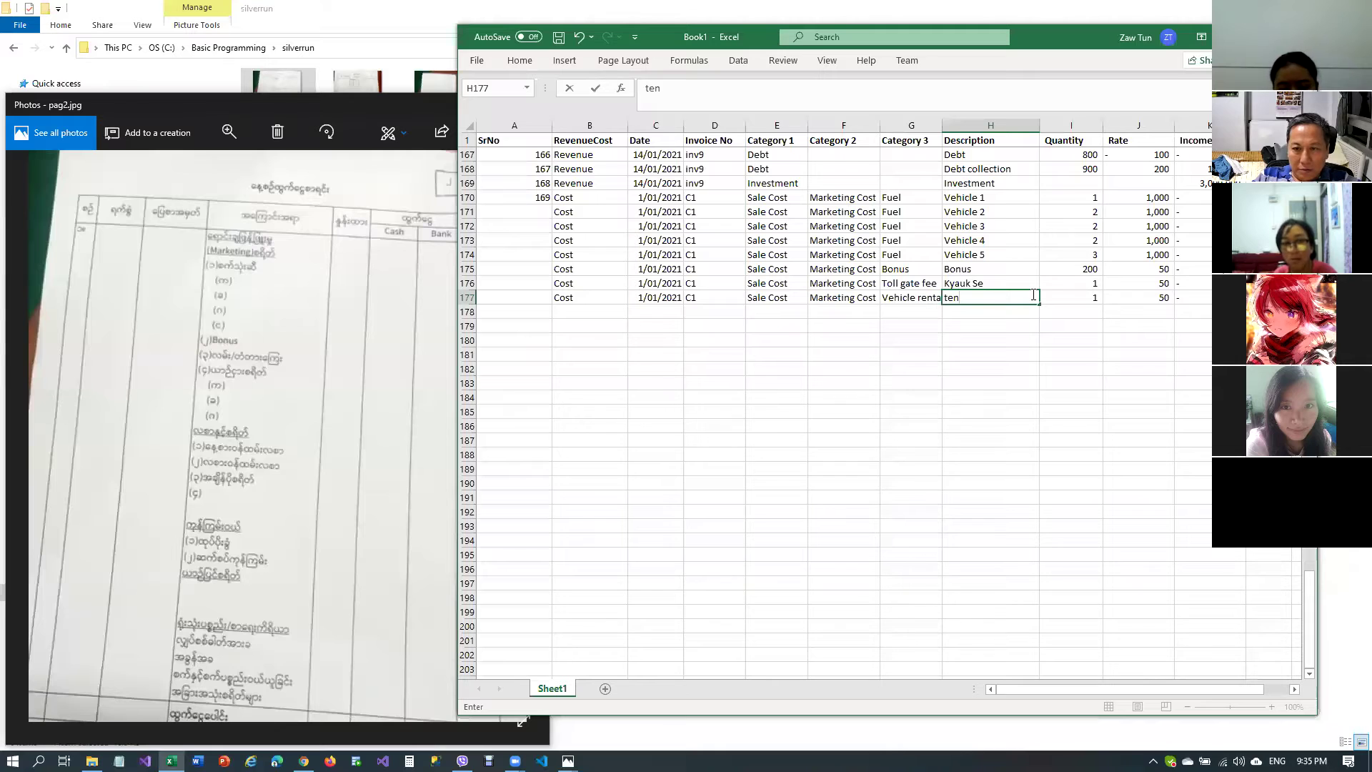
key(BackSpace)
text(rent 2 vehicle)
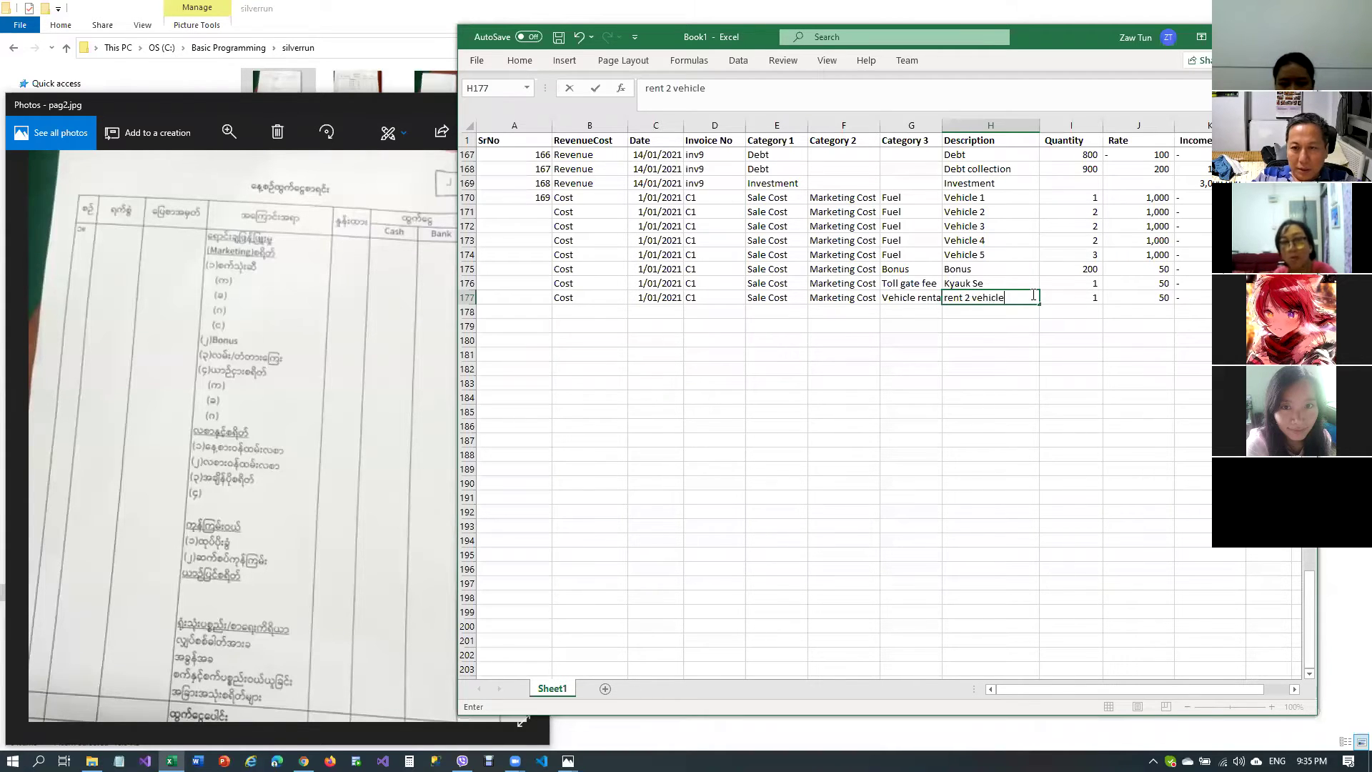
key(Tab)
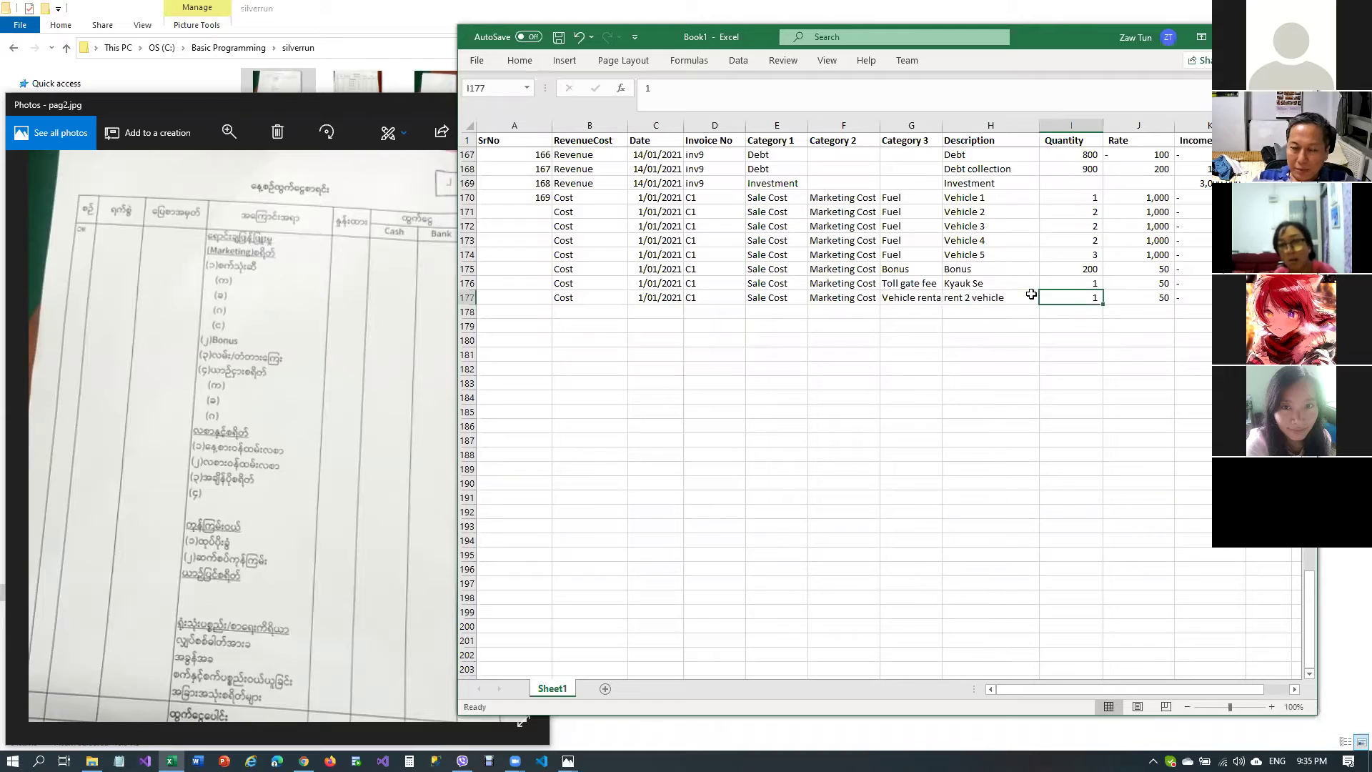
Set the Quantity of the vehicle rental in row 177 to 2 and its Rate to 5,000
text(2)
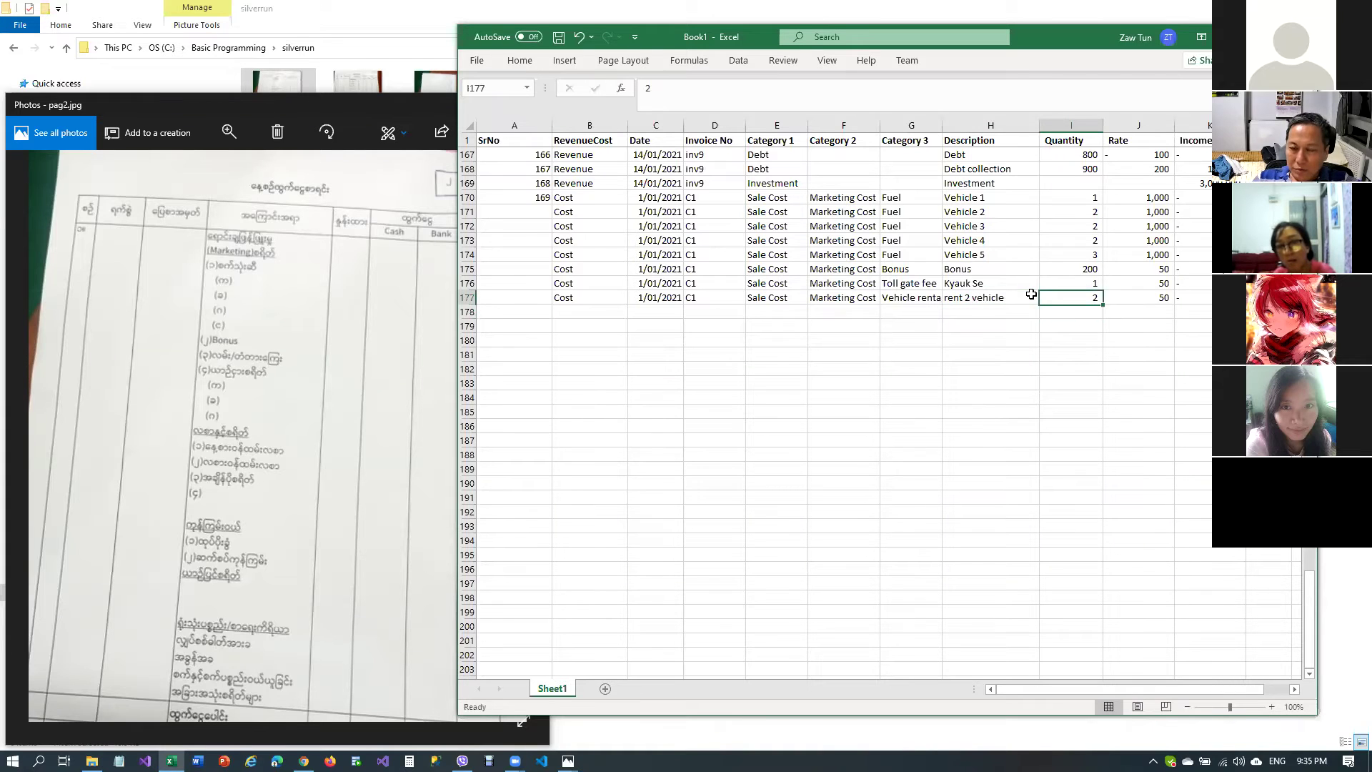
key(Tab)
text(50)
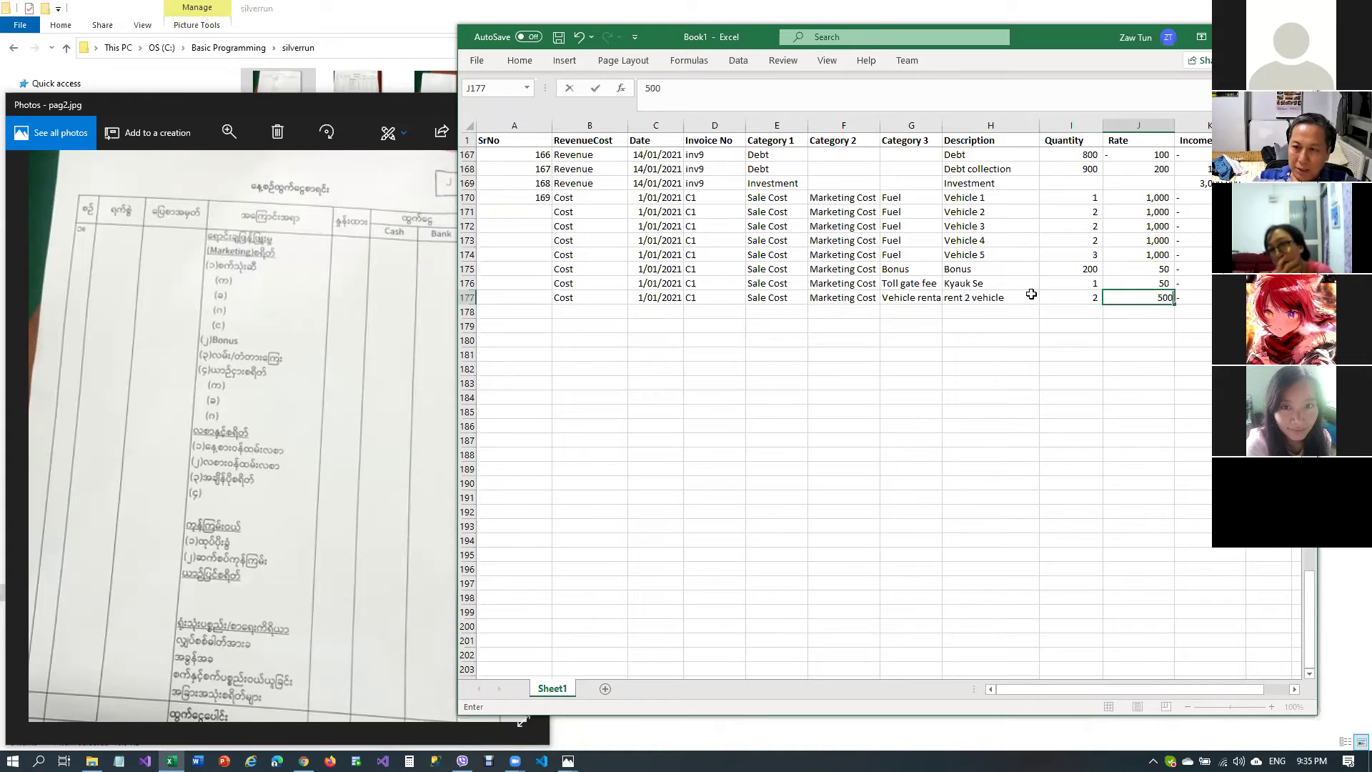
key(Left)
key(ctrl+Left)
key(ctrl+Left)
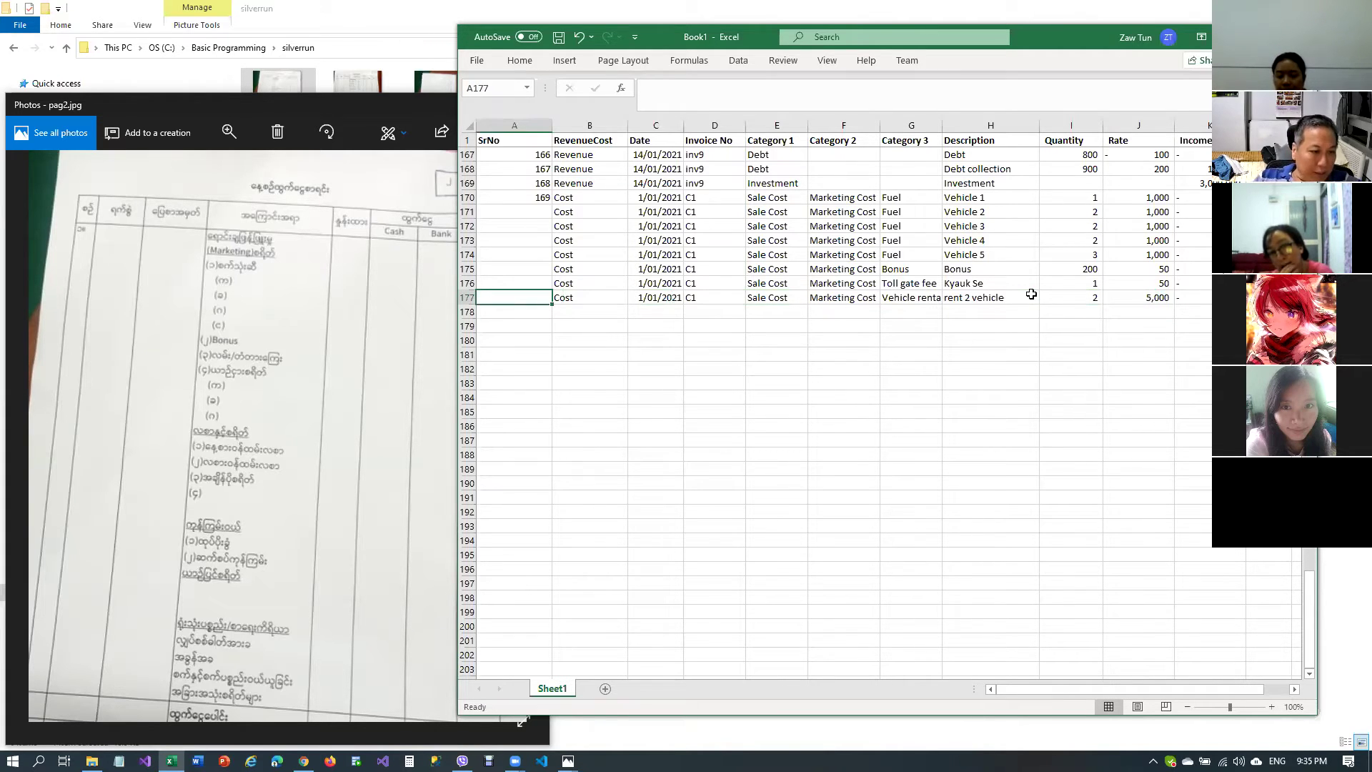
Copy the SrNo formula from the first Cost row, row 170, down into rows 171 to 177
key(Down)
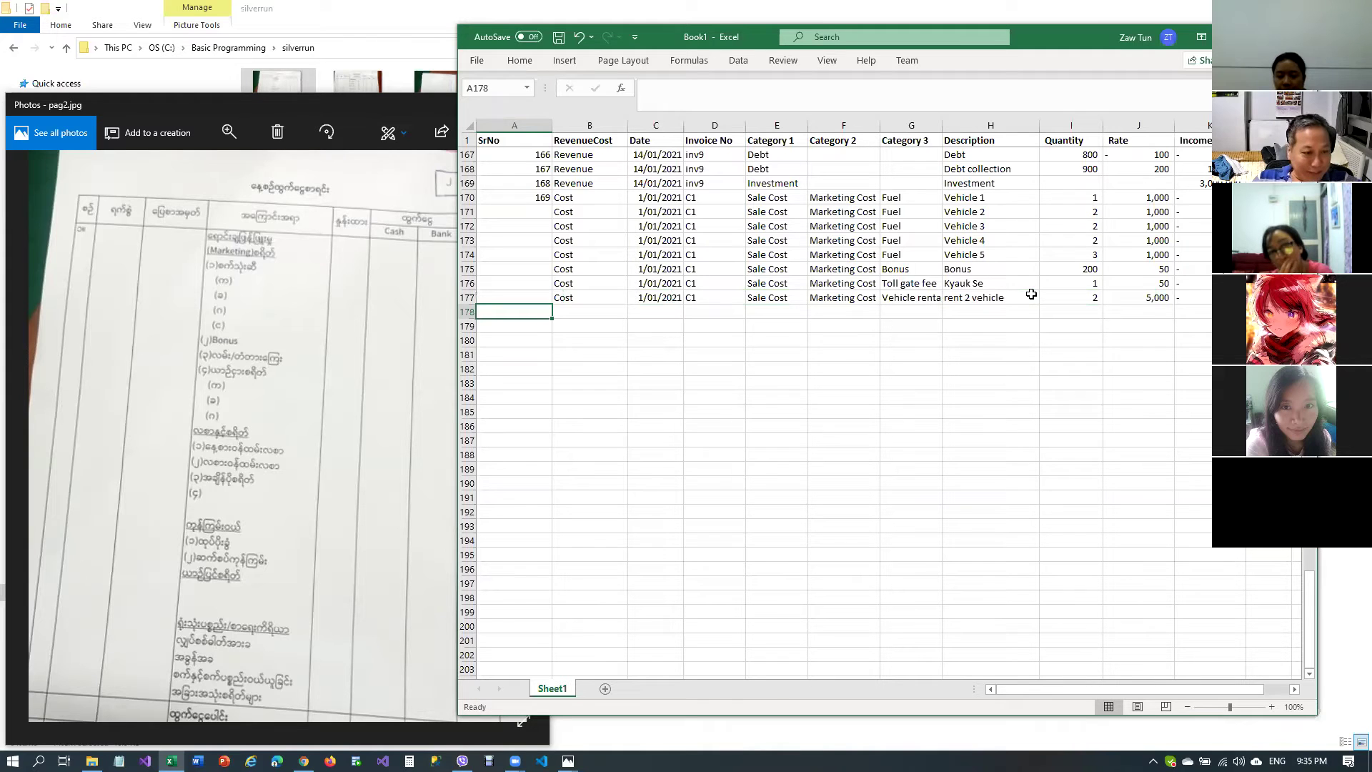
key(Up)
key(Up)
key(Up)
key(Up)
key(Up)
key(Up)
key(Up)
key(Up)
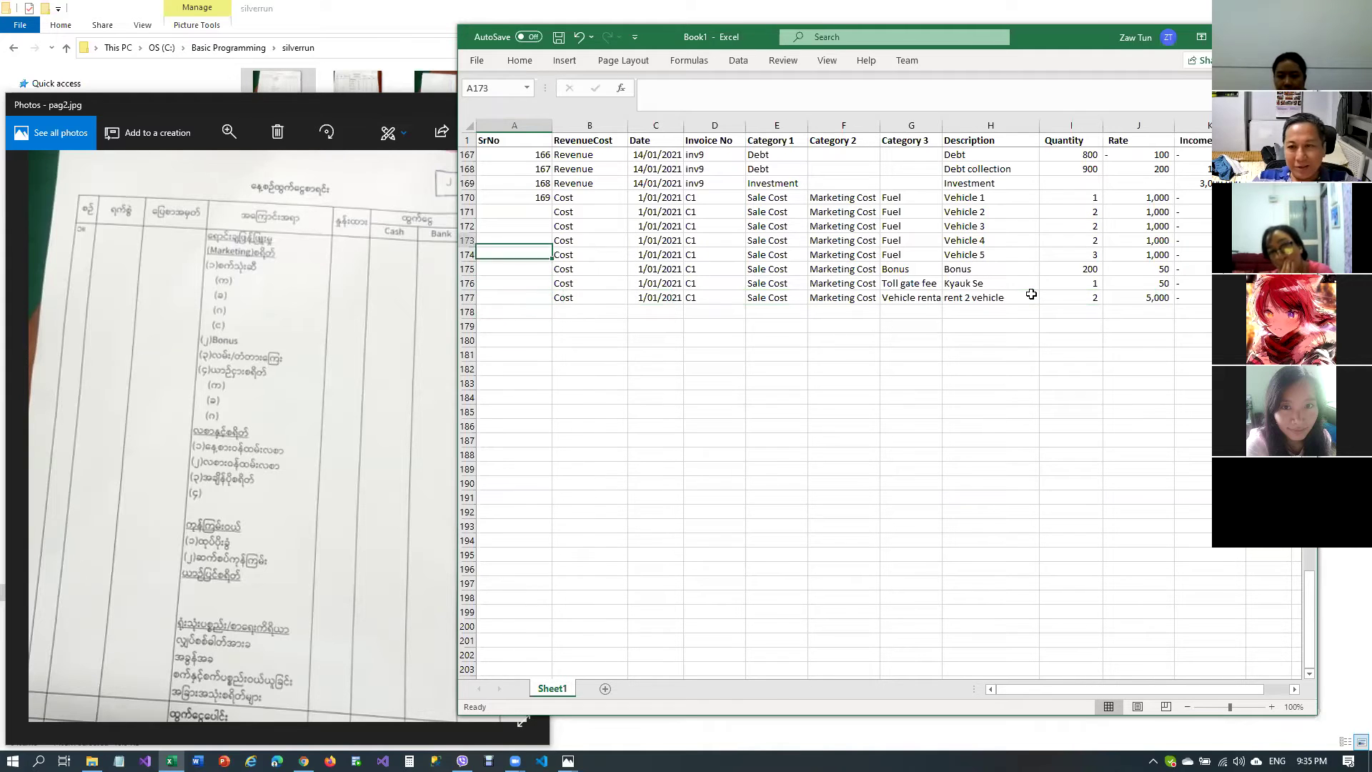
key(shift+Down)
key(shift+Down)
key(shift+Down)
key(Up)
key(Up)
key(Down)
key(Down)
key(Down)
key(Up)
key(shift+Down)
key(shift+Down)
key(shift+Down)
key(shift+Down)
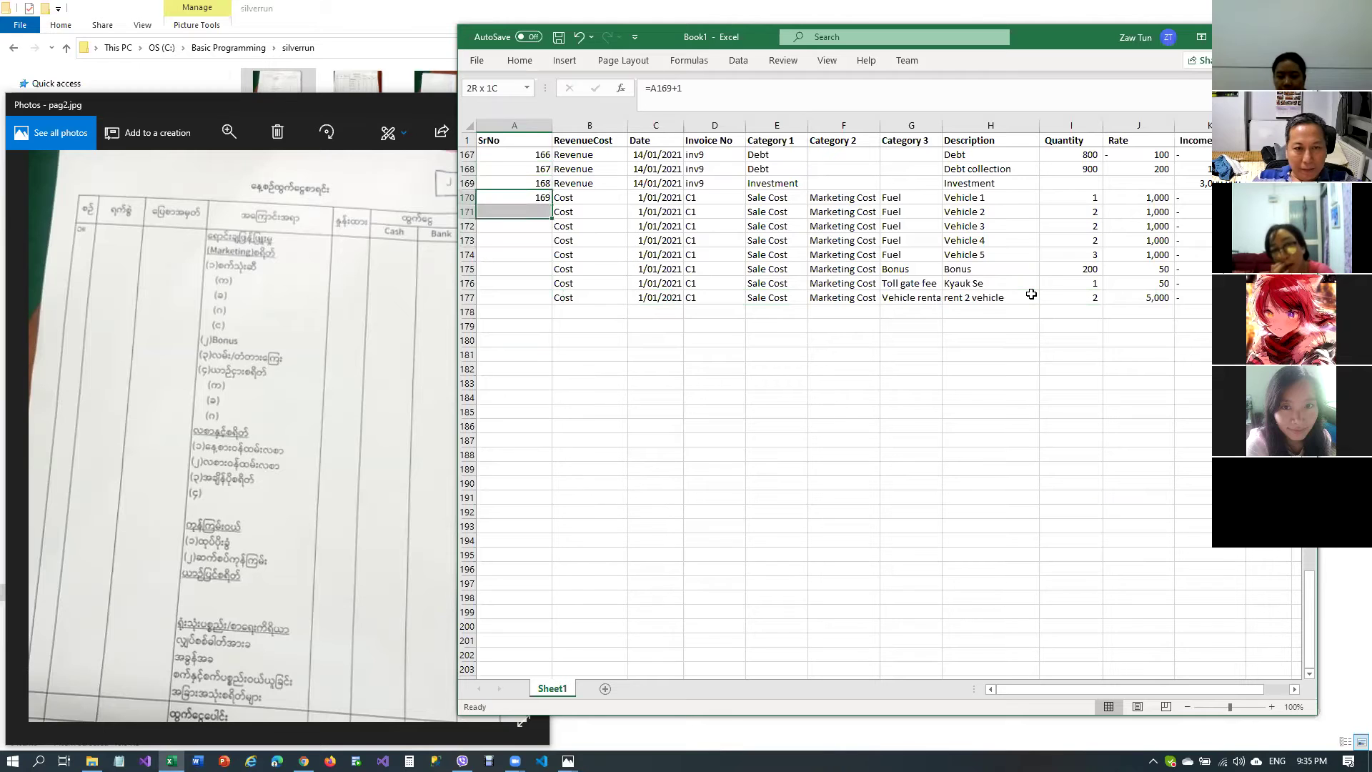
key(Up)
key(Down)
key(ctrl+c)
key(Down)
key(shift+Down)
key(shift+Down)
key(shift+Down)
key(shift+Down)
key(shift+Down)
key(shift+Down)
key(ctrl+v)
key(Escape)
Copy the whole block of Cost entries in rows 170 to 177, from SrNo through Income, into rows 178 to 185
key(Up)
key(shift+Down)
key(shift+Up)
key(shift+Right)
key(shift+Right)
key(shift+Right)
key(shift+Right)
key(shift+Right)
key(shift+Right)
key(shift+Right)
key(shift+Right)
key(shift+Right)
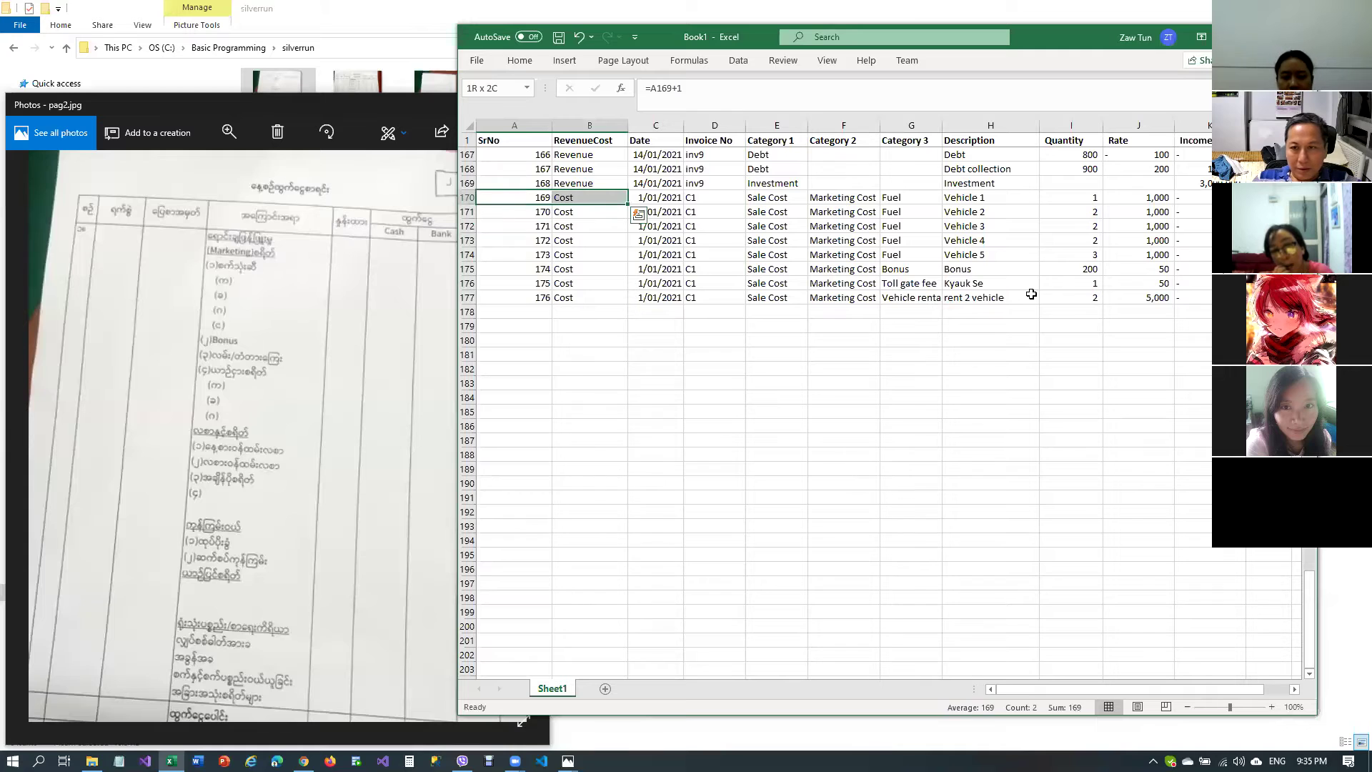
key(shift+Right)
key(shift+Down)
key(shift+Down)
key(shift+Down)
key(shift+Down)
key(shift+Down)
key(shift+Down)
key(shift+Down)
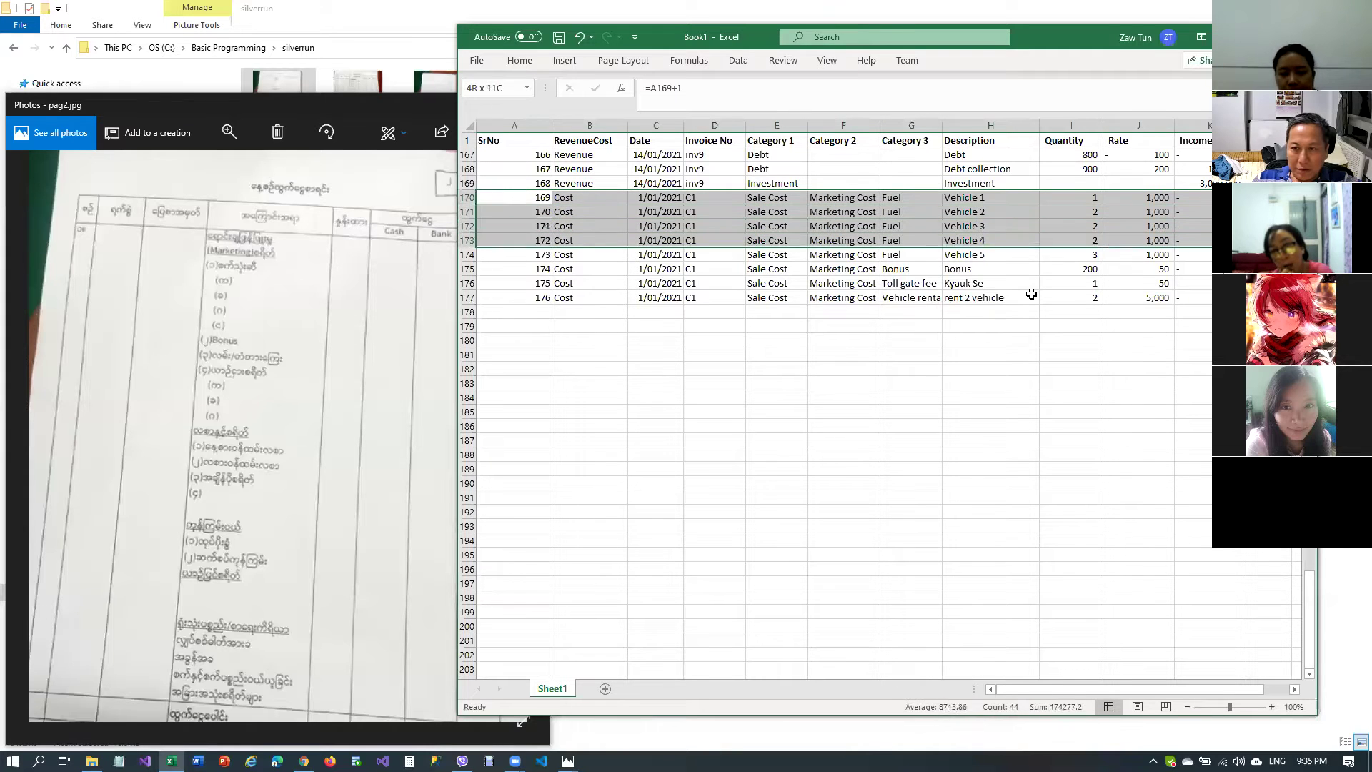
key(ctrl+c)
key(Down)
key(Down)
key(Down)
key(Down)
key(Down)
key(Down)
key(Down)
key(Down)
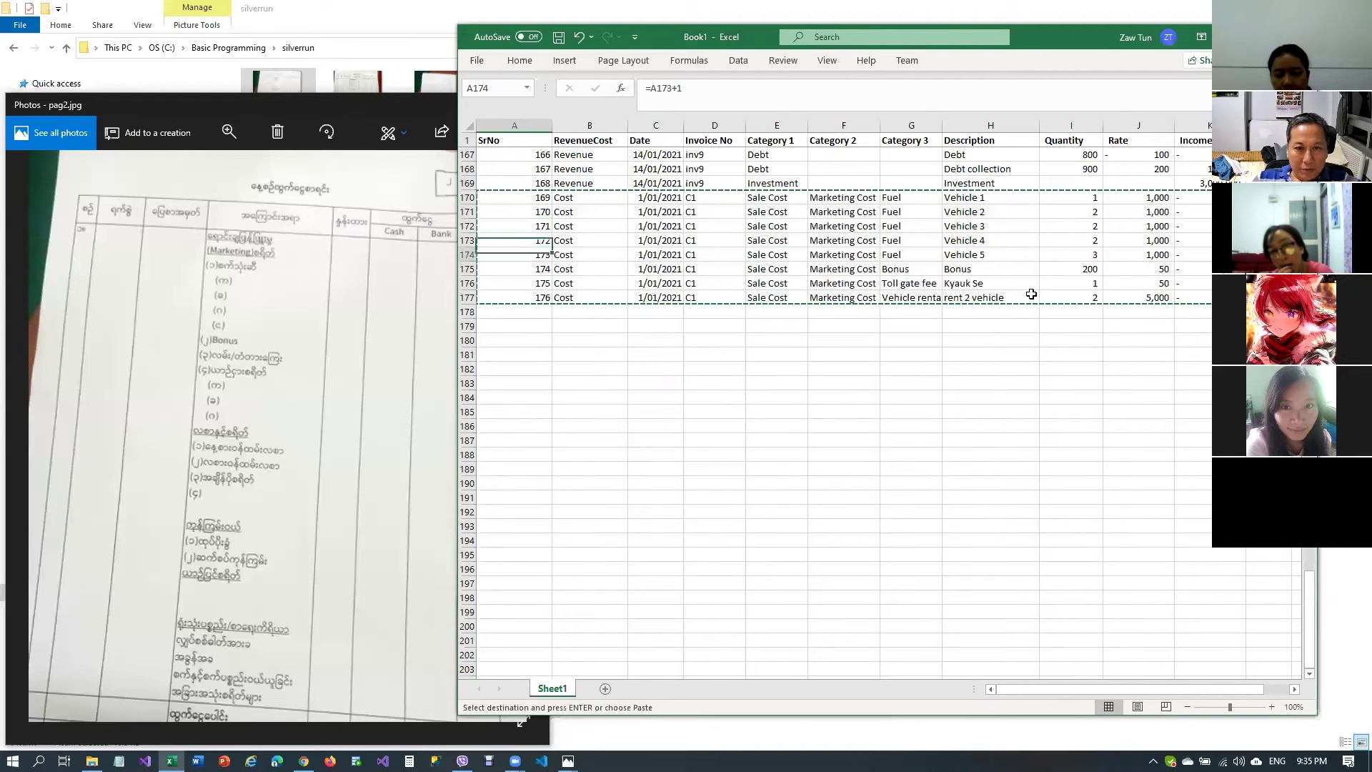
key(ctrl+v)
Set the Date of row 178 to 2/01/2021
key(Right)
key(Right)
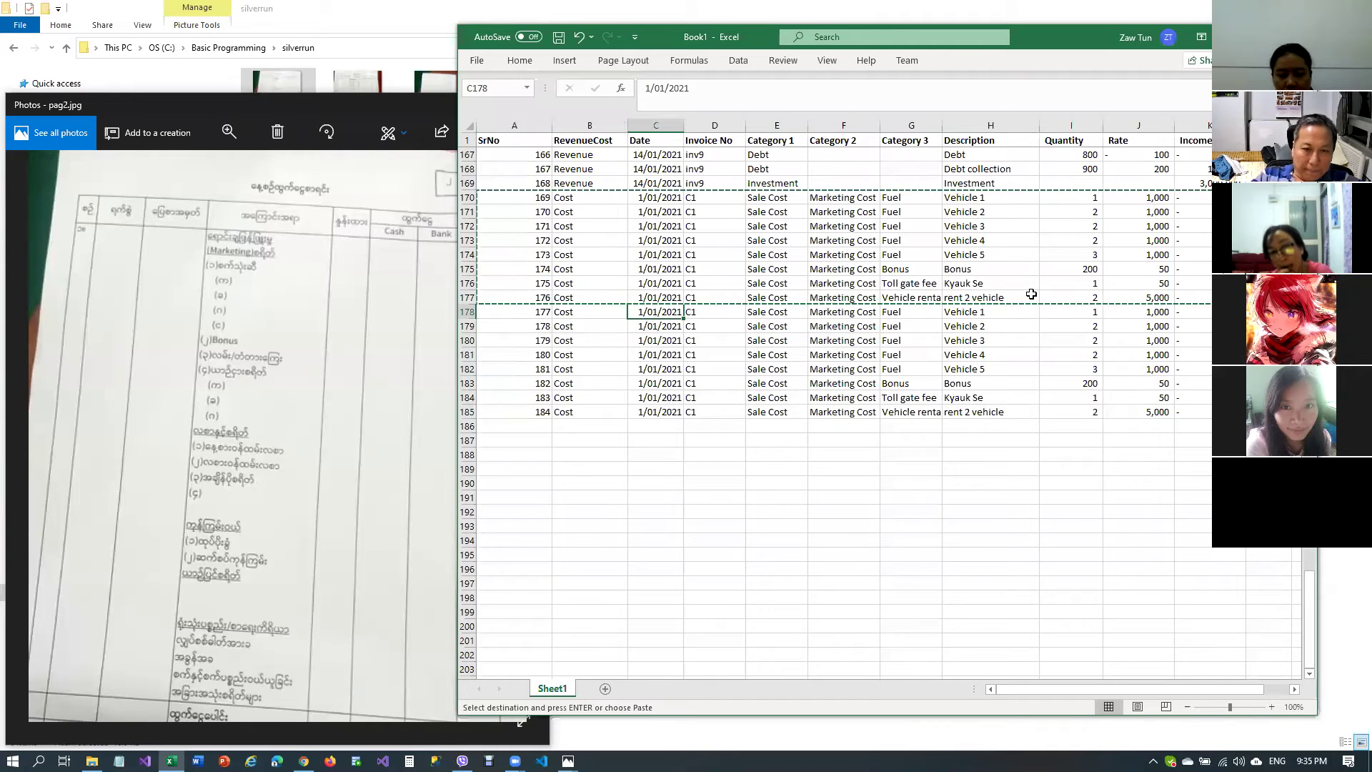
text(02/)
key(Return)
Copy the Date 2/01/2021 from row 178 into rows 179 to 185
key(Up)
key(ctrl+c)
key(Down)
key(shift+Down)
key(shift+Down)
key(shift+Down)
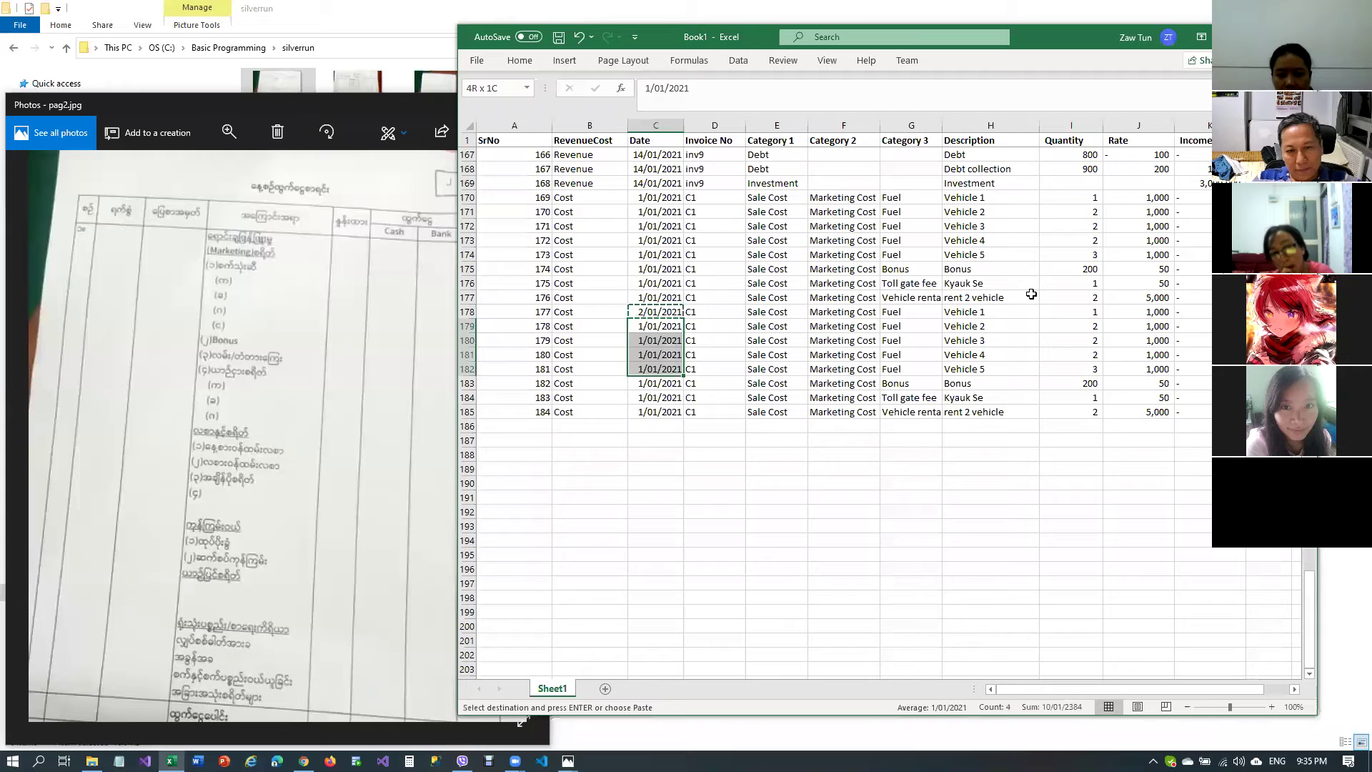
key(shift+Down)
key(shift+Down)
key(shift+Down)
key(ctrl+v)
key(Up)
key(Escape)
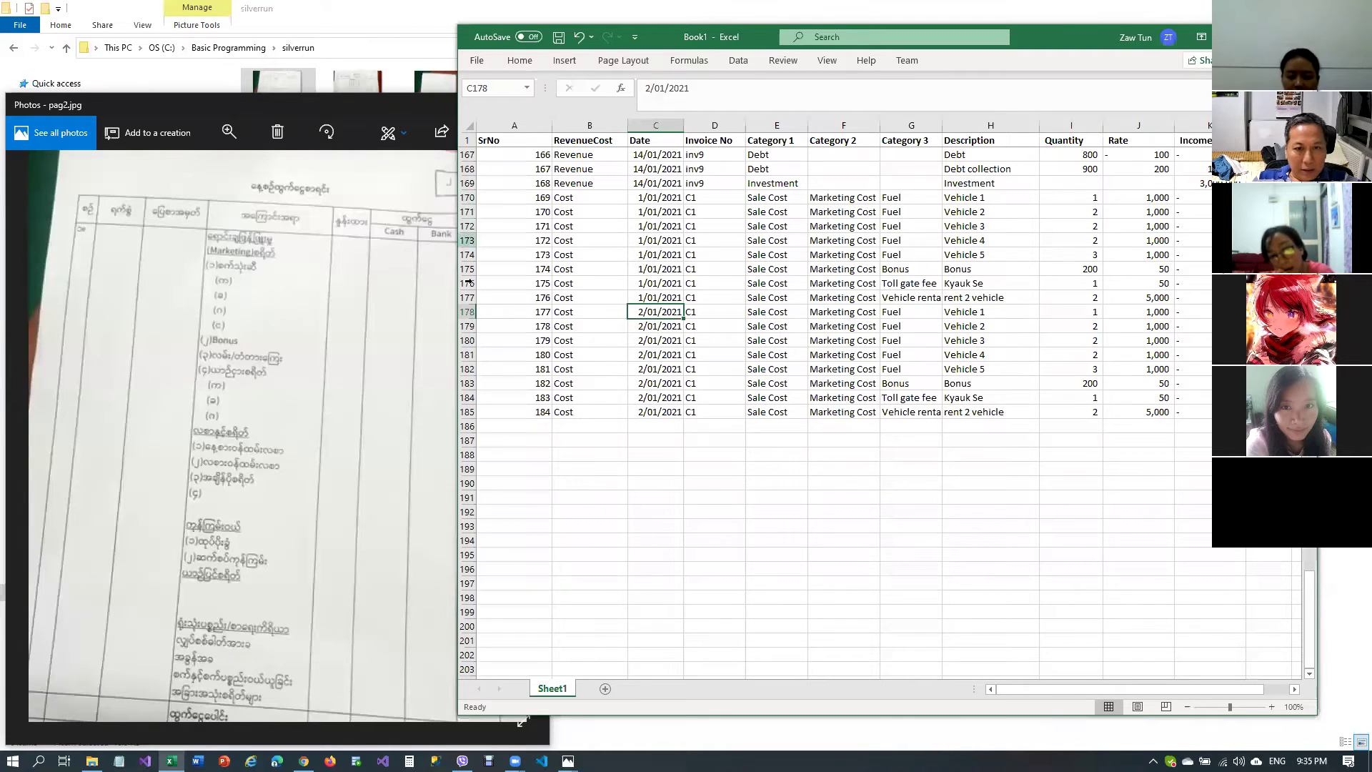
Copy the entire Cost rows 178 to 185 into the block starting at row 186
drag(466, 312, 465, 413)
key(ctrl+c)
click(488, 429)
key(ctrl+v)
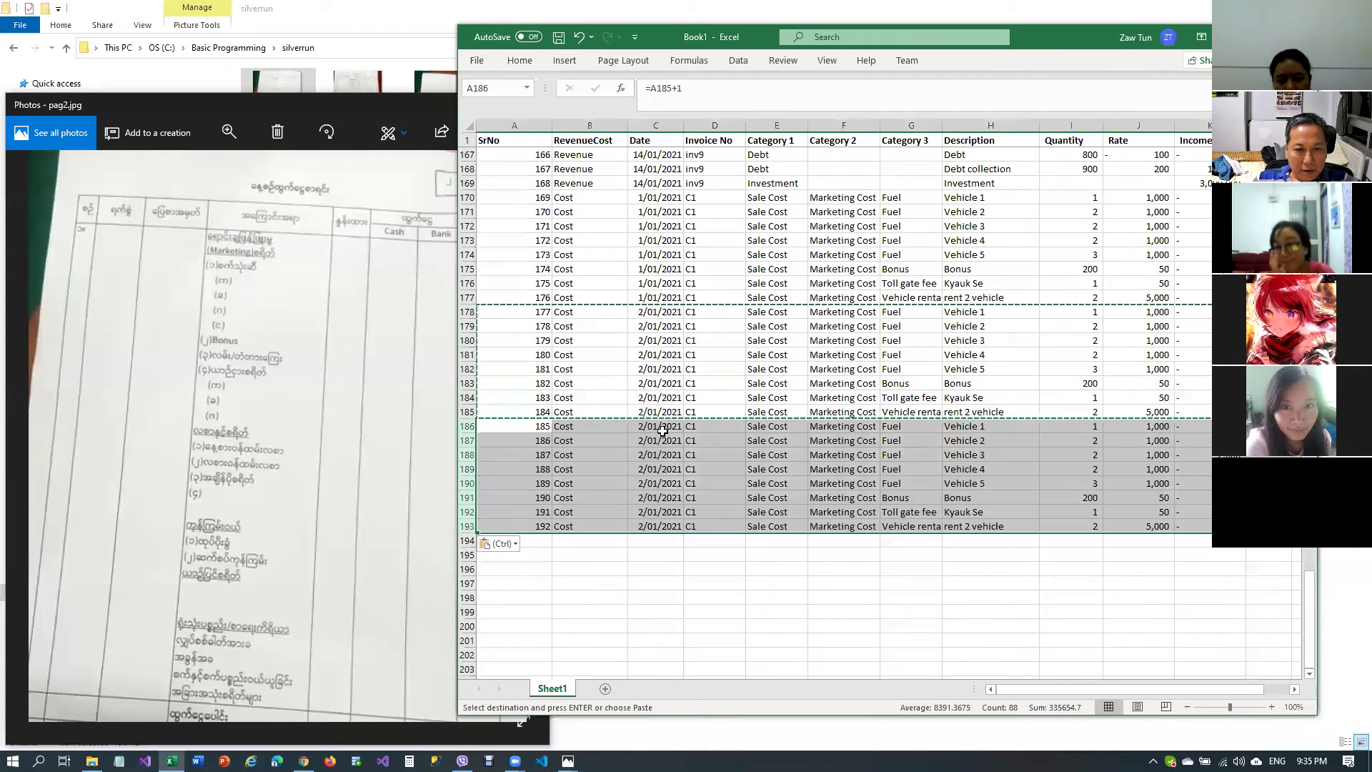
Set the Date of row 186 to 03/01/2021
click(656, 426)
key(Escape)
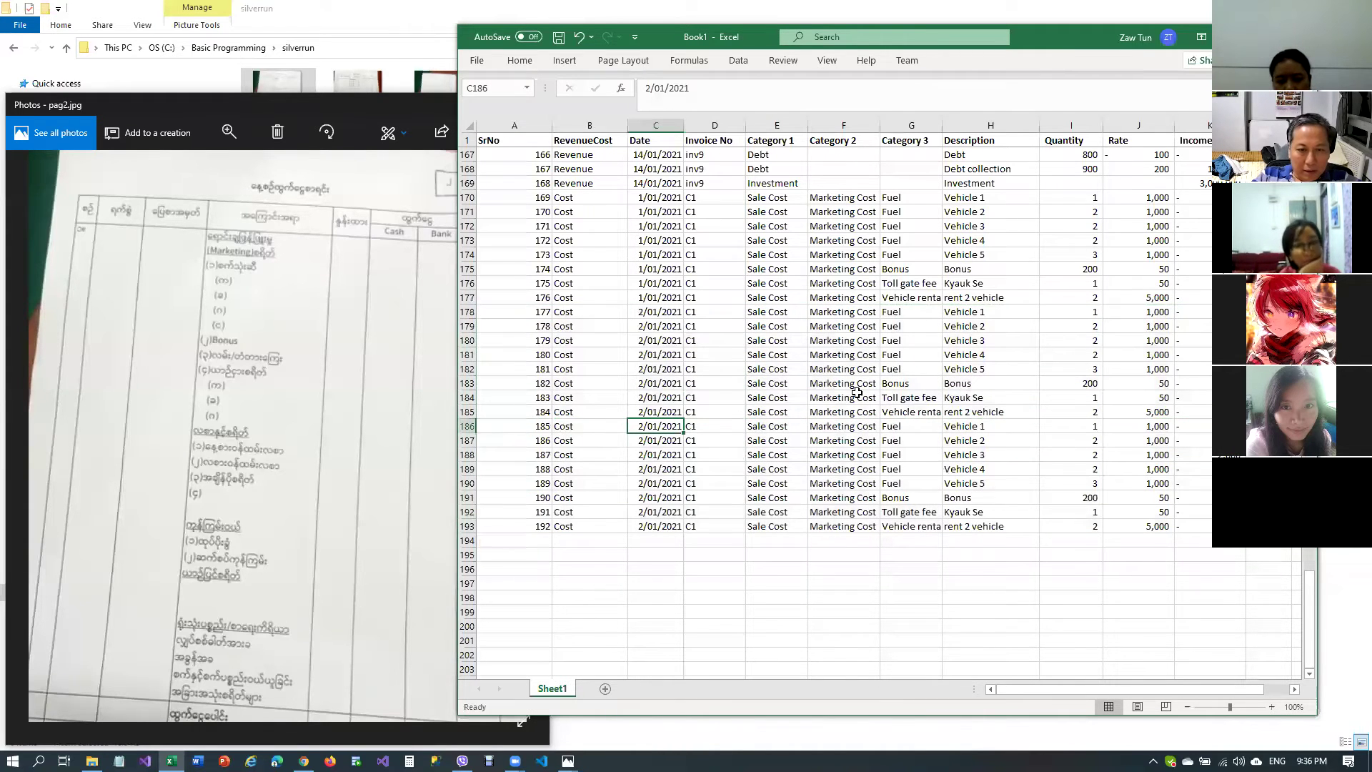
text(03)
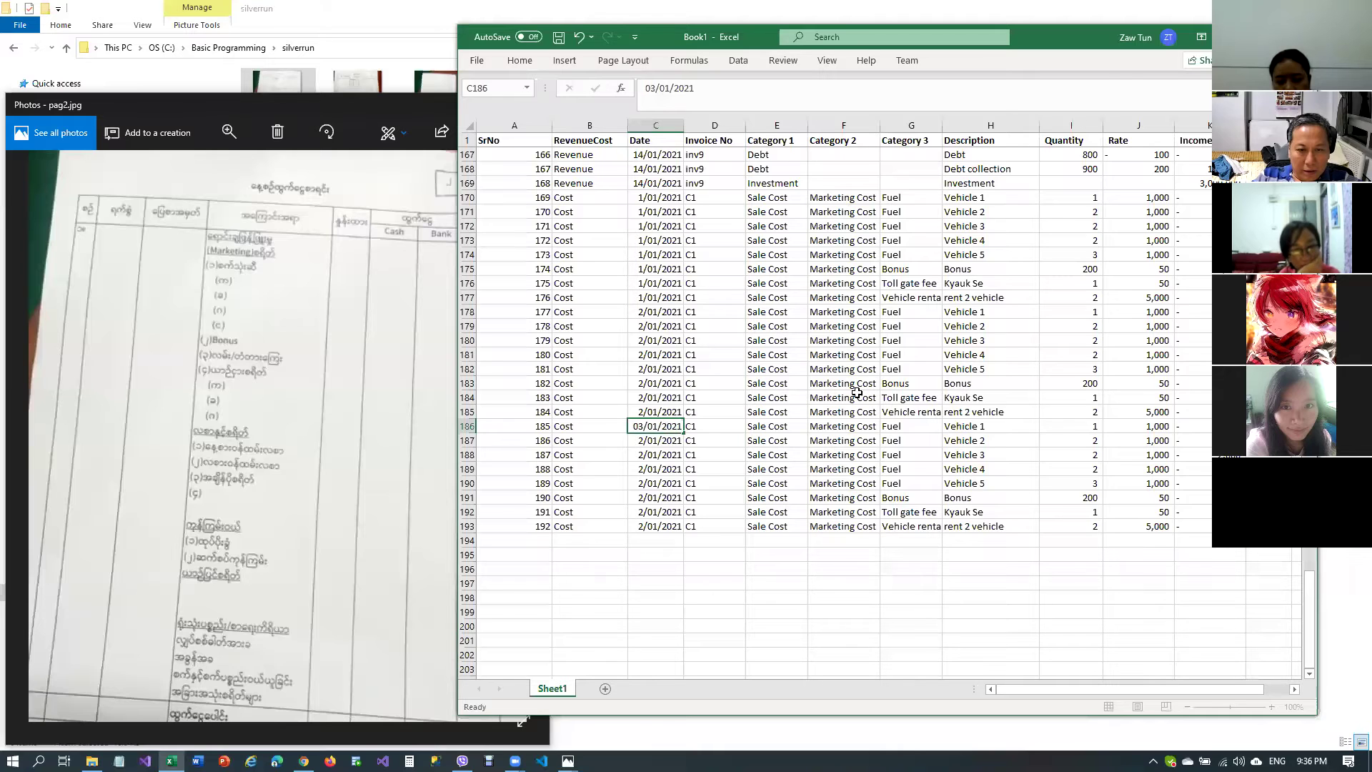
Copy the Date 3/01/2021 from row 186 into rows 187 to 193
key(ctrl+c)
key(Down)
key(shift+Down)
key(shift+Down)
key(shift+Down)
key(shift+Down)
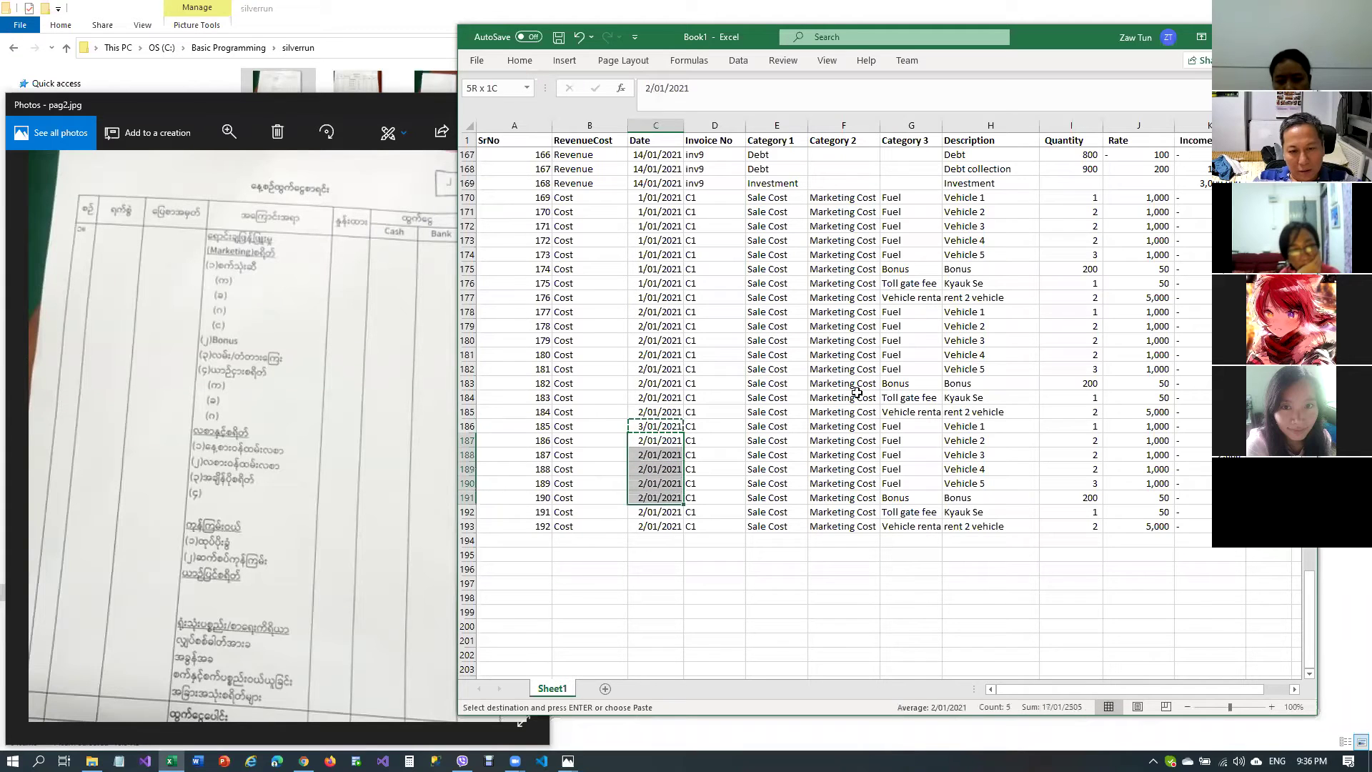
key(shift+Down)
key(shift+Down)
key(Return)
key(Down)
key(Down)
key(Down)
key(Down)
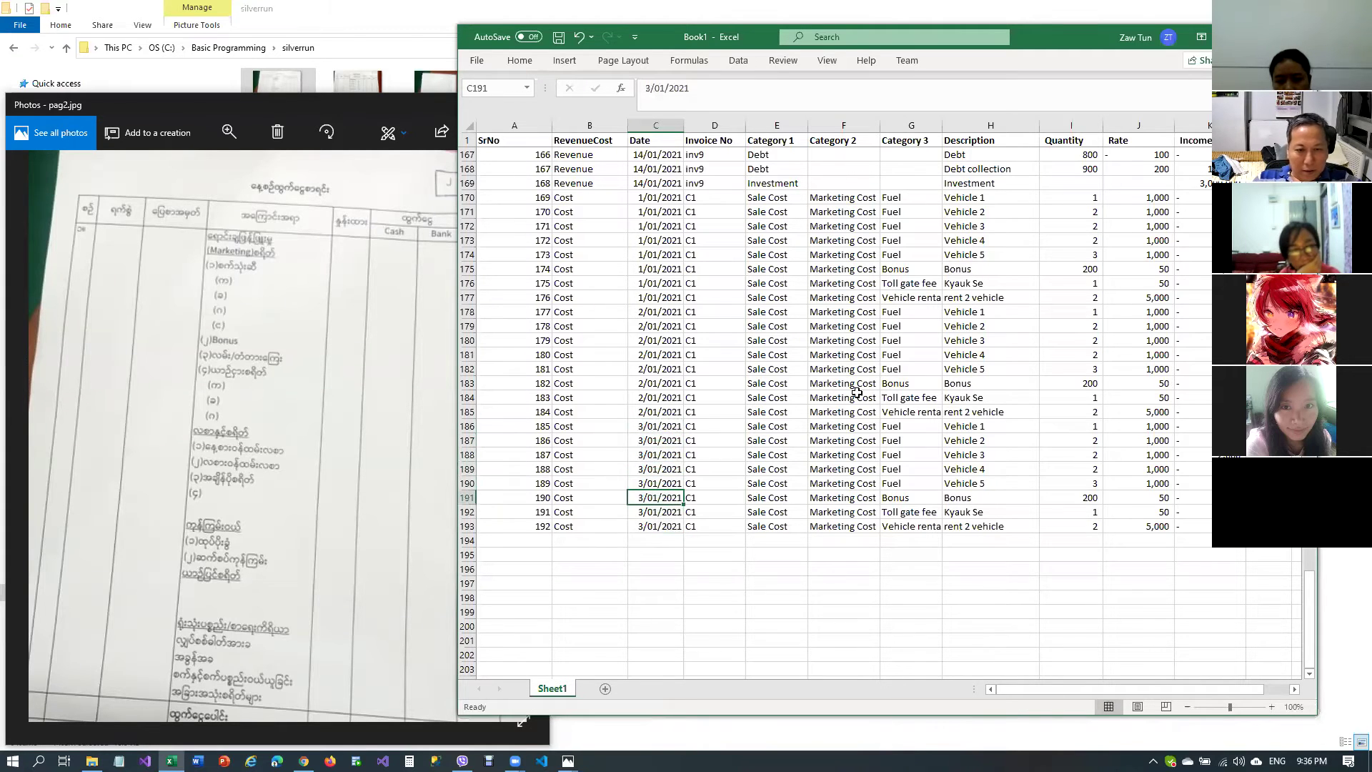
Copy the entire Cost rows 186 to 193 into the block starting at row 194
drag(467, 426, 471, 527)
key(ctrl+c)
click(502, 541)
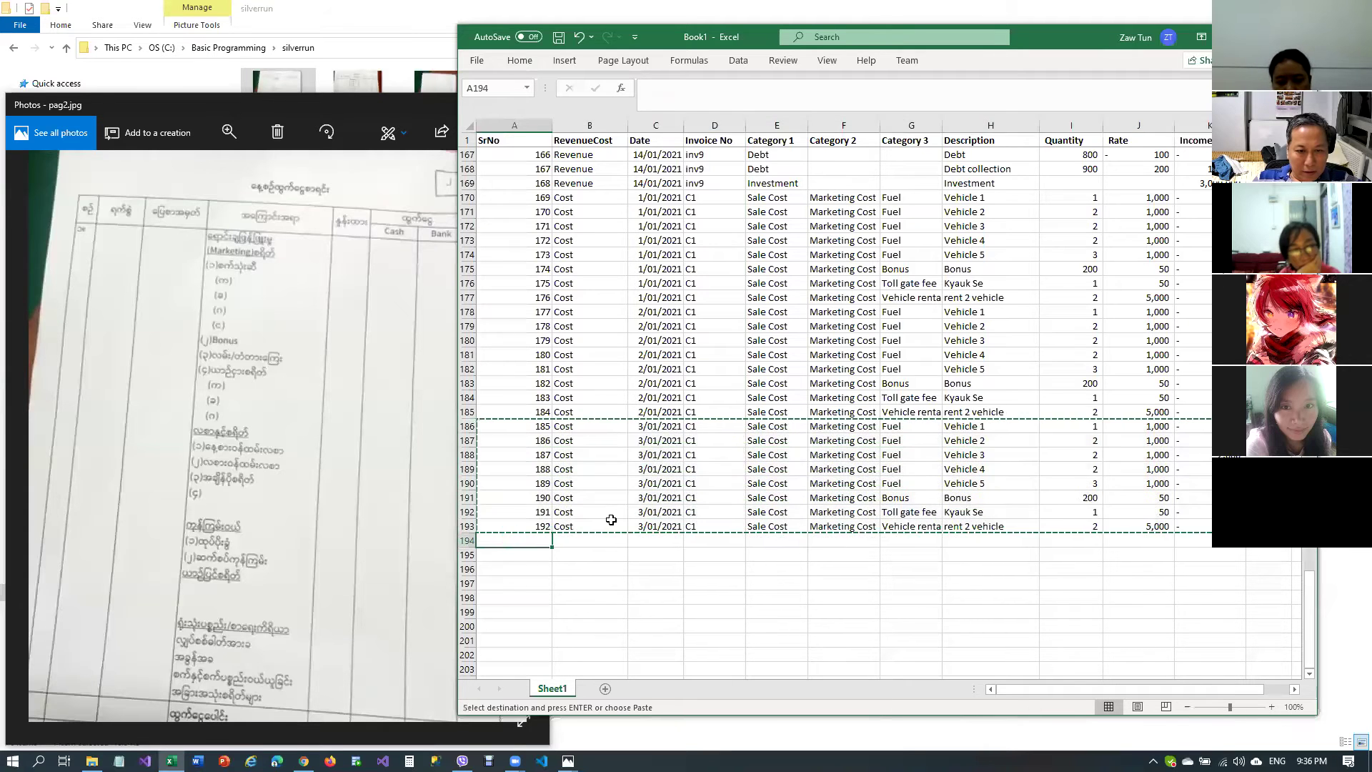
key(ctrl+v)
key(Escape)
Set the Date of row 194 to 04/01/2021
click(668, 541)
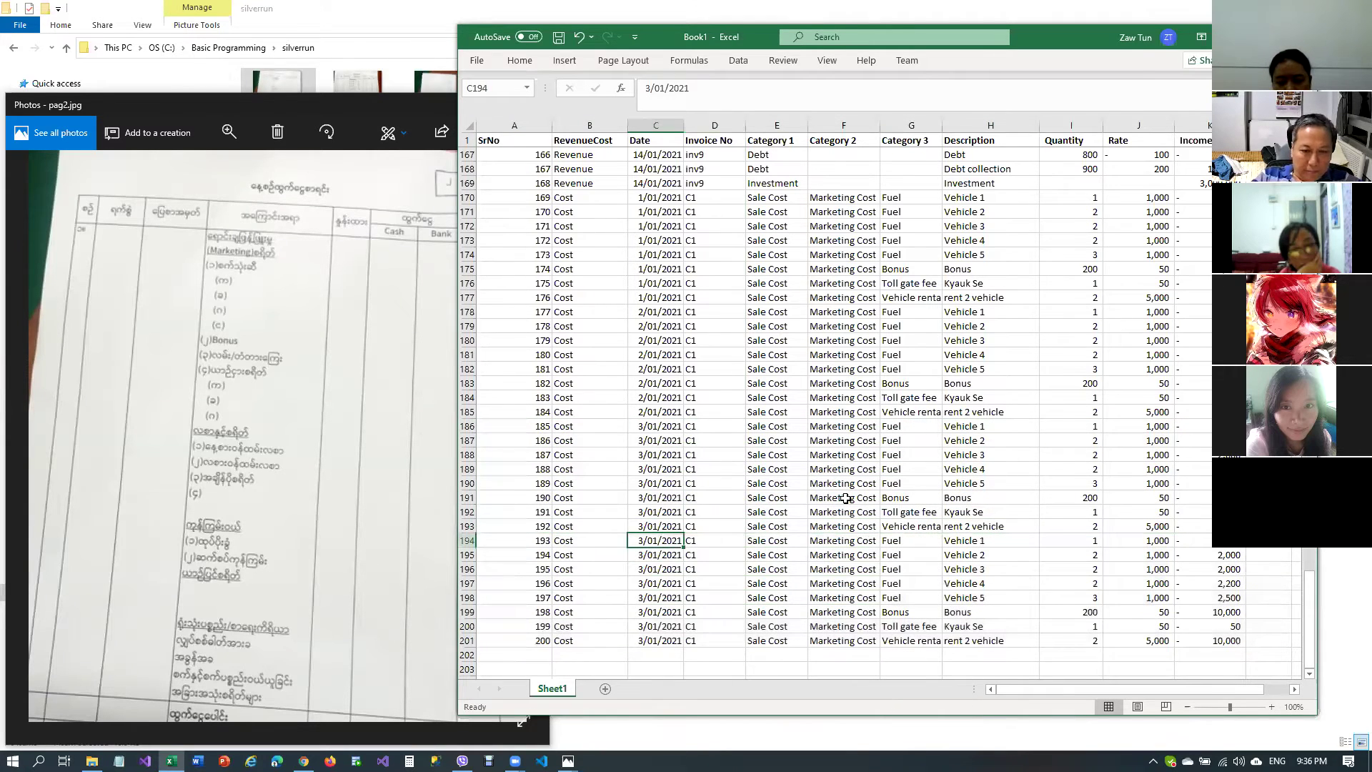
text(04/01/202)
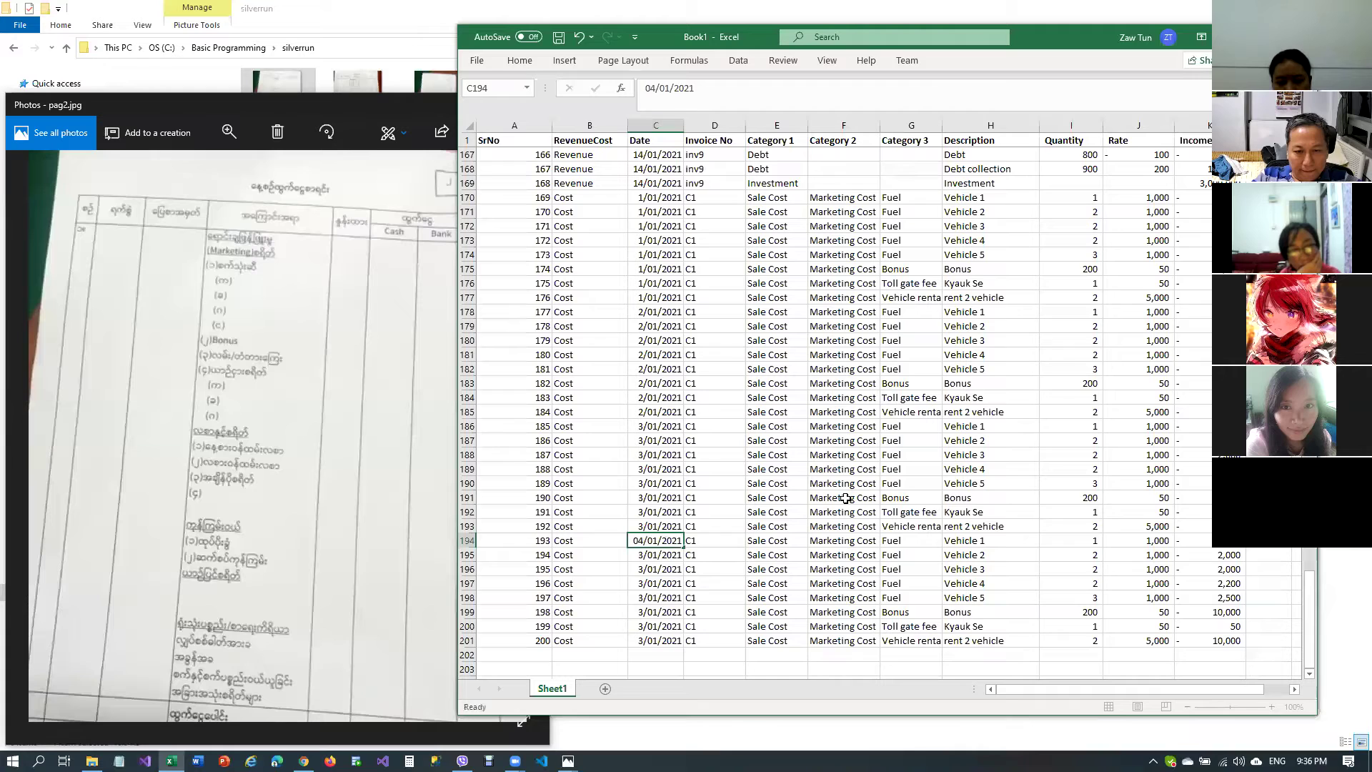
key(Return)
Copy the Date 4/01/2021 from row 194 into rows 195 to 201
key(Up)
key(ctrl+c)
key(Down)
key(shift+Down)
key(shift+Down)
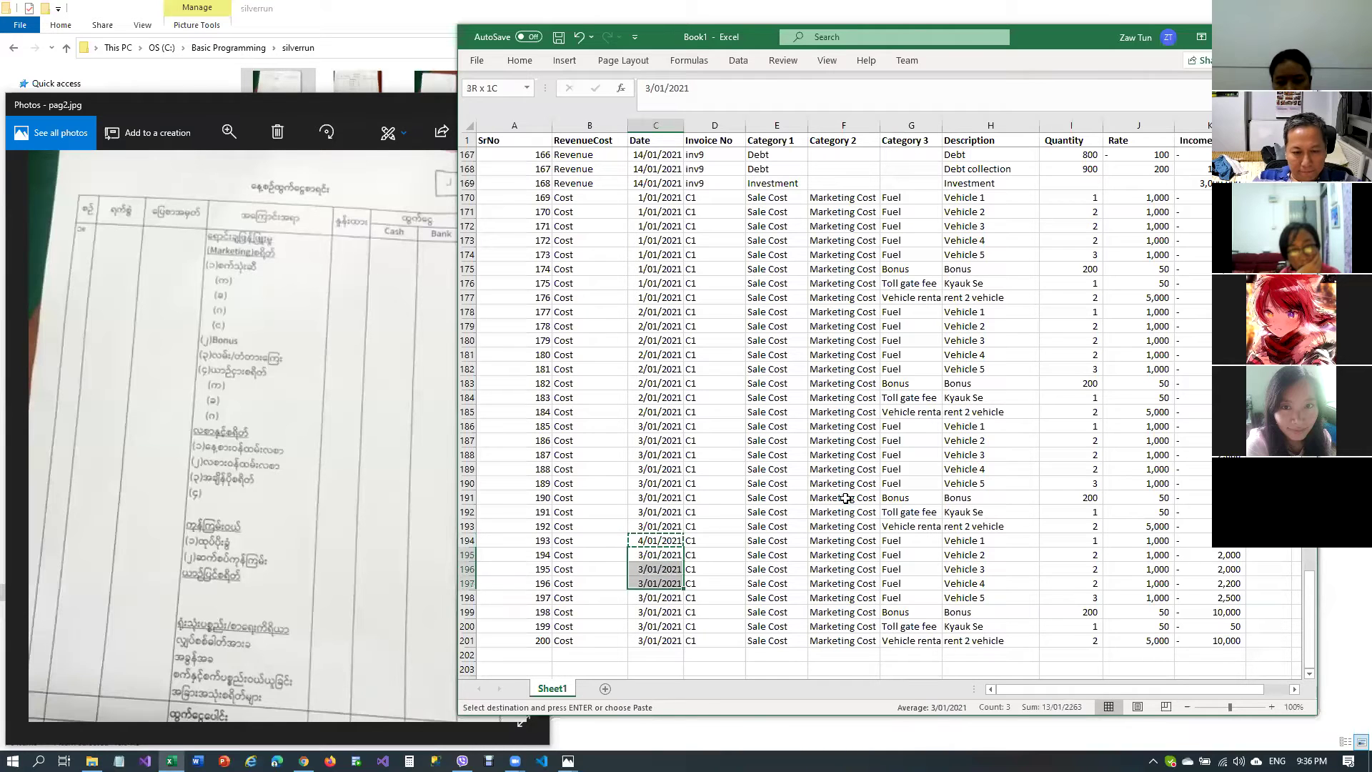
key(shift+Down)
key(shift+Down)
key(shift+Down)
key(shift+Down)
key(ctrl+v)
key(Escape)
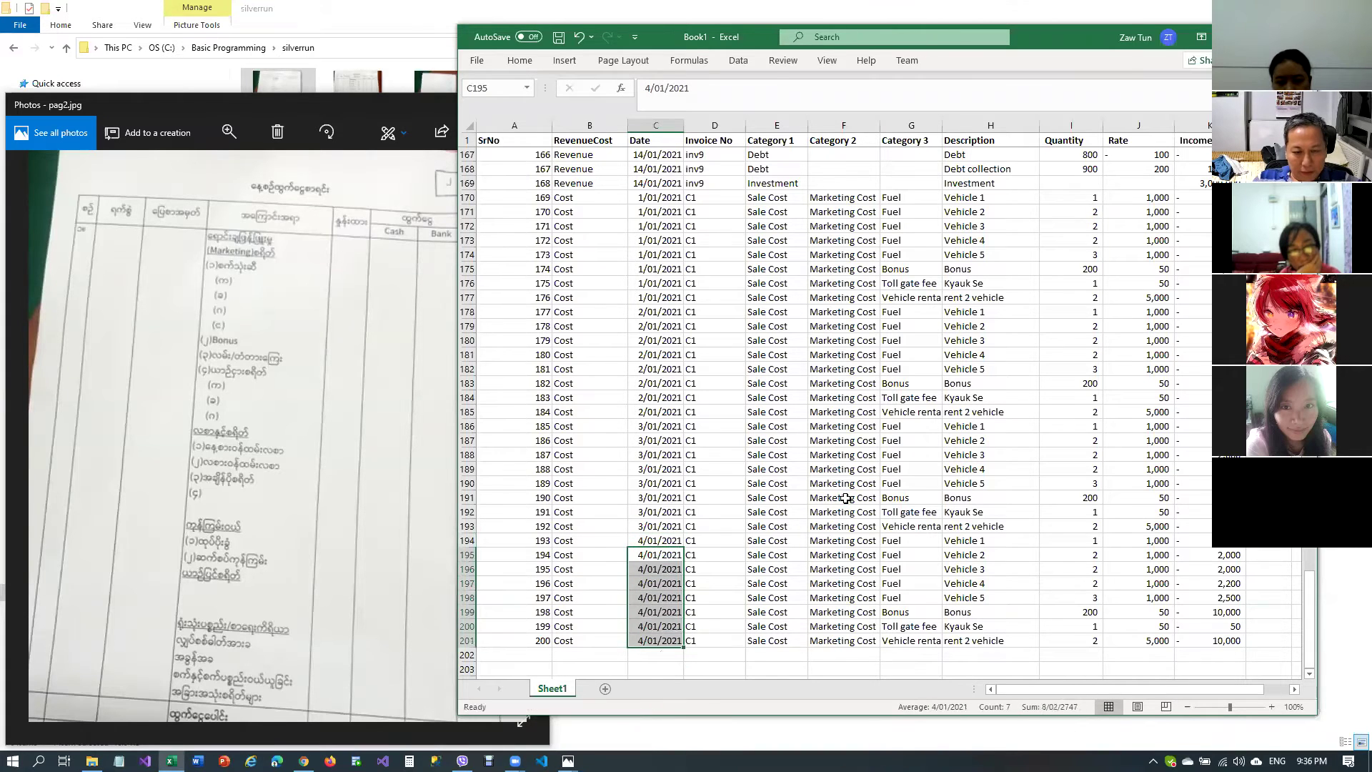
key(Down)
key(Down)
key(Down)
key(Down)
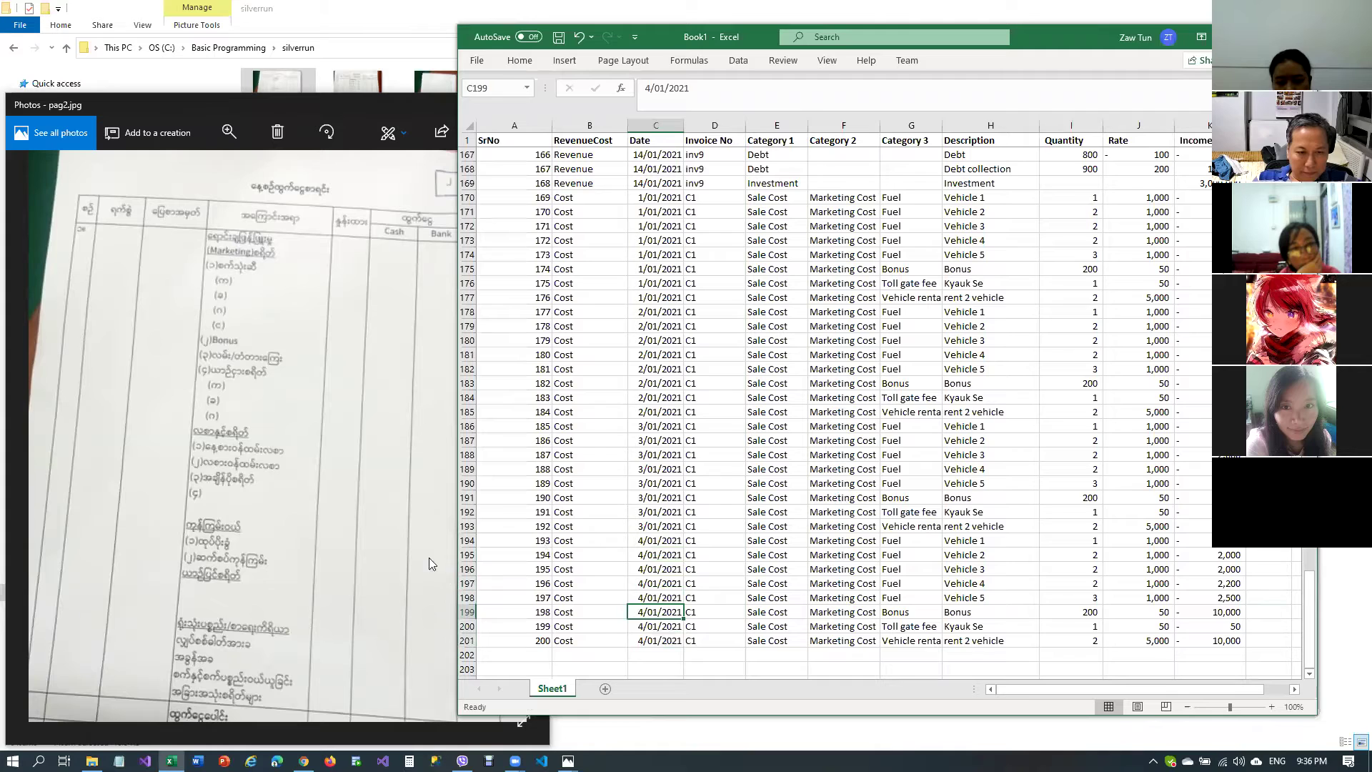
Copy the entire Cost rows 194 to 201 into the block starting at row 202 and select its first Date cell
drag(468, 540, 461, 642)
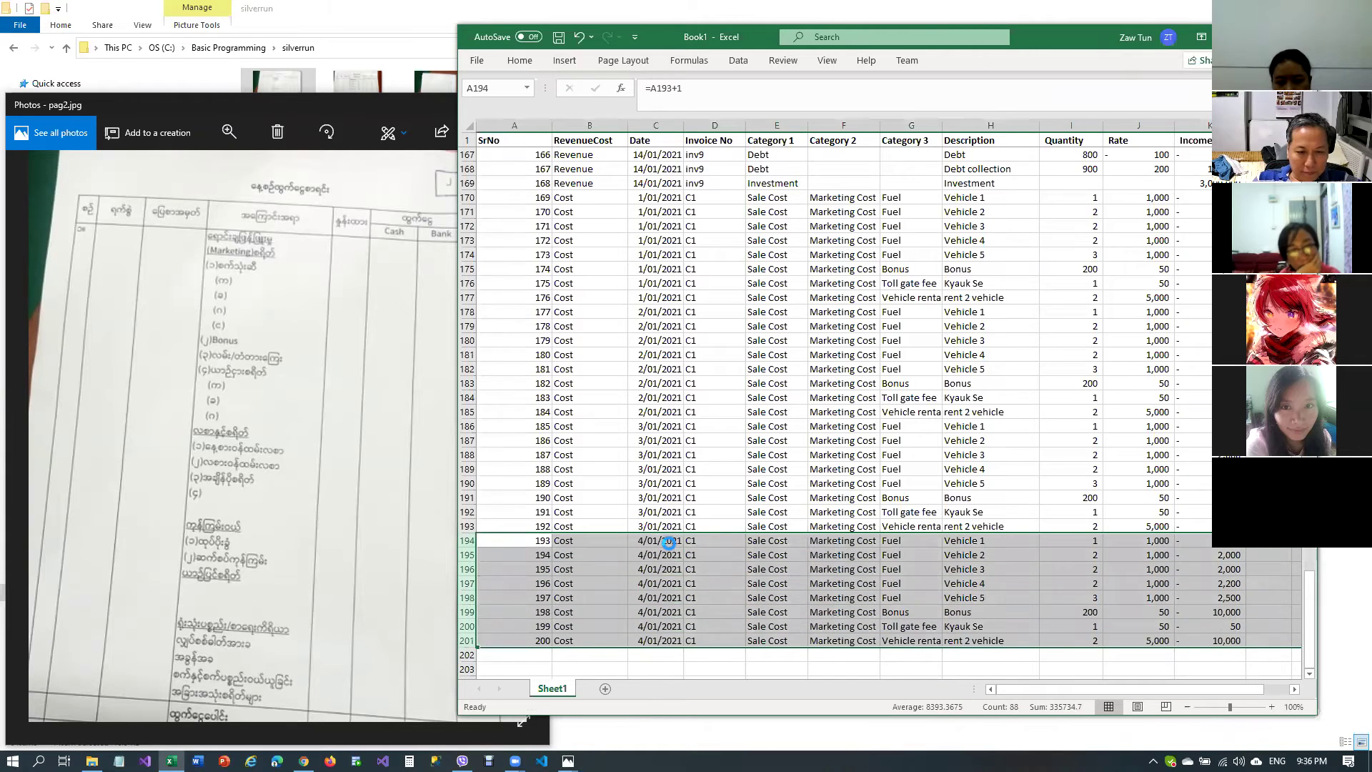
key(ctrl+c)
scroll(608, 534, down, 4)
click(489, 435)
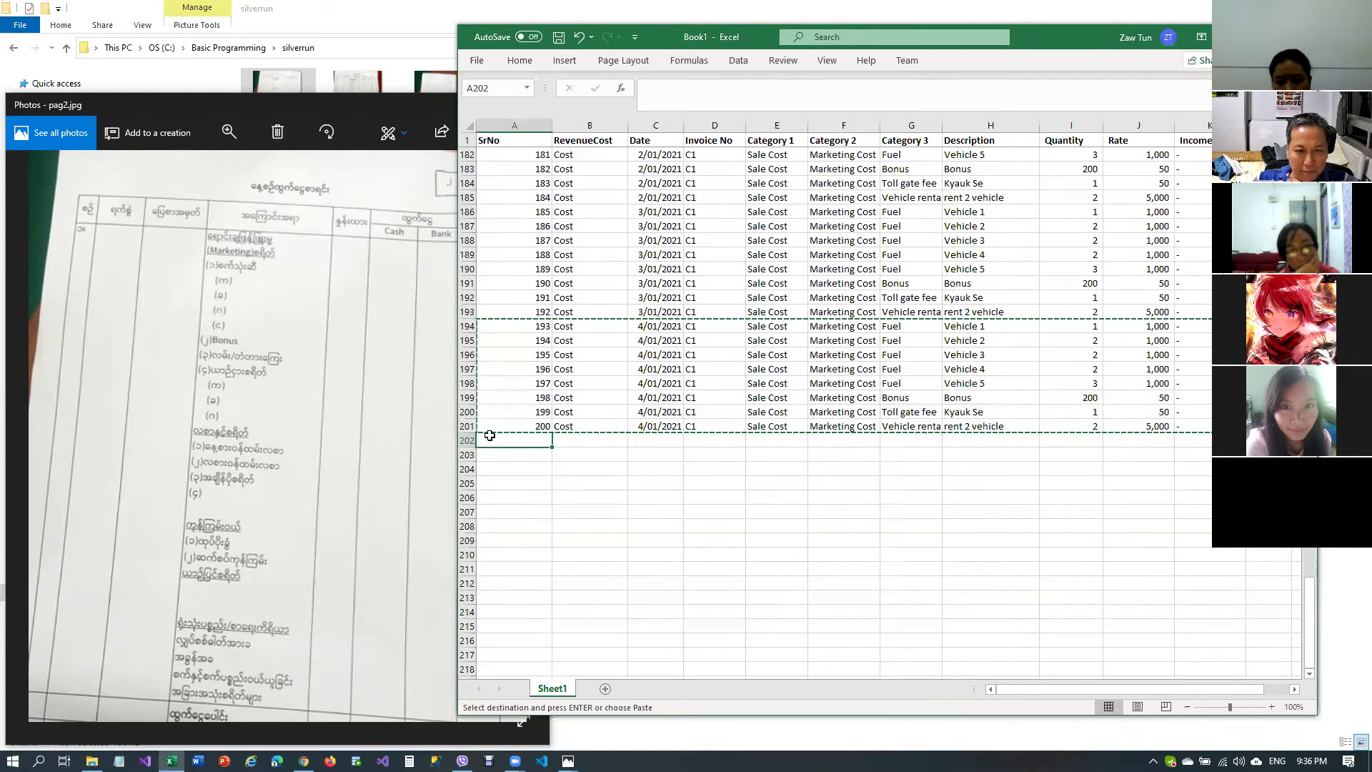
key(Return)
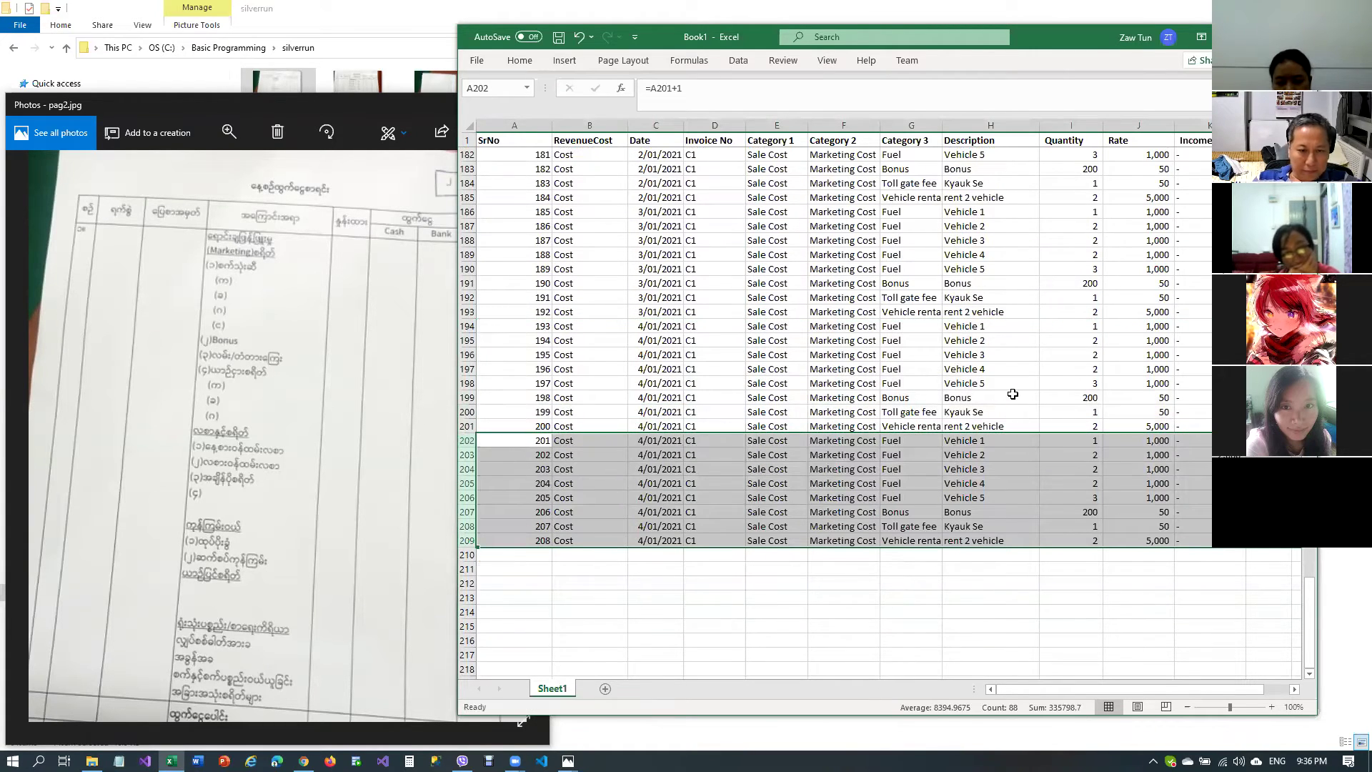
key(Right)
key(Right)
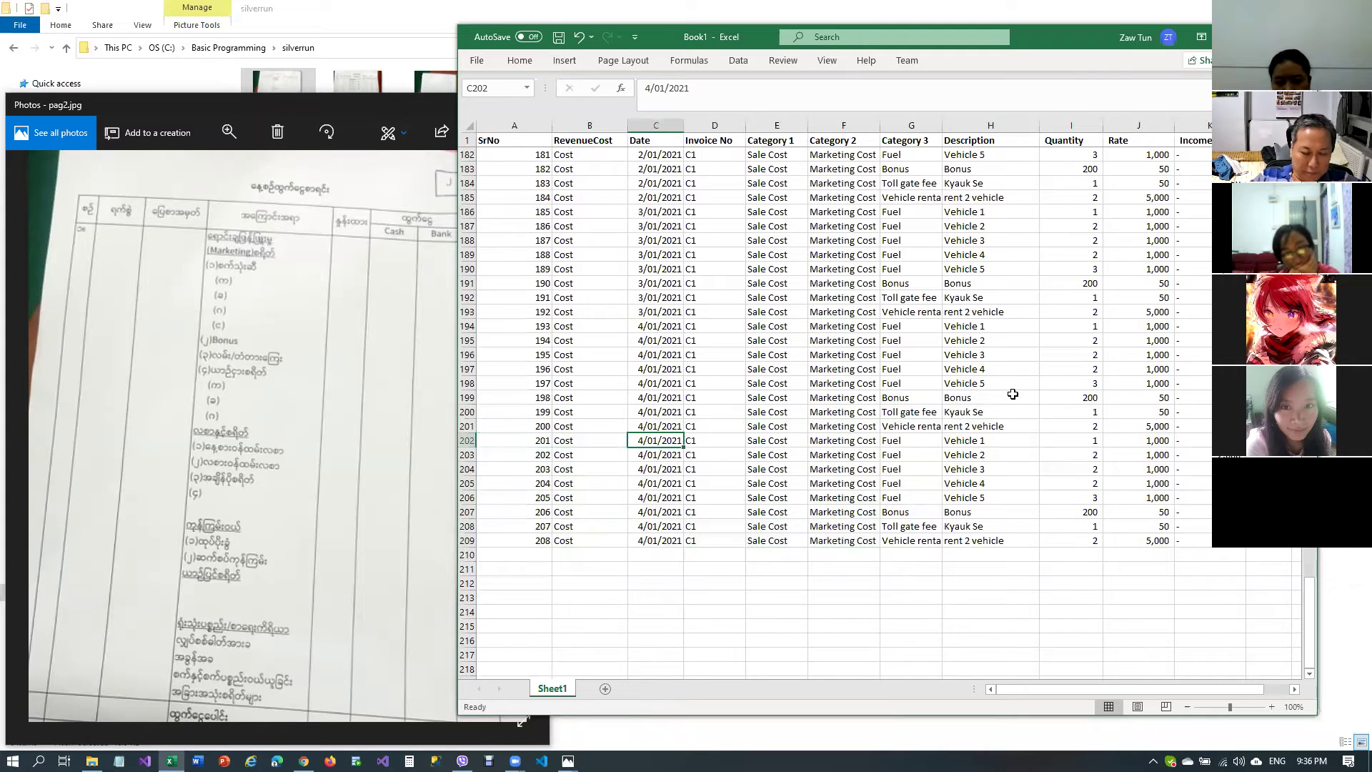
Set the Date of row 202 to 5/01/2021 and copy it into rows 203 to 209
text(05/)
key(Return)
key(ctrl+c)
key(Down)
key(shift+Down)
key(shift+Down)
key(shift+Down)
key(shift+Down)
key(shift+Down)
key(shift+Down)
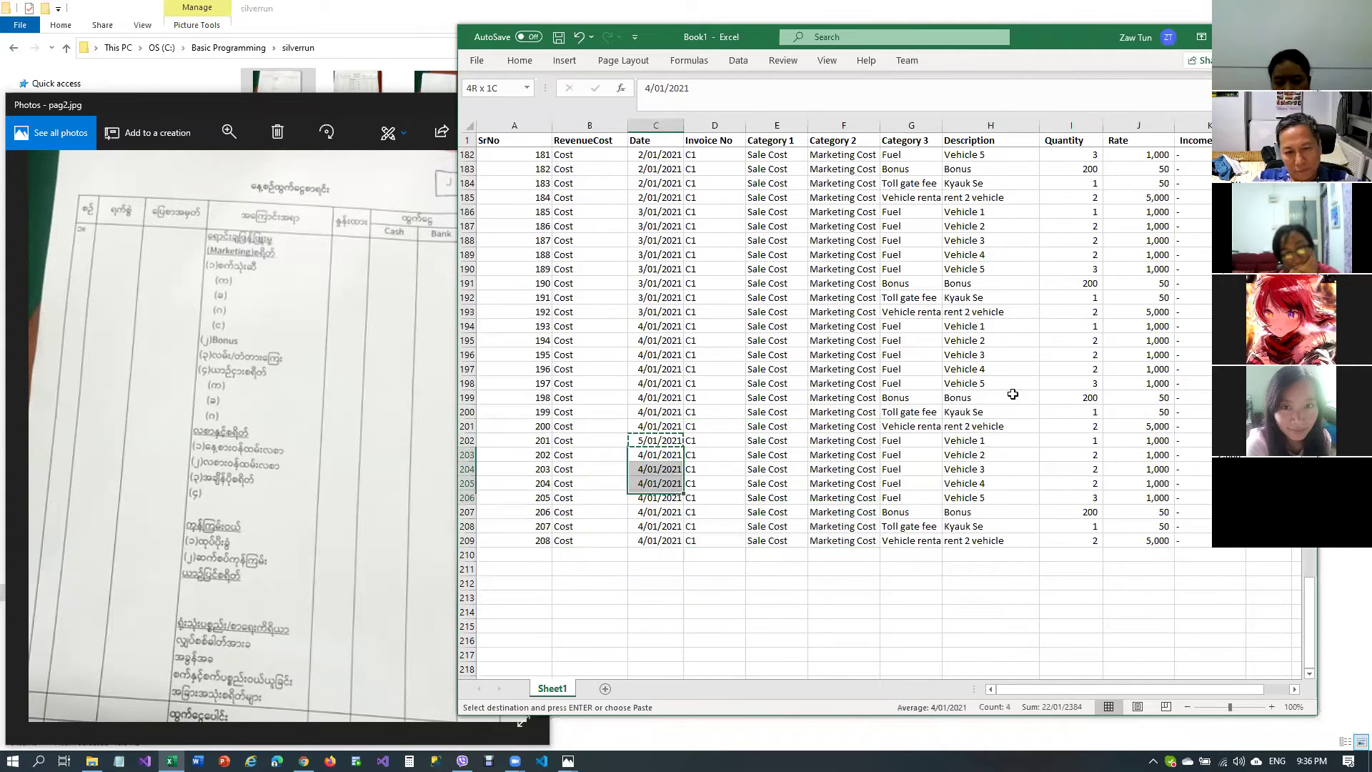
key(Return)
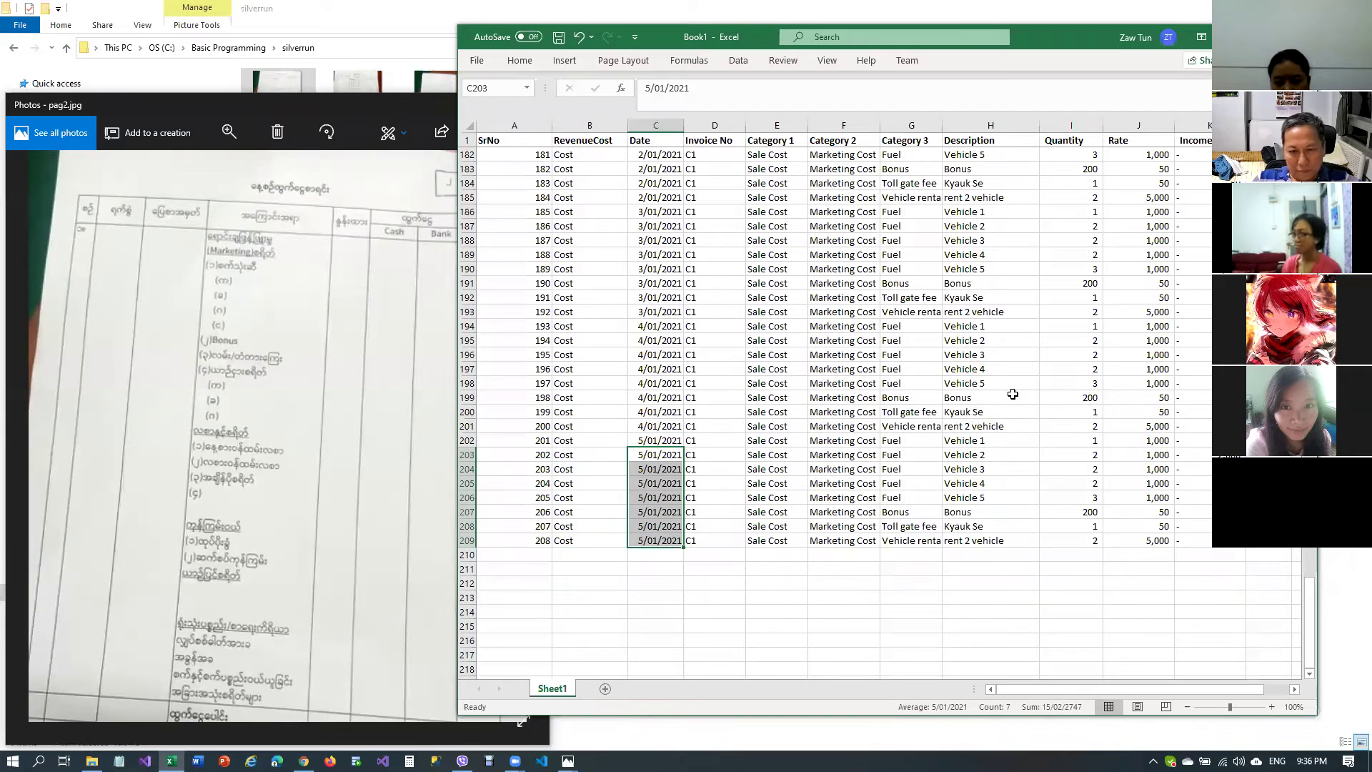
Copy the entire Cost rows 202 to 209 into the block starting at row 210
key(Up)
key(Left)
key(Left)
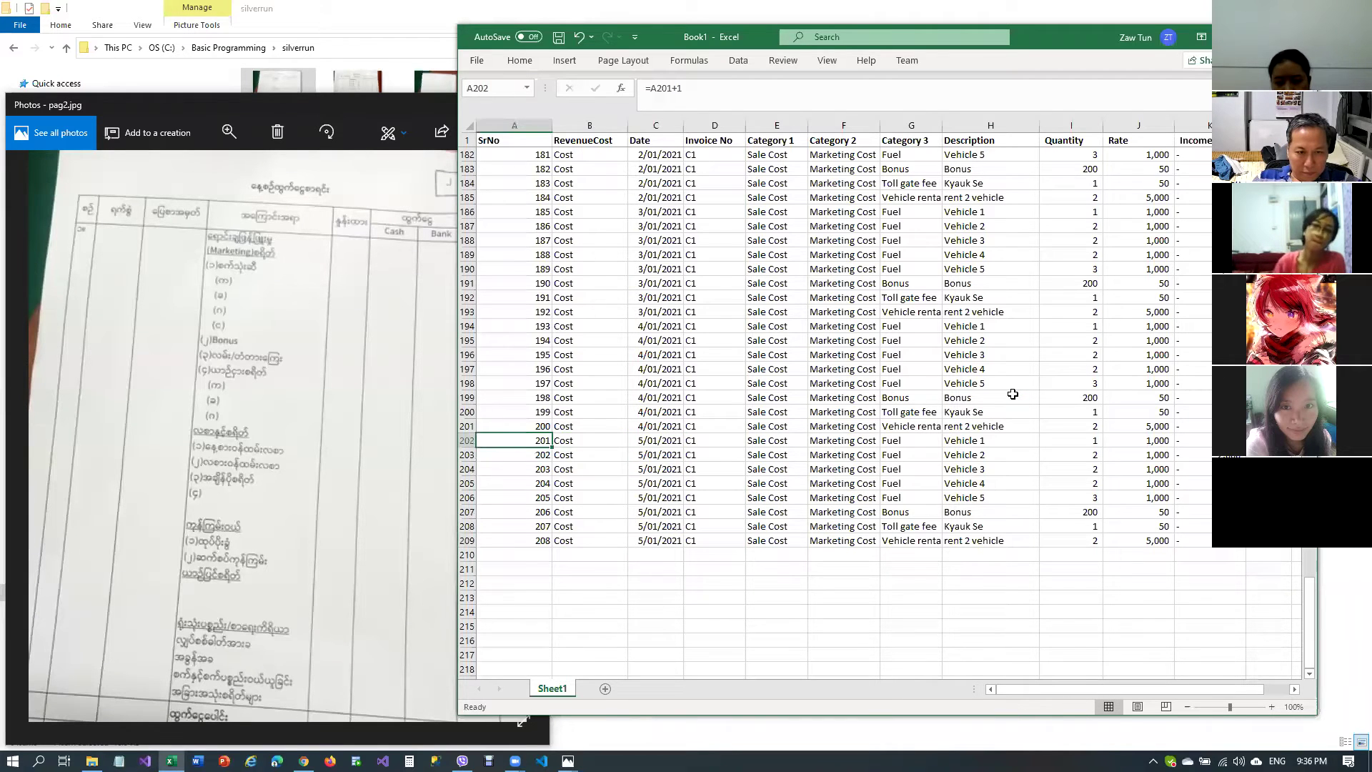
key(shift+Down)
key(shift+Down)
key(shift+Down)
key(shift+Down)
key(shift+Down)
key(shift+Down)
key(shift+Down)
key(shift+Right)
key(shift+Right)
key(shift+Right)
key(shift+Right)
key(shift+Right)
key(shift+Right)
key(shift+Right)
key(shift+Right)
key(shift+Right)
key(shift+Right)
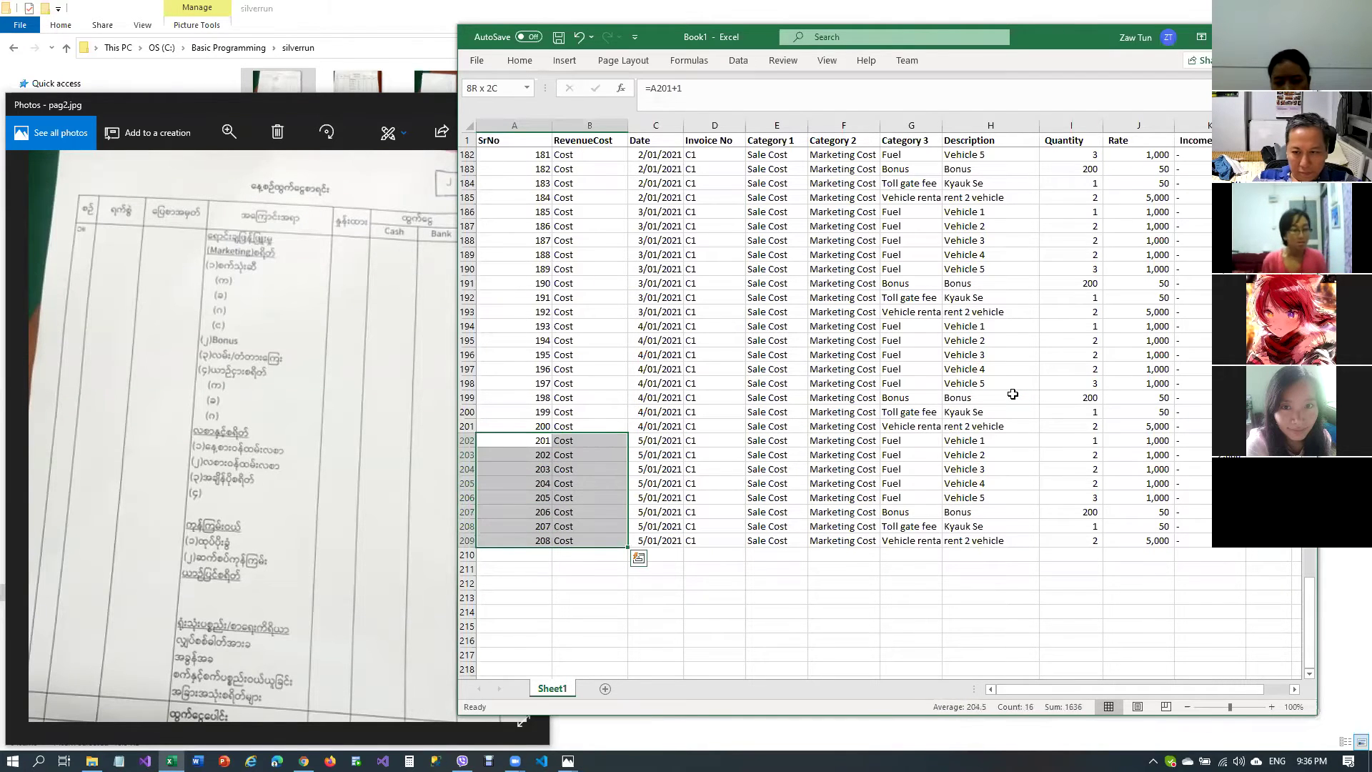
key(ctrl+c)
key(Down)
key(Down)
key(Down)
key(Down)
key(Down)
key(Down)
key(Down)
key(Down)
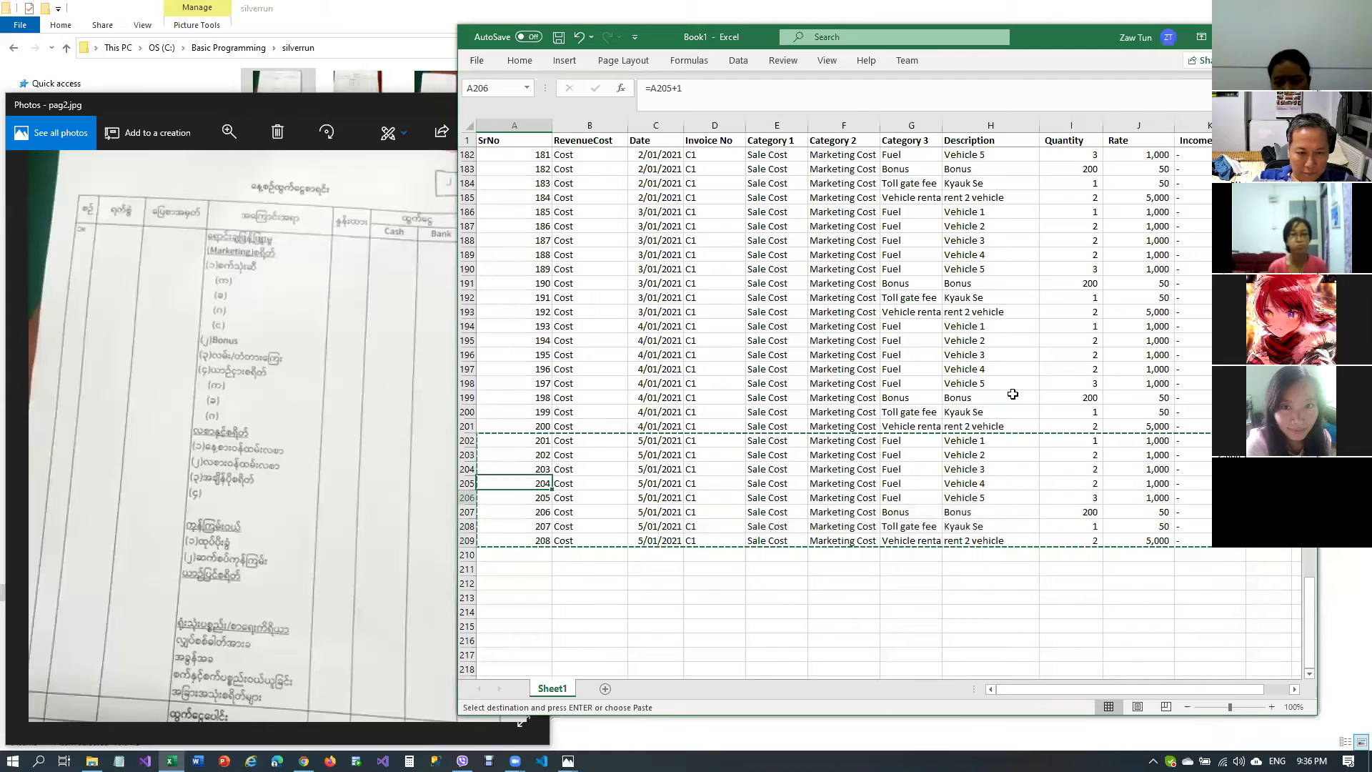
key(ctrl+v)
key(Escape)
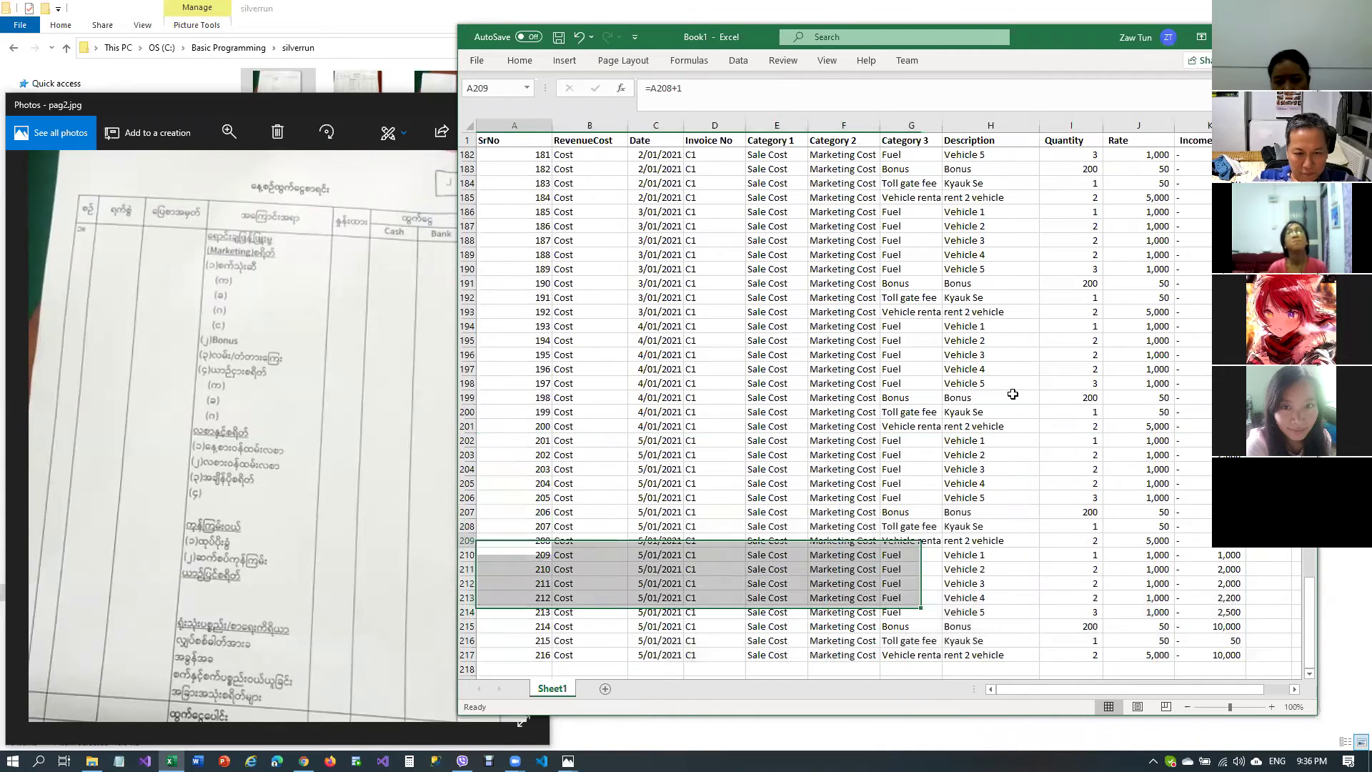
Set the Date of row 210 to 06/01/2021
key(Right)
key(Right)
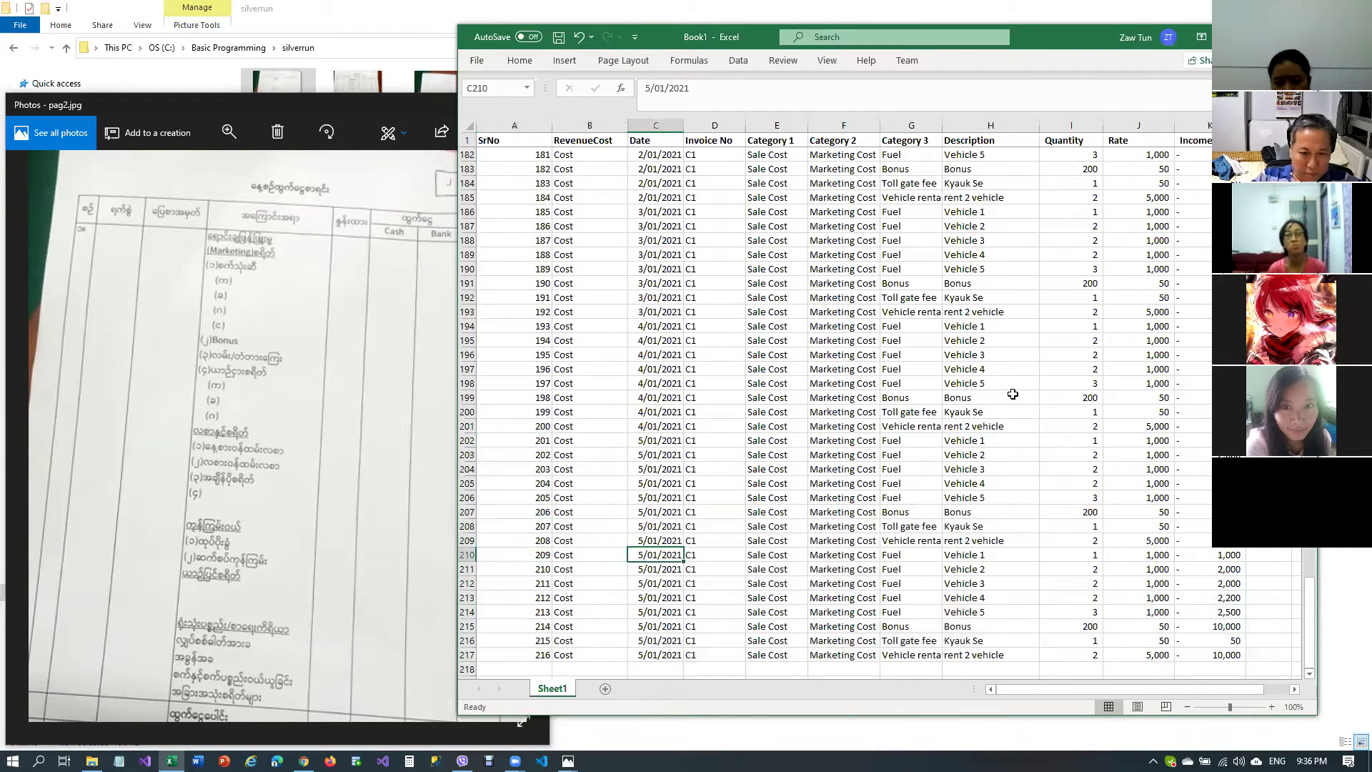
text(06/0)
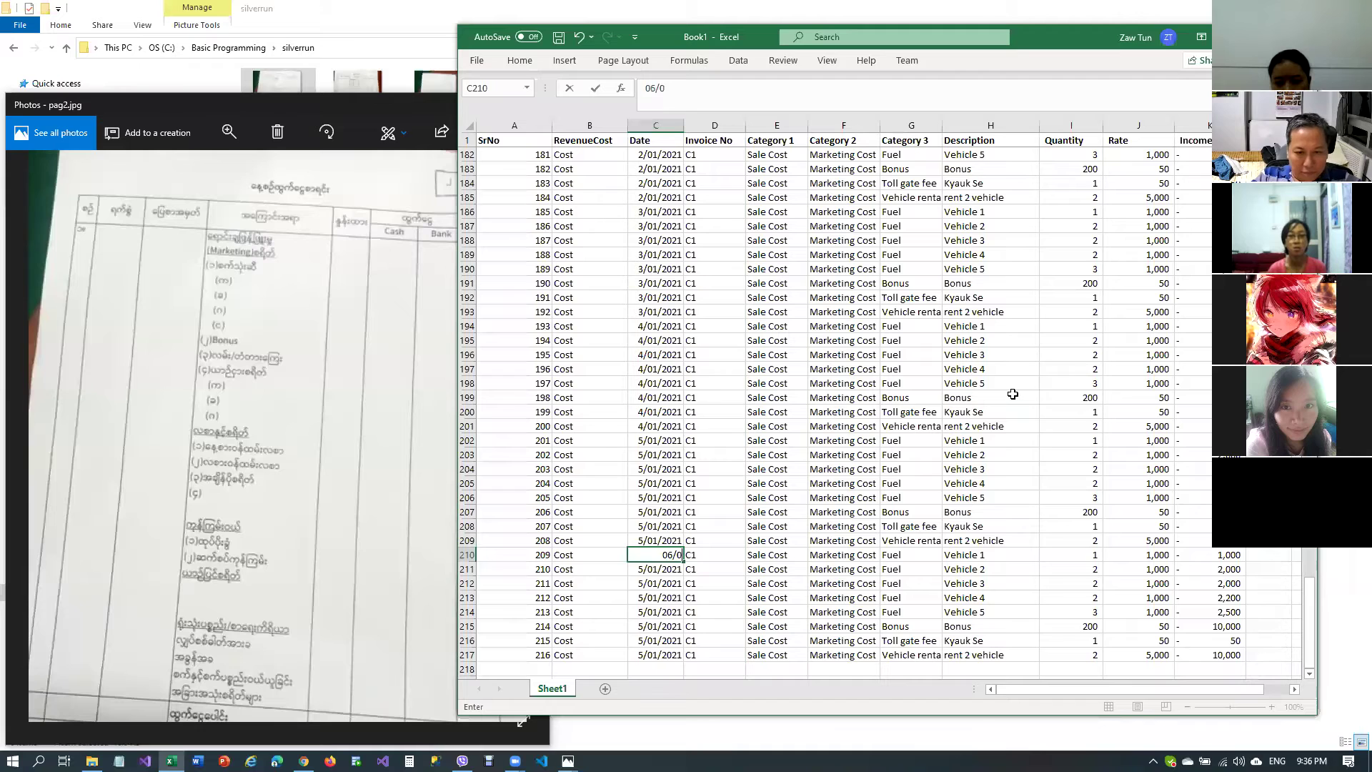
text(1/2021)
key(Return)
Copy the Date 6/01/2021 from row 210 into rows 211 to 217
key(Up)
key(ctrl+c)
key(Down)
key(shift+Down)
key(shift+Down)
key(shift+Down)
key(shift+Down)
key(shift+Down)
key(shift+Down)
key(Return)
Copy the entire Cost rows 210 to 217 into the block starting at row 218
key(Down)
key(Down)
key(Down)
key(Down)
key(Down)
key(Down)
key(Down)
key(Down)
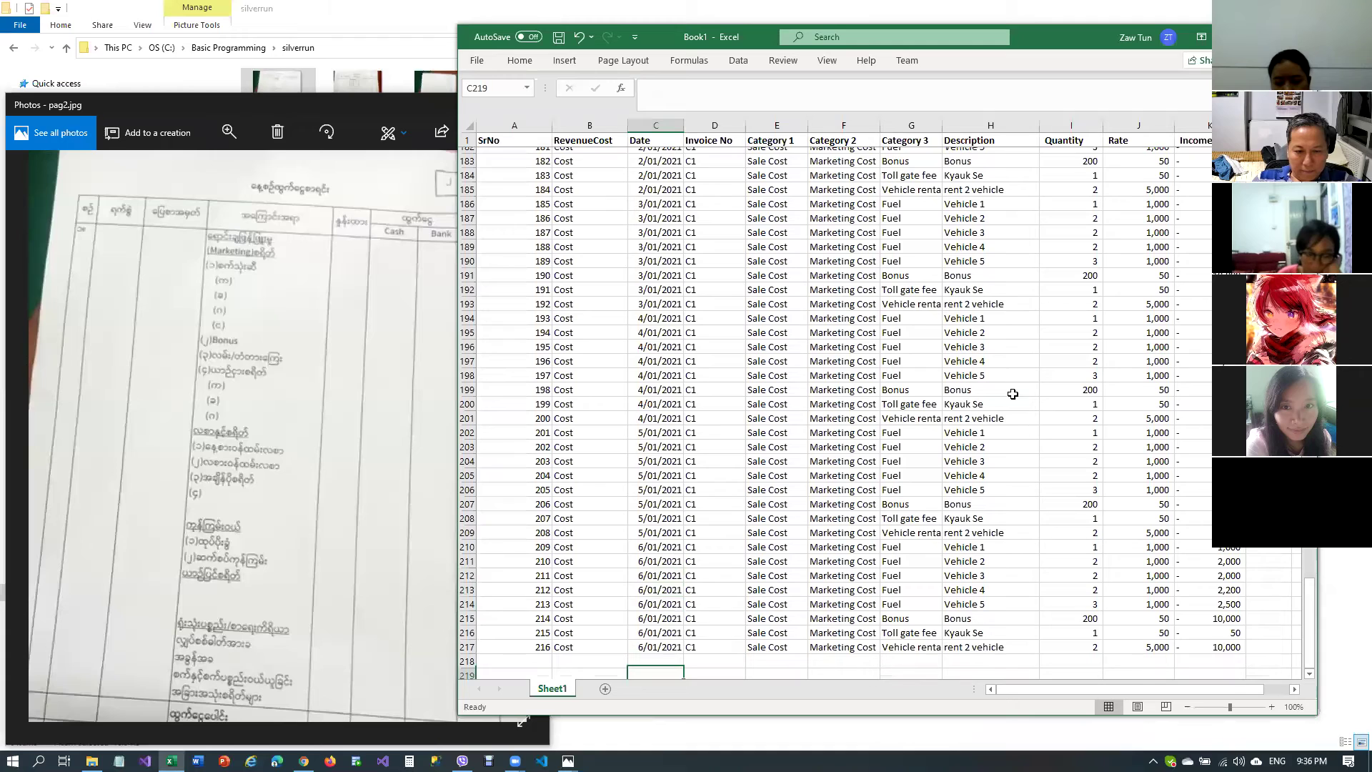
key(Up)
key(Up)
key(Up)
key(Up)
key(Up)
key(Up)
key(Up)
key(Up)
key(Up)
key(Left)
key(Left)
key(shift+Down)
key(shift+Down)
key(shift+Down)
key(shift+Down)
key(shift+Down)
key(shift+Down)
key(shift+Down)
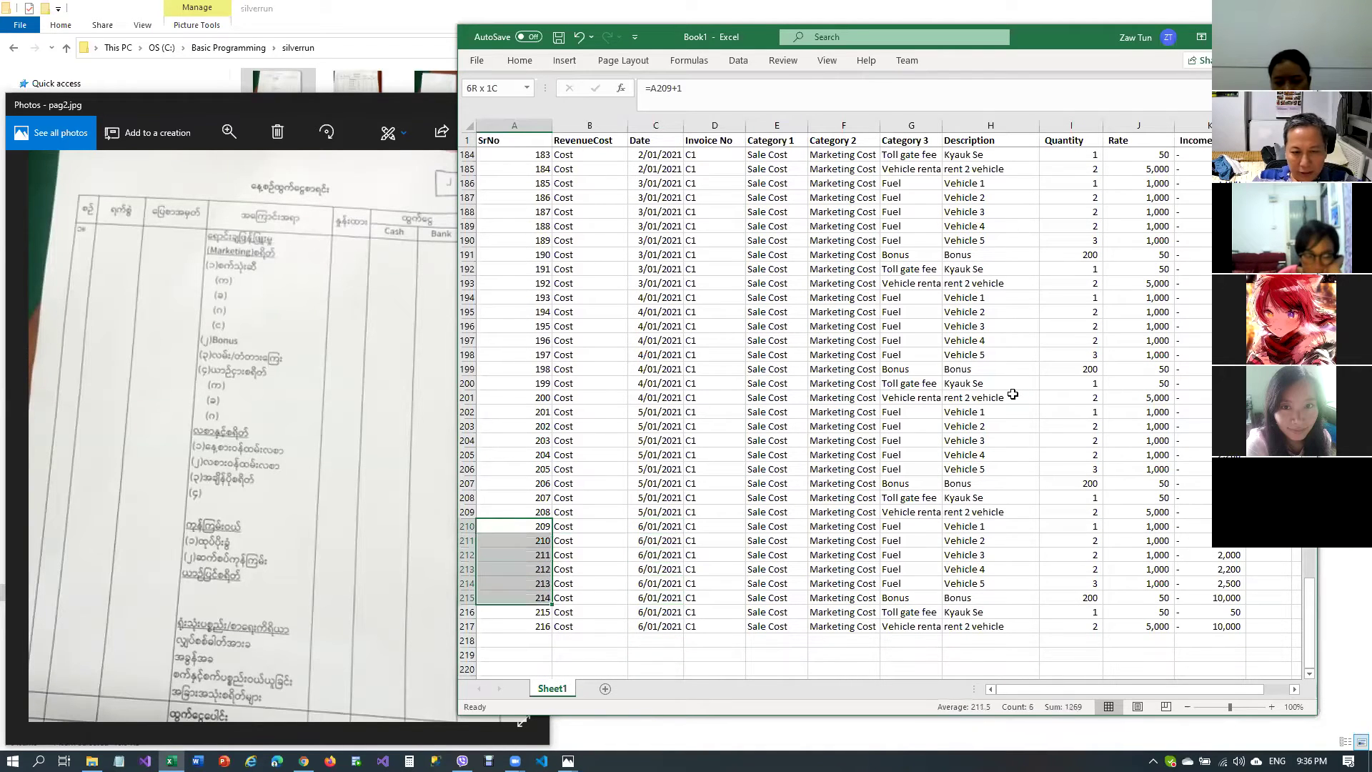
key(shift+Right)
key(shift+Right)
key(shift+Right)
key(shift+Right)
key(shift+Right)
key(shift+Right)
key(shift+Right)
key(shift+Right)
key(shift+Right)
key(shift+Right)
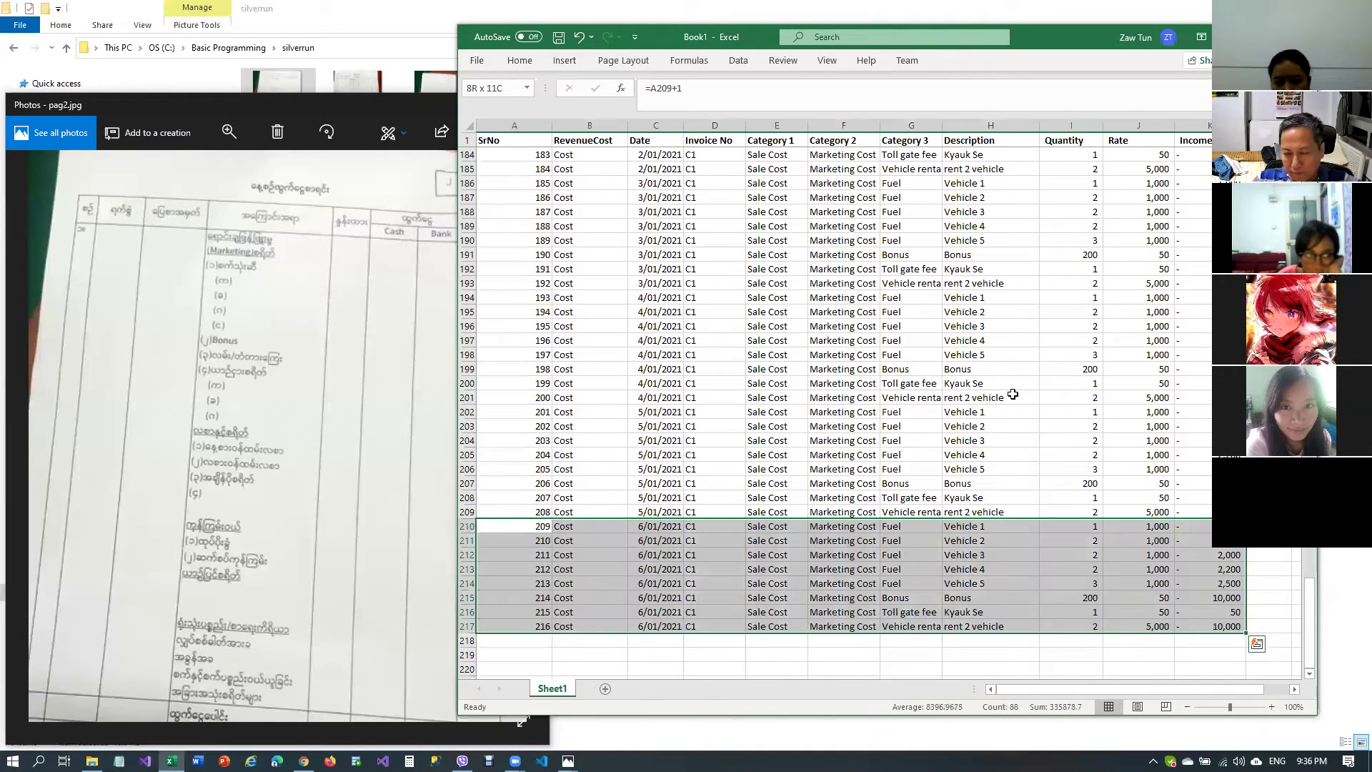
key(ctrl+c)
key(Down)
key(Down)
key(Down)
key(Down)
key(Down)
key(Down)
key(Down)
key(Down)
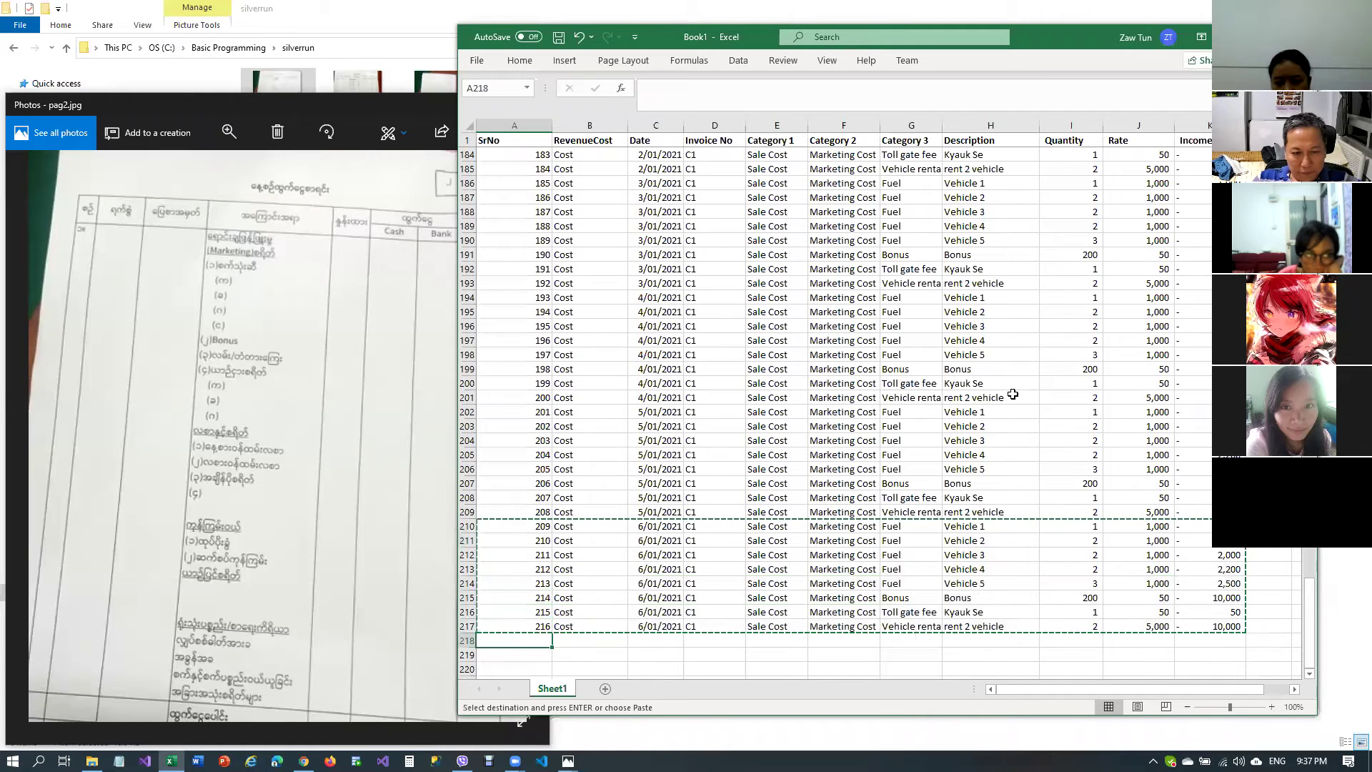
key(ctrl+v)
key(Escape)
Set the Date of row 218, the first row of the newest Cost block, to 07/01/2021
key(Down)
key(Down)
key(Down)
key(Down)
key(Down)
key(Down)
key(Down)
key(Down)
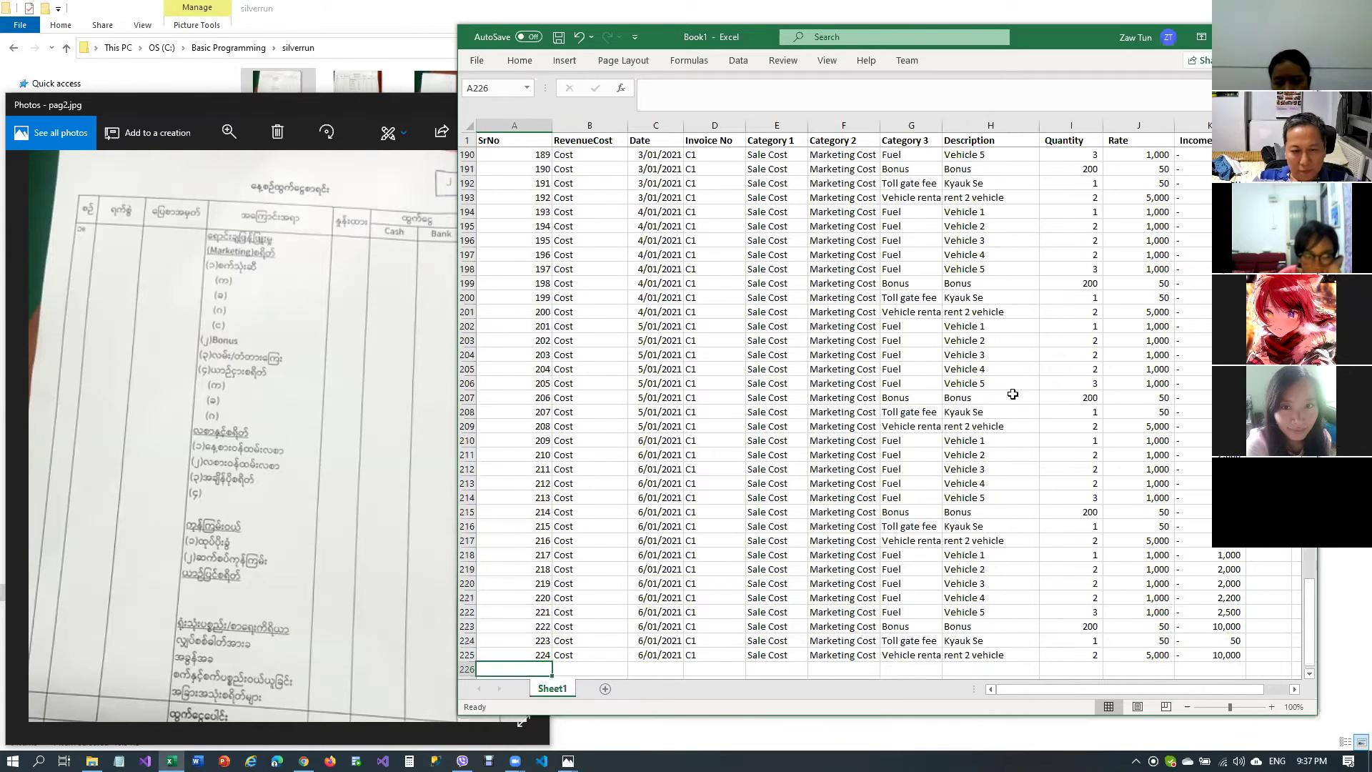
key(Up)
key(Up)
key(Up)
key(Up)
key(Up)
key(Up)
key(Up)
key(Up)
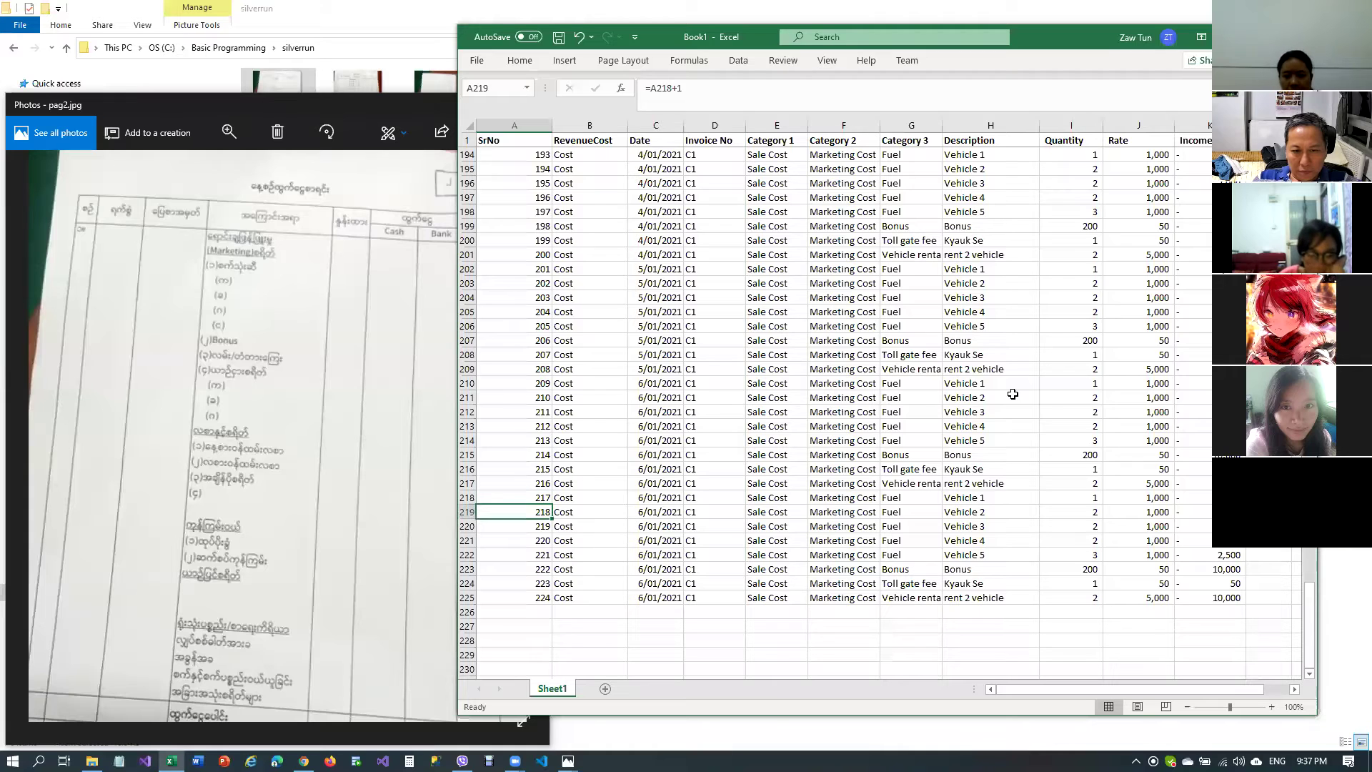
key(Right)
key(Right)
text(0)
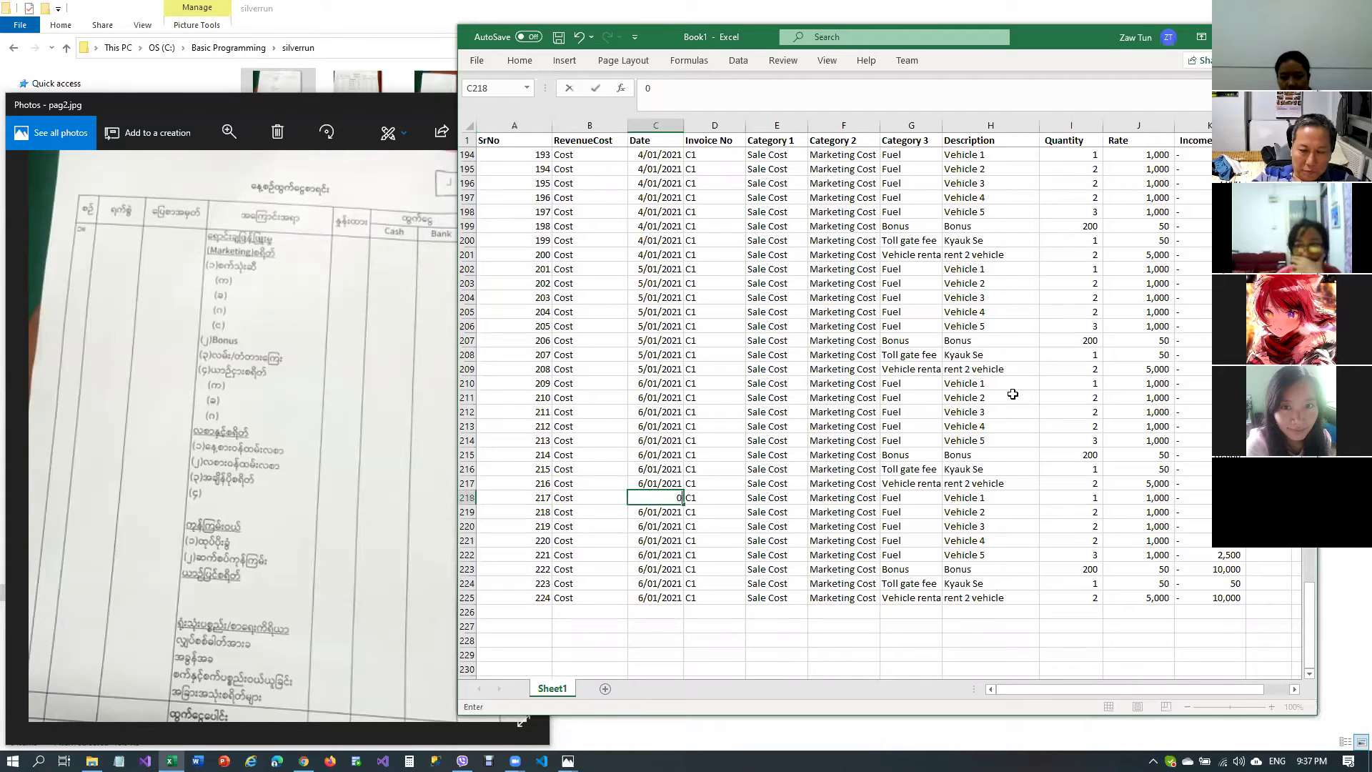
text(7/01/2021)
key(Return)
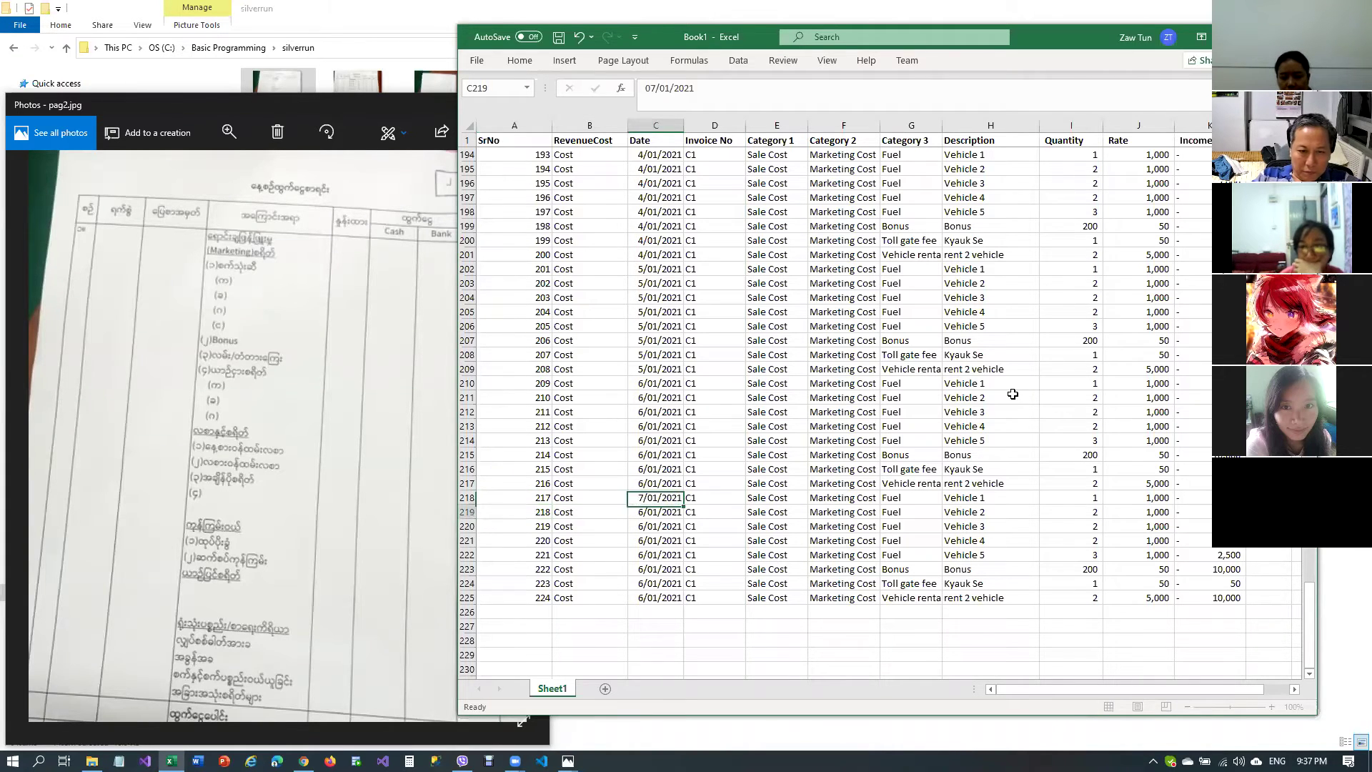
Copy the Date 7/01/2021 from row 218 into rows 219 to 225
key(Up)
key(ctrl+c)
key(Down)
key(shift+Down)
key(shift+Down)
key(shift+Down)
key(shift+Down)
key(shift+Down)
key(shift+Down)
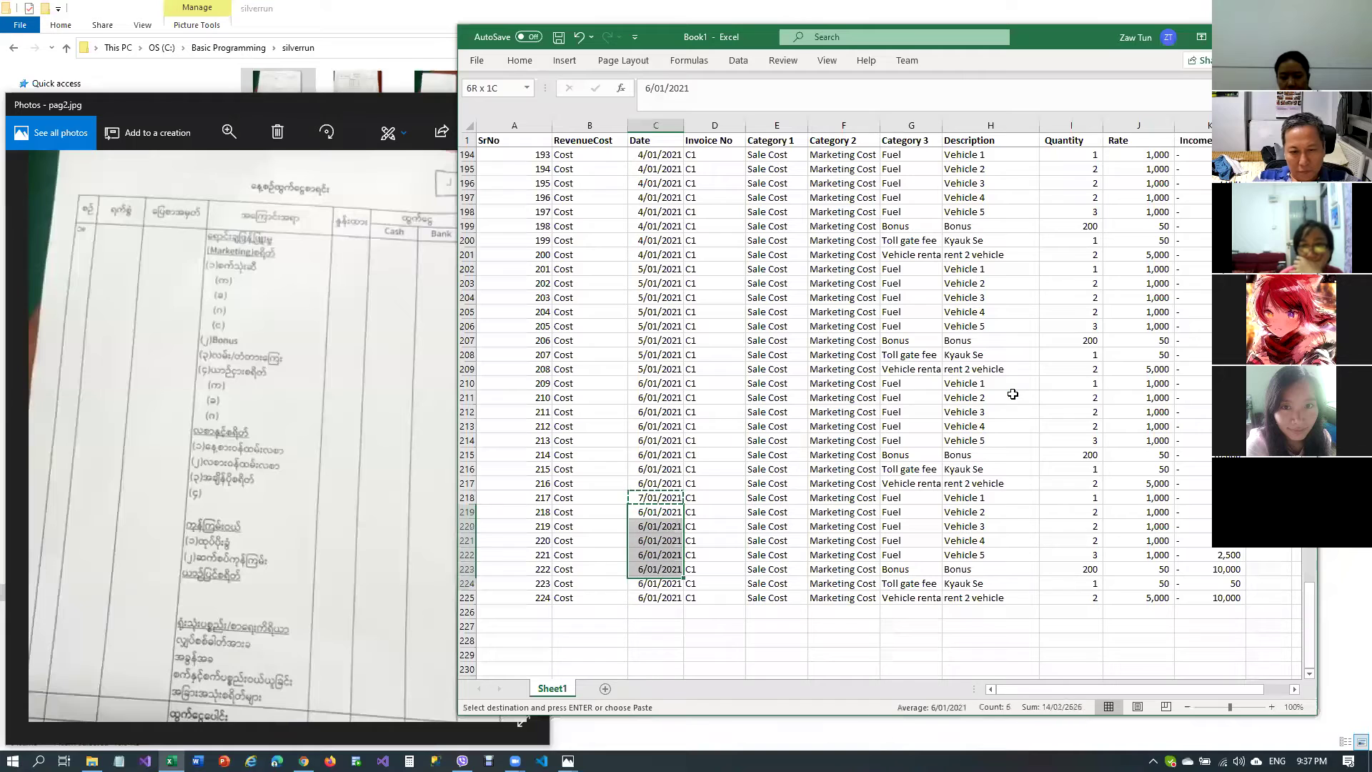
key(ctrl+v)
key(Escape)
Go back up the Date column to review the dates of the repeated Cost blocks
key(Up)
key(Up)
key(Up)
key(Up)
key(Up)
key(Up)
key(Up)
key(Up)
key(Up)
key(Up)
key(Up)
key(Up)
key(Up)
key(Up)
key(Up)
key(Up)
key(Up)
key(Up)
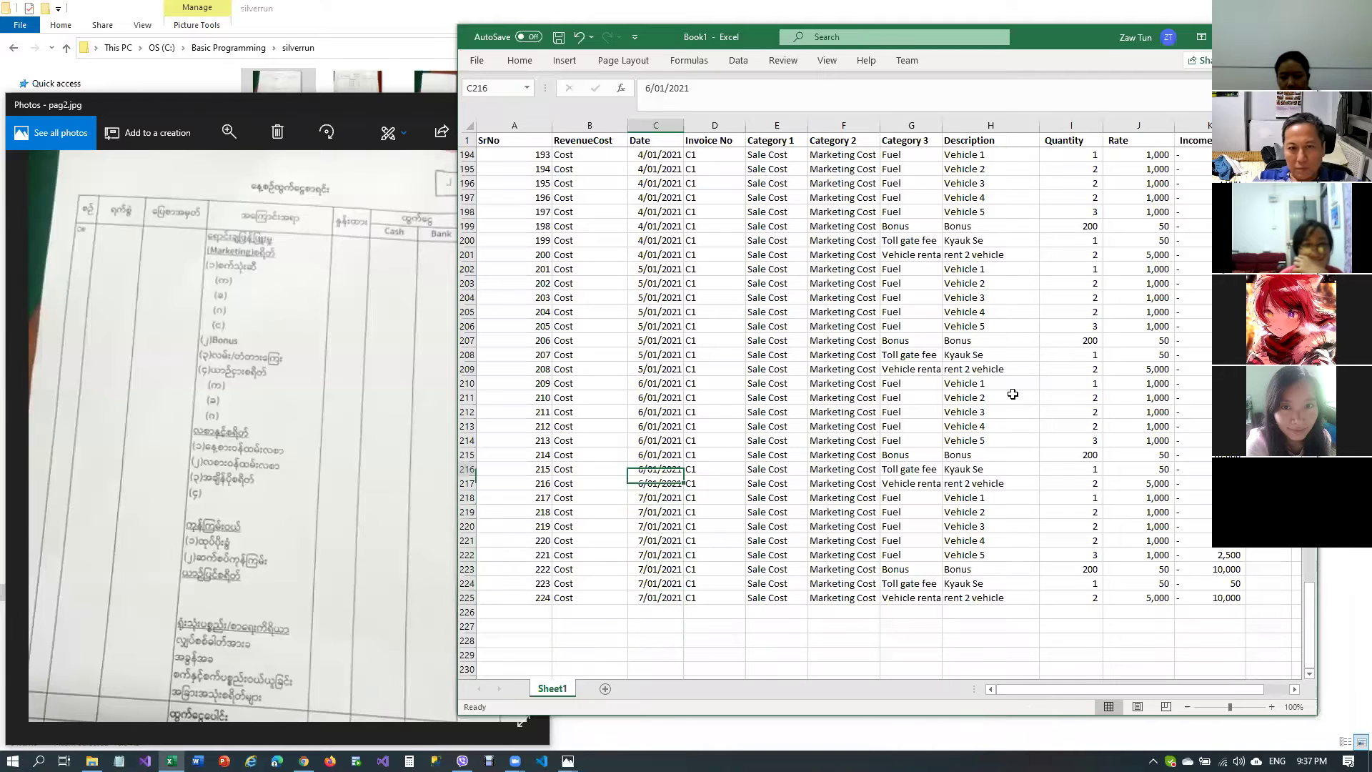
Review the marketing cost entries from 6/01/2021 back through the earlier dates to the start of the sheet
key(Up)
key(Up)
key(Up)
key(Up)
key(Up)
key(Up)
key(Up)
key(Up)
key(Up)
key(Up)
key(Up)
key(Up)
key(Up)
key(Up)
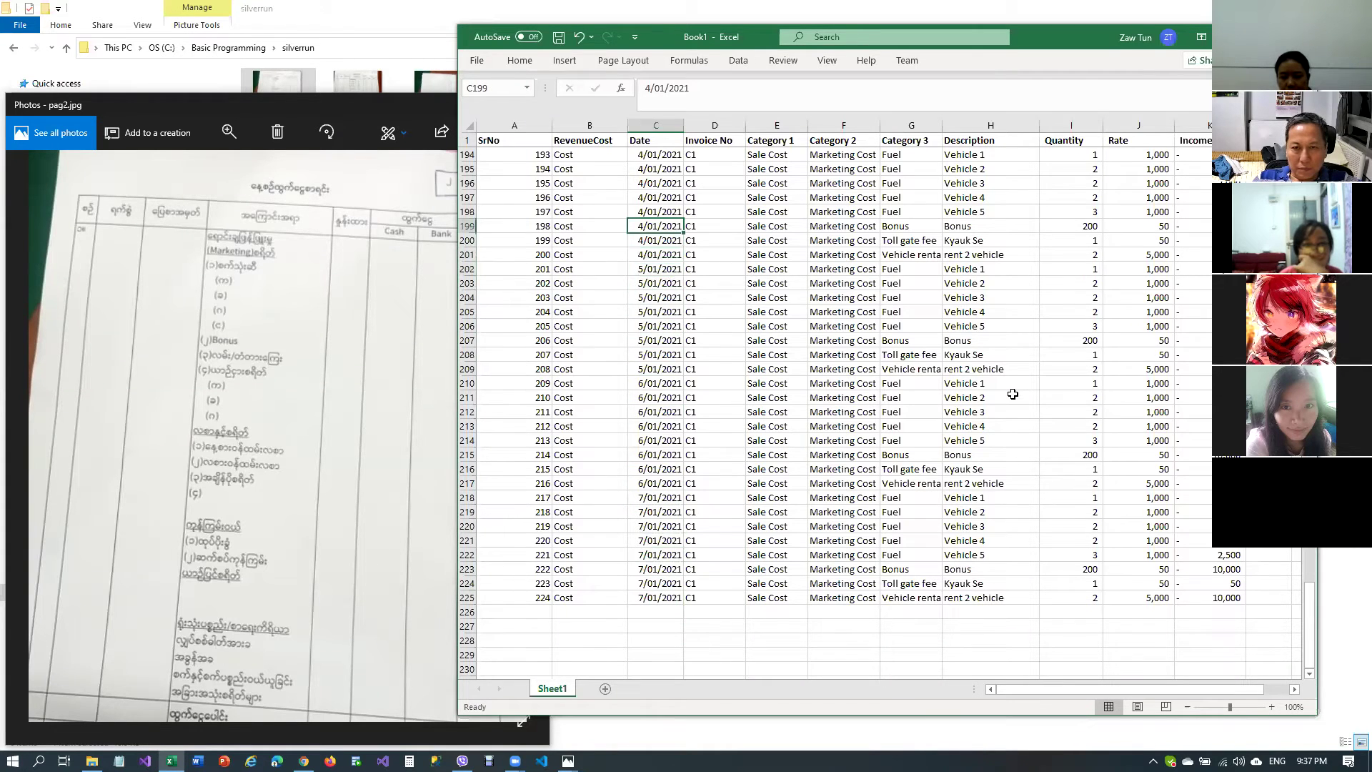
key(Up)
key(Up)
key(Up)
key(Up)
key(Up)
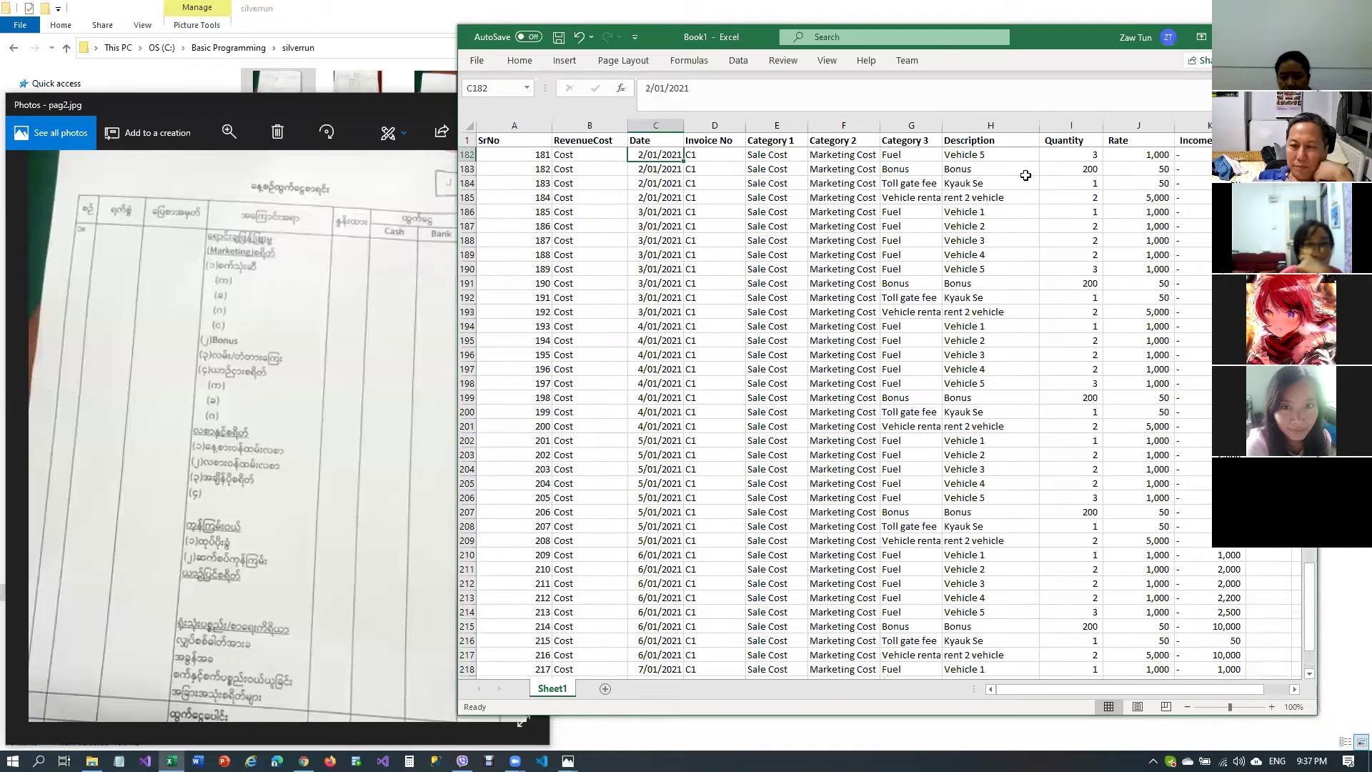
click(1076, 281)
scroll(560, 373, up, 4)
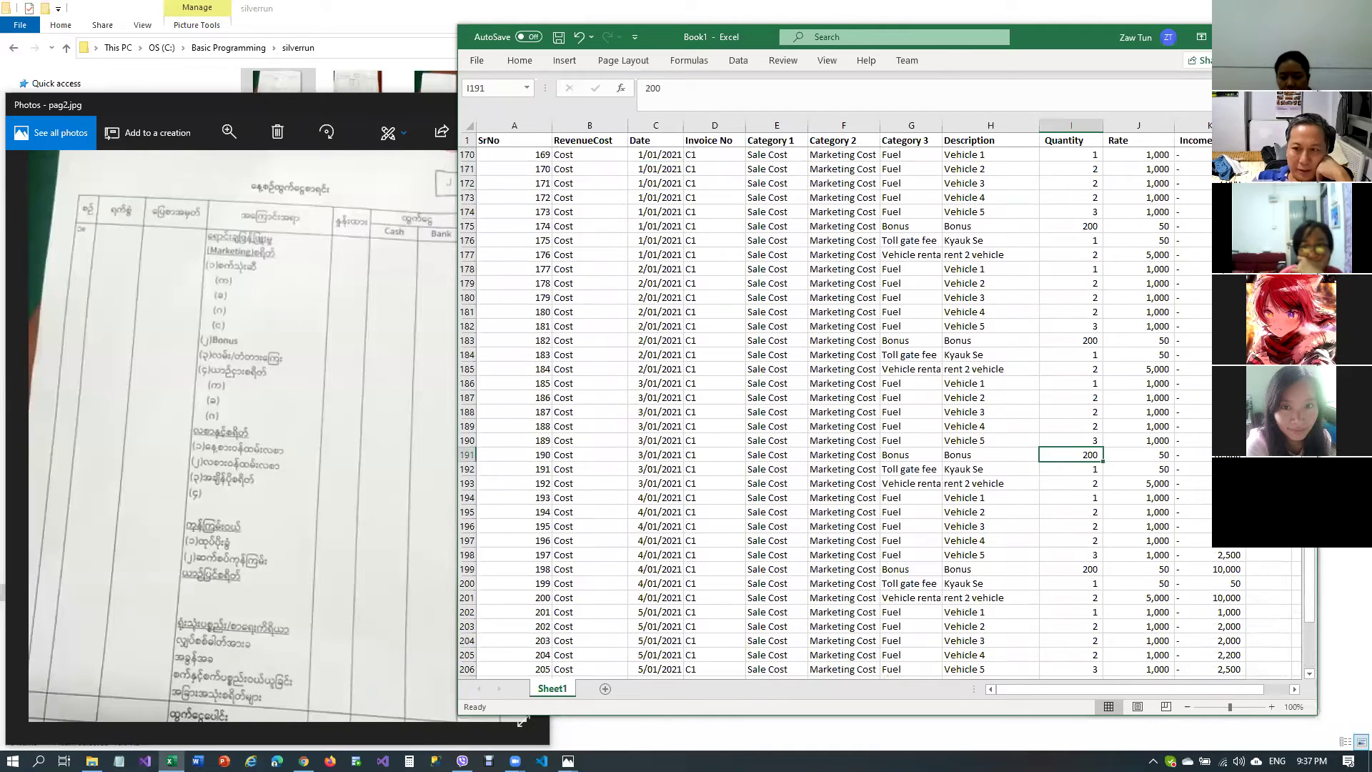
drag(1311, 580, 1044, 172)
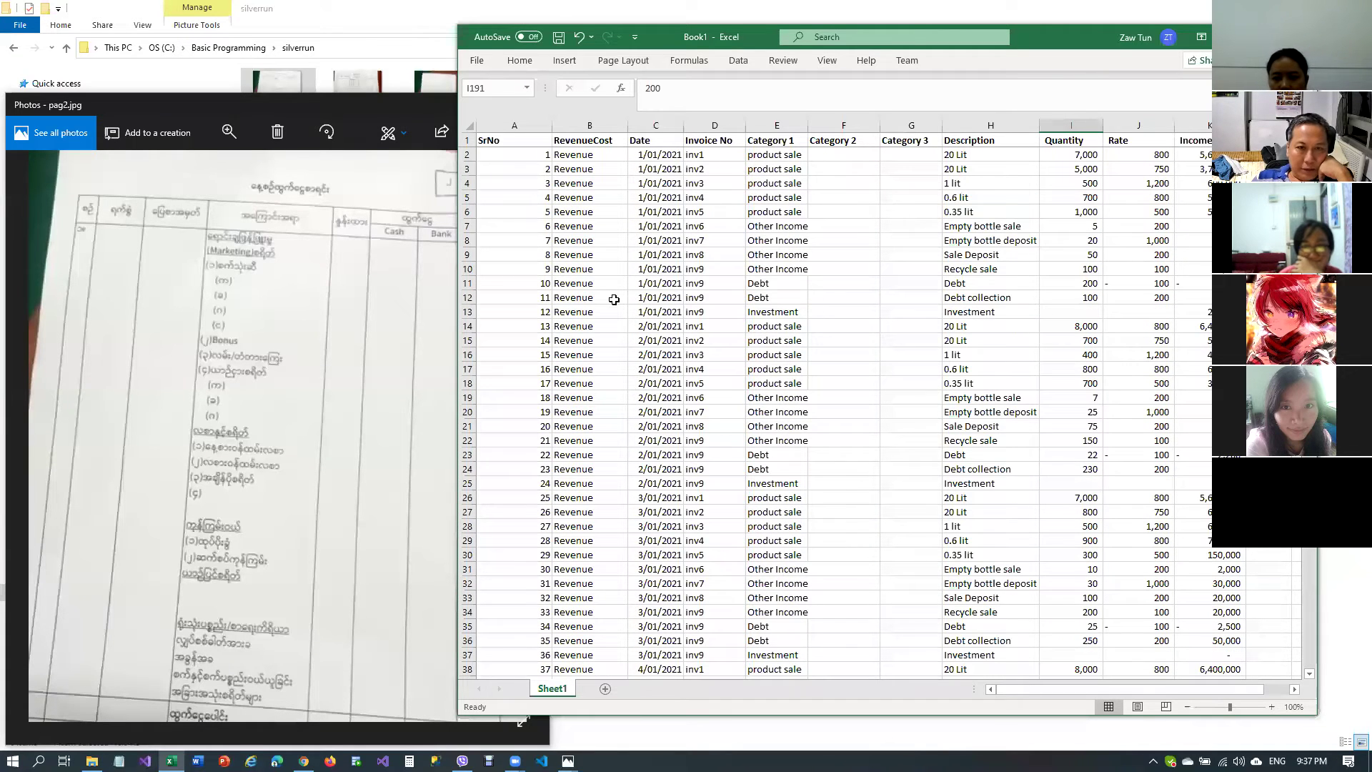
Look through the revenue records from the first data row and select the first cost row, row 170
click(466, 154)
scroll(641, 325, down, 13)
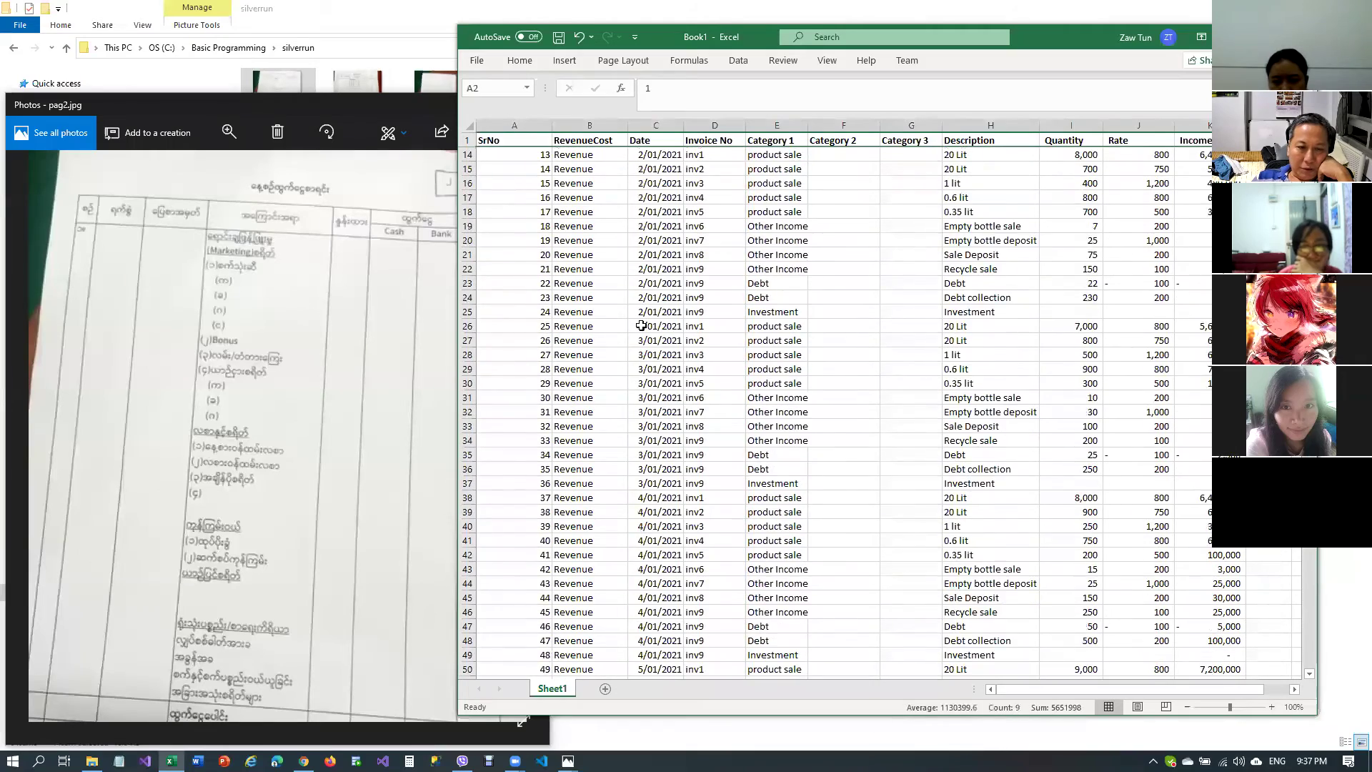
scroll(641, 325, down, 16)
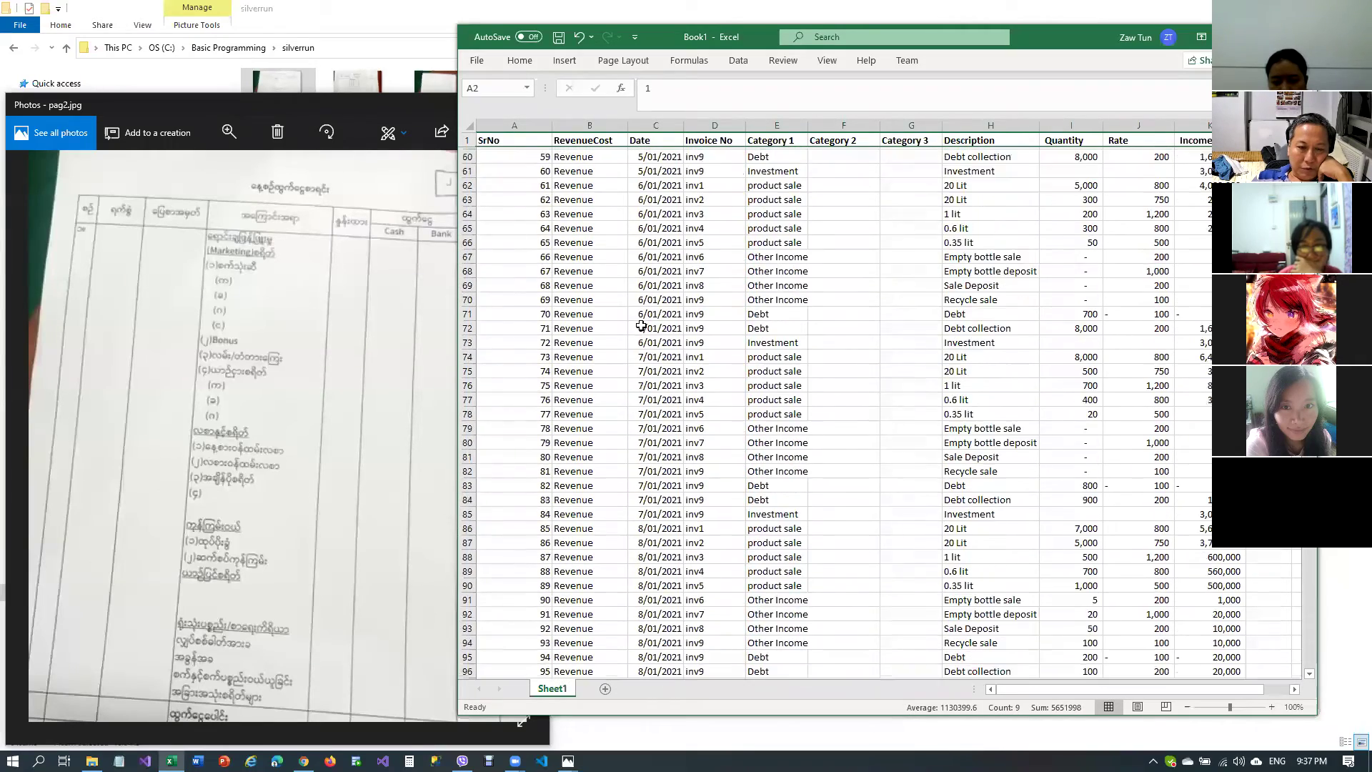
scroll(641, 325, down, 19)
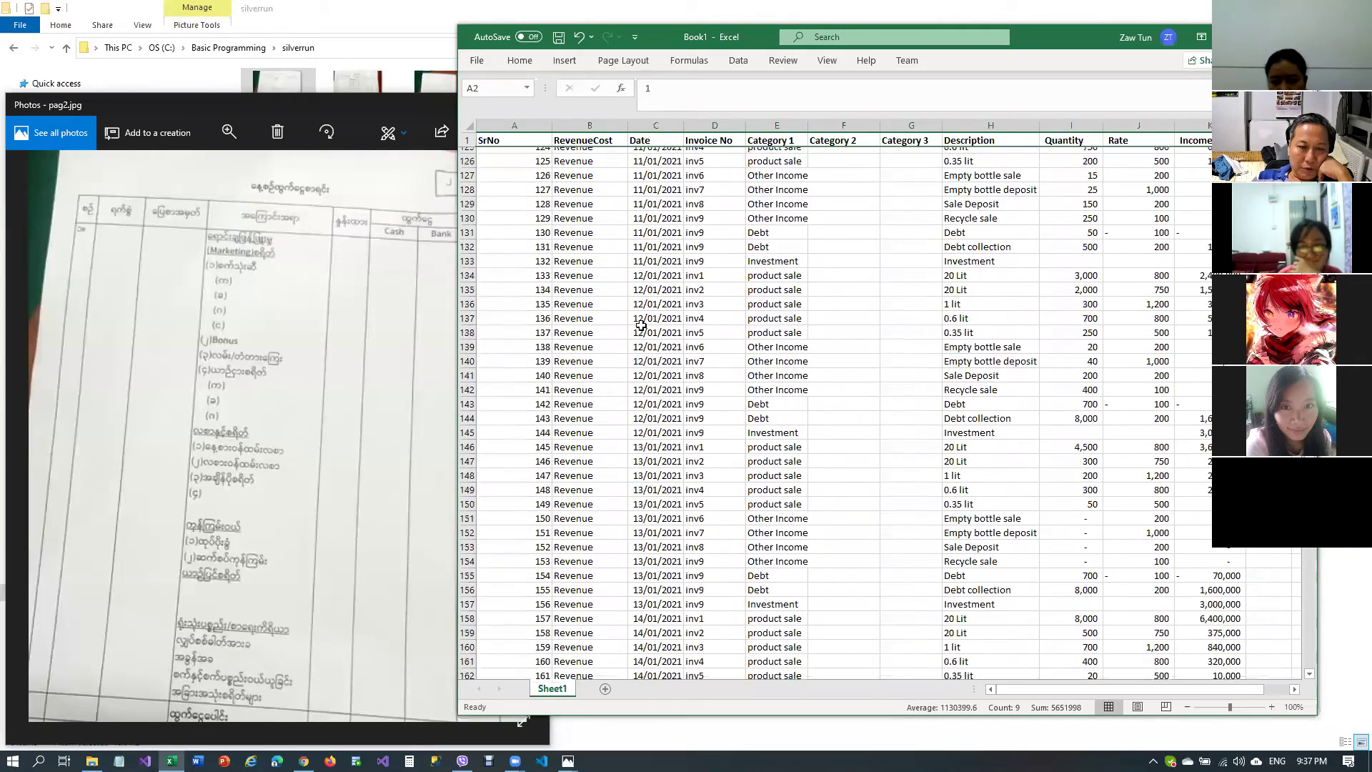
click(569, 502)
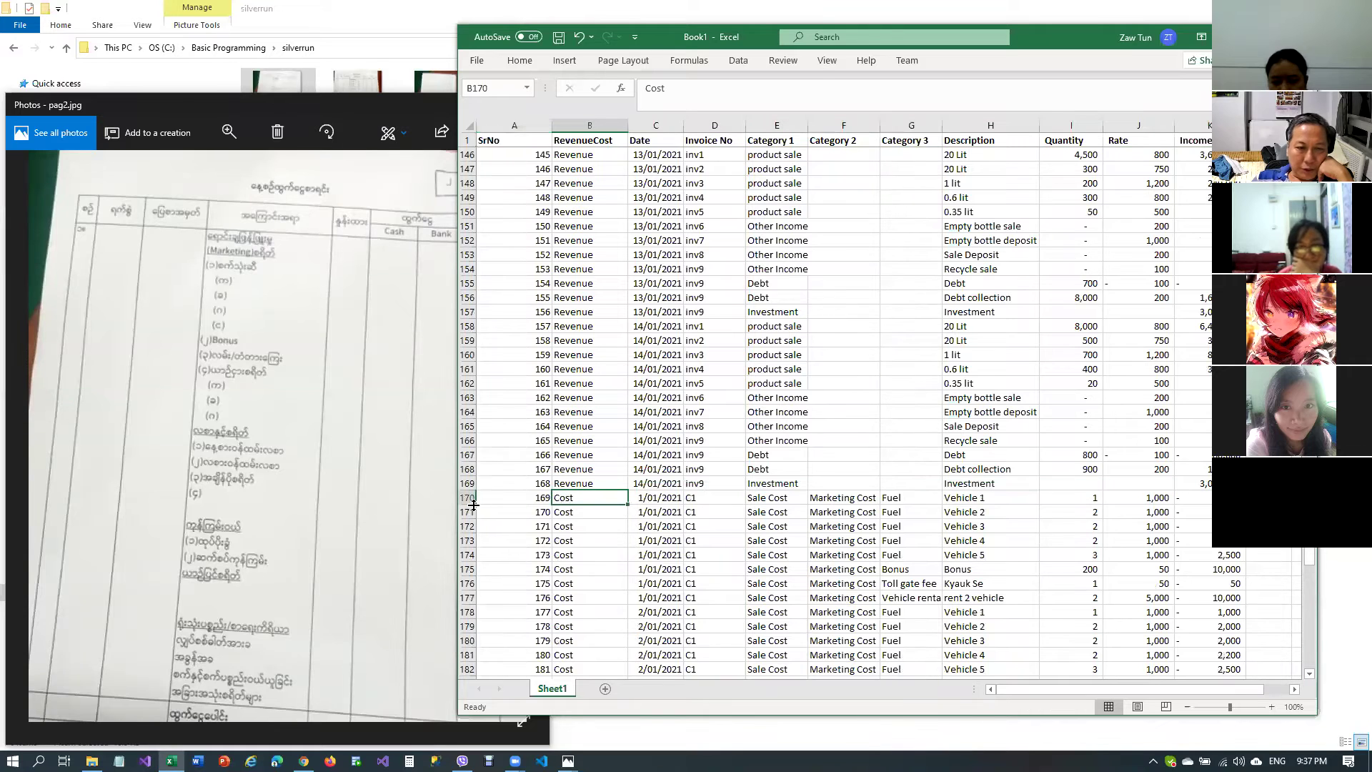
click(469, 498)
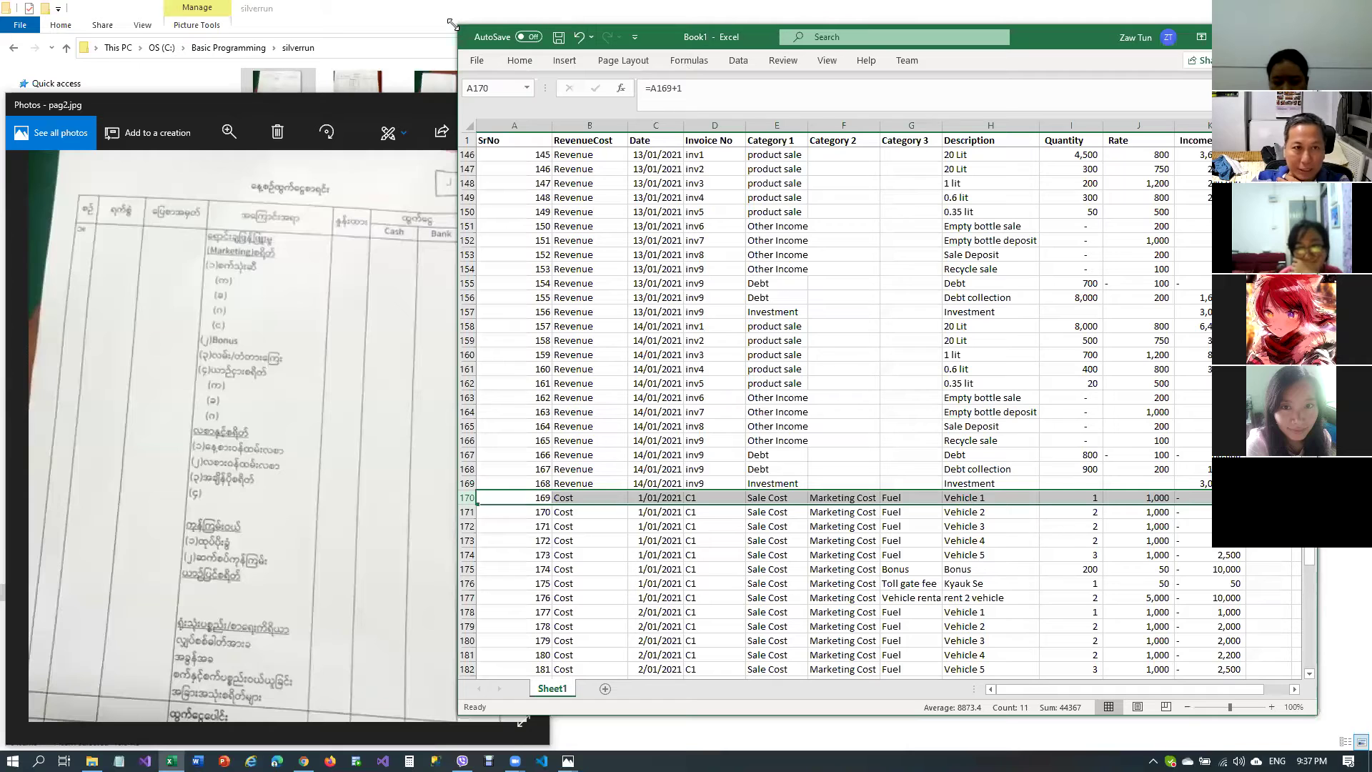
Enlarge the workbook window to show the income amount column and inspect the Bonus cost formula in K175
drag(453, 25, 364, 1)
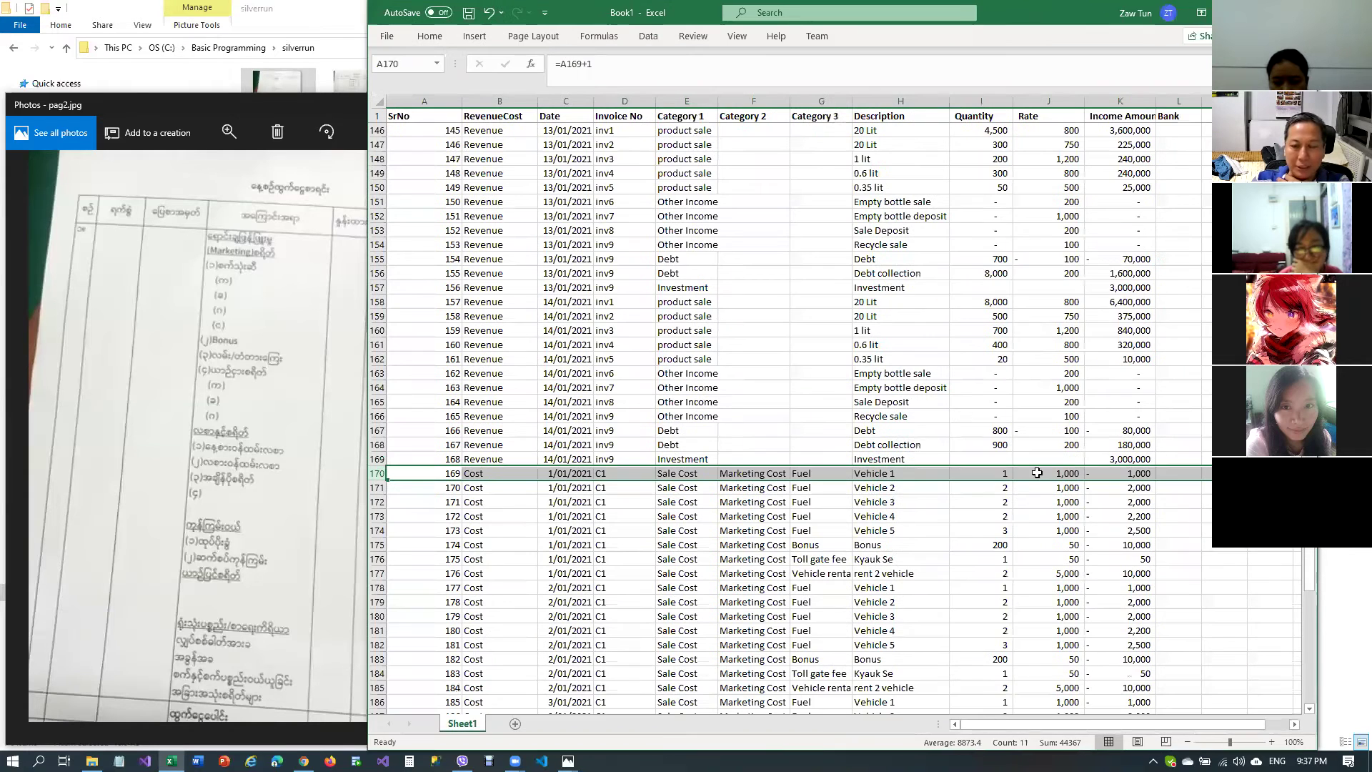
click(1037, 559)
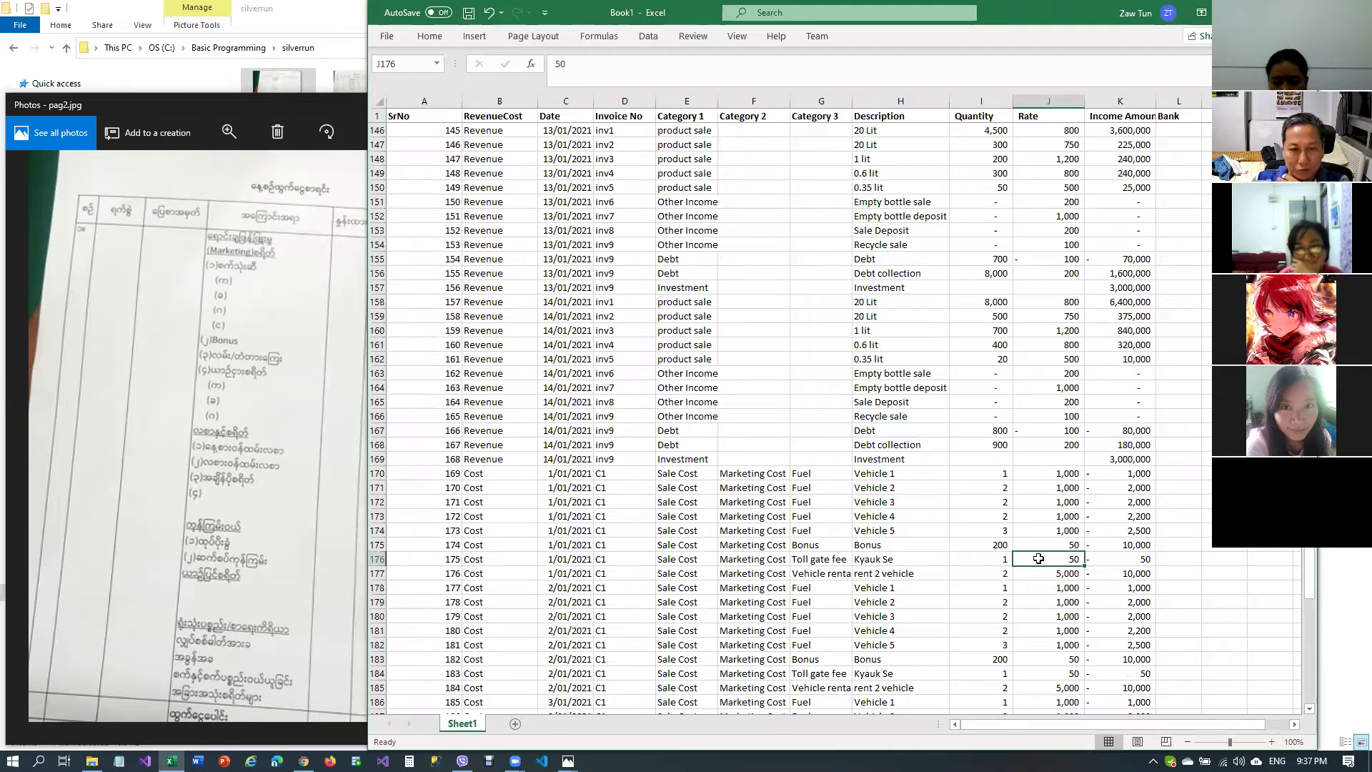
click(785, 500)
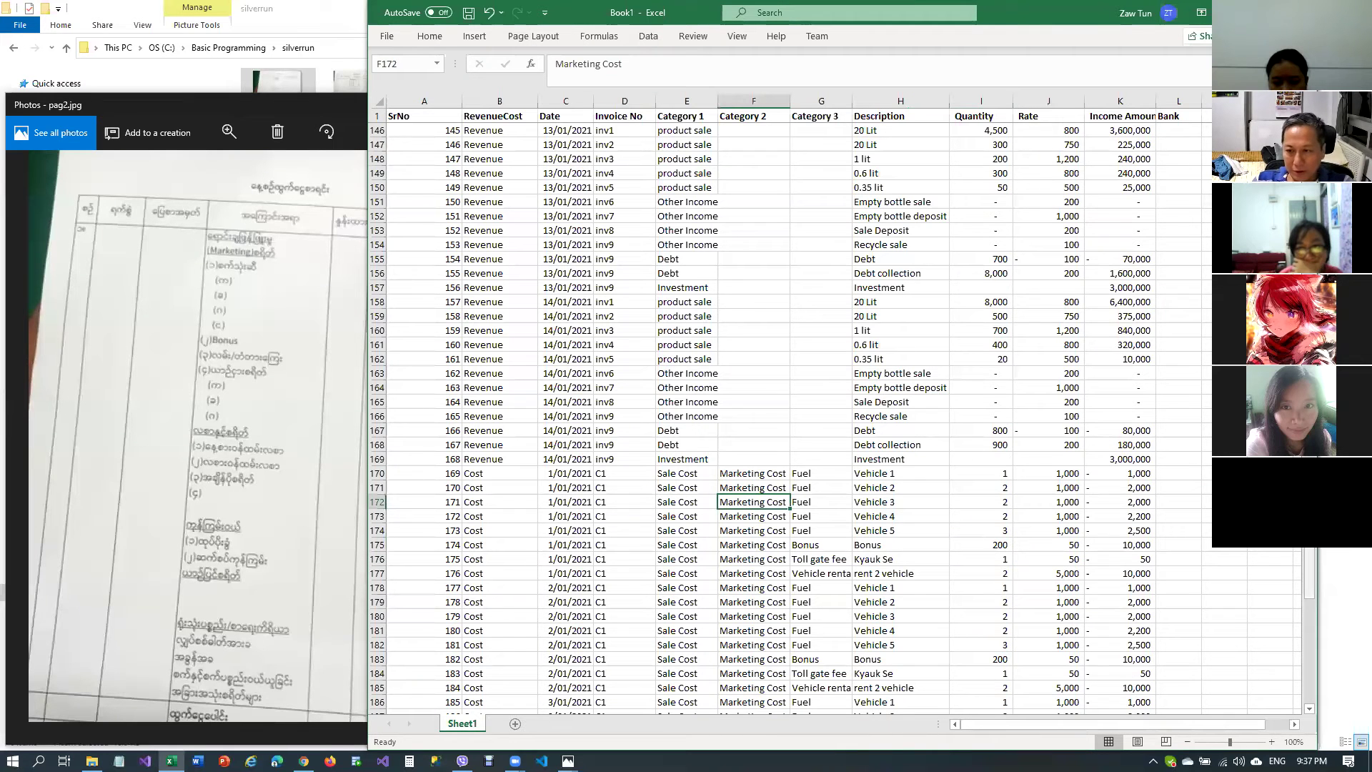
scroll(833, 419, down, 1)
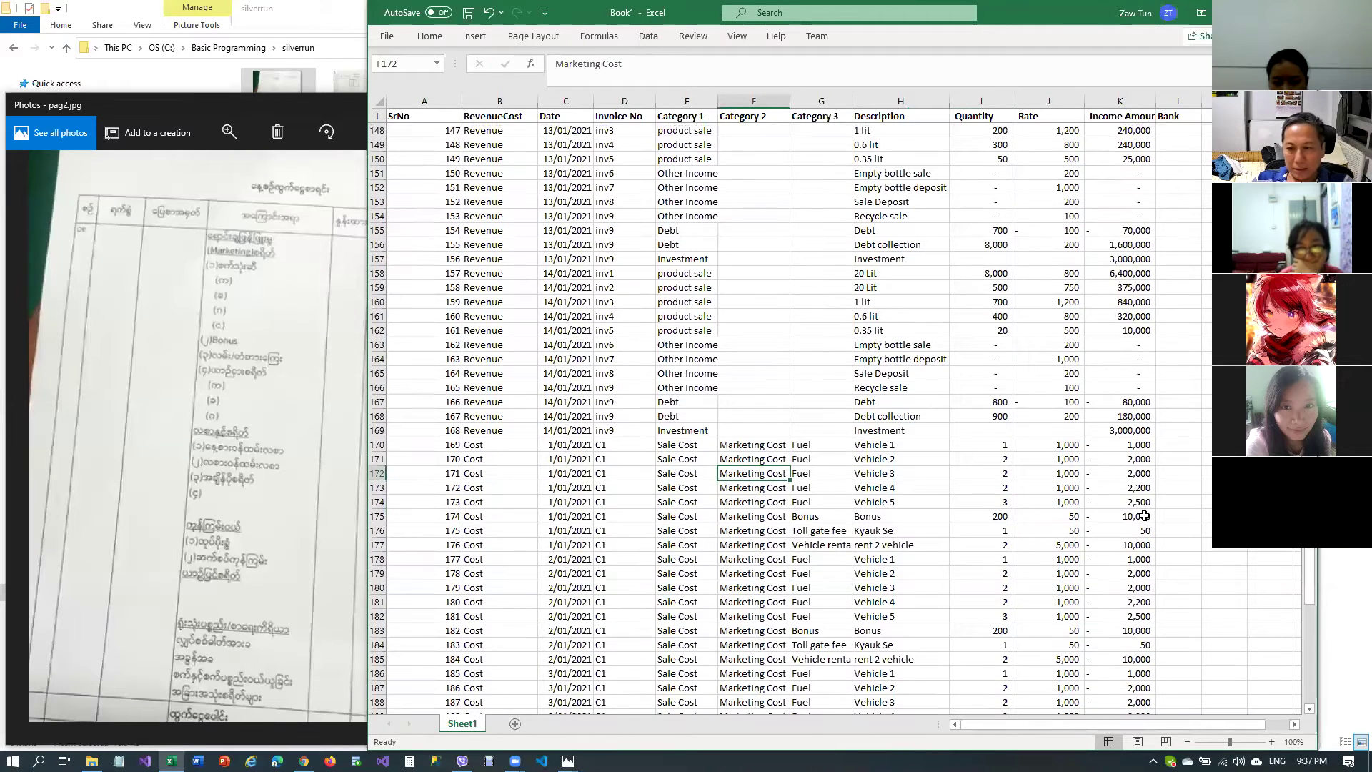
click(1144, 513)
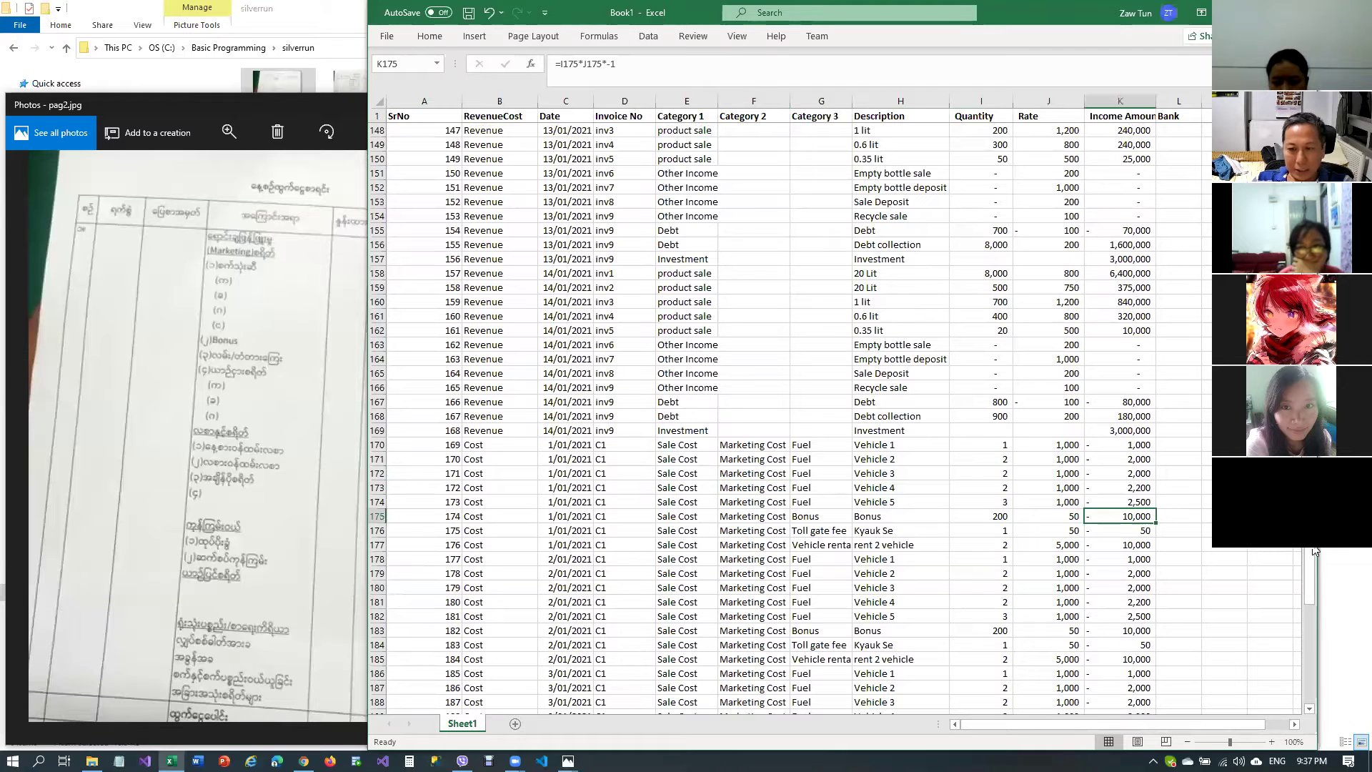
Return to the first revenue records at the start of the sheet and compare them with the photographed form
drag(1311, 549, 1310, 128)
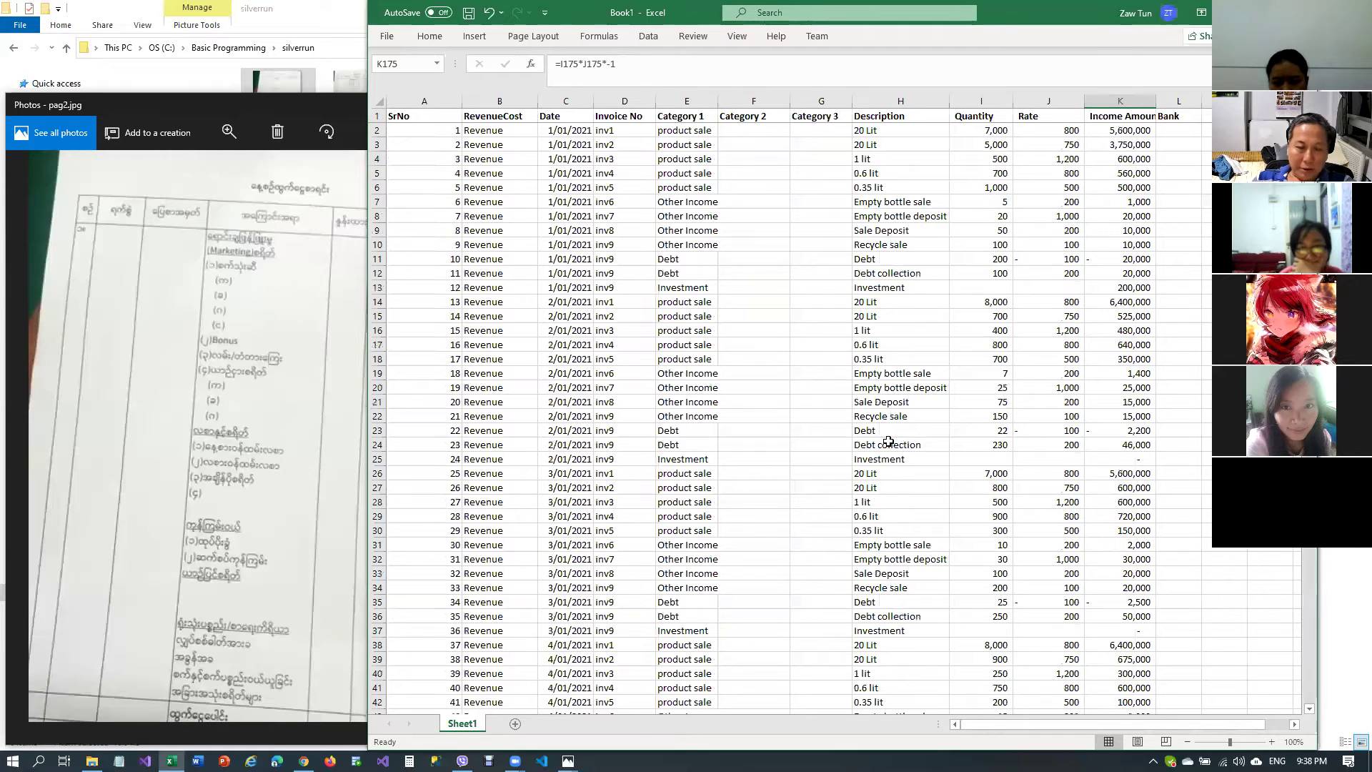
click(643, 206)
click(543, 184)
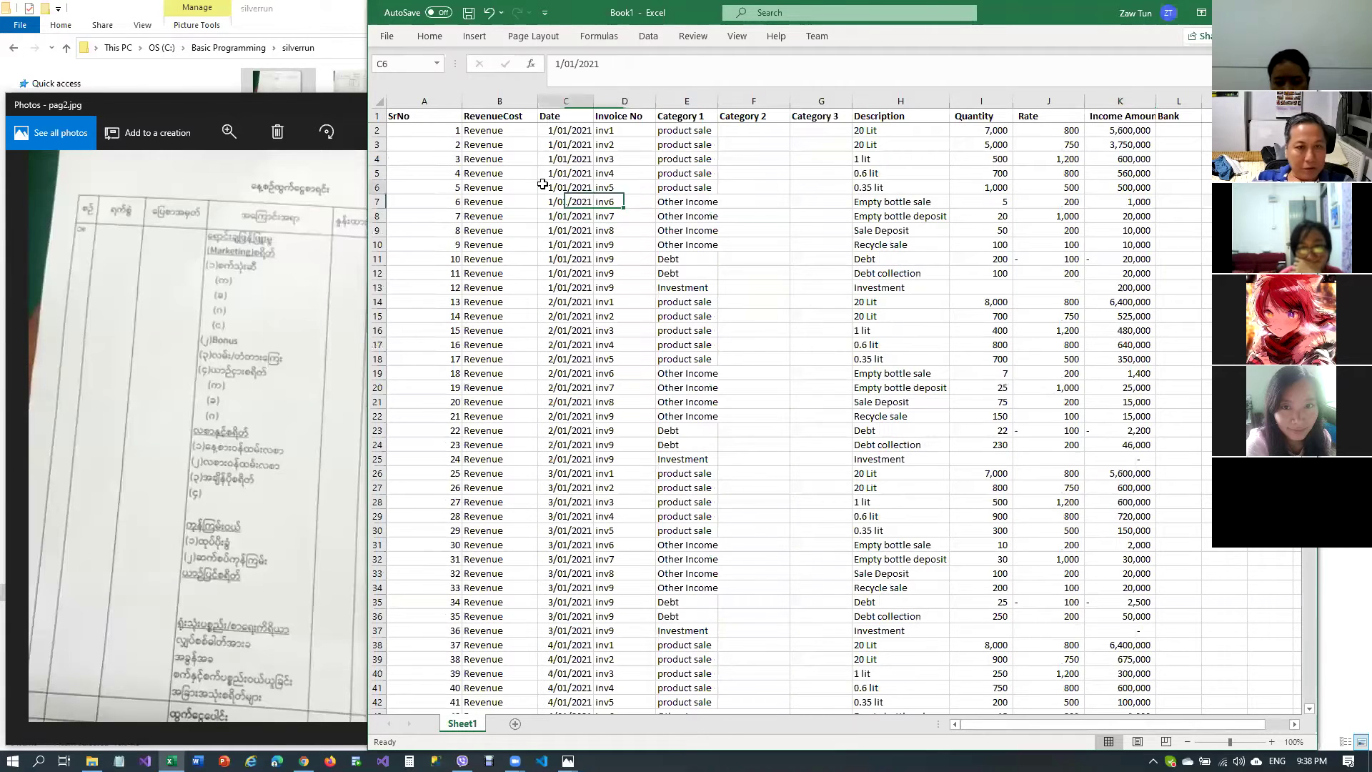
click(486, 196)
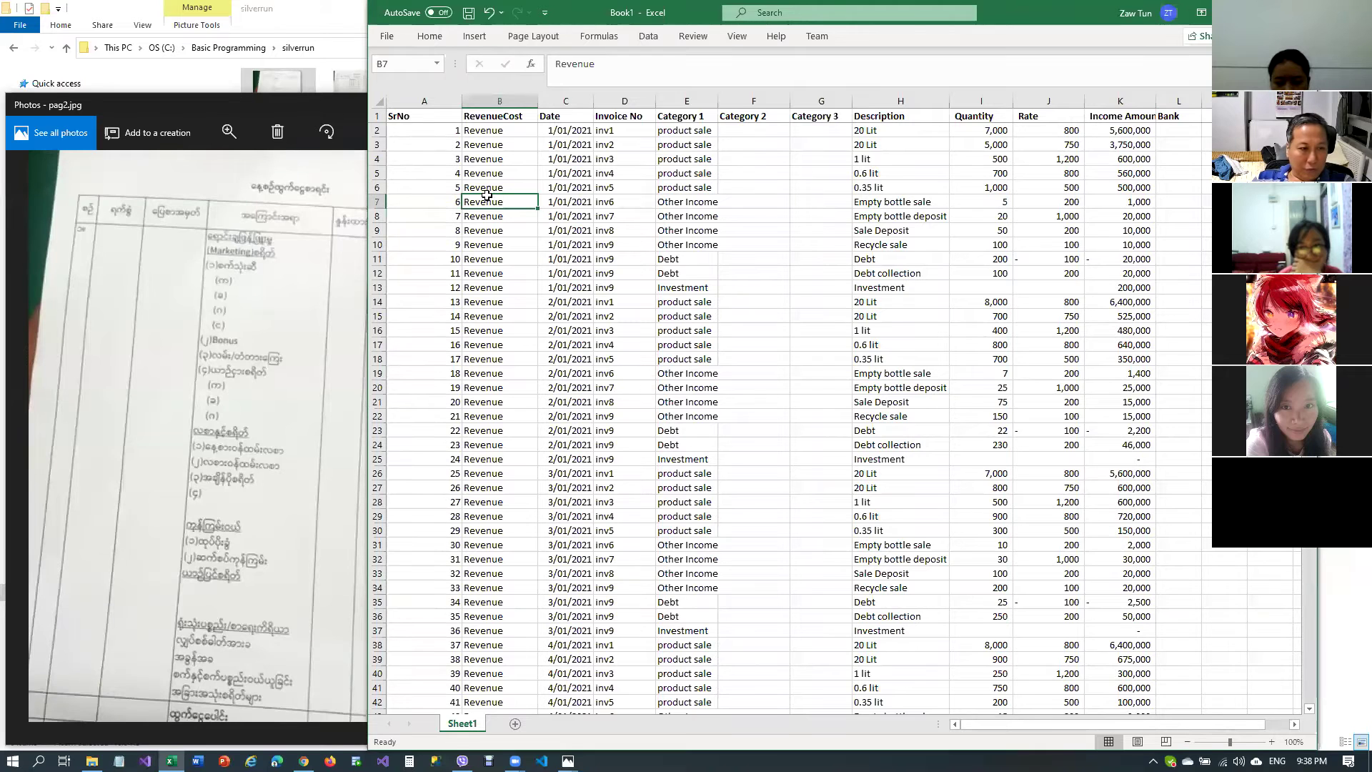
click(268, 225)
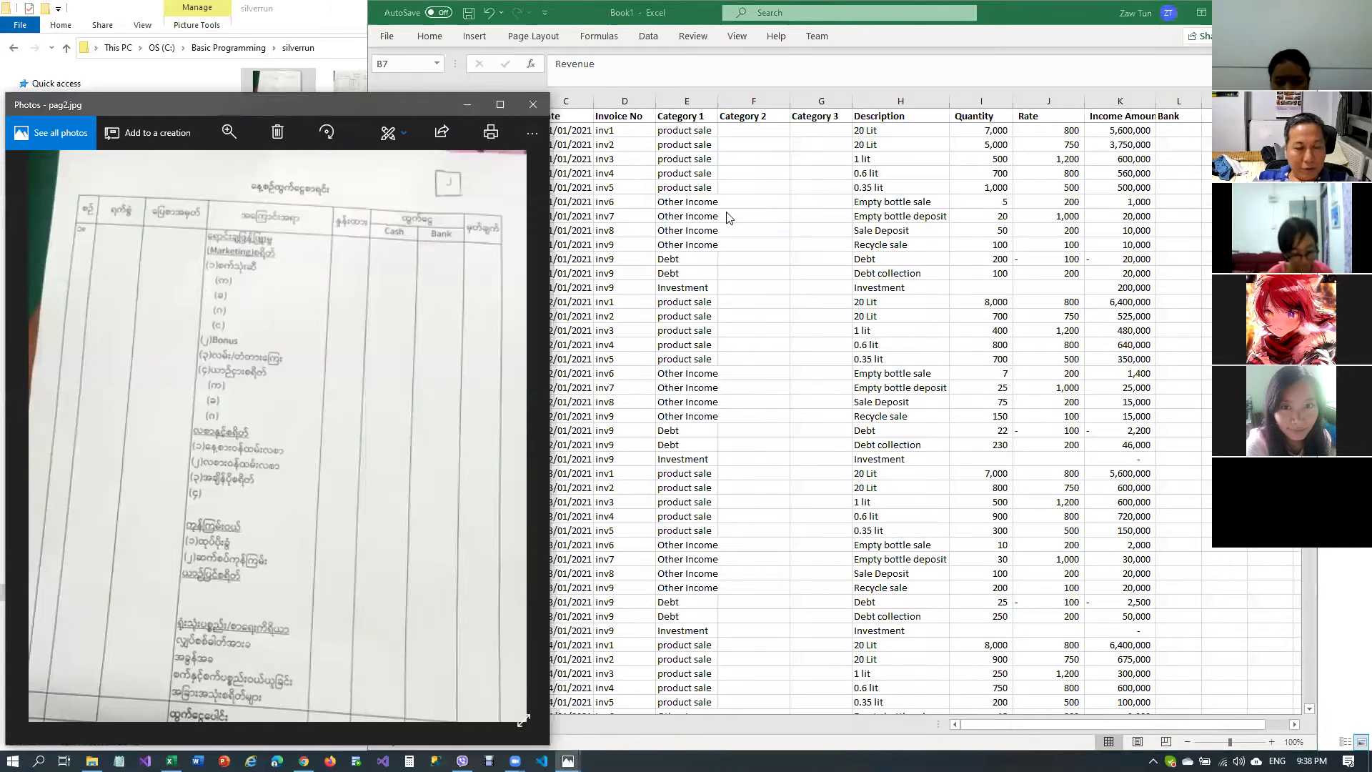
key(alt+Tab)
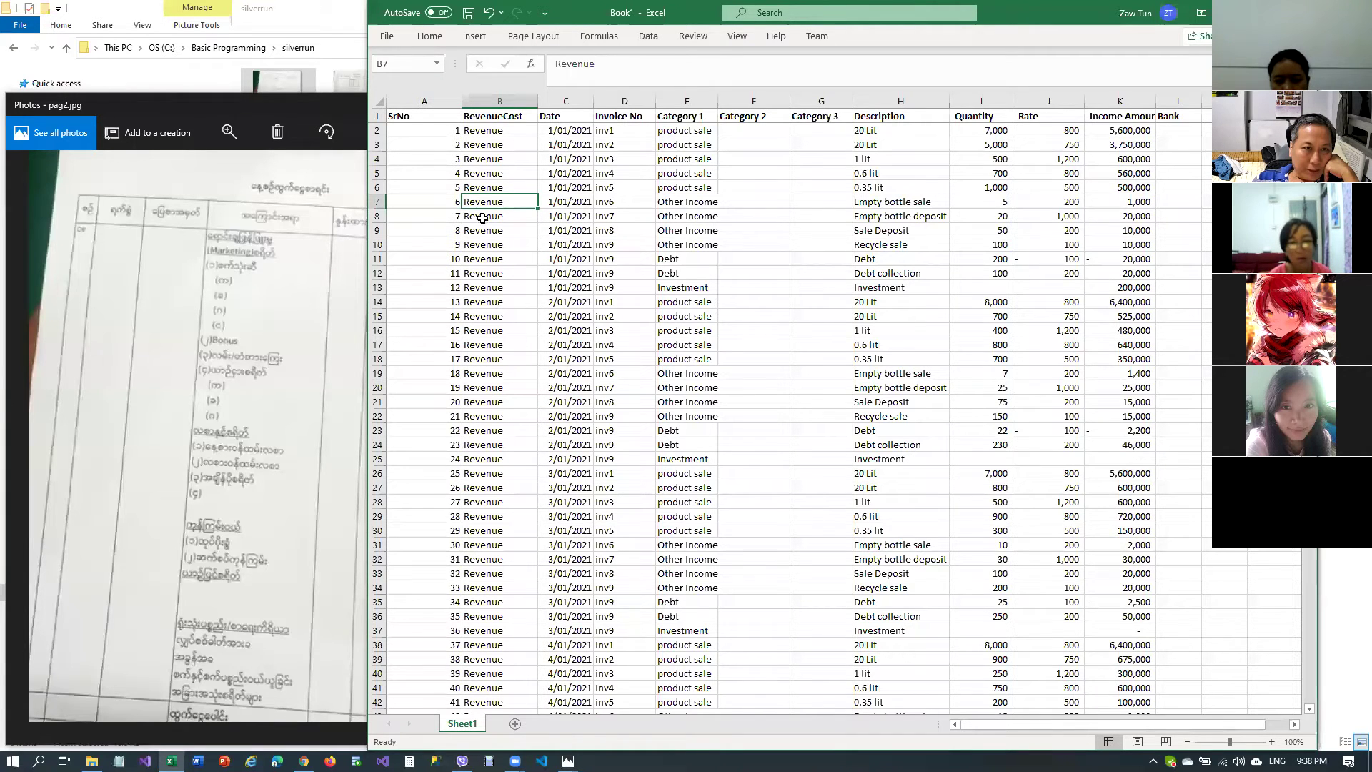
Save the workbook as sdata in the silverrun folder under C:\Basic Programming, as an Excel Workbook
click(469, 13)
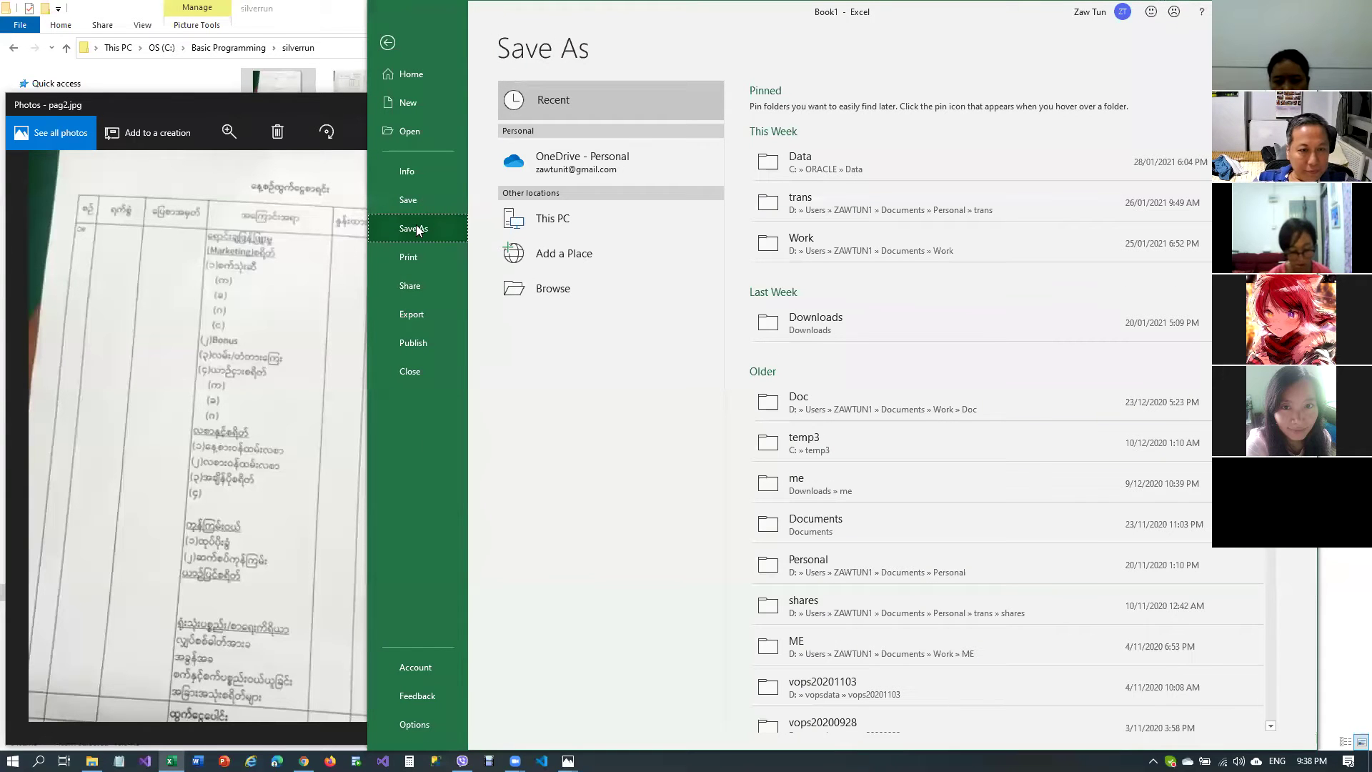
click(533, 291)
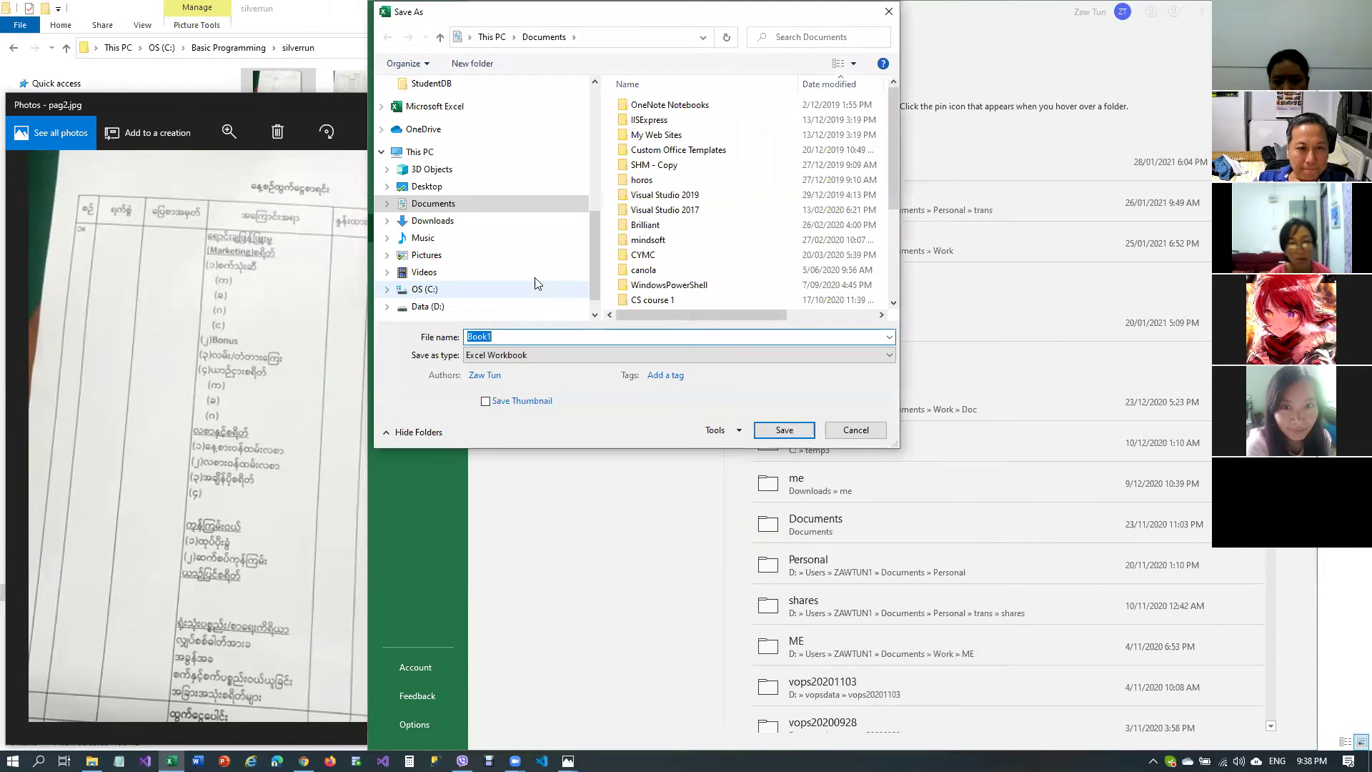
click(486, 290)
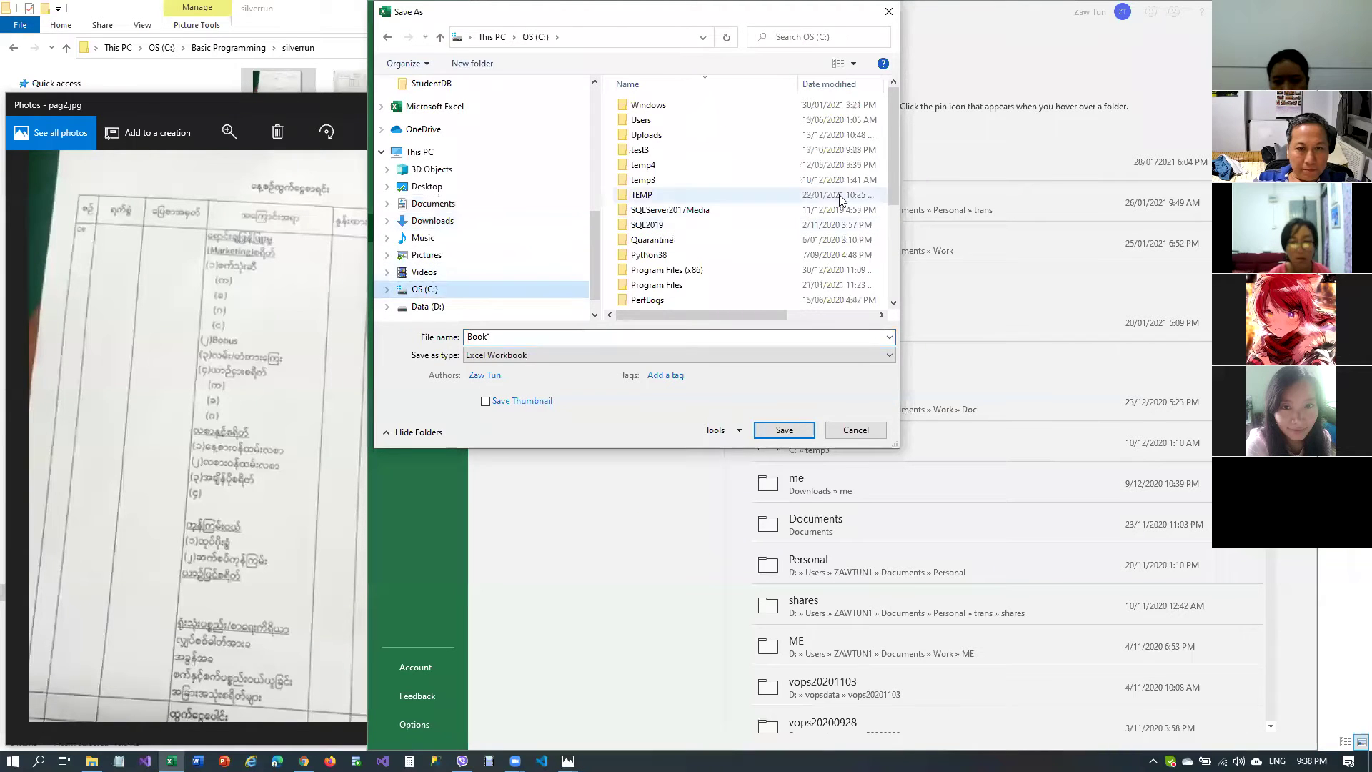
drag(892, 165, 893, 256)
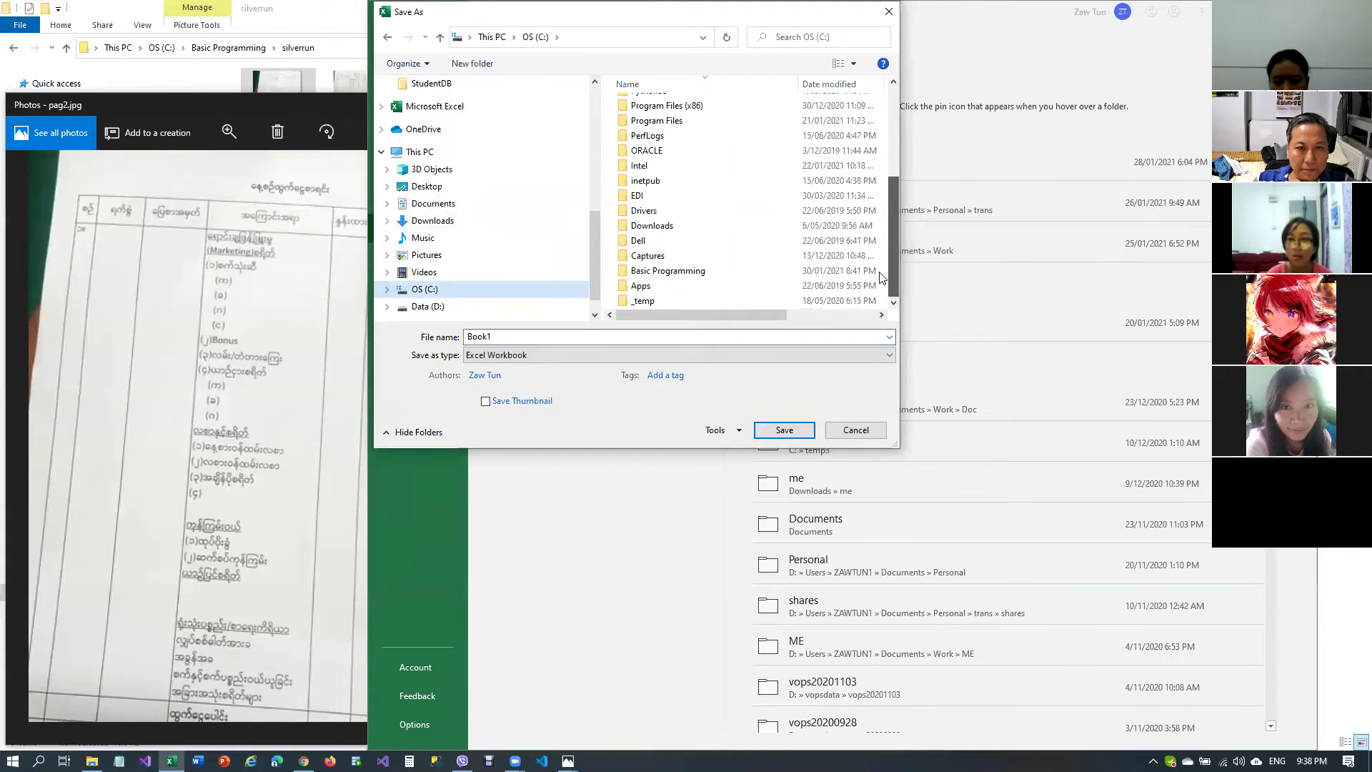
double_click(691, 276)
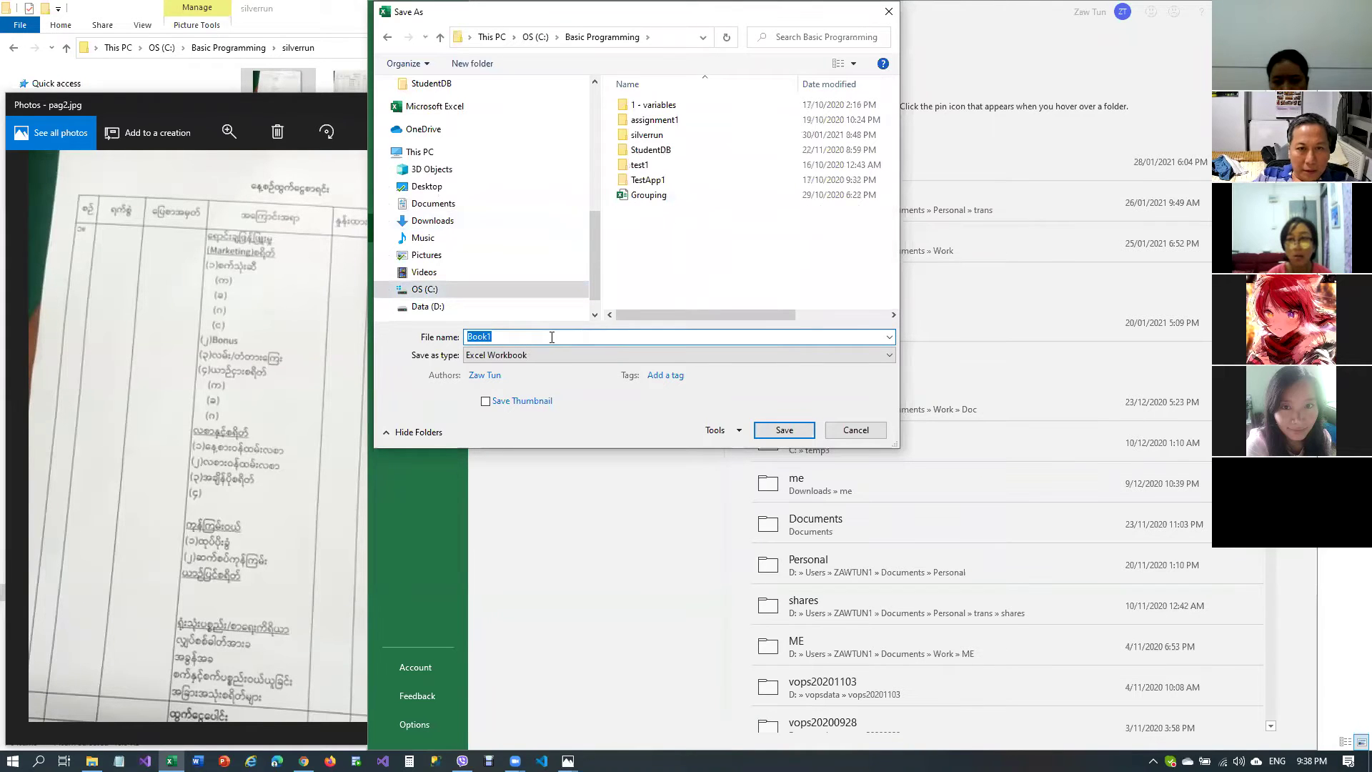
click(635, 147)
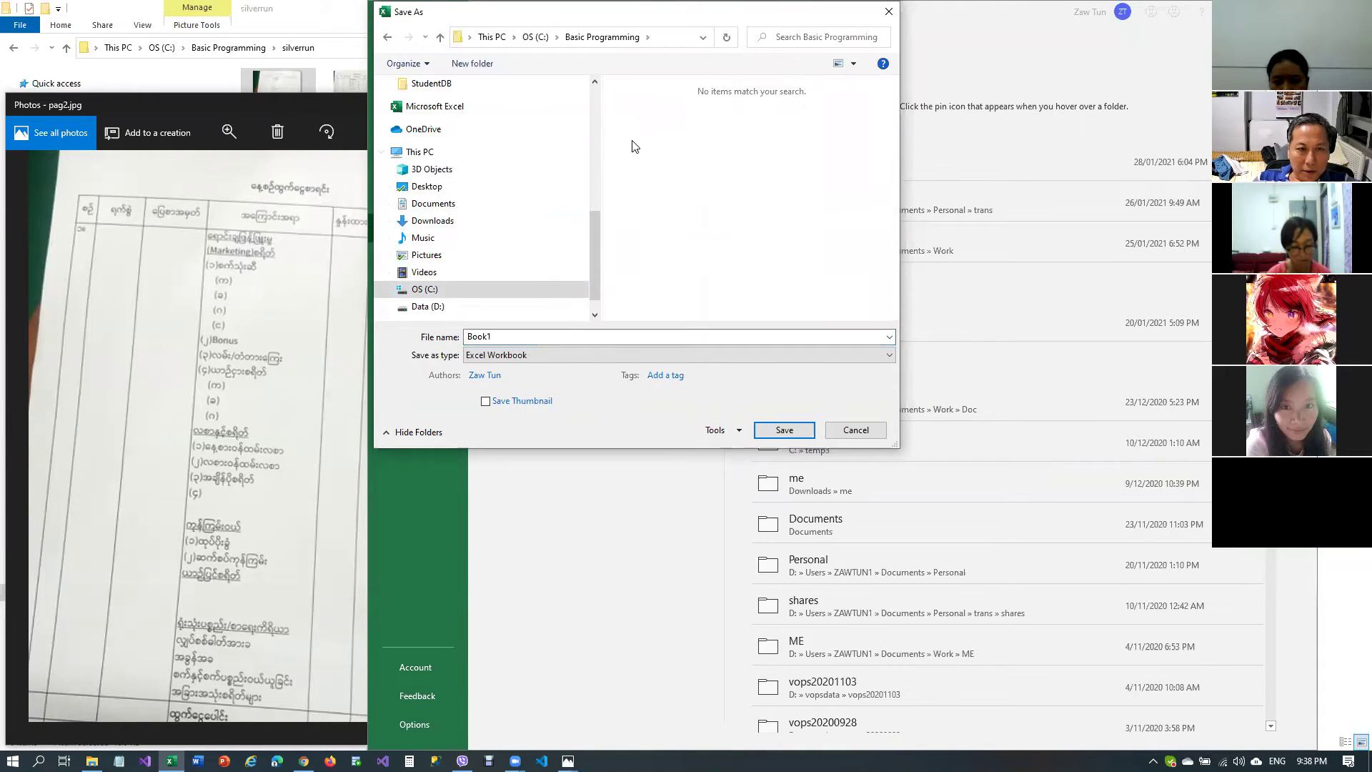
click(510, 337)
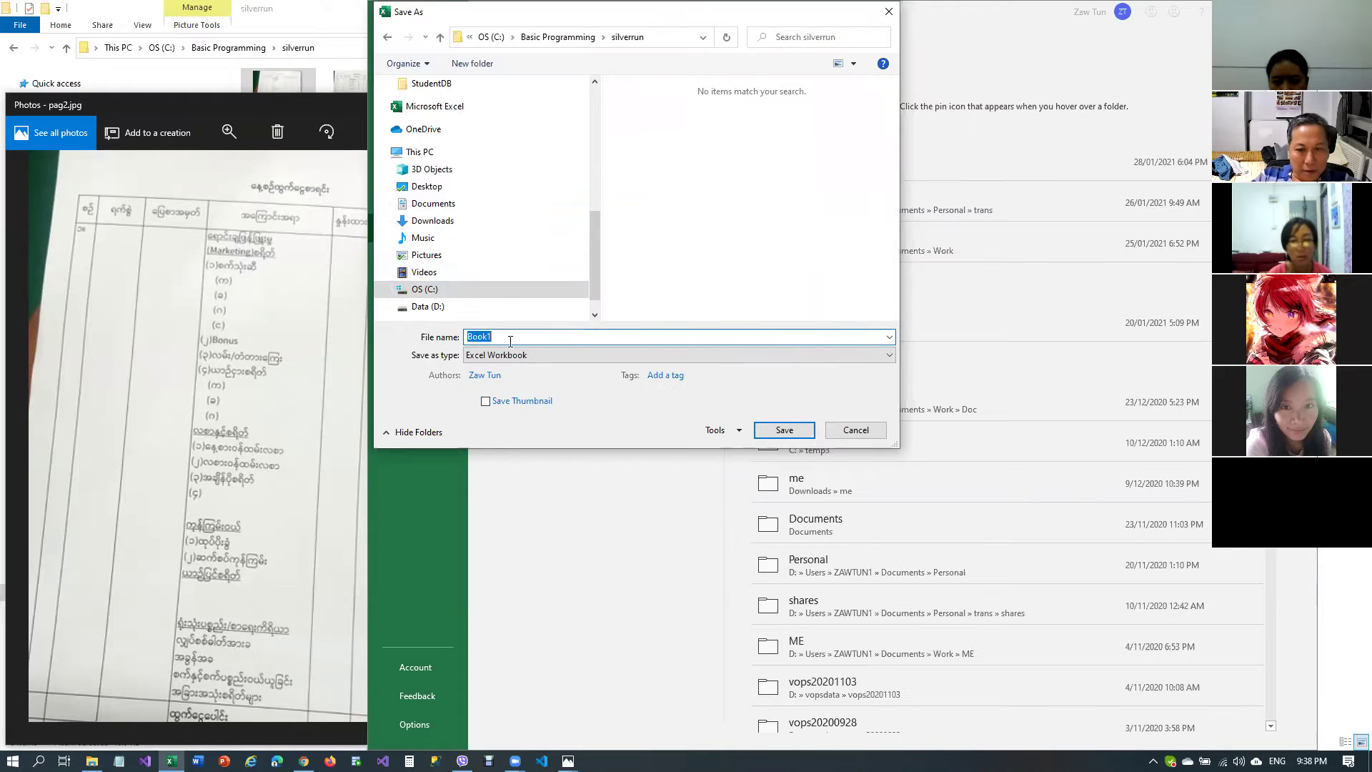
text(s)
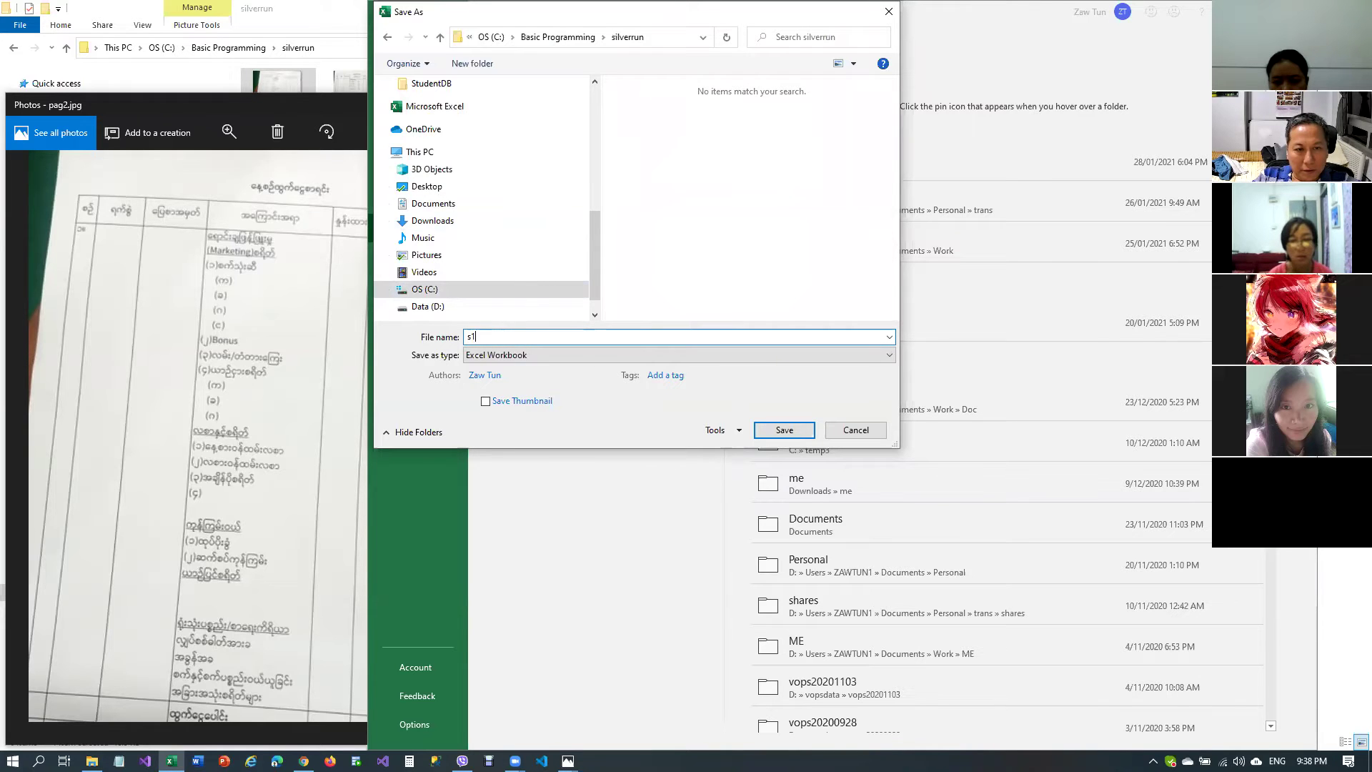
text(data)
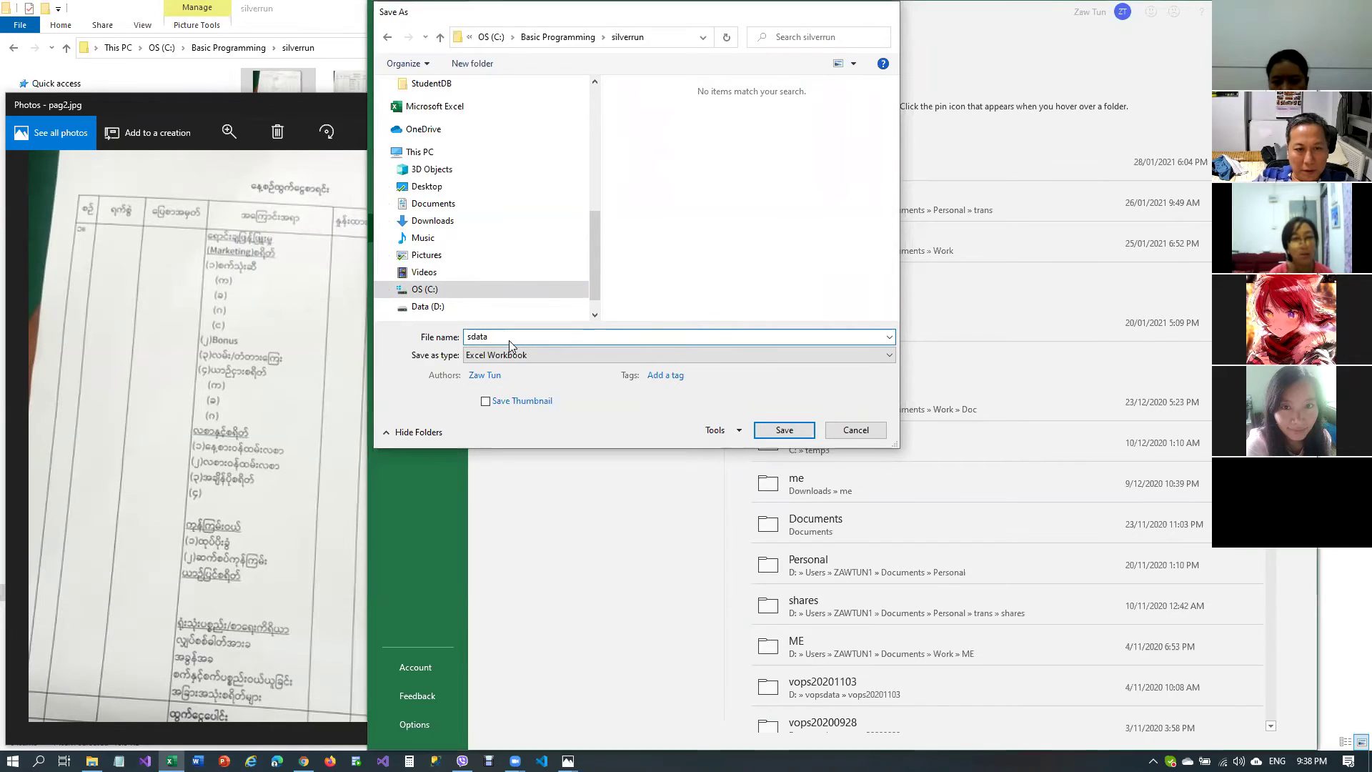
key(Return)
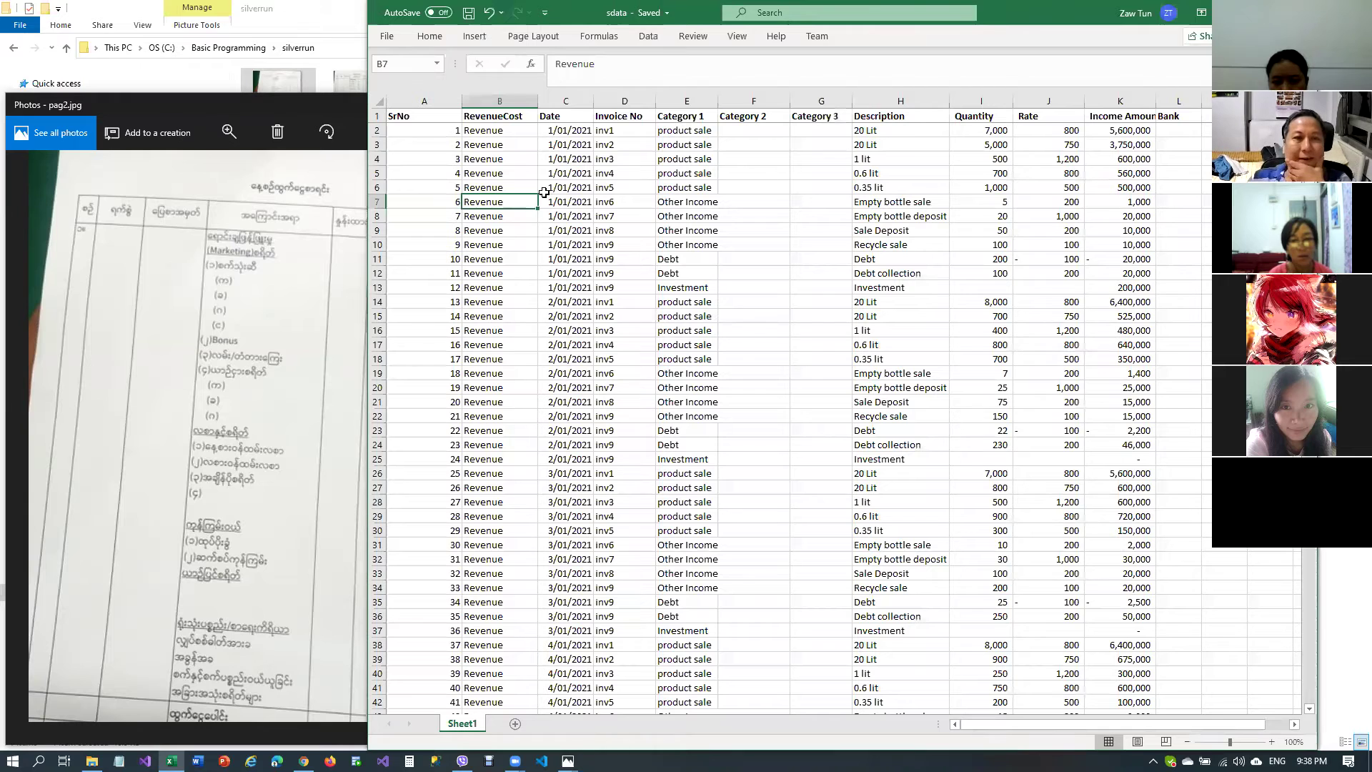
Close the pag2 photo and open the page3 photo from the silverrun folder
click(270, 248)
click(541, 108)
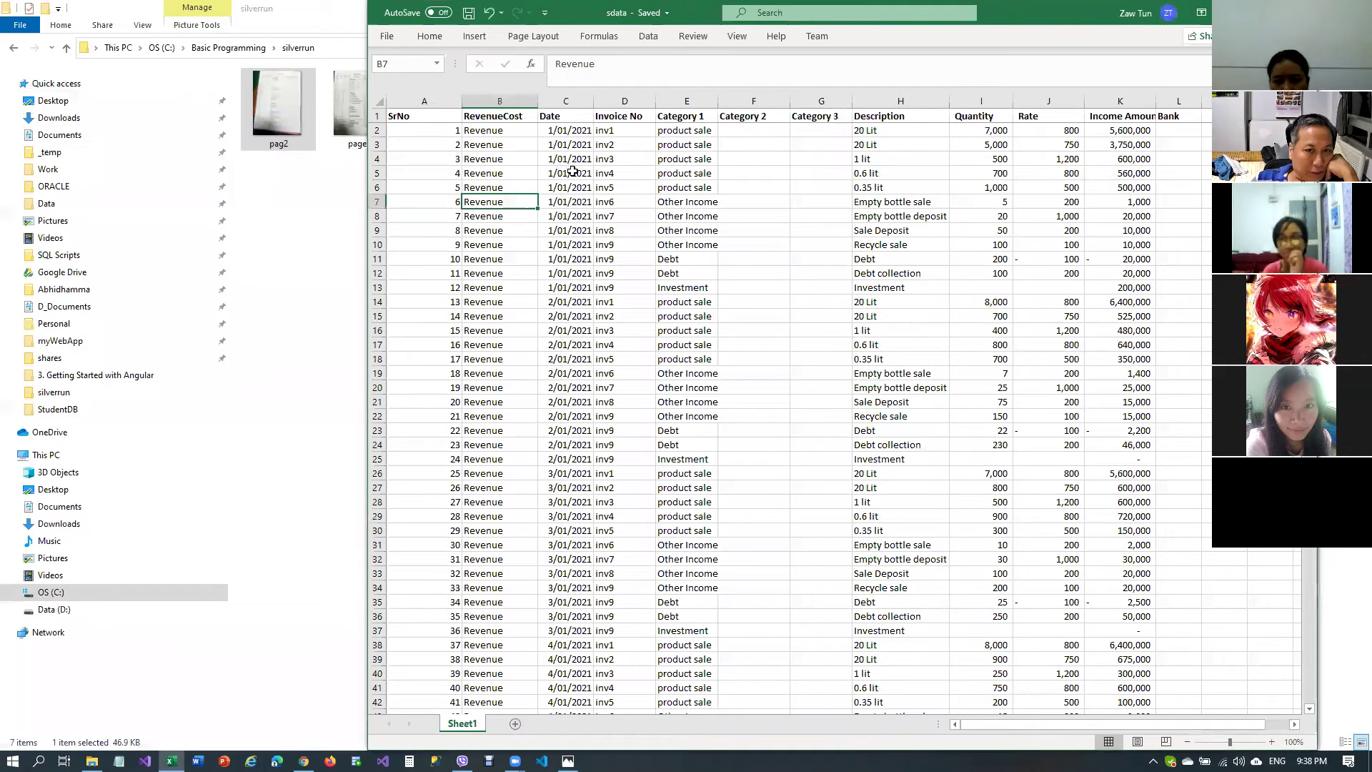
click(619, 288)
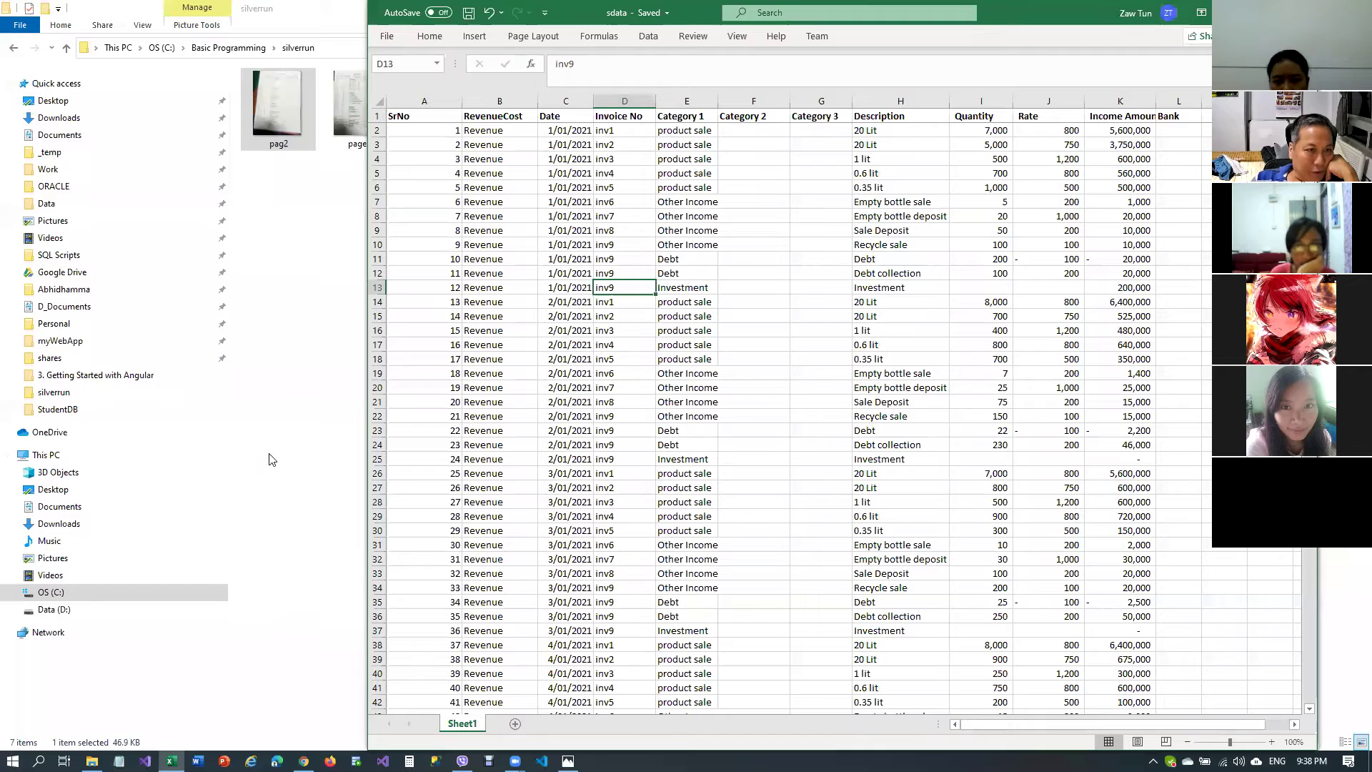
click(269, 460)
double_click(437, 100)
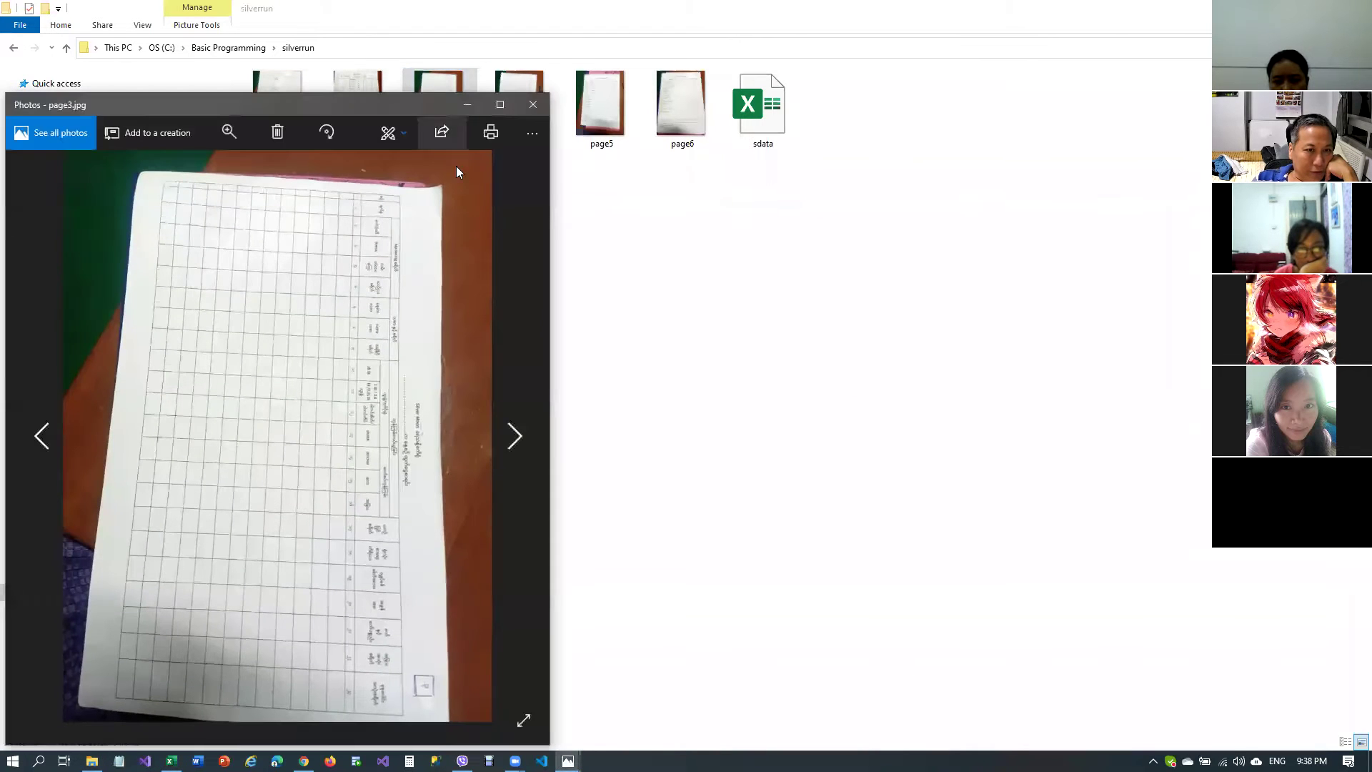
Rotate the page3 photo upright and zoom in on the Marketing cost columns of its table header
click(333, 131)
click(333, 130)
click(330, 132)
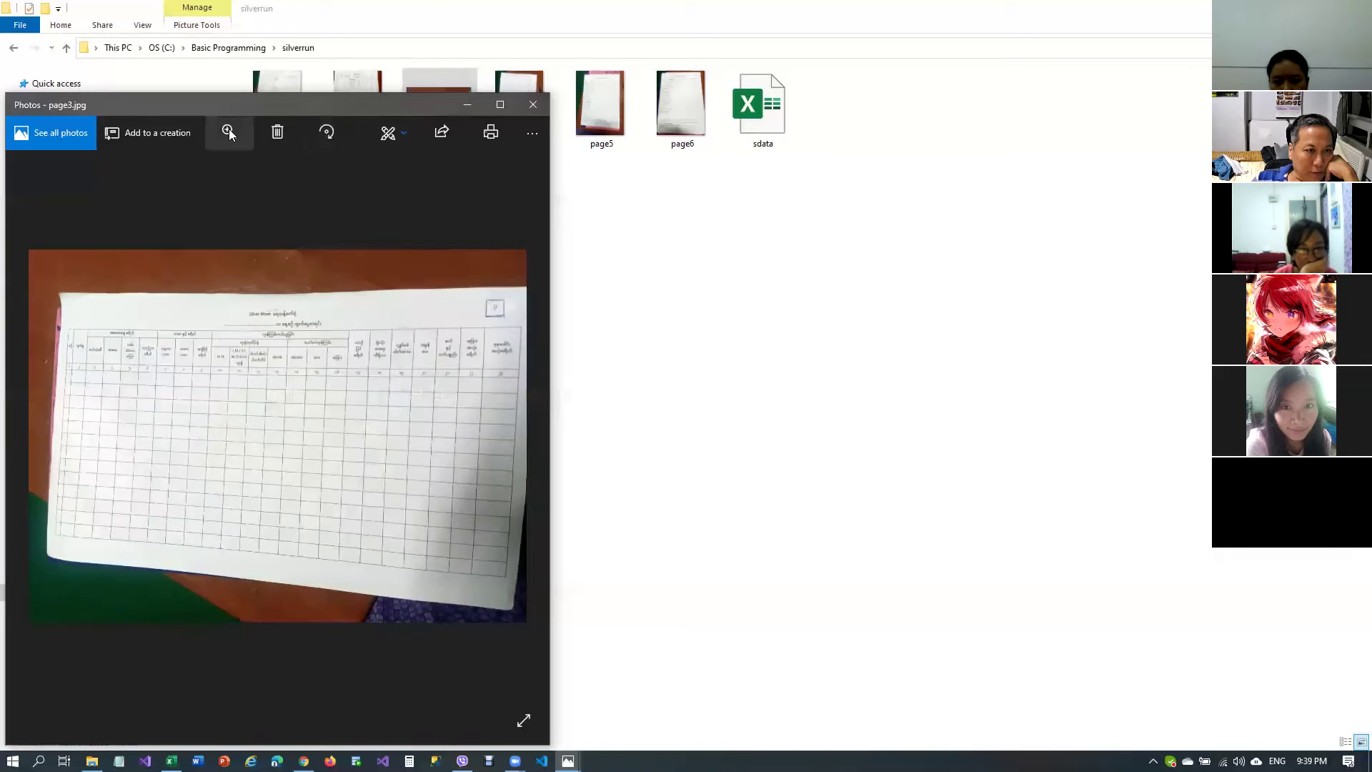
click(228, 132)
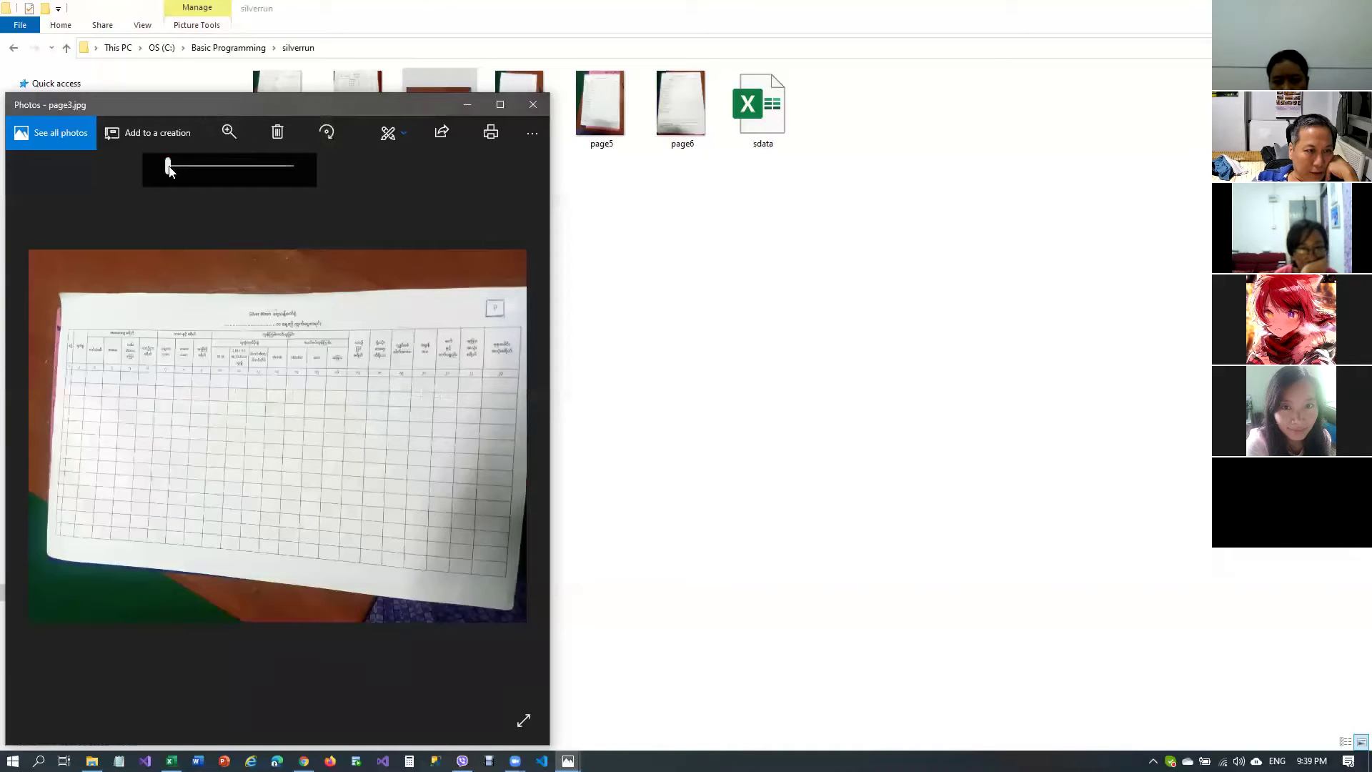
drag(183, 169, 186, 165)
drag(147, 333, 348, 463)
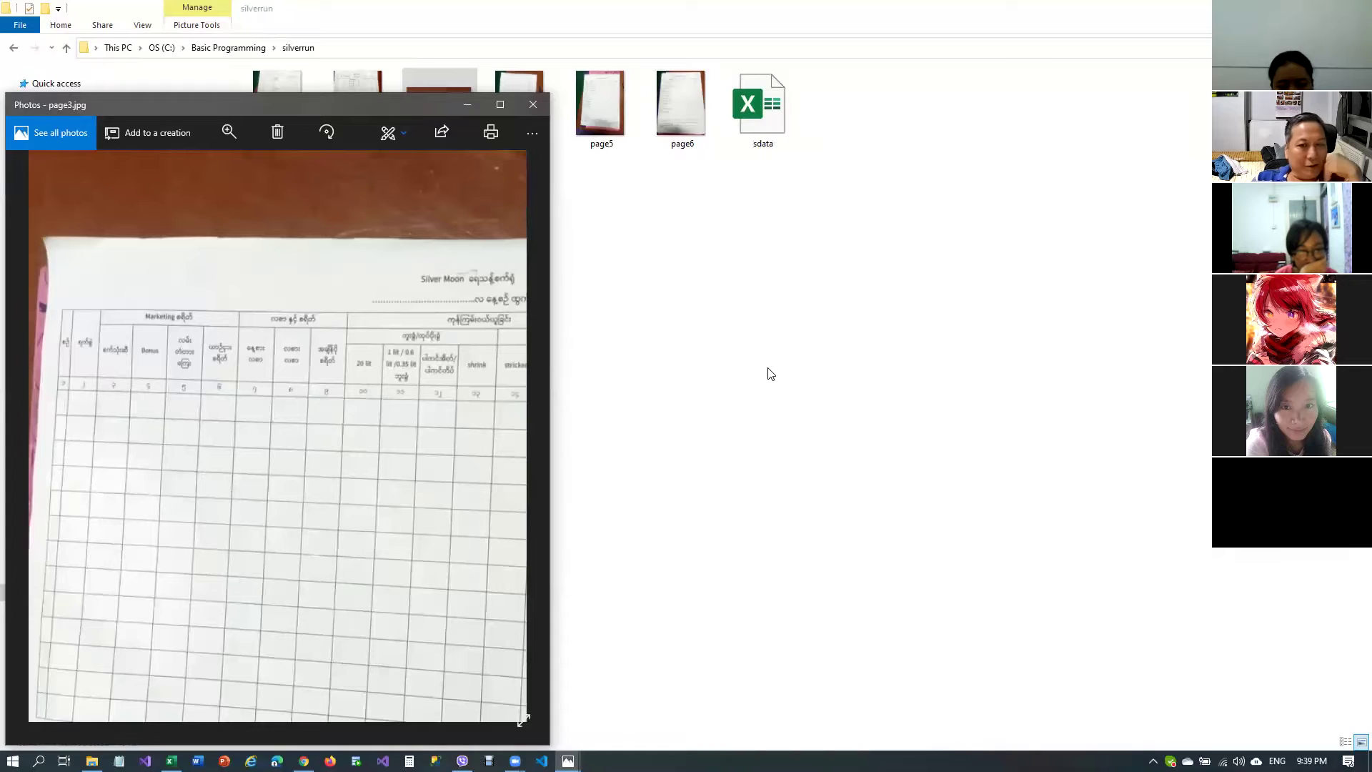
Put the page3 photo away, switch to the sdata workbook in Excel, maximize it and select the SrNo header cell
key(alt+F4)
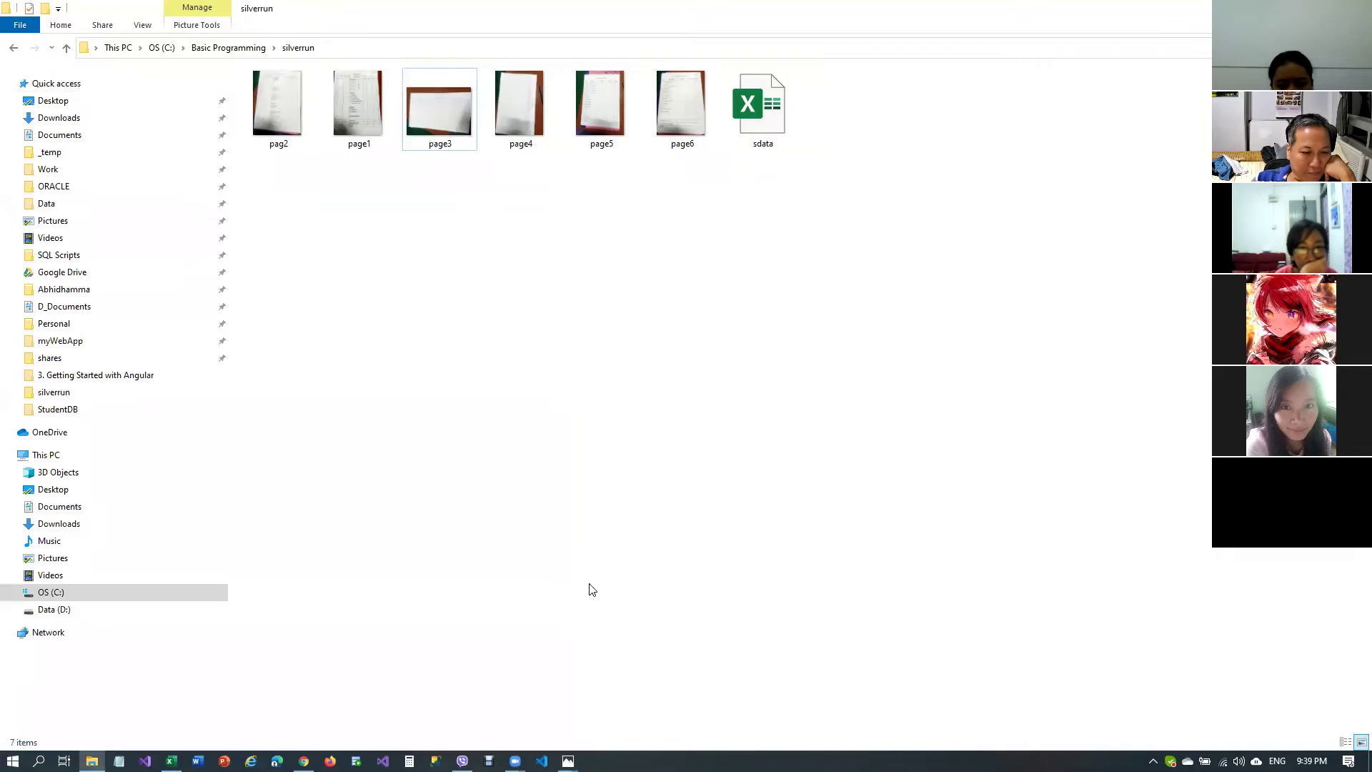
click(171, 760)
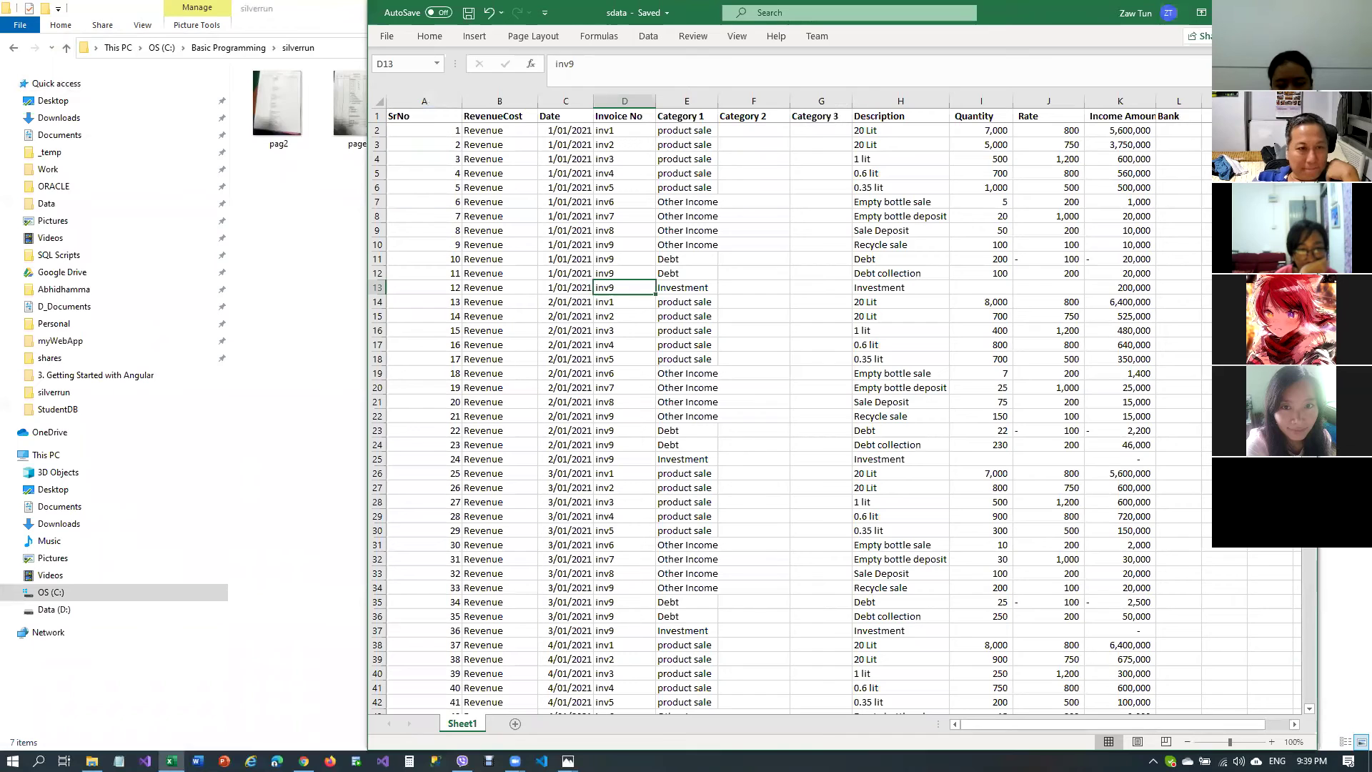
key(super+Up)
click(407, 142)
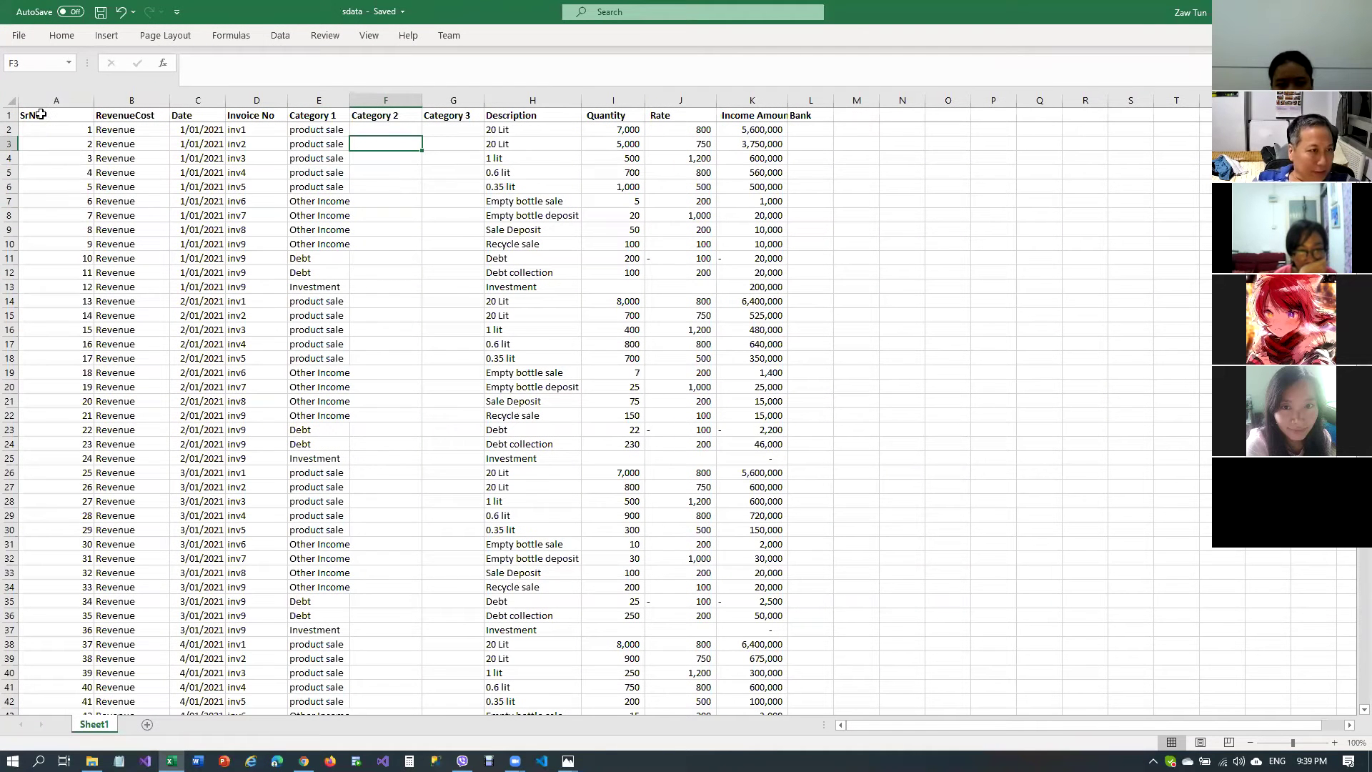
click(69, 111)
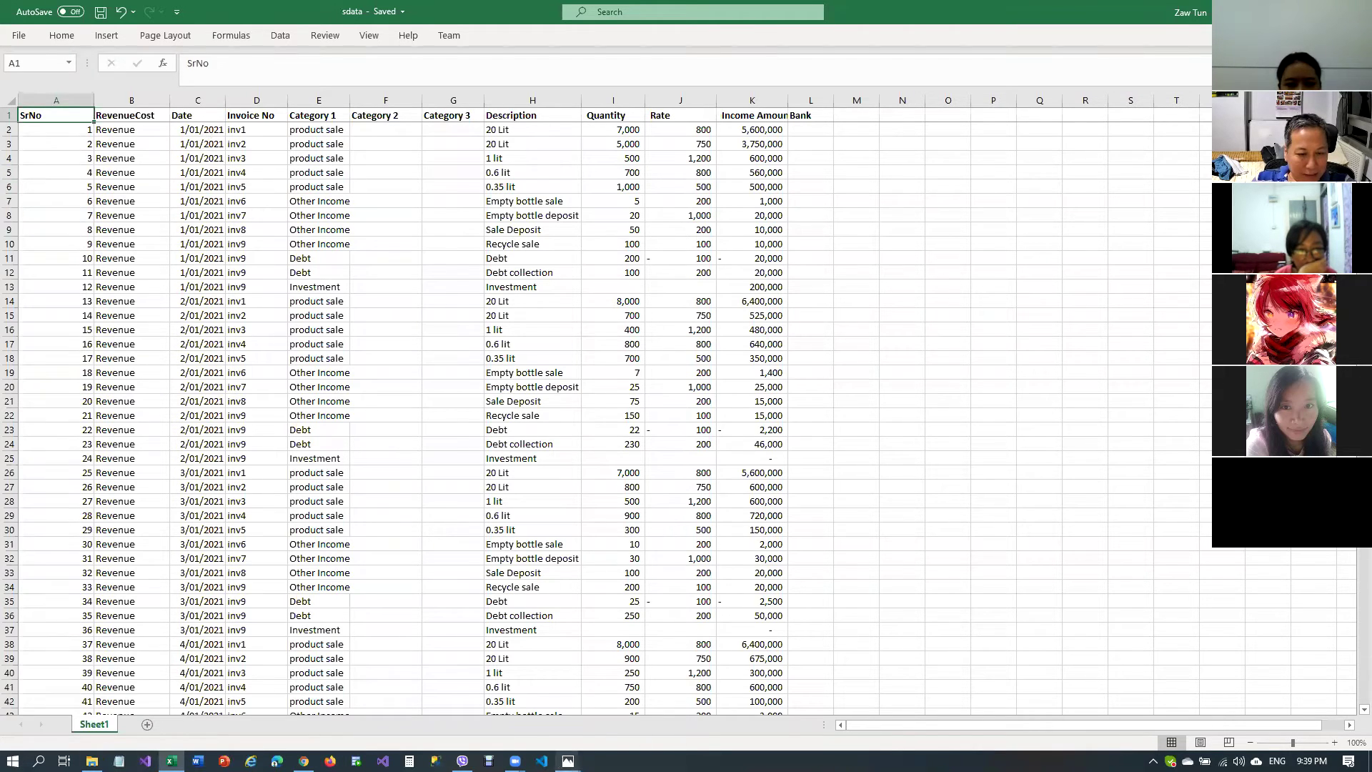
Bring up the page3 photo again and place it beside the sheet so the category columns stay visible
mouse_move(568, 760)
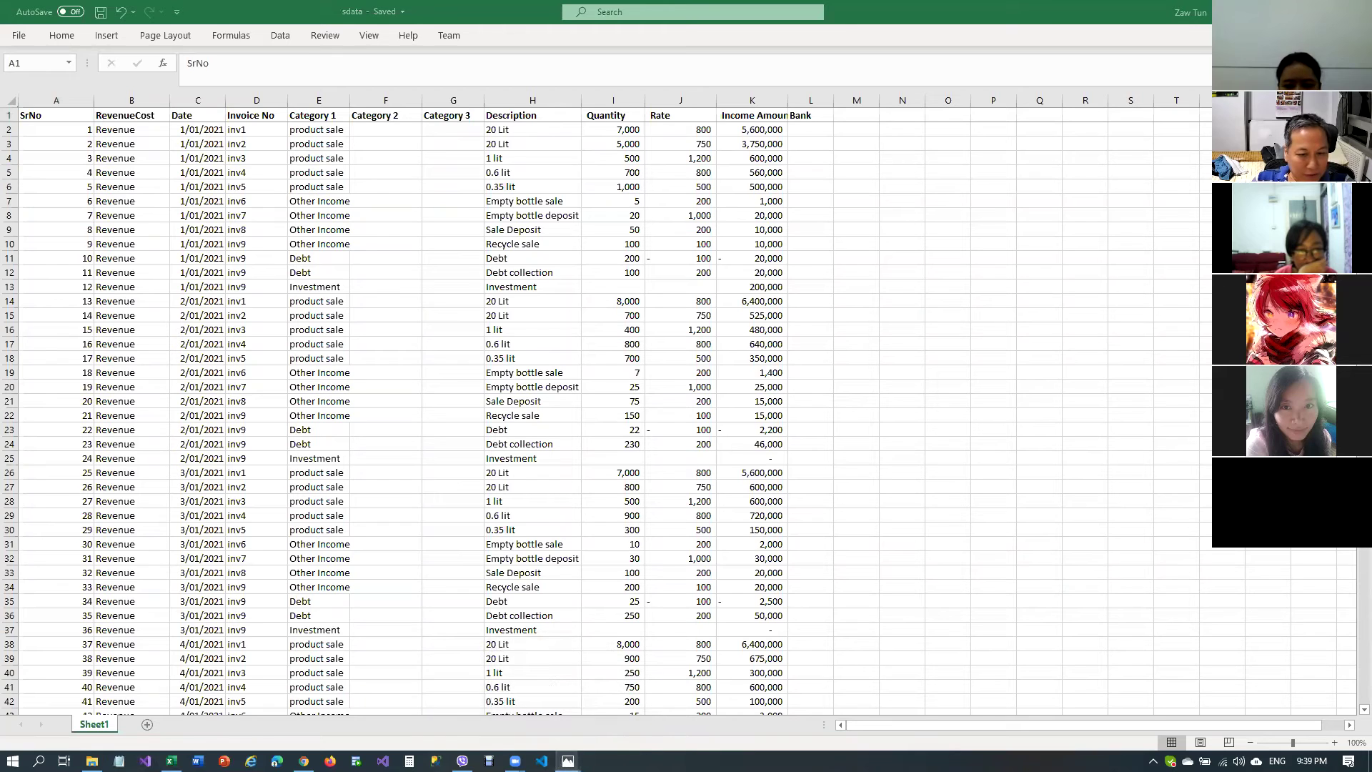
click(587, 713)
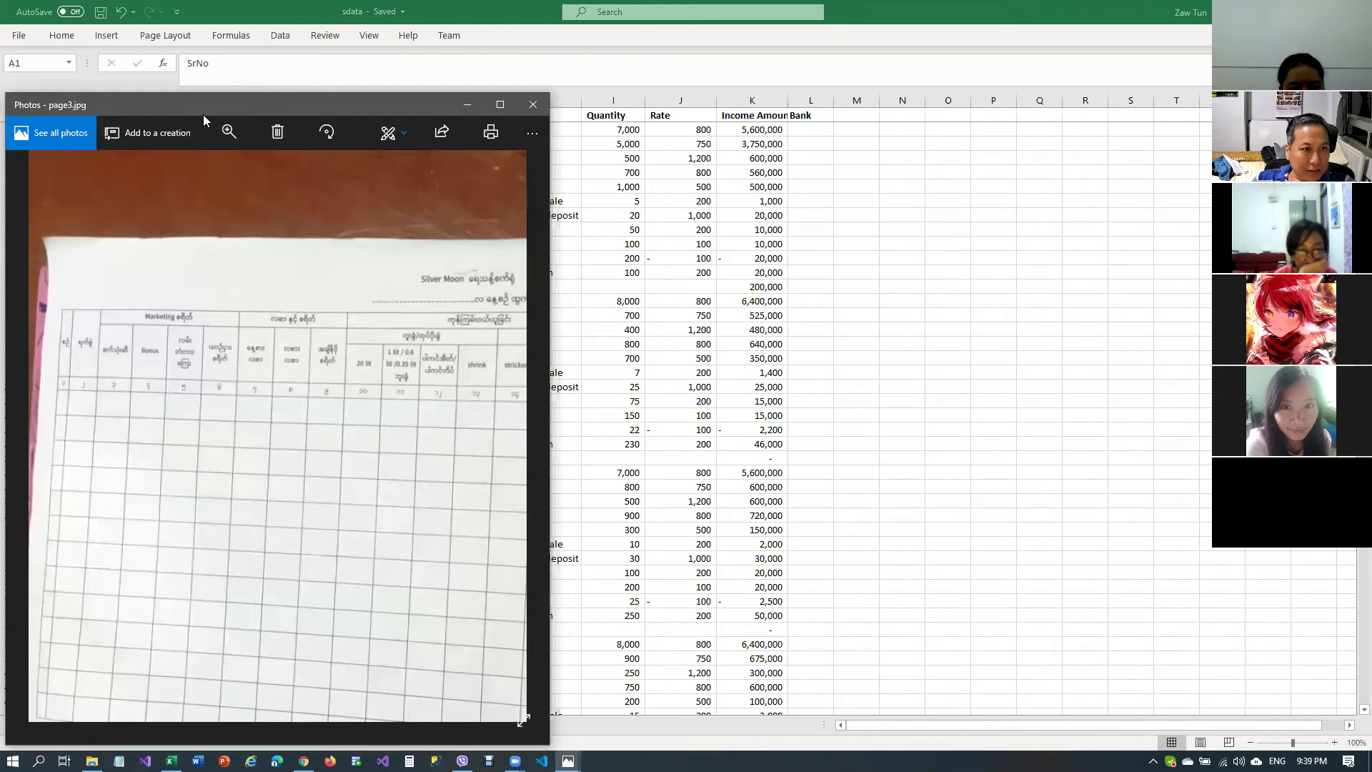
drag(219, 109, 776, 42)
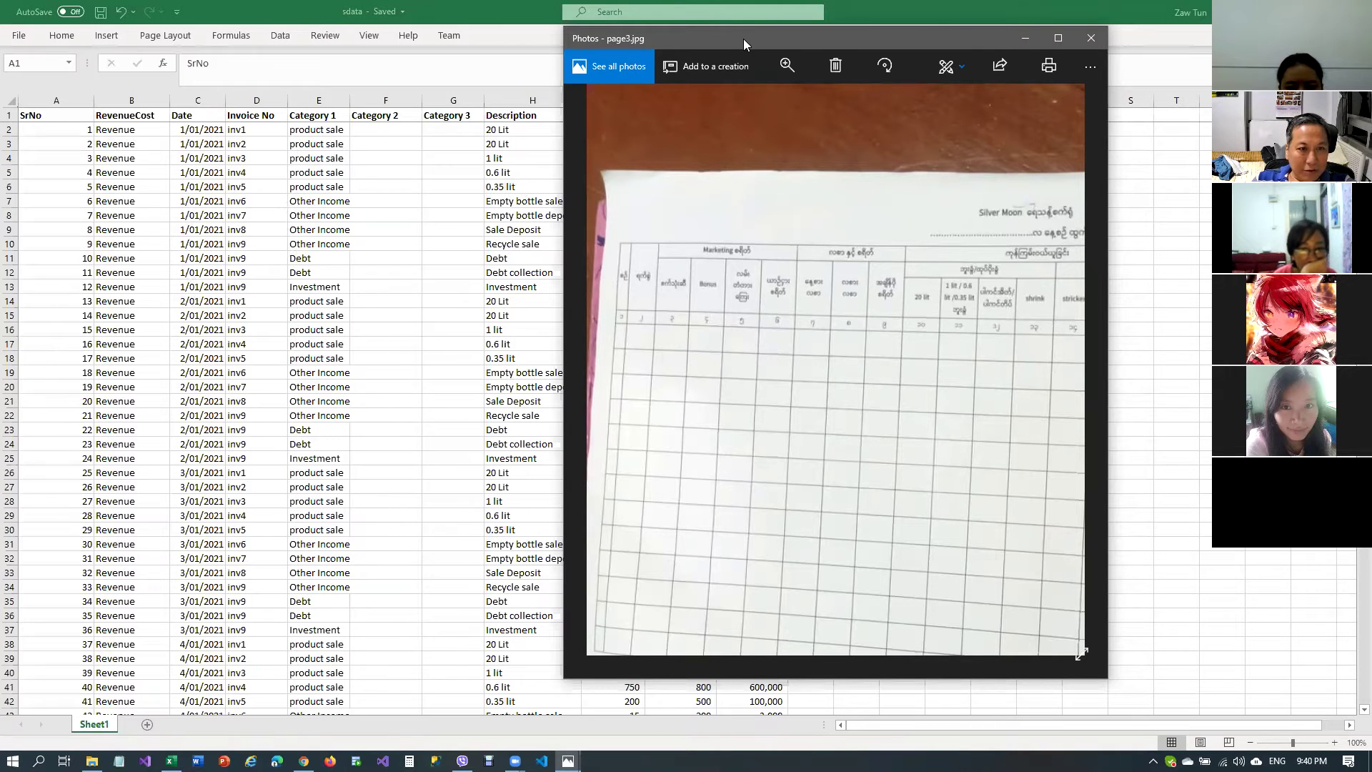
drag(807, 41, 902, 41)
Find the first Marketing Cost record in the Cost rows and compare it with the Marketing columns of the page3 photo
click(406, 392)
scroll(406, 392, down, 20)
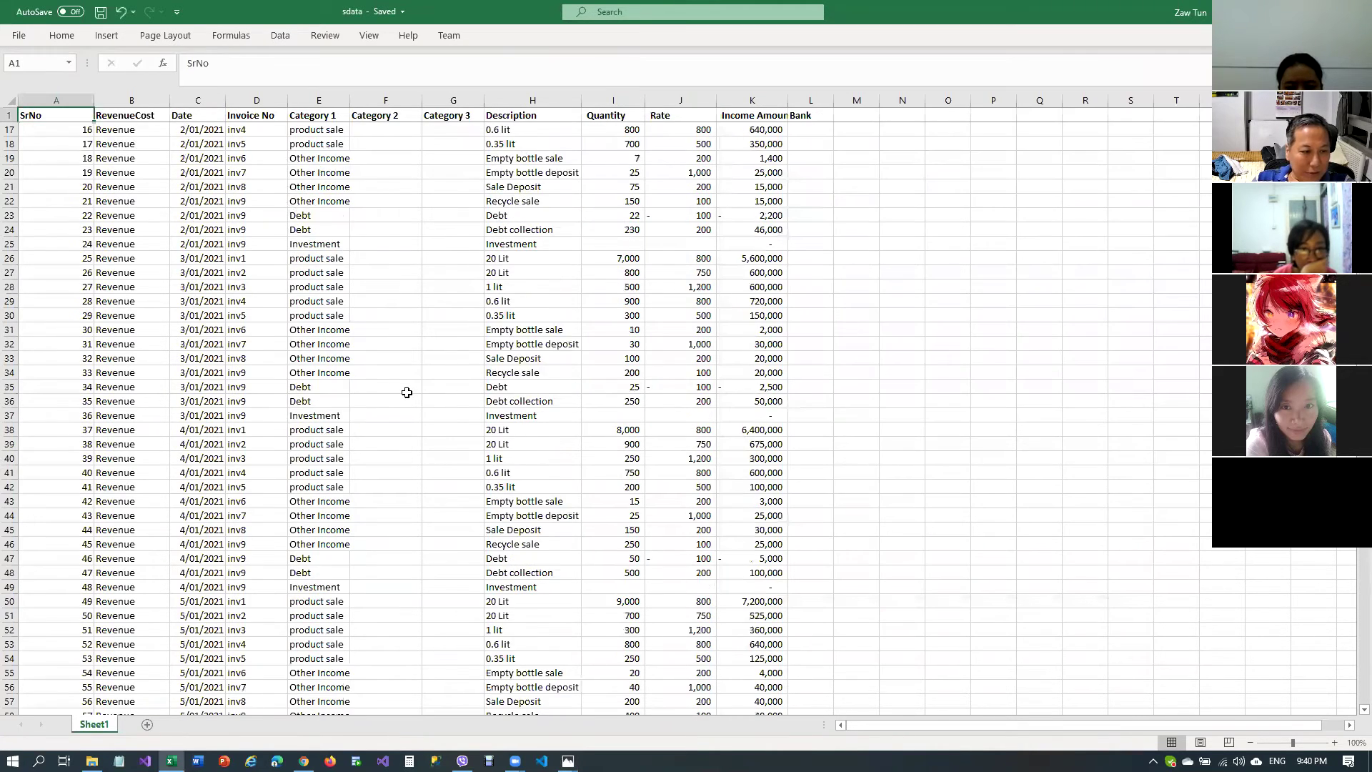
scroll(407, 394, down, 20)
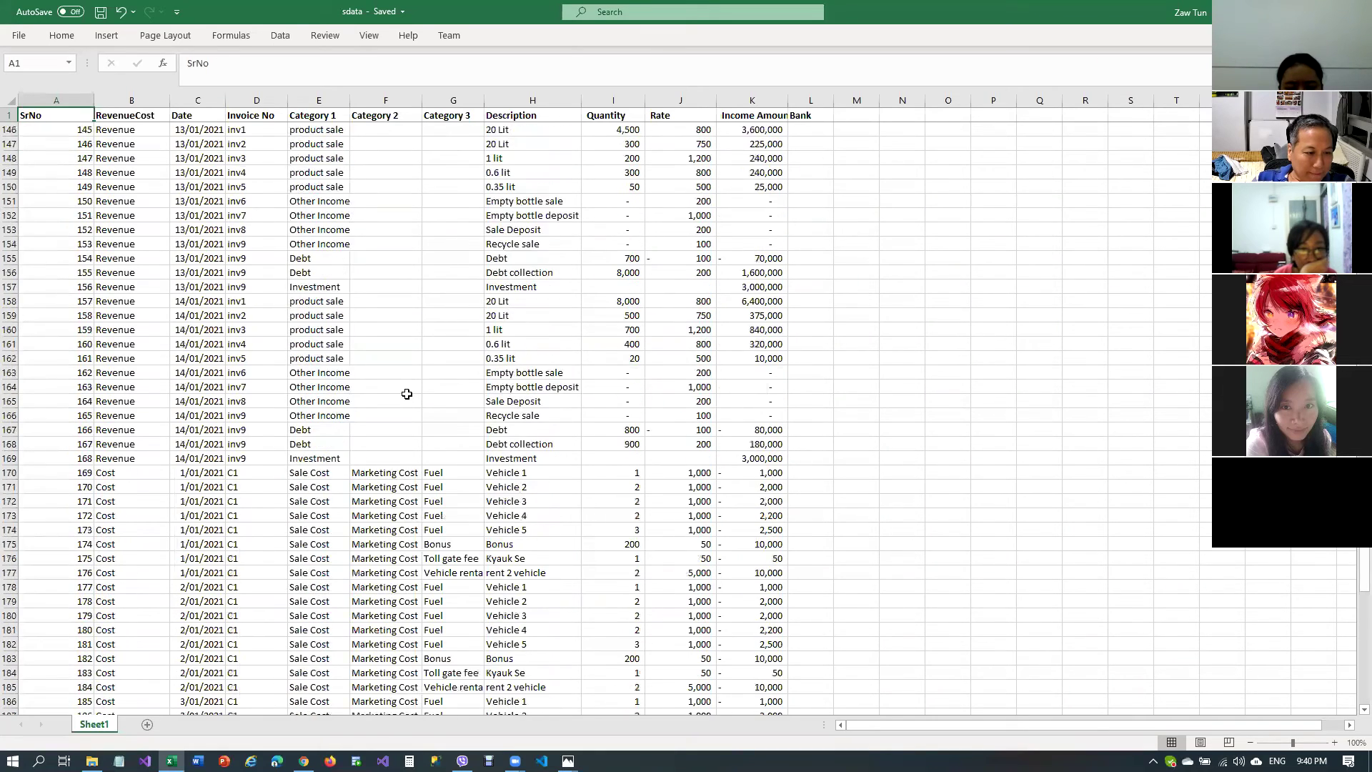
scroll(407, 392, up, 3)
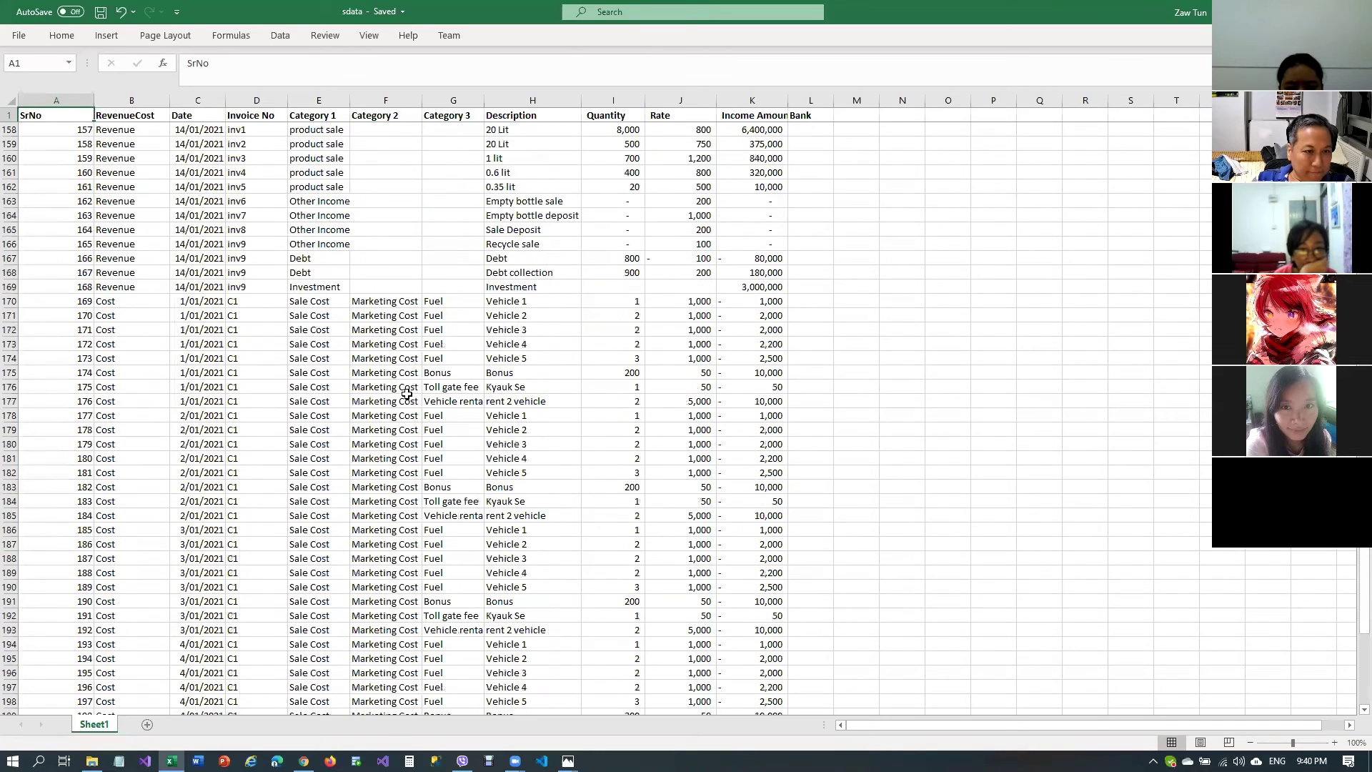
click(397, 303)
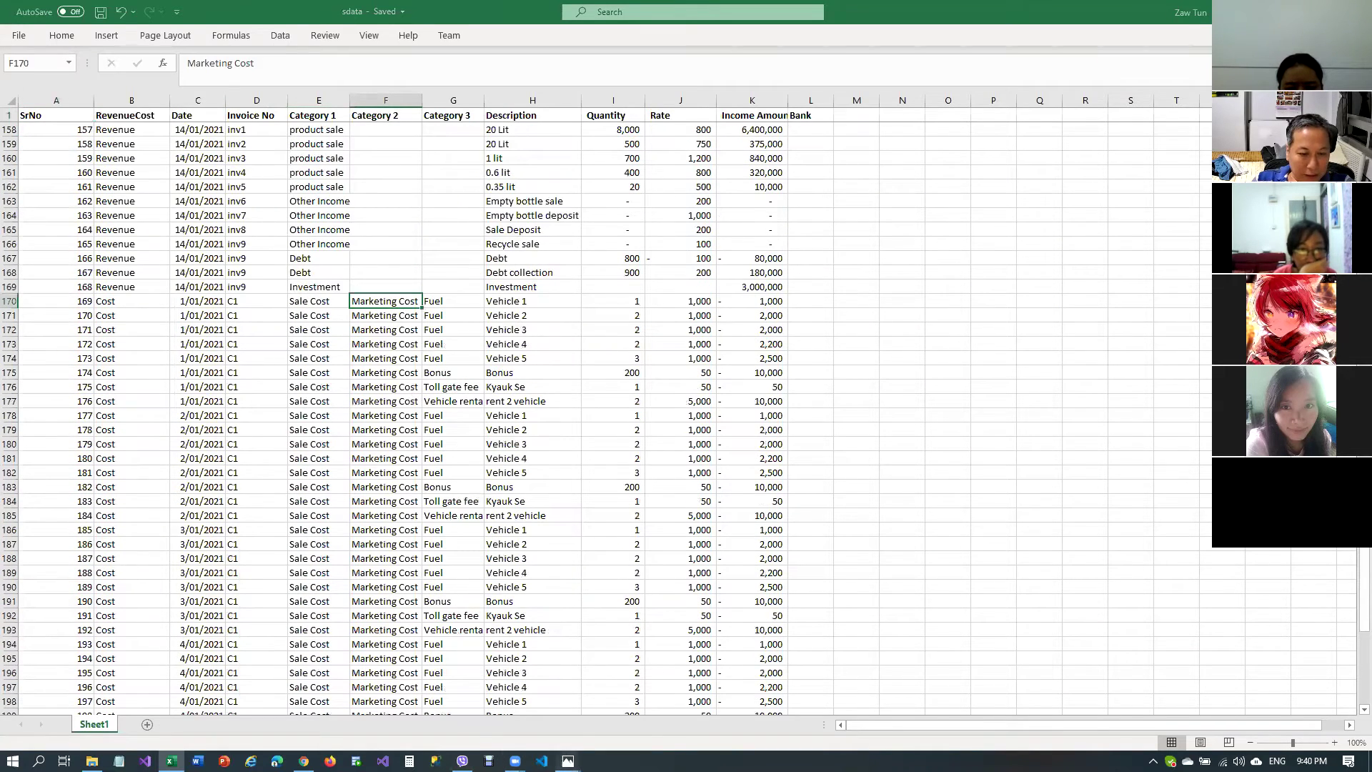
mouse_move(568, 760)
click(608, 697)
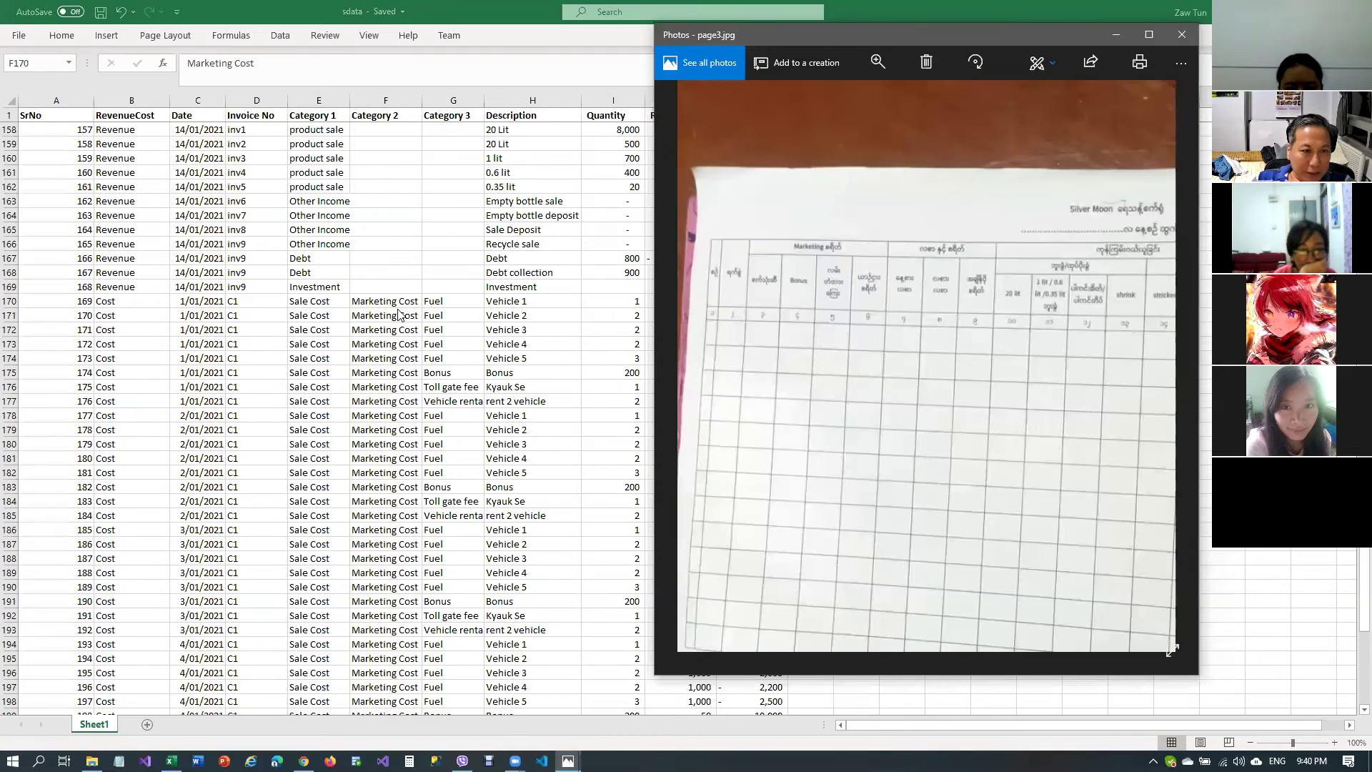
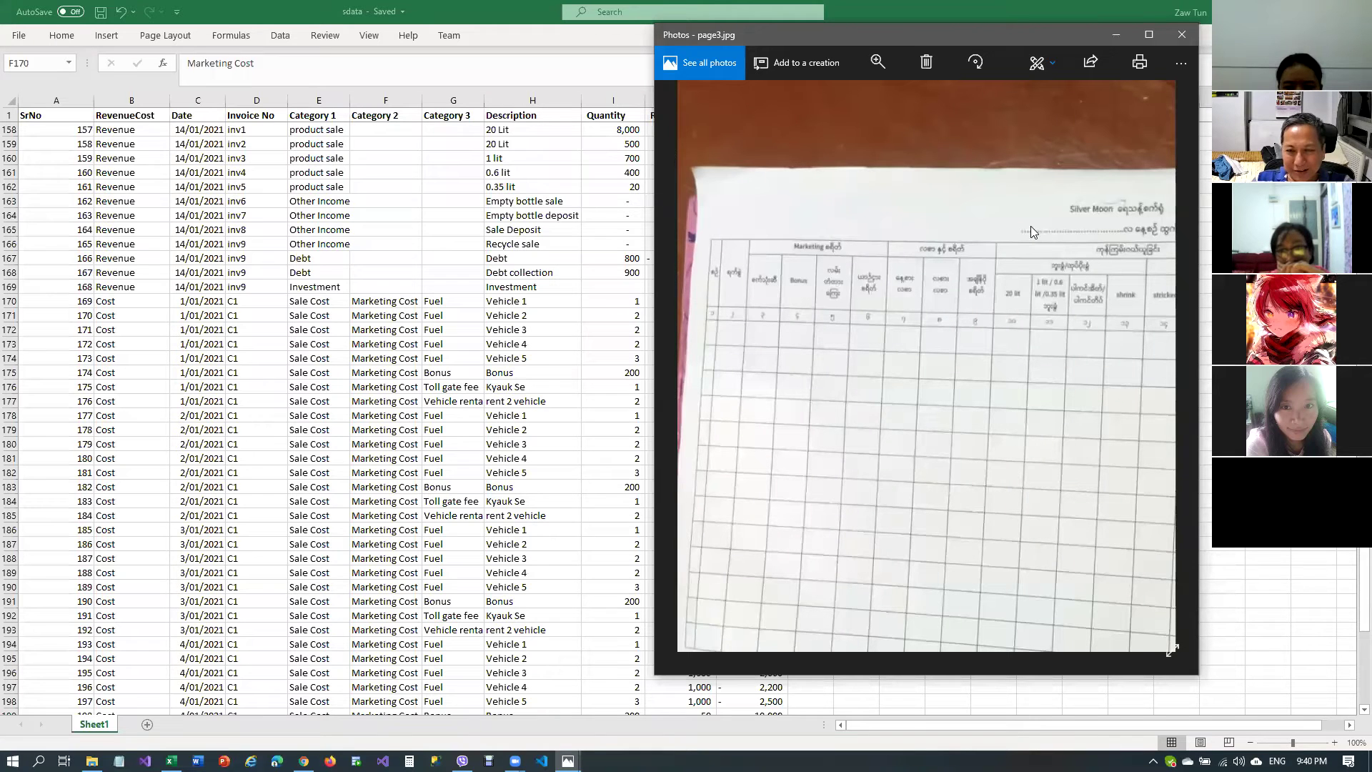
Put the page3 photo away and return to the SrNo header cell at the start of the sheet
click(1179, 36)
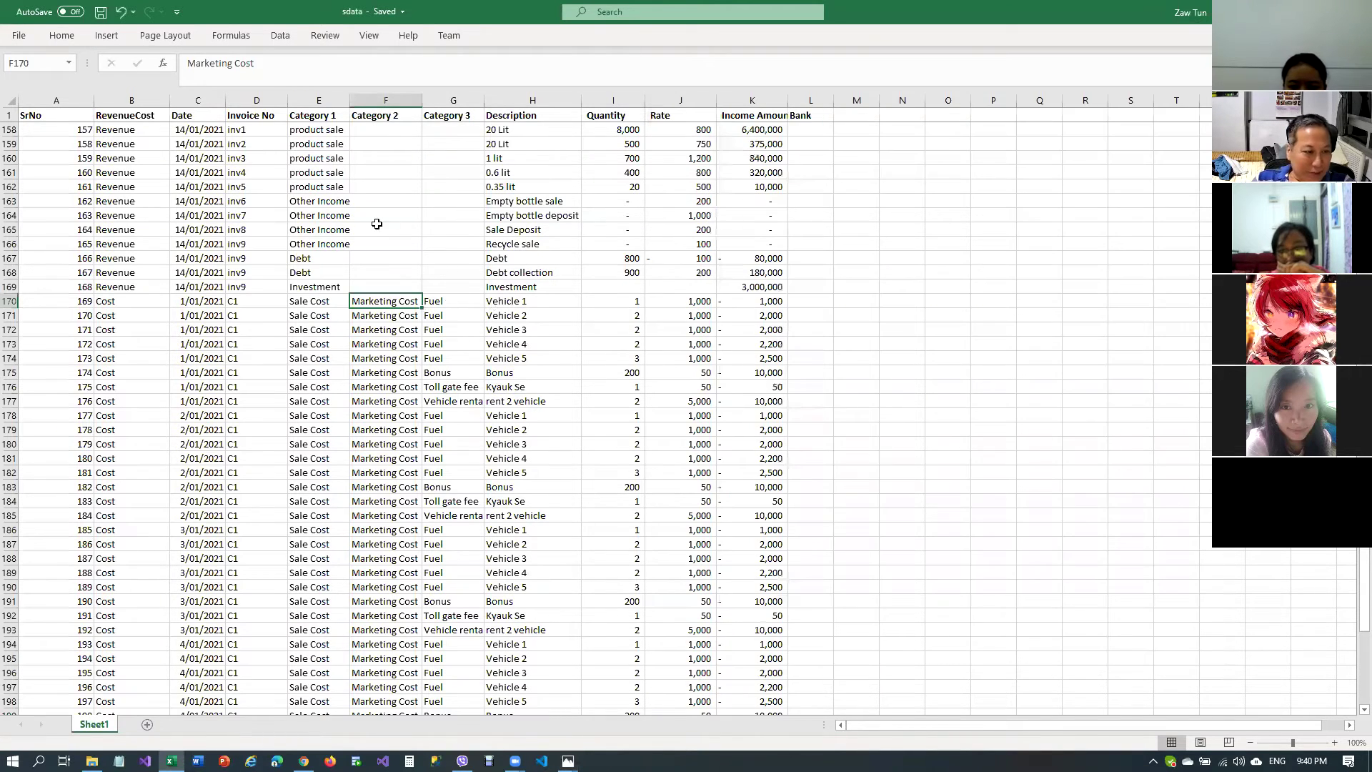
click(101, 339)
scroll(306, 294, up, 10)
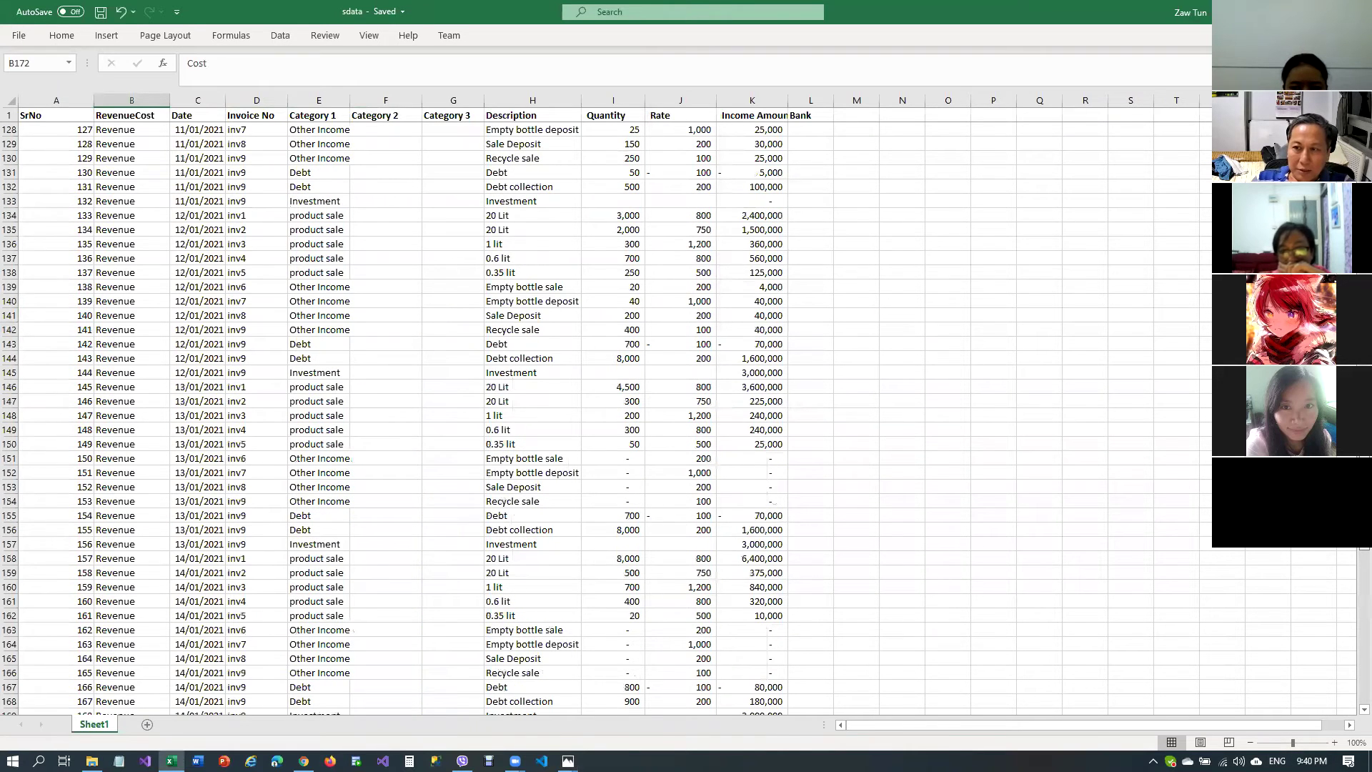
key(ctrl+Up)
click(79, 259)
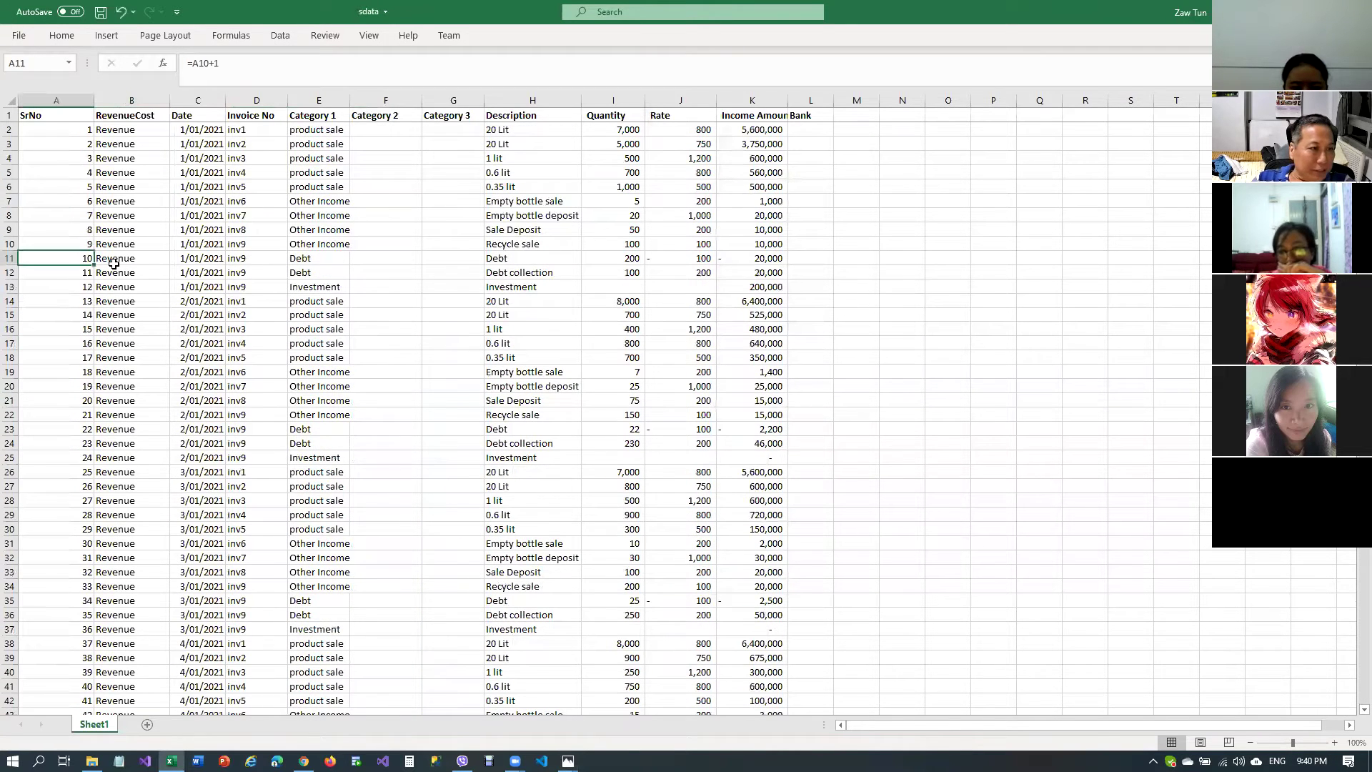
click(64, 111)
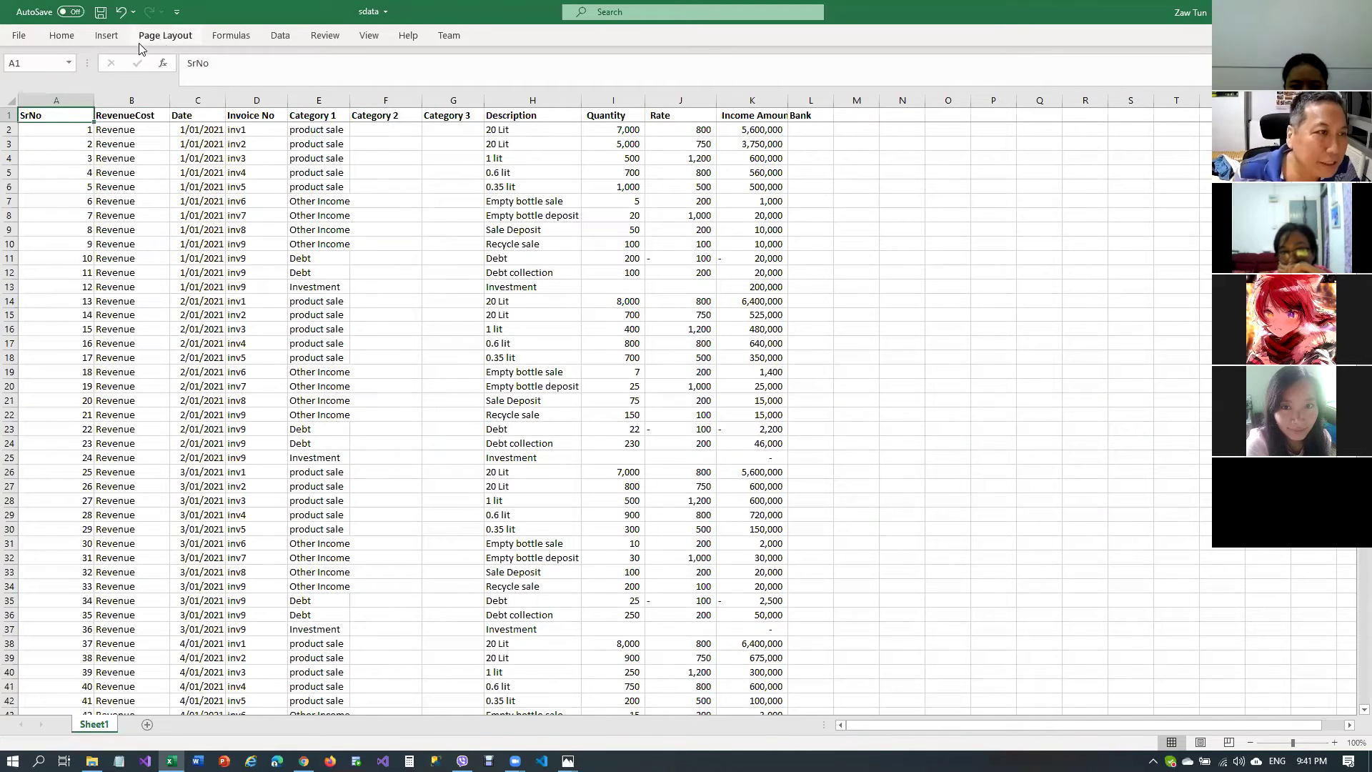
click(109, 37)
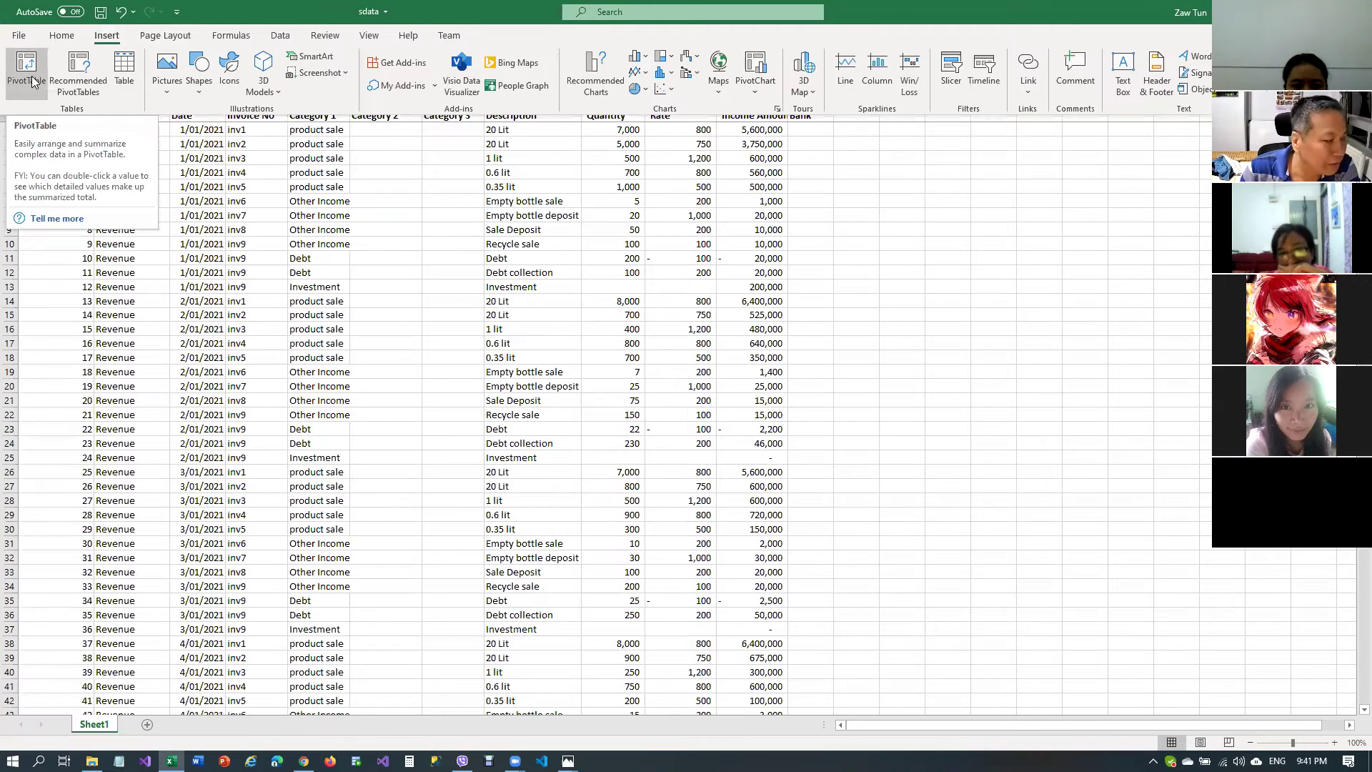
click(336, 261)
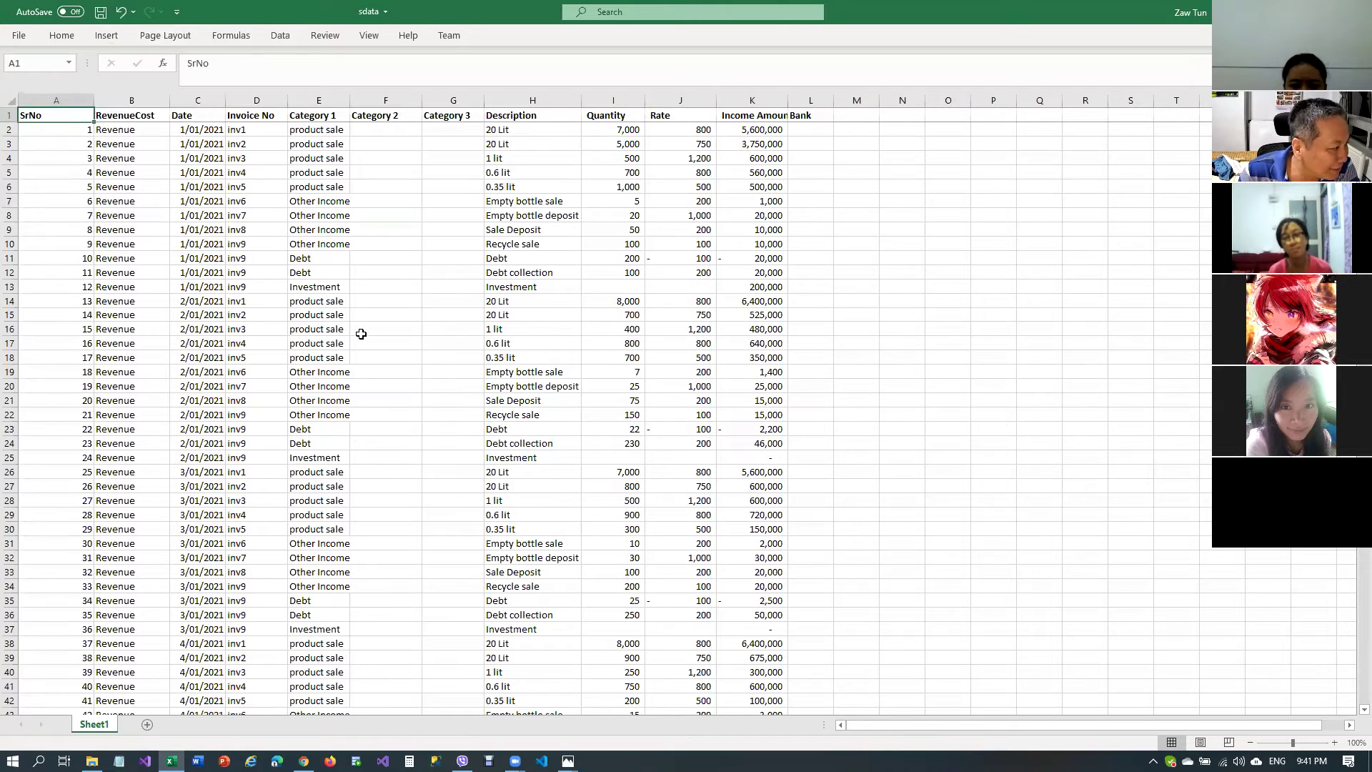
click(320, 343)
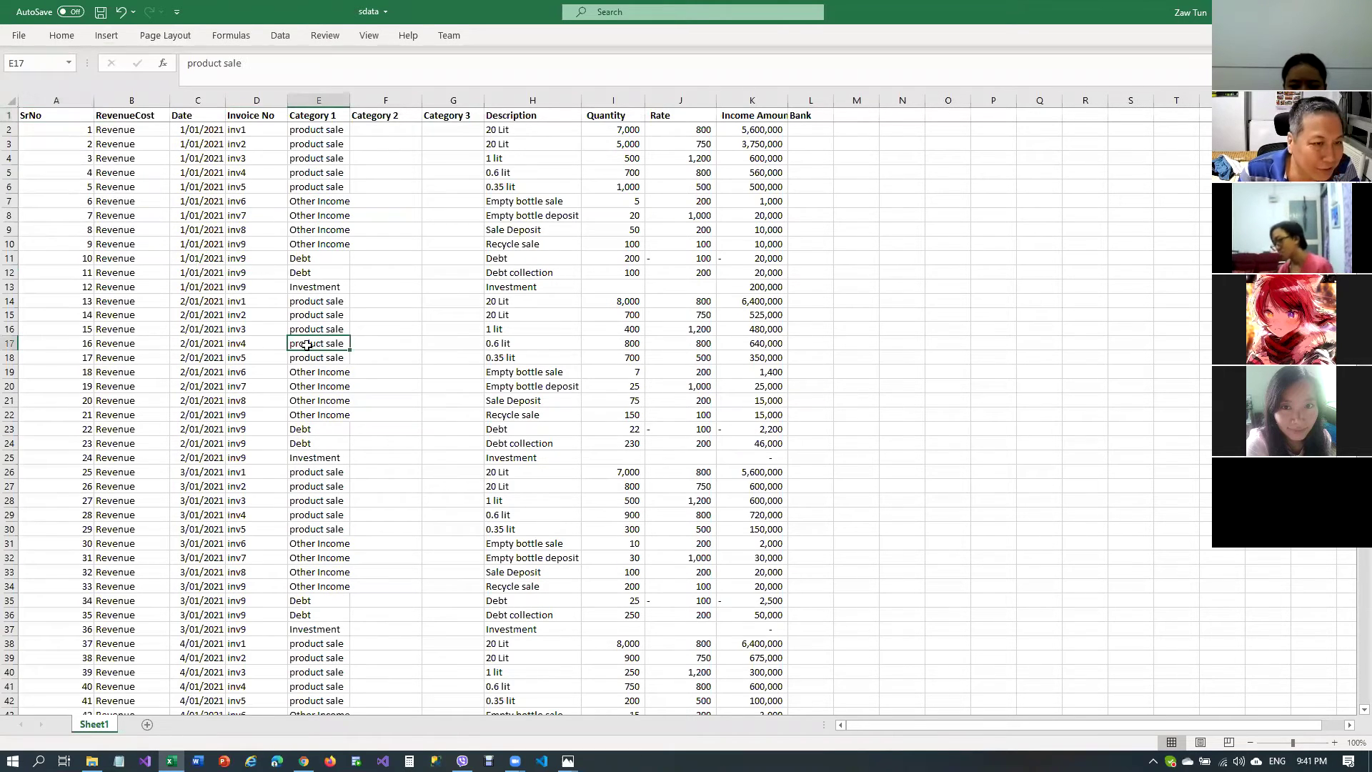
drag(43, 203, 730, 414)
click(521, 312)
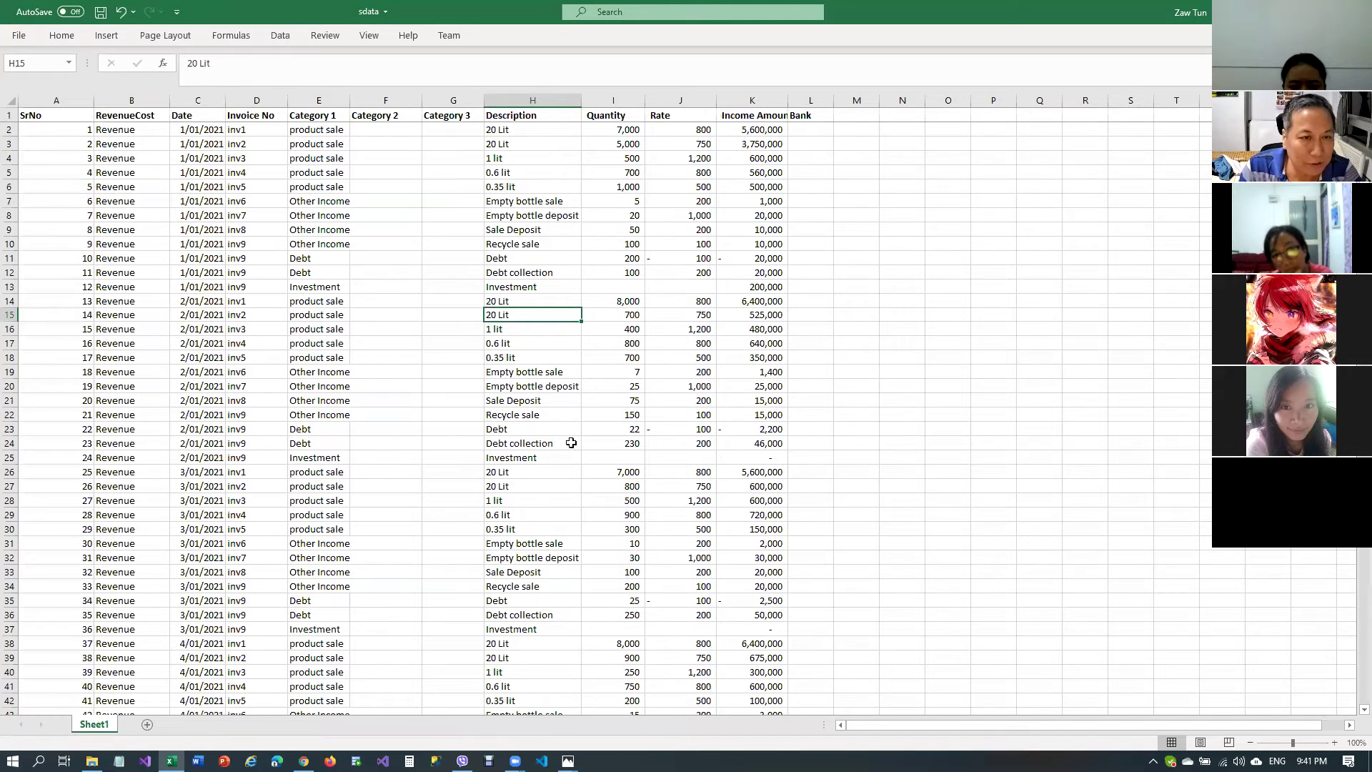
click(74, 335)
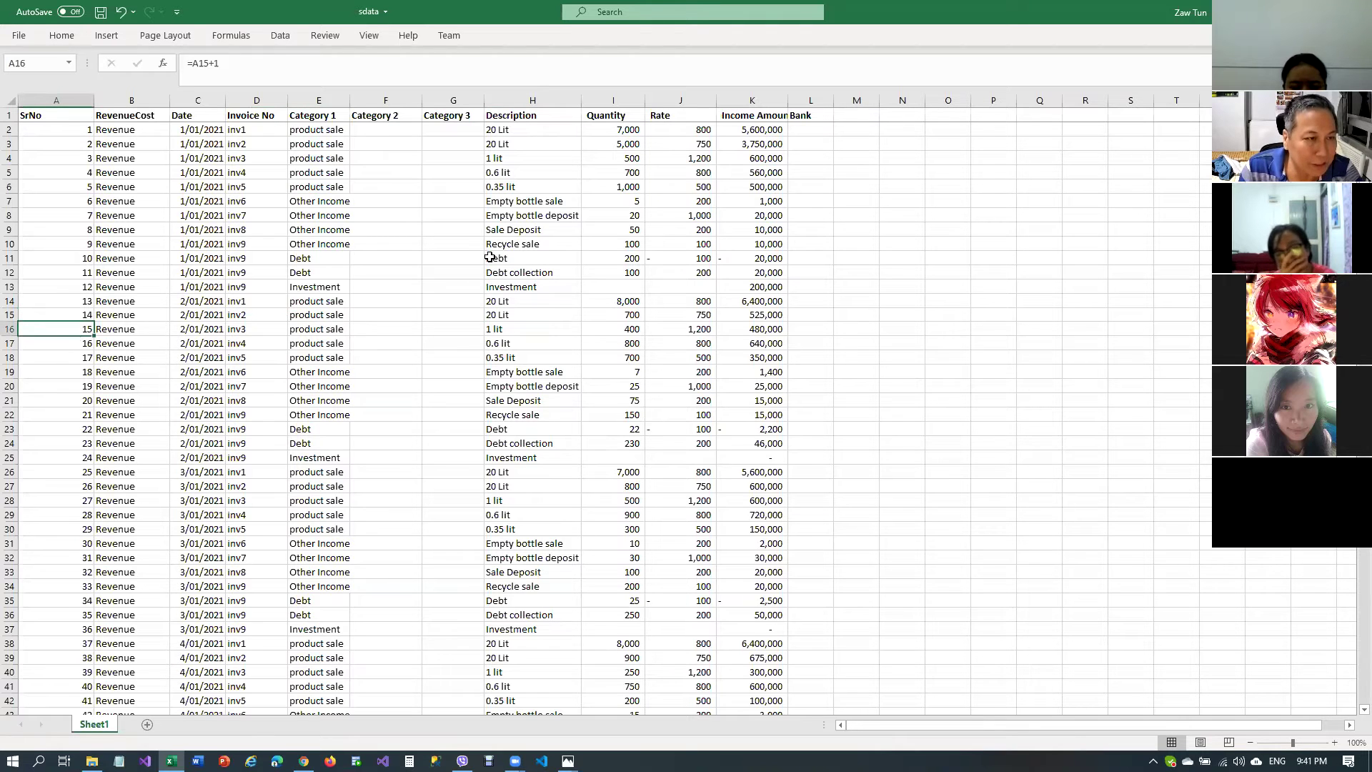
Look at the page3 form photo next to the revenue records, then return to the worksheet
mouse_move(568, 760)
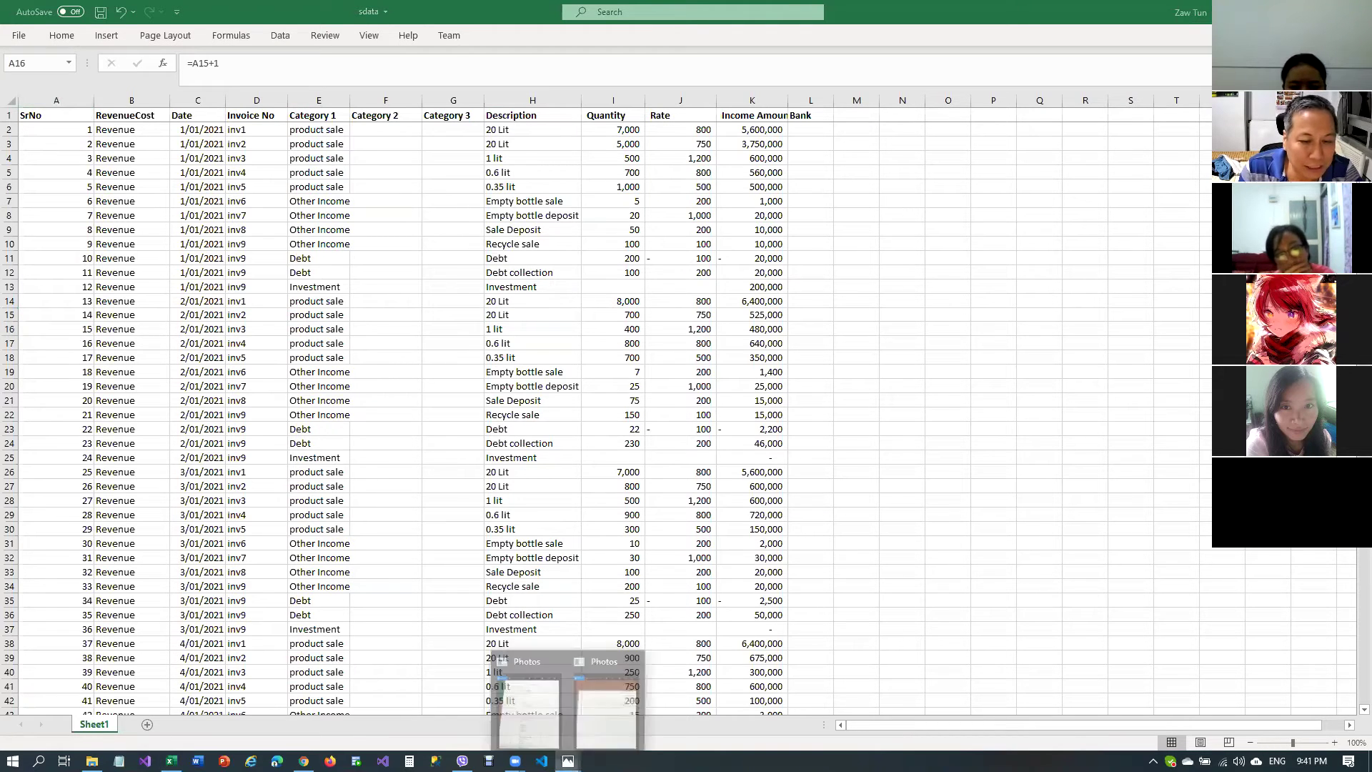
click(601, 716)
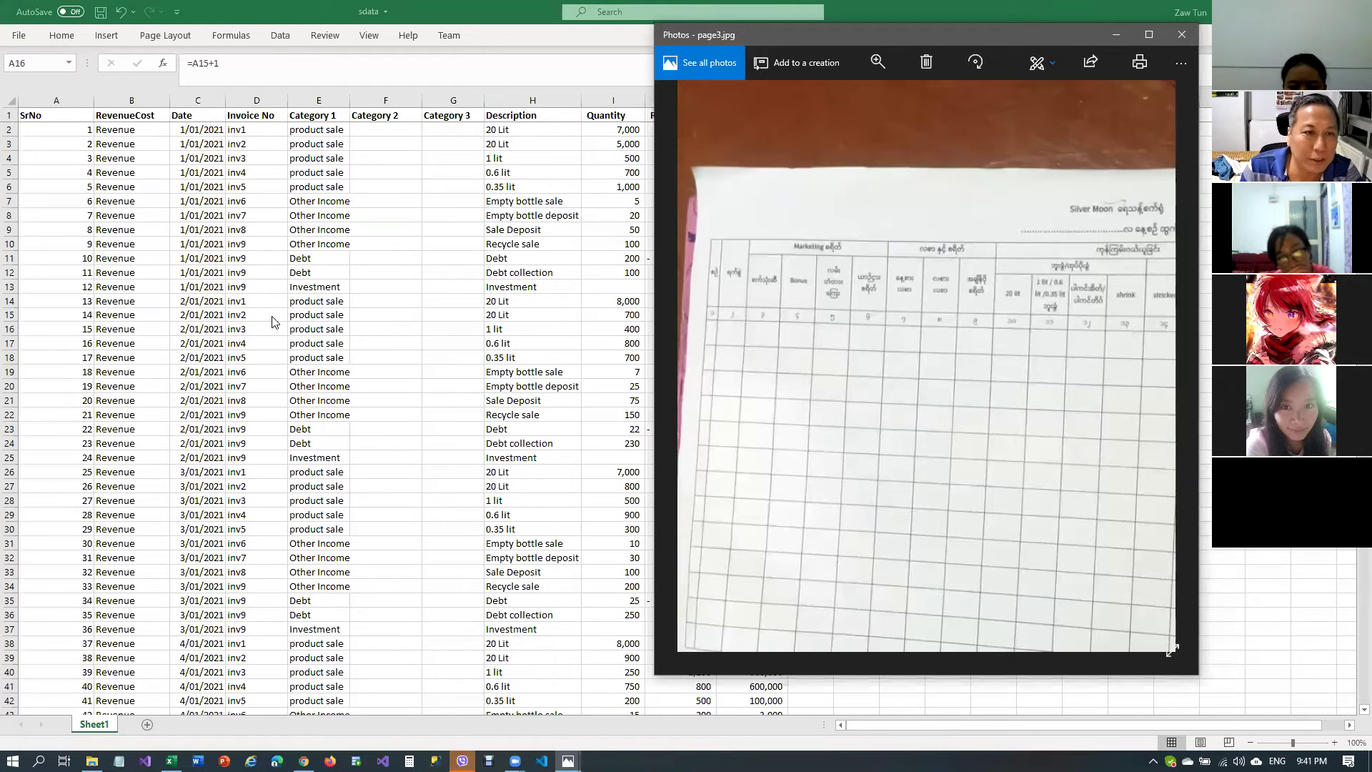
key(alt+Tab)
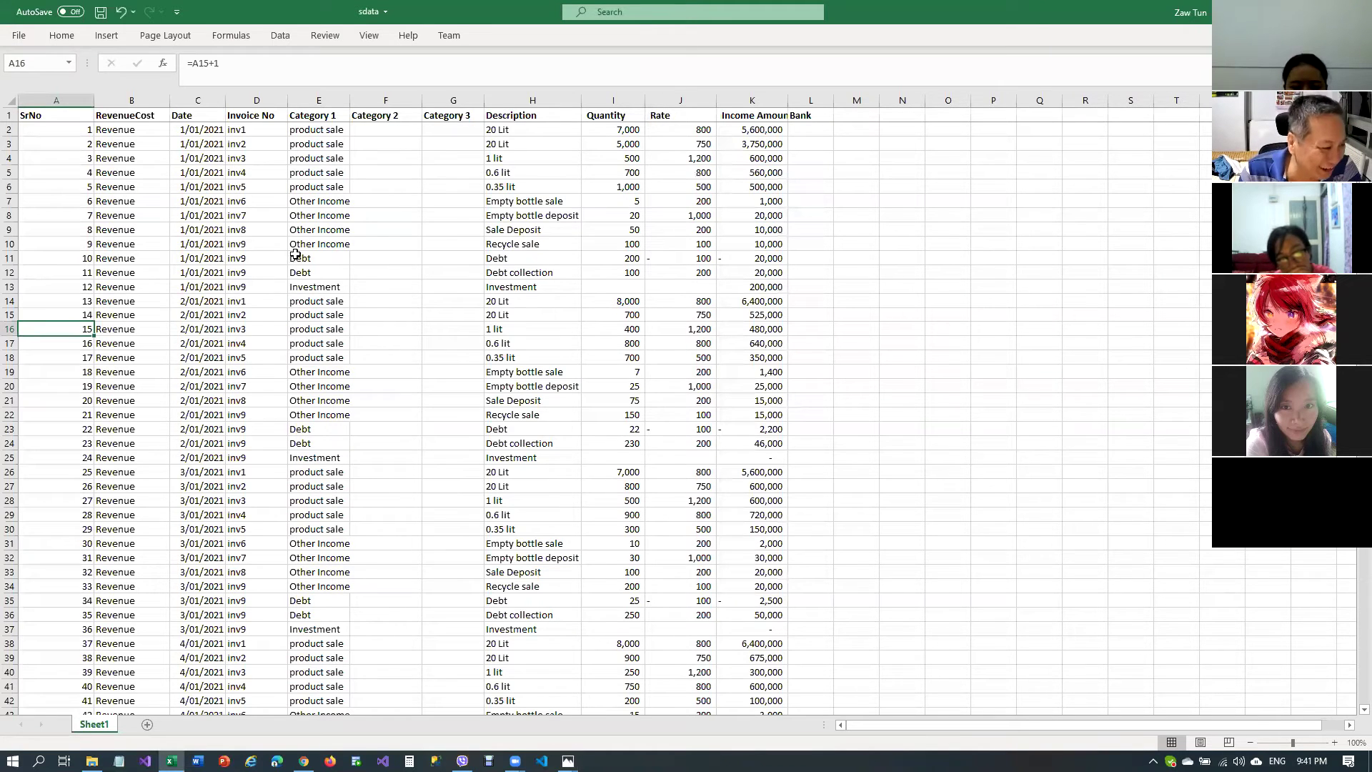
click(99, 170)
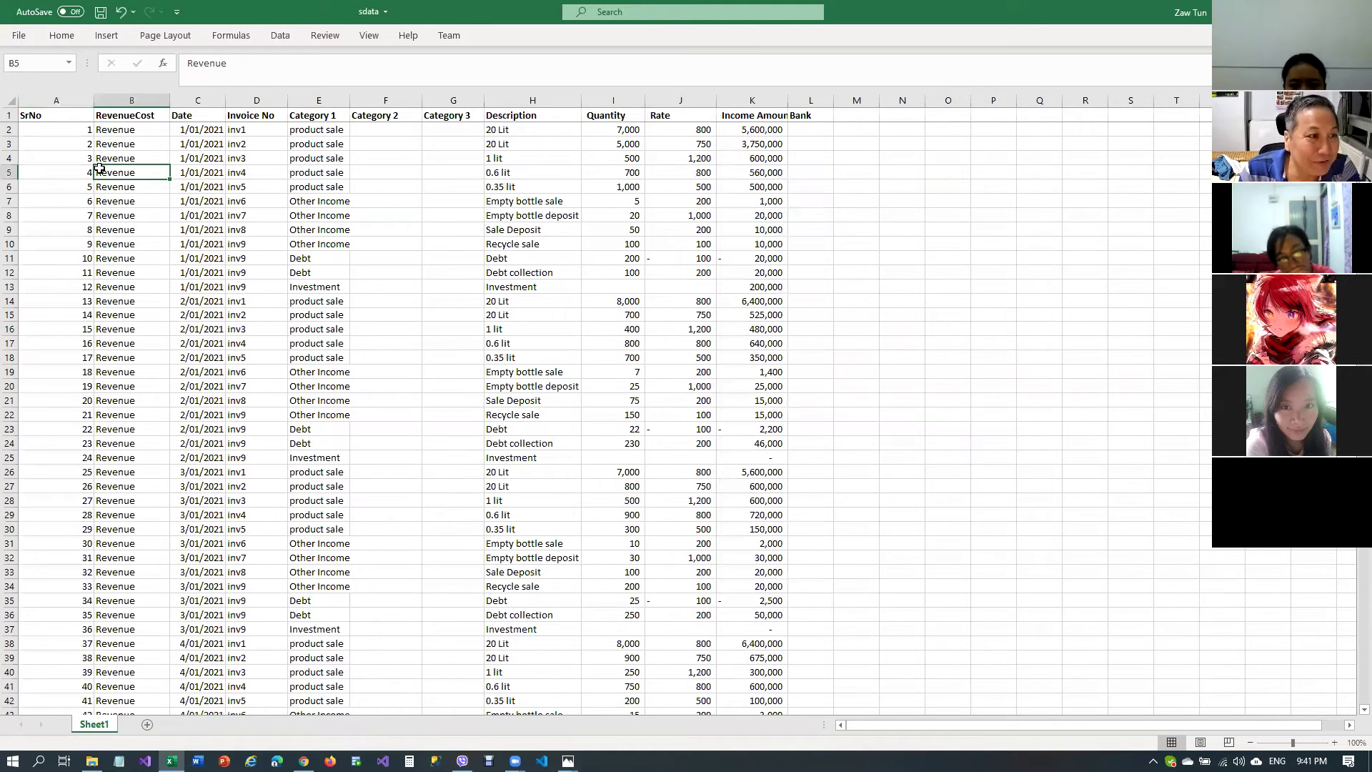
click(63, 129)
click(106, 35)
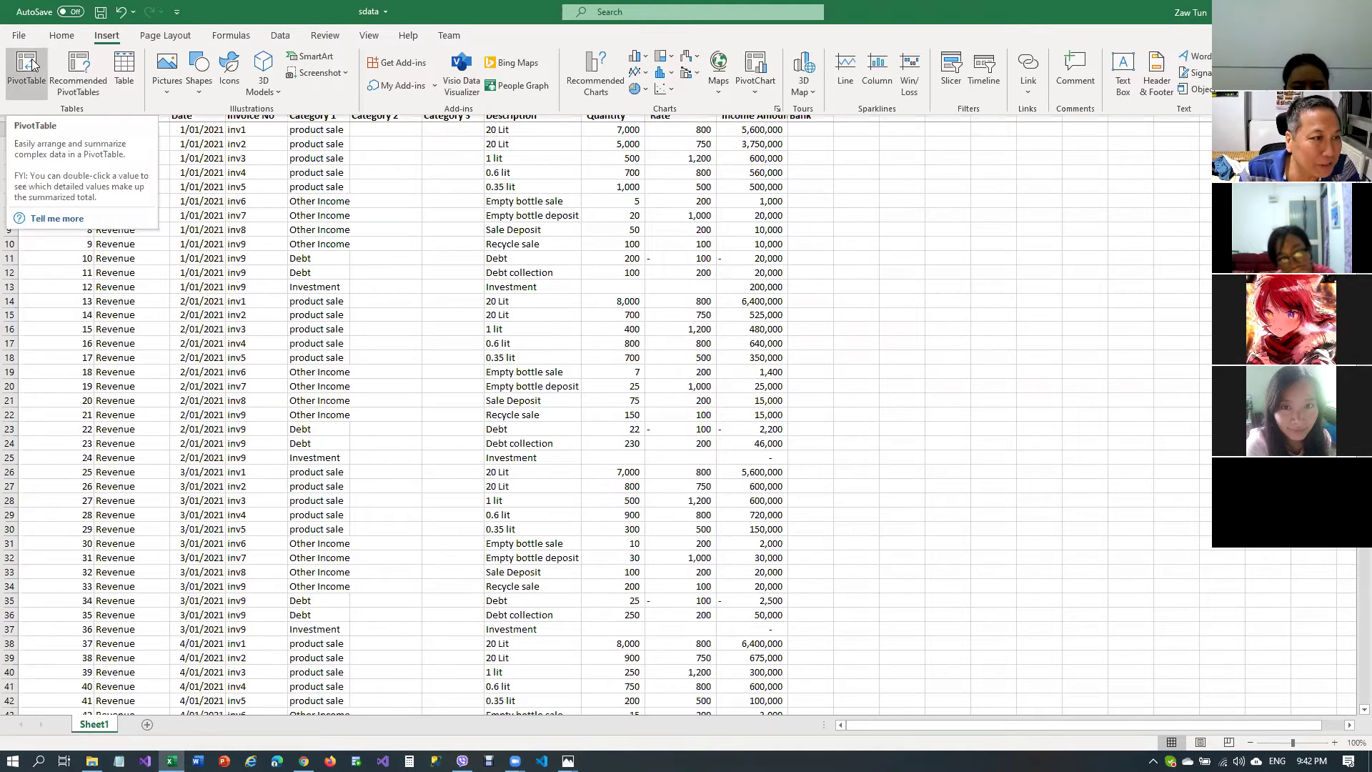
click(32, 65)
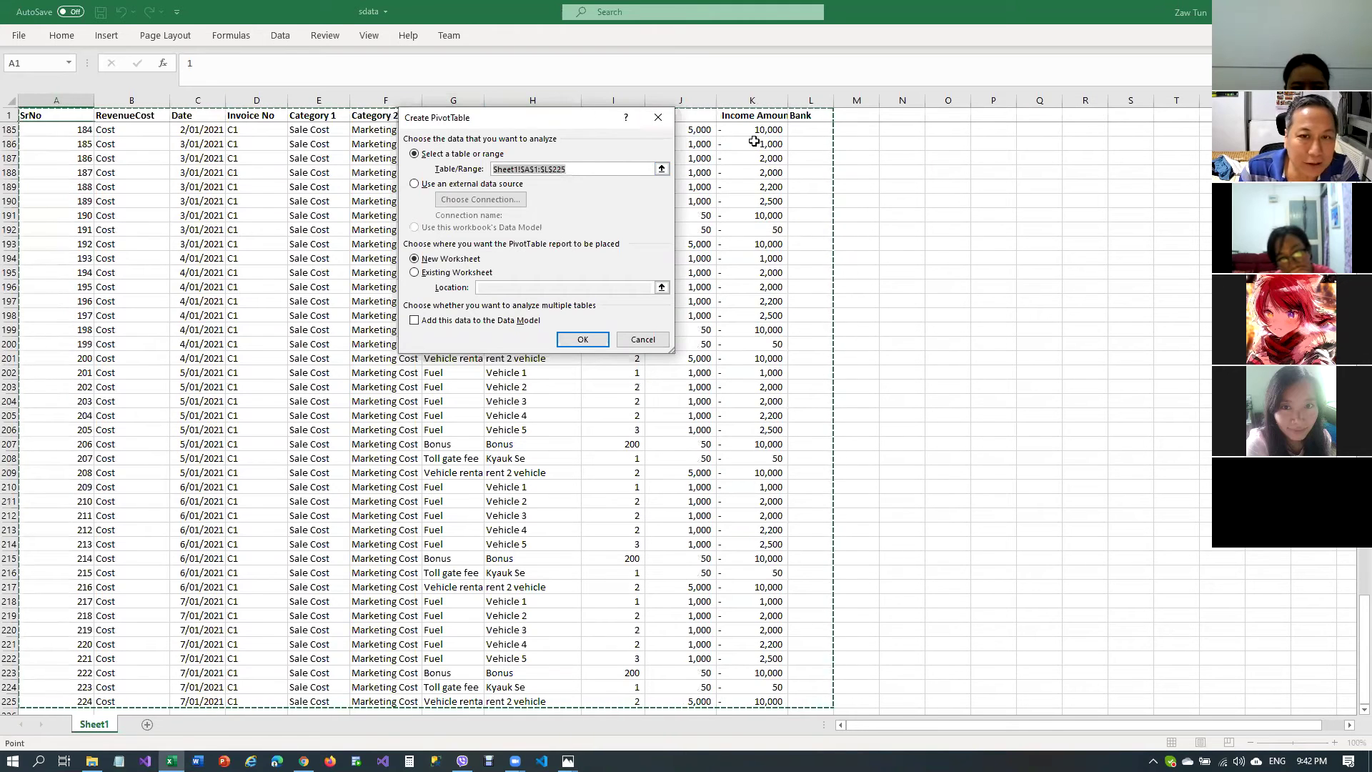
drag(1364, 646, 754, 365)
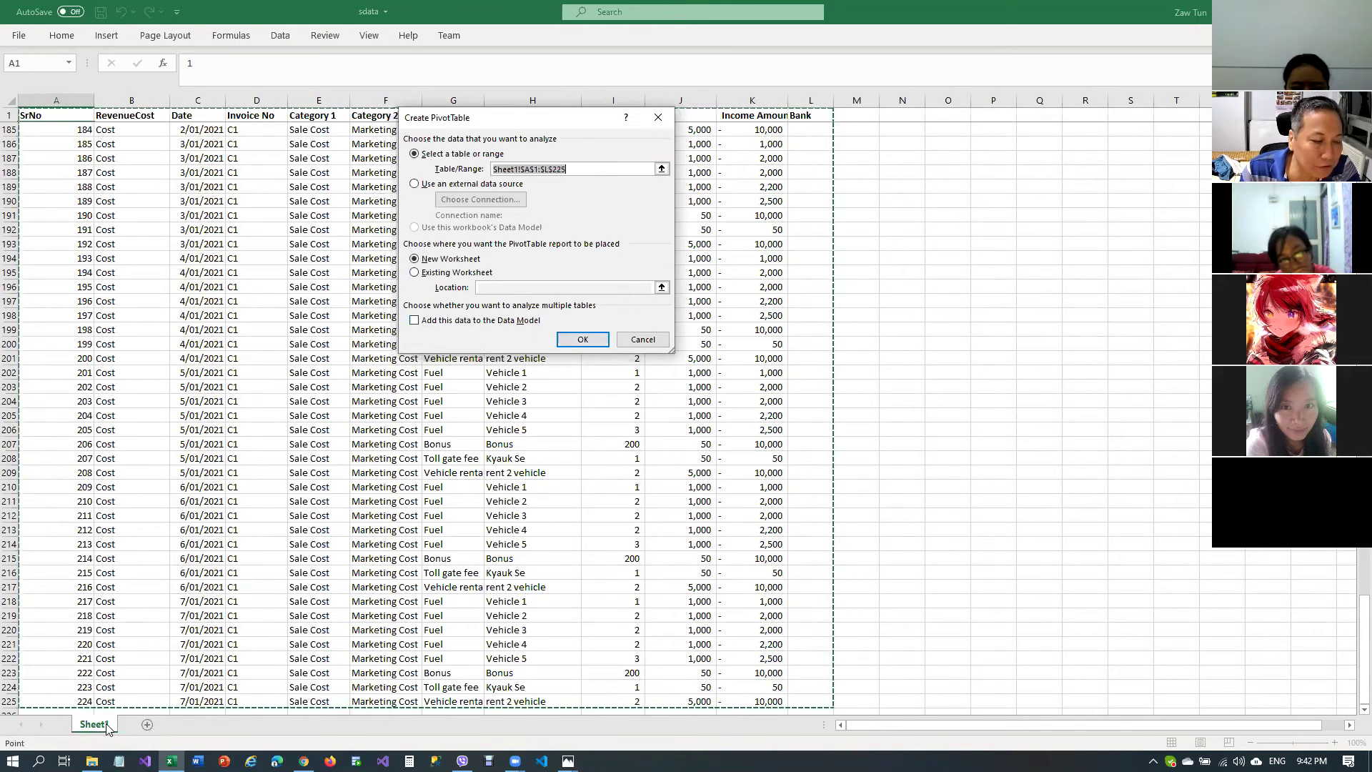
click(417, 259)
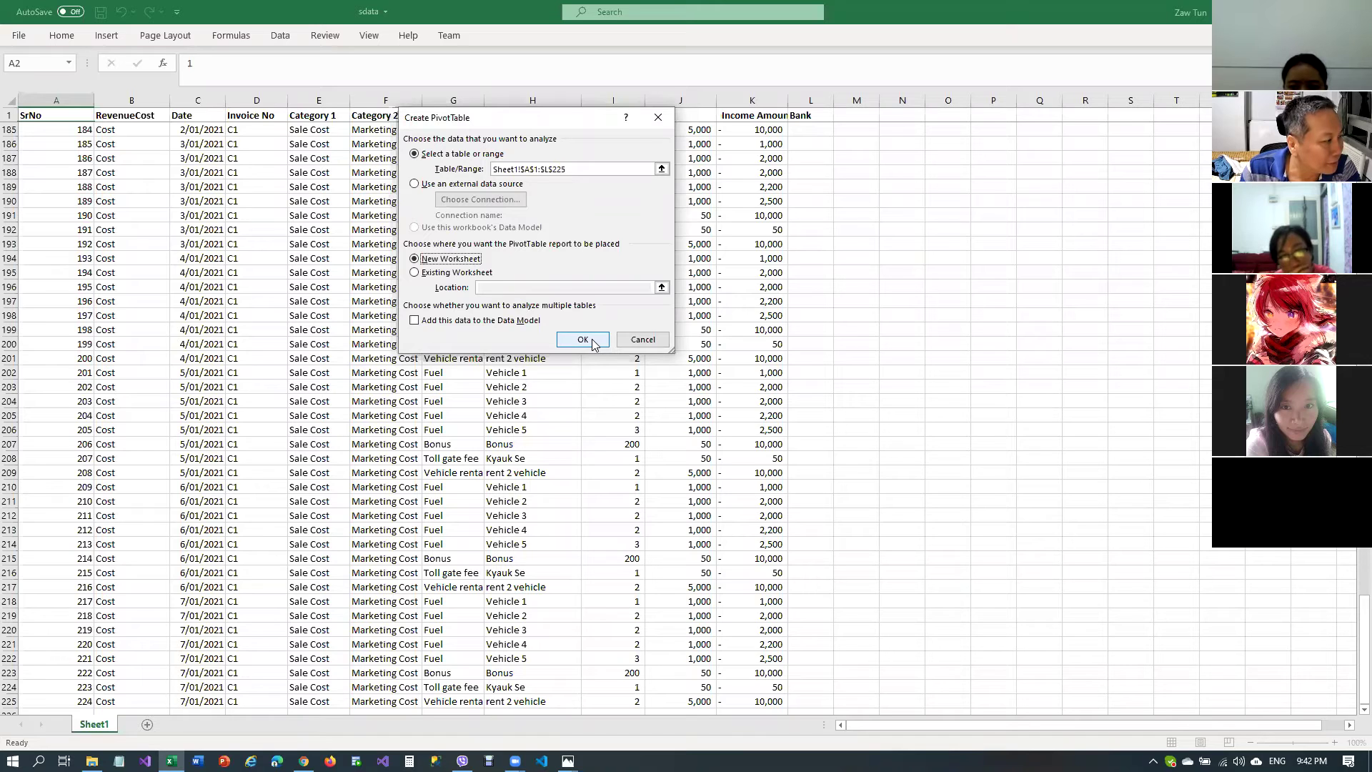
click(633, 339)
click(371, 228)
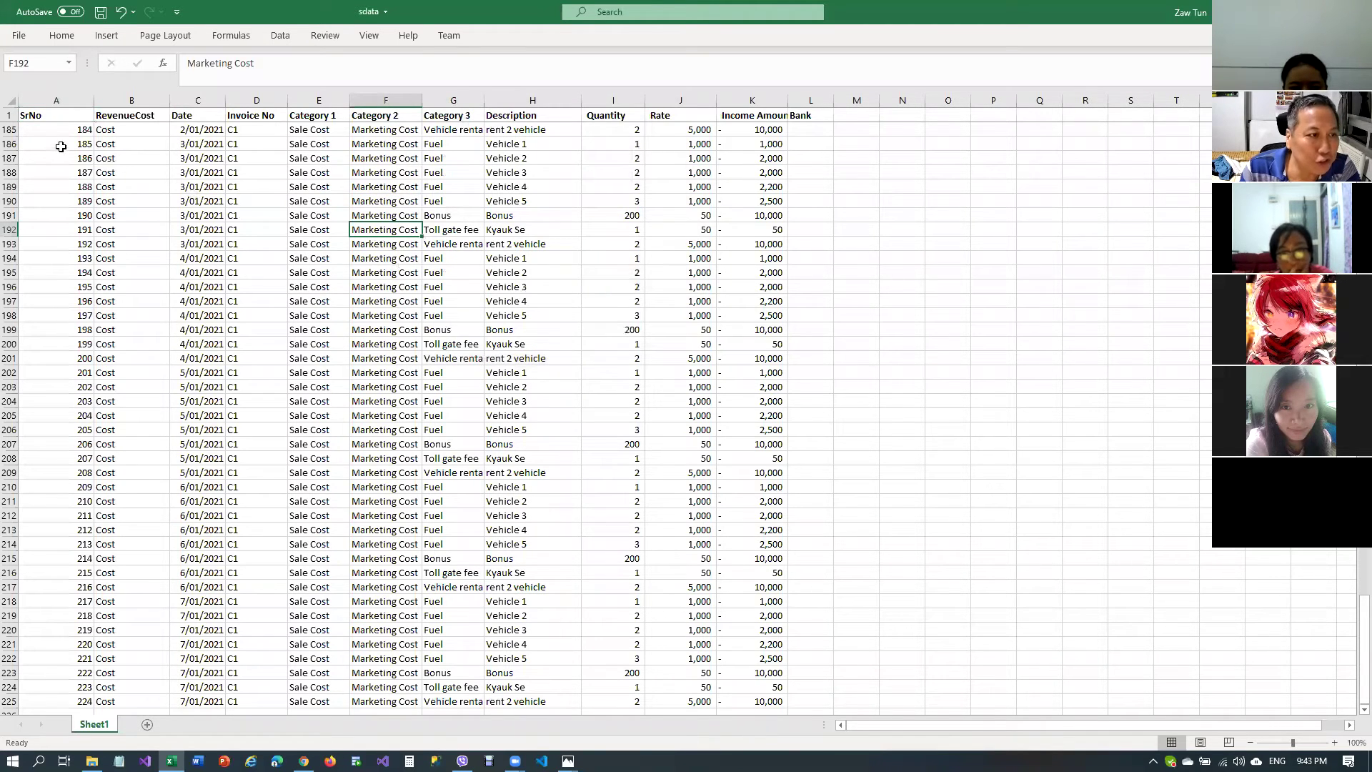
Start creating a PivotTable from the records beginning at the SrNo header, with a table or range as its source
click(12, 104)
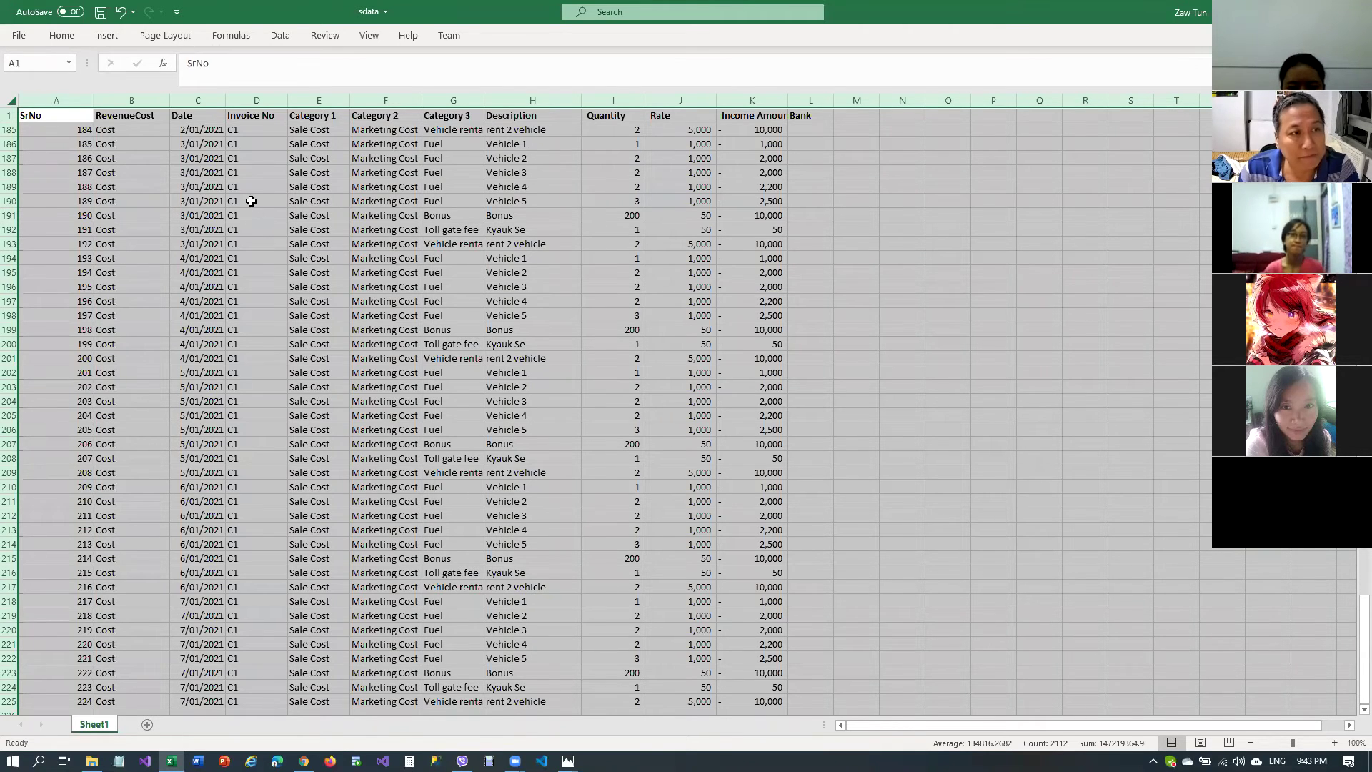
click(155, 189)
click(56, 118)
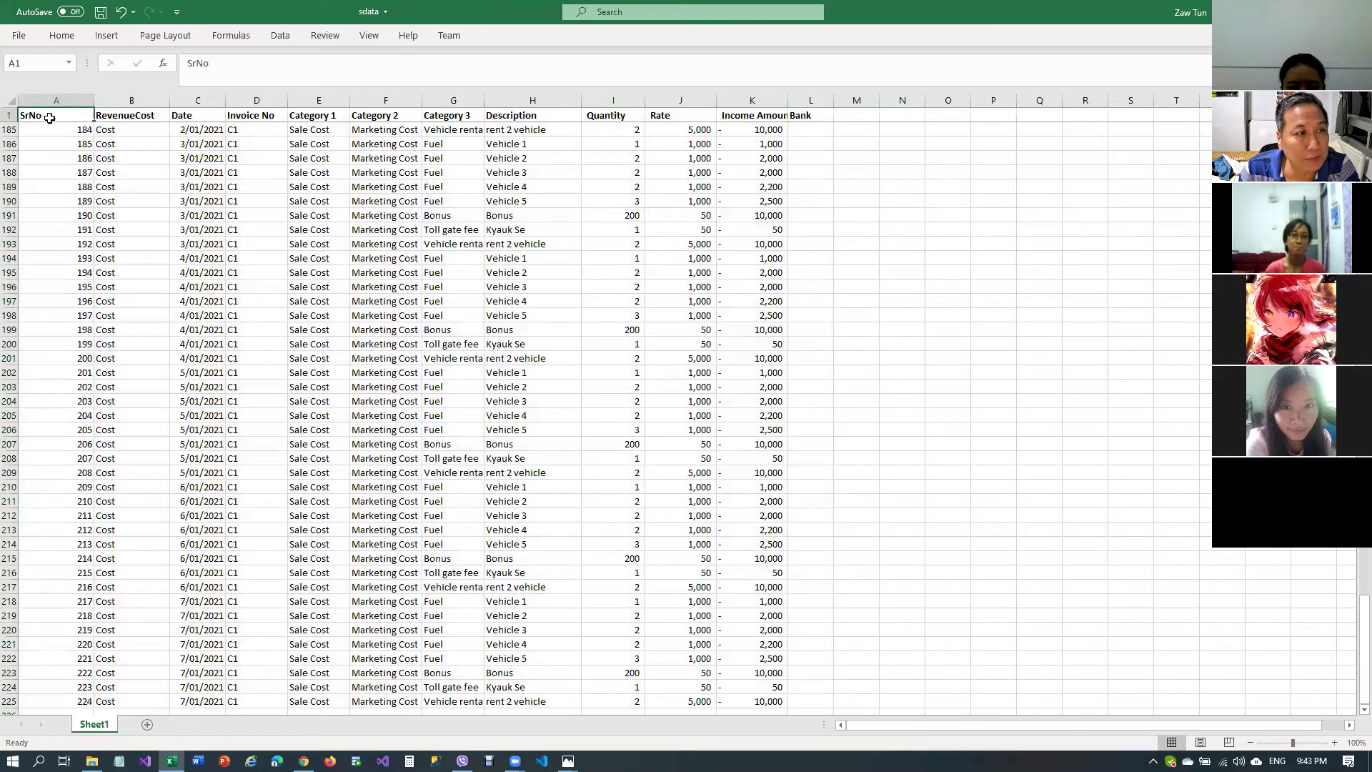
click(60, 38)
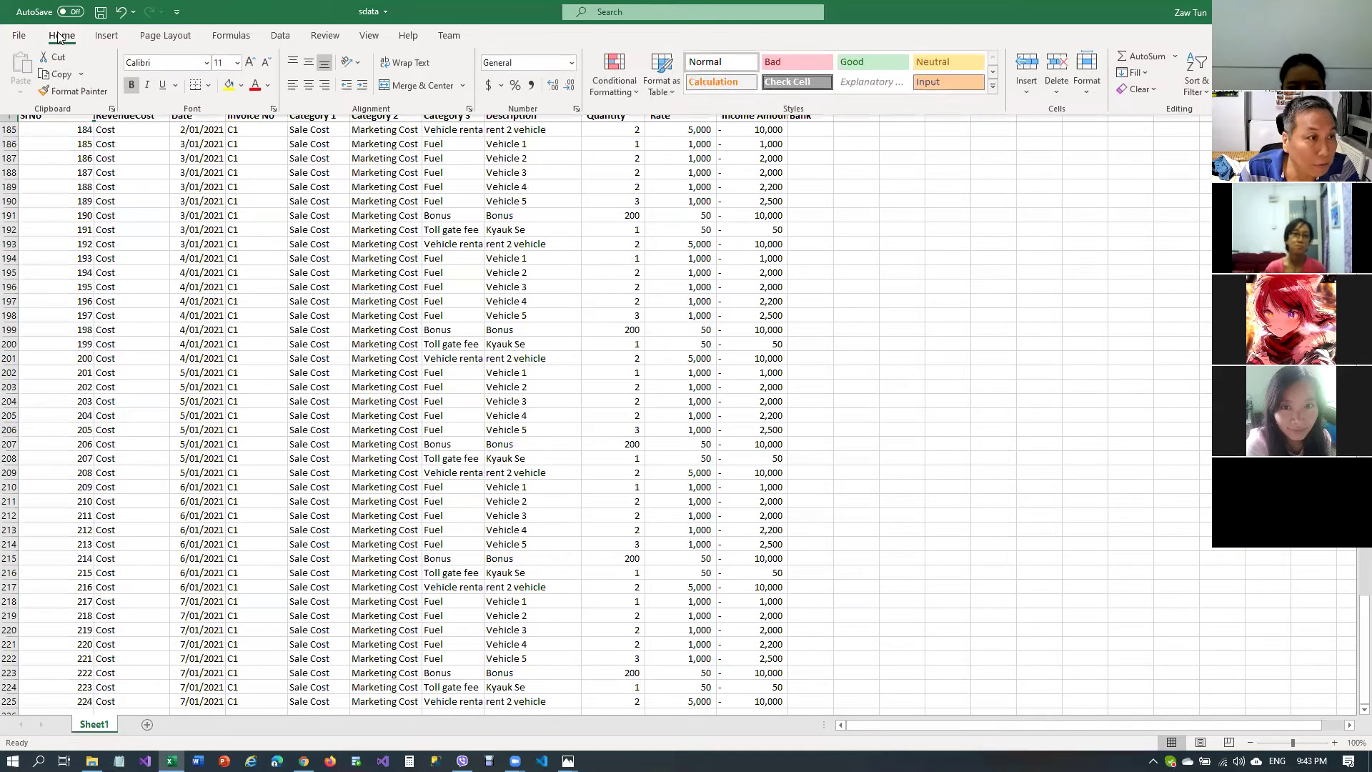
click(105, 37)
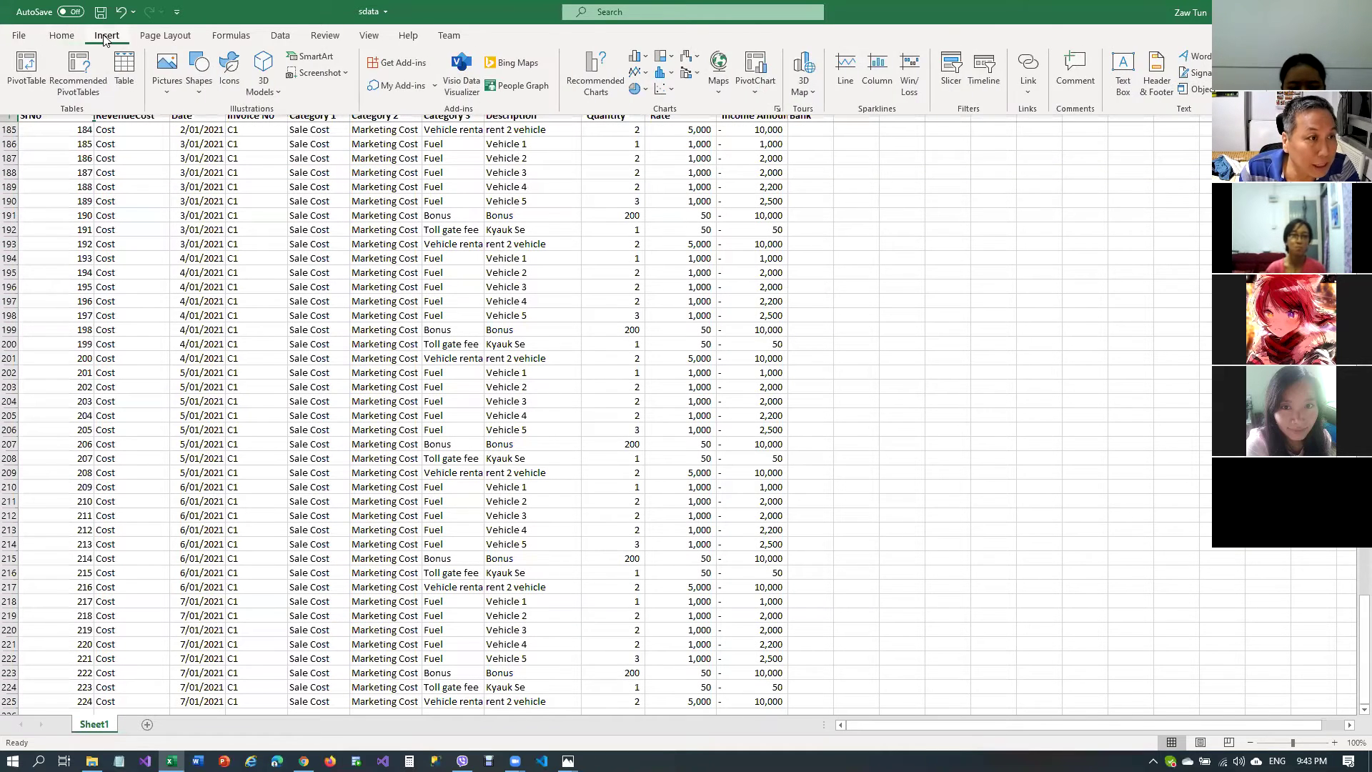
click(34, 67)
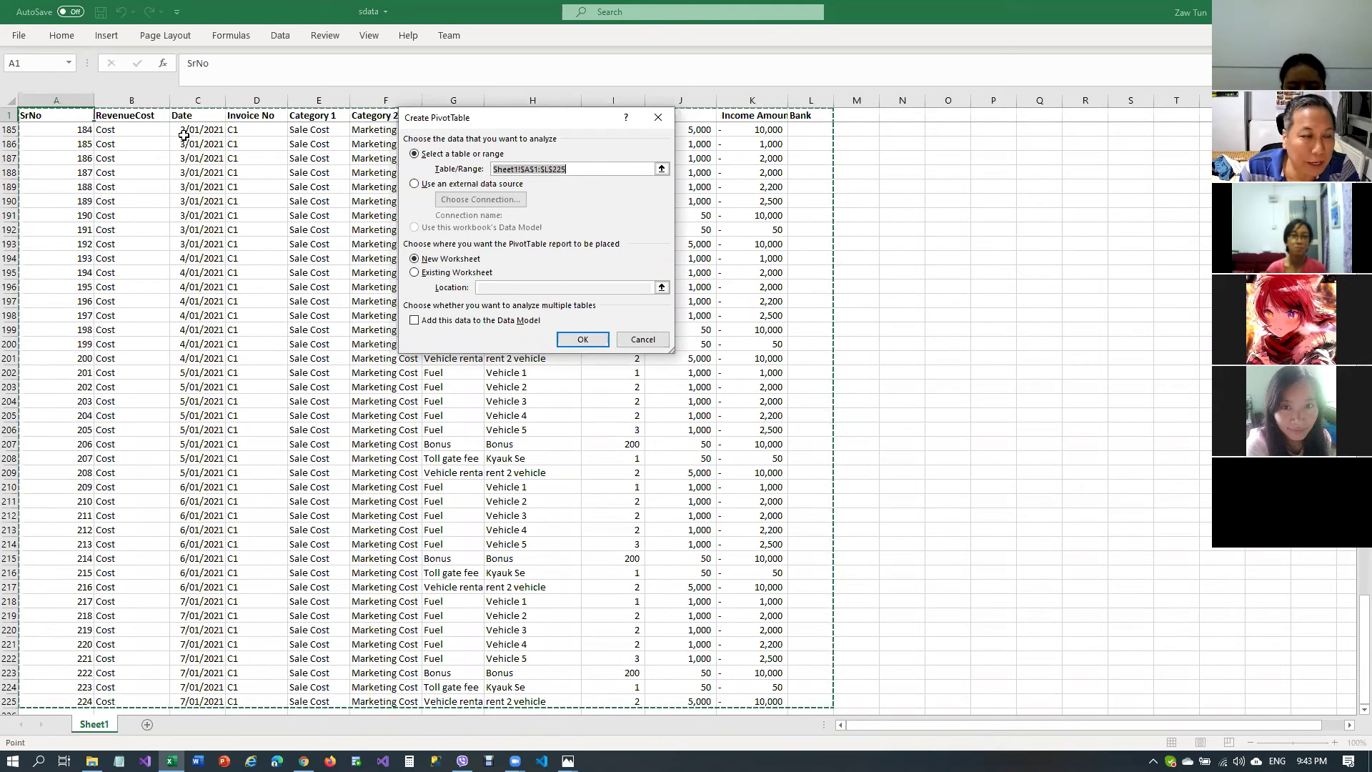
click(419, 158)
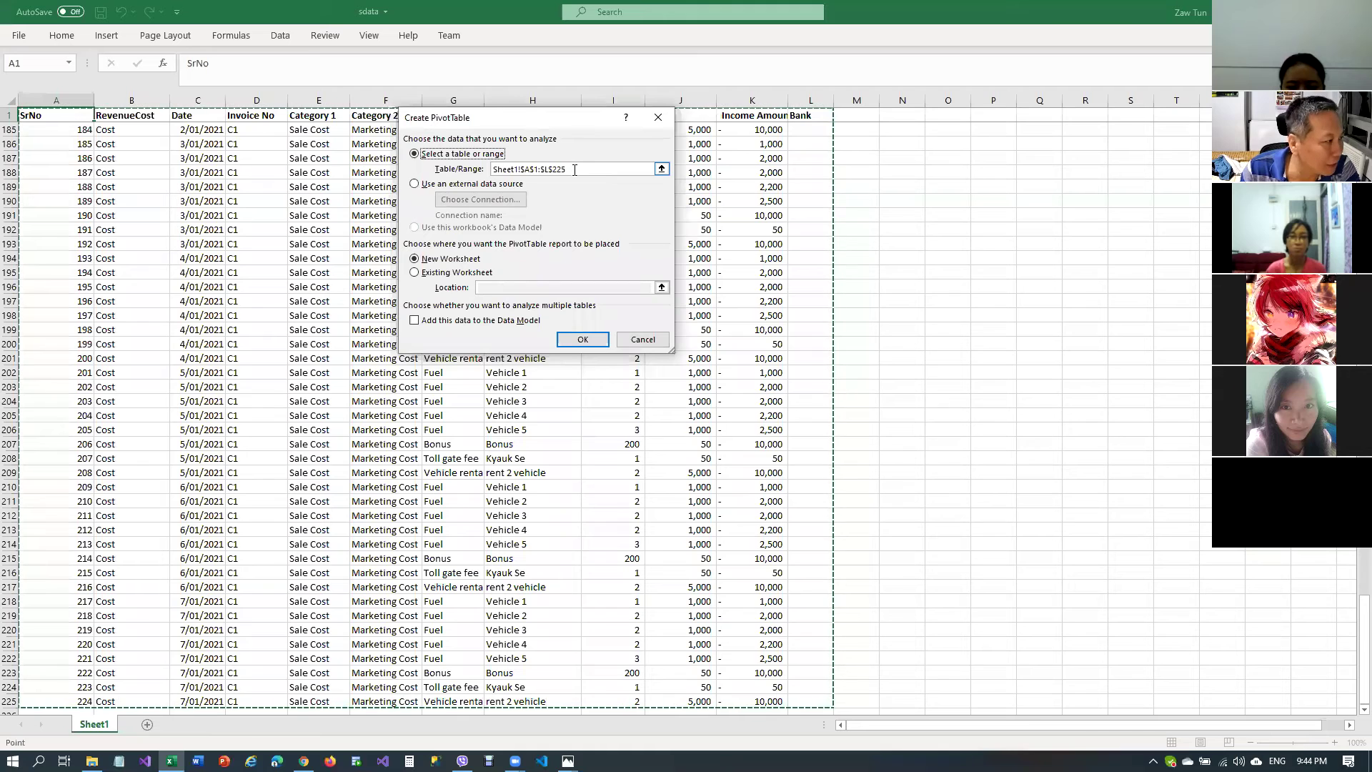
Set the PivotTable source range to Sheet1!$A$1:$K$225 and create the report on a new worksheet
click(114, 144)
drag(48, 118, 608, 674)
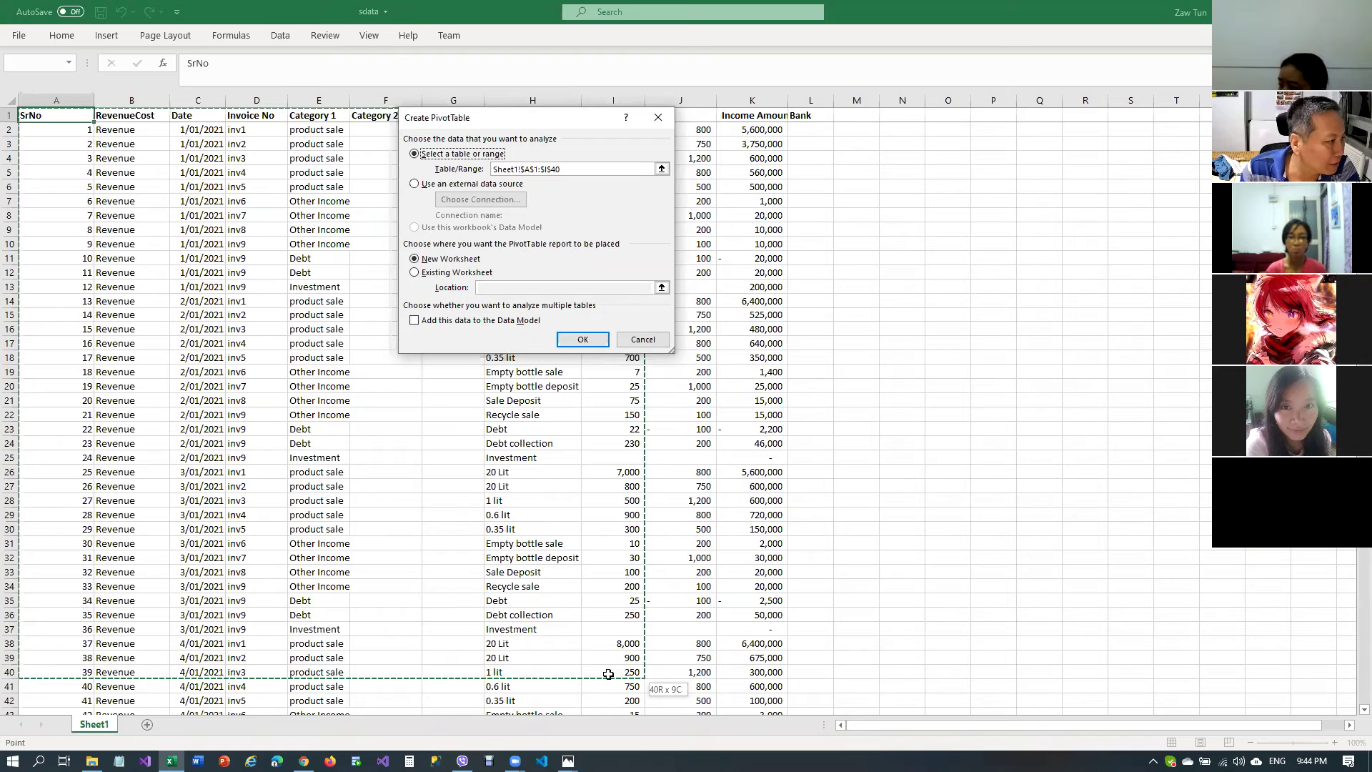
drag(608, 673, 608, 674)
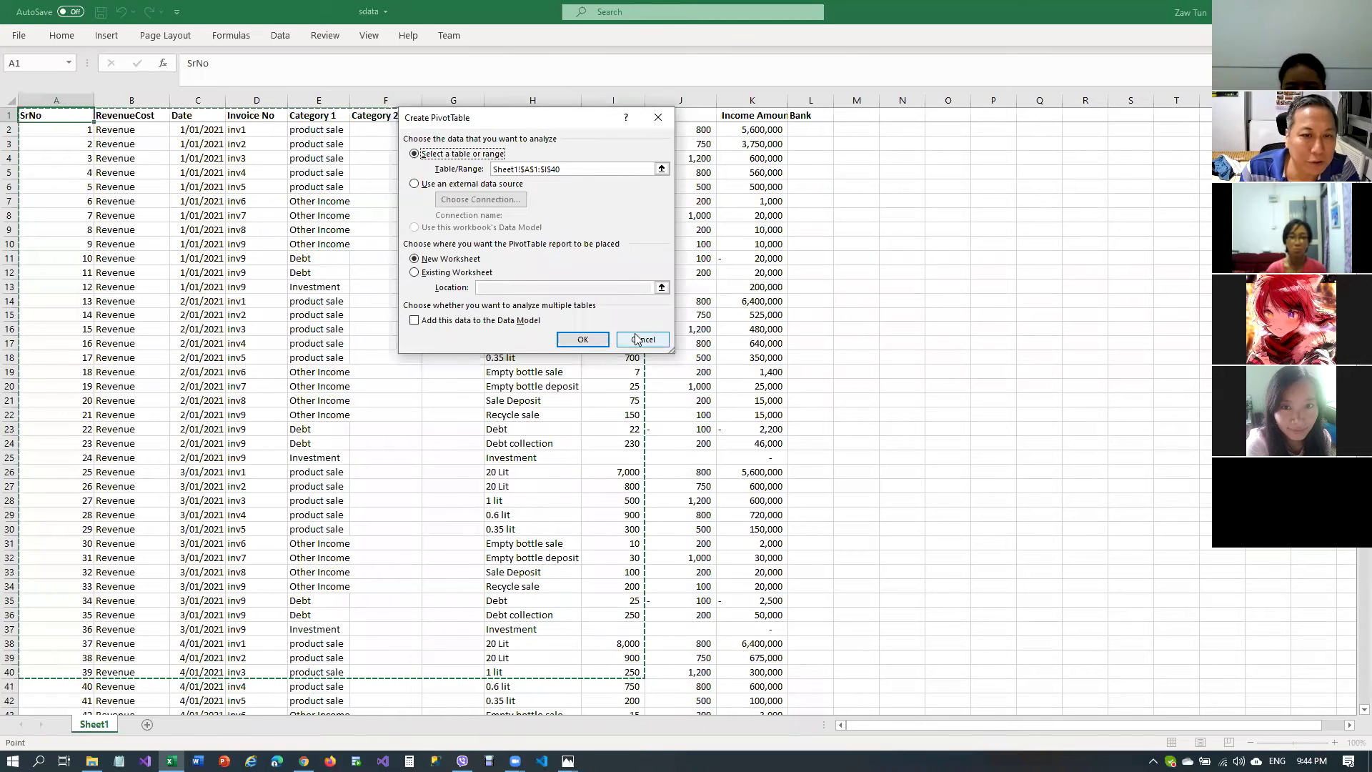
click(50, 172)
drag(42, 120, 762, 655)
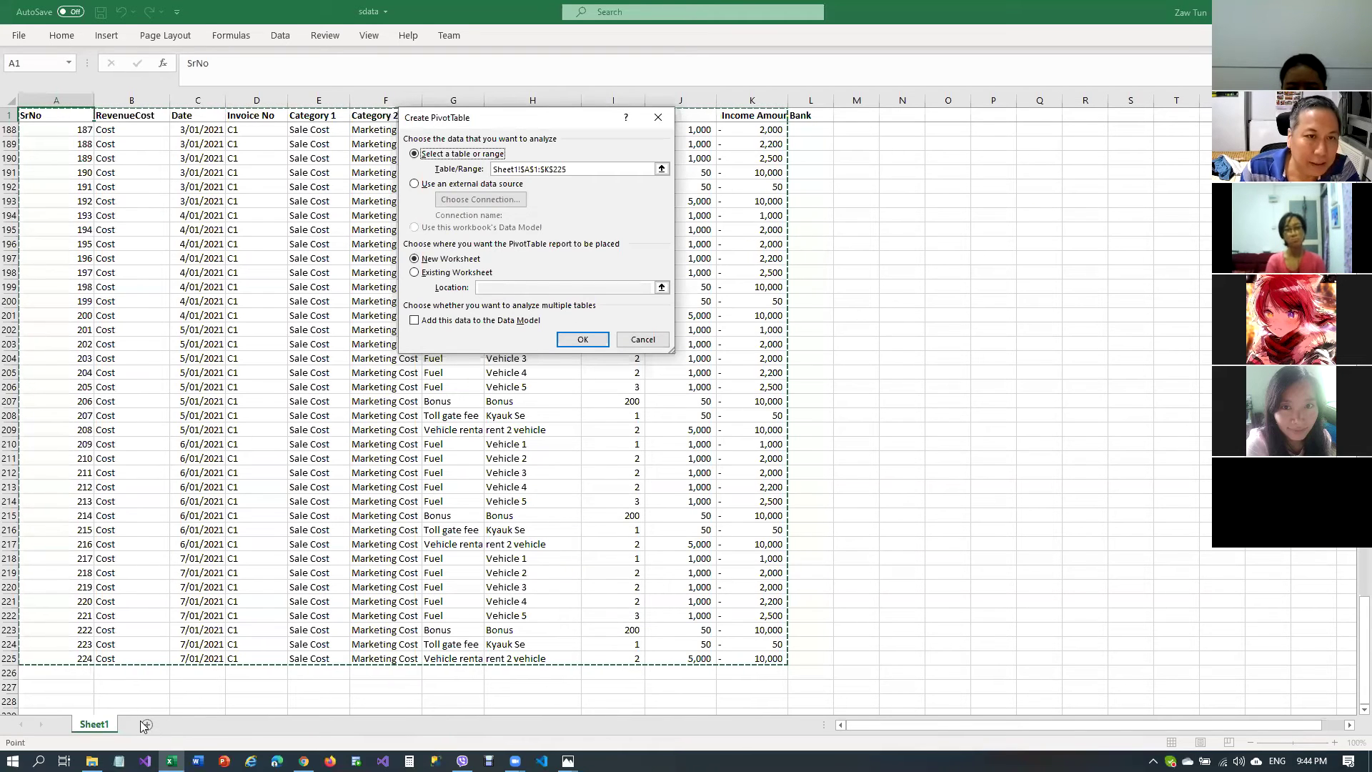
click(415, 259)
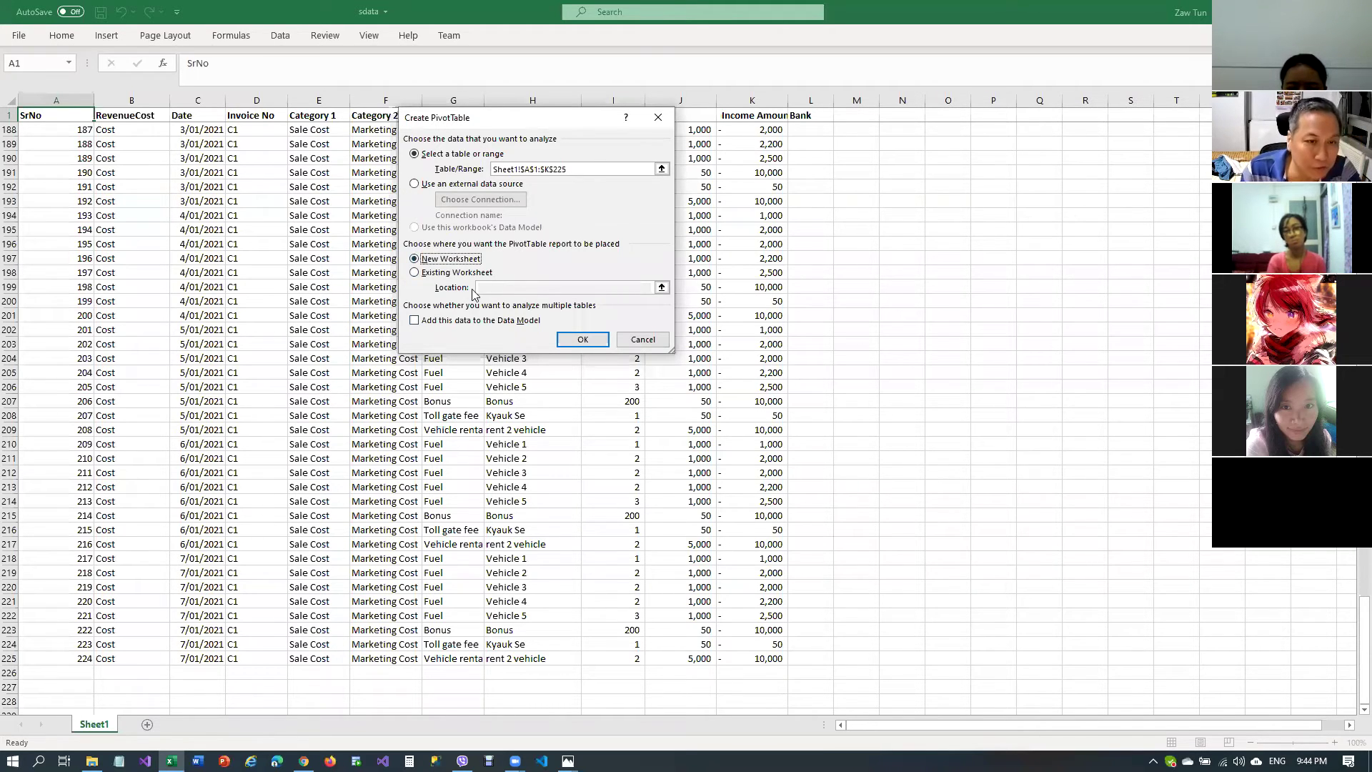
click(581, 341)
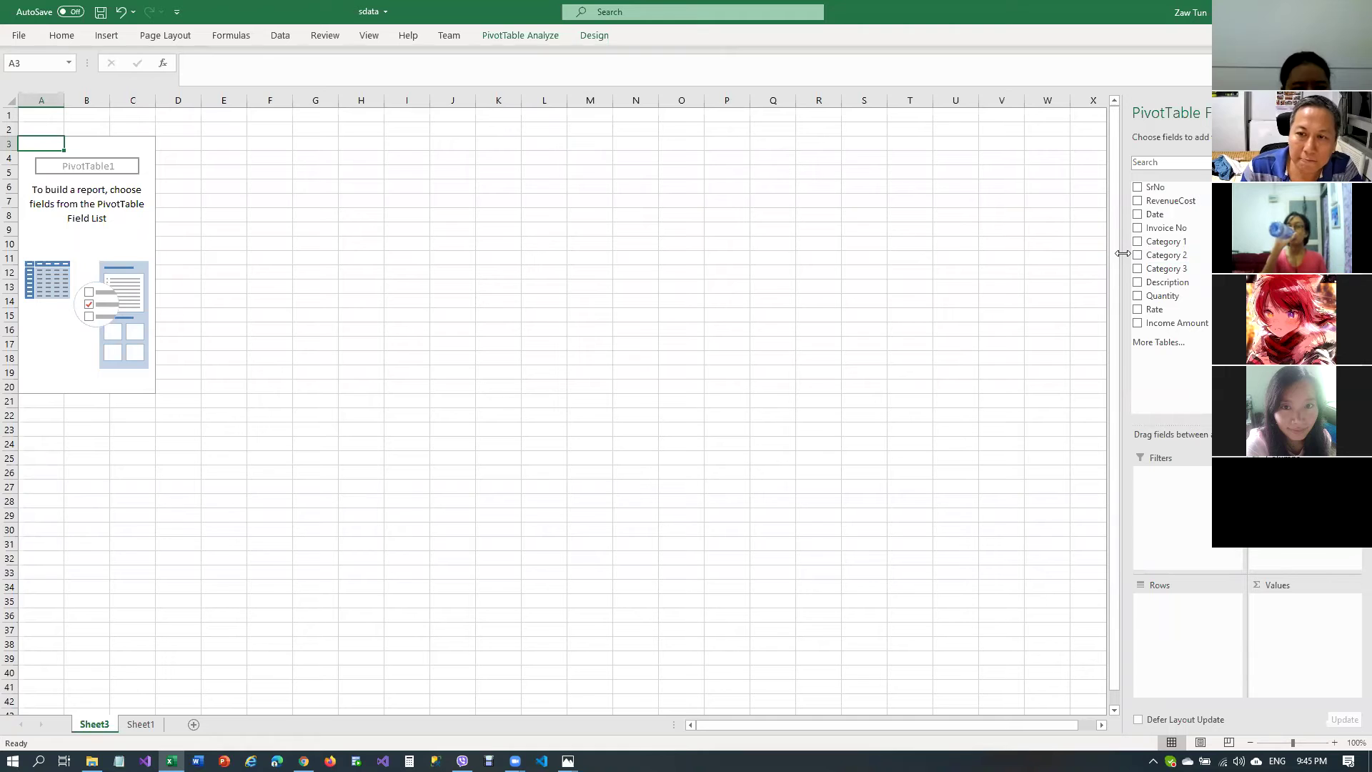
Widen the PivotTable field list and compare its fields with the Sheet1 headers from SrNo to Income Amount
drag(1119, 251, 1027, 252)
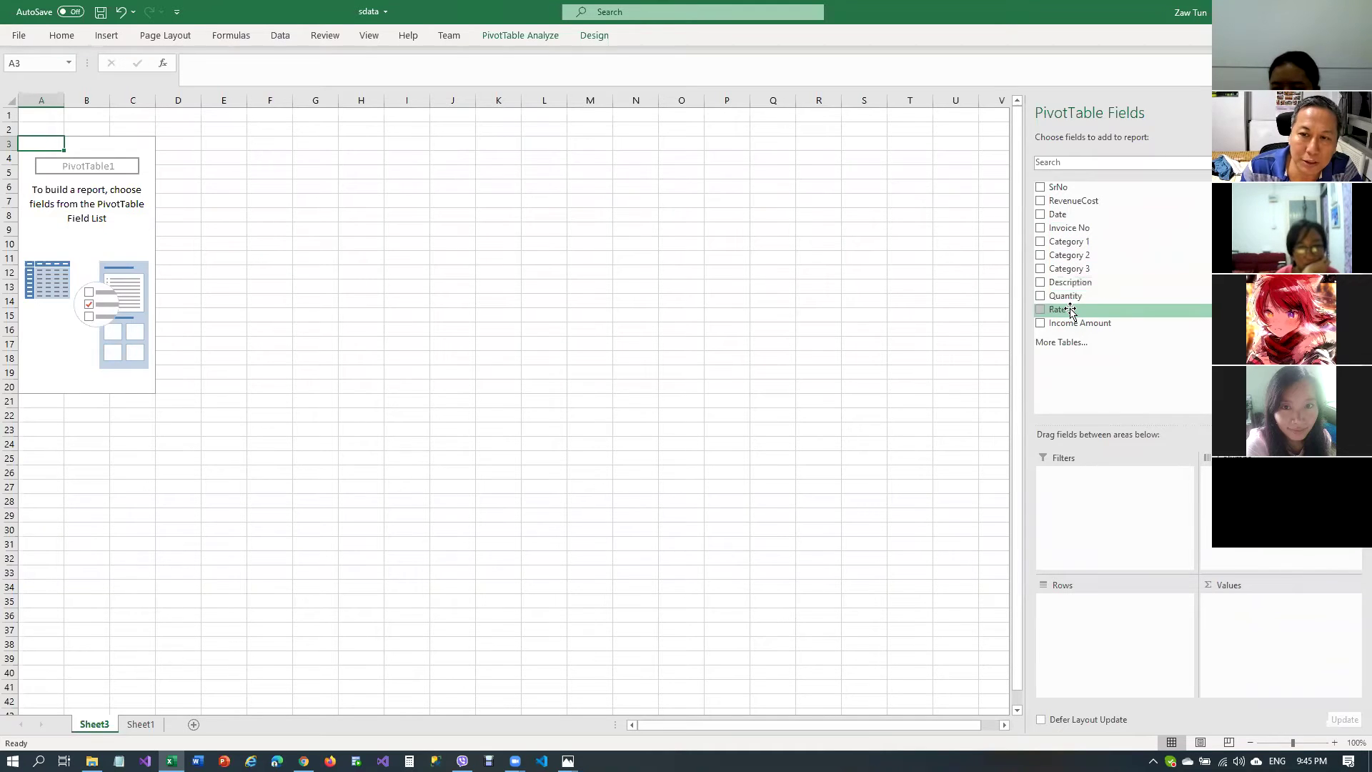
click(140, 724)
drag(24, 186, 759, 114)
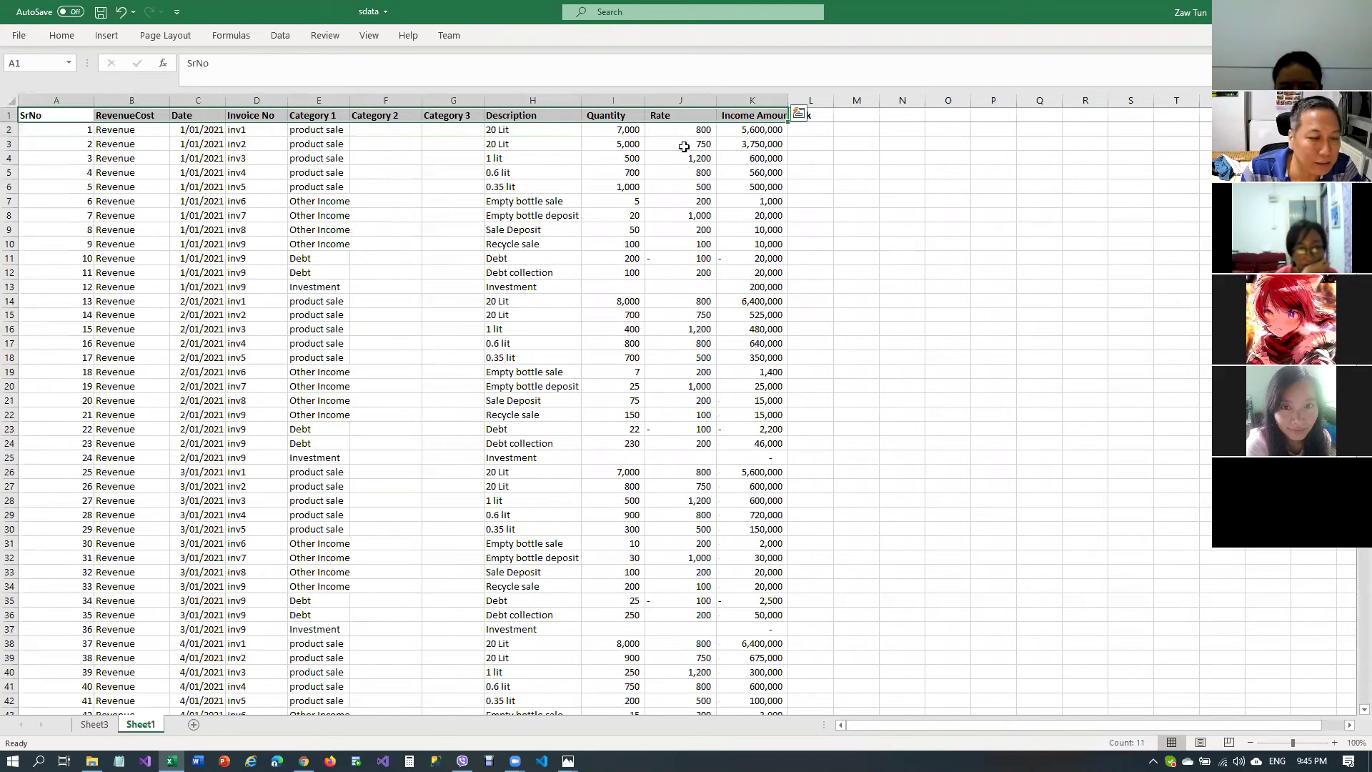
click(94, 724)
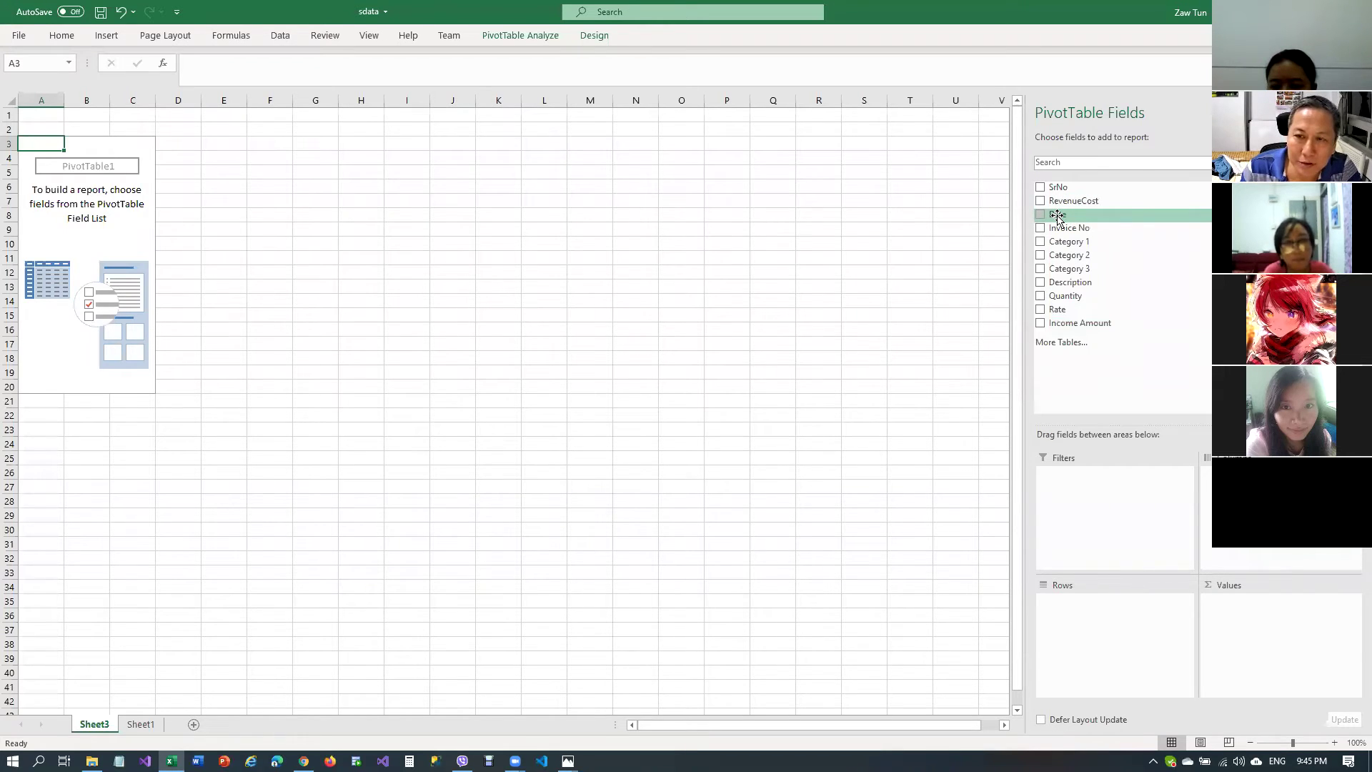
Add Date as the PivotTable's row field and summarize Income Amount as its values
drag(1058, 218, 1115, 609)
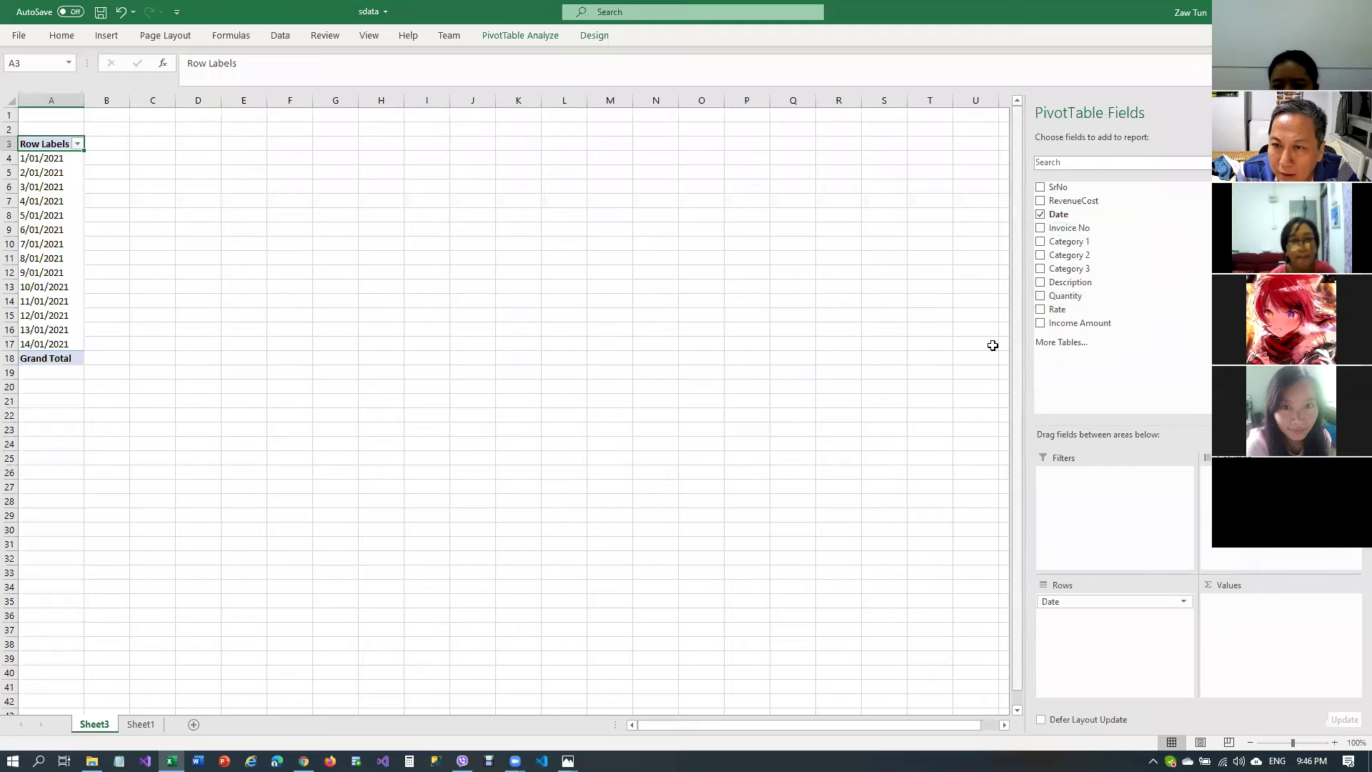
click(141, 725)
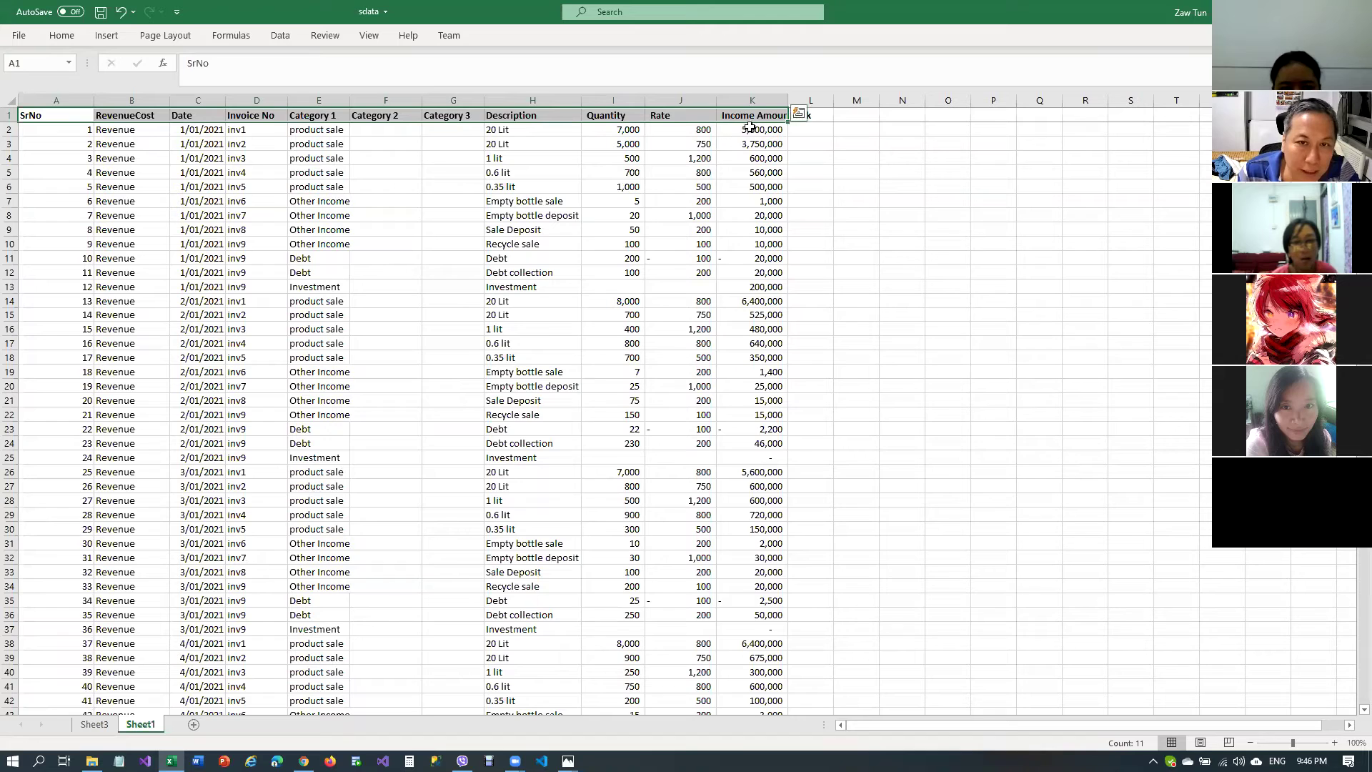
click(93, 724)
drag(1074, 323, 1243, 602)
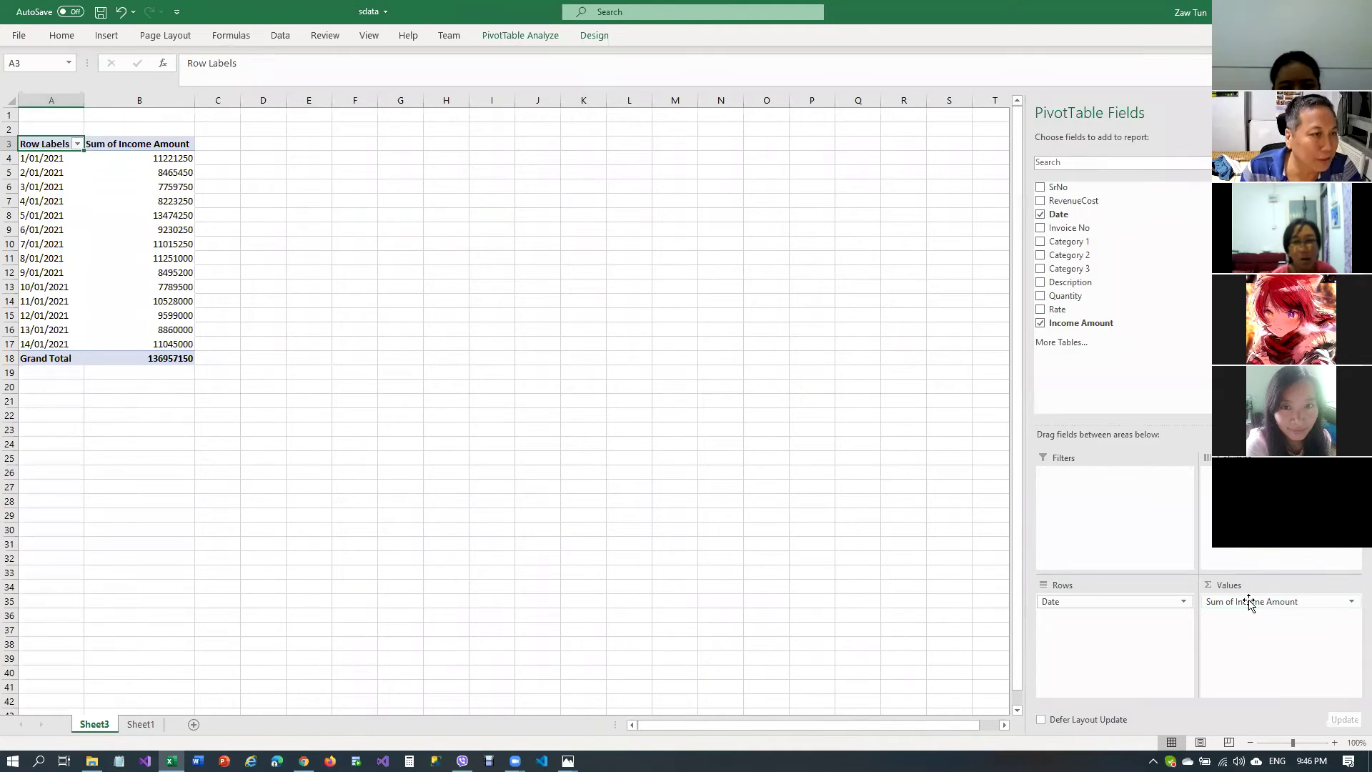
Examine the income sums for 1/01/2021 and 2/01/2021 in the PivotTable
click(47, 160)
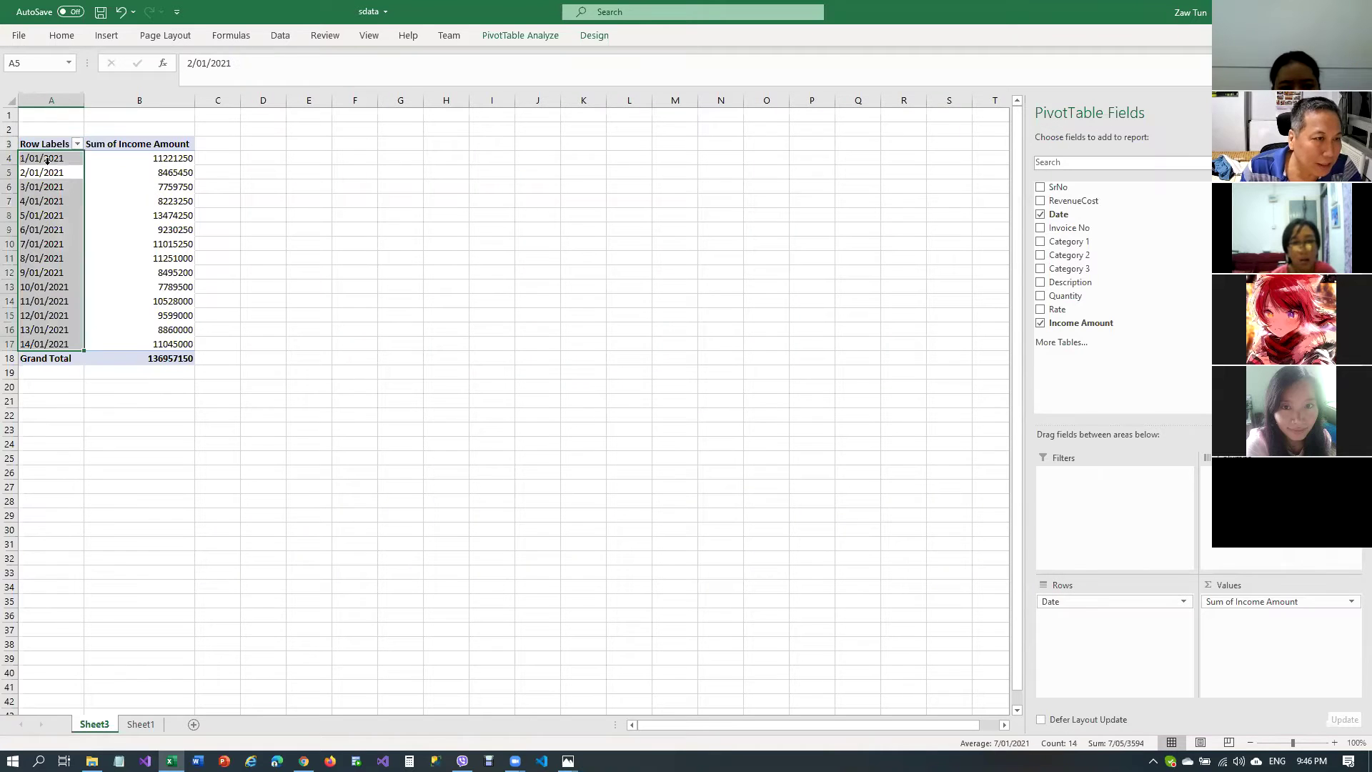
click(183, 158)
click(47, 174)
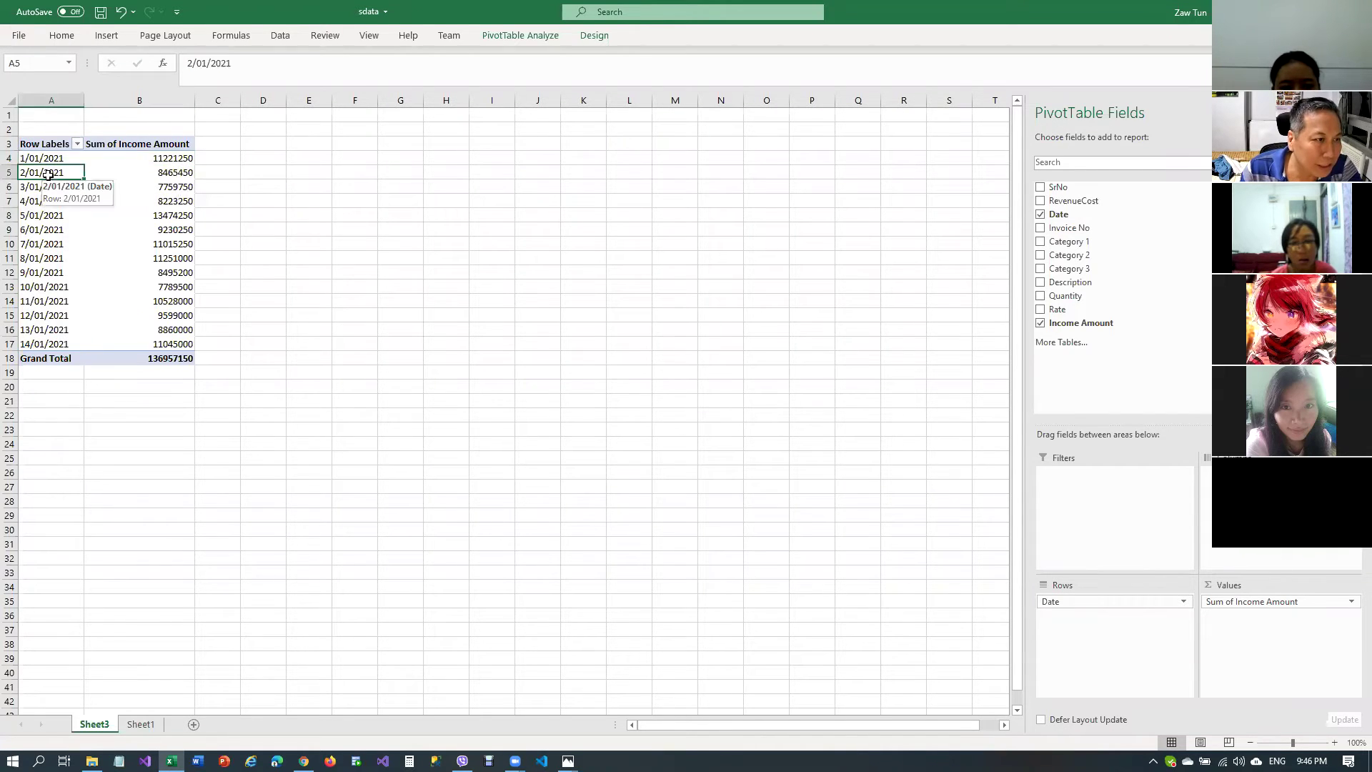
click(166, 170)
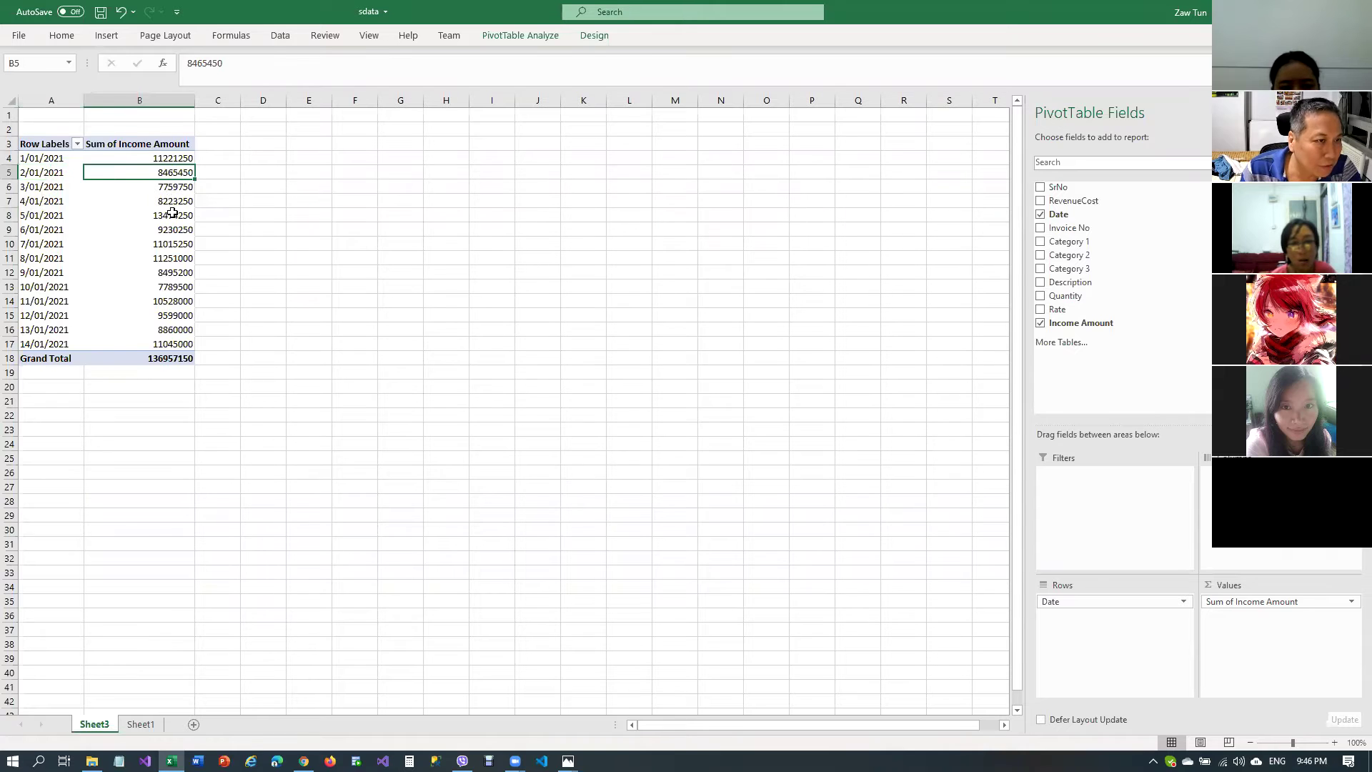
Check the 1/01/2021 Income Amount cells of the revenue and cost records in Sheet1, then return to the PivotTable
click(141, 724)
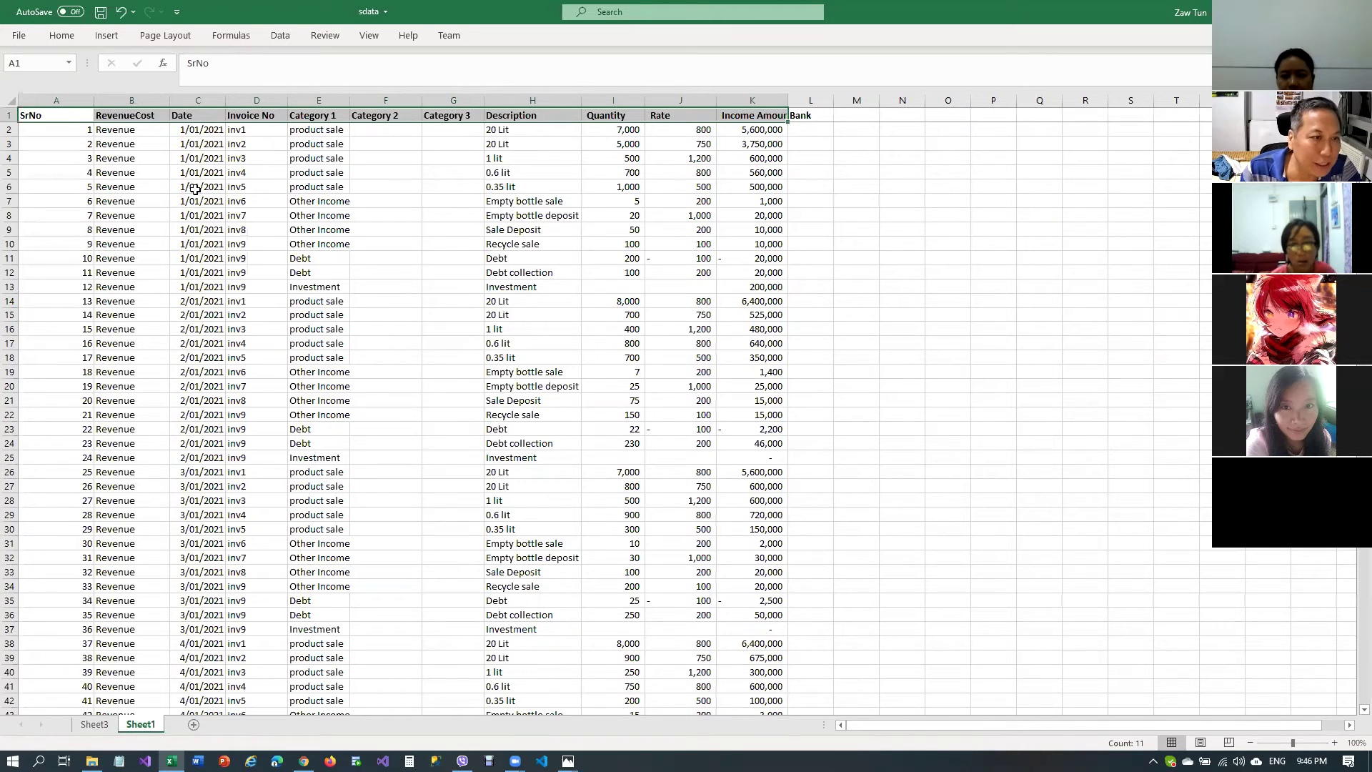
click(183, 288)
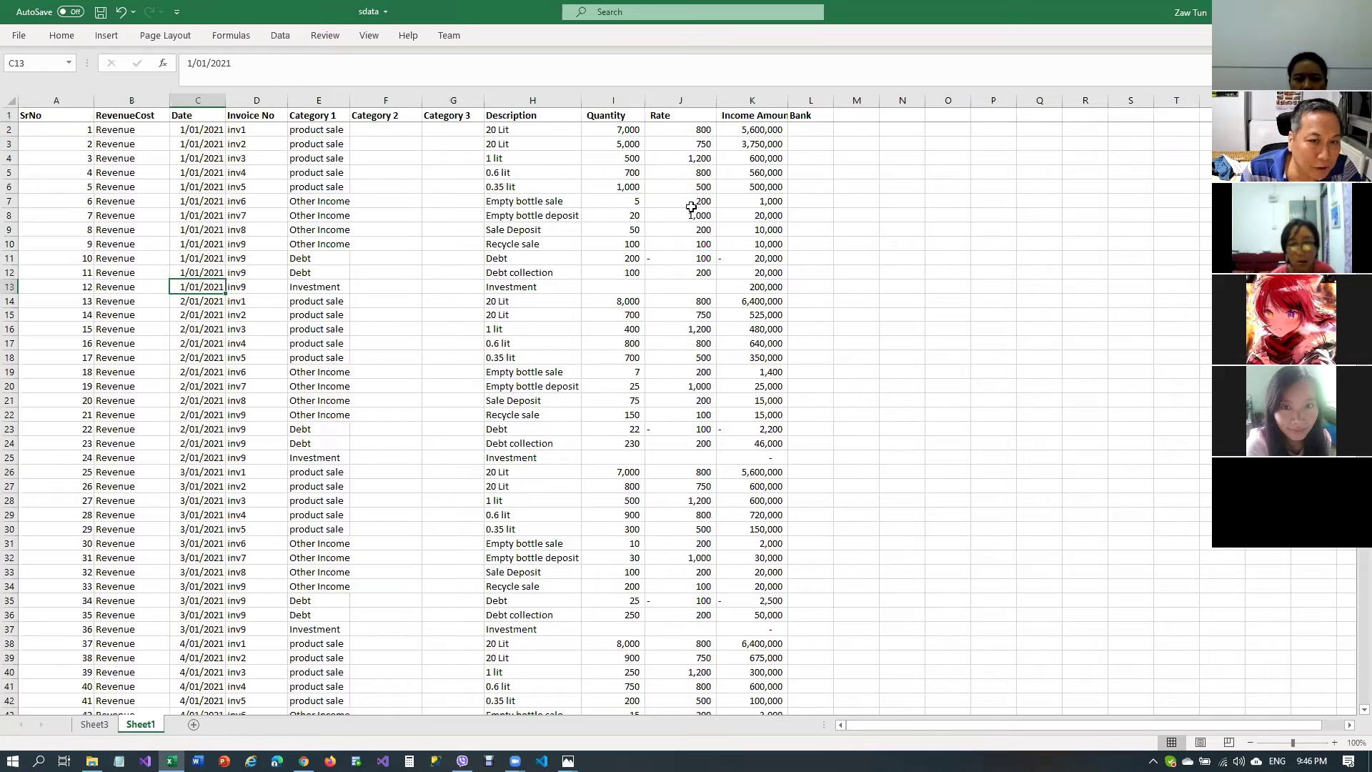
drag(772, 133, 766, 275)
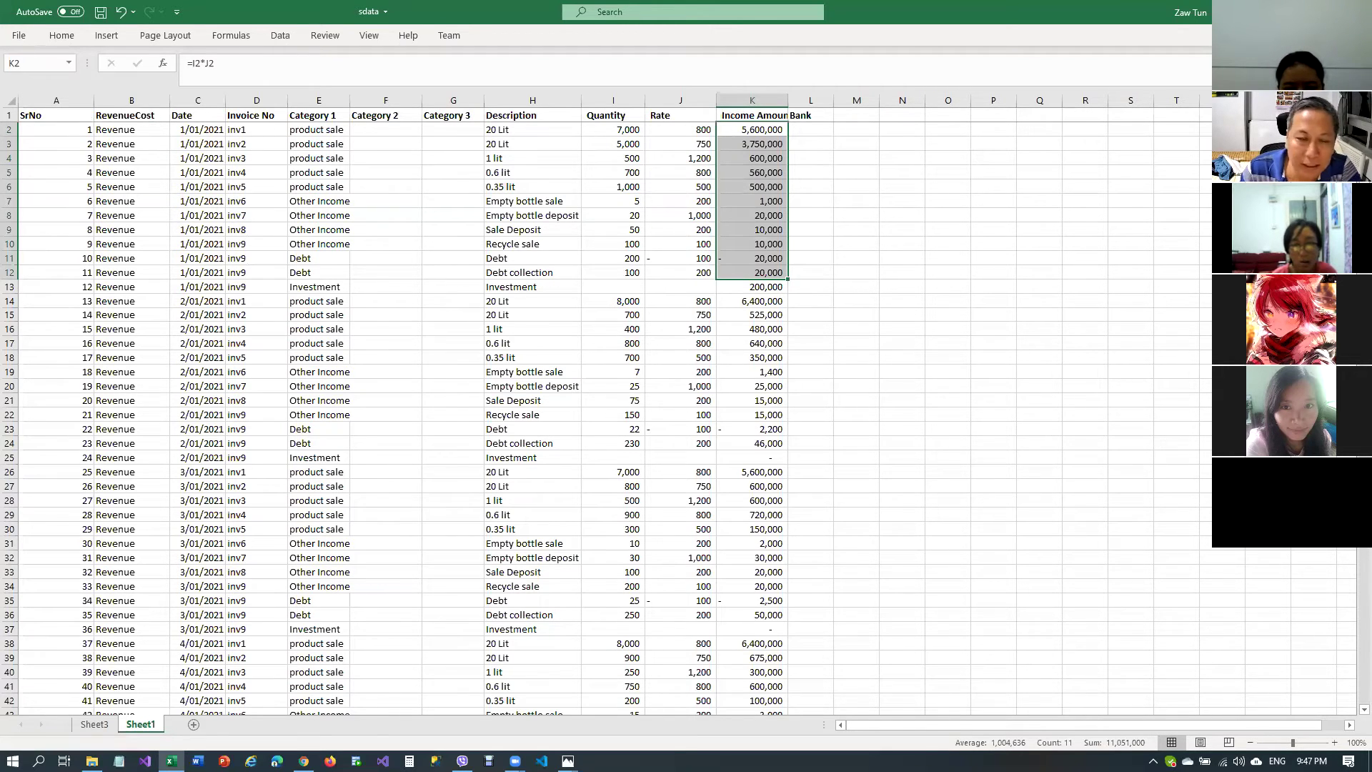
scroll(607, 418, down, 20)
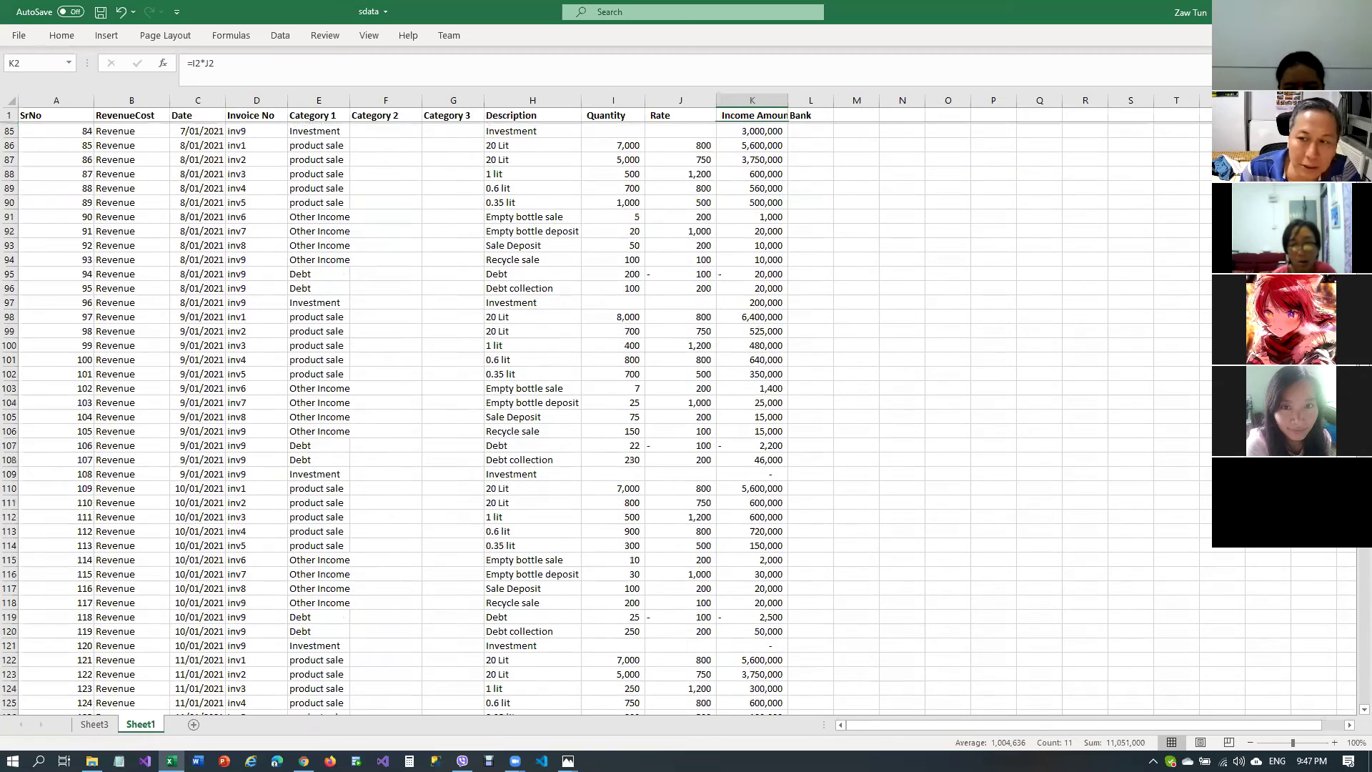
scroll(327, 406, down, 20)
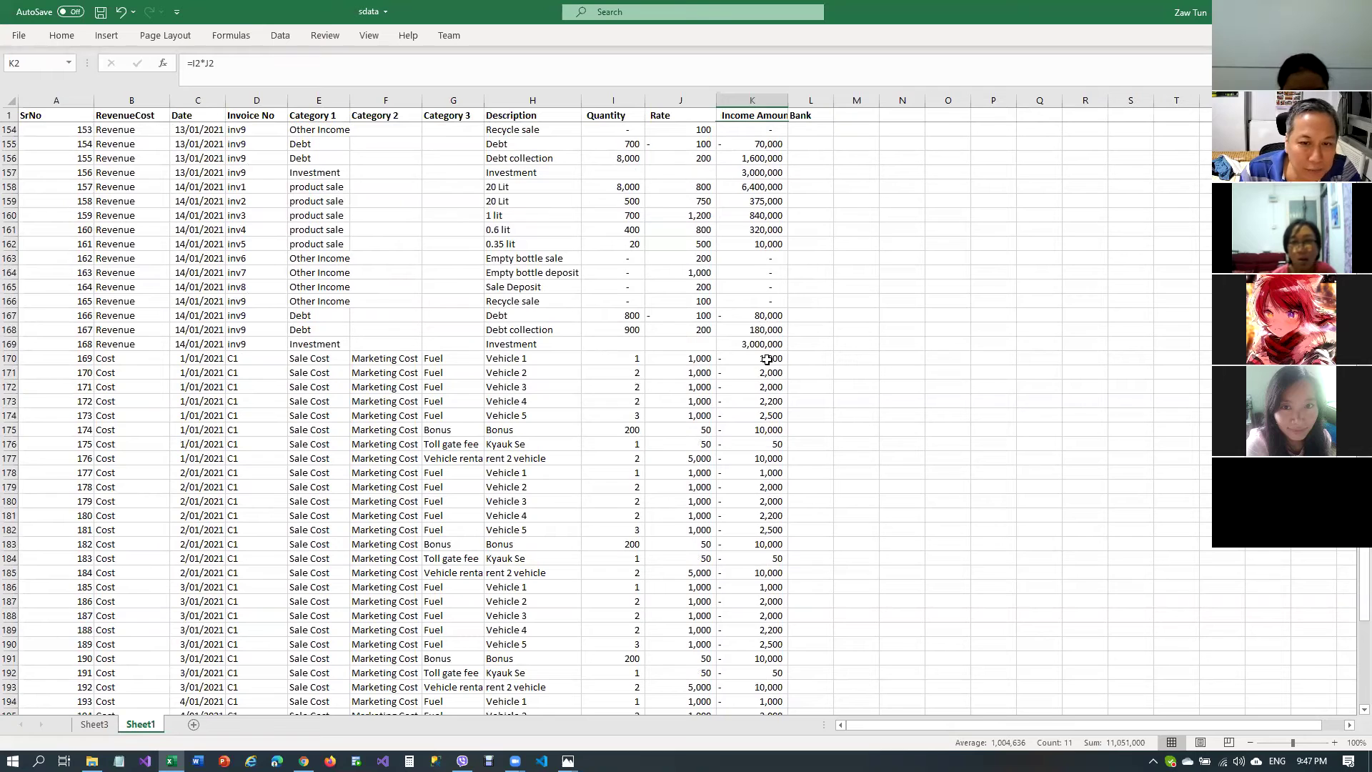
drag(767, 360, 763, 459)
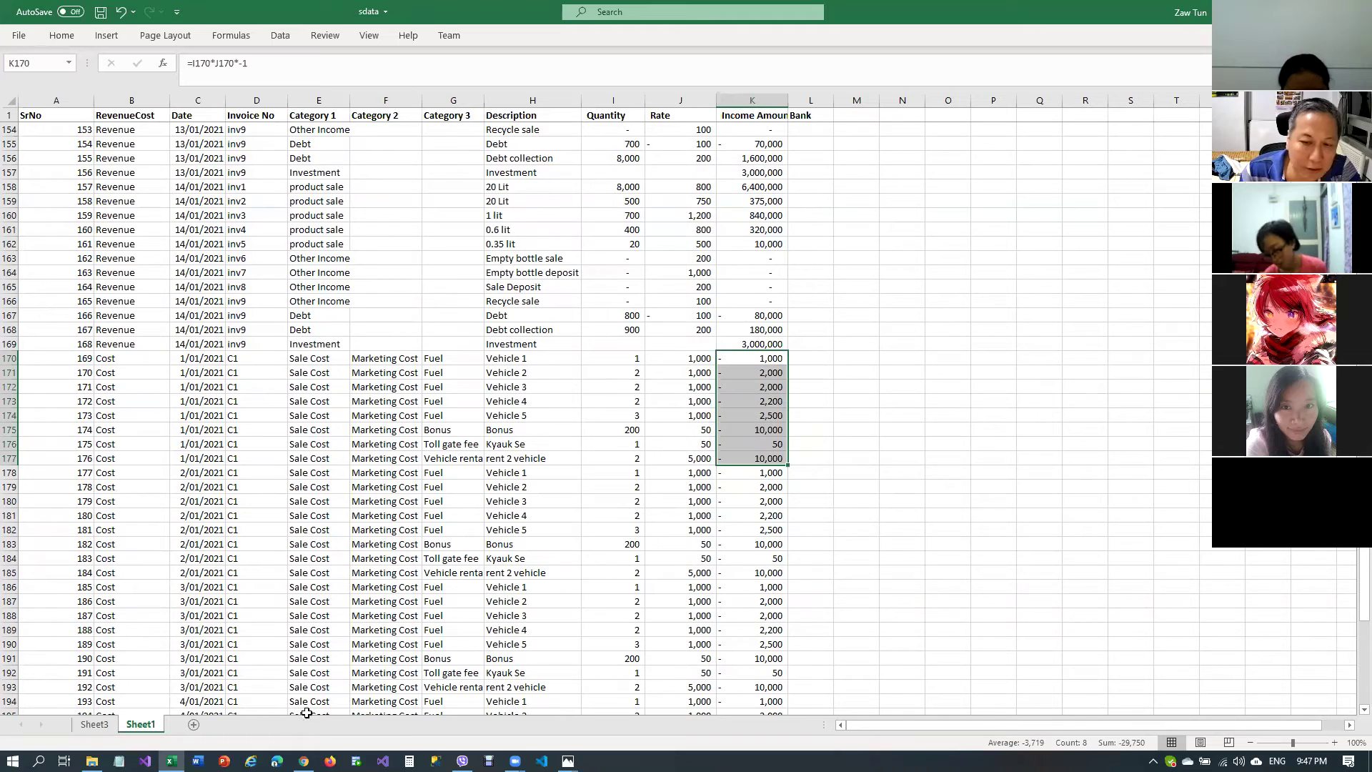
click(89, 725)
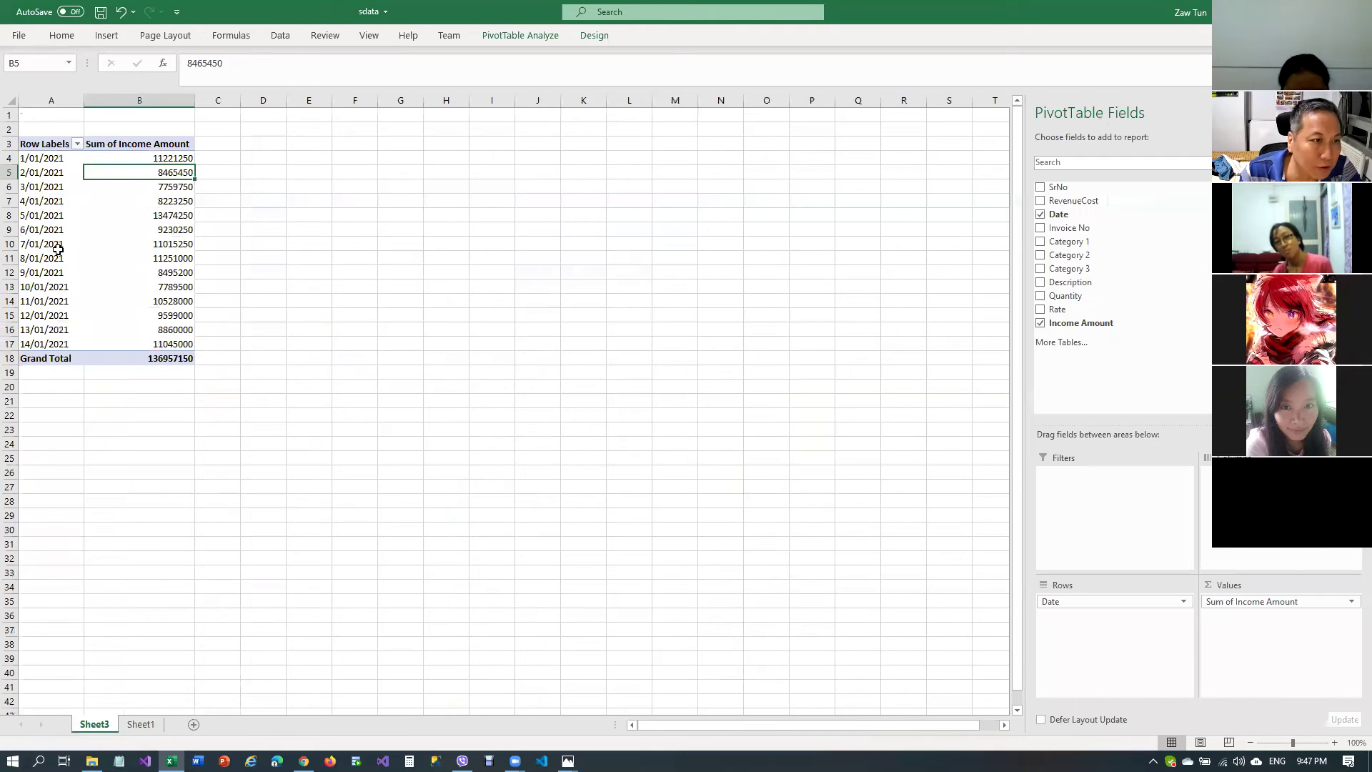
Add RevenueCost below Date in the PivotTable rows and examine the Revenue sum for 1/01/2021
click(138, 159)
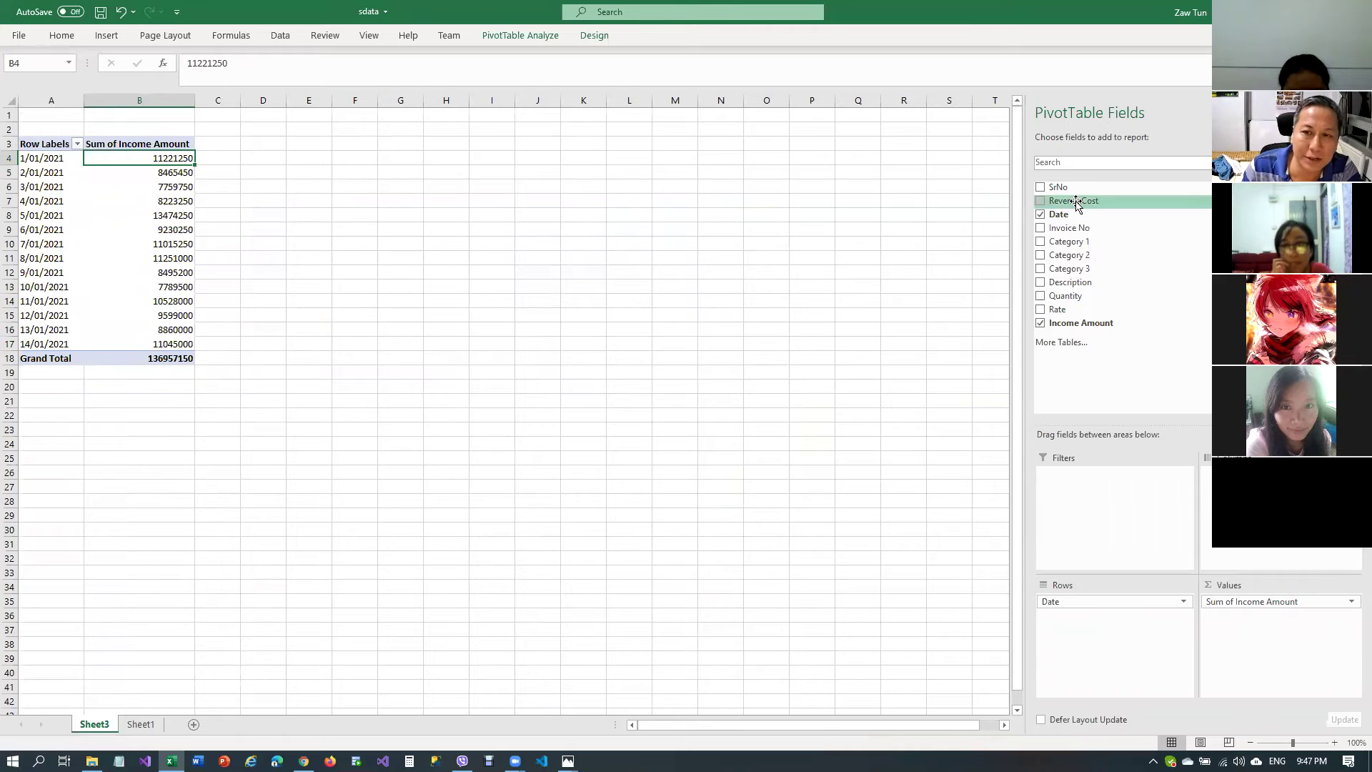
drag(1077, 205, 1125, 626)
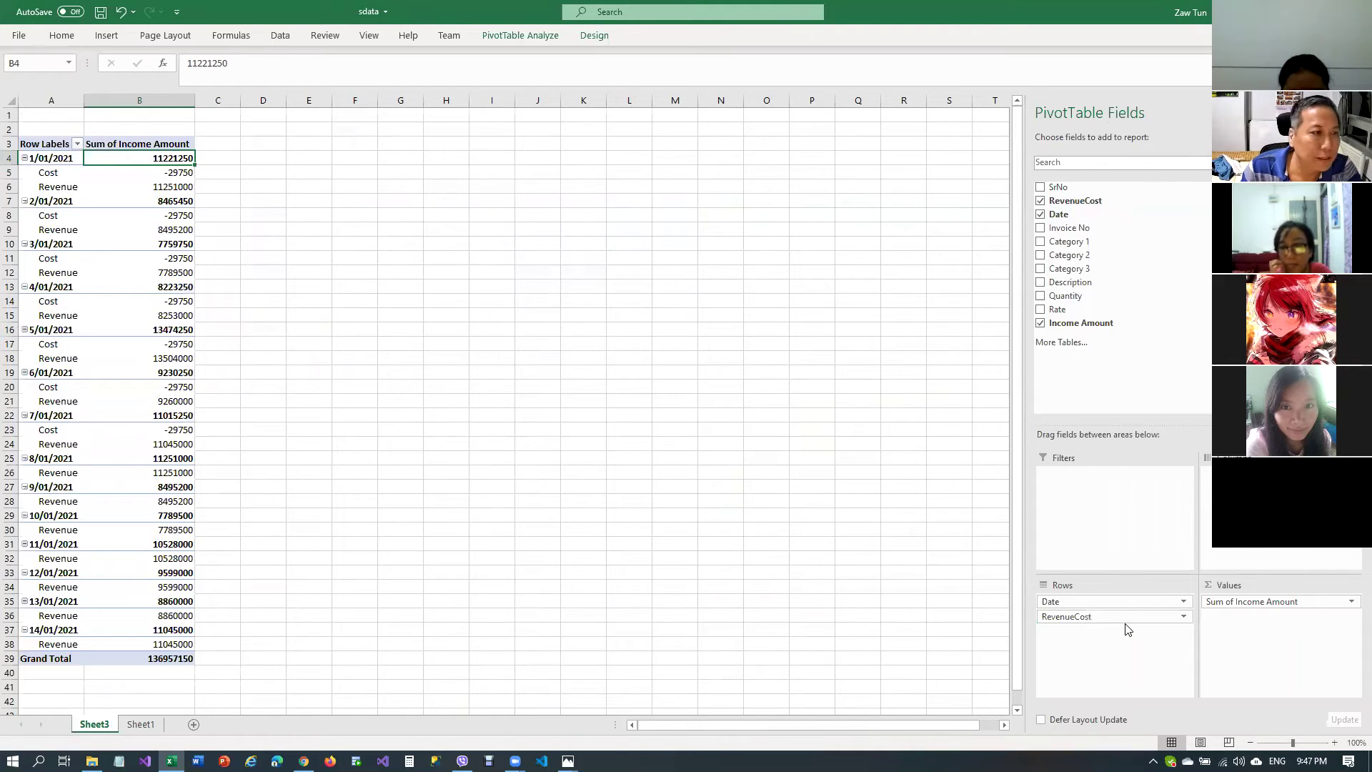
click(110, 187)
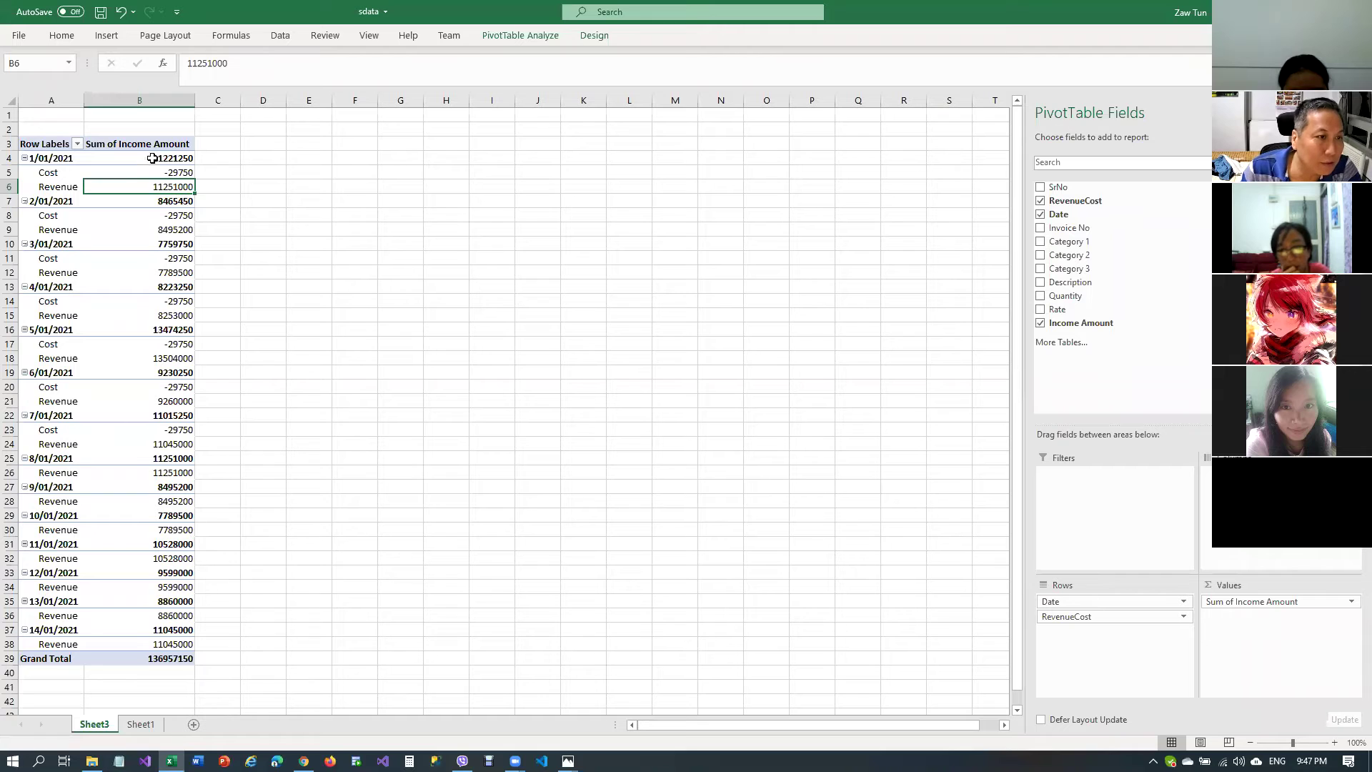
Check the 1/01/2021 Revenue sum against Income Amount cells K2:K13 in Sheet1, then return to the PivotTable
click(150, 729)
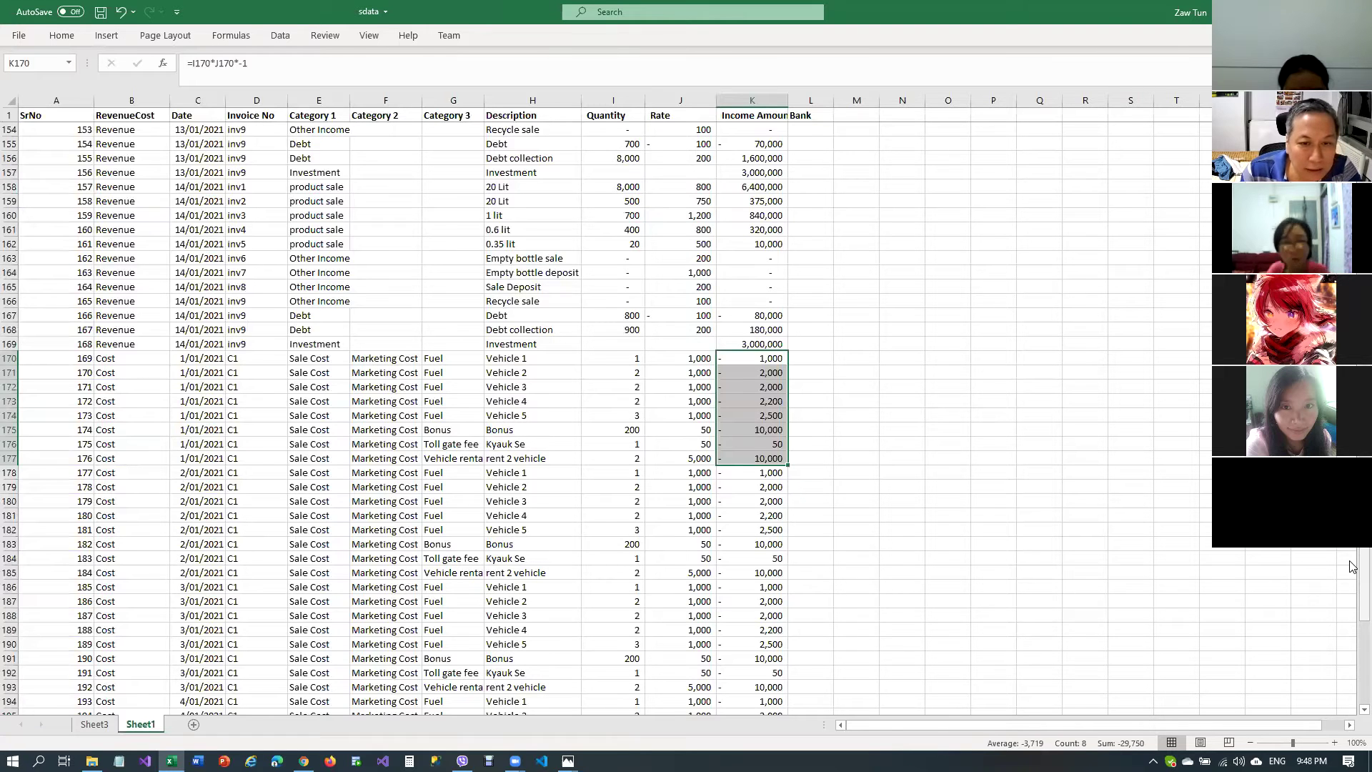
drag(1361, 615, 1361, 561)
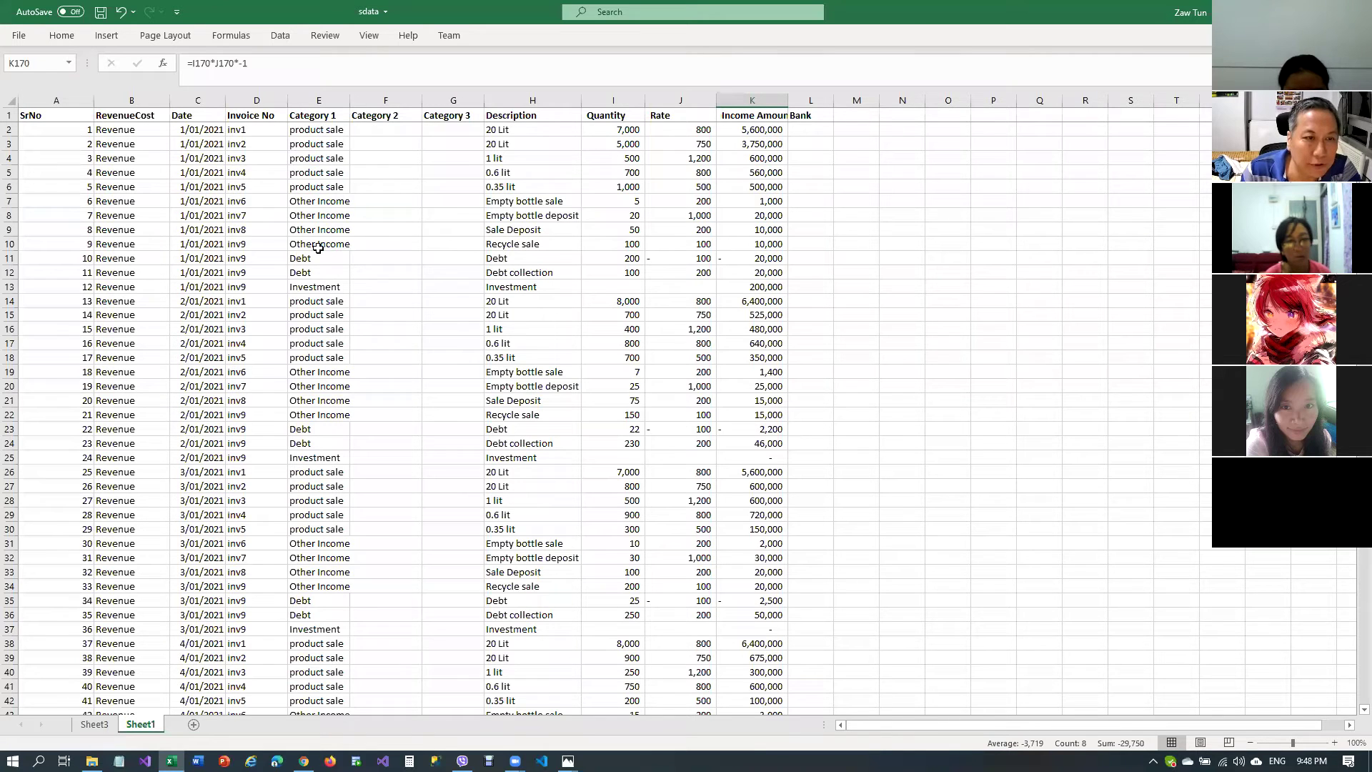
click(206, 285)
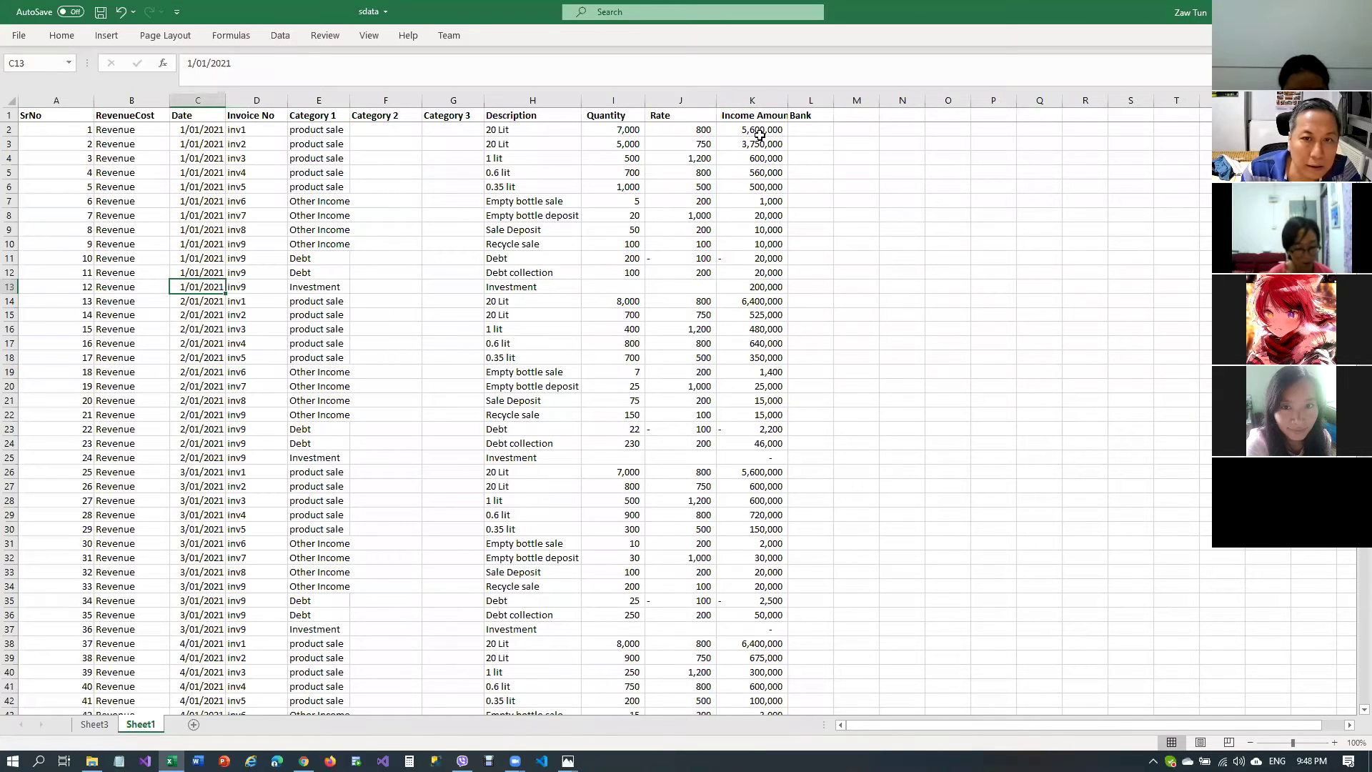
drag(763, 131, 765, 283)
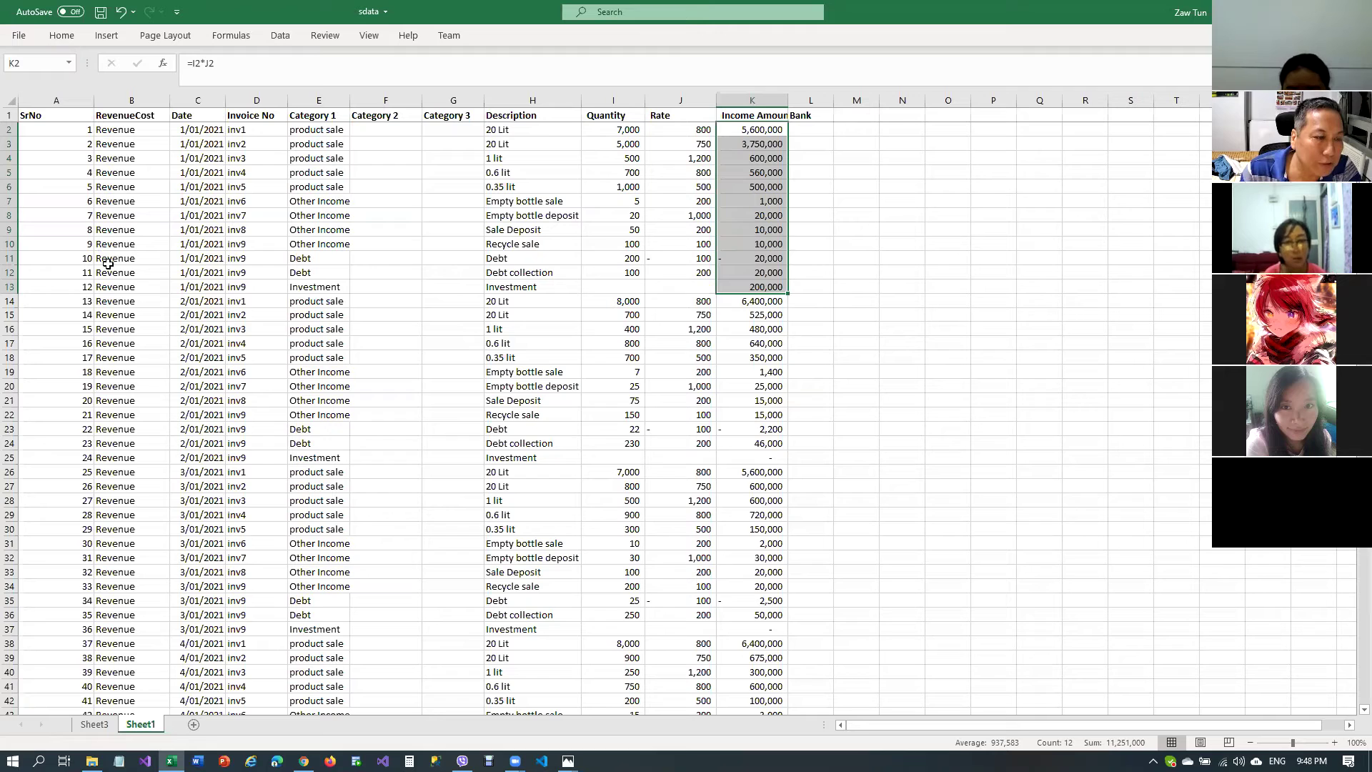
click(102, 724)
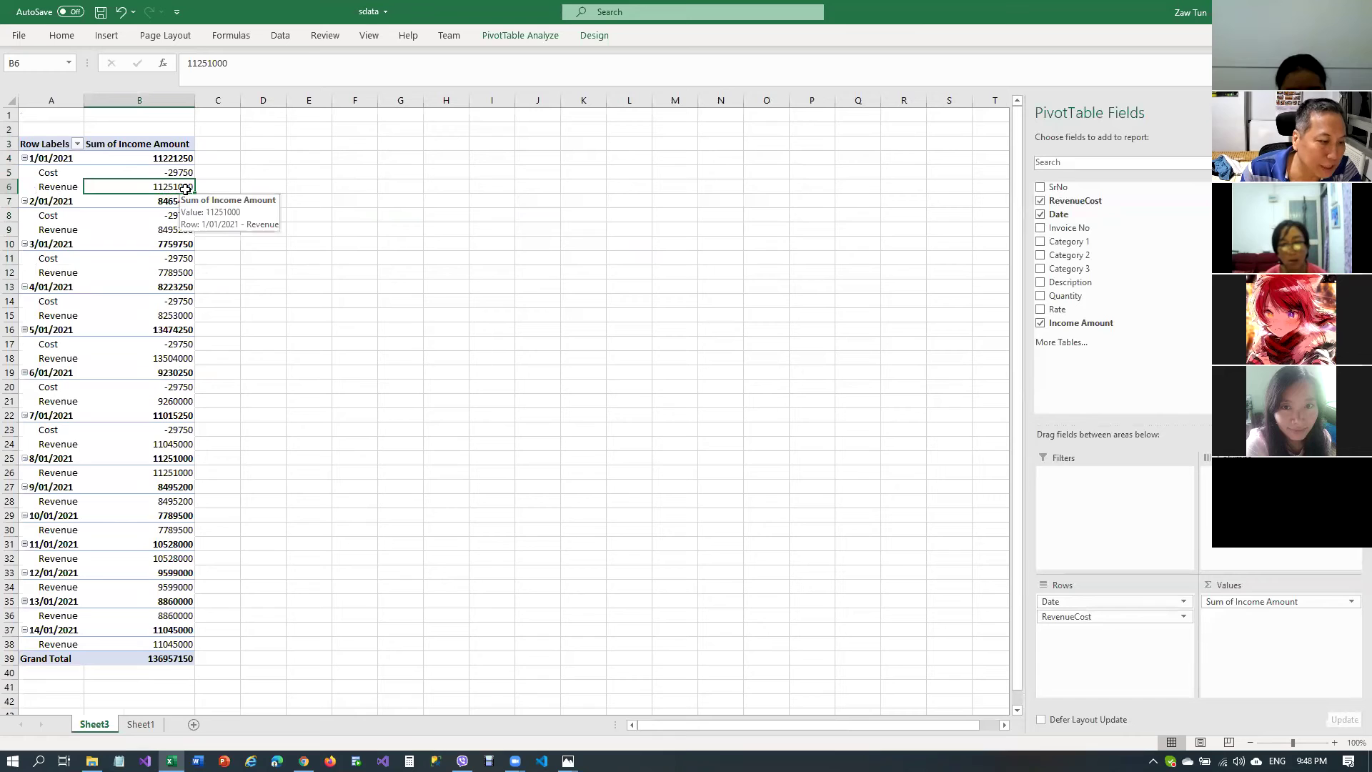
Check the 1/01/2021 Cost sum against Income Amount cells K170:K177 in Sheet1, then return to the PivotTable
click(140, 725)
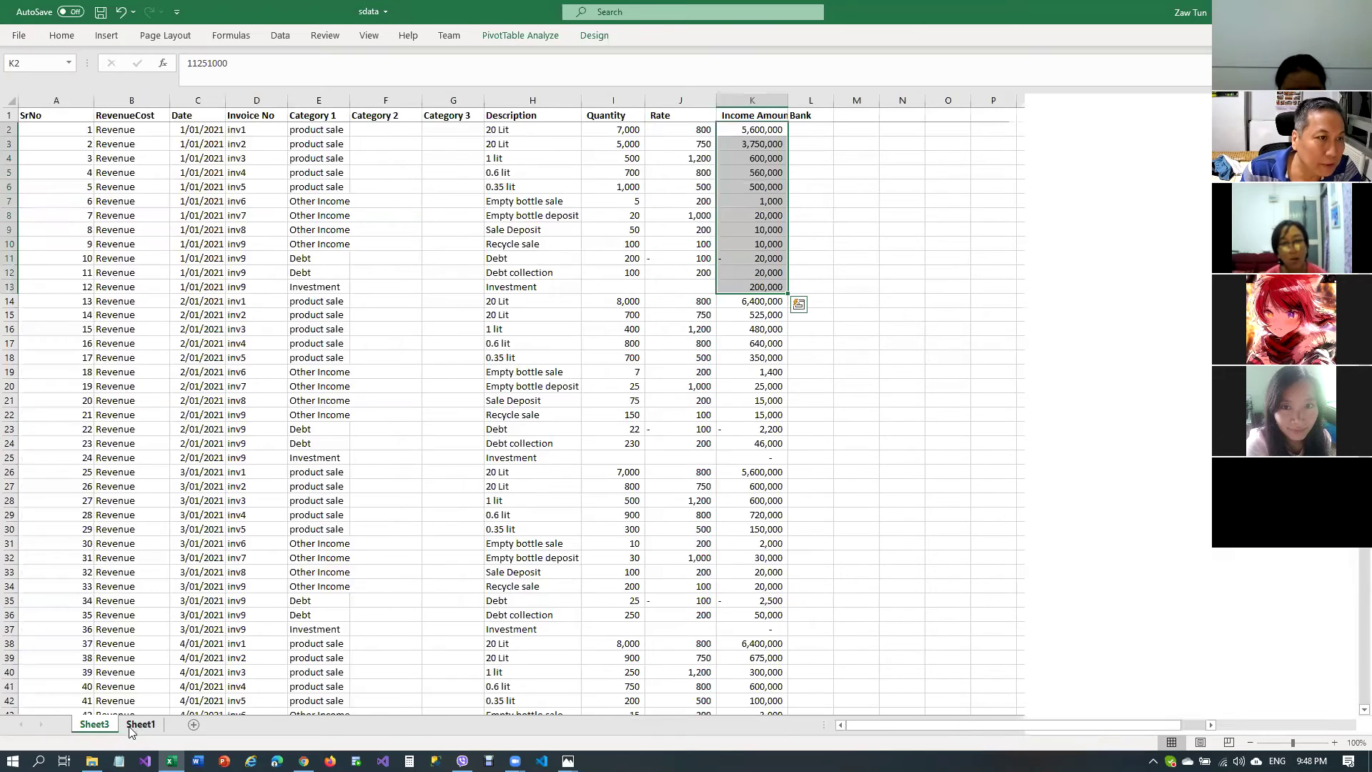
click(198, 173)
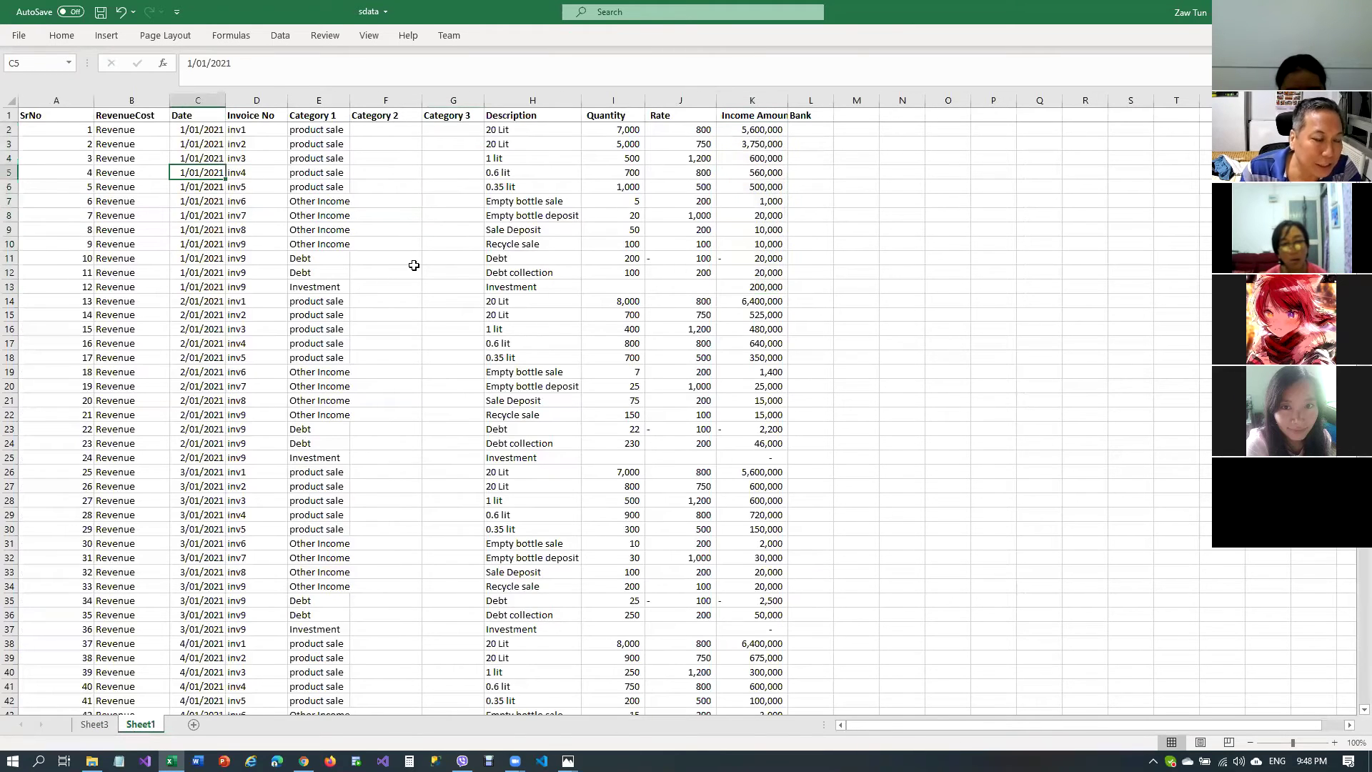
scroll(414, 265, down, 6)
scroll(414, 265, down, 20)
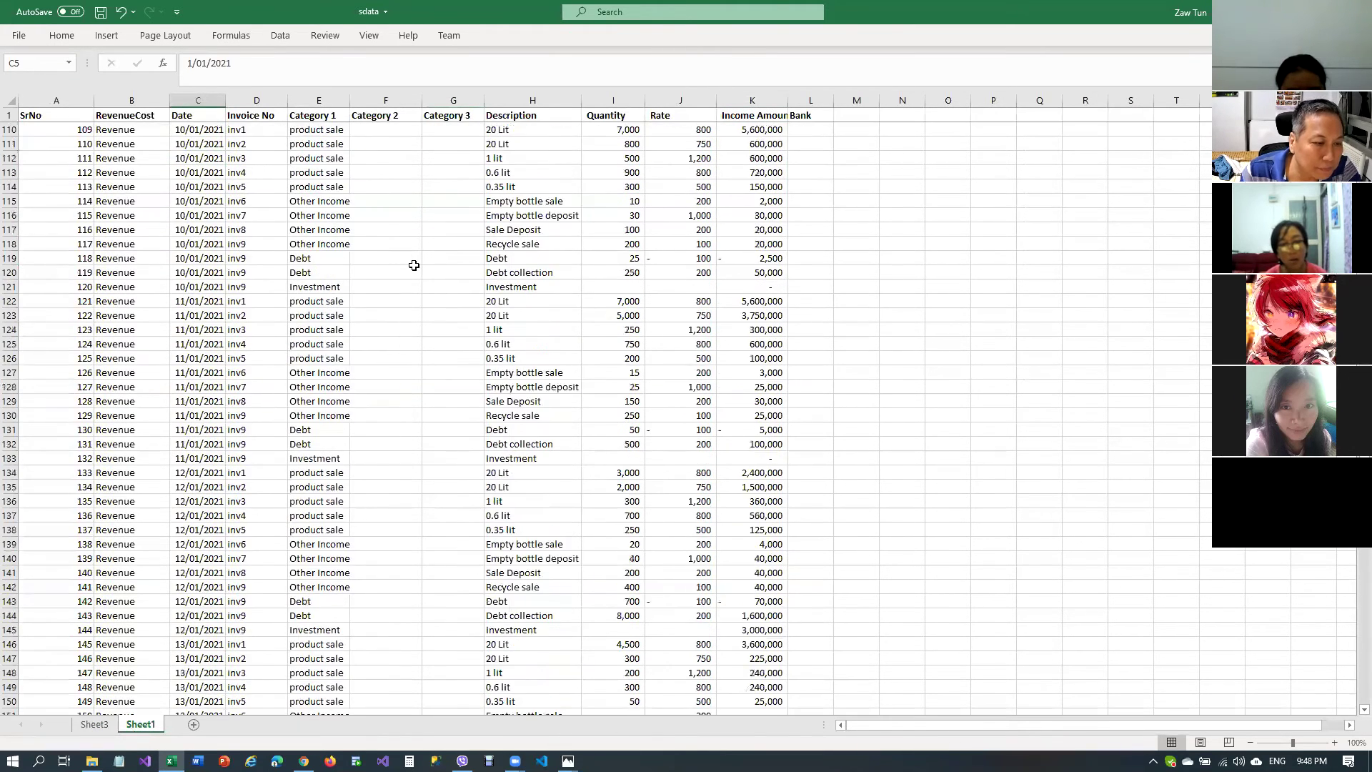
scroll(414, 265, down, 5)
drag(198, 301, 230, 401)
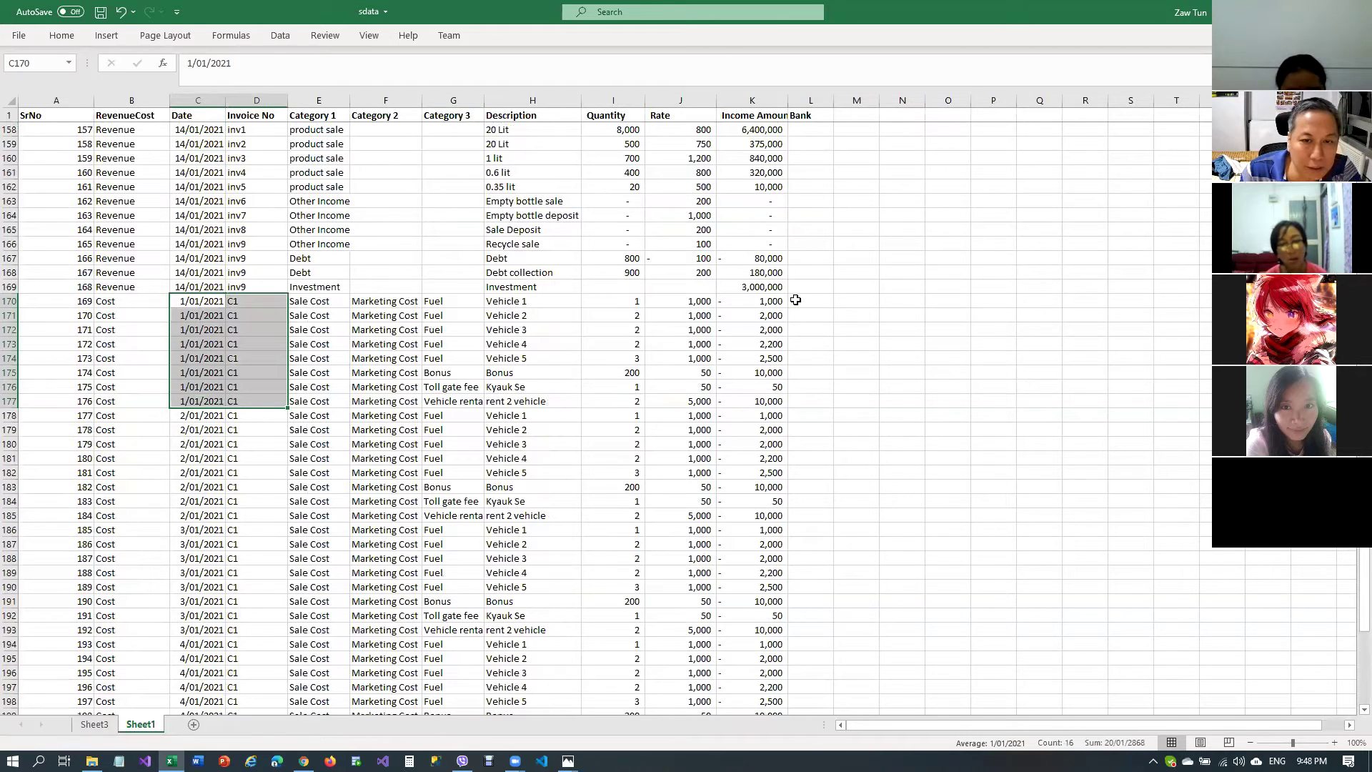
drag(762, 301, 758, 396)
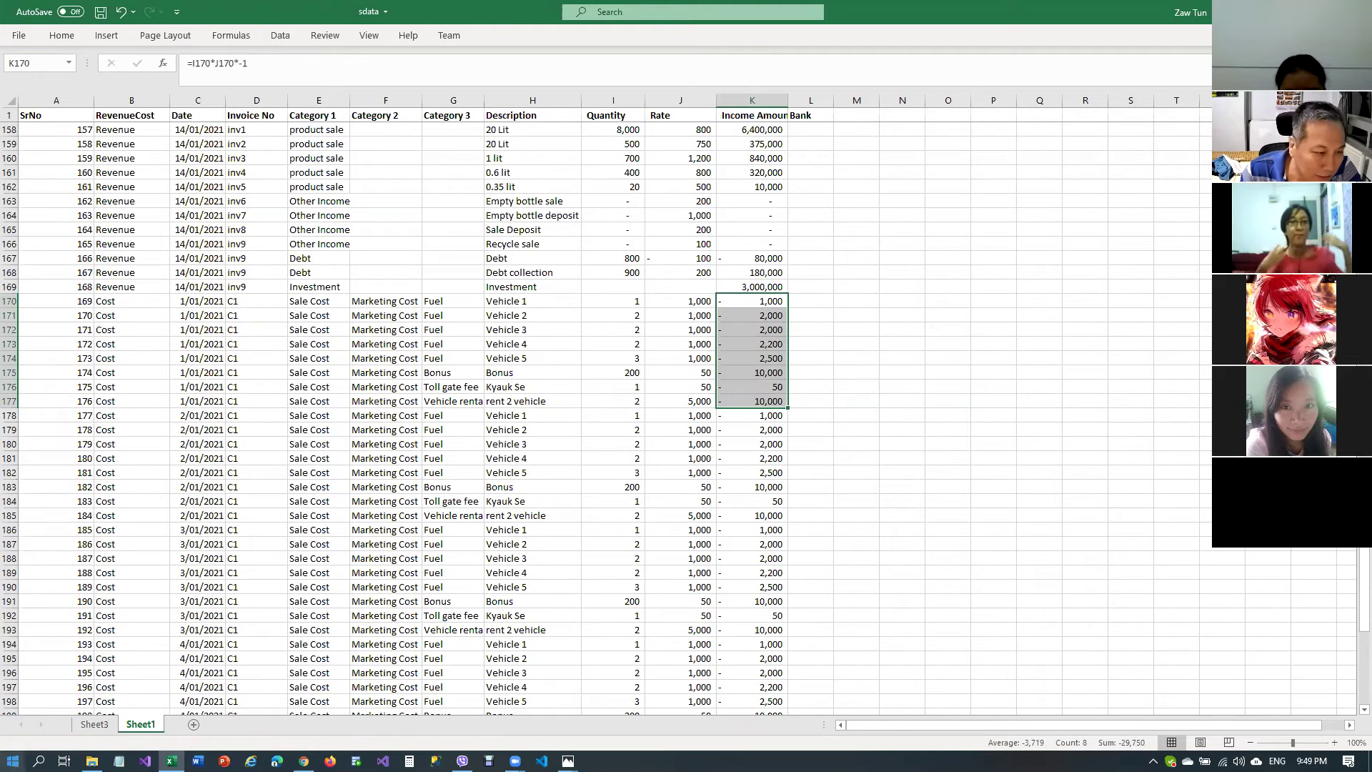
click(94, 724)
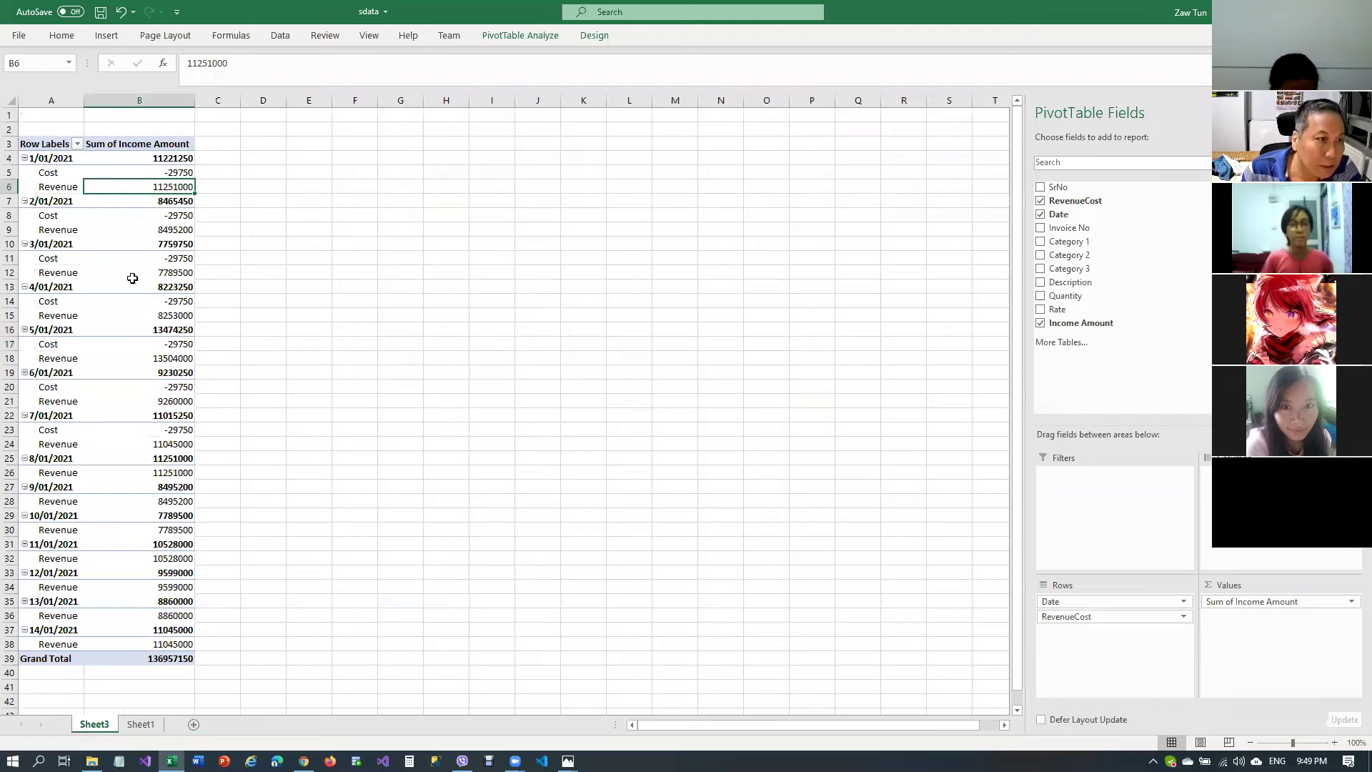
click(182, 171)
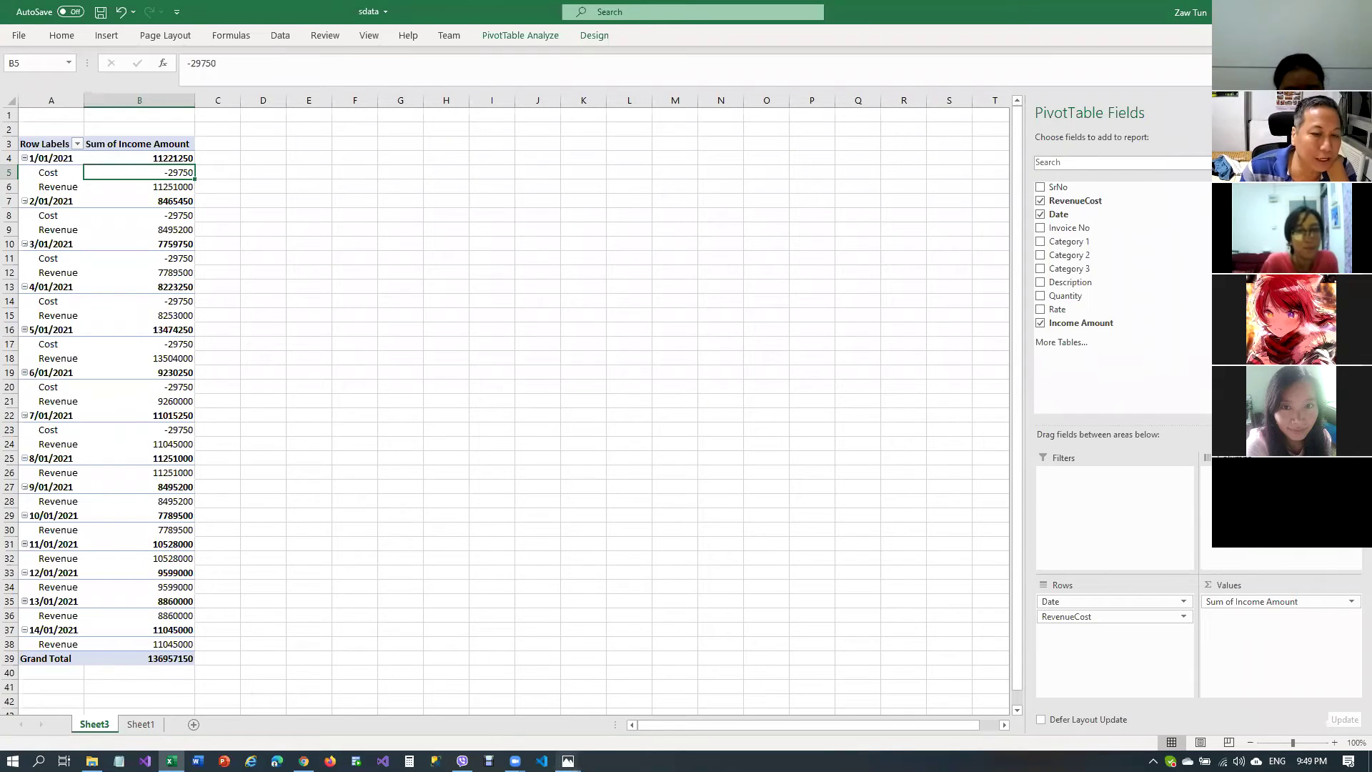
Review the expense form in pag2.jpg in Photos, then return to Excel and examine the 1/01/2021 Cost and total rows
click(568, 760)
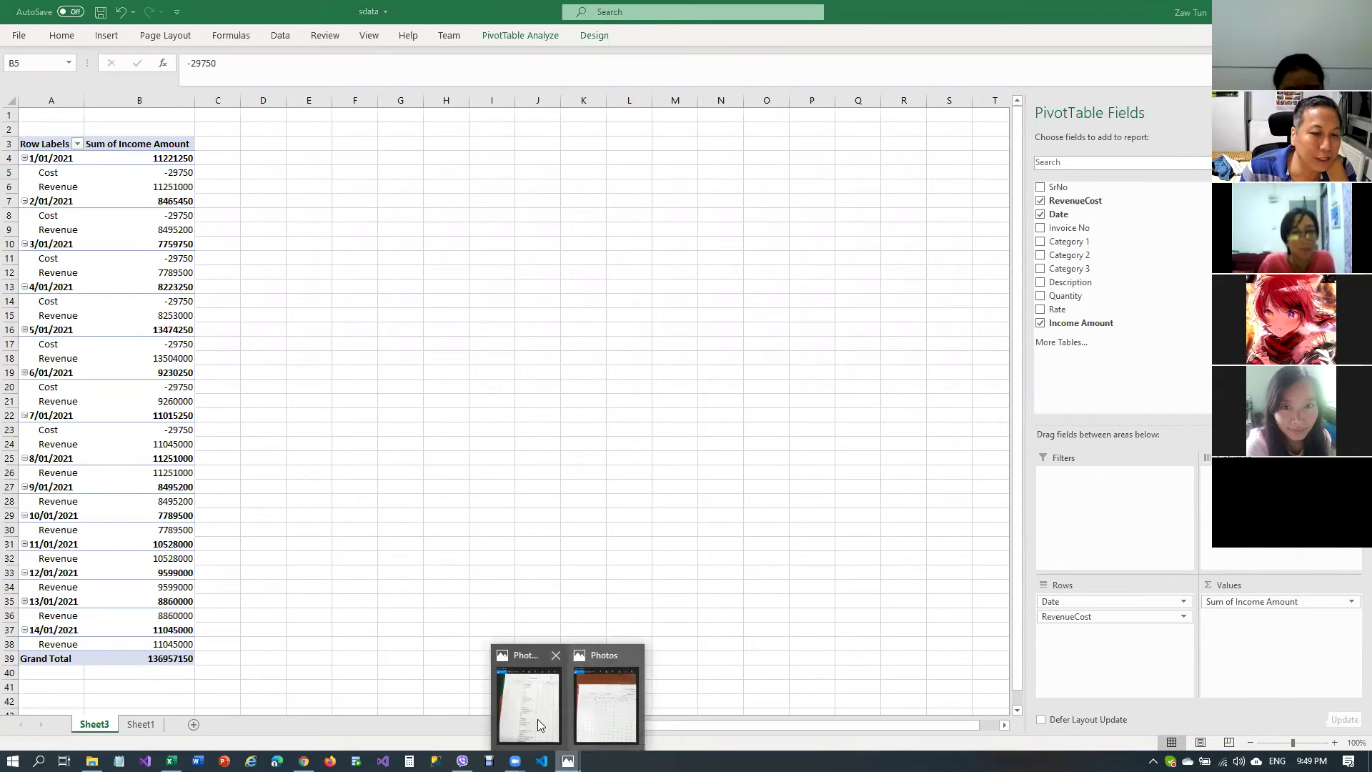
click(538, 719)
drag(374, 522, 371, 366)
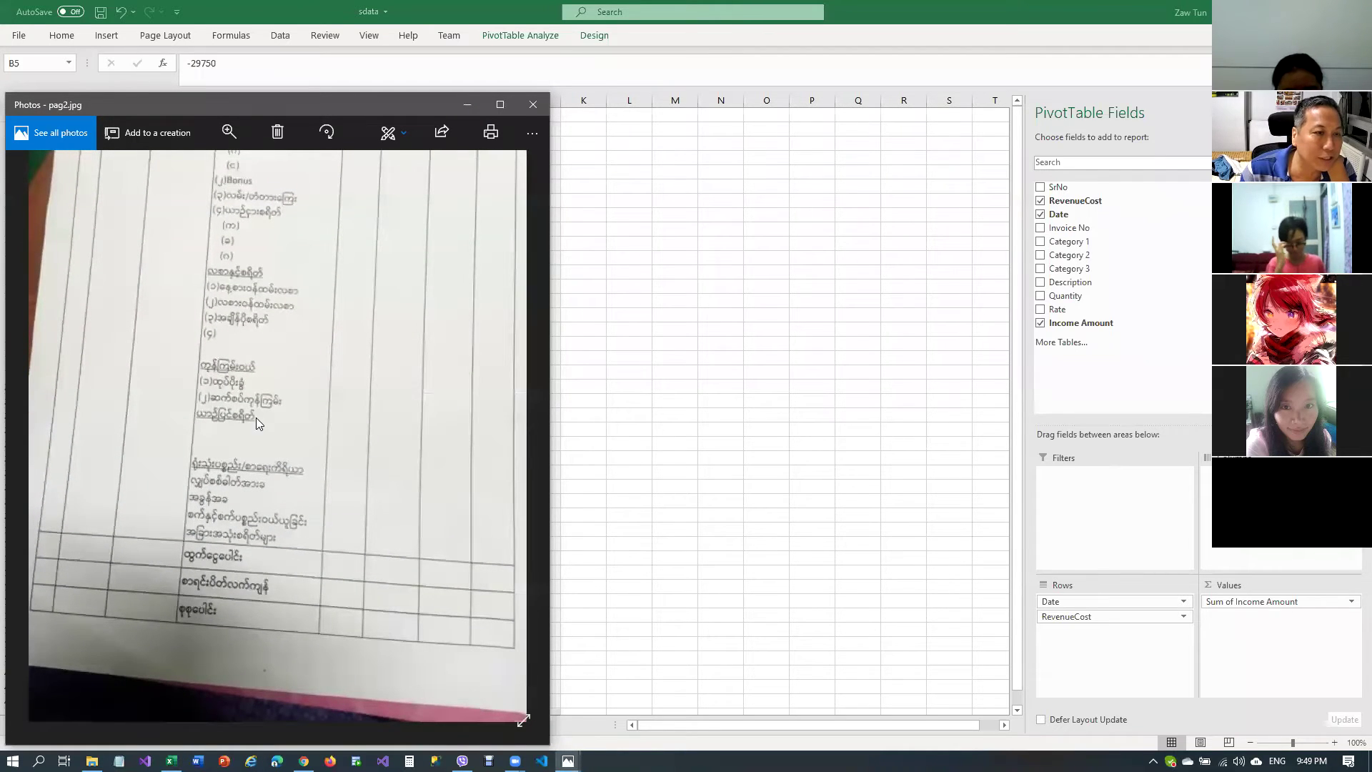
drag(256, 417, 259, 563)
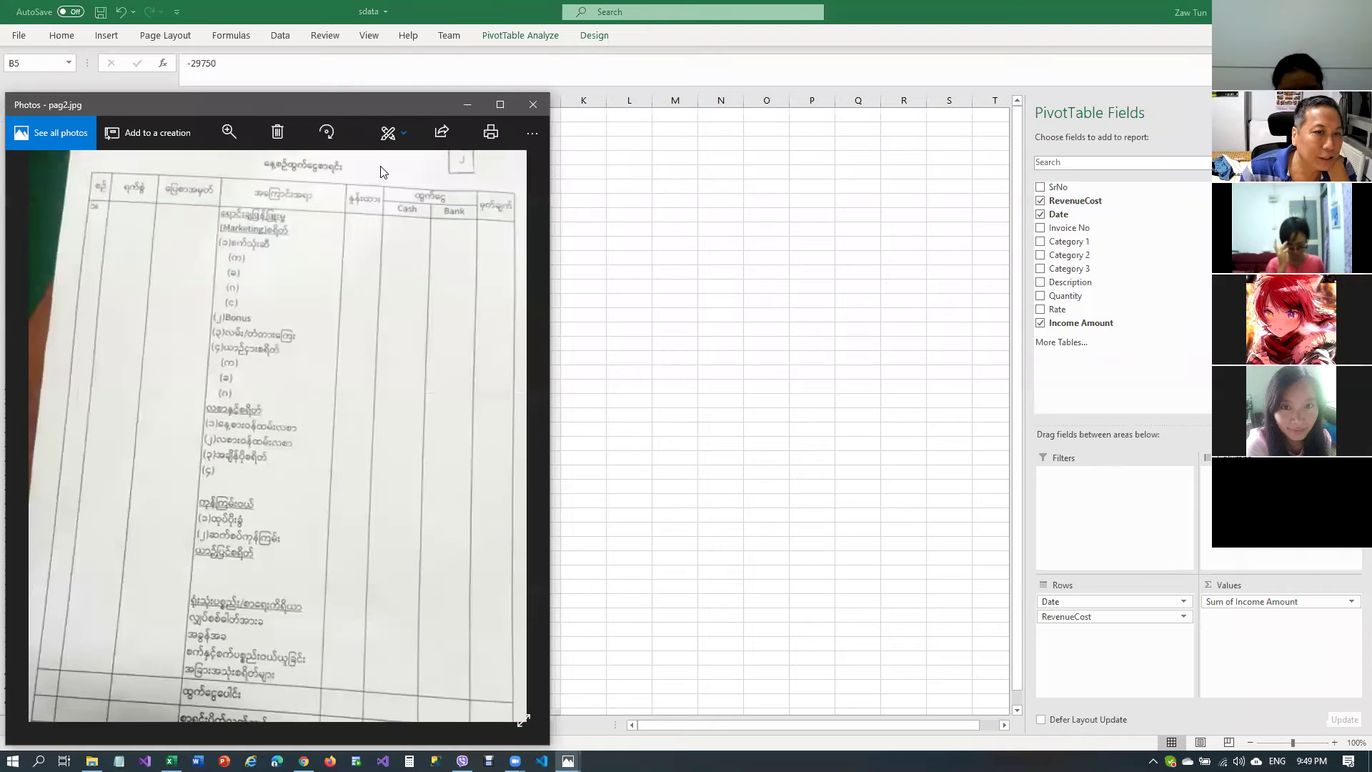
scroll(257, 566, down, 3)
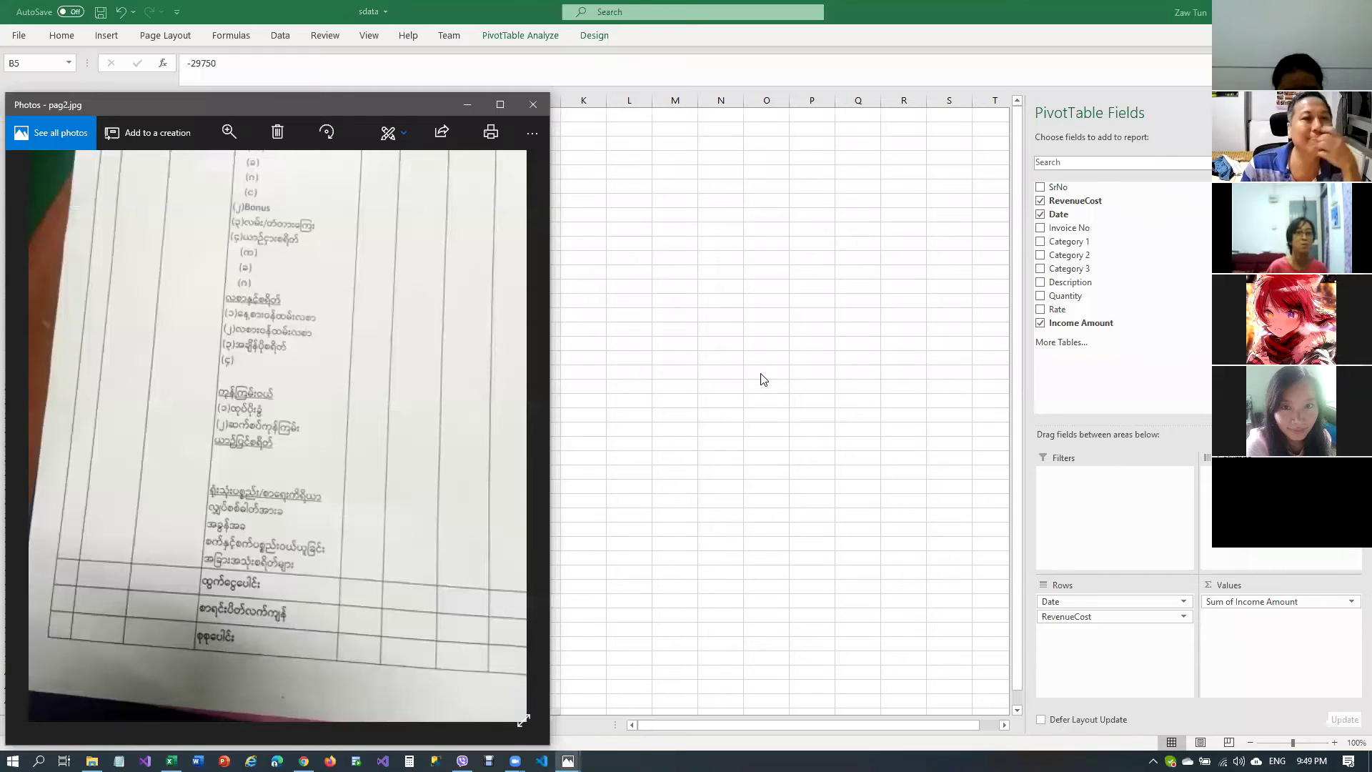
key(alt+Tab)
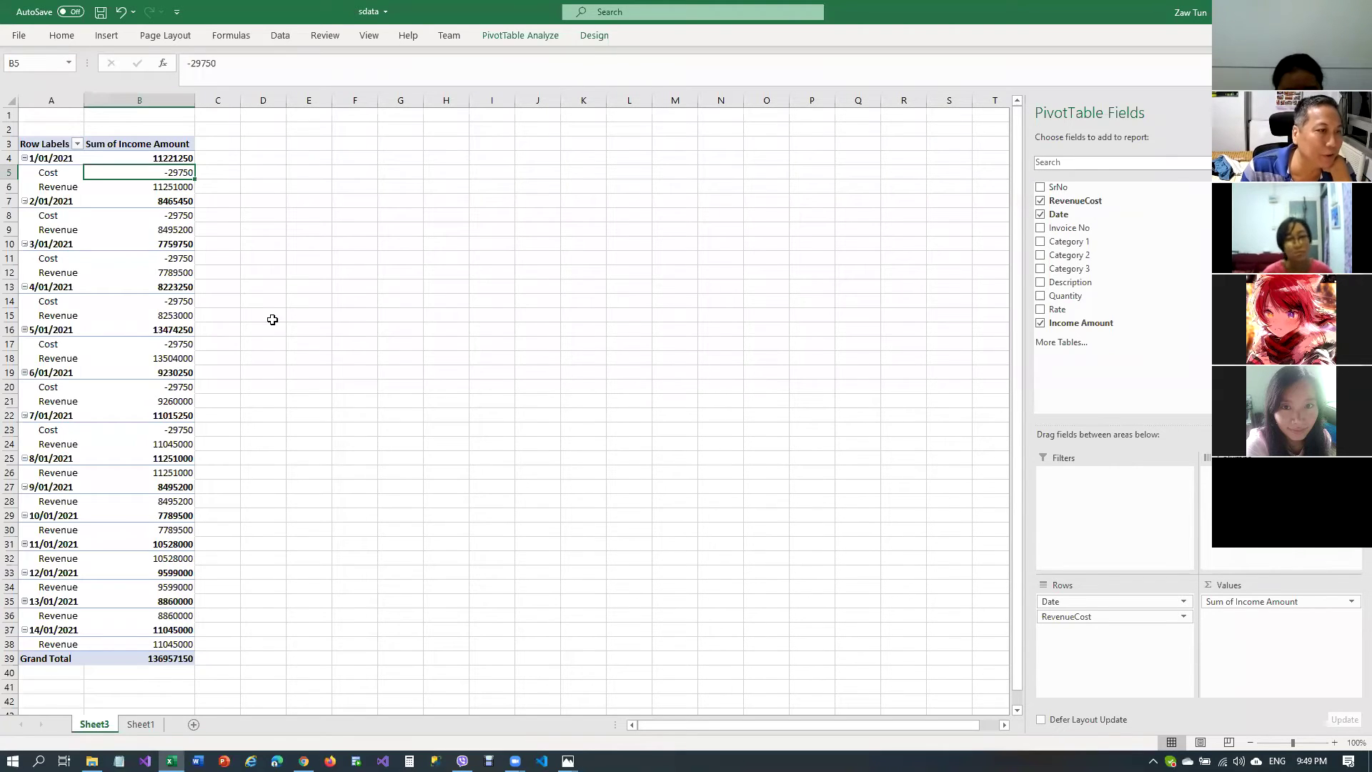
drag(51, 187, 151, 176)
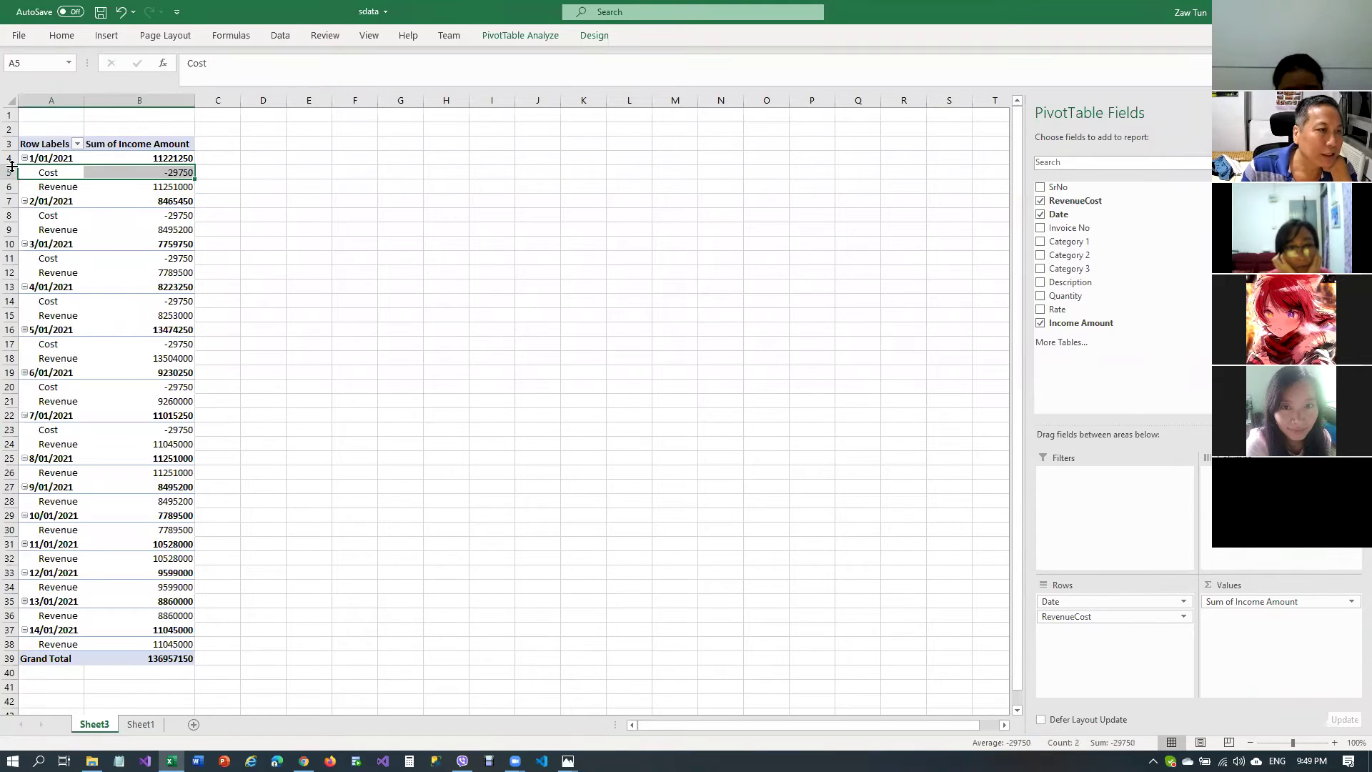
drag(49, 153, 126, 161)
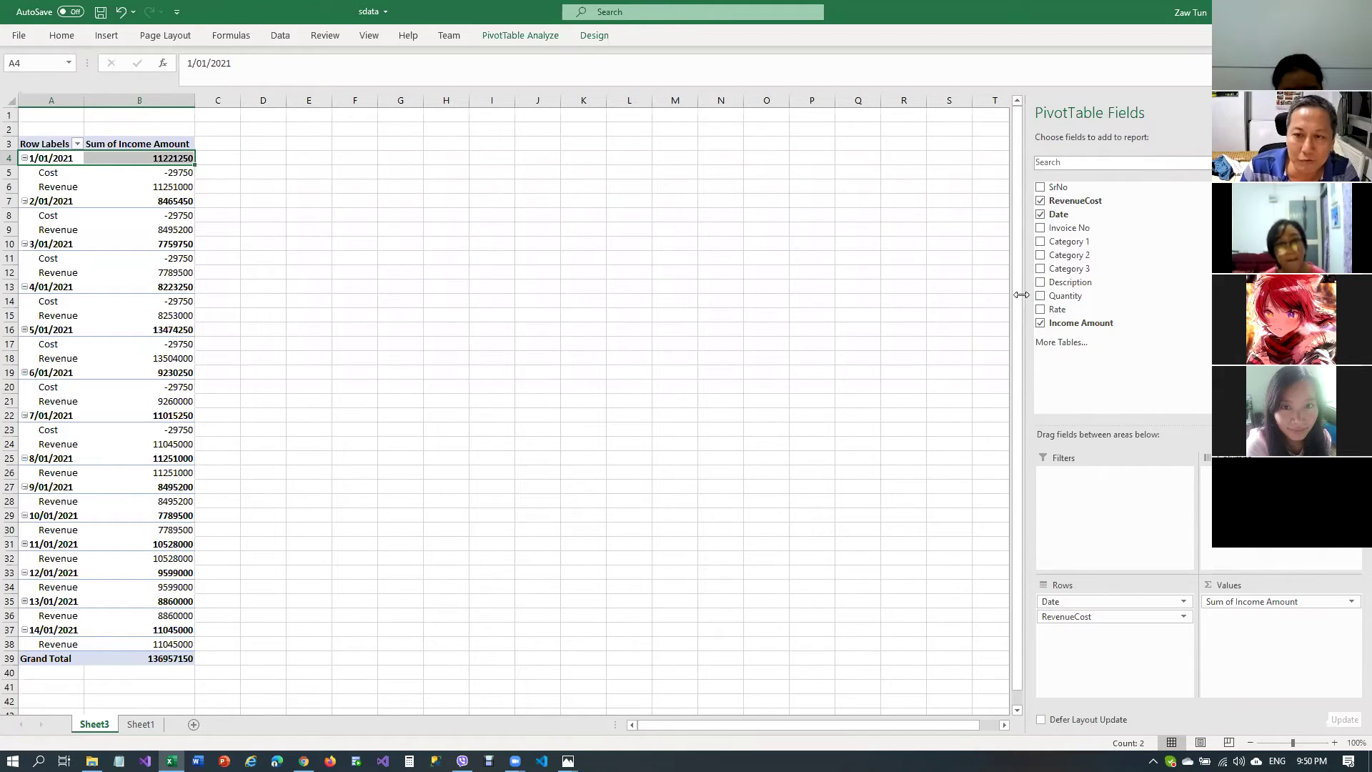
Widen the PivotTable Fields pane and move RevenueCost from the rows to the columns area
drag(1022, 294, 987, 295)
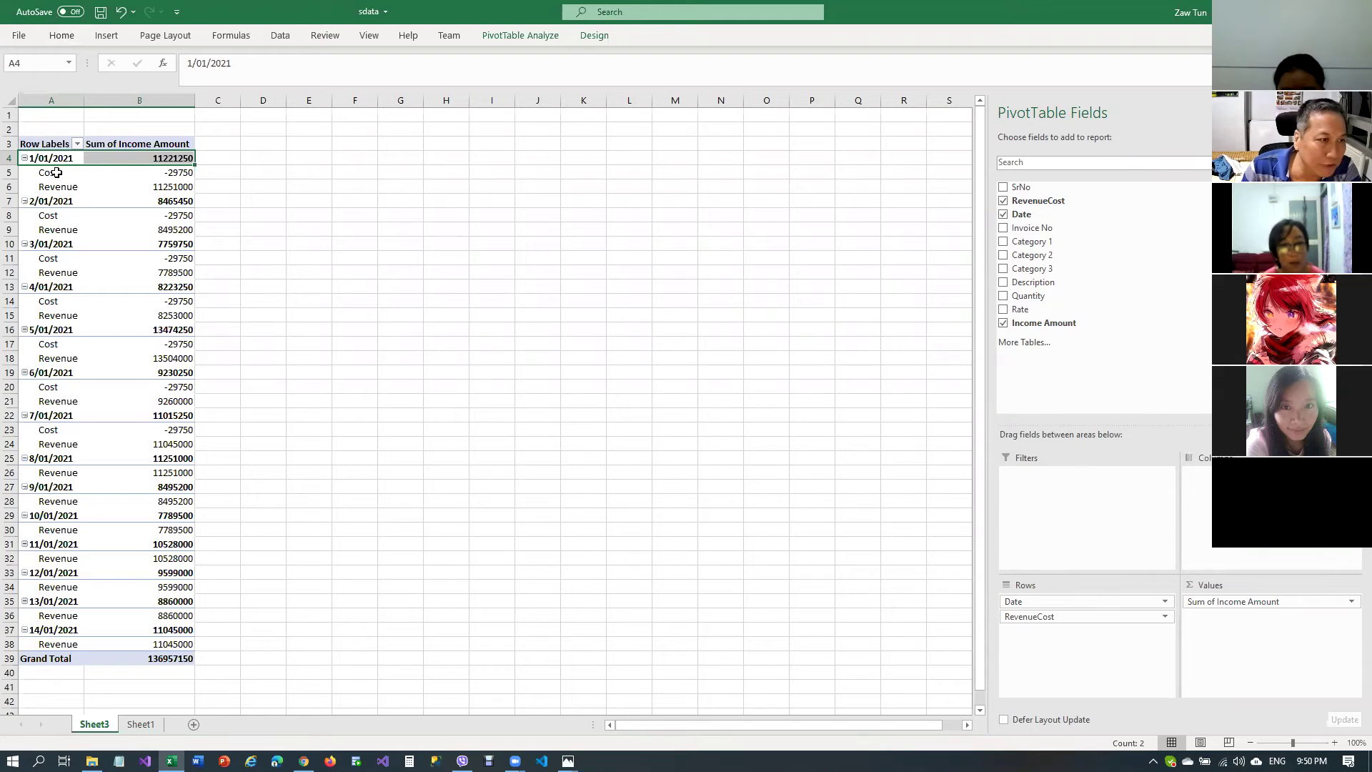
click(1054, 619)
click(1042, 620)
drag(1042, 620, 1236, 479)
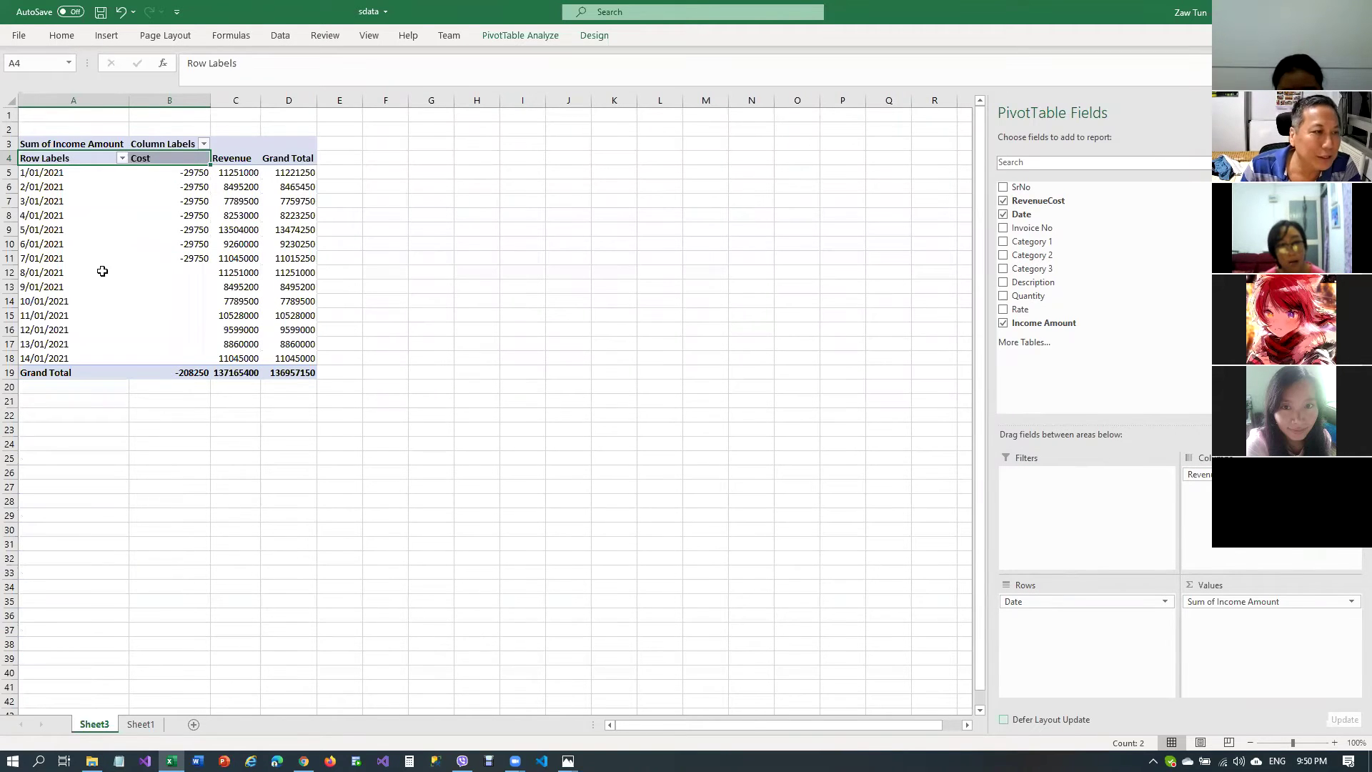
Examine the Cost, Revenue and Grand Total values for 1/01/2021 in the rearranged PivotTable
click(35, 173)
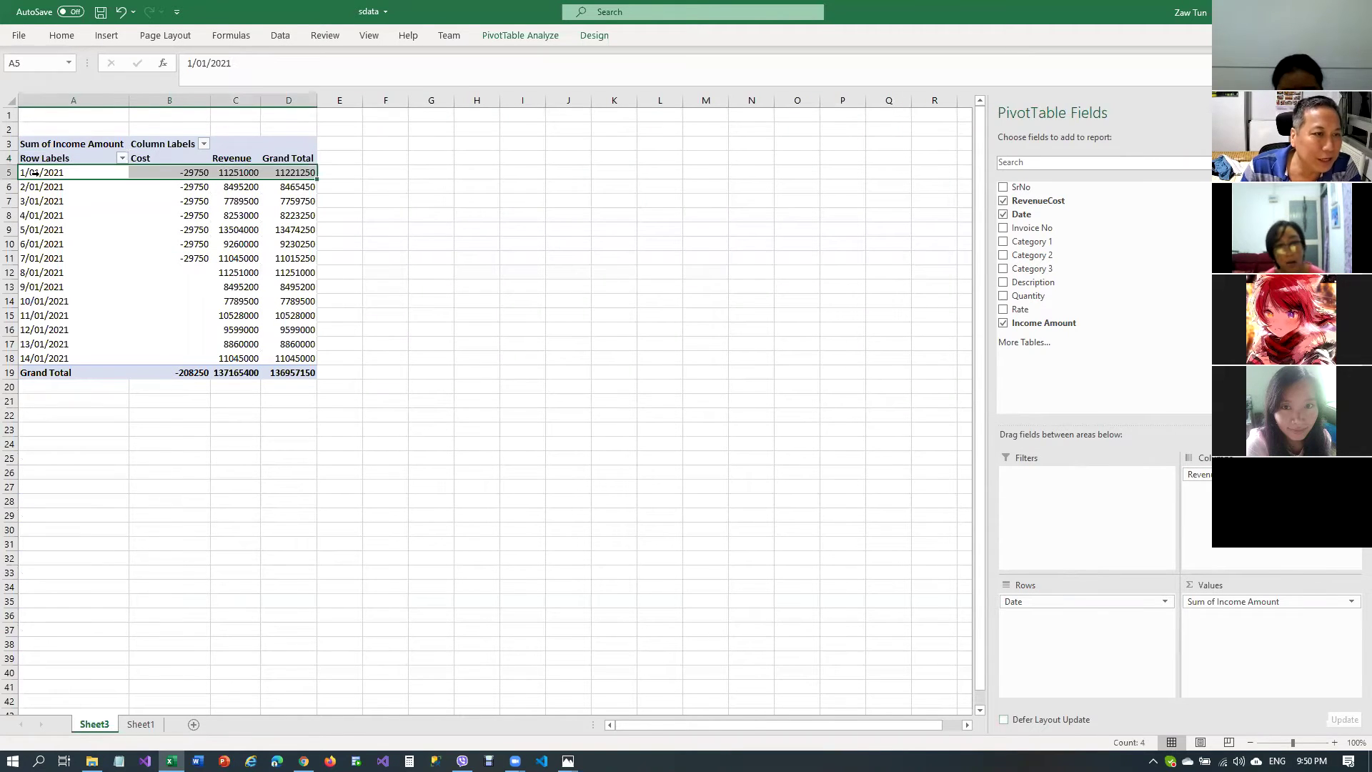
click(172, 174)
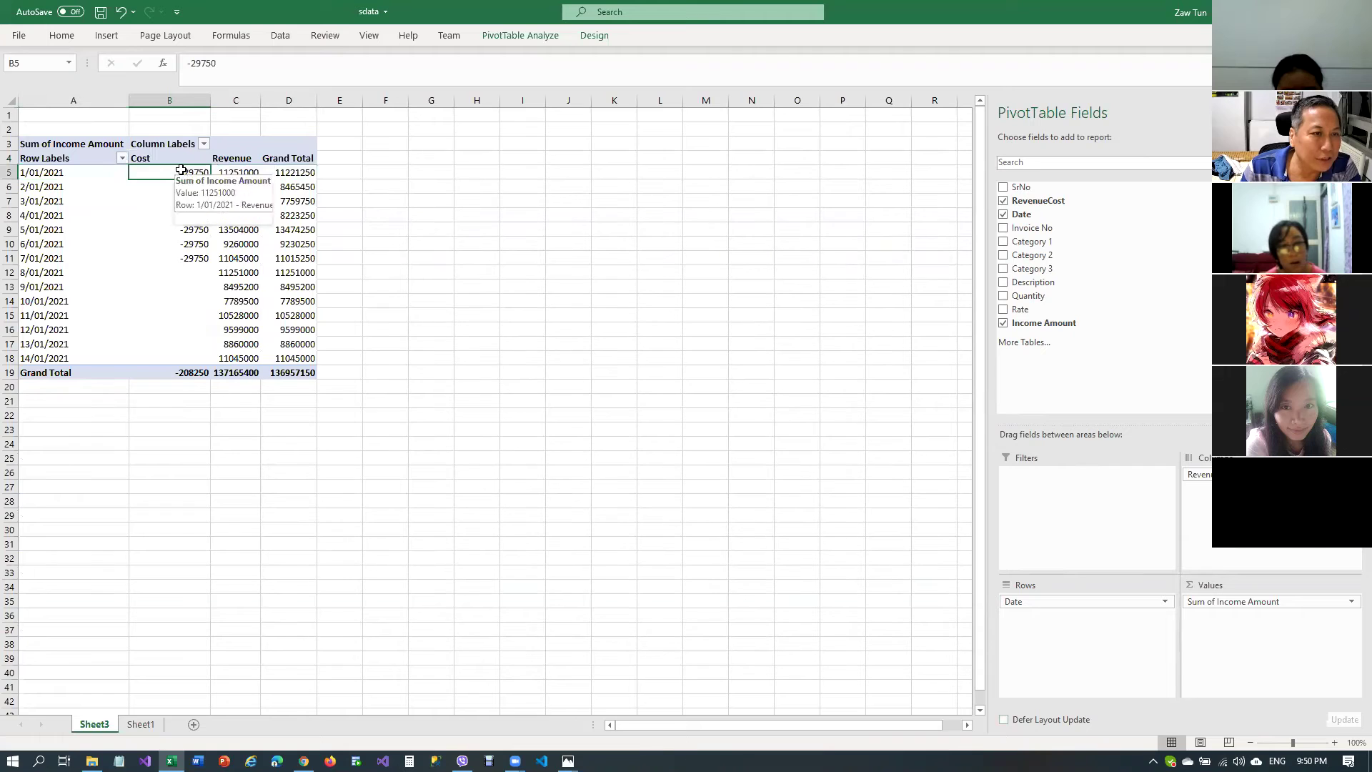
click(238, 173)
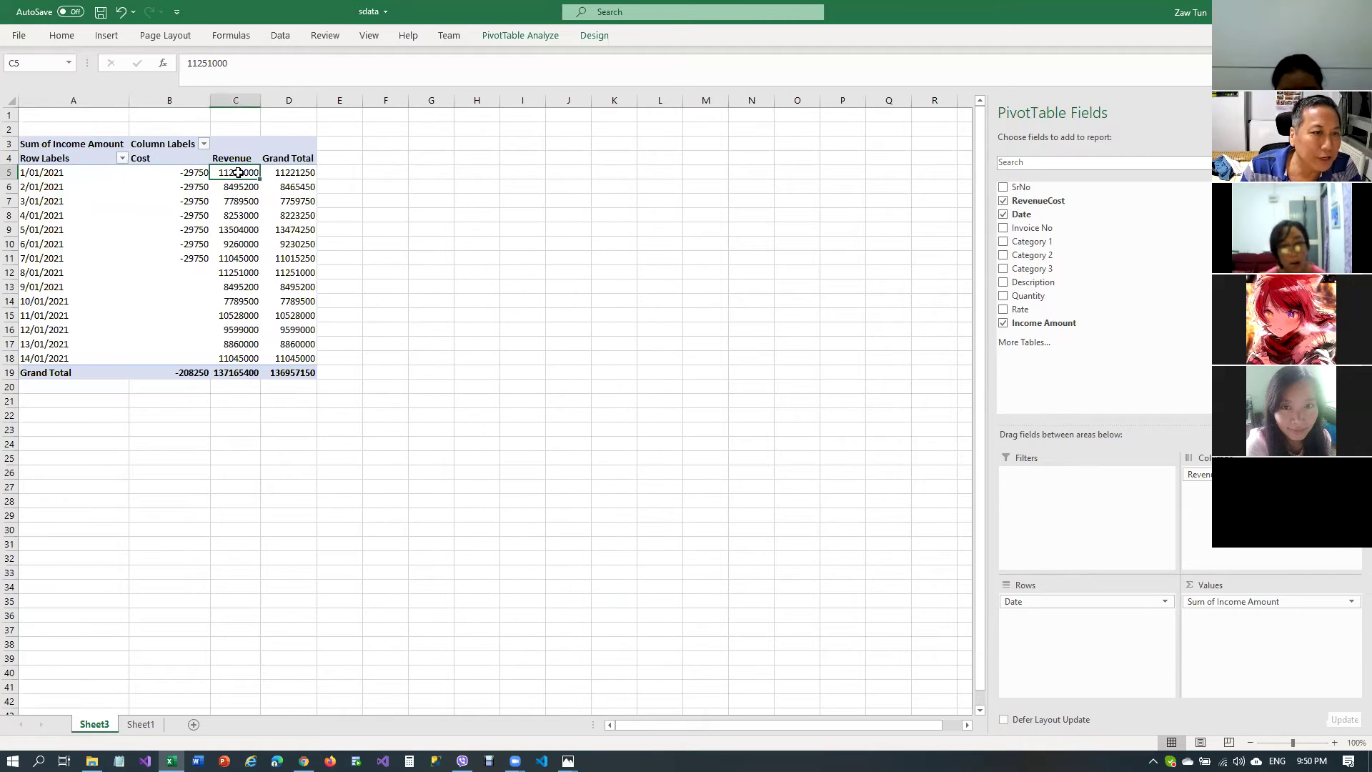
click(293, 175)
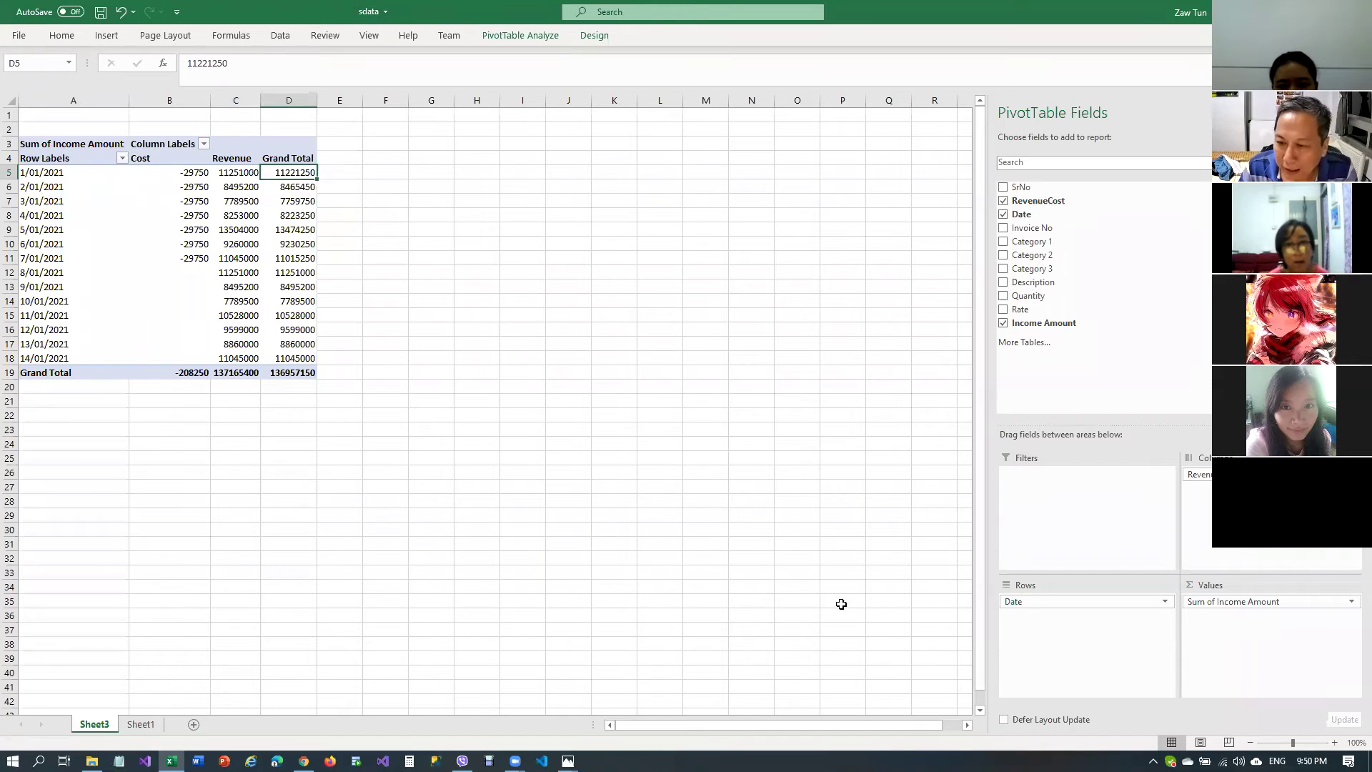
Open the value field settings for Sum of Income Amount, enlarge the dialog and keep Sum as the summary calculation
click(1252, 601)
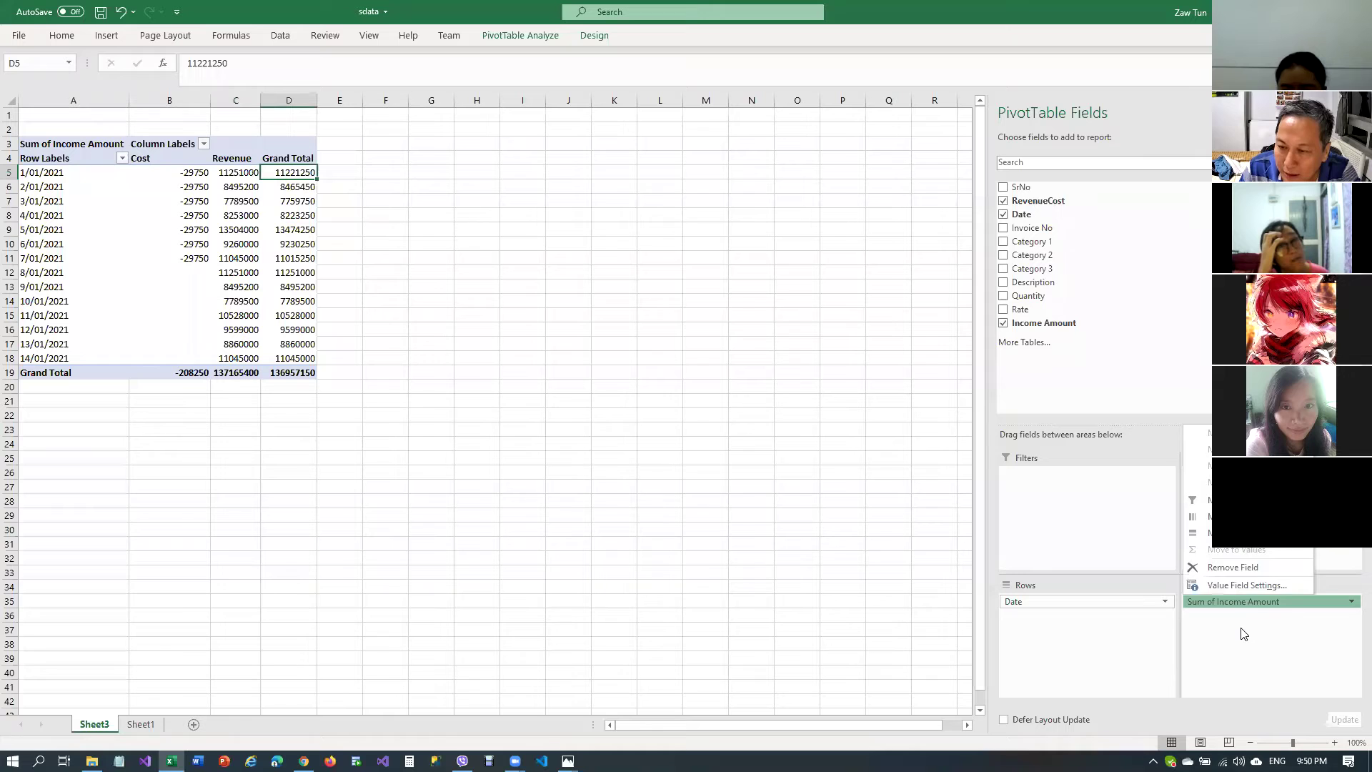
click(1243, 633)
click(1238, 602)
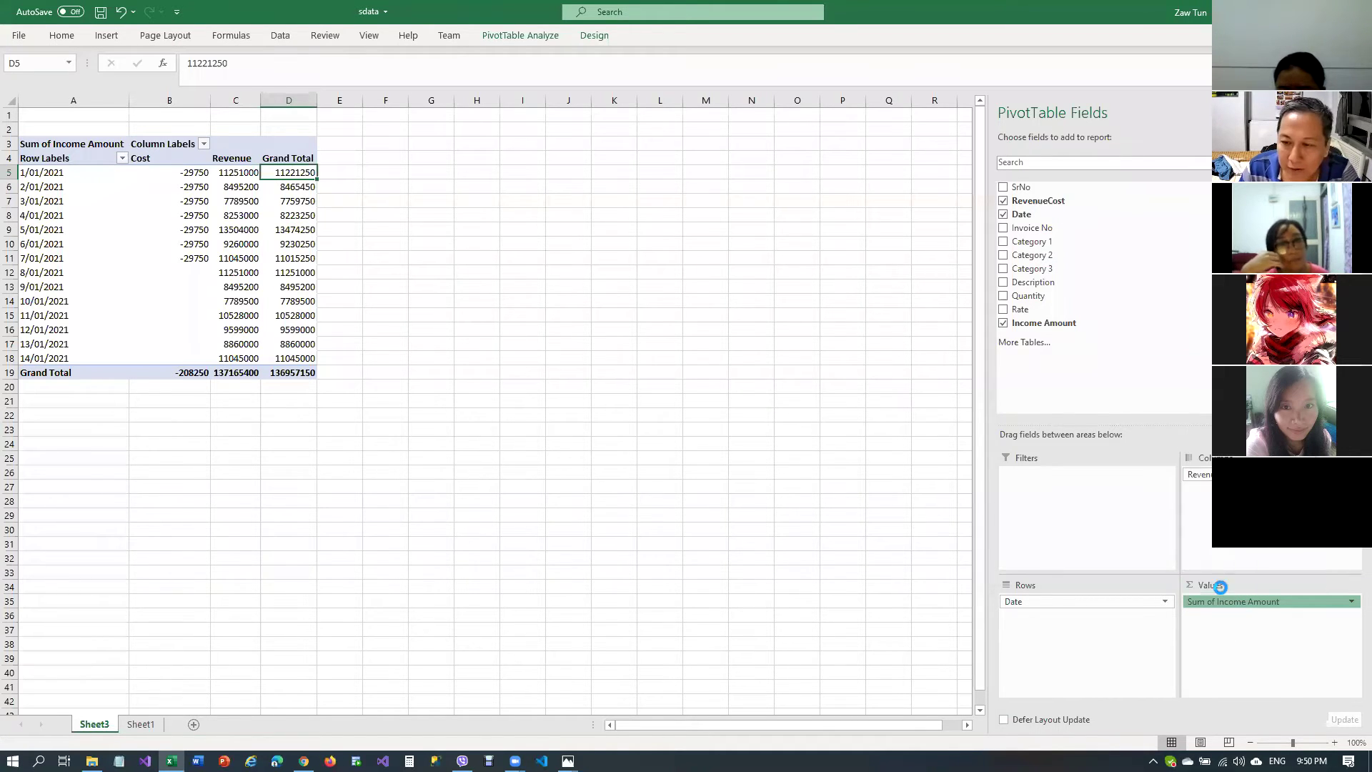
click(1222, 592)
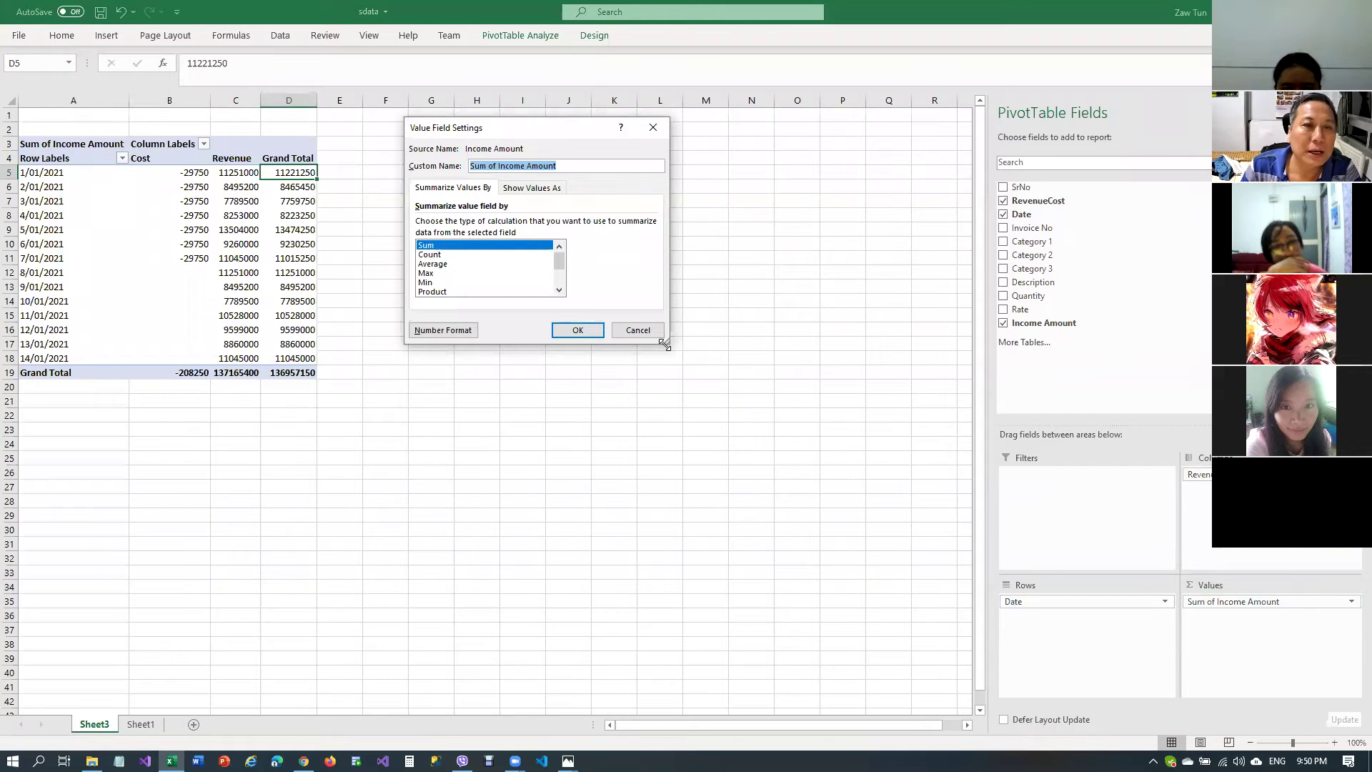
drag(664, 344, 712, 379)
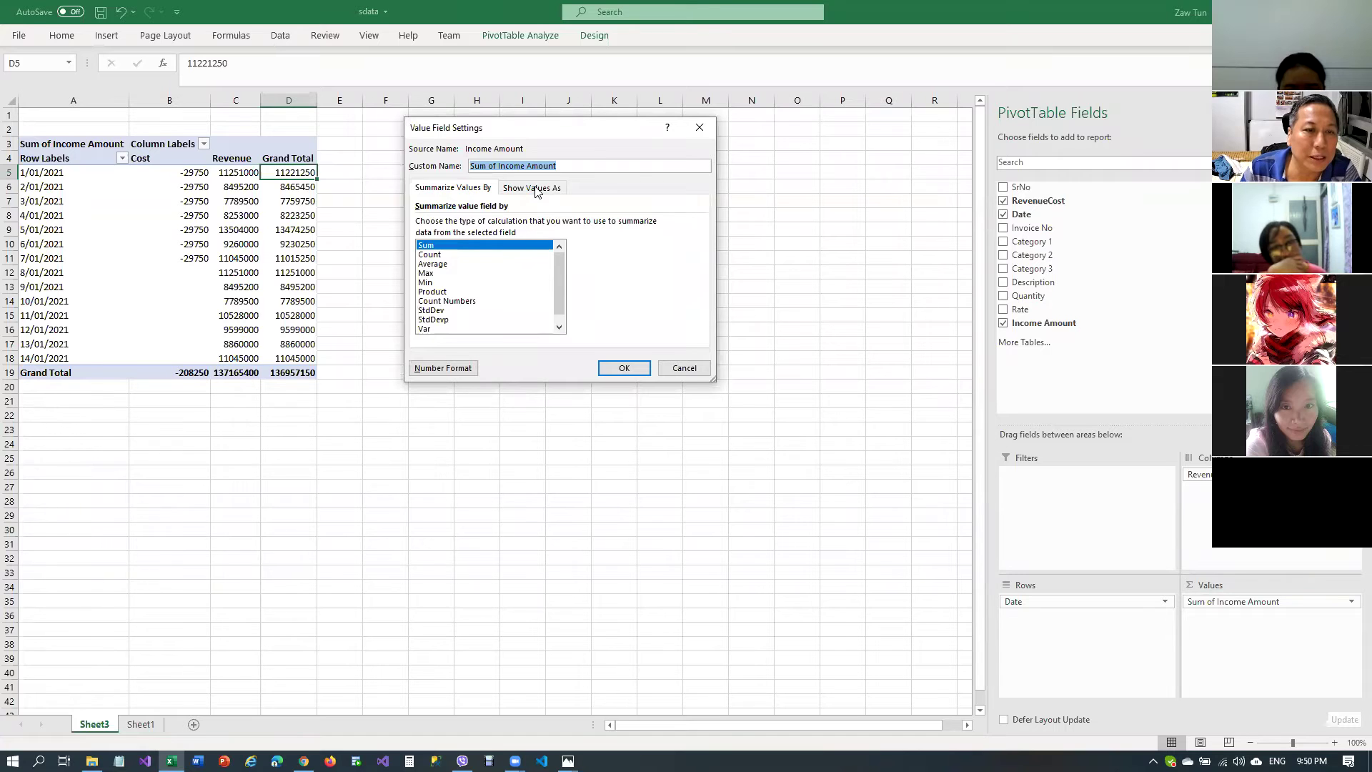
click(441, 247)
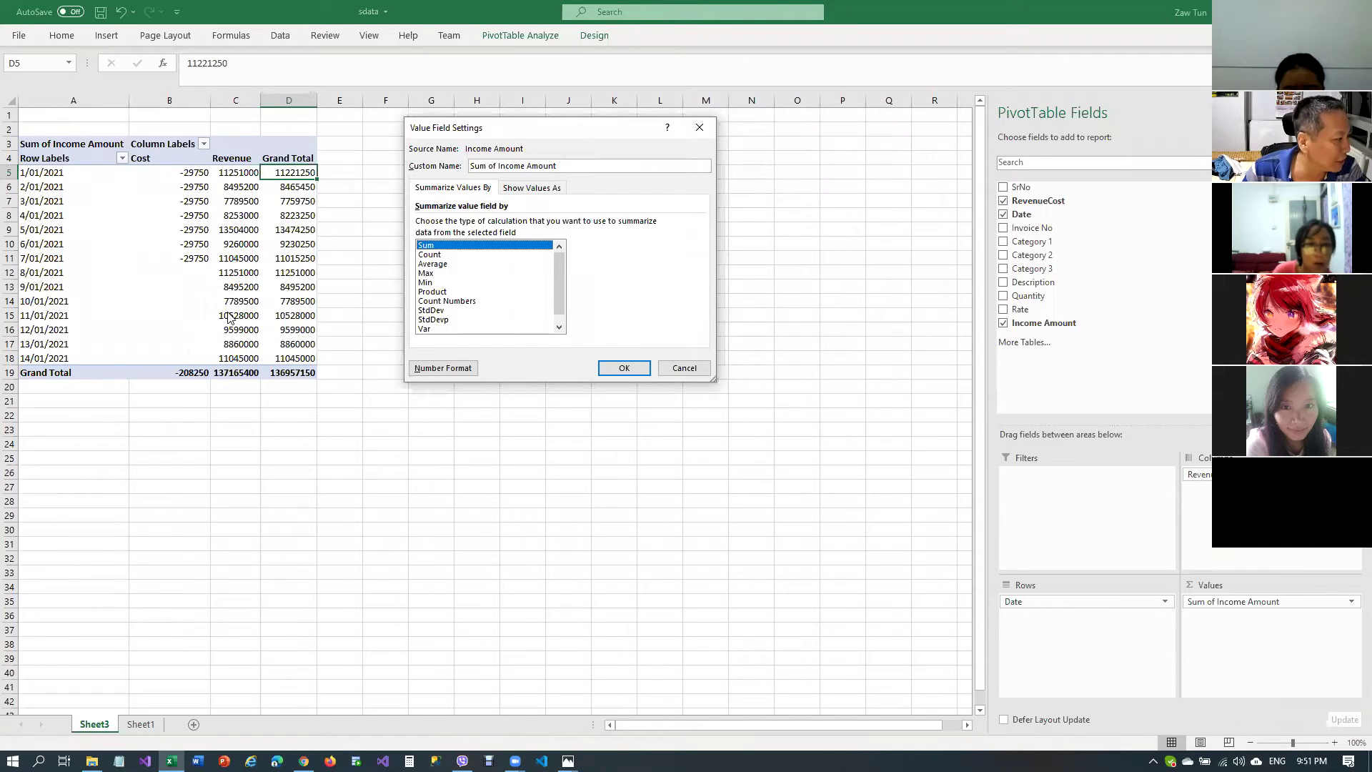
Examine the available Show Values As calculations, keep No Calculation, and return to the summary function settings
click(521, 189)
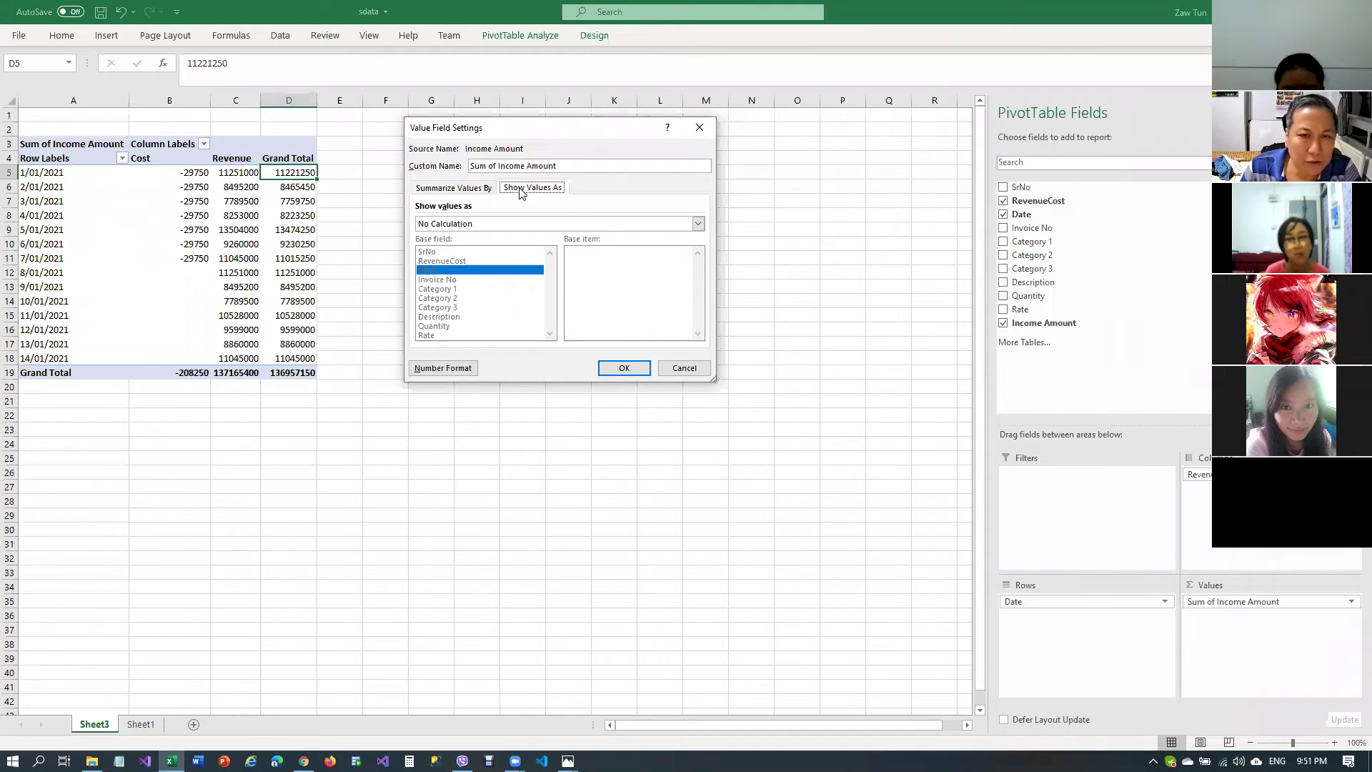
click(698, 225)
mouse_move(698, 250)
mouse_down()
mouse_move(700, 281)
mouse_move(714, 228)
mouse_up()
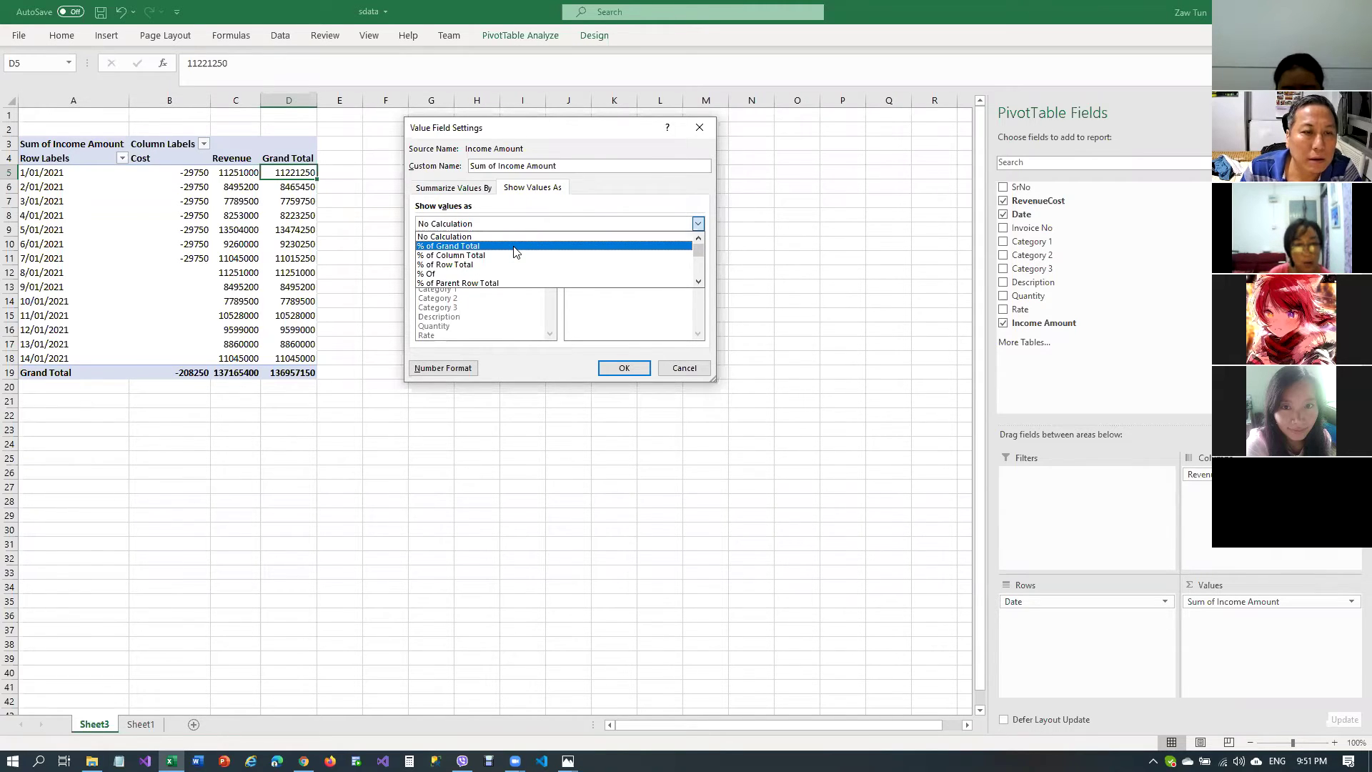
scroll(515, 252, down, 3)
scroll(516, 252, up, 3)
click(624, 326)
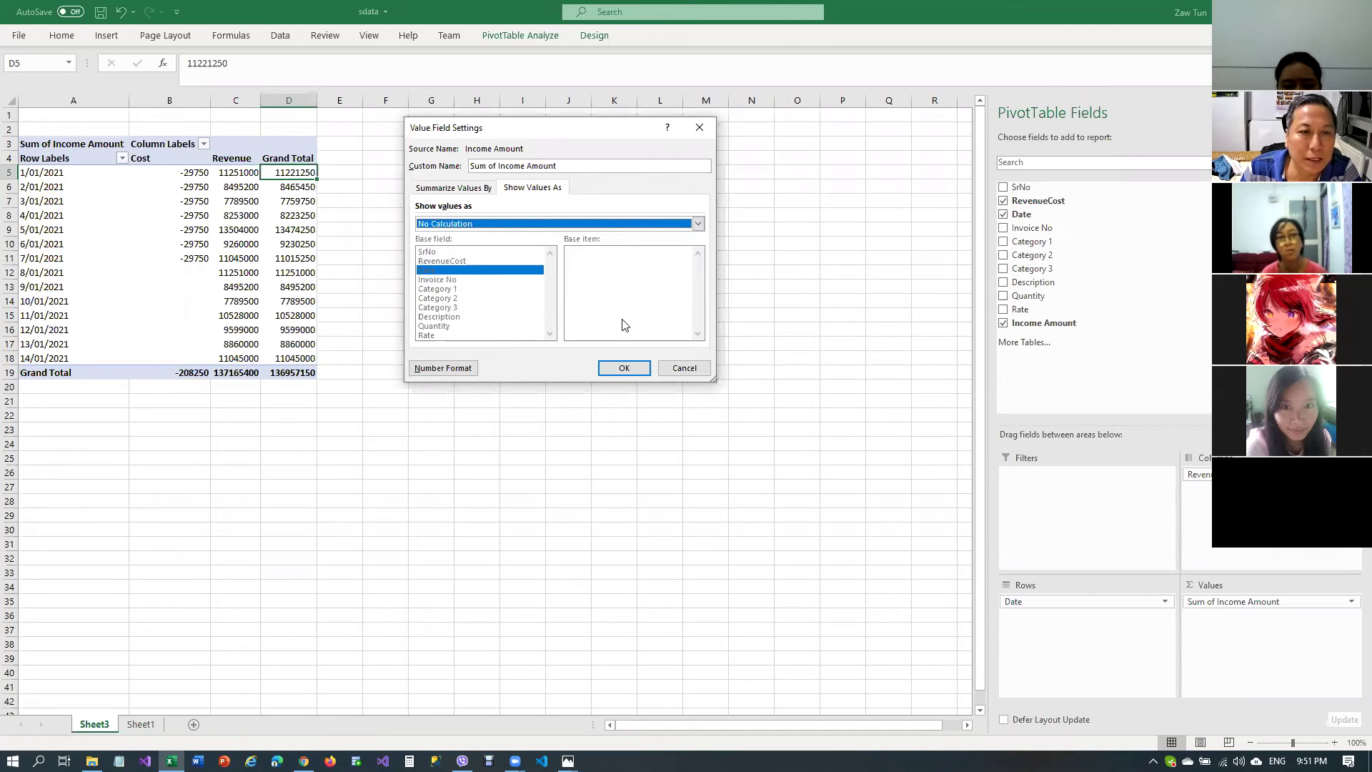
click(461, 187)
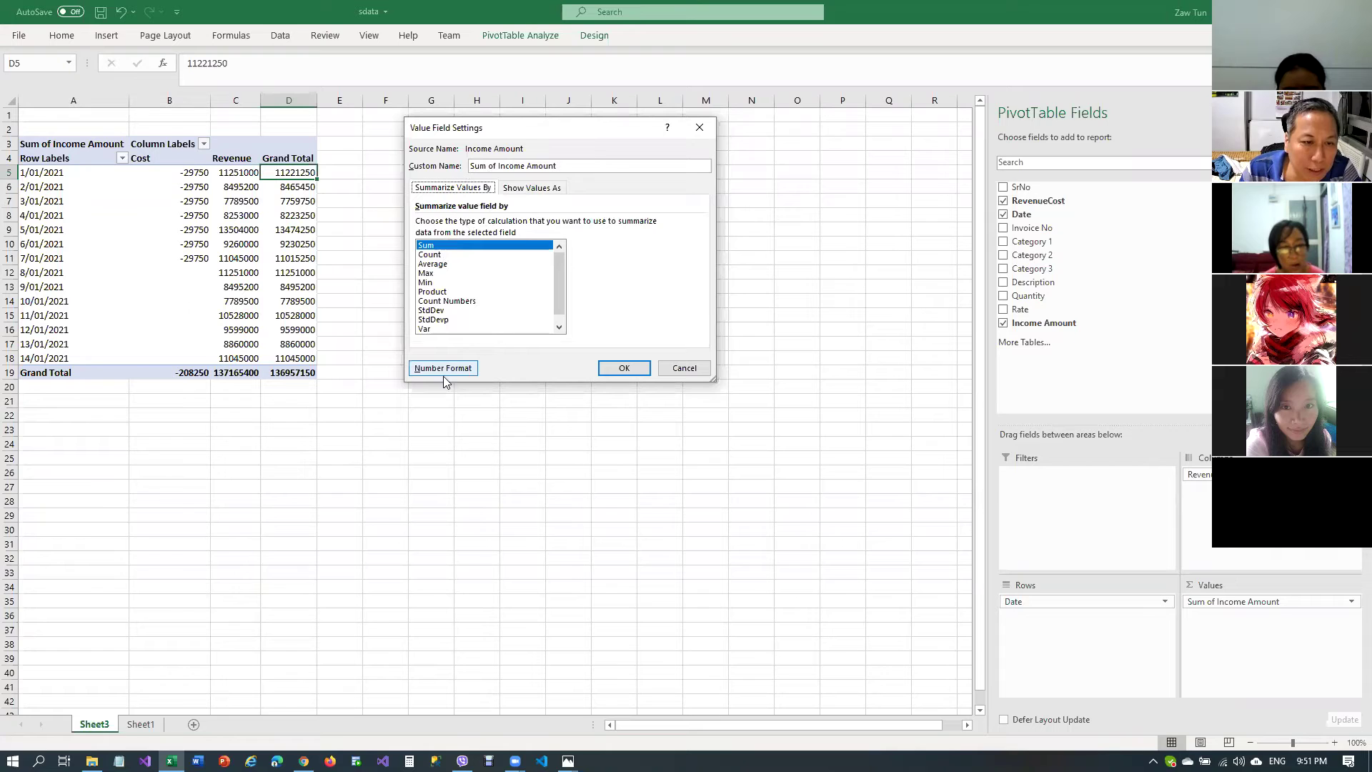
Format the Sum of Income Amount values as Number with 0 decimal places and a 1000 separator
click(441, 369)
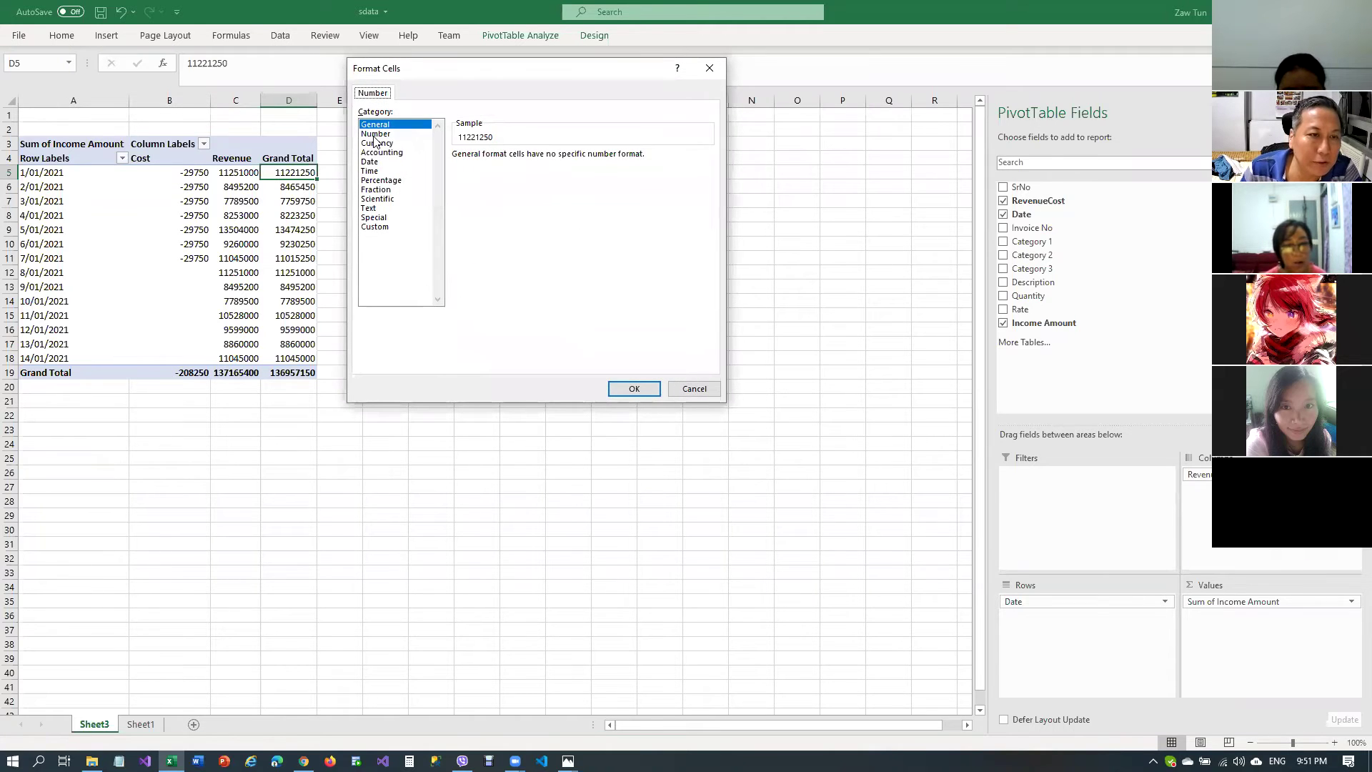
click(377, 134)
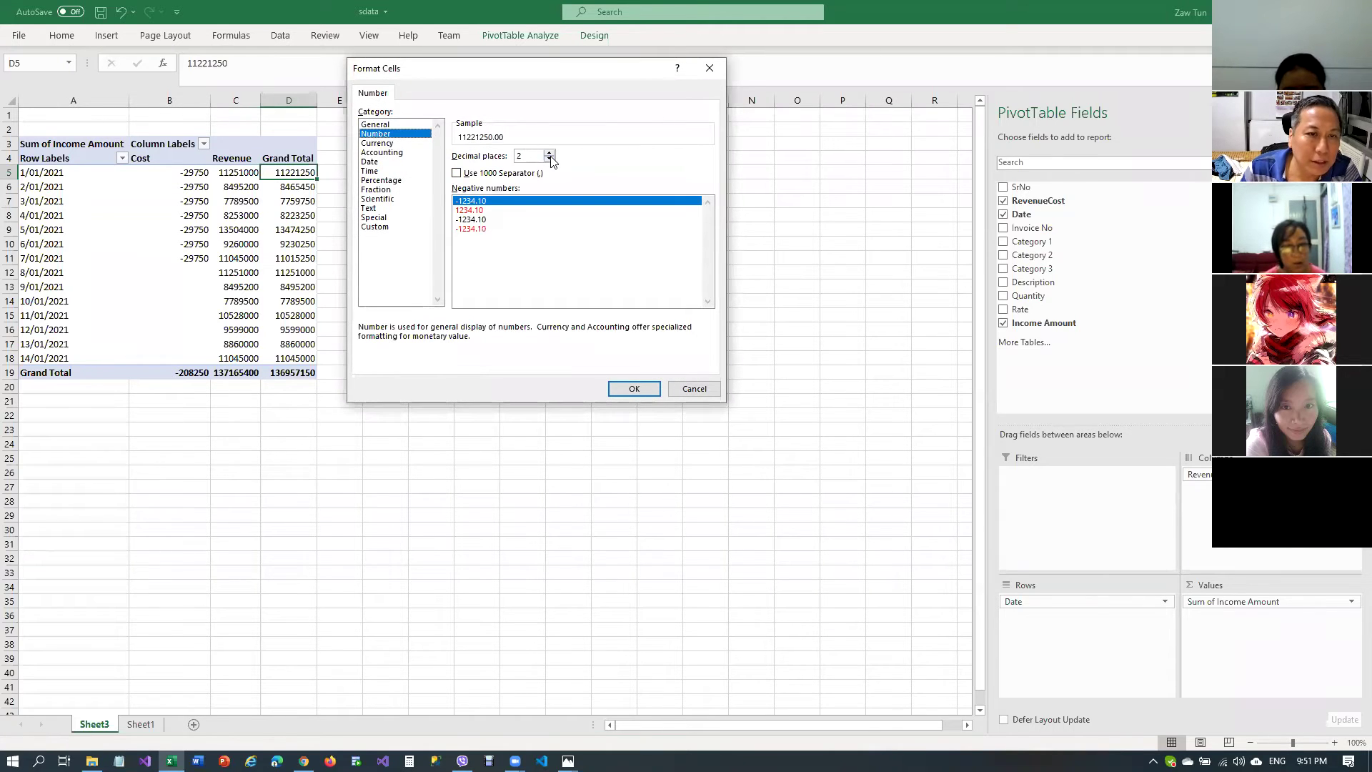
click(551, 161)
click(551, 160)
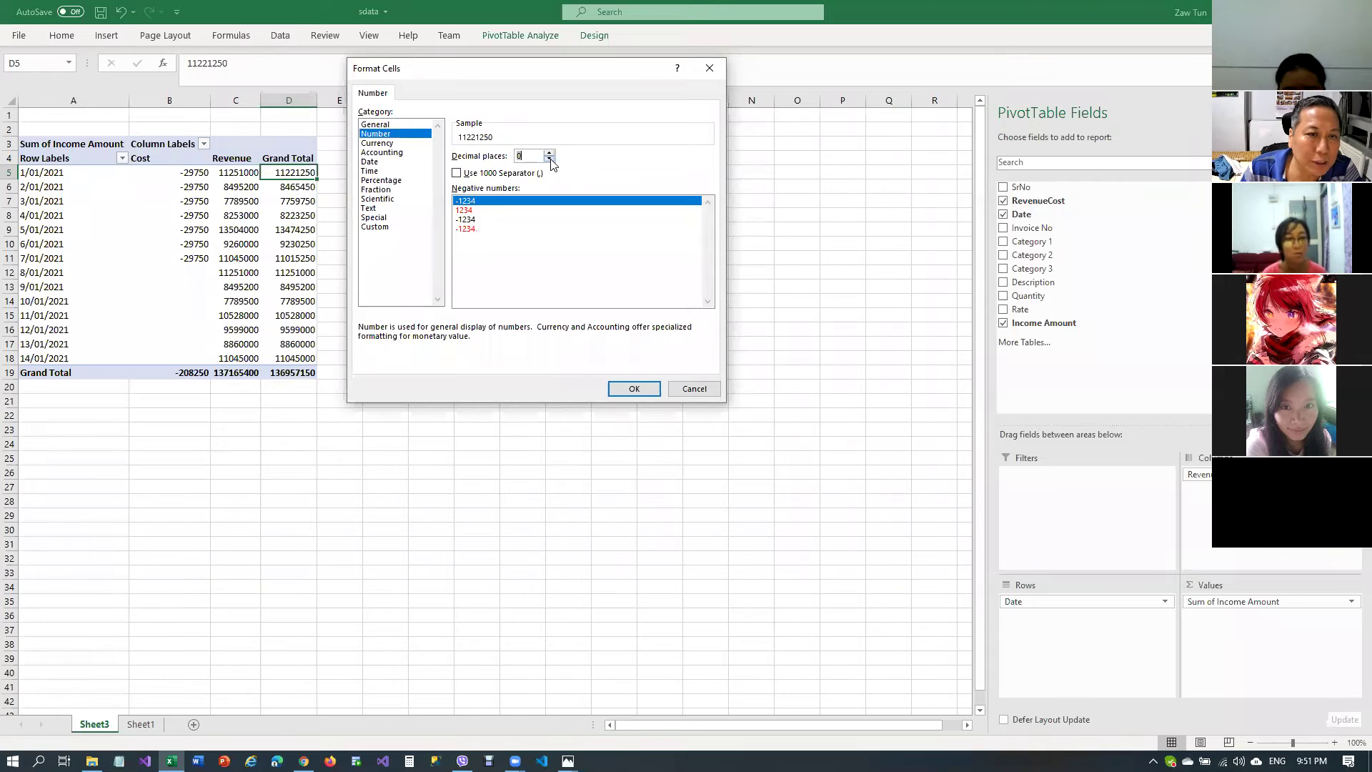
click(483, 173)
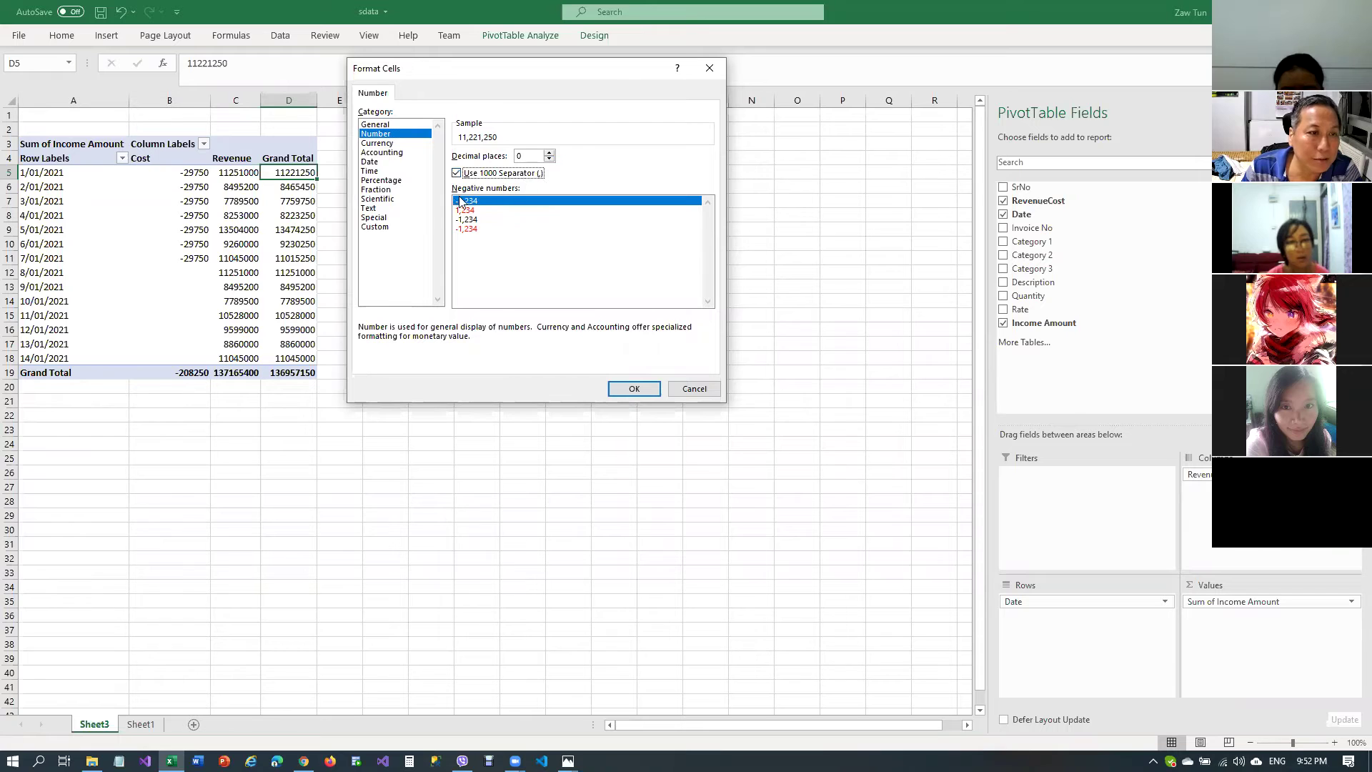
click(634, 389)
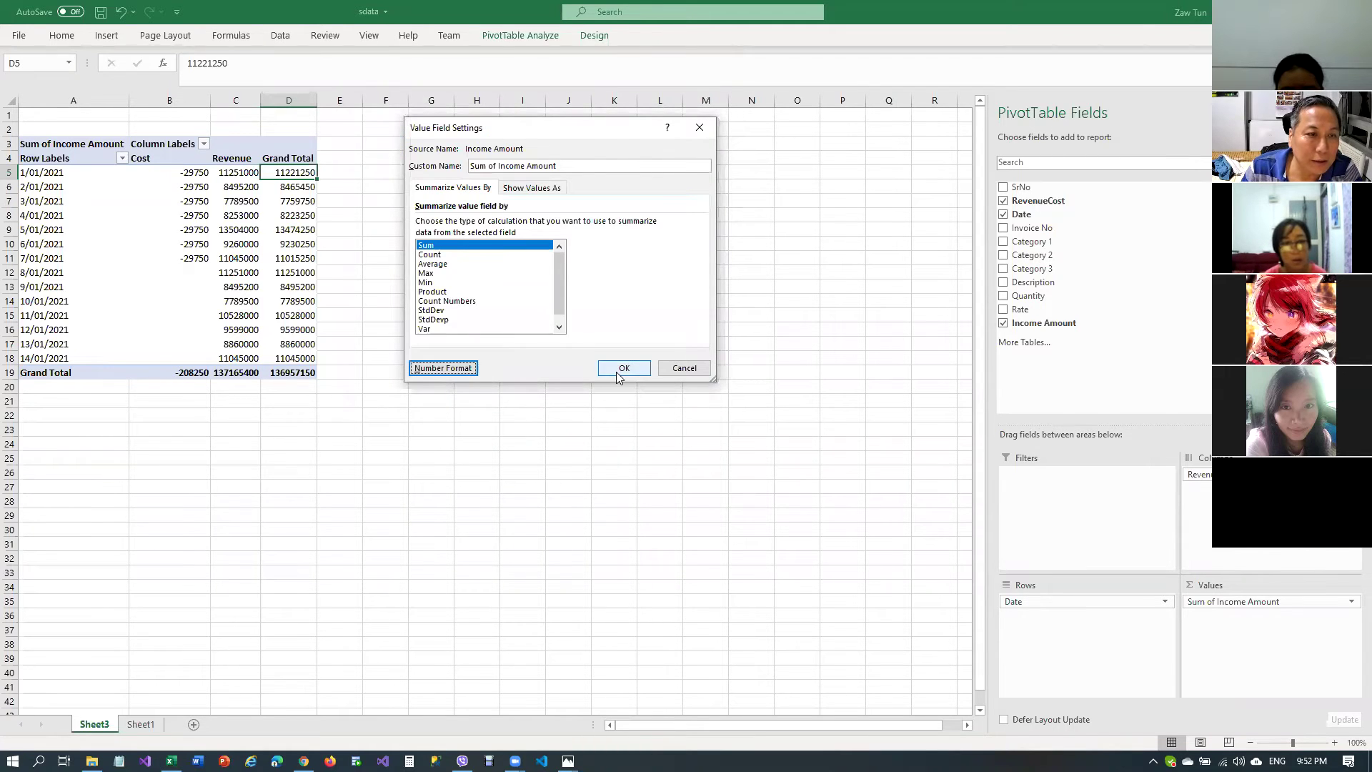
click(619, 375)
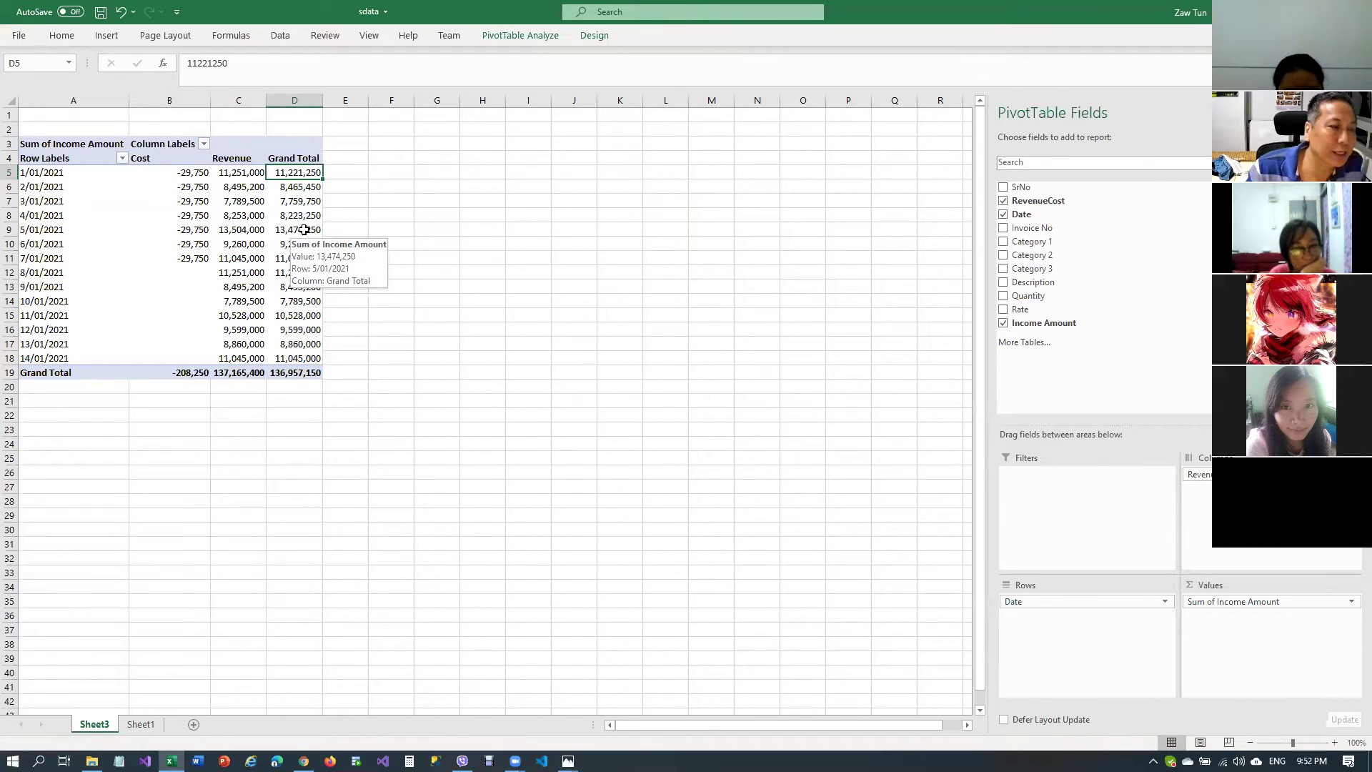
Examine the formatted Cost, Revenue and Grand Total values for 1/01/2021 and 2/01/2021 in the PivotTable
click(25, 171)
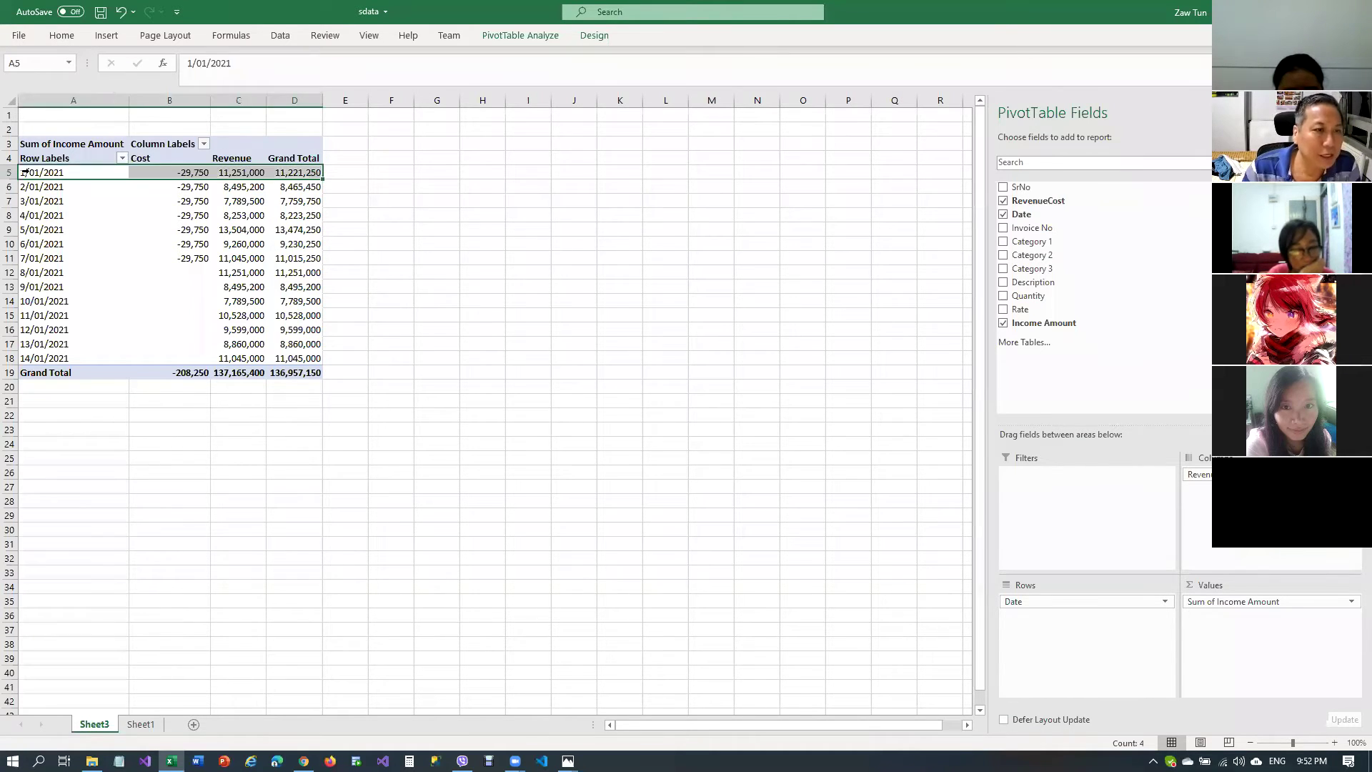
click(243, 174)
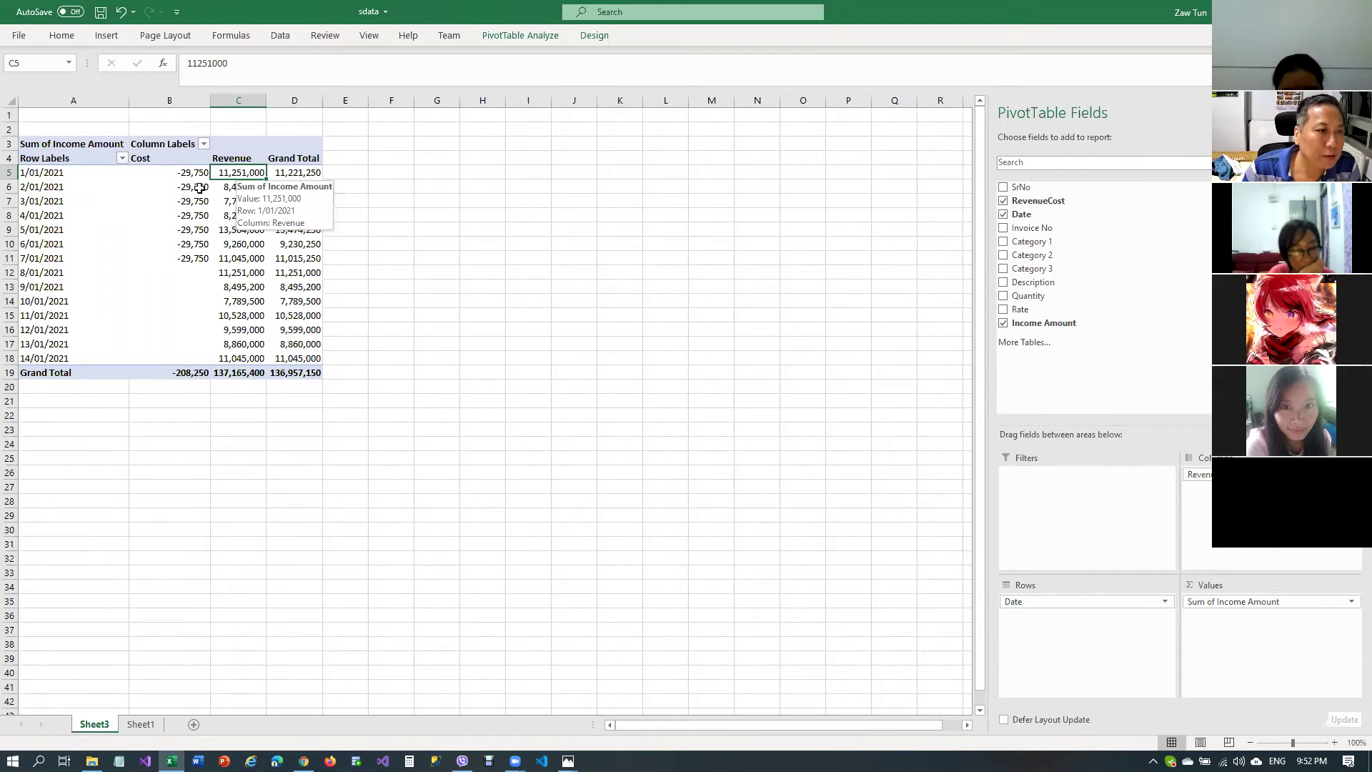
click(179, 172)
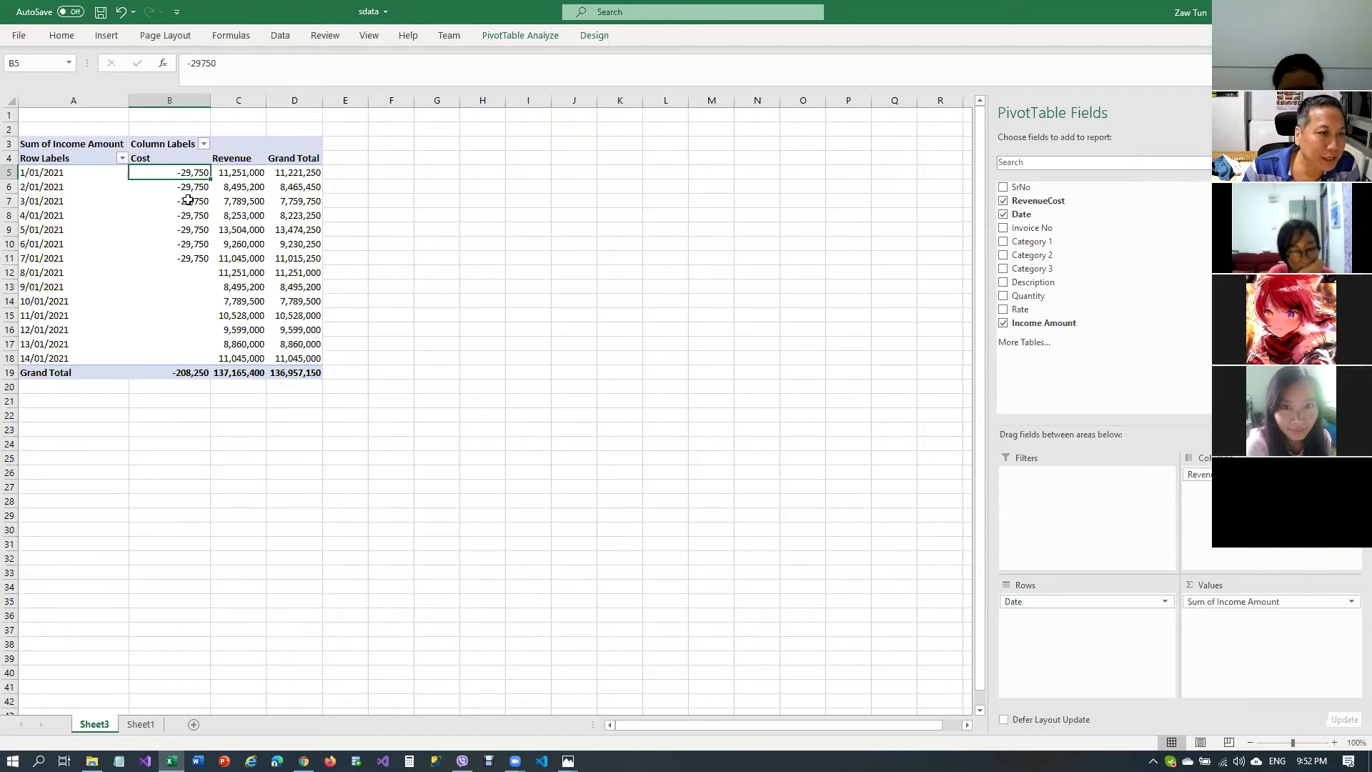
click(235, 188)
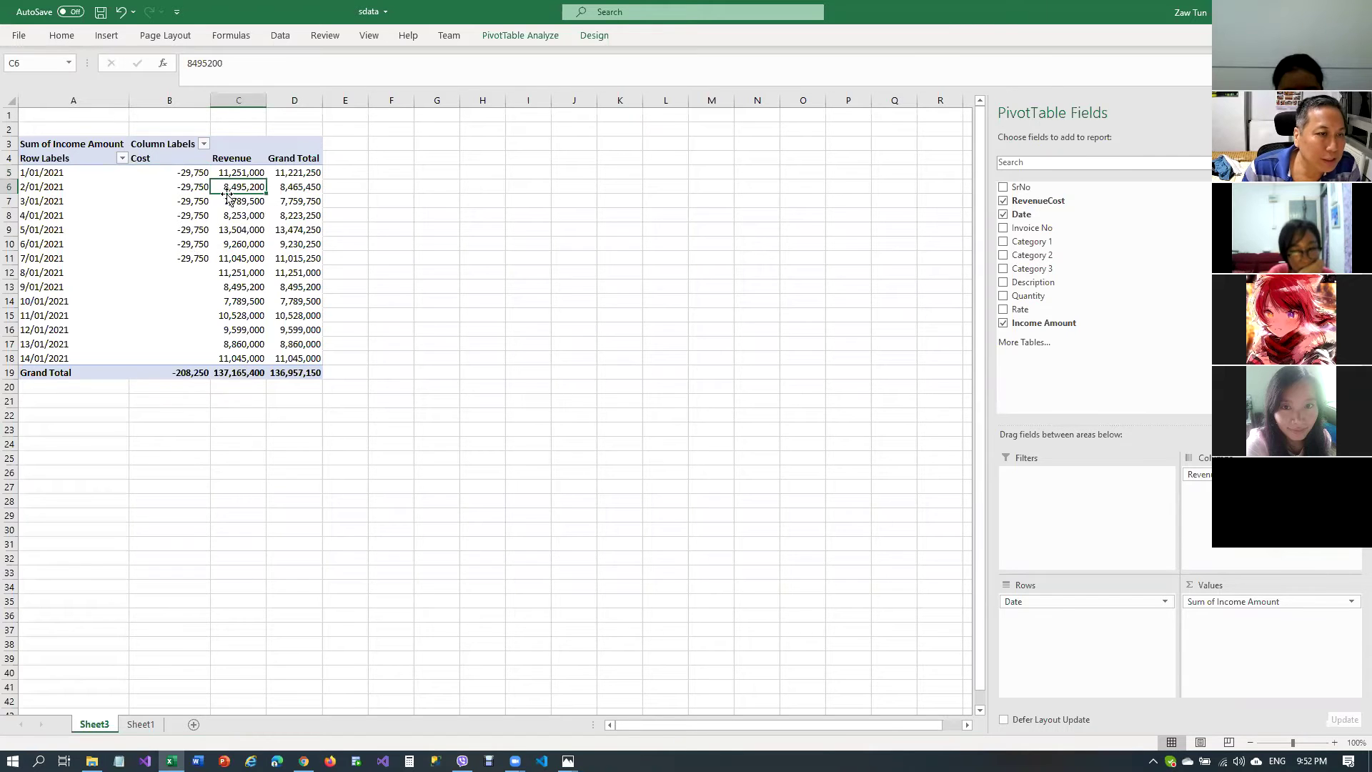
click(179, 188)
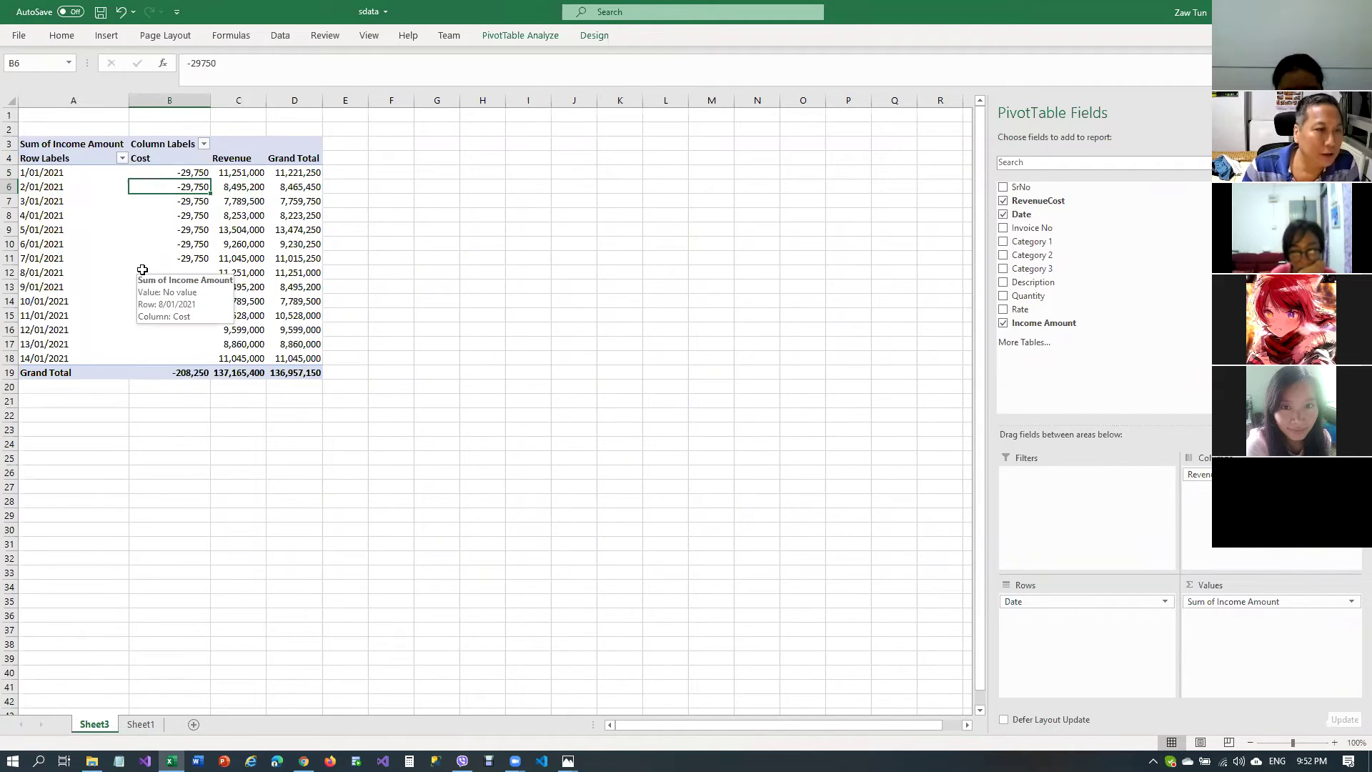
click(301, 186)
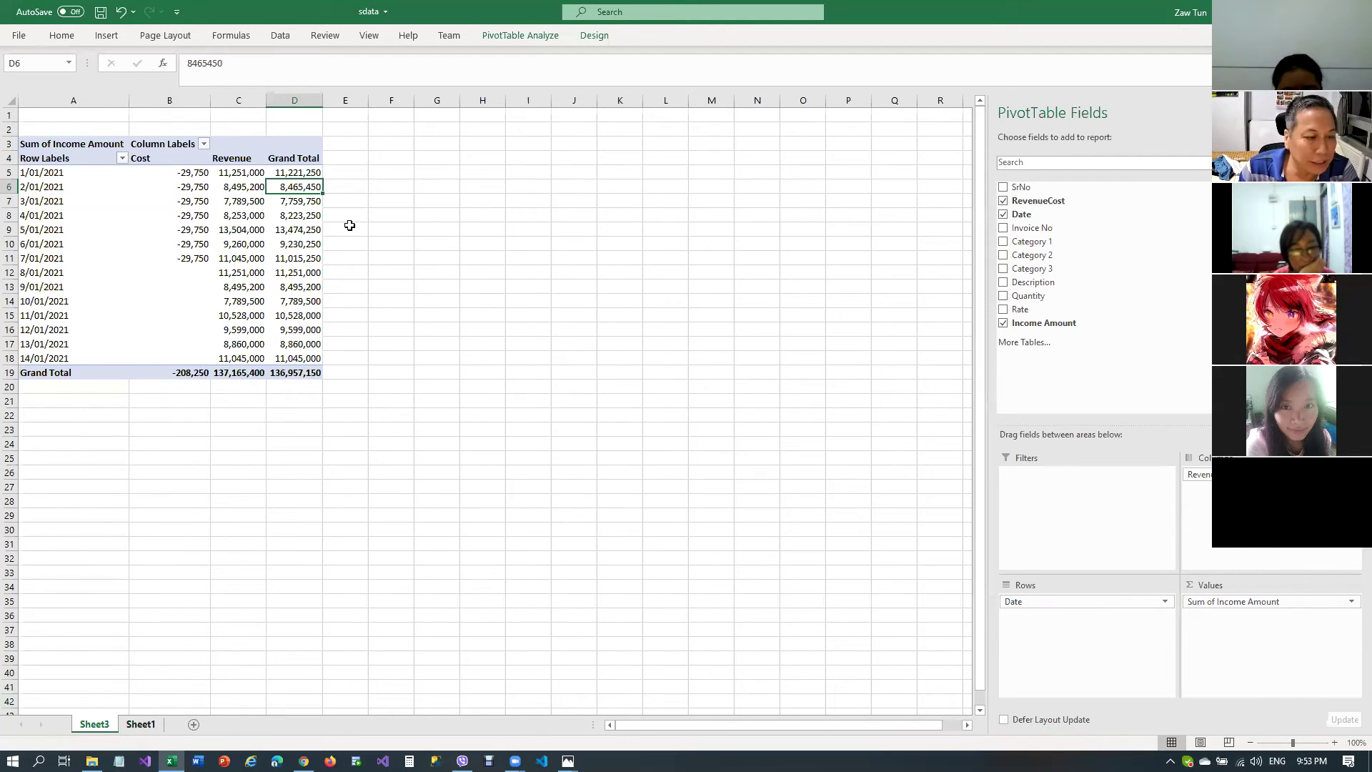
Check the Category 1 entries in the Sheet1 records, and add Category 1 below Date in the PivotTable rows
key(ctrl+Page_Down)
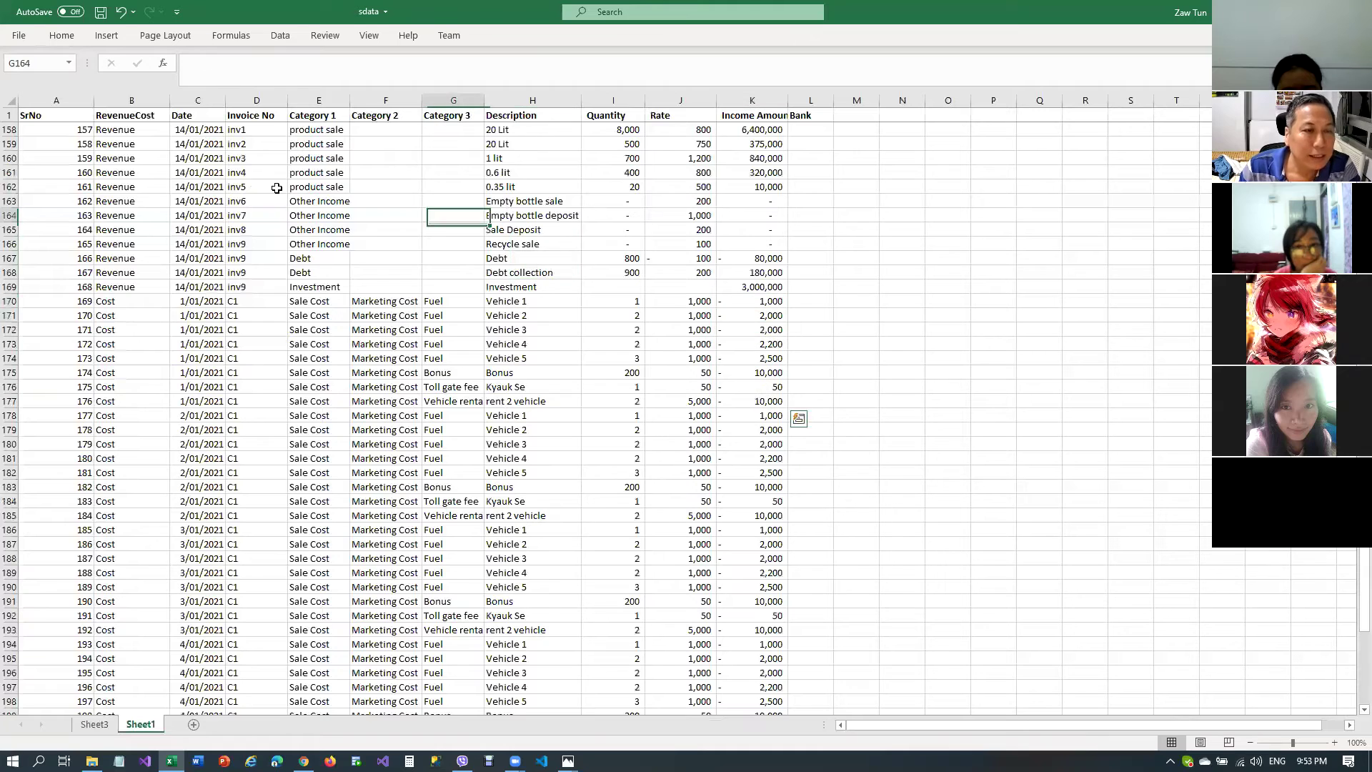
click(342, 144)
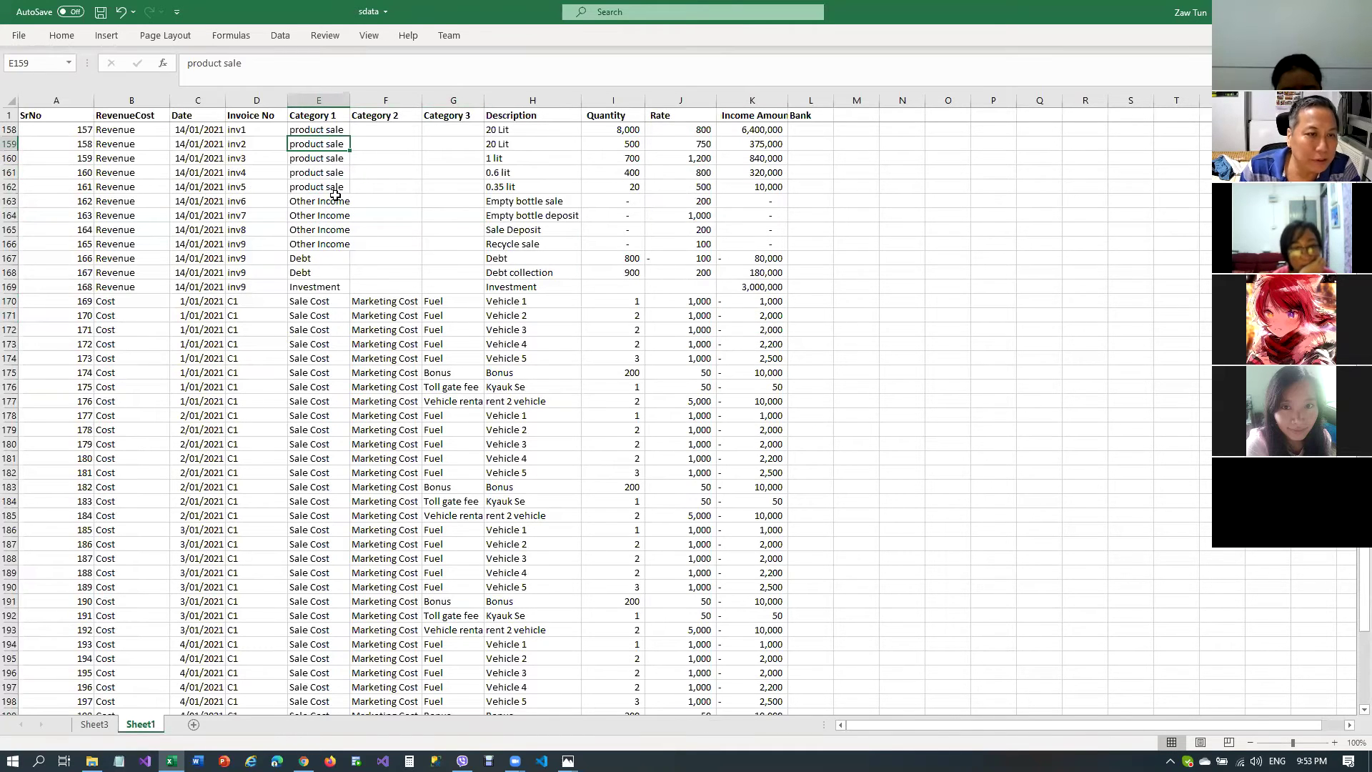
click(335, 197)
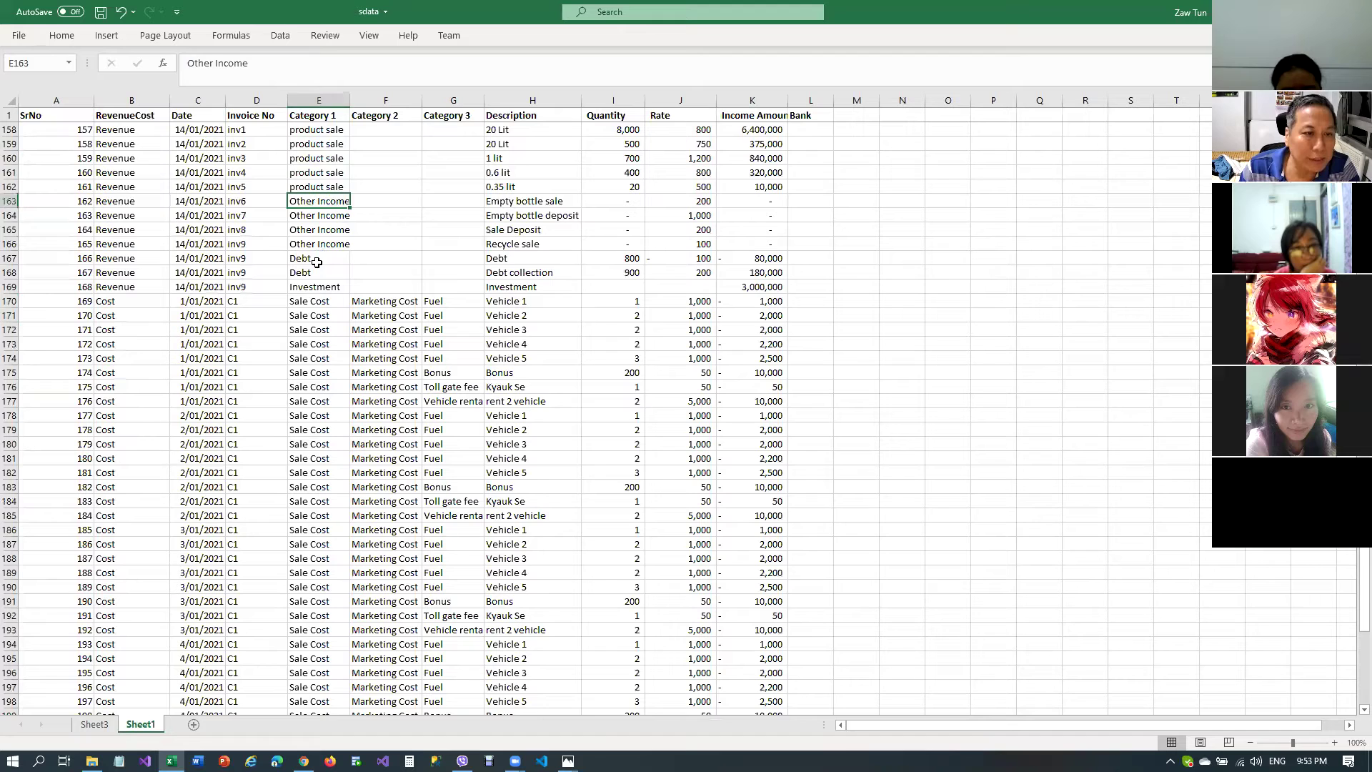
click(315, 288)
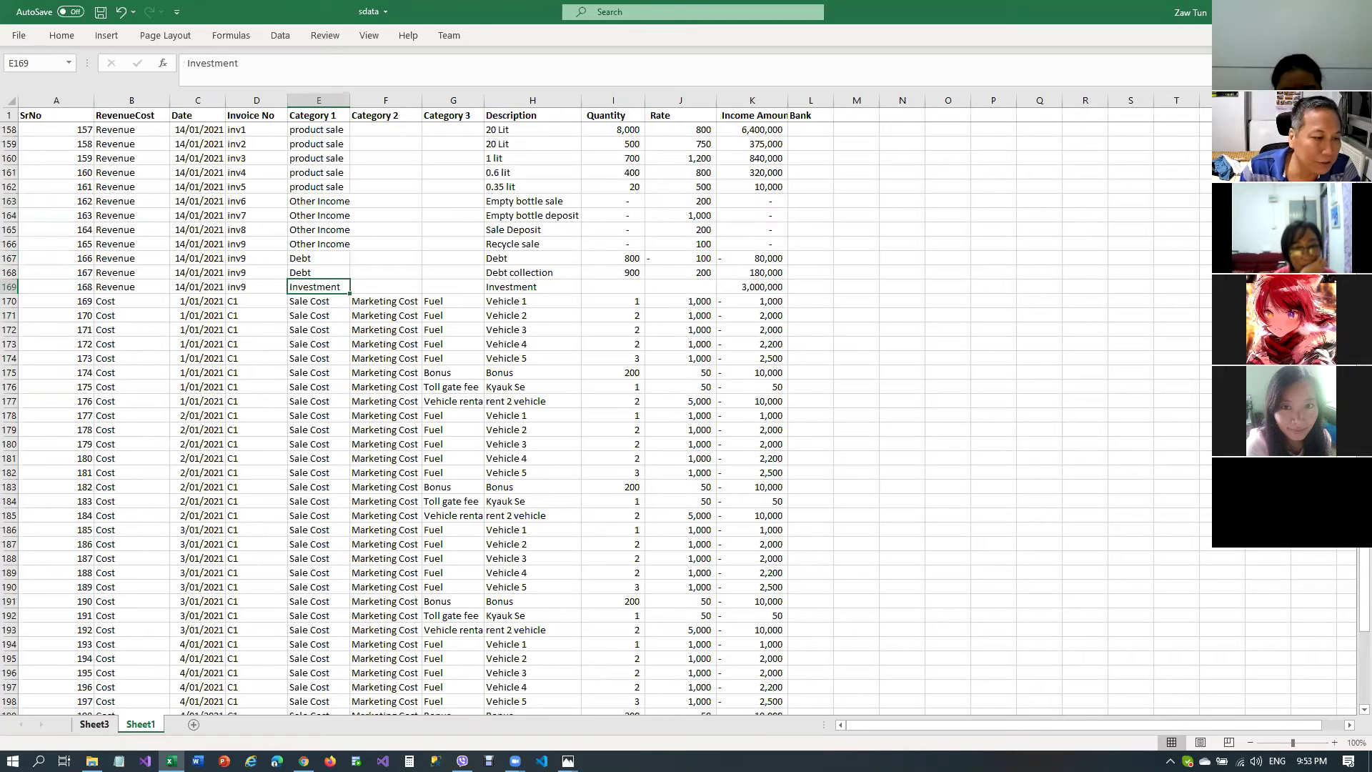
click(94, 723)
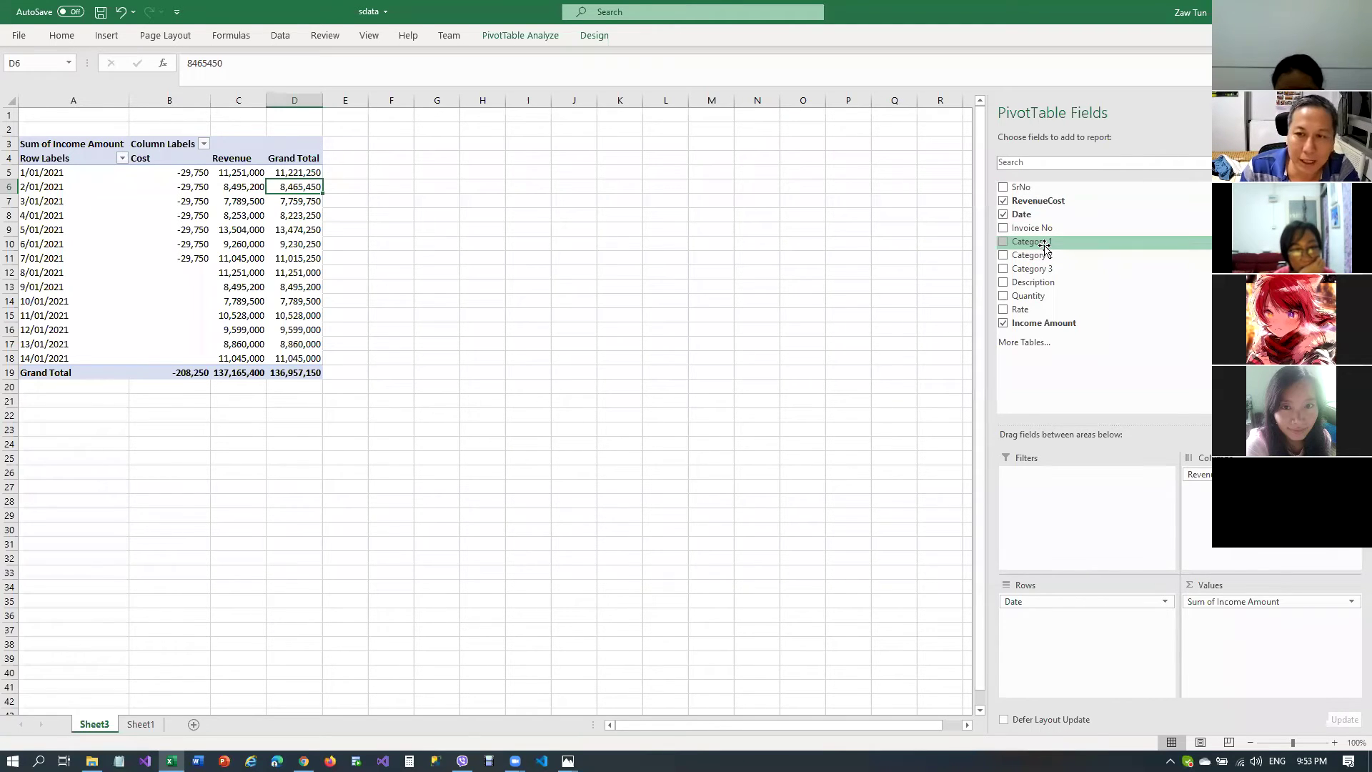
drag(1044, 246, 1075, 623)
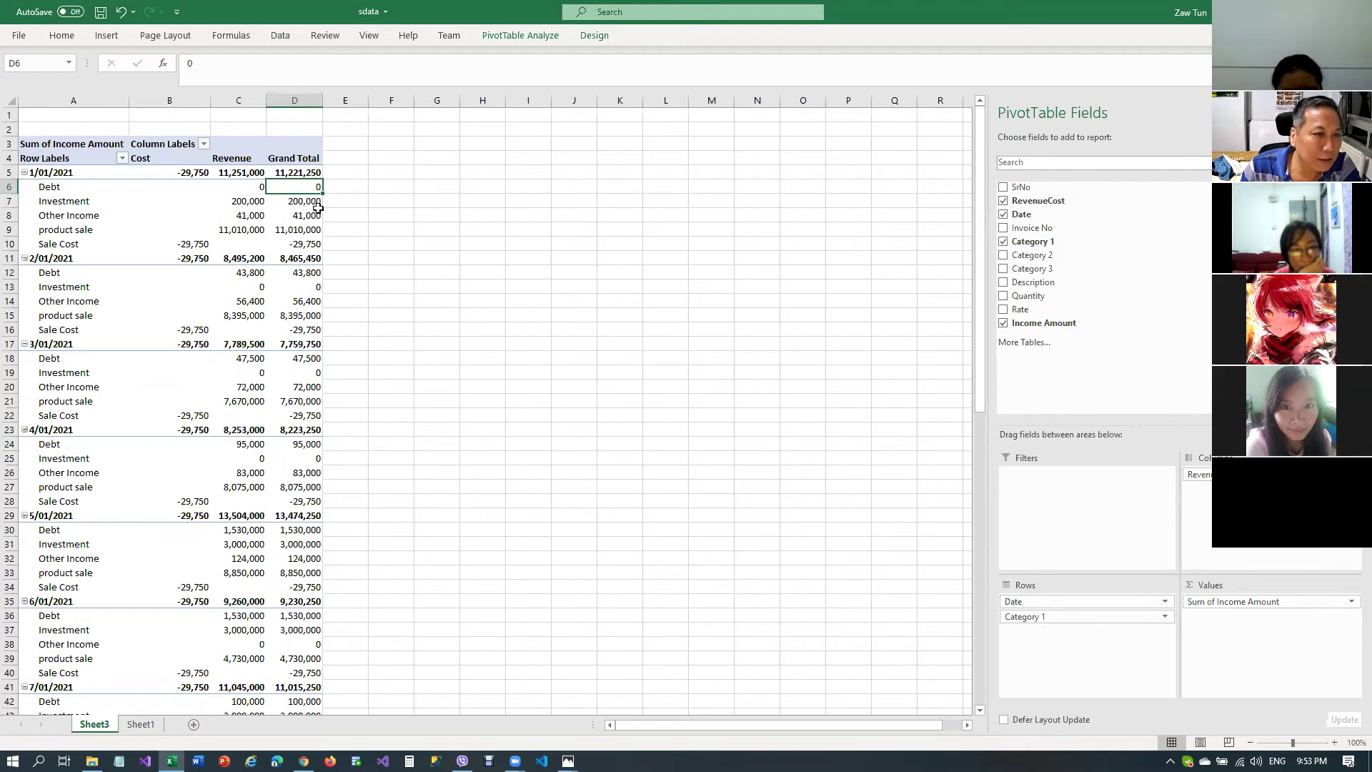
Examine the Investment, Other Income and Sale Cost amounts under 1/01/2021 in the category breakdown
click(250, 205)
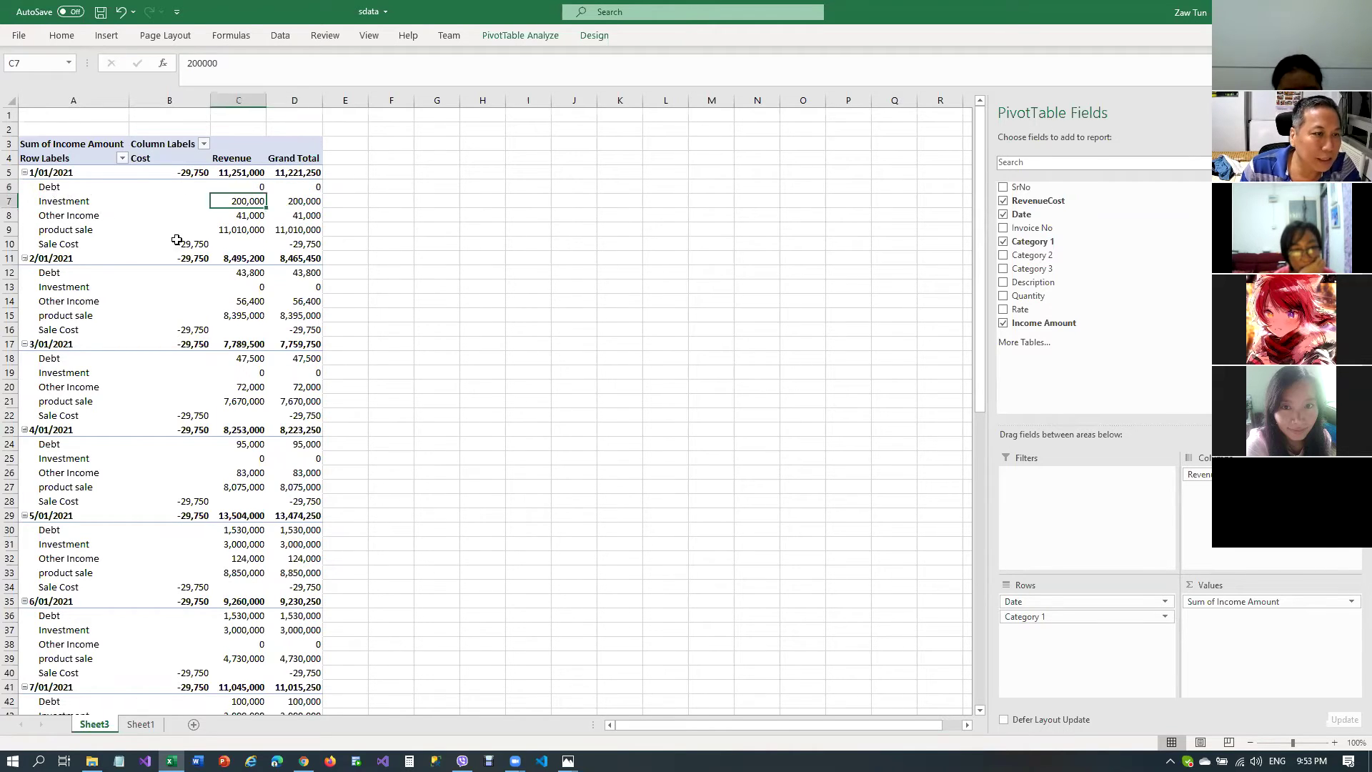
click(60, 219)
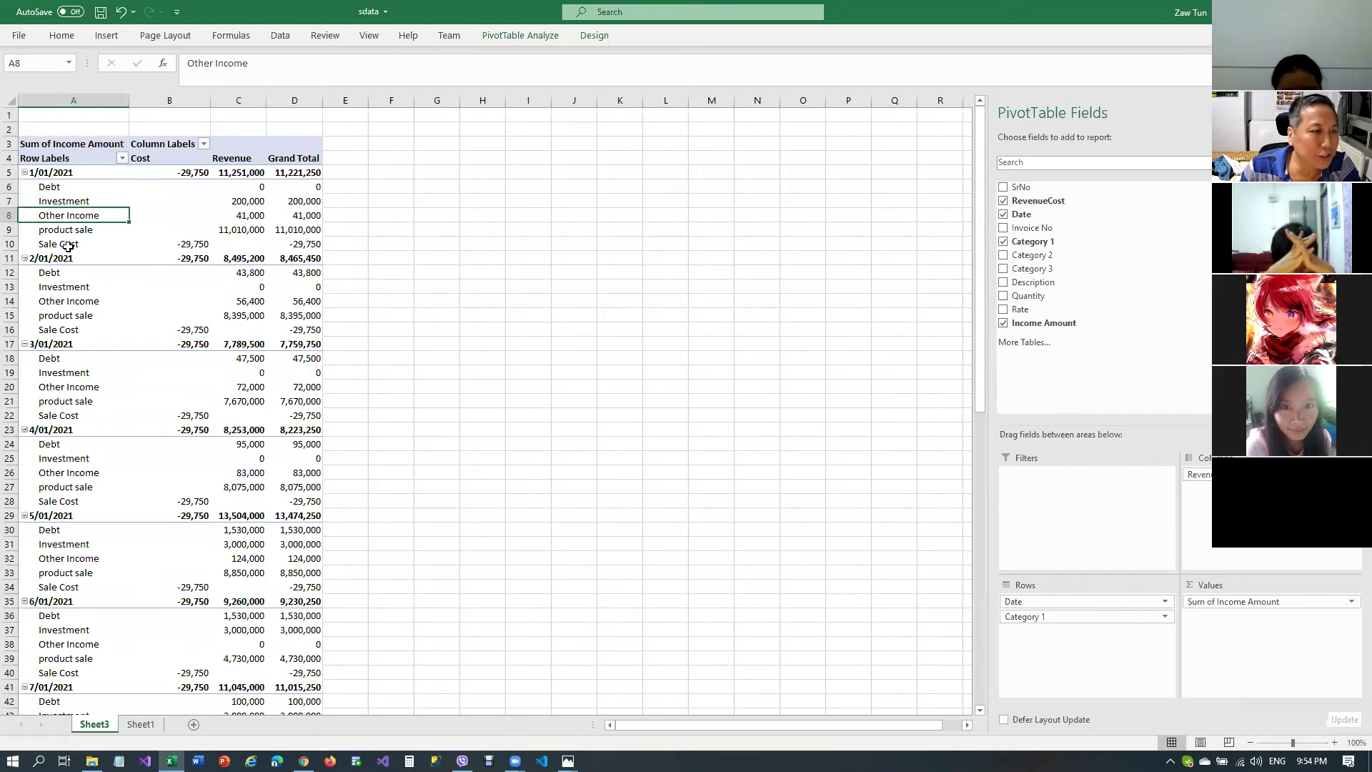
mouse_move(198, 248)
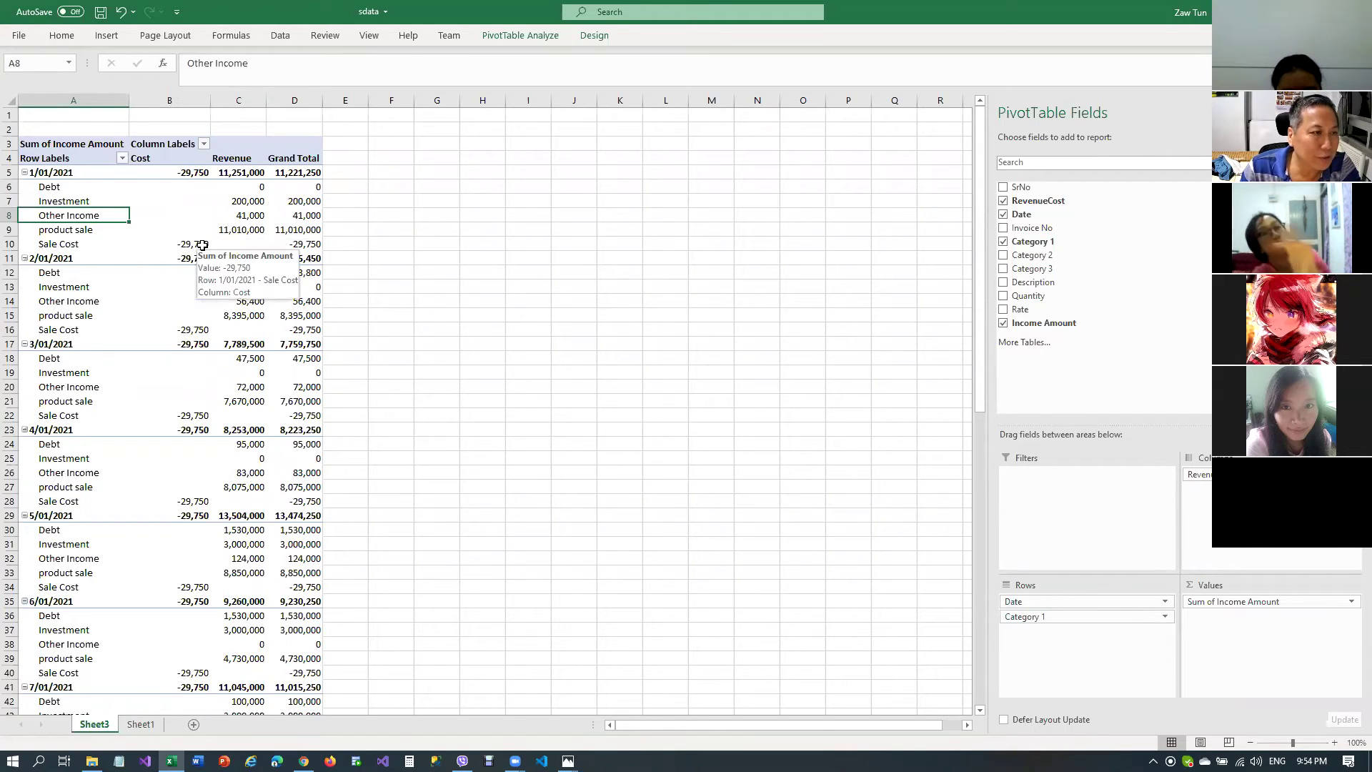
click(308, 243)
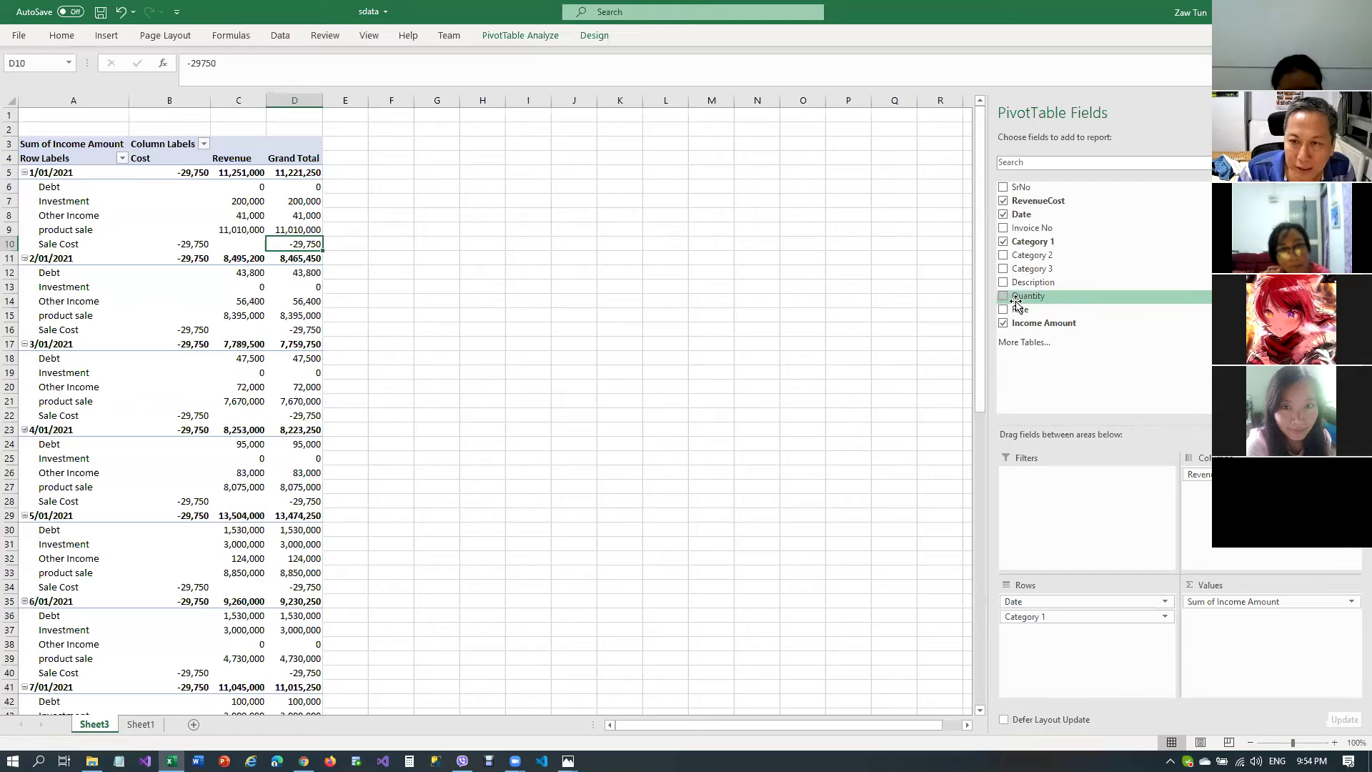
Add Quantity to the PivotTable values above Sum of Income Amount and check the Sale Cost figures for 1/01/2021
drag(1016, 303, 1246, 602)
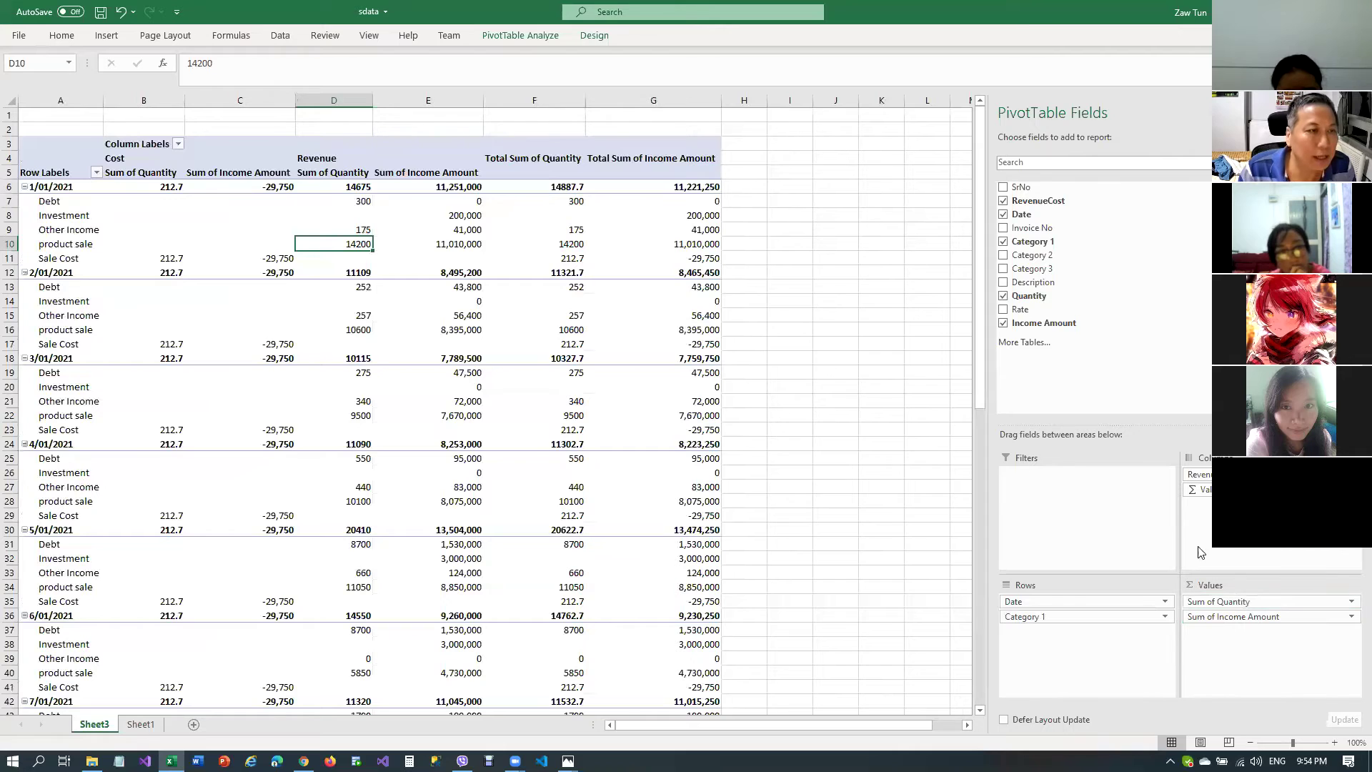
click(73, 259)
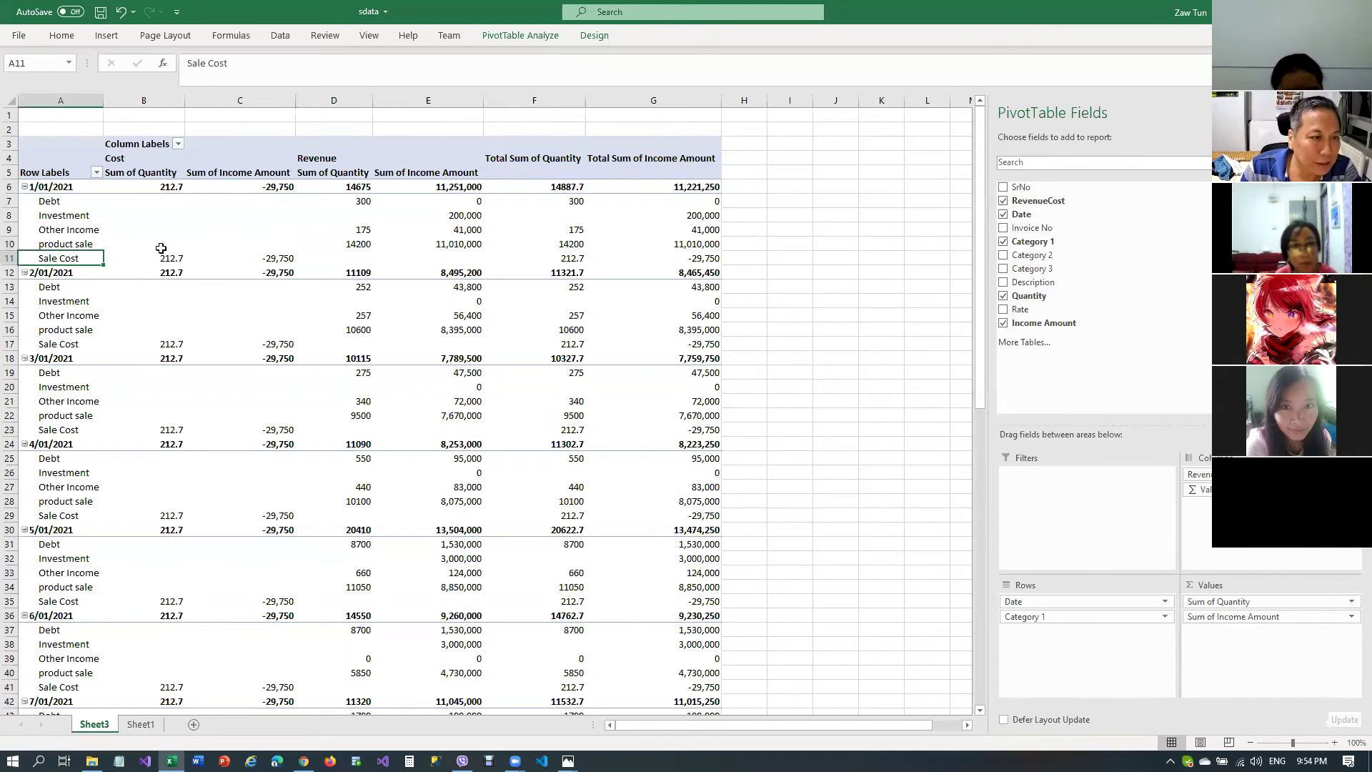
click(183, 258)
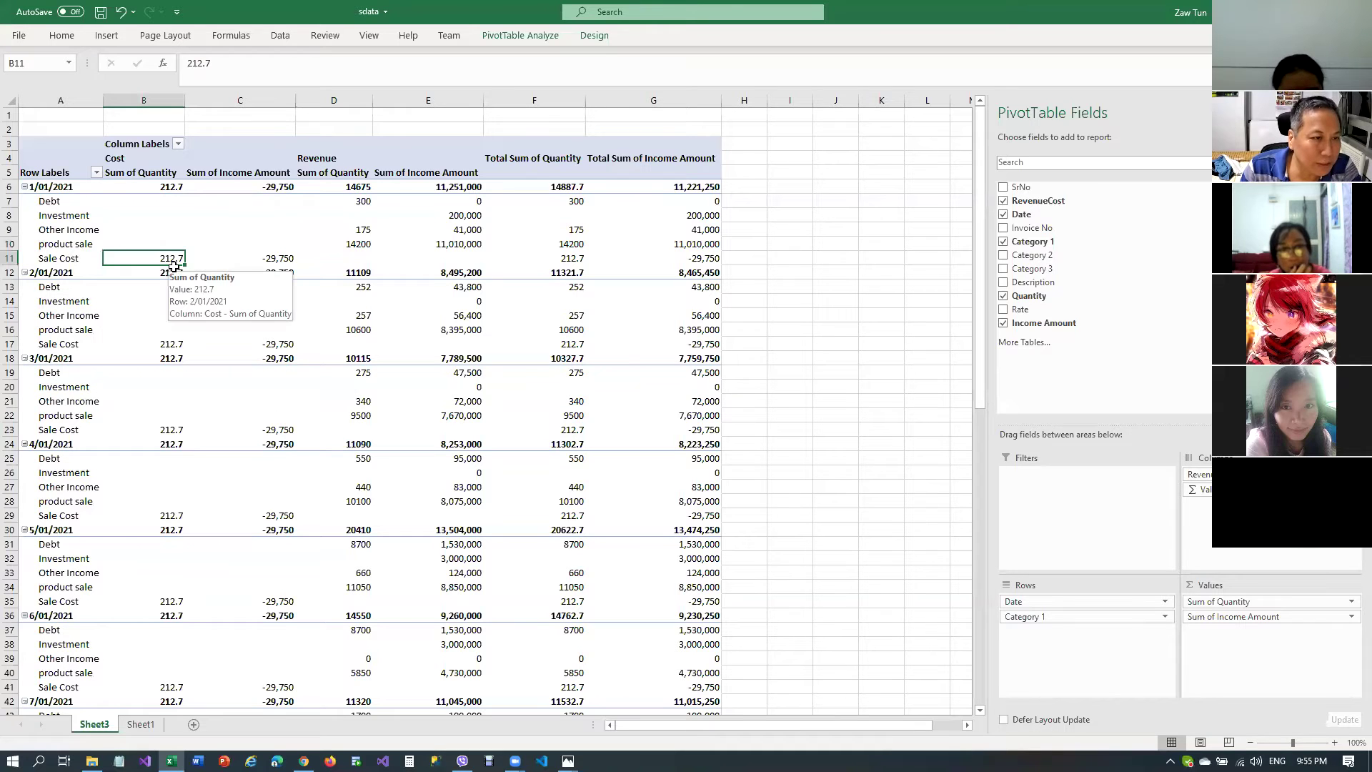
click(277, 258)
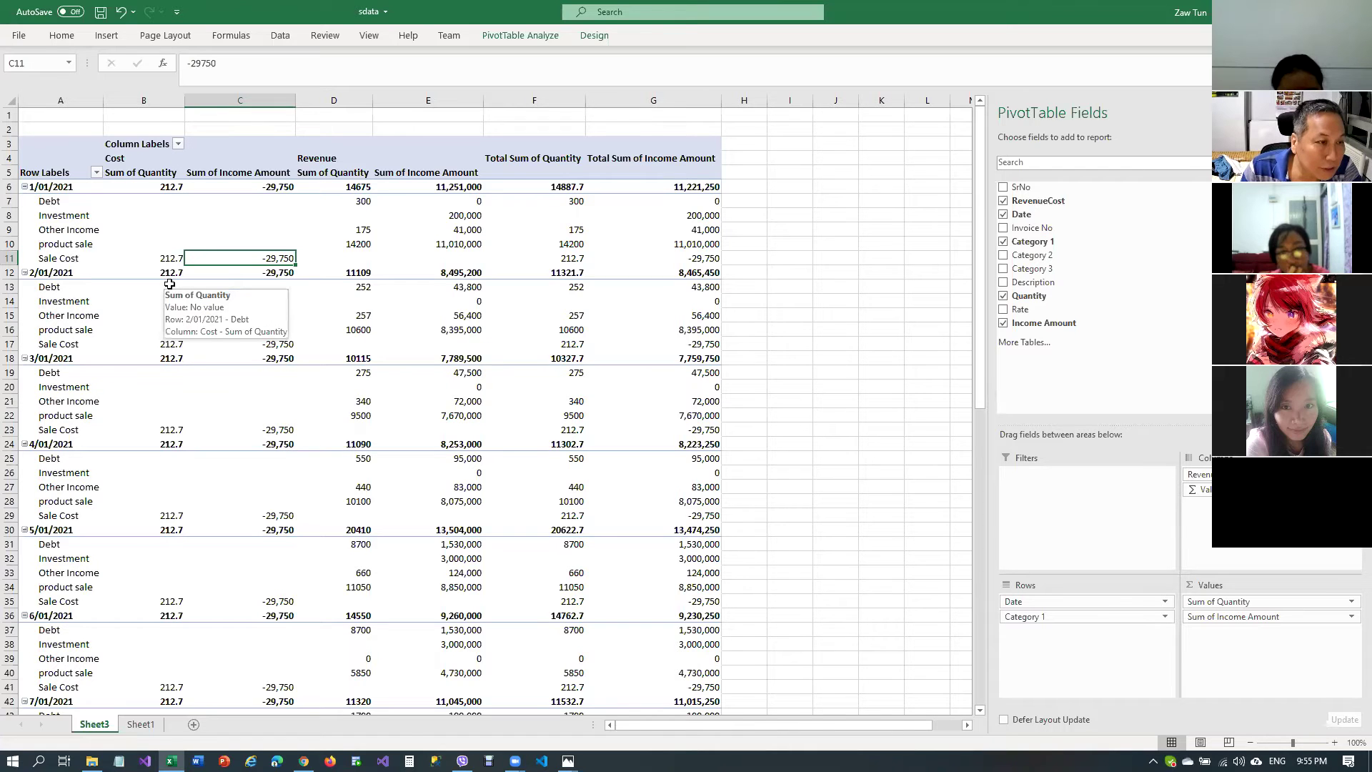
Examine the product sale row under 1/01/2021, including its Revenue Sum of Quantity
click(66, 244)
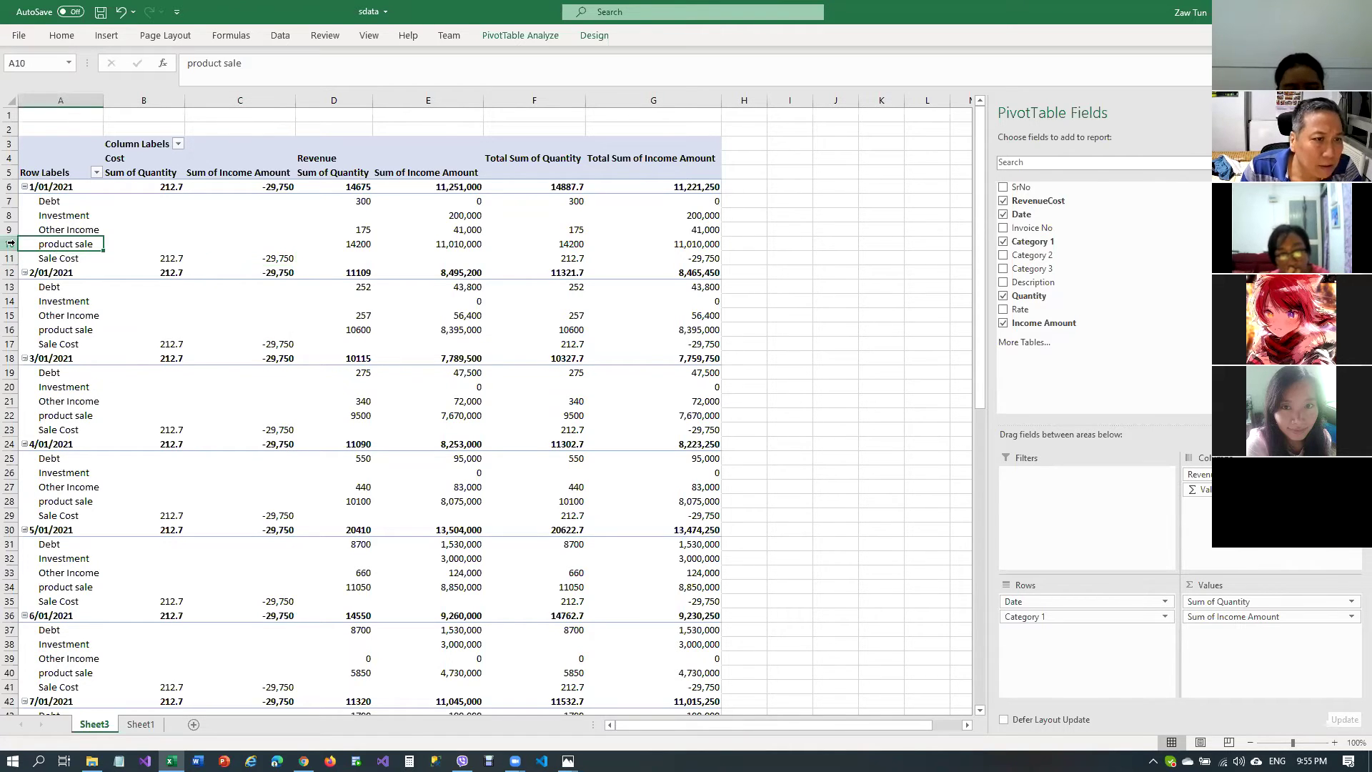
click(11, 244)
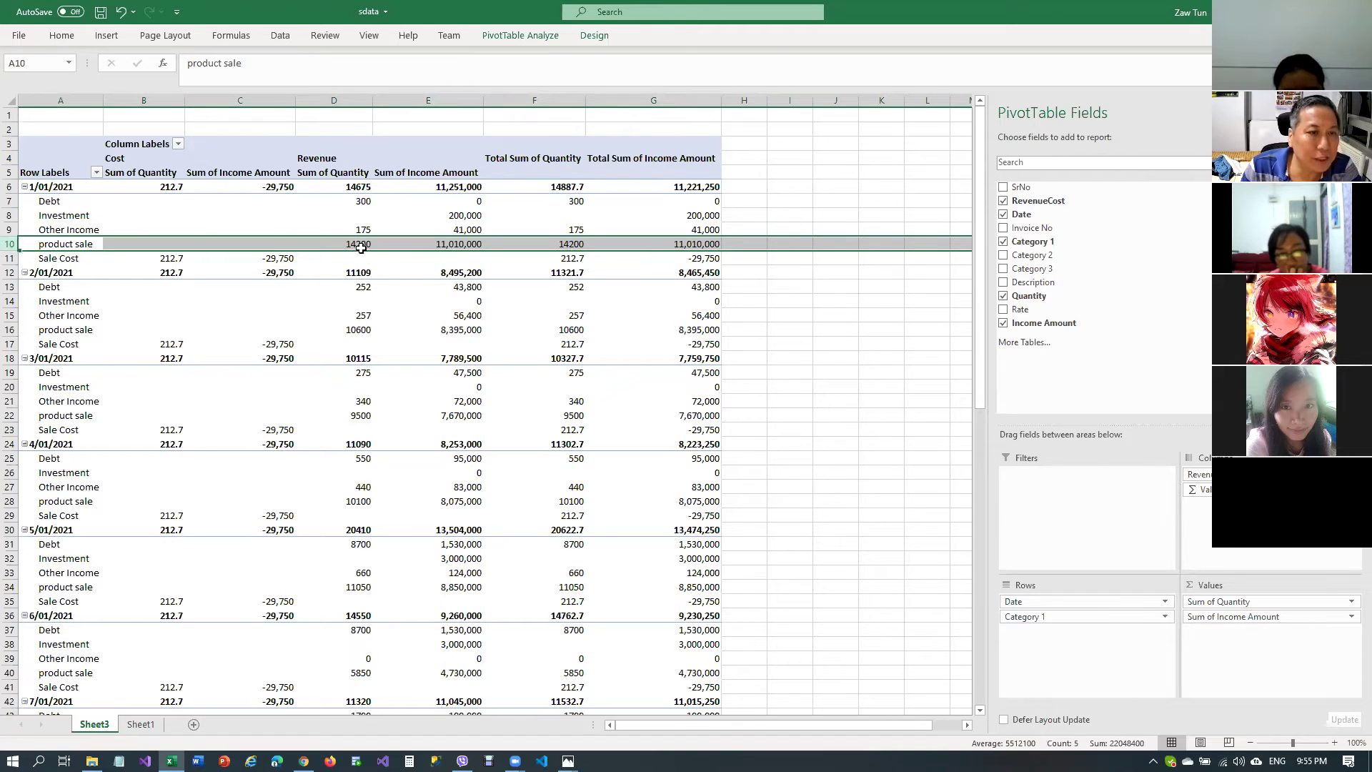
mouse_move(363, 245)
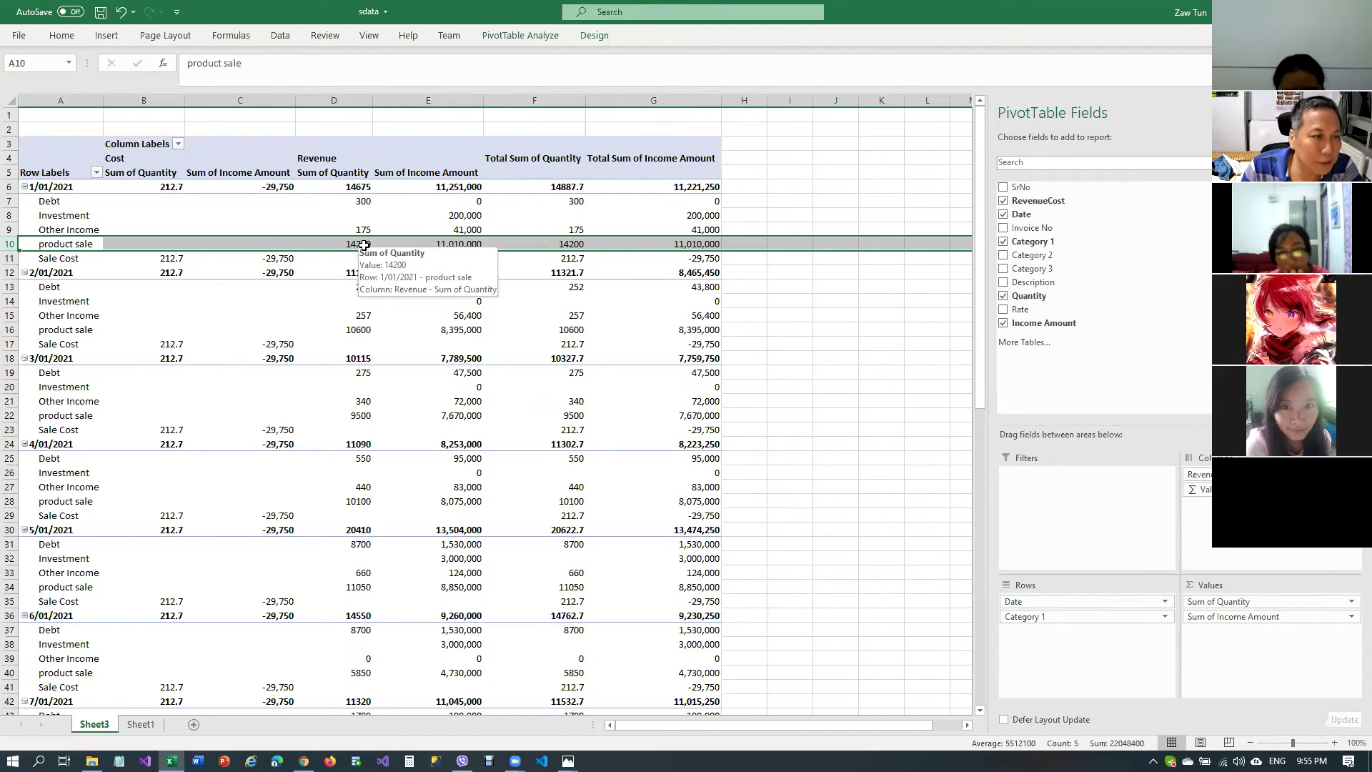
click(363, 246)
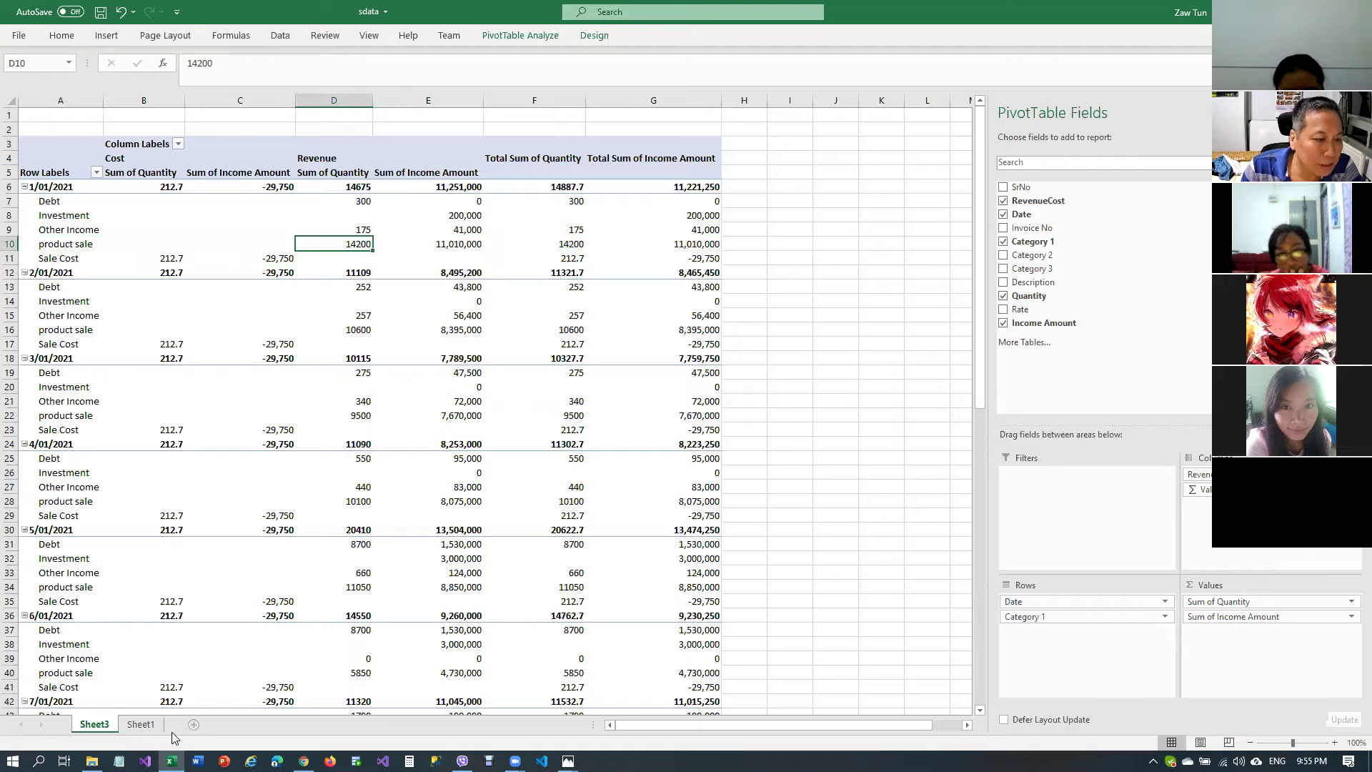
Examine the Quantity values of the 13/01/2021 product sale records in Sheet1
click(142, 724)
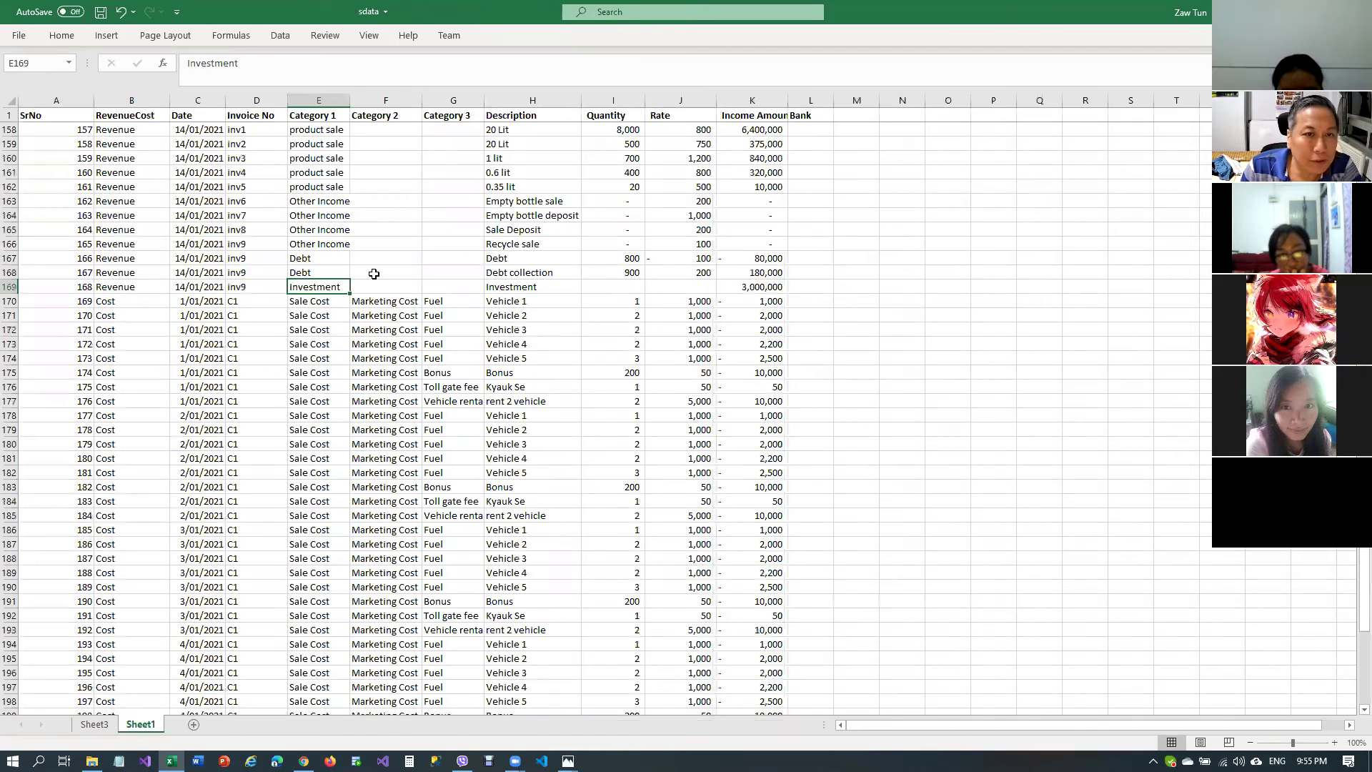
scroll(434, 238, up, 4)
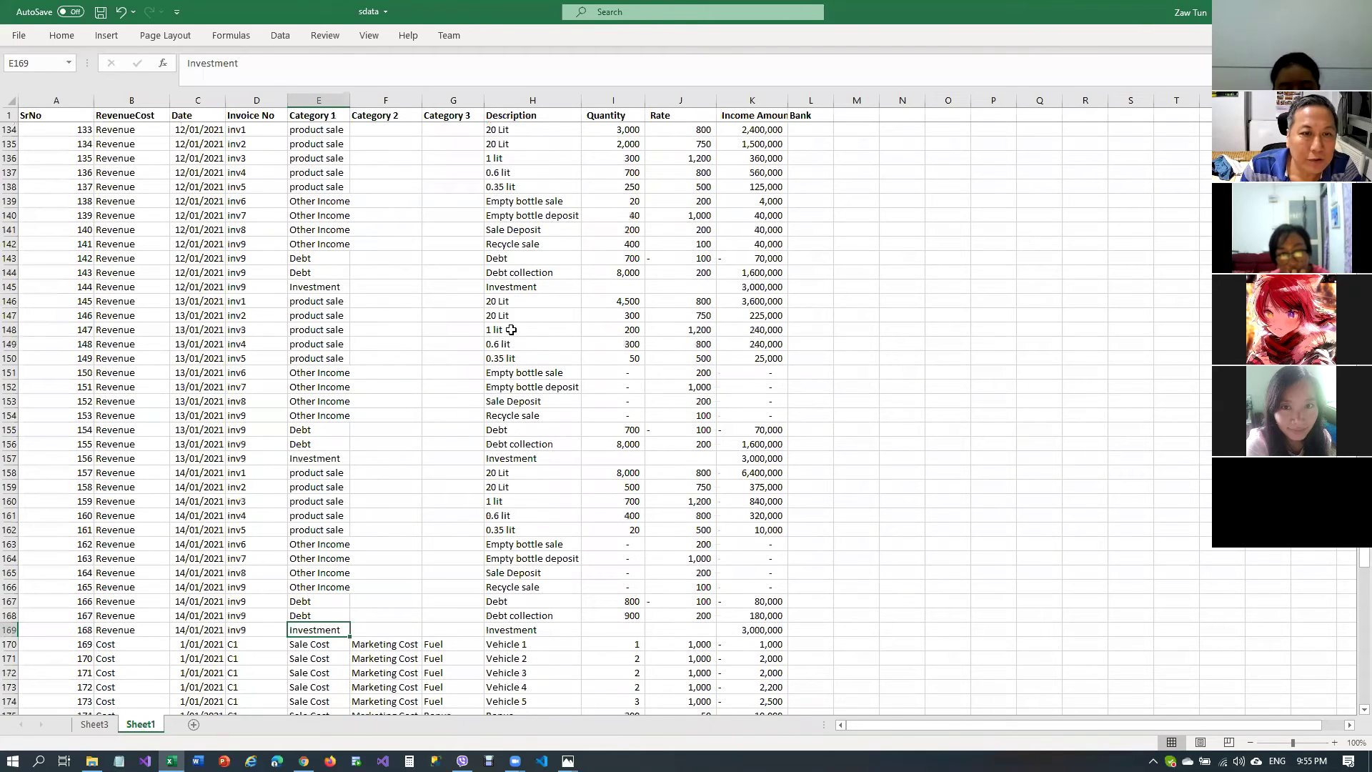
click(516, 301)
key(Tab)
key(Return)
click(640, 316)
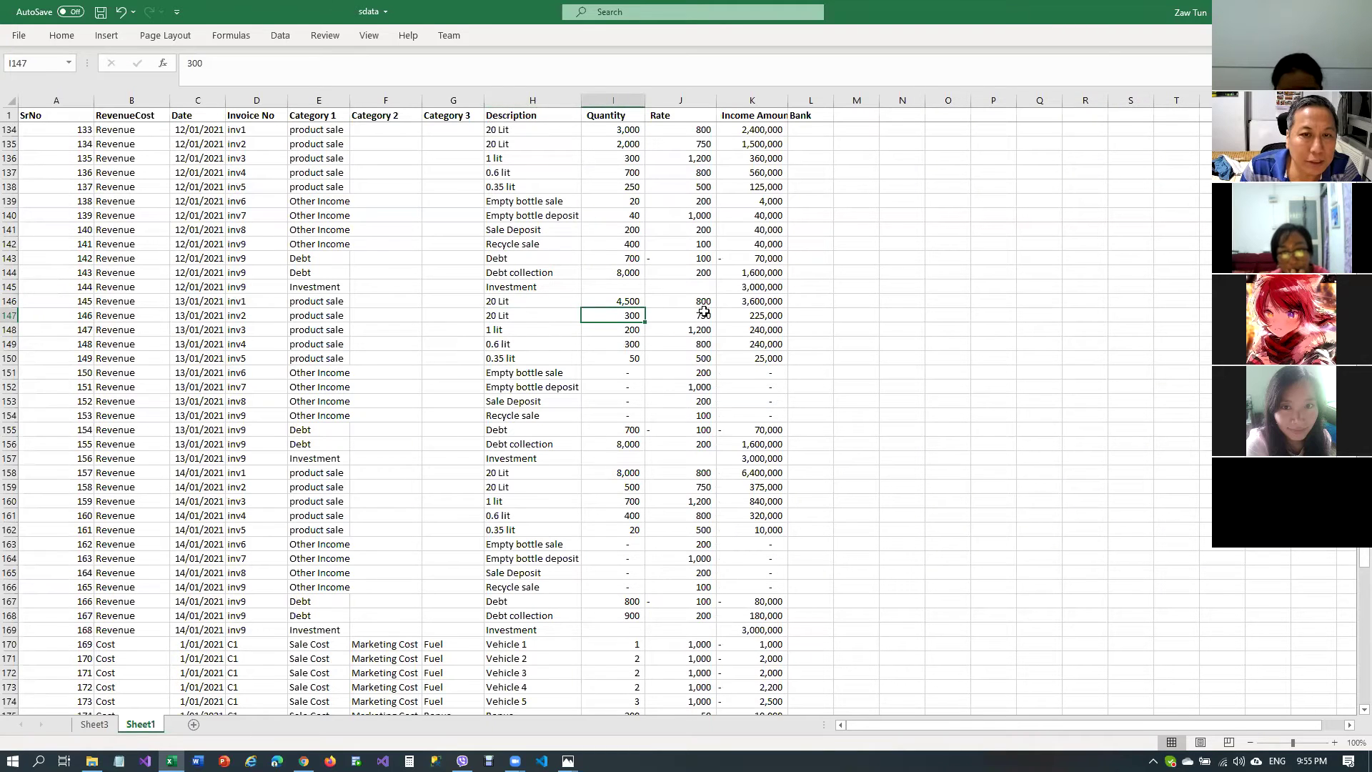
drag(512, 329, 618, 359)
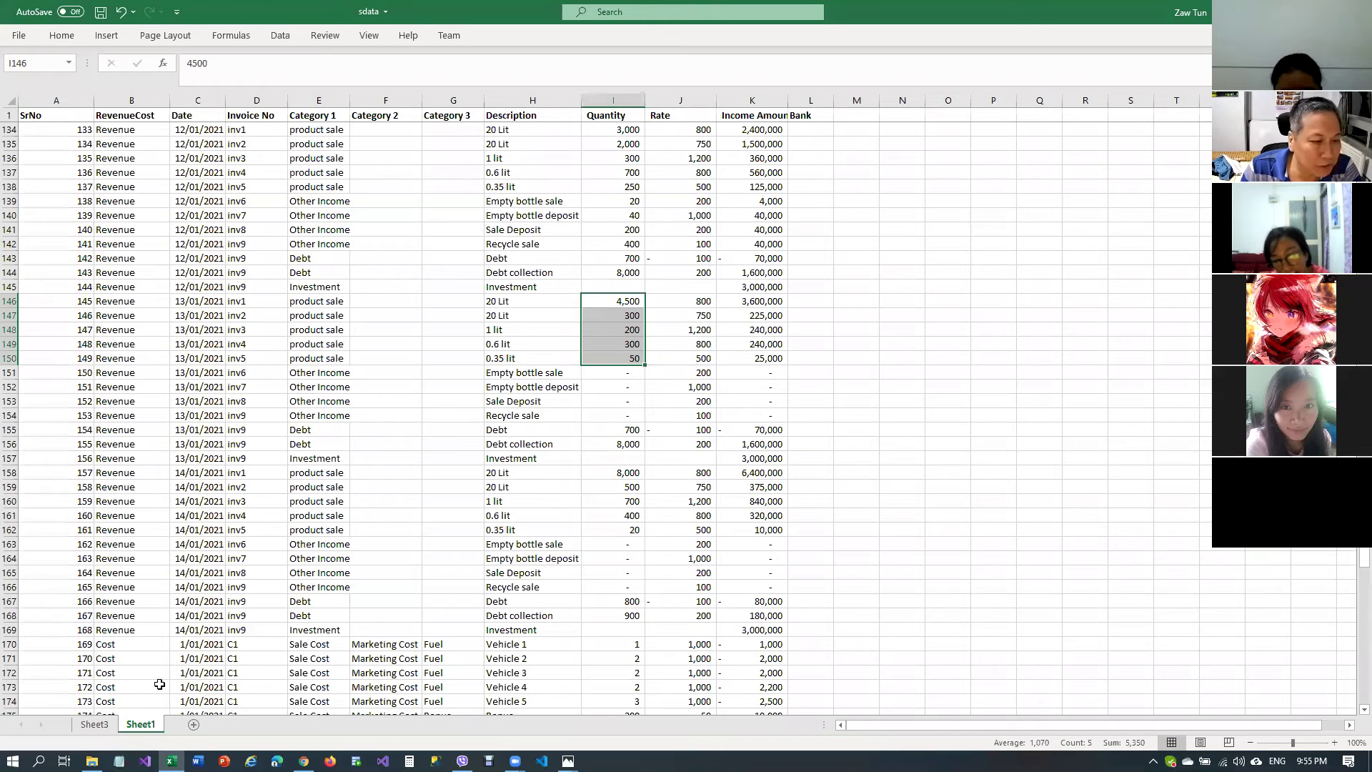
Return to the PivotTable on Sheet3 and remove Sum of Income Amount from its values, keeping Sum of Quantity
click(93, 726)
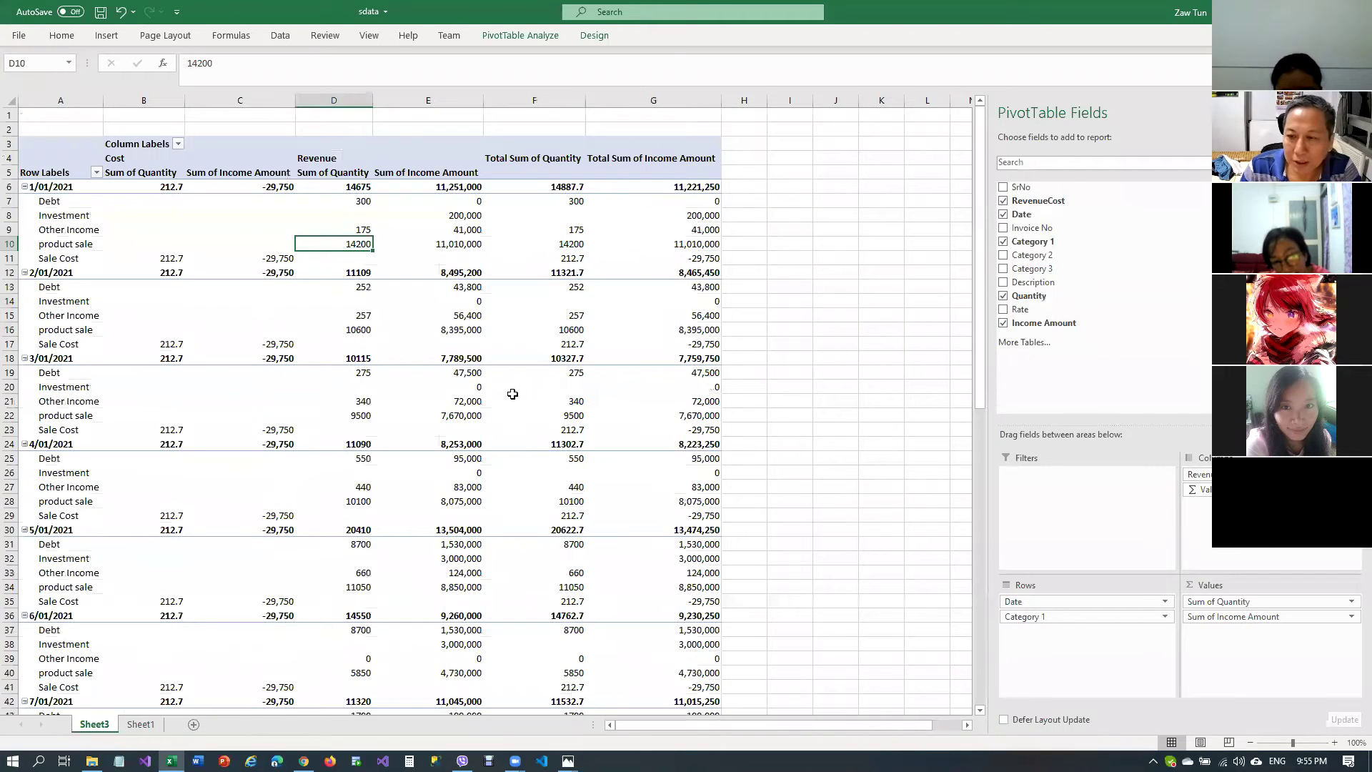
click(1297, 618)
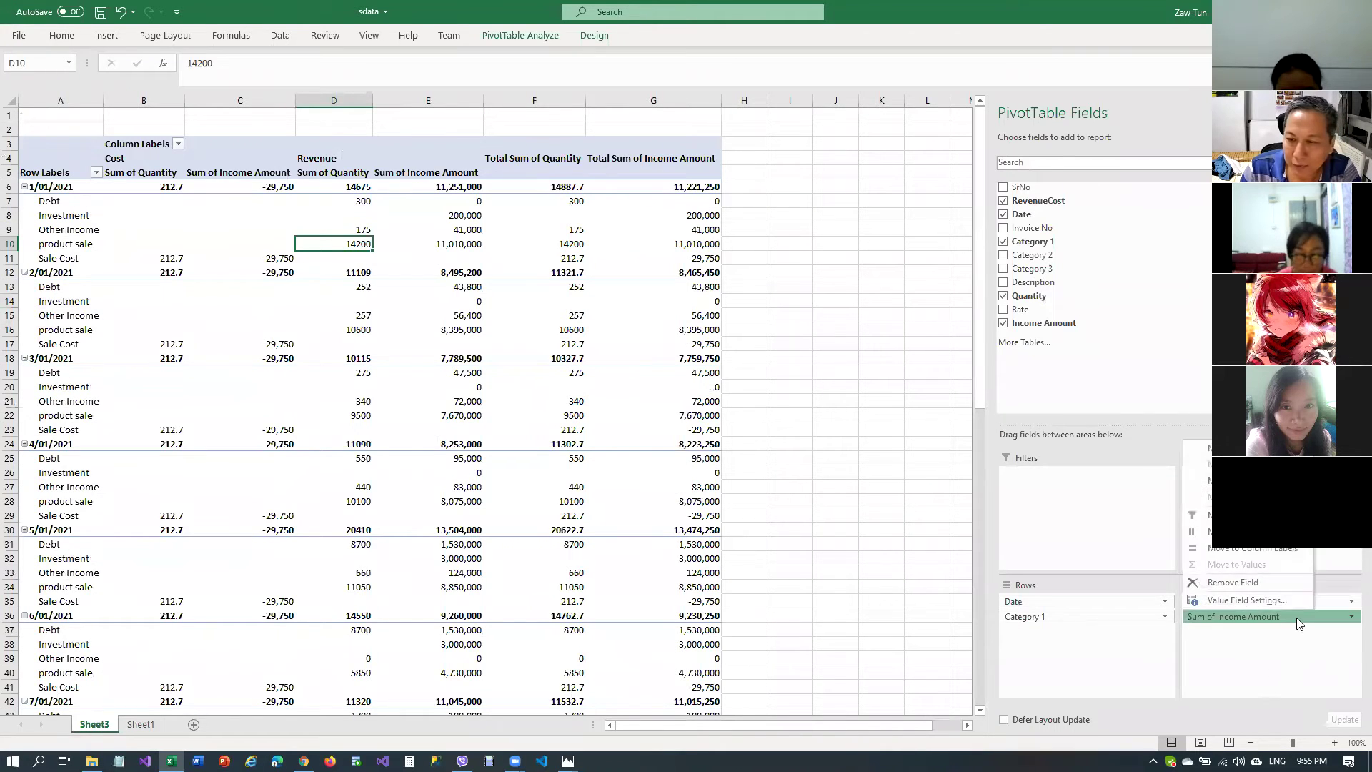
click(1251, 583)
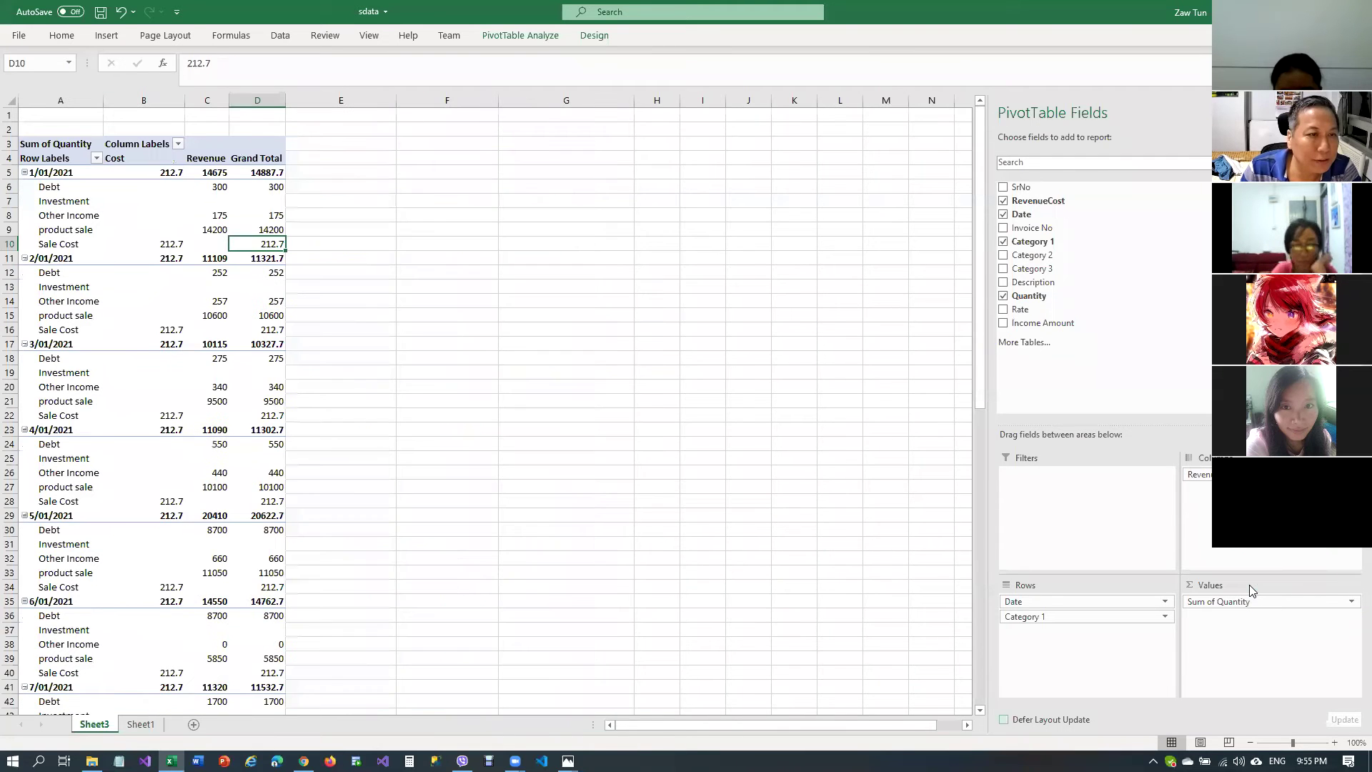
Move Category 1 from the PivotTable rows to the columns, below RevenueCost
click(341, 276)
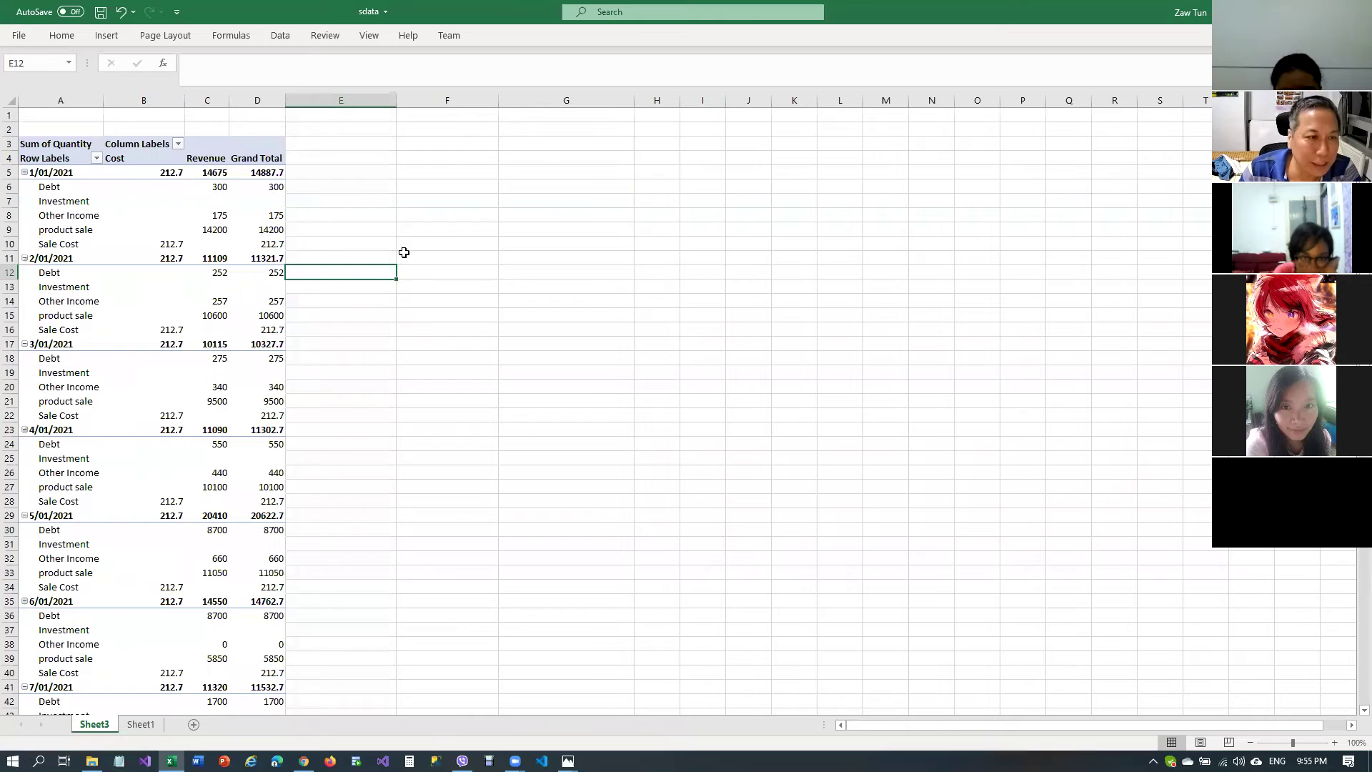
click(115, 257)
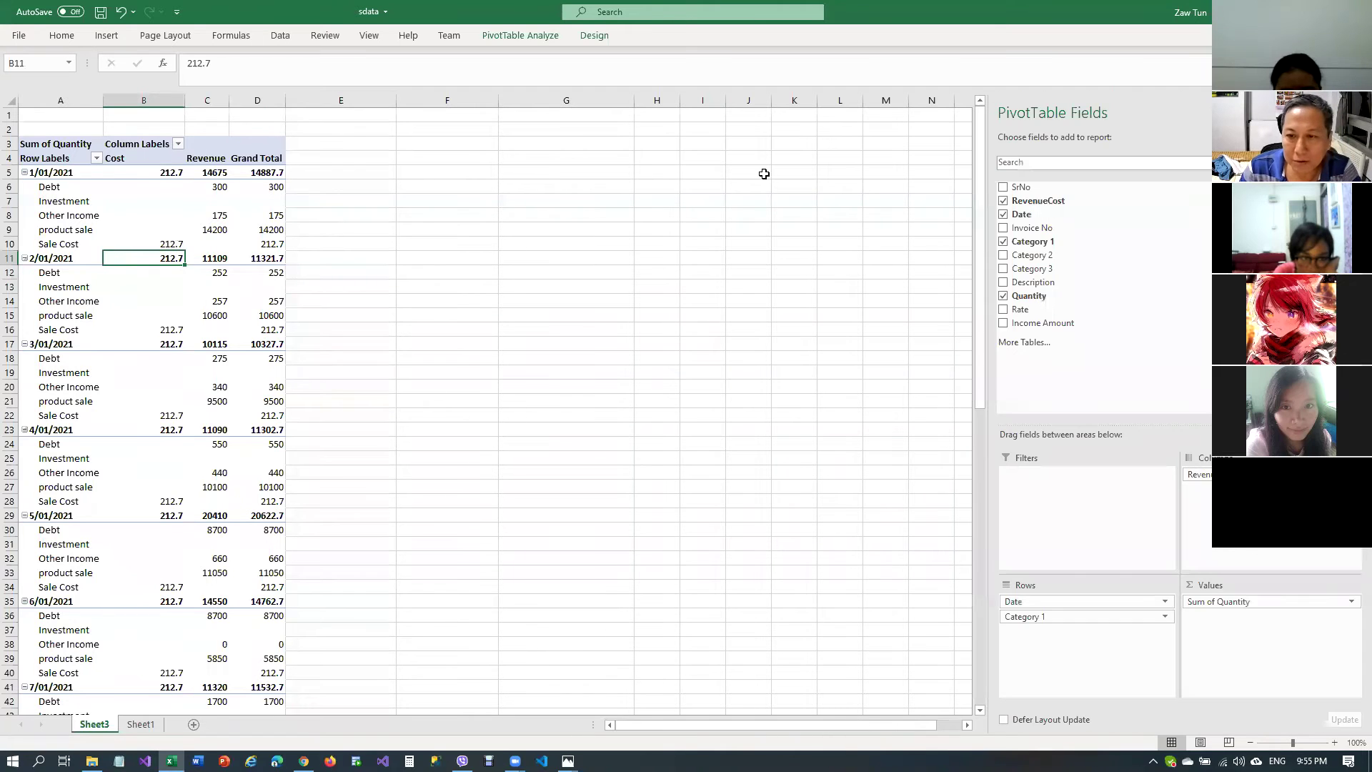
click(64, 208)
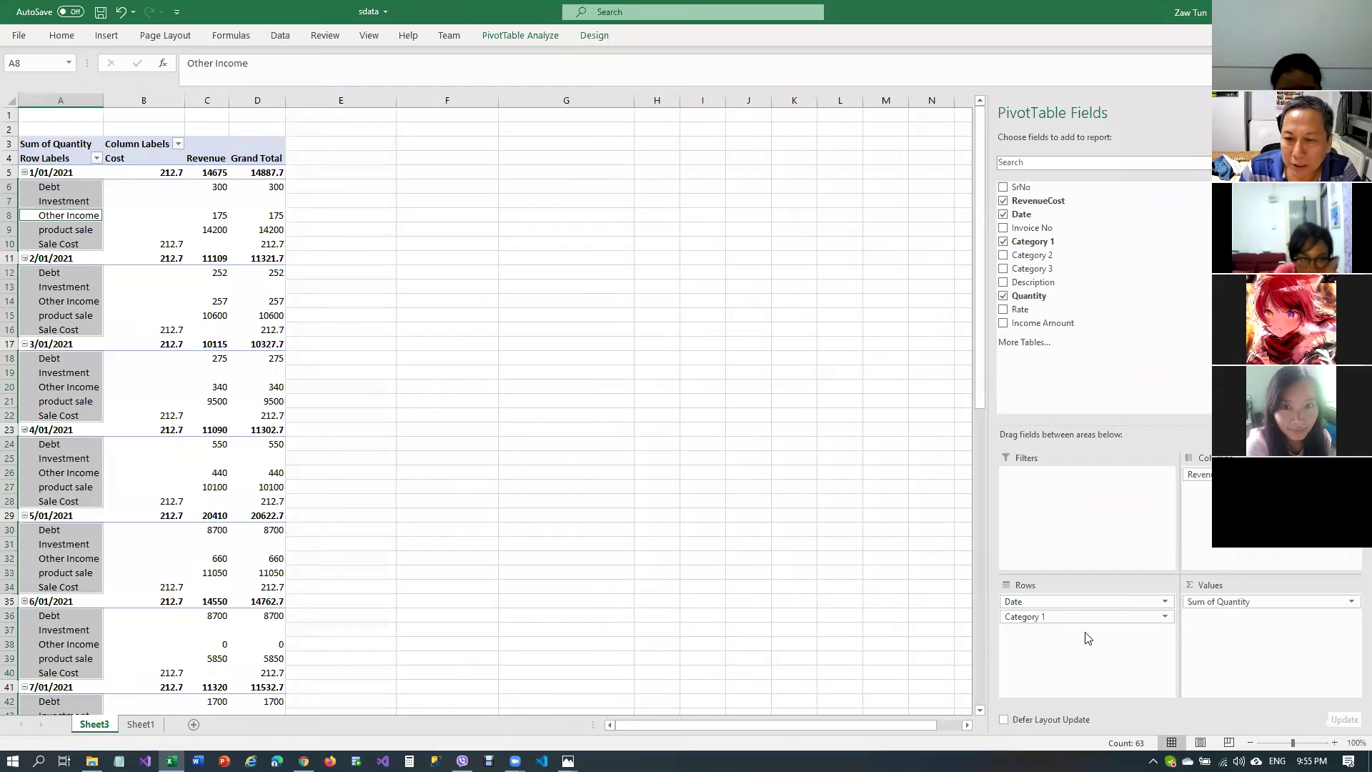
click(1062, 618)
drag(1061, 618, 1211, 520)
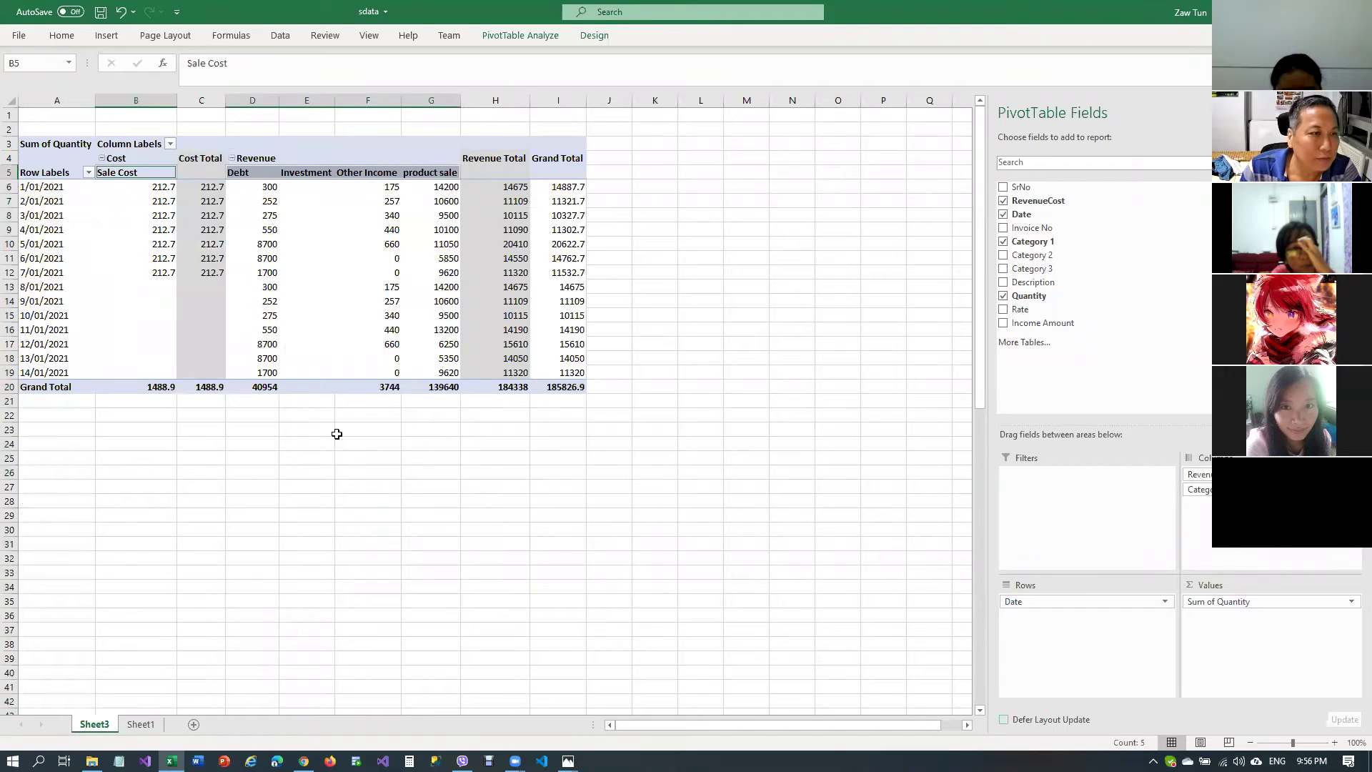
Move Category 1 from the PivotTable columns back to the rows, below Date
click(184, 464)
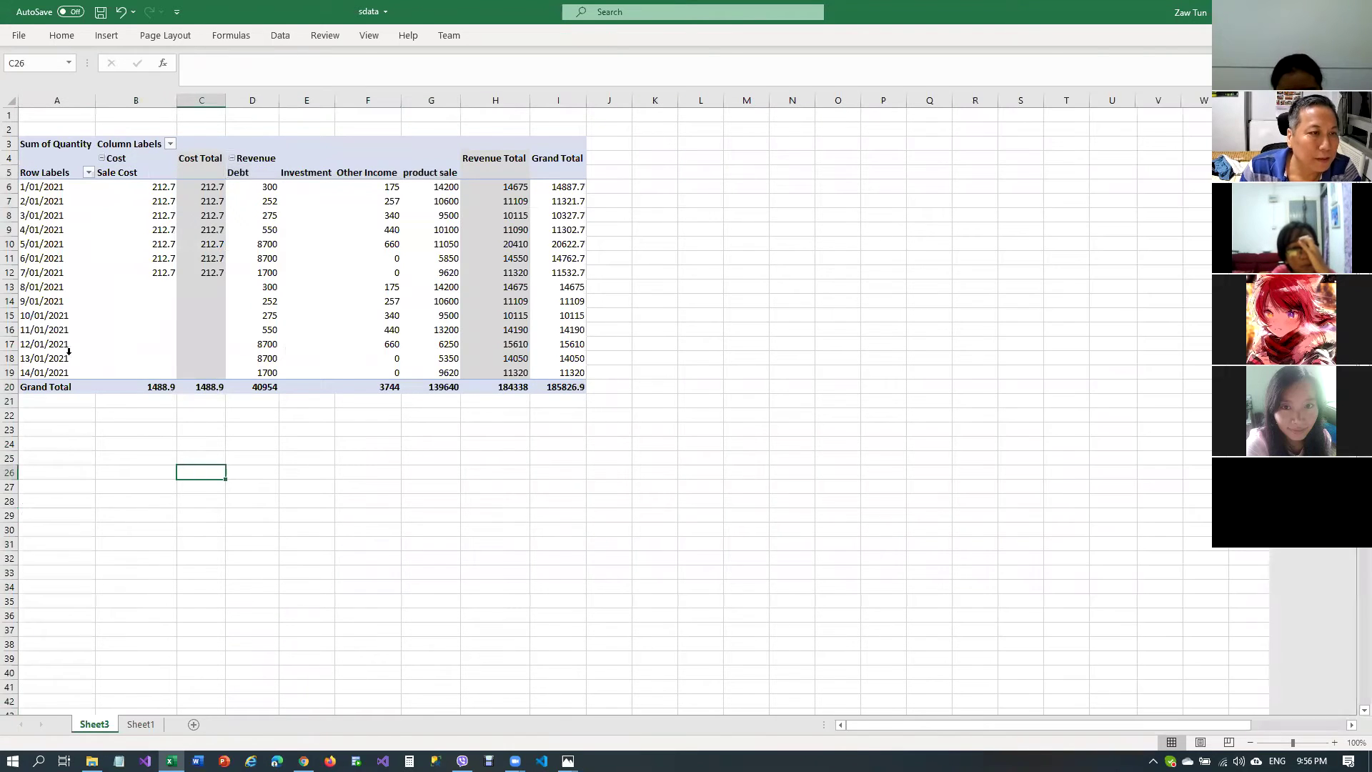
click(125, 186)
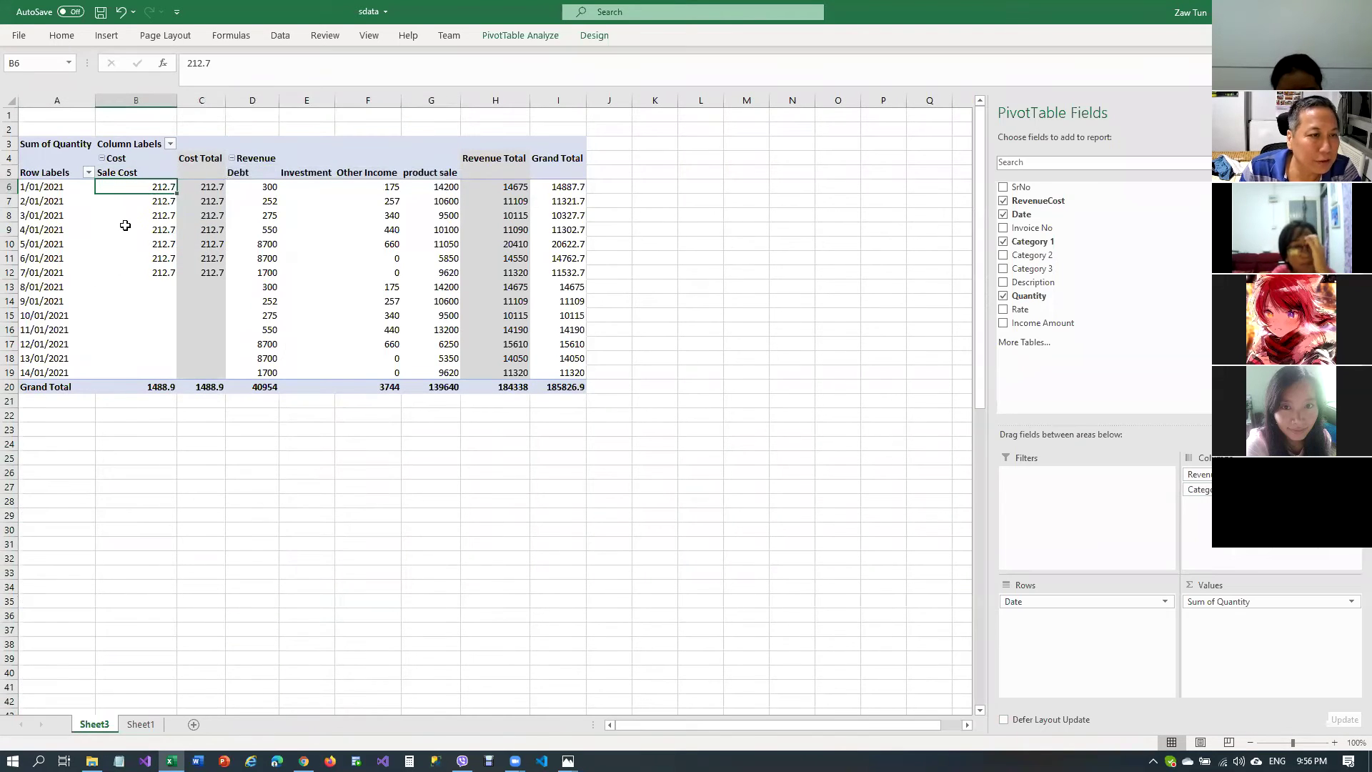
mouse_move(125, 225)
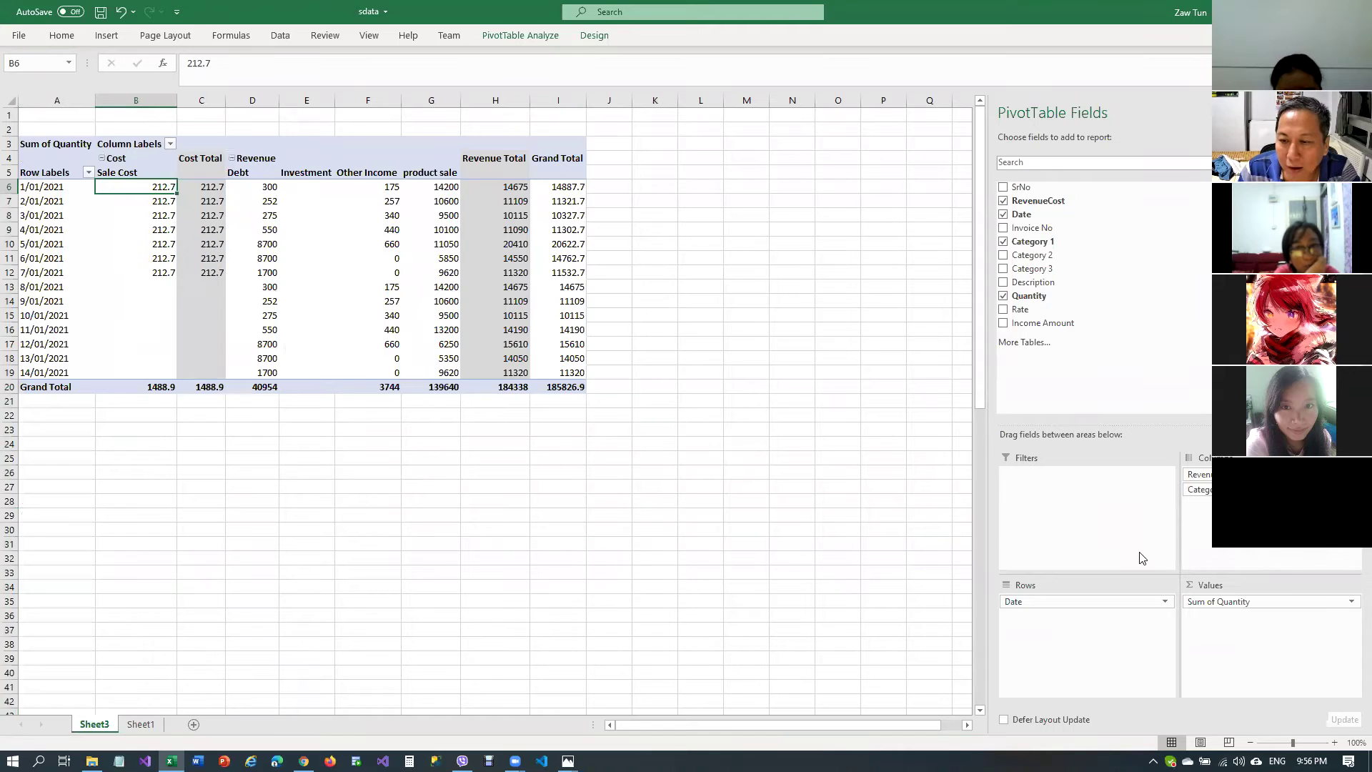
click(1250, 602)
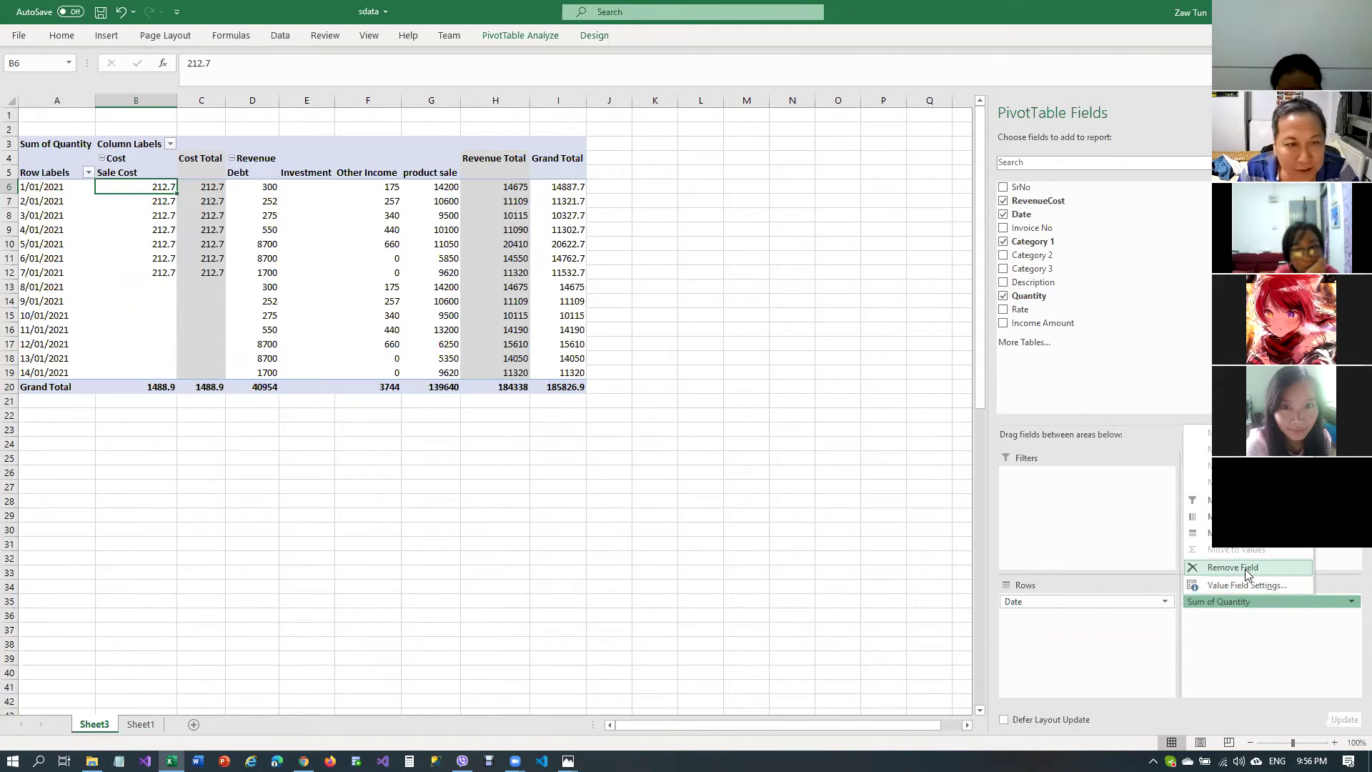
click(1144, 533)
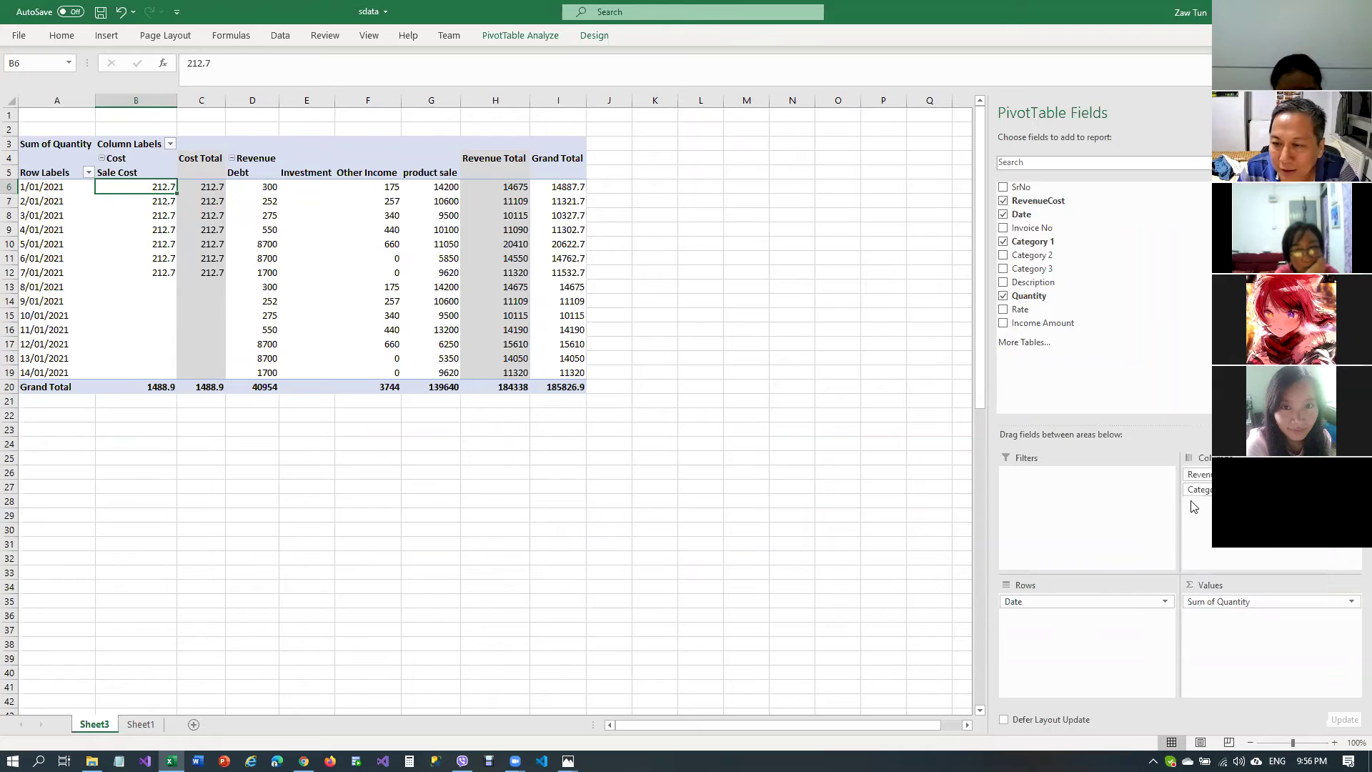
drag(1200, 489, 1078, 632)
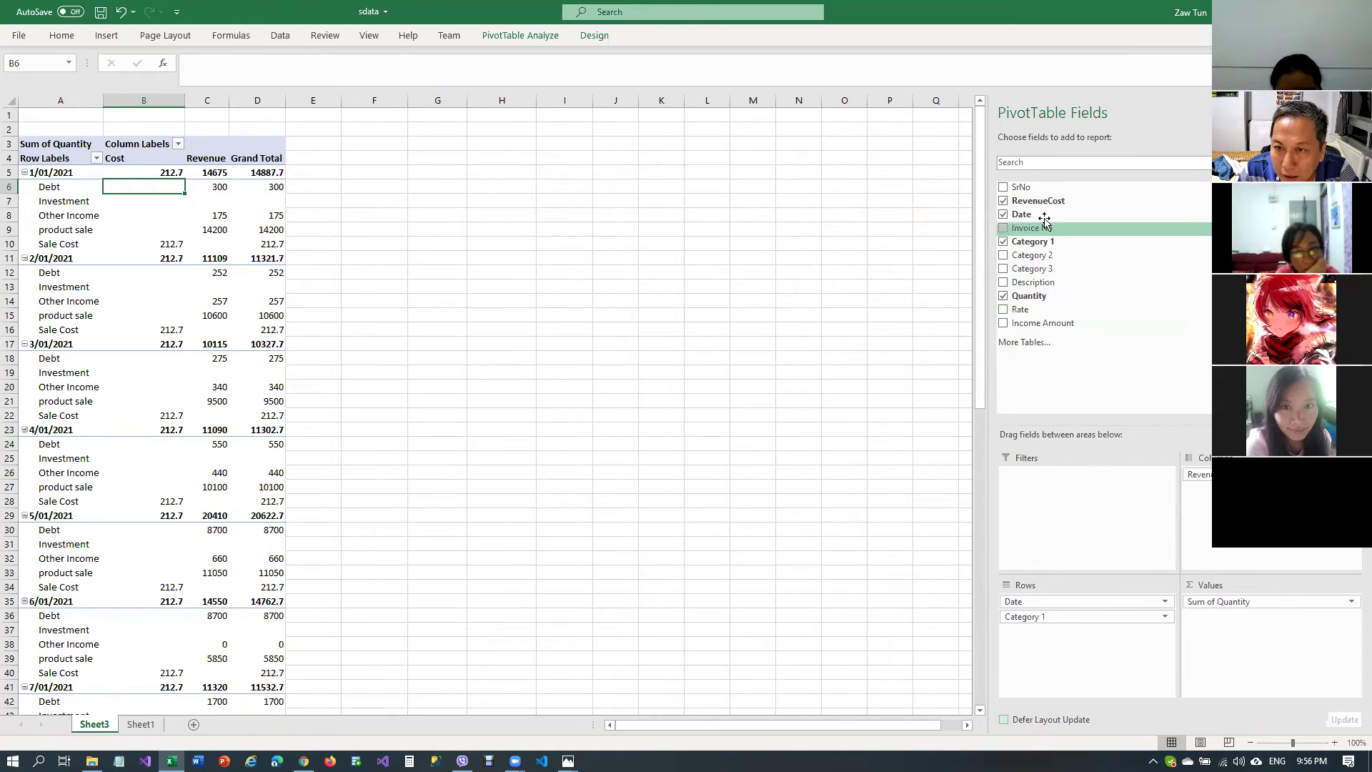
Add Income Amount to the PivotTable values and remove Sum of Quantity from them
drag(1049, 324, 1305, 632)
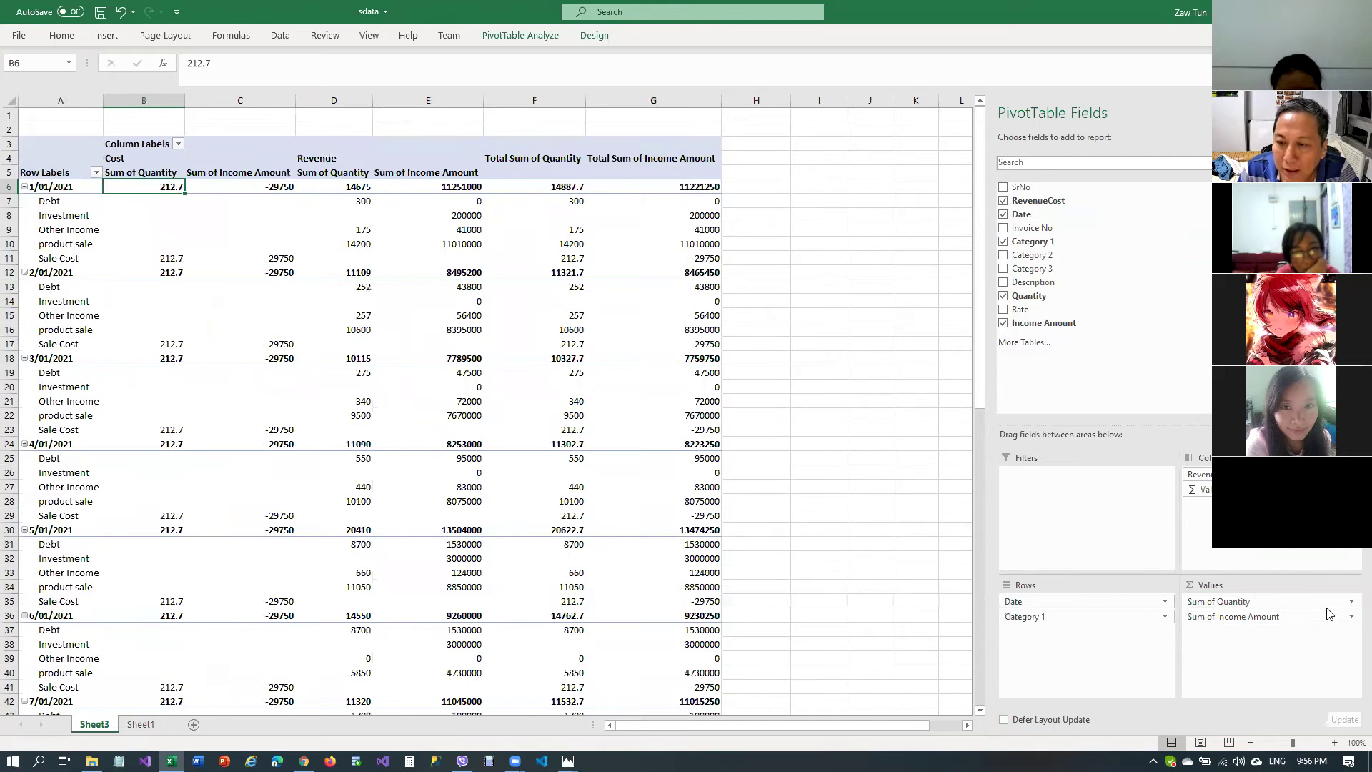
click(1351, 603)
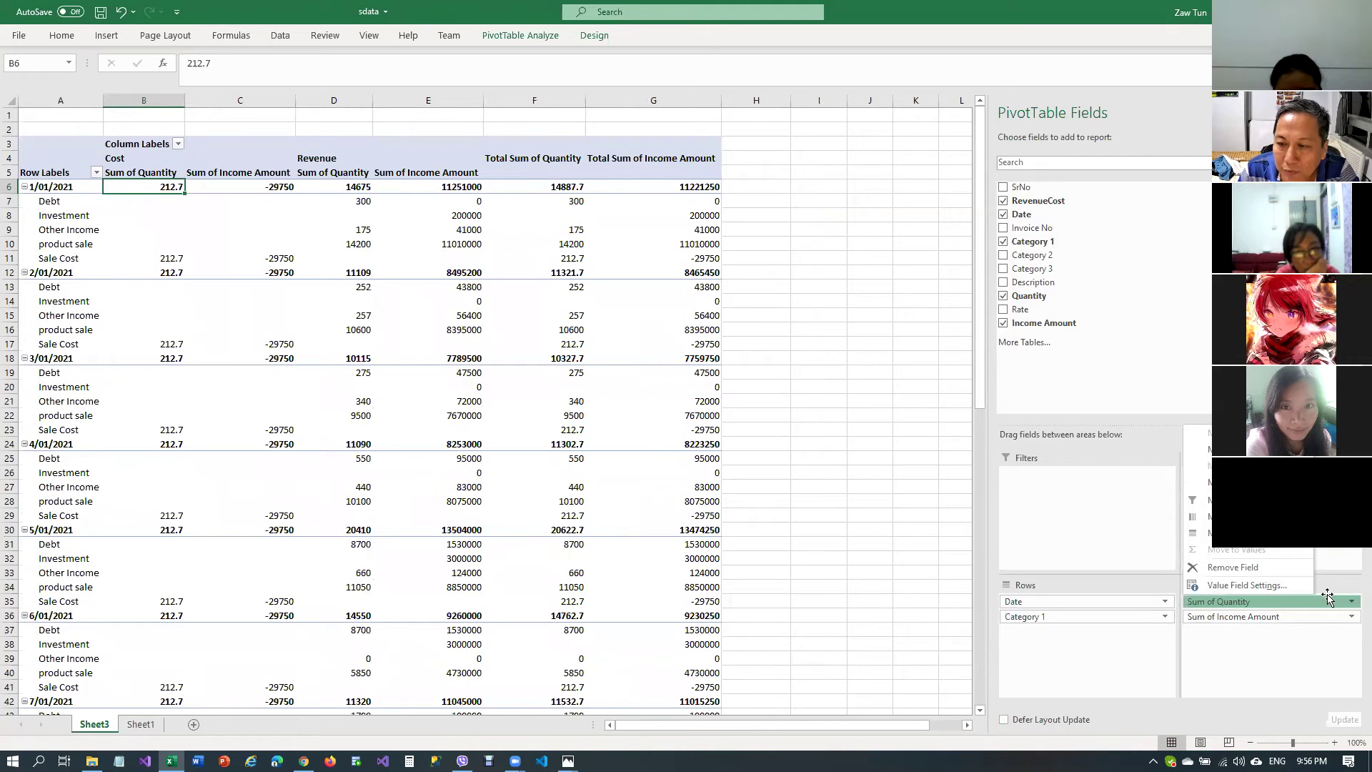
click(1255, 570)
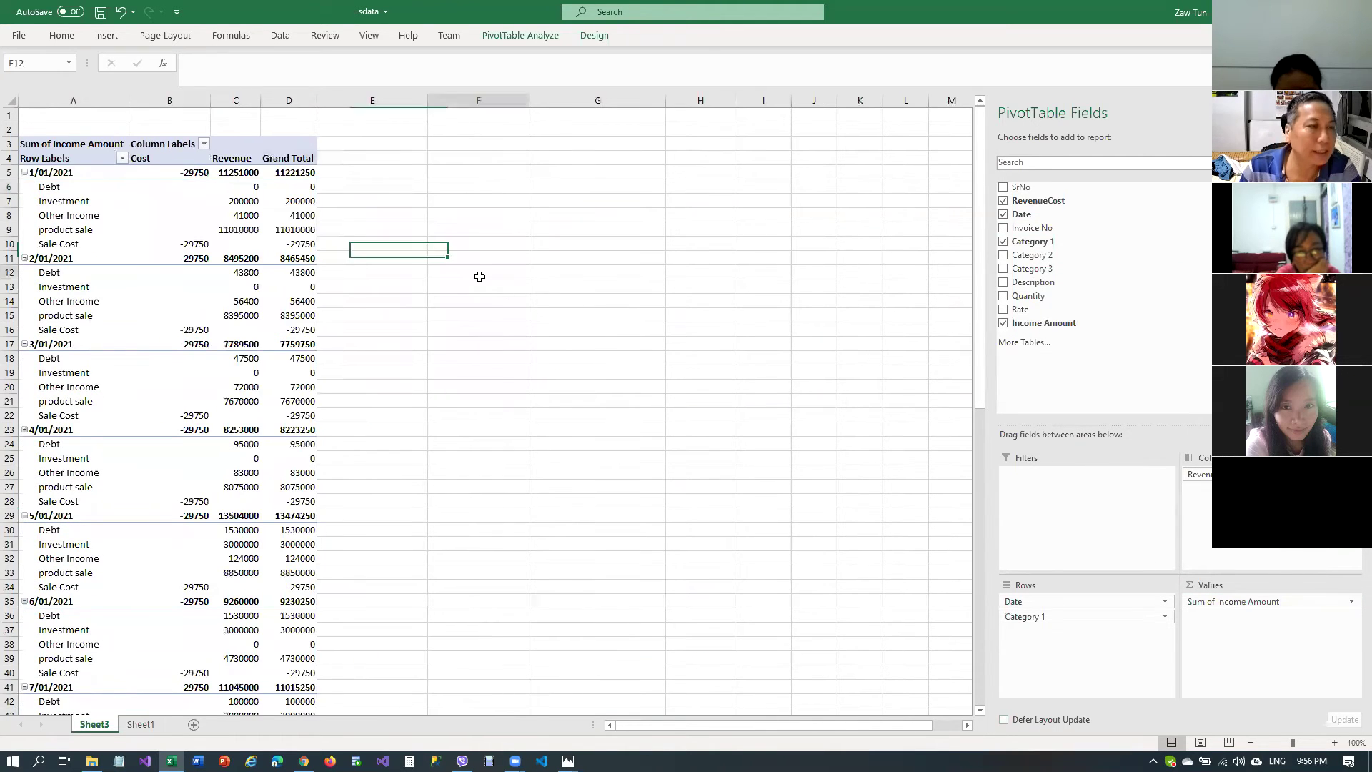
click(518, 272)
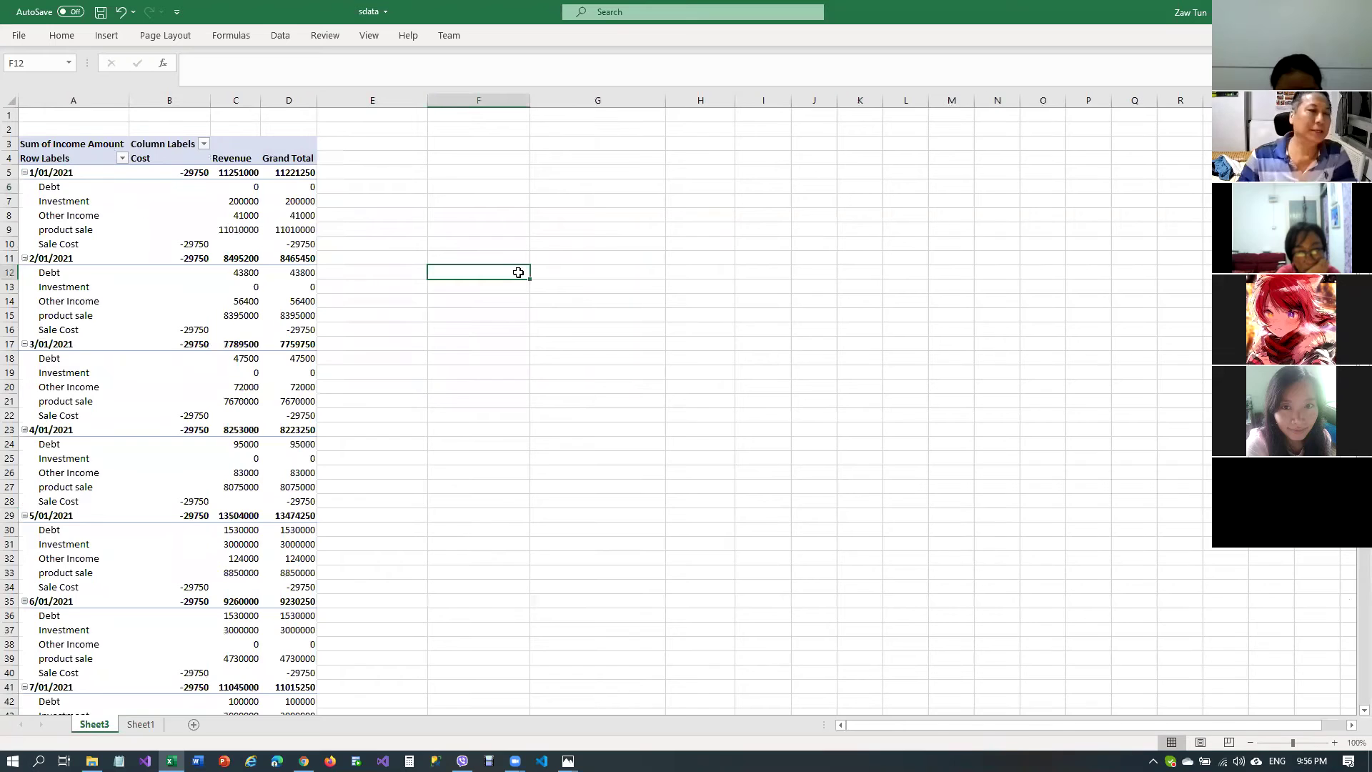
click(87, 187)
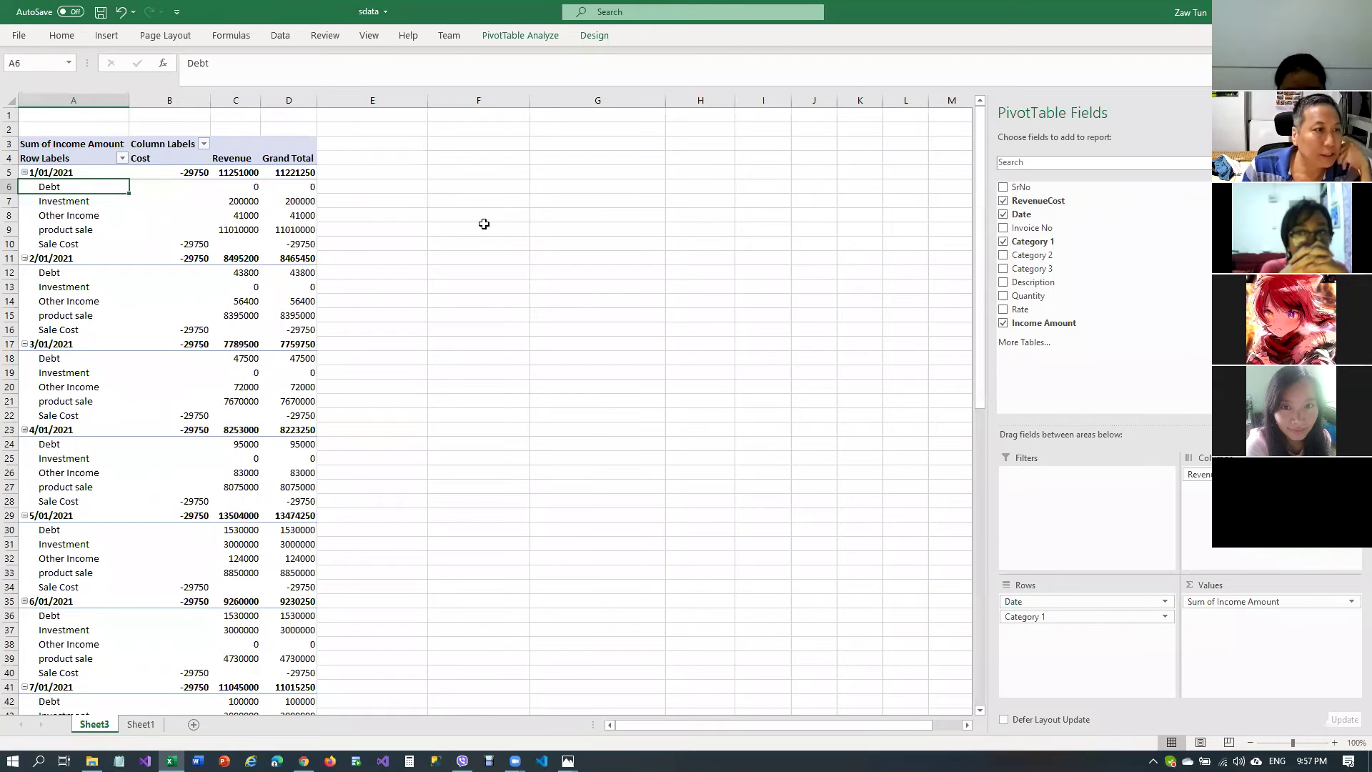
click(123, 158)
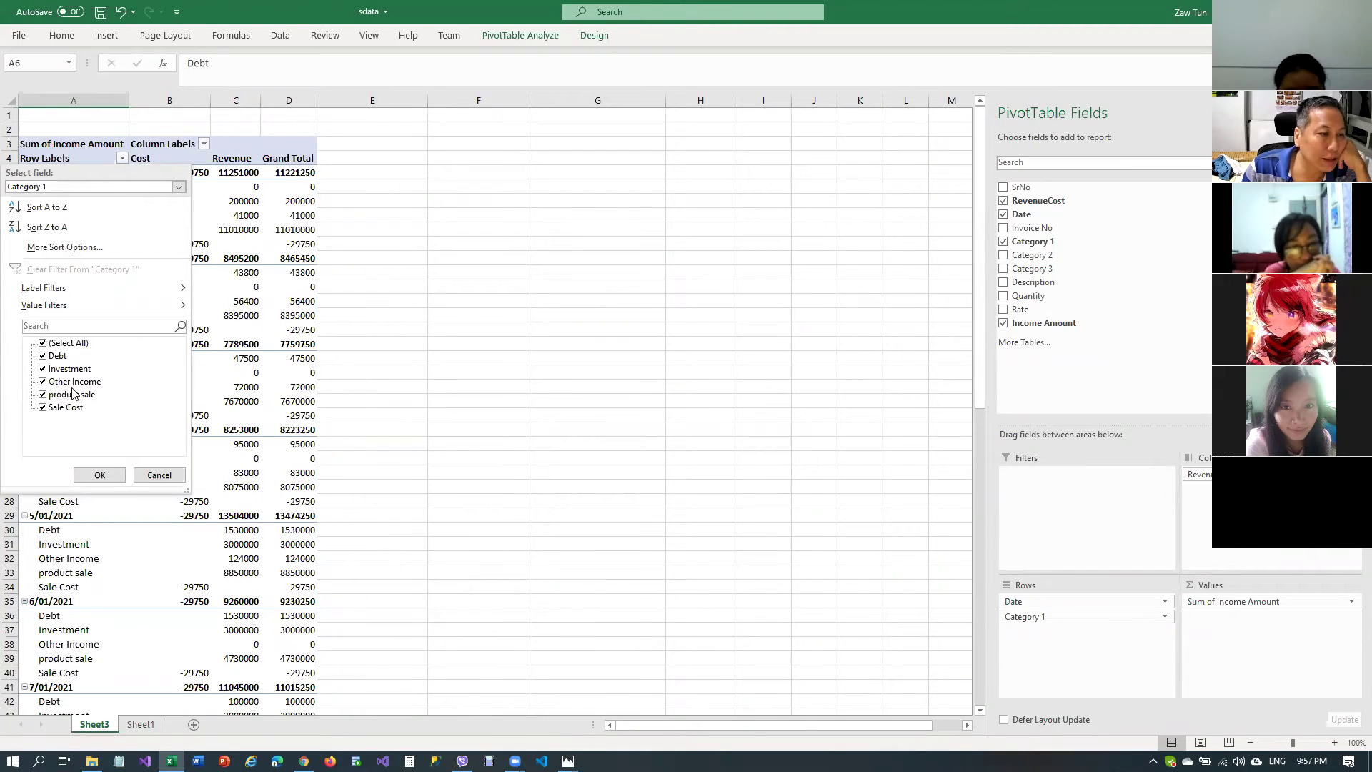
click(42, 344)
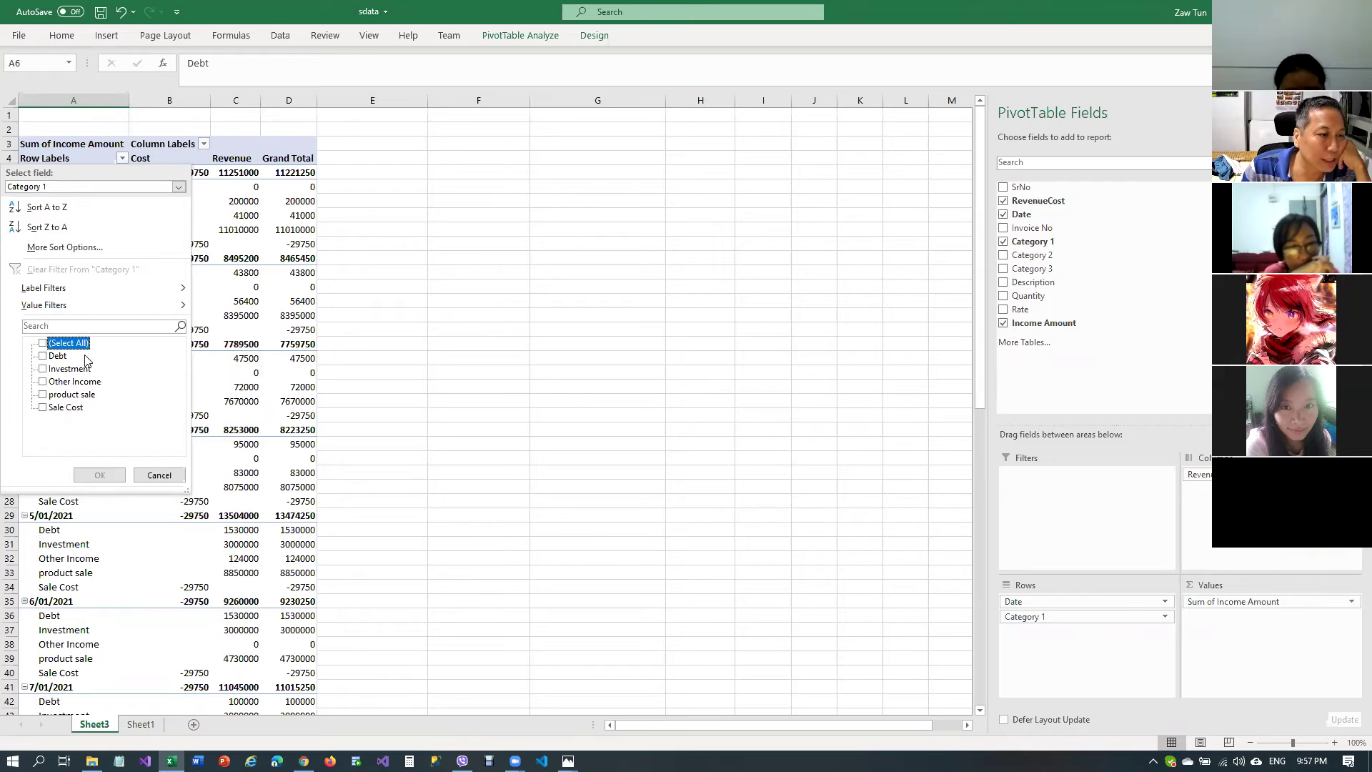
click(43, 395)
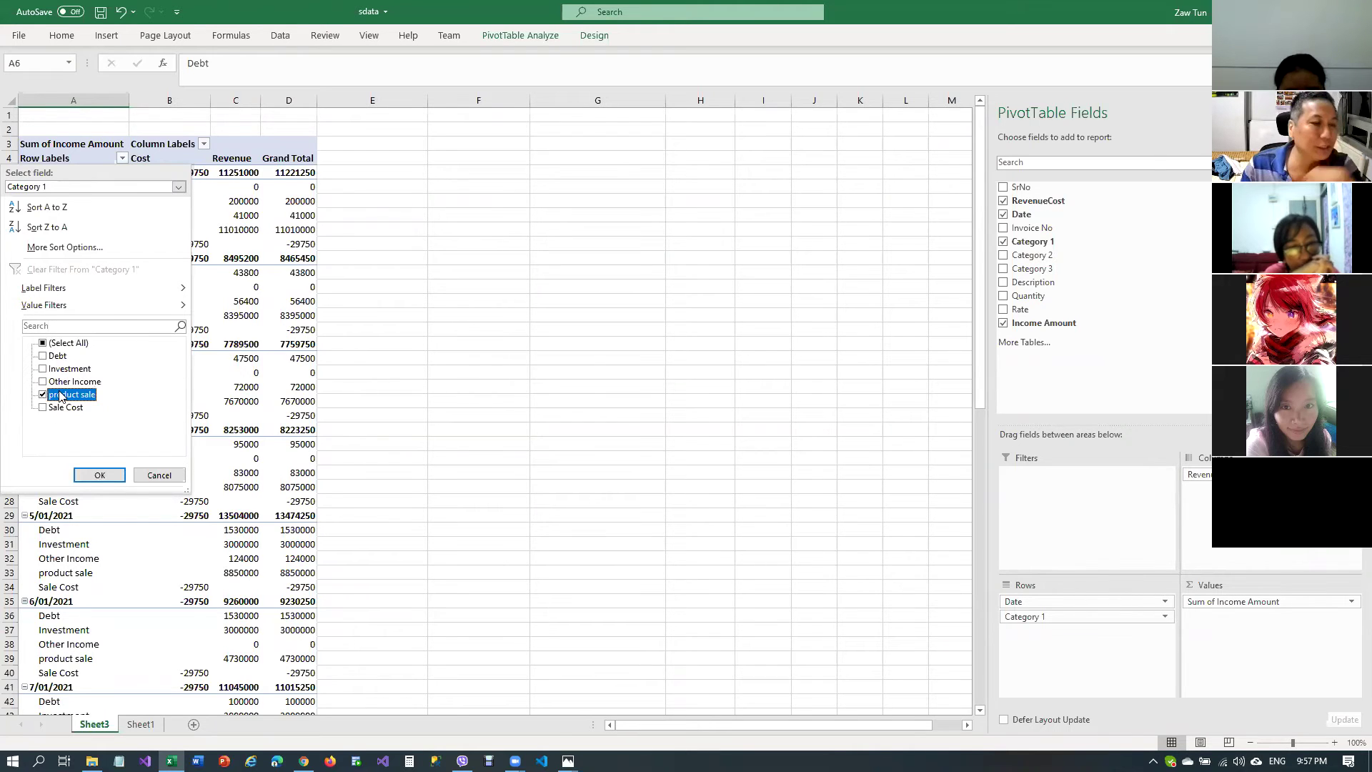
click(170, 473)
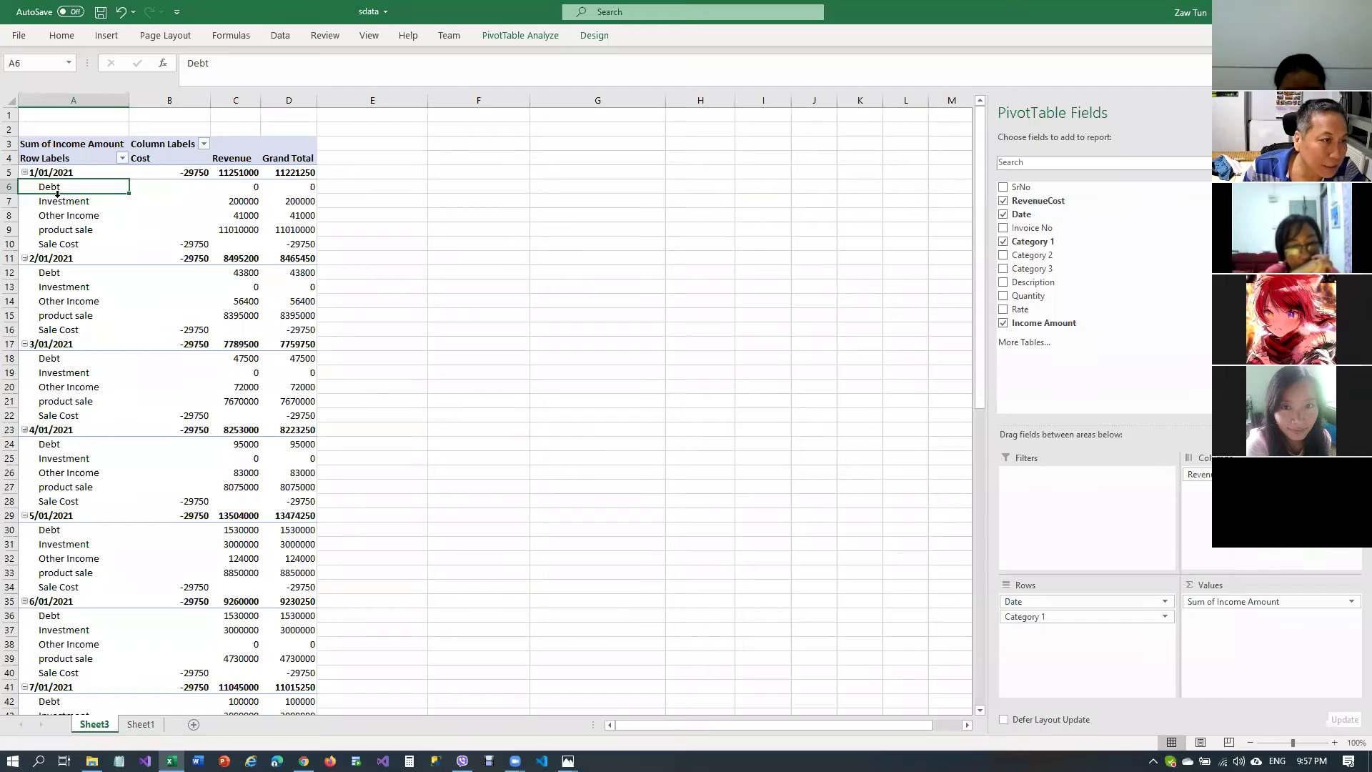
Filter the PivotTable's Category 1 row labels to include only product sale
click(122, 159)
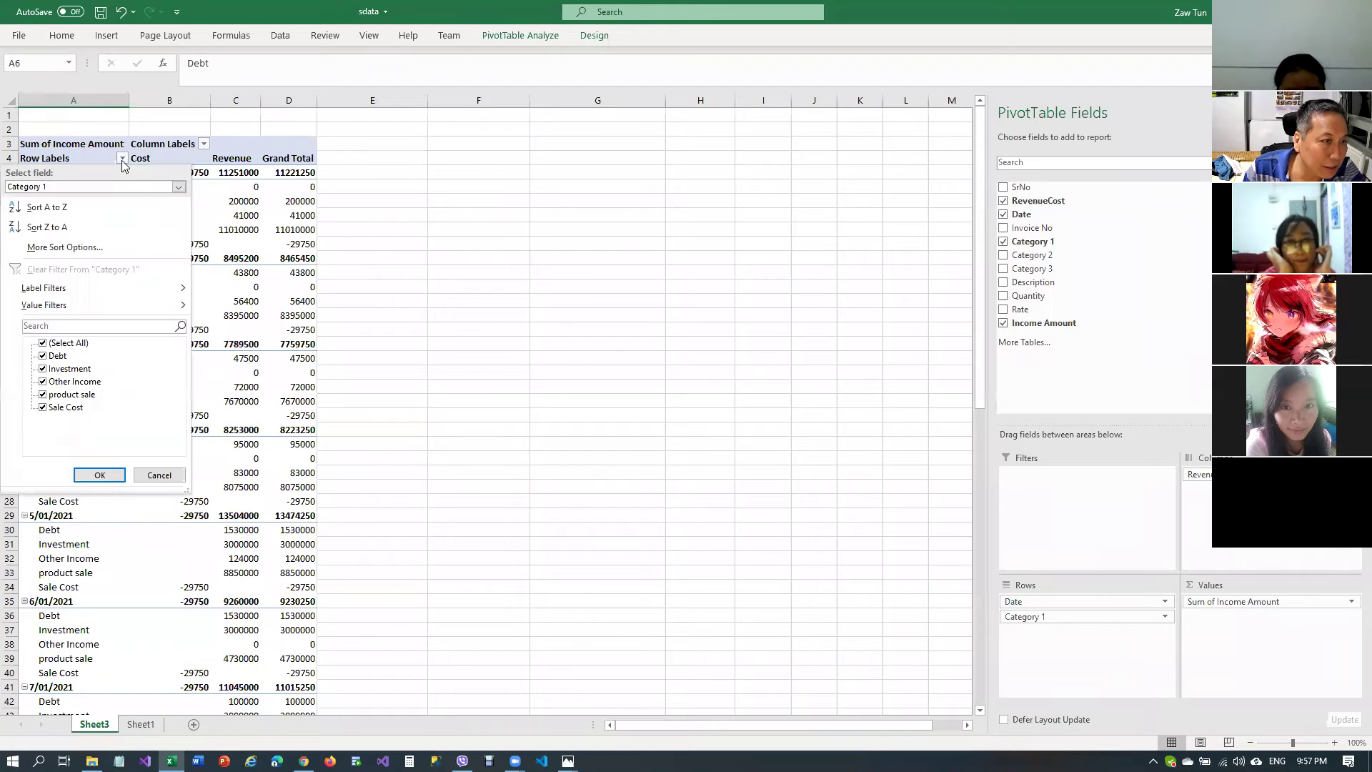
click(44, 343)
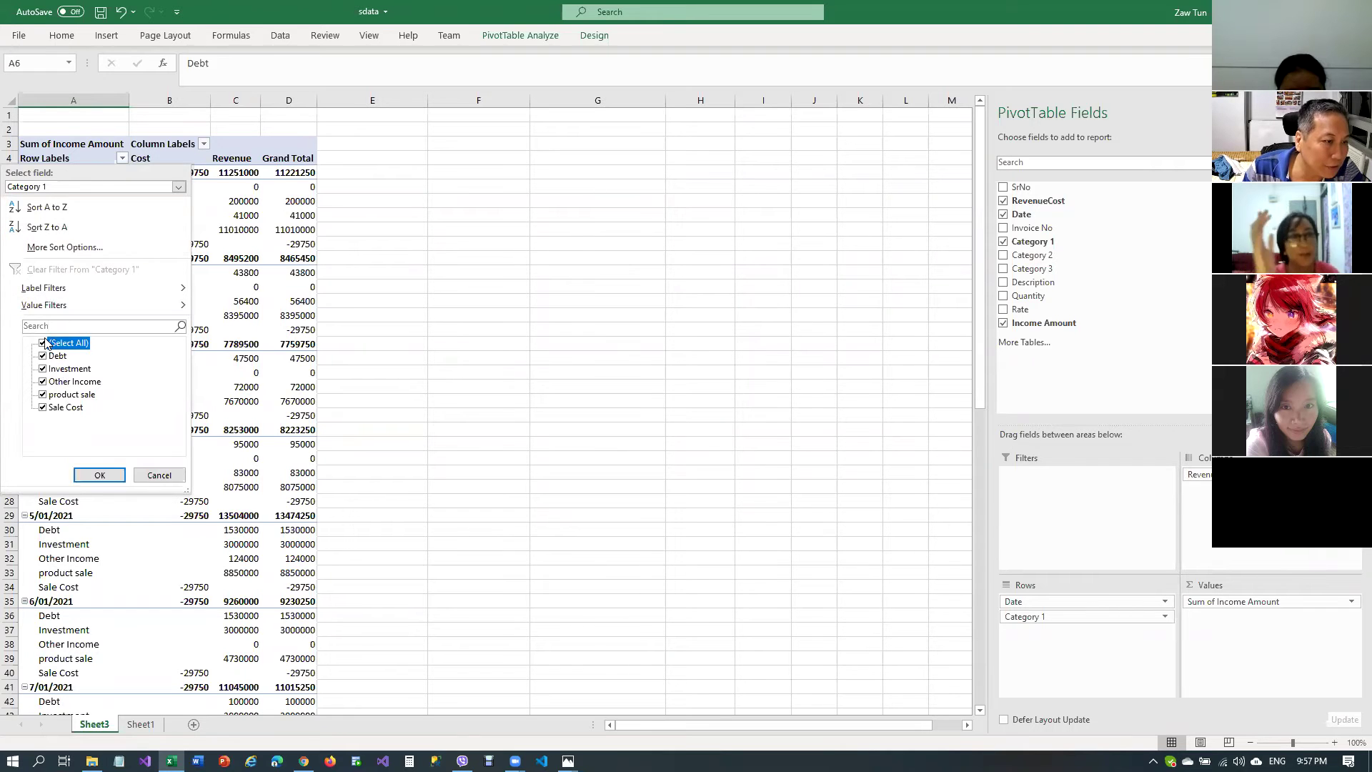
click(43, 395)
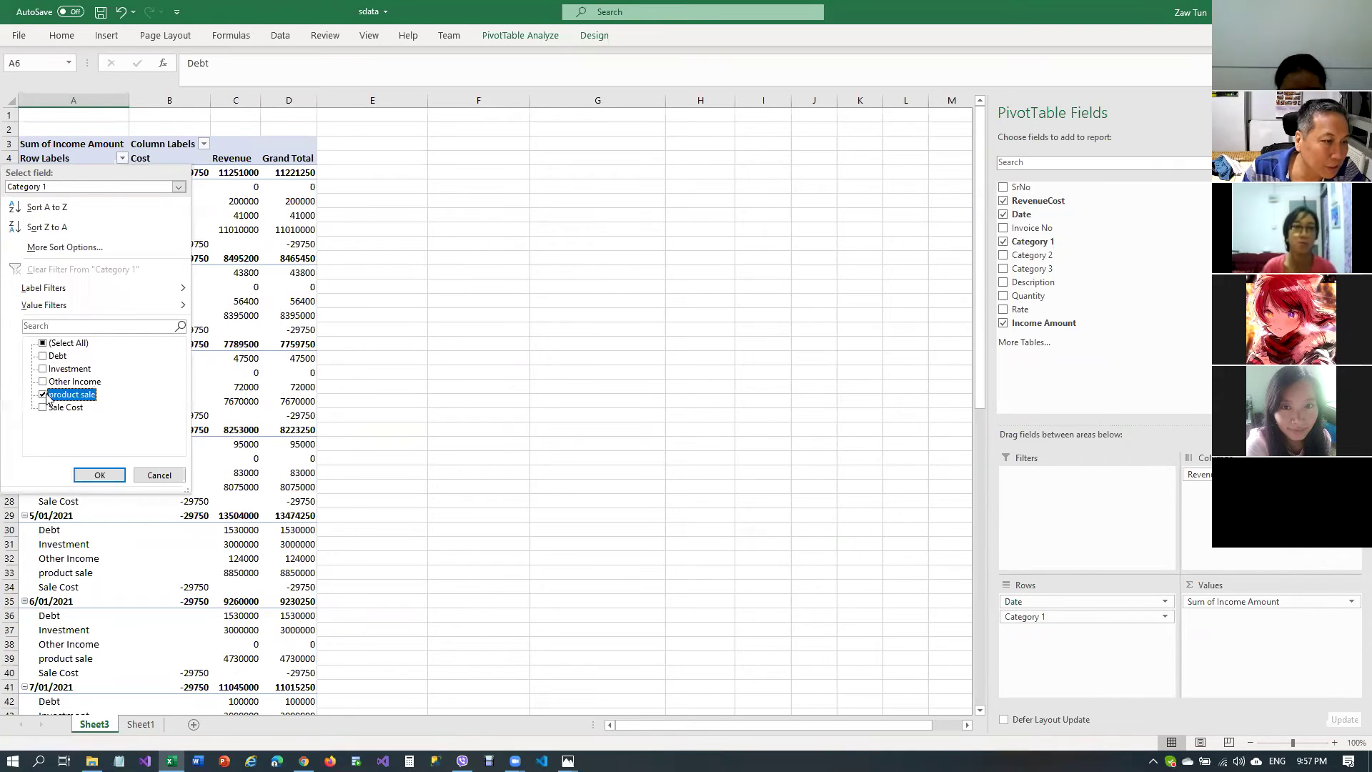
click(99, 476)
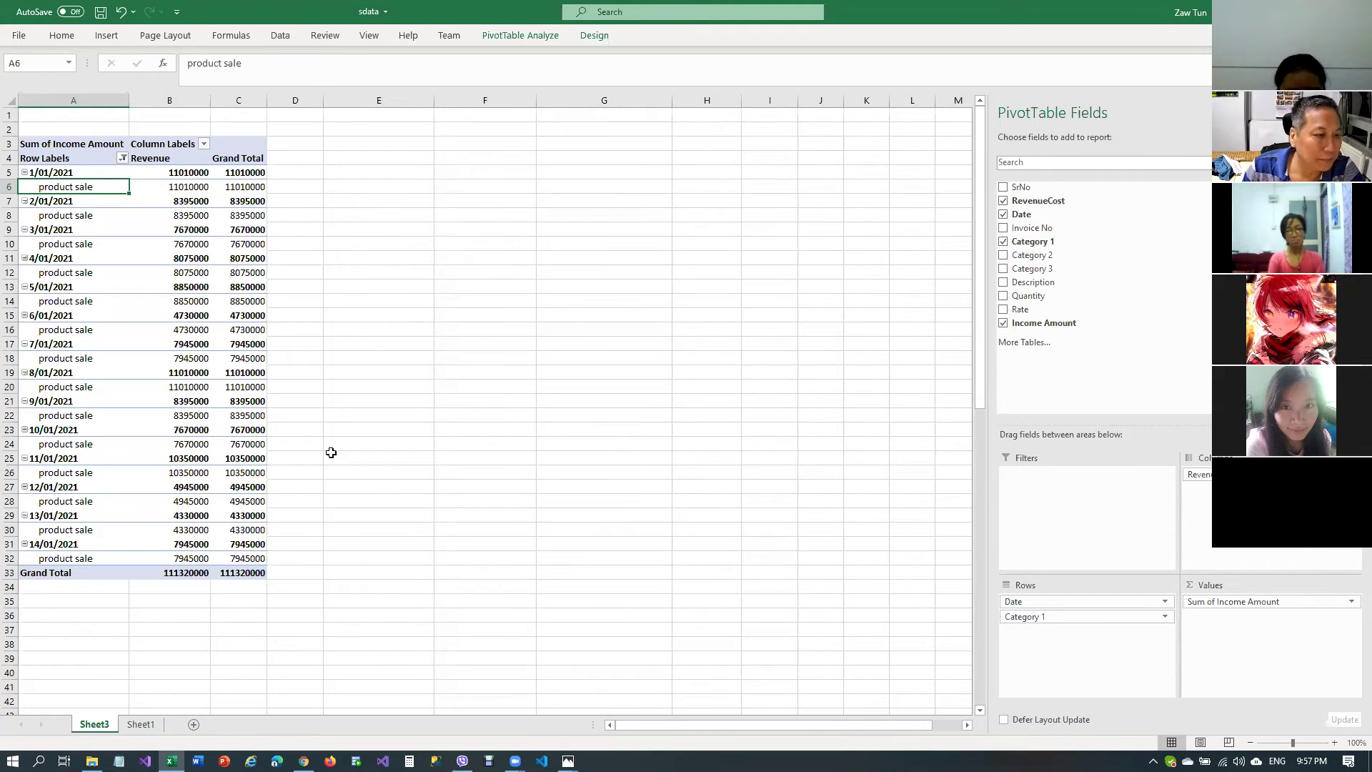
Try removing Sum of Income Amount from the 1/01/2021 Revenue cell of the PivotTable and undo the removal
click(182, 175)
click(65, 187)
click(72, 174)
click(69, 187)
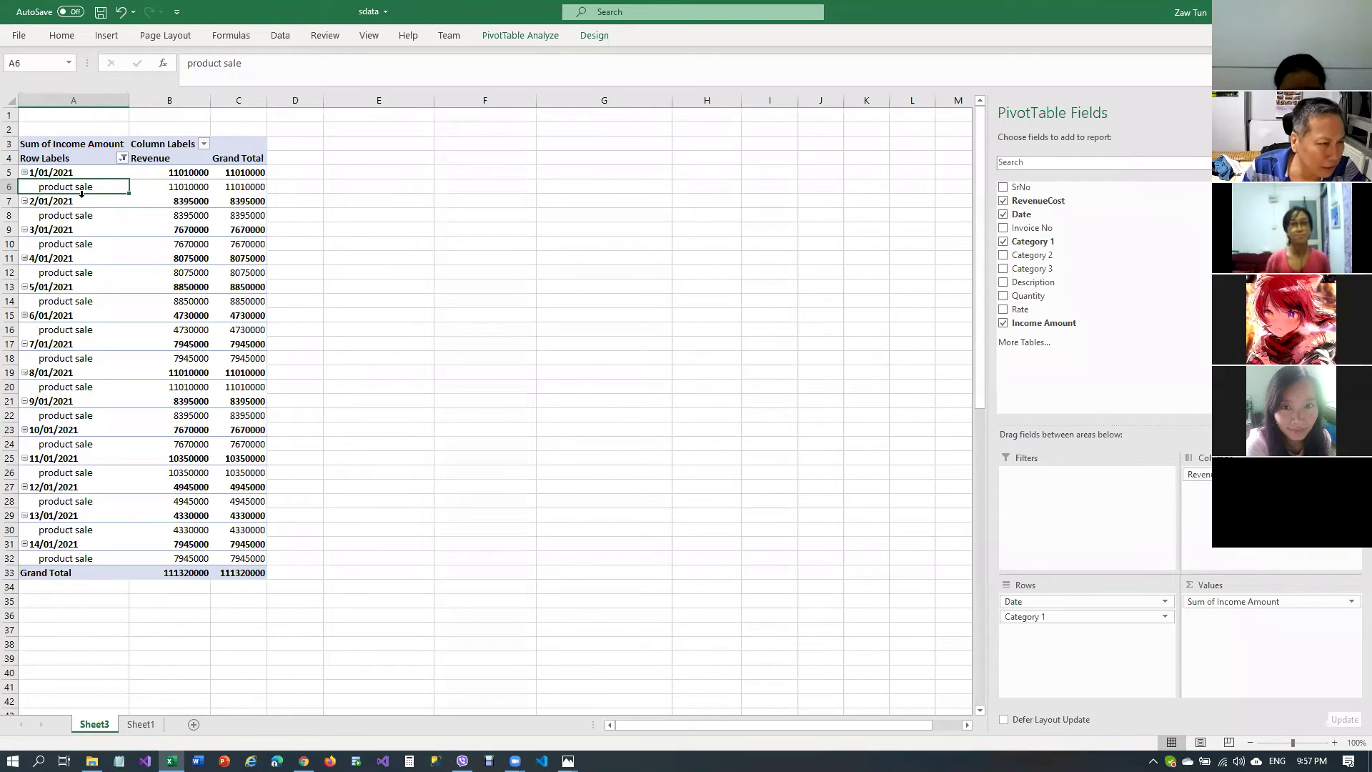
click(197, 172)
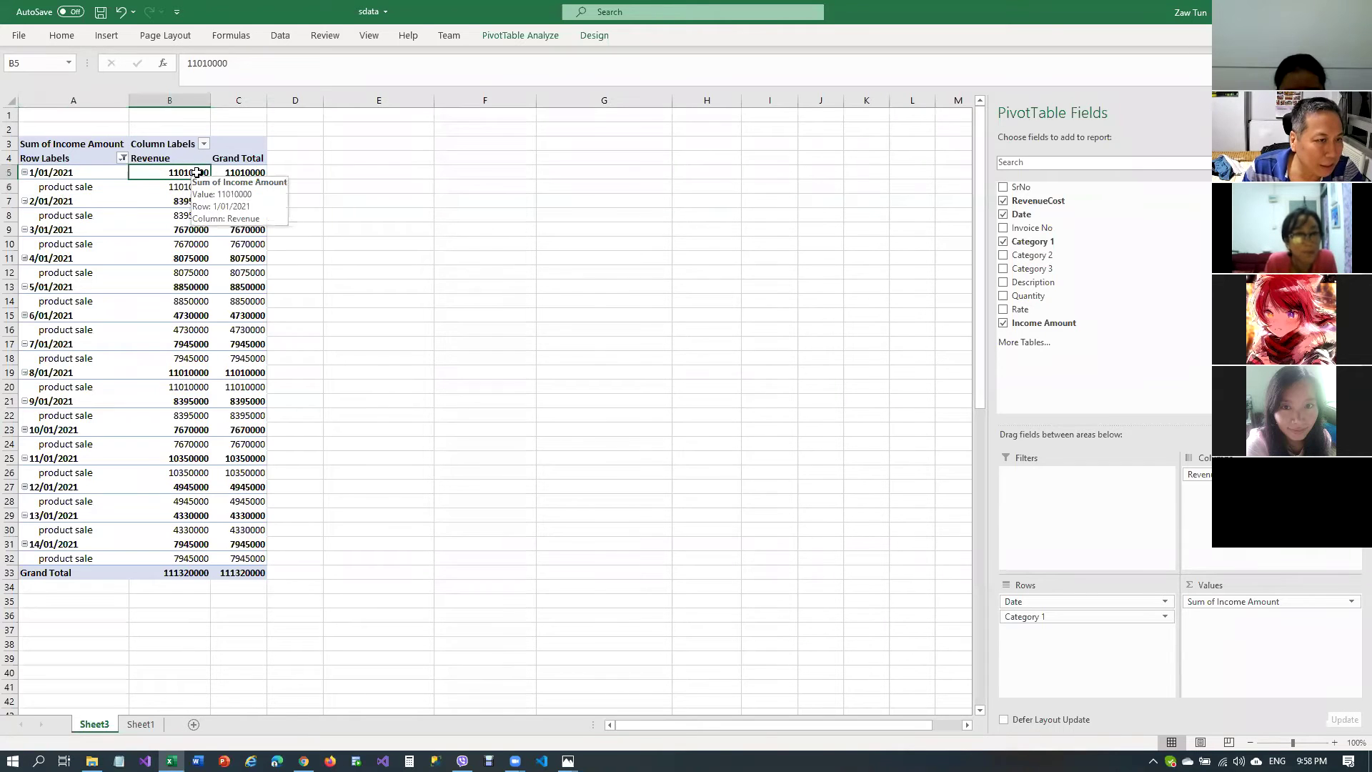
right_click(199, 175)
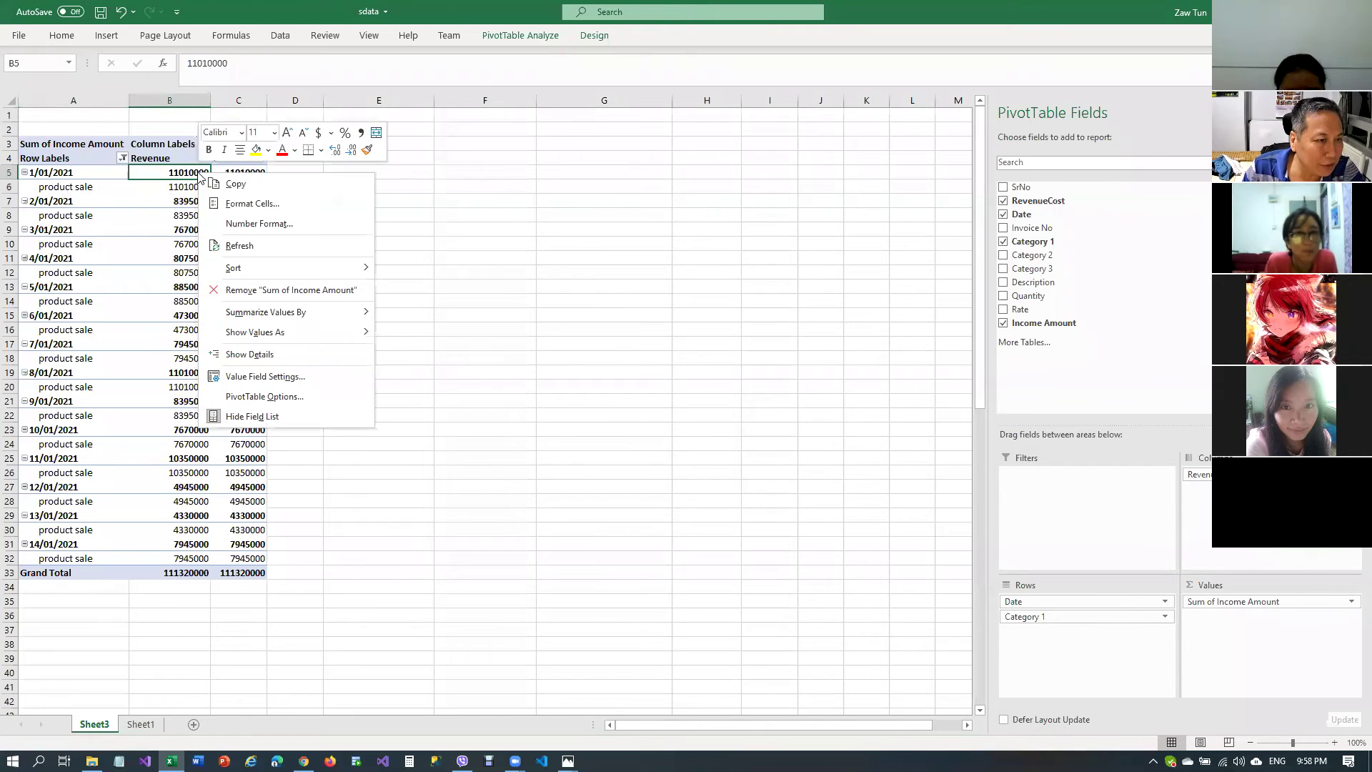
click(216, 293)
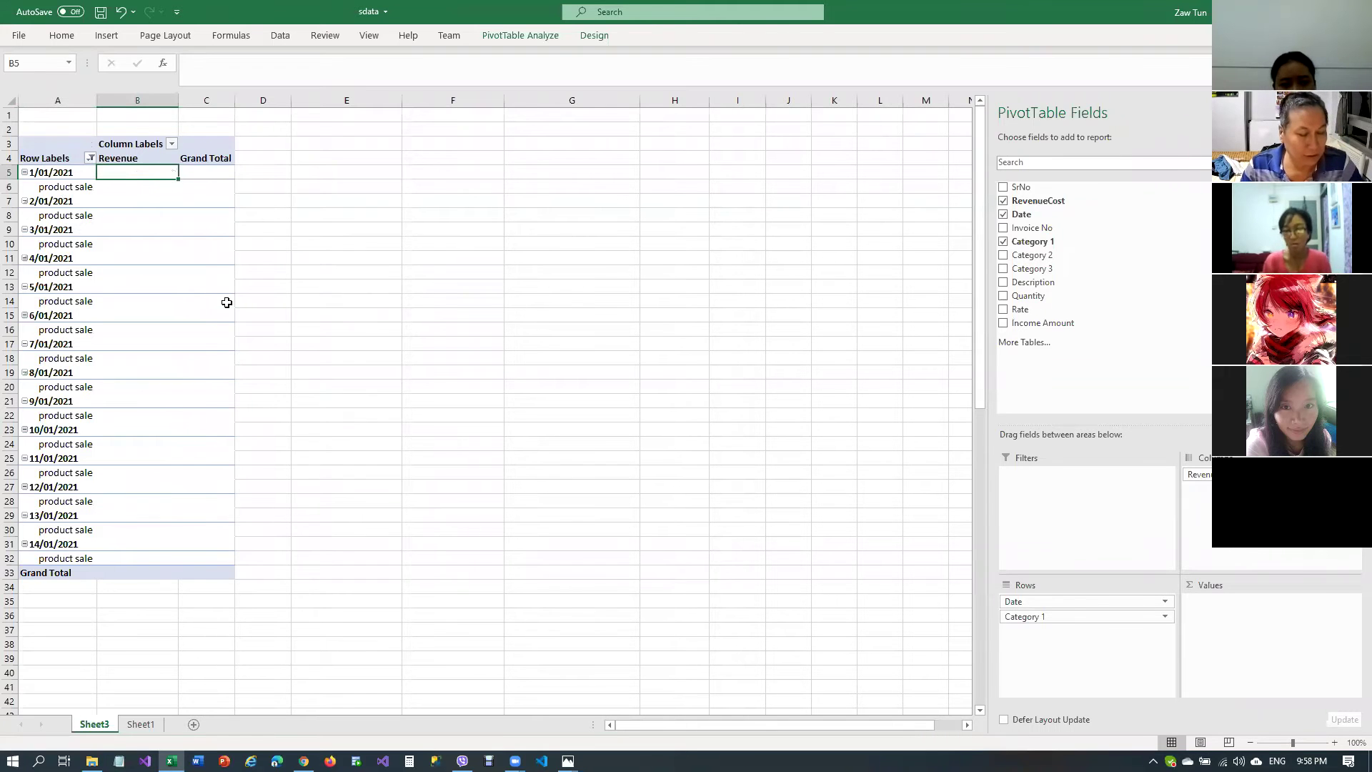
key(ctrl+z)
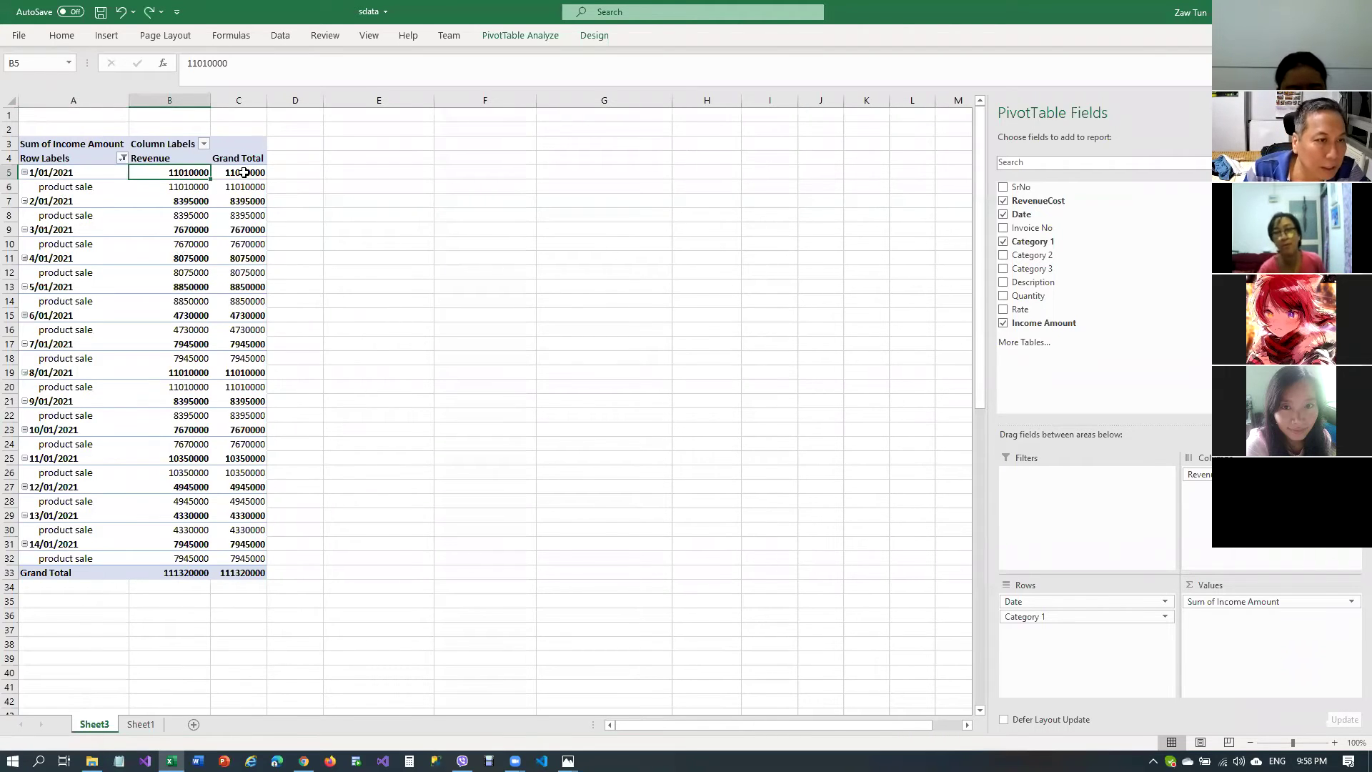
Turn off the Date subtotals in the PivotTable rows
click(243, 172)
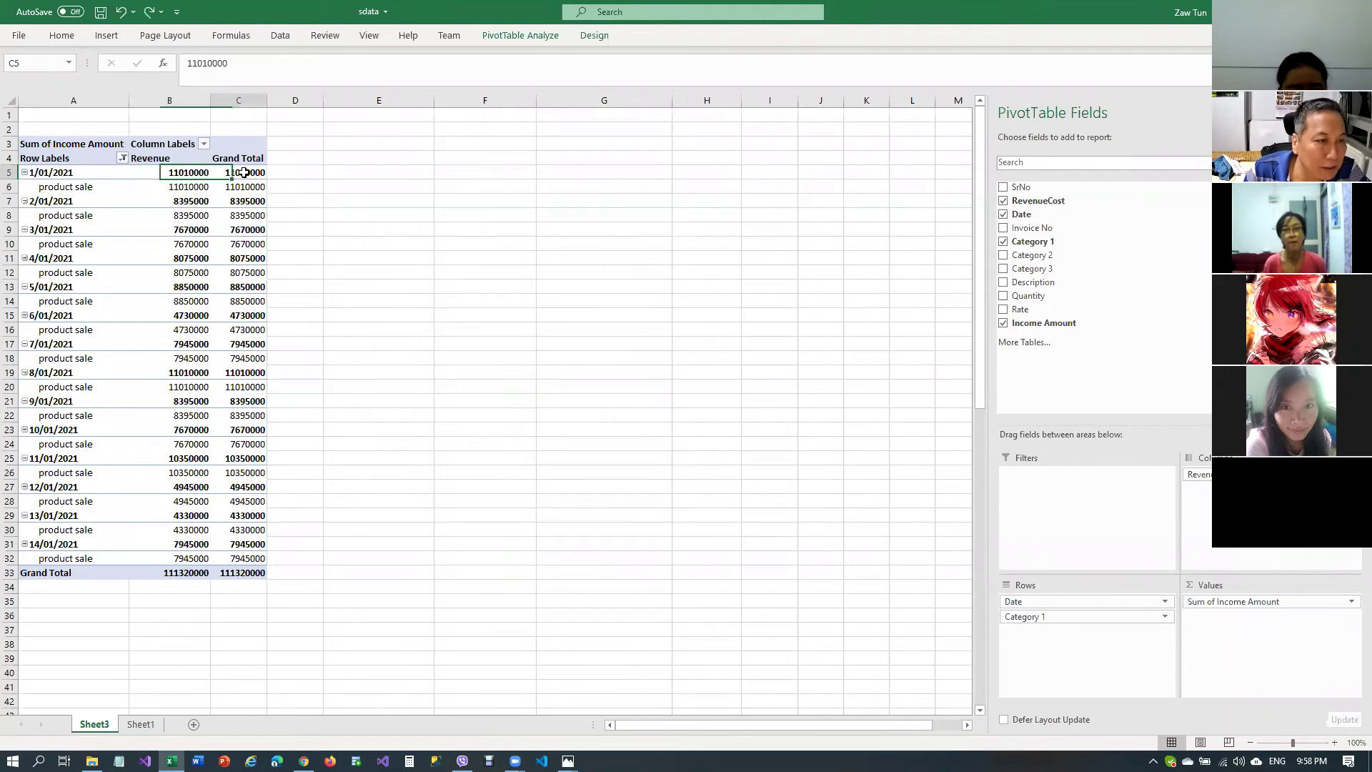
right_click(56, 175)
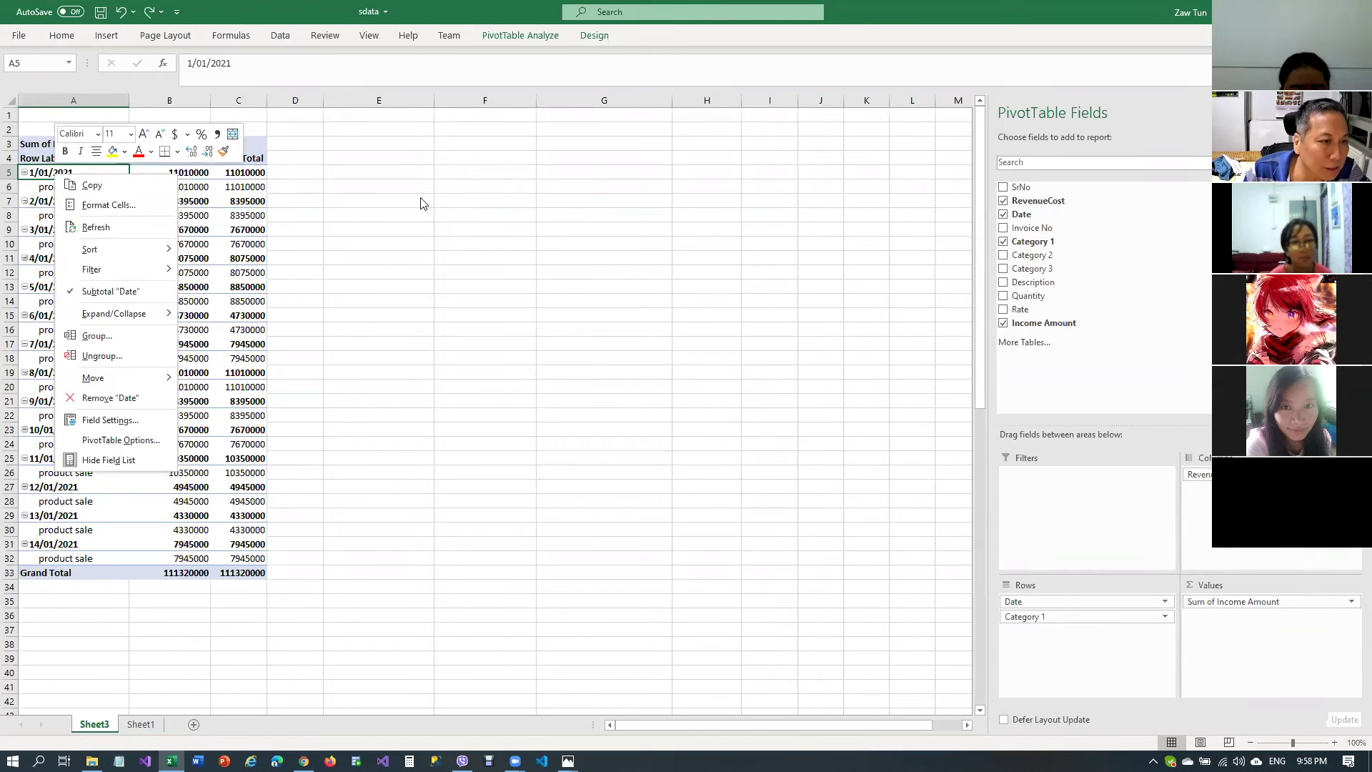
key(Escape)
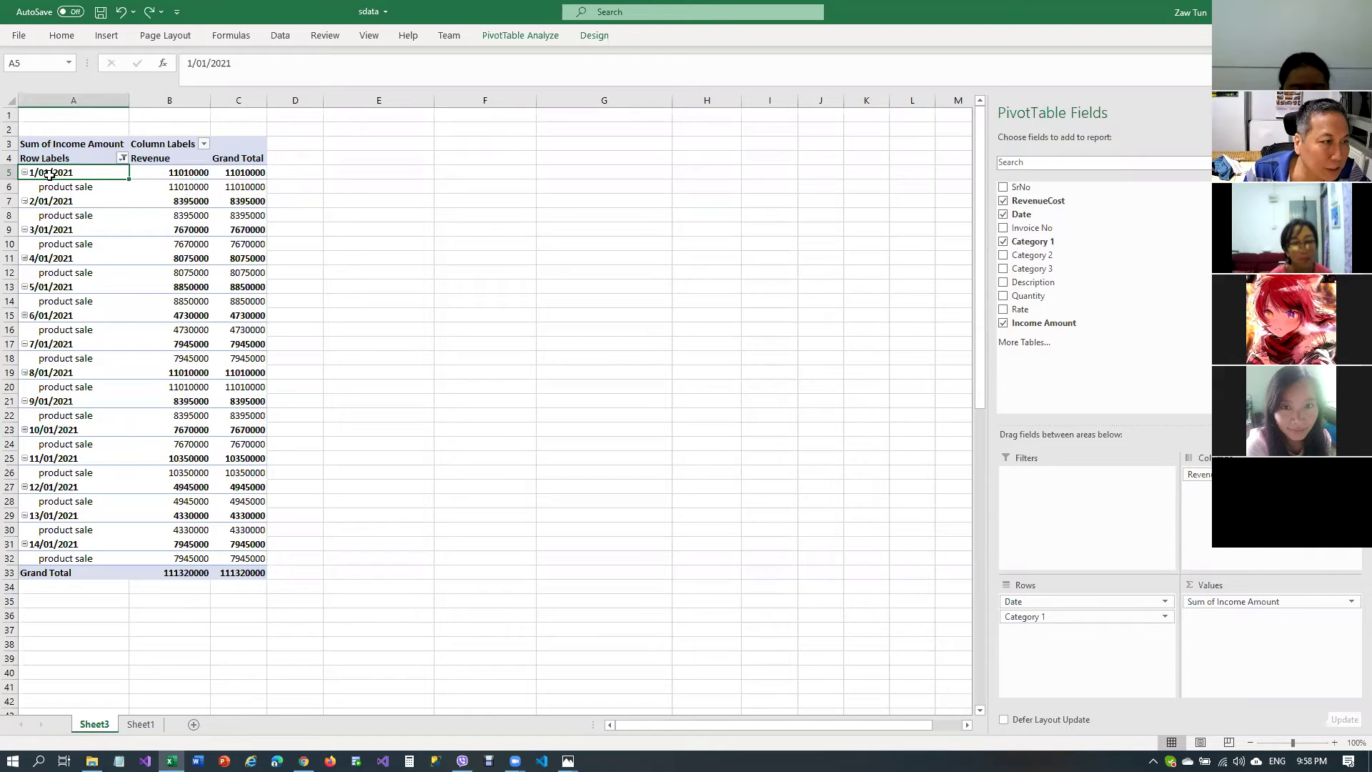
right_click(51, 177)
click(68, 292)
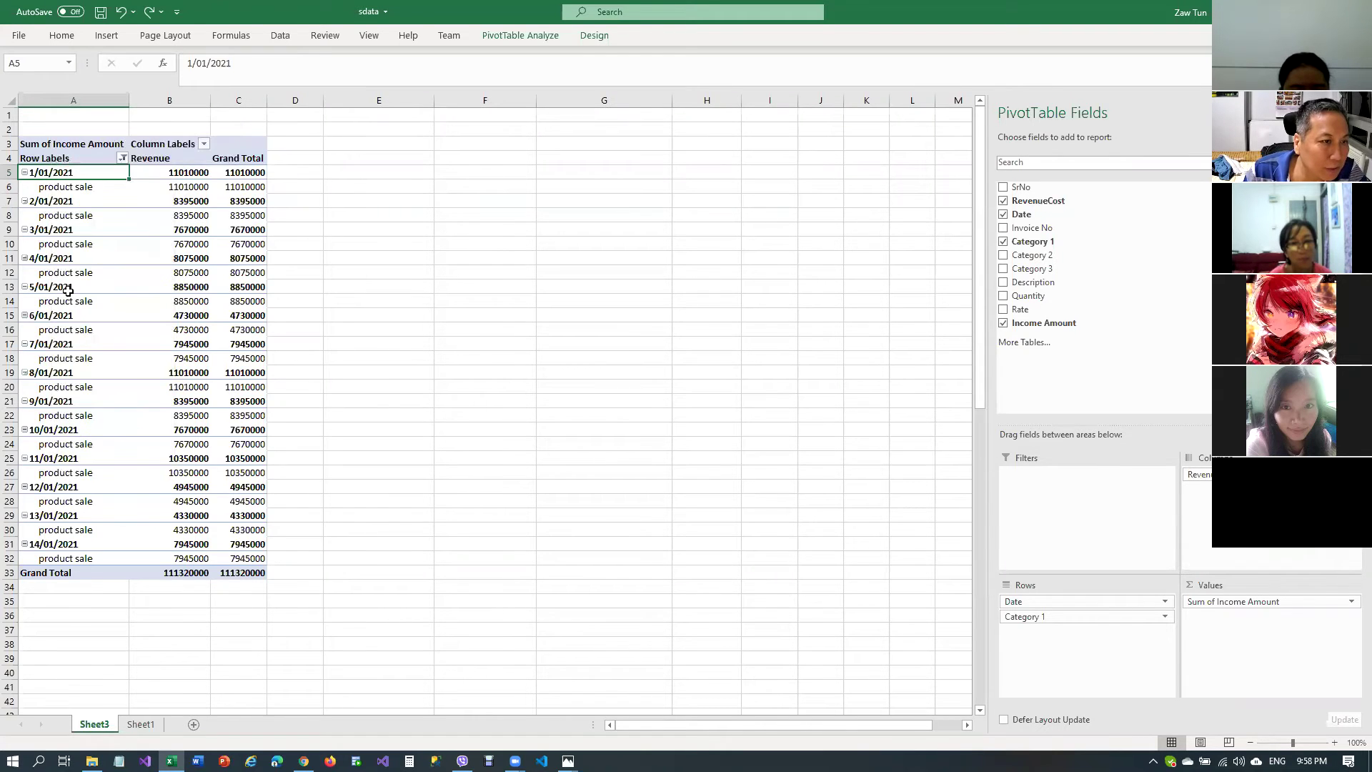
click(397, 223)
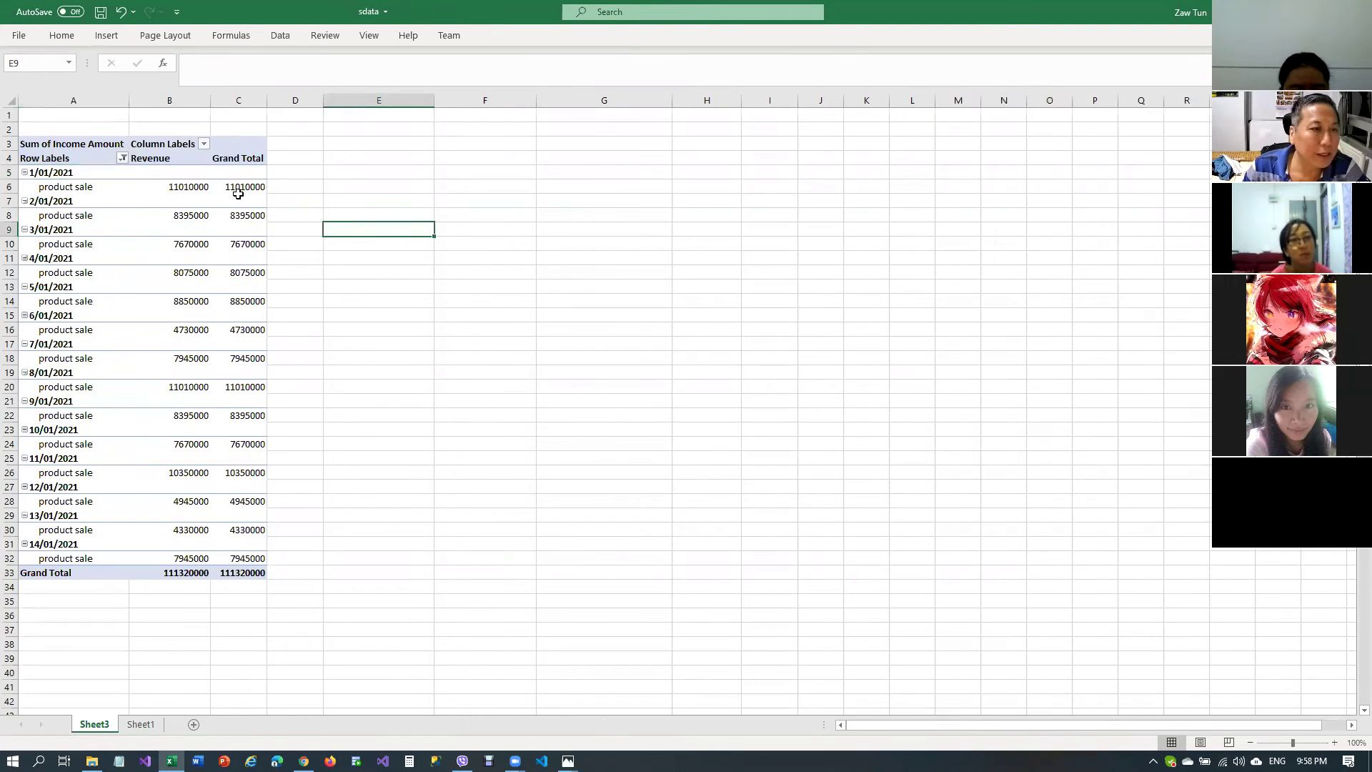
Compare the Grand Total column with the Revenue amounts of the product sale rows
drag(246, 187, 248, 558)
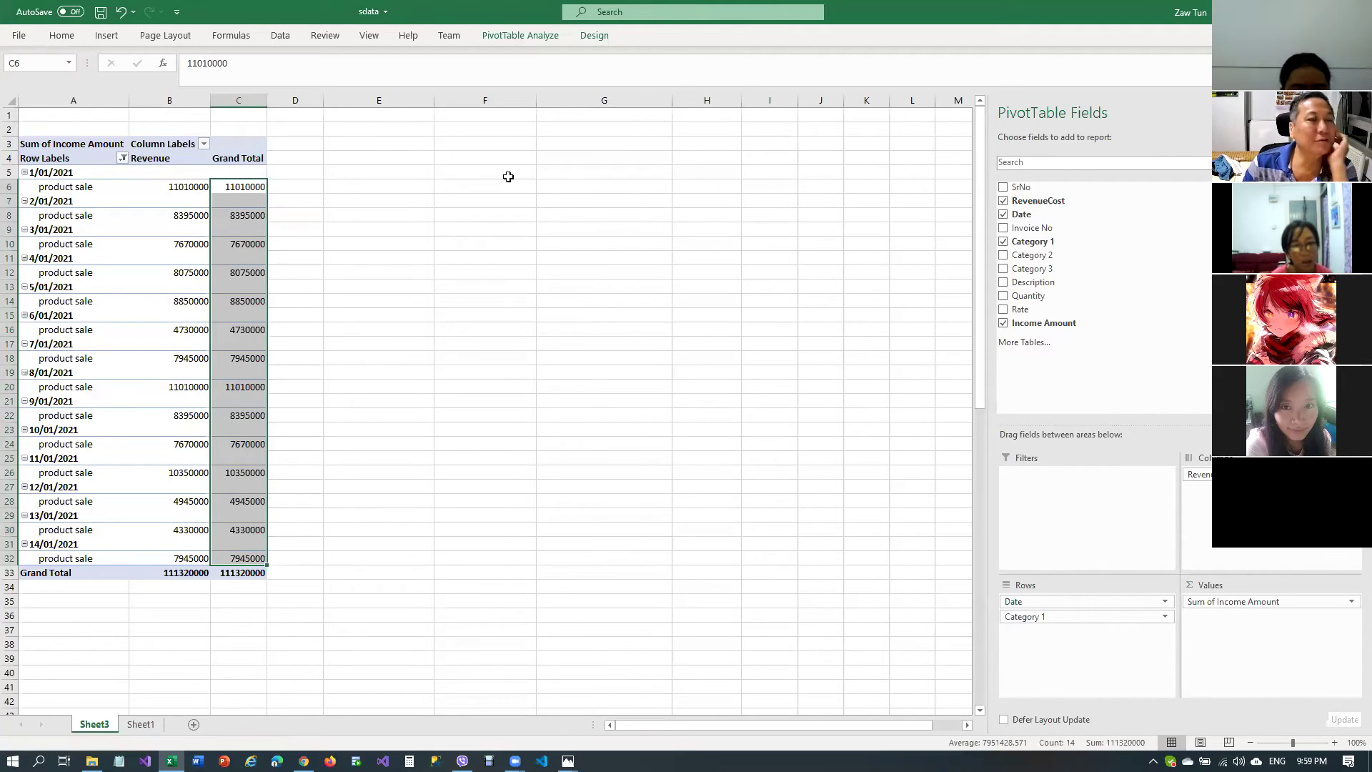
click(245, 162)
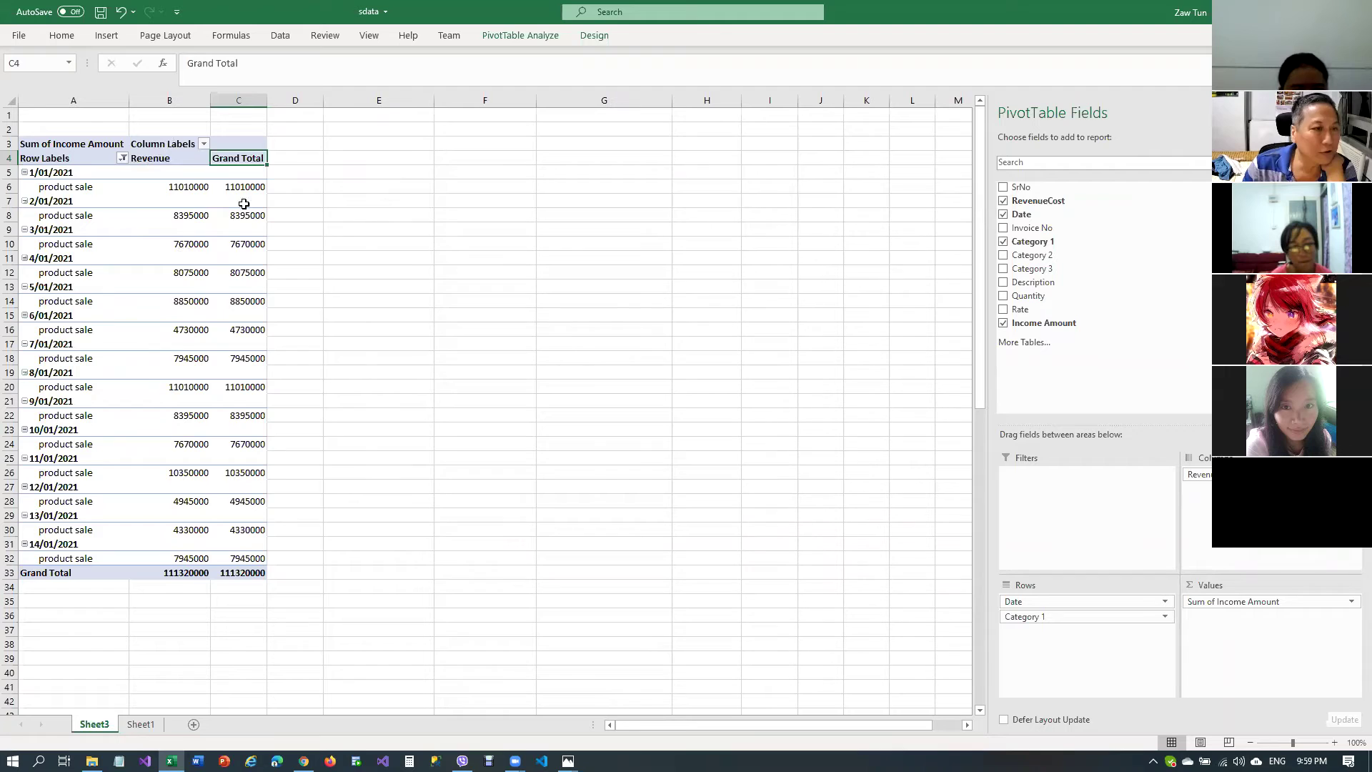
click(58, 185)
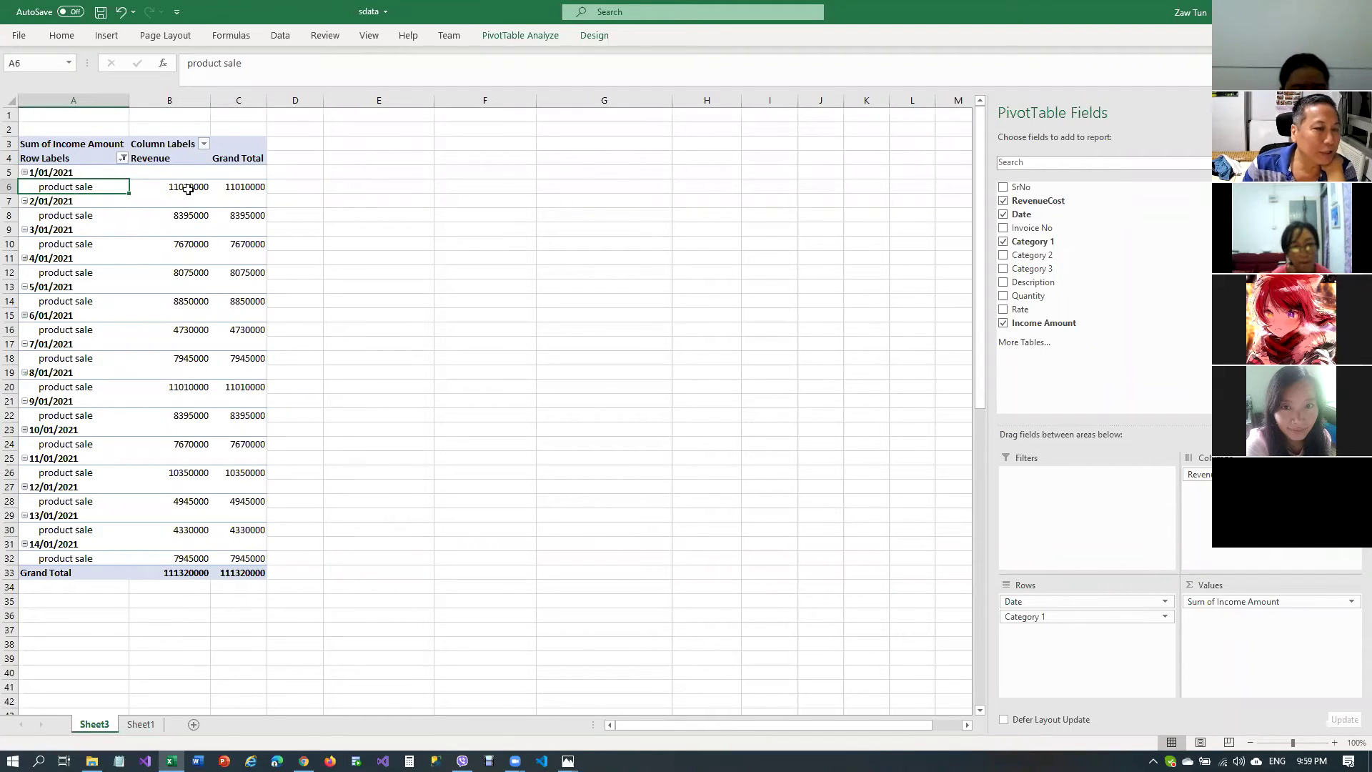
mouse_move(189, 187)
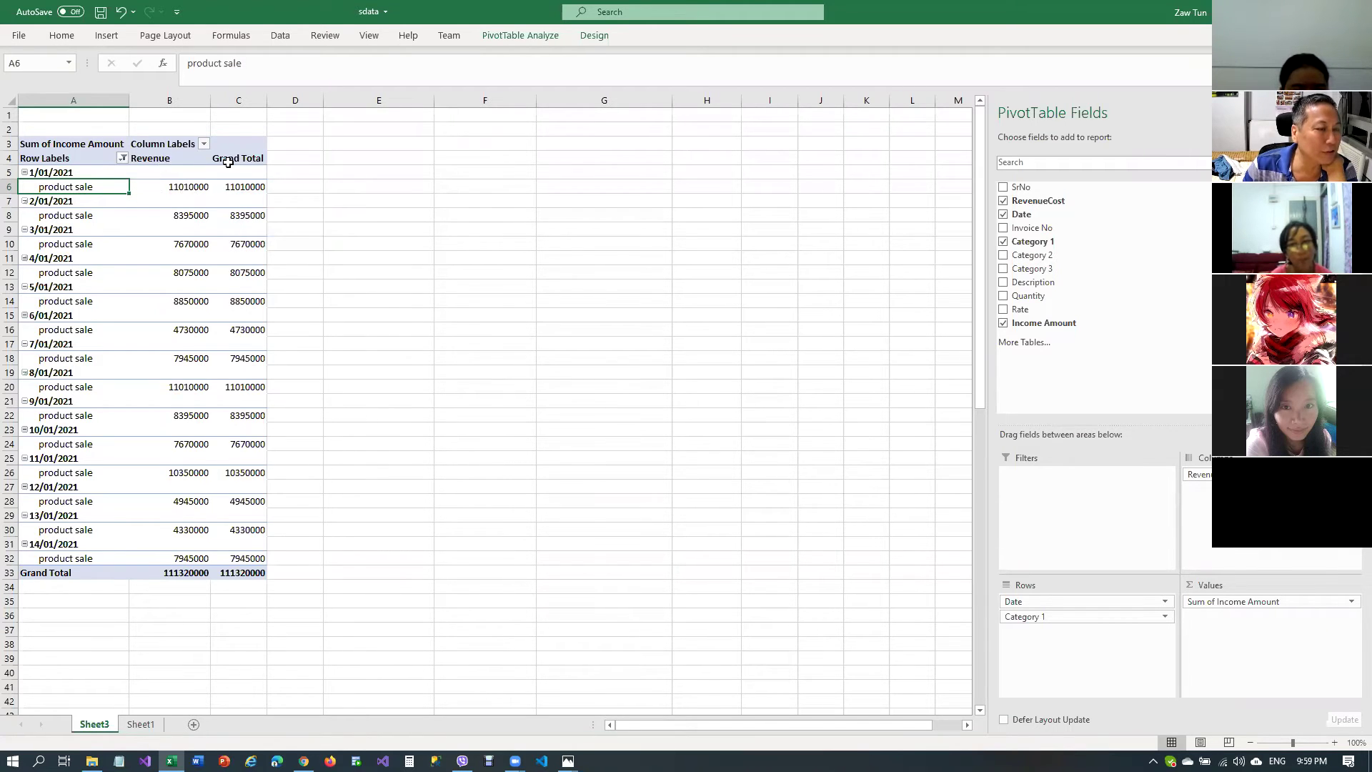
Try RevenueCost as a report filter of the PivotTable, check its filter choices, and move the field back to the columns
click(193, 186)
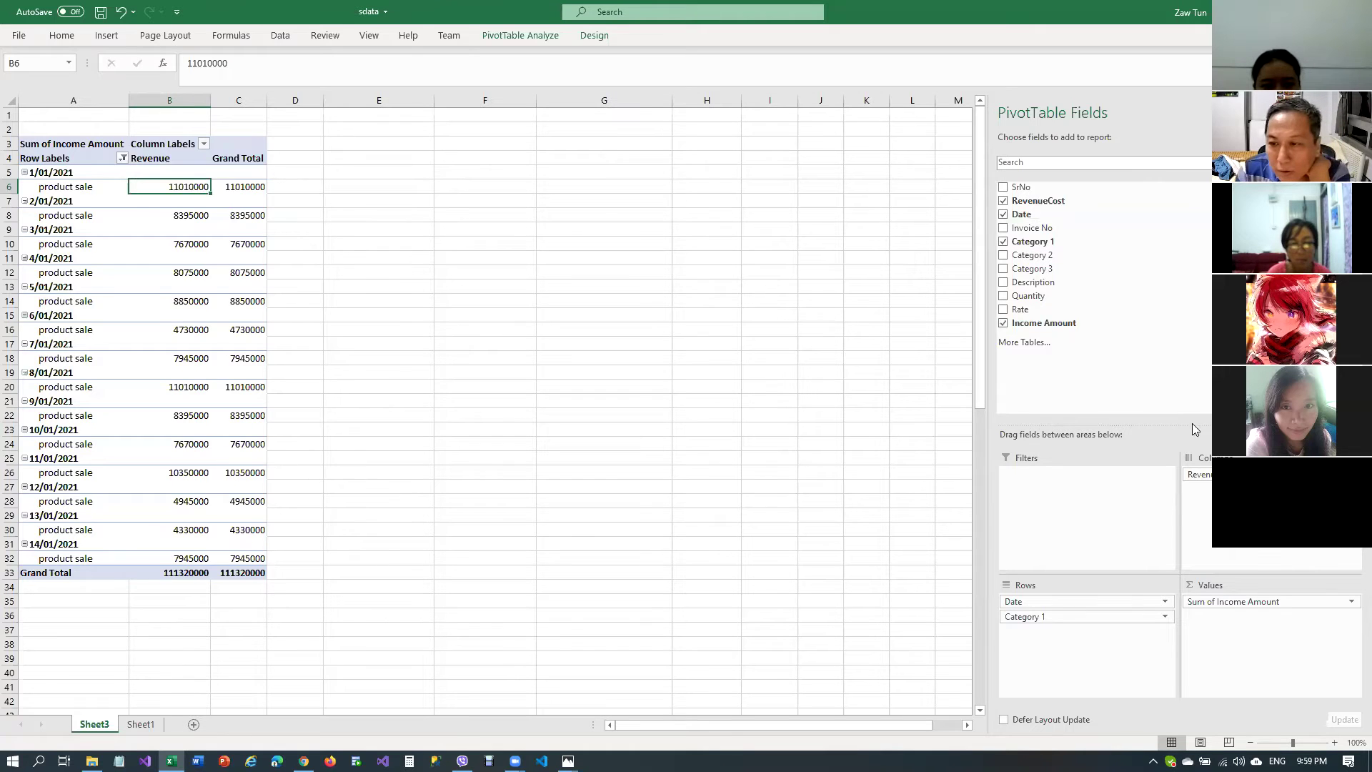
click(1208, 476)
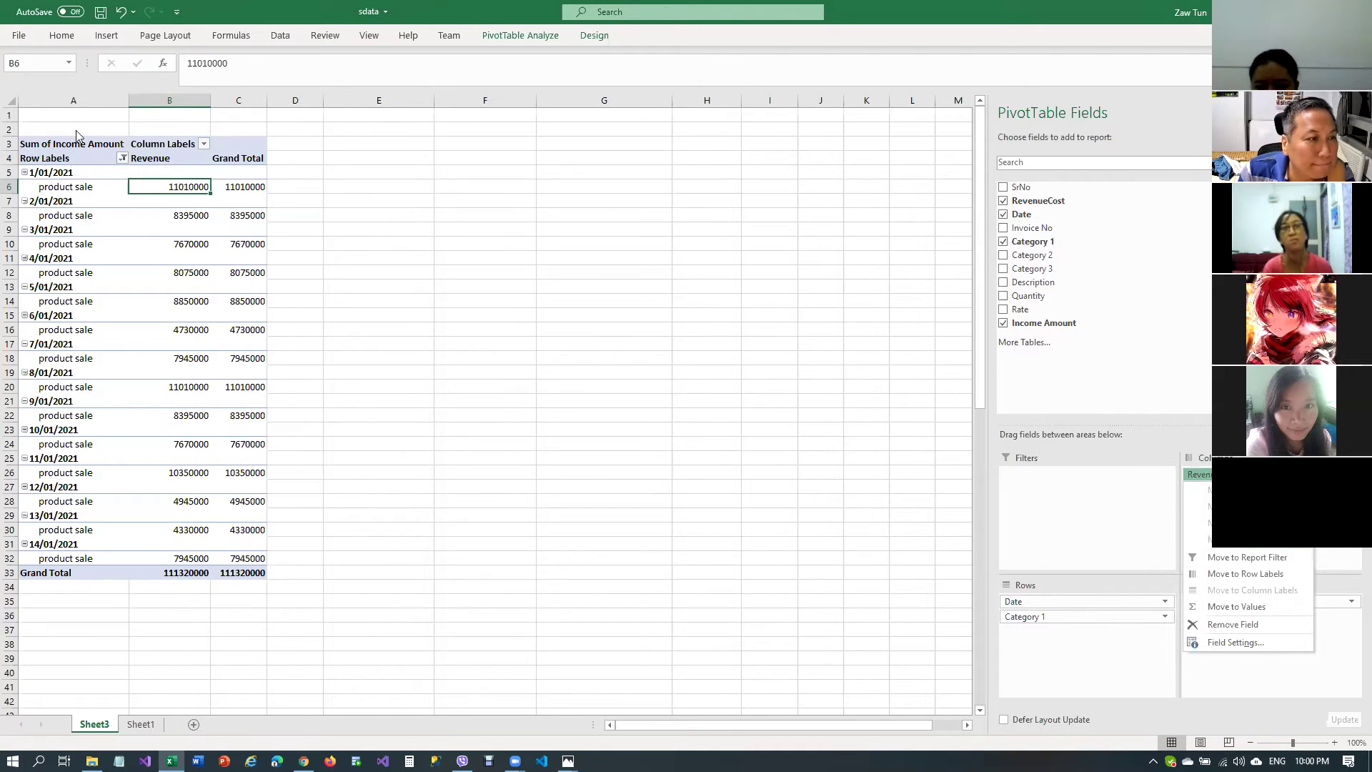
click(122, 159)
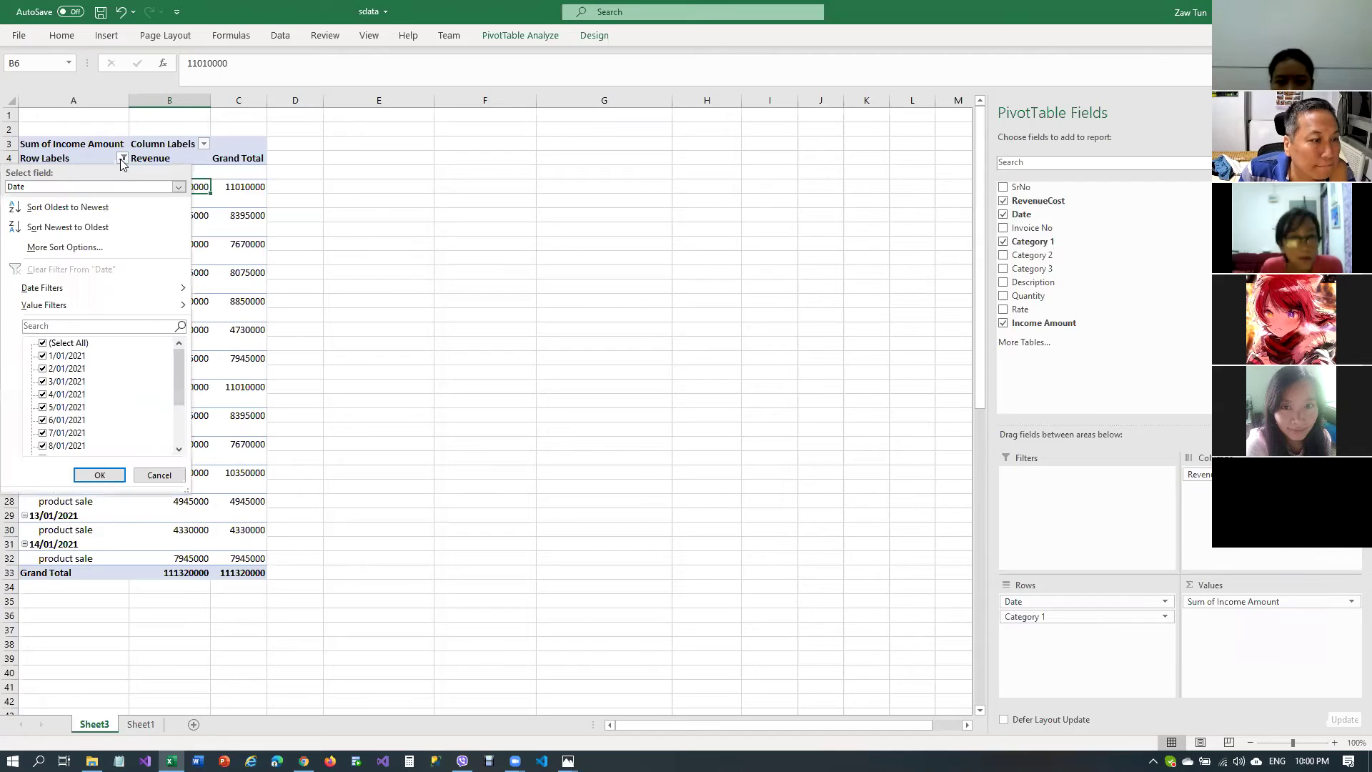
click(120, 159)
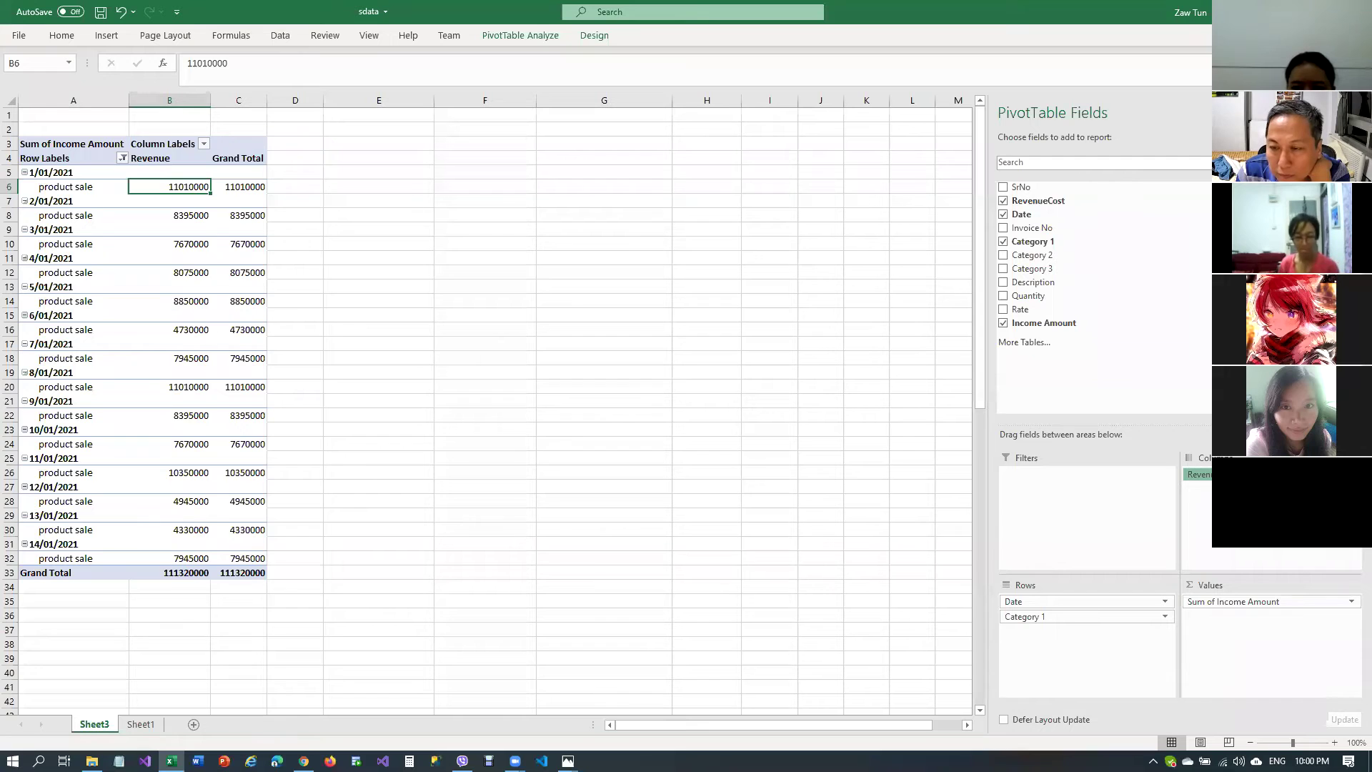
drag(1198, 473, 1065, 494)
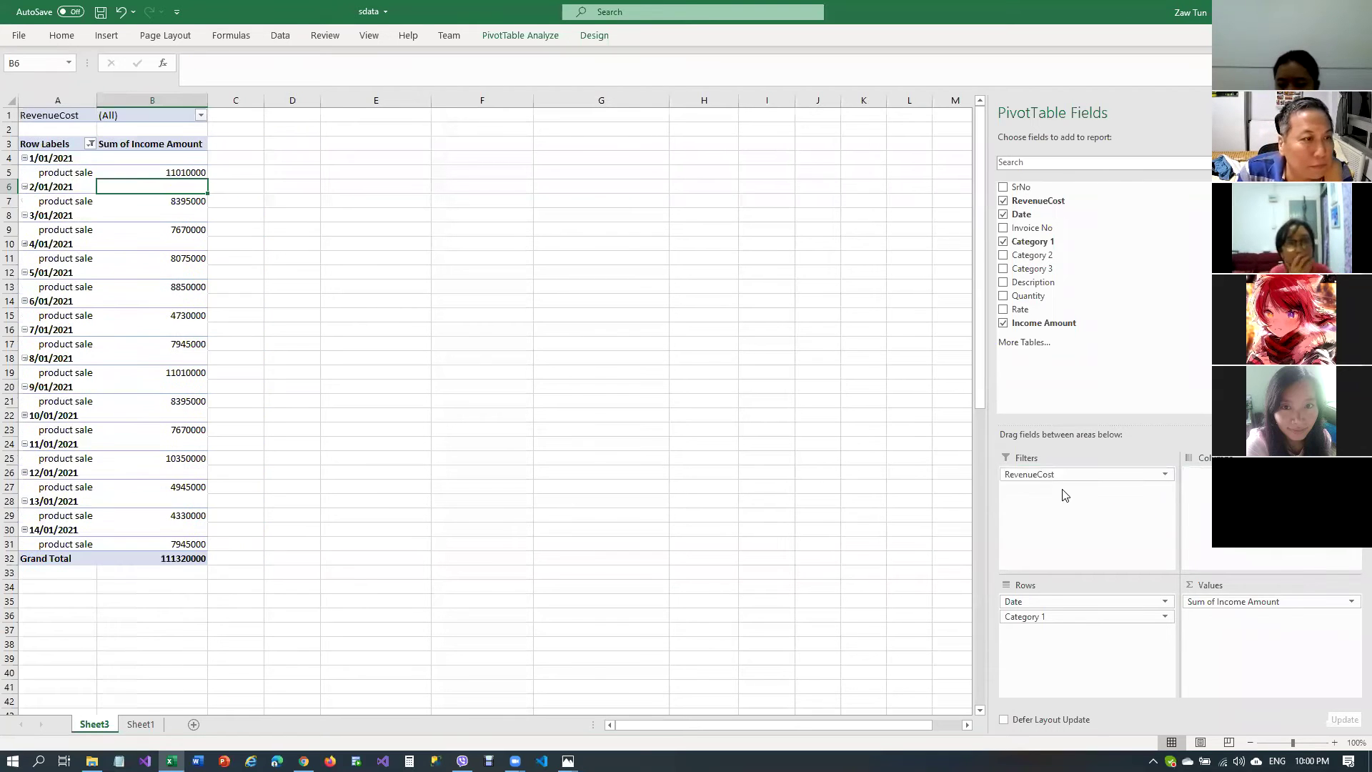
click(201, 116)
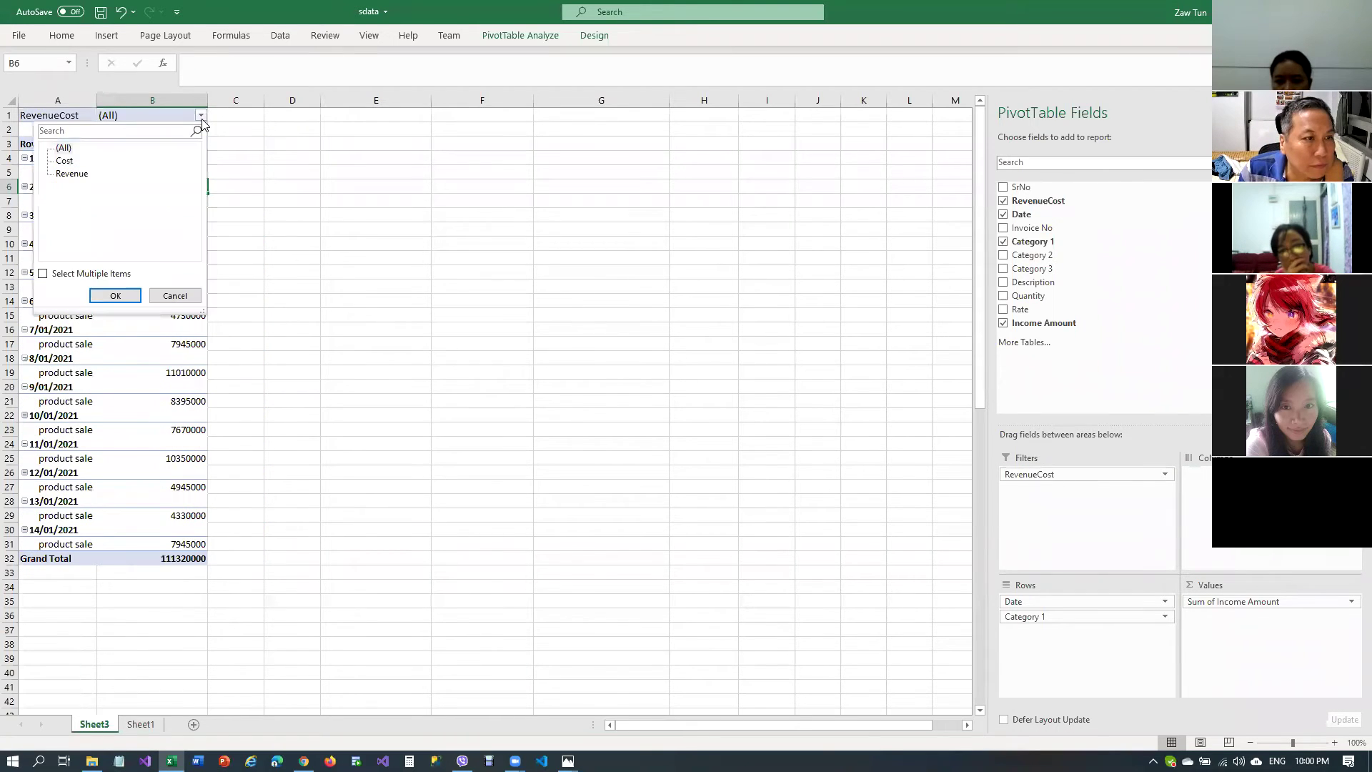
click(200, 118)
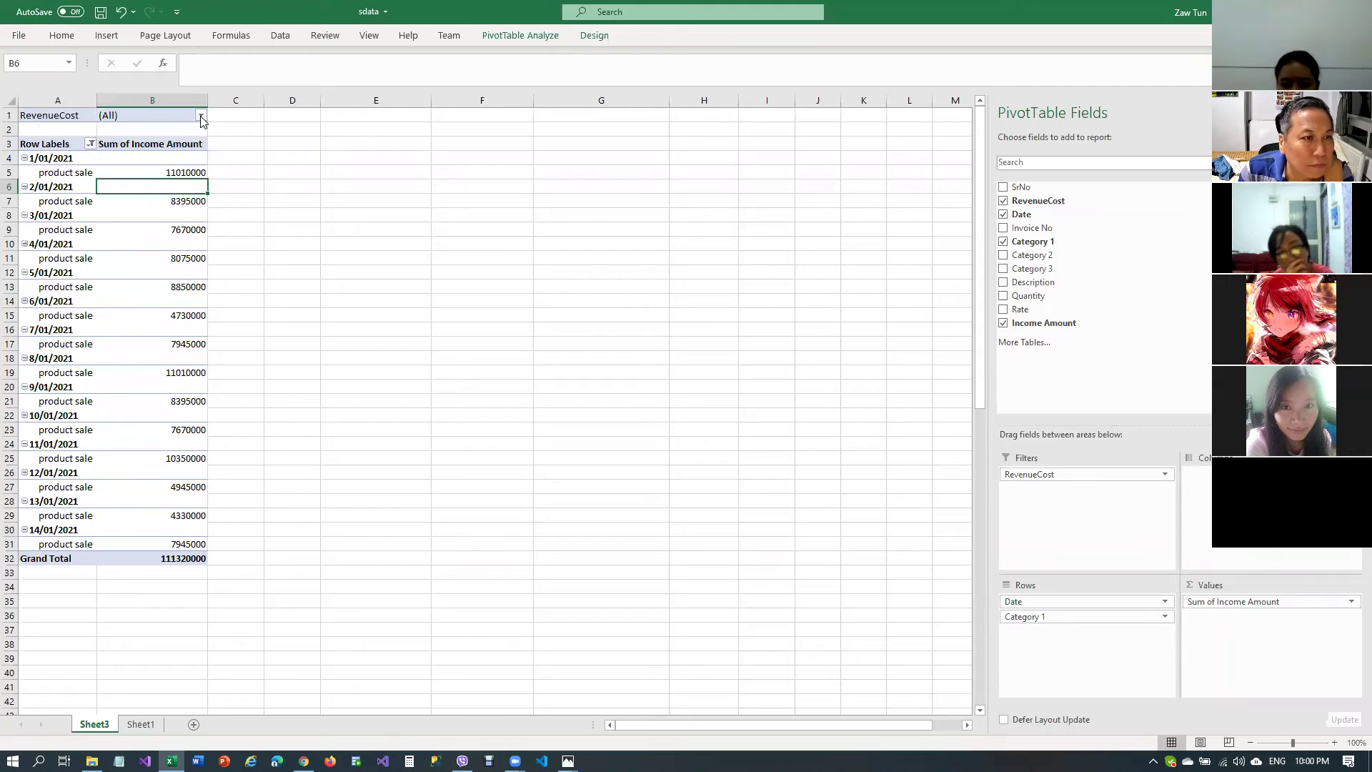
drag(1059, 475, 1222, 474)
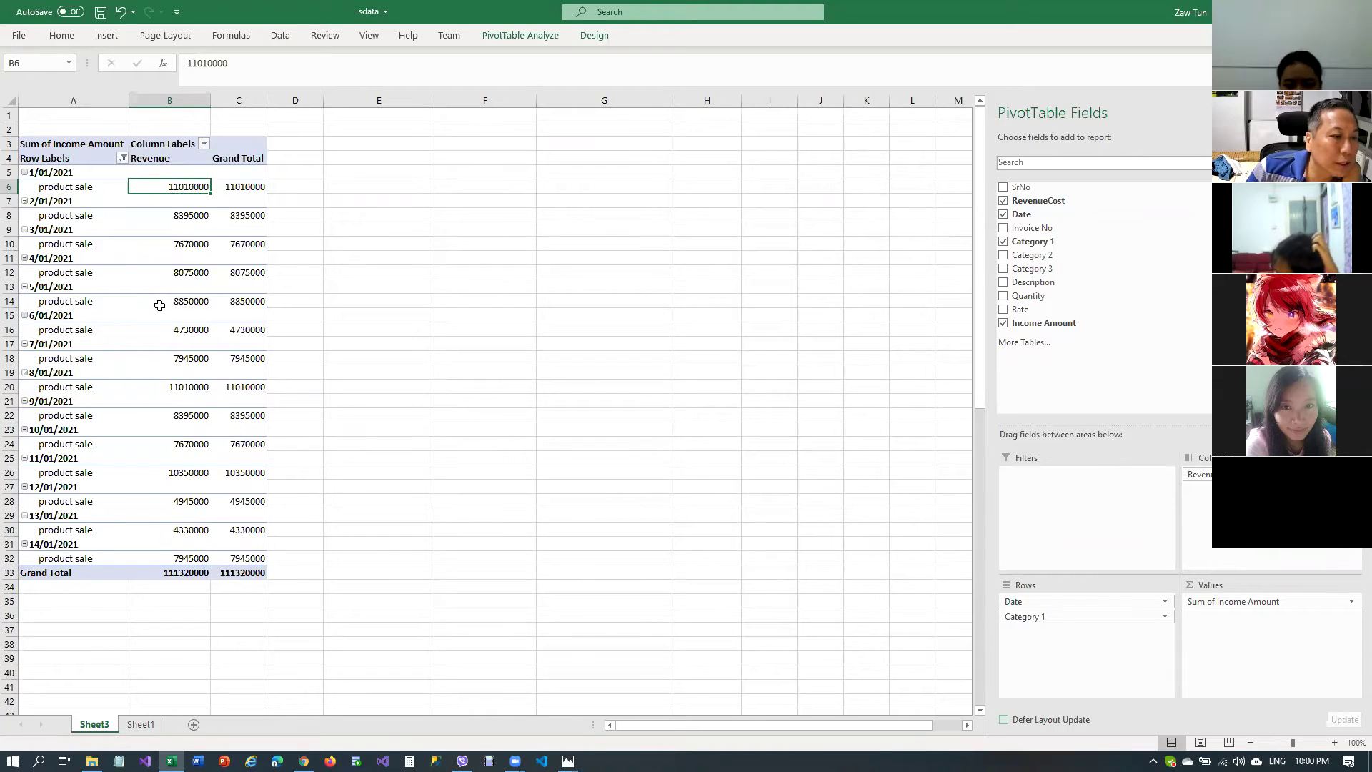
Reset the Category 1 filter on the PivotTable's row labels to include all items
mouse_move(160, 305)
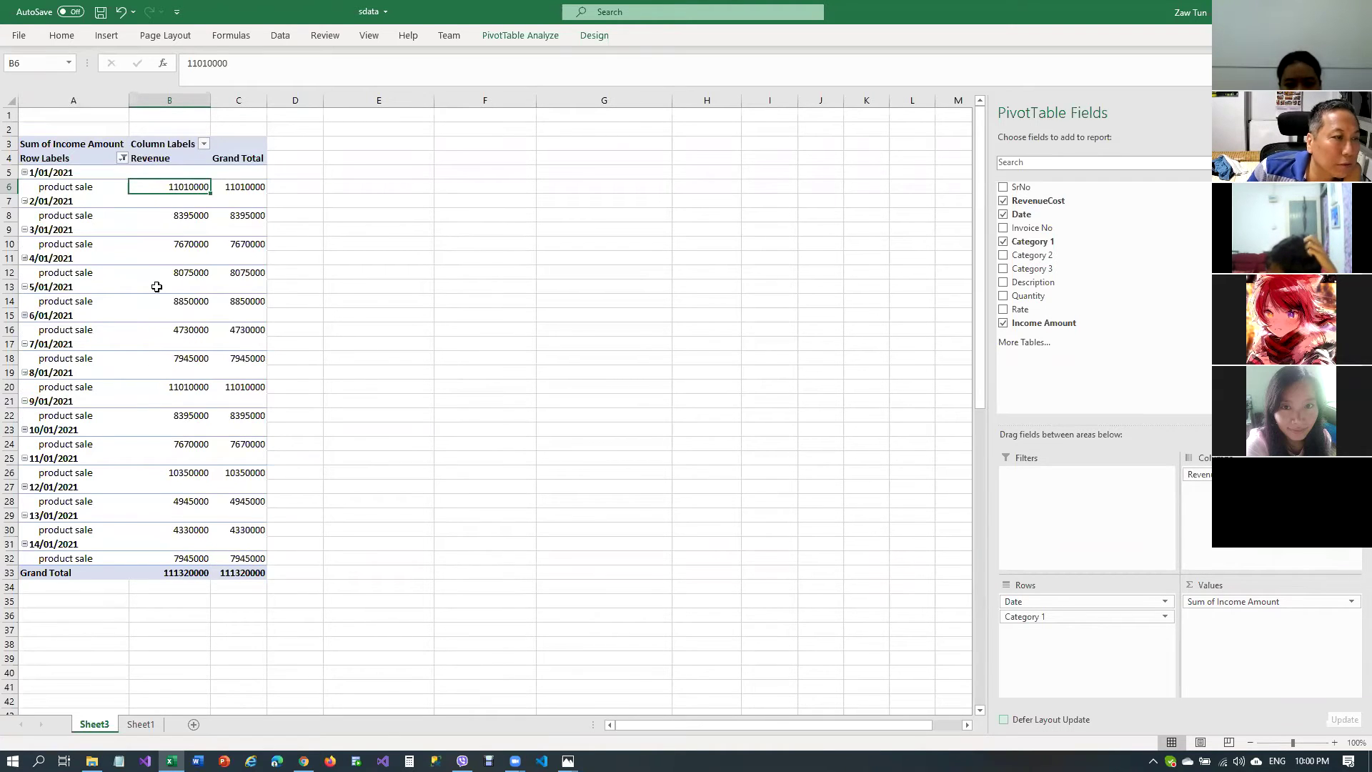
click(123, 157)
click(122, 159)
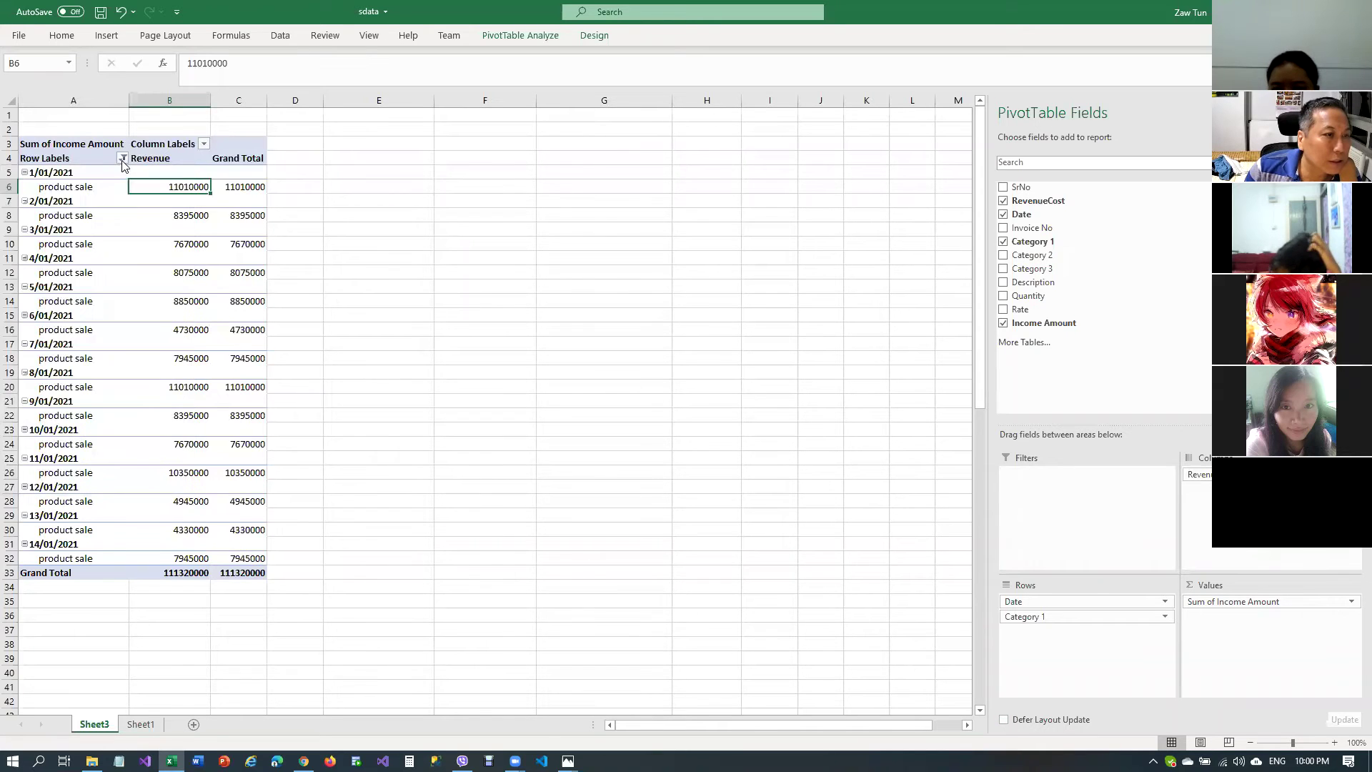
click(204, 143)
click(204, 144)
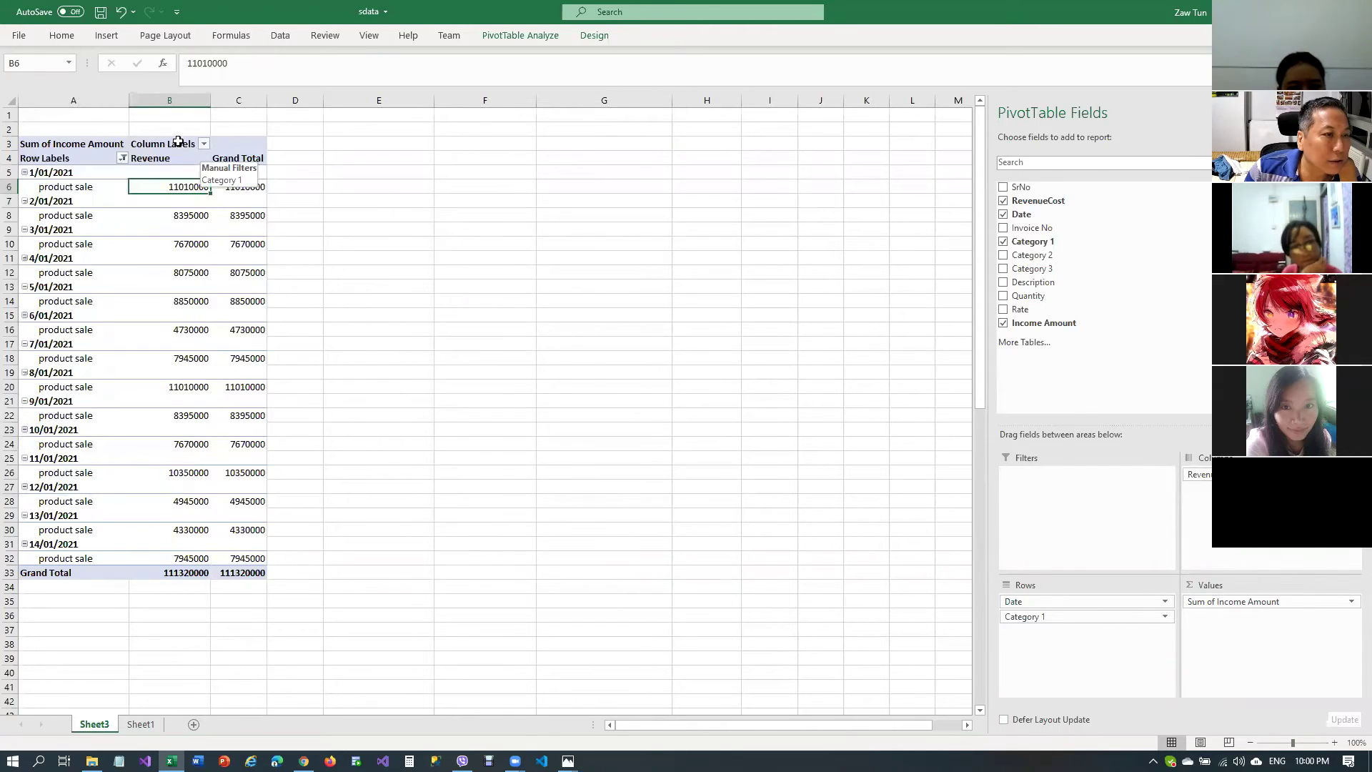
click(123, 158)
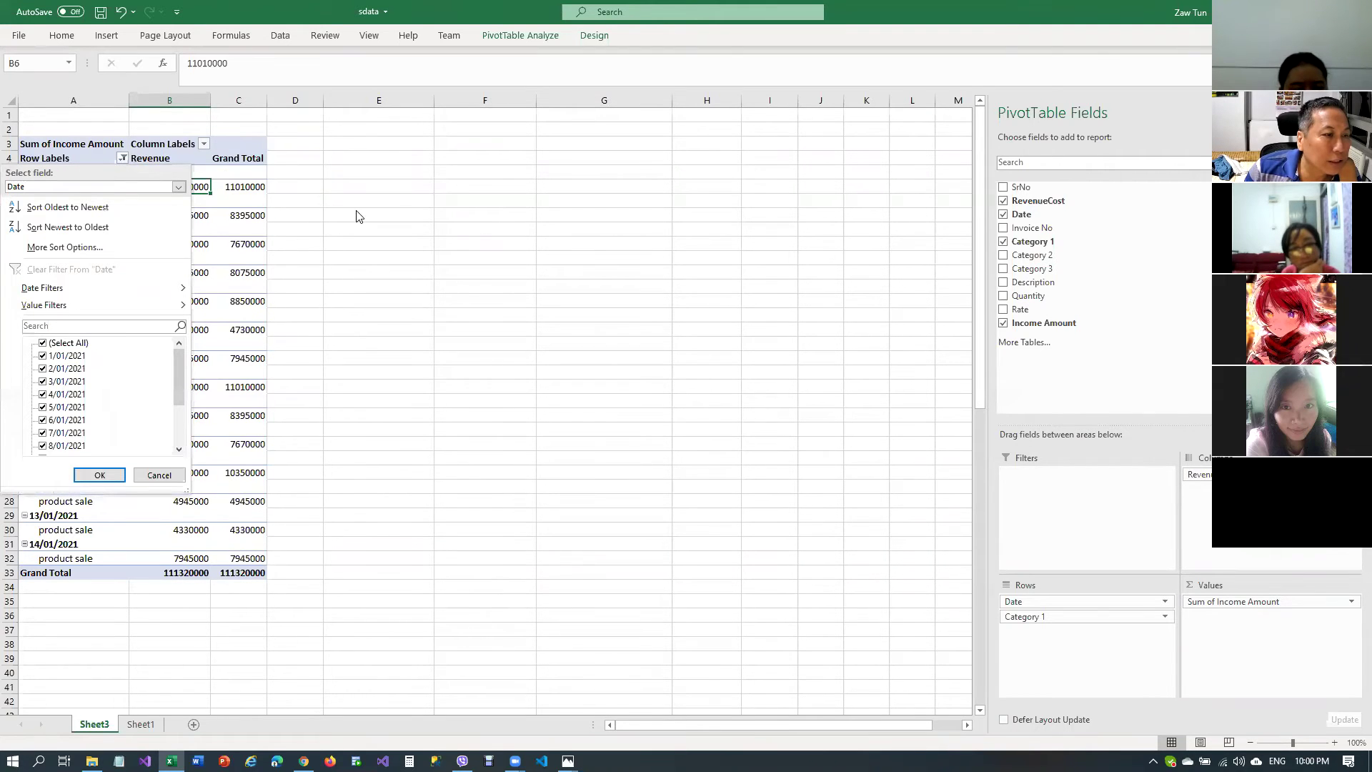
key(Escape)
click(71, 174)
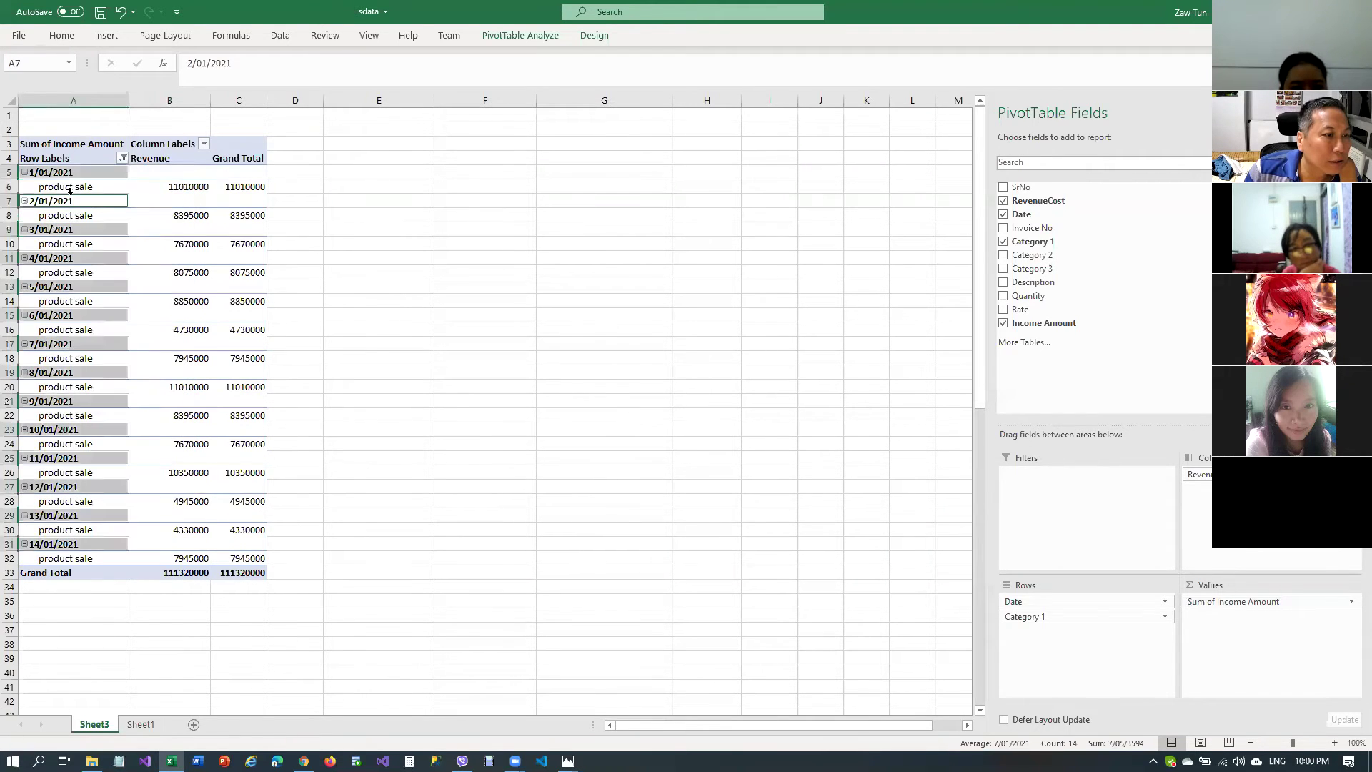
click(74, 187)
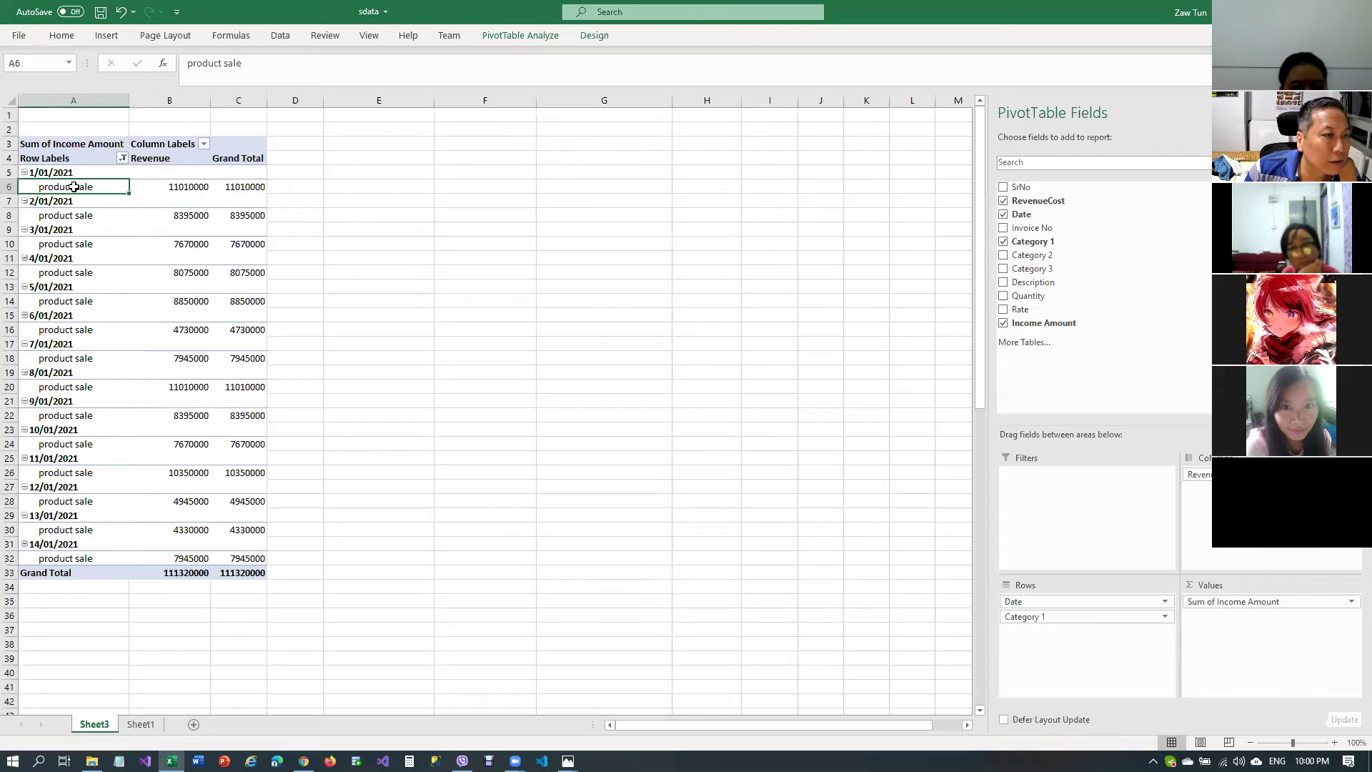
click(123, 159)
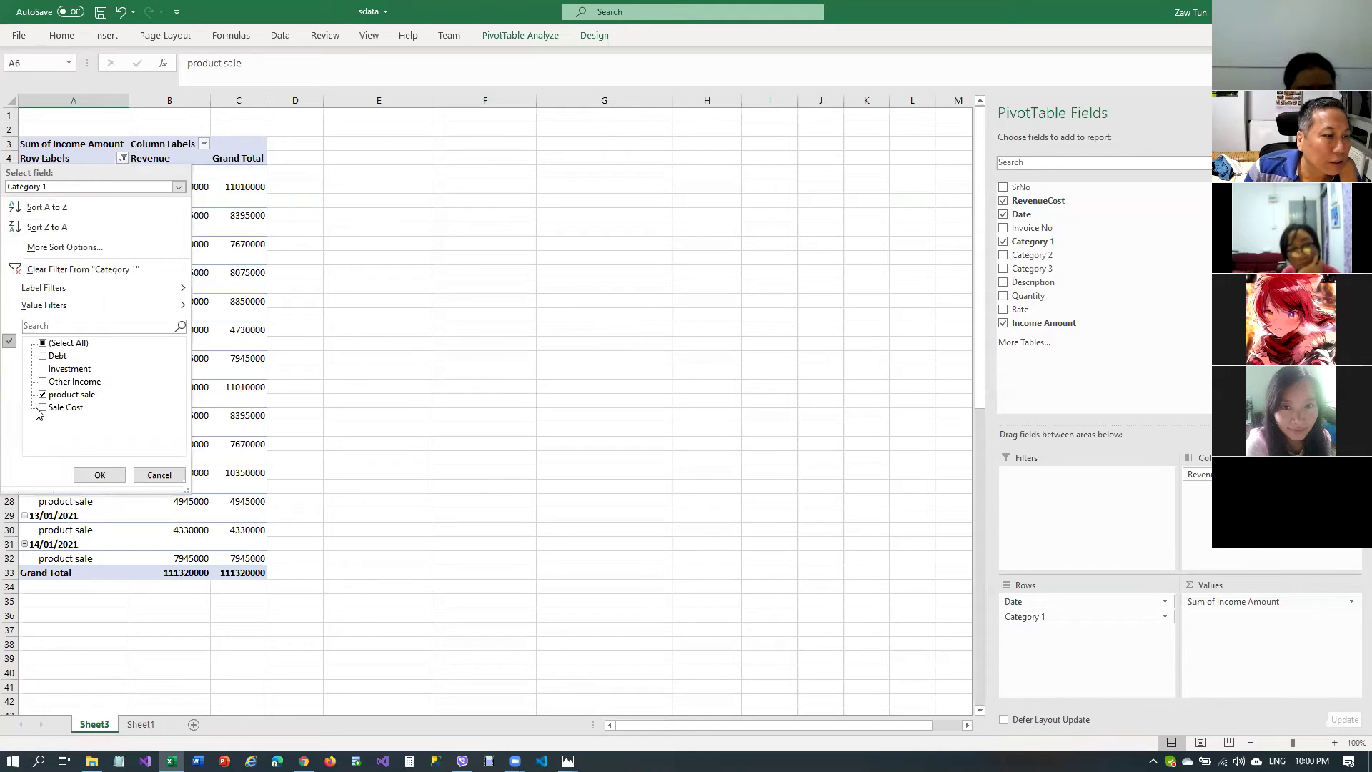
click(42, 343)
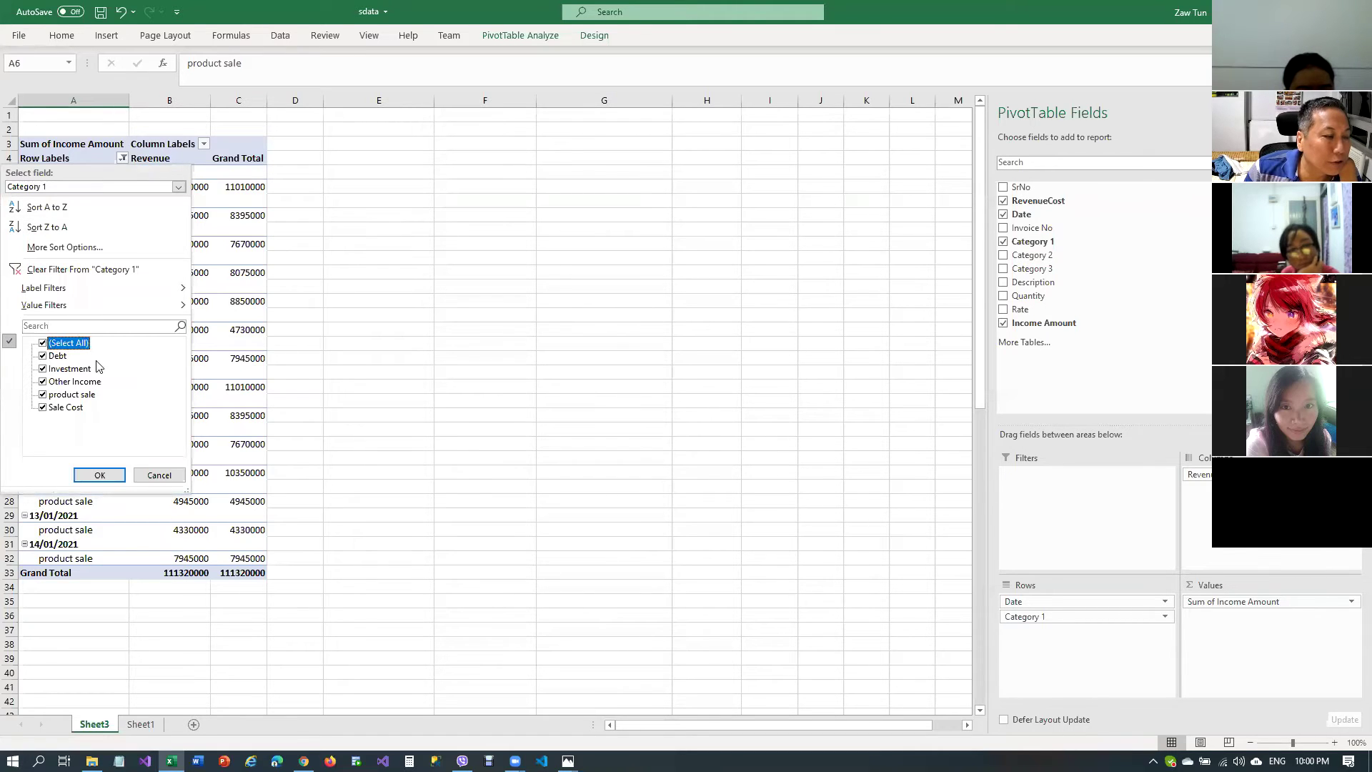
click(98, 476)
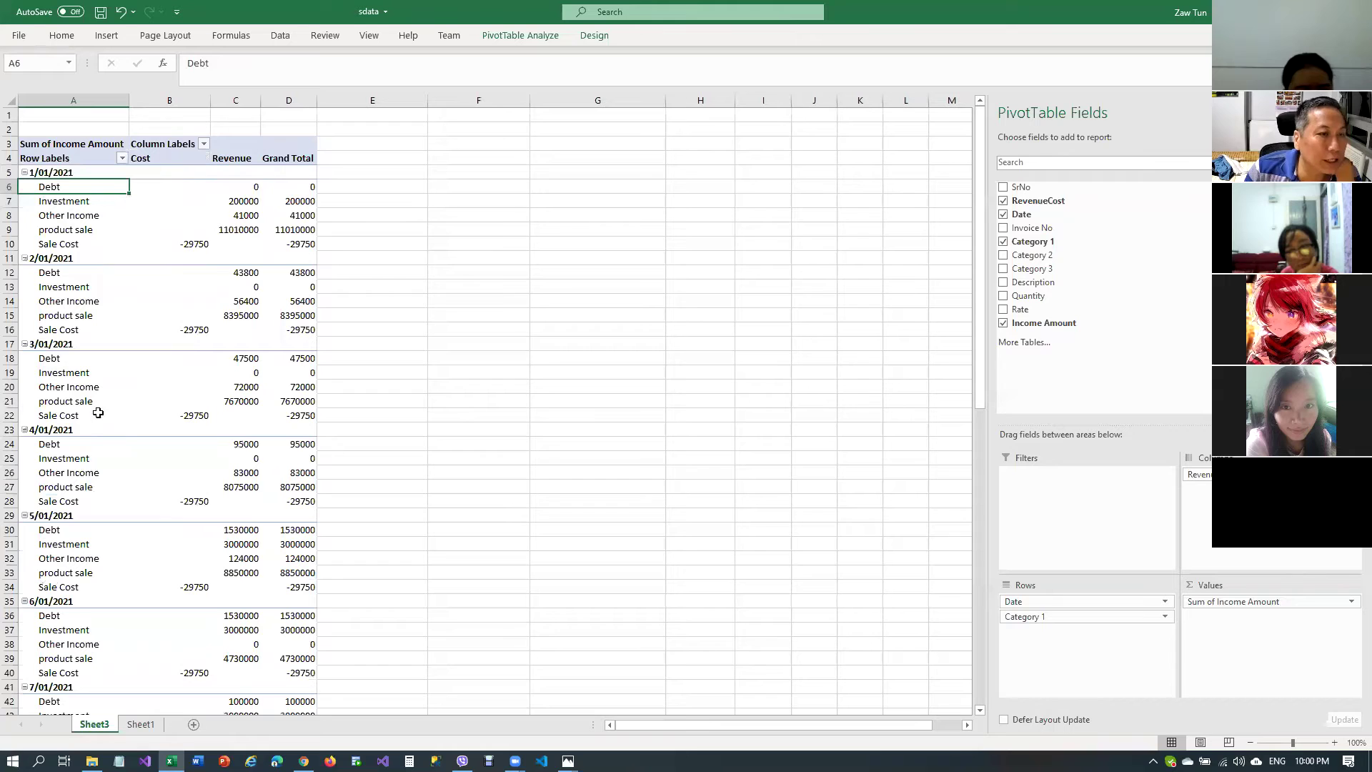
Compare the Revenue and Grand Total amounts of the 1/01/2021 product sale row and remove the Grand Total column from the PivotTable
click(300, 226)
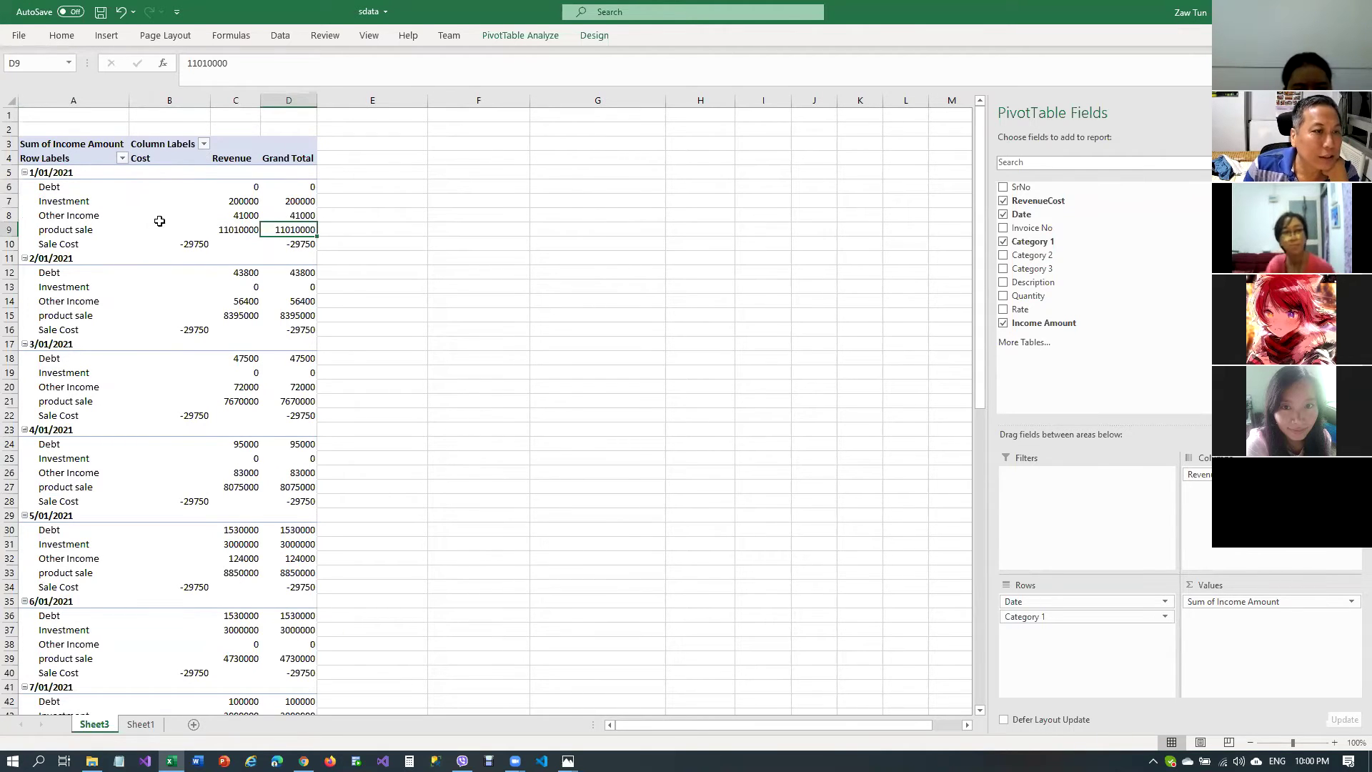
drag(161, 224, 282, 225)
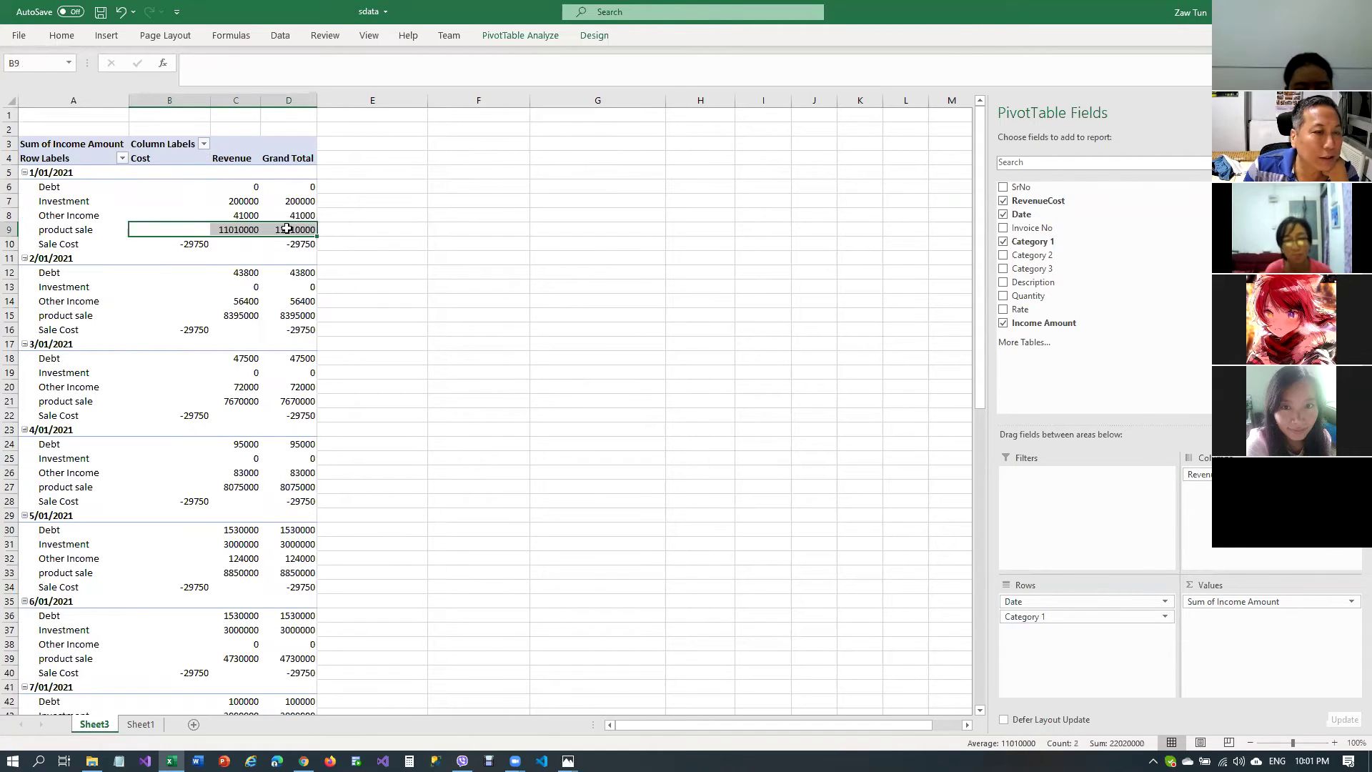
click(294, 229)
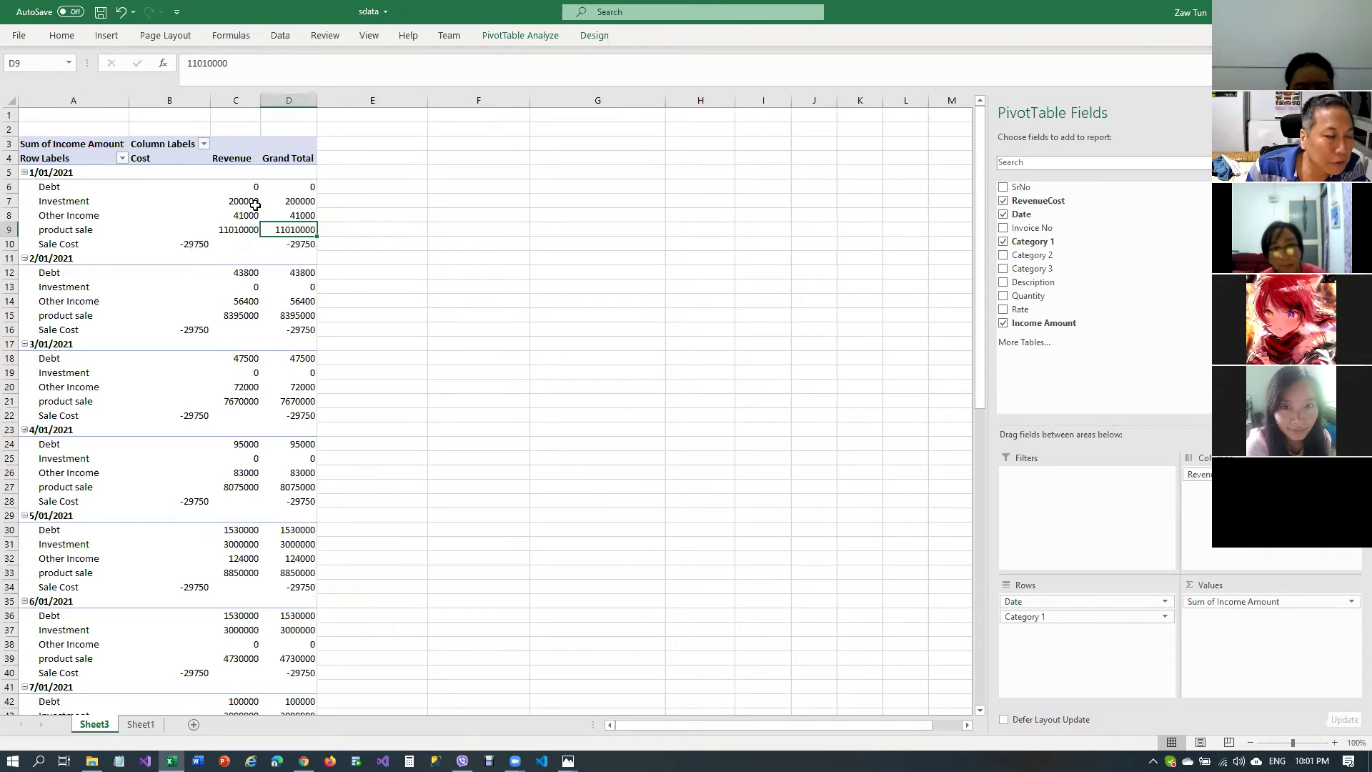
click(286, 149)
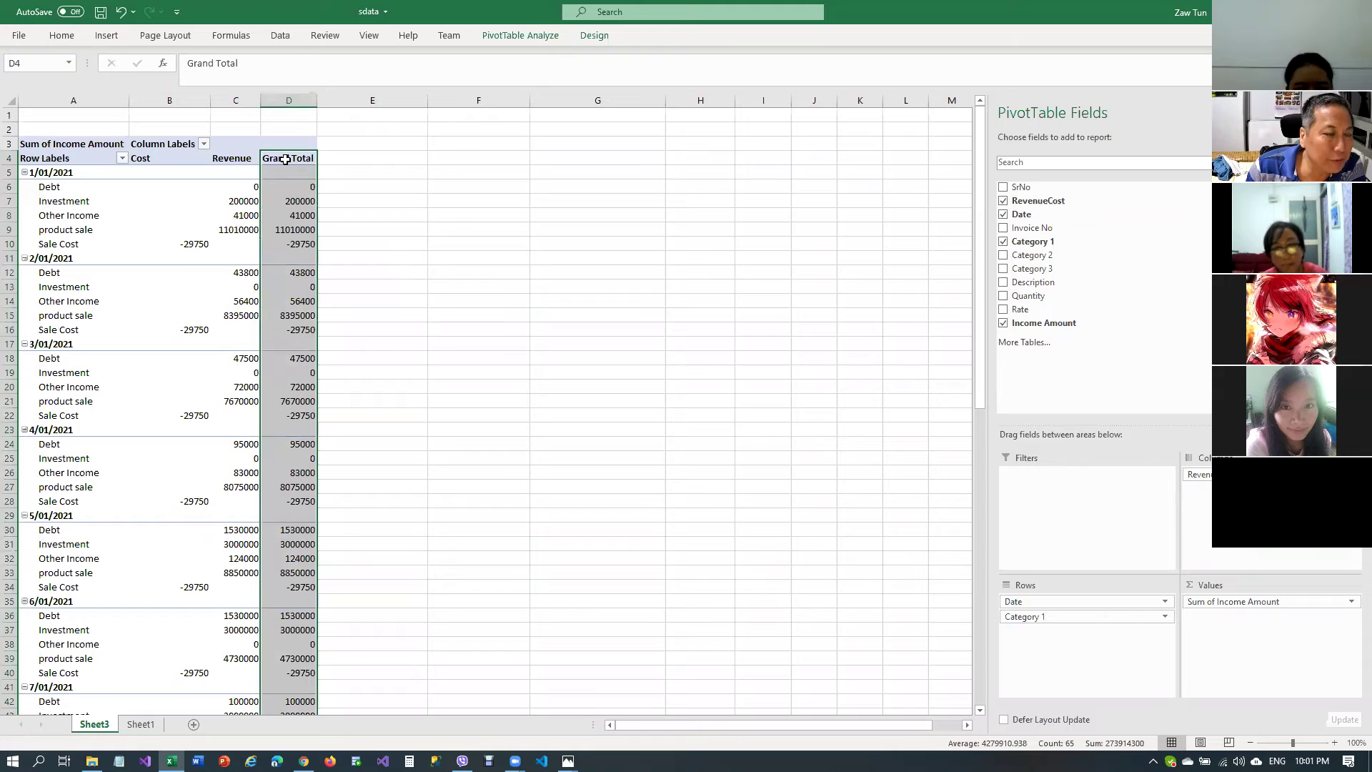
right_click(286, 163)
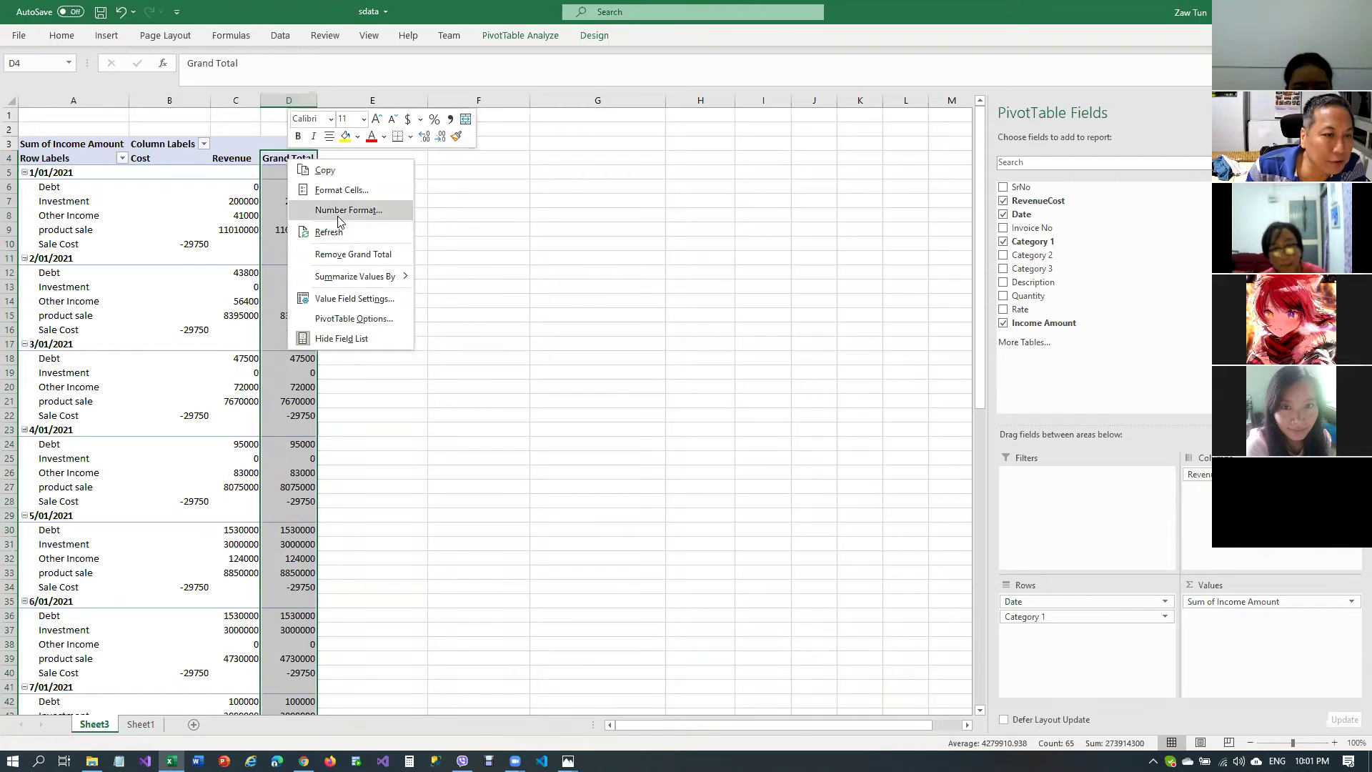
click(335, 252)
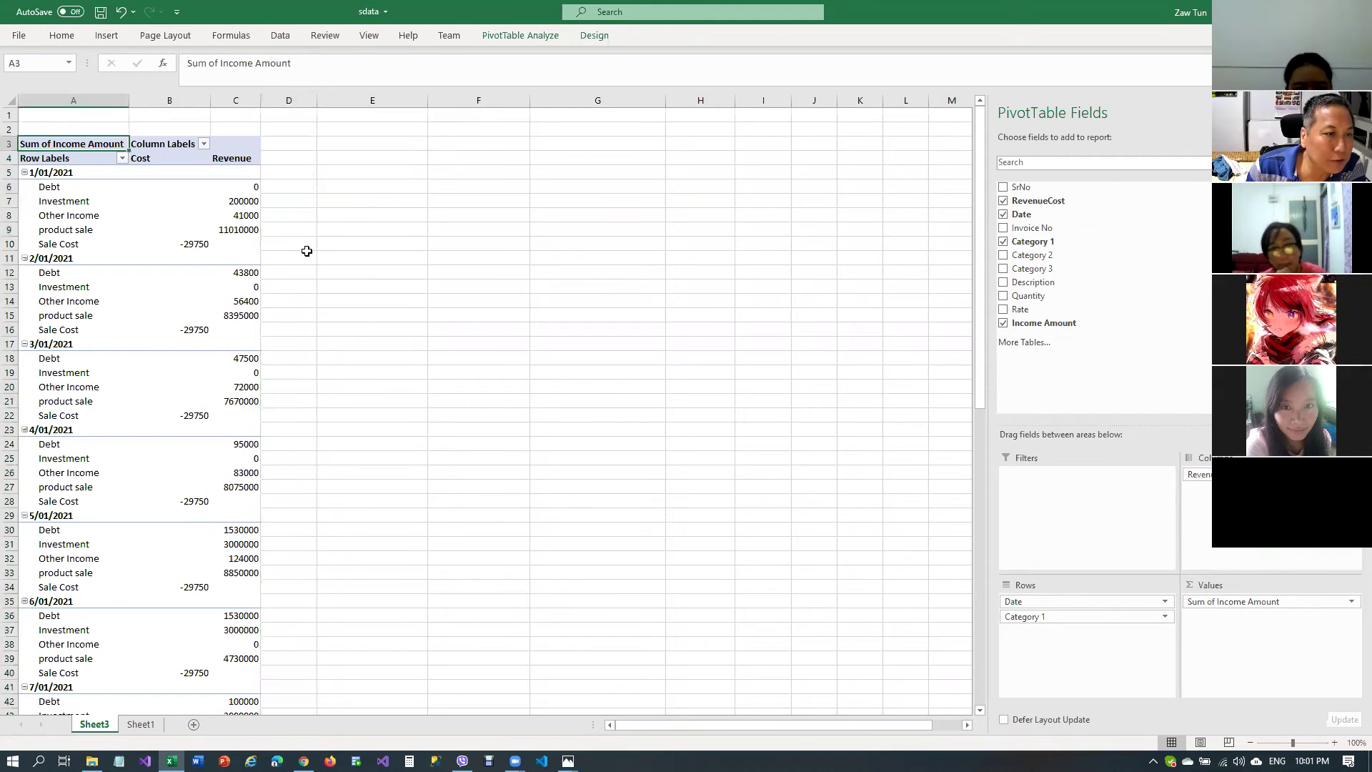
click(237, 241)
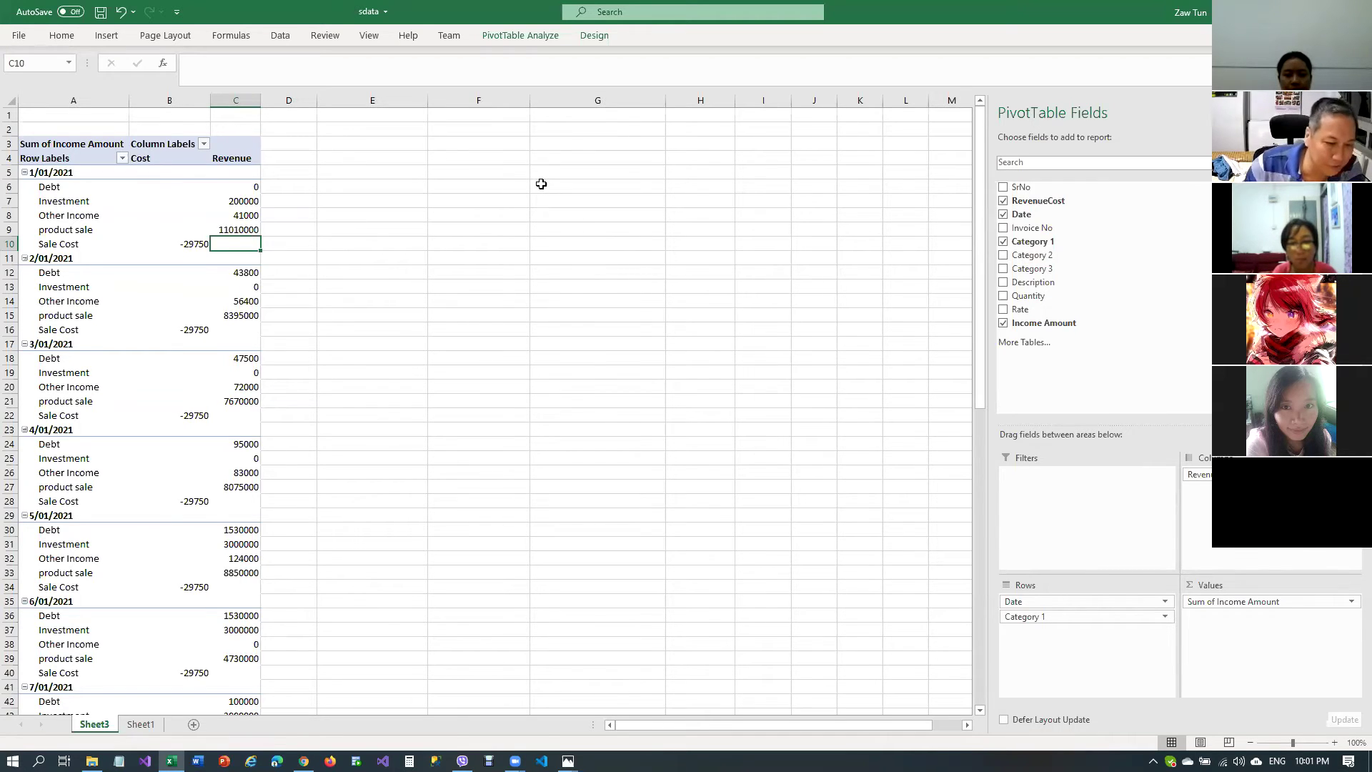
Switch to Photos to examine the cost column headings of the paper form in page3.jpg and return to the workbook
click(568, 760)
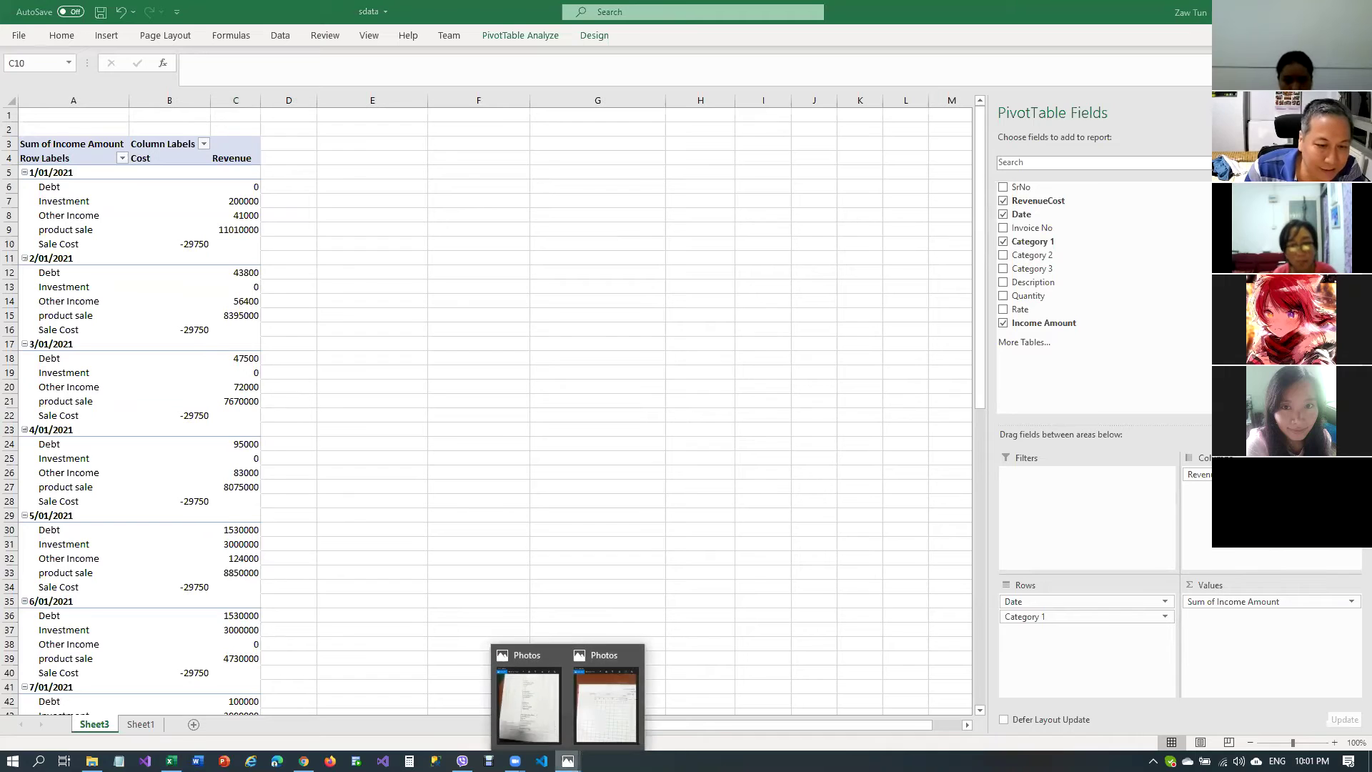
click(628, 715)
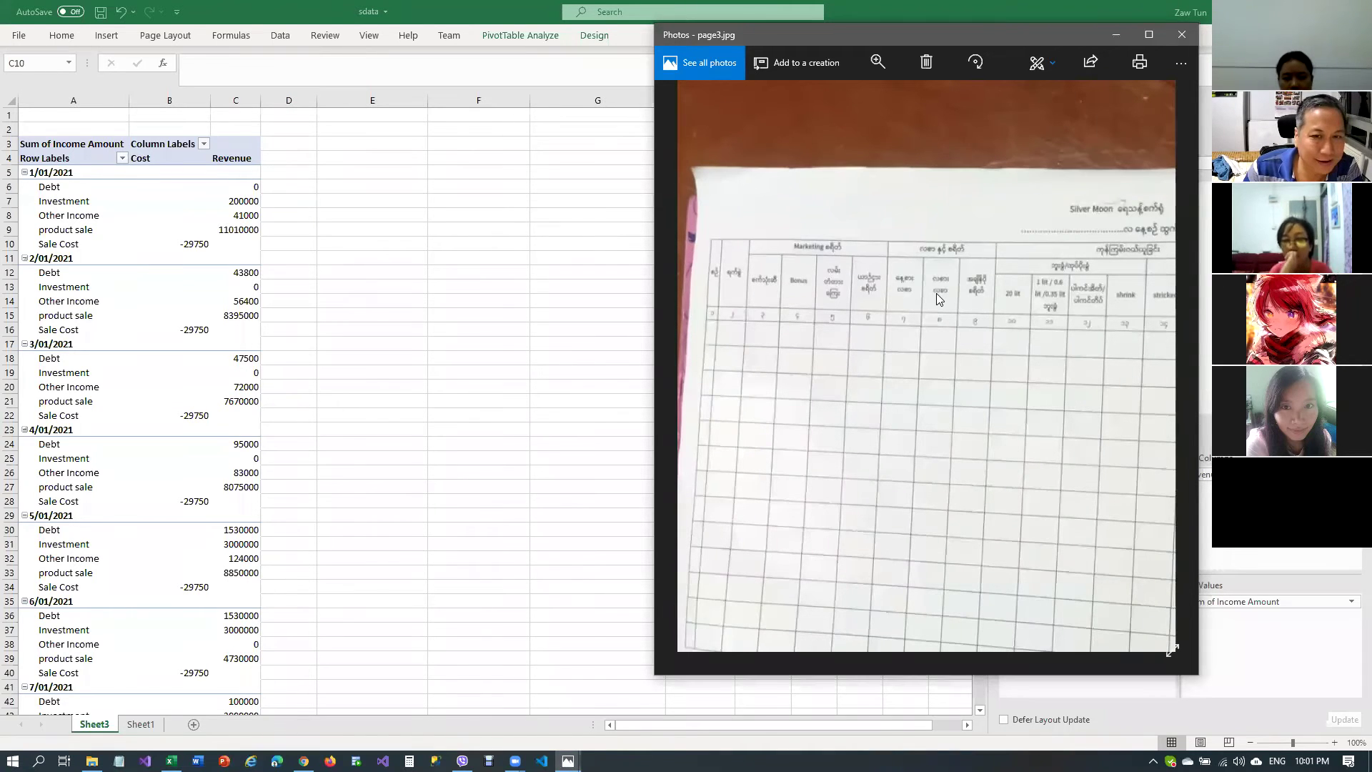
key(alt+F4)
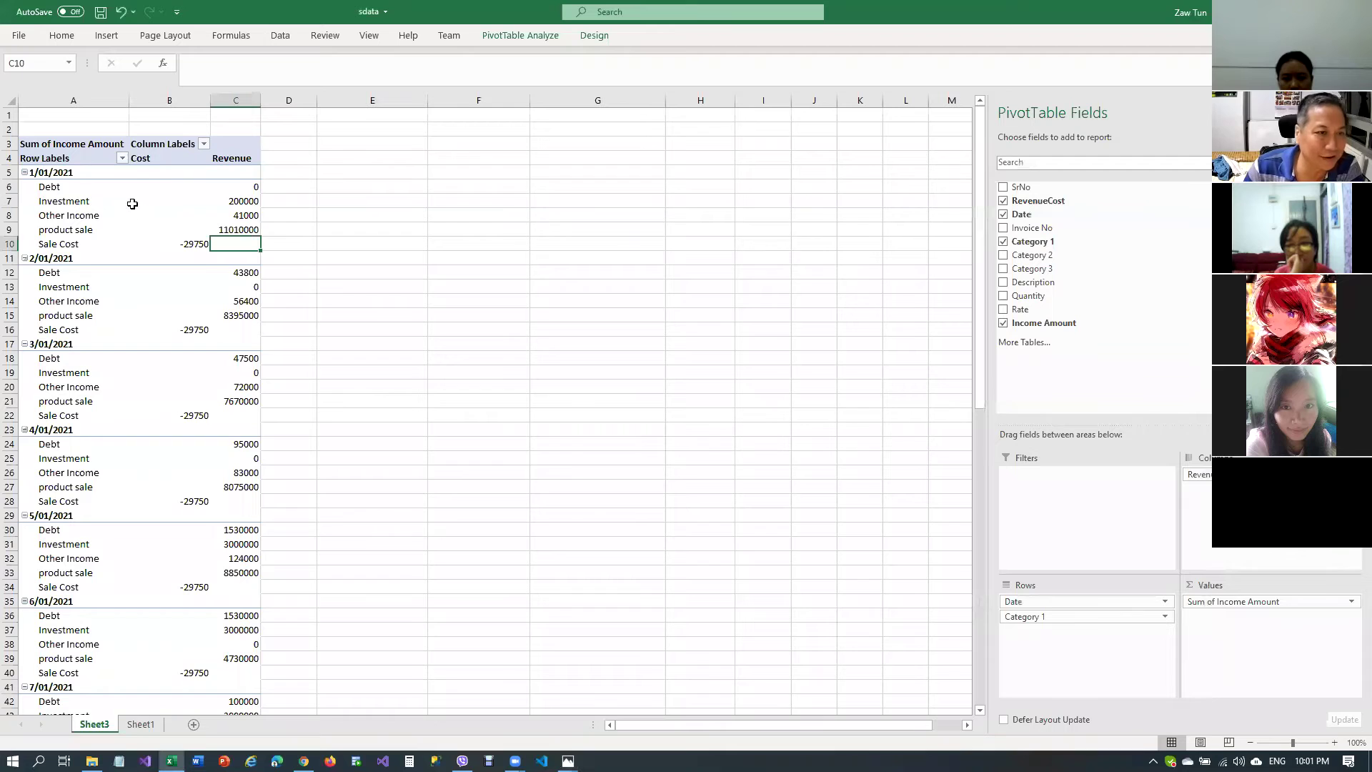
click(61, 201)
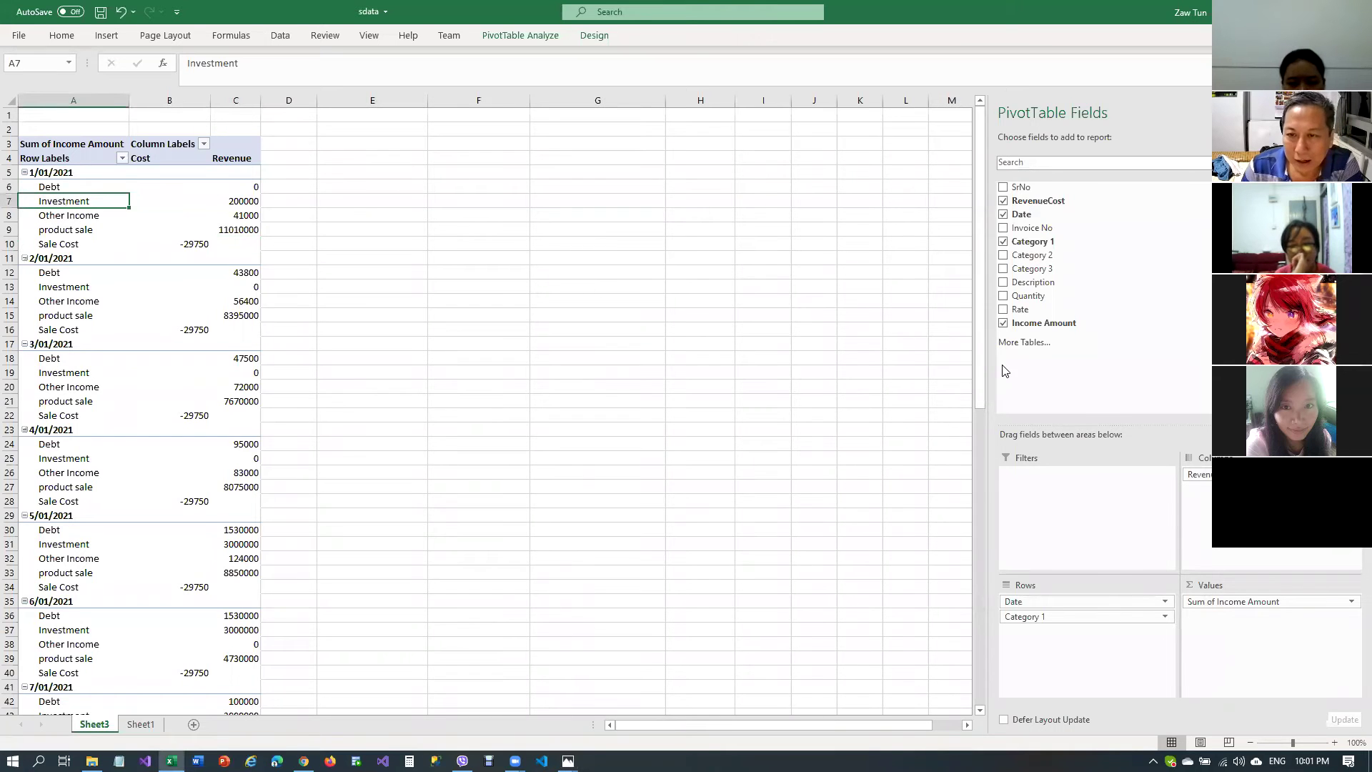
click(568, 761)
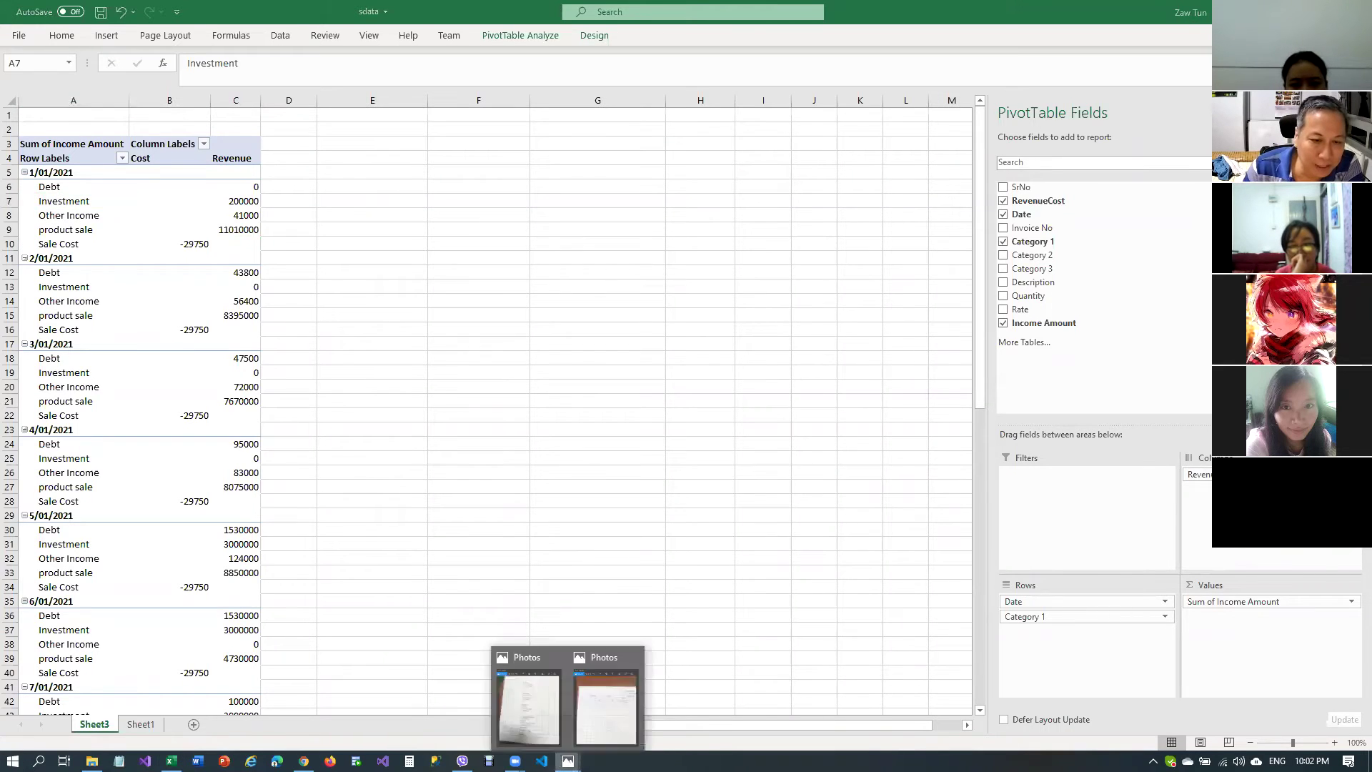
click(606, 719)
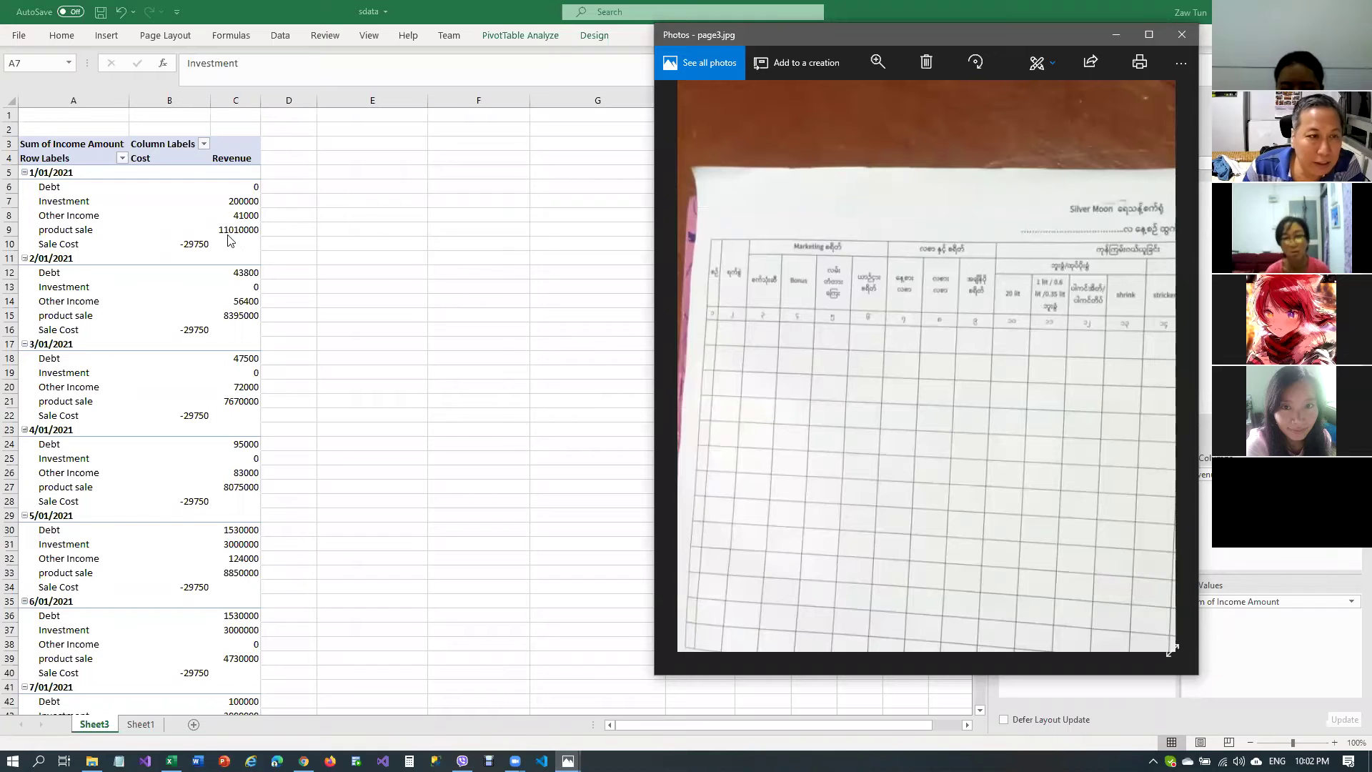
key(alt+Tab)
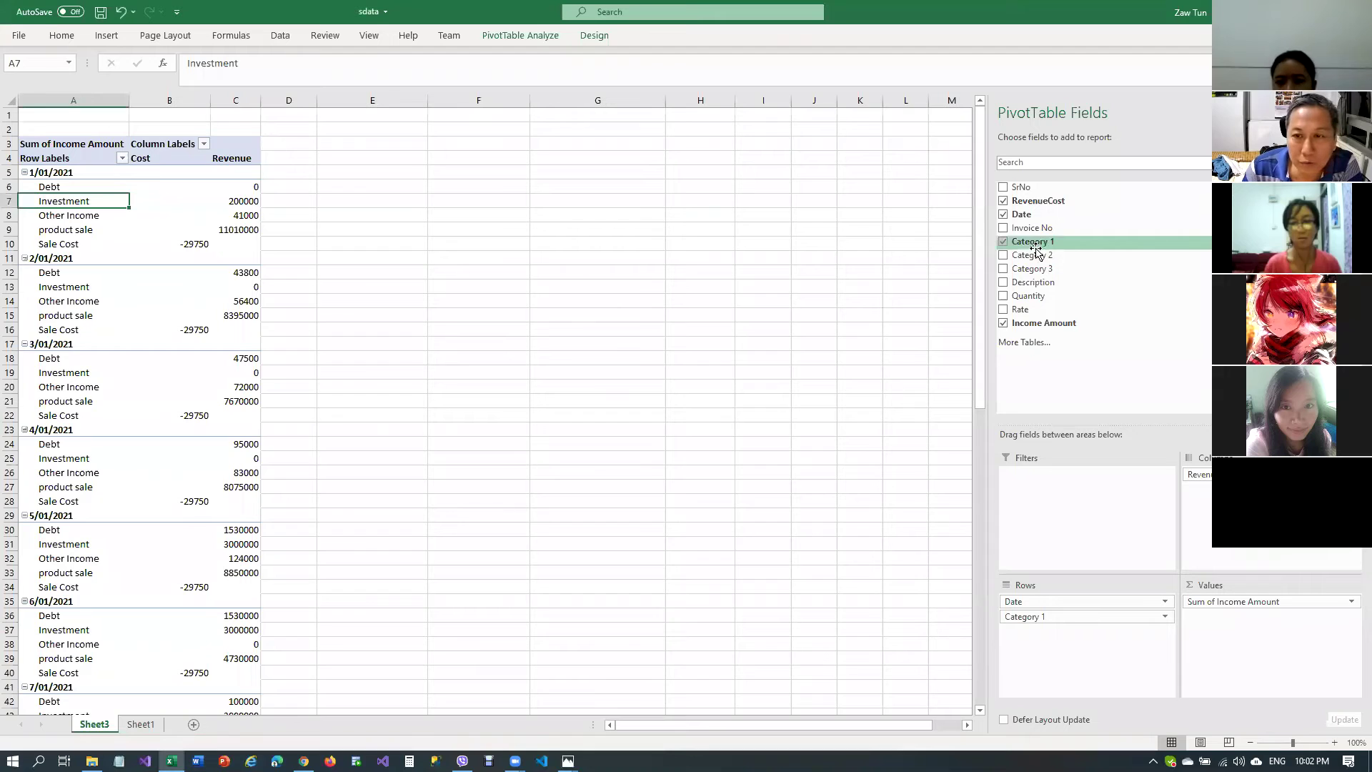
Try adding Category 2 below Category 1 in the PivotTable rows and take the field out again
drag(1018, 257, 1042, 629)
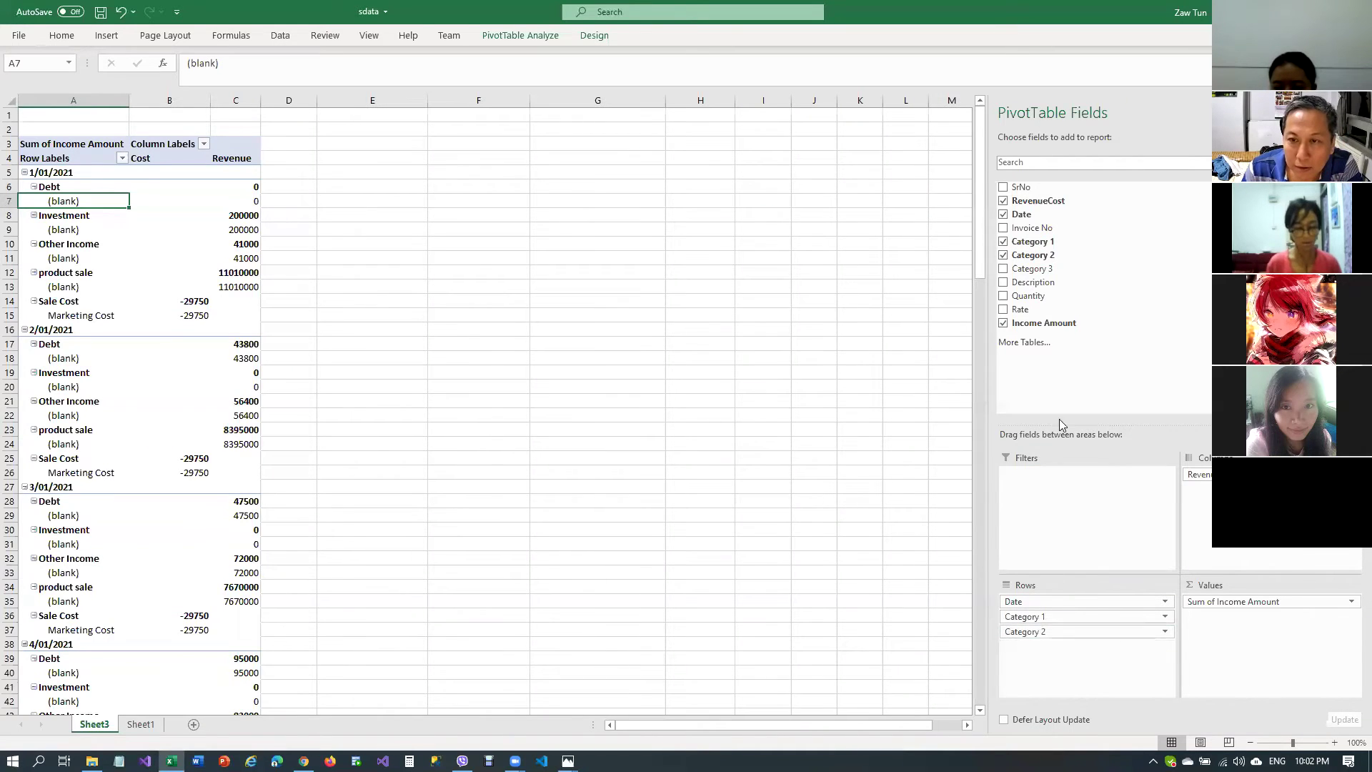
click(1004, 256)
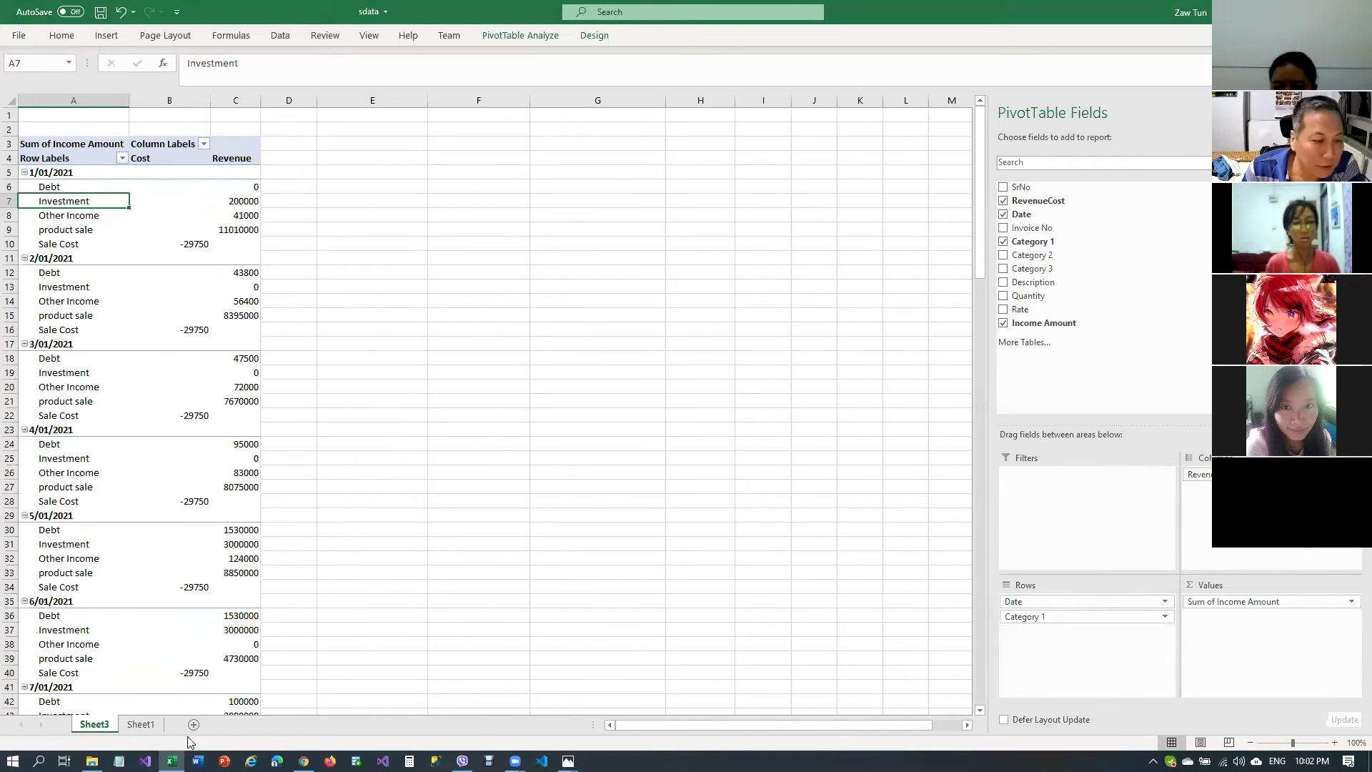
Examine the category and description columns of the revenue and cost records on Sheet1 and return to the PivotTable on Sheet3
click(140, 725)
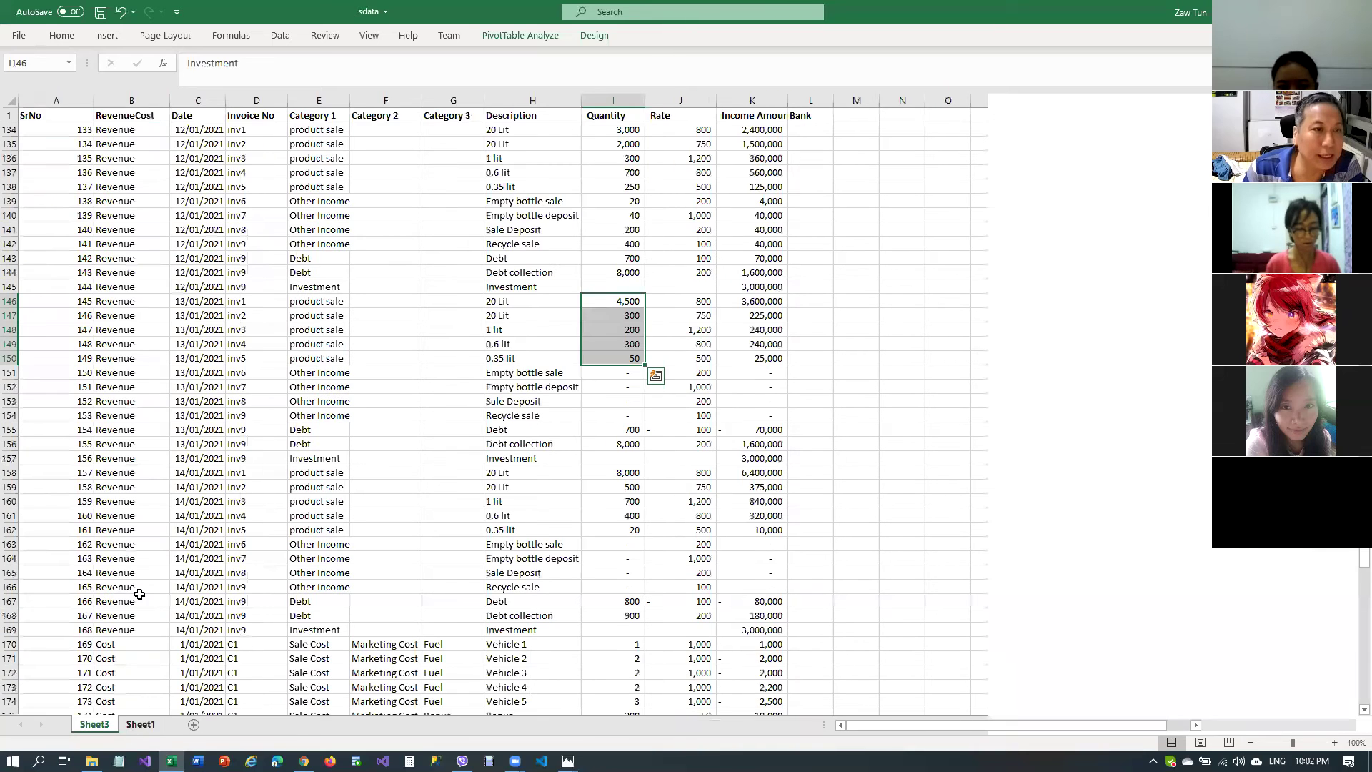
click(235, 340)
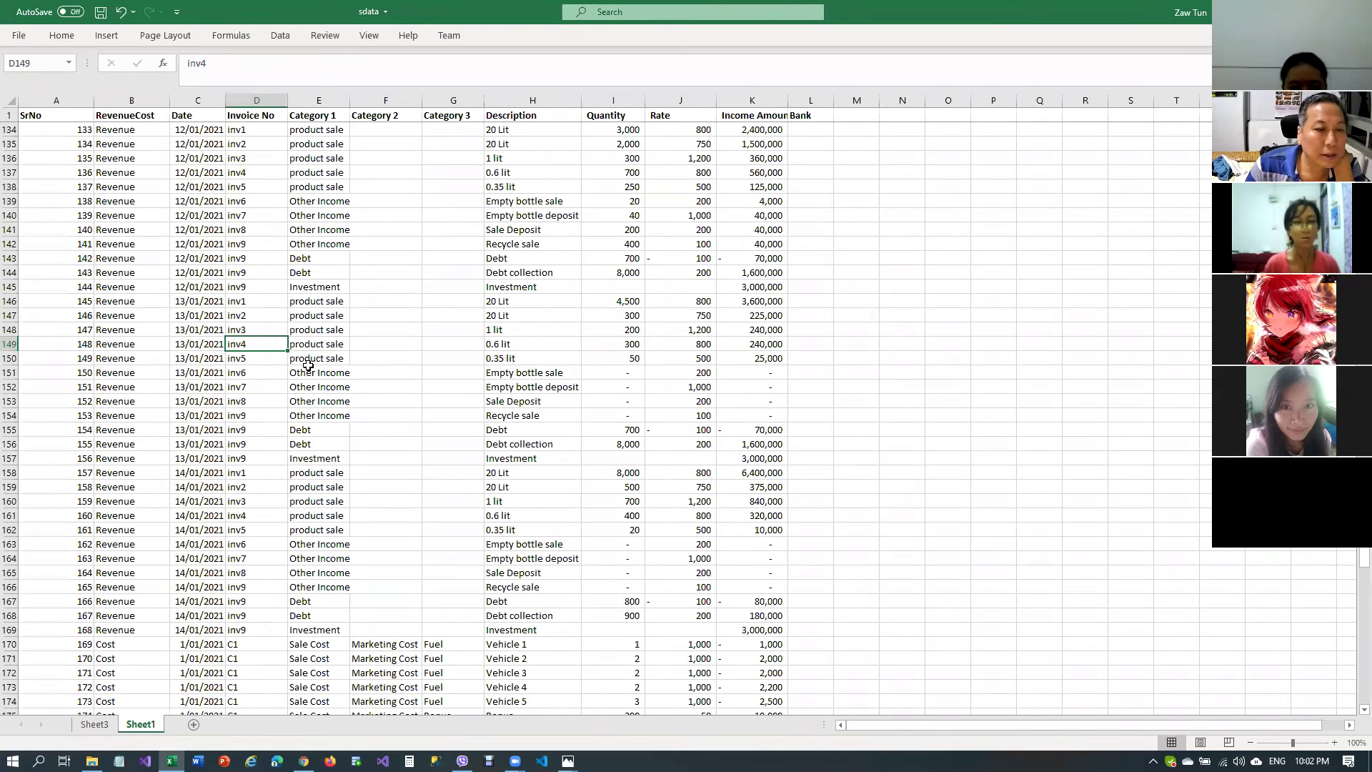
drag(393, 651, 521, 693)
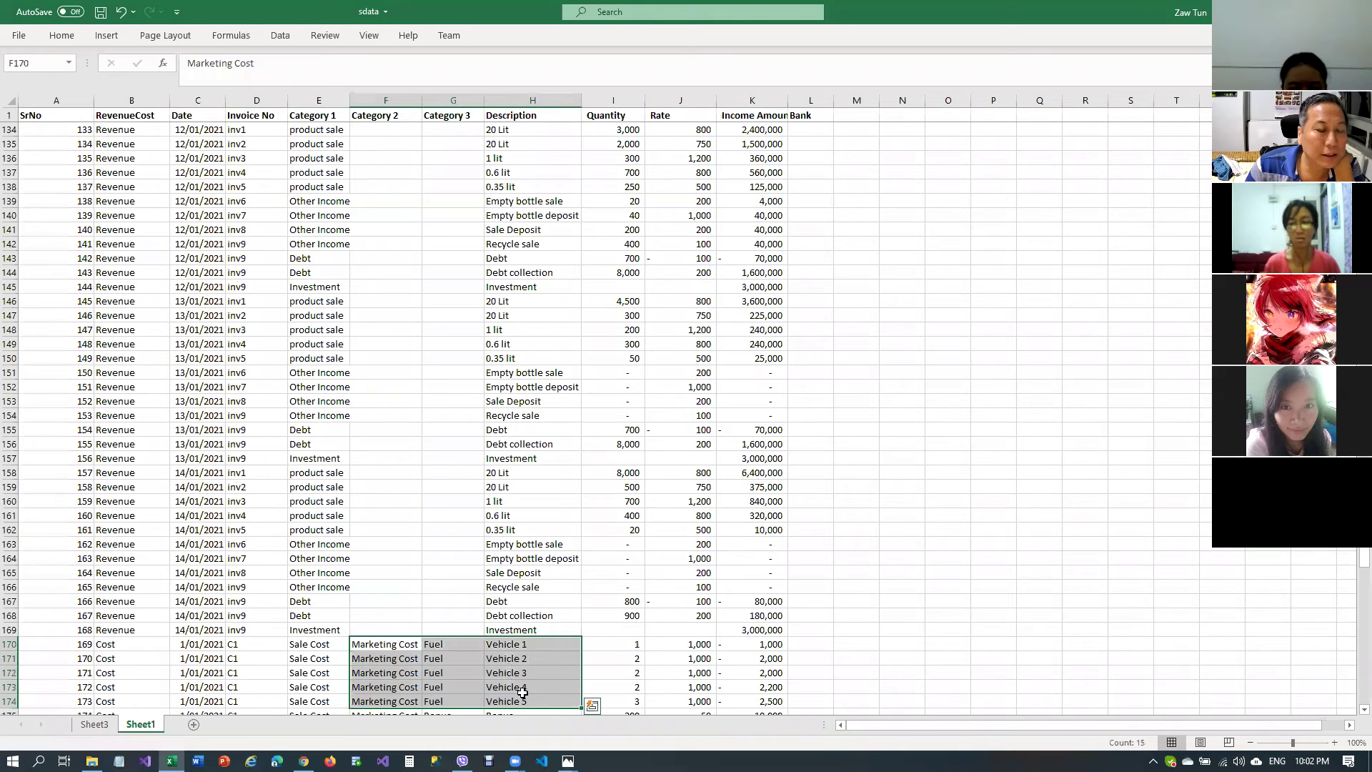
click(356, 409)
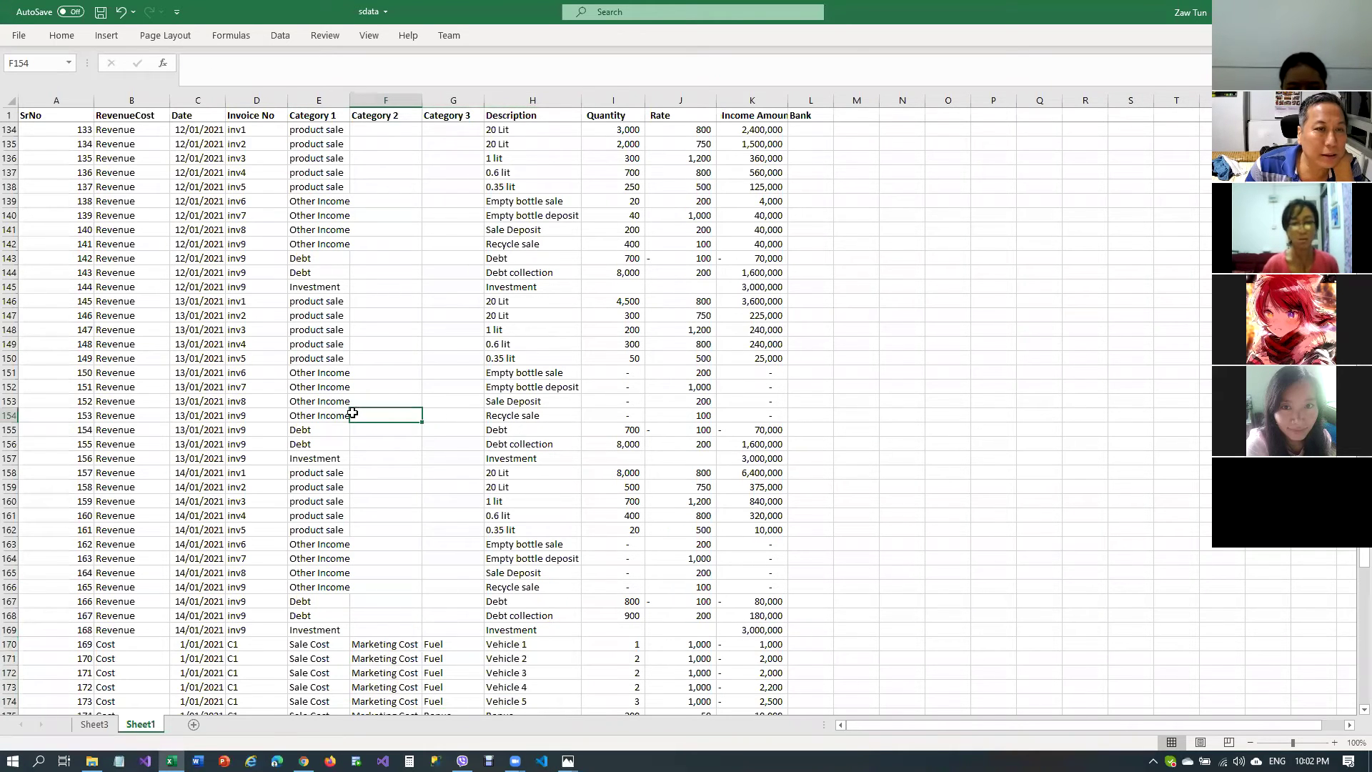
scroll(352, 413, up, 7)
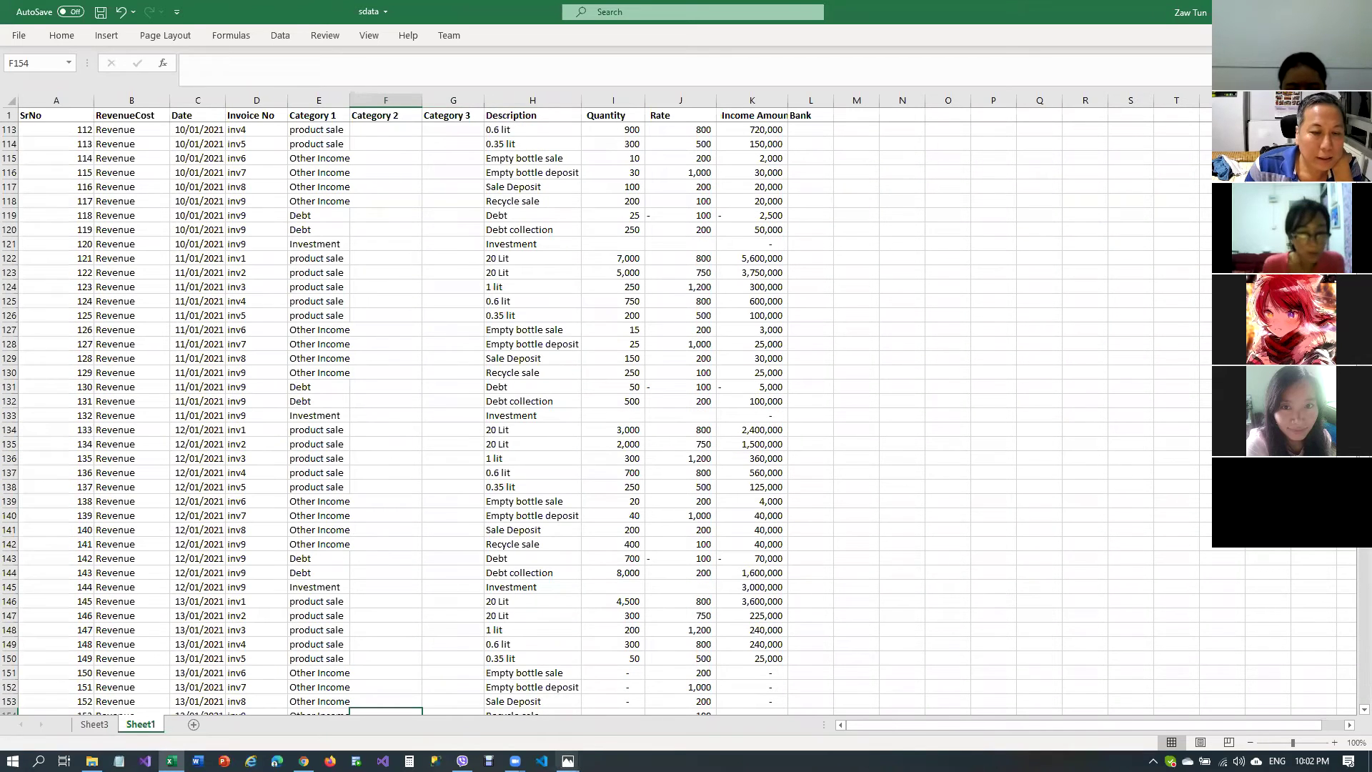
click(95, 725)
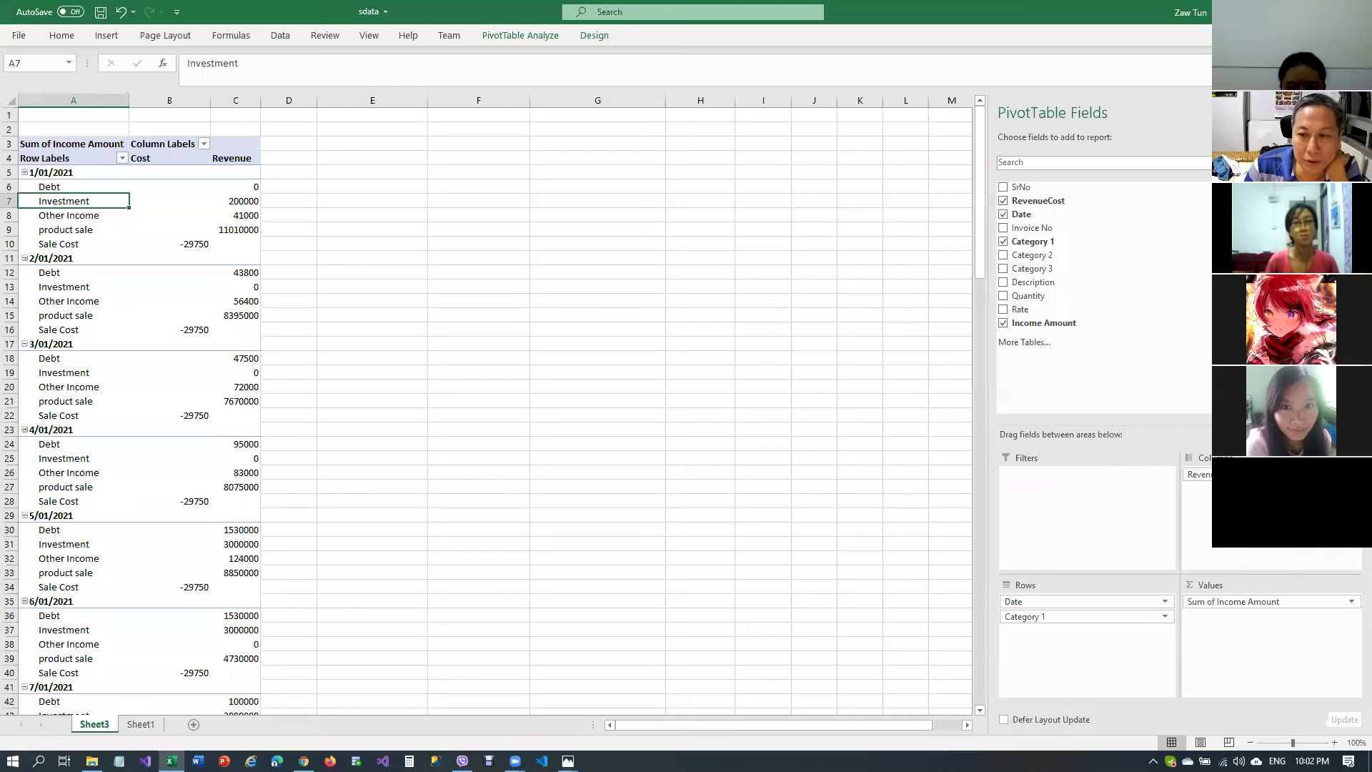
Move Category 1 from the PivotTable's rows to its columns, below RevenueCost
click(1029, 616)
click(1031, 617)
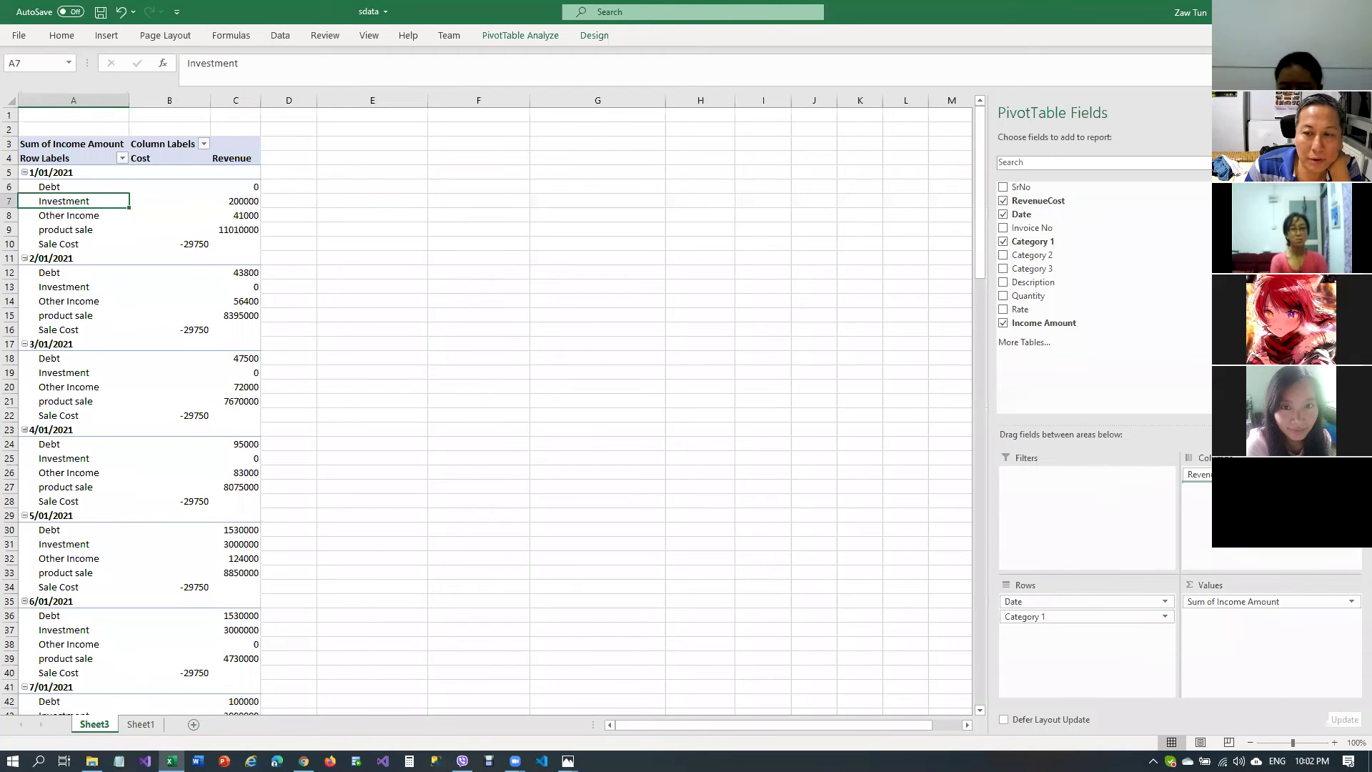
drag(1029, 616, 1201, 490)
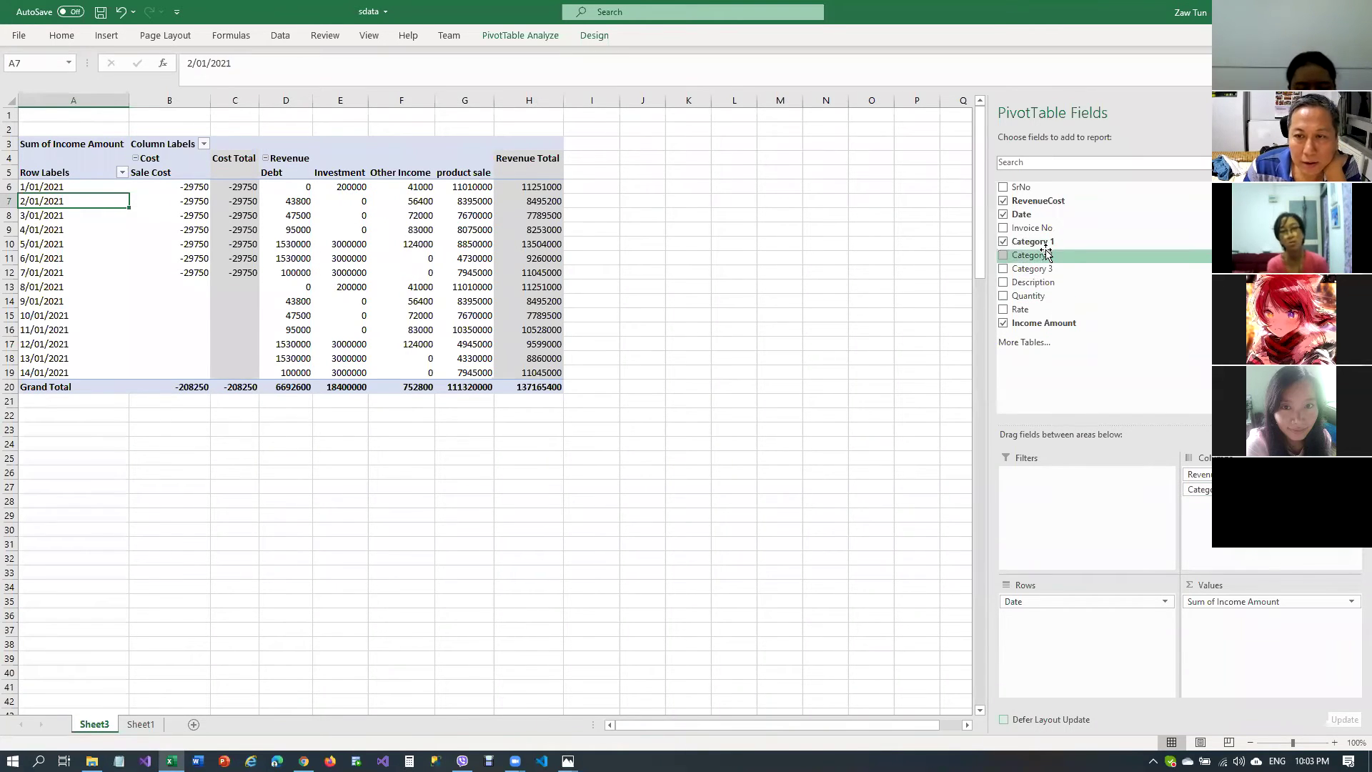
Add Category 2 and Category 3 to the PivotTable's columns below Category 1 and narrow the field list pane
drag(1045, 256, 1201, 505)
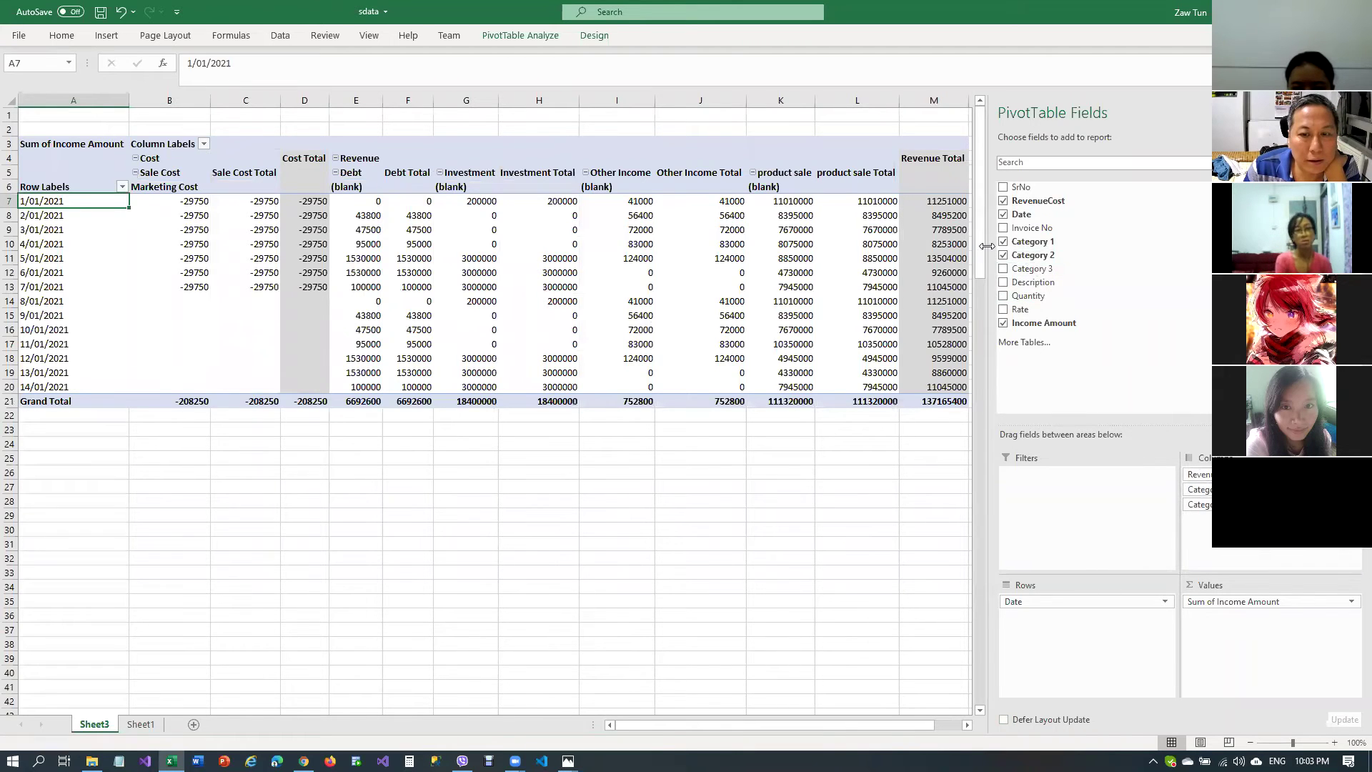
mouse_move(723, 723)
mouse_down()
mouse_move(768, 723)
mouse_move(720, 733)
mouse_up()
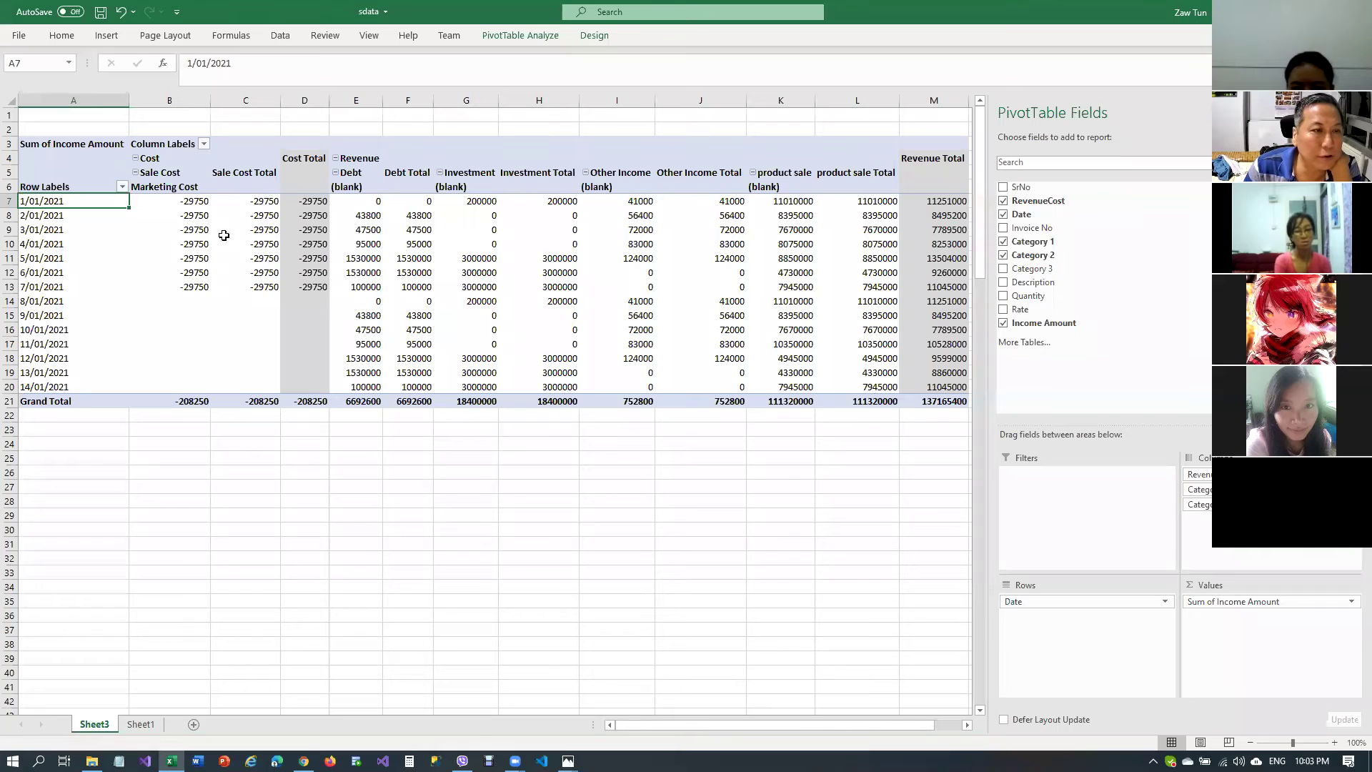
drag(187, 204, 251, 199)
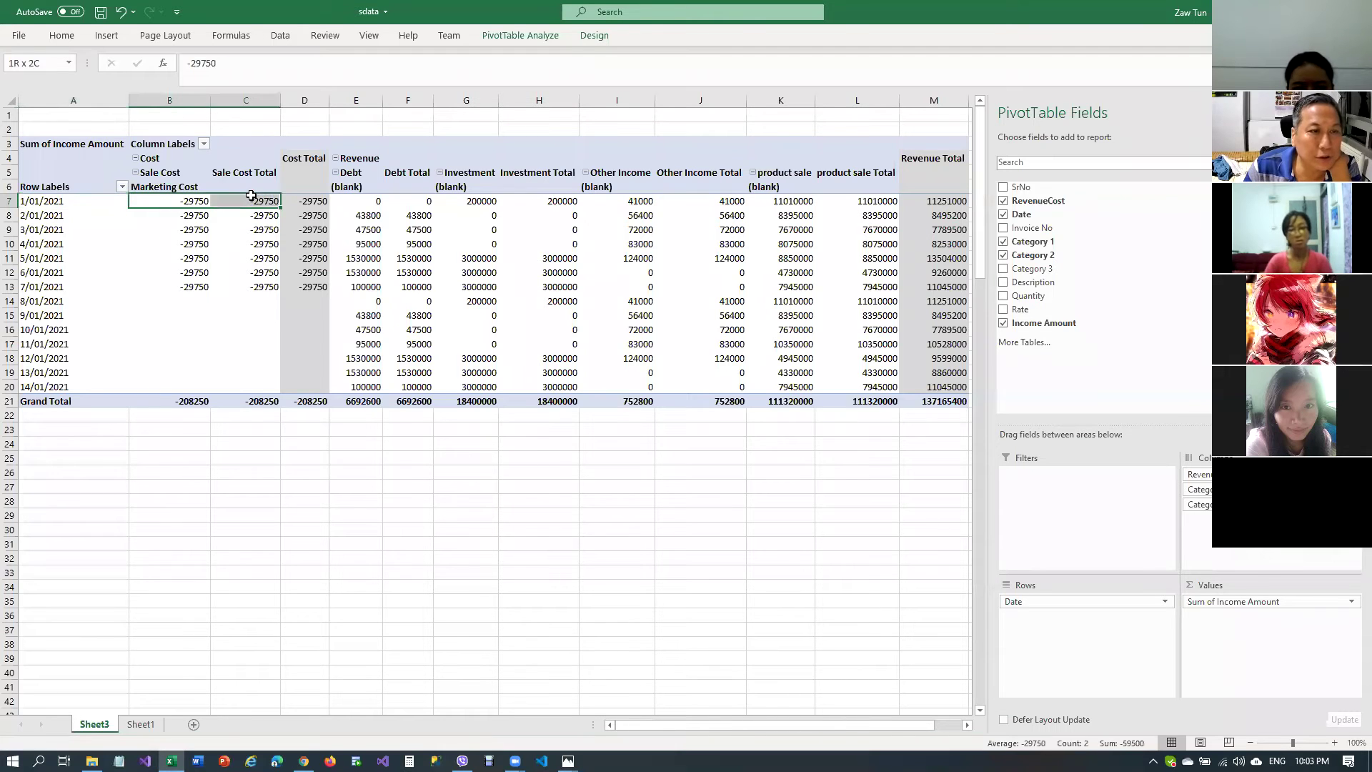
click(261, 241)
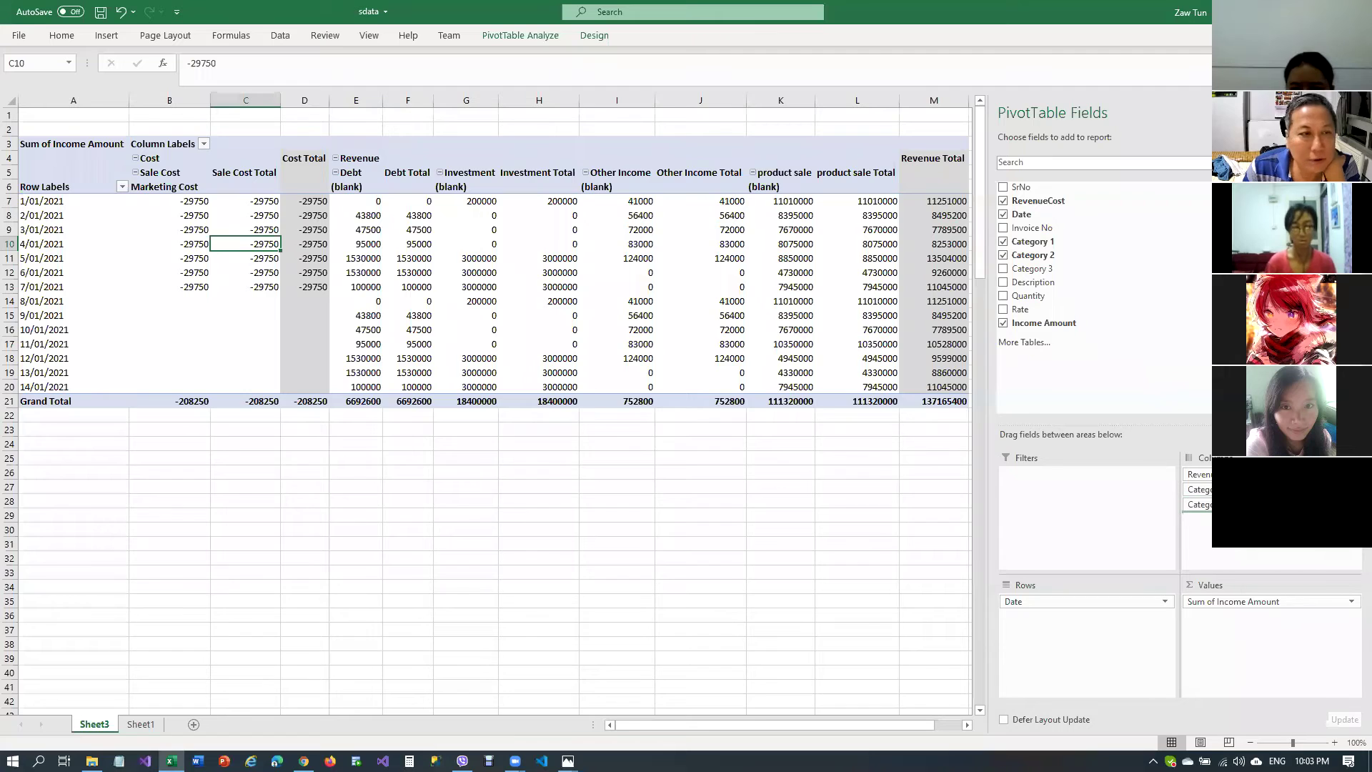
click(1003, 268)
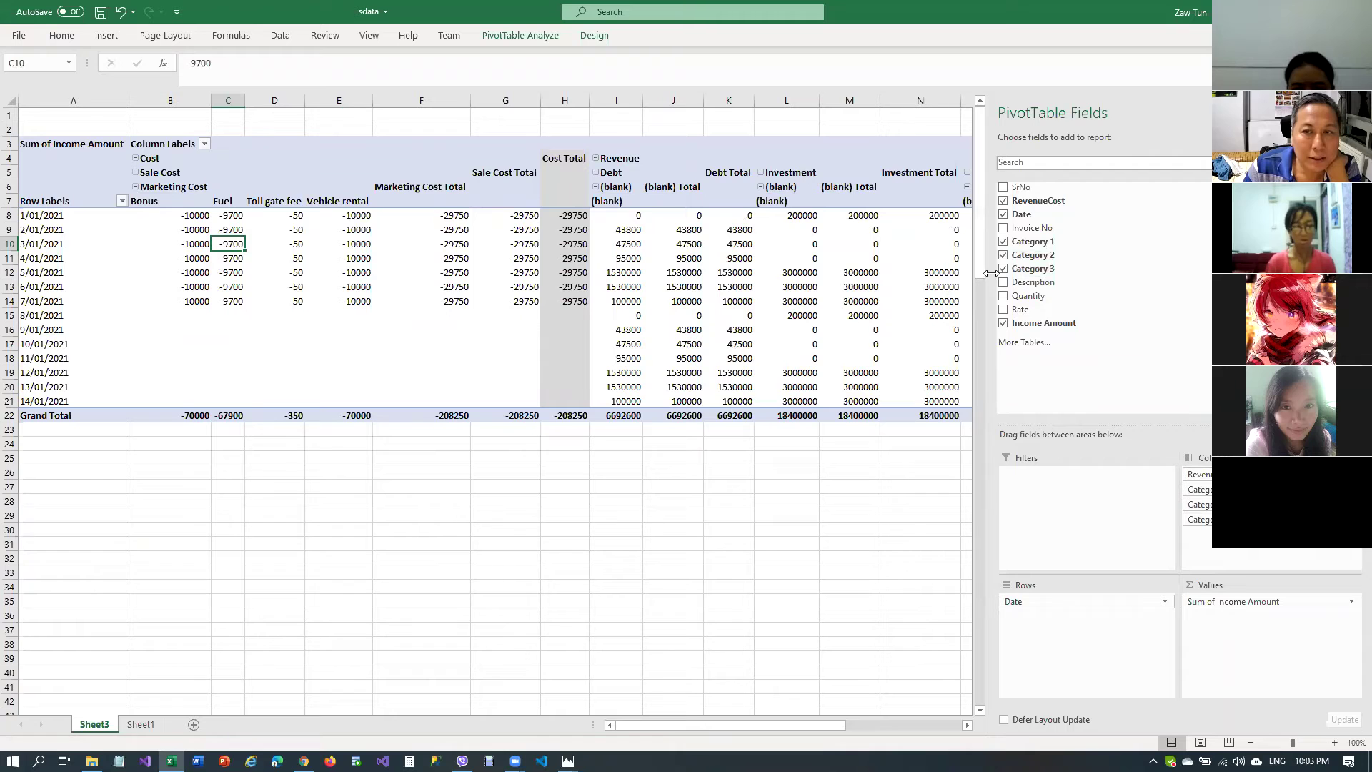
drag(990, 271, 1039, 269)
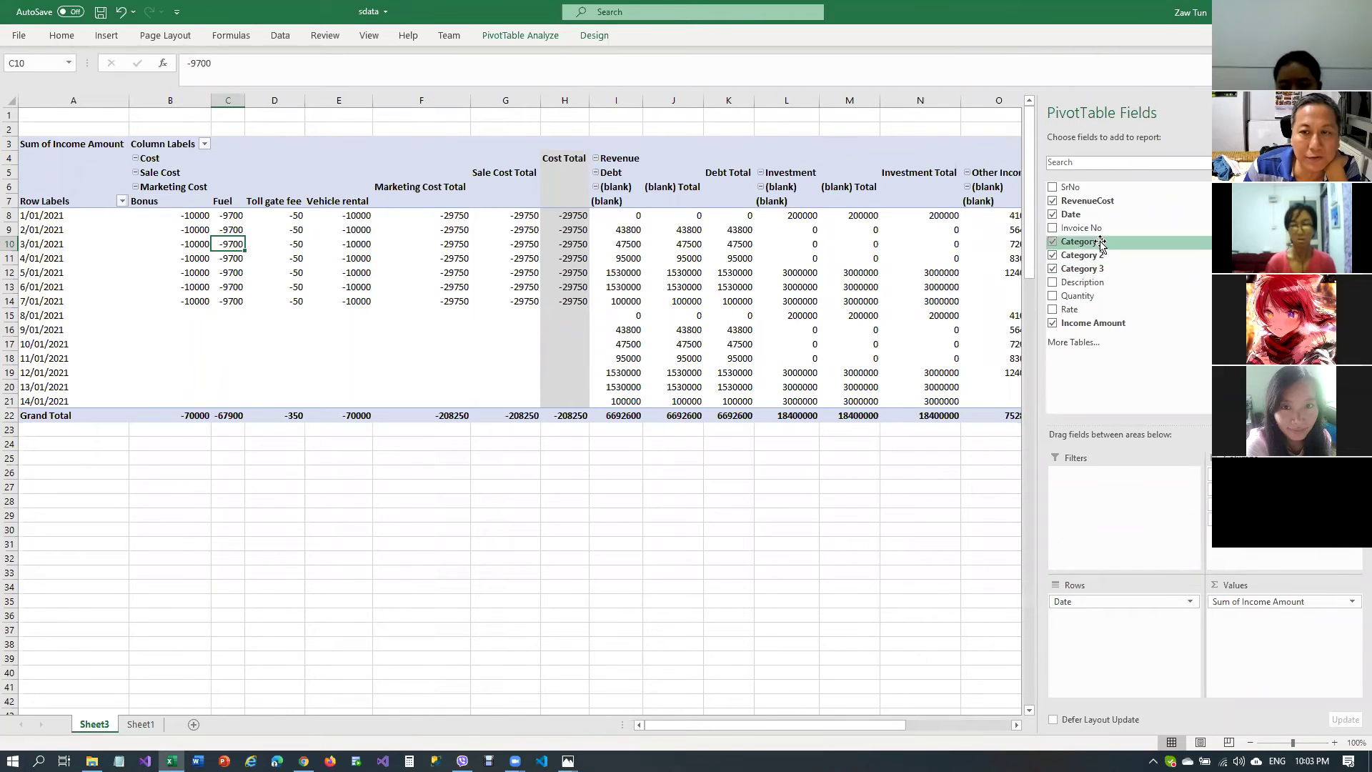
Examine the Category 3 entries of the 1/01/2021 cost records on Sheet1 and return to the PivotTable on Sheet3
click(141, 724)
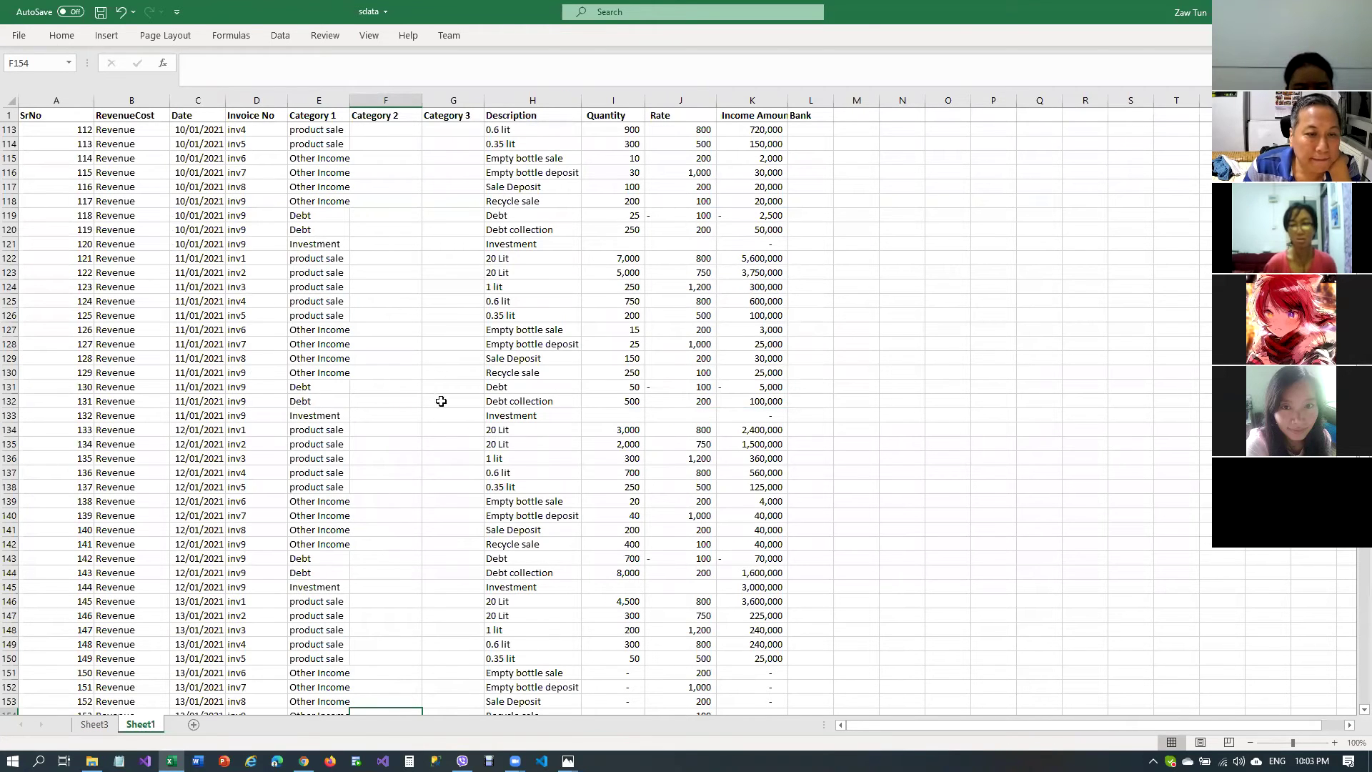
scroll(308, 470, down, 2)
scroll(308, 470, down, 15)
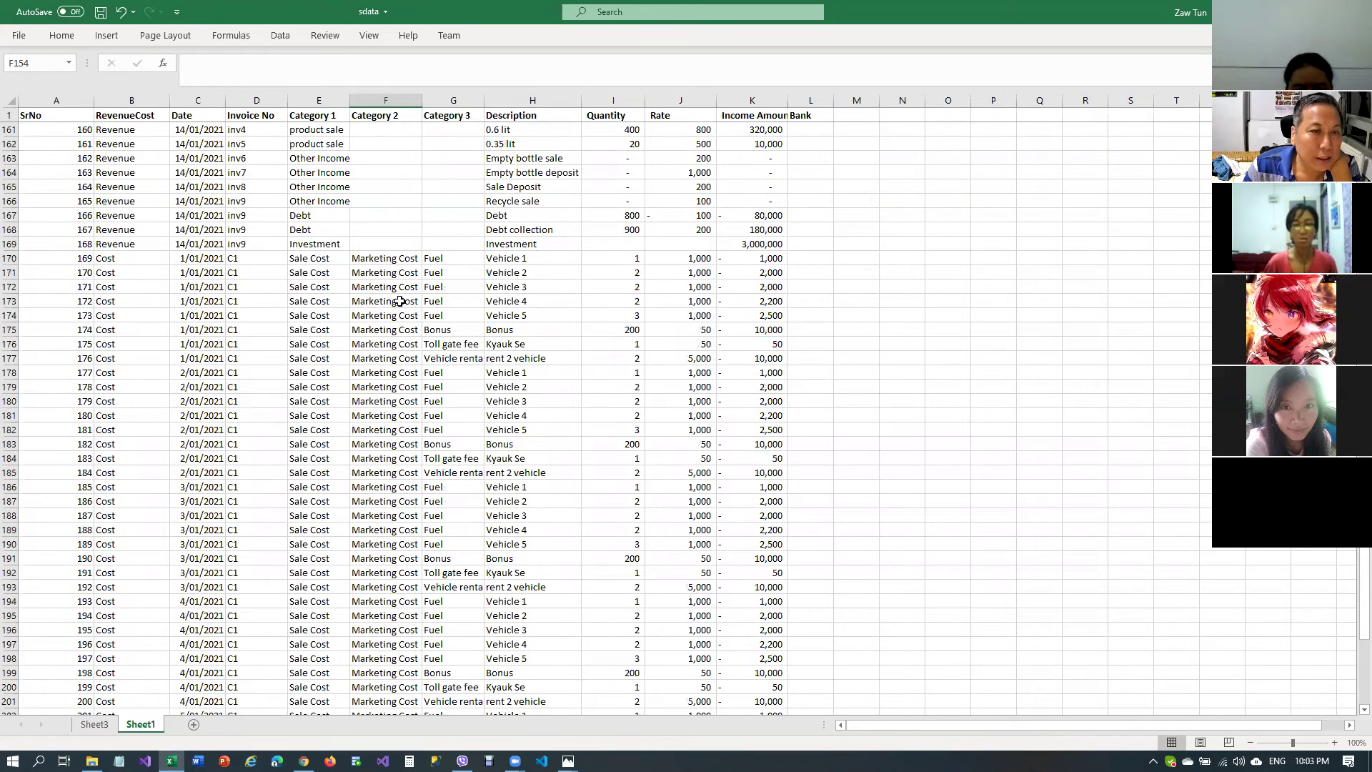
drag(439, 259, 450, 363)
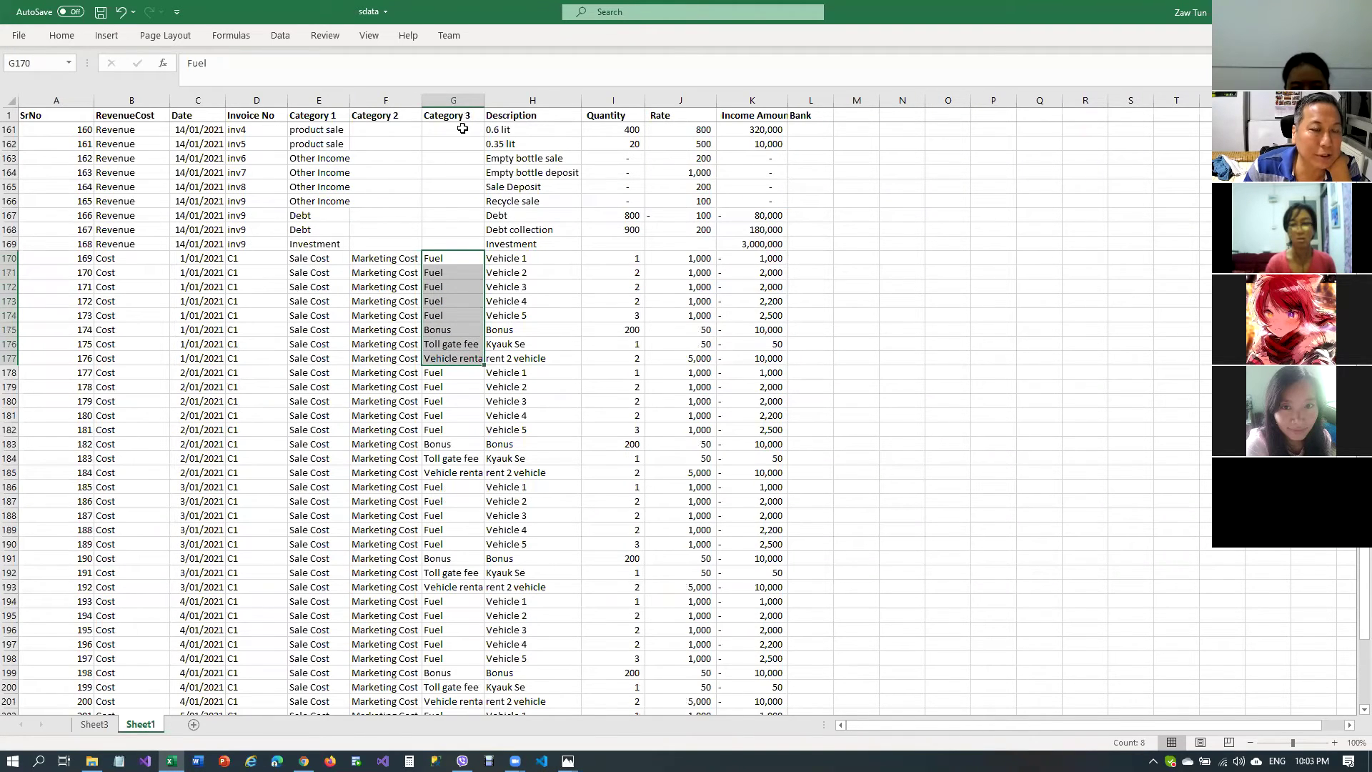
click(433, 400)
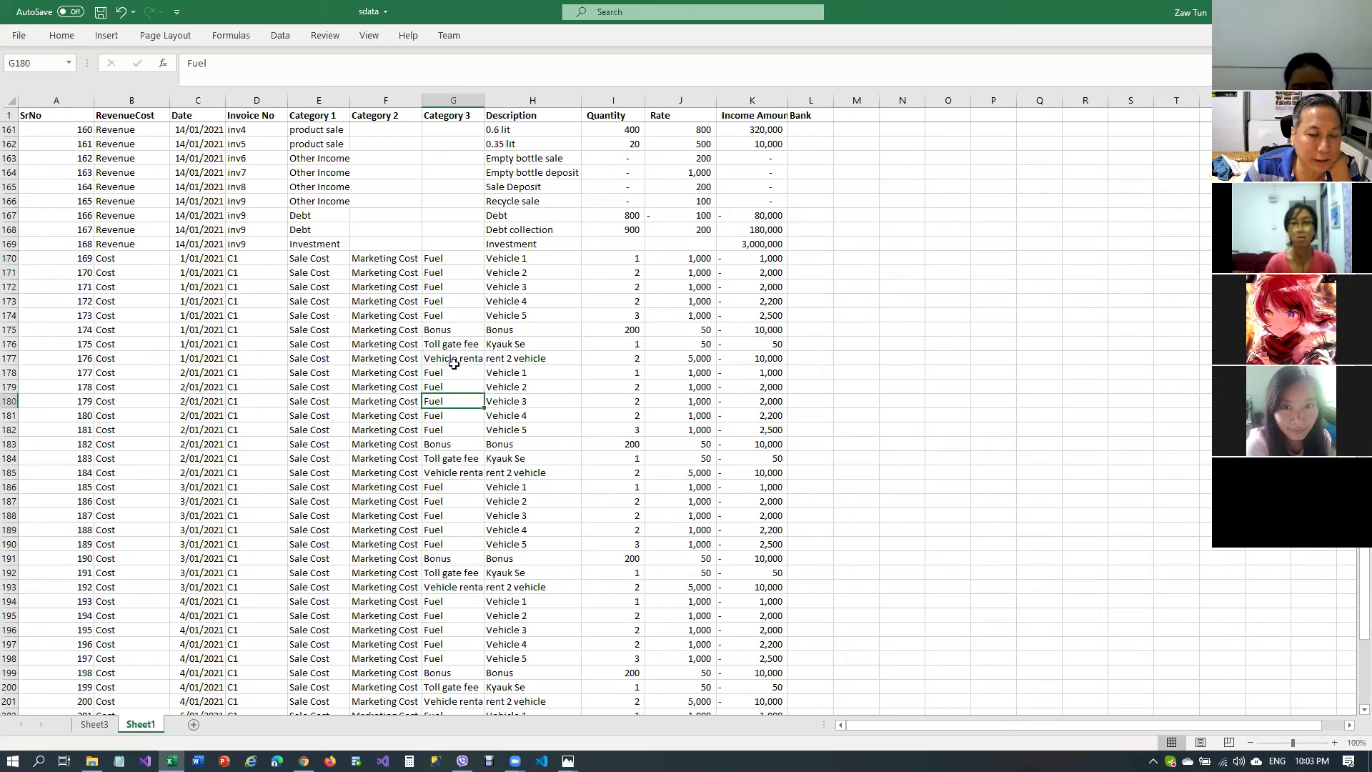
click(93, 724)
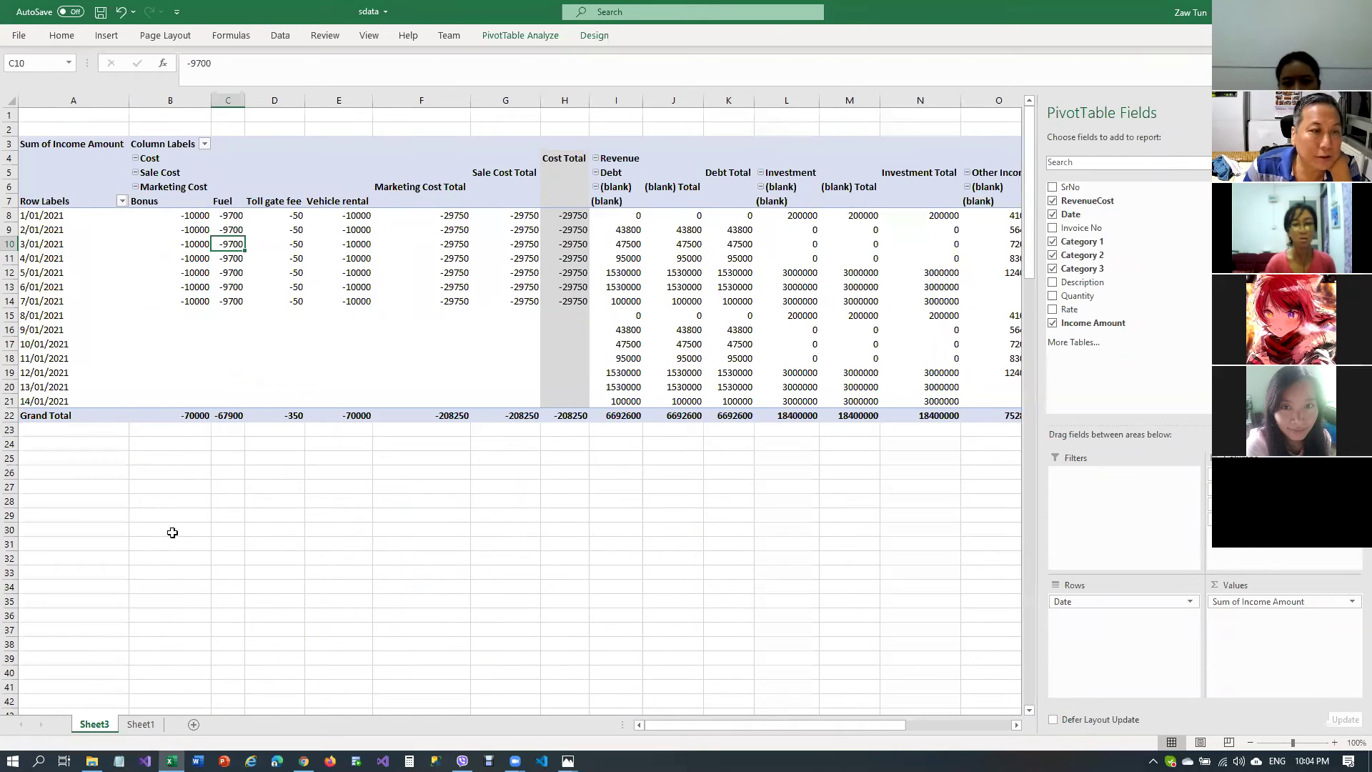
Remove Category 1 and Category 2 from the PivotTable, keeping Category 3 in the columns
click(1053, 242)
click(1052, 255)
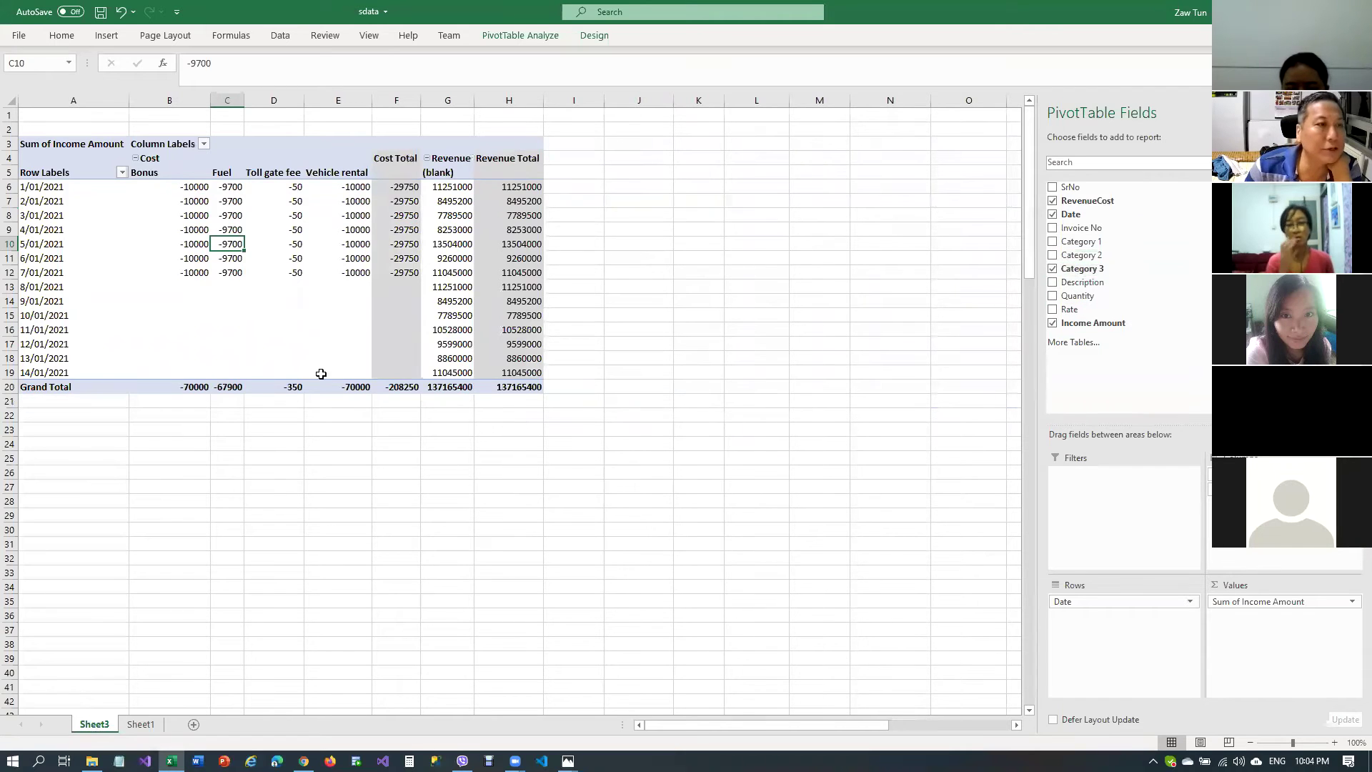
click(1088, 602)
Compare the PivotTable's dates, cost columns and Cost Total with the paper form page3.jpg in Photos and return to the workbook
click(568, 760)
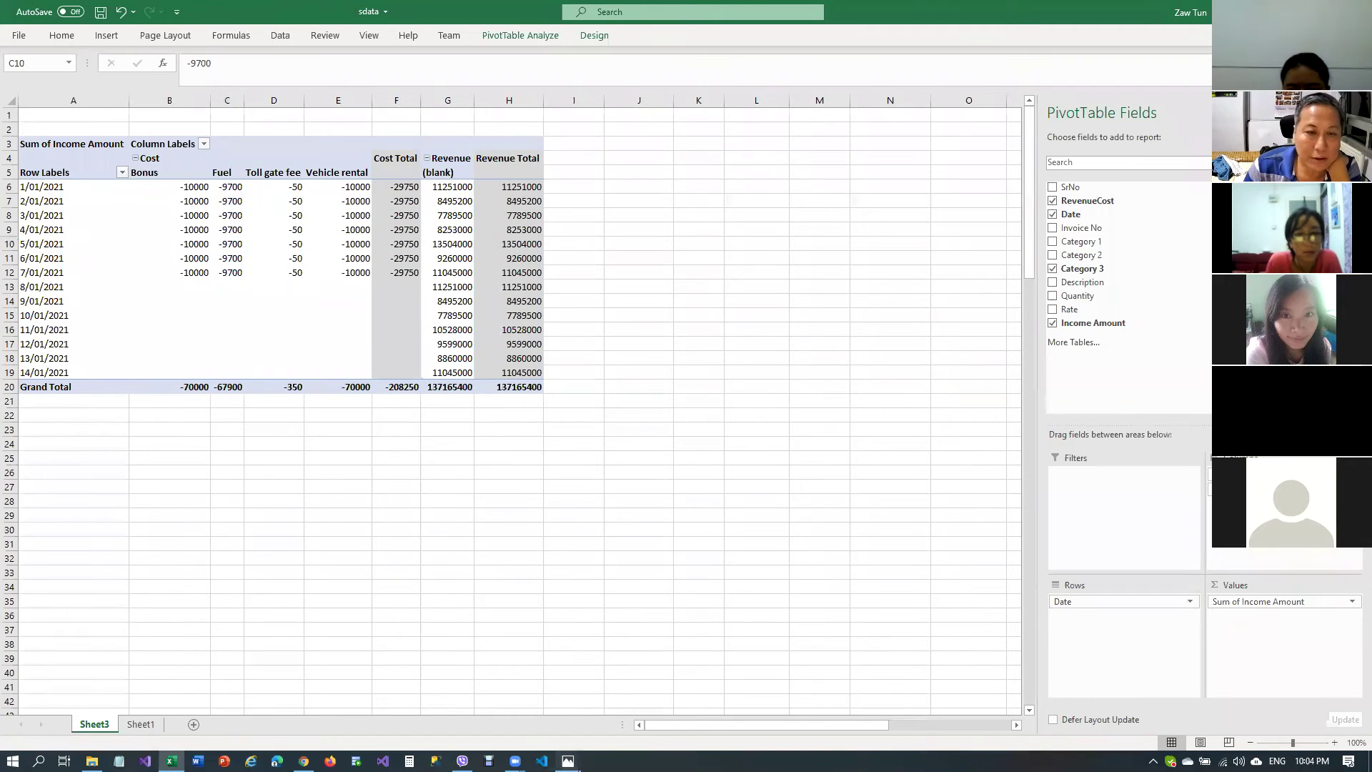
click(624, 705)
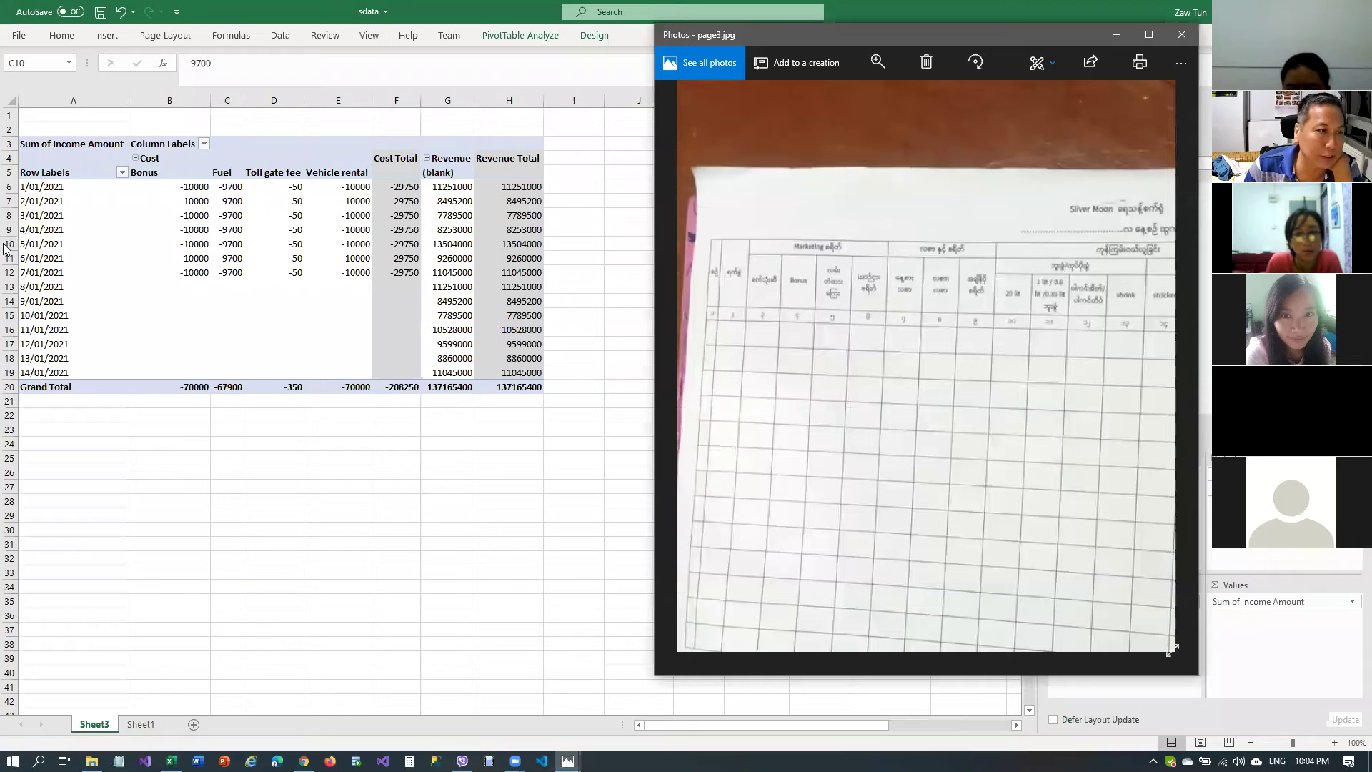
key(alt+Tab)
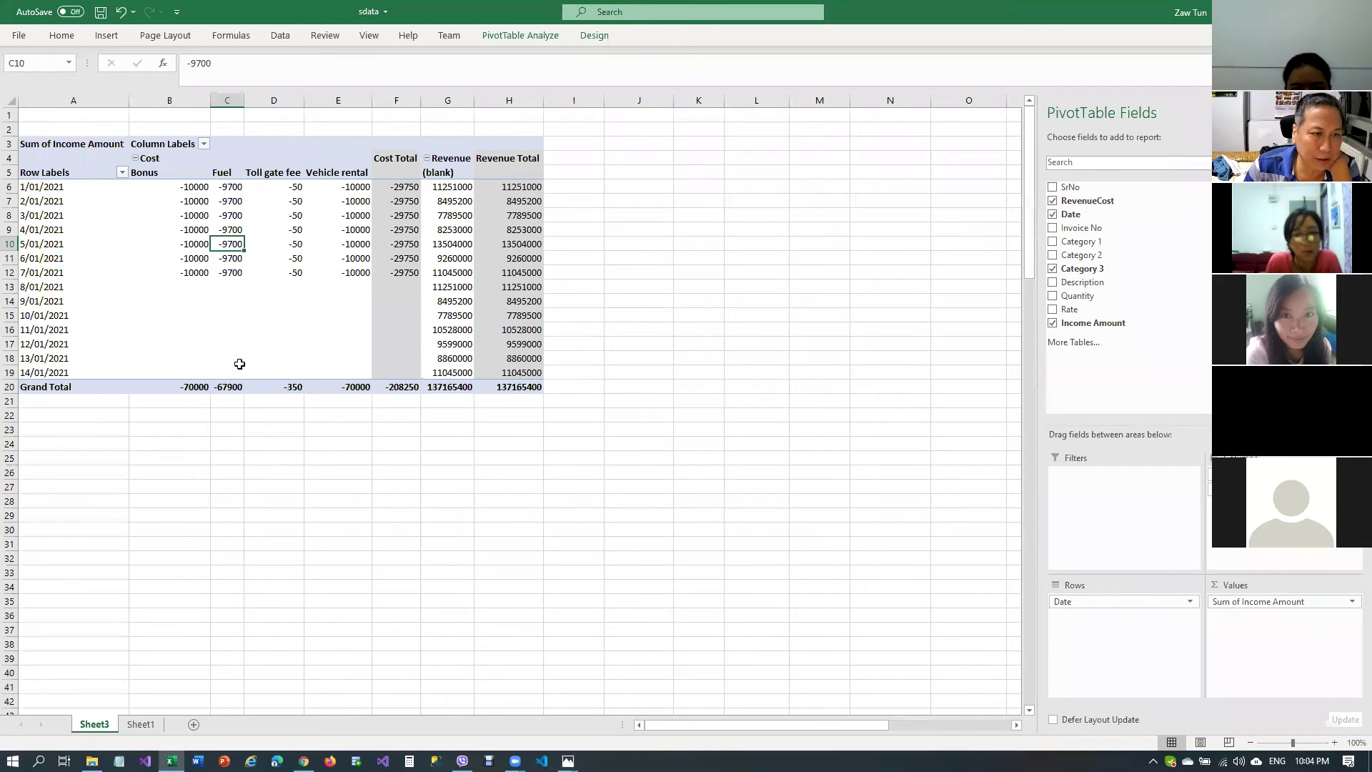
click(50, 246)
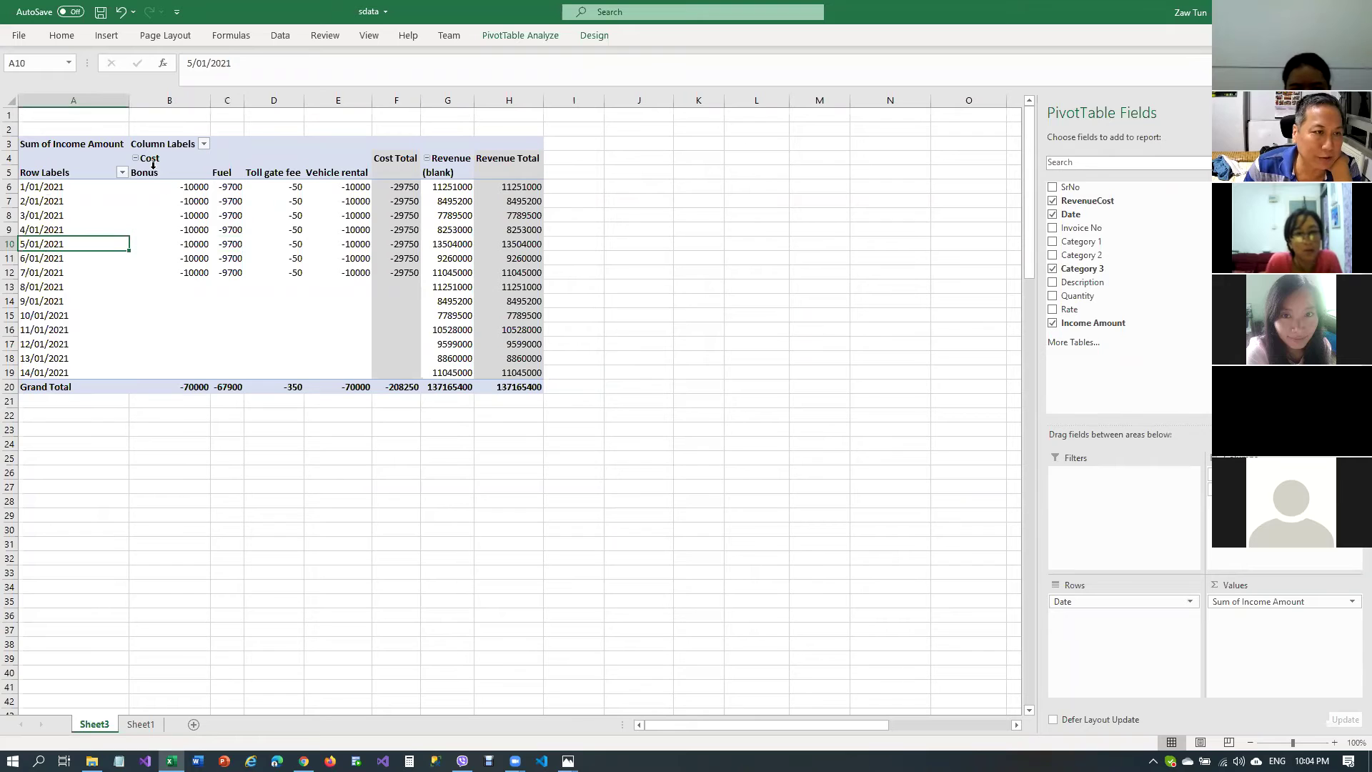
click(163, 270)
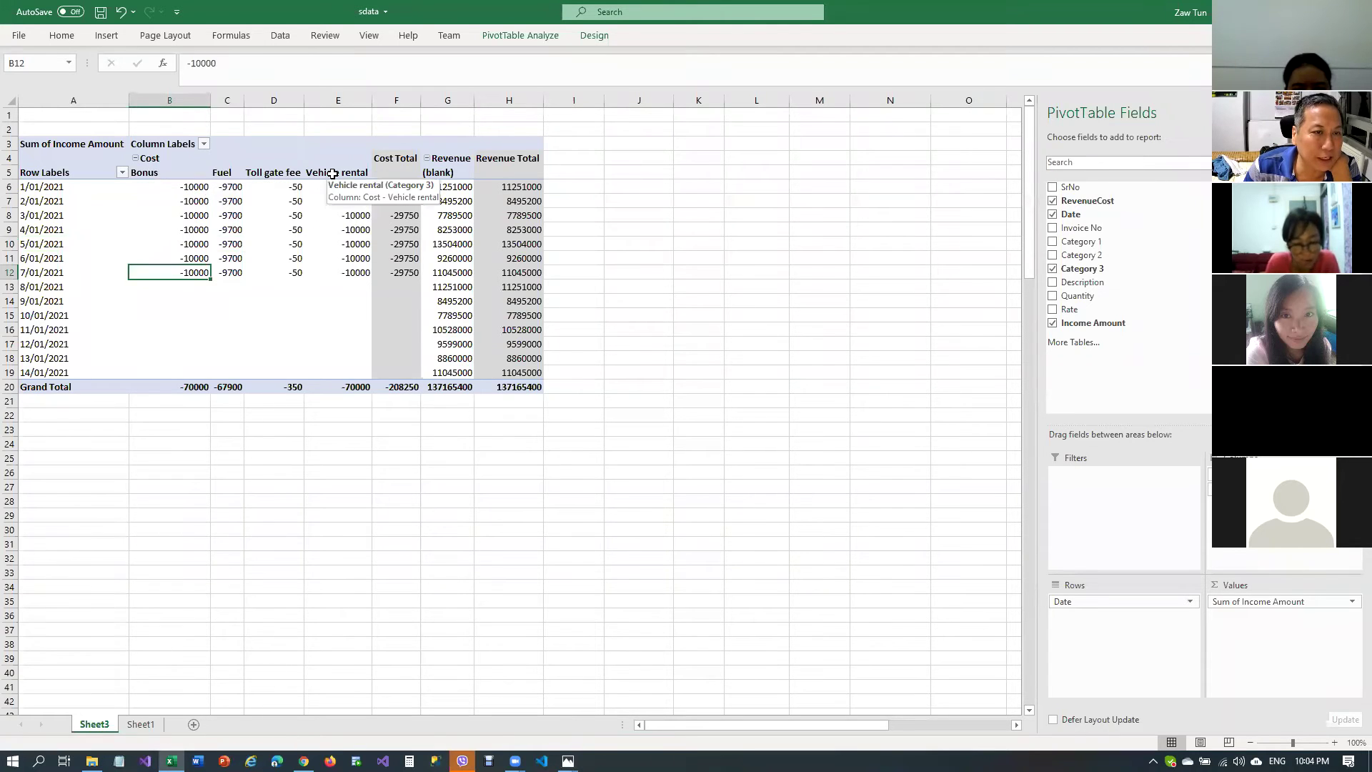
drag(398, 187, 402, 271)
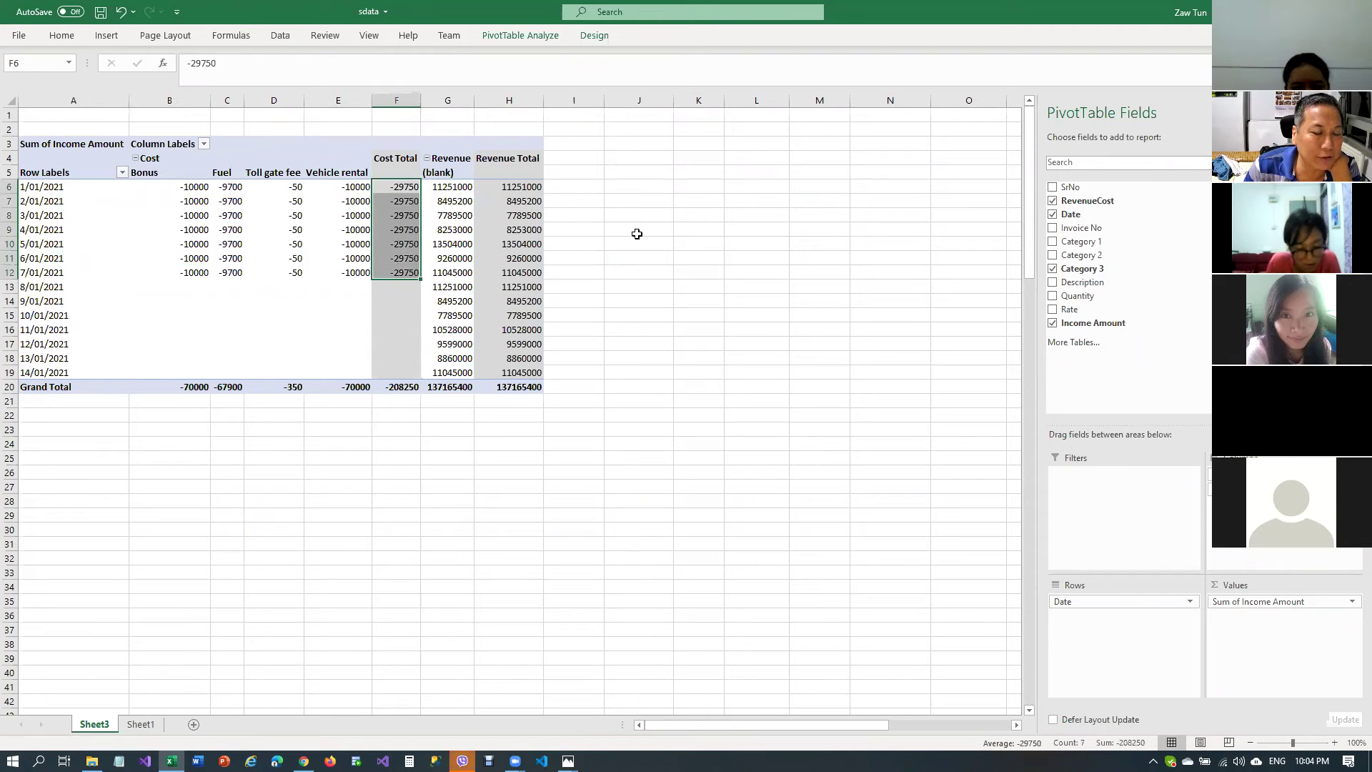
mouse_move(568, 760)
click(602, 715)
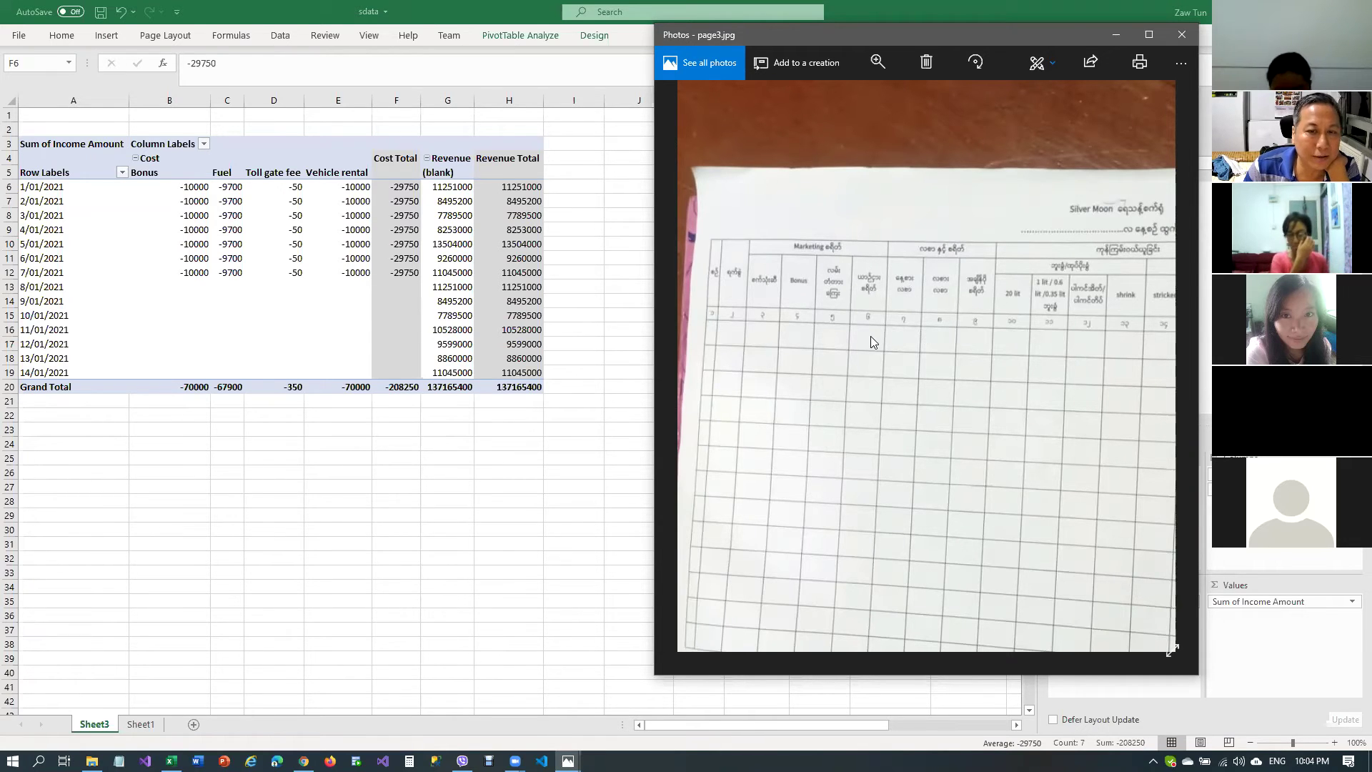
key(alt+Tab)
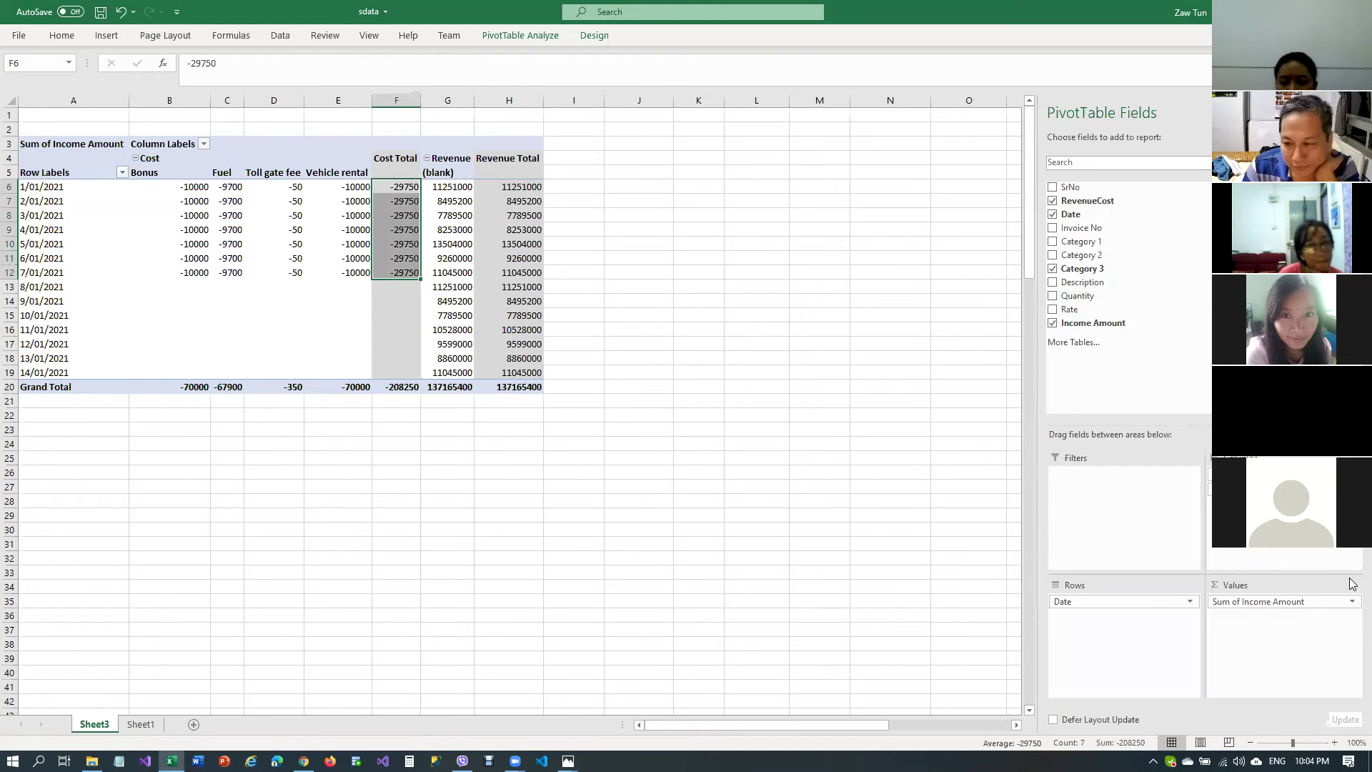
Format the PivotTable's Sum of Income Amount values as Number with 0 decimal places and a 1000 separator
click(1323, 604)
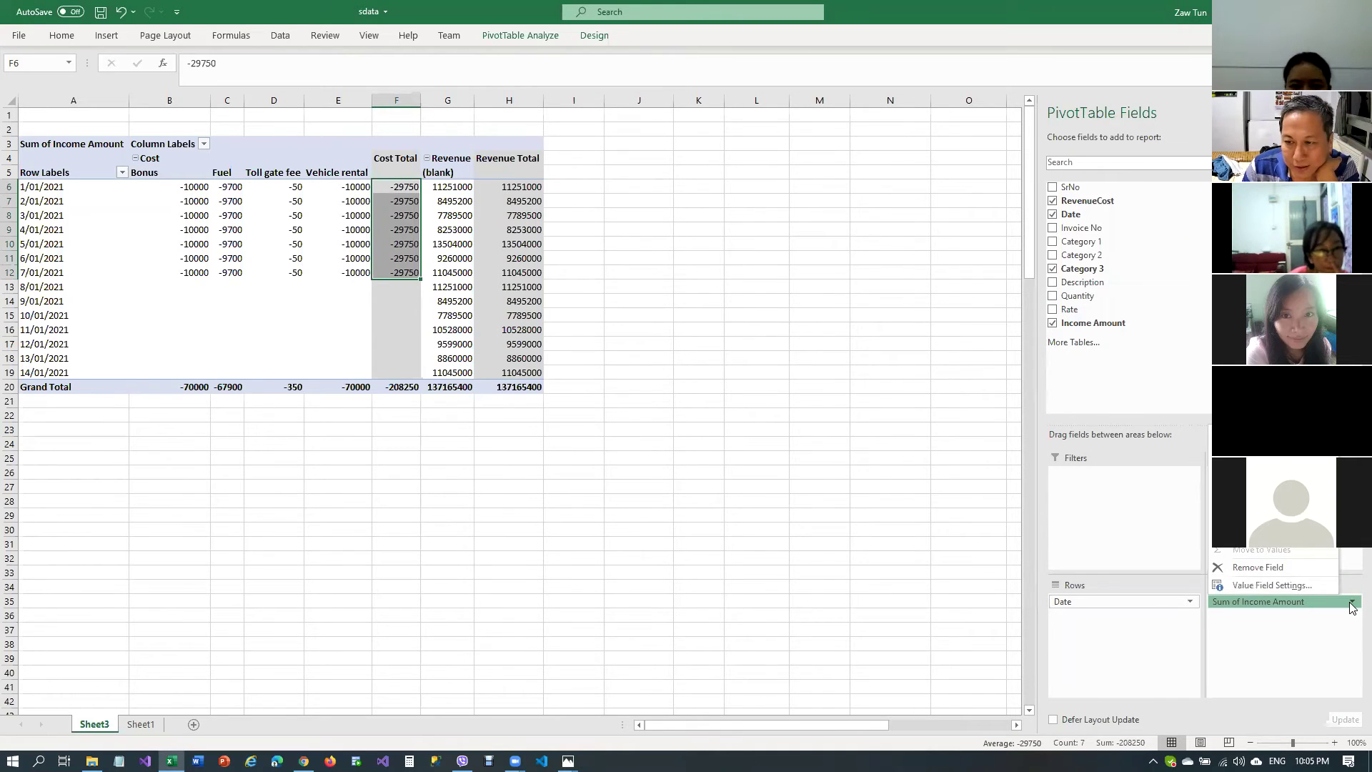
click(1282, 590)
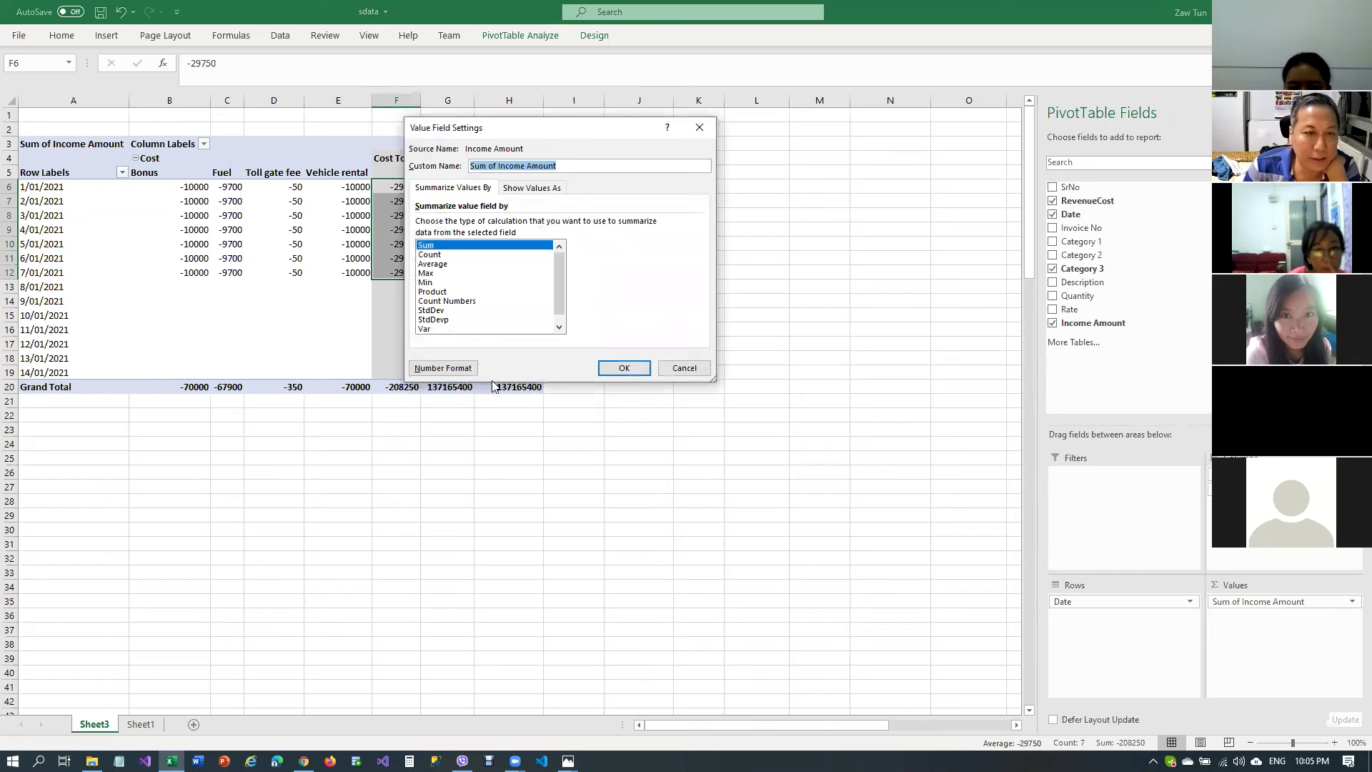
click(466, 366)
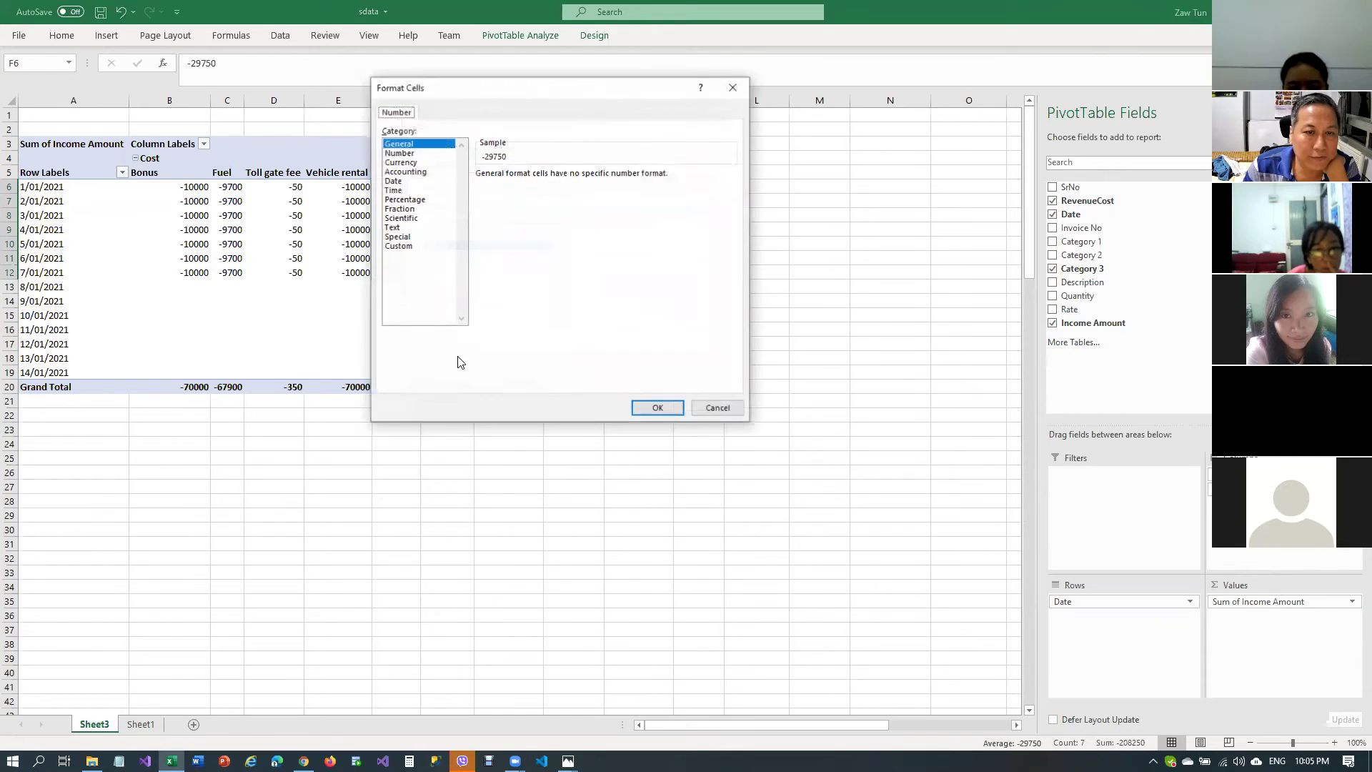
click(426, 155)
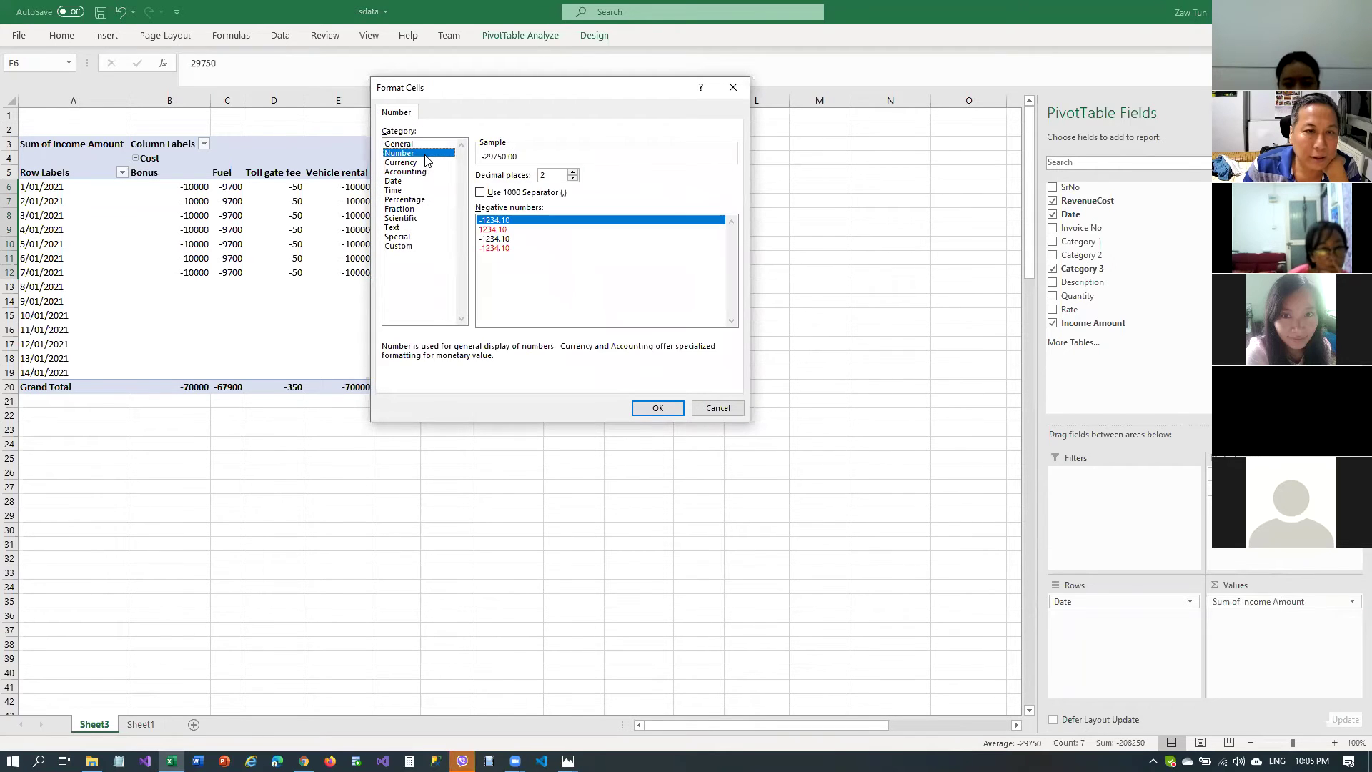
click(572, 179)
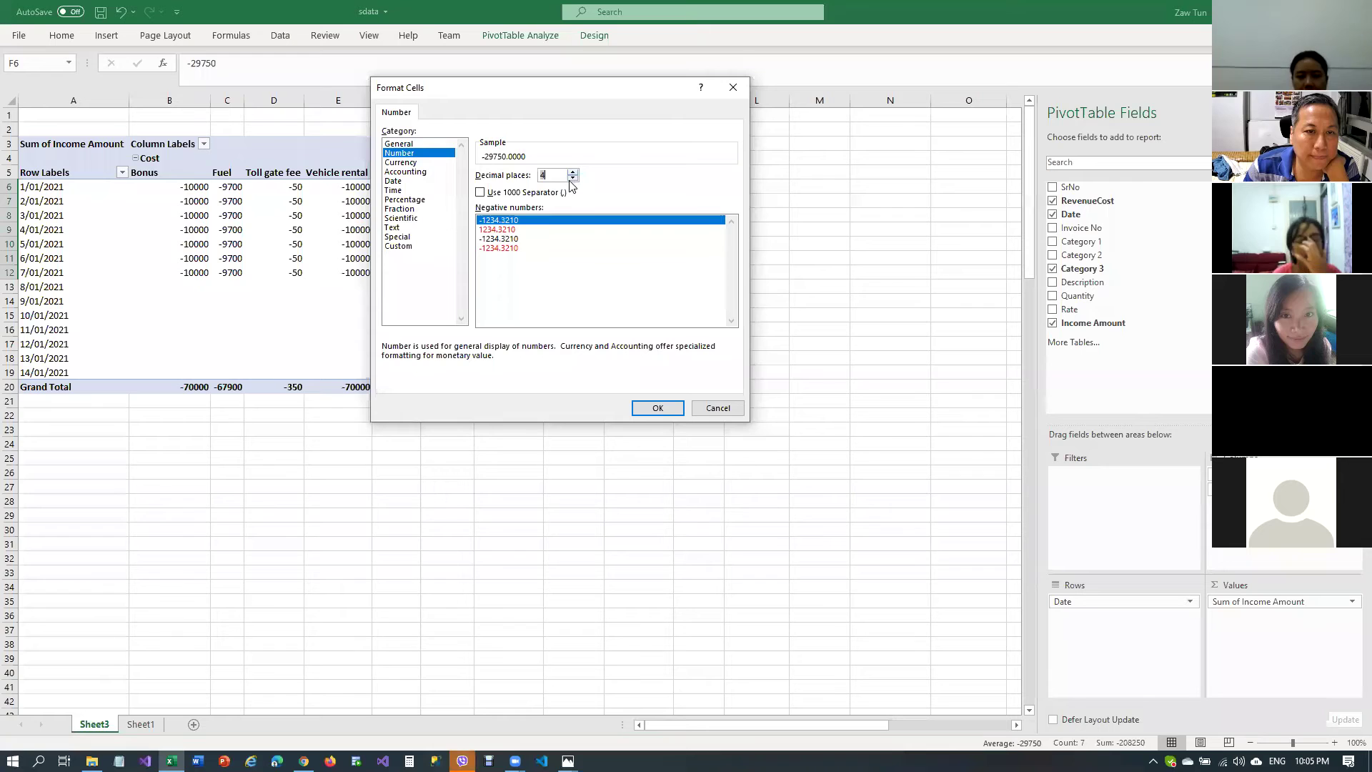
click(572, 179)
click(573, 178)
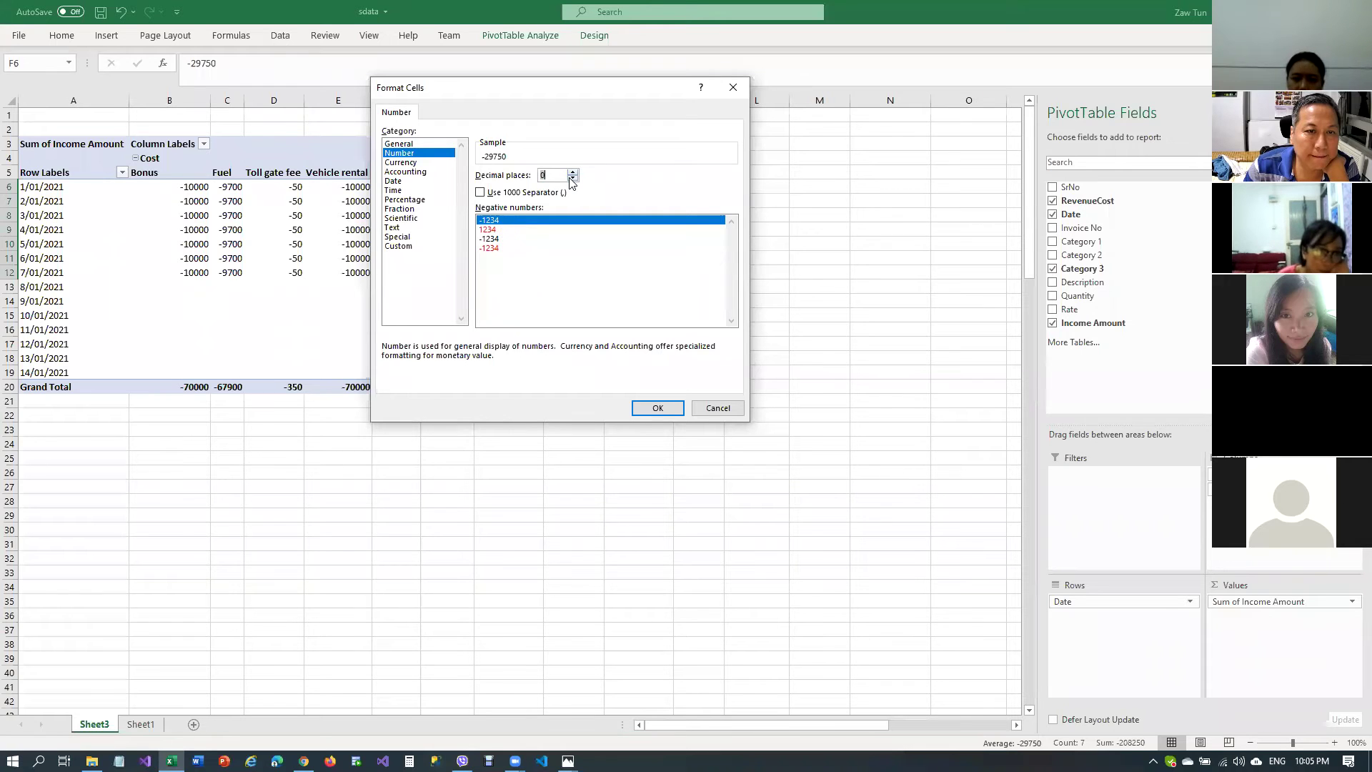
click(481, 193)
click(658, 408)
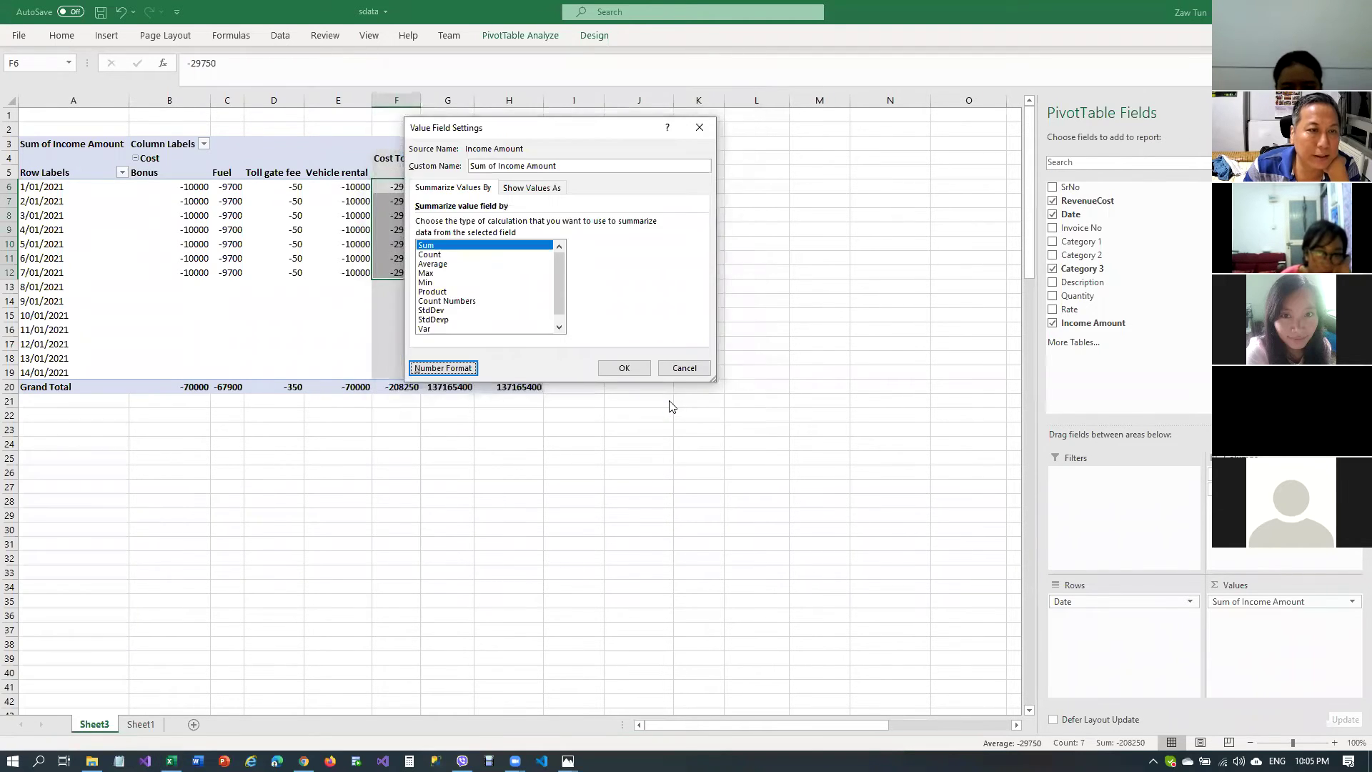
click(619, 365)
click(391, 446)
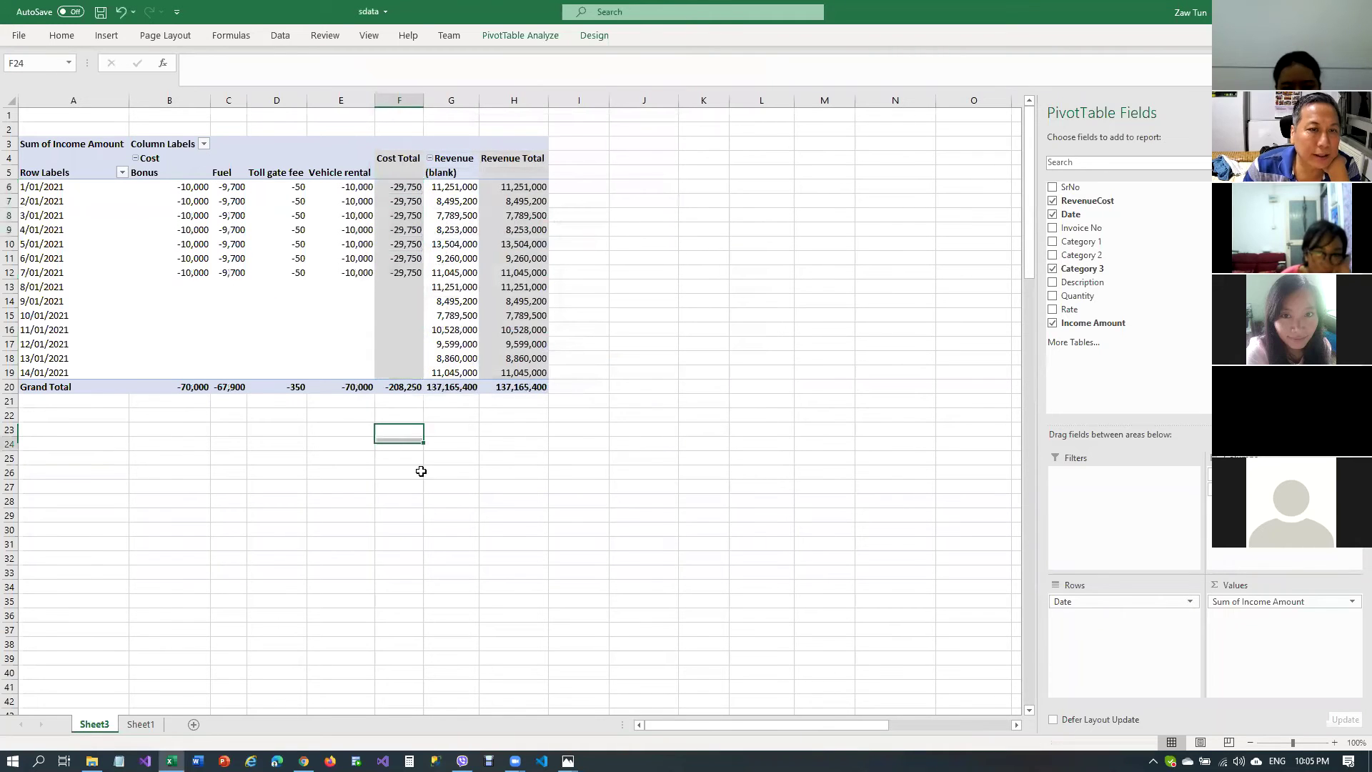
Compare the formatted PivotTable's cost columns with the paper form page3.jpg in Photos and return to the workbook
click(278, 316)
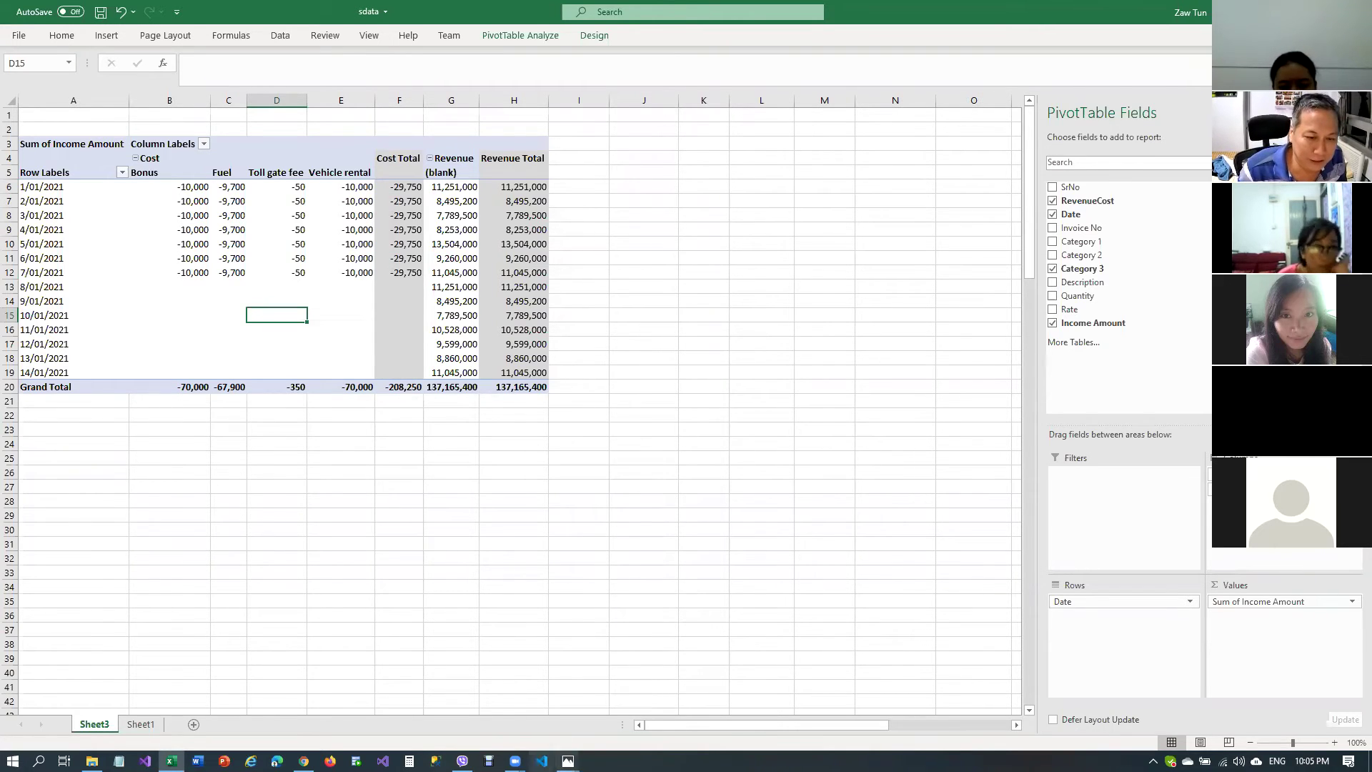
click(567, 761)
click(611, 690)
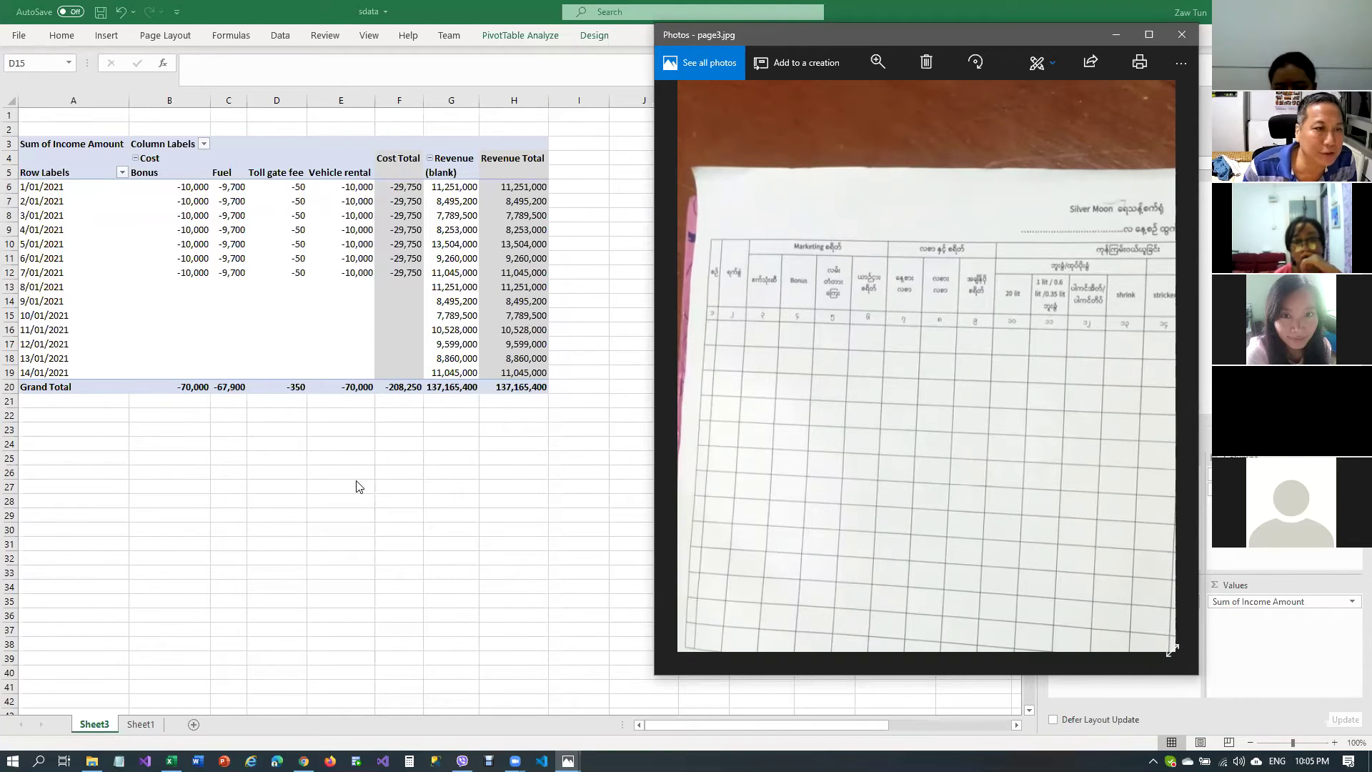
key(alt+Tab)
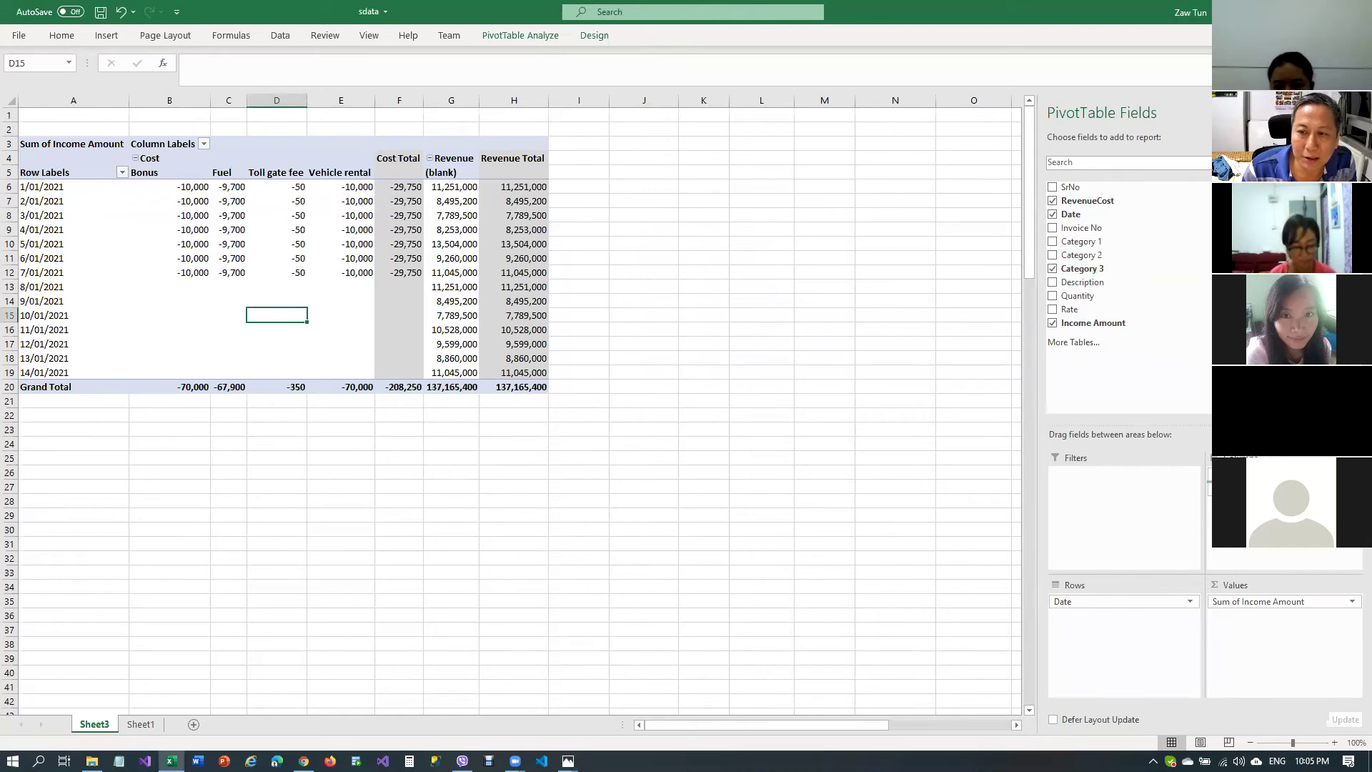
Try adding Category 2 to the PivotTable and take it out again
click(1053, 255)
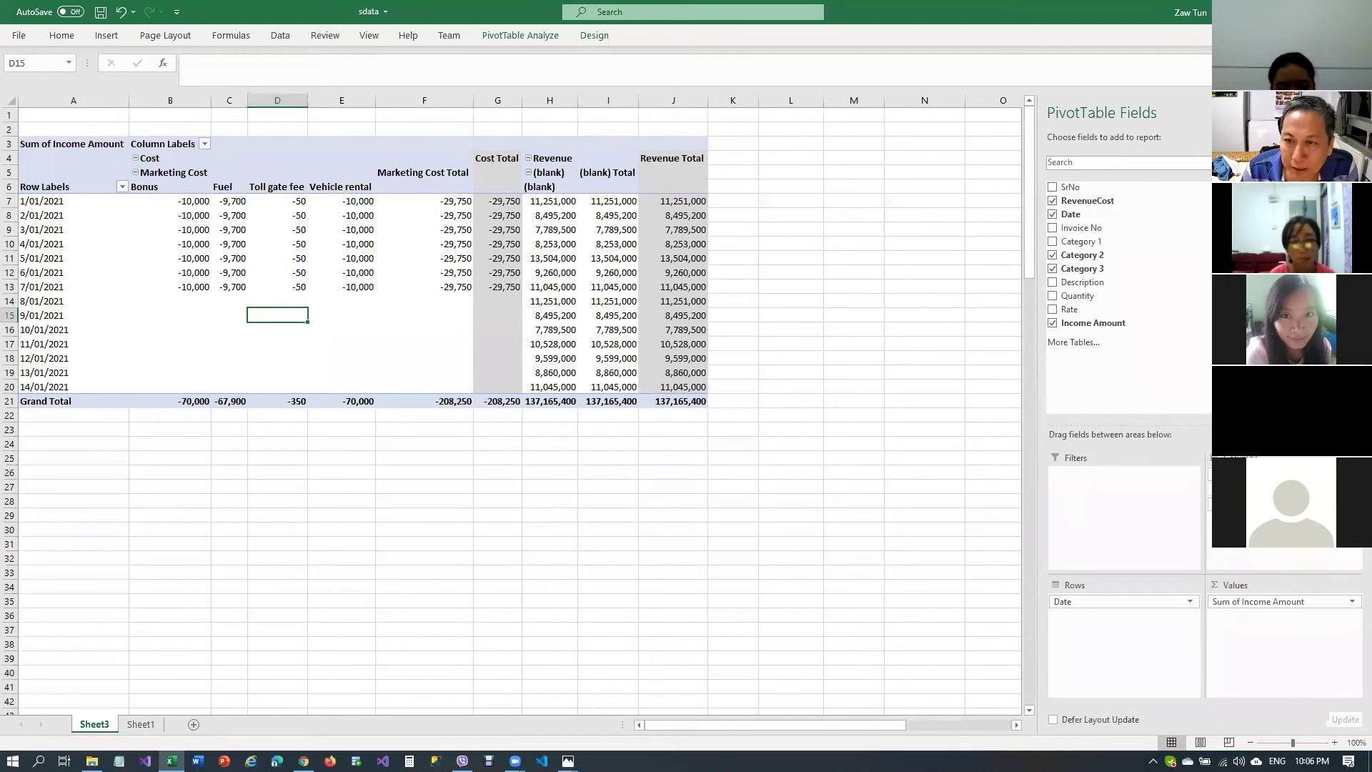
click(1057, 257)
click(690, 370)
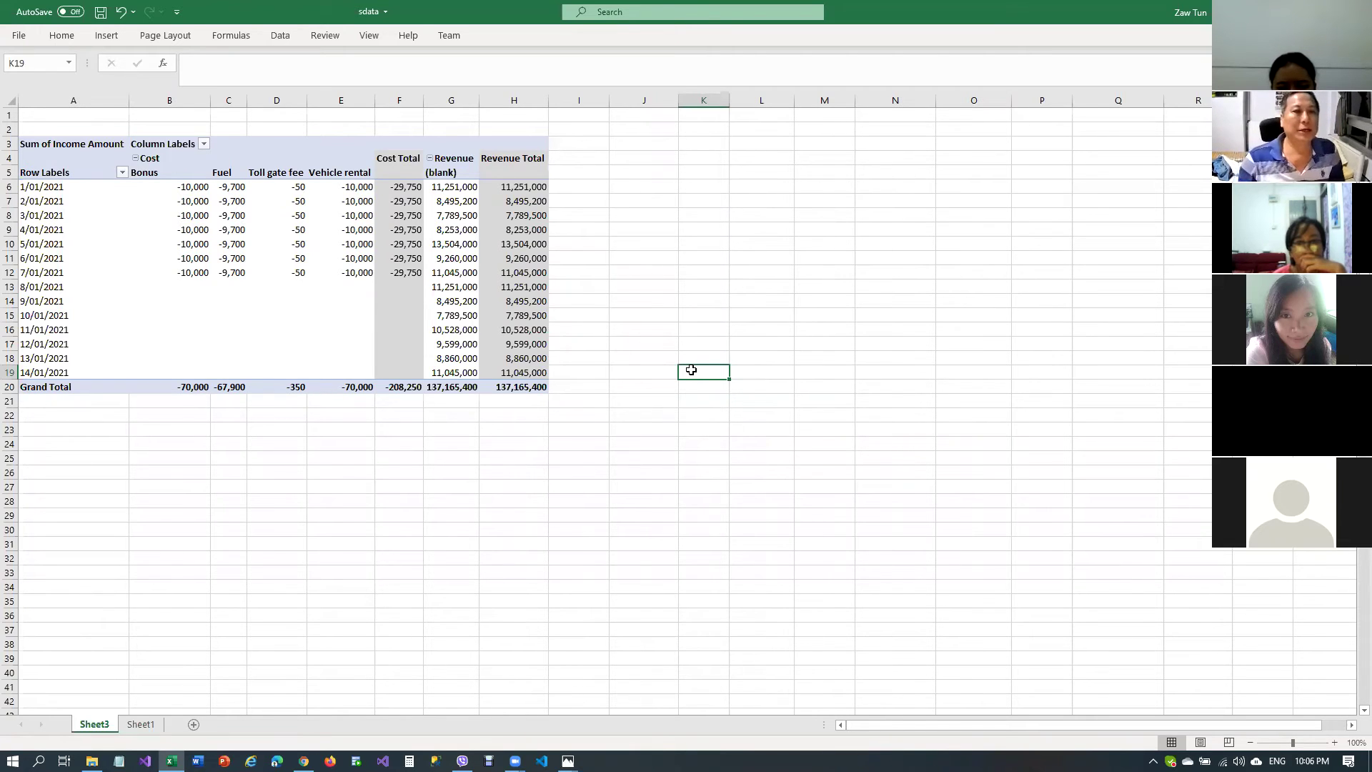
Widen the PivotTable field list pane and examine the 1/01/2021 amounts across the cost and revenue columns
click(260, 258)
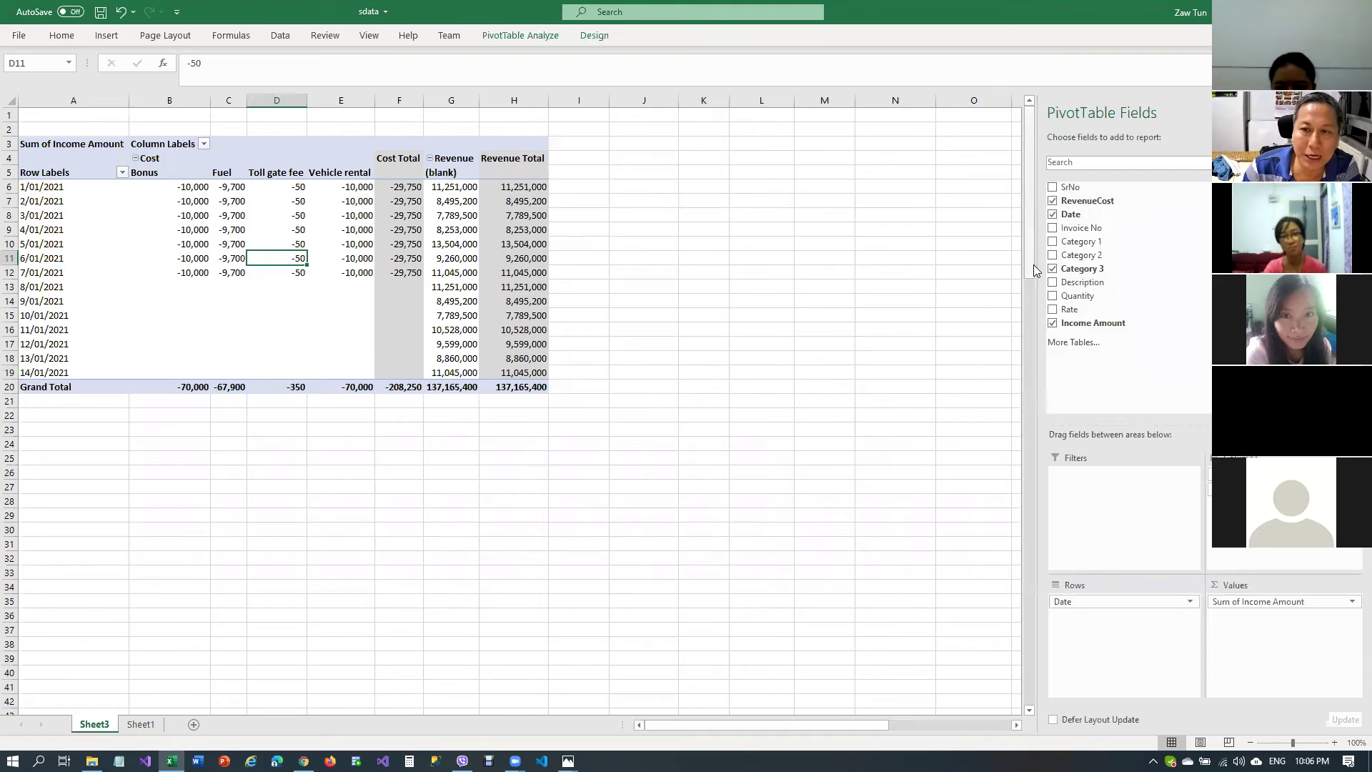
drag(1039, 260, 959, 261)
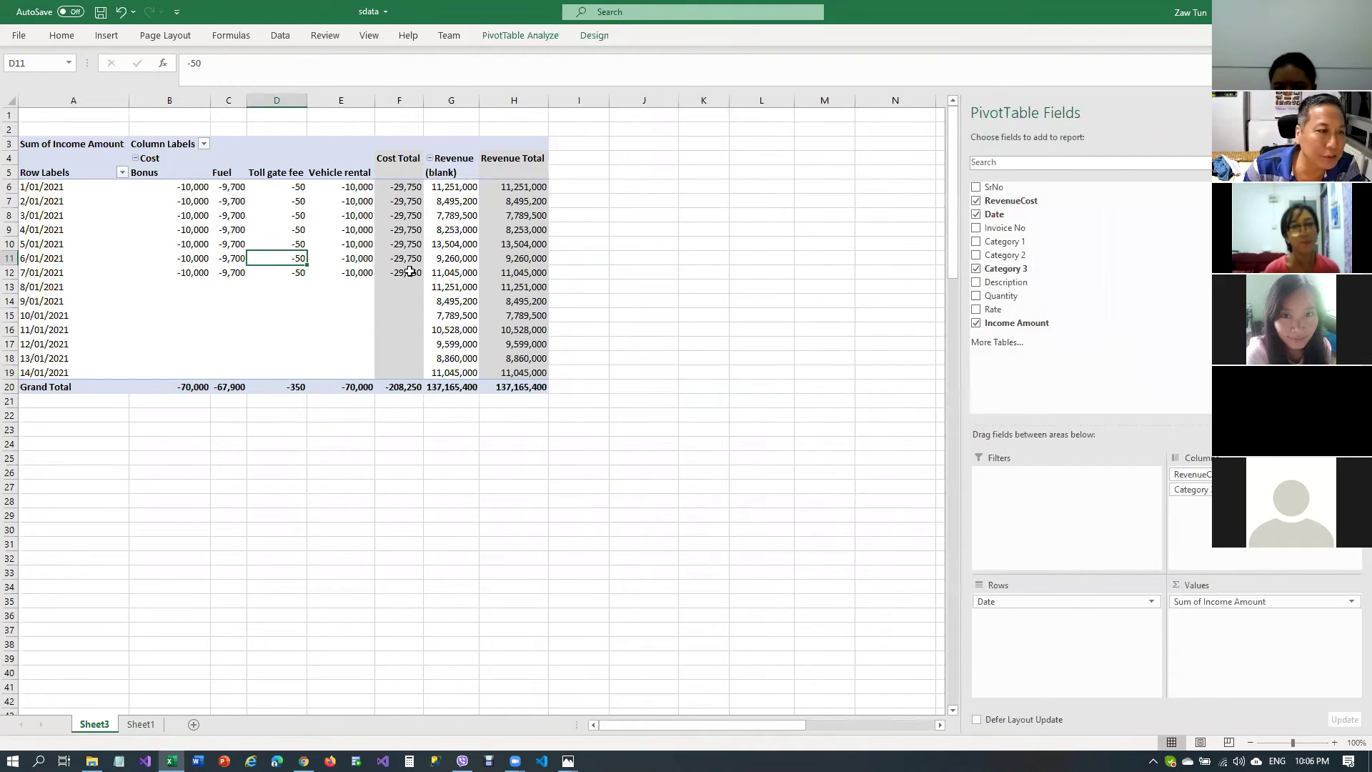
click(218, 309)
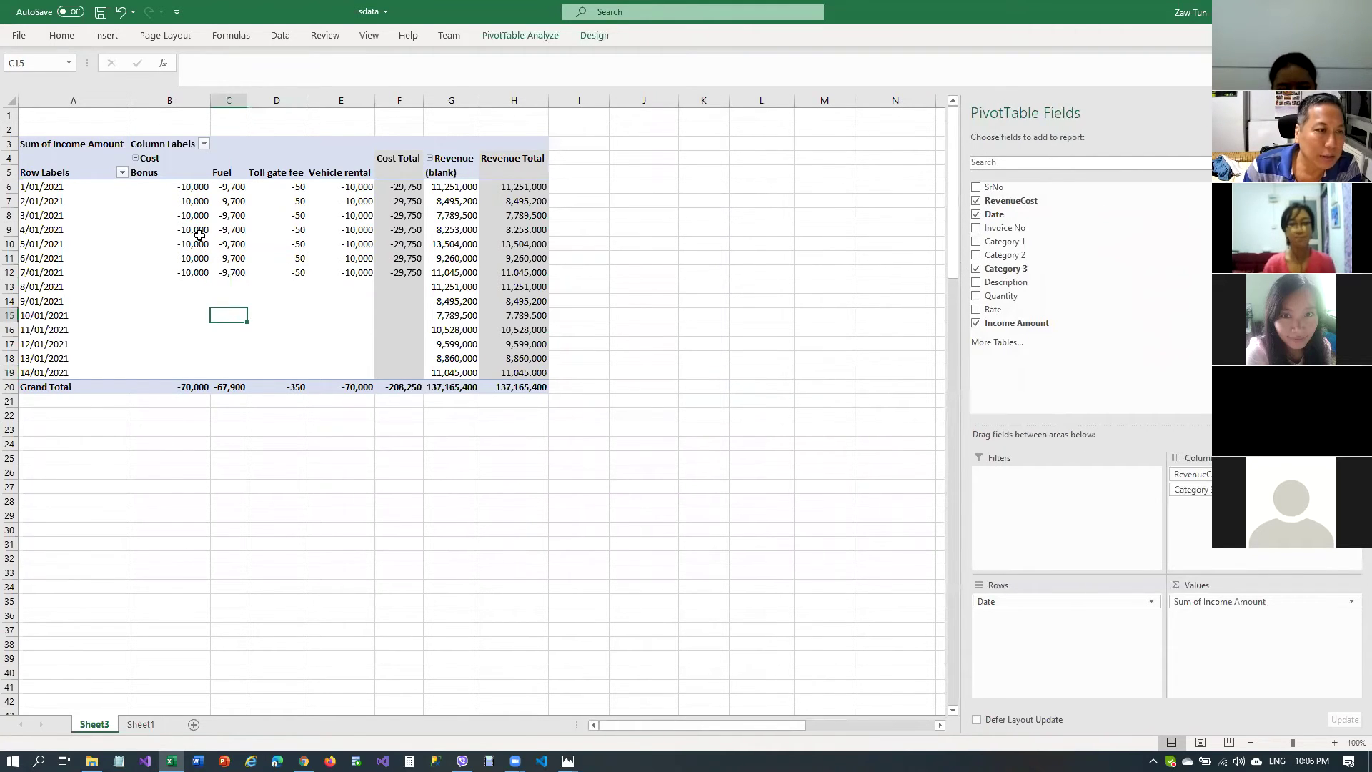
click(182, 188)
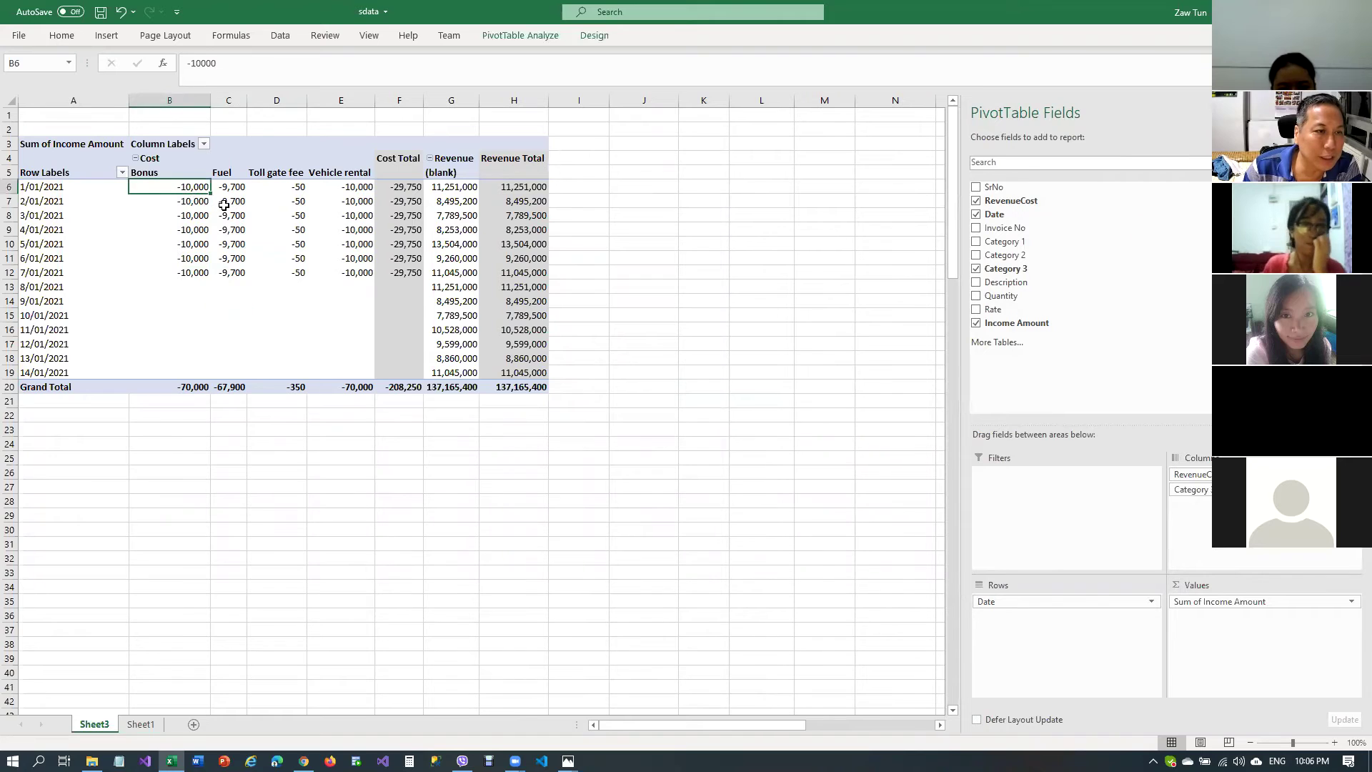
click(227, 203)
click(262, 195)
click(333, 191)
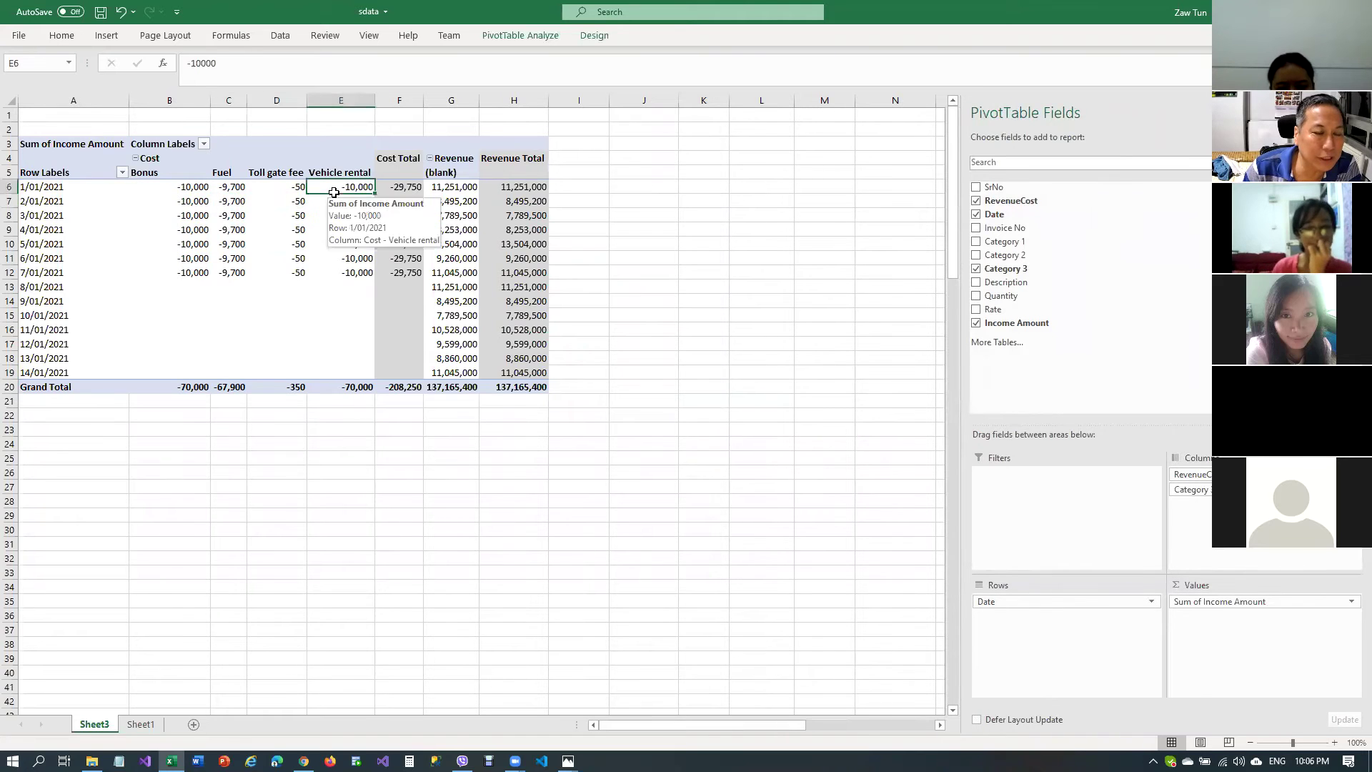
click(459, 187)
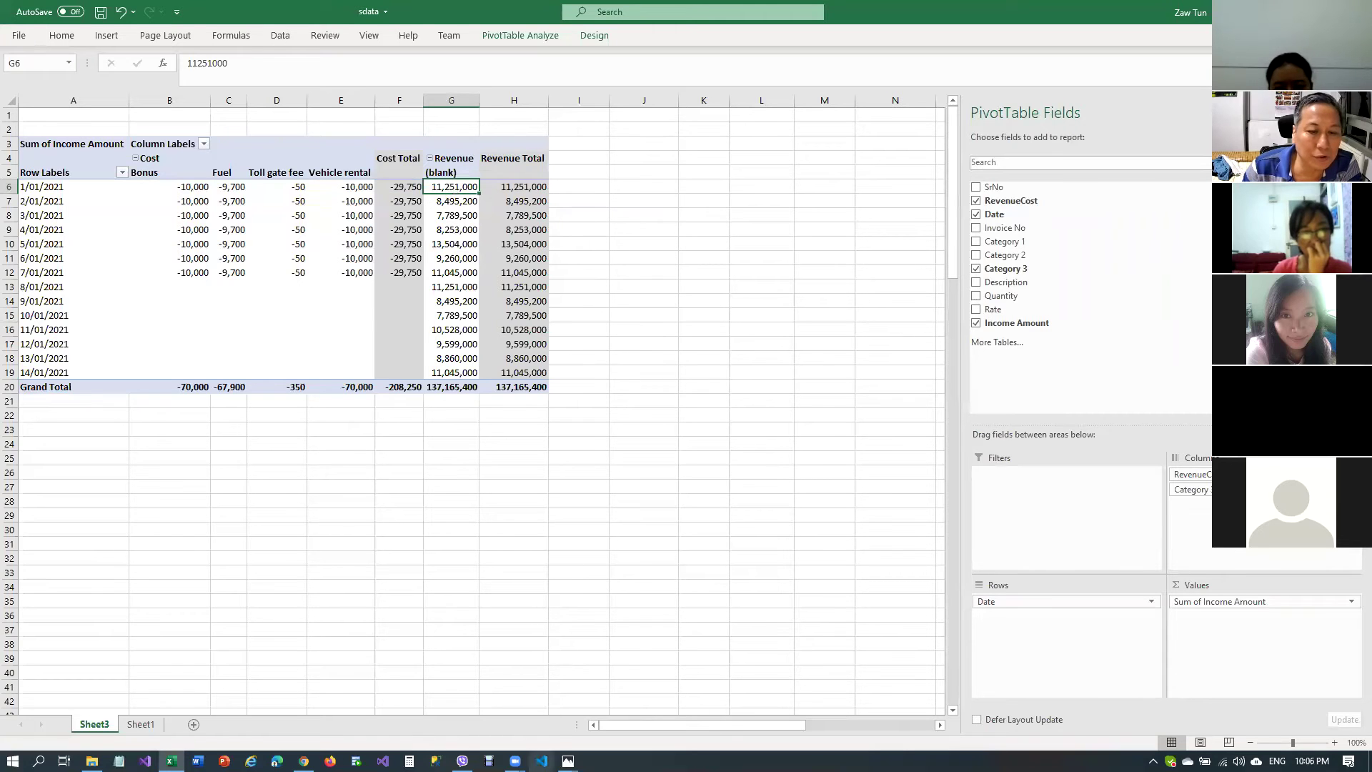
View the full page3.jpg form in a maximized Photos window and return to the workbook
click(568, 760)
click(600, 696)
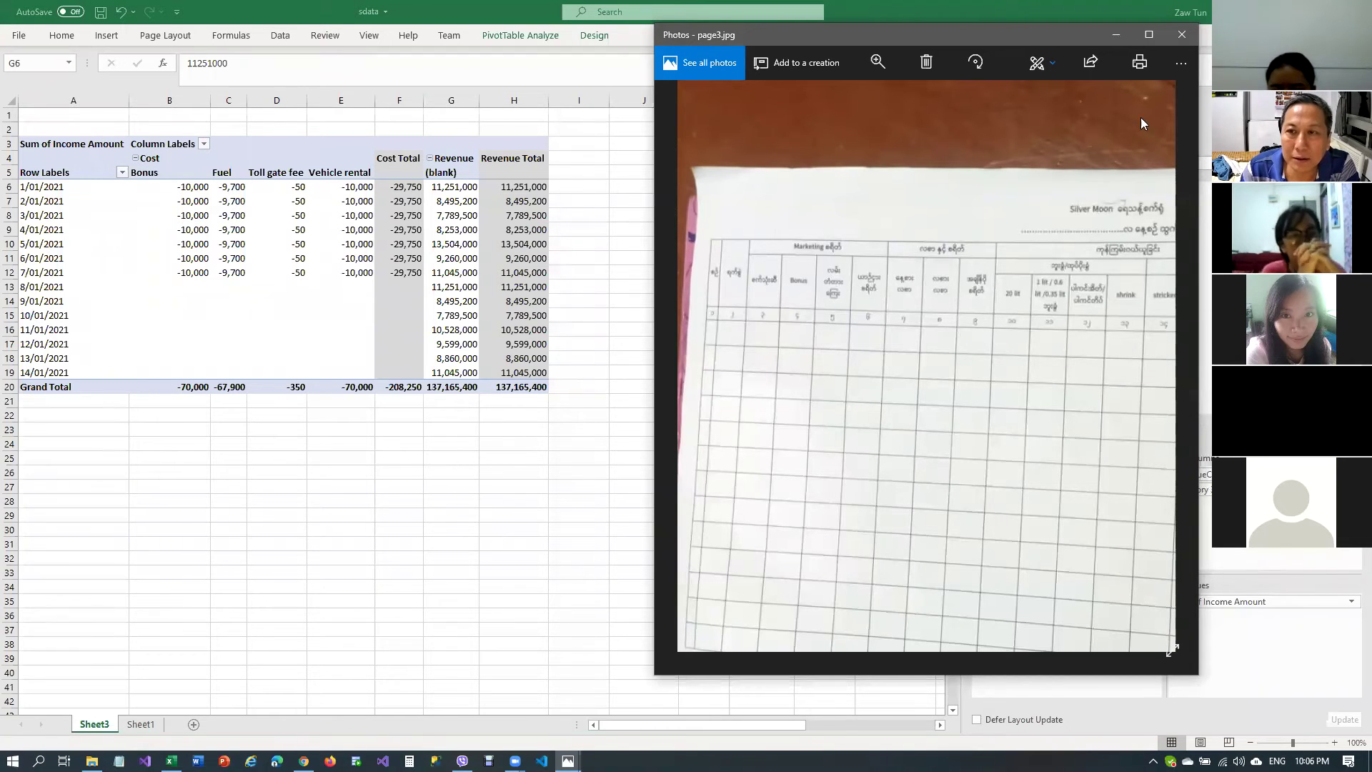
click(1146, 37)
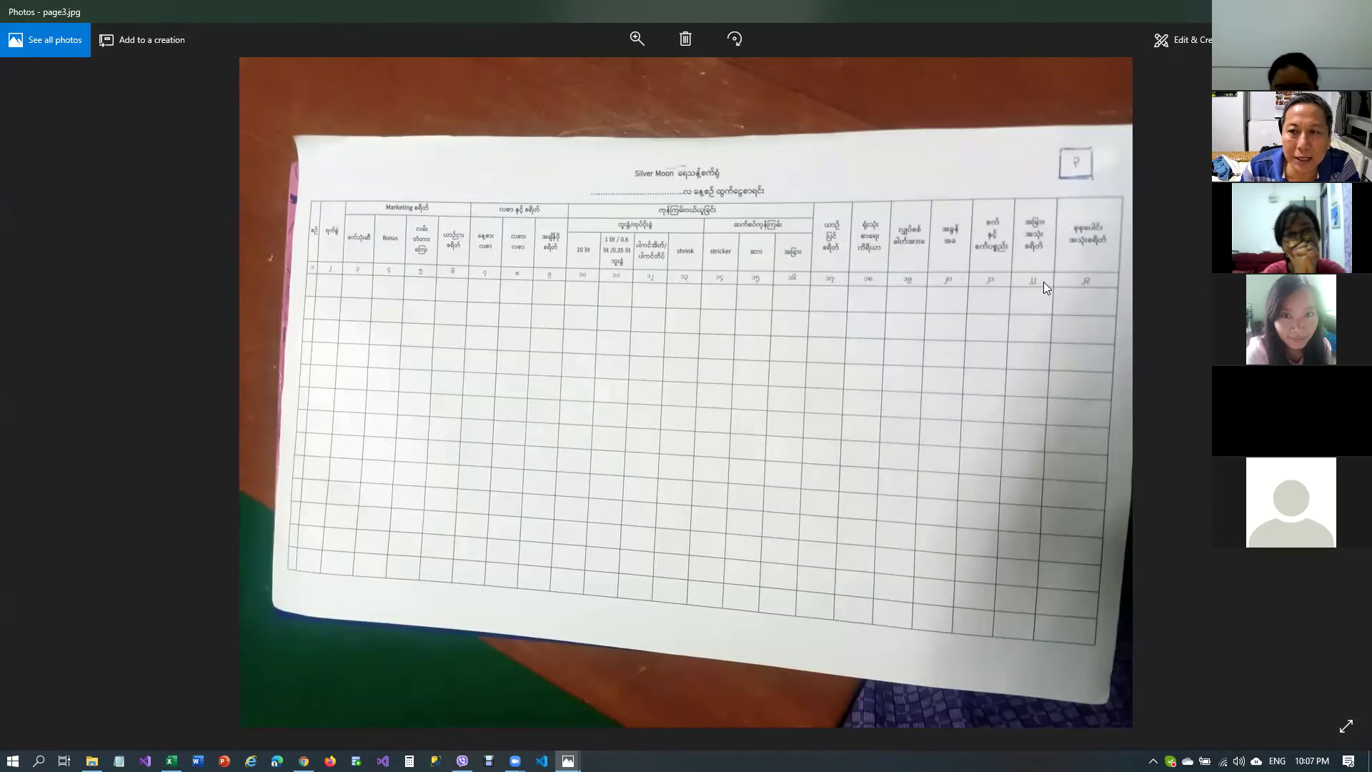
key(alt+Tab)
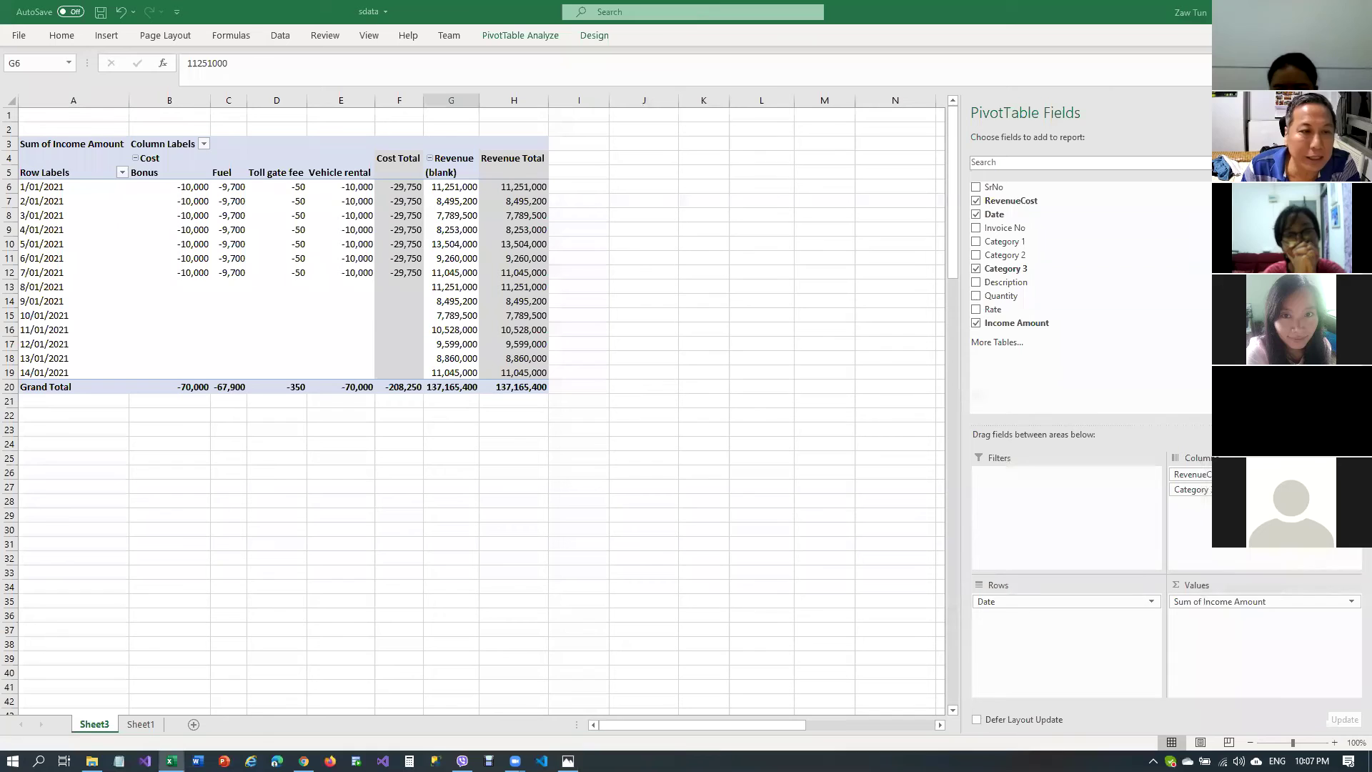
Open page4 from the silverrun folder in Photos and rotate the image until the form is upright
click(91, 761)
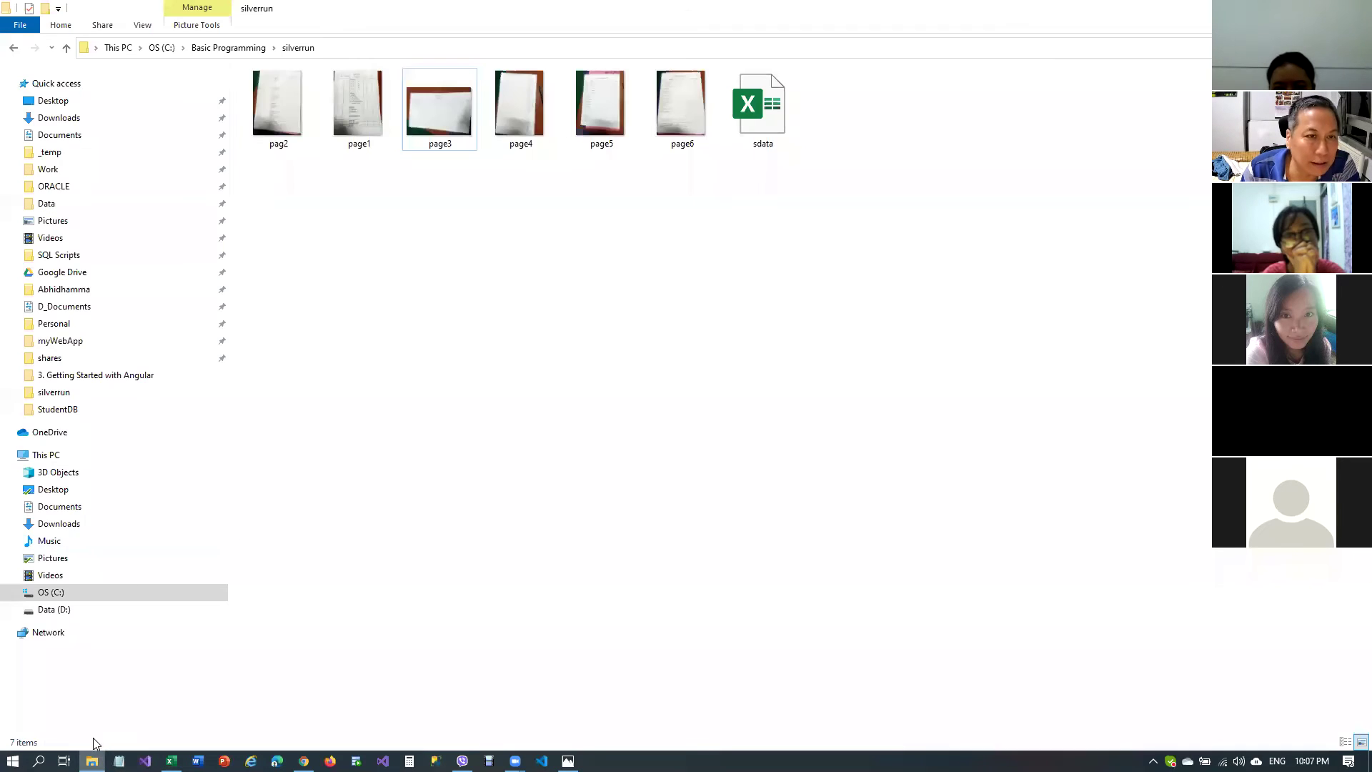
click(522, 104)
double_click(522, 104)
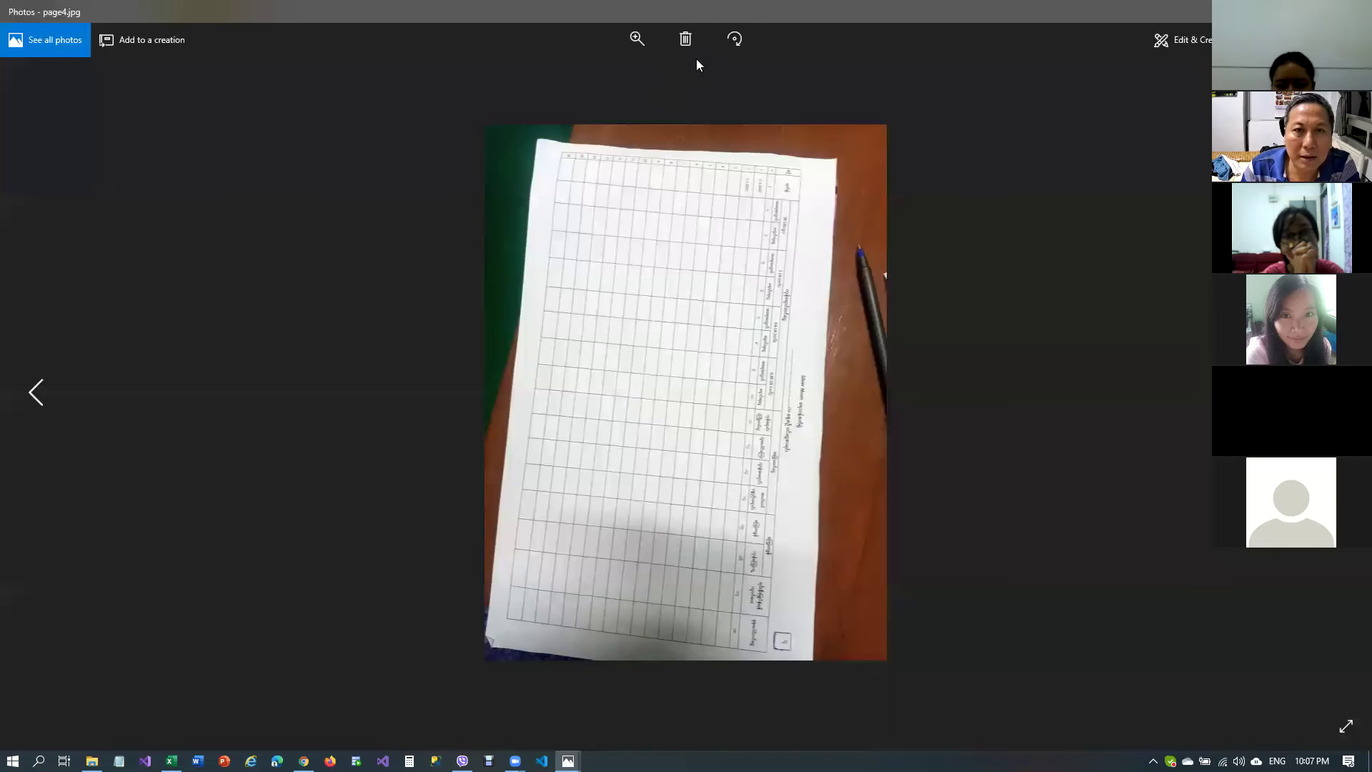
click(737, 36)
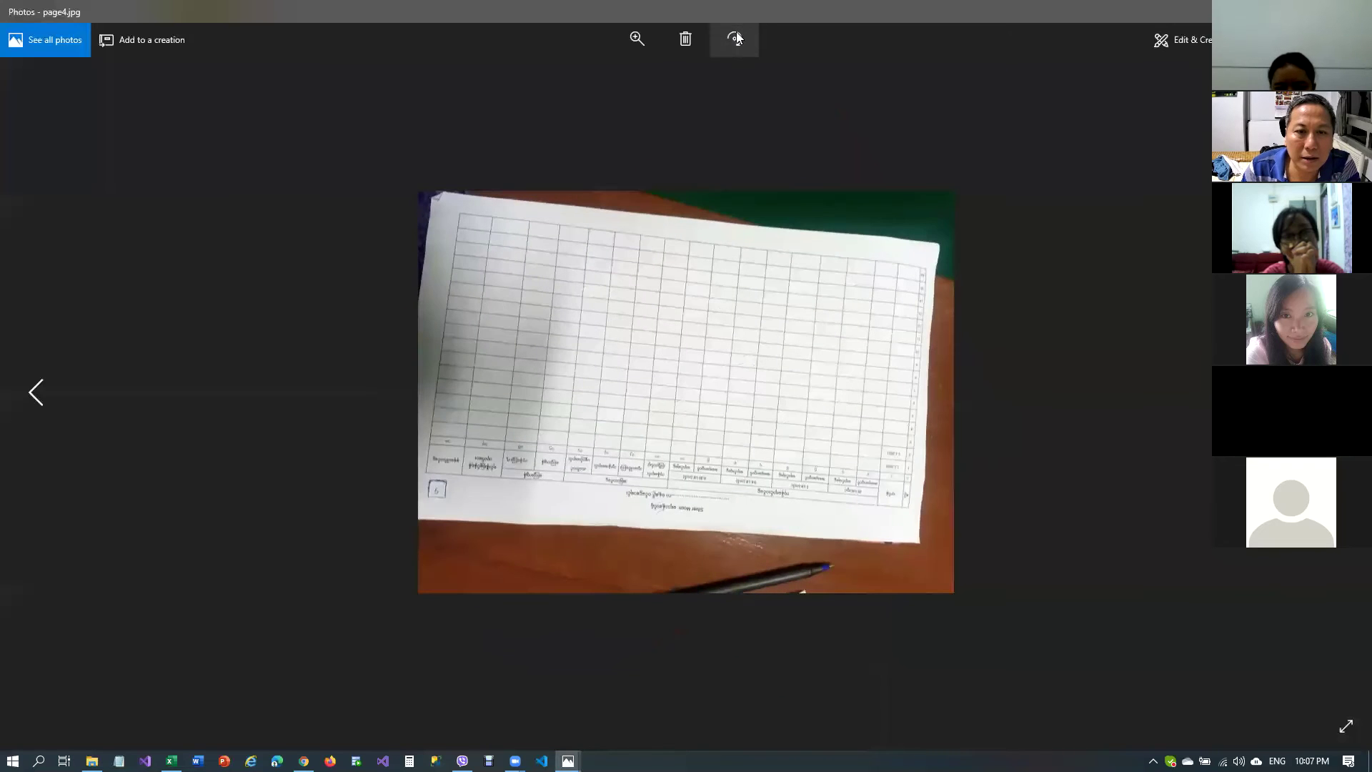
click(736, 36)
click(736, 33)
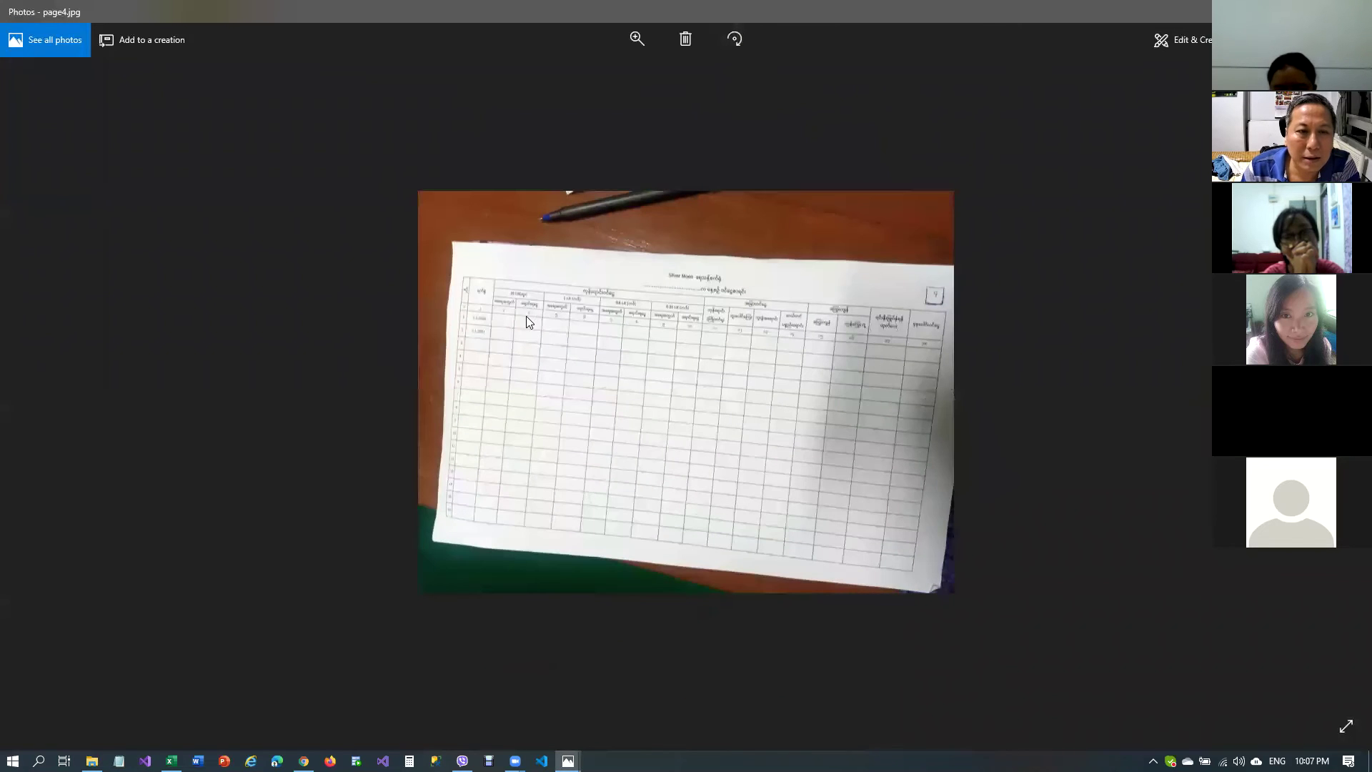
Zoom in on page4.jpg to examine the form's column headings, close the photo and return to the workbook
click(636, 41)
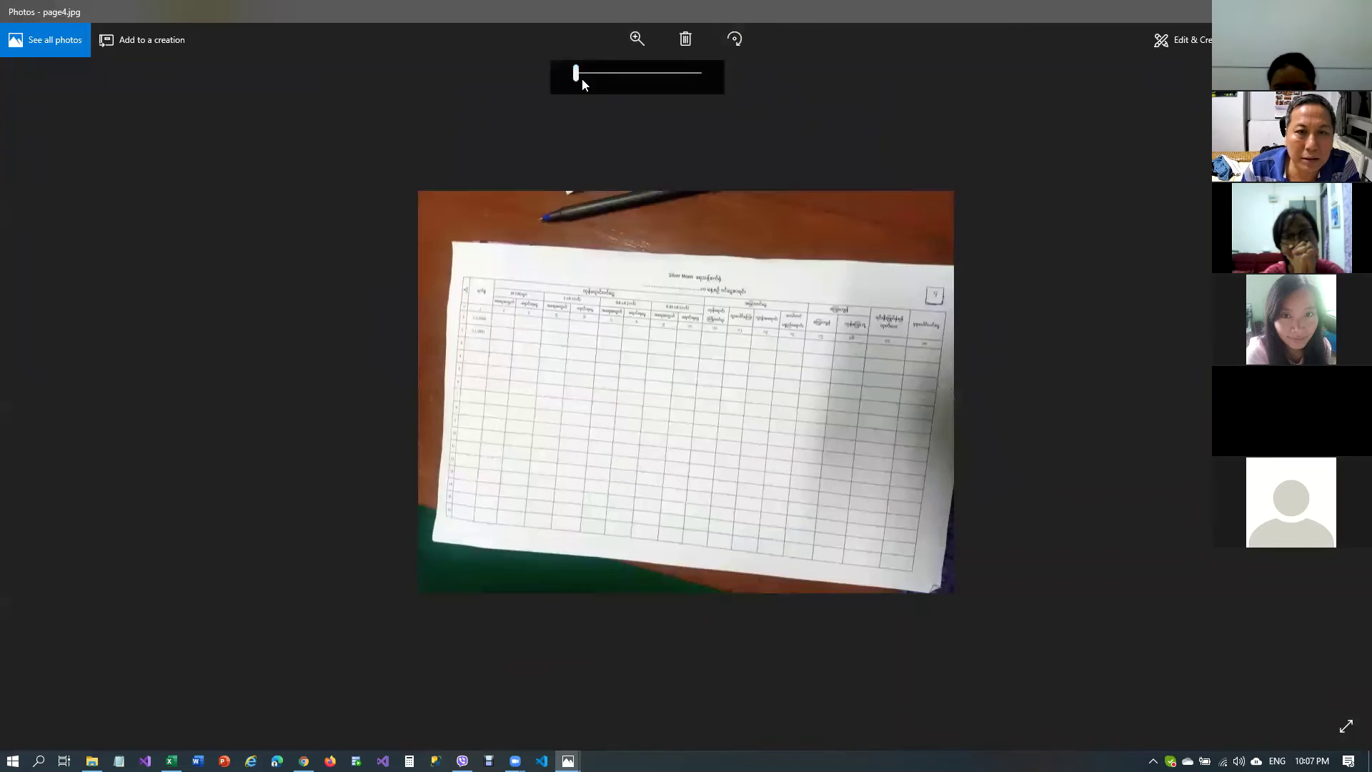
drag(576, 76, 610, 76)
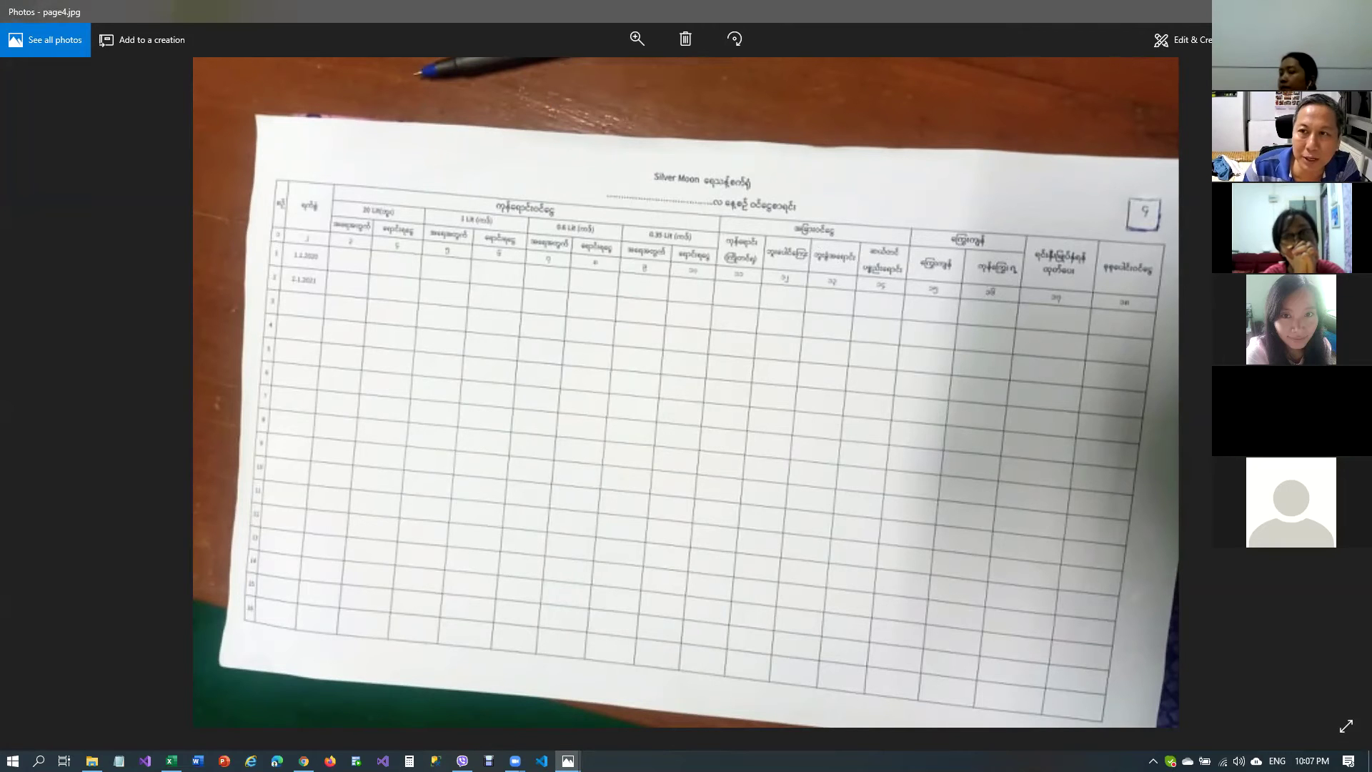
key(alt+F4)
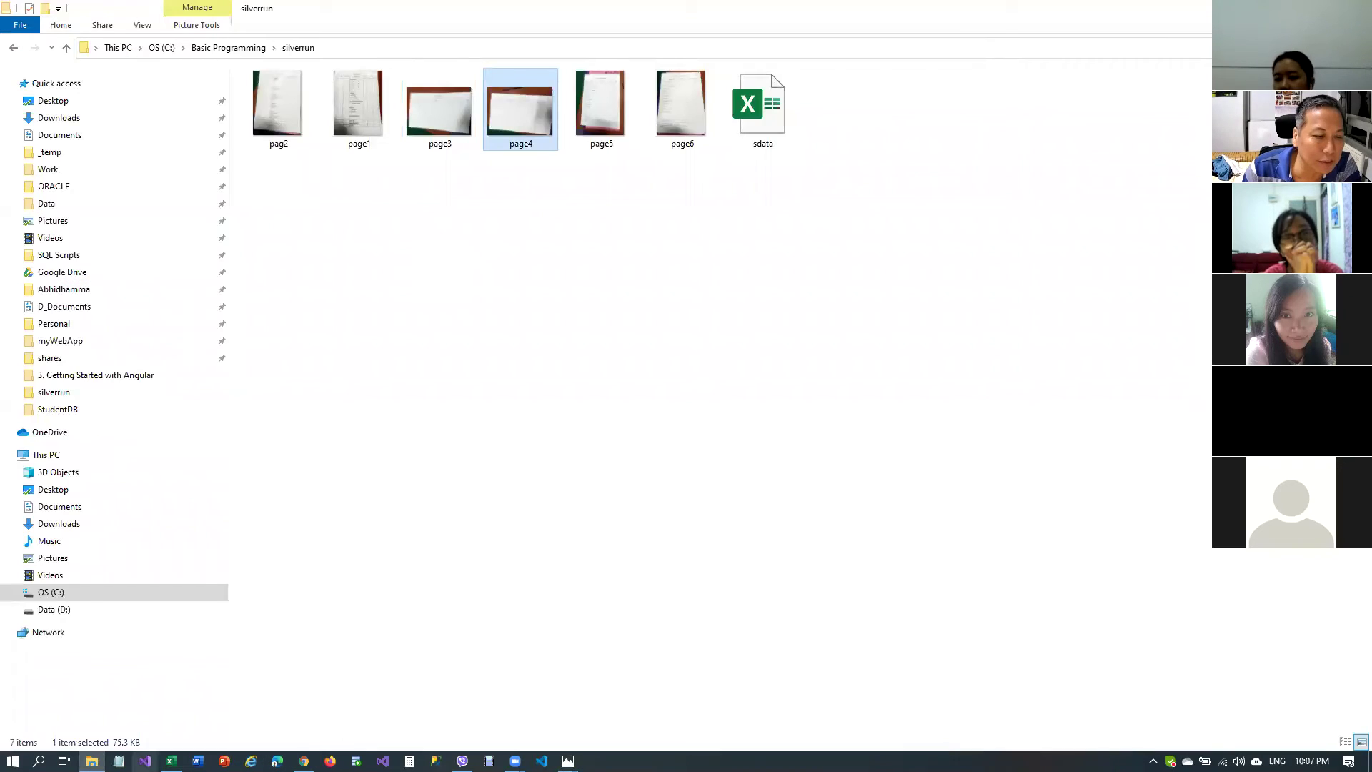
key(alt+Tab)
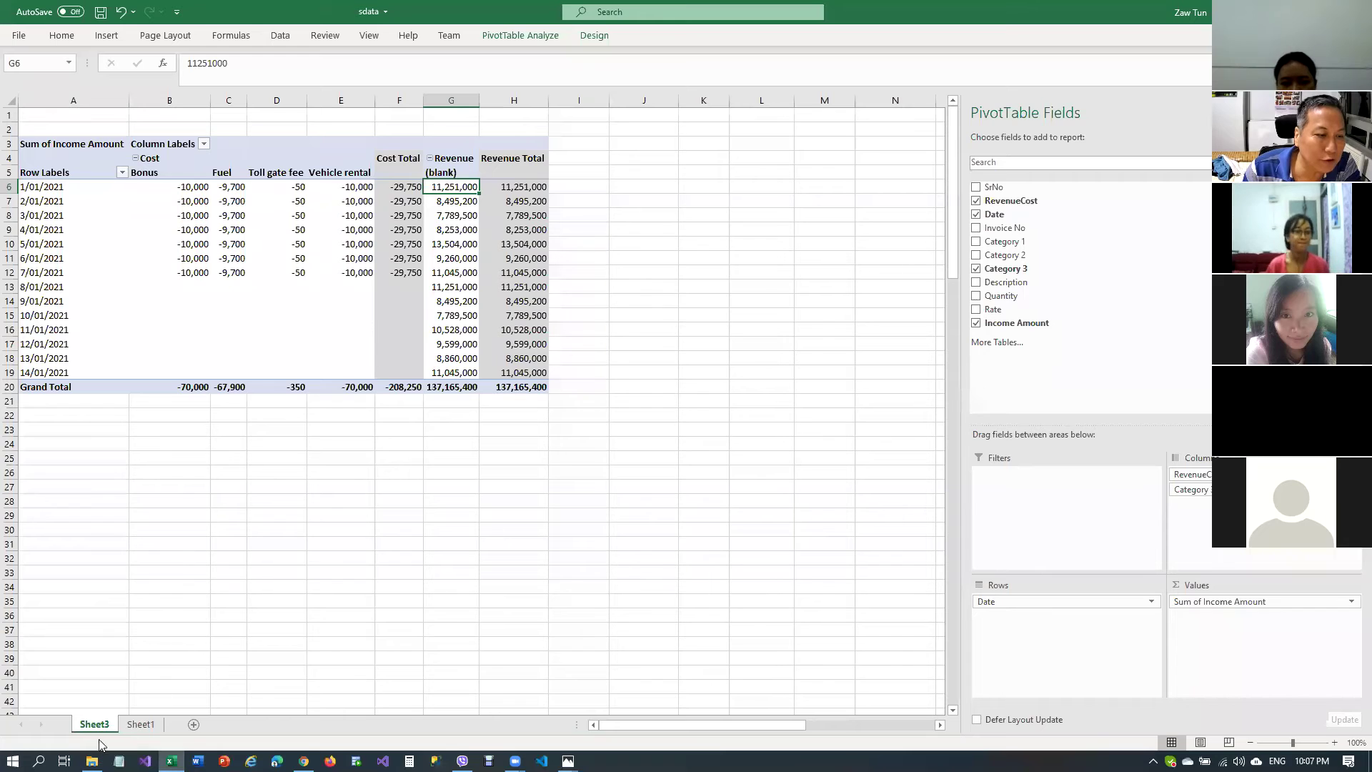
Rename the Sheet3 worksheet as Cost
double_click(84, 724)
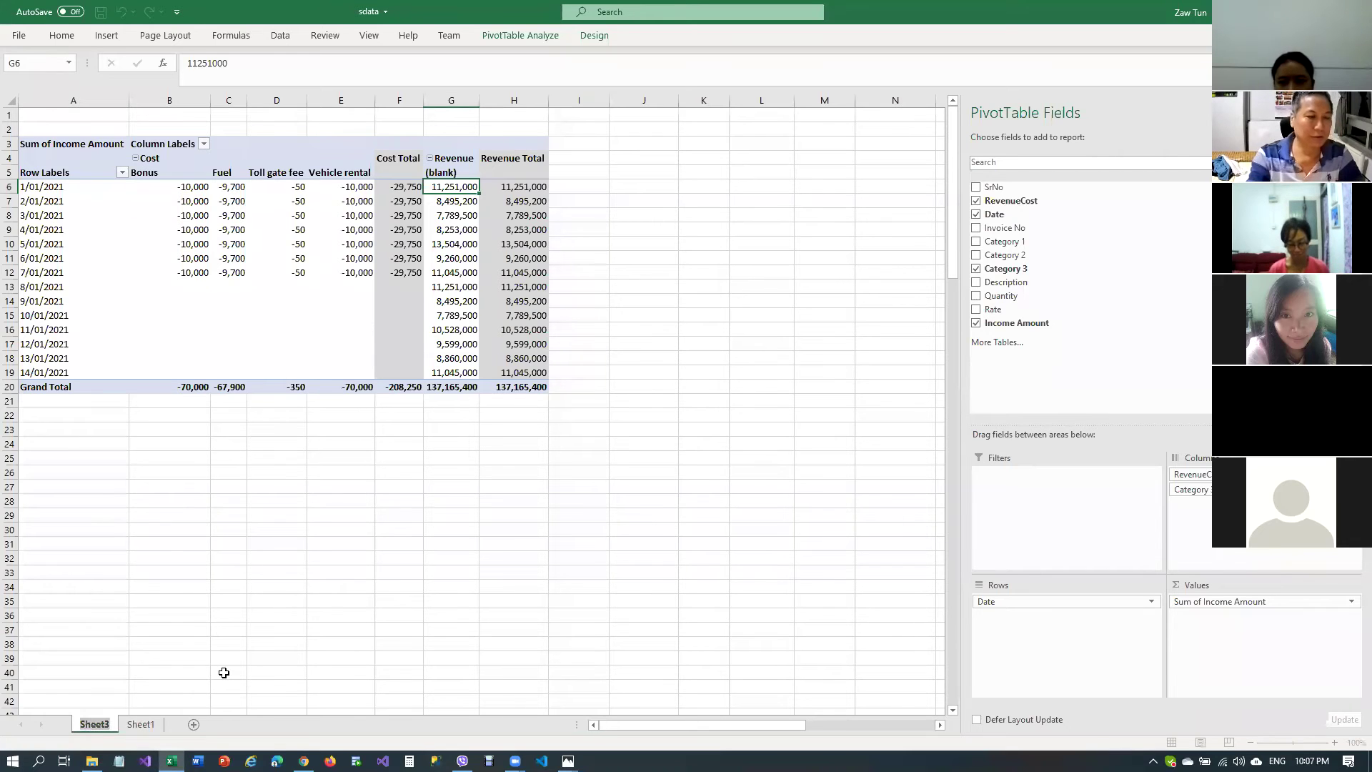
text(Cost)
key(Return)
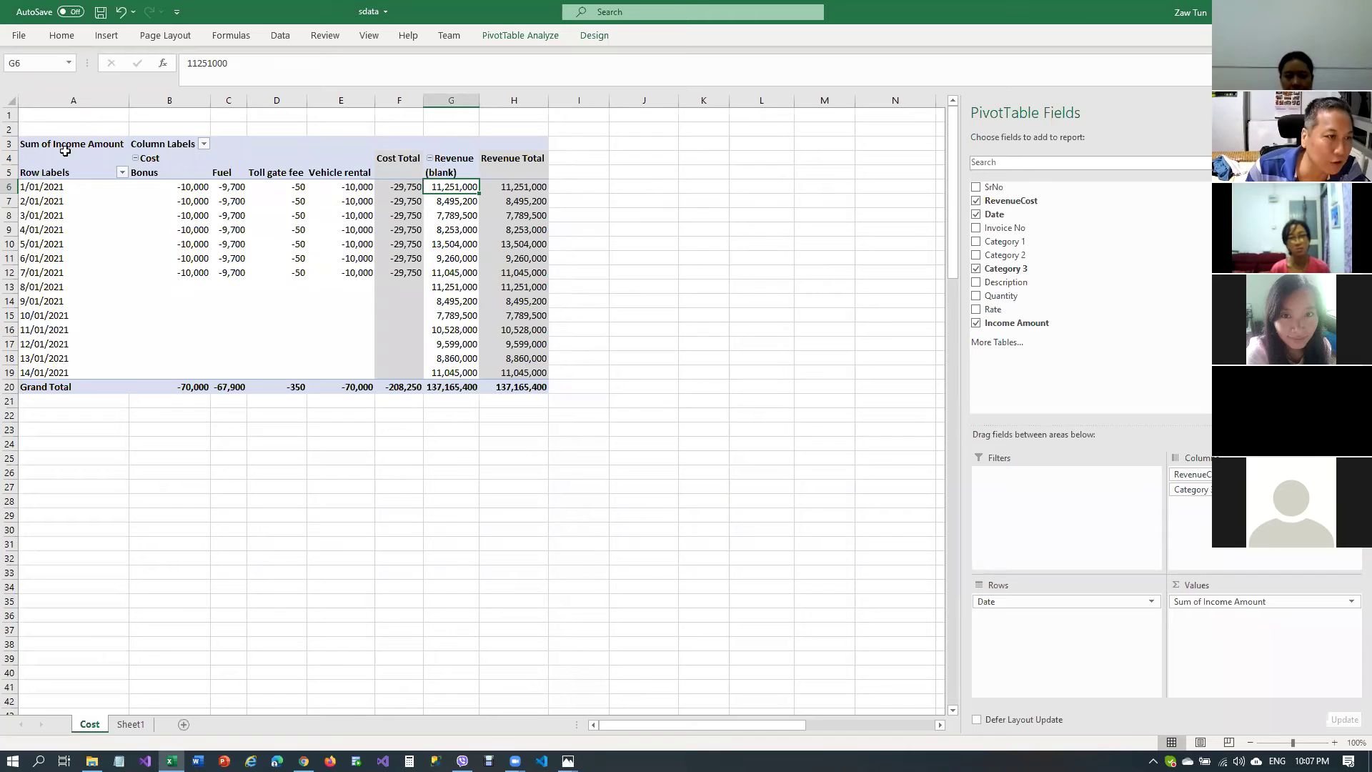
Move the RevenueCost field from the PivotTable's columns to its report filters
click(80, 118)
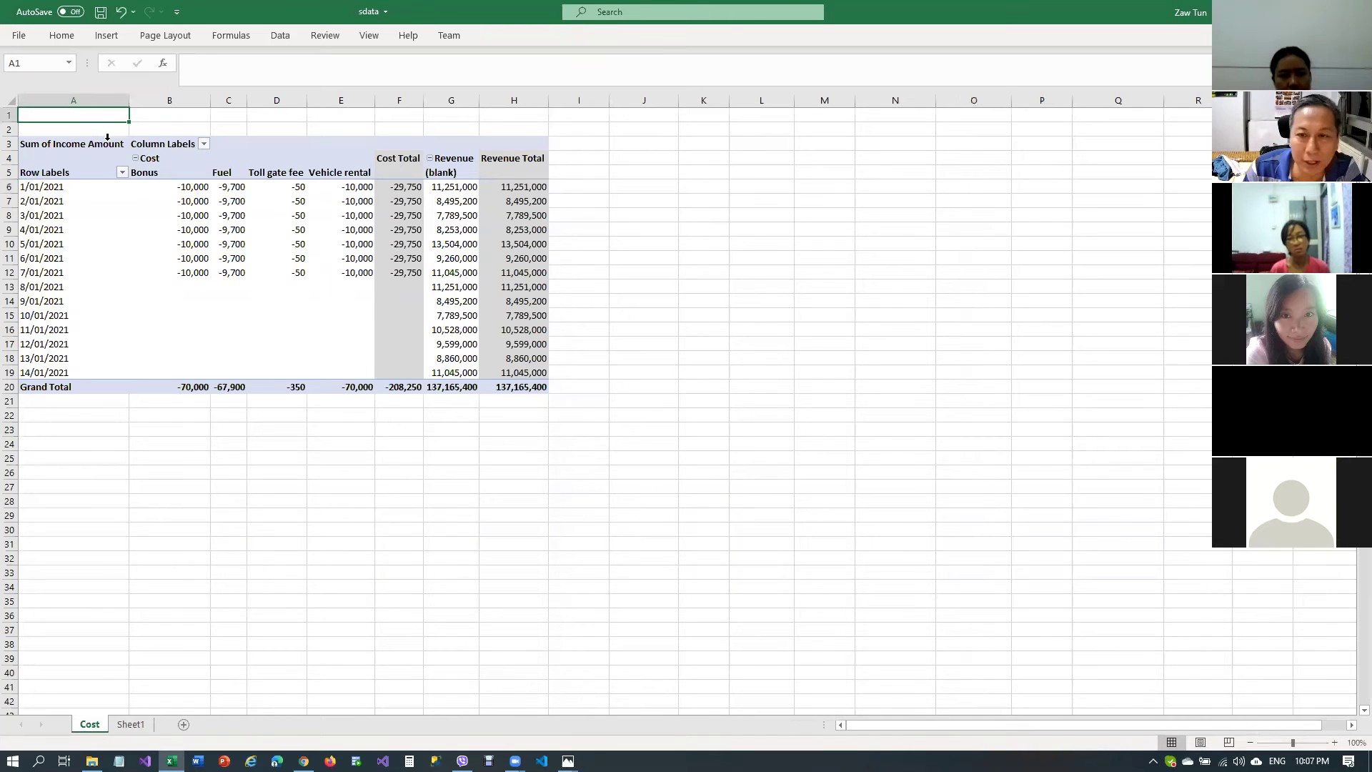
click(131, 213)
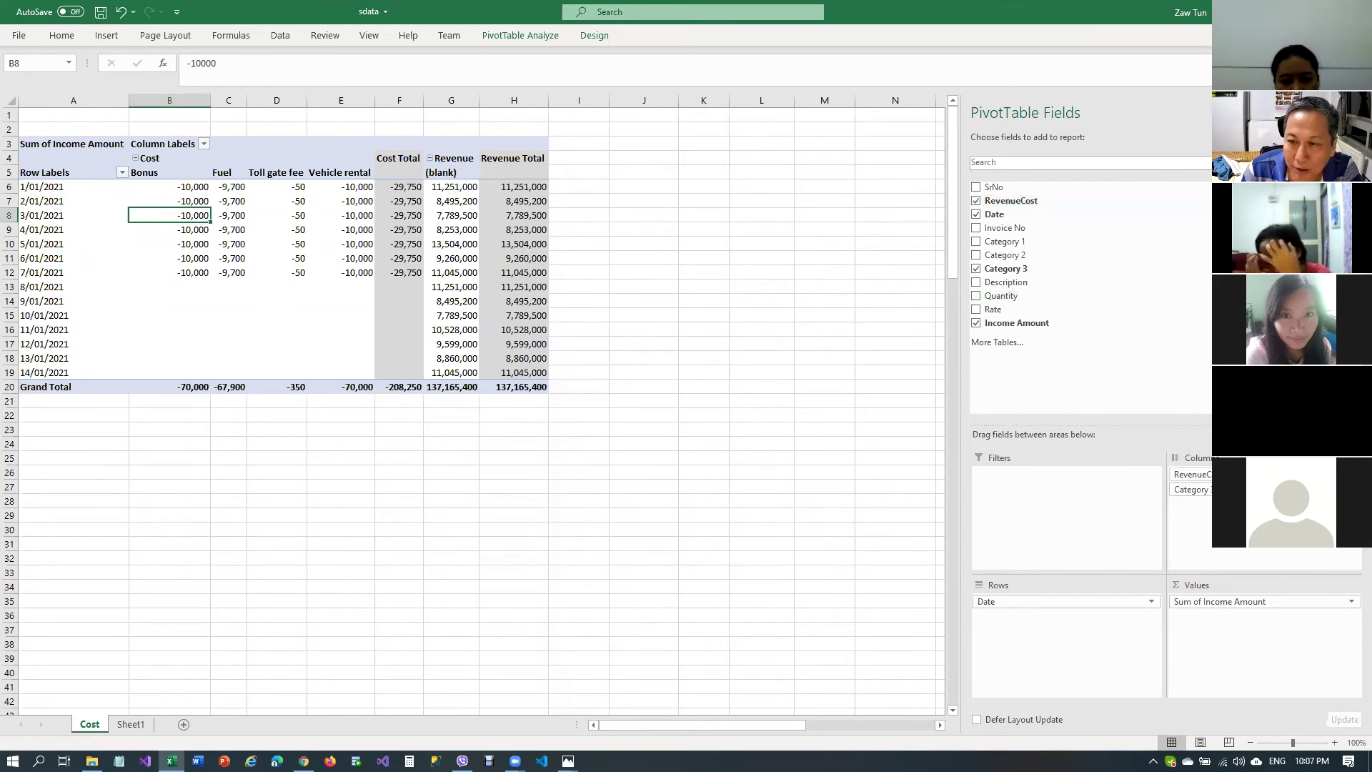
click(1190, 474)
drag(1190, 474, 1079, 496)
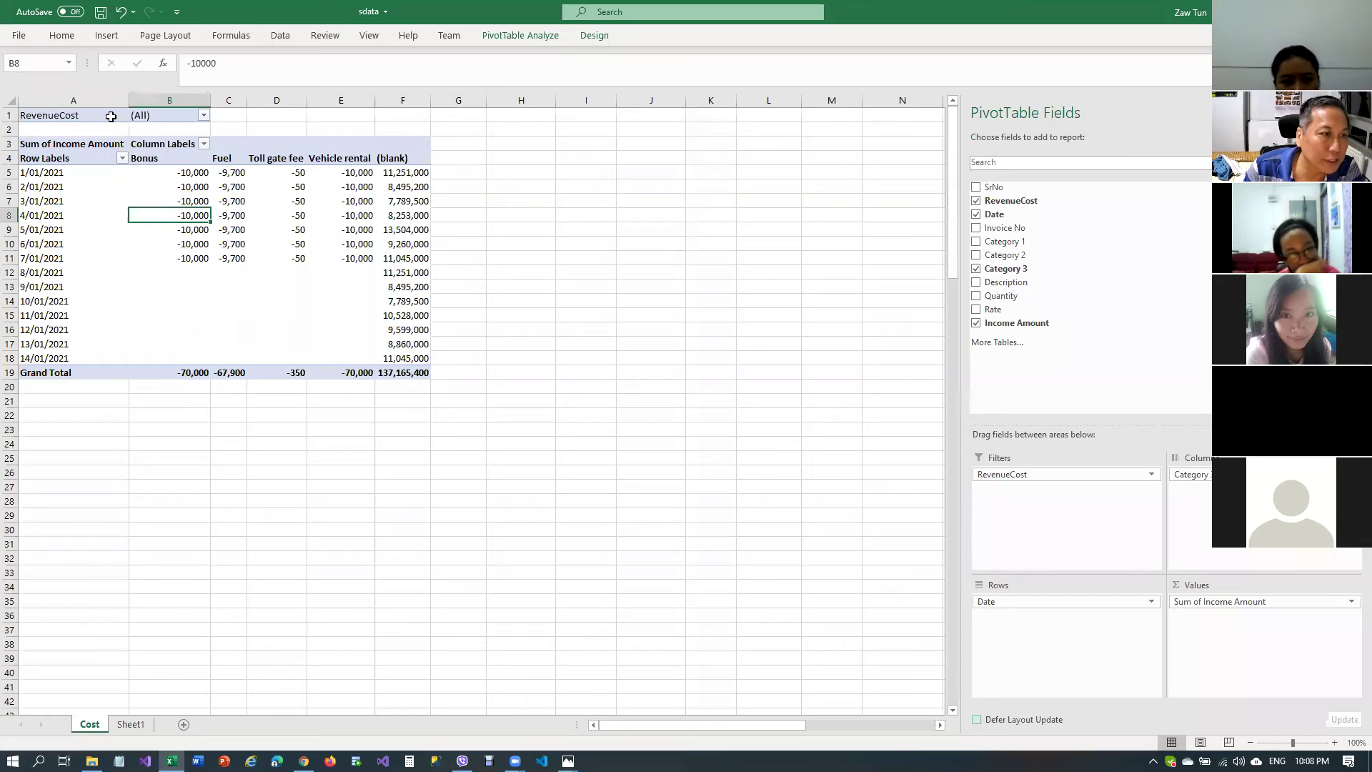
Set the PivotTable's RevenueCost report filter to show only the Cost records
click(204, 115)
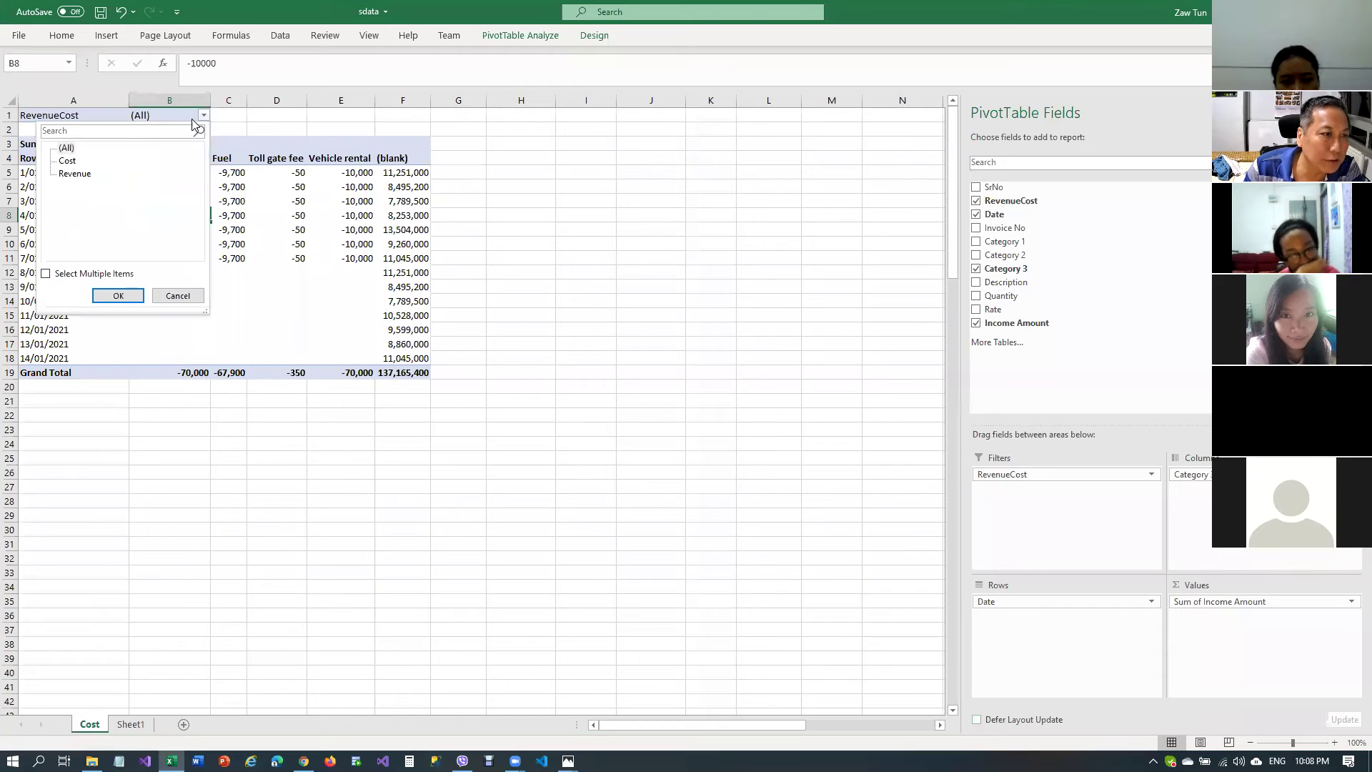
click(71, 162)
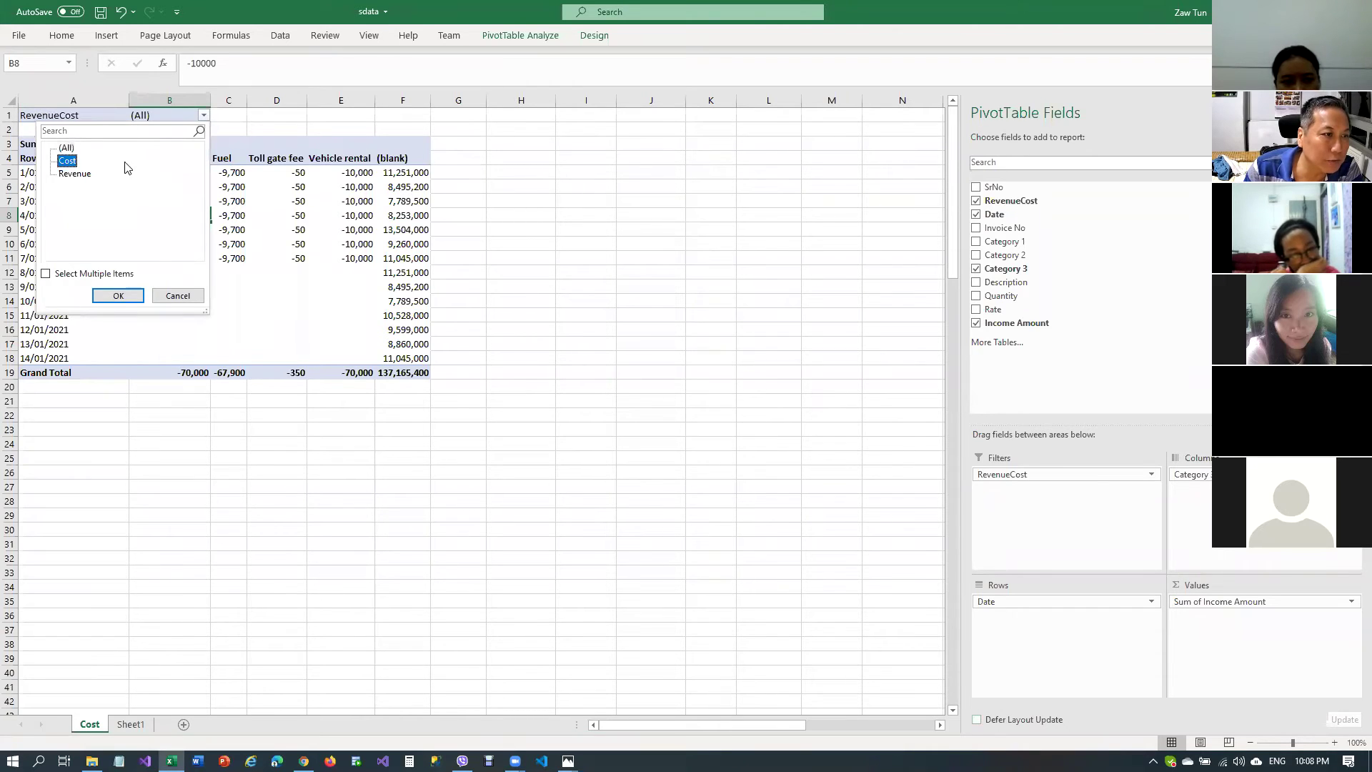
click(116, 296)
click(145, 371)
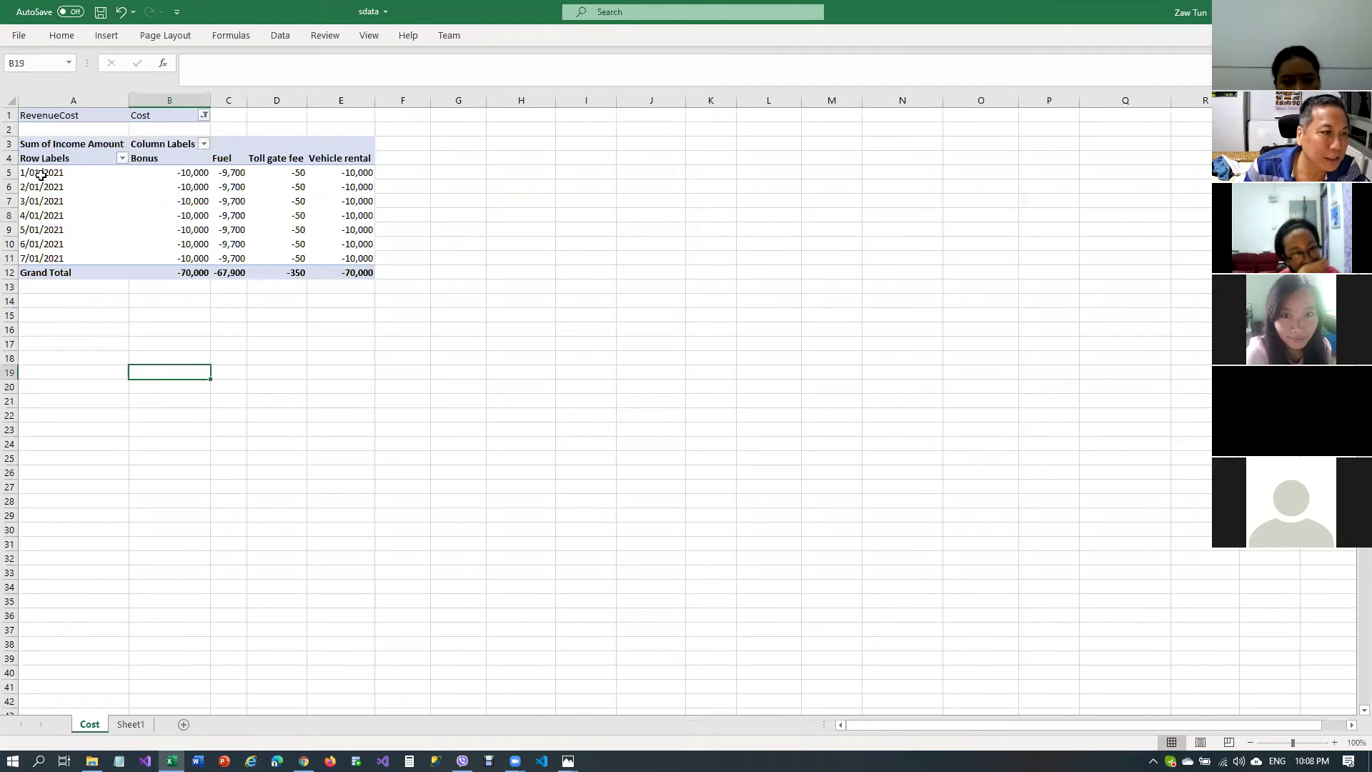
click(163, 172)
click(230, 173)
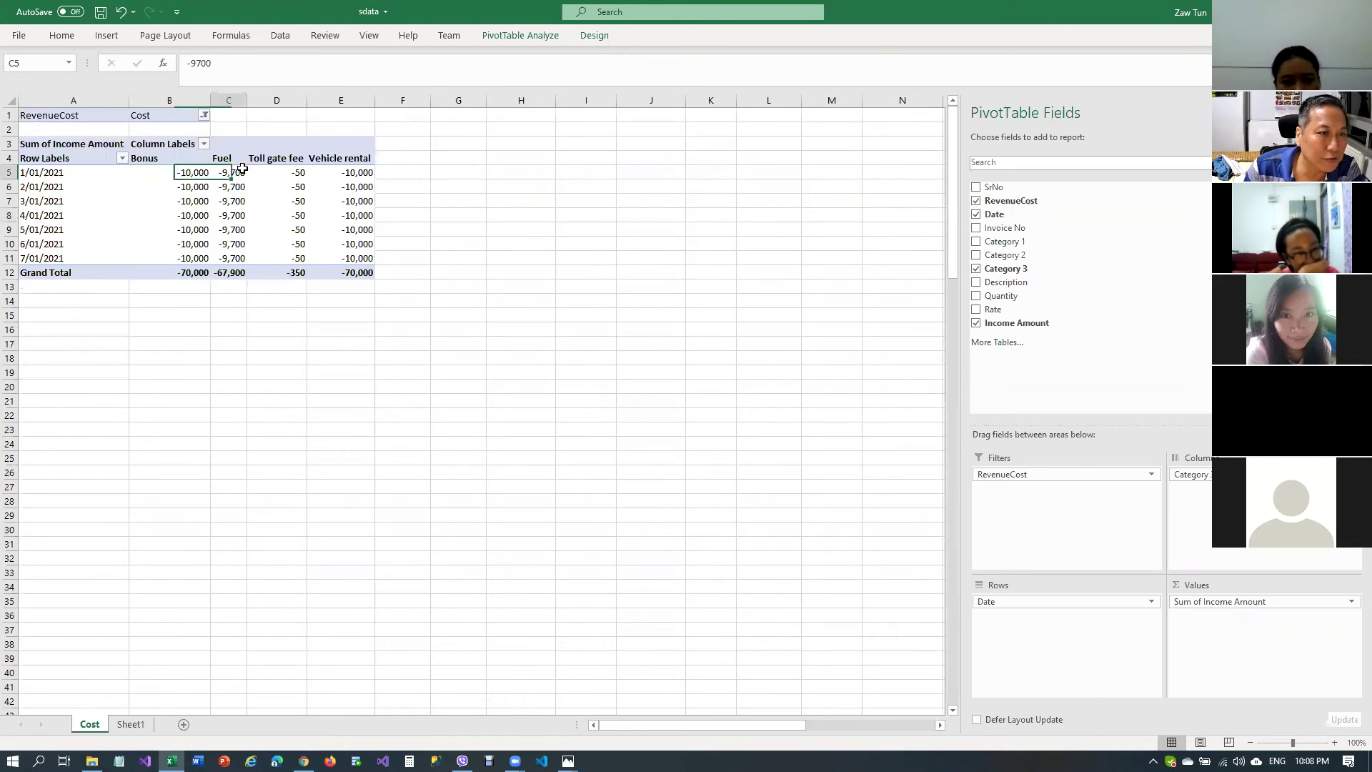
click(282, 160)
click(340, 170)
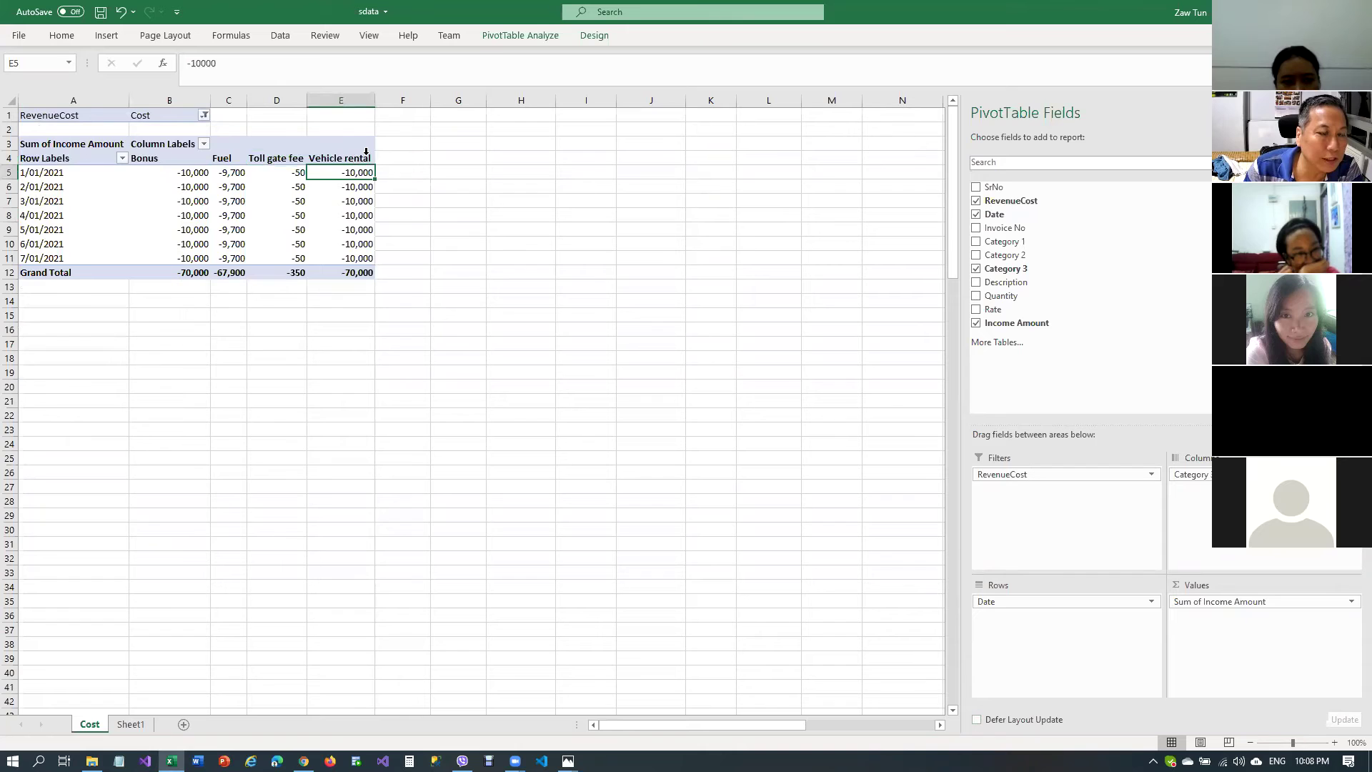
click(366, 159)
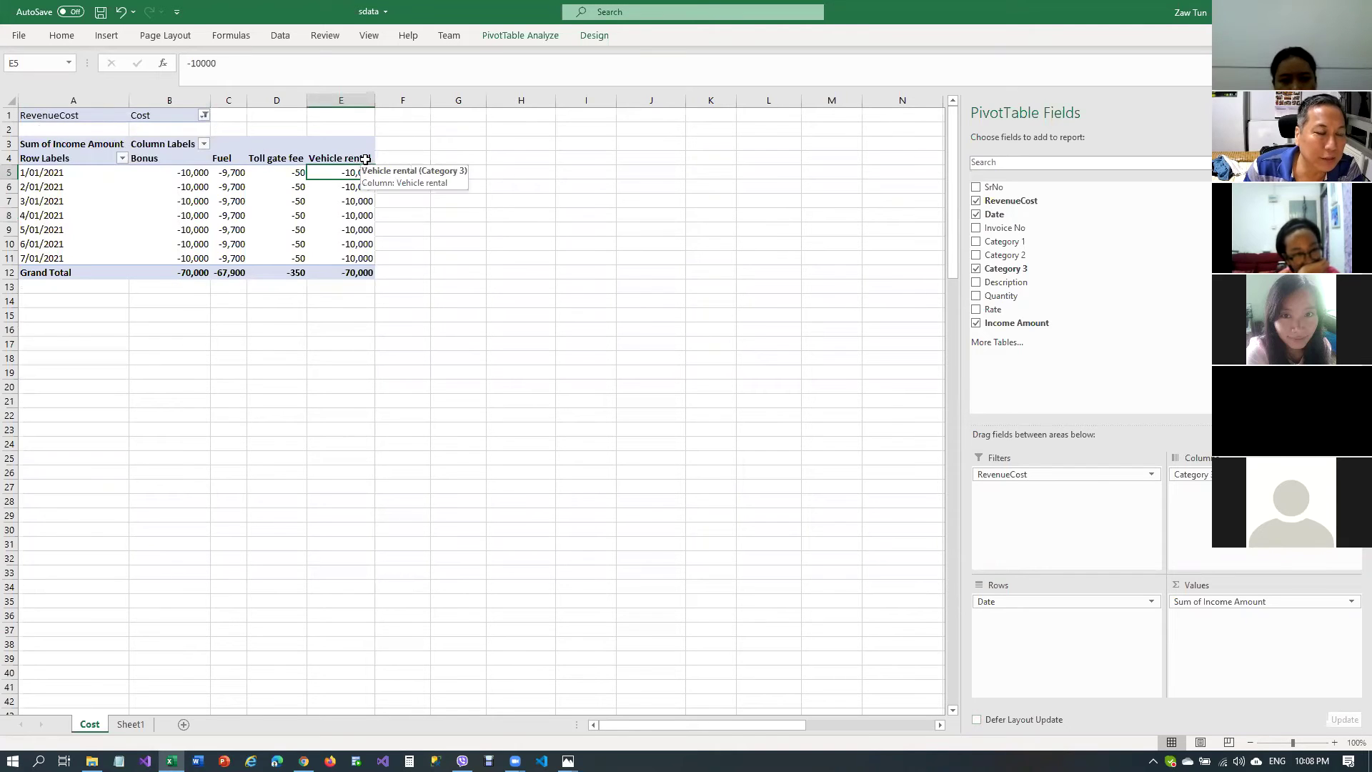
right_click(367, 163)
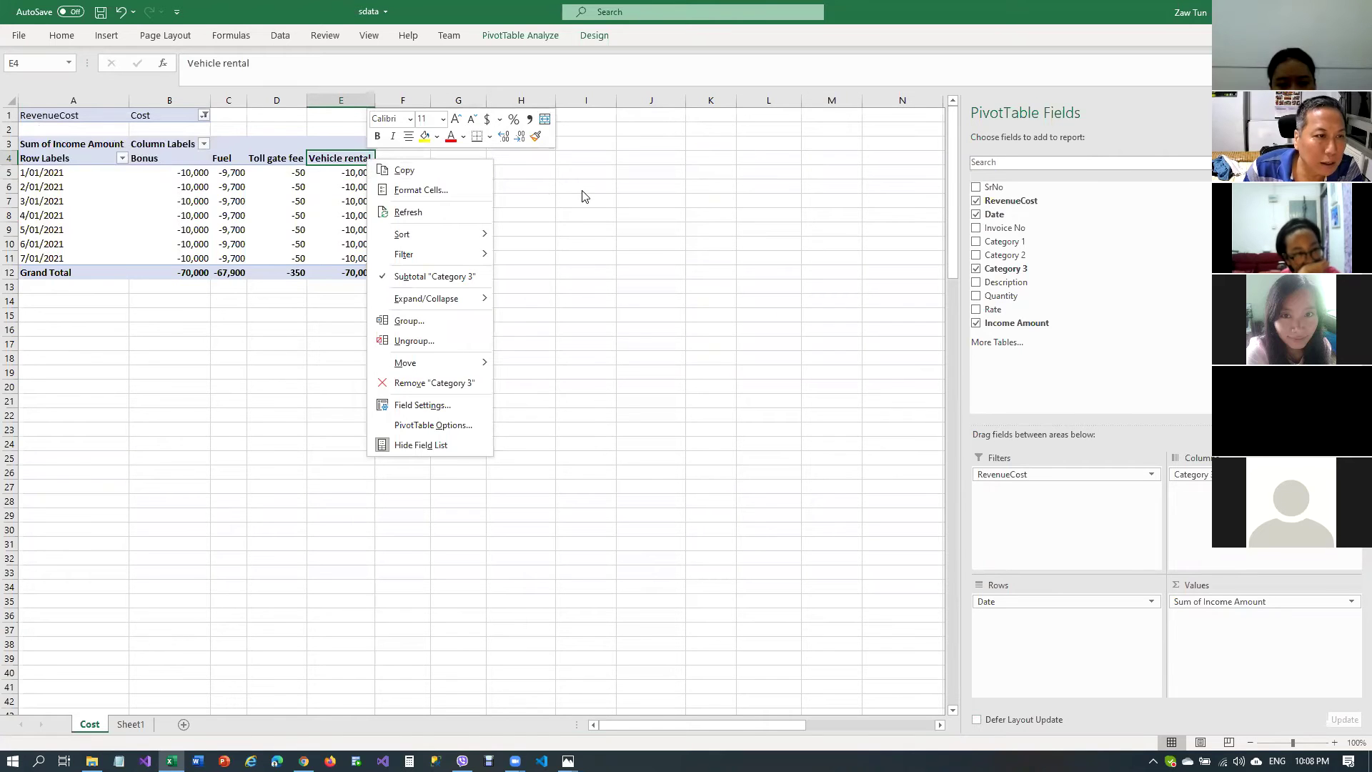
click(389, 156)
right_click(392, 158)
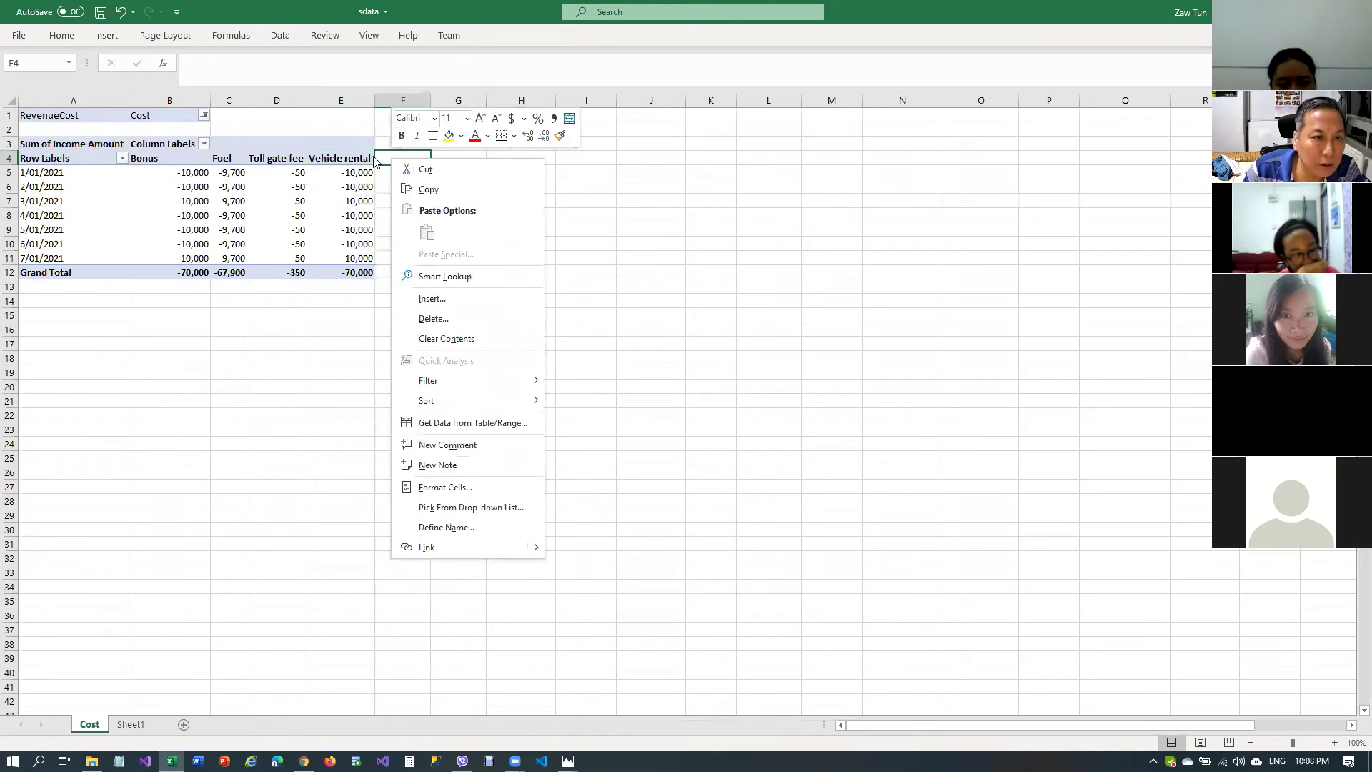
click(349, 160)
click(346, 160)
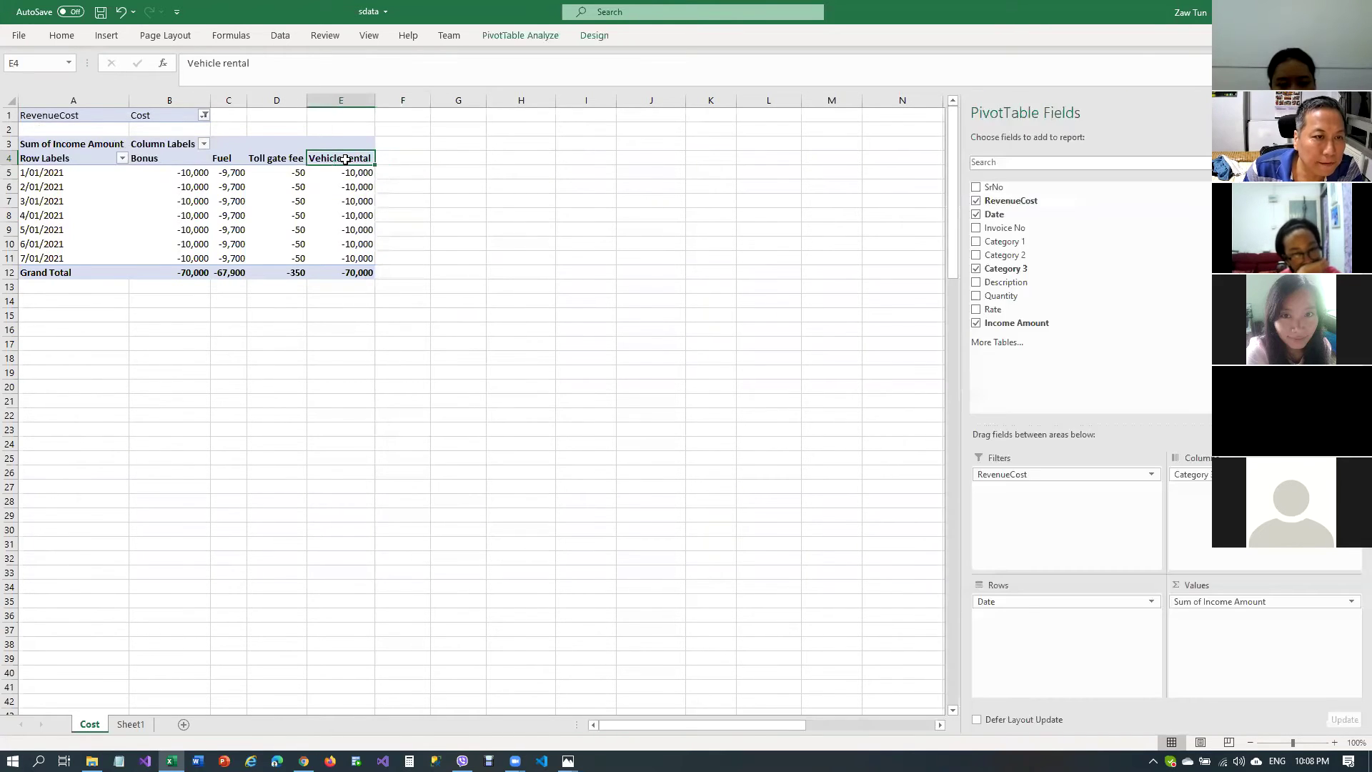
right_click(346, 160)
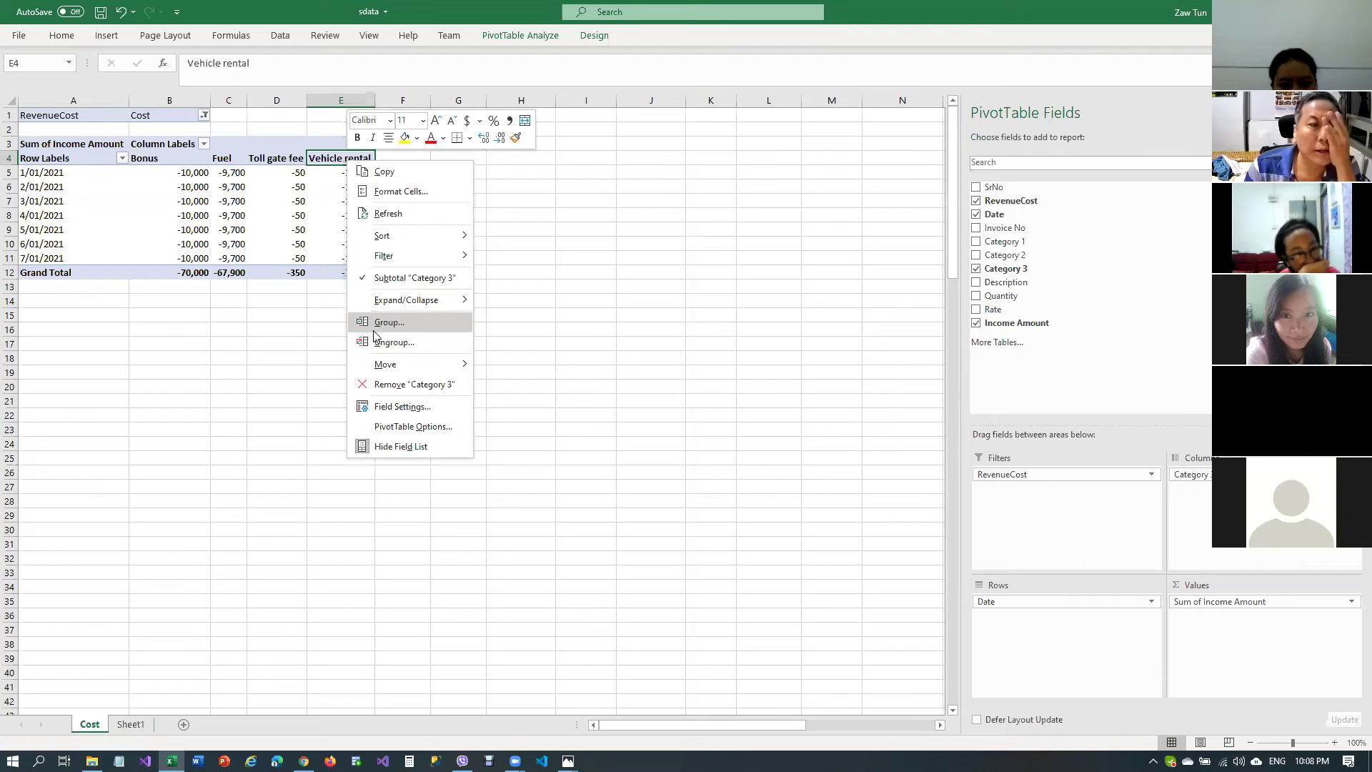
mouse_move(380, 258)
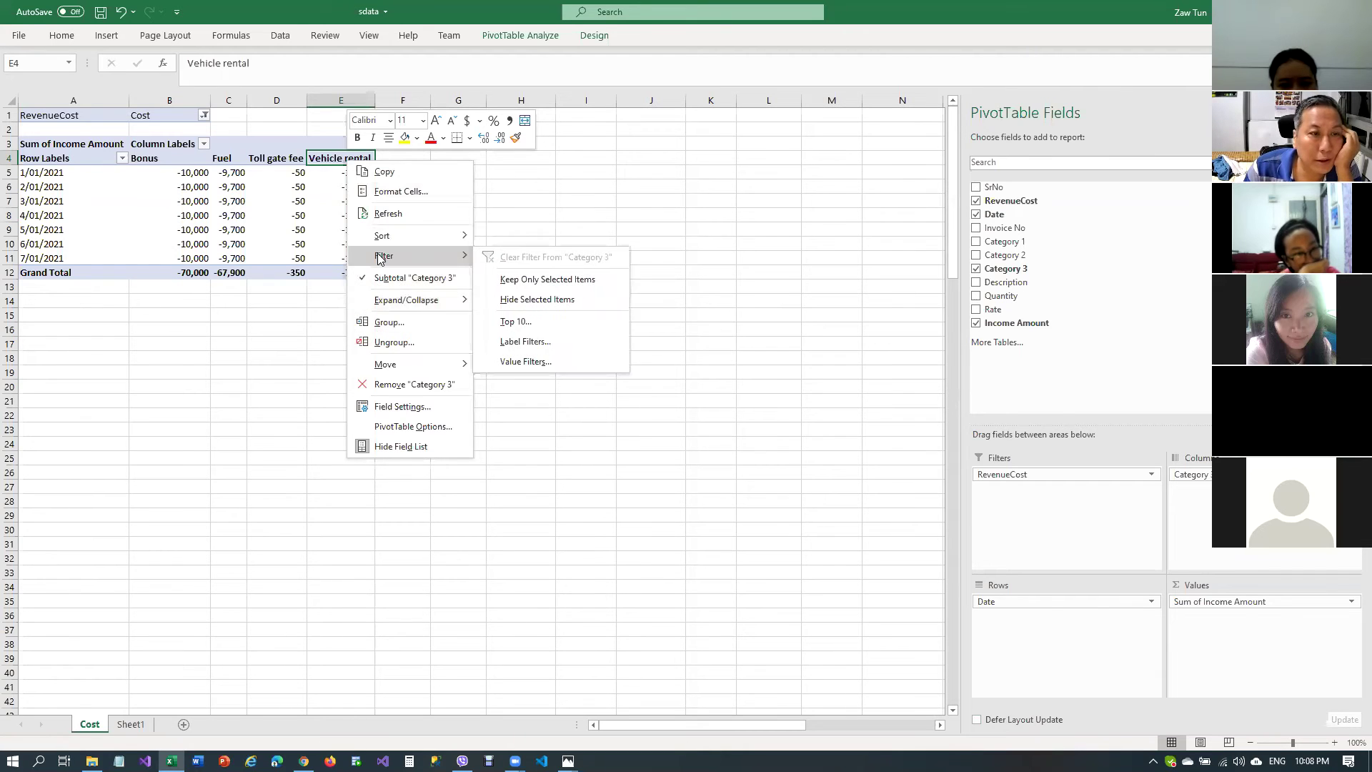
right_click(152, 148)
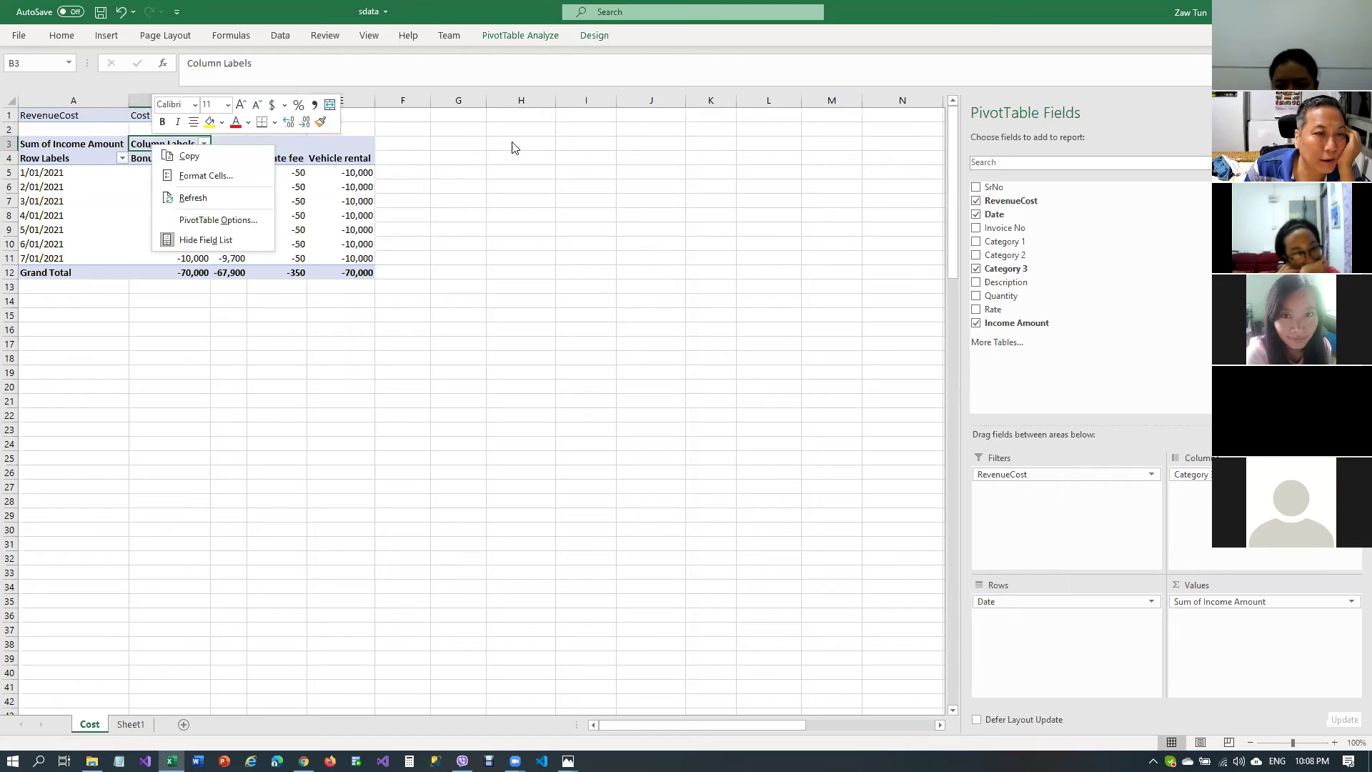
key(Escape)
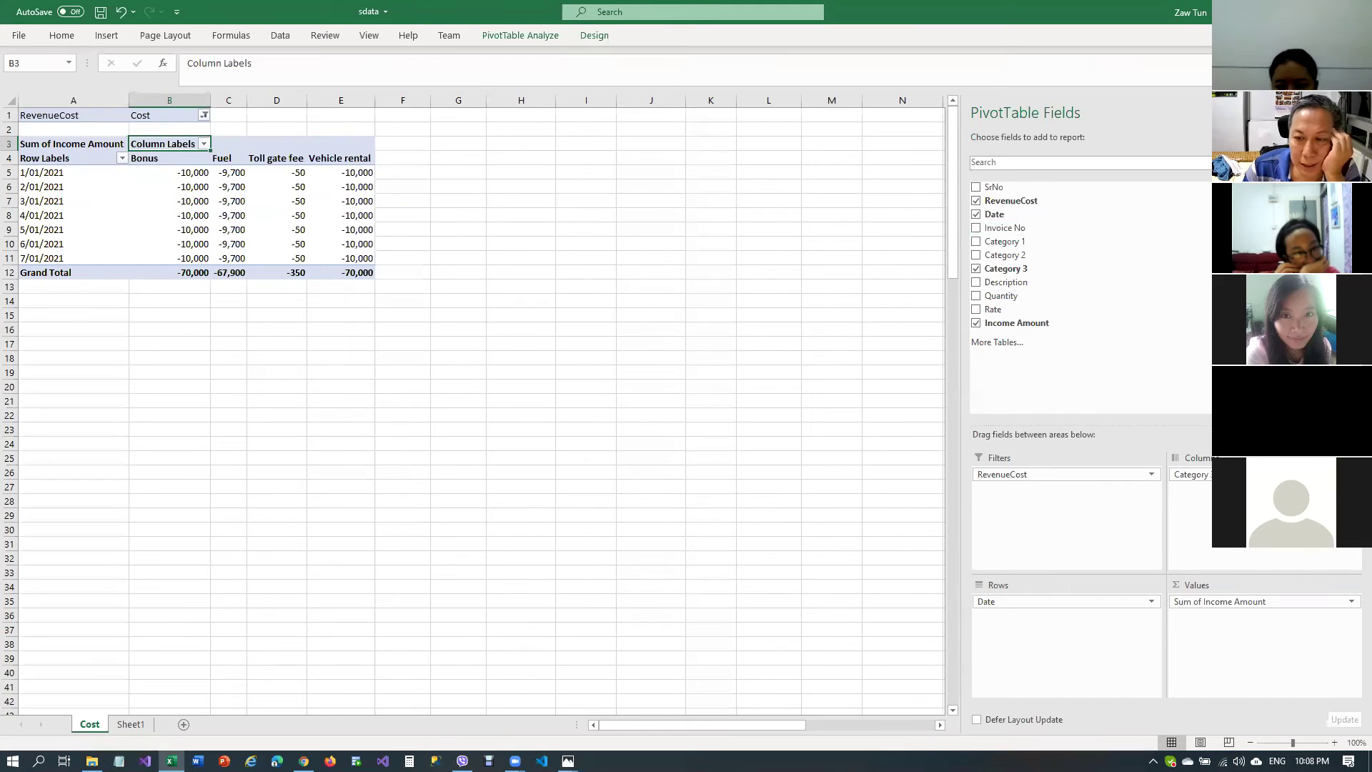
click(1258, 603)
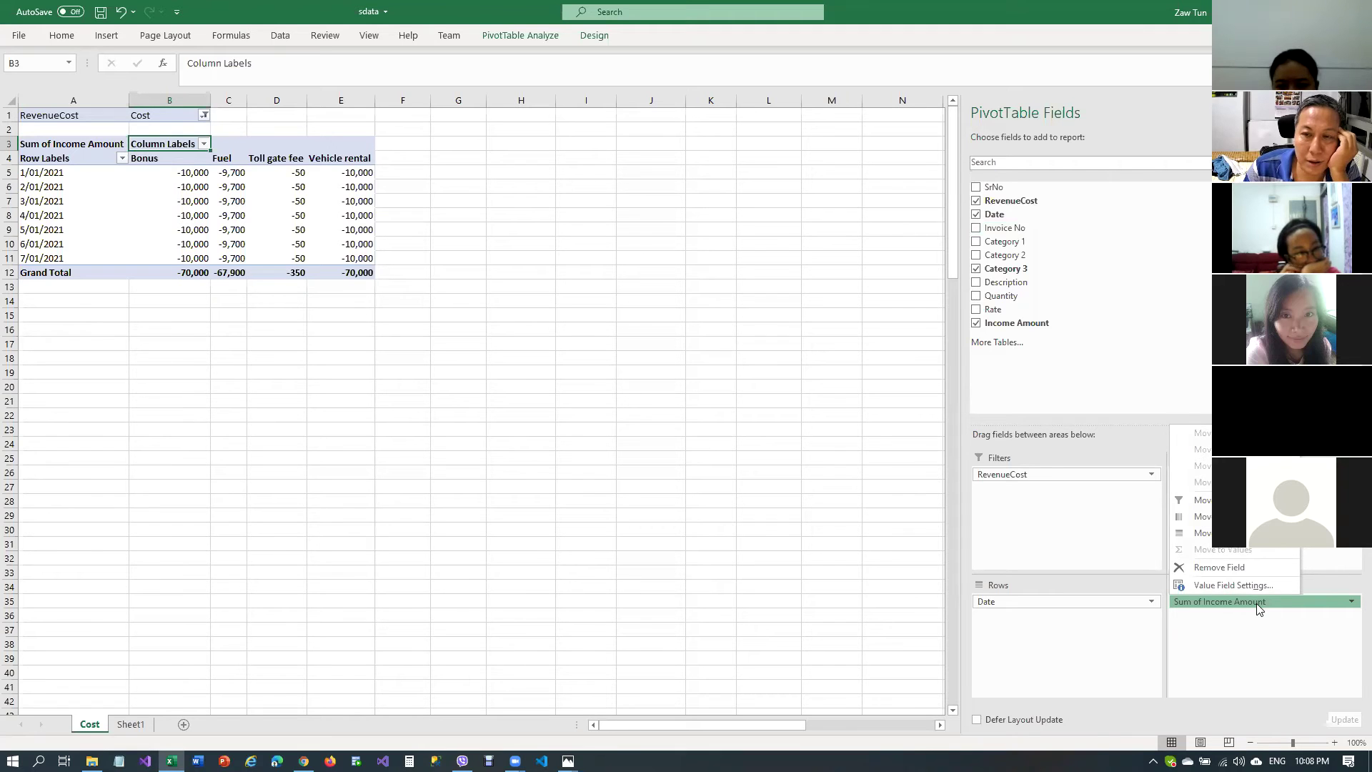
click(1026, 204)
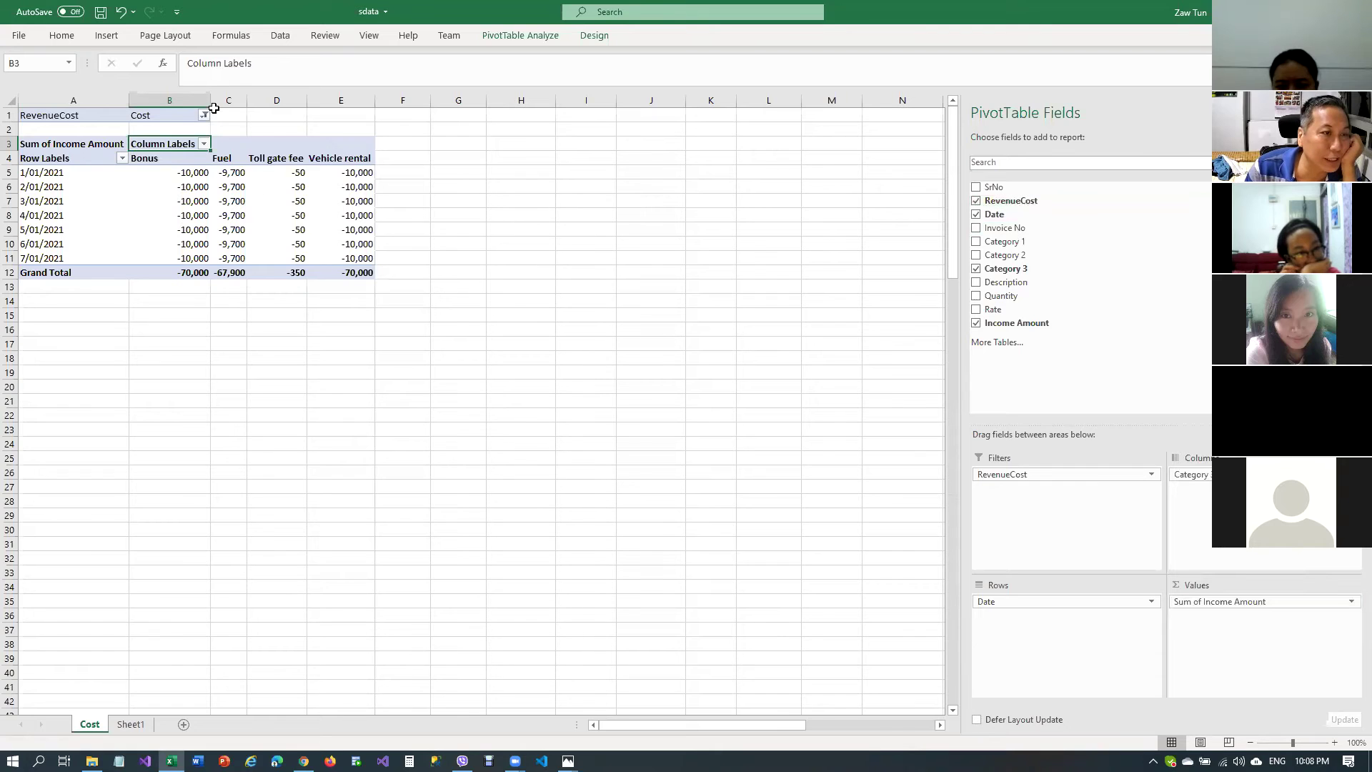
Check the RevenueCost entries in the Sheet1 source data around the change from Revenue to Cost, and return to the Cost sheet
click(131, 724)
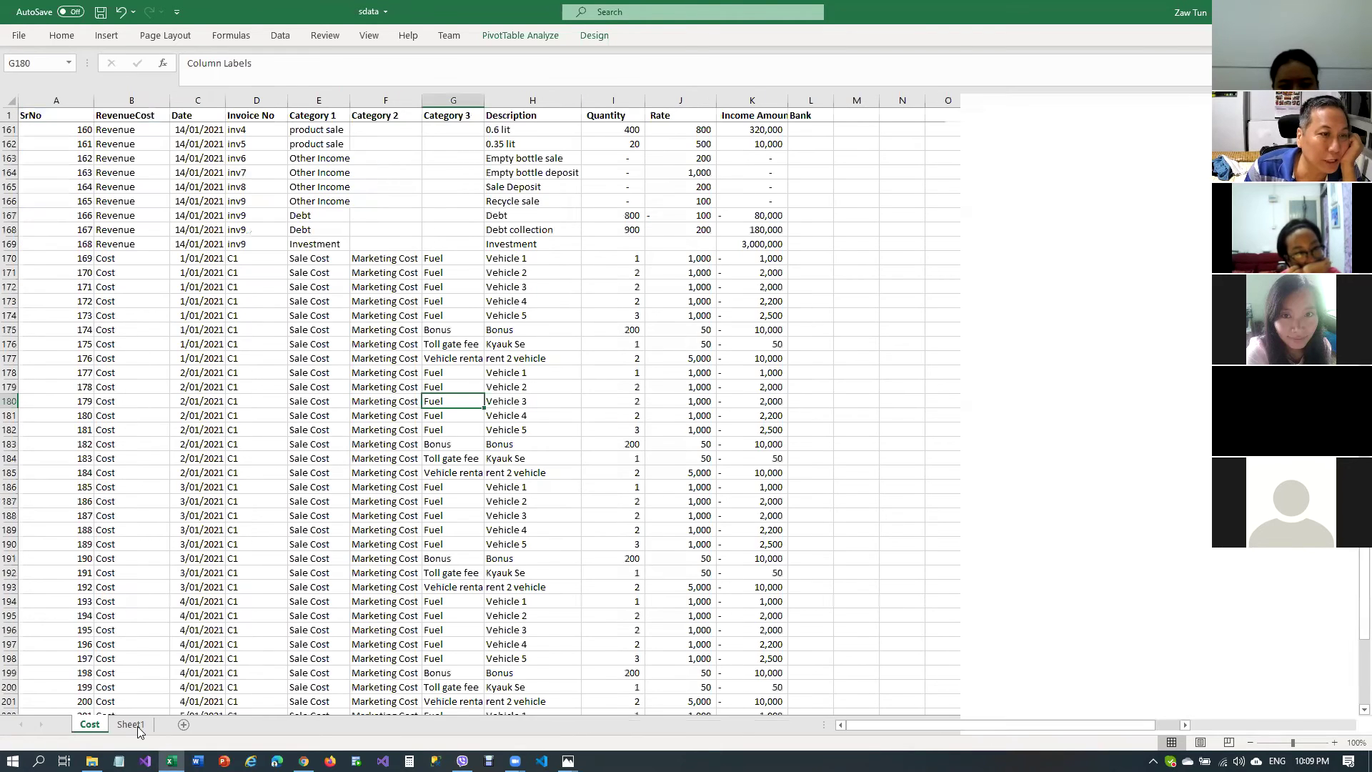
click(150, 173)
drag(149, 272, 145, 307)
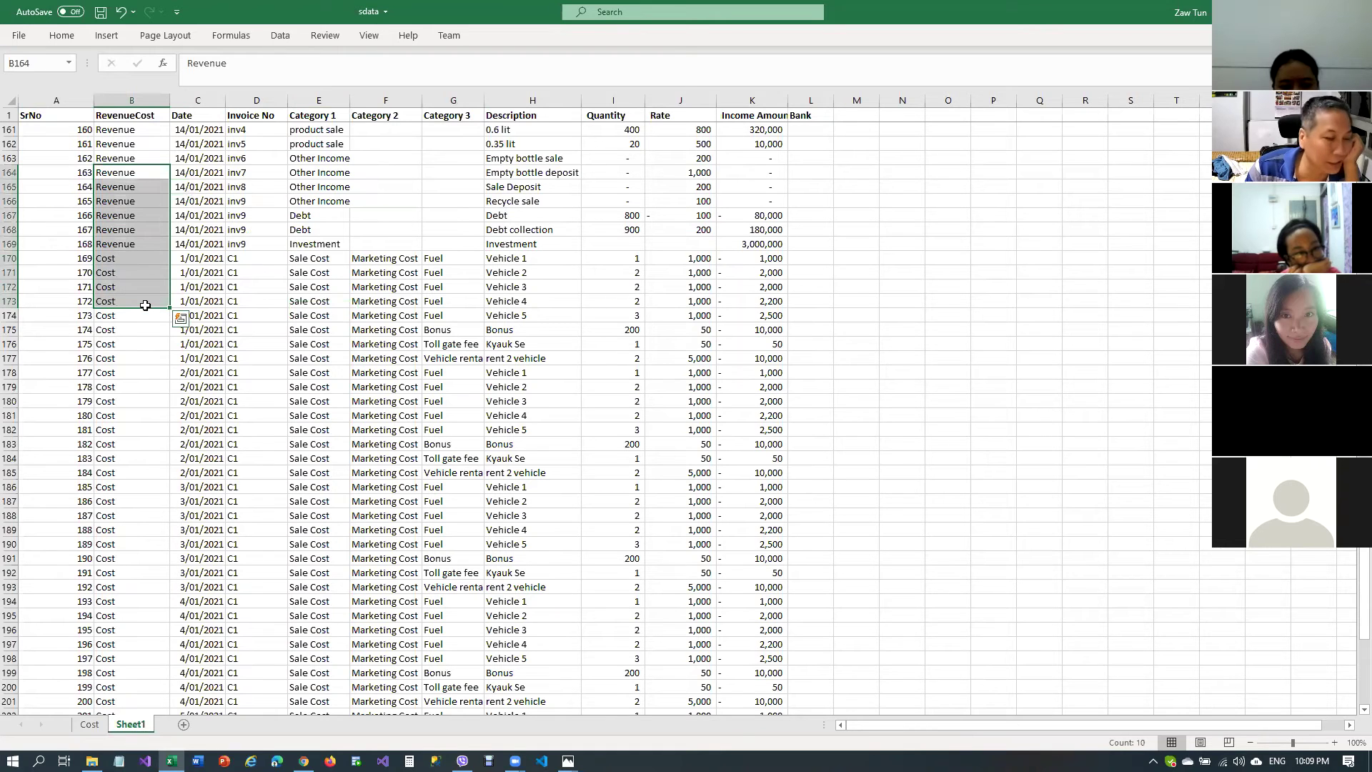
click(90, 724)
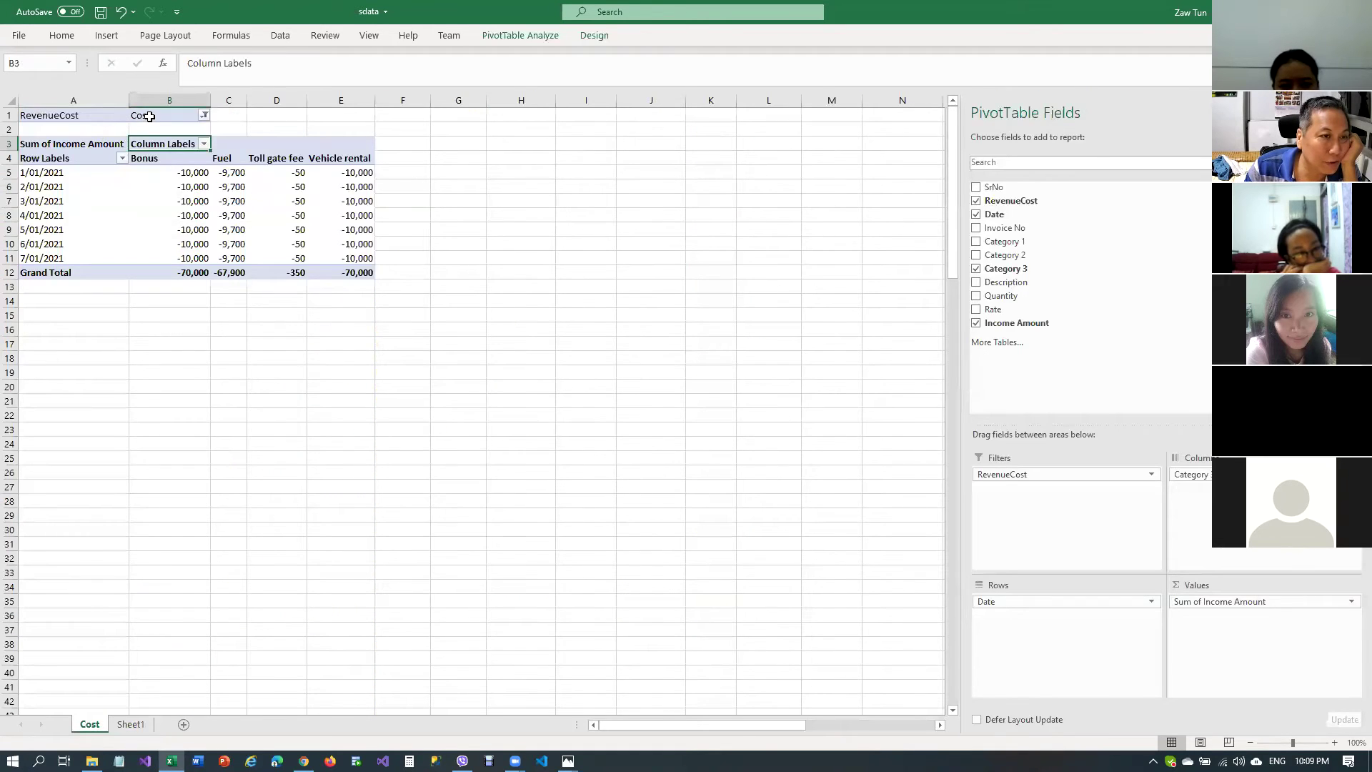
click(356, 186)
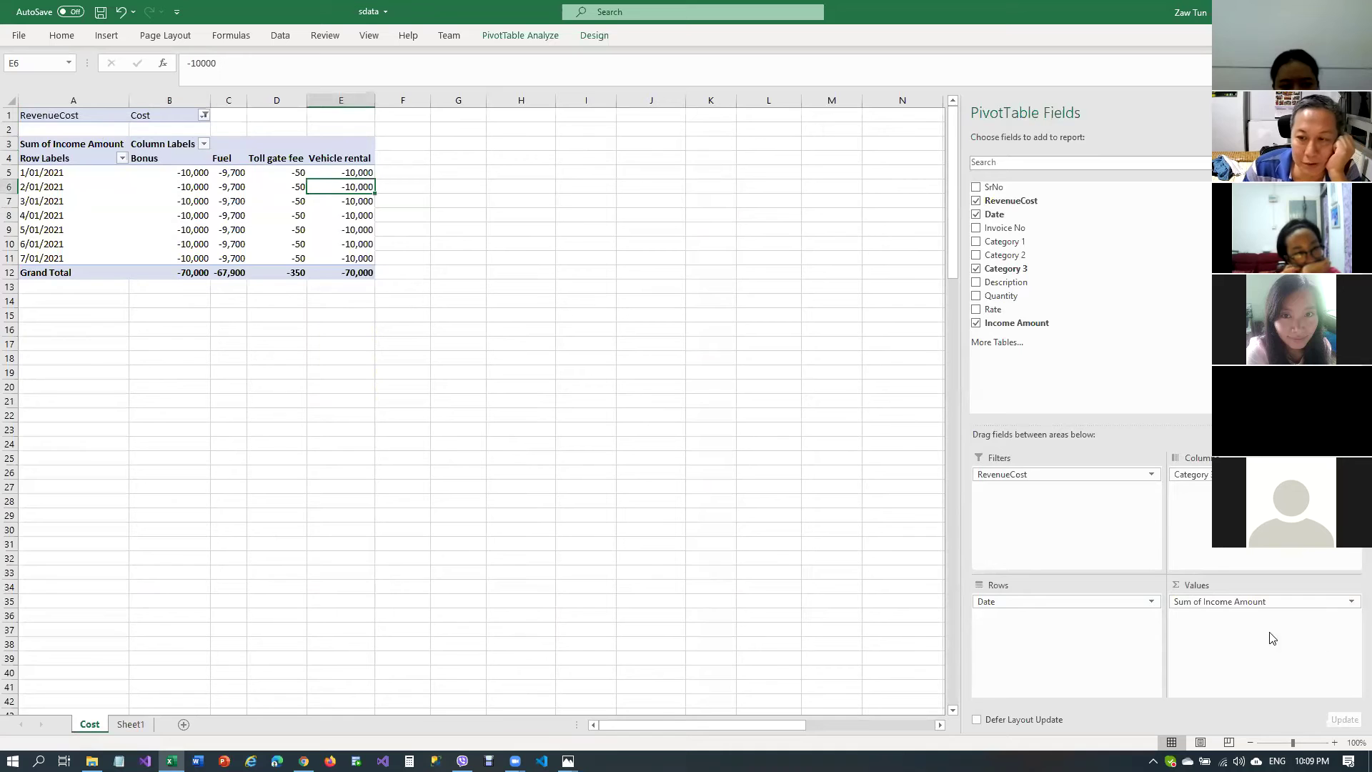
click(1251, 601)
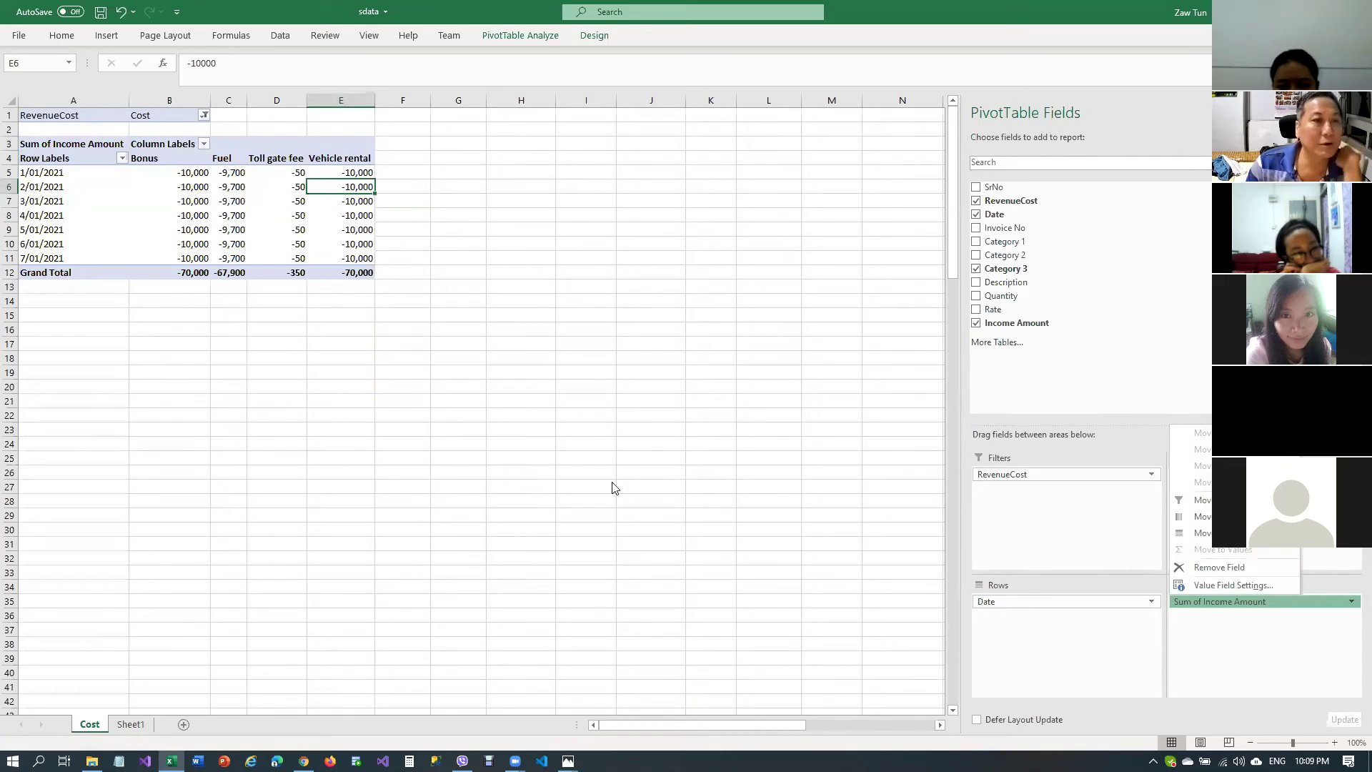
click(349, 190)
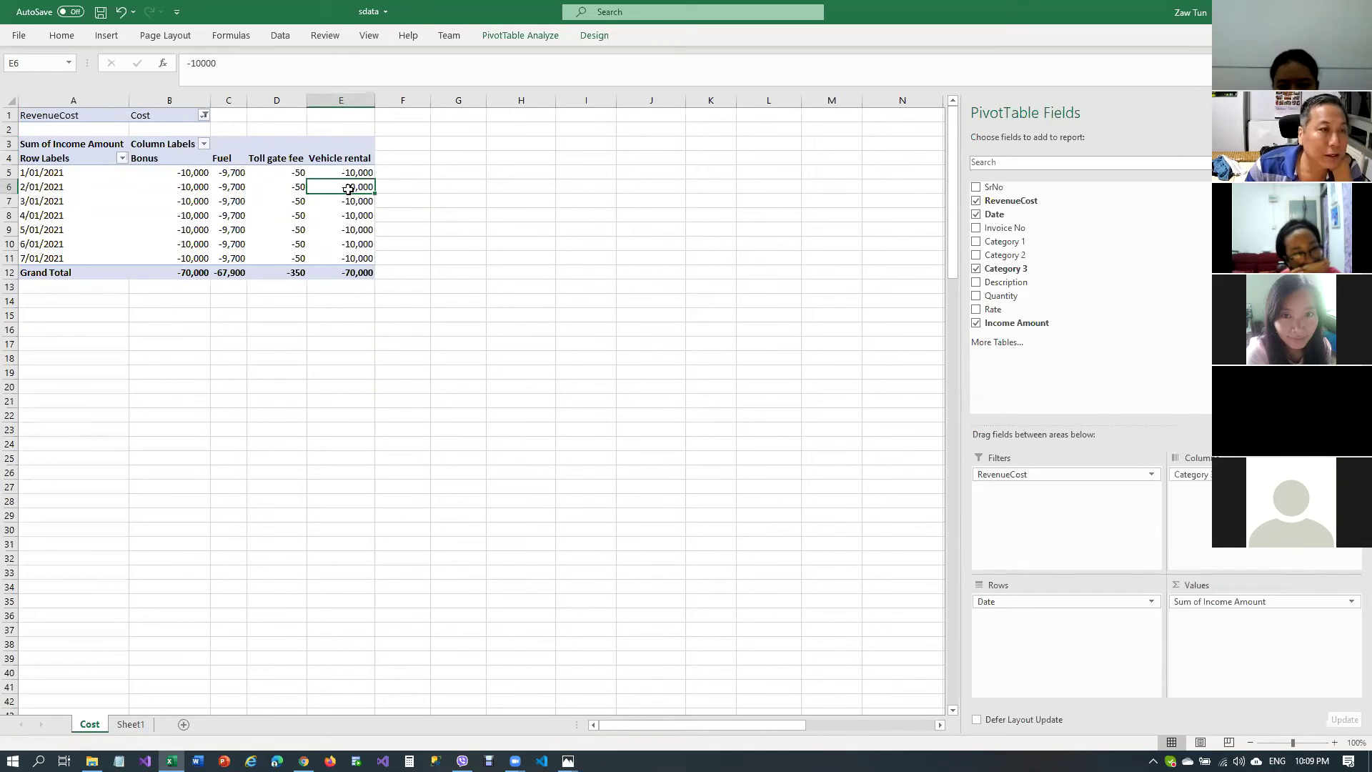
click(409, 159)
click(339, 168)
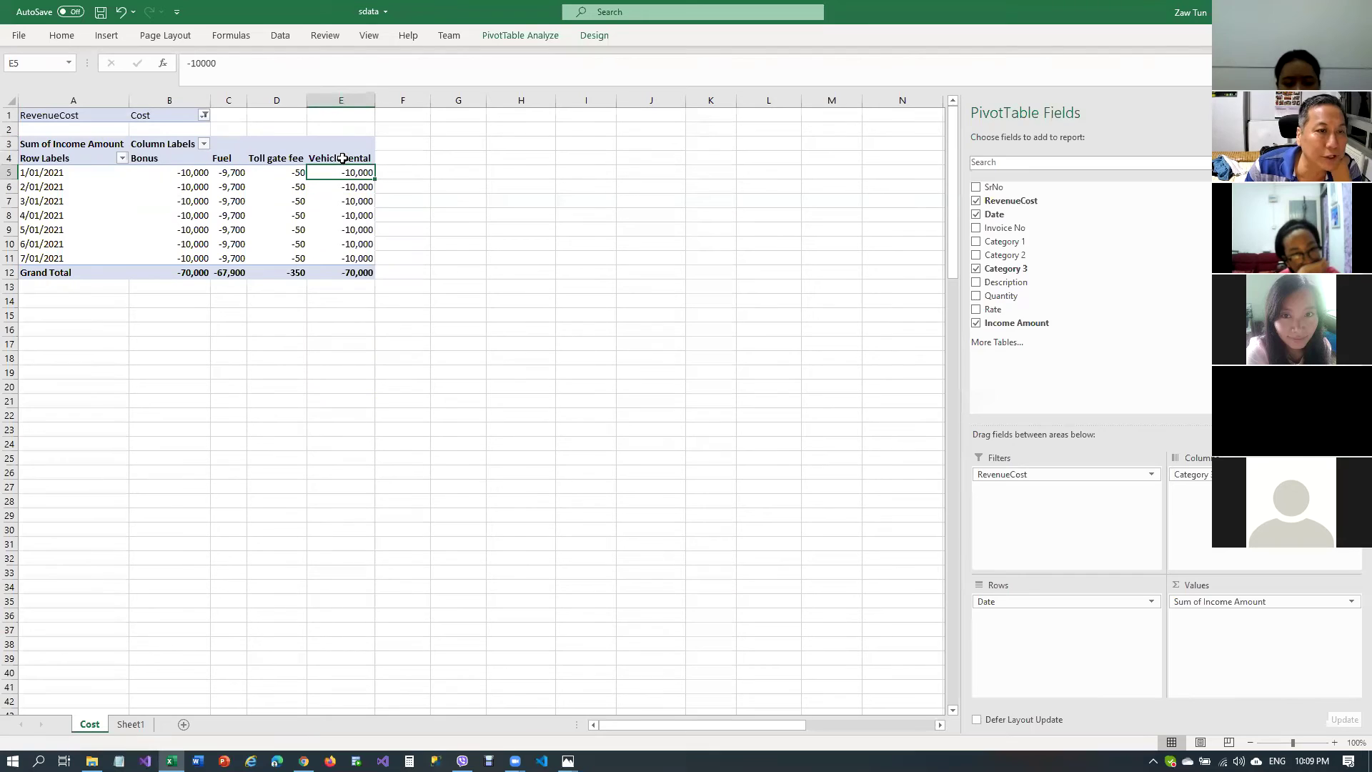
click(343, 158)
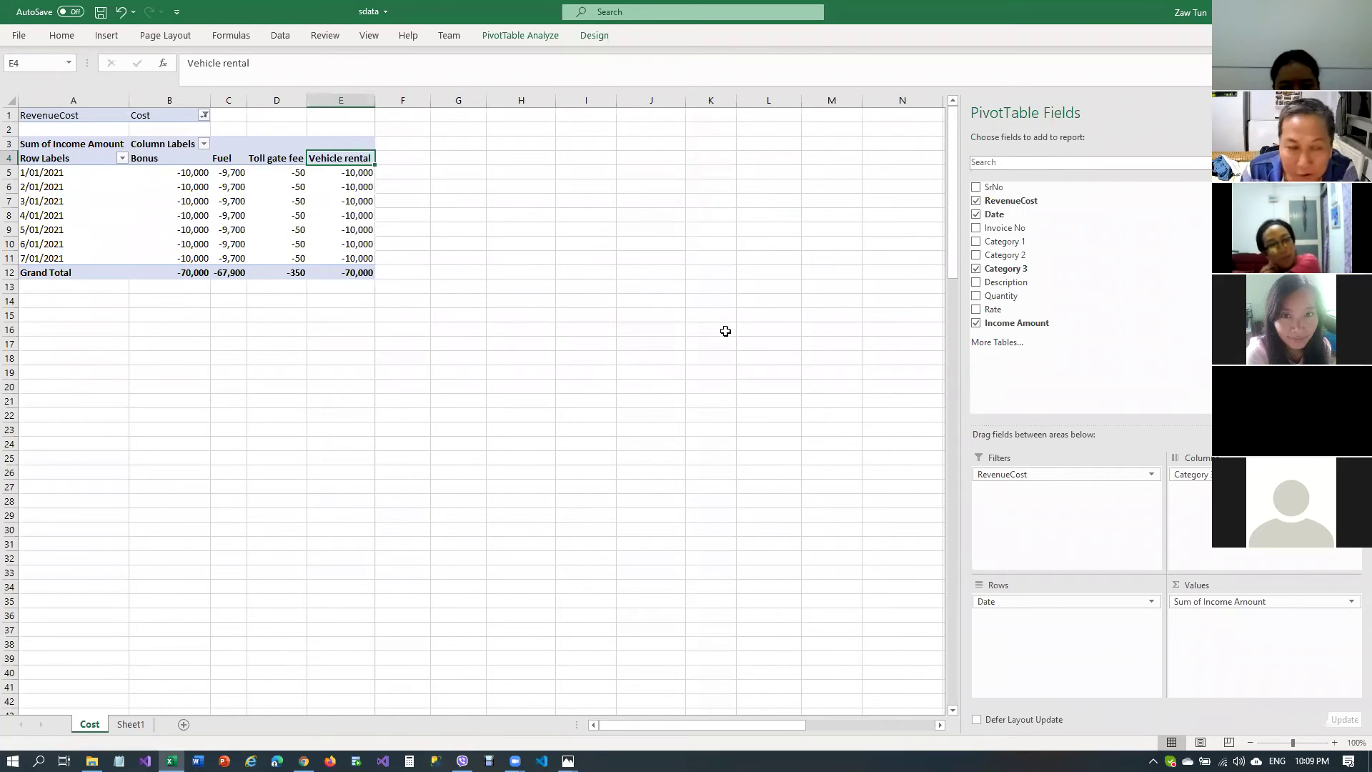
right_click(341, 162)
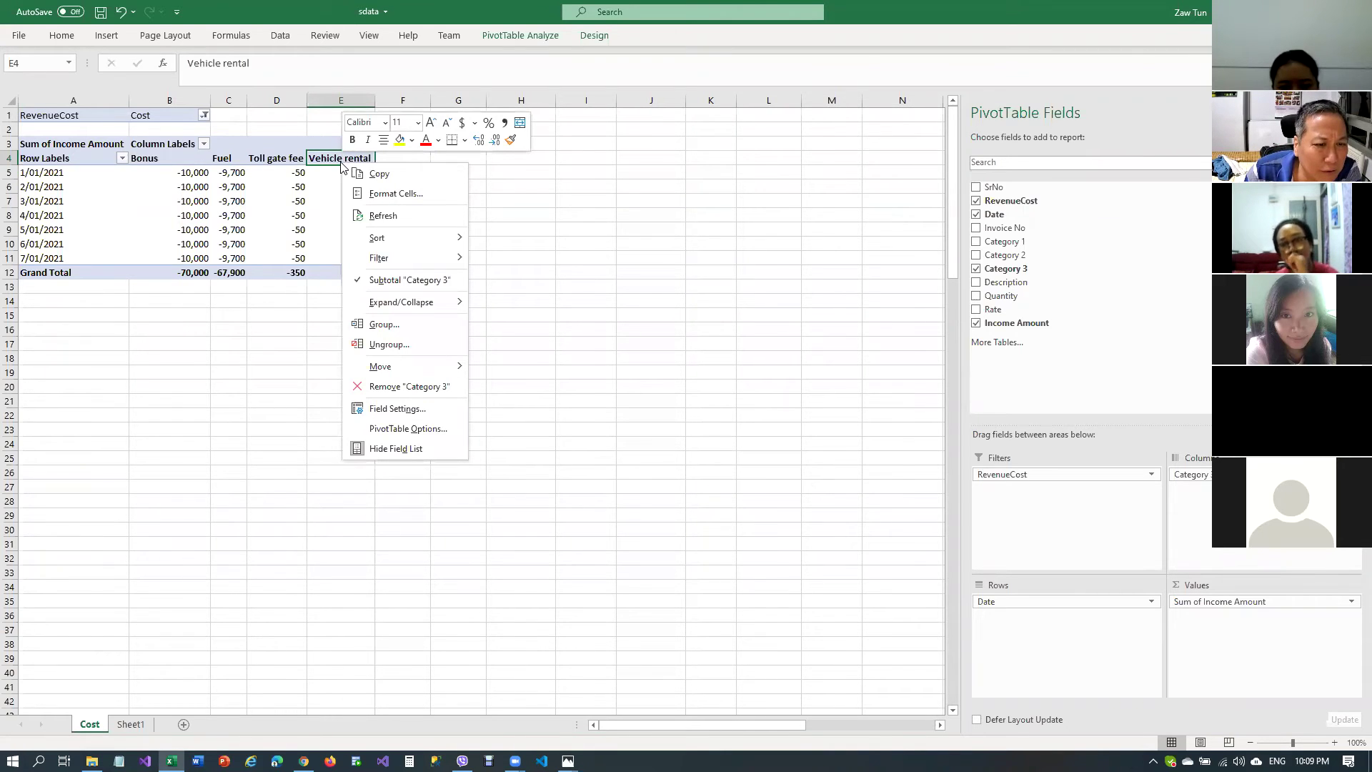
key(Escape)
click(345, 172)
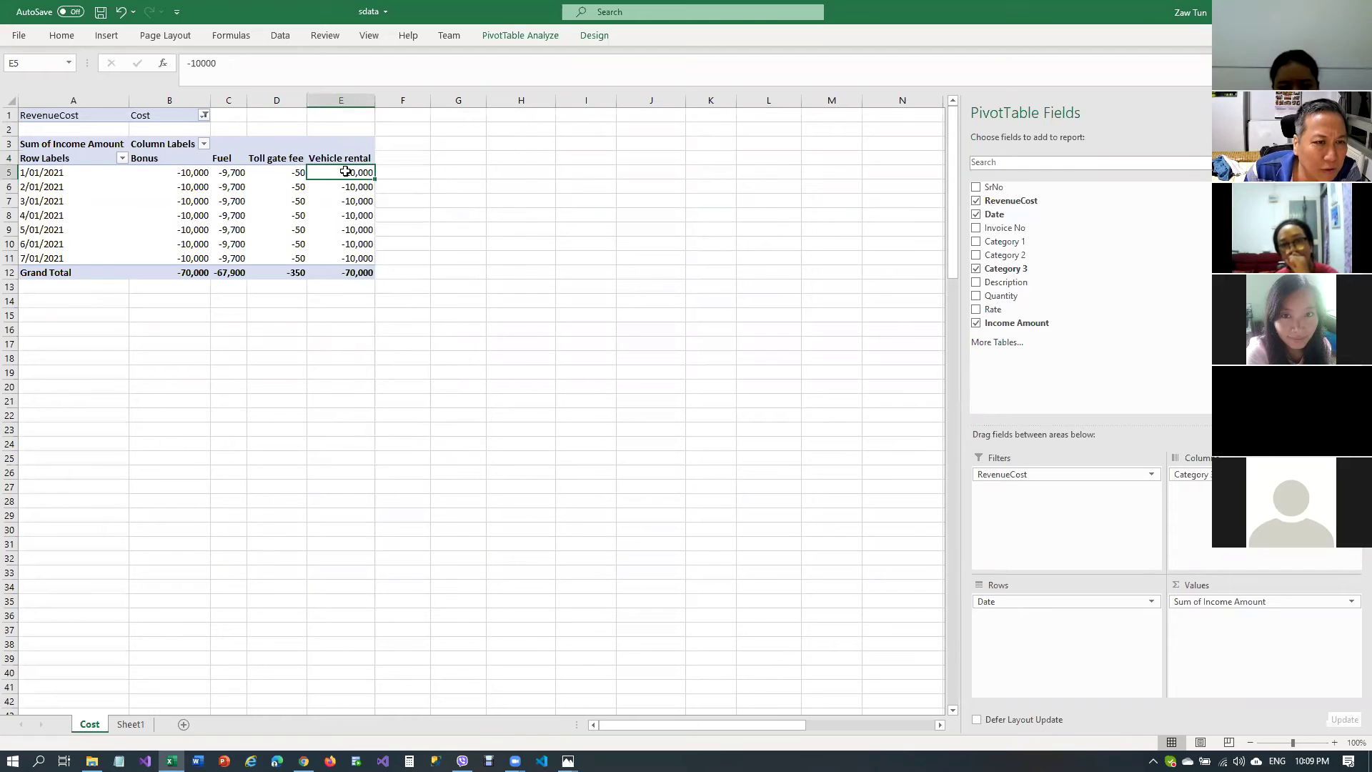
right_click(345, 173)
click(334, 173)
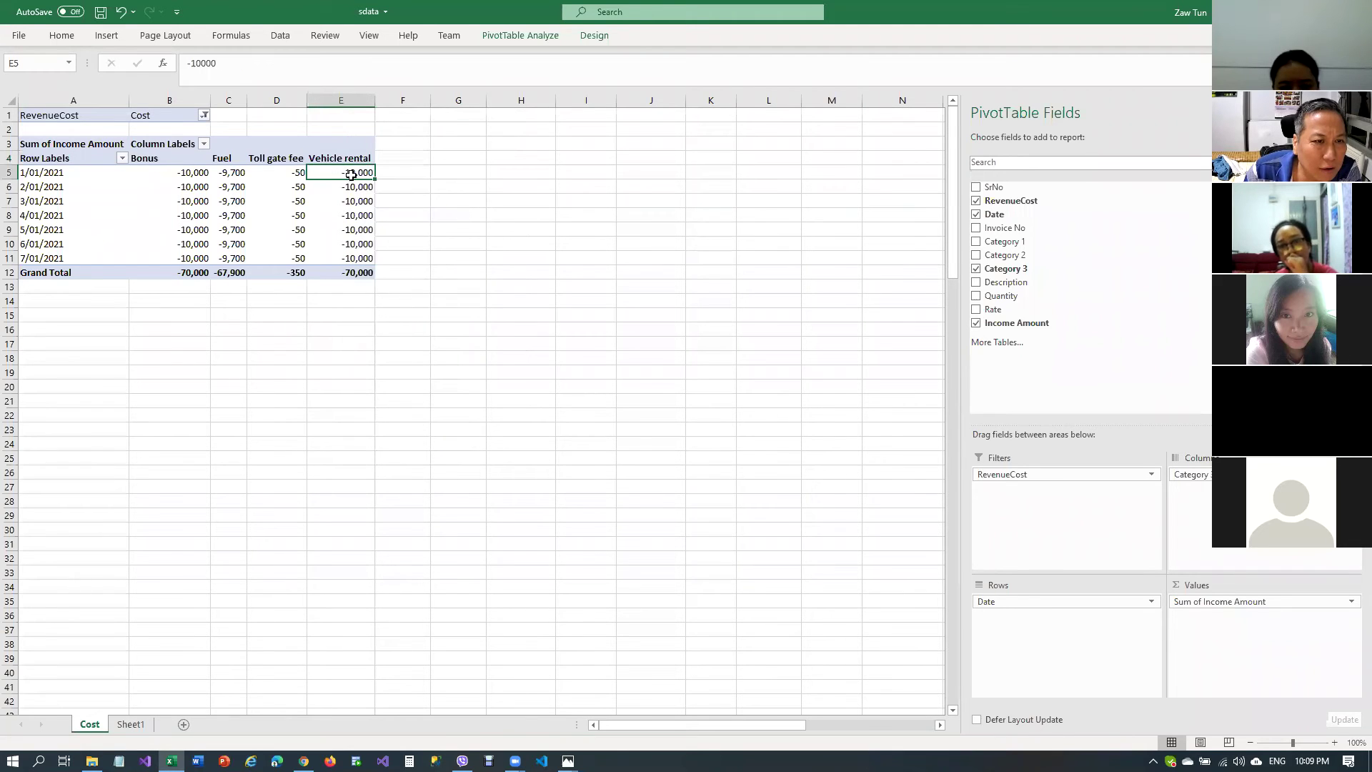
right_click(340, 175)
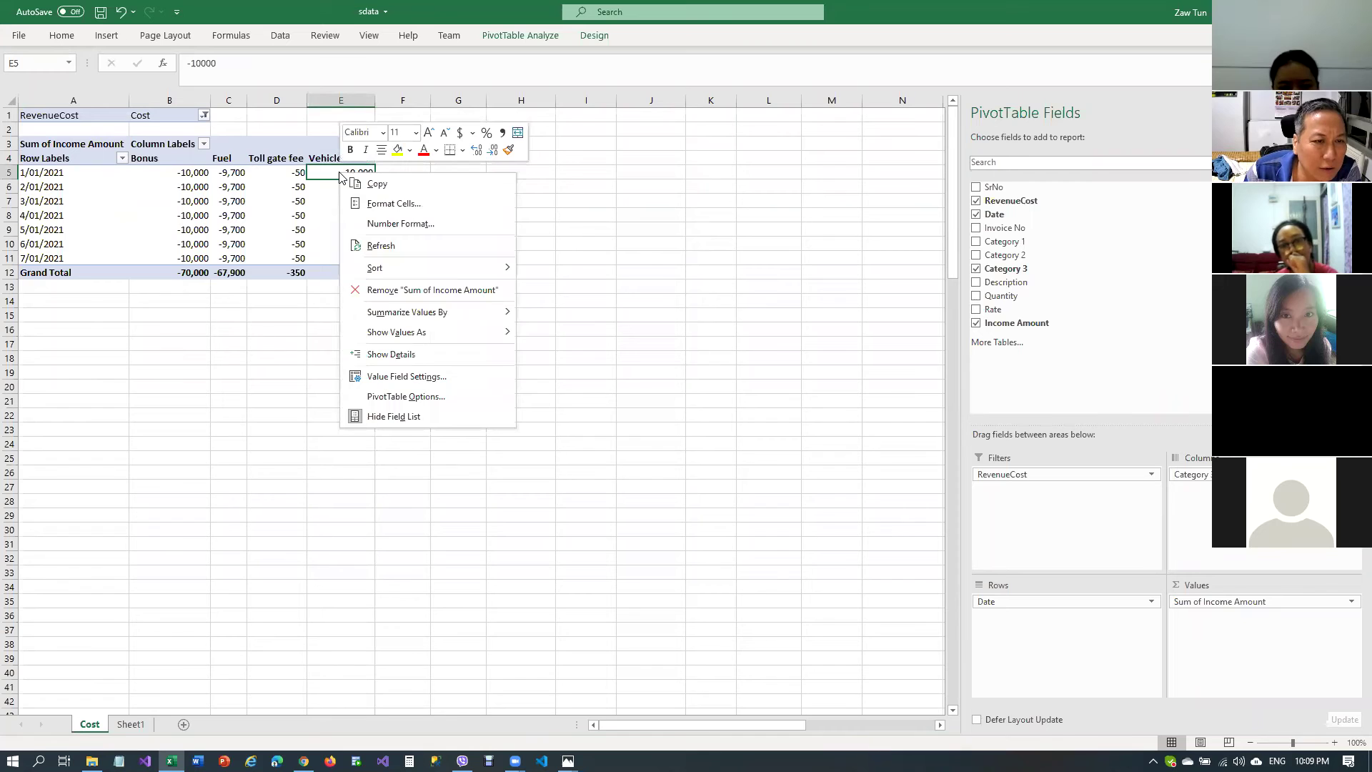
click(314, 181)
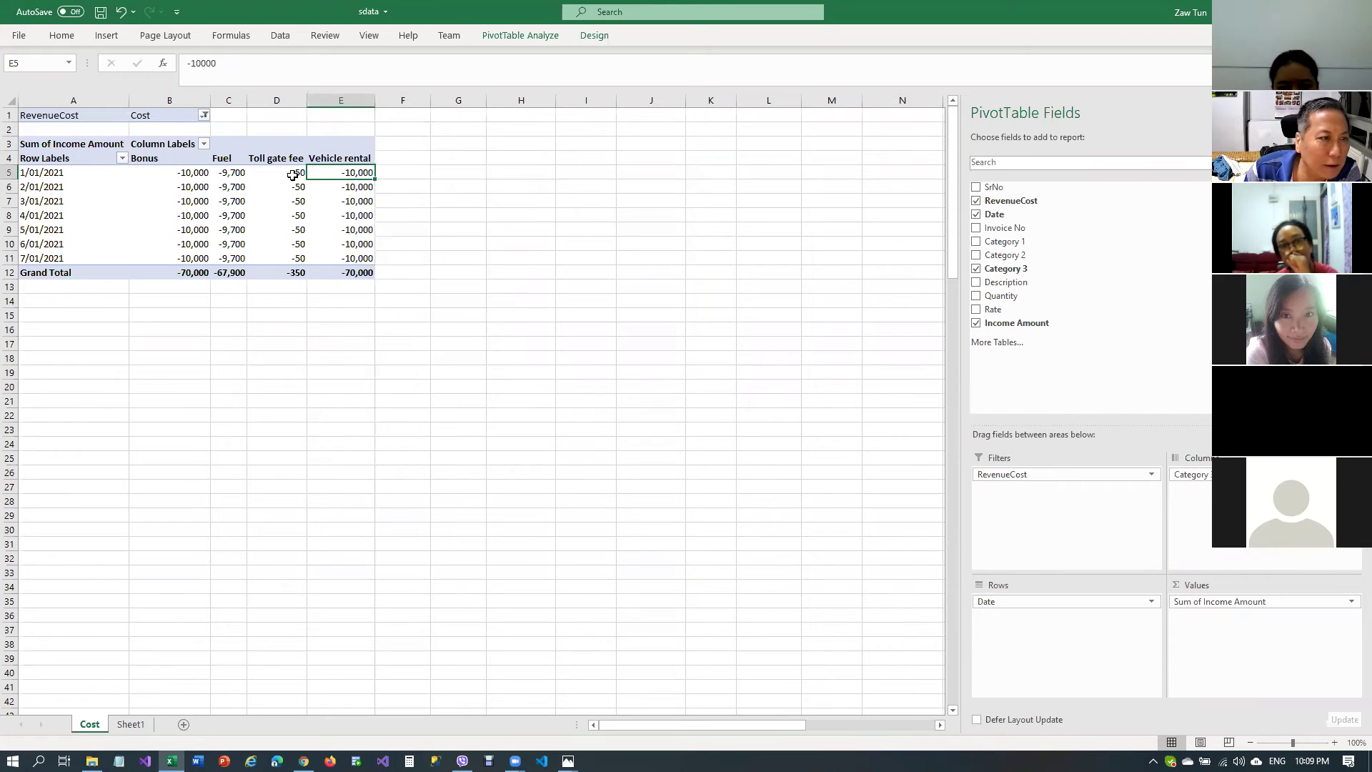
Try removing the Sum of Income Amount field from the PivotTable's values, and undo the removal
click(77, 147)
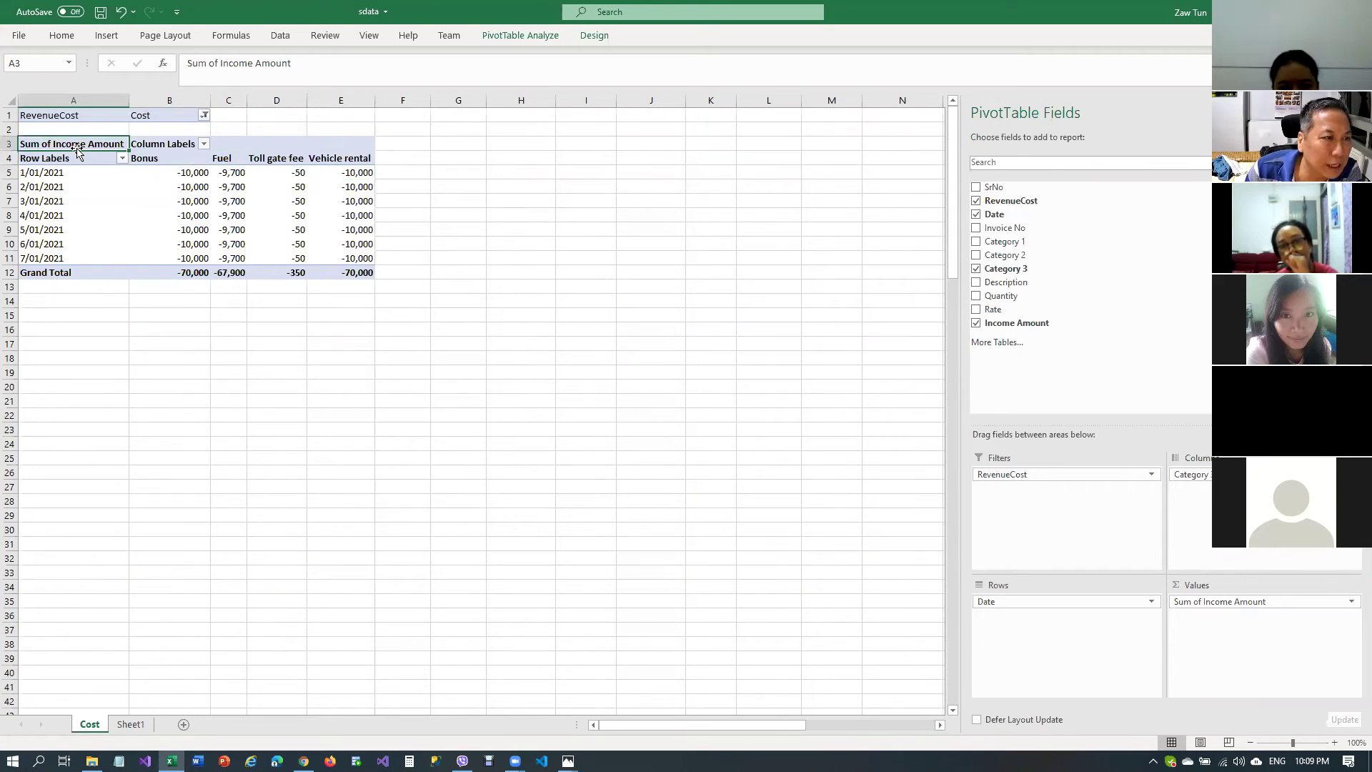
right_click(79, 147)
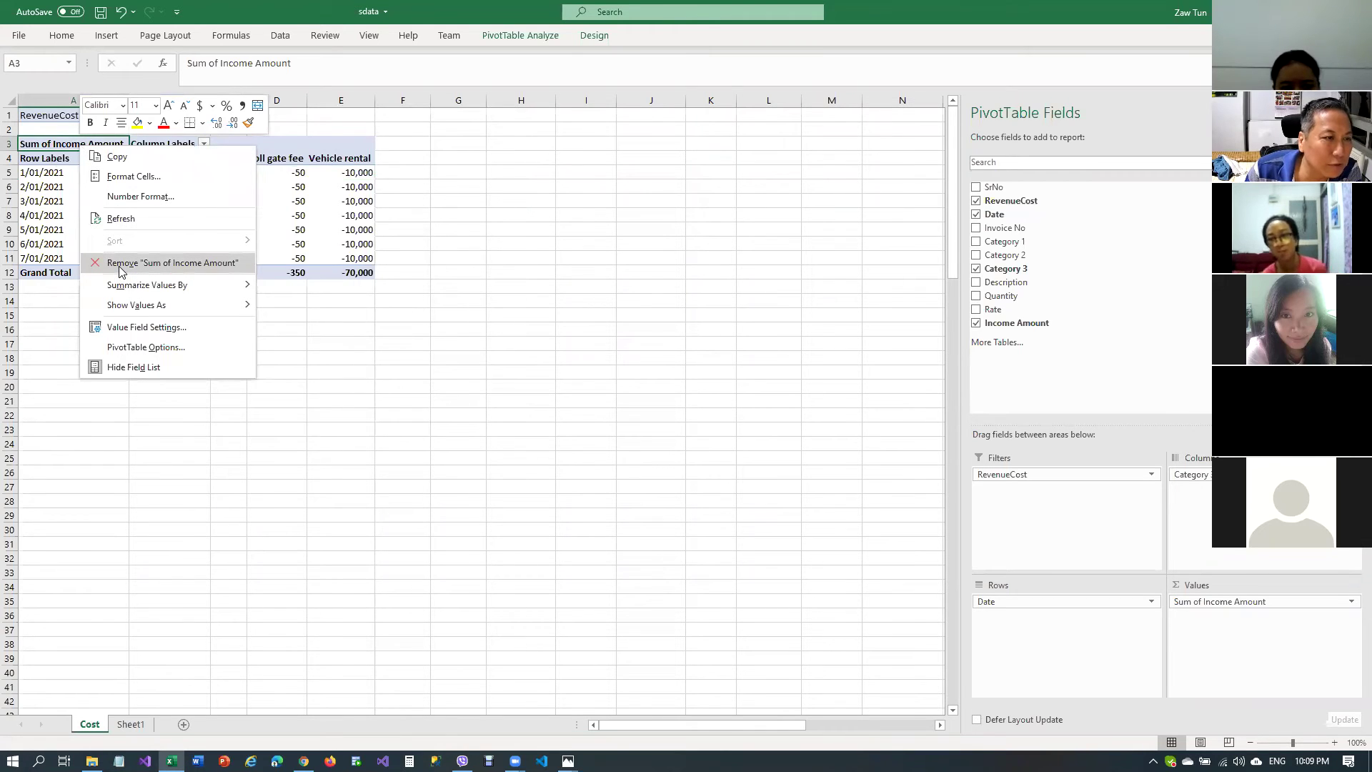
click(321, 230)
right_click(78, 147)
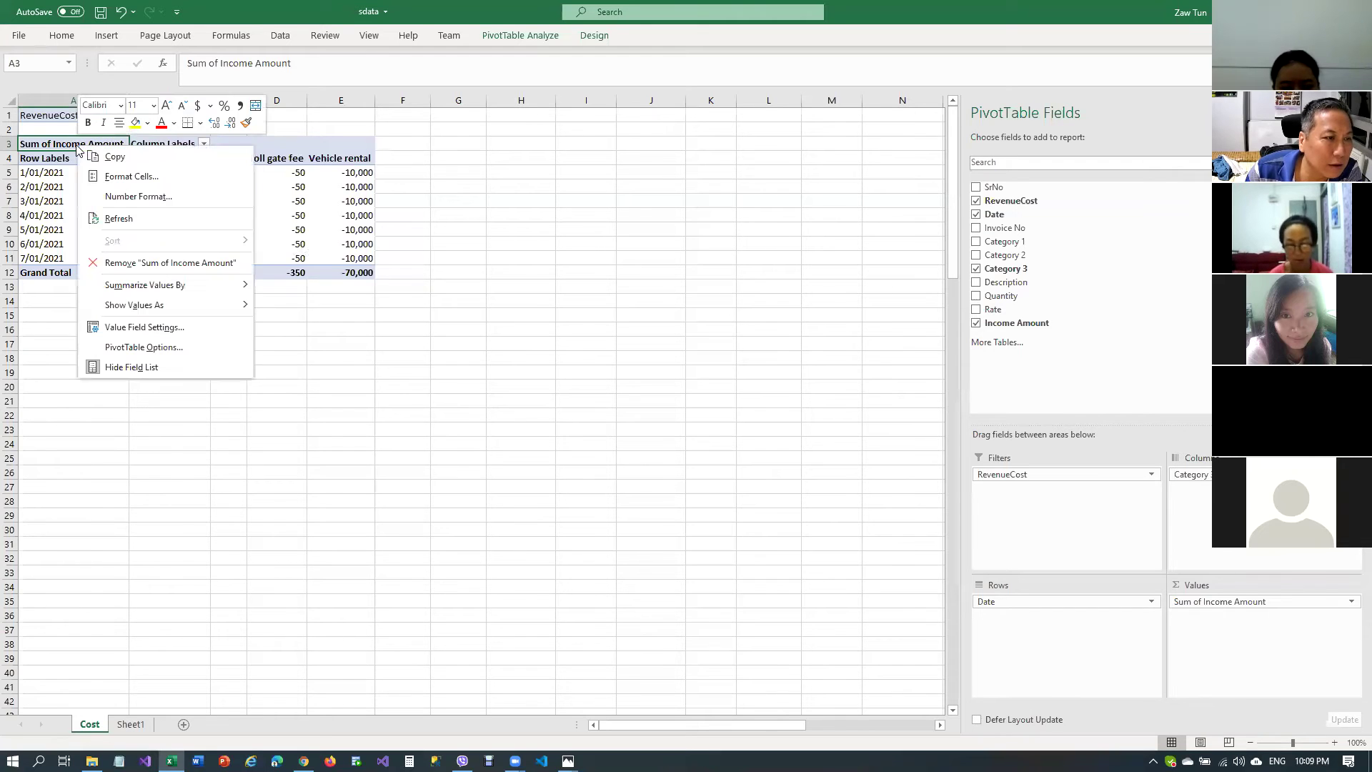
click(118, 263)
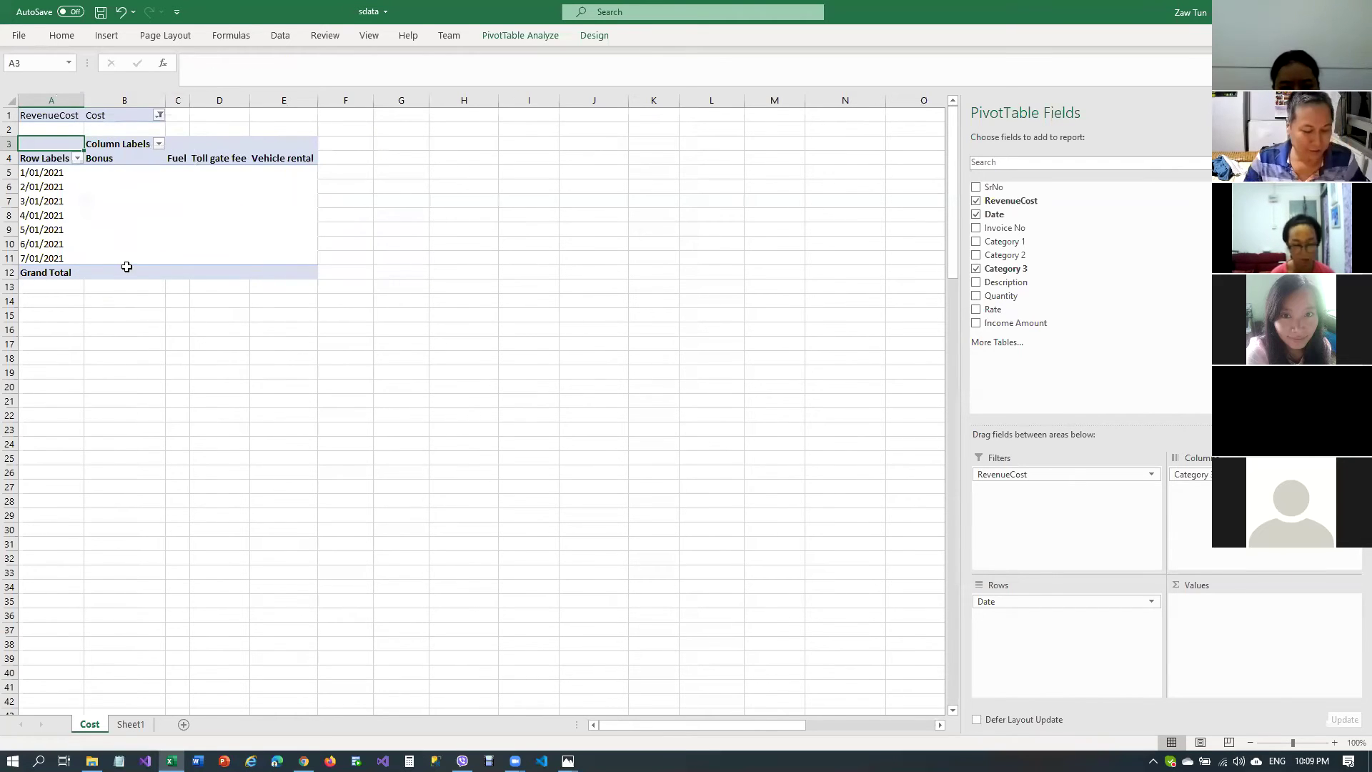
key(ctrl+z)
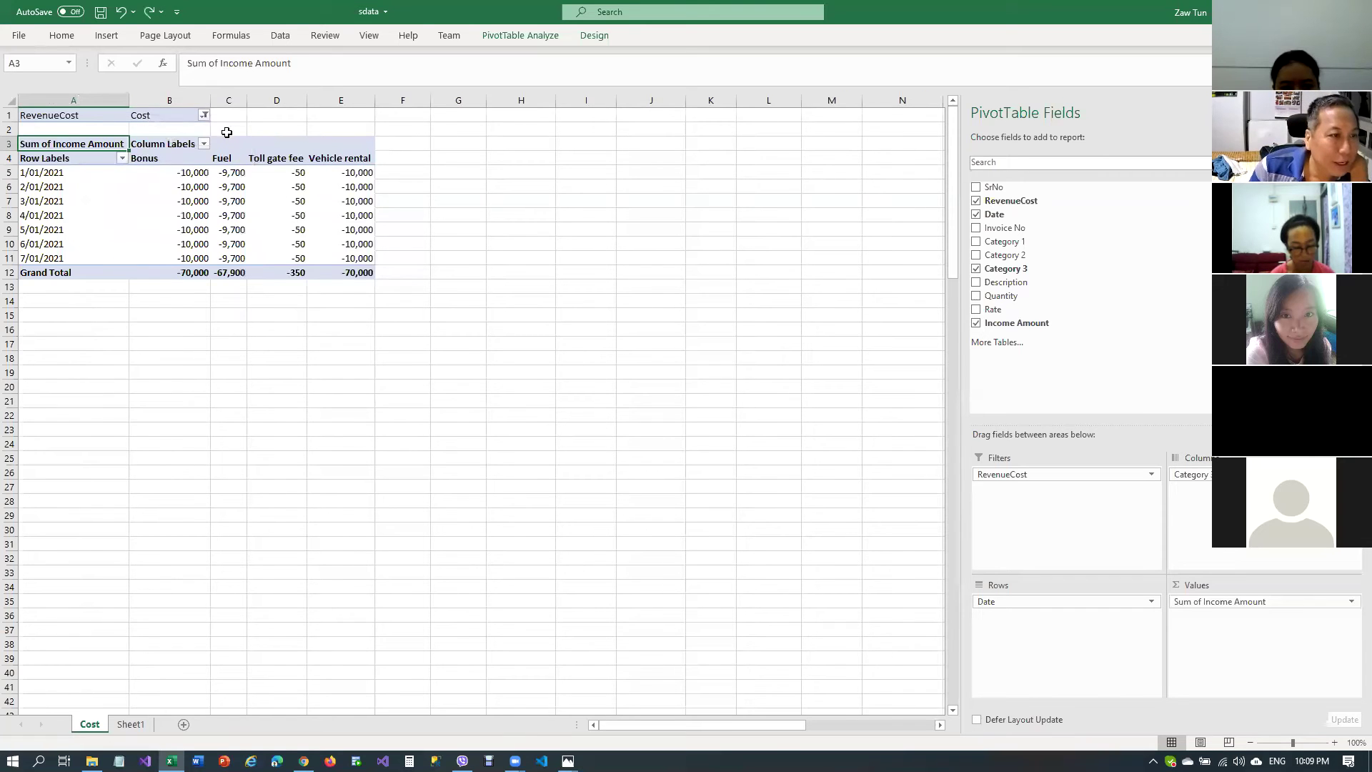
right_click(179, 147)
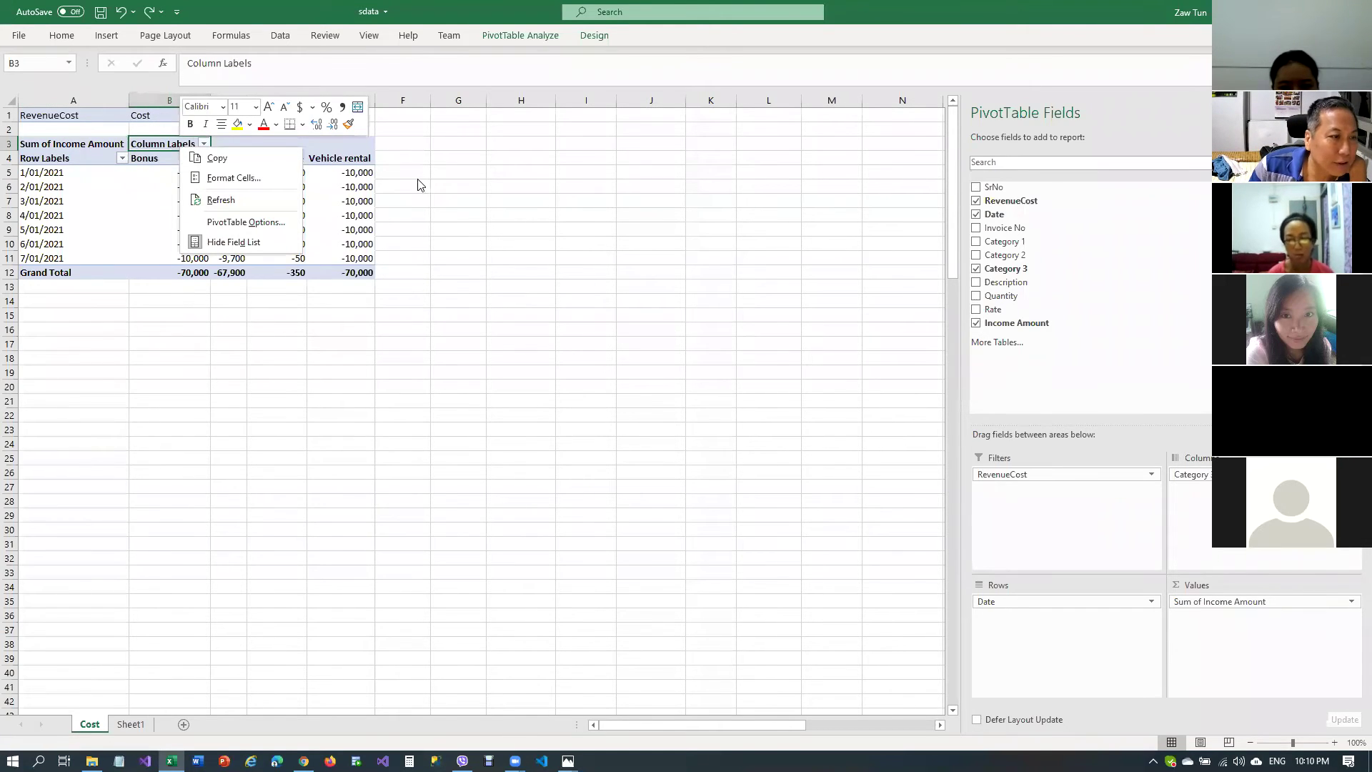
click(443, 208)
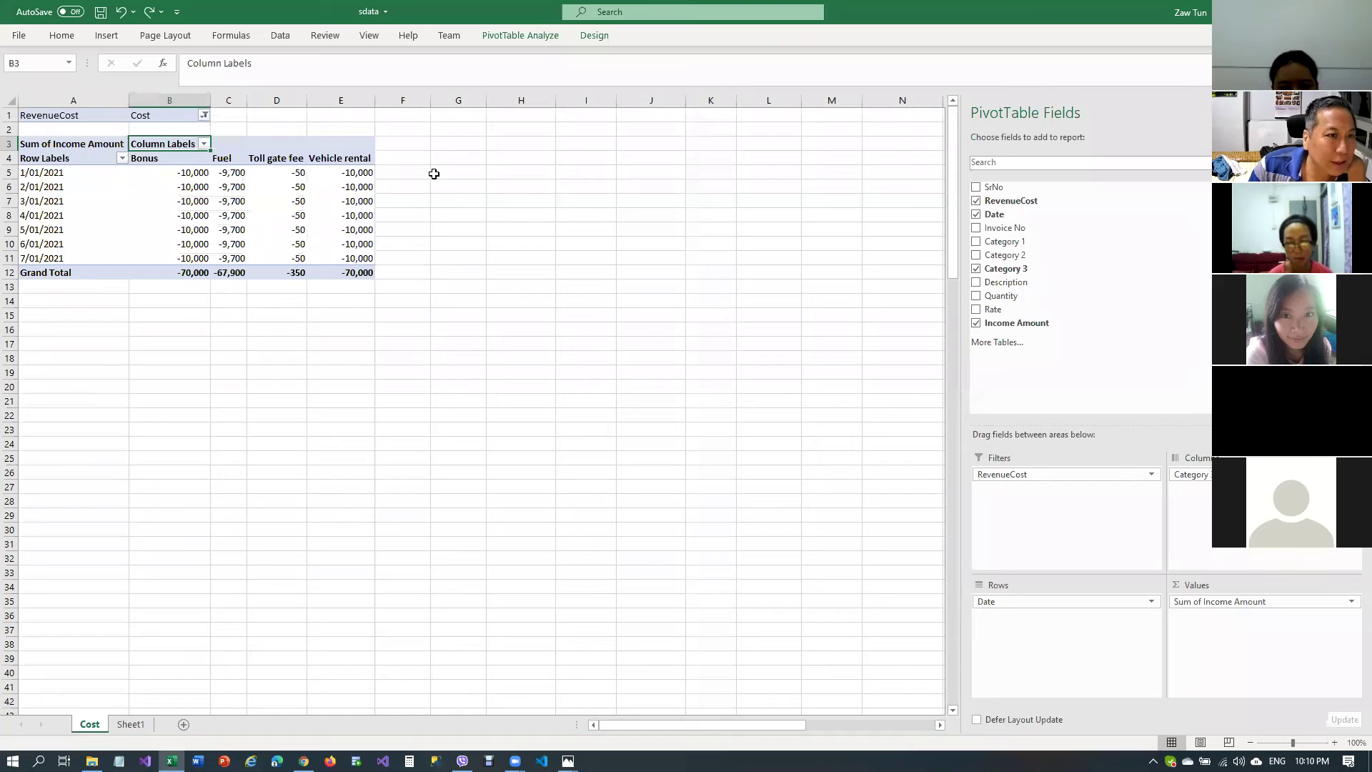
Delete the Cost worksheet from the workbook
right_click(91, 726)
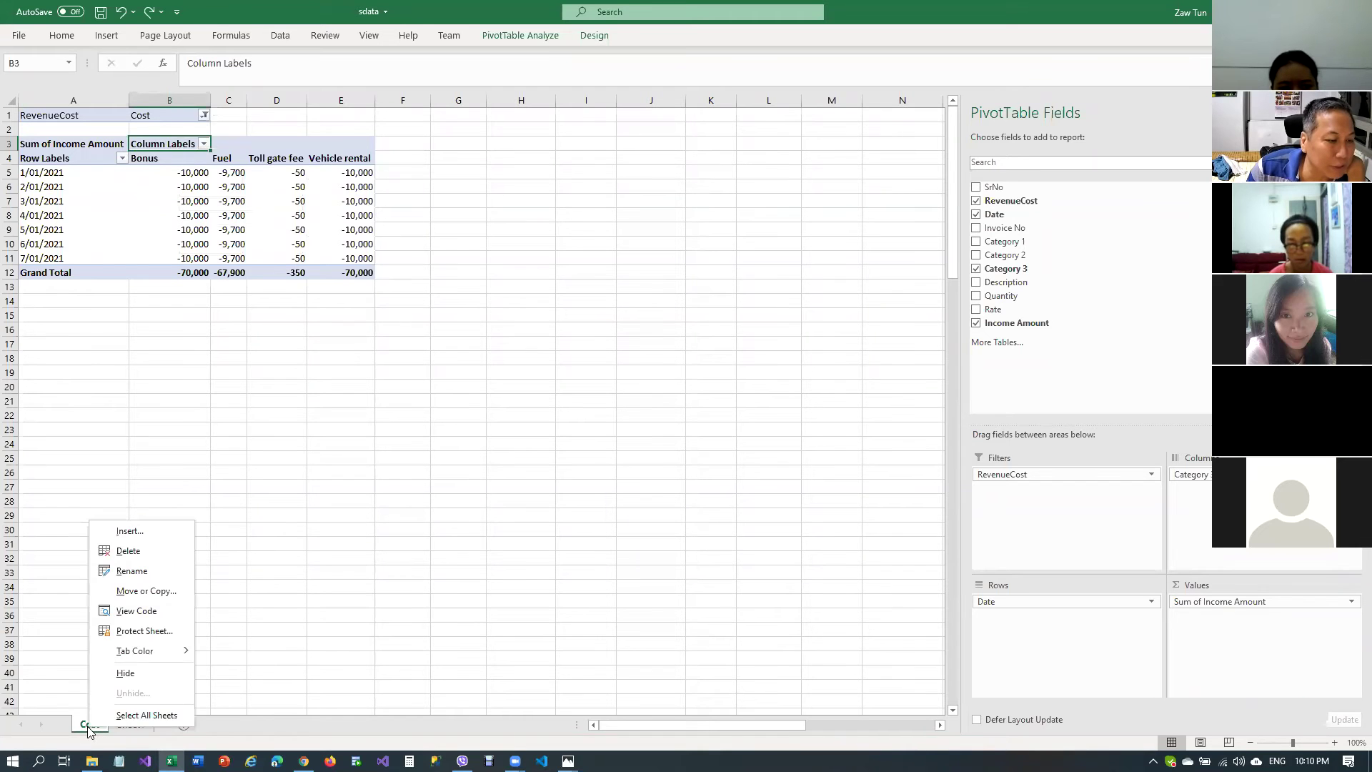
click(132, 551)
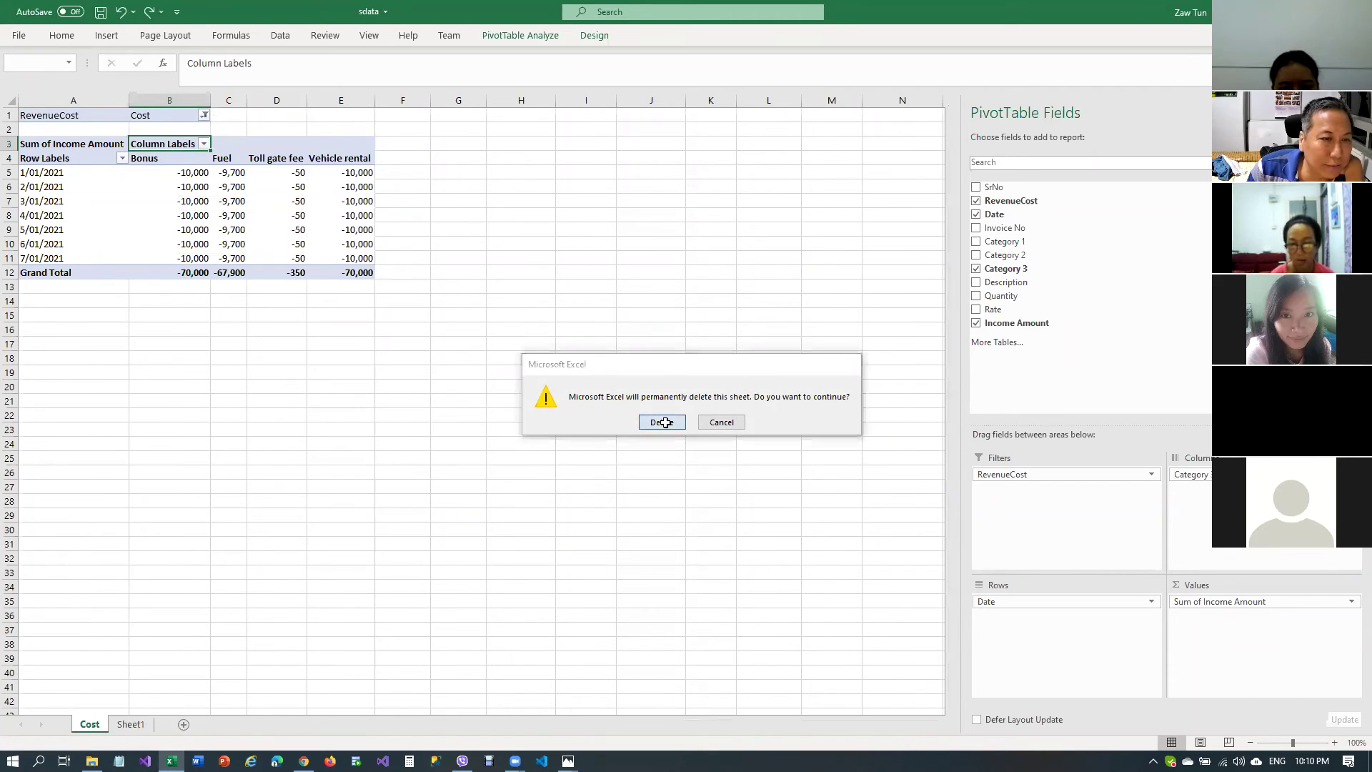
click(652, 425)
click(346, 415)
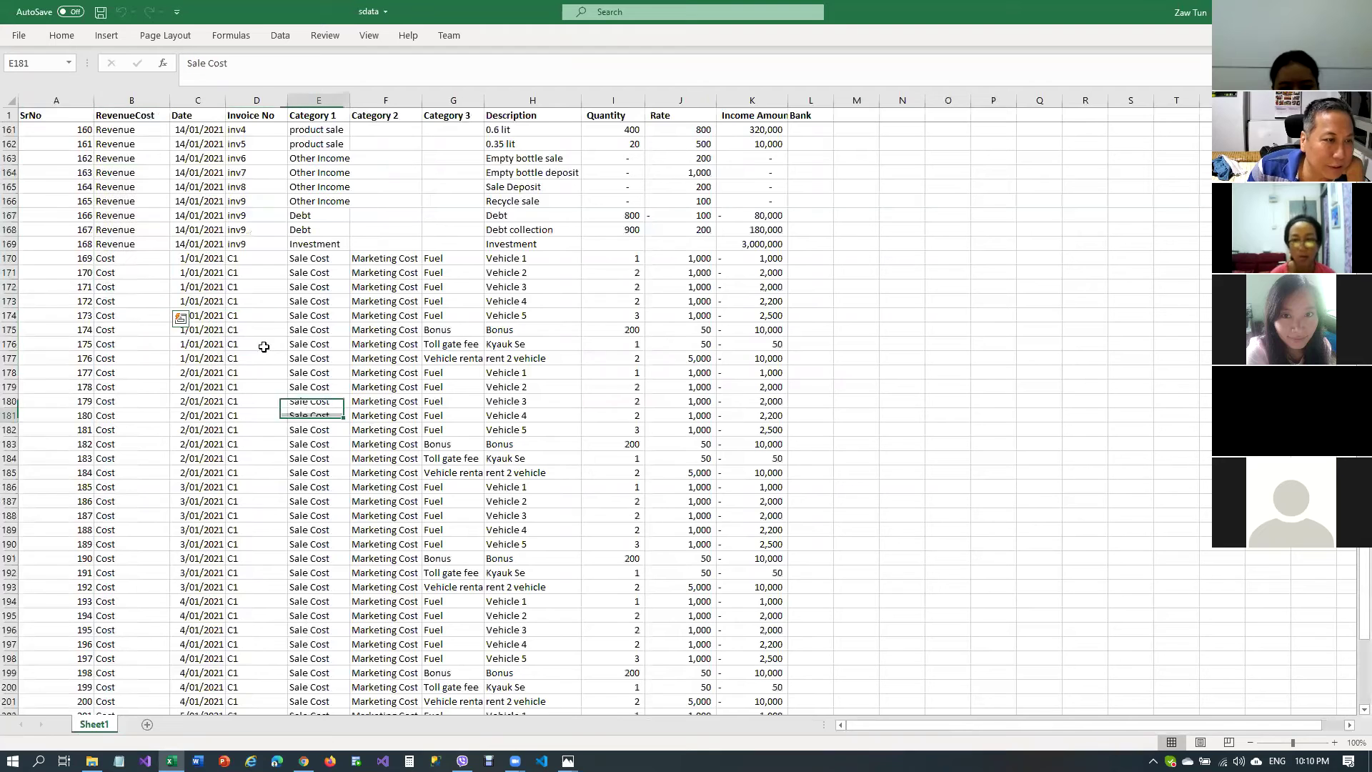
Go back to the first Sheet1 records, examine the page4.jpg paper form in Photos, and return to Excel
click(136, 186)
scroll(154, 203, up, 10)
scroll(154, 202, up, 4)
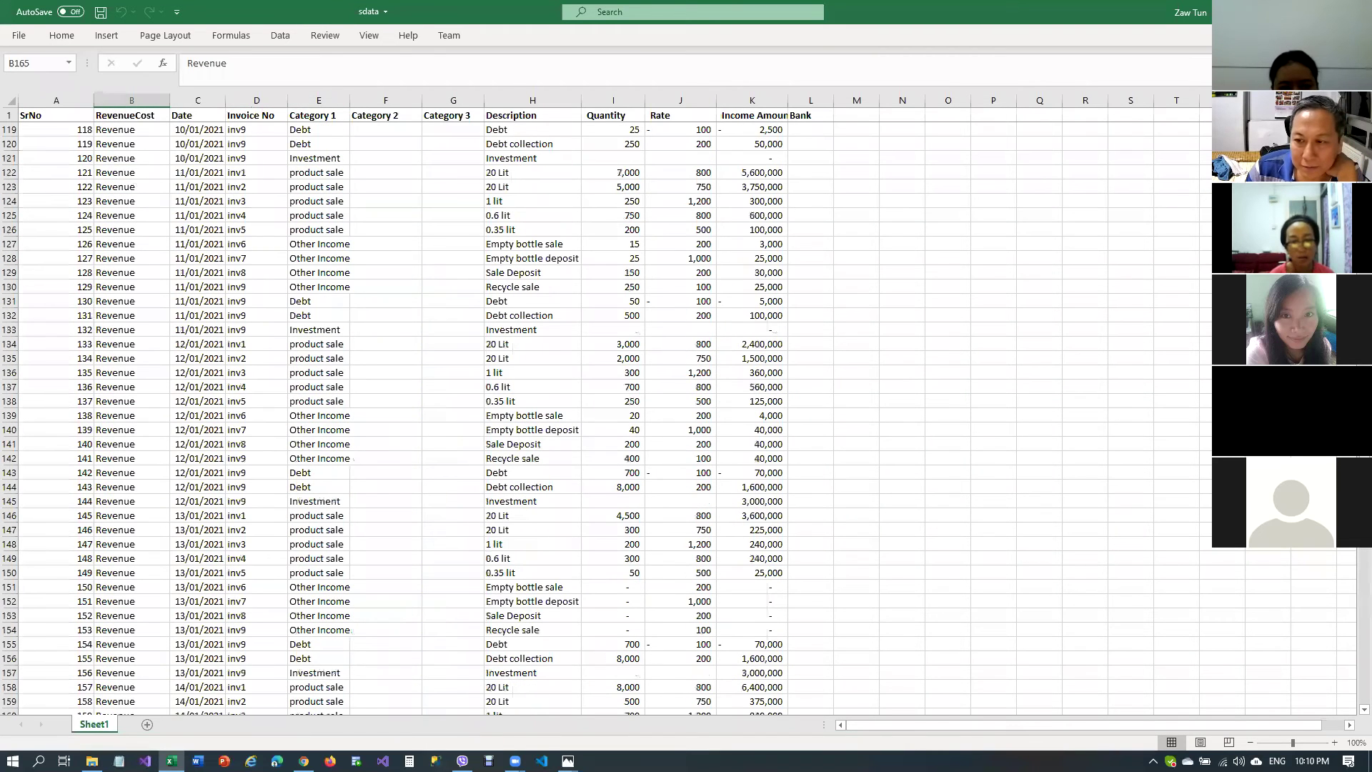
scroll(679, 415, up, 20)
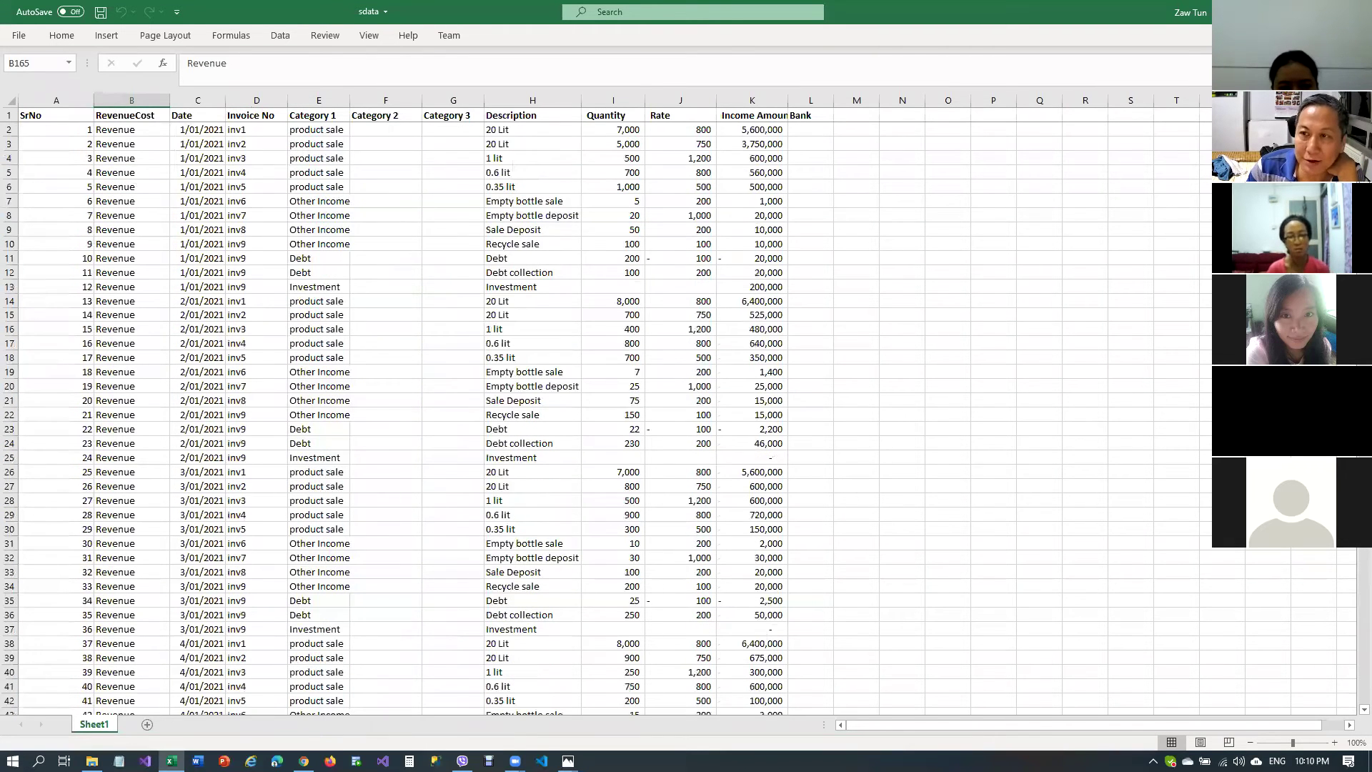
click(83, 133)
click(106, 35)
click(133, 224)
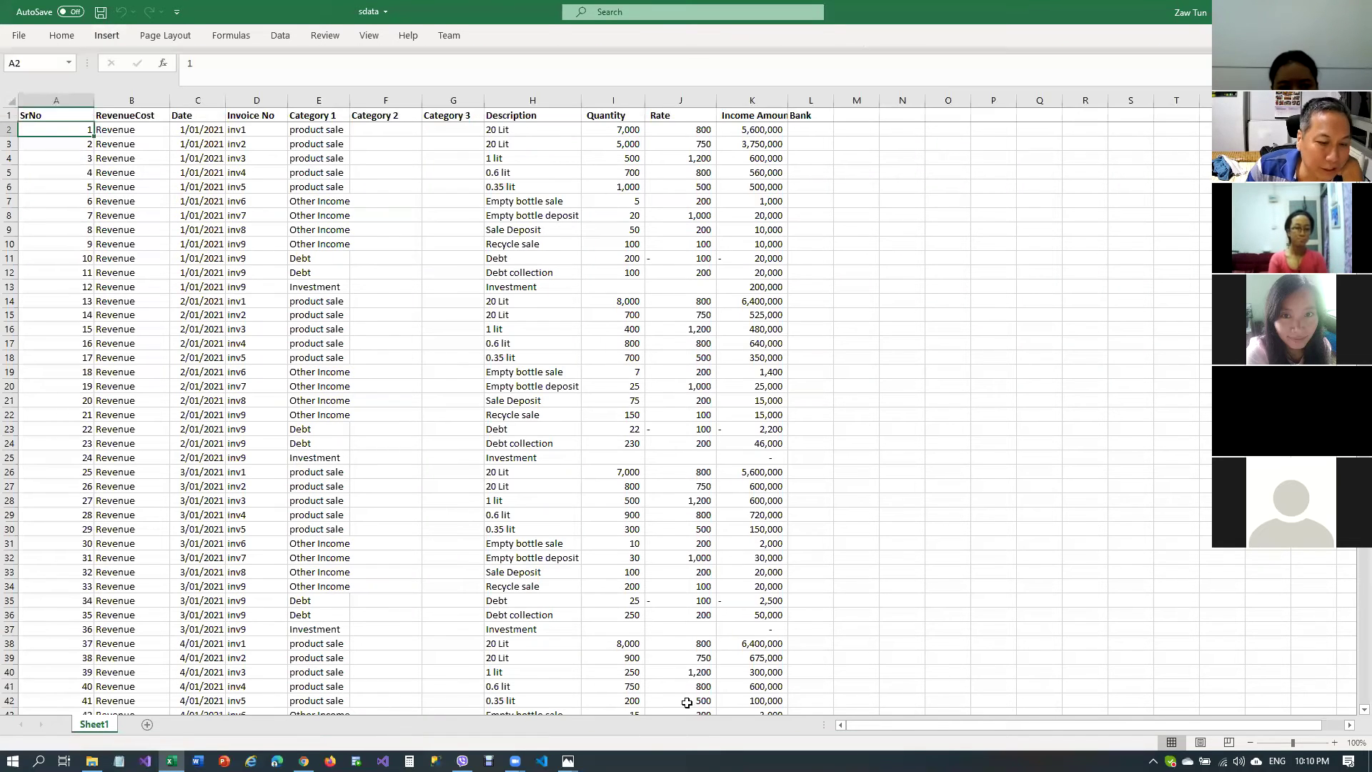
mouse_move(567, 760)
click(588, 692)
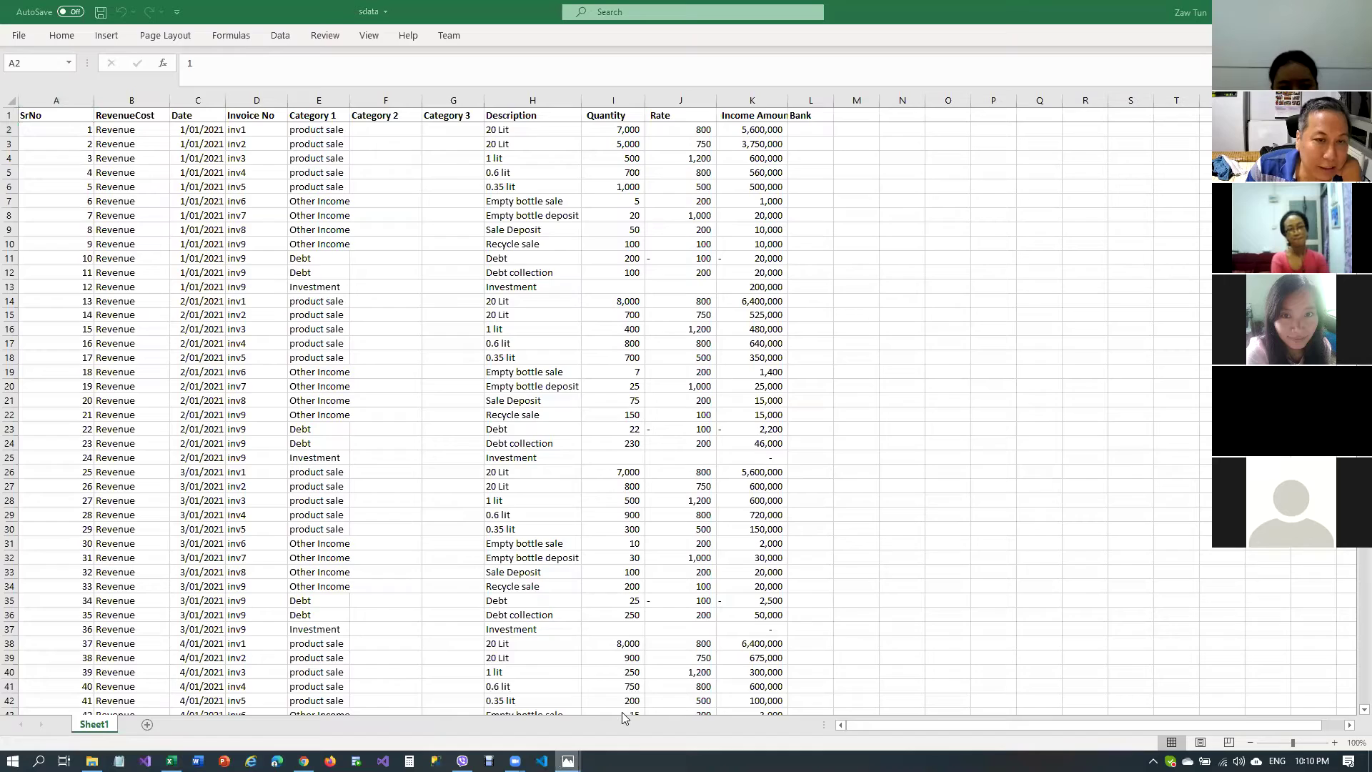
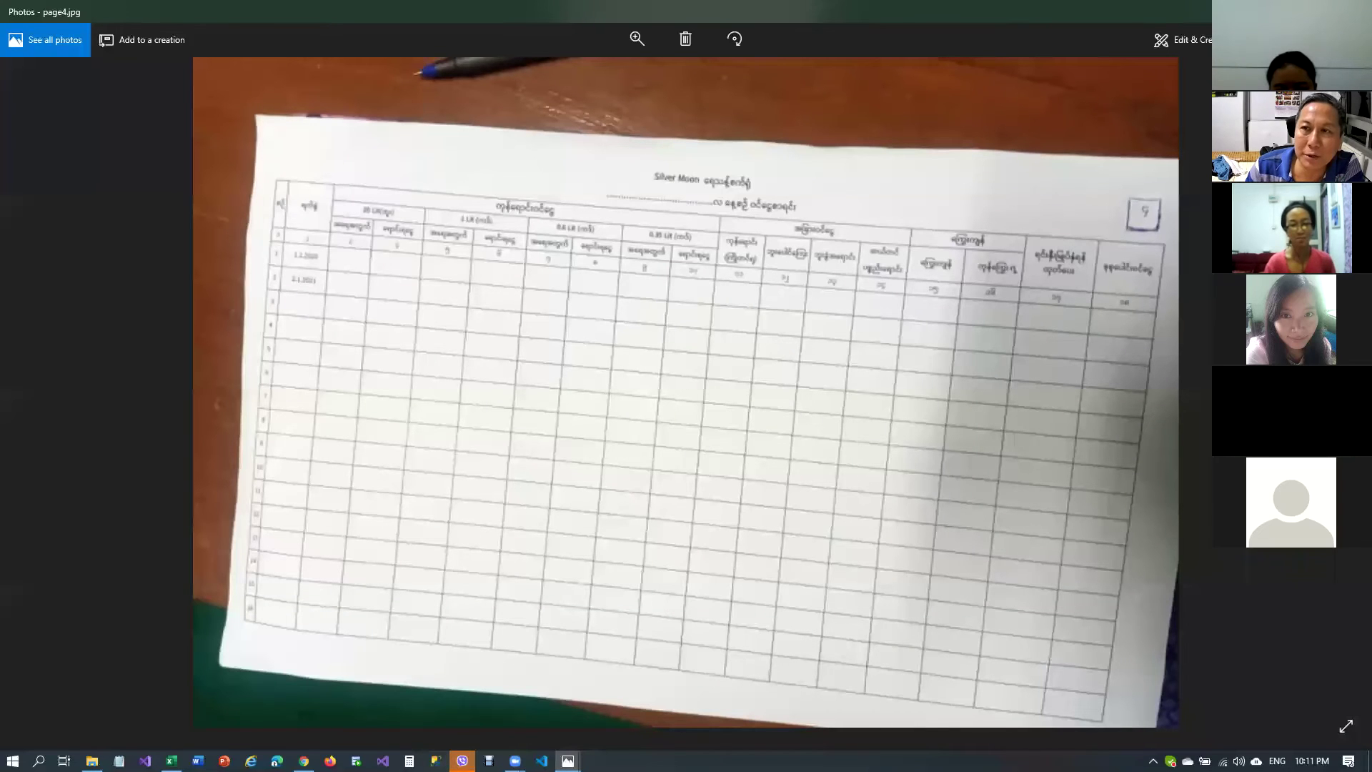
key(alt+Tab)
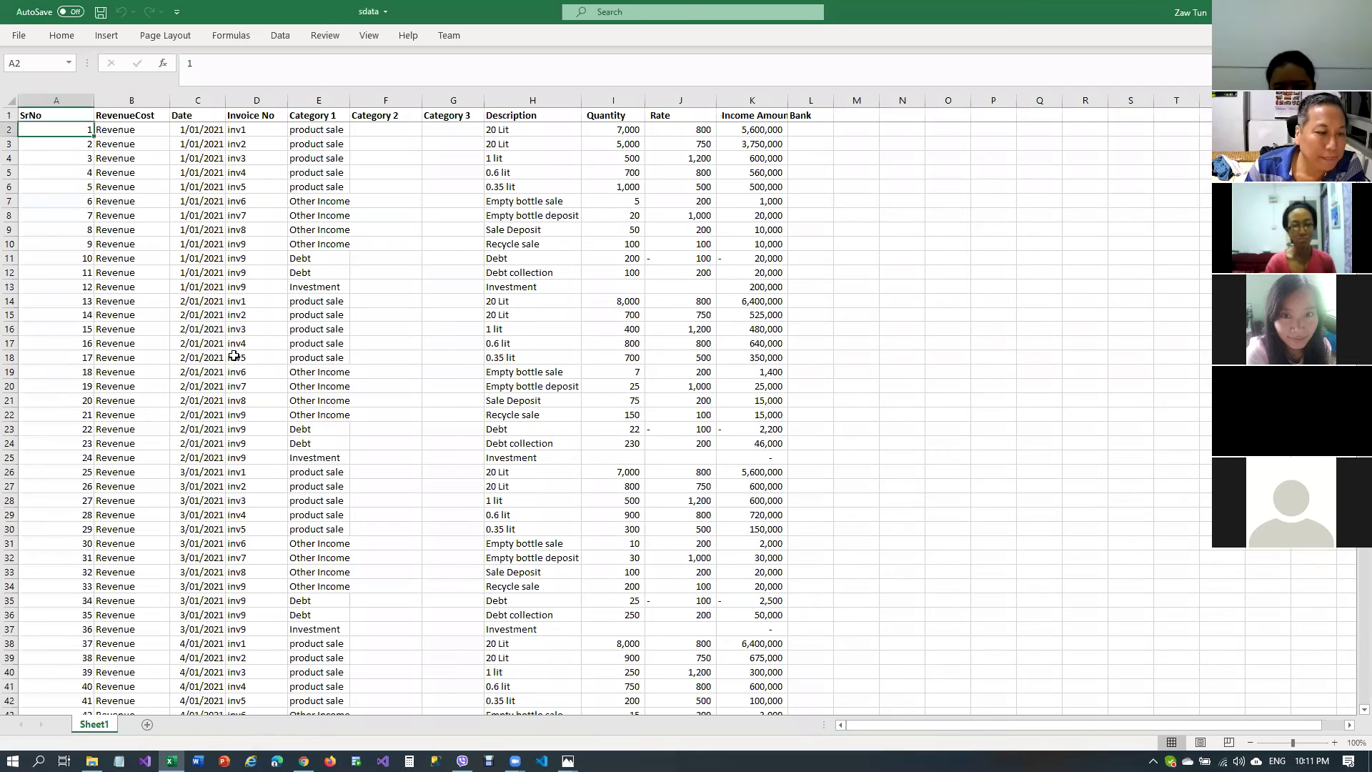
Create a PivotTable on a new worksheet from the range Sheet1!$A$1:$L$225, checking that the range covers all records
click(236, 359)
click(100, 129)
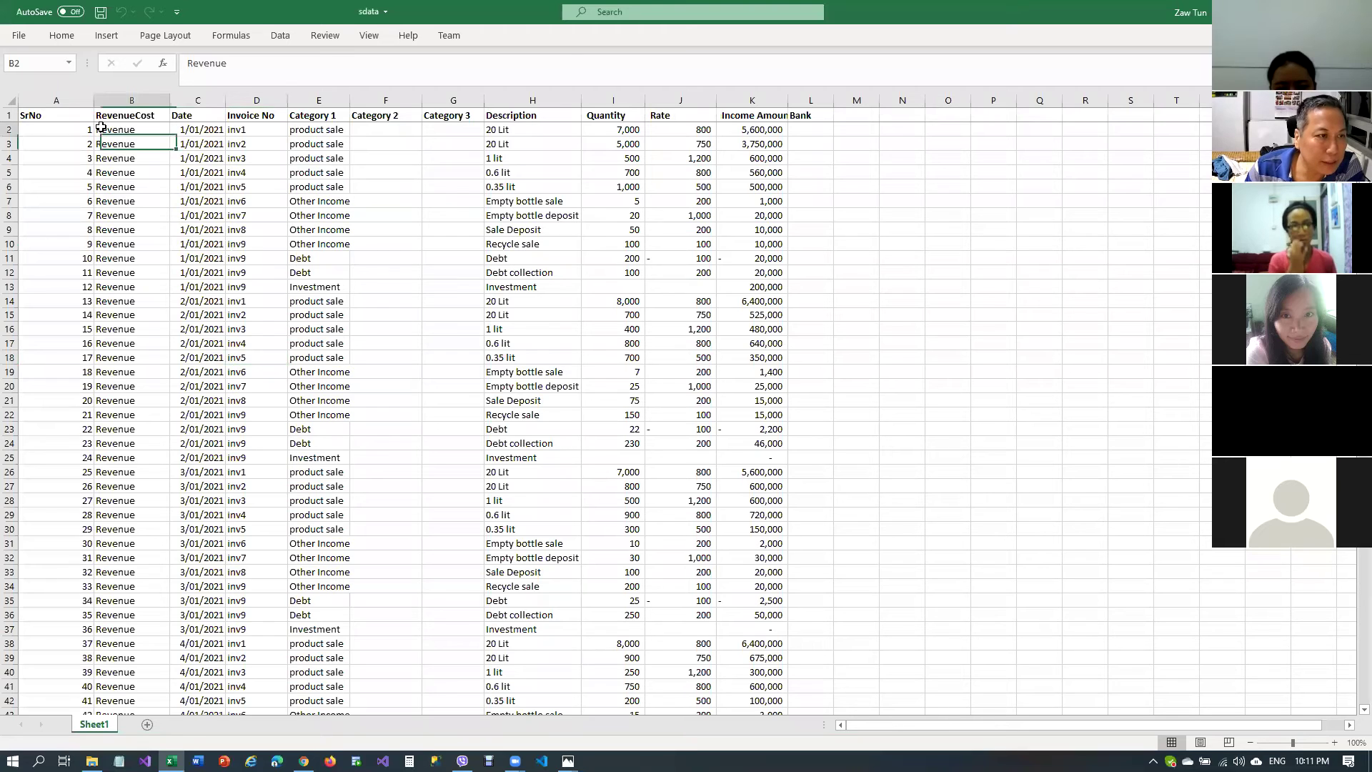
click(109, 37)
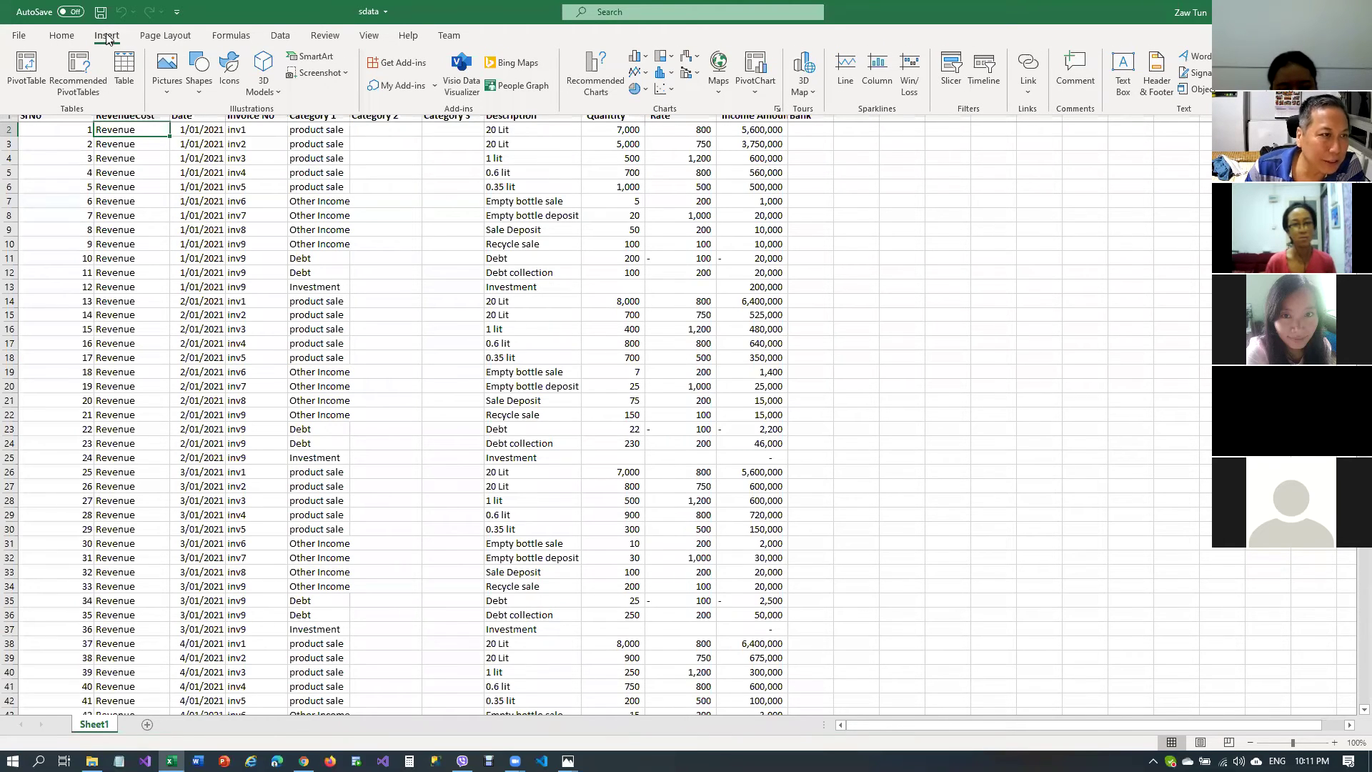
click(35, 67)
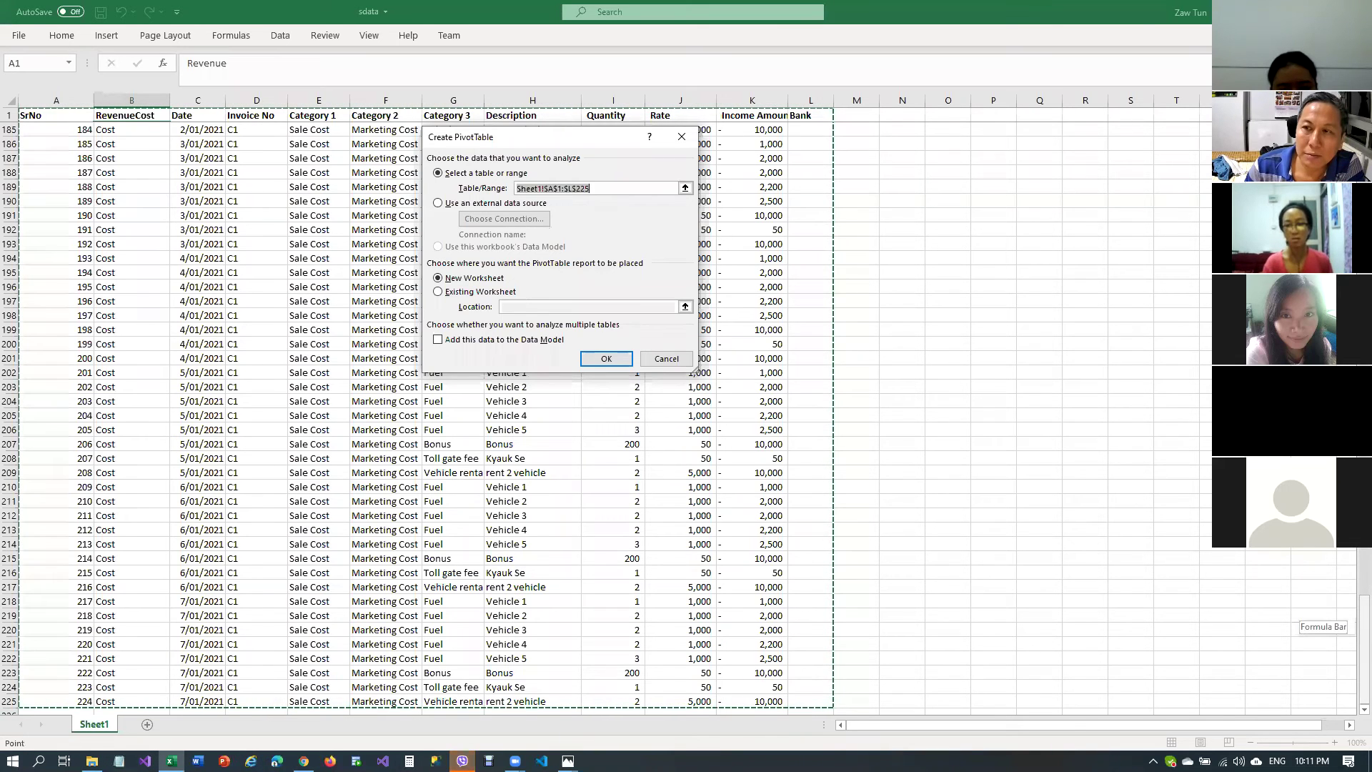
drag(1364, 629, 1364, 122)
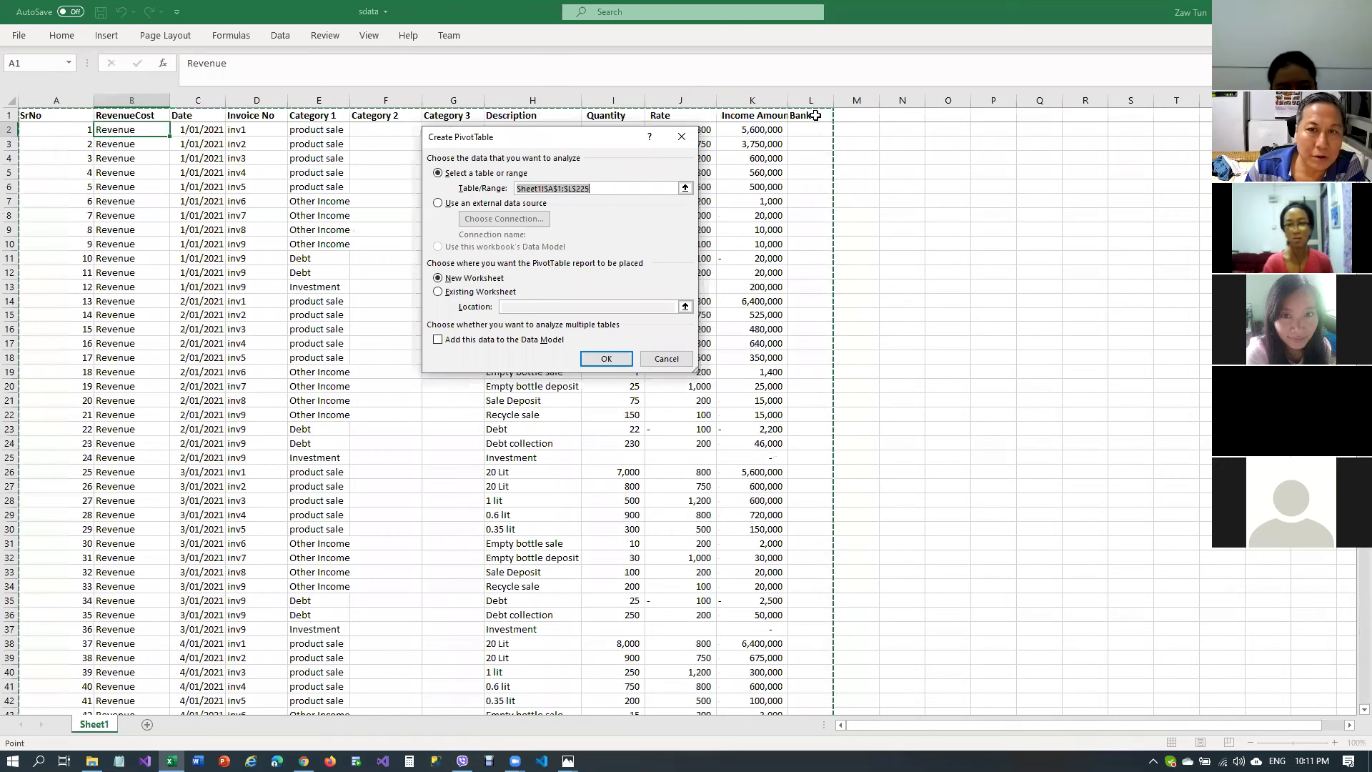
scroll(1353, 658, down, 1)
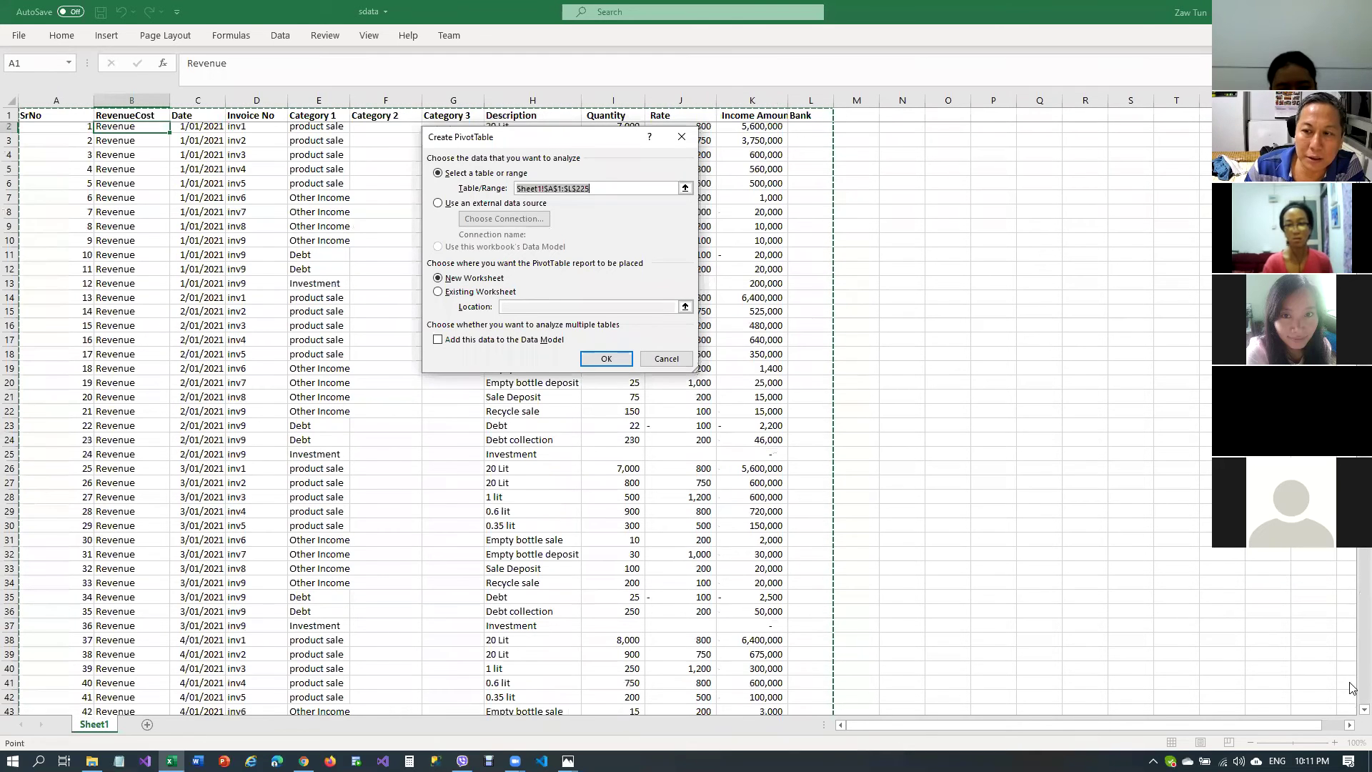
scroll(1353, 657, down, 20)
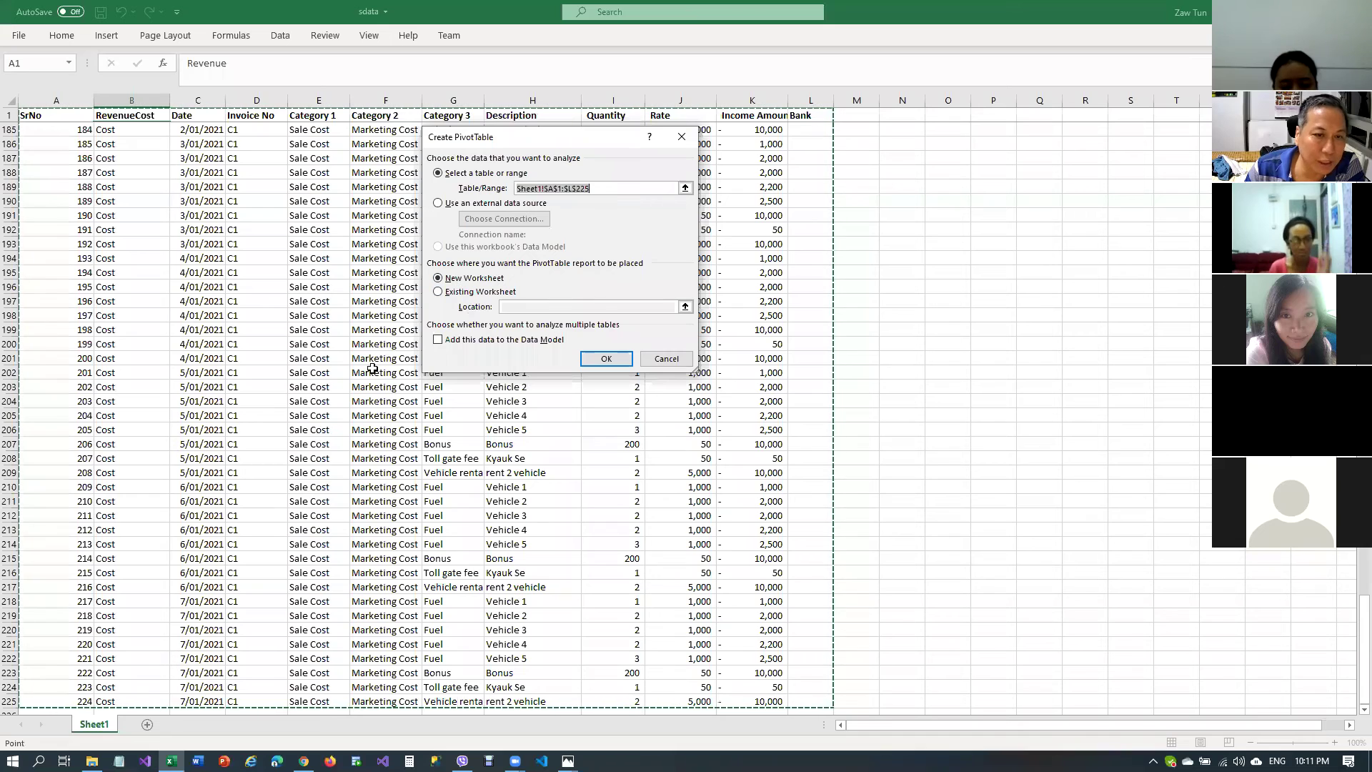
click(619, 358)
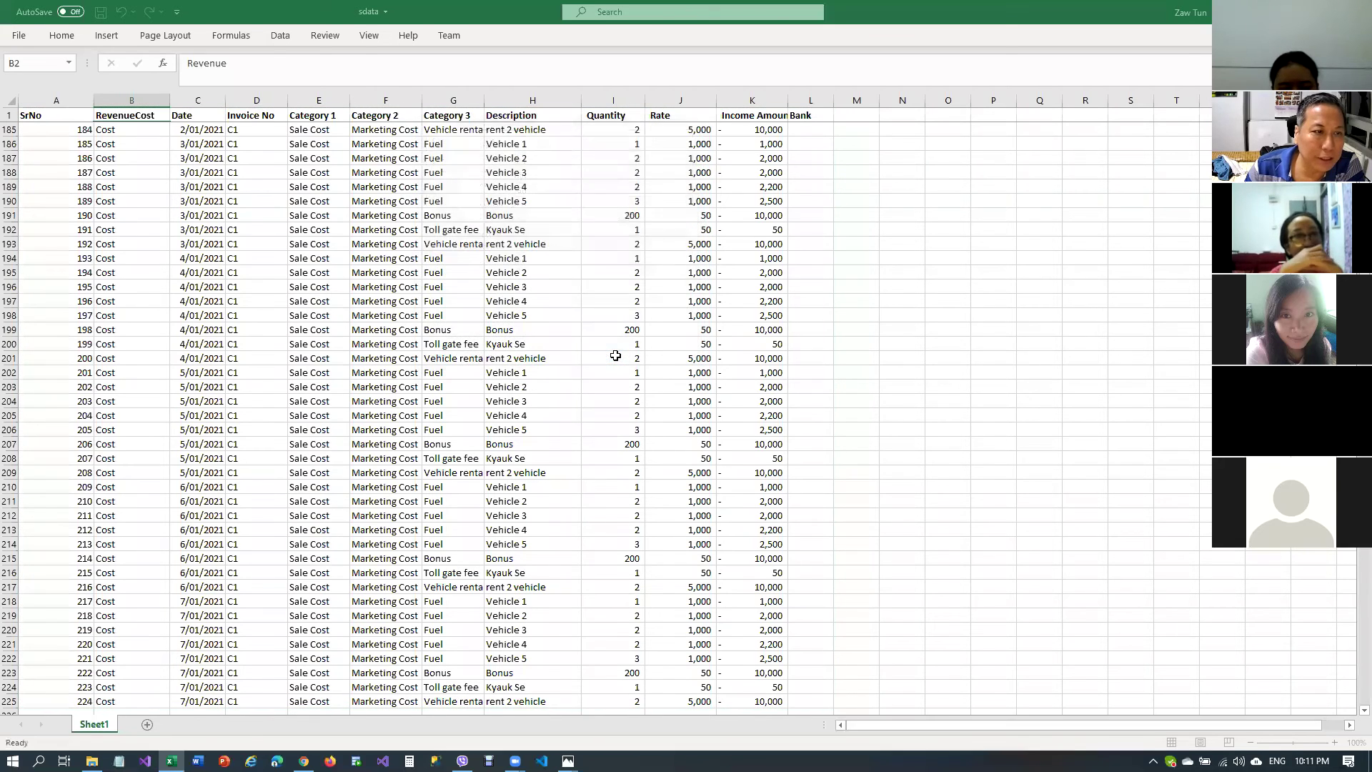
click(95, 199)
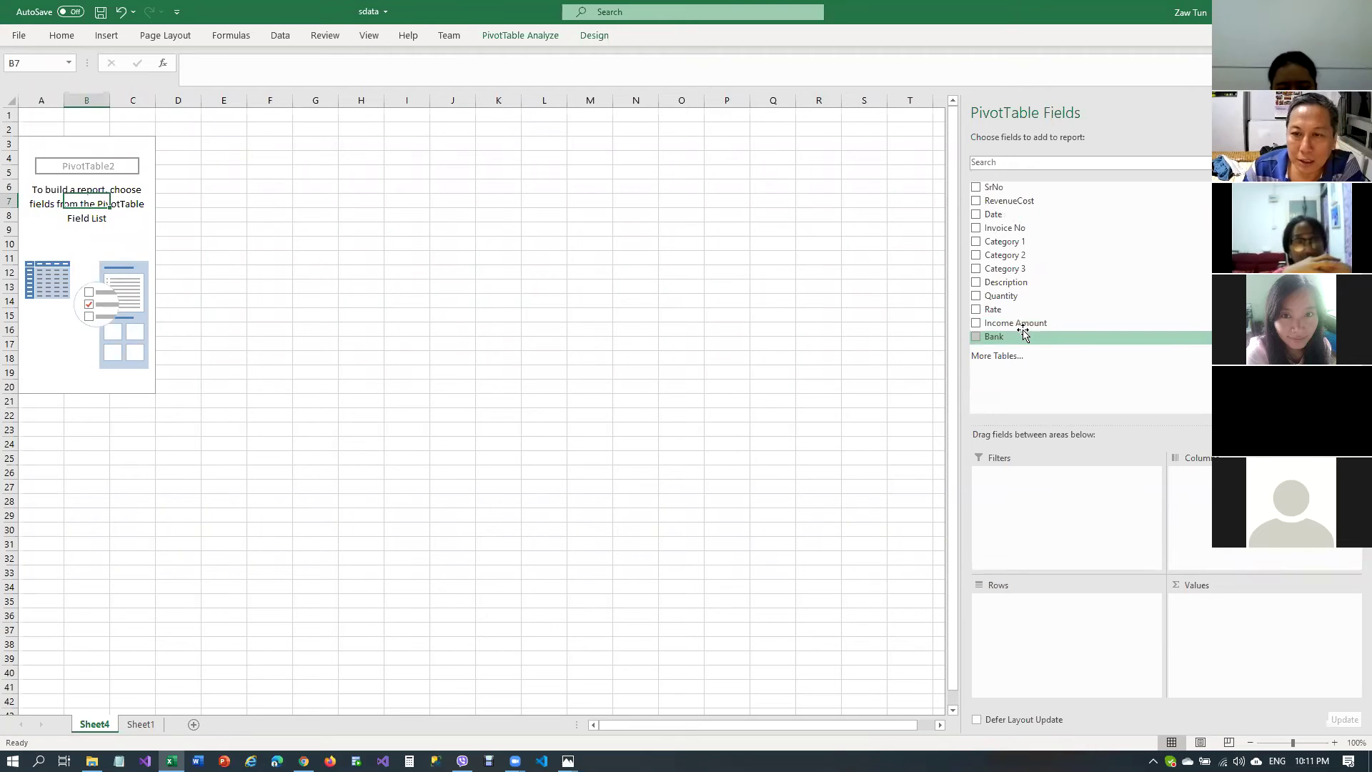
Compare the Income Amount and Quantity columns in Sheet1 with the columns of the page4.jpg paper form in Photos
click(140, 724)
click(737, 153)
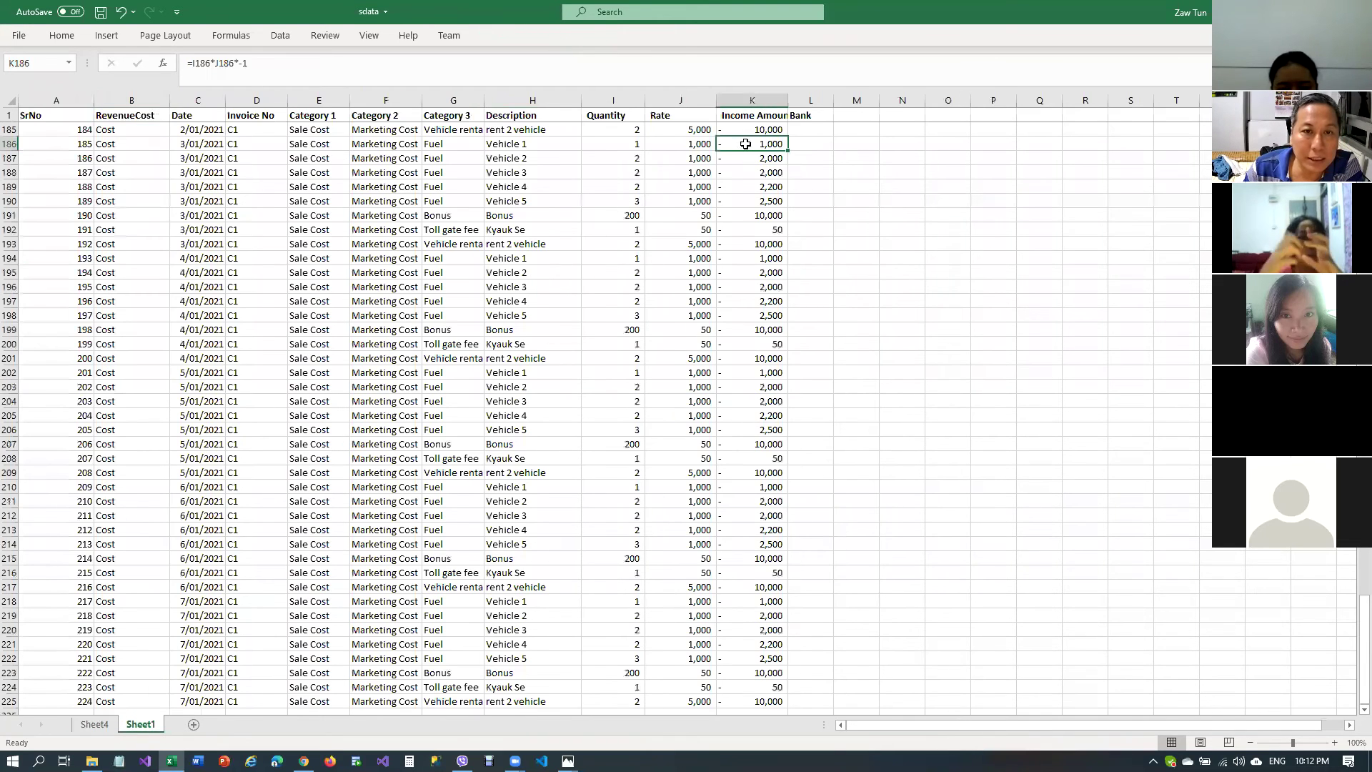
click(752, 117)
key(ctrl+shift+Down)
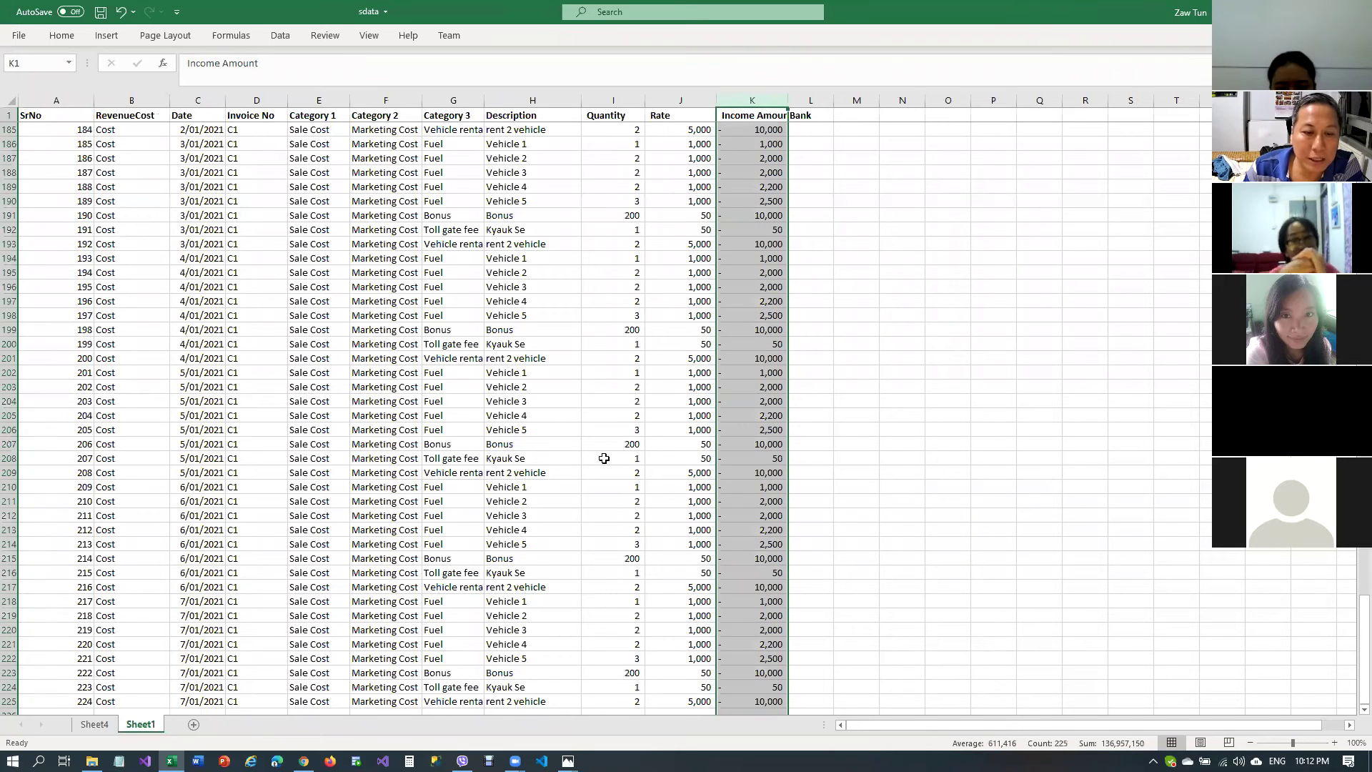
click(568, 759)
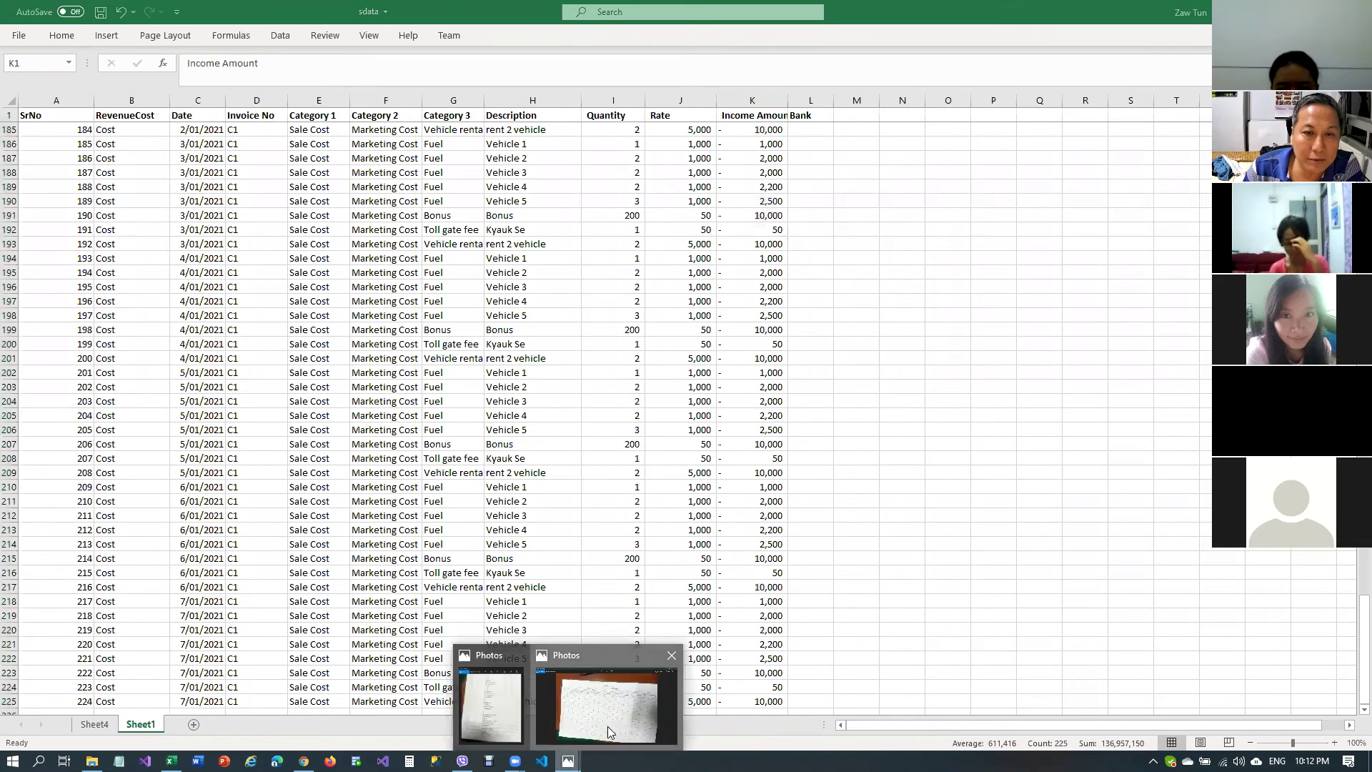
click(607, 726)
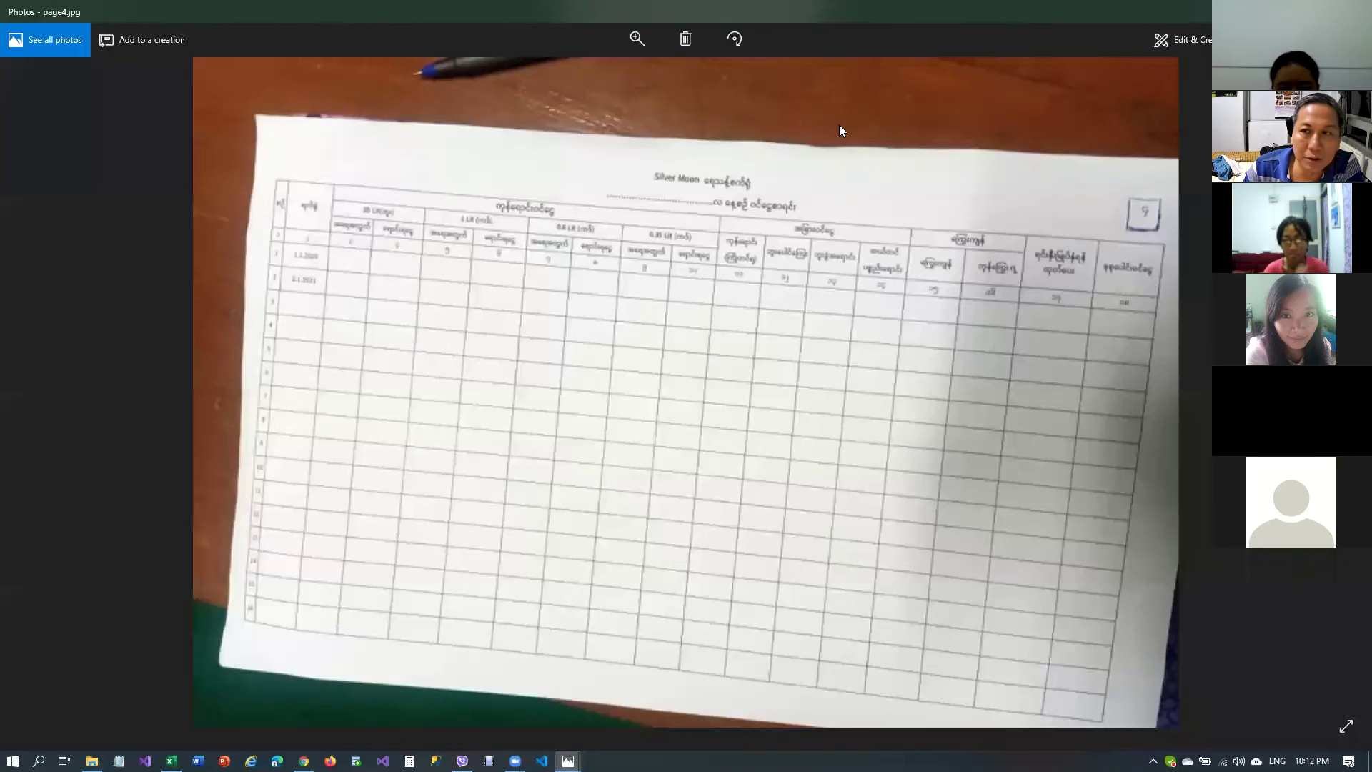
key(alt+Tab)
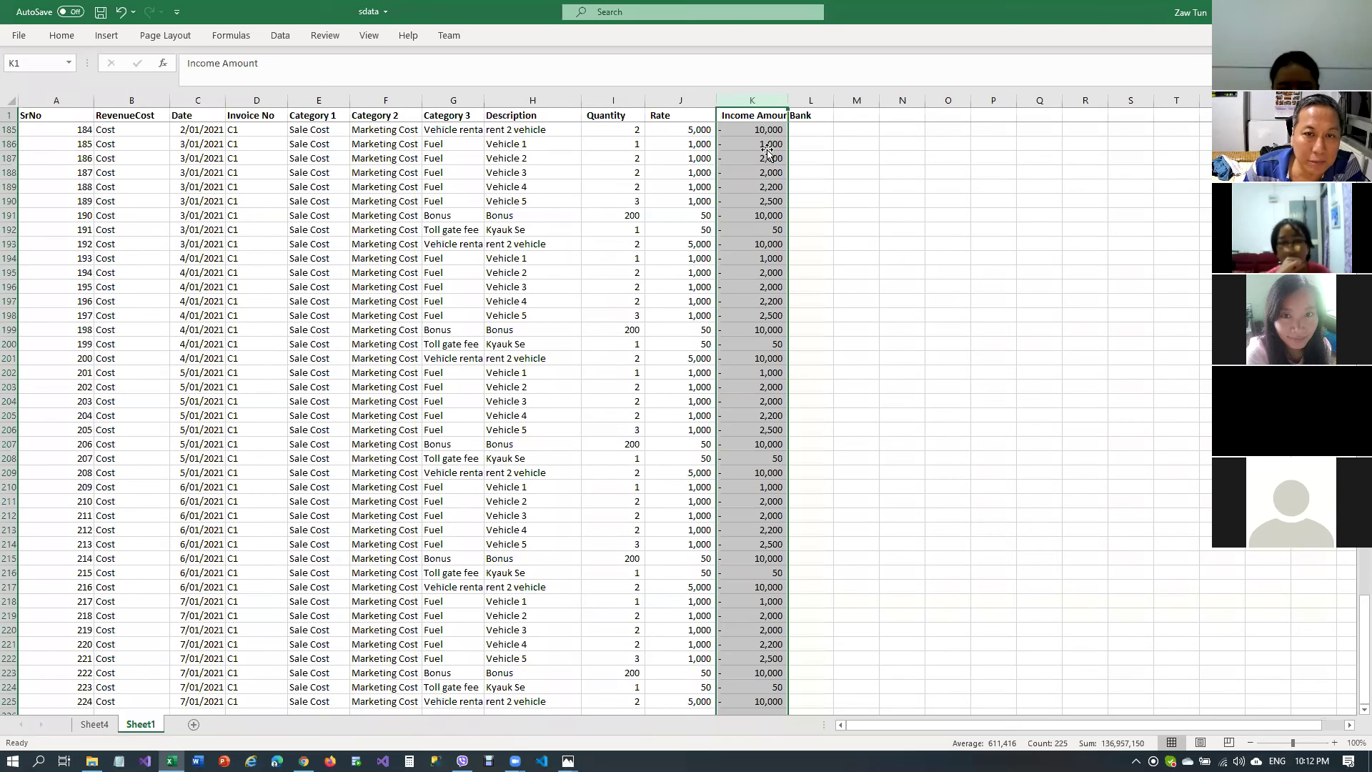
click(624, 101)
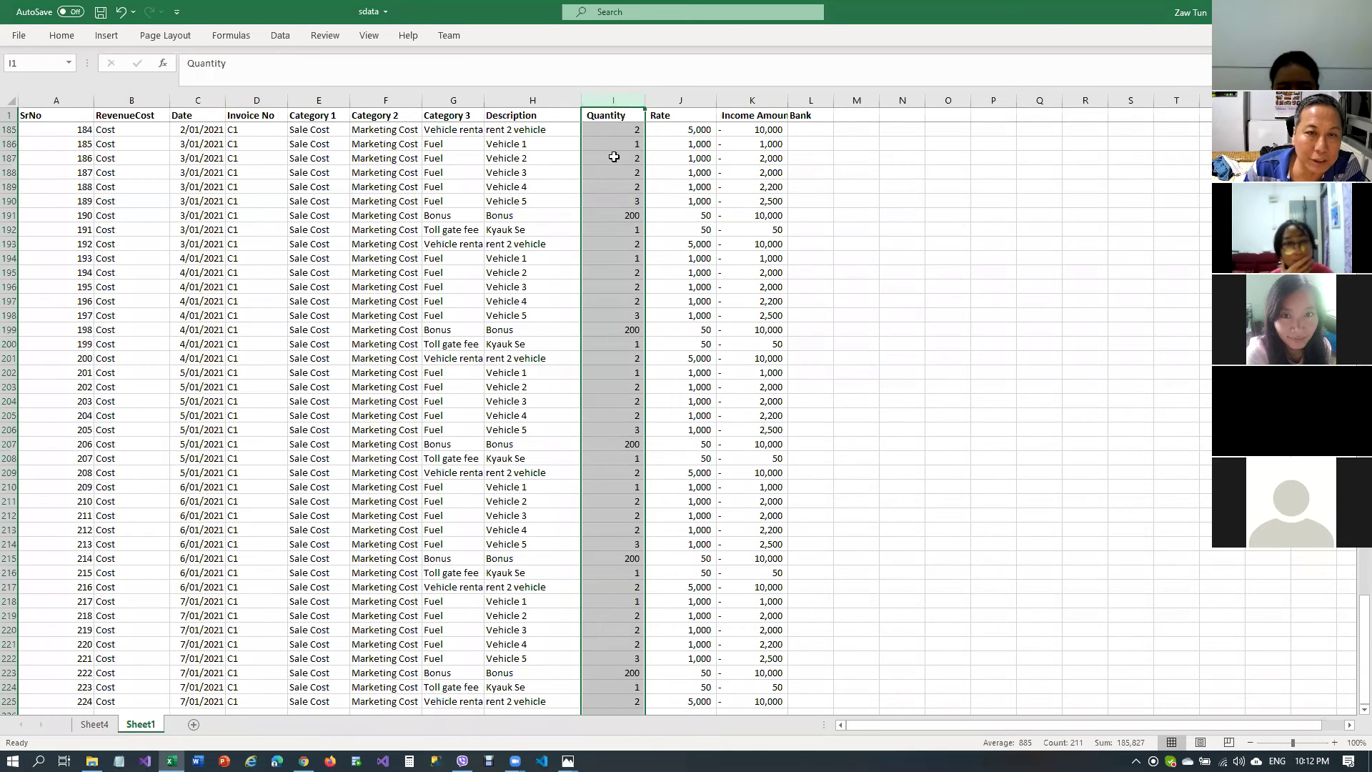
Add Income Amount and Quantity to the values of the empty PivotTable on Sheet4, placing Quantity first
click(104, 727)
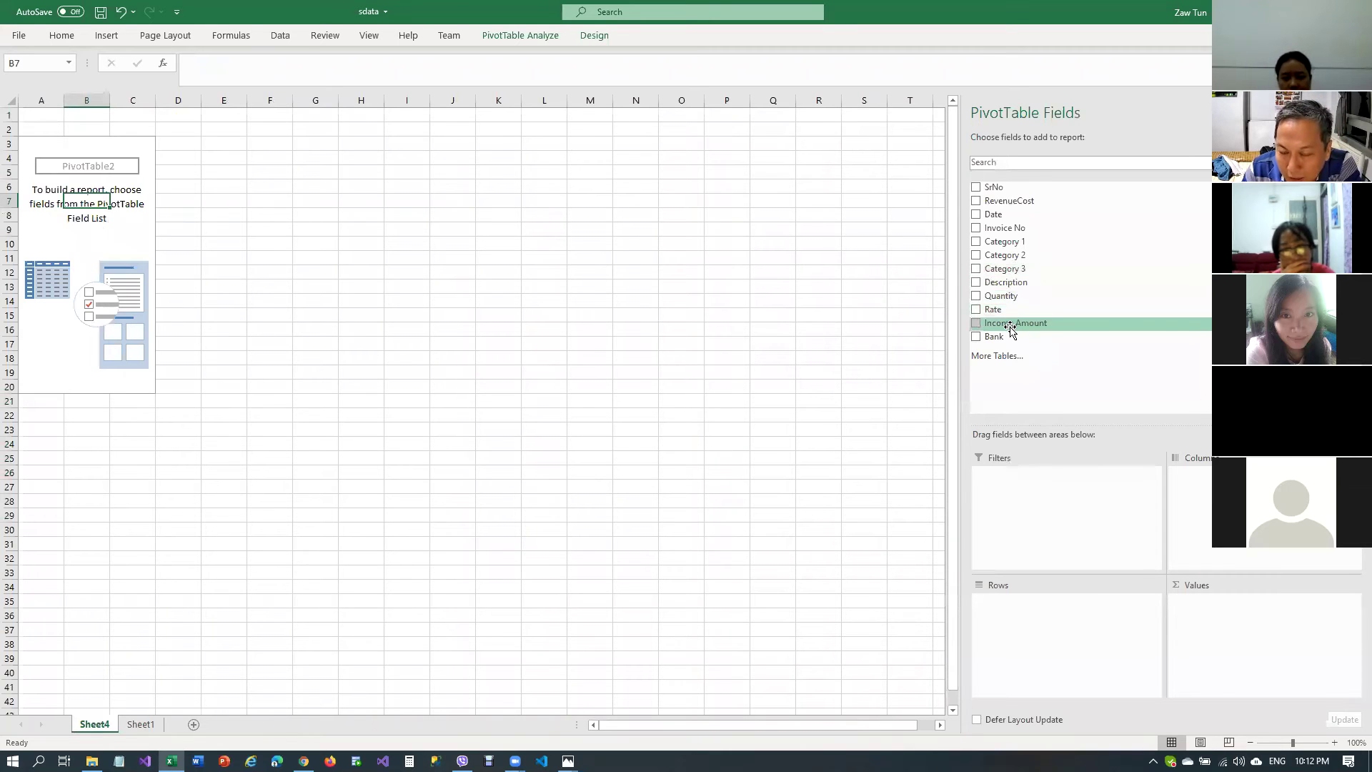
drag(1011, 329, 1237, 619)
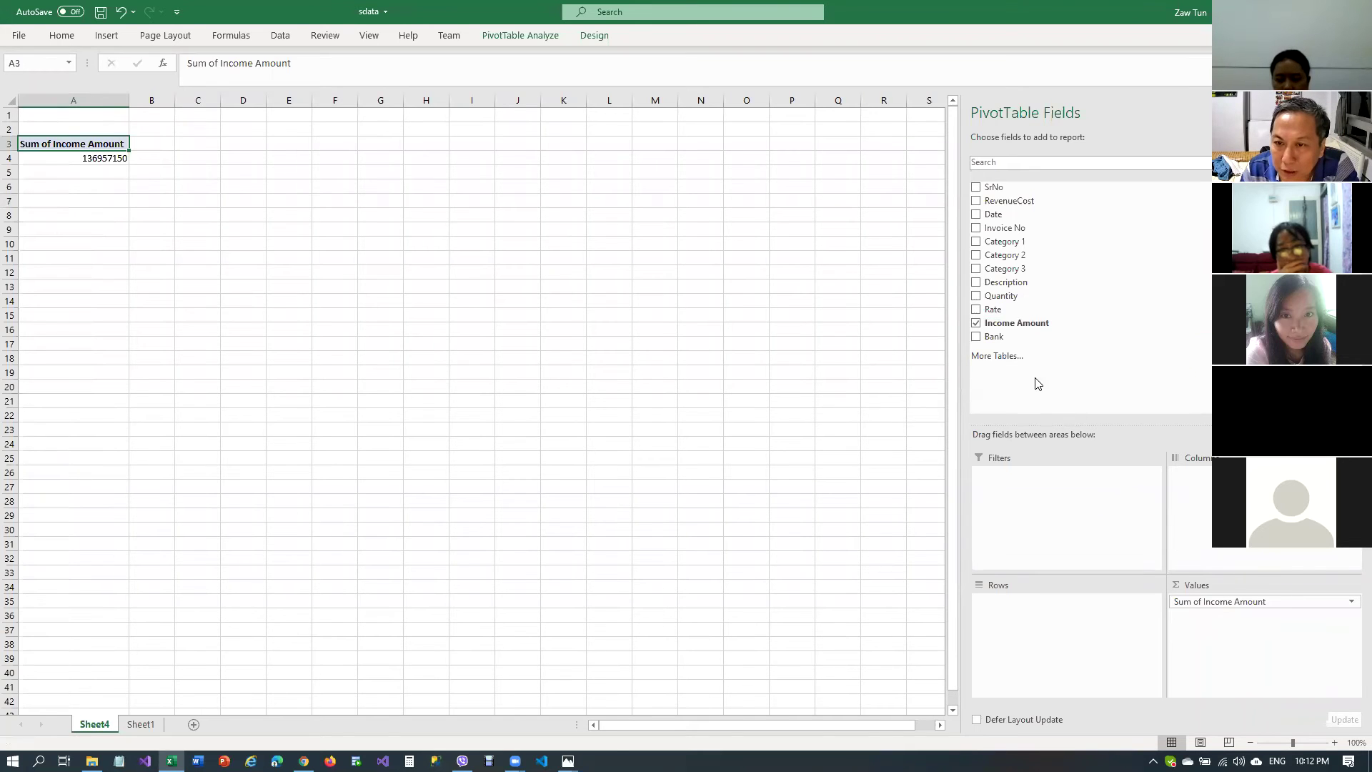
drag(1000, 295, 1235, 599)
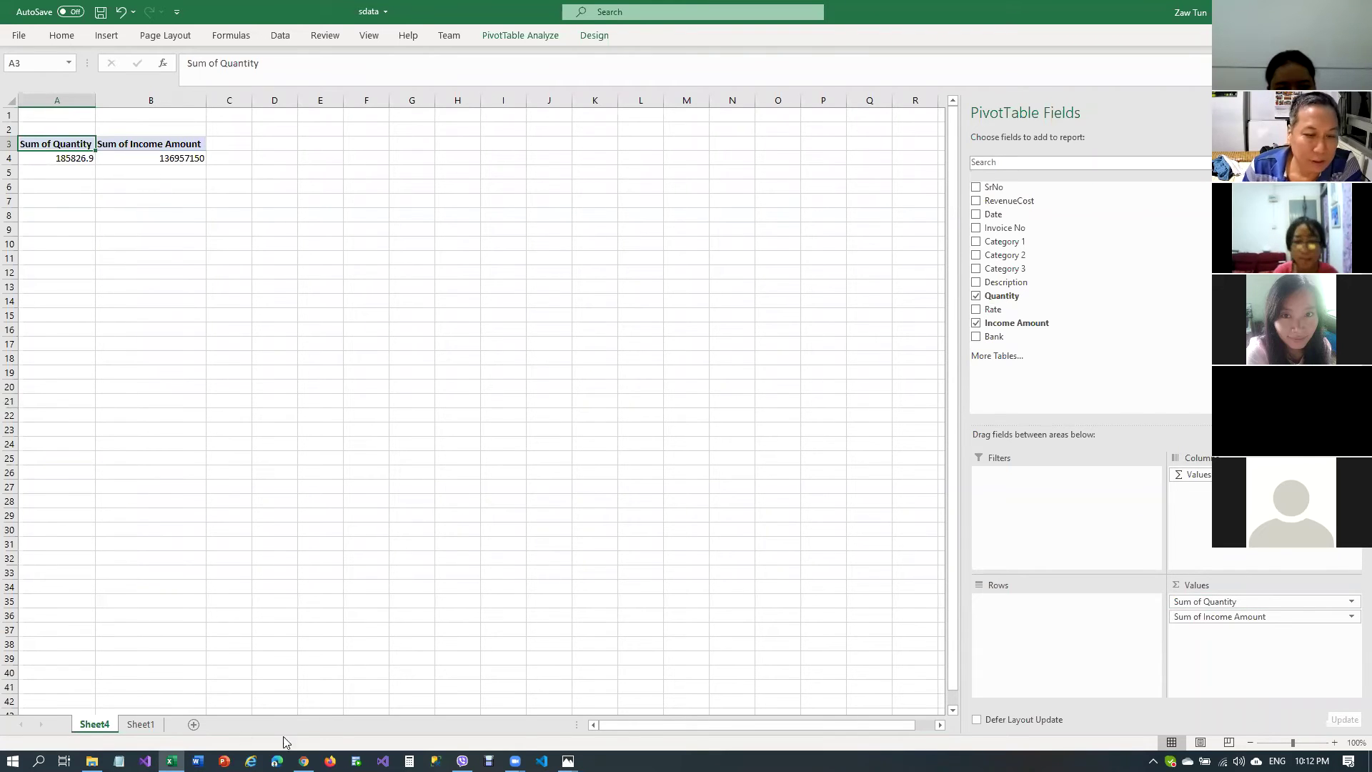
Check the layout of the page4.jpg paper form in Photos again and return to the PivotTable in Excel
key(alt+Tab)
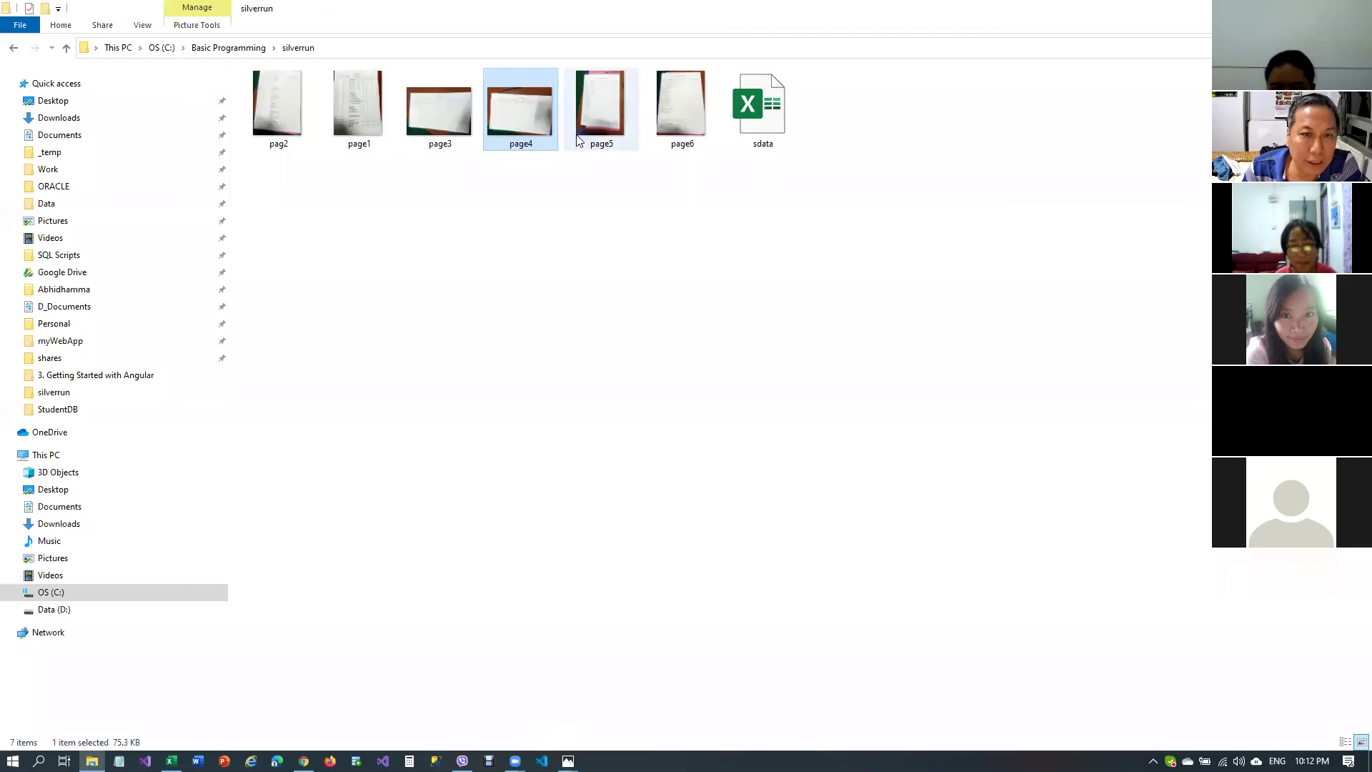
mouse_move(568, 760)
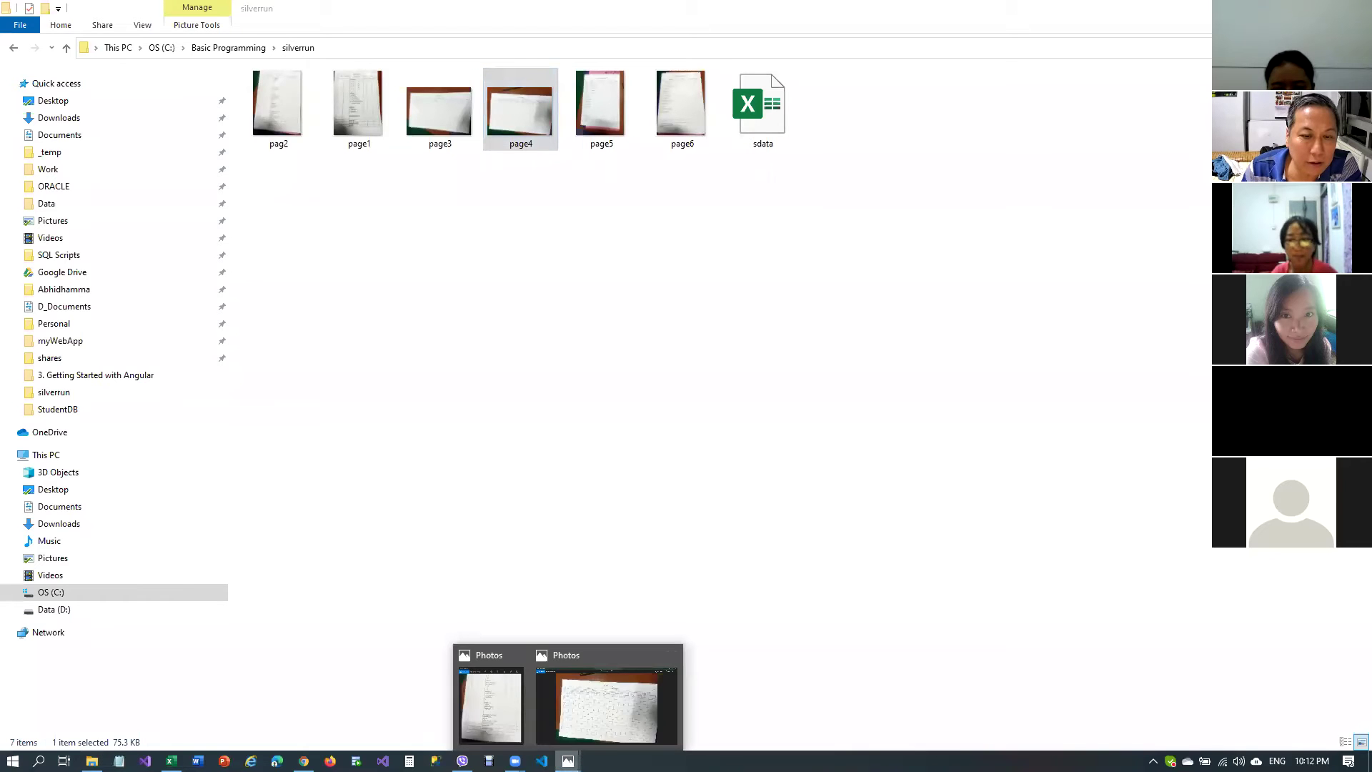
click(607, 697)
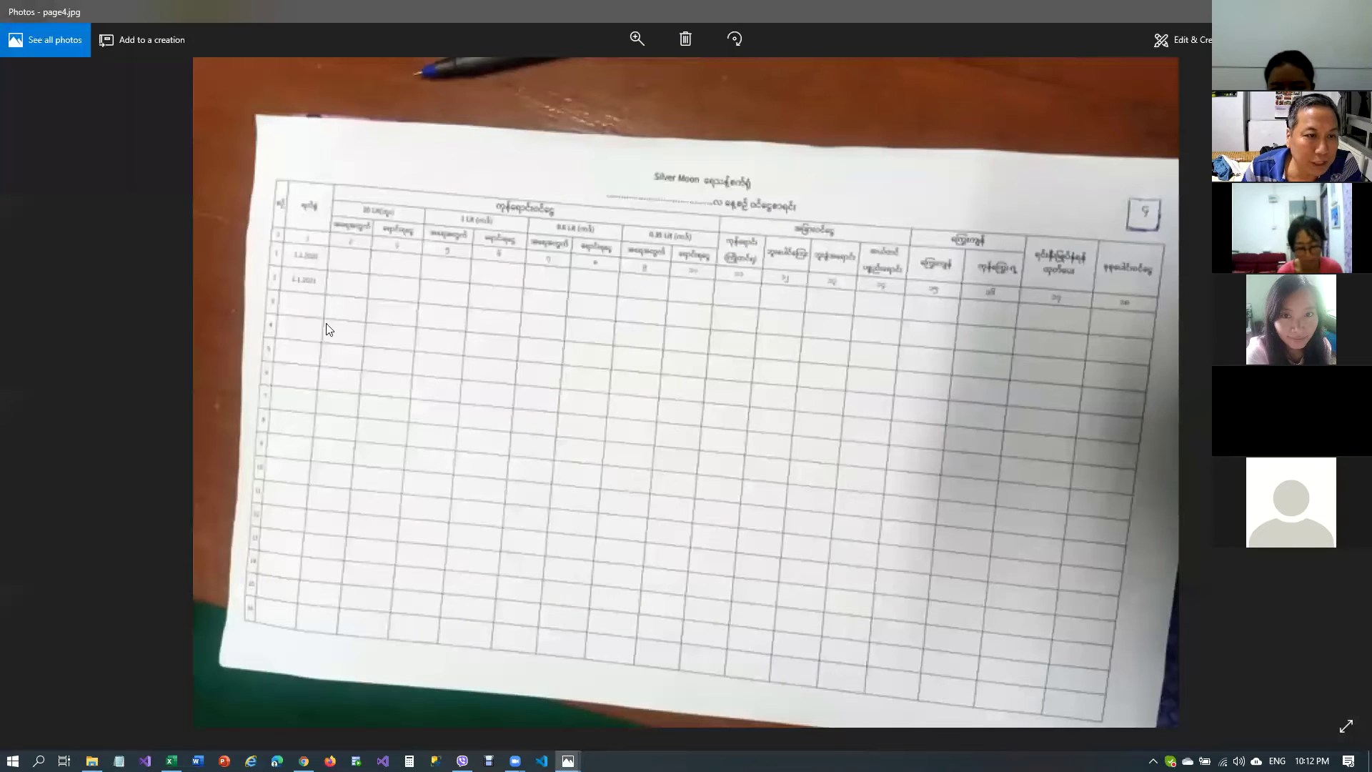
key(alt+Tab)
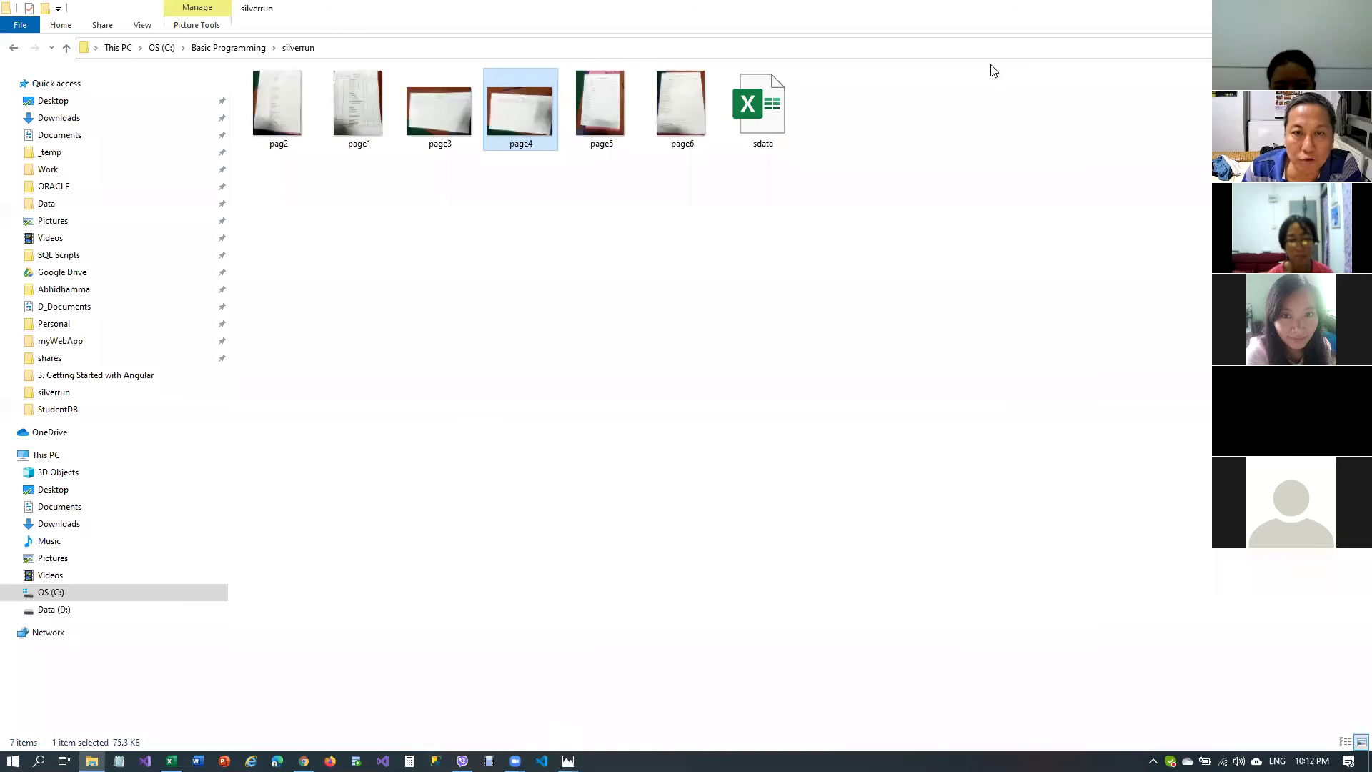
key(alt+Tab)
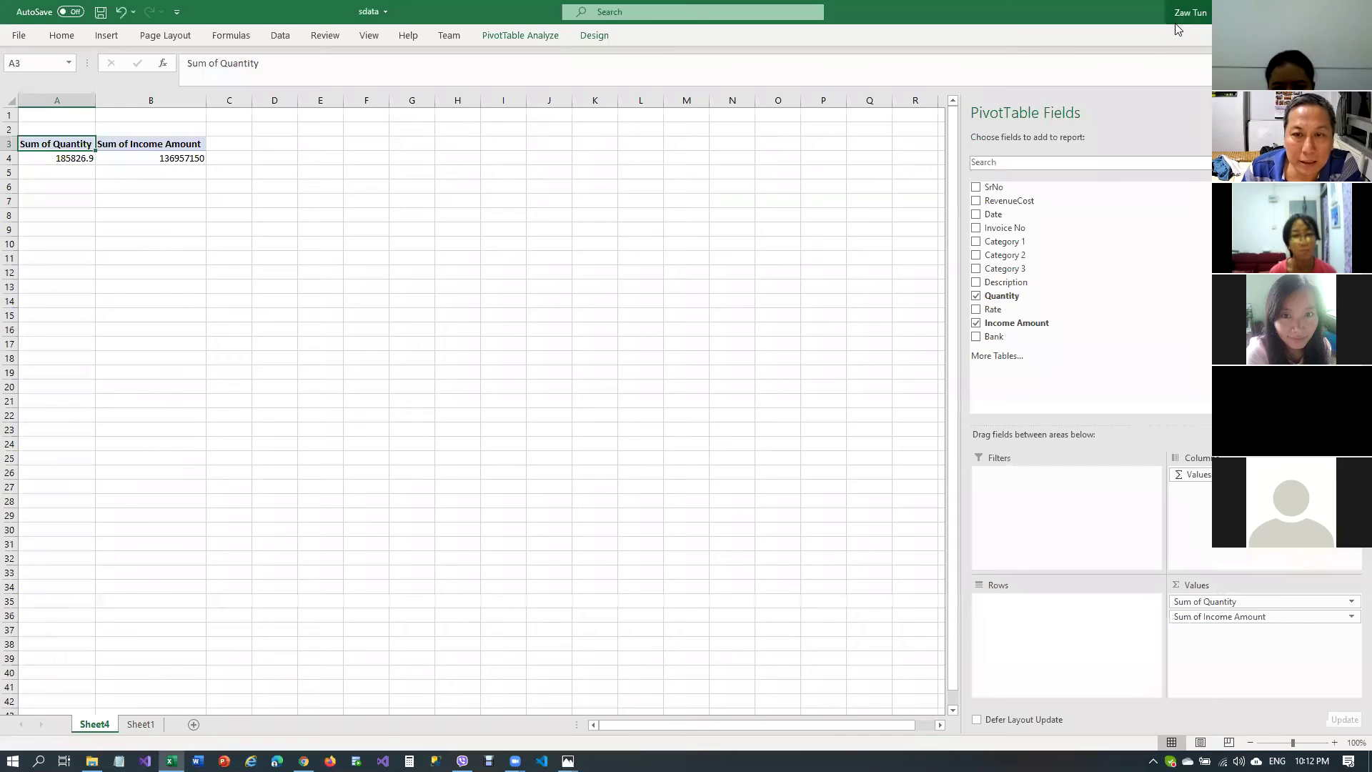
Add the Date field to the PivotTable's rows and review the quantity and income amount for the first date
drag(995, 214, 1088, 616)
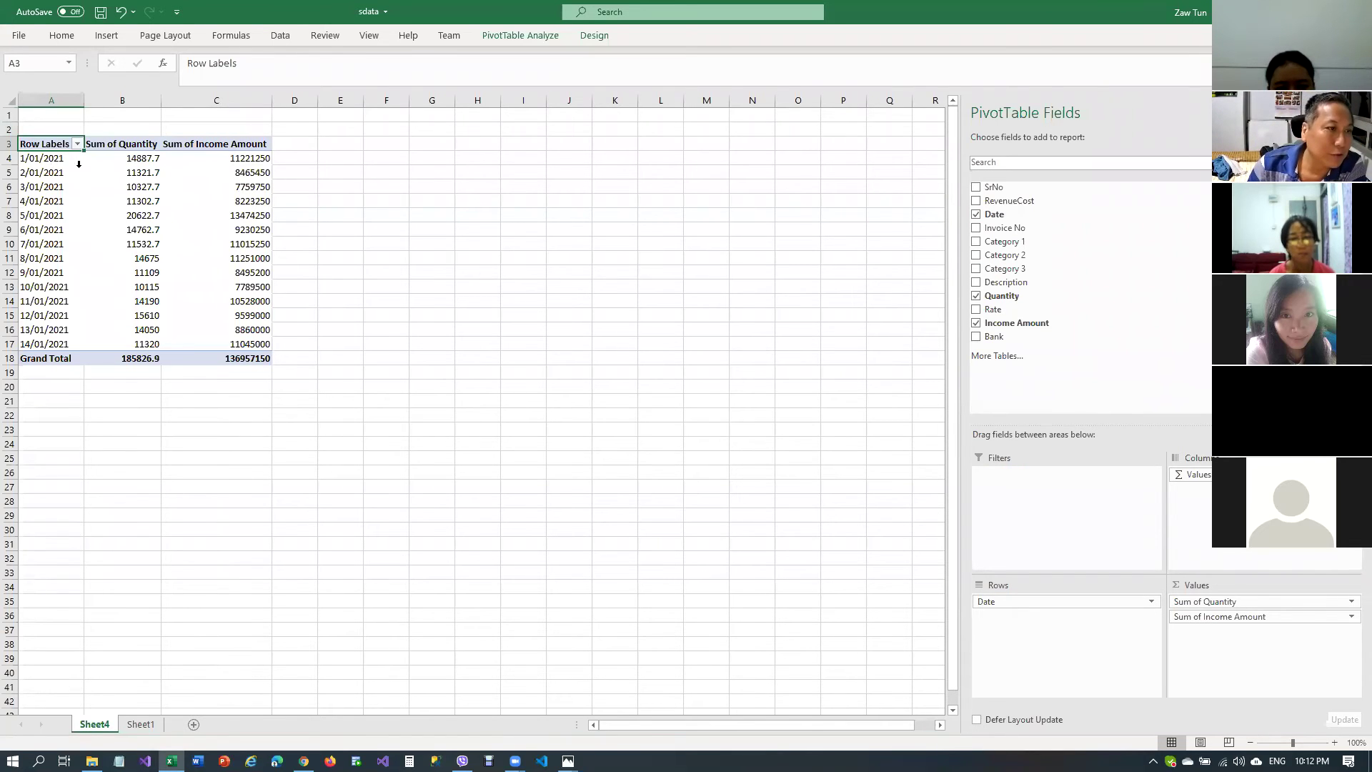
click(123, 158)
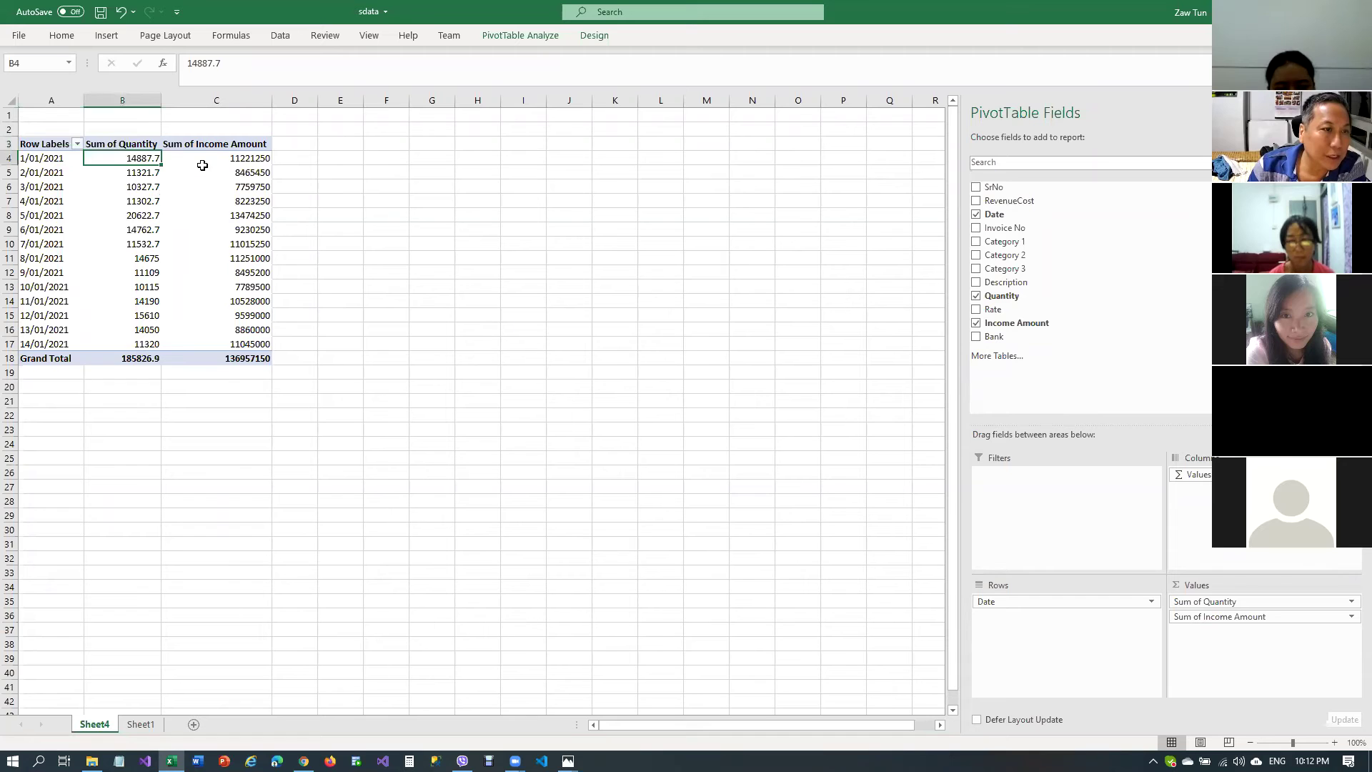
click(237, 163)
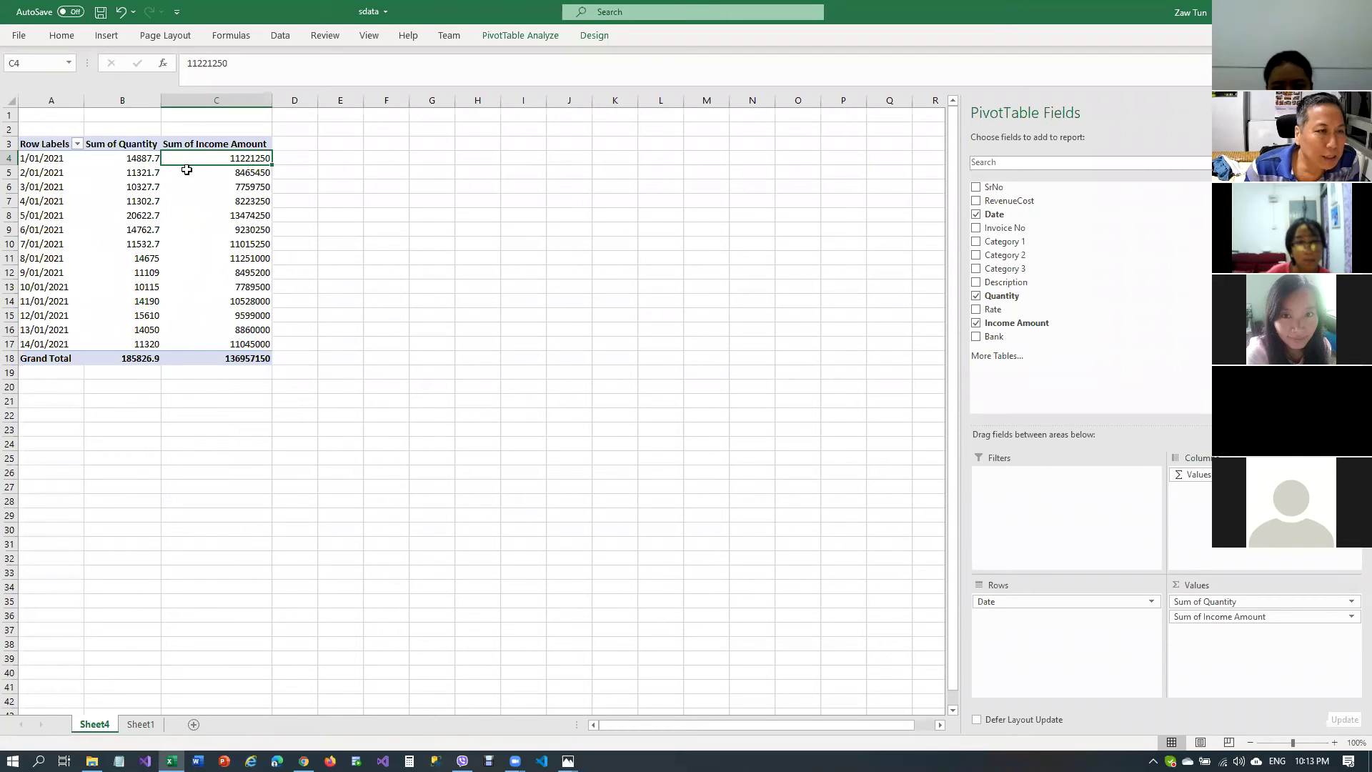
mouse_move(193, 168)
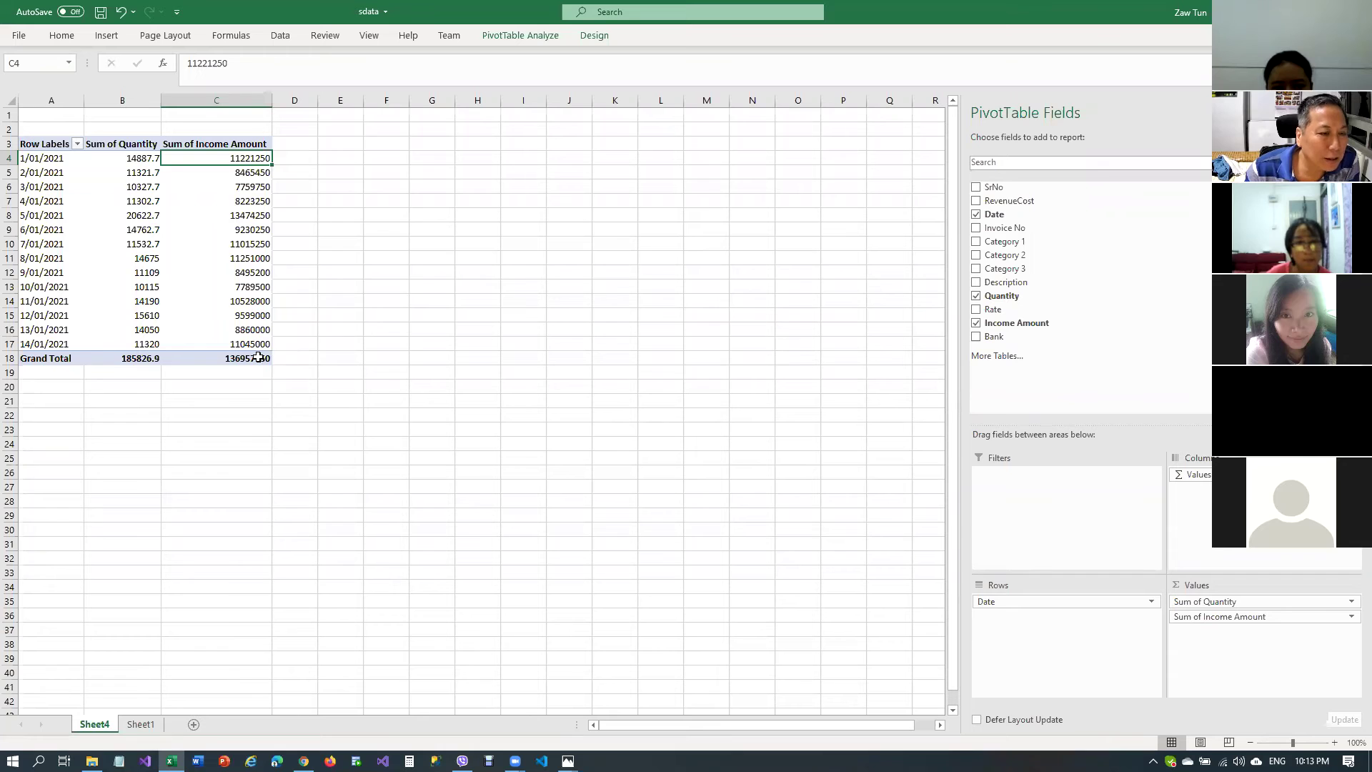
right_click(243, 162)
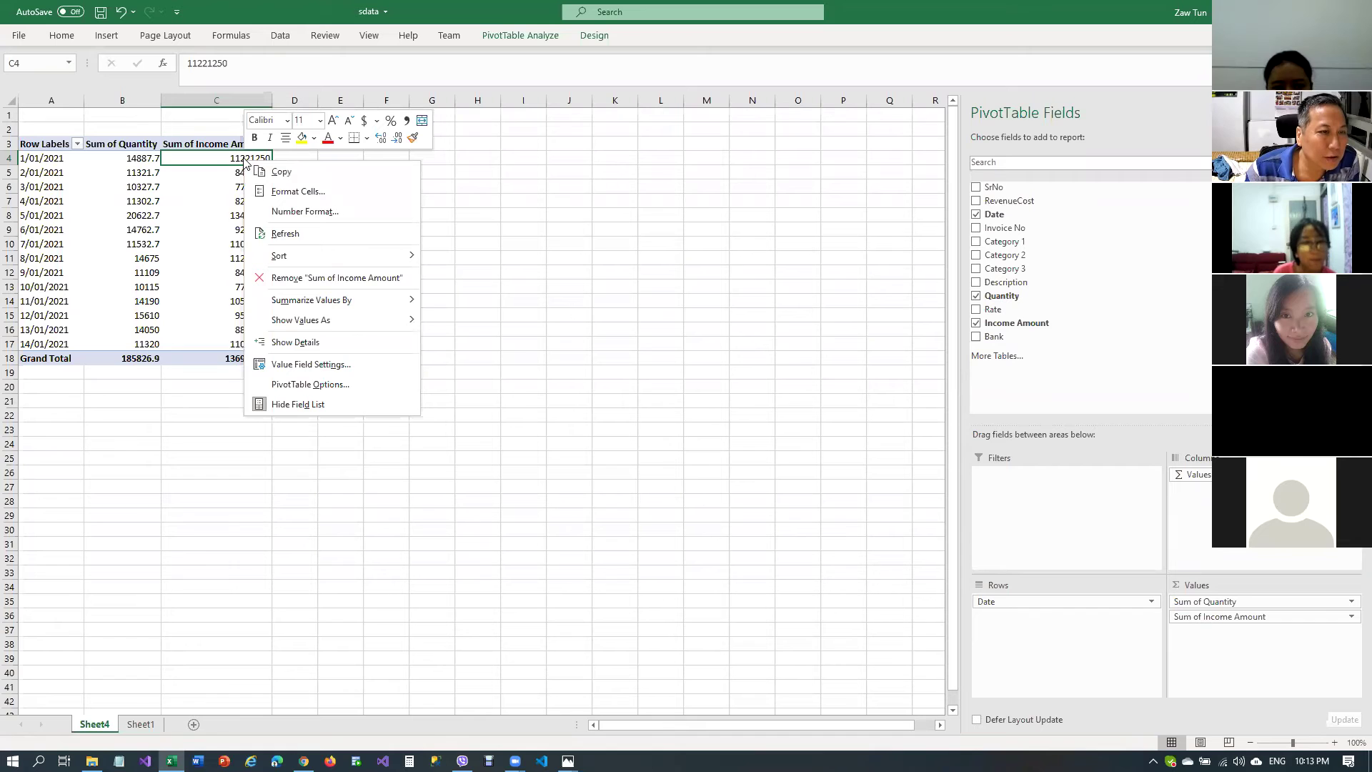
click(1231, 620)
click(1229, 619)
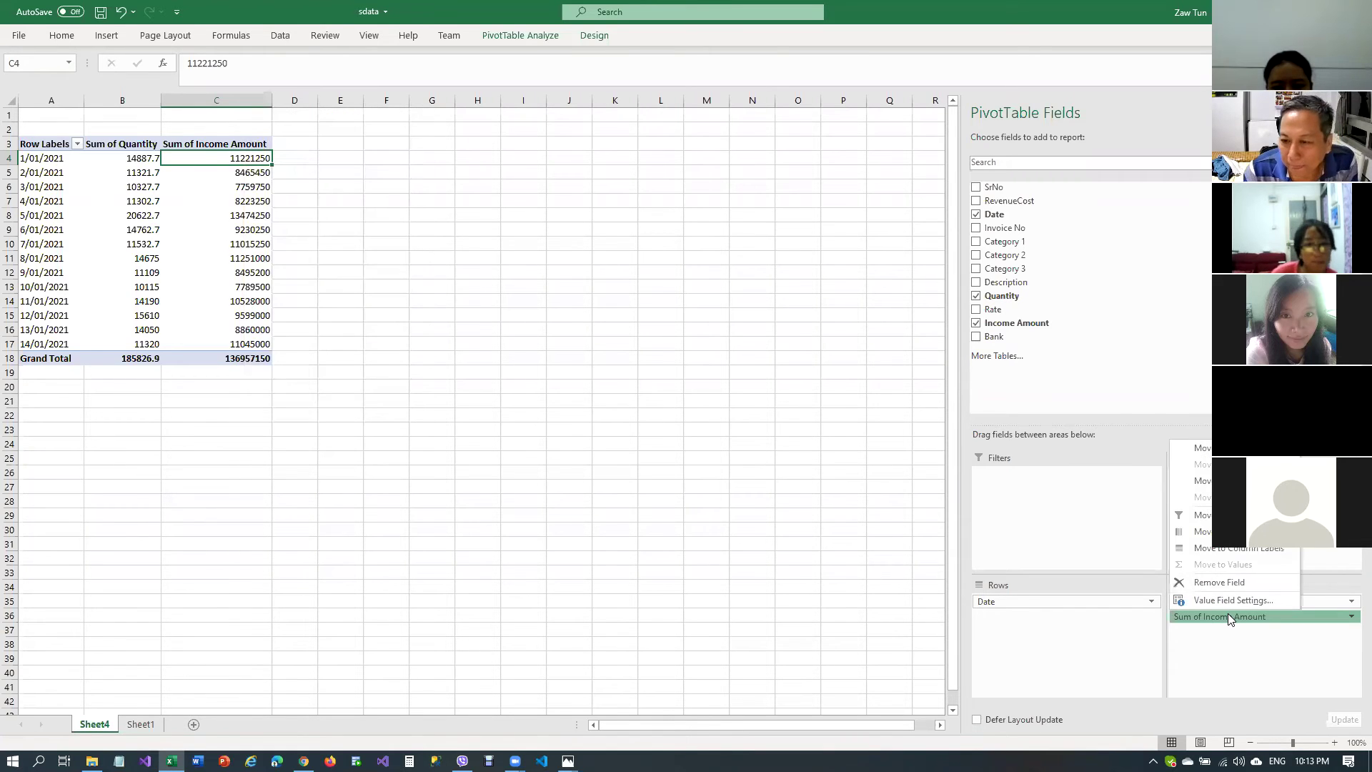
click(1229, 619)
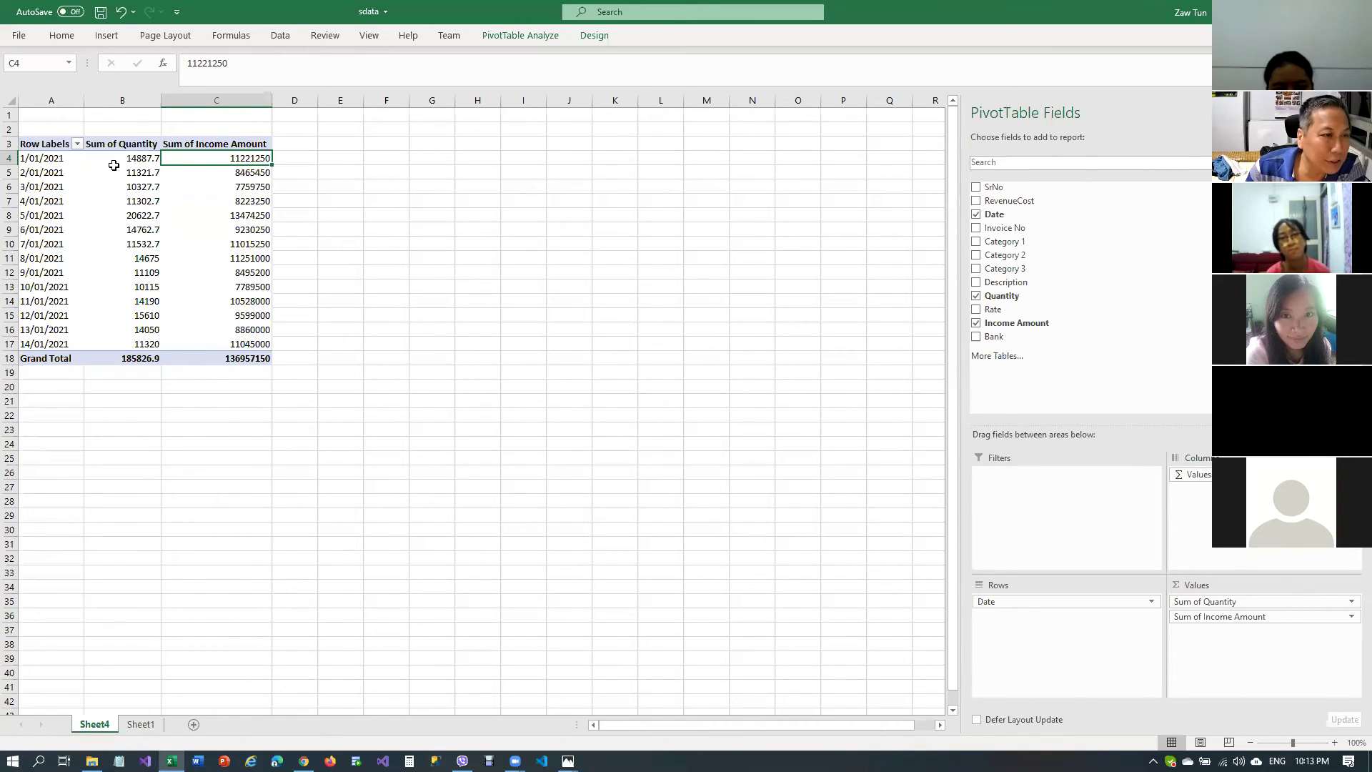
Check the product-size column groups on the page4.jpg paper form in Photos and return to the PivotTable in Excel
mouse_move(122, 158)
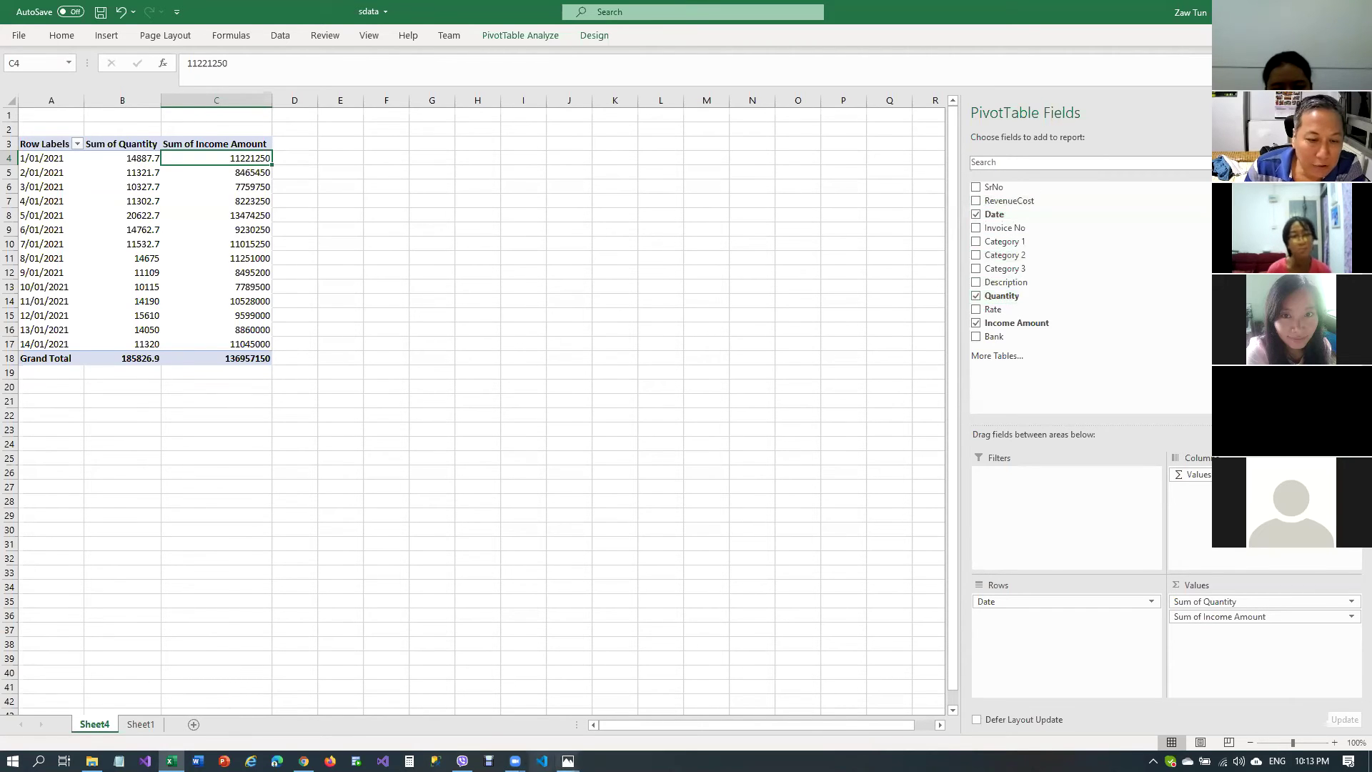
mouse_move(568, 760)
click(610, 729)
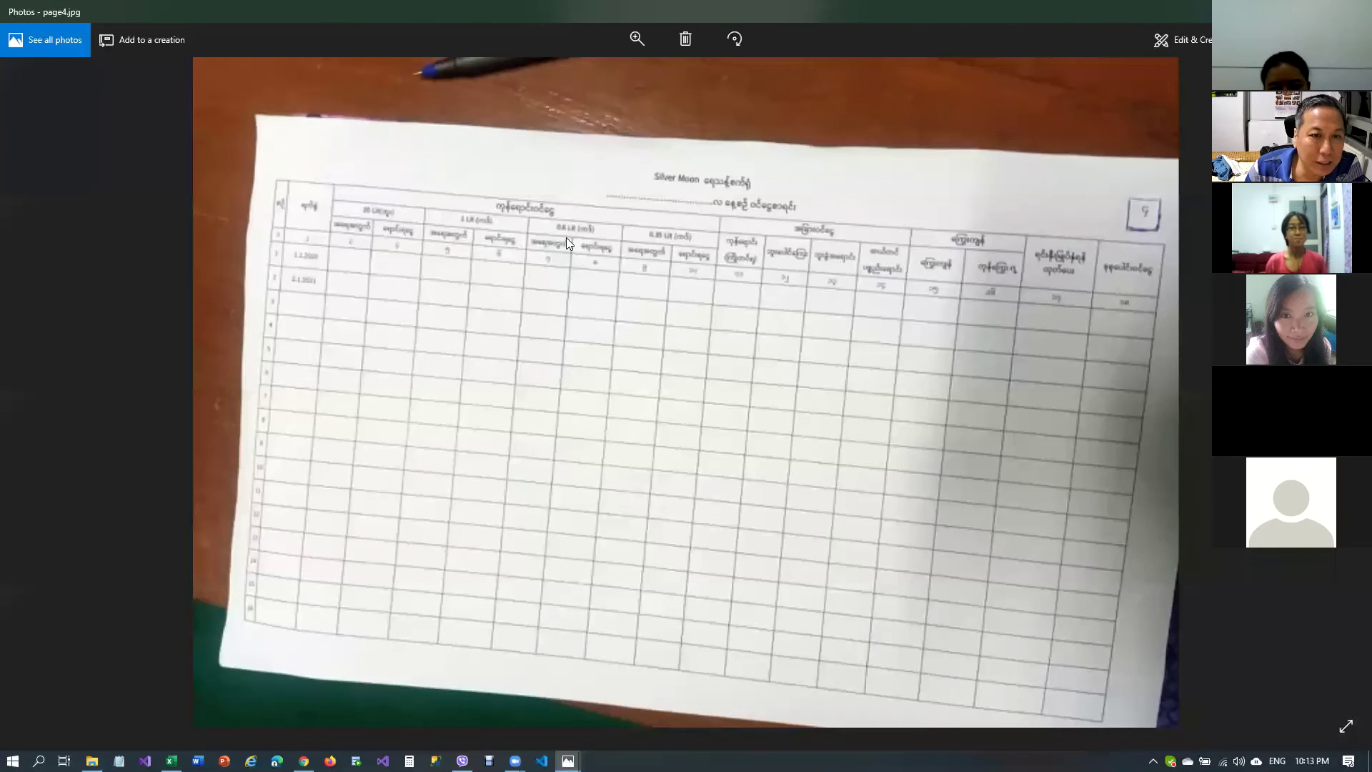
key(alt+Tab)
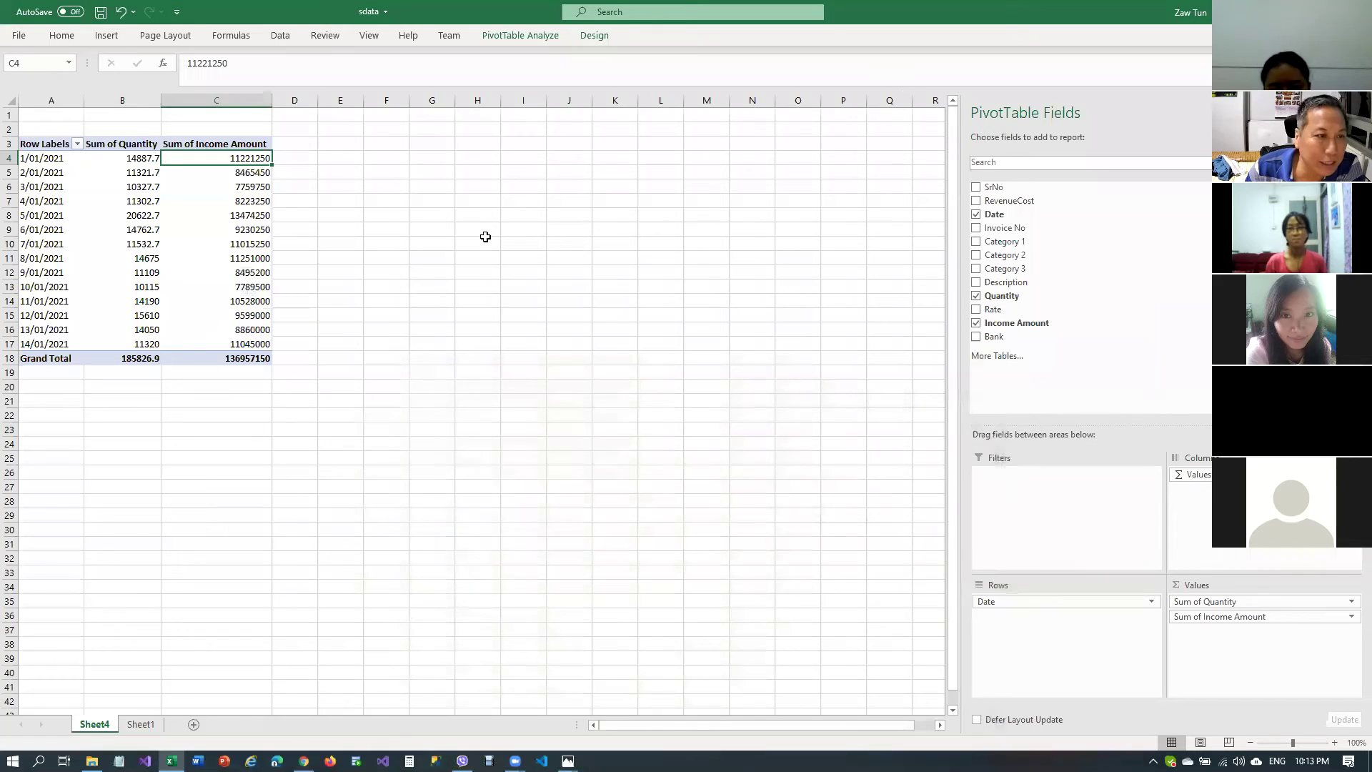
Examine the product sizes and other entries in the Description column at the start of the Sheet1 records
click(145, 725)
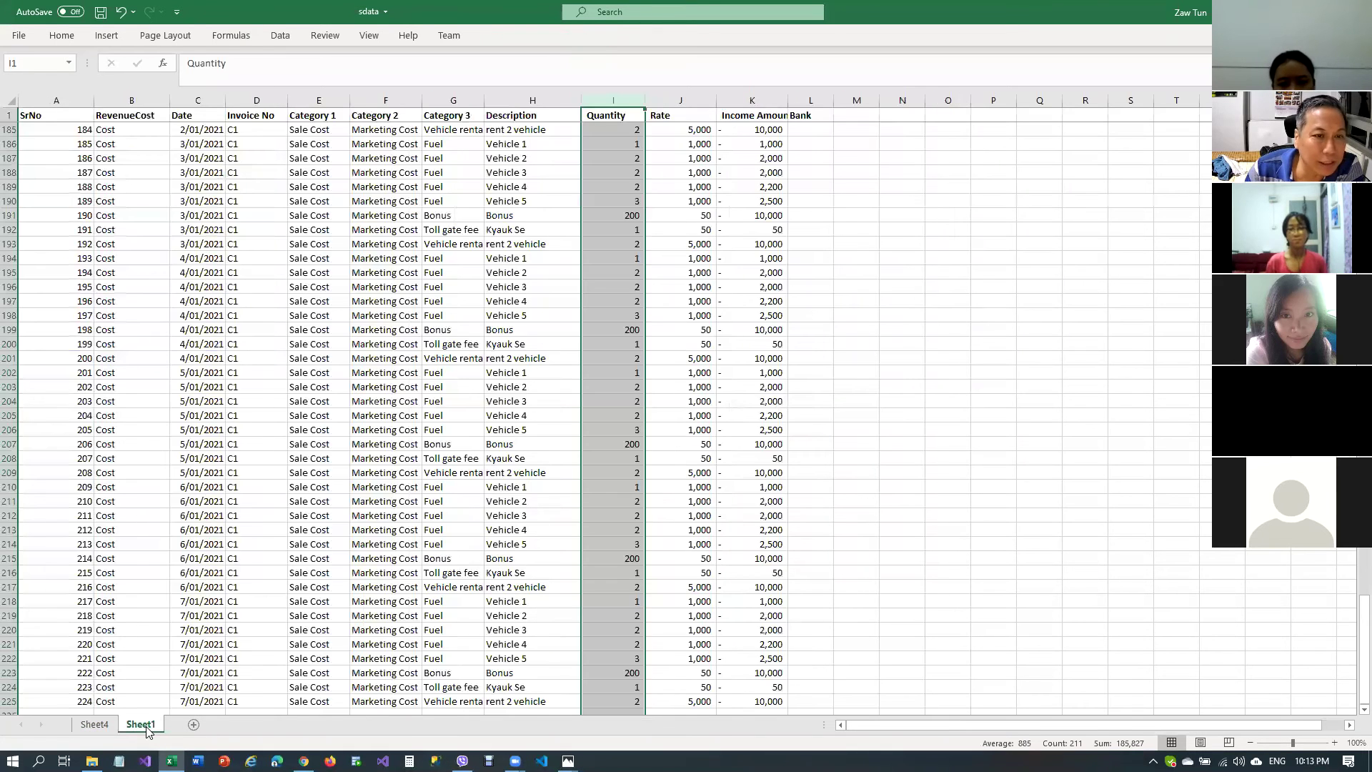
click(374, 348)
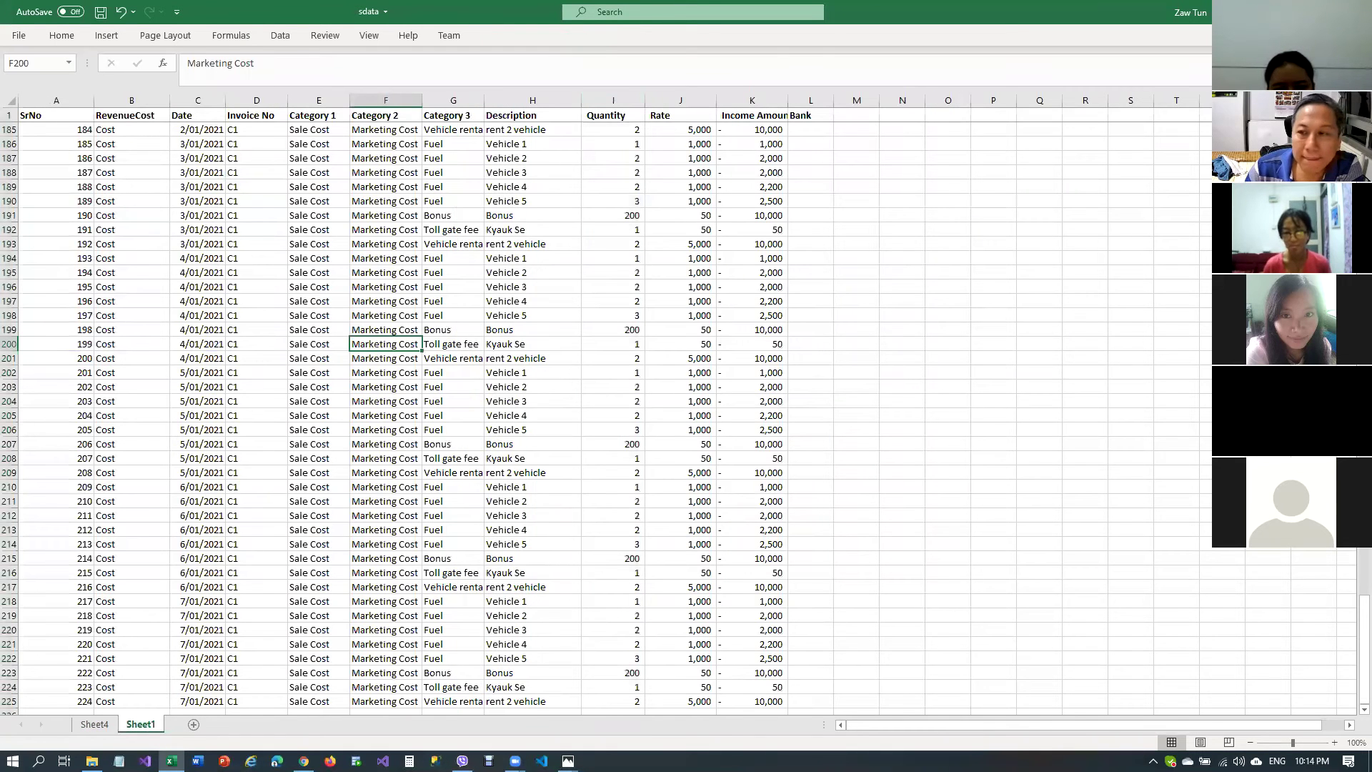
drag(1365, 629, 1365, 125)
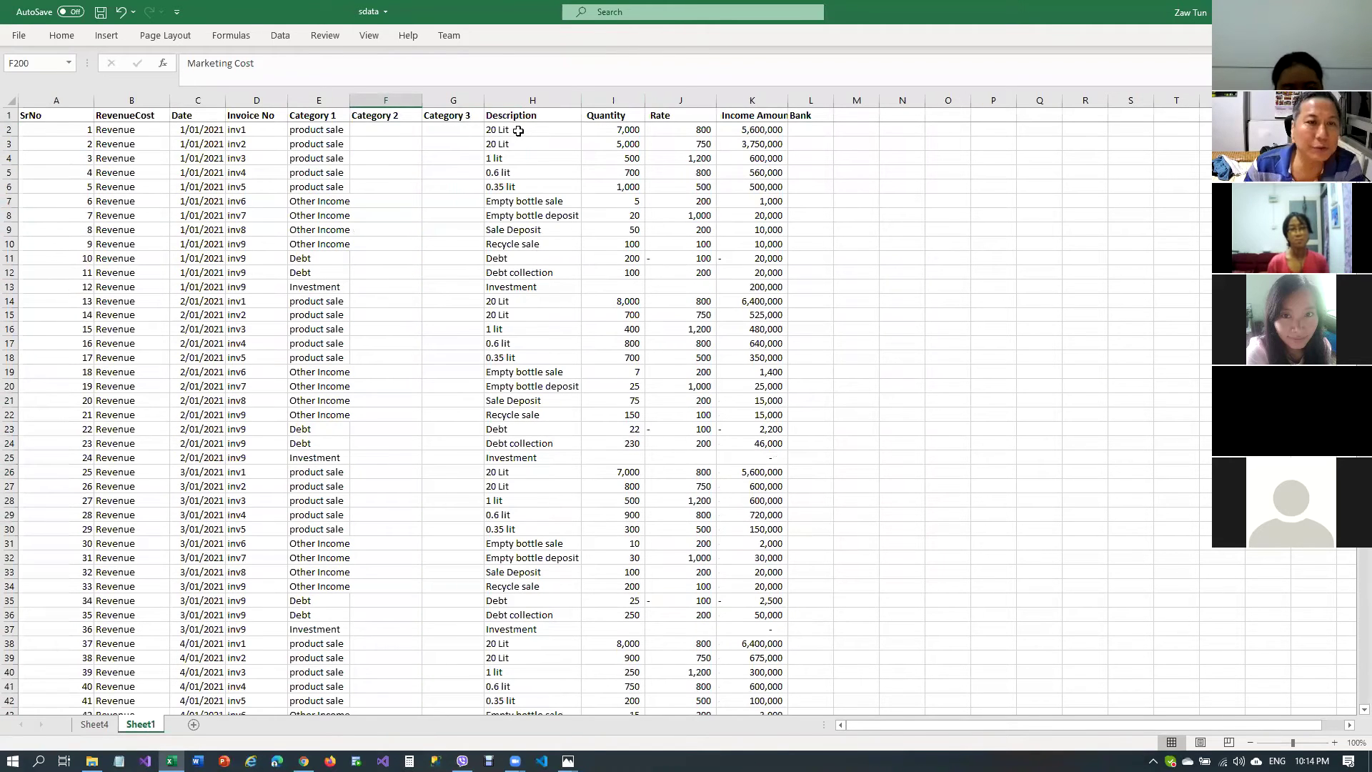
drag(521, 138, 529, 229)
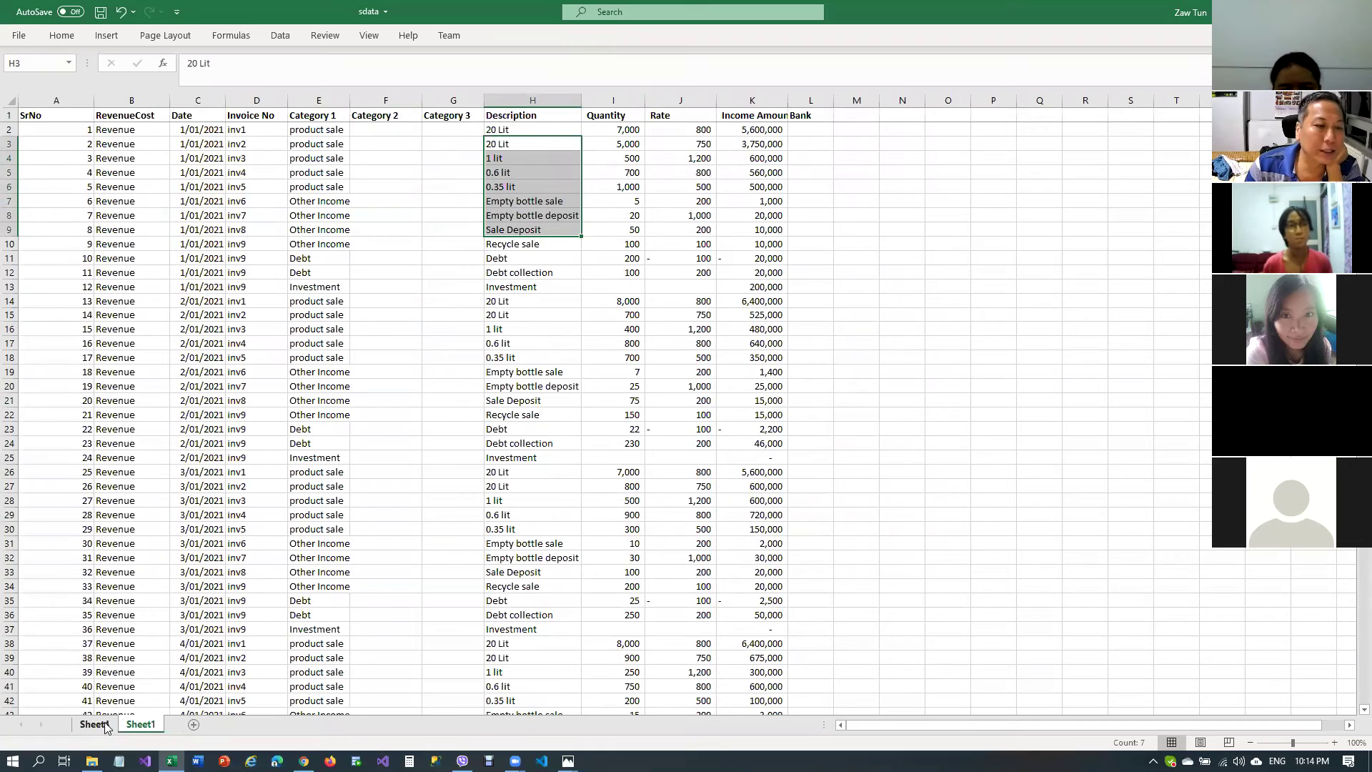
Add the Description field to the columns of the Sheet4 PivotTable and review the first date's 0.35 lit and 0.6 lit quantities
click(105, 722)
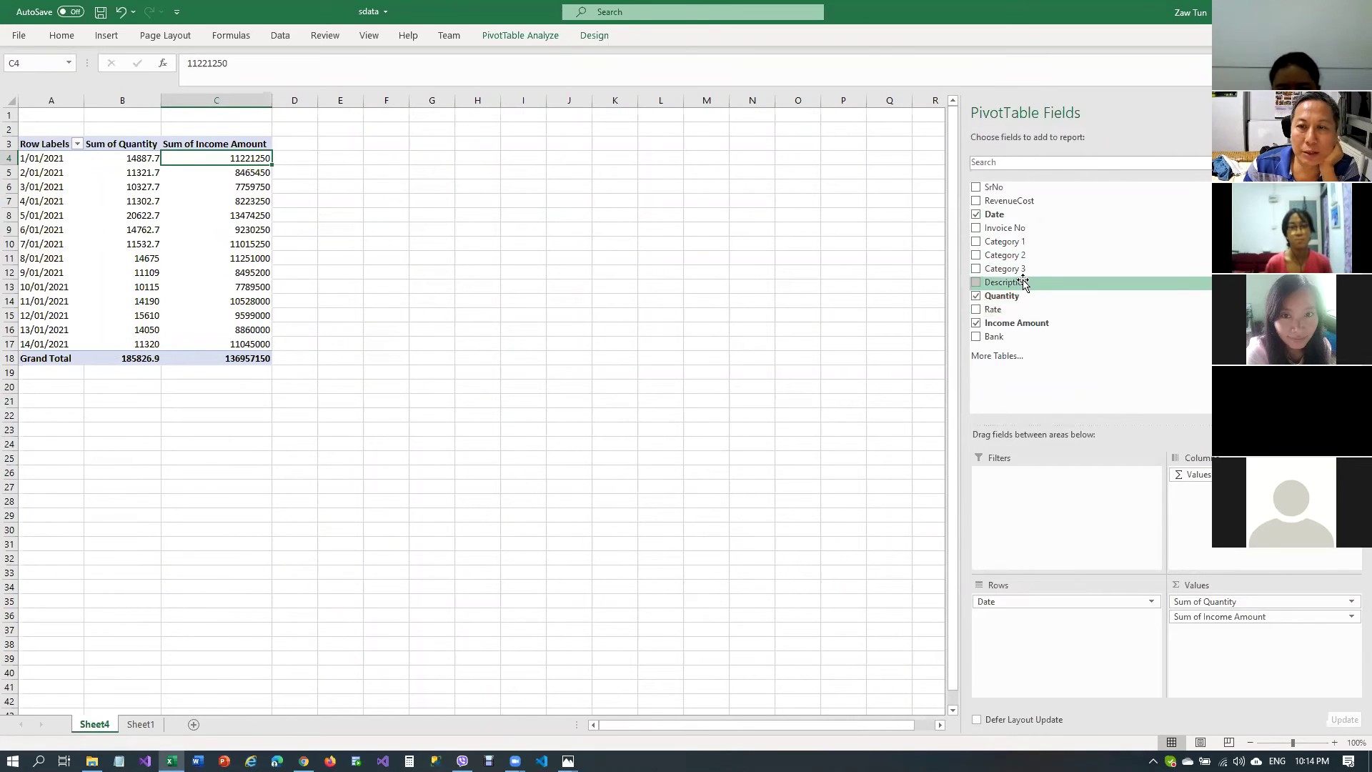
drag(1022, 282, 1214, 473)
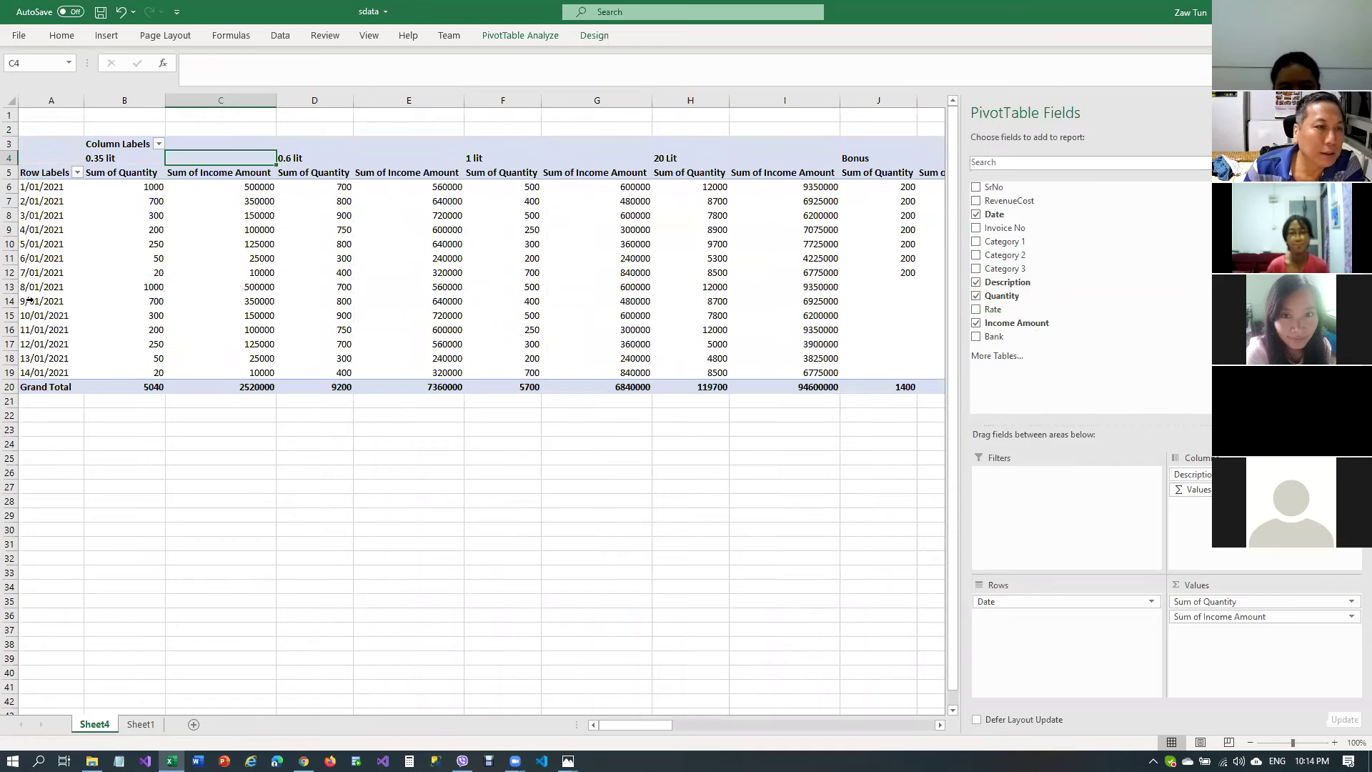
click(142, 228)
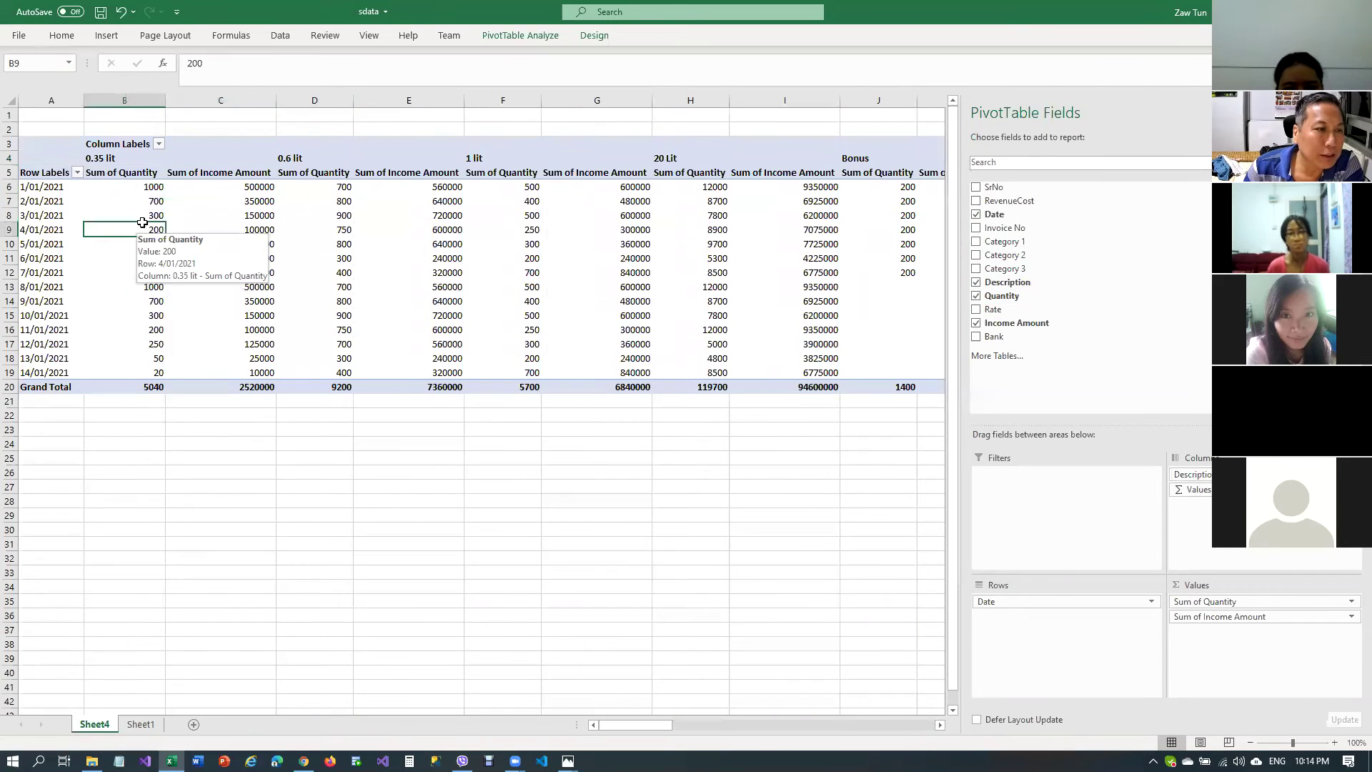
click(143, 188)
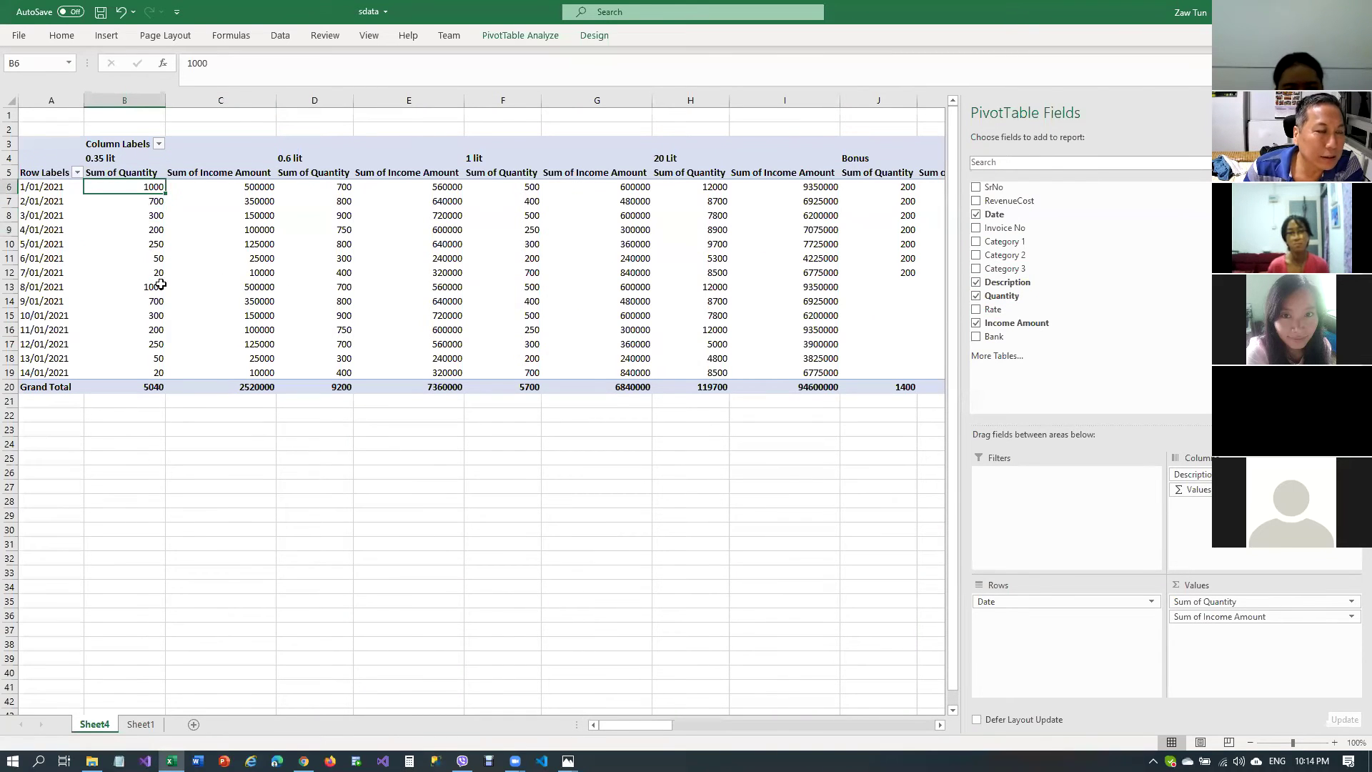
click(103, 158)
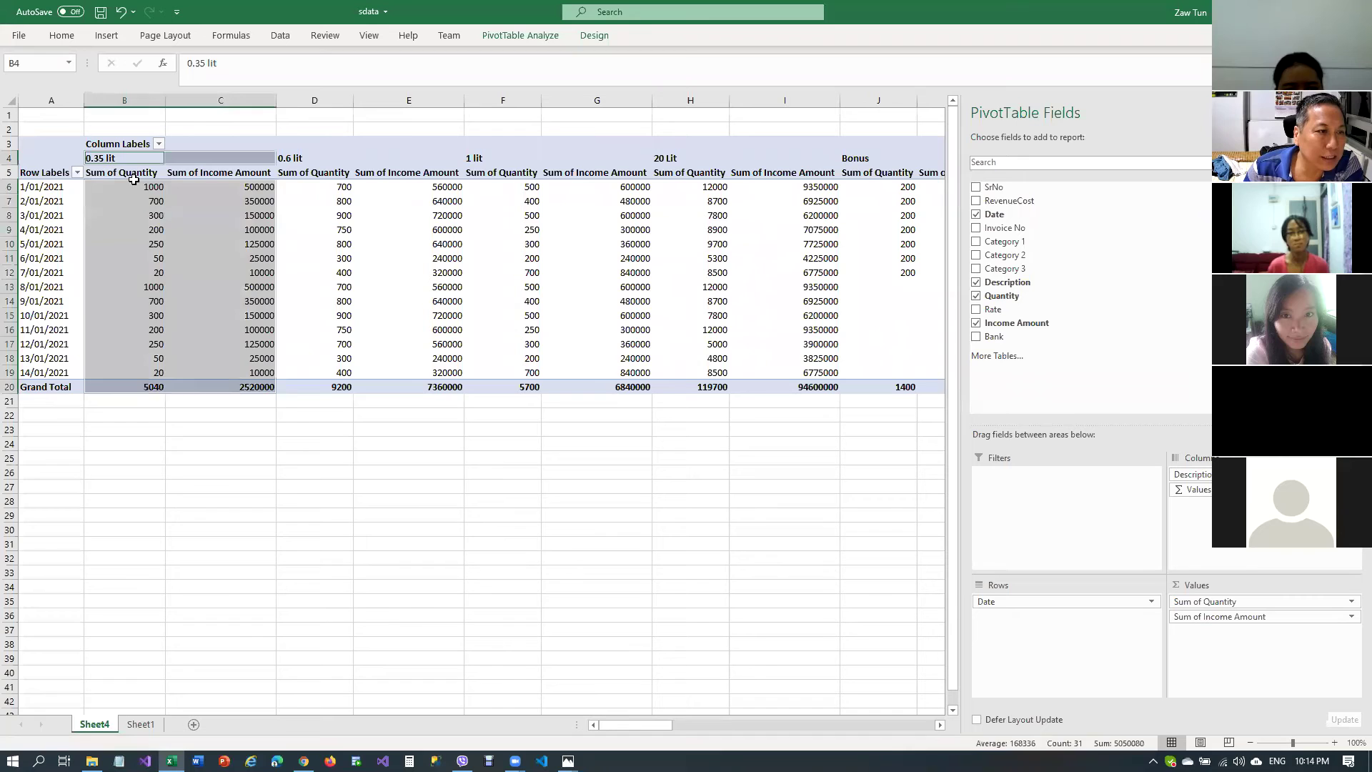
click(133, 185)
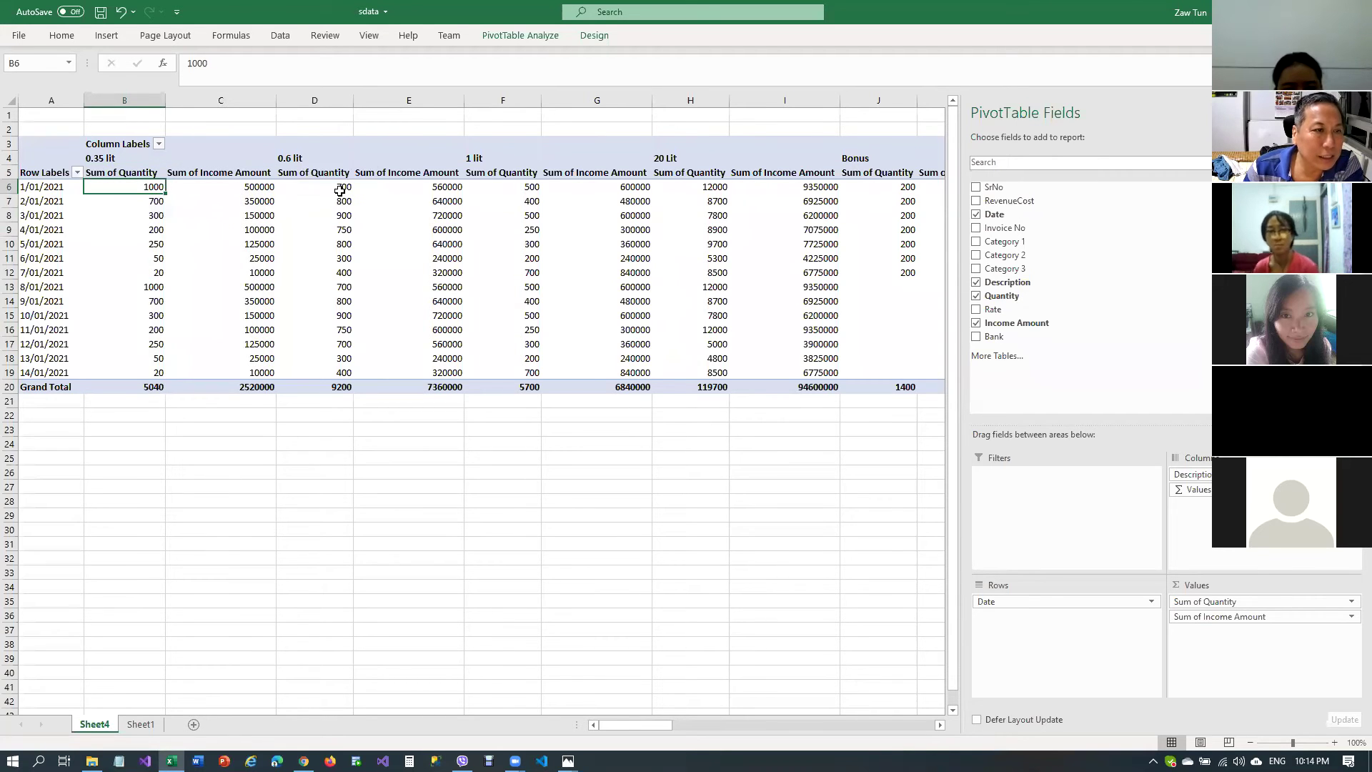
click(340, 190)
Narrow the PivotTable Fields pane to show more report columns, and review the 0.35 lit heading and its first-date quantity
drag(1200, 308, 1201, 307)
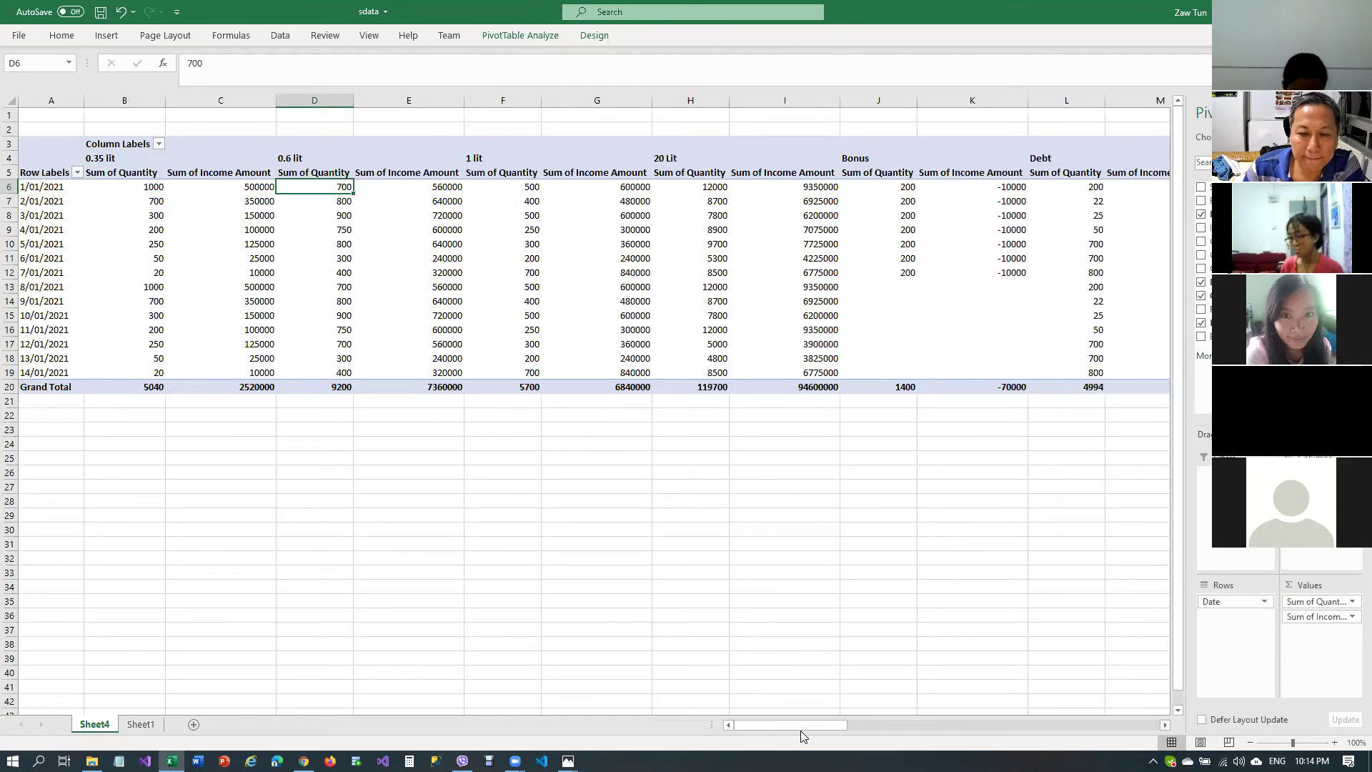
drag(802, 727, 756, 737)
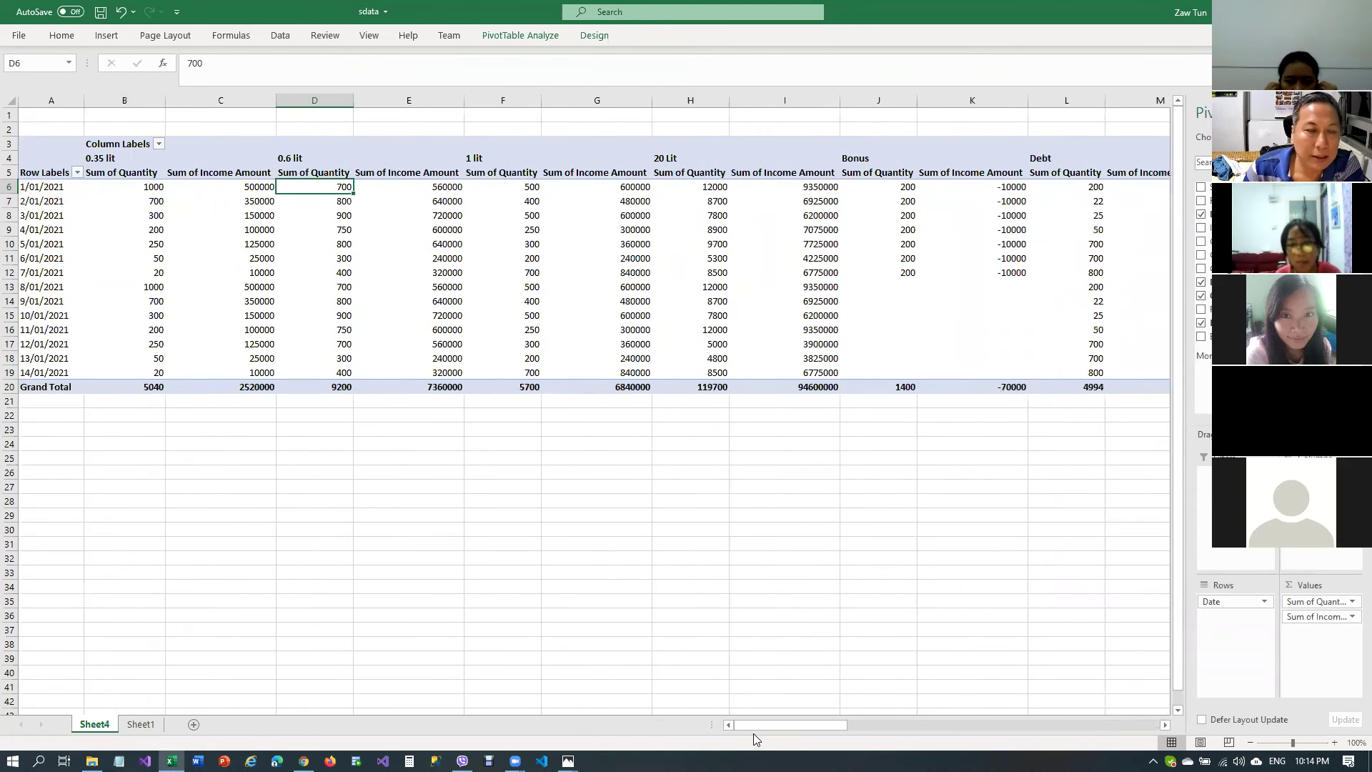
click(101, 160)
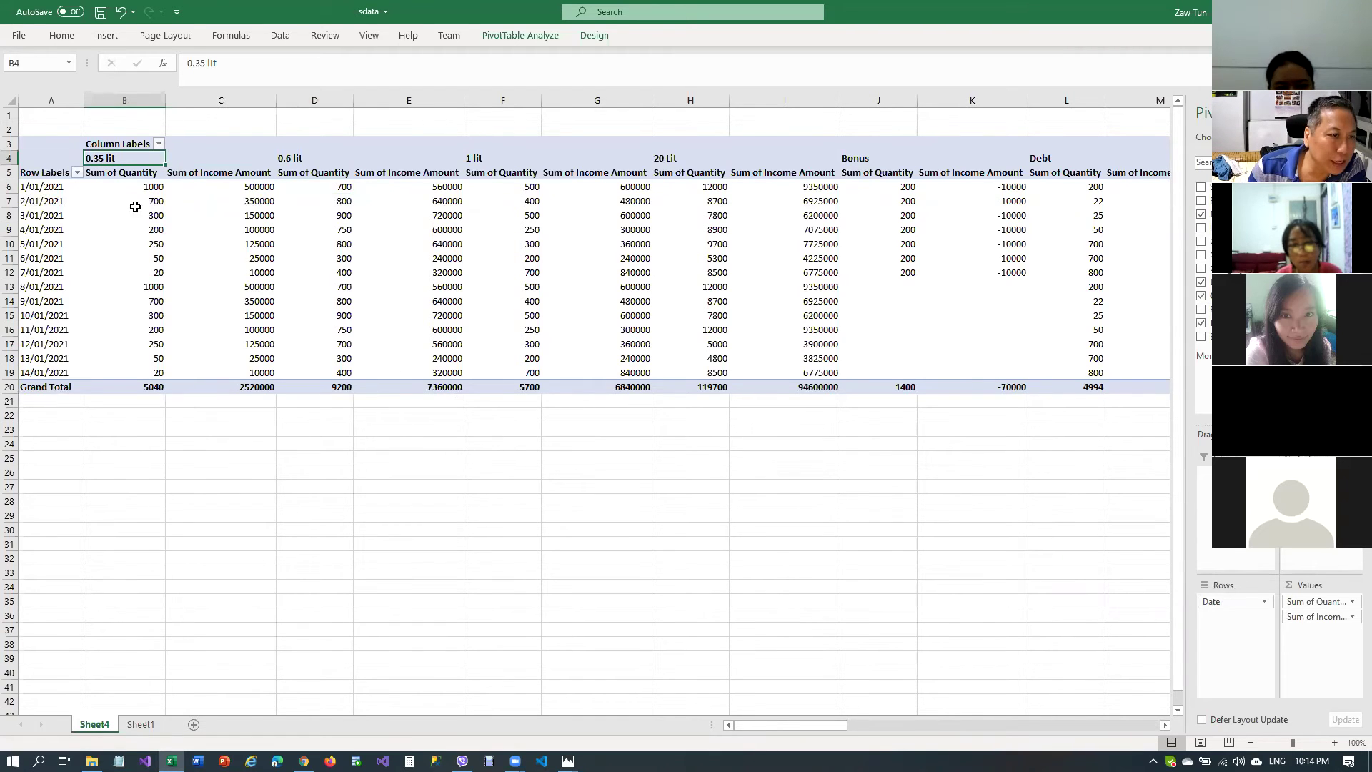
click(141, 188)
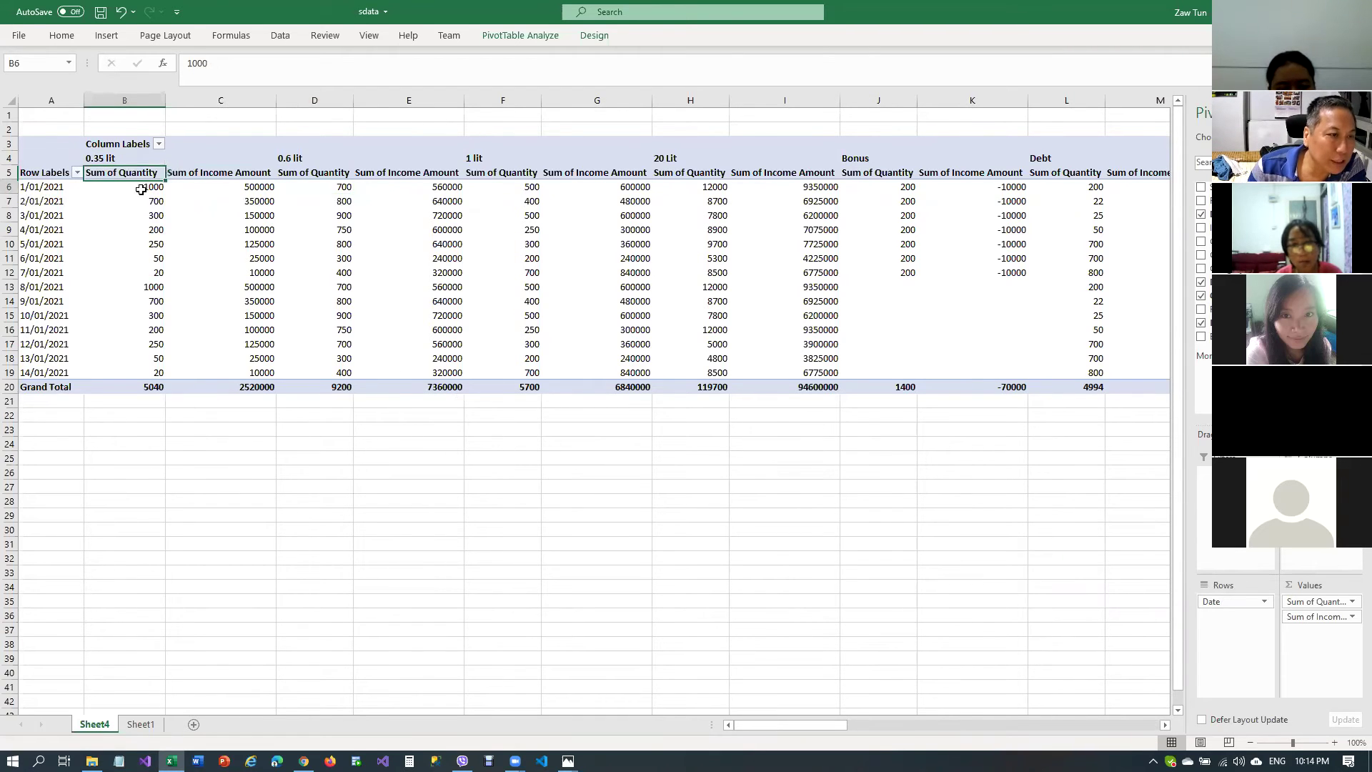
Remove the Sum of Income Amount field from the PivotTable values
click(291, 161)
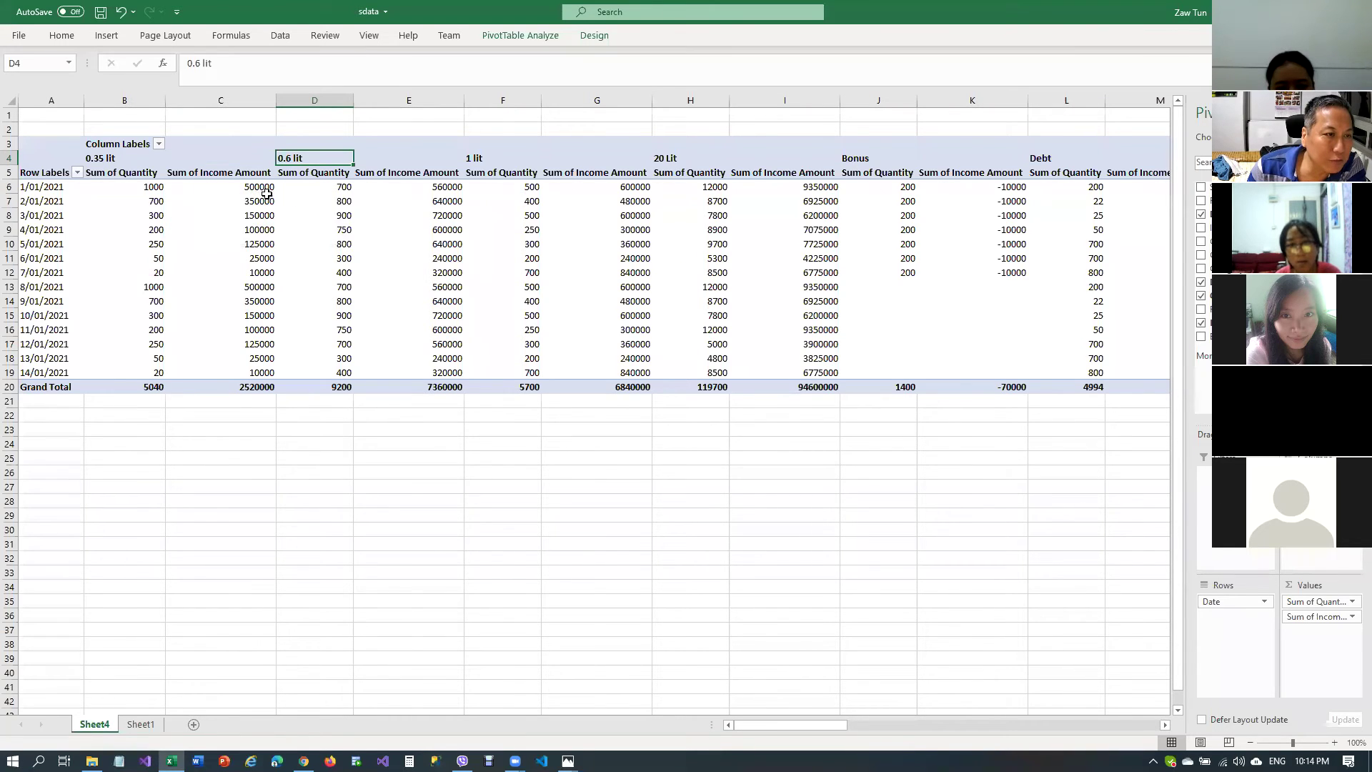
click(211, 171)
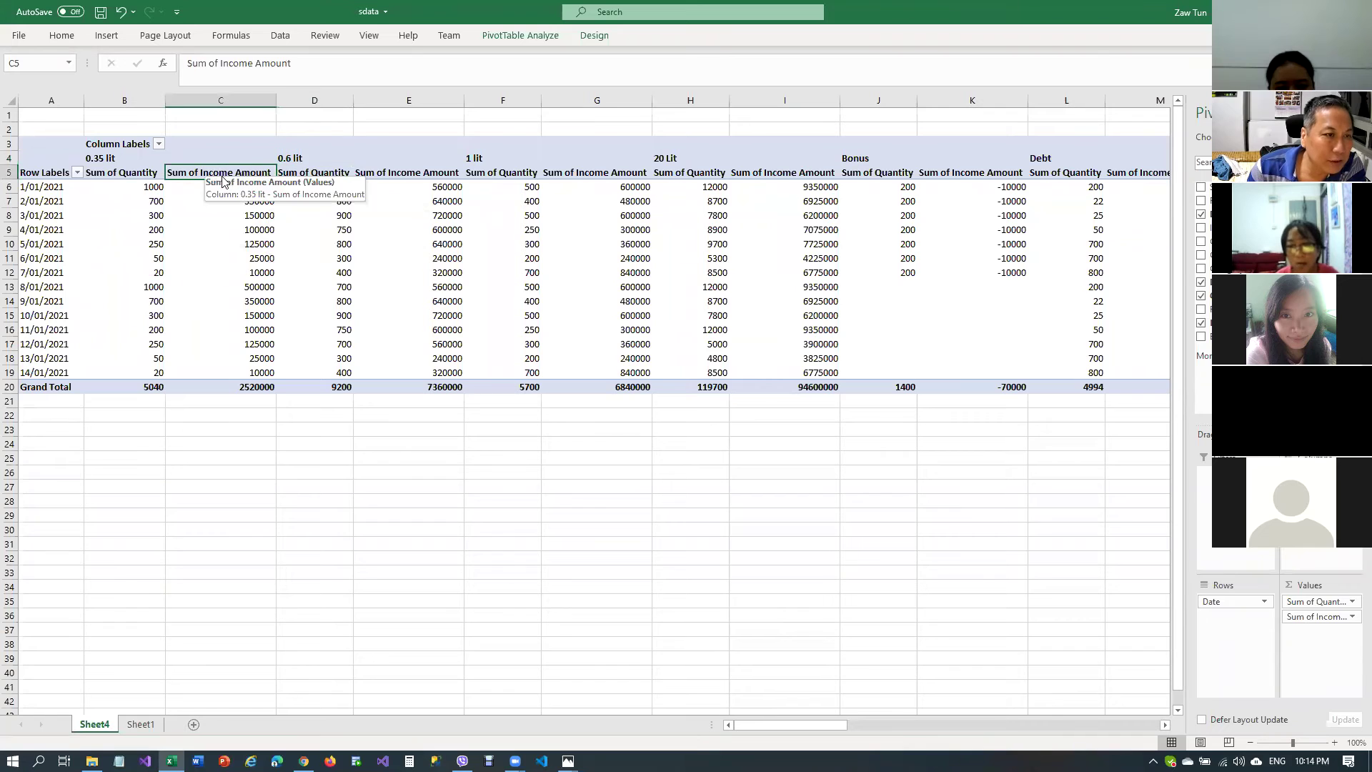
right_click(210, 174)
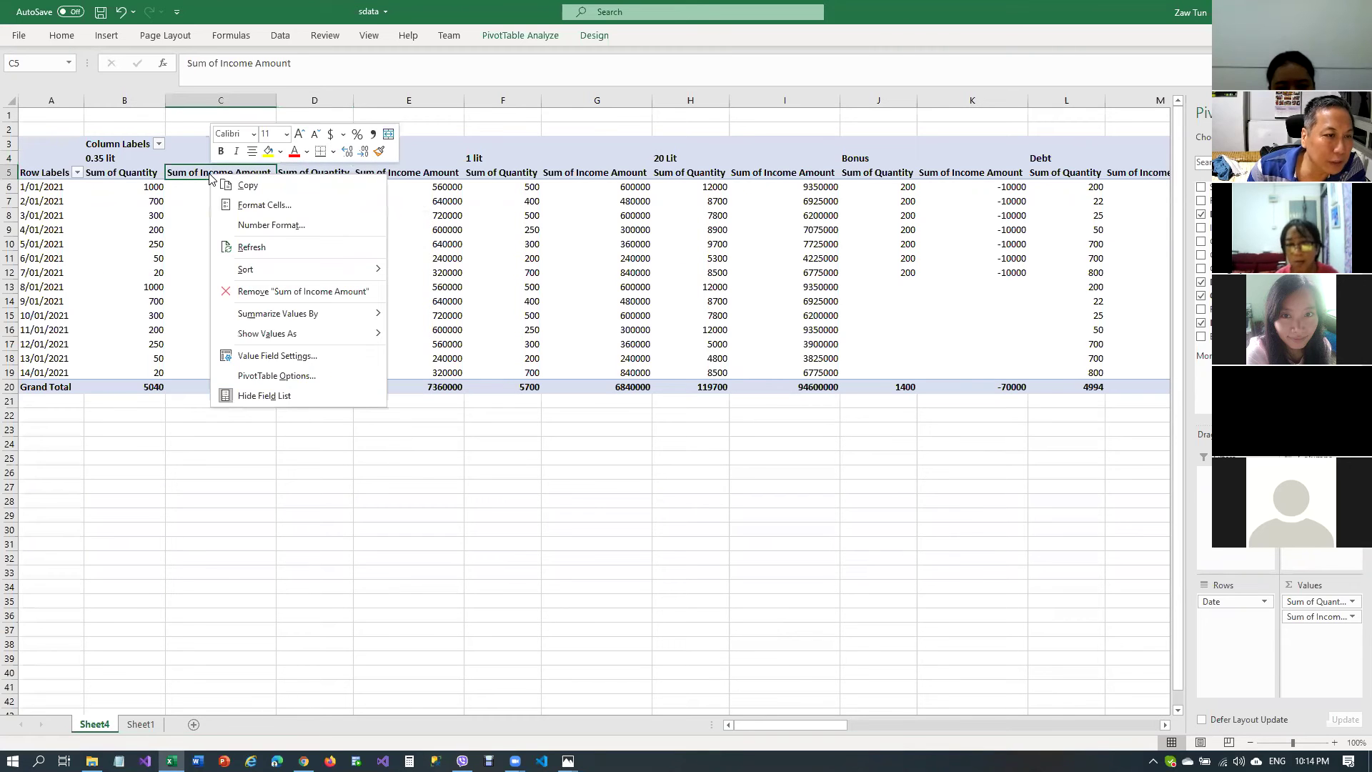
click(278, 293)
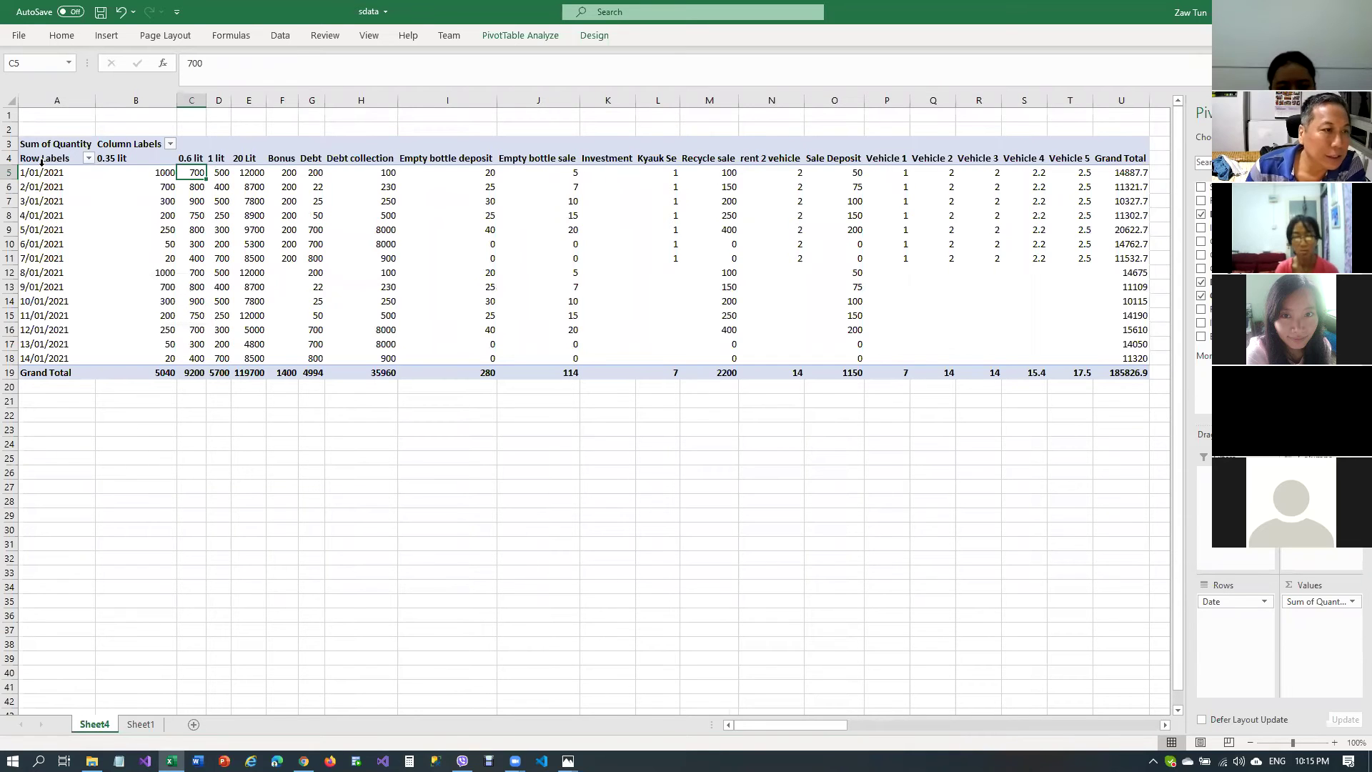
Review the 1/01/2021 quantities for 0.35 lit, 0.6 lit, 1 lit and 20 Lit, and widen the PivotTable field pane
click(151, 174)
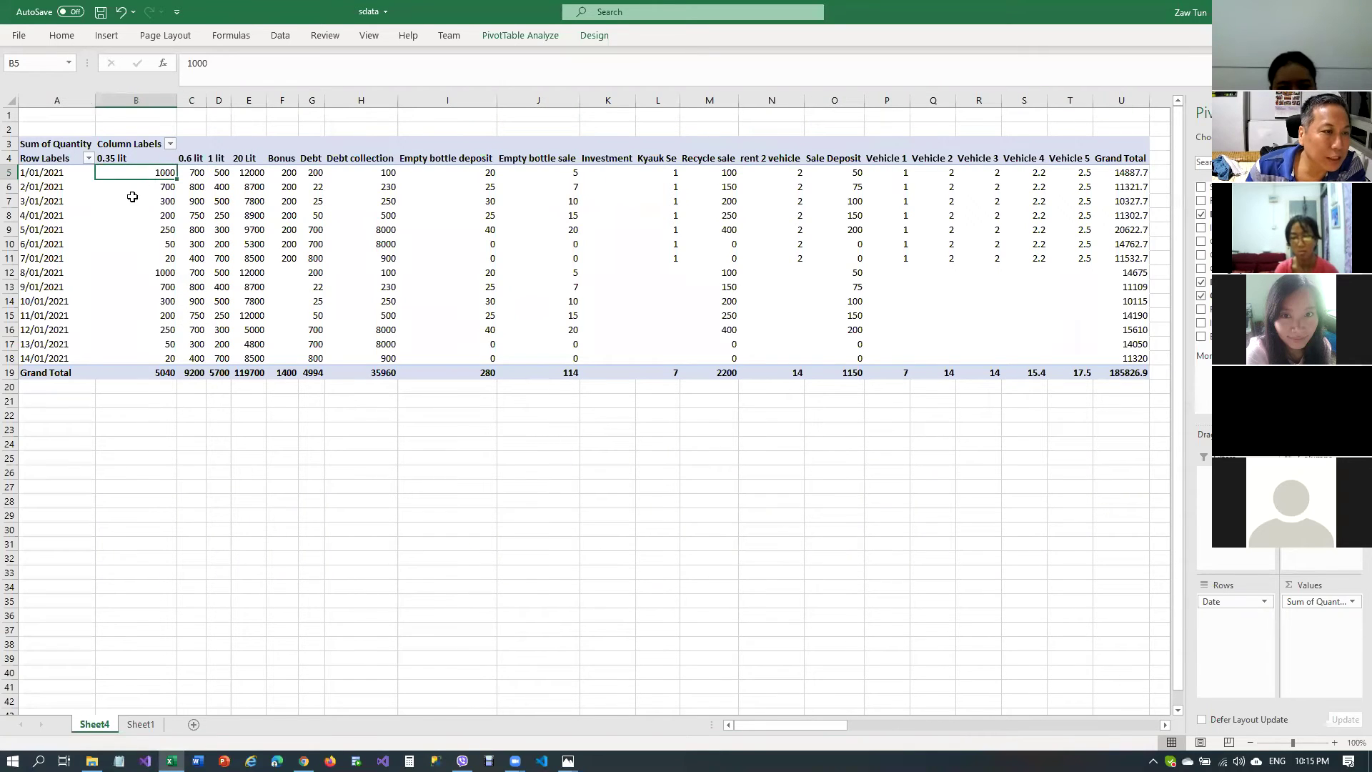
click(192, 176)
click(219, 172)
click(250, 174)
drag(160, 175, 251, 175)
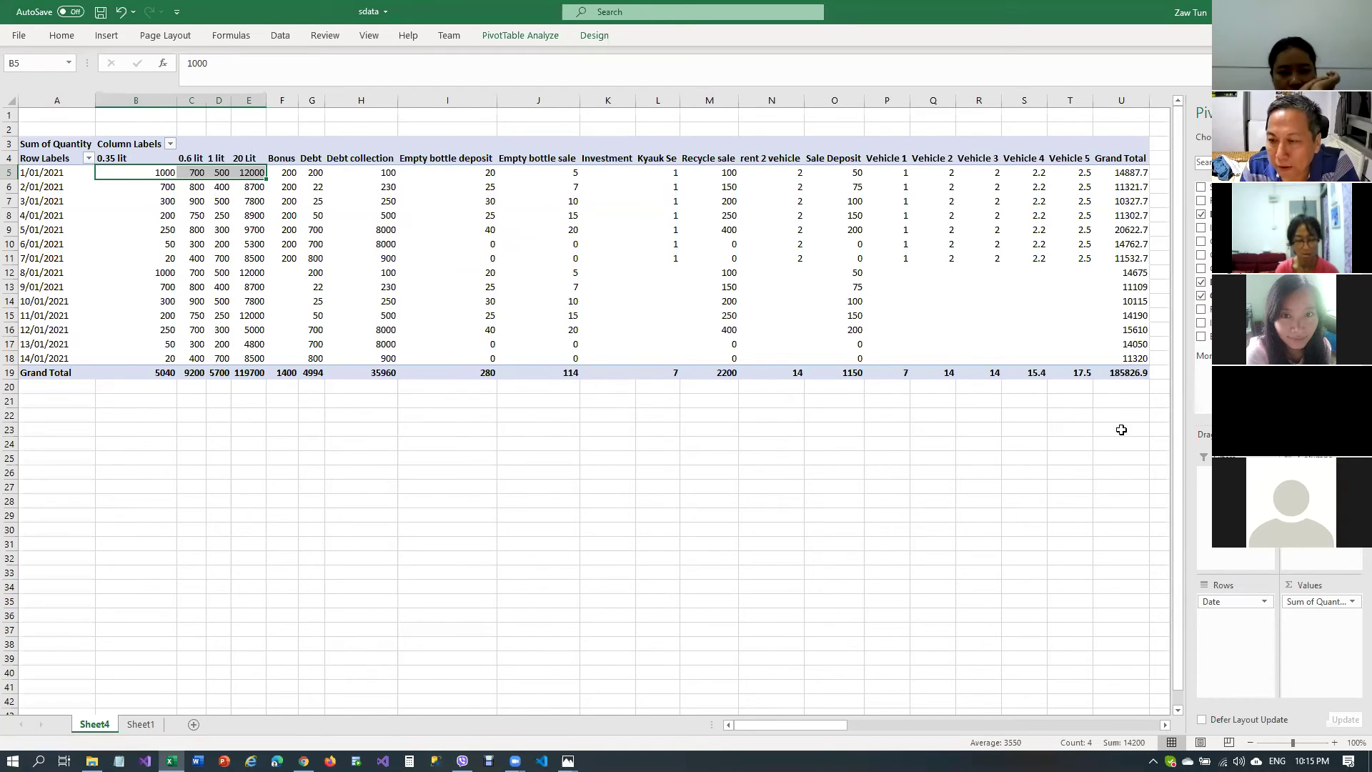
drag(1188, 315, 1136, 327)
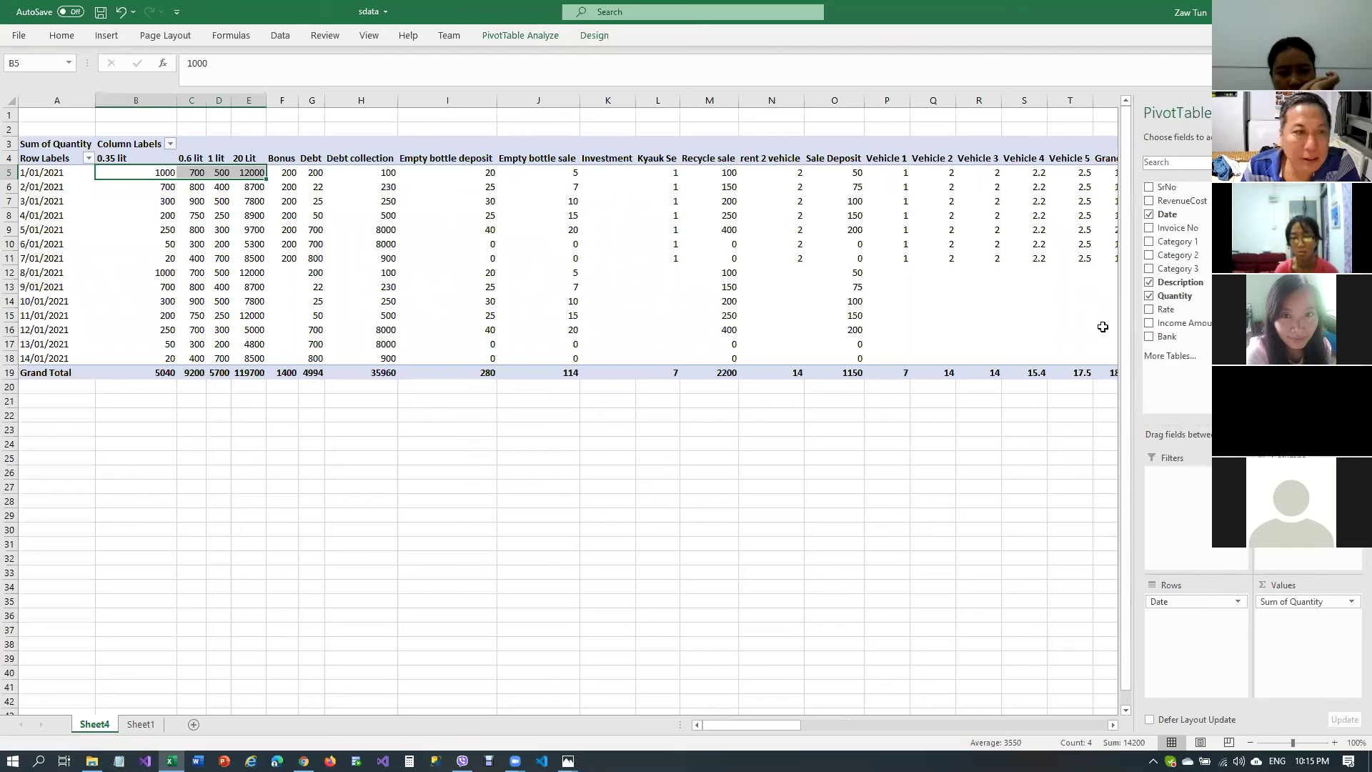
drag(136, 171, 218, 172)
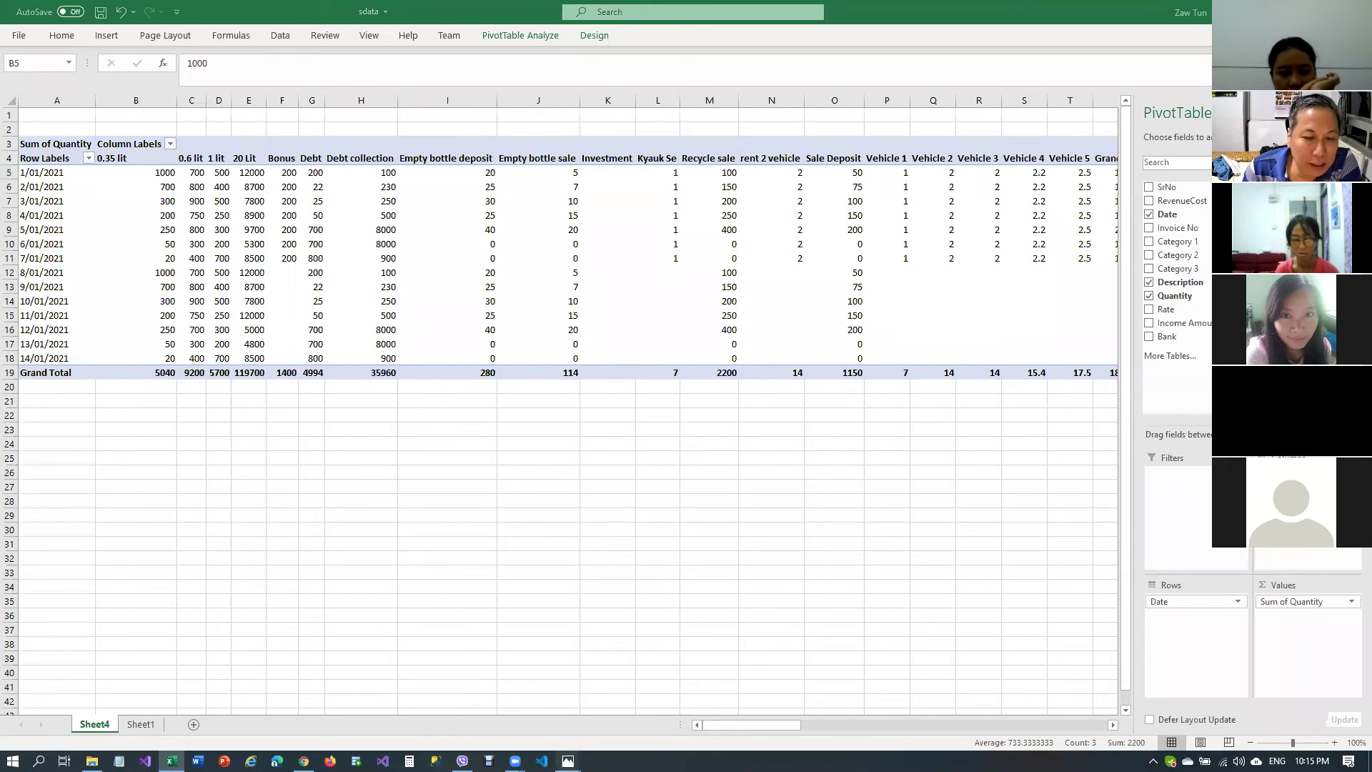
Switch to Photos and show page4.jpg in a wide window over the worksheet, zoomed in on the form's column headings
click(568, 759)
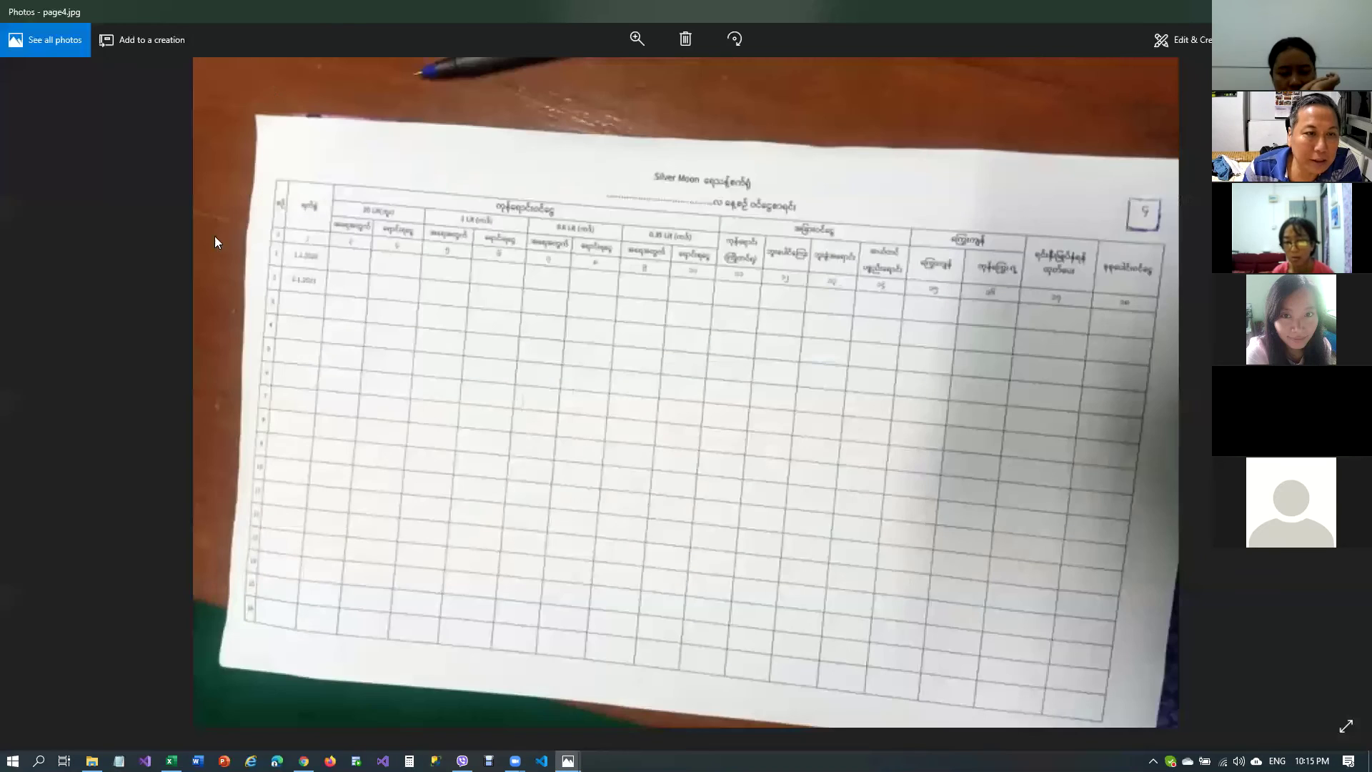
double_click(650, 13)
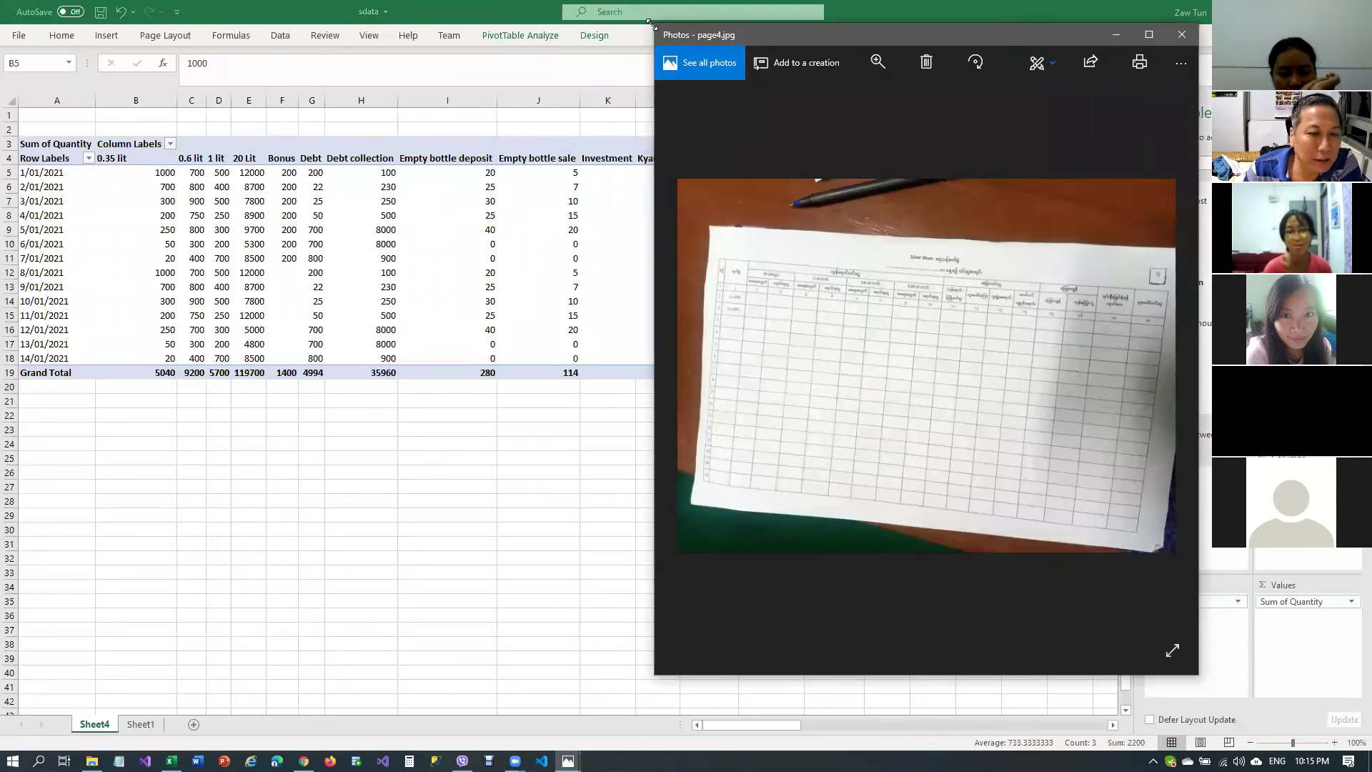
drag(650, 23, 127, 317)
click(615, 356)
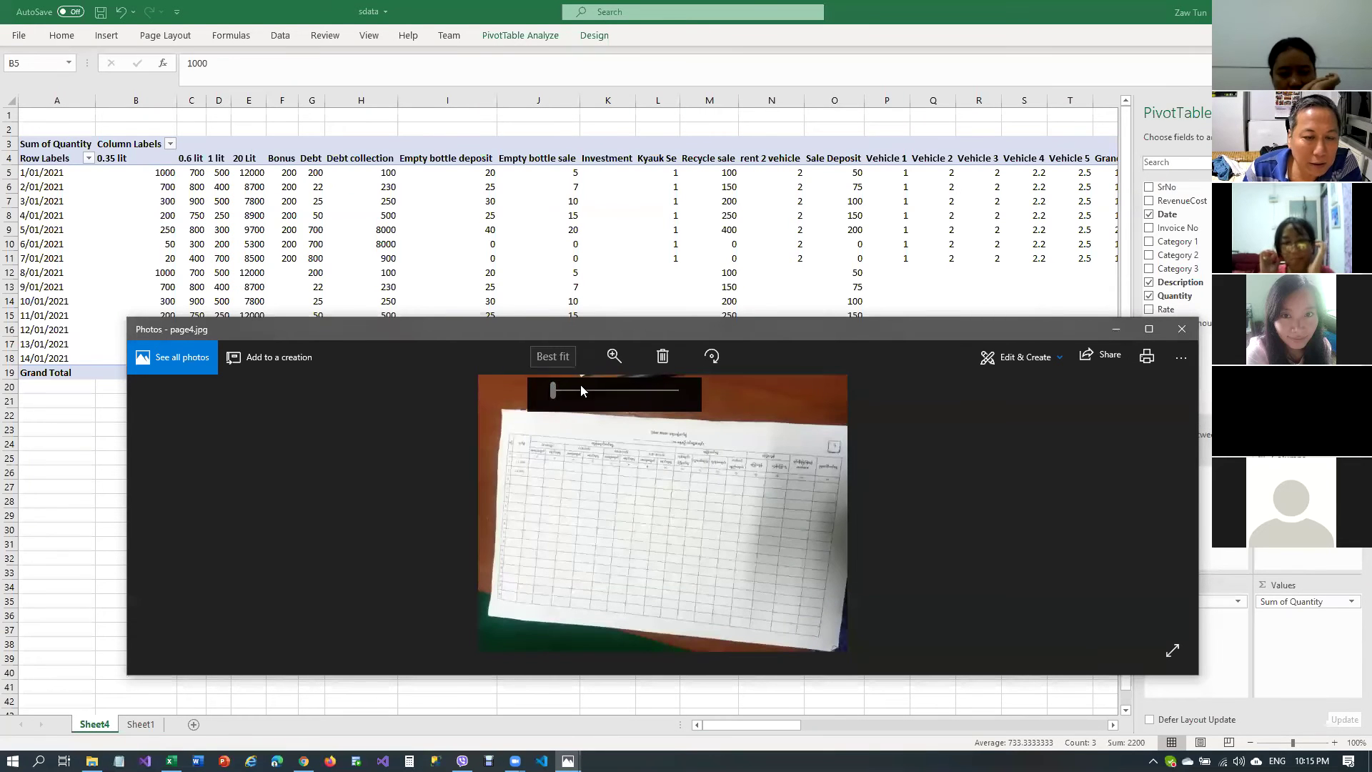
drag(553, 390, 598, 389)
drag(547, 449, 520, 608)
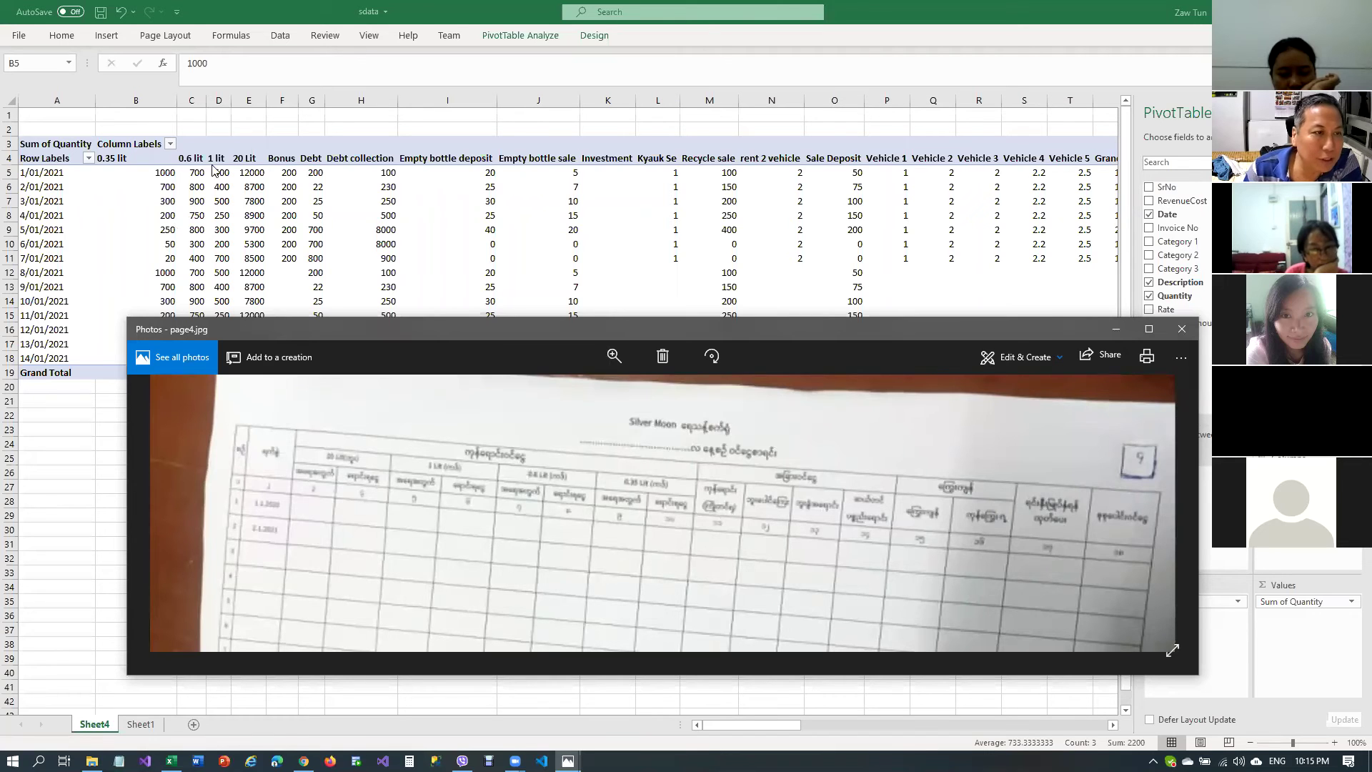
Return to the Excel workbook and add Income Amount to the PivotTable values beneath Sum of Quantity
key(alt+Tab)
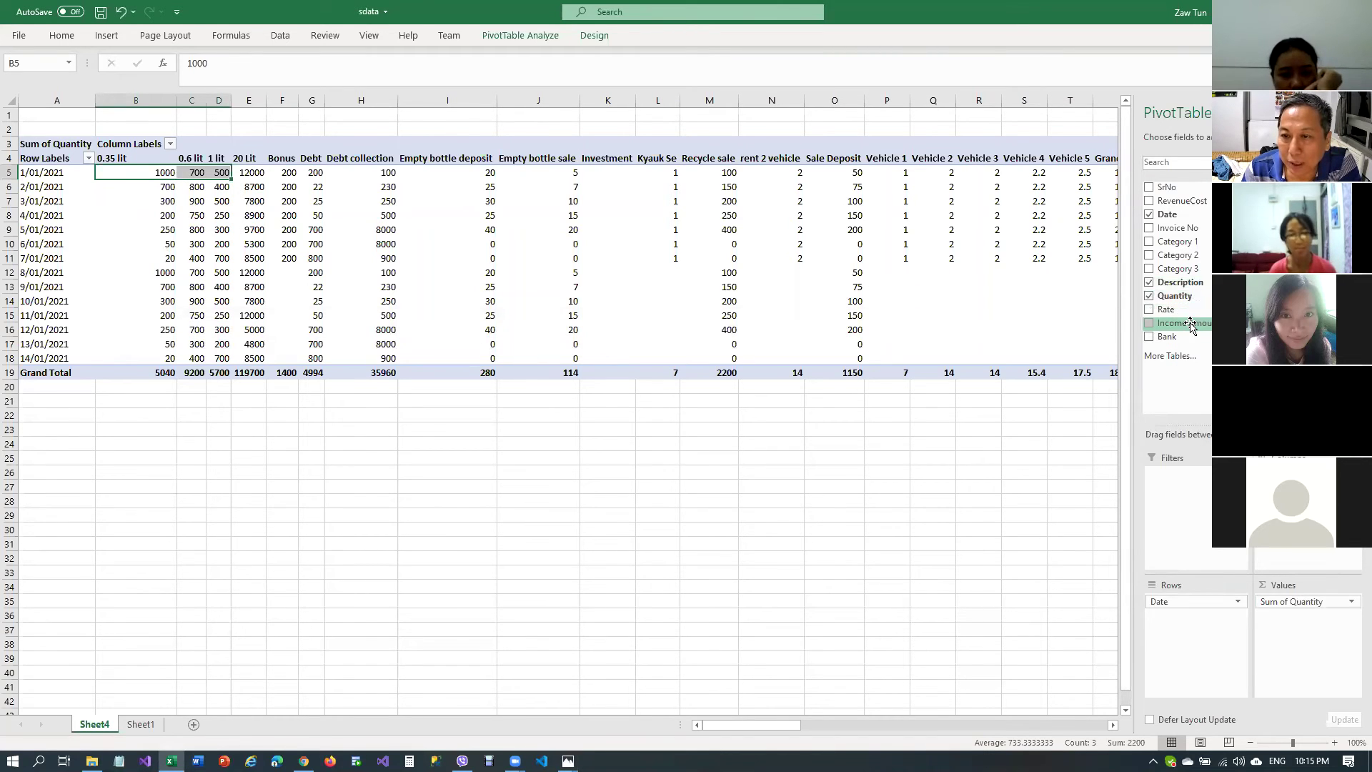
drag(1183, 322, 1338, 618)
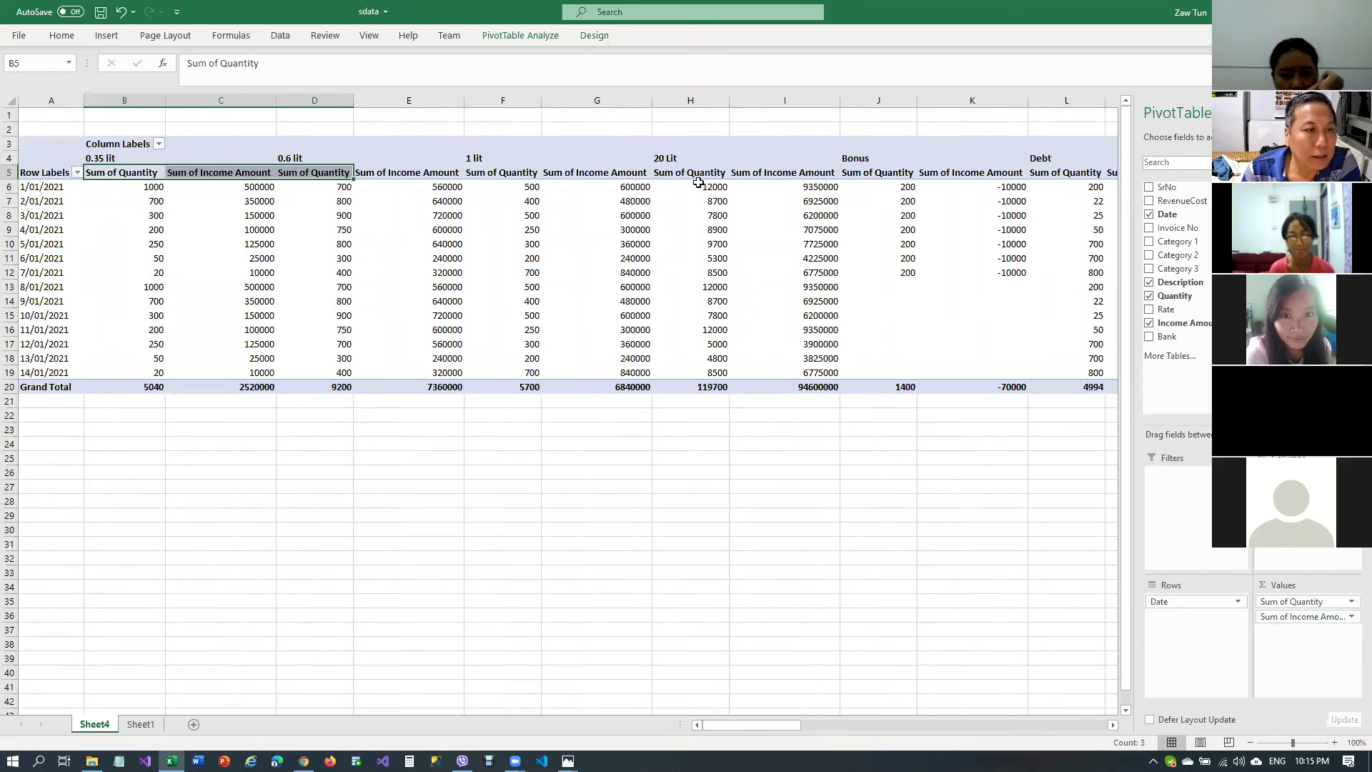
Examine the 1/01/2021 quantity and income amount pairs for each bottle size and for Bonus
click(243, 202)
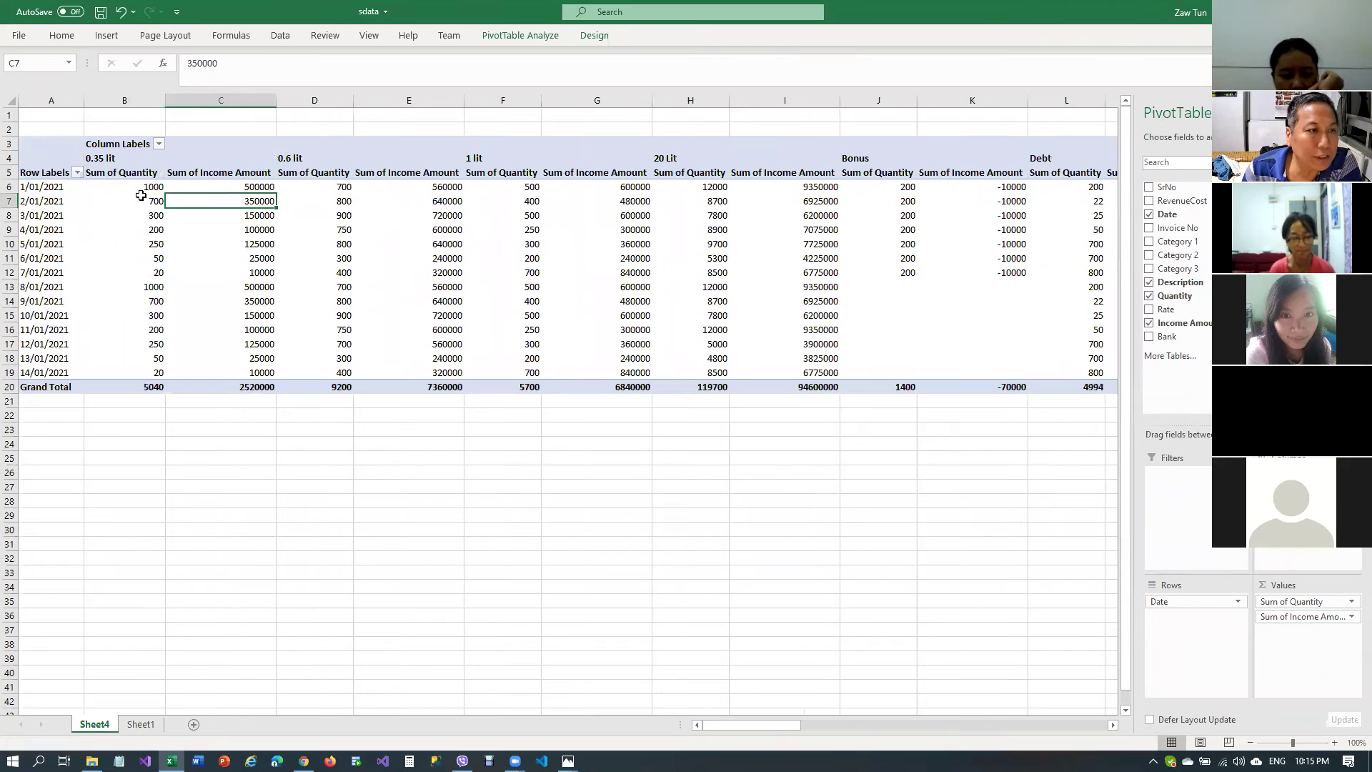
click(105, 159)
drag(147, 187, 204, 186)
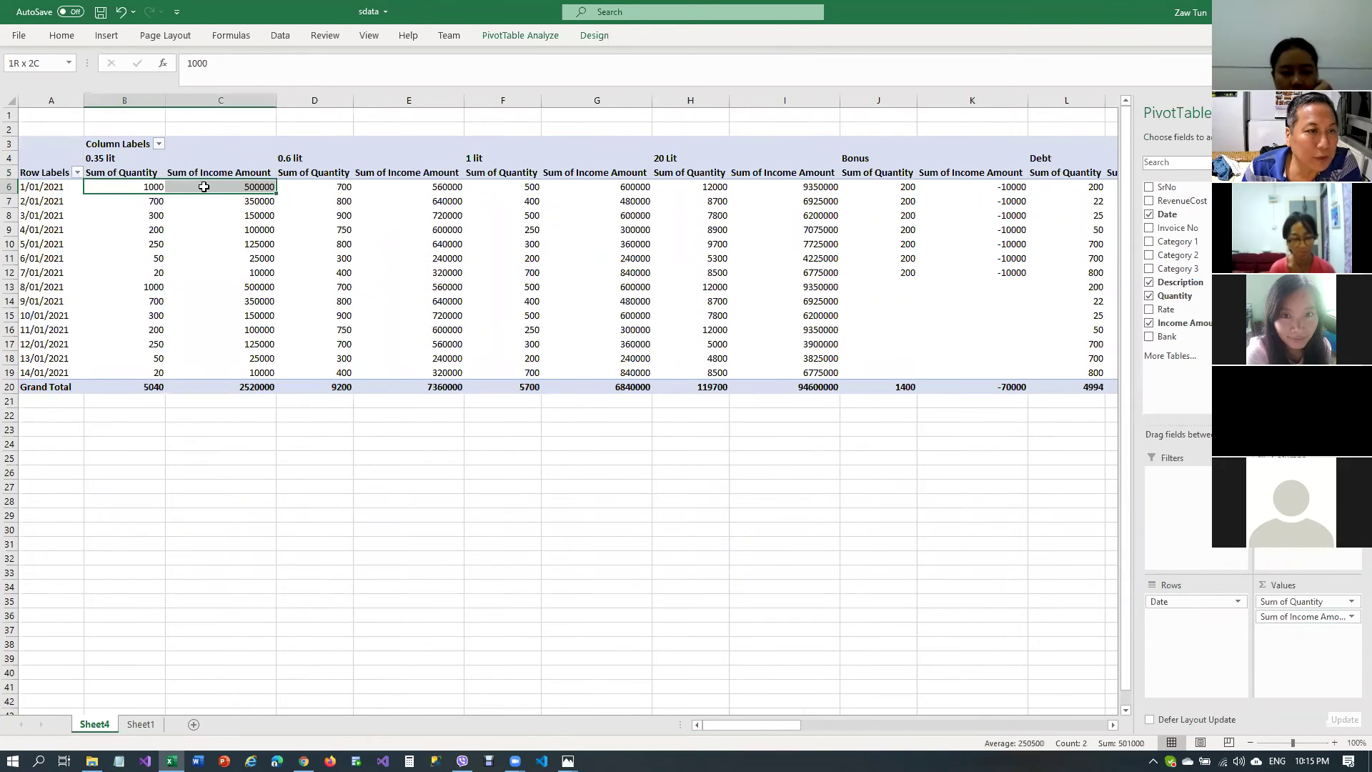
click(312, 188)
drag(354, 189, 757, 186)
click(500, 187)
click(699, 186)
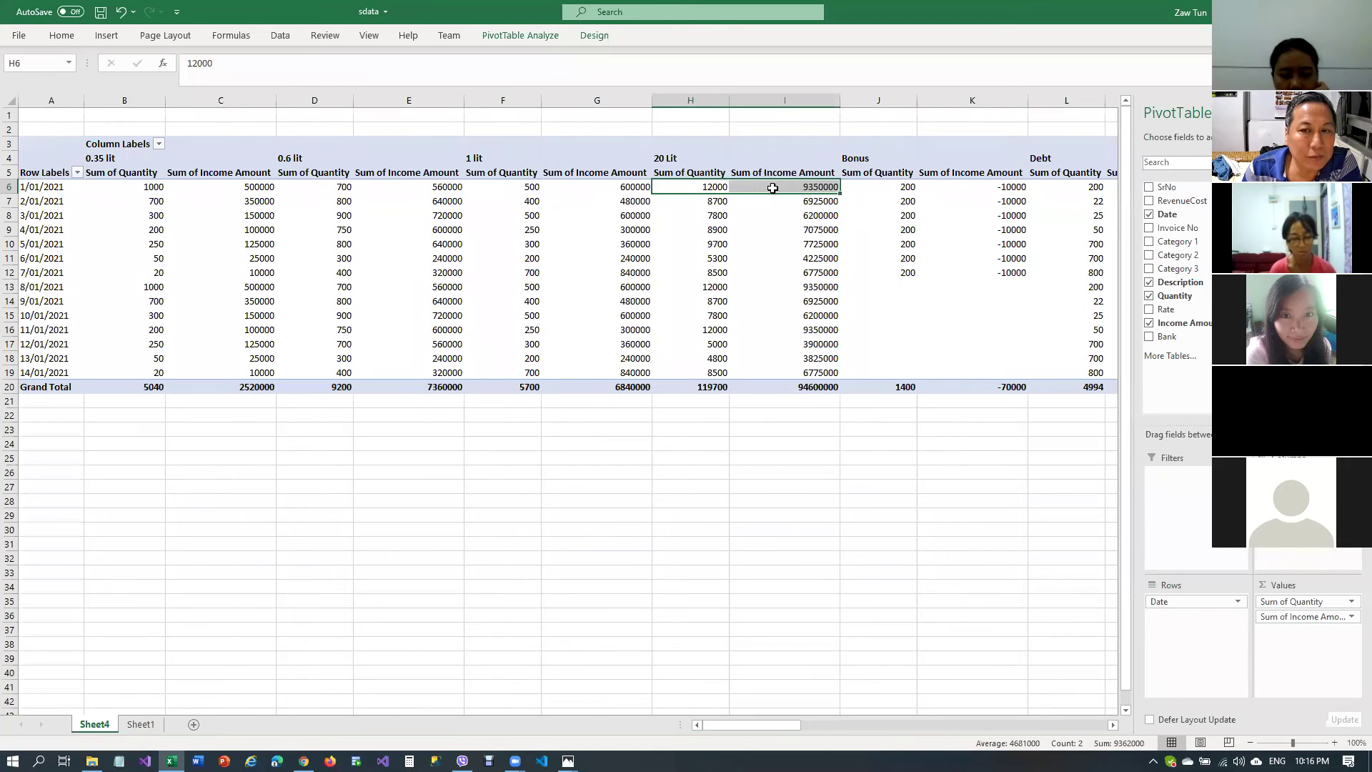
click(871, 188)
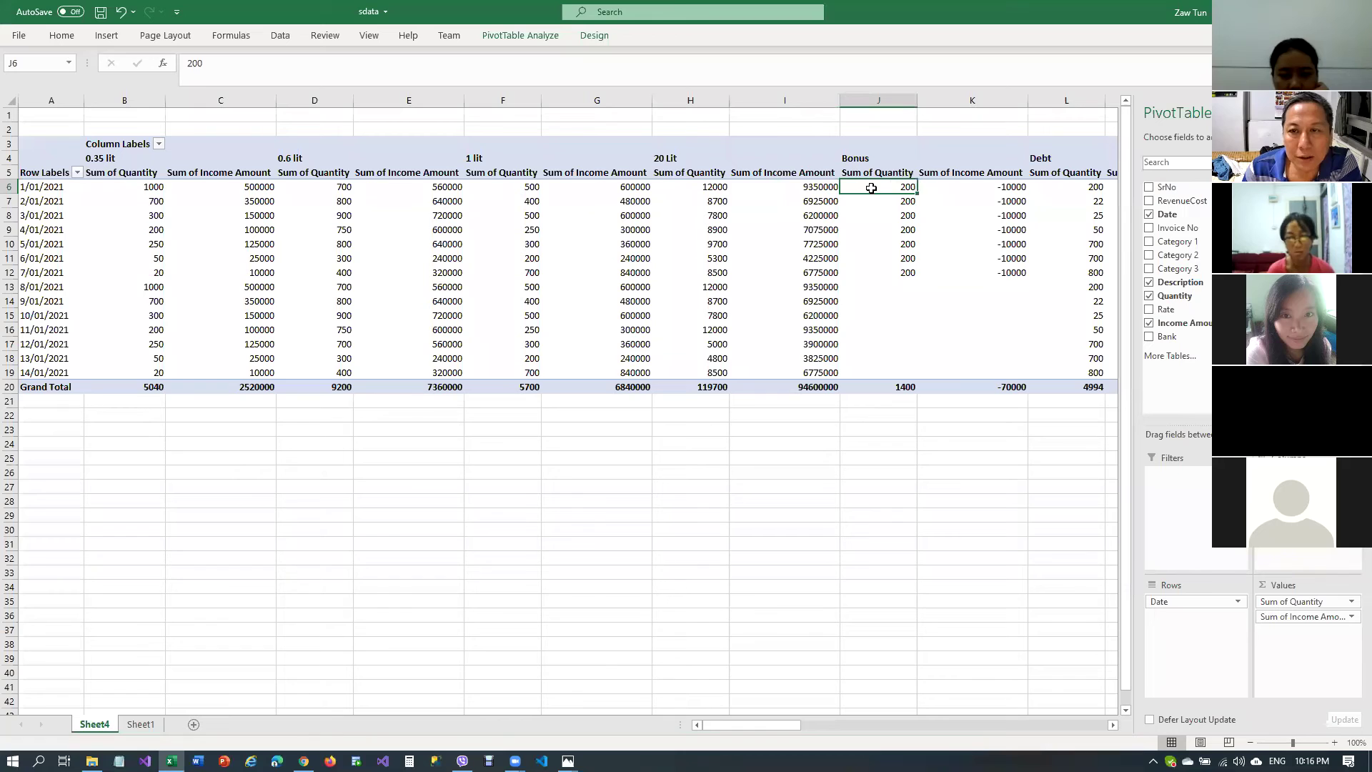
drag(871, 188, 951, 193)
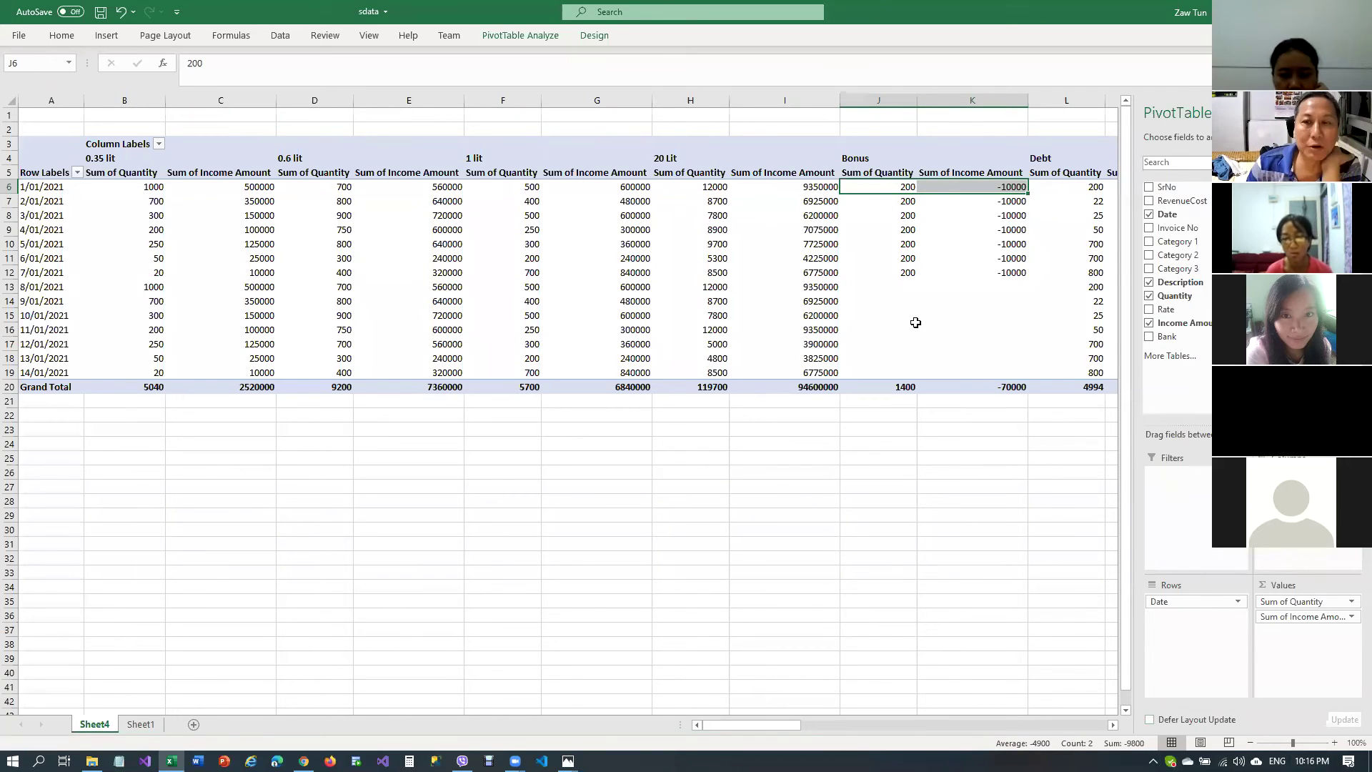
Bring up the page4.jpg form in Photos to compare its headings with the pivot table, and minimize it
drag(770, 725, 672, 745)
click(568, 761)
click(600, 664)
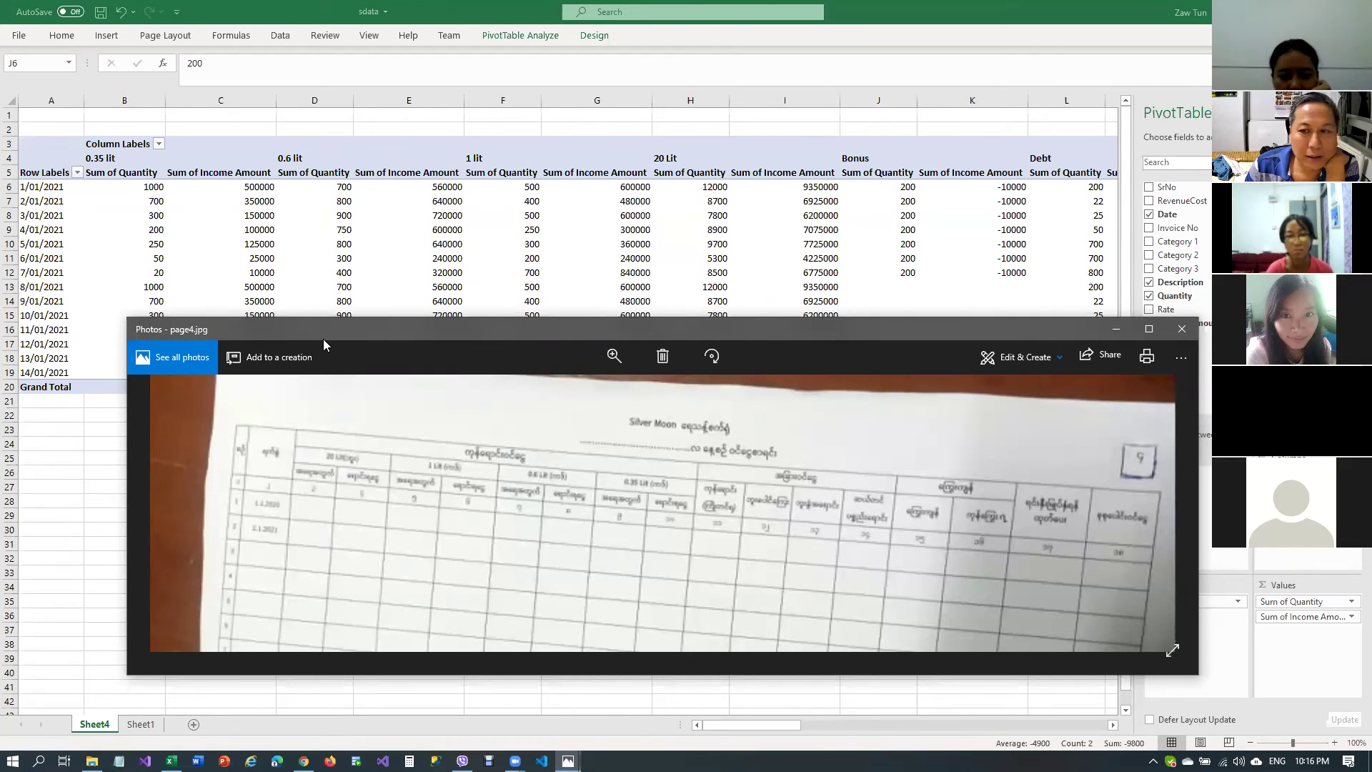
drag(323, 338, 208, 362)
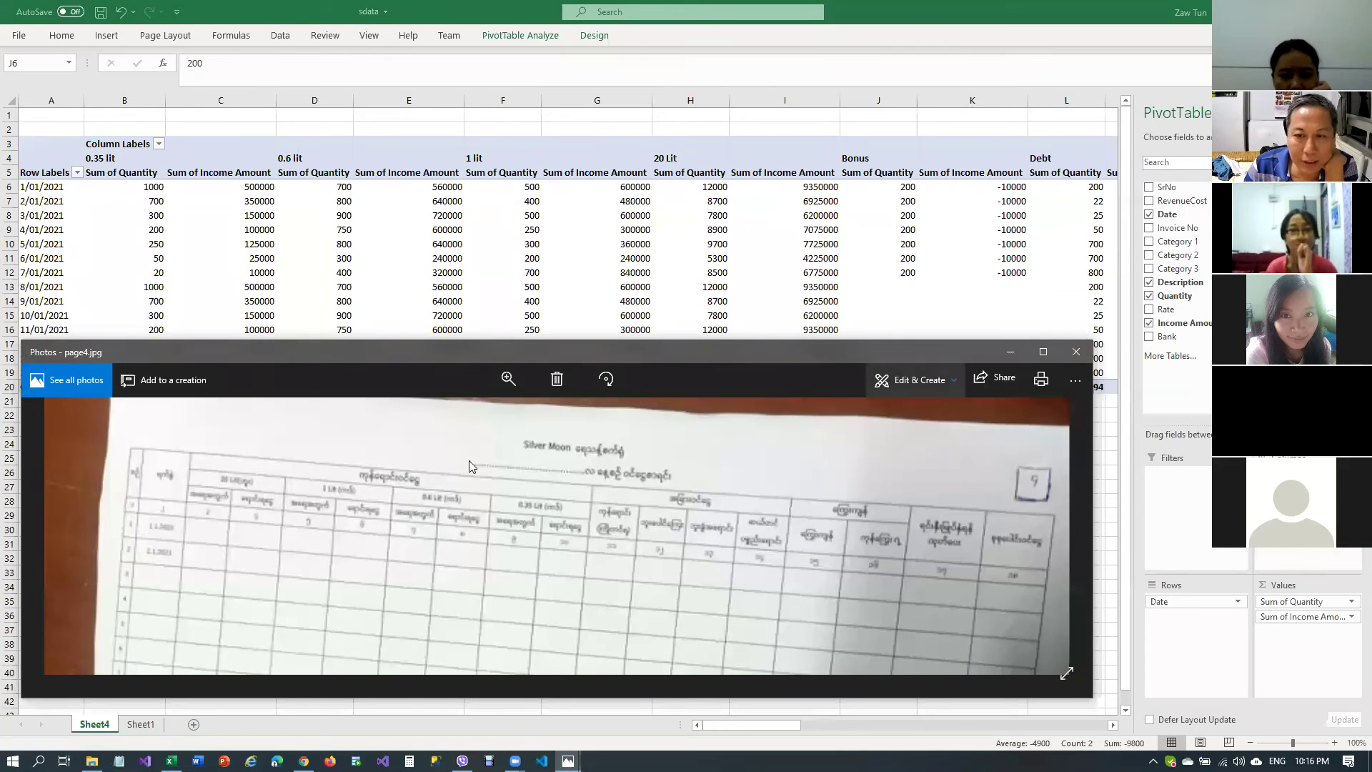
click(1008, 351)
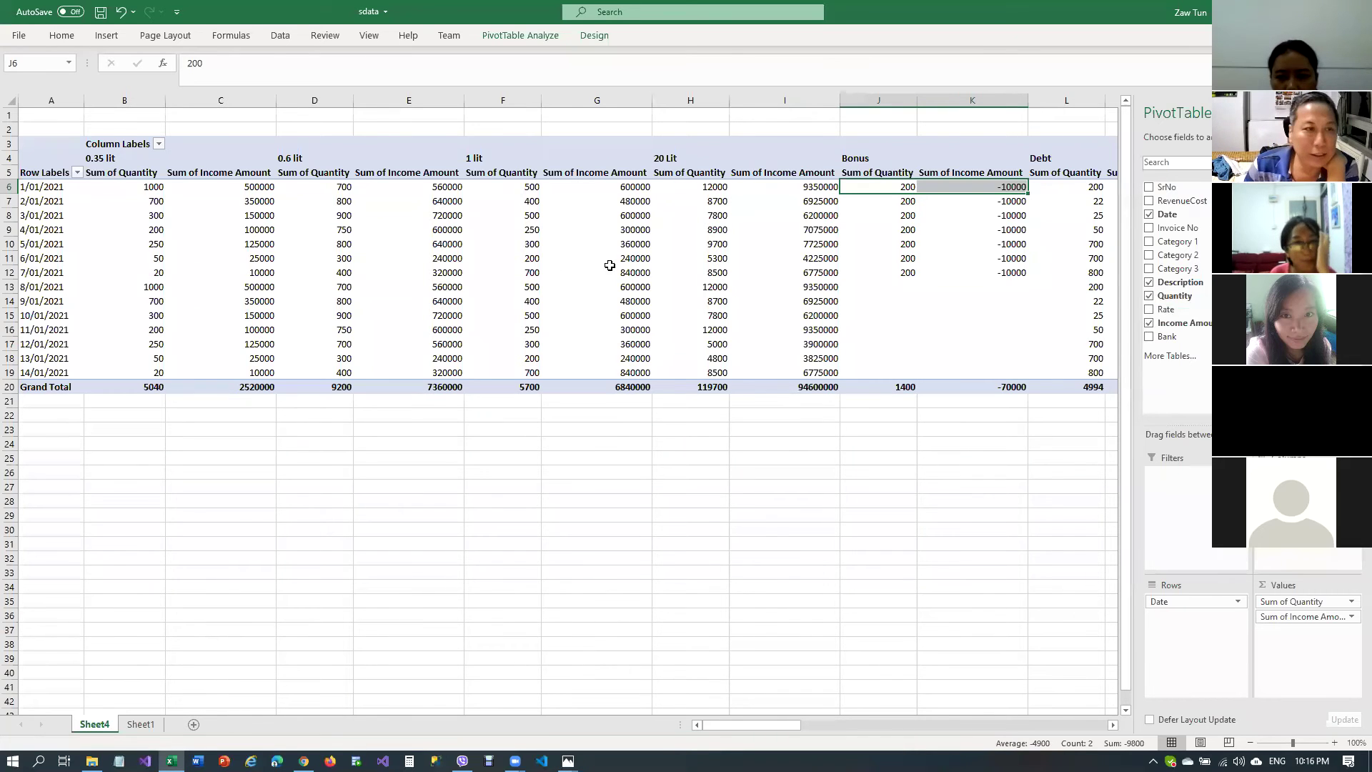
Rename the pivot table's worksheet from Sheet4 to Revenue
double_click(98, 725)
text(Re)
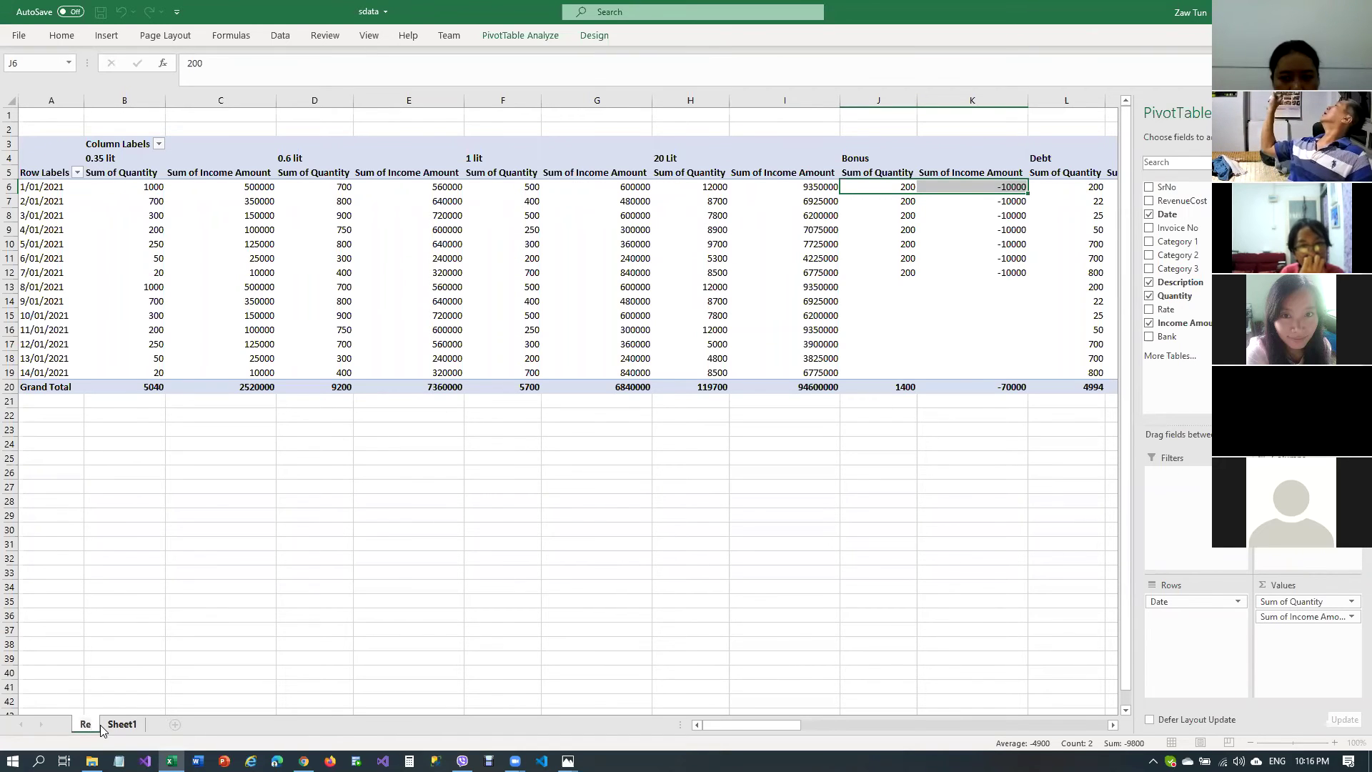
text(venue)
key(Return)
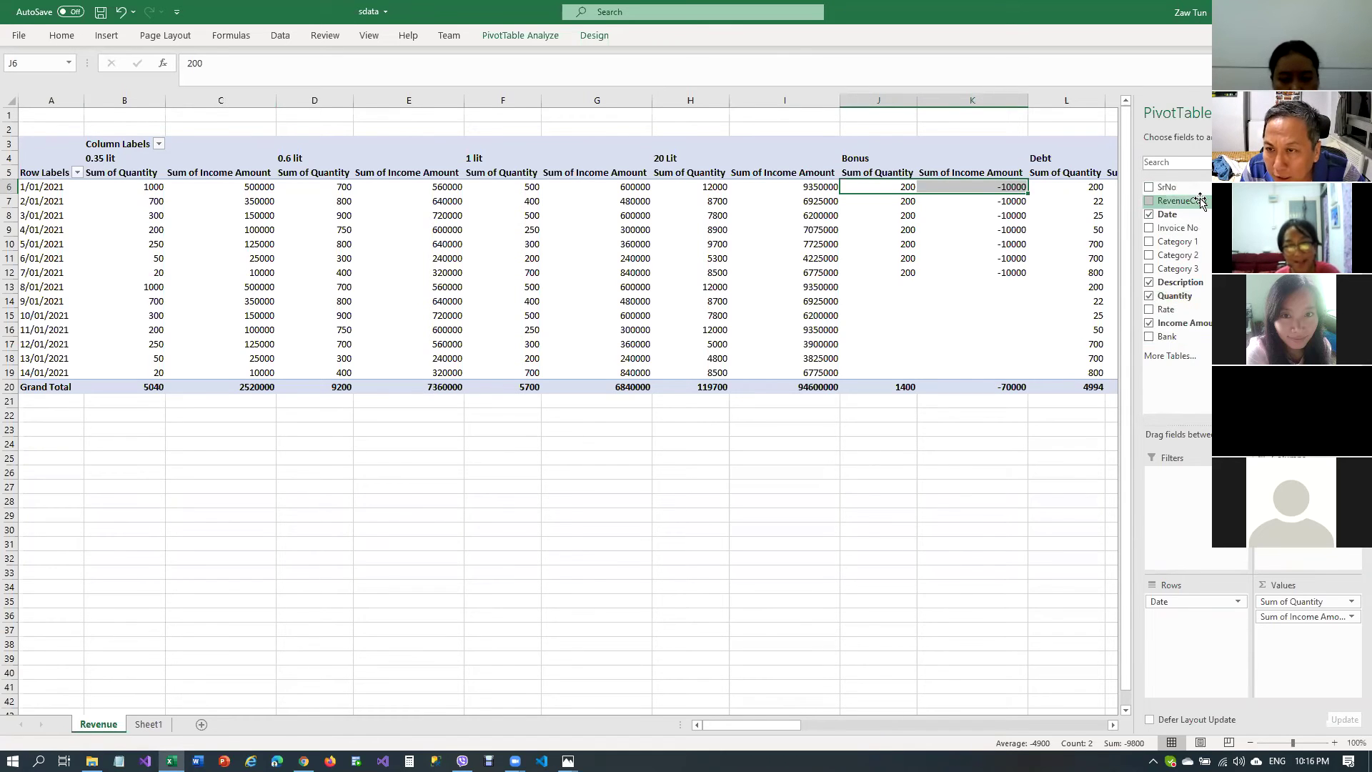
Inspect the RevenueCost column of the source data on Sheet1 and return to the Revenue sheet
click(146, 723)
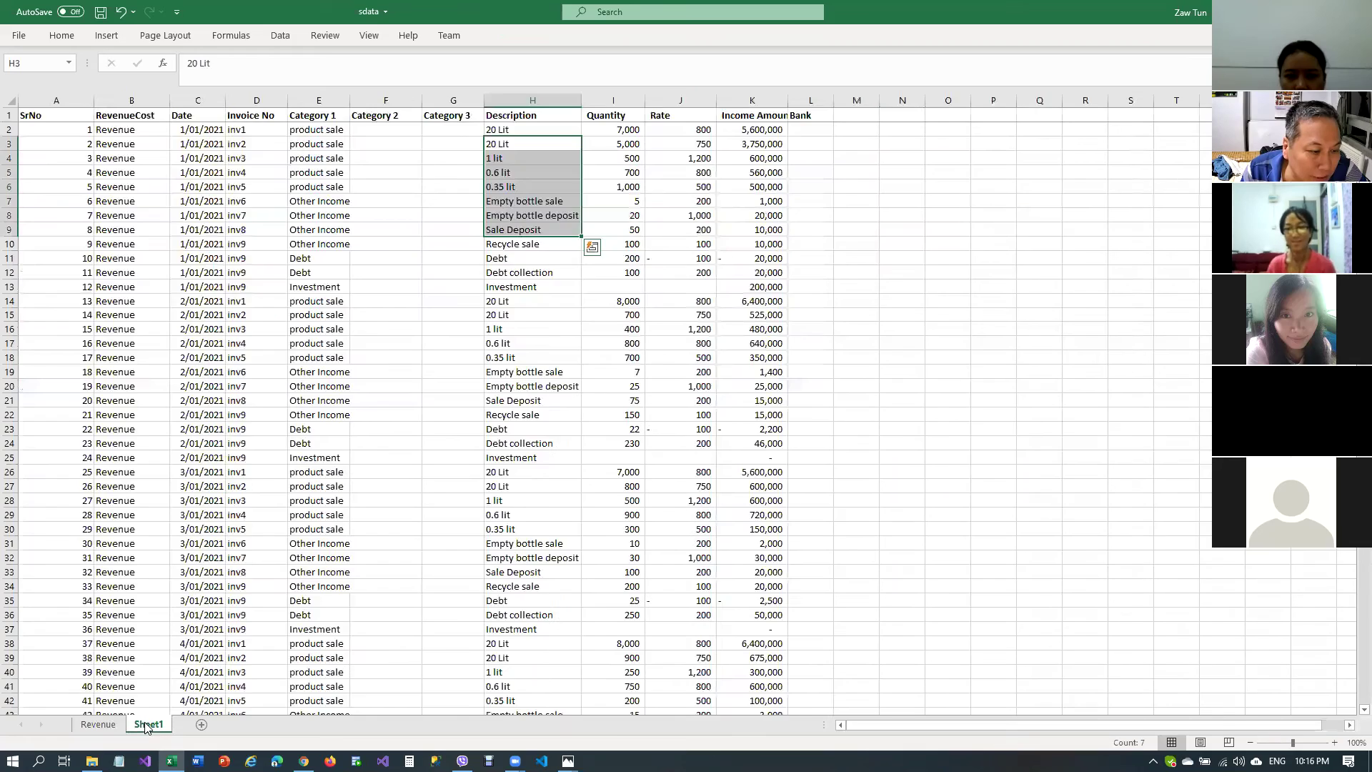
click(343, 337)
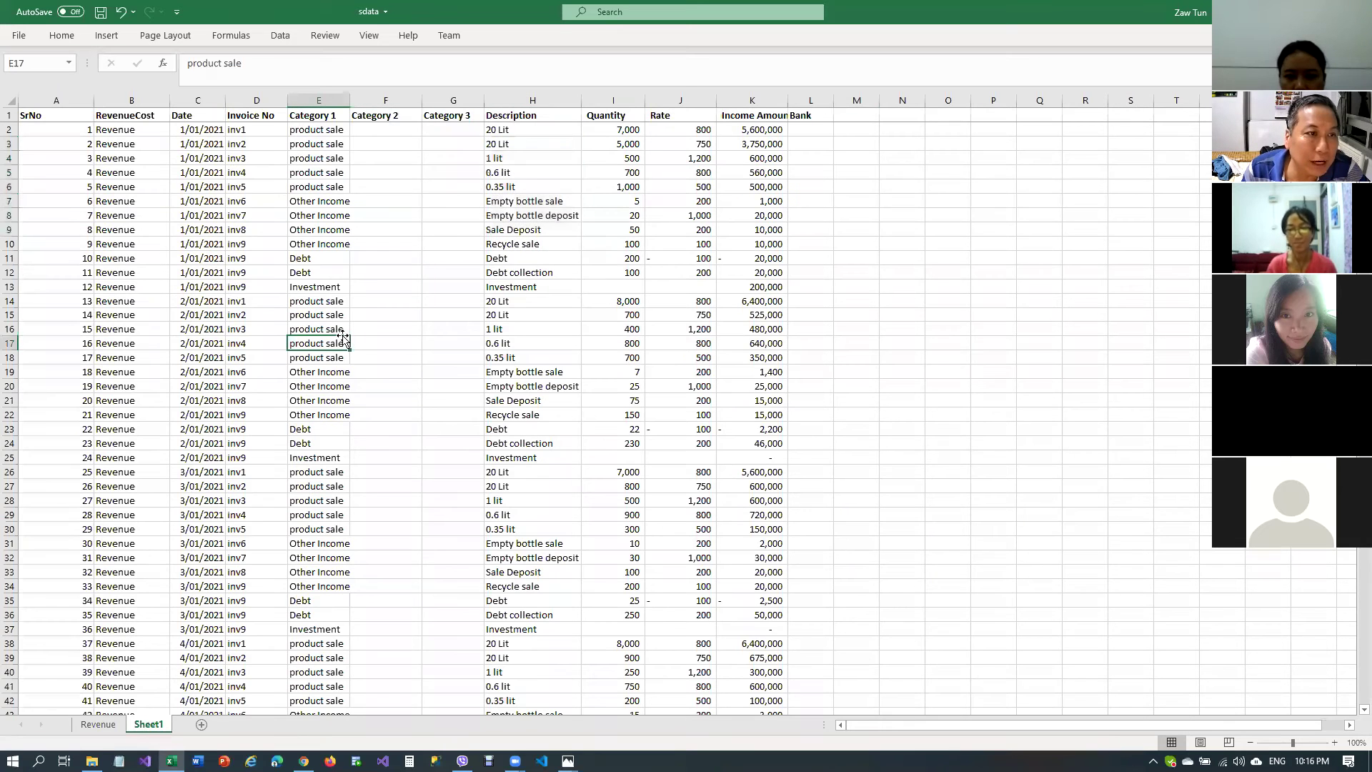
click(128, 98)
drag(124, 130, 122, 529)
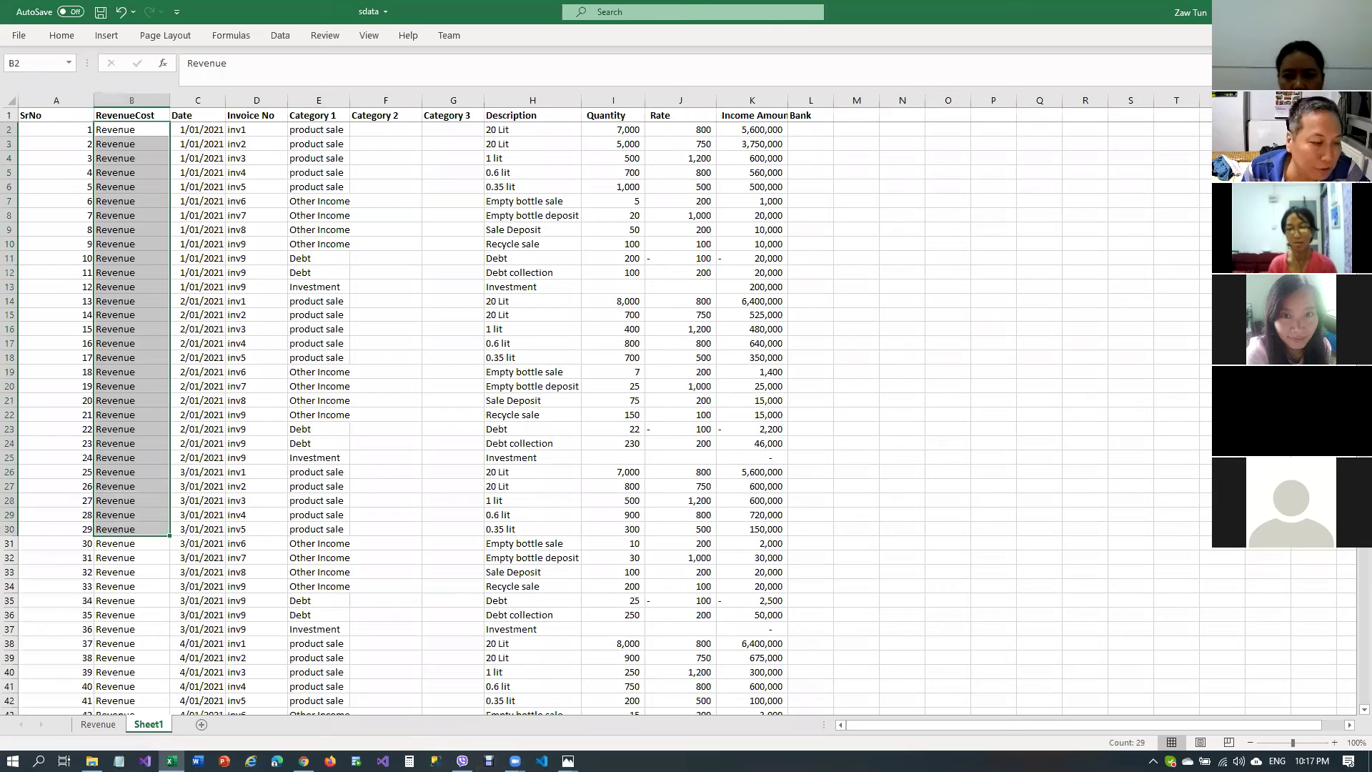
click(98, 725)
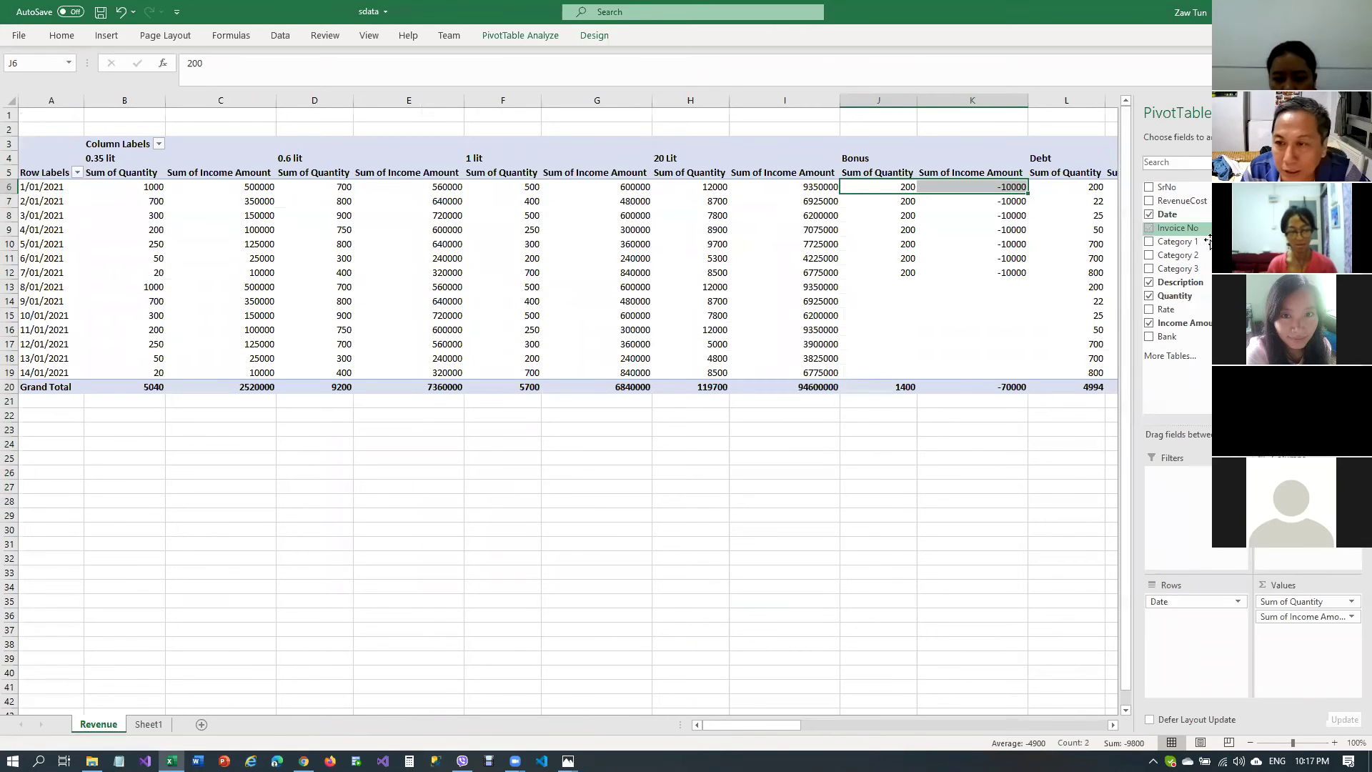
Add RevenueCost as a report filter and filter the PivotTable to Revenue only
drag(1199, 200, 1189, 477)
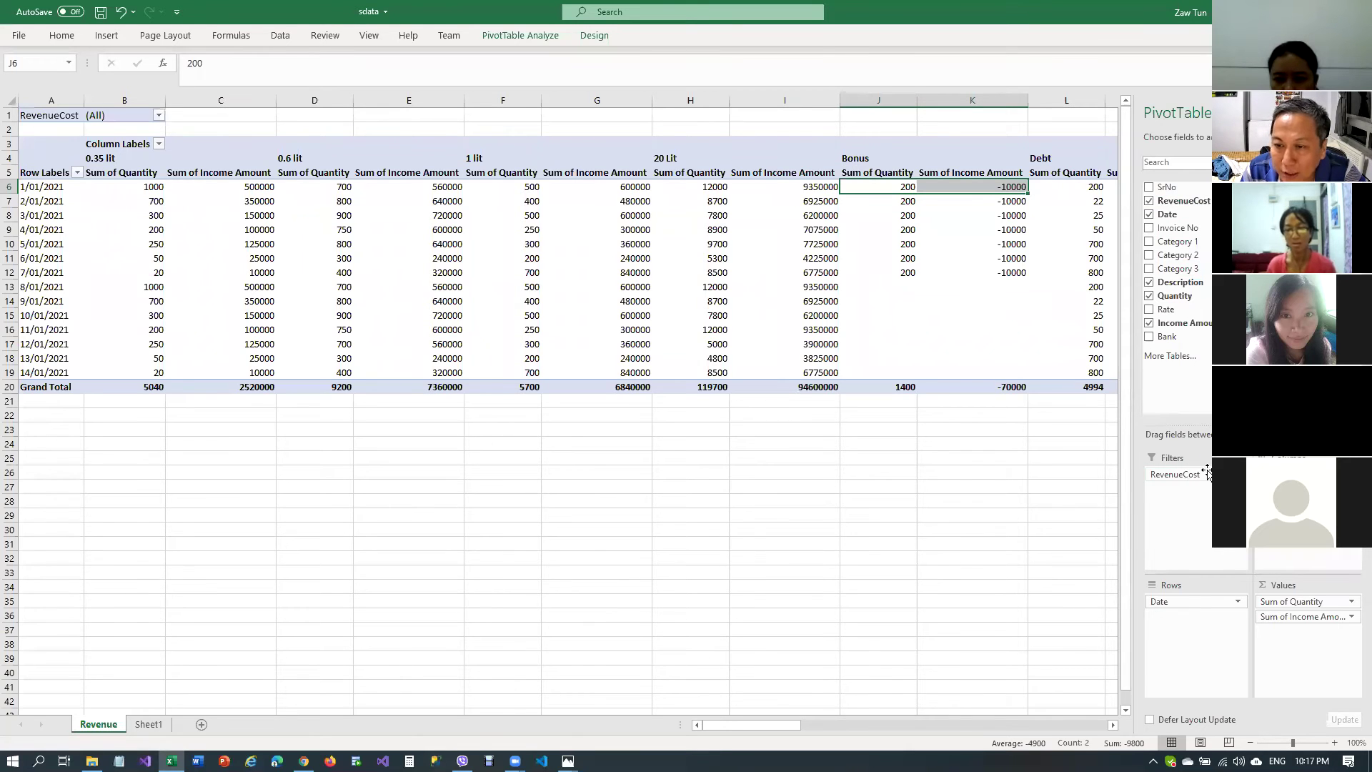
click(158, 116)
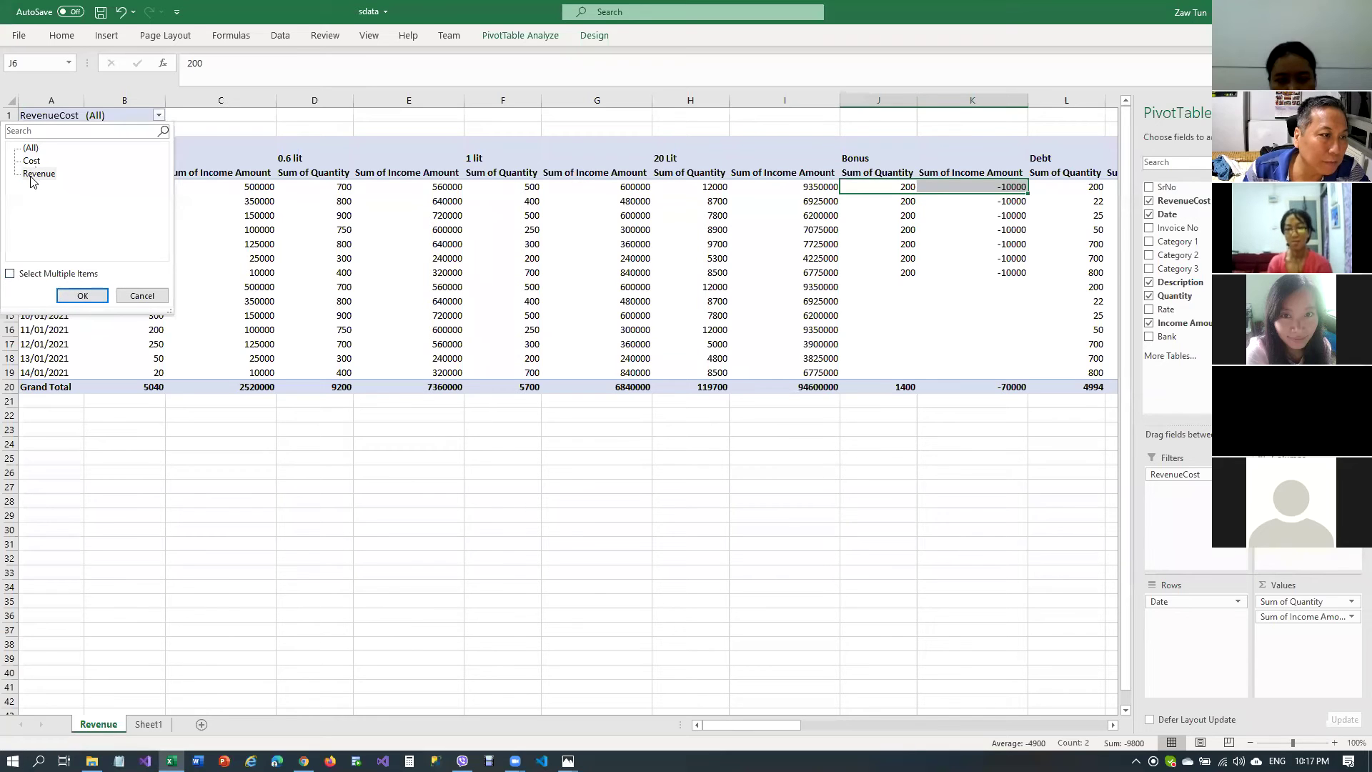
click(84, 296)
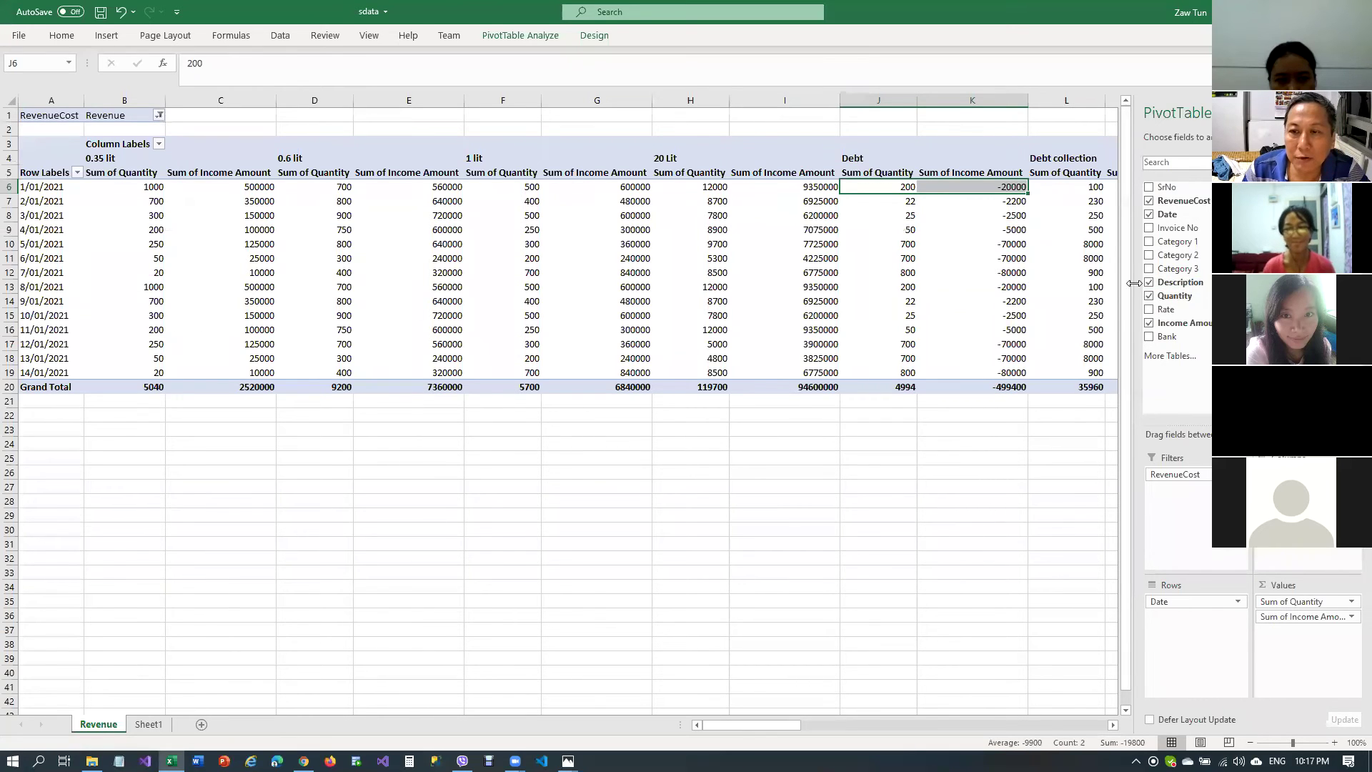
Narrow the PivotTable field pane and examine the filtered 1/01/2021 figures from 0.35 lit through Debt and Debt collection
drag(1132, 278, 1188, 279)
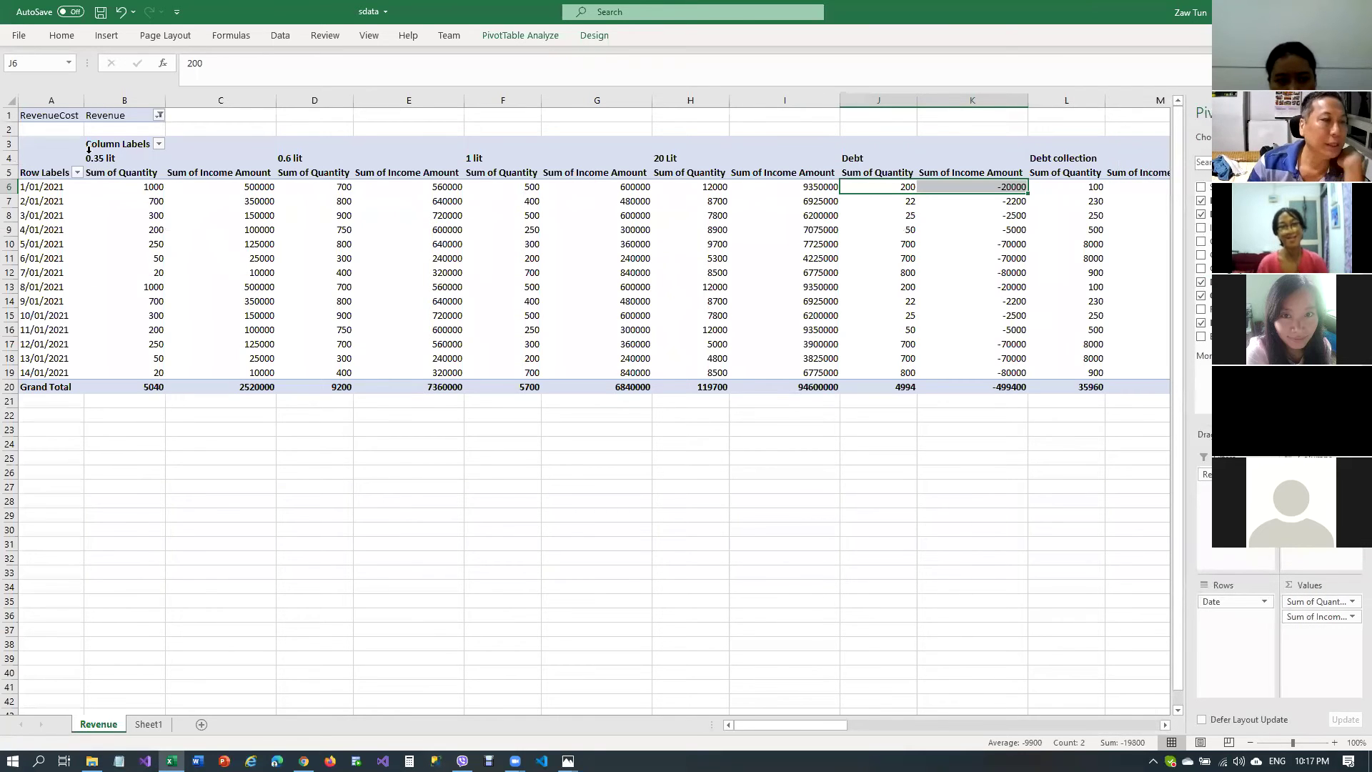
drag(125, 186, 764, 190)
drag(886, 191, 957, 192)
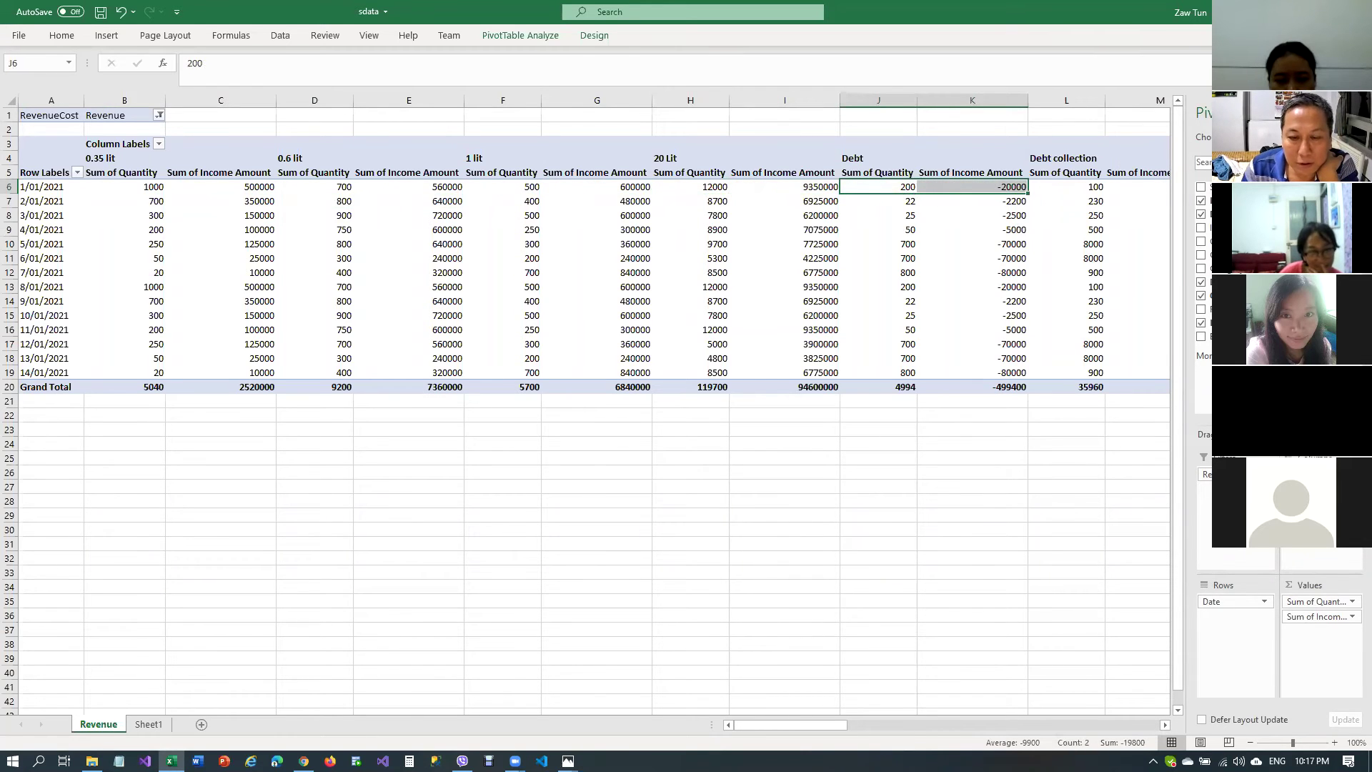
drag(801, 724, 861, 726)
drag(861, 728, 863, 728)
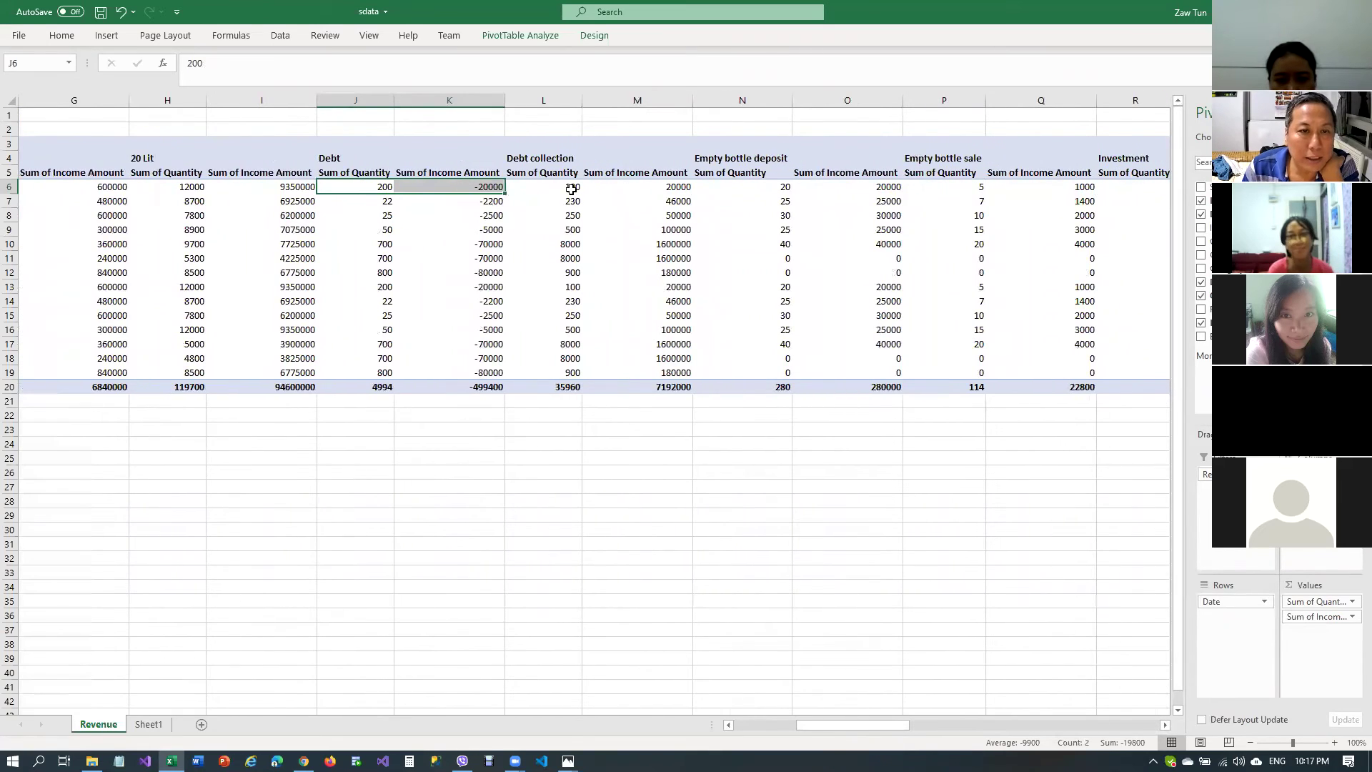
mouse_move(555, 198)
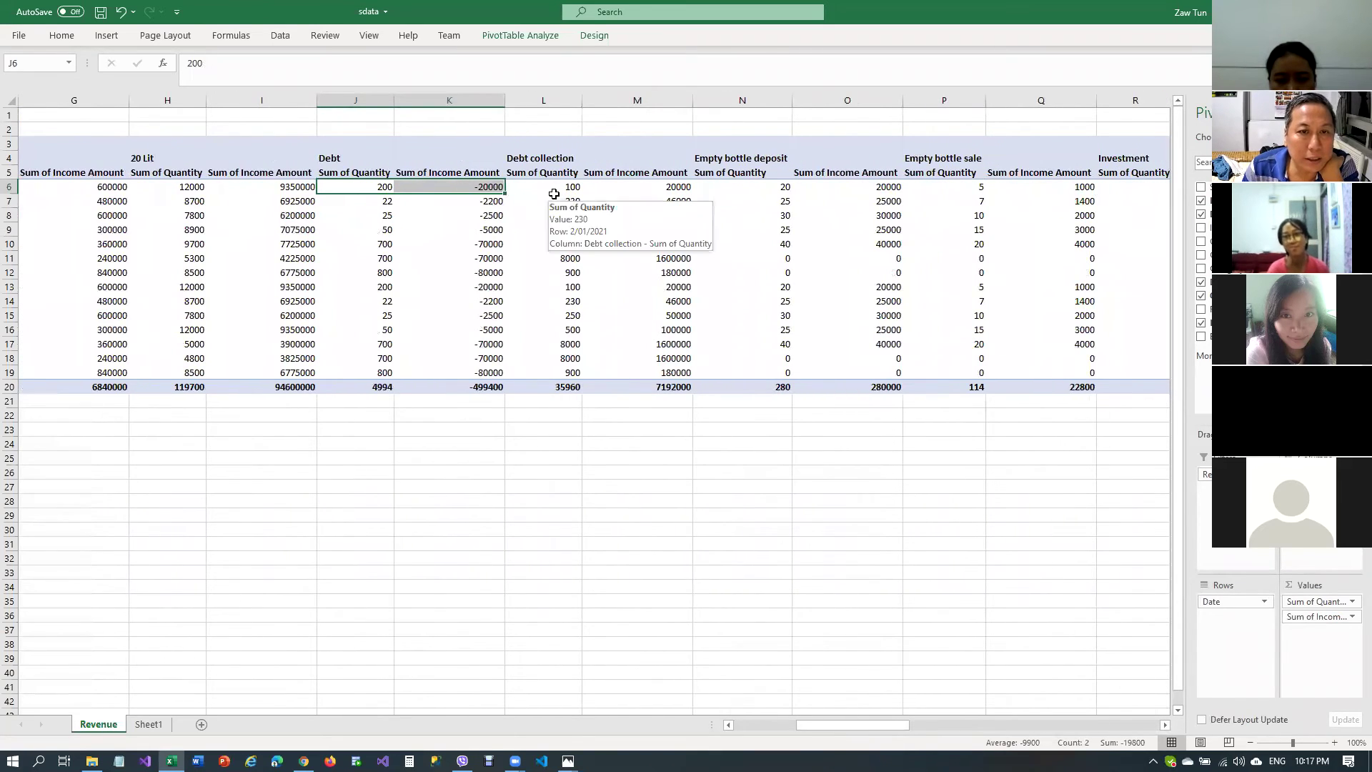
Examine the 1/01/2021 figures from Debt collection through Sale Deposit to the Total Sum of Income Amount
click(362, 219)
drag(356, 187, 603, 181)
drag(751, 184, 854, 189)
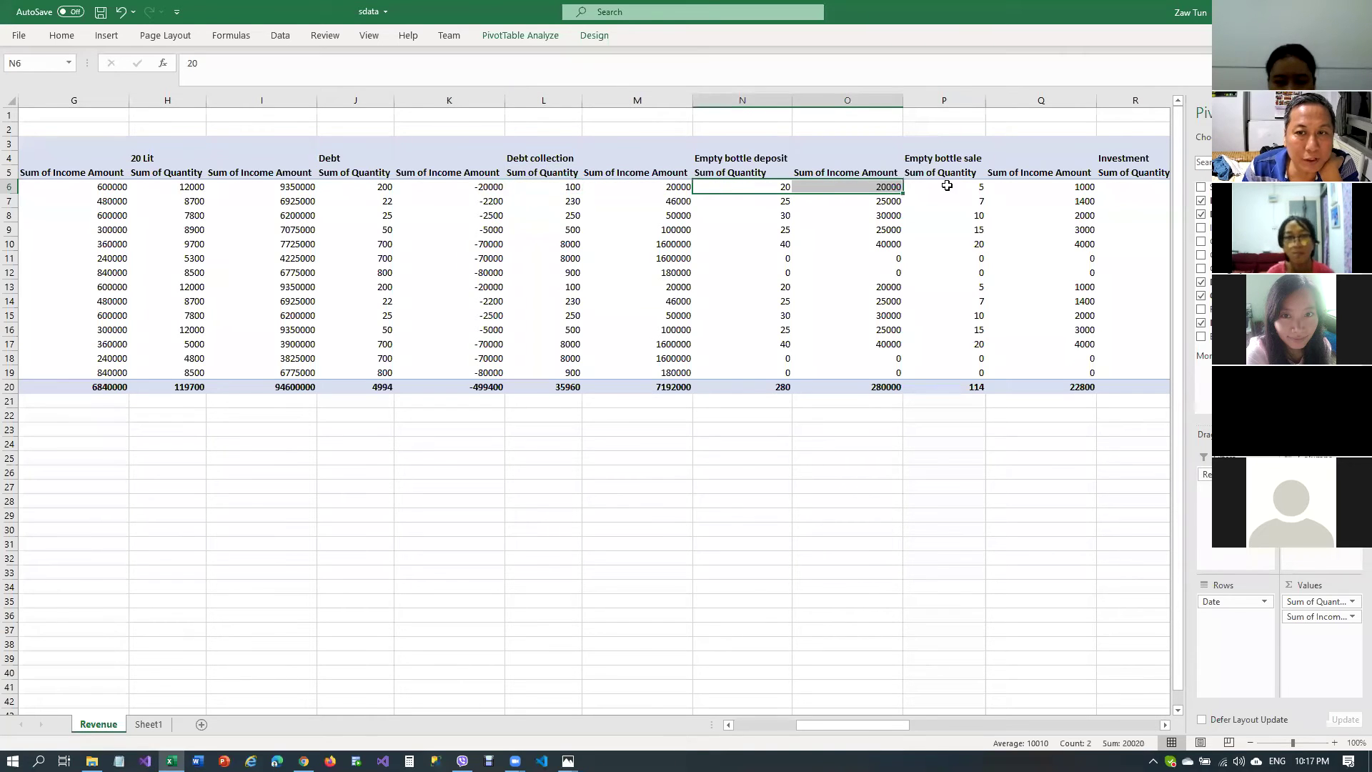
drag(946, 186, 1015, 184)
drag(883, 725, 941, 719)
click(751, 184)
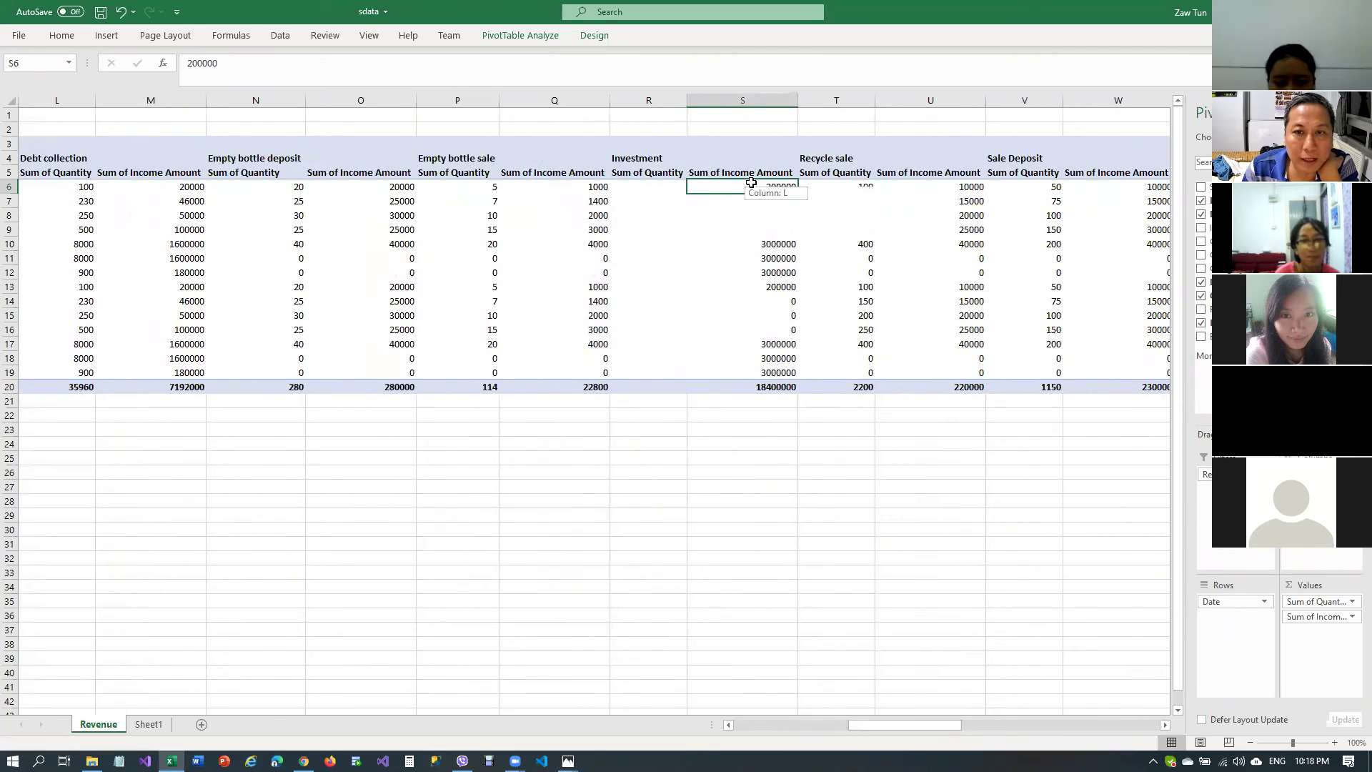
drag(857, 185, 913, 190)
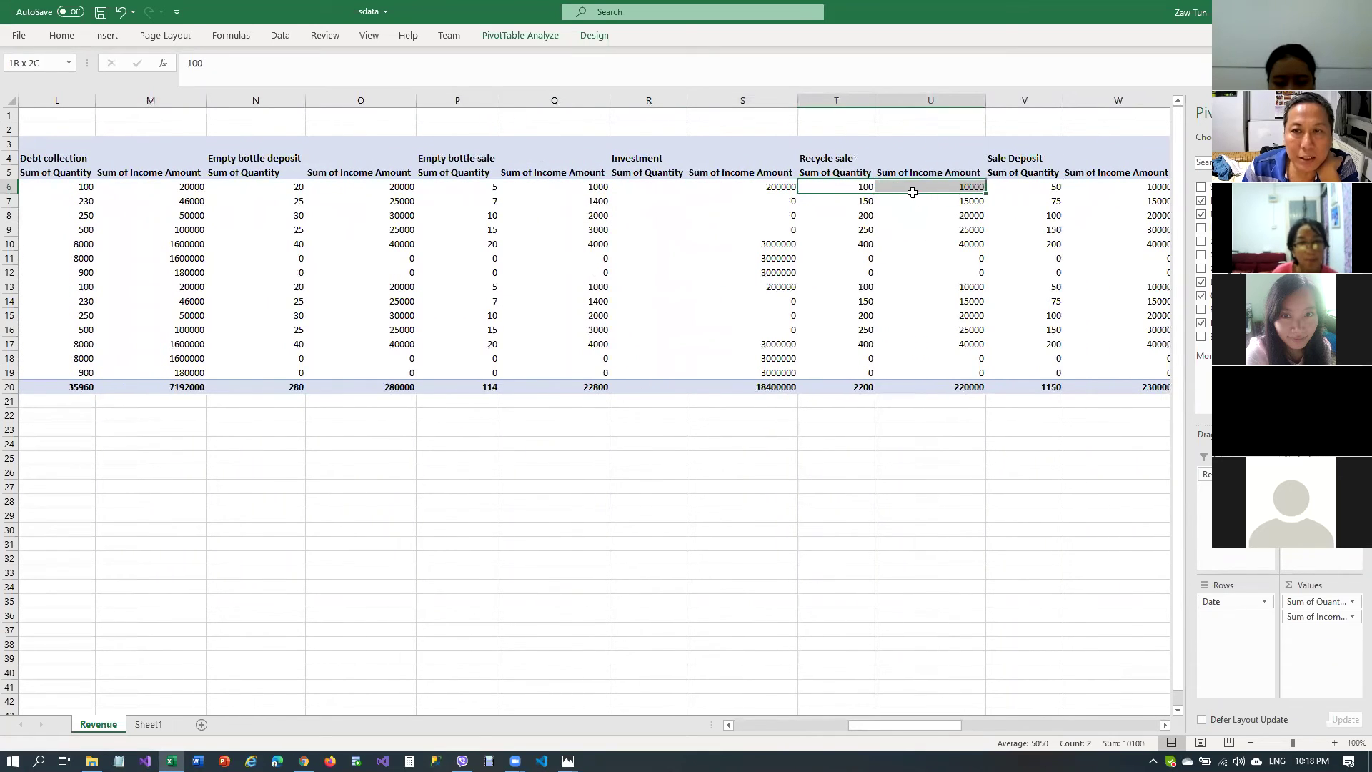
drag(921, 723, 958, 724)
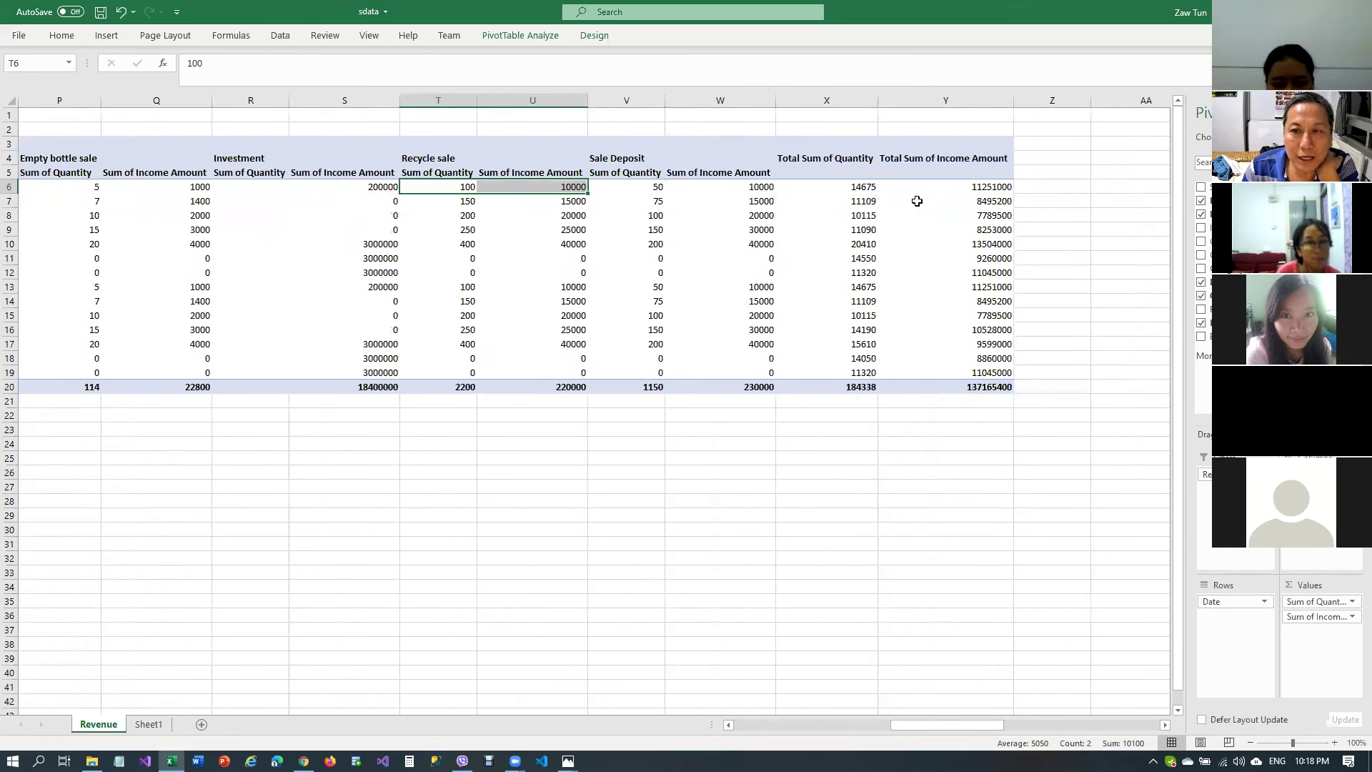
click(992, 189)
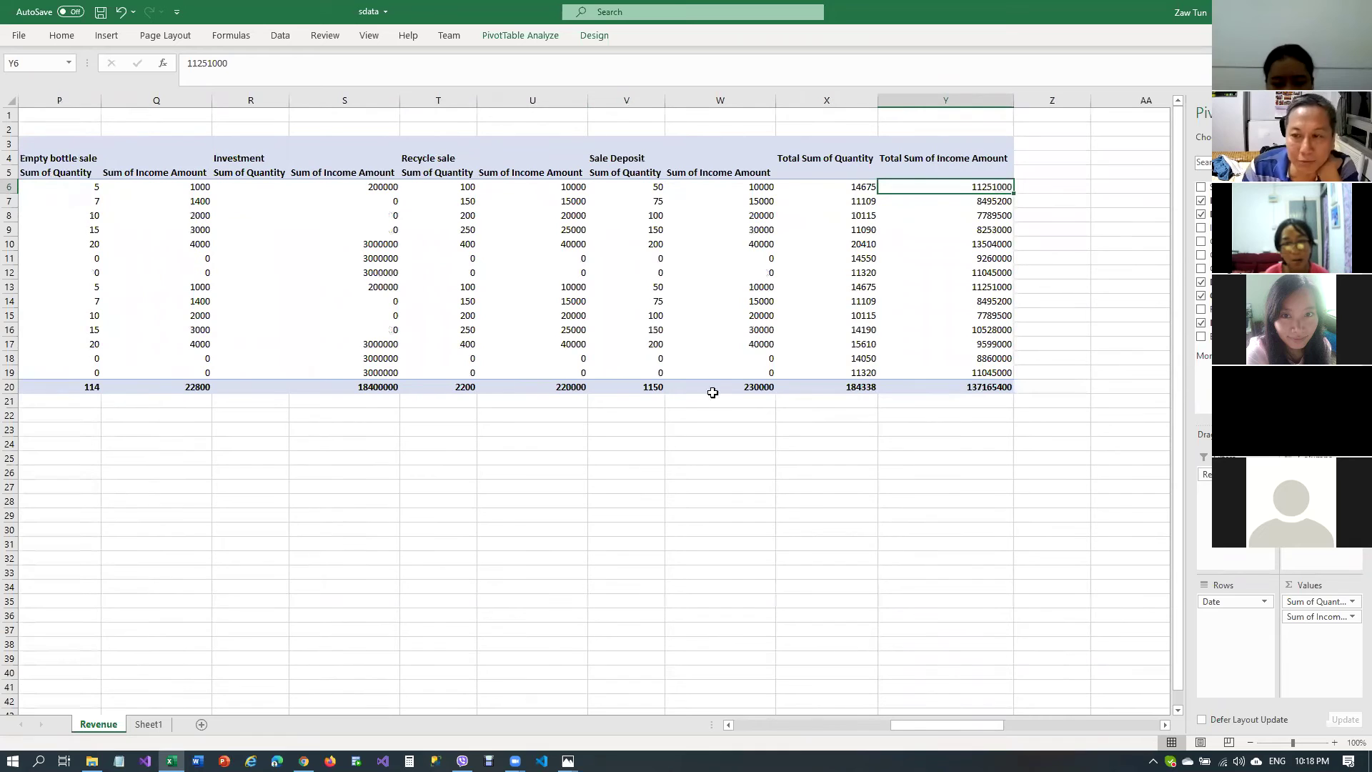
View the paper income form photo page4.jpg to compare its columns with the PivotTable, and return to the Revenue sheet
click(568, 760)
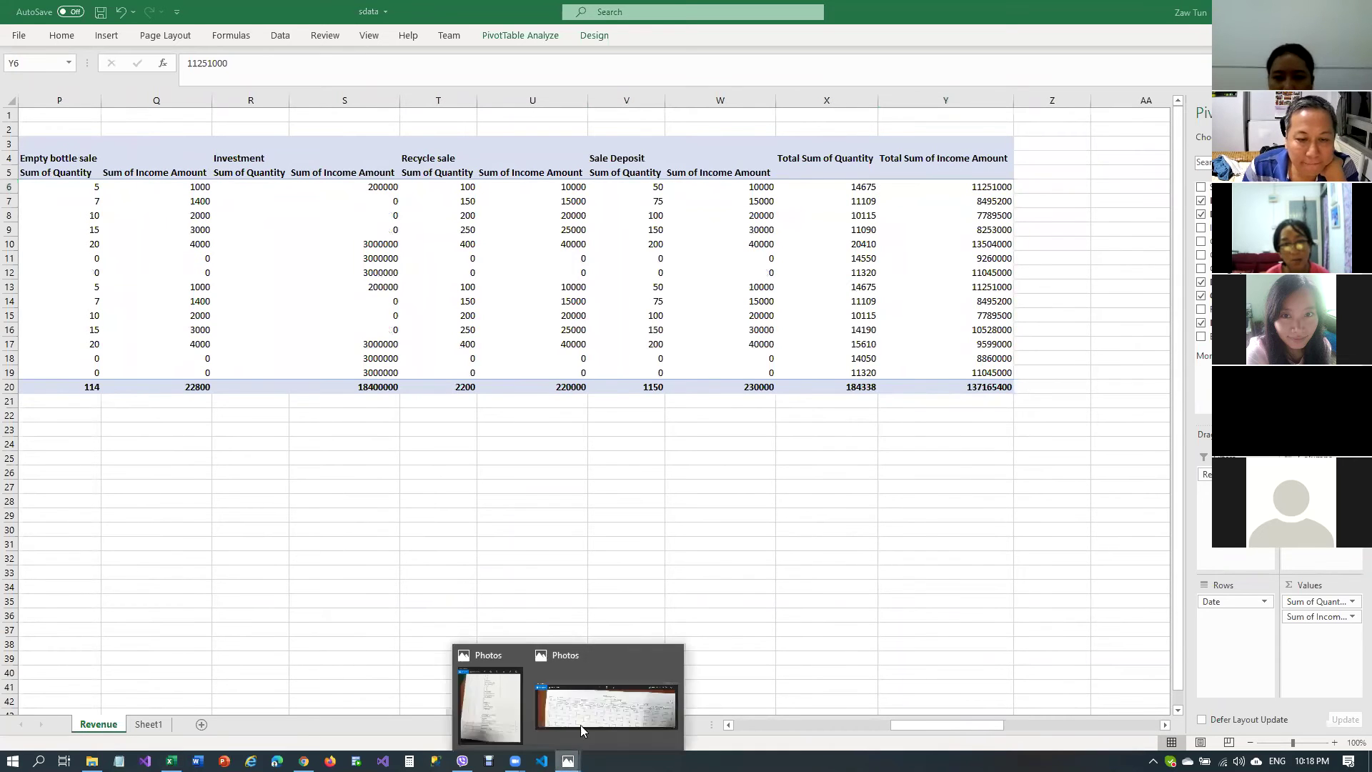
click(603, 711)
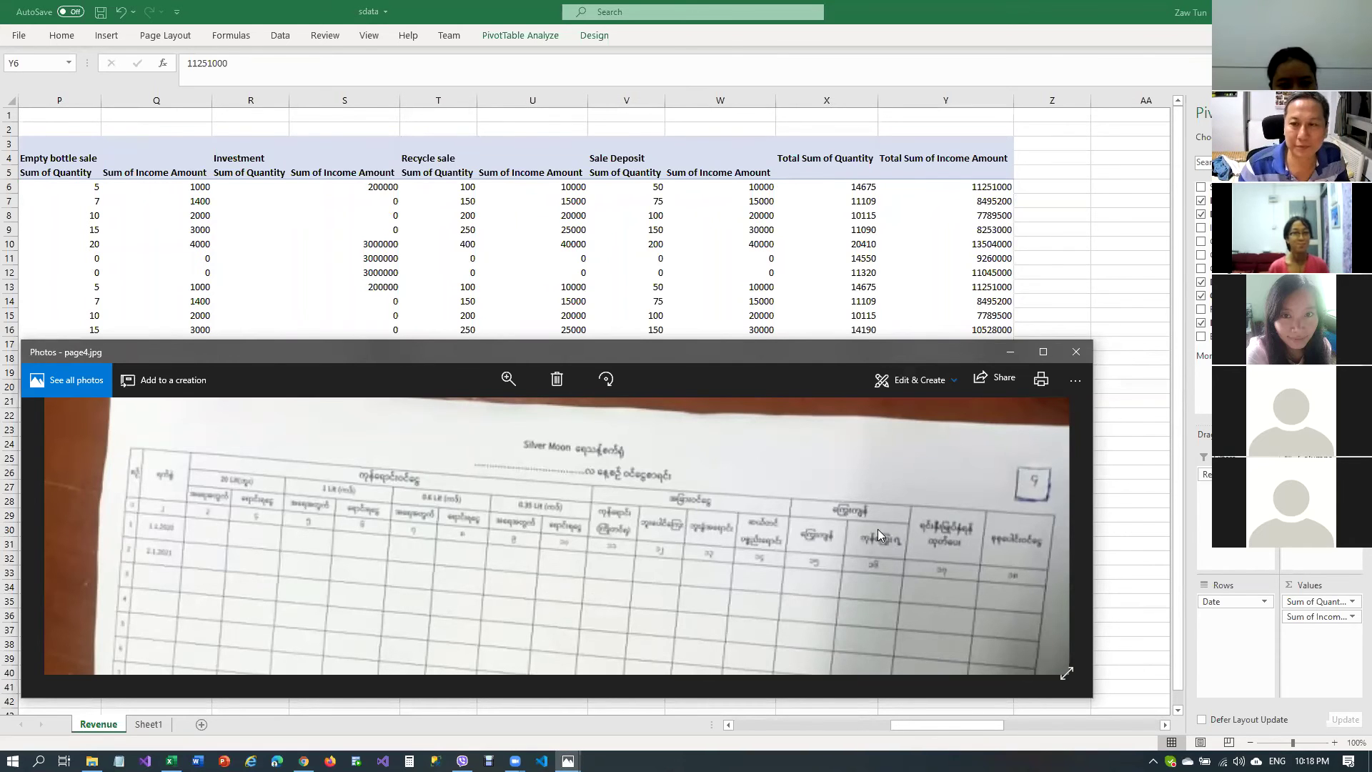
click(1011, 353)
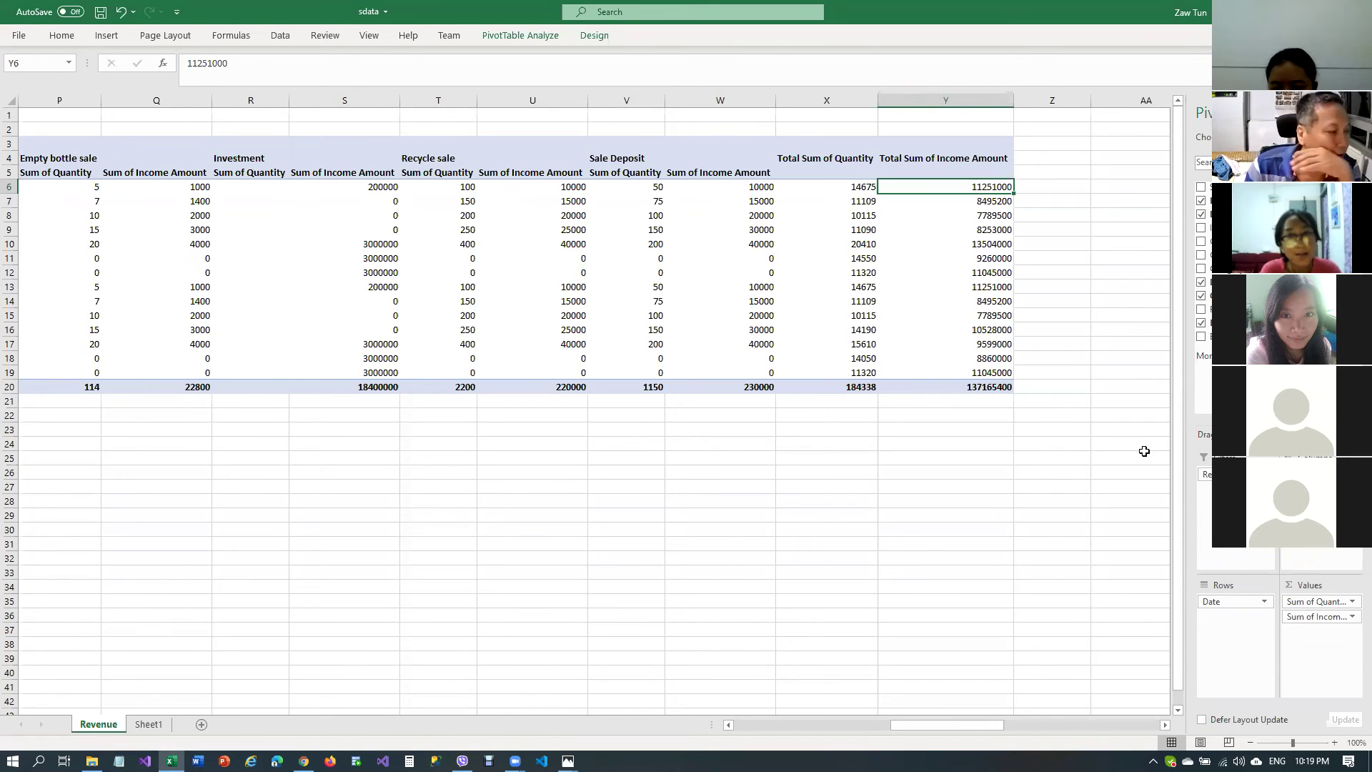
Try hiding the Sum of Quantity column under Investment, and undo the hiding
click(840, 159)
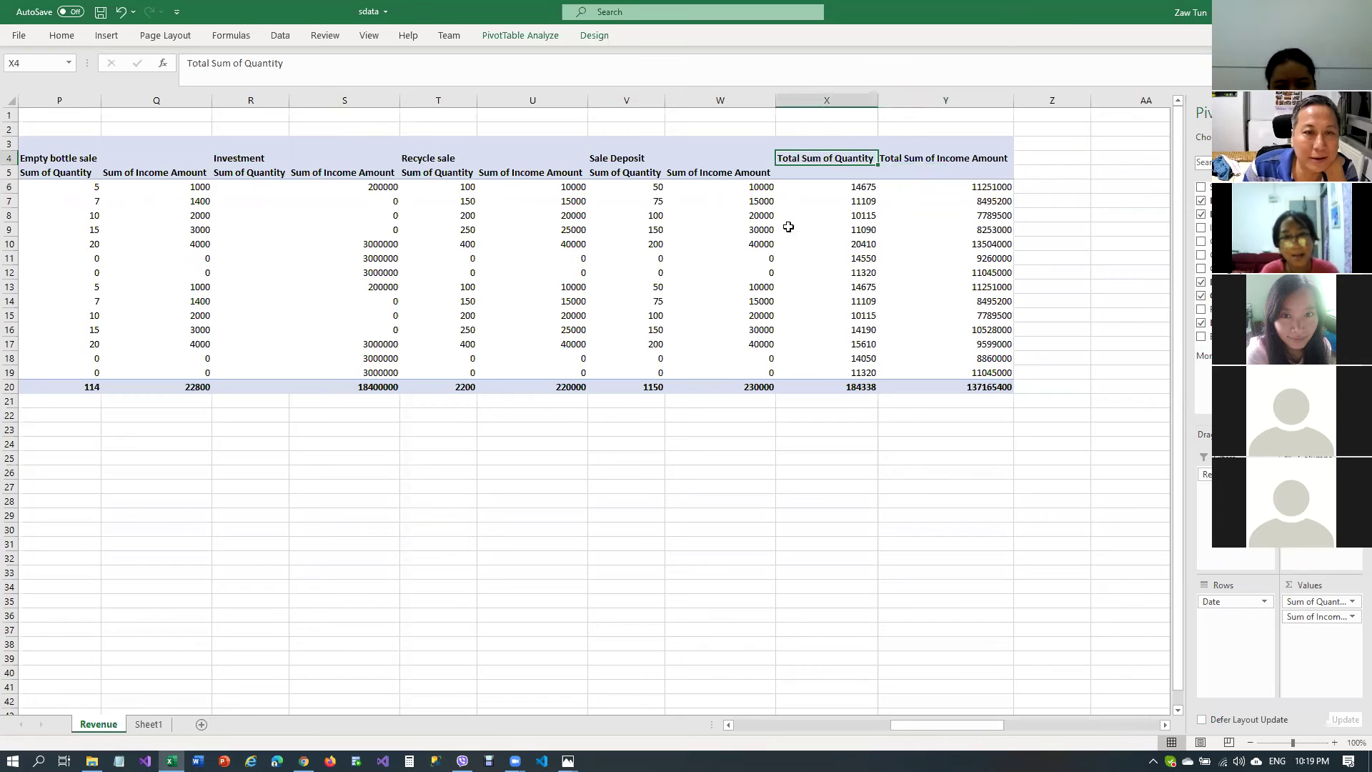
click(335, 246)
click(245, 173)
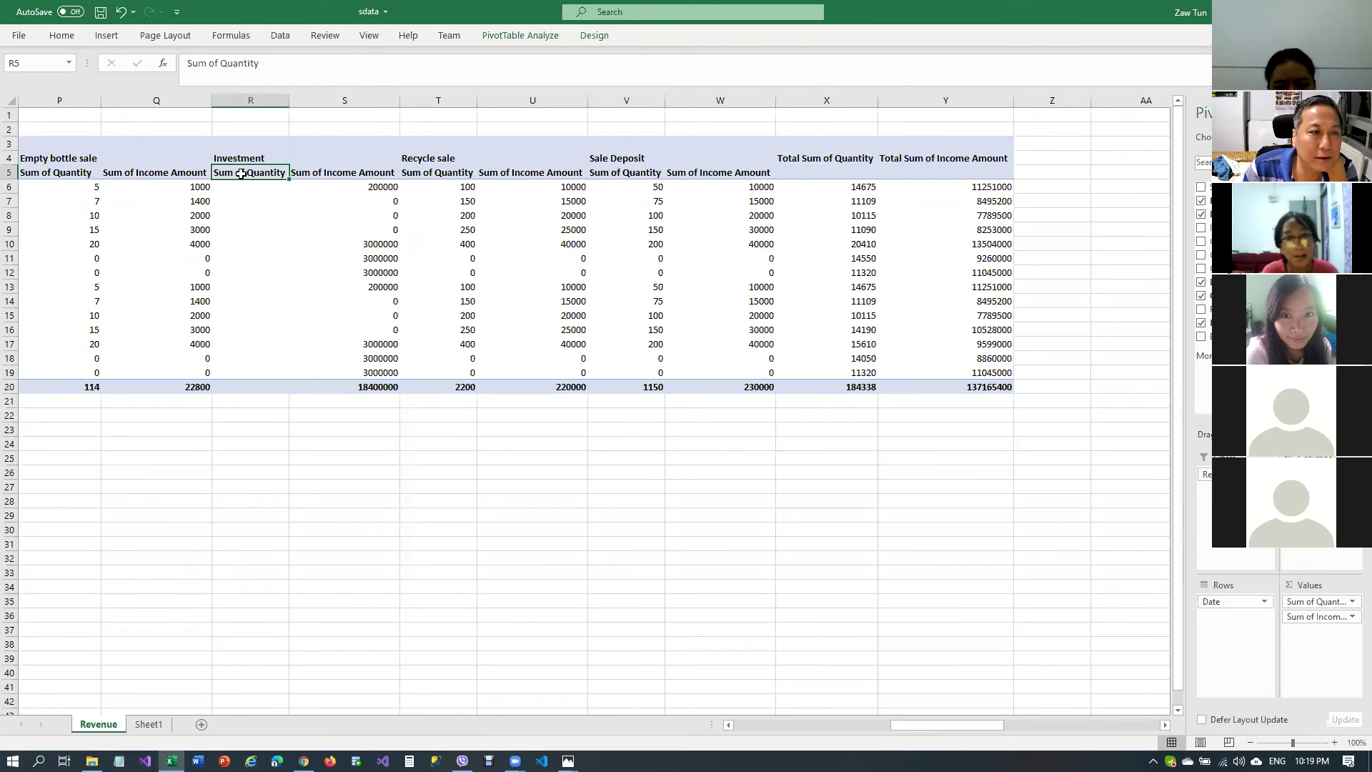
right_click(243, 175)
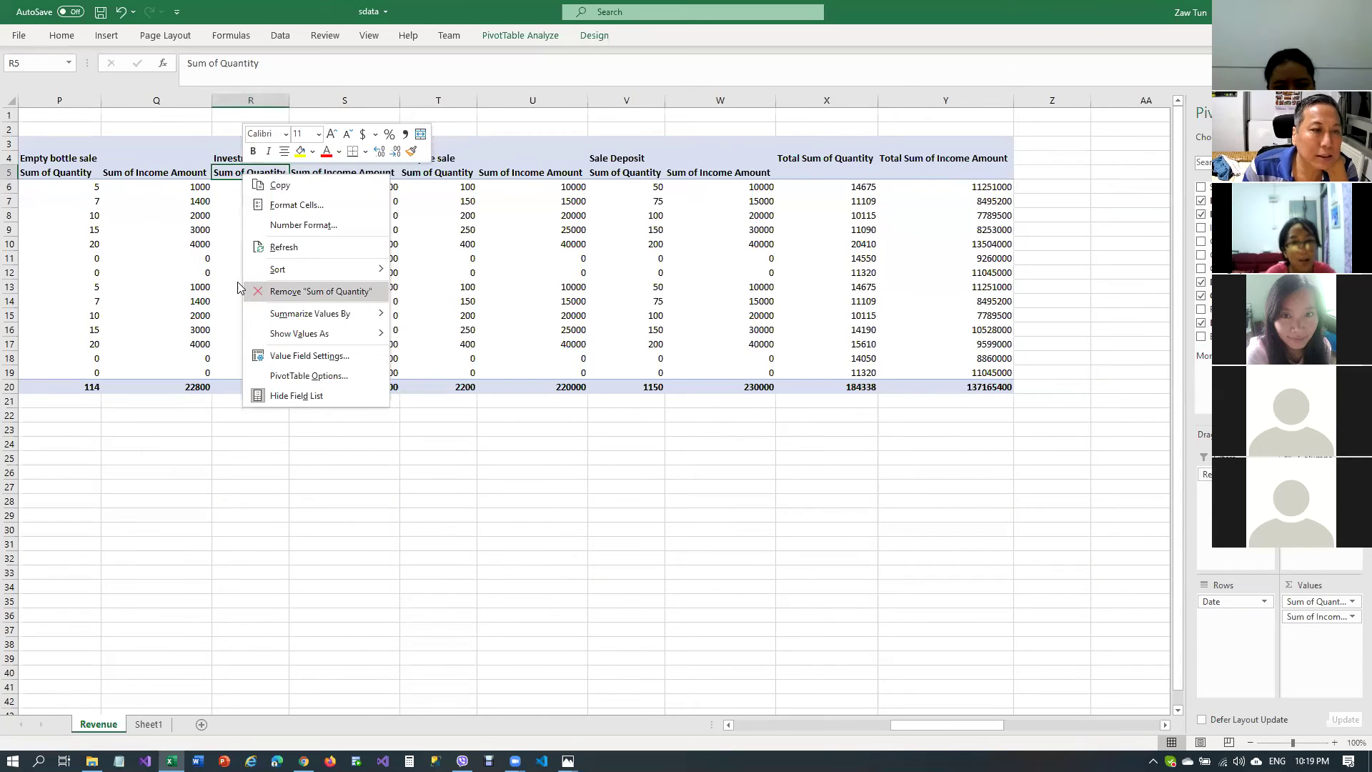
key(Escape)
mouse_move(288, 100)
mouse_down()
mouse_move(208, 104)
mouse_move(291, 116)
mouse_up()
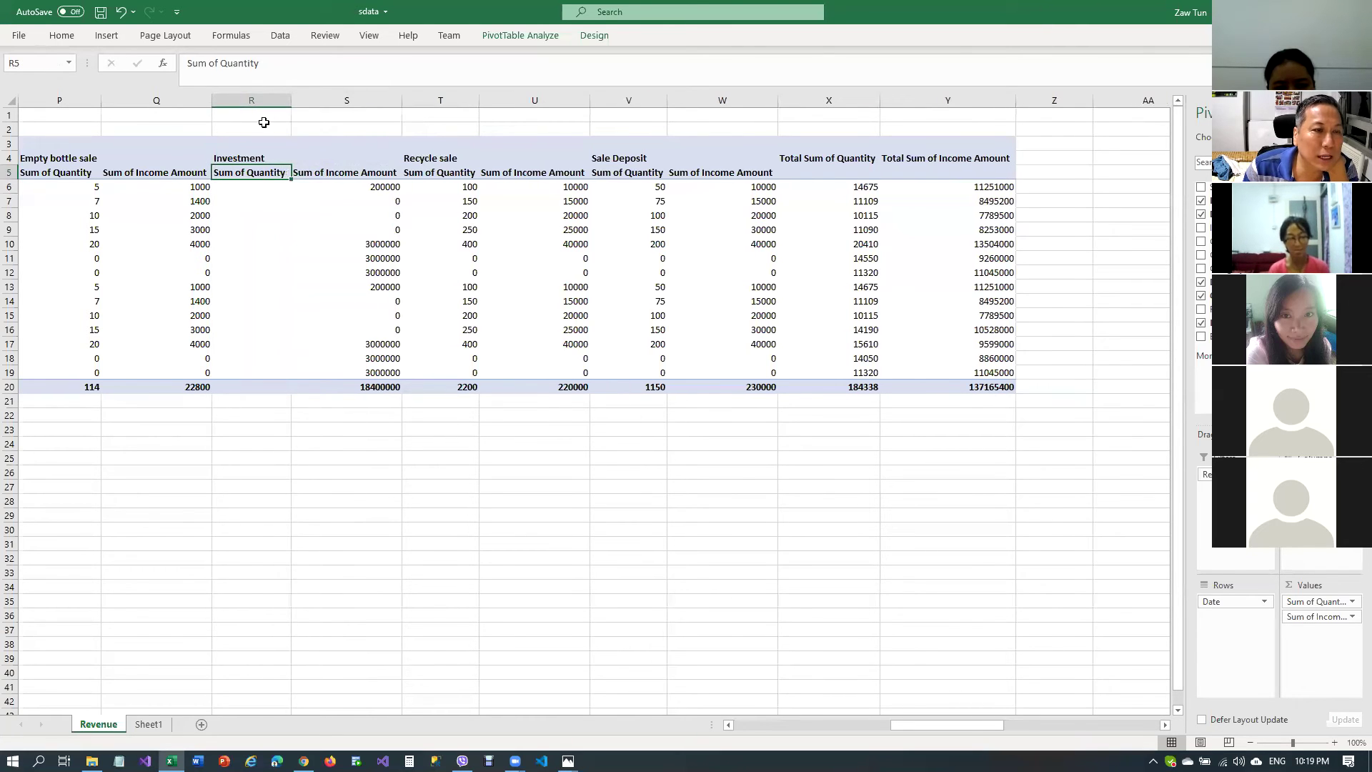
right_click(260, 109)
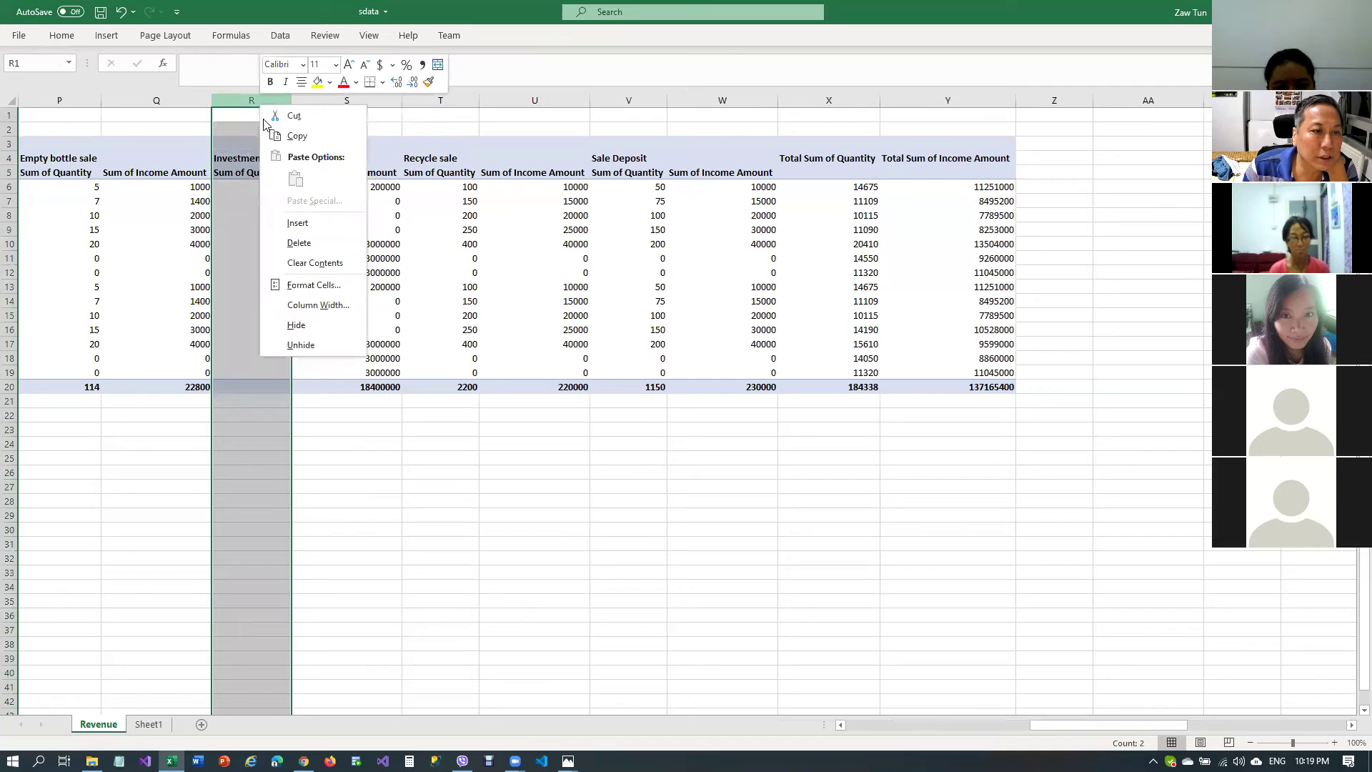
click(296, 325)
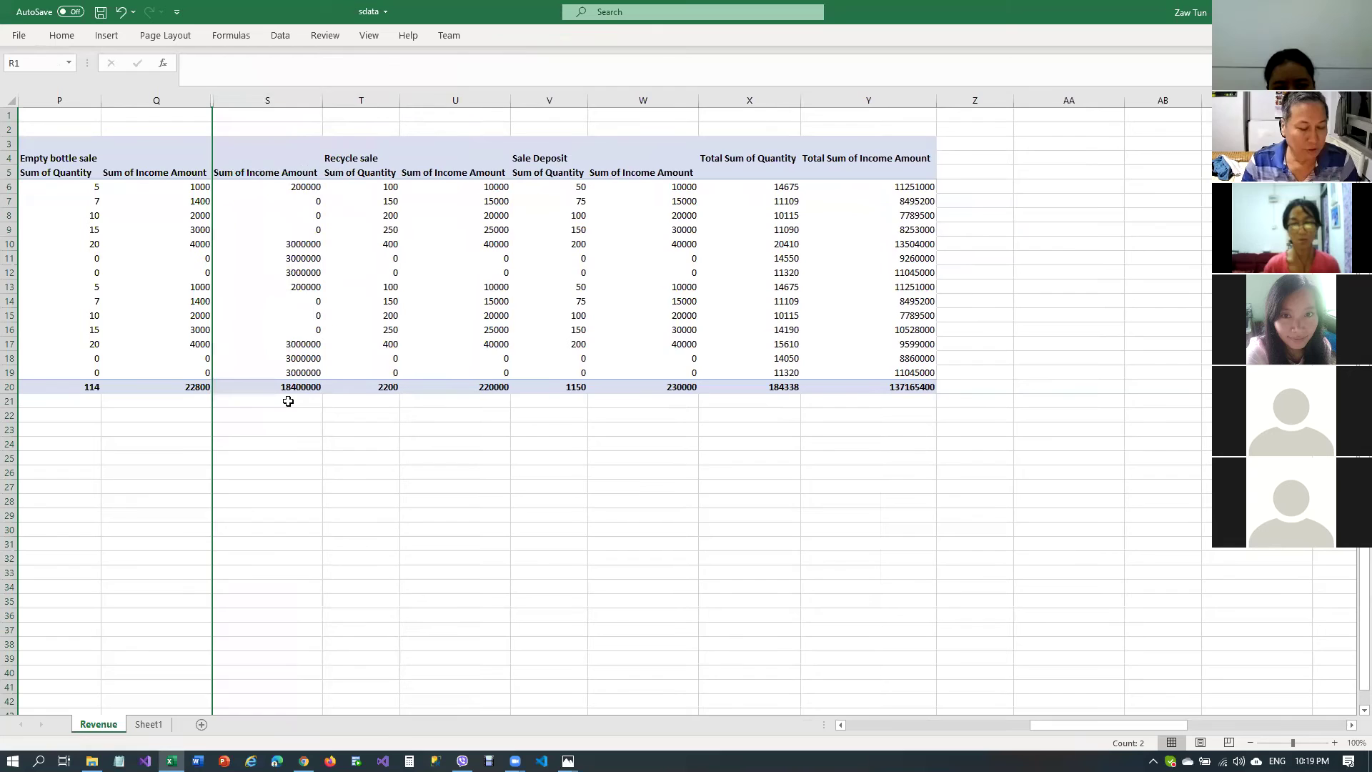
key(ctrl+z)
Check which commands are available for the Sum of Quantity header under Investment
click(258, 246)
click(253, 176)
right_click(256, 176)
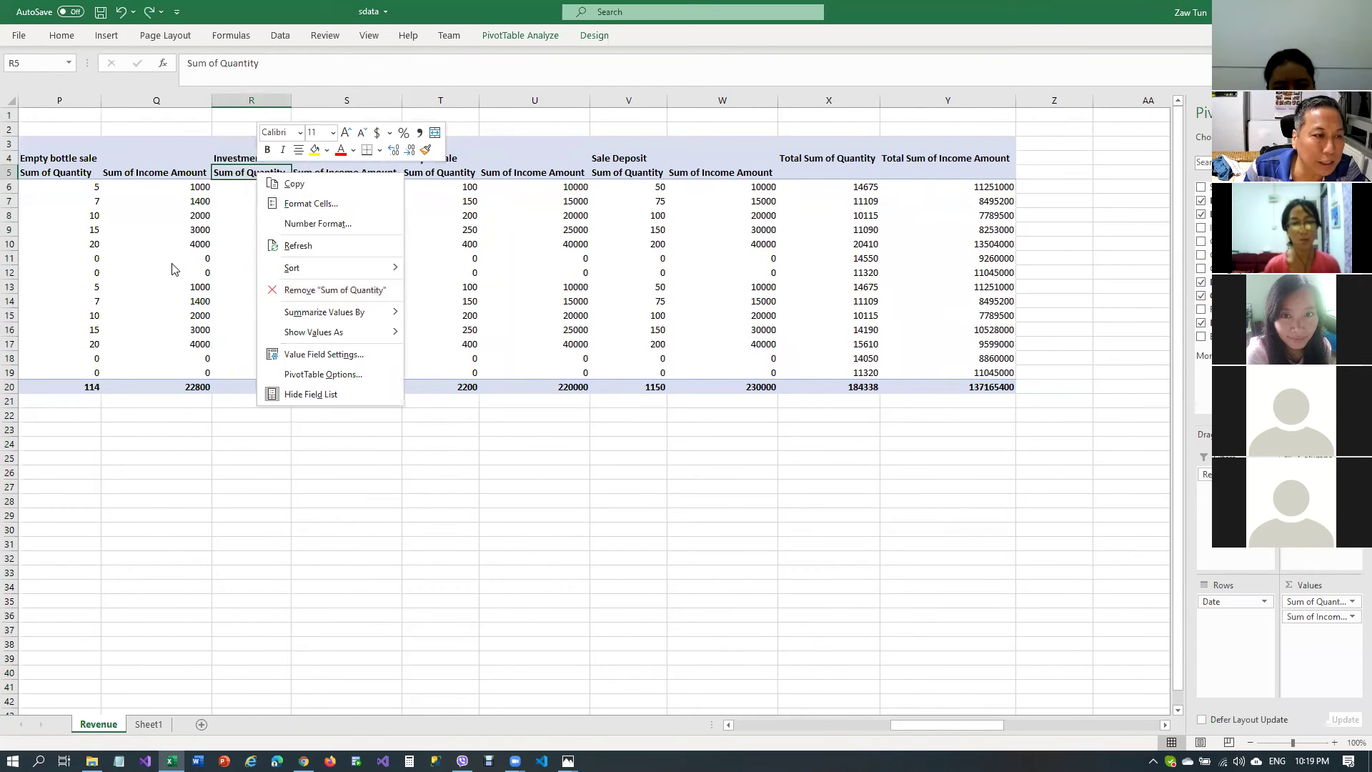
click(488, 408)
Examine how the Sum of Quantity headers and columns for 0.35 lit, 0.6 lit and 1 lit can be selected
drag(918, 726, 756, 723)
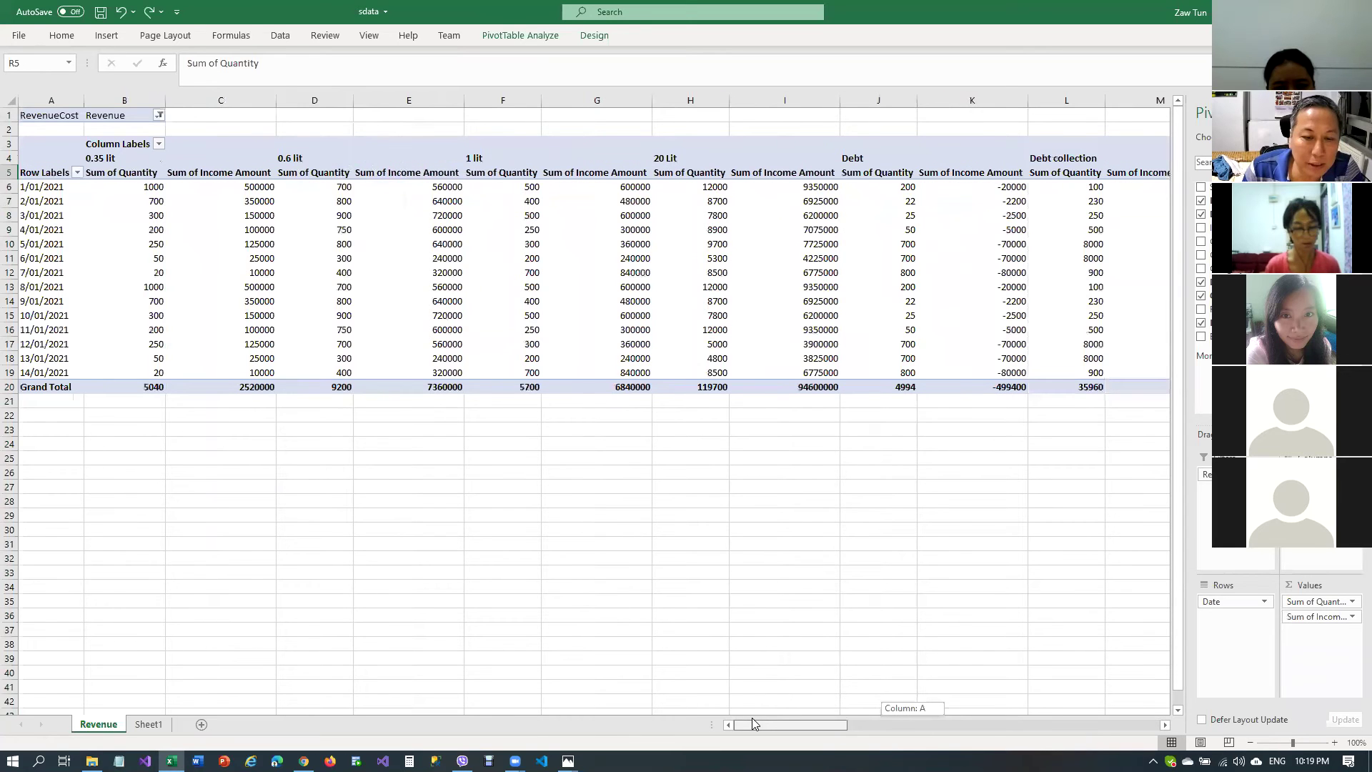
click(130, 164)
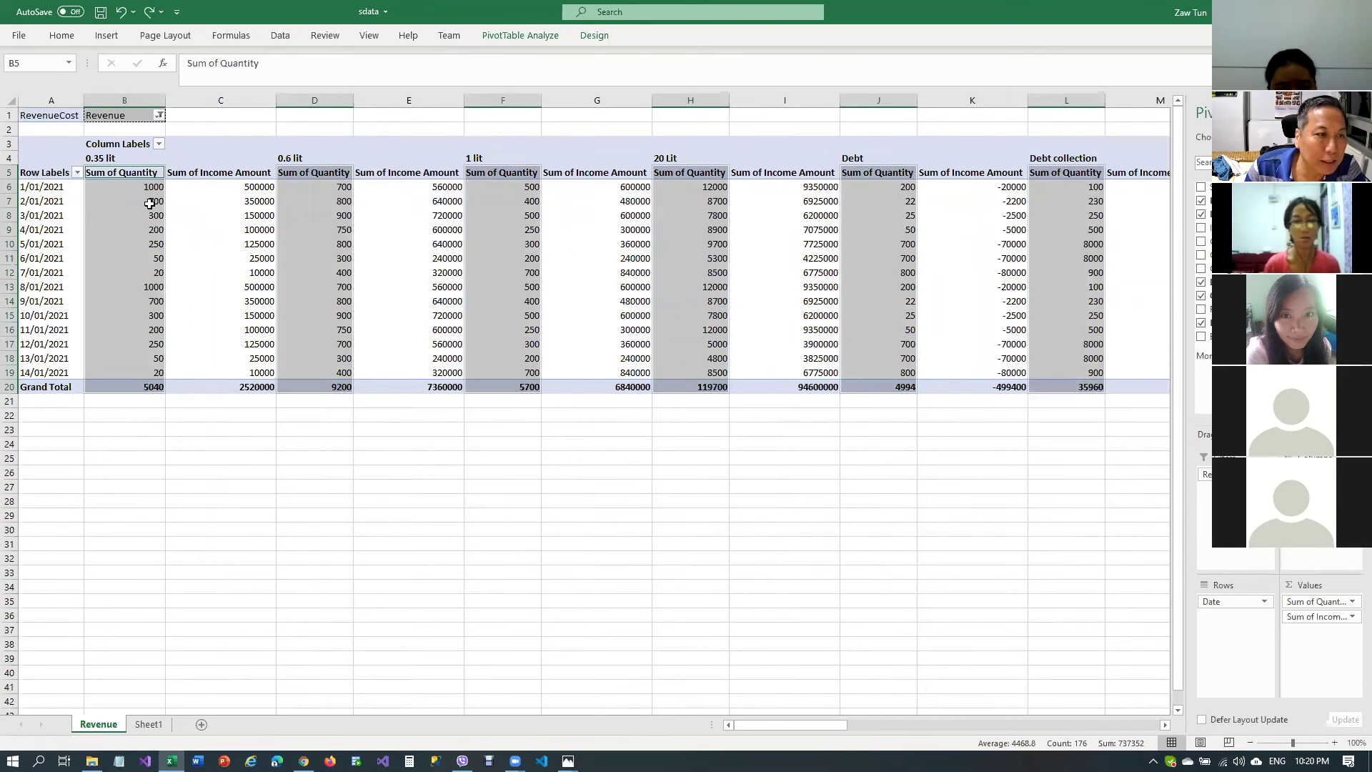
click(124, 167)
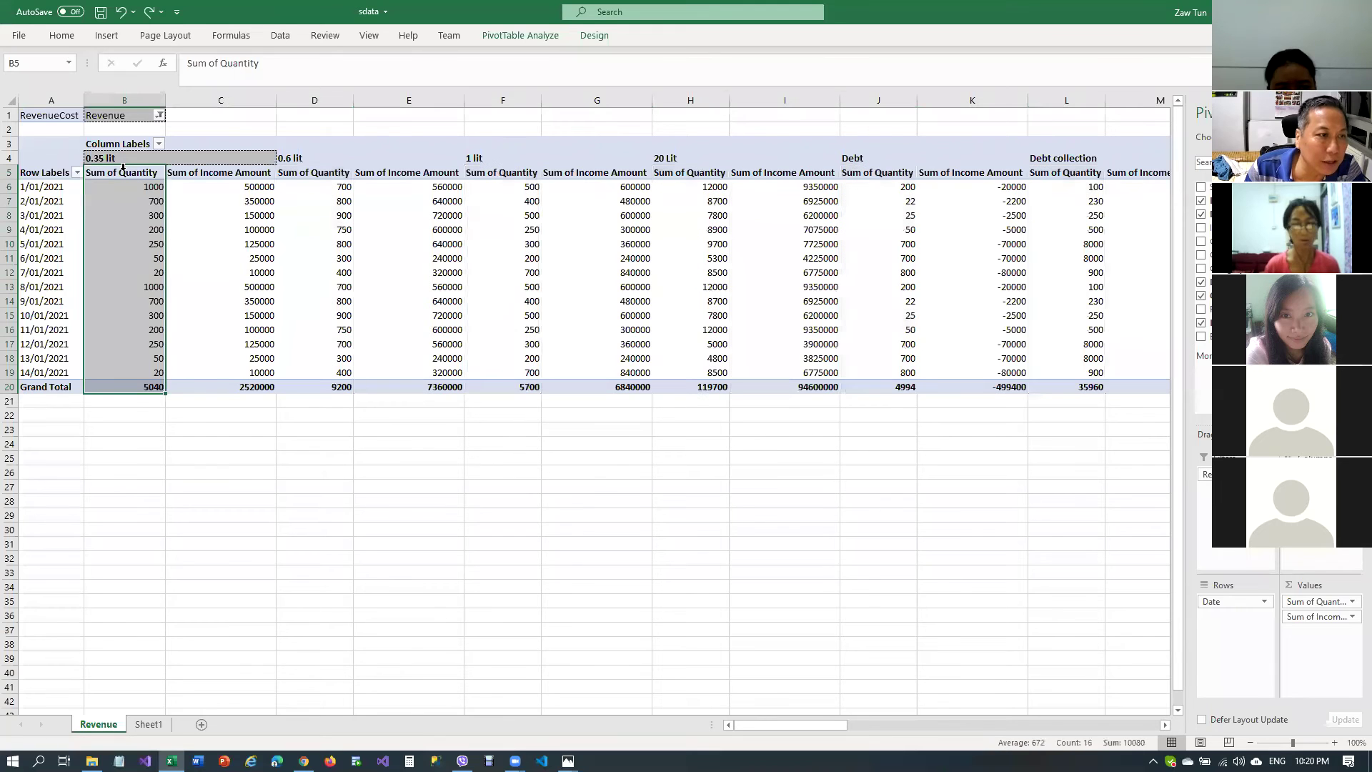
click(123, 115)
click(144, 224)
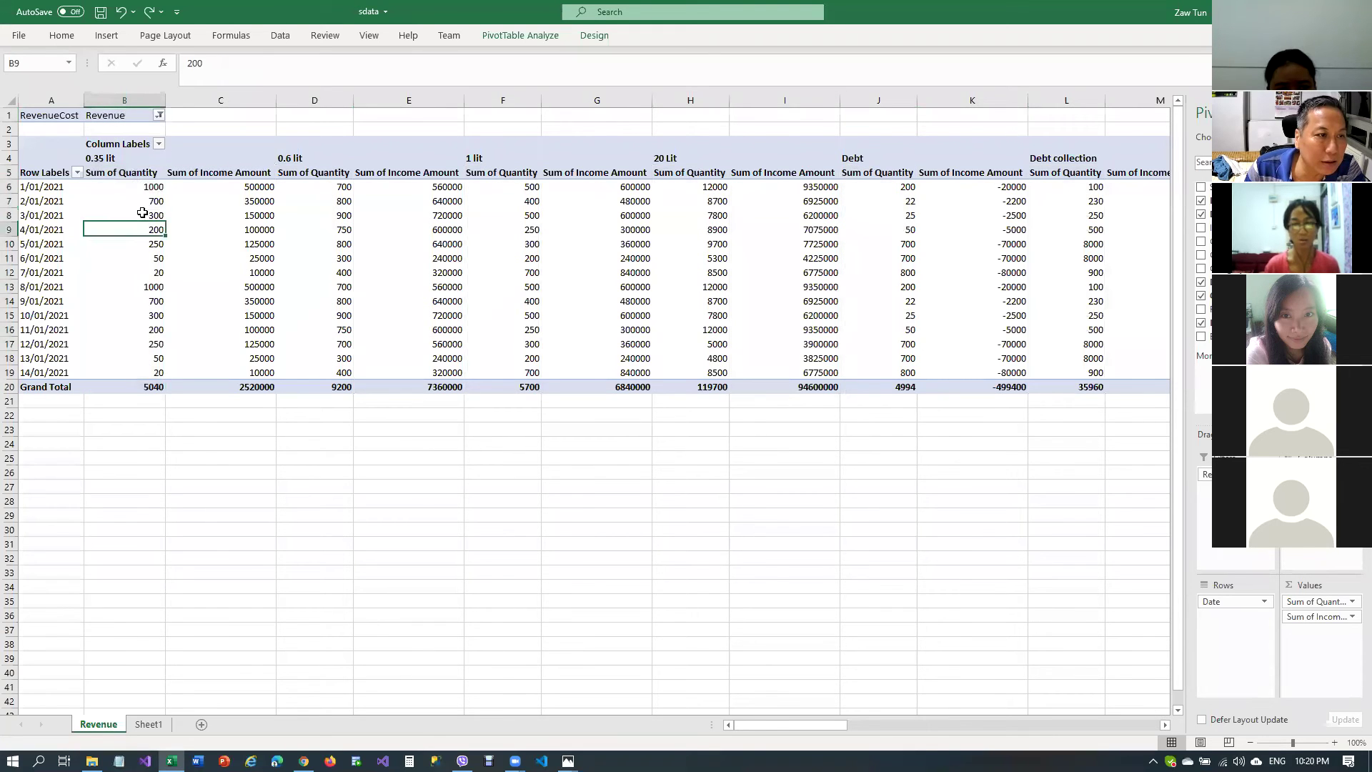
click(135, 172)
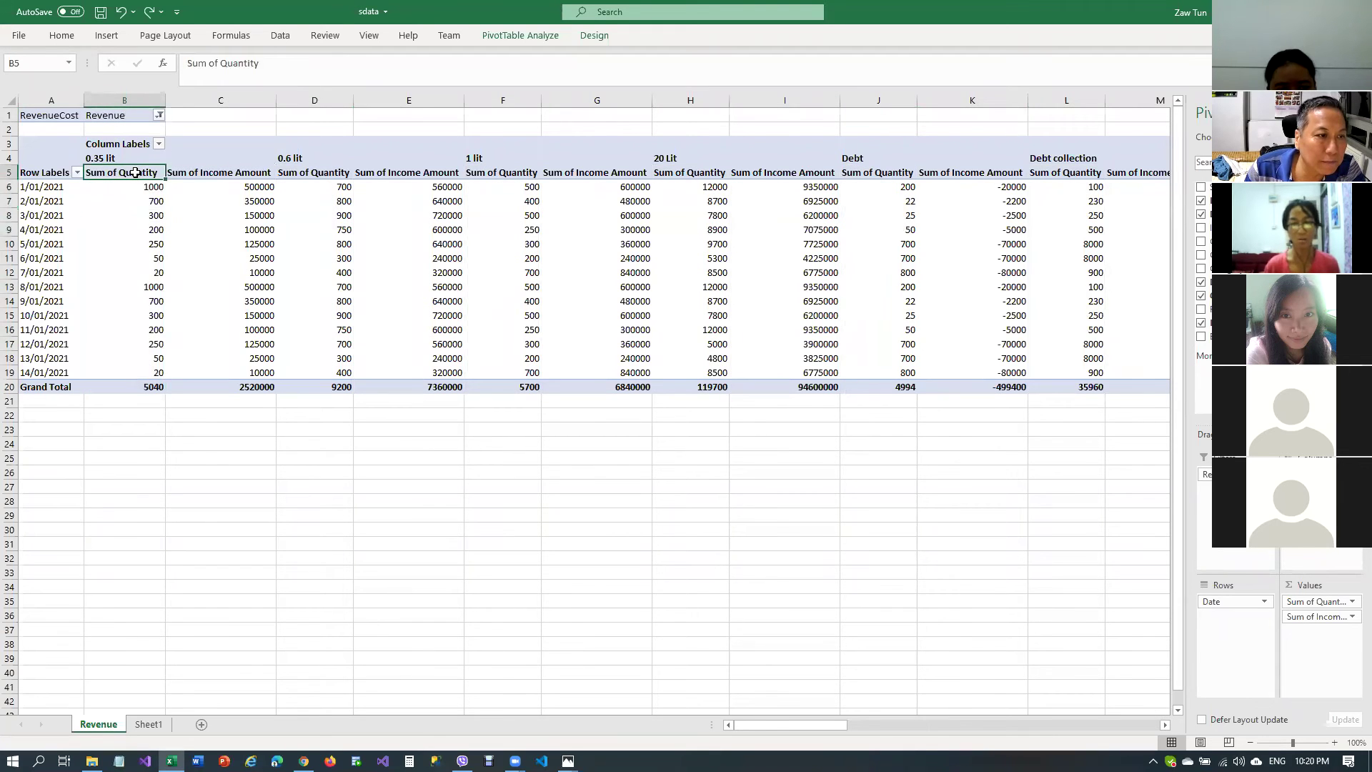
click(288, 175)
click(144, 172)
click(125, 215)
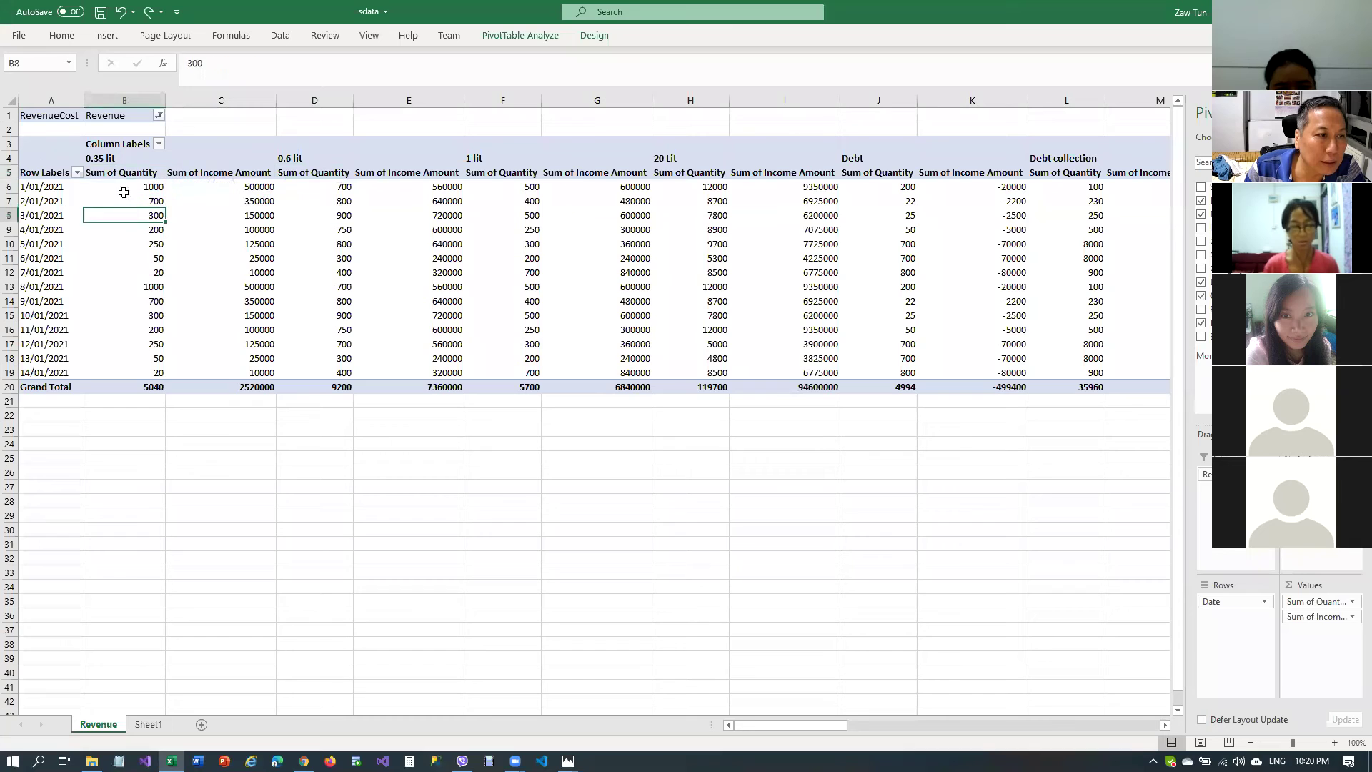
click(143, 174)
click(136, 143)
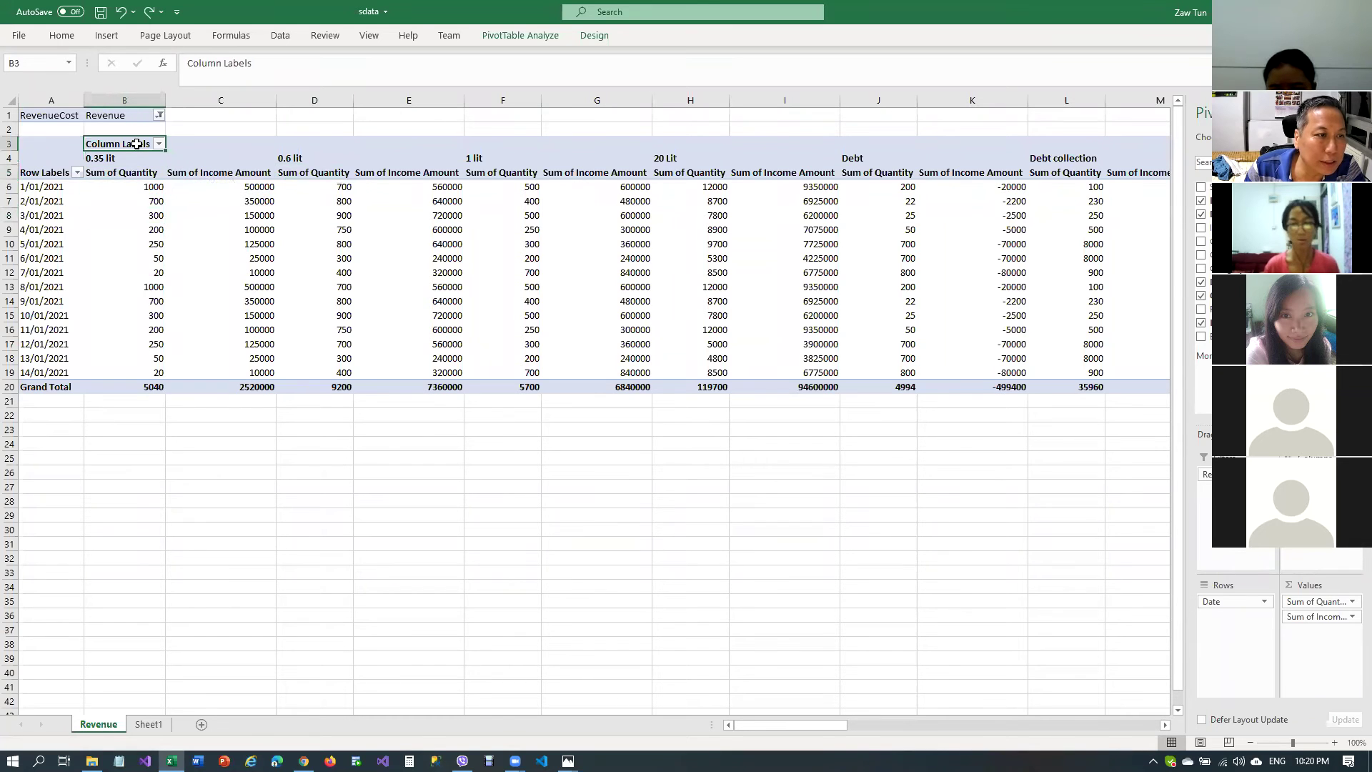
click(135, 105)
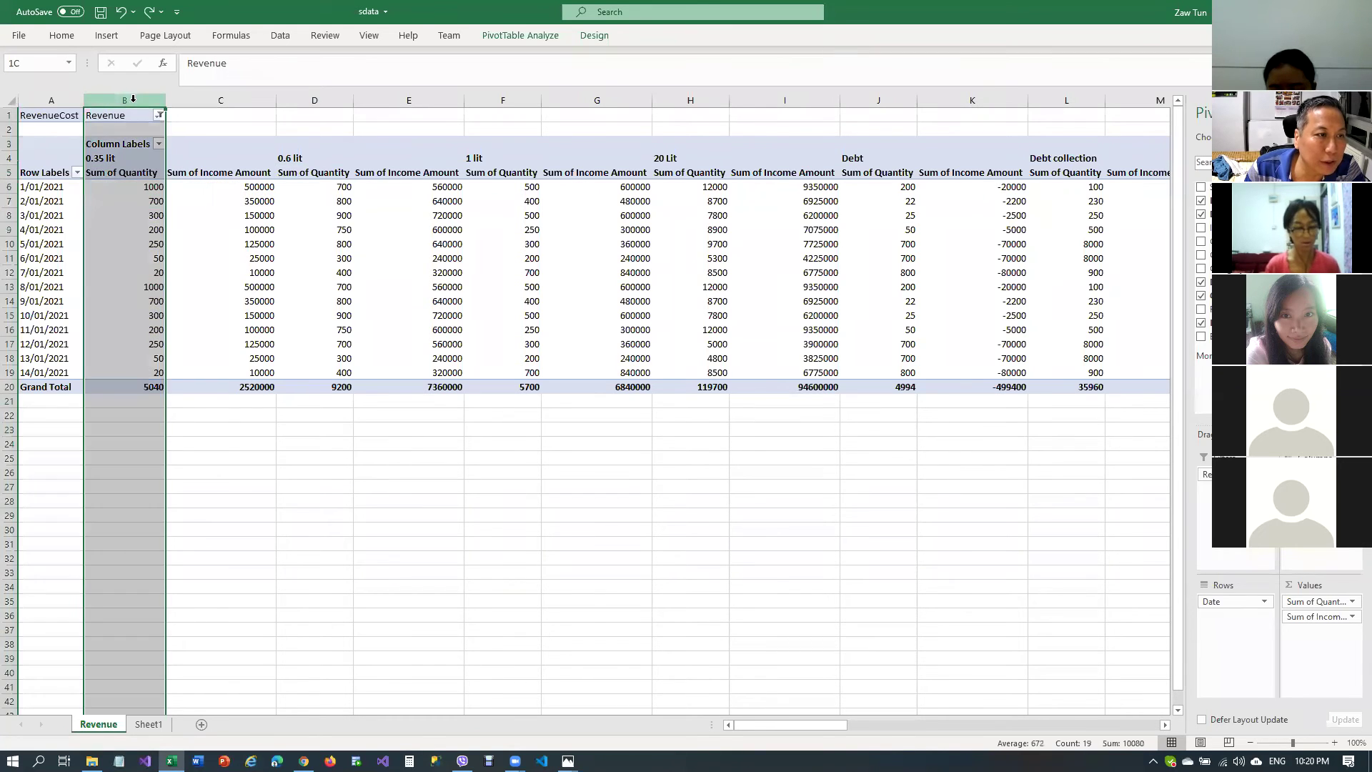
click(141, 188)
click(350, 175)
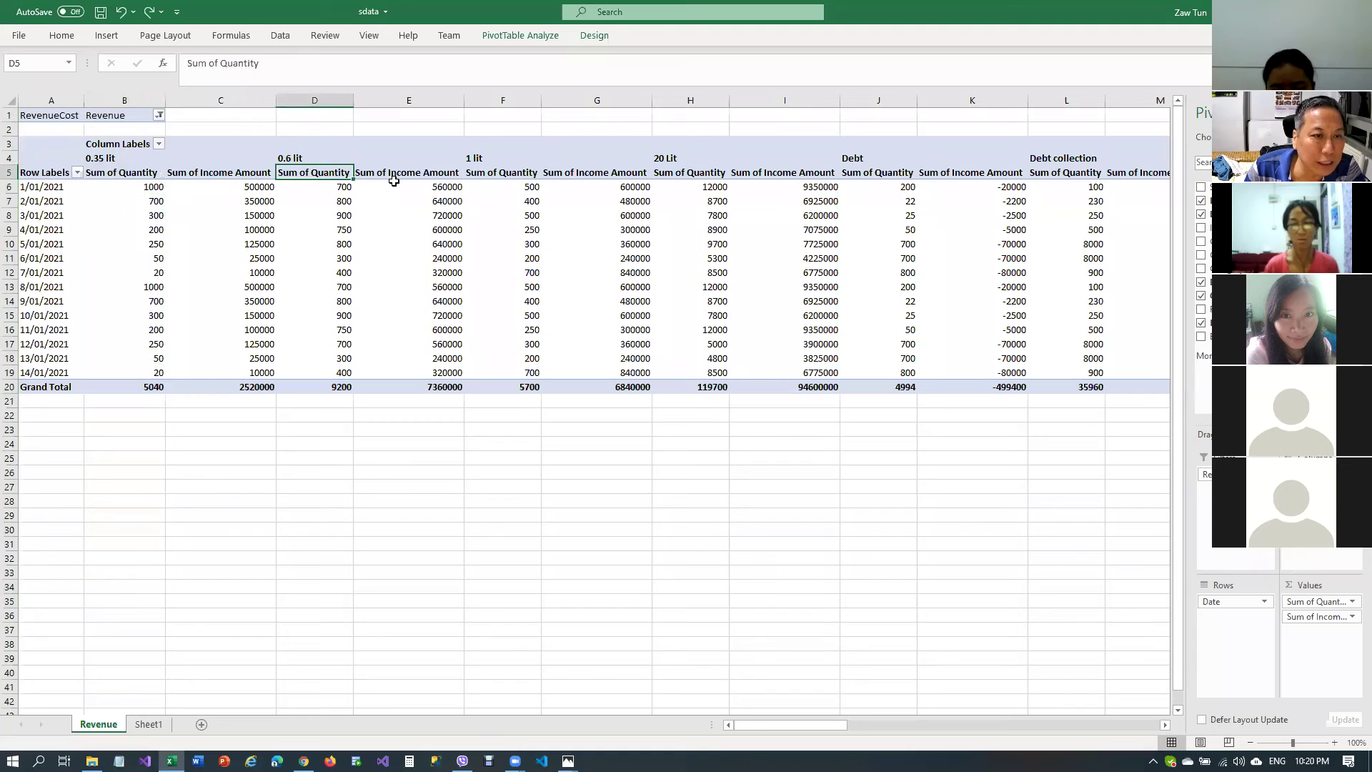
click(507, 173)
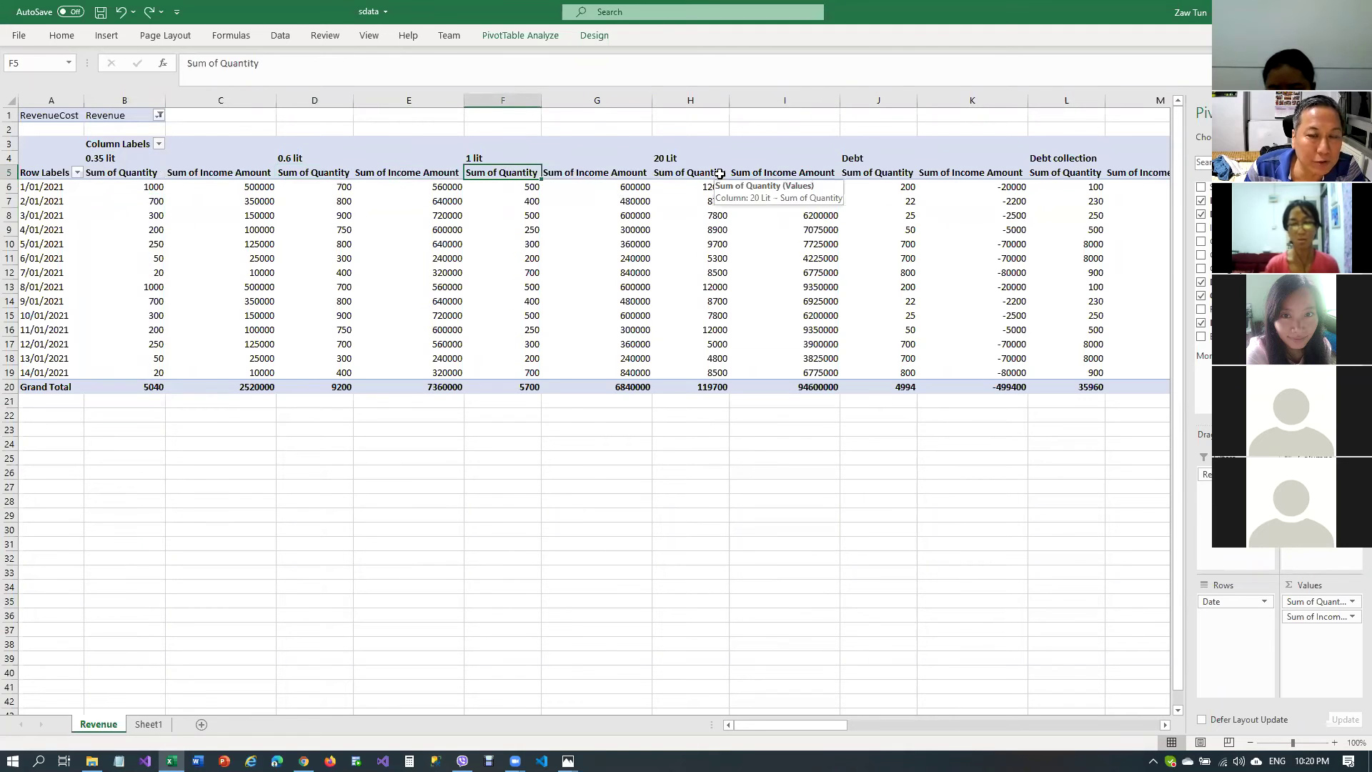
Check the commands for the 0.35 lit Sum of Quantity header and select its figures from 1/01/2021 through Grand Total
right_click(141, 175)
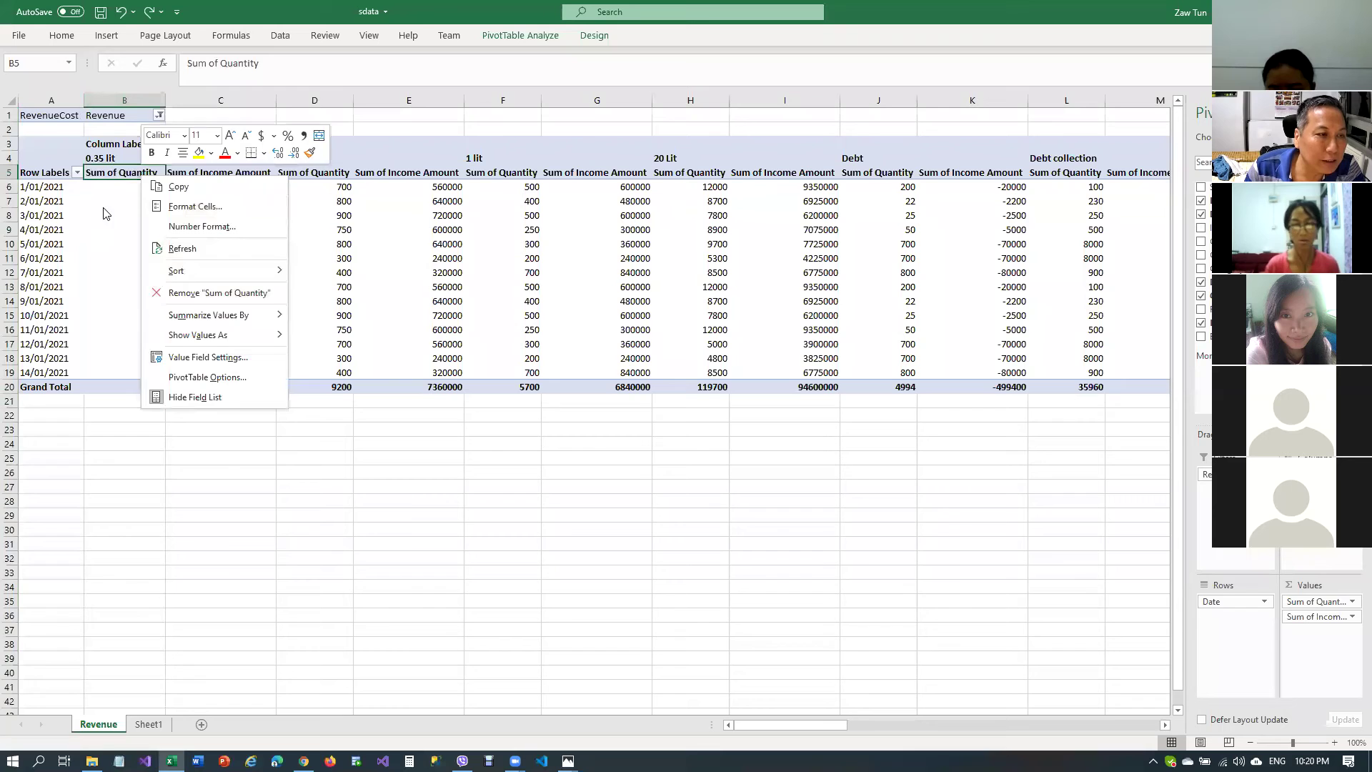
click(121, 181)
drag(128, 187, 134, 390)
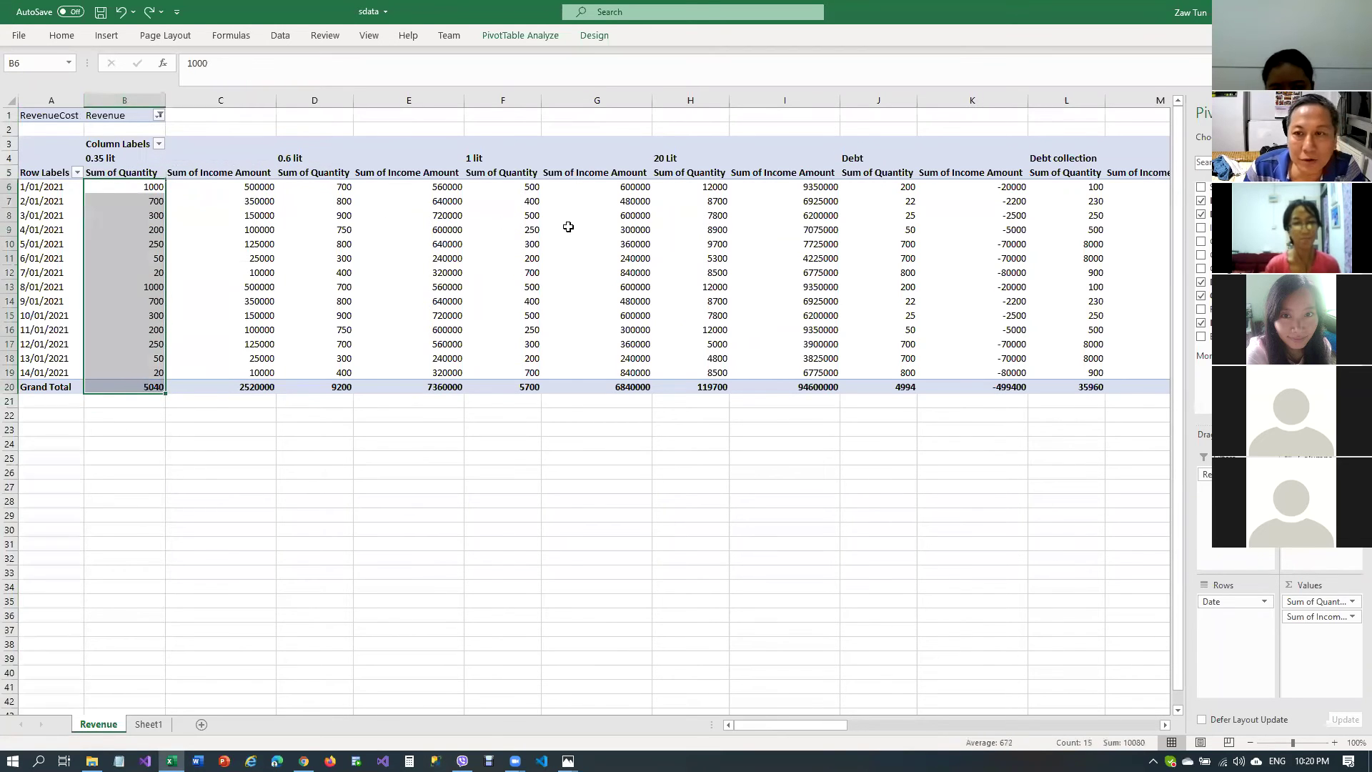
Hide column R, the empty Sum of Quantity column under Investment
drag(812, 724, 890, 731)
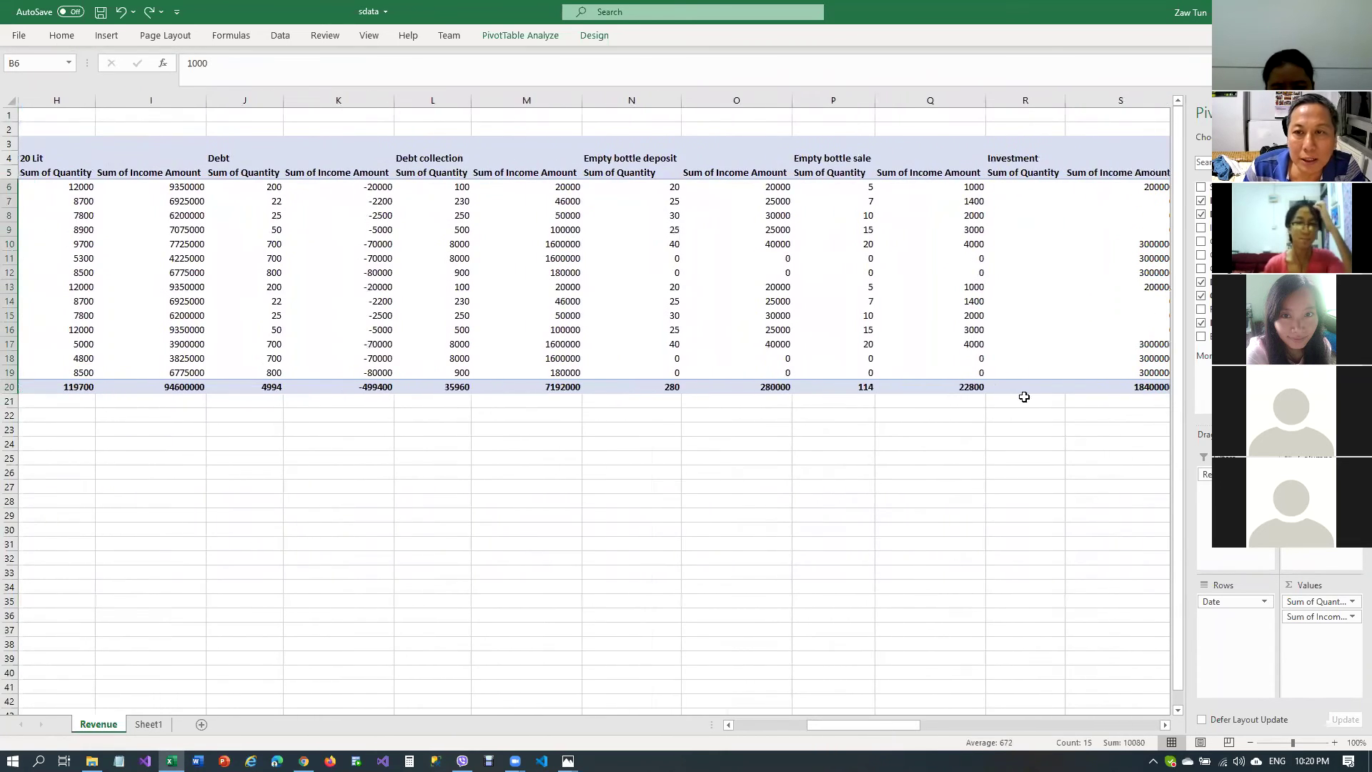
click(1026, 203)
drag(1025, 172, 1044, 393)
click(1025, 183)
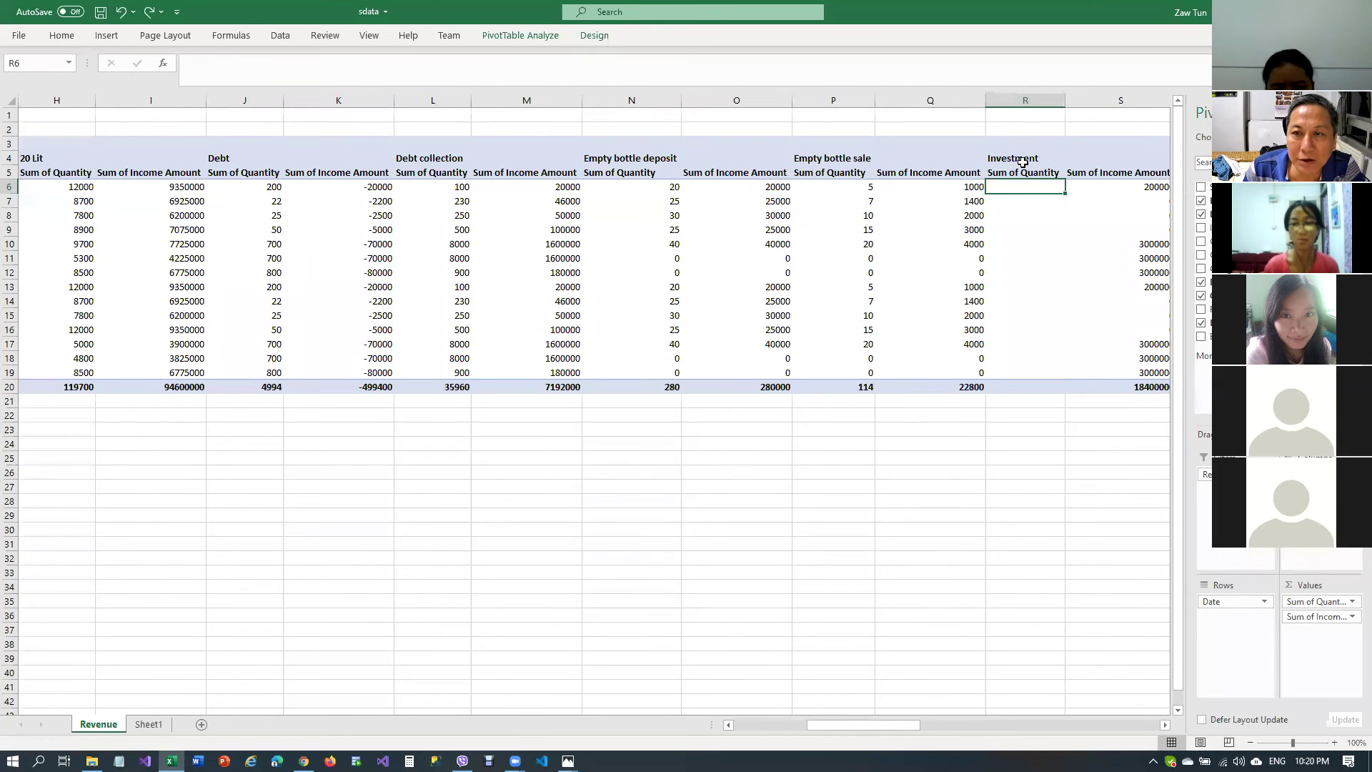
click(1022, 103)
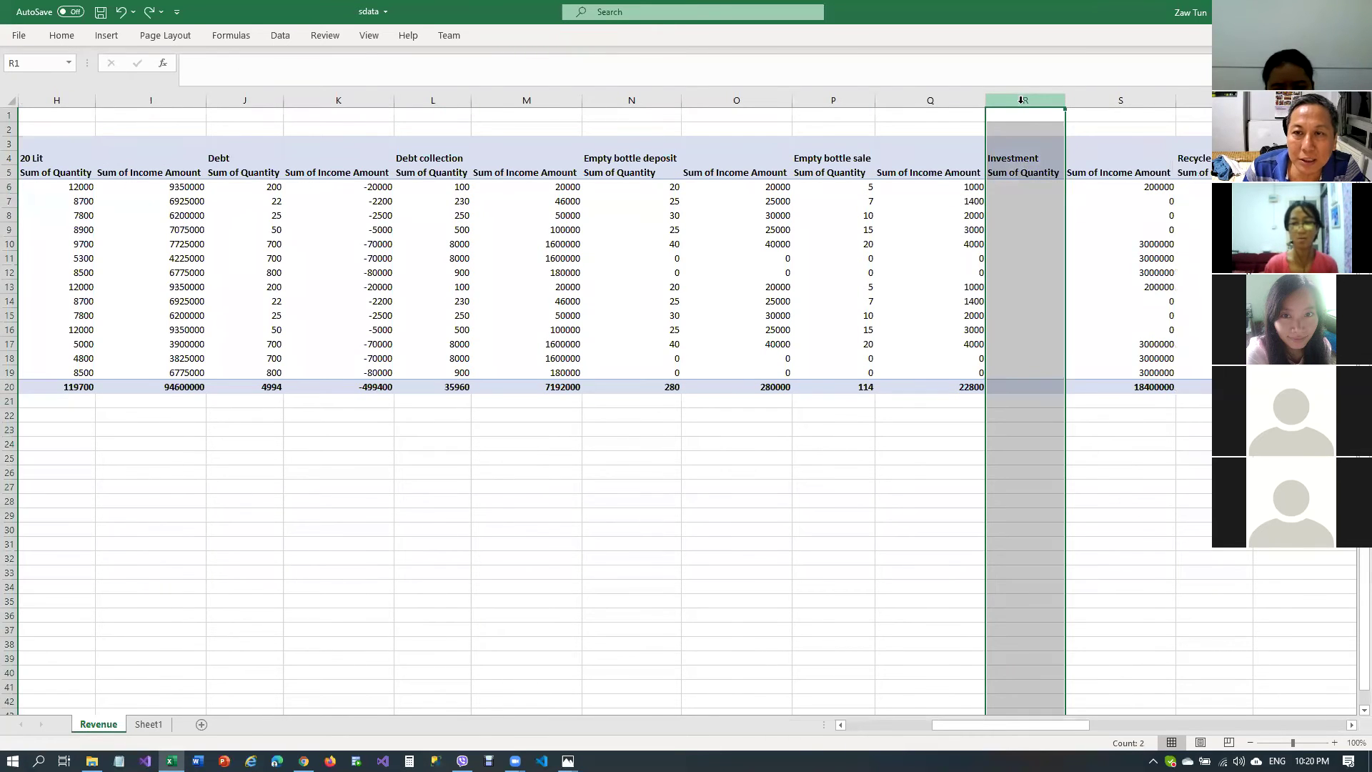
right_click(1021, 101)
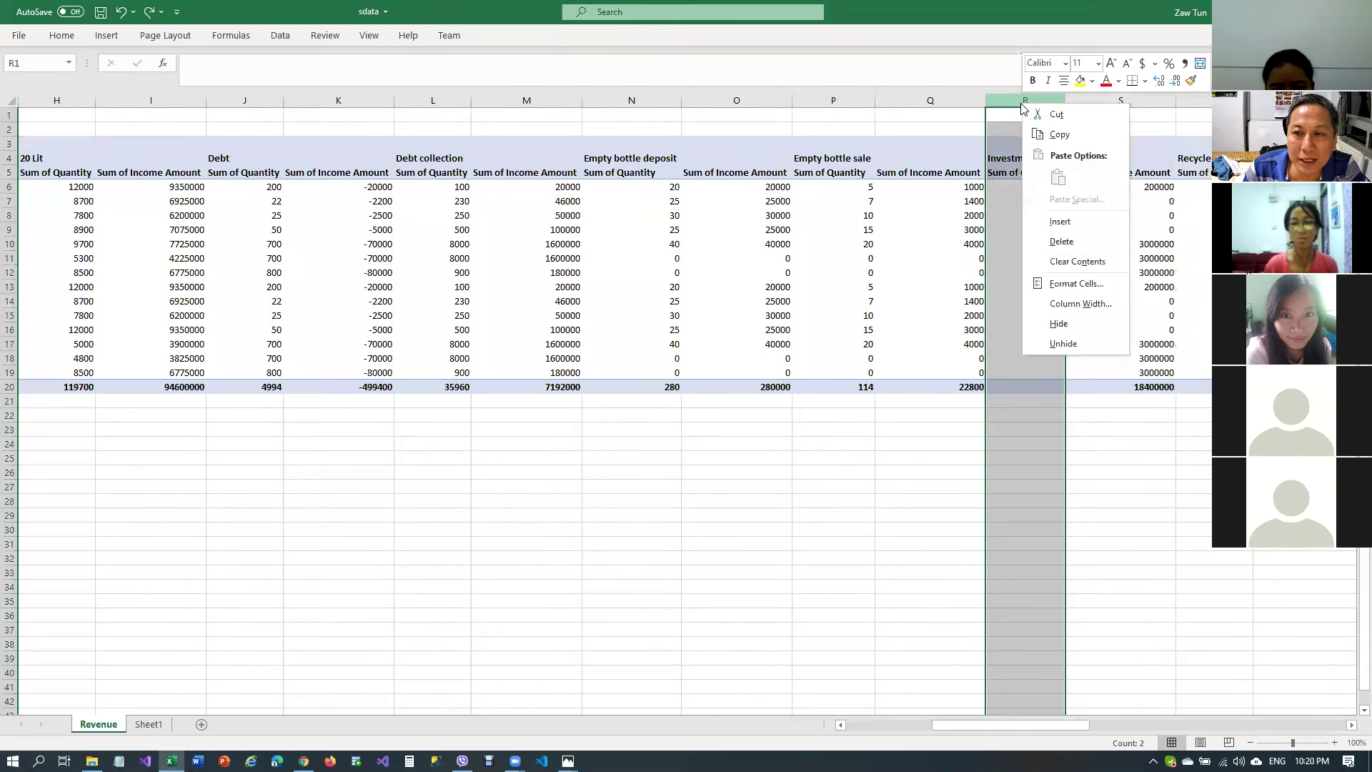
click(1056, 324)
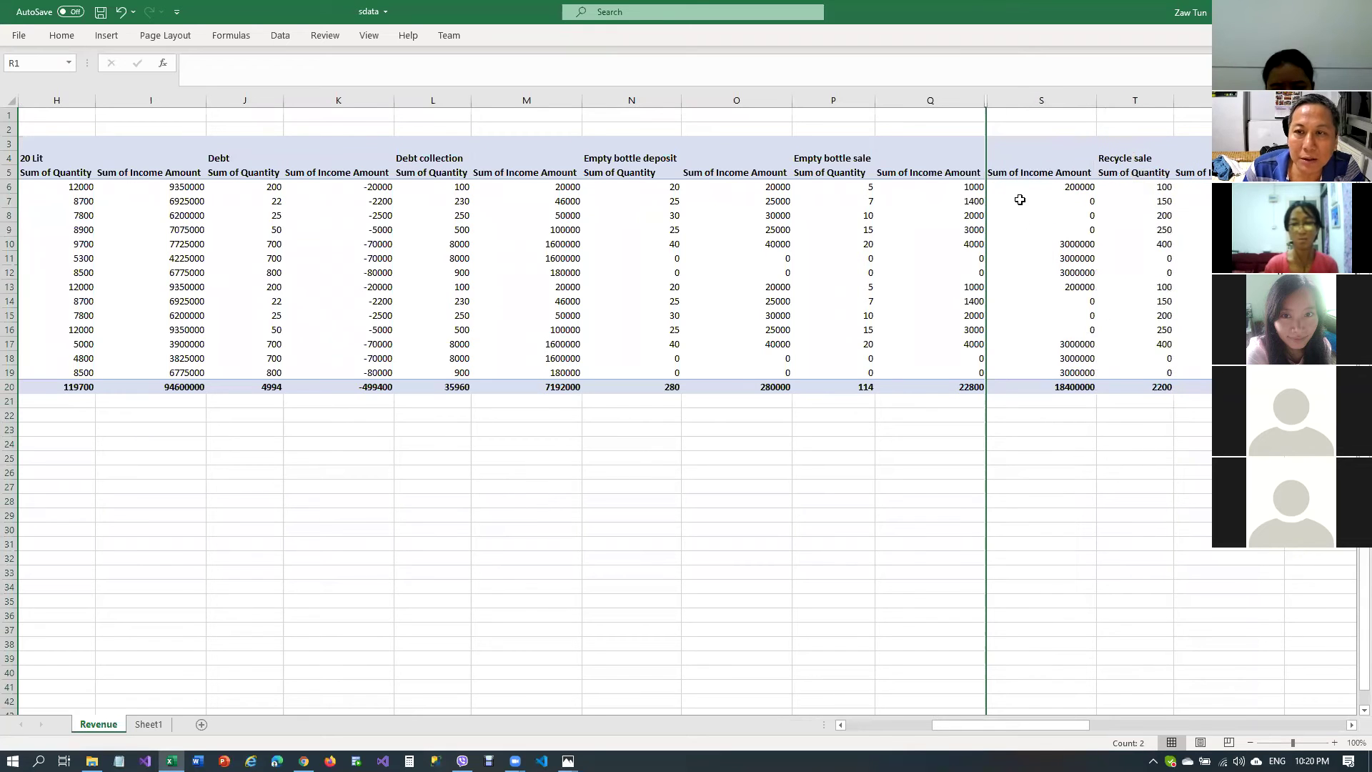
click(1021, 173)
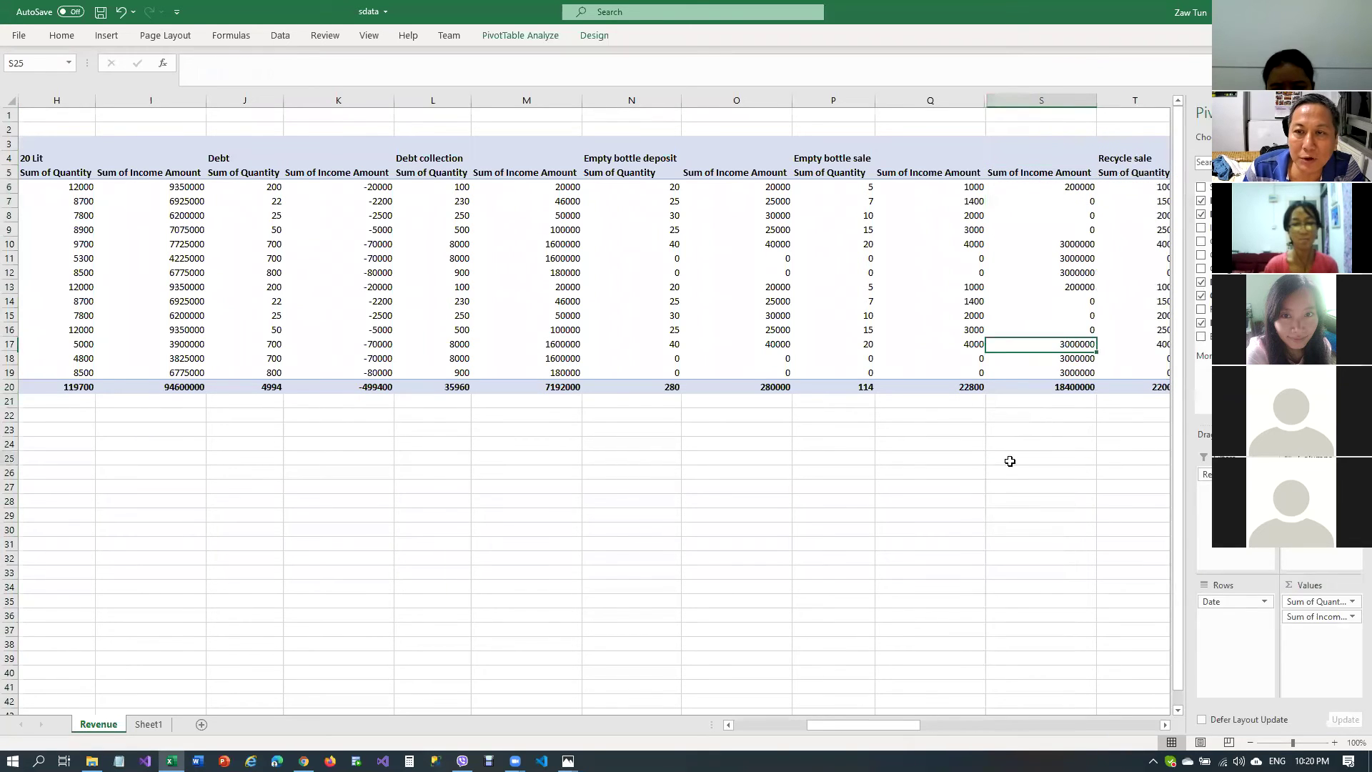
click(1010, 461)
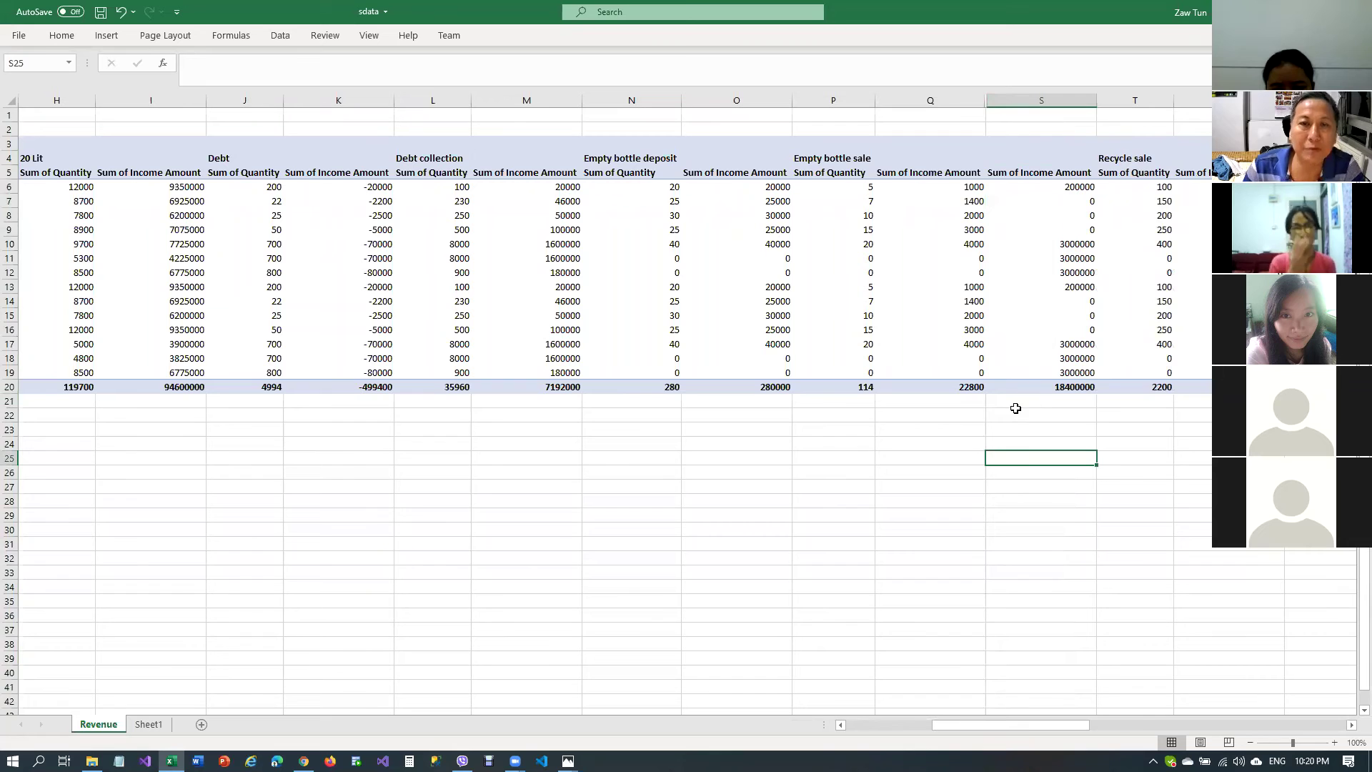
mouse_move(1024, 388)
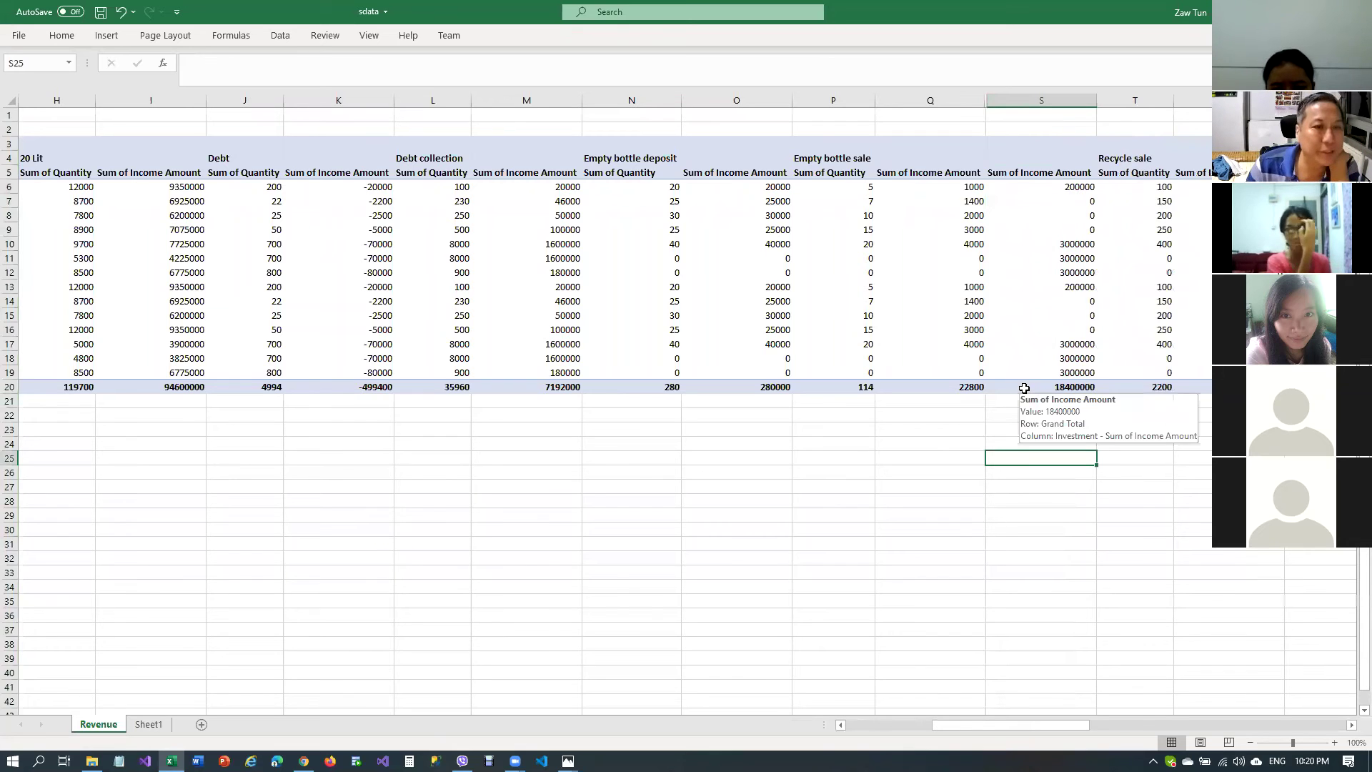
Format the Sum of Quantity values as Number with 0 decimal places and the 1000 separator
click(990, 229)
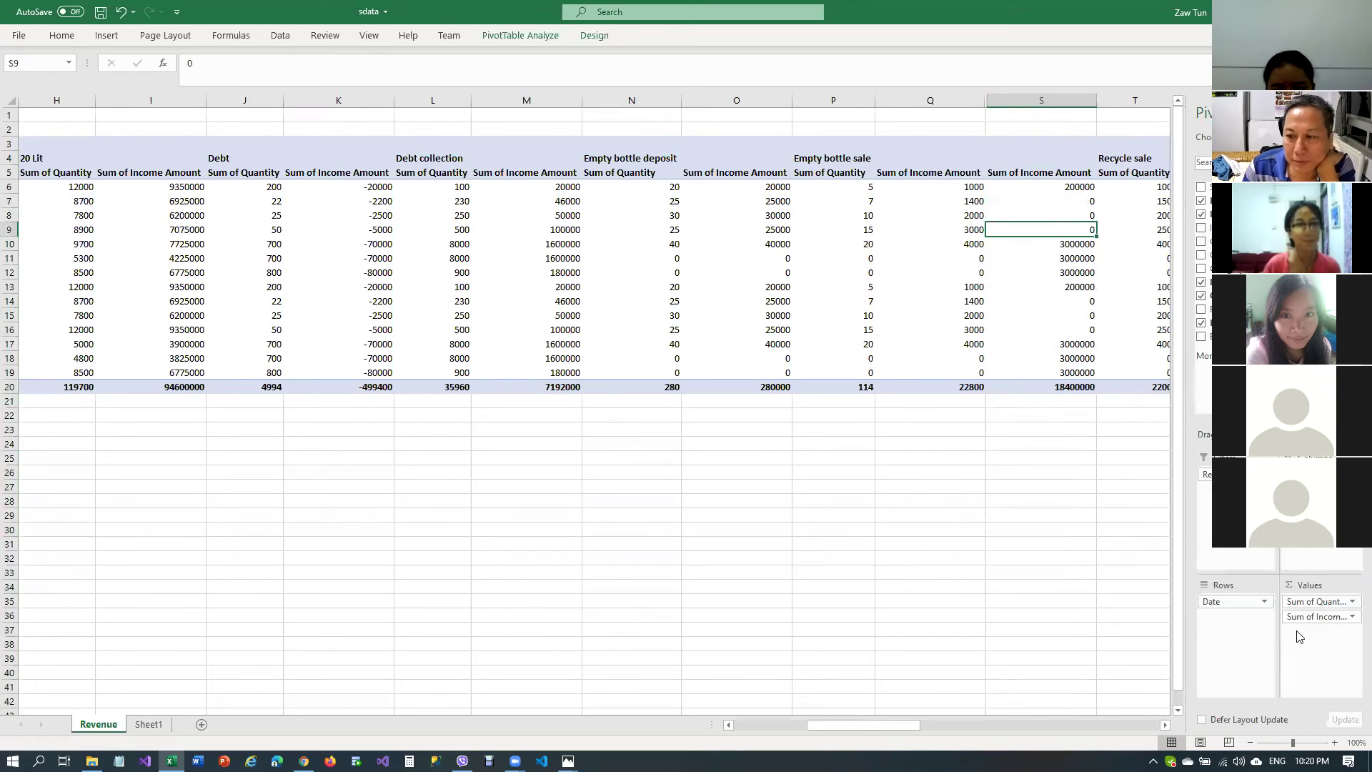
click(1350, 604)
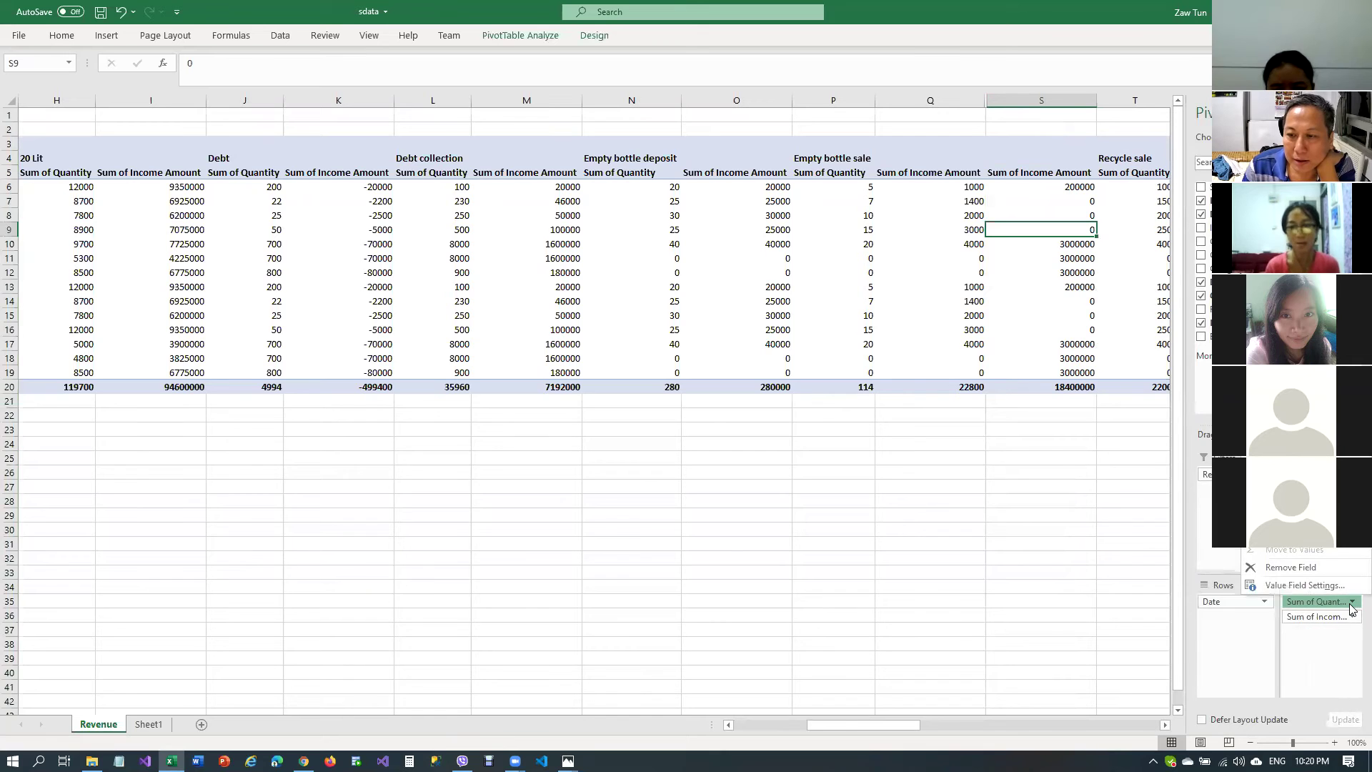
click(1298, 586)
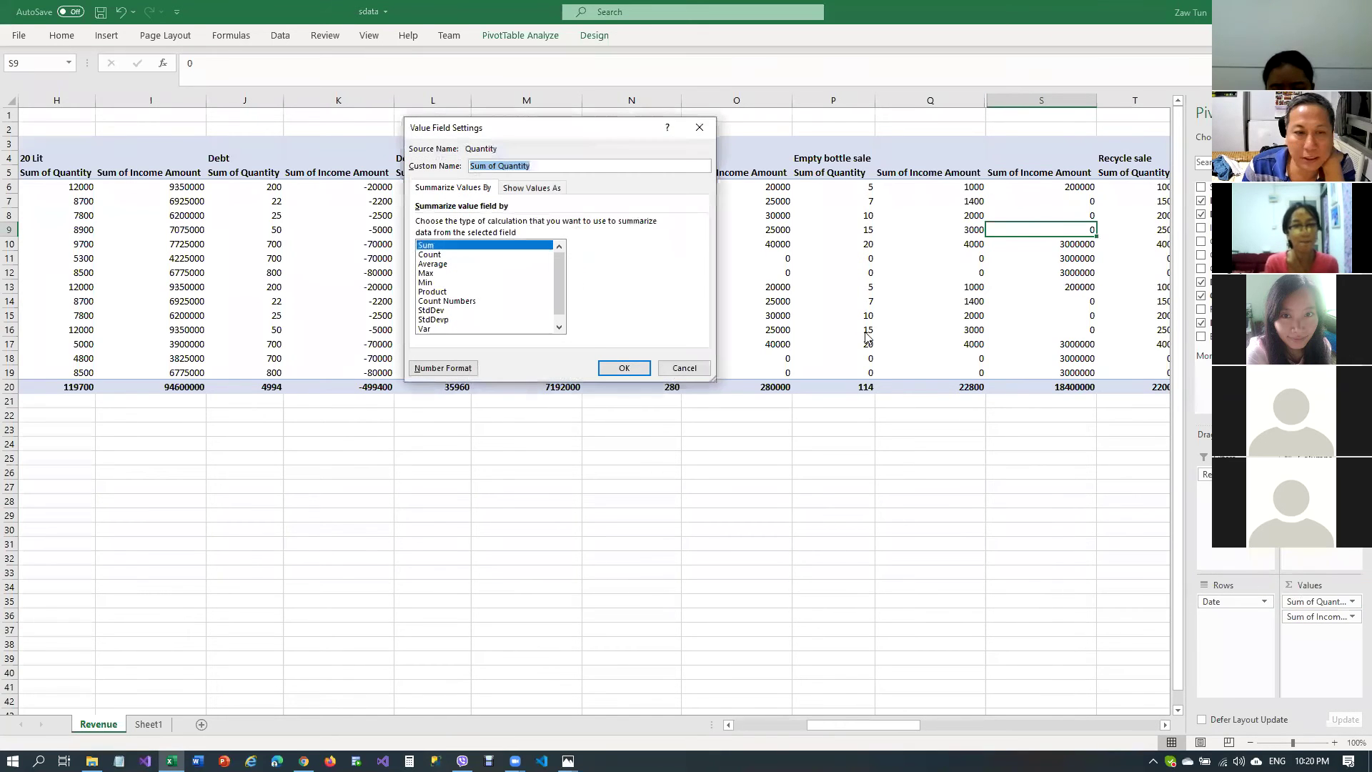
click(424, 370)
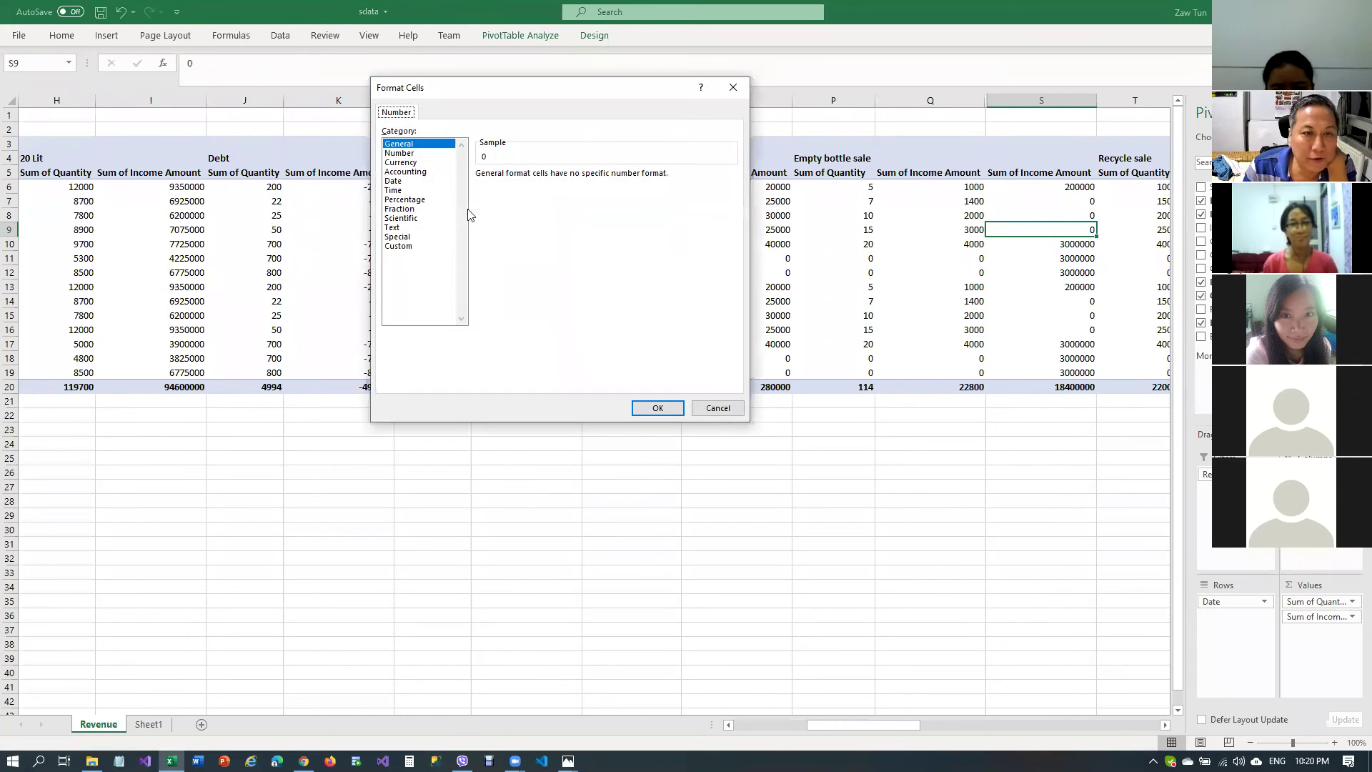
click(425, 154)
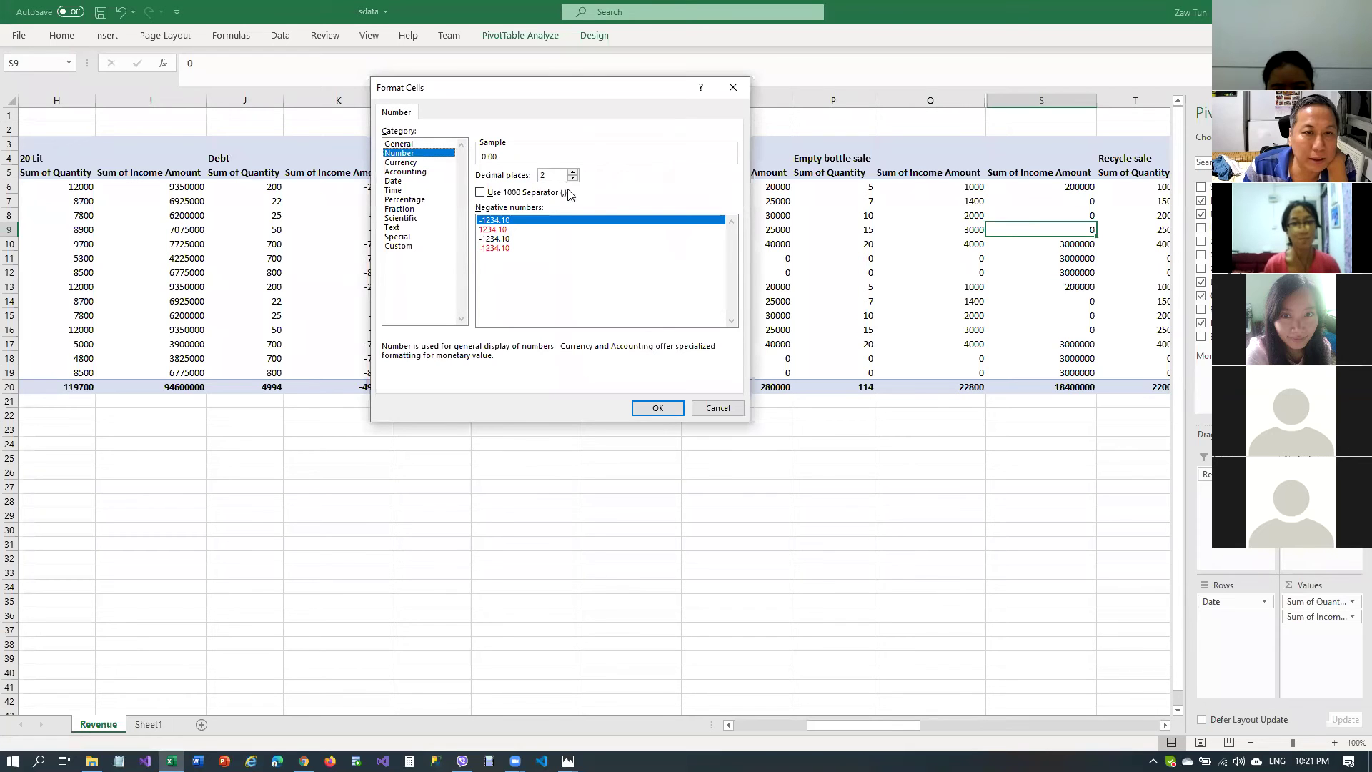
click(573, 178)
click(573, 178)
click(482, 195)
click(656, 408)
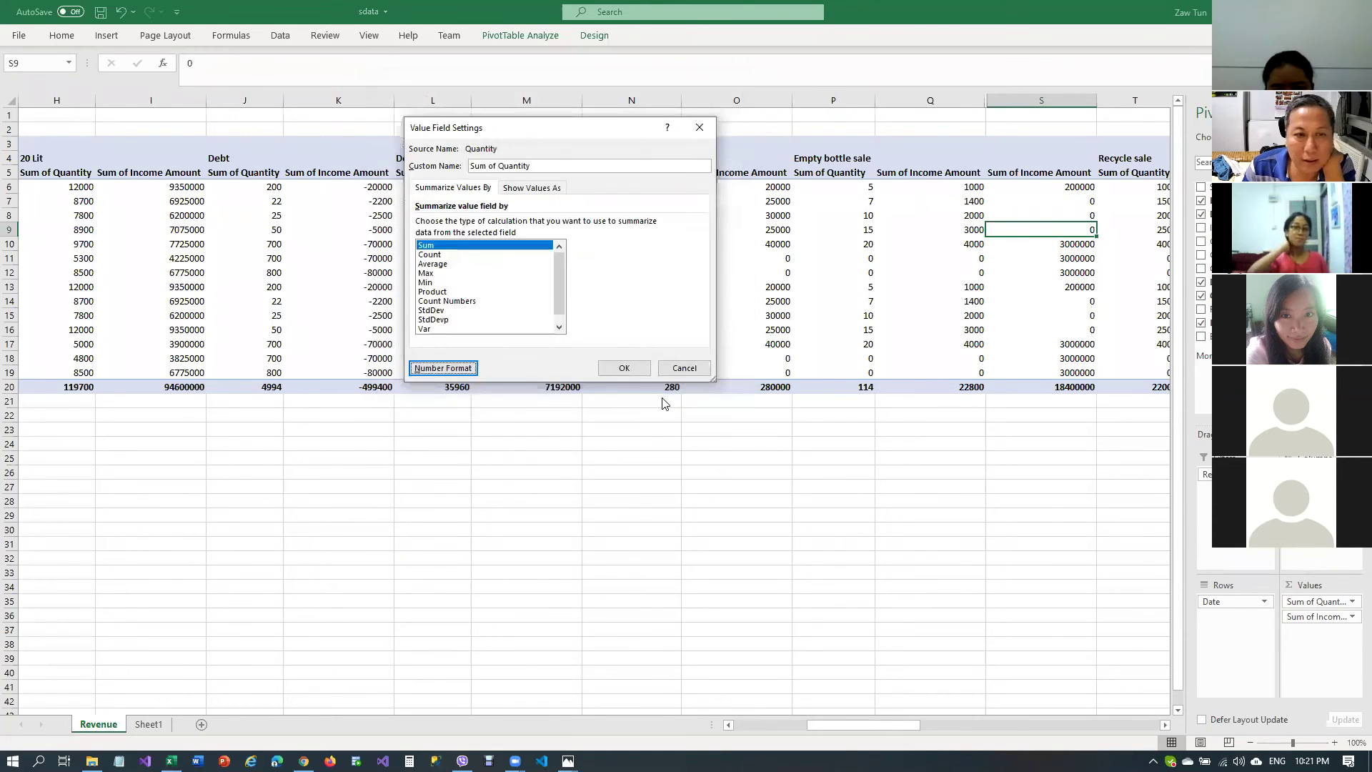
click(624, 367)
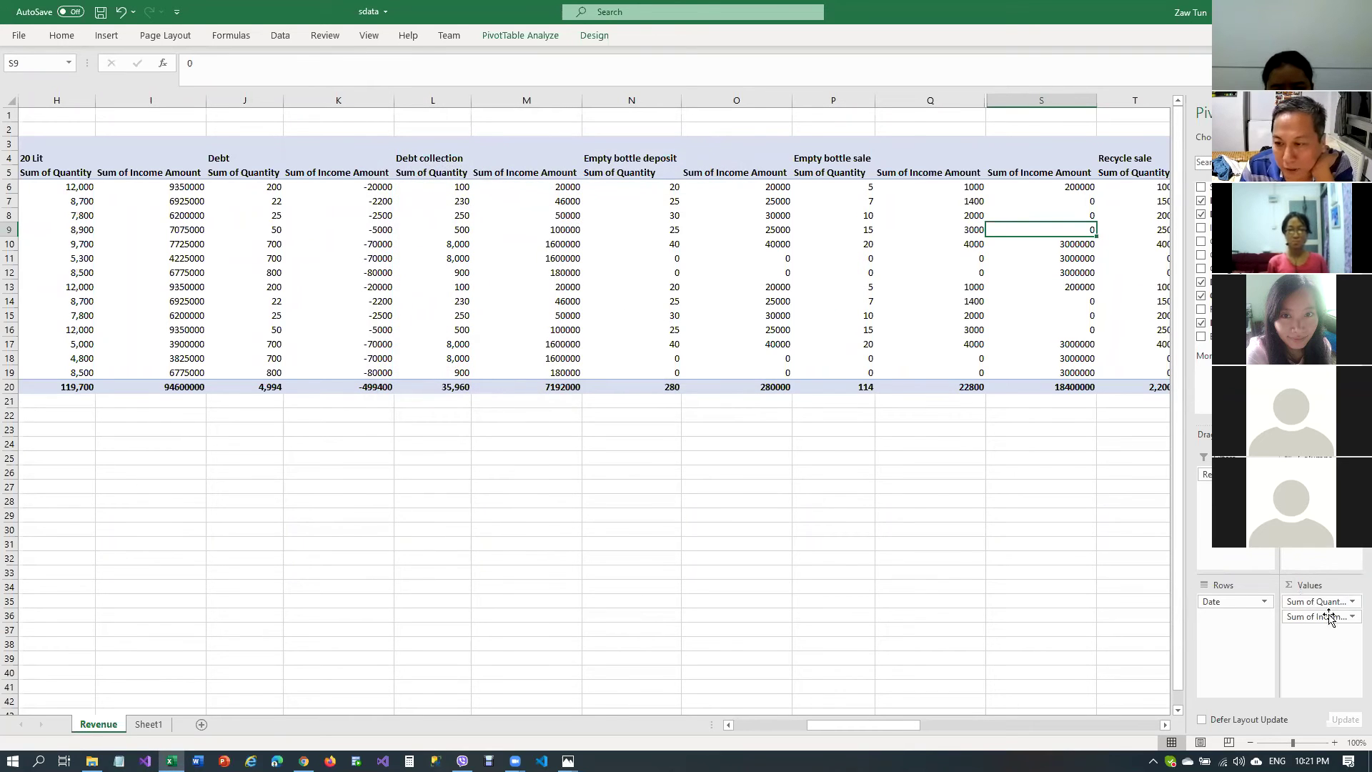
Format the Sum of Income Amount values as Number with 0 decimal places and the 1000 separator
click(1351, 619)
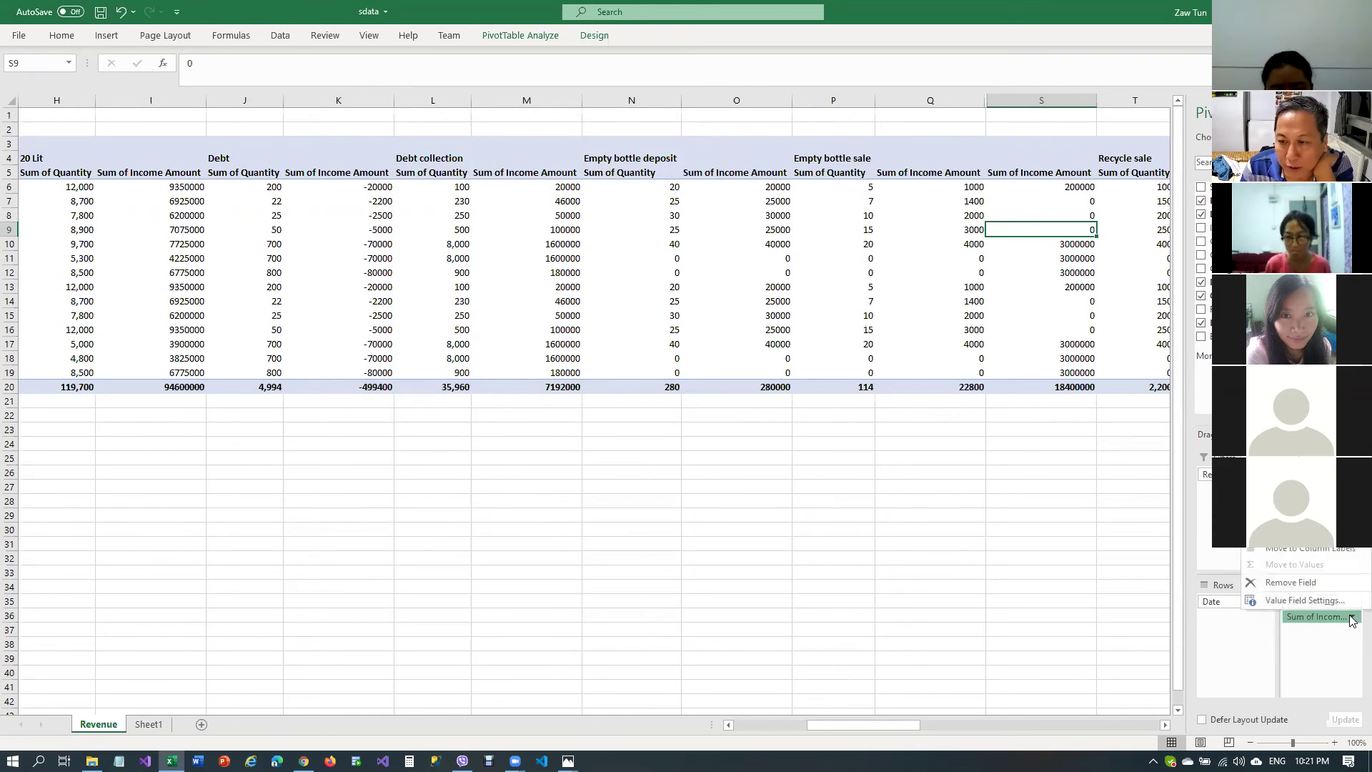
click(1311, 606)
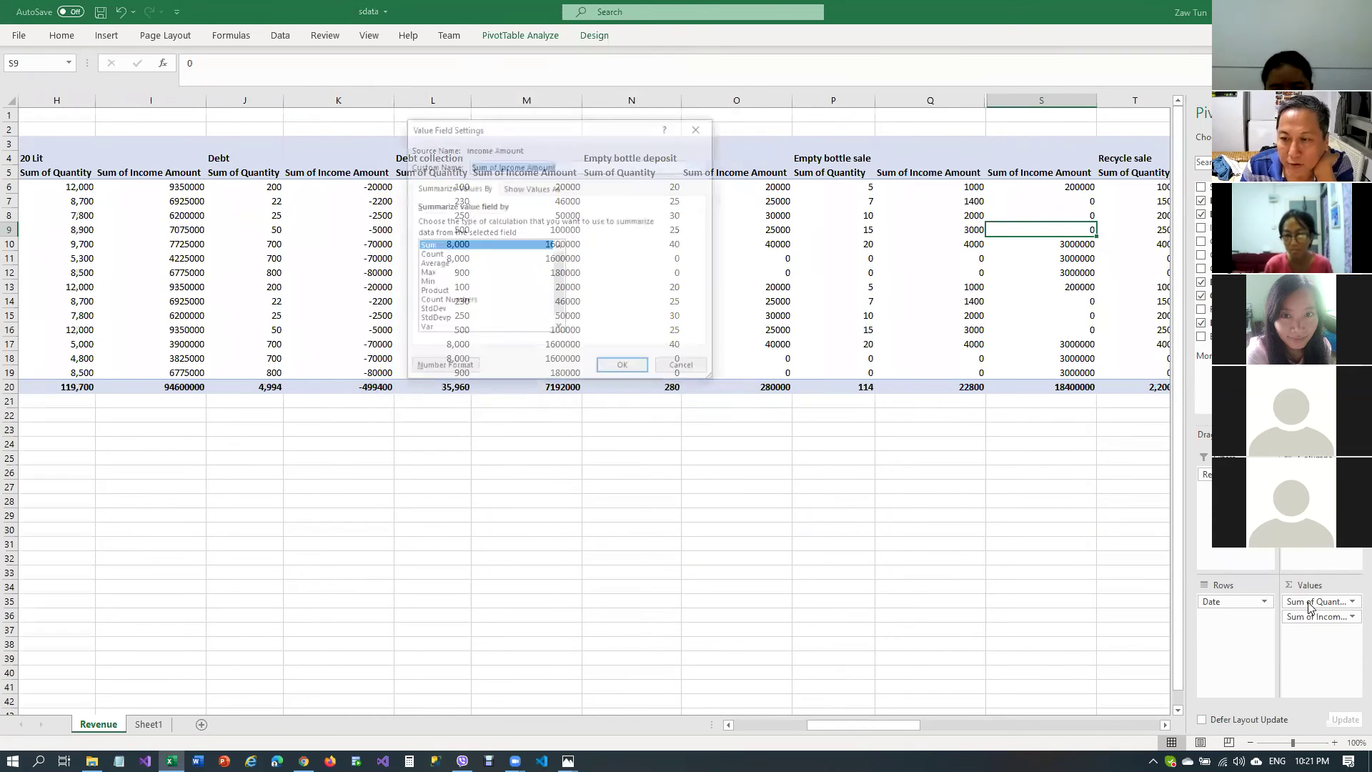
click(438, 369)
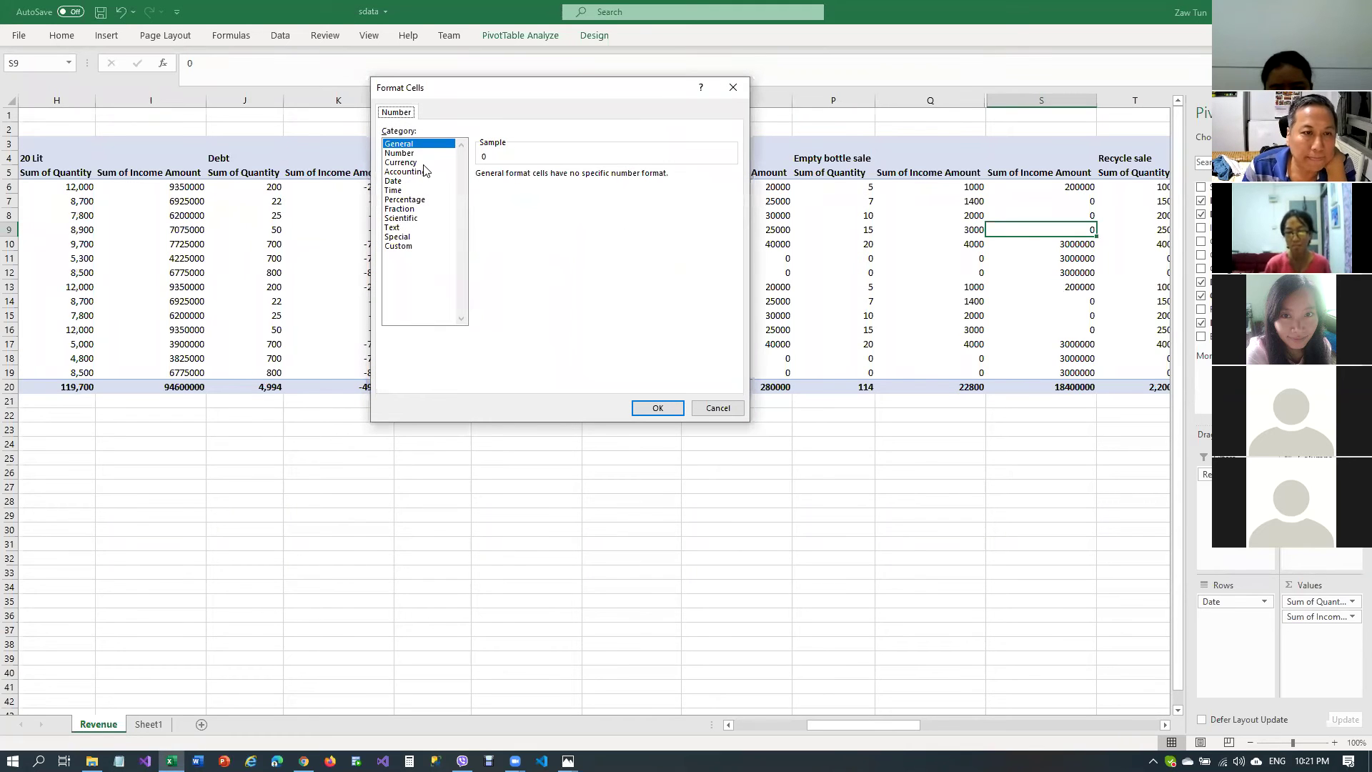
click(404, 153)
click(573, 178)
click(573, 178)
click(489, 193)
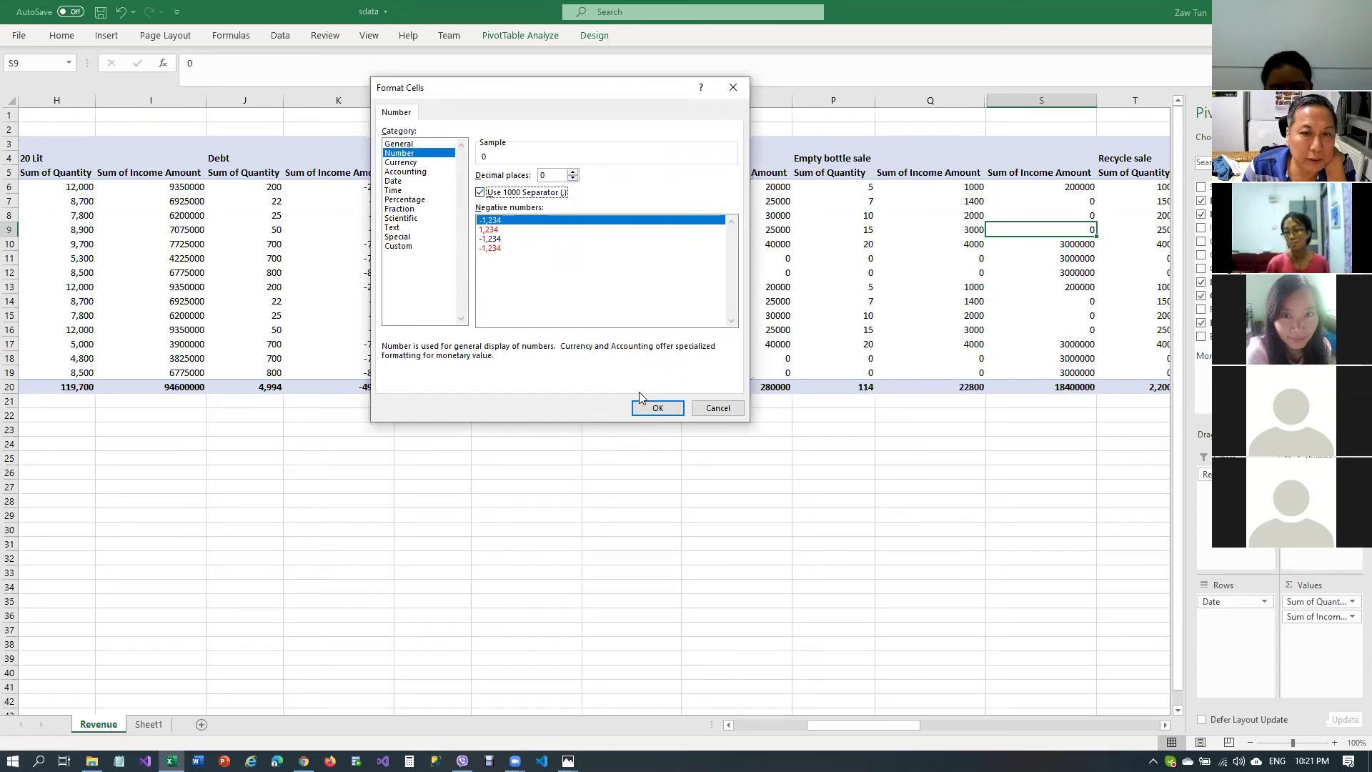
click(656, 409)
click(623, 367)
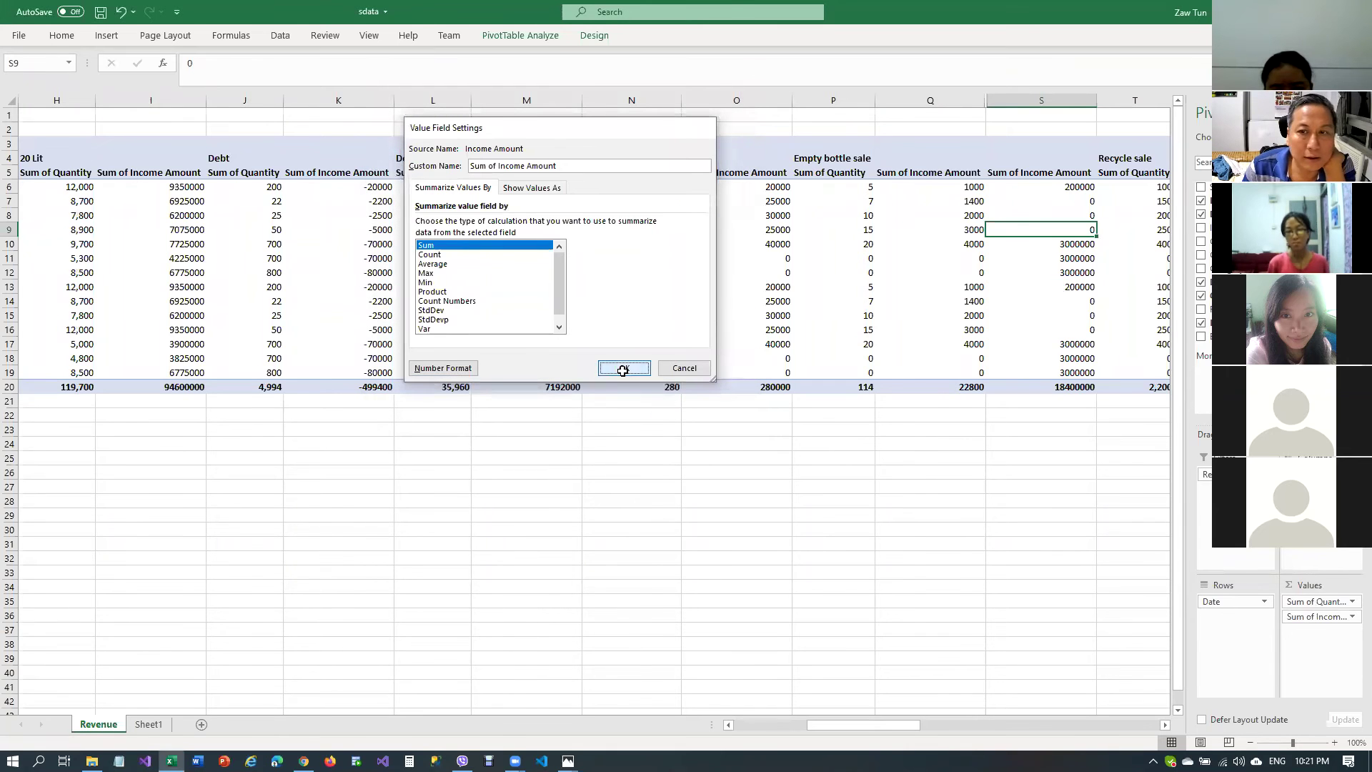
Examine the formatted PivotTable figures and the quantity and income amount headers under 0.35 lit and 0.6 lit
click(434, 316)
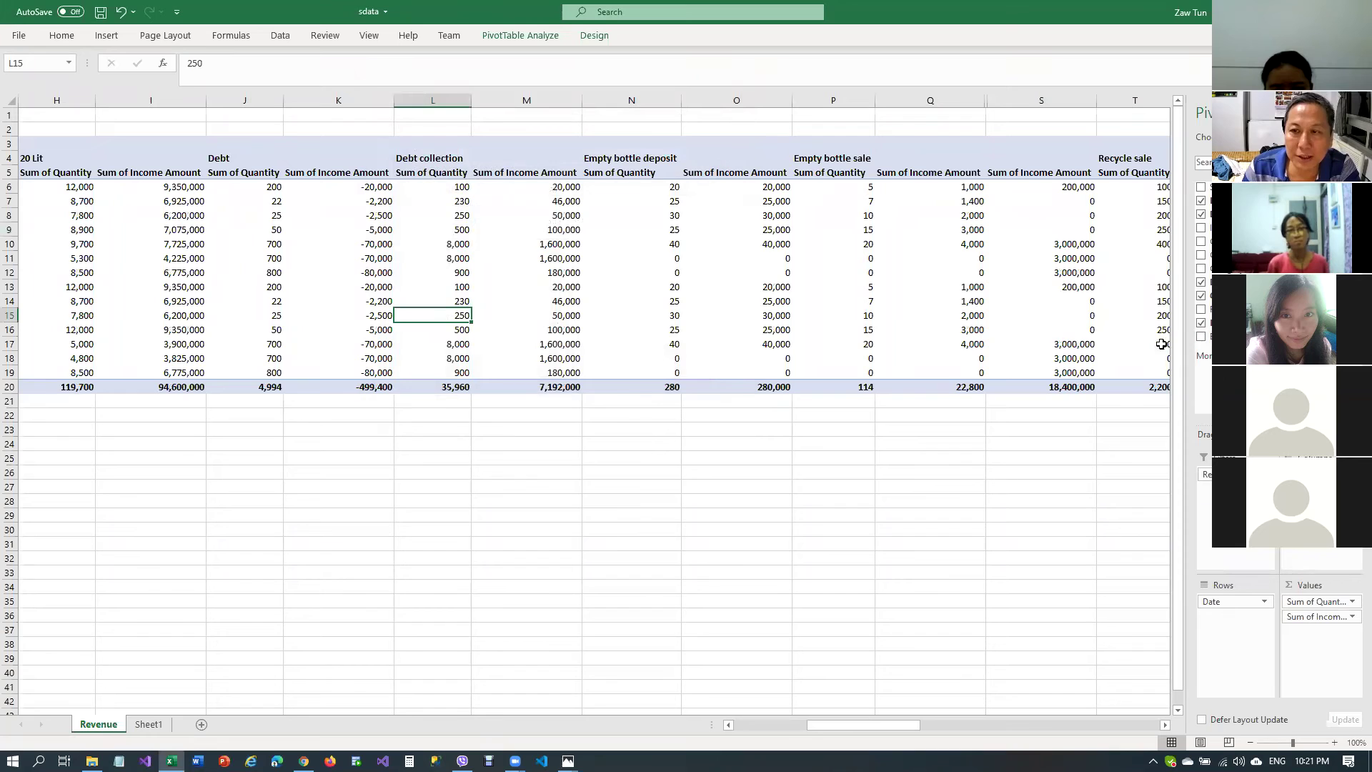
click(977, 323)
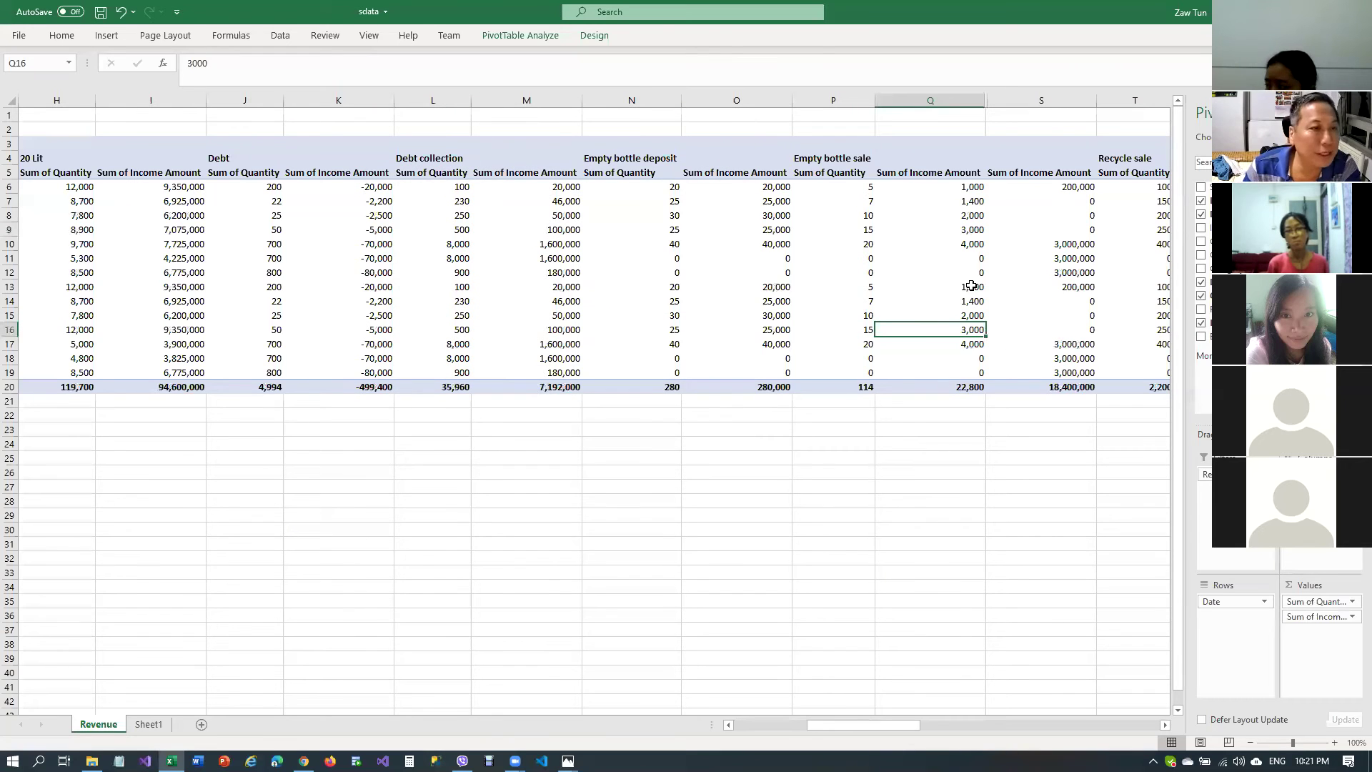
mouse_move(972, 286)
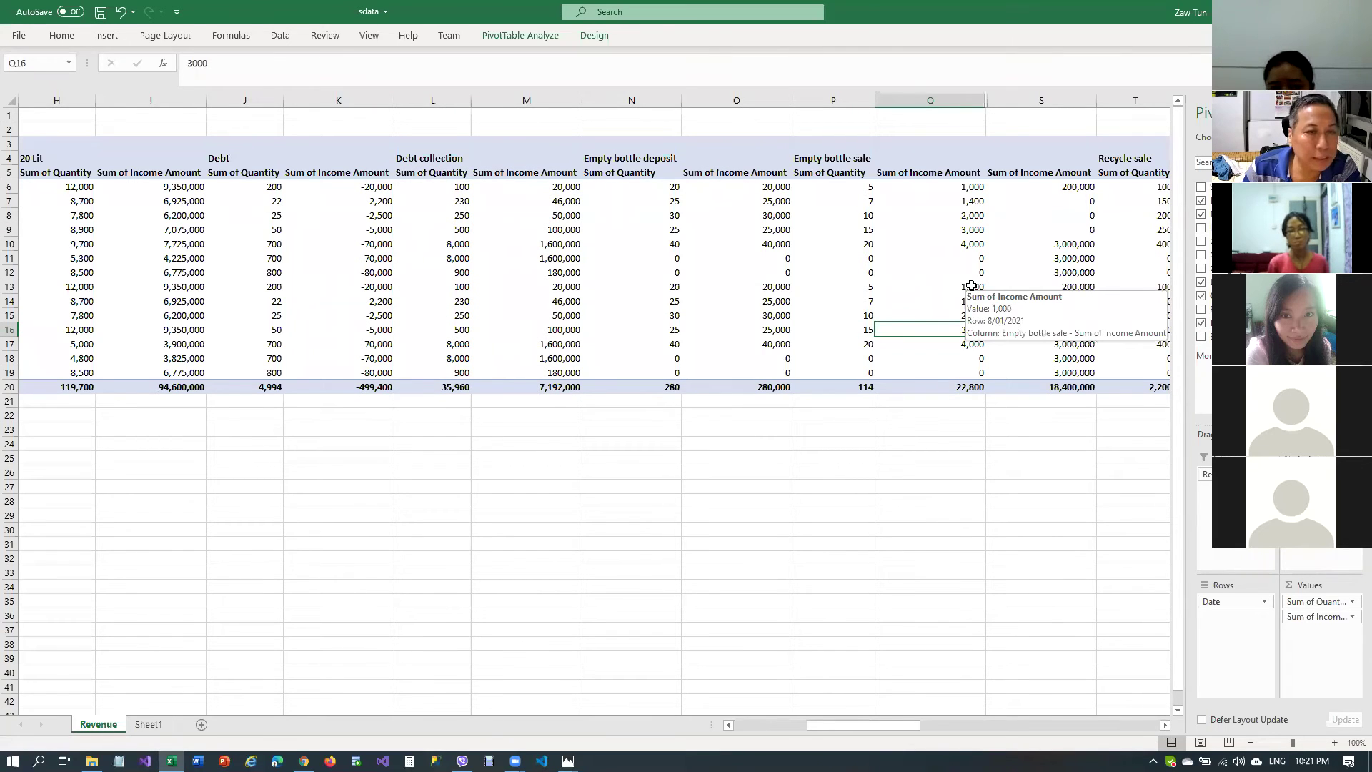
drag(873, 726, 747, 732)
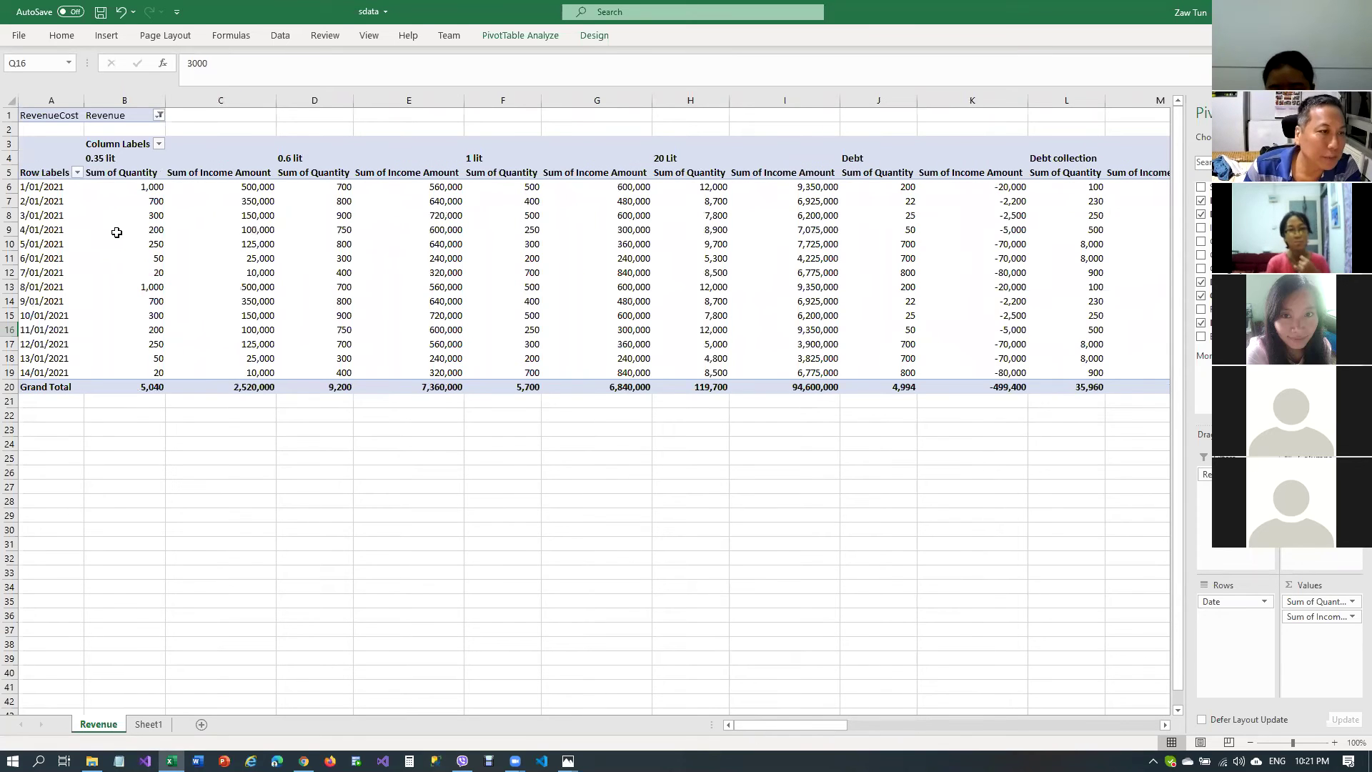
drag(102, 158, 236, 214)
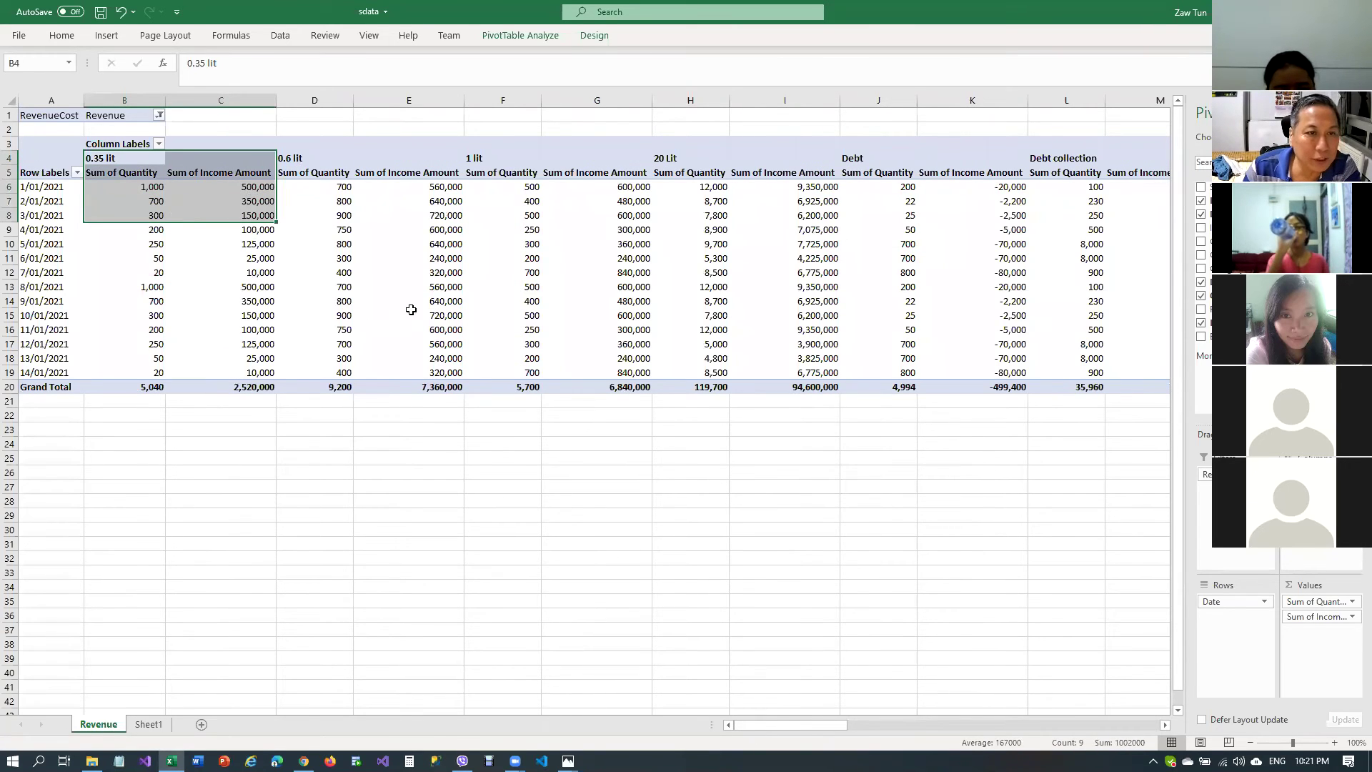
click(380, 255)
drag(304, 164, 440, 181)
click(384, 204)
click(392, 175)
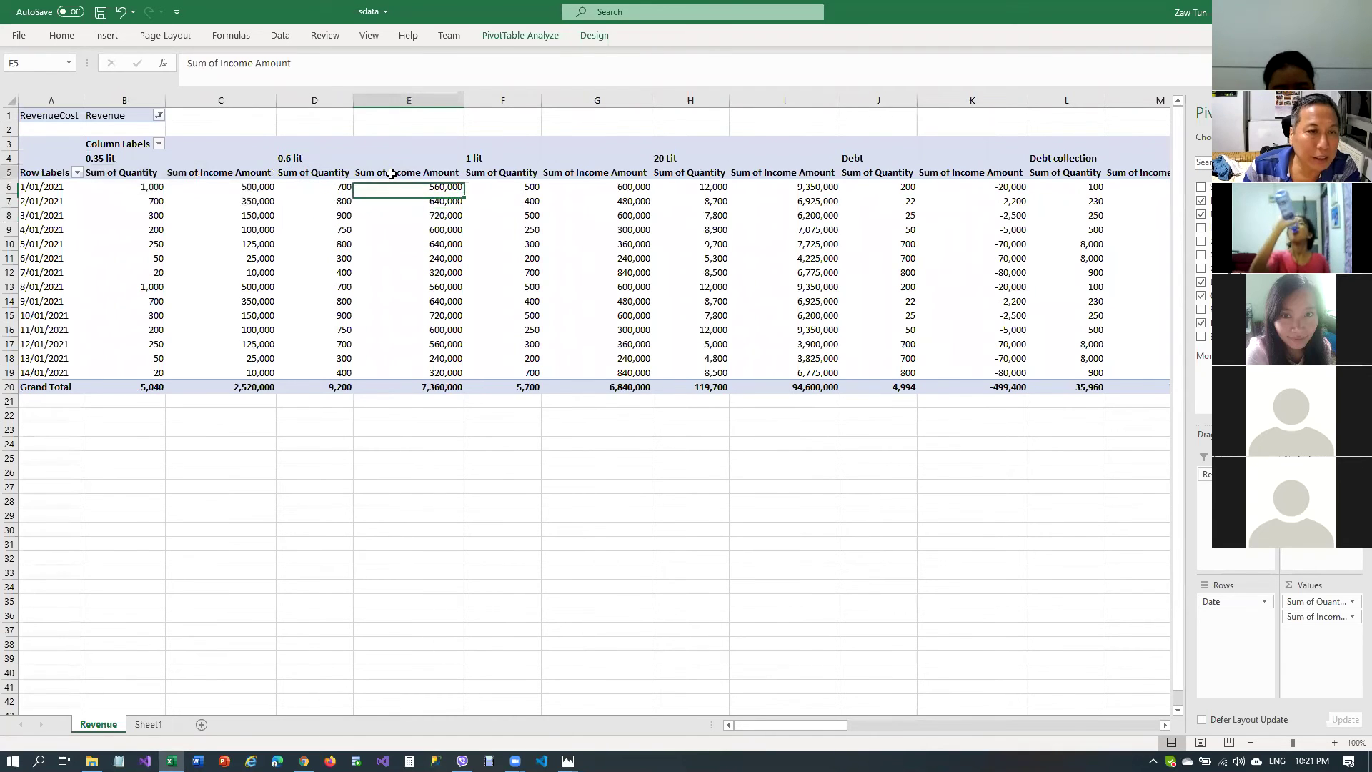
click(205, 173)
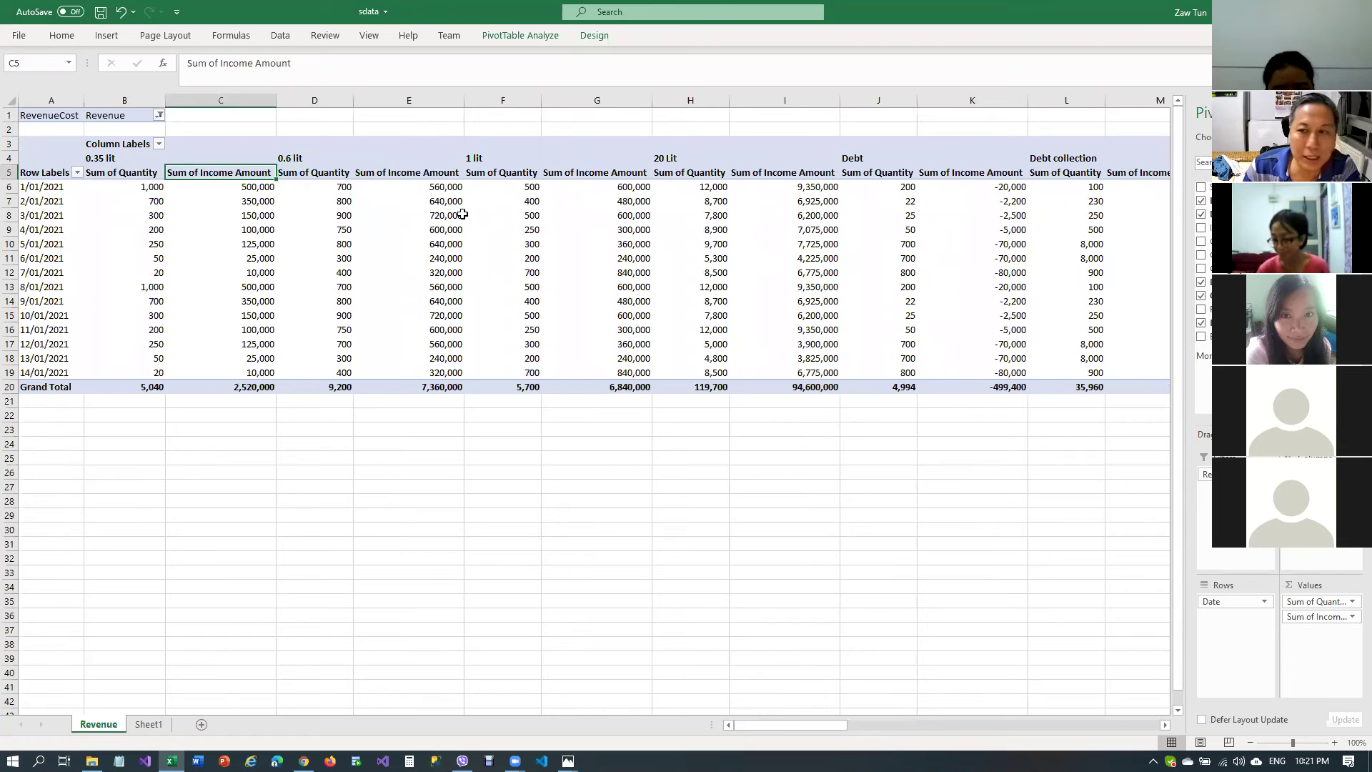
Widen the PivotTable field list and rename the Sum of Income Amount value field as Amount
drag(1169, 235, 1009, 234)
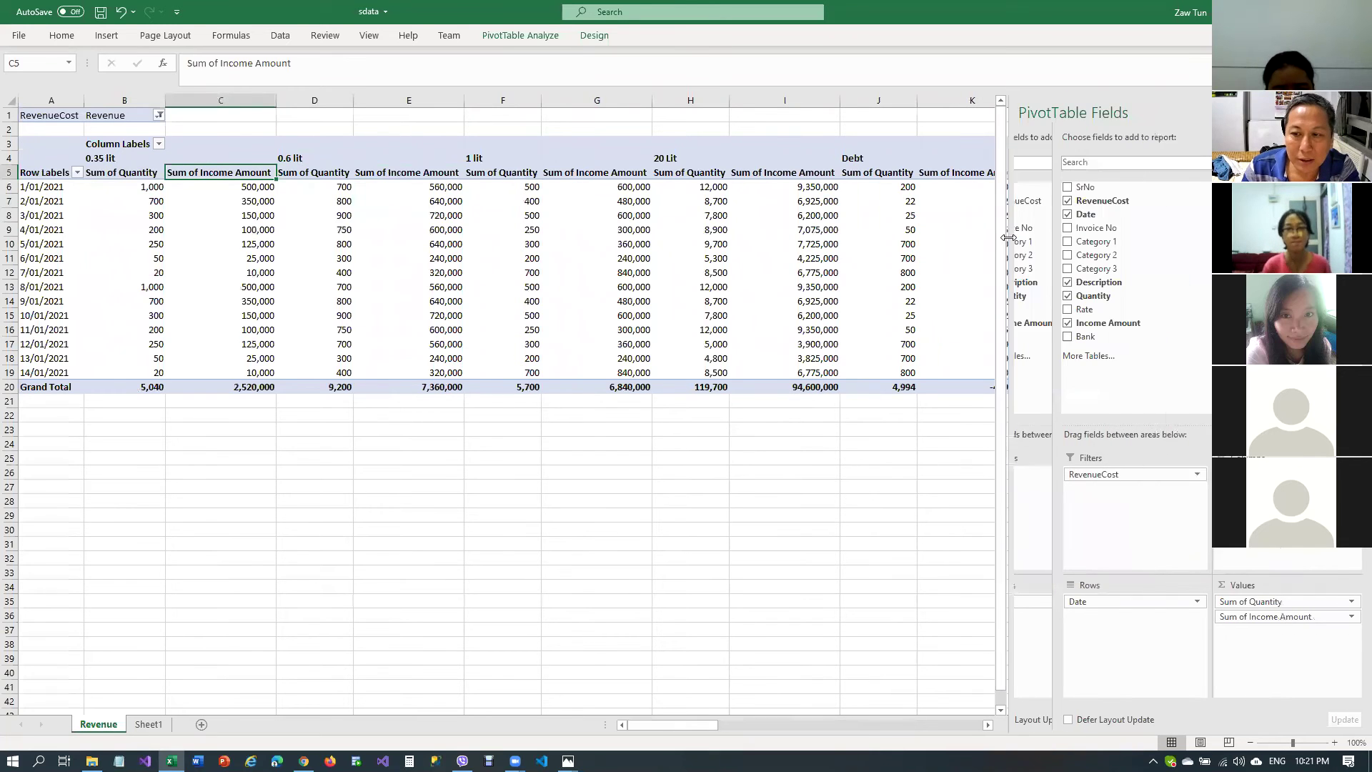
click(1352, 617)
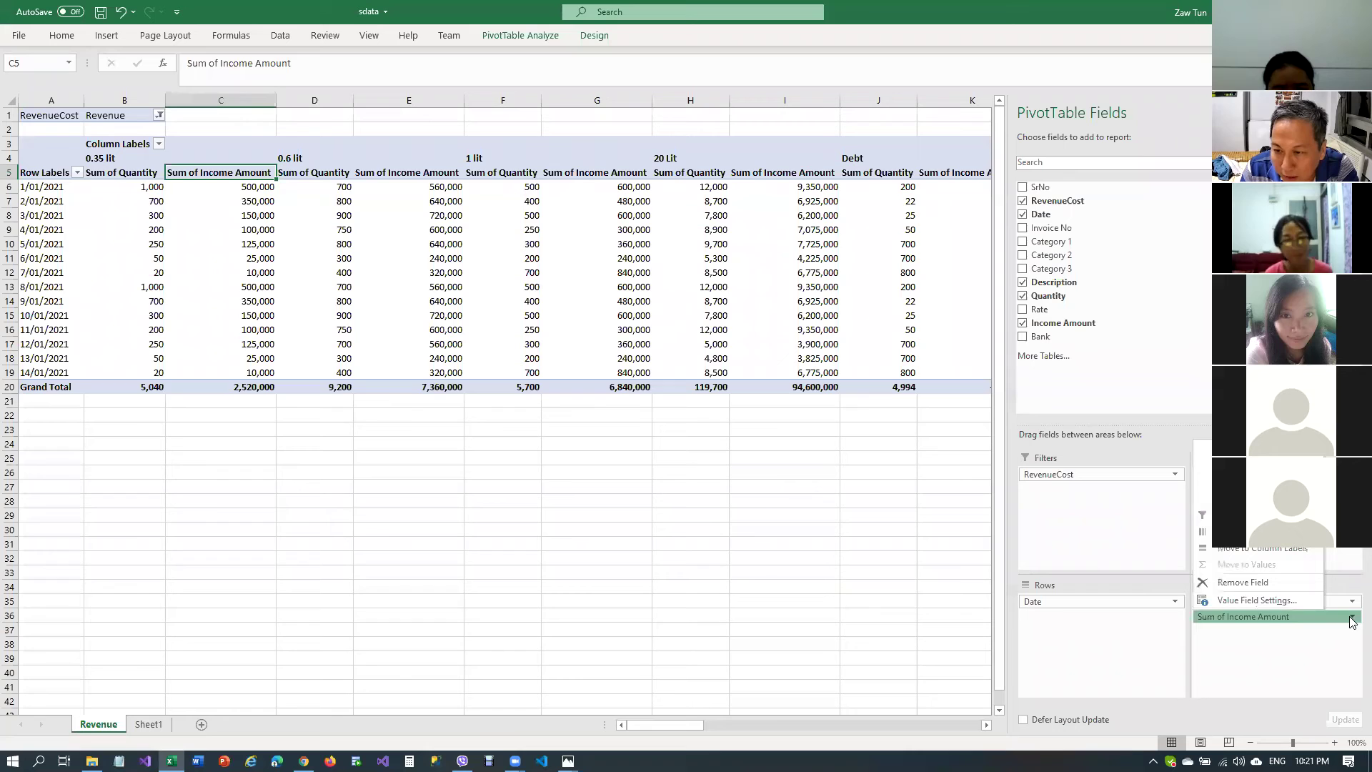
click(1258, 600)
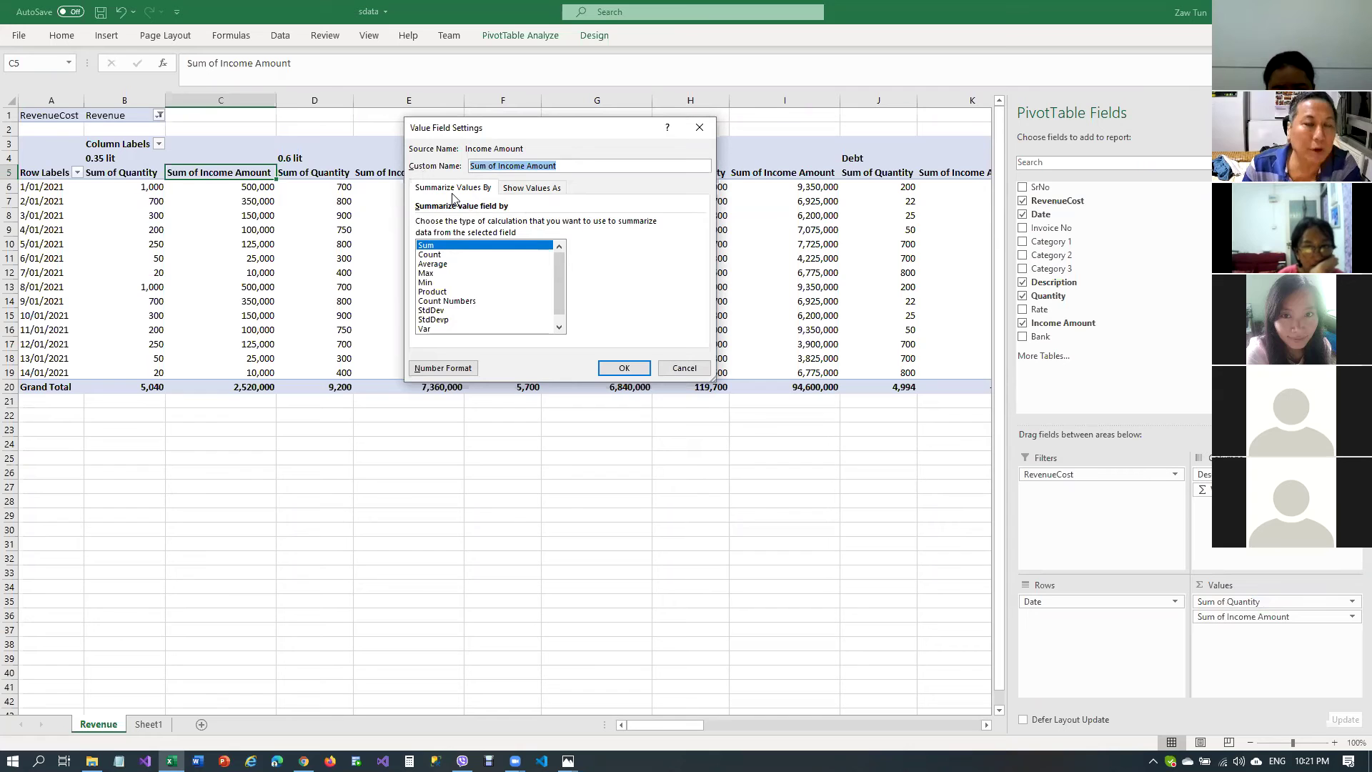
text(Amou)
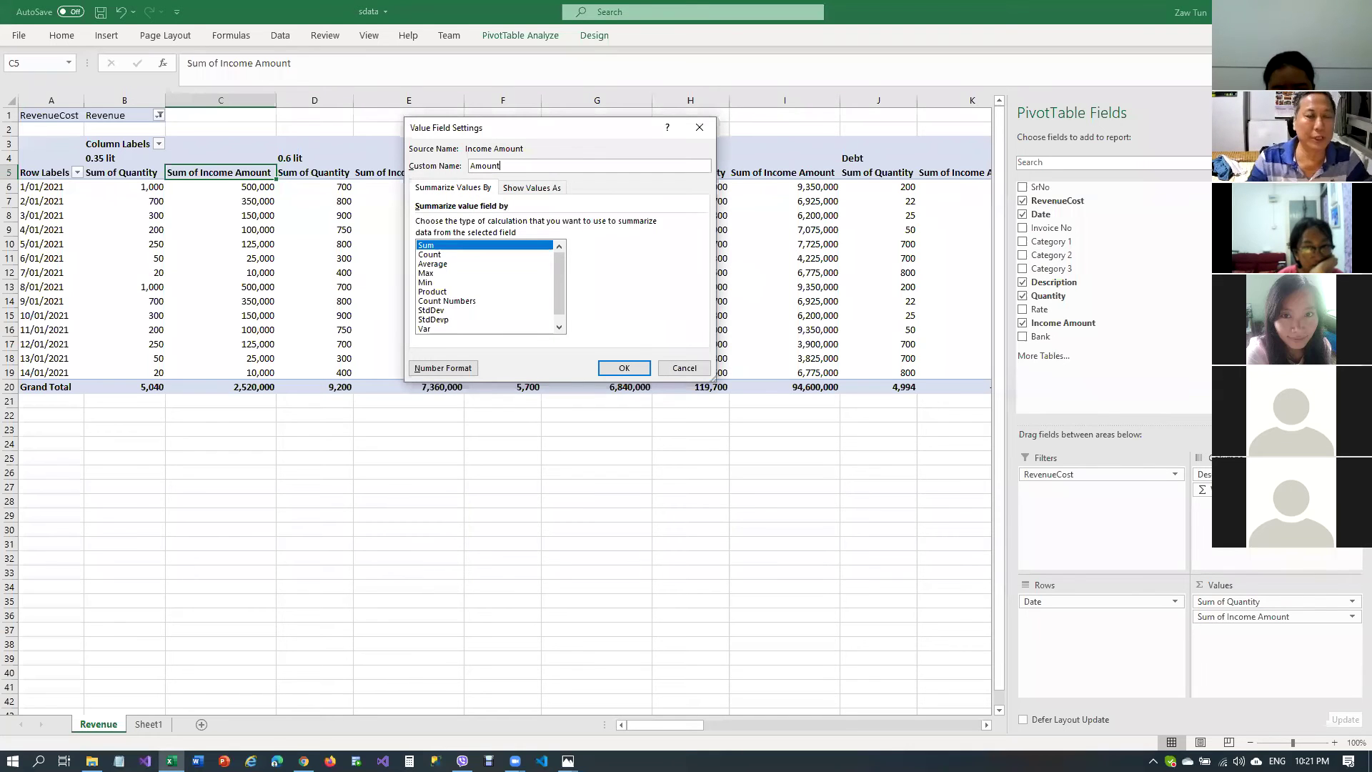
click(624, 366)
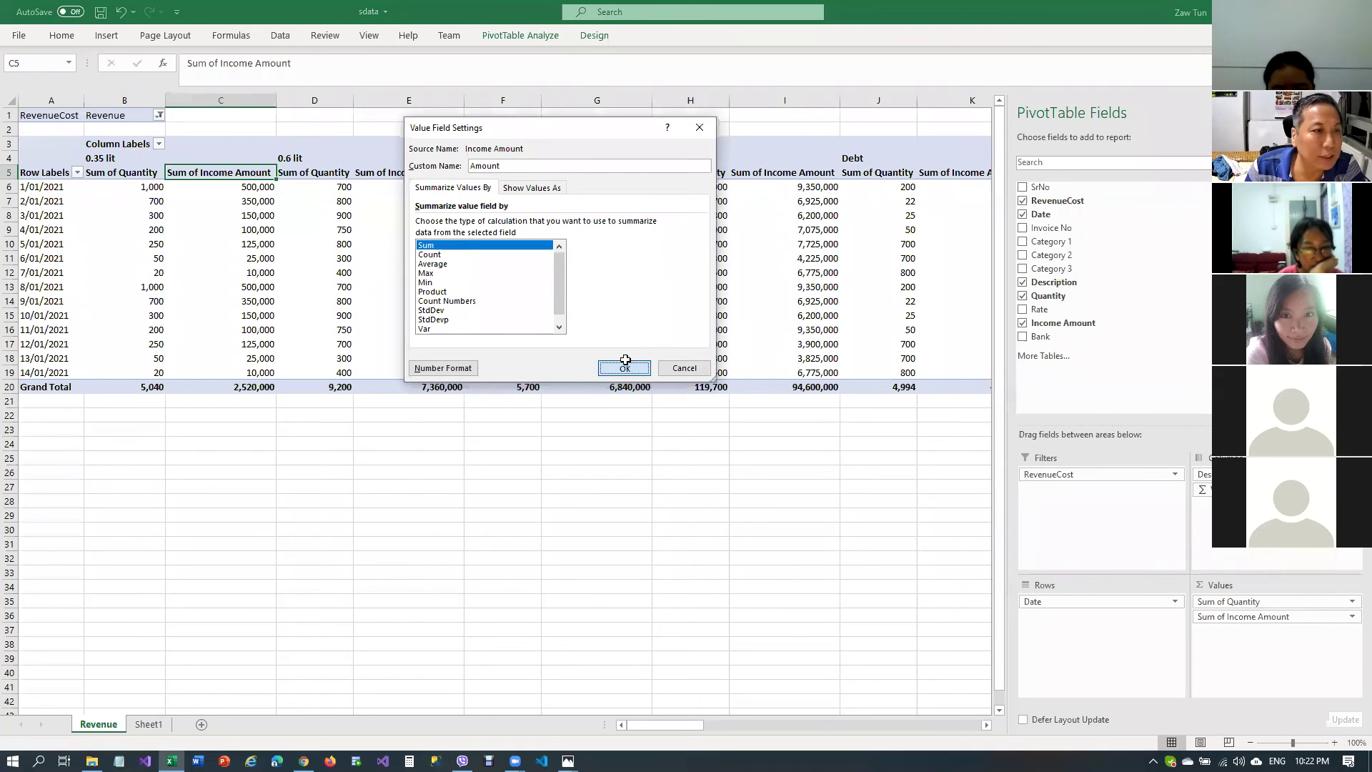
Try to rename the Sum of Quantity value field as Quantity
click(122, 175)
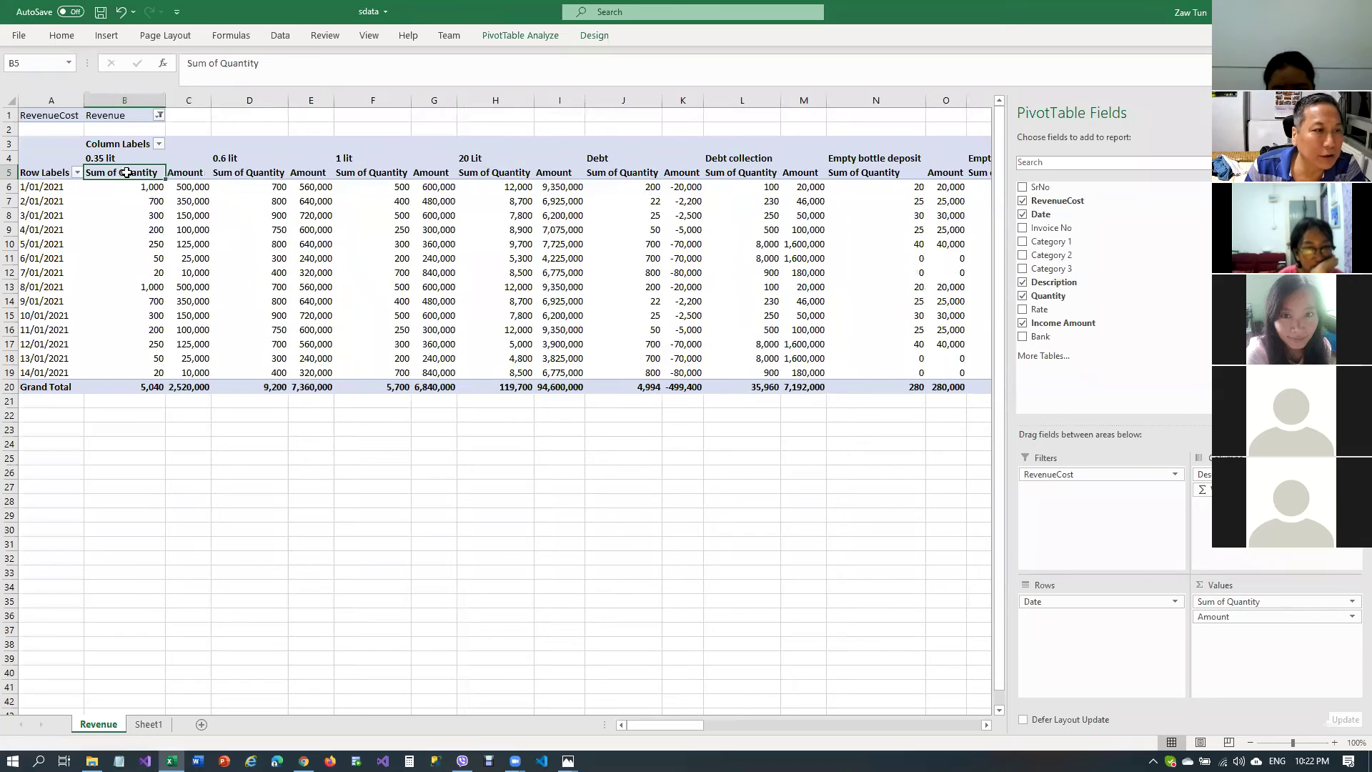
click(1353, 602)
click(1244, 586)
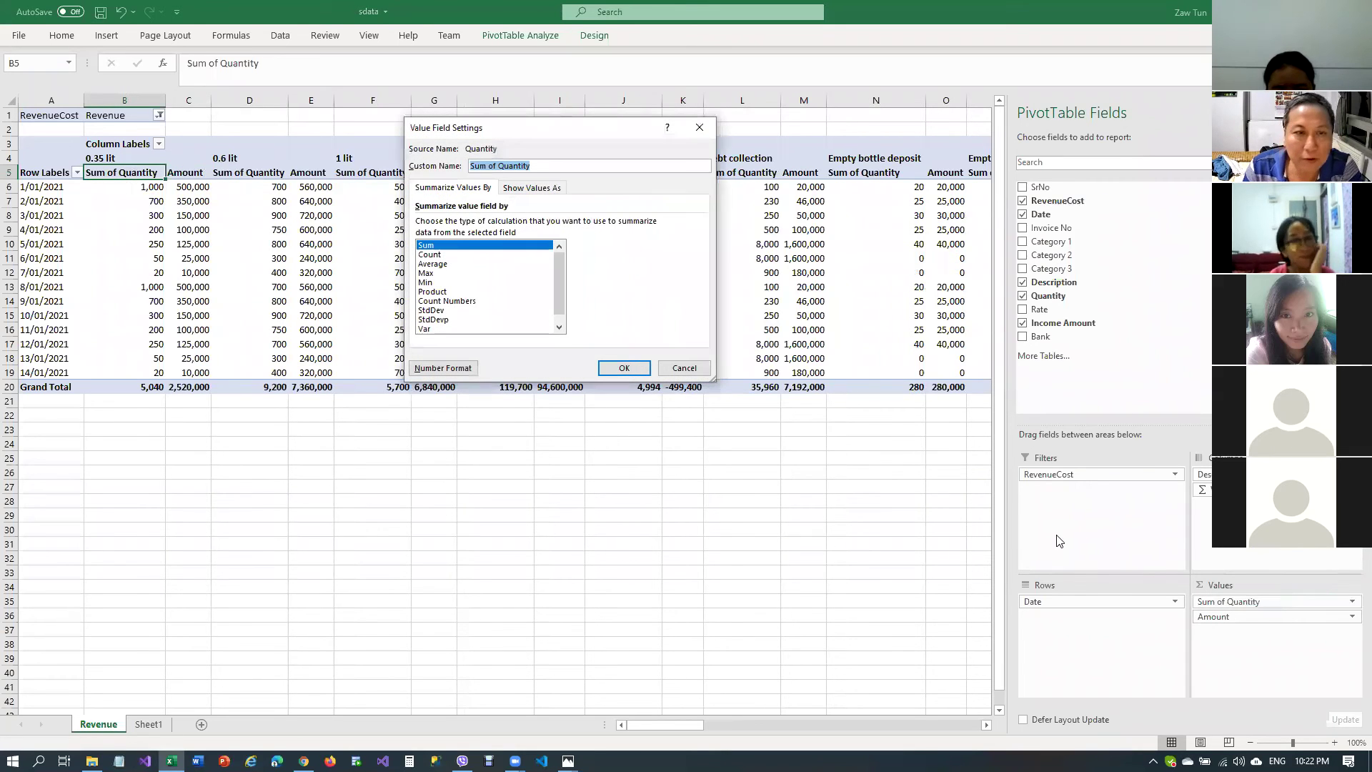
text(Qu)
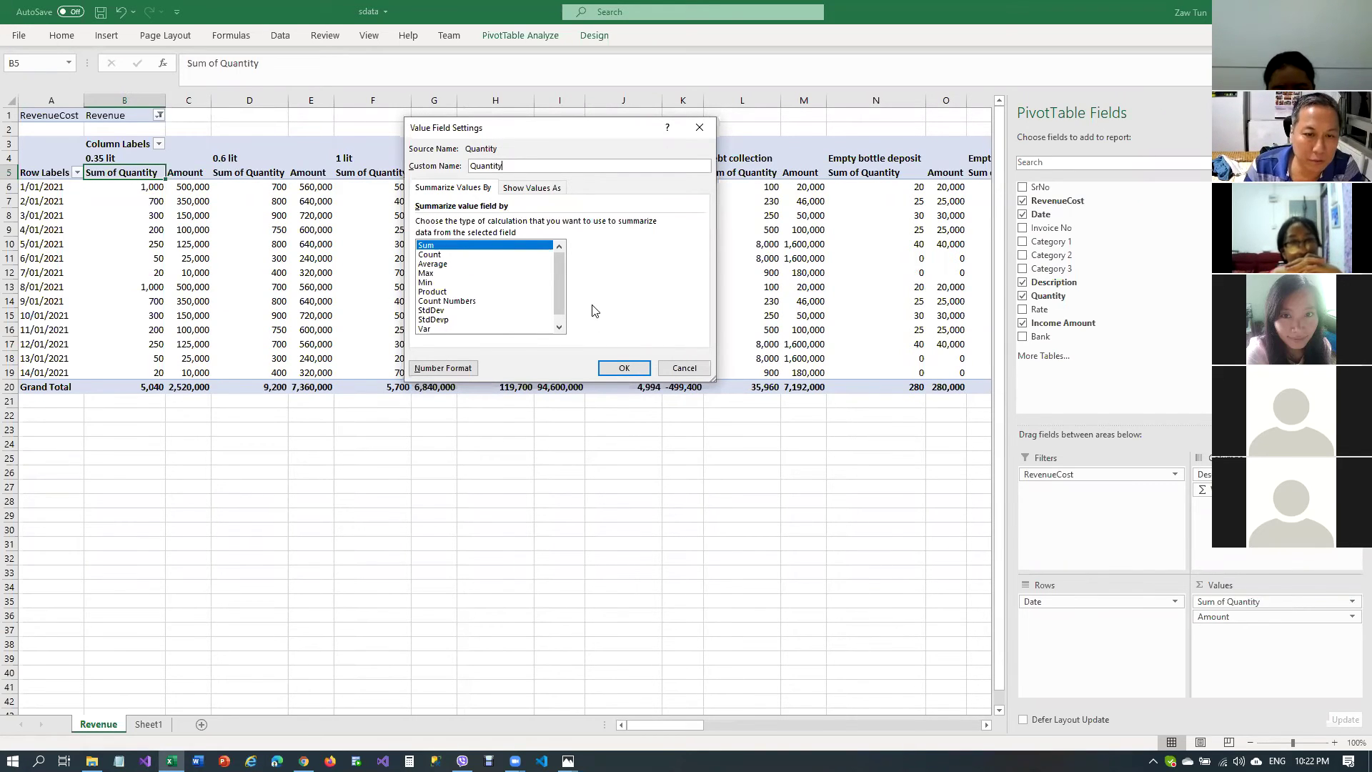
click(622, 367)
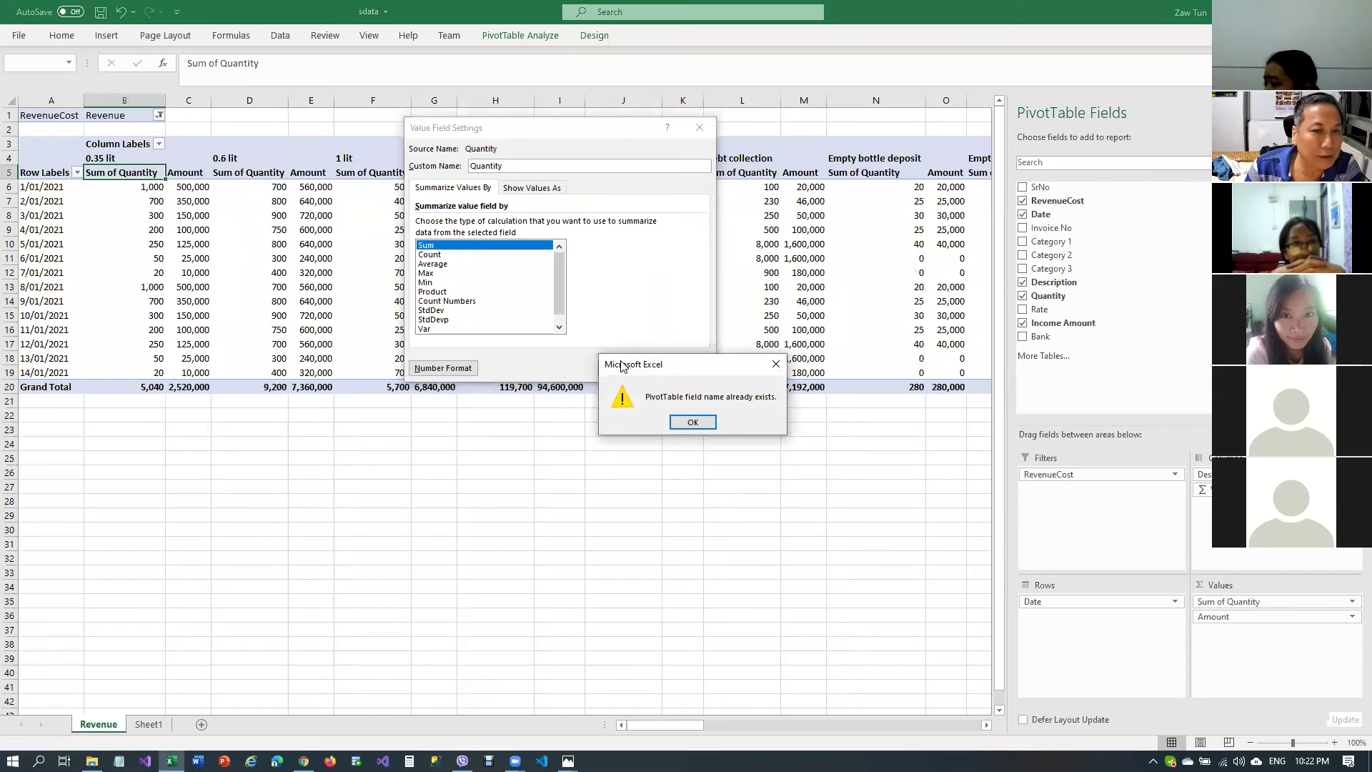
click(676, 424)
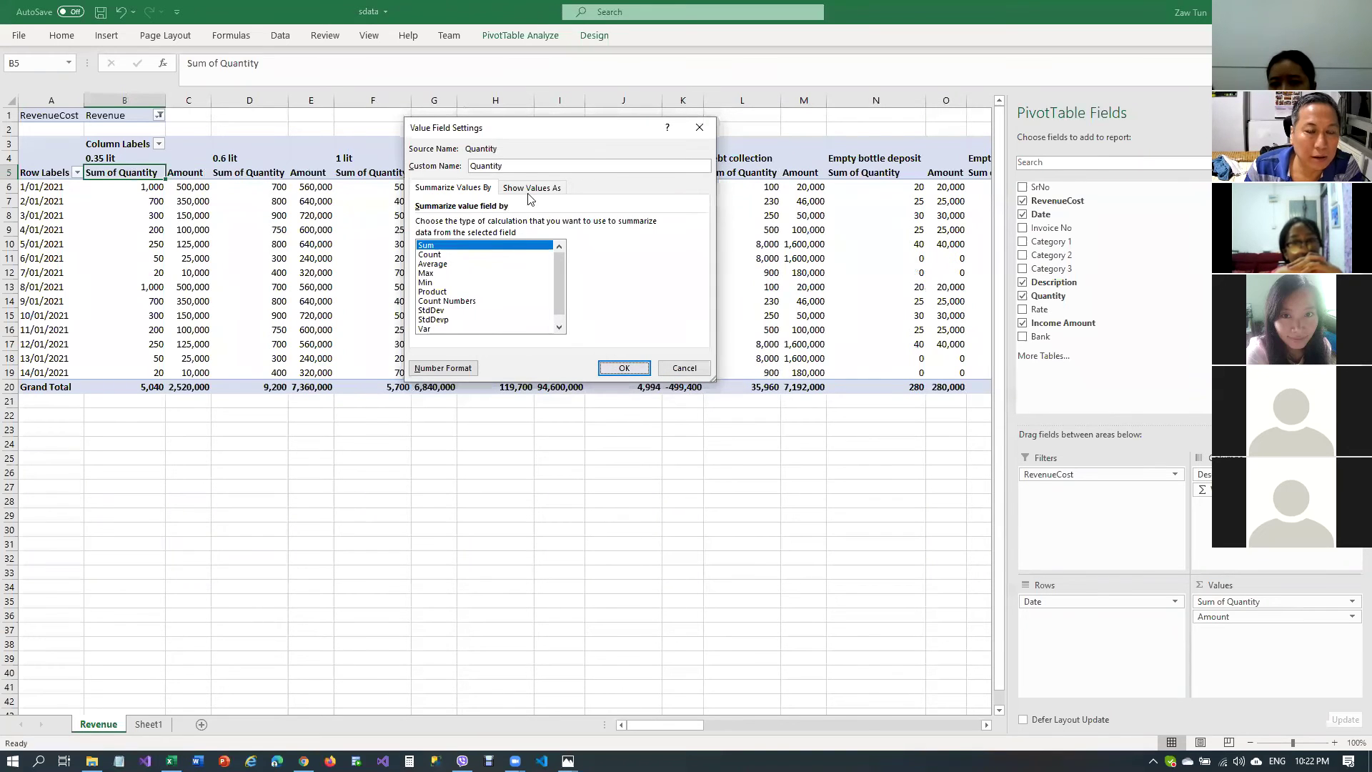
click(640, 369)
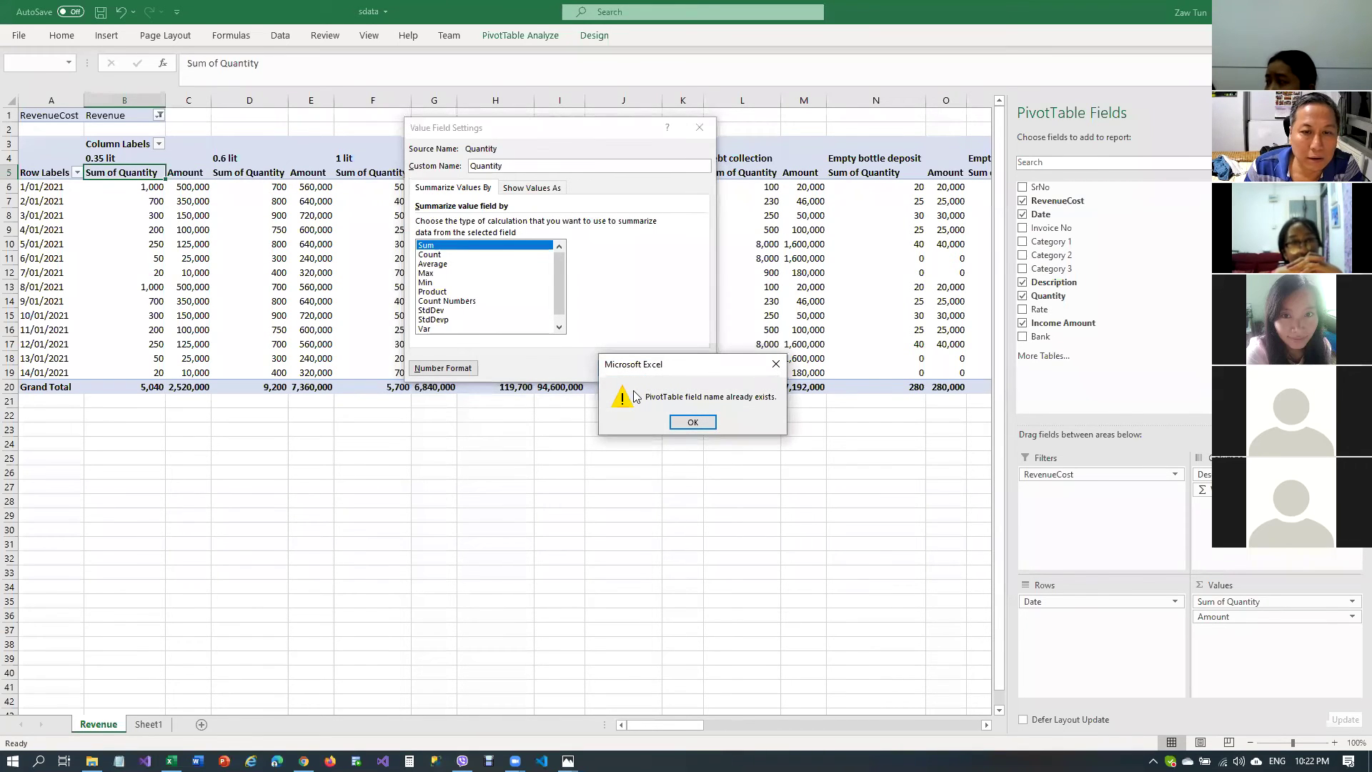
click(703, 426)
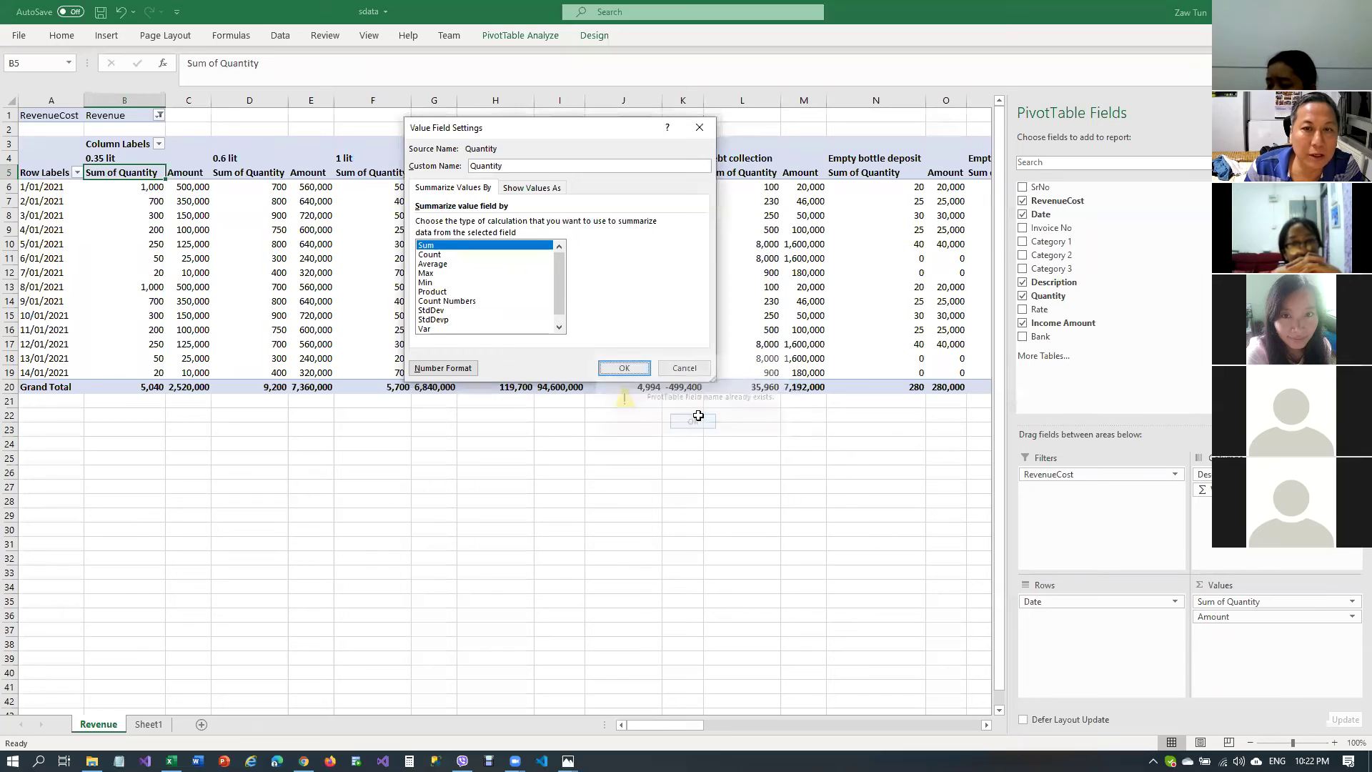
Set the custom name of the quantity value field to SumQty and apply it
click(533, 168)
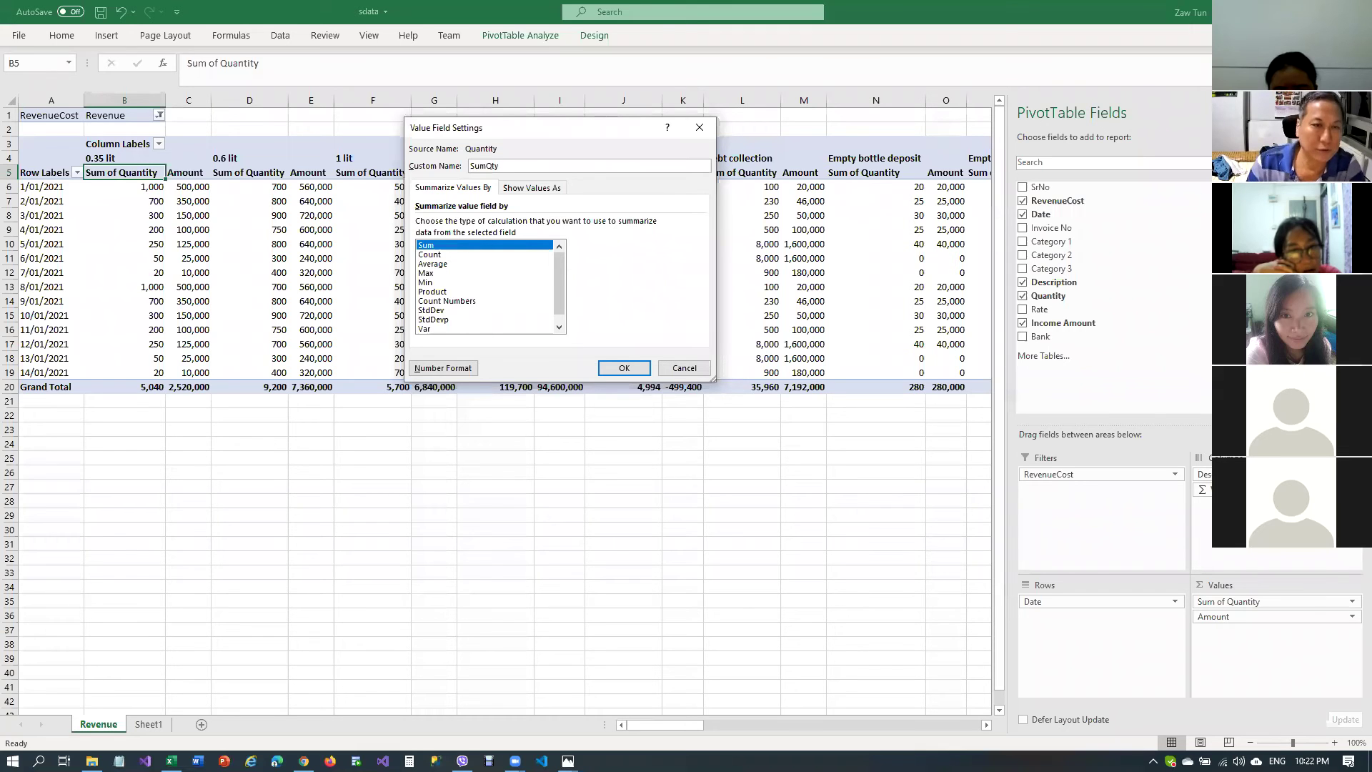
click(622, 368)
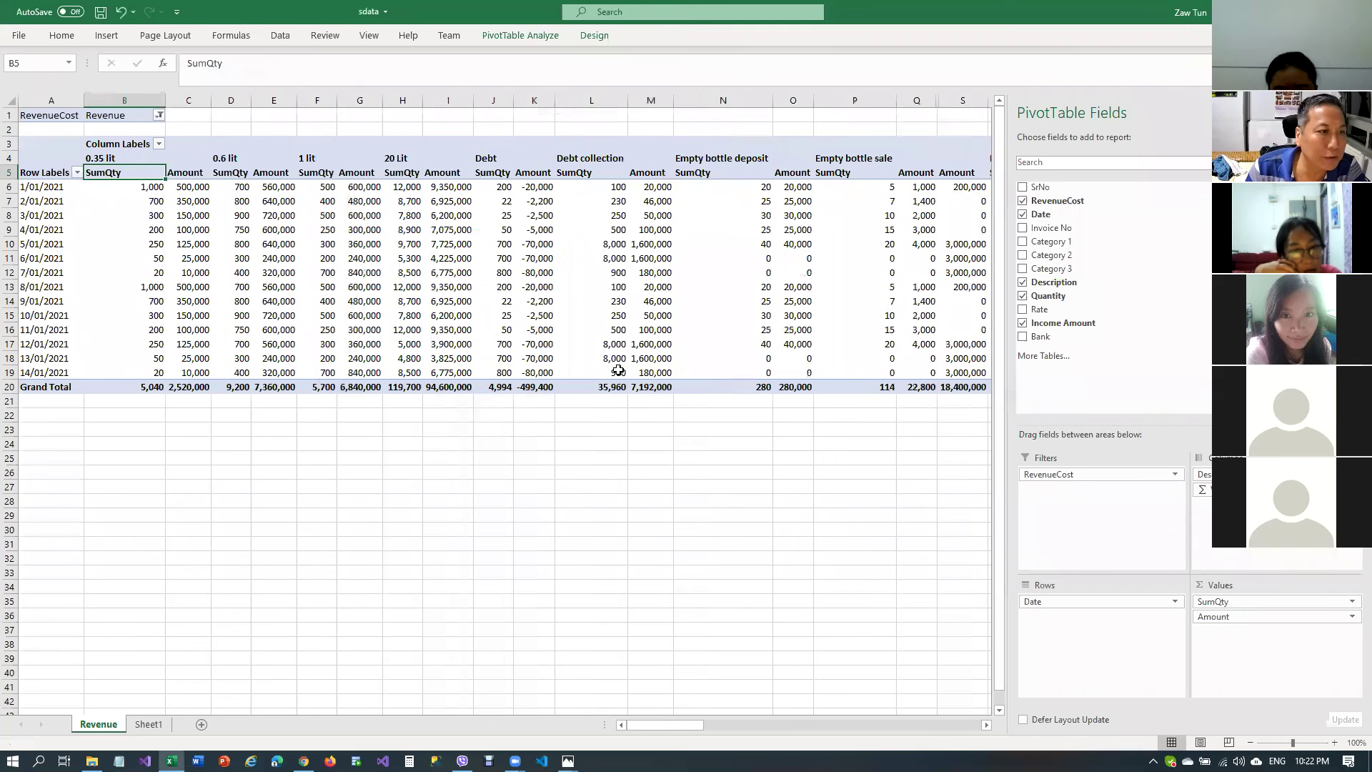
Review the paired SumQty and Amount columns for the descriptions from 0.35 lit through Empty bottle sale
click(176, 288)
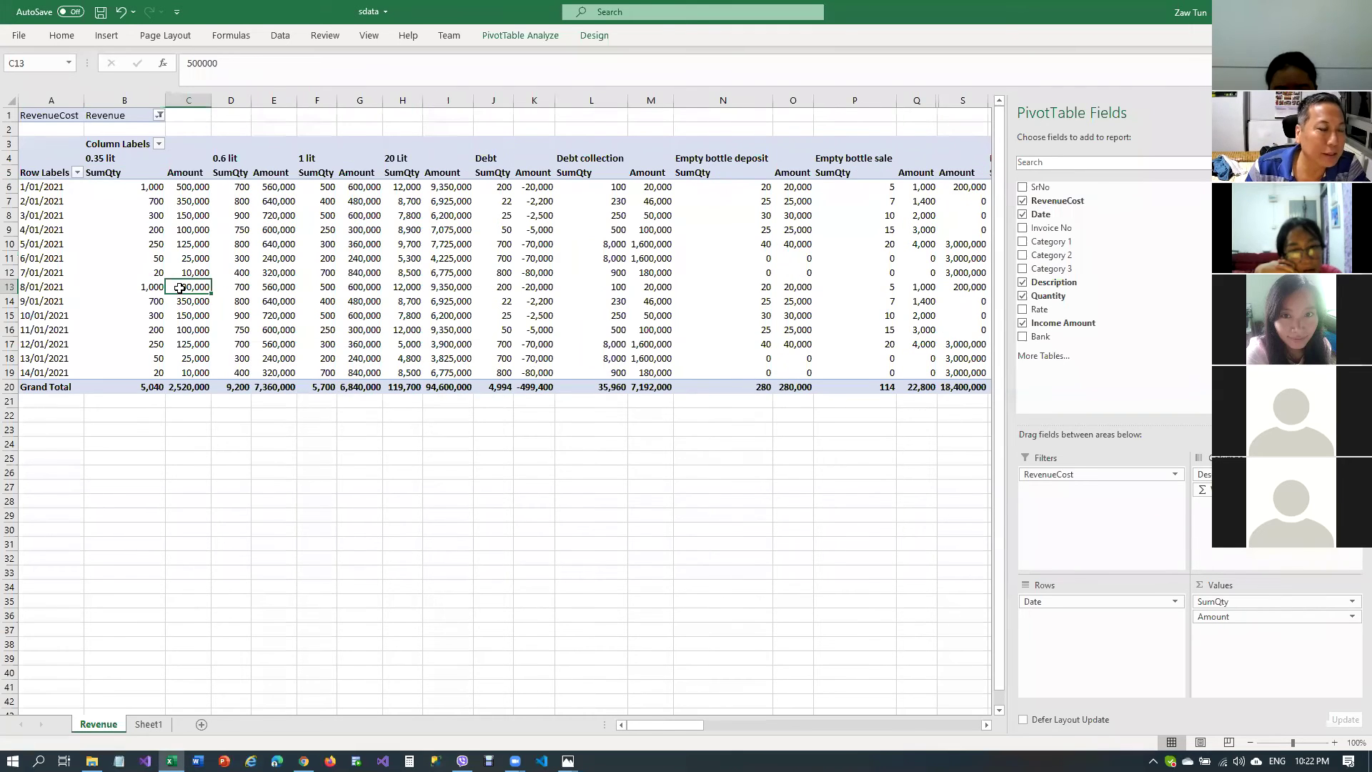
drag(110, 159, 929, 188)
click(222, 163)
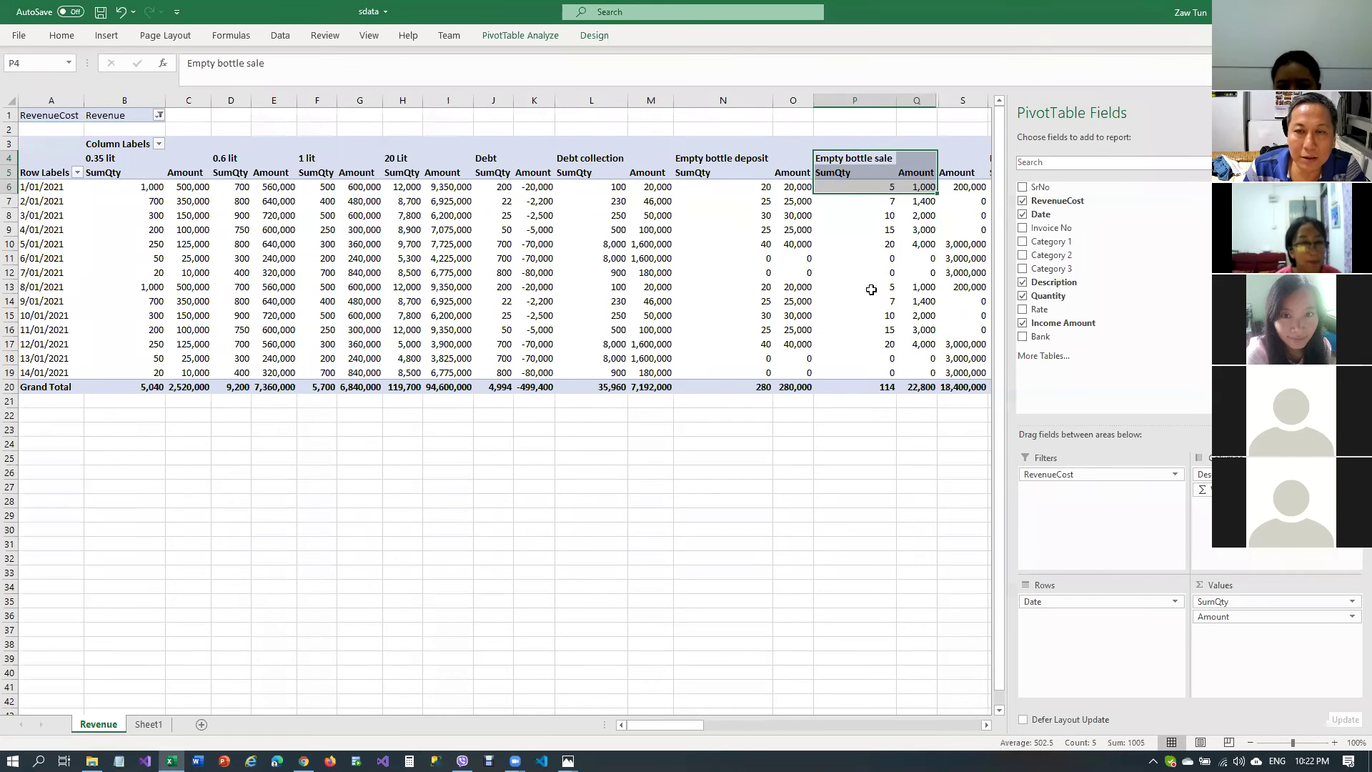
Review the SumQty and Amount headers of the description columns after Empty bottle sale, through Recycle sale and Sale Deposit
drag(669, 725, 736, 712)
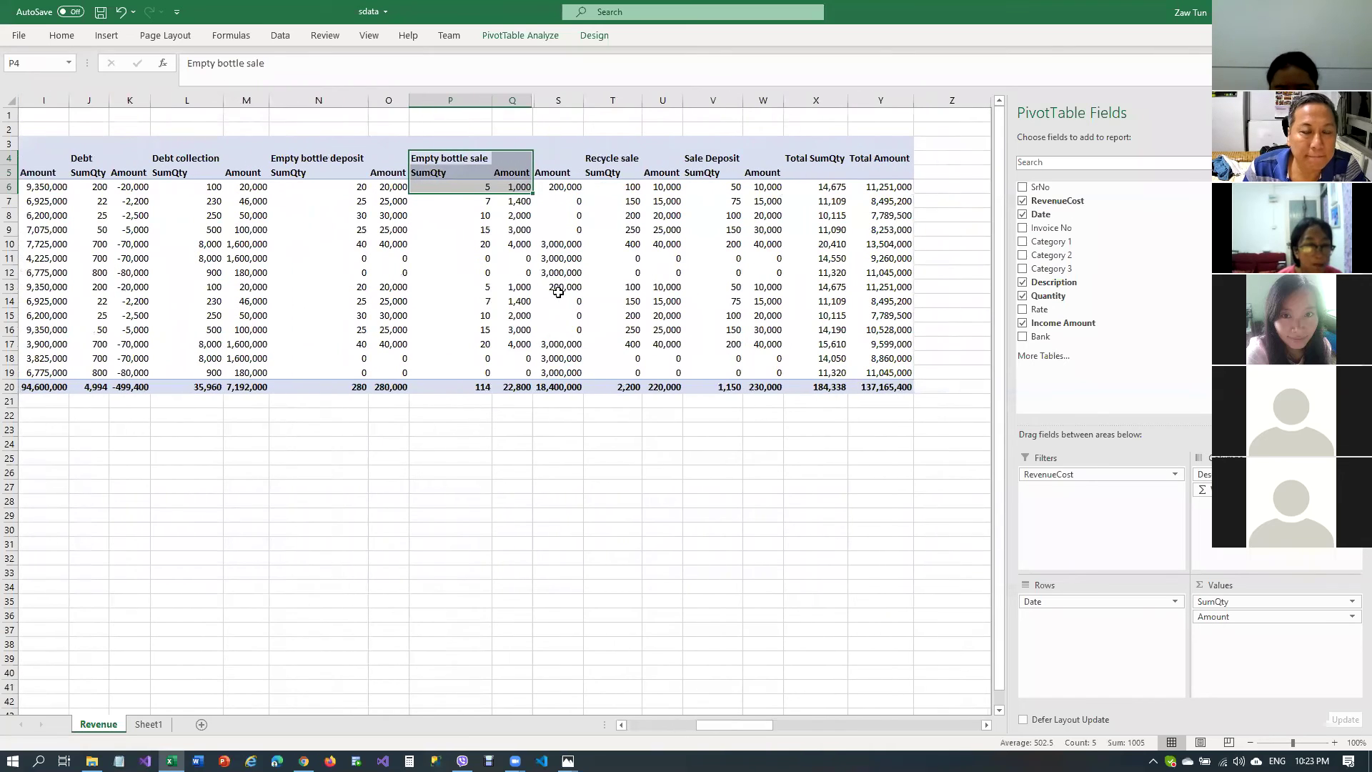
click(559, 185)
shift+click(570, 175)
drag(547, 175, 591, 176)
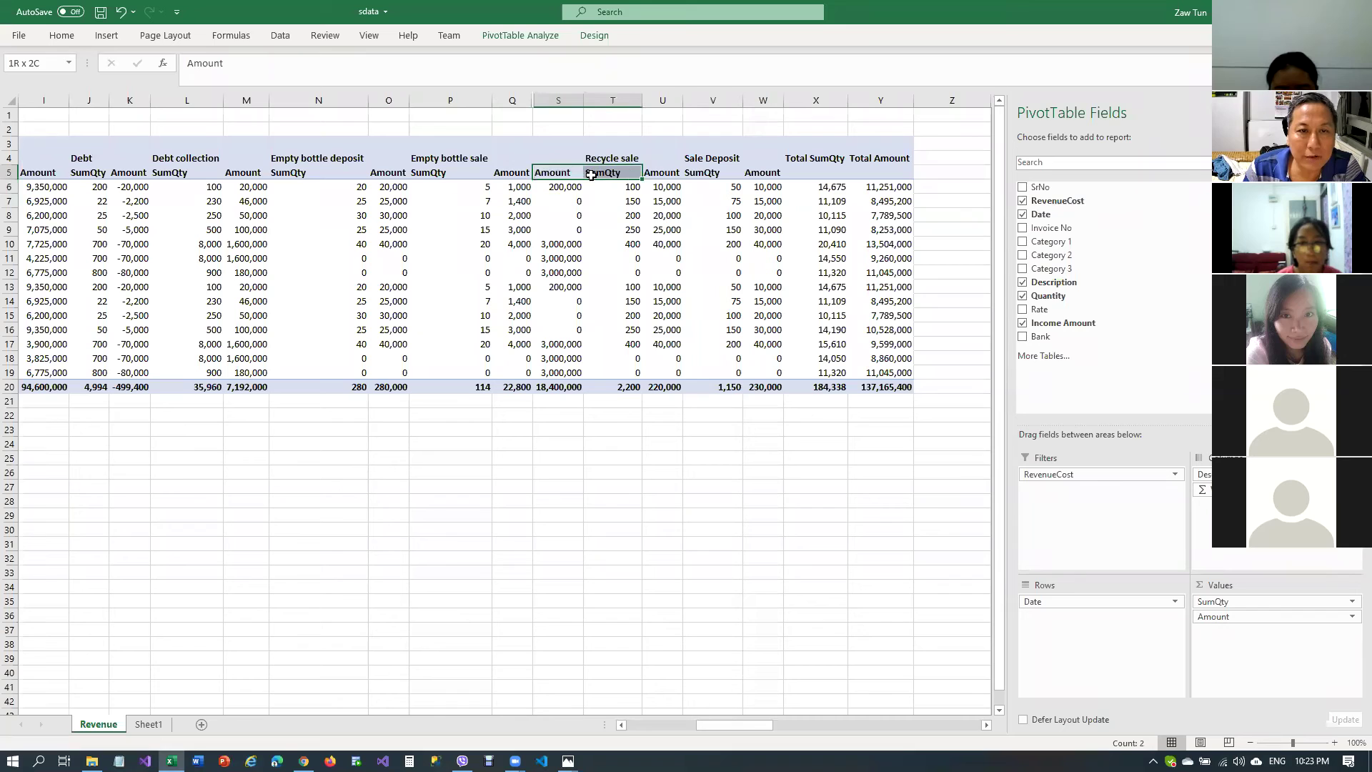
click(661, 173)
drag(686, 173, 759, 174)
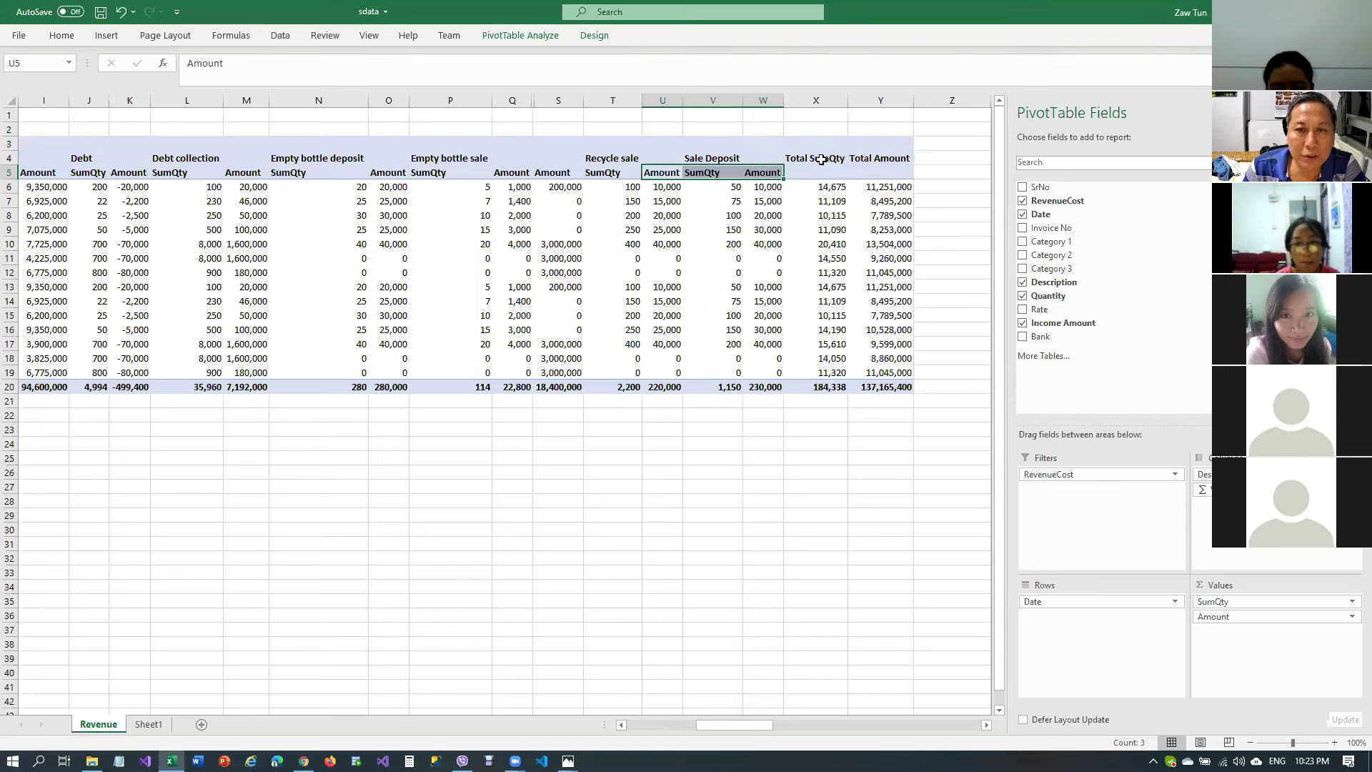
Hide the Total SumQty column X so only the Total Amount grand total column is displayed
click(820, 158)
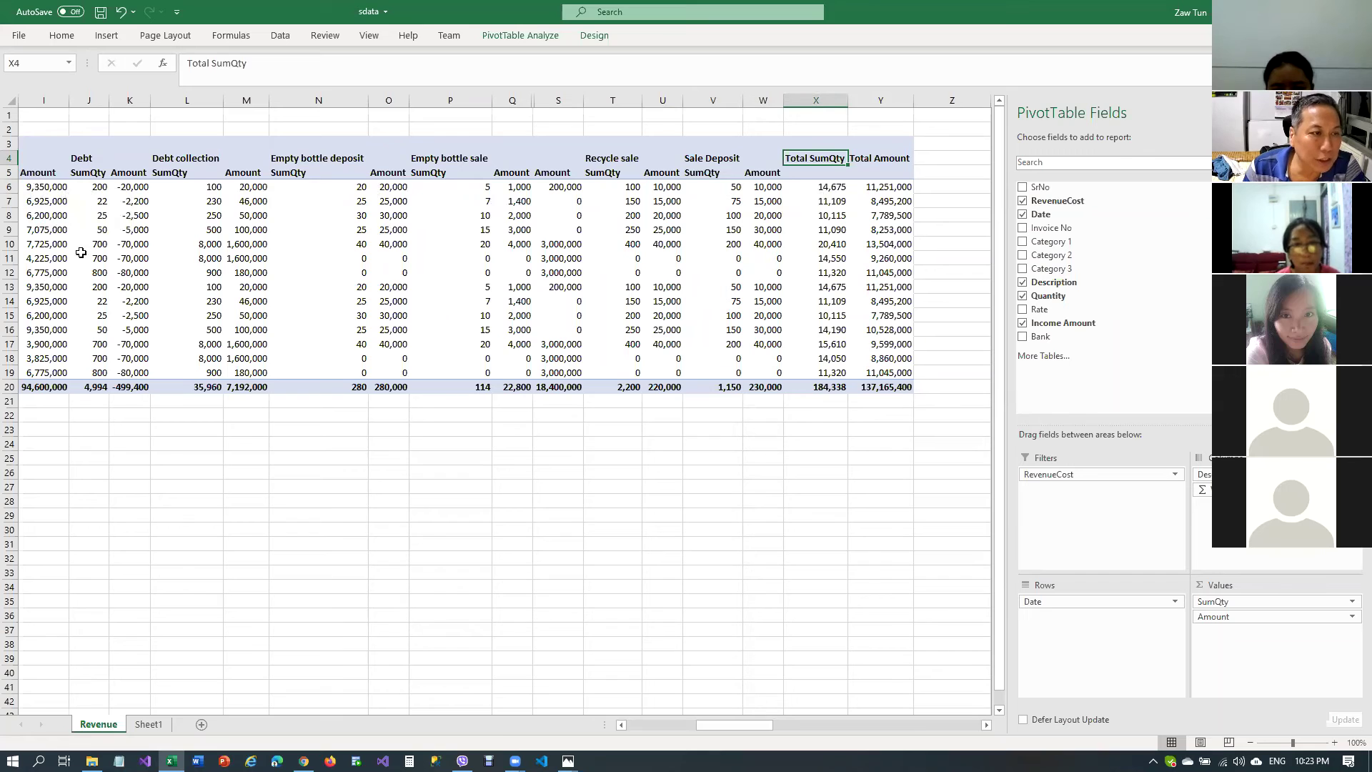
mouse_move(848, 100)
mouse_down()
mouse_move(781, 101)
mouse_move(848, 101)
mouse_up()
right_click(825, 100)
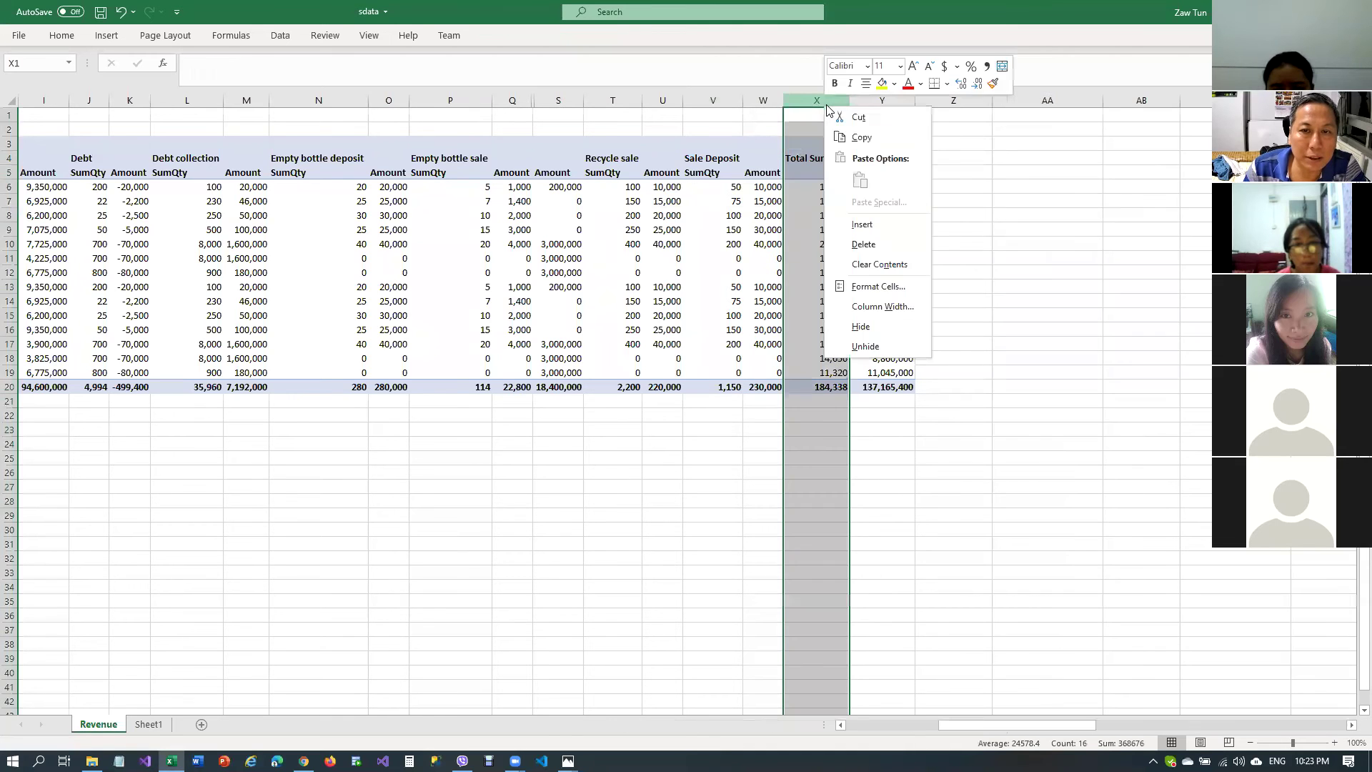
click(860, 327)
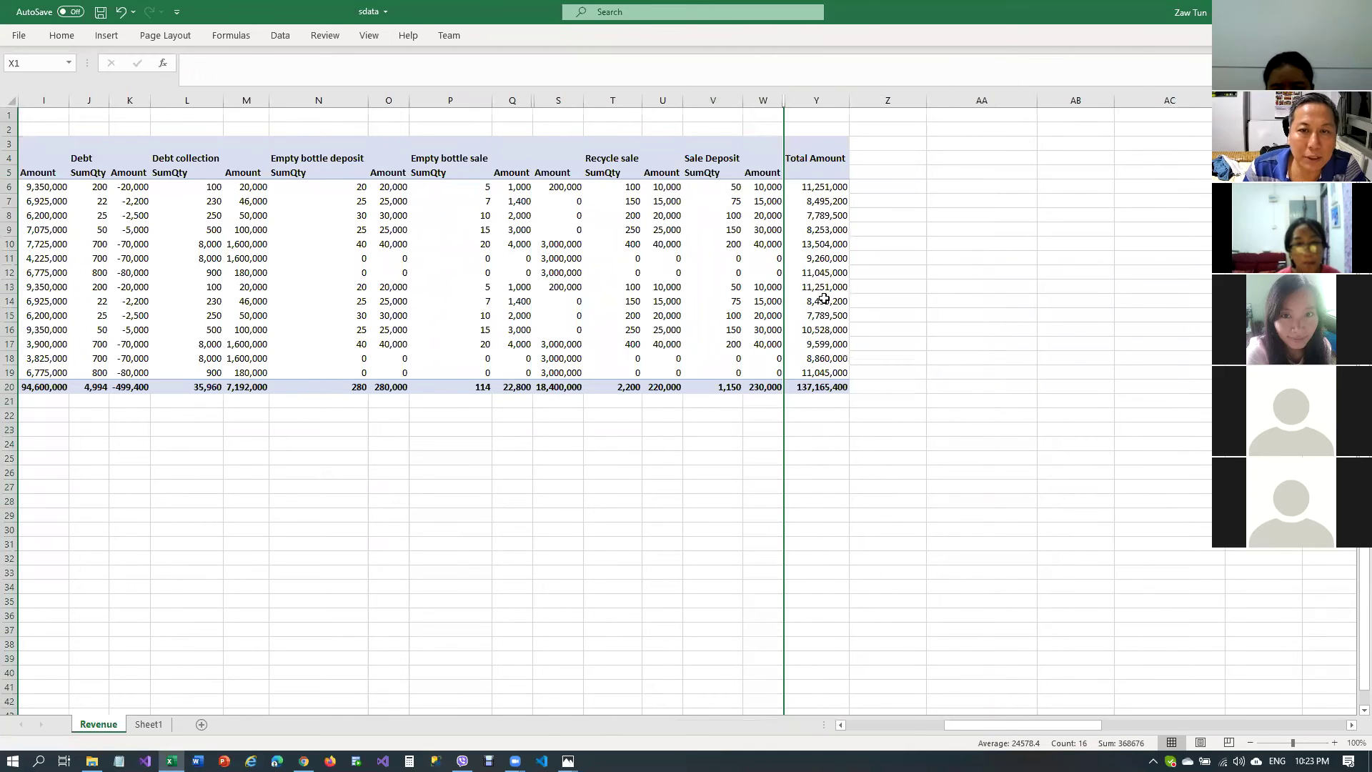
click(820, 214)
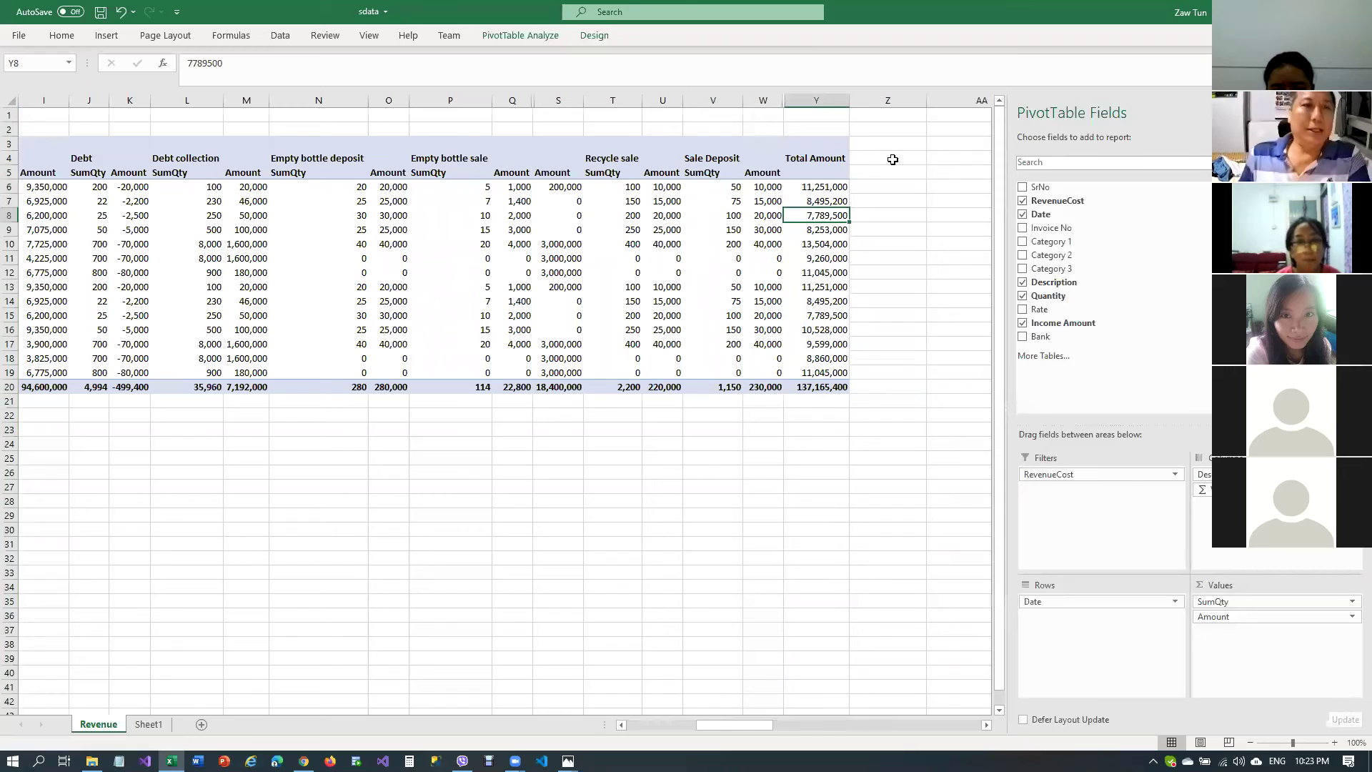
Fill C3:E20, from the 0.35 lit Amount column through the 0.6 lit columns, with light orange
drag(732, 736, 650, 736)
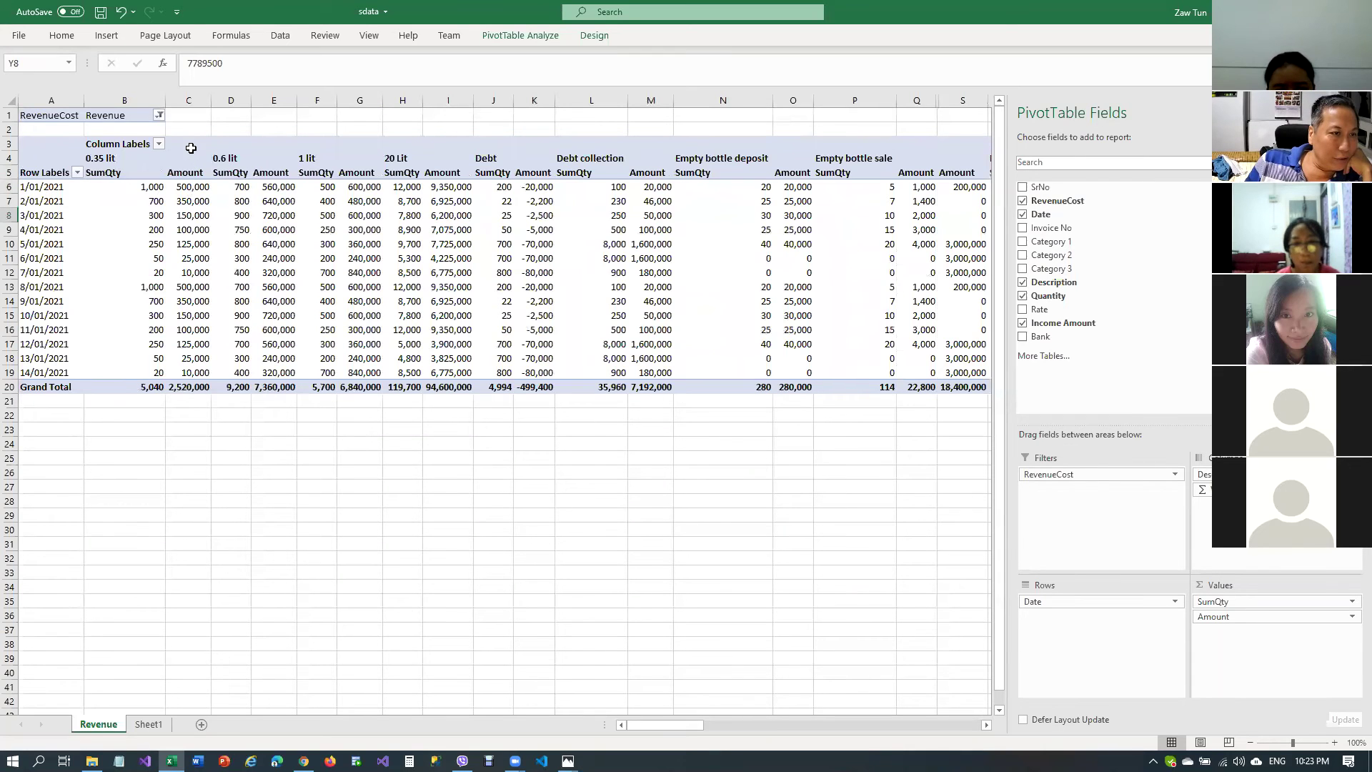
drag(191, 146, 268, 389)
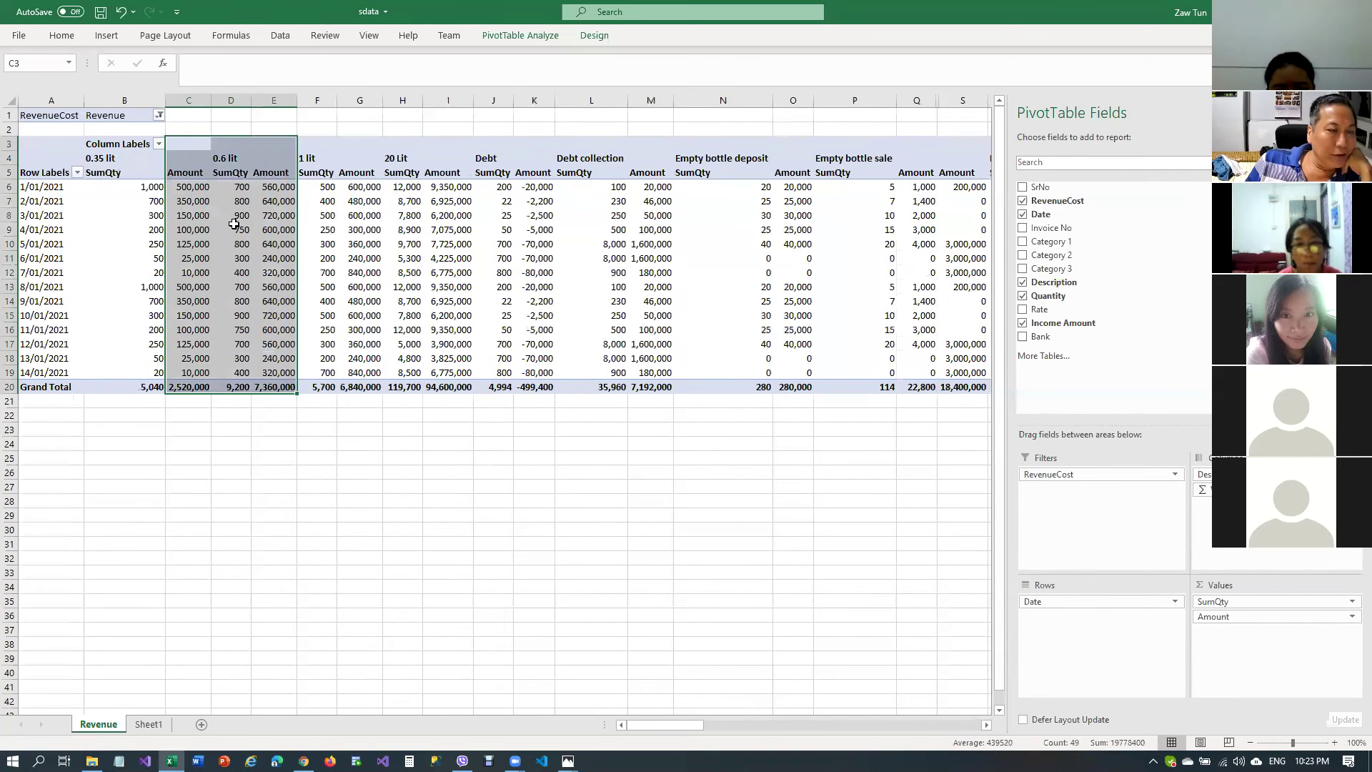
click(57, 37)
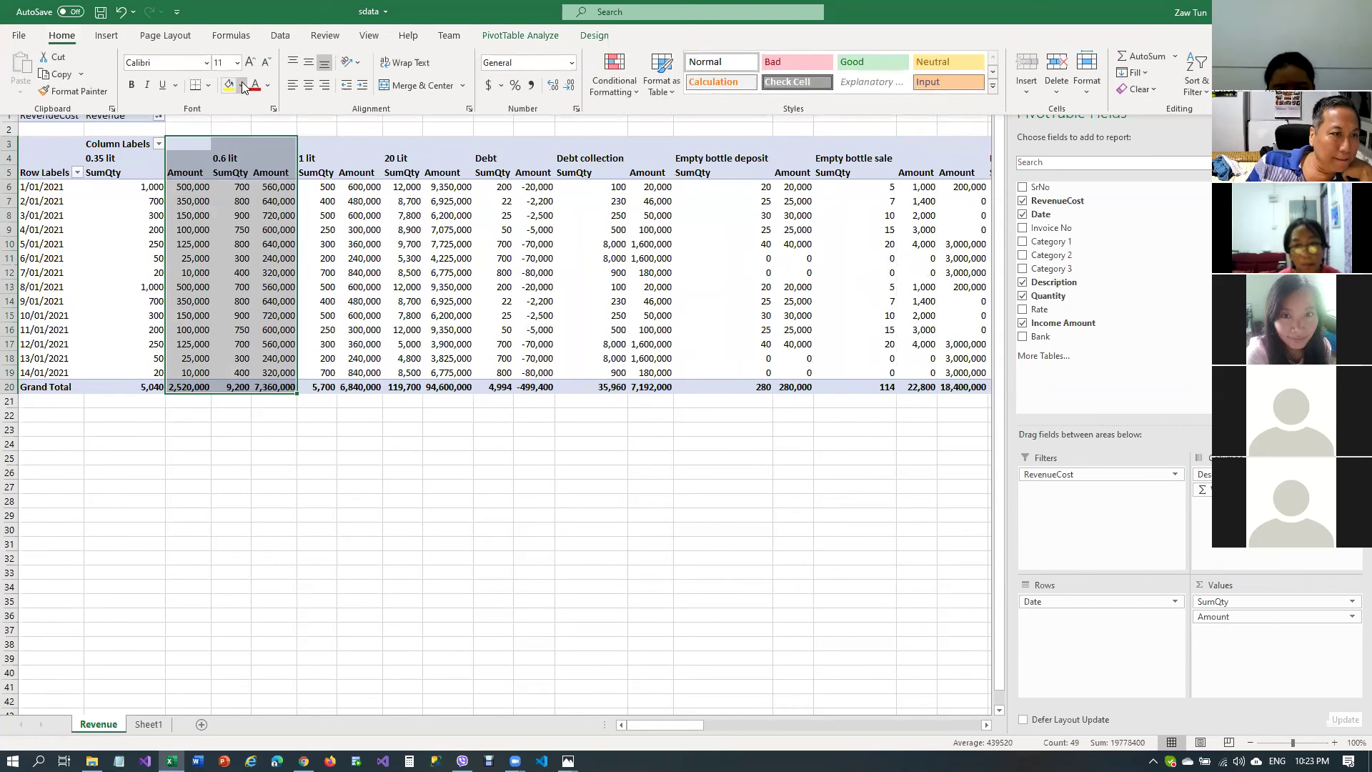
click(242, 86)
click(289, 146)
click(355, 186)
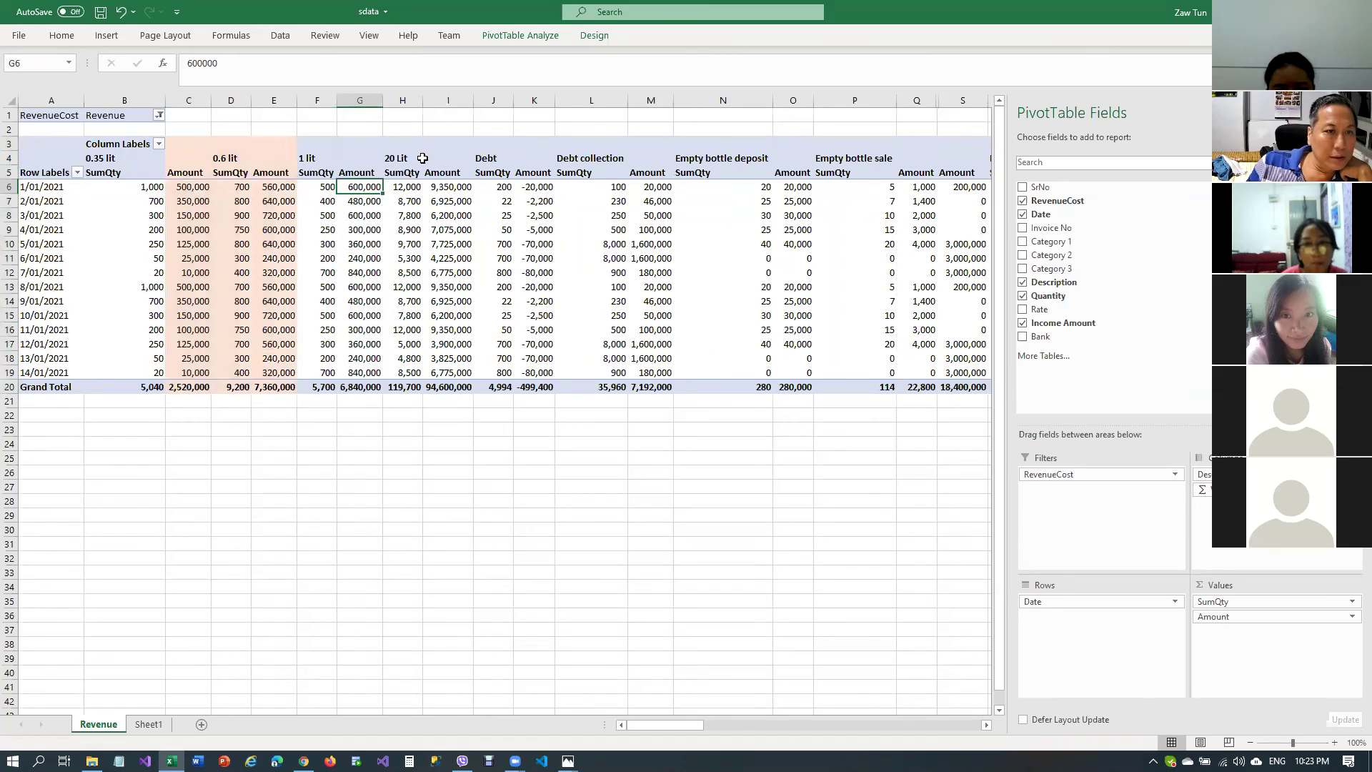
Apply the same light orange fill to the 20 Lit columns, H3:I20
drag(404, 145, 459, 386)
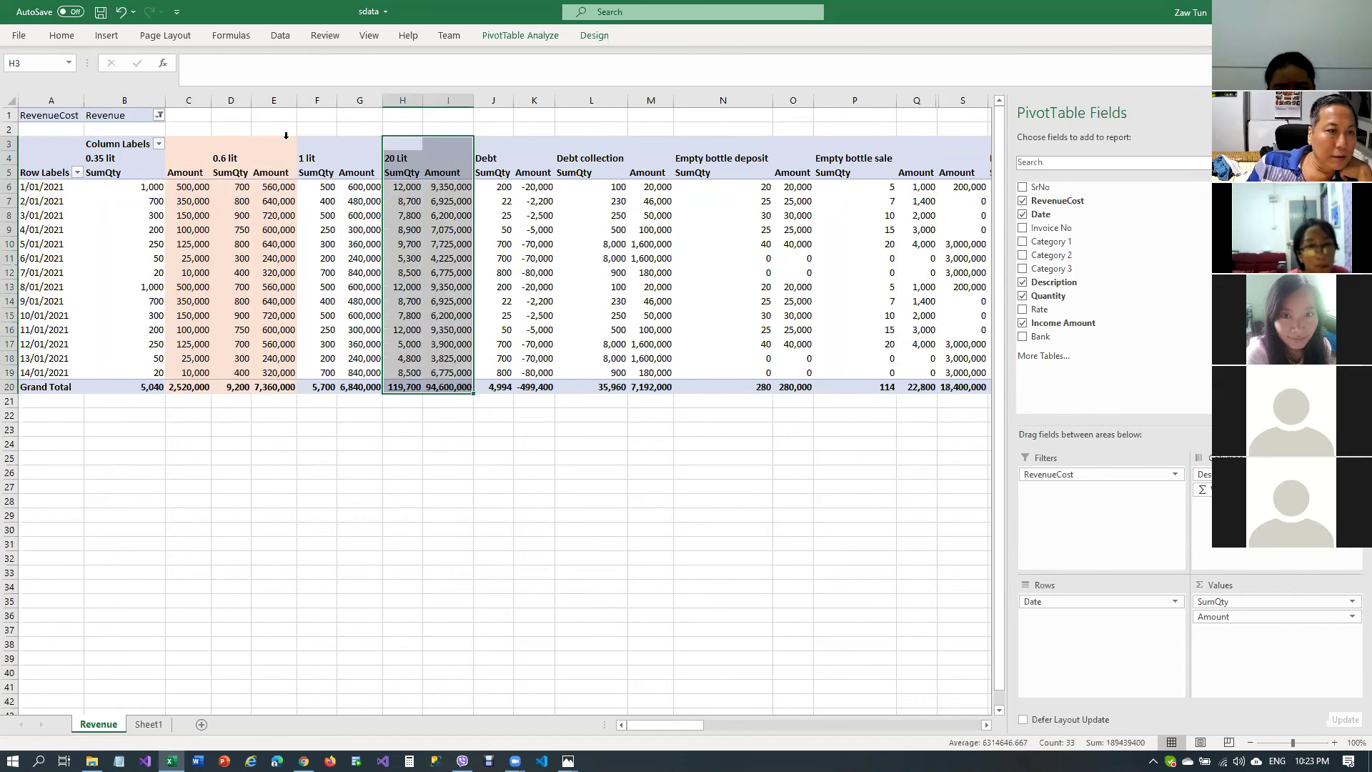
click(78, 39)
click(227, 86)
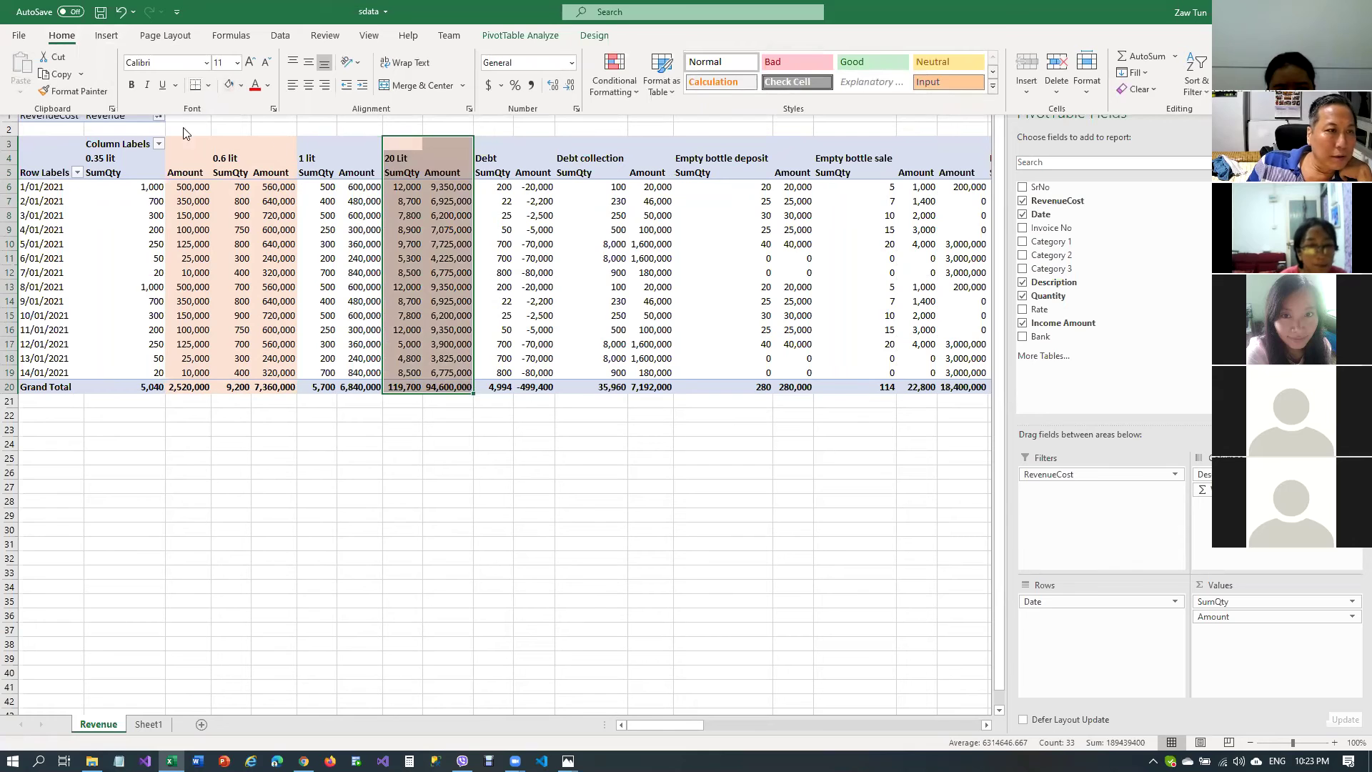
Copy the 20 Lit block's formatting onto the Debt collection columns from row 2 and the Empty bottle sale columns from row 3
click(43, 94)
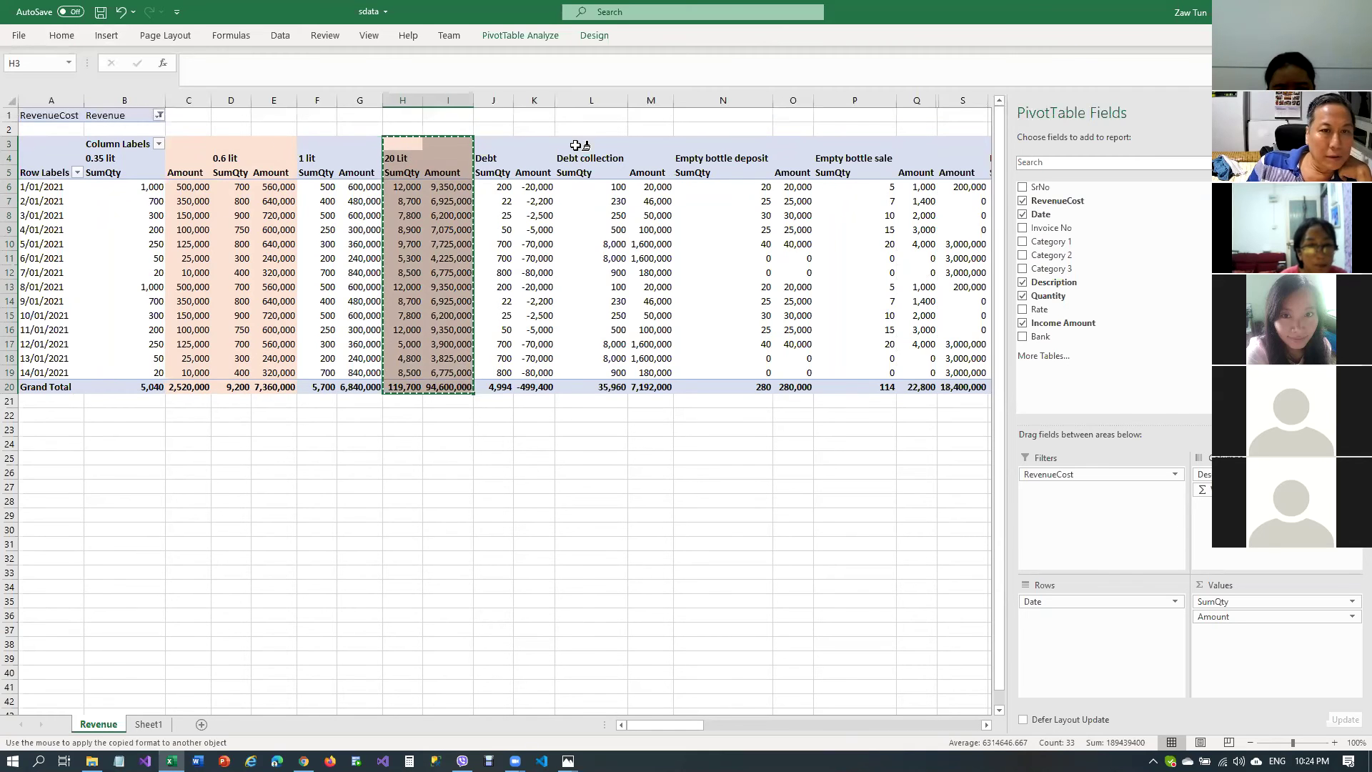
mouse_move(575, 131)
mouse_down()
mouse_move(597, 161)
mouse_move(647, 384)
mouse_up()
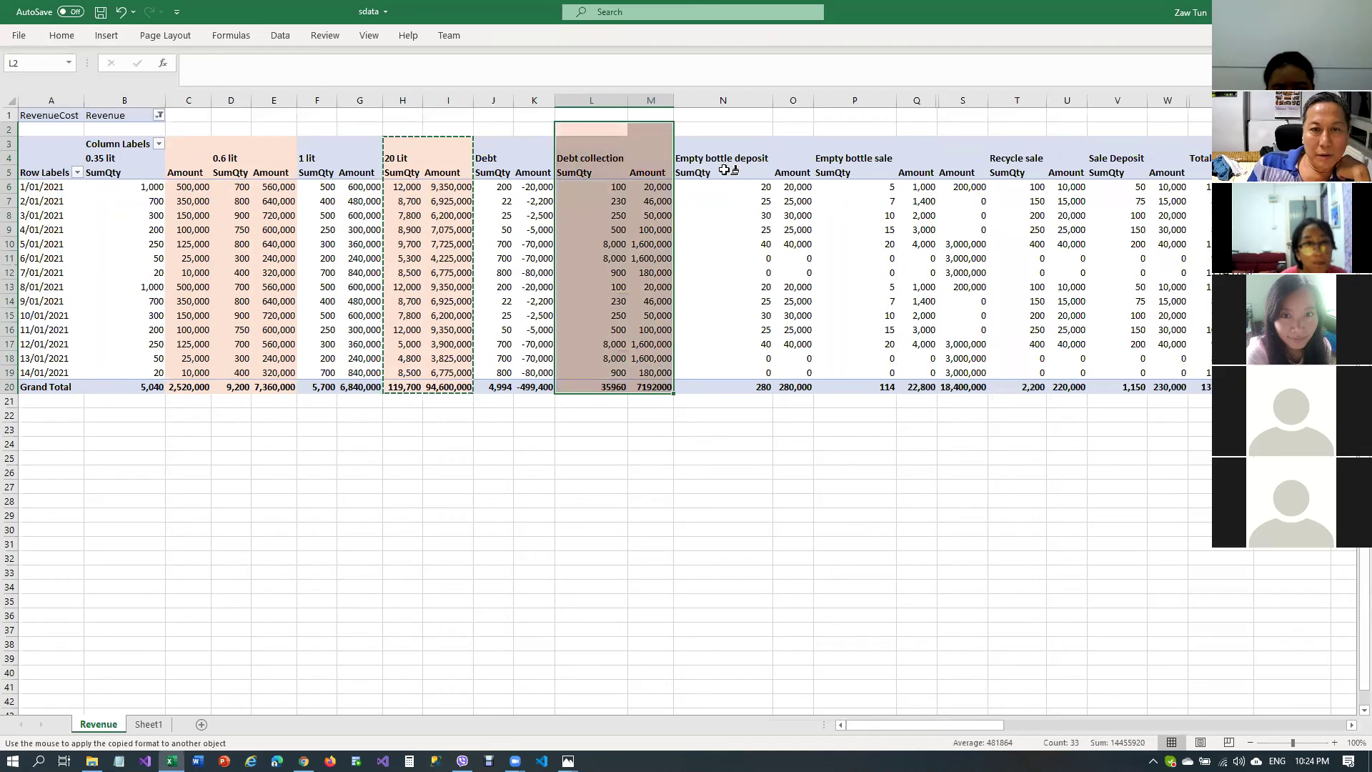
mouse_move(847, 140)
mouse_down()
mouse_move(858, 229)
mouse_move(917, 386)
mouse_up()
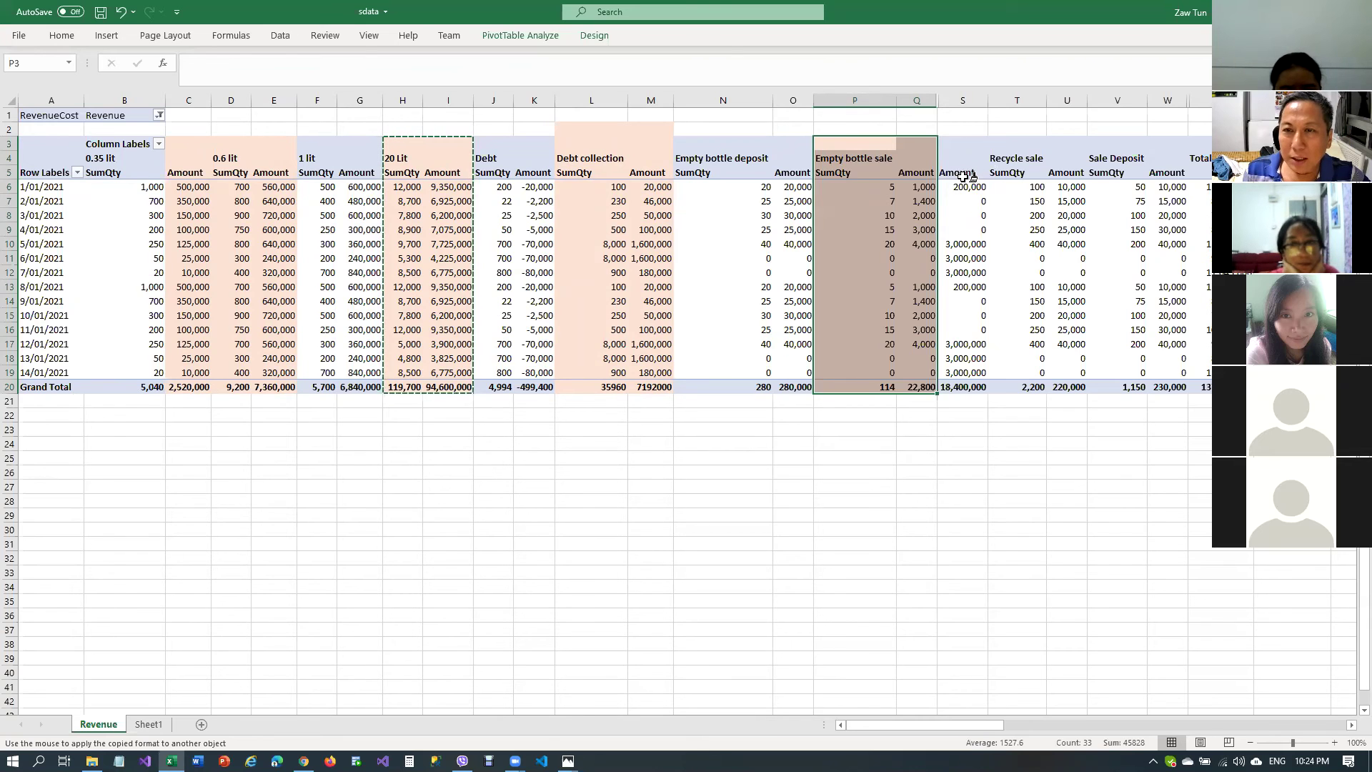
key(Escape)
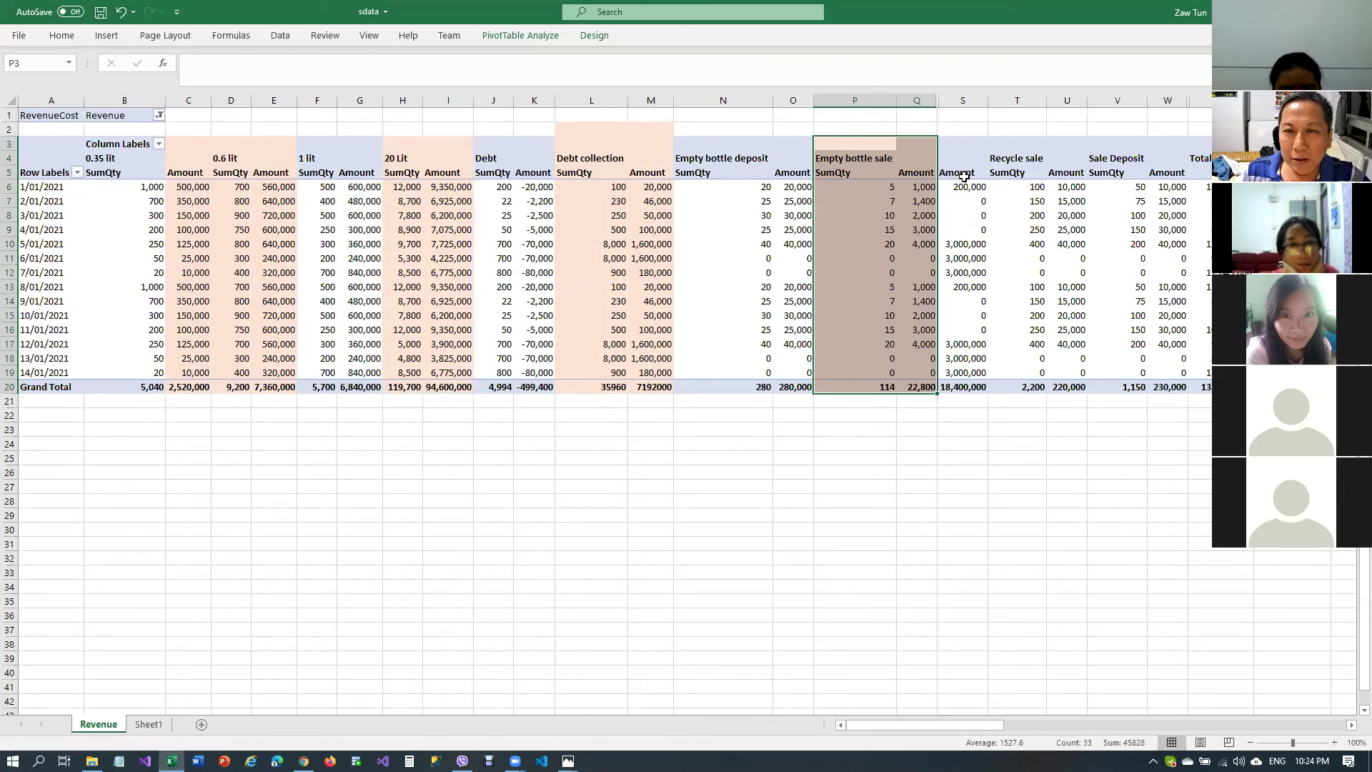
click(962, 165)
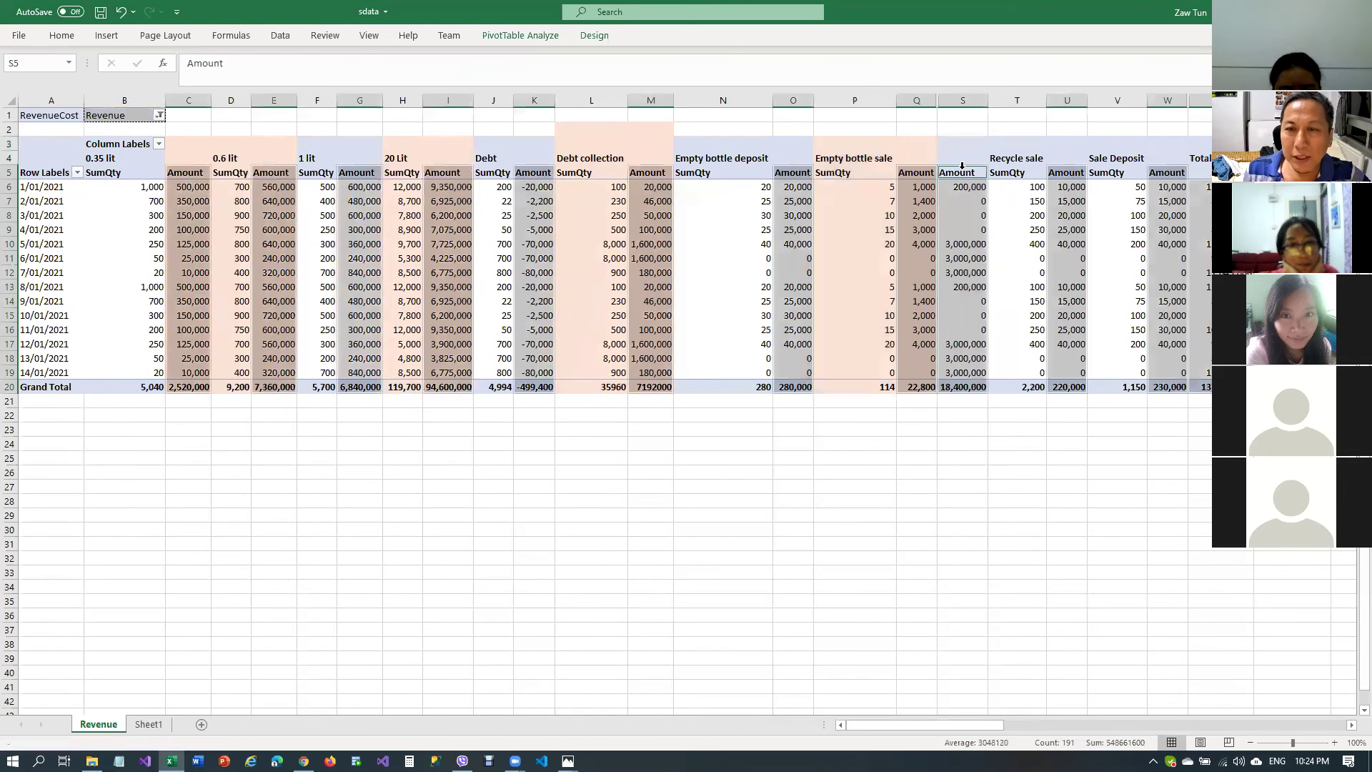
click(922, 175)
click(968, 172)
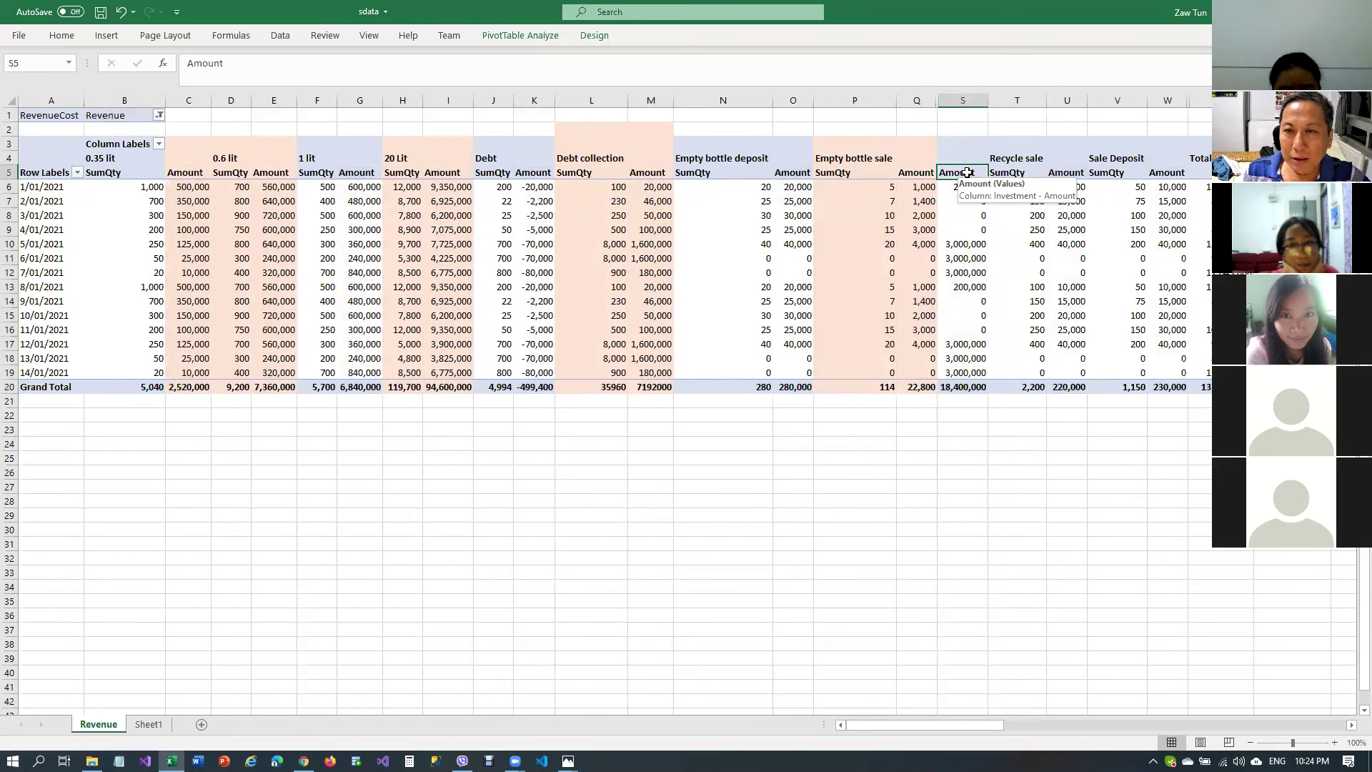
right_click(967, 174)
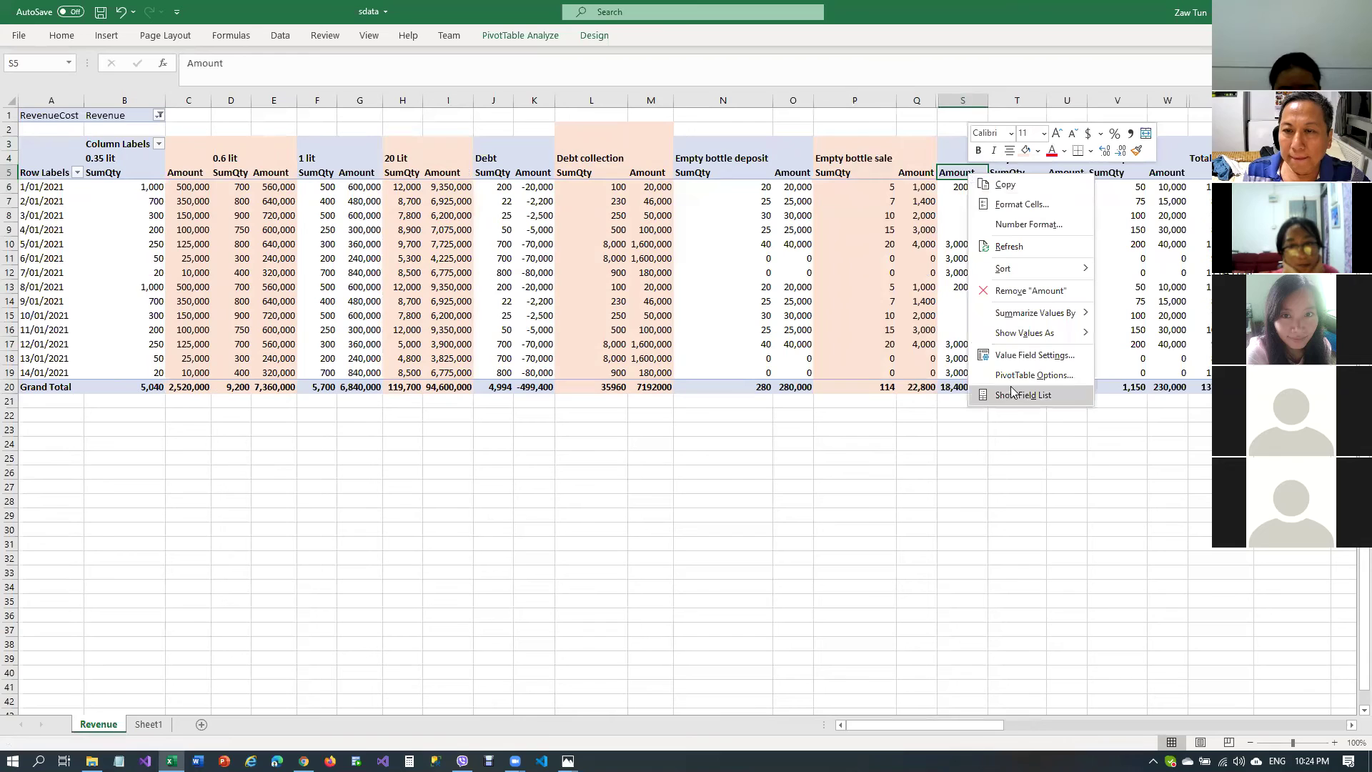
mouse_move(1034, 334)
key(Escape)
key(Escape)
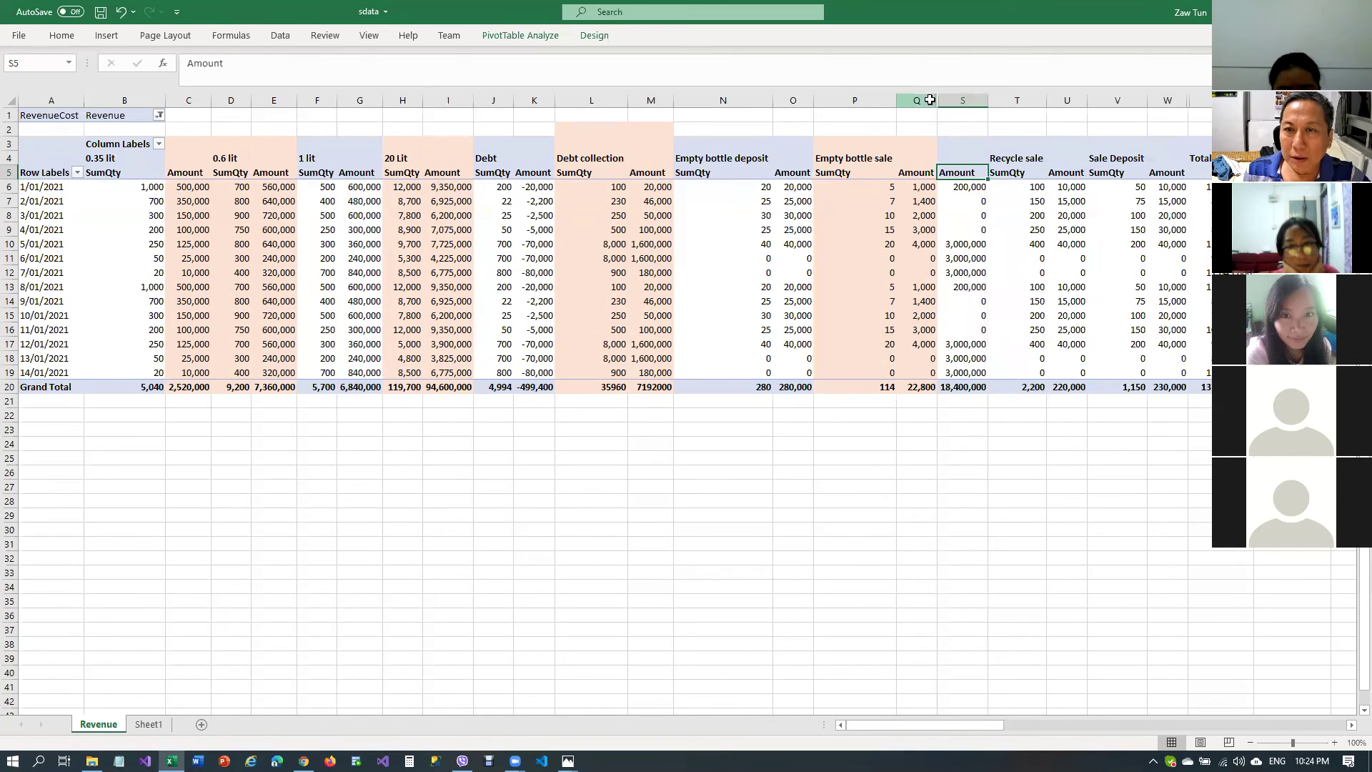
Unhide column R between columns Q and S to bring back the Investment SumQty column
drag(929, 100, 957, 100)
right_click(951, 105)
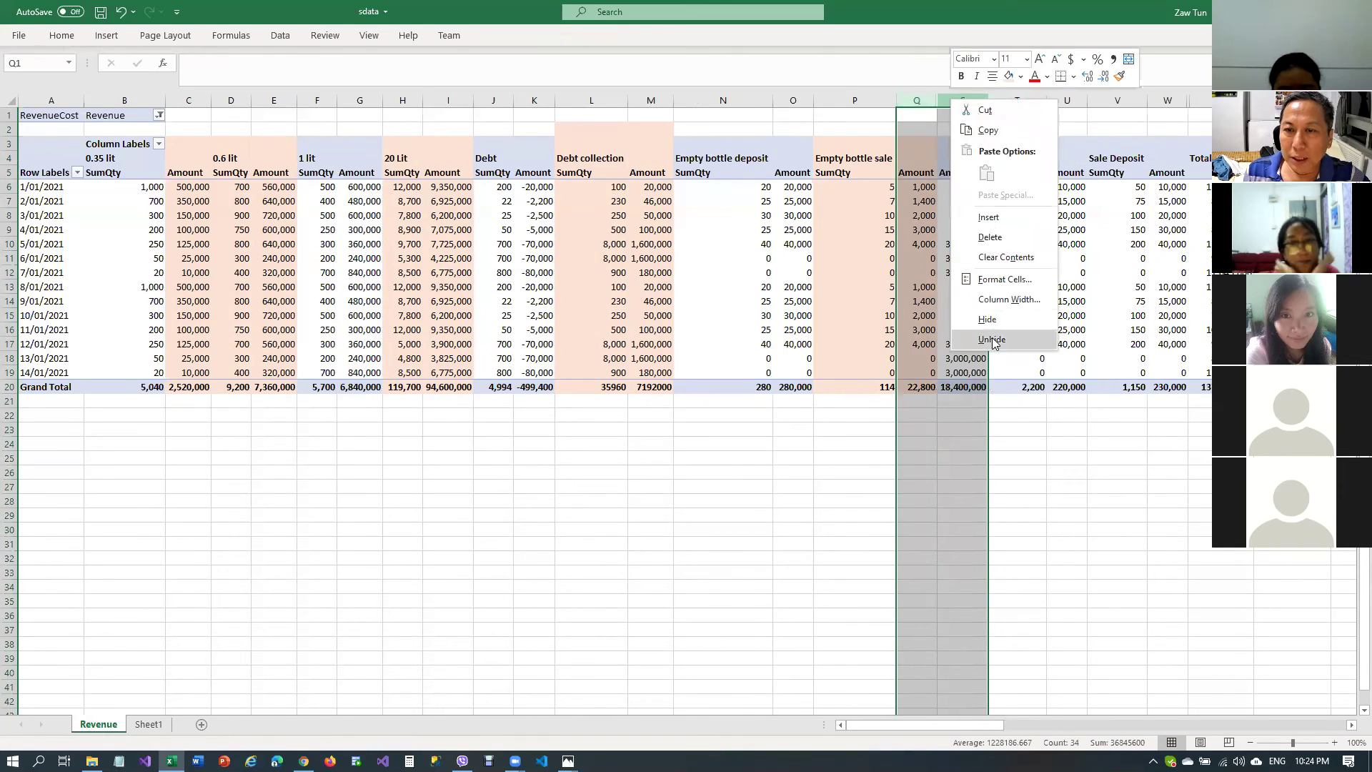
click(992, 340)
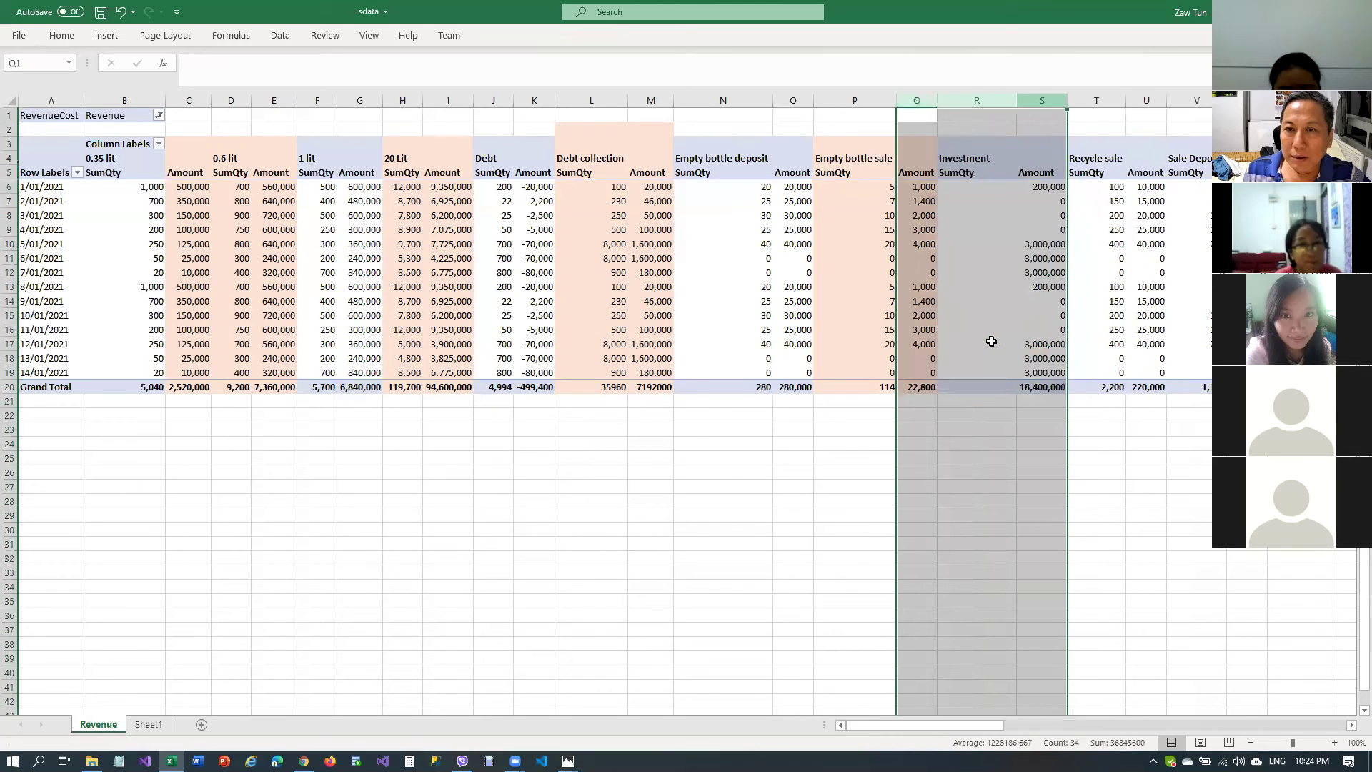
click(965, 155)
click(965, 156)
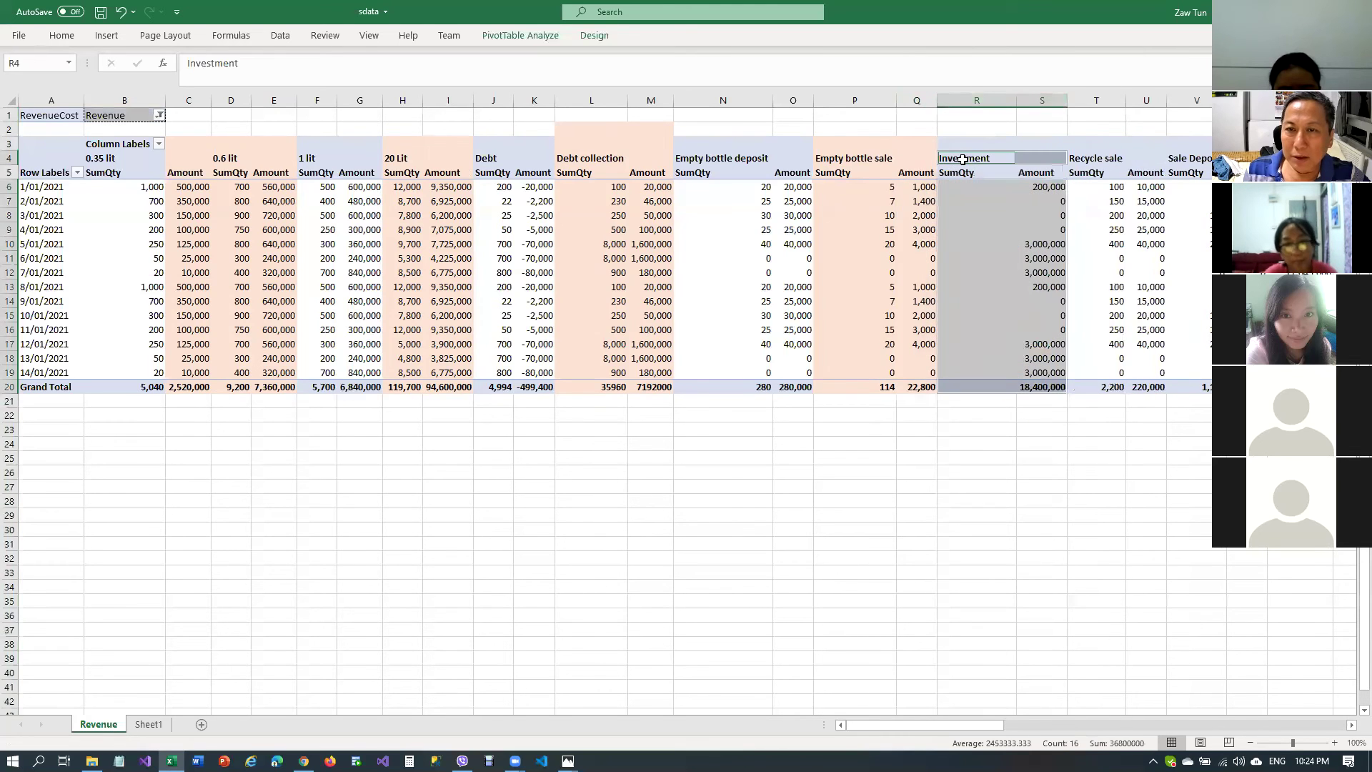
Narrow the Investment SumQty column R slightly
click(1036, 173)
click(965, 171)
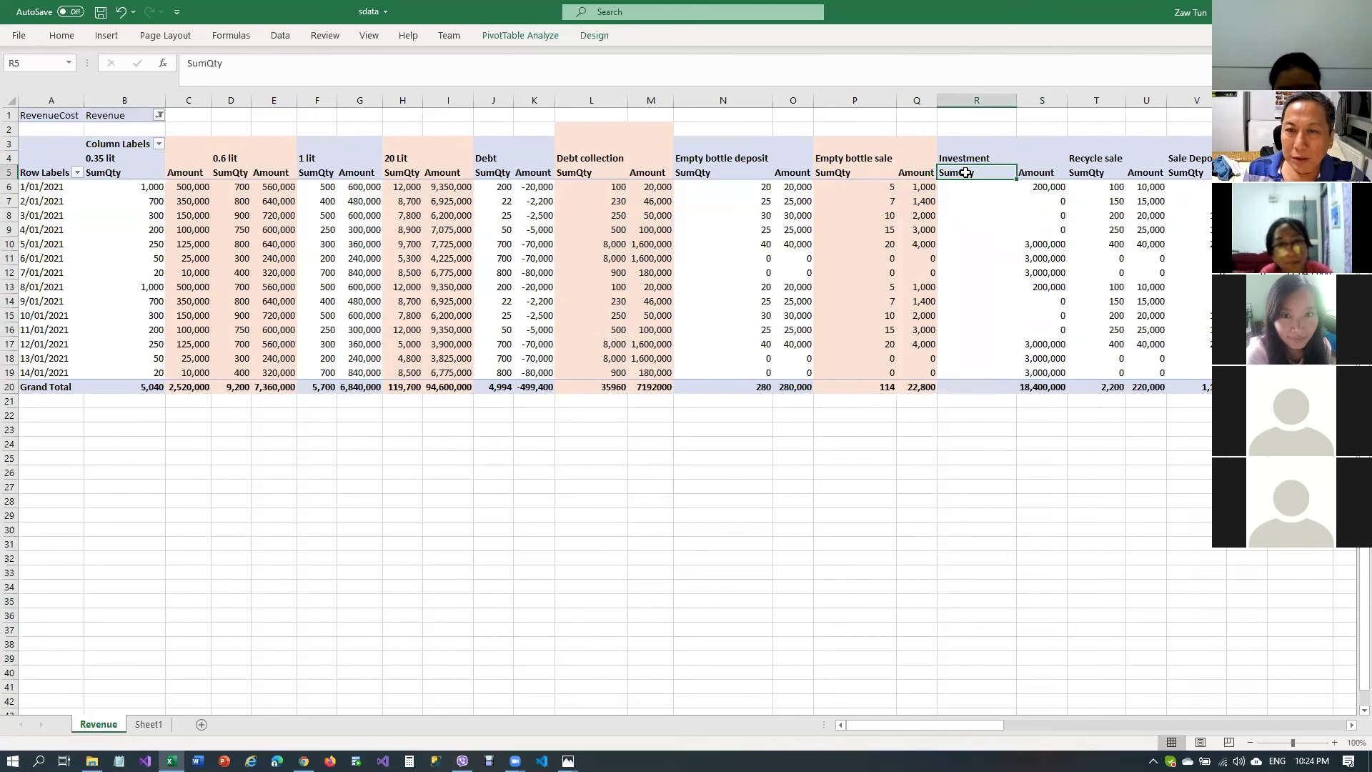
click(966, 99)
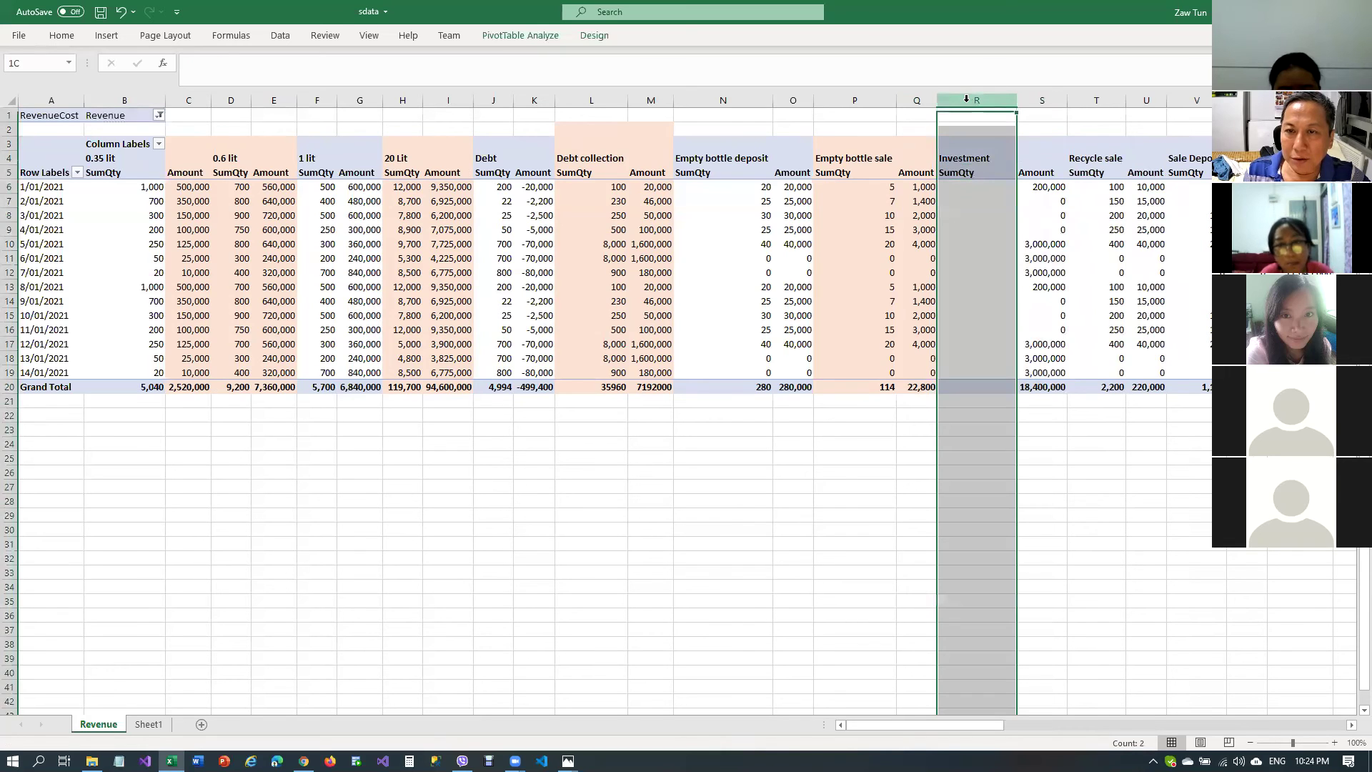
click(954, 162)
click(966, 174)
drag(1022, 101, 1004, 102)
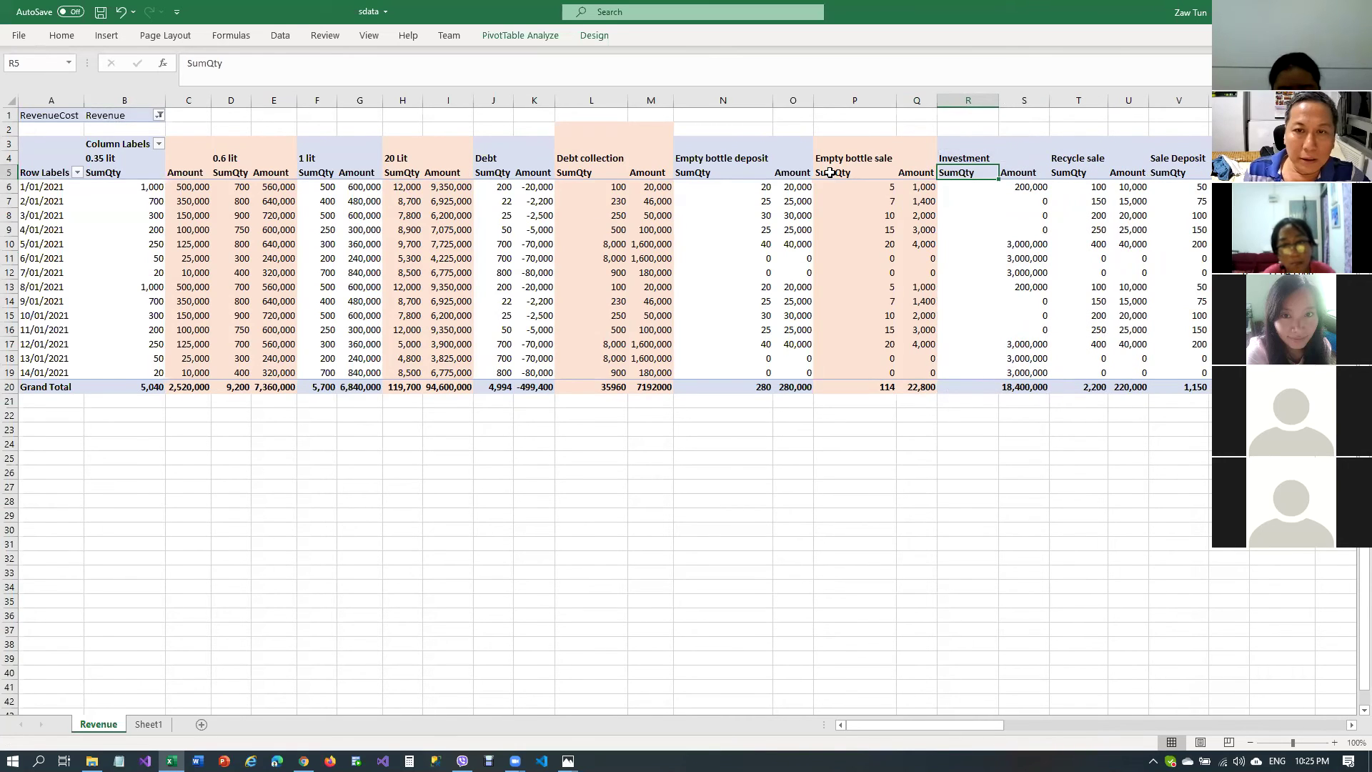
Copy the Empty bottle sale block's formatting onto the Recycle sale columns, T3:U20
drag(840, 151, 919, 386)
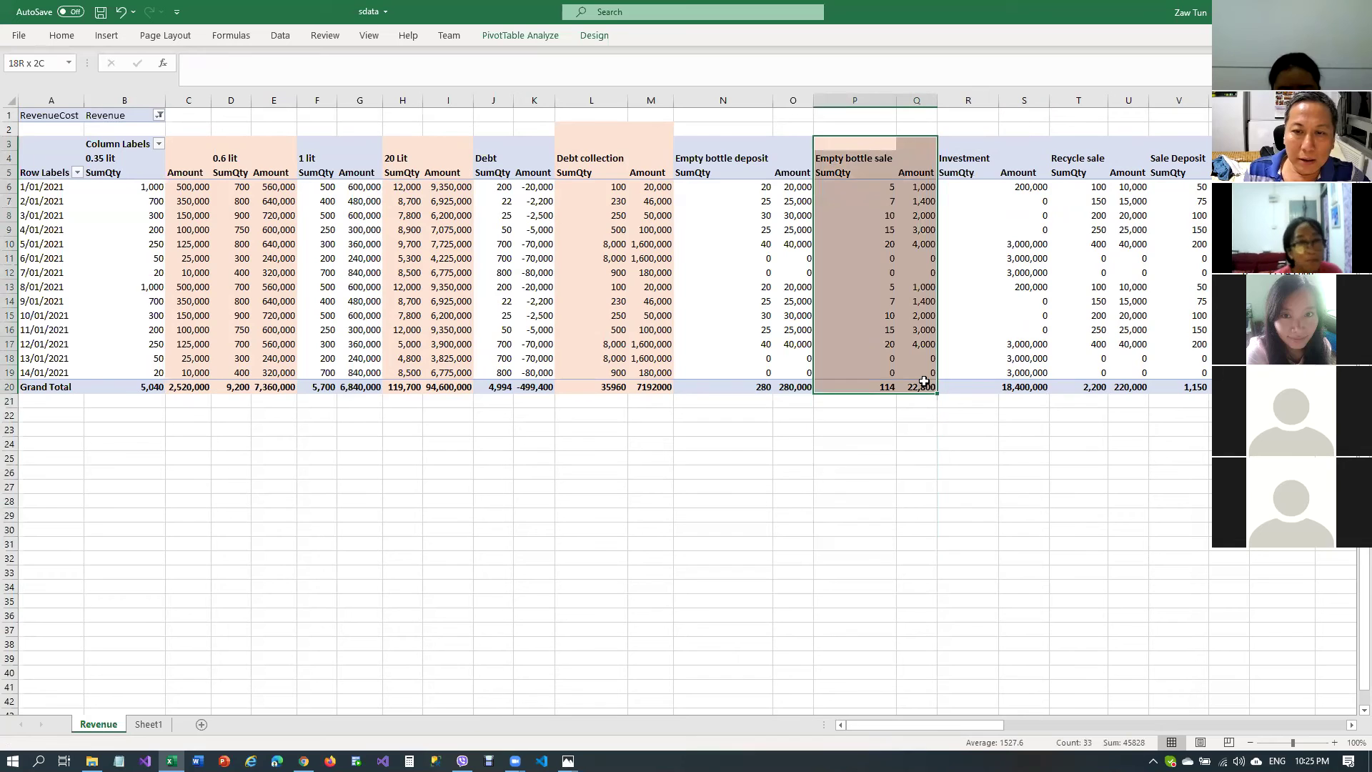
click(63, 36)
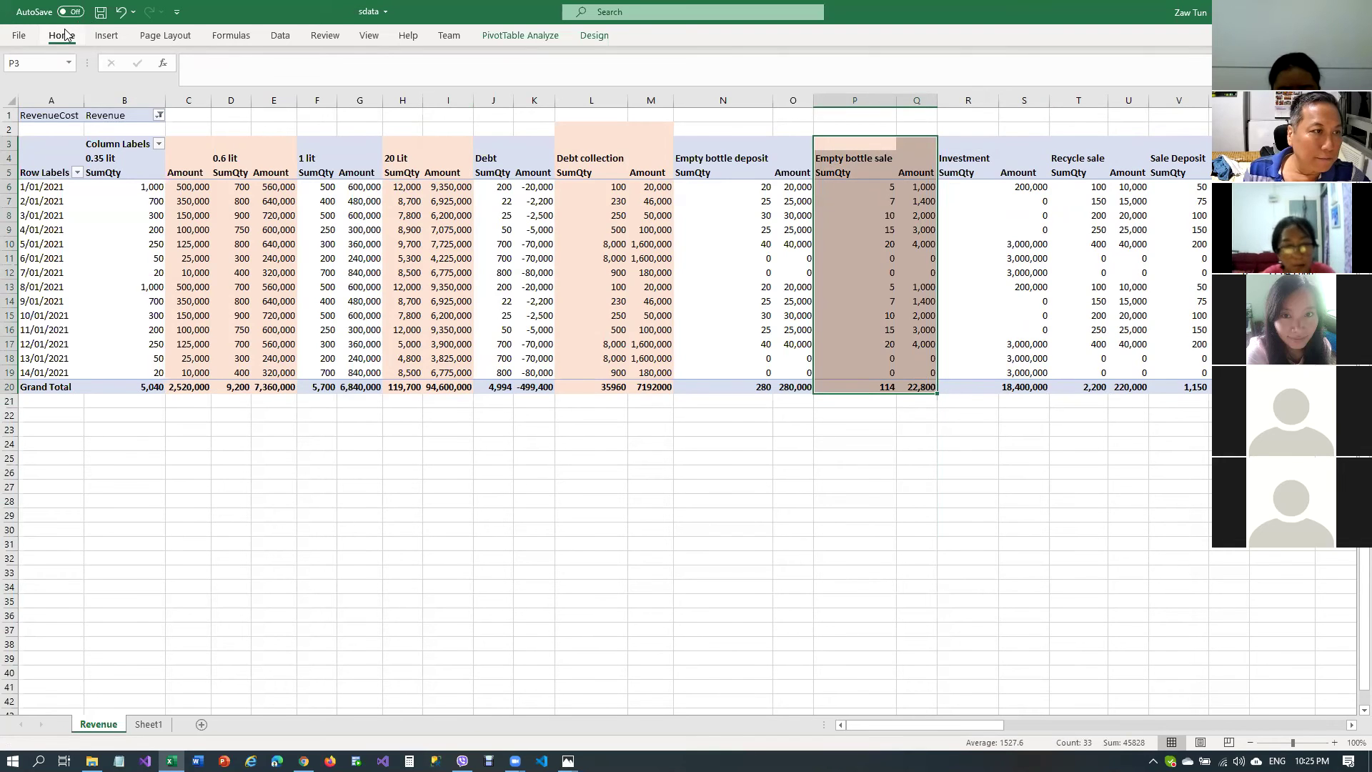
click(69, 92)
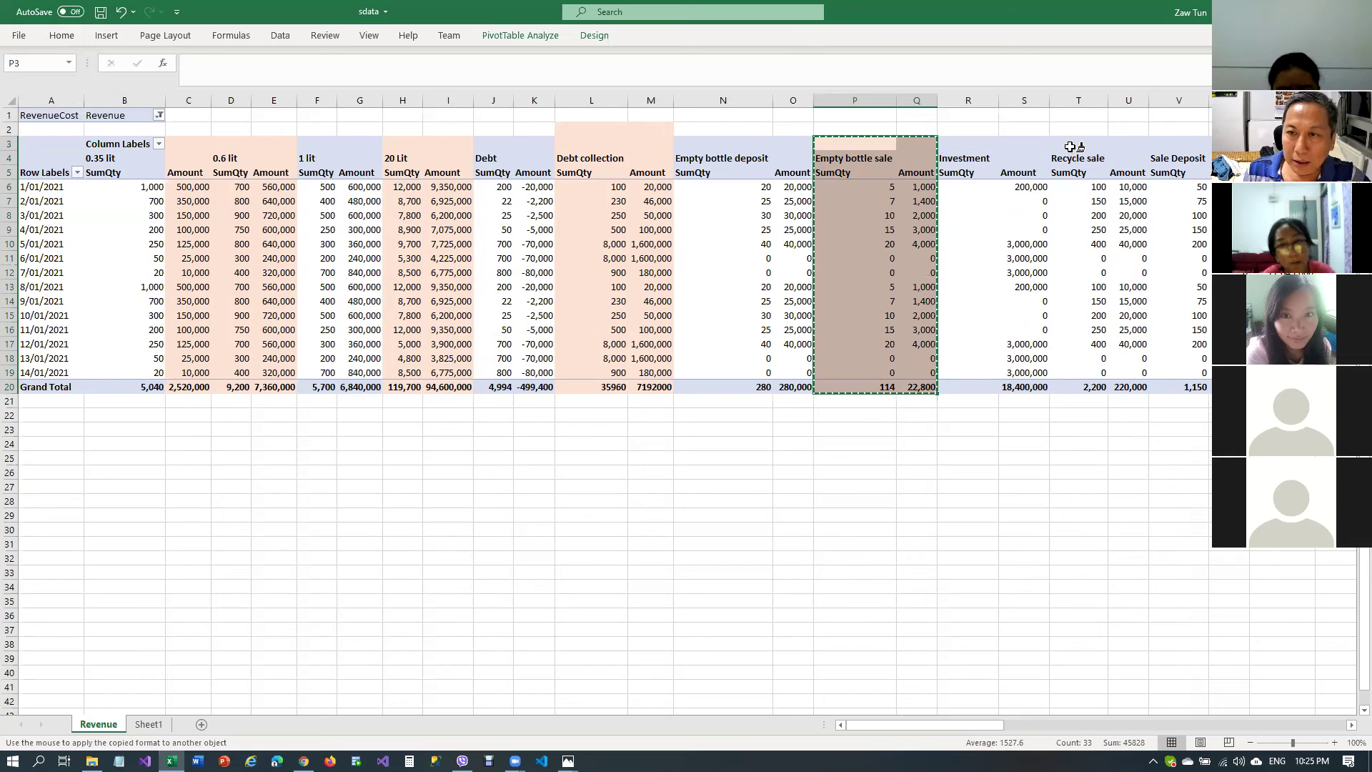
mouse_move(1072, 143)
mouse_down()
mouse_move(1093, 350)
mouse_move(1129, 386)
mouse_move(1131, 368)
mouse_up()
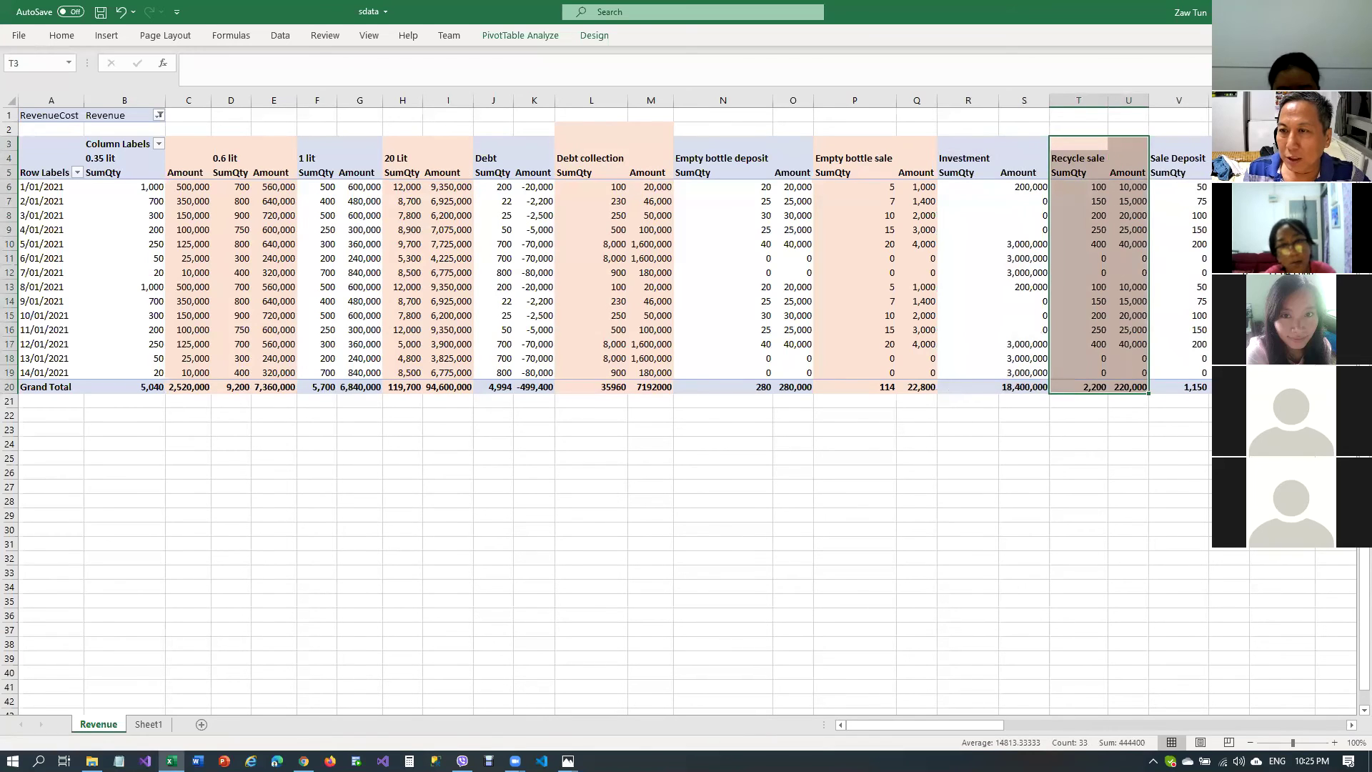
click(1322, 172)
Shade the Total Amount column cells Y4:Y20 with a light blue theme fill colour
drag(230, 144, 1286, 143)
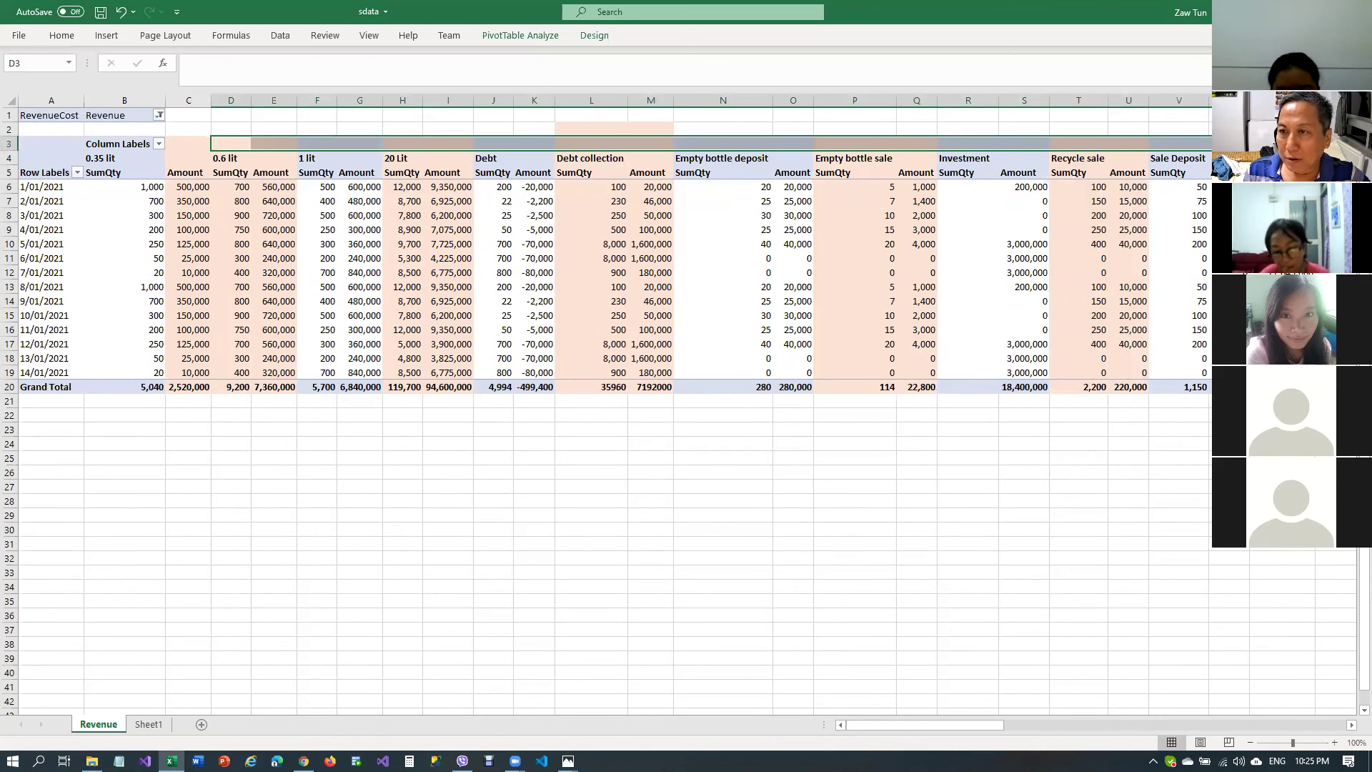
click(1322, 143)
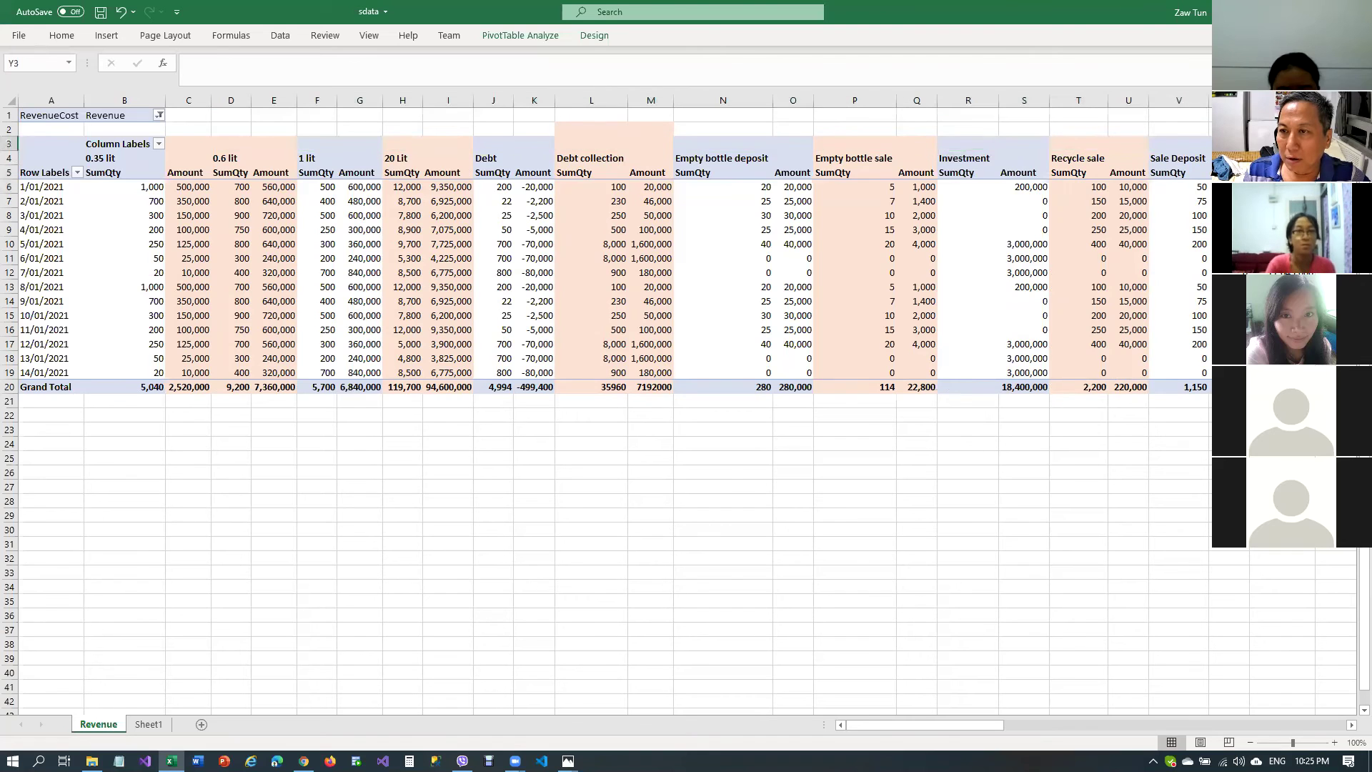
drag(1322, 158, 1322, 387)
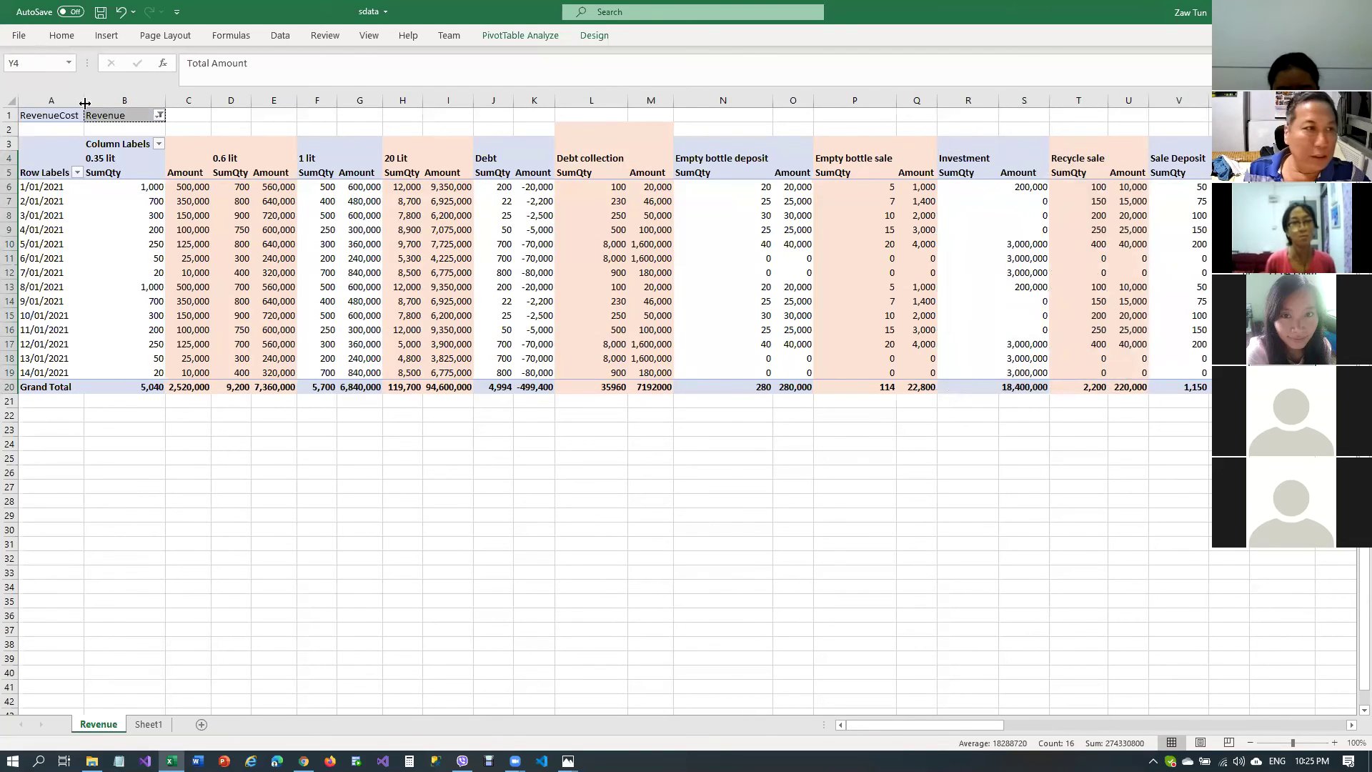
click(62, 35)
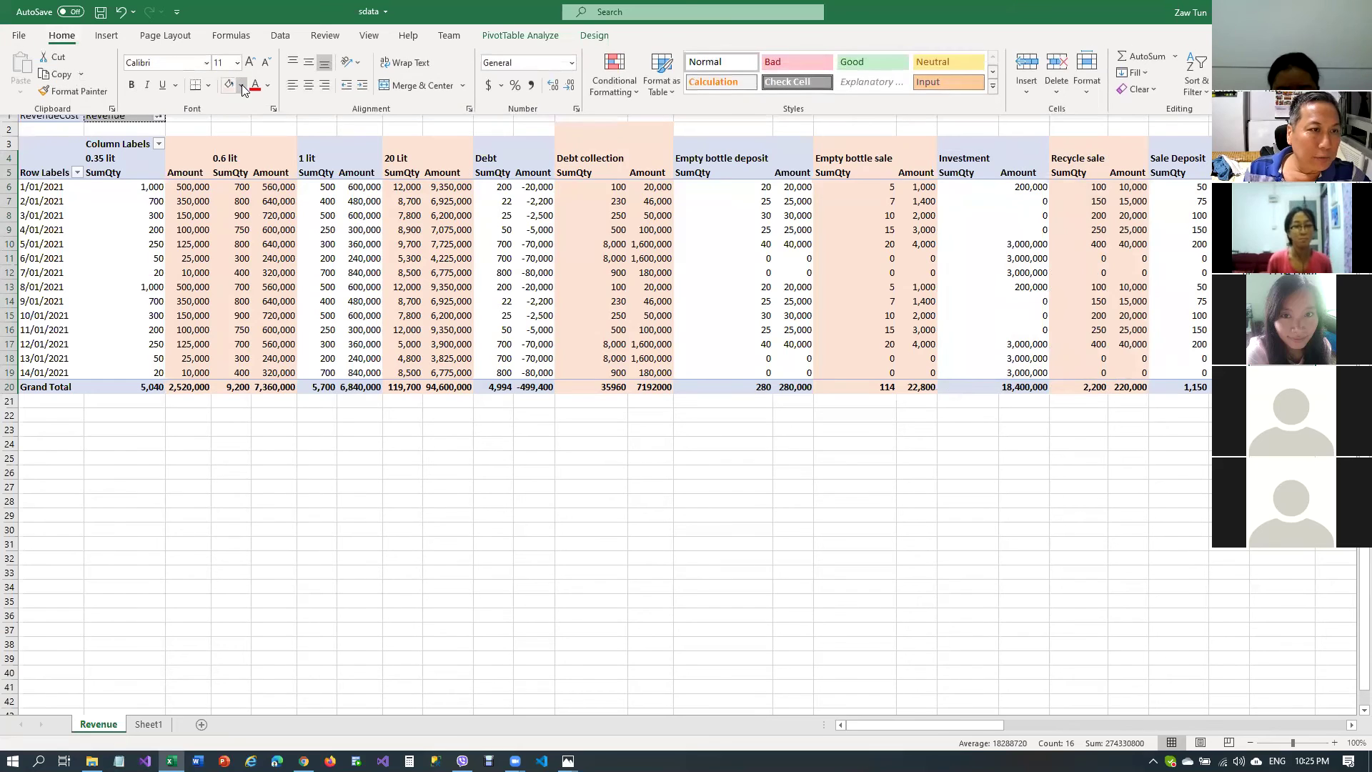
click(242, 85)
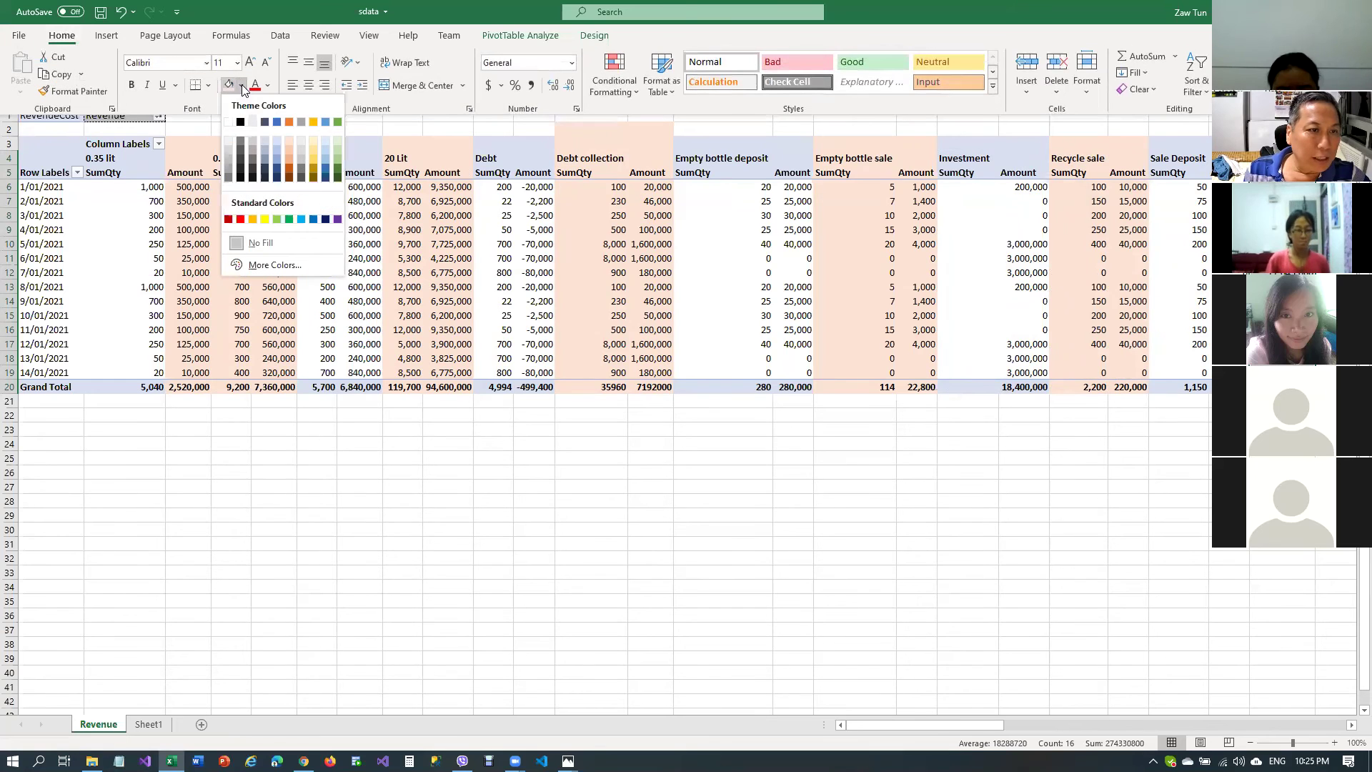
click(327, 147)
click(571, 286)
click(918, 244)
click(873, 459)
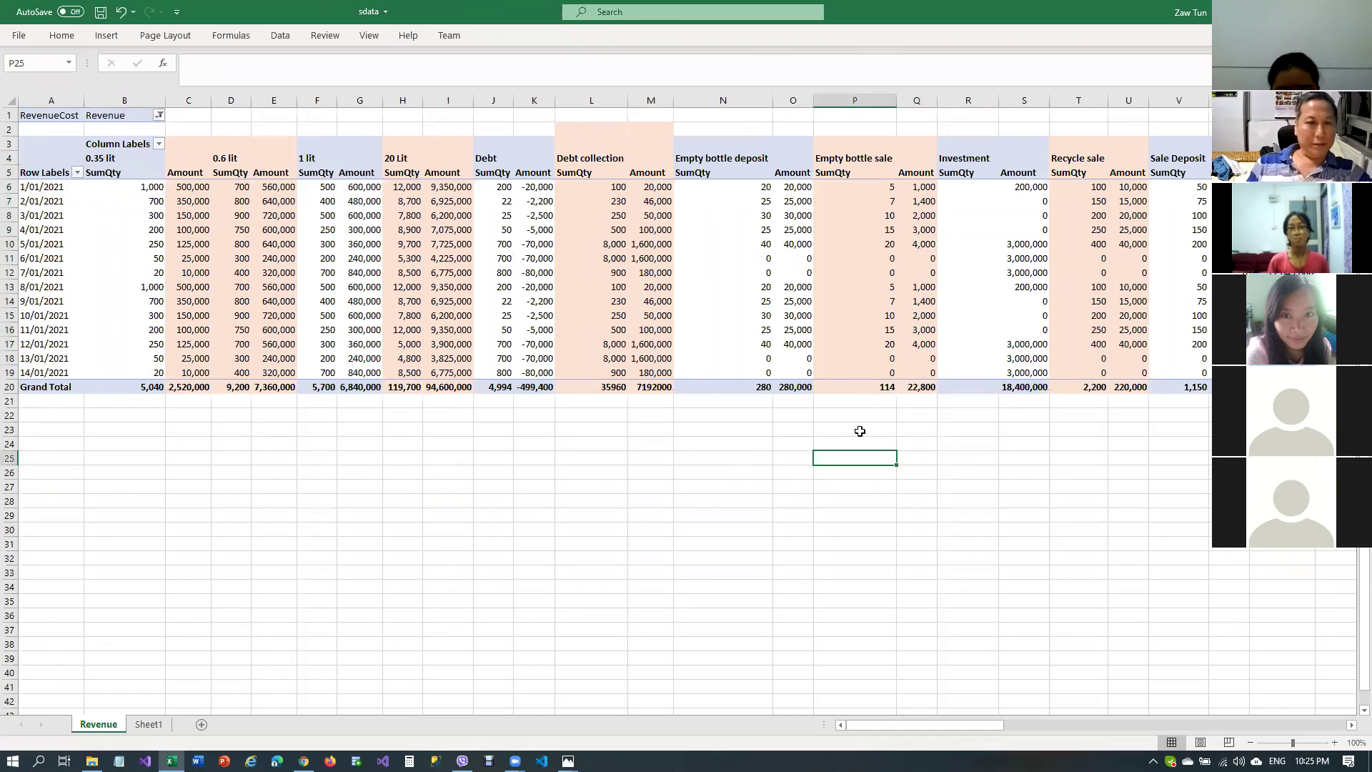
Narrow the 0.35 lit SumQty column B slightly
click(227, 487)
drag(166, 101, 156, 100)
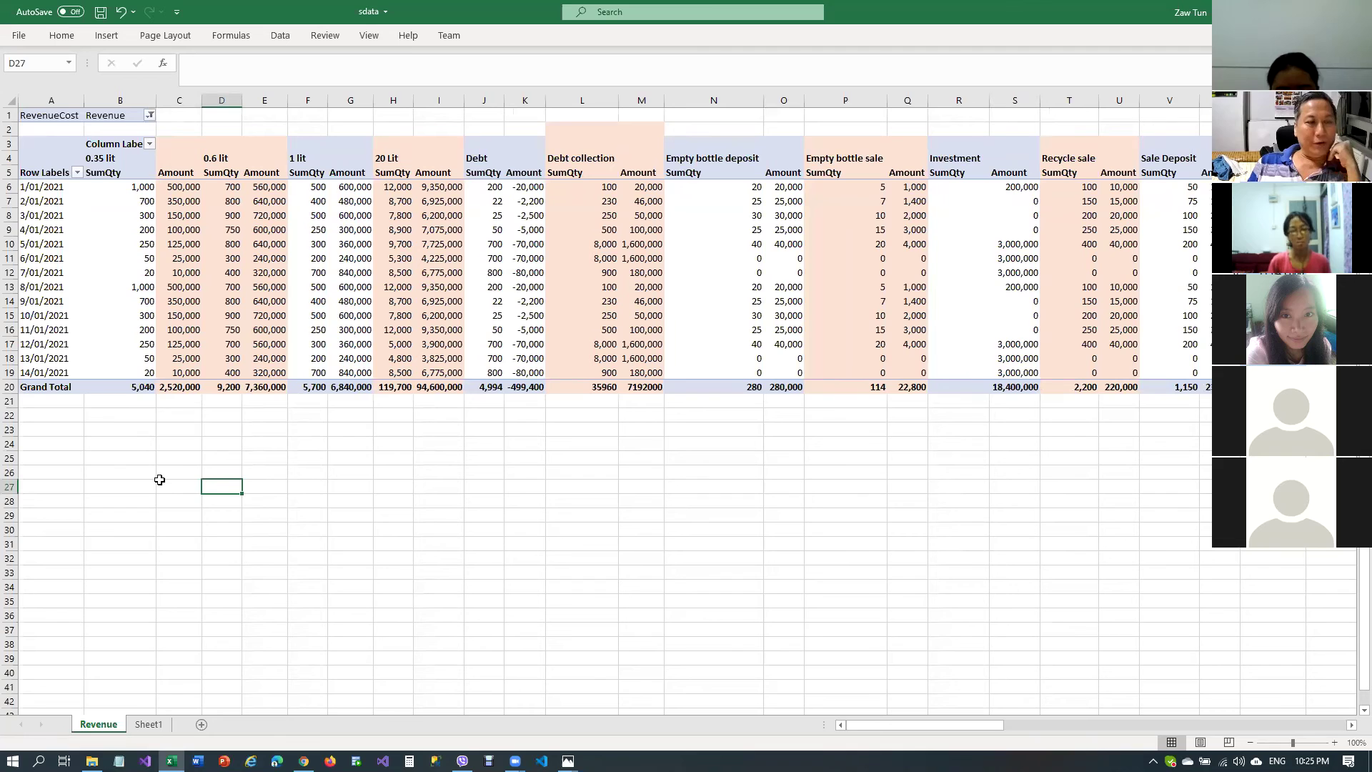
click(98, 161)
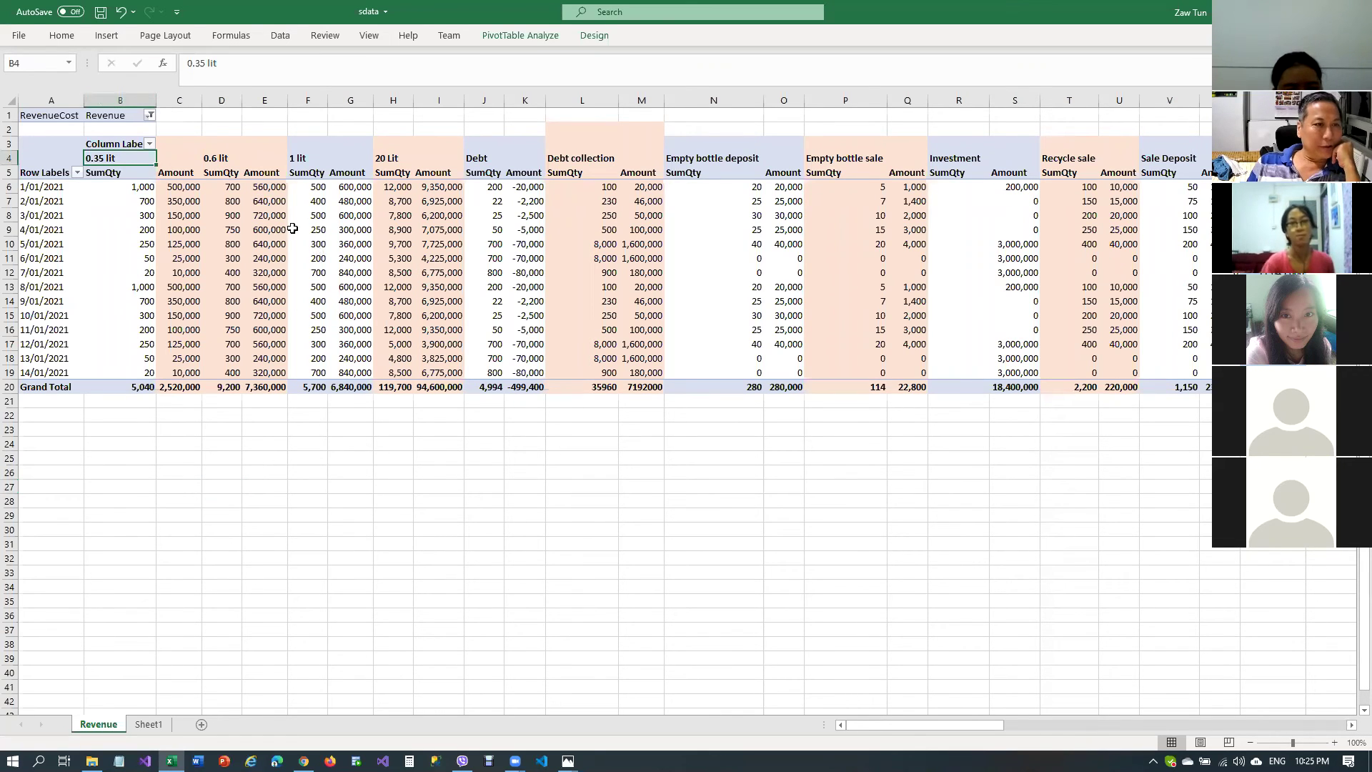
click(208, 161)
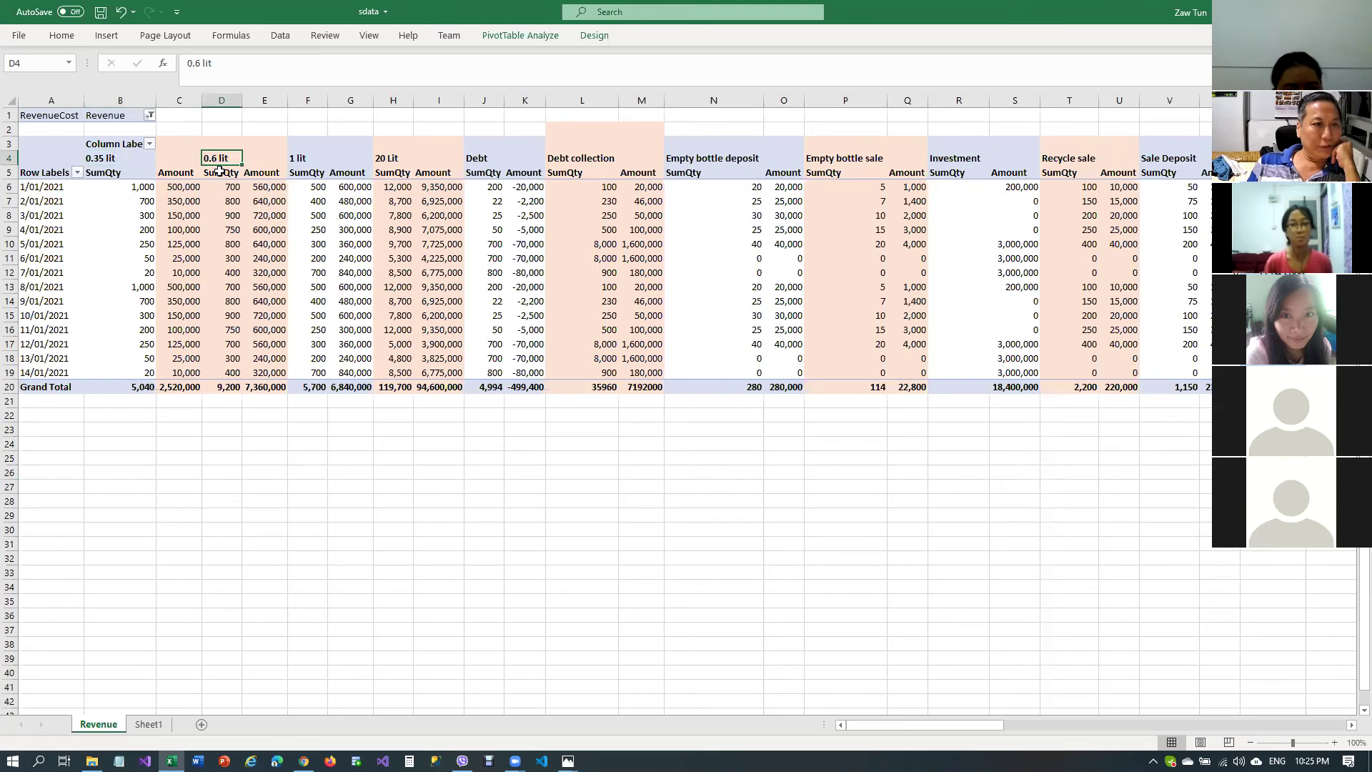
click(312, 161)
click(390, 161)
click(414, 499)
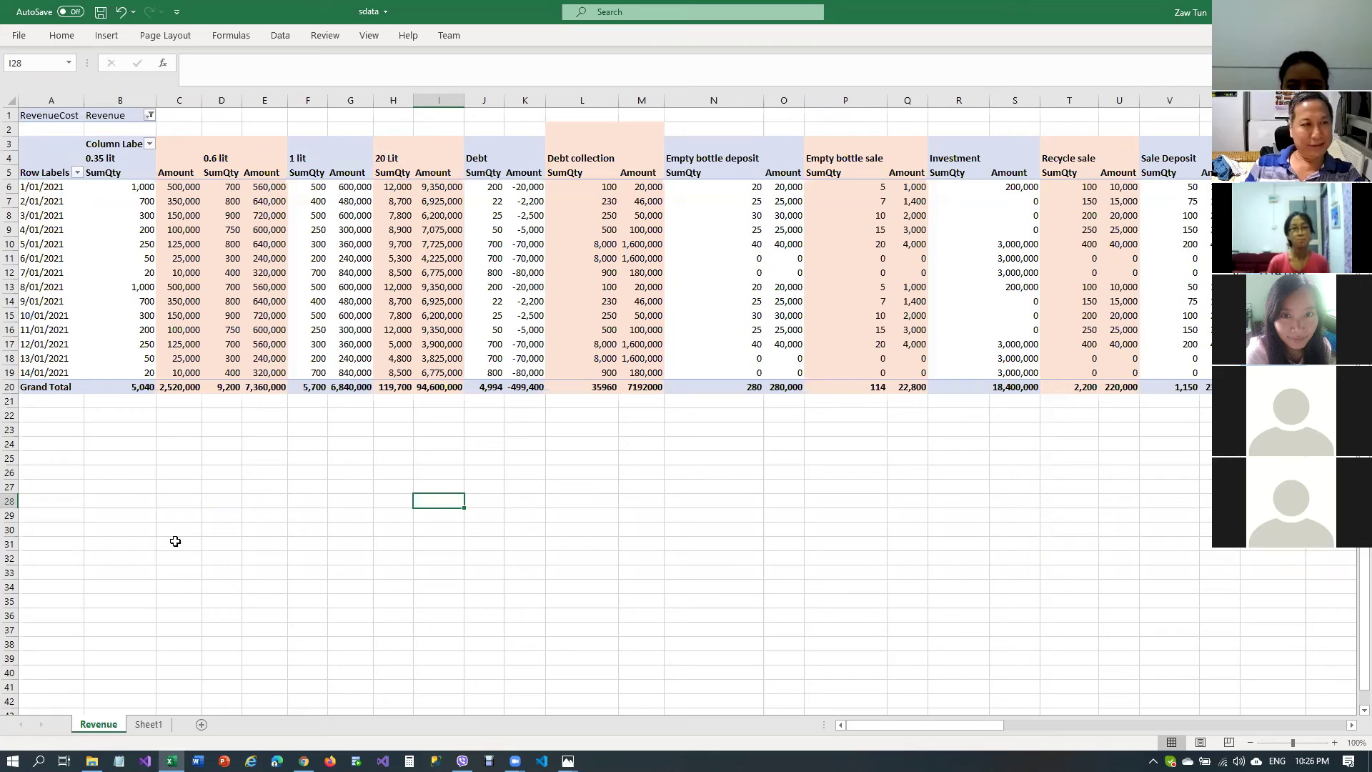
Enter the title "Revenue Summary List" in cell J1 above the PivotTable
click(483, 113)
text(Re)
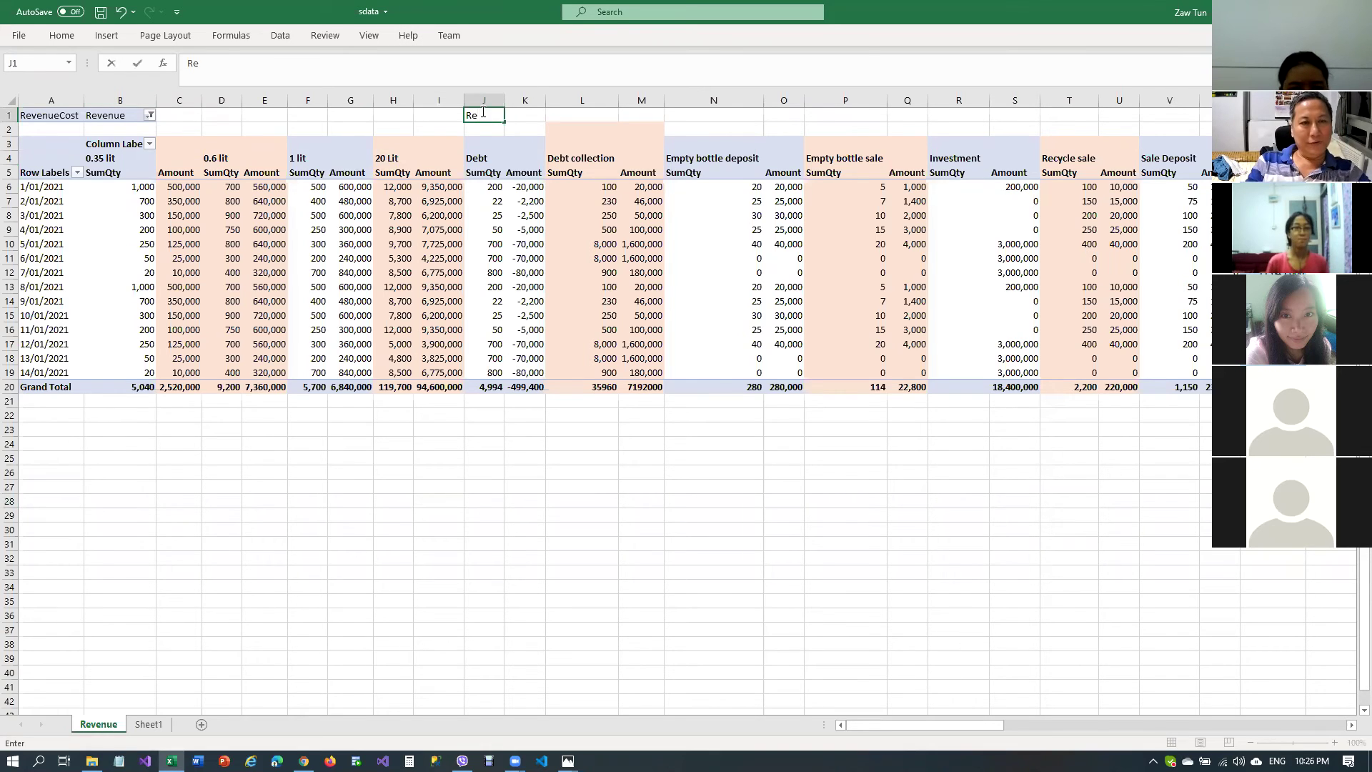
text(Revenue)
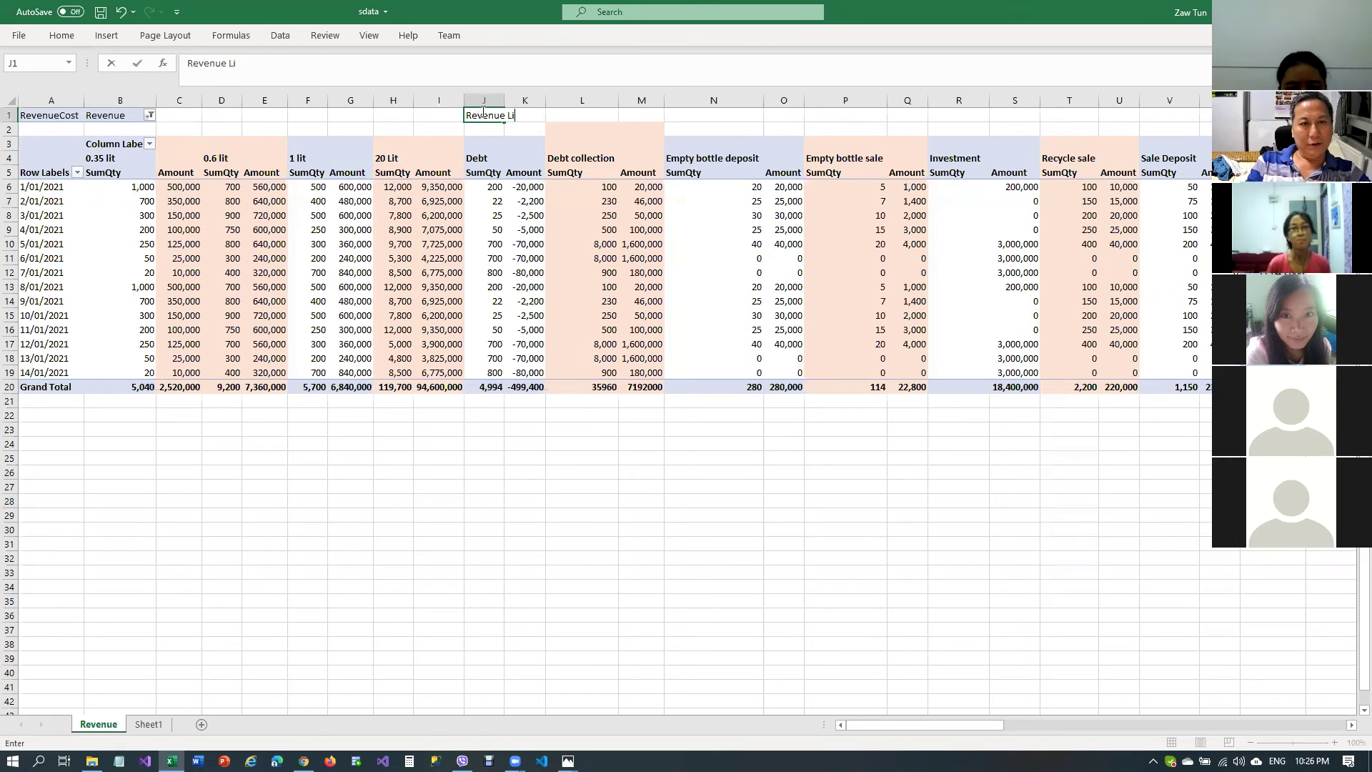
text( Summary List)
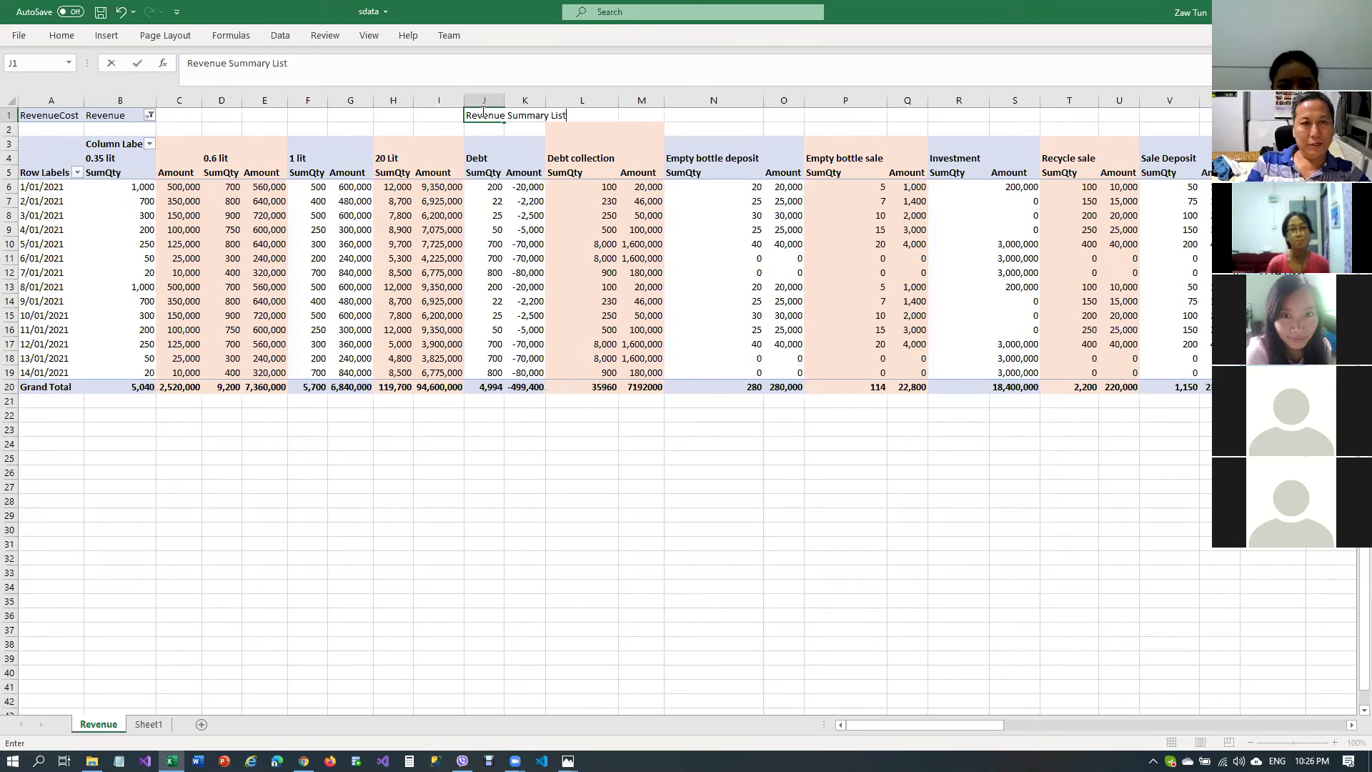
key(Return)
Format the Revenue Summary List title as bold with font size 20
drag(484, 110, 582, 115)
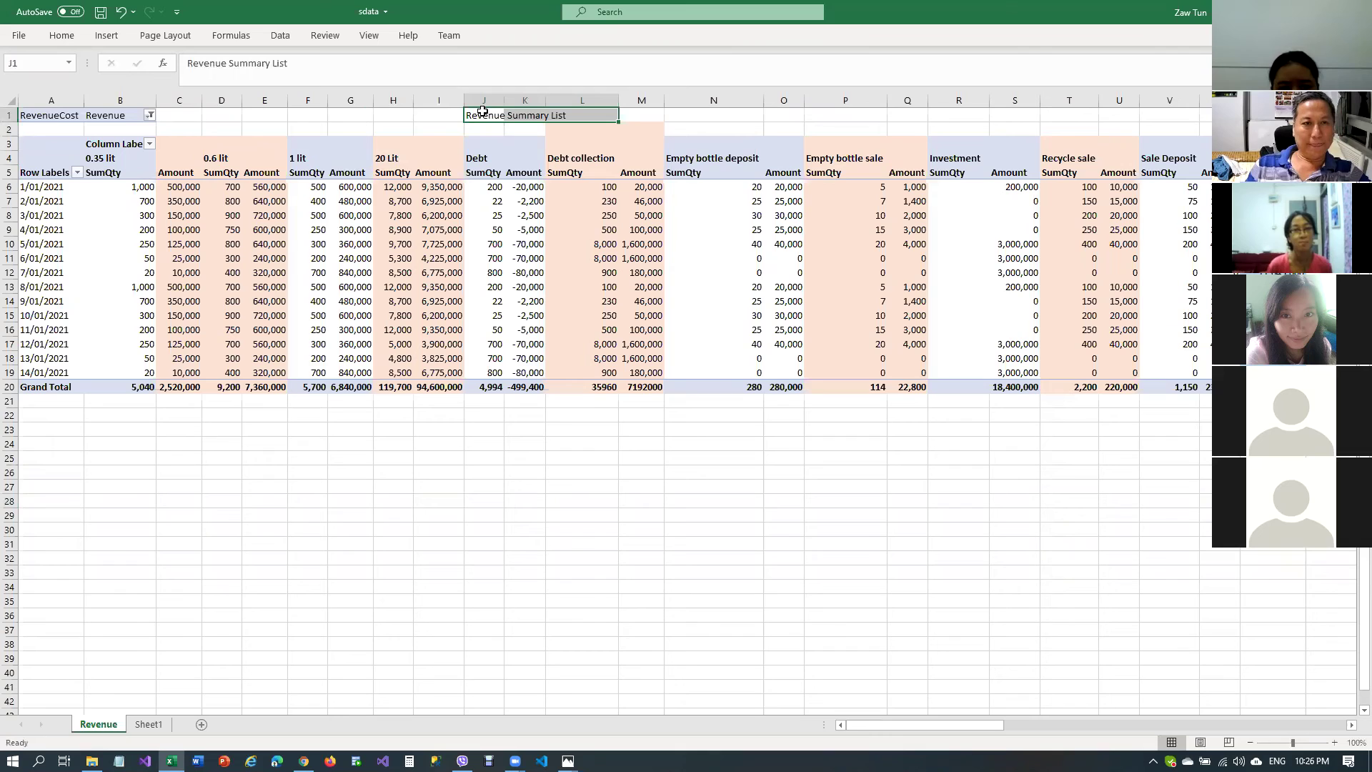
click(65, 40)
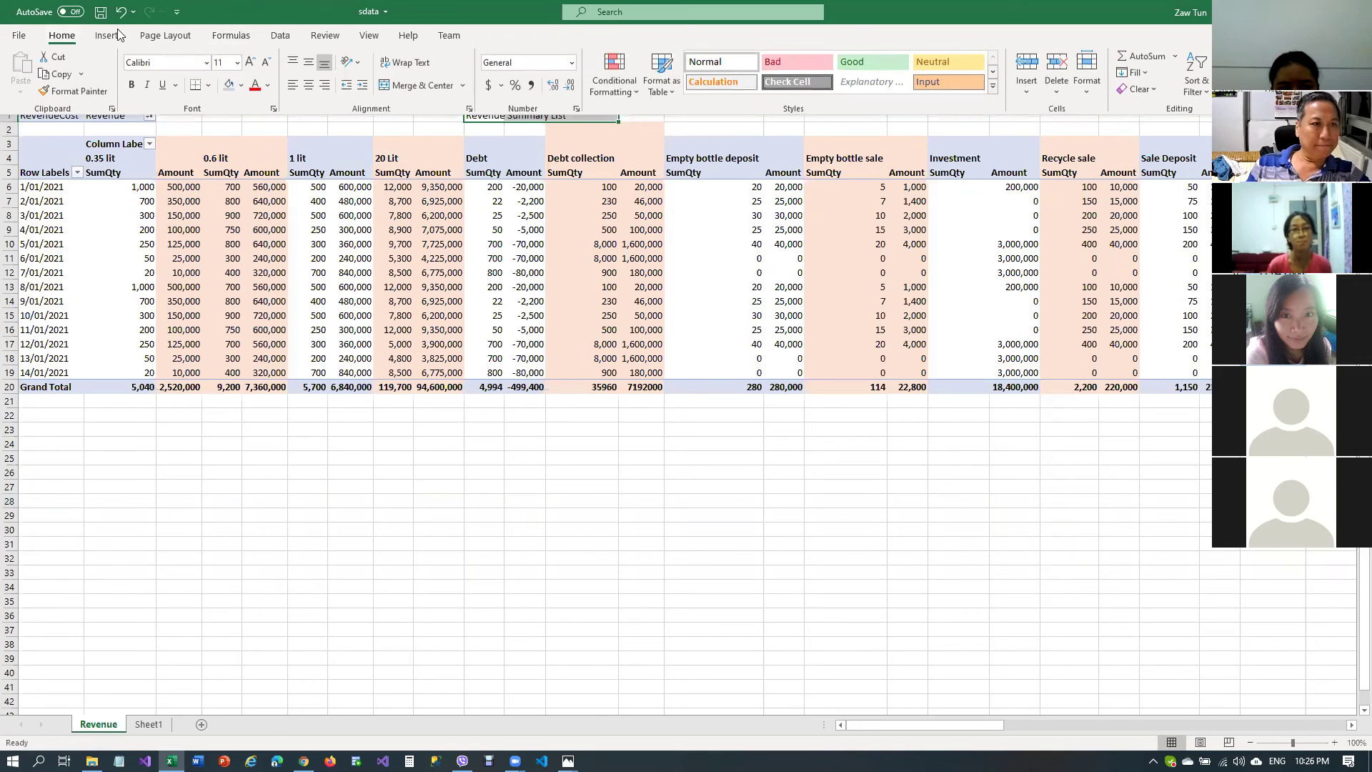
click(131, 84)
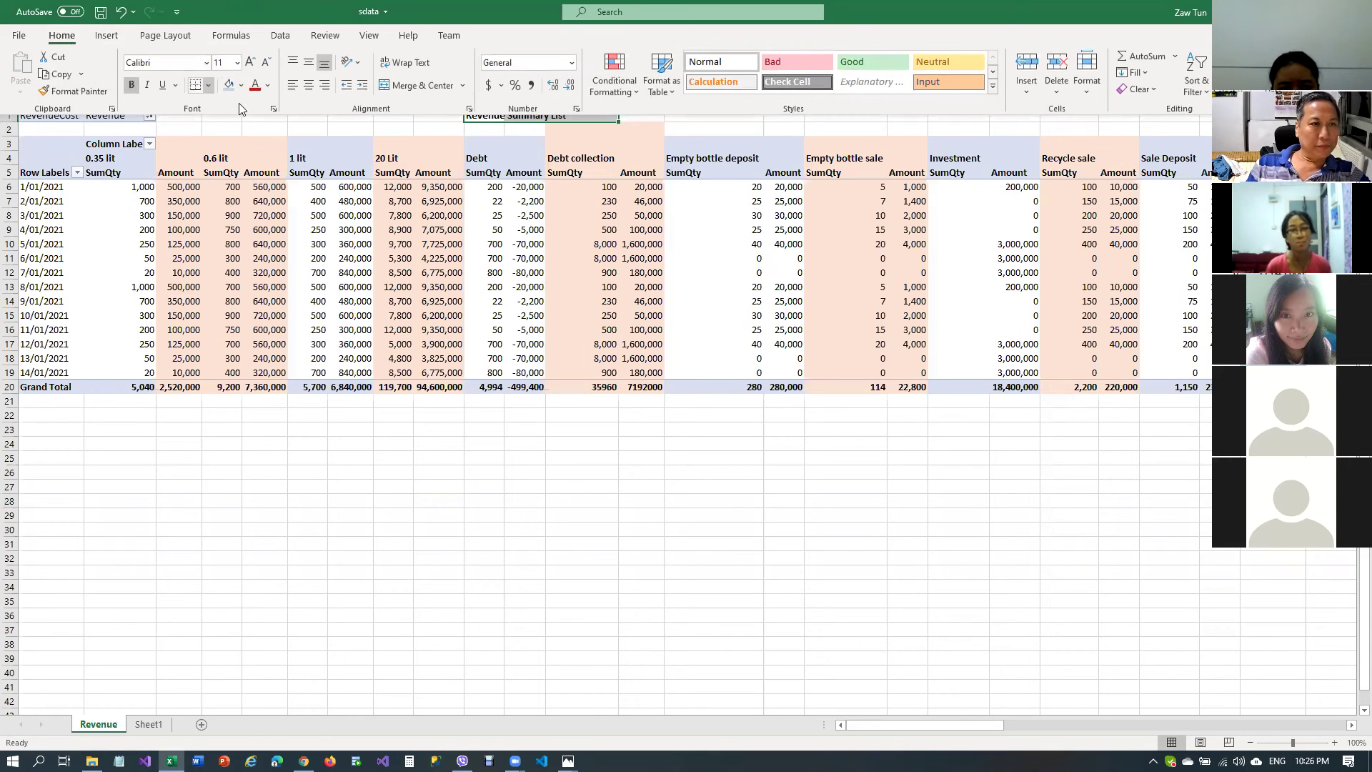
click(238, 63)
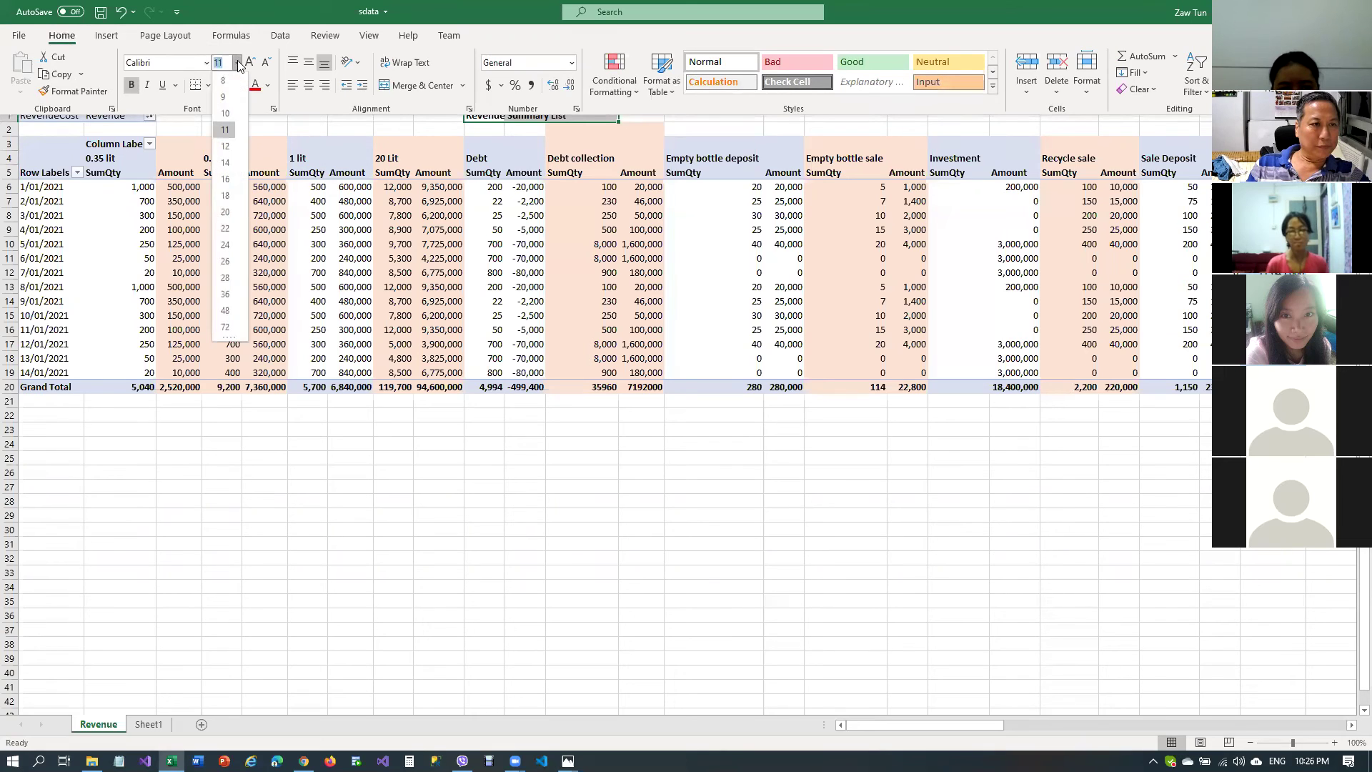
click(234, 213)
click(335, 230)
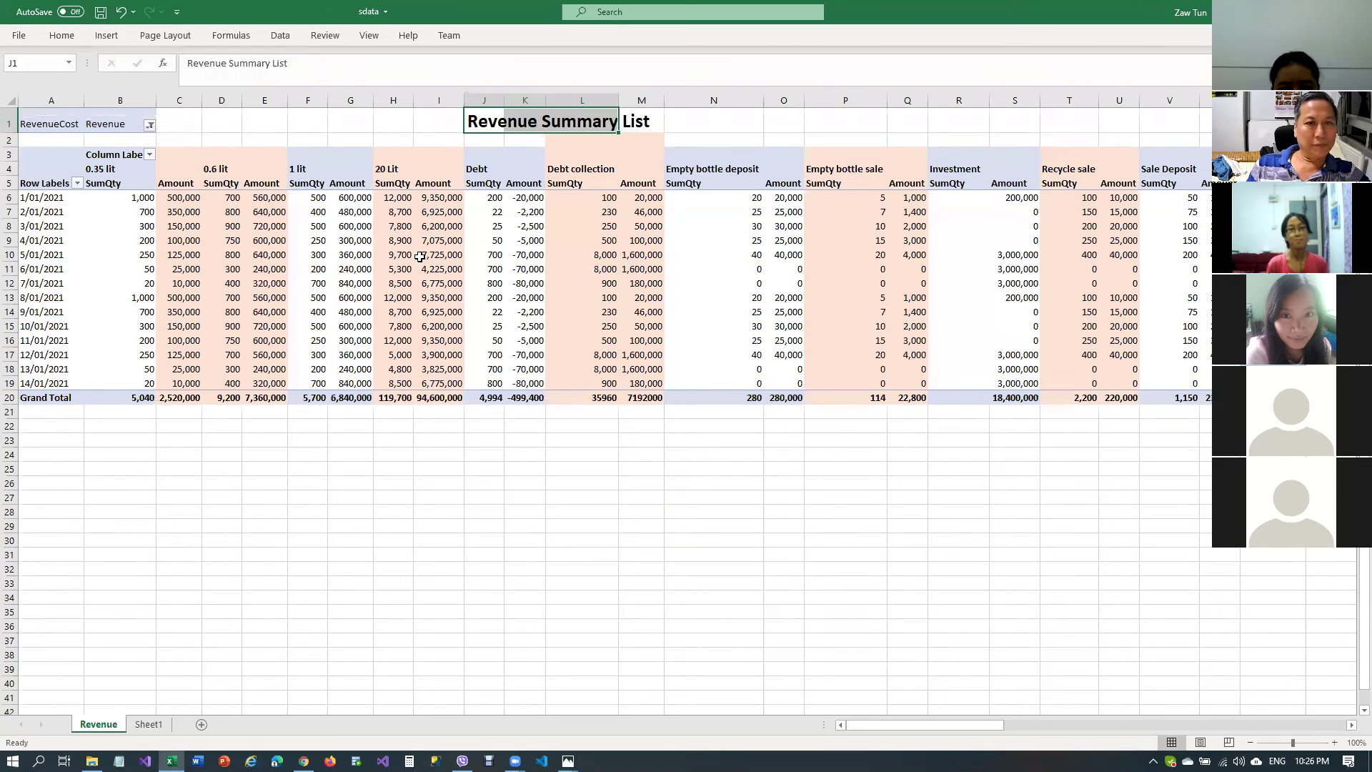
click(350, 426)
click(636, 543)
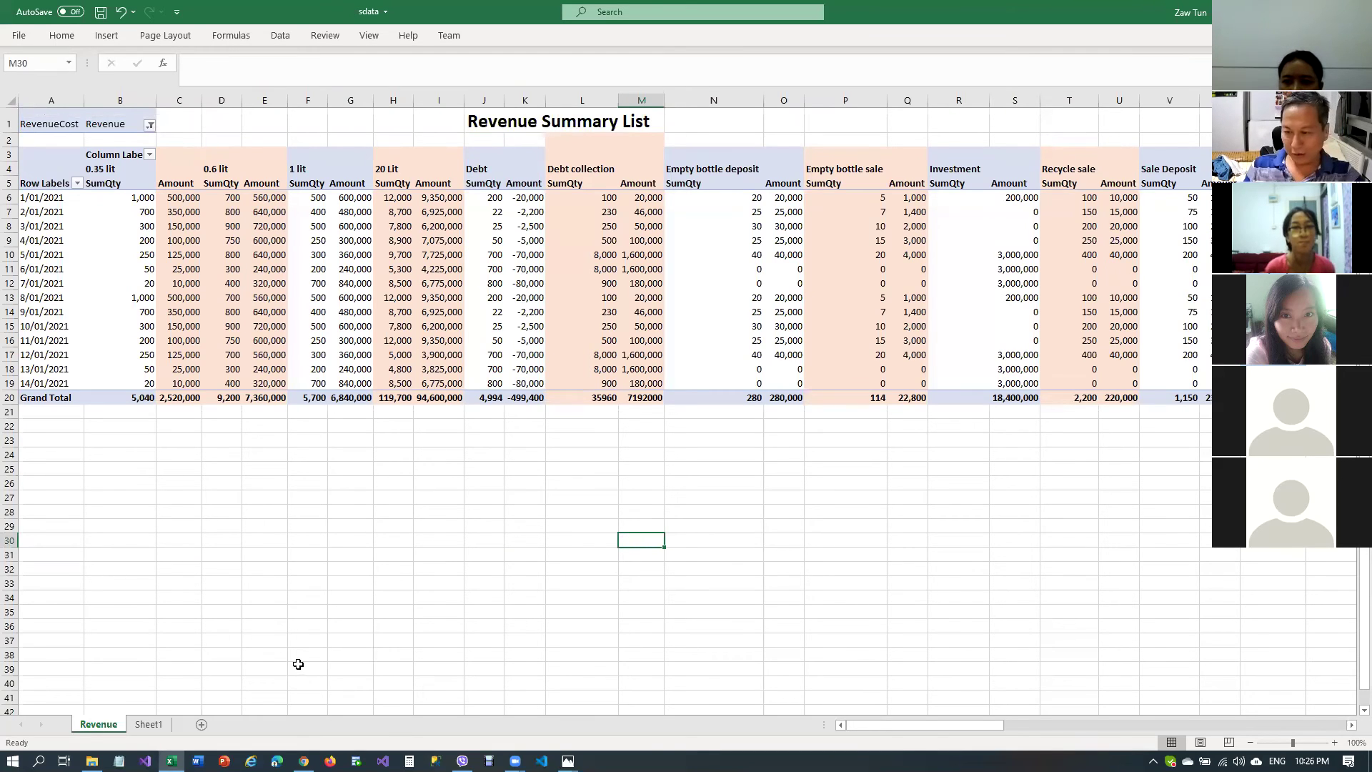
click(202, 725)
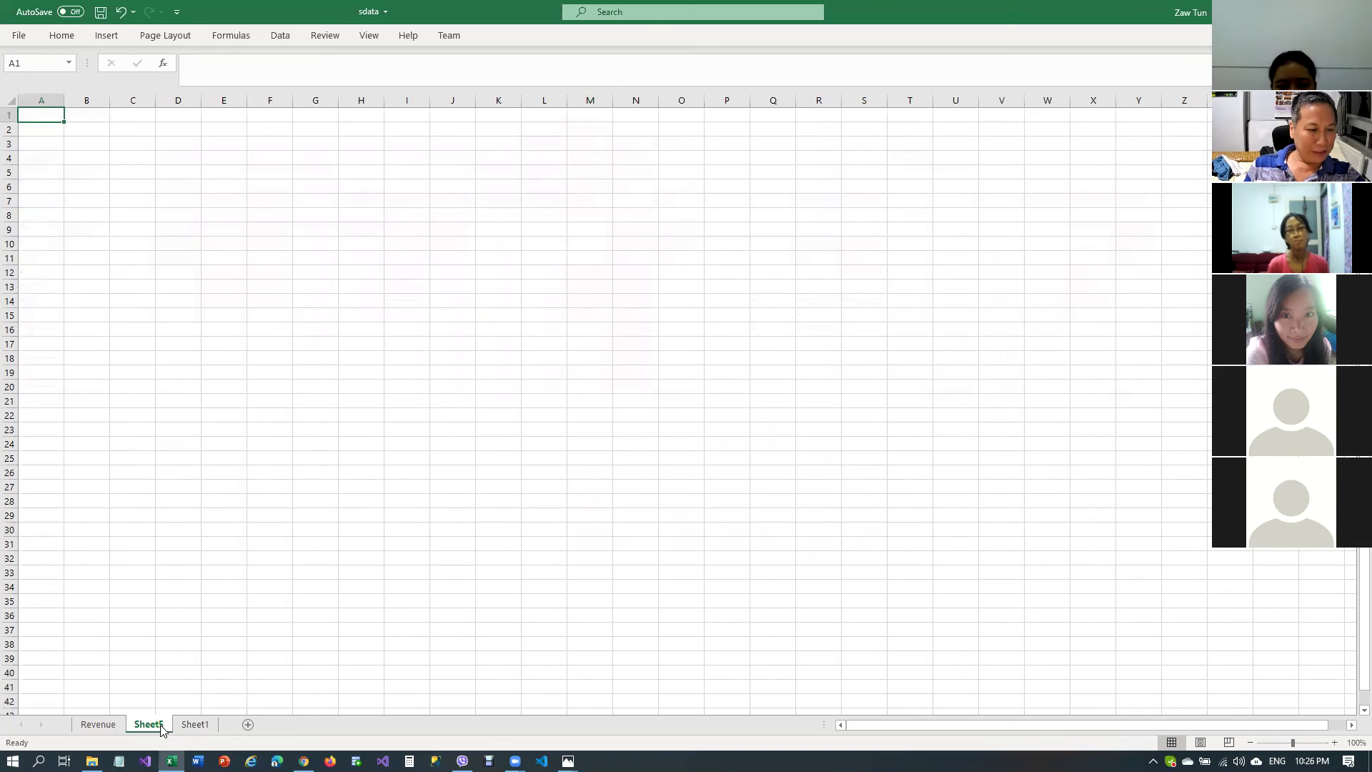
right_click(161, 728)
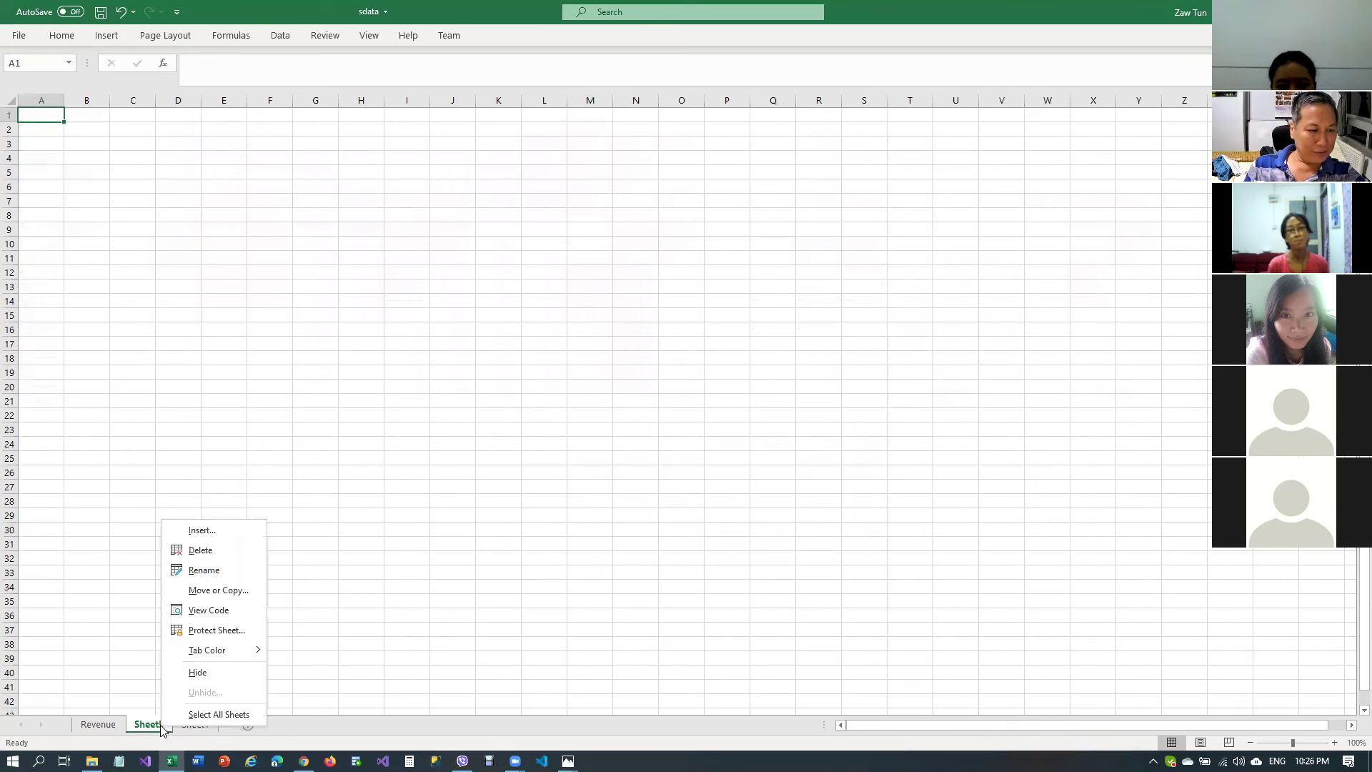
click(217, 551)
Create a PivotTable from Sheet1's range A1:L225 on a new worksheet and add Income Amount to its values
click(111, 542)
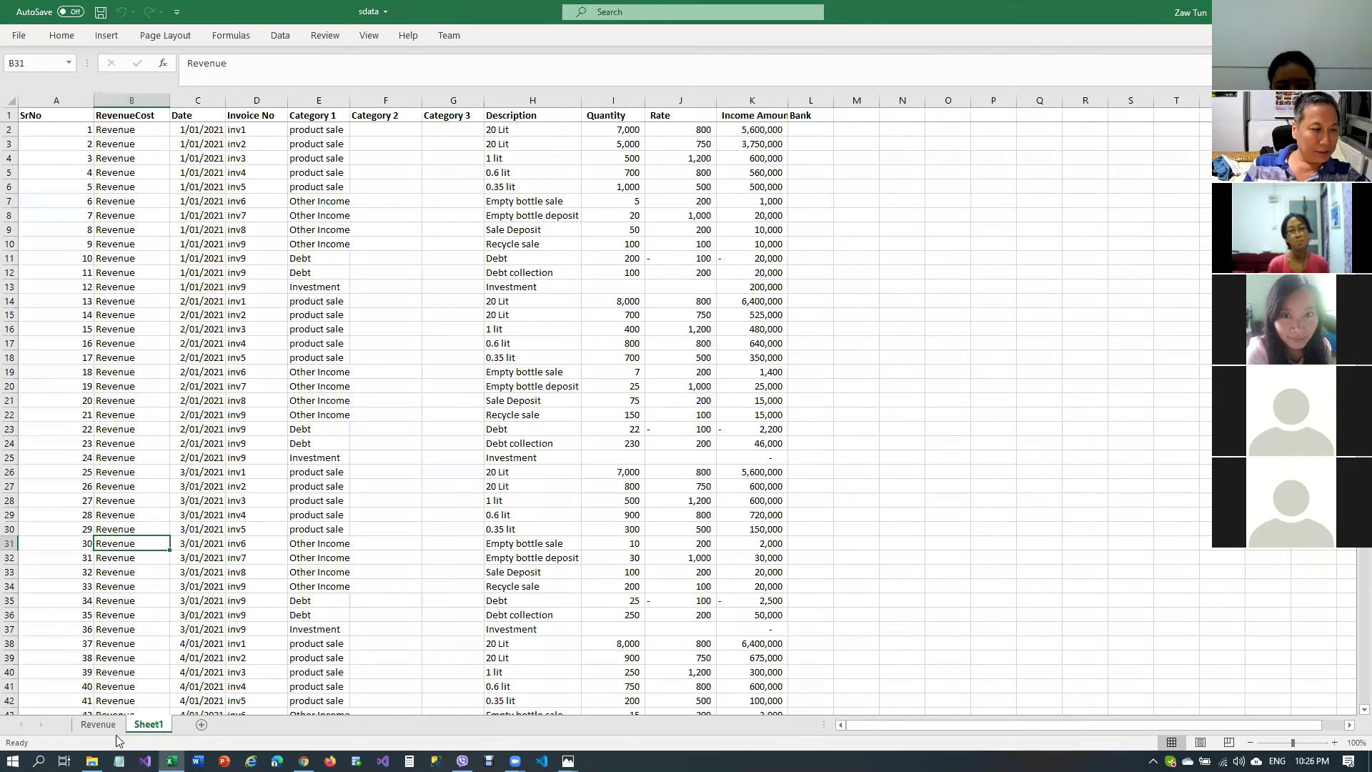
click(169, 338)
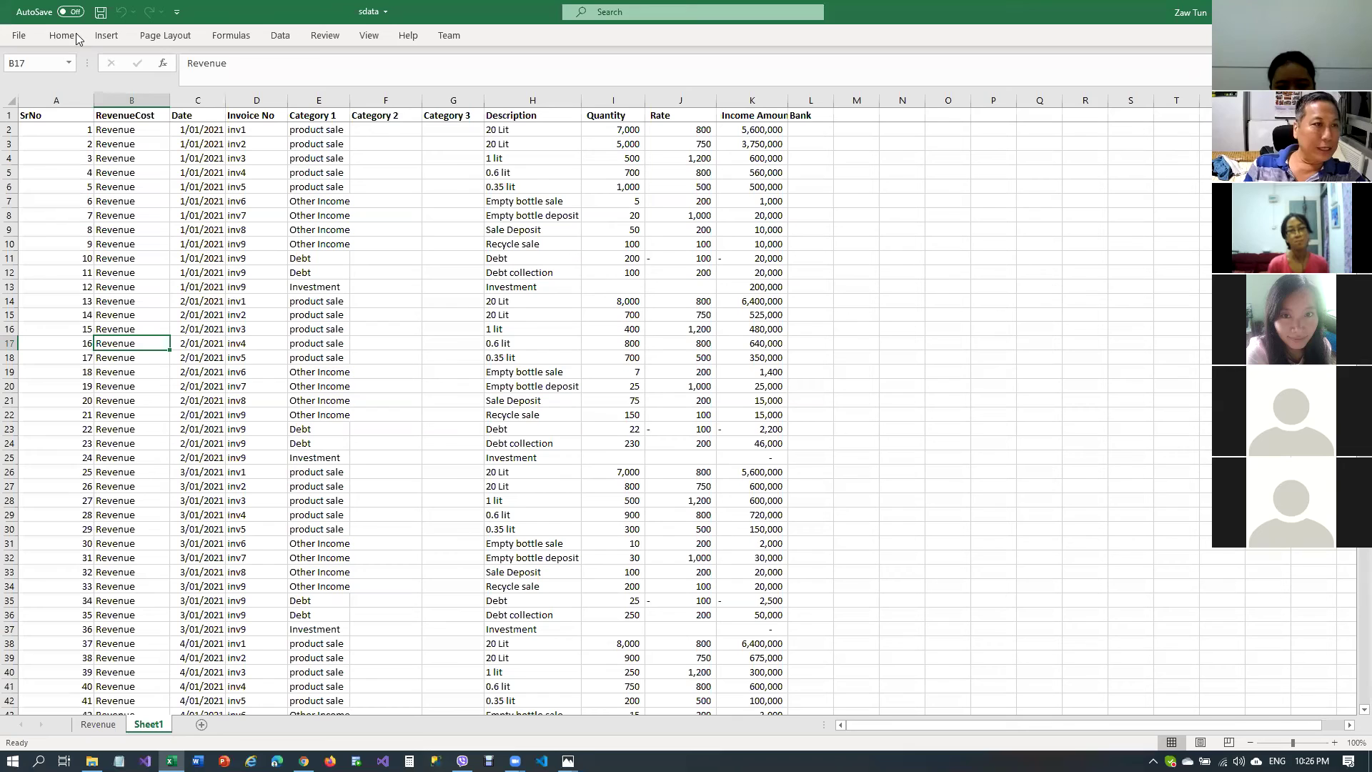
click(100, 35)
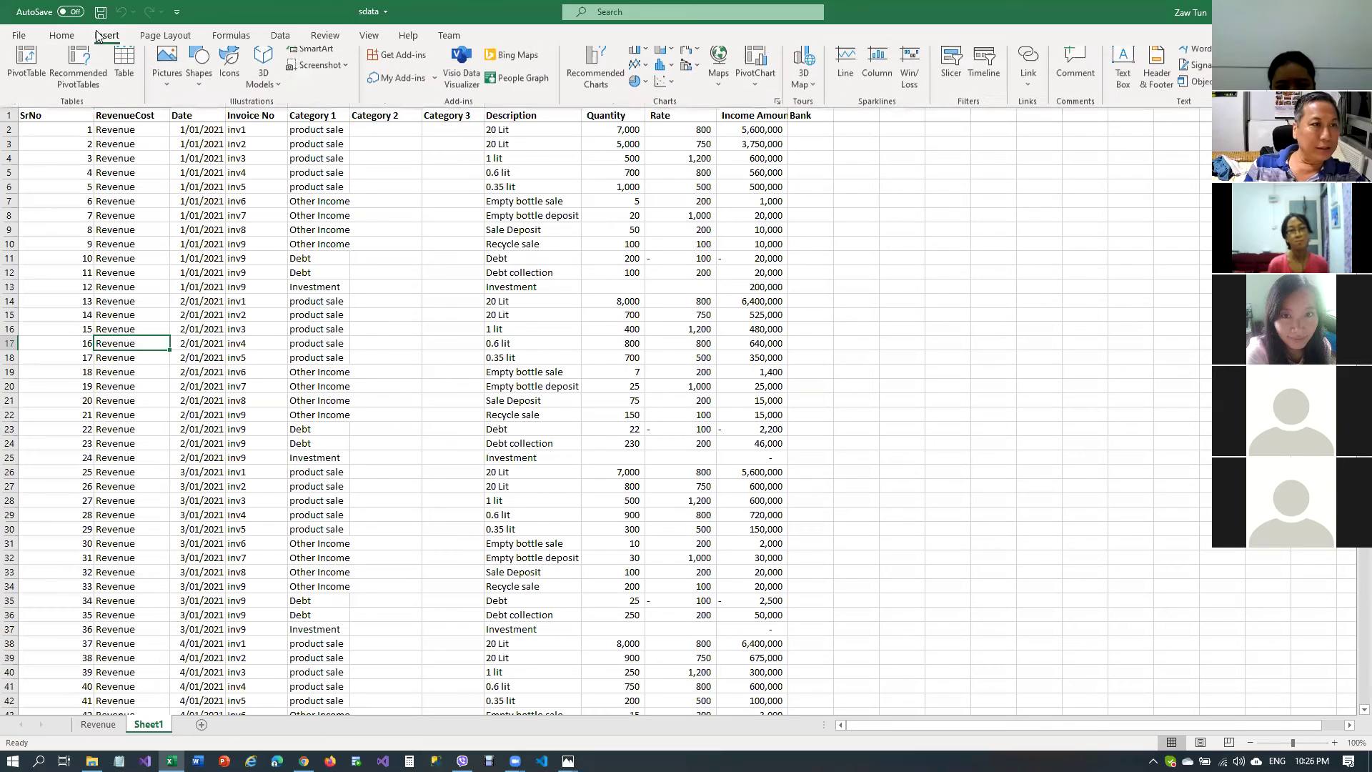
click(28, 64)
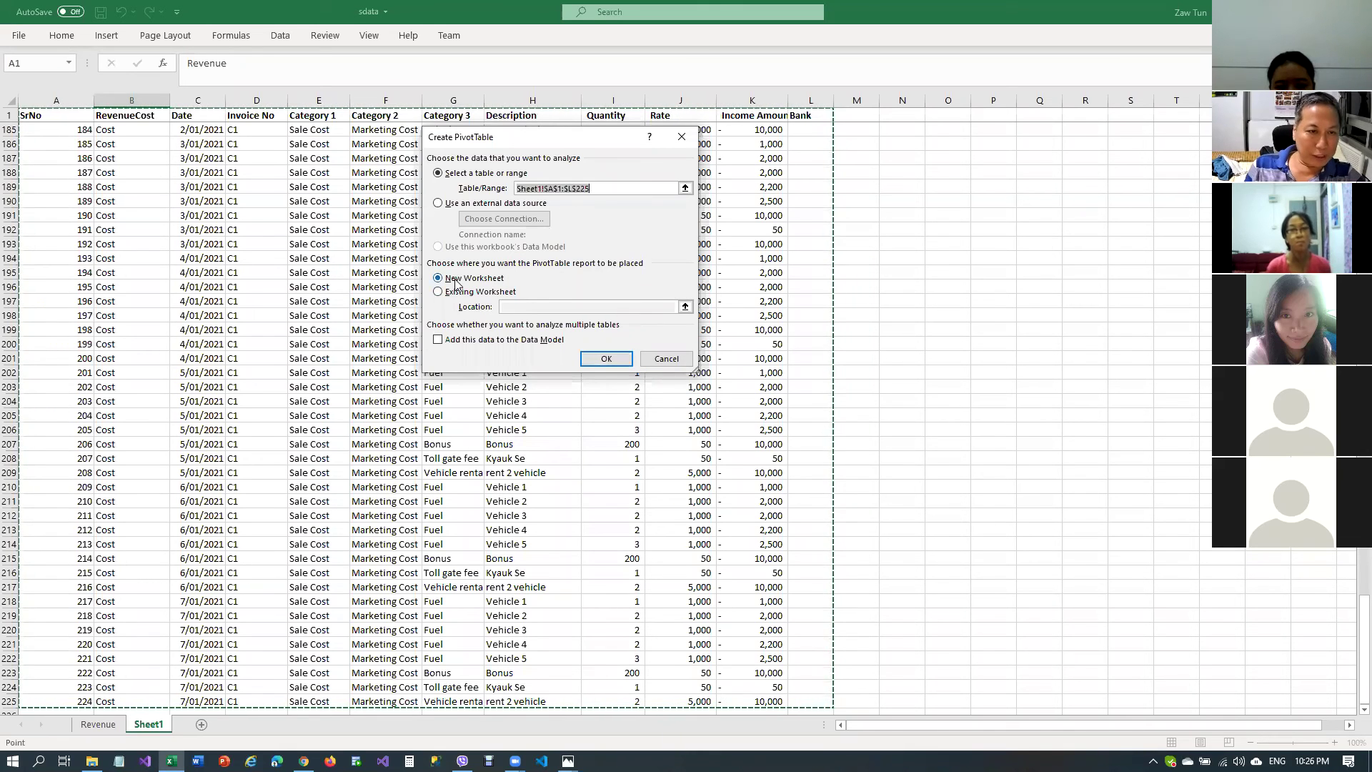
click(604, 358)
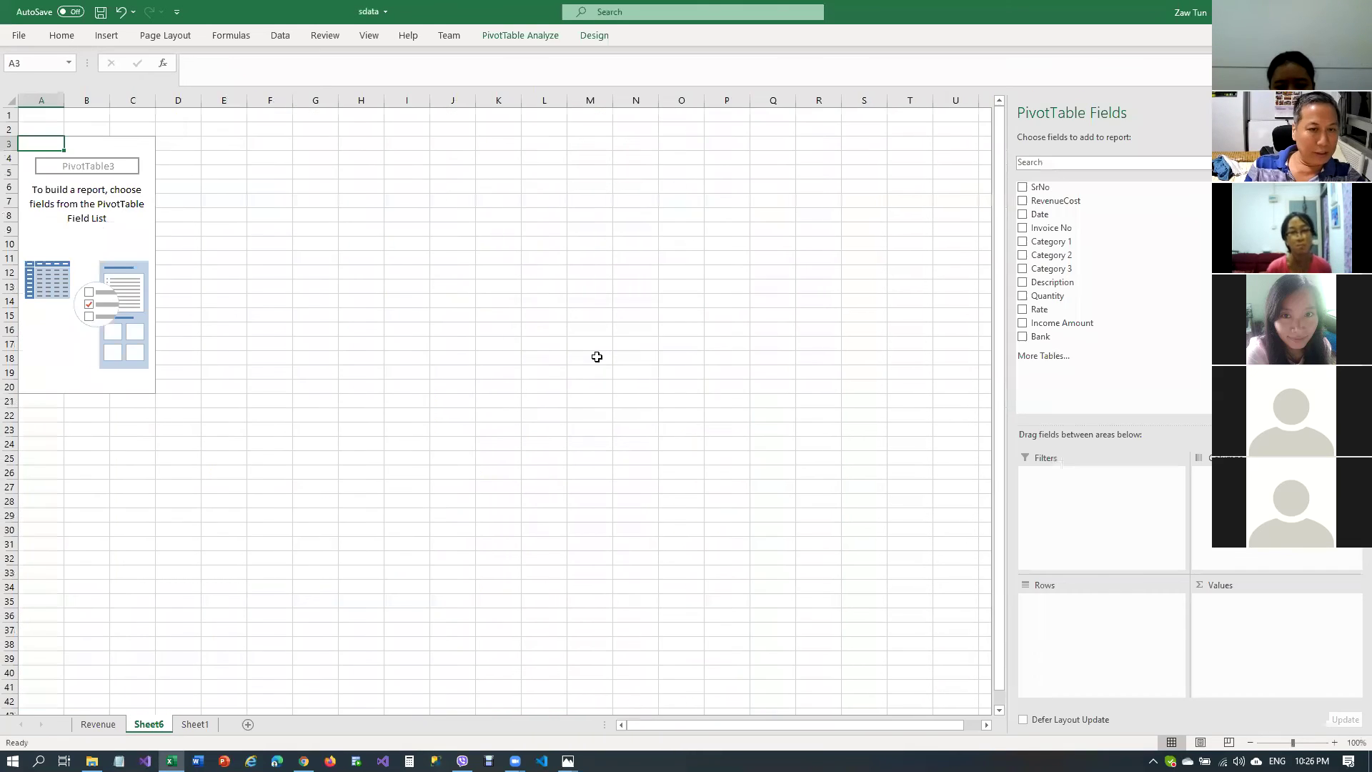
click(119, 228)
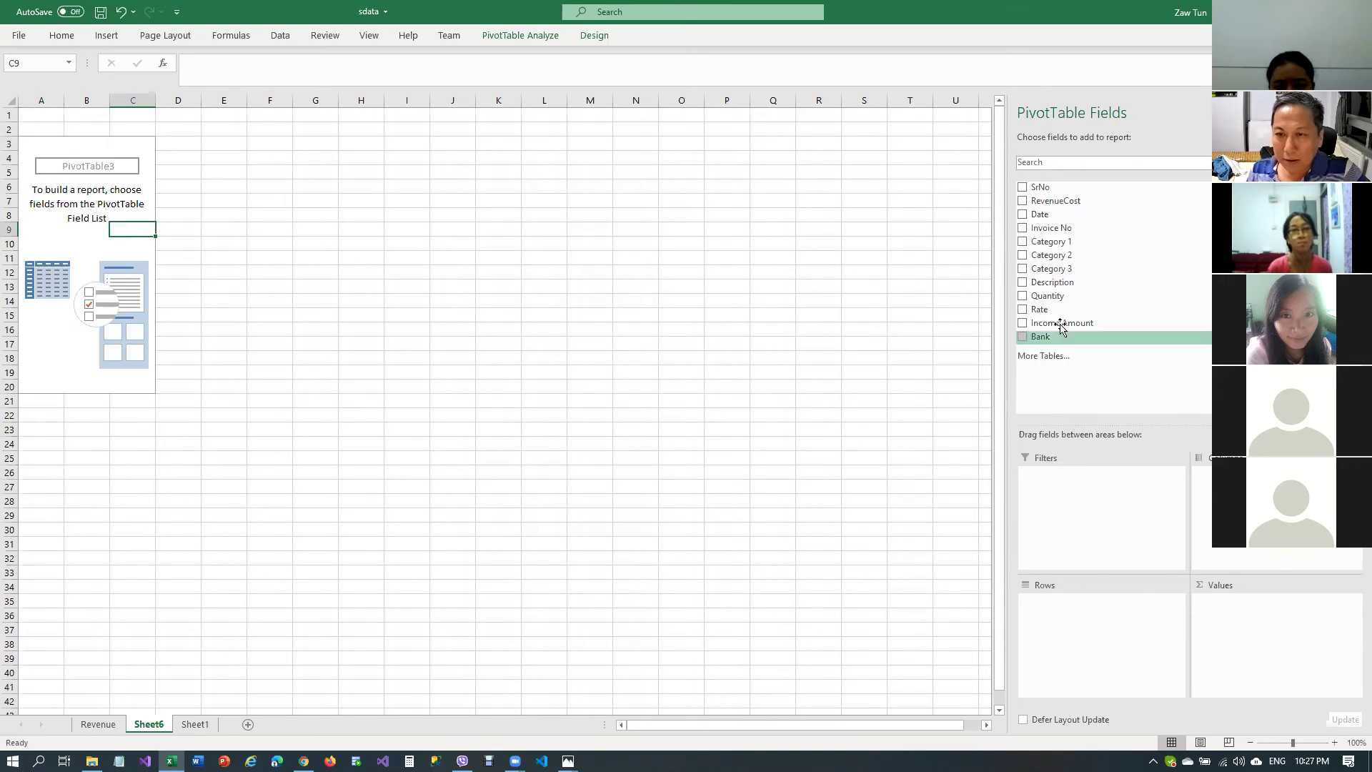
drag(1062, 321, 1323, 628)
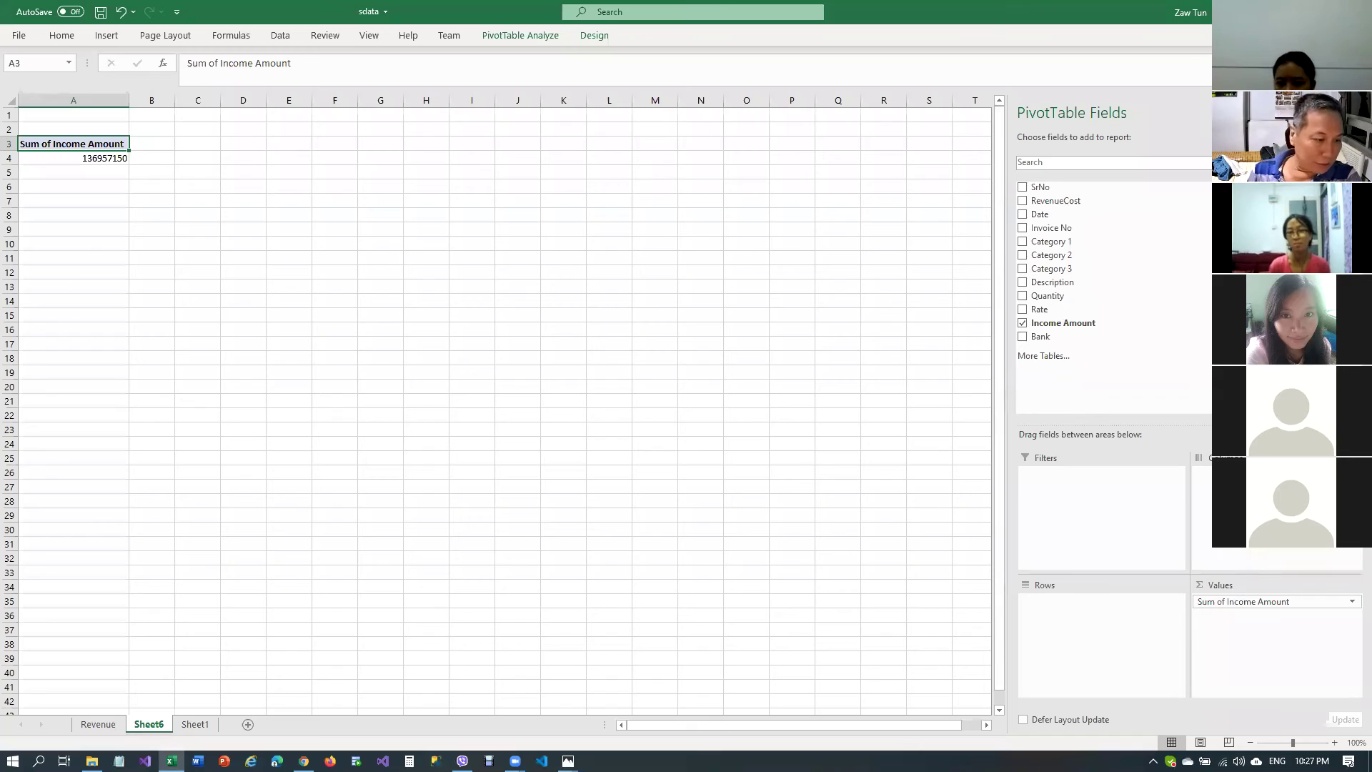
click(194, 724)
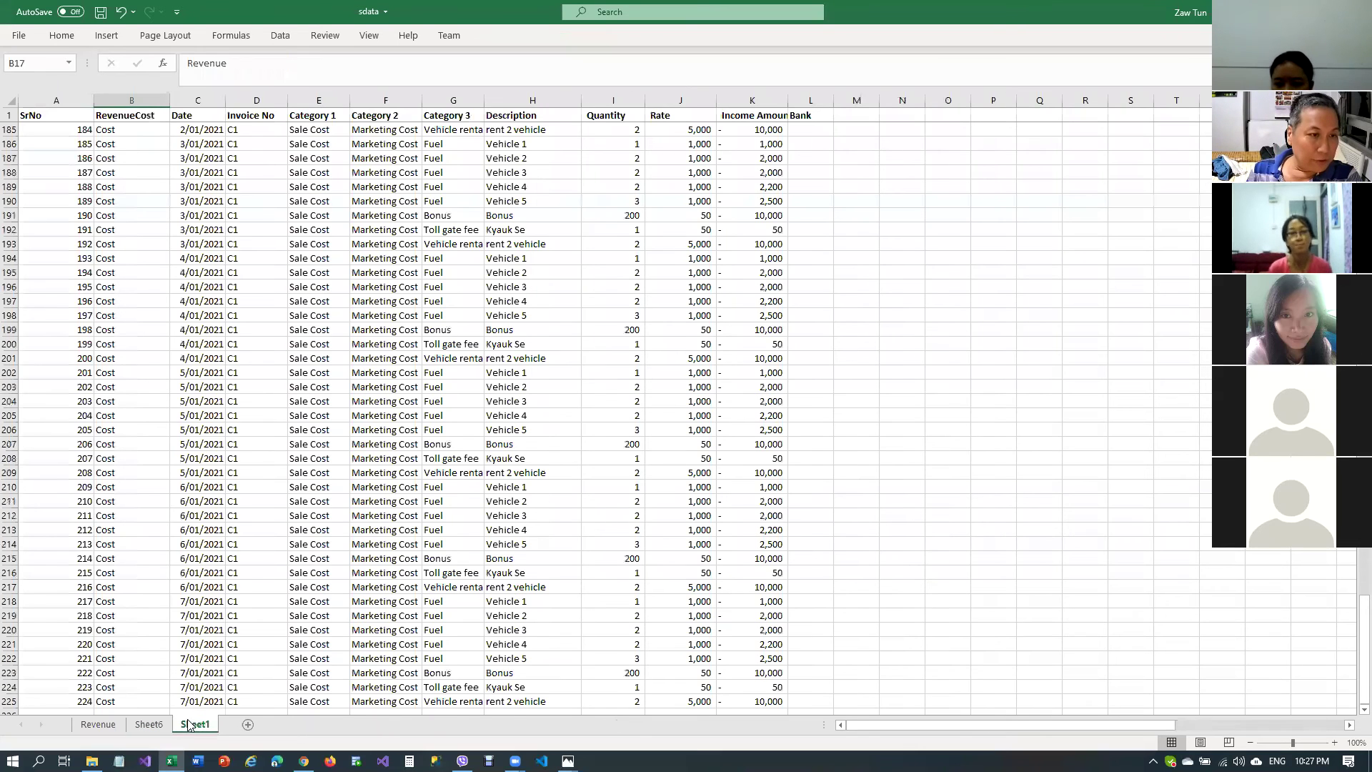
click(235, 574)
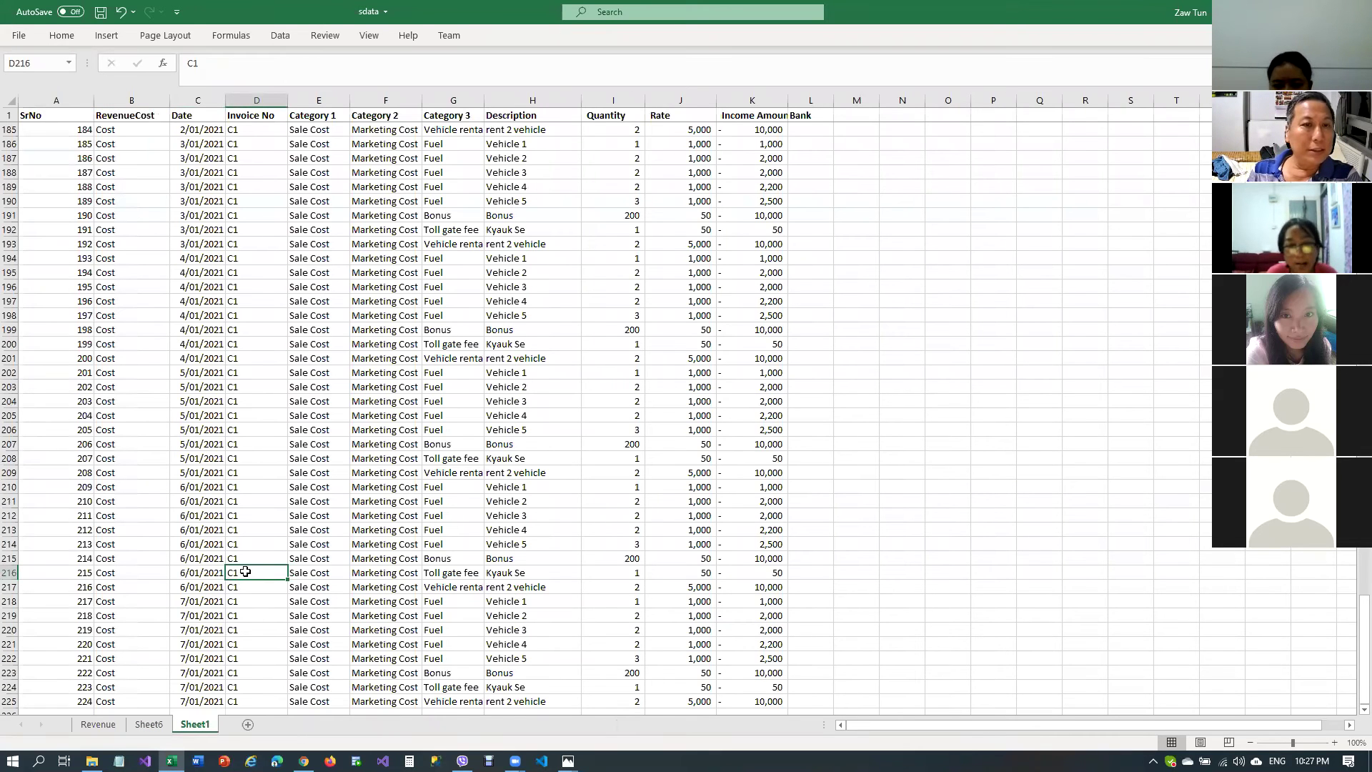
drag(625, 261, 615, 301)
click(614, 300)
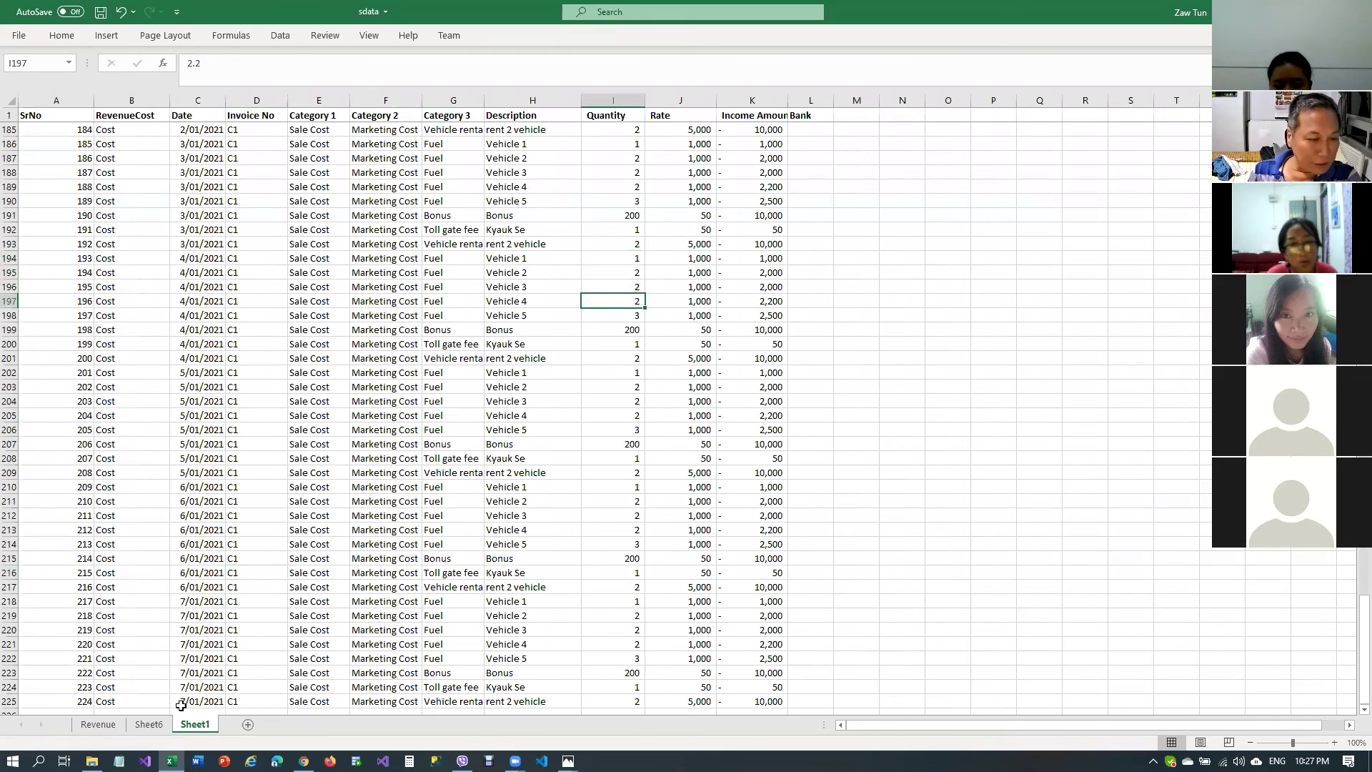
Rename the new PivotTable's worksheet as Cost
click(148, 726)
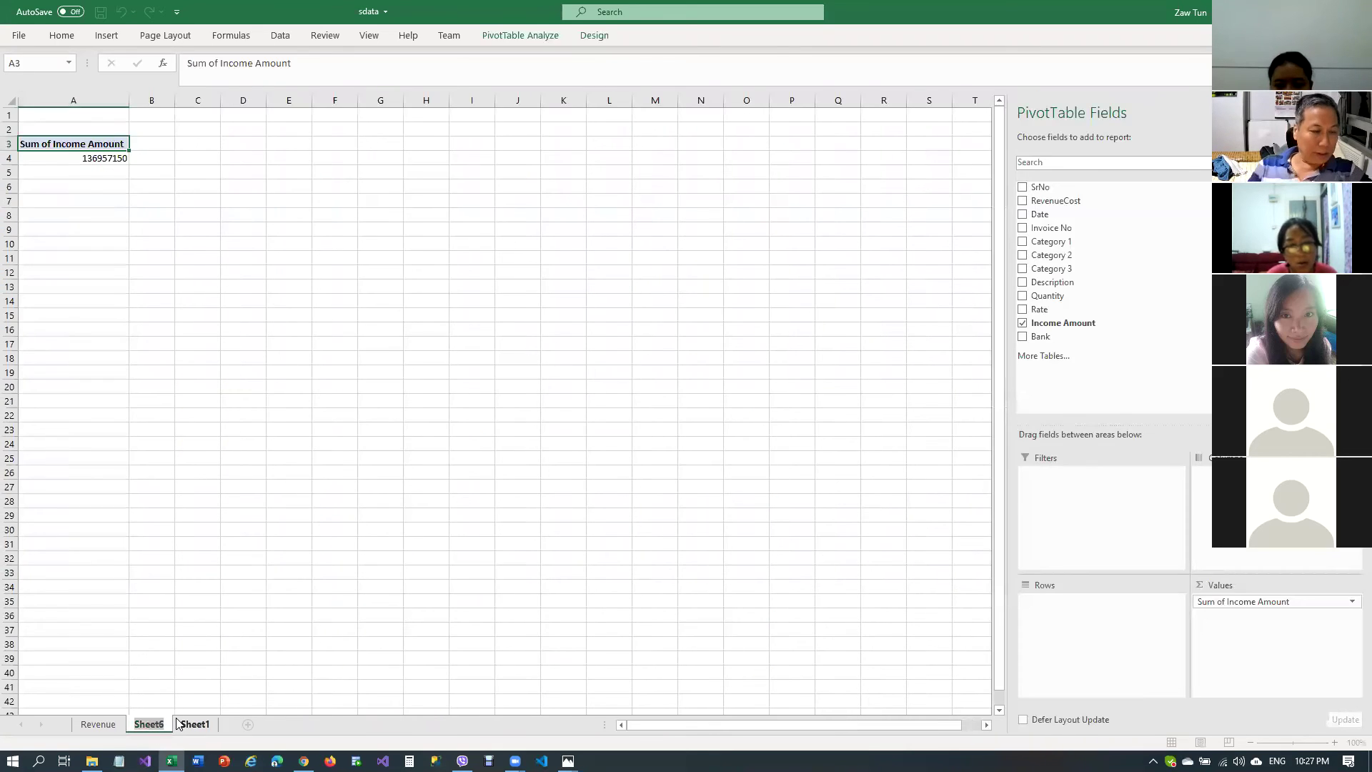
text(Cost)
key(Return)
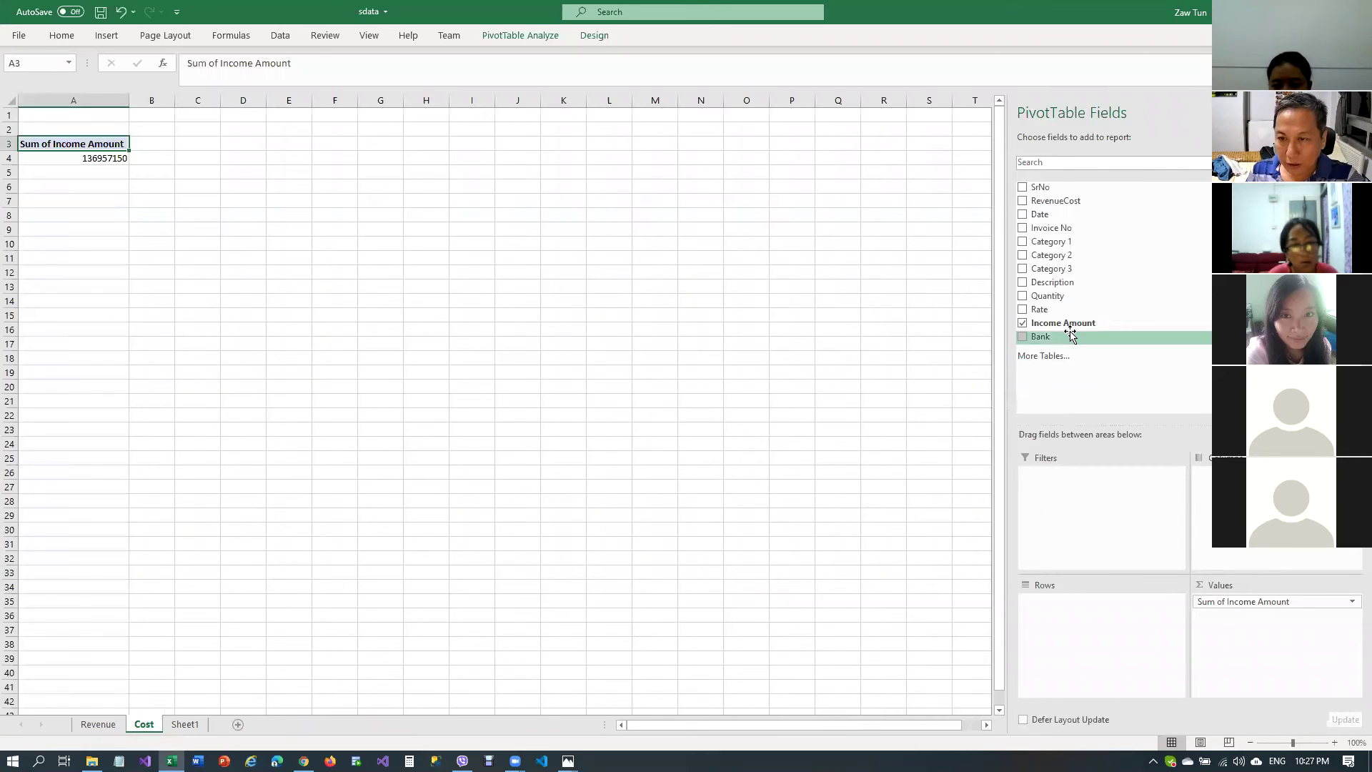
Add Quantity to the values ahead of Income Amount and place Date in the rows
drag(1047, 295, 1310, 602)
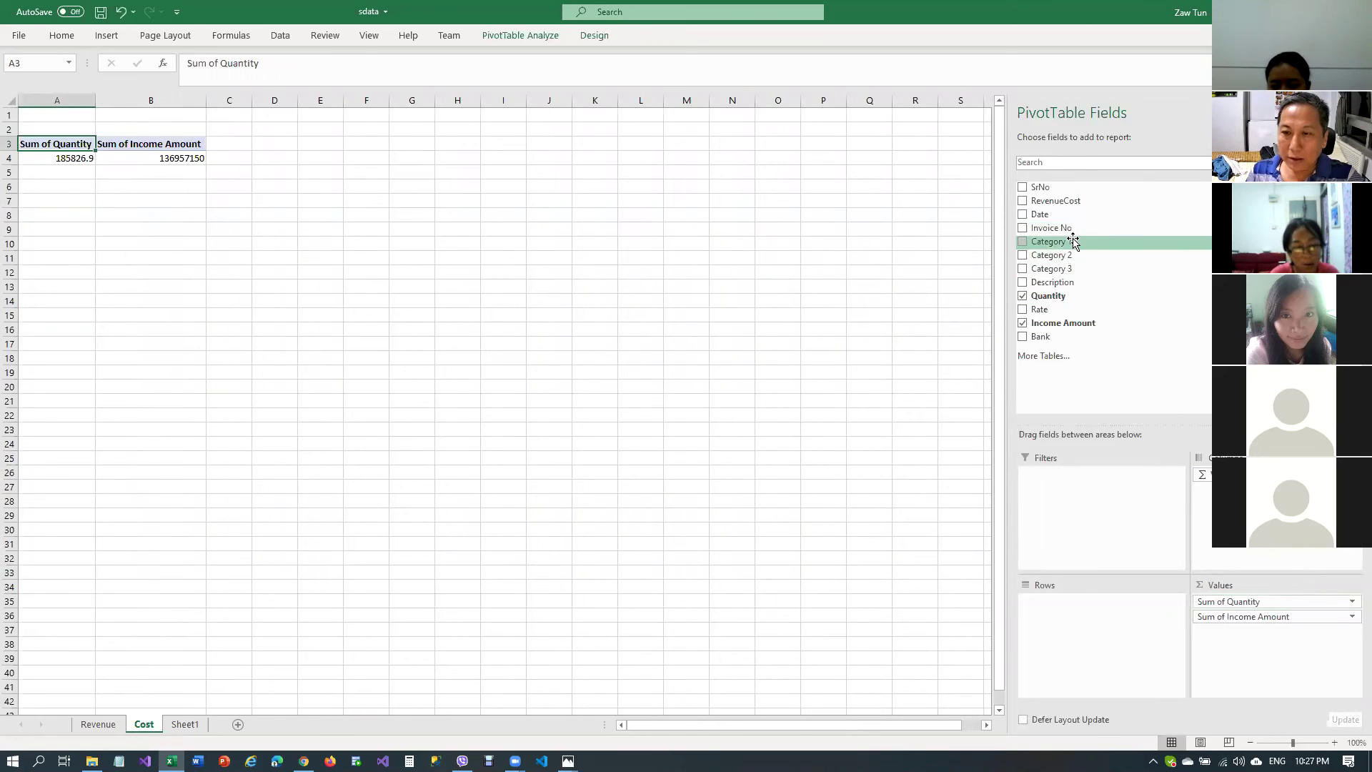
drag(1045, 214, 1092, 615)
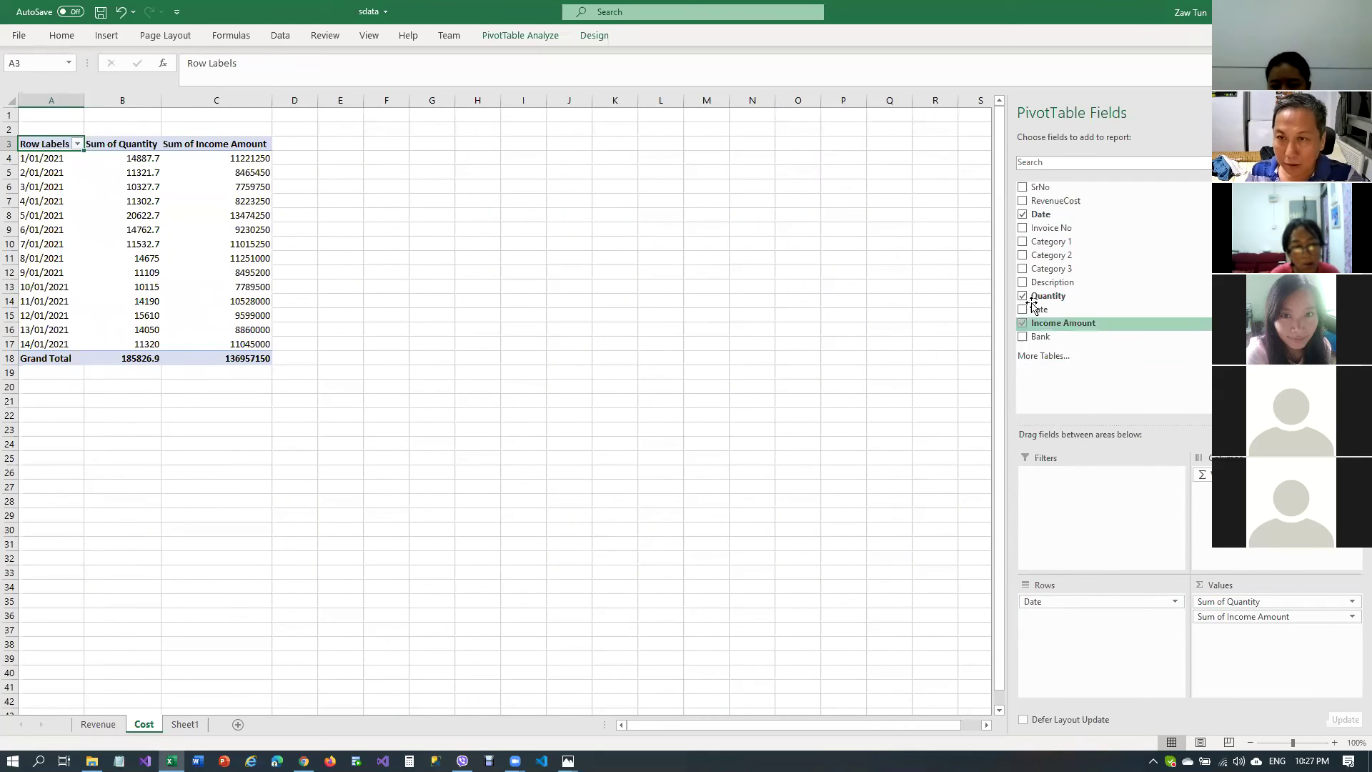
Add RevenueCost as a report filter on the Cost PivotTable and filter it to Cost
drag(1060, 202, 1119, 489)
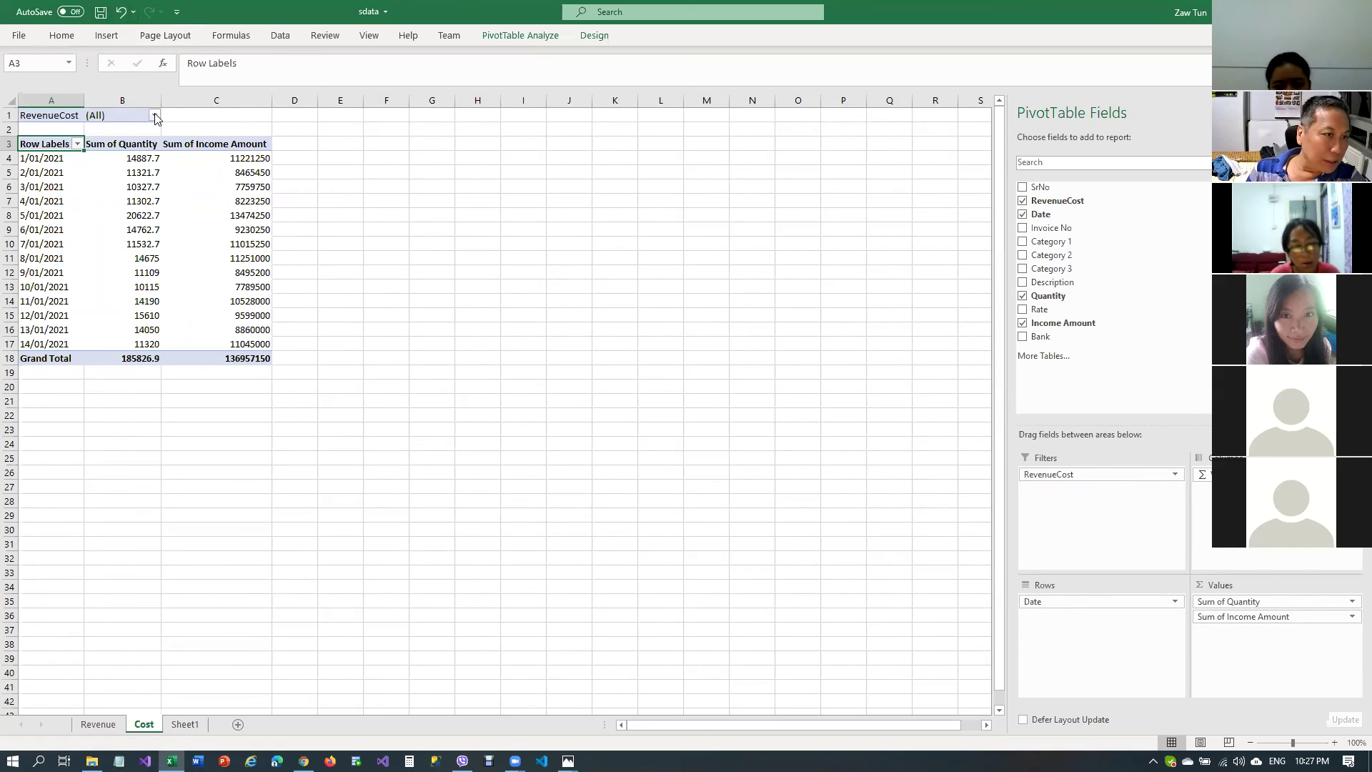
click(155, 116)
click(31, 162)
click(94, 298)
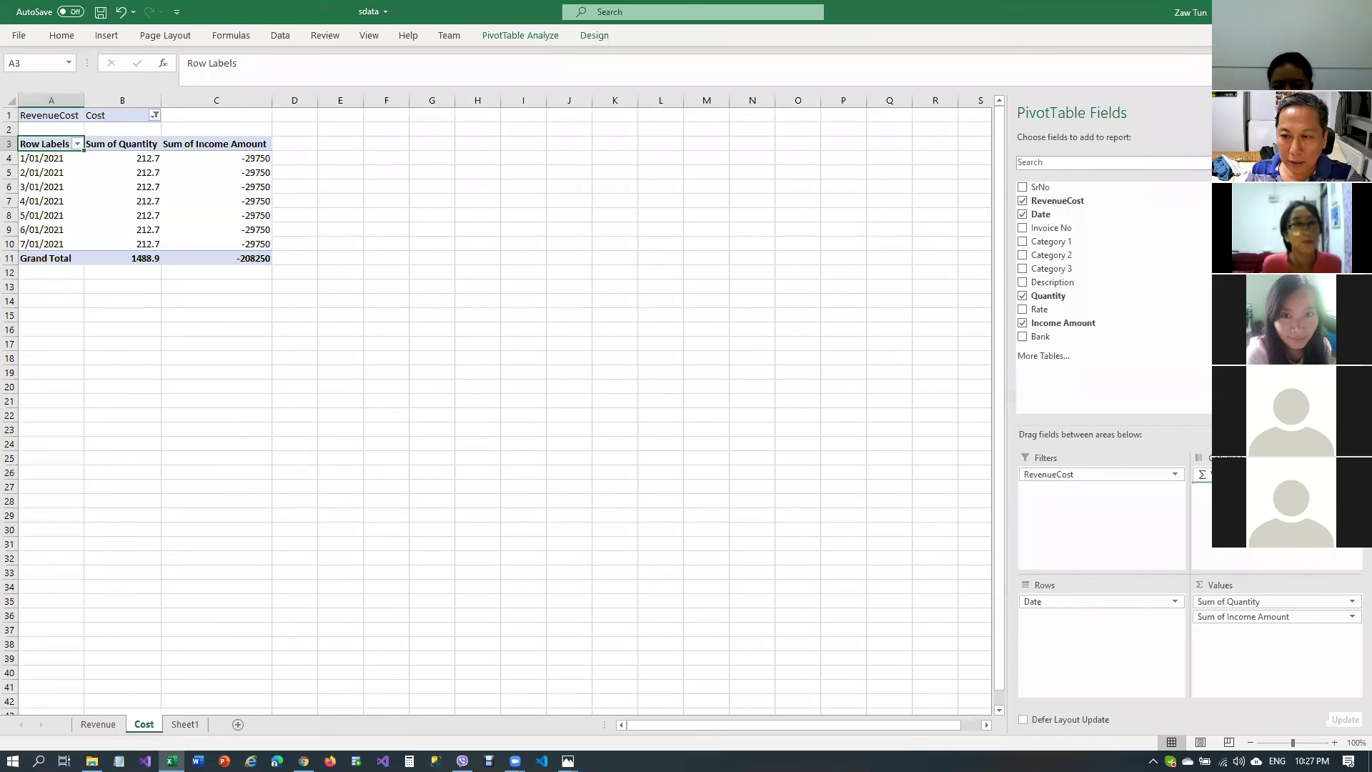
Place Category 3 in the PivotTable's columns and check the resulting category headings
drag(1050, 267, 1206, 473)
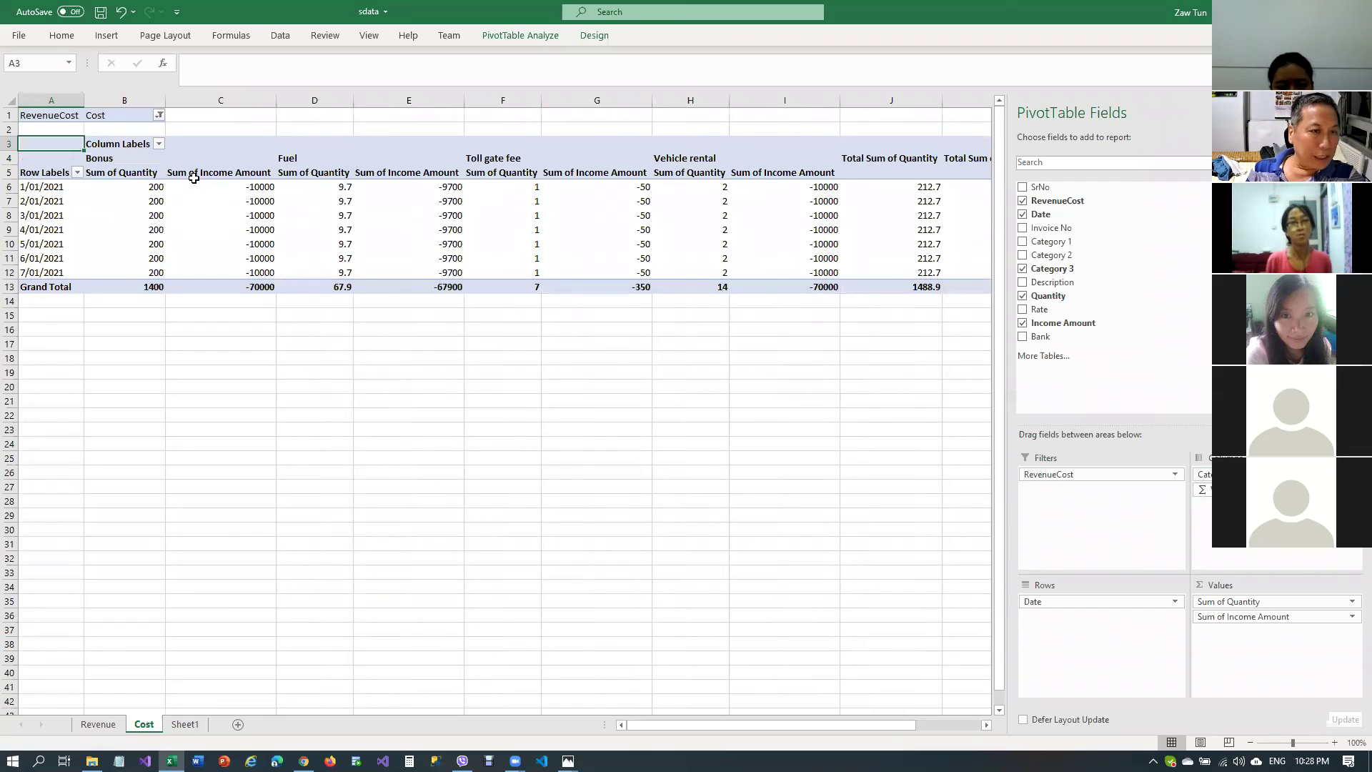
click(287, 158)
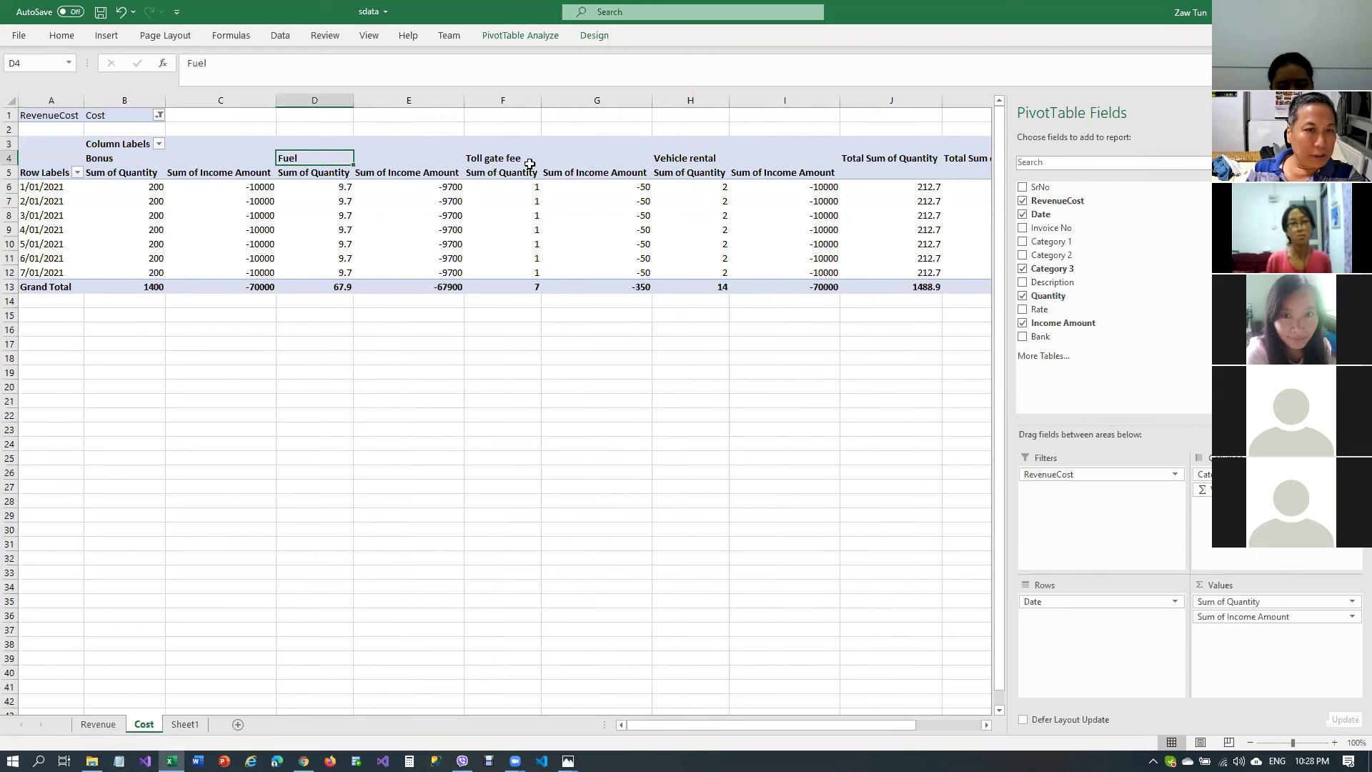
click(513, 154)
click(696, 163)
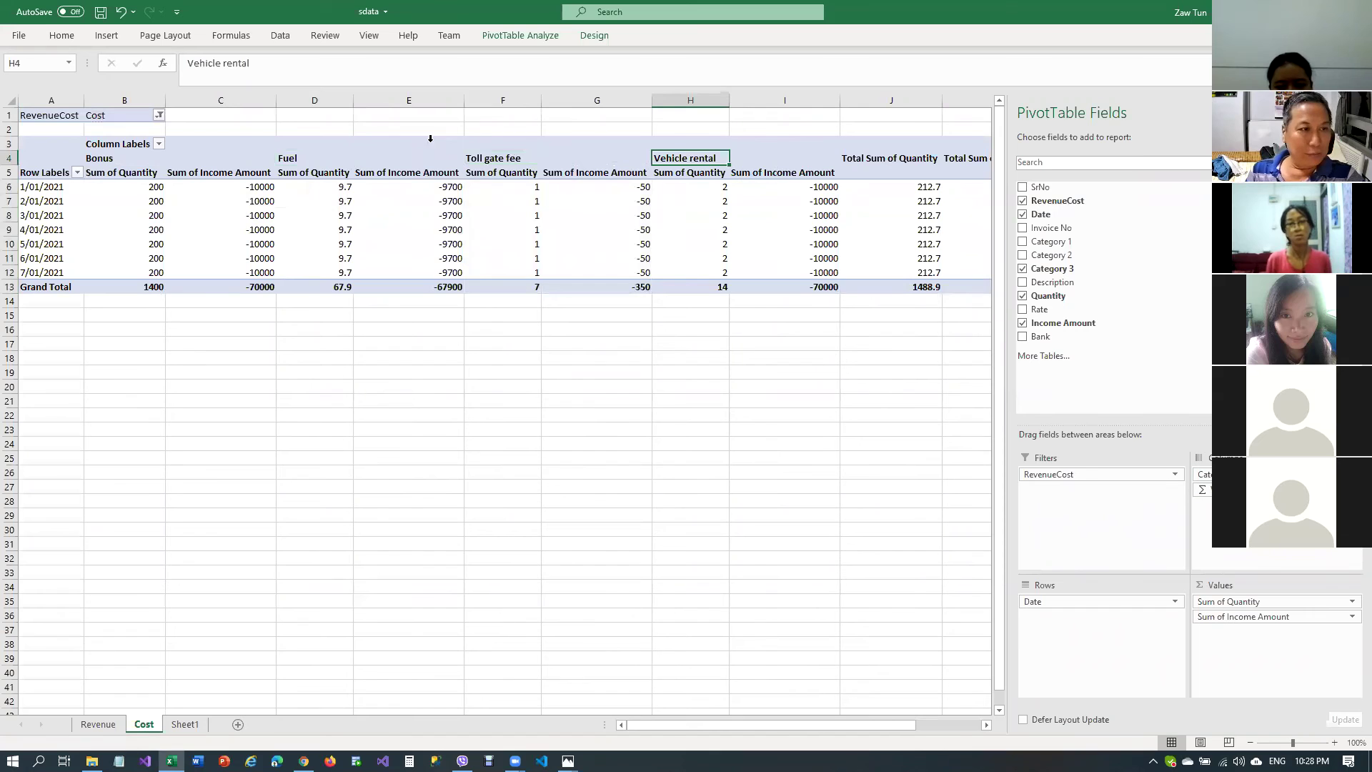
click(104, 159)
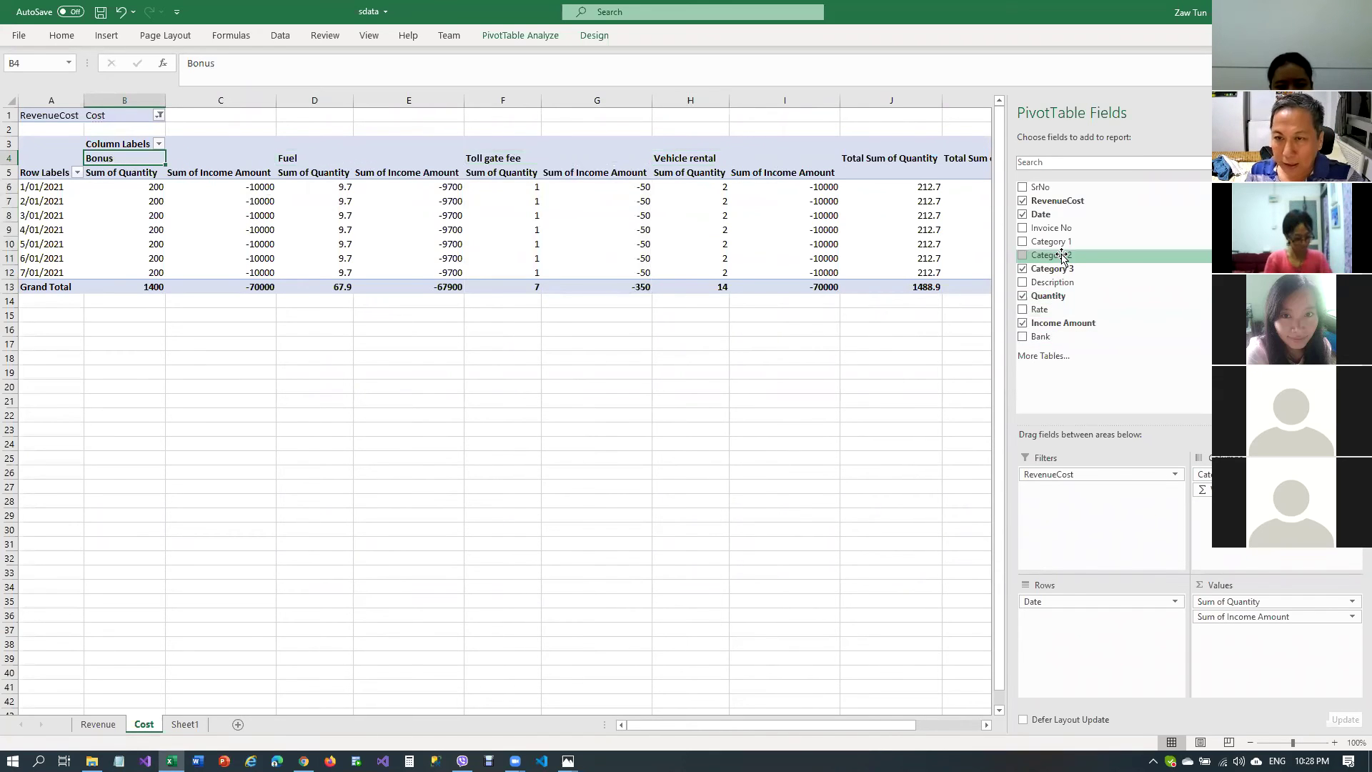
Try Category 2 and Category 1 as additional column levels above Category 3, and remove both again
click(1023, 255)
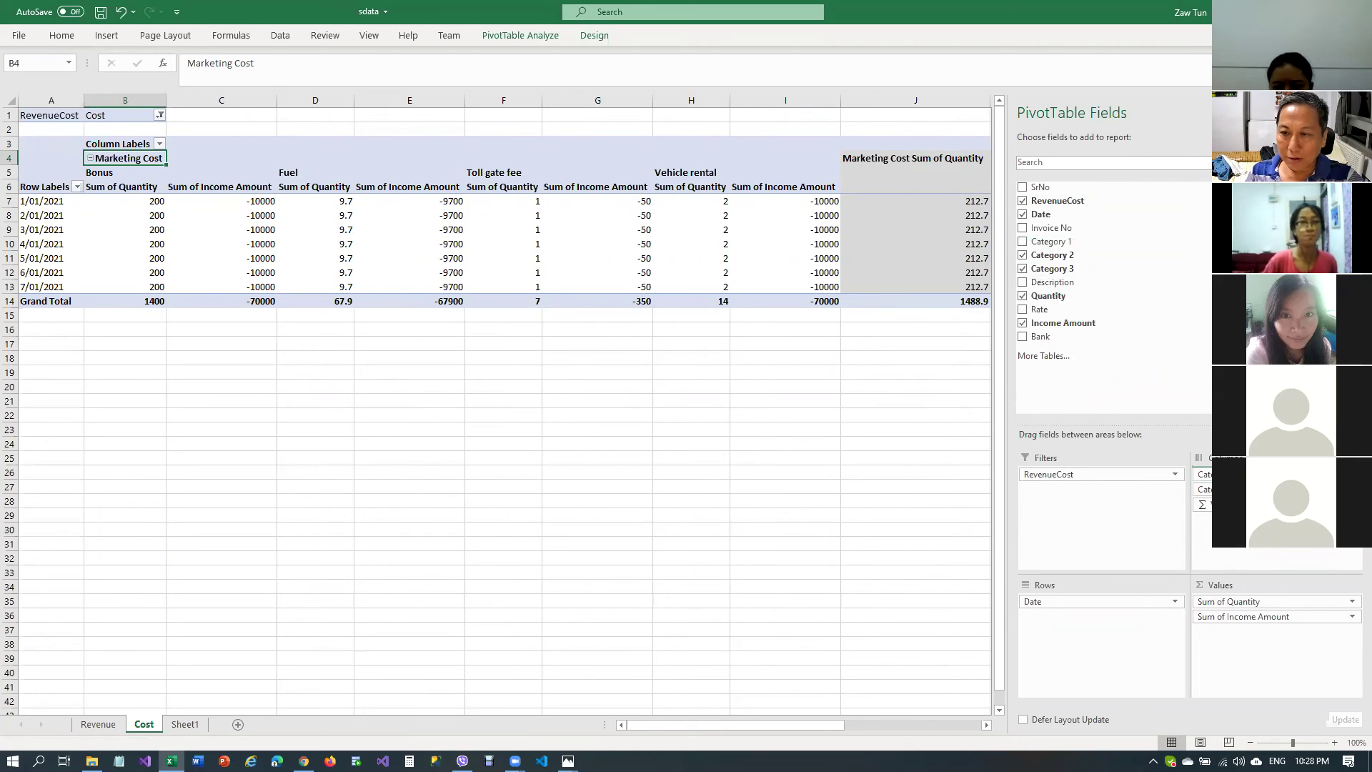
click(1023, 241)
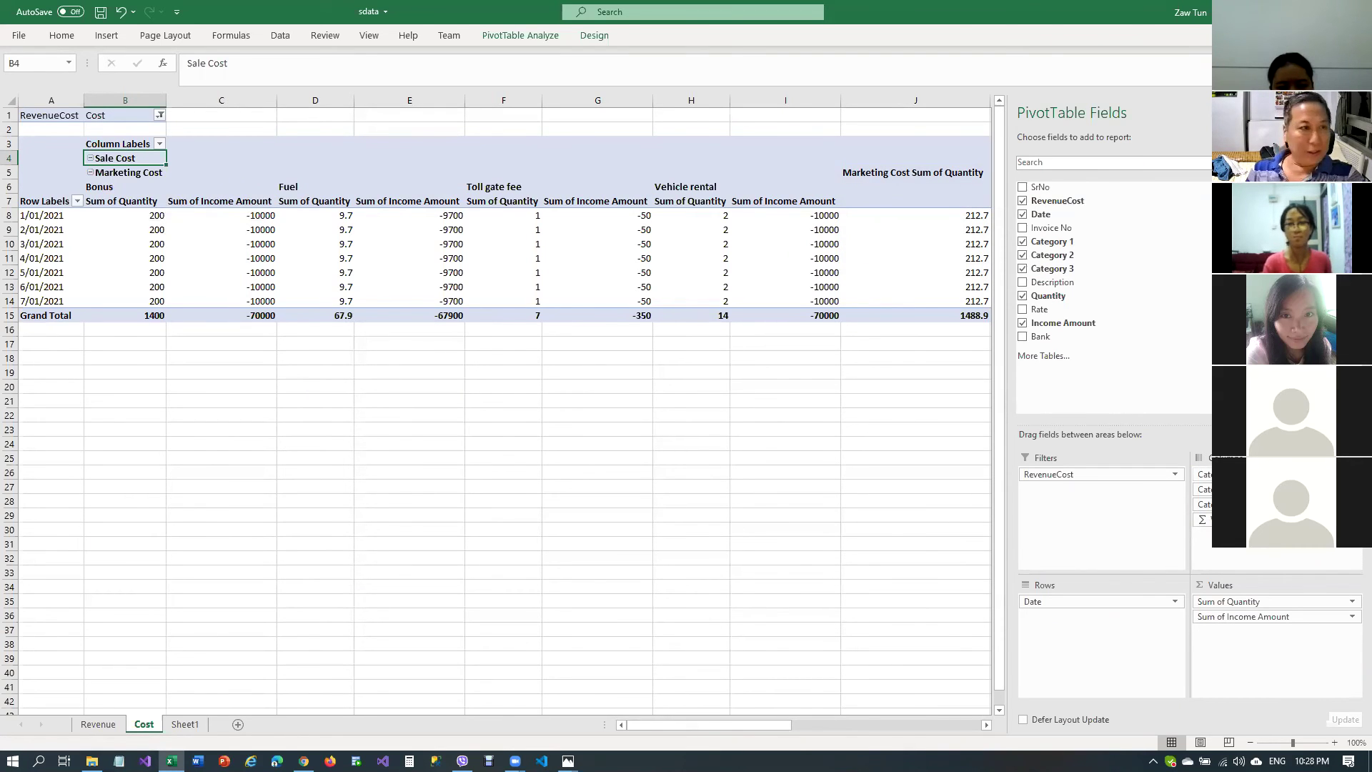
click(1352, 474)
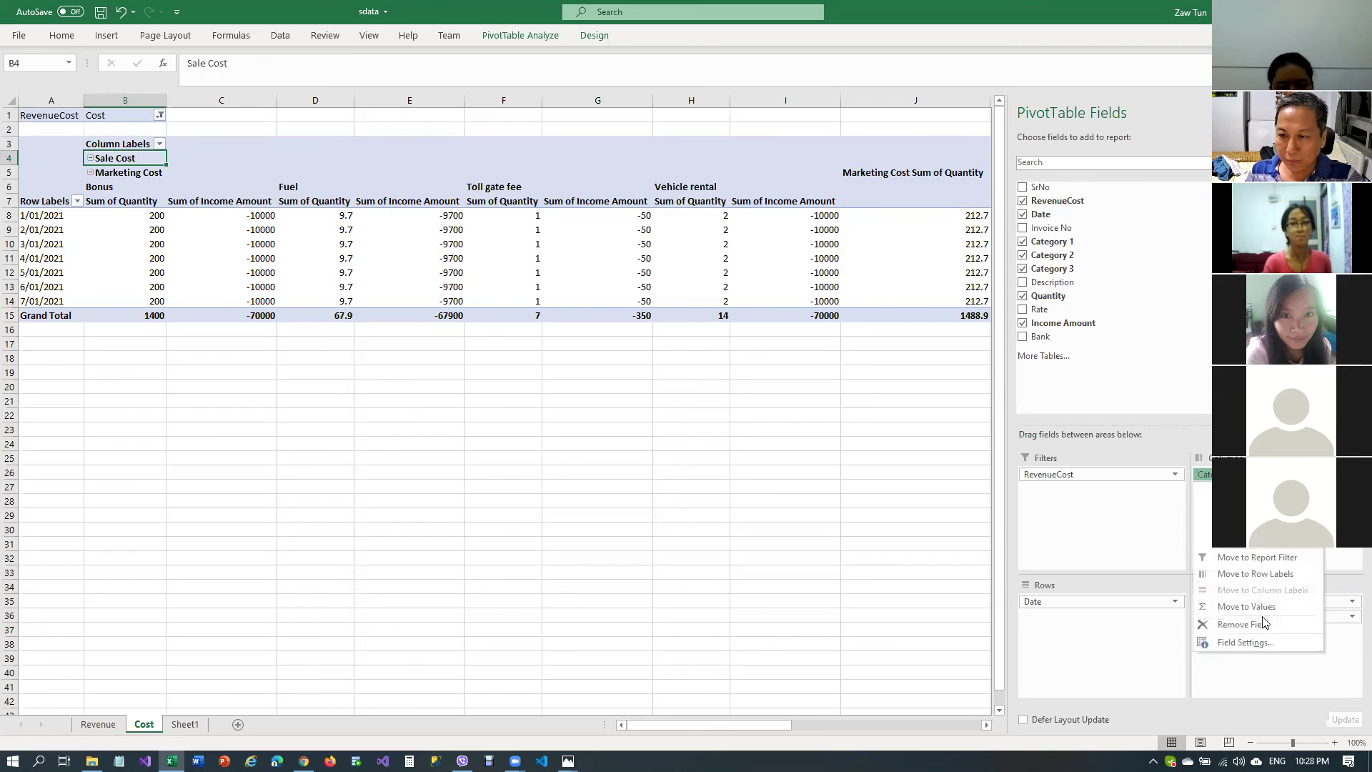
click(1247, 624)
click(1352, 474)
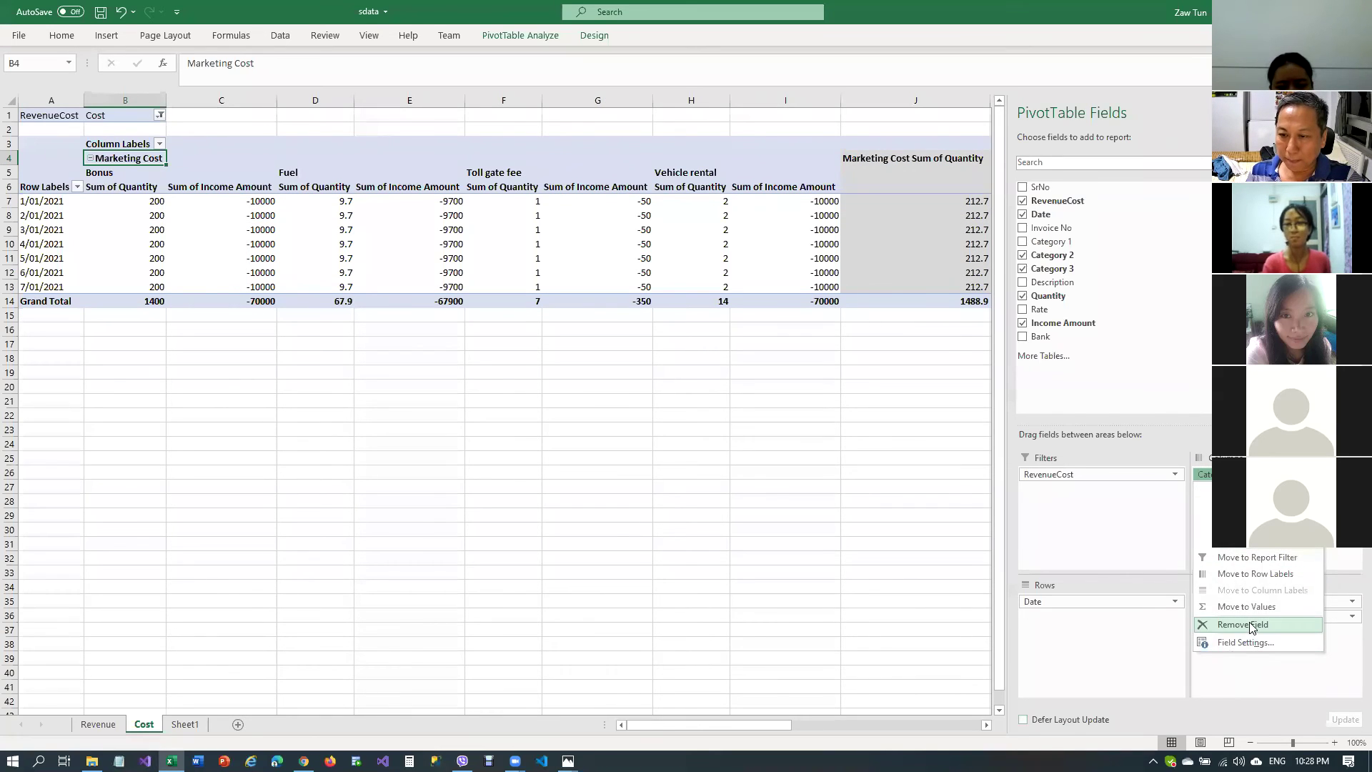
click(1247, 624)
Examine the Category 3 headings and the total columns, narrowing the field list to reveal more of the PivotTable
click(90, 194)
click(109, 162)
click(283, 163)
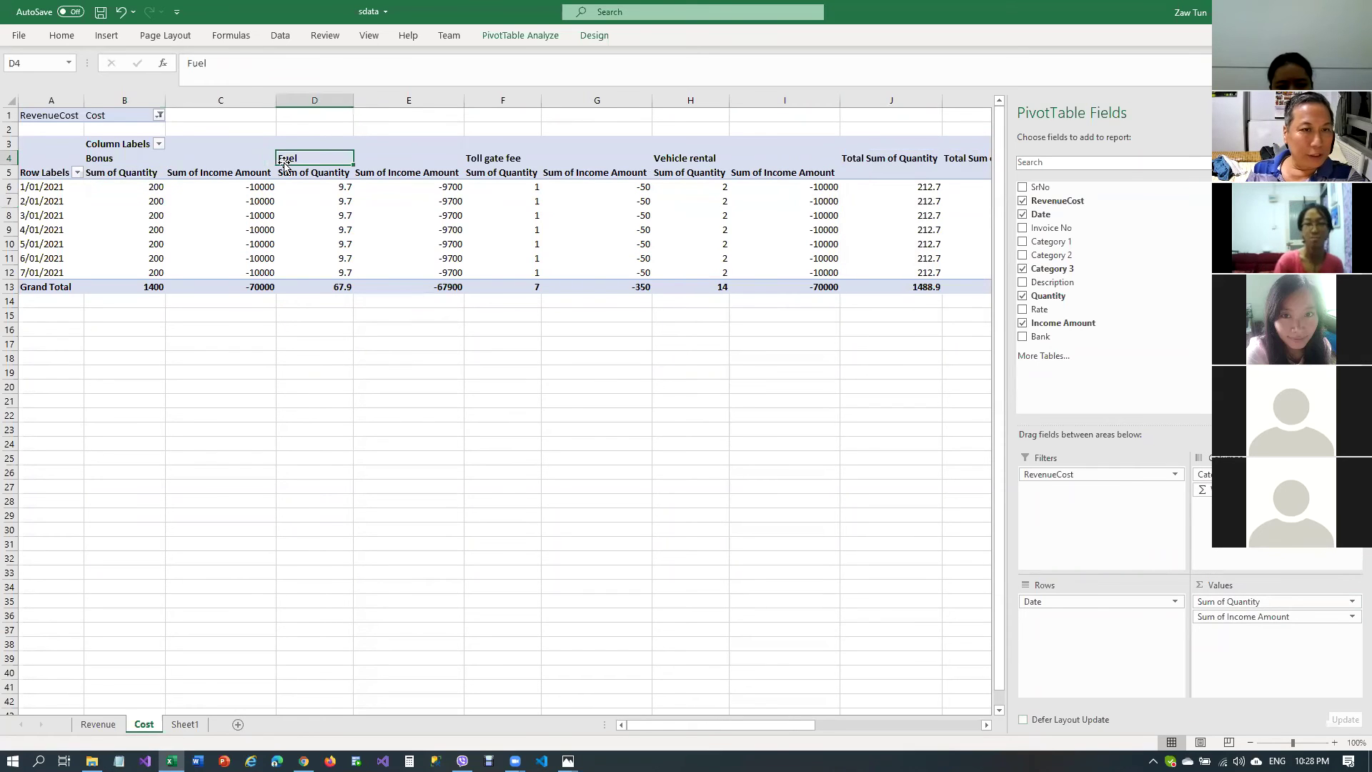
click(509, 158)
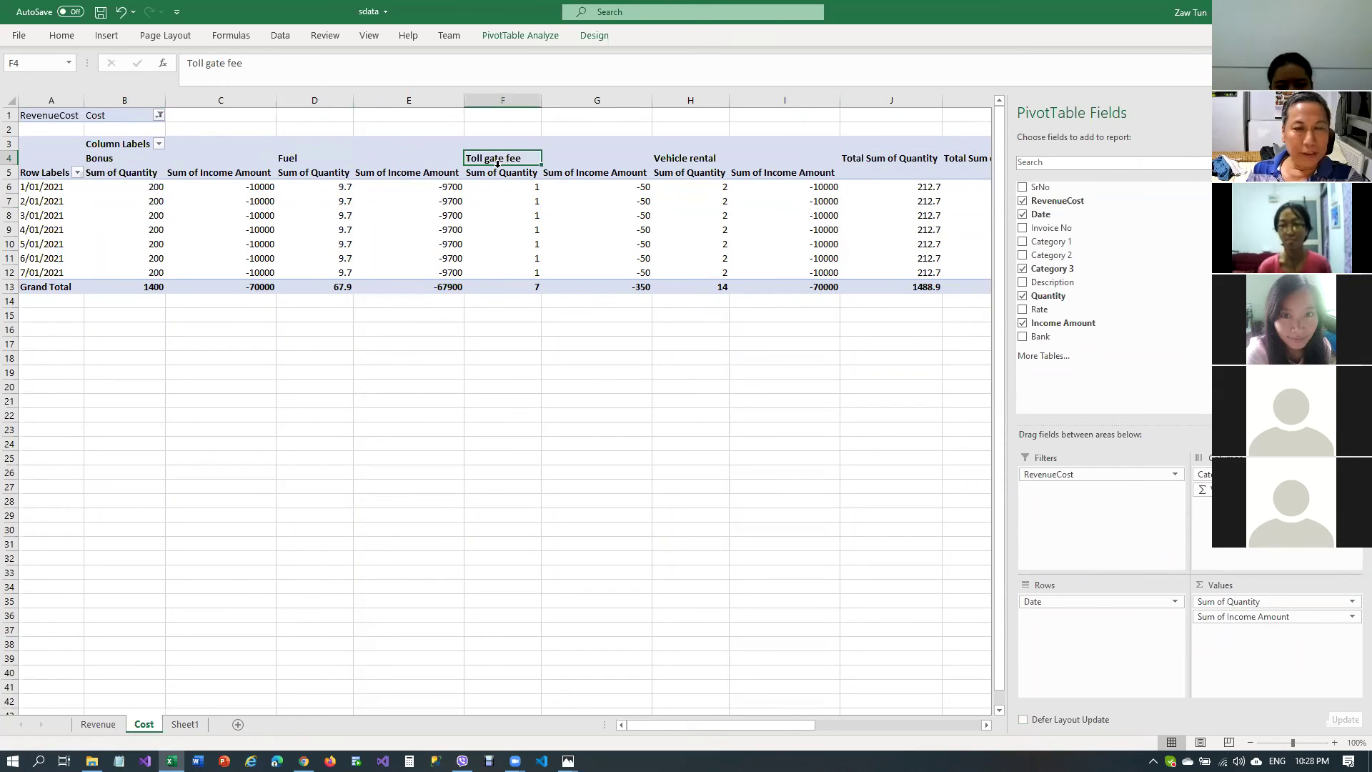
click(703, 150)
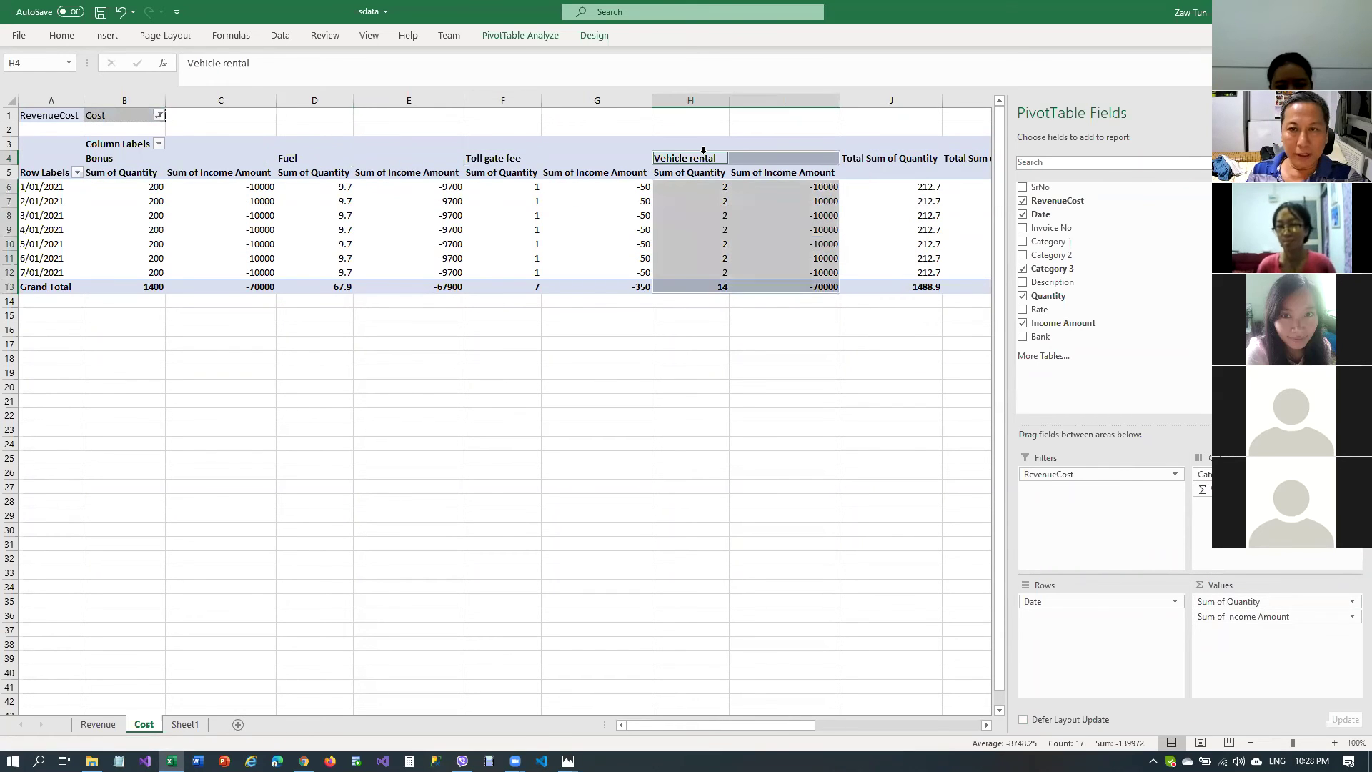
click(904, 160)
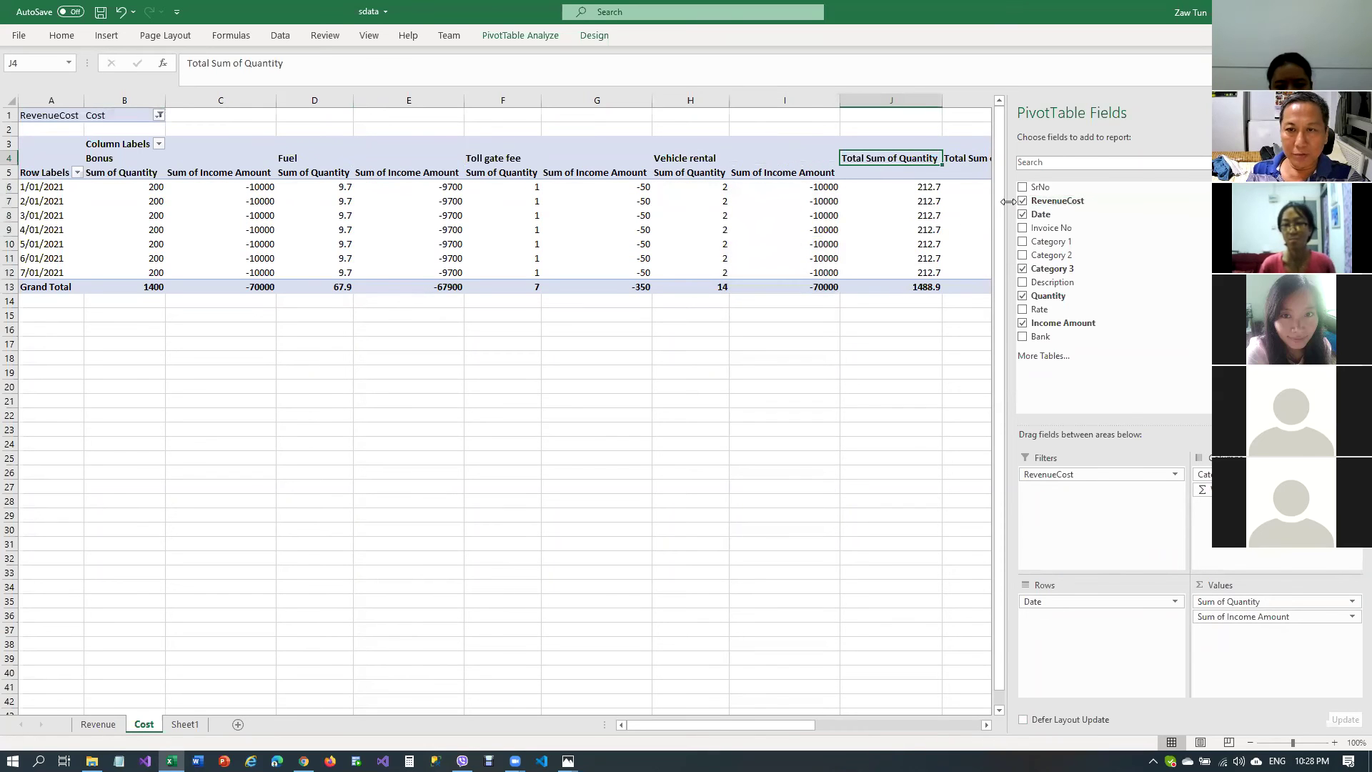
drag(1010, 206, 1119, 207)
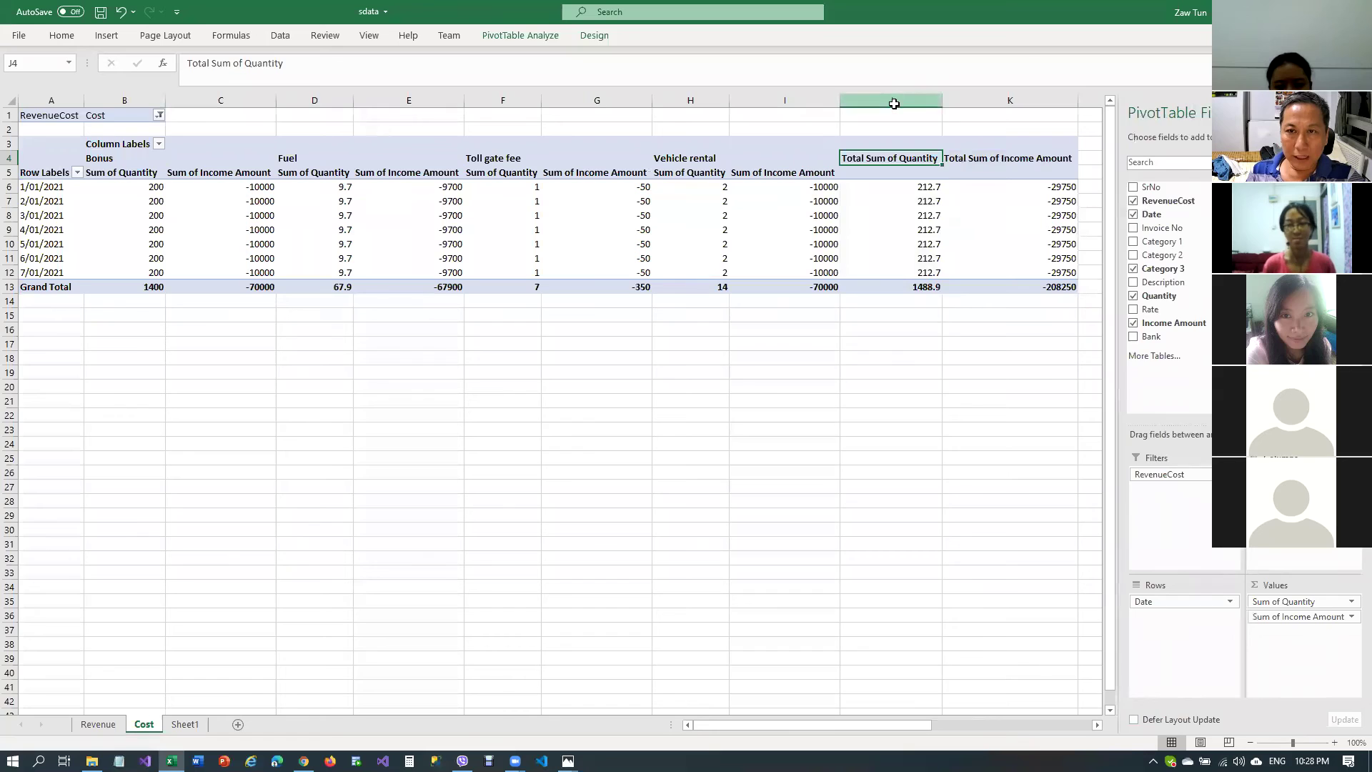
click(893, 104)
right_click(894, 106)
key(Escape)
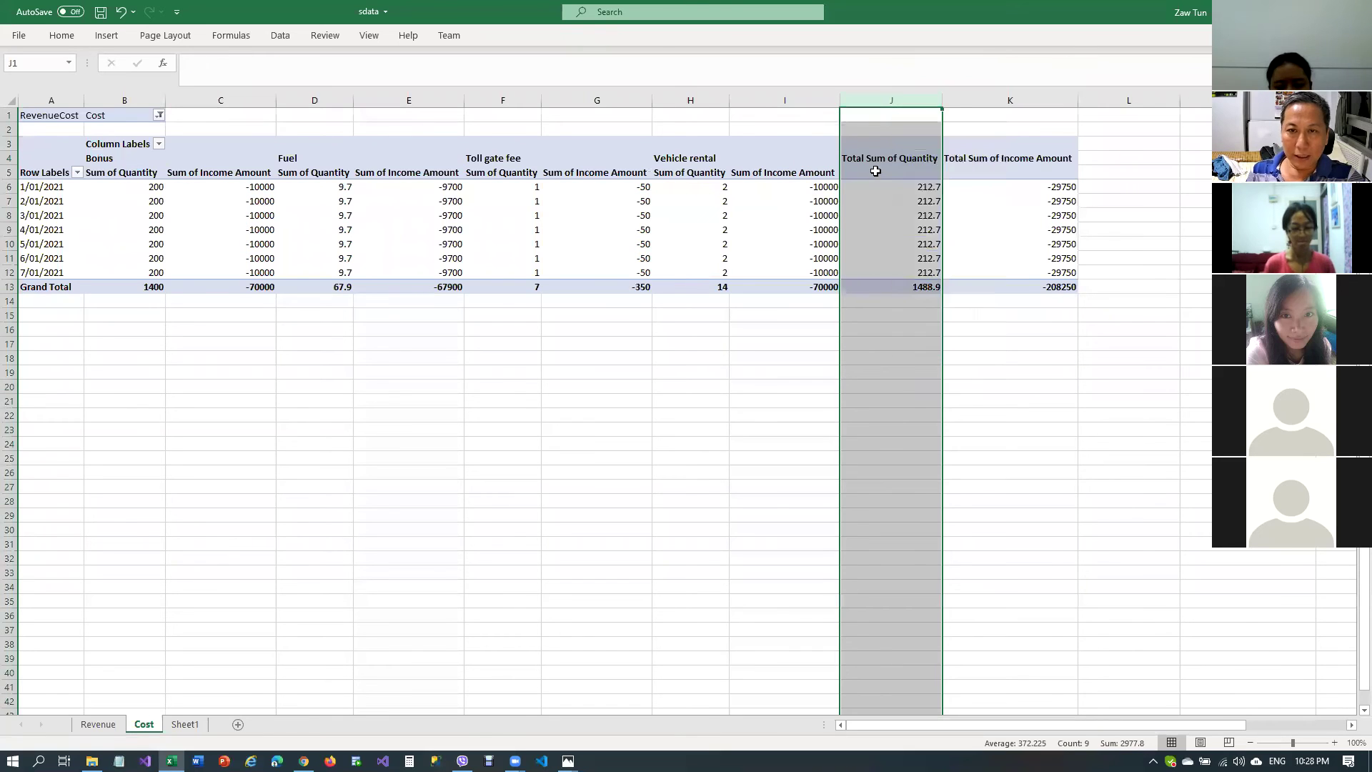
click(863, 229)
click(887, 197)
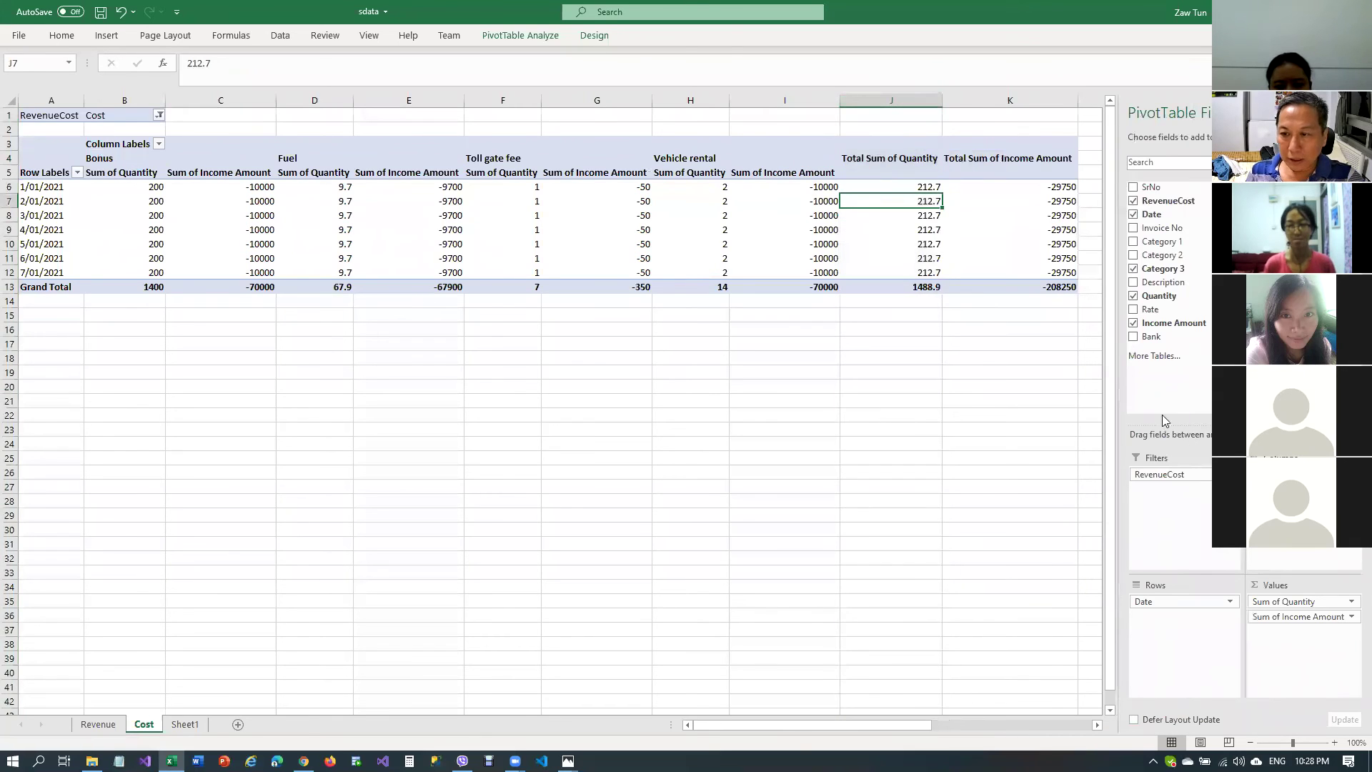
Format the Sum of Quantity values as Number with 0 decimal places and a thousands separator
click(1352, 602)
click(1305, 600)
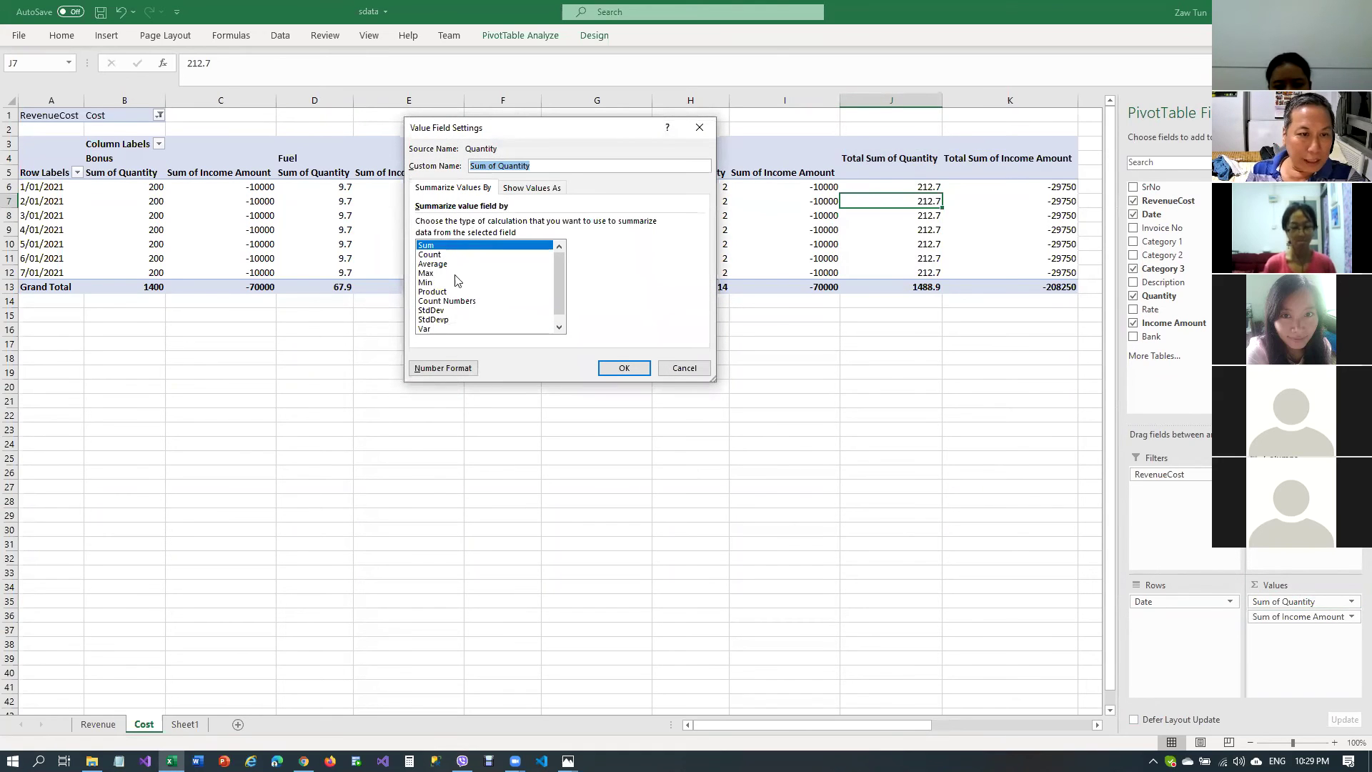
click(444, 367)
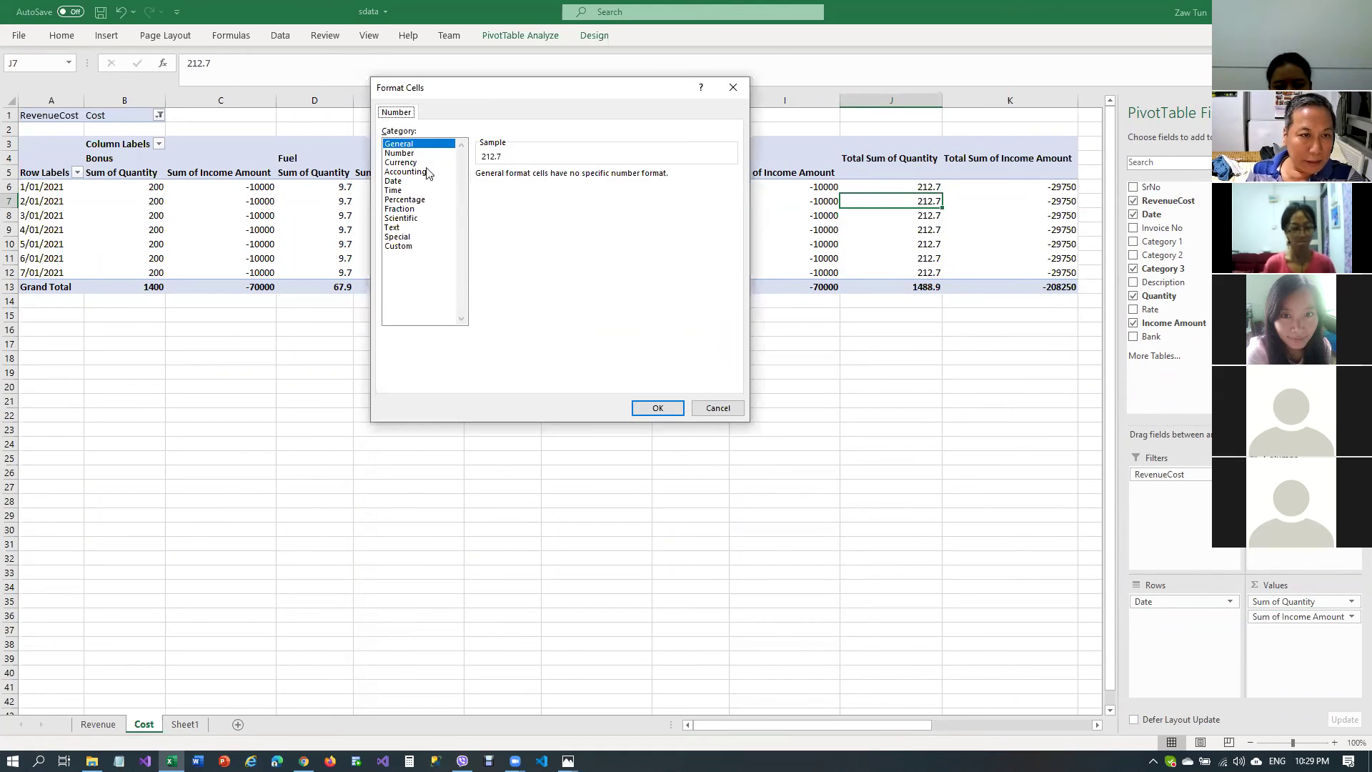
click(418, 154)
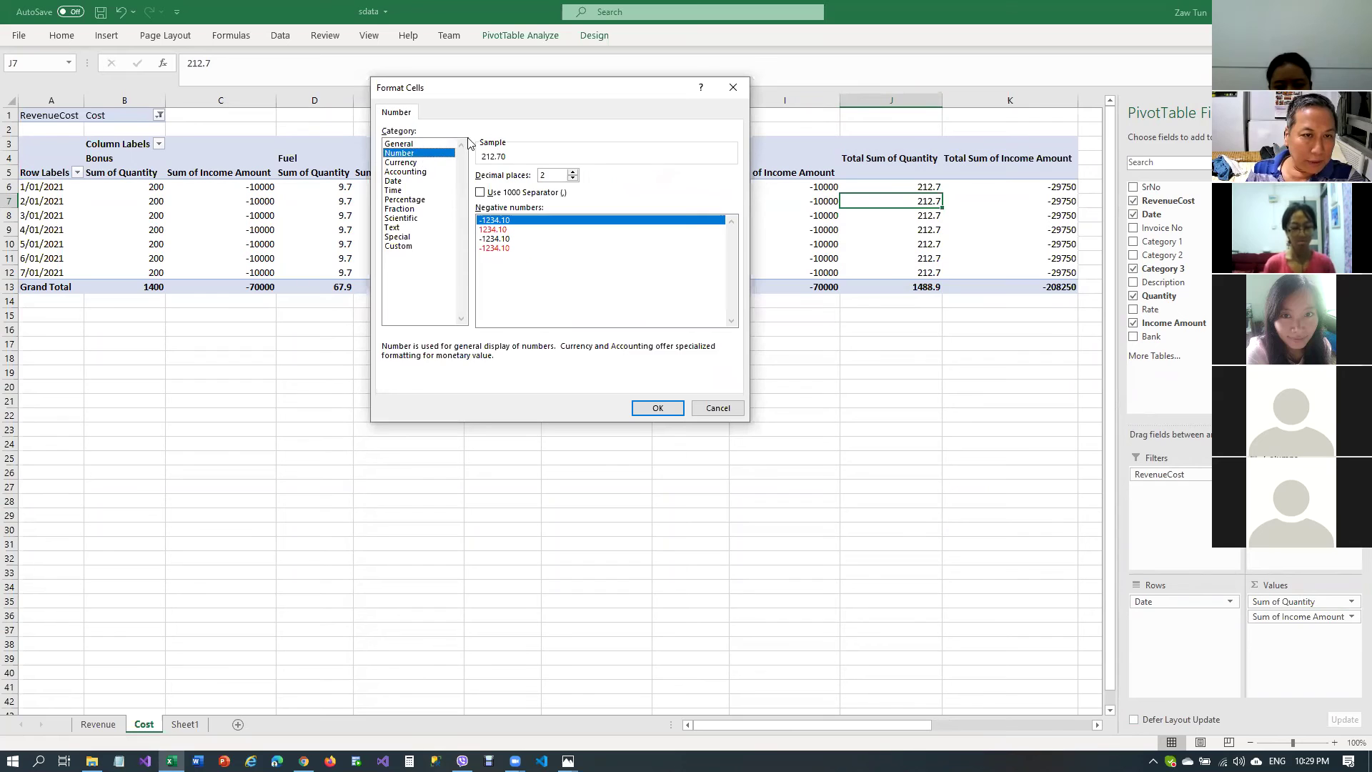
click(573, 178)
click(572, 179)
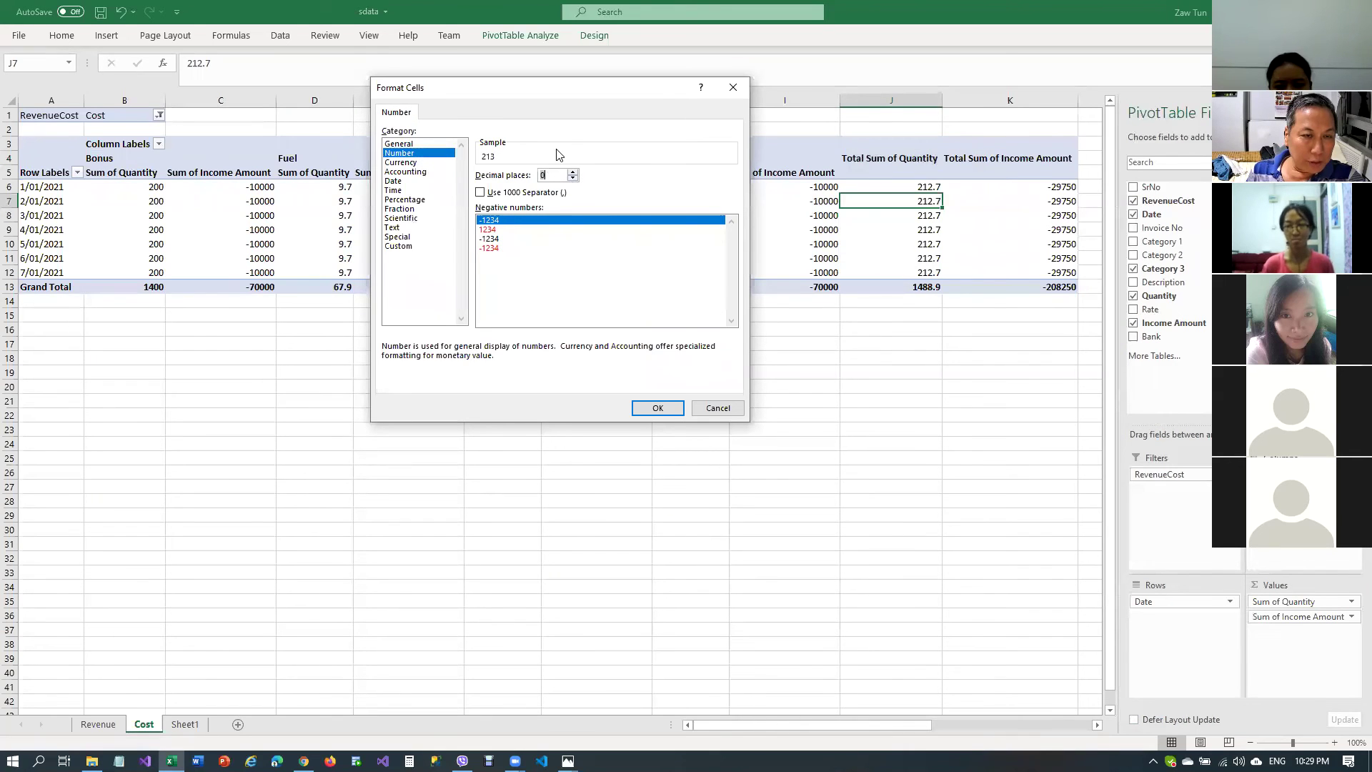
click(479, 192)
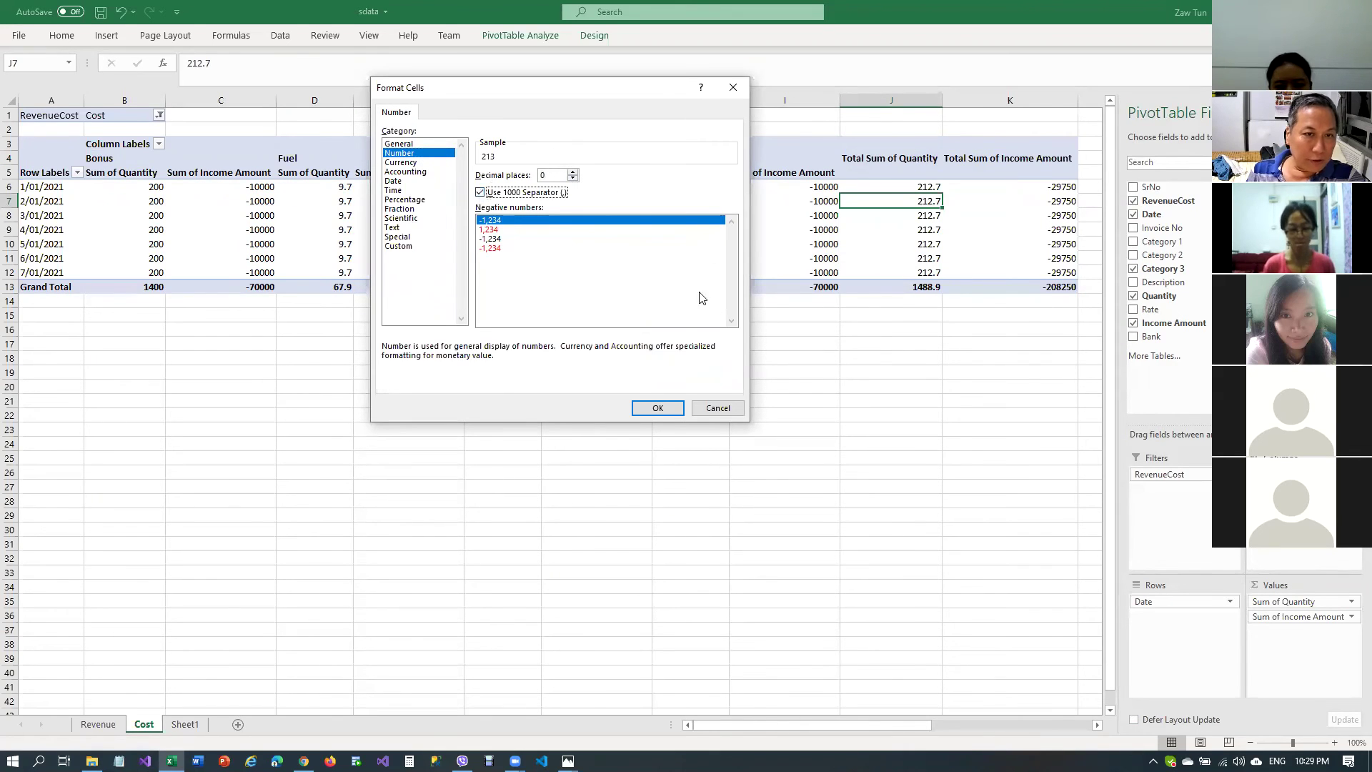
click(649, 409)
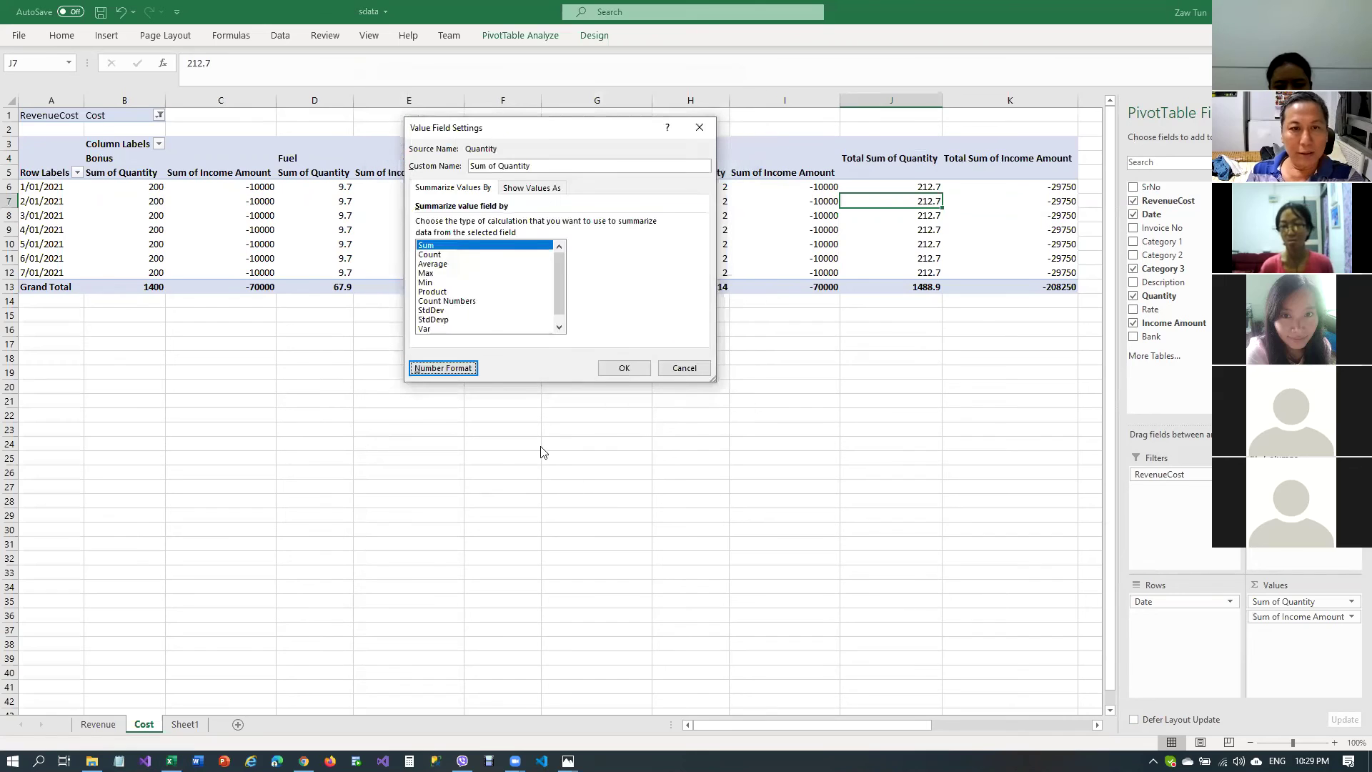
click(647, 369)
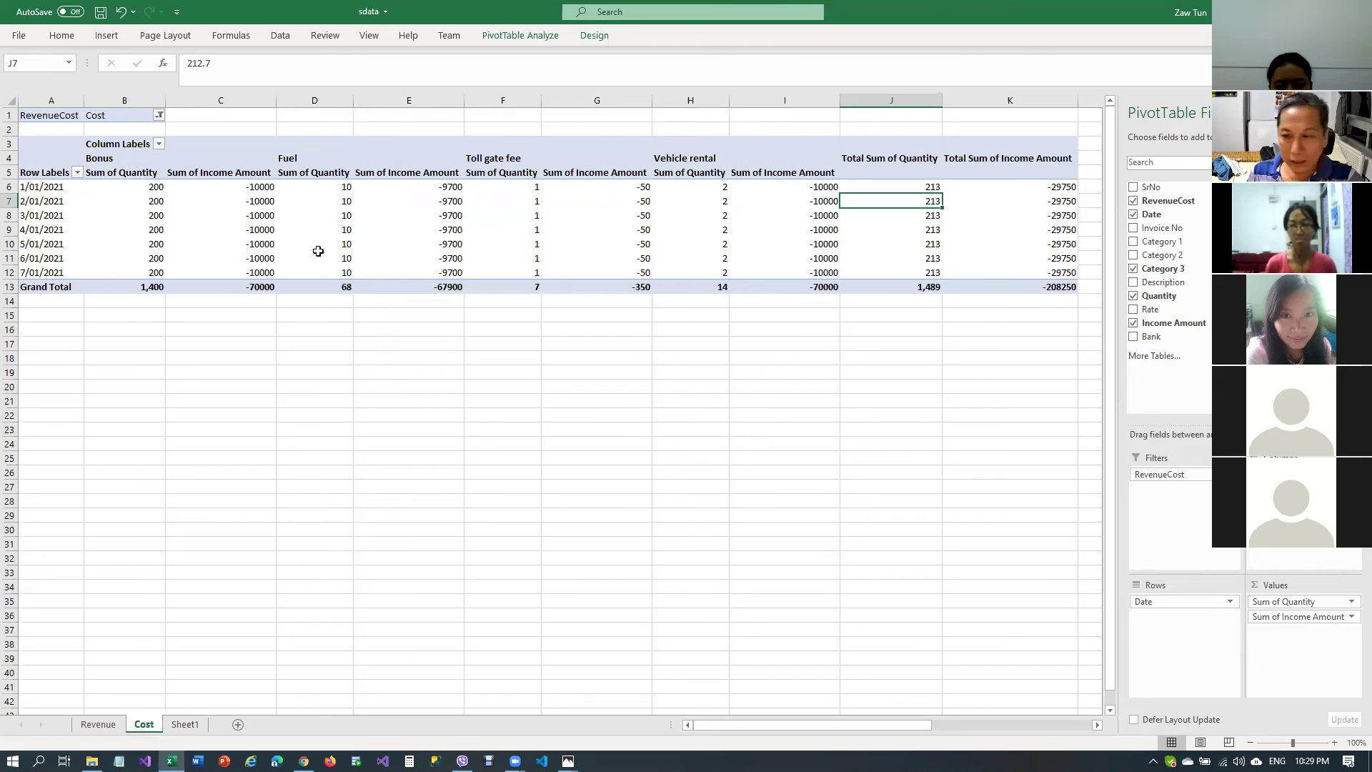
Format the Sum of Income Amount values as Number with 0 decimal places and a thousands separator
click(1308, 617)
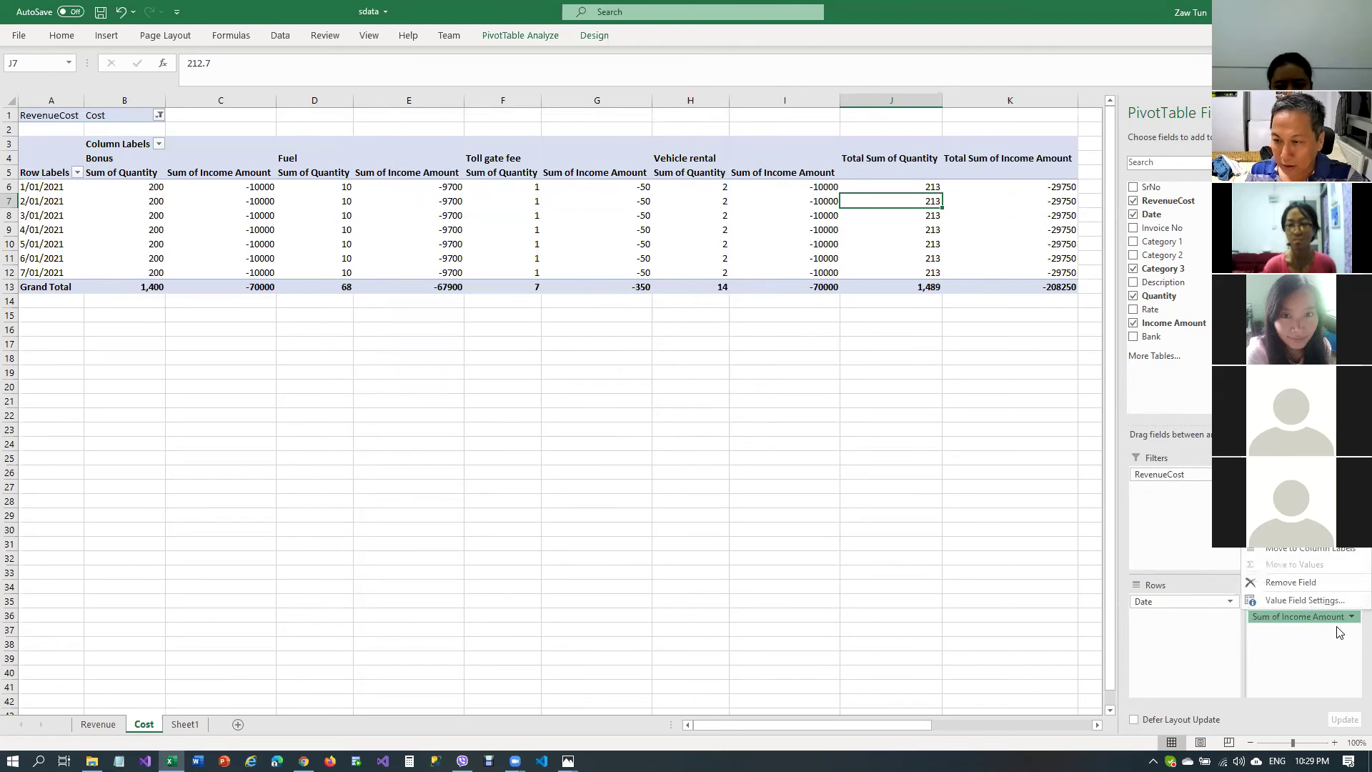
click(1333, 602)
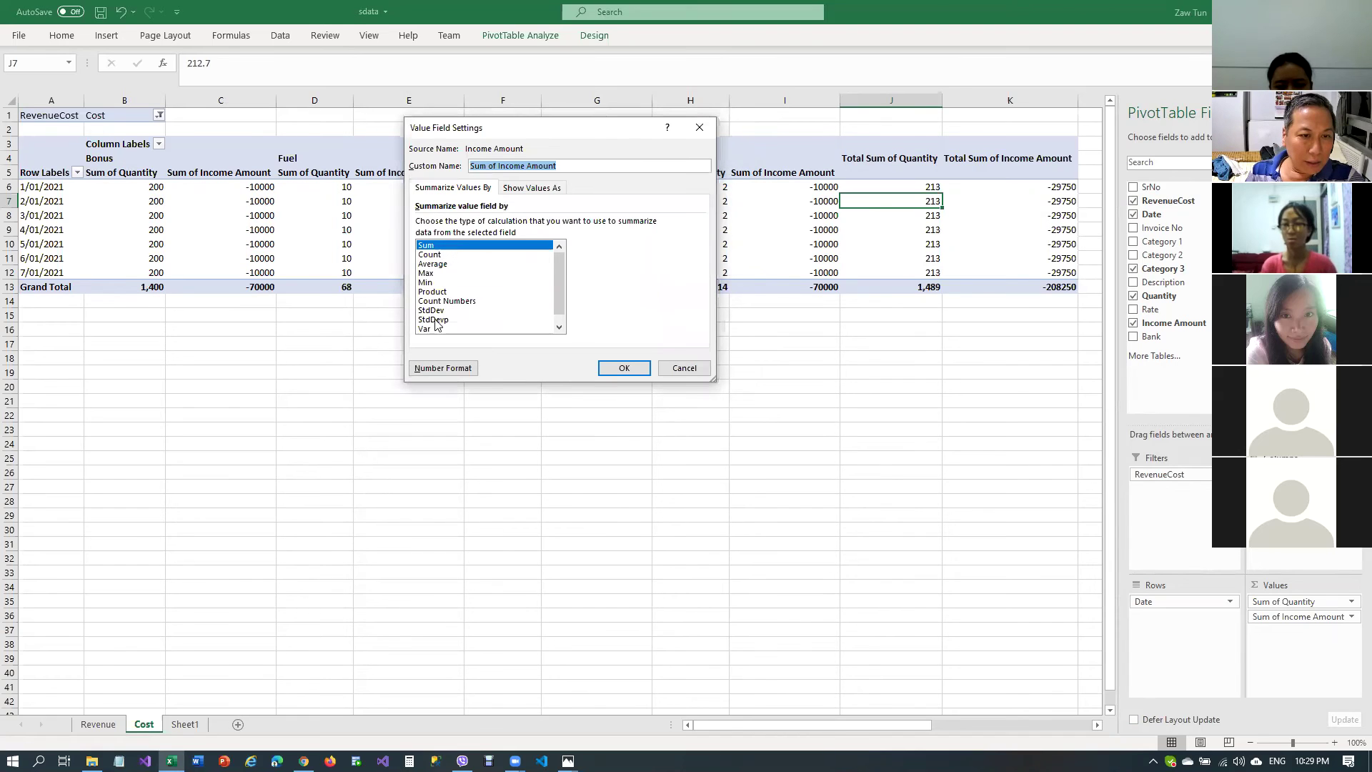
click(438, 368)
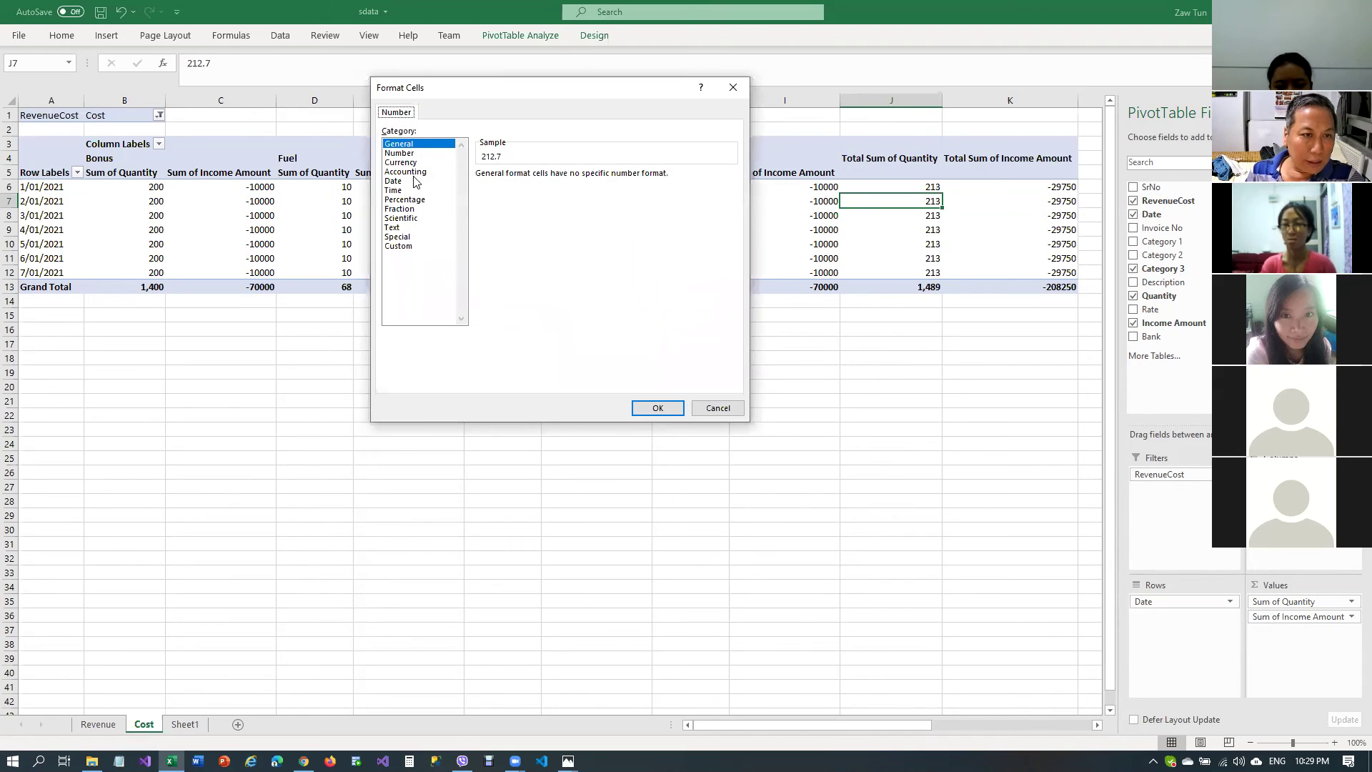
click(414, 153)
double_click(574, 179)
click(481, 193)
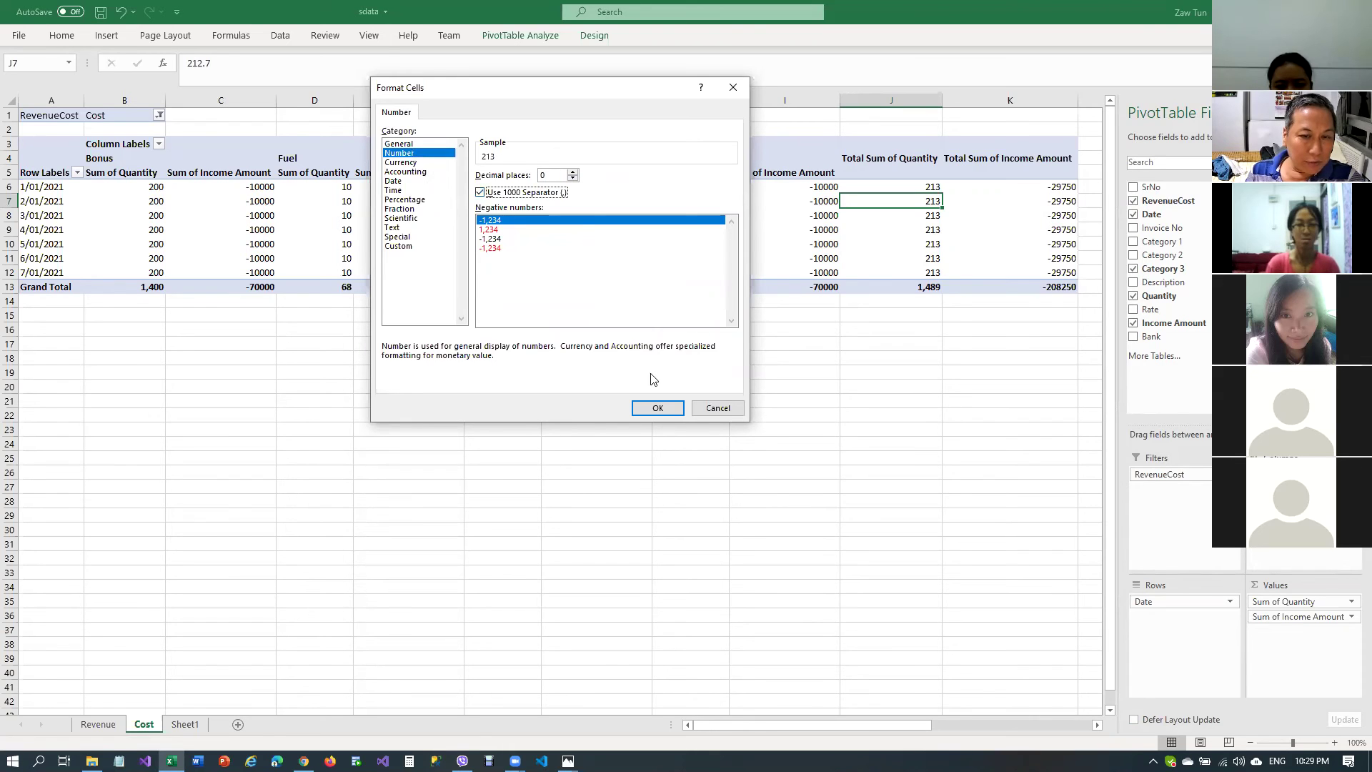
click(657, 409)
click(624, 368)
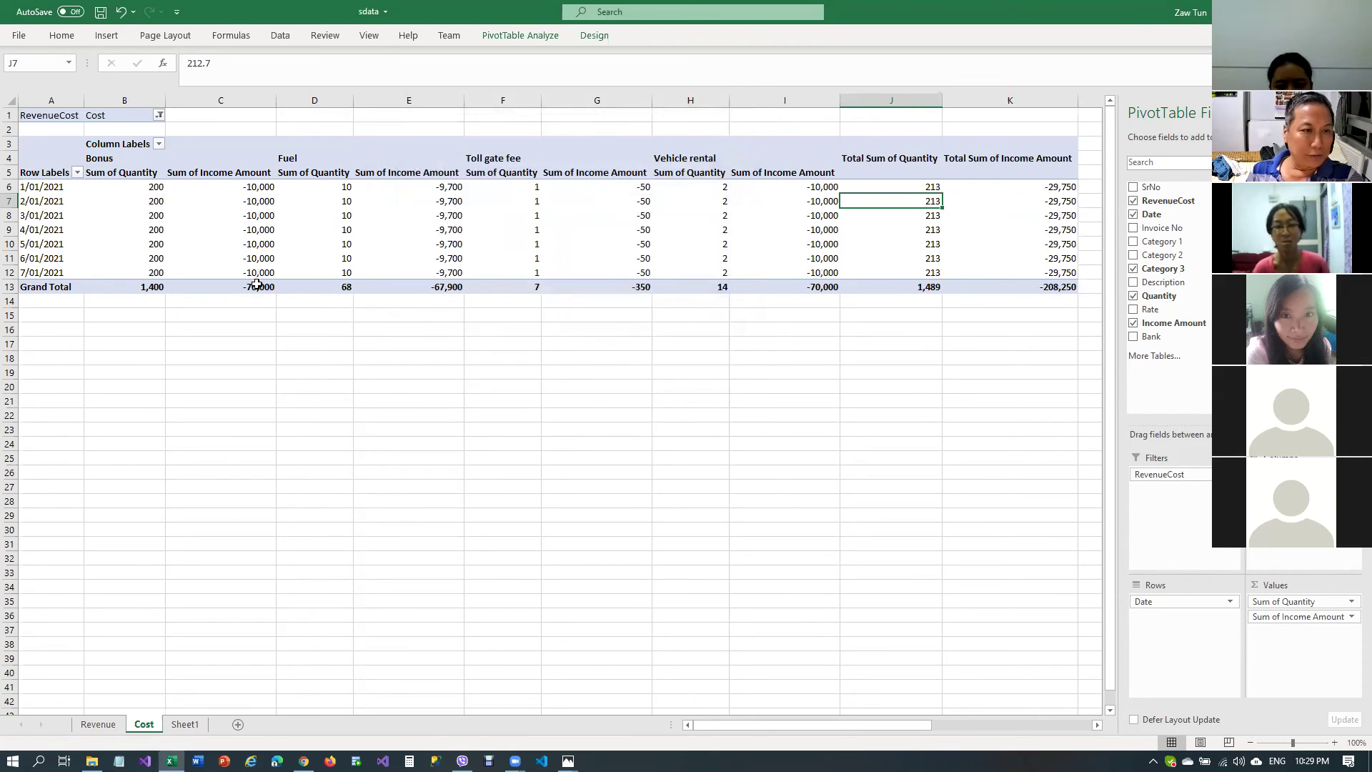
Set the custom name of the Sum of Quantity value field to Qty
click(1350, 601)
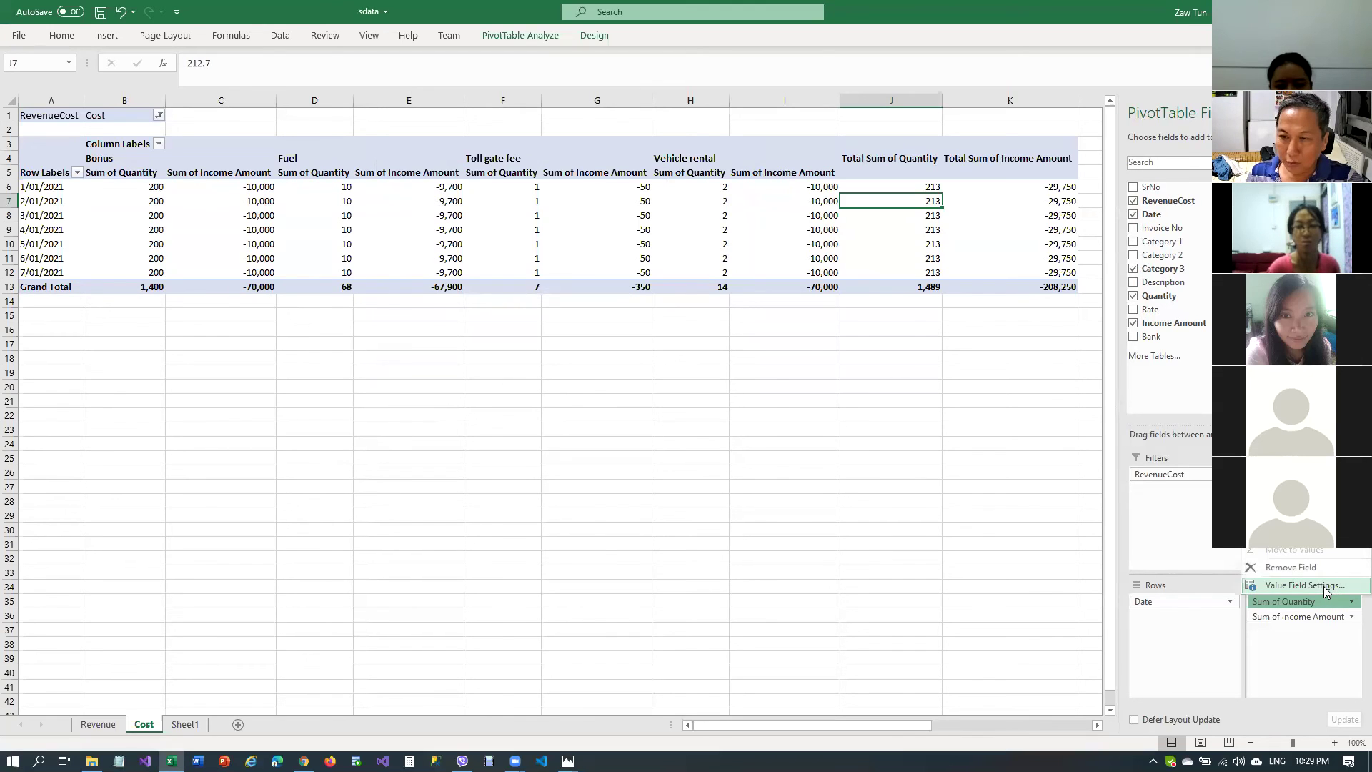
click(1324, 587)
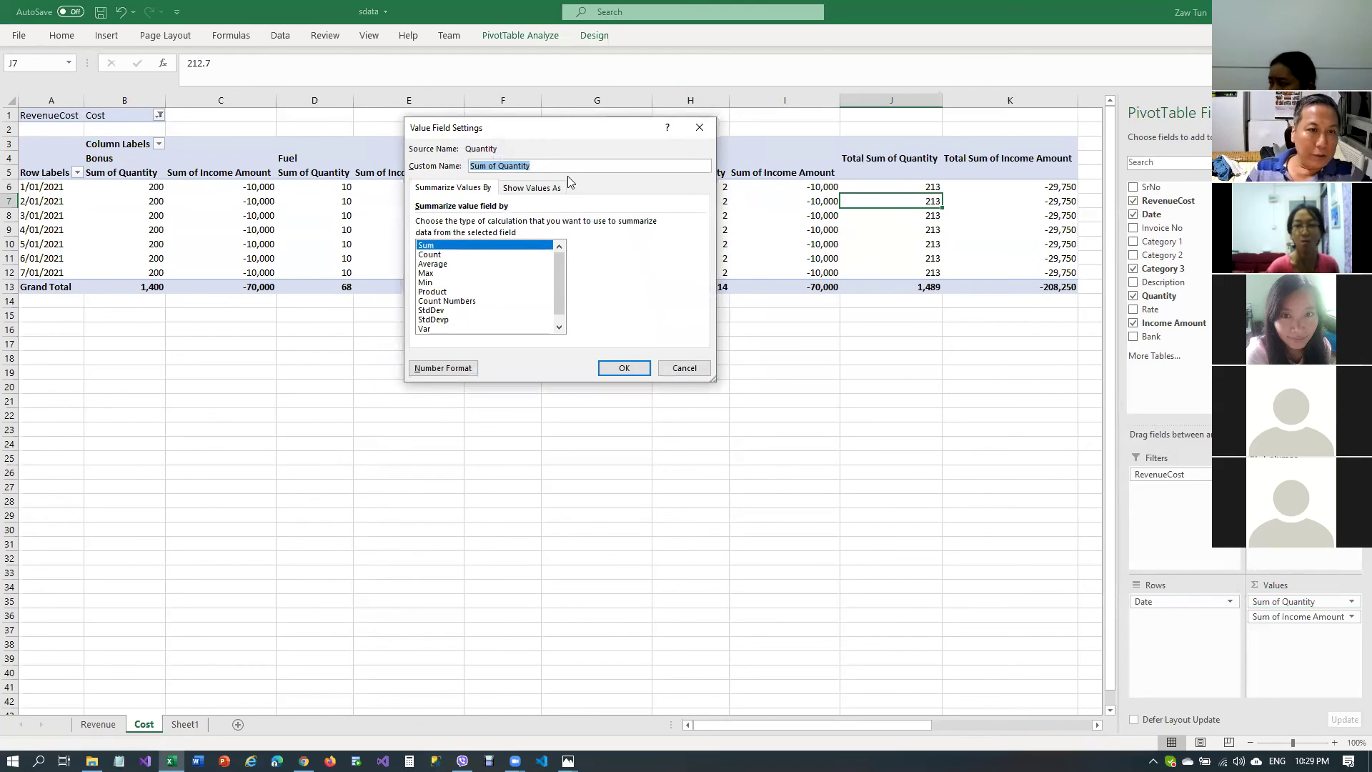
text(Qty)
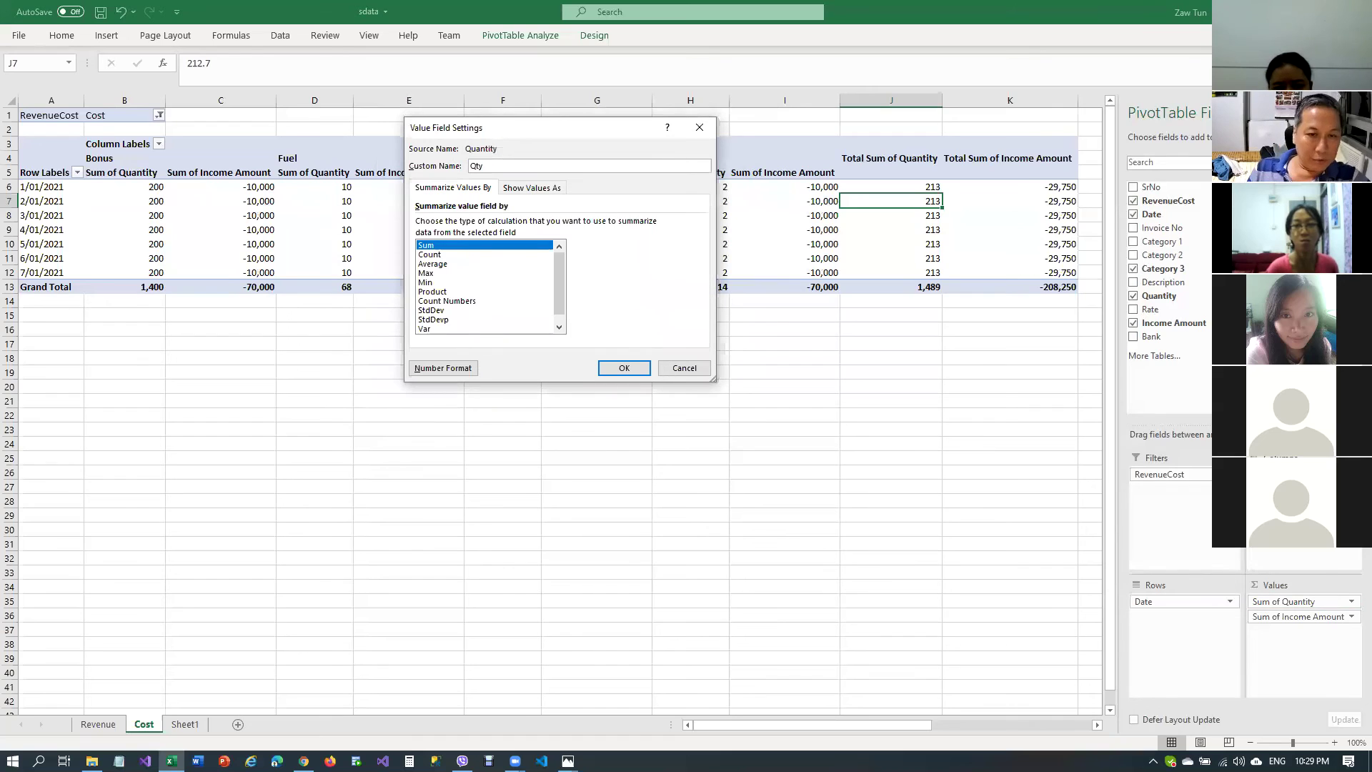
click(624, 367)
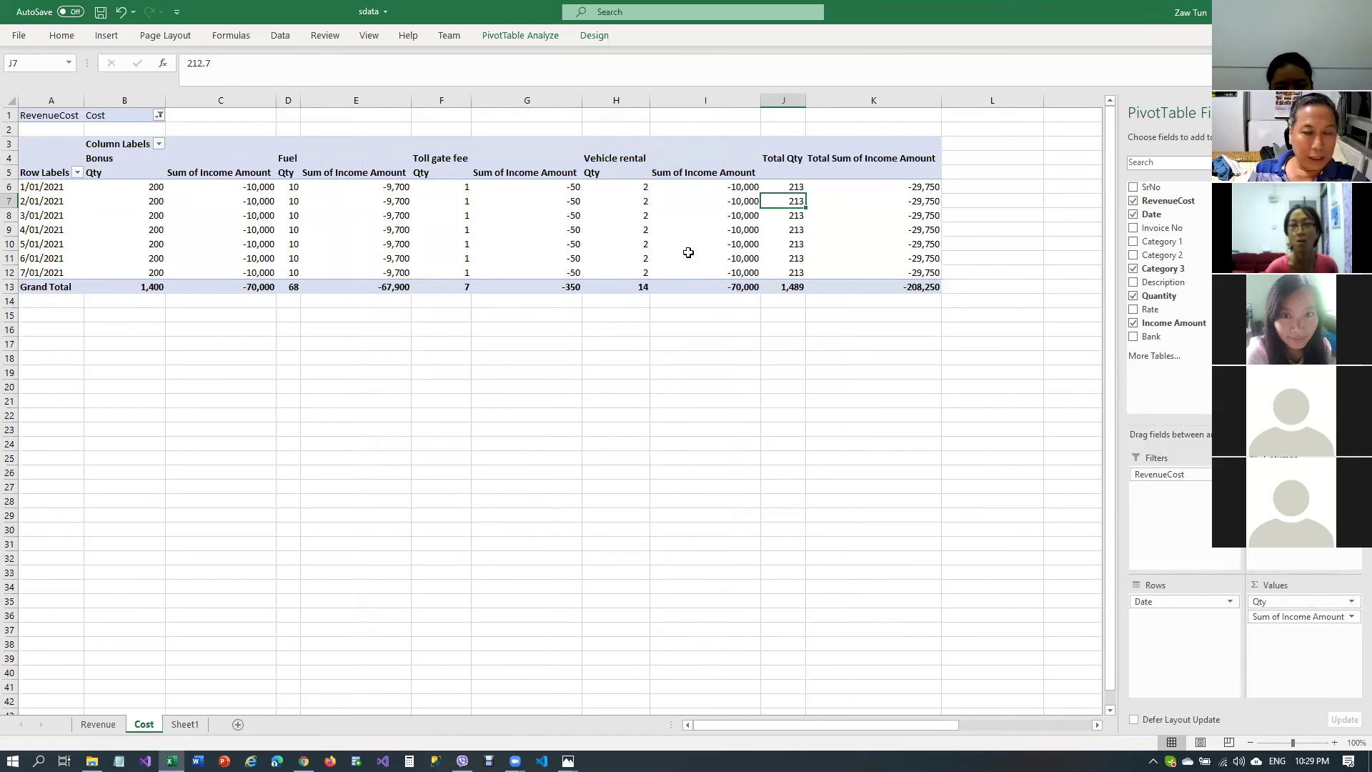
Set the custom name of the Sum of Income Amount value field to Cost
click(1351, 618)
click(1304, 600)
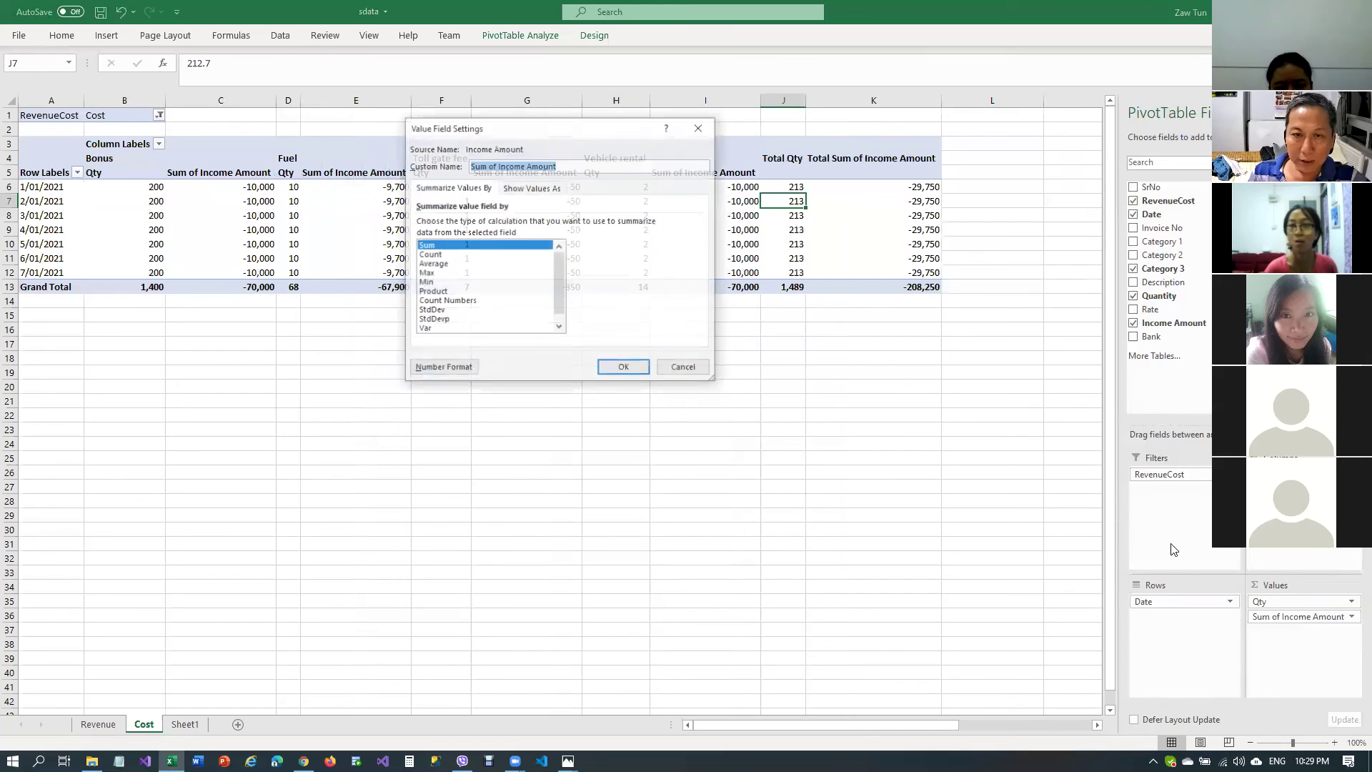
text(Cost)
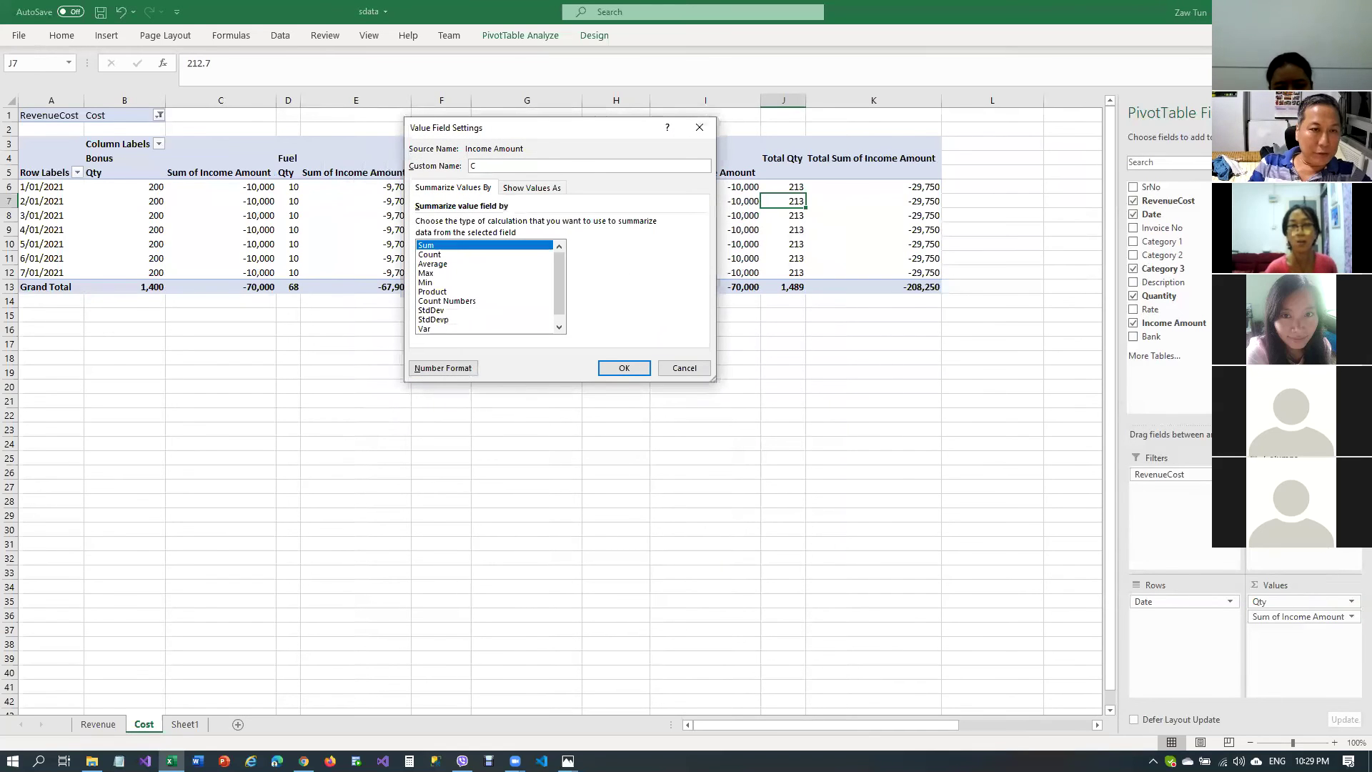
click(627, 367)
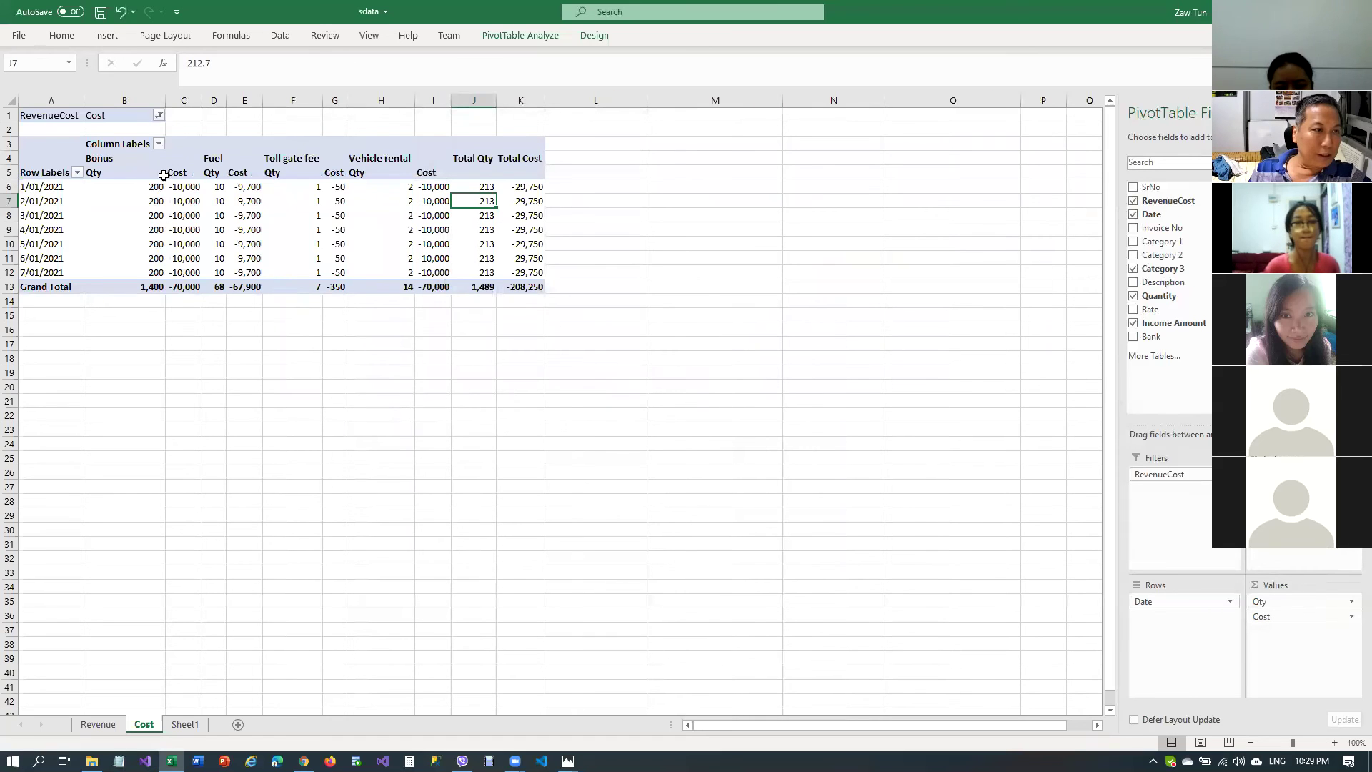
Fill the Bonus Qty and Cost columns, from the heading through the Grand Total row, with the lightest green theme color
click(122, 159)
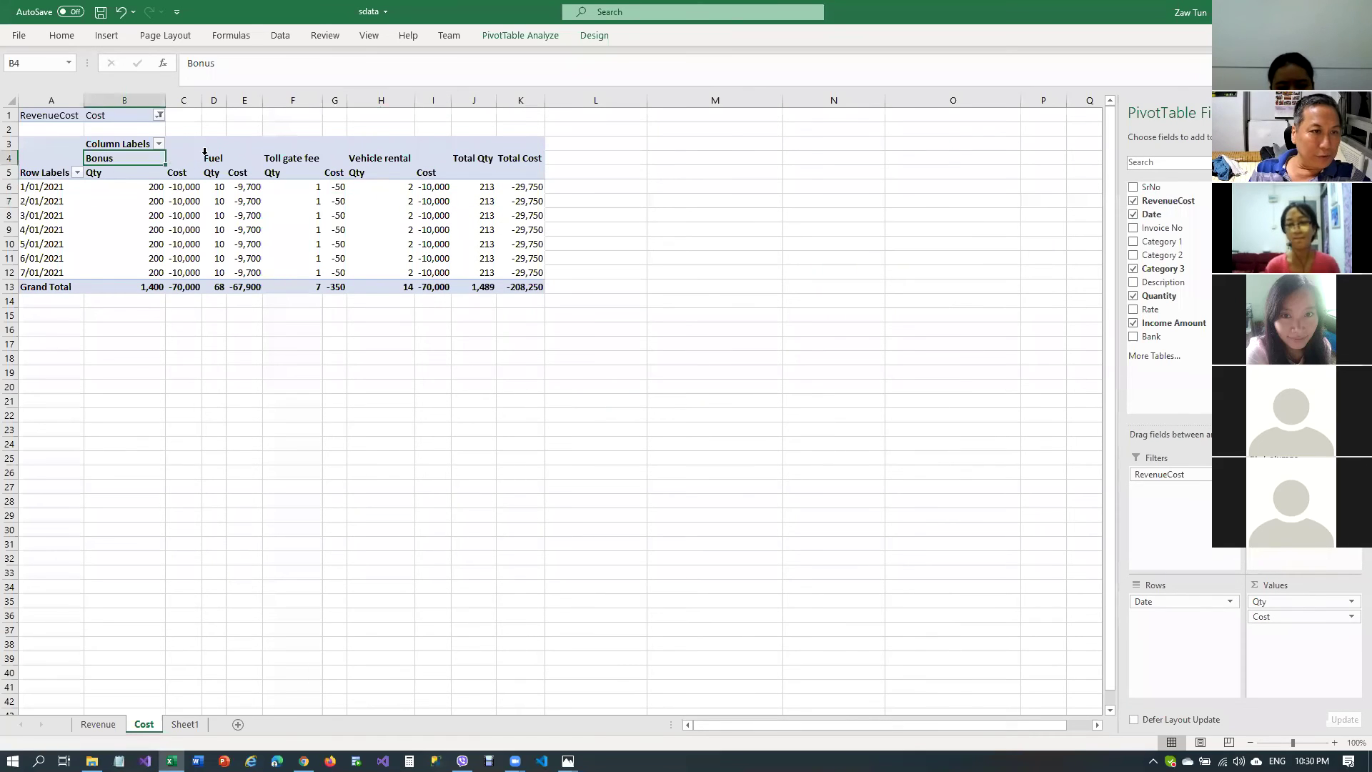
click(501, 343)
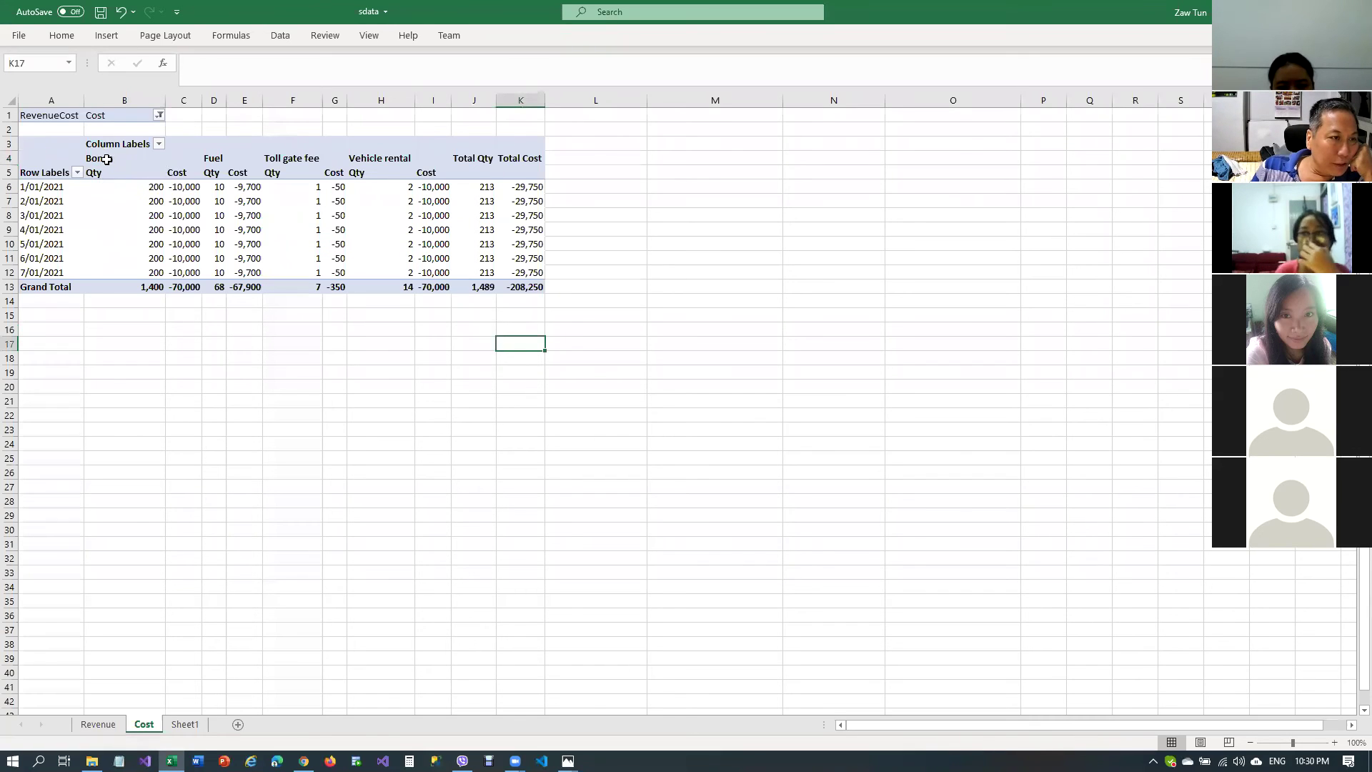
click(111, 163)
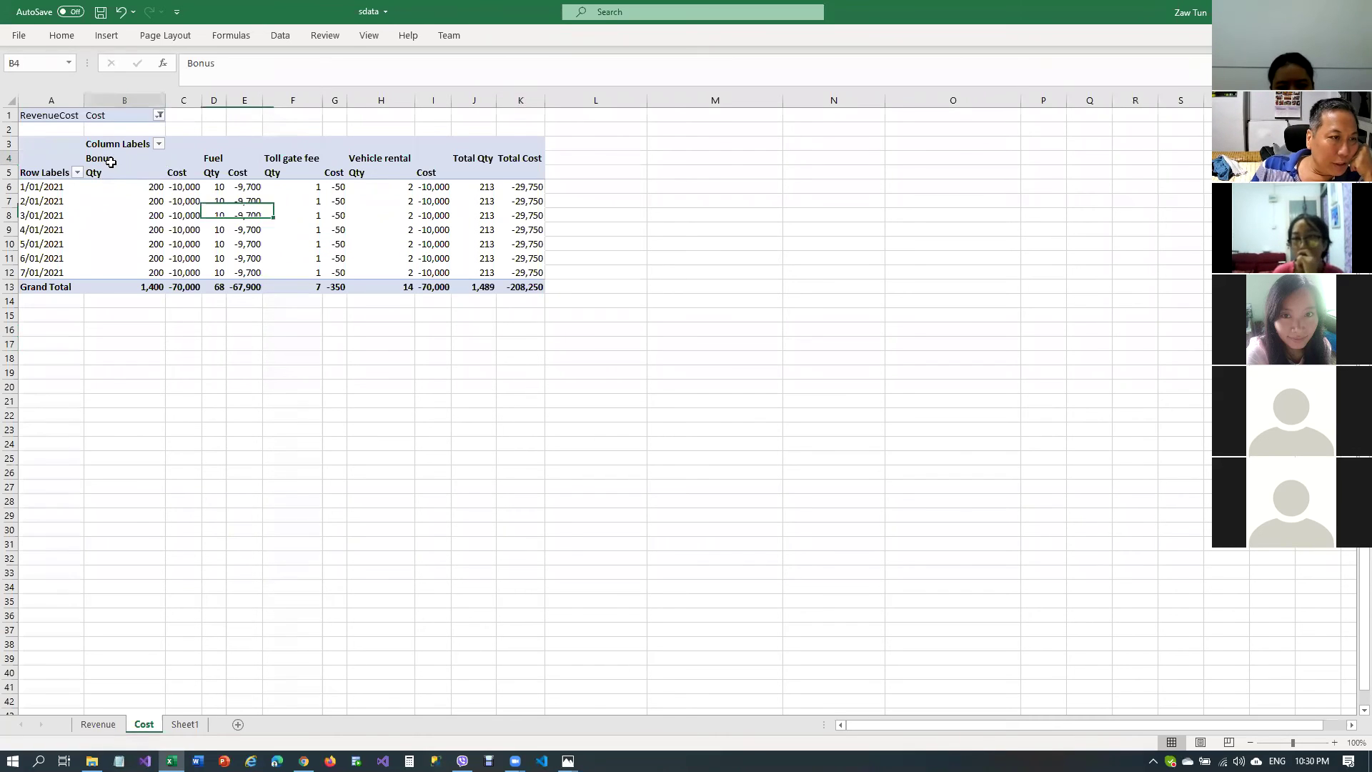
drag(111, 162, 176, 287)
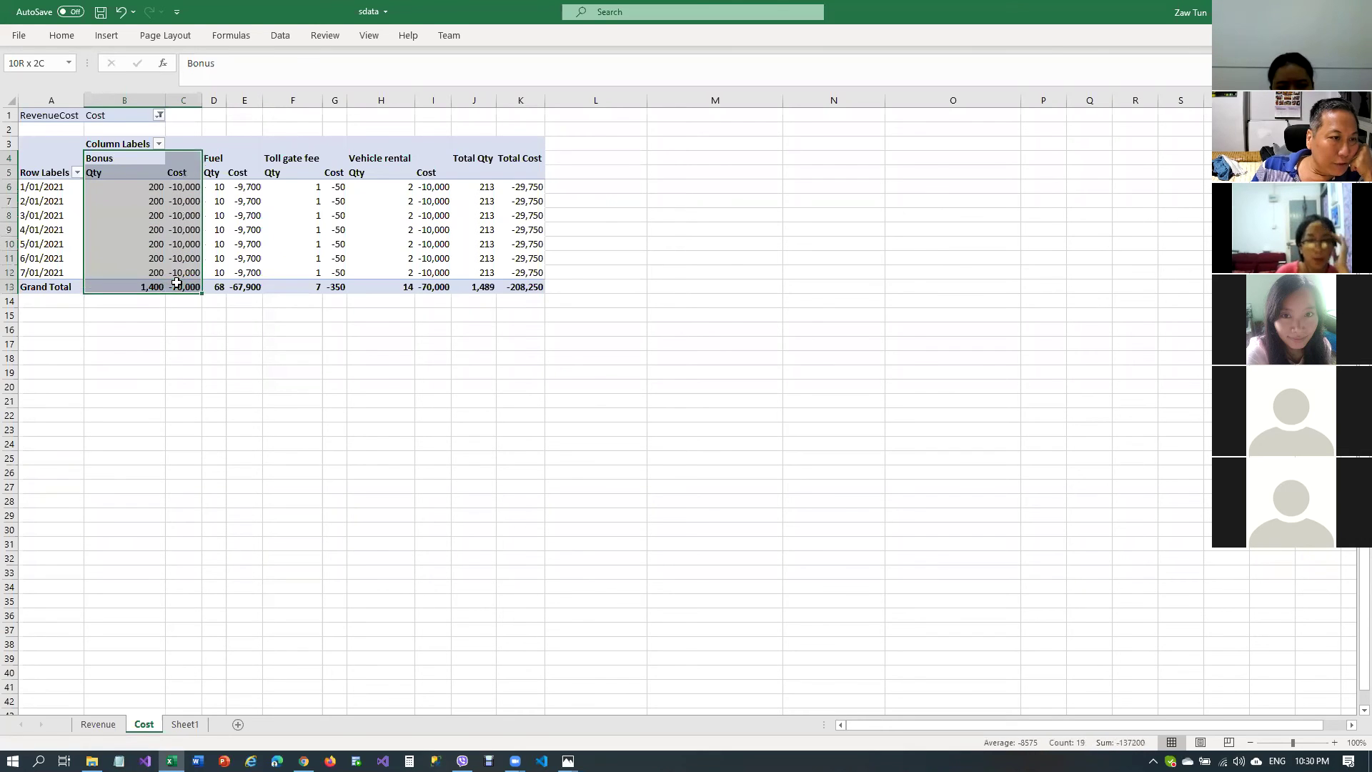
click(69, 41)
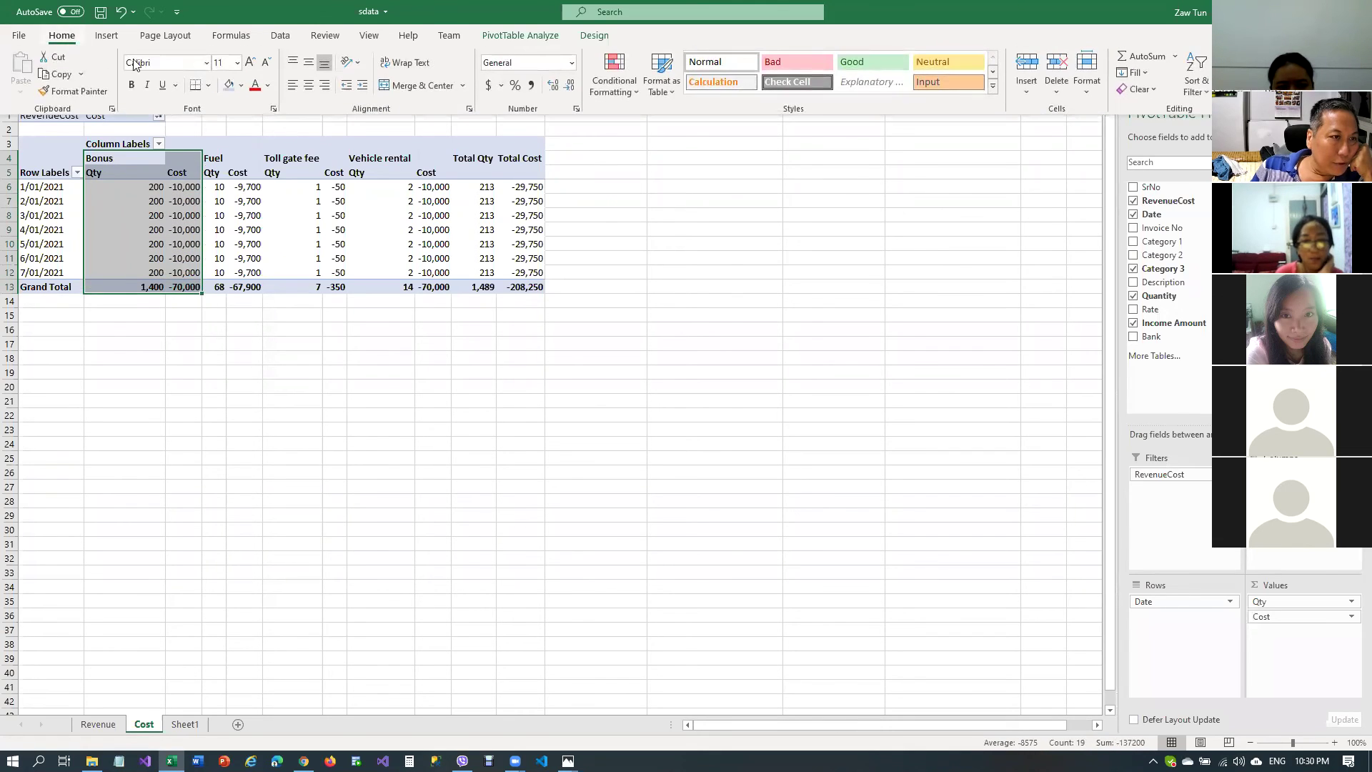
click(242, 86)
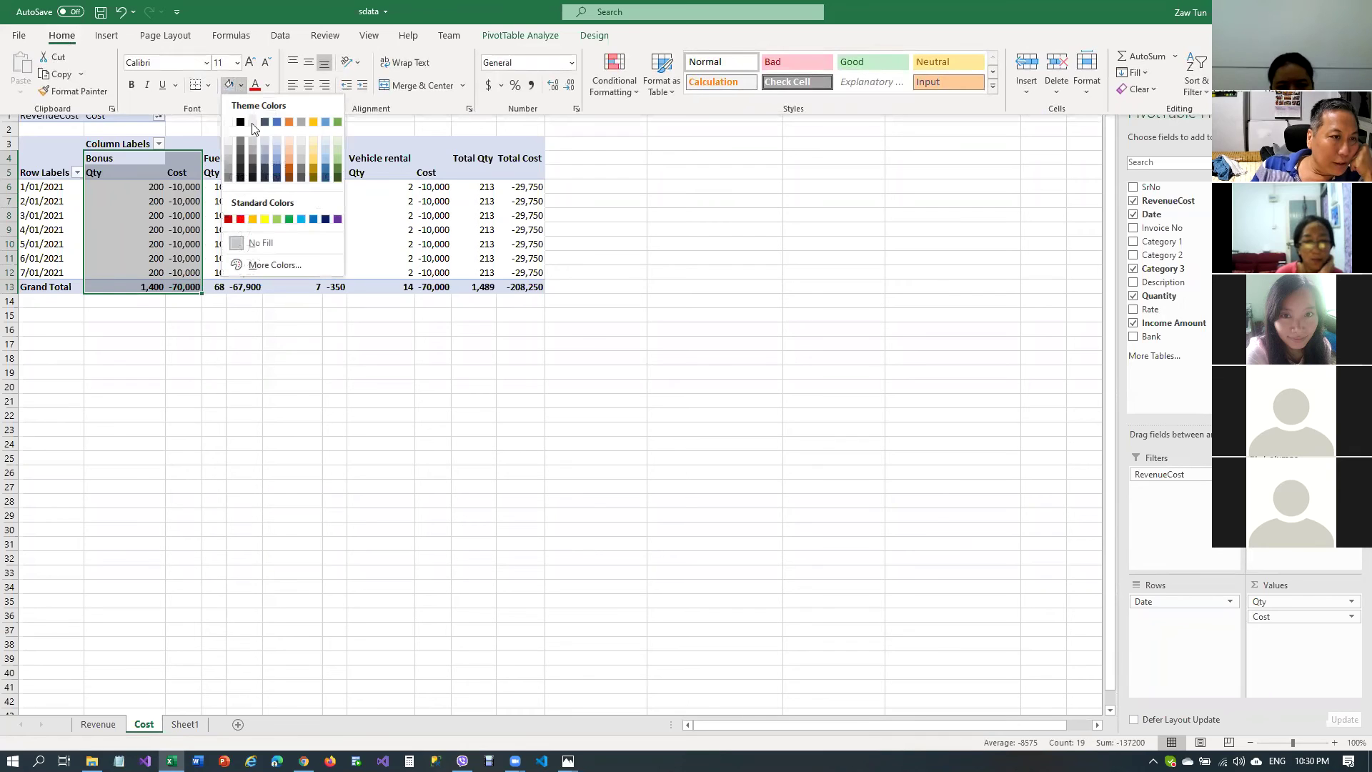
click(337, 139)
Fill the Toll gate fee Qty and Cost columns through the Grand Total row with the same light green
click(279, 161)
click(289, 186)
drag(279, 160, 331, 288)
click(62, 35)
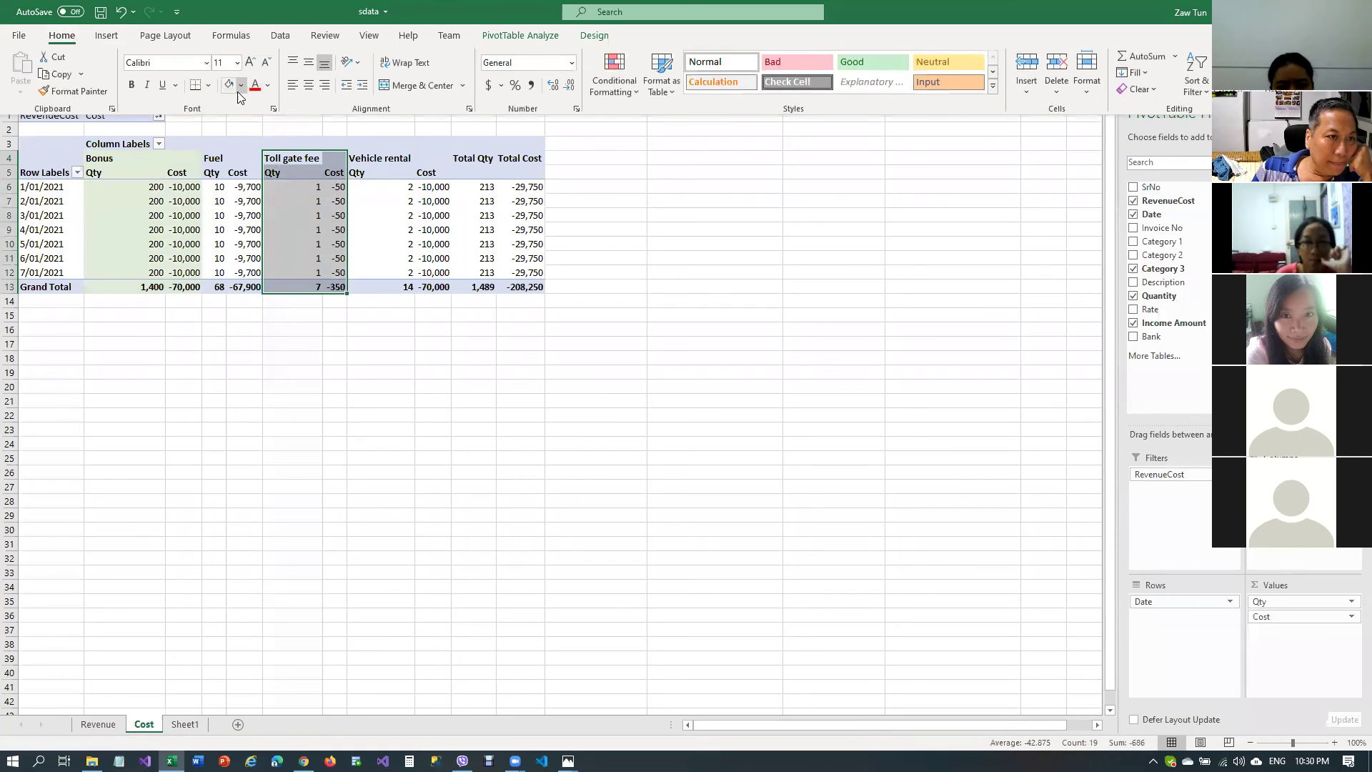
click(229, 85)
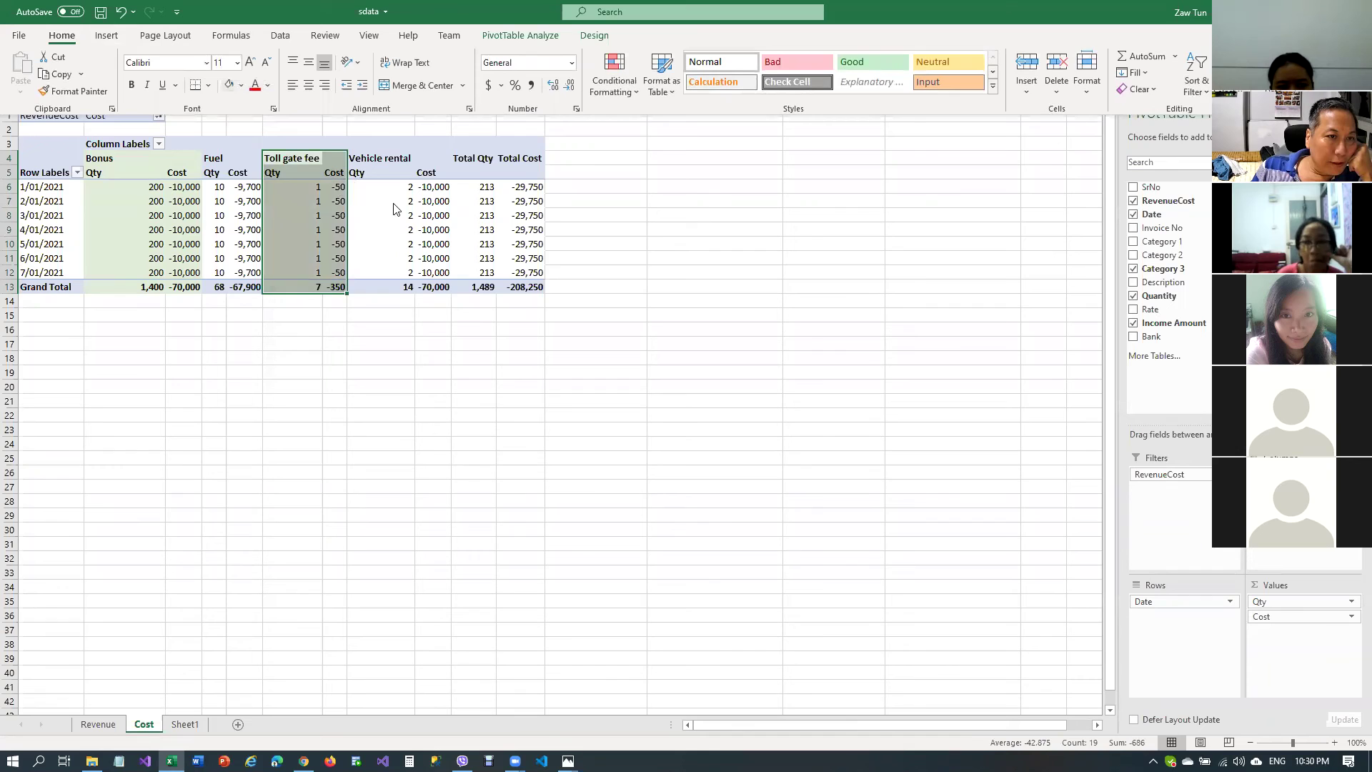
Hide column J, which holds the Total Qty values
click(468, 158)
click(473, 94)
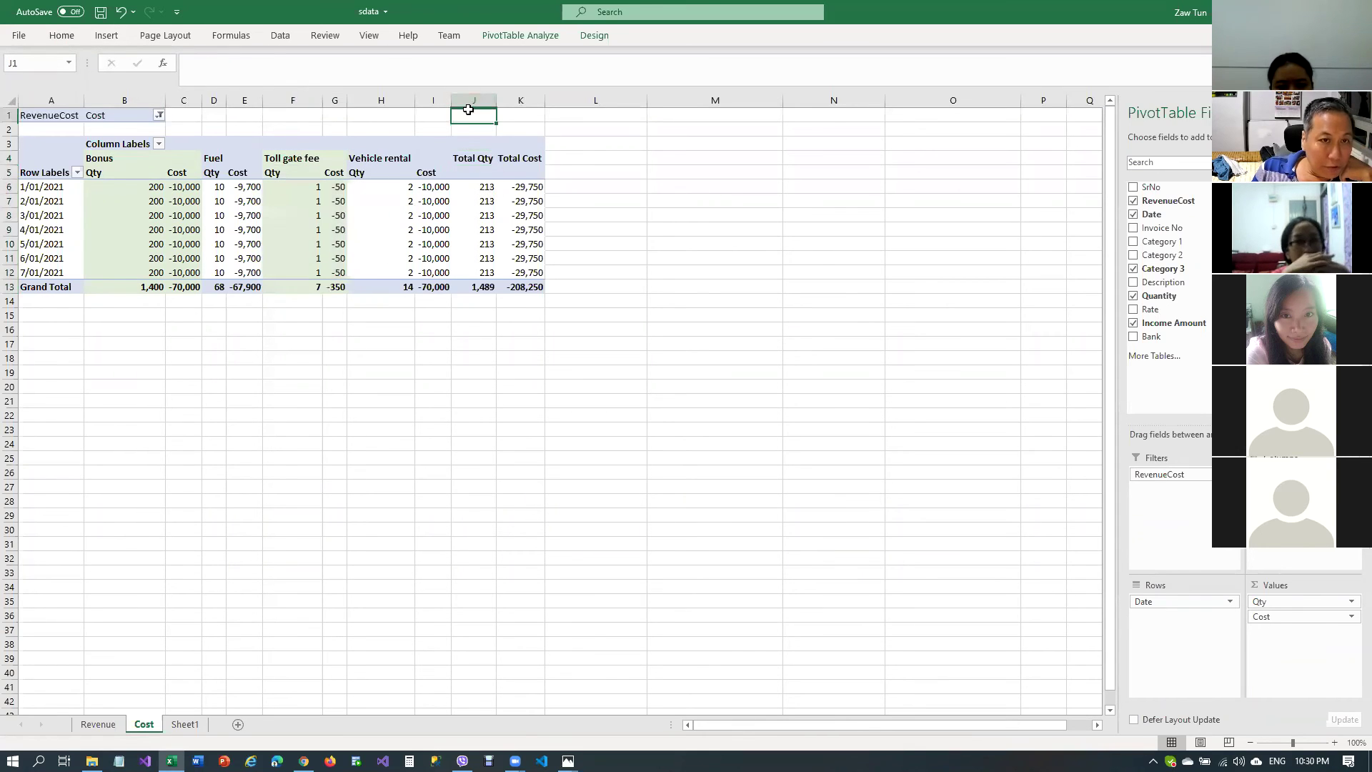
right_click(472, 98)
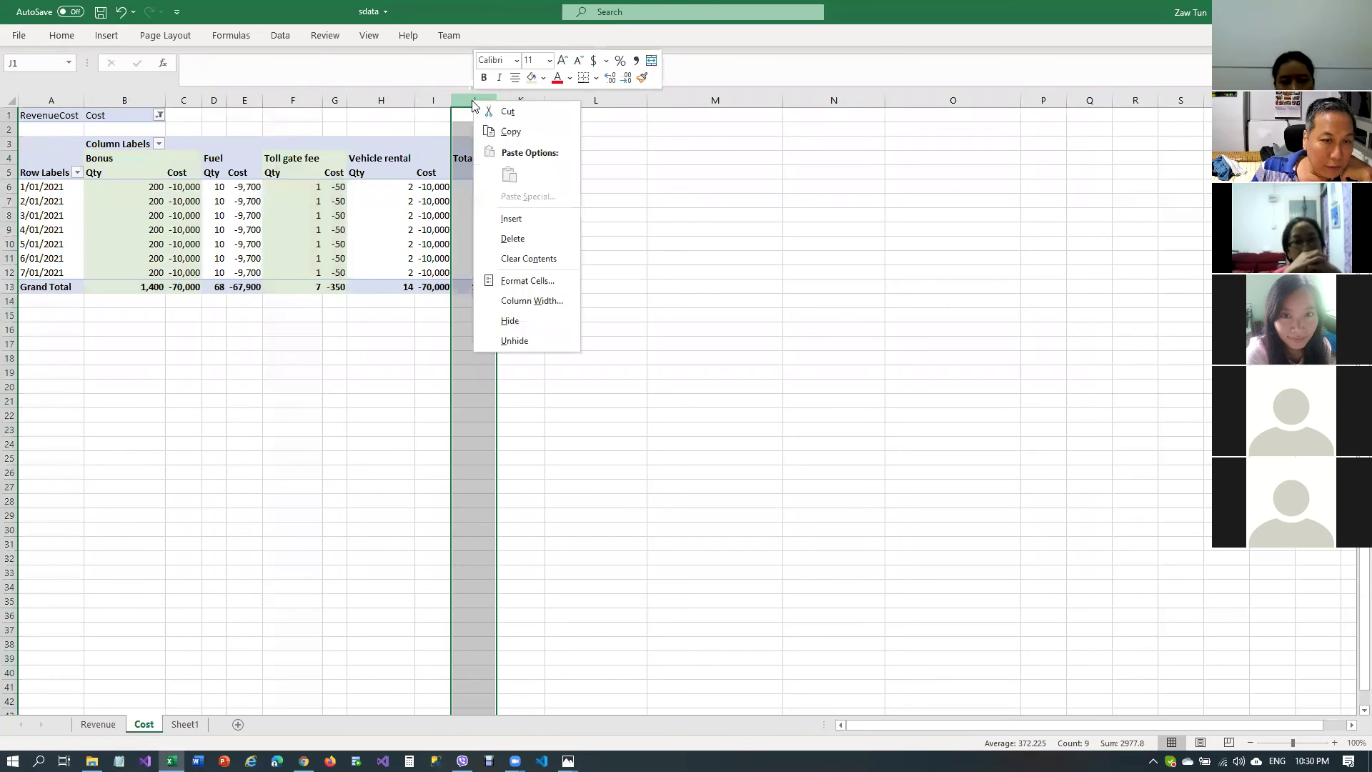
click(500, 319)
Fill the Total Cost column from row 3 through the Grand Total row with a light orange theme color
click(467, 160)
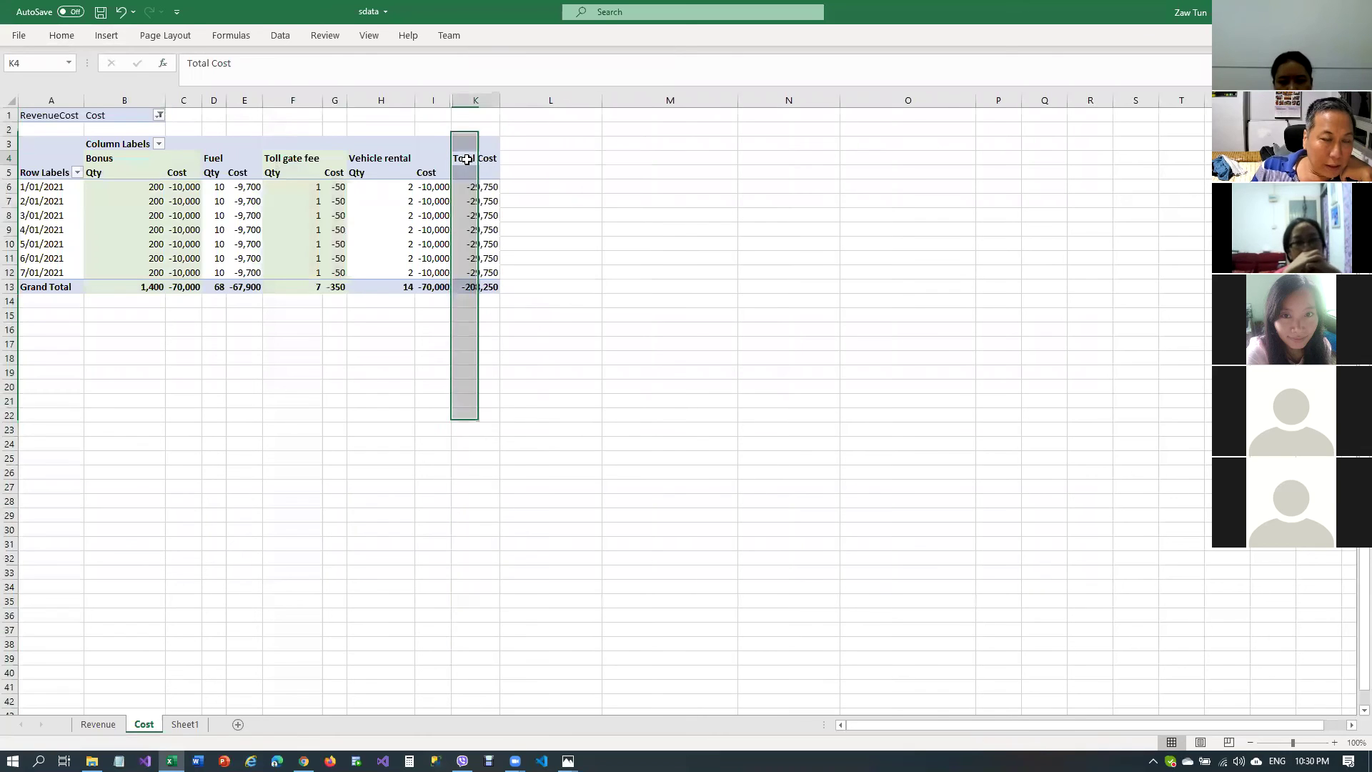
drag(474, 144, 474, 285)
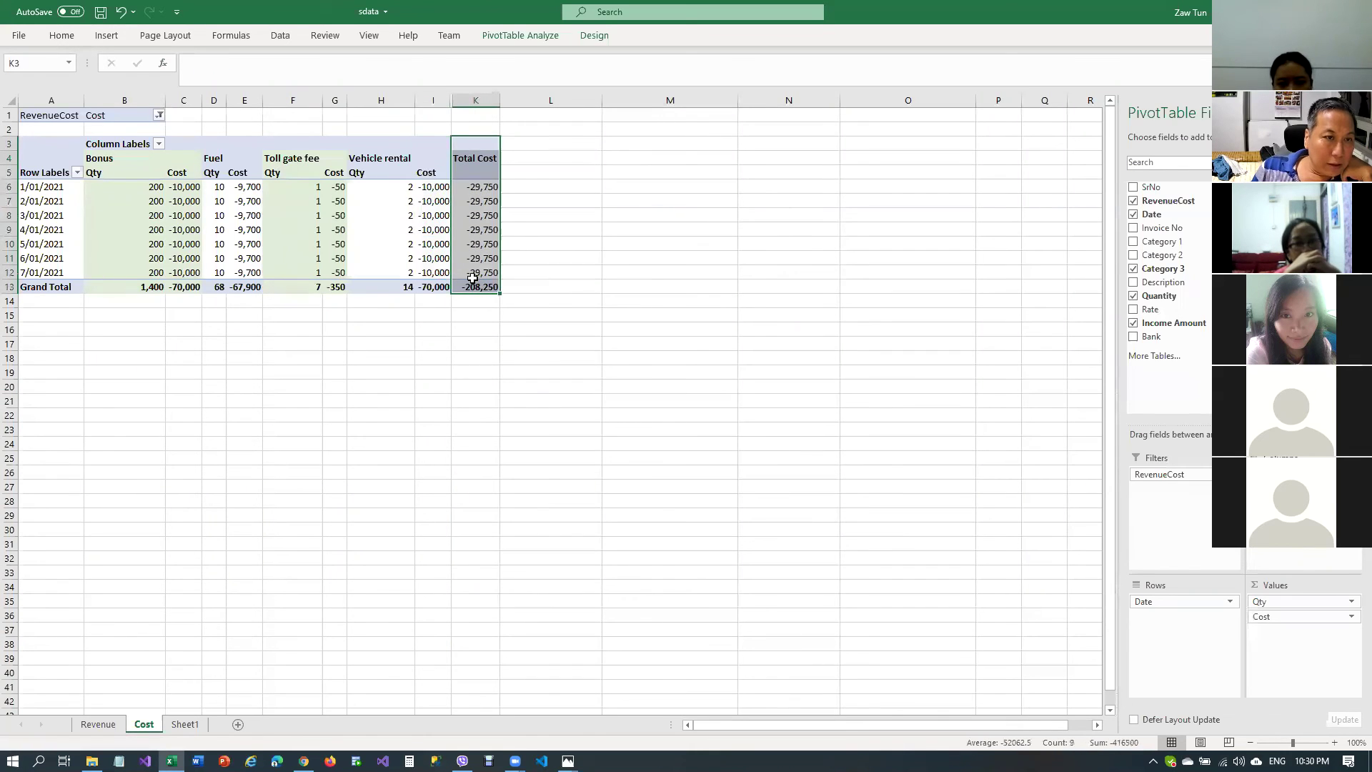
click(62, 35)
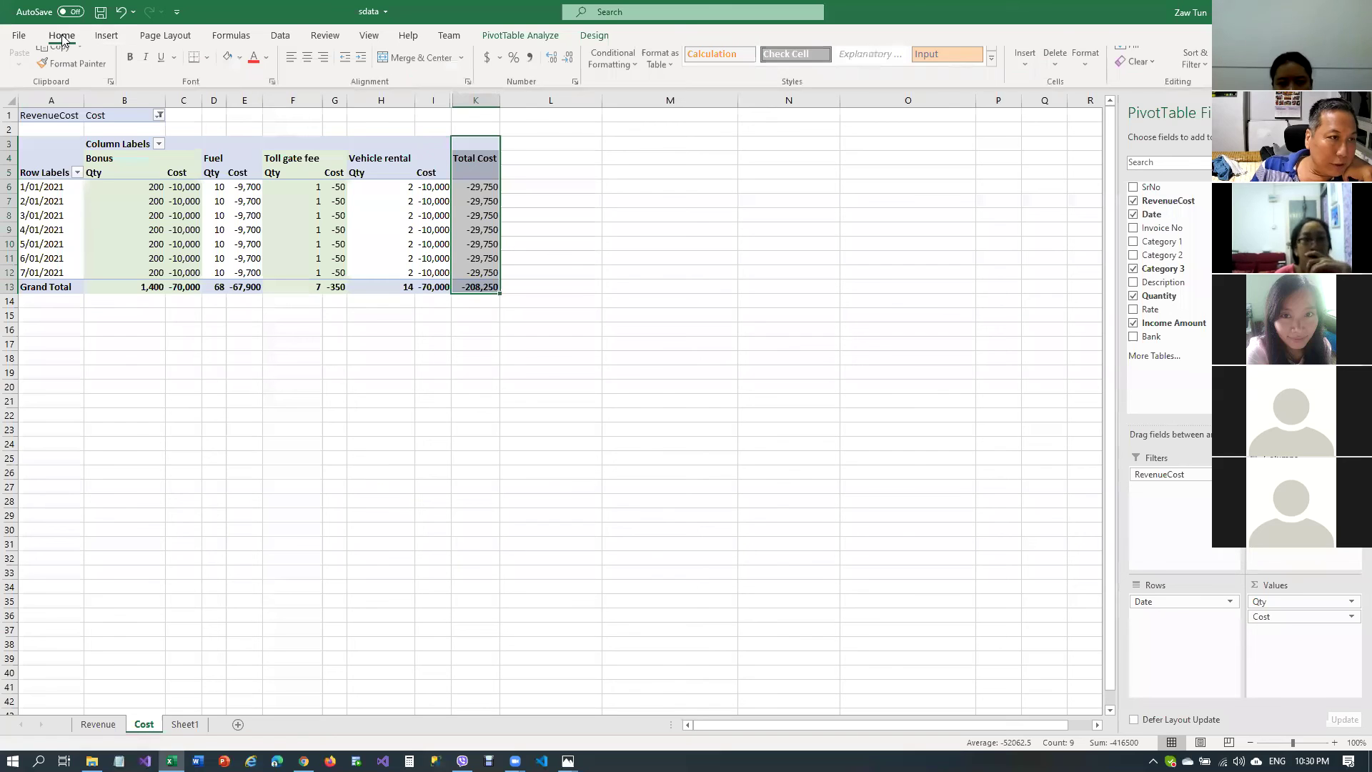
click(239, 87)
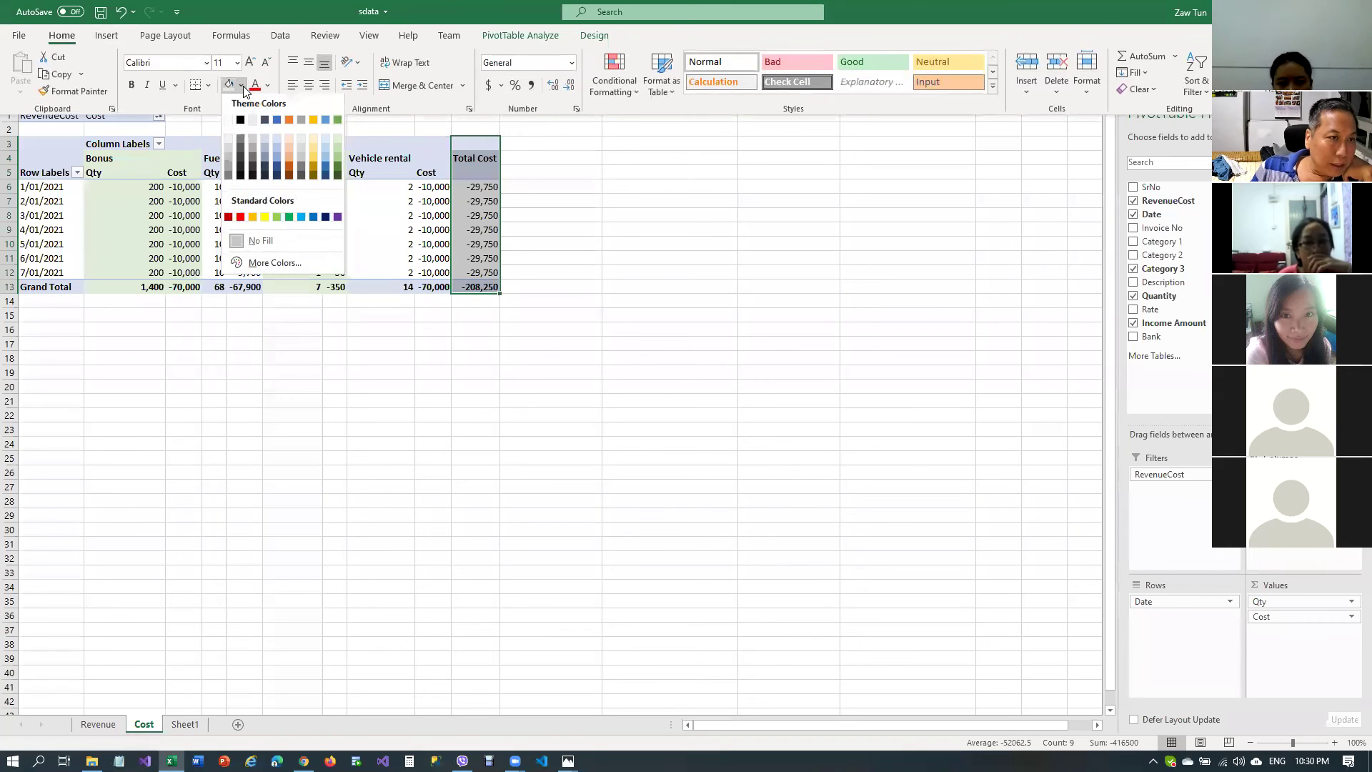
click(290, 160)
click(357, 372)
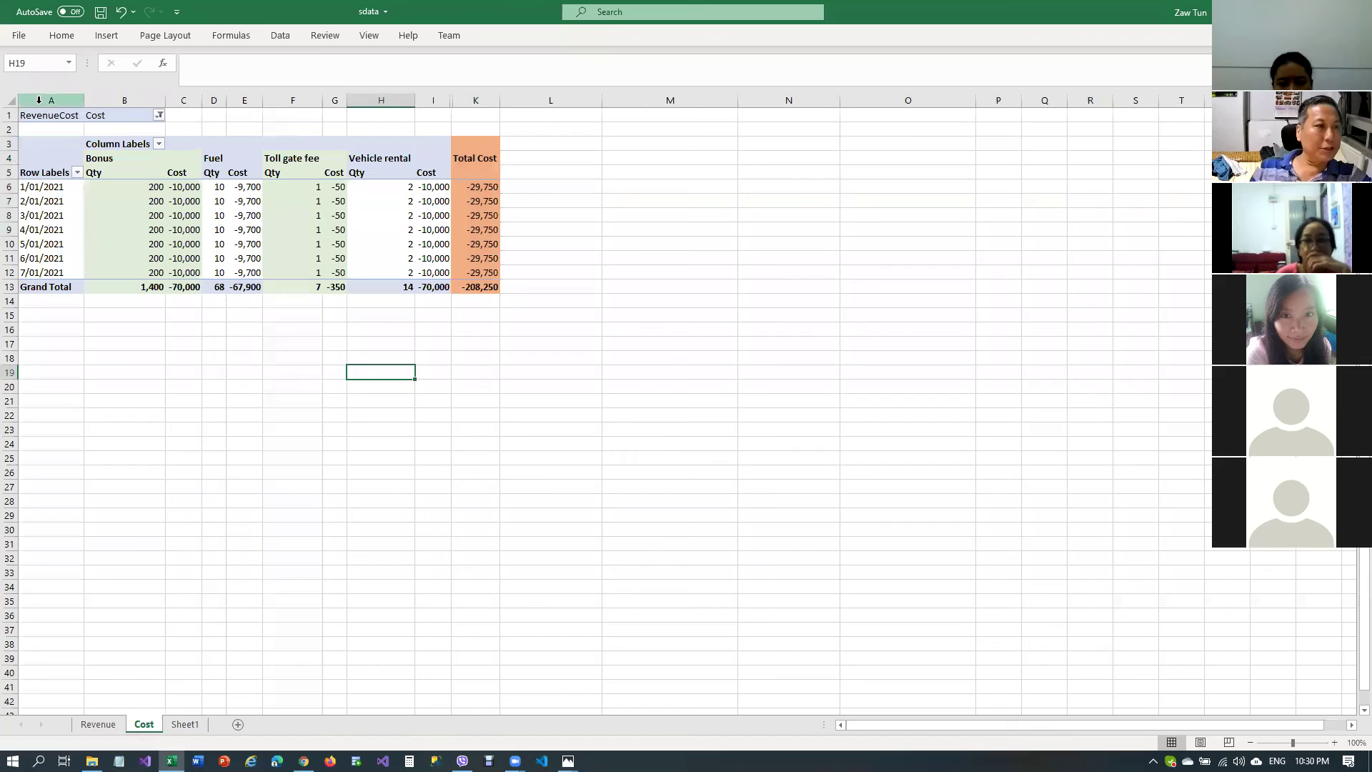
Bring up the page4.jpg form photo to check its columns, and close it
click(569, 761)
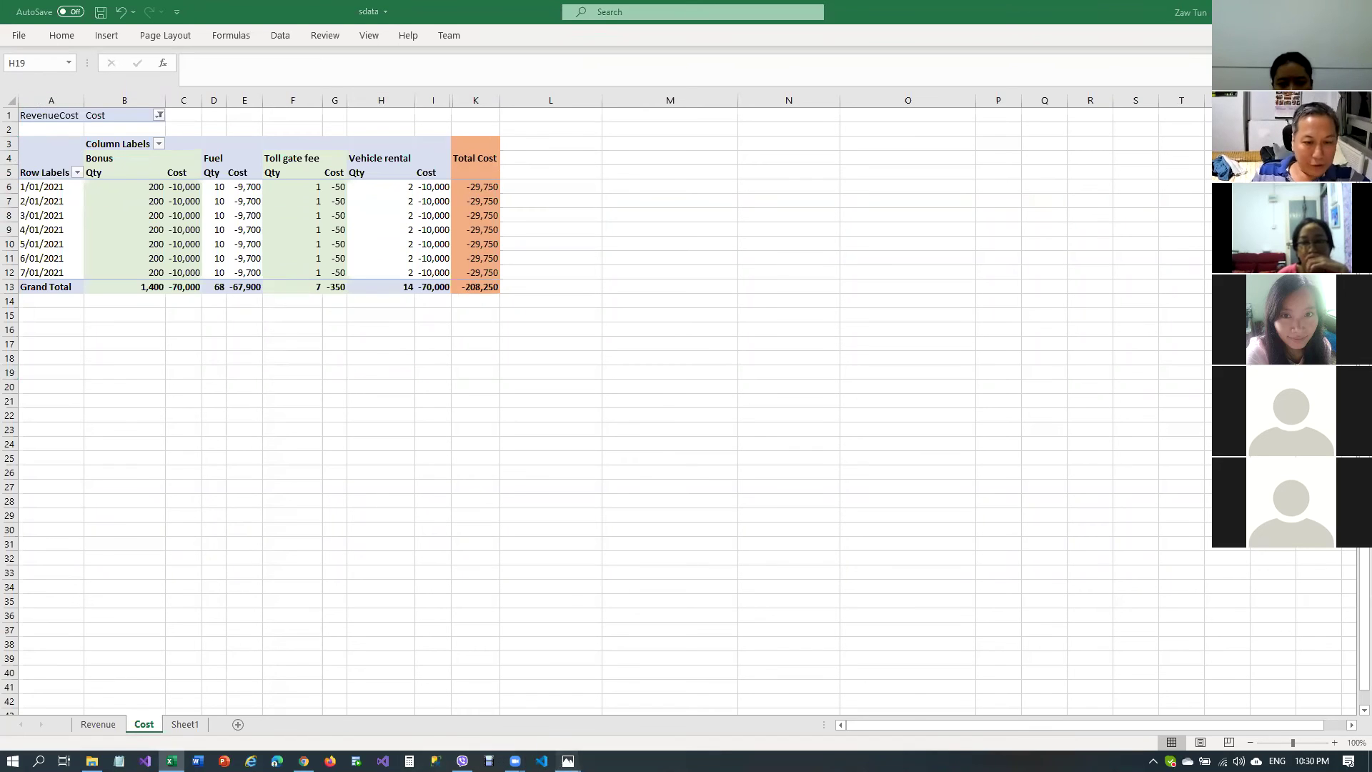
click(572, 707)
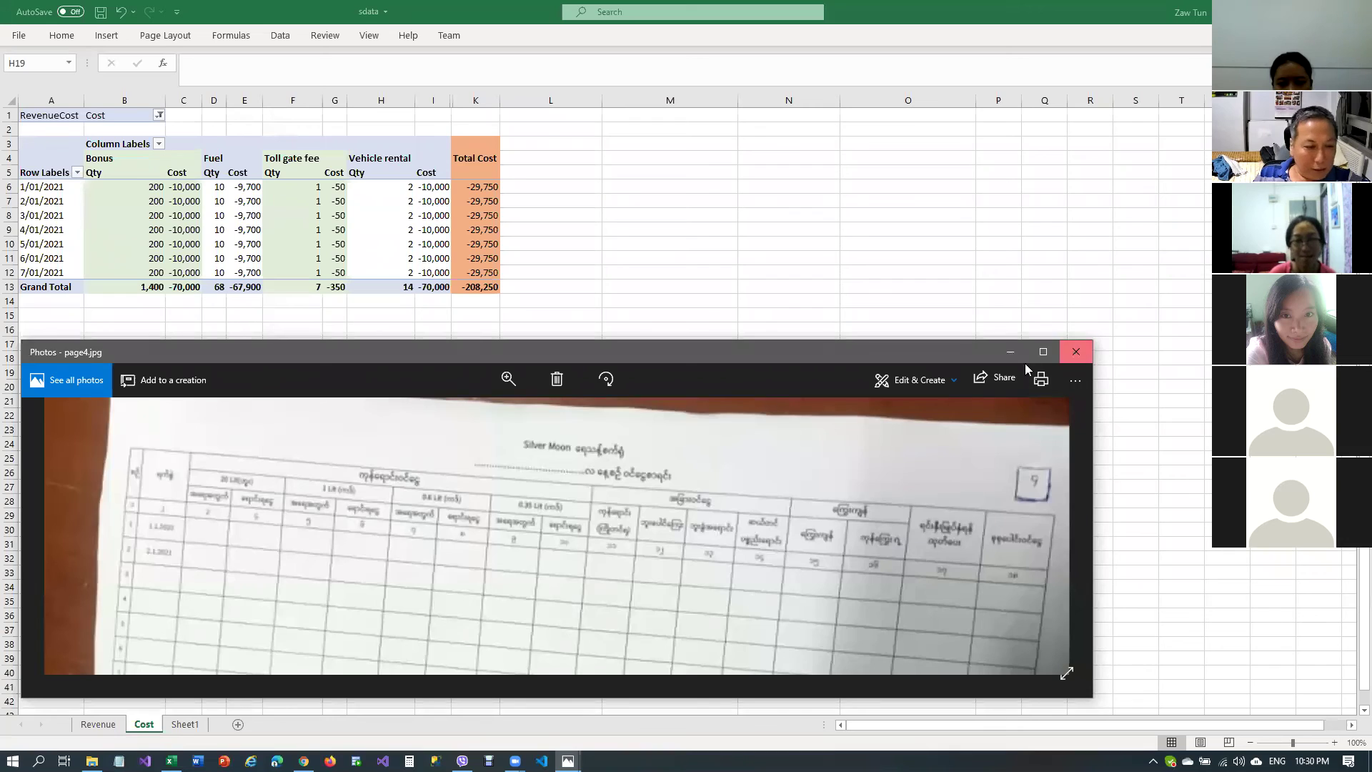
click(1076, 352)
Open page3.jpg from the silverrun folder and enlarge it to examine the column headings of the paper form
click(92, 761)
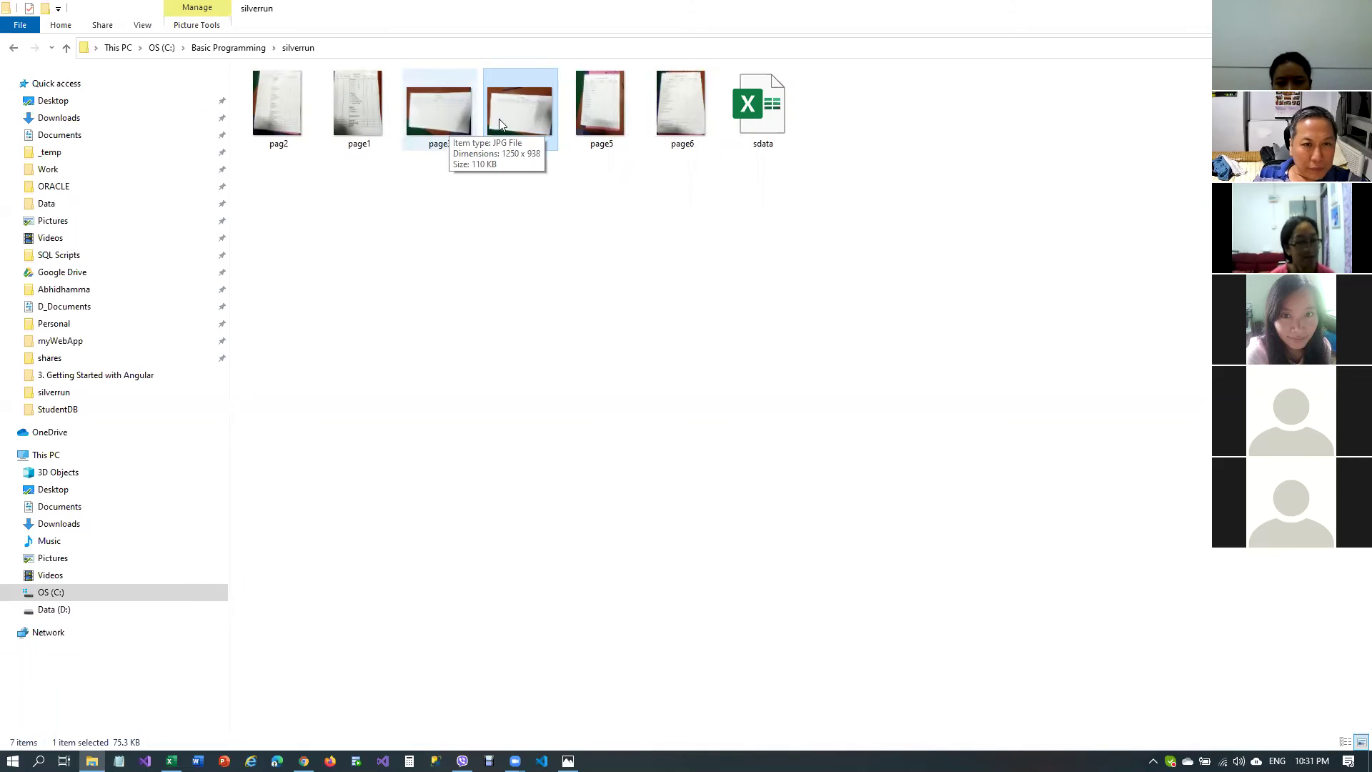
double_click(436, 113)
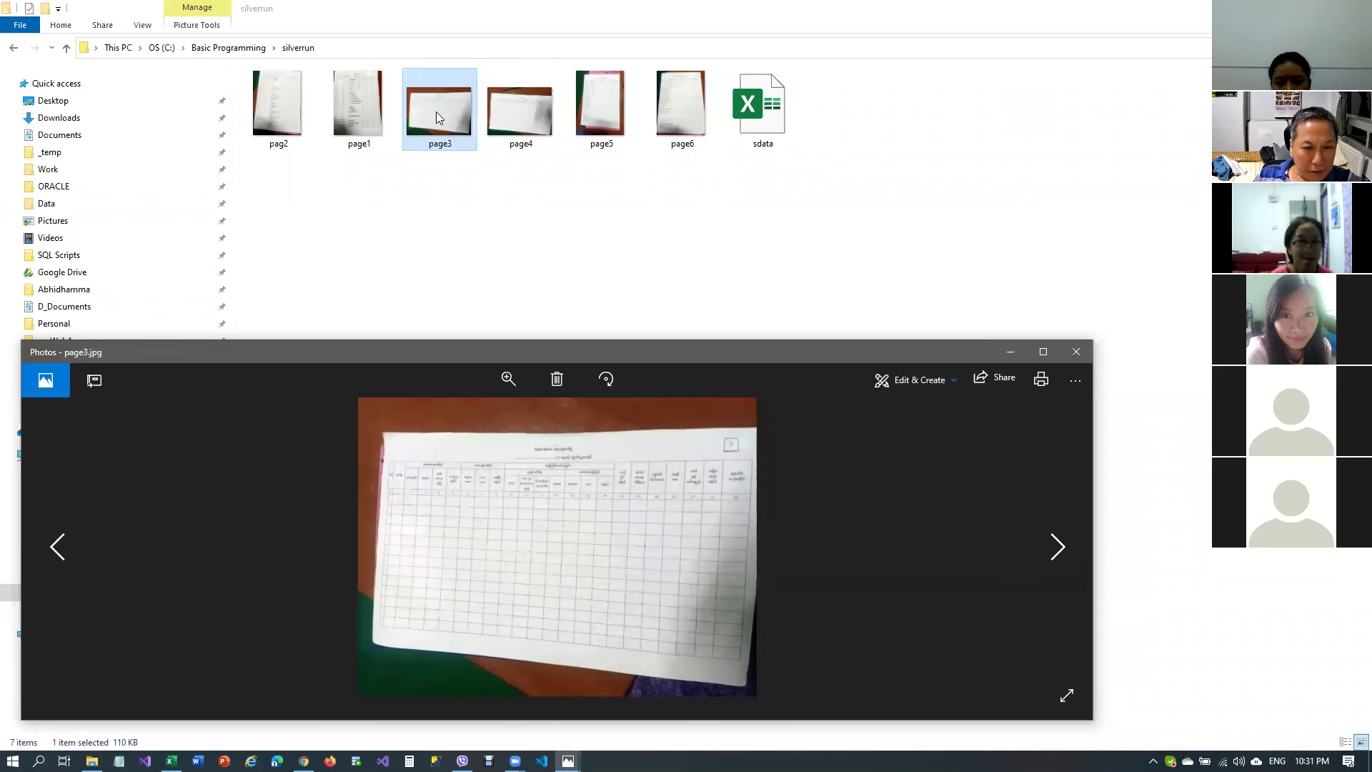
click(442, 466)
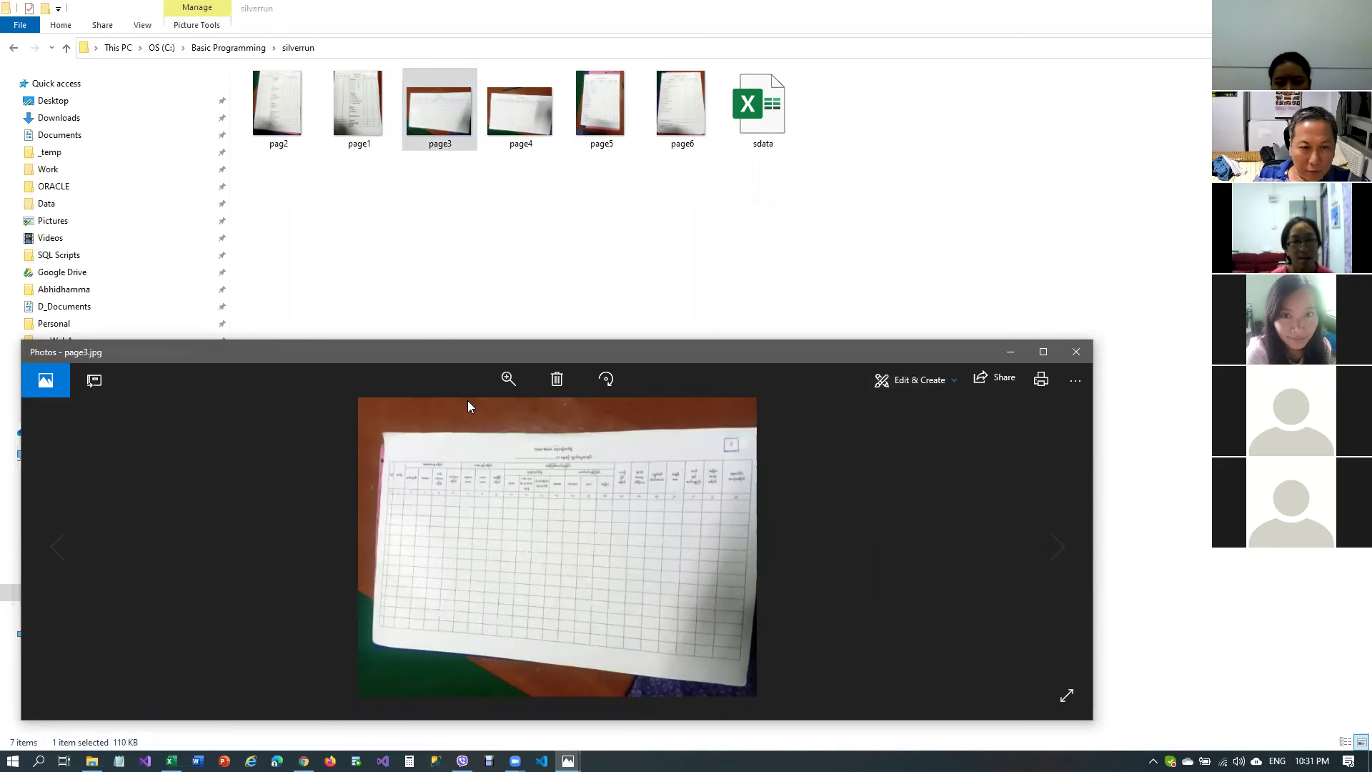
click(506, 379)
drag(448, 413, 510, 415)
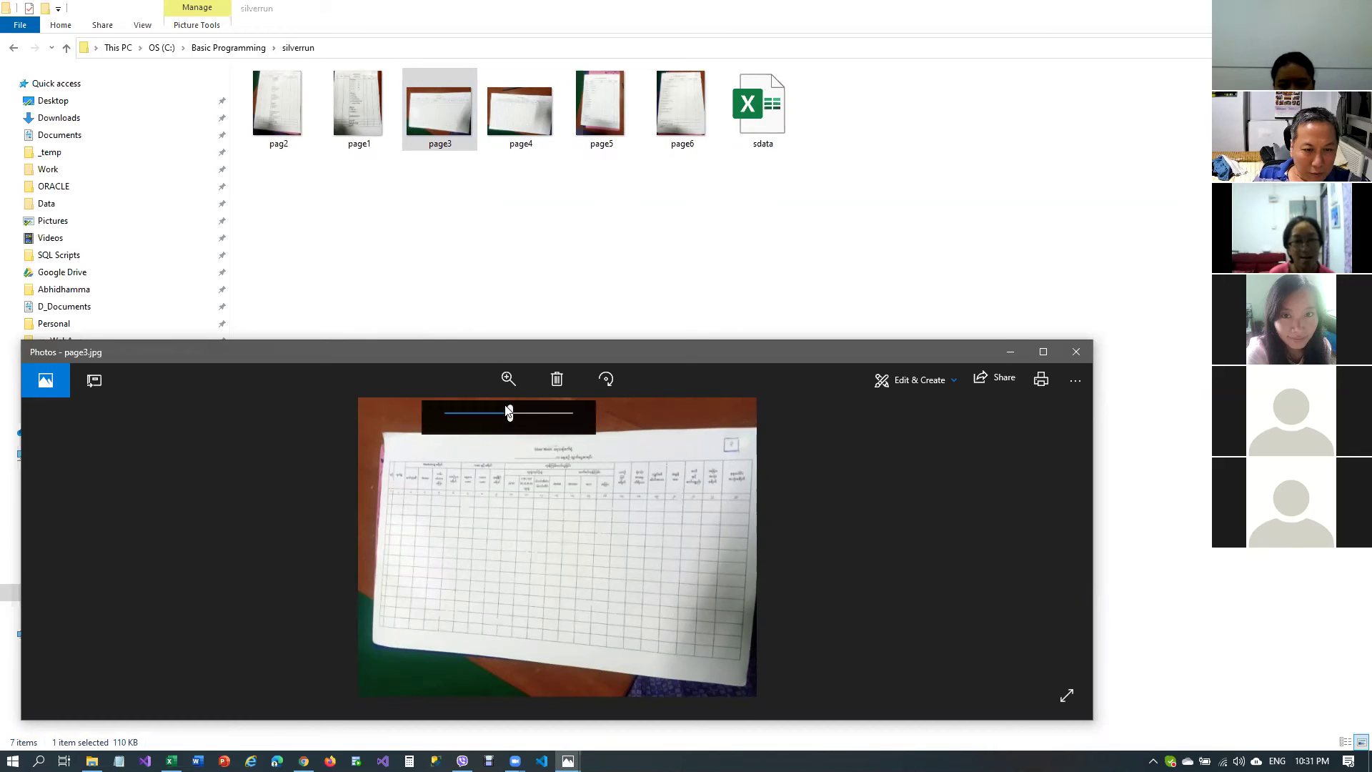
drag(510, 415, 557, 413)
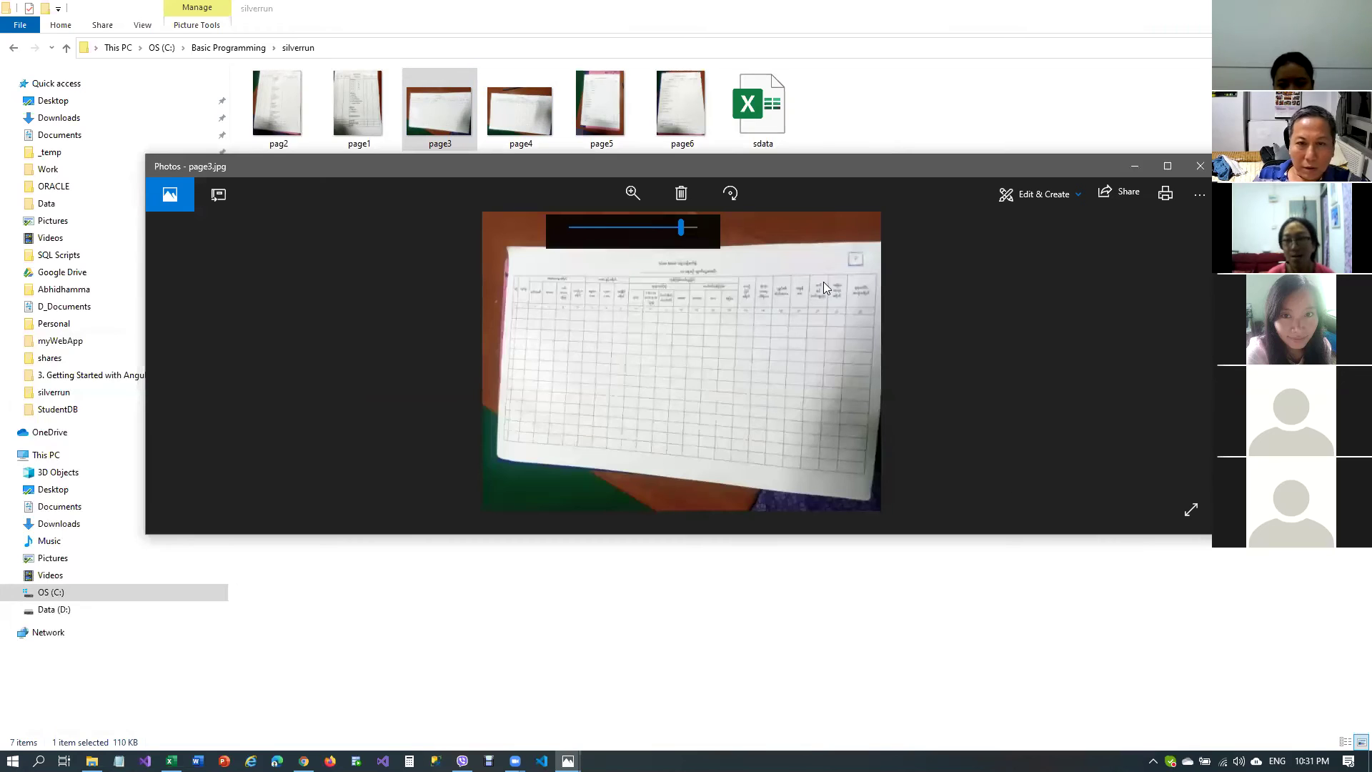
click(1171, 170)
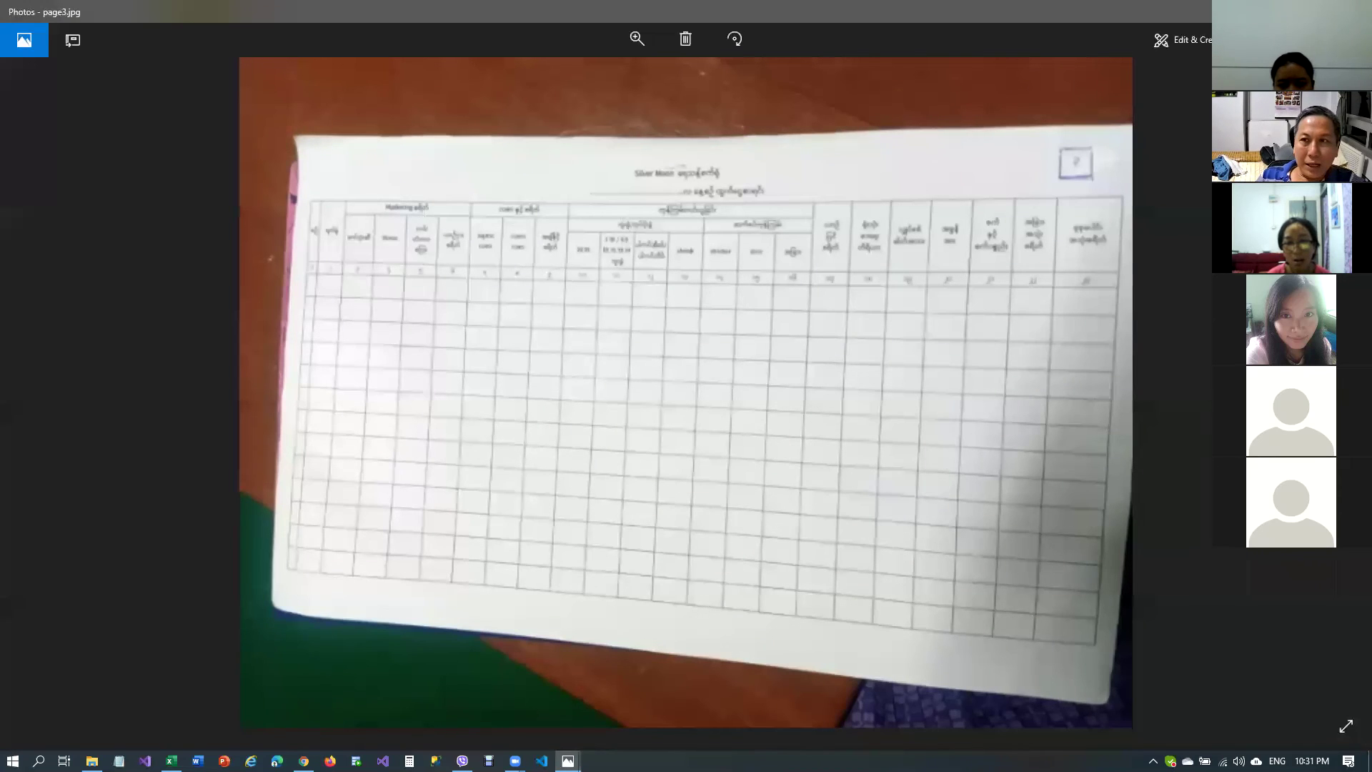
key(super+Down)
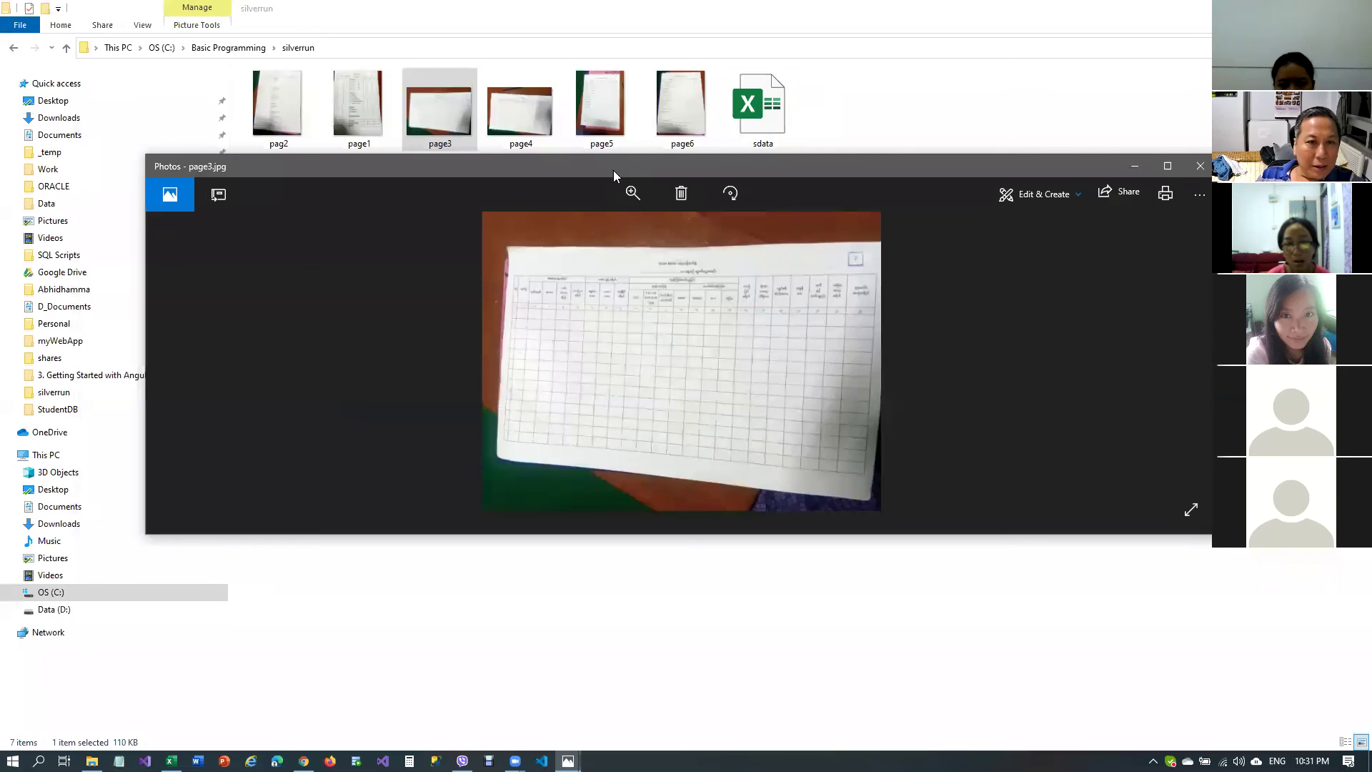
drag(614, 168, 593, 210)
Switch back to the Excel workbook and compare the Cost PivotTable with the page3.jpg form
key(alt+Tab)
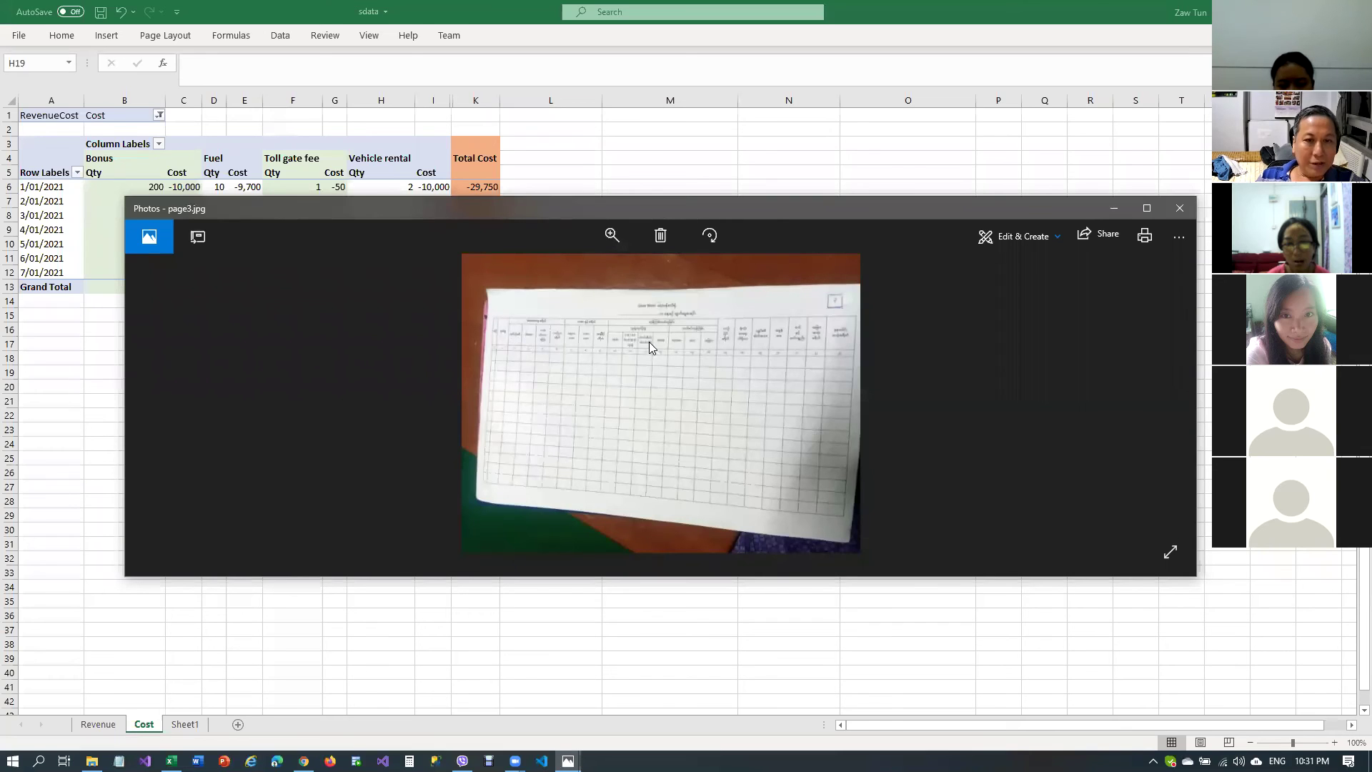
key(alt+Tab)
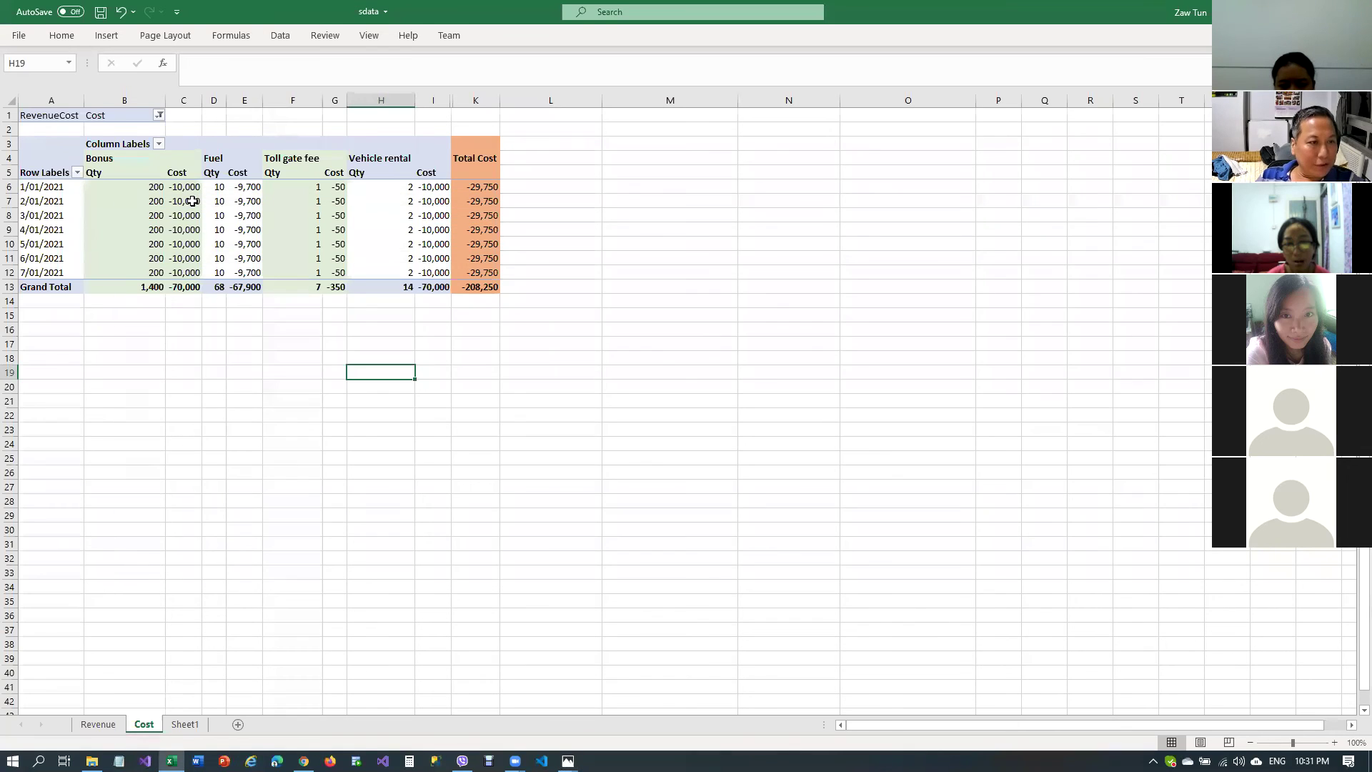
click(193, 201)
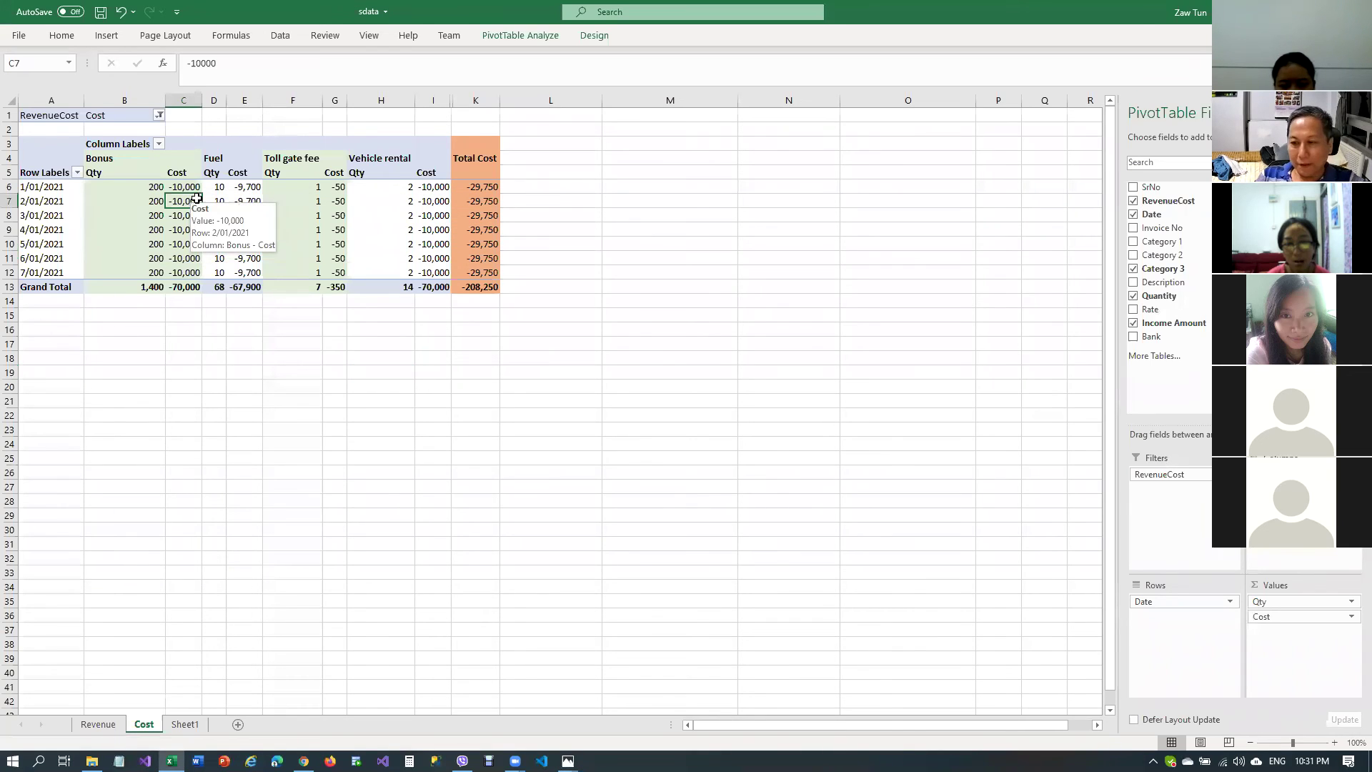
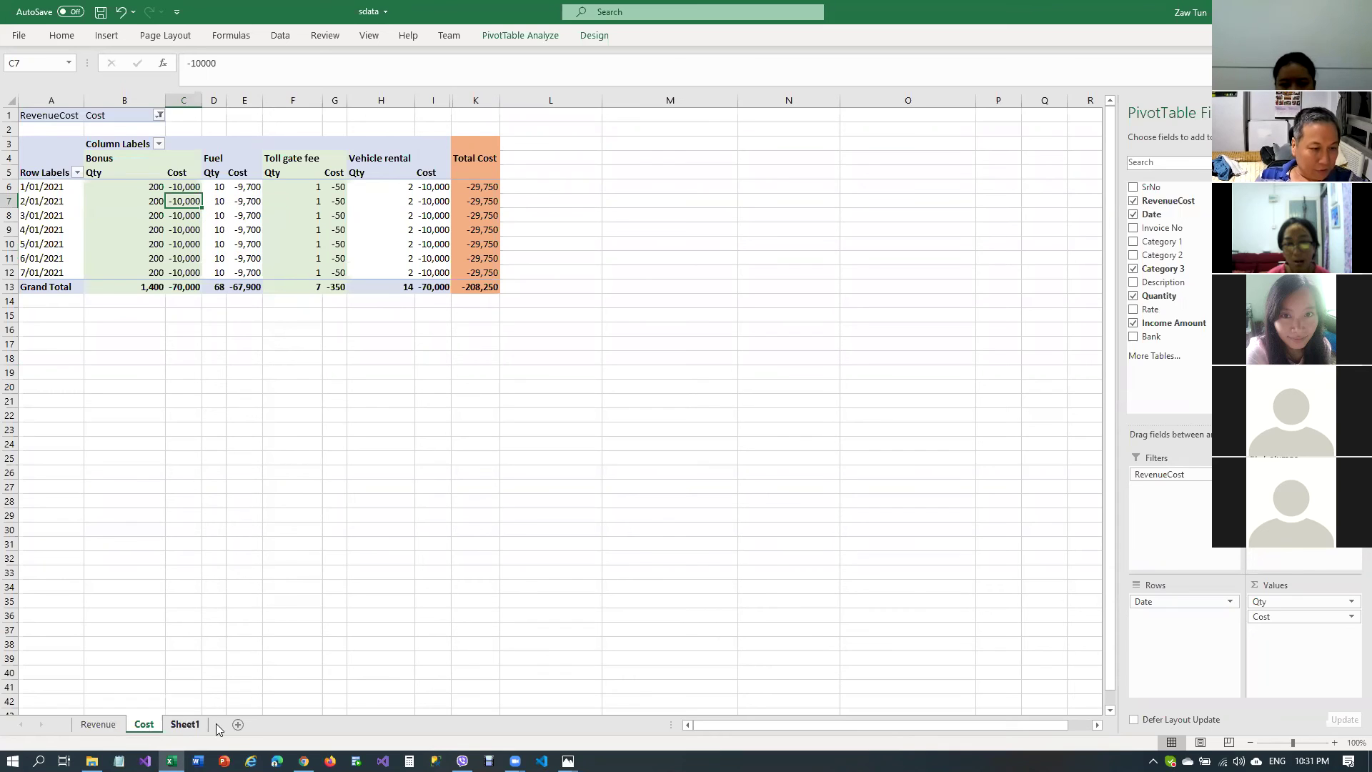
drag(192, 441, 193, 432)
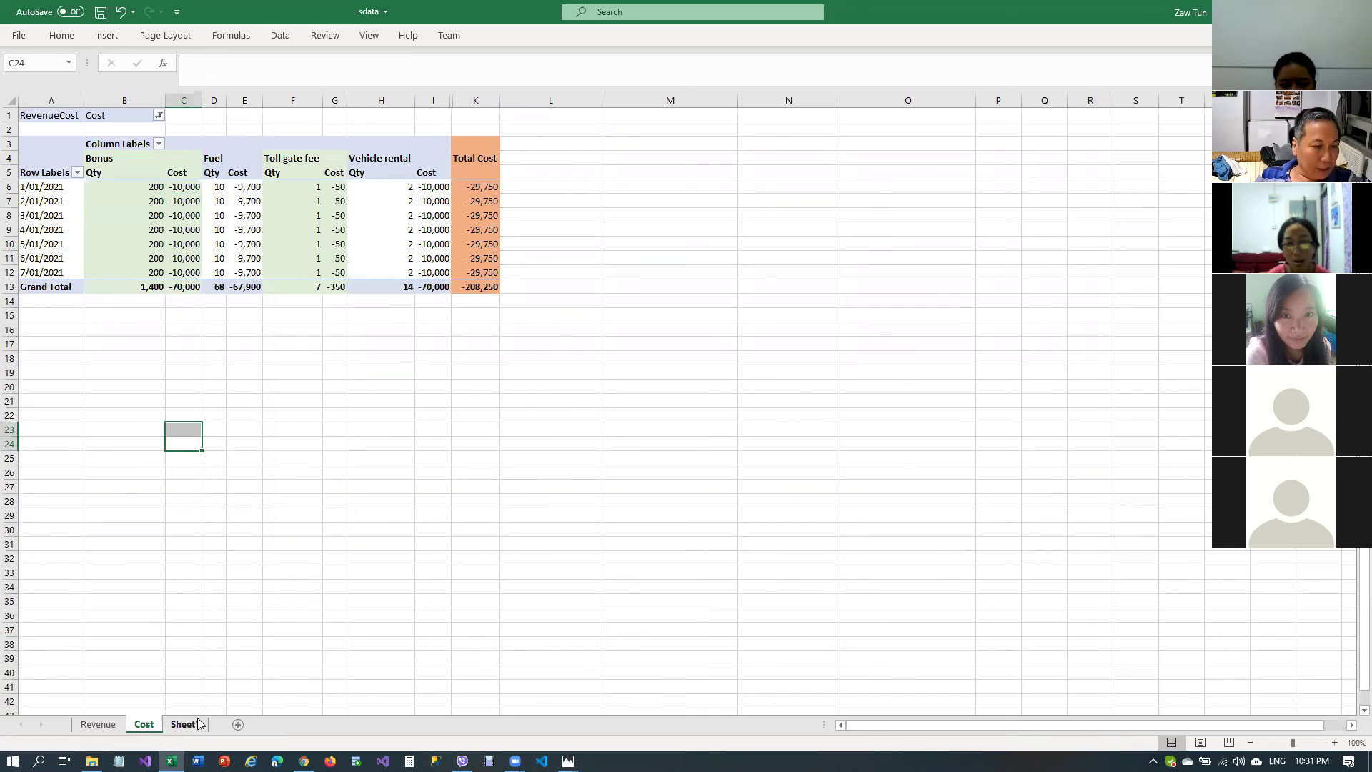
Examine the source data on Sheet1 from its first row, focusing on the Description and Quantity of the opening revenue entries
click(185, 725)
click(167, 158)
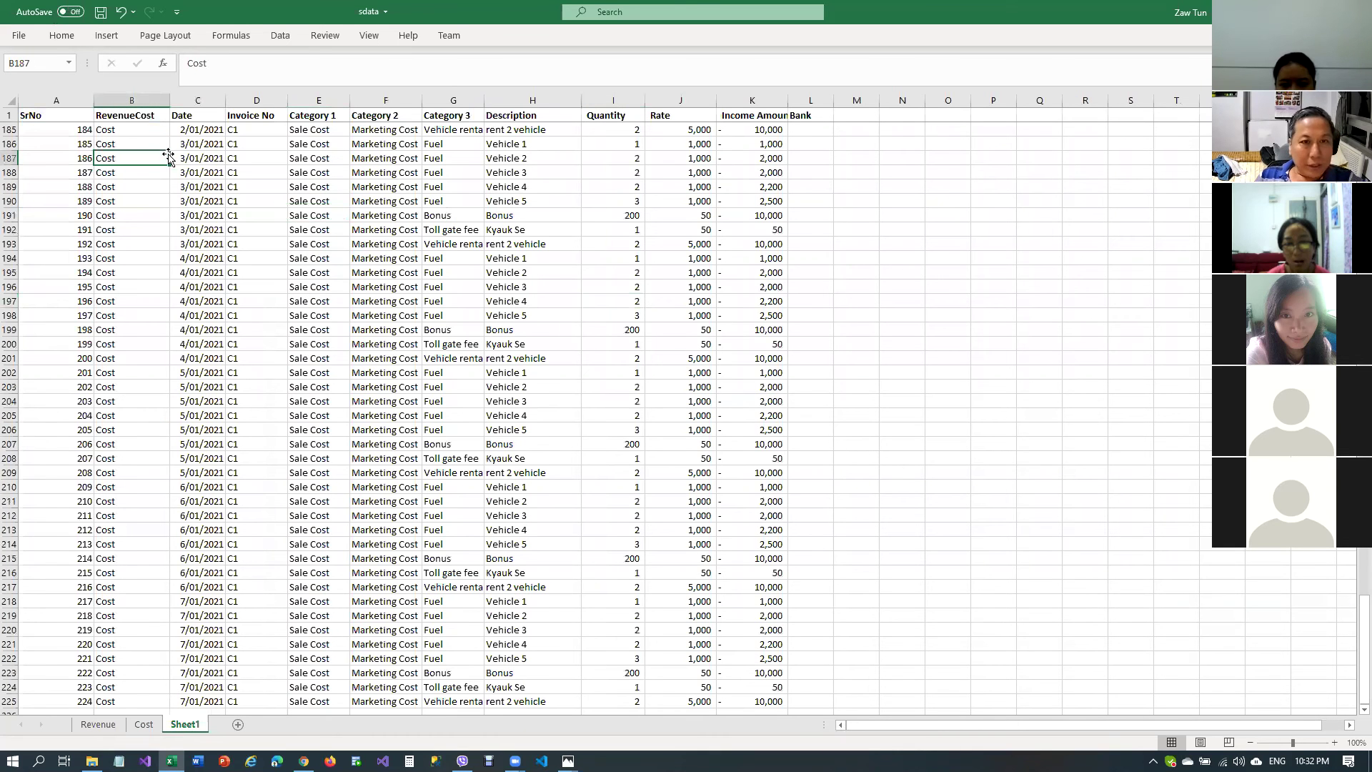
scroll(254, 209, up, 11)
drag(1365, 580, 1365, 143)
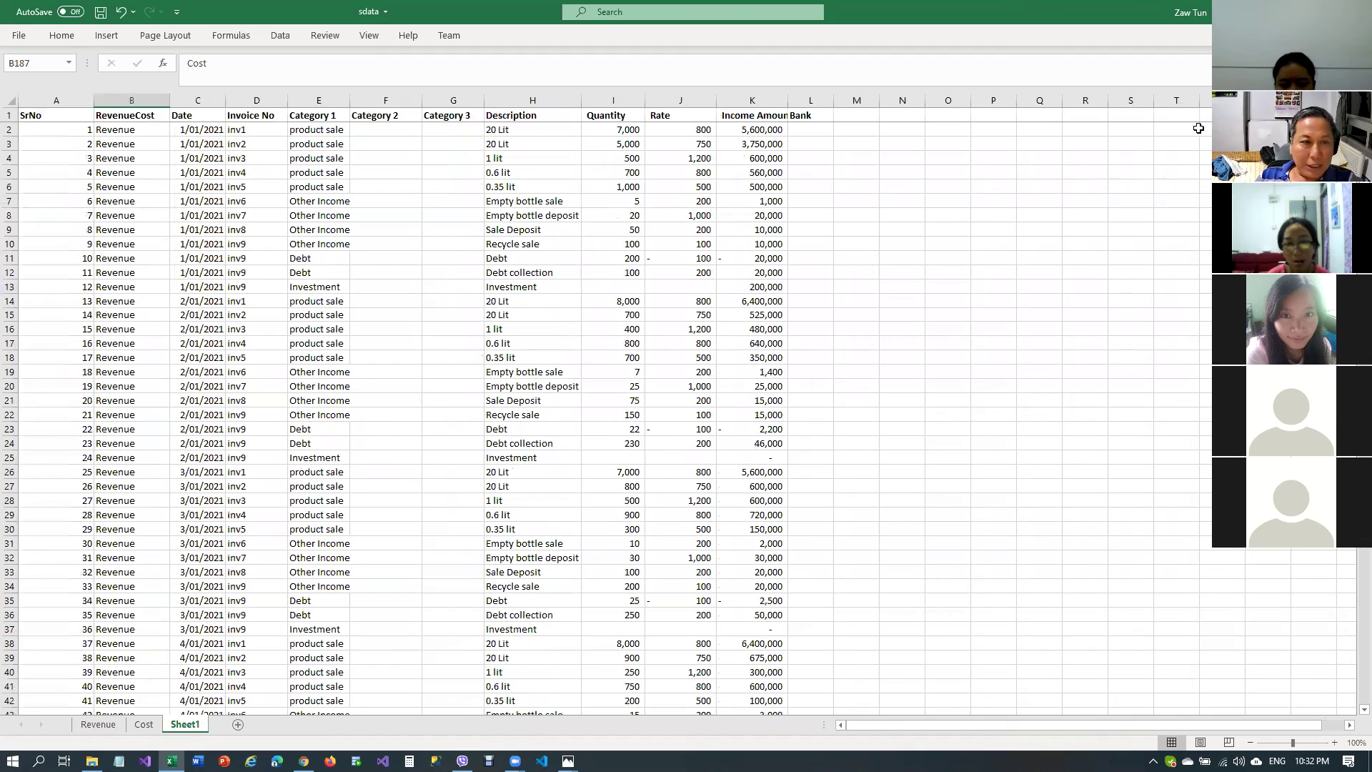
click(529, 244)
drag(529, 130, 627, 205)
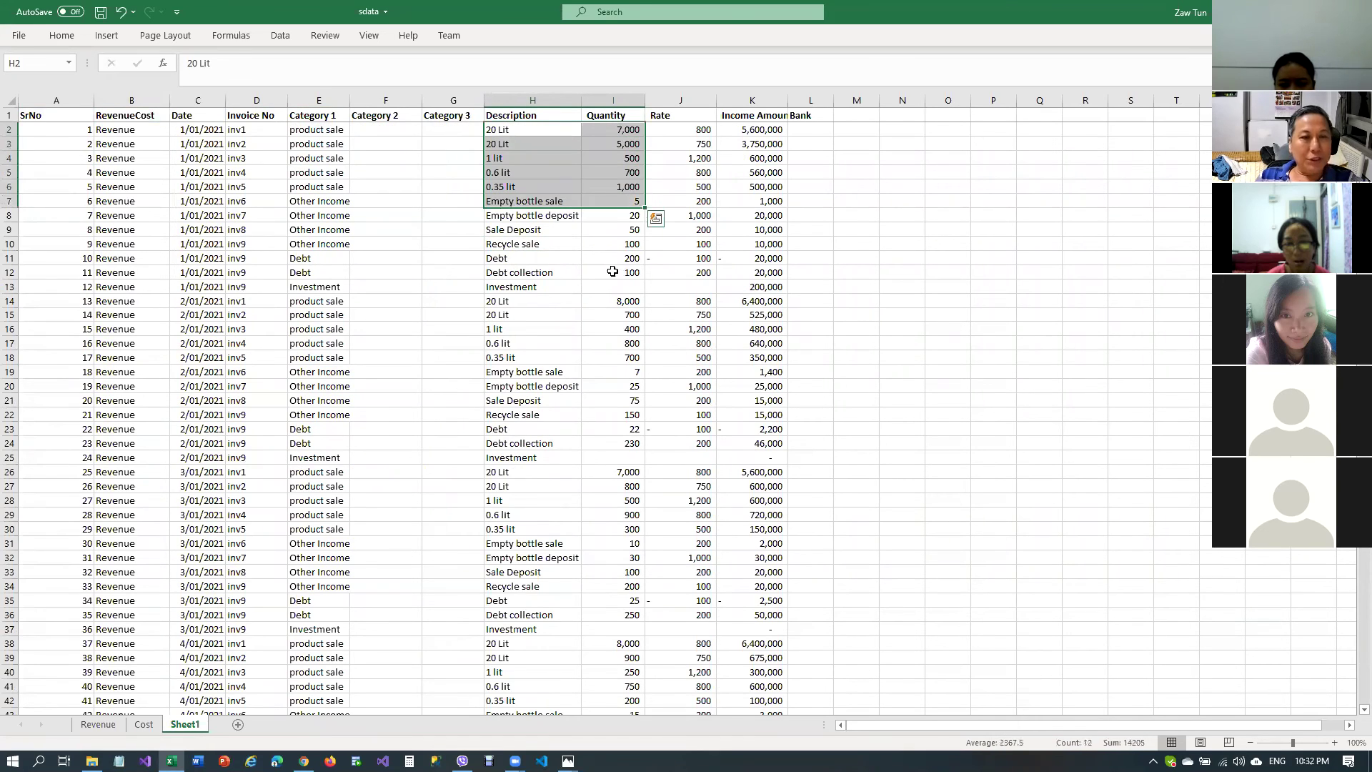
Create a PivotTable from the Sheet1 data range on a new worksheet
drag(627, 130, 650, 190)
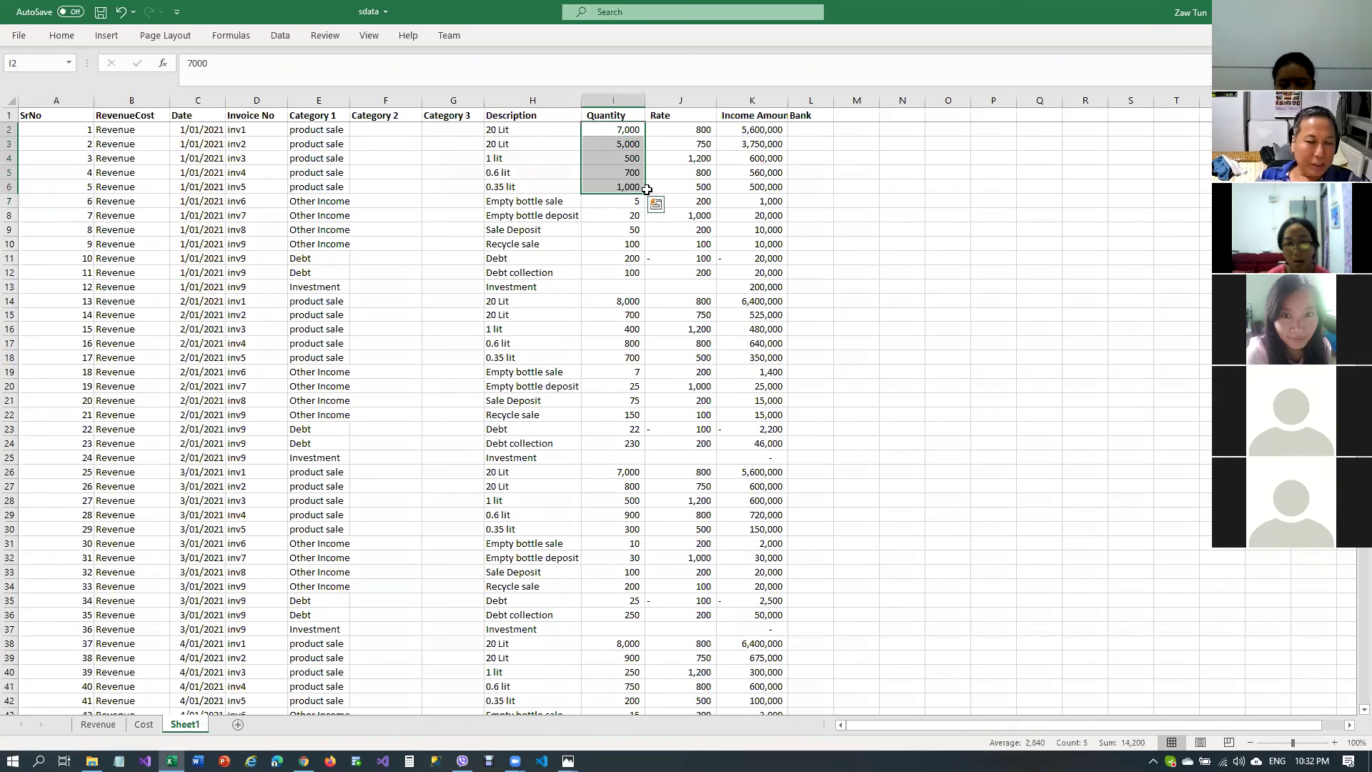
click(628, 186)
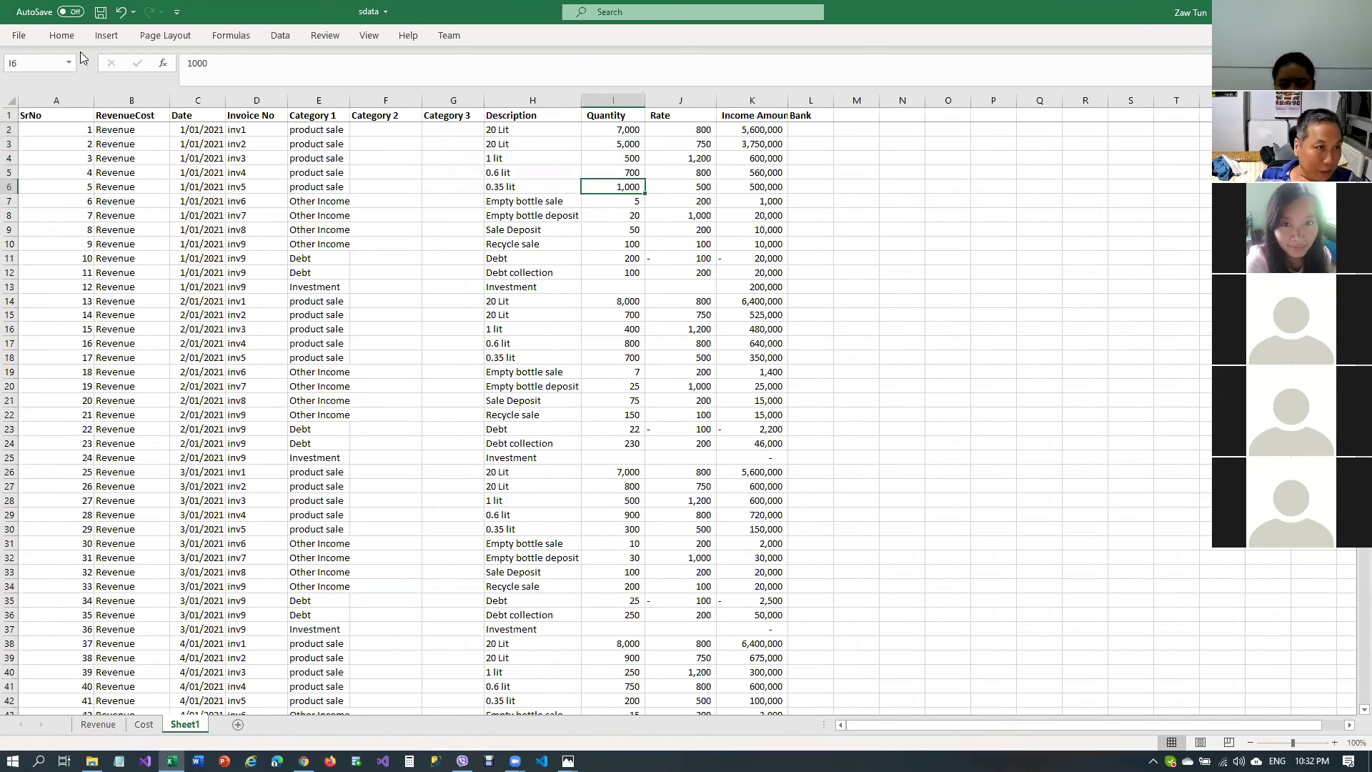
click(106, 35)
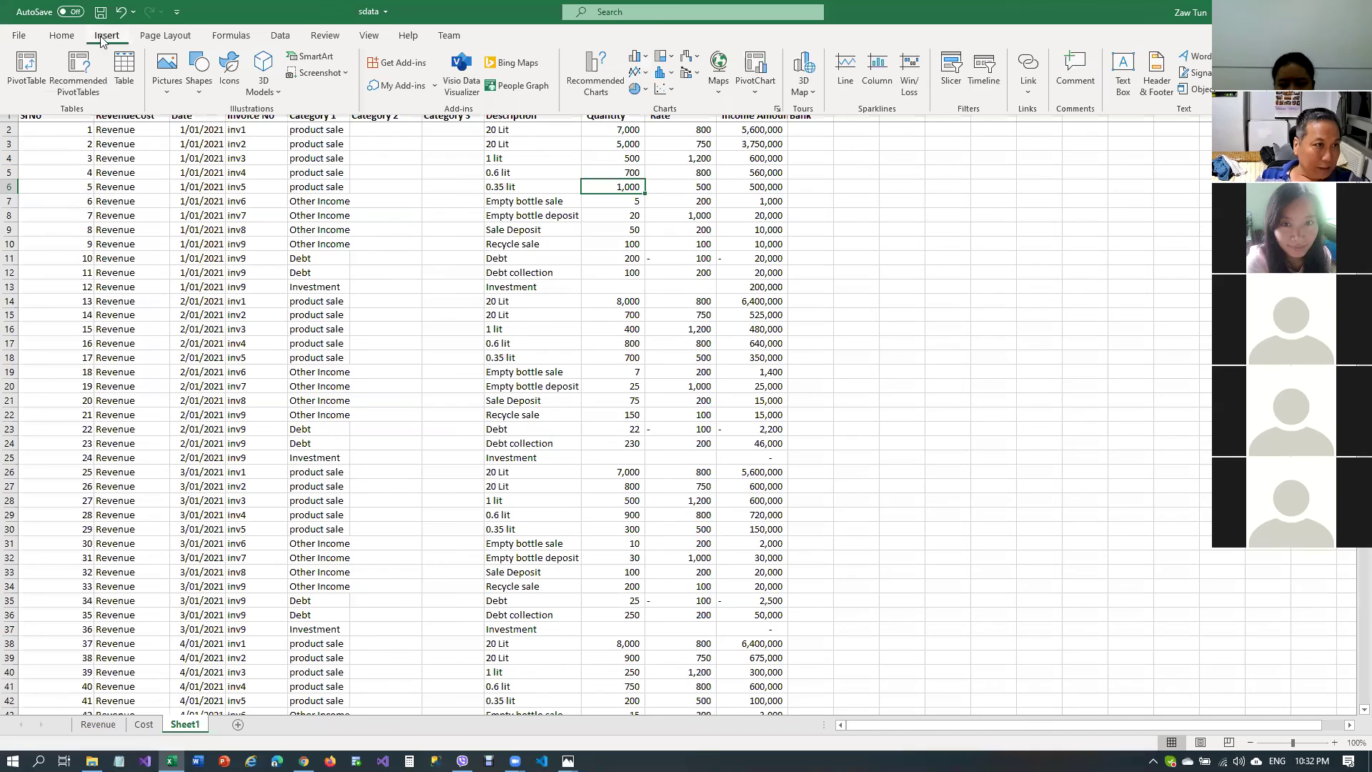
click(36, 67)
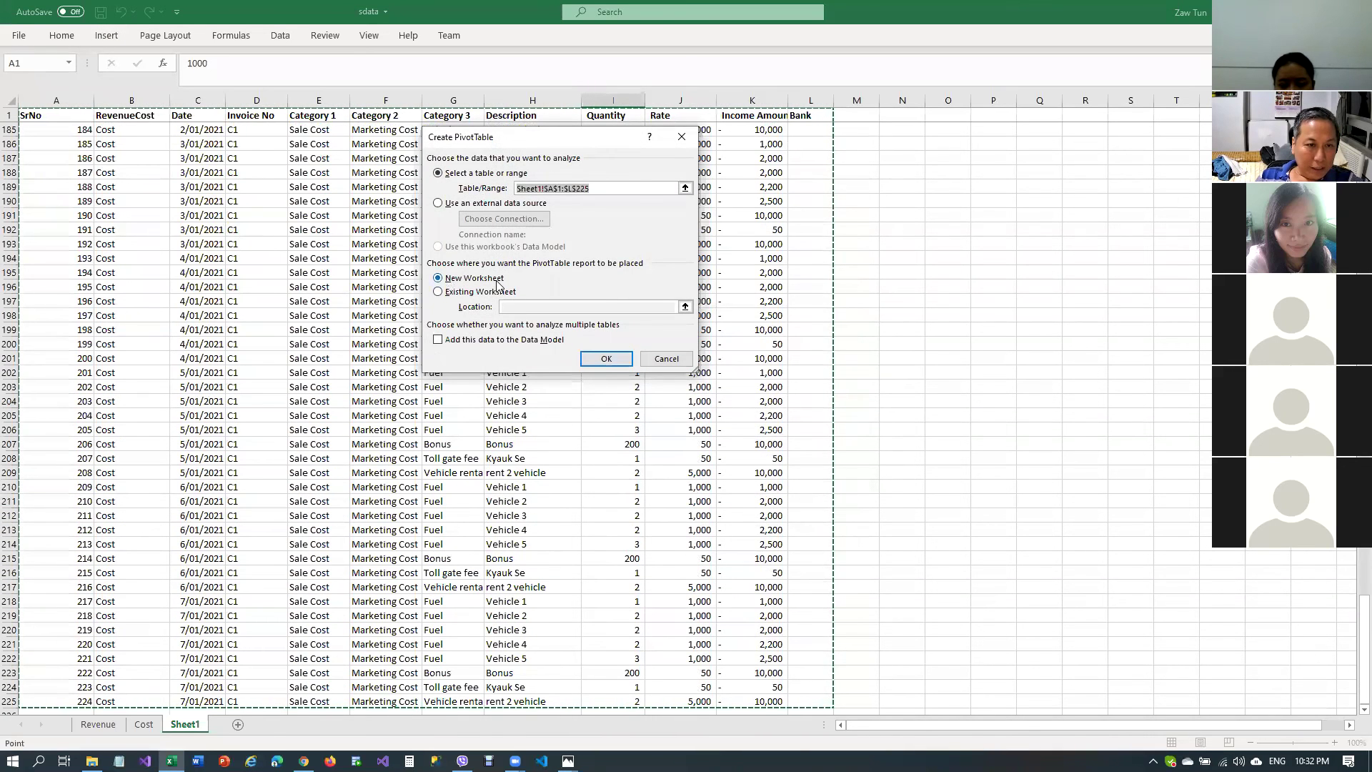
click(606, 359)
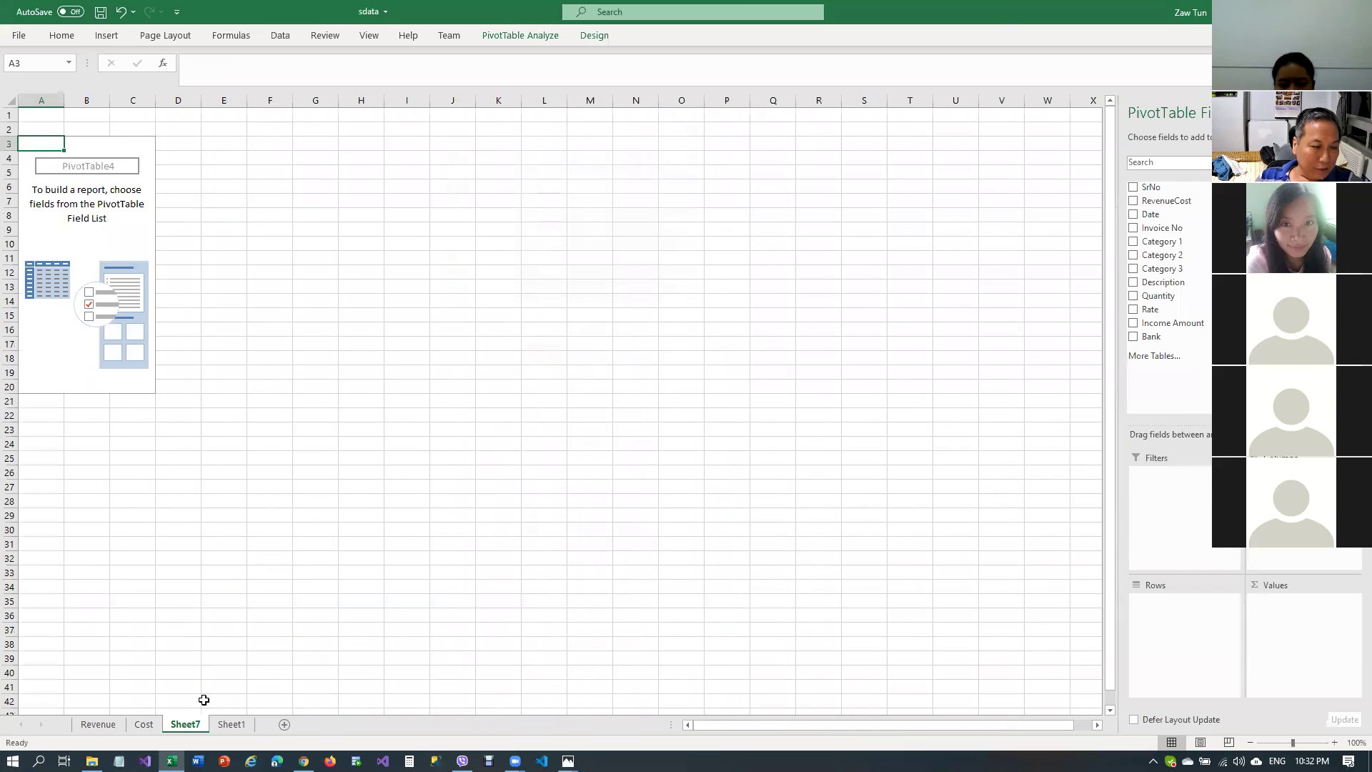
Rename the new PivotTable sheet as Production
double_click(187, 724)
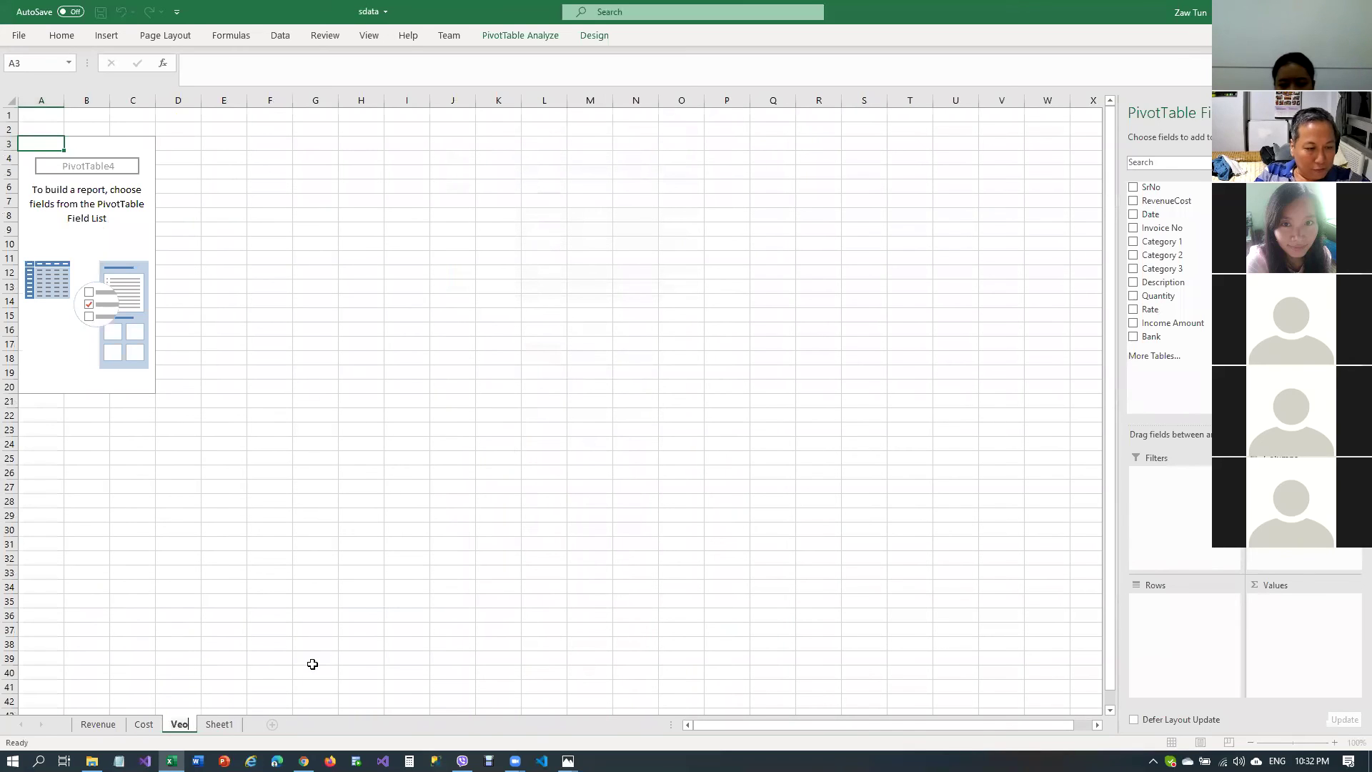
text(Production)
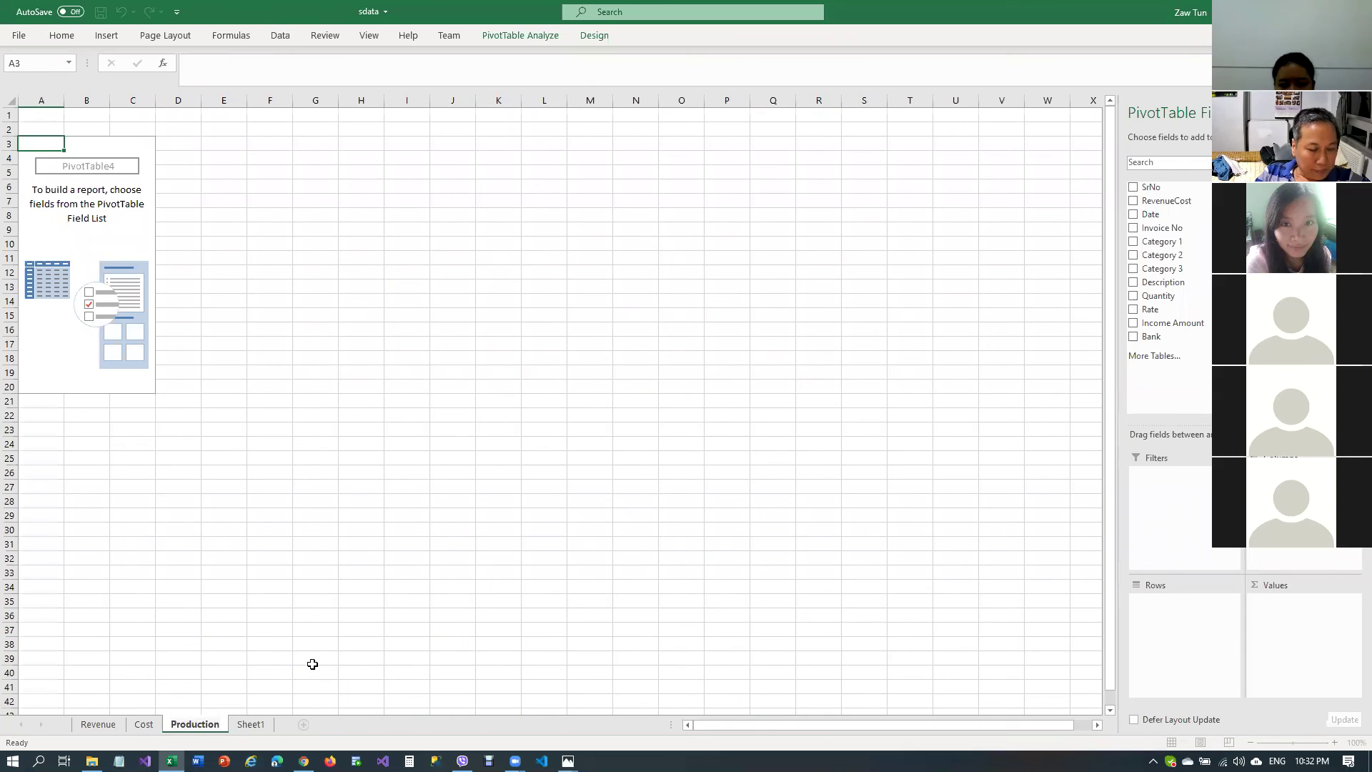
key(Return)
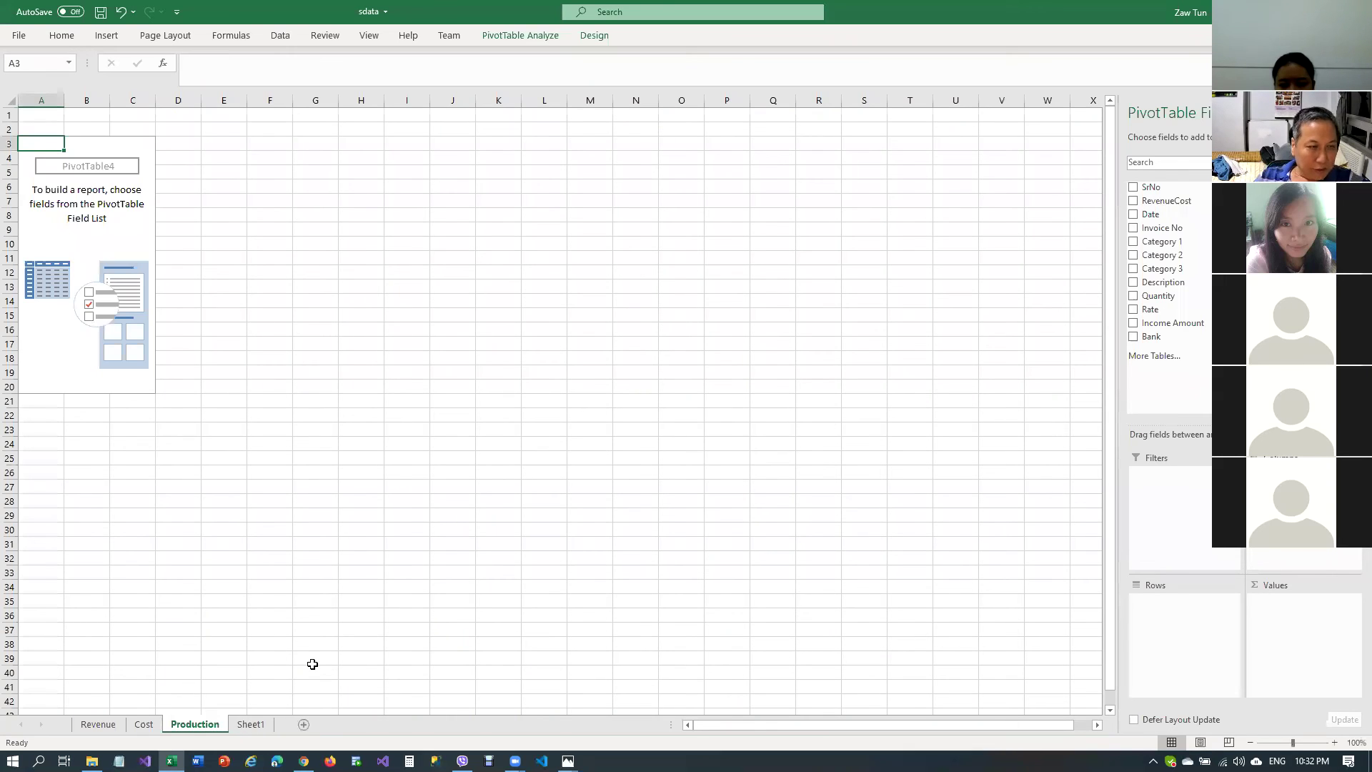
Summarize the PivotTable's Quantity as values with one row per Date
click(61, 249)
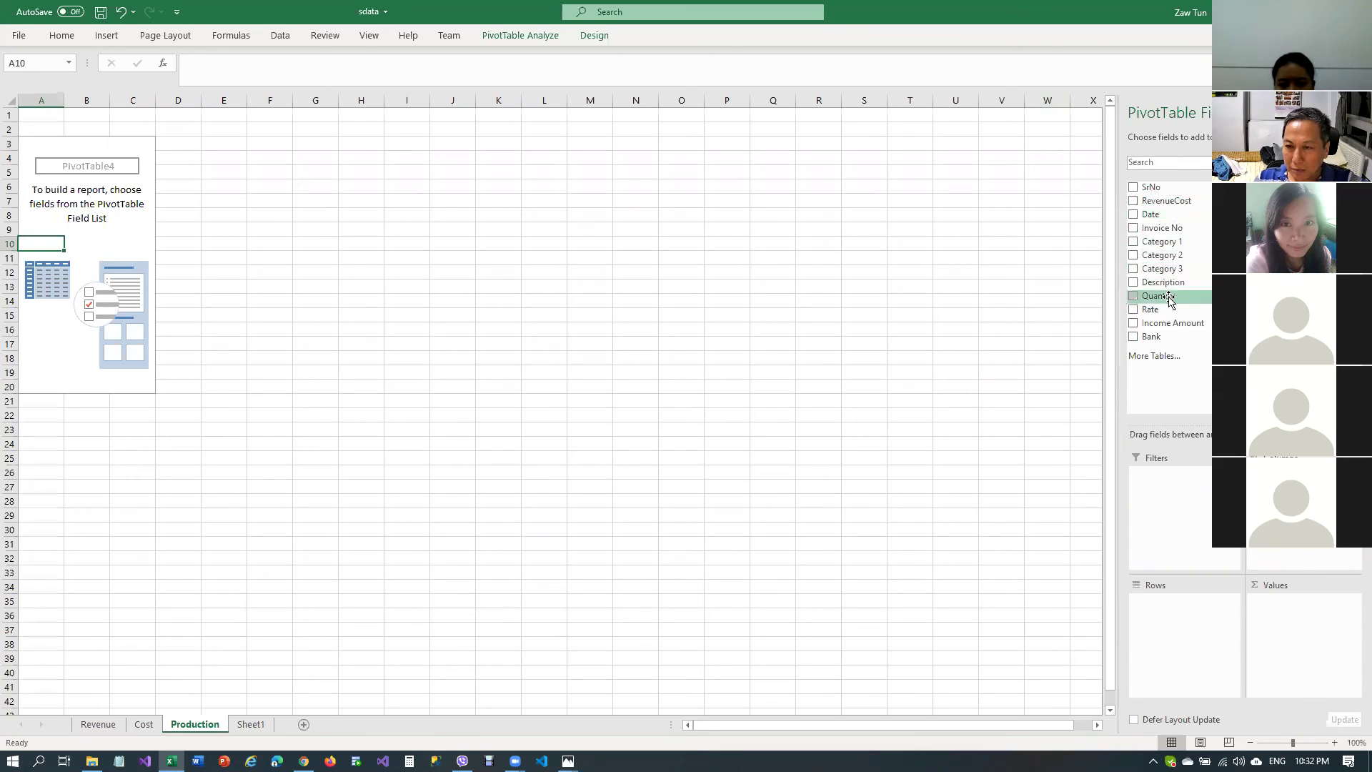
drag(1158, 295, 1324, 623)
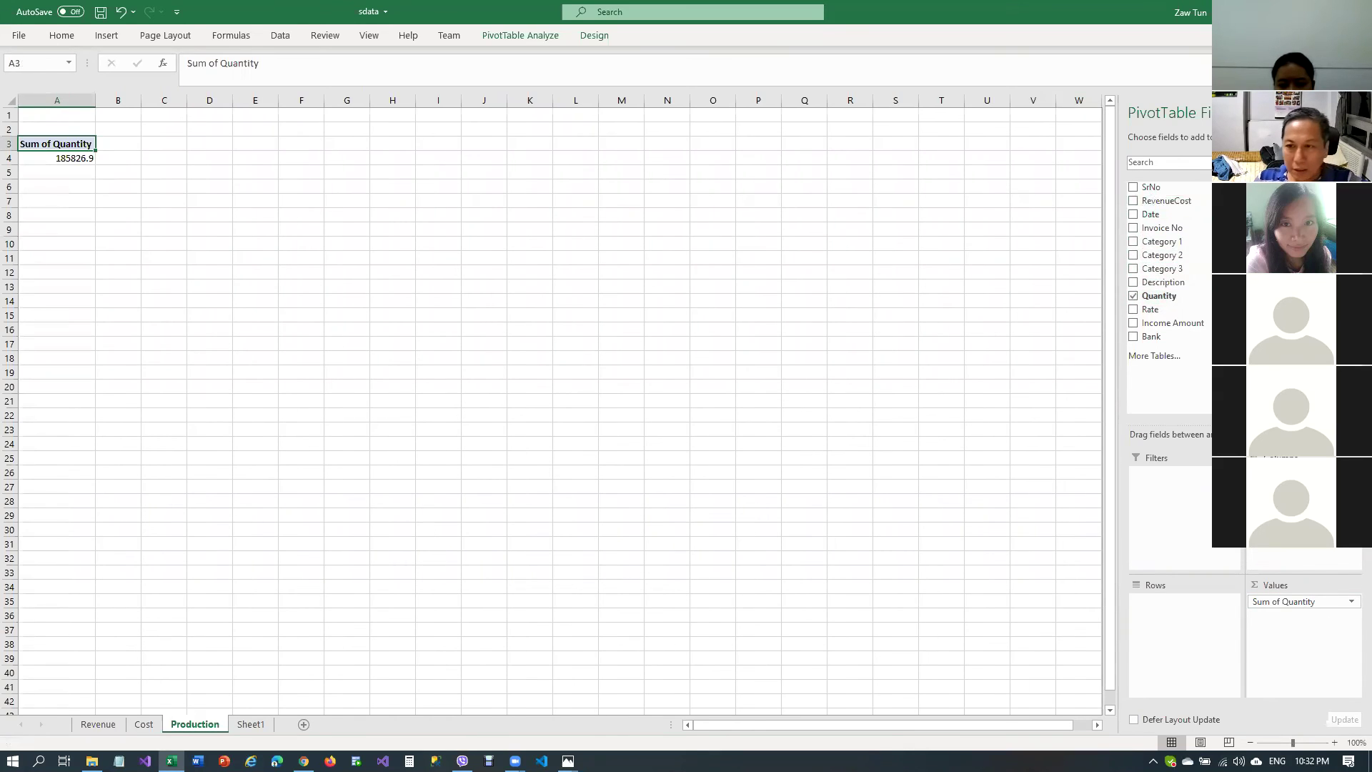
drag(1175, 242, 1180, 272)
drag(1150, 215, 1188, 646)
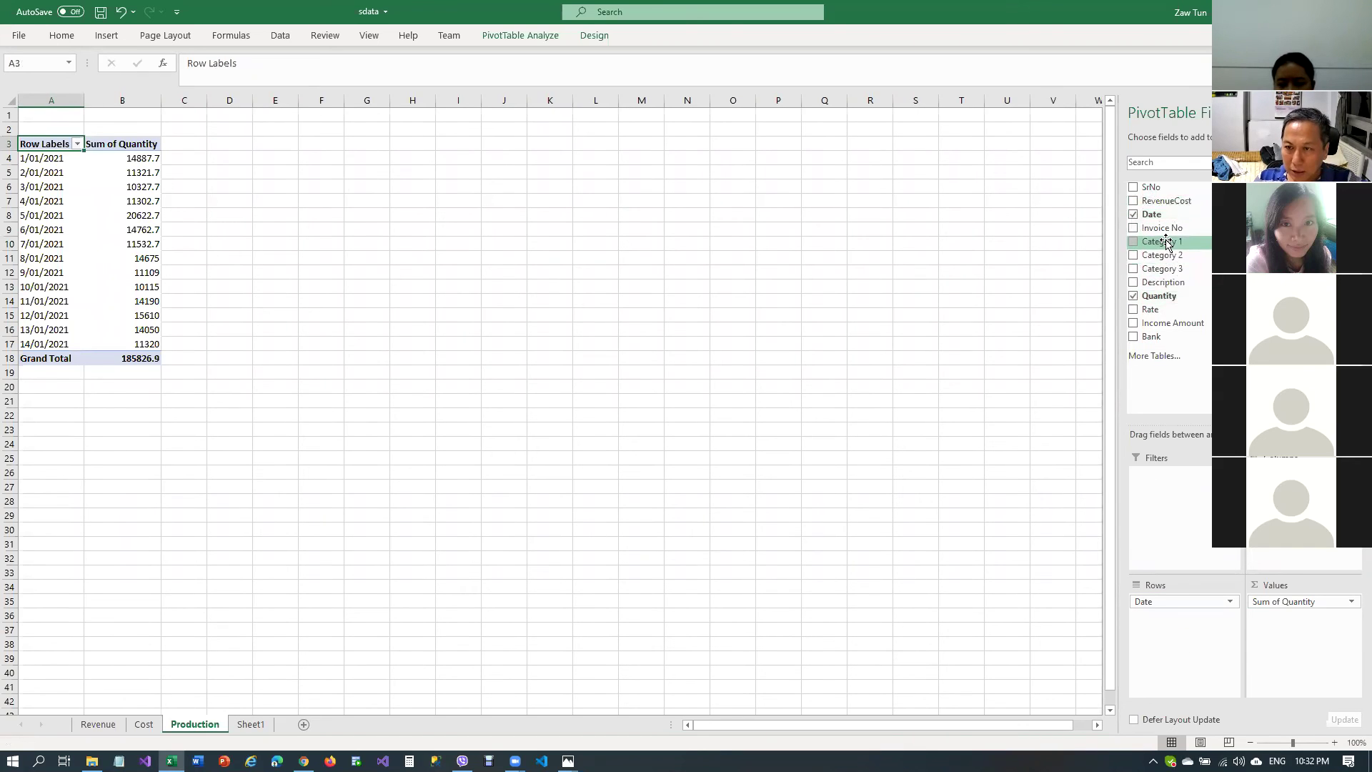
Add Category 1 and Description as PivotTable columns, and remove Category 1 so only Description splits the quantities
drag(1162, 241, 1304, 515)
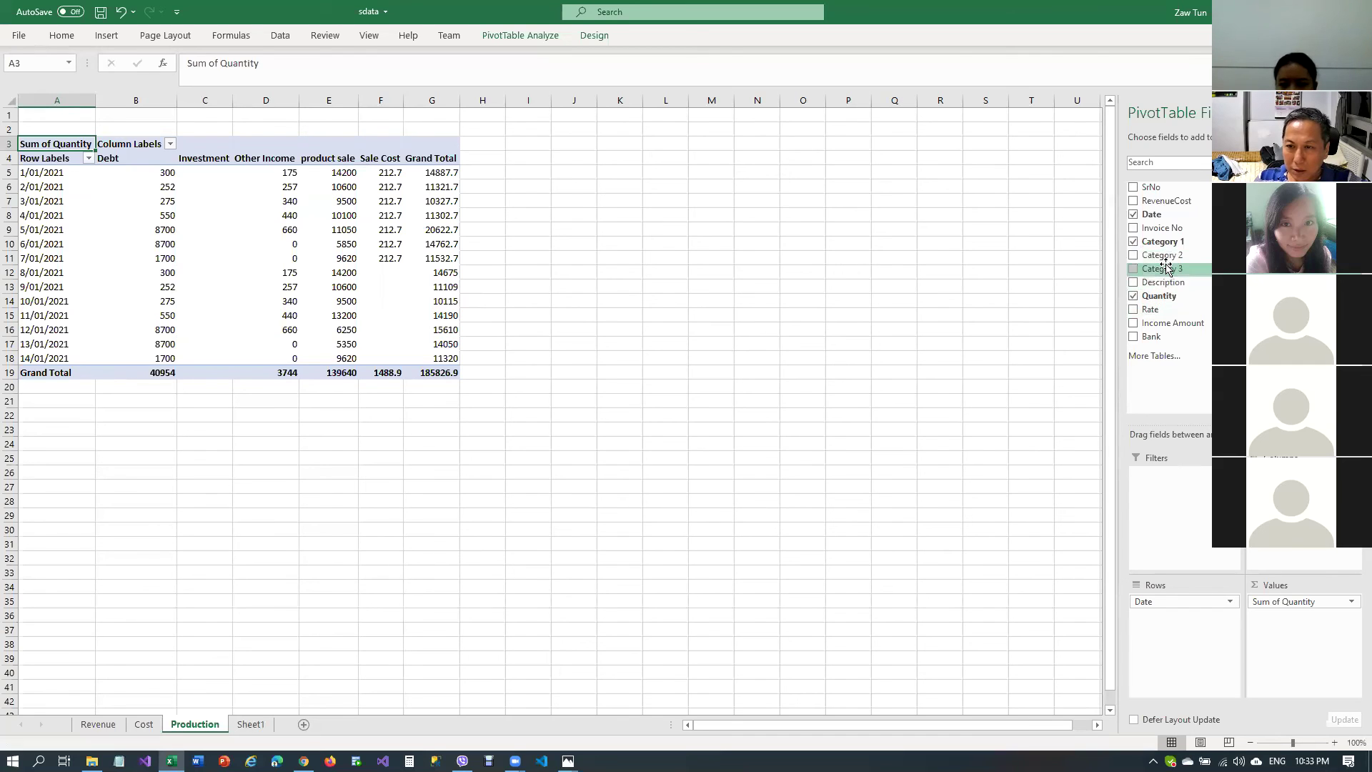
click(1134, 281)
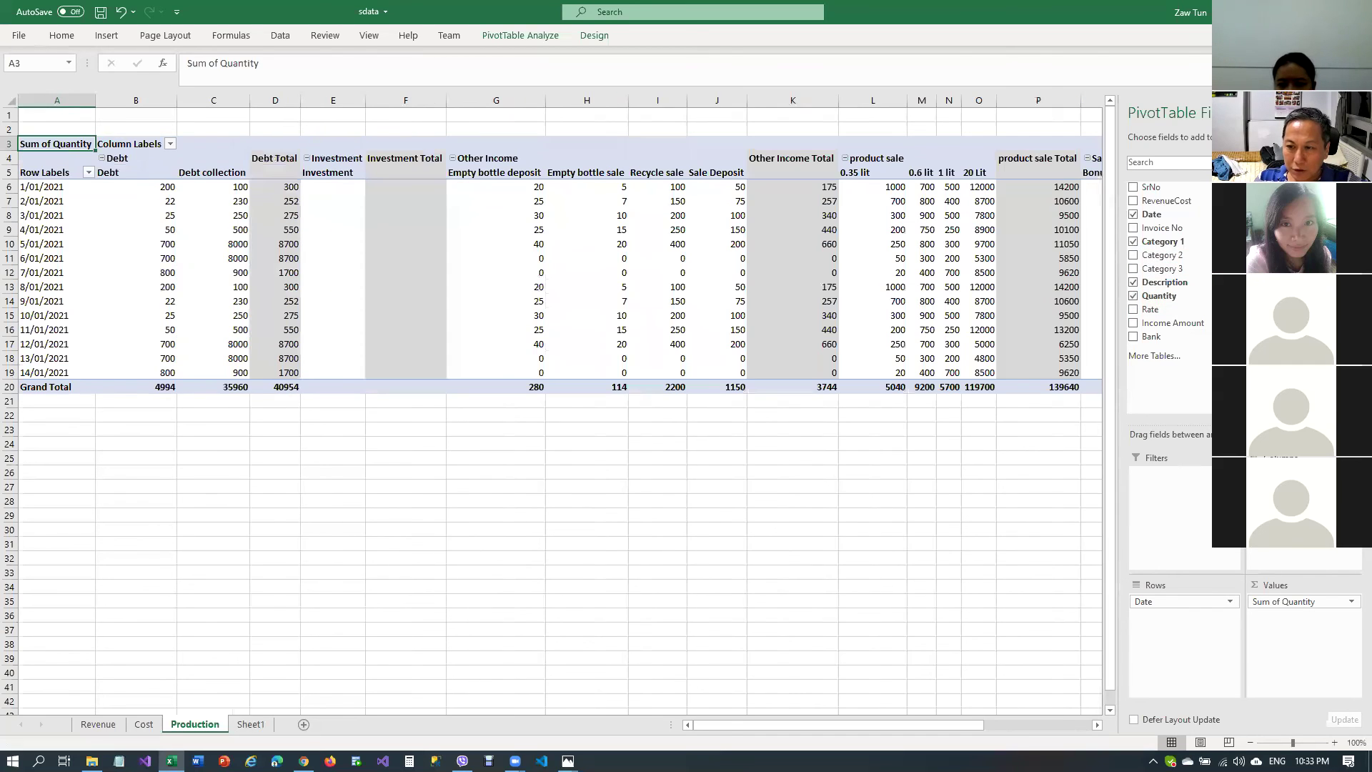
click(1301, 601)
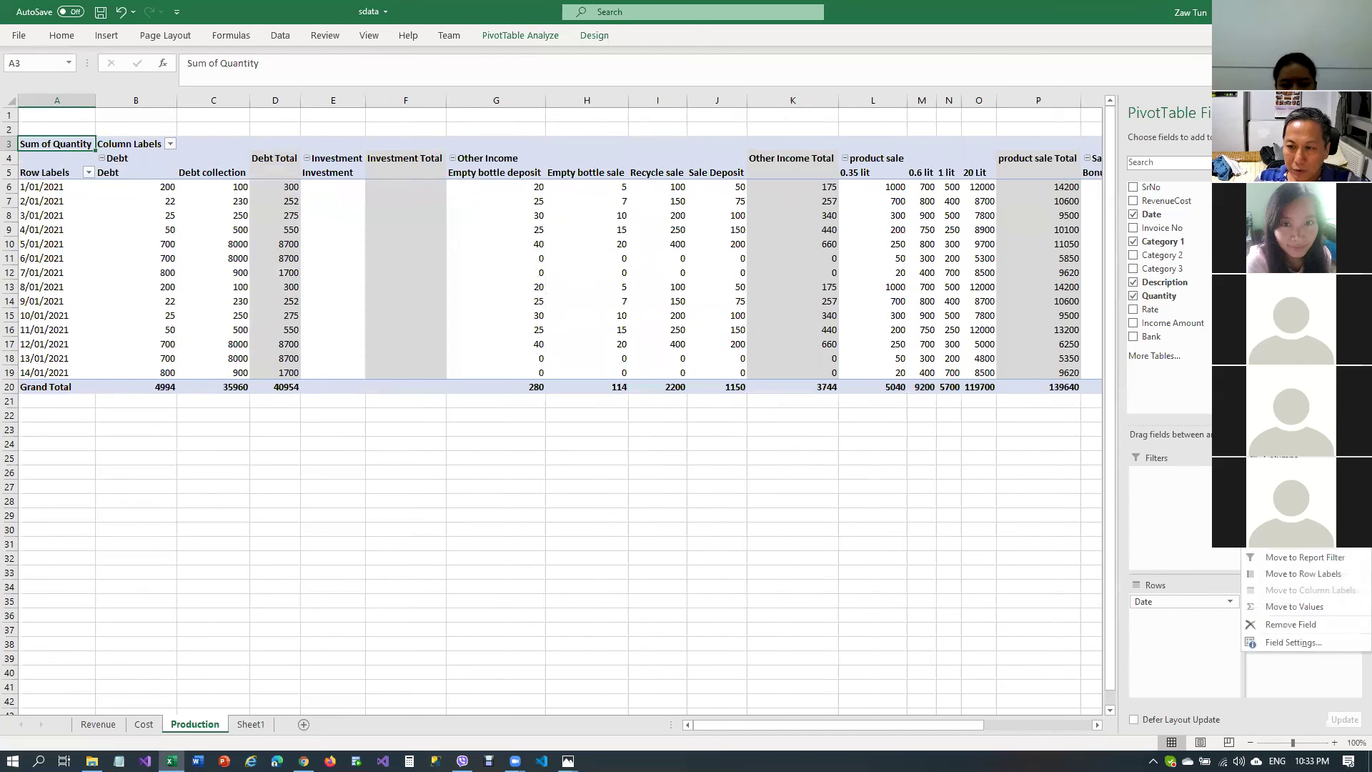
click(1291, 625)
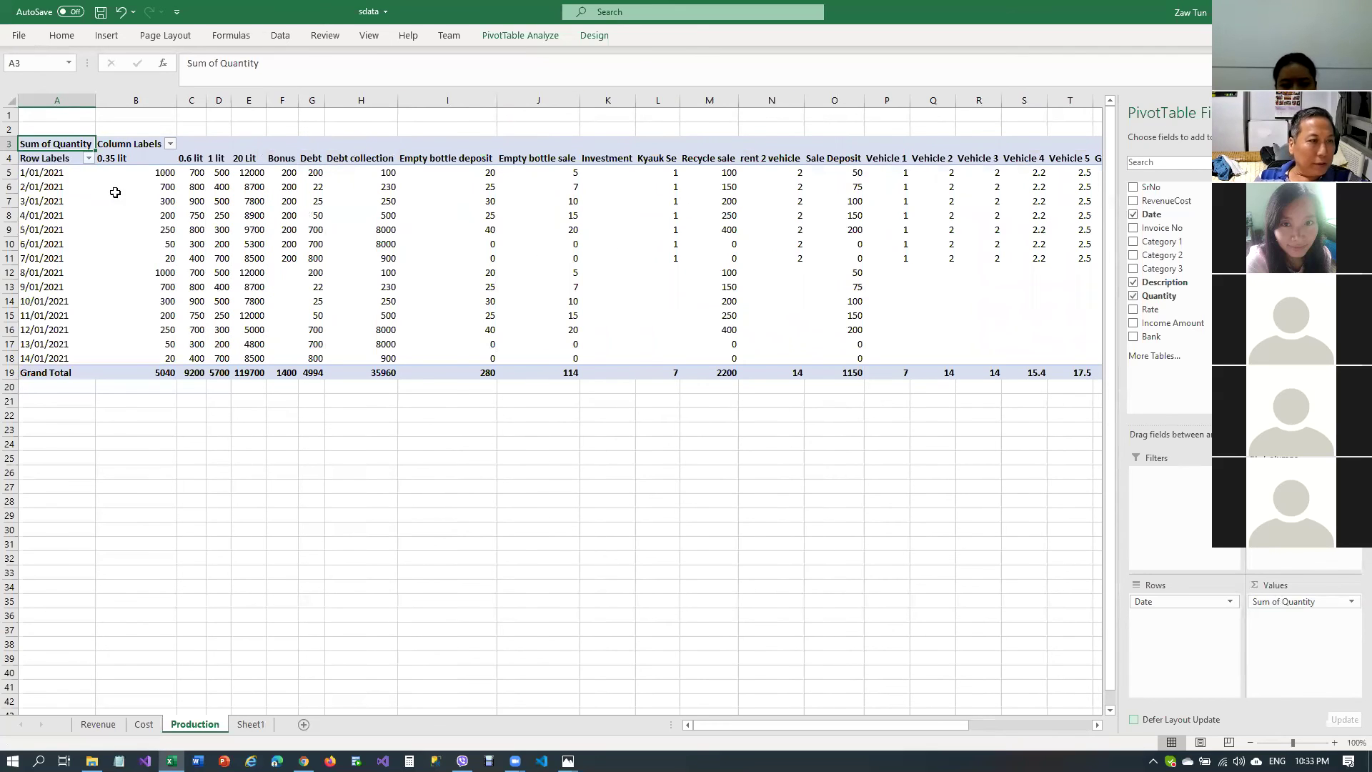
Review the daily quantities in the 0.35 lit, 0.6 lit, 1 lit and 20 Lit columns
click(113, 187)
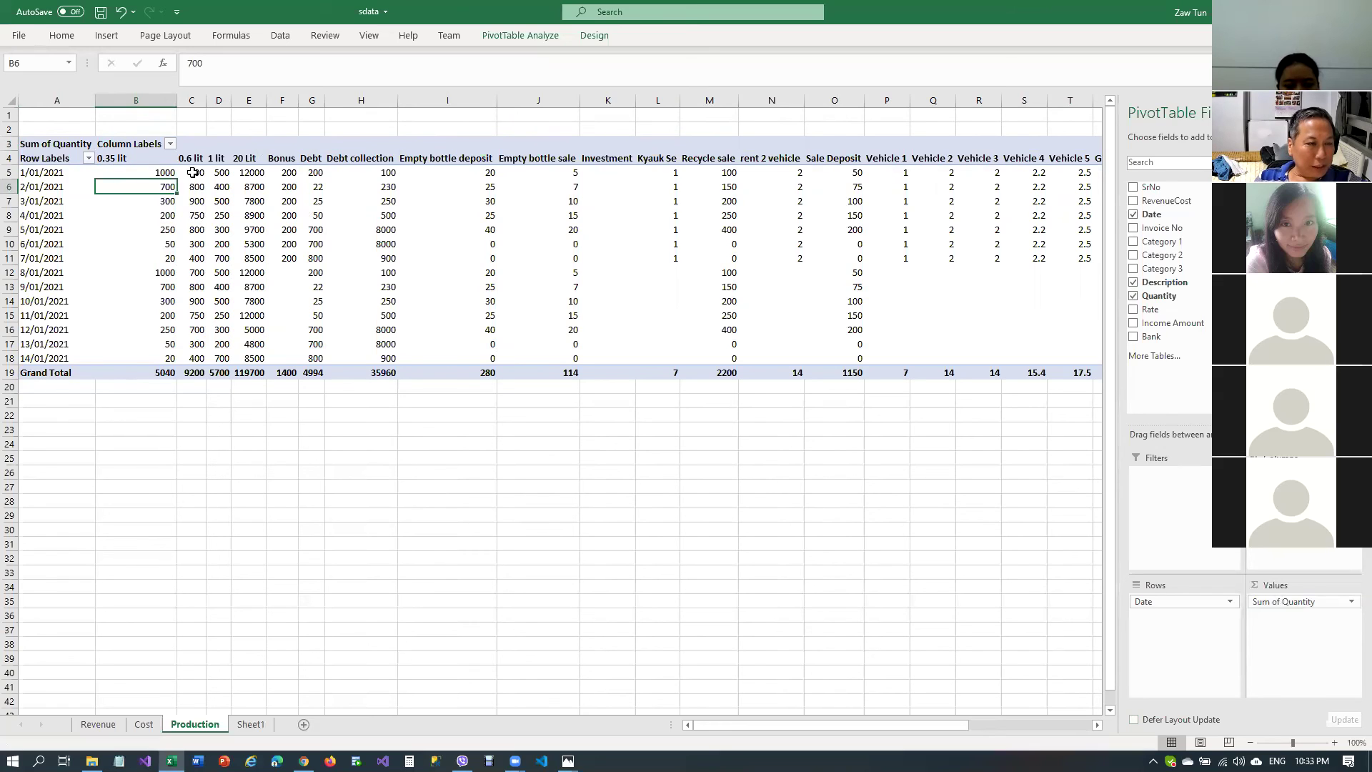
click(218, 172)
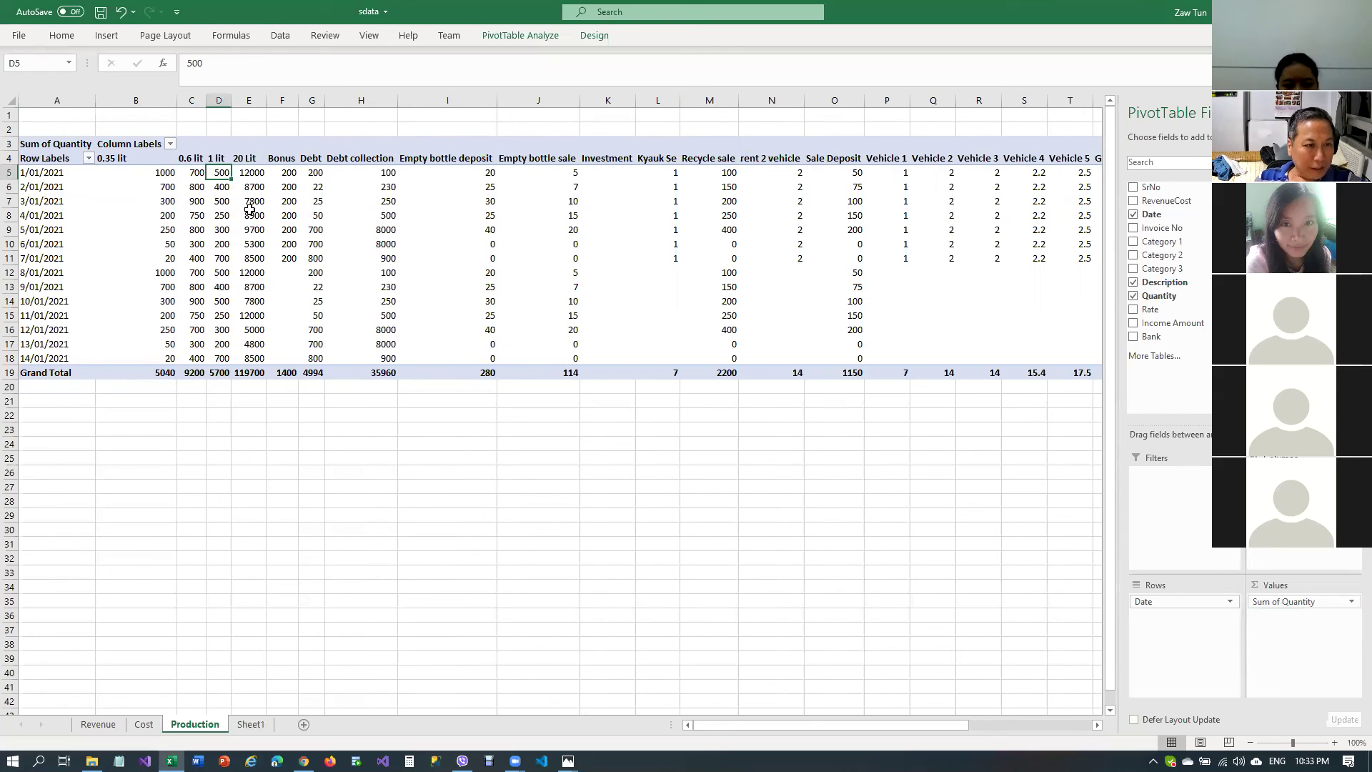
click(252, 164)
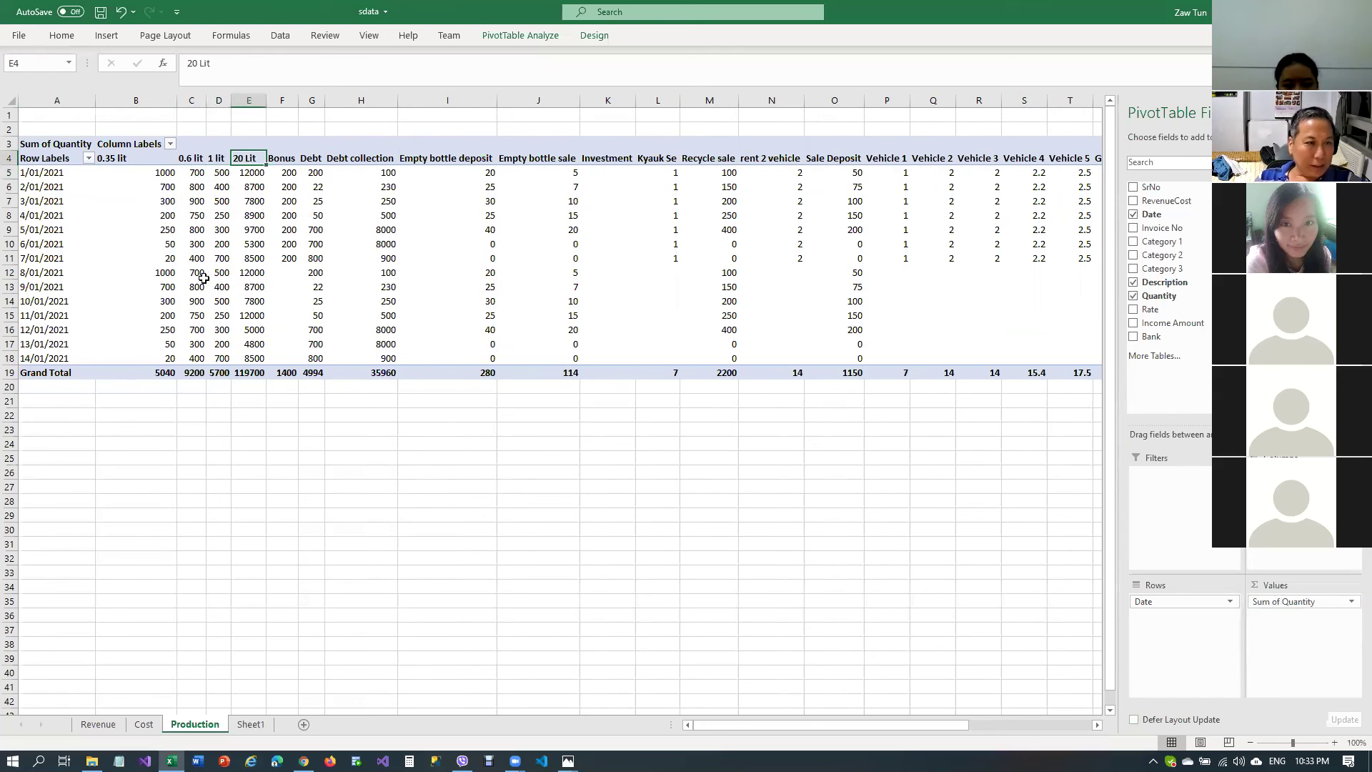
click(247, 211)
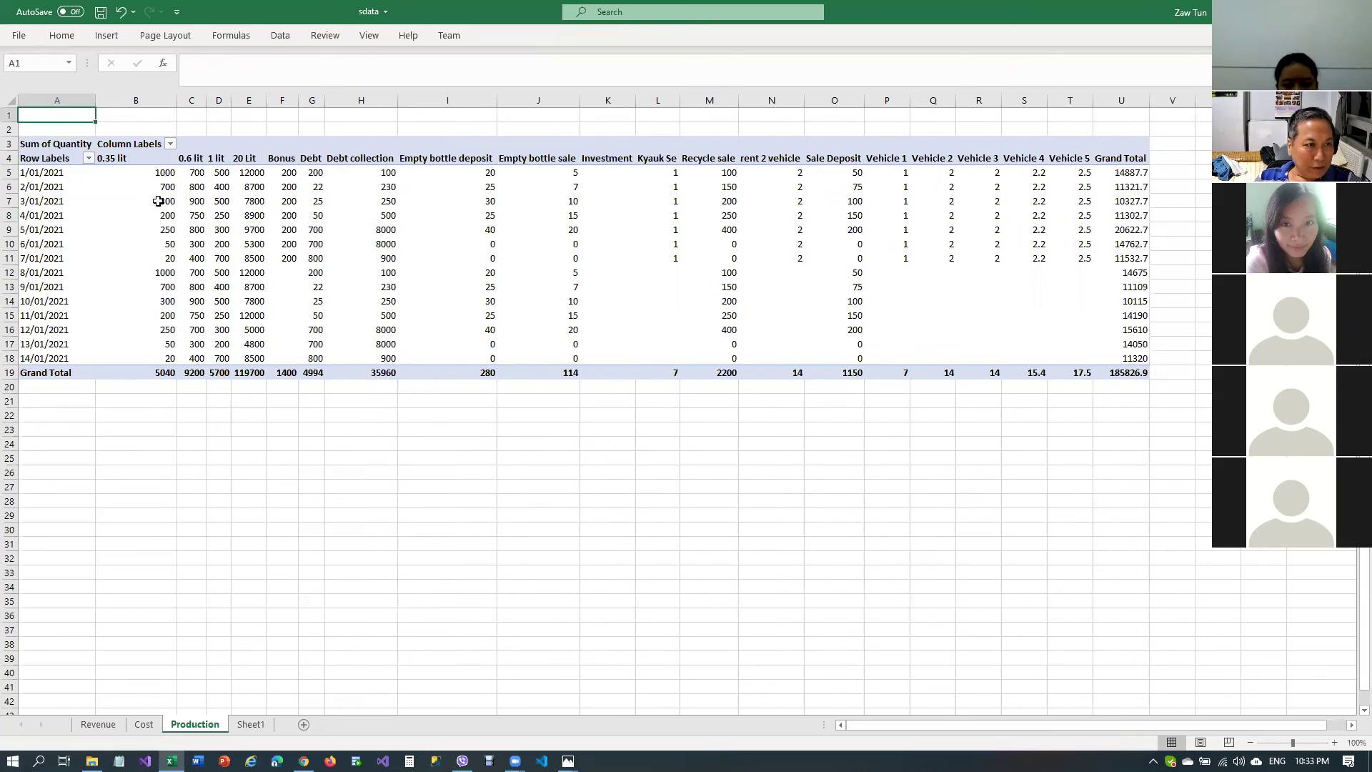
Add RevenueCost as a report filter on the Production PivotTable and filter it to Revenue
click(220, 215)
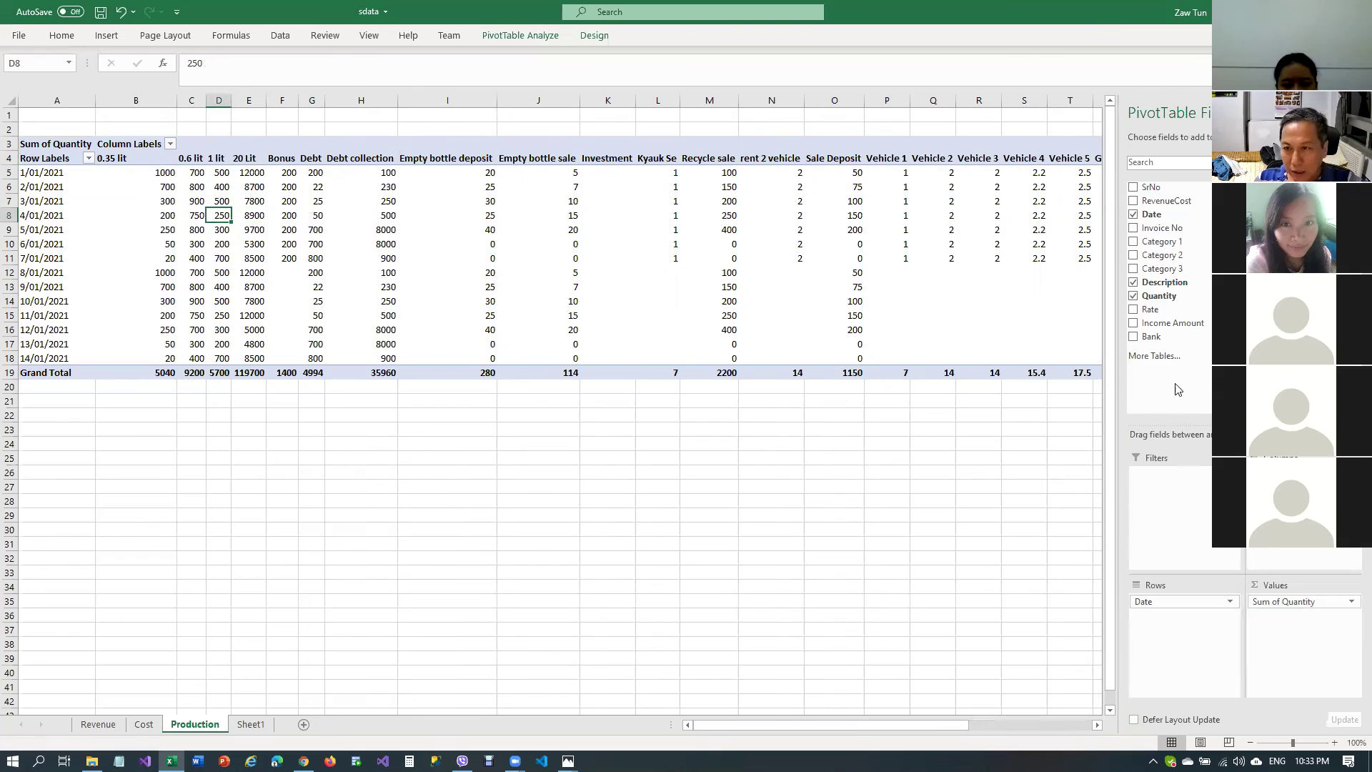
drag(1181, 200, 1186, 475)
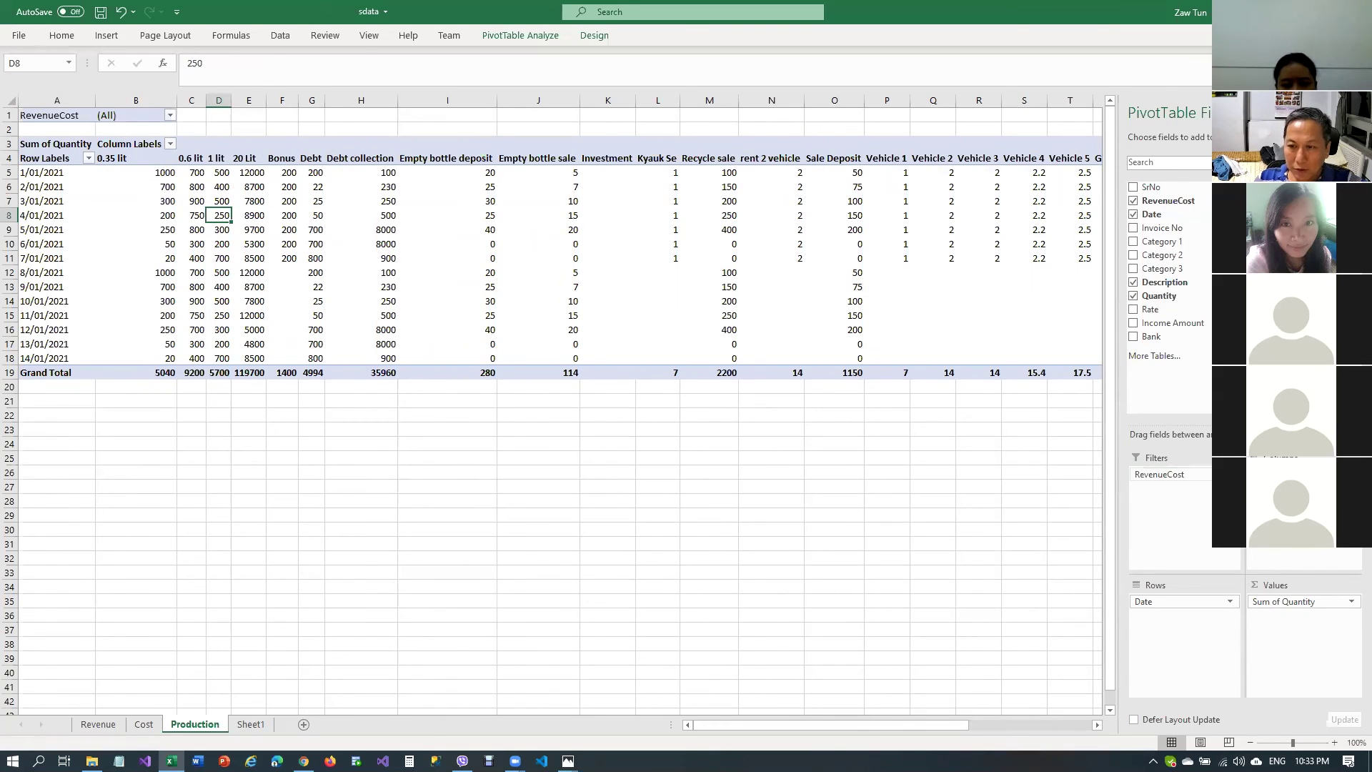
click(1179, 475)
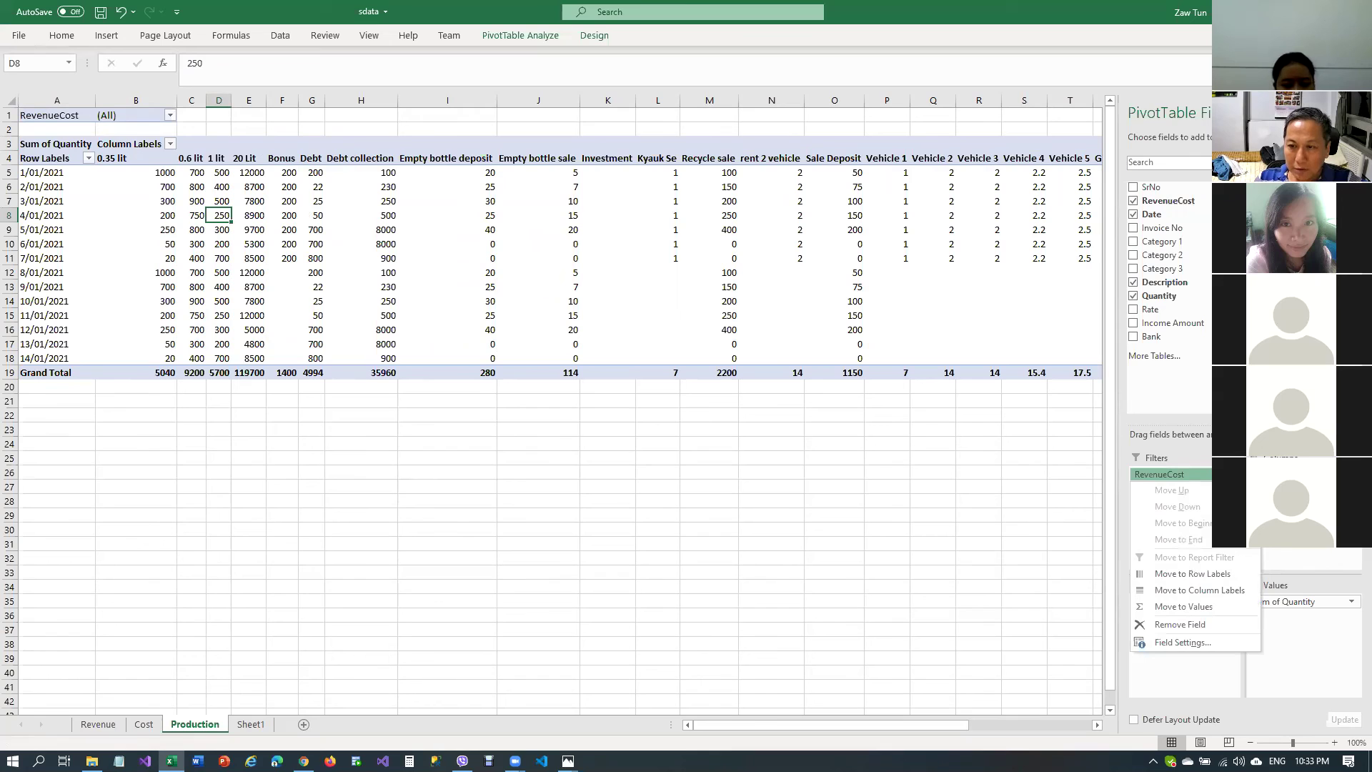
click(1197, 452)
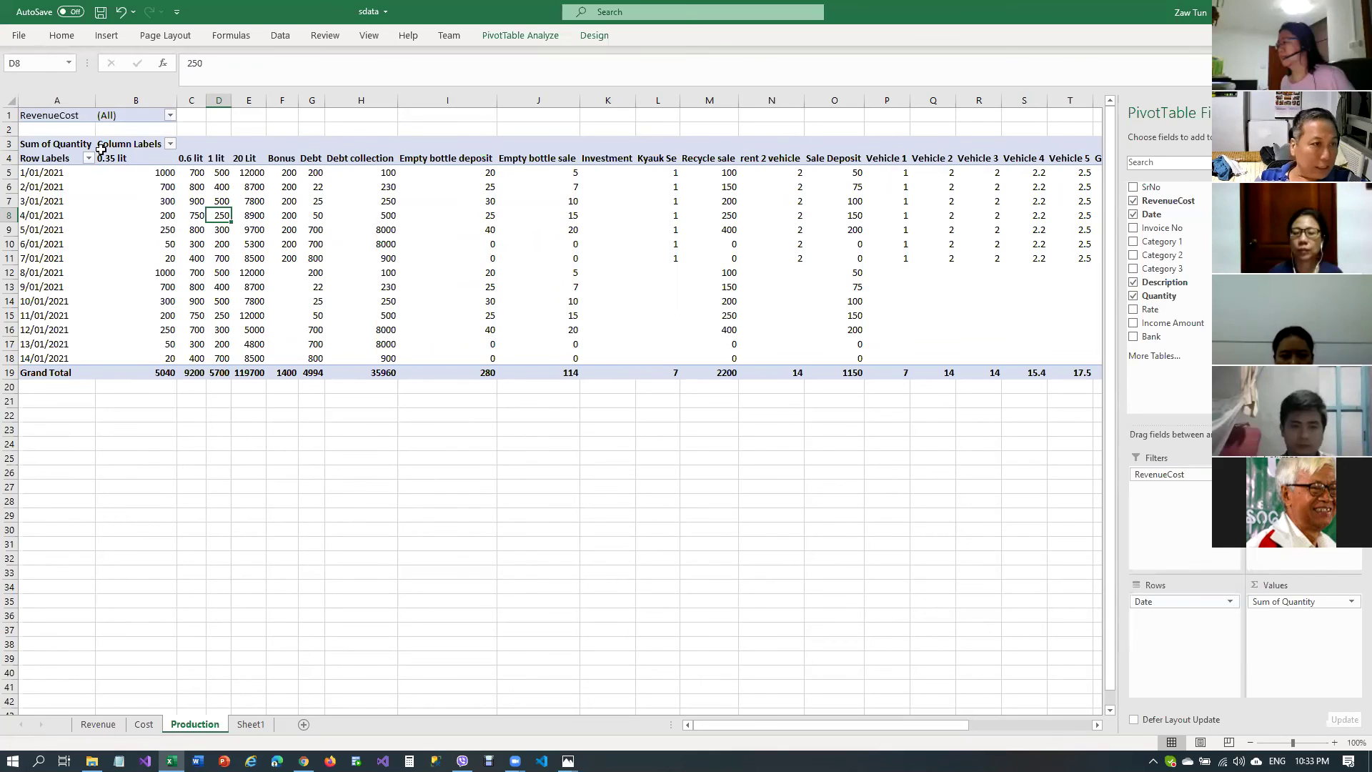
click(170, 115)
click(57, 176)
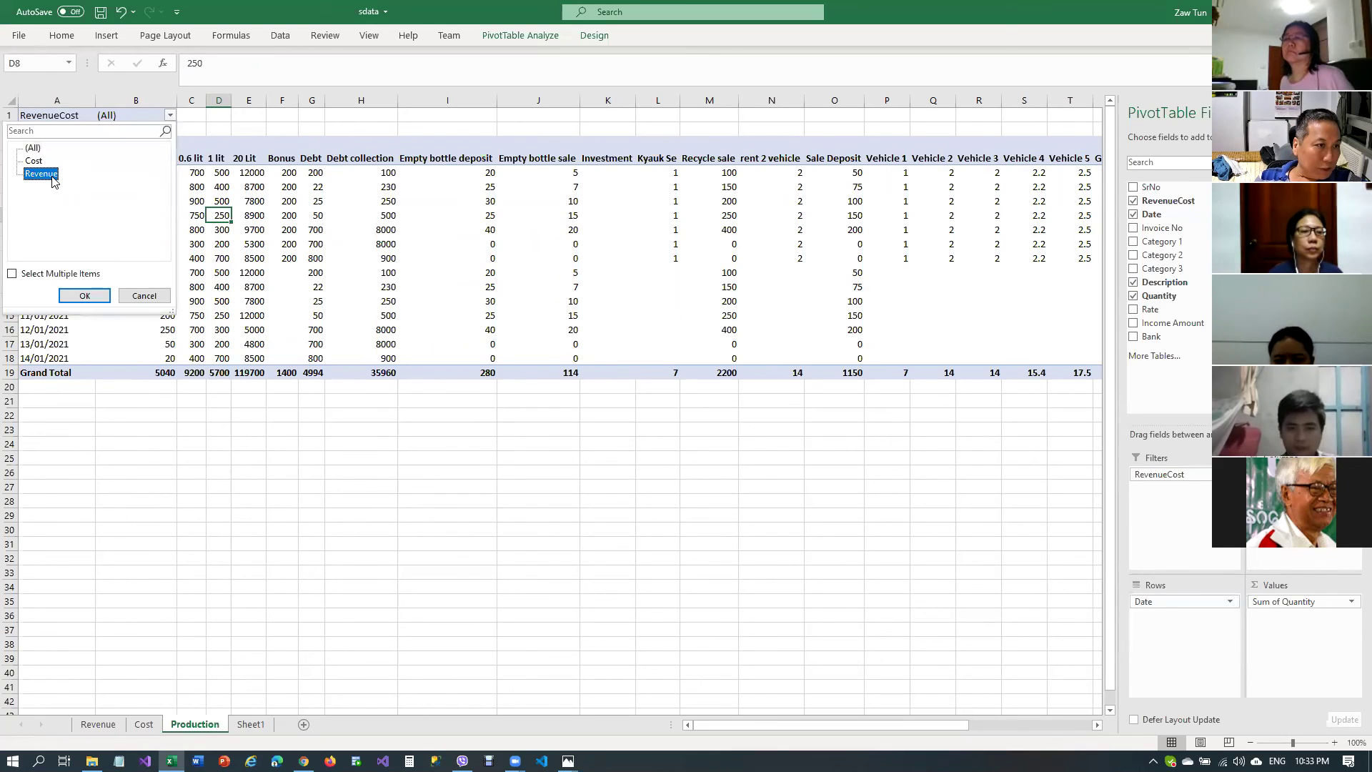
click(83, 296)
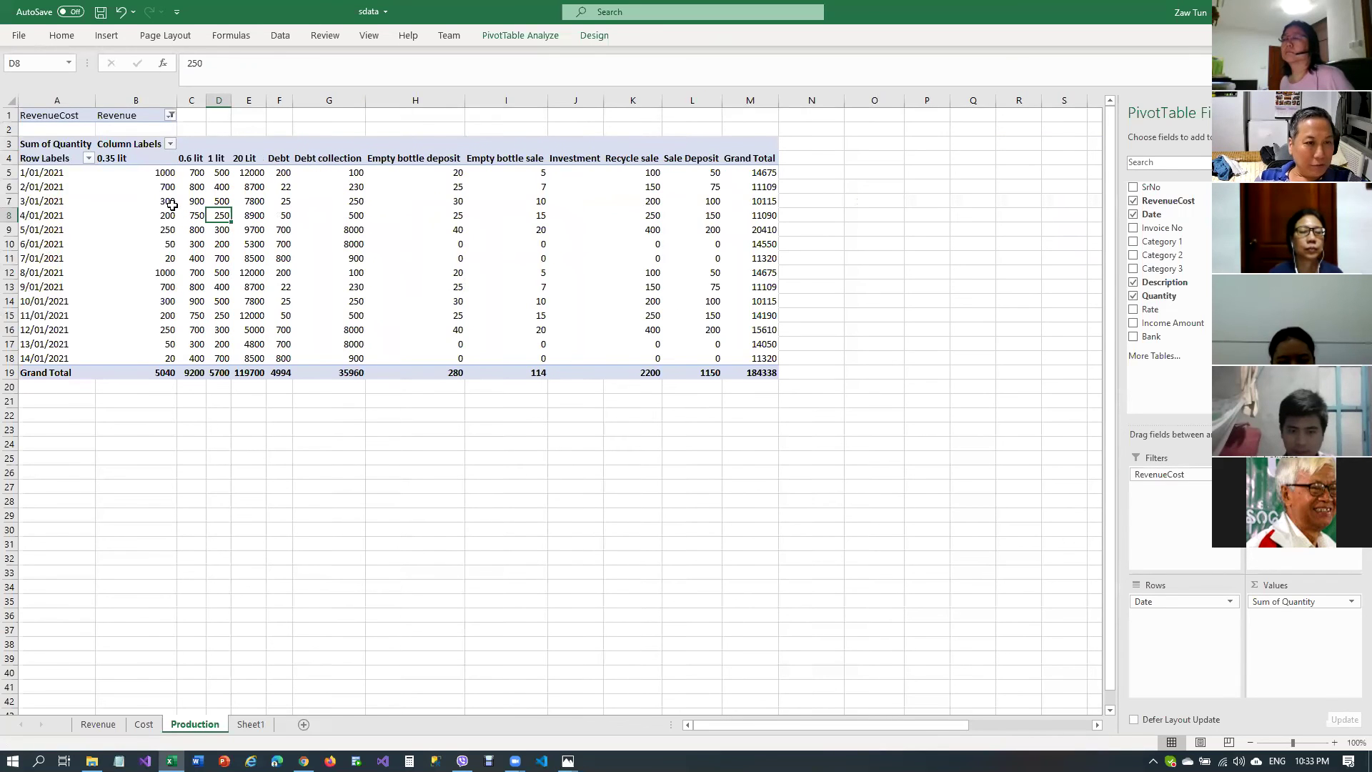
Compare the bottle-size quantity columns with the non-product columns from Debt through Recycle sale
click(570, 233)
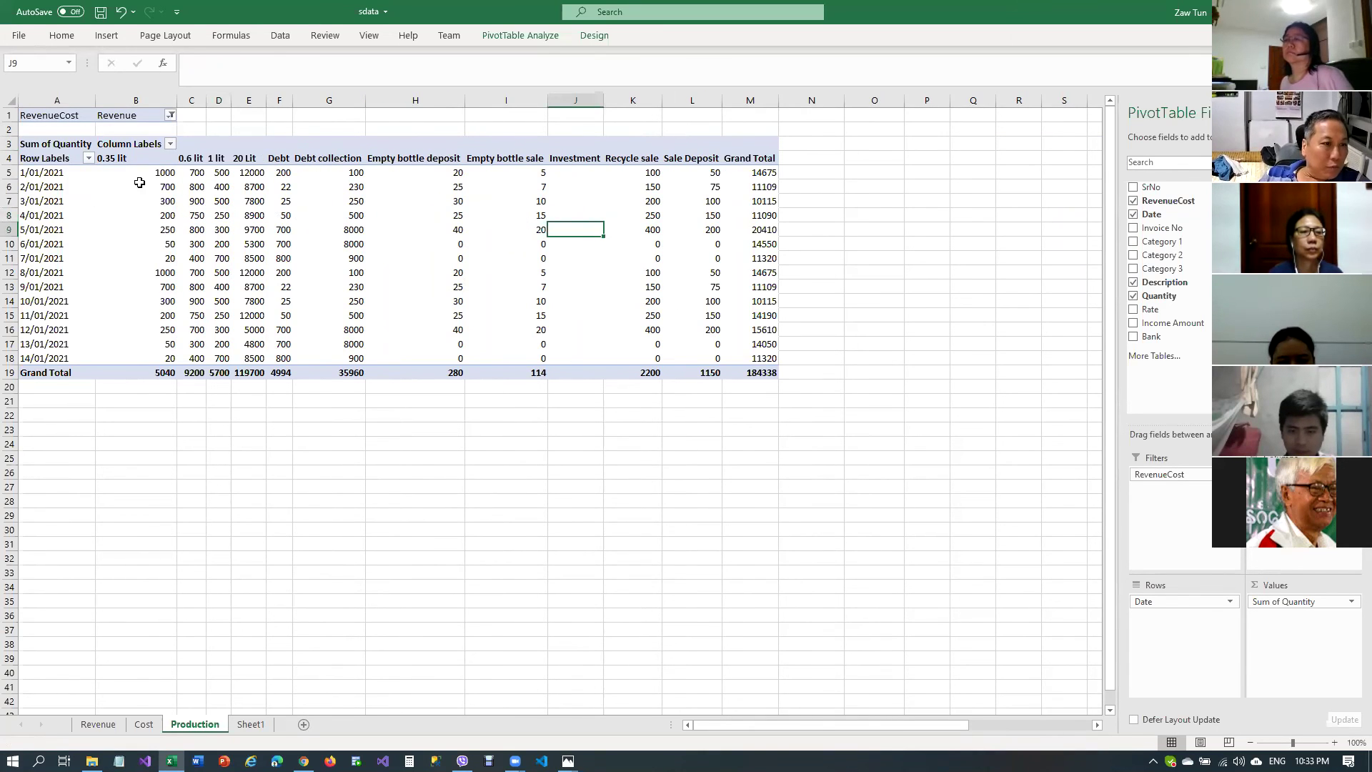
click(141, 181)
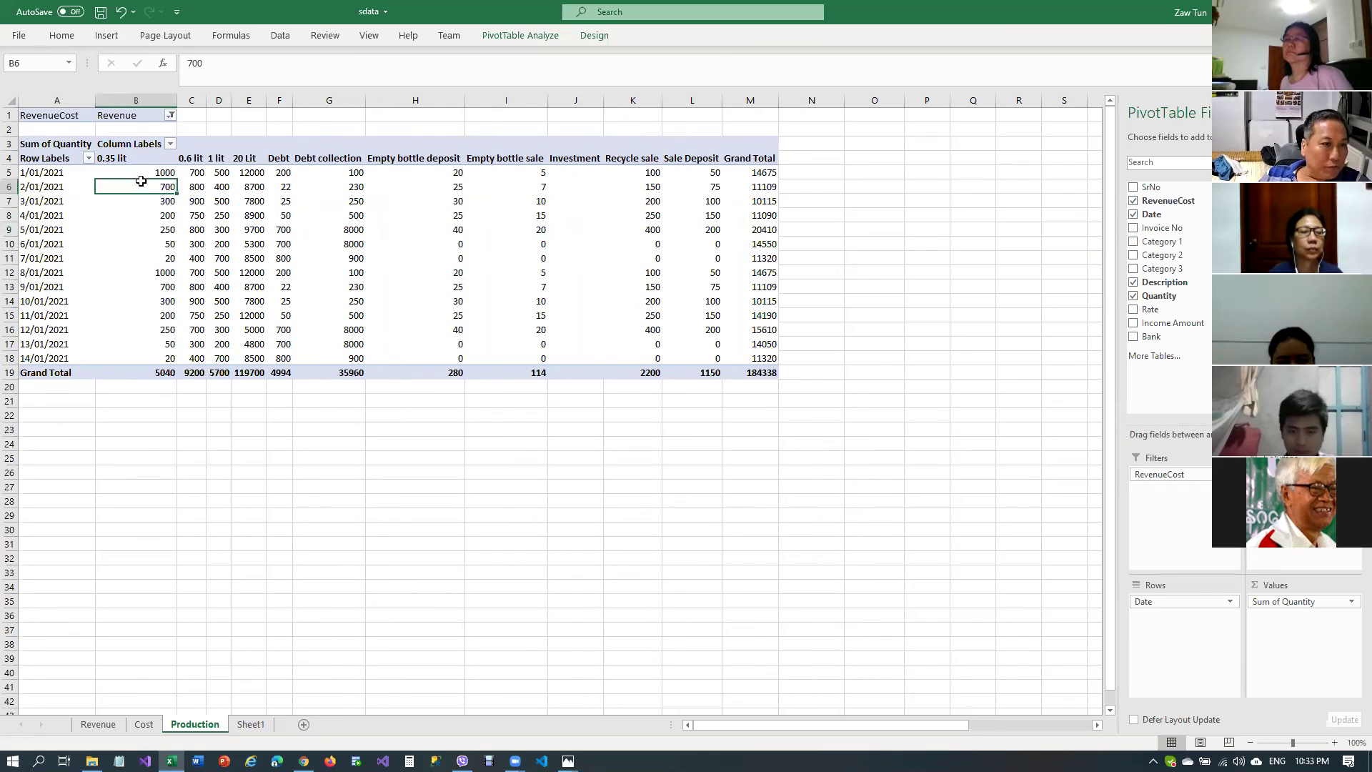
click(197, 175)
click(217, 174)
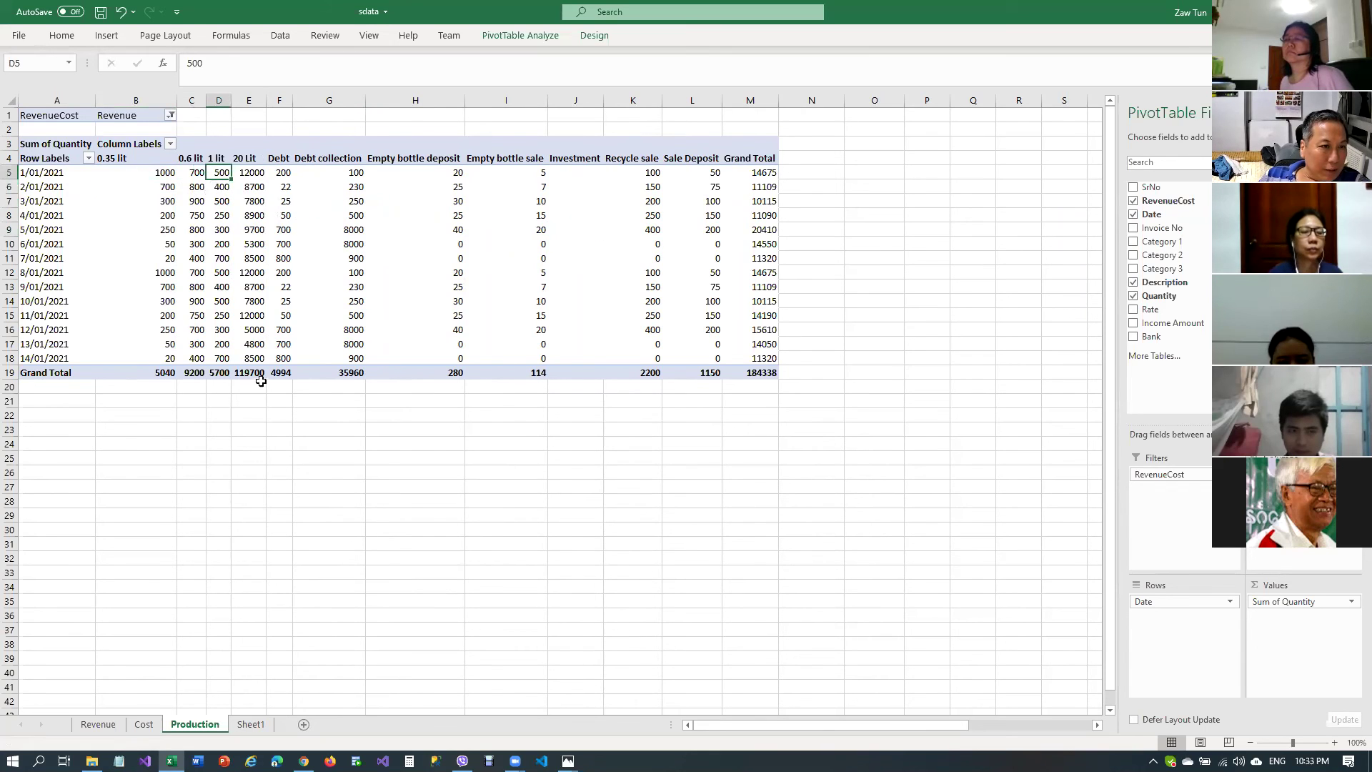
click(250, 175)
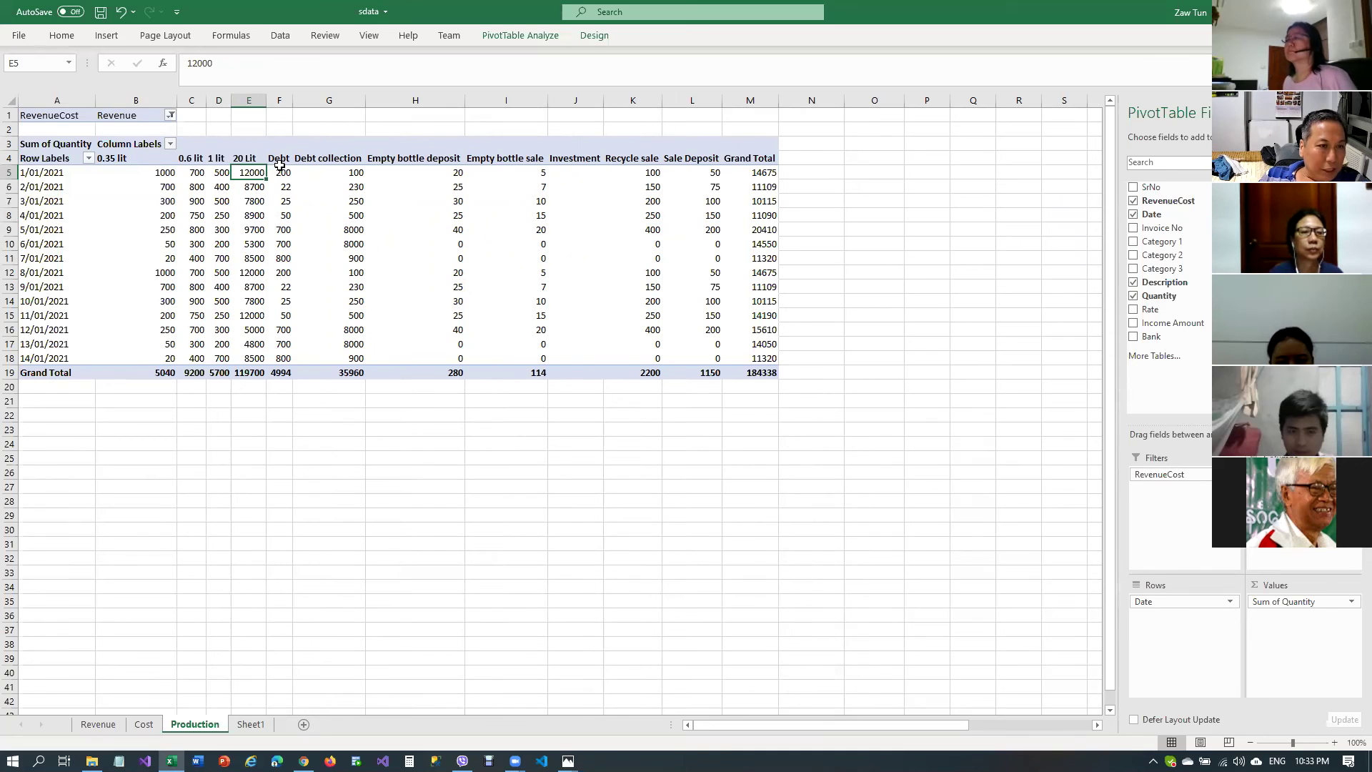
drag(279, 100, 608, 95)
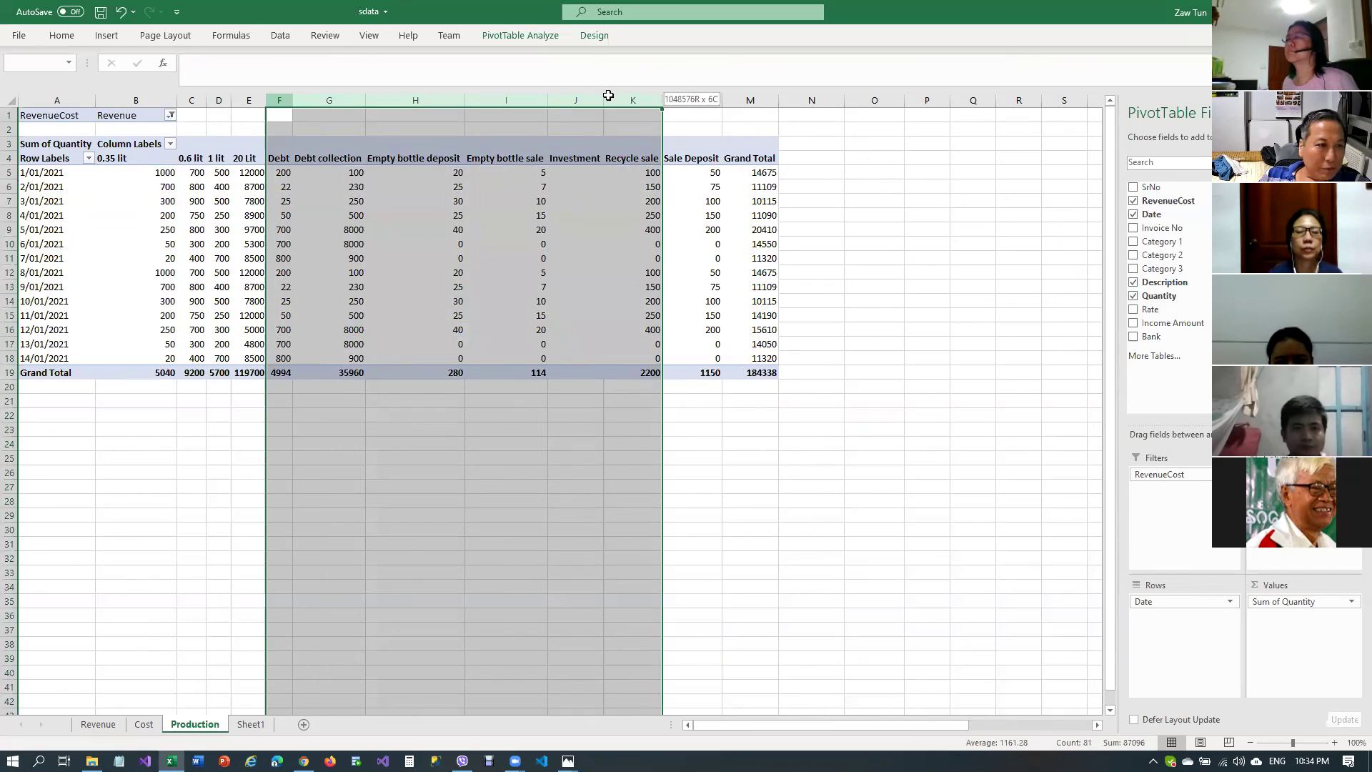
click(191, 187)
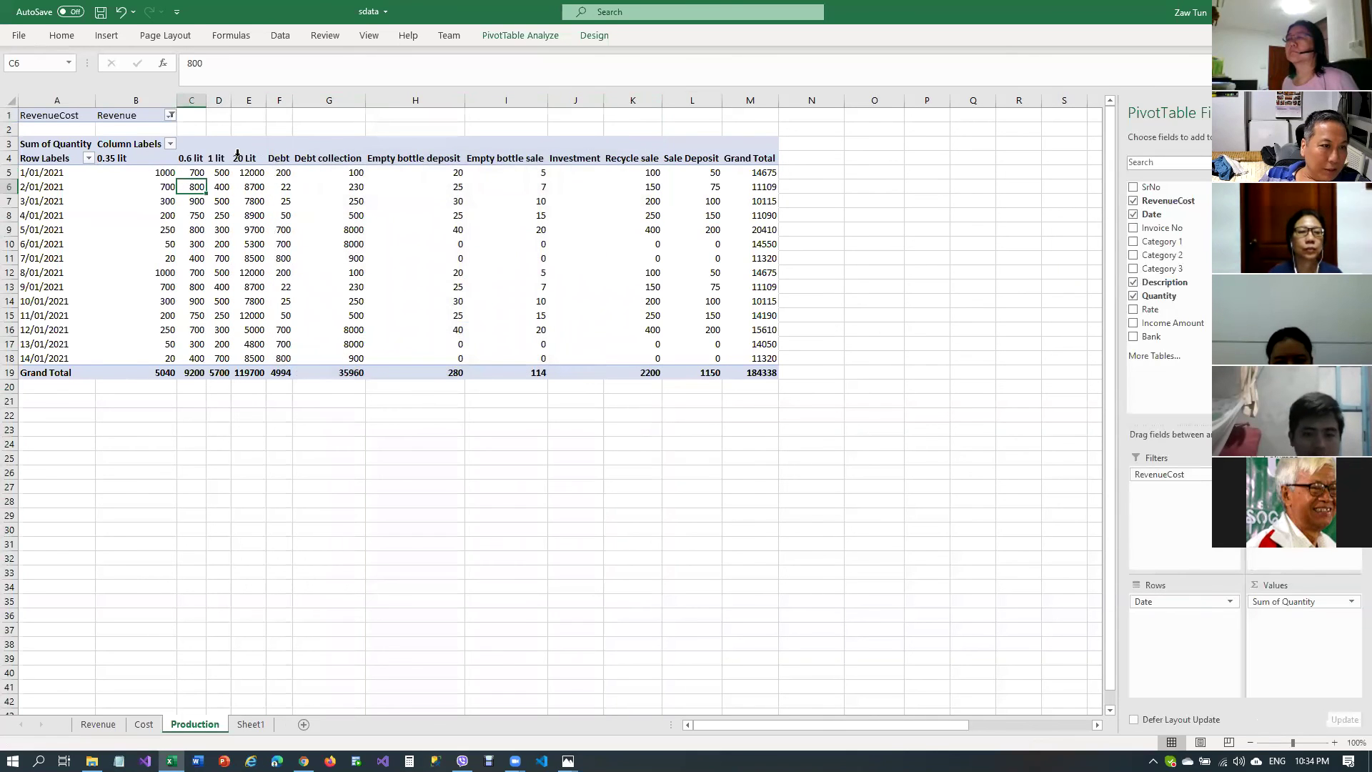
Filter the Production PivotTable's column labels to only 0.35 lit, 0.6 lit, 1 lit and 20 Lit, excluding every other description
click(171, 144)
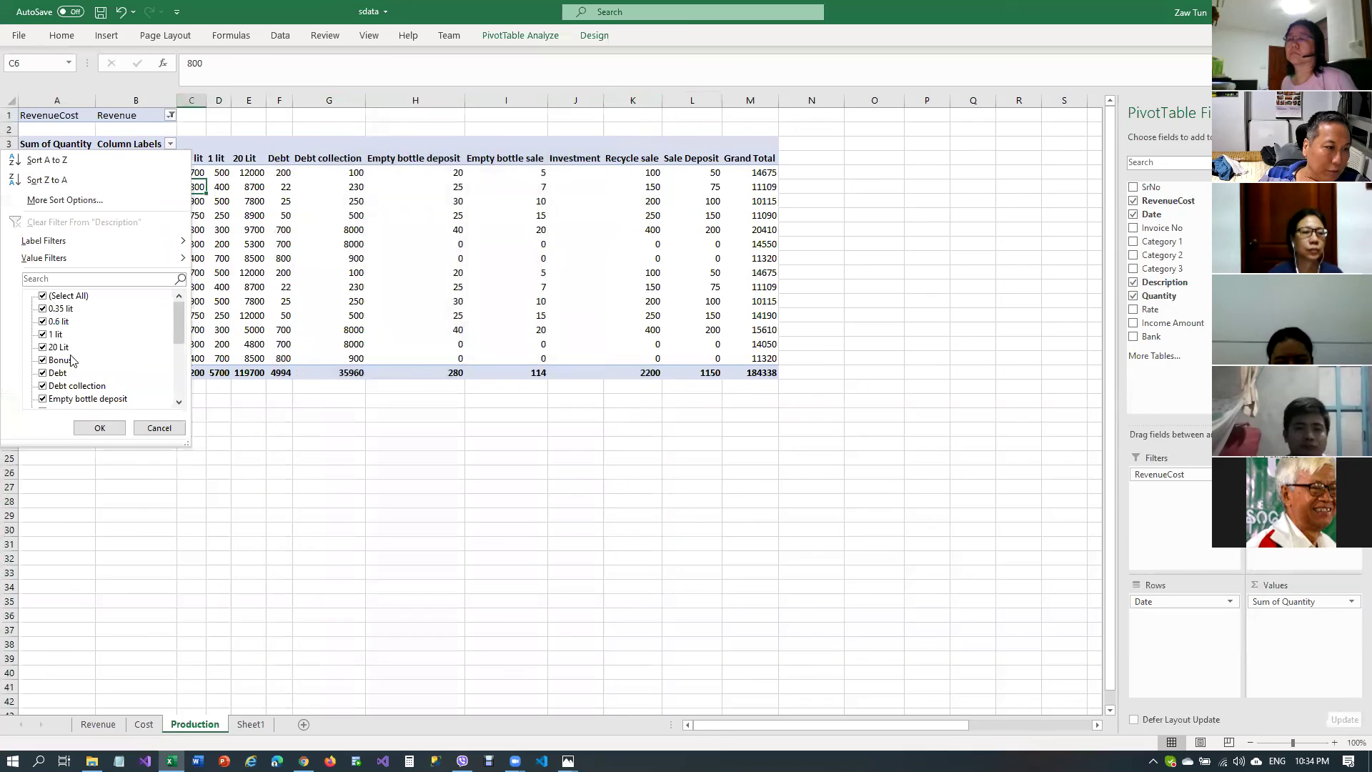
click(45, 361)
click(44, 373)
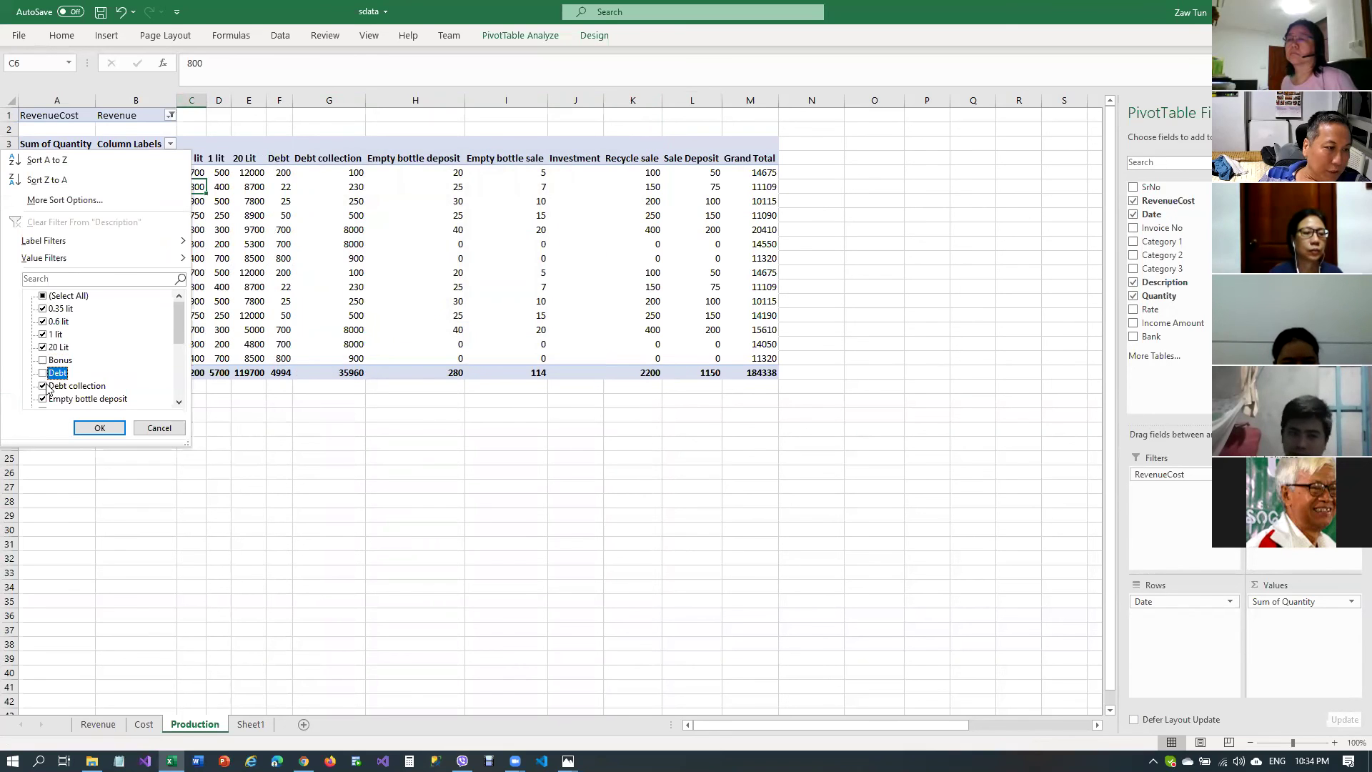
click(44, 386)
click(43, 399)
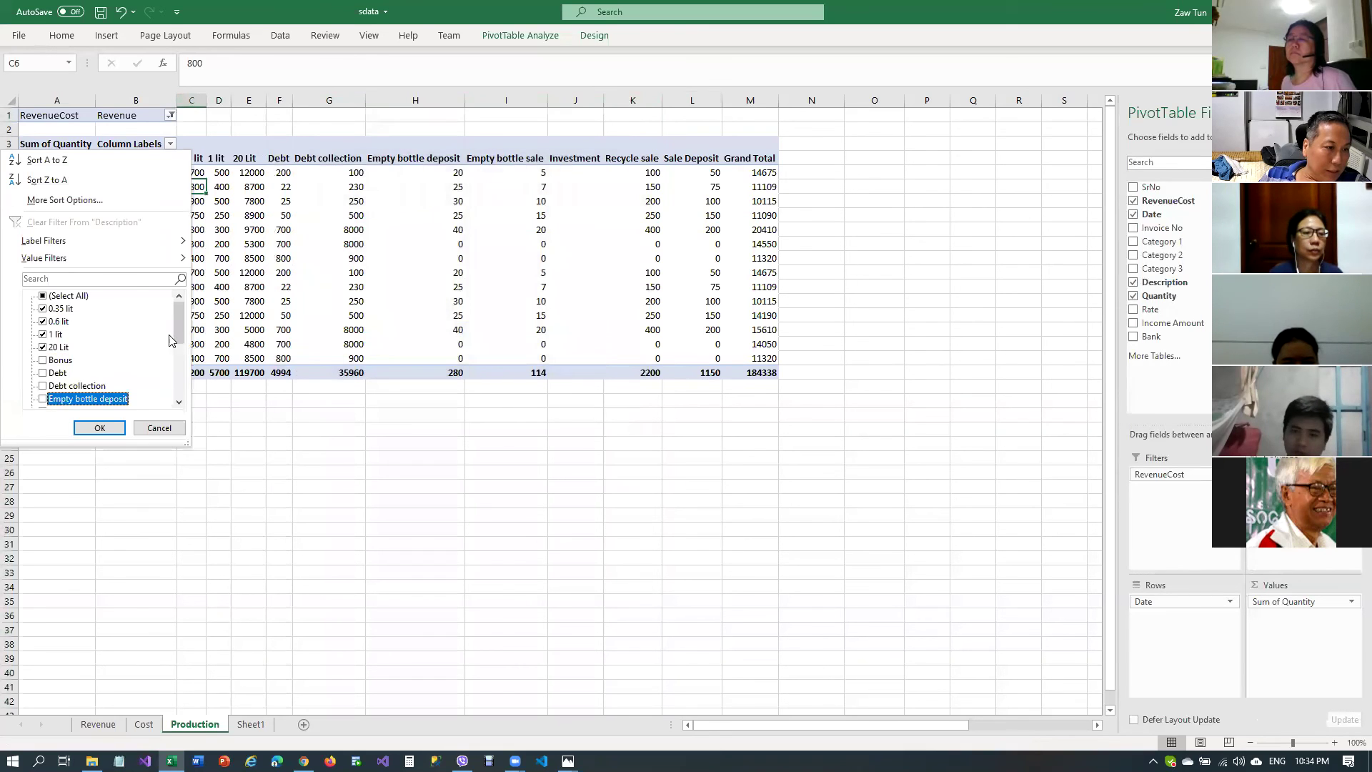
scroll(68, 367, down, 2)
click(43, 347)
click(43, 360)
click(43, 373)
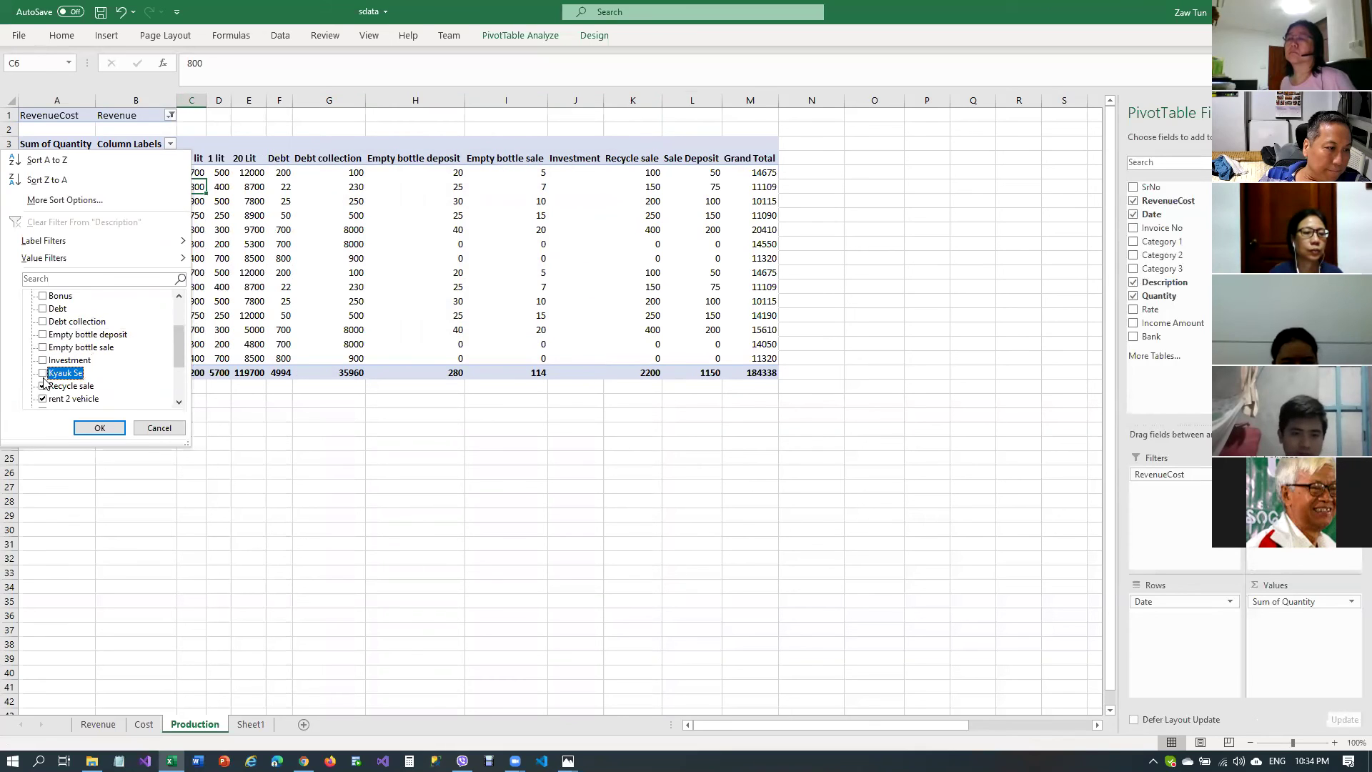
click(43, 386)
click(43, 399)
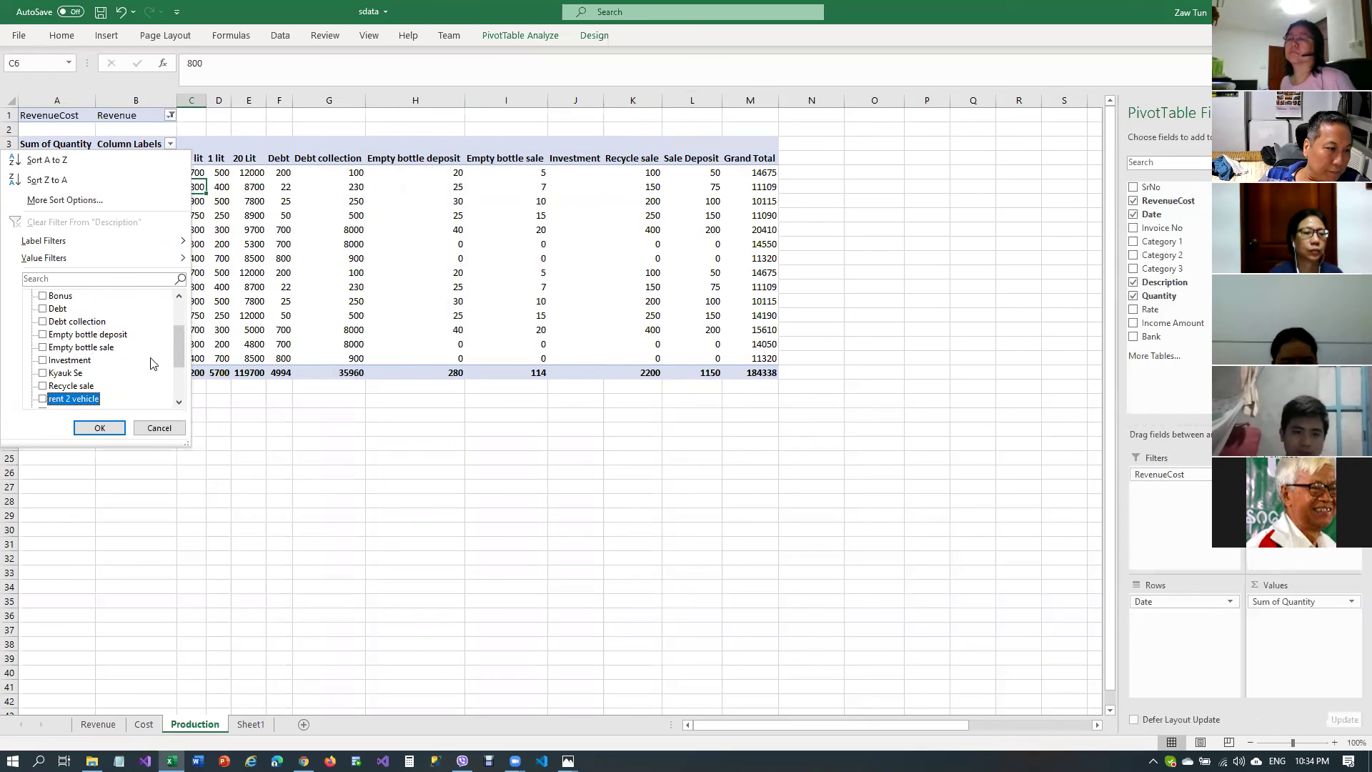
drag(177, 355, 178, 376)
click(43, 360)
click(43, 373)
click(43, 386)
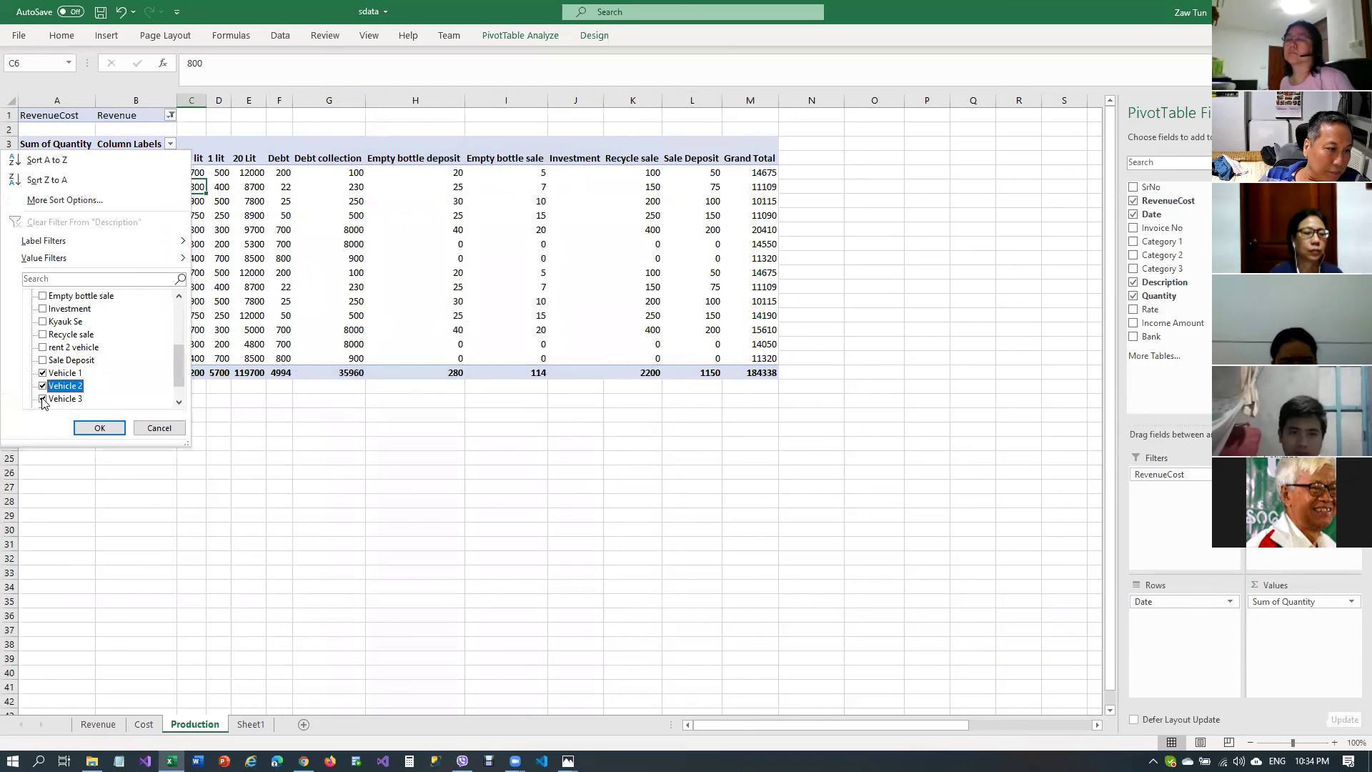
key(Up)
click(42, 386)
click(43, 399)
drag(178, 374, 178, 386)
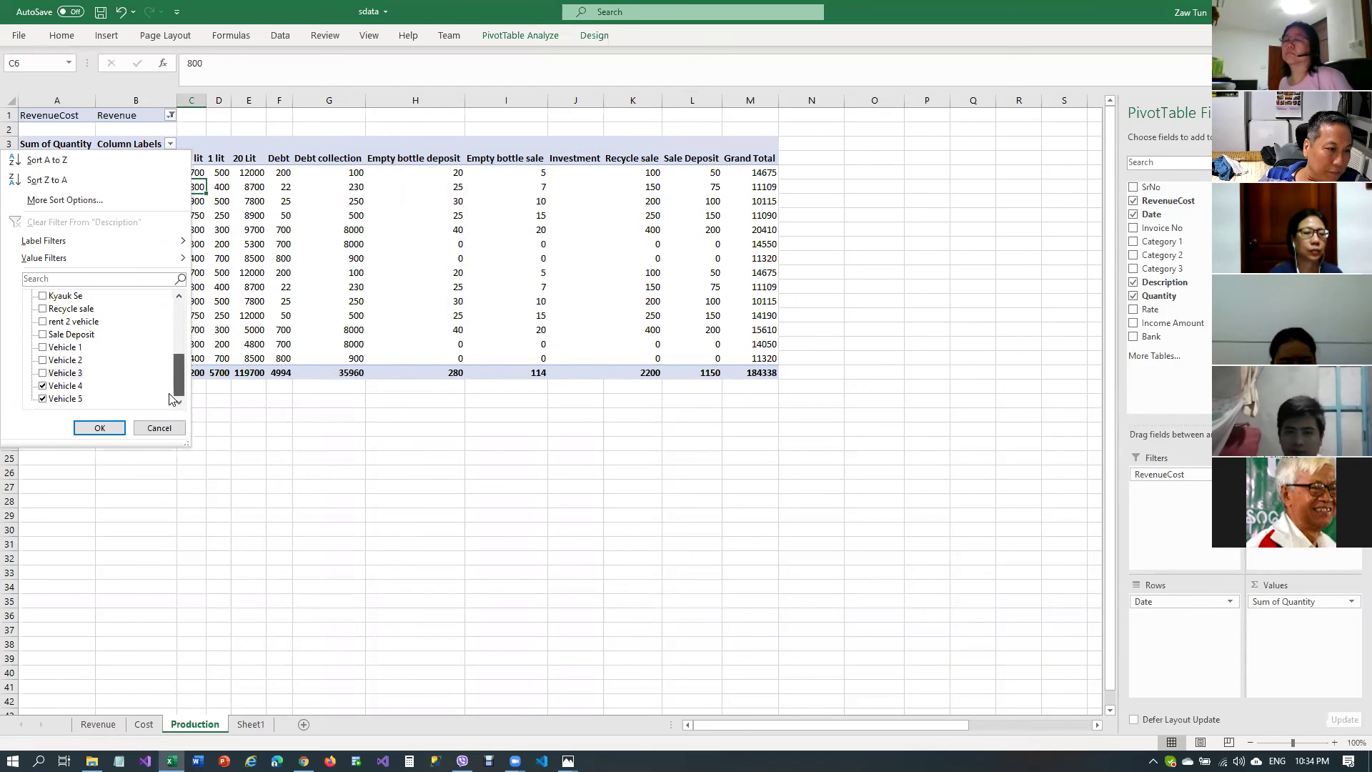
click(42, 386)
click(43, 400)
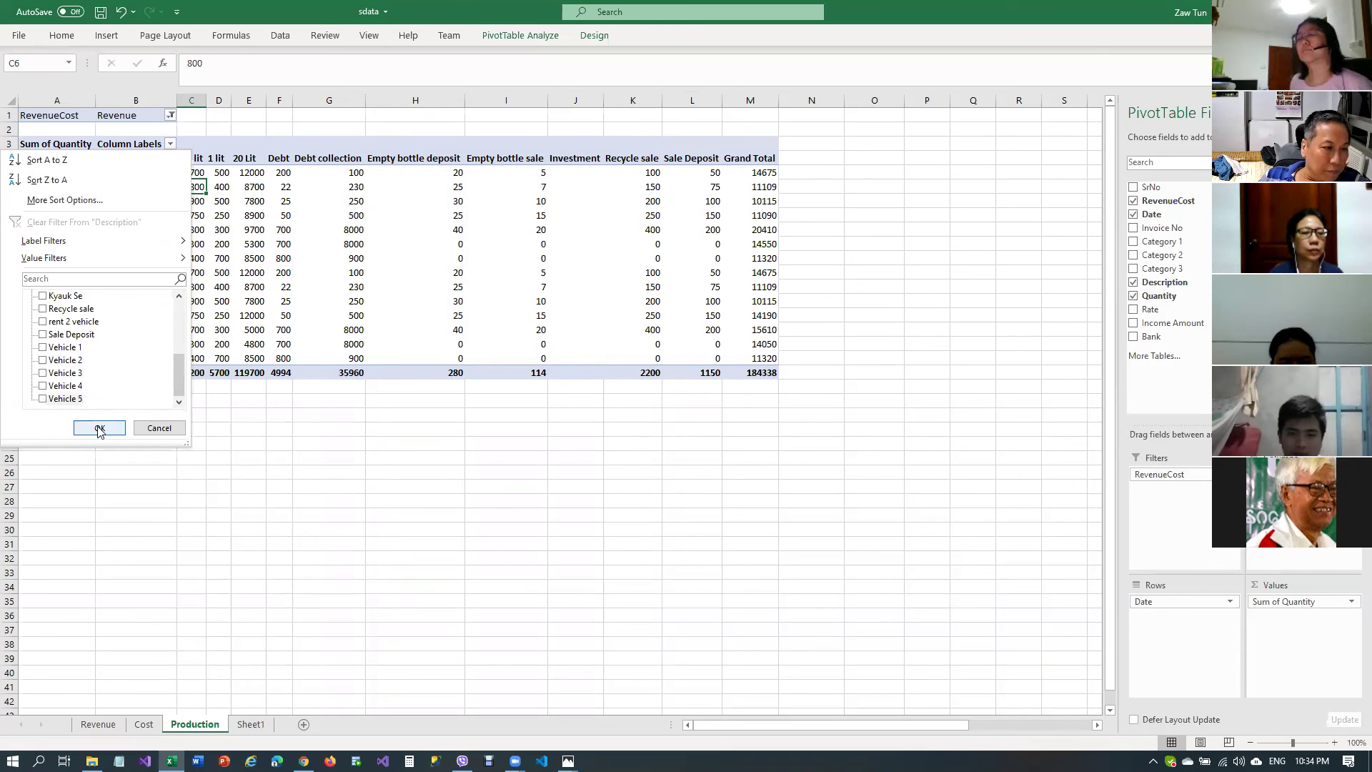
click(99, 428)
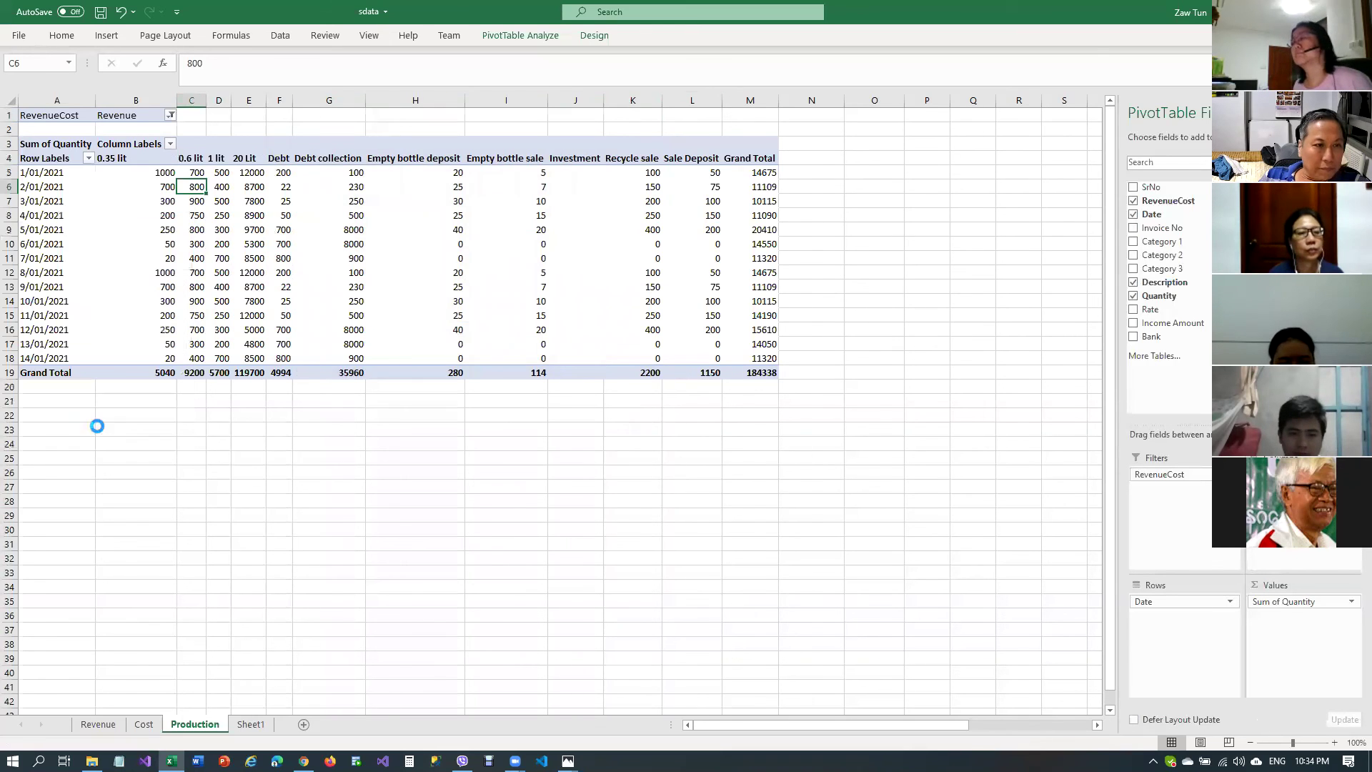
Examine the 1/01/2021 quantities of each bottle size against the Grand Total column
click(219, 286)
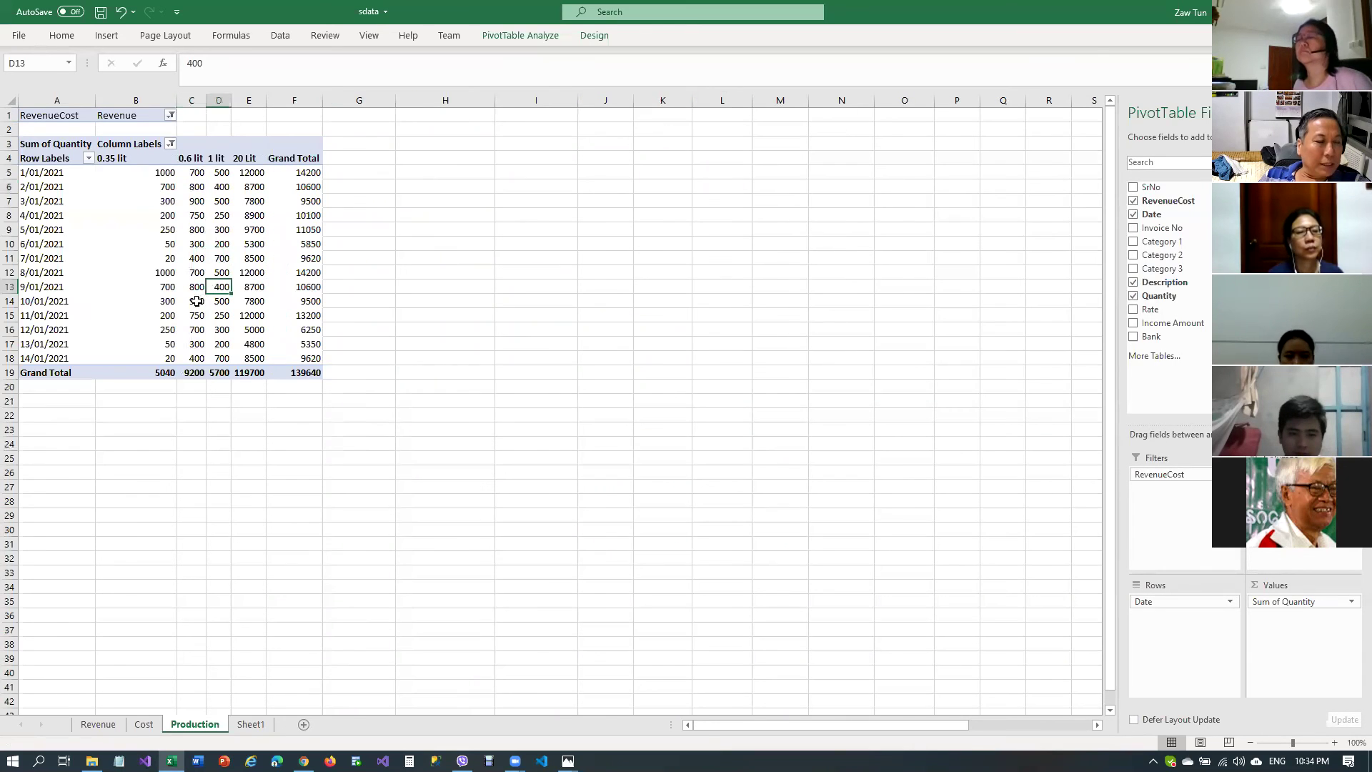
click(164, 176)
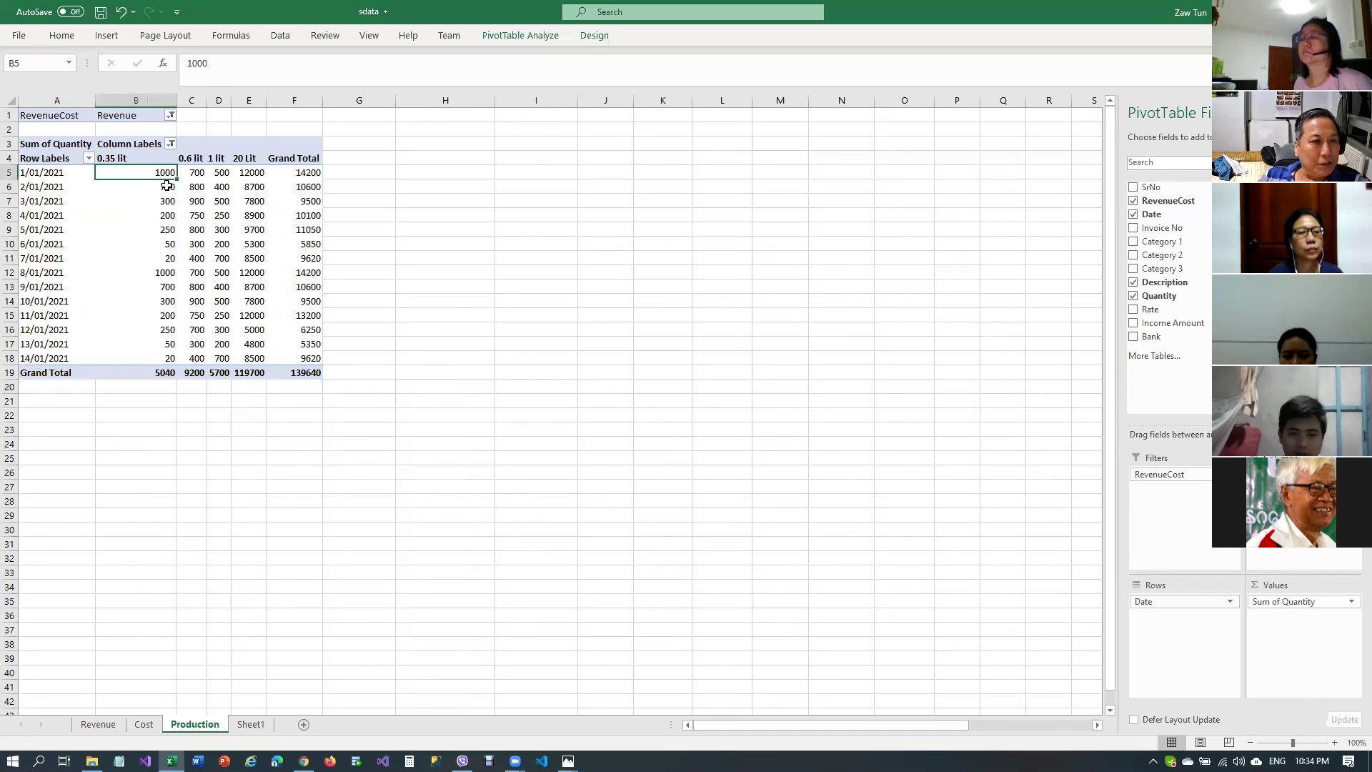
click(295, 153)
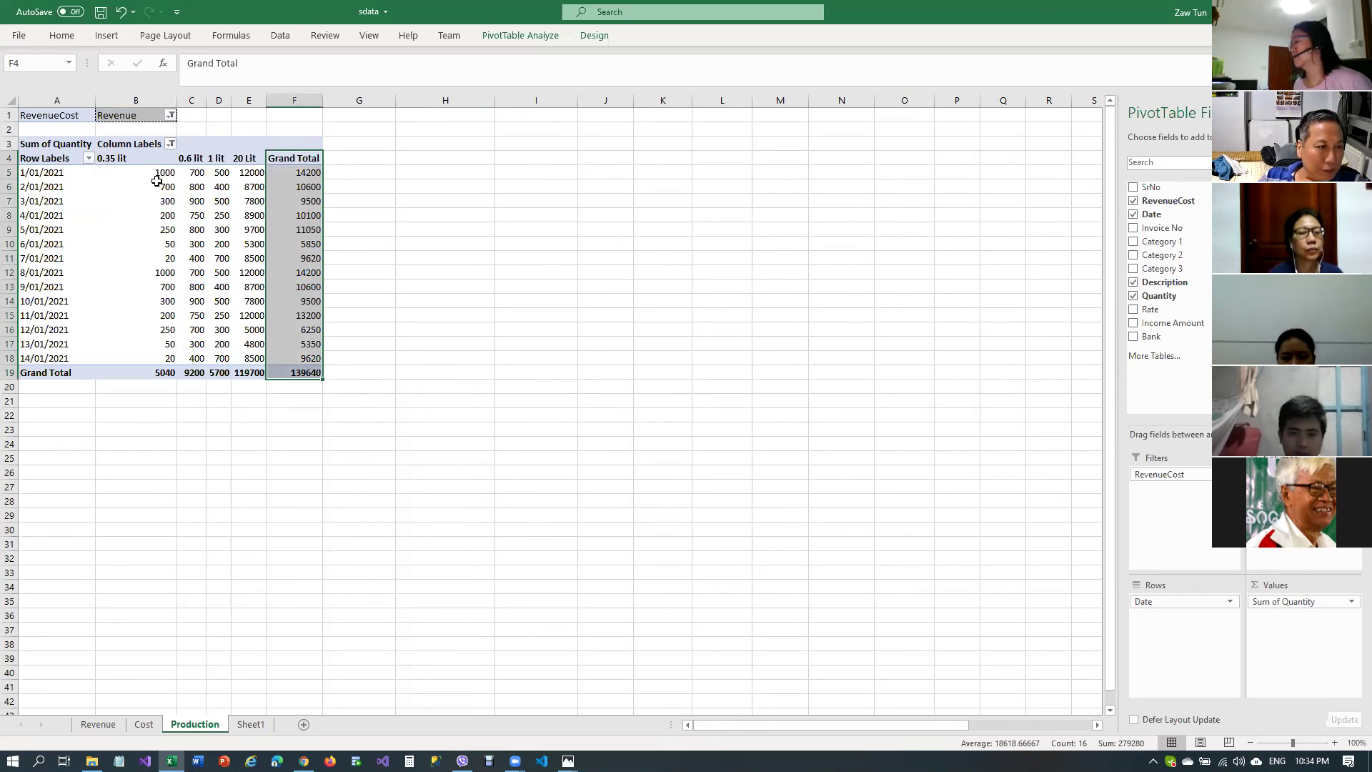
click(158, 172)
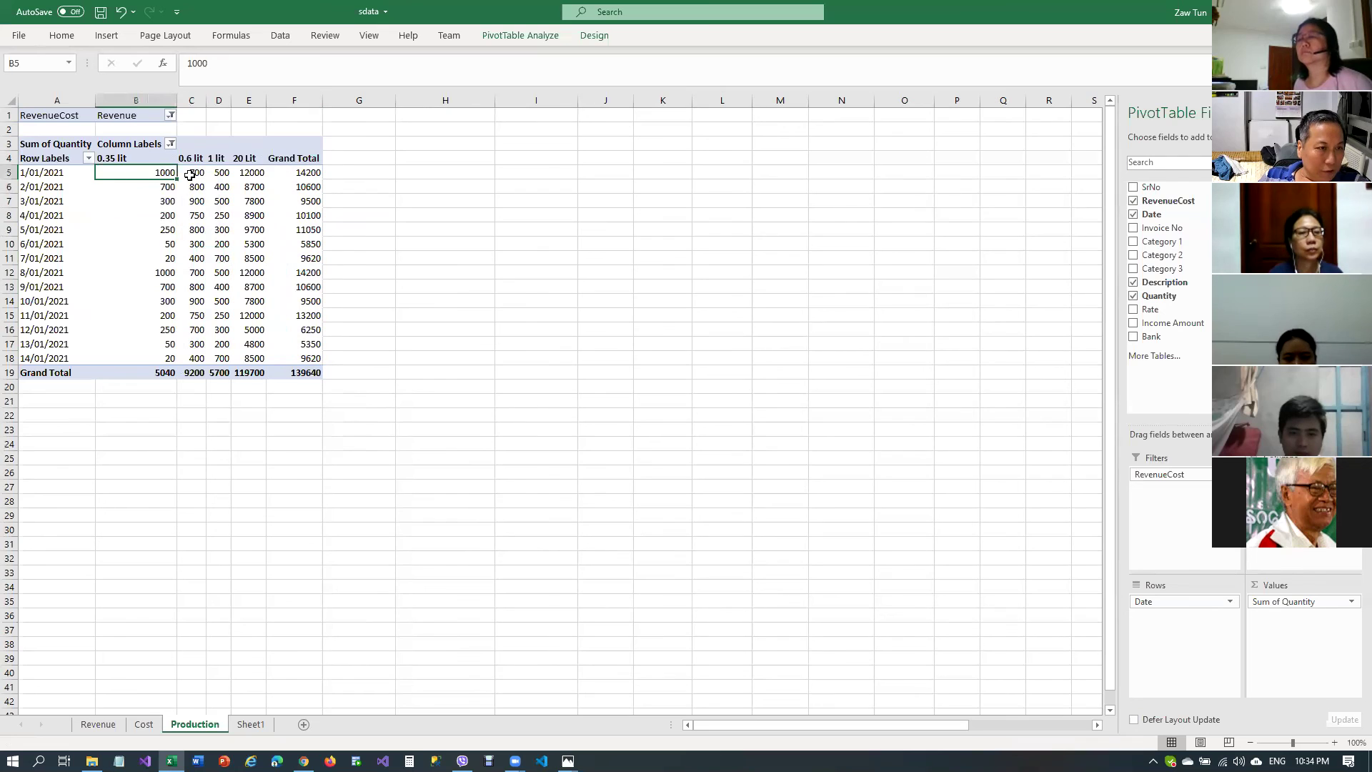
click(192, 173)
click(221, 174)
click(250, 174)
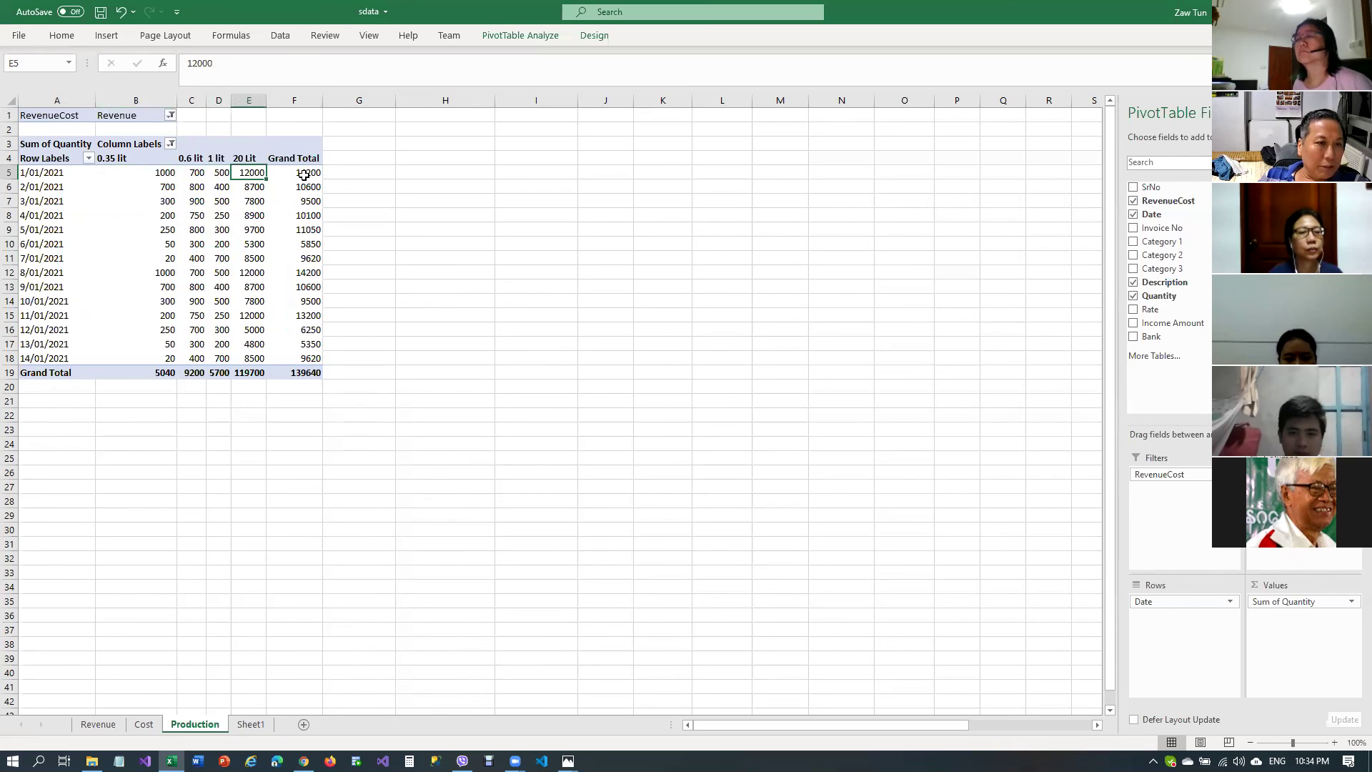
Remove the Grand Total column from the Production PivotTable and widen the field list pane
click(306, 150)
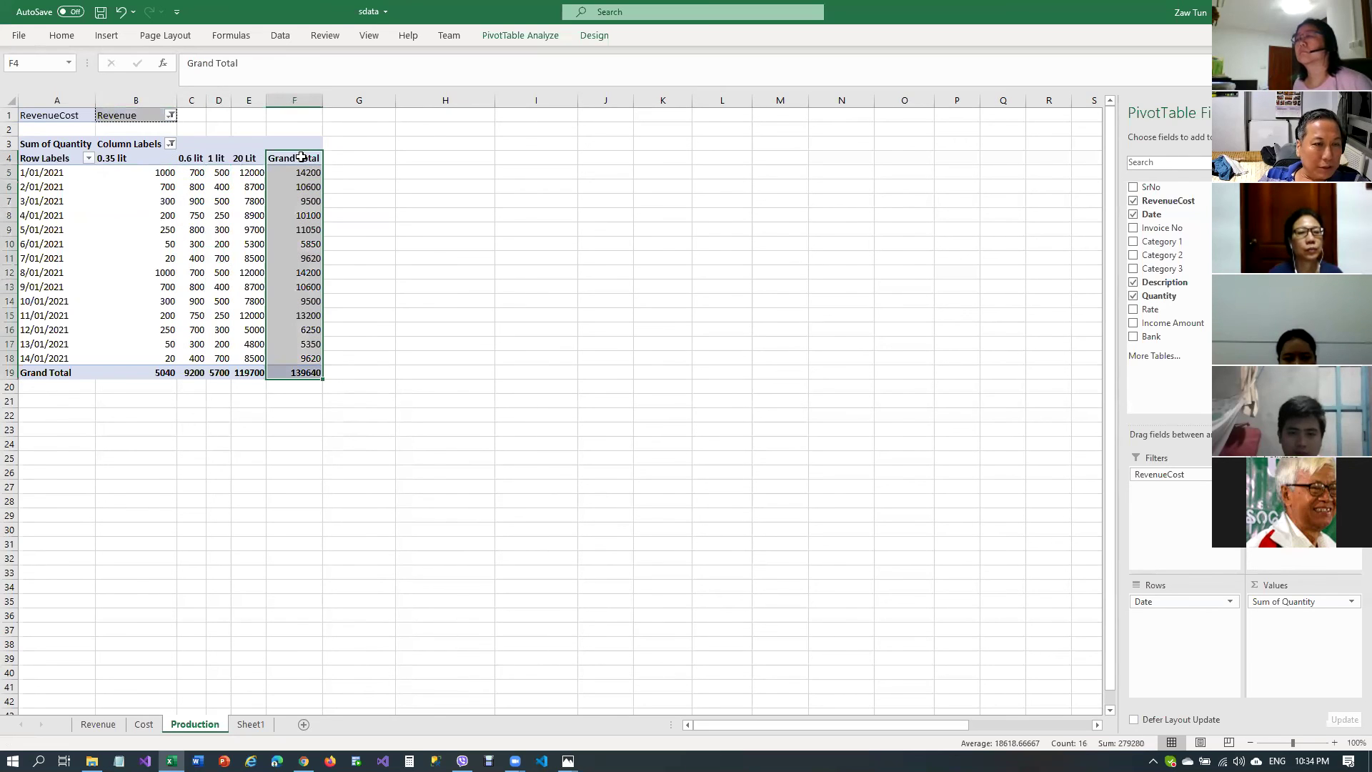
right_click(303, 160)
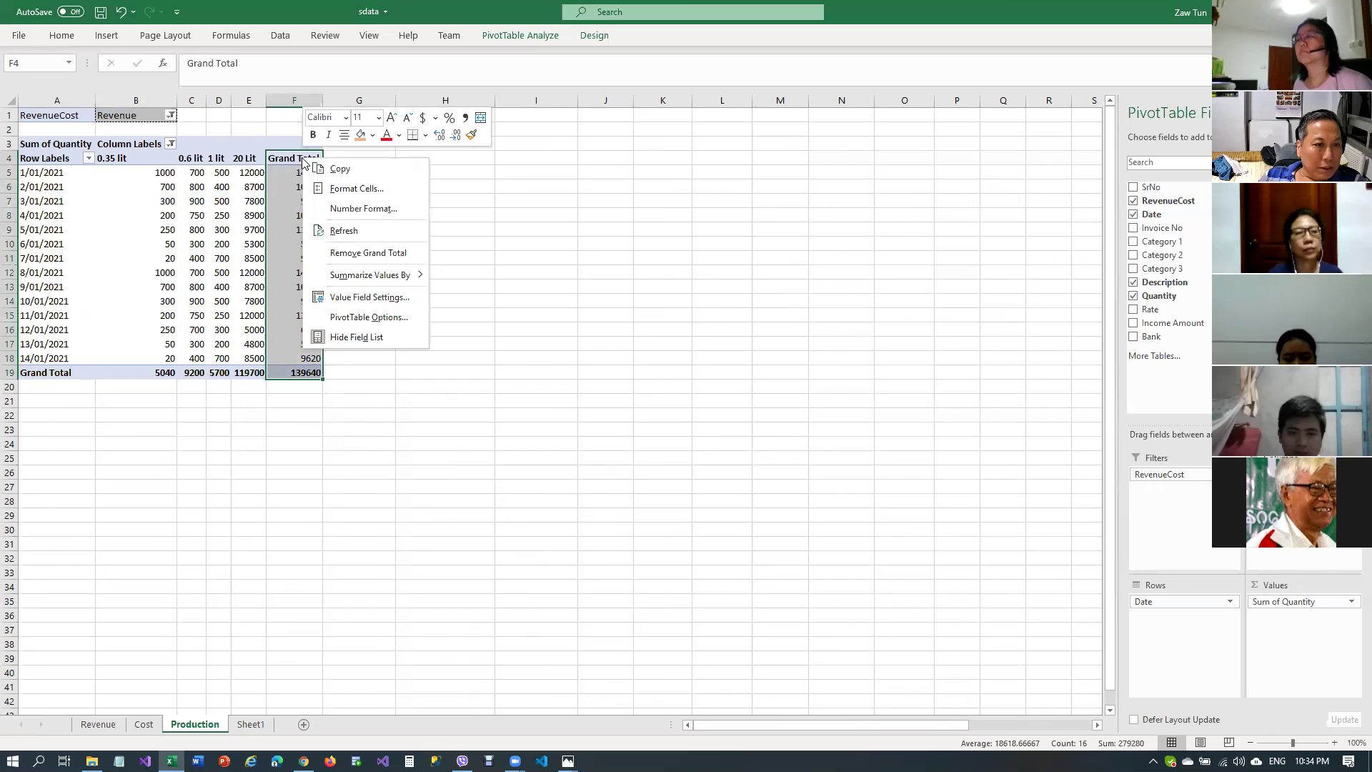
click(351, 254)
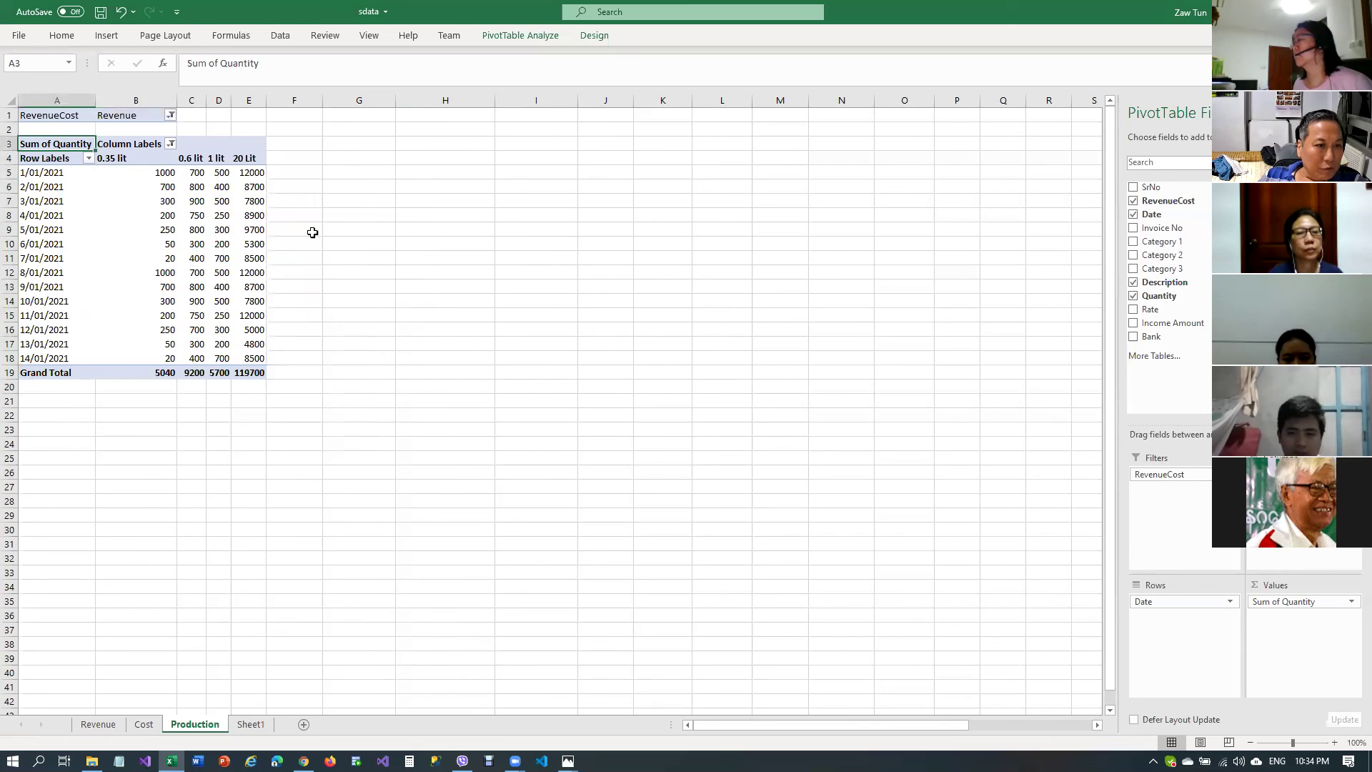
right_click(253, 155)
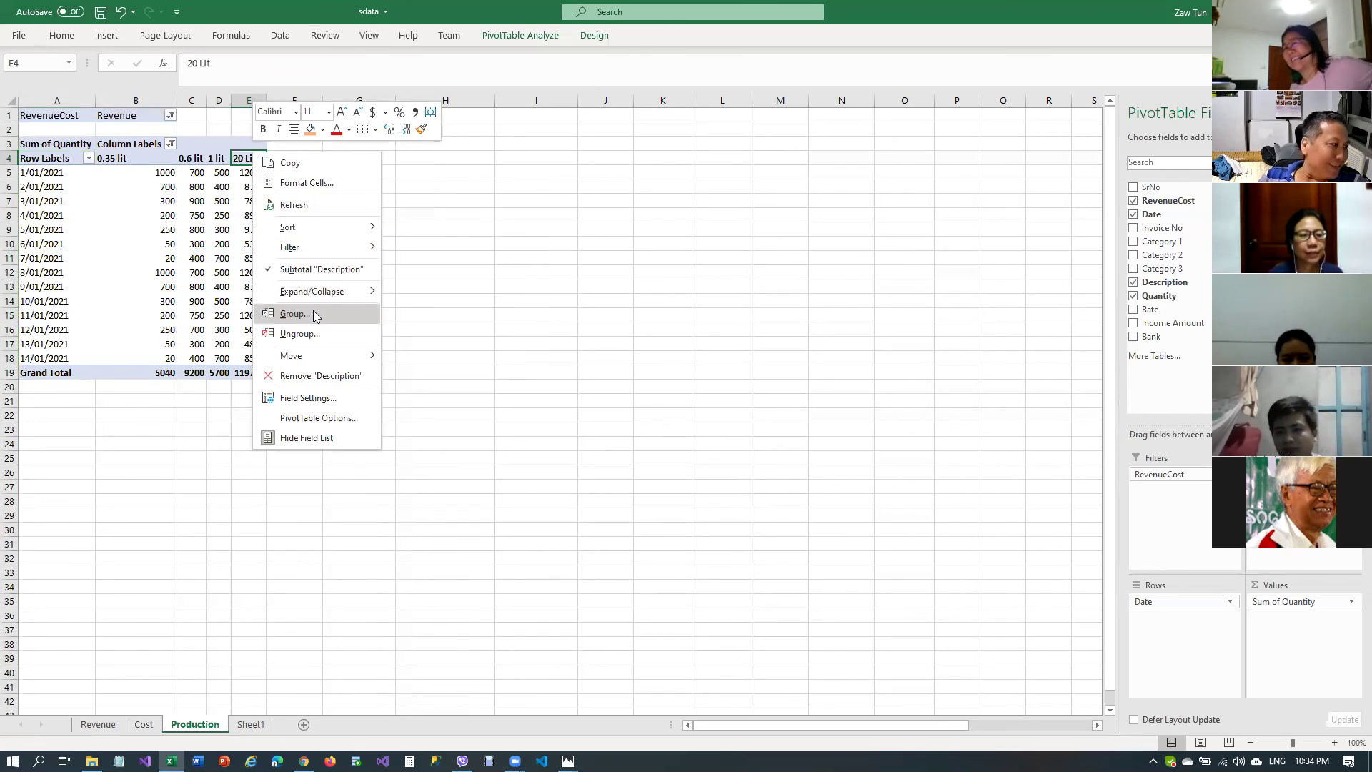
key(Escape)
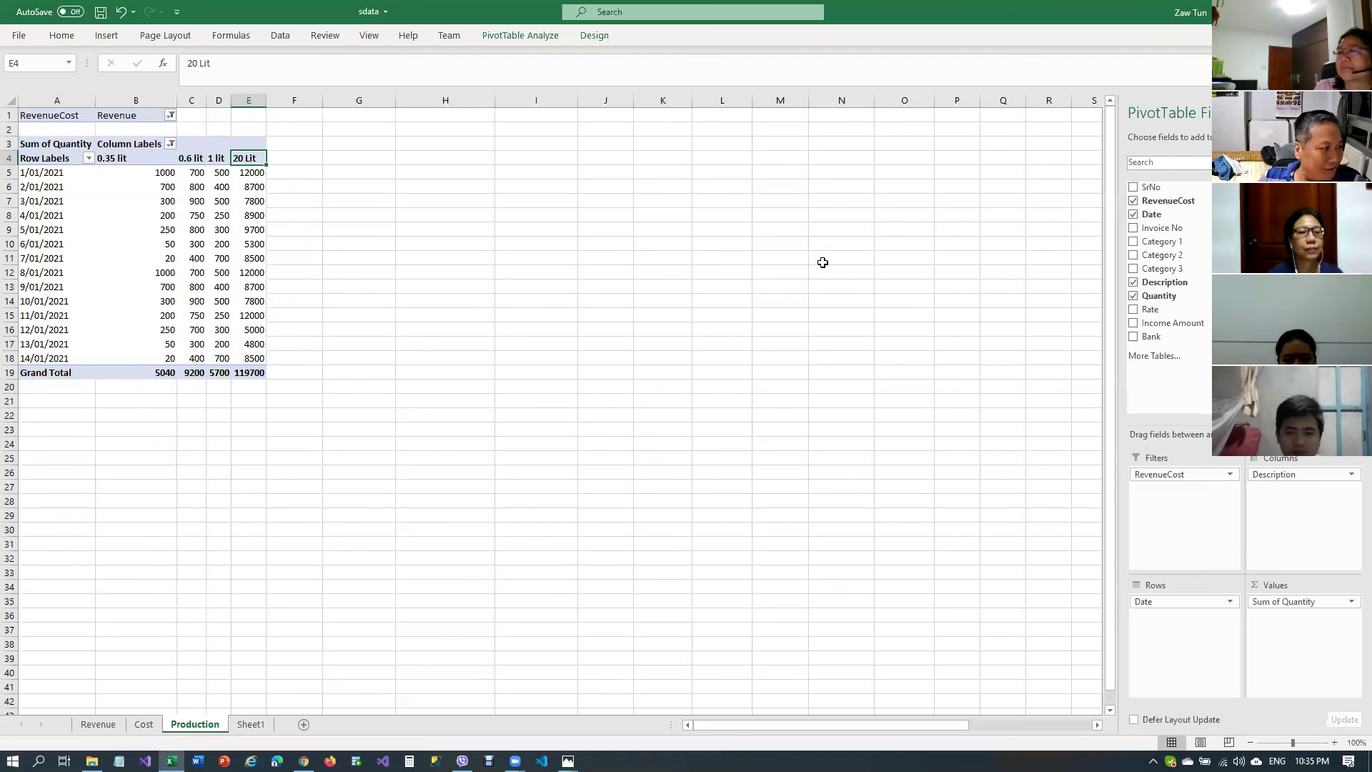
drag(1117, 236, 1072, 230)
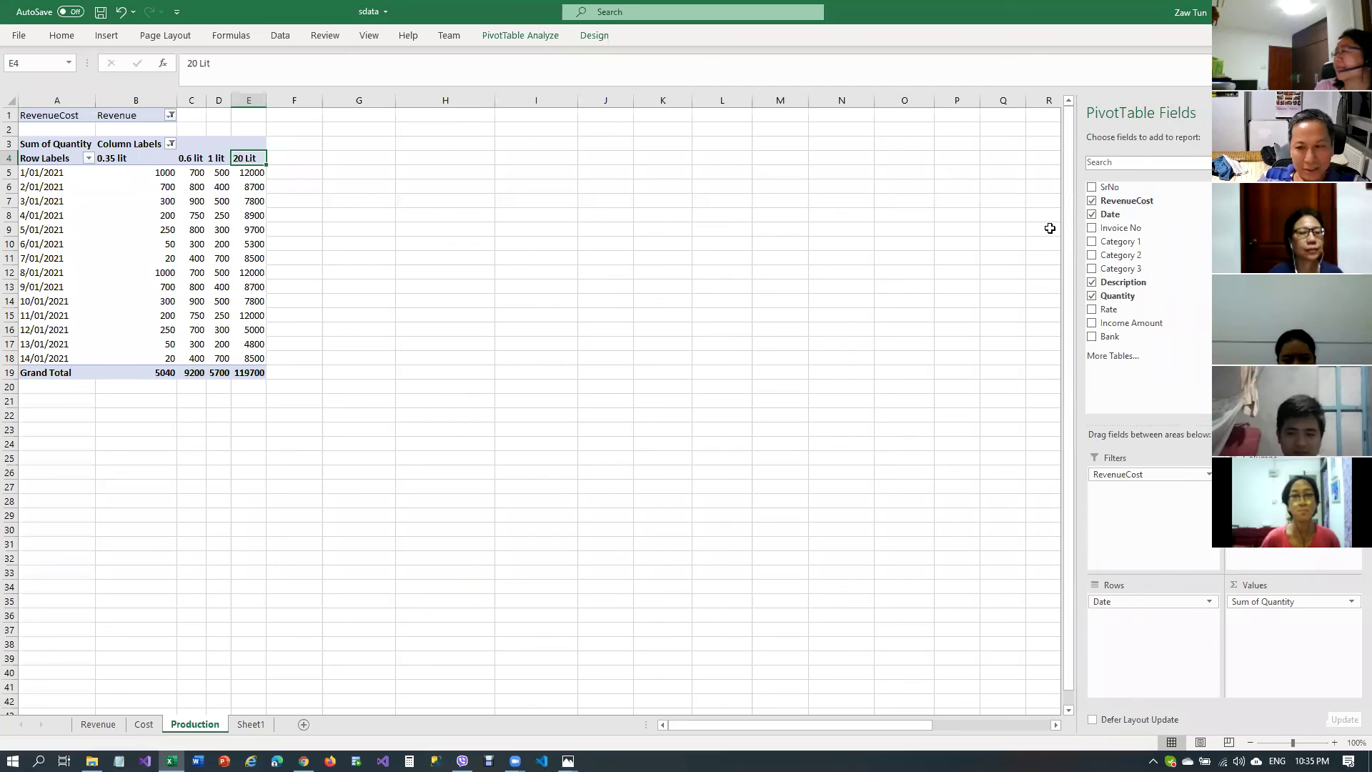
click(112, 257)
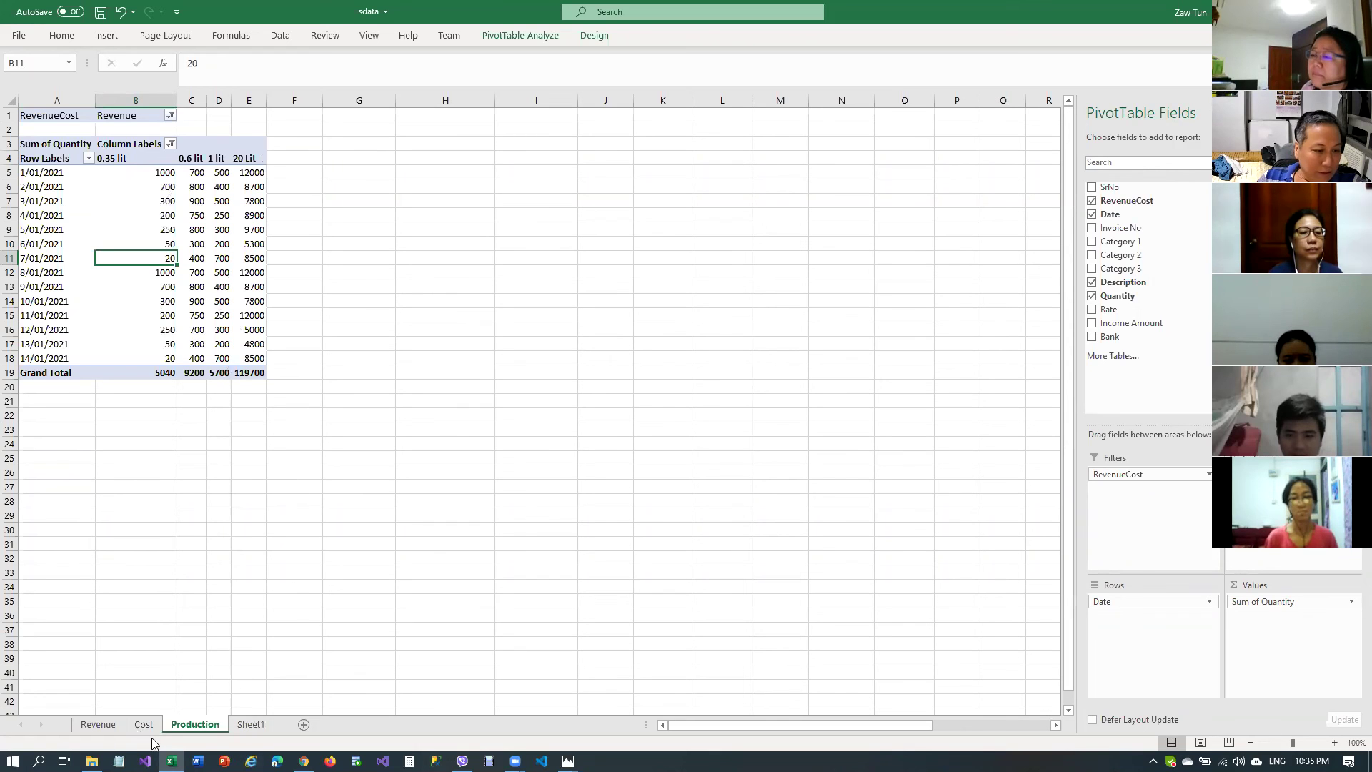
Go to the source data on Sheet1 and select a cell inside it
click(249, 726)
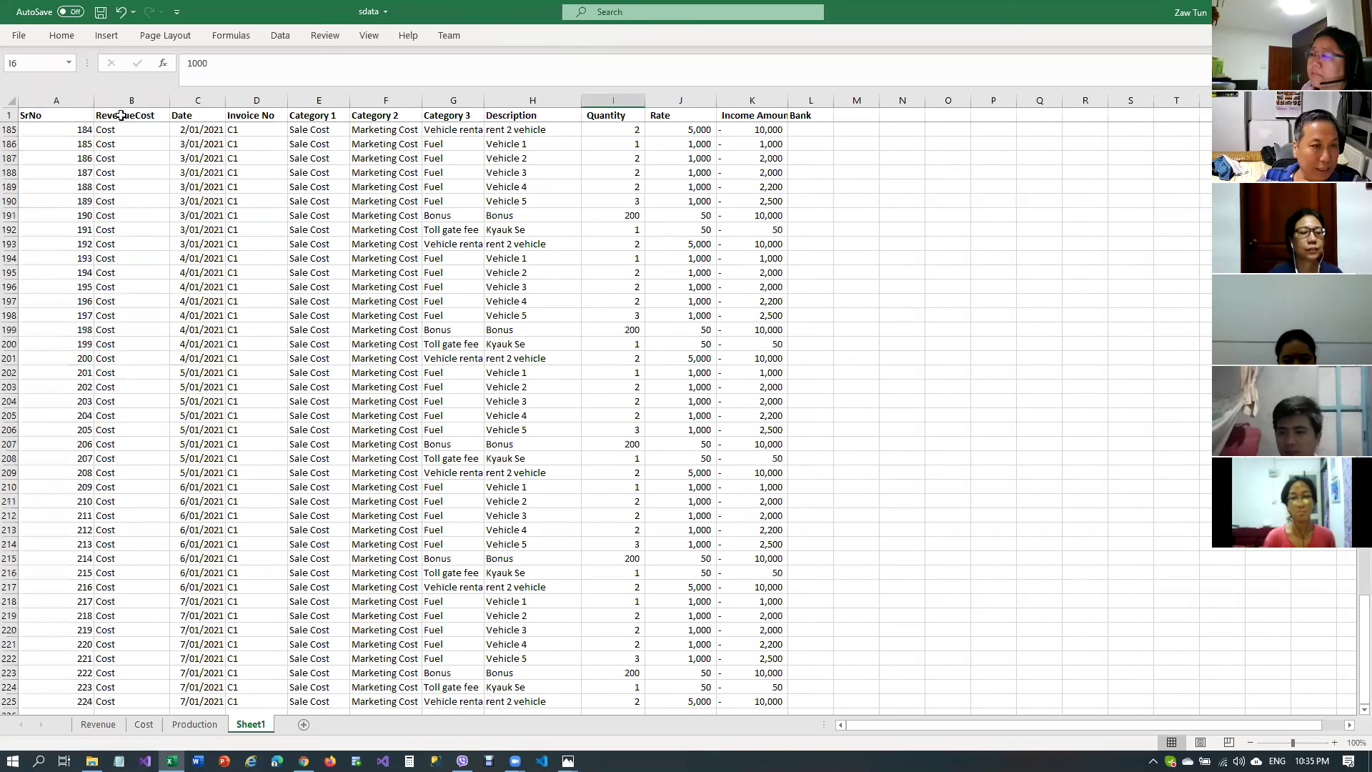
click(147, 166)
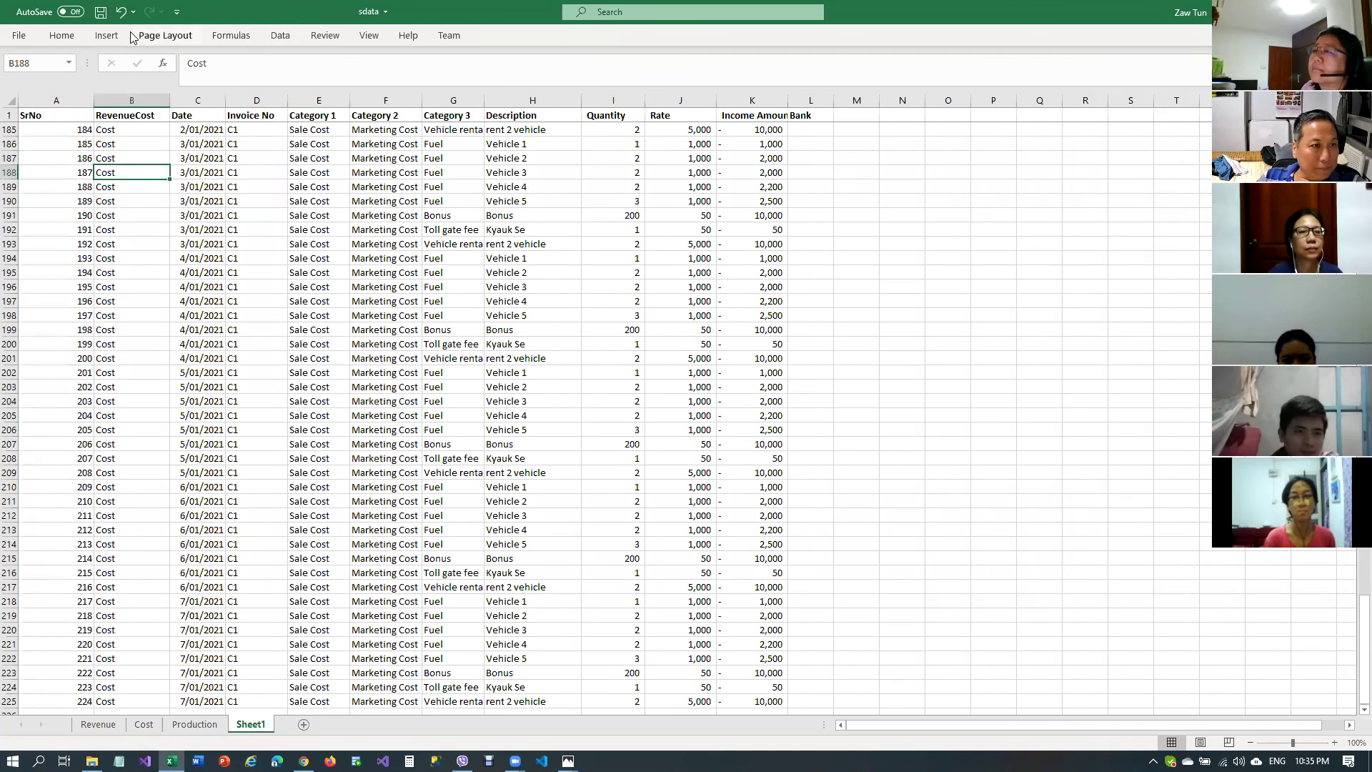
click(107, 36)
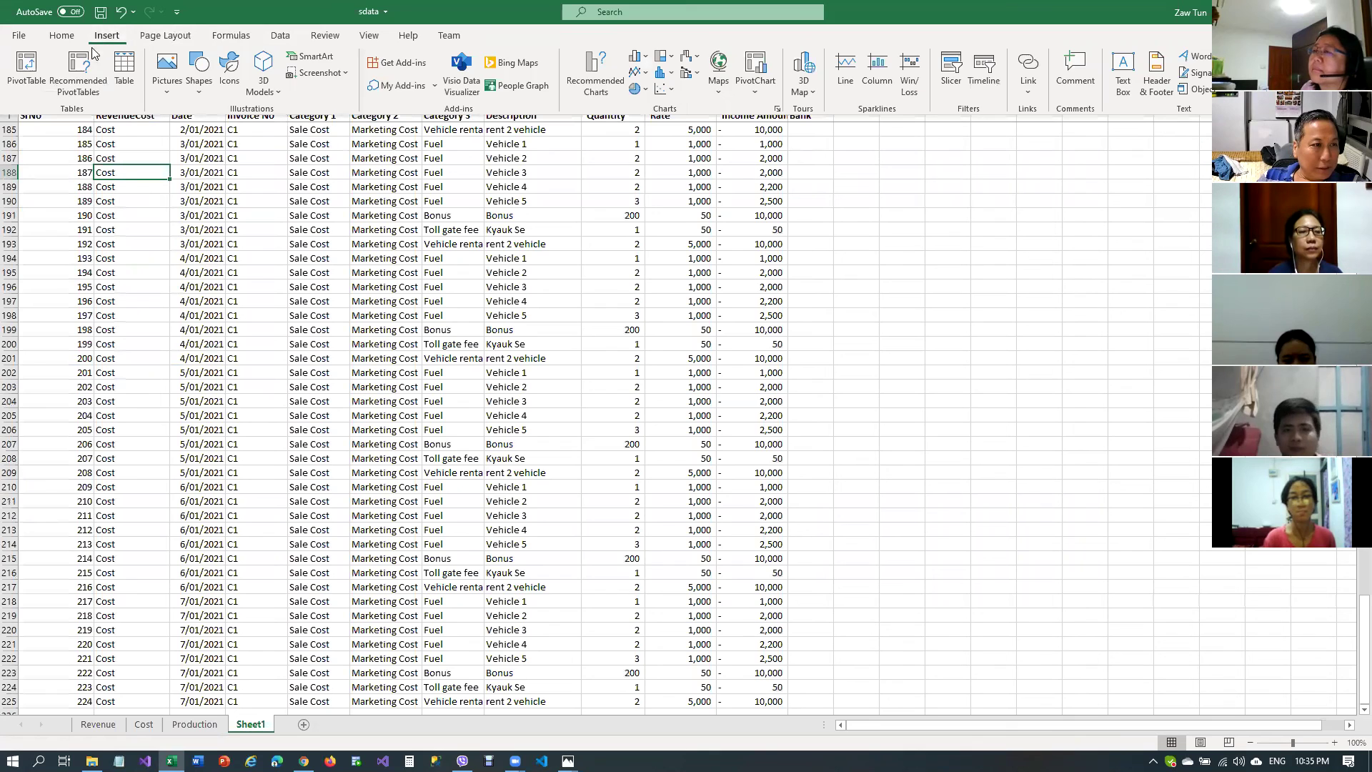
click(27, 71)
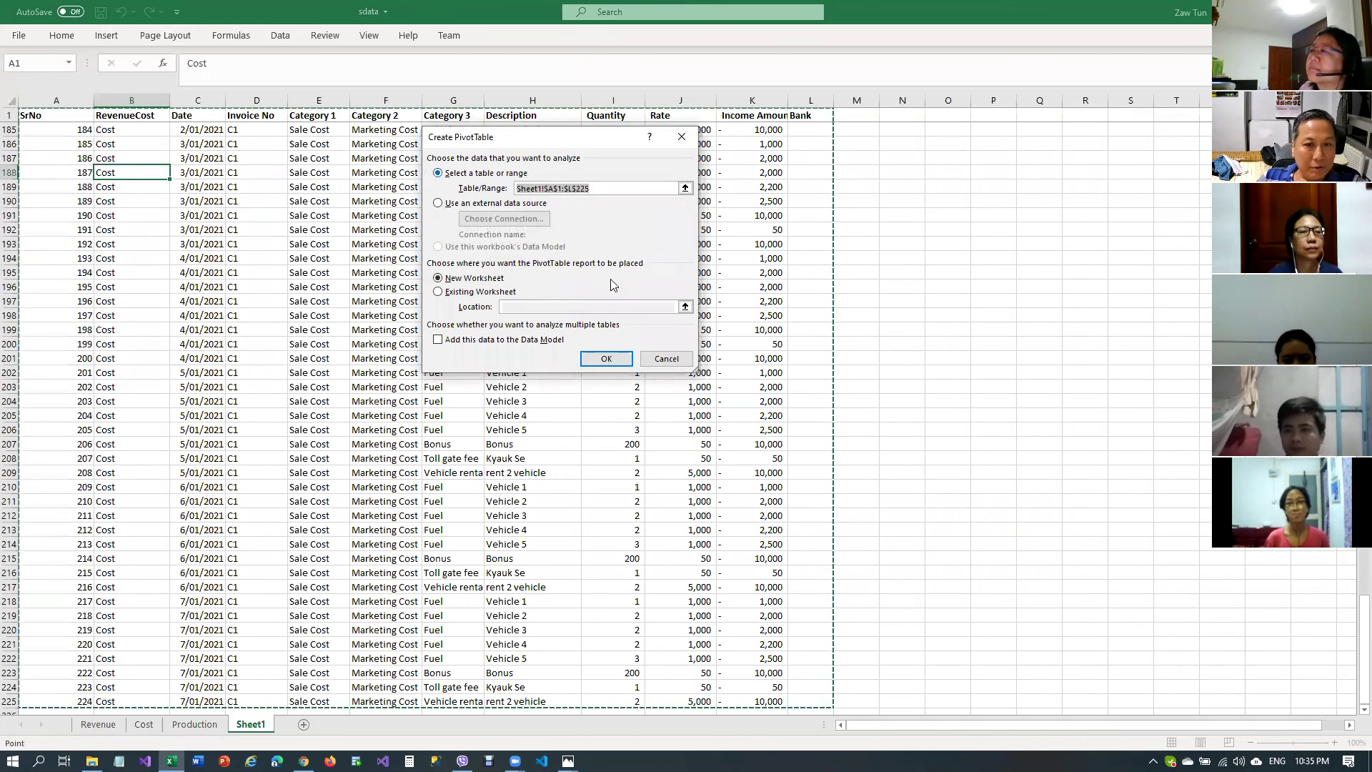
click(661, 358)
Insert a PivotChart from the Sheet1 range A1:L225 on a new worksheet
click(136, 199)
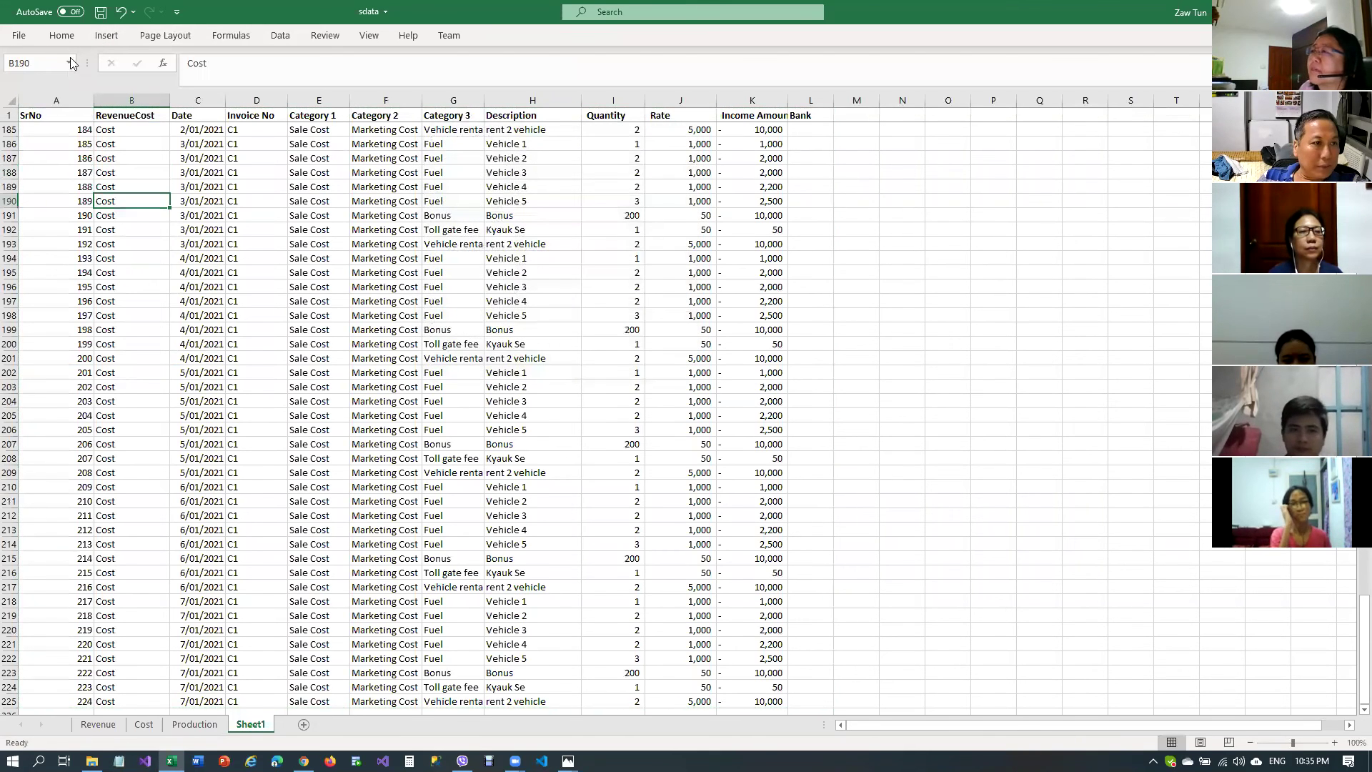
click(109, 35)
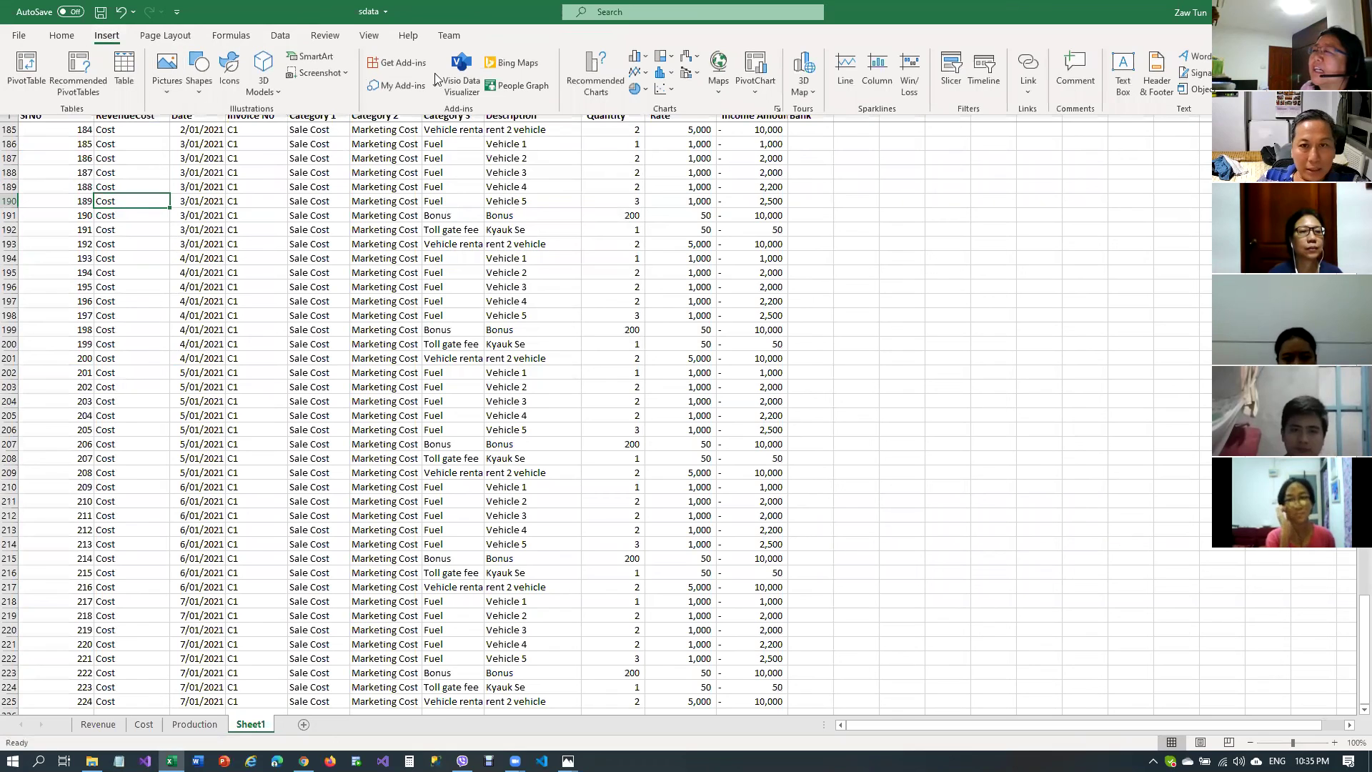
click(757, 70)
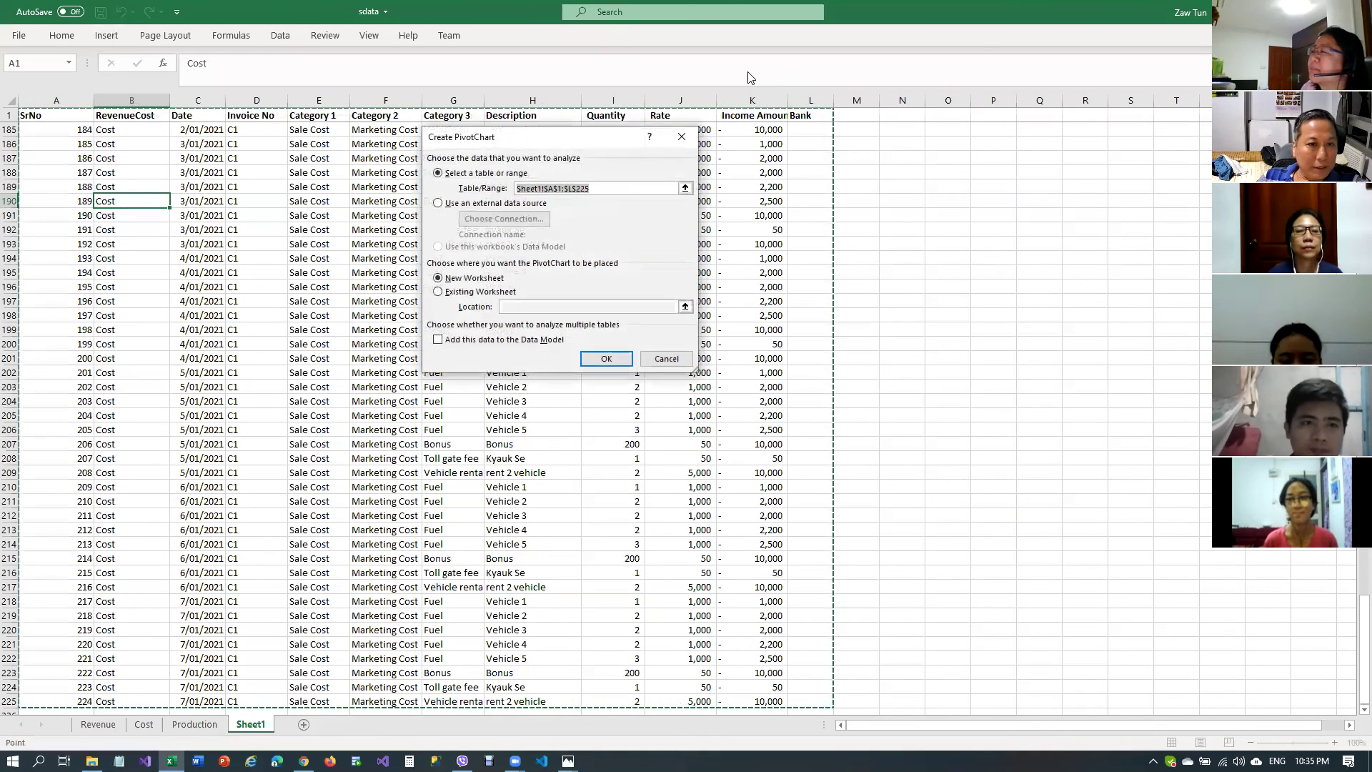
click(604, 358)
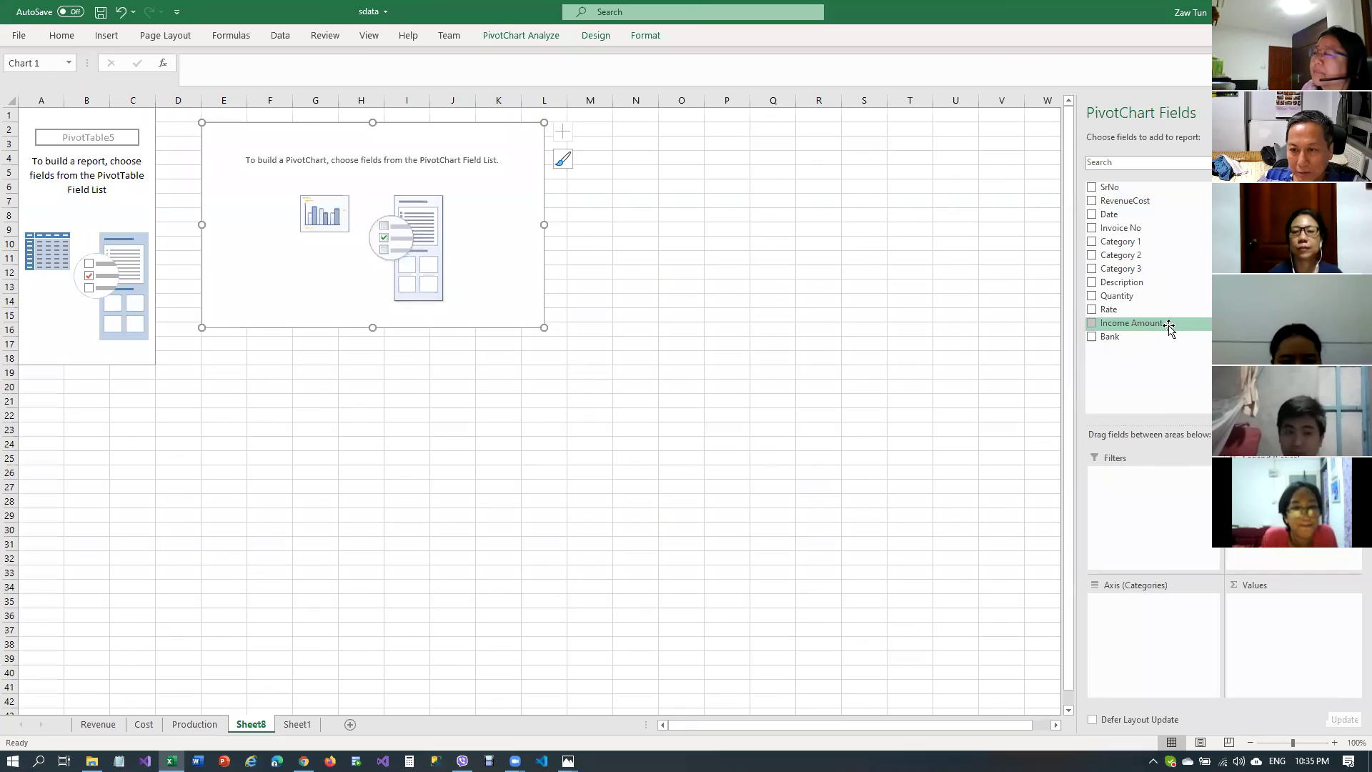
Set up the PivotChart with RevenueCost as filter, Category 3 as legend series, Sum of Quantity as values and Date as axis
drag(1151, 201, 1161, 473)
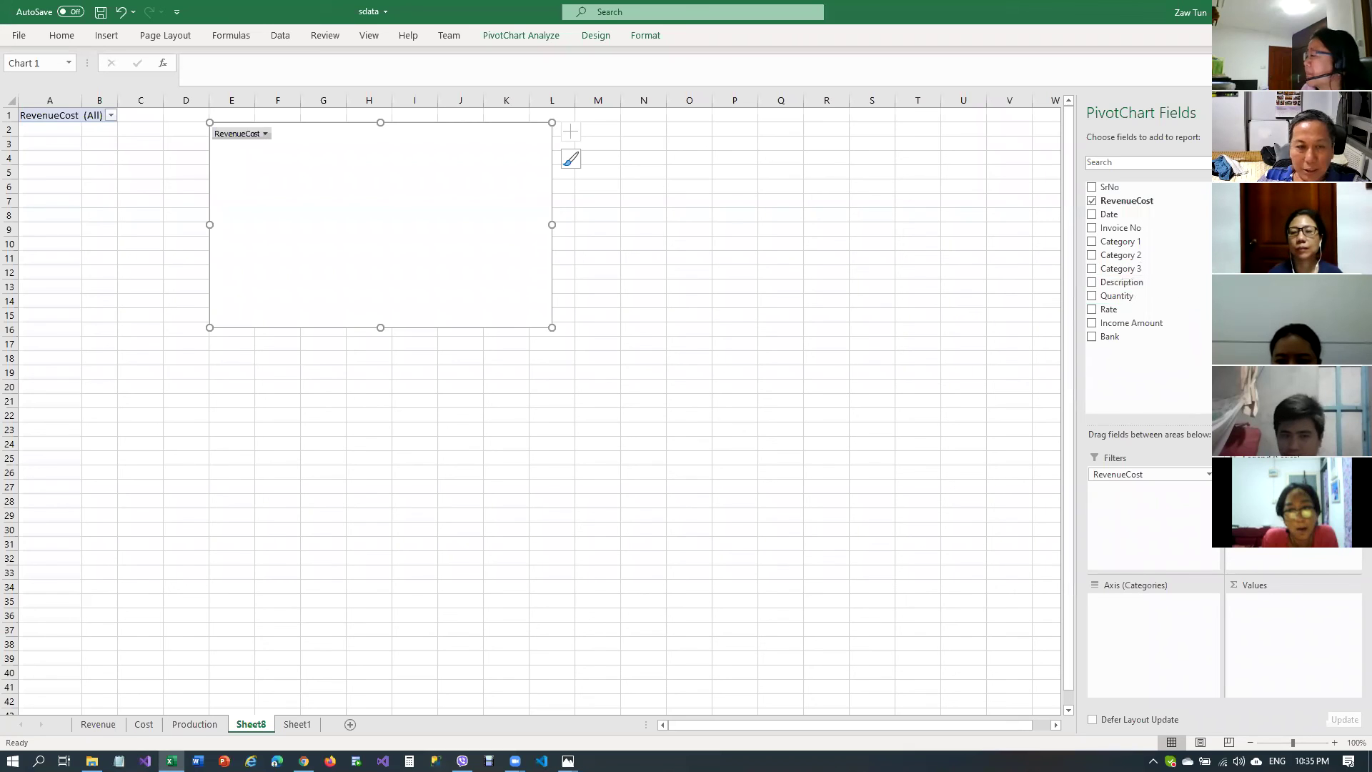
click(1092, 268)
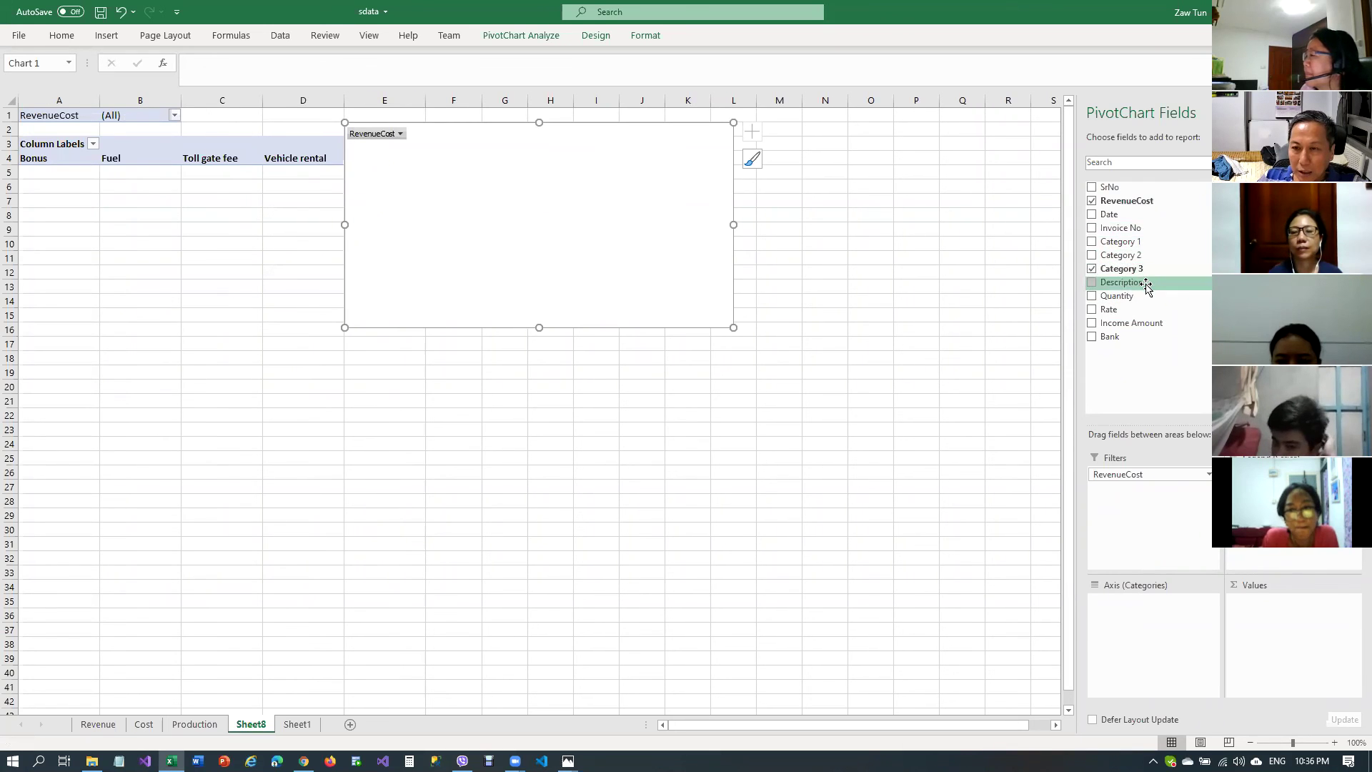
drag(1136, 298, 1282, 628)
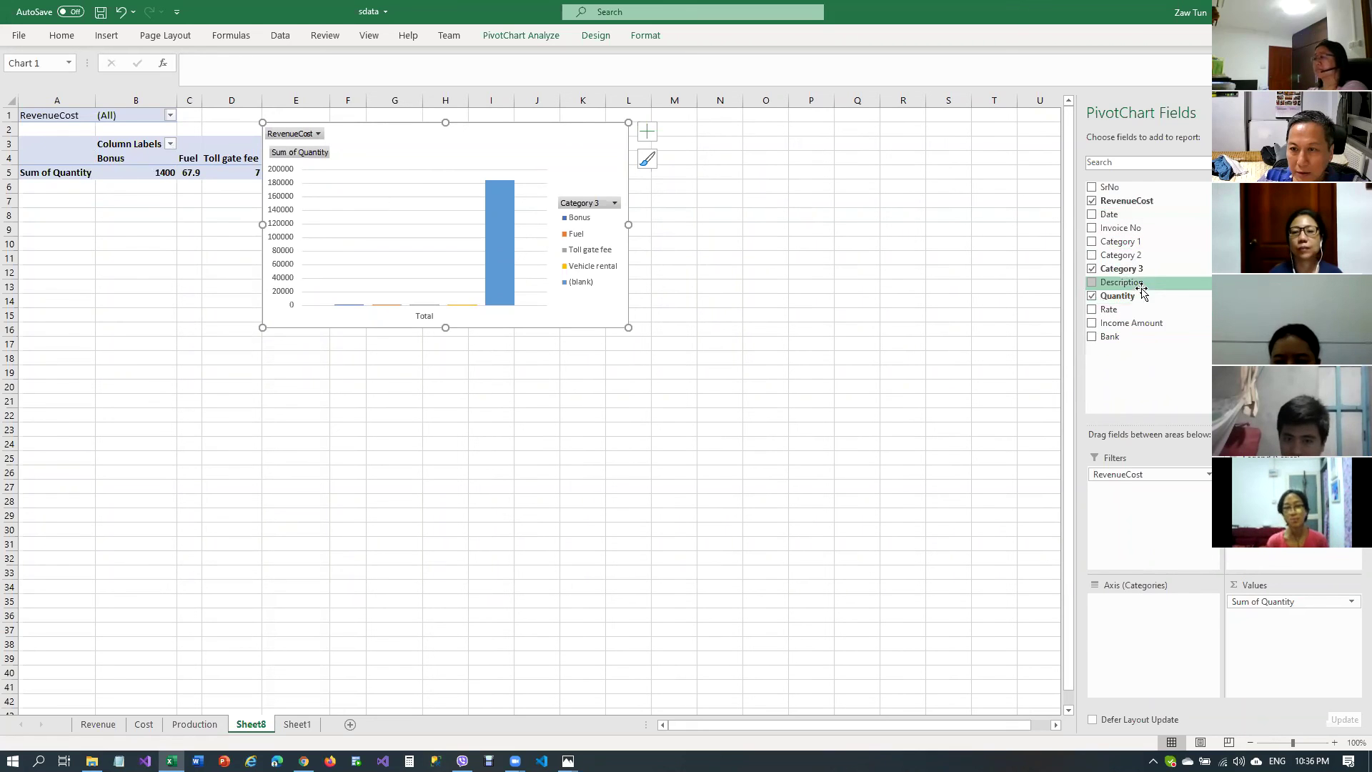
drag(1109, 214, 1176, 625)
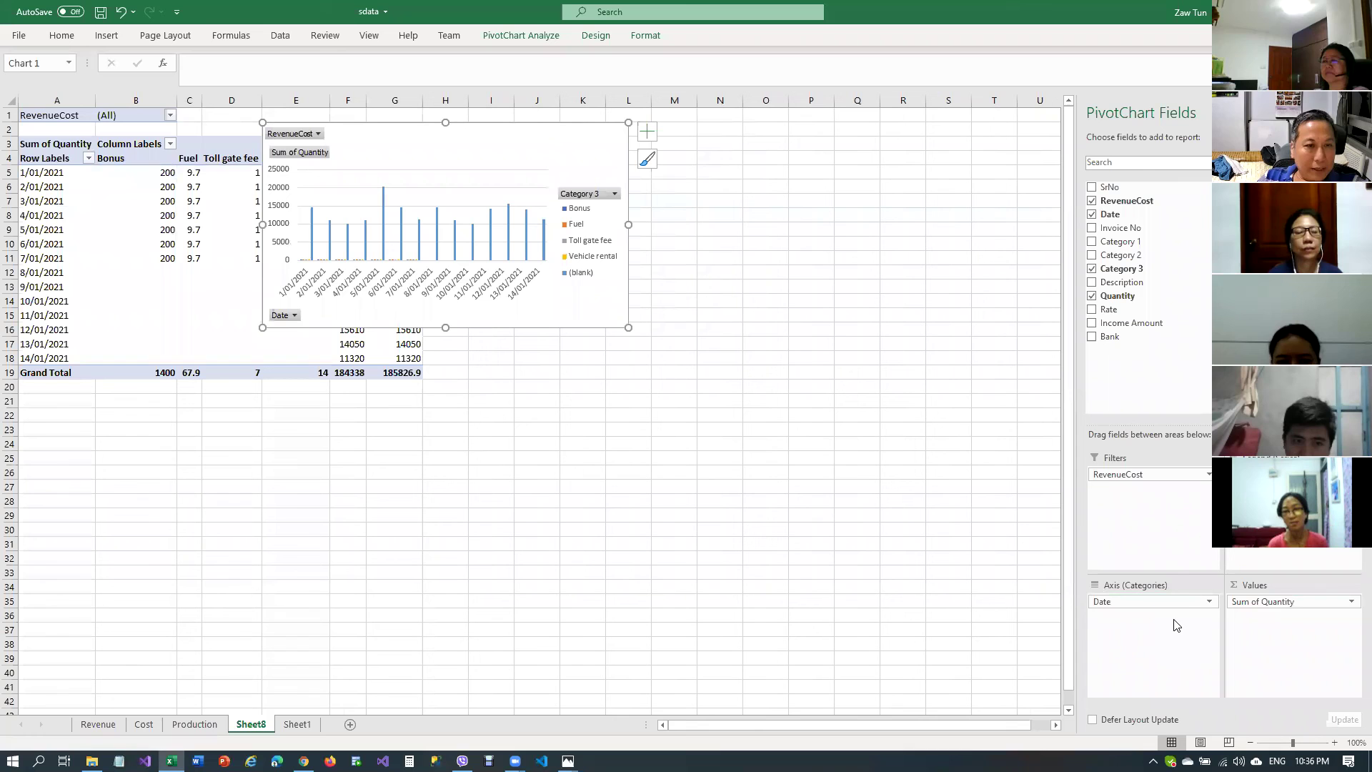
Move the PivotChart off the PivotTable data and remove the Grand Total column from the PivotTable
drag(475, 122, 760, 129)
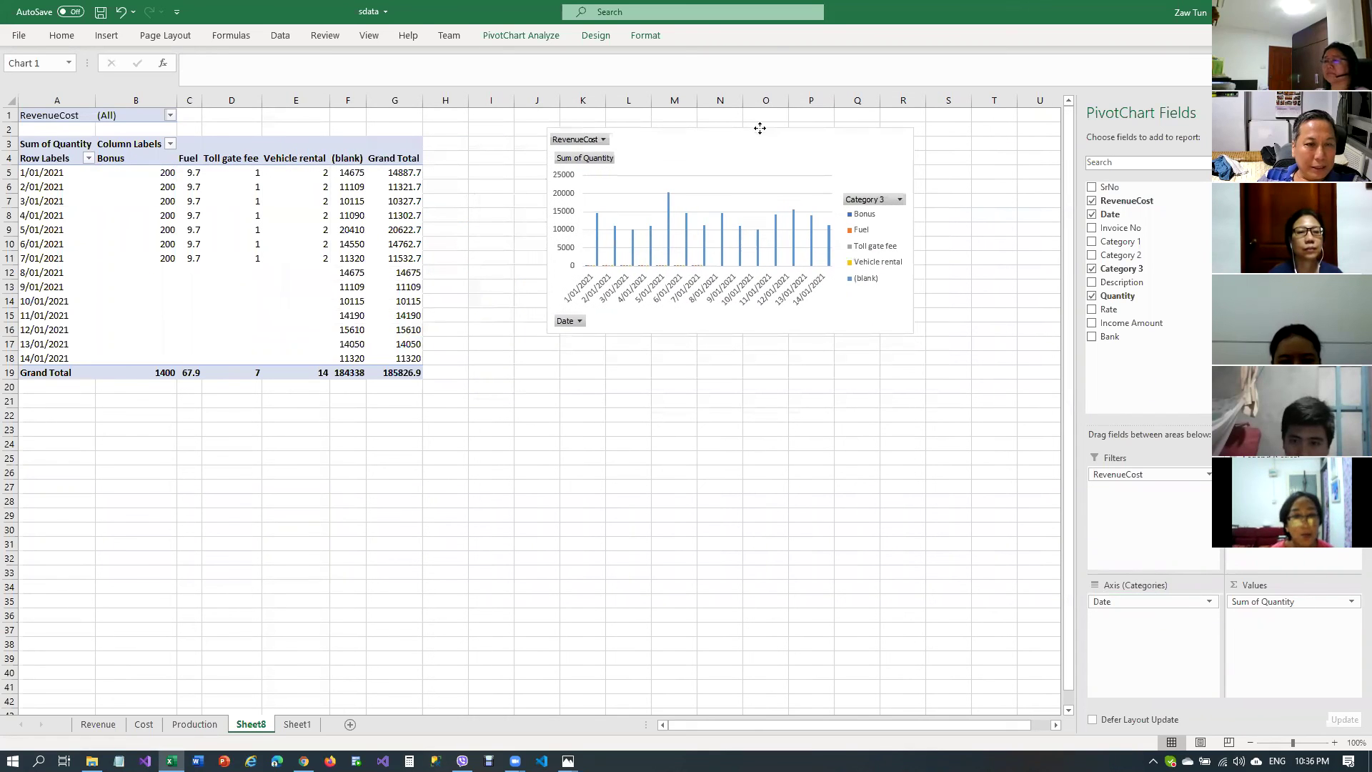
right_click(393, 152)
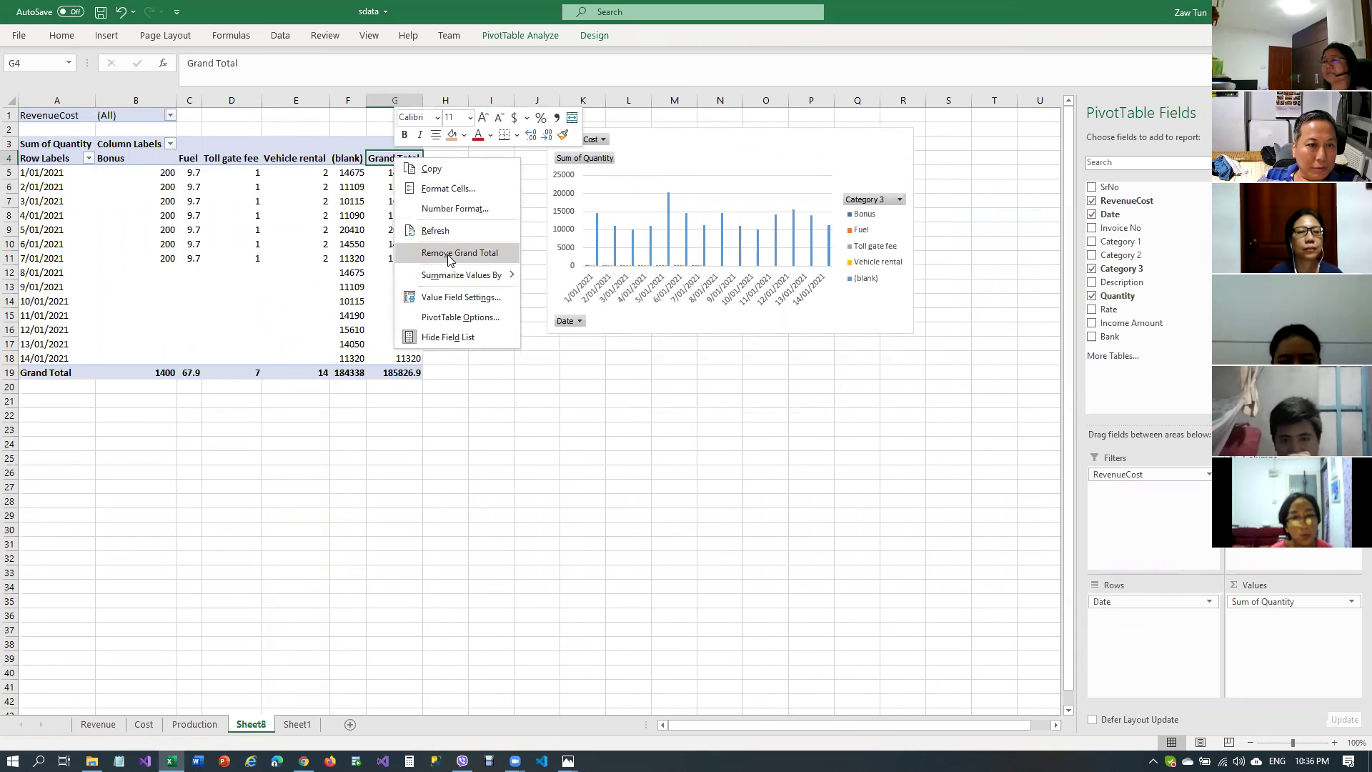
click(451, 253)
click(348, 157)
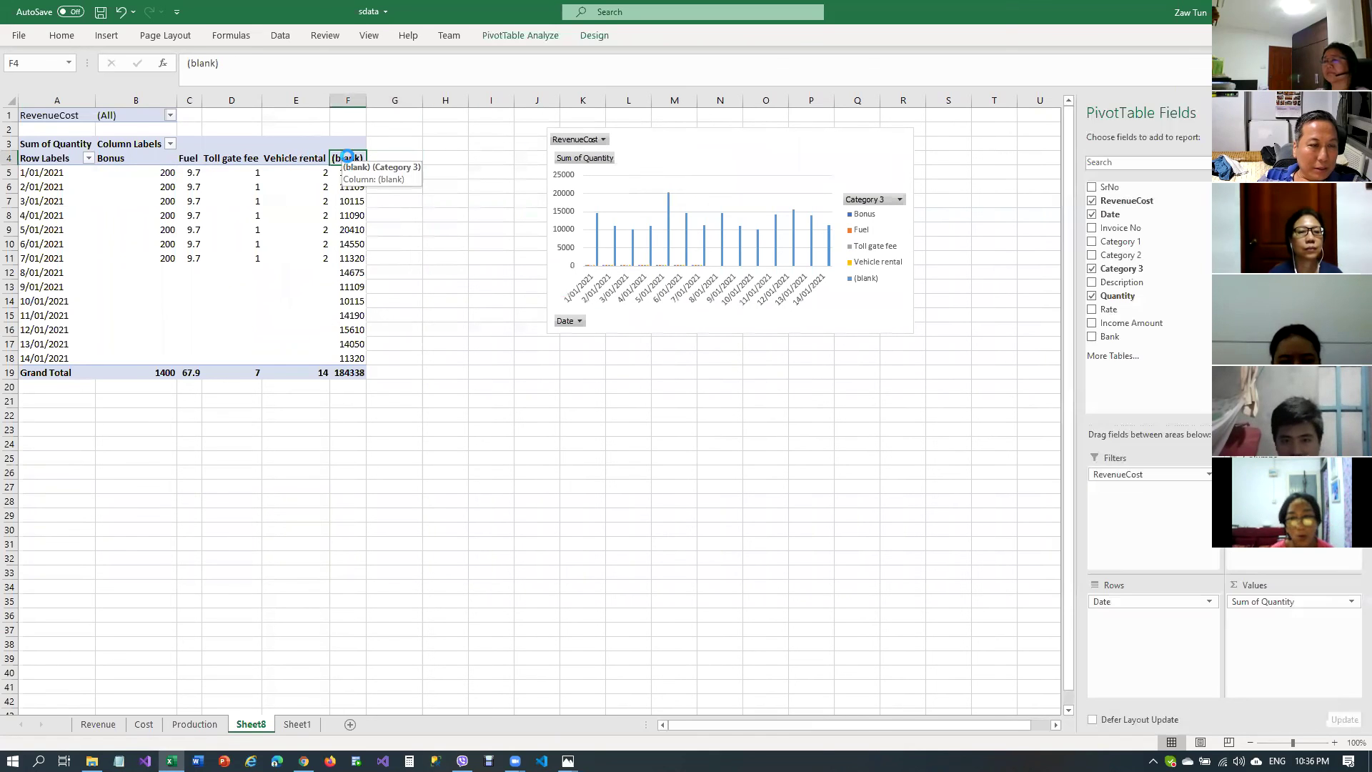
click(354, 285)
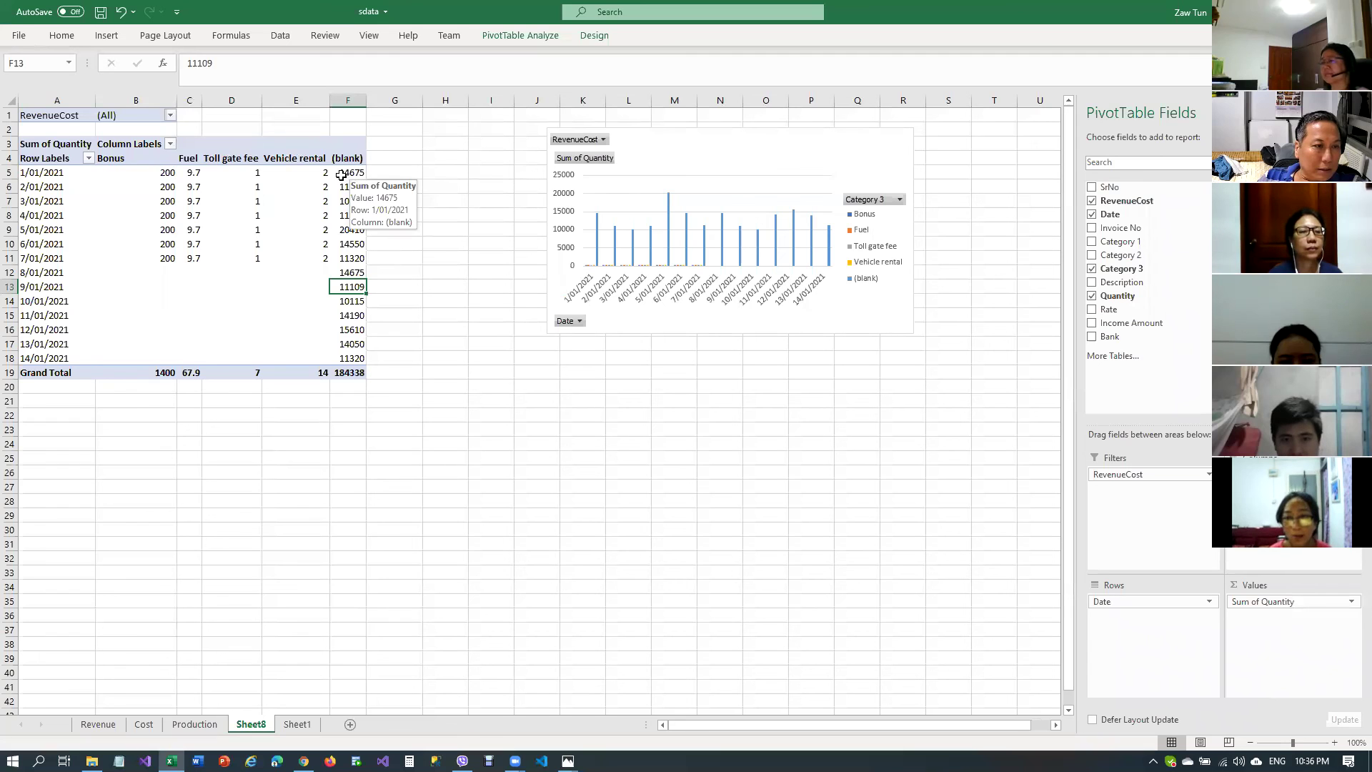
Filter the PivotTable's RevenueCost field to show only Revenue
click(171, 145)
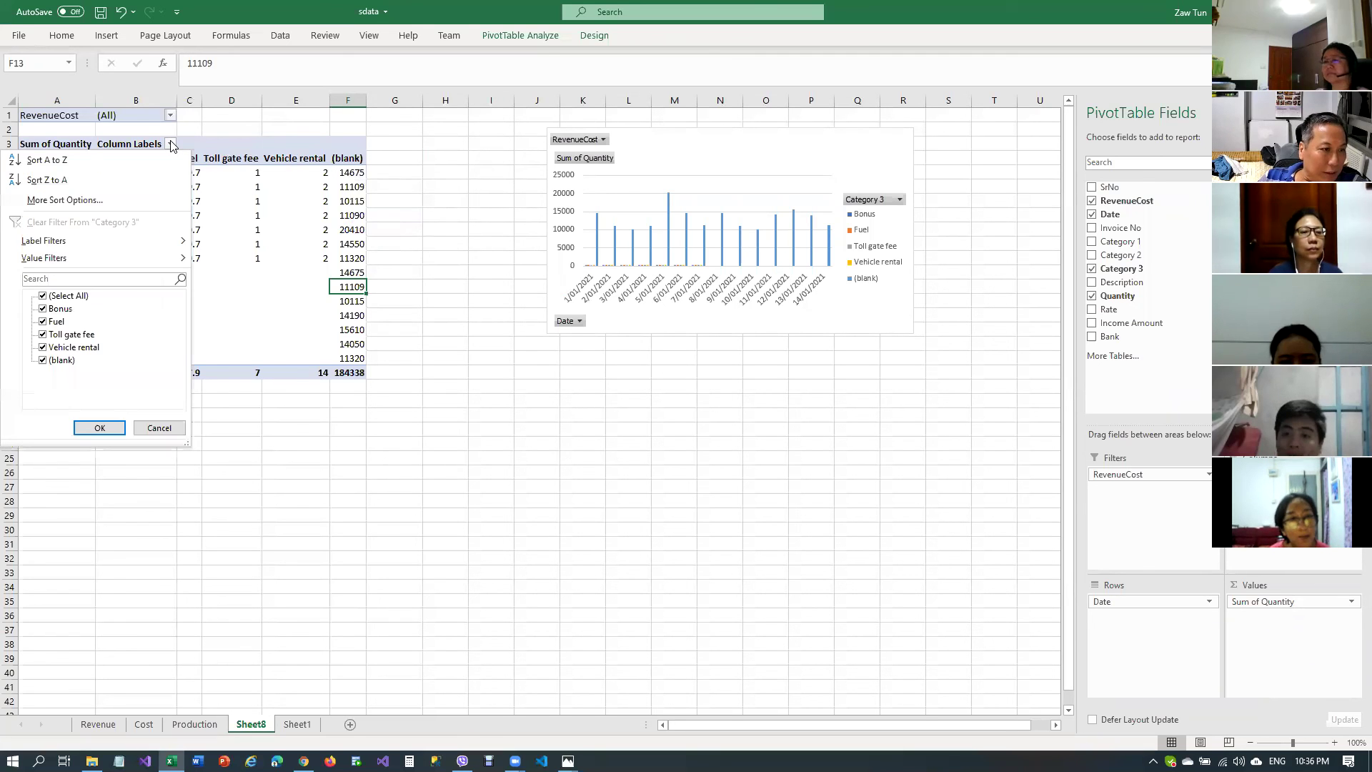
click(171, 145)
click(171, 116)
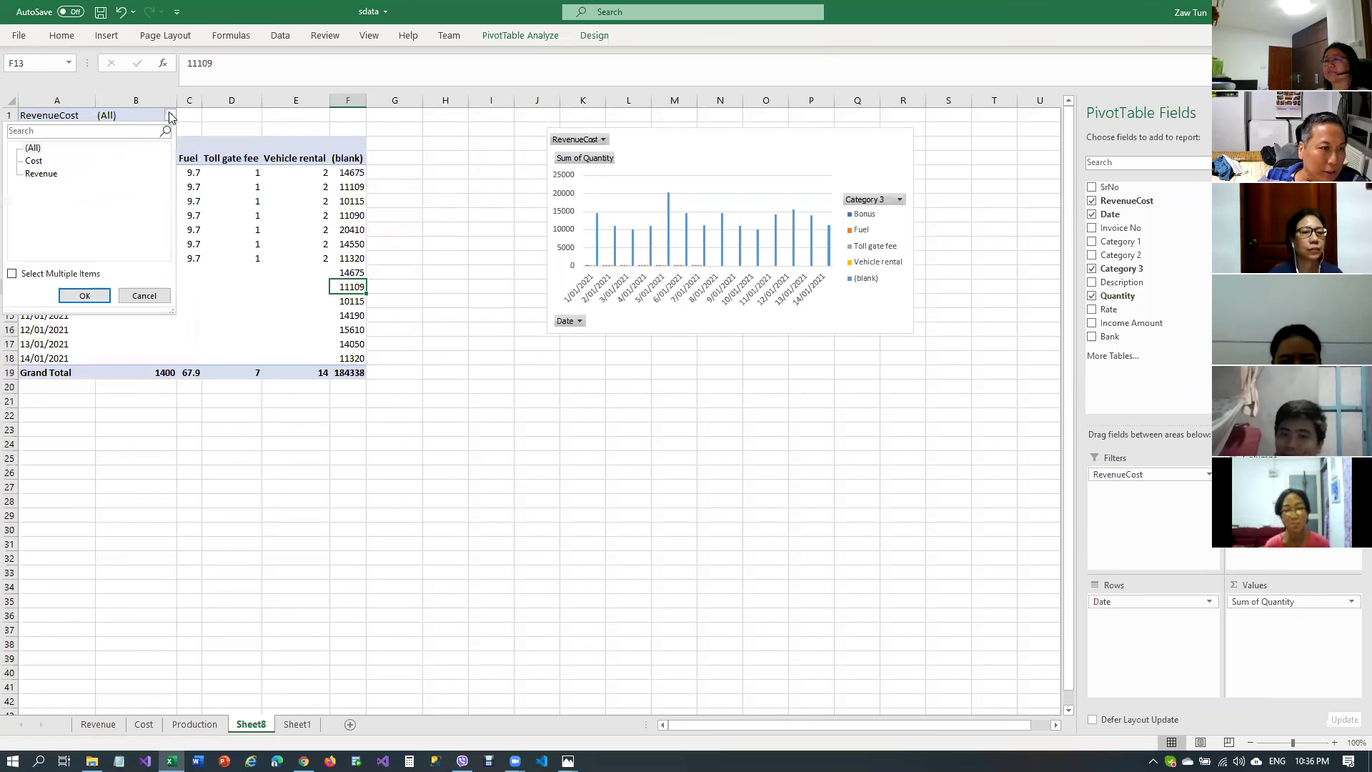
click(38, 176)
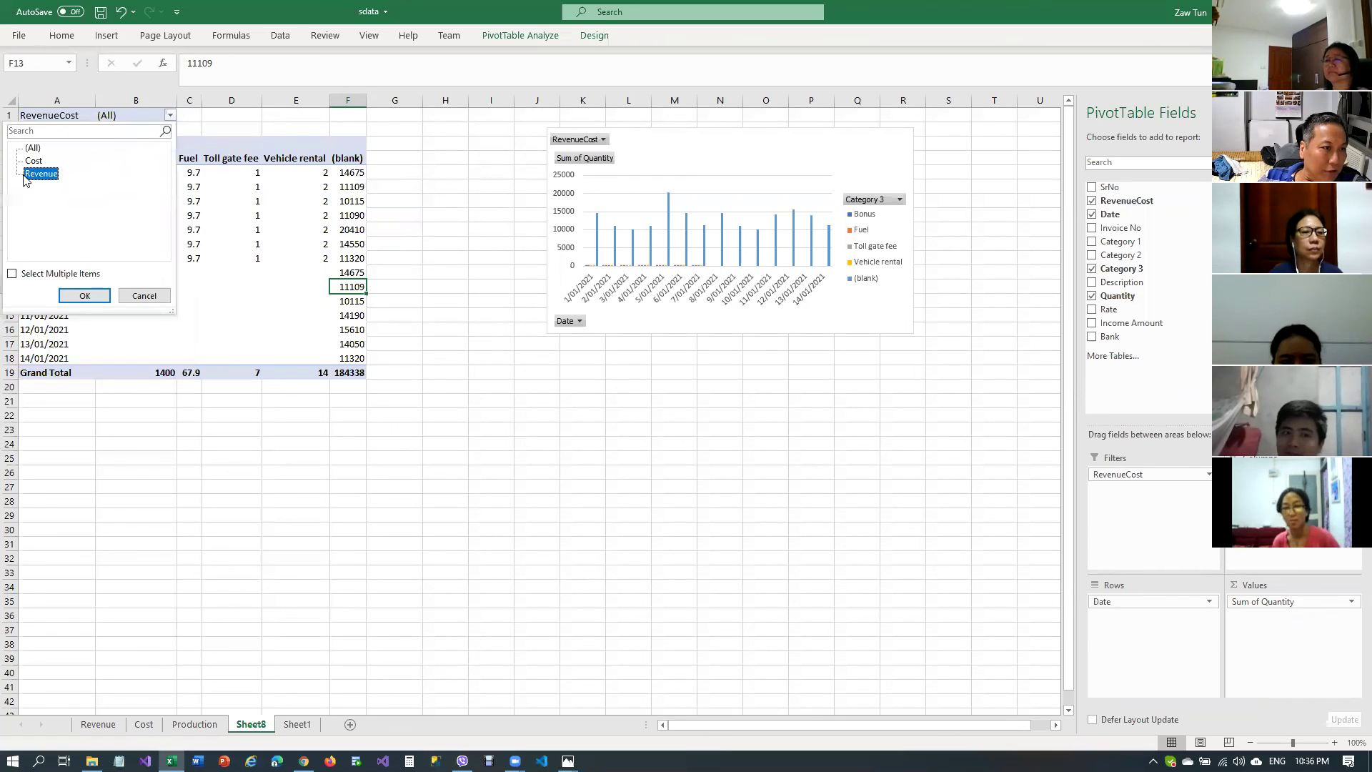
click(81, 295)
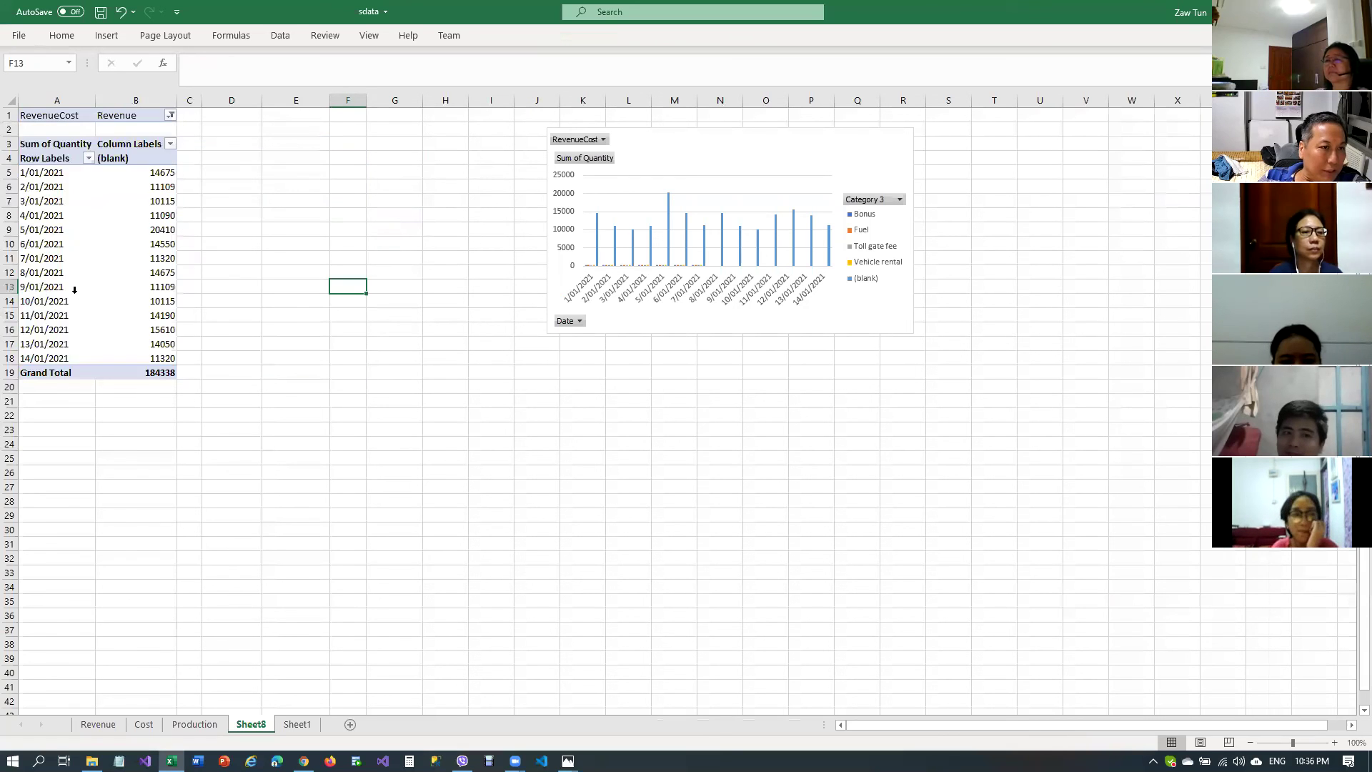
Replace Category 3 with Description as the PivotTable's column field and narrow the field list pane
click(149, 195)
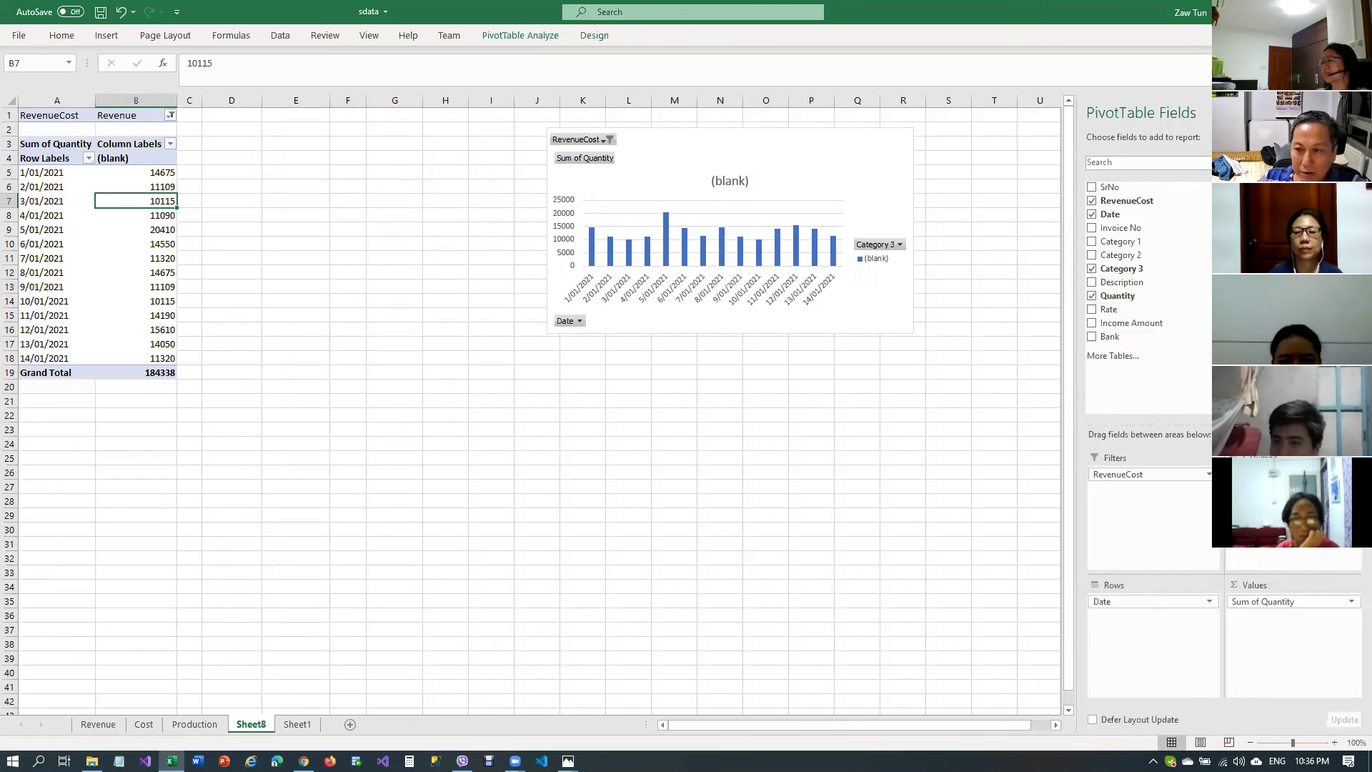
drag(1286, 501, 1286, 508)
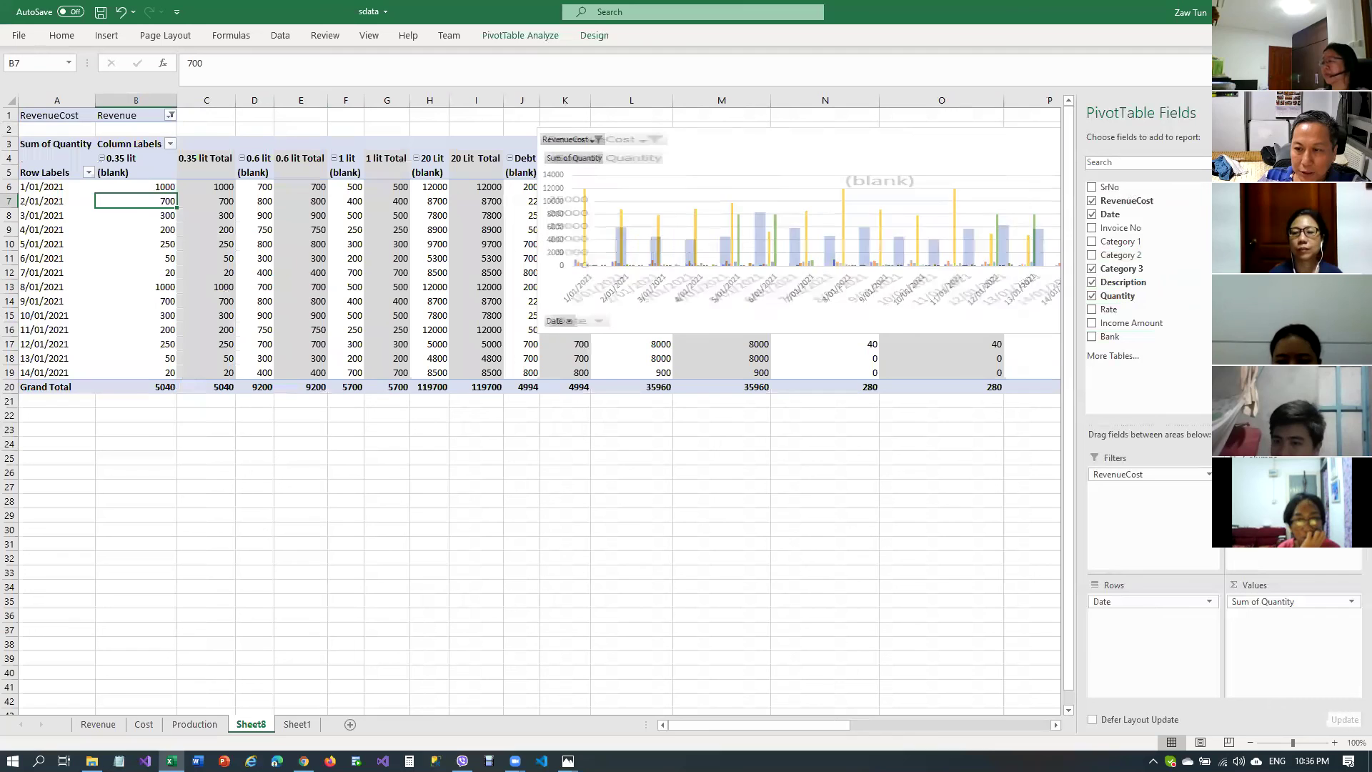
click(1286, 504)
click(1269, 640)
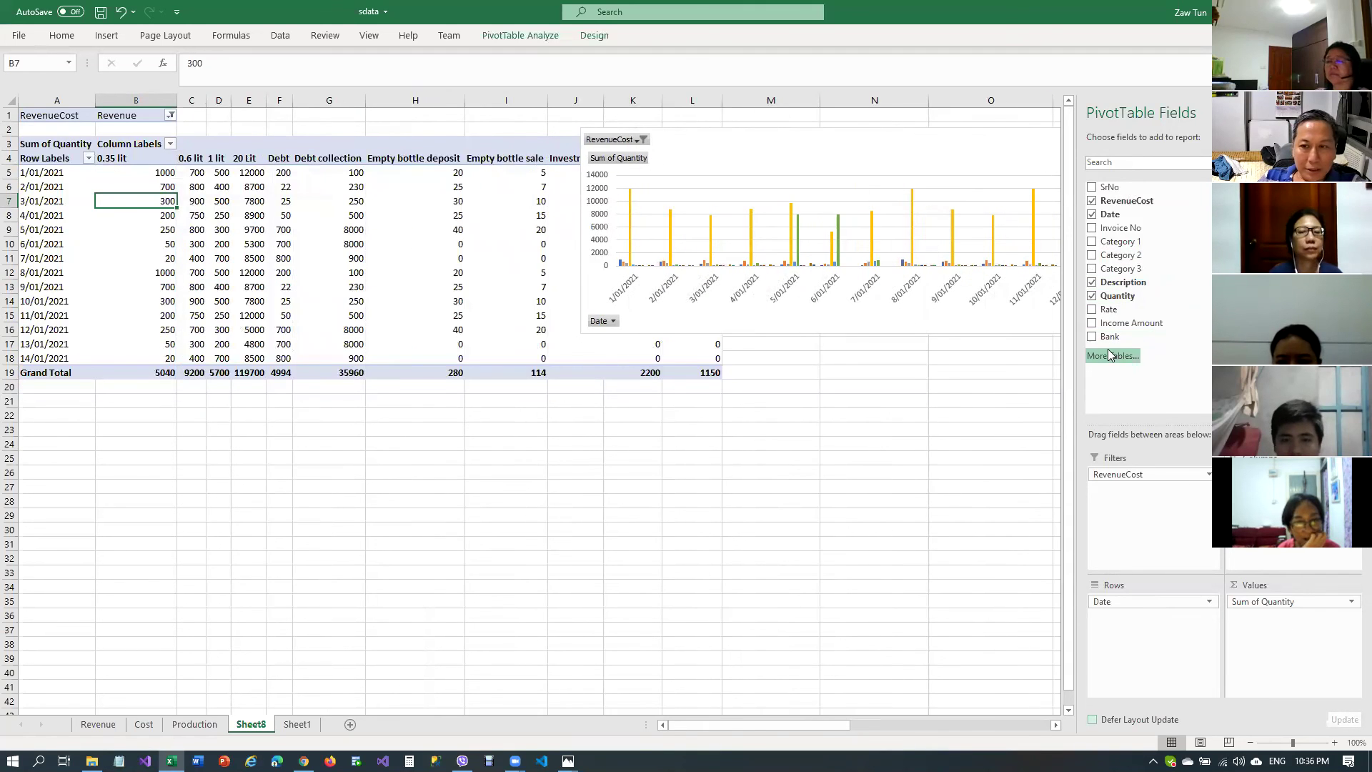
drag(1076, 343, 1135, 339)
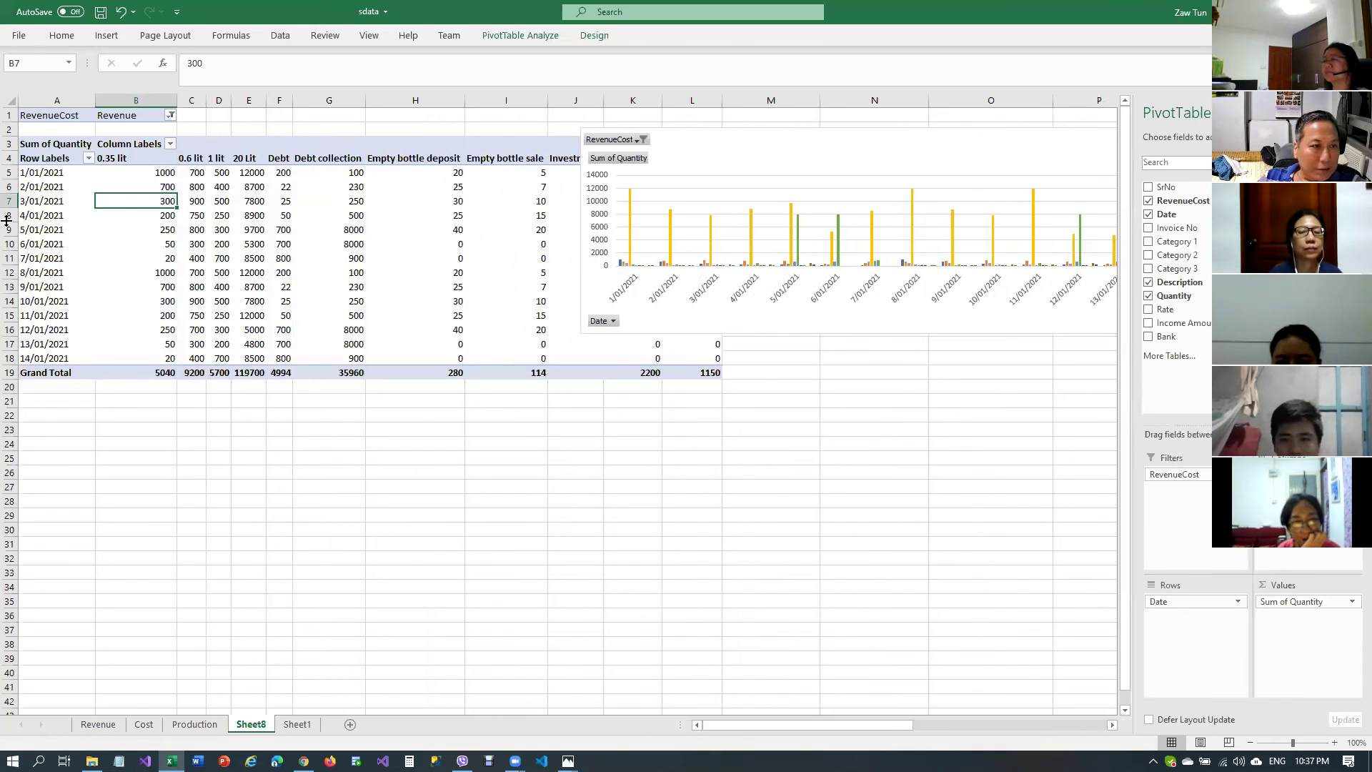
Filter the Description column labels to keep only 0.35 lit, 0.6 lit, 1 lit and 20 Lit
click(122, 173)
click(125, 160)
drag(125, 160, 249, 157)
click(279, 159)
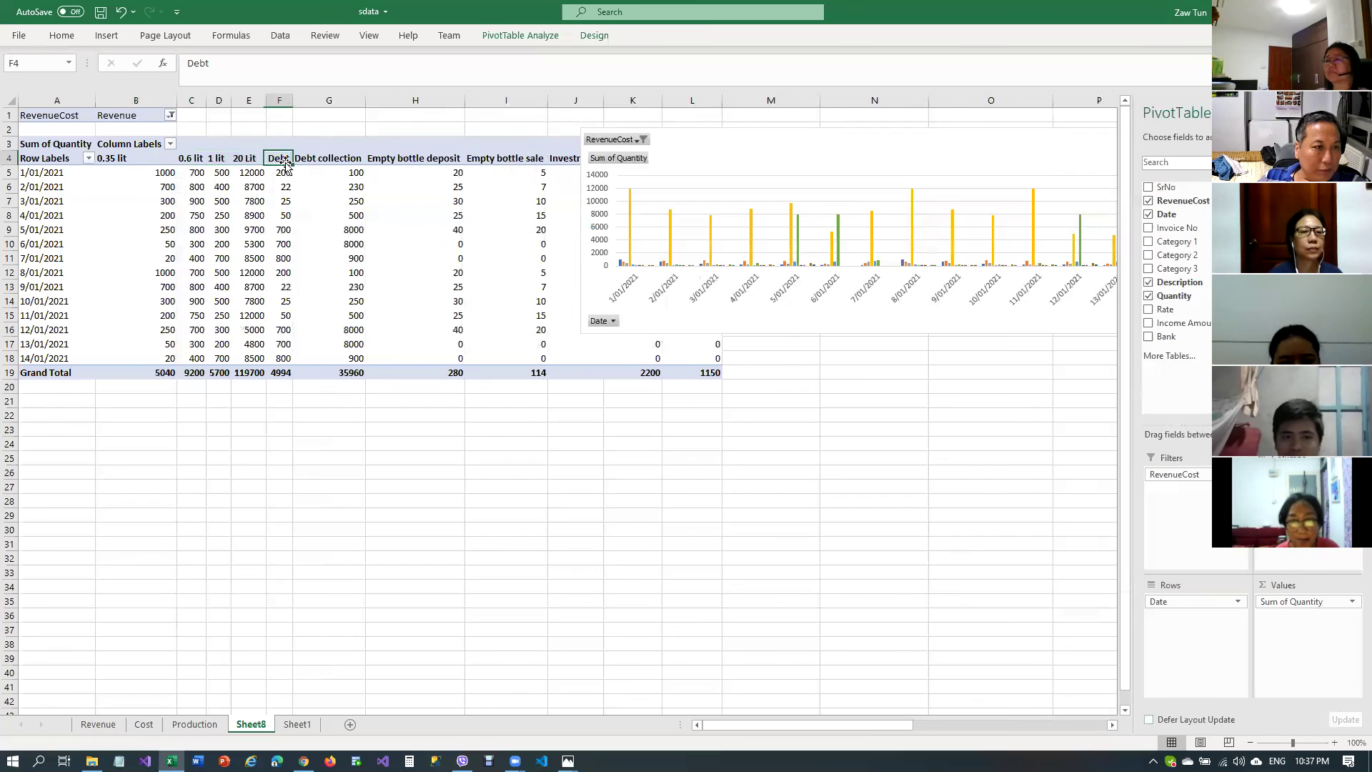
click(170, 145)
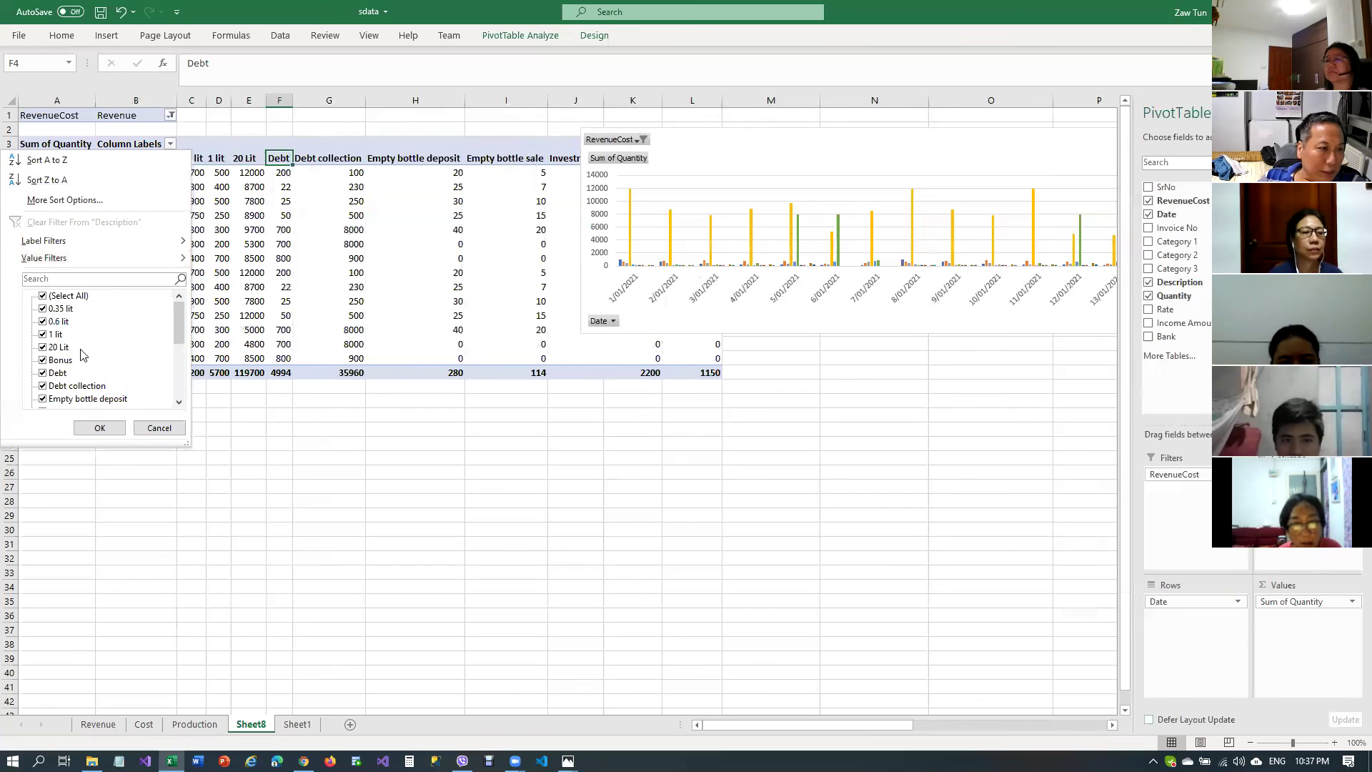
click(43, 361)
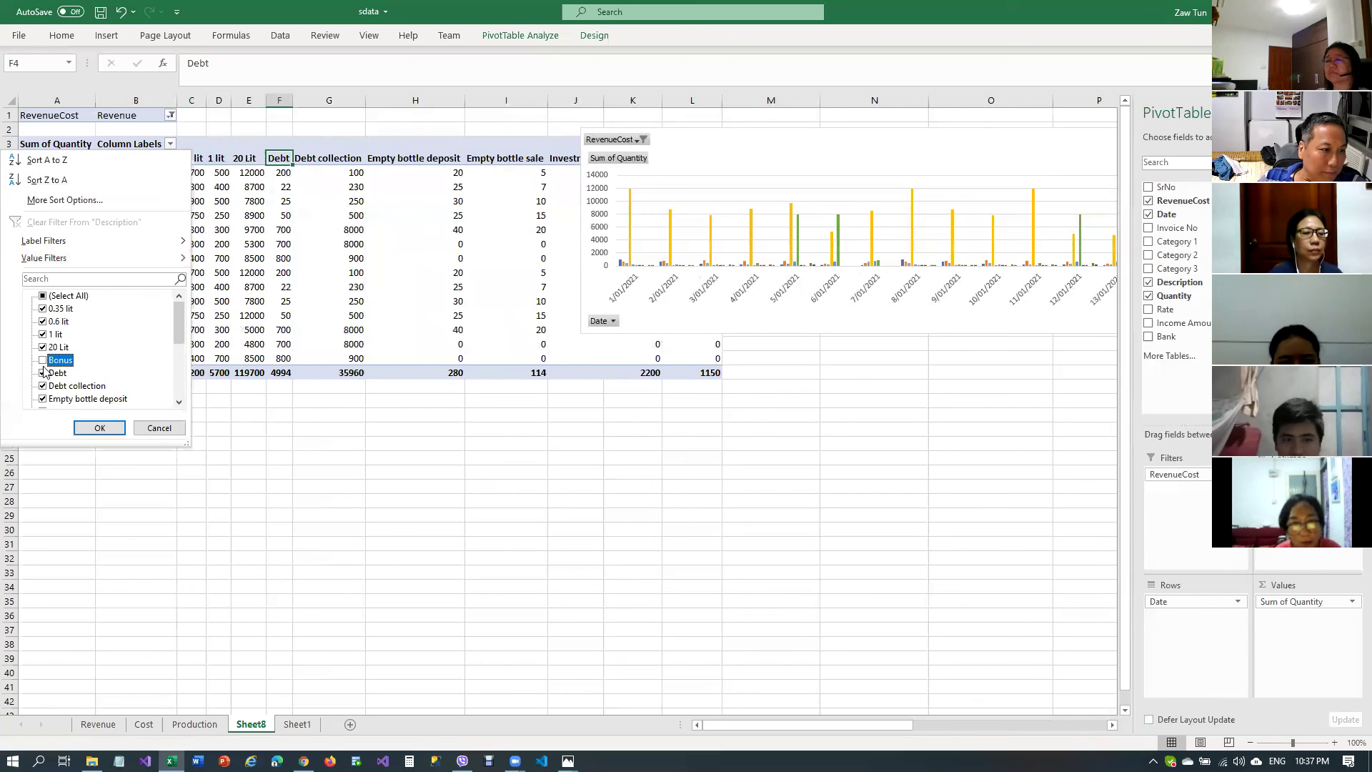
click(42, 386)
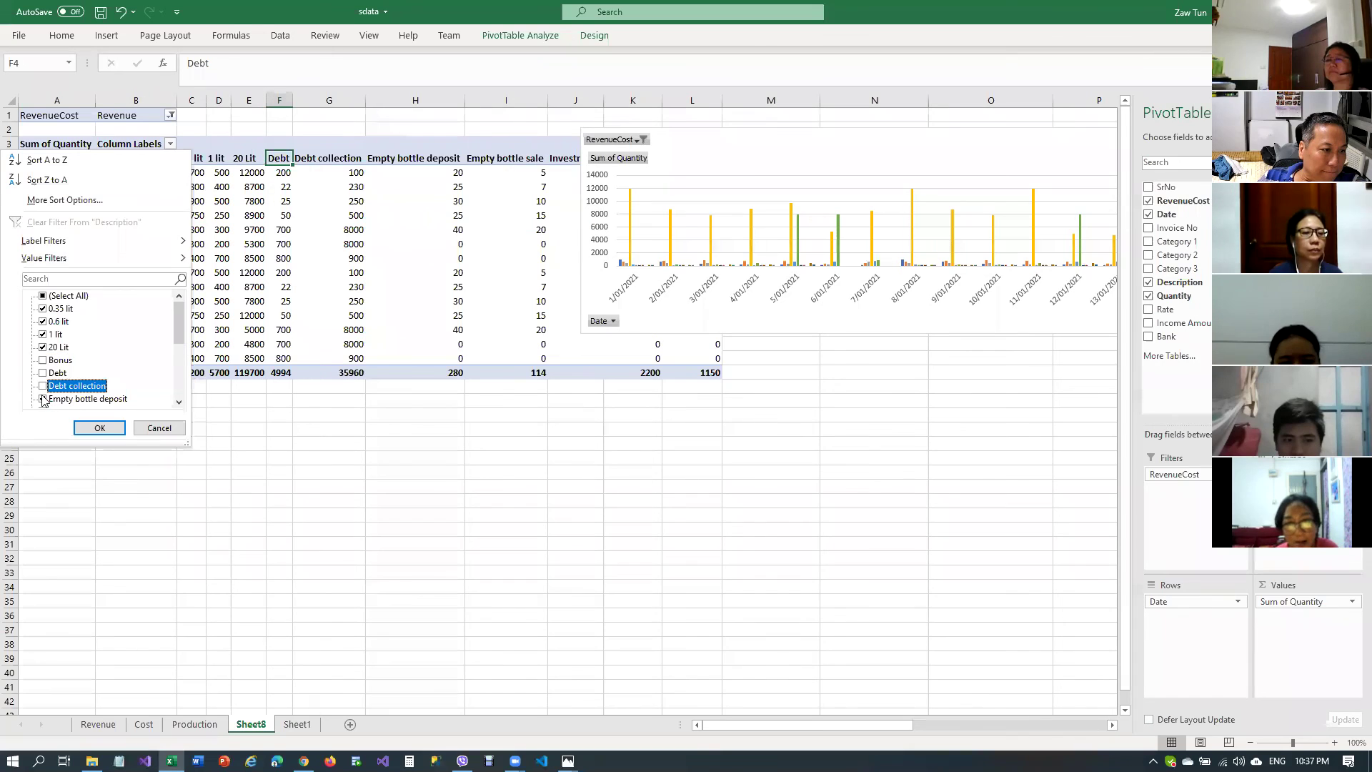
click(42, 398)
drag(179, 325, 179, 353)
click(43, 334)
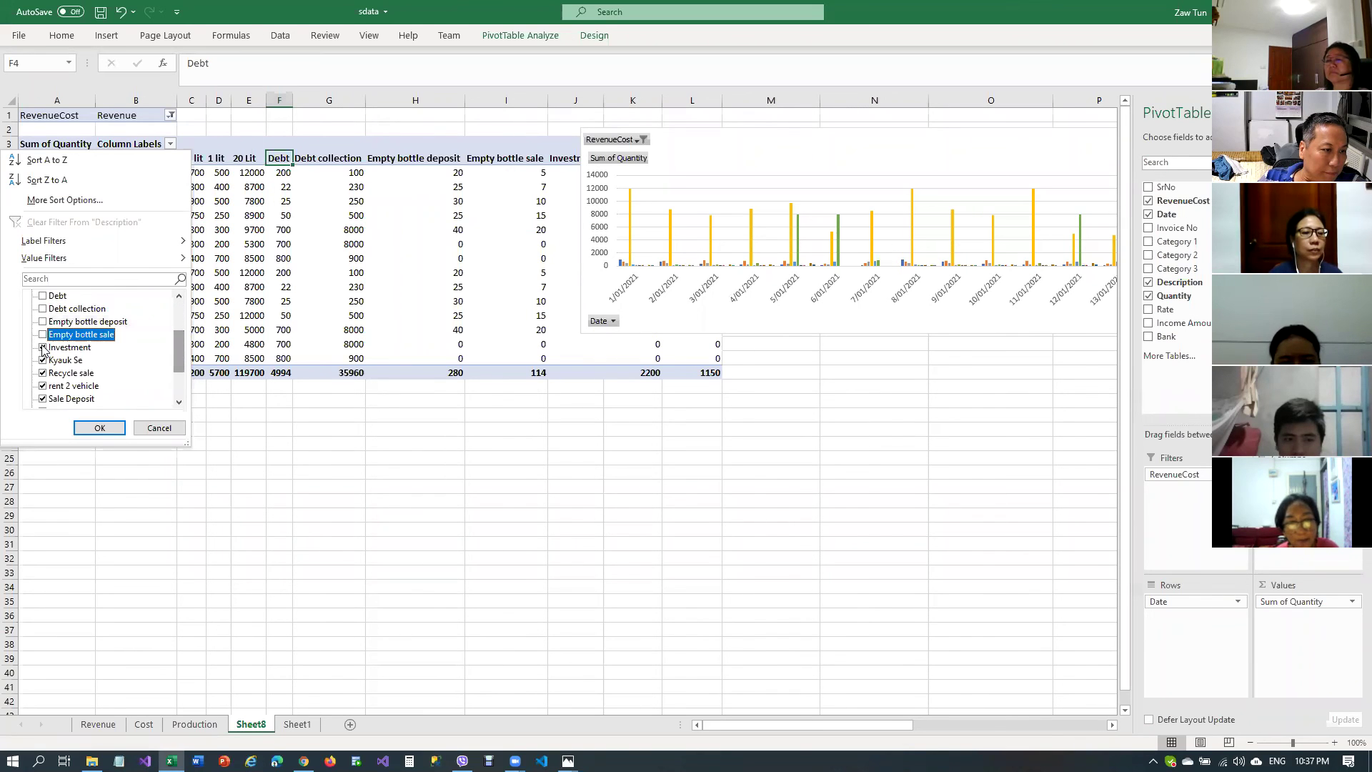
click(43, 347)
click(43, 360)
click(43, 373)
click(43, 386)
click(43, 399)
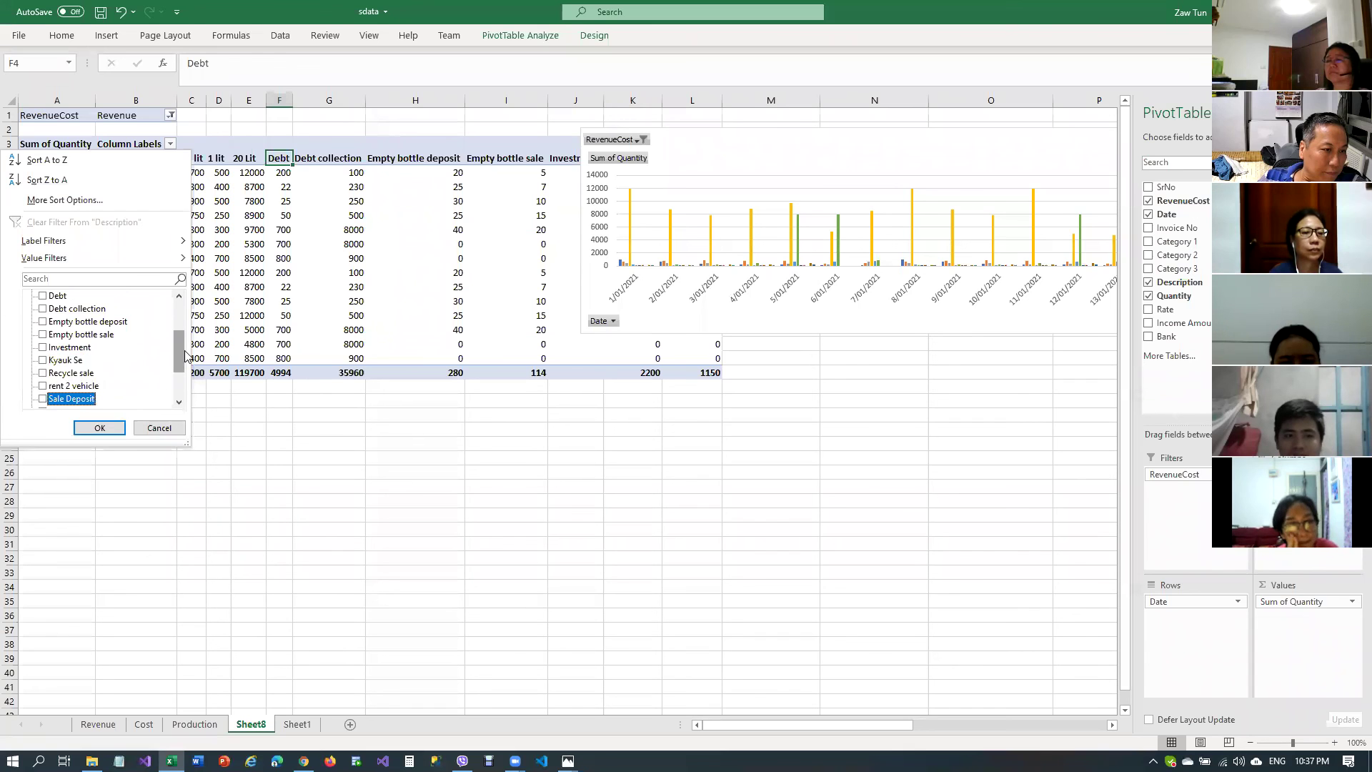
drag(177, 362, 178, 386)
click(43, 347)
click(43, 360)
click(43, 373)
click(43, 386)
click(43, 399)
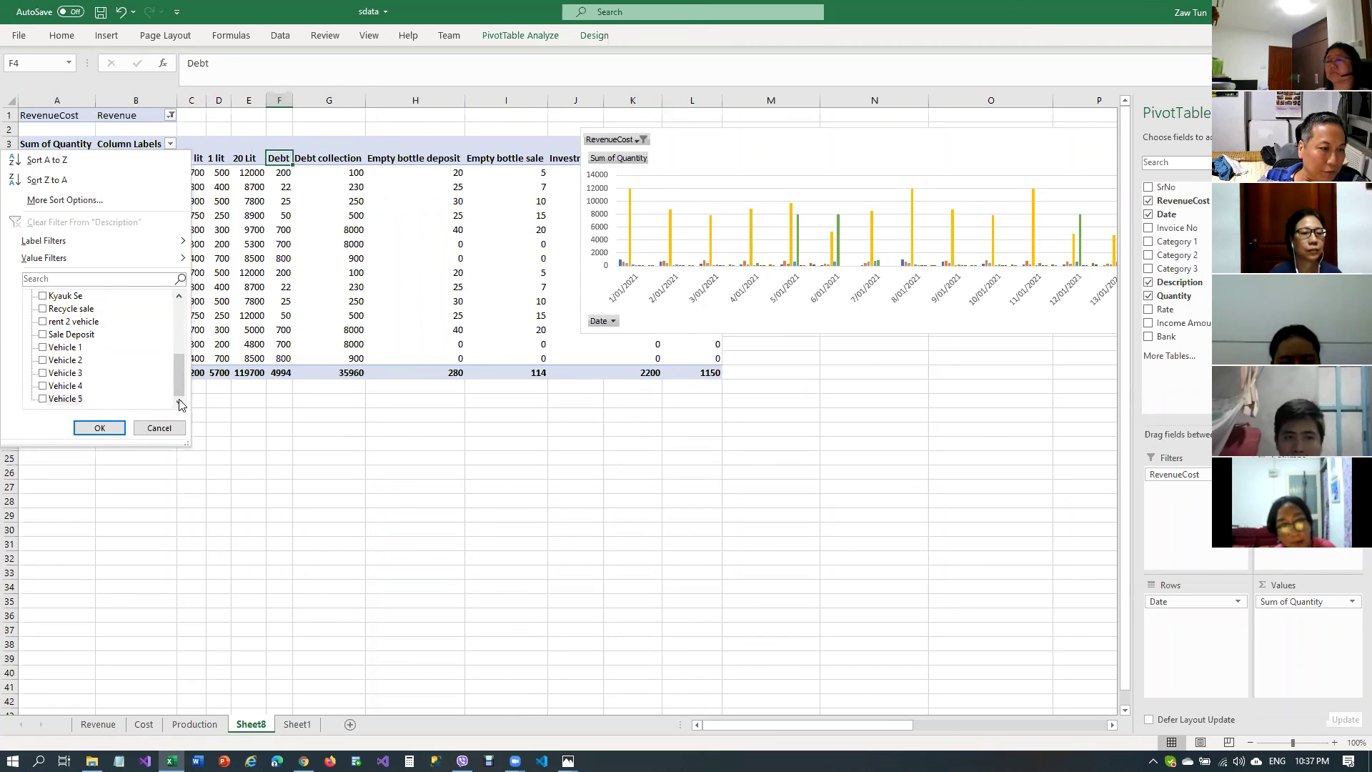
drag(179, 377, 179, 301)
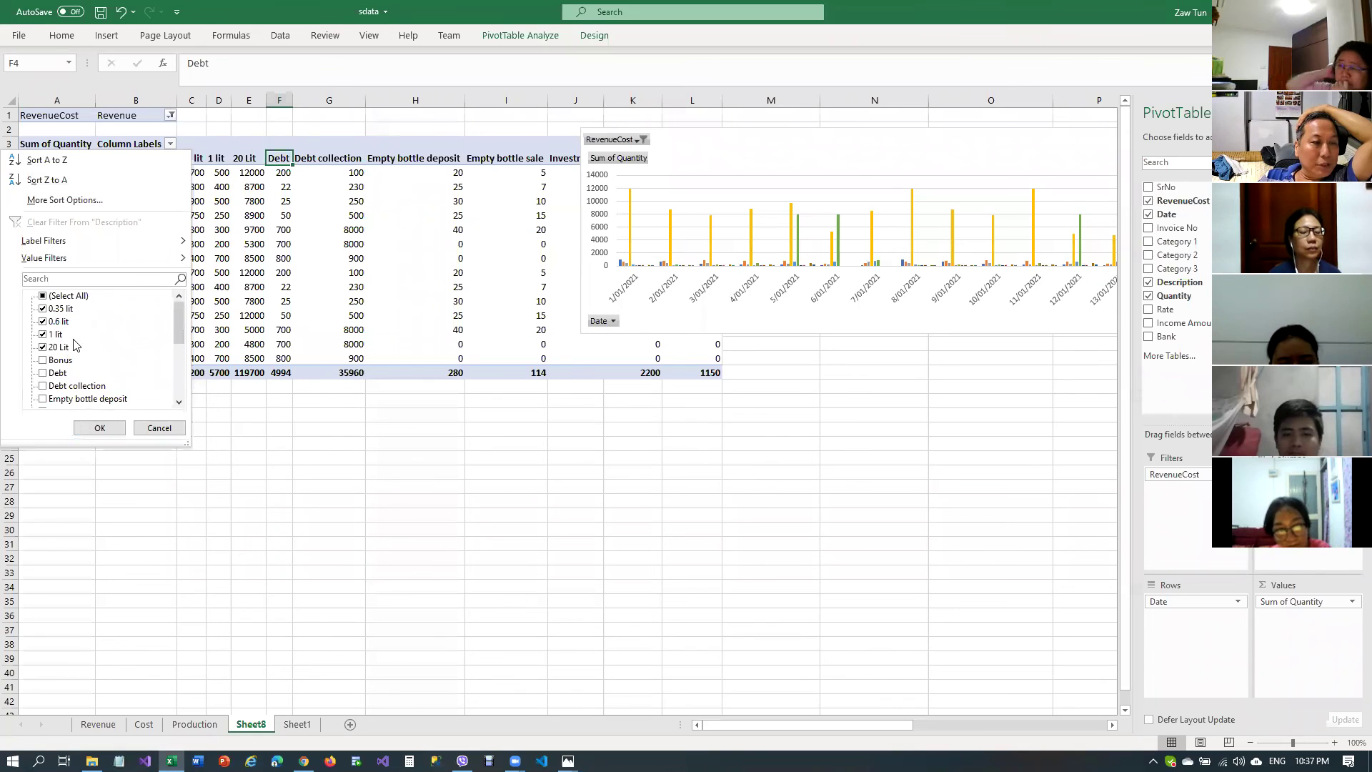
click(100, 428)
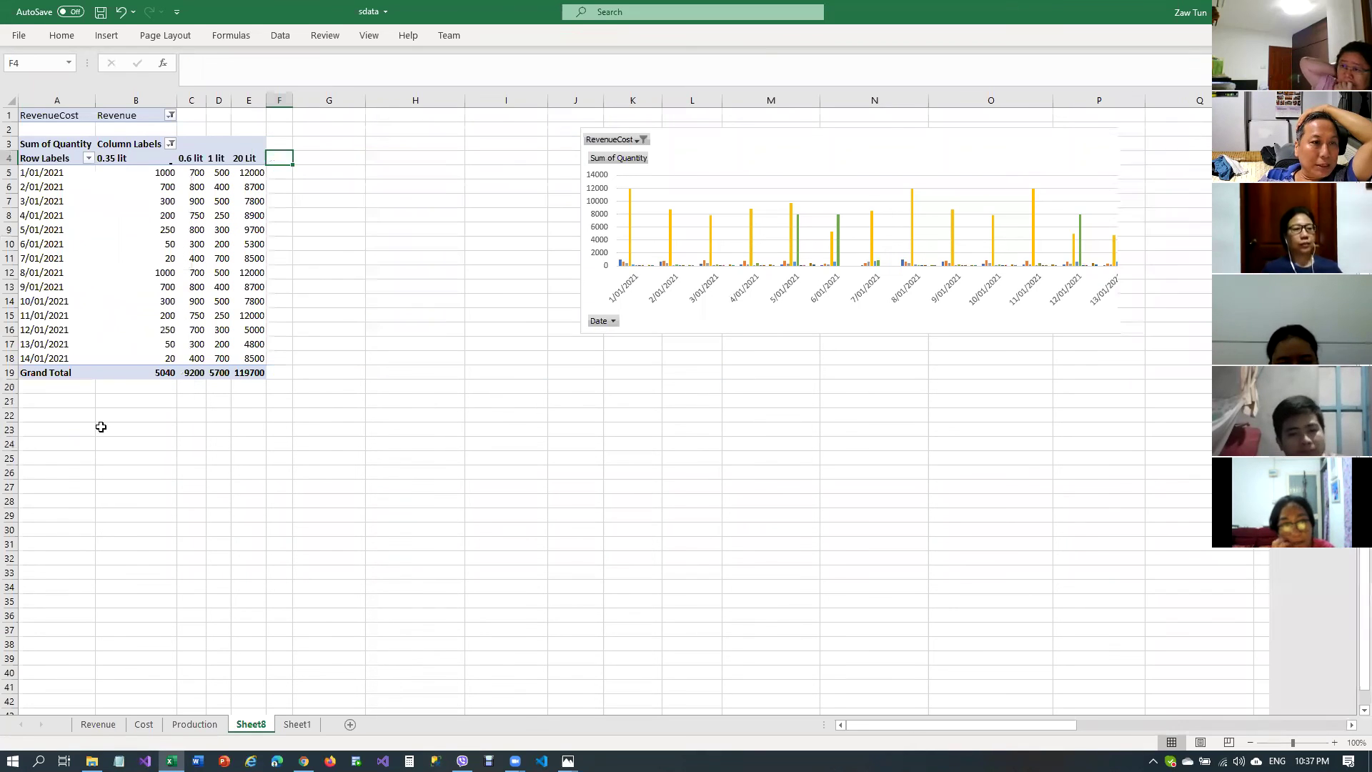
click(219, 244)
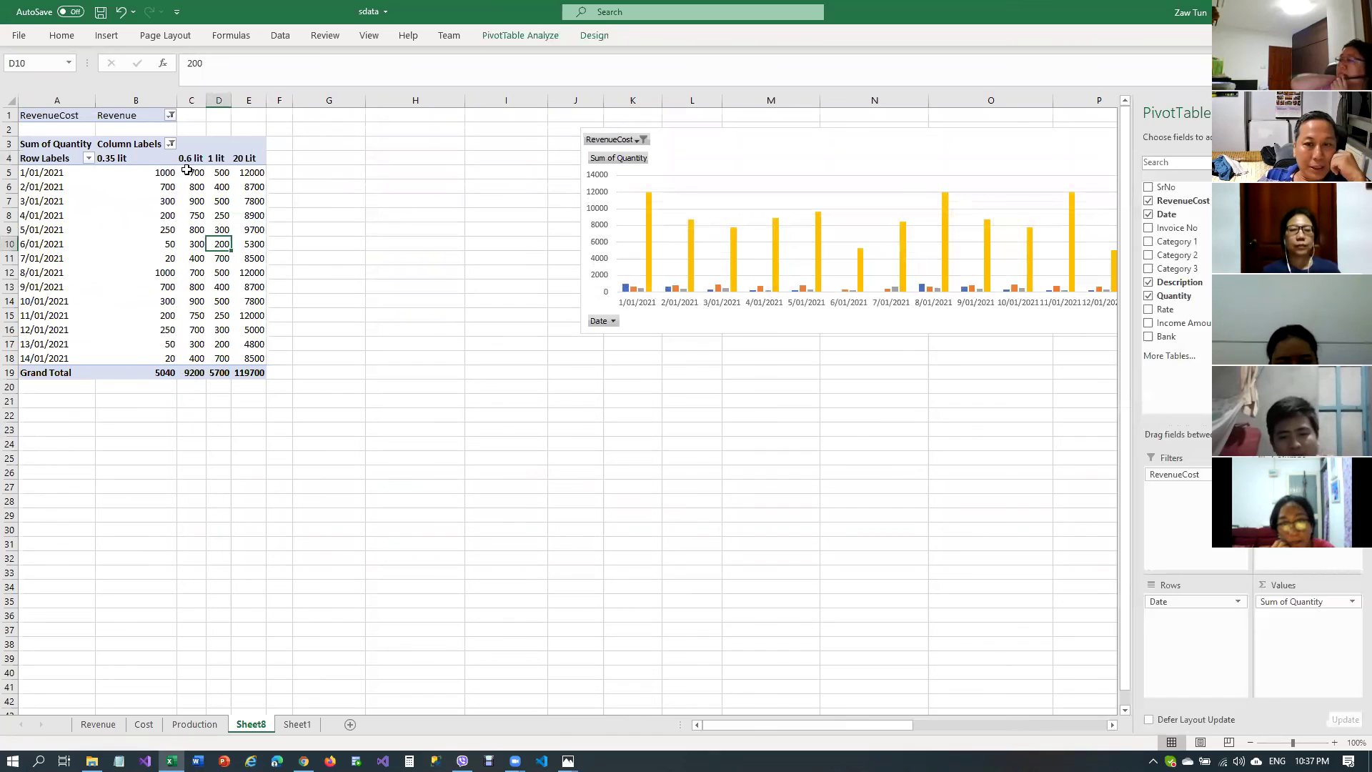
Move the PivotChart next to the PivotTable and enlarge it down to about row 29
click(628, 170)
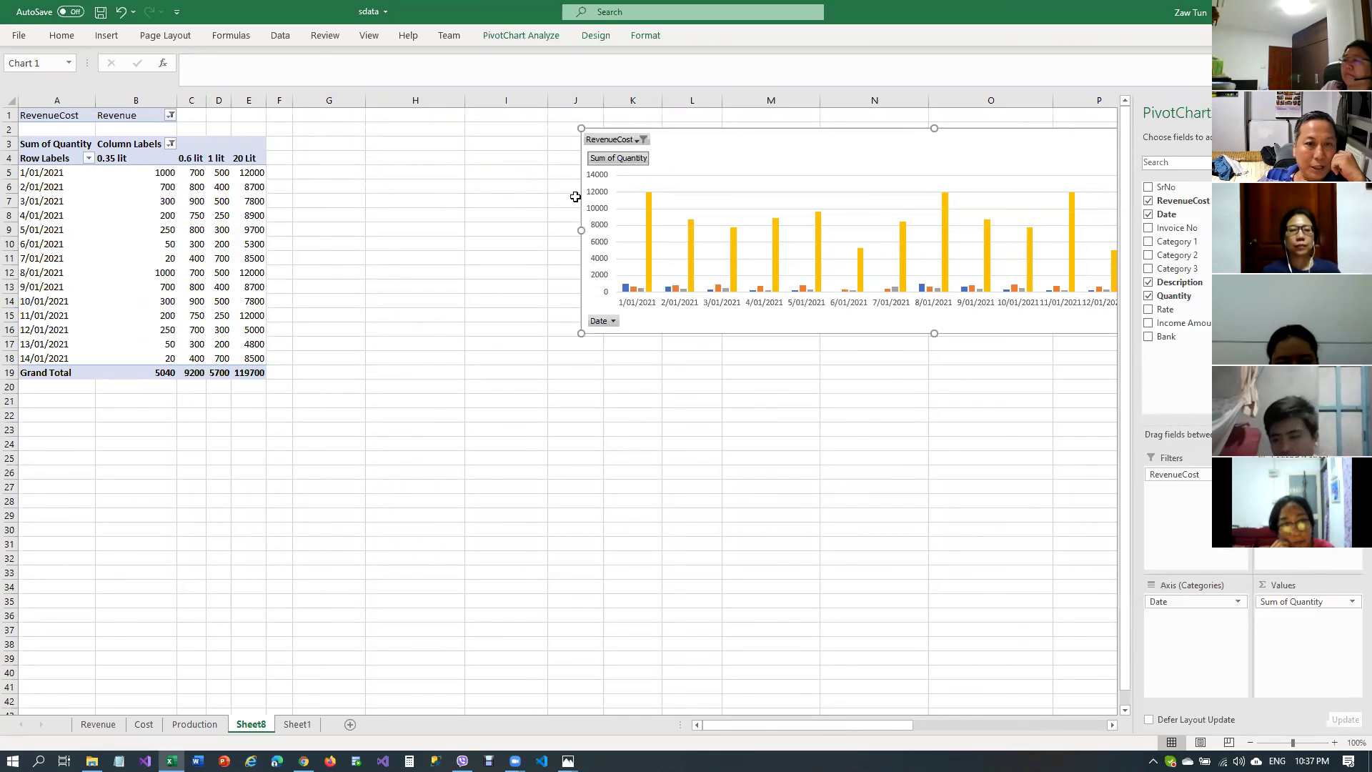
drag(616, 127, 390, 138)
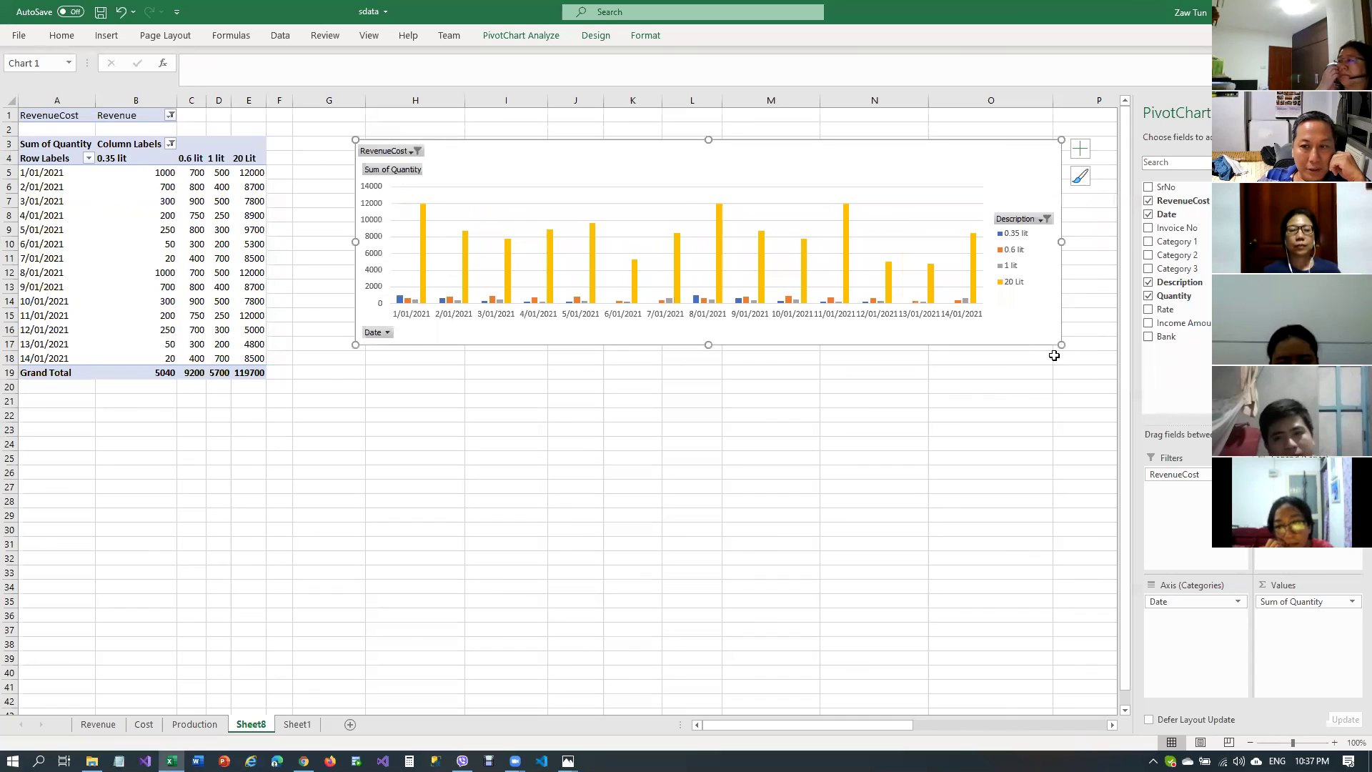
drag(1060, 348, 772, 516)
drag(856, 724, 738, 725)
Check the chart's legend and 20 Lit bars, and shift the enlarged chart closer to the PivotTable, starting at about row 2
click(1097, 373)
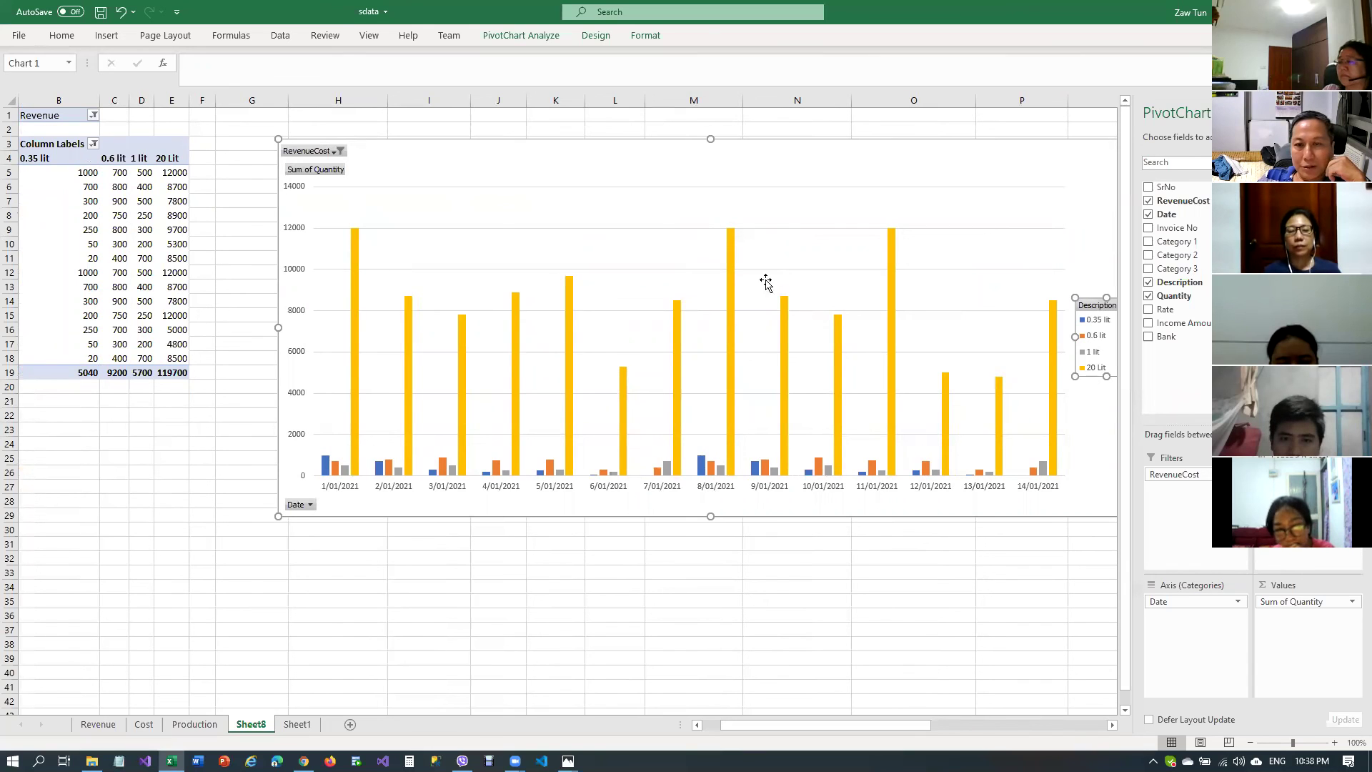
click(1001, 409)
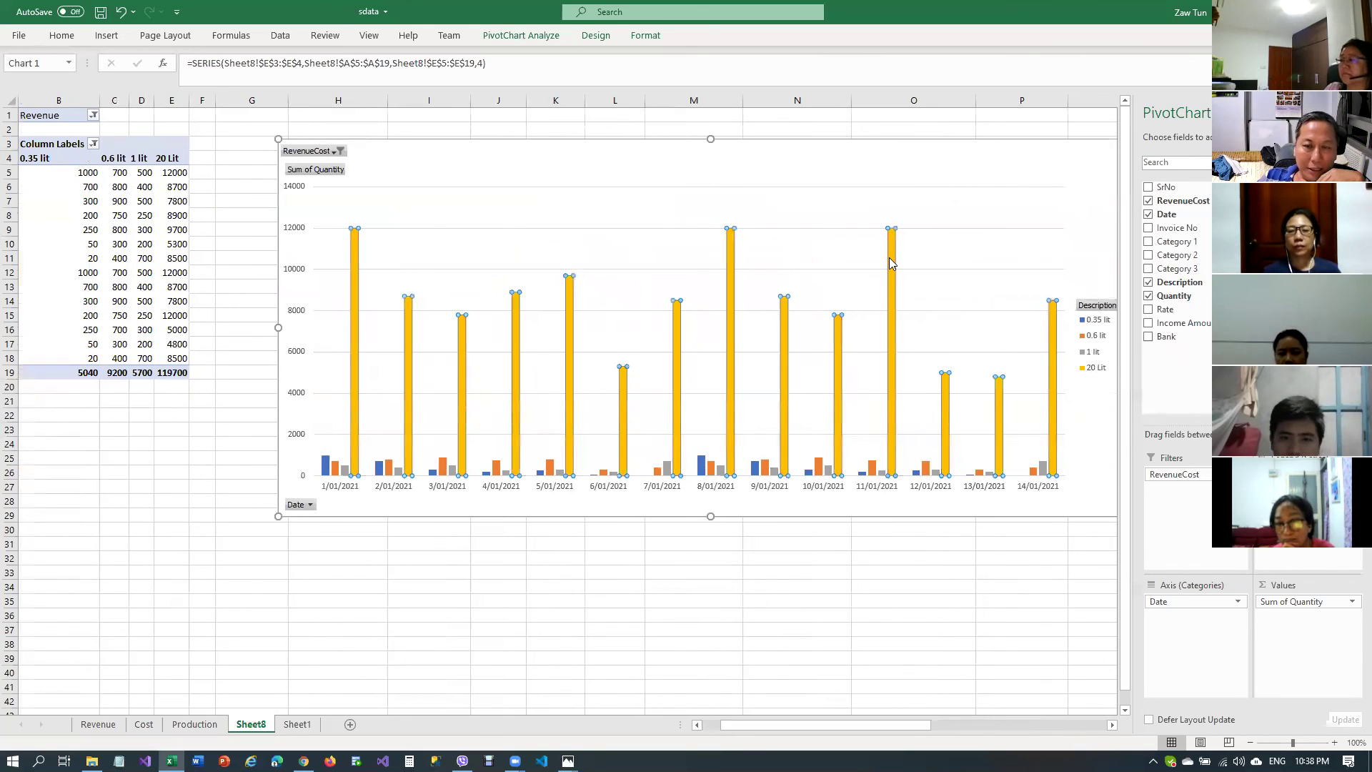
click(733, 562)
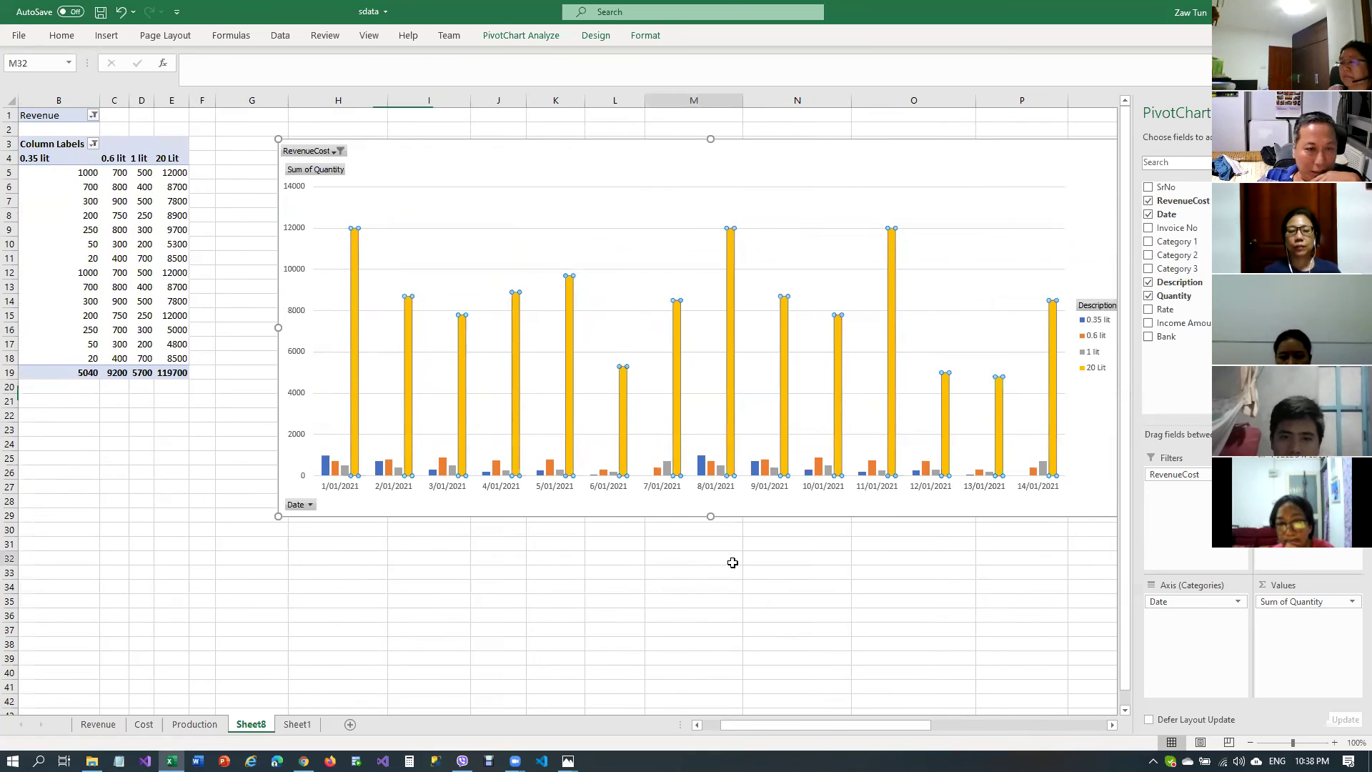
click(709, 352)
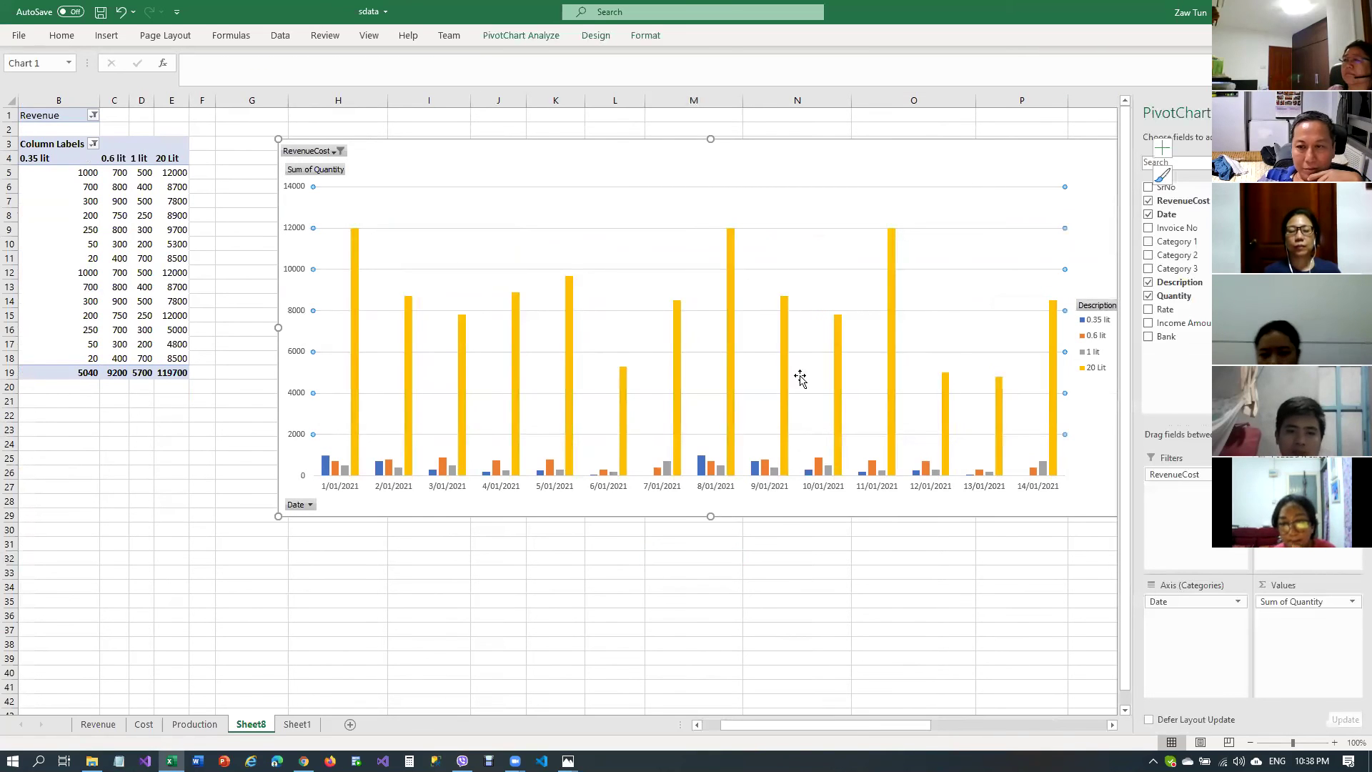
click(1092, 357)
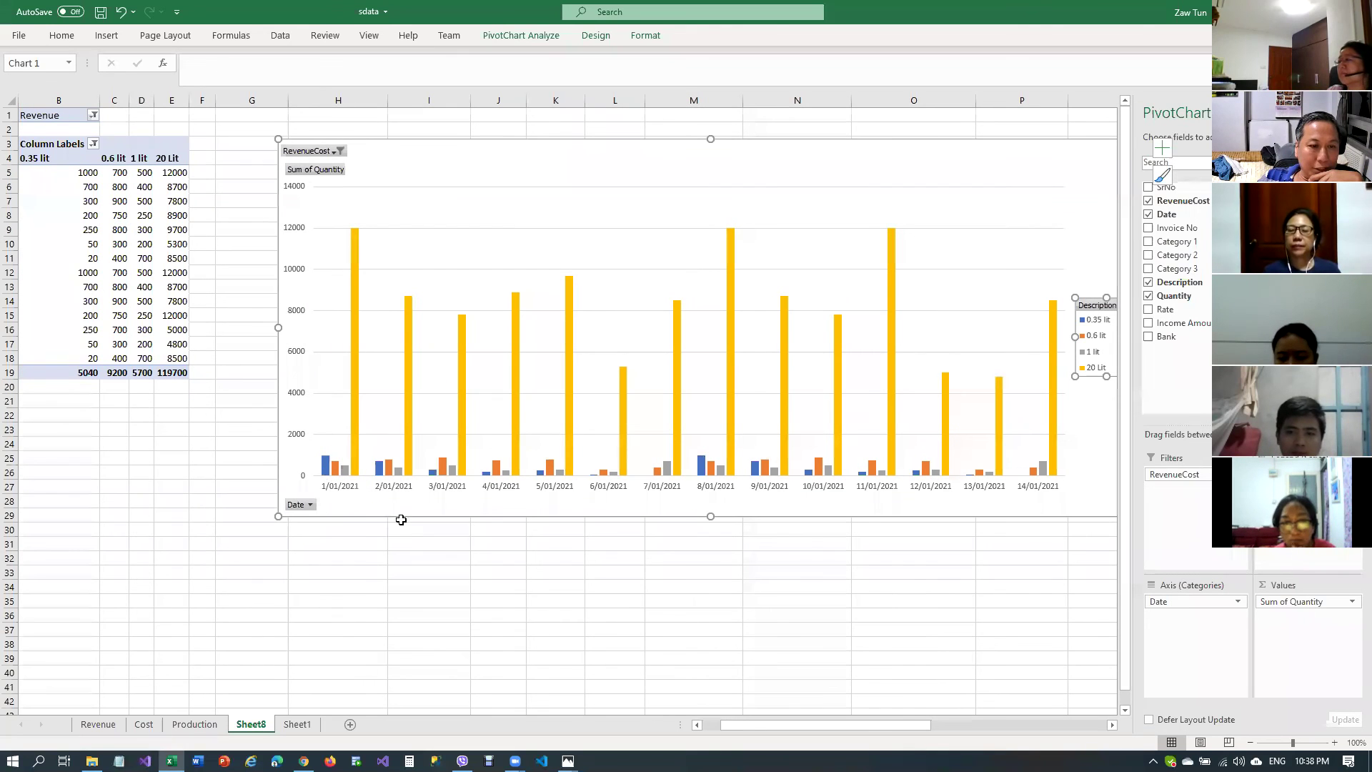
drag(405, 519, 373, 504)
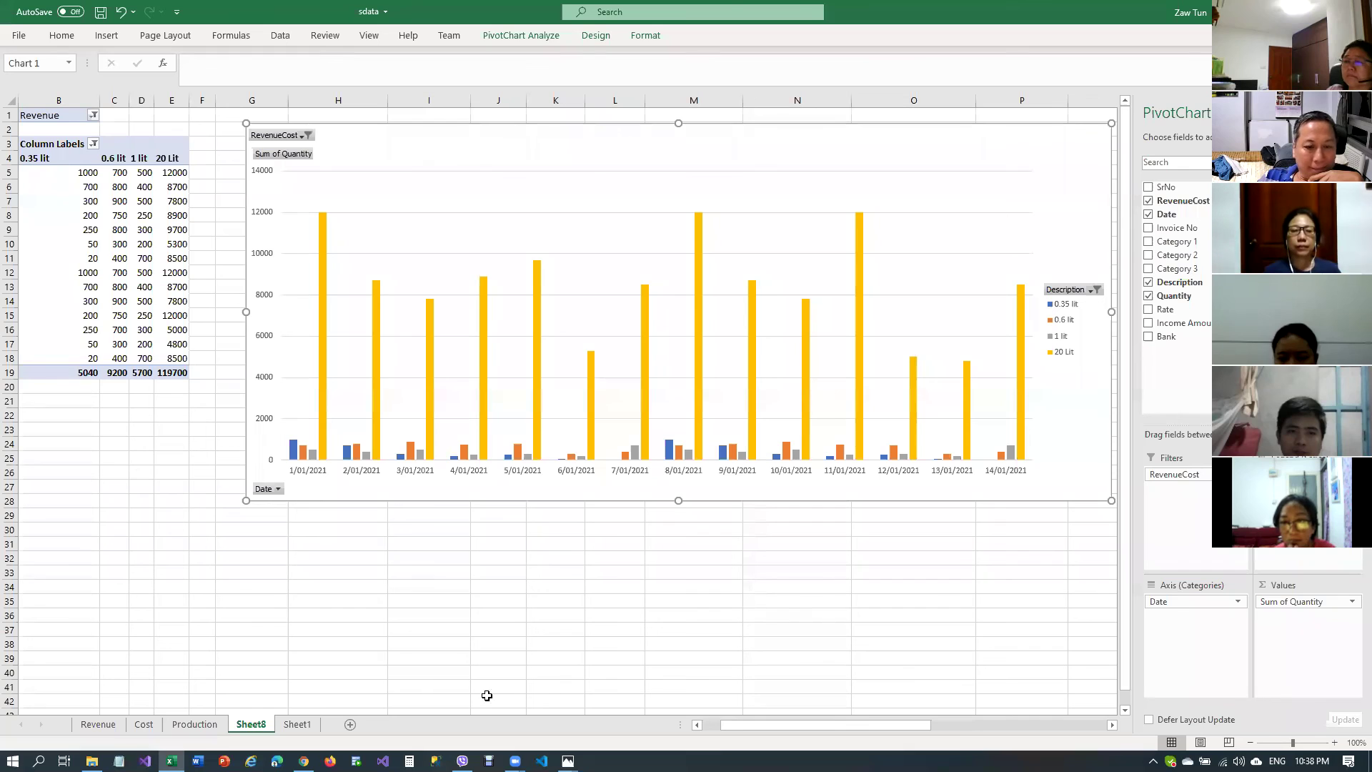
click(102, 465)
drag(888, 719, 855, 722)
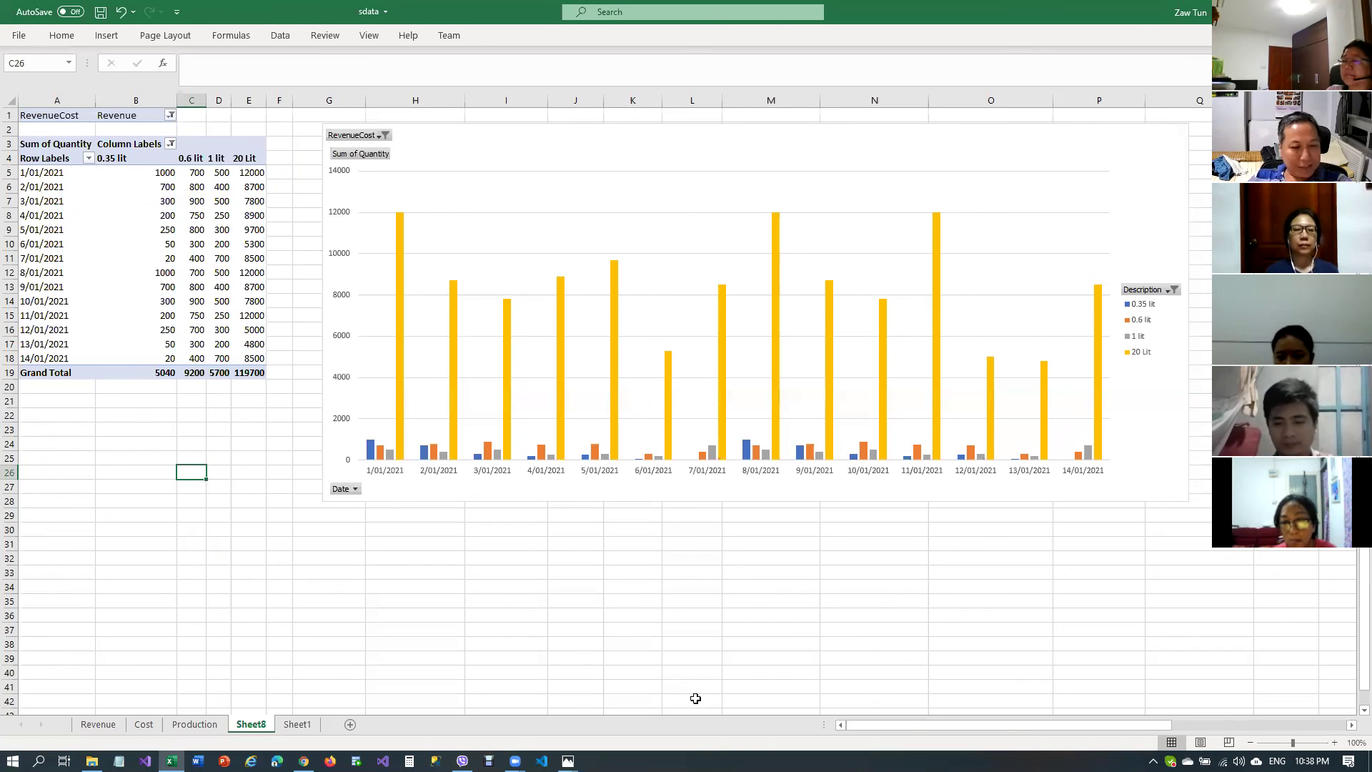
Review the Sheet1 source data up to its first records and go to the Revenue sheet
click(297, 724)
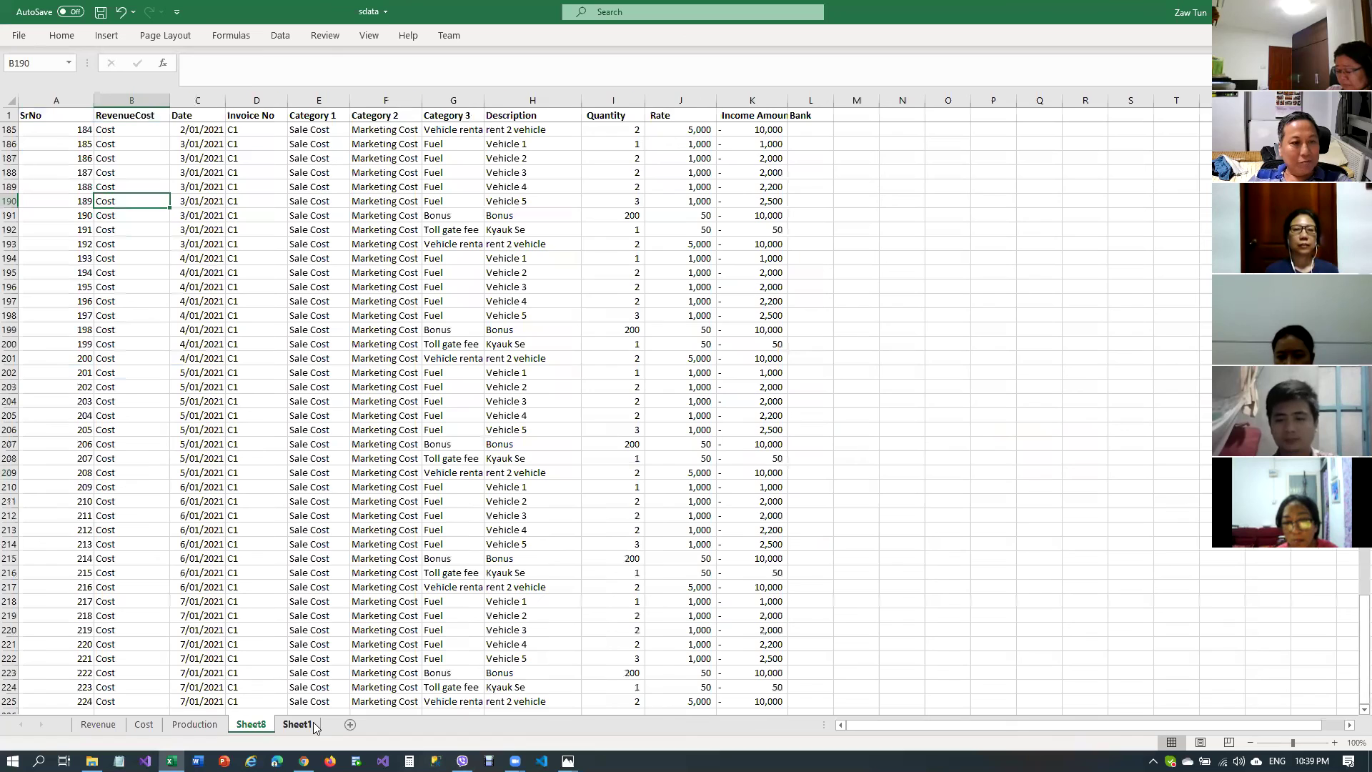
click(296, 372)
scroll(290, 384, up, 11)
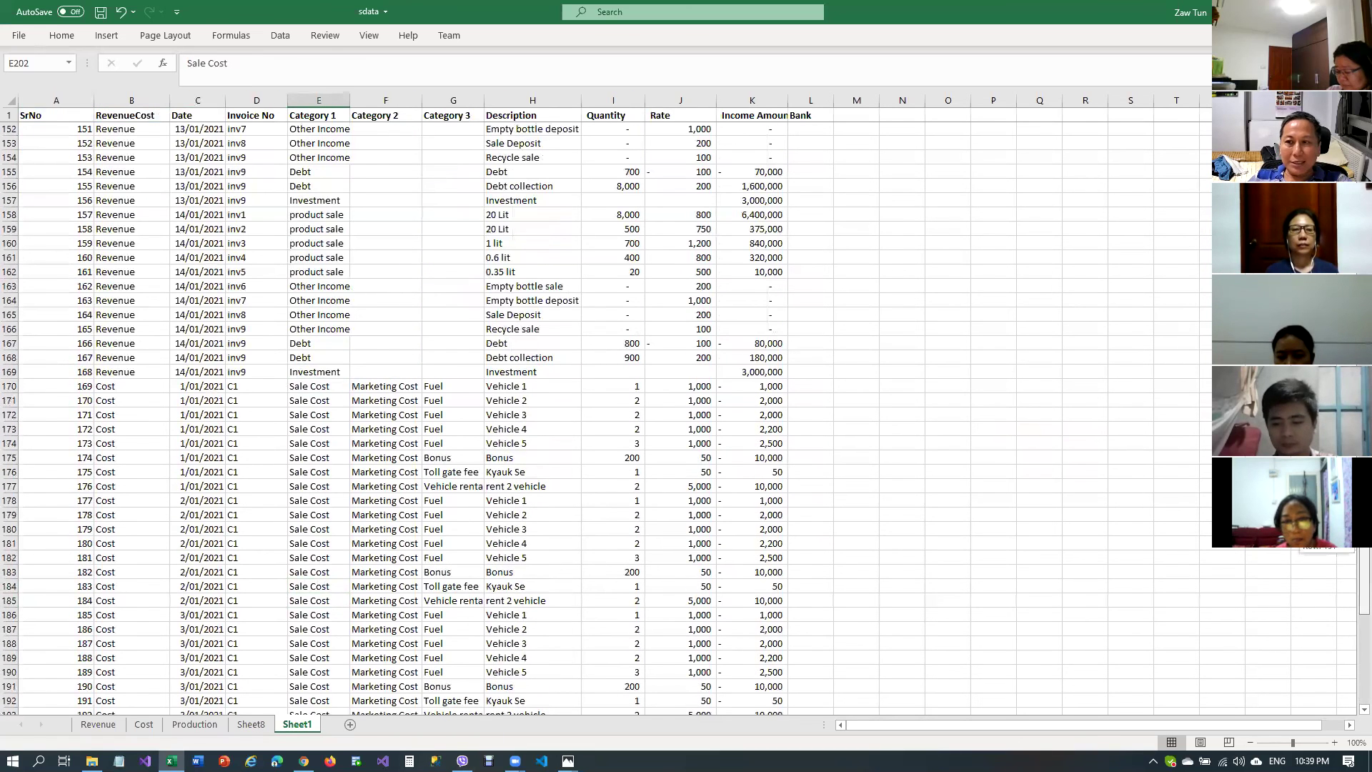
drag(1364, 554, 1365, 114)
click(279, 287)
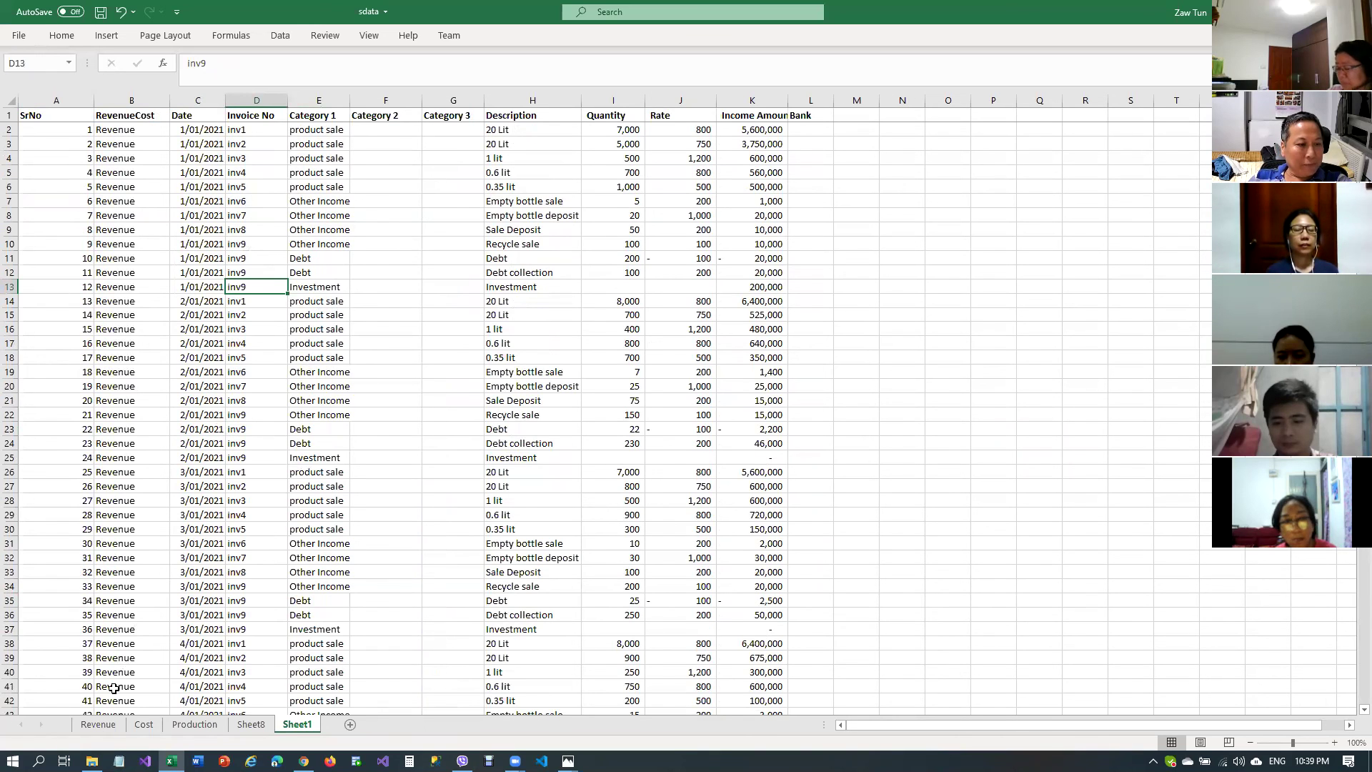
click(95, 728)
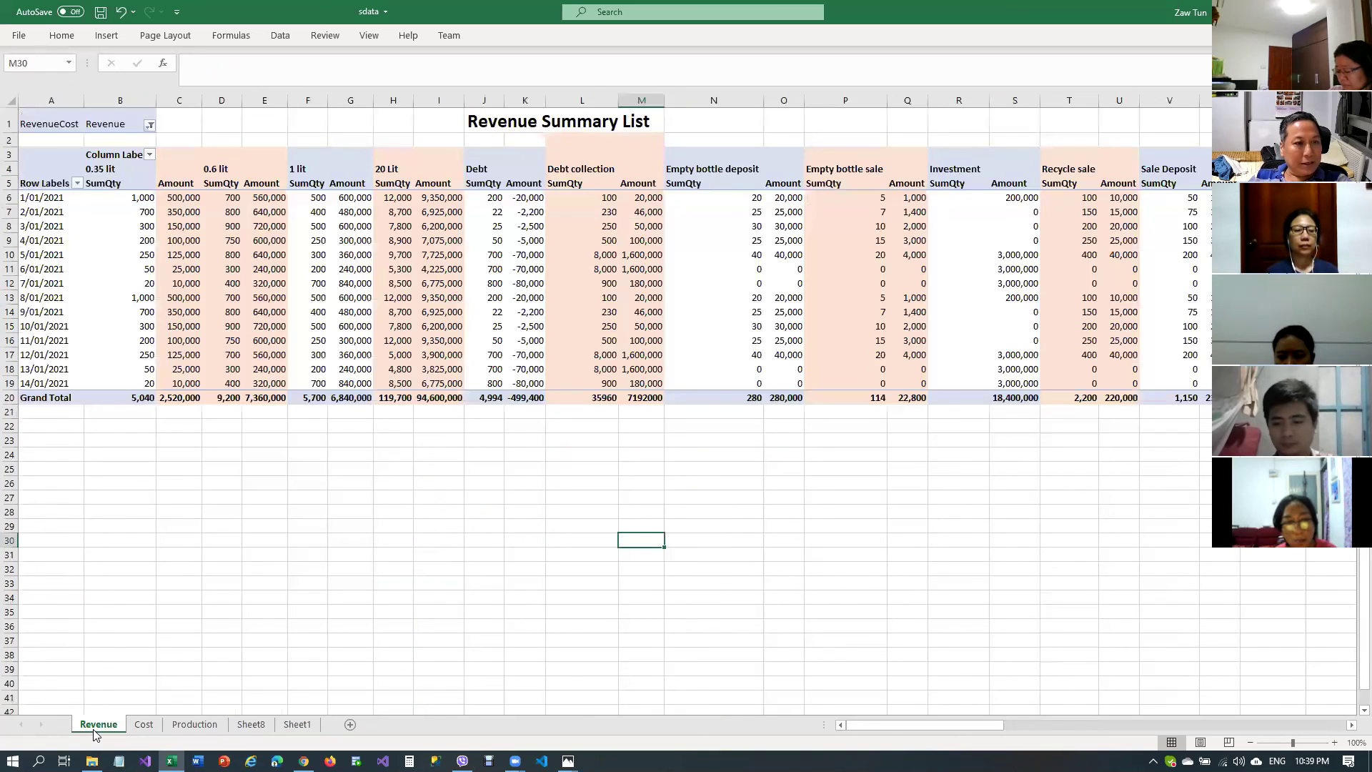
Review the Revenue and Cost summary reports, the Production PivotTable, and the daily quantity PivotChart on Sheet8
click(393, 226)
click(958, 511)
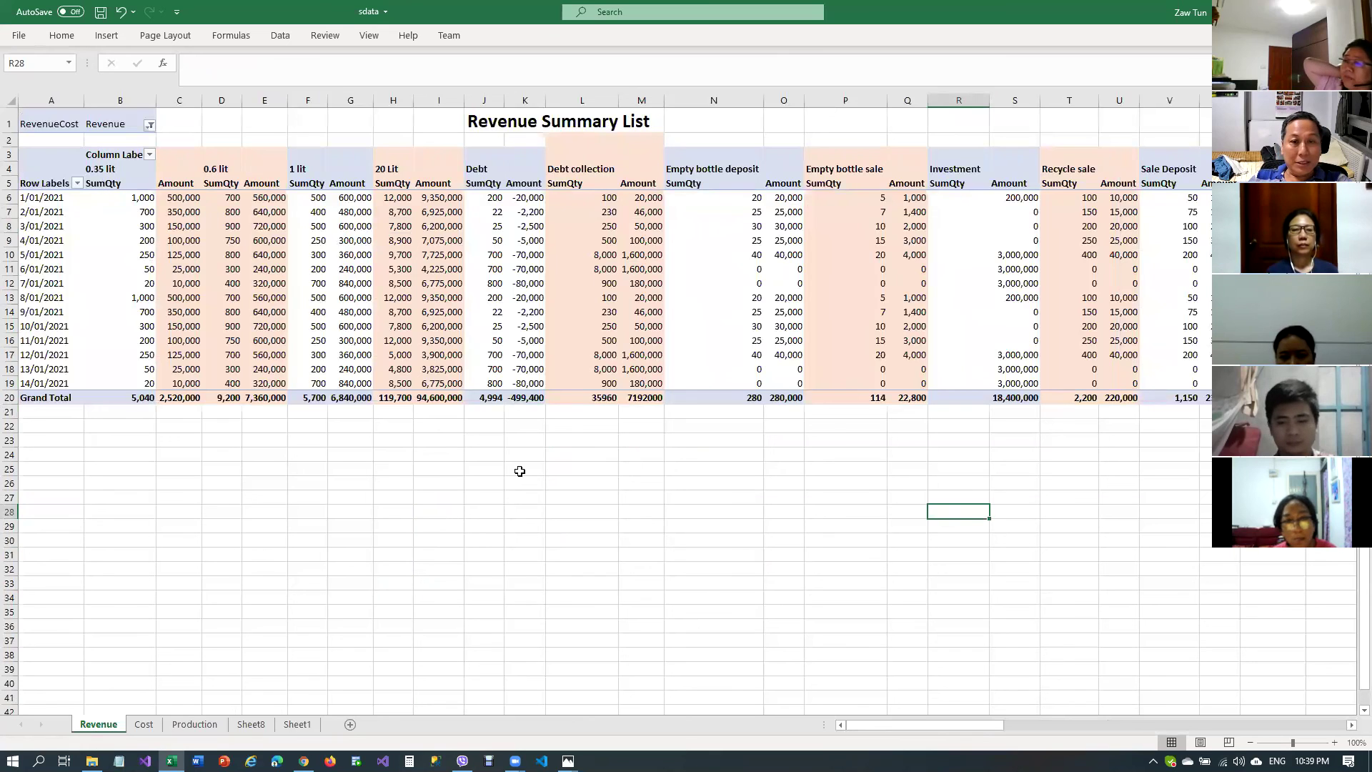
click(639, 498)
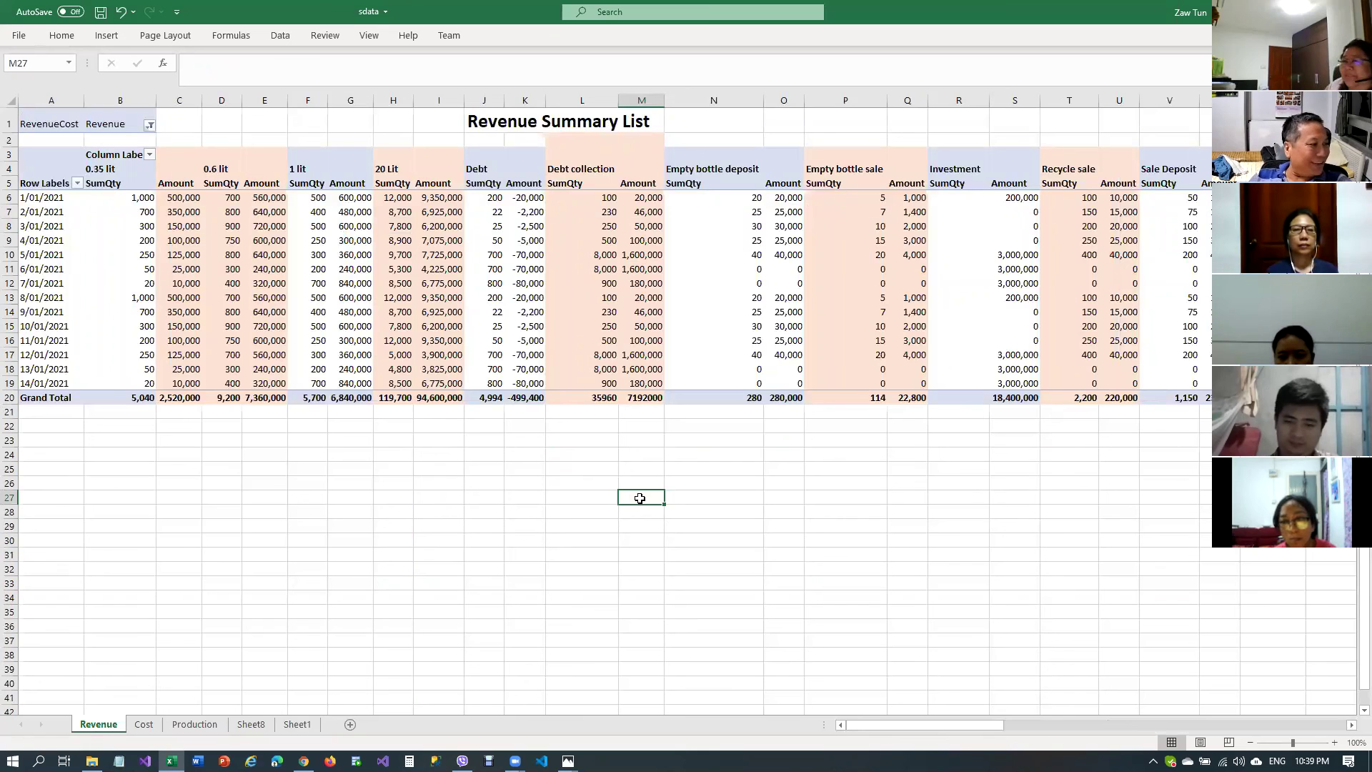
click(143, 725)
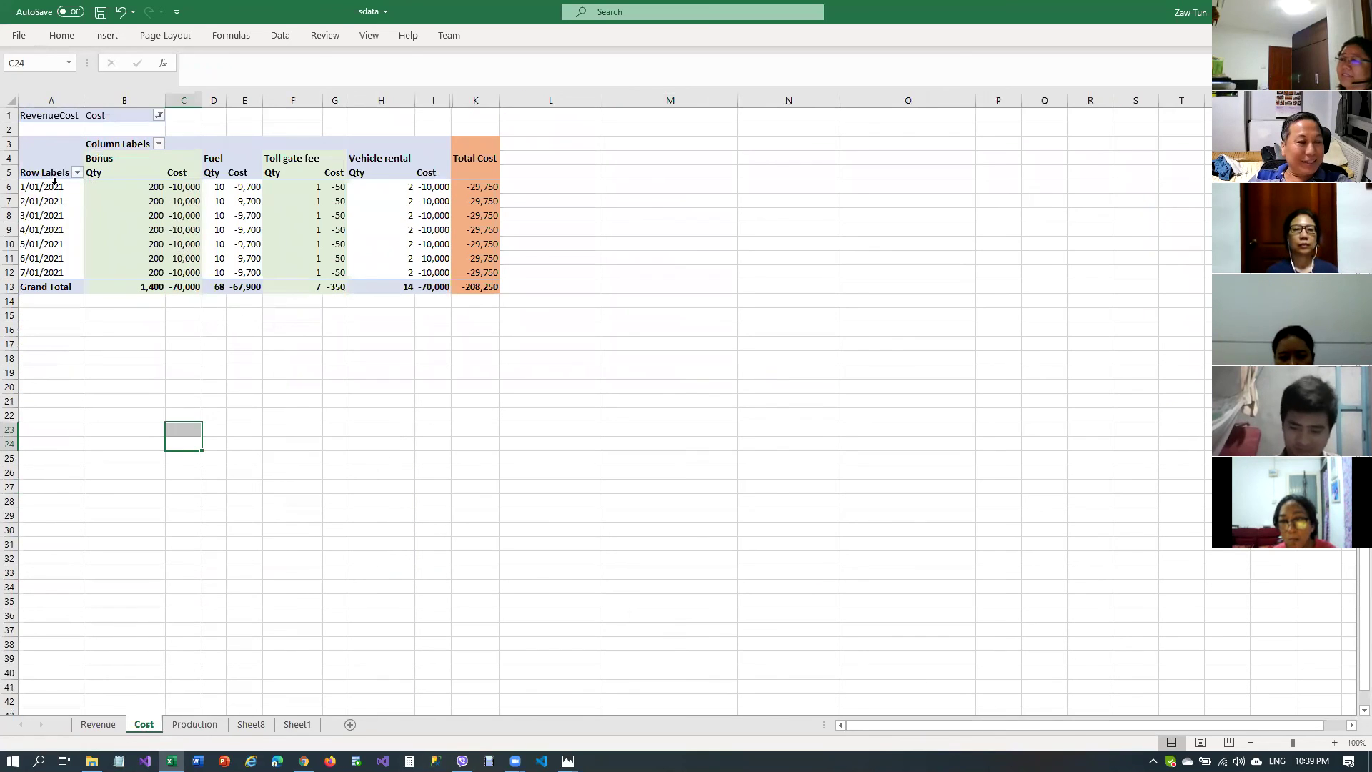
click(599, 190)
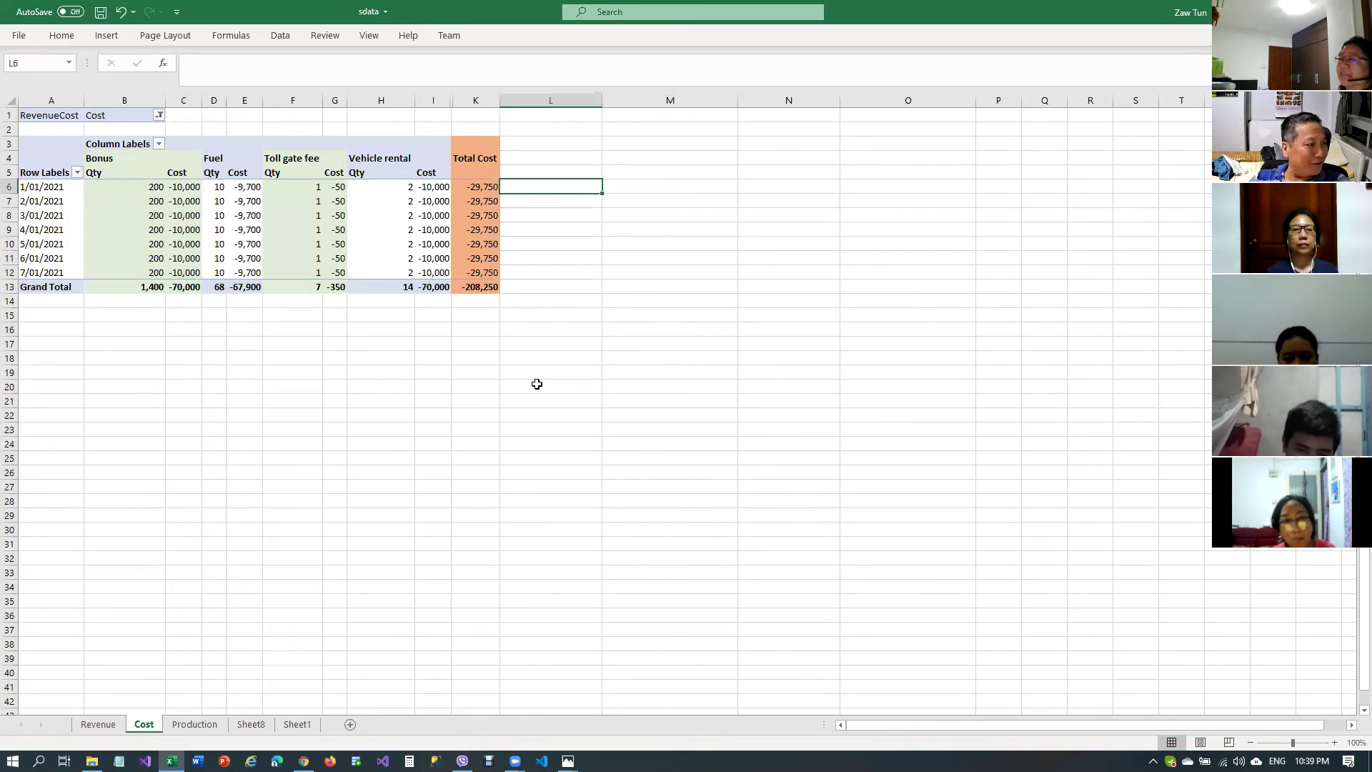
click(200, 724)
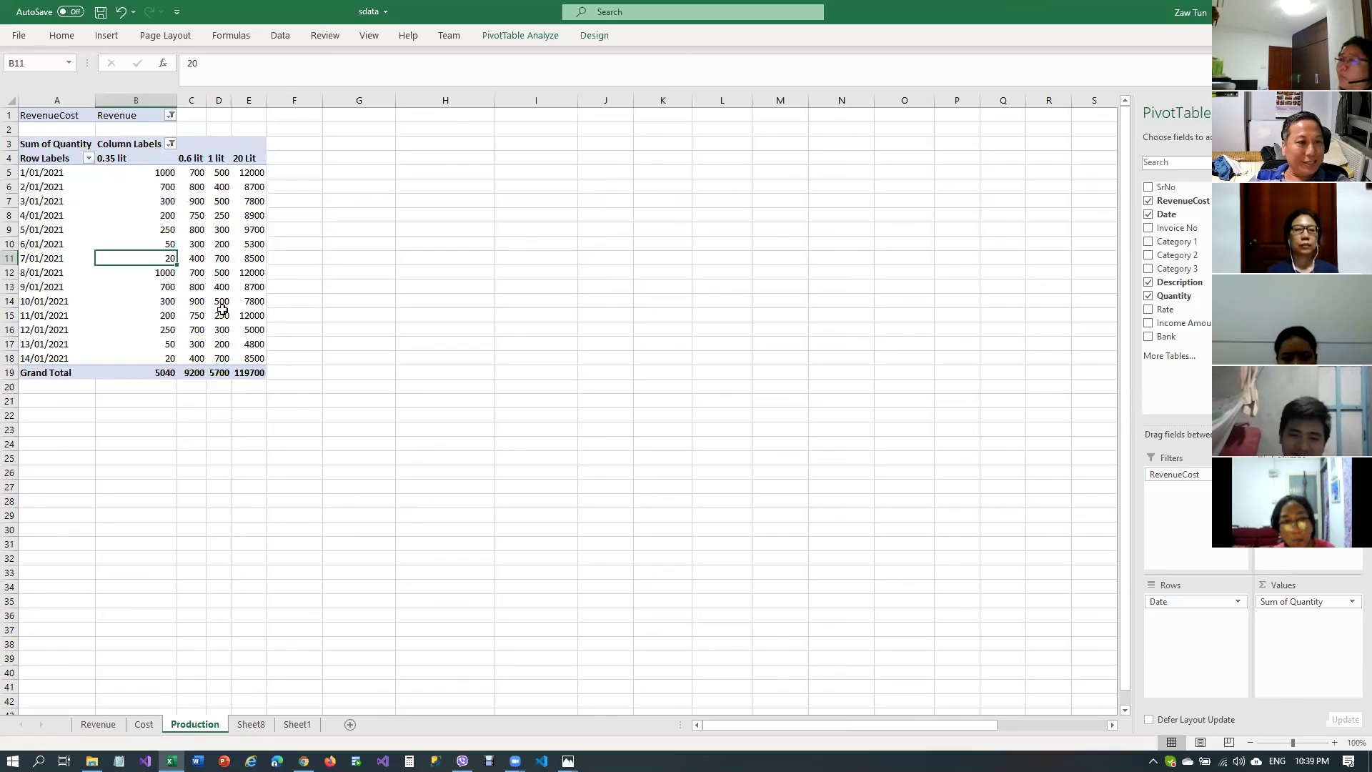
click(251, 724)
click(641, 595)
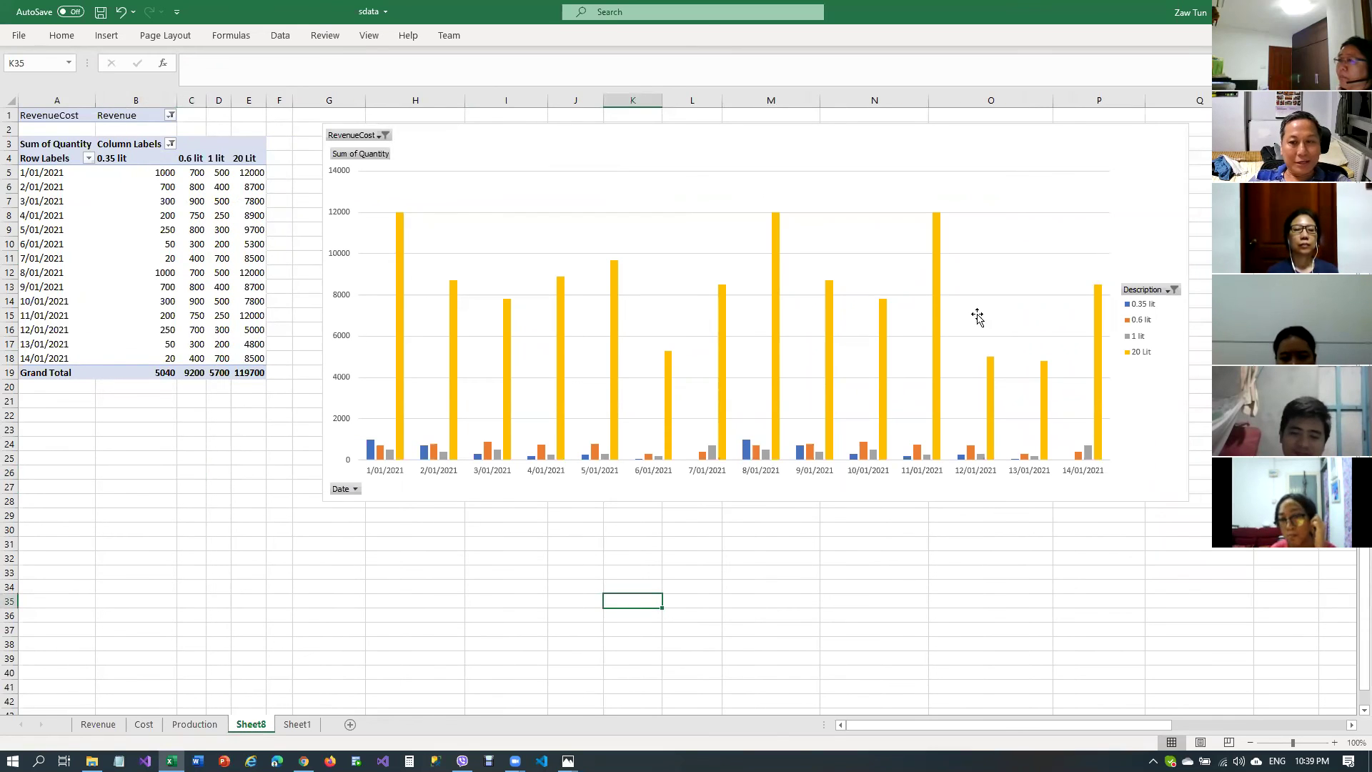
click(696, 543)
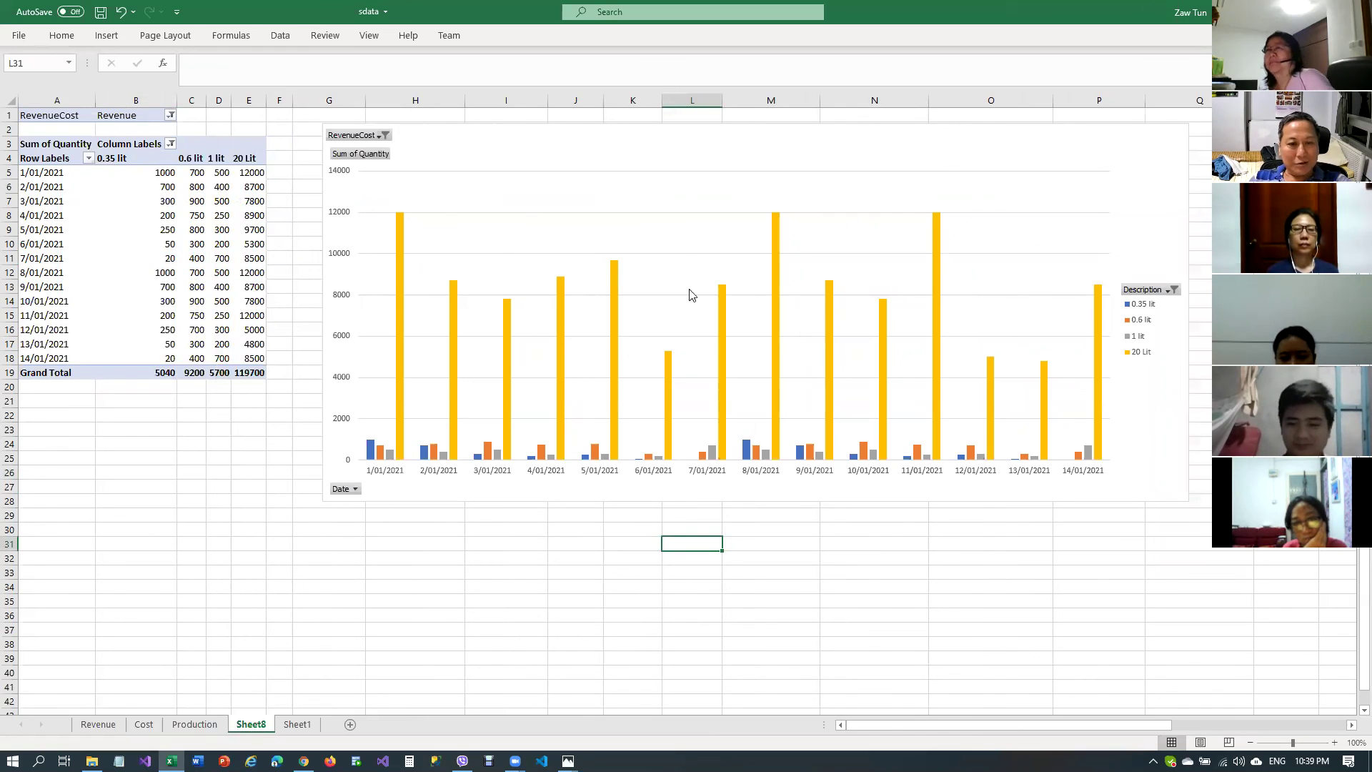
click(631, 605)
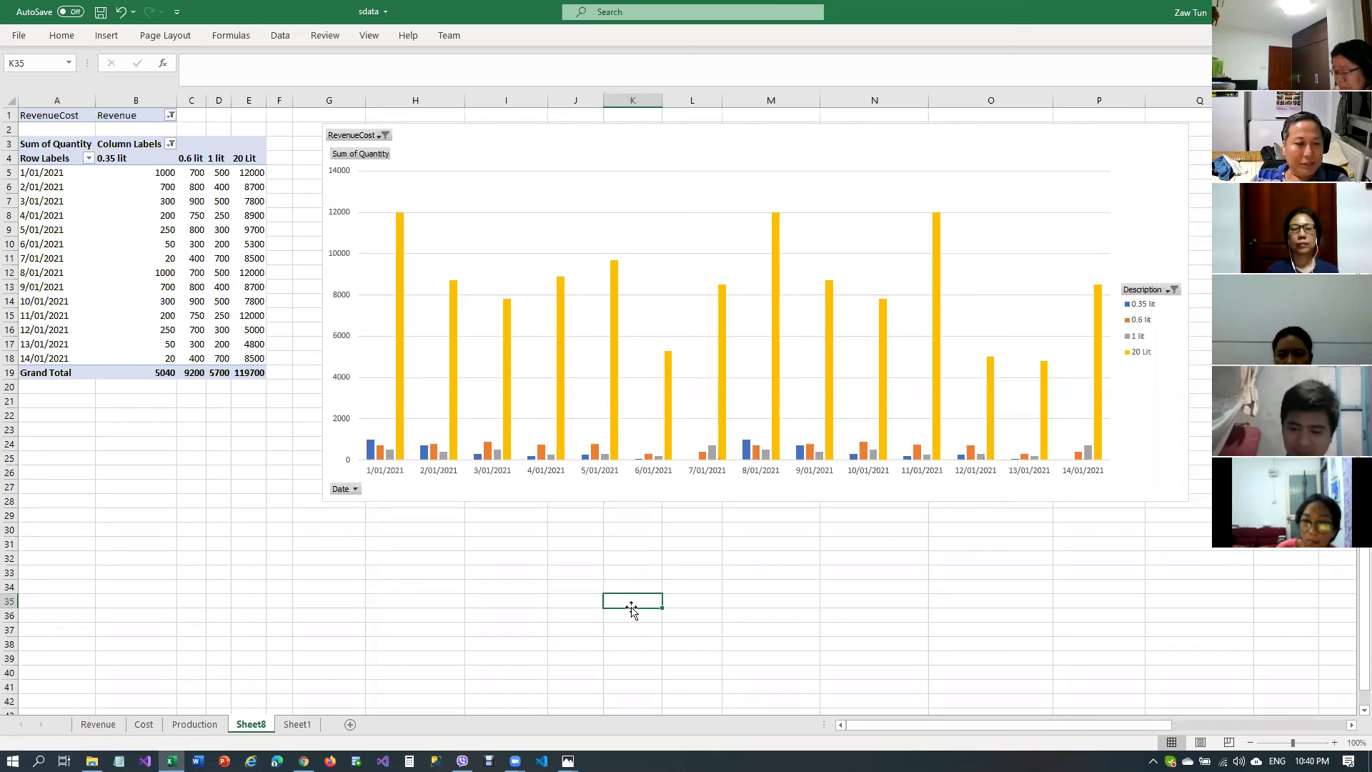
Check the Production quantities for 1/01/2021 alongside the Sheet1 source data, and widen the PivotTable Fields pane
click(193, 725)
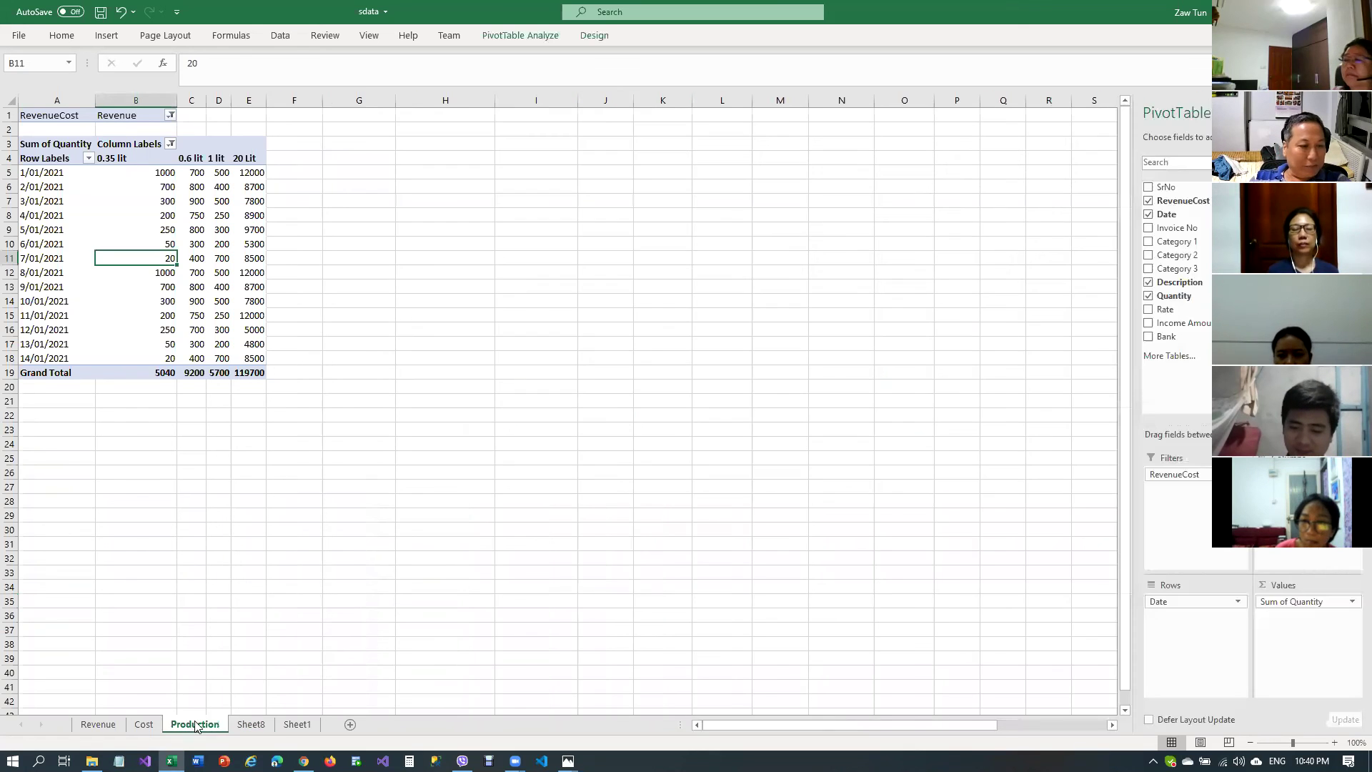
right_click(210, 727)
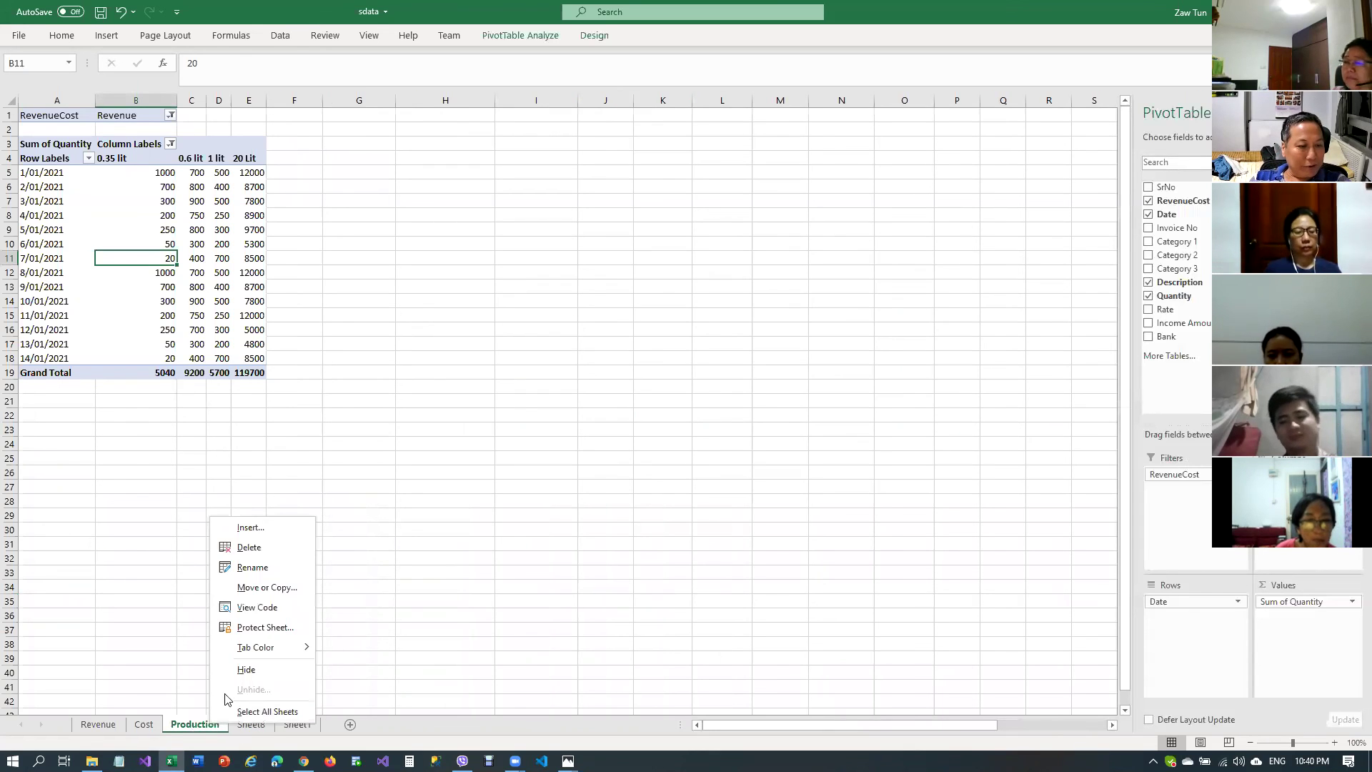
click(100, 662)
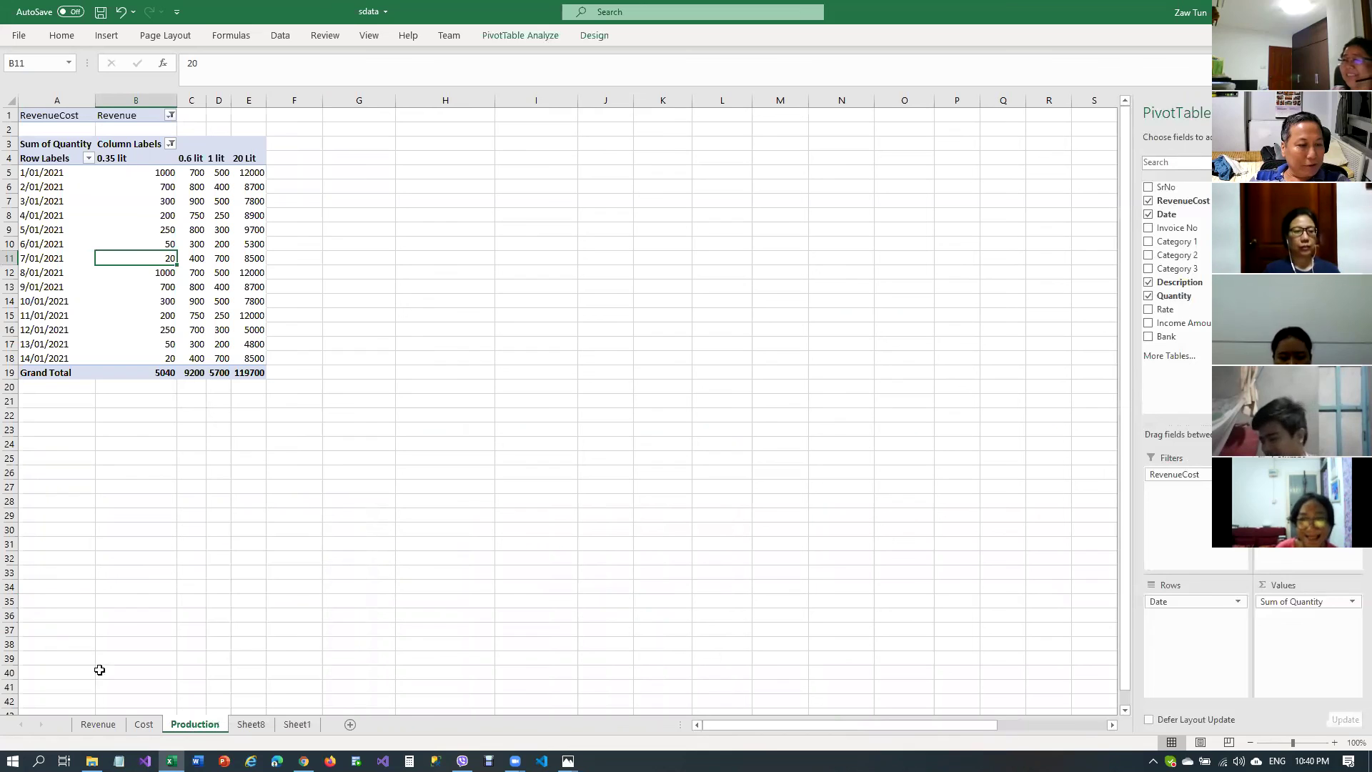
click(296, 724)
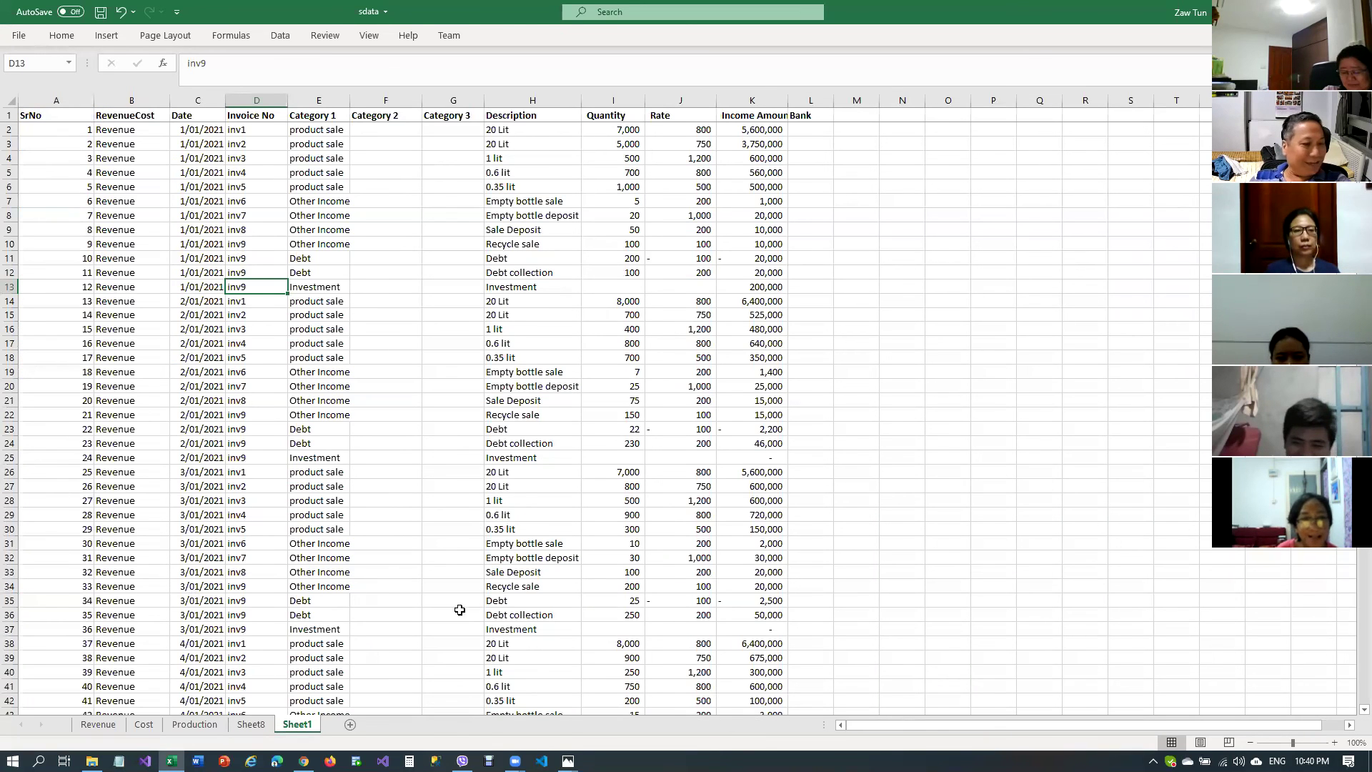
click(194, 724)
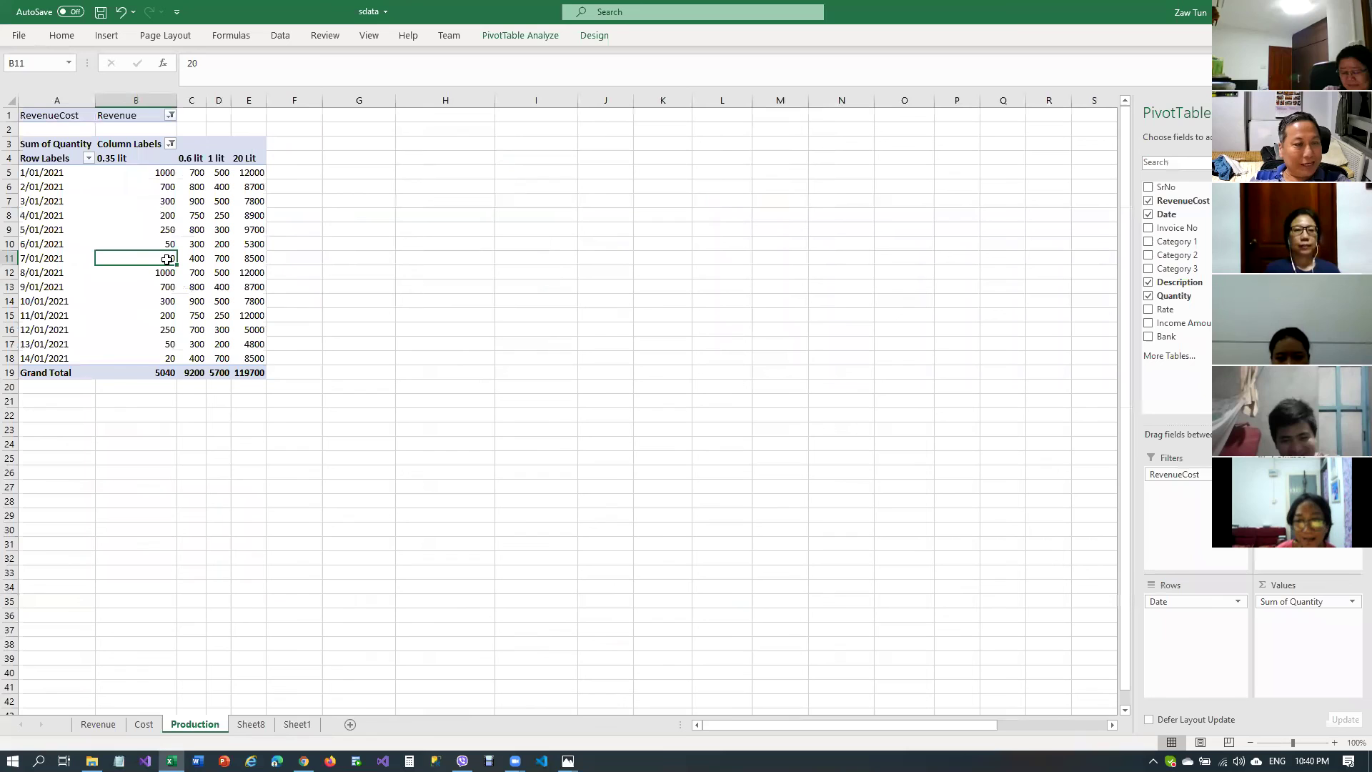
click(160, 173)
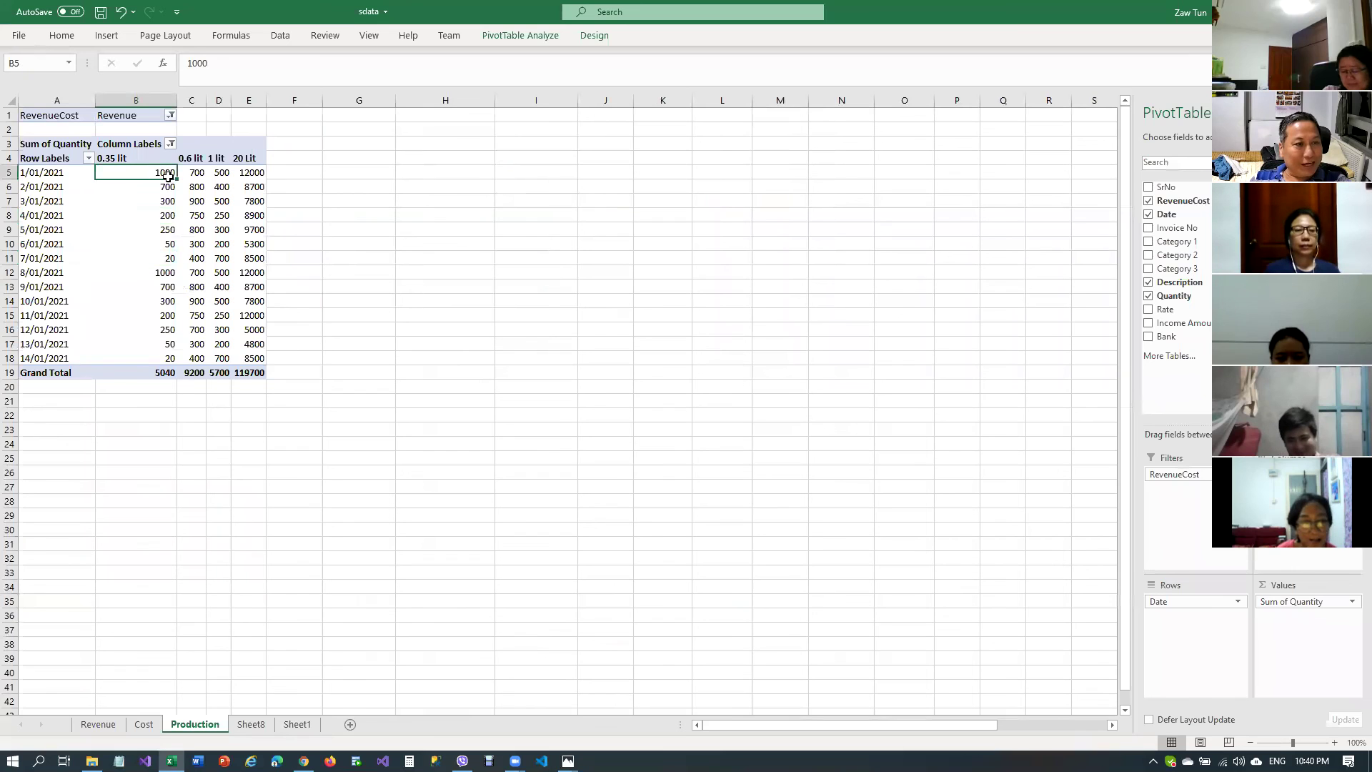
click(258, 173)
drag(1129, 226, 1065, 225)
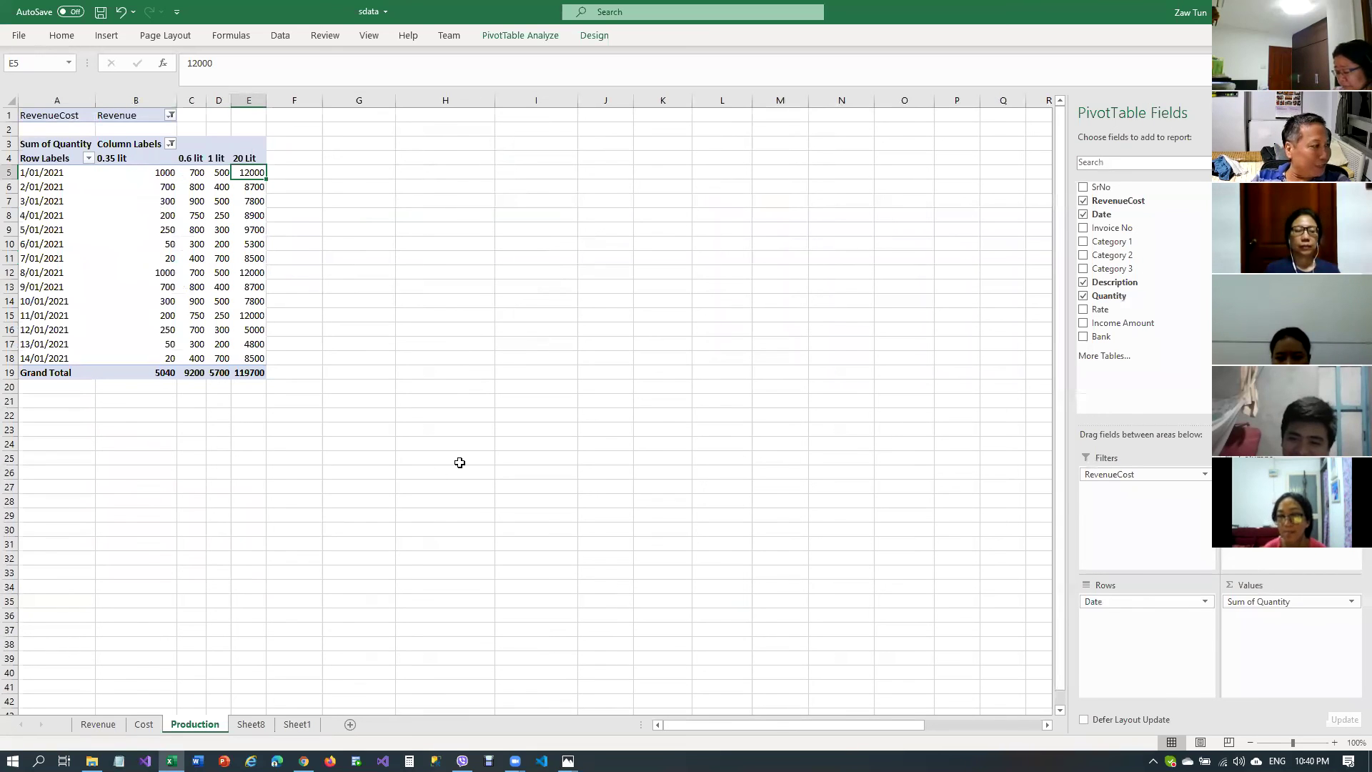
Look through the Cost, Production, Sheet8 and Sheet1 sheets once more and go back to the Revenue sheet
click(144, 724)
click(193, 726)
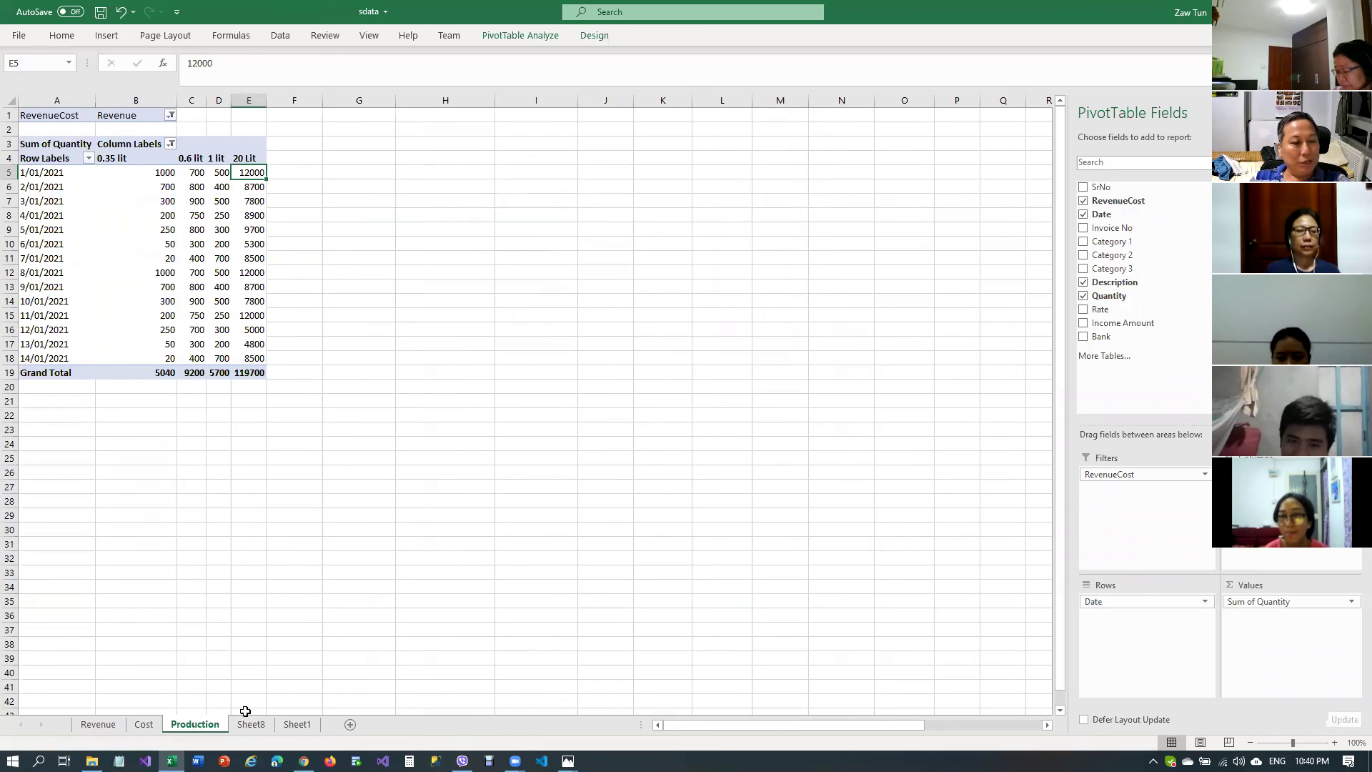
click(251, 726)
click(291, 727)
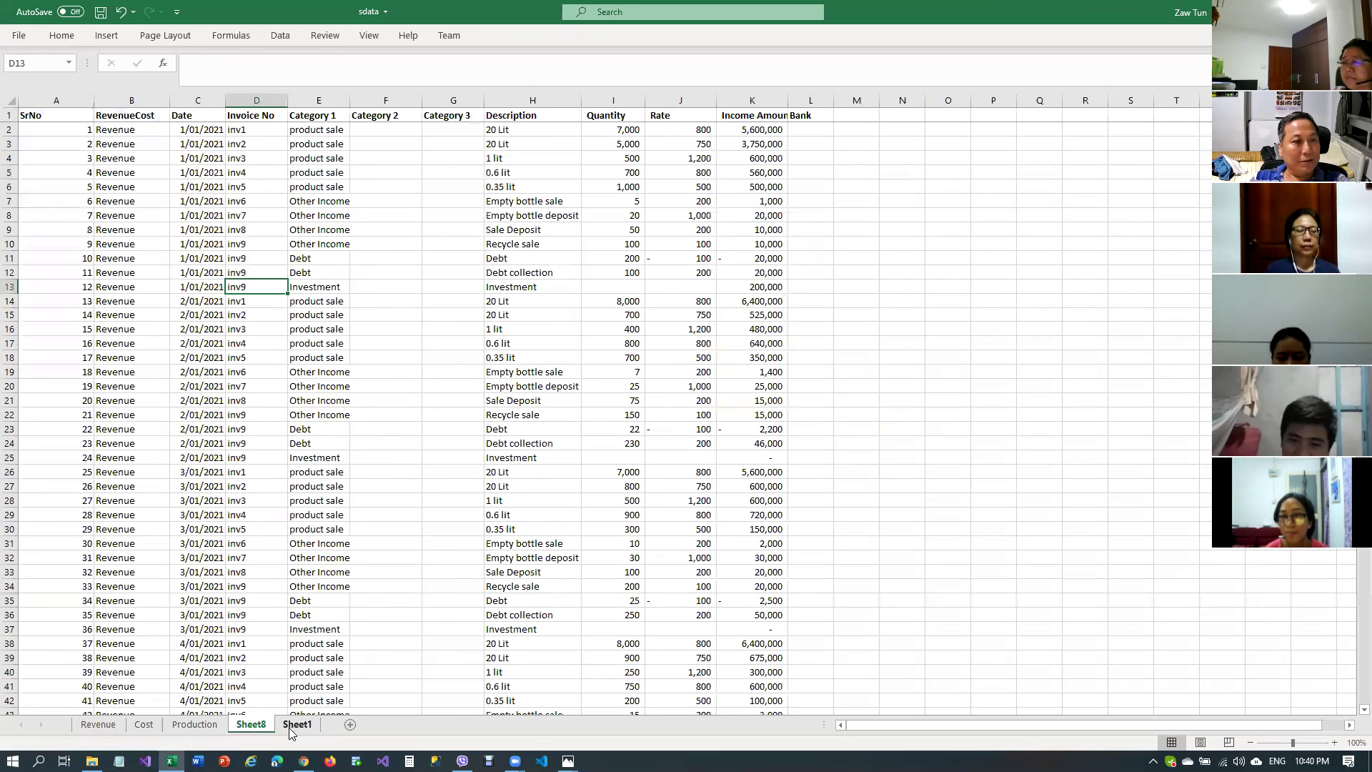
click(252, 726)
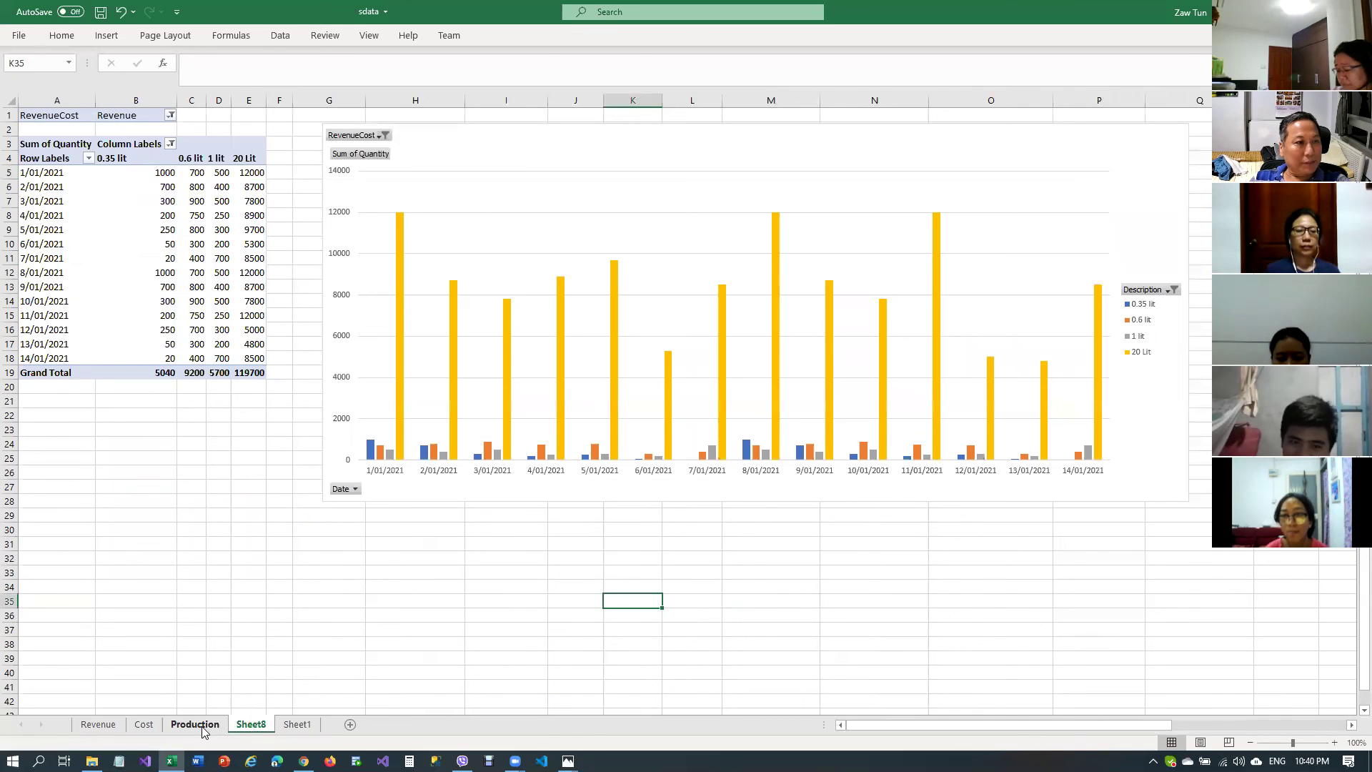
click(203, 729)
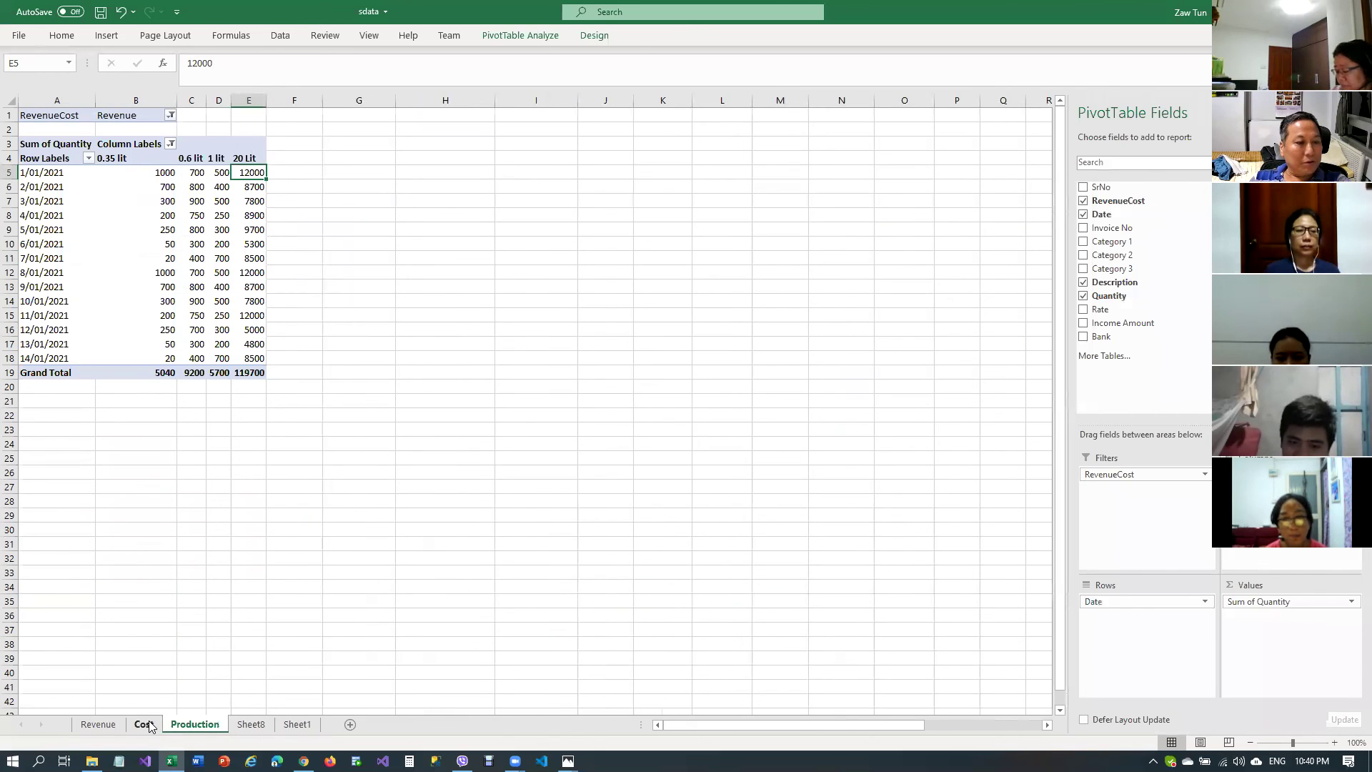
click(146, 725)
click(102, 725)
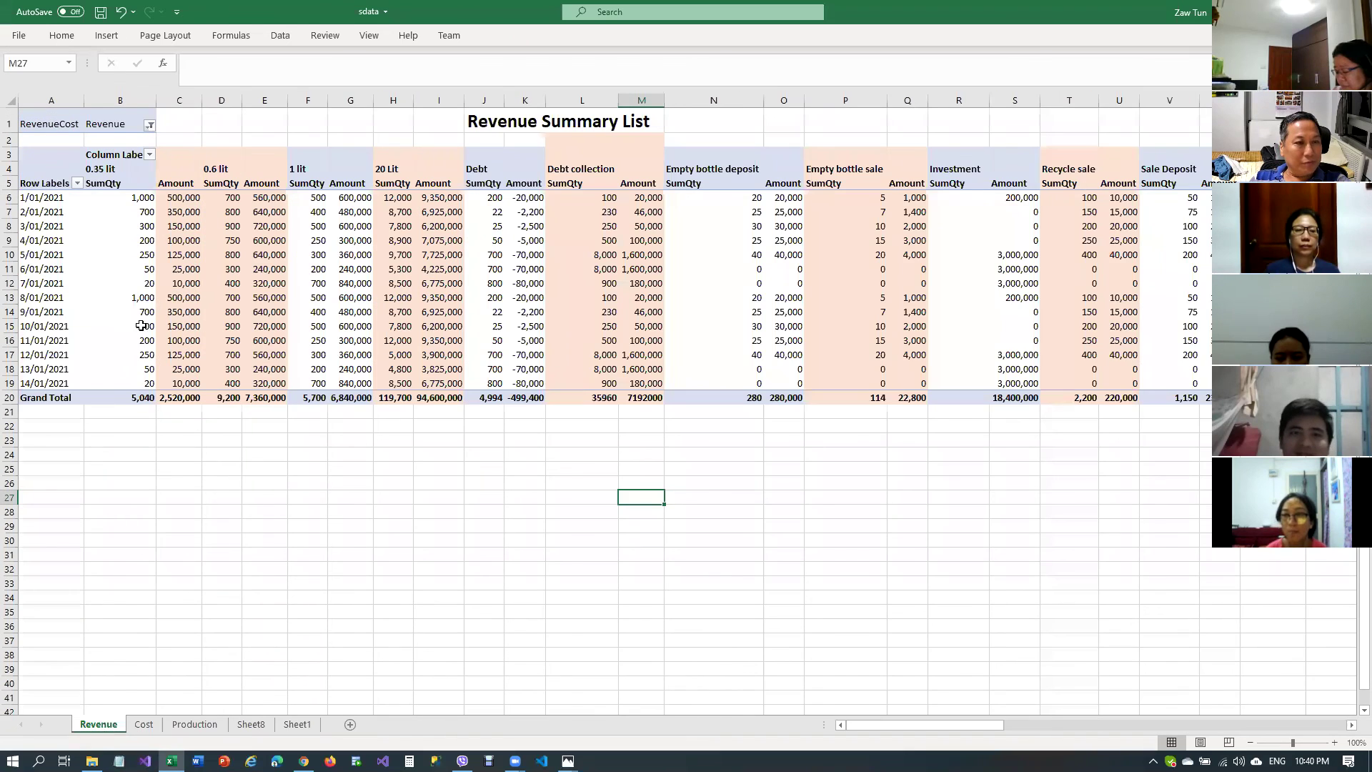
Examine which fields the Revenue Summary List PivotTable uses as filter, rows and values
click(160, 298)
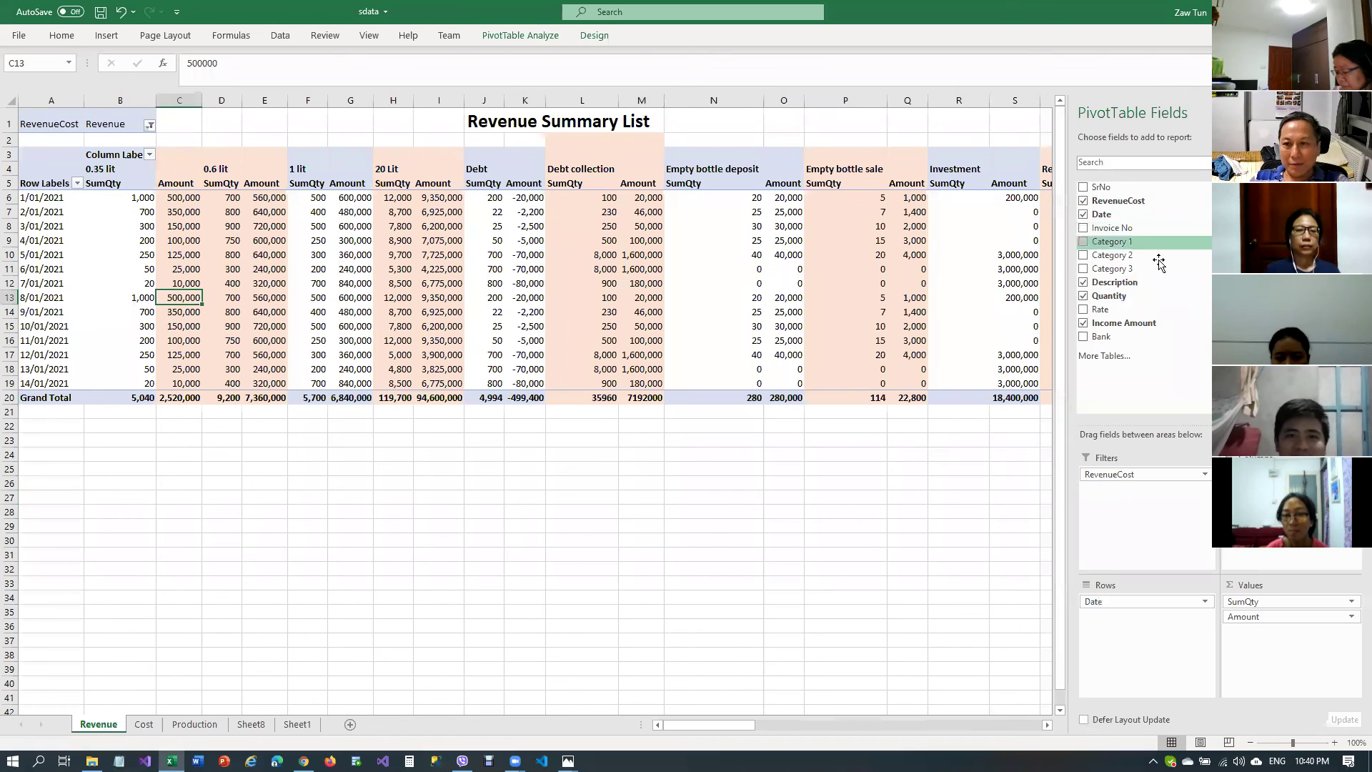
drag(1108, 295, 577, 521)
click(576, 521)
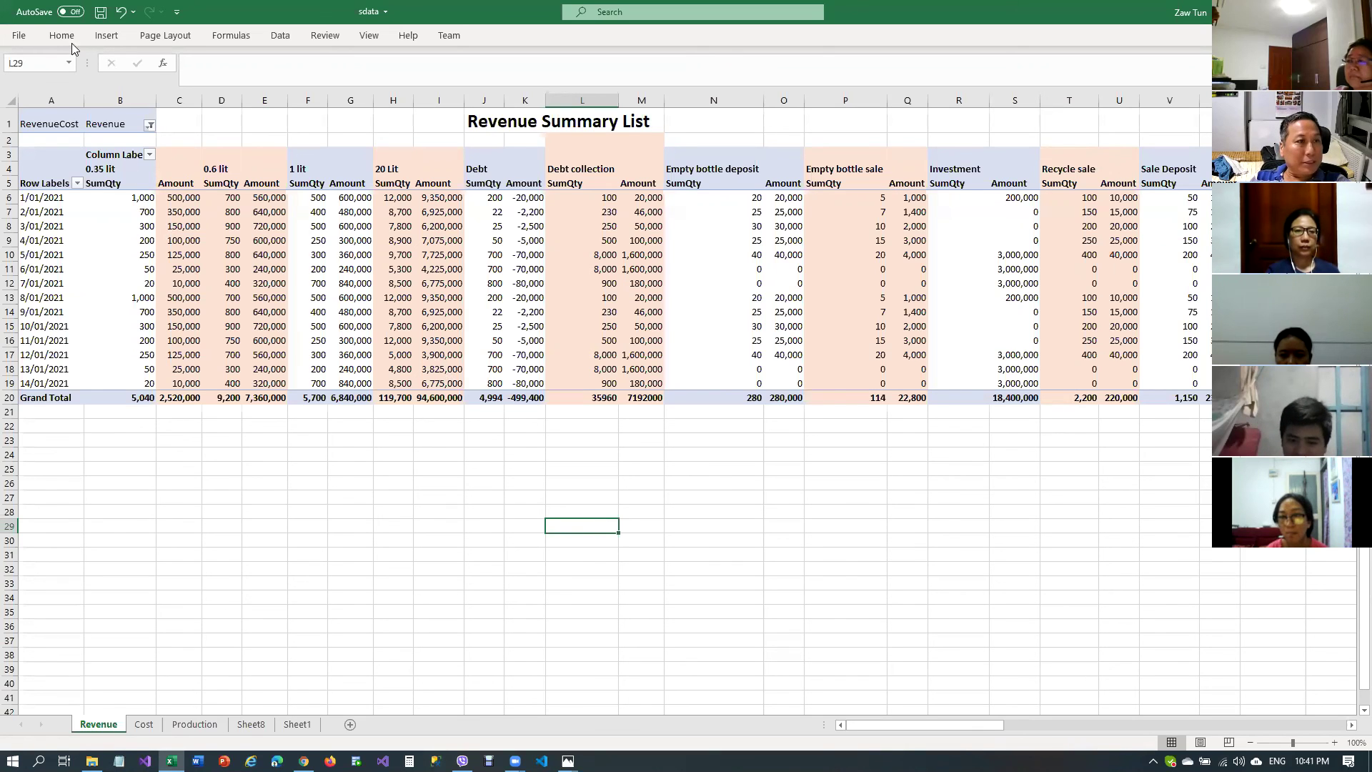
View the PivotTable, chart and PivotChart options available for insertion, without inserting anything
click(107, 37)
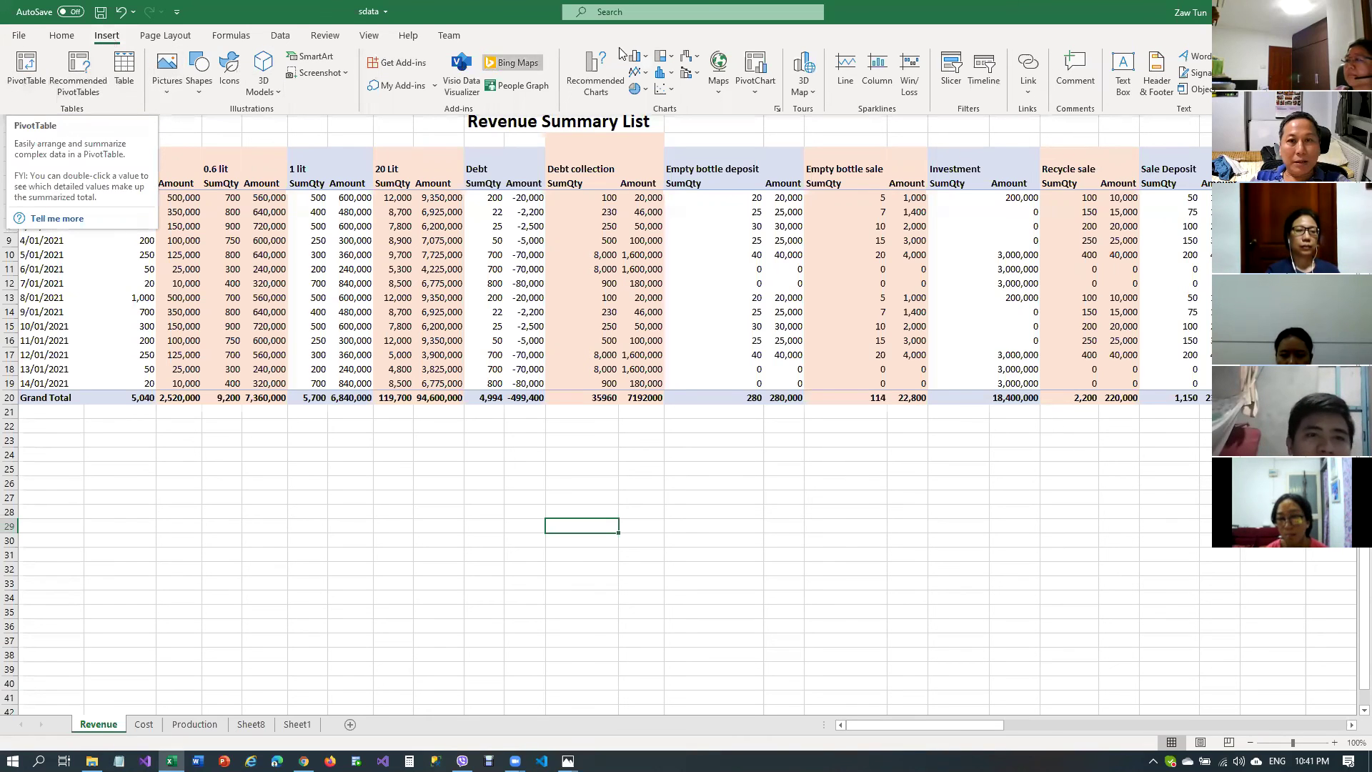
click(757, 92)
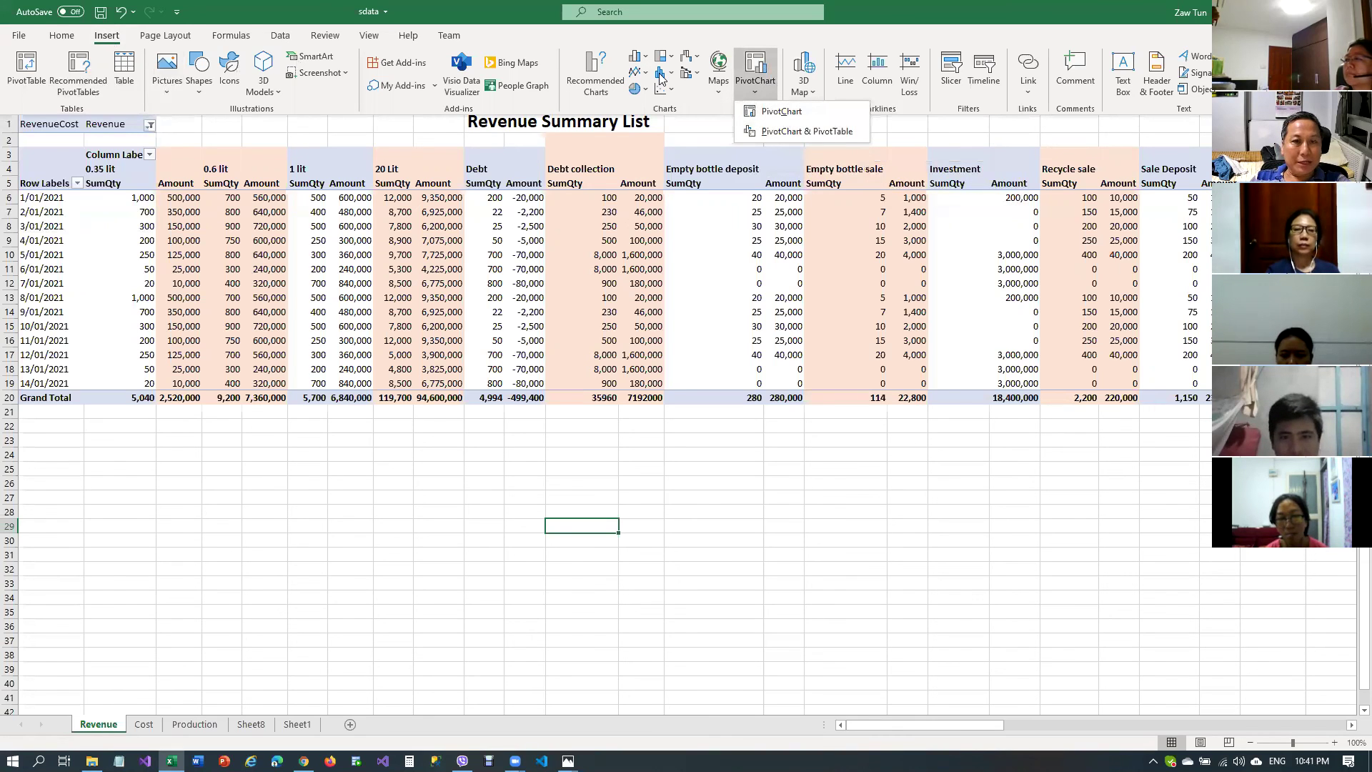
click(375, 255)
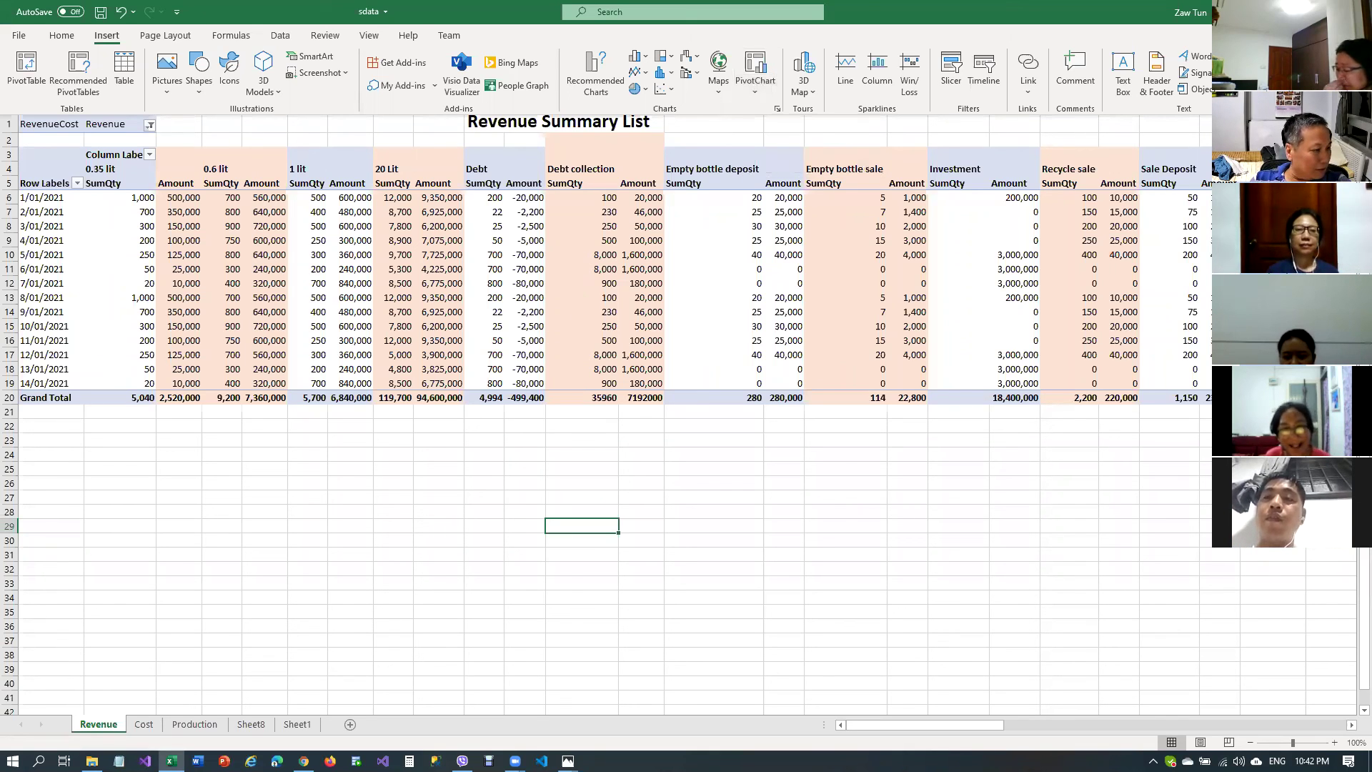
key(Escape)
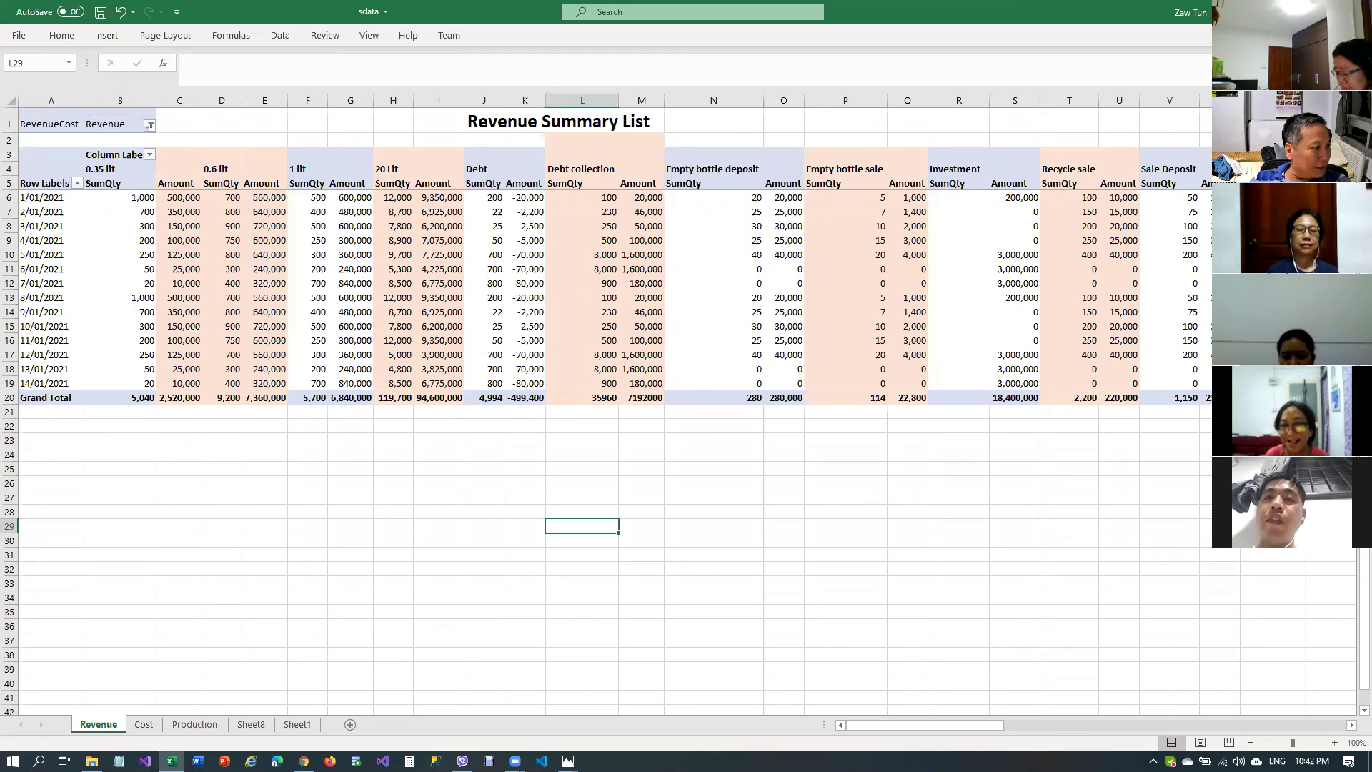
Switch to Messenger in Chrome and look through the Basic Computer Programming with C# group's chat entry and member list for its admin
key(alt+Tab)
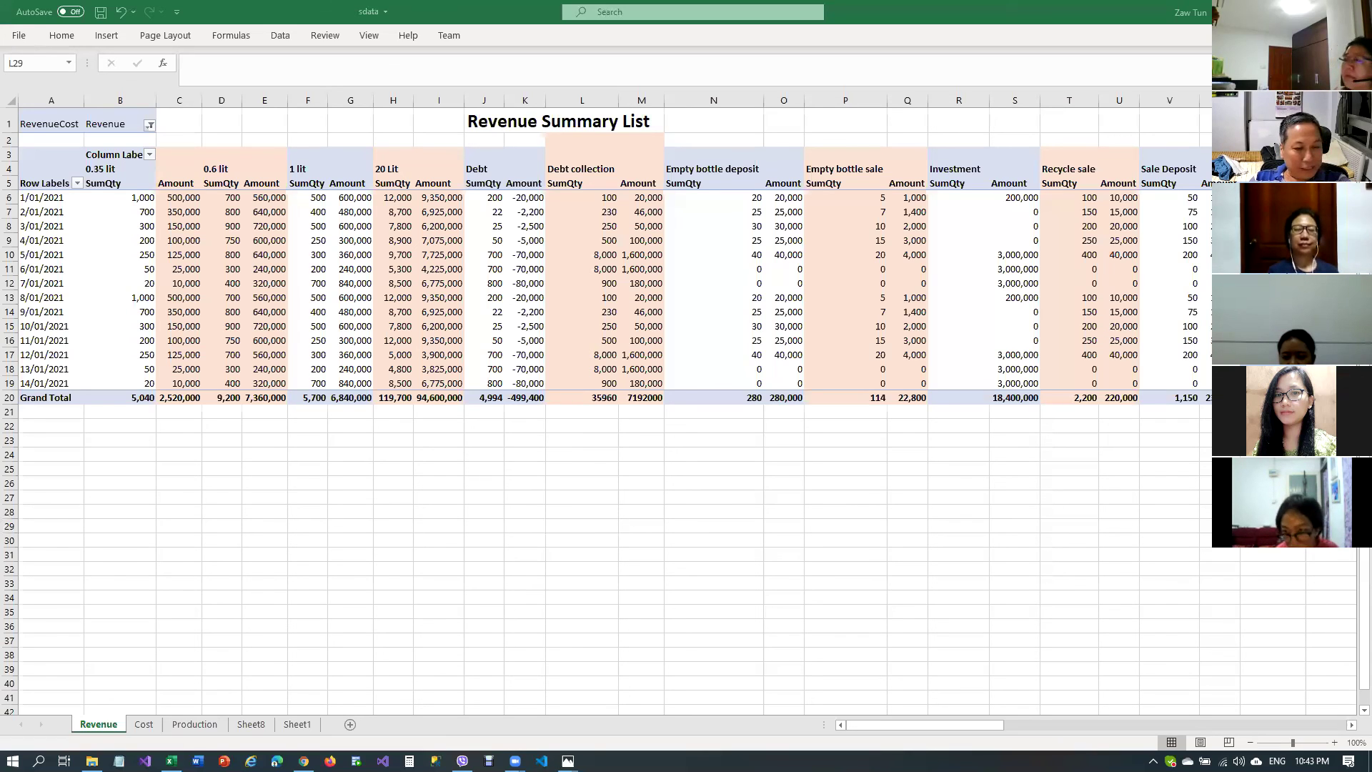
click(303, 761)
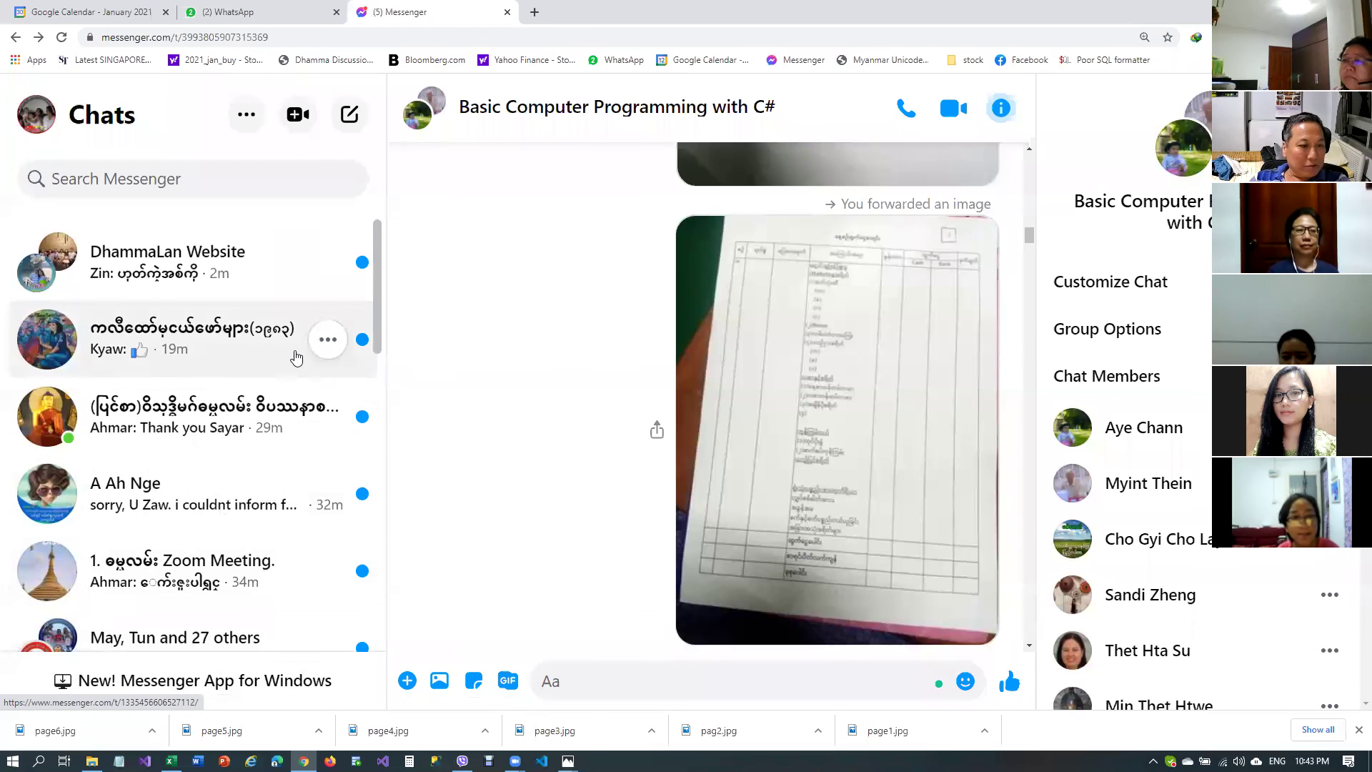
scroll(297, 357, down, 3)
scroll(298, 357, up, 3)
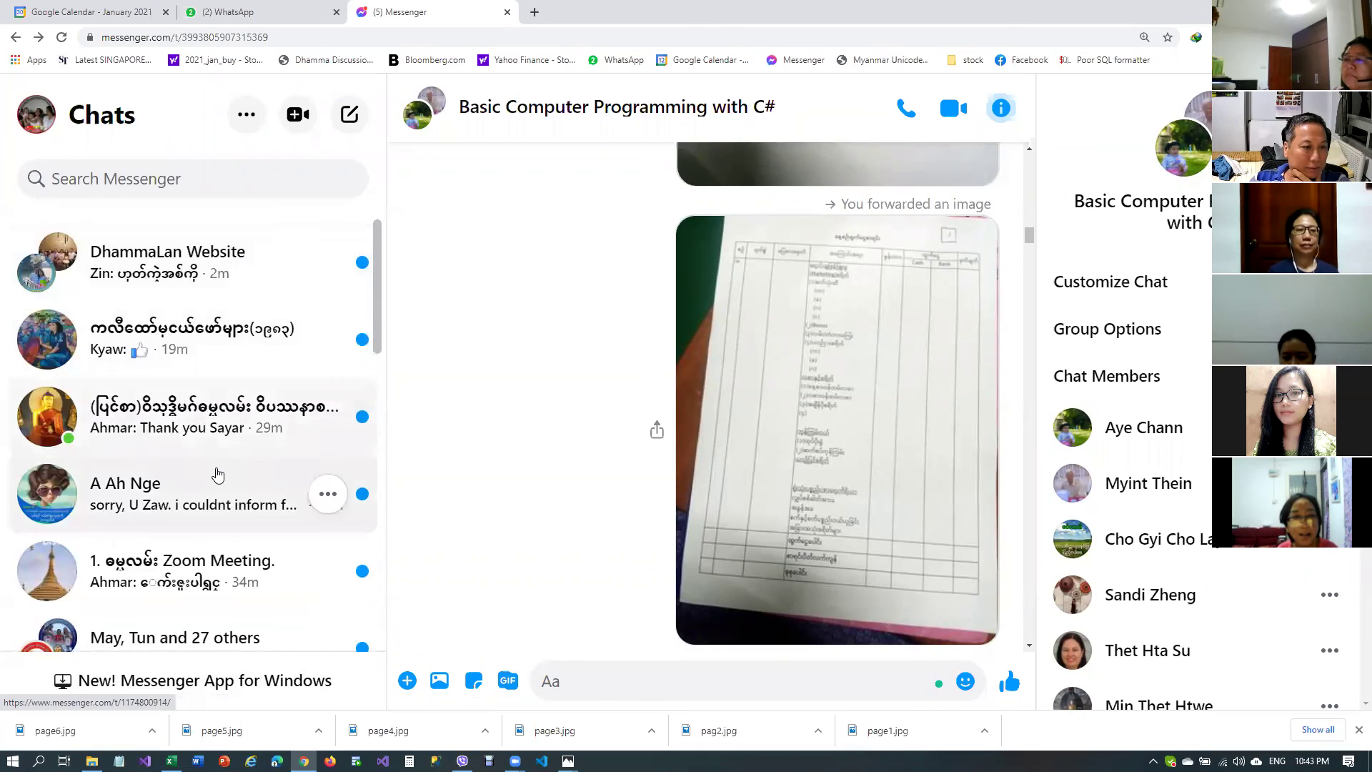
scroll(218, 475, down, 6)
scroll(218, 475, down, 1)
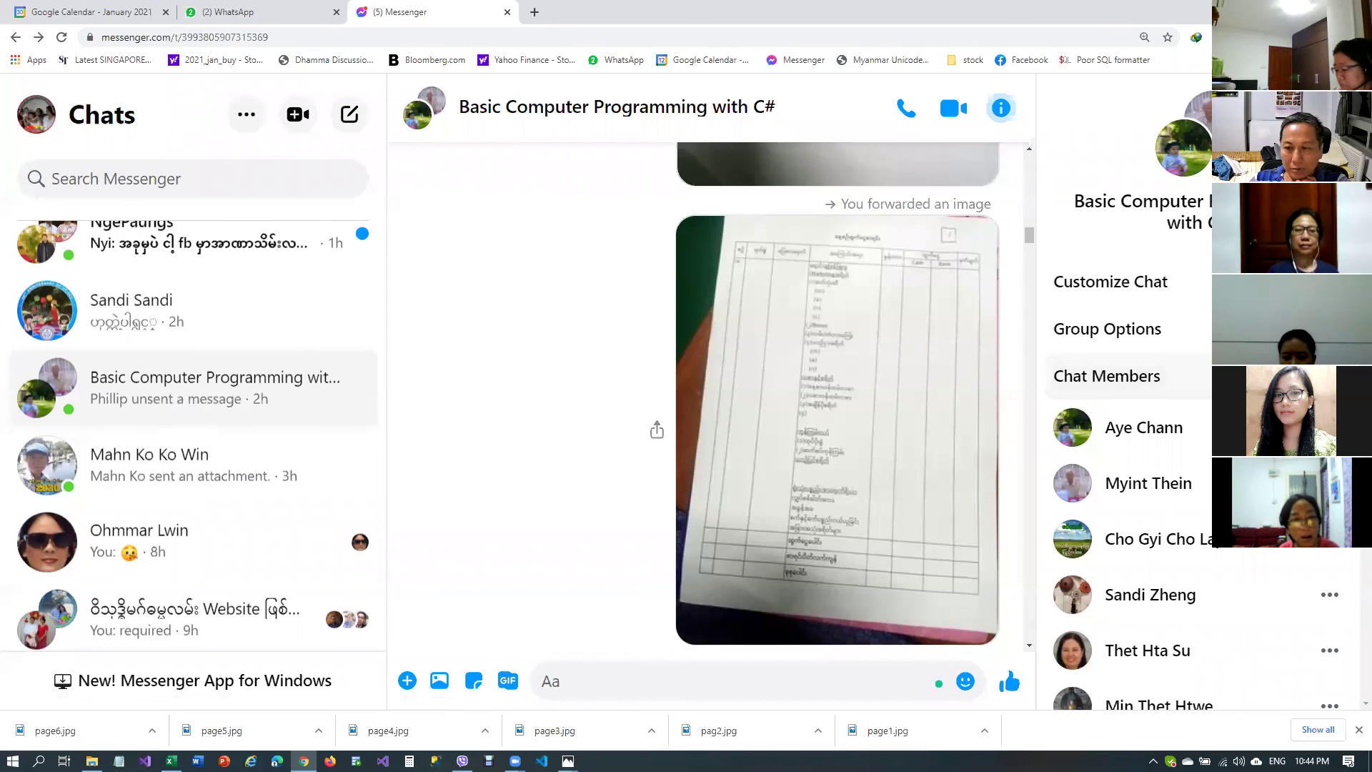
scroll(1108, 376, down, 2)
scroll(1159, 627, down, 2)
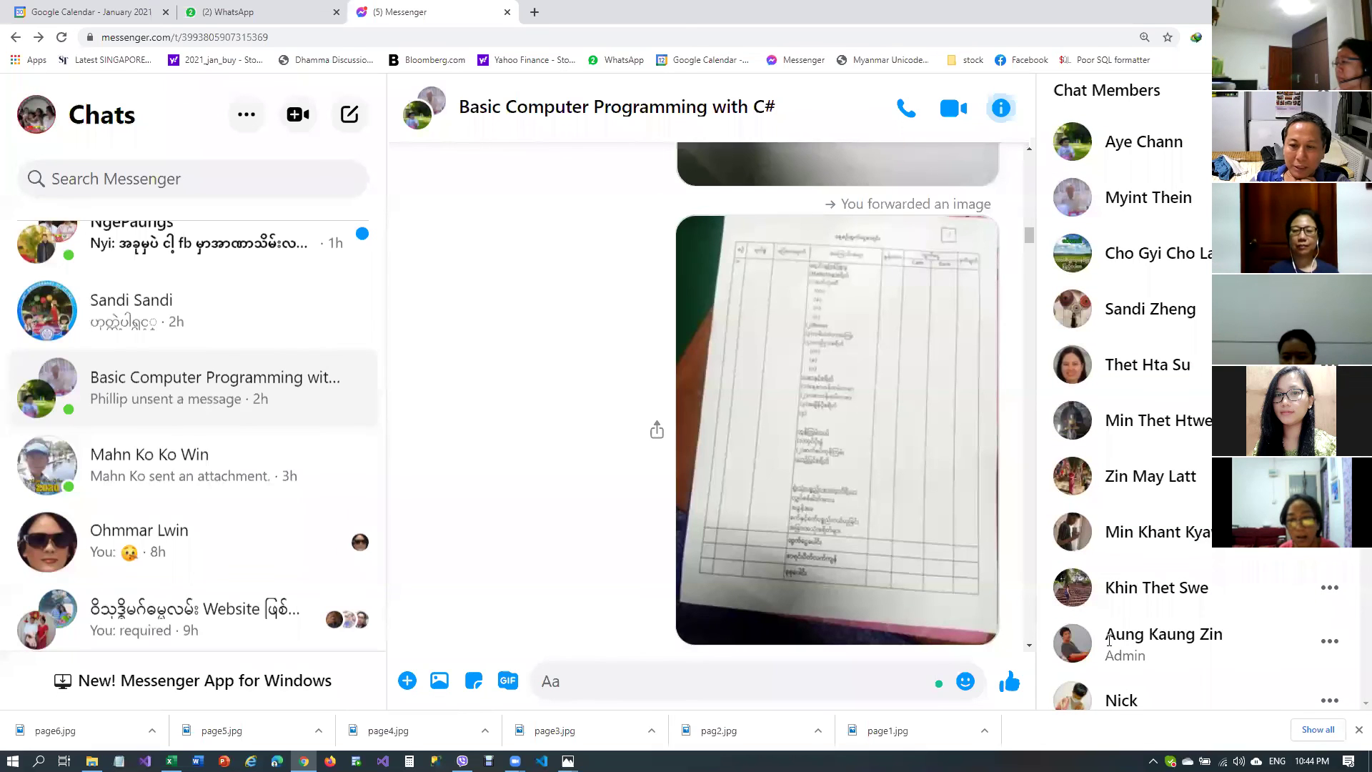
drag(1105, 635, 1243, 614)
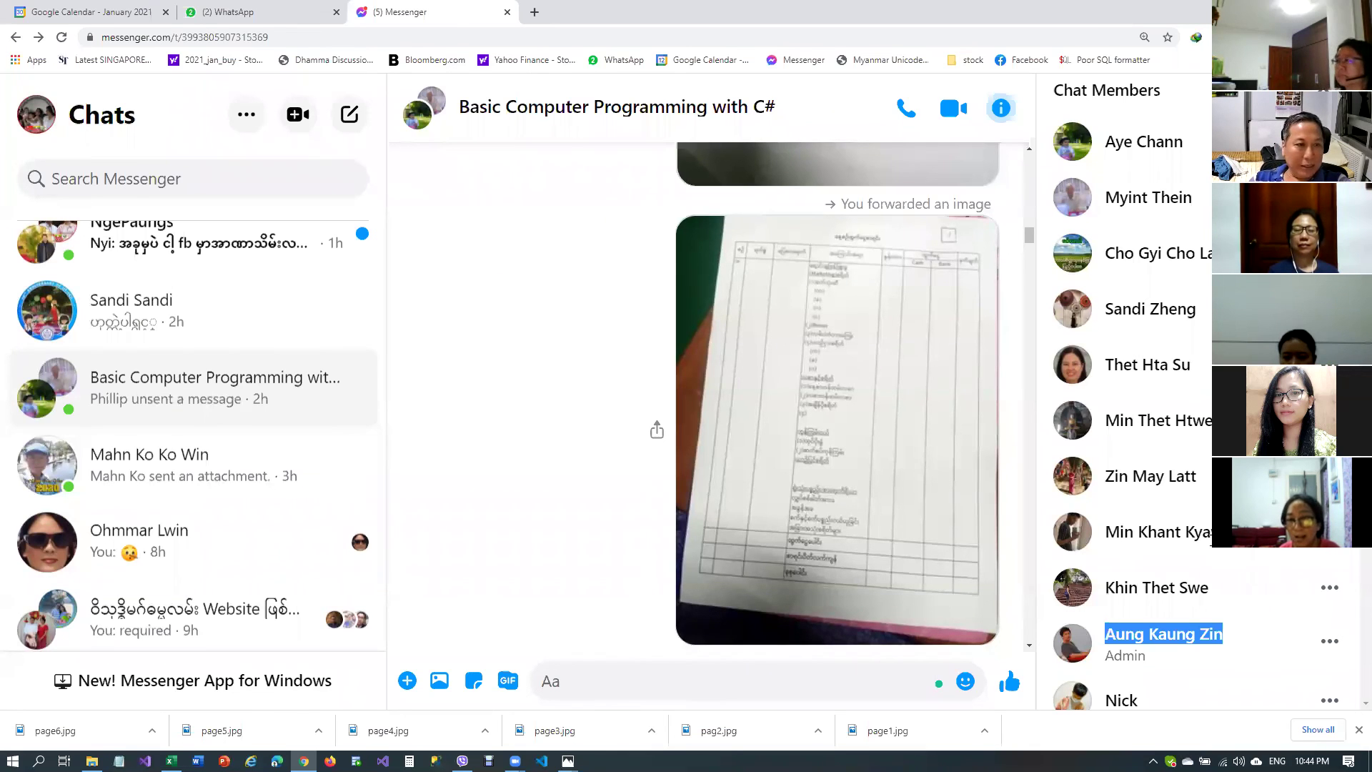
click(634, 687)
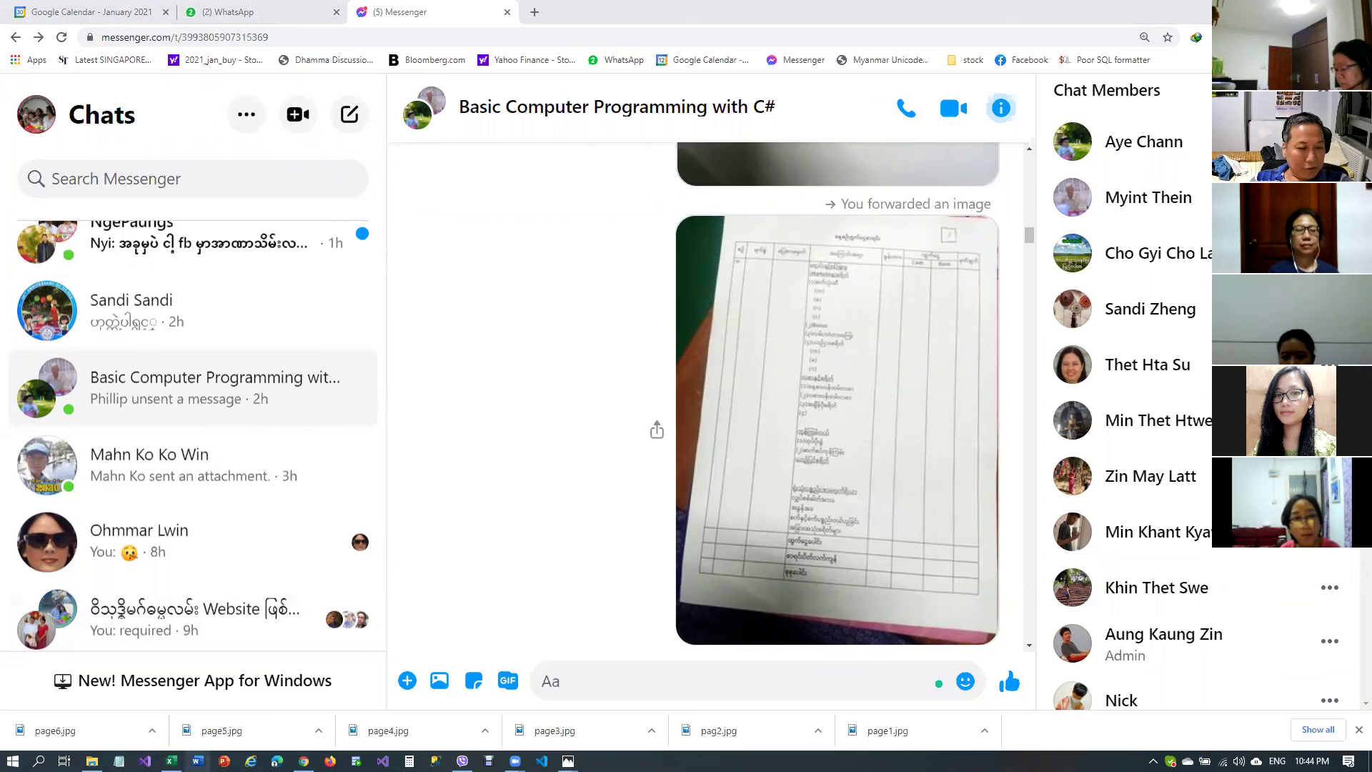
Switch back to the sdata workbook in Excel and view the Cost sheet
click(171, 760)
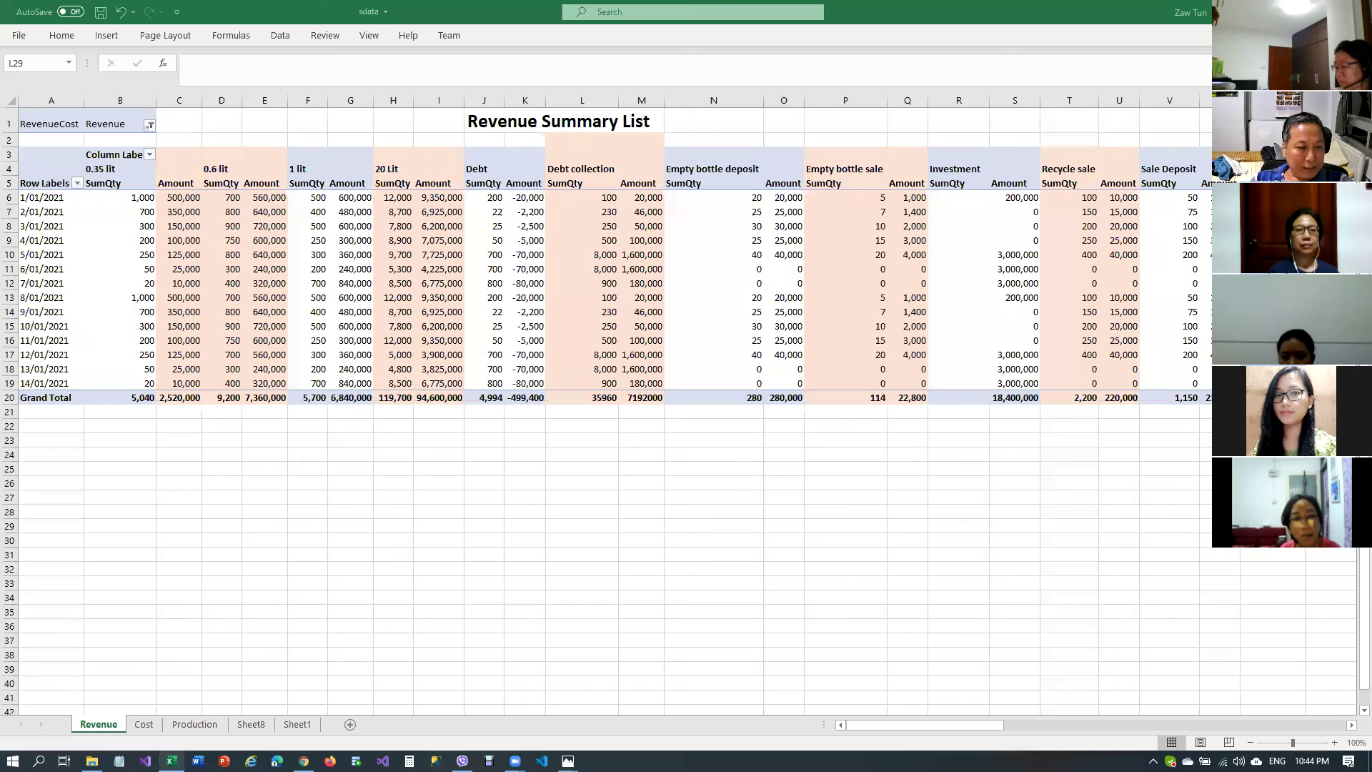
click(143, 724)
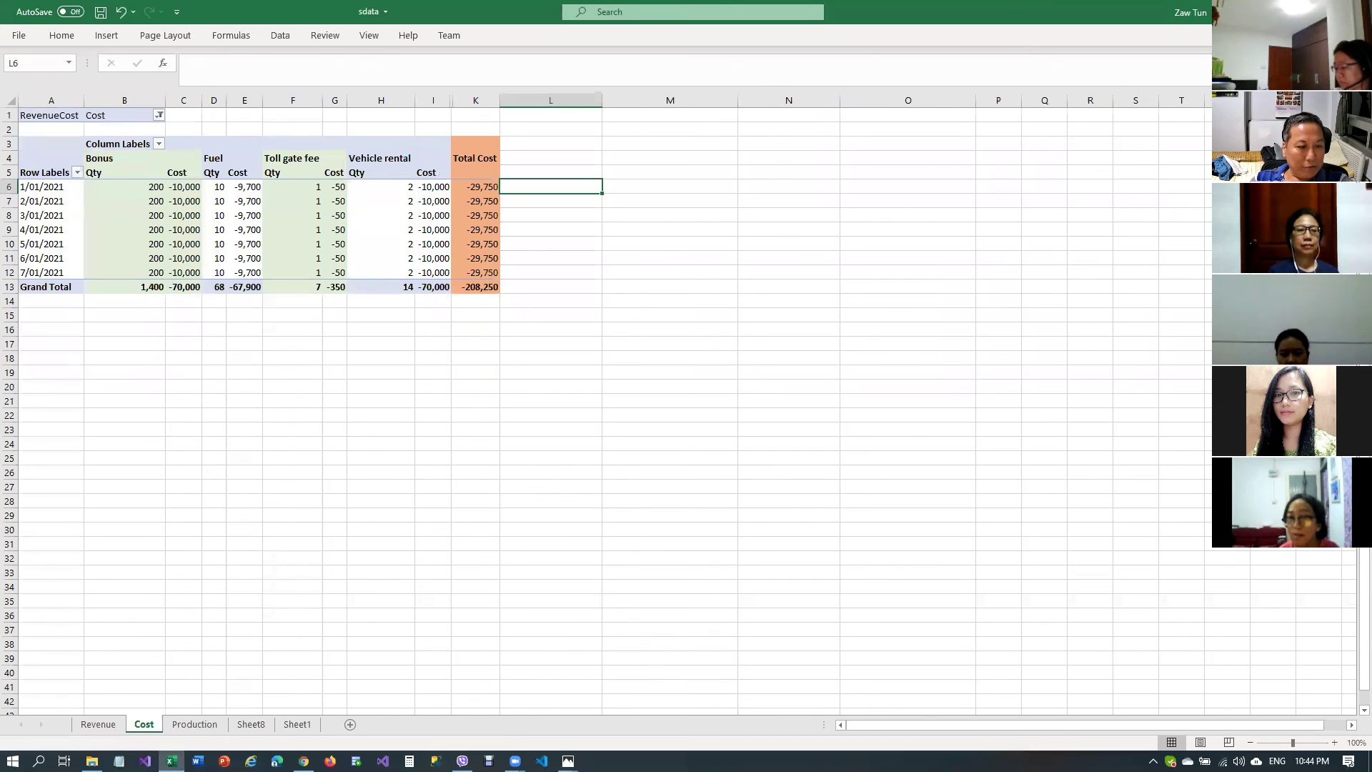
Look through the revenue and cost records on Sheet1, then view the Cost and Revenue PivotTables built from them
click(298, 724)
click(295, 490)
scroll(296, 490, down, 18)
scroll(296, 491, down, 20)
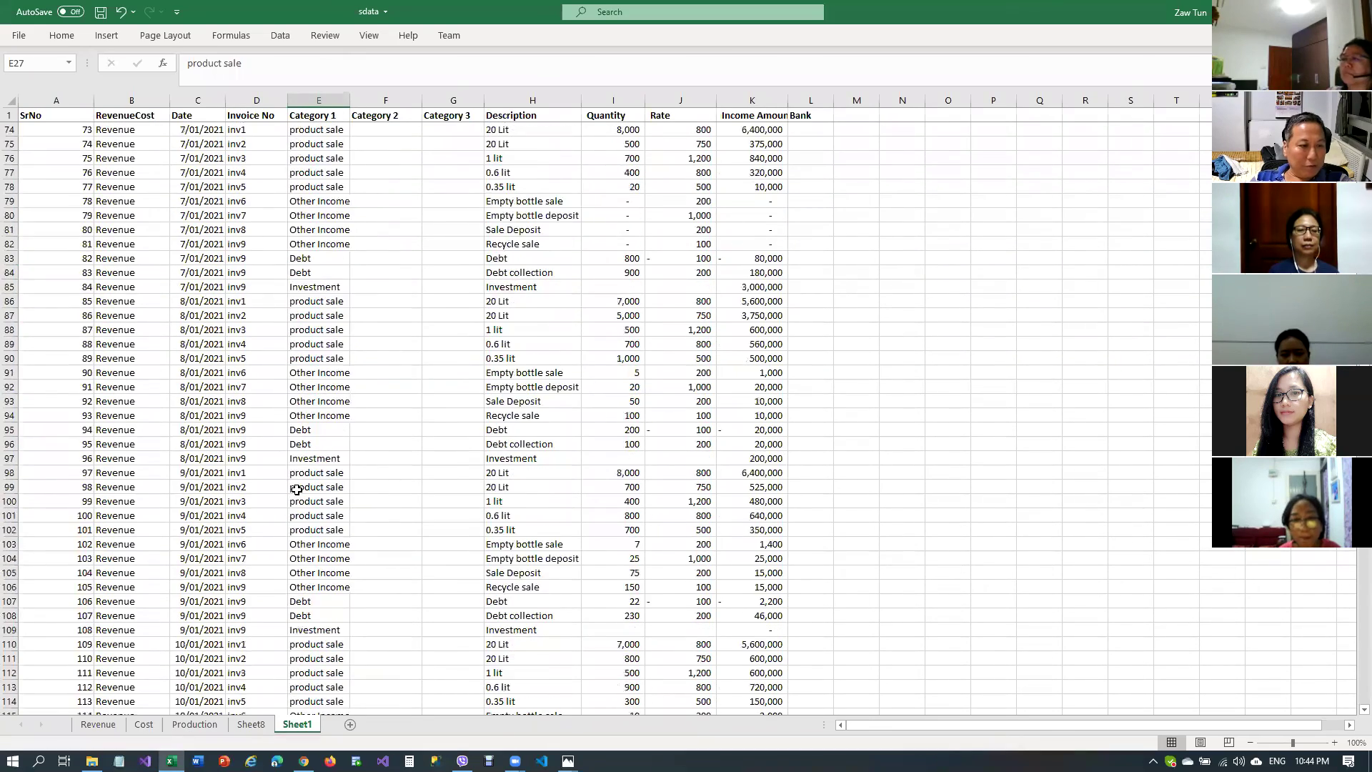
scroll(296, 491, down, 12)
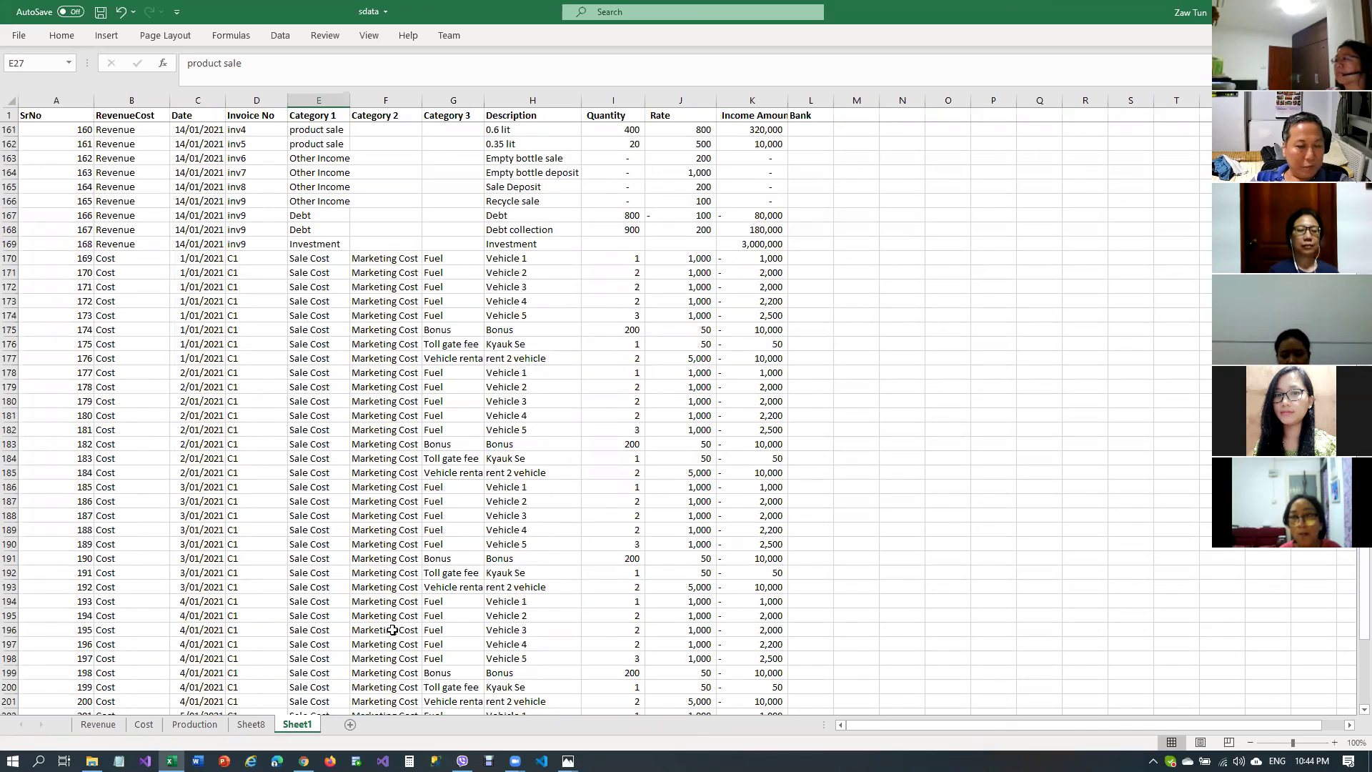
click(144, 724)
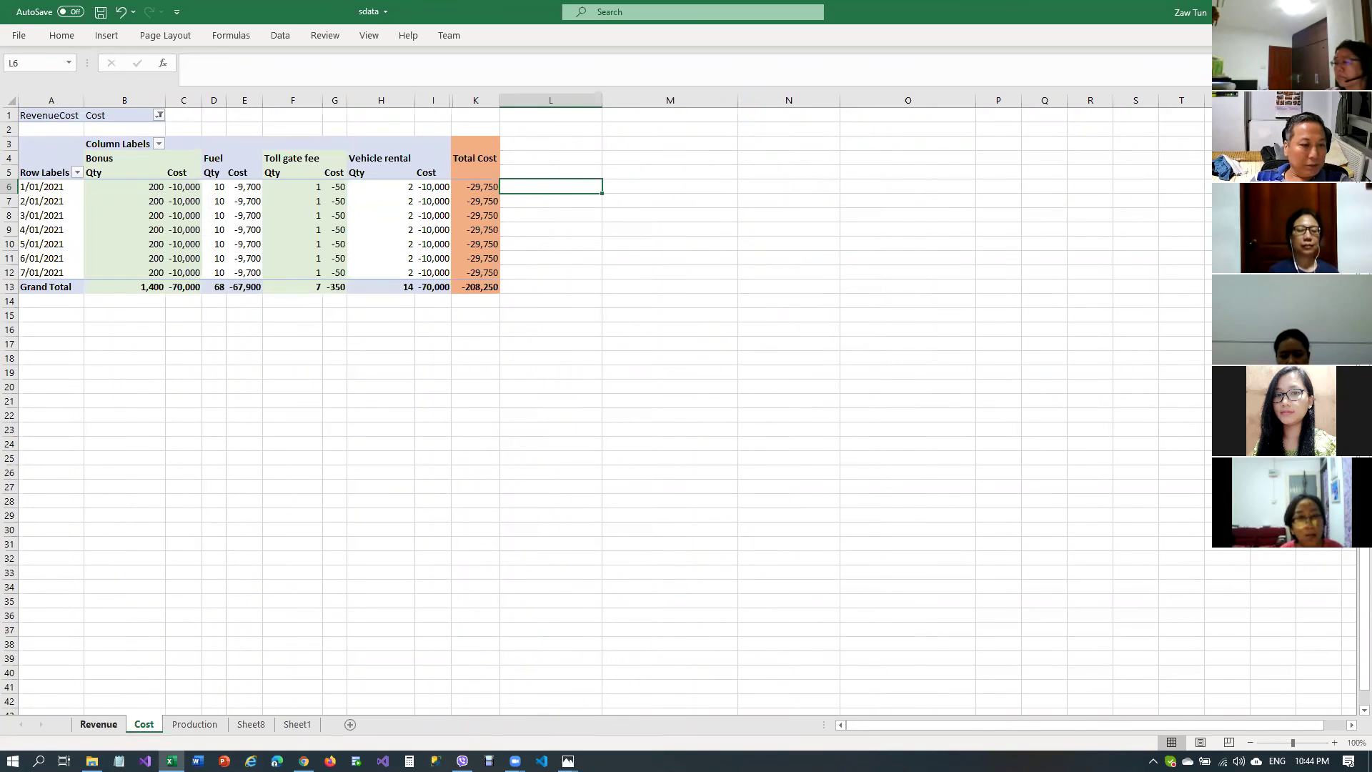
click(100, 724)
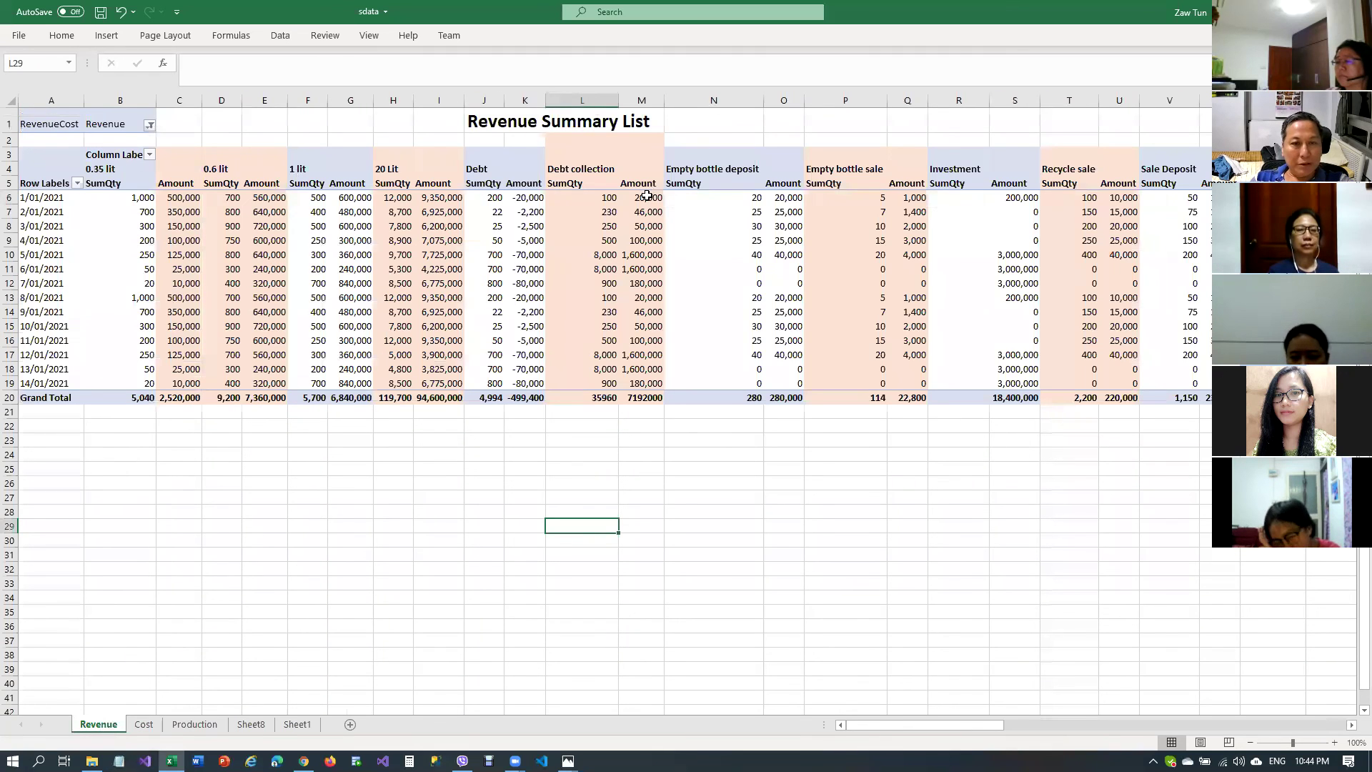
Return to Sheet1 and review the mid-January revenue rows just above the first cost records
click(295, 724)
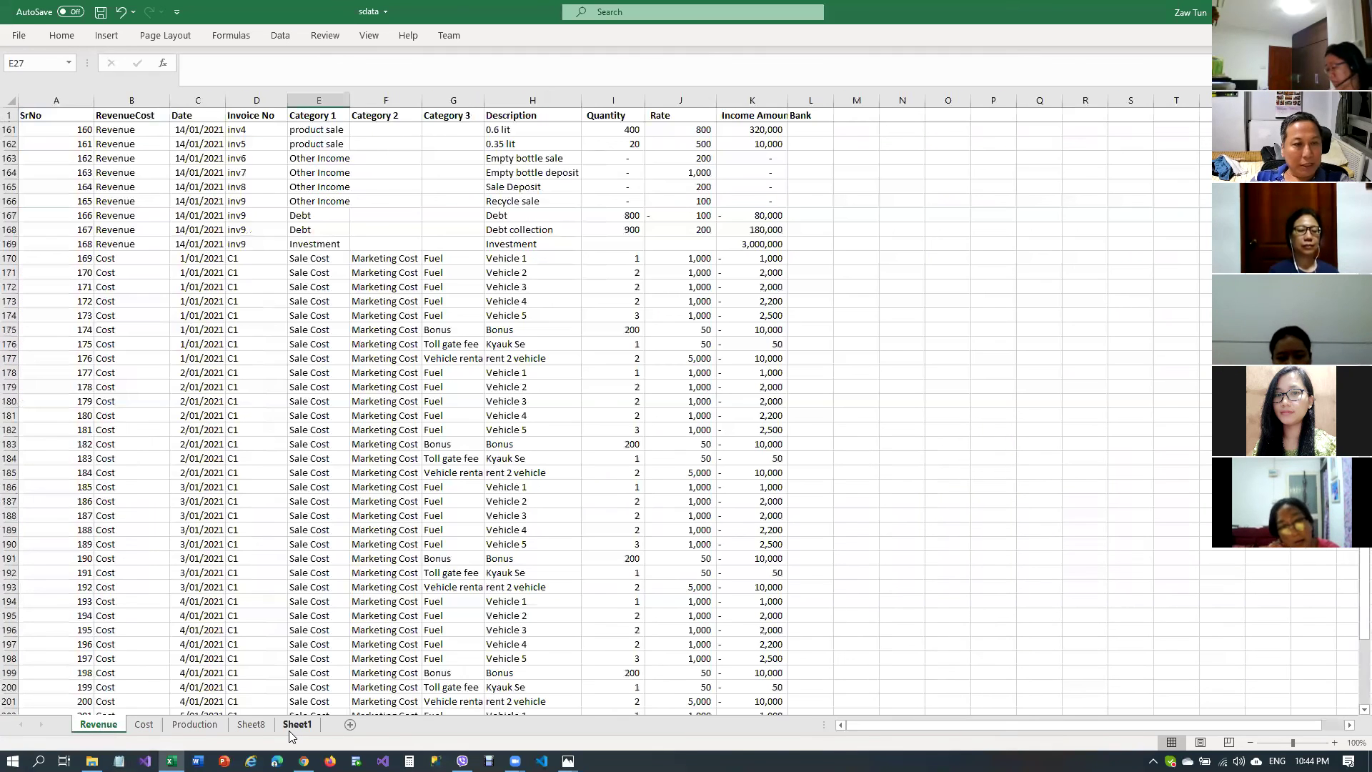
click(166, 276)
scroll(204, 309, up, 5)
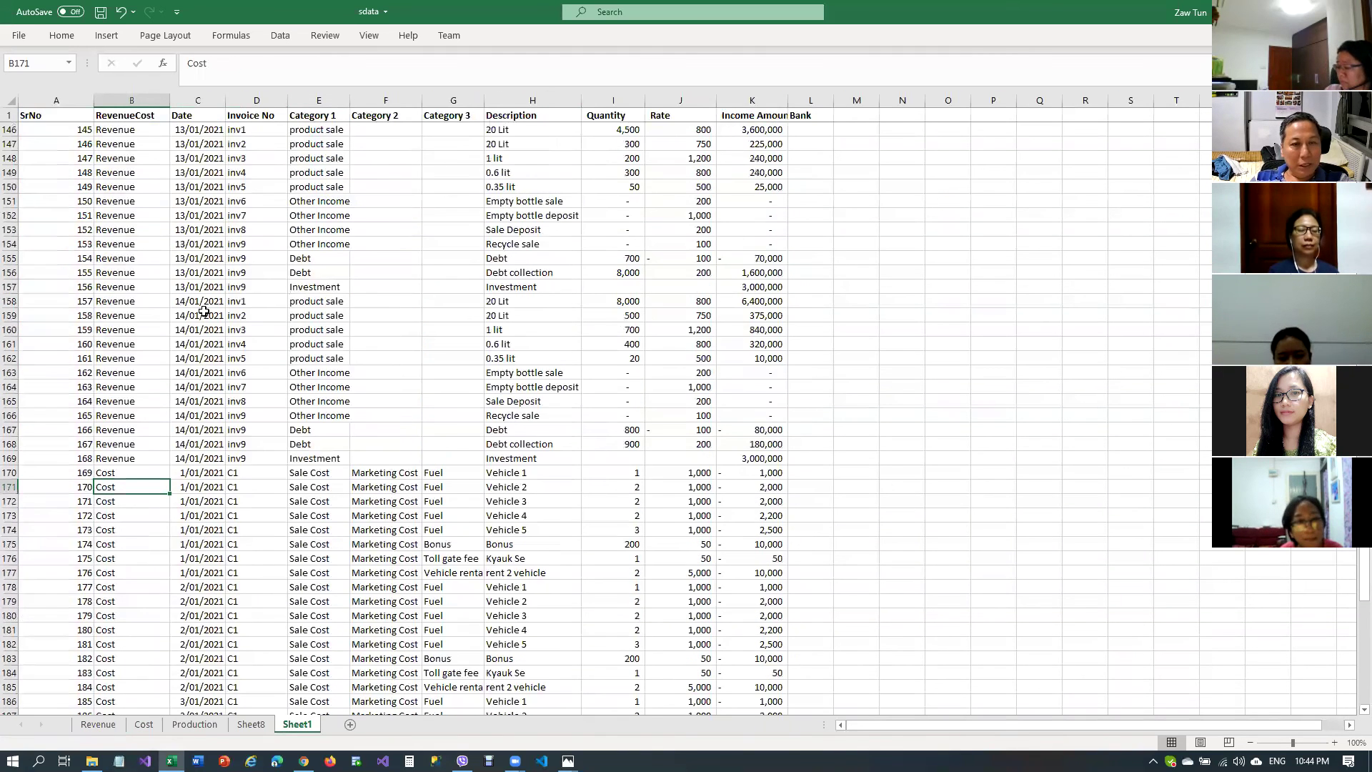
scroll(203, 312, up, 5)
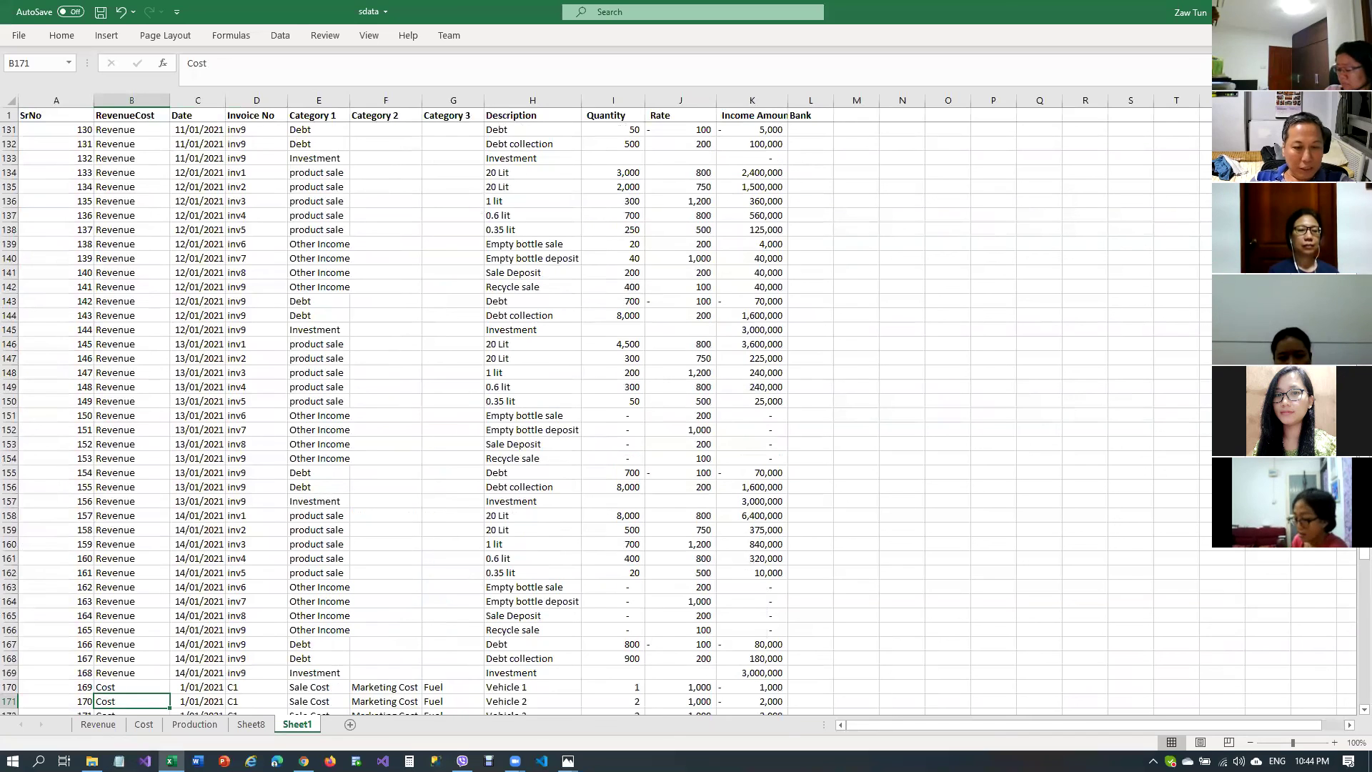
View the paper form photo pag2.jpg in Photos, minimize it and return to the Sheet1 data in Excel
mouse_move(568, 760)
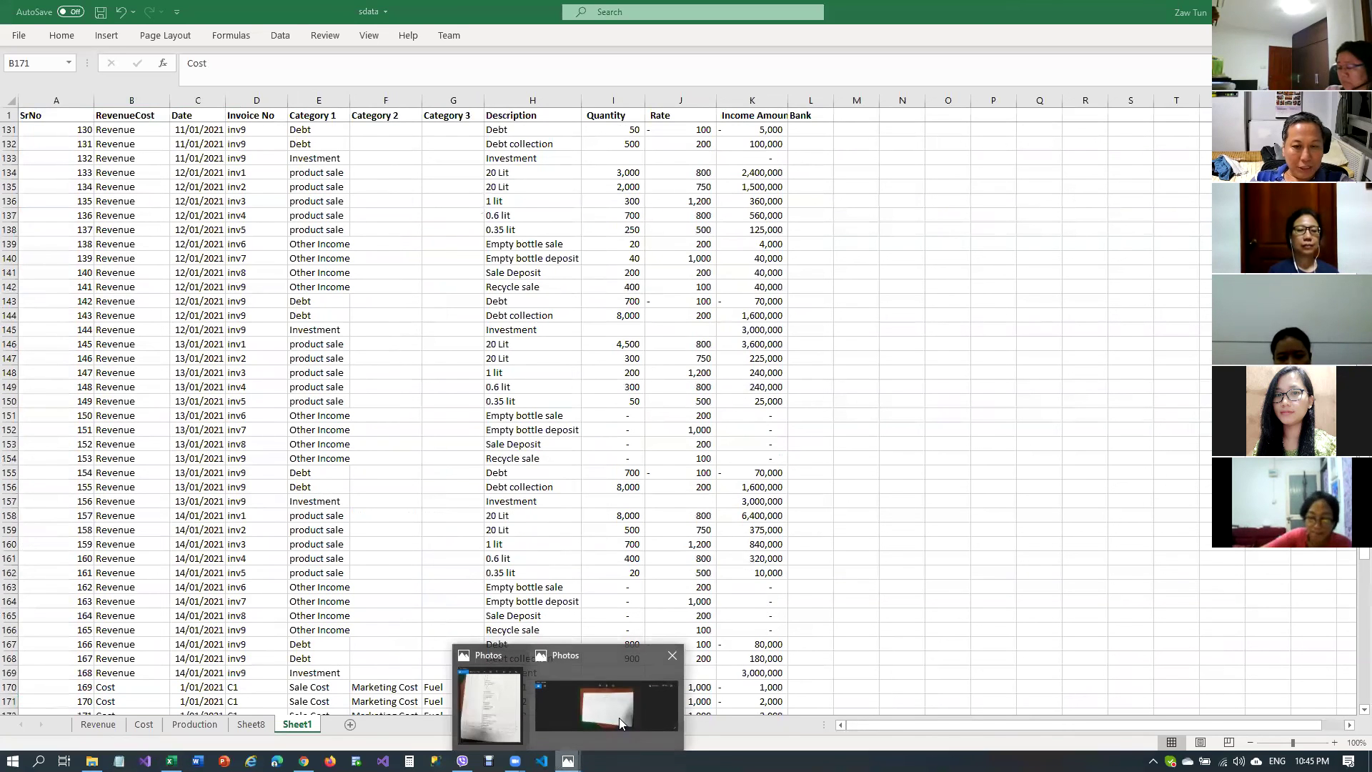
click(492, 716)
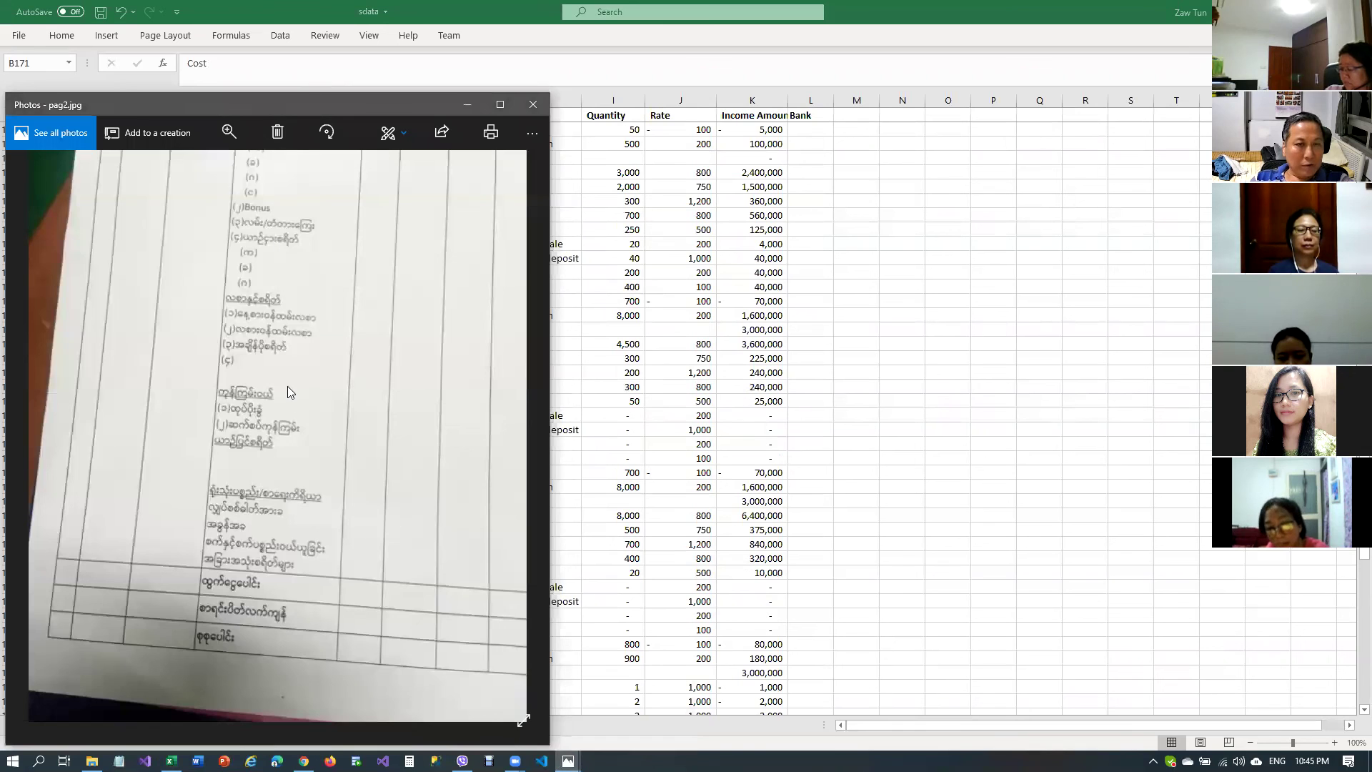
click(466, 105)
click(666, 256)
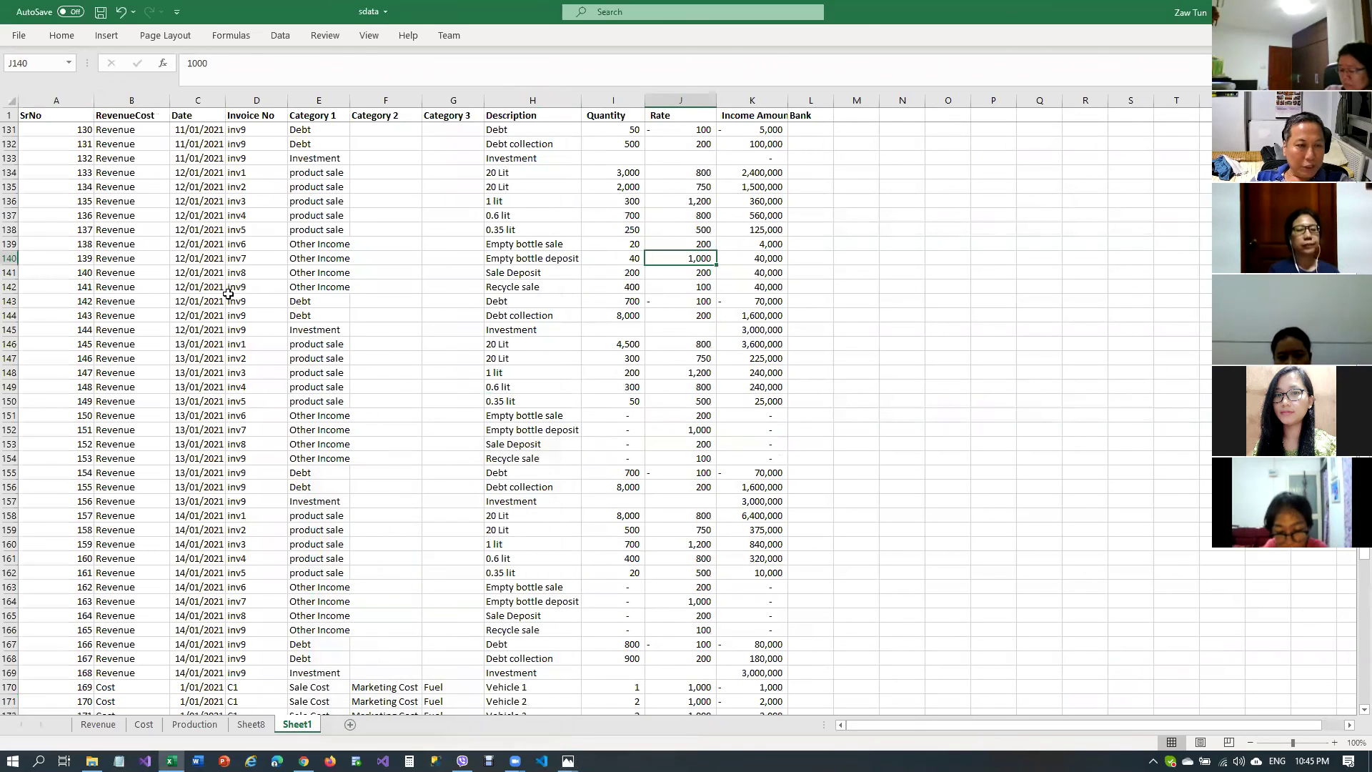
click(377, 424)
Review the finished PivotTable reports on the Revenue, Cost and Production sheets, ending with the field list hidden
click(113, 726)
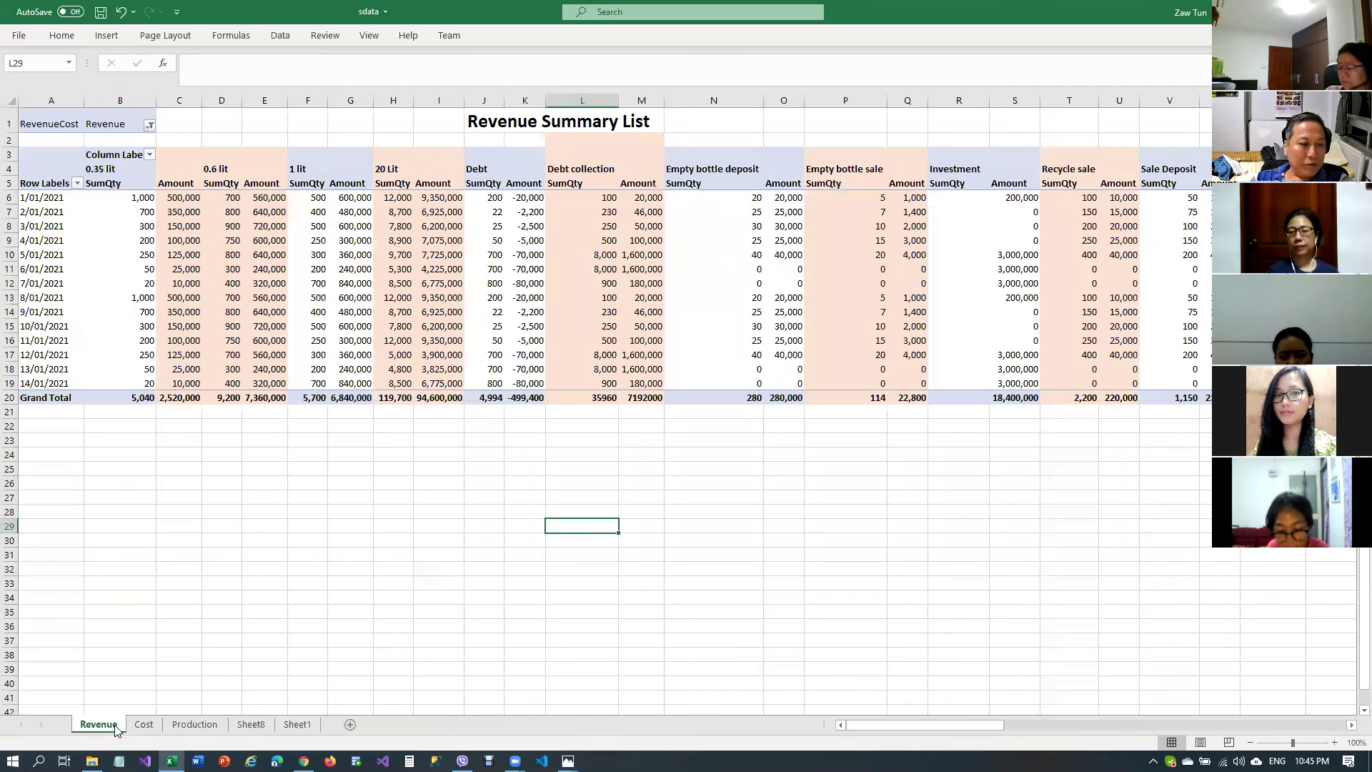
click(143, 726)
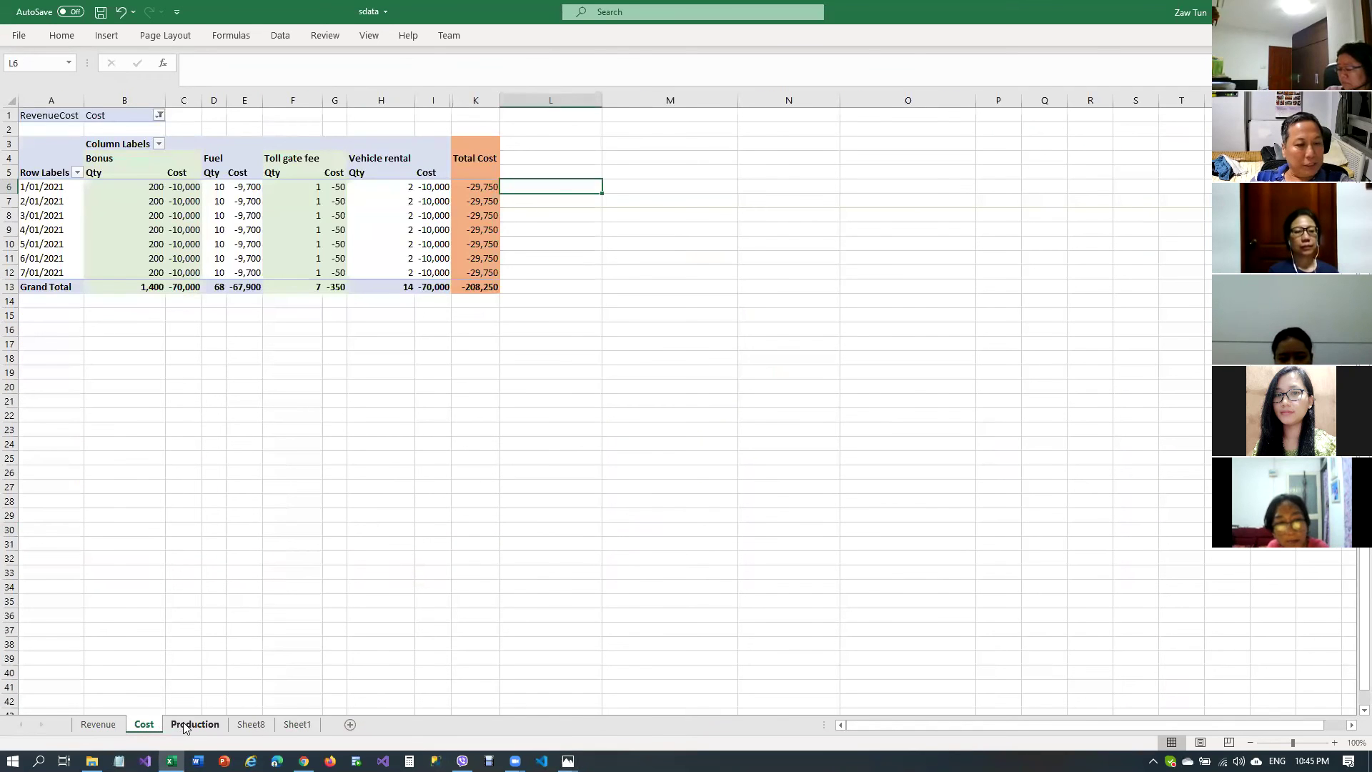
click(213, 724)
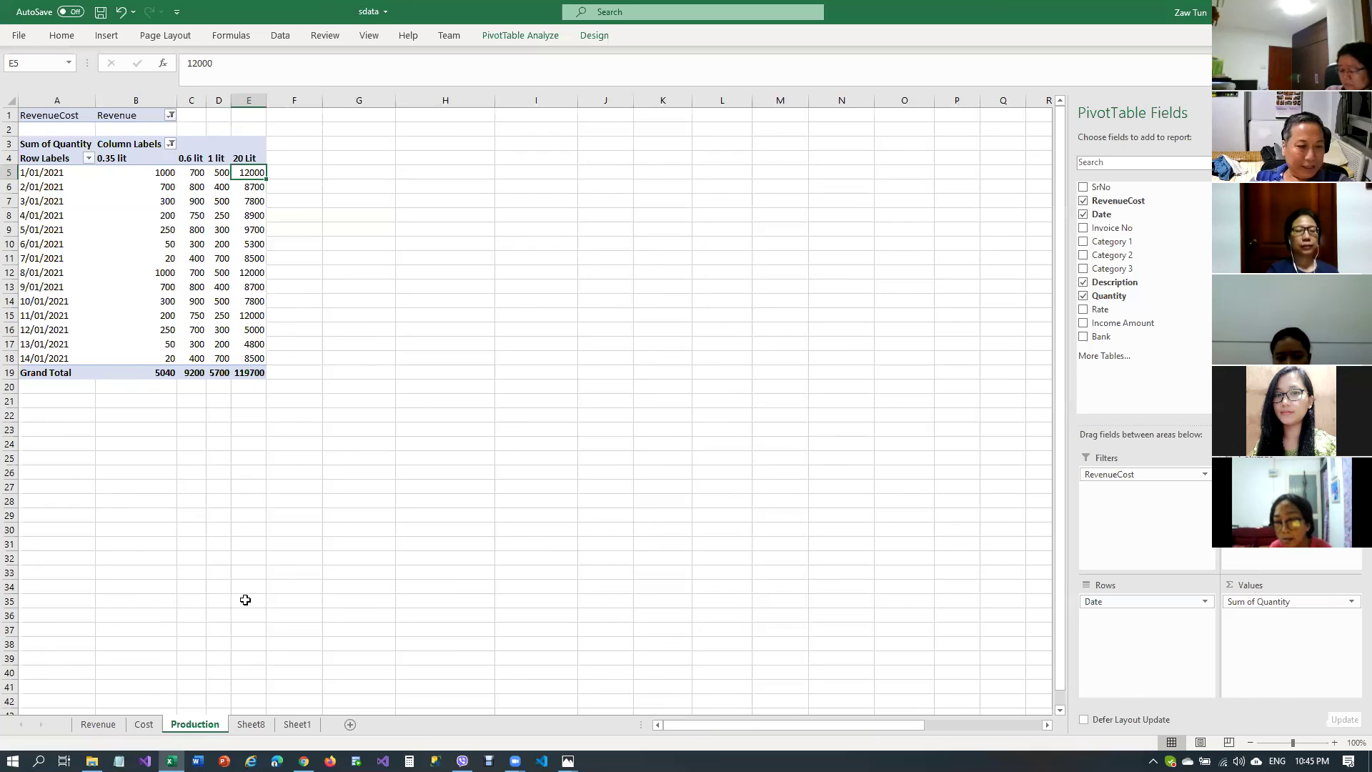
click(623, 275)
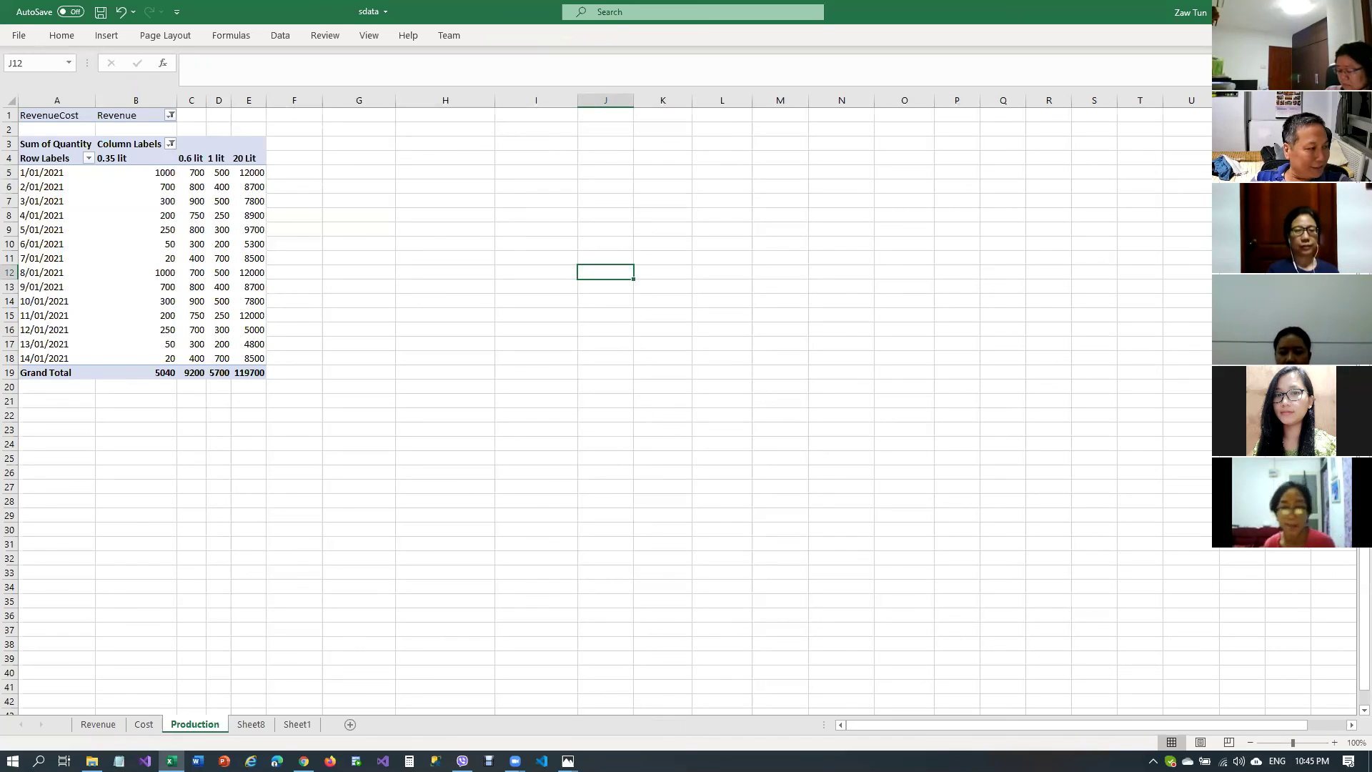
Switch to the Zoom meeting and stop sharing the screen
key(alt+Tab)
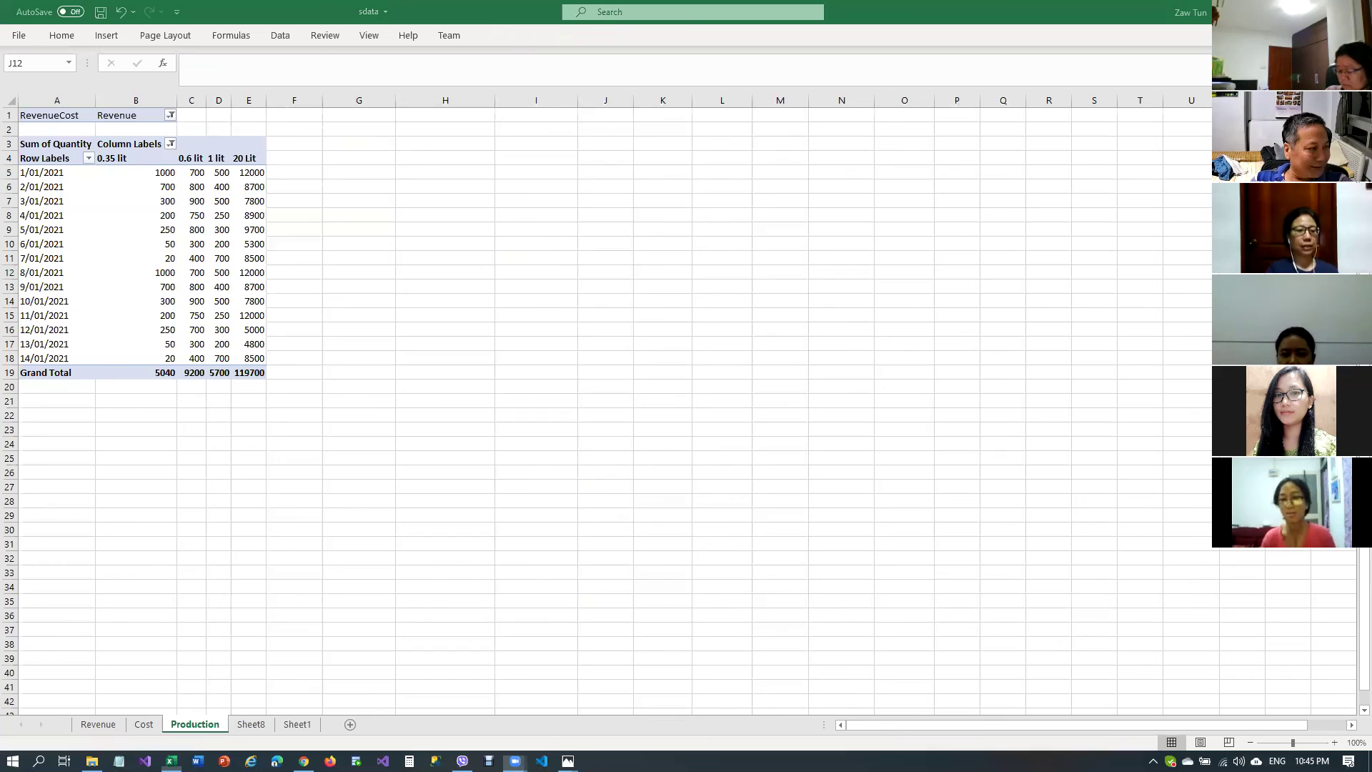
key(alt+s)
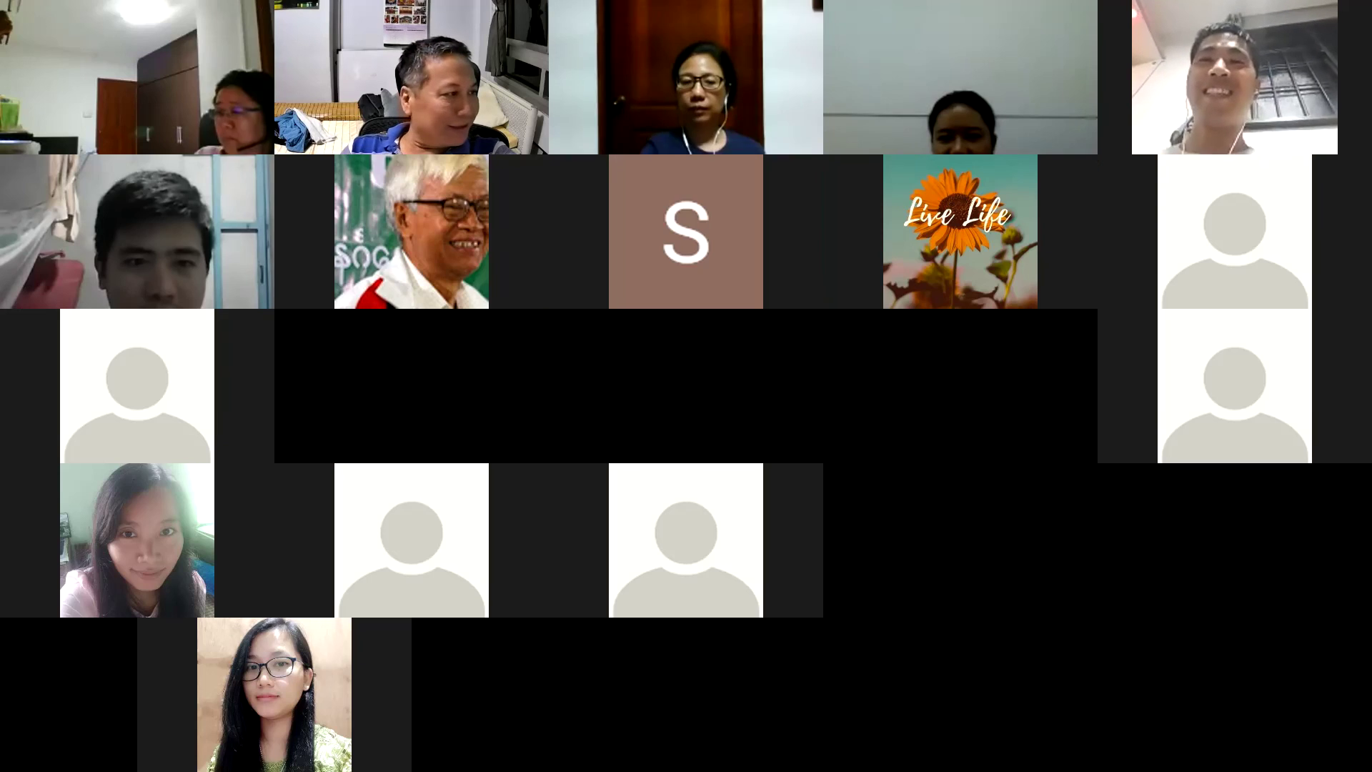